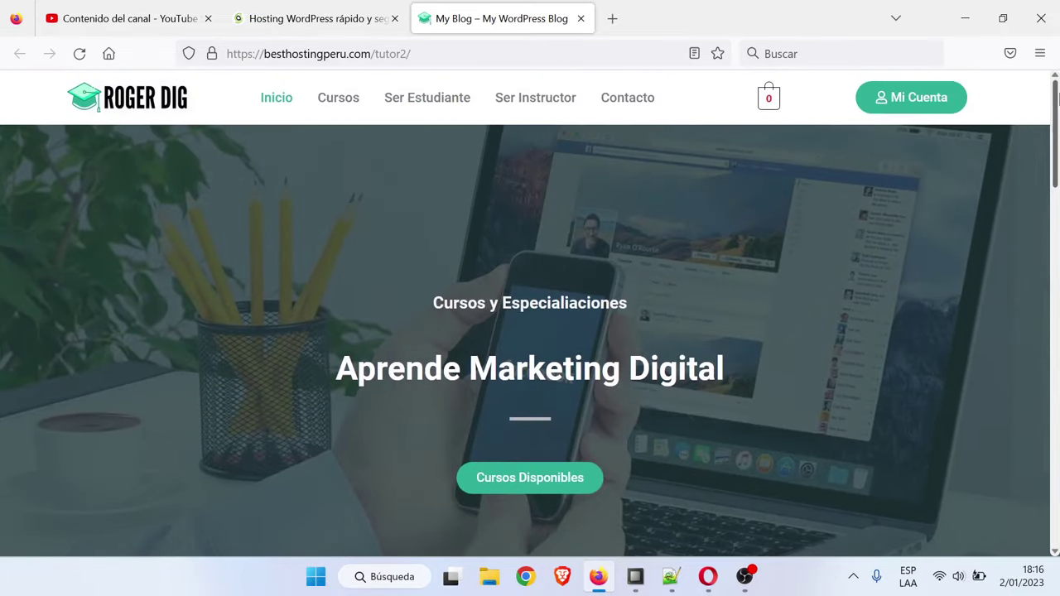
Browse Cursos, open Curso de Google Ads Completo and its Qué es Google Ads lesson, then return home
{"action": "left_click", "coordinate": [338, 107]}
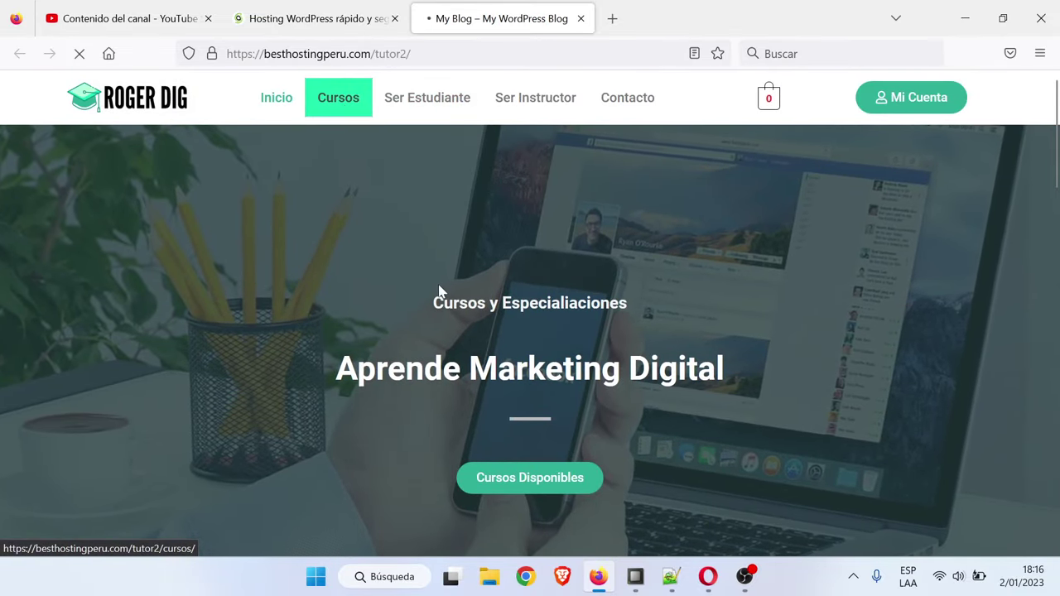
{"action": "scroll", "coordinate": [577, 319], "scroll_direction": "down", "scroll_amount": 2}
{"action": "scroll", "coordinate": [577, 319], "scroll_direction": "up", "scroll_amount": 2}
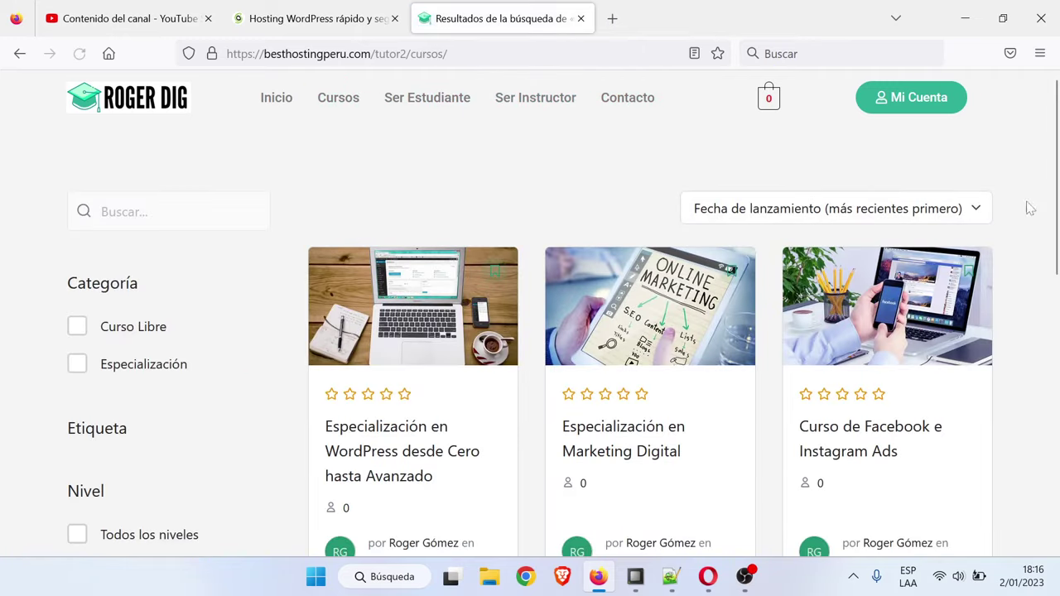
{"action": "left_click_drag", "start_coordinate": [1056, 141], "coordinate": [1058, 365]}
{"action": "left_click", "coordinate": [437, 280]}
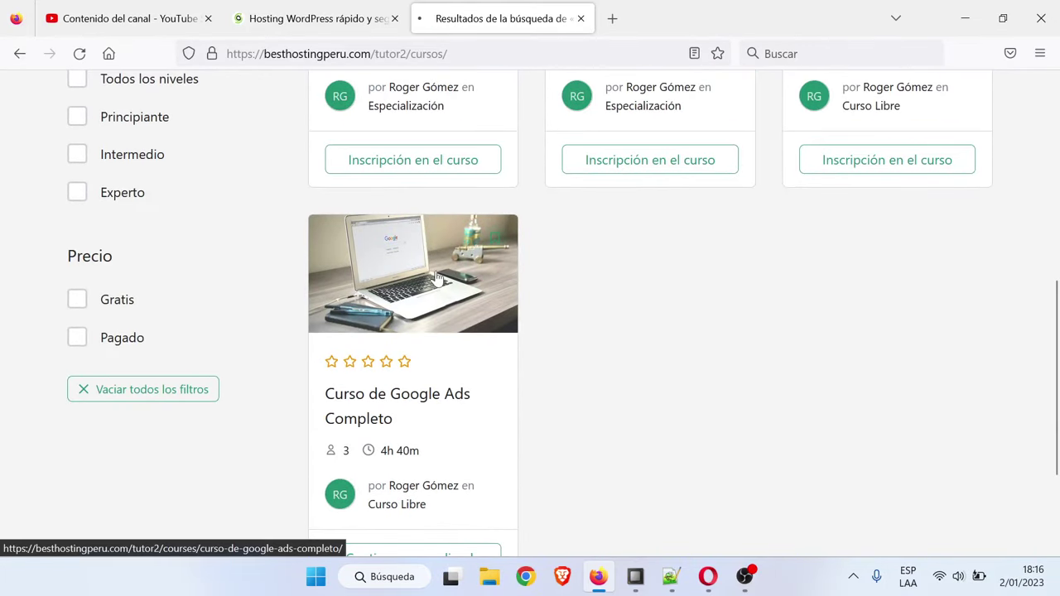
{"action": "scroll", "coordinate": [562, 279], "scroll_direction": "down", "scroll_amount": 2}
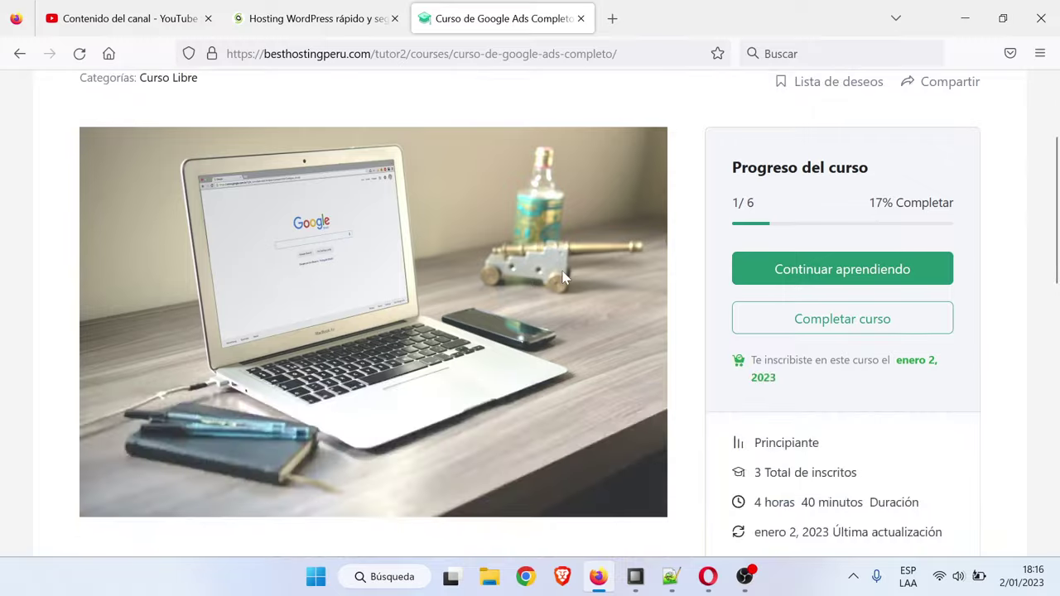
{"action": "scroll", "coordinate": [561, 278], "scroll_direction": "up", "scroll_amount": 2}
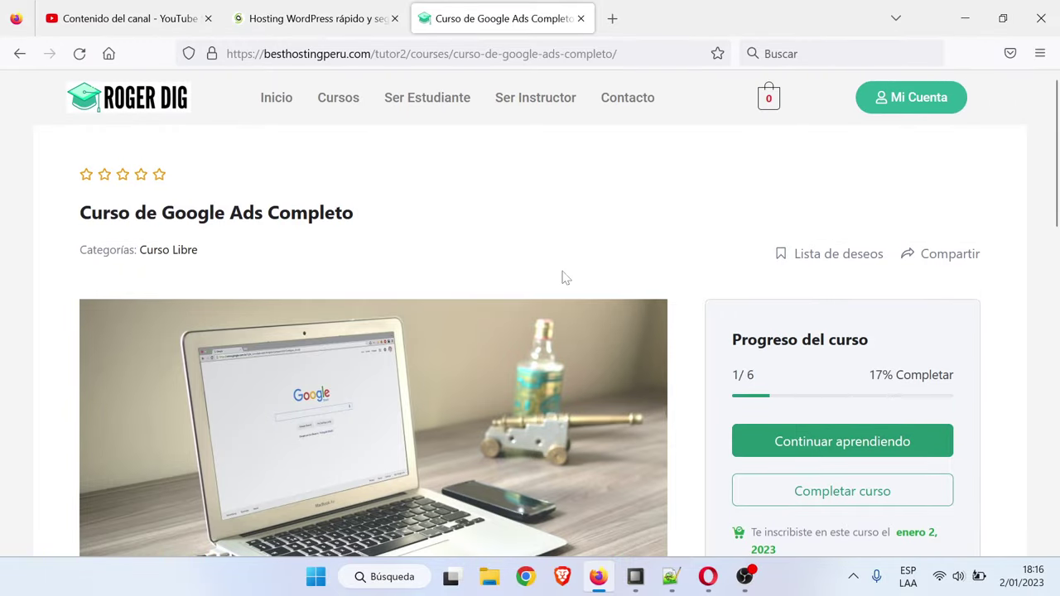
{"action": "scroll", "coordinate": [568, 276], "scroll_direction": "down", "scroll_amount": 8}
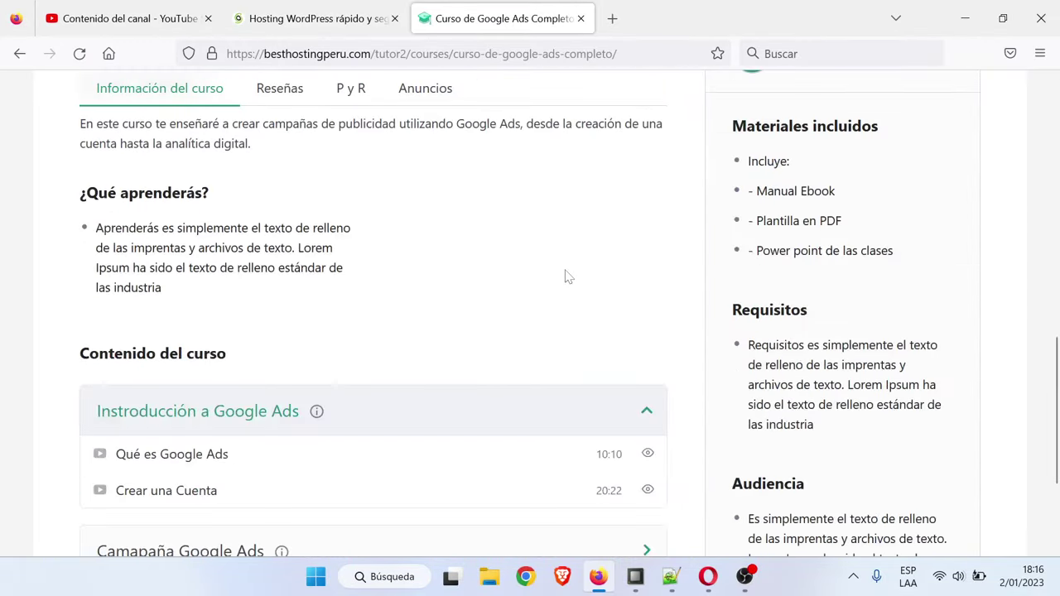
{"action": "left_click", "coordinate": [213, 270]}
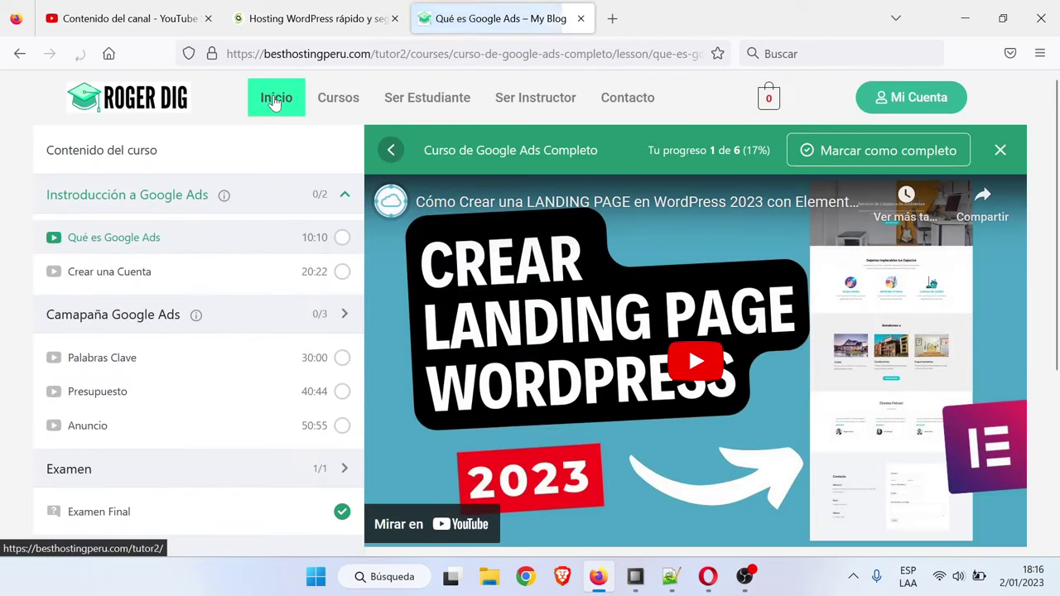
{"action": "left_click", "coordinate": [274, 99]}
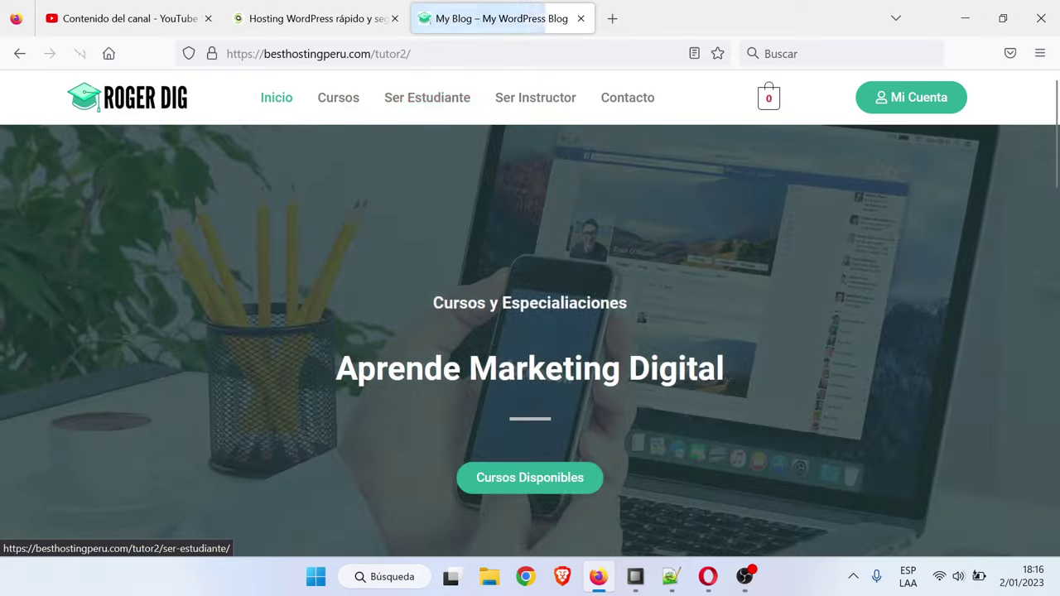
Copy the site address and load it in a new private browsing window
{"action": "left_click", "coordinate": [332, 54]}
{"action": "key", "text": "ctrl+c"}
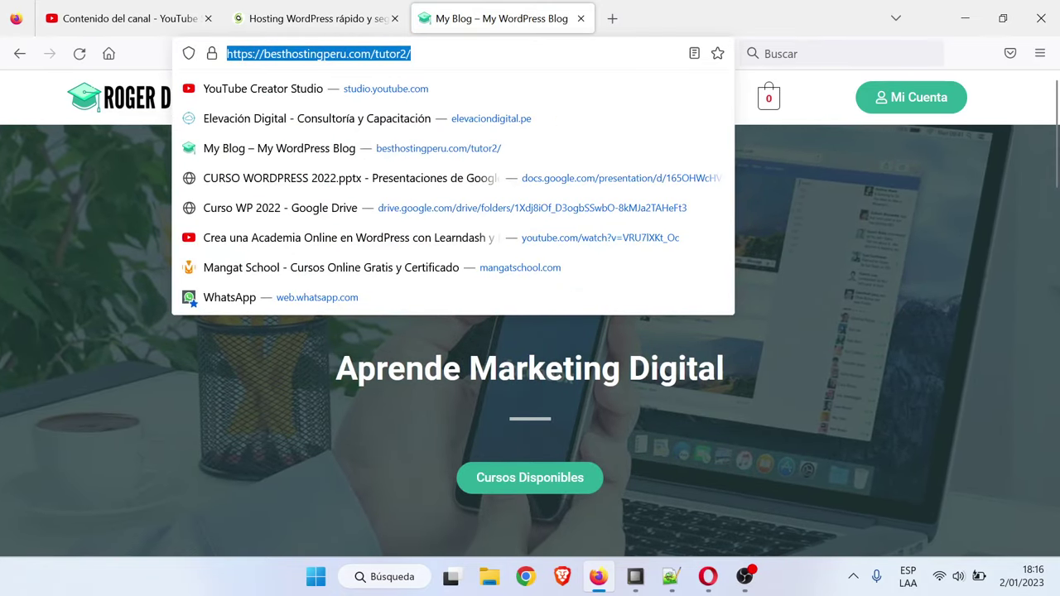
{"action": "left_click", "coordinate": [1040, 53]}
{"action": "left_click", "coordinate": [928, 174]}
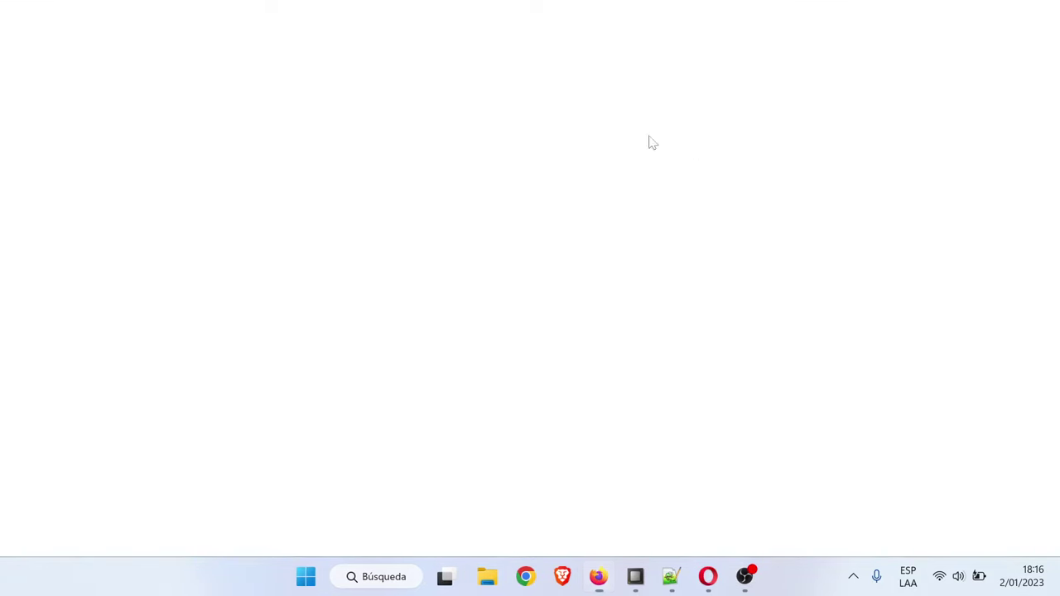
{"action": "key", "text": "ctrl+v"}
{"action": "key", "text": "Return"}
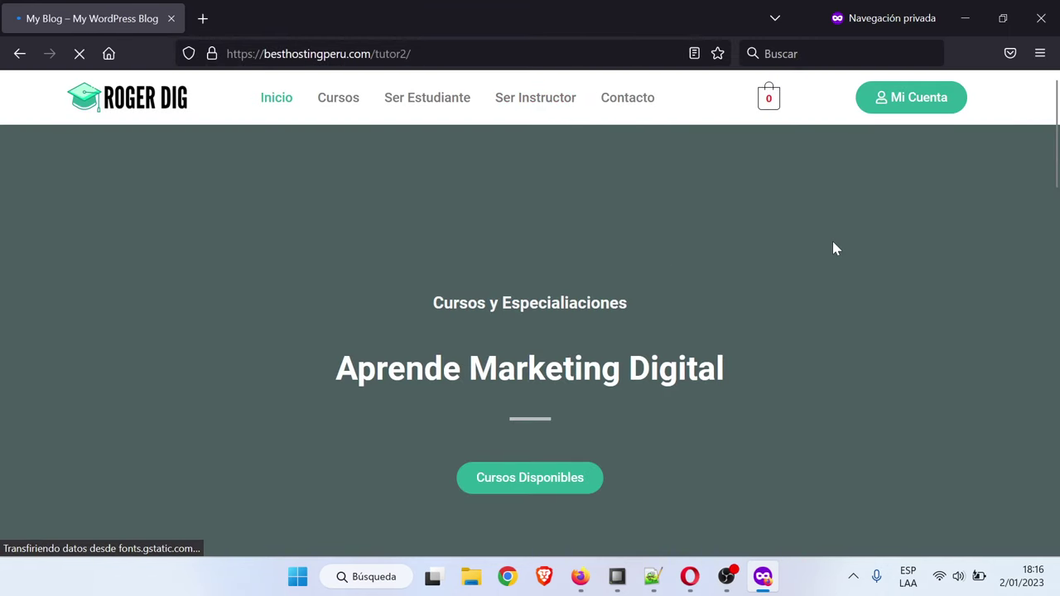
In the private window, go to Cursos and open the Google Ads course priced S/ 90.00
{"action": "scroll", "coordinate": [421, 326], "scroll_direction": "down", "scroll_amount": 3}
{"action": "scroll", "coordinate": [421, 326], "scroll_direction": "up", "scroll_amount": 3}
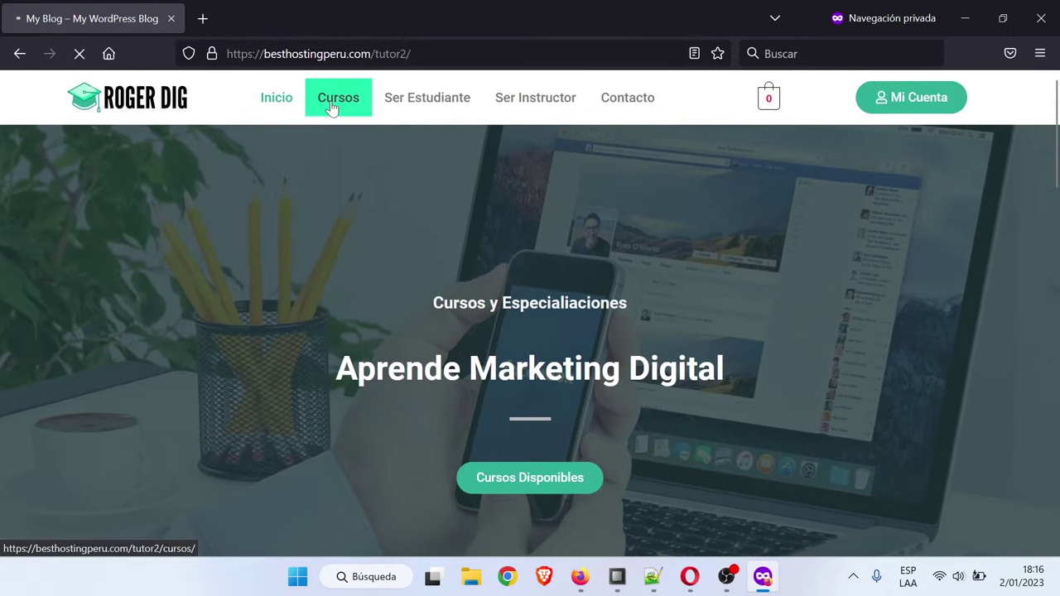
{"action": "left_click", "coordinate": [334, 107]}
{"action": "scroll", "coordinate": [441, 319], "scroll_direction": "down", "scroll_amount": 7}
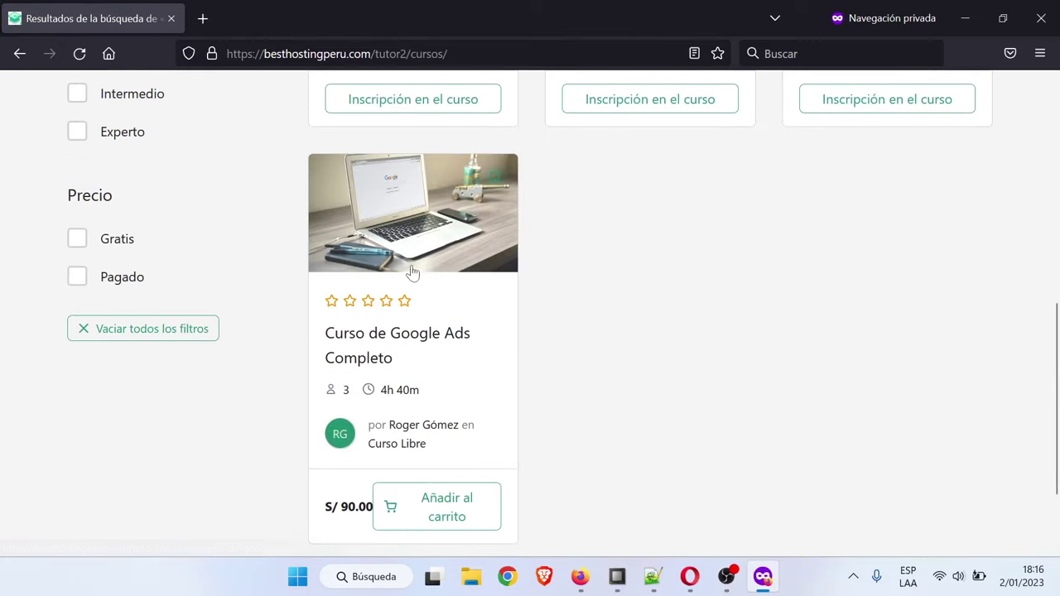
{"action": "scroll", "coordinate": [422, 304], "scroll_direction": "up", "scroll_amount": 2}
{"action": "left_click", "coordinate": [464, 386]}
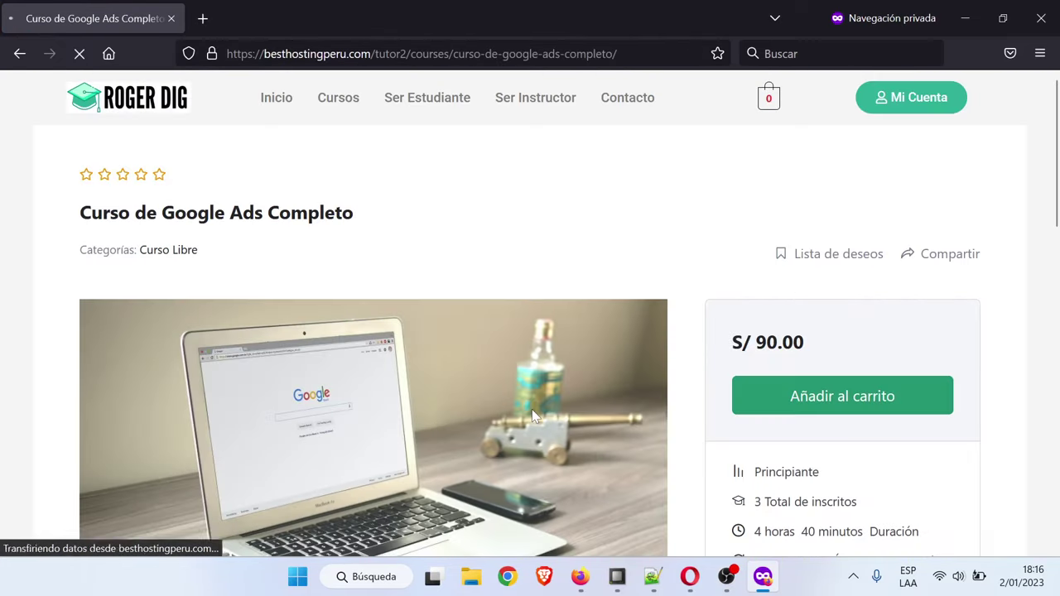
{"action": "scroll", "coordinate": [213, 342], "scroll_direction": "down", "scroll_amount": 1}
{"action": "scroll", "coordinate": [674, 194], "scroll_direction": "down", "scroll_amount": 2}
{"action": "scroll", "coordinate": [761, 305], "scroll_direction": "up", "scroll_amount": 3}
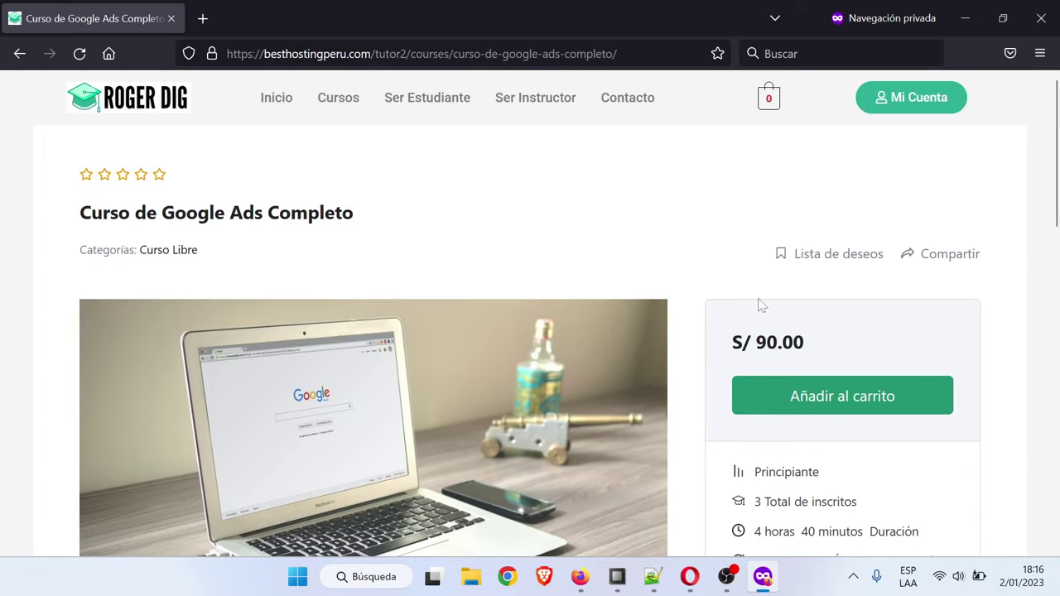
{"action": "scroll", "coordinate": [788, 190], "scroll_direction": "down", "scroll_amount": 2}
{"action": "left_click_drag", "start_coordinate": [788, 190], "coordinate": [906, 151]}
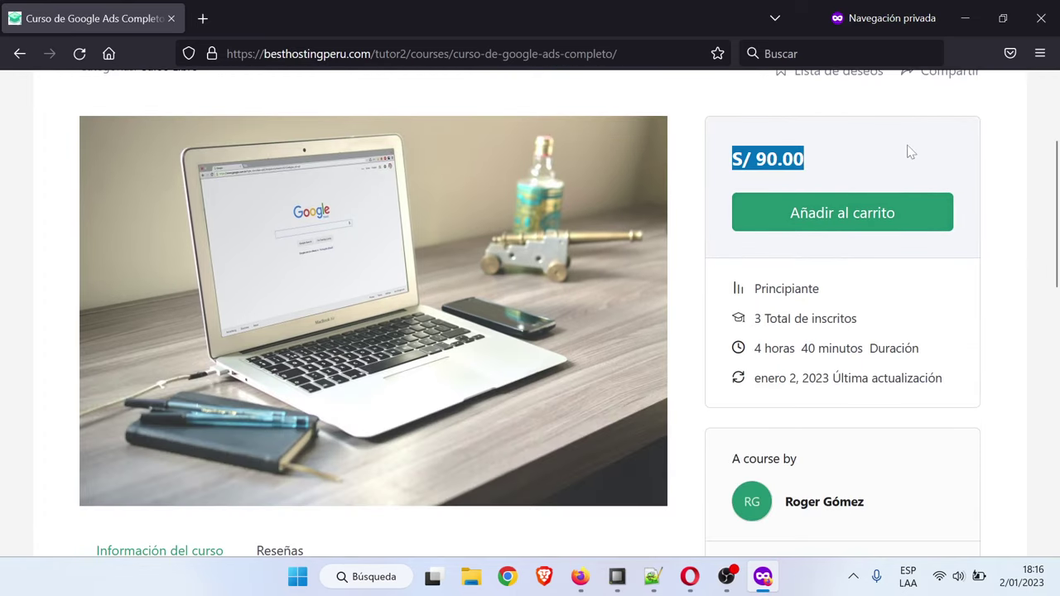
{"action": "left_click", "coordinate": [937, 152]}
{"action": "scroll", "coordinate": [471, 334], "scroll_direction": "down", "scroll_amount": 8}
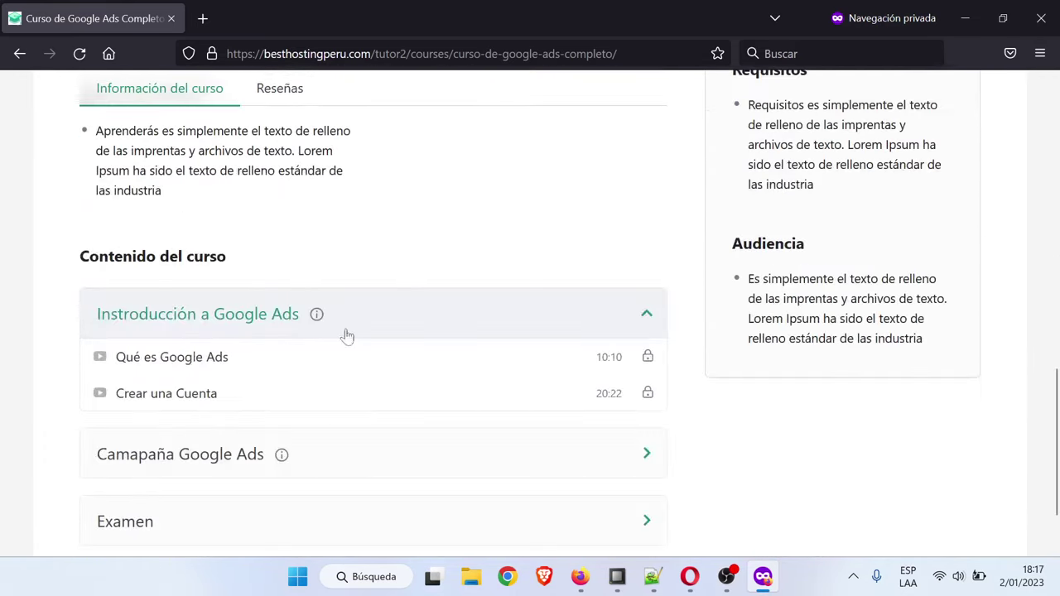
{"action": "scroll", "coordinate": [345, 334], "scroll_direction": "up", "scroll_amount": 3}
{"action": "scroll", "coordinate": [491, 309], "scroll_direction": "down", "scroll_amount": 4}
{"action": "scroll", "coordinate": [425, 321], "scroll_direction": "down", "scroll_amount": 1}
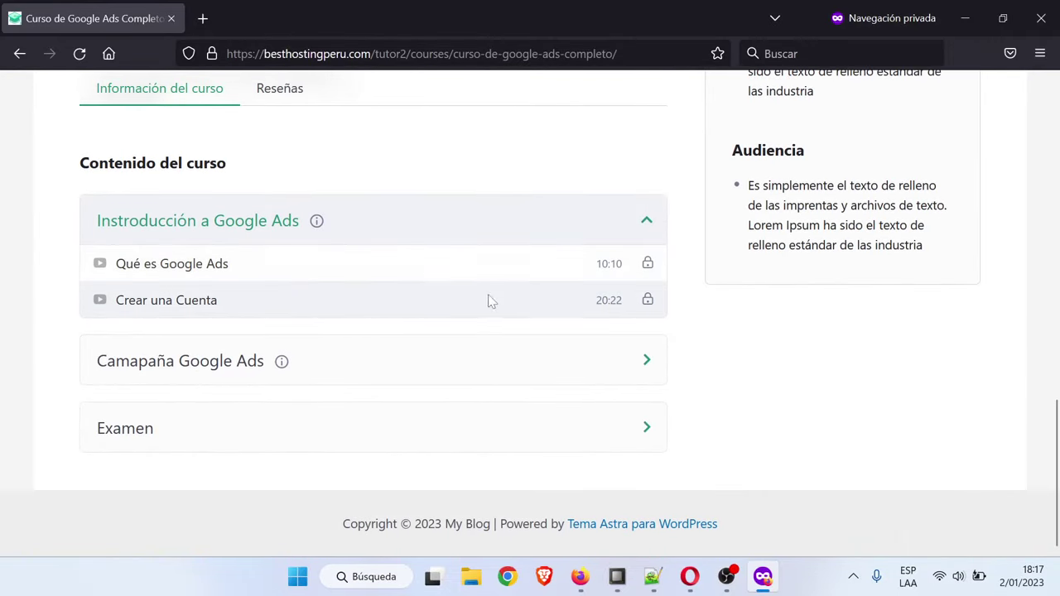
{"action": "scroll", "coordinate": [916, 301], "scroll_direction": "up", "scroll_amount": 12}
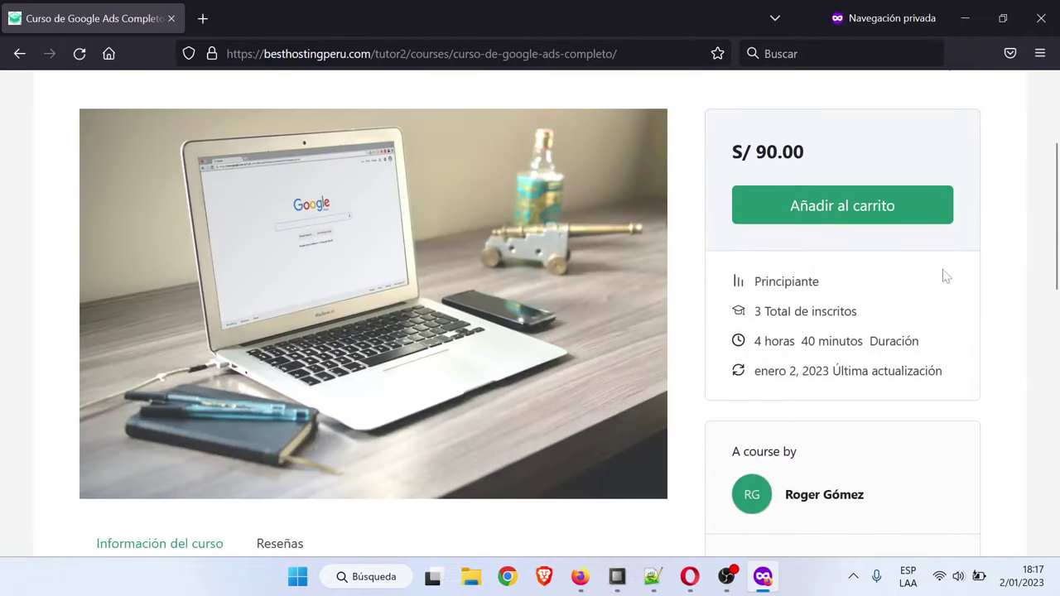
Add the Google Ads course to the cart and proceed to checkout
{"action": "left_click", "coordinate": [781, 213]}
{"action": "scroll", "coordinate": [919, 270], "scroll_direction": "up", "scroll_amount": 2}
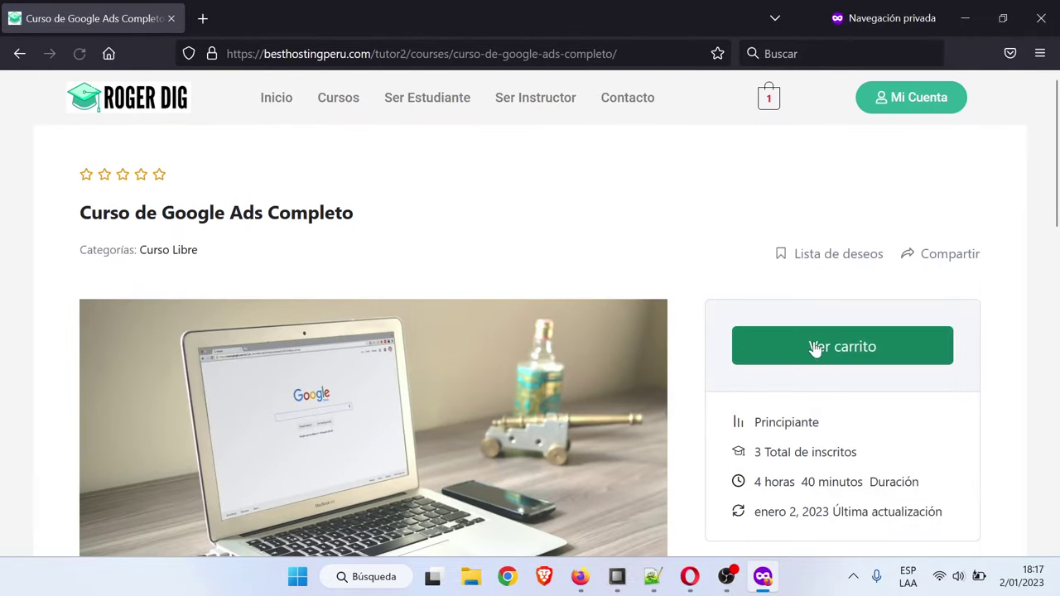
{"action": "left_click", "coordinate": [861, 356]}
{"action": "scroll", "coordinate": [869, 364], "scroll_direction": "down", "scroll_amount": 3}
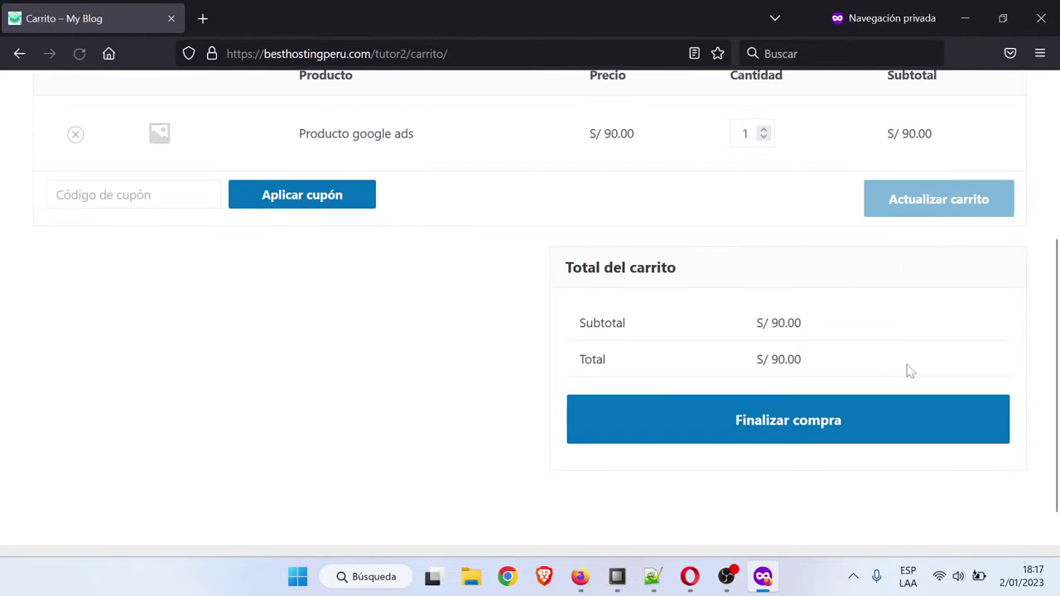
{"action": "left_click", "coordinate": [789, 437]}
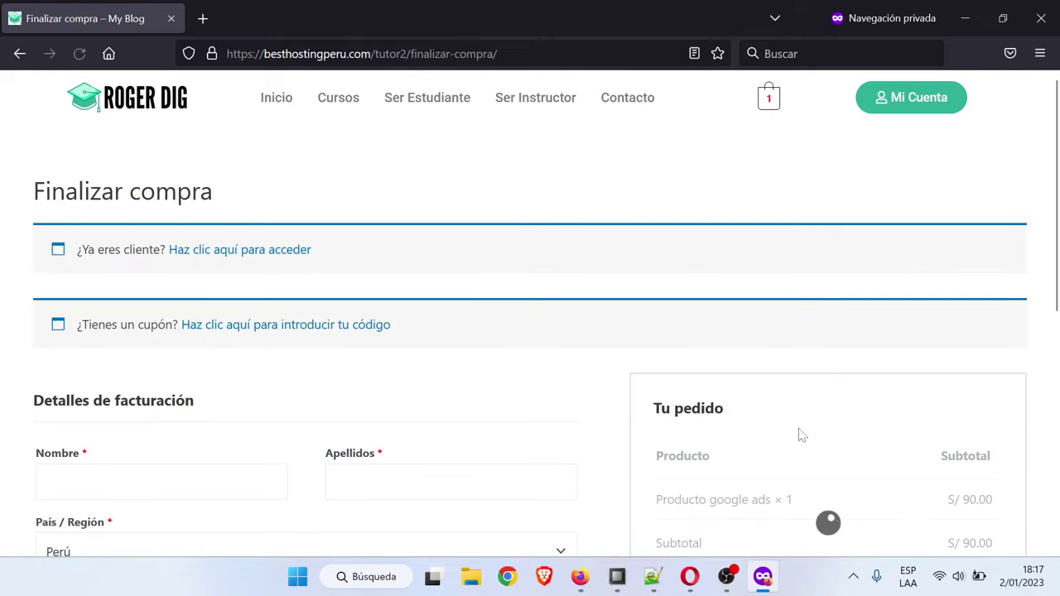
Apply the coupon code 'free' to the order
{"action": "scroll", "coordinate": [662, 365], "scroll_direction": "down", "scroll_amount": 3}
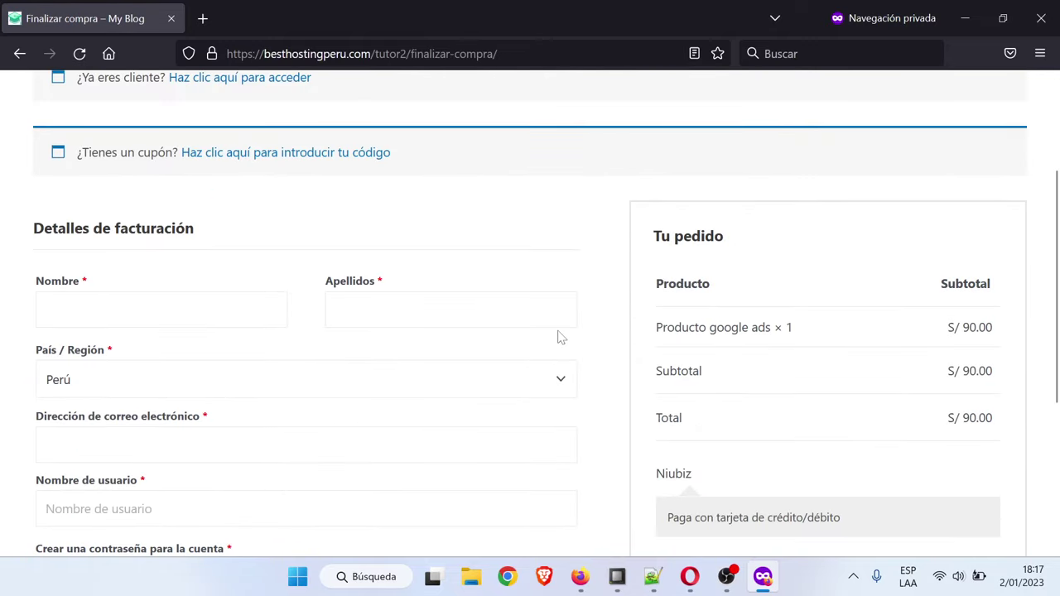
{"action": "scroll", "coordinate": [558, 337], "scroll_direction": "up", "scroll_amount": 1}
{"action": "scroll", "coordinate": [558, 337], "scroll_direction": "down", "scroll_amount": 3}
{"action": "scroll", "coordinate": [331, 307], "scroll_direction": "up", "scroll_amount": 3}
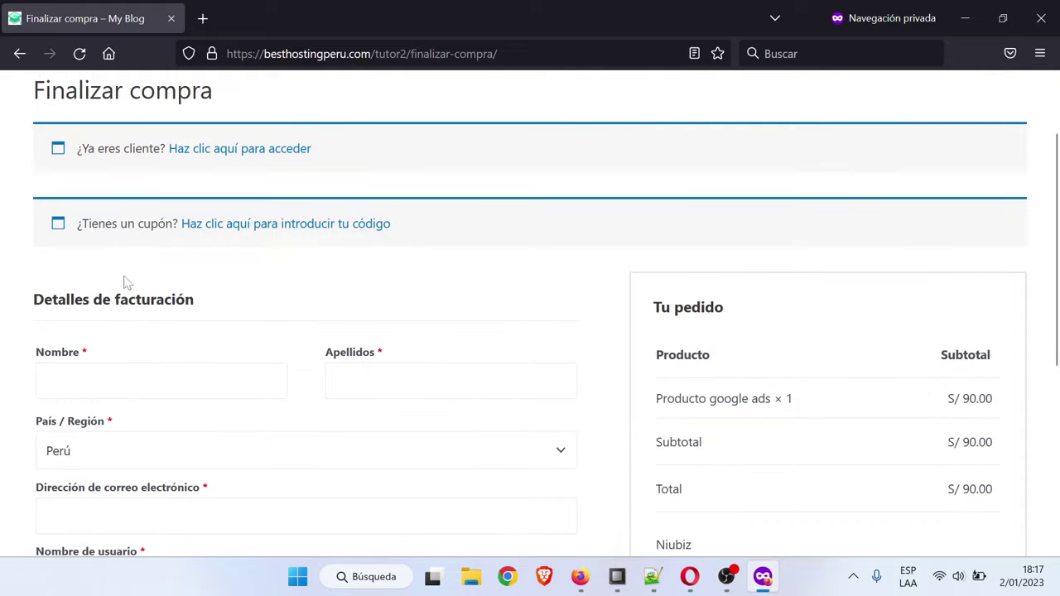
{"action": "left_click", "coordinate": [257, 226]}
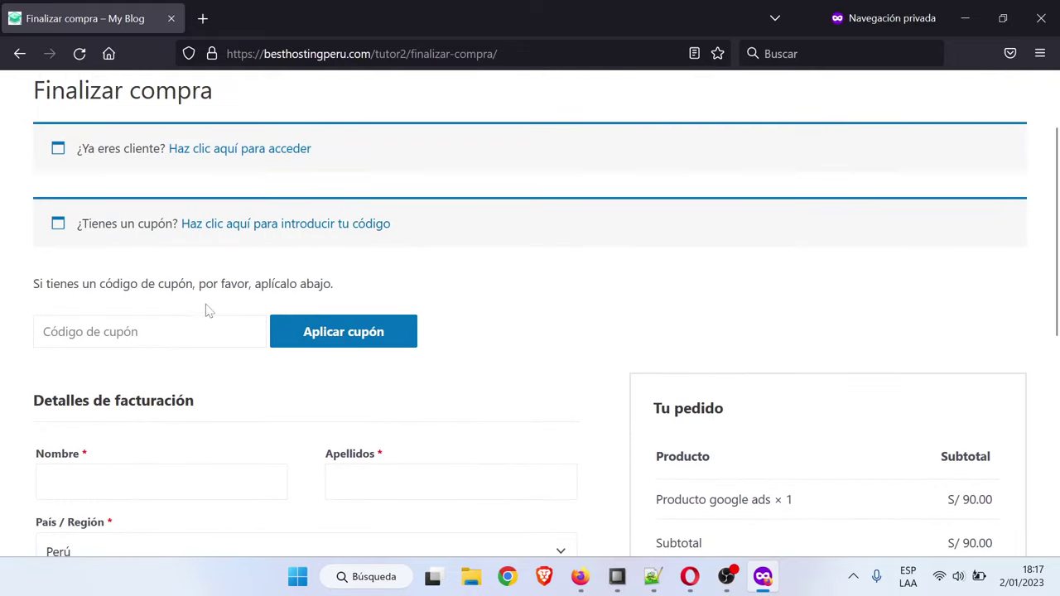
{"action": "type", "text": "free"}
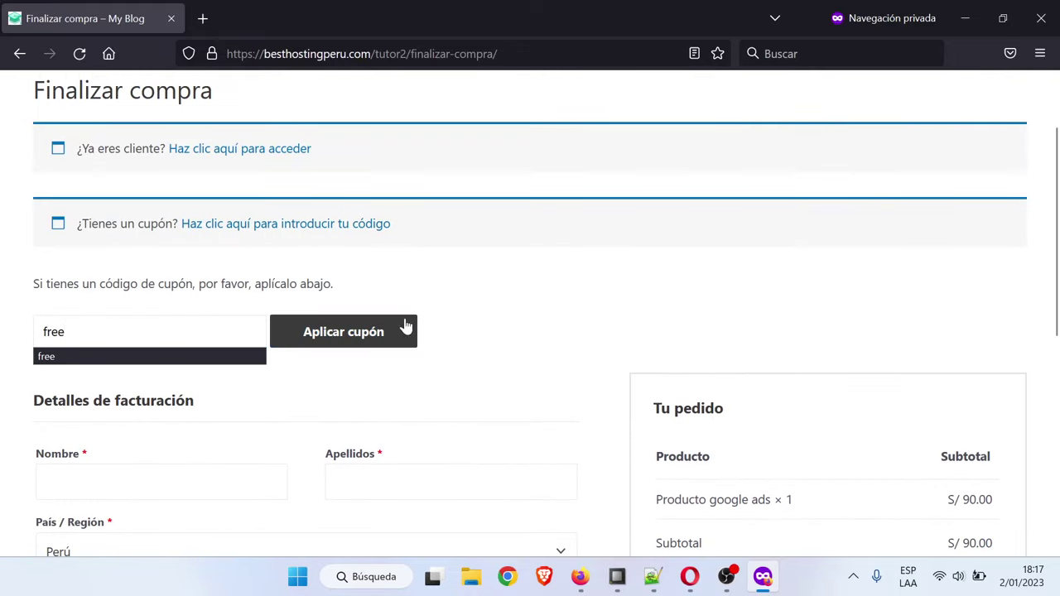
{"action": "left_click", "coordinate": [405, 328]}
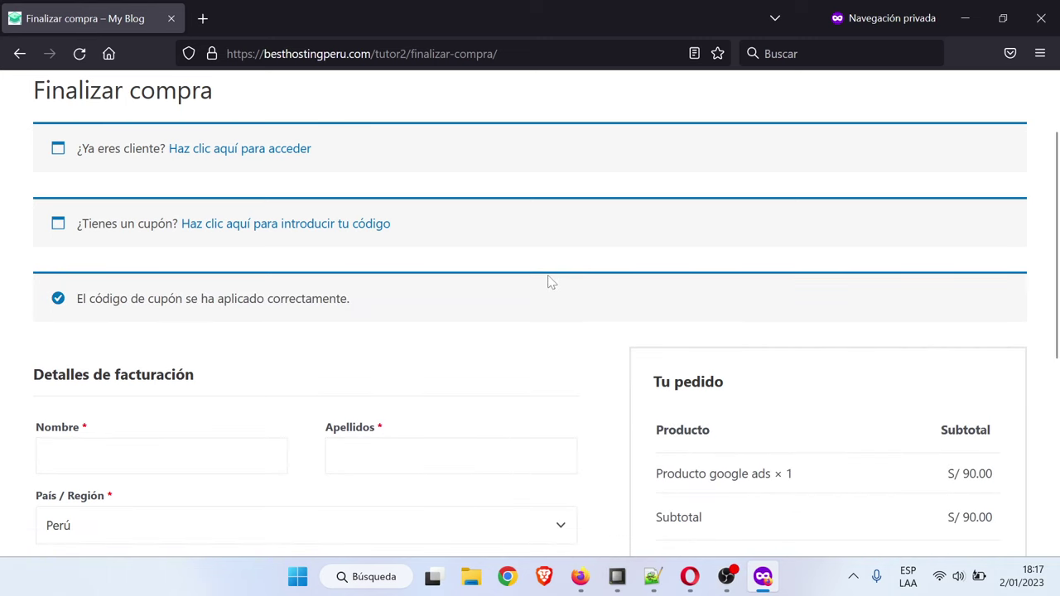
Enter the billing first name, surname and e-mail address
{"action": "scroll", "coordinate": [497, 306], "scroll_direction": "down", "scroll_amount": 1}
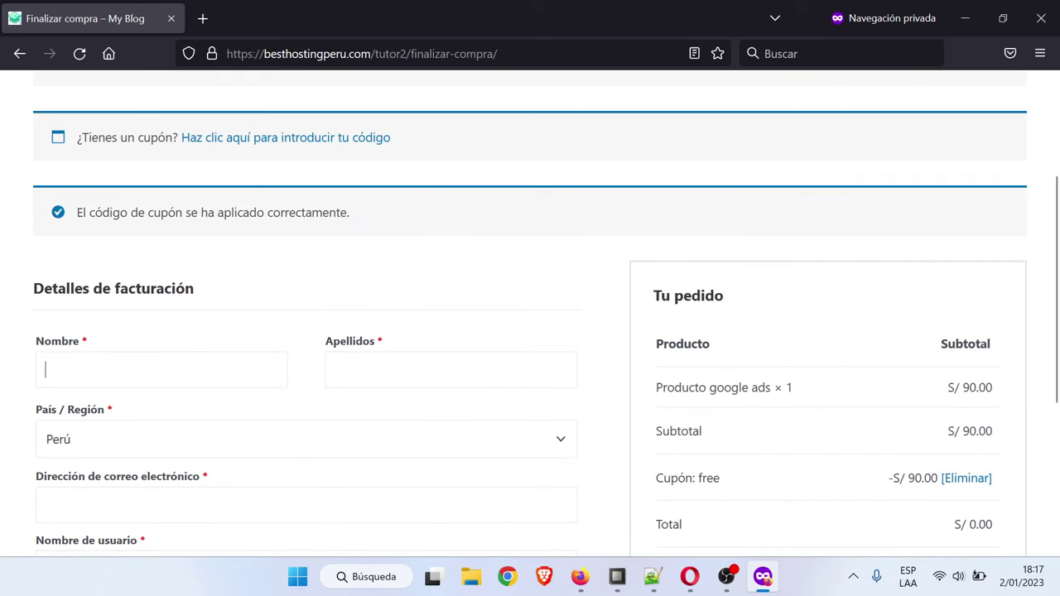
{"action": "type", "text": "aaaa"}
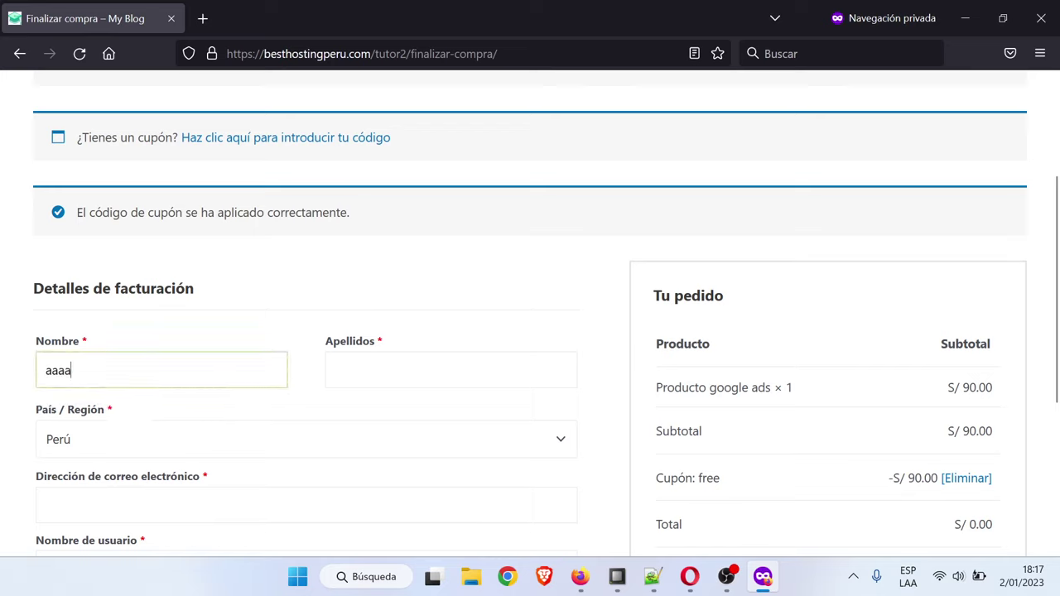
{"action": "type", "text": "ro"}
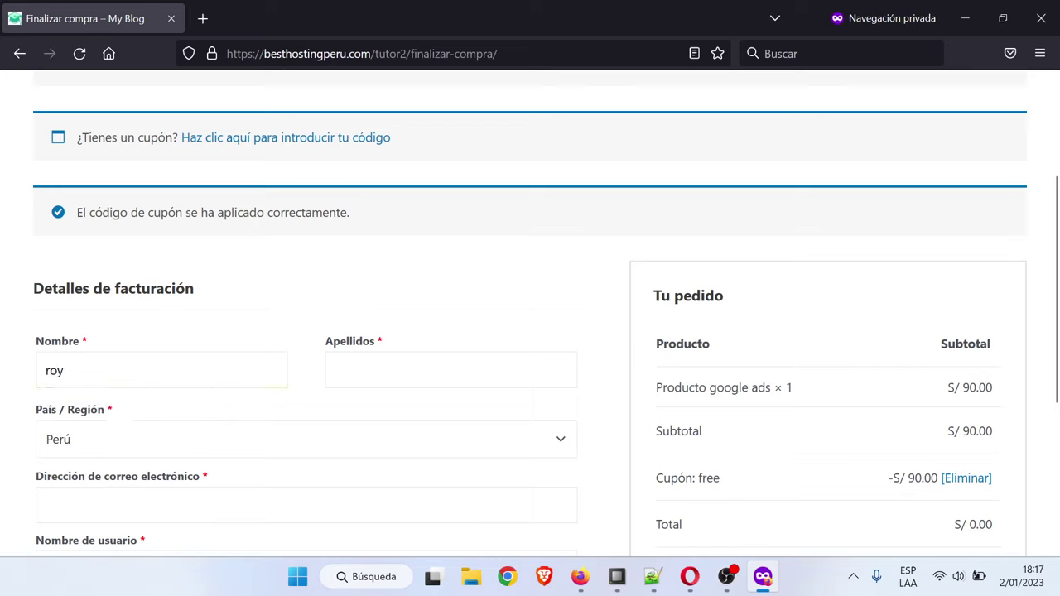
{"action": "key", "text": "BackSpace"}
{"action": "key", "text": "BackSpace"}
{"action": "key", "text": "Caps_Lock"}
{"action": "type", "text": "R"}
{"action": "key", "text": "Caps_Lock"}
{"action": "type", "text": "oger"}
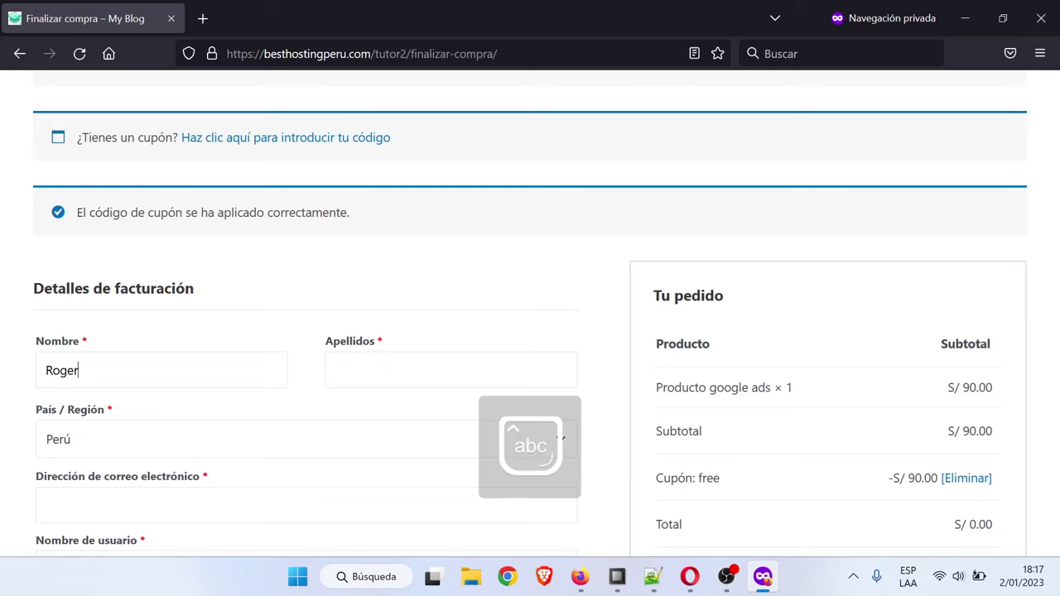
{"action": "key", "text": "Tab"}
{"action": "key", "text": "Caps_Lock"}
{"action": "scroll", "coordinate": [4, 447], "scroll_direction": "down", "scroll_amount": 1}
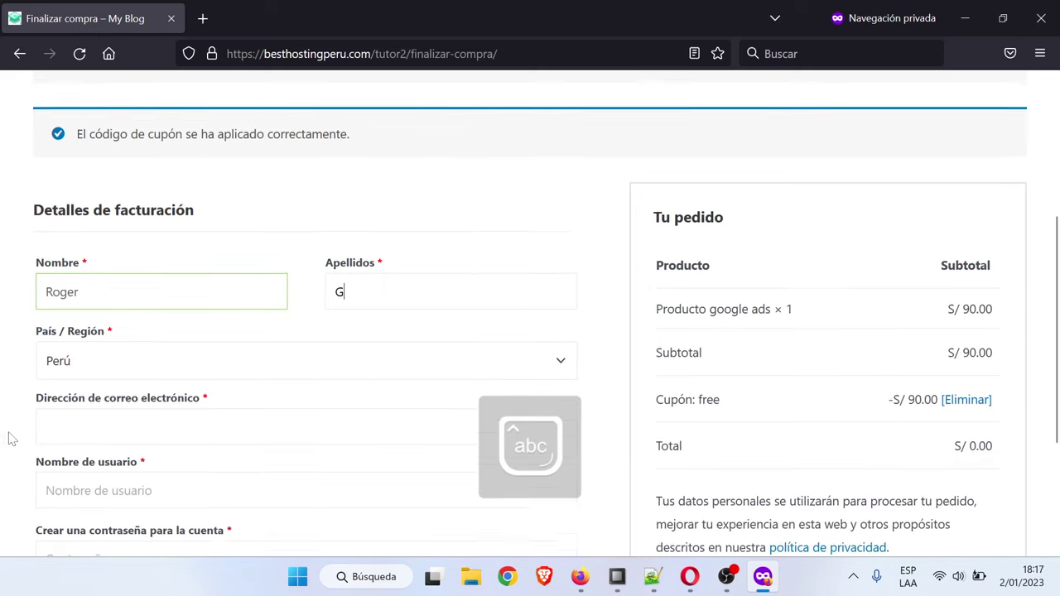
{"action": "left_click", "coordinate": [42, 417]}
{"action": "key", "text": "Caps_Lock"}
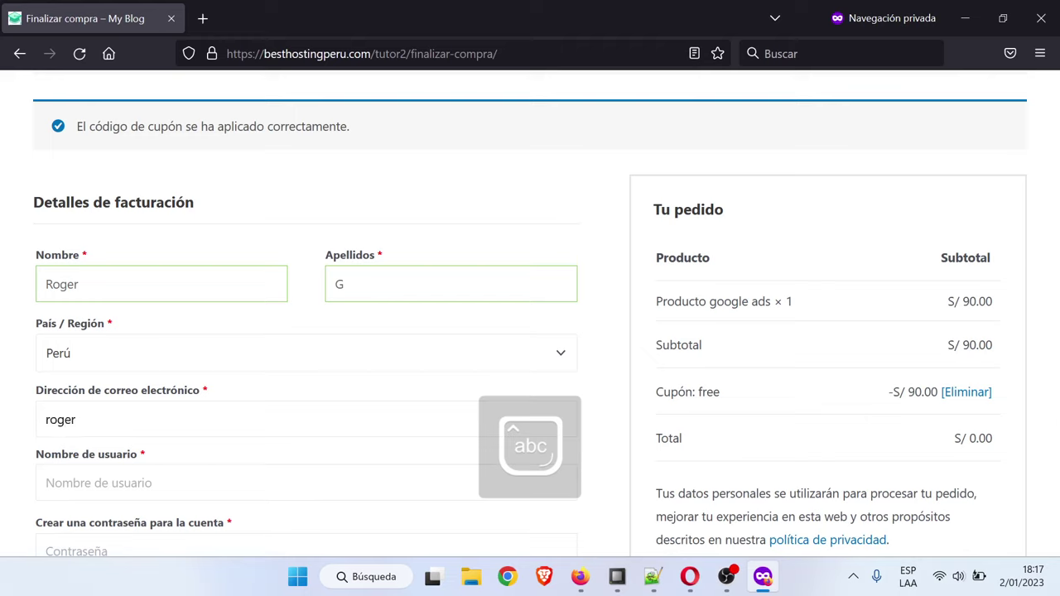
{"action": "type", "text": "roger"}
{"action": "key", "text": "BackSpace"}
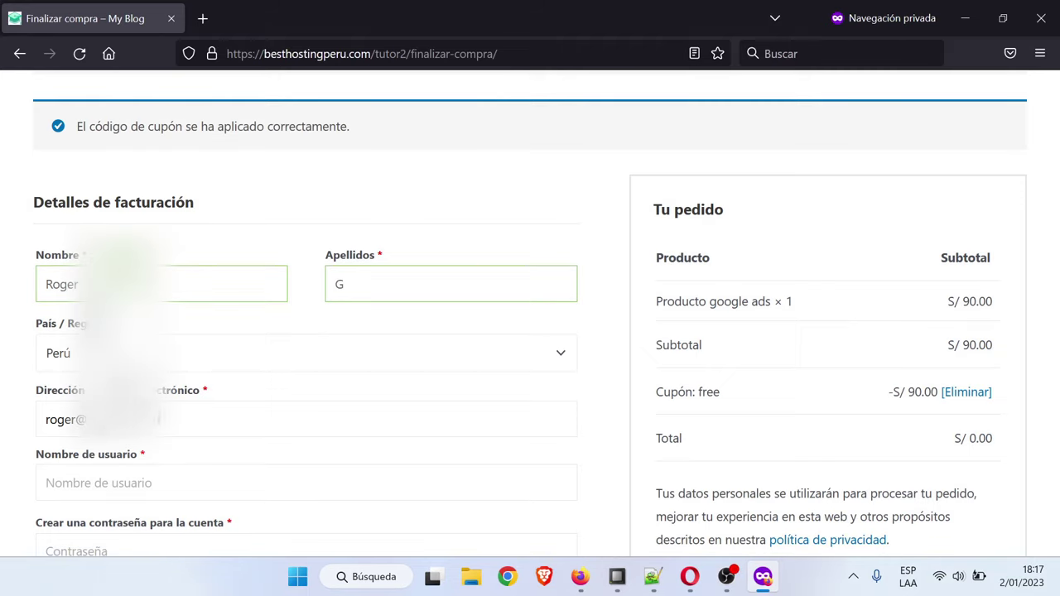
Fill in the account username and password
{"action": "left_click", "coordinate": [126, 480]}
{"action": "type", "text": "rog"}
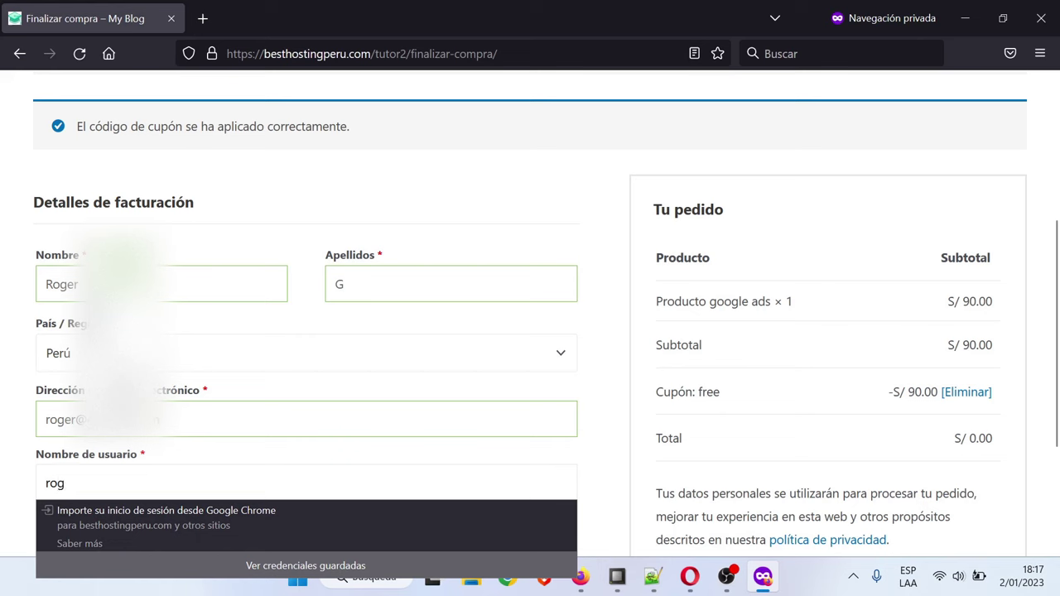
{"action": "type", "text": "erg"}
{"action": "key", "text": "Tab"}
{"action": "type", "text": "••••"}
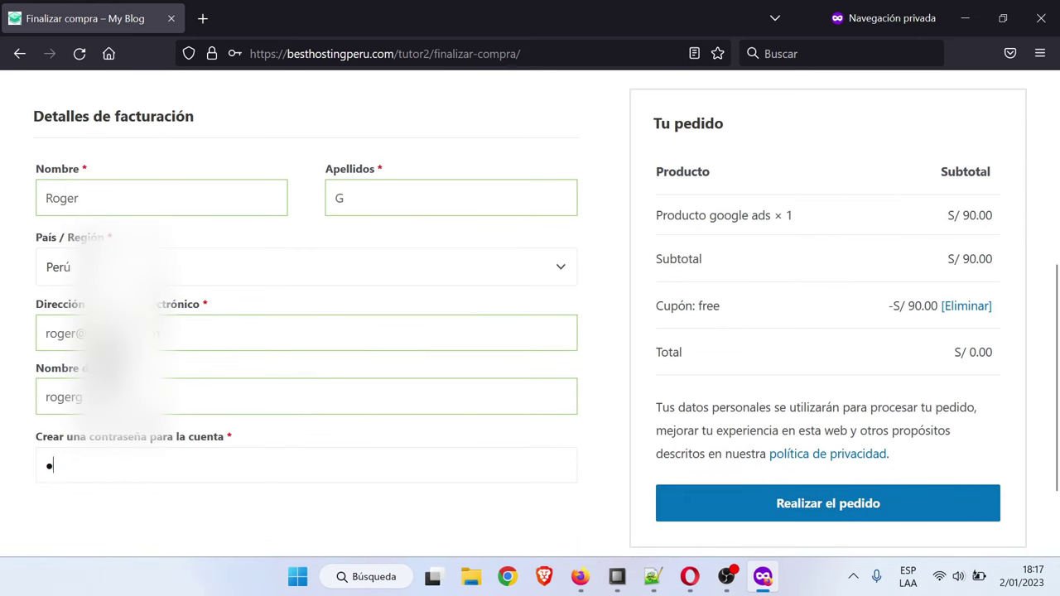
{"action": "type", "text": "•"}
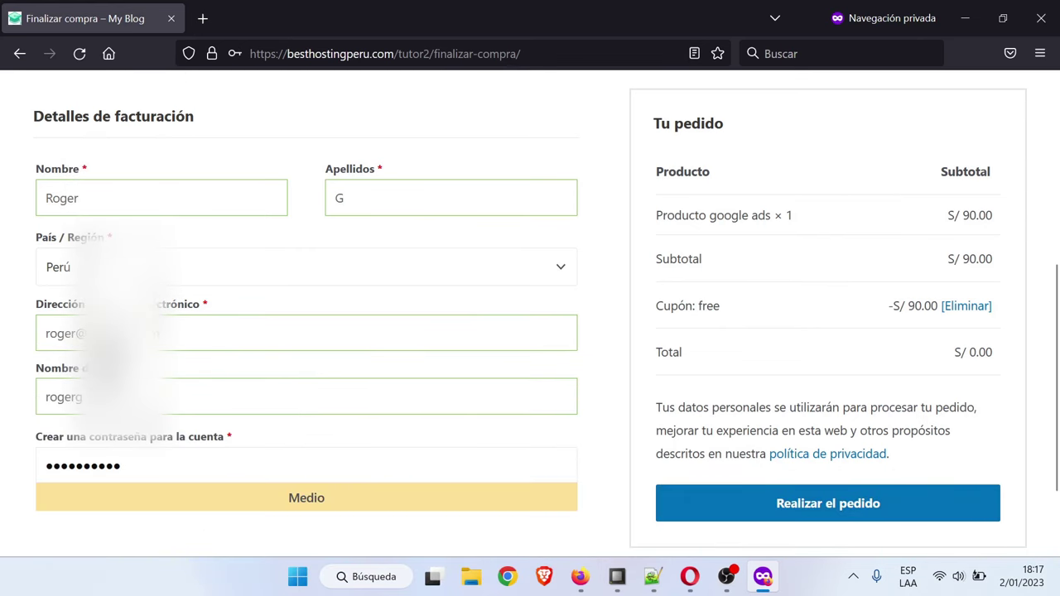
{"action": "scroll", "coordinate": [2, 383], "scroll_direction": "down", "scroll_amount": 2}
Place the order and open Curso de Google Ads Completo from the enrolled courses
{"action": "left_click", "coordinate": [802, 428]}
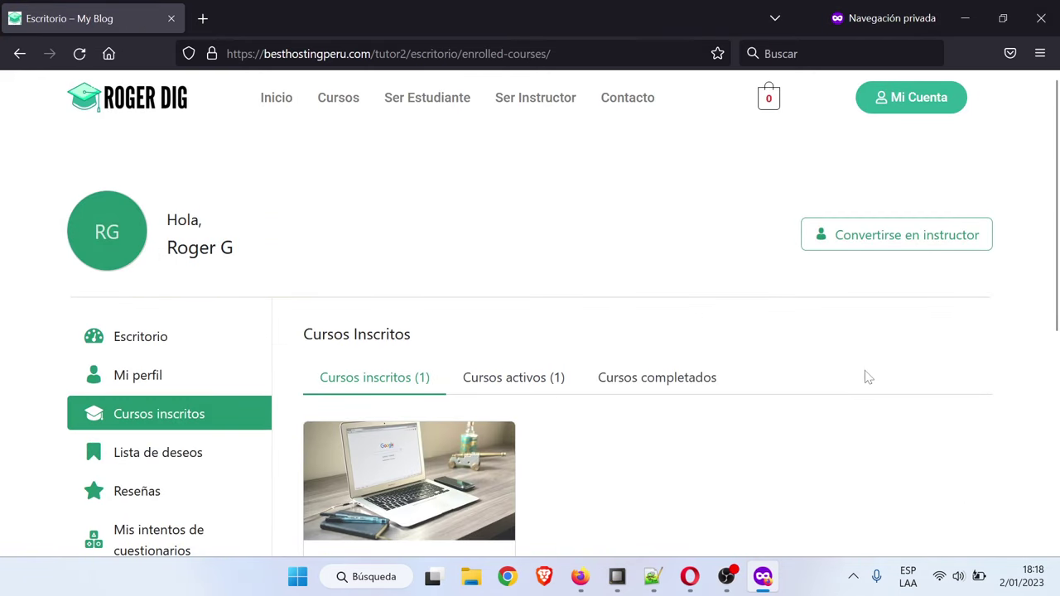
{"action": "left_click_drag", "start_coordinate": [221, 280], "coordinate": [293, 248]}
{"action": "left_click", "coordinate": [587, 291]}
{"action": "scroll", "coordinate": [445, 372], "scroll_direction": "down", "scroll_amount": 3}
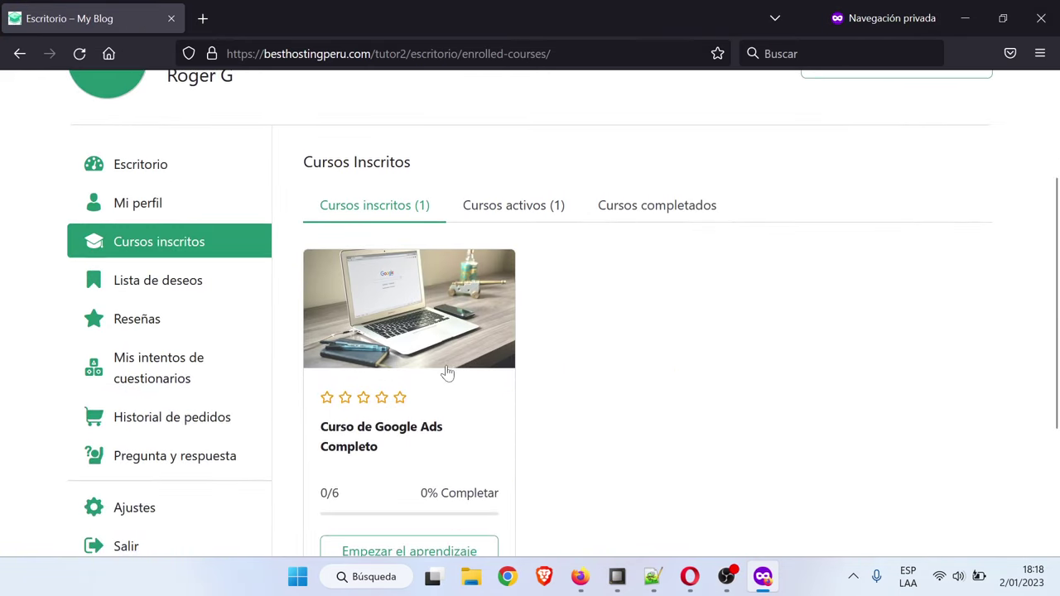
{"action": "left_click", "coordinate": [507, 327]}
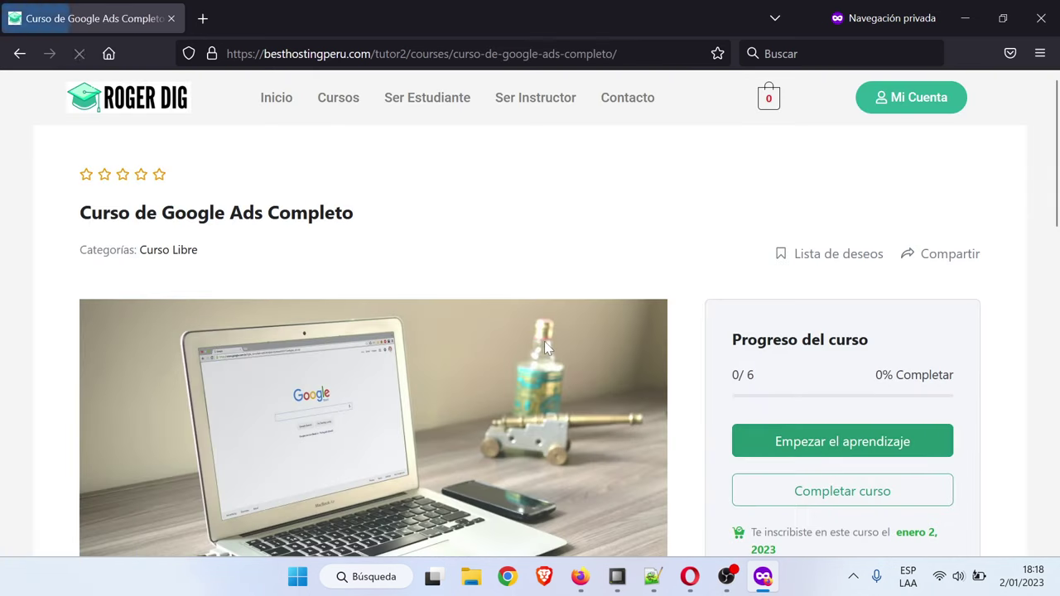
Scroll to Contenido del curso and expand the Camapaña Google Ads lessons
{"action": "scroll", "coordinate": [629, 340], "scroll_direction": "down", "scroll_amount": 3}
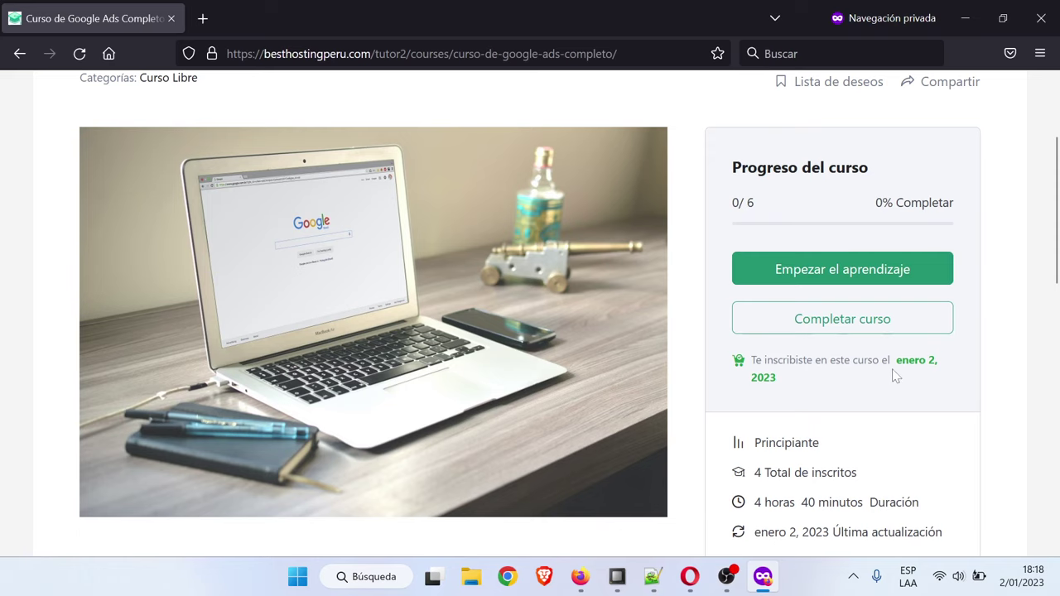
{"action": "scroll", "coordinate": [894, 375], "scroll_direction": "down", "scroll_amount": 6}
{"action": "scroll", "coordinate": [533, 338], "scroll_direction": "down", "scroll_amount": 7}
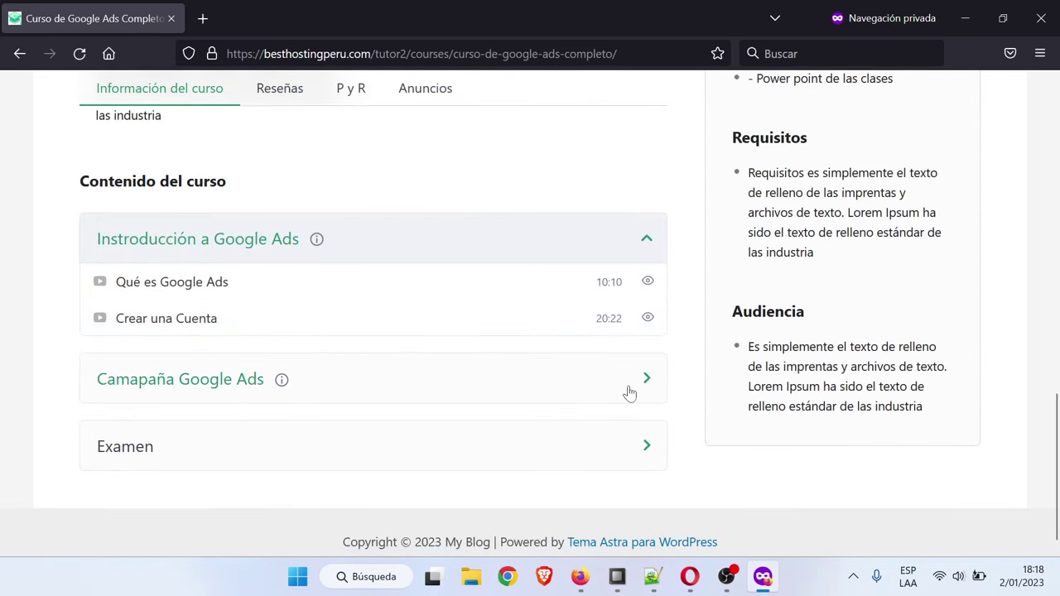
{"action": "left_click", "coordinate": [630, 392]}
{"action": "scroll", "coordinate": [373, 406], "scroll_direction": "down", "scroll_amount": 1}
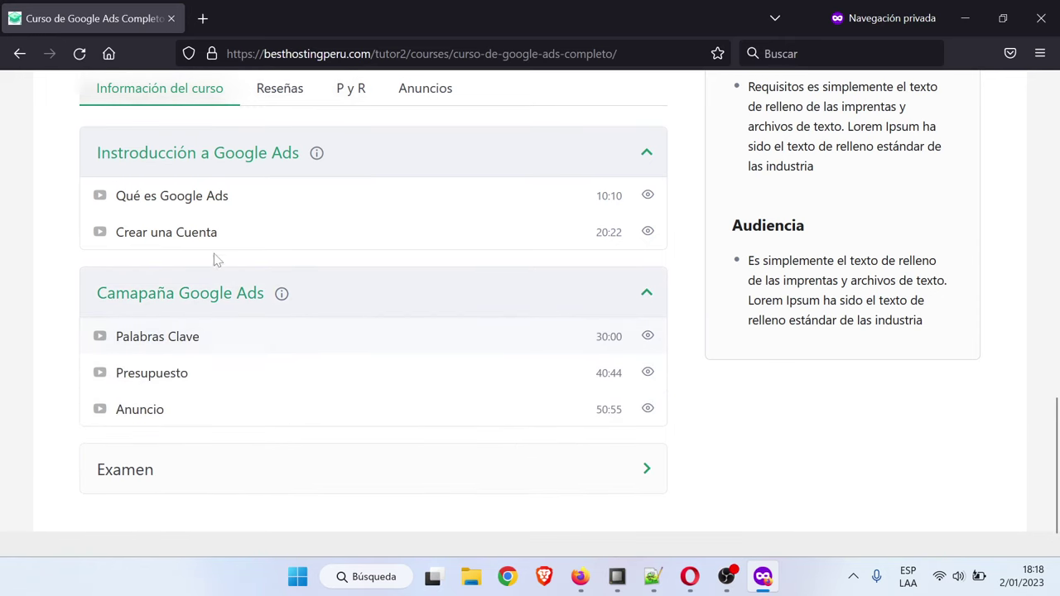
Open the Qué es Google Ads lesson, view its Comentarios, then open the Examen Final quiz
{"action": "left_click", "coordinate": [185, 197]}
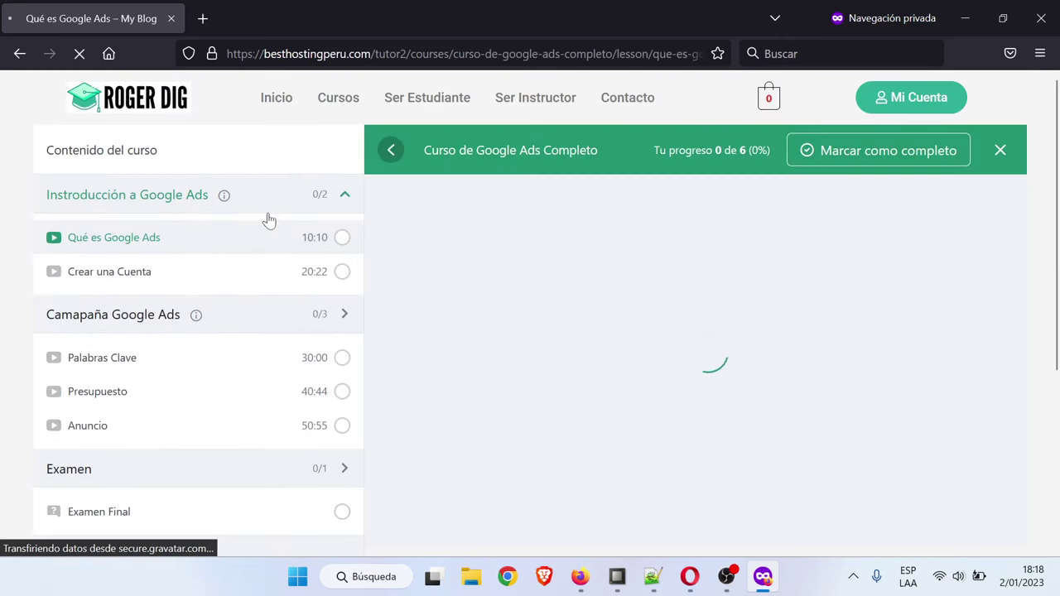
{"action": "scroll", "coordinate": [662, 298], "scroll_direction": "down", "scroll_amount": 1}
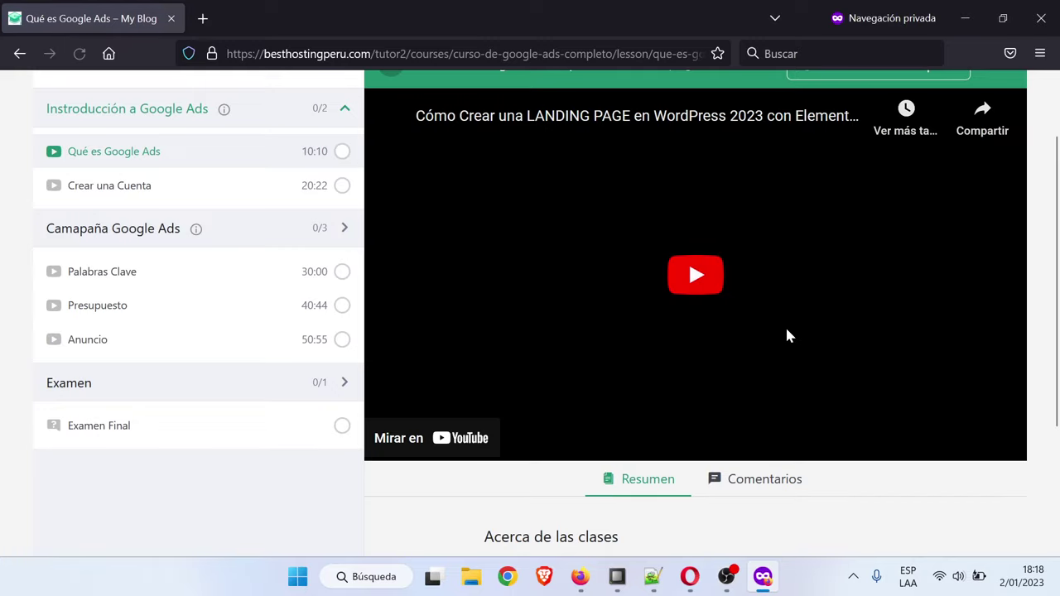
{"action": "scroll", "coordinate": [785, 333], "scroll_direction": "down", "scroll_amount": 2}
{"action": "scroll", "coordinate": [769, 379], "scroll_direction": "up", "scroll_amount": 2}
{"action": "scroll", "coordinate": [439, 363], "scroll_direction": "down", "scroll_amount": 2}
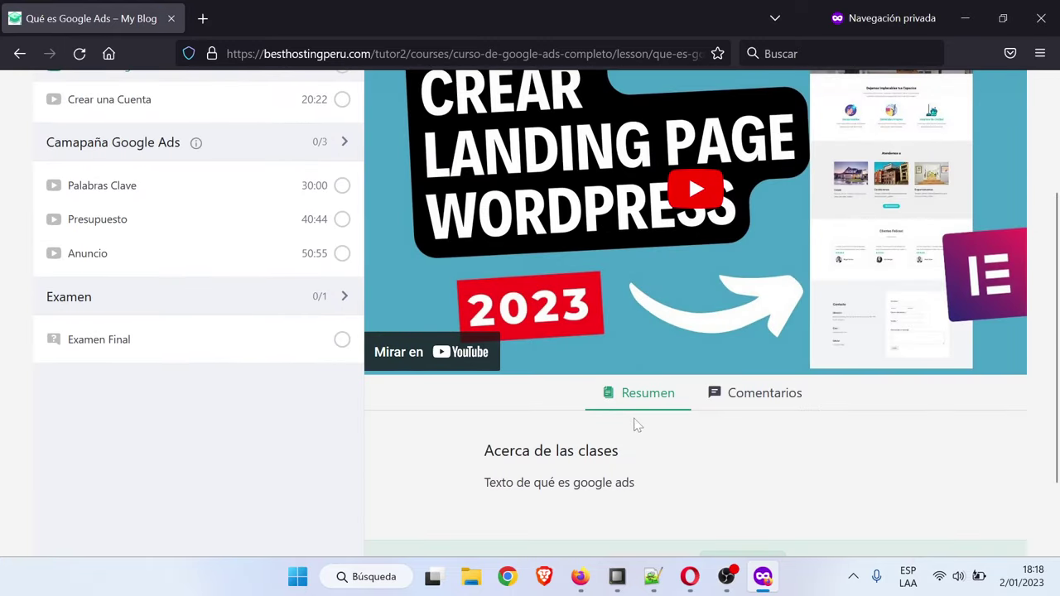
{"action": "left_click", "coordinate": [764, 394]}
{"action": "scroll", "coordinate": [682, 476], "scroll_direction": "down", "scroll_amount": 2}
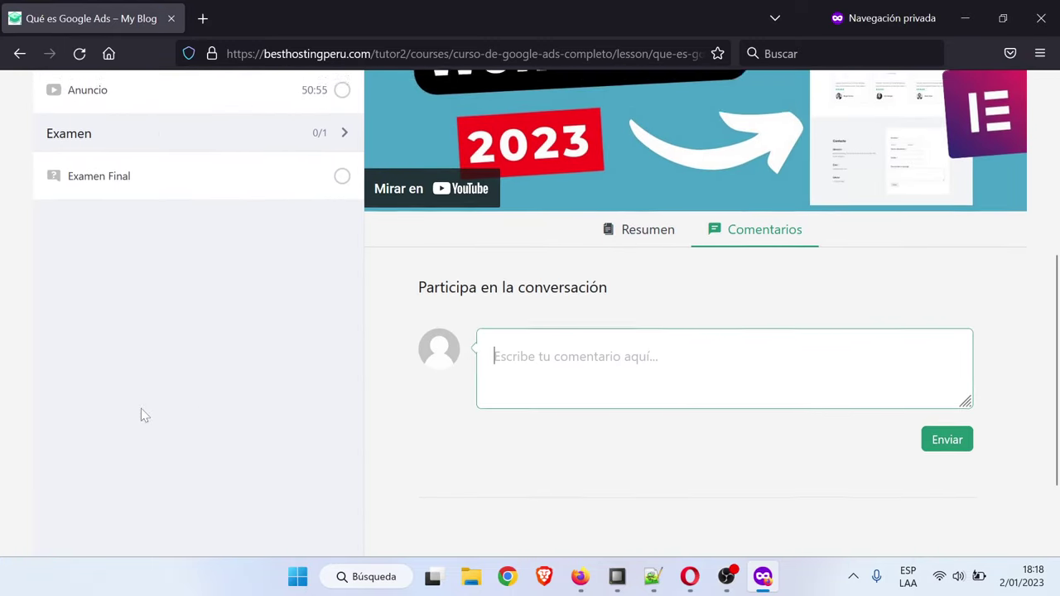
{"action": "scroll", "coordinate": [141, 408], "scroll_direction": "up", "scroll_amount": 3}
{"action": "left_click", "coordinate": [113, 426]}
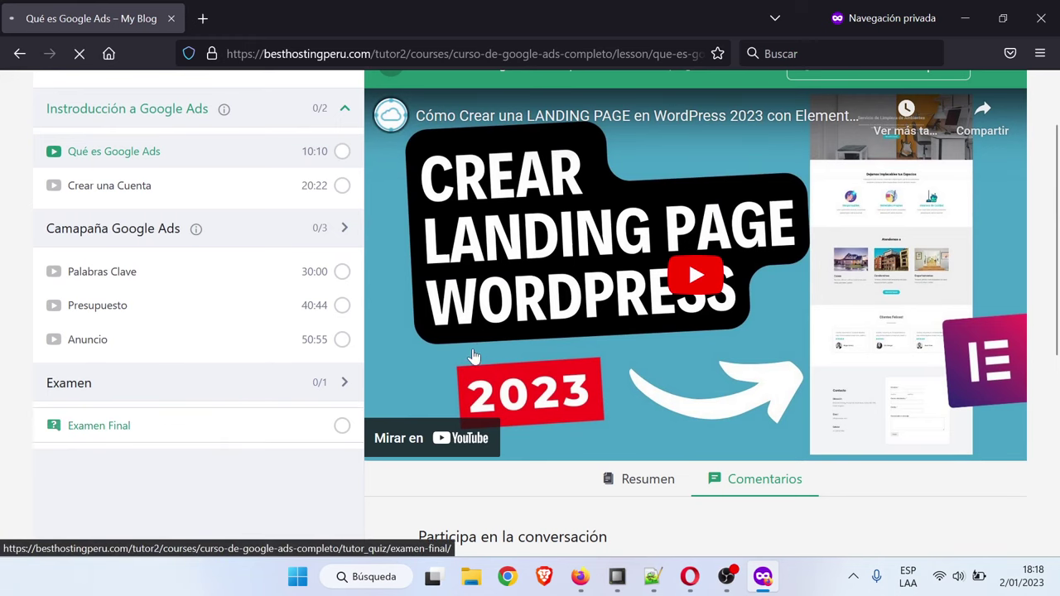
{"action": "scroll", "coordinate": [476, 351], "scroll_direction": "down", "scroll_amount": 2}
Start the Examen Final, submit the answer and review the 100% pass result
{"action": "left_click", "coordinate": [623, 425]}
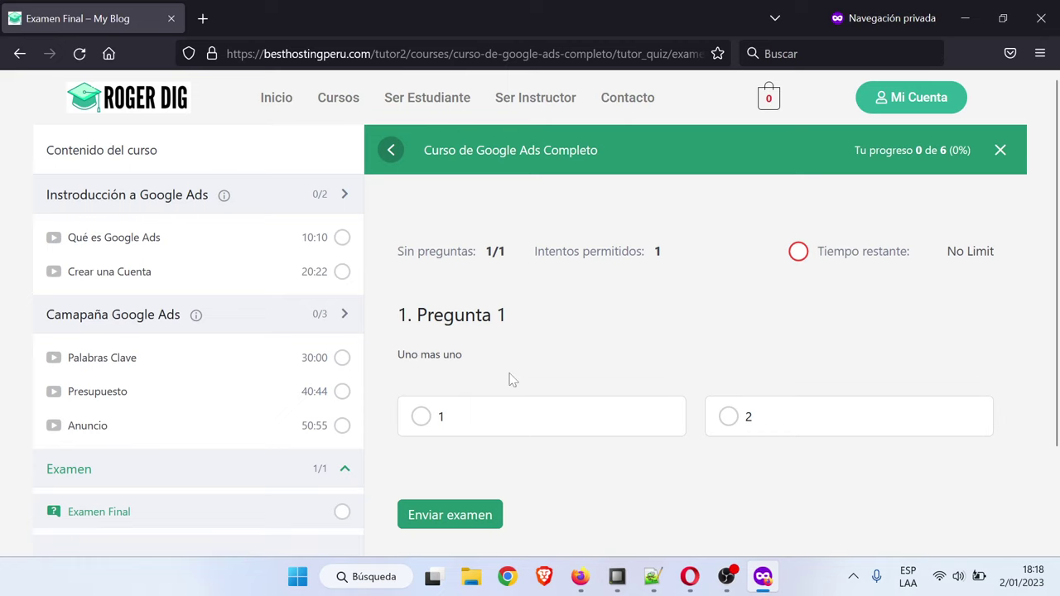
{"action": "left_click", "coordinate": [476, 519]}
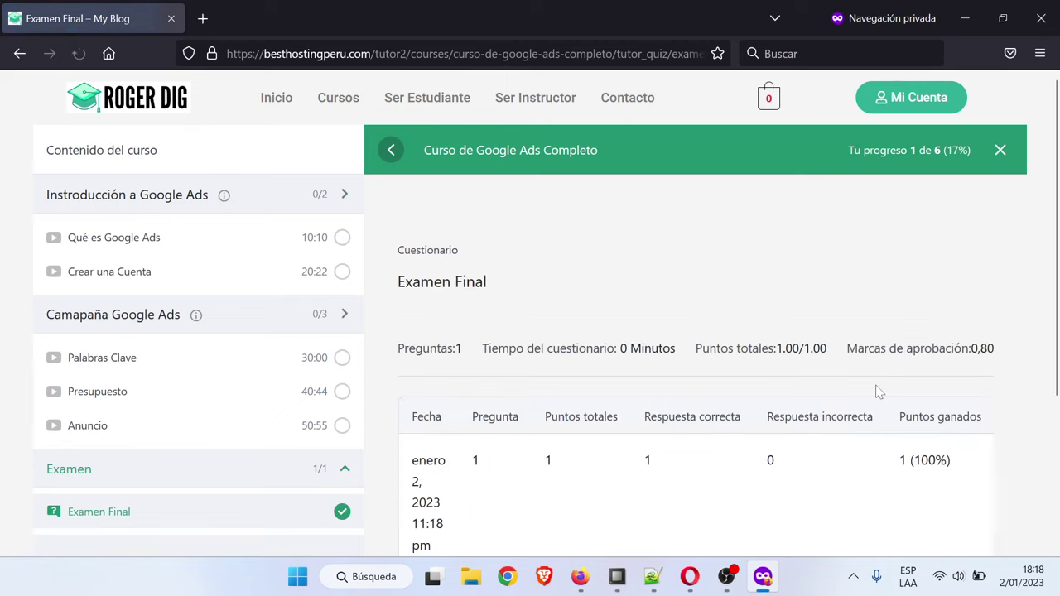
{"action": "scroll", "coordinate": [877, 389], "scroll_direction": "down", "scroll_amount": 2}
{"action": "left_click_drag", "start_coordinate": [815, 396], "coordinate": [963, 393]}
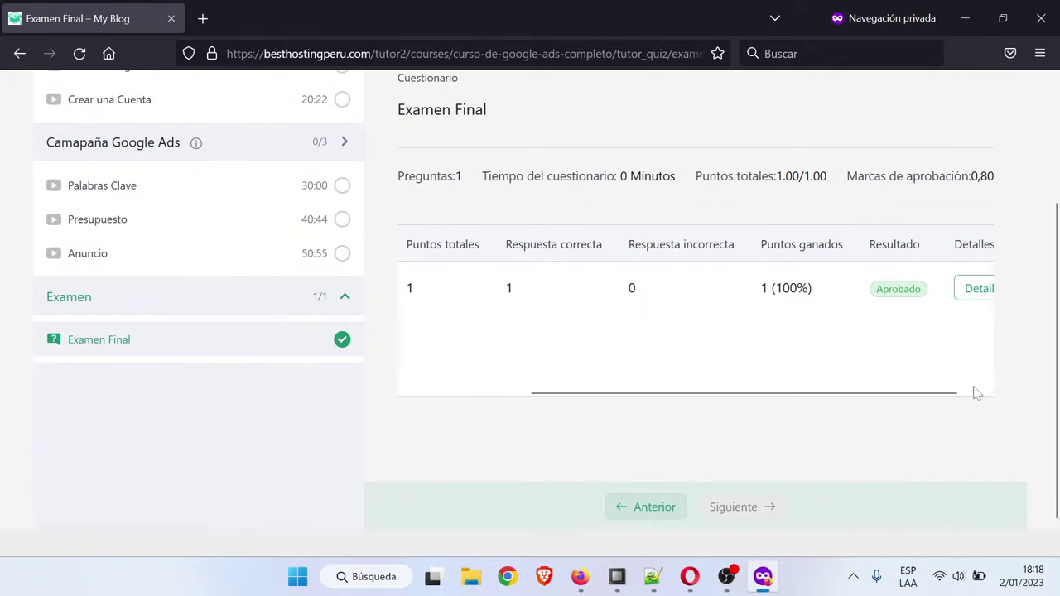
{"action": "scroll", "coordinate": [984, 393], "scroll_direction": "up", "scroll_amount": 2}
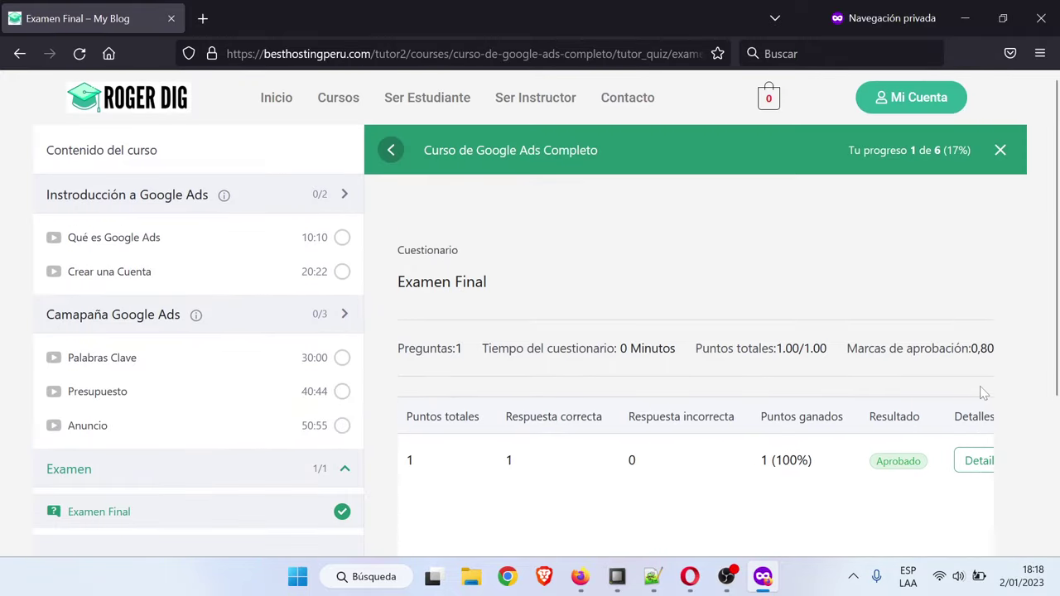
Check the Mi Cuenta dashboard, return to the Inicio home page and open the context menu
{"action": "left_click", "coordinate": [267, 106]}
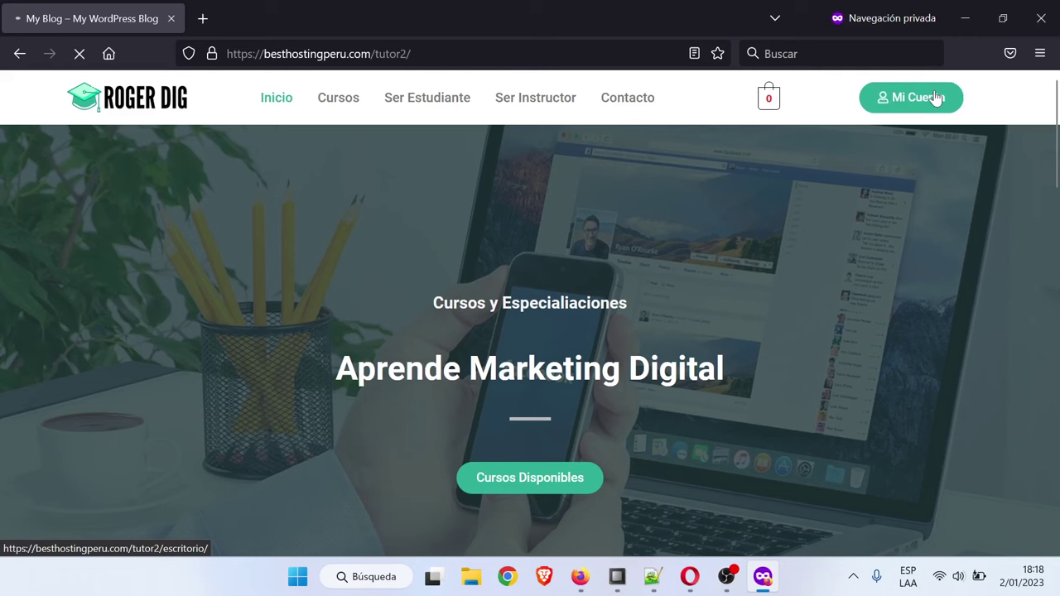
{"action": "left_click", "coordinate": [936, 98]}
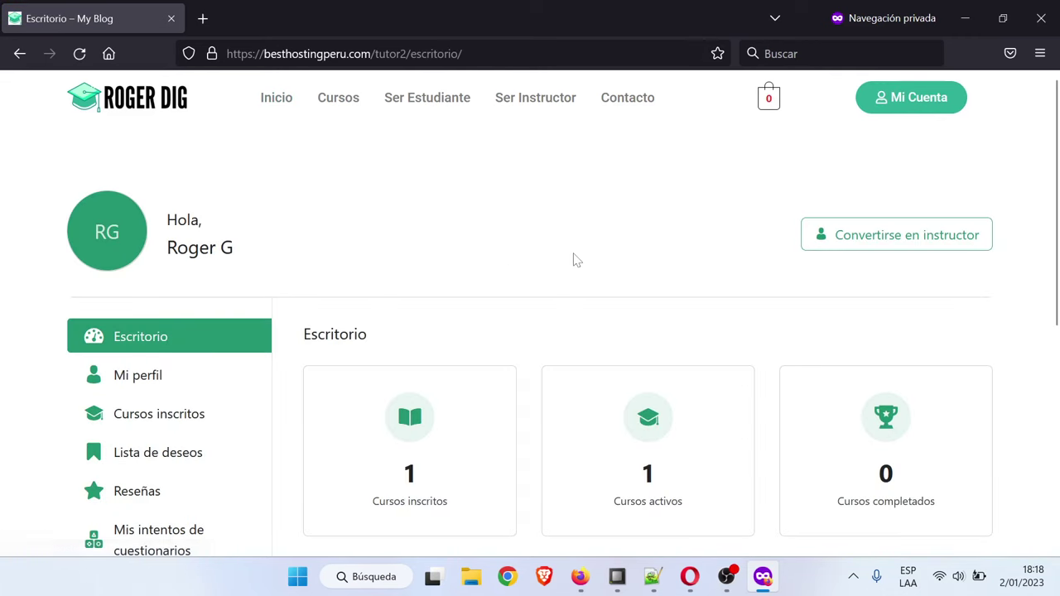
{"action": "scroll", "coordinate": [573, 260], "scroll_direction": "down", "scroll_amount": 2}
{"action": "scroll", "coordinate": [575, 260], "scroll_direction": "up", "scroll_amount": 2}
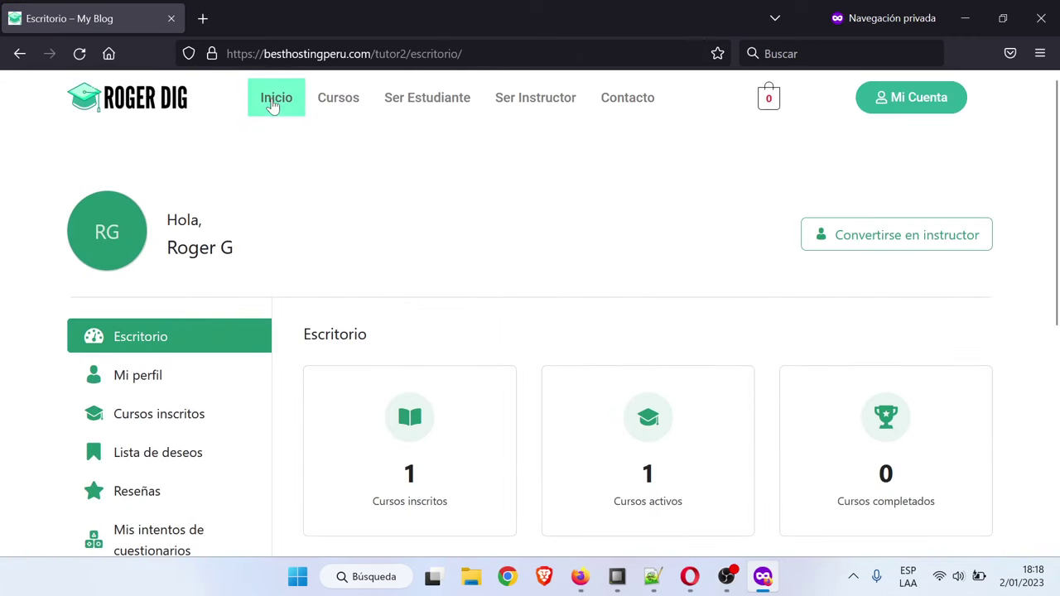
{"action": "left_click", "coordinate": [273, 99]}
{"action": "right_click", "coordinate": [997, 156]}
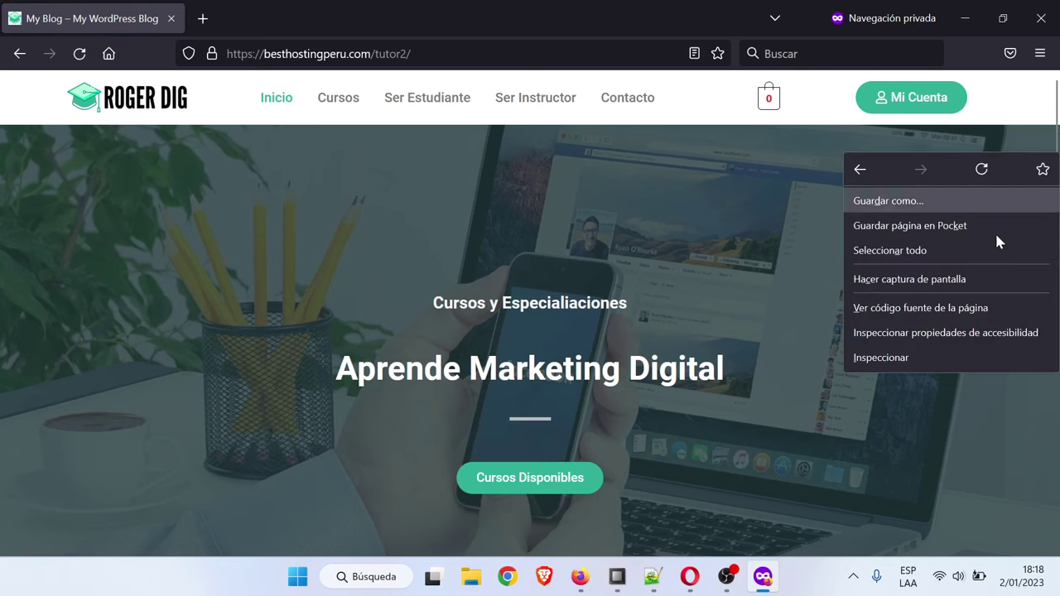
Open the inspector and switch to the 350×600 responsive mobile view
{"action": "left_click", "coordinate": [937, 357]}
{"action": "key", "text": "ctrl+shift+m"}
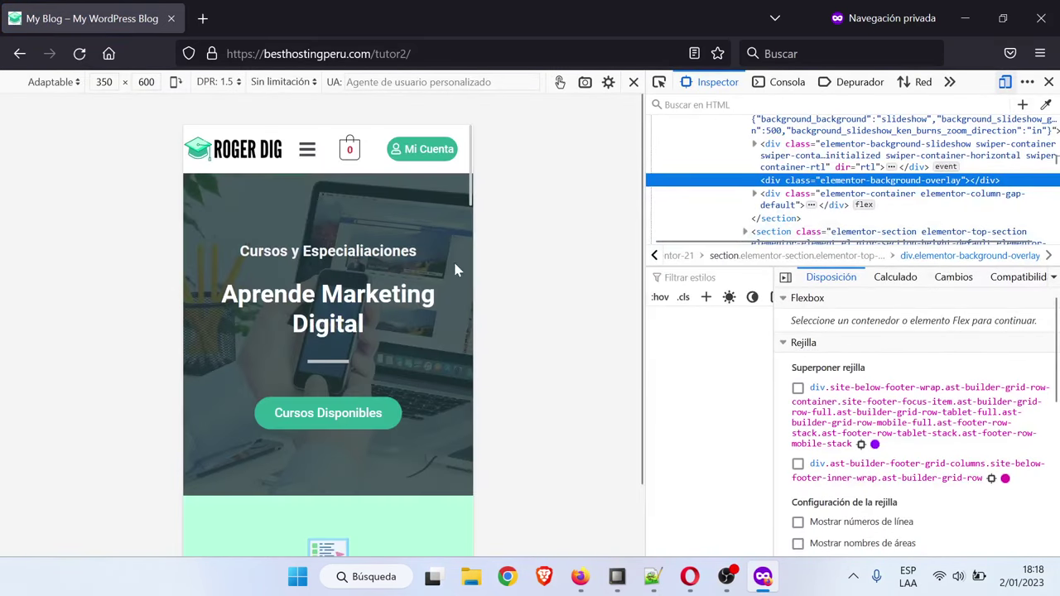
{"action": "scroll", "coordinate": [404, 255], "scroll_direction": "down", "scroll_amount": 10}
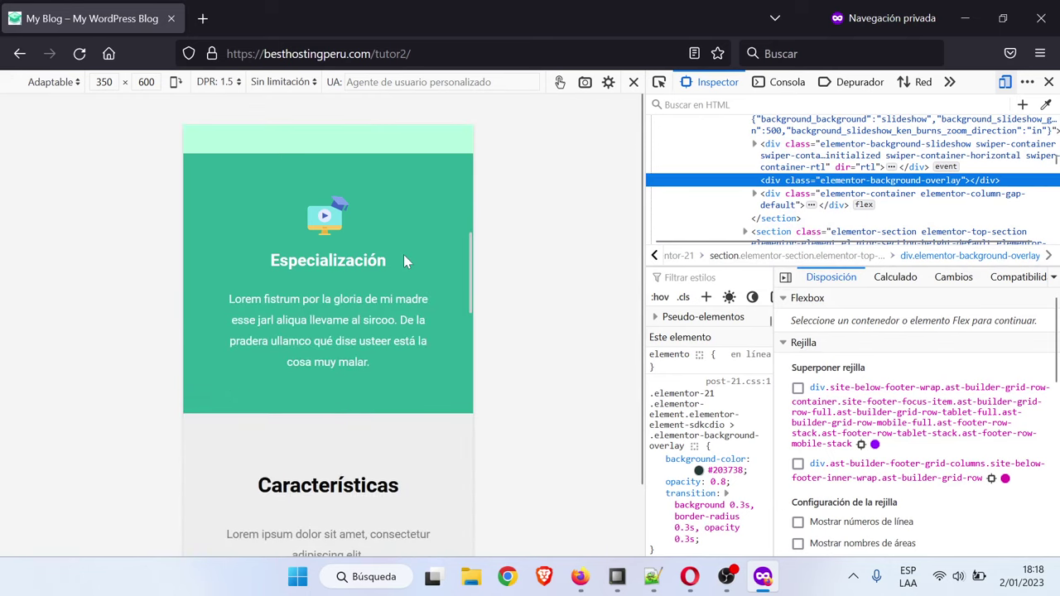
{"action": "scroll", "coordinate": [405, 257], "scroll_direction": "up", "scroll_amount": 10}
In the mobile view, use the menu to reach Cursos and open Curso de Google Ads Completo
{"action": "left_click", "coordinate": [307, 149]}
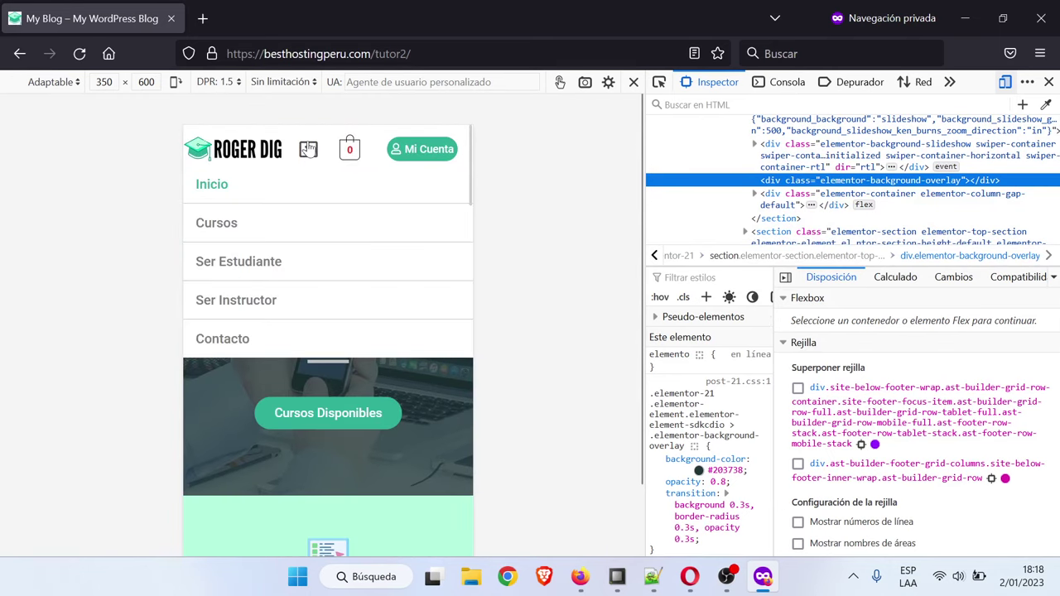
{"action": "left_click", "coordinate": [240, 225]}
{"action": "scroll", "coordinate": [323, 289], "scroll_direction": "down", "scroll_amount": 3}
{"action": "scroll", "coordinate": [329, 298], "scroll_direction": "down", "scroll_amount": 2}
{"action": "scroll", "coordinate": [331, 295], "scroll_direction": "up", "scroll_amount": 2}
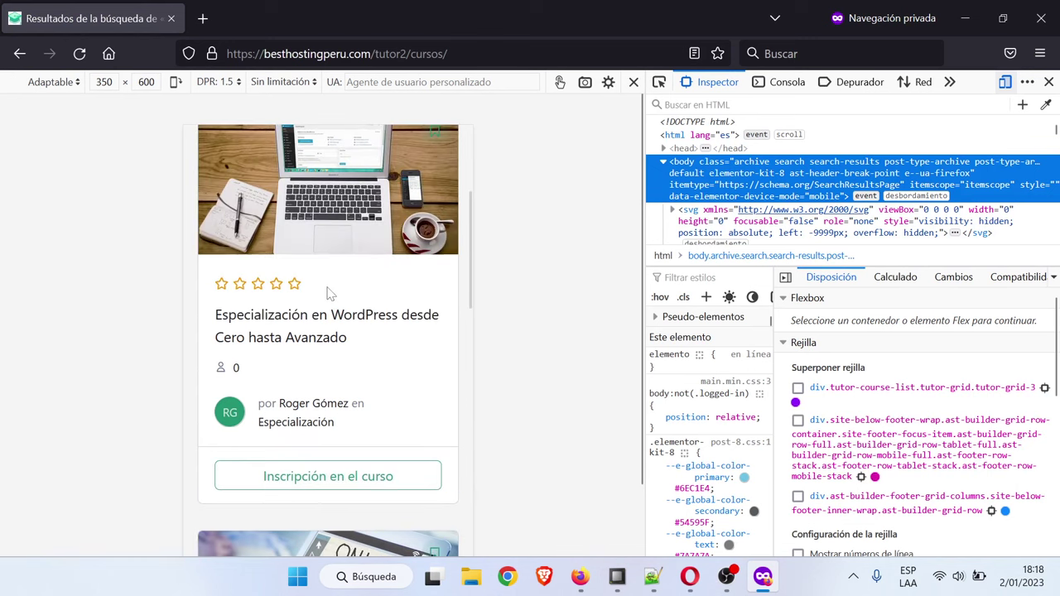
{"action": "scroll", "coordinate": [331, 298], "scroll_direction": "down", "scroll_amount": 7}
{"action": "scroll", "coordinate": [336, 356], "scroll_direction": "down", "scroll_amount": 6}
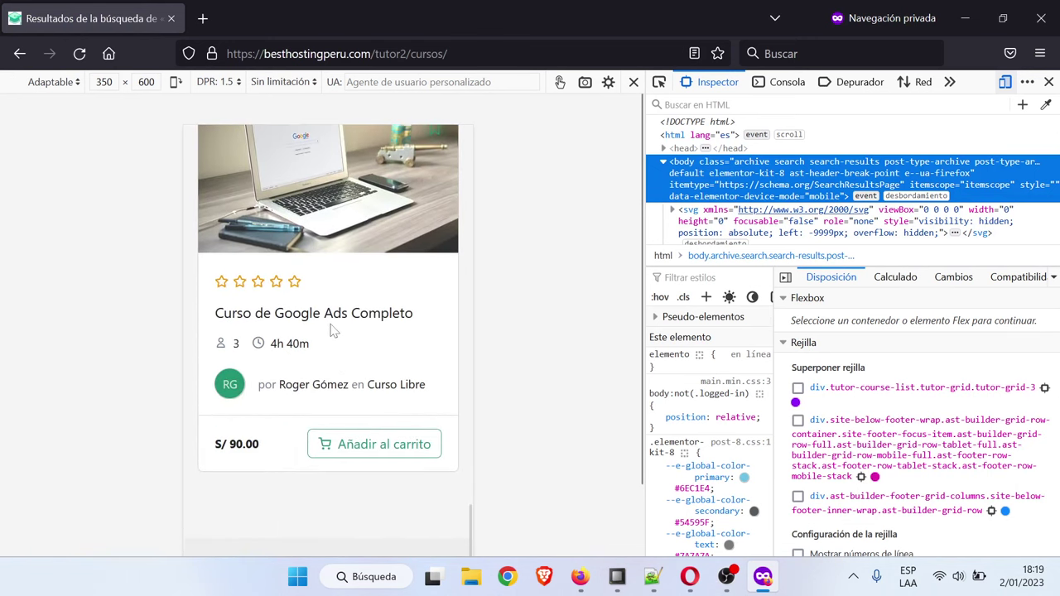
{"action": "left_click", "coordinate": [330, 325]}
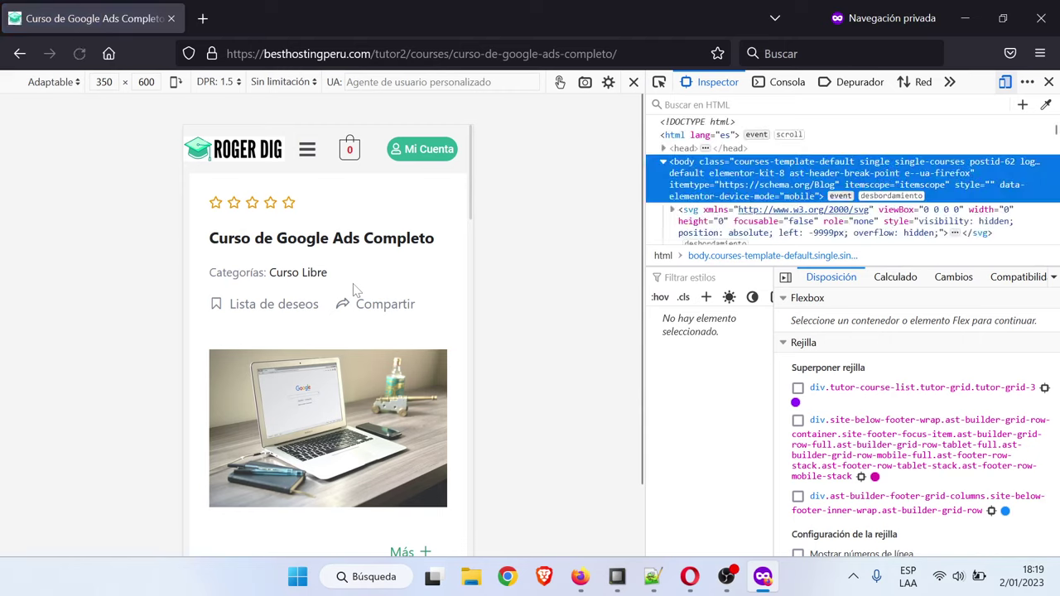
{"action": "scroll", "coordinate": [355, 300], "scroll_direction": "down", "scroll_amount": 4}
{"action": "scroll", "coordinate": [360, 301], "scroll_direction": "down", "scroll_amount": 15}
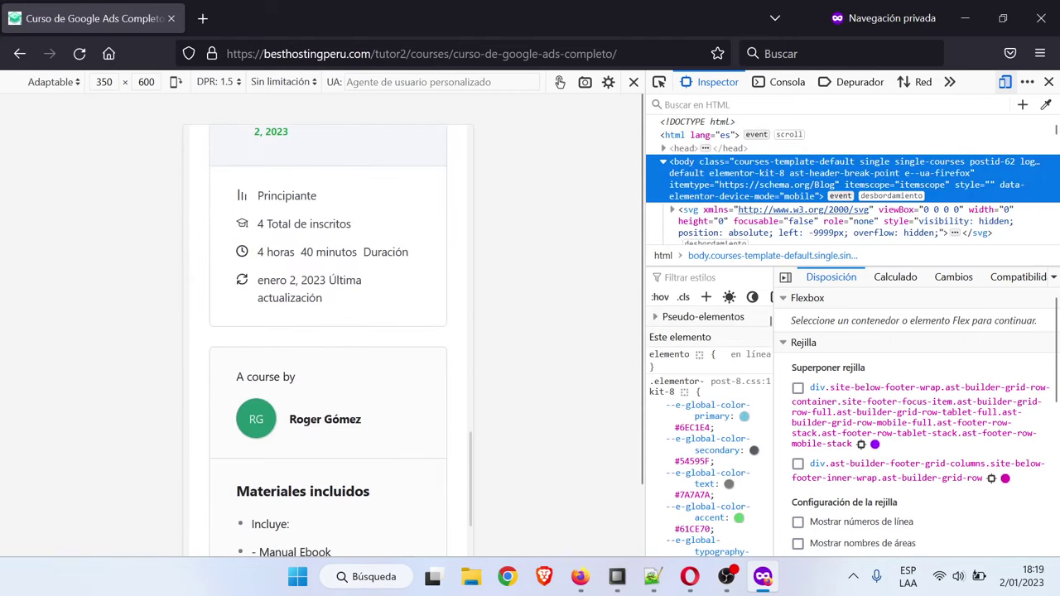
{"action": "left_click", "coordinate": [1049, 81]}
Exit the responsive preview, then close the private window and the My Blog tab
{"action": "left_click", "coordinate": [1046, 81]}
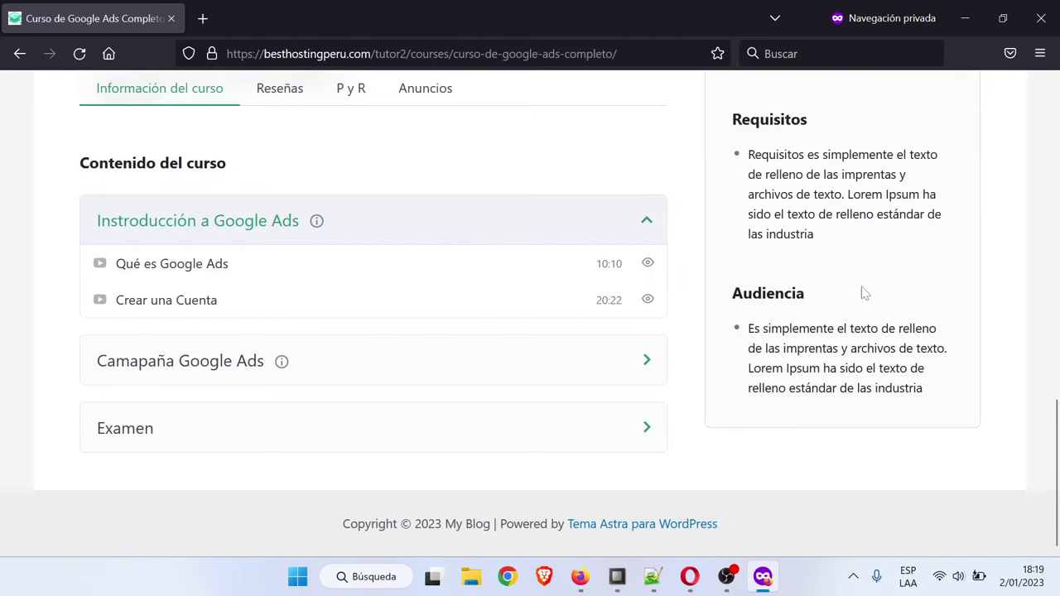
{"action": "scroll", "coordinate": [828, 307], "scroll_direction": "up", "scroll_amount": 3}
{"action": "scroll", "coordinate": [811, 325], "scroll_direction": "up", "scroll_amount": 5}
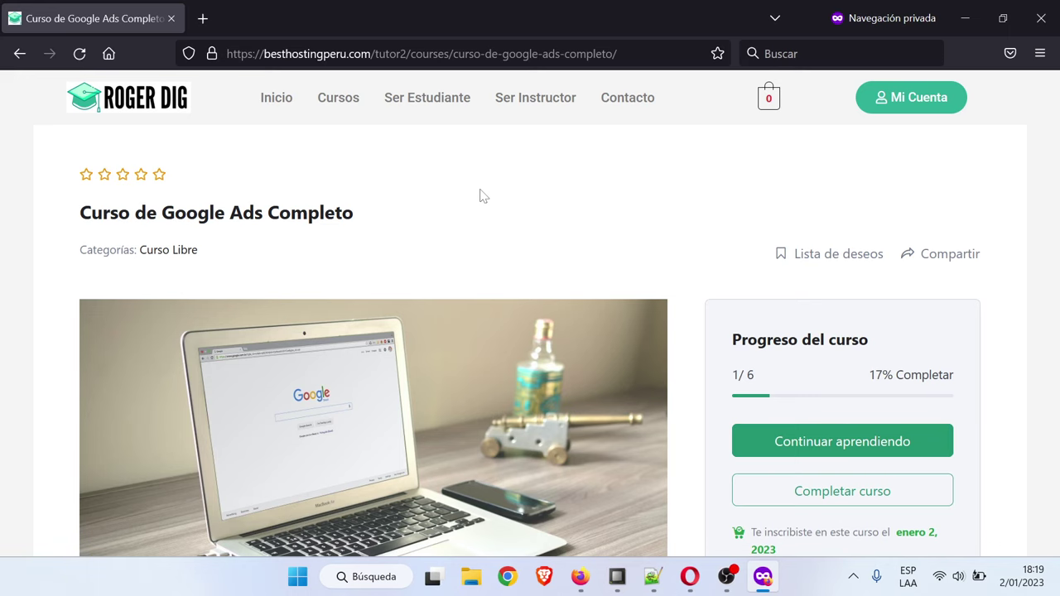
{"action": "left_click", "coordinate": [1041, 17]}
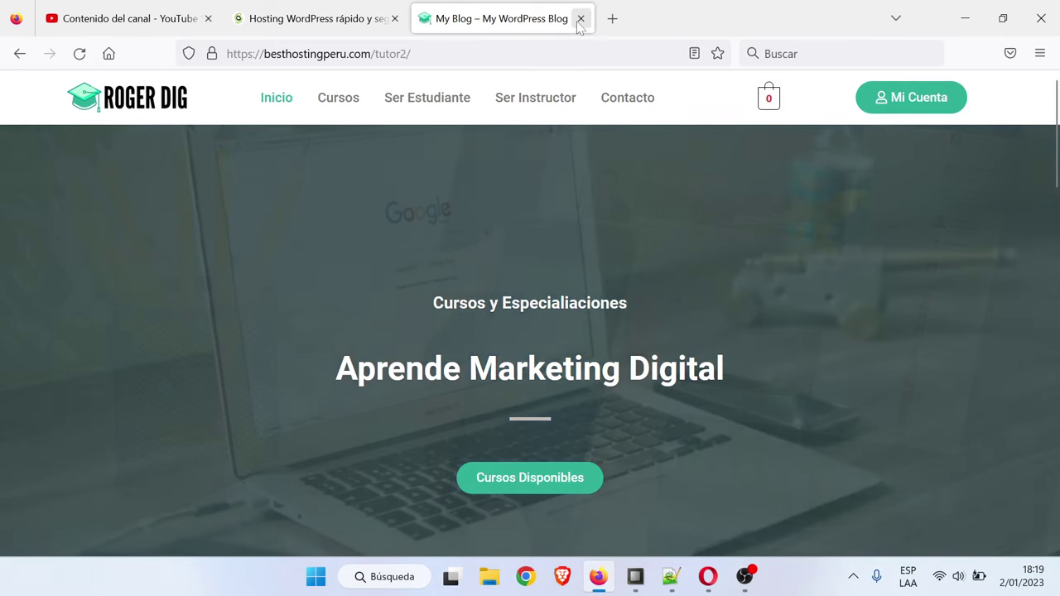
{"action": "left_click", "coordinate": [580, 18]}
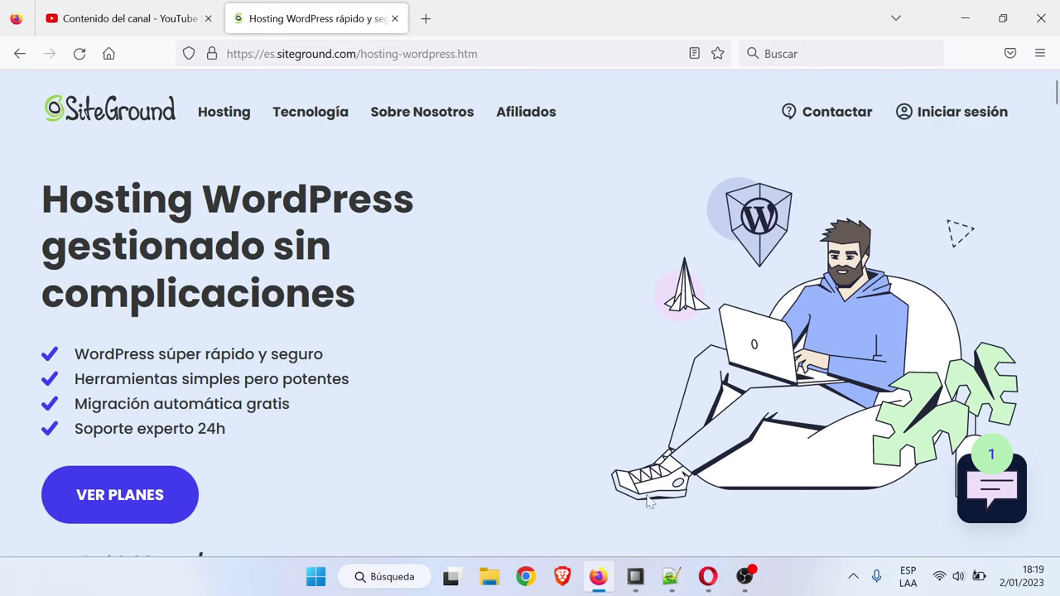
{"action": "left_click", "coordinate": [671, 577]}
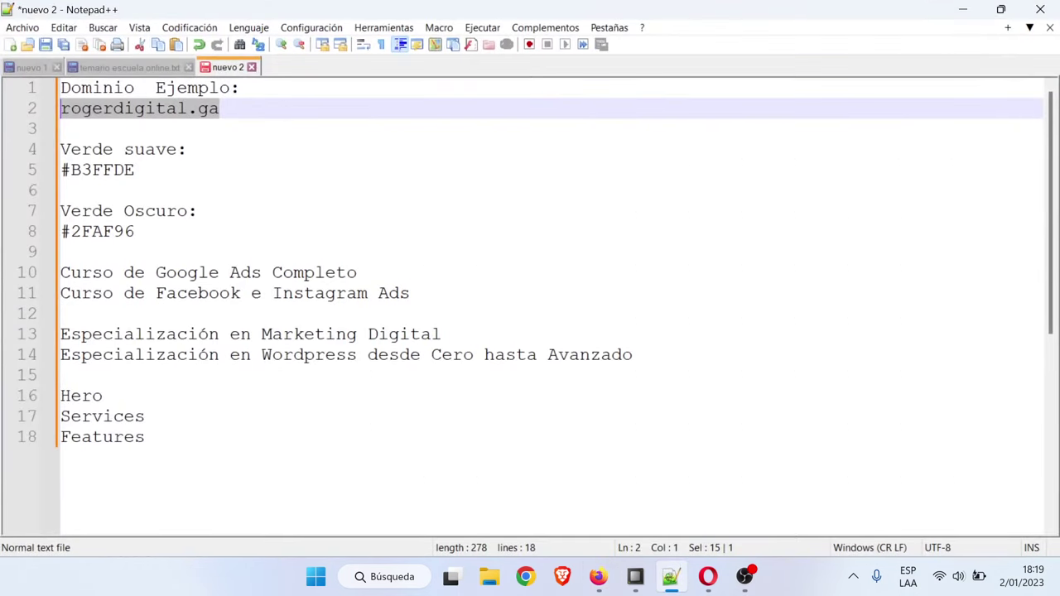
{"action": "left_click", "coordinate": [146, 416]}
{"action": "scroll", "coordinate": [146, 416], "scroll_direction": "down", "scroll_amount": 2}
{"action": "scroll", "coordinate": [145, 331], "scroll_direction": "up", "scroll_amount": 2}
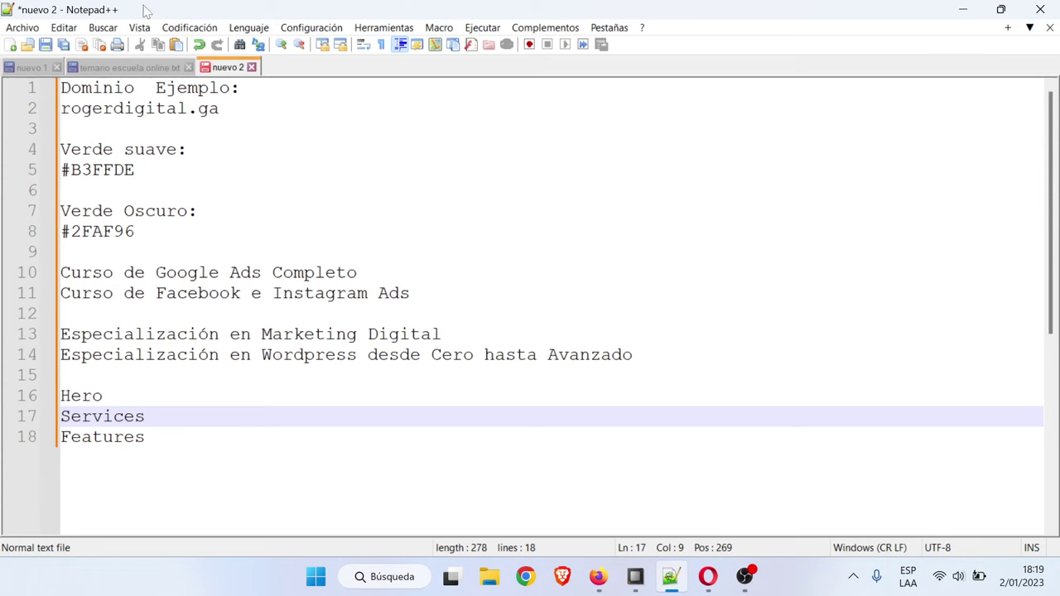
{"action": "left_click", "coordinate": [137, 67]}
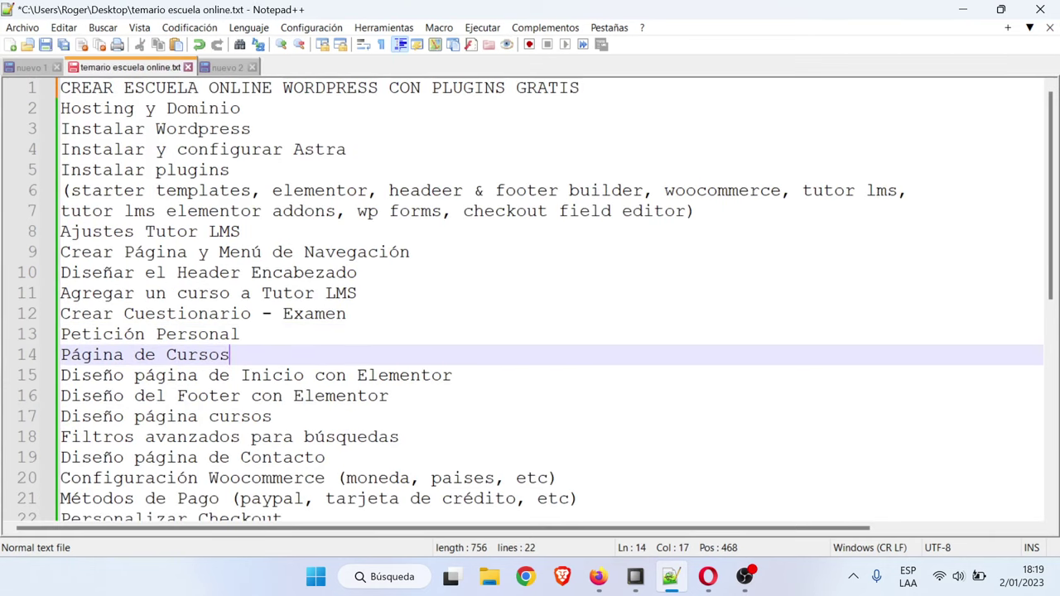
{"action": "left_click", "coordinate": [598, 576]}
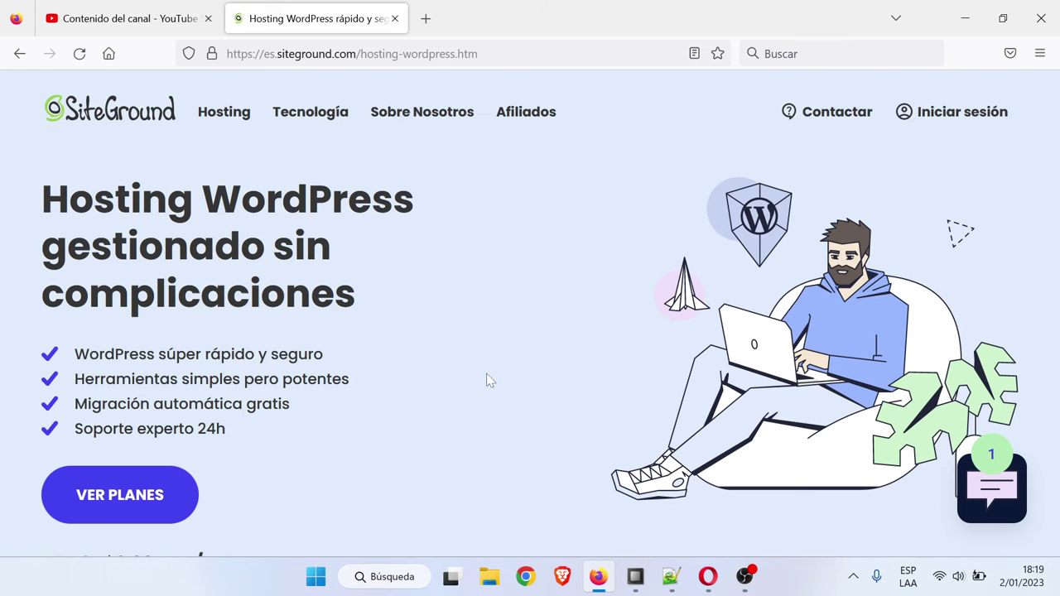
Scroll to the StartUp ($2,99), GrowBig ($4,99) and GoGeek ($7,99) plan cards
{"action": "scroll", "coordinate": [488, 380], "scroll_direction": "down", "scroll_amount": 2}
{"action": "scroll", "coordinate": [455, 343], "scroll_direction": "down", "scroll_amount": 3}
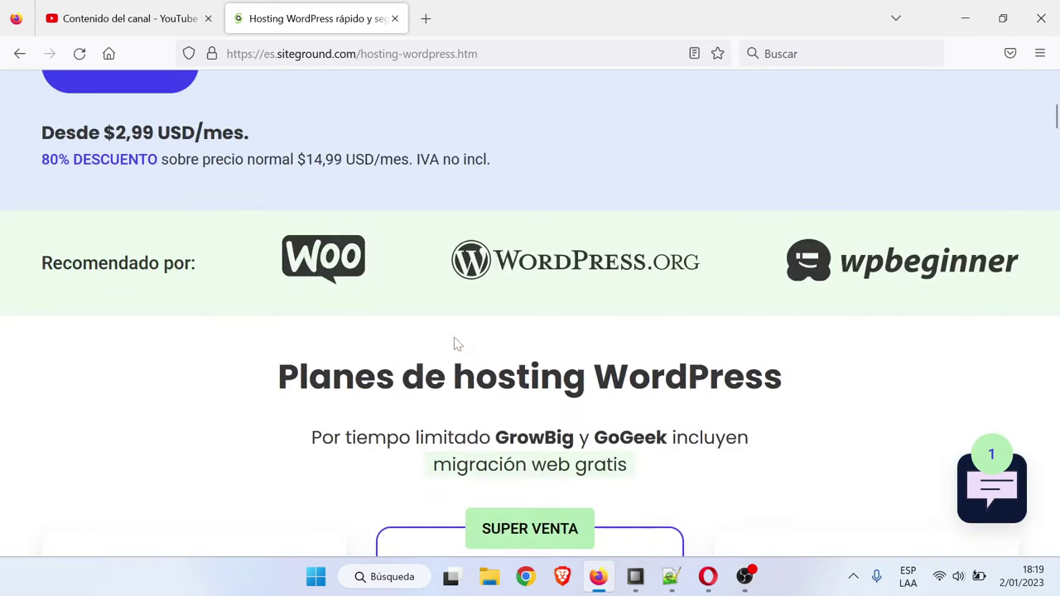
{"action": "scroll", "coordinate": [455, 343], "scroll_direction": "down", "scroll_amount": 5}
{"action": "scroll", "coordinate": [367, 344], "scroll_direction": "up", "scroll_amount": 2}
{"action": "scroll", "coordinate": [367, 343], "scroll_direction": "down", "scroll_amount": 2}
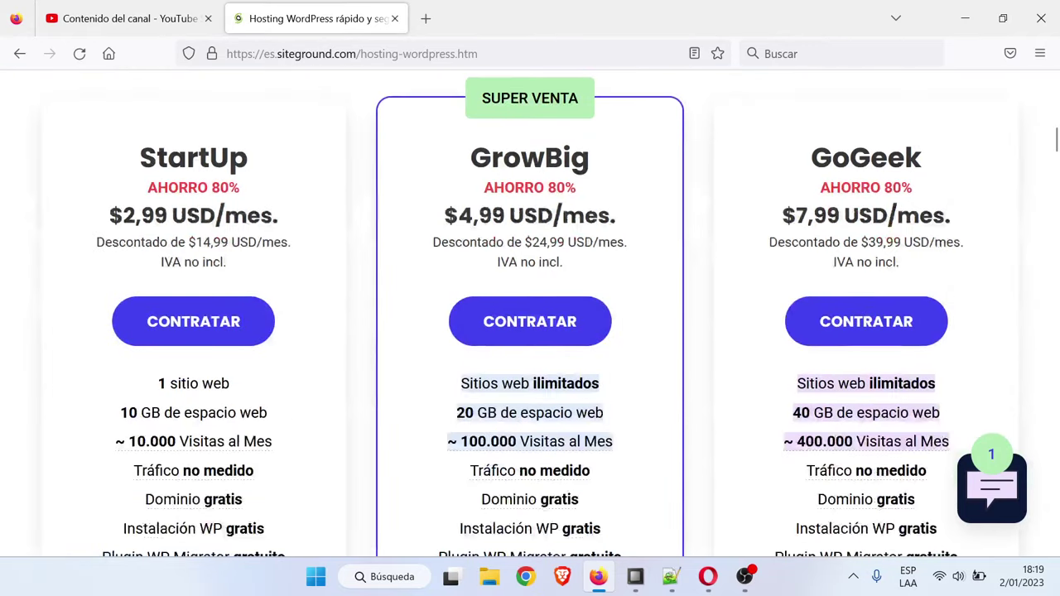
{"action": "scroll", "coordinate": [325, 242], "scroll_direction": "down", "scroll_amount": 1}
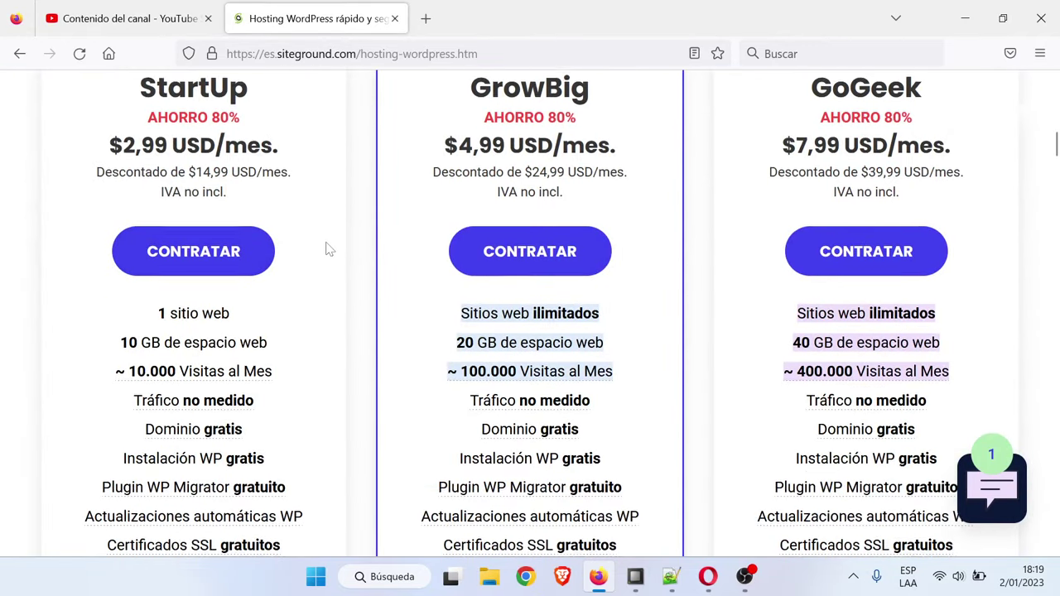
{"action": "scroll", "coordinate": [308, 205], "scroll_direction": "up", "scroll_amount": 1}
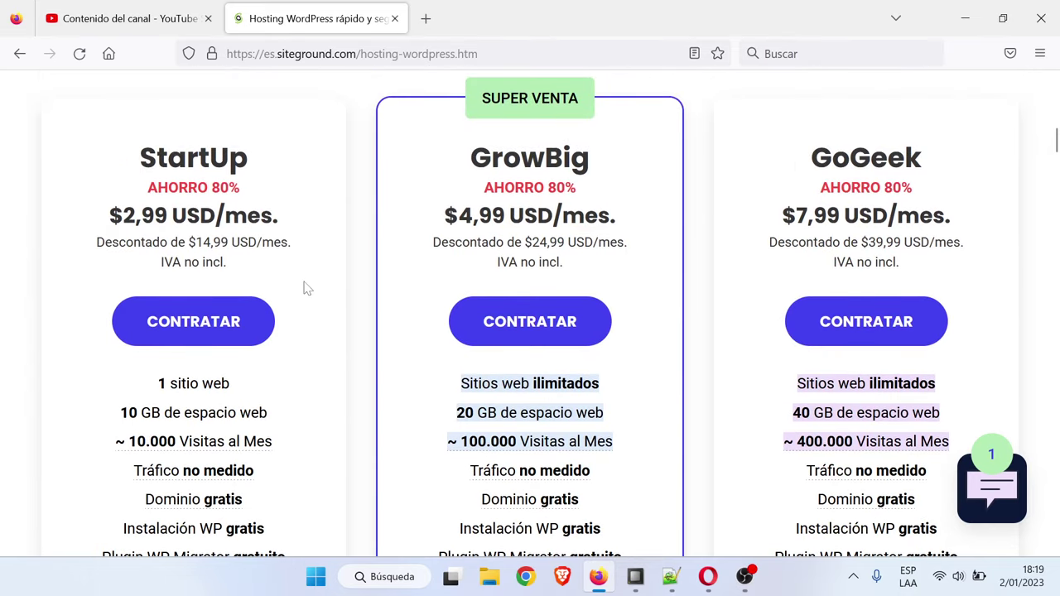
{"action": "scroll", "coordinate": [307, 287], "scroll_direction": "down", "scroll_amount": 1}
{"action": "scroll", "coordinate": [277, 273], "scroll_direction": "up", "scroll_amount": 1}
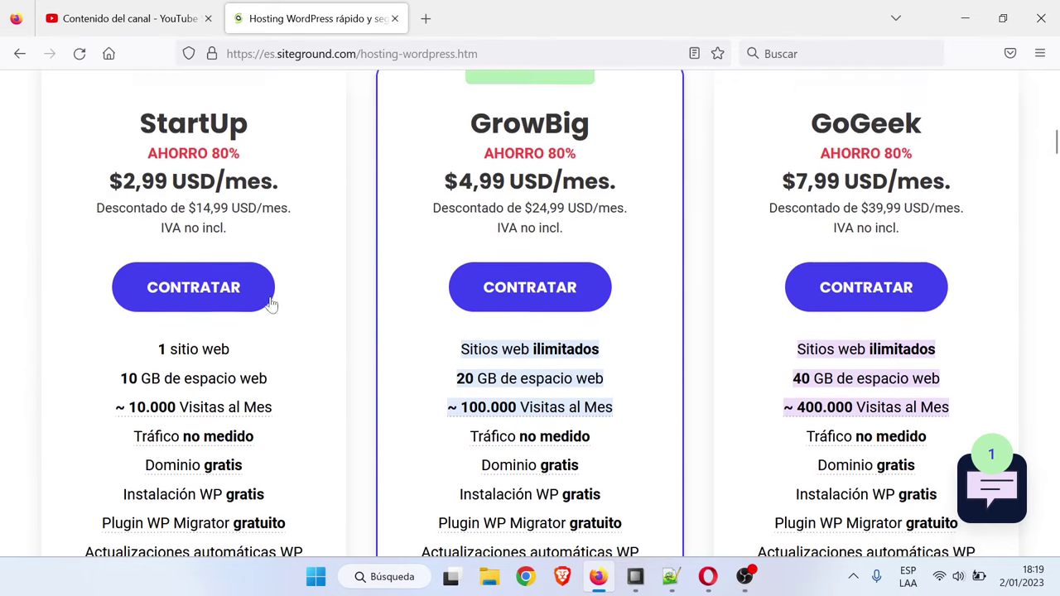
Choose the StartUp plan and enter rogerdigital as the new domain name
{"action": "left_click", "coordinate": [184, 327]}
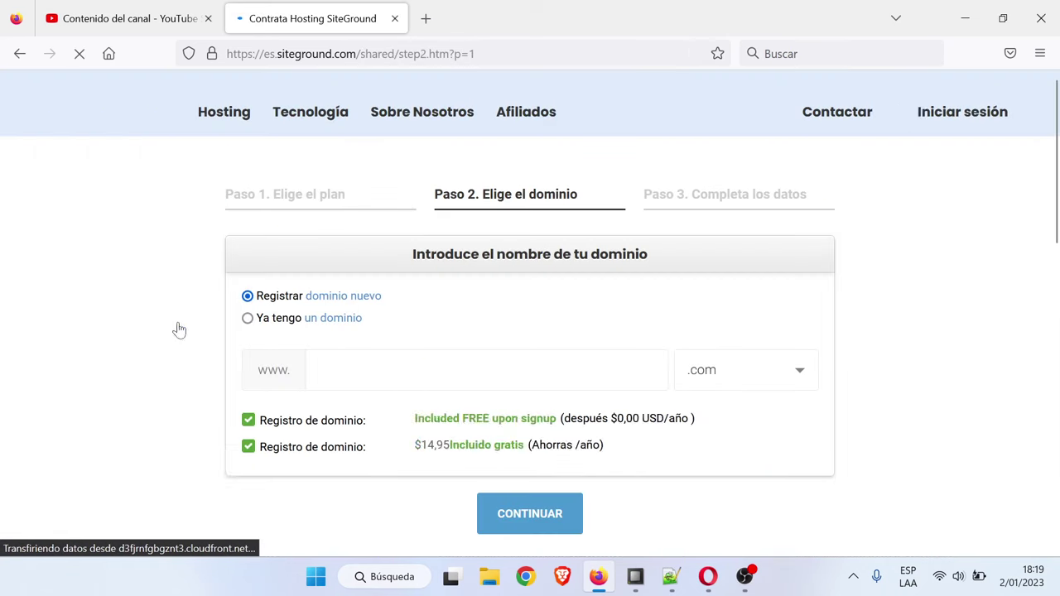
{"action": "left_click", "coordinate": [486, 370]}
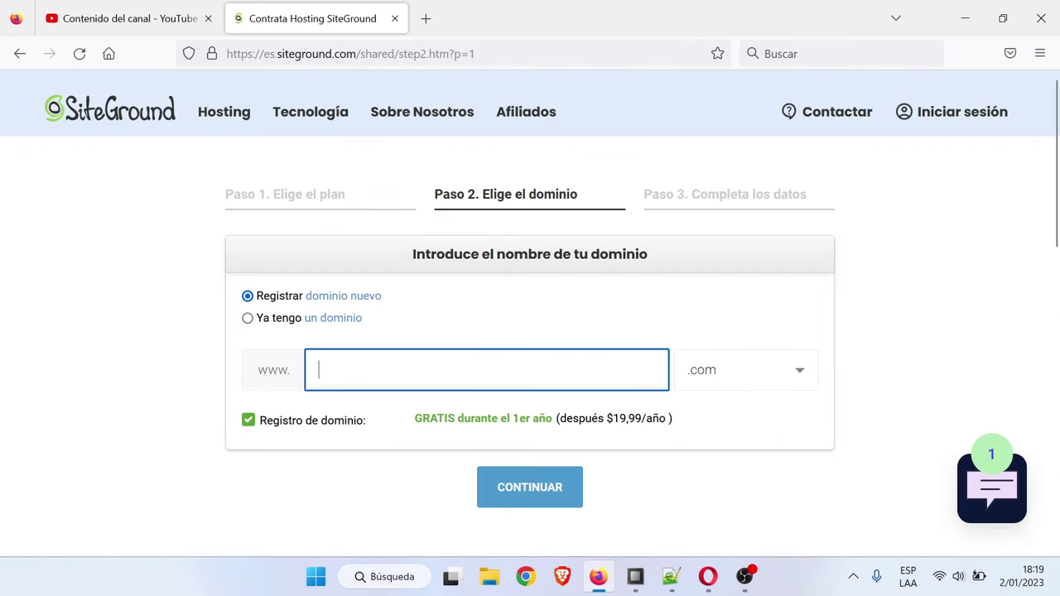
{"action": "type", "text": "rogerd"}
{"action": "key", "text": "BackSpace"}
{"action": "type", "text": "dem"}
{"action": "type", "text": "gital"}
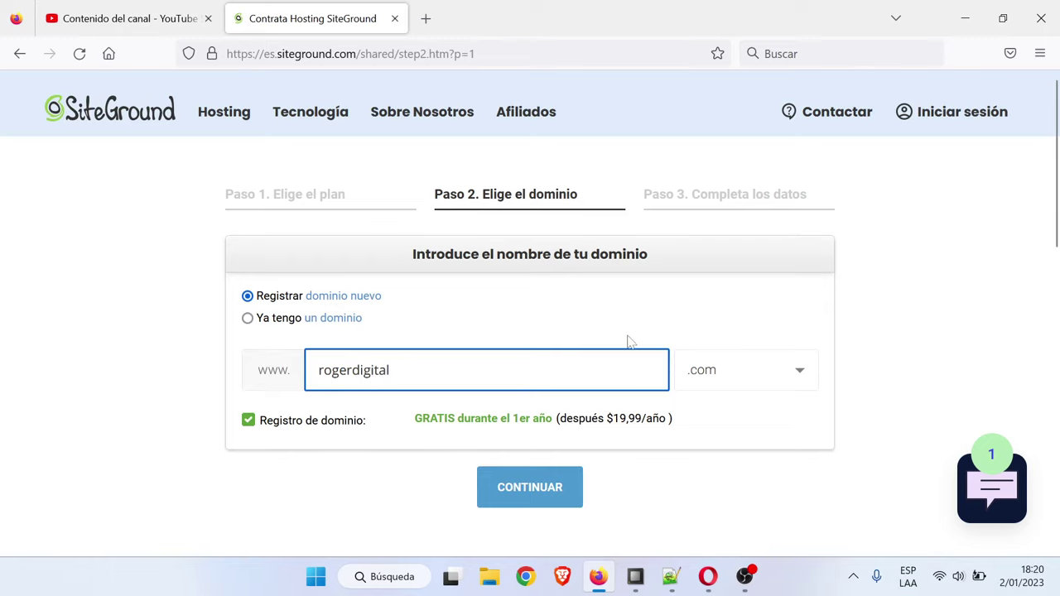
Select the .com extension and continue to the Paso 3 account details step
{"action": "left_click", "coordinate": [627, 335]}
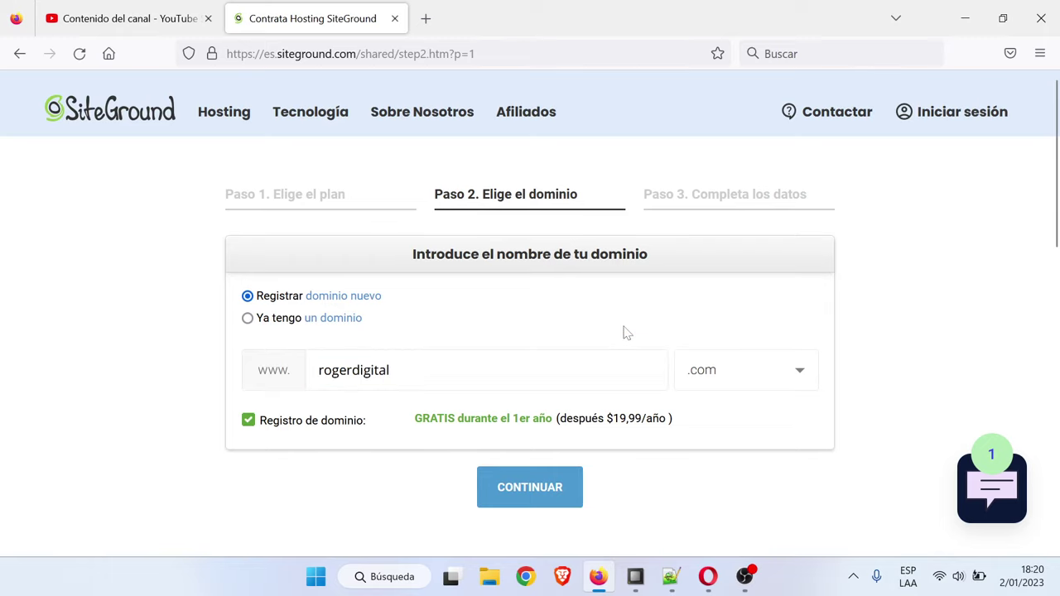
{"action": "left_click", "coordinate": [740, 378]}
{"action": "scroll", "coordinate": [474, 448], "scroll_direction": "down", "scroll_amount": 2}
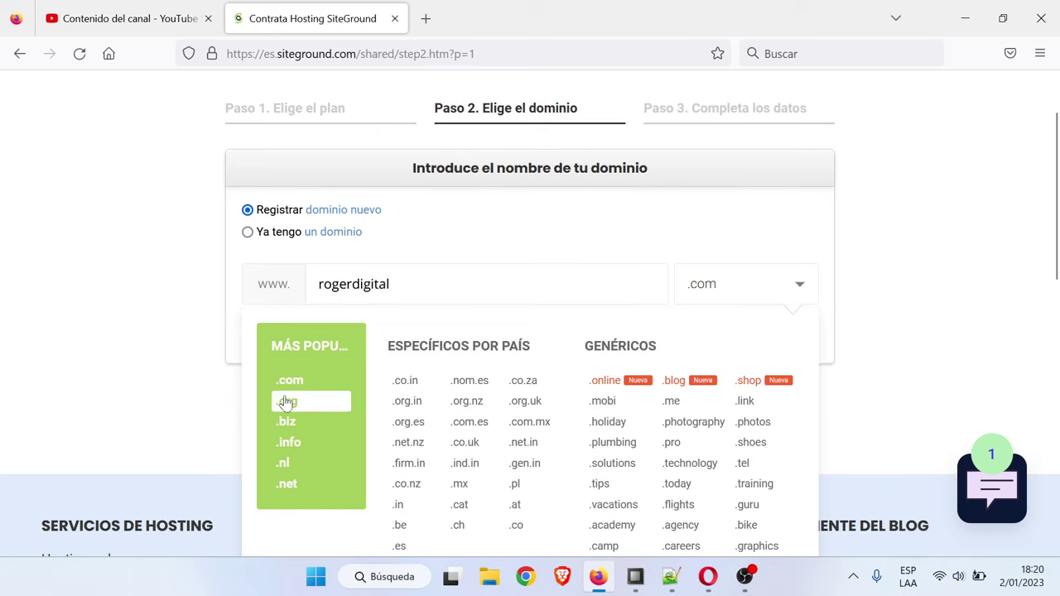
{"action": "left_click", "coordinate": [290, 400]}
{"action": "left_click", "coordinate": [720, 288]}
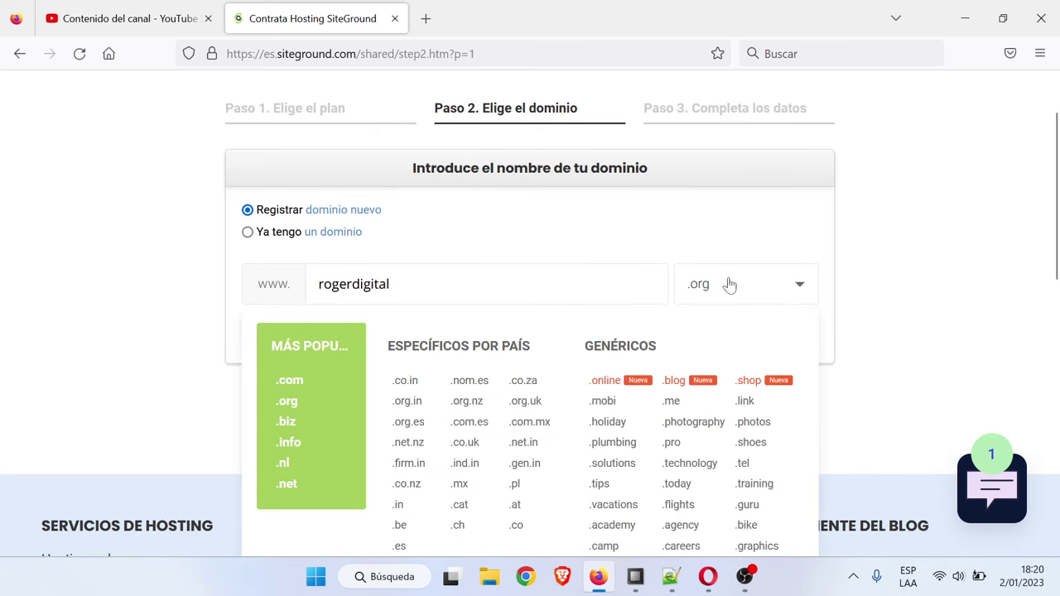
{"action": "left_click", "coordinate": [340, 458]}
{"action": "left_click", "coordinate": [750, 287]}
{"action": "left_click", "coordinate": [313, 378]}
{"action": "left_click", "coordinate": [552, 402]}
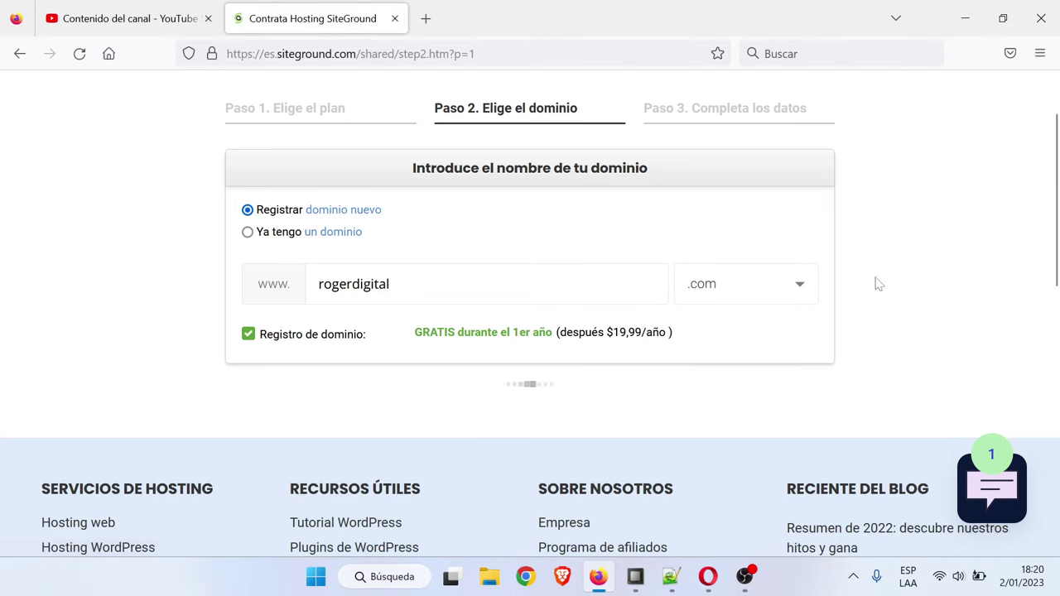
{"action": "scroll", "coordinate": [883, 286], "scroll_direction": "down", "scroll_amount": 2}
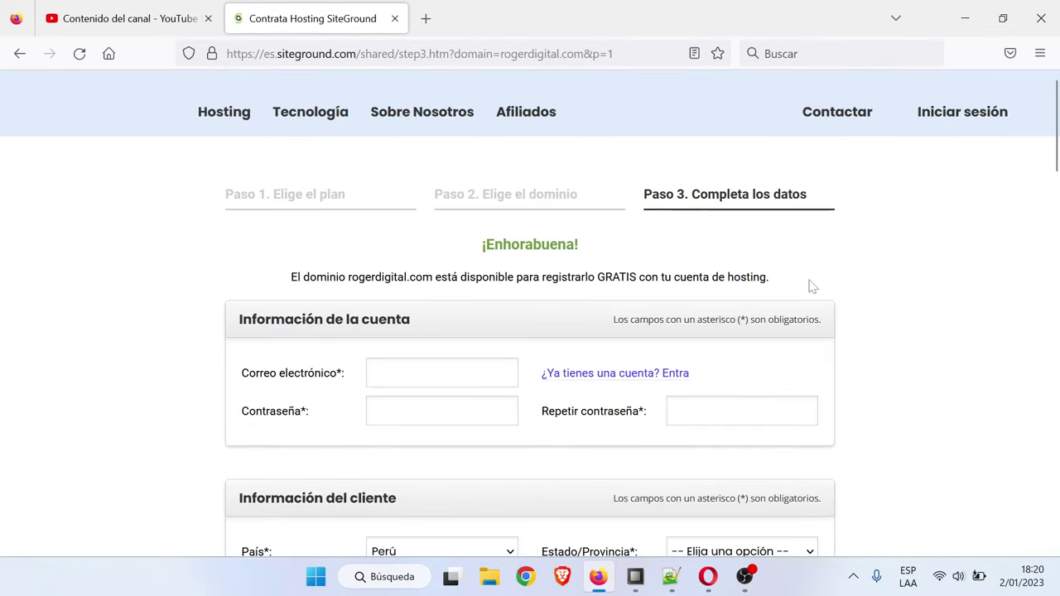
On the 35.88 USD StartUp order, tick the terms of service and update e-mail checkboxes
{"action": "scroll", "coordinate": [862, 287], "scroll_direction": "down", "scroll_amount": 2}
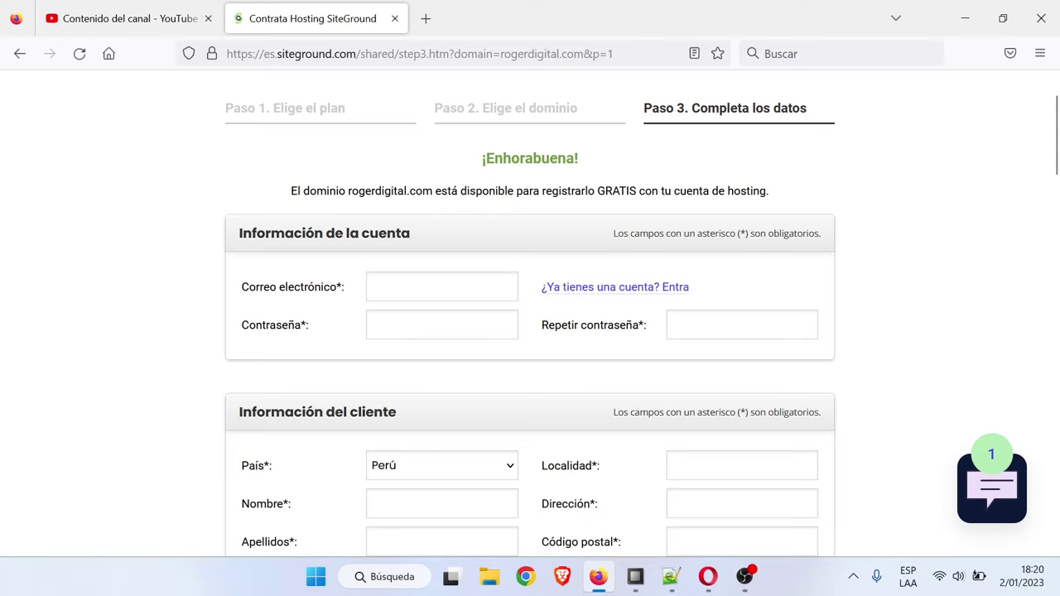
{"action": "scroll", "coordinate": [530, 313], "scroll_direction": "down", "scroll_amount": 2}
{"action": "scroll", "coordinate": [604, 312], "scroll_direction": "down", "scroll_amount": 5}
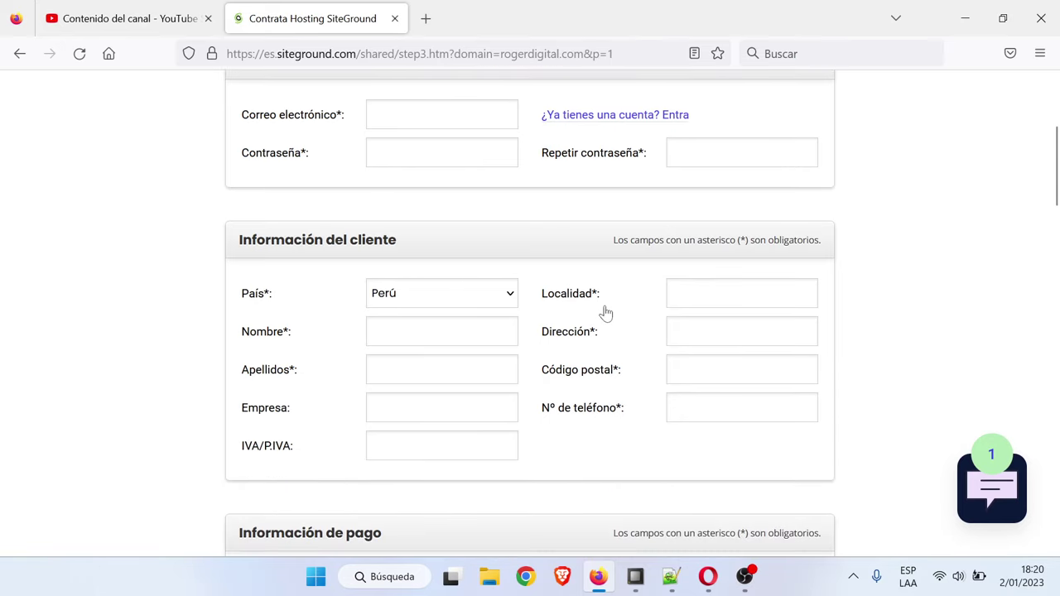
{"action": "scroll", "coordinate": [461, 351], "scroll_direction": "down", "scroll_amount": 3}
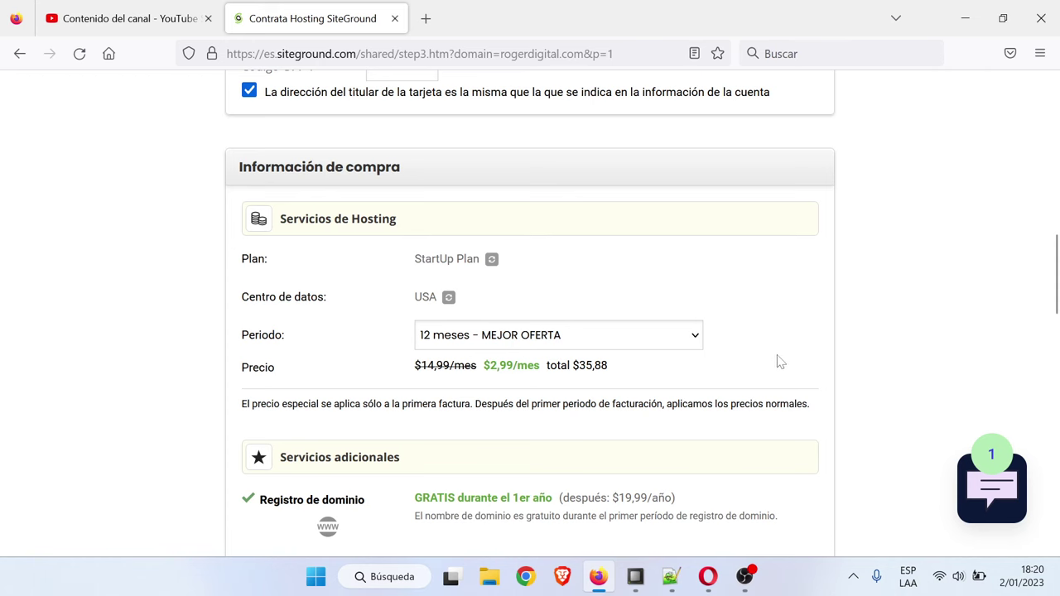
{"action": "scroll", "coordinate": [779, 361], "scroll_direction": "down", "scroll_amount": 6}
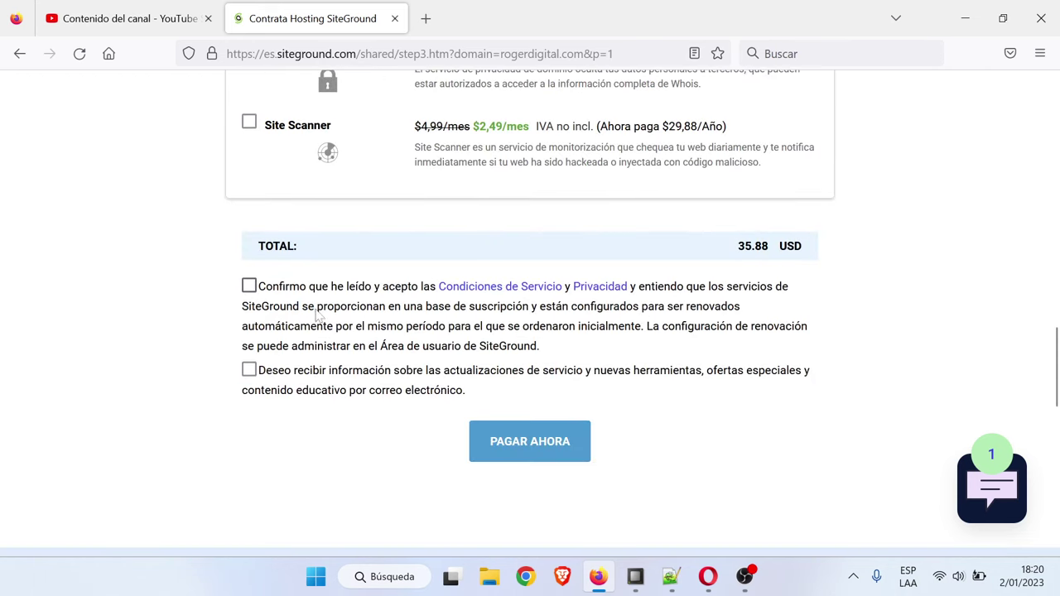
{"action": "left_click", "coordinate": [249, 285]}
{"action": "left_click", "coordinate": [248, 369]}
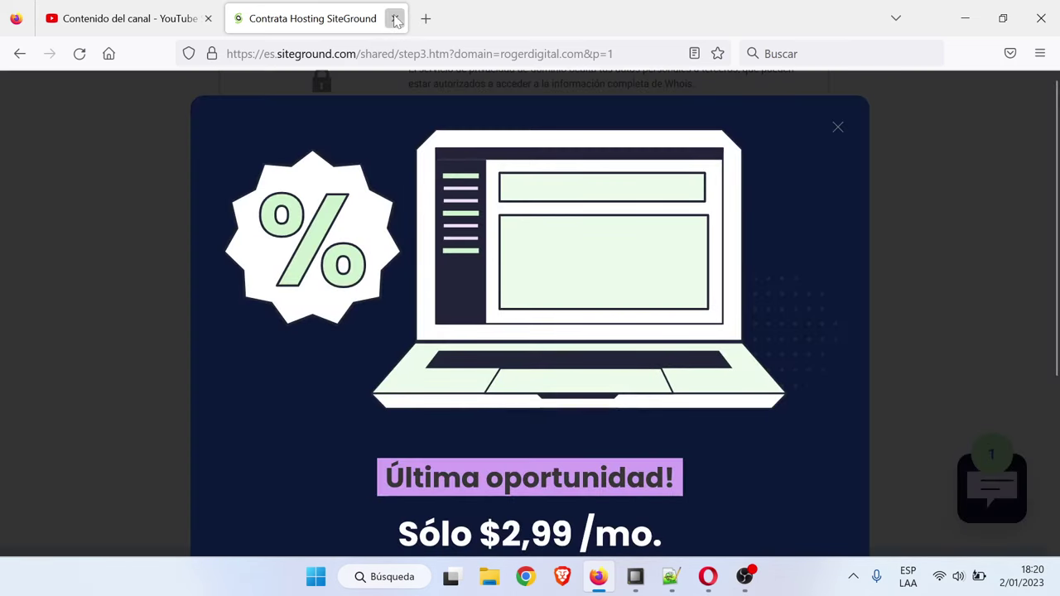
Close the SiteGround checkout tab and bring up the SiteGround account dashboard in Opera
{"action": "left_click", "coordinate": [395, 19]}
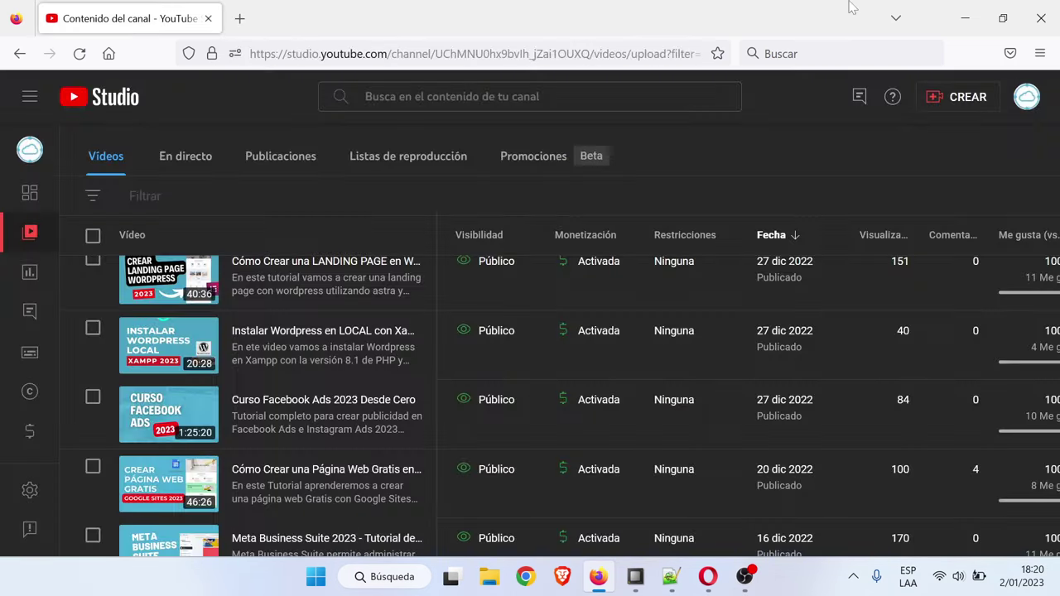
{"action": "left_click", "coordinate": [961, 10]}
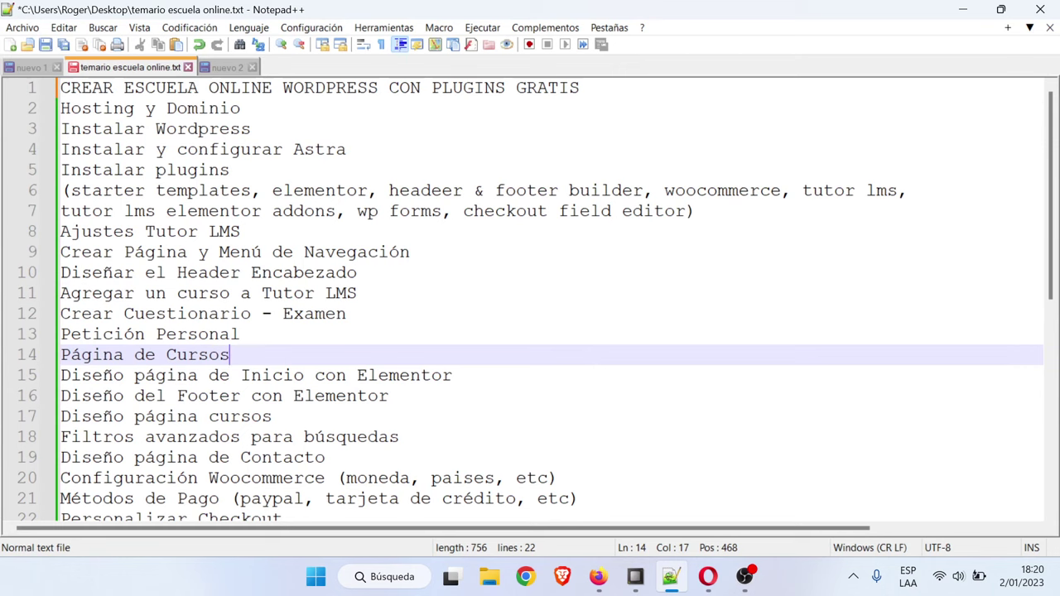
{"action": "left_click", "coordinate": [708, 577]}
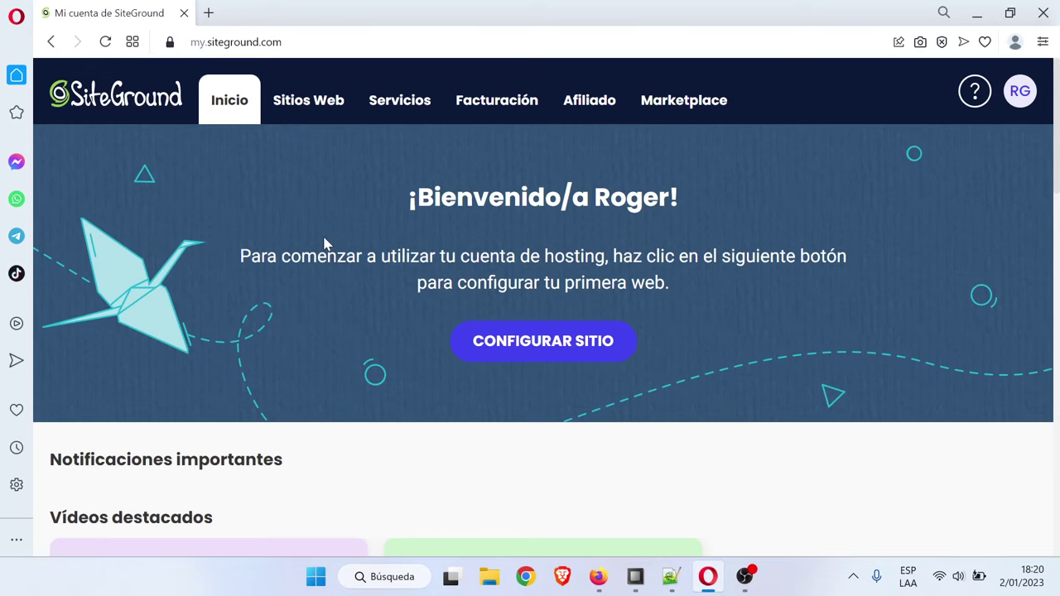
Start adding a new website using the Dominio existente option
{"action": "left_click", "coordinate": [315, 107]}
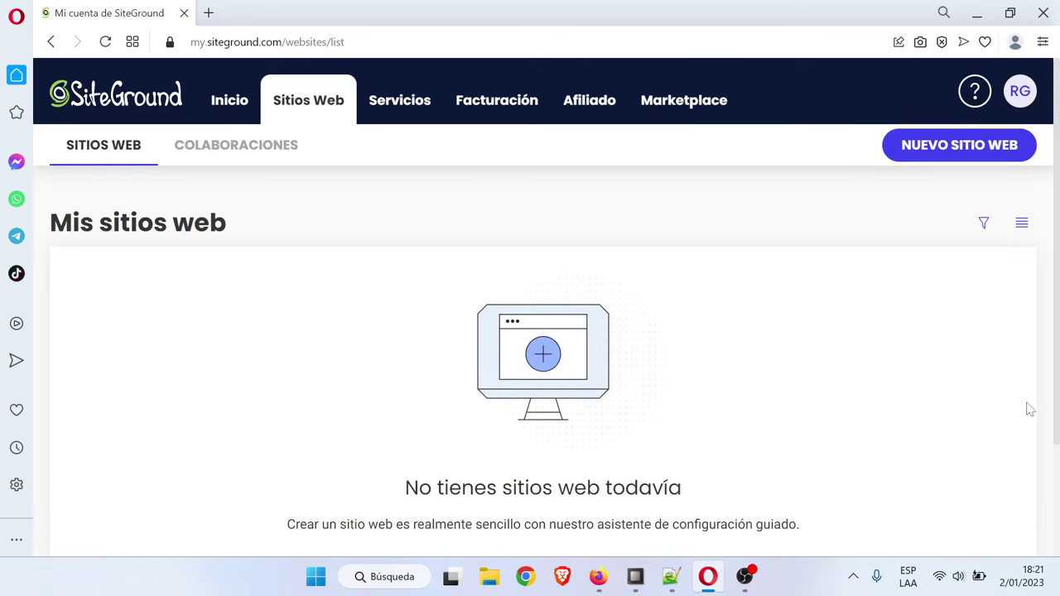
{"action": "left_click", "coordinate": [950, 160]}
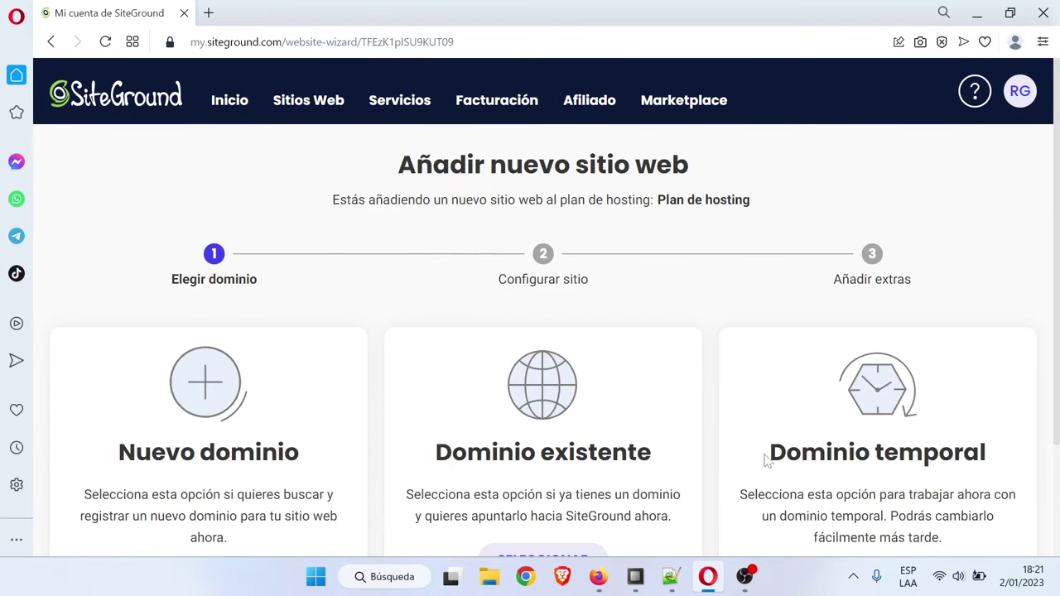
{"action": "scroll", "coordinate": [260, 398], "scroll_direction": "down", "scroll_amount": 2}
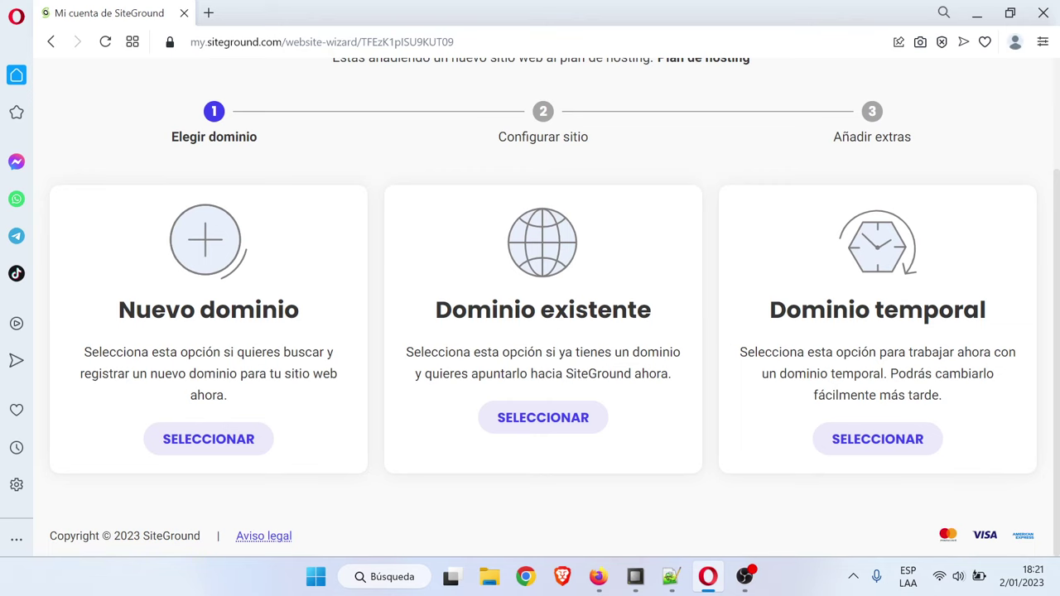
{"action": "left_click", "coordinate": [577, 424]}
{"action": "scroll", "coordinate": [582, 426], "scroll_direction": "down", "scroll_amount": 1}
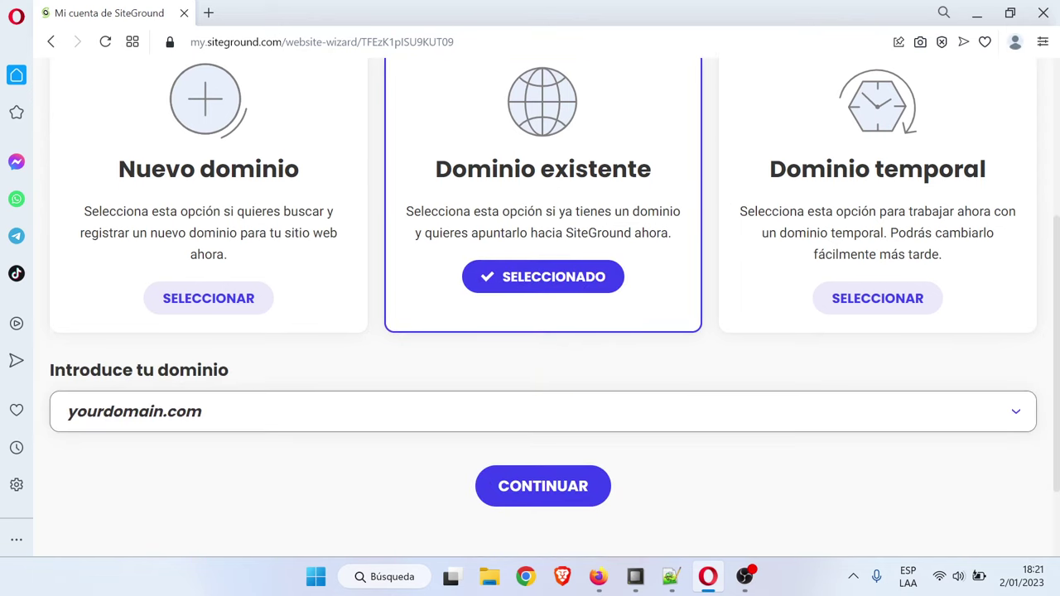
Enter rogerdigital.ga, copied from the Notepad++ notes, as the website's domain
{"action": "left_click", "coordinate": [341, 411]}
{"action": "type", "text": "https://besthostingperu.com/tutor2/"}
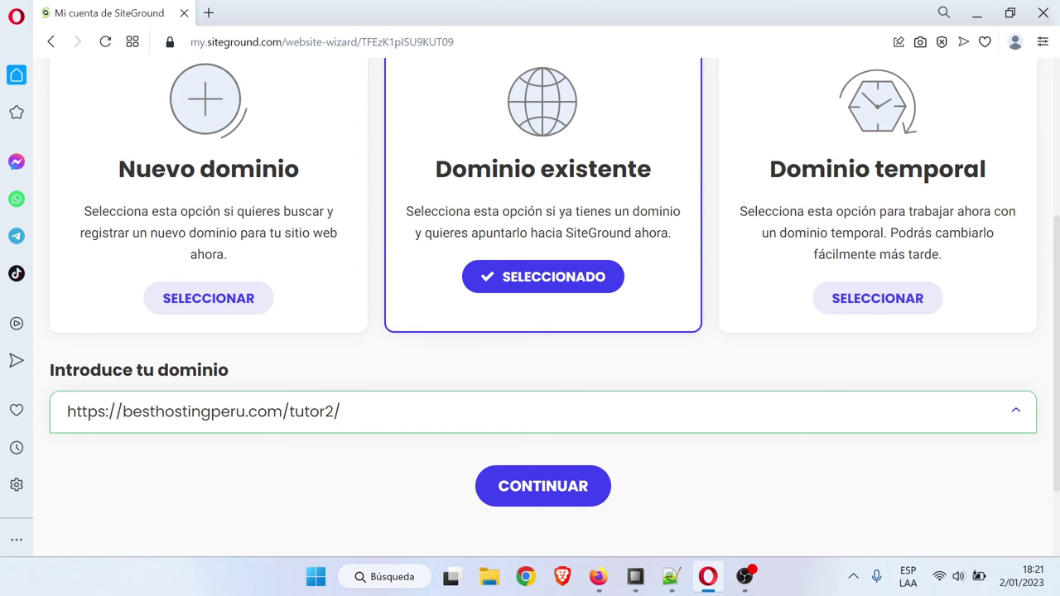
{"action": "key", "text": "ctrl+a"}
{"action": "key", "text": "BackSpace"}
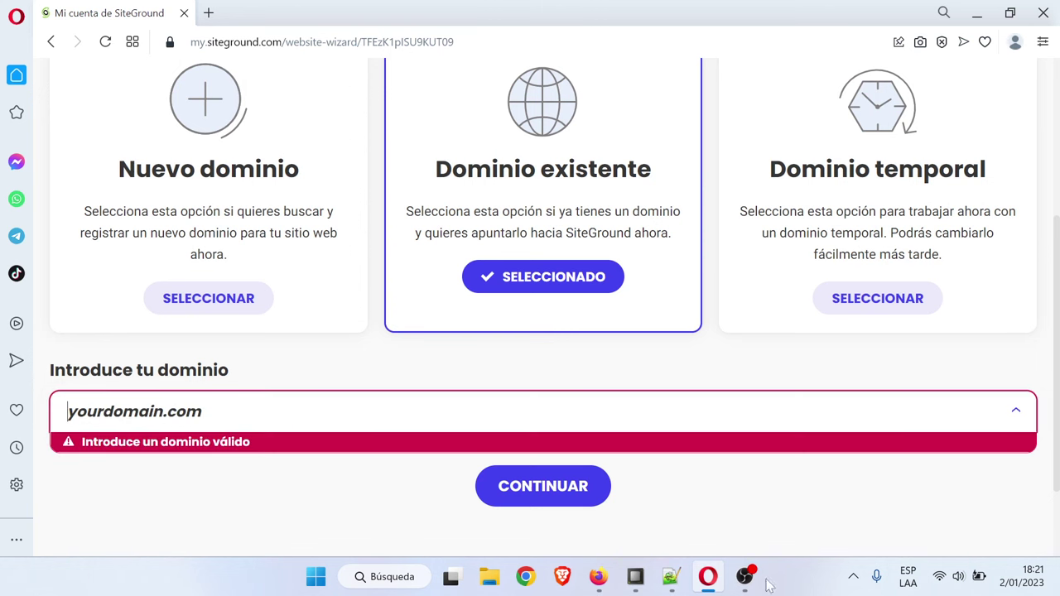
{"action": "left_click", "coordinate": [670, 576]}
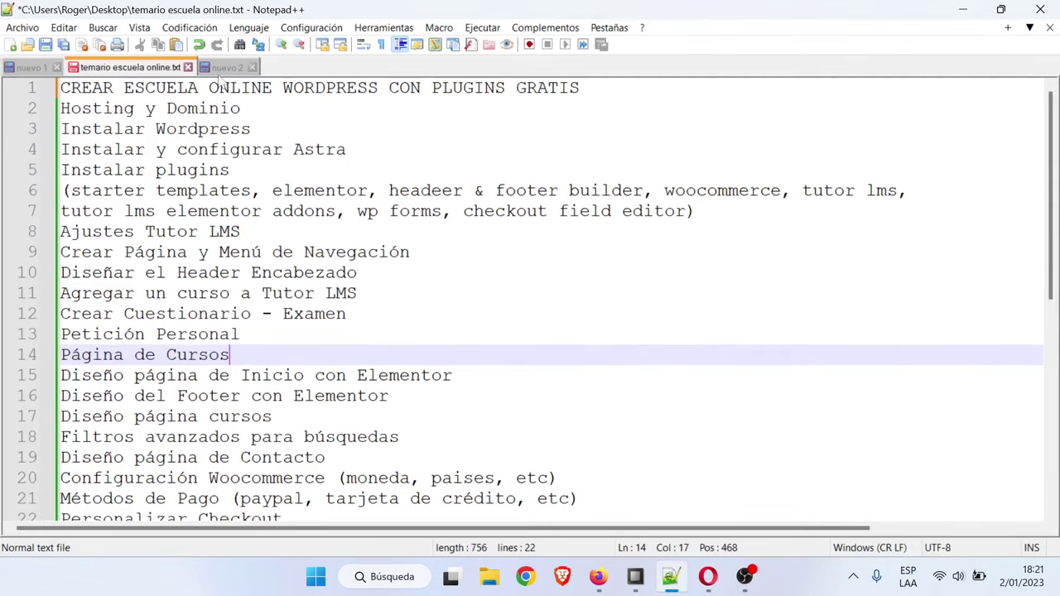
{"action": "left_click", "coordinate": [223, 67]}
{"action": "left_click_drag", "start_coordinate": [220, 108], "coordinate": [61, 108]}
{"action": "key", "text": "ctrl+c"}
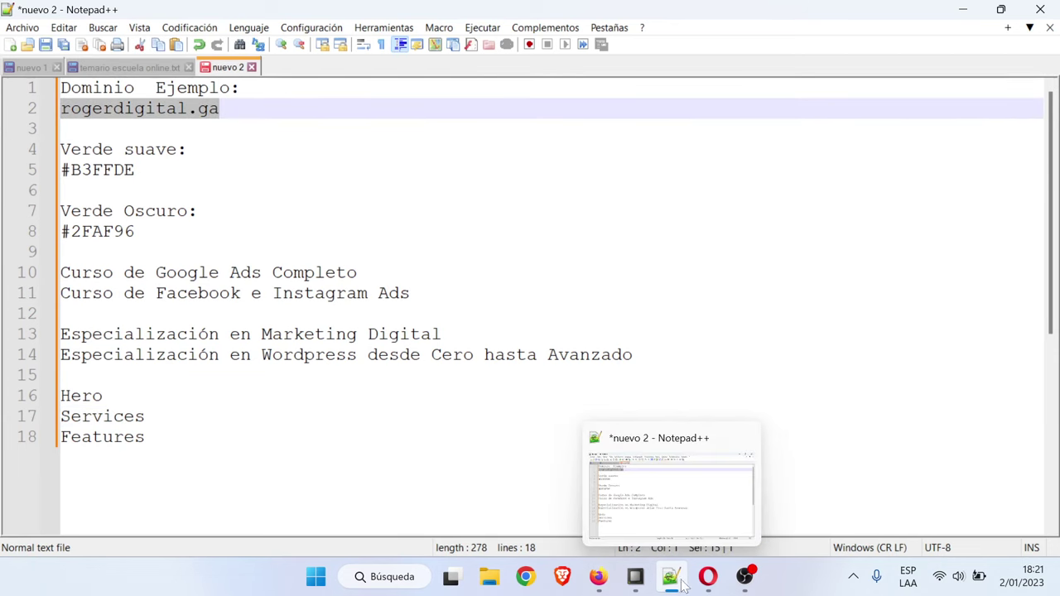
{"action": "left_click", "coordinate": [708, 576]}
{"action": "key", "text": "ctrl+v"}
{"action": "left_click", "coordinate": [246, 462]}
Continue the wizard to step 2, Configurar sitio
{"action": "left_click", "coordinate": [1015, 412]}
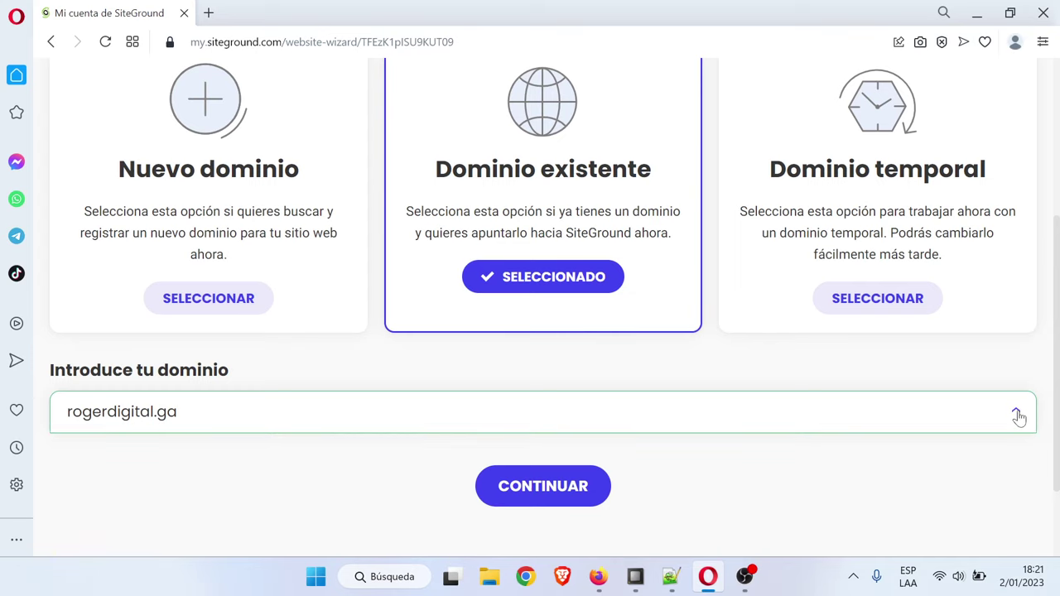
{"action": "scroll", "coordinate": [1009, 455], "scroll_direction": "up", "scroll_amount": 2}
{"action": "scroll", "coordinate": [1009, 455], "scroll_direction": "down", "scroll_amount": 2}
{"action": "scroll", "coordinate": [1012, 463], "scroll_direction": "up", "scroll_amount": 2}
{"action": "scroll", "coordinate": [1012, 464], "scroll_direction": "down", "scroll_amount": 2}
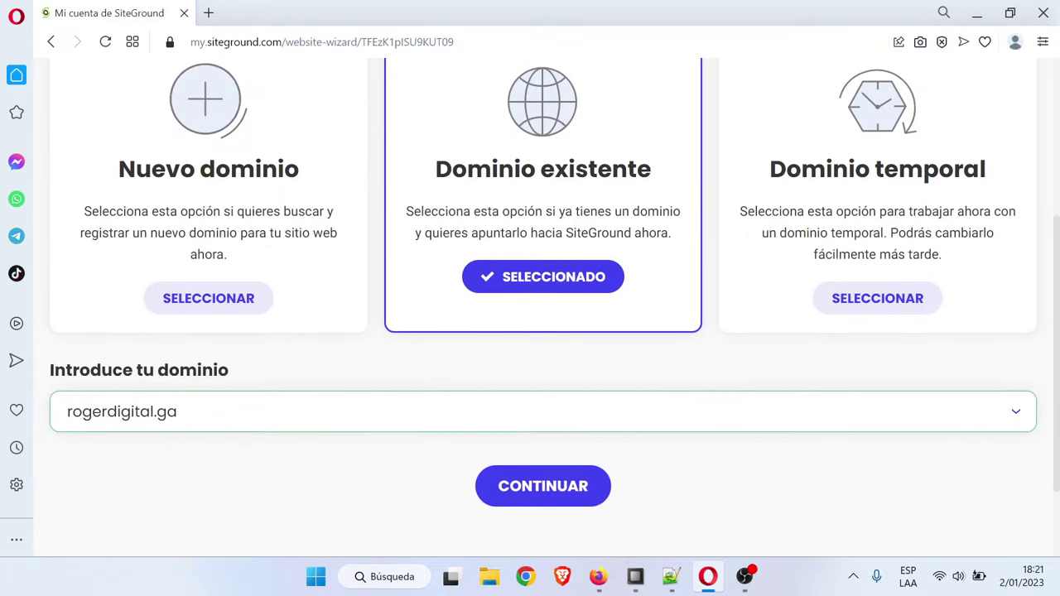
{"action": "scroll", "coordinate": [217, 442], "scroll_direction": "up", "scroll_amount": 2}
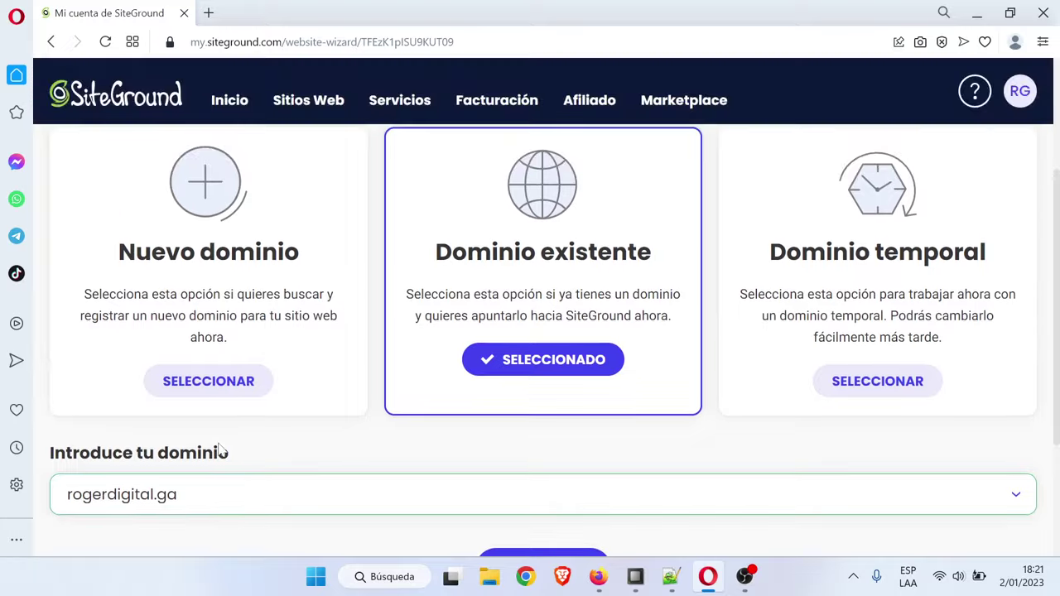
{"action": "scroll", "coordinate": [217, 442], "scroll_direction": "down", "scroll_amount": 2}
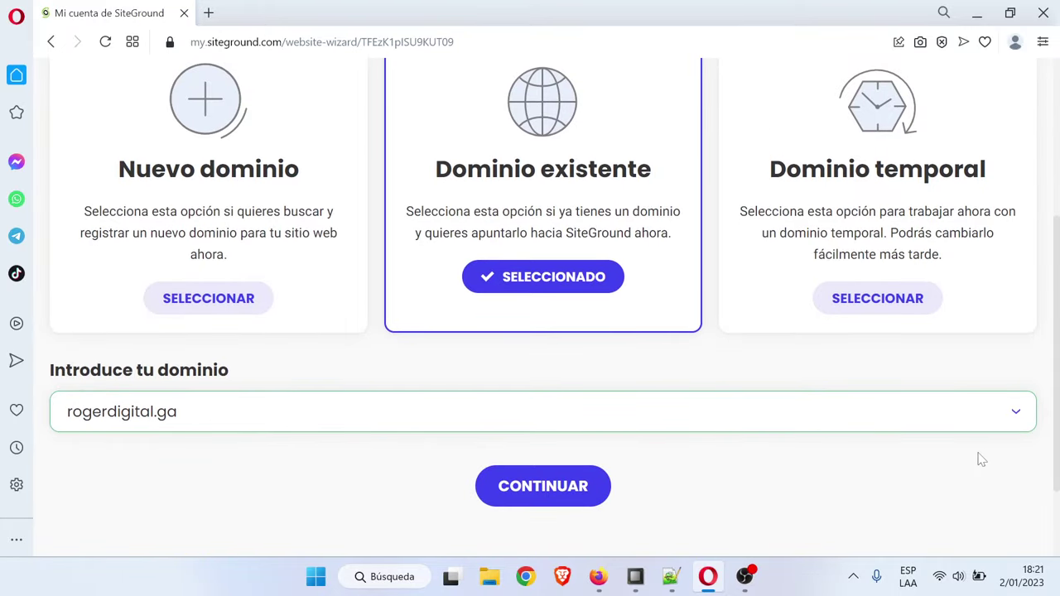
{"action": "left_click", "coordinate": [563, 495]}
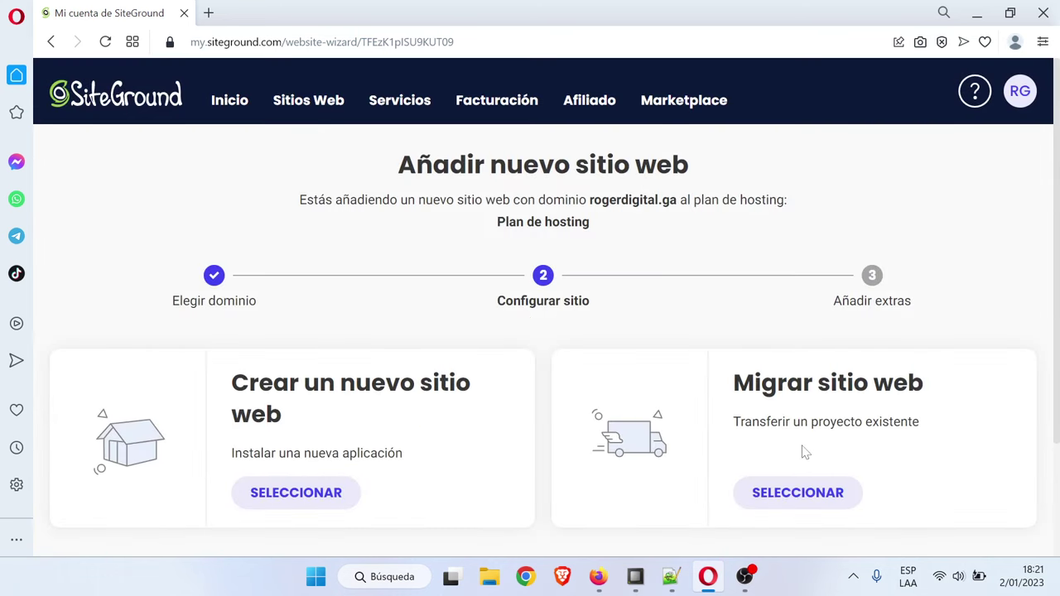
Create rogerdigital.ga as an empty site with no extras, then open its Site Tools from Sitios Web
{"action": "scroll", "coordinate": [722, 426], "scroll_direction": "down", "scroll_amount": 2}
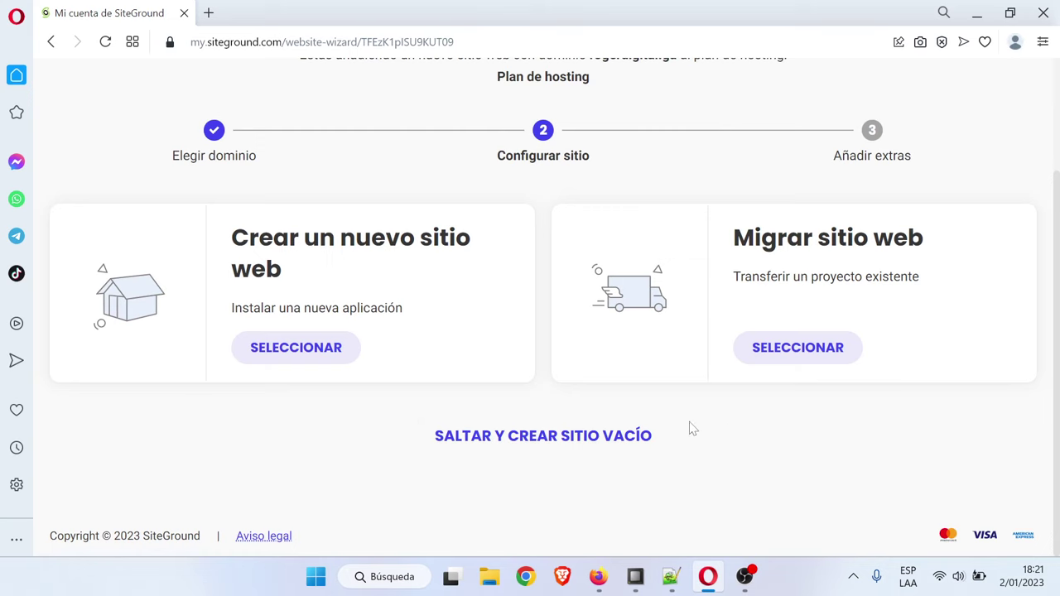
{"action": "left_click", "coordinate": [574, 443]}
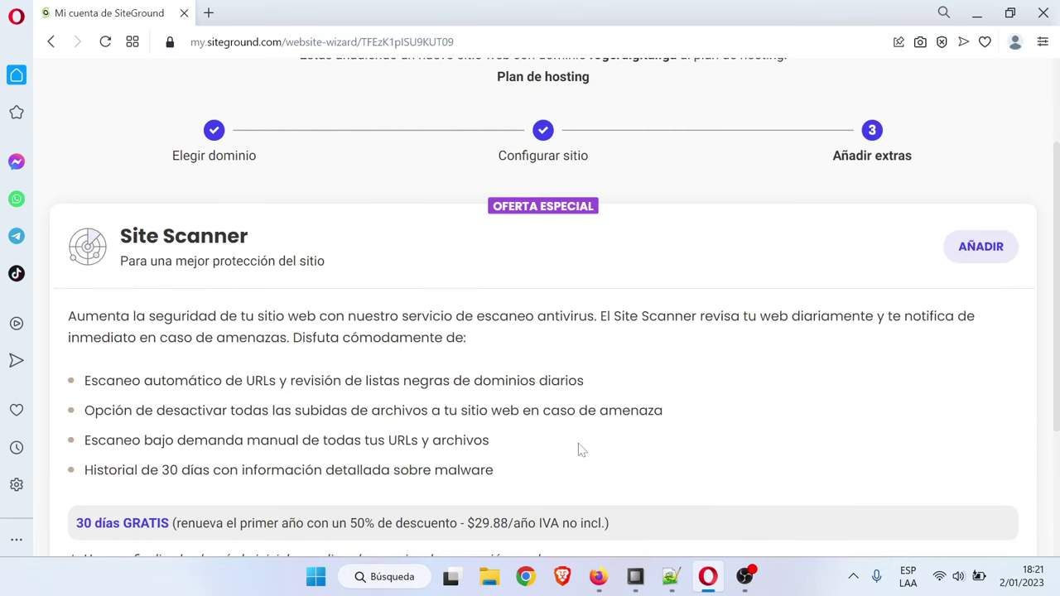
{"action": "scroll", "coordinate": [583, 449], "scroll_direction": "down", "scroll_amount": 3}
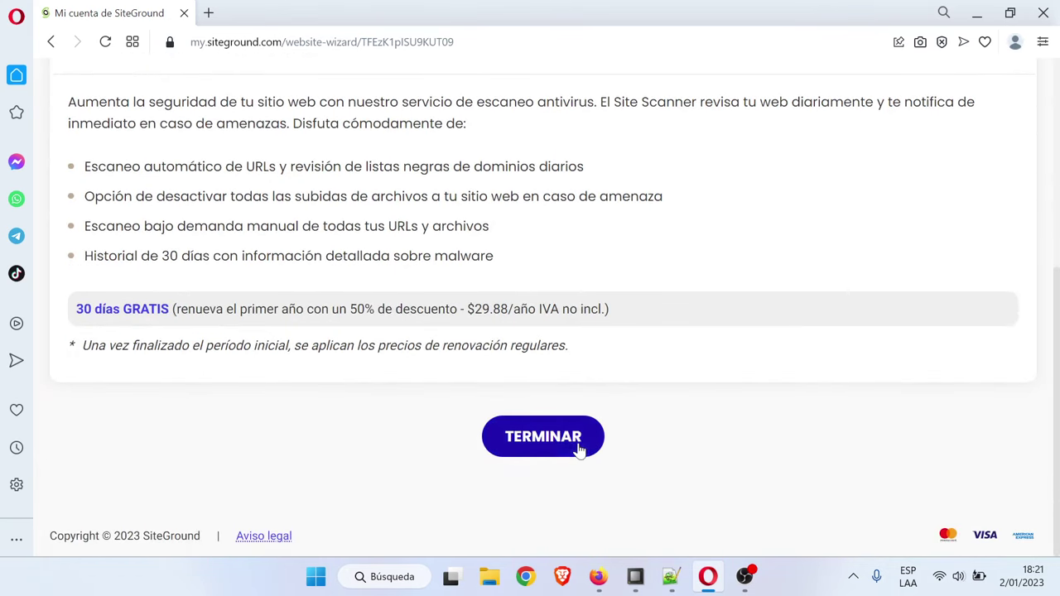
{"action": "left_click", "coordinate": [567, 441]}
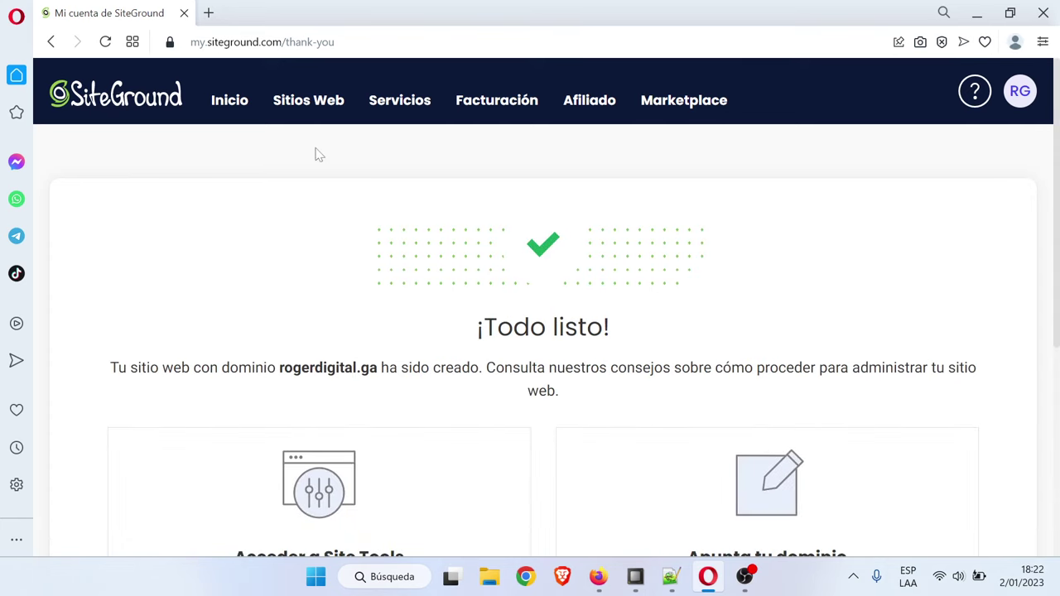
{"action": "left_click", "coordinate": [313, 111]}
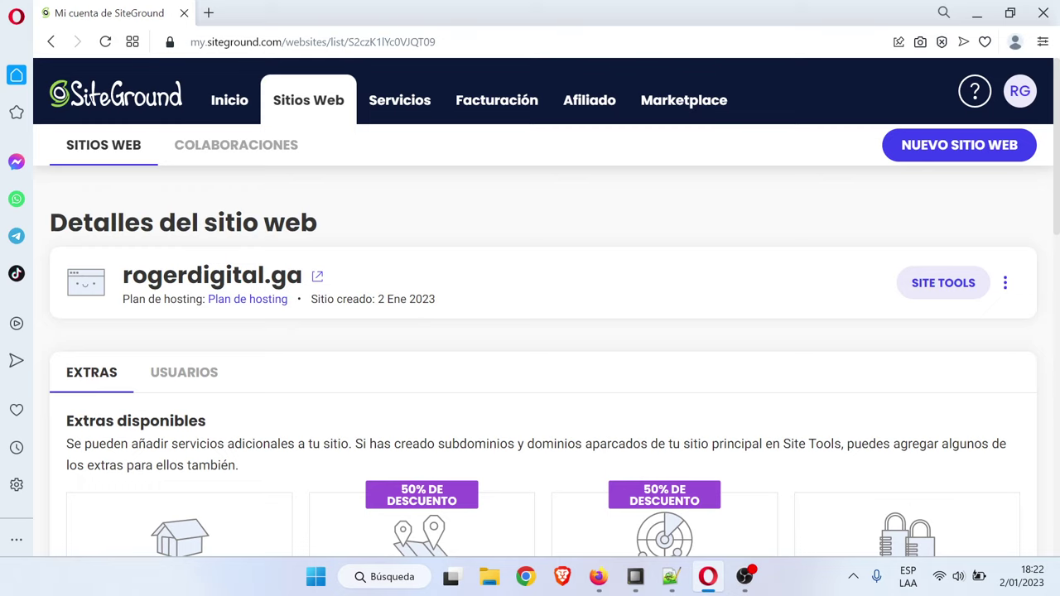
{"action": "left_click", "coordinate": [942, 297]}
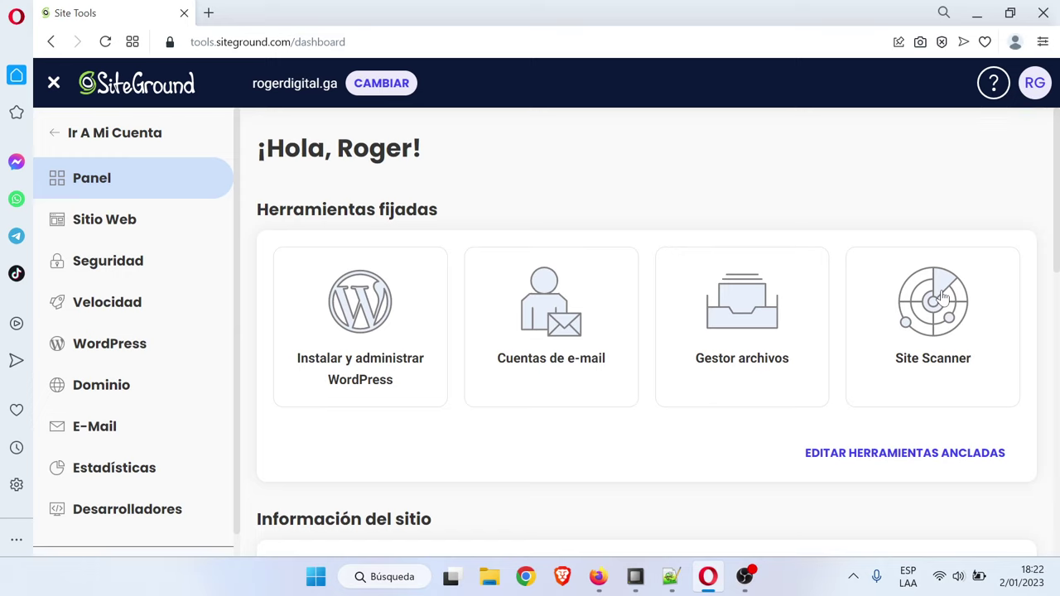
In Seguridad > Gestor SSL, request a Let's Encrypt certificate for rogerdigital.ga
{"action": "left_click", "coordinate": [136, 274]}
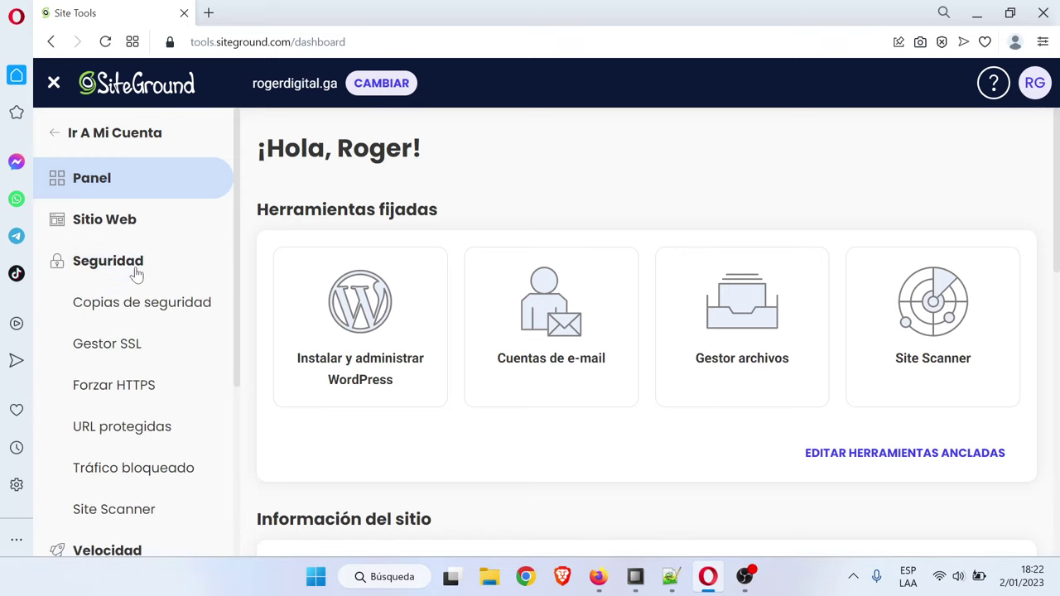
{"action": "left_click", "coordinate": [124, 348]}
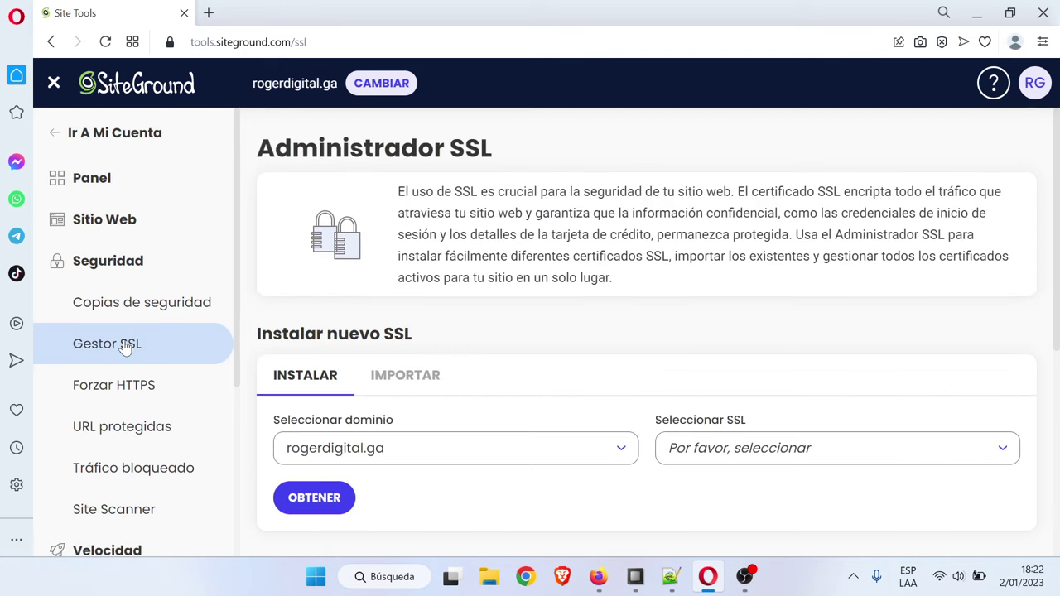
{"action": "scroll", "coordinate": [687, 365], "scroll_direction": "down", "scroll_amount": 1}
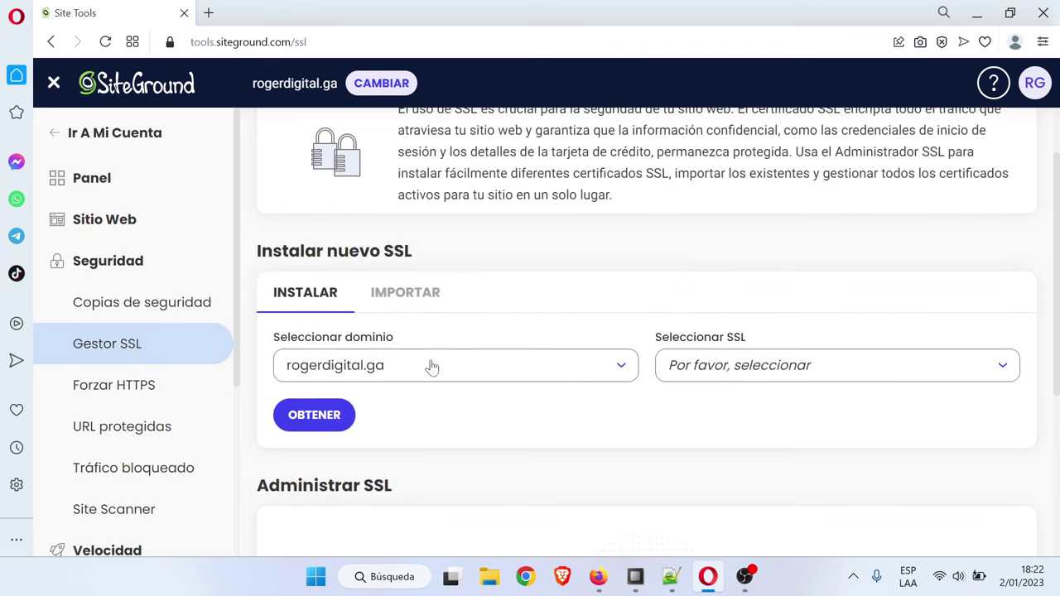
{"action": "left_click", "coordinate": [571, 369]}
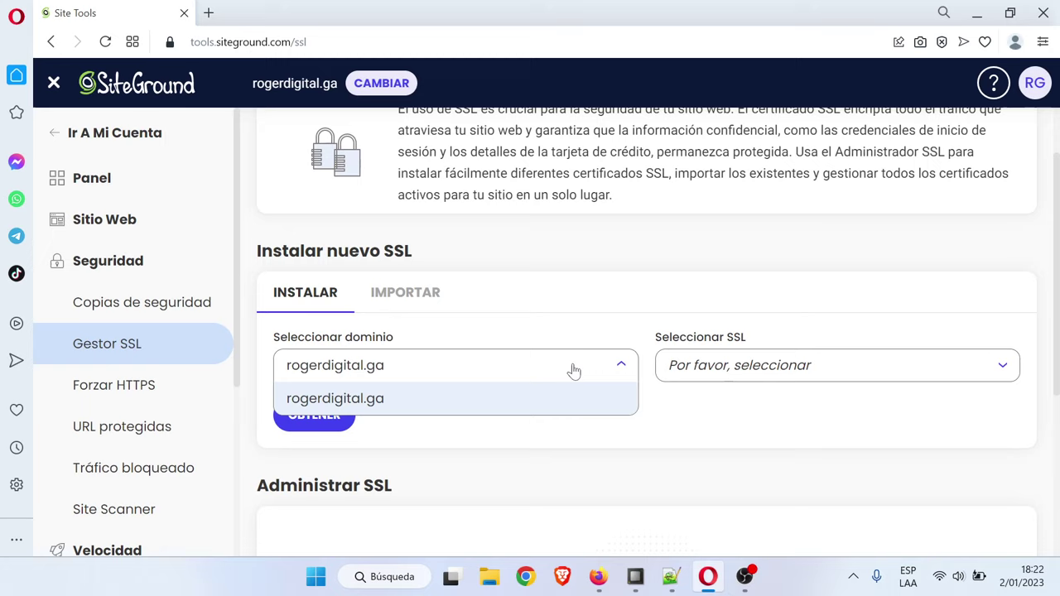
{"action": "left_click", "coordinate": [618, 366]}
{"action": "left_click", "coordinate": [726, 371]}
{"action": "left_click", "coordinate": [723, 411]}
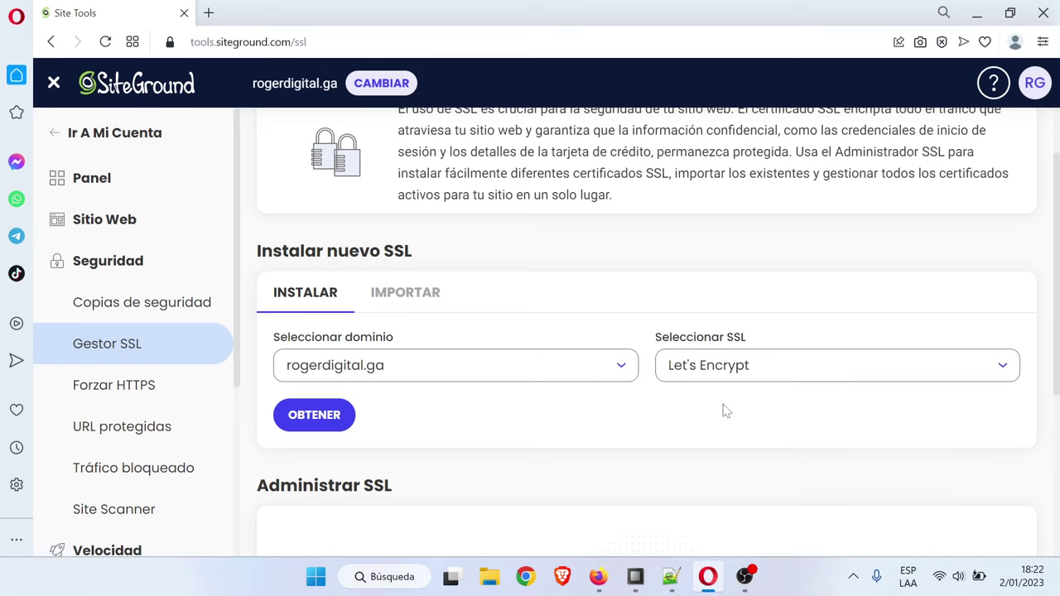
{"action": "left_click", "coordinate": [331, 415]}
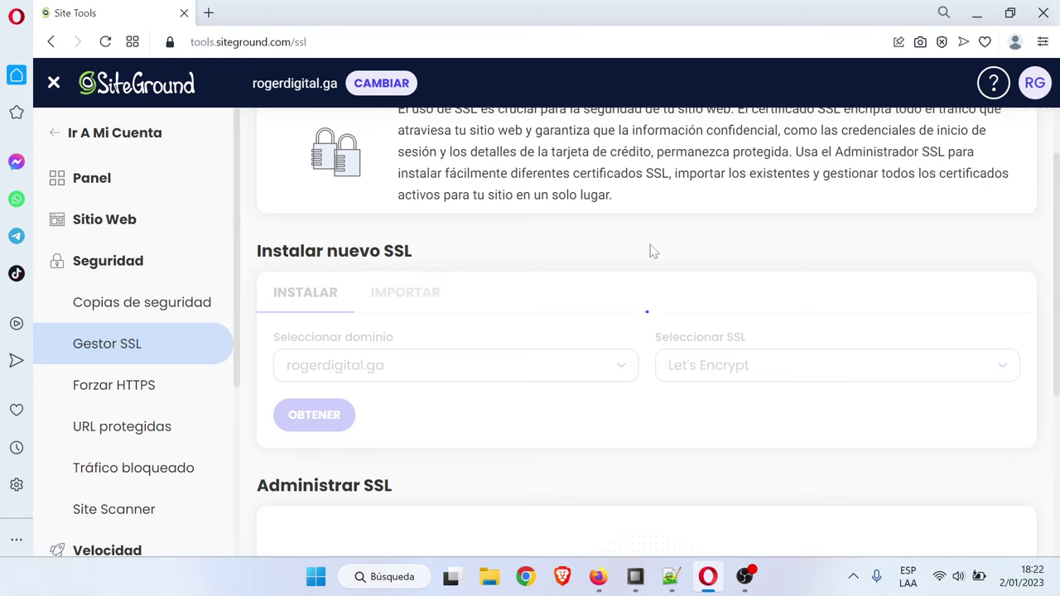
Check the page's connection security while installation finishes, then open the certificate's Acciones menu
{"action": "left_click", "coordinate": [170, 42]}
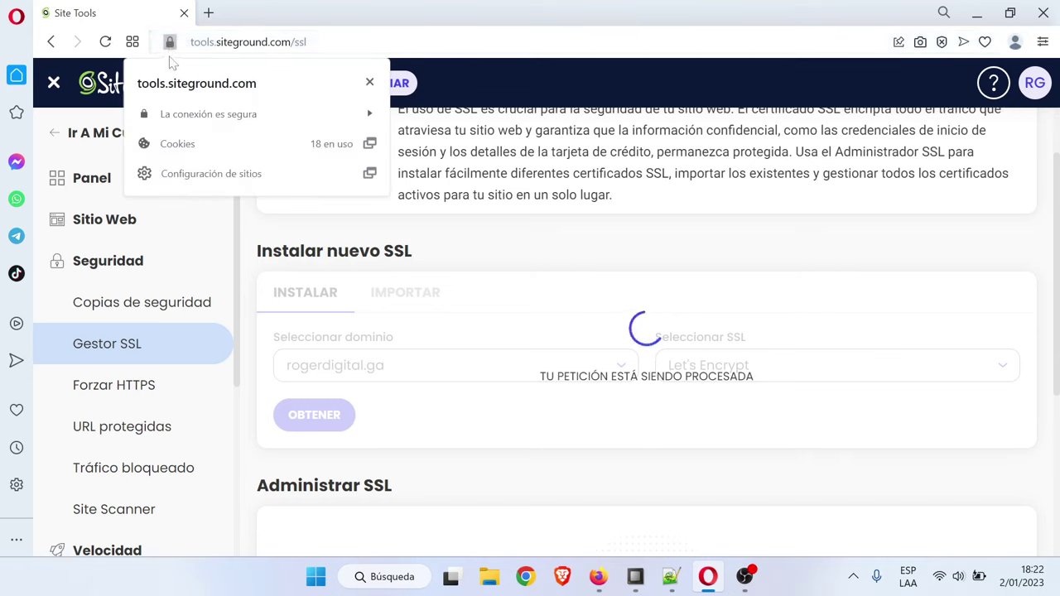
{"action": "left_click", "coordinate": [170, 42]}
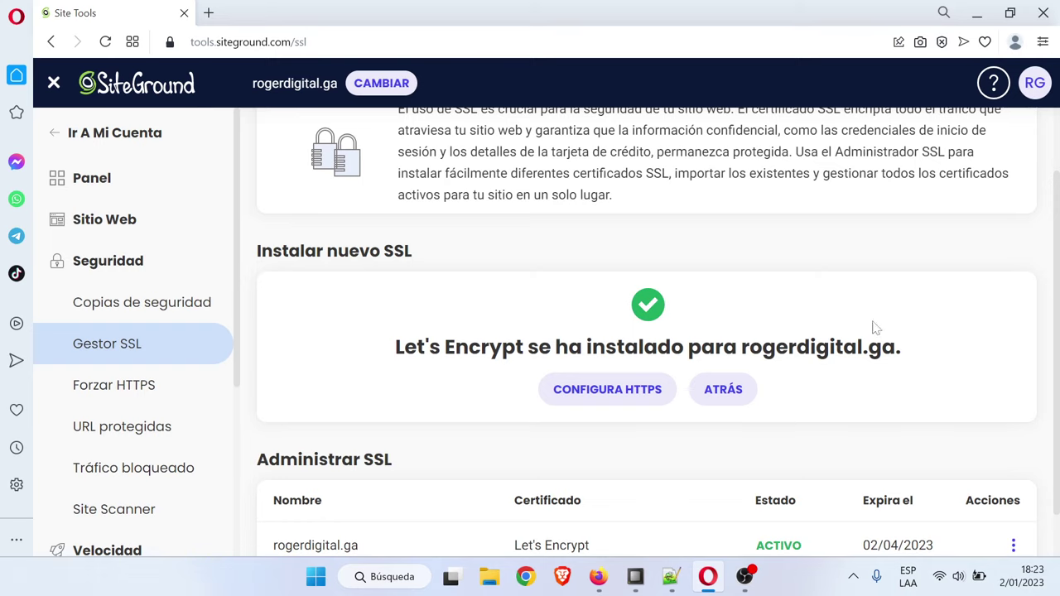
{"action": "scroll", "coordinate": [920, 346], "scroll_direction": "down", "scroll_amount": 1}
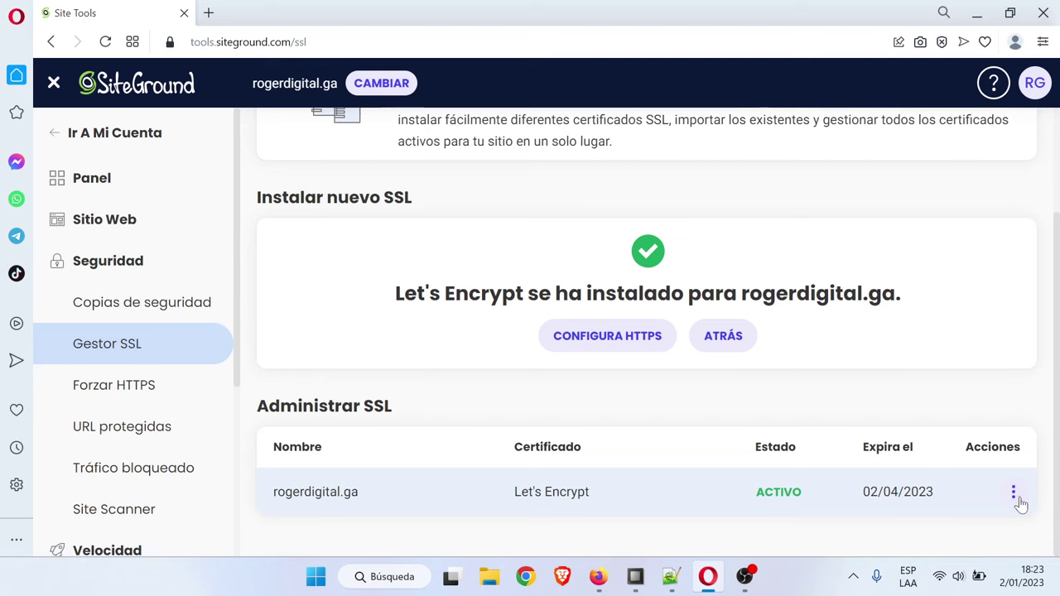
{"action": "left_click", "coordinate": [1014, 492]}
Switch Forzar HTTPS on for rogerdigital.ga, then return to the Site Tools Panel
{"action": "left_click", "coordinate": [932, 416]}
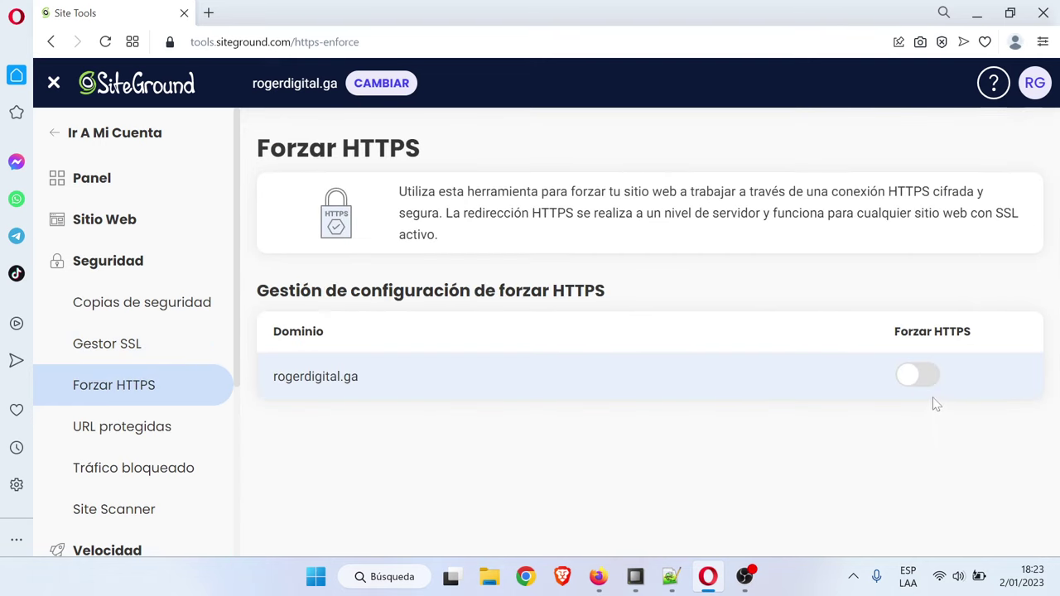
{"action": "left_click", "coordinate": [925, 376]}
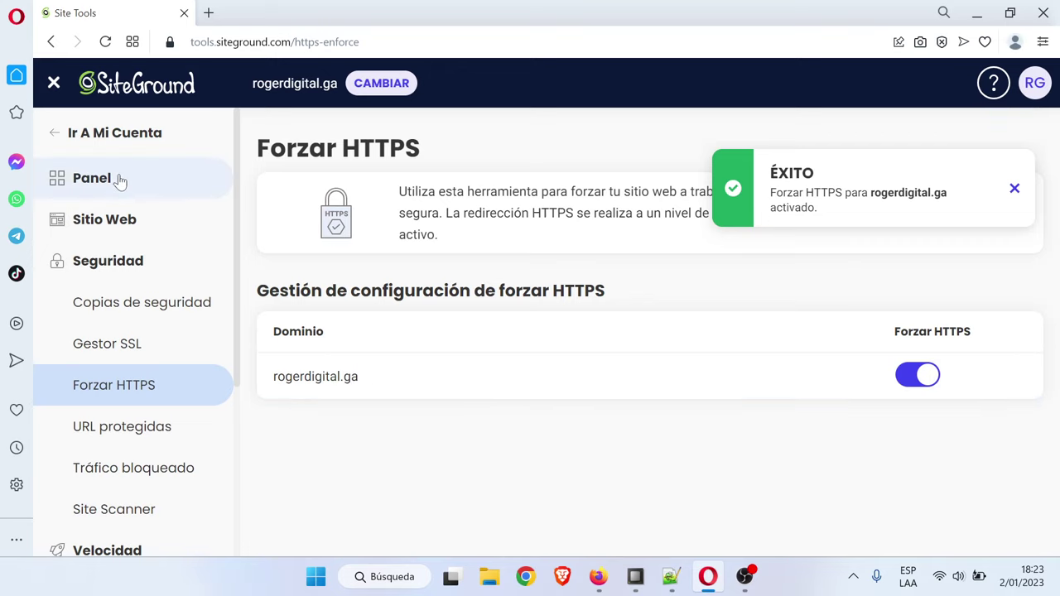
{"action": "scroll", "coordinate": [124, 489], "scroll_direction": "down", "scroll_amount": 3}
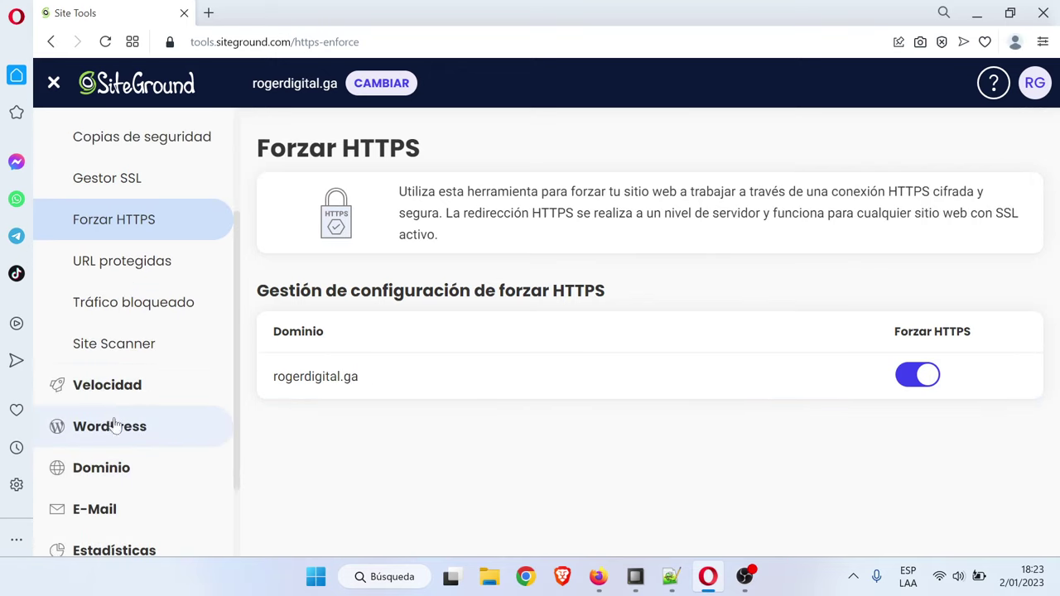
{"action": "scroll", "coordinate": [118, 373], "scroll_direction": "up", "scroll_amount": 3}
{"action": "left_click", "coordinate": [116, 178]}
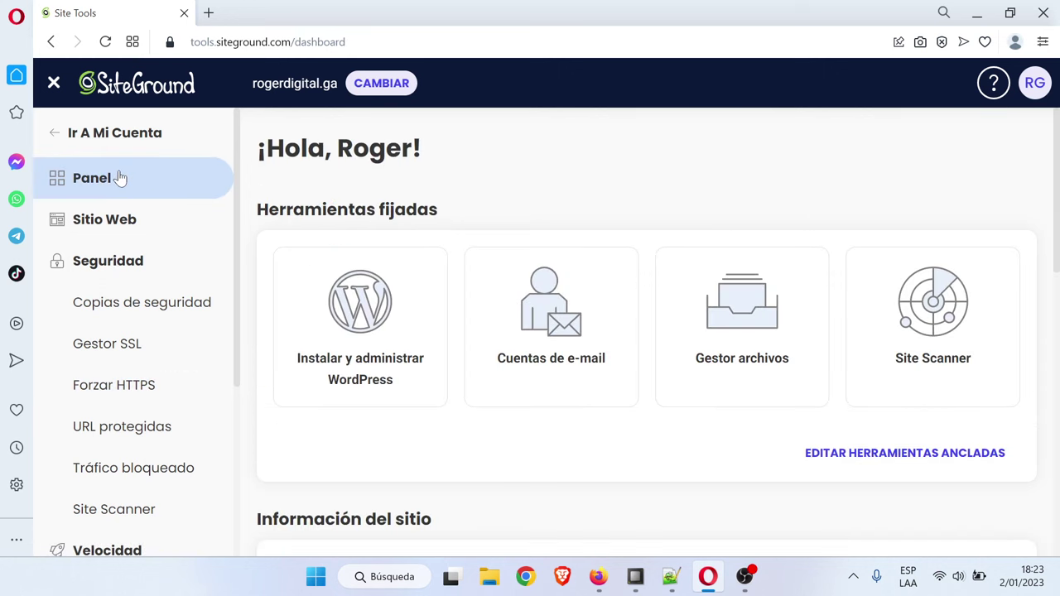
Start a plain WordPress installation from the WordPress install and manage tool
{"action": "left_click", "coordinate": [372, 357]}
{"action": "scroll", "coordinate": [496, 381], "scroll_direction": "down", "scroll_amount": 1}
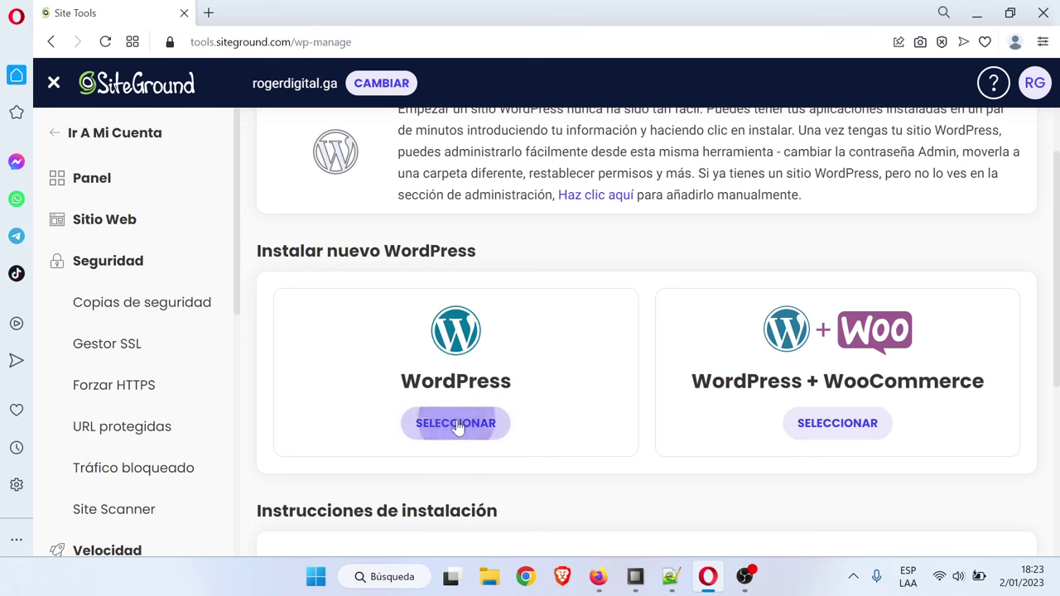
{"action": "left_click", "coordinate": [456, 425]}
{"action": "scroll", "coordinate": [488, 402], "scroll_direction": "down", "scroll_amount": 2}
{"action": "scroll", "coordinate": [489, 389], "scroll_direction": "down", "scroll_amount": 2}
{"action": "scroll", "coordinate": [596, 307], "scroll_direction": "up", "scroll_amount": 1}
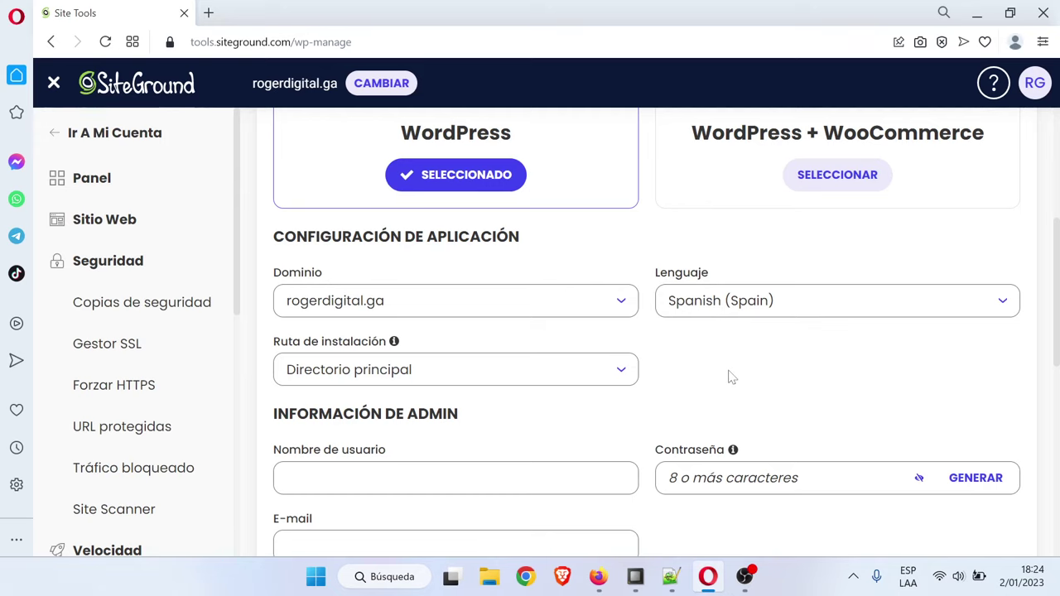
{"action": "scroll", "coordinate": [710, 374], "scroll_direction": "down", "scroll_amount": 1}
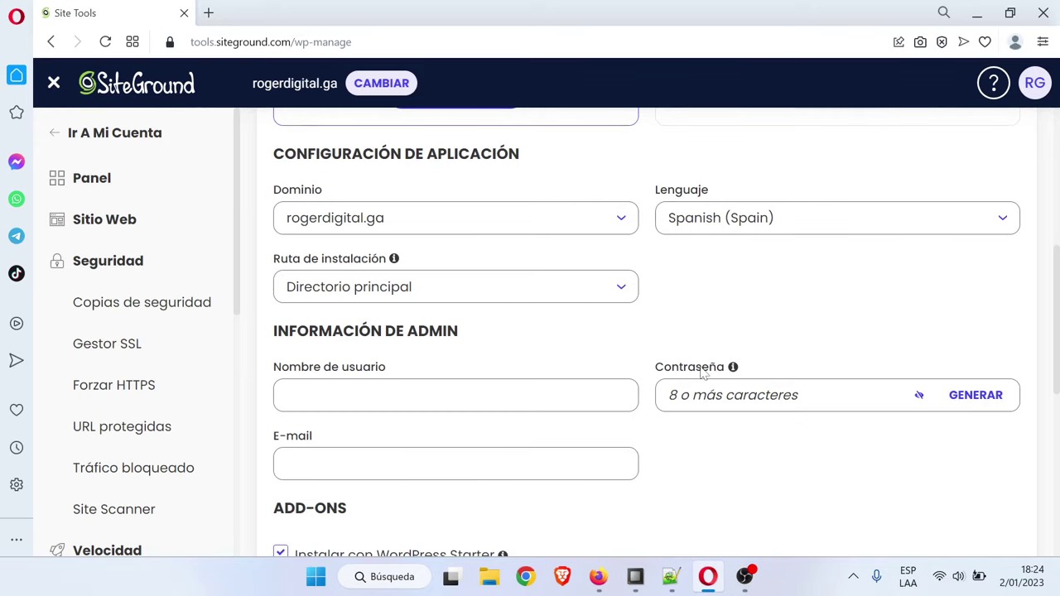
Enter the admin username, password and e-mail, and untick Instalar con WordPress Starter
{"action": "left_click", "coordinate": [456, 395]}
{"action": "type", "text": "roger"}
{"action": "left_click", "coordinate": [787, 396]}
{"action": "type", "text": "••"}
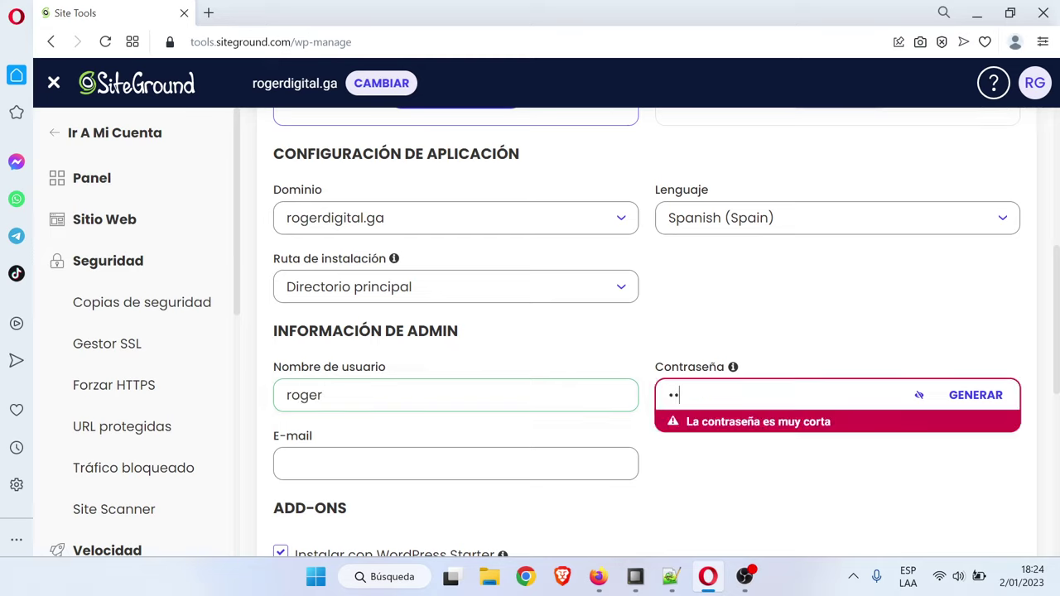
{"action": "type", "text": "••••••••"}
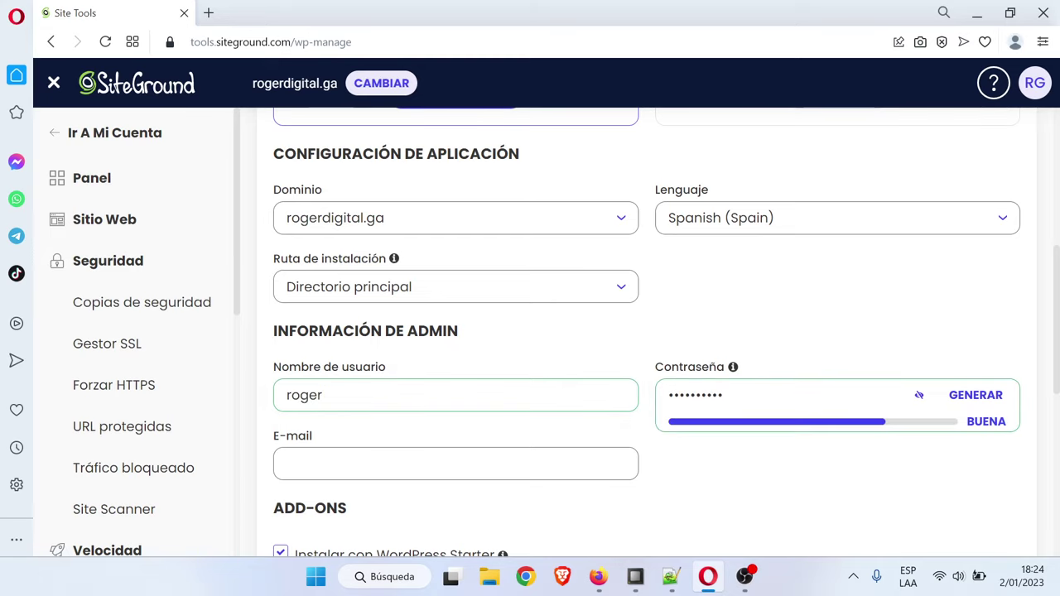
{"action": "left_click", "coordinate": [456, 463]}
{"action": "type", "text": "nobo"}
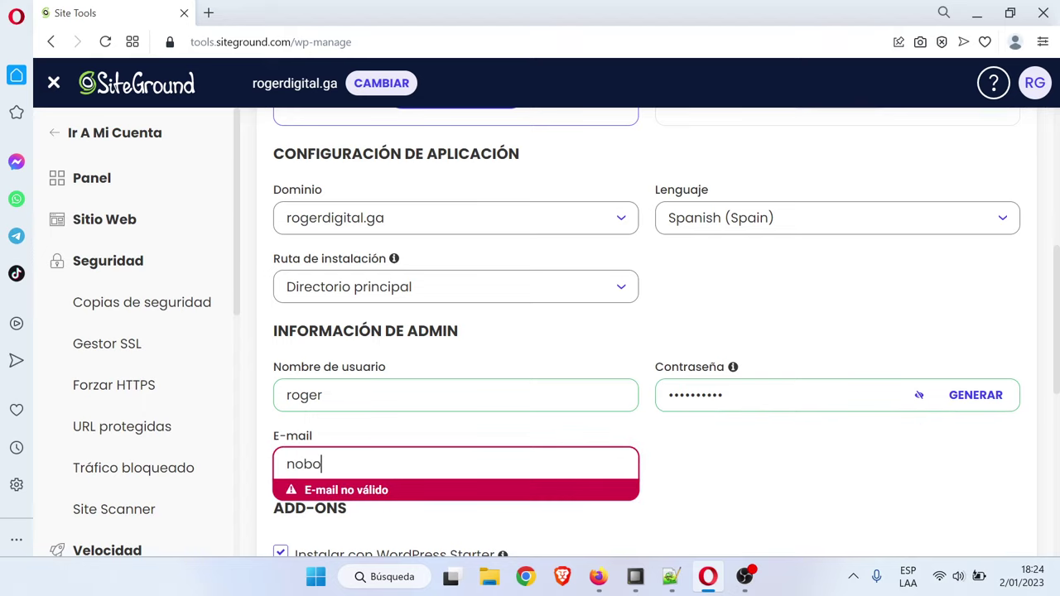
{"action": "type", "text": "dy@"}
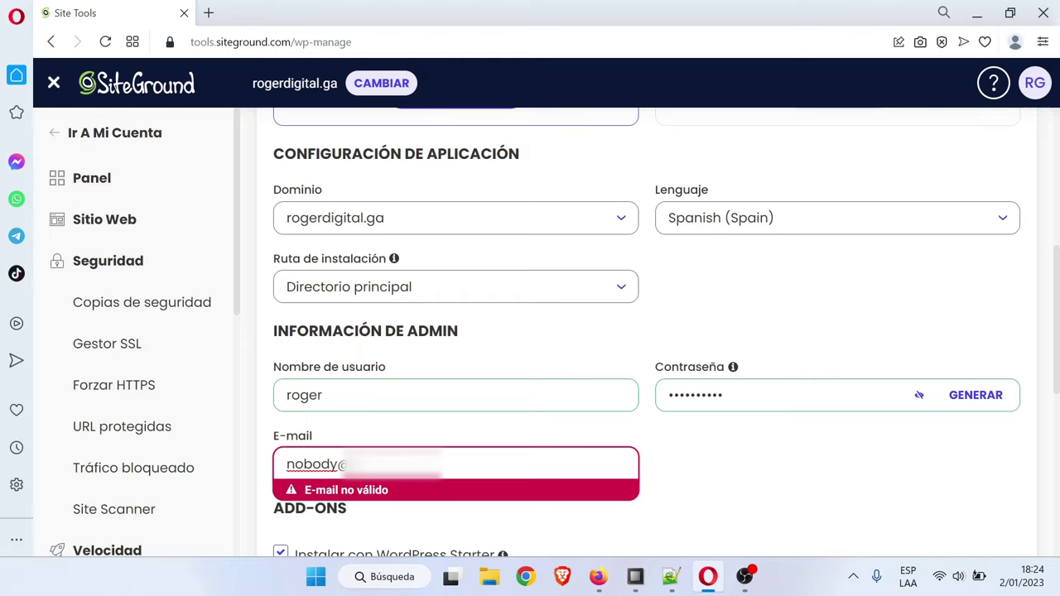
{"action": "type", "text": "example.com"}
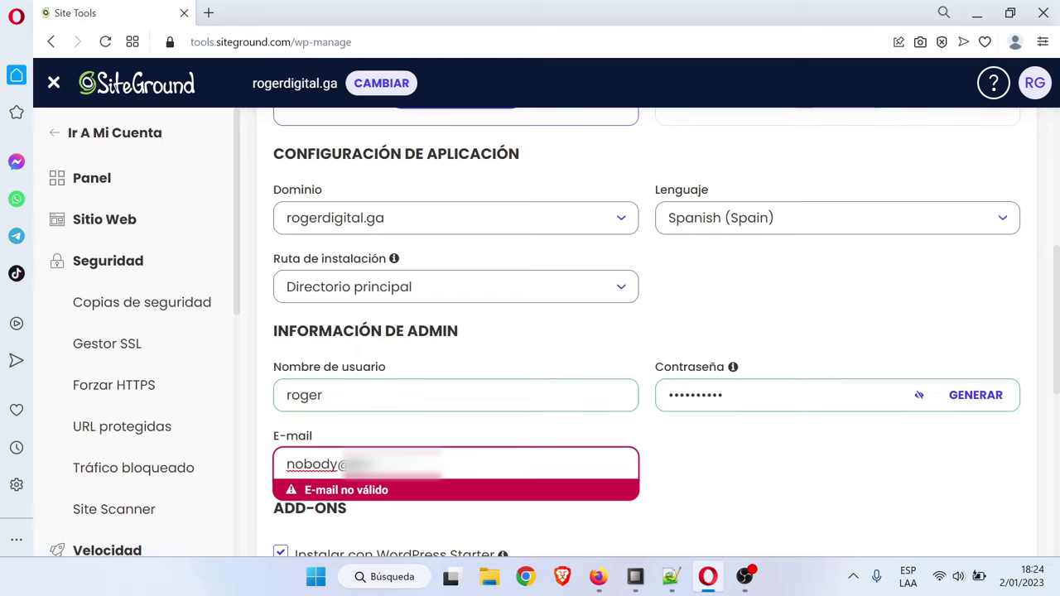
{"action": "left_click", "coordinate": [675, 466]}
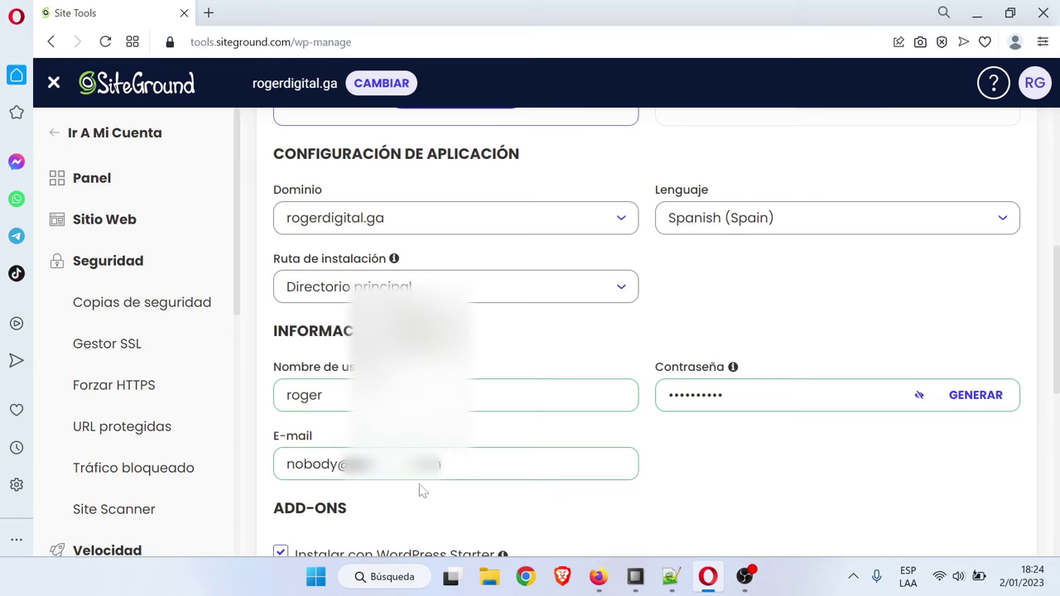
{"action": "scroll", "coordinate": [420, 490], "scroll_direction": "down", "scroll_amount": 2}
{"action": "left_click", "coordinate": [281, 395]}
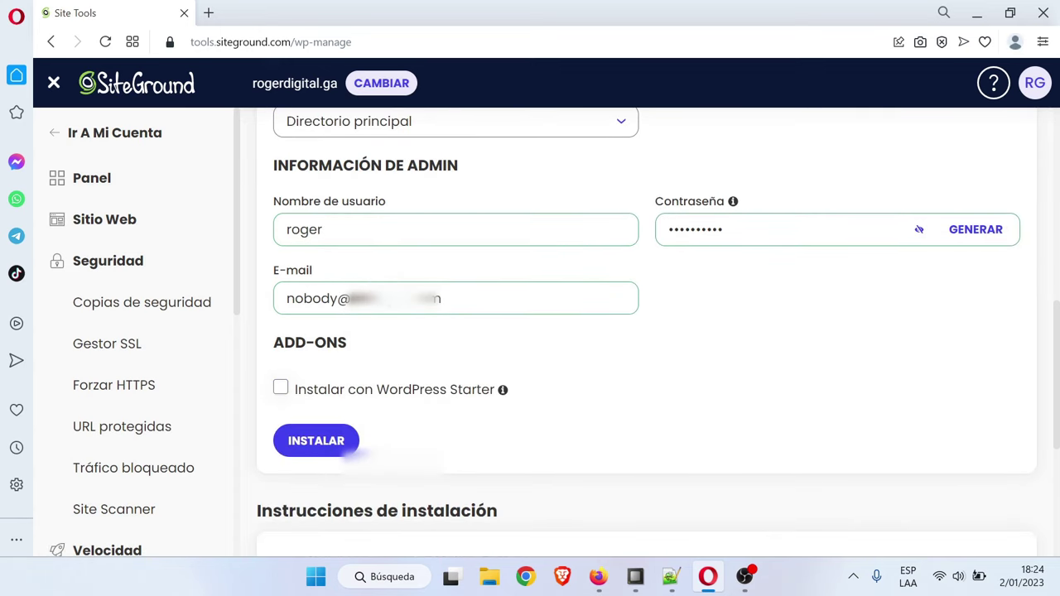
{"action": "key", "text": "space"}
Run INSTALAR for WordPress, then open the new rogerdigital.ga site's admin panel
{"action": "left_click", "coordinate": [337, 447]}
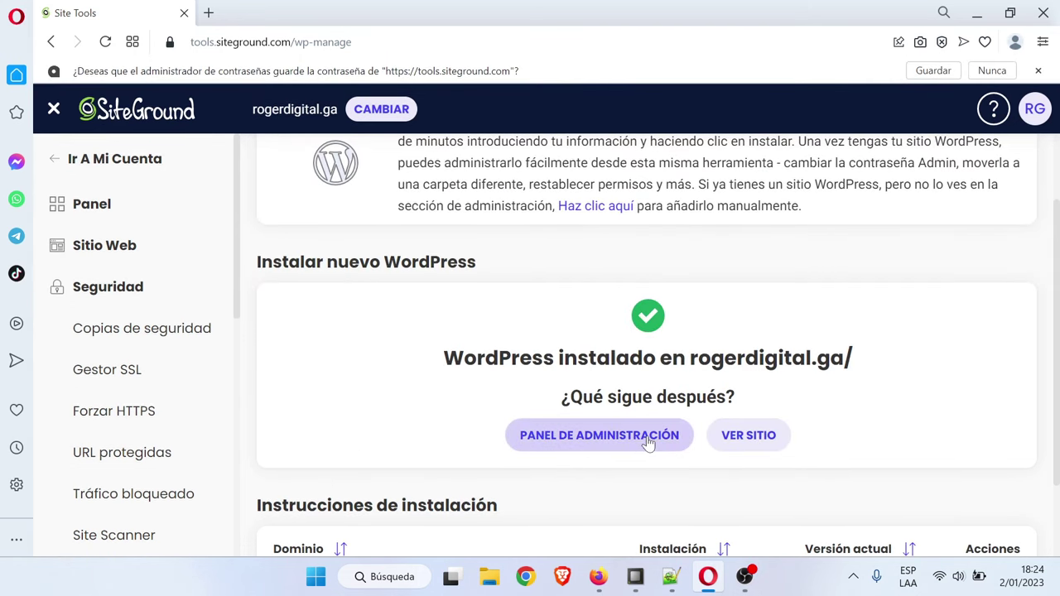
{"action": "left_click", "coordinate": [617, 444]}
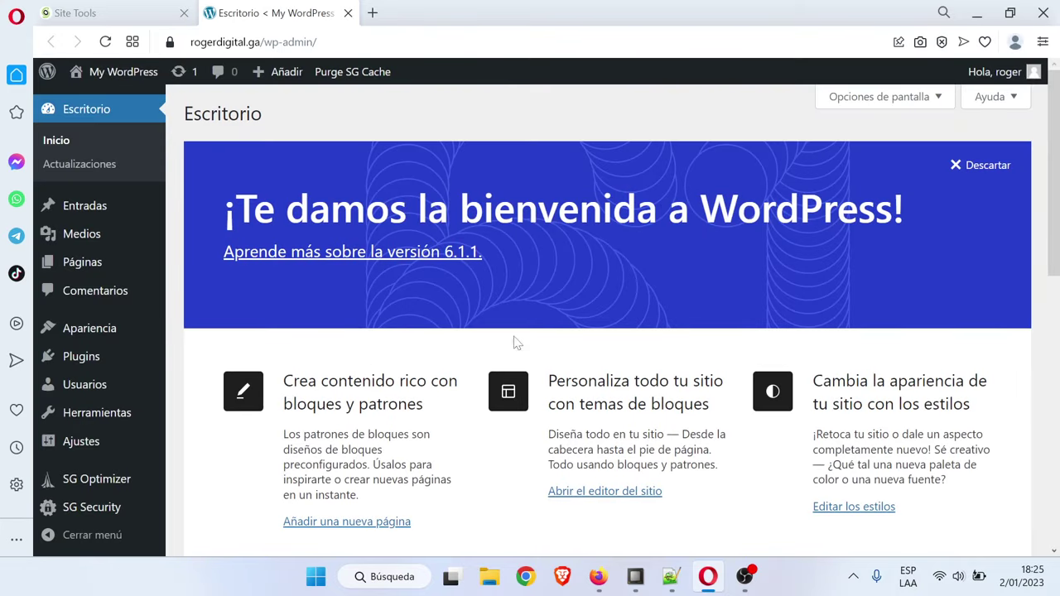
Open the My WordPress front page in a new tab and look over its Hello world post
{"action": "right_click", "coordinate": [125, 74]}
{"action": "left_click", "coordinate": [175, 96]}
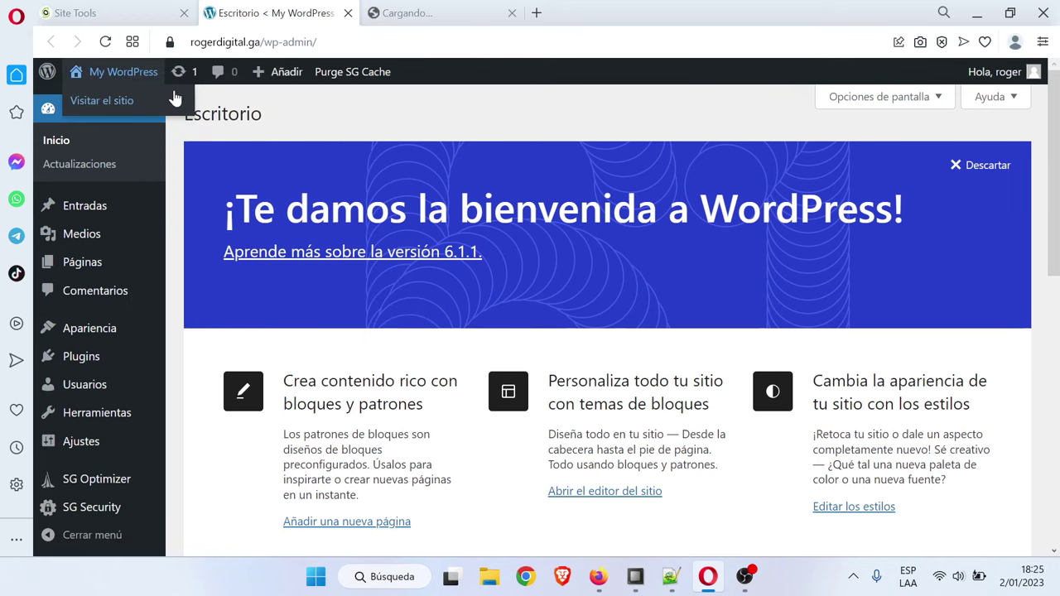
{"action": "left_click", "coordinate": [467, 10]}
{"action": "scroll", "coordinate": [637, 274], "scroll_direction": "down", "scroll_amount": 5}
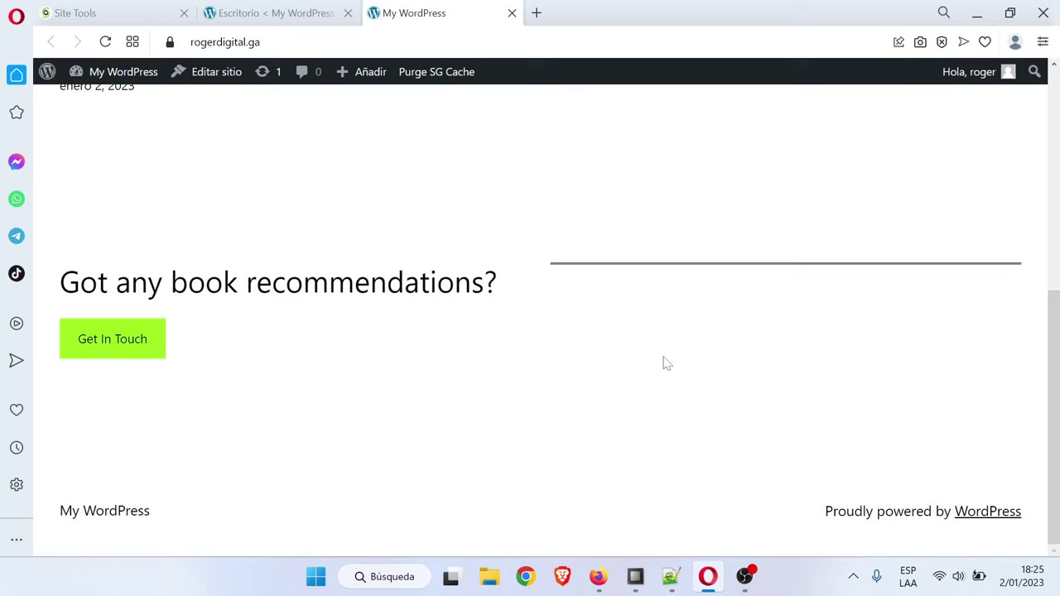
{"action": "scroll", "coordinate": [665, 362], "scroll_direction": "up", "scroll_amount": 5}
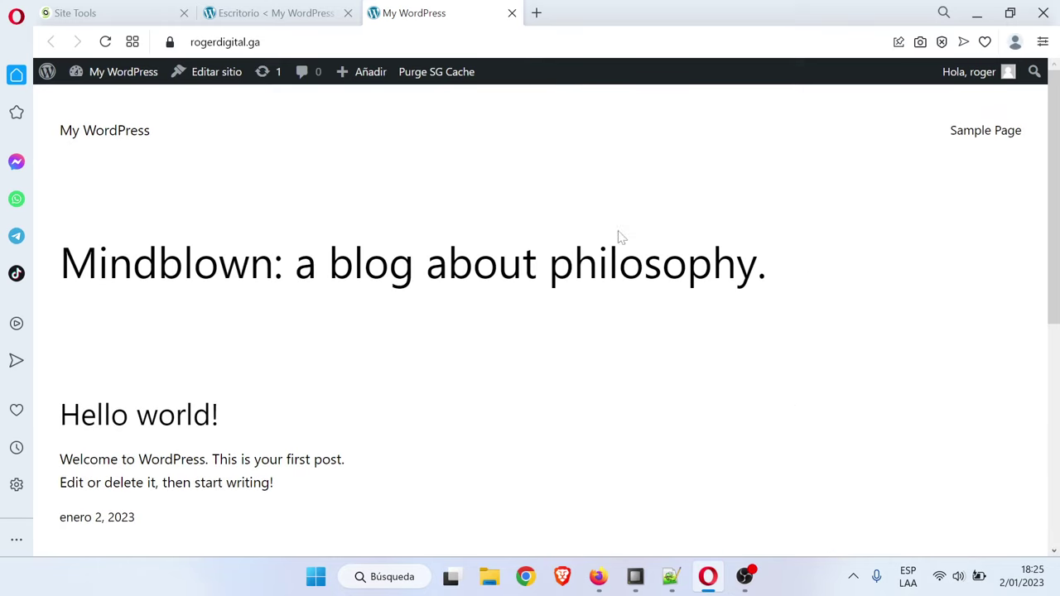
{"action": "left_click_drag", "start_coordinate": [261, 42], "coordinate": [190, 41]}
{"action": "left_click", "coordinate": [326, 163]}
Return to the Escritorio tab and review the temario escuela online.txt outline in Notepad++
{"action": "left_click", "coordinate": [269, 12]}
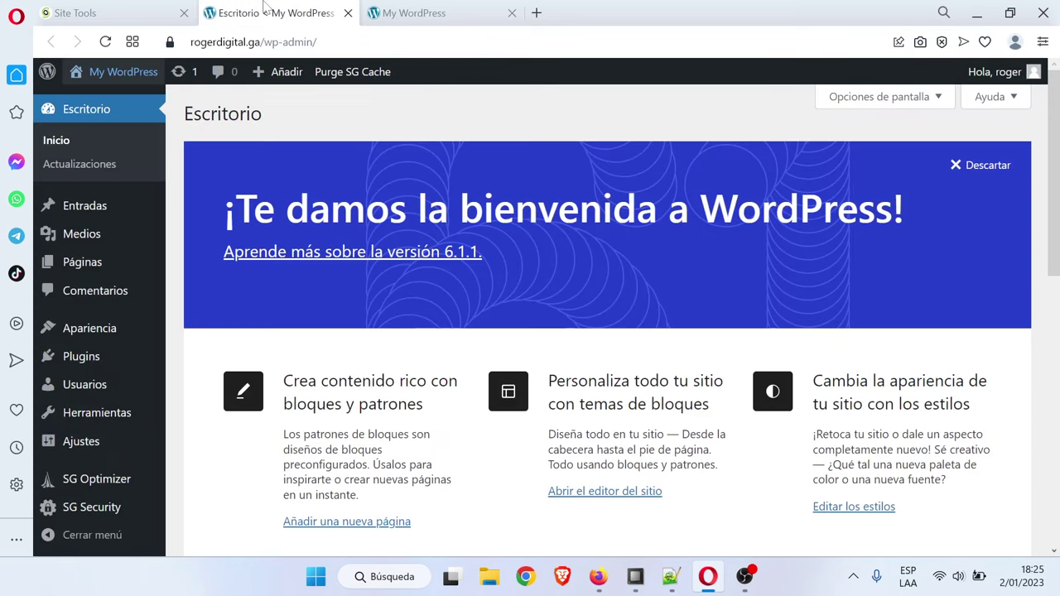
{"action": "left_click", "coordinate": [252, 41]}
{"action": "left_click", "coordinate": [408, 133]}
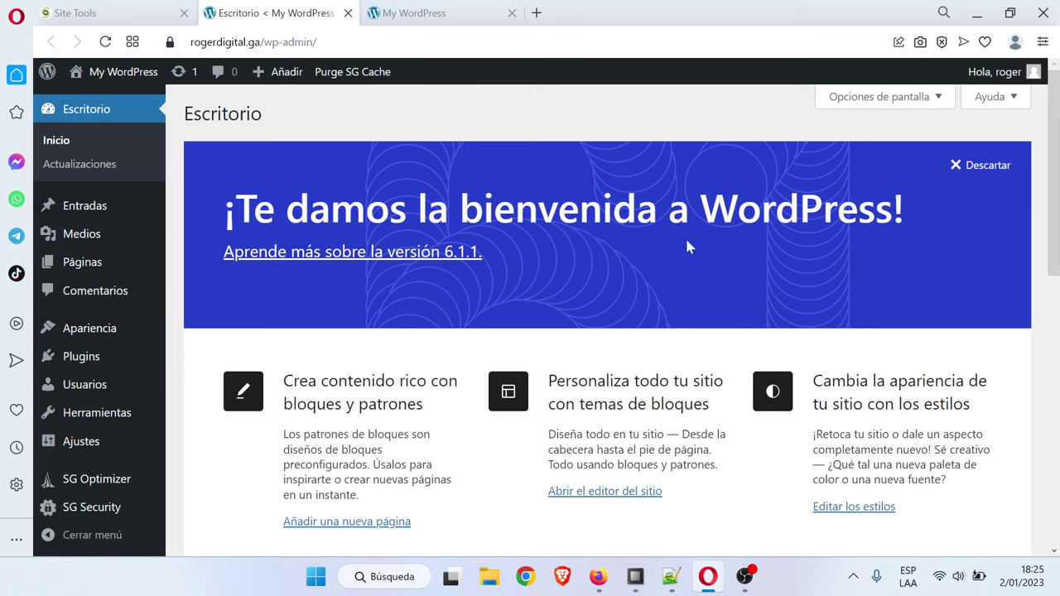
{"action": "left_click", "coordinate": [671, 578]}
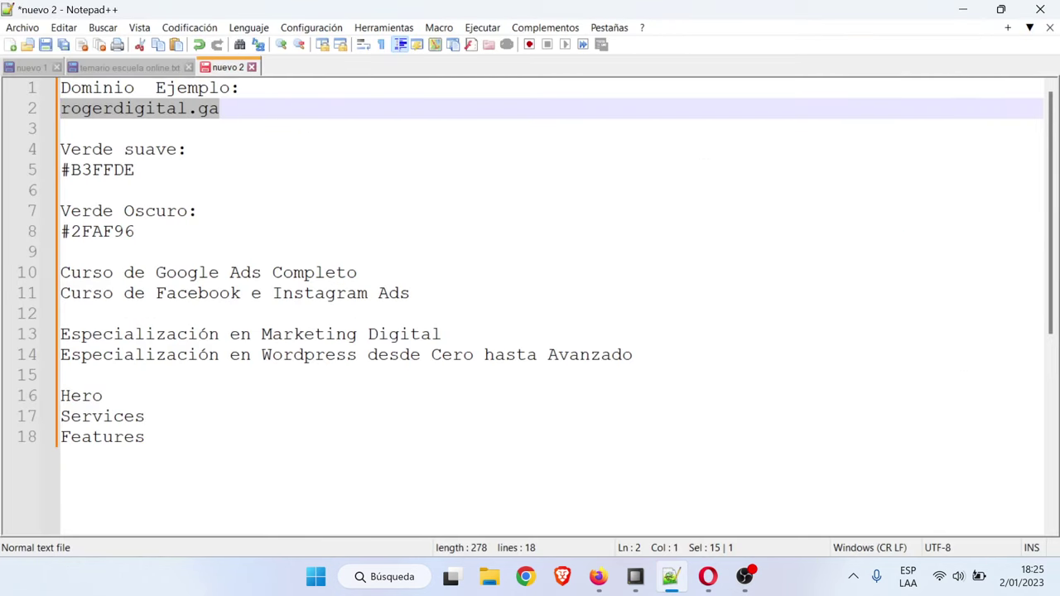
{"action": "left_click", "coordinate": [116, 68]}
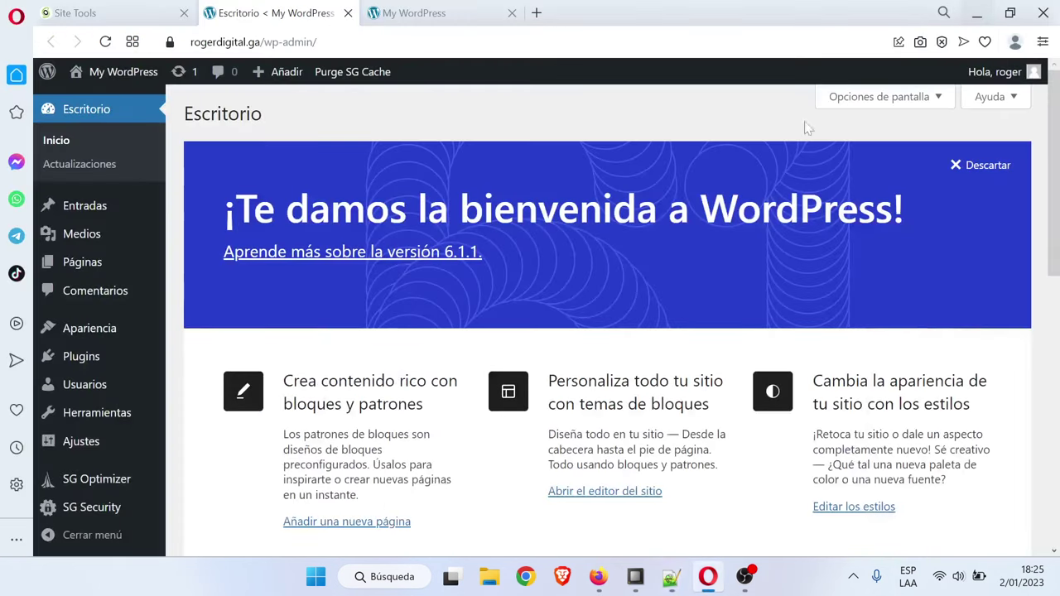
{"action": "left_click", "coordinate": [962, 9]}
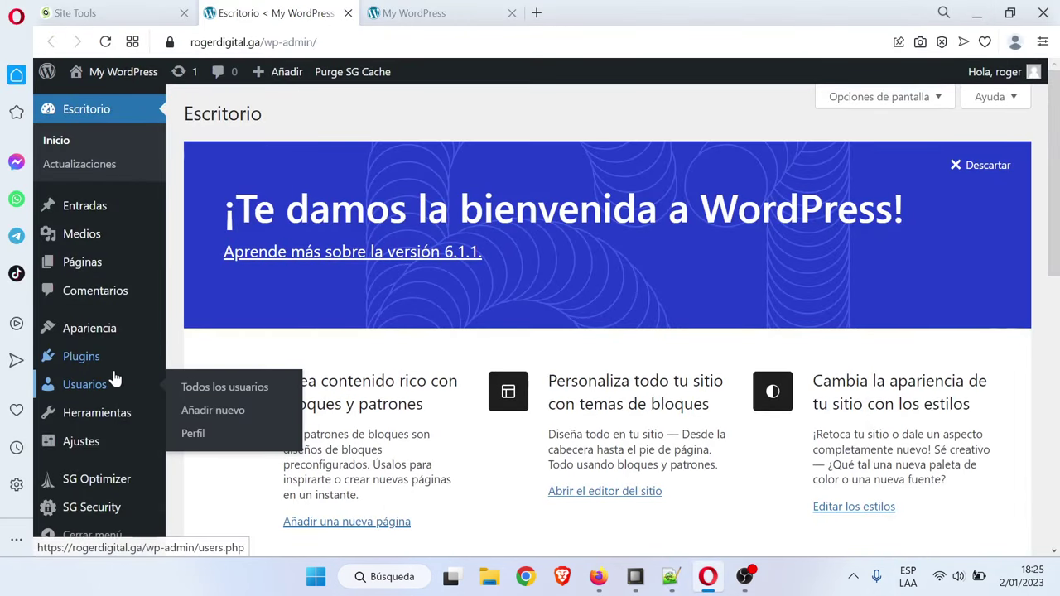
From Apariencia > Temas > Añadir nuevo, install and activate Astra, then open Personalizar
{"action": "mouse_move", "coordinate": [111, 331]}
{"action": "left_click", "coordinate": [219, 340]}
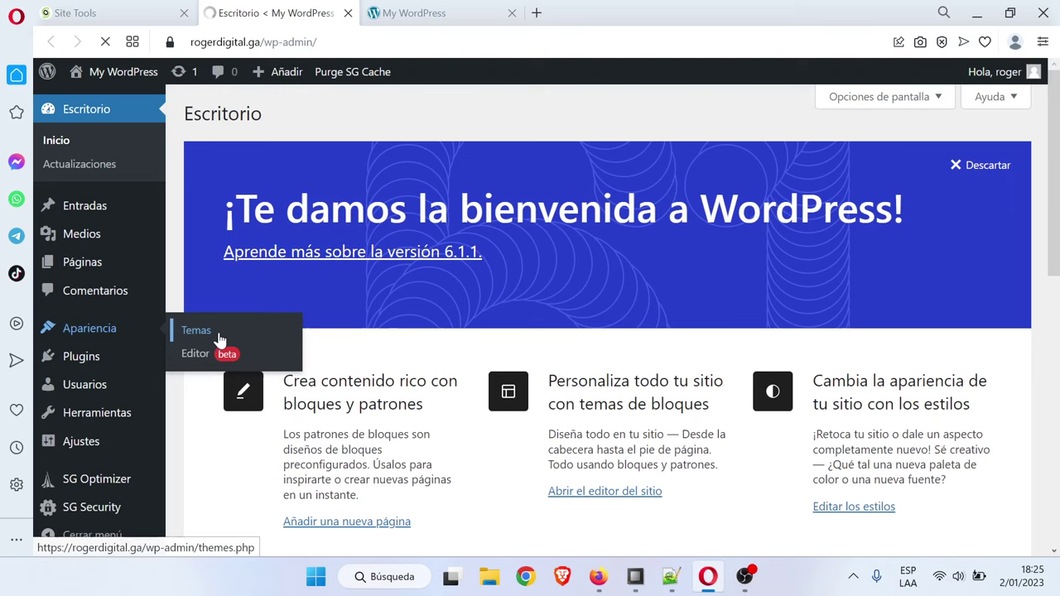
{"action": "left_click", "coordinate": [350, 123]}
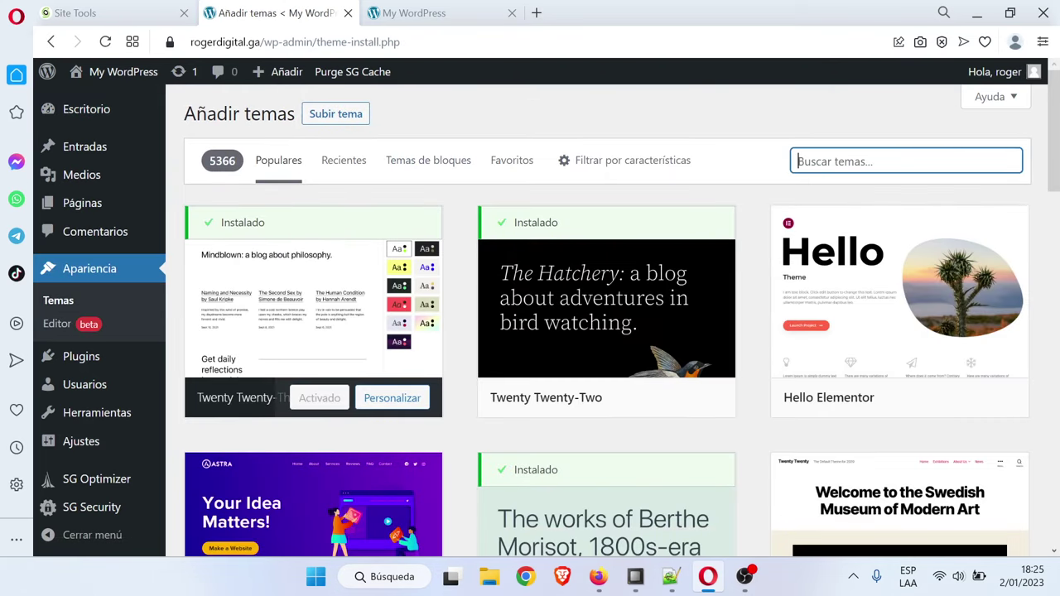
{"action": "type", "text": "astra"}
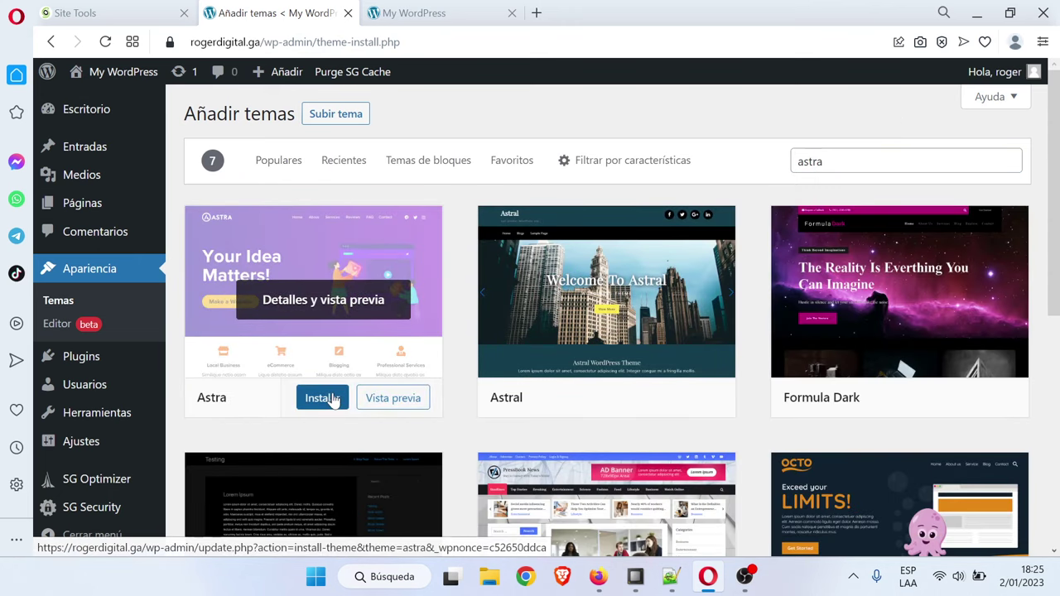
{"action": "left_click", "coordinate": [321, 396]}
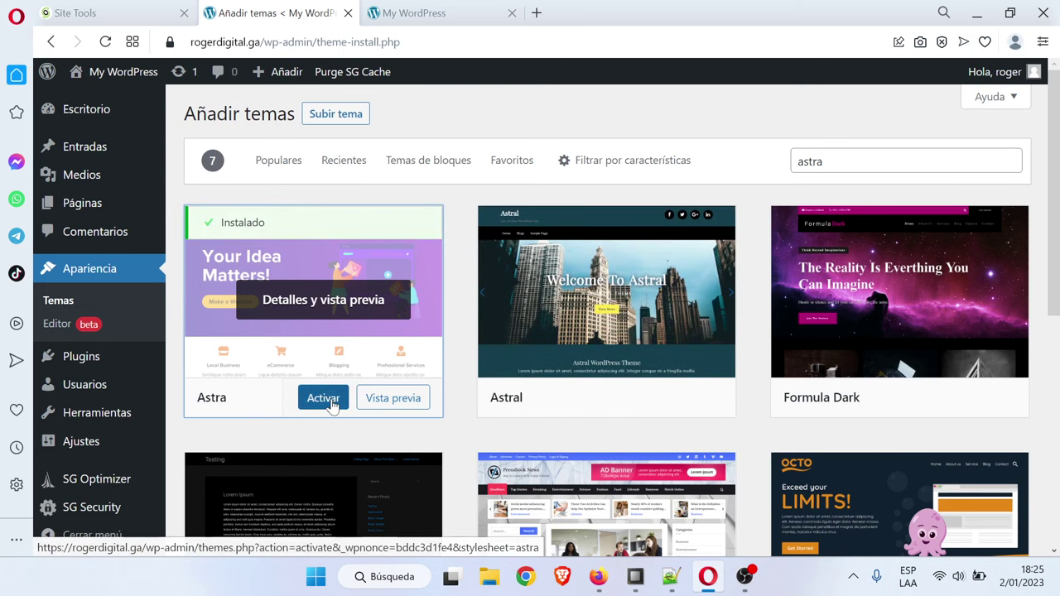
{"action": "left_click", "coordinate": [332, 402]}
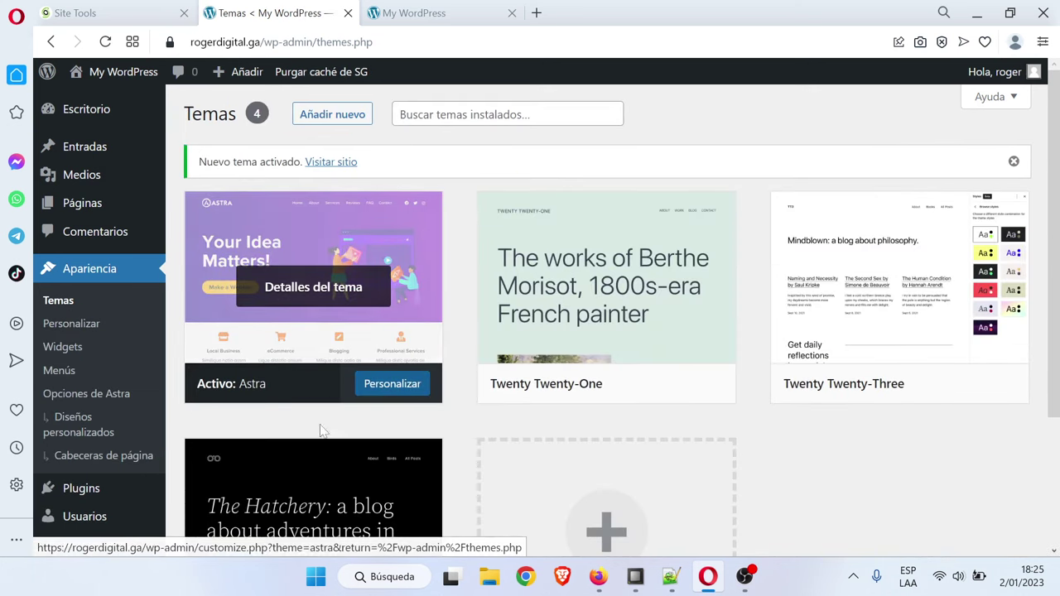
{"action": "left_click", "coordinate": [406, 390]}
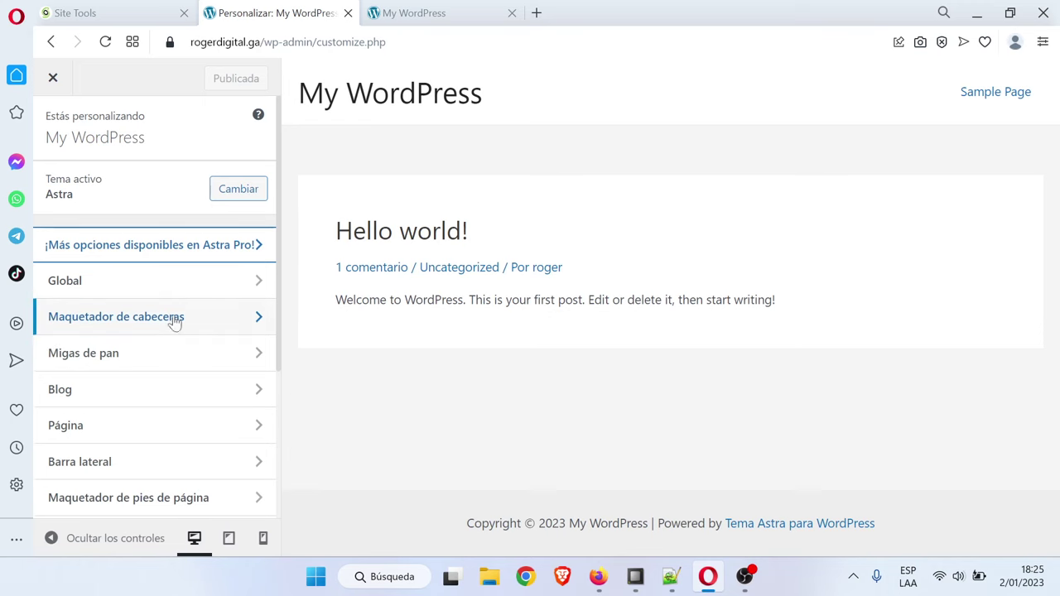
Upload the graduation-cap PNG from the desktop images folder as the Astra header logo, skipping cropping
{"action": "left_click", "coordinate": [196, 321]}
{"action": "left_click", "coordinate": [137, 248]}
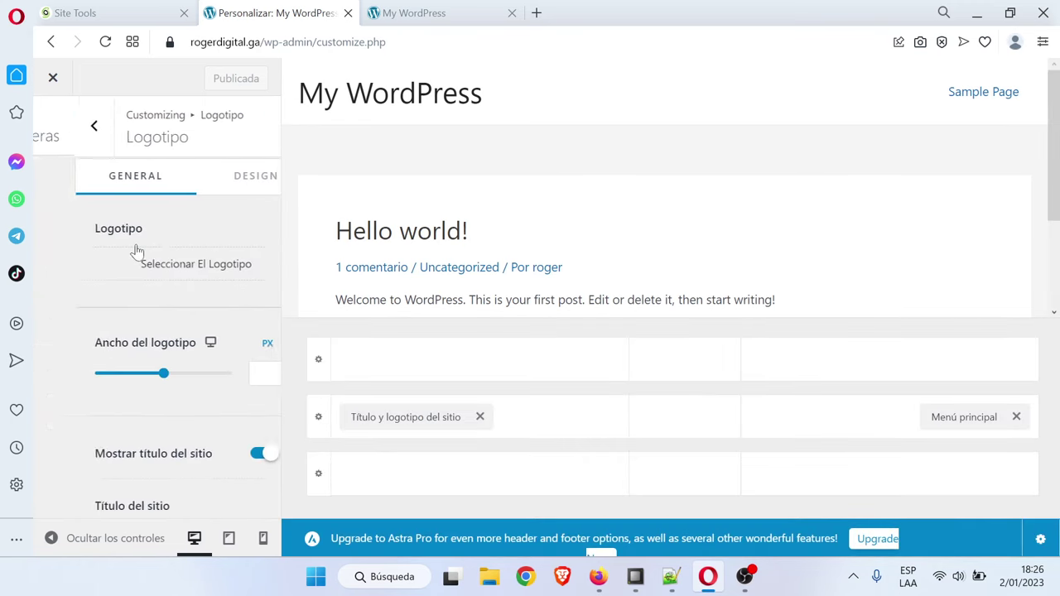
{"action": "left_click", "coordinate": [167, 275]}
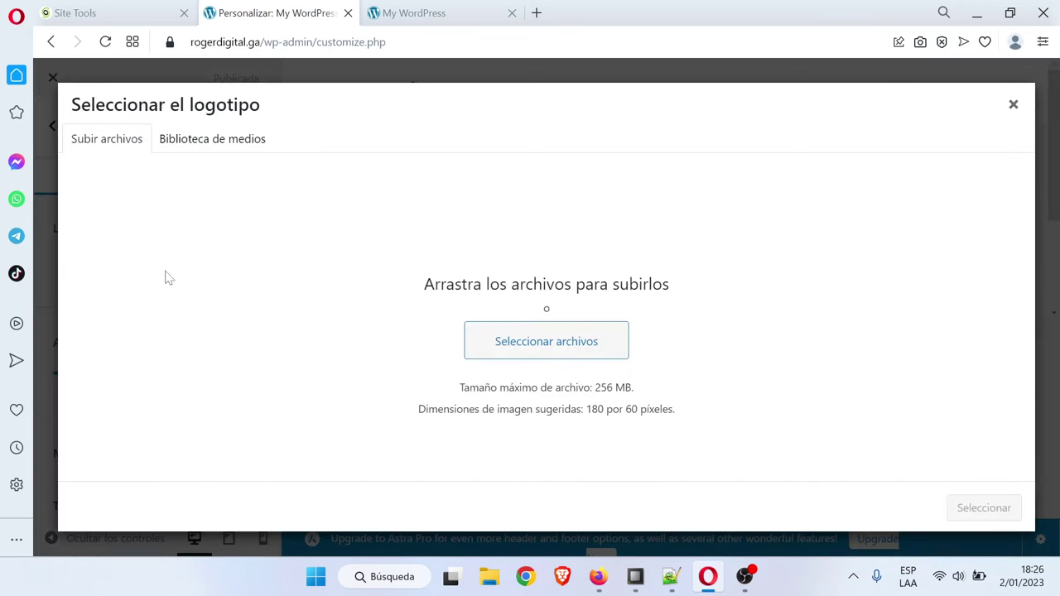
{"action": "left_click", "coordinate": [521, 336]}
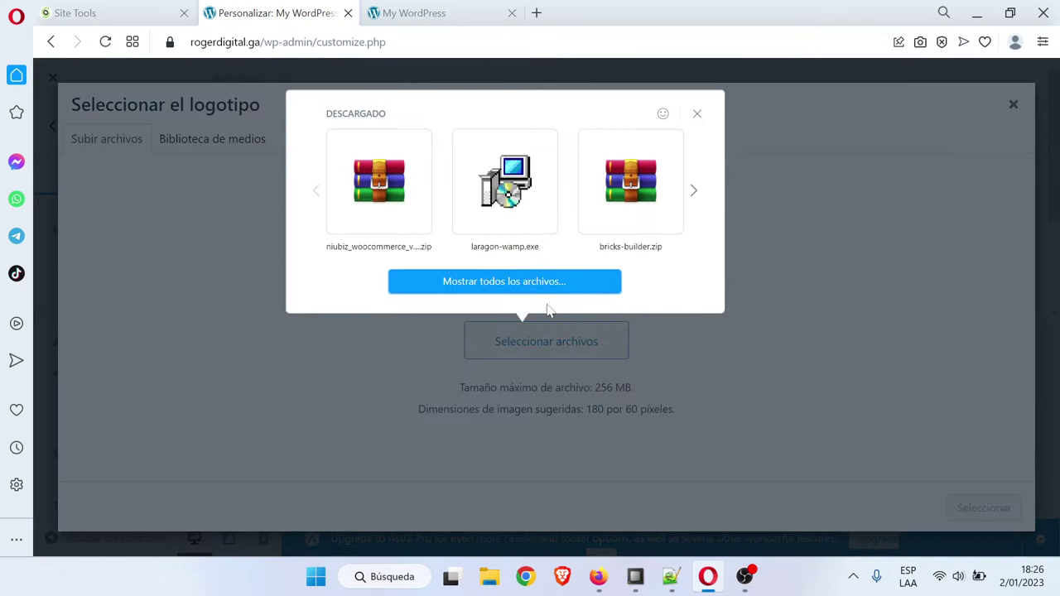
{"action": "left_click", "coordinate": [464, 281]}
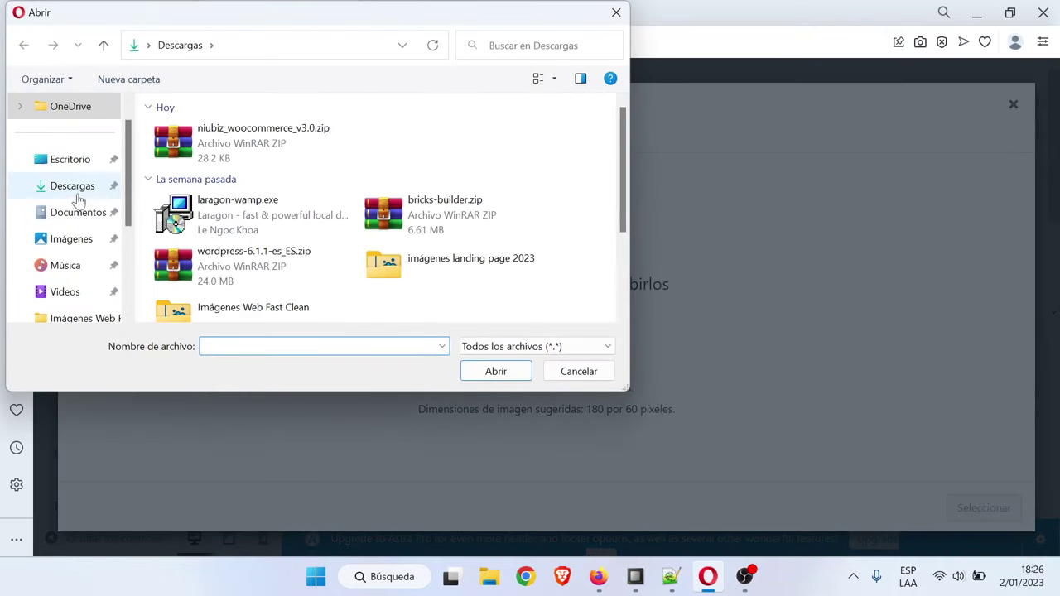
{"action": "left_click", "coordinate": [70, 159]}
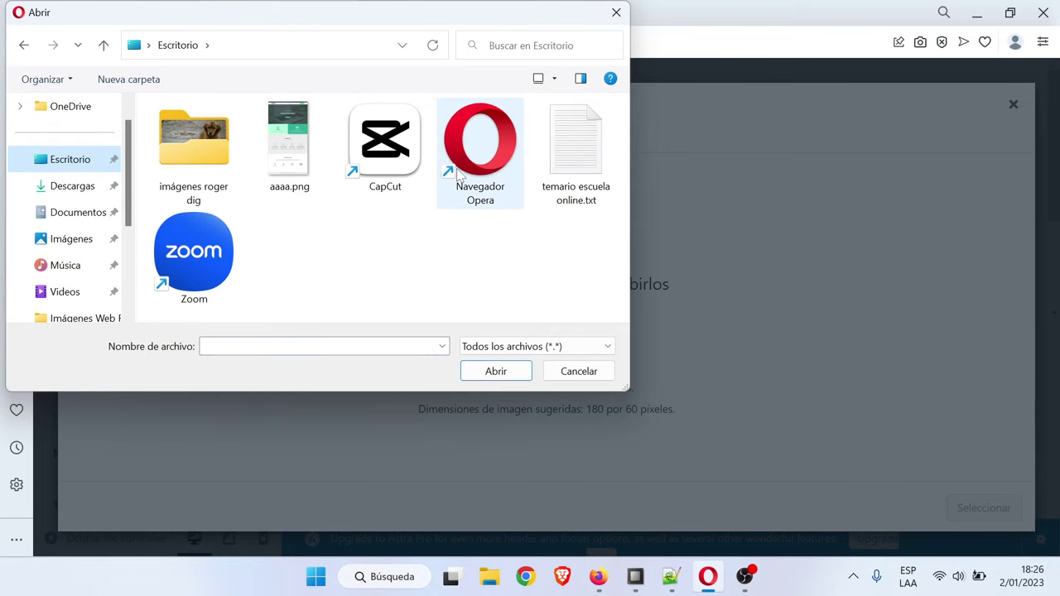
{"action": "left_click", "coordinate": [213, 155]}
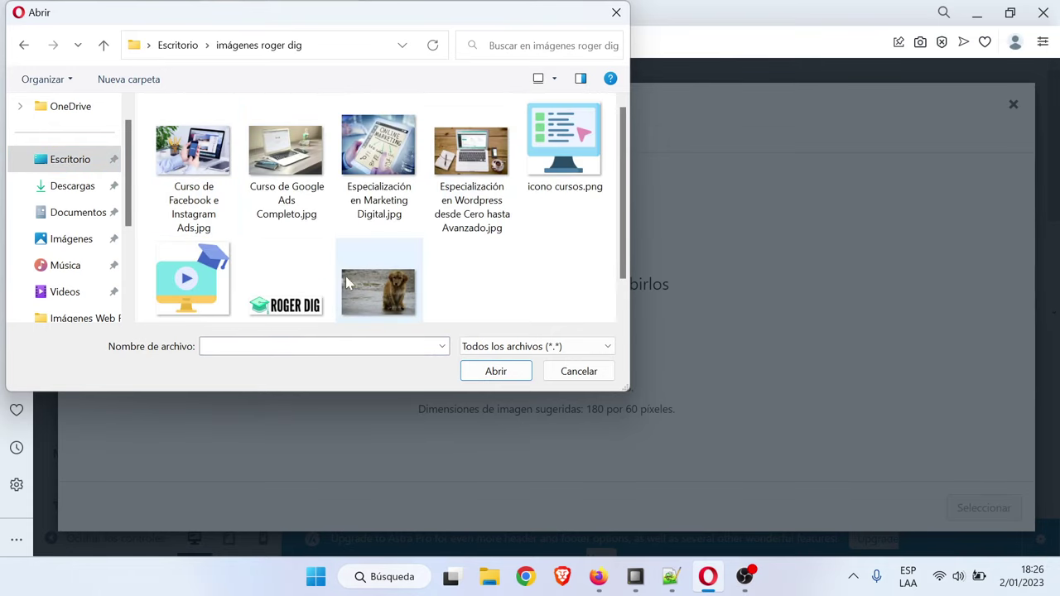
{"action": "double_click", "coordinate": [284, 294]}
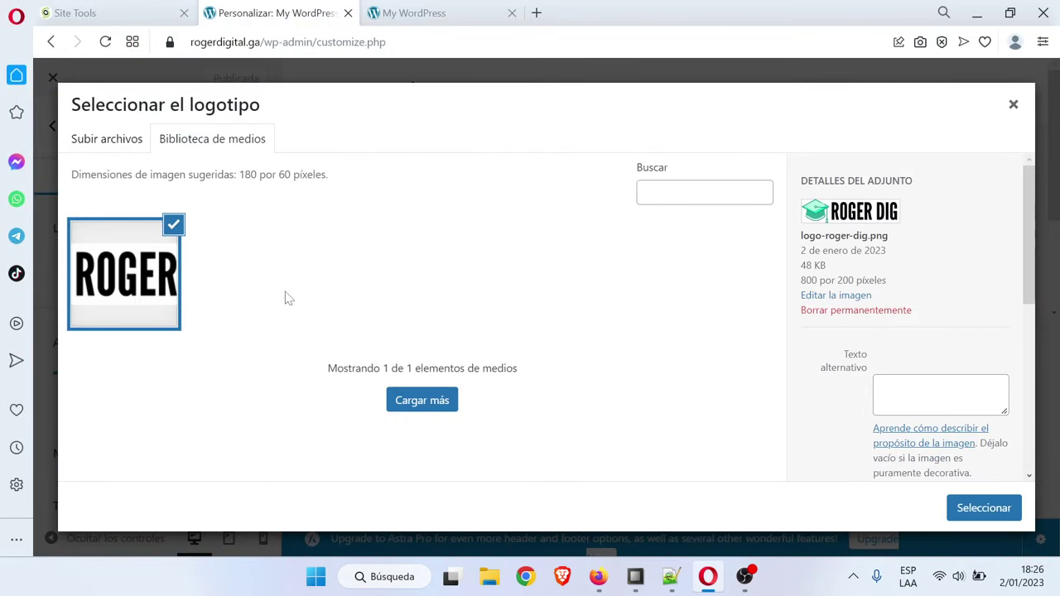
{"action": "left_click", "coordinate": [990, 512]}
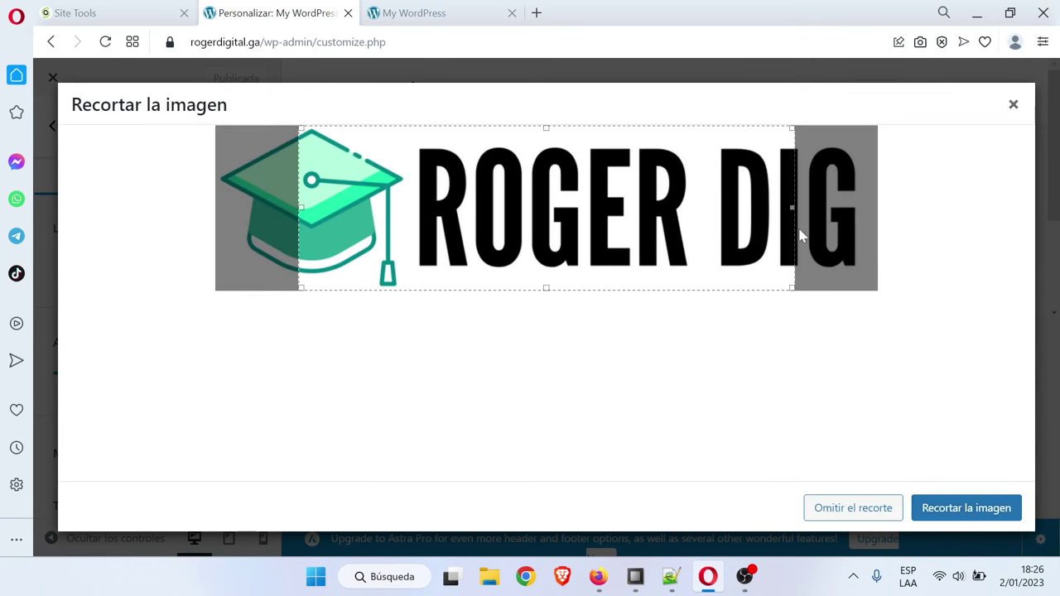
{"action": "left_click", "coordinate": [870, 508]}
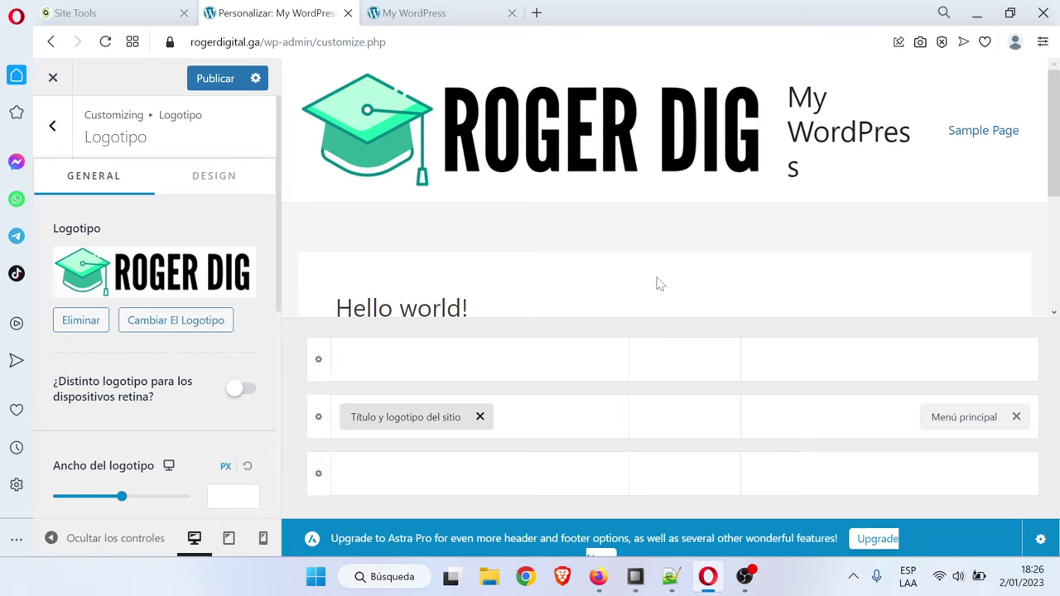
Switch off 'Mostrar título del sitio' so only the ROGER DIG logo shows, then publish
{"action": "scroll", "coordinate": [142, 294], "scroll_direction": "down", "scroll_amount": 5}
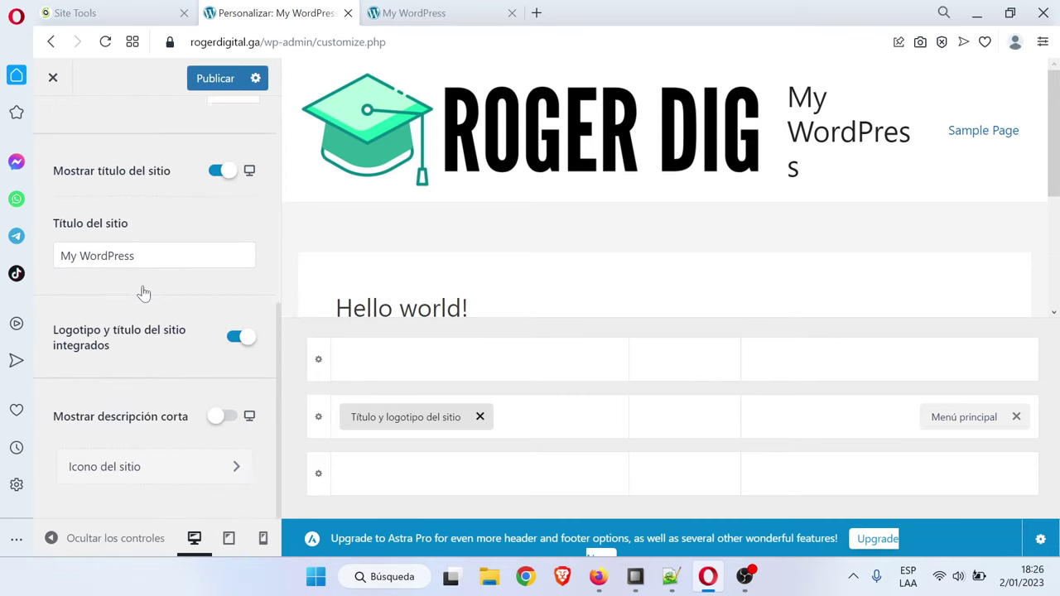
{"action": "left_click", "coordinate": [145, 470]}
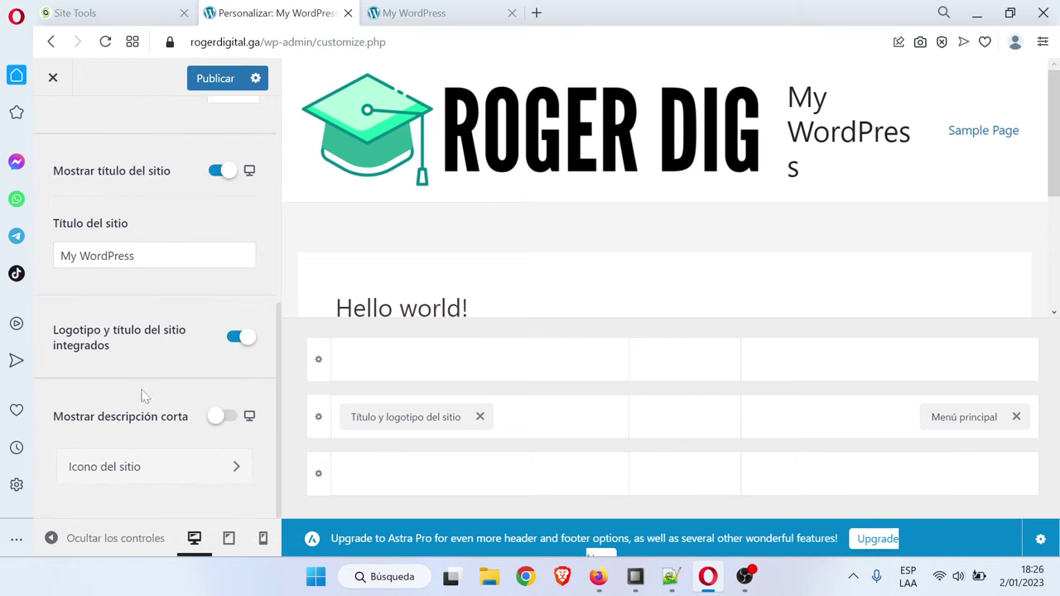
{"action": "left_click", "coordinate": [168, 469]}
{"action": "left_click", "coordinate": [185, 466]}
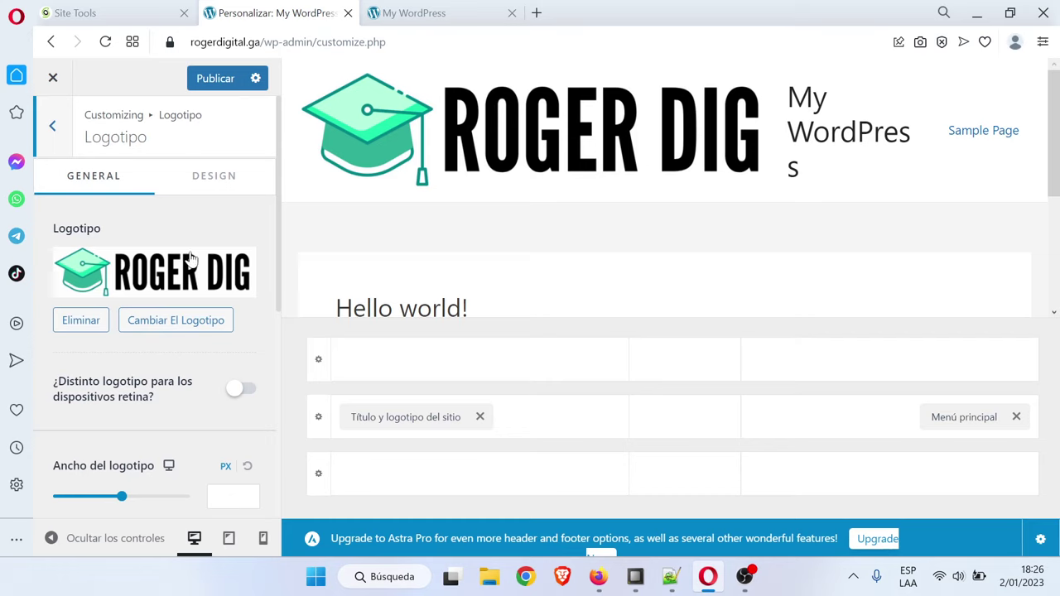
{"action": "scroll", "coordinate": [191, 260], "scroll_direction": "down", "scroll_amount": 2}
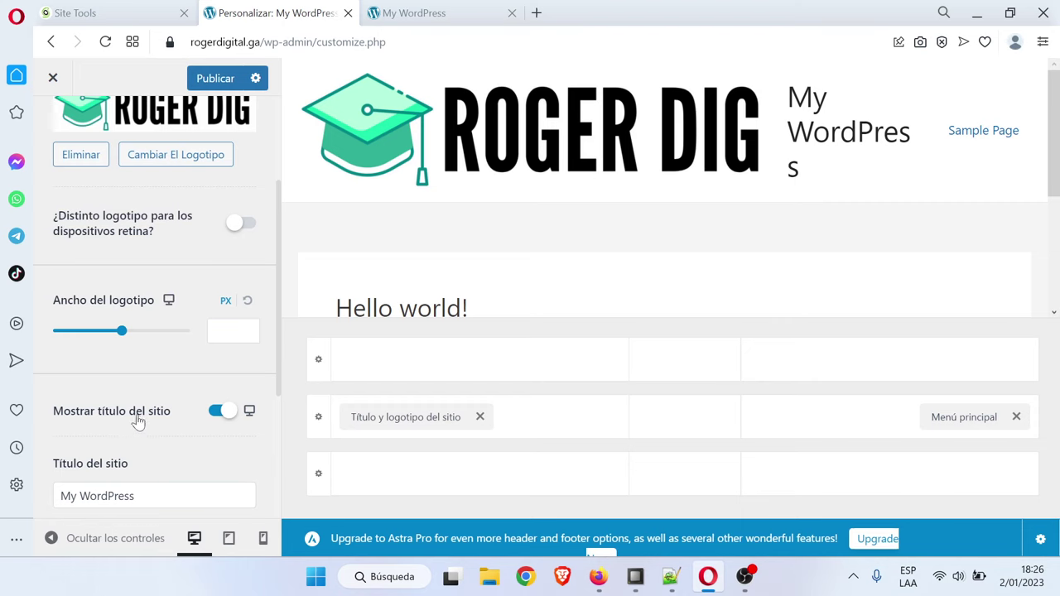
{"action": "left_click", "coordinate": [222, 413]}
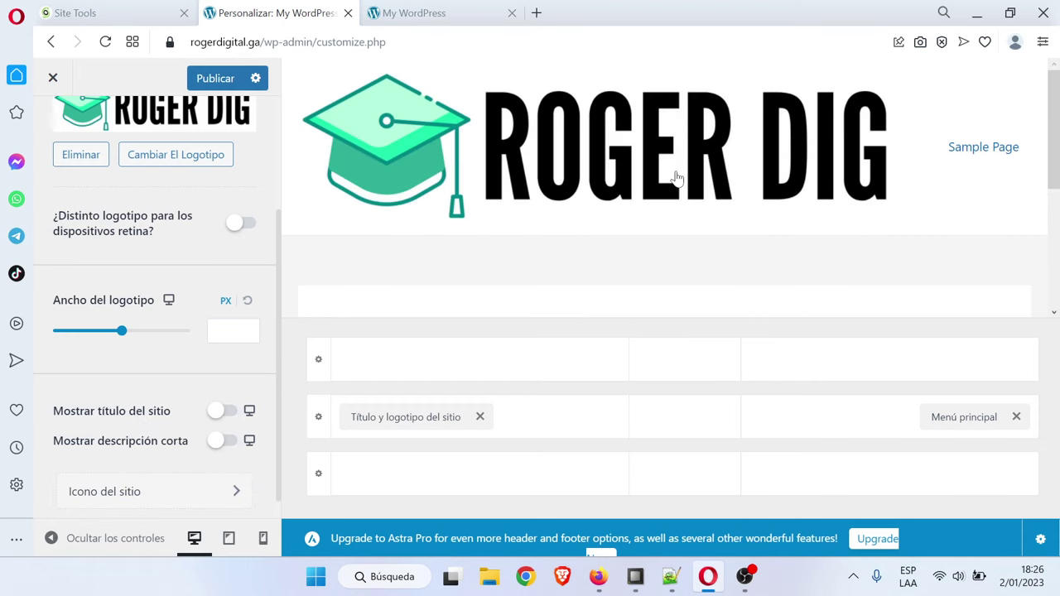
{"action": "left_click", "coordinate": [226, 415]}
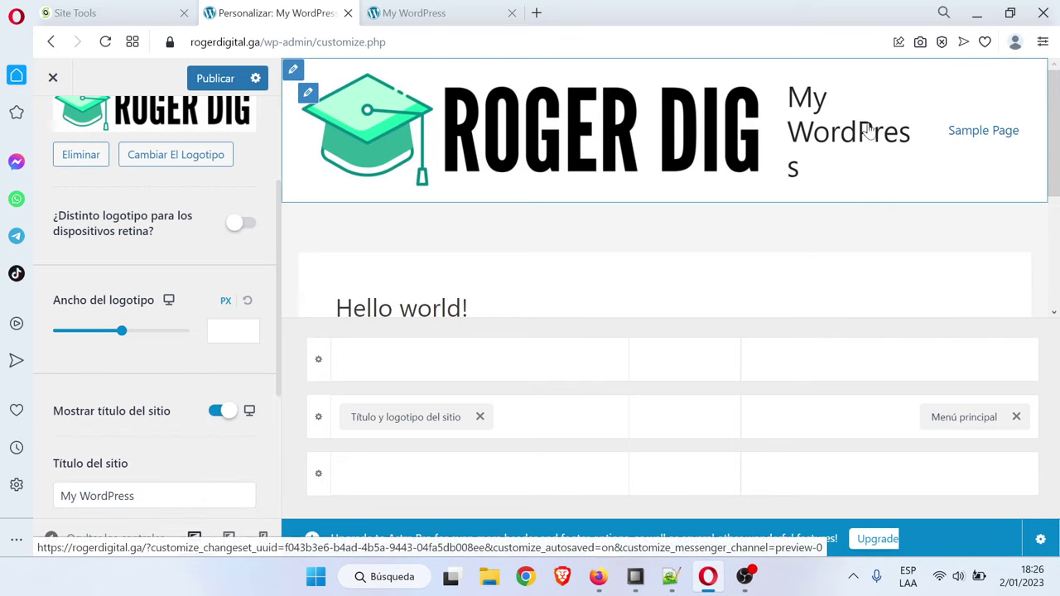
{"action": "left_click", "coordinate": [213, 415]}
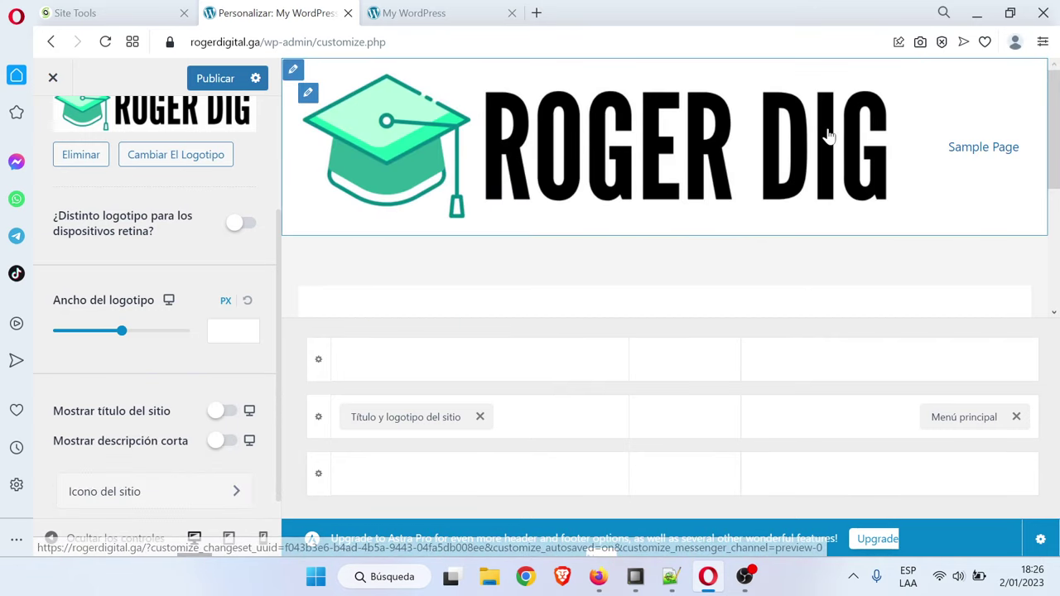
{"action": "scroll", "coordinate": [188, 300], "scroll_direction": "up", "scroll_amount": 3}
{"action": "left_click", "coordinate": [213, 78]}
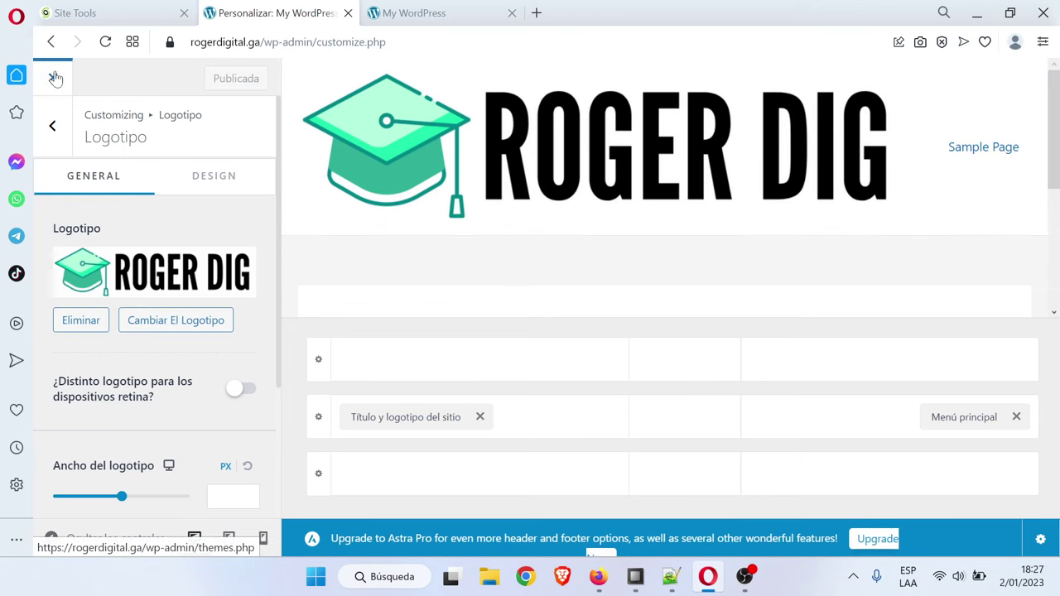
Close the Customizer and return to the Themes admin page
{"action": "left_click", "coordinate": [54, 77]}
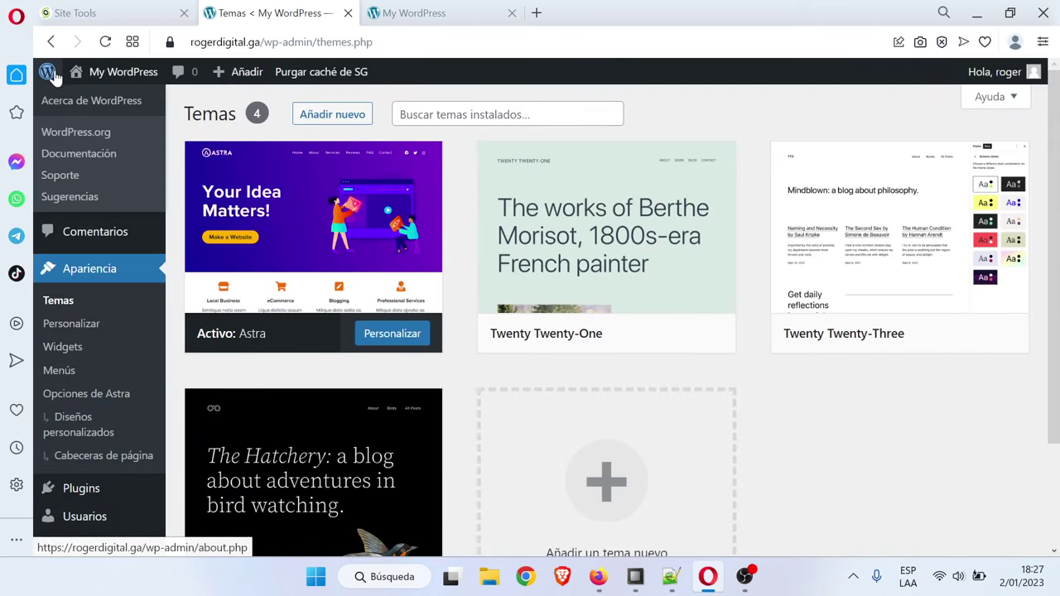
{"action": "left_click", "coordinate": [670, 578]}
{"action": "left_click", "coordinate": [670, 578]}
Reload the live My WordPress site to check the logo-only header, then bring back the outline
{"action": "left_click", "coordinate": [415, 13]}
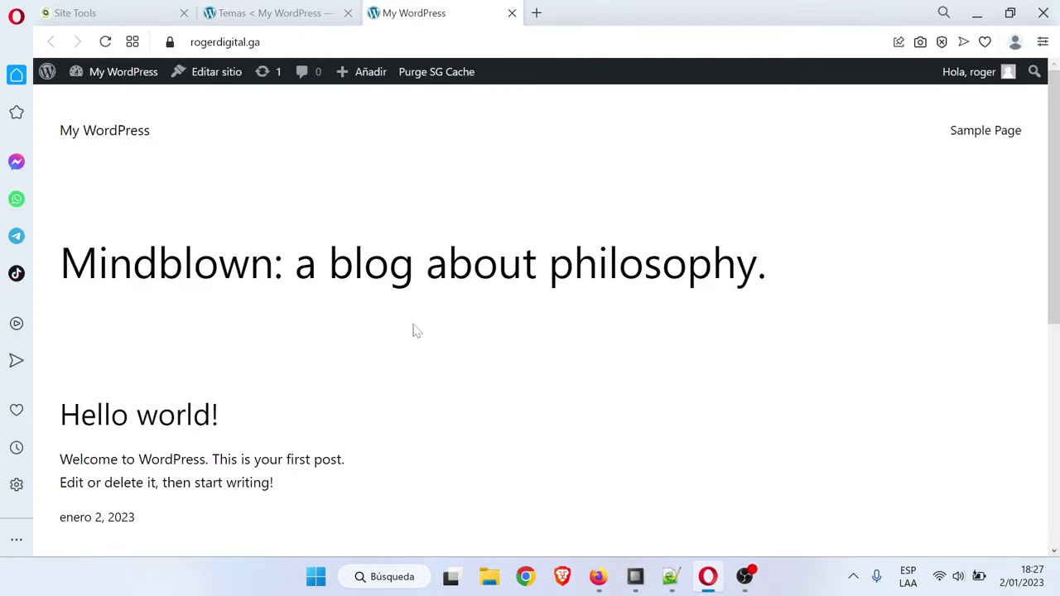
{"action": "left_click", "coordinate": [105, 41]}
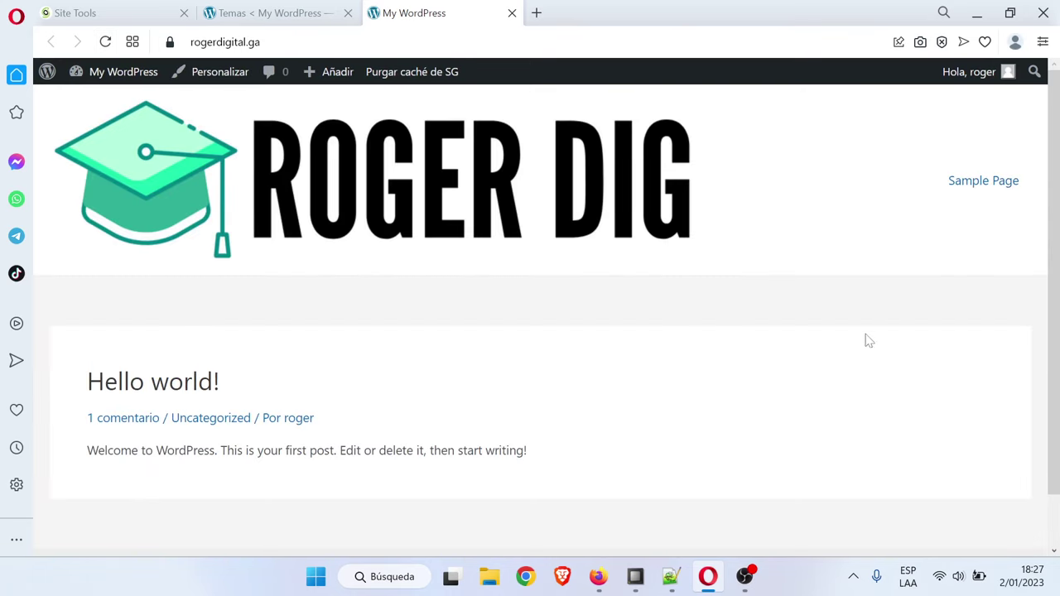
{"action": "scroll", "coordinate": [944, 405], "scroll_direction": "down", "scroll_amount": 2}
{"action": "scroll", "coordinate": [916, 400], "scroll_direction": "up", "scroll_amount": 2}
{"action": "scroll", "coordinate": [809, 409], "scroll_direction": "down", "scroll_amount": 1}
{"action": "scroll", "coordinate": [810, 409], "scroll_direction": "up", "scroll_amount": 1}
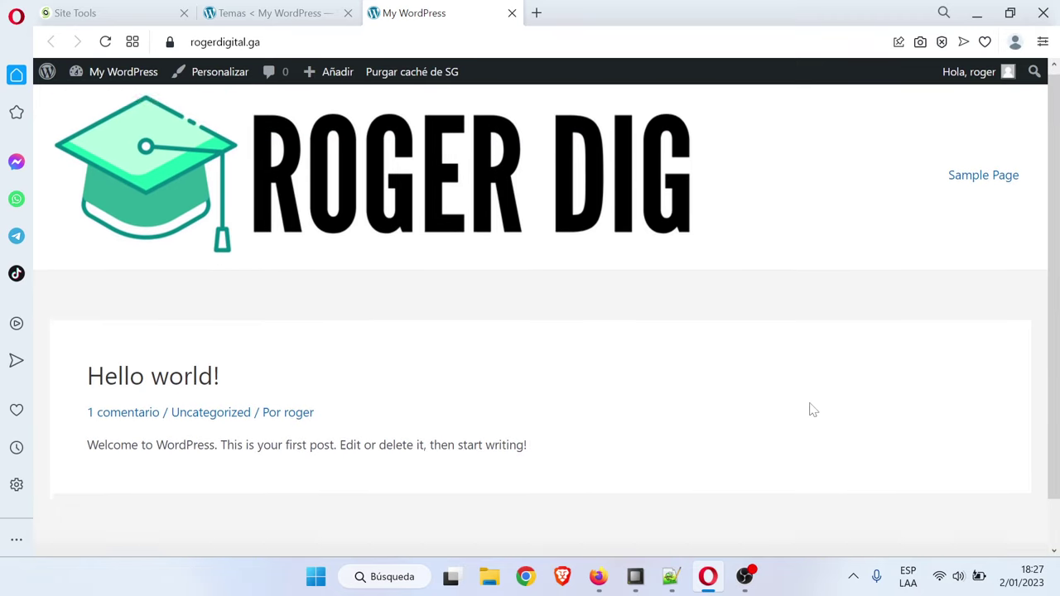
{"action": "scroll", "coordinate": [810, 409], "scroll_direction": "down", "scroll_amount": 1}
{"action": "scroll", "coordinate": [812, 410], "scroll_direction": "up", "scroll_amount": 1}
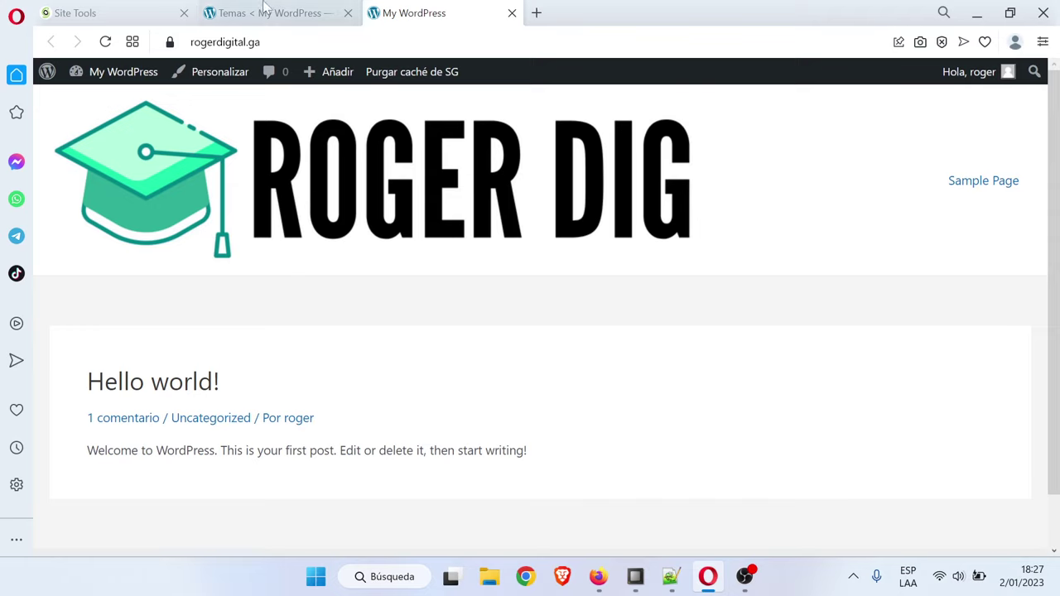
{"action": "left_click", "coordinate": [308, 8]}
{"action": "left_click", "coordinate": [671, 577]}
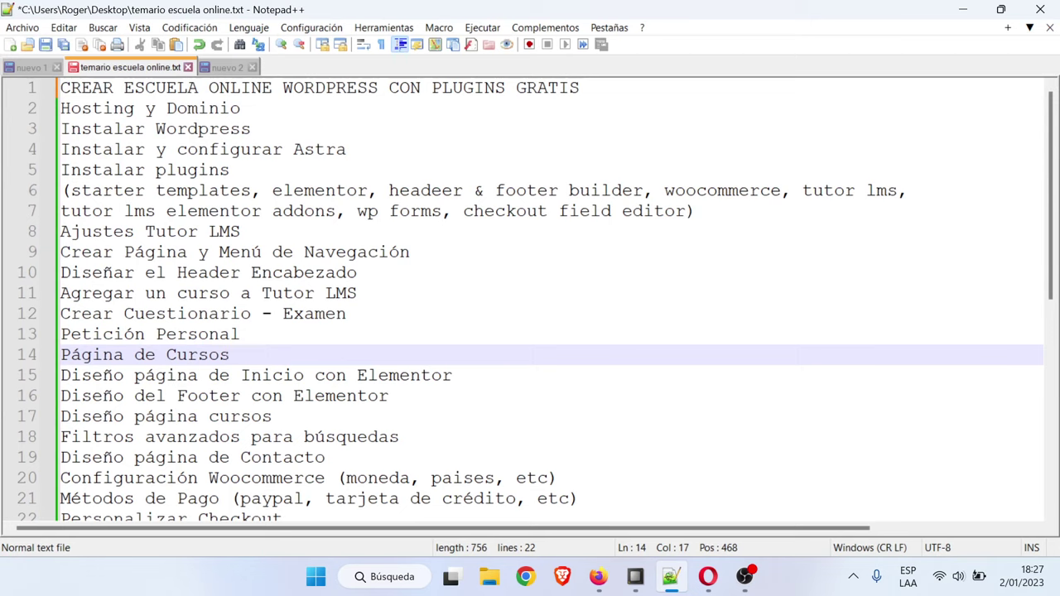
Point out the Astra setup and Instalar plugins lines in the outline, then minimize Notepad++
{"action": "left_click", "coordinate": [341, 149]}
{"action": "left_click", "coordinate": [240, 170]}
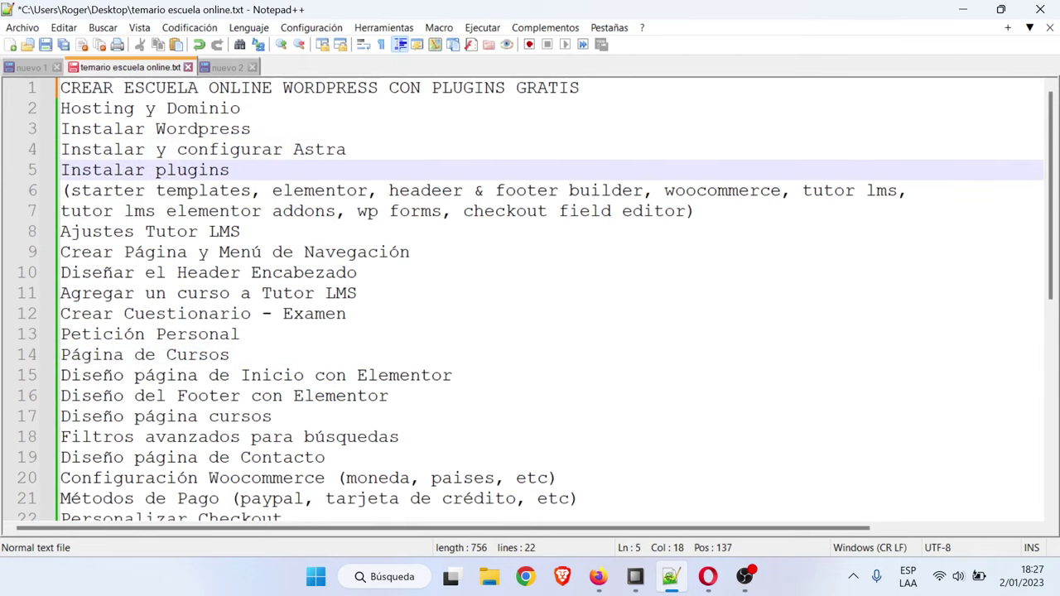
{"action": "left_click", "coordinate": [251, 190]}
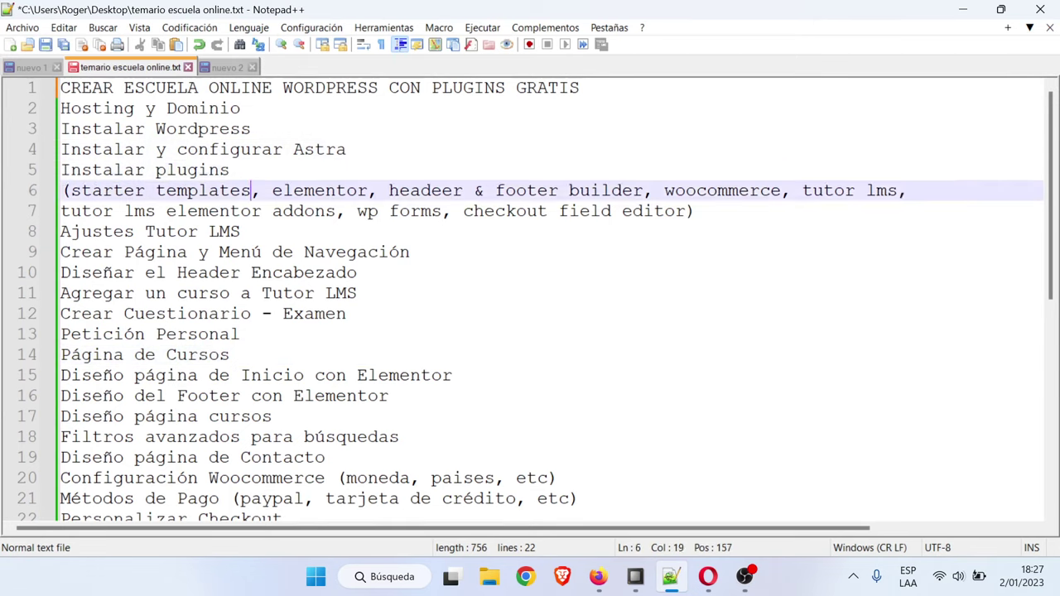
{"action": "left_click", "coordinate": [962, 9]}
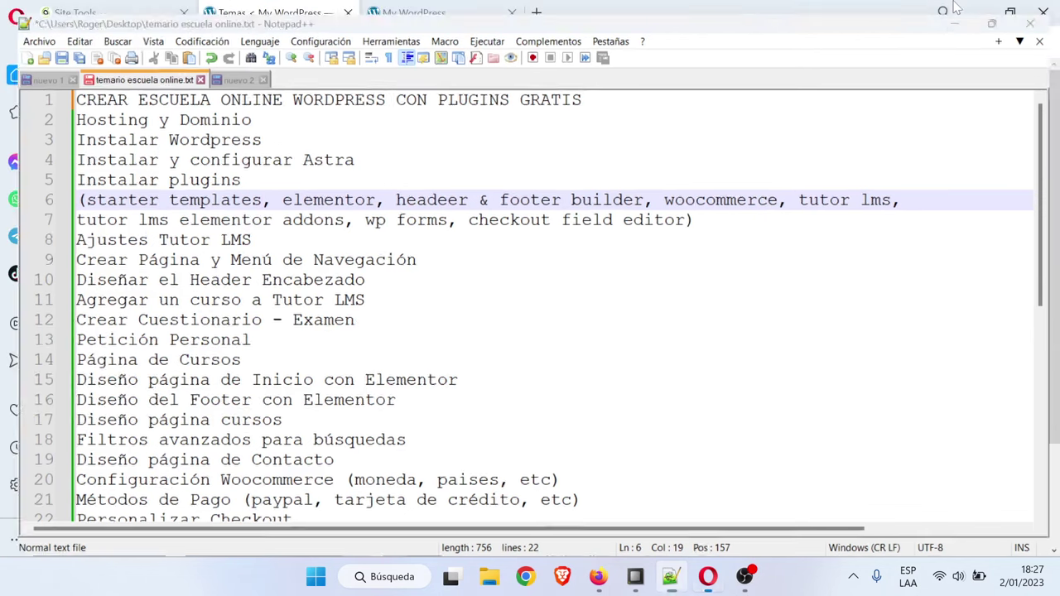
{"action": "scroll", "coordinate": [116, 414], "scroll_direction": "down", "scroll_amount": 1}
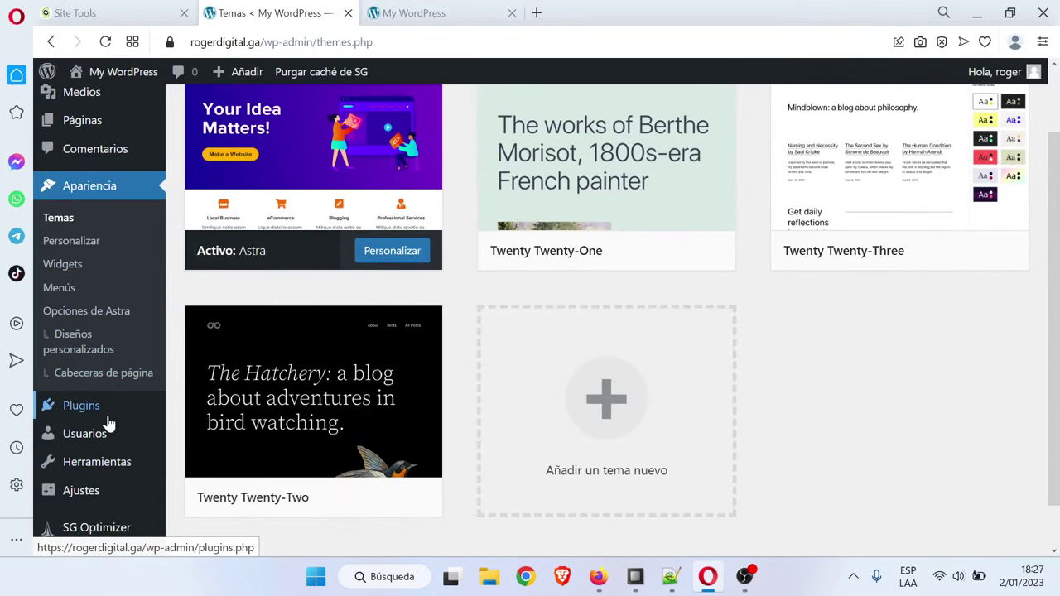
Search plugins for 'starter templates' and install Brainstorm Force's Starter Templates plugin
{"action": "mouse_move", "coordinate": [108, 418]}
{"action": "left_click", "coordinate": [215, 430]}
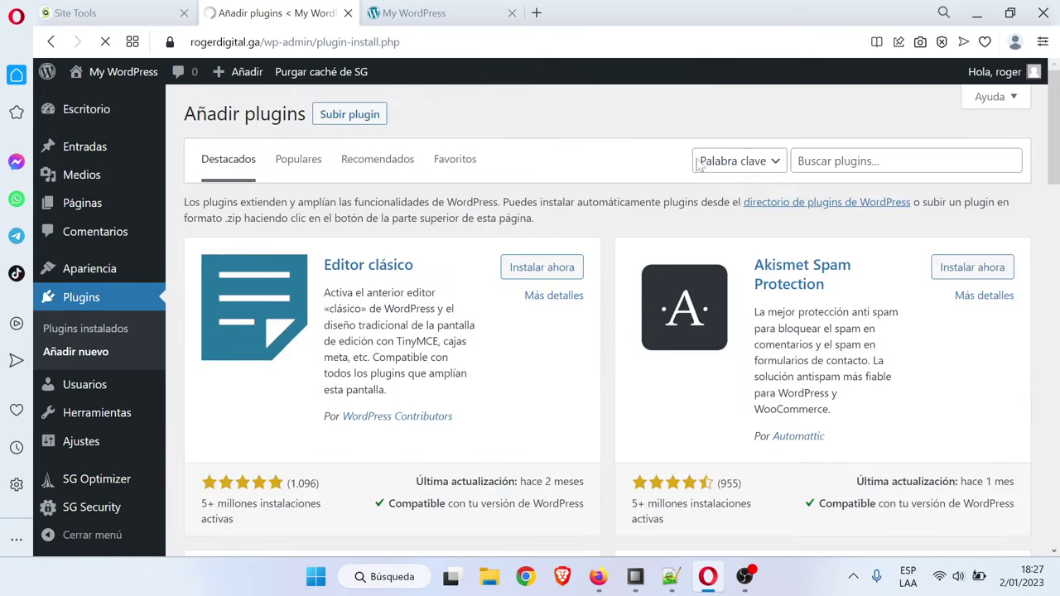
{"action": "type", "text": "star"}
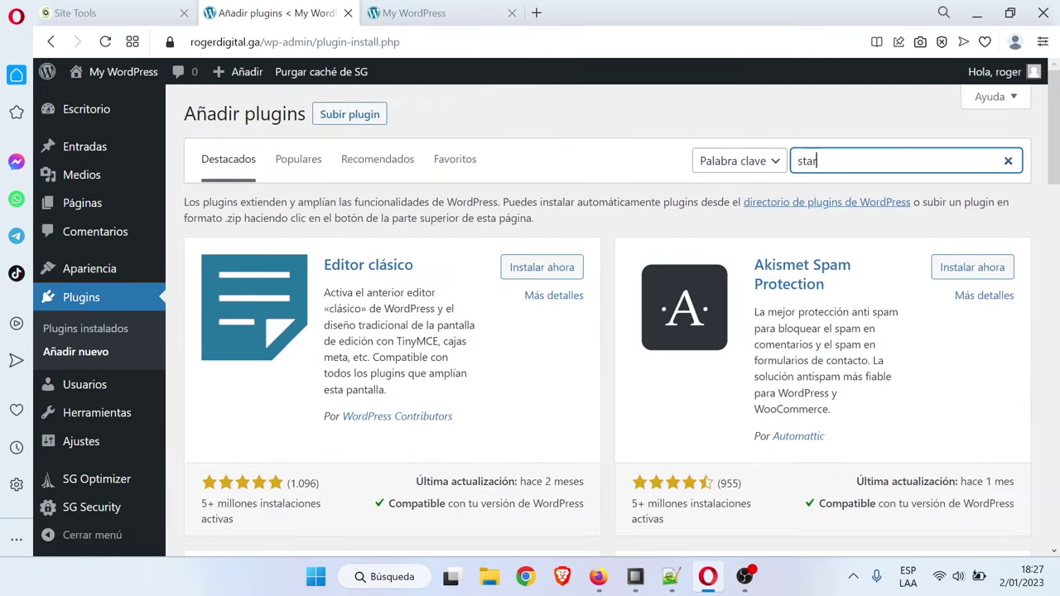
{"action": "type", "text": "ter templates"}
{"action": "left_click", "coordinate": [820, 139]}
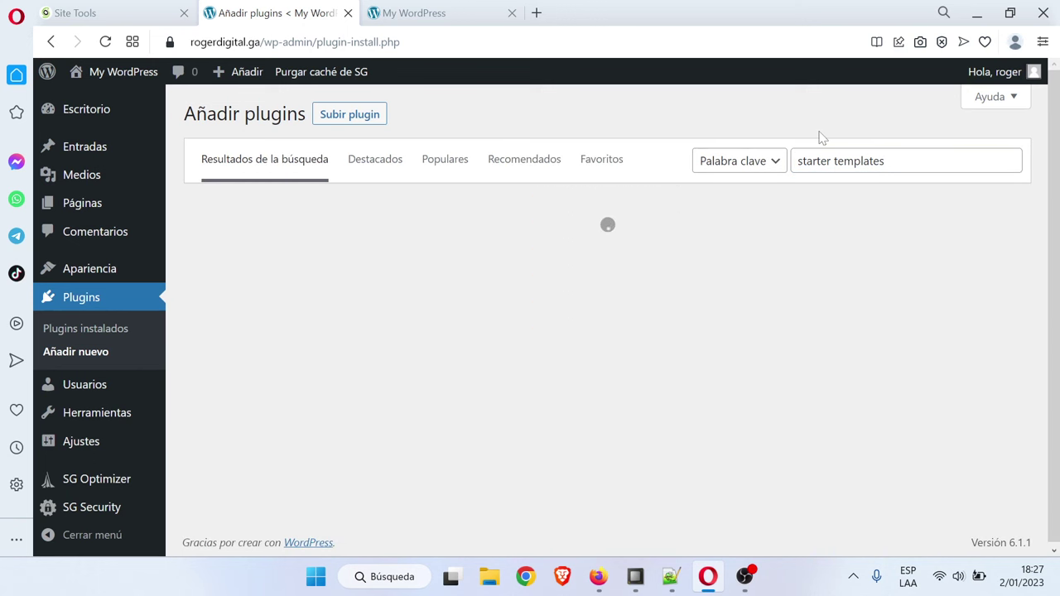
{"action": "scroll", "coordinate": [604, 284], "scroll_direction": "down", "scroll_amount": 2}
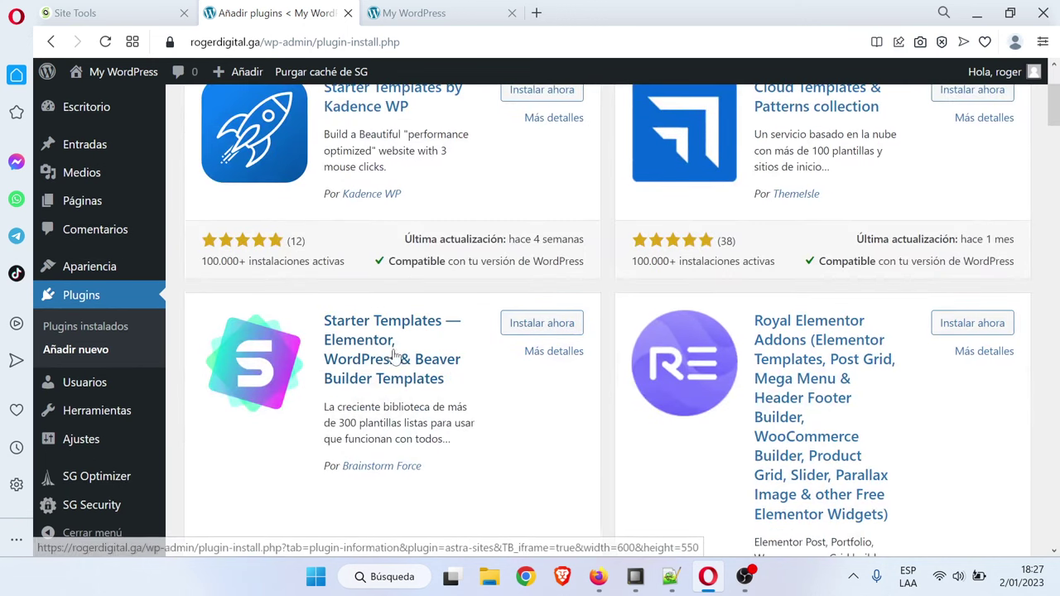
{"action": "left_click", "coordinate": [535, 325]}
{"action": "scroll", "coordinate": [582, 406], "scroll_direction": "up", "scroll_amount": 2}
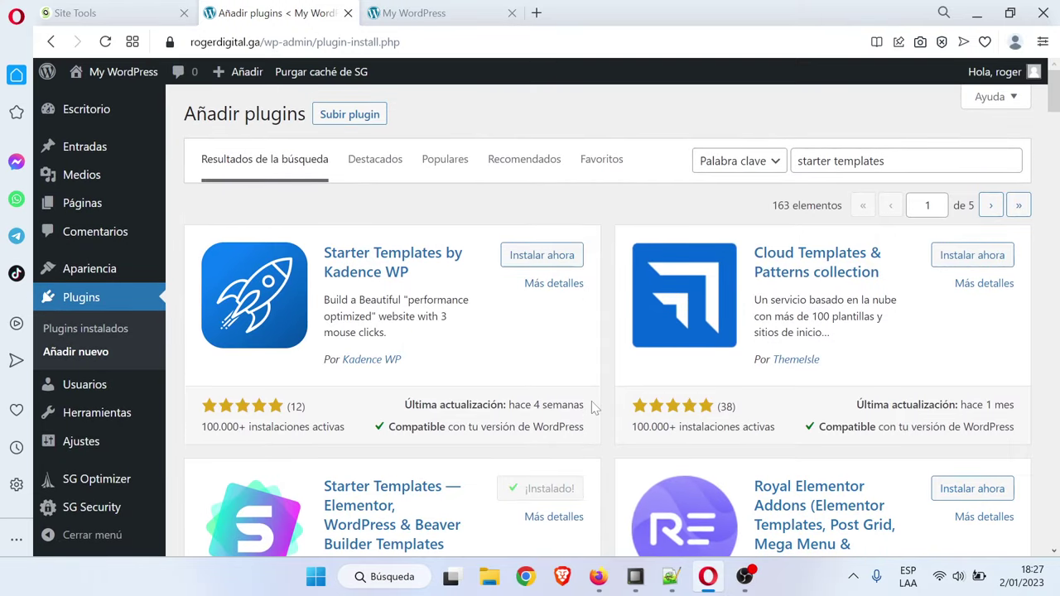
{"action": "scroll", "coordinate": [658, 451], "scroll_direction": "down", "scroll_amount": 1}
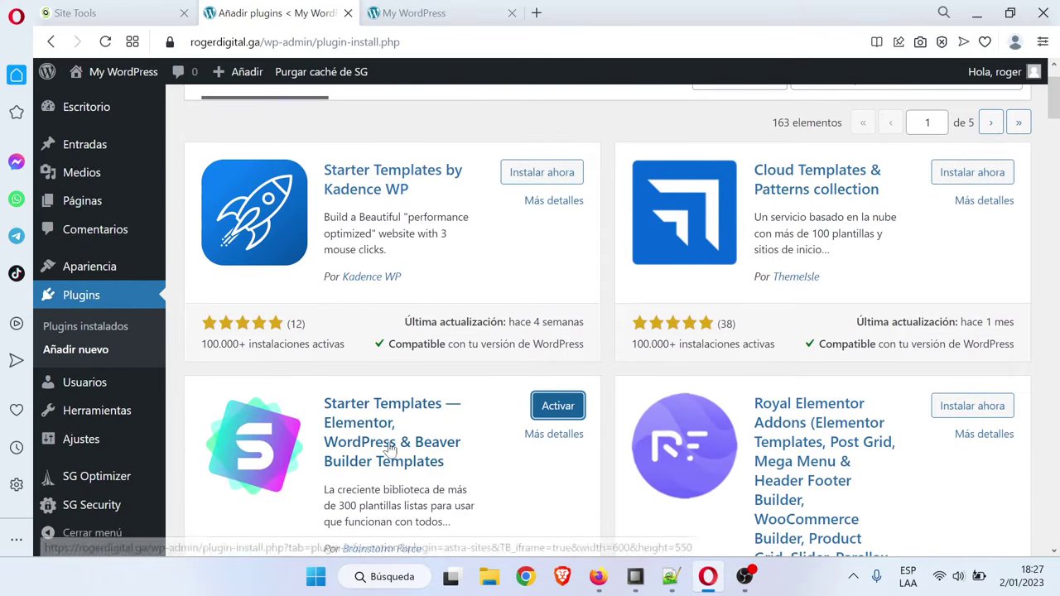
Activate Starter Templates, then search 'elementor' and install and activate Elementor Website Builder
{"action": "left_click", "coordinate": [561, 412]}
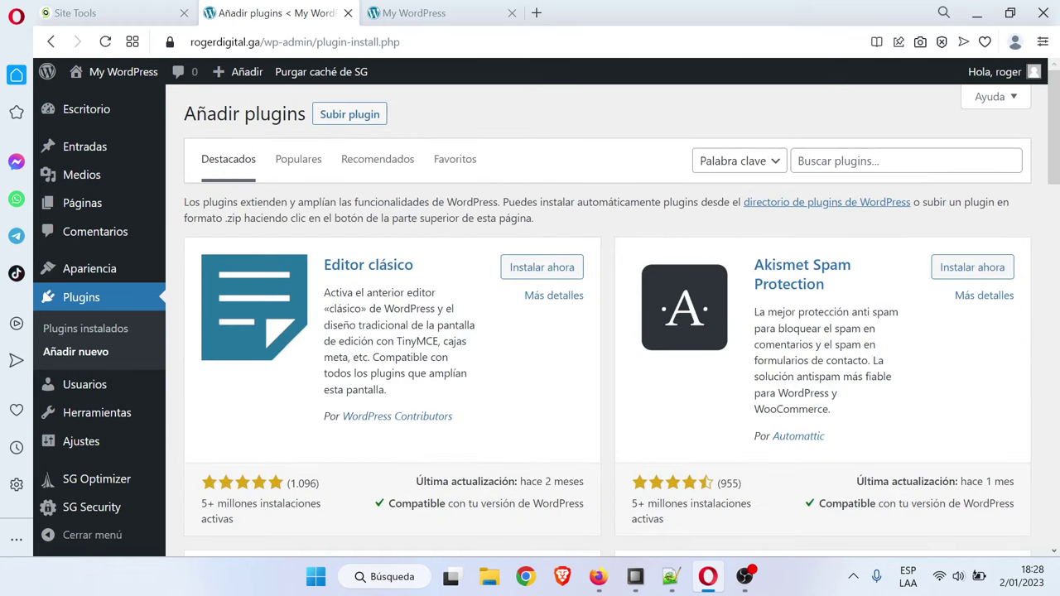
{"action": "type", "text": "elementor"}
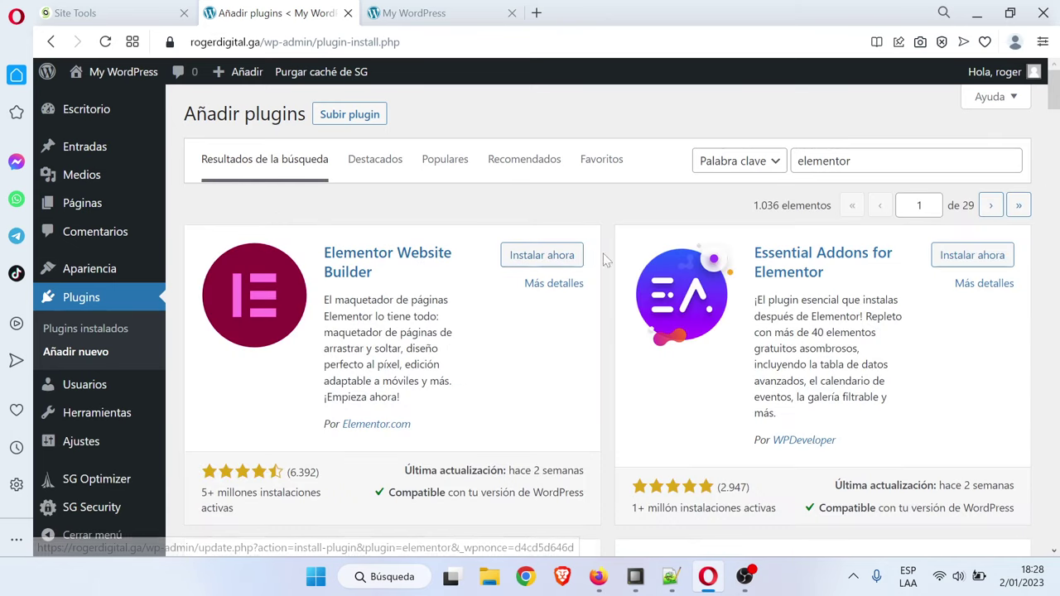
{"action": "left_click", "coordinate": [534, 257]}
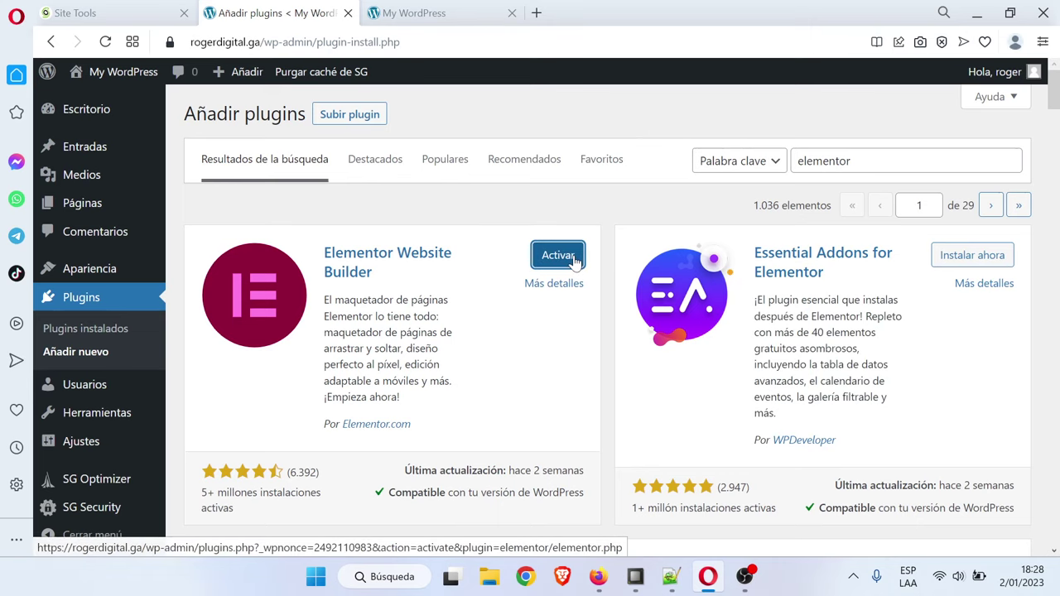
{"action": "left_click", "coordinate": [575, 259]}
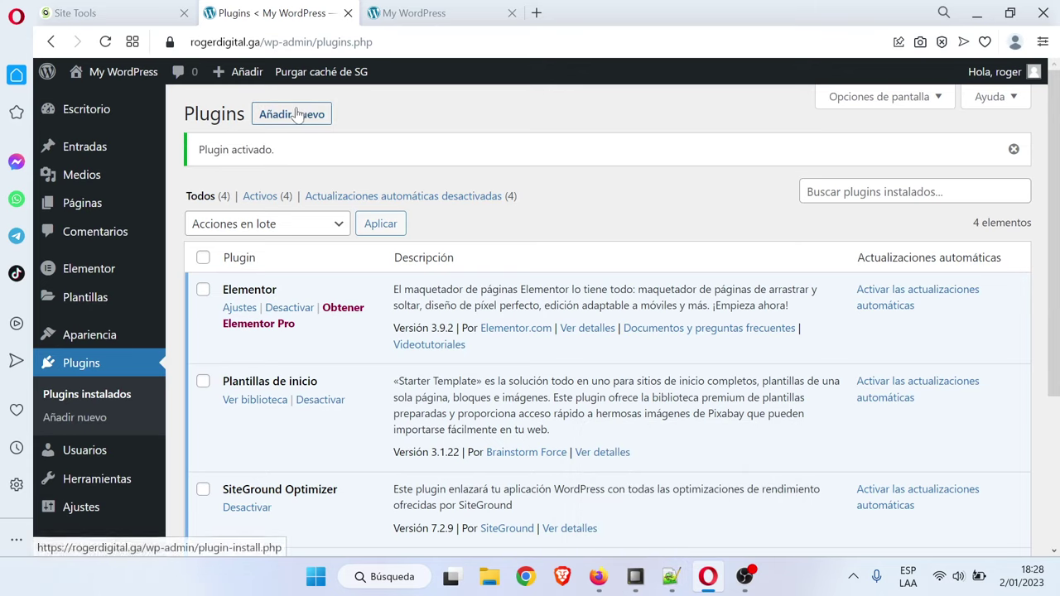
Search plugins for 'header' and install Elementor Header & Footer Builder
{"action": "scroll", "coordinate": [361, 417], "scroll_direction": "down", "scroll_amount": 2}
{"action": "scroll", "coordinate": [362, 417], "scroll_direction": "up", "scroll_amount": 1}
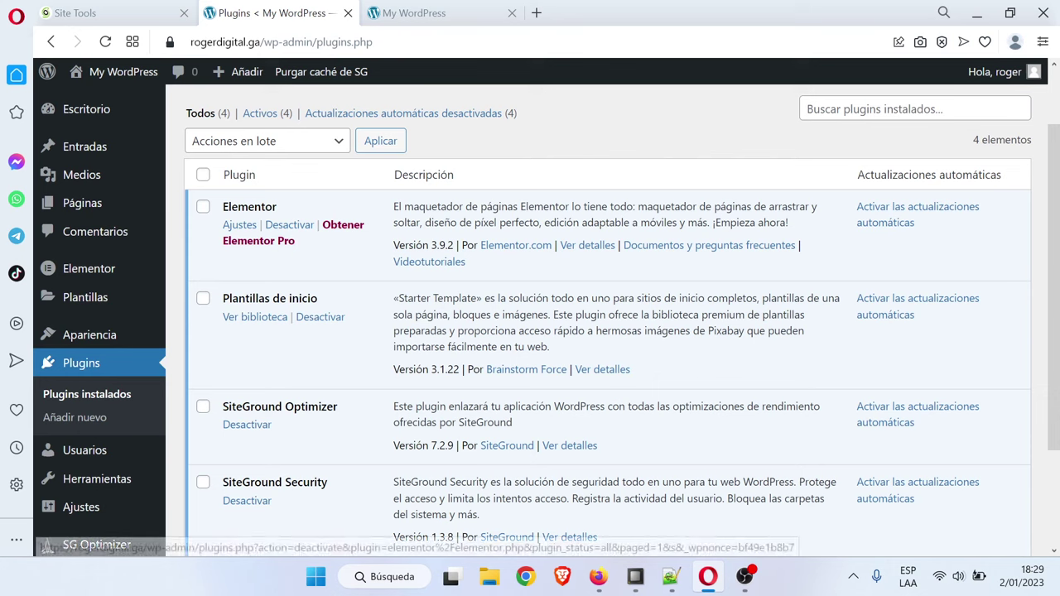
{"action": "scroll", "coordinate": [318, 90], "scroll_direction": "up", "scroll_amount": 1}
{"action": "left_click", "coordinate": [292, 114]}
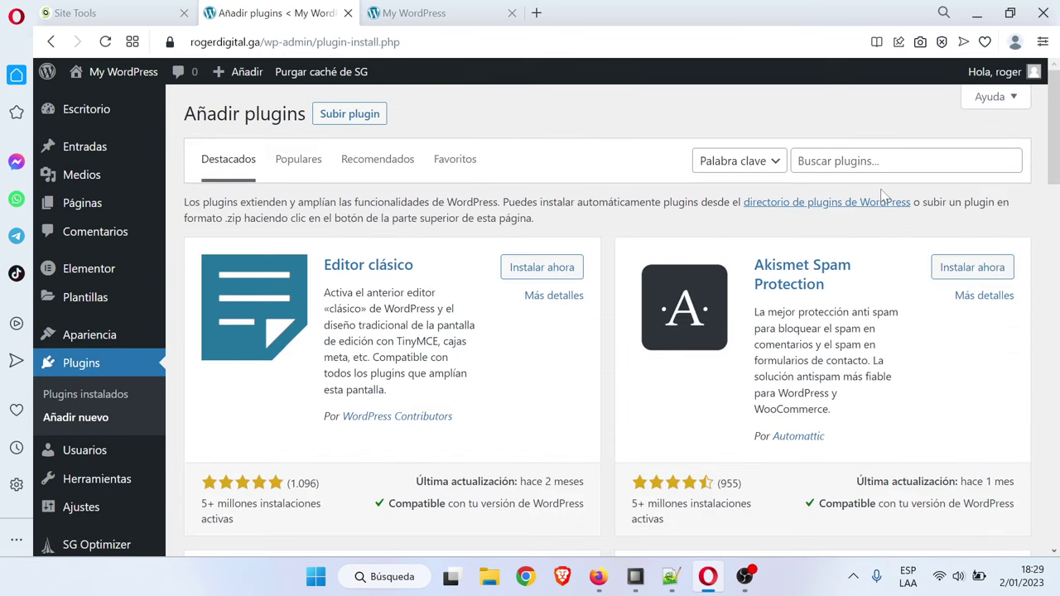
{"action": "left_click", "coordinate": [884, 162]}
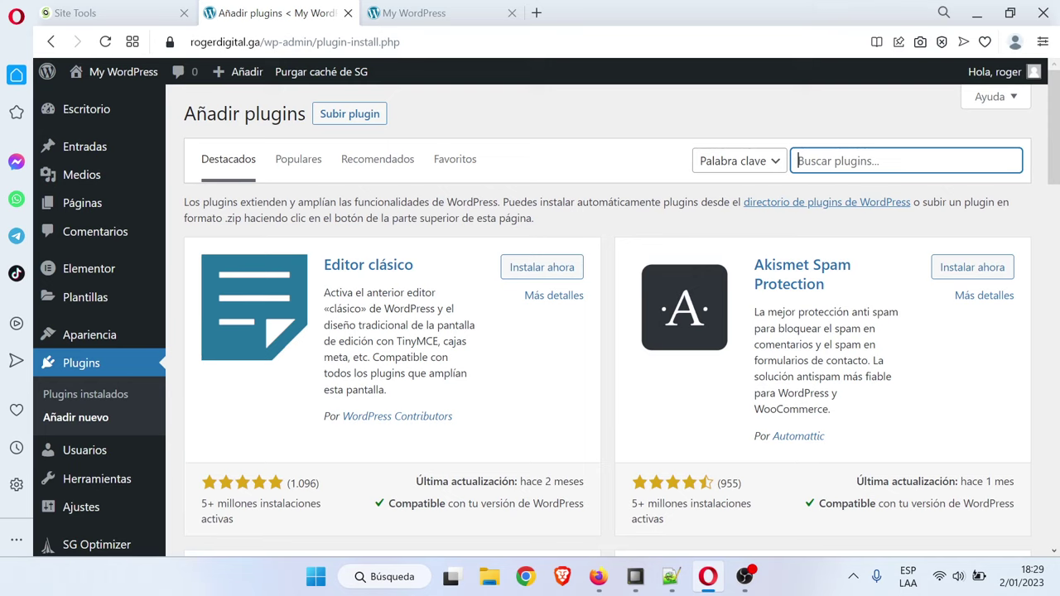
{"action": "type", "text": "header"}
{"action": "left_click", "coordinate": [833, 135]}
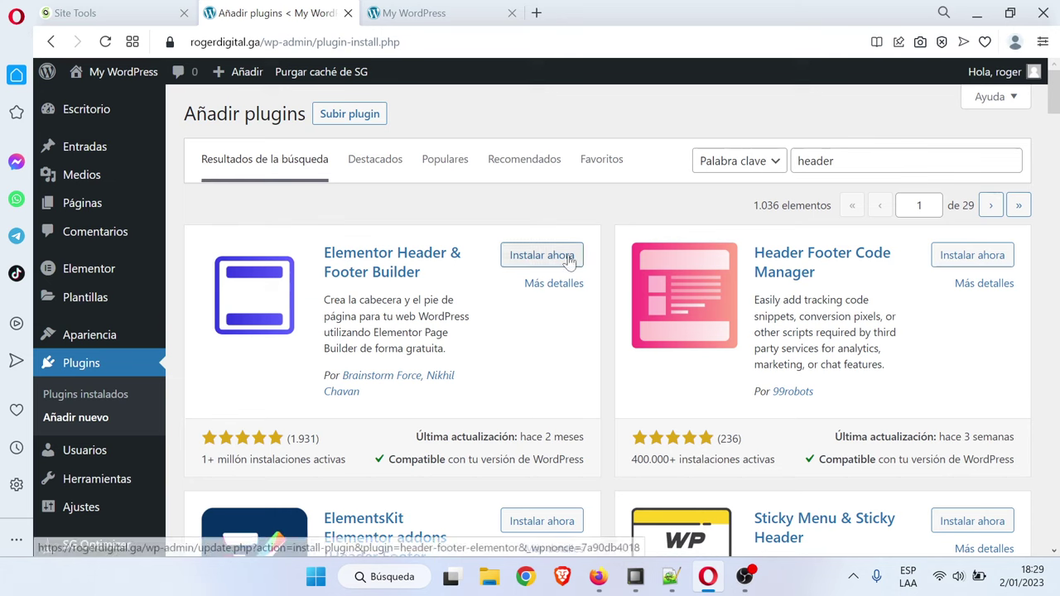
{"action": "left_click", "coordinate": [569, 262]}
Activate the Elementor Header & Footer Builder 1.6.13 plugin
{"action": "left_click", "coordinate": [671, 580]}
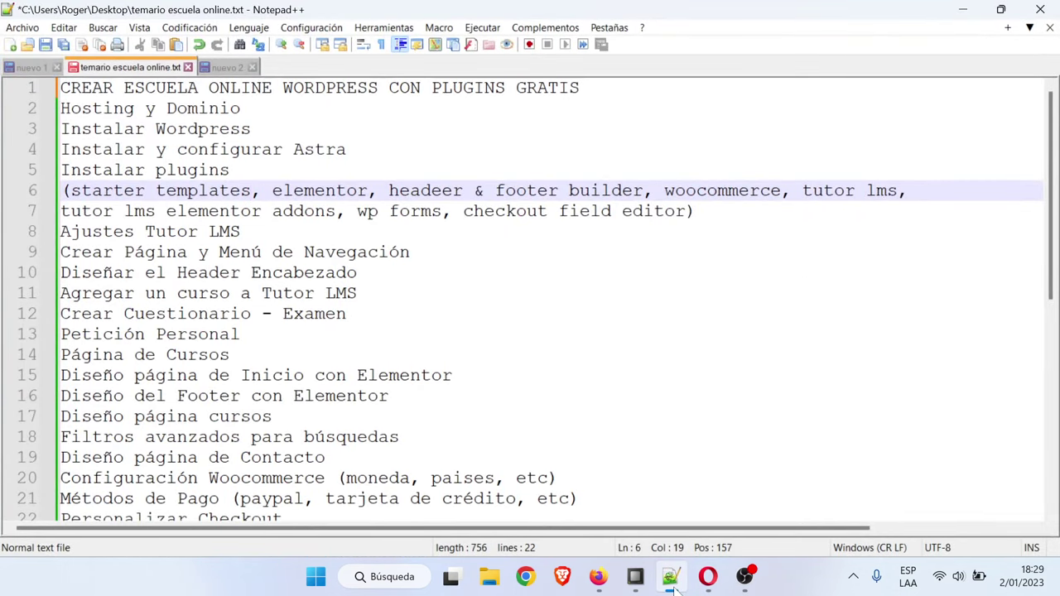
{"action": "left_click", "coordinate": [672, 580]}
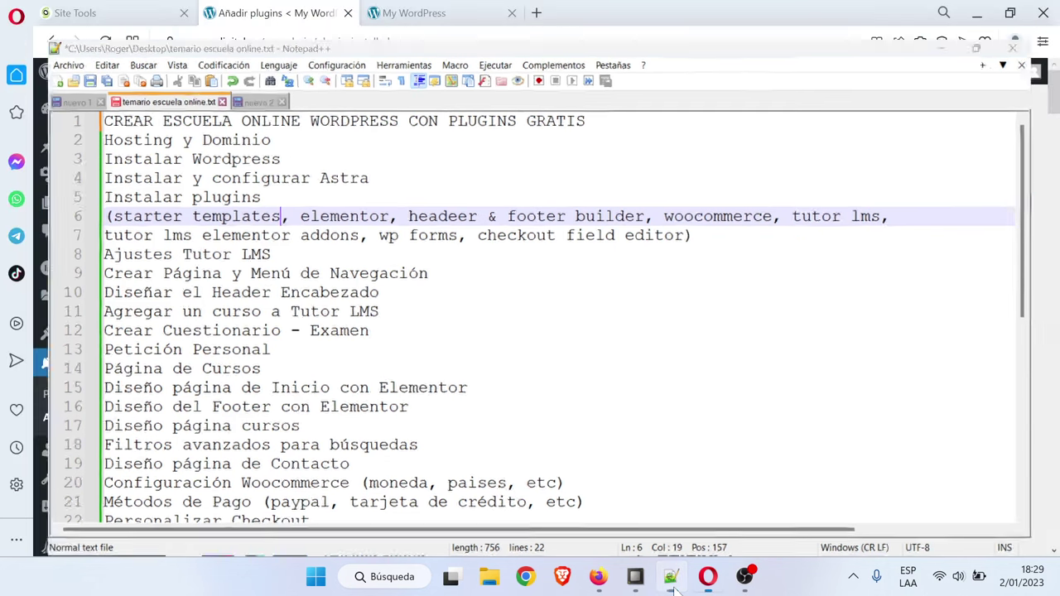
{"action": "left_click", "coordinate": [572, 255]}
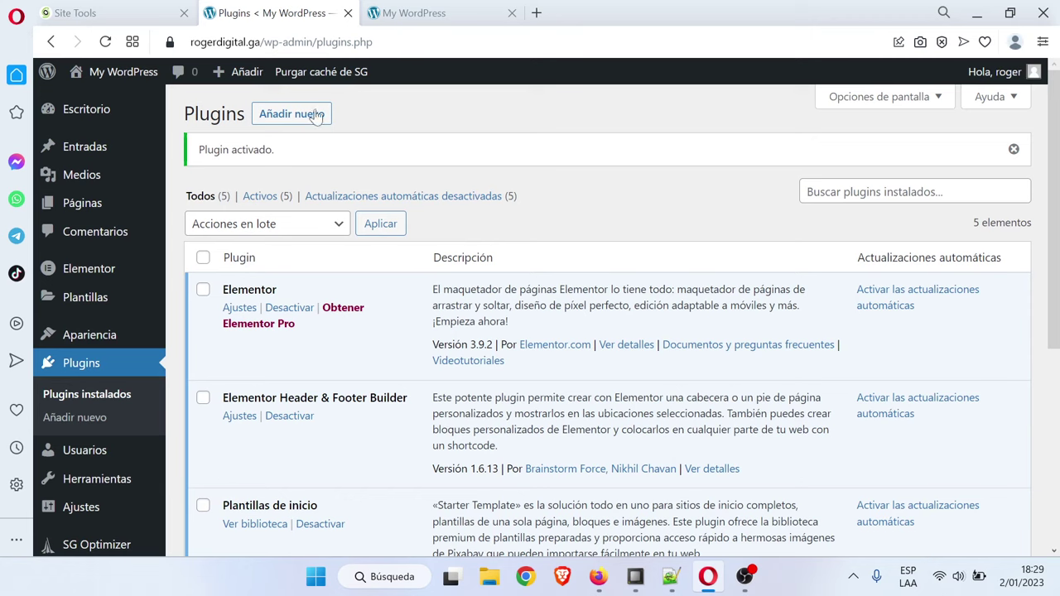
Search 'woocommerce' in Añadir nuevo, then install and activate WooCommerce
{"action": "left_click", "coordinate": [312, 114]}
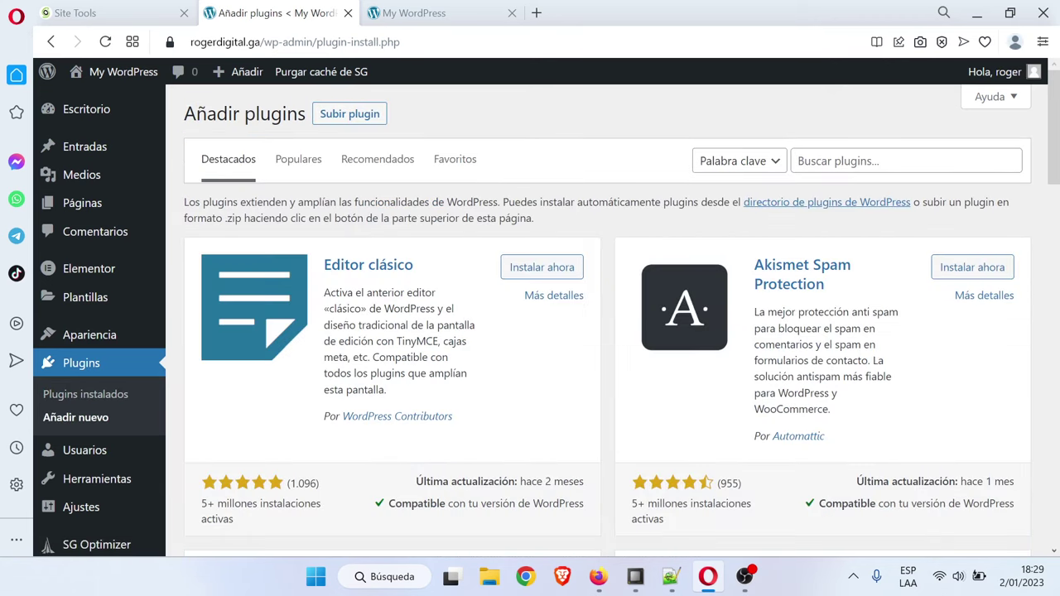
{"action": "left_click", "coordinate": [907, 161]}
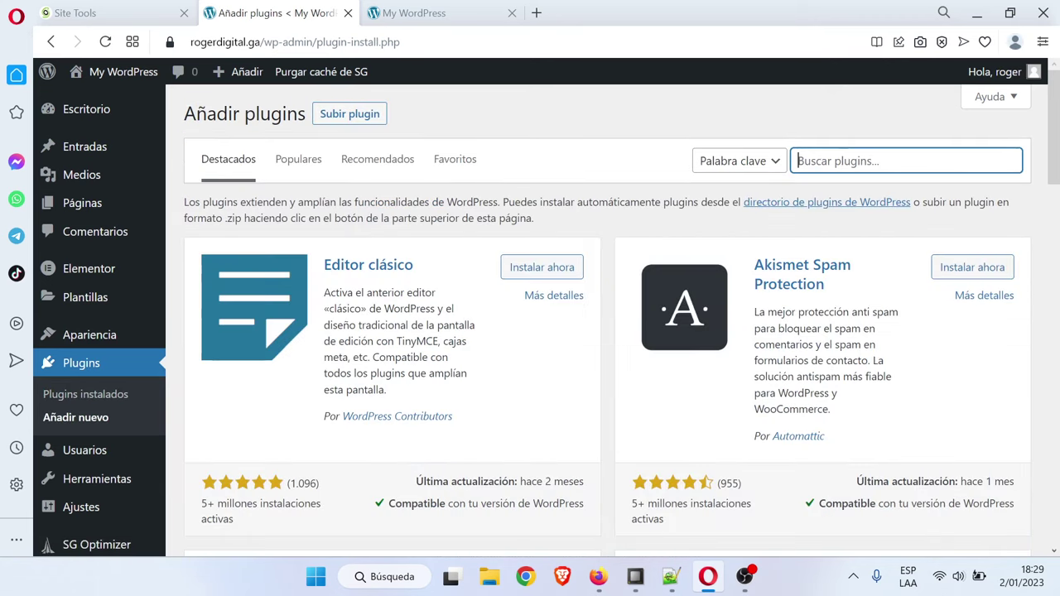
{"action": "type", "text": "woocommerce"}
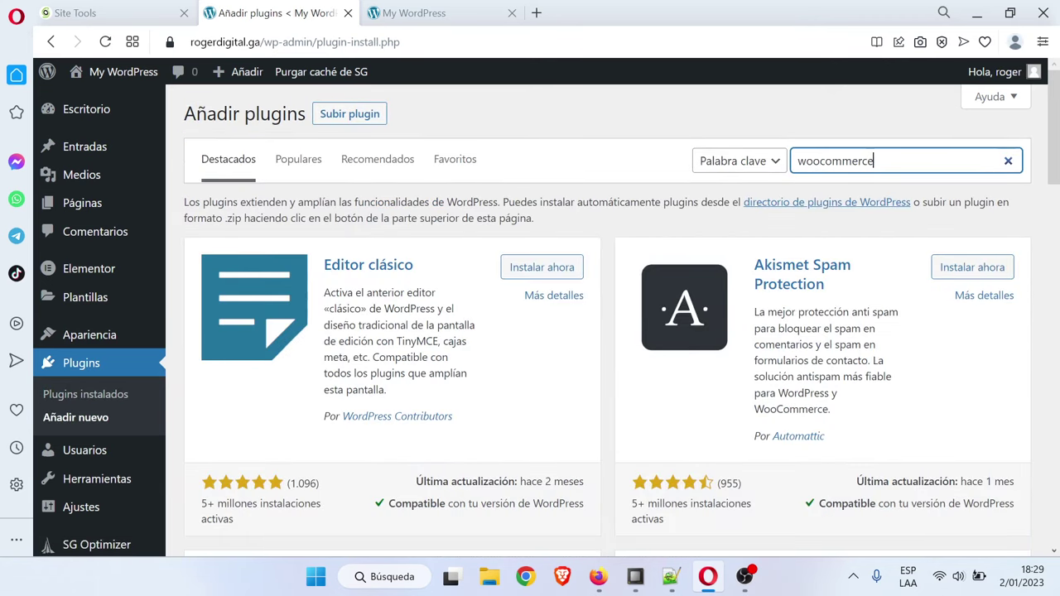
{"action": "left_click", "coordinate": [857, 131]}
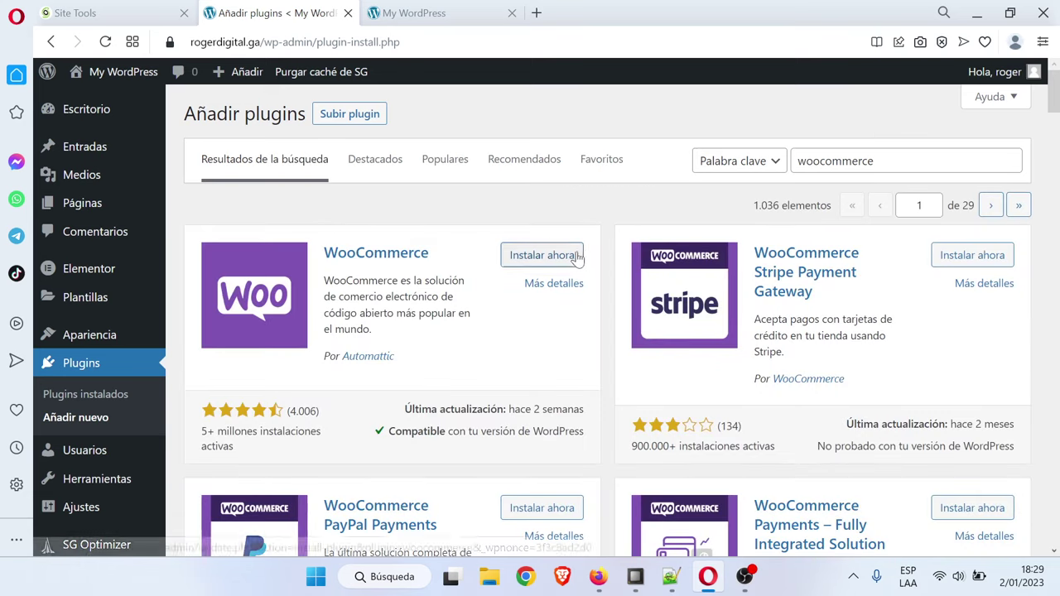
{"action": "left_click", "coordinate": [543, 255]}
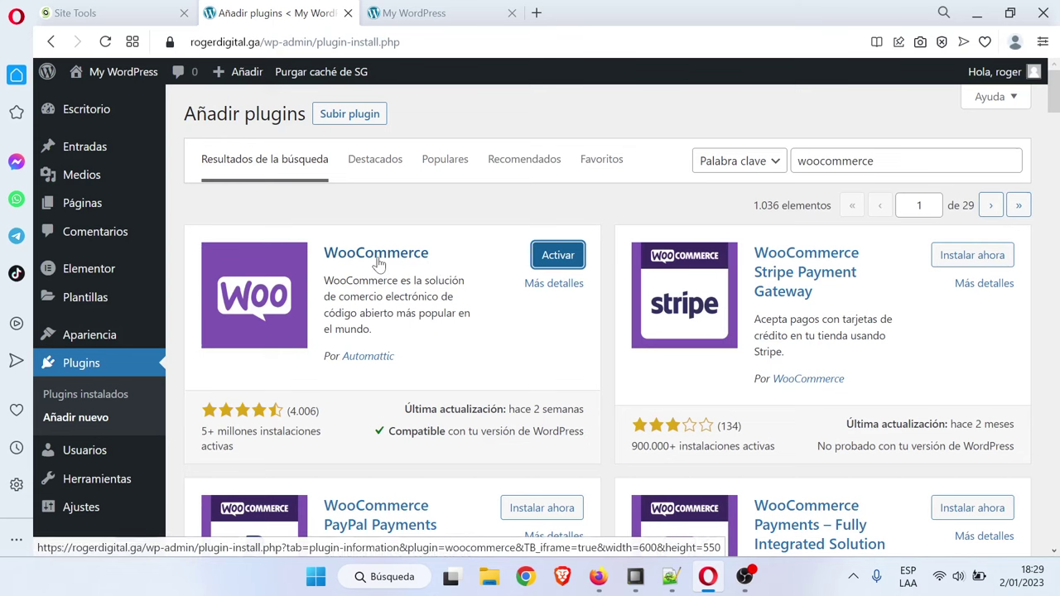
{"action": "left_click", "coordinate": [557, 257]}
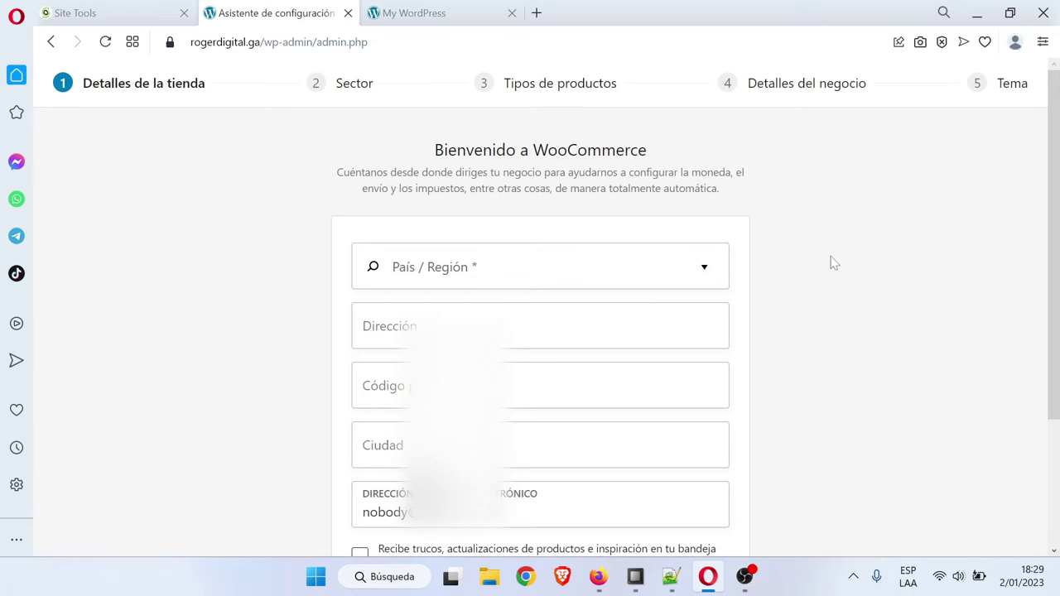
Set the store location to Perú — Lima, with address 'lima', postal code 'li' and city 'lima'
{"action": "scroll", "coordinate": [853, 246], "scroll_direction": "down", "scroll_amount": 3}
{"action": "scroll", "coordinate": [837, 294], "scroll_direction": "up", "scroll_amount": 3}
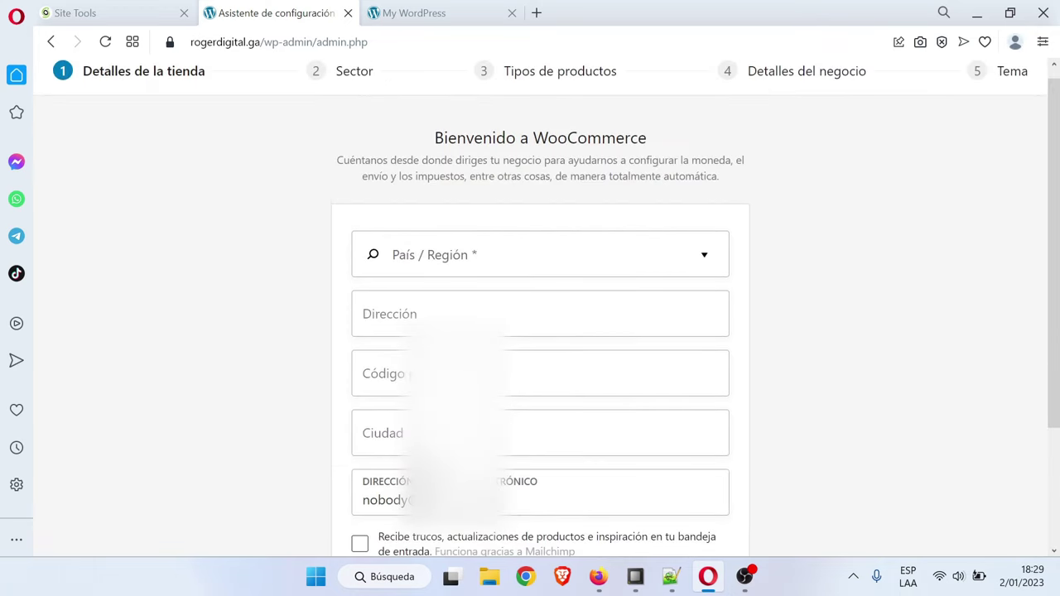
{"action": "key", "text": "Tab"}
{"action": "type", "text": "lima"}
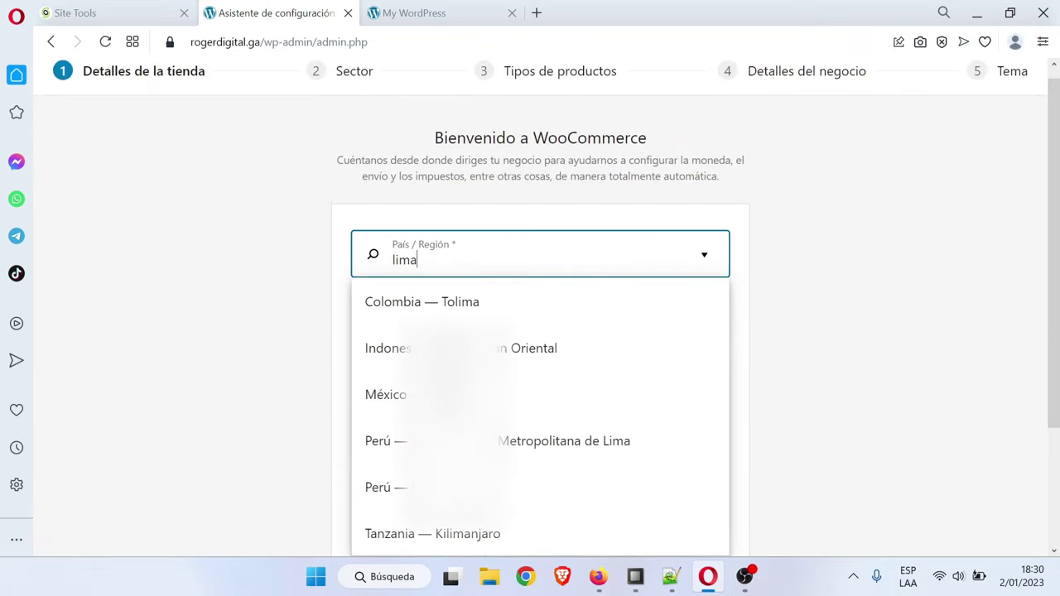
{"action": "left_click", "coordinate": [527, 444]}
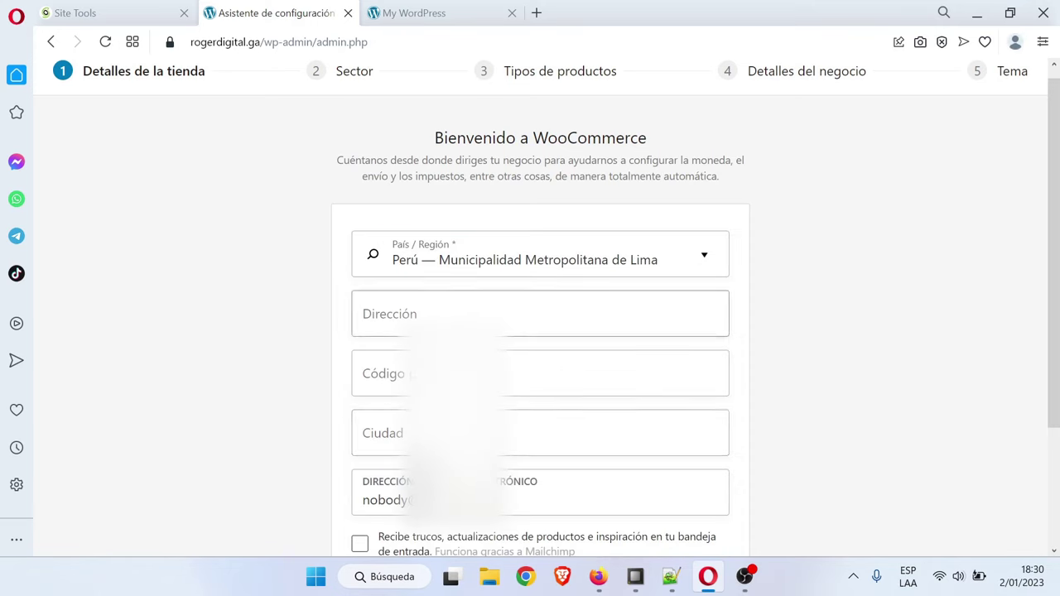
{"action": "left_click", "coordinate": [540, 314]}
{"action": "type", "text": "lima"}
{"action": "key", "text": "Tab"}
{"action": "type", "text": "li"}
{"action": "key", "text": "Tab"}
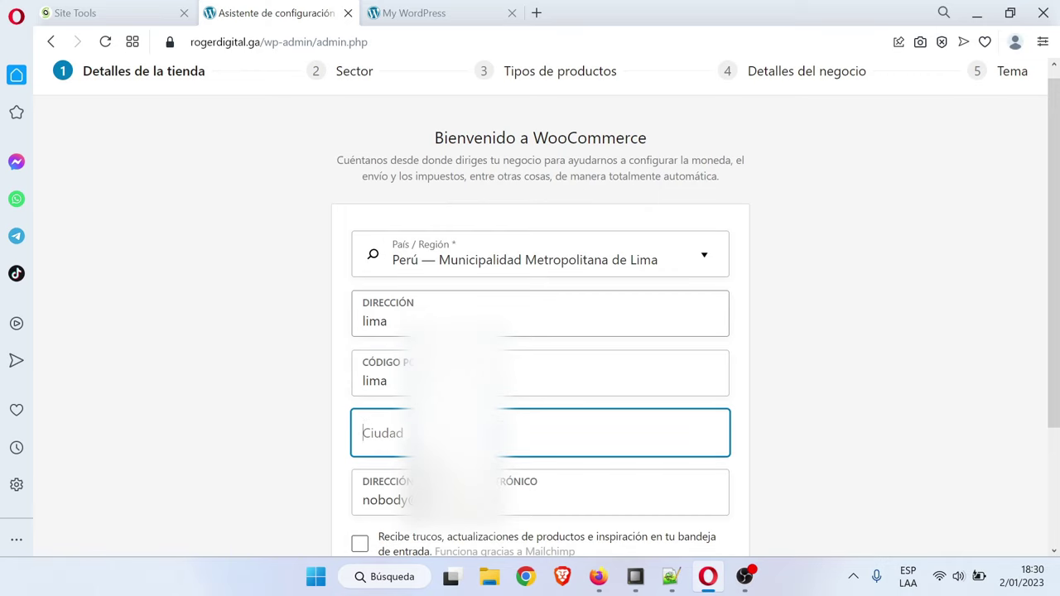
{"action": "type", "text": "lima"}
{"action": "scroll", "coordinate": [539, 450], "scroll_direction": "down", "scroll_amount": 2}
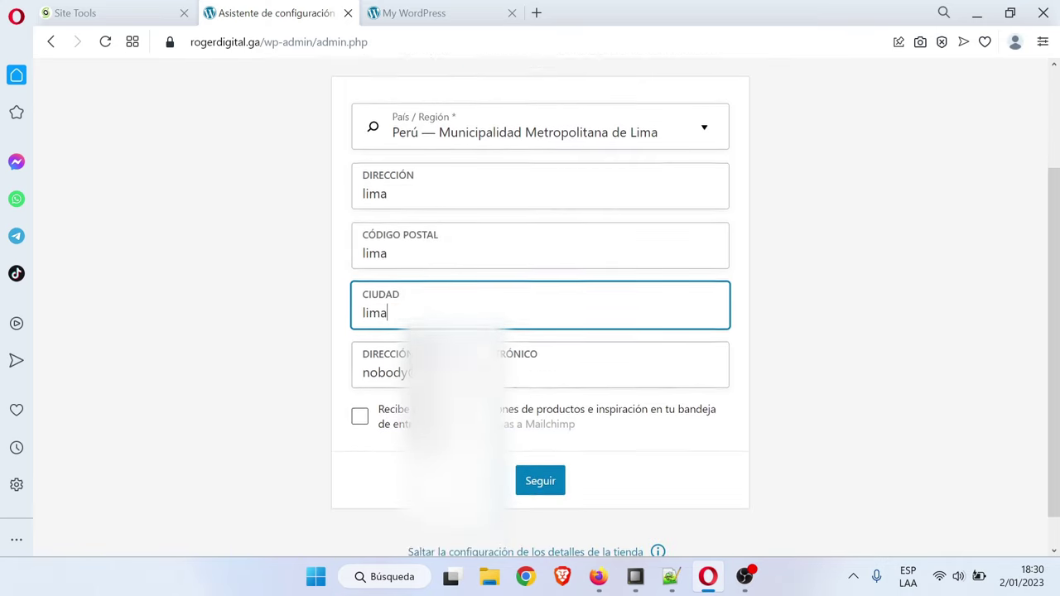
{"action": "left_click", "coordinate": [540, 449]}
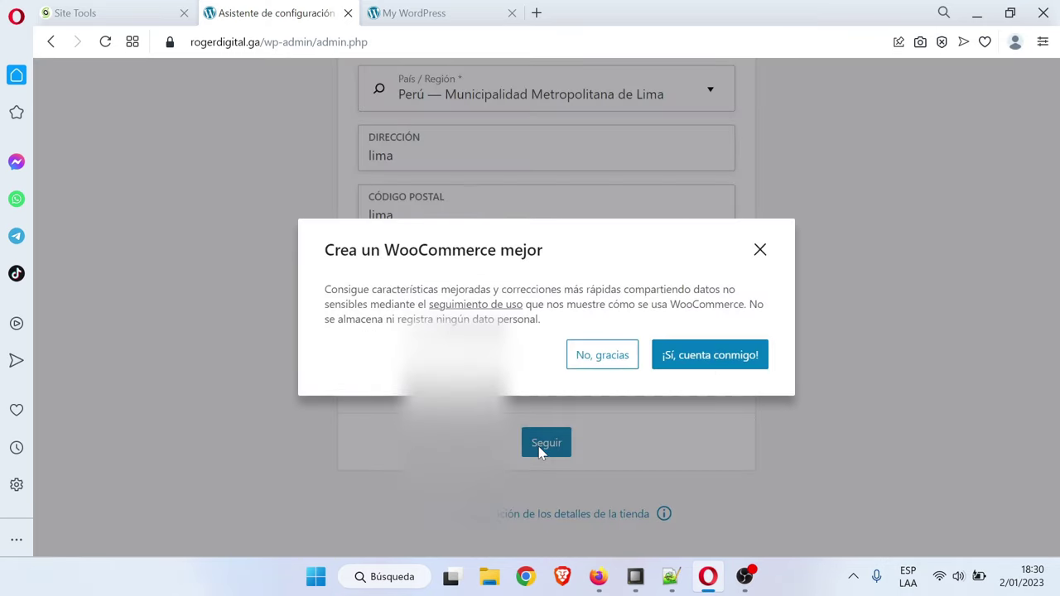
Decline usage tracking, choose the Educación y aprendizaje industry, and pass the product types step
{"action": "left_click", "coordinate": [602, 355]}
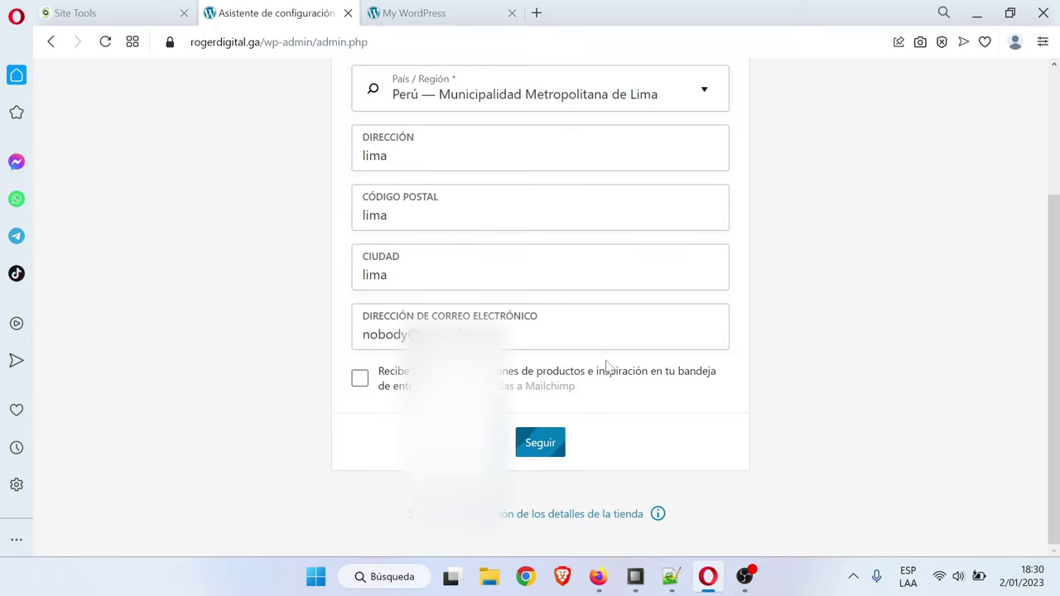
{"action": "scroll", "coordinate": [469, 265], "scroll_direction": "down", "scroll_amount": 2}
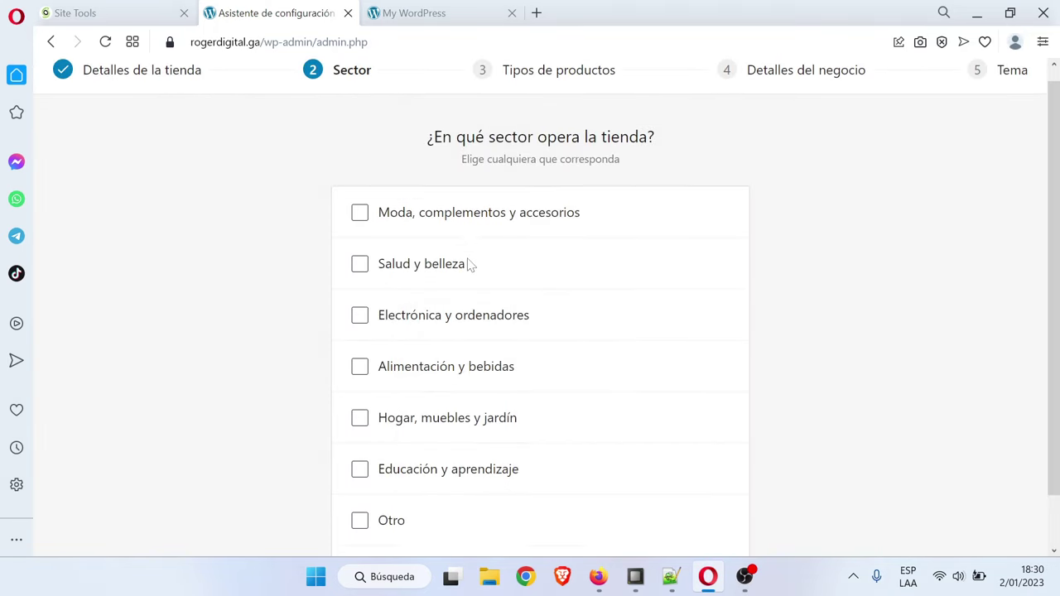
{"action": "left_click", "coordinate": [386, 422]}
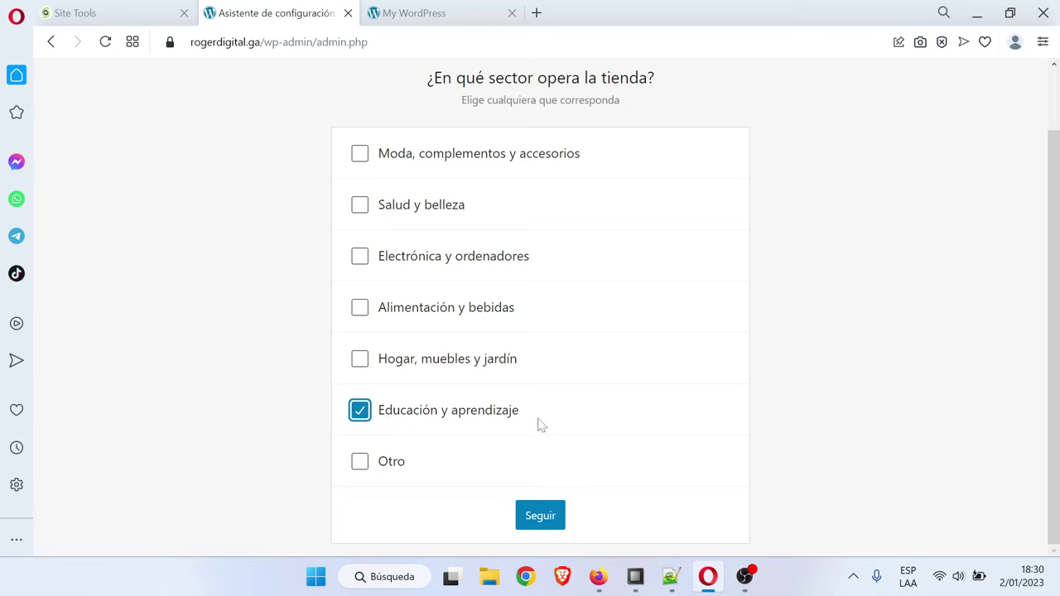
{"action": "left_click", "coordinate": [558, 517]}
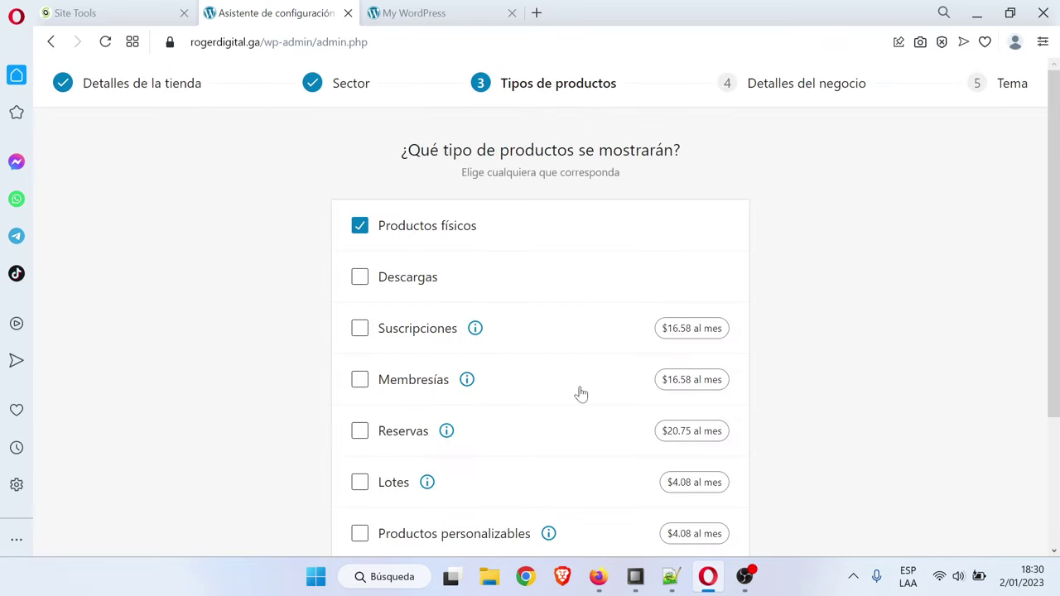
{"action": "scroll", "coordinate": [416, 282], "scroll_direction": "down", "scroll_amount": 3}
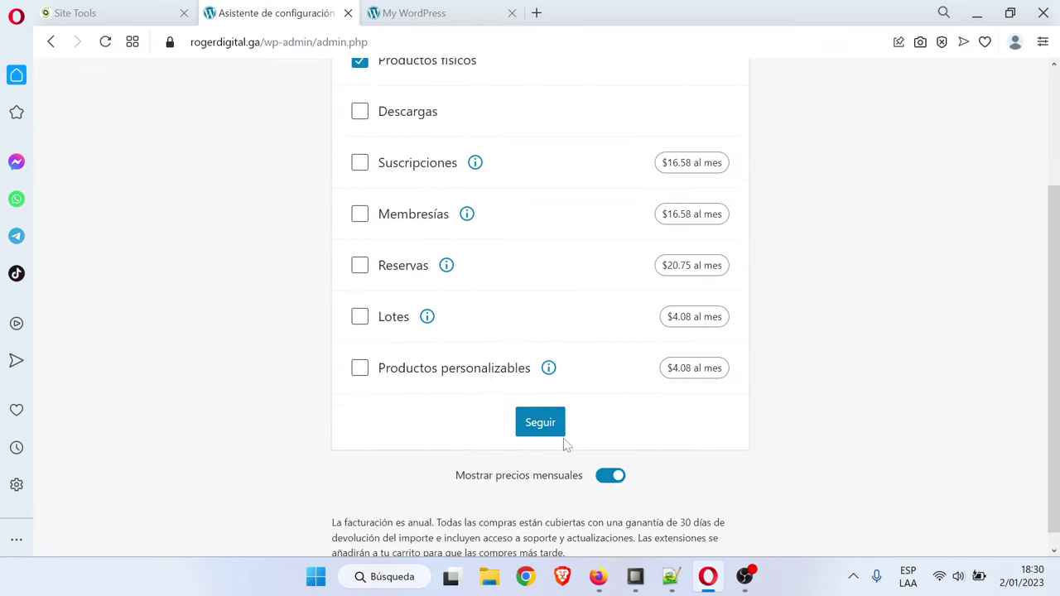
{"action": "left_click", "coordinate": [539, 421]}
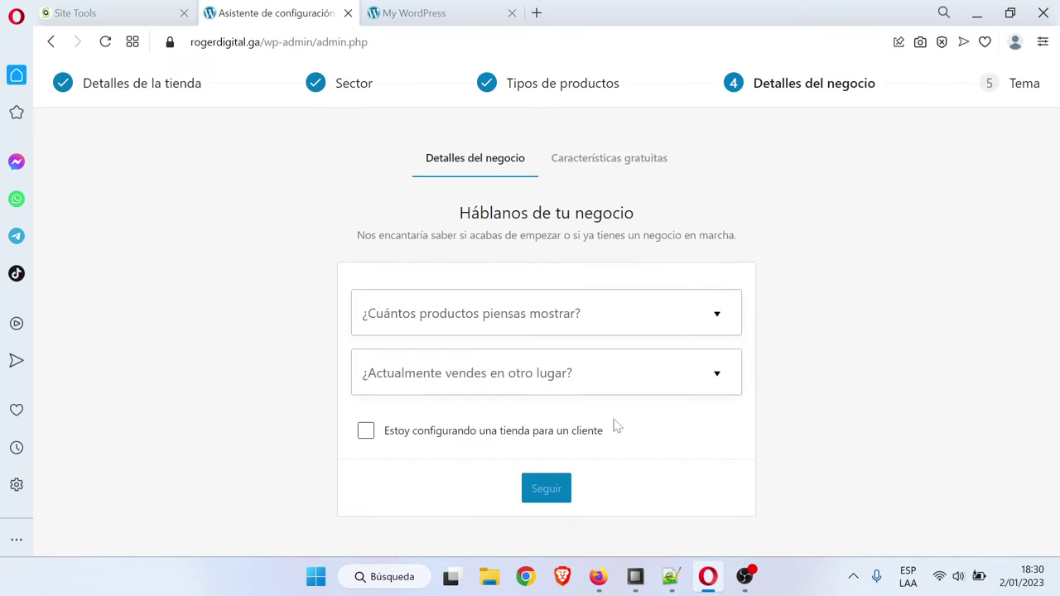
Set 11 - 100 products, answer No to selling elsewhere, and decline the recommended extensions
{"action": "left_click", "coordinate": [620, 313]}
{"action": "left_click", "coordinate": [417, 447]}
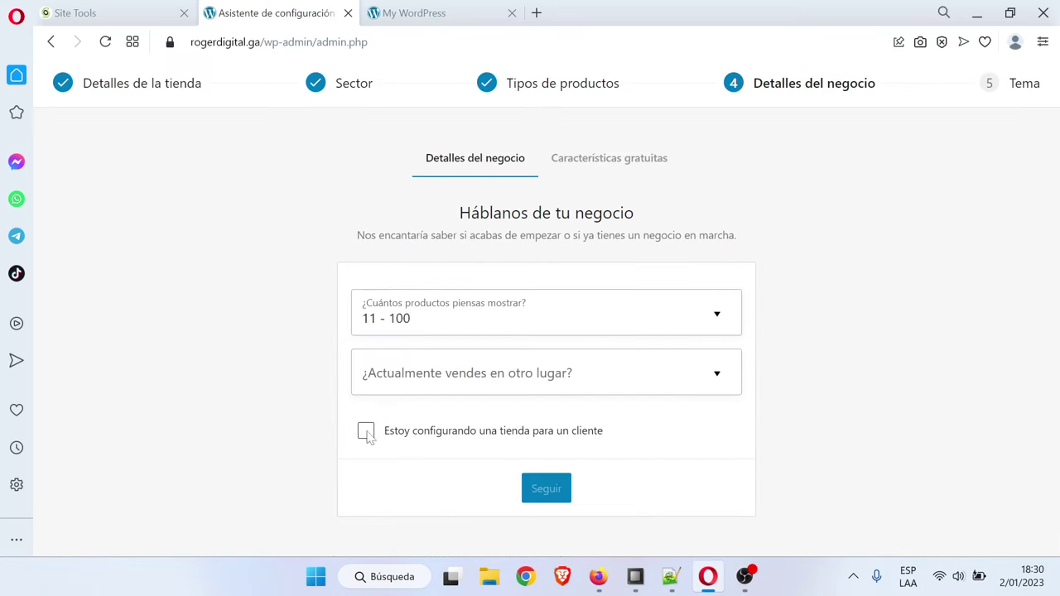
{"action": "left_click", "coordinate": [506, 385]}
{"action": "left_click", "coordinate": [427, 426]}
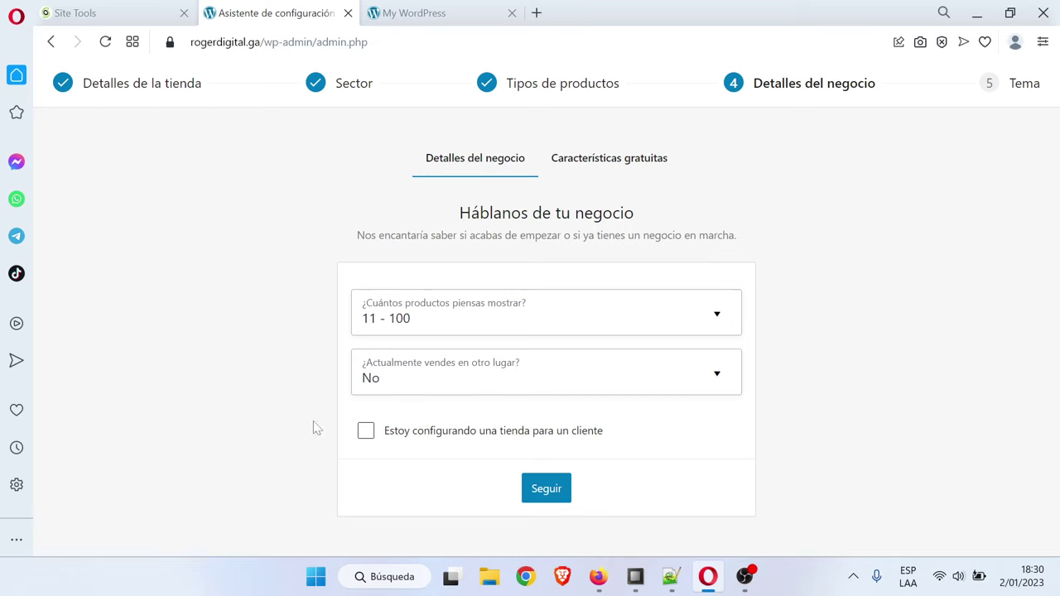
{"action": "left_click", "coordinate": [548, 488]}
{"action": "scroll", "coordinate": [393, 421], "scroll_direction": "down", "scroll_amount": 1}
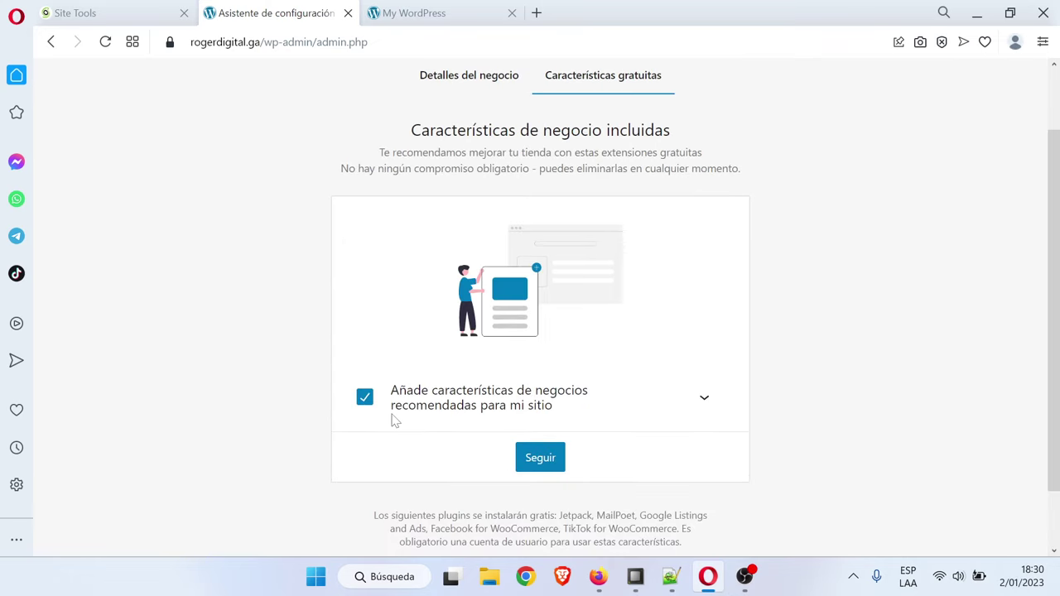
{"action": "left_click", "coordinate": [363, 397]}
{"action": "left_click", "coordinate": [552, 529]}
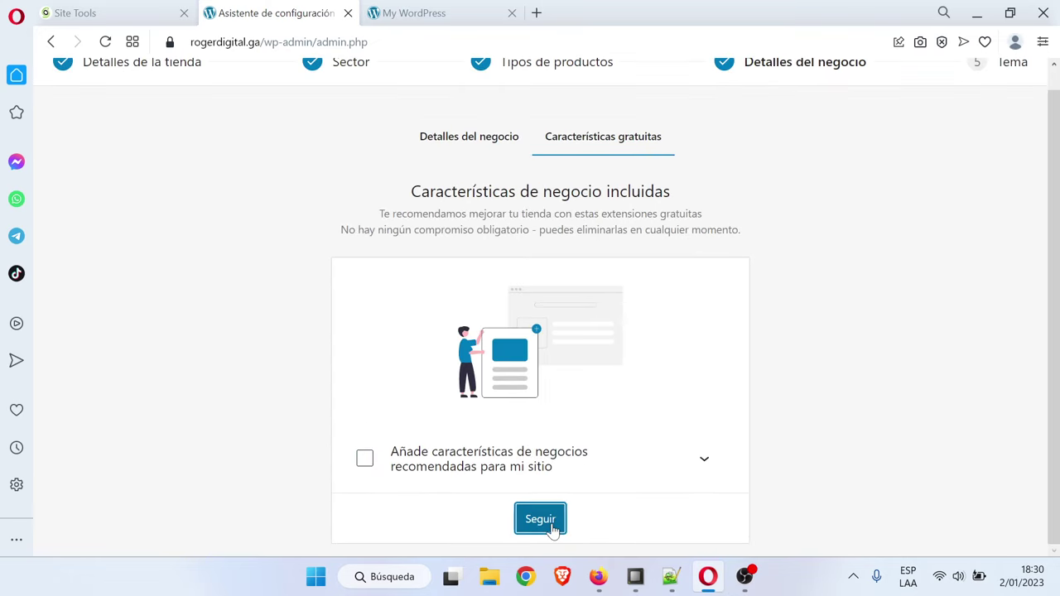
{"action": "scroll", "coordinate": [461, 462], "scroll_direction": "down", "scroll_amount": 2}
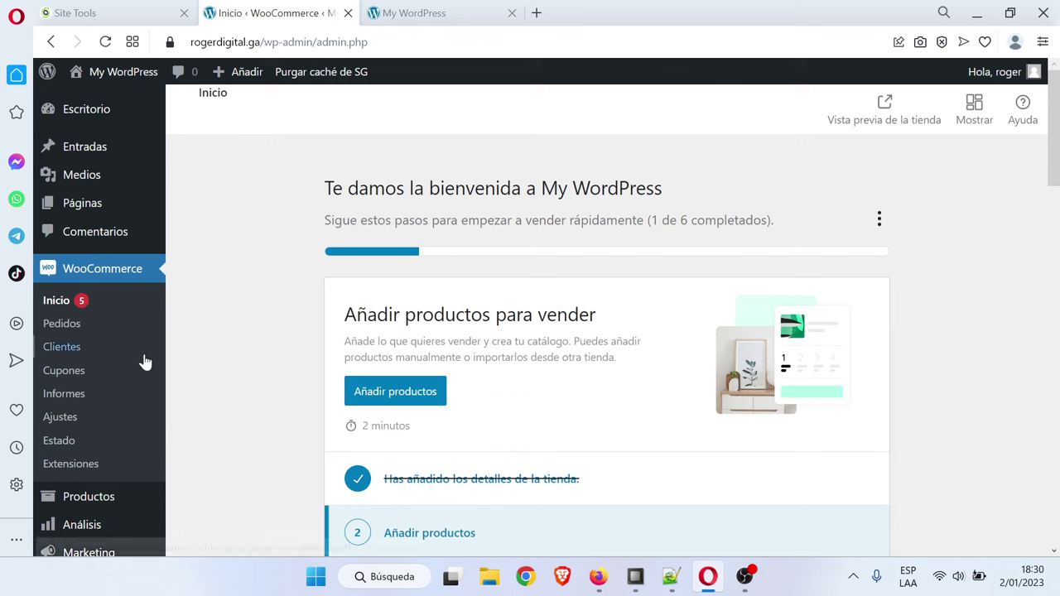
{"action": "scroll", "coordinate": [144, 390], "scroll_direction": "down", "scroll_amount": 2}
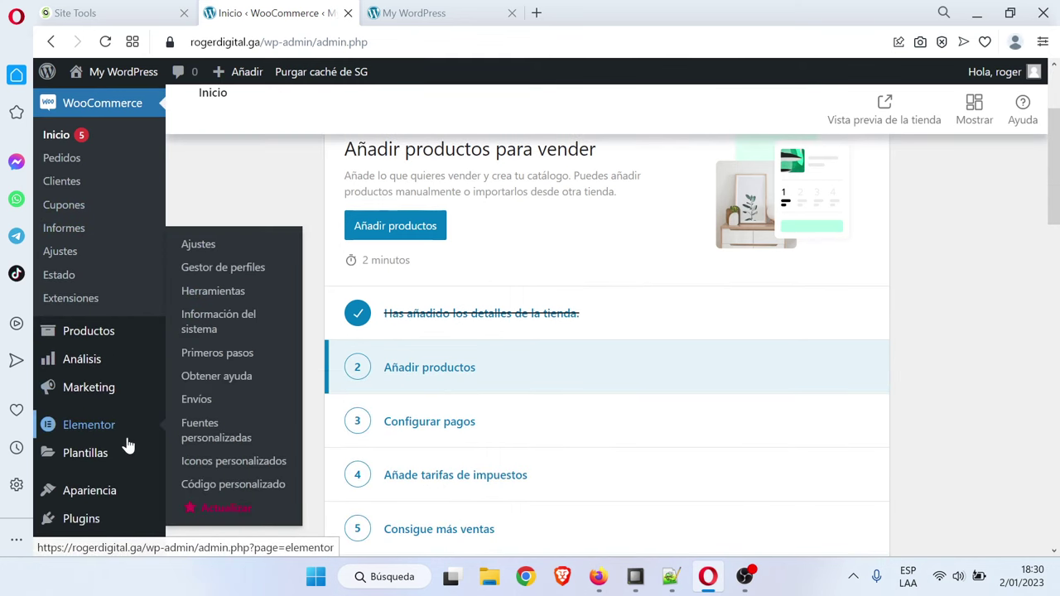
{"action": "scroll", "coordinate": [120, 431], "scroll_direction": "up", "scroll_amount": 2}
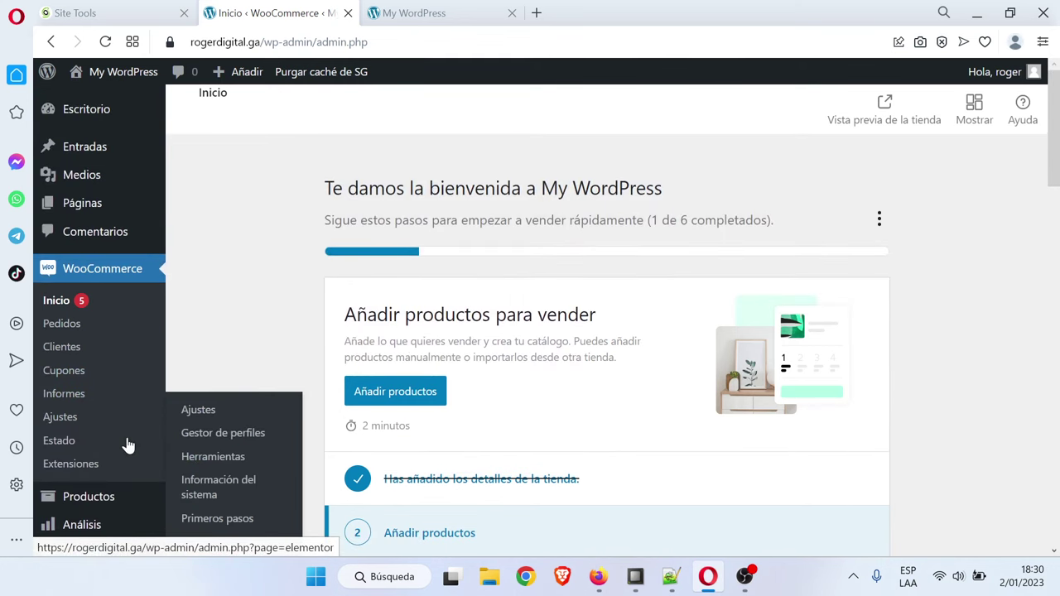
{"action": "left_click", "coordinate": [87, 207]}
{"action": "scroll", "coordinate": [511, 346], "scroll_direction": "down", "scroll_amount": 1}
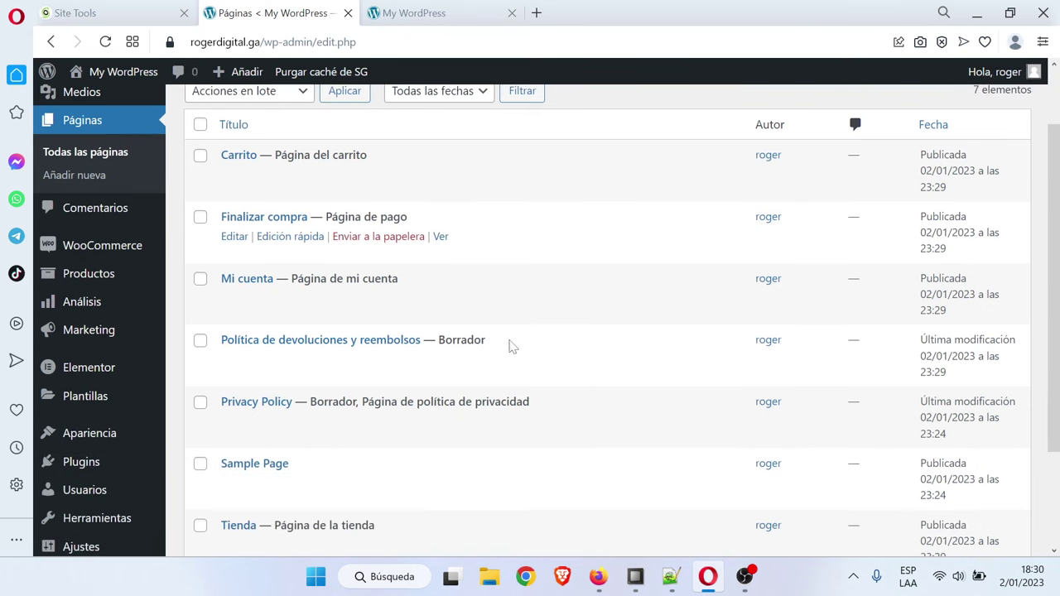
{"action": "scroll", "coordinate": [552, 421], "scroll_direction": "up", "scroll_amount": 1}
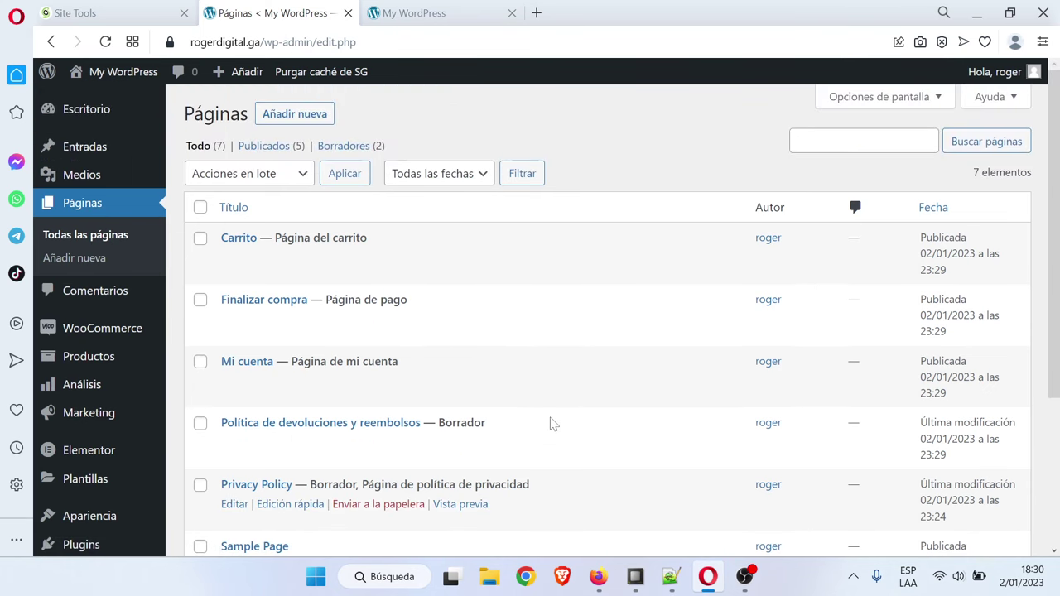
{"action": "scroll", "coordinate": [551, 421], "scroll_direction": "down", "scroll_amount": 1}
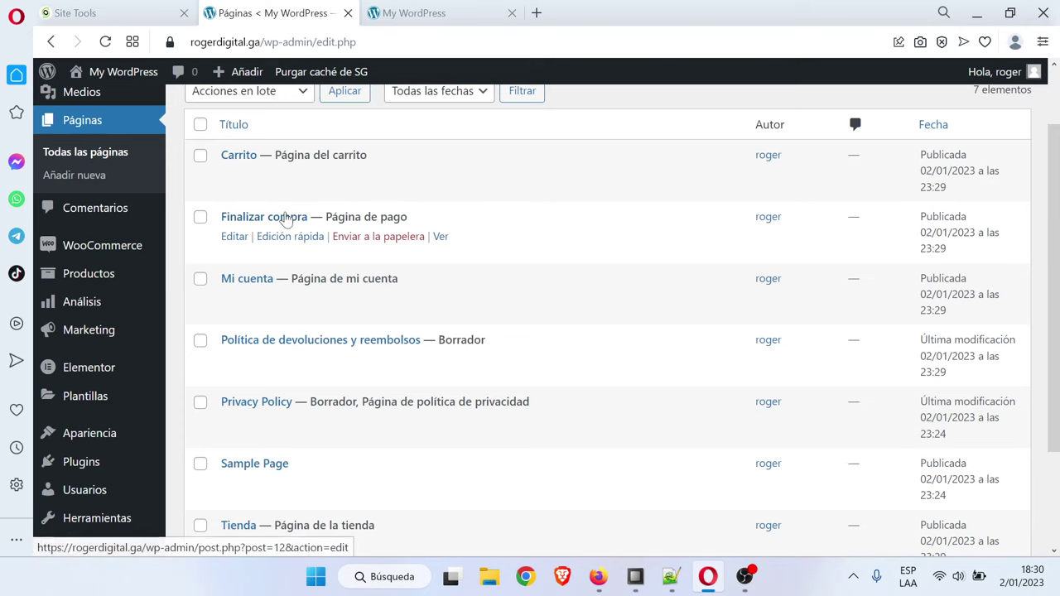
{"action": "scroll", "coordinate": [347, 354], "scroll_direction": "down", "scroll_amount": 1}
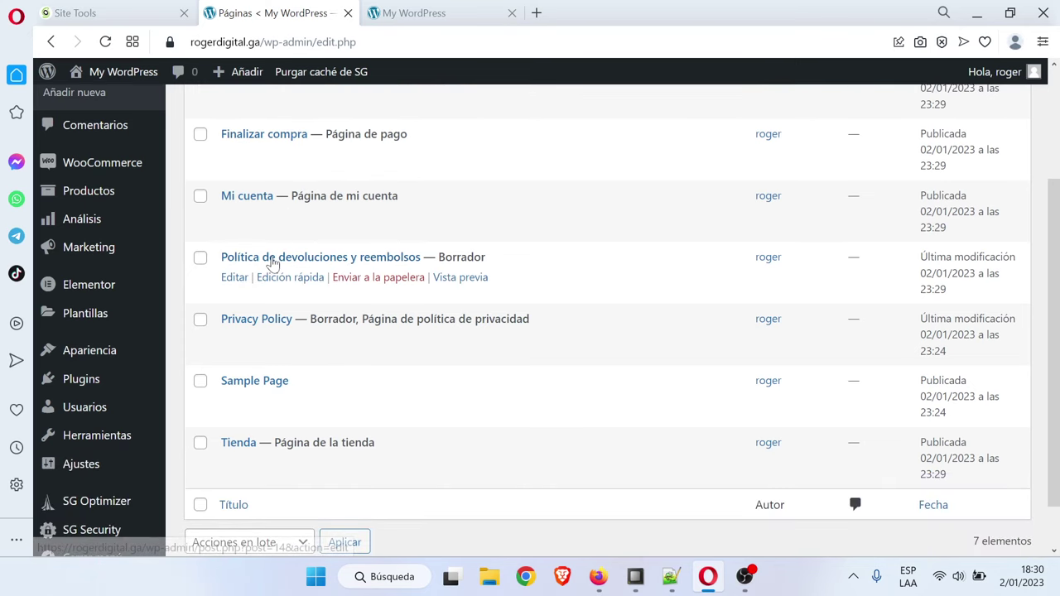
{"action": "left_click", "coordinate": [414, 12]}
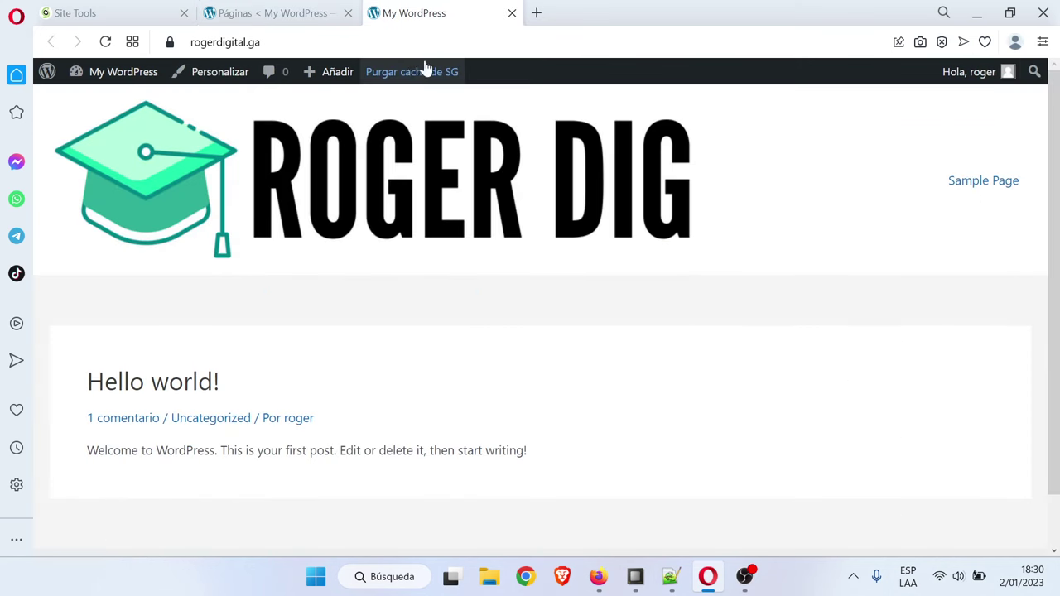
{"action": "left_click", "coordinate": [103, 43]}
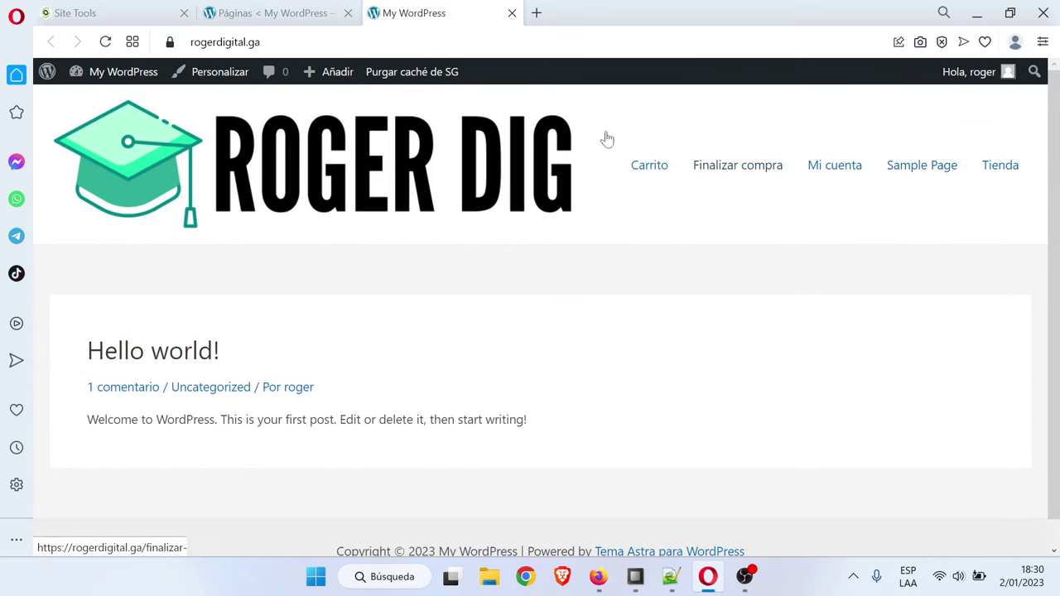
{"action": "left_click", "coordinate": [280, 10]}
{"action": "mouse_move", "coordinate": [119, 407]}
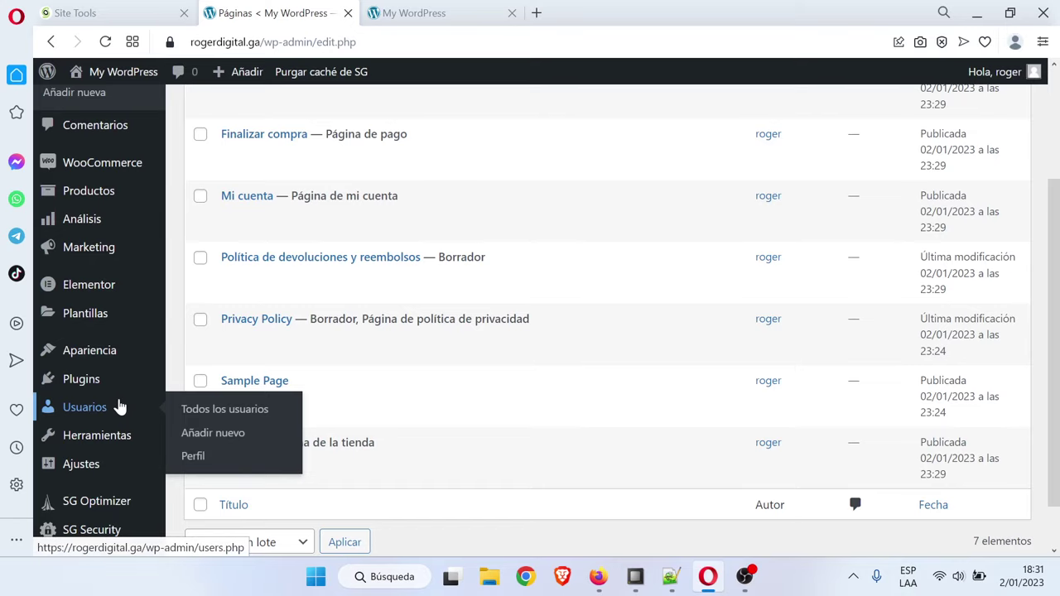
Review the installed plugins list, highlighting the Security, Footer and Elementor plugin names
{"action": "left_click", "coordinate": [88, 386]}
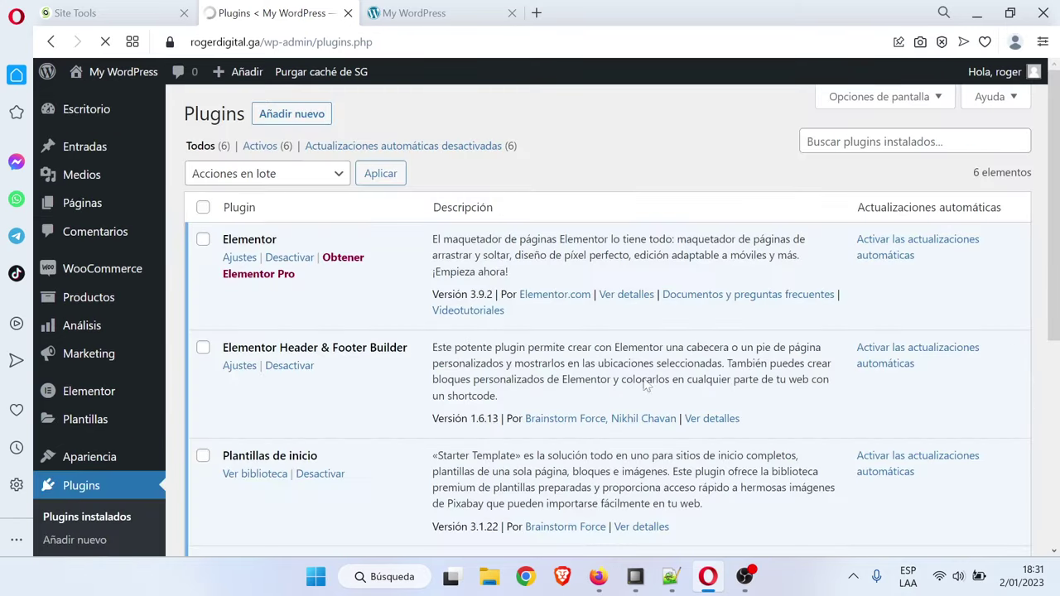
{"action": "scroll", "coordinate": [643, 383], "scroll_direction": "down", "scroll_amount": 2}
{"action": "scroll", "coordinate": [643, 384], "scroll_direction": "up", "scroll_amount": 2}
{"action": "scroll", "coordinate": [644, 383], "scroll_direction": "down", "scroll_amount": 1}
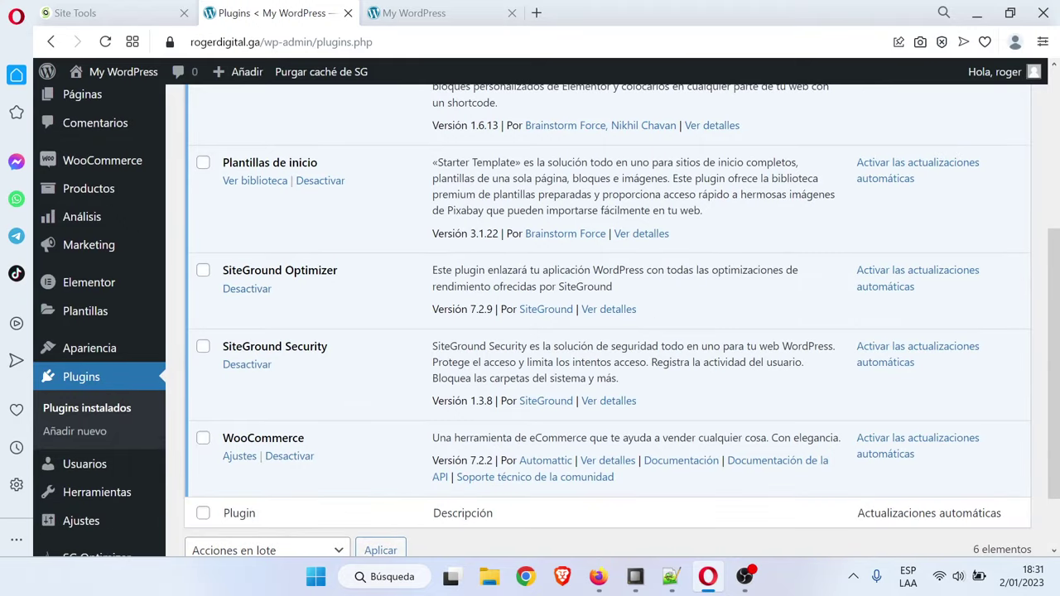
{"action": "left_click_drag", "start_coordinate": [293, 345], "coordinate": [319, 347]}
{"action": "left_click", "coordinate": [320, 347]}
{"action": "scroll", "coordinate": [316, 434], "scroll_direction": "up", "scroll_amount": 1}
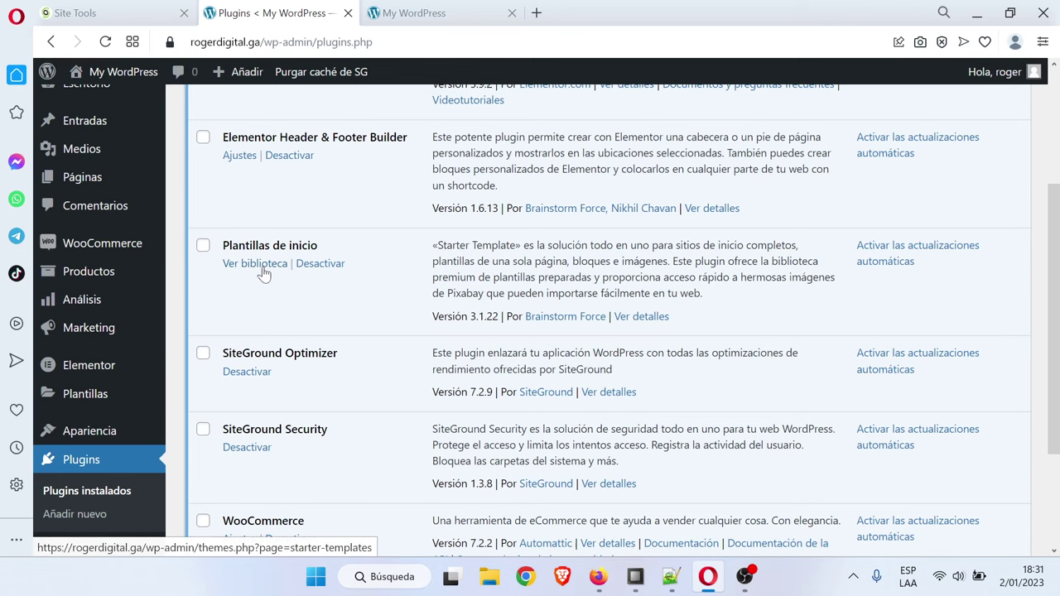
{"action": "scroll", "coordinate": [313, 326], "scroll_direction": "up", "scroll_amount": 2}
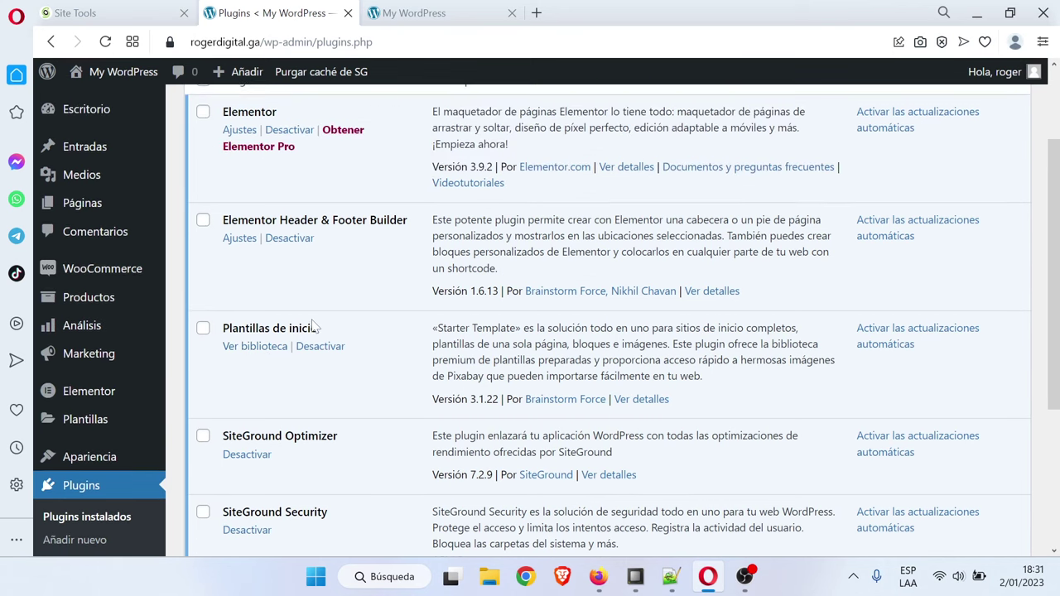
{"action": "double_click", "coordinate": [360, 303]}
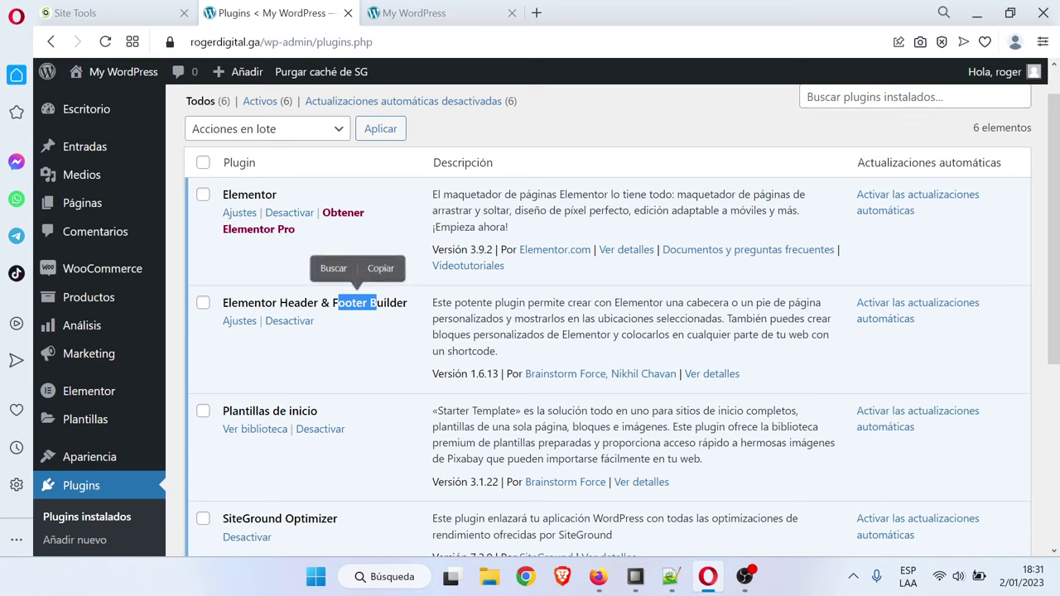
{"action": "left_click", "coordinate": [384, 268]}
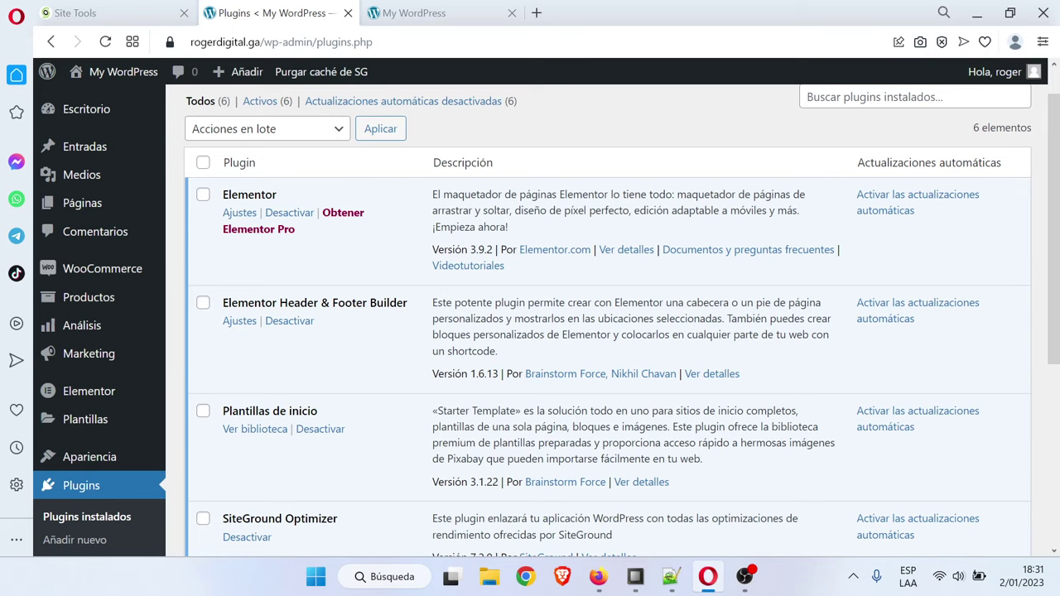
{"action": "left_click_drag", "start_coordinate": [239, 195], "coordinate": [265, 194]}
{"action": "left_click", "coordinate": [372, 257]}
{"action": "scroll", "coordinate": [290, 248], "scroll_direction": "up", "scroll_amount": 1}
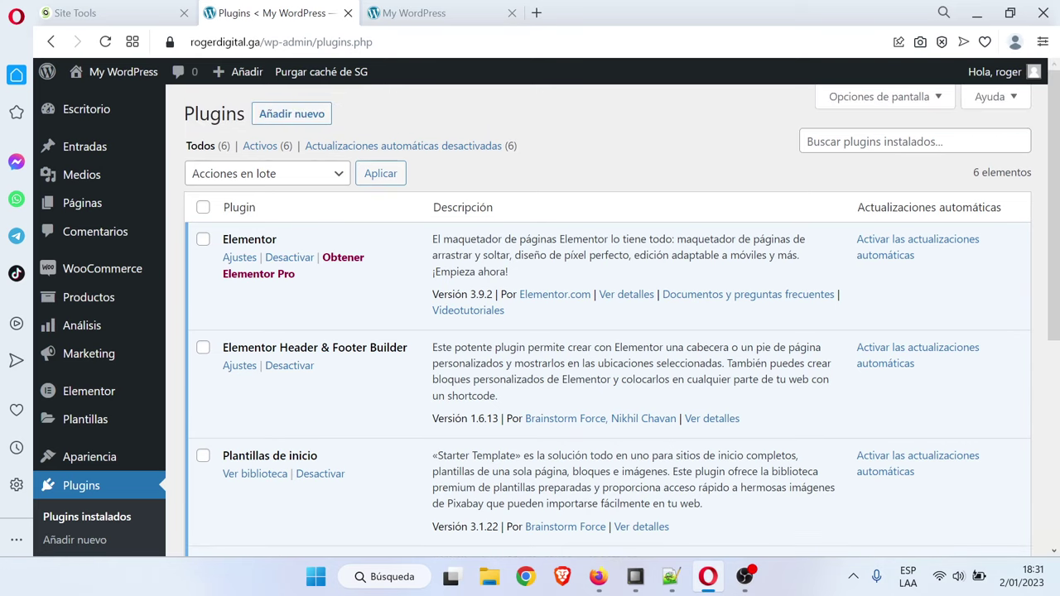
Open Añadir nuevo and start a plugin search for 'tutor lms'
{"action": "left_click", "coordinate": [280, 113]}
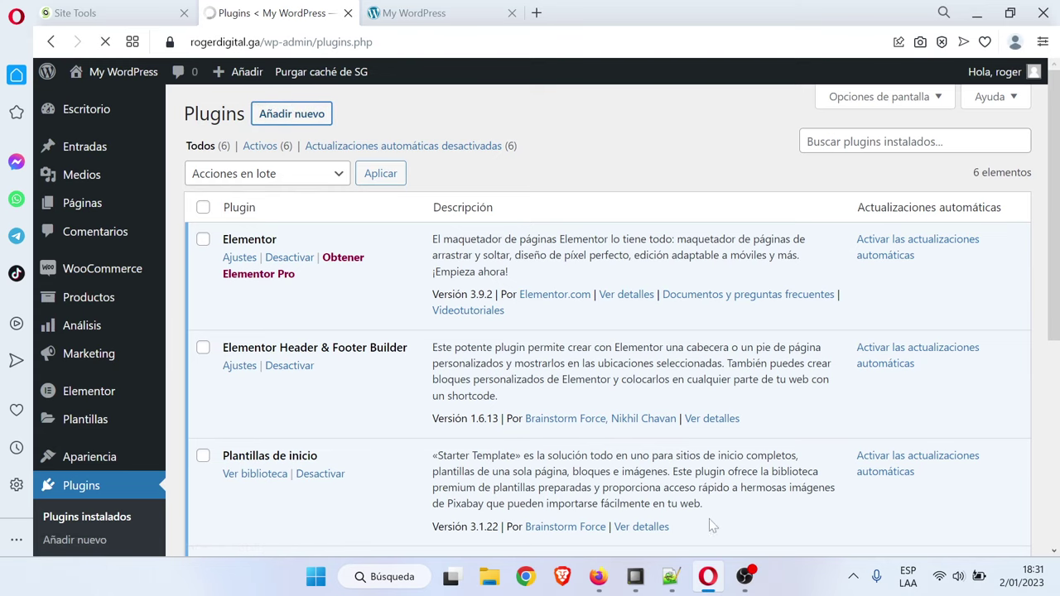
{"action": "left_click", "coordinate": [670, 578]}
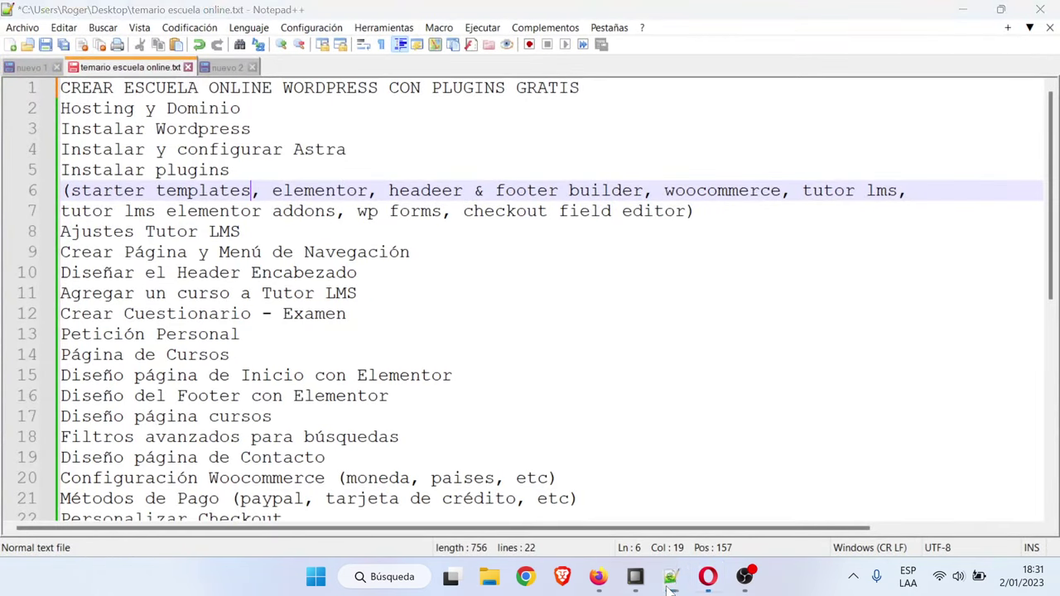
{"action": "left_click", "coordinate": [671, 584]}
{"action": "type", "text": "tutor lms"}
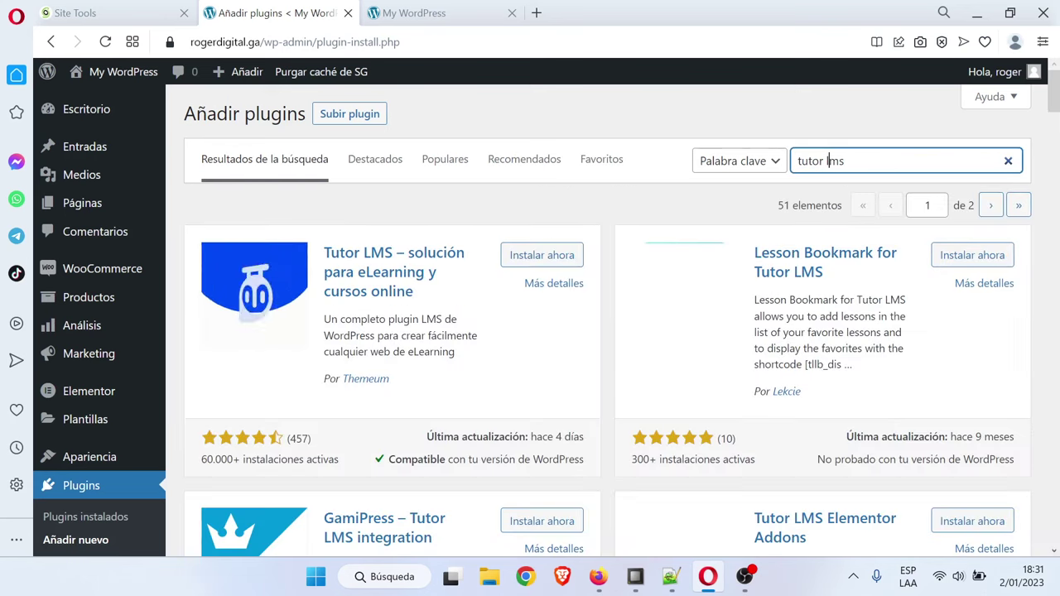
Begin installing Tutor LMS by Themeum, then bring up YouTube Studio in Firefox
{"action": "left_click", "coordinate": [575, 115]}
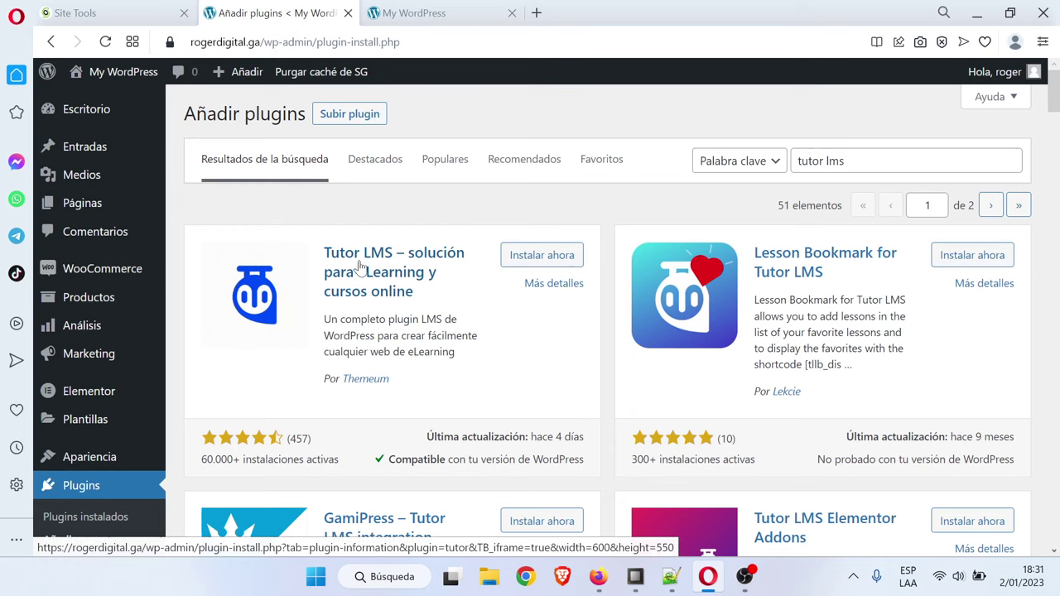
{"action": "left_click", "coordinate": [506, 264]}
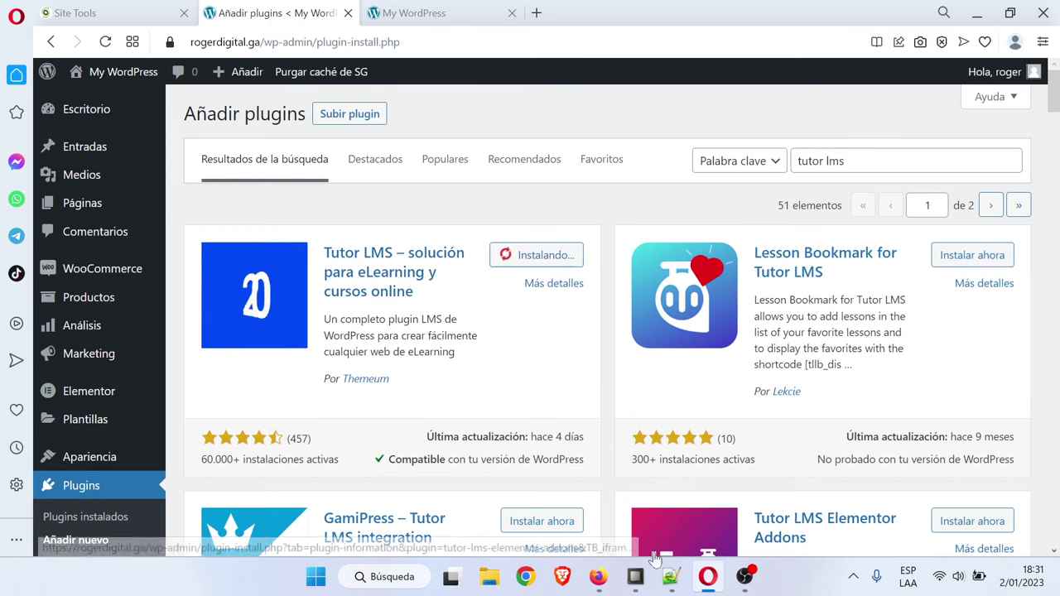
{"action": "left_click", "coordinate": [611, 578]}
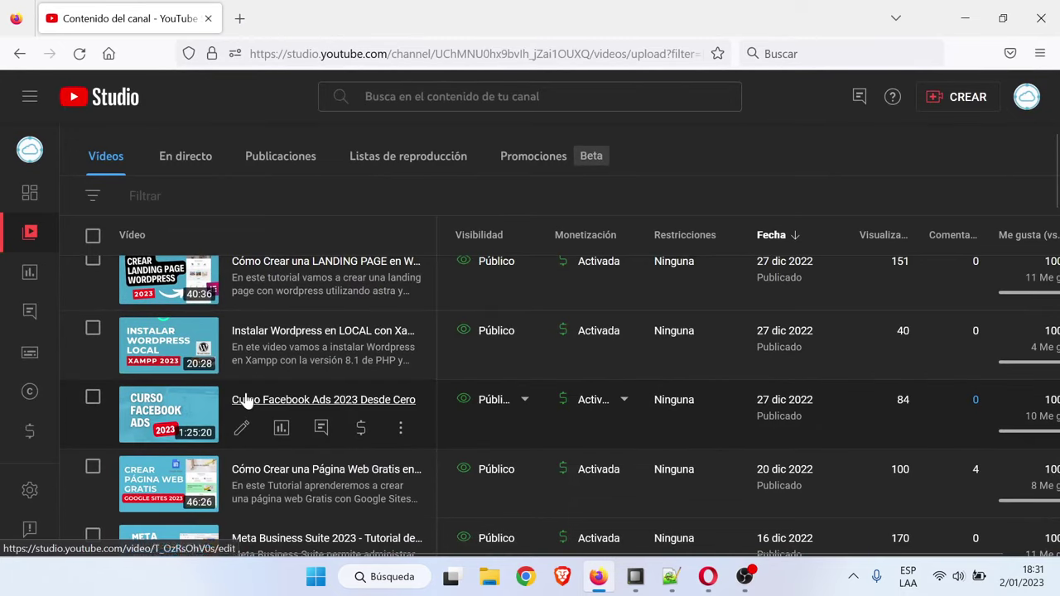
Open the older 'Crea una Academia Online' video on its YouTube watch page
{"action": "scroll", "coordinate": [248, 406], "scroll_direction": "down", "scroll_amount": 3}
{"action": "scroll", "coordinate": [318, 432], "scroll_direction": "down", "scroll_amount": 7}
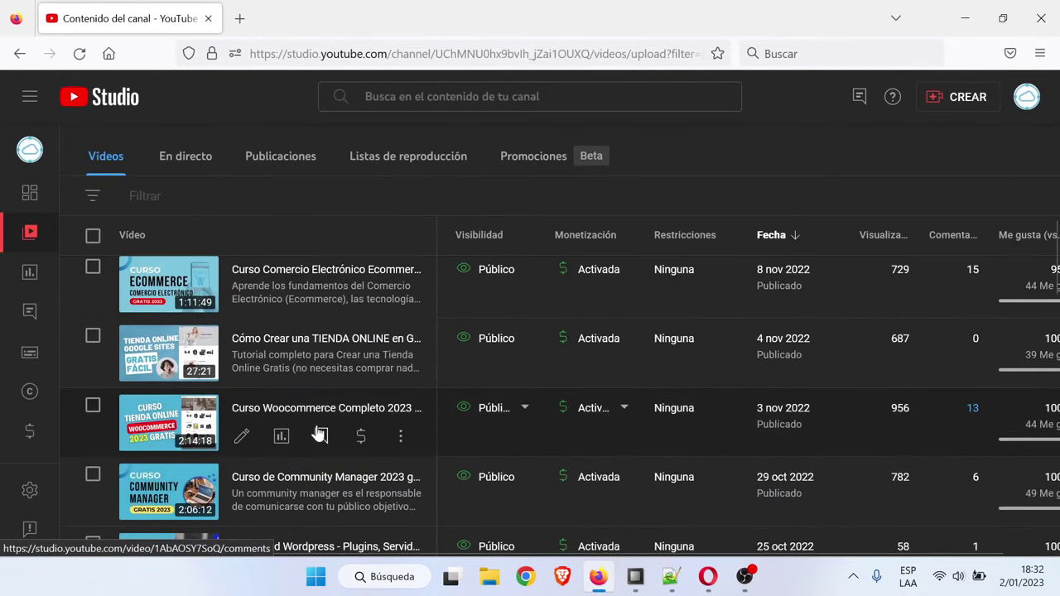
{"action": "scroll", "coordinate": [317, 432], "scroll_direction": "down", "scroll_amount": 5}
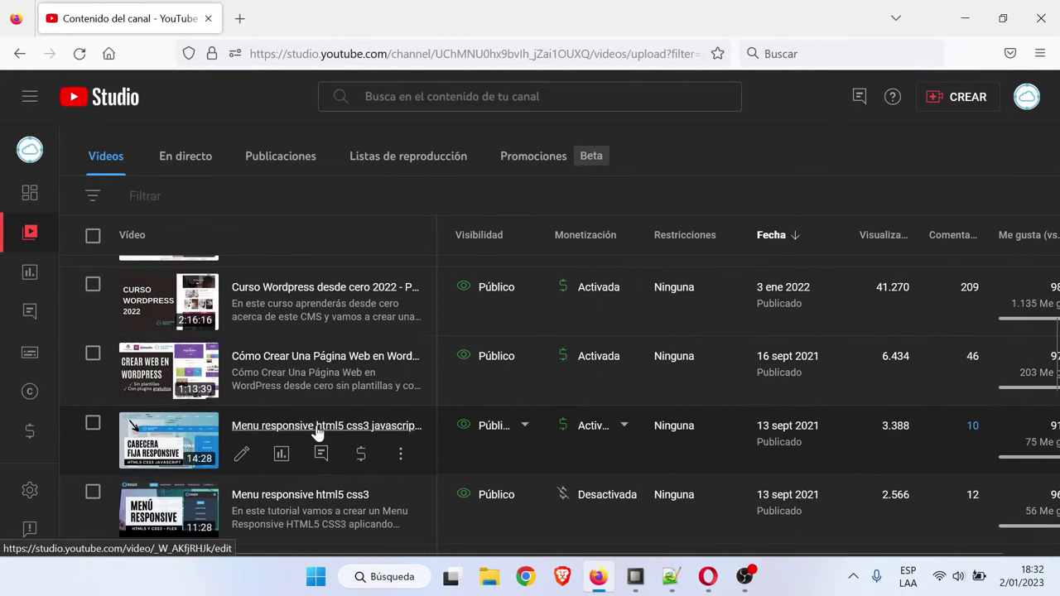
{"action": "scroll", "coordinate": [318, 432], "scroll_direction": "down", "scroll_amount": 5}
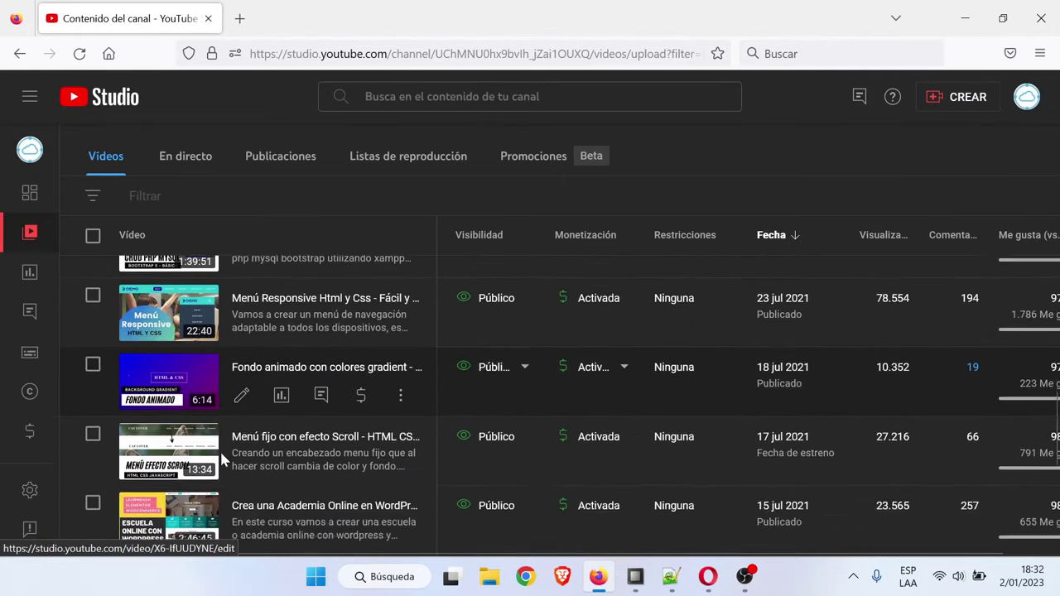
{"action": "left_click", "coordinate": [398, 406]}
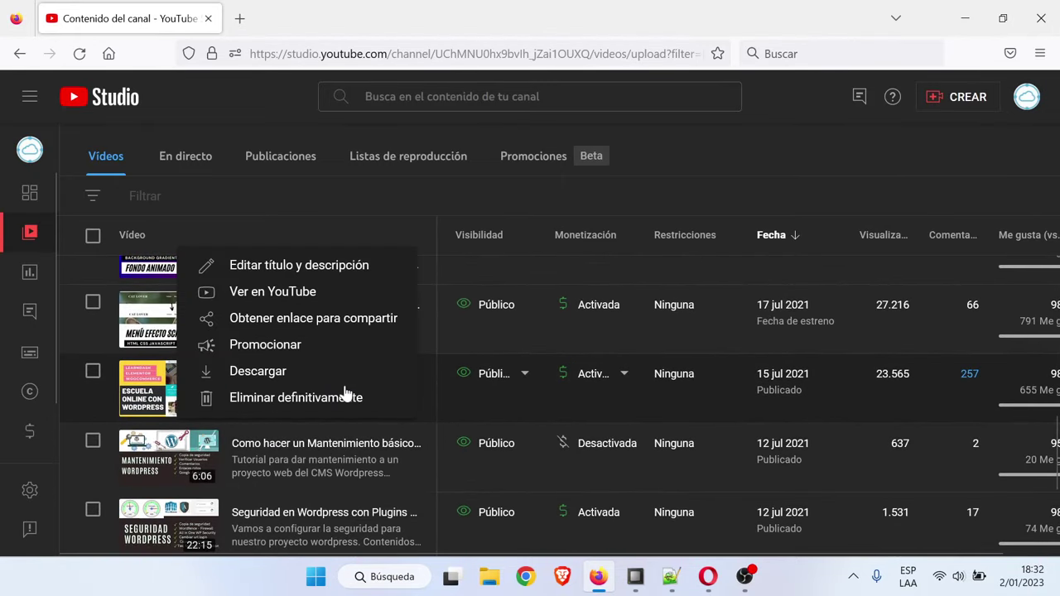
{"action": "left_click", "coordinate": [304, 297]}
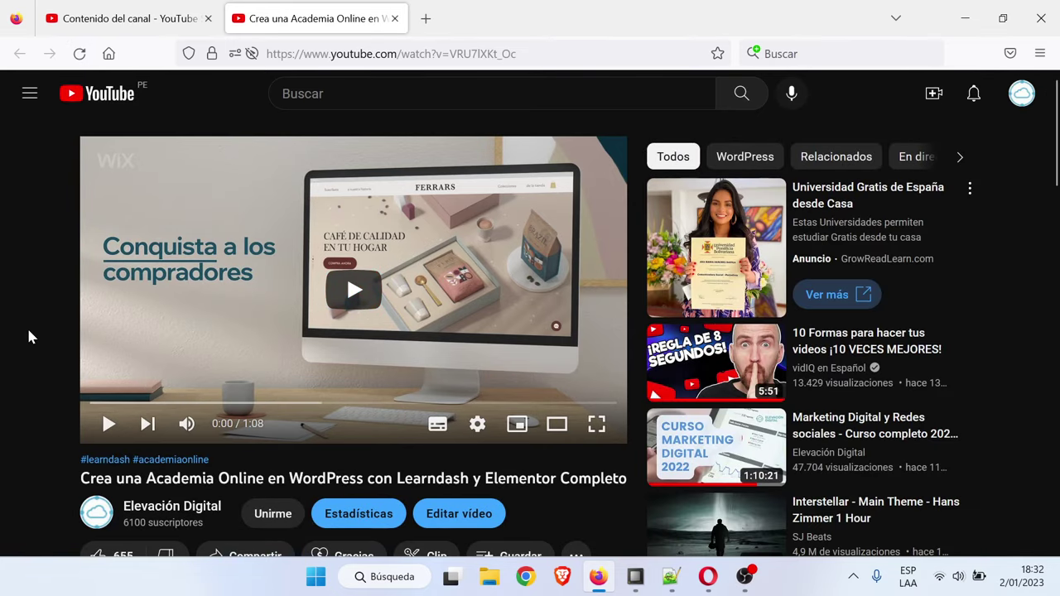
Skip the ad, pause the tutorial video, and close its watch page
{"action": "scroll", "coordinate": [28, 335], "scroll_direction": "down", "scroll_amount": 3}
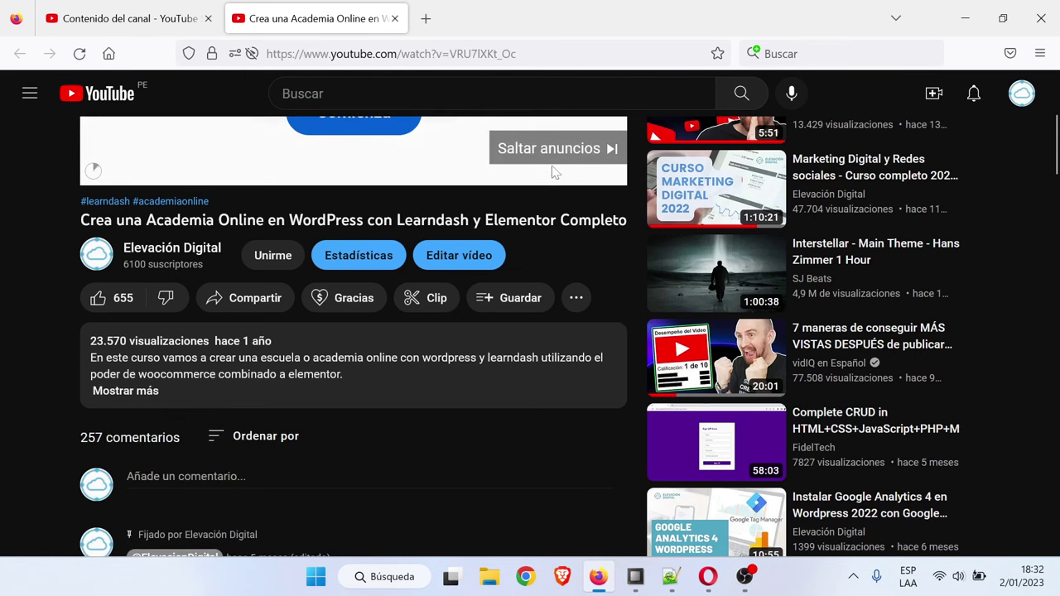
{"action": "left_click", "coordinate": [552, 154]}
{"action": "scroll", "coordinate": [462, 275], "scroll_direction": "up", "scroll_amount": 2}
{"action": "left_click", "coordinate": [462, 274]}
{"action": "scroll", "coordinate": [4, 286], "scroll_direction": "up", "scroll_amount": 1}
{"action": "scroll", "coordinate": [4, 290], "scroll_direction": "down", "scroll_amount": 2}
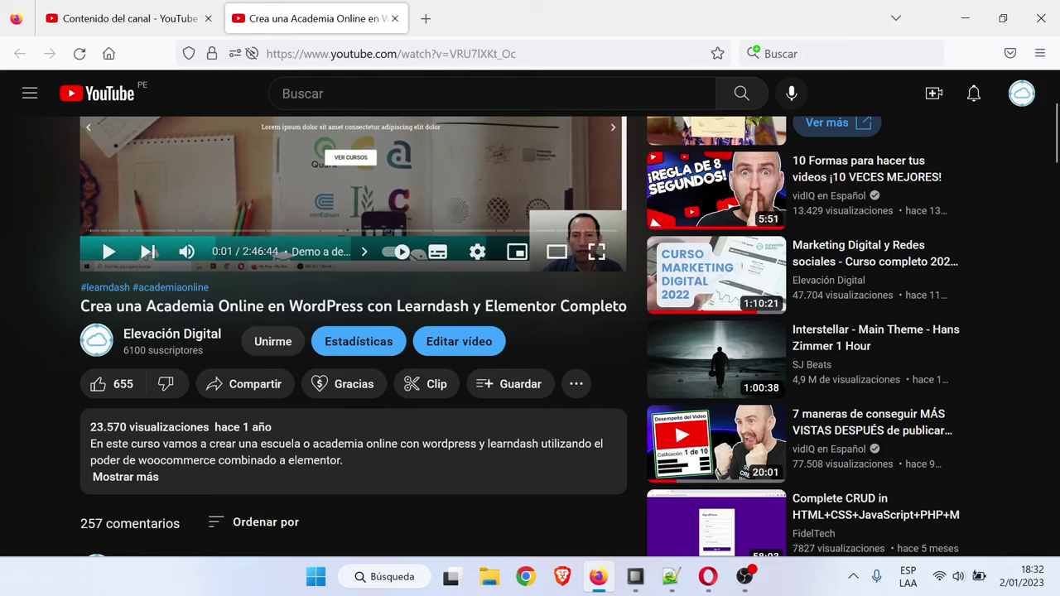
{"action": "scroll", "coordinate": [414, 357], "scroll_direction": "down", "scroll_amount": 3}
{"action": "scroll", "coordinate": [414, 358], "scroll_direction": "up", "scroll_amount": 5}
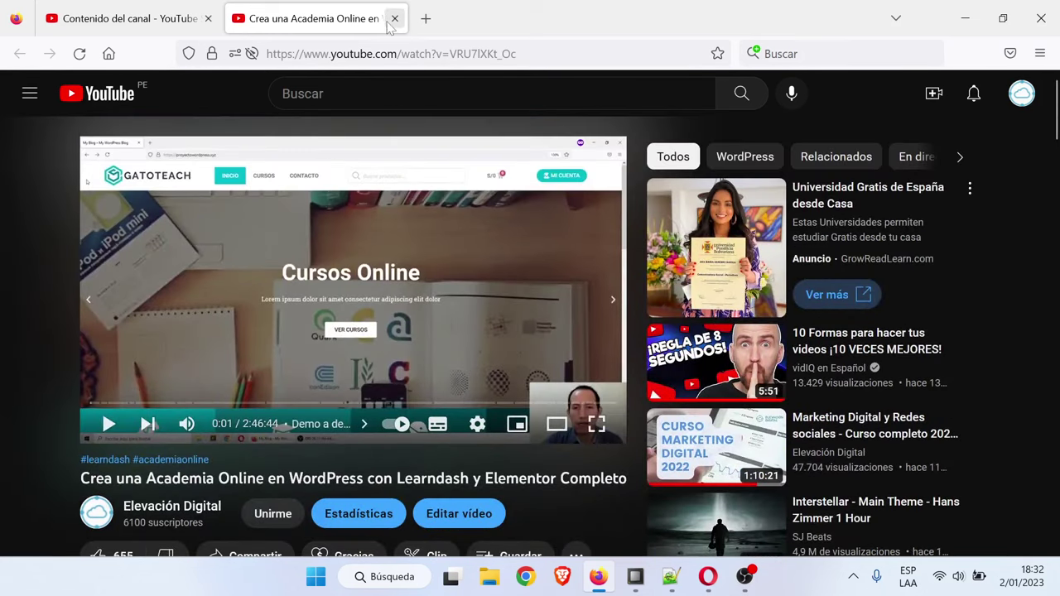
{"action": "left_click", "coordinate": [395, 19]}
Activate the installed Tutor LMS plugin and launch its setup wizard
{"action": "left_click", "coordinate": [965, 18]}
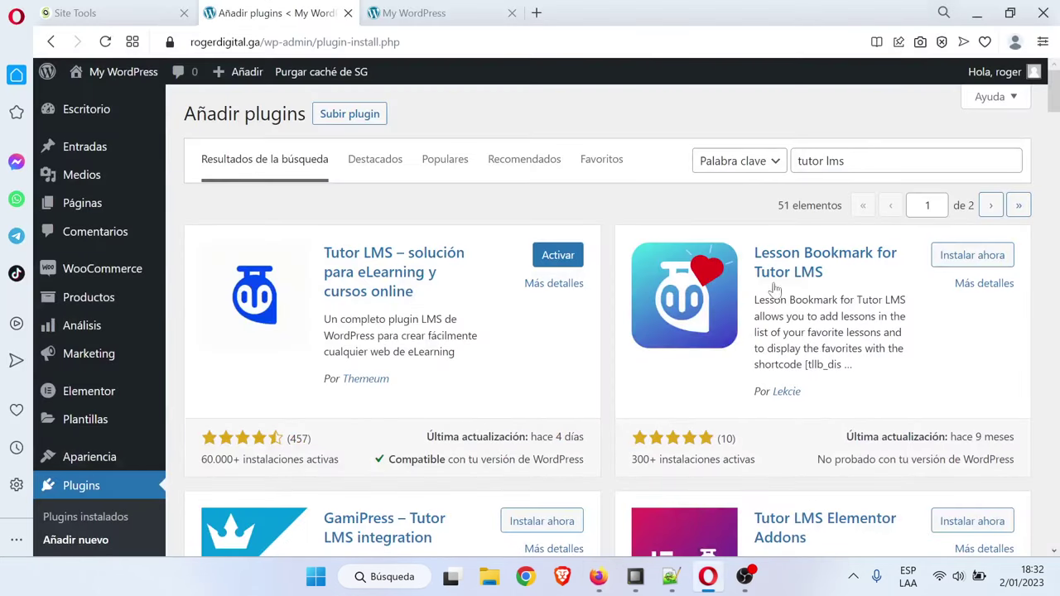
{"action": "left_click", "coordinate": [568, 258]}
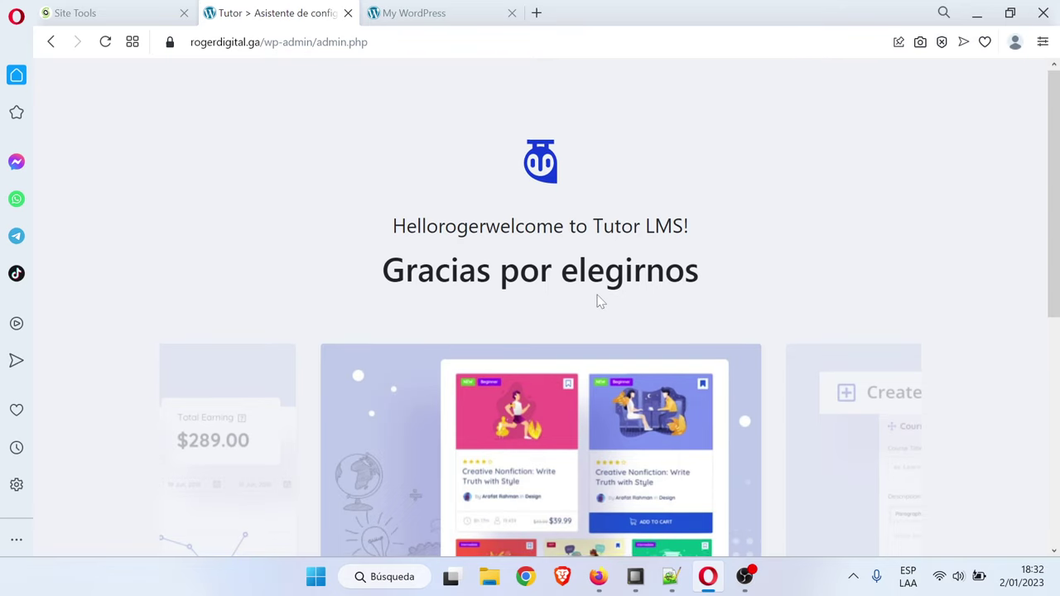
{"action": "scroll", "coordinate": [600, 301], "scroll_direction": "down", "scroll_amount": 5}
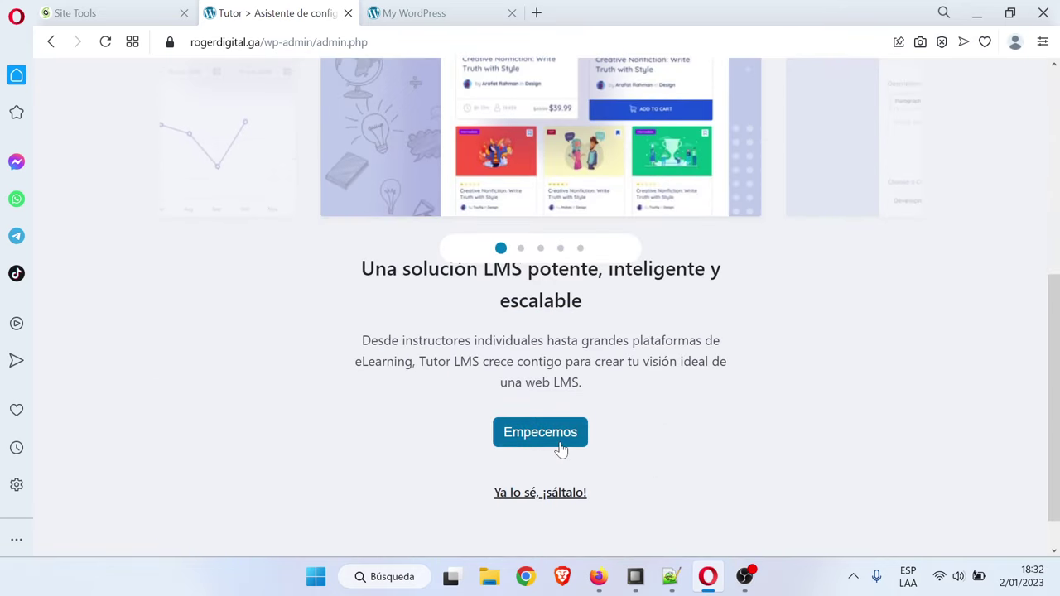
{"action": "left_click", "coordinate": [561, 448]}
Choose the Individual platform type and continue to Ajustes generales, step 1/4
{"action": "scroll", "coordinate": [520, 336], "scroll_direction": "up", "scroll_amount": 2}
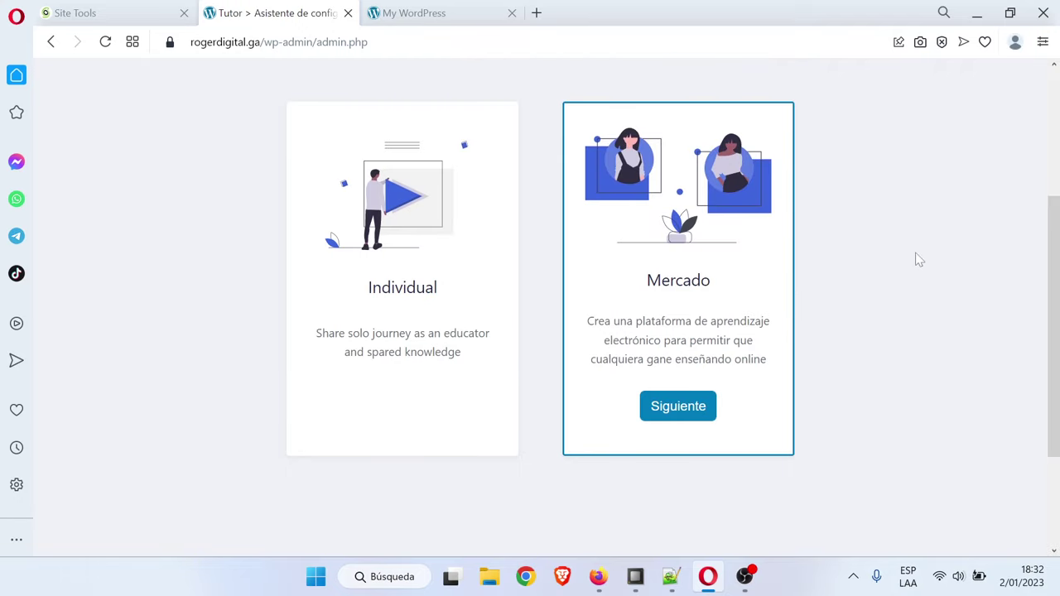
{"action": "scroll", "coordinate": [918, 259], "scroll_direction": "up", "scroll_amount": 2}
{"action": "scroll", "coordinate": [915, 261], "scroll_direction": "down", "scroll_amount": 2}
{"action": "scroll", "coordinate": [912, 262], "scroll_direction": "up", "scroll_amount": 1}
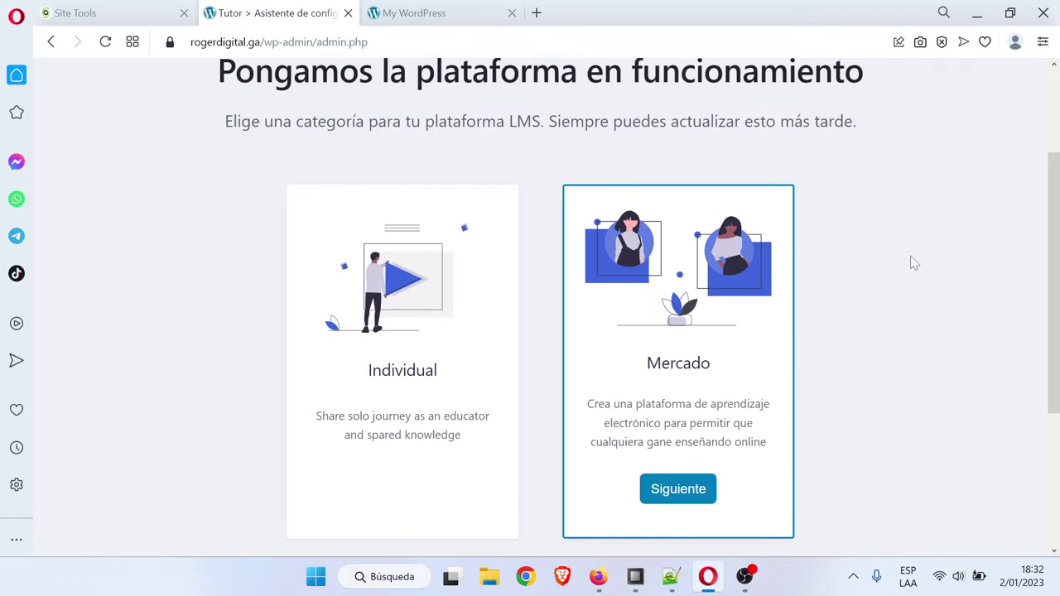
{"action": "scroll", "coordinate": [915, 263], "scroll_direction": "down", "scroll_amount": 1}
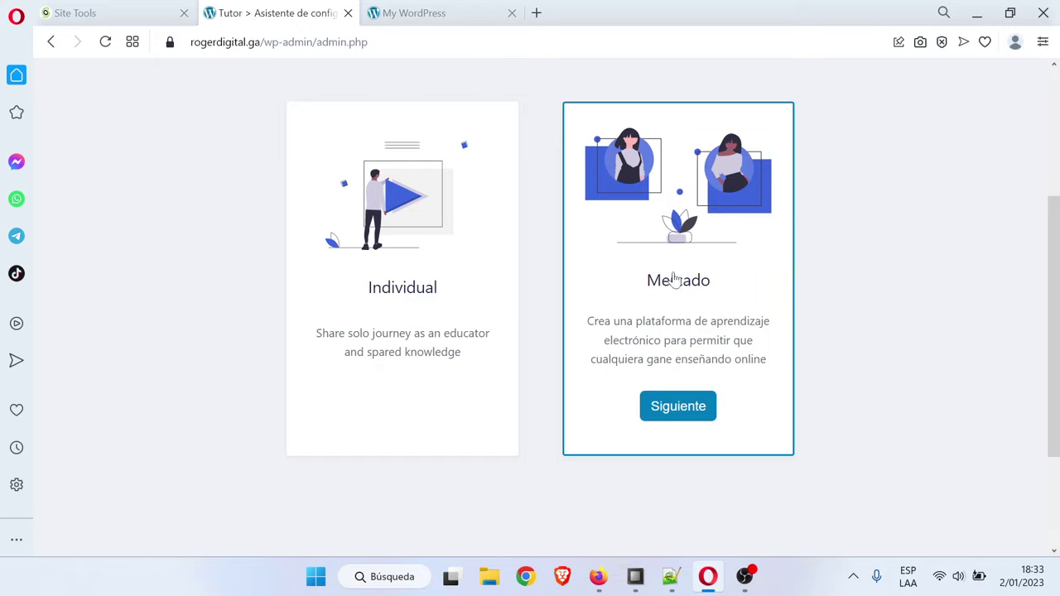
{"action": "left_click", "coordinate": [461, 292]}
{"action": "left_click", "coordinate": [405, 406]}
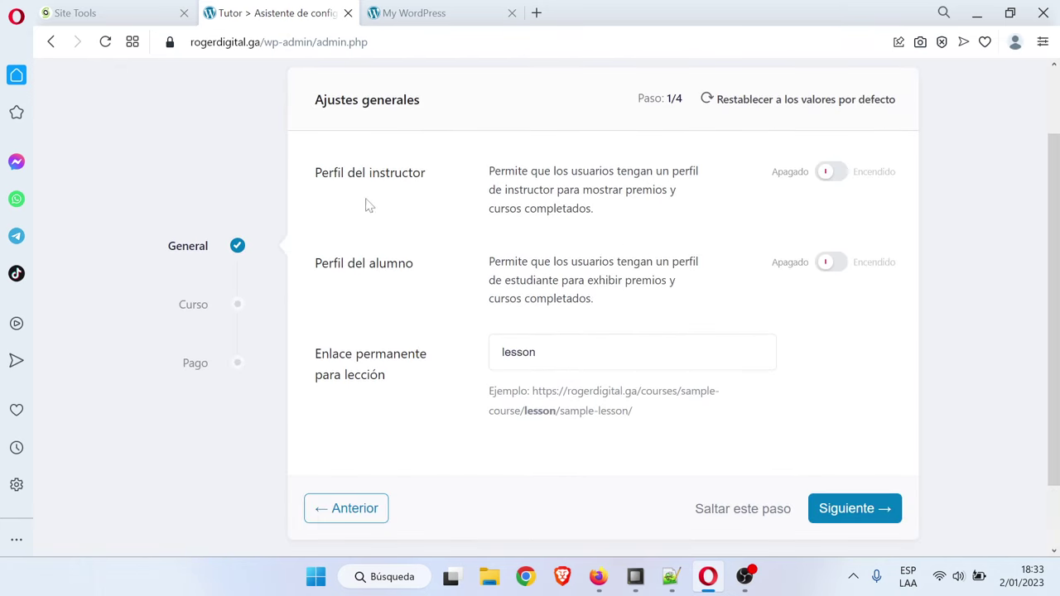
Enable Perfil del instructor and Perfil del alumno, then advance to Ajustes de pago, step 4/4
{"action": "left_click", "coordinate": [827, 171]}
{"action": "left_click", "coordinate": [829, 261]}
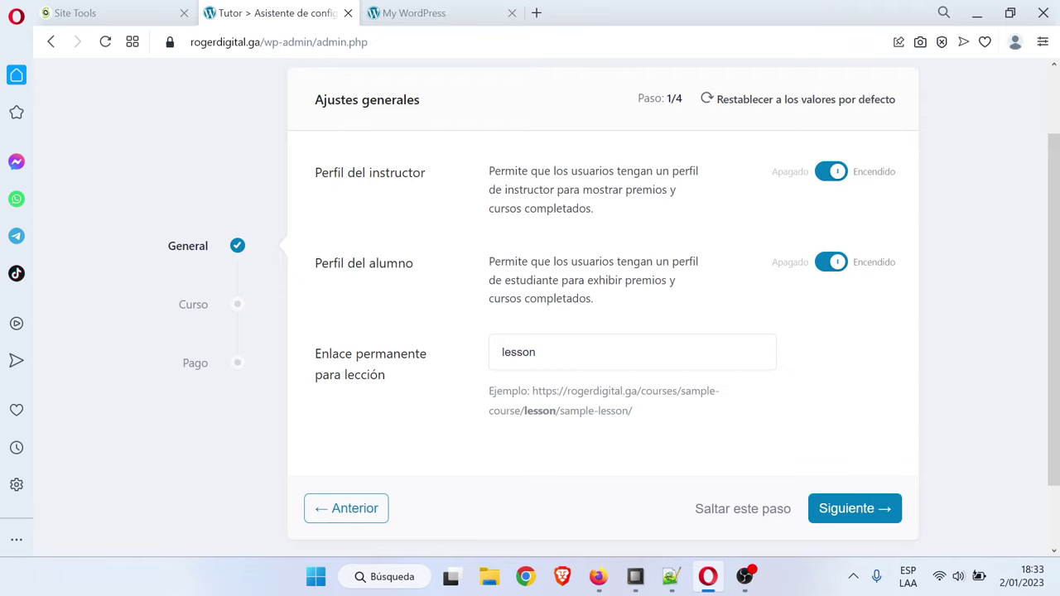
{"action": "left_click", "coordinate": [877, 512]}
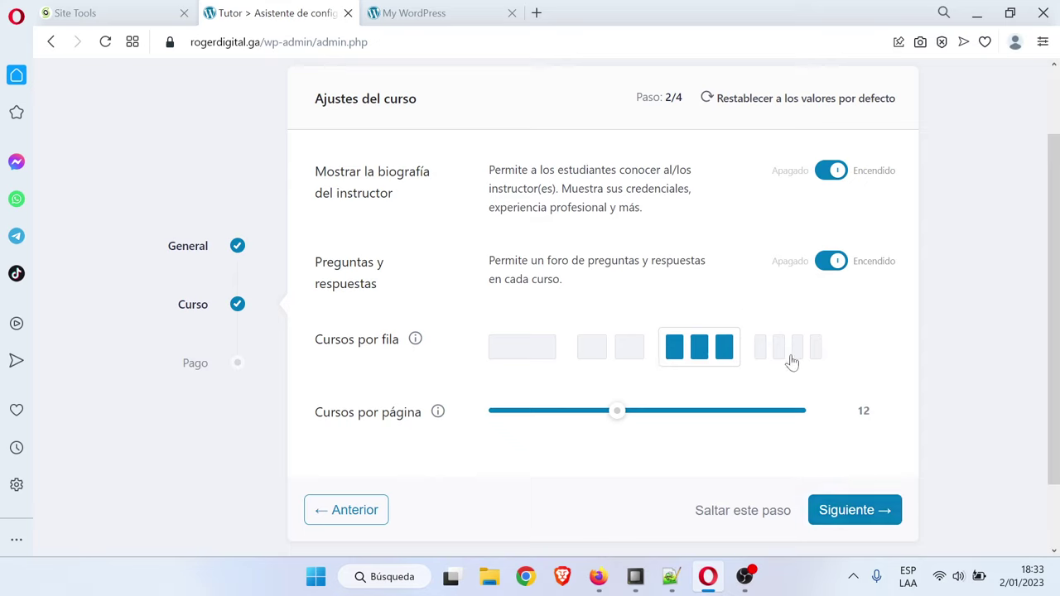
{"action": "left_click", "coordinate": [883, 514]}
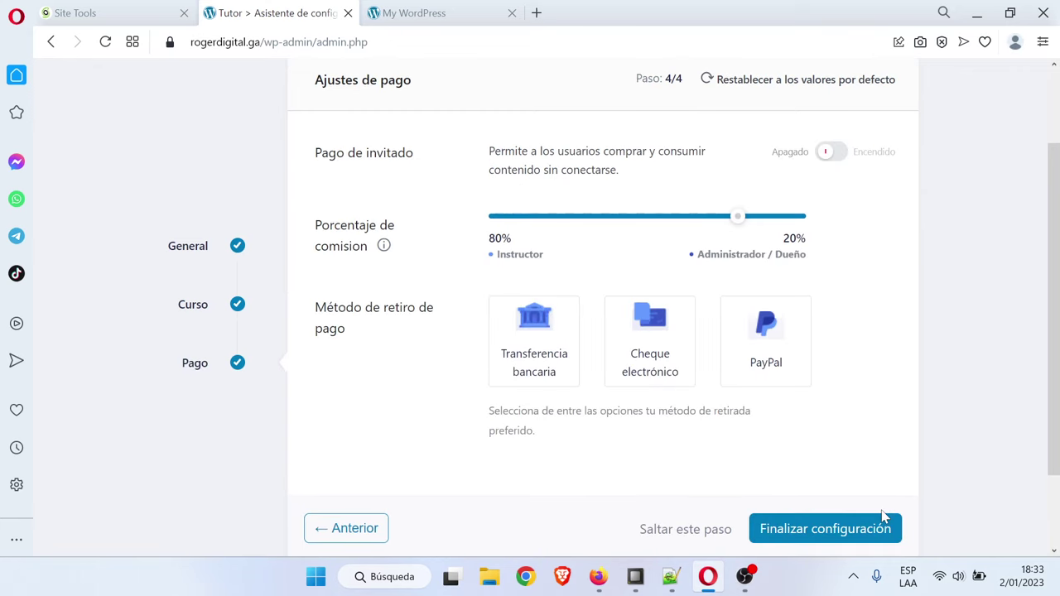
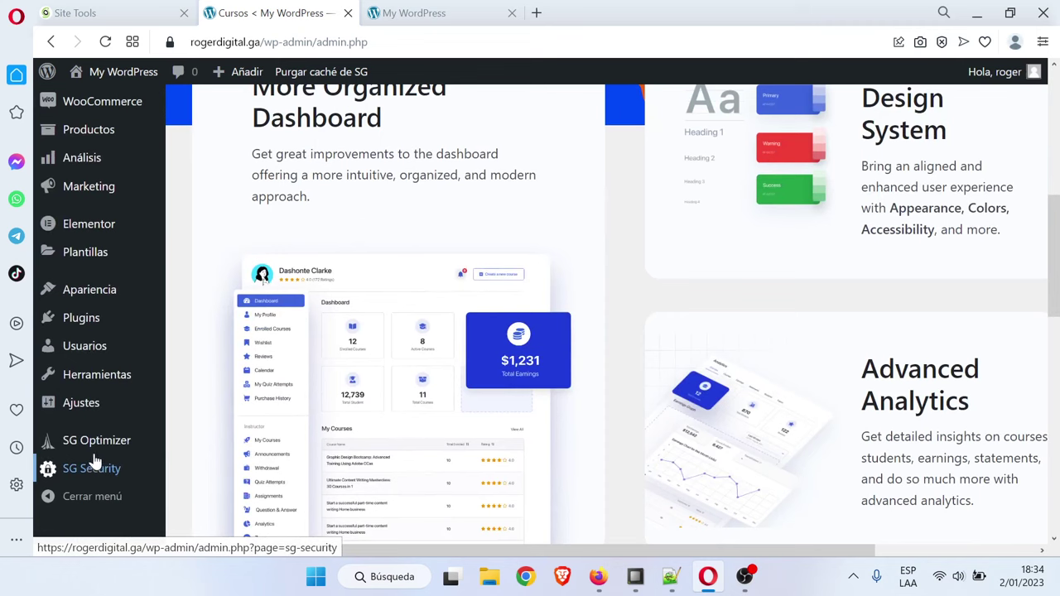
Open Tutor LMS's empty Cursos list and glance at the course outline notes
{"action": "left_click", "coordinate": [83, 406]}
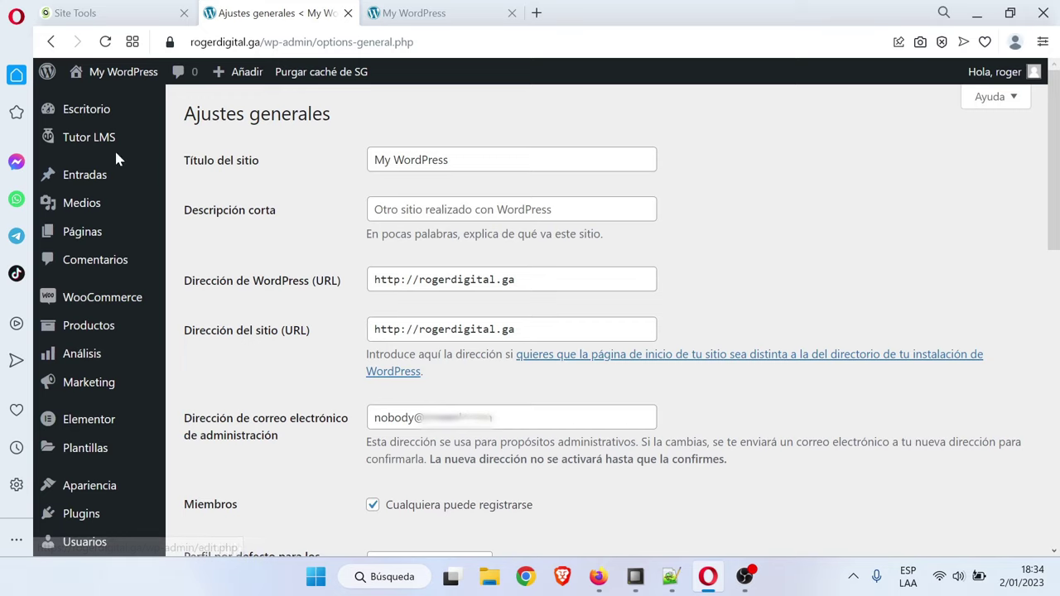
{"action": "mouse_move", "coordinate": [98, 141]}
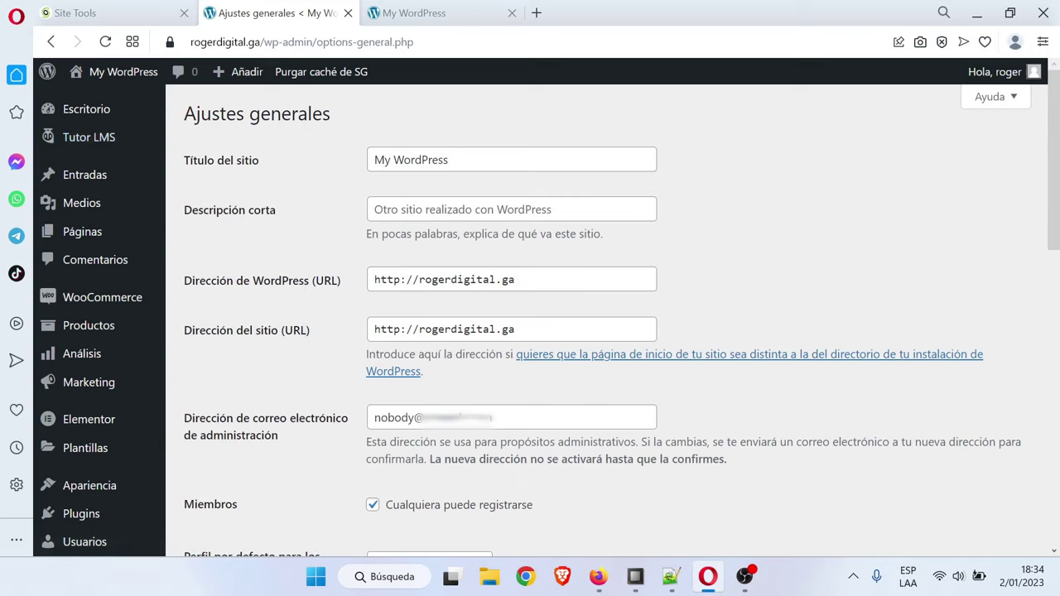
{"action": "left_click", "coordinate": [94, 137]}
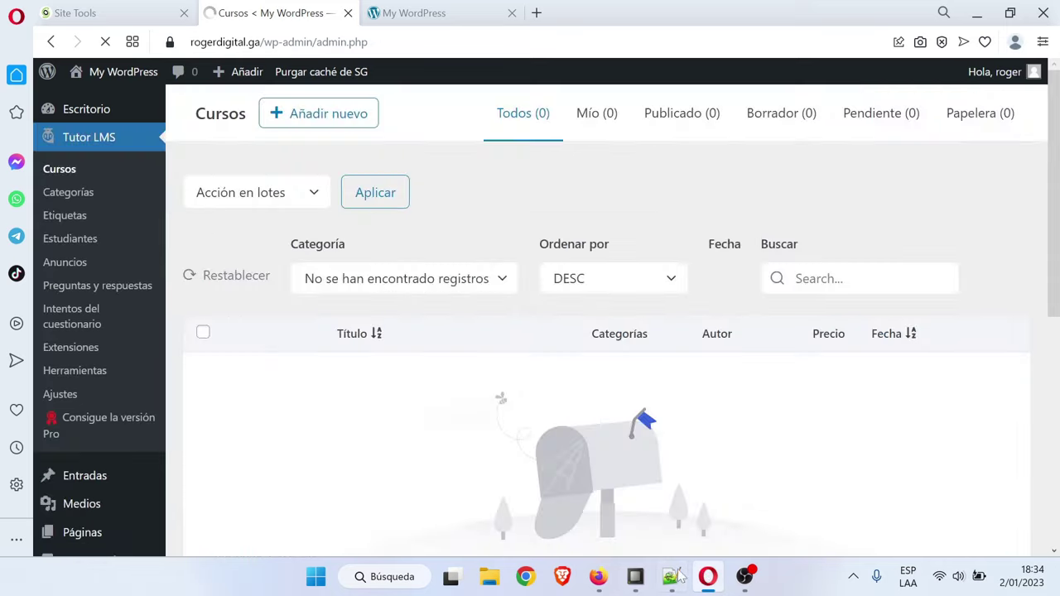
{"action": "left_click", "coordinate": [671, 576]}
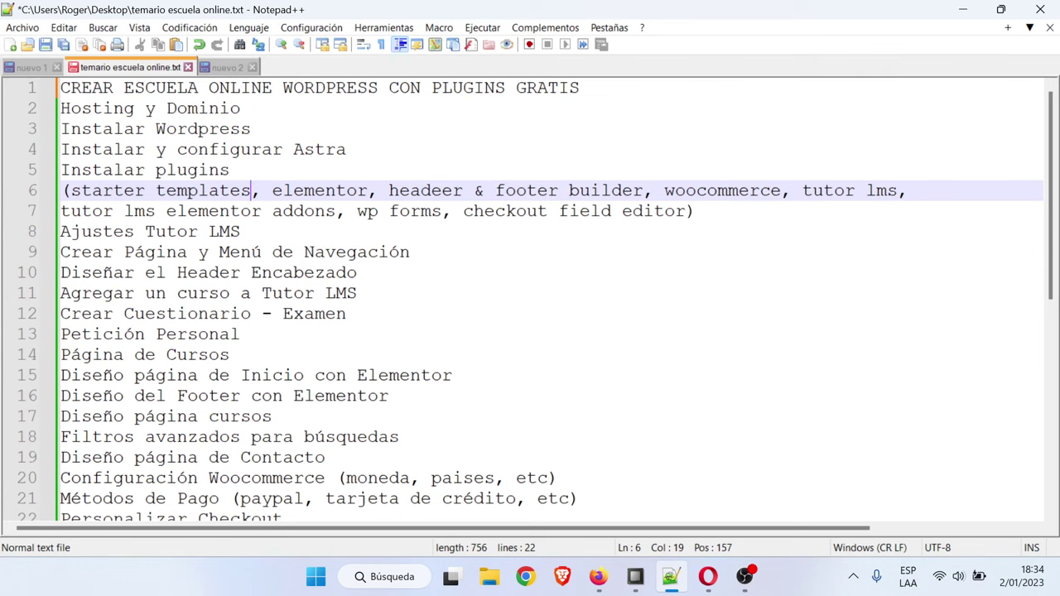
{"action": "left_click", "coordinate": [671, 576]}
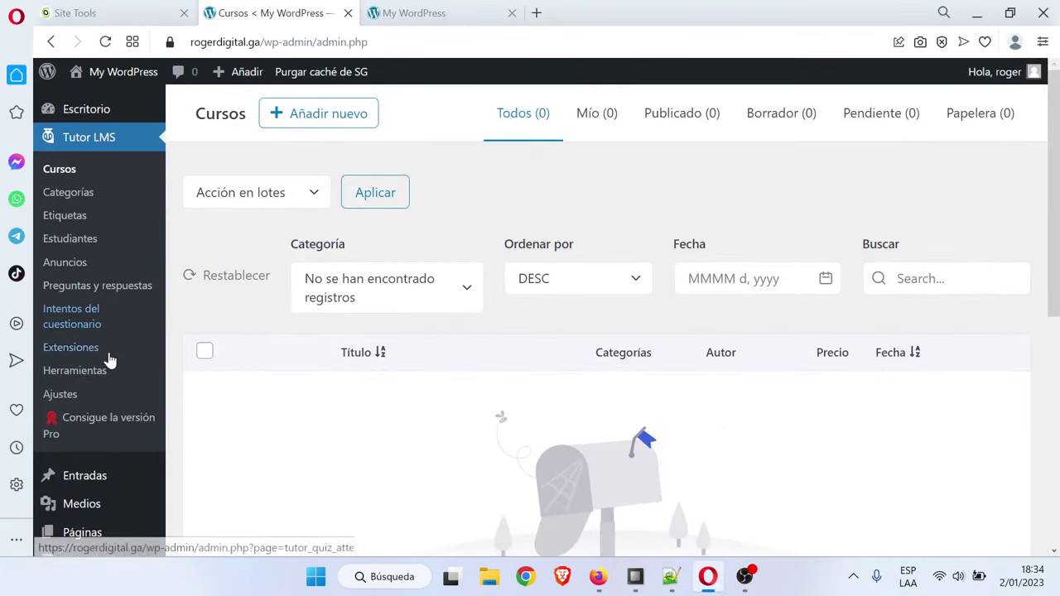
{"action": "scroll", "coordinate": [105, 506], "scroll_direction": "down", "scroll_amount": 5}
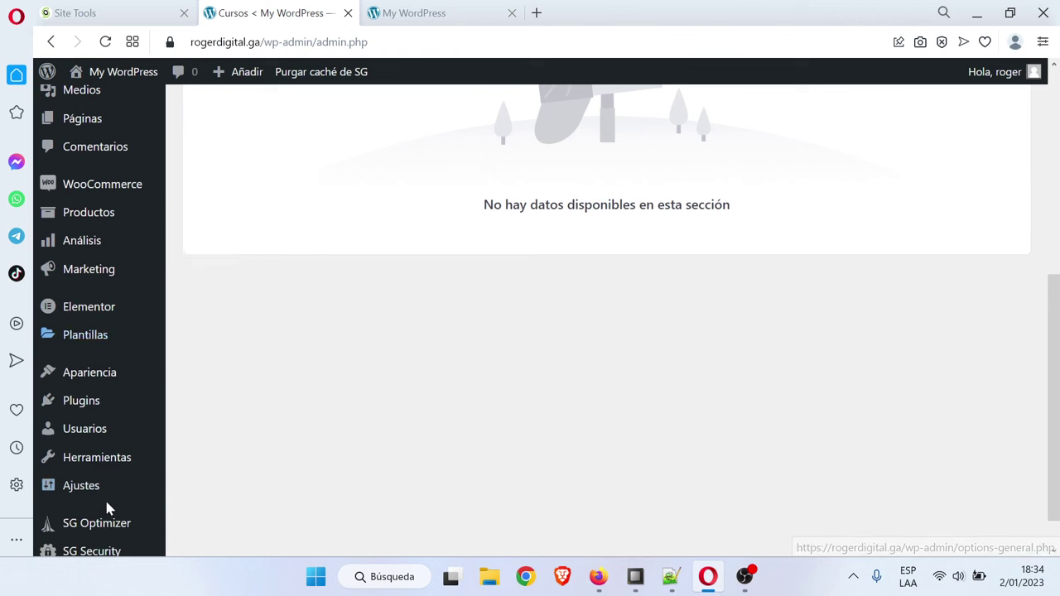
Search plugins for 'tutor lms', then install and activate Tutor LMS Elementor Addons
{"action": "mouse_move", "coordinate": [87, 410]}
{"action": "left_click", "coordinate": [242, 428]}
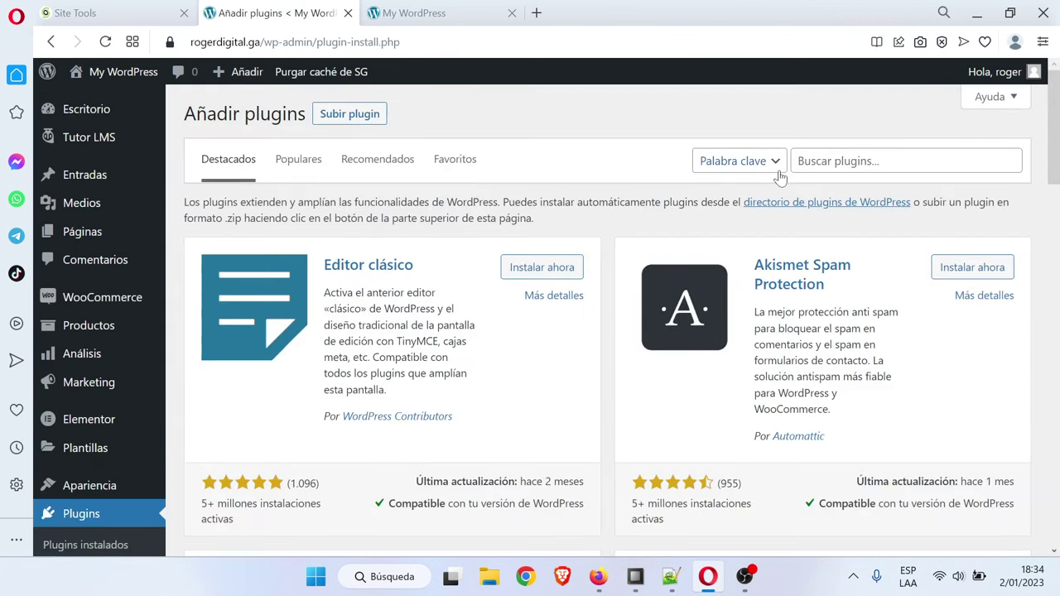
{"action": "left_click", "coordinate": [798, 161]}
{"action": "type", "text": "tutor lms"}
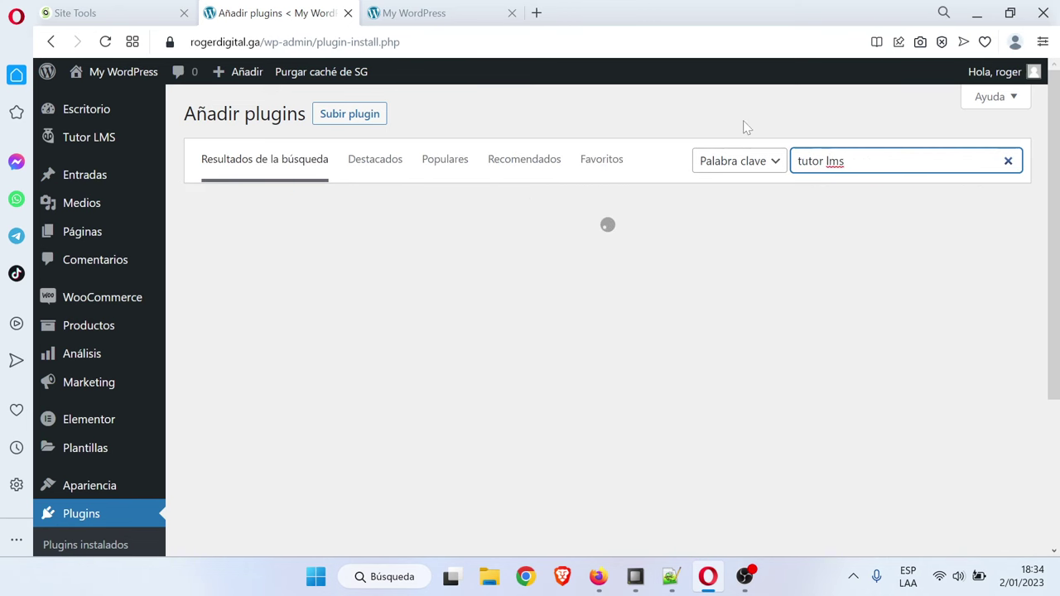
{"action": "scroll", "coordinate": [562, 299], "scroll_direction": "down", "scroll_amount": 2}
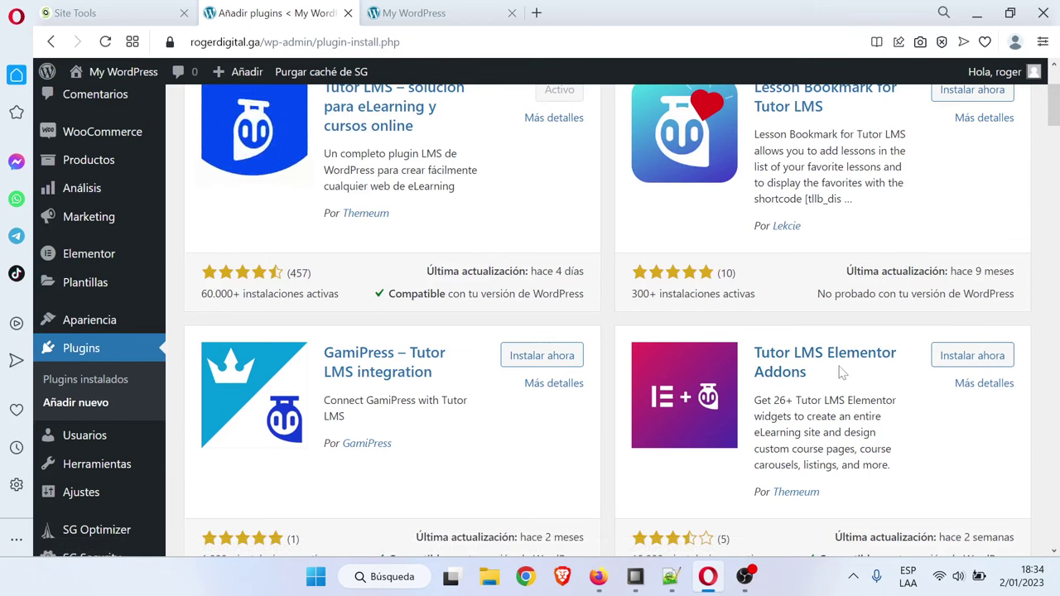
{"action": "left_click", "coordinate": [959, 361]}
{"action": "scroll", "coordinate": [890, 398], "scroll_direction": "down", "scroll_amount": 2}
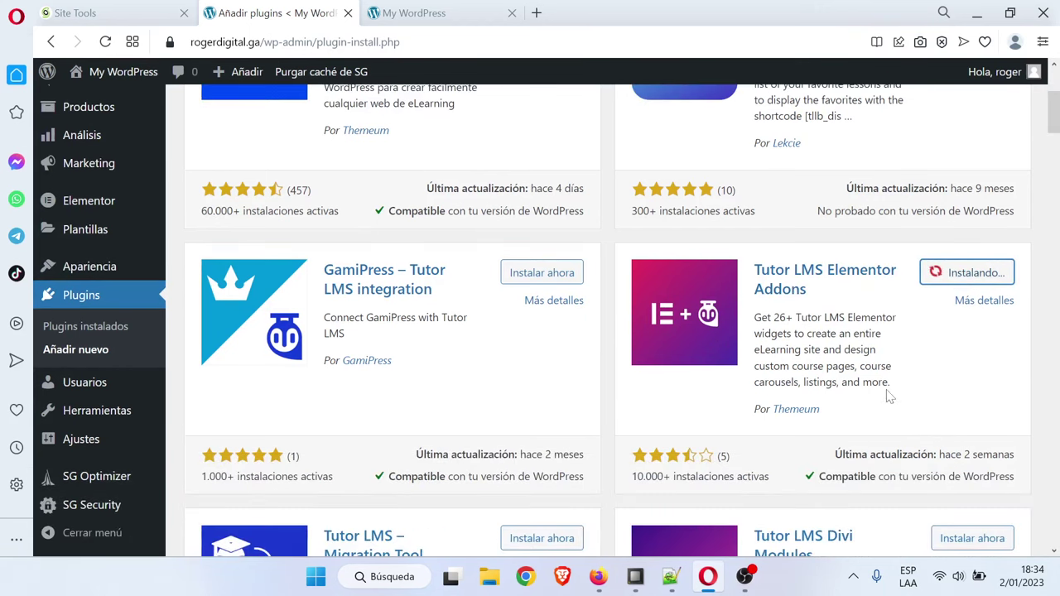
{"action": "scroll", "coordinate": [889, 398], "scroll_direction": "up", "scroll_amount": 2}
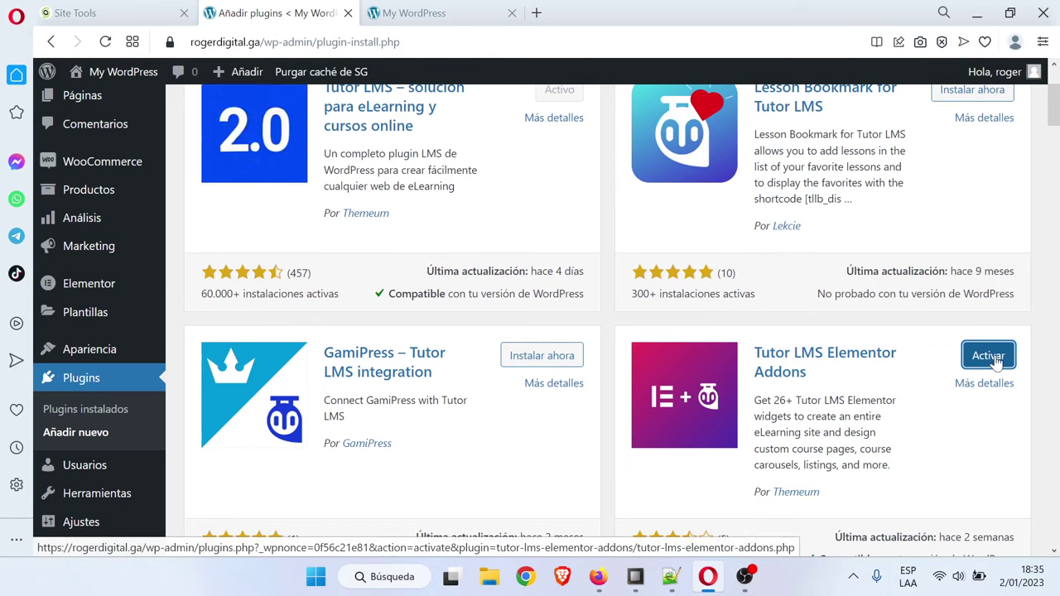
{"action": "left_click", "coordinate": [989, 355]}
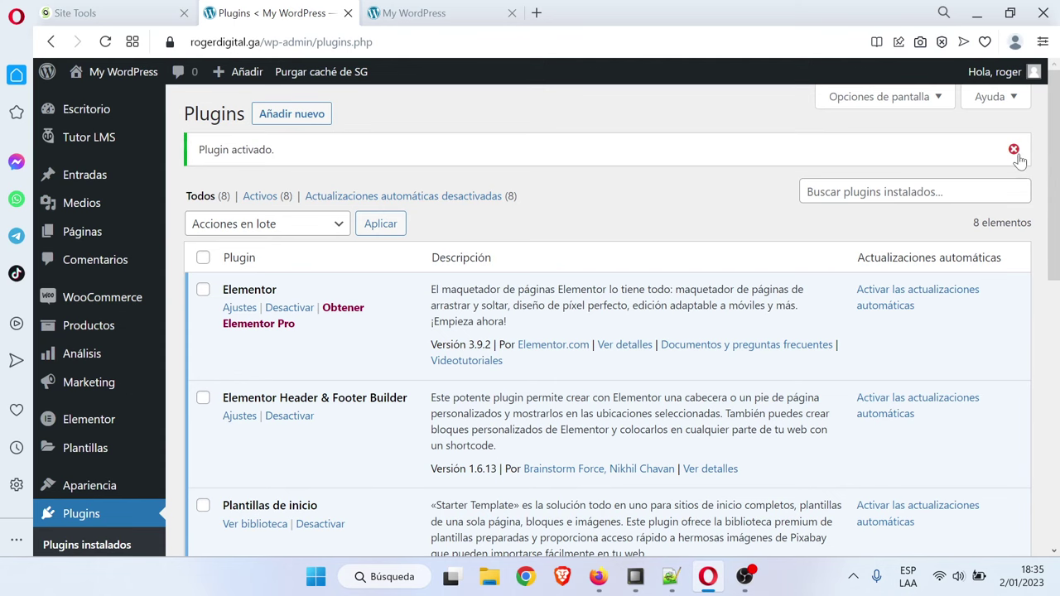
{"action": "left_click", "coordinate": [671, 576]}
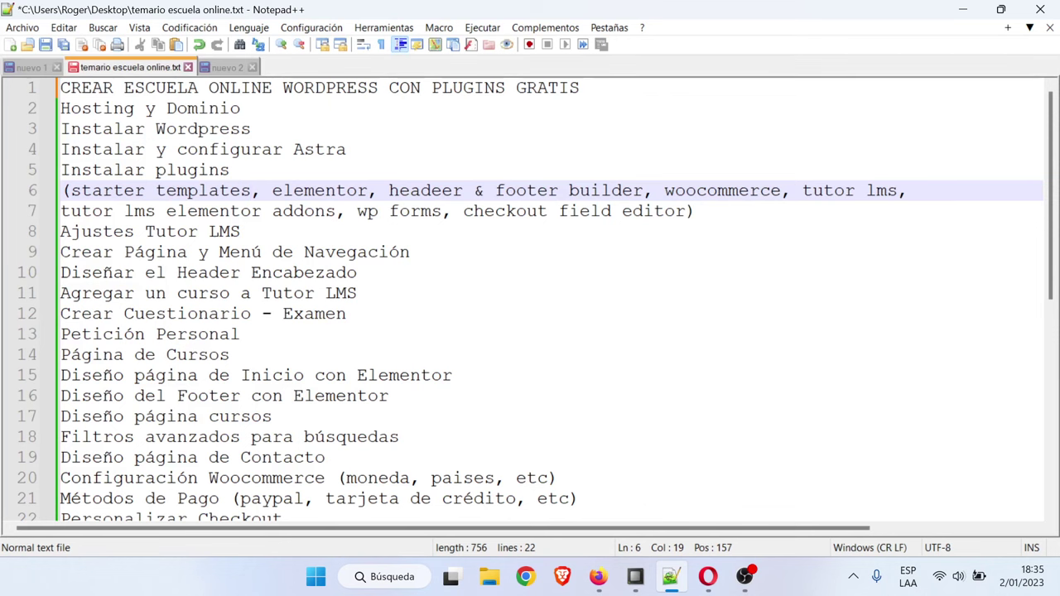
Check the notes' plugin list, then install and activate Contact Form by WPForms
{"action": "key", "text": "Down"}
{"action": "key", "text": "Down"}
{"action": "left_click", "coordinate": [591, 212]}
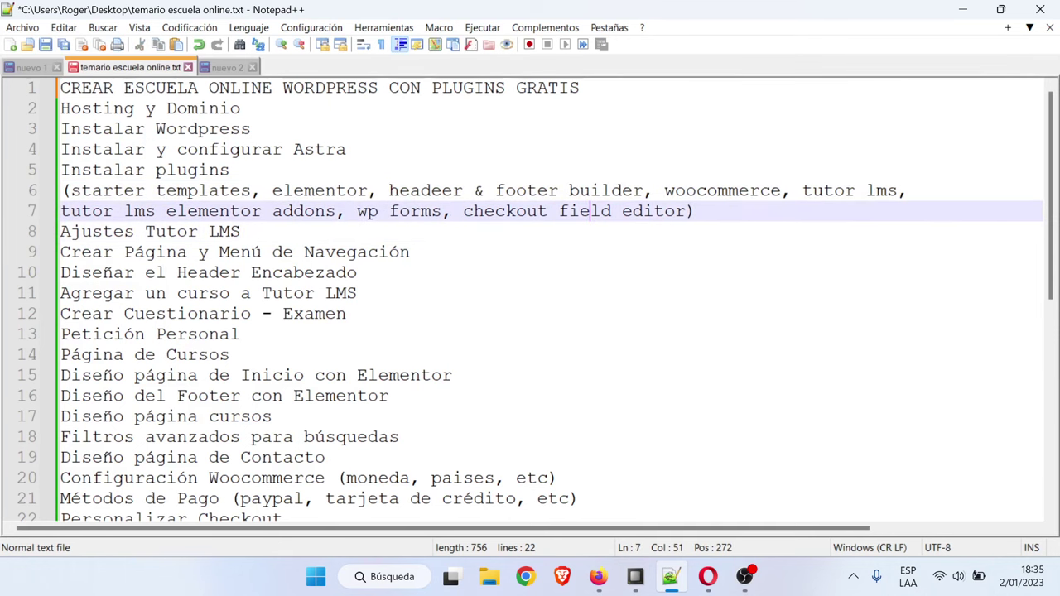
{"action": "left_click", "coordinate": [671, 576]}
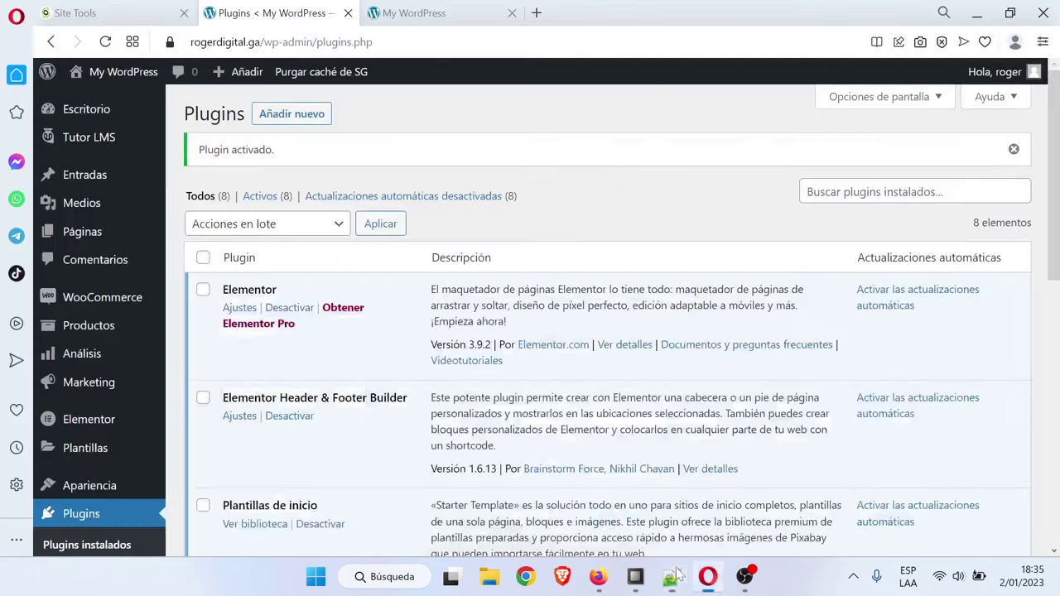
{"action": "left_click", "coordinate": [313, 114]}
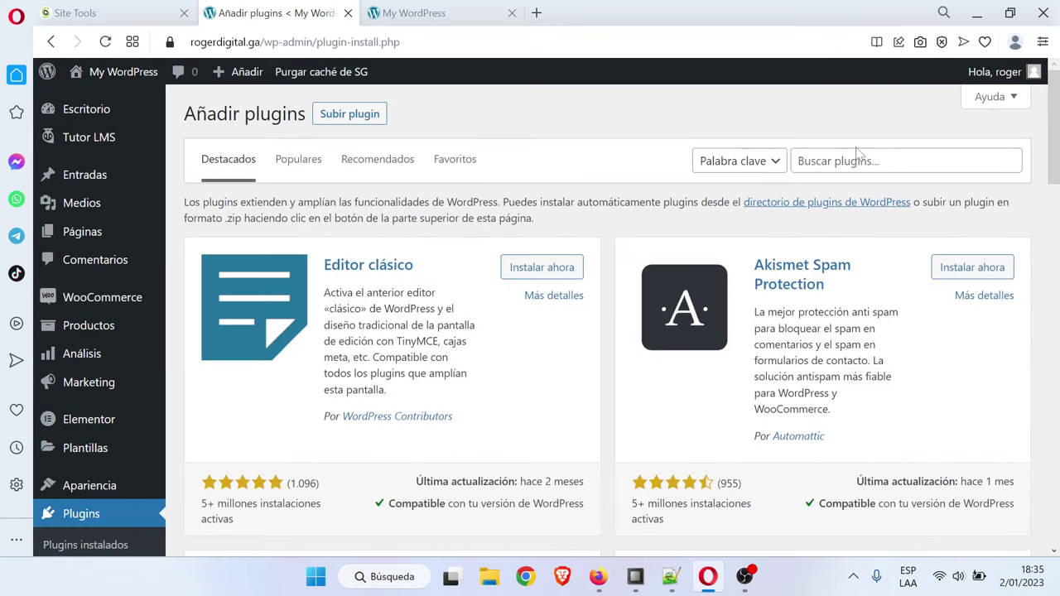
{"action": "left_click", "coordinate": [858, 158]}
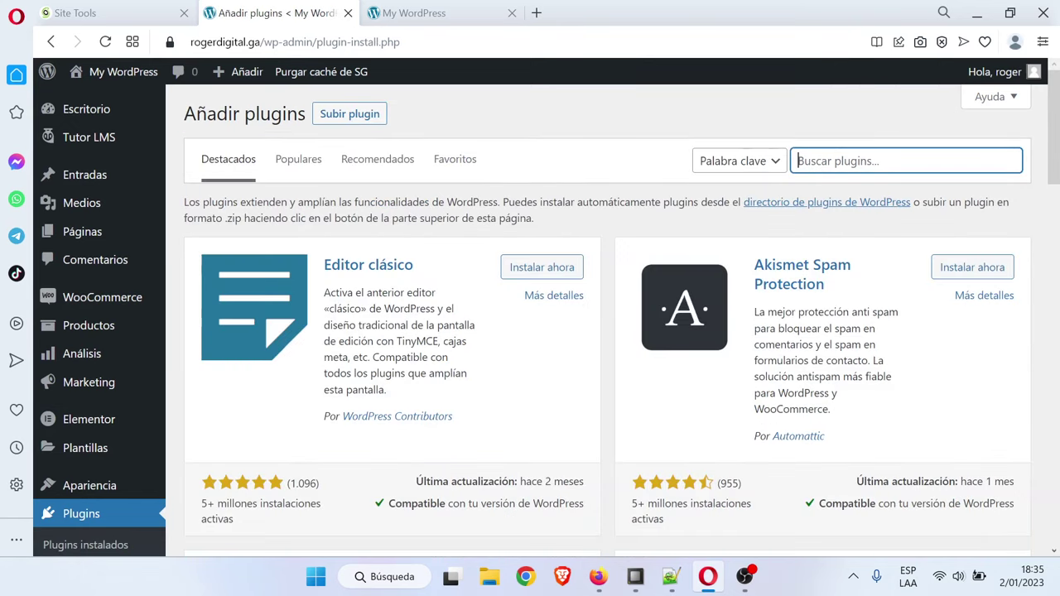
{"action": "type", "text": "wp forms"}
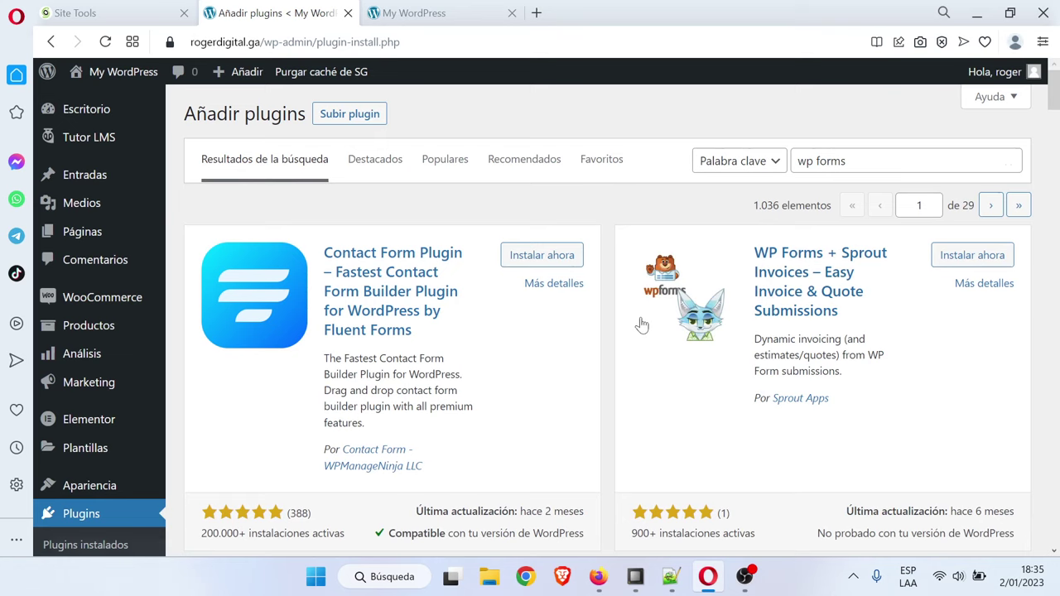
{"action": "scroll", "coordinate": [642, 325], "scroll_direction": "down", "scroll_amount": 5}
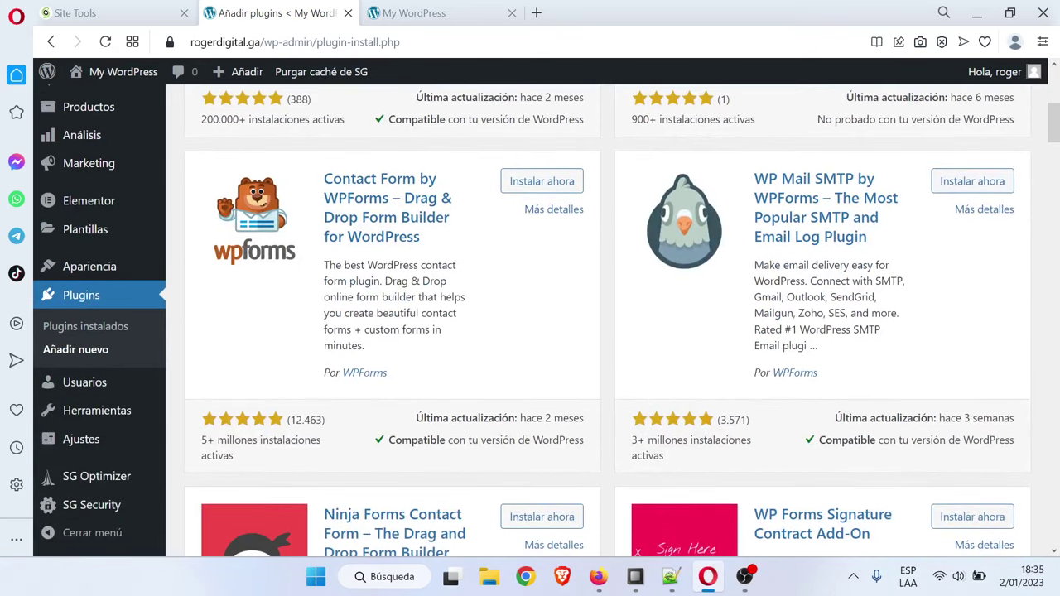
{"action": "left_click", "coordinate": [509, 181]}
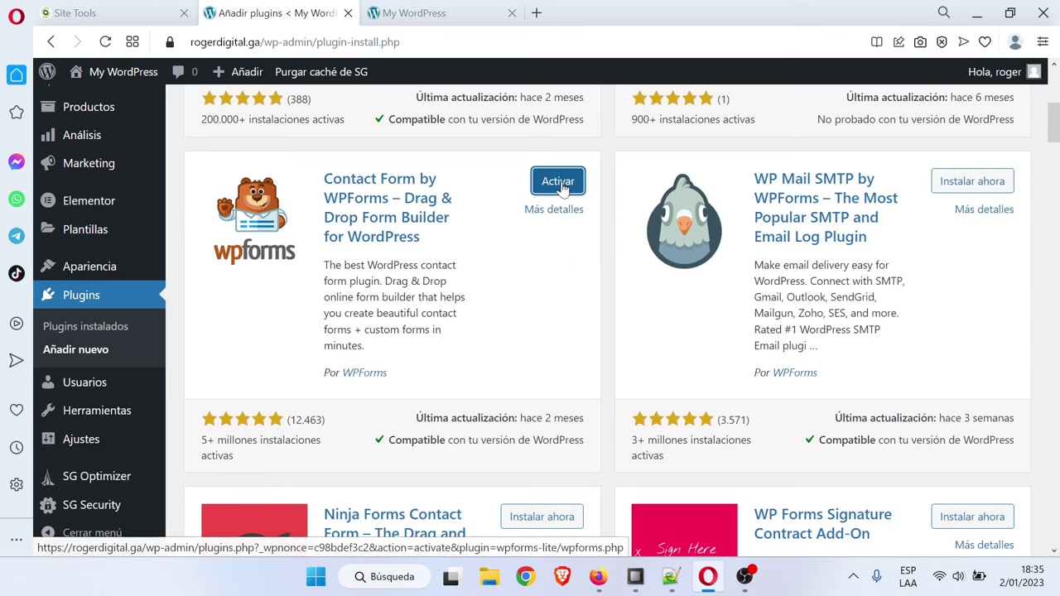
{"action": "left_click", "coordinate": [562, 186]}
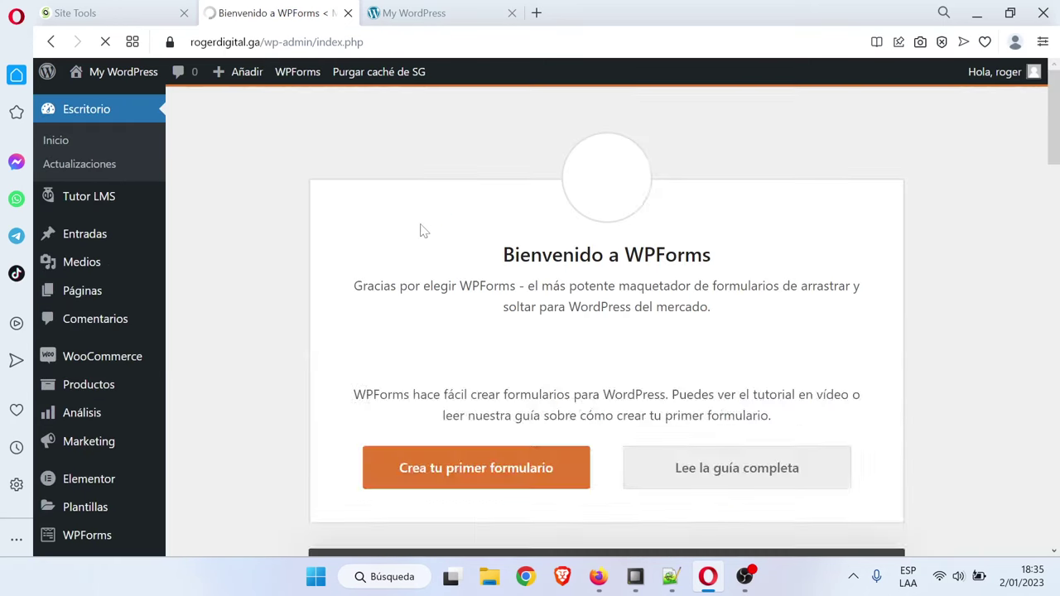
Install and activate Checkout Field Editor for WooCommerce
{"action": "scroll", "coordinate": [105, 320], "scroll_direction": "down", "scroll_amount": 3}
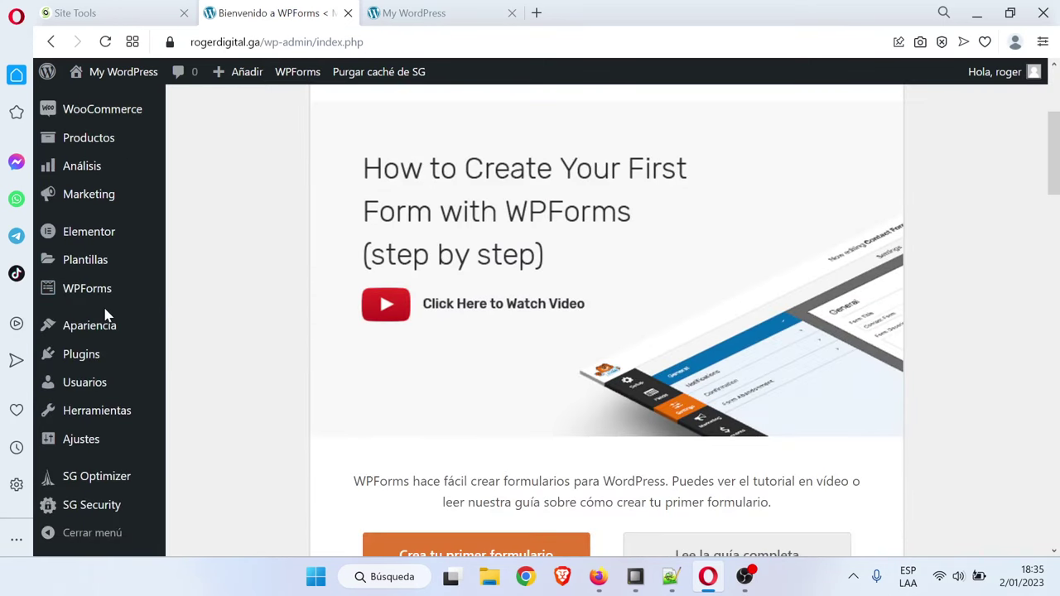
{"action": "mouse_move", "coordinate": [111, 356]}
{"action": "left_click", "coordinate": [227, 378]}
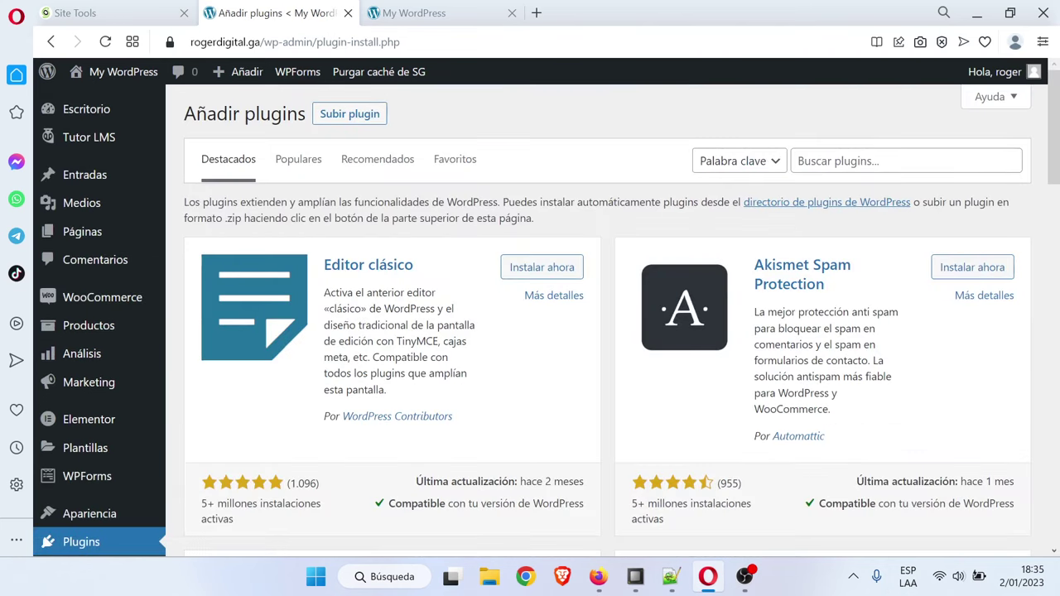
{"action": "left_click", "coordinate": [798, 161]}
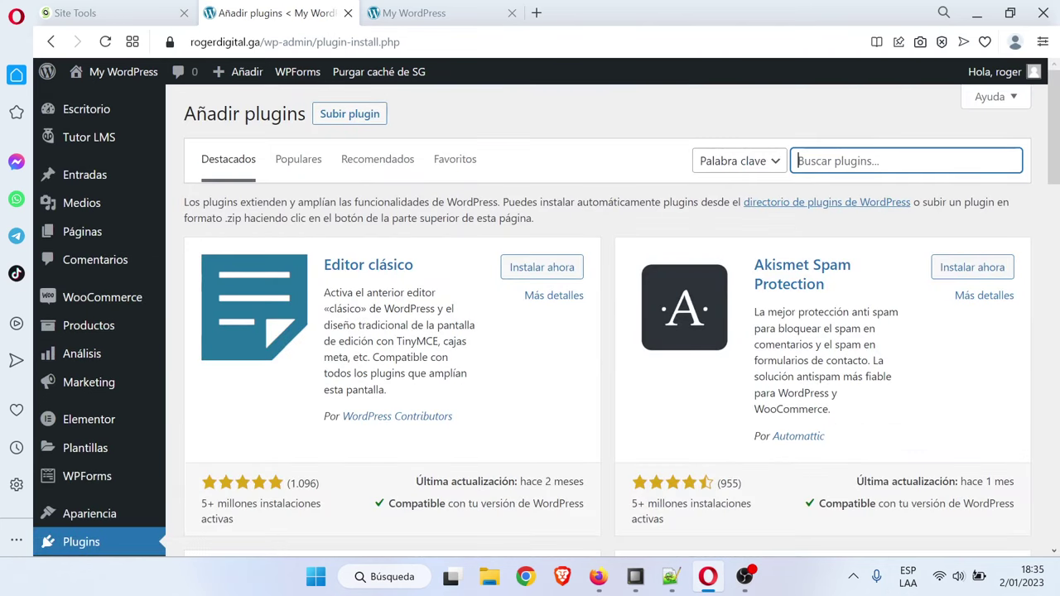
{"action": "type", "text": "checkout"}
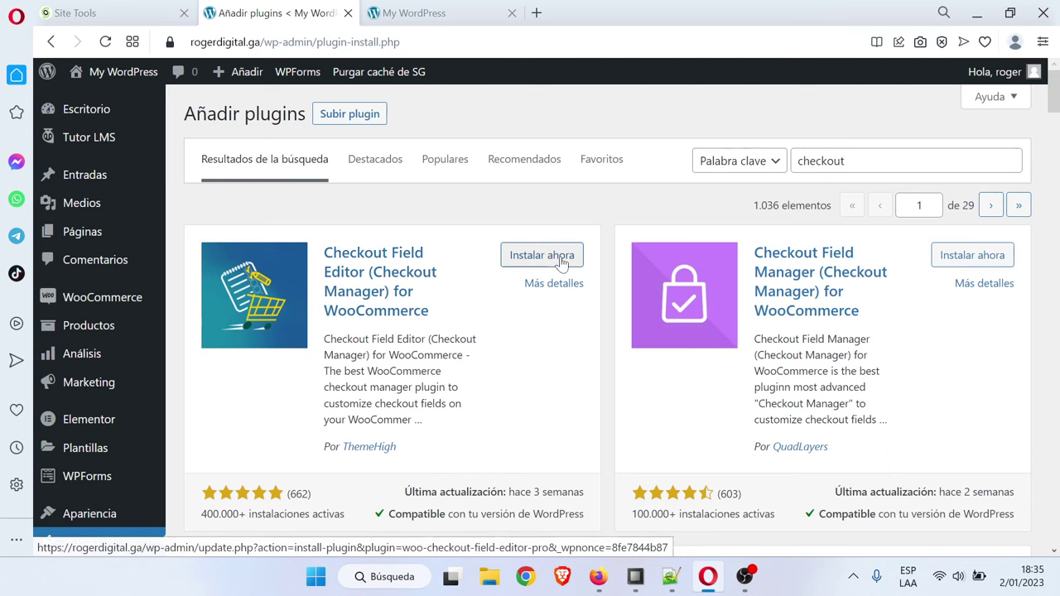
{"action": "left_click", "coordinate": [562, 257]}
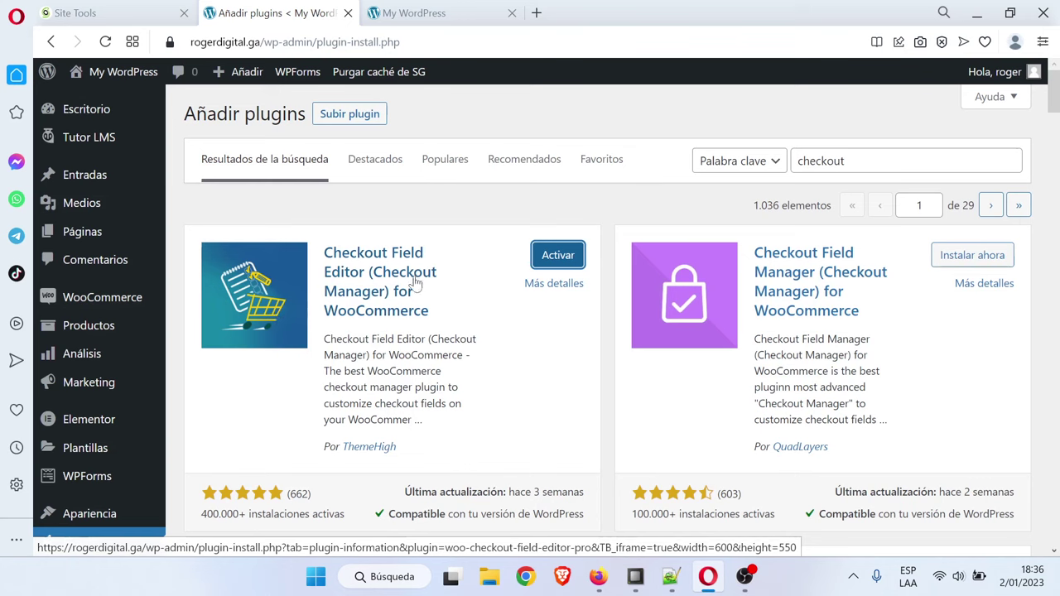
{"action": "left_click", "coordinate": [555, 260]}
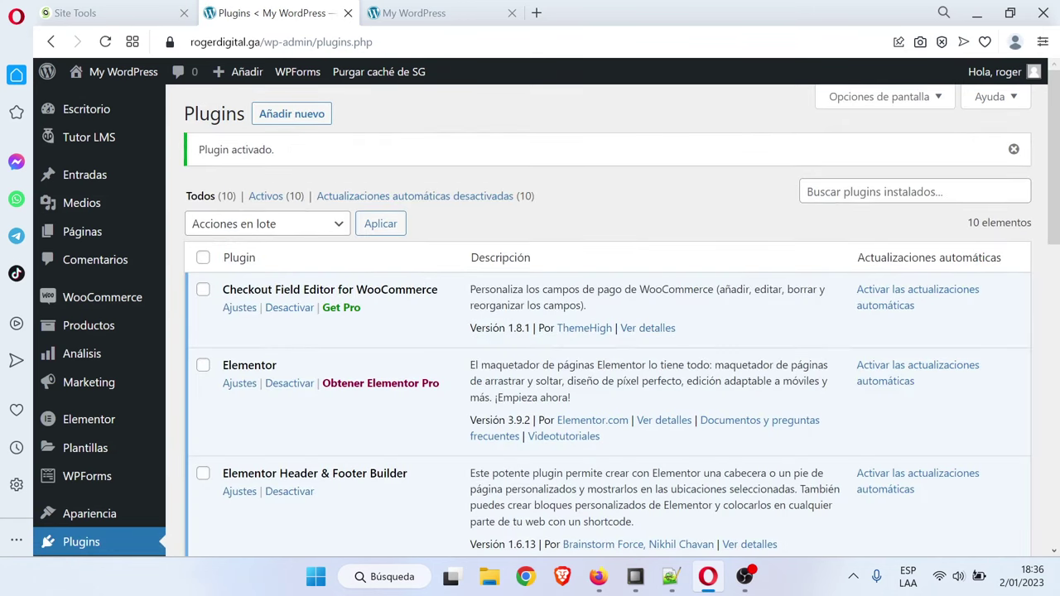
{"action": "left_click", "coordinate": [671, 575]}
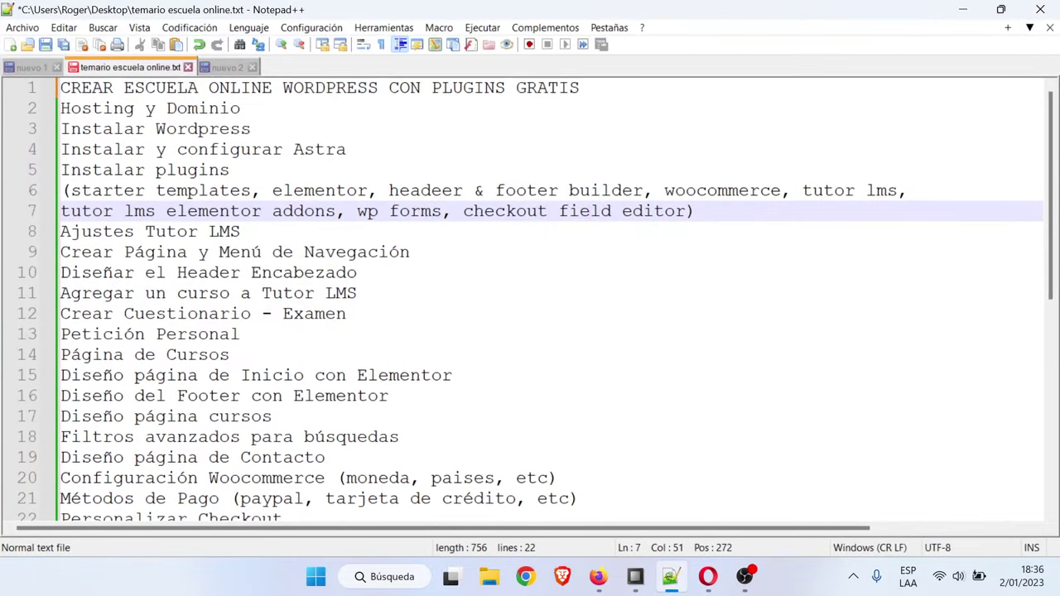
Open the Tutor LMS settings, keeping Escritorio as the dashboard page
{"action": "key", "text": "Down"}
{"action": "key", "text": "Home"}
{"action": "key", "text": "End"}
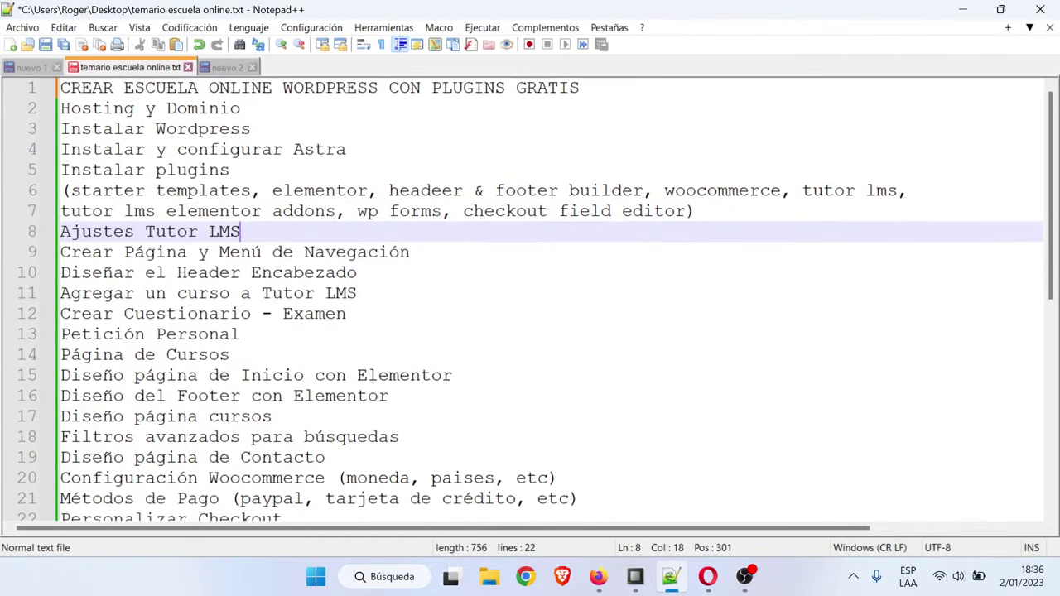
{"action": "left_click", "coordinate": [708, 576]}
{"action": "mouse_move", "coordinate": [120, 146]}
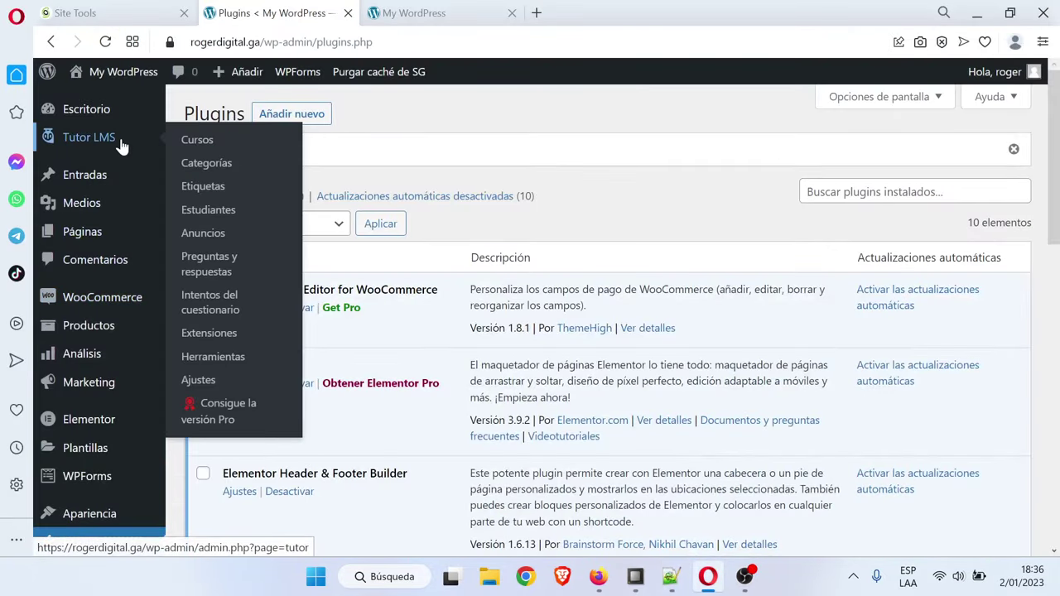
{"action": "left_click", "coordinate": [220, 382]}
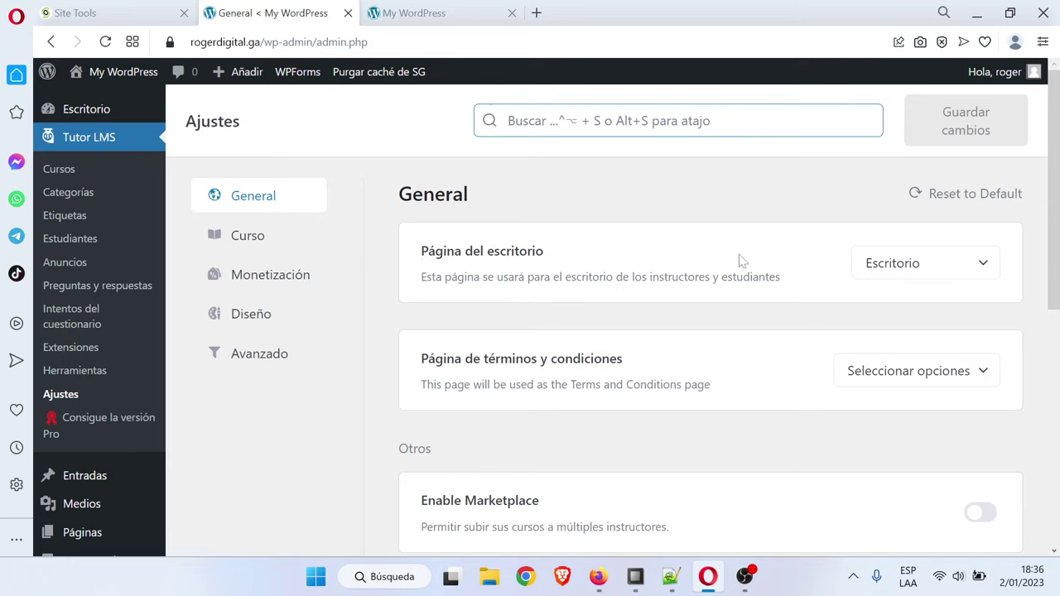
{"action": "left_click", "coordinate": [961, 271]}
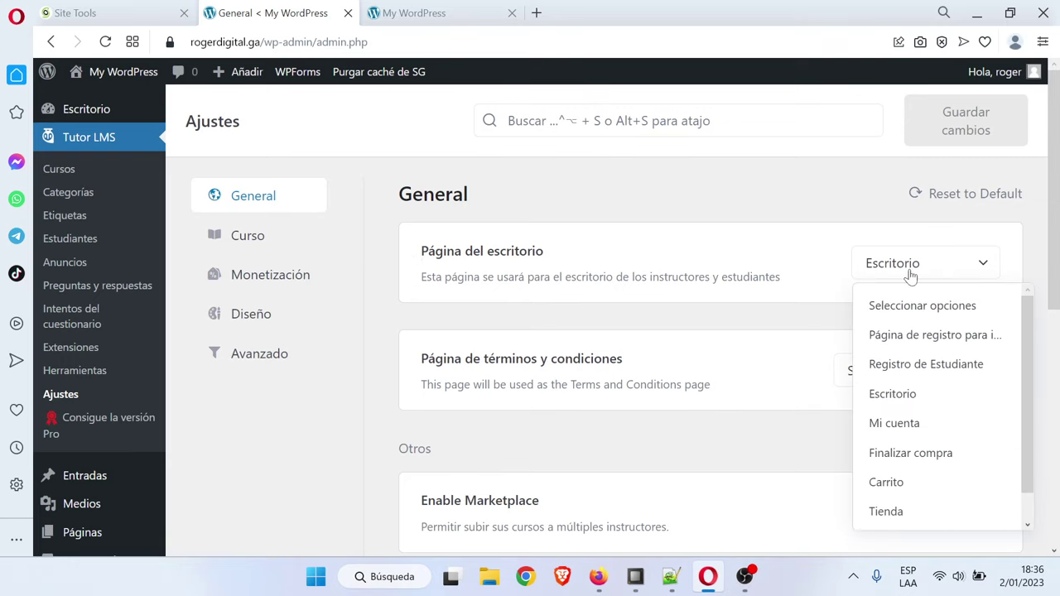
{"action": "left_click", "coordinate": [799, 272]}
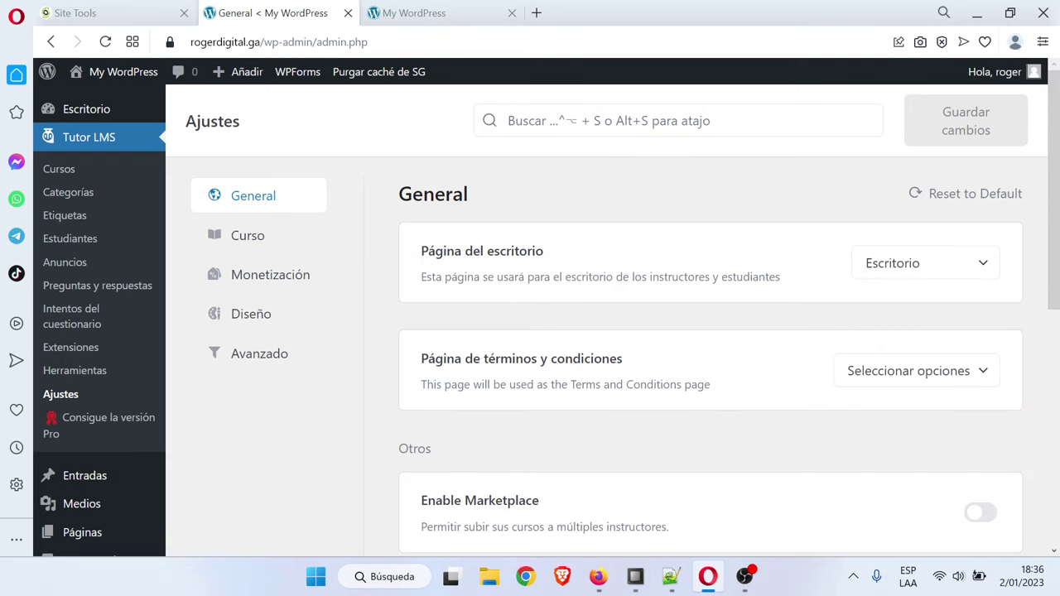
Open the Páginas list in a new browser tab
{"action": "scroll", "coordinate": [147, 355], "scroll_direction": "down", "scroll_amount": 1}
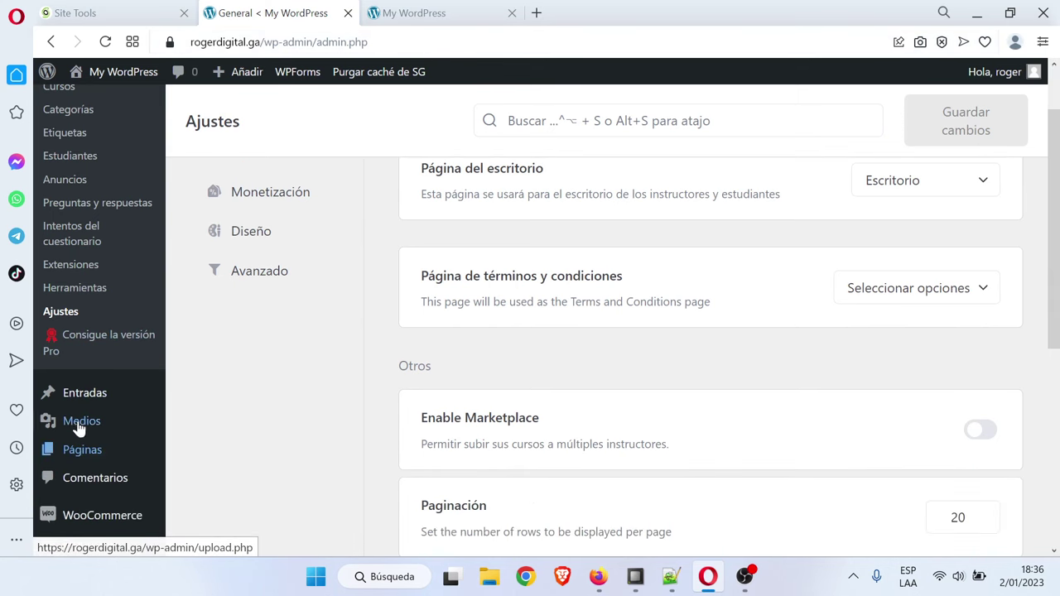
{"action": "right_click", "coordinate": [100, 450]}
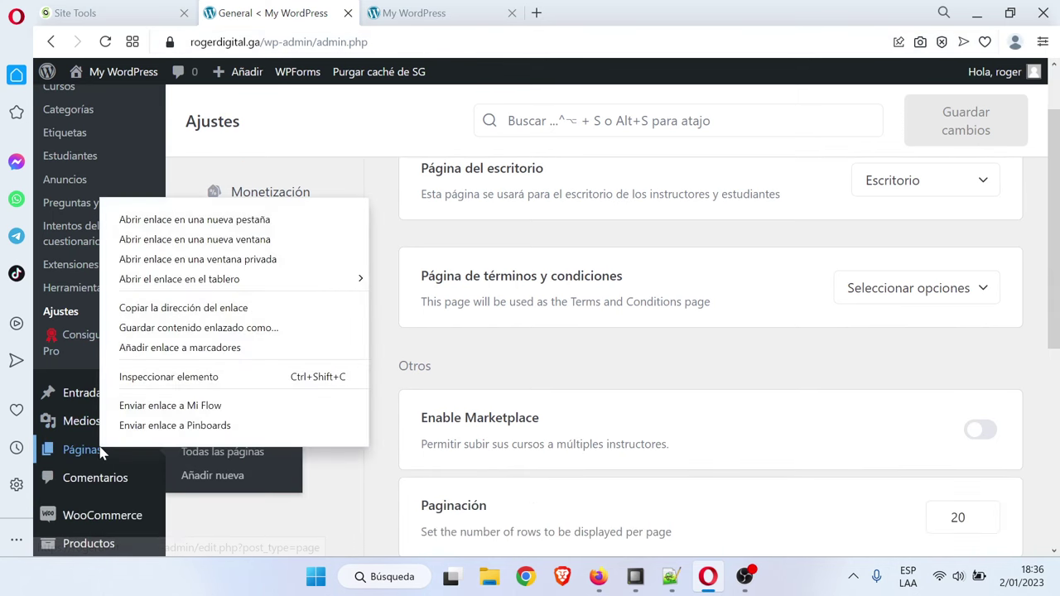
{"action": "left_click", "coordinate": [240, 220]}
{"action": "left_click", "coordinate": [596, 12]}
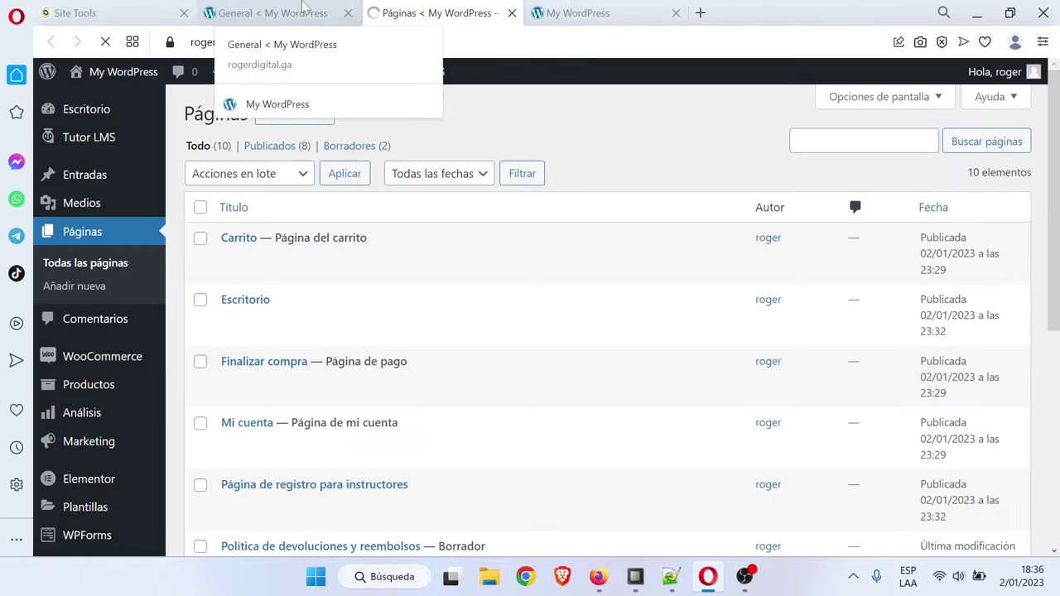
Glance at the site's front page, then return to the admin pages list
{"action": "scroll", "coordinate": [489, 298], "scroll_direction": "down", "scroll_amount": 3}
{"action": "scroll", "coordinate": [256, 298], "scroll_direction": "up", "scroll_amount": 3}
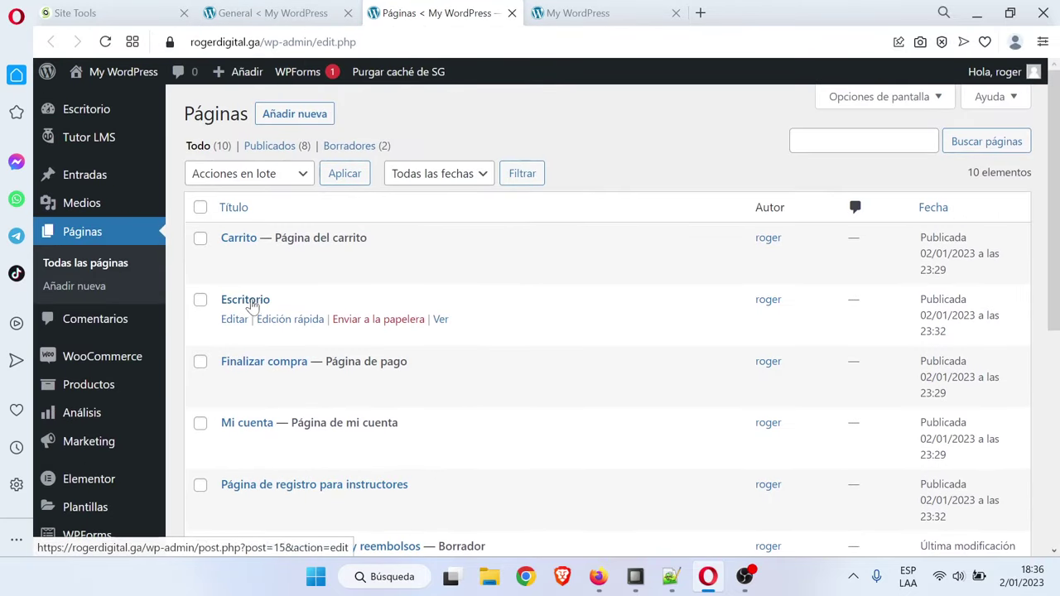
{"action": "left_click", "coordinate": [631, 9]}
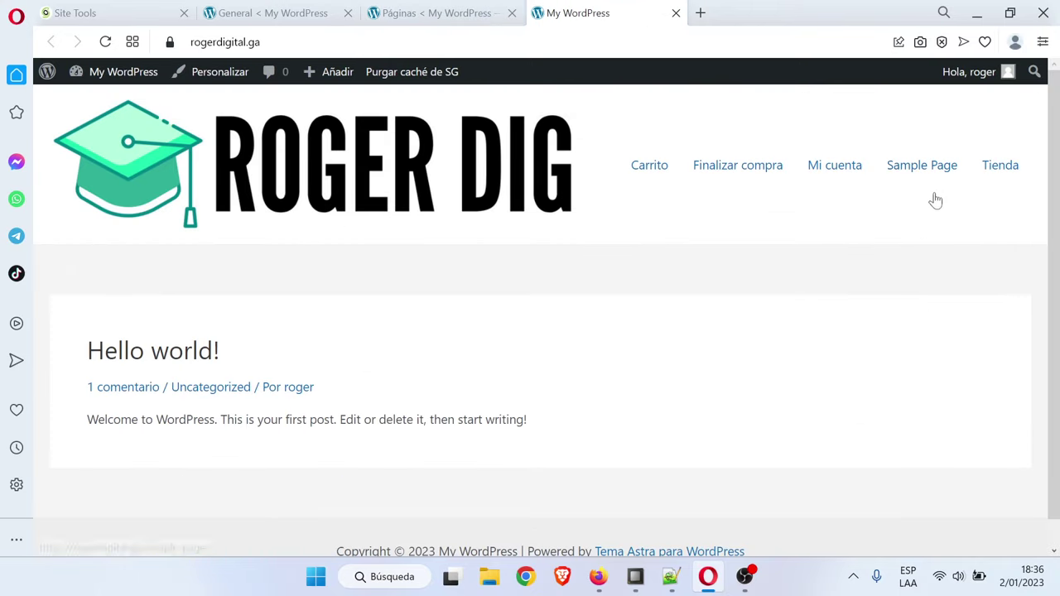
{"action": "left_click", "coordinate": [439, 12]}
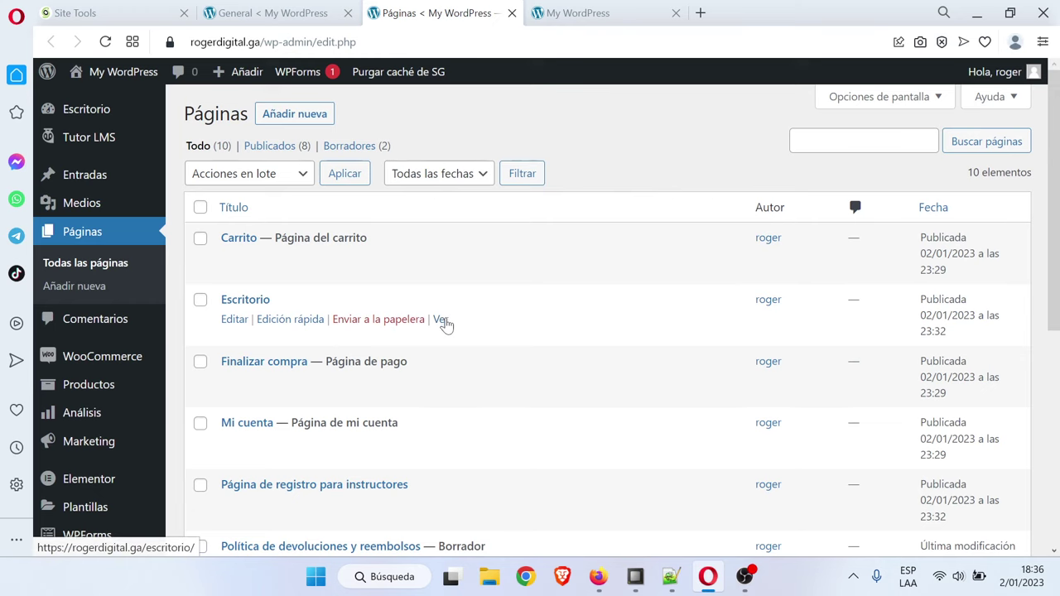
Open the Escritorio page in a new tab and review its zeroed Tutor LMS dashboard
{"action": "right_click", "coordinate": [443, 321]}
{"action": "left_click", "coordinate": [619, 87]}
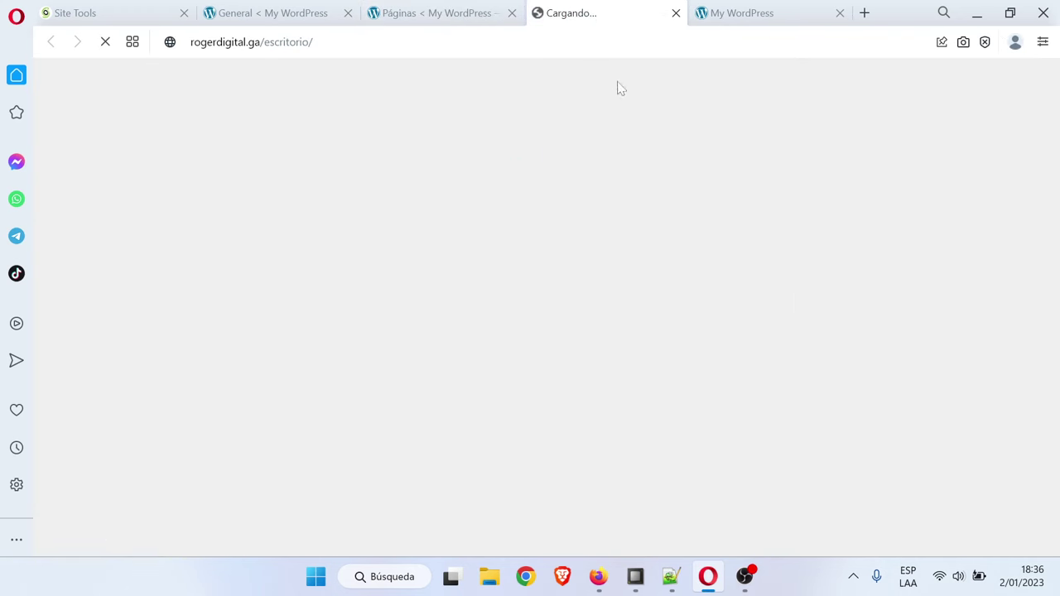
{"action": "scroll", "coordinate": [770, 342], "scroll_direction": "down", "scroll_amount": 4}
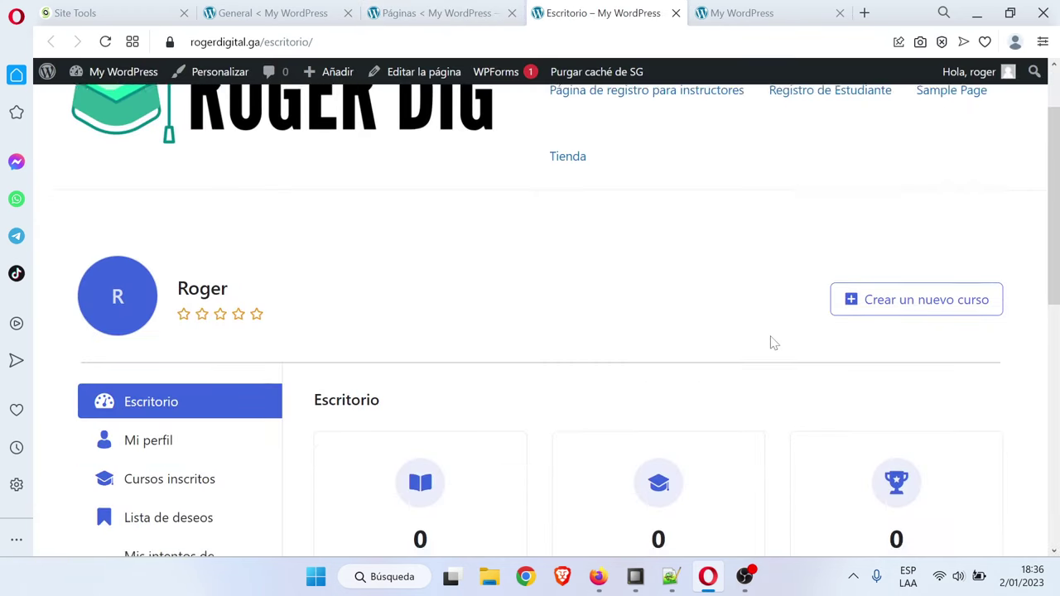
{"action": "scroll", "coordinate": [301, 274], "scroll_direction": "up", "scroll_amount": 1}
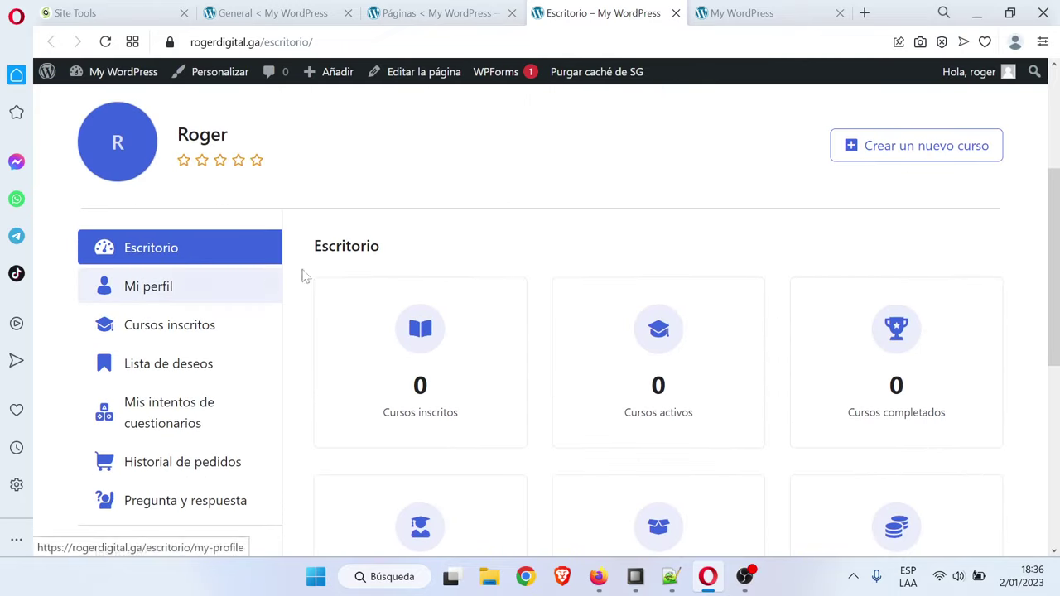
{"action": "scroll", "coordinate": [308, 272], "scroll_direction": "down", "scroll_amount": 2}
{"action": "scroll", "coordinate": [575, 307], "scroll_direction": "up", "scroll_amount": 2}
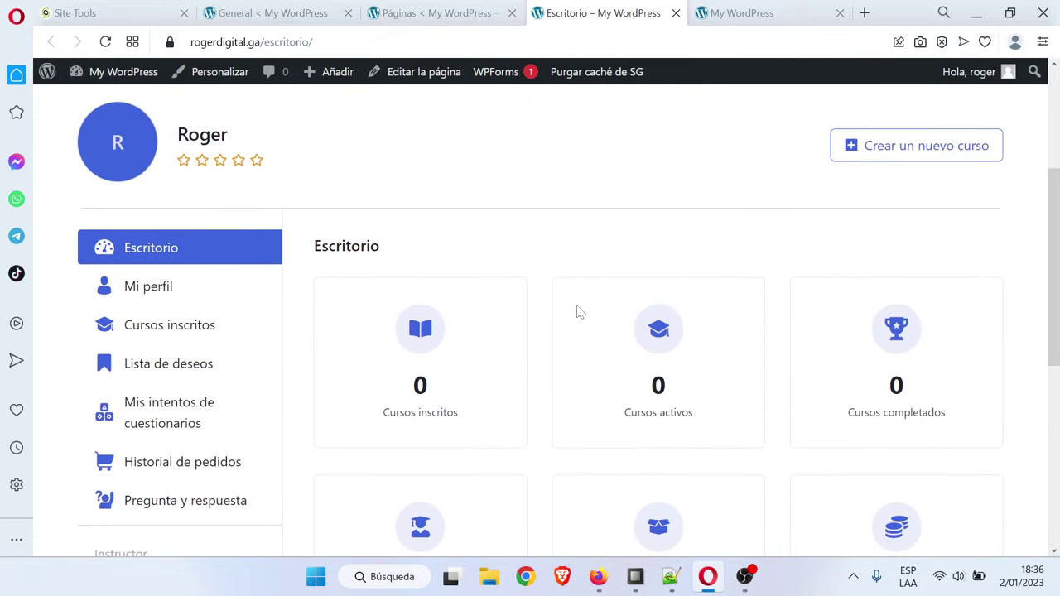
{"action": "scroll", "coordinate": [580, 312], "scroll_direction": "down", "scroll_amount": 1}
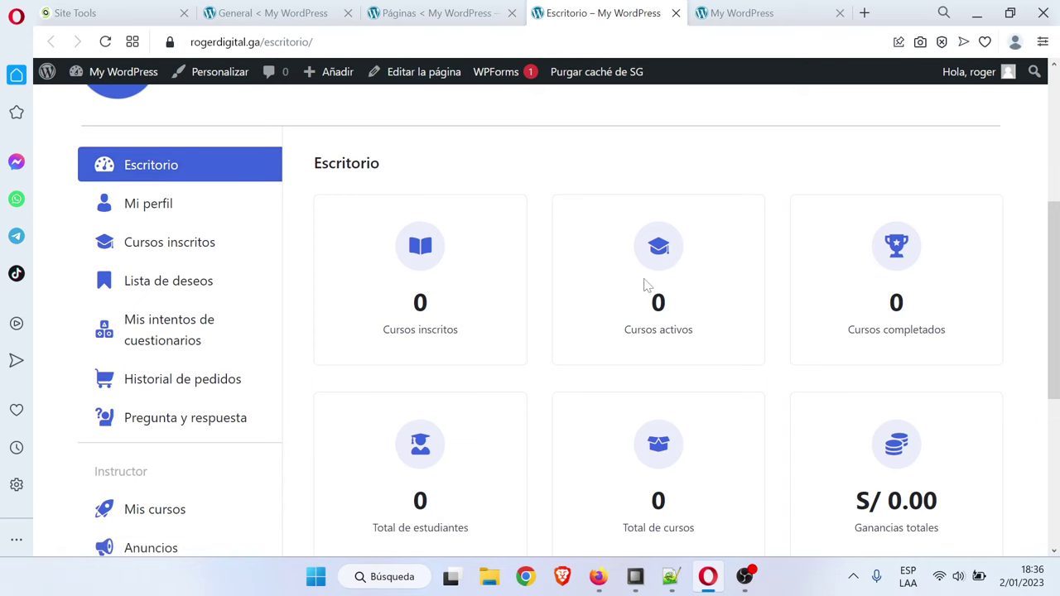
{"action": "scroll", "coordinate": [547, 286], "scroll_direction": "down", "scroll_amount": 2}
{"action": "scroll", "coordinate": [581, 279], "scroll_direction": "up", "scroll_amount": 2}
{"action": "scroll", "coordinate": [926, 323], "scroll_direction": "down", "scroll_amount": 1}
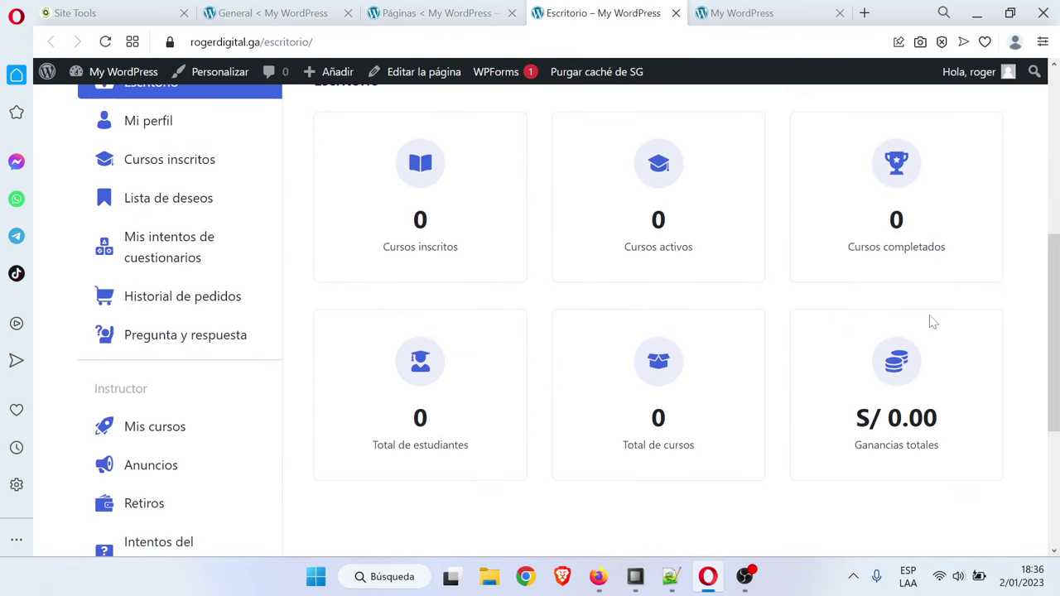
{"action": "scroll", "coordinate": [303, 284], "scroll_direction": "up", "scroll_amount": 1}
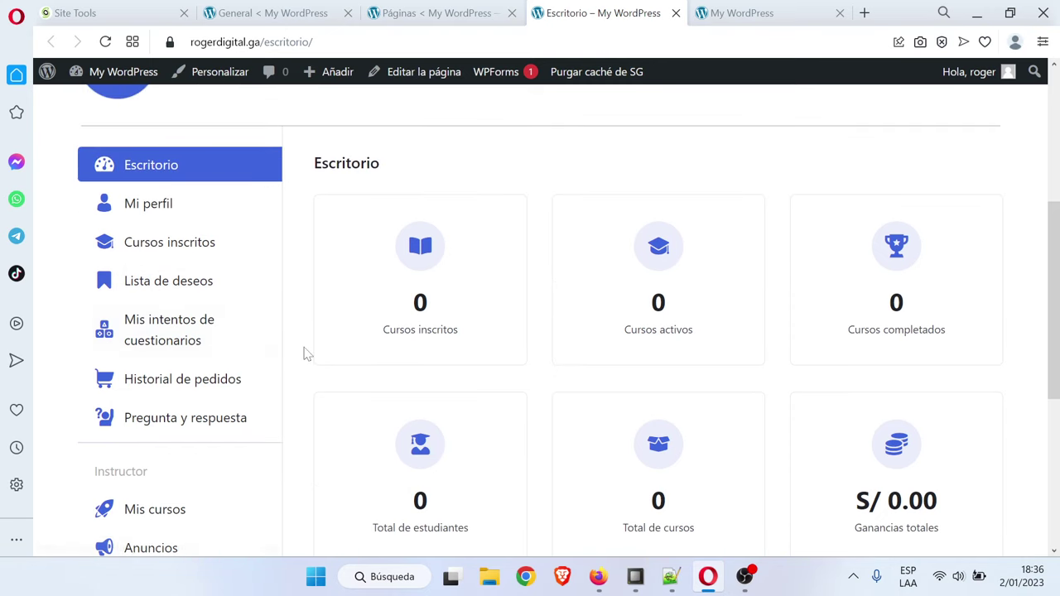
{"action": "scroll", "coordinate": [191, 339], "scroll_direction": "down", "scroll_amount": 1}
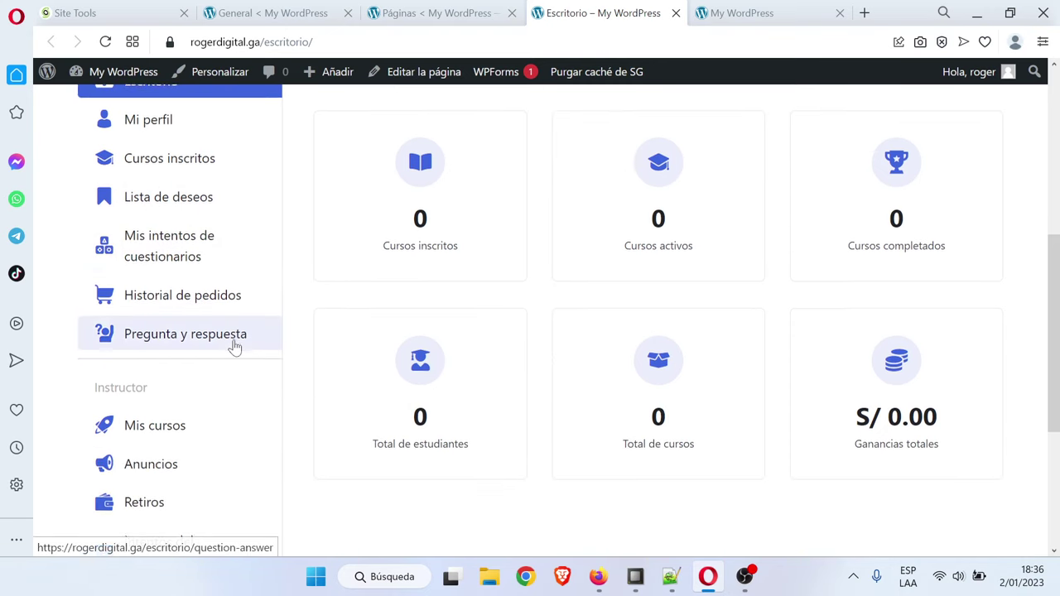
{"action": "scroll", "coordinate": [232, 345], "scroll_direction": "down", "scroll_amount": 1}
{"action": "scroll", "coordinate": [340, 327], "scroll_direction": "up", "scroll_amount": 5}
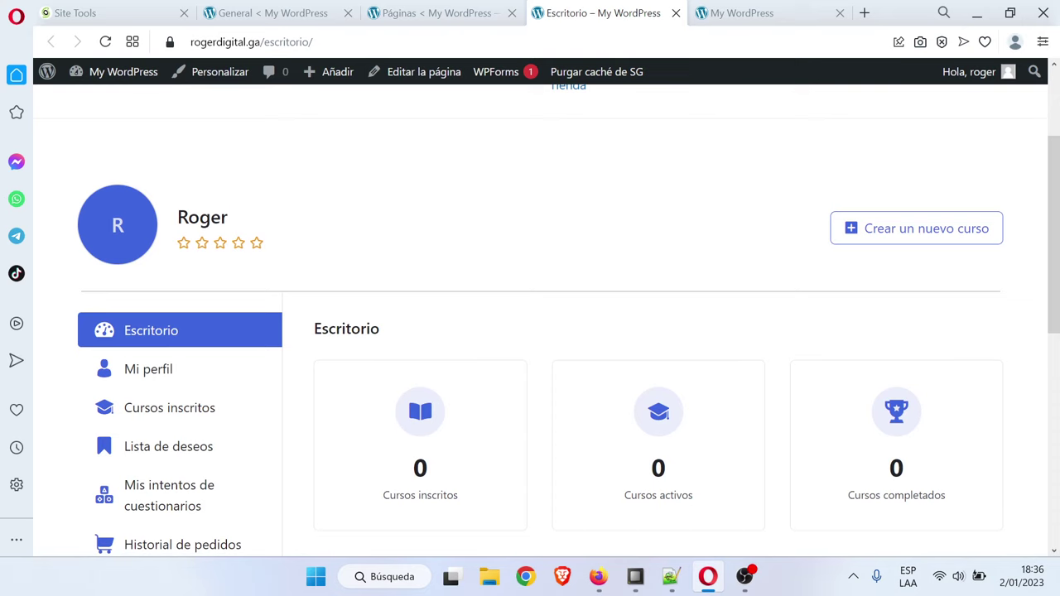
Review the terms-and-conditions page choices in Tutor LMS General settings without picking one
{"action": "left_click", "coordinate": [439, 12]}
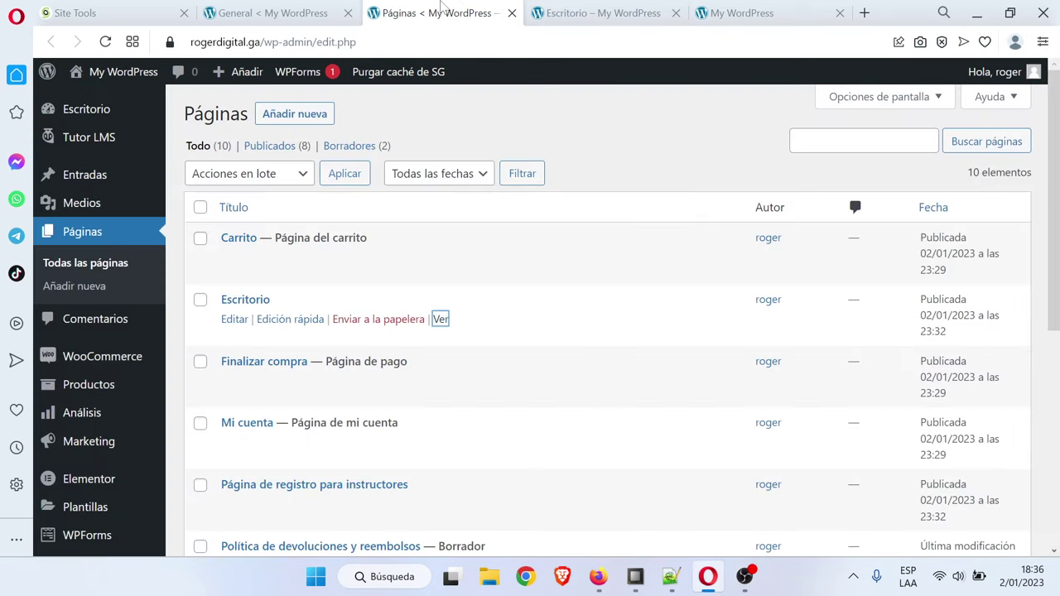
{"action": "left_click", "coordinate": [319, 13]}
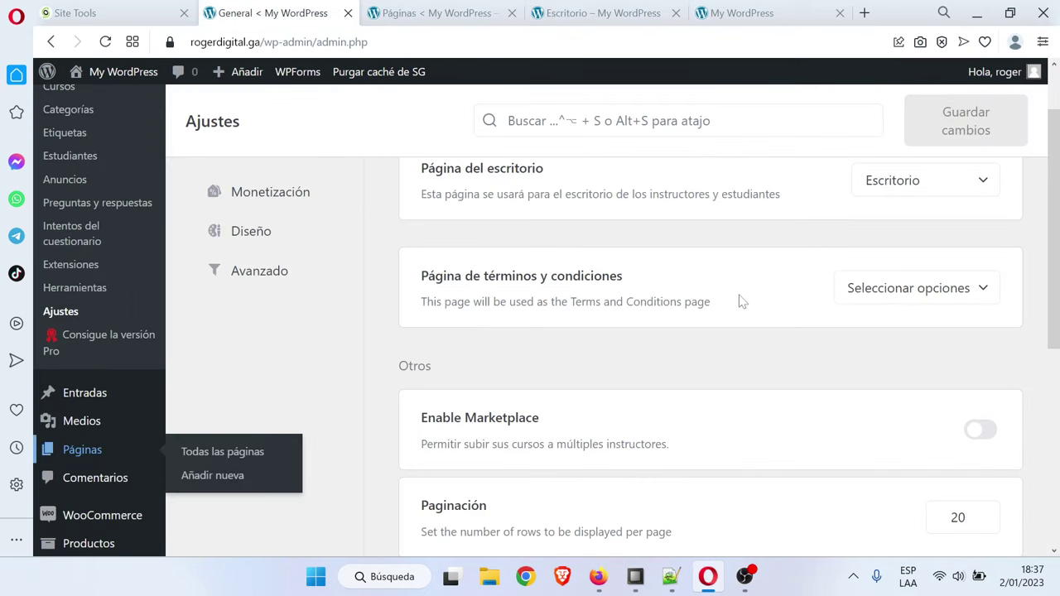
{"action": "scroll", "coordinate": [381, 386], "scroll_direction": "up", "scroll_amount": 1}
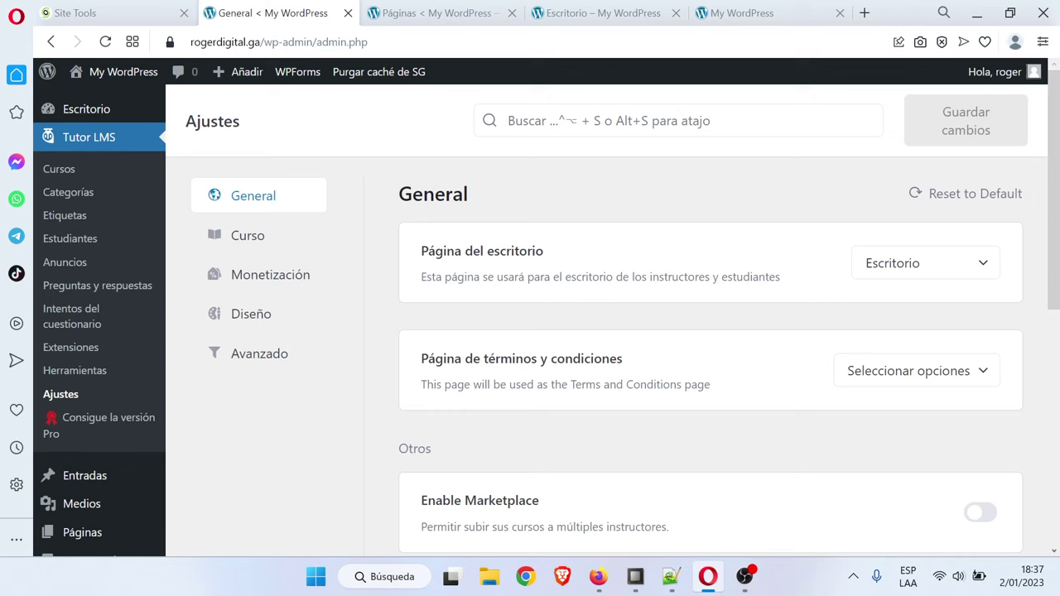
{"action": "left_click", "coordinate": [966, 379]}
{"action": "scroll", "coordinate": [919, 431], "scroll_direction": "down", "scroll_amount": 1}
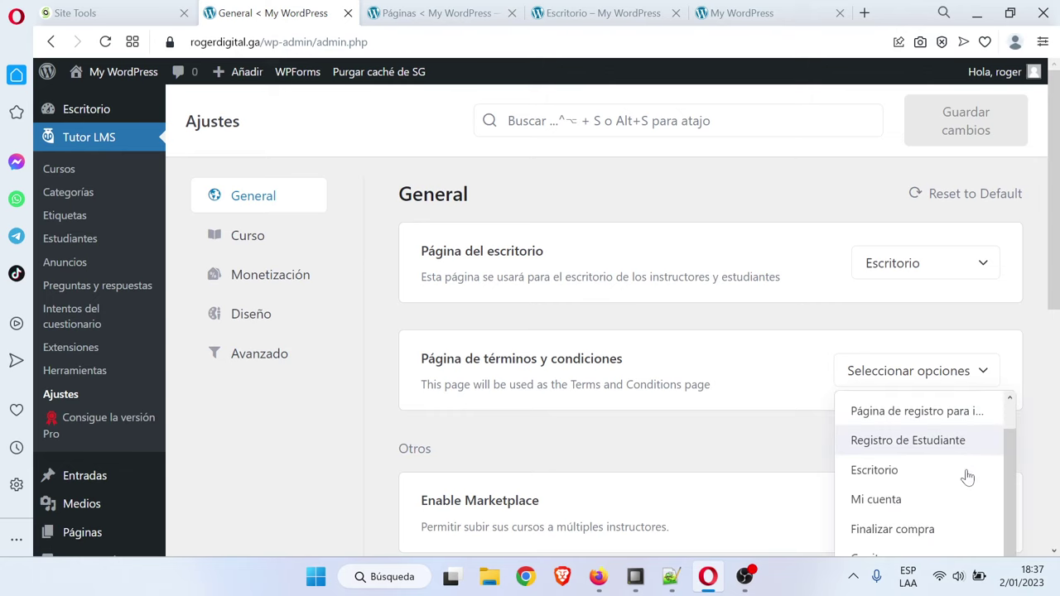
{"action": "scroll", "coordinate": [828, 435], "scroll_direction": "down", "scroll_amount": 2}
{"action": "scroll", "coordinate": [930, 429], "scroll_direction": "up", "scroll_amount": 1}
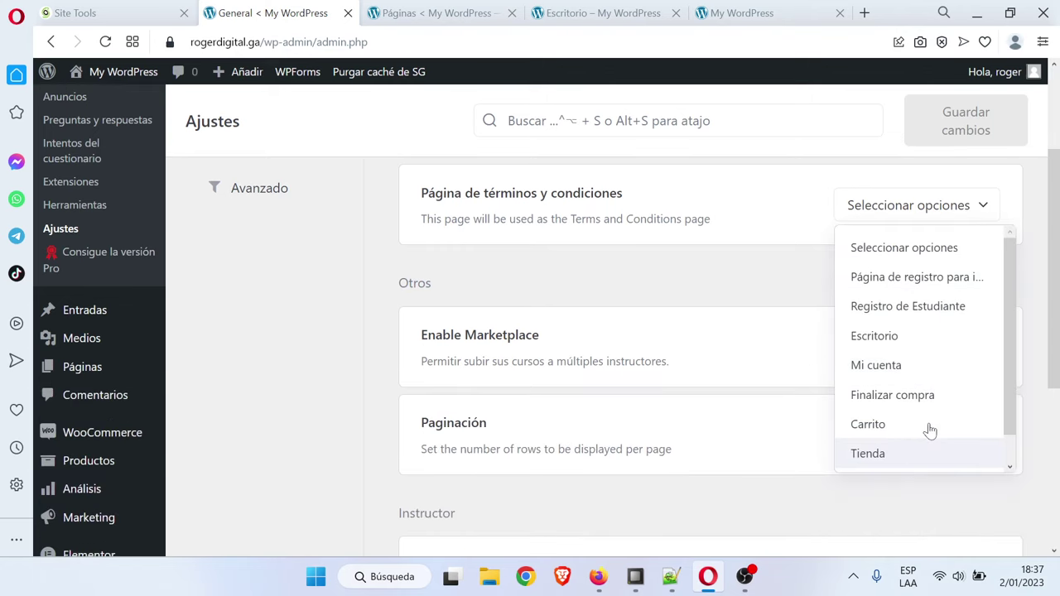
{"action": "left_click", "coordinate": [774, 288]}
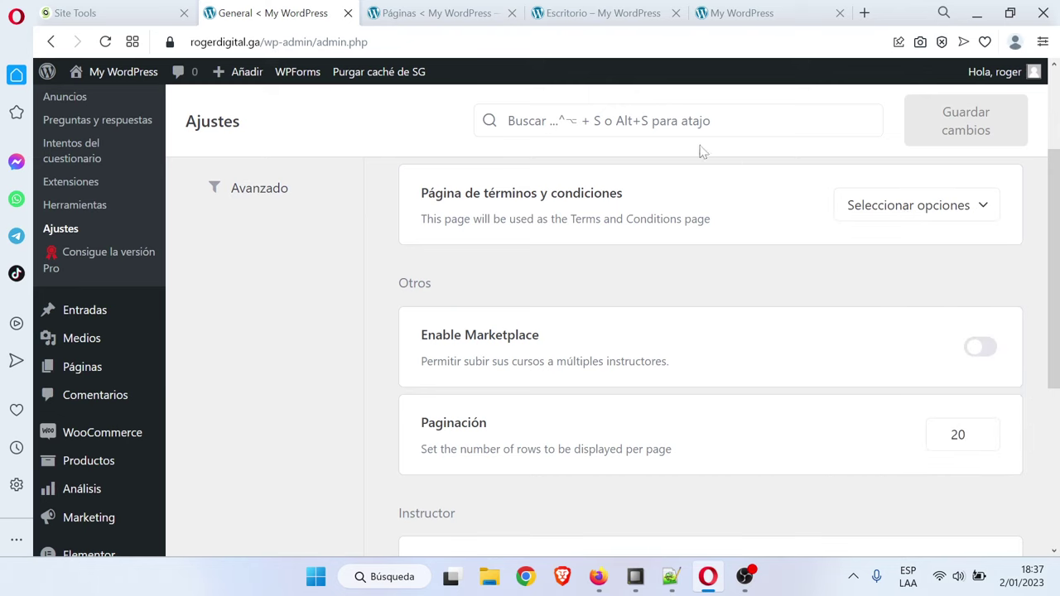
Check the site's pages list, then return to the Tutor LMS settings
{"action": "left_click", "coordinate": [431, 13]}
{"action": "scroll", "coordinate": [406, 323], "scroll_direction": "down", "scroll_amount": 3}
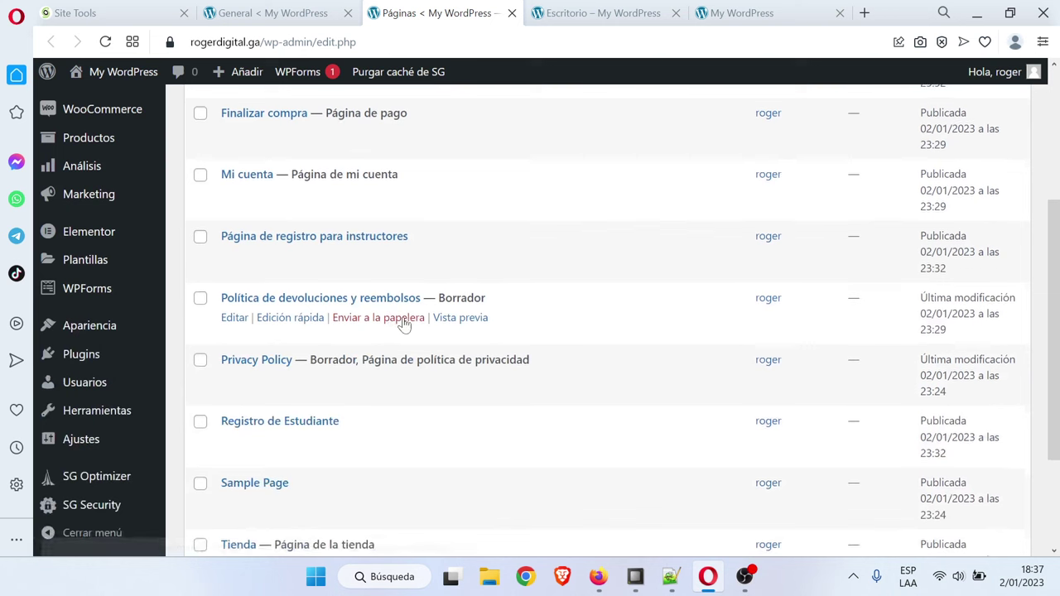
{"action": "scroll", "coordinate": [568, 359], "scroll_direction": "down", "scroll_amount": 2}
{"action": "scroll", "coordinate": [568, 359], "scroll_direction": "up", "scroll_amount": 1}
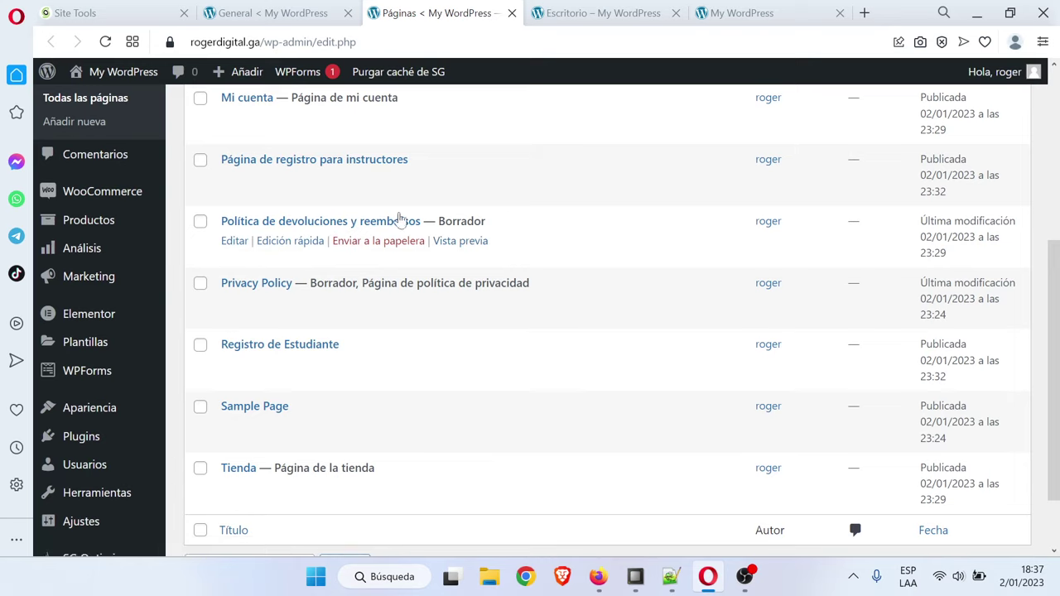
{"action": "left_click", "coordinate": [422, 303]}
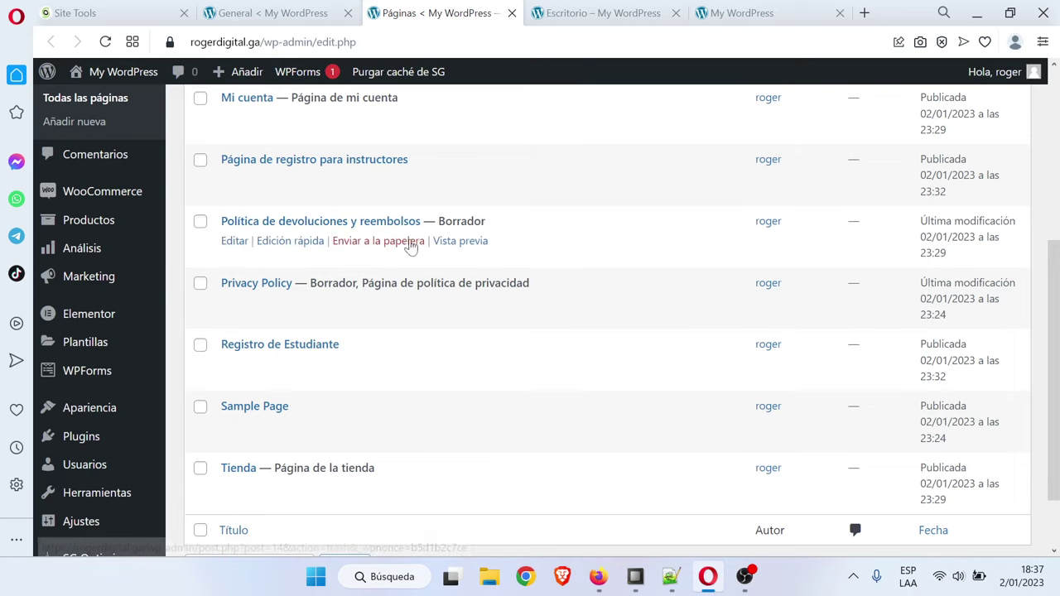
{"action": "left_click", "coordinate": [319, 8]}
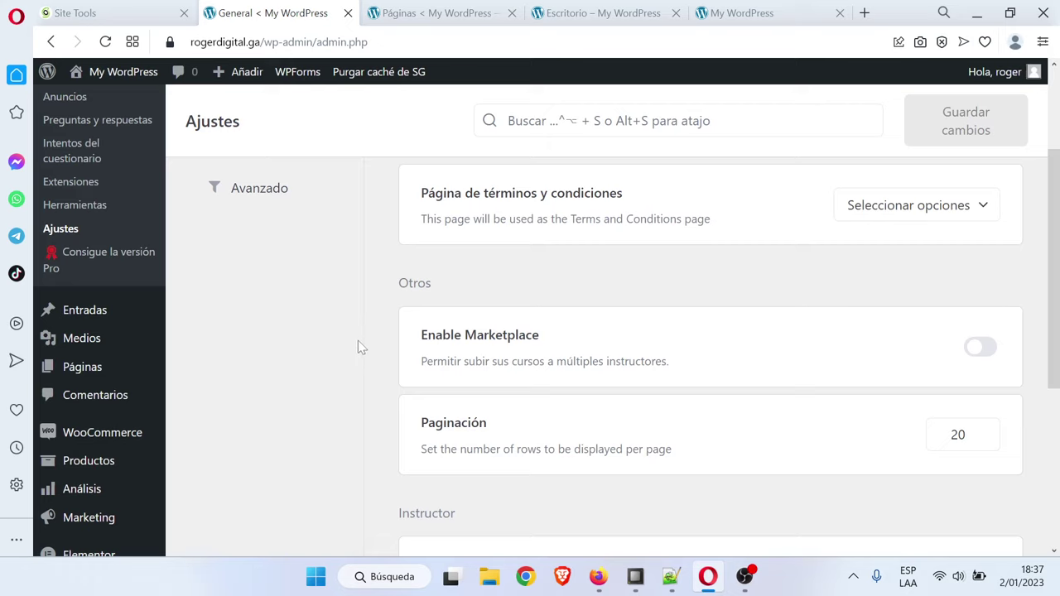
Turn on the become-instructor button for student dashboards
{"action": "double_click", "coordinate": [521, 335]}
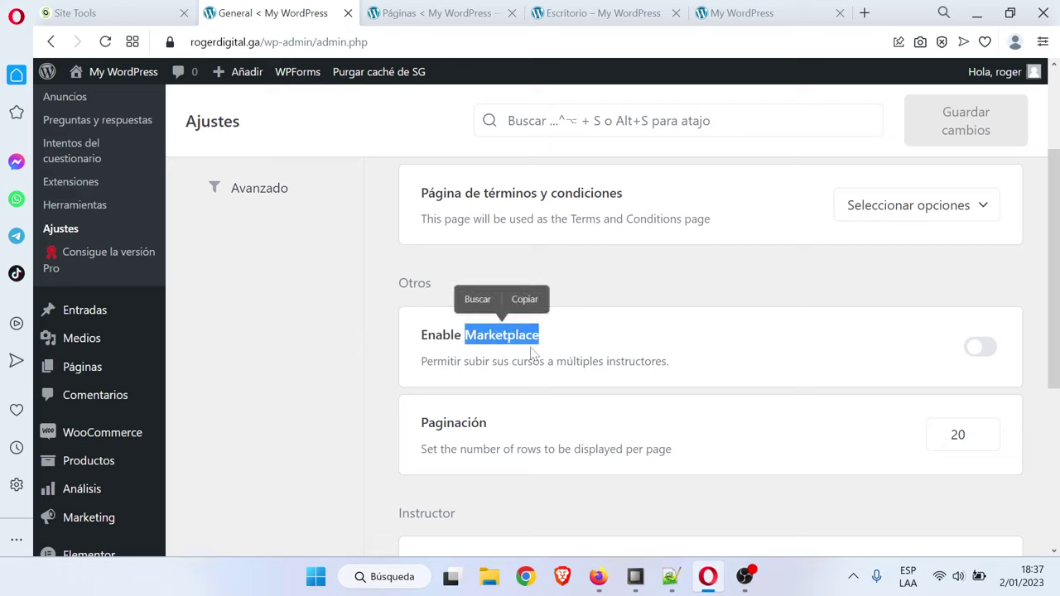
{"action": "left_click", "coordinate": [570, 354]}
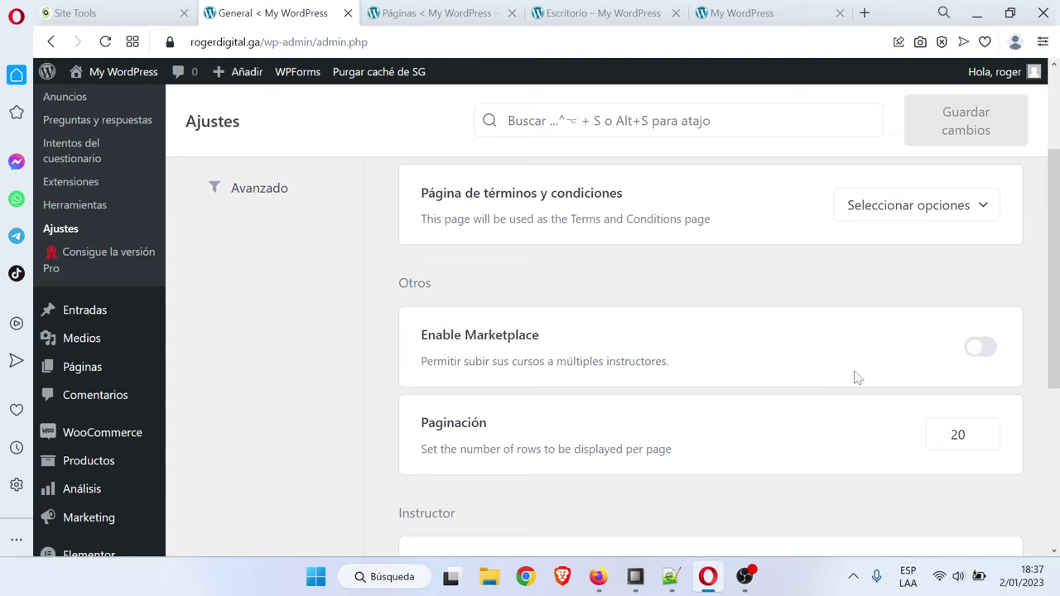
{"action": "left_click_drag", "start_coordinate": [1040, 346], "coordinate": [1058, 465]}
{"action": "left_click", "coordinate": [987, 346]}
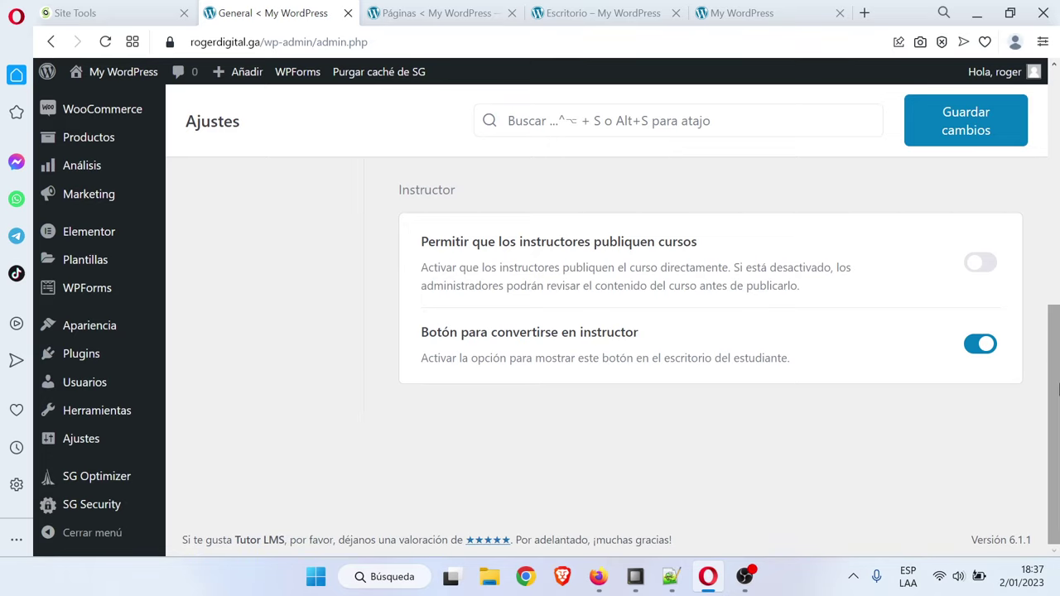
Save the Tutor LMS General settings and go to the Curso section
{"action": "left_click_drag", "start_coordinate": [1051, 344], "coordinate": [1052, 308]}
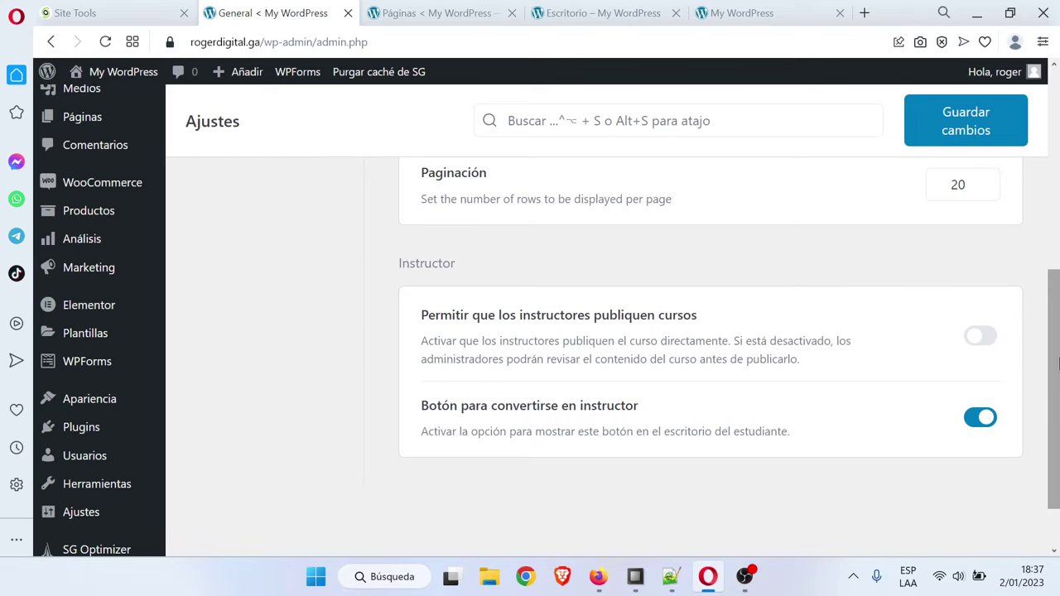
{"action": "left_click_drag", "start_coordinate": [1053, 366], "coordinate": [1057, 243]}
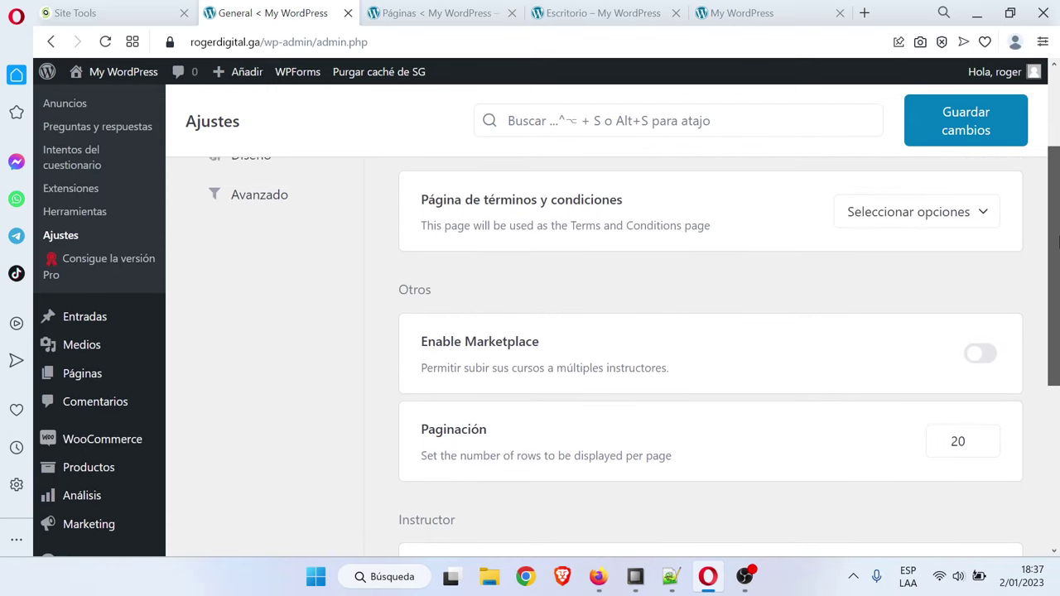
{"action": "left_click_drag", "start_coordinate": [1057, 297], "coordinate": [1057, 217]}
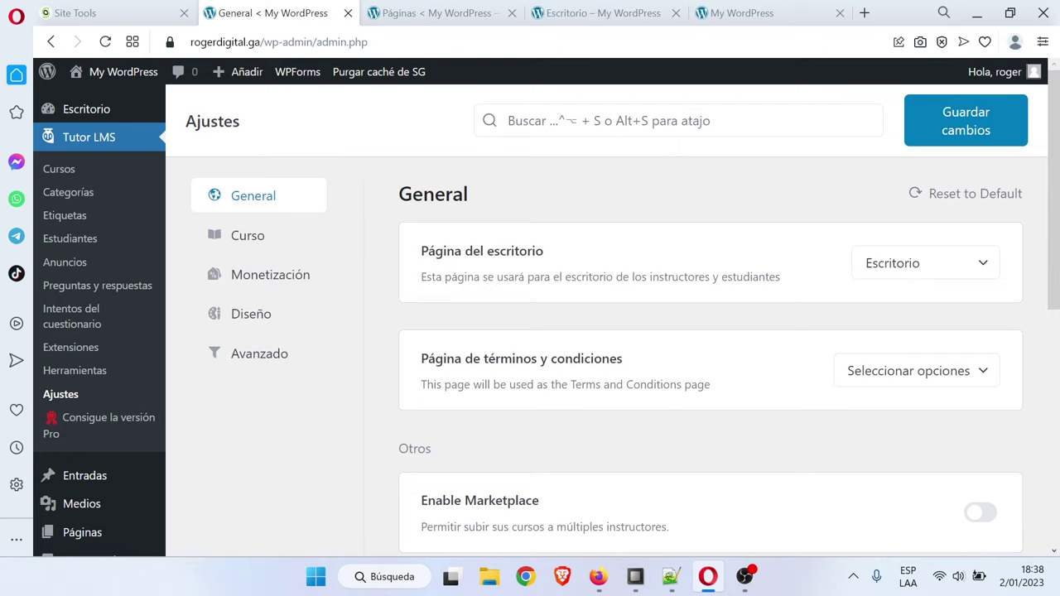
{"action": "left_click", "coordinate": [990, 148]}
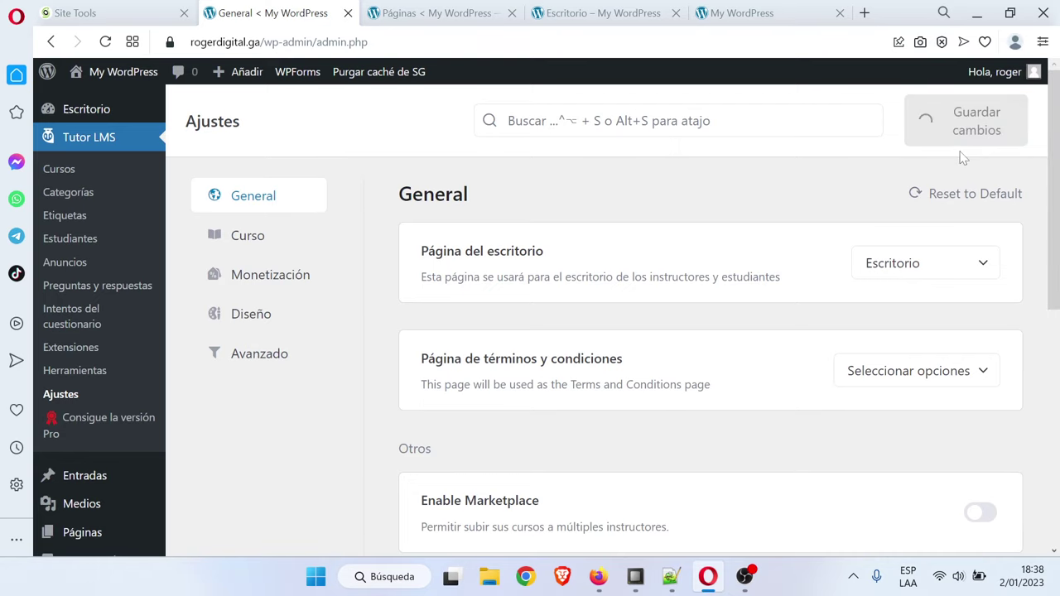
{"action": "left_click", "coordinate": [267, 242]}
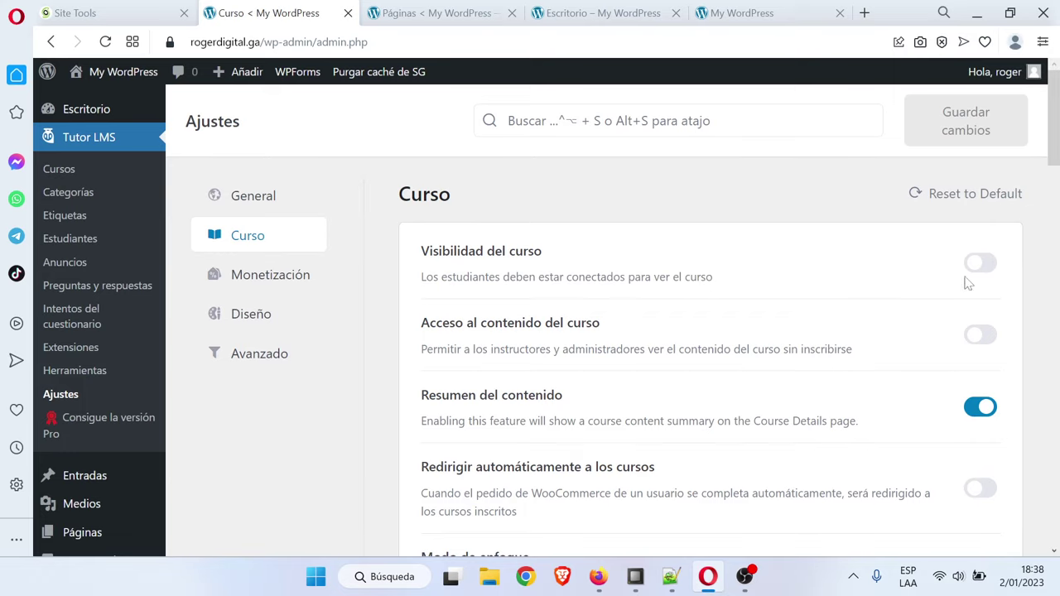
Enable automatic redirect to courses after completed WooCommerce orders
{"action": "scroll", "coordinate": [1054, 147], "scroll_direction": "down", "scroll_amount": 1}
{"action": "scroll", "coordinate": [990, 297], "scroll_direction": "up", "scroll_amount": 1}
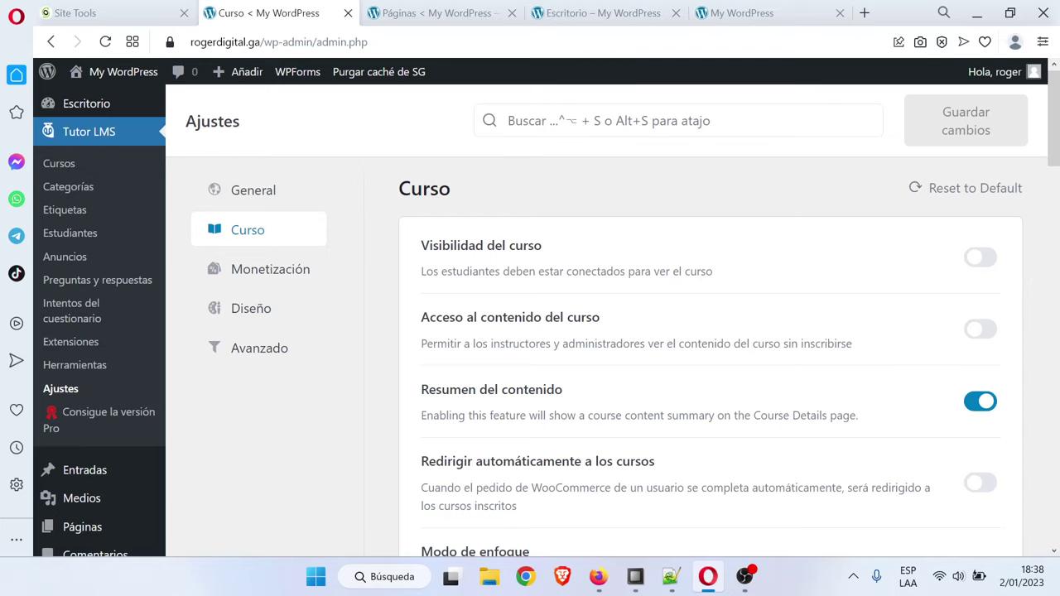
{"action": "scroll", "coordinate": [1041, 327], "scroll_direction": "down", "scroll_amount": 3}
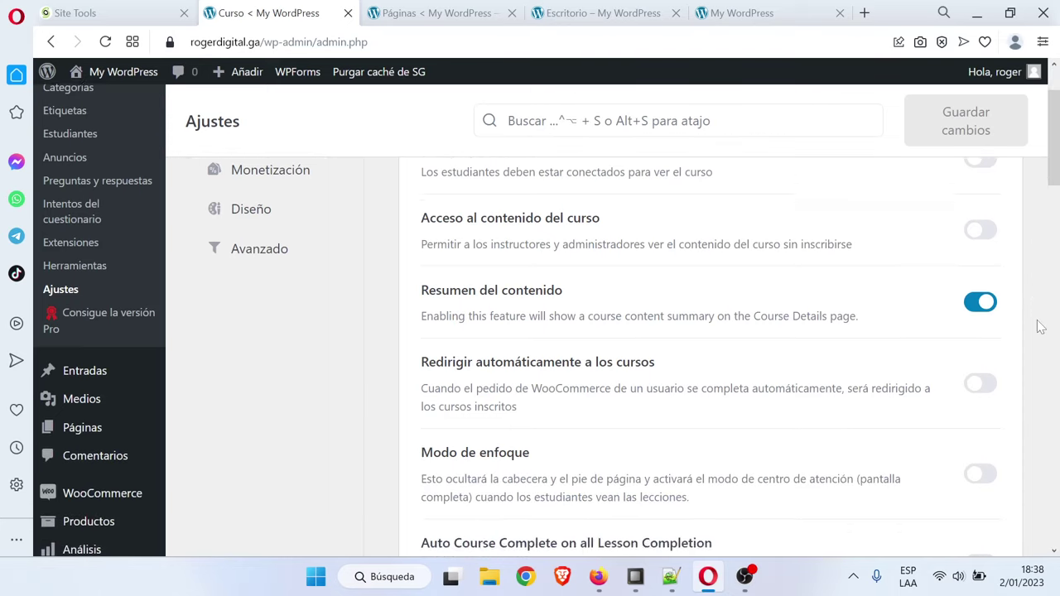
{"action": "scroll", "coordinate": [1041, 327], "scroll_direction": "down", "scroll_amount": 1}
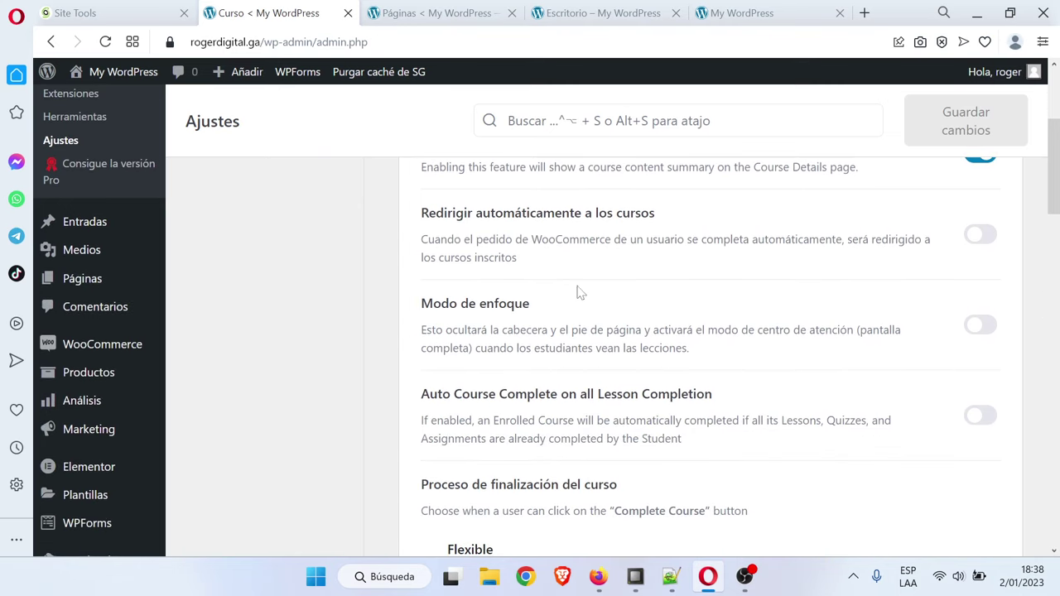
{"action": "left_click", "coordinate": [981, 236]}
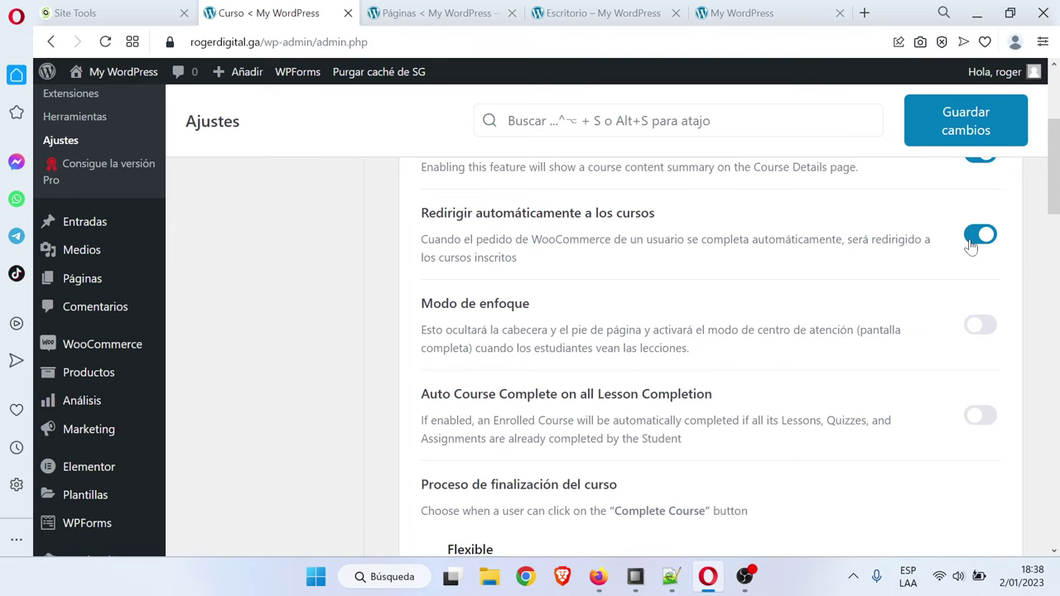
Enable comments on lessons
{"action": "scroll", "coordinate": [1021, 294], "scroll_direction": "down", "scroll_amount": 1}
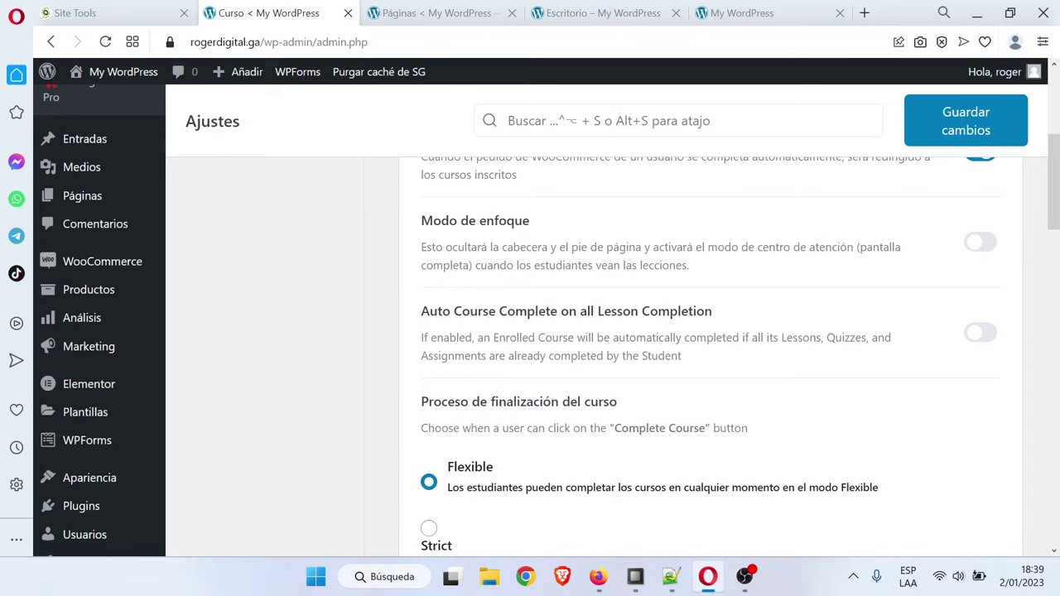
{"action": "scroll", "coordinate": [499, 335], "scroll_direction": "down", "scroll_amount": 4}
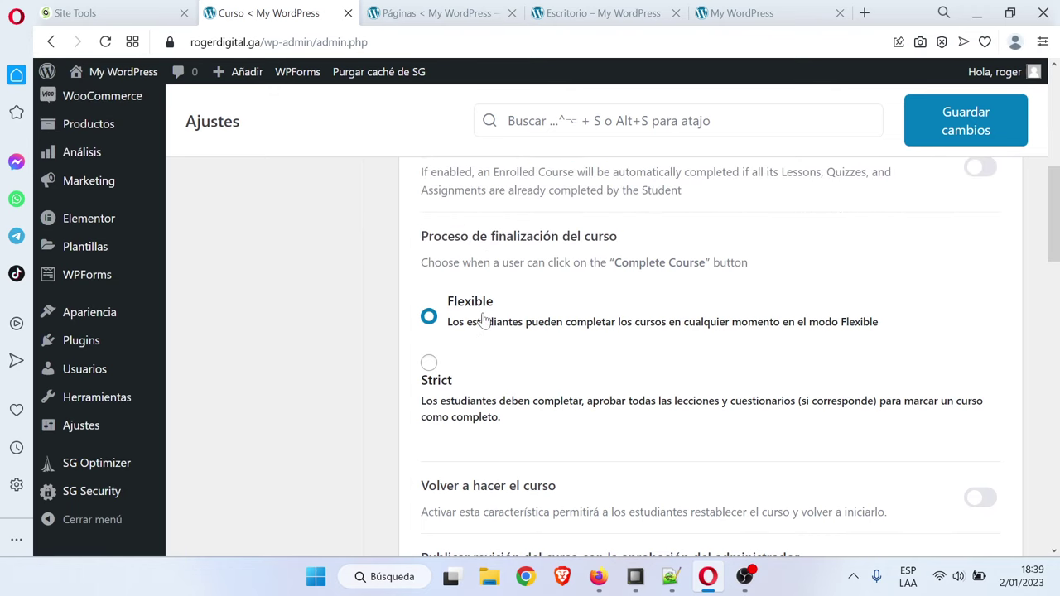
{"action": "scroll", "coordinate": [580, 323], "scroll_direction": "down", "scroll_amount": 2}
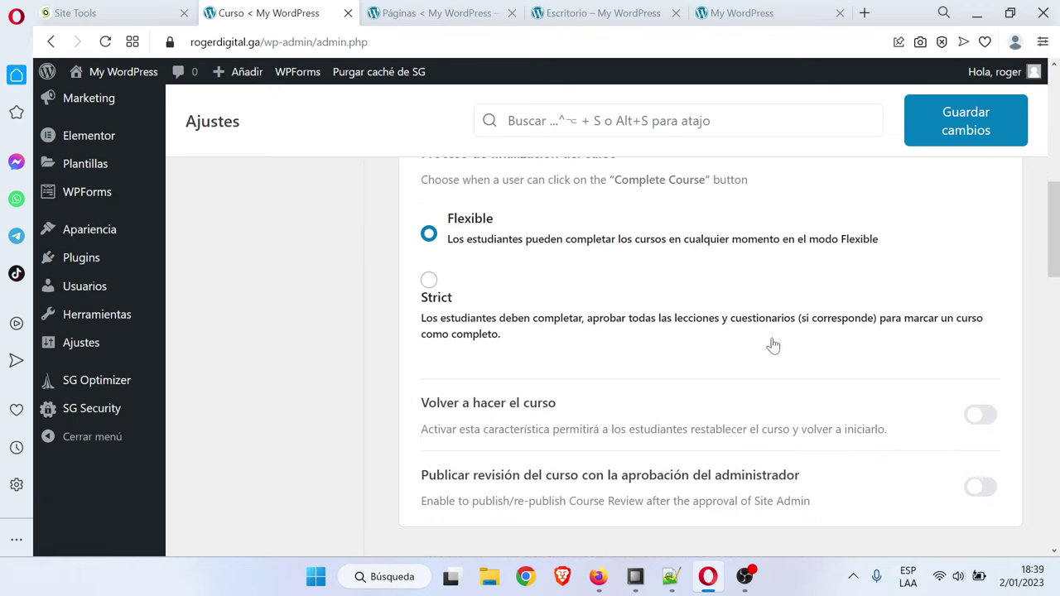
{"action": "scroll", "coordinate": [1005, 330], "scroll_direction": "down", "scroll_amount": 2}
{"action": "scroll", "coordinate": [1005, 329], "scroll_direction": "down", "scroll_amount": 4}
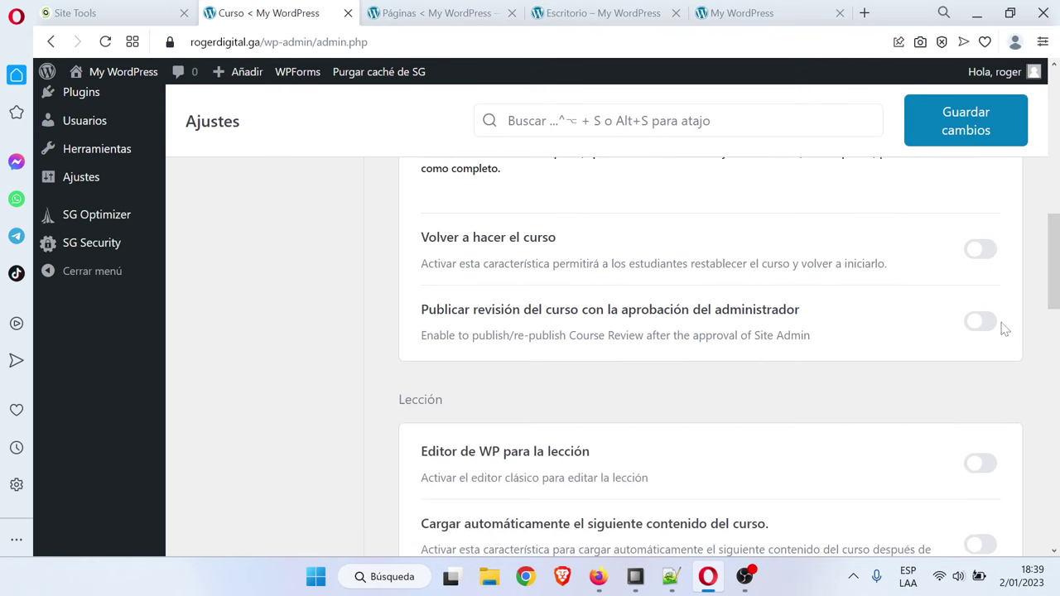
{"action": "scroll", "coordinate": [1003, 329], "scroll_direction": "down", "scroll_amount": 4}
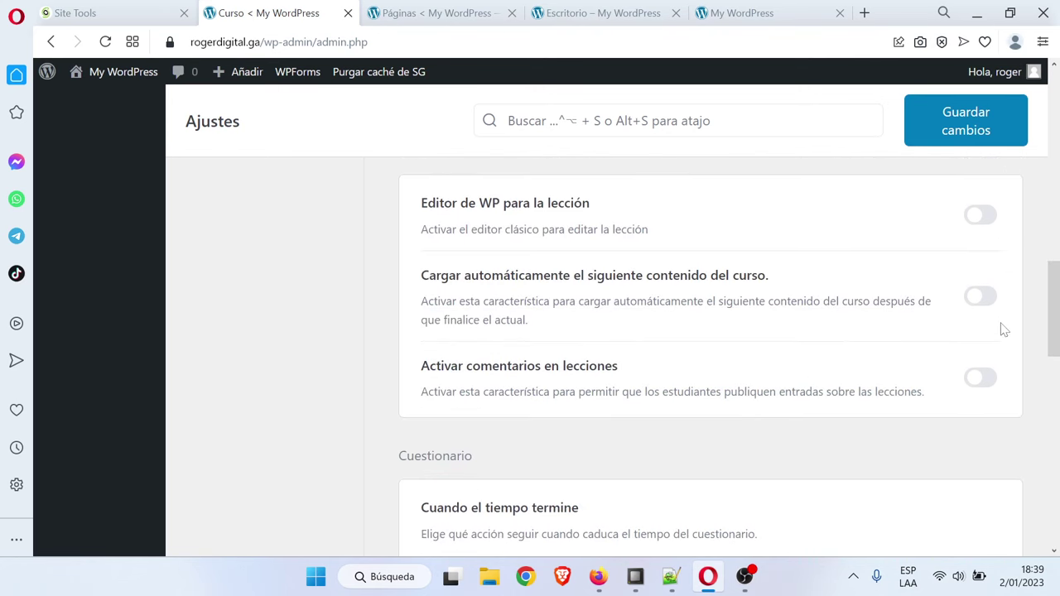
{"action": "scroll", "coordinate": [1003, 329], "scroll_direction": "down", "scroll_amount": 2}
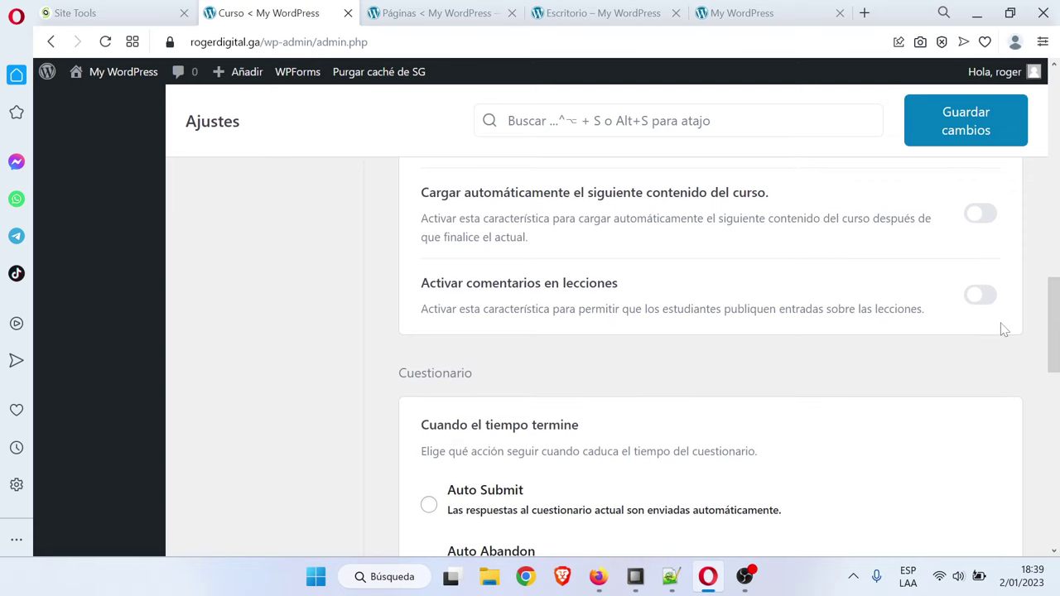
{"action": "left_click", "coordinate": [984, 298]}
Tick External URL as a preferred video source
{"action": "scroll", "coordinate": [975, 359], "scroll_direction": "down", "scroll_amount": 4}
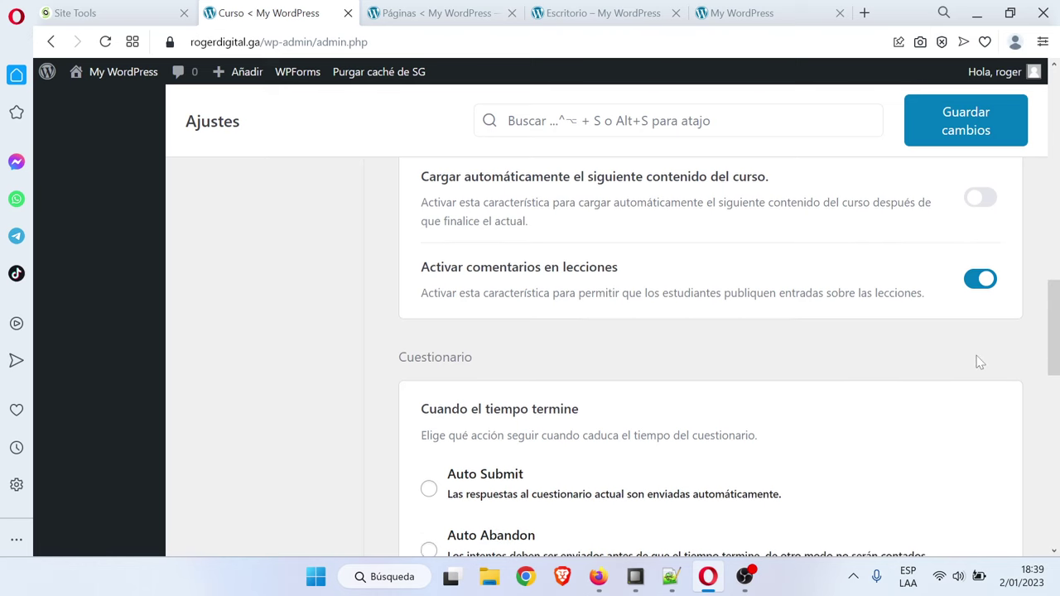
{"action": "scroll", "coordinate": [980, 362], "scroll_direction": "down", "scroll_amount": 5}
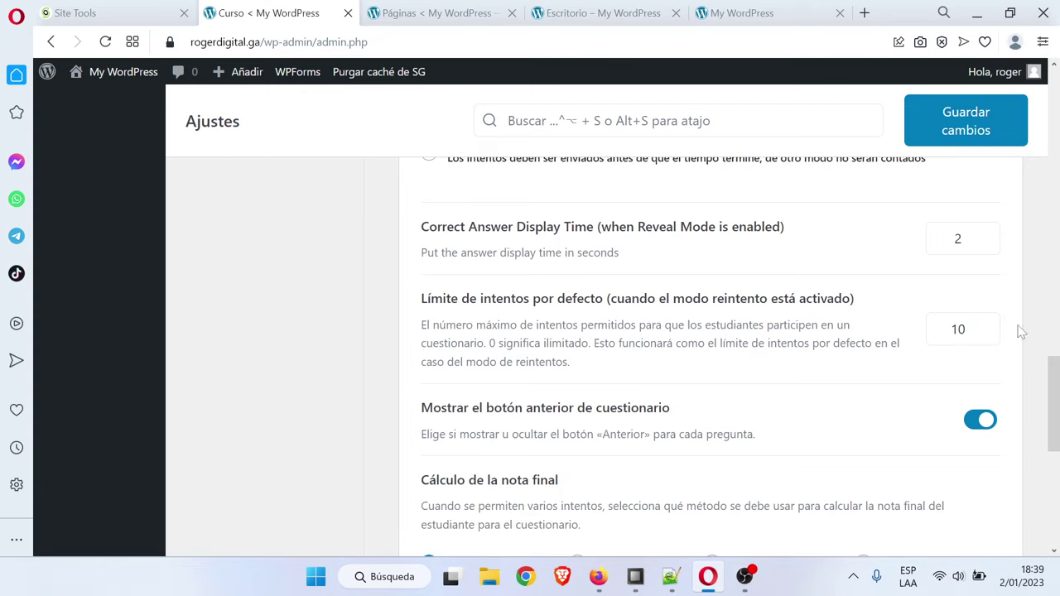
{"action": "left_click_drag", "start_coordinate": [1057, 380], "coordinate": [1056, 382]}
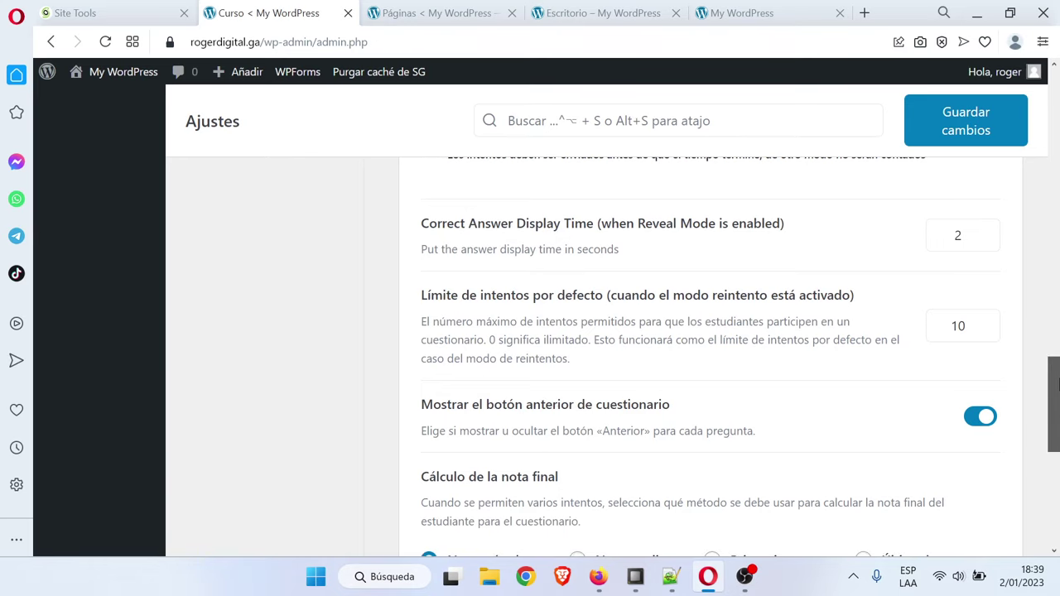
{"action": "left_click_drag", "start_coordinate": [1057, 383], "coordinate": [1056, 405]}
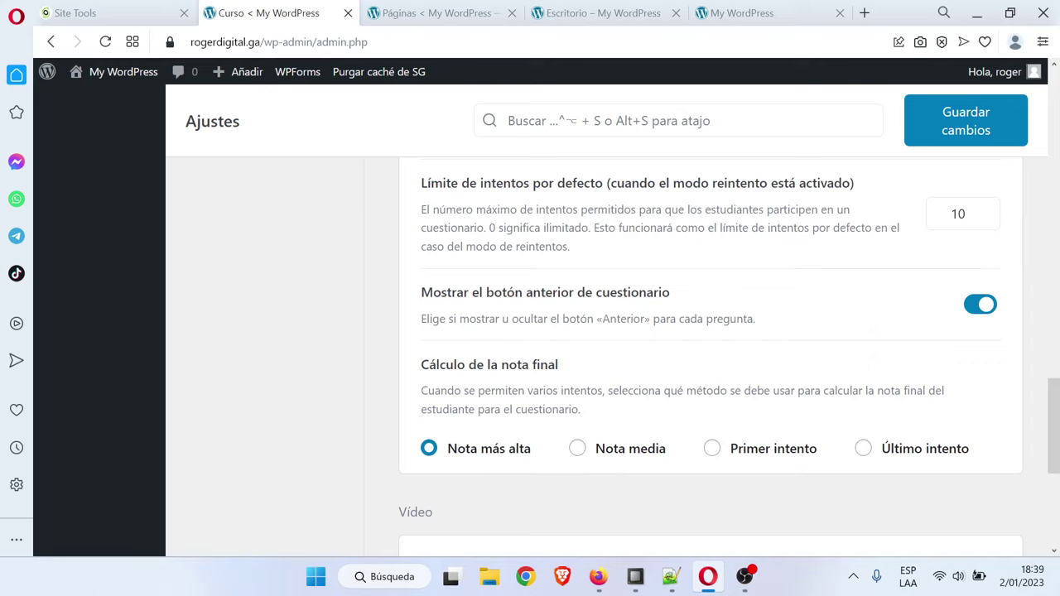
{"action": "scroll", "coordinate": [710, 364], "scroll_direction": "down", "scroll_amount": 3}
{"action": "scroll", "coordinate": [539, 374], "scroll_direction": "down", "scroll_amount": 1}
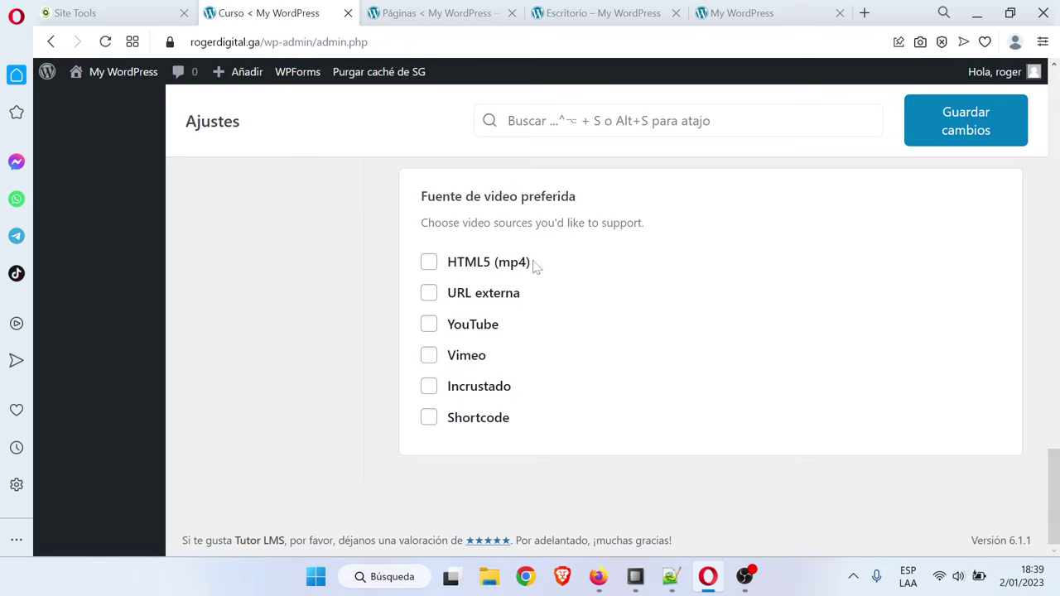
{"action": "left_click", "coordinate": [431, 303]}
Leave External URL, YouTube and Vimeo ticked as the preferred video sources
{"action": "left_click", "coordinate": [430, 358]}
{"action": "left_click", "coordinate": [430, 295]}
{"action": "left_click", "coordinate": [432, 324]}
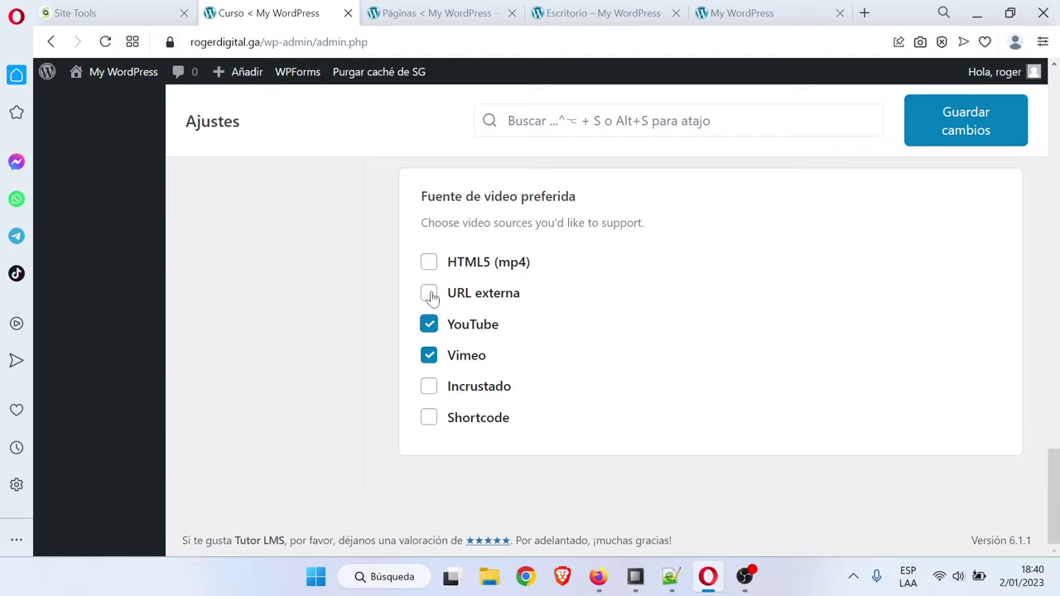
{"action": "left_click", "coordinate": [429, 354]}
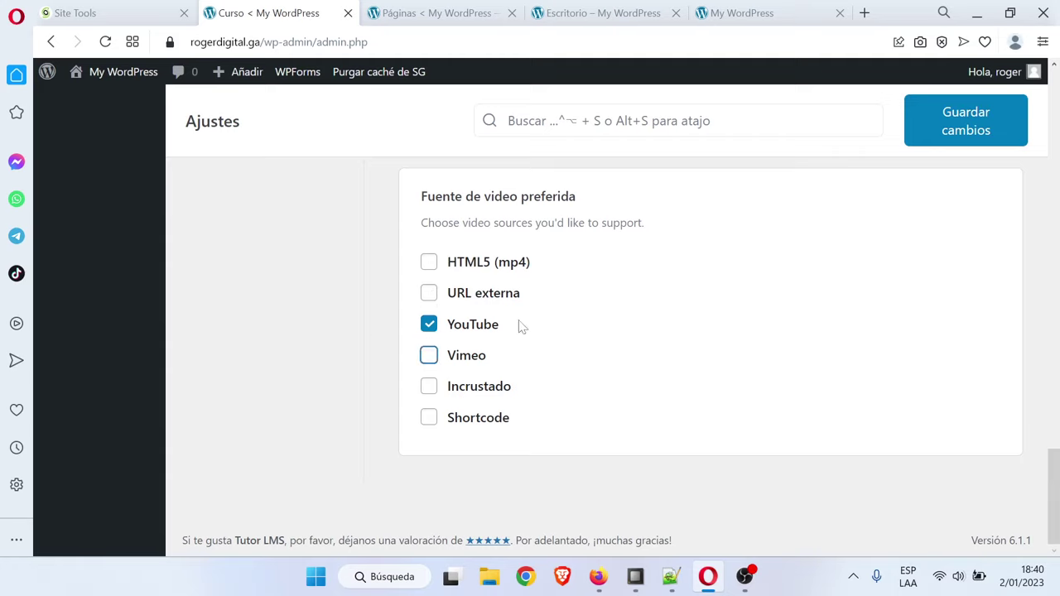
{"action": "left_click", "coordinate": [429, 323]}
{"action": "left_click", "coordinate": [429, 358]}
{"action": "left_click", "coordinate": [429, 358]}
{"action": "left_click", "coordinate": [429, 293]}
{"action": "left_click", "coordinate": [429, 325]}
{"action": "left_click", "coordinate": [429, 355]}
Save the Tutor LMS course settings
{"action": "scroll", "coordinate": [969, 303], "scroll_direction": "up", "scroll_amount": 2}
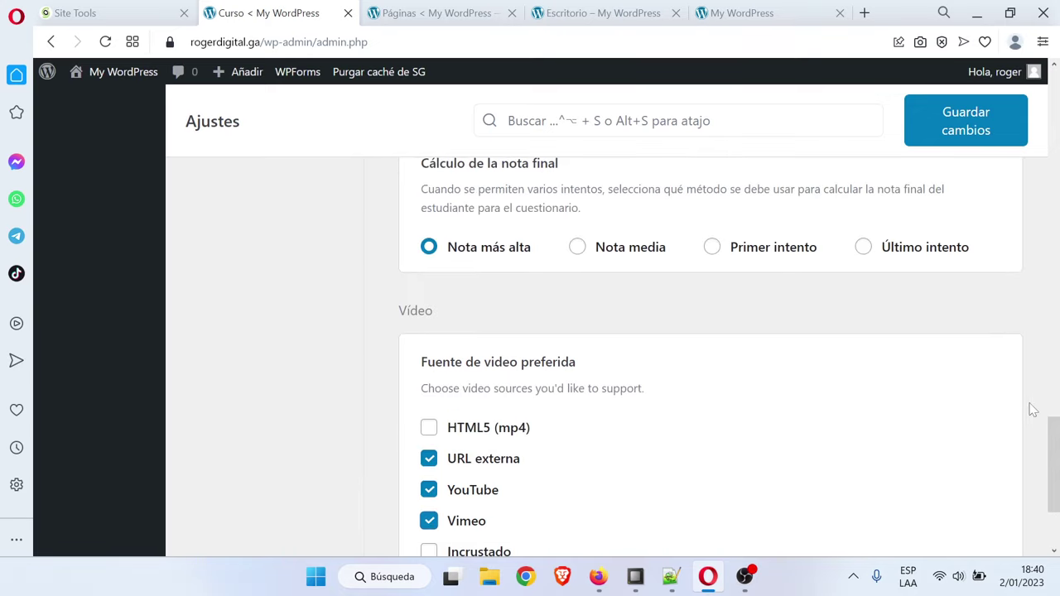
{"action": "left_click_drag", "start_coordinate": [1056, 454], "coordinate": [1056, 352]}
{"action": "left_click_drag", "start_coordinate": [1057, 327], "coordinate": [1057, 282]}
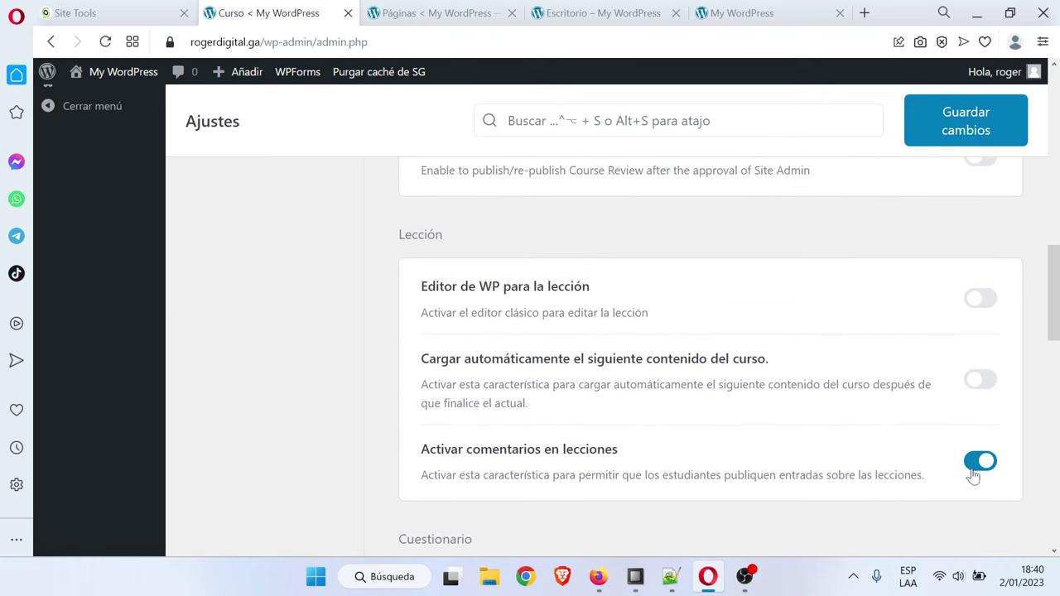
{"action": "left_click_drag", "start_coordinate": [1057, 308], "coordinate": [1057, 156]}
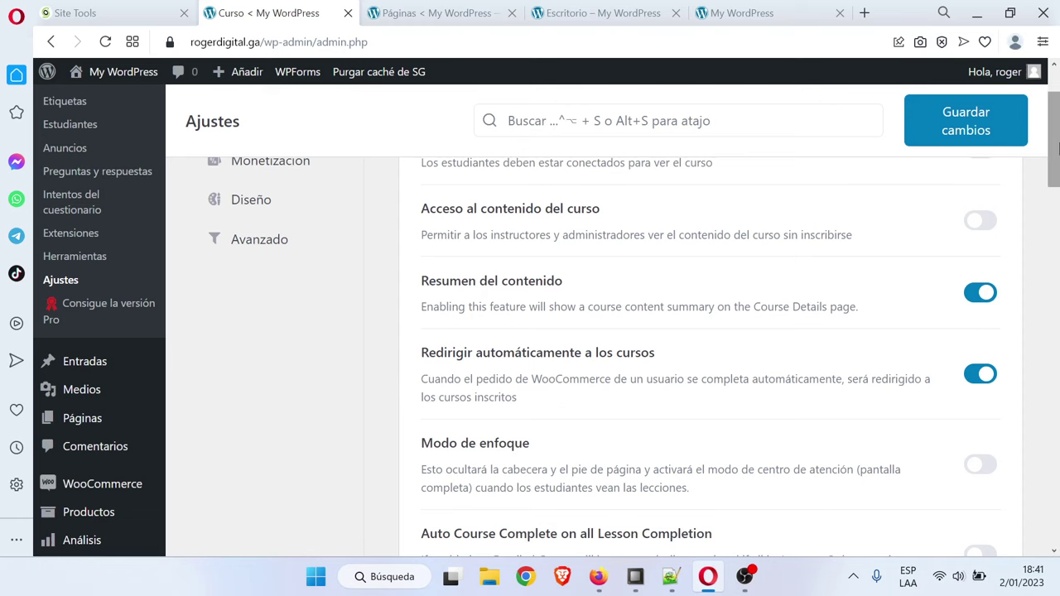
{"action": "left_click_drag", "start_coordinate": [1057, 153], "coordinate": [1057, 124]}
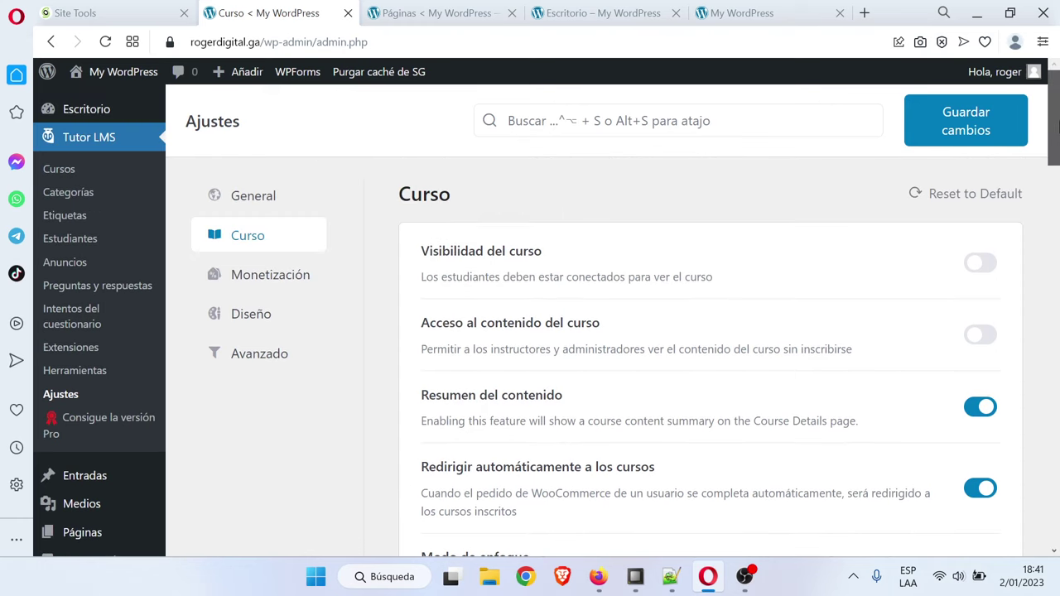
{"action": "left_click", "coordinate": [973, 131]}
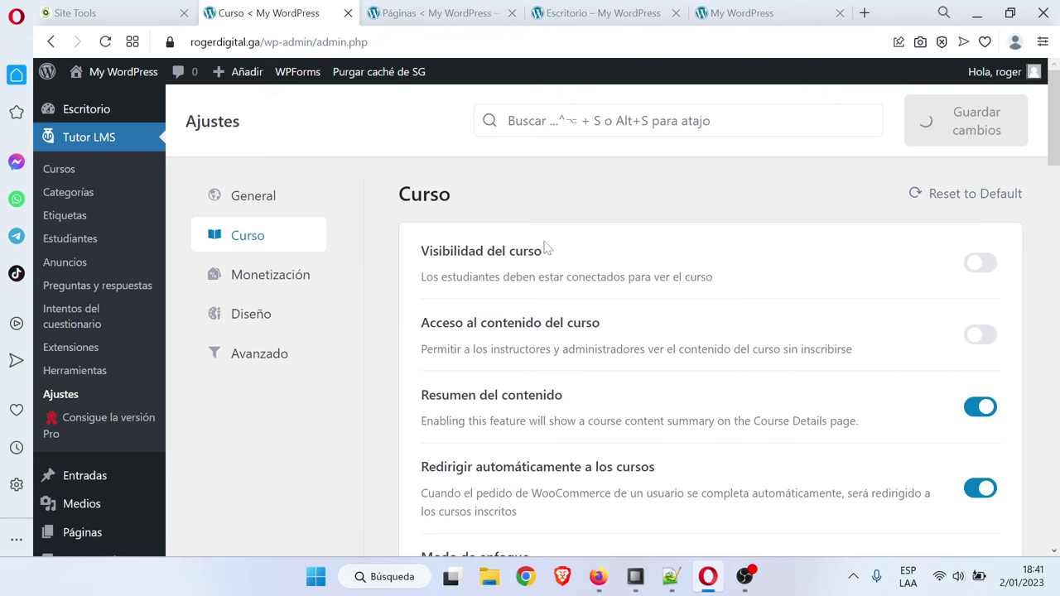
In Monetización, choose WooCommerce as the e-commerce engine with automatic order completion
{"action": "left_click", "coordinate": [283, 288]}
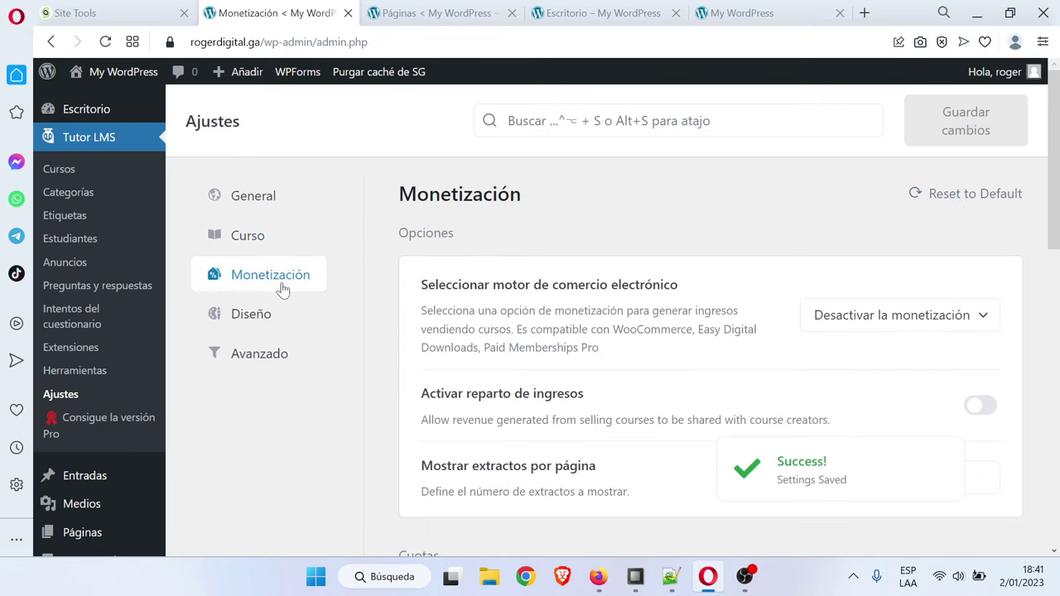
{"action": "left_click", "coordinate": [942, 316]}
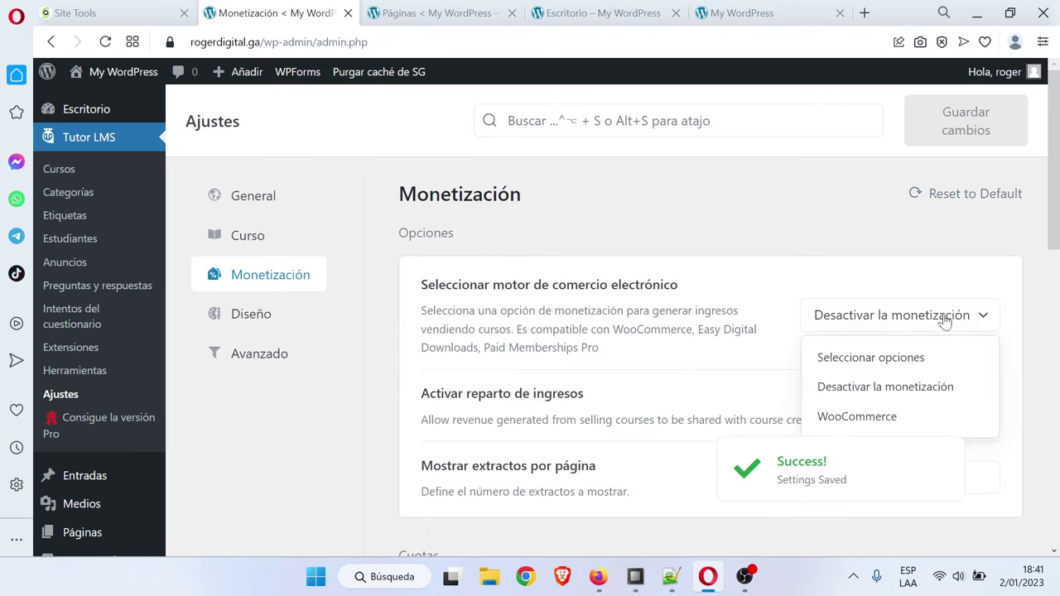
{"action": "left_click", "coordinate": [882, 414]}
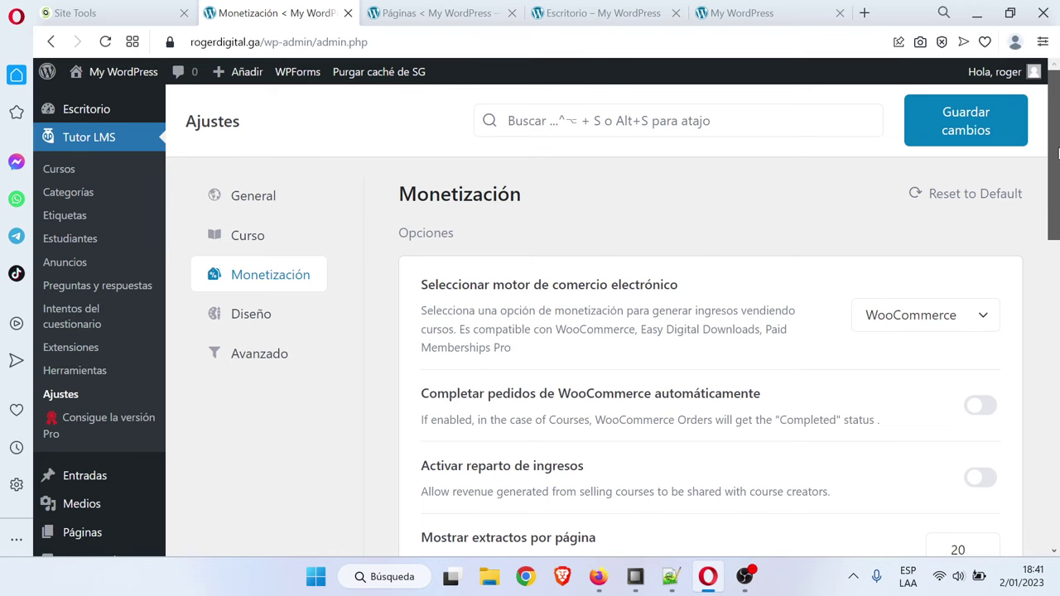
{"action": "scroll", "coordinate": [1057, 153], "scroll_direction": "down", "scroll_amount": 1}
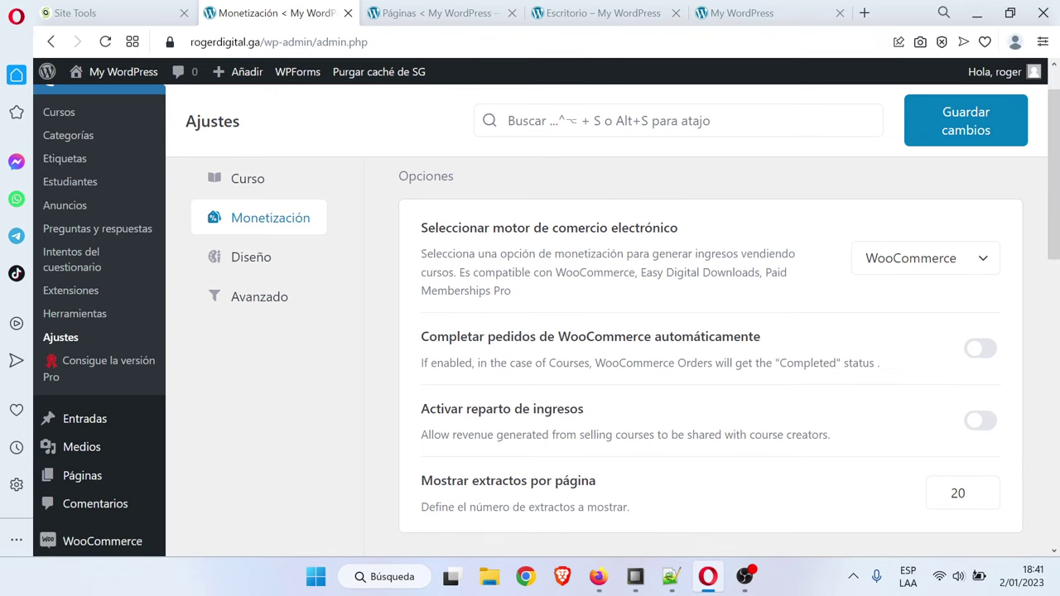
{"action": "left_click", "coordinate": [986, 350]}
Save the monetization settings and go to the Diseño section
{"action": "scroll", "coordinate": [914, 328], "scroll_direction": "down", "scroll_amount": 1}
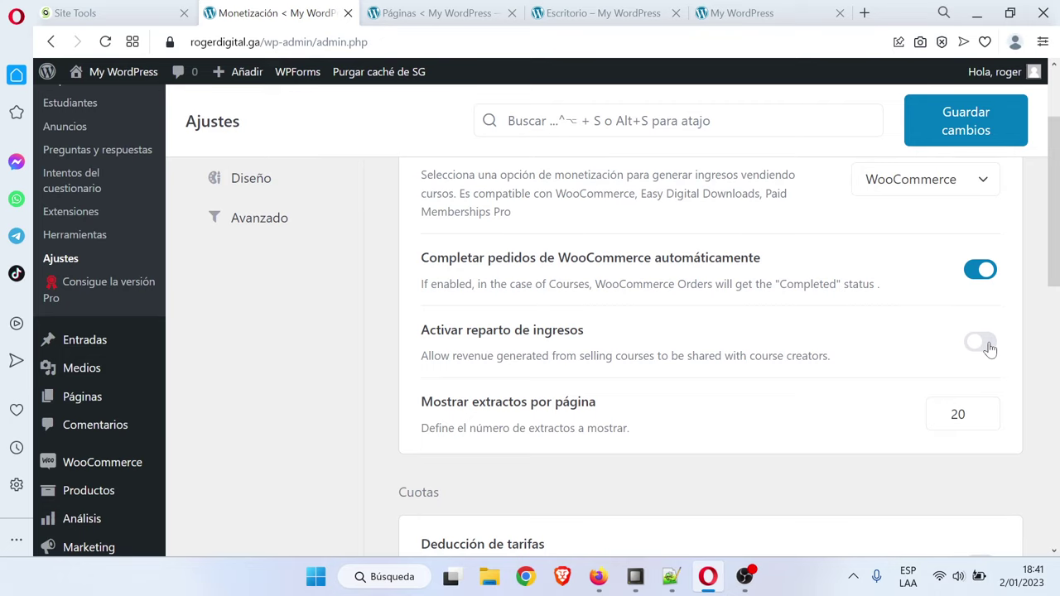
{"action": "scroll", "coordinate": [1055, 286], "scroll_direction": "down", "scroll_amount": 1}
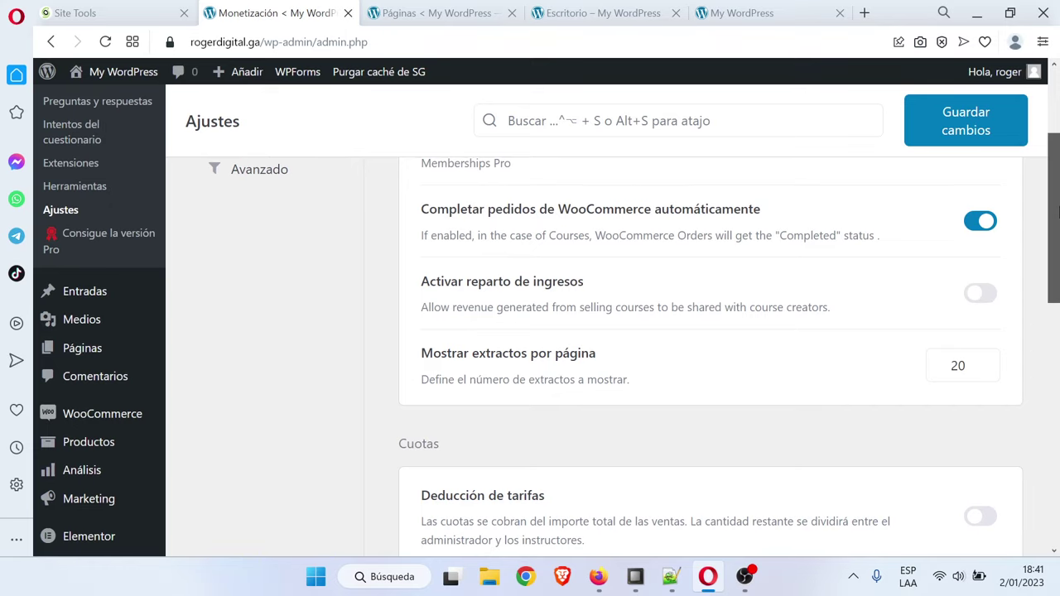
{"action": "left_click_drag", "start_coordinate": [1057, 212], "coordinate": [1057, 513]}
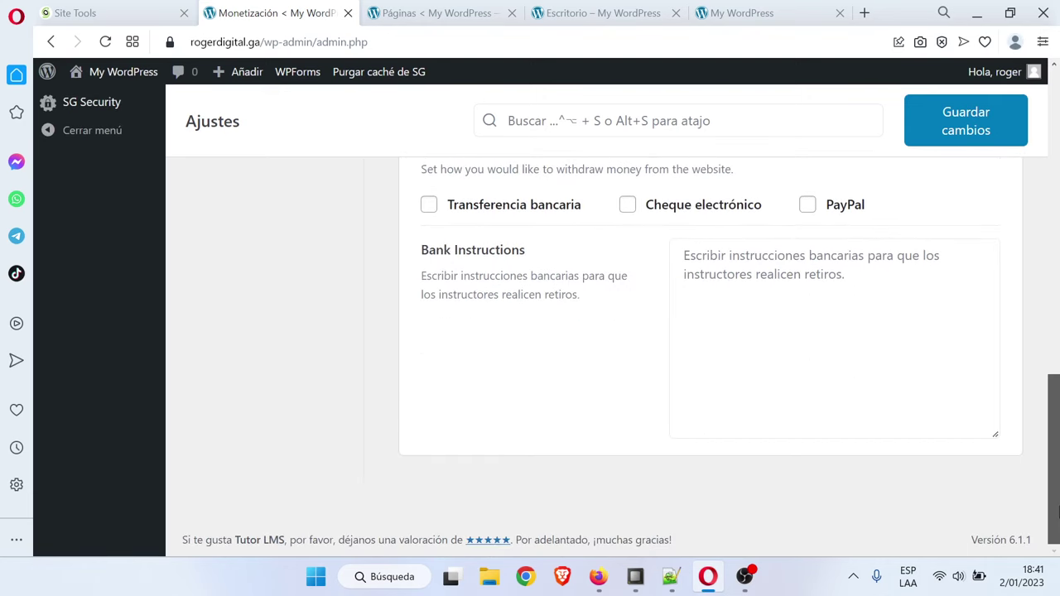
{"action": "left_click_drag", "start_coordinate": [1057, 471], "coordinate": [1056, 159]}
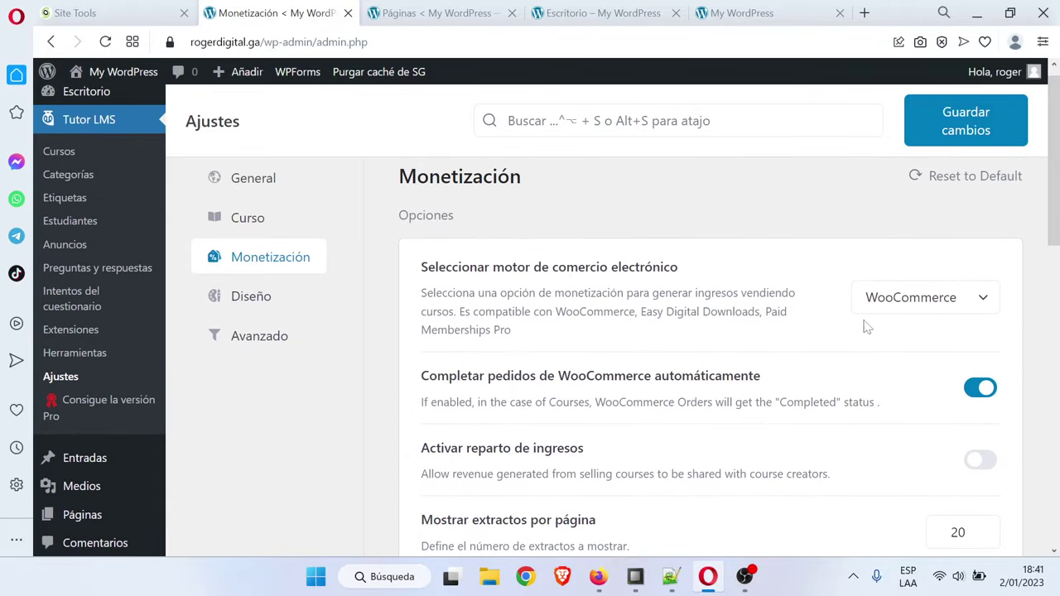
{"action": "left_click", "coordinate": [954, 124]}
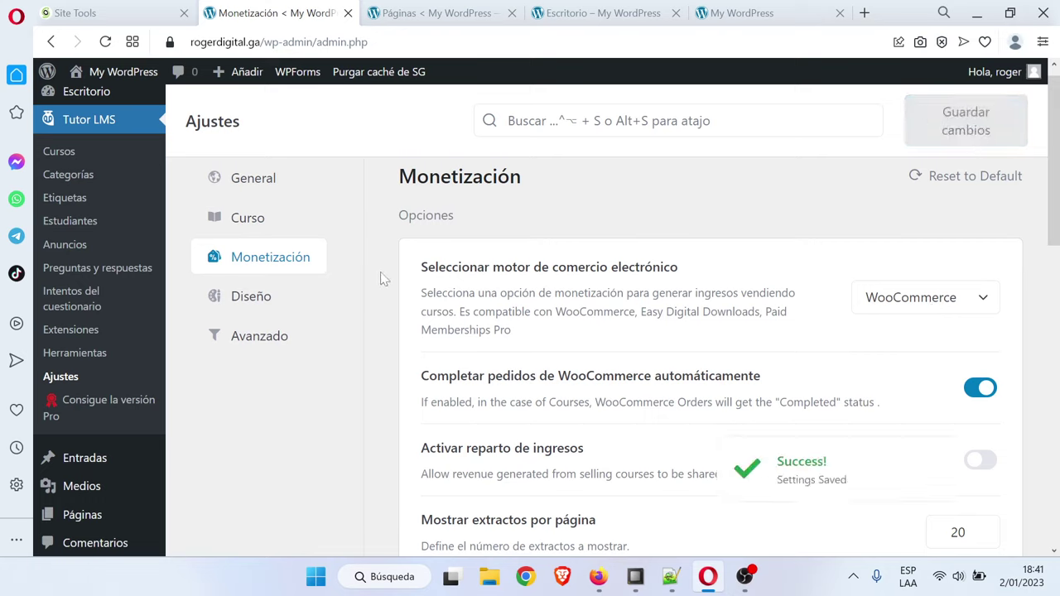
{"action": "left_click", "coordinate": [308, 299]}
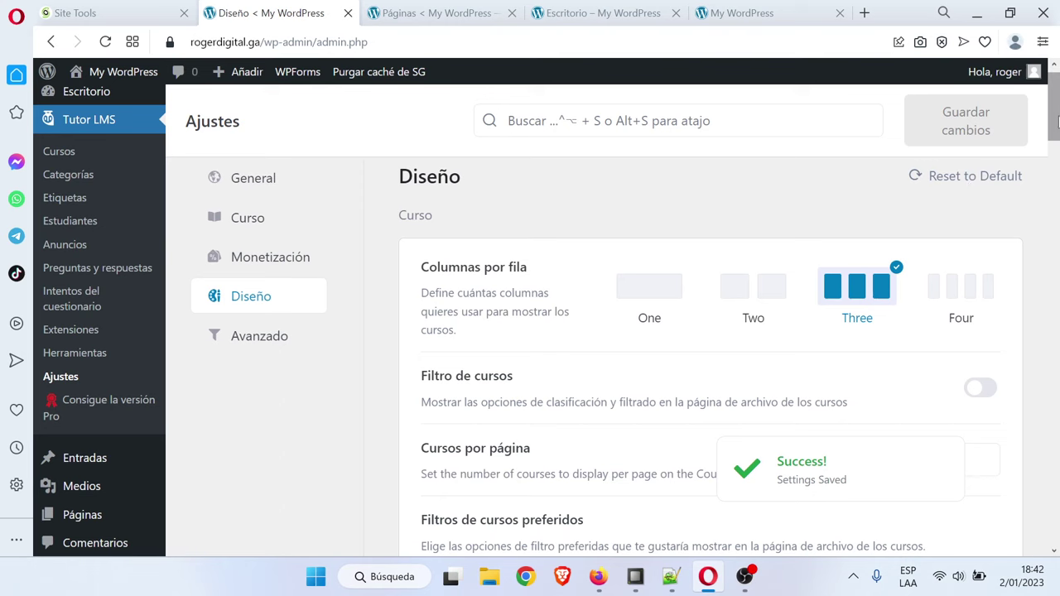
{"action": "scroll", "coordinate": [1057, 120], "scroll_direction": "down", "scroll_amount": 1}
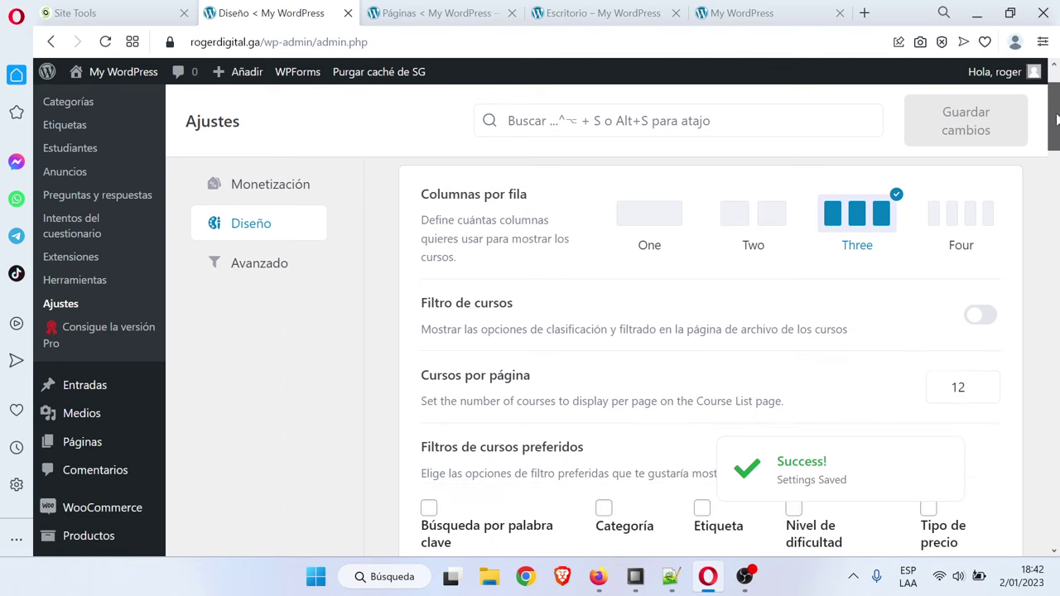
{"action": "left_click", "coordinate": [1057, 177]}
{"action": "left_click_drag", "start_coordinate": [1056, 187], "coordinate": [1057, 201]}
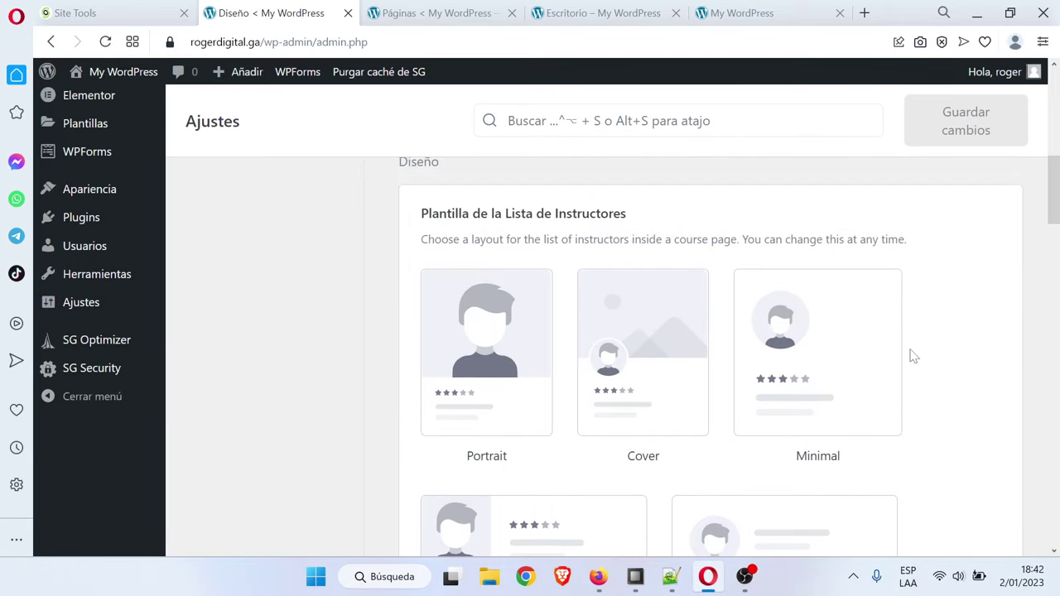
{"action": "scroll", "coordinate": [814, 353], "scroll_direction": "down", "scroll_amount": 2}
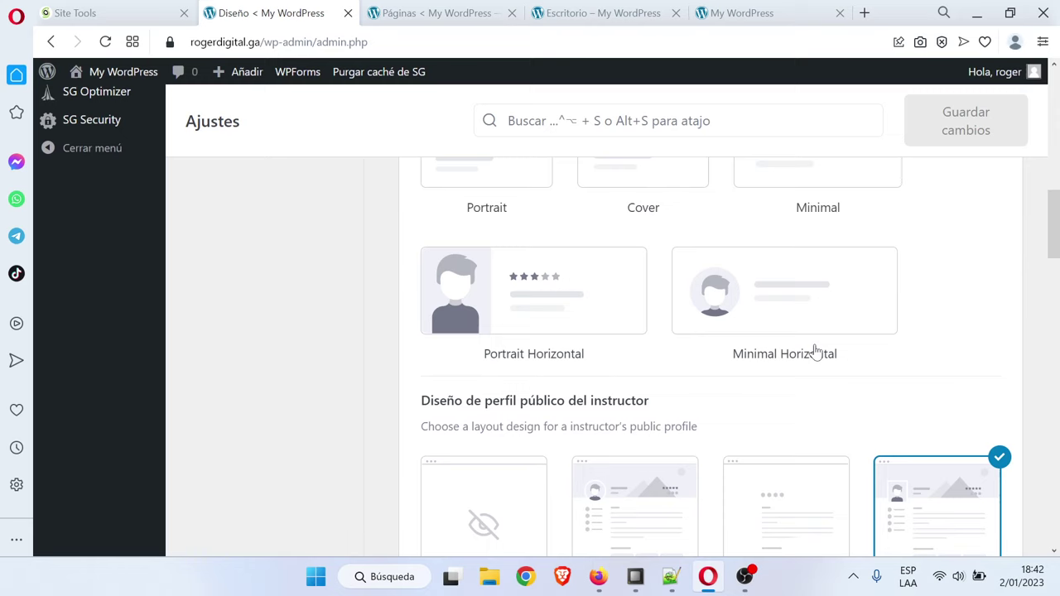
{"action": "scroll", "coordinate": [757, 353], "scroll_direction": "down", "scroll_amount": 2}
{"action": "scroll", "coordinate": [757, 350], "scroll_direction": "down", "scroll_amount": 3}
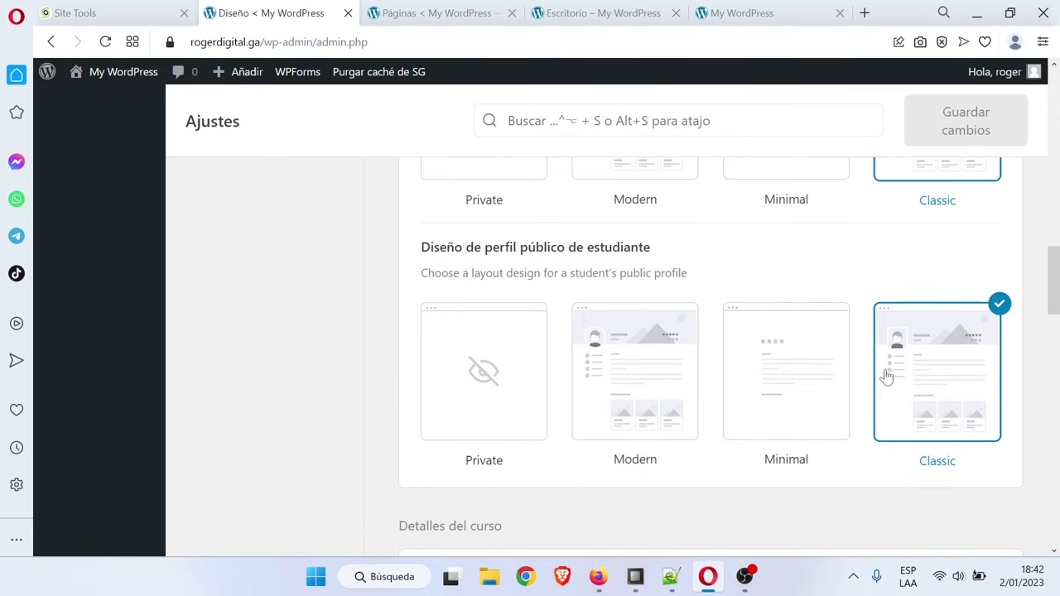
{"action": "scroll", "coordinate": [866, 378], "scroll_direction": "down", "scroll_amount": 1}
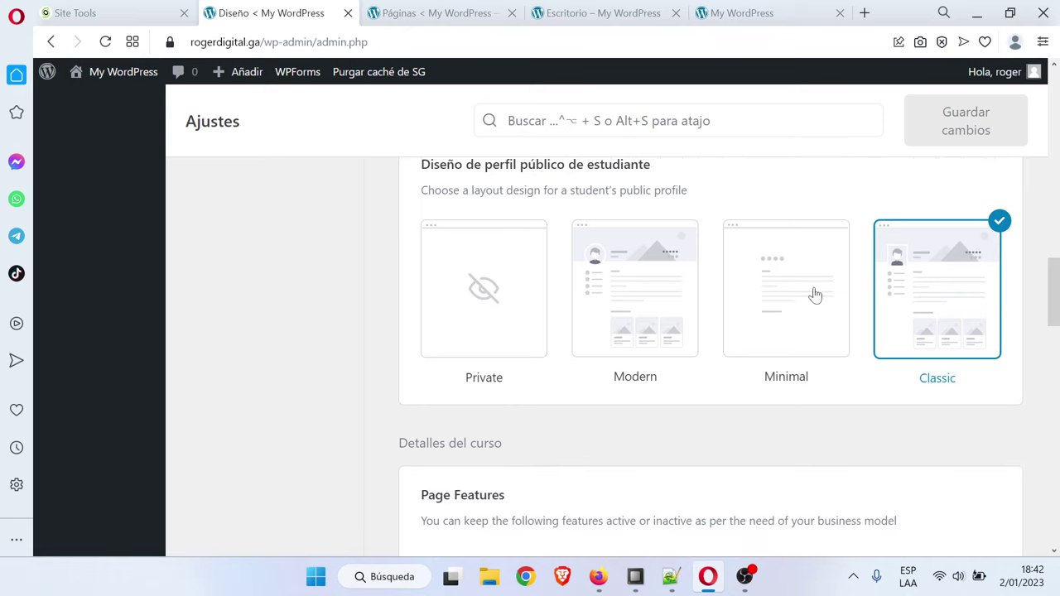
{"action": "scroll", "coordinate": [1054, 282], "scroll_direction": "up", "scroll_amount": 1}
{"action": "scroll", "coordinate": [1055, 282], "scroll_direction": "down", "scroll_amount": 1}
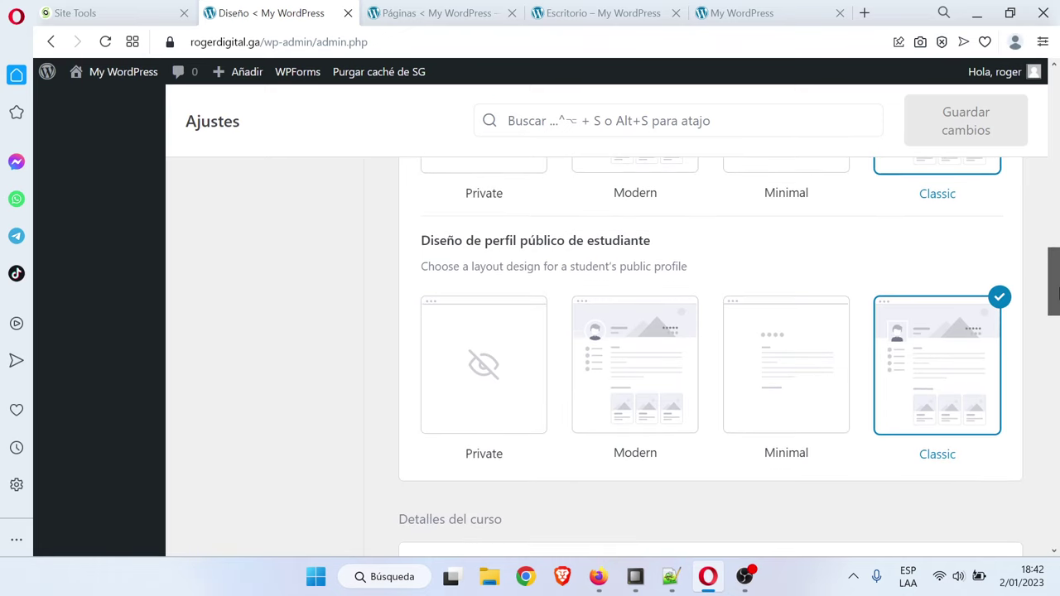
{"action": "scroll", "coordinate": [1056, 286], "scroll_direction": "down", "scroll_amount": 1}
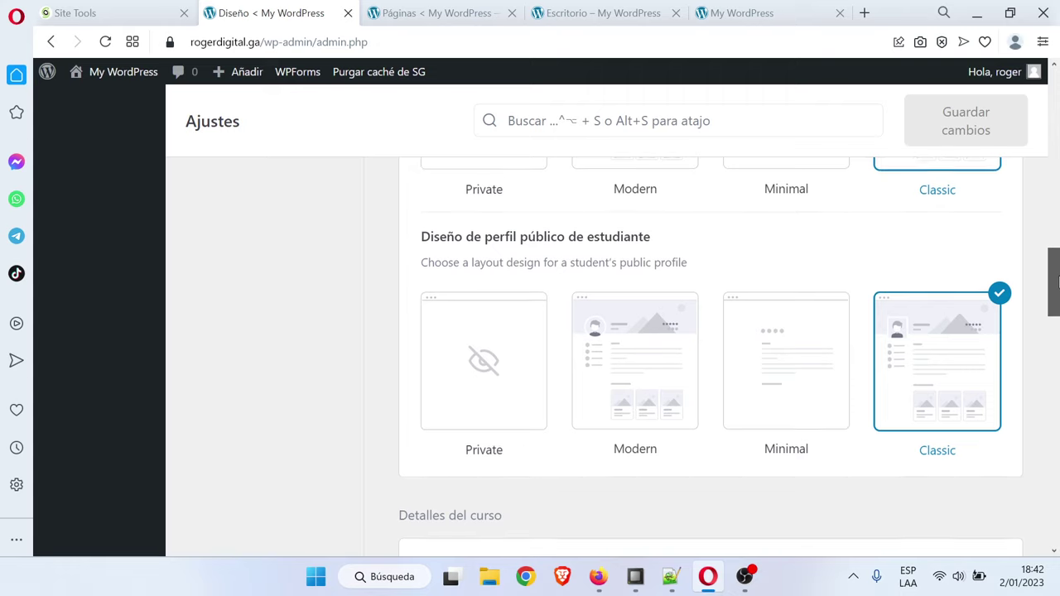
{"action": "left_click_drag", "start_coordinate": [1056, 283], "coordinate": [1057, 344]}
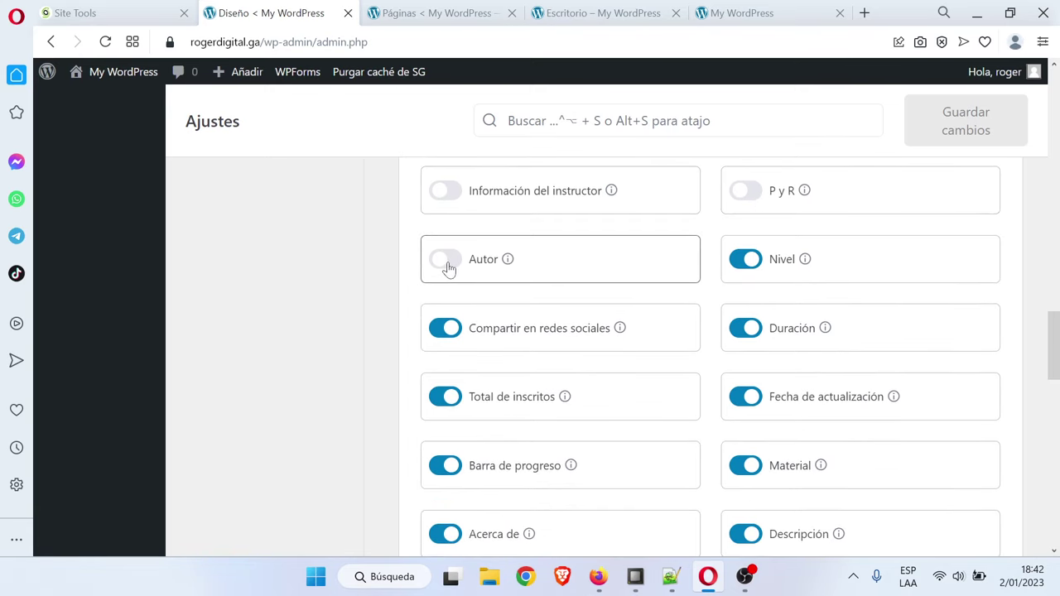
{"action": "scroll", "coordinate": [530, 285], "scroll_direction": "down", "scroll_amount": 1}
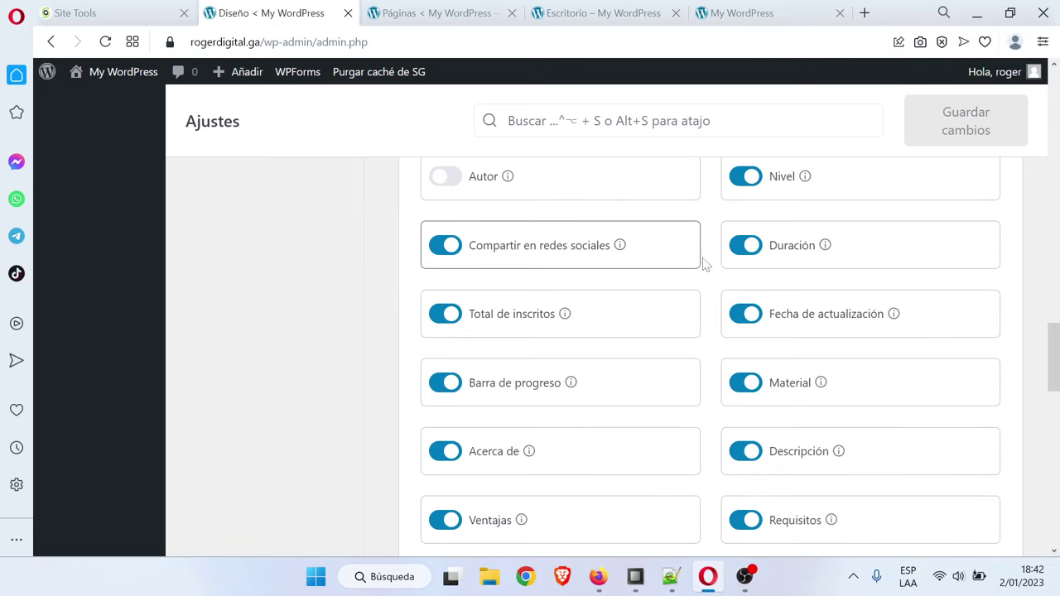
{"action": "scroll", "coordinate": [795, 373], "scroll_direction": "down", "scroll_amount": 2}
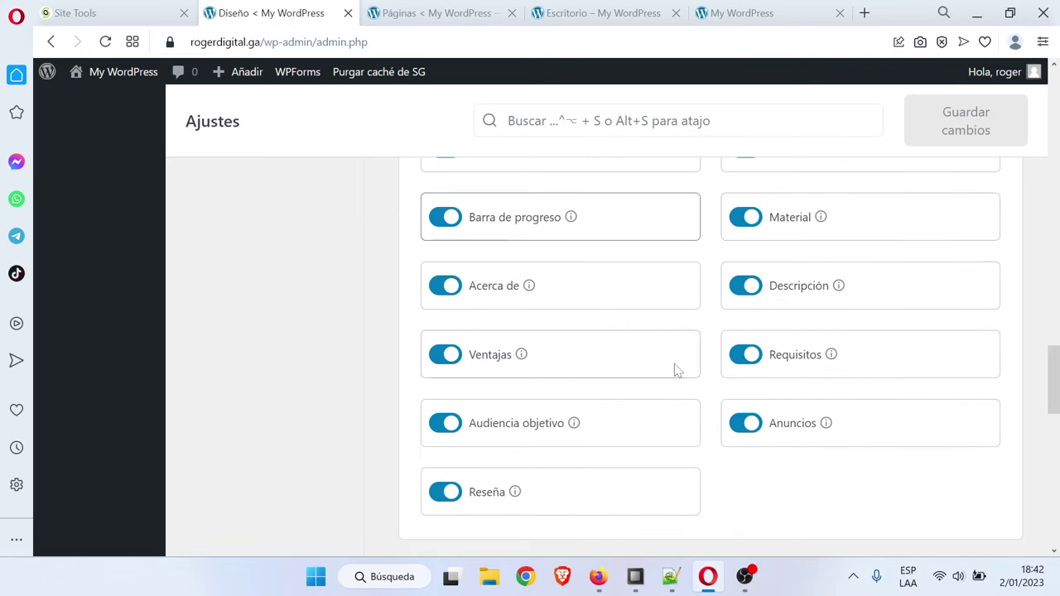
{"action": "scroll", "coordinate": [857, 348], "scroll_direction": "down", "scroll_amount": 1}
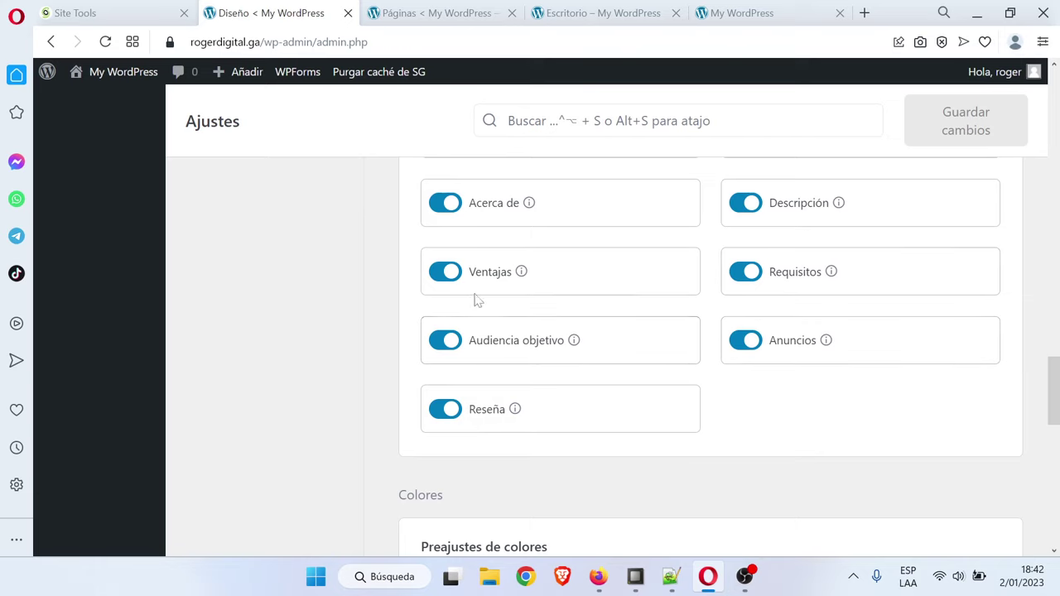
{"action": "left_click_drag", "start_coordinate": [1056, 403], "coordinate": [1057, 447]}
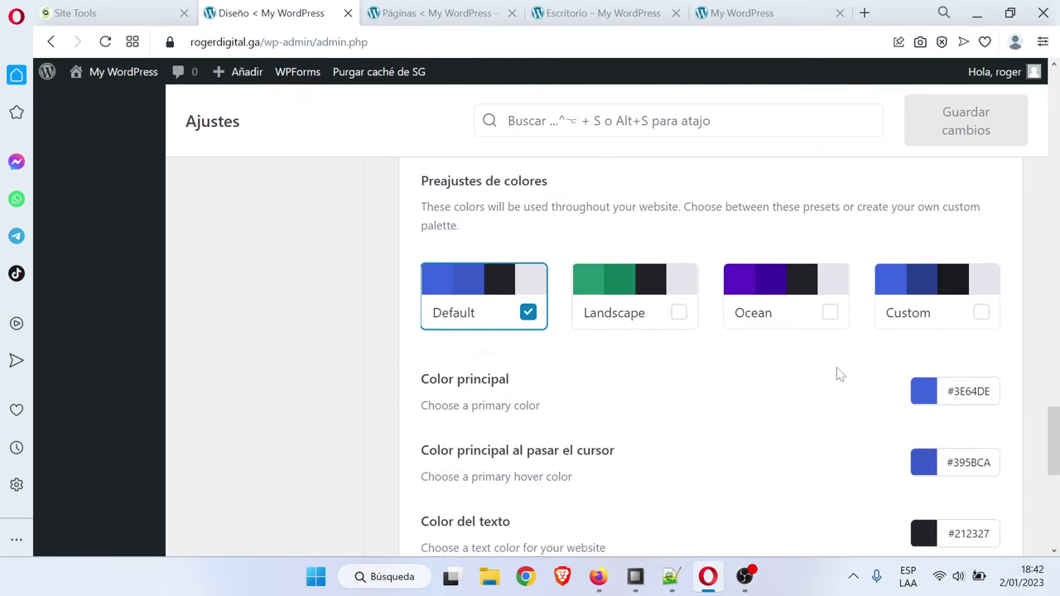
Select the green Landscape colour preset for Tutor LMS after briefly trying Custom
{"action": "scroll", "coordinate": [952, 389], "scroll_direction": "down", "scroll_amount": 2}
{"action": "scroll", "coordinate": [934, 428], "scroll_direction": "up", "scroll_amount": 2}
{"action": "left_click", "coordinate": [679, 319]}
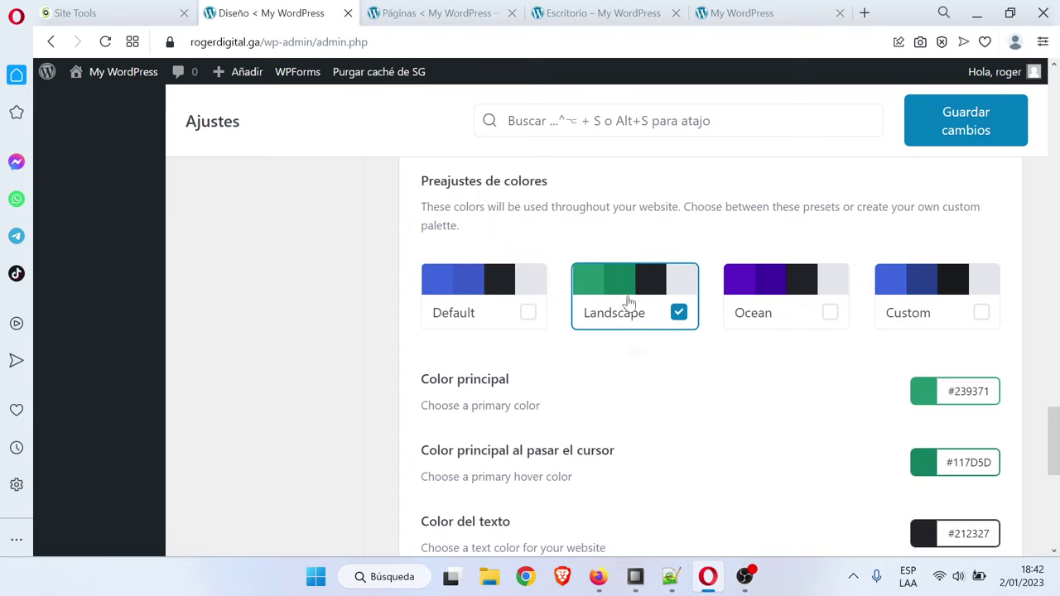
{"action": "left_click", "coordinate": [742, 12]}
{"action": "left_click", "coordinate": [341, 6]}
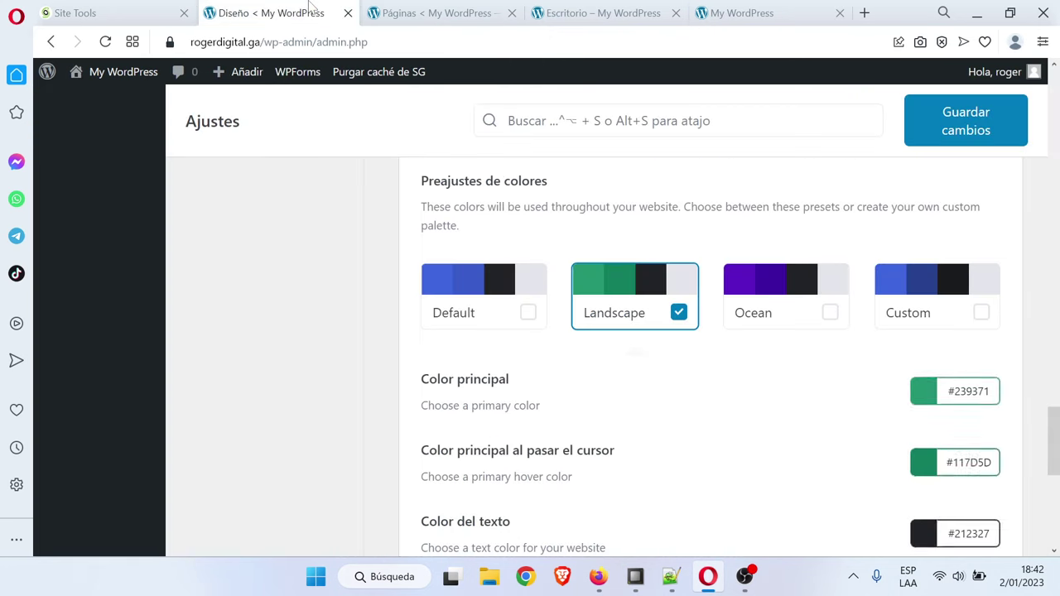
{"action": "left_click", "coordinate": [993, 323]}
{"action": "scroll", "coordinate": [975, 473], "scroll_direction": "down", "scroll_amount": 1}
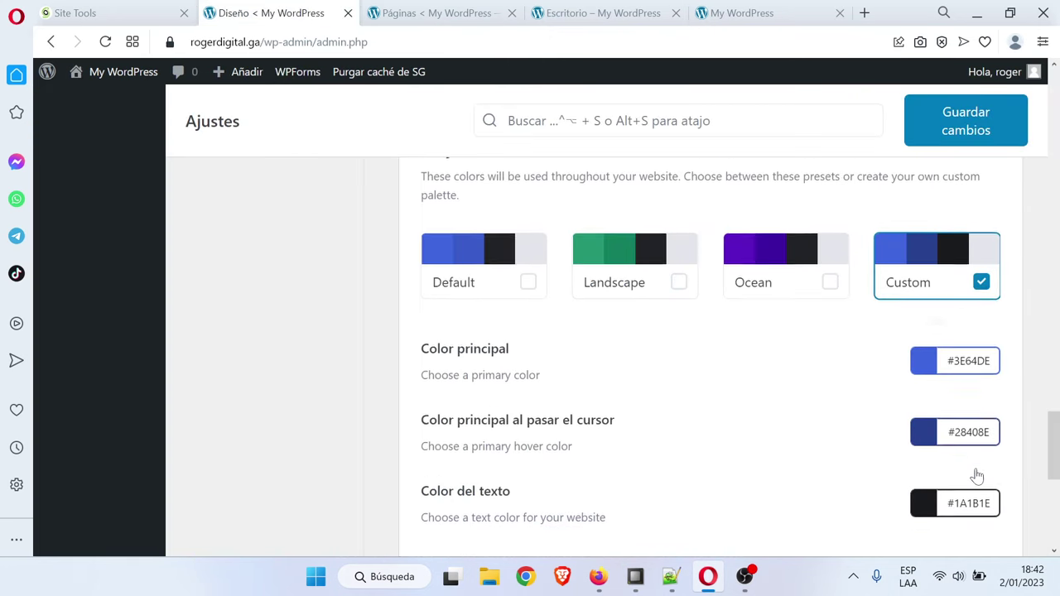
{"action": "scroll", "coordinate": [959, 447], "scroll_direction": "up", "scroll_amount": 1}
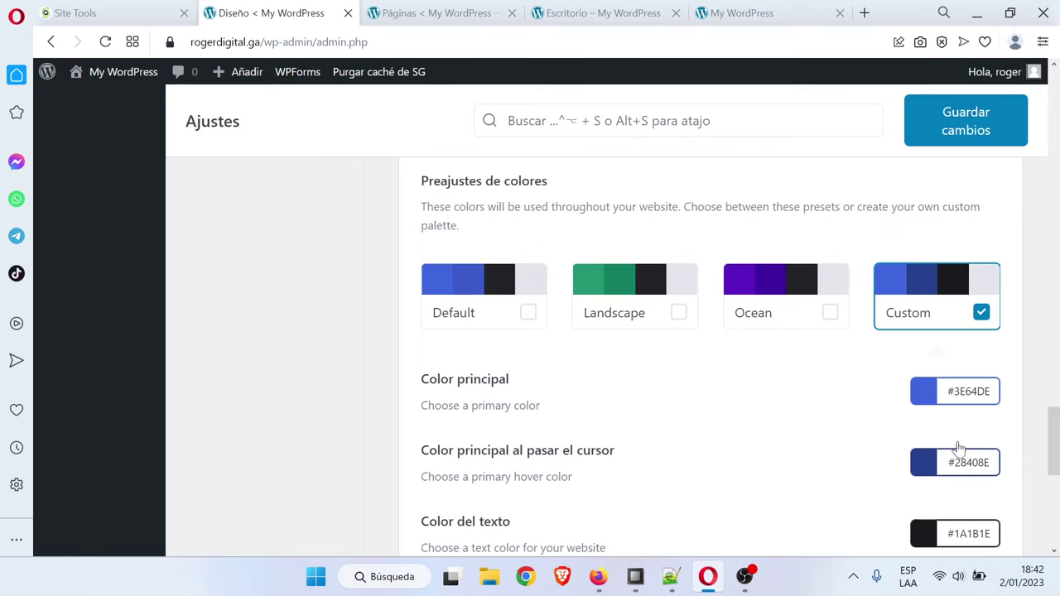
{"action": "left_click", "coordinate": [675, 322]}
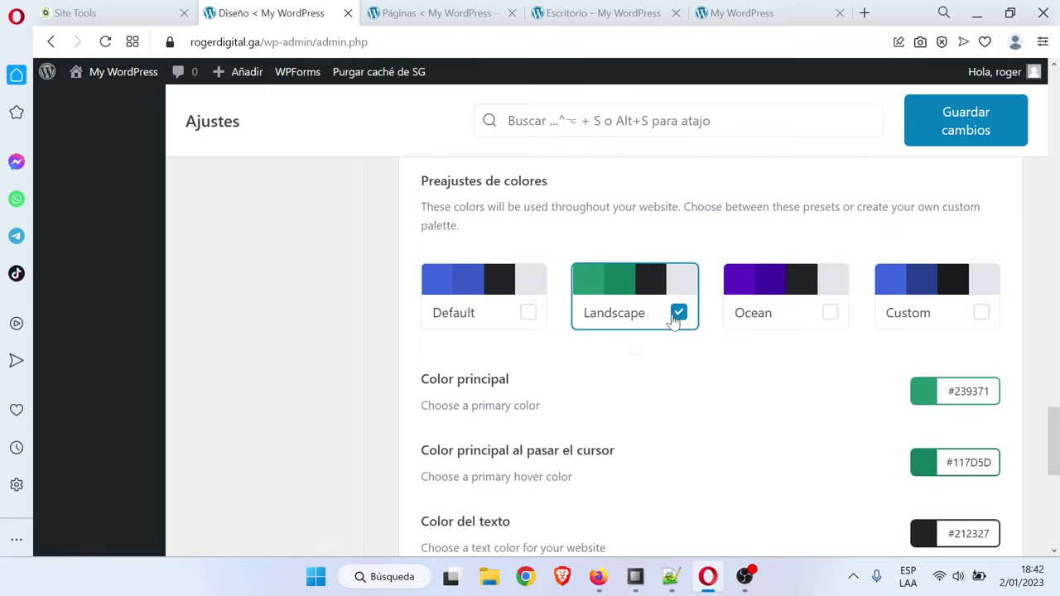
Save the Tutor LMS Diseño settings and move to the Avanzado section
{"action": "left_click_drag", "start_coordinate": [1056, 447], "coordinate": [1057, 420]}
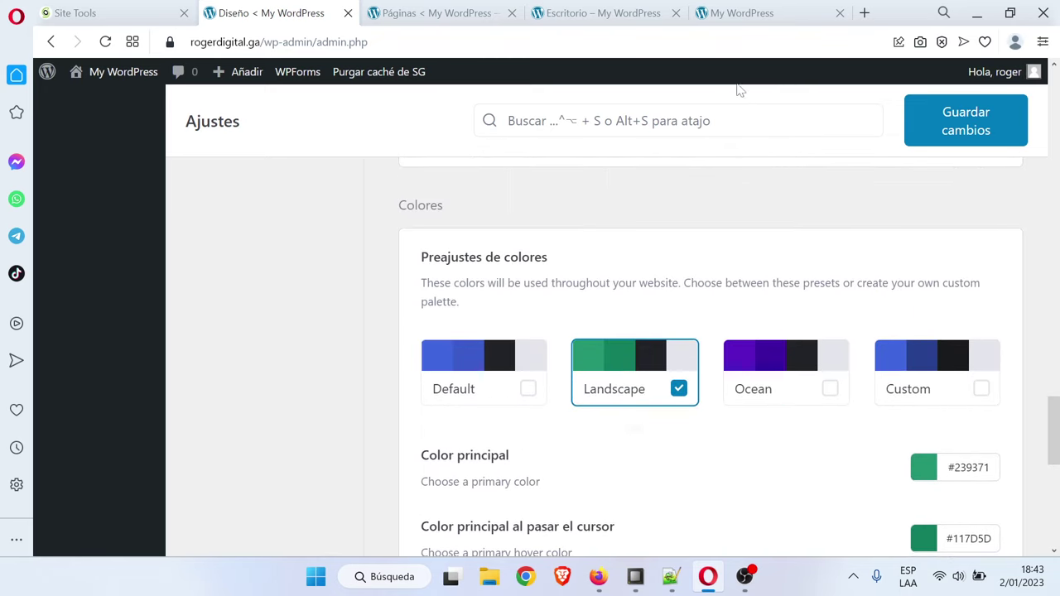
{"action": "scroll", "coordinate": [687, 403], "scroll_direction": "up", "scroll_amount": 8}
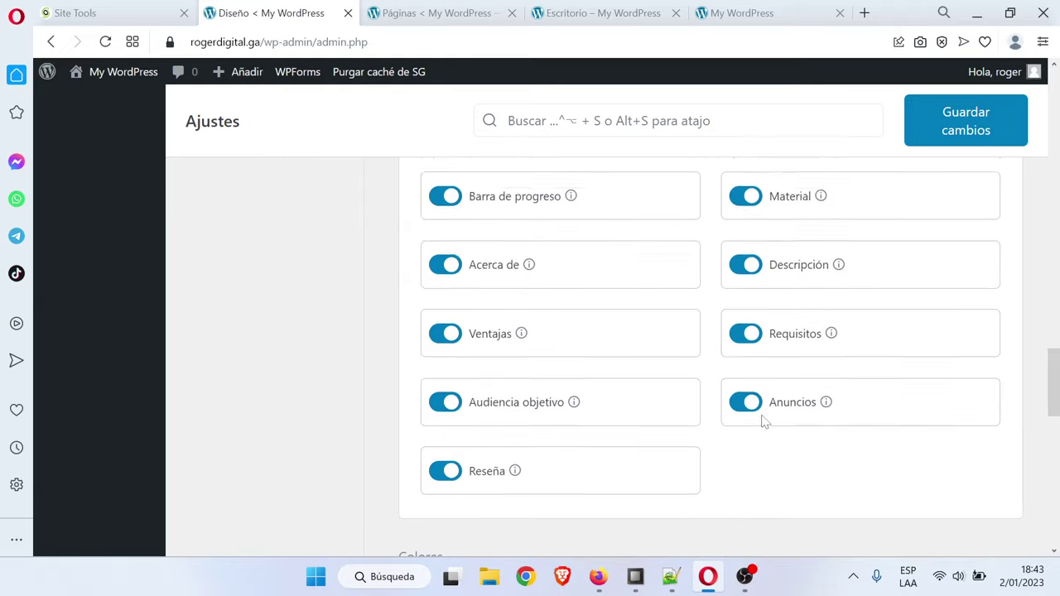
{"action": "scroll", "coordinate": [856, 367], "scroll_direction": "up", "scroll_amount": 5}
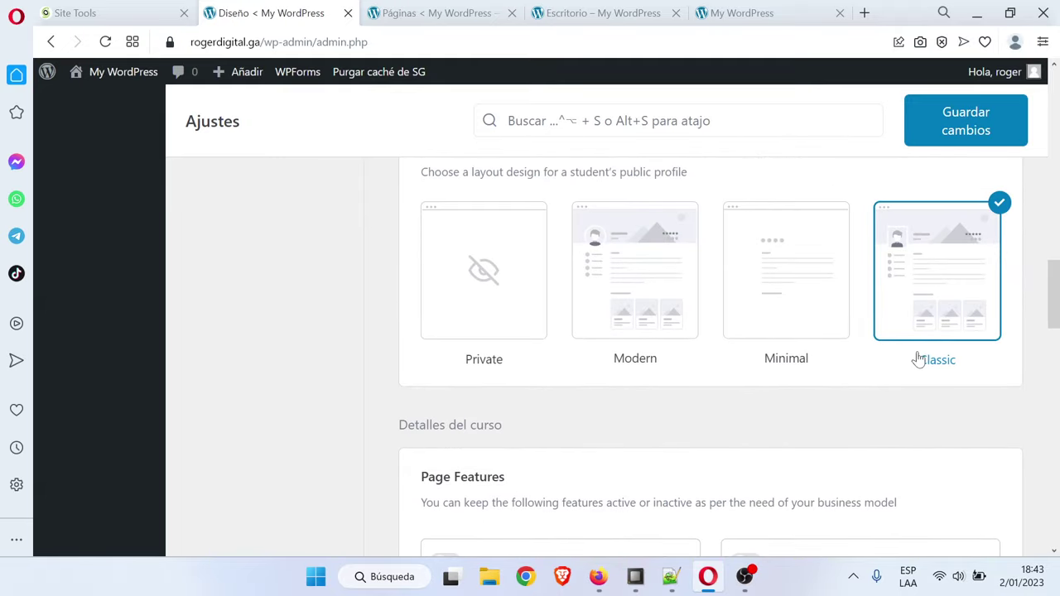
{"action": "scroll", "coordinate": [1022, 397], "scroll_direction": "up", "scroll_amount": 12}
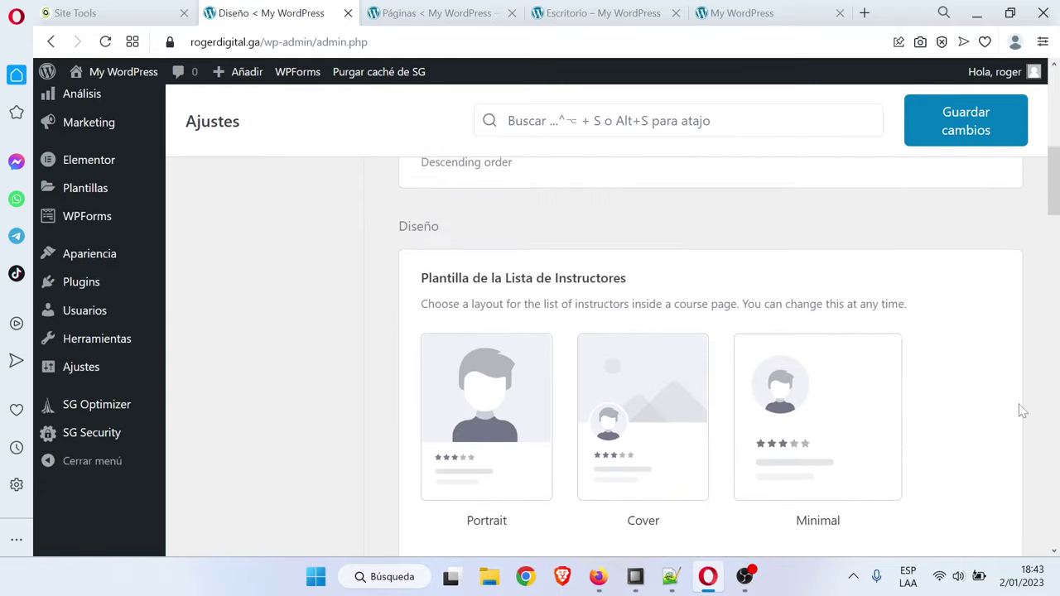
{"action": "scroll", "coordinate": [987, 409], "scroll_direction": "up", "scroll_amount": 3}
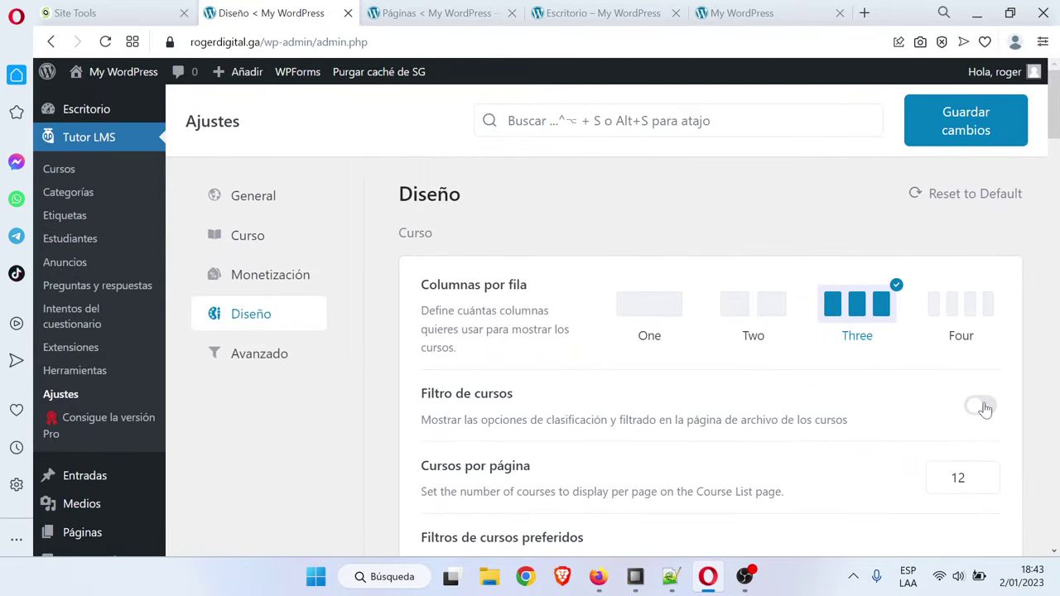
{"action": "left_click", "coordinate": [966, 116]}
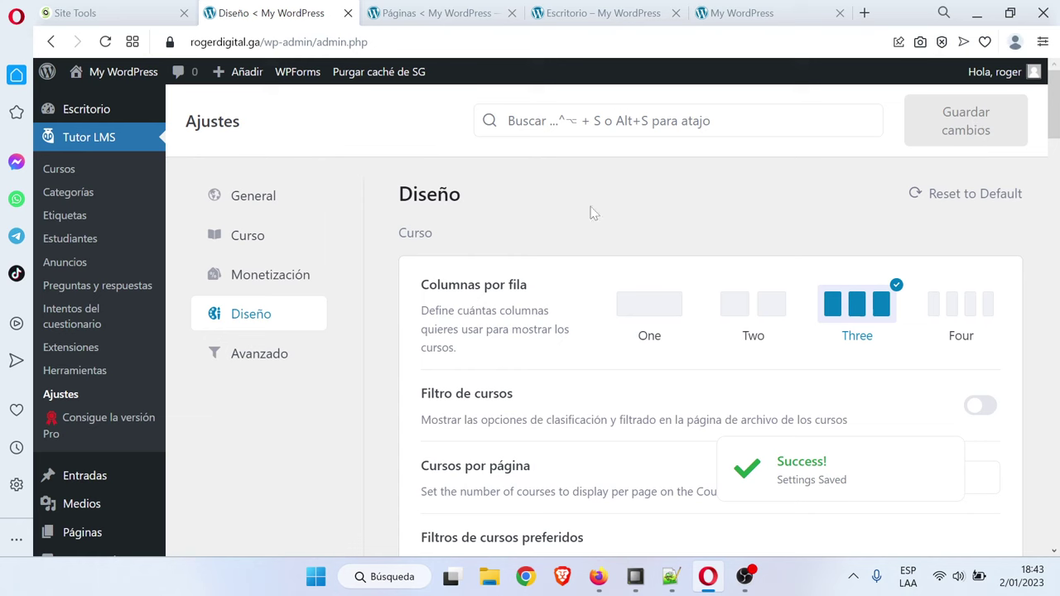
{"action": "left_click", "coordinate": [293, 354]}
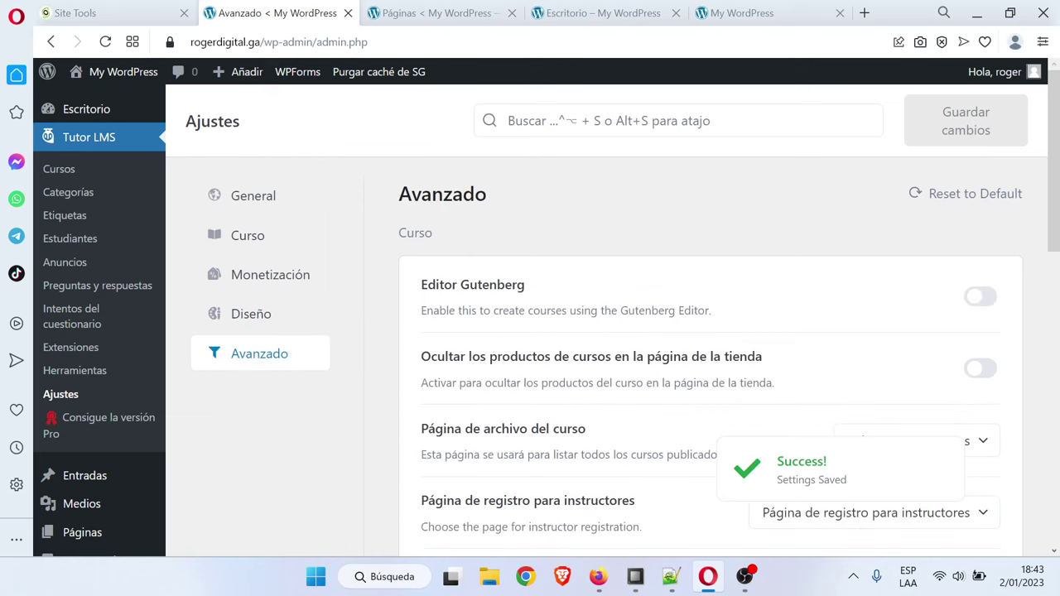
Enable 'Ocultar los productos de cursos en la página de la tienda' and save the Avanzado settings
{"action": "scroll", "coordinate": [613, 331], "scroll_direction": "down", "scroll_amount": 1}
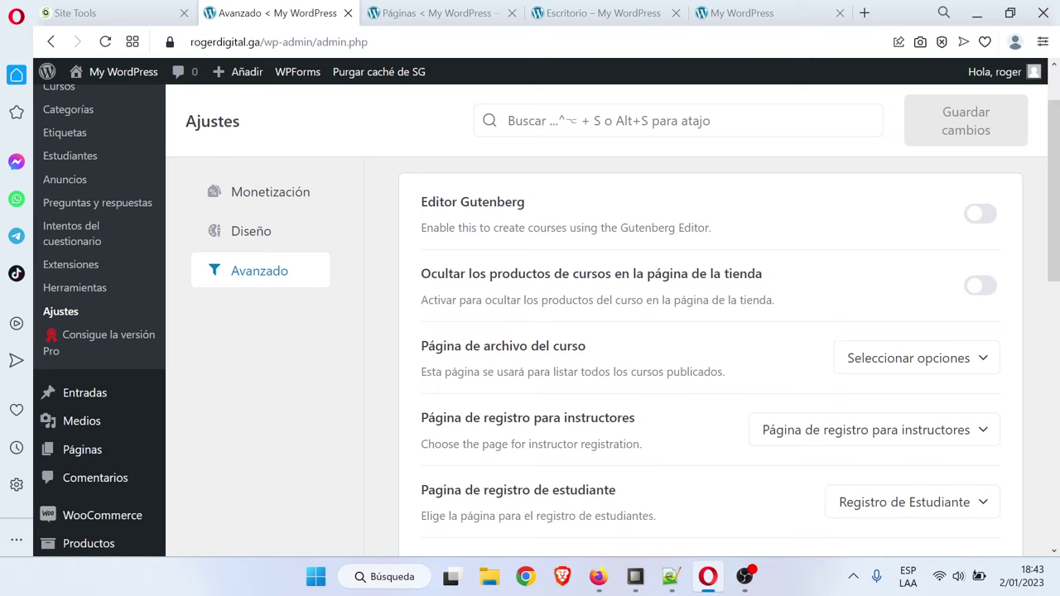
{"action": "left_click_drag", "start_coordinate": [452, 274], "coordinate": [674, 273]}
{"action": "left_click", "coordinate": [674, 273]}
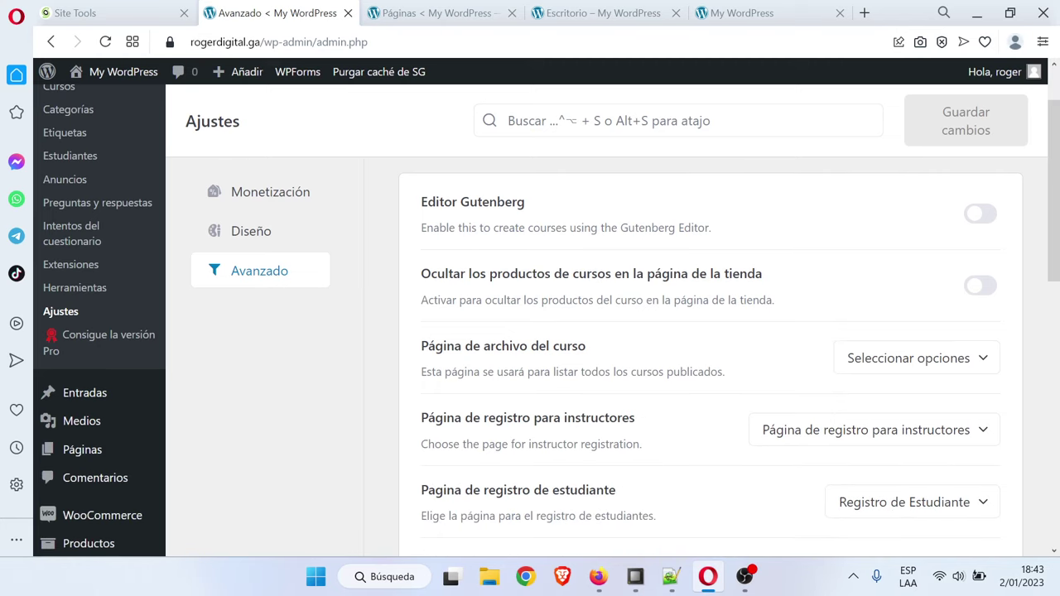
{"action": "left_click", "coordinate": [974, 284]}
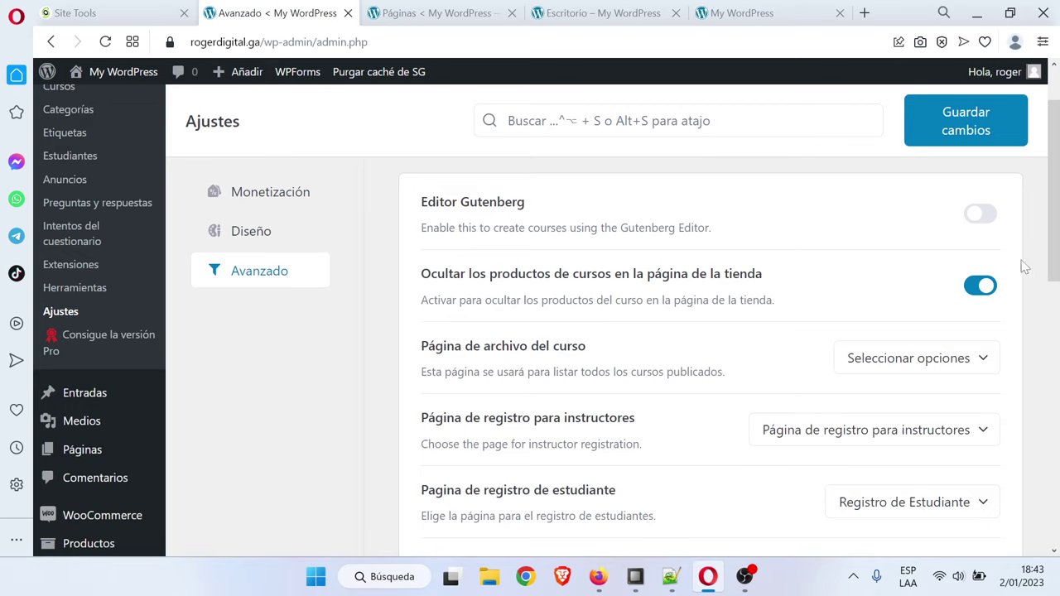
{"action": "left_click_drag", "start_coordinate": [1057, 178], "coordinate": [1058, 196]}
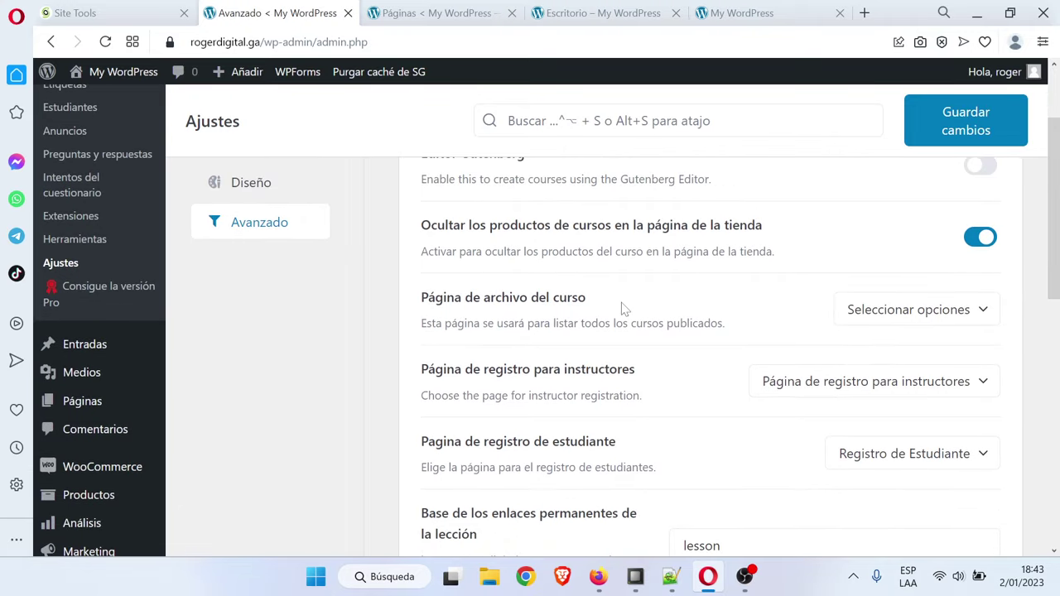
{"action": "left_click", "coordinate": [983, 312]}
{"action": "scroll", "coordinate": [959, 410], "scroll_direction": "down", "scroll_amount": 1}
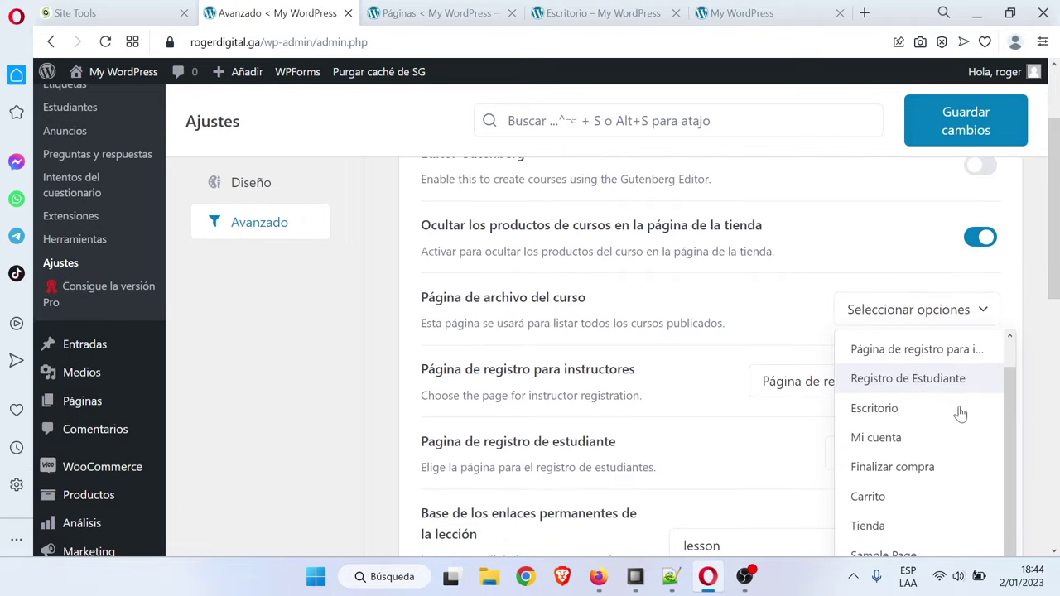
{"action": "scroll", "coordinate": [958, 410], "scroll_direction": "down", "scroll_amount": 2}
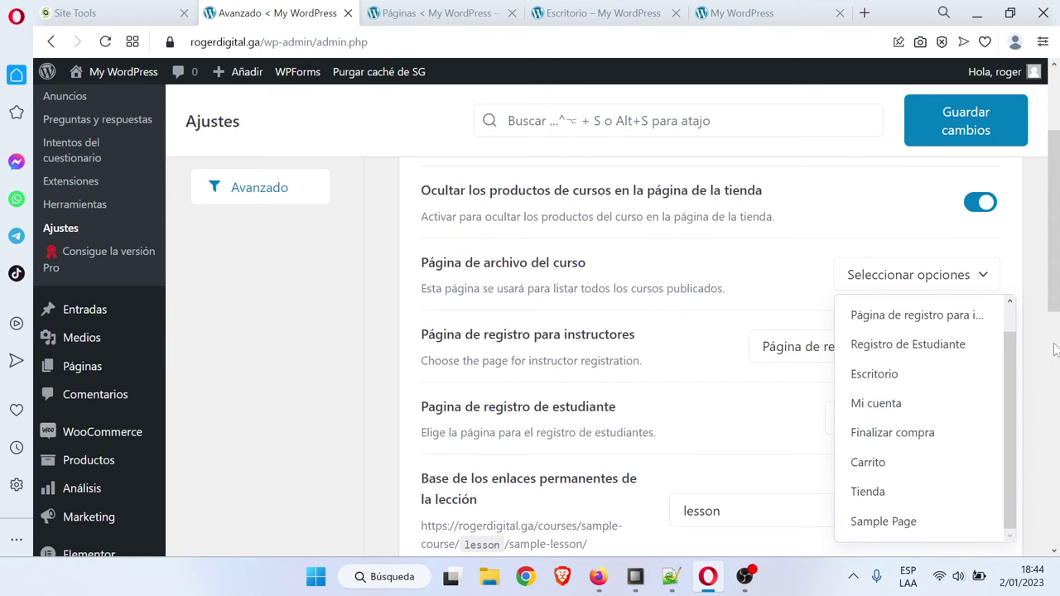
{"action": "left_click_drag", "start_coordinate": [1056, 298], "coordinate": [1056, 273]}
{"action": "left_click", "coordinate": [957, 125]}
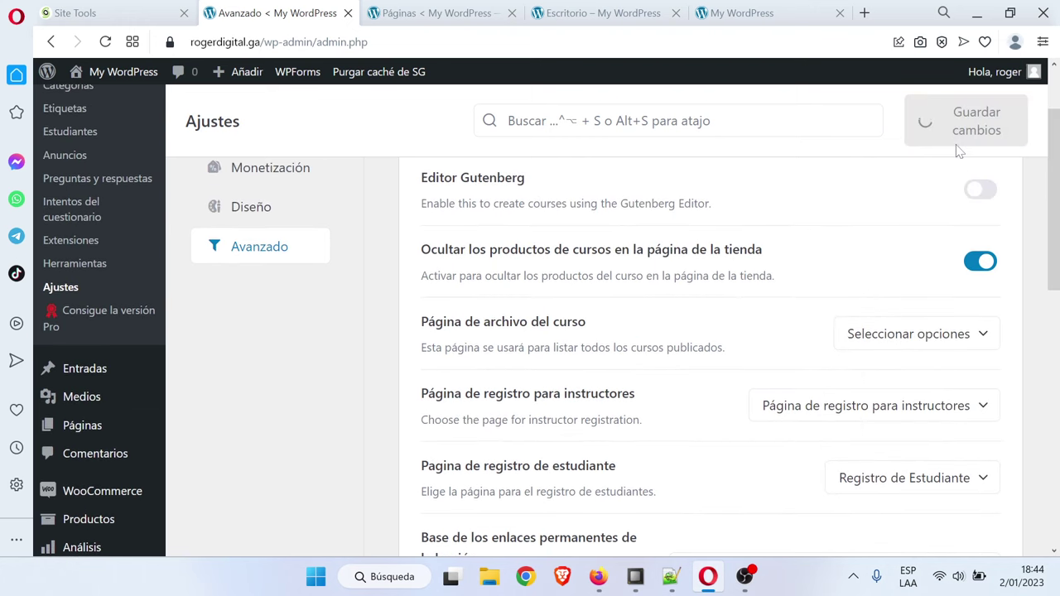
Publish a new page titled Cursos
{"action": "left_click", "coordinate": [454, 12]}
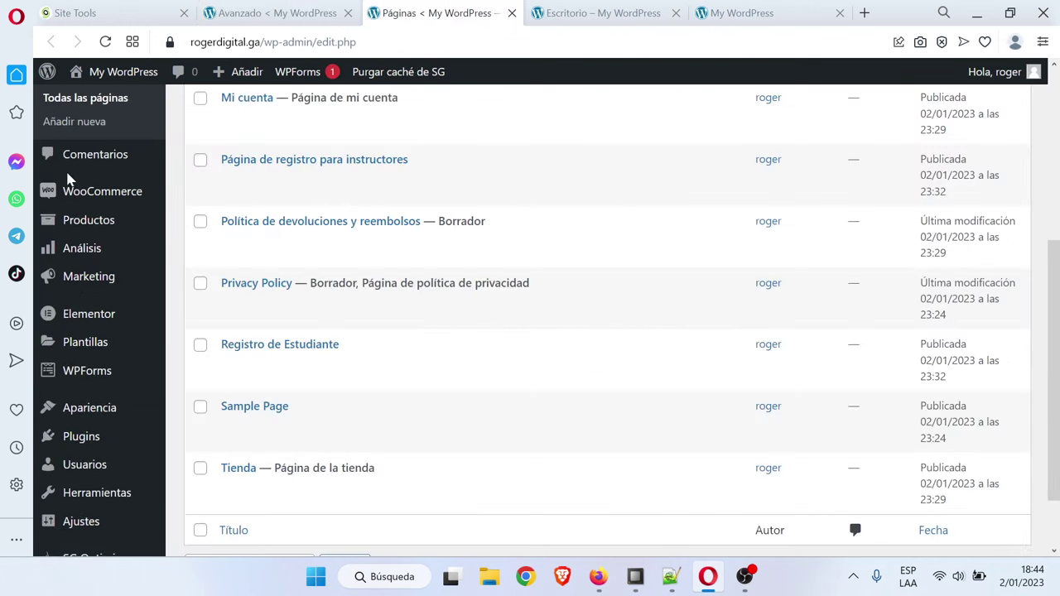
{"action": "scroll", "coordinate": [91, 248], "scroll_direction": "up", "scroll_amount": 3}
{"action": "scroll", "coordinate": [315, 213], "scroll_direction": "up", "scroll_amount": 1}
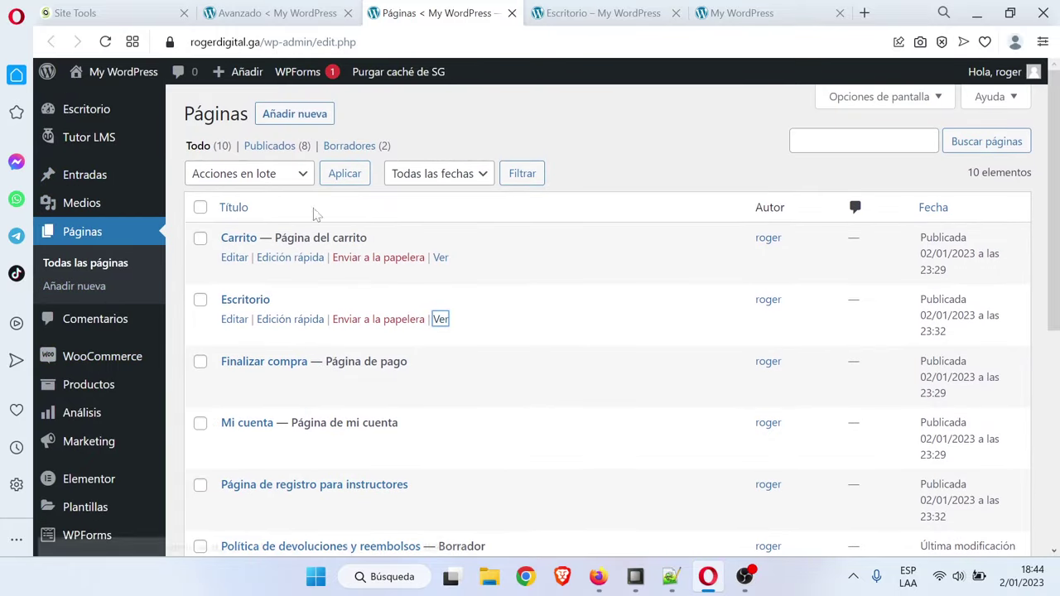
{"action": "left_click", "coordinate": [282, 115]}
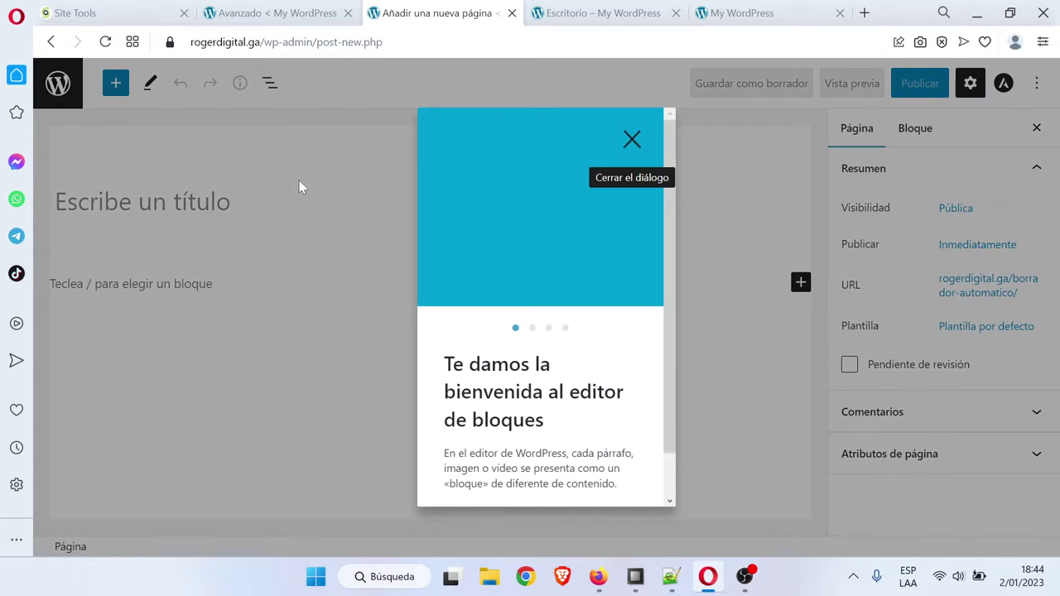
{"action": "left_click", "coordinate": [632, 139]}
{"action": "type", "text": "Cursos"}
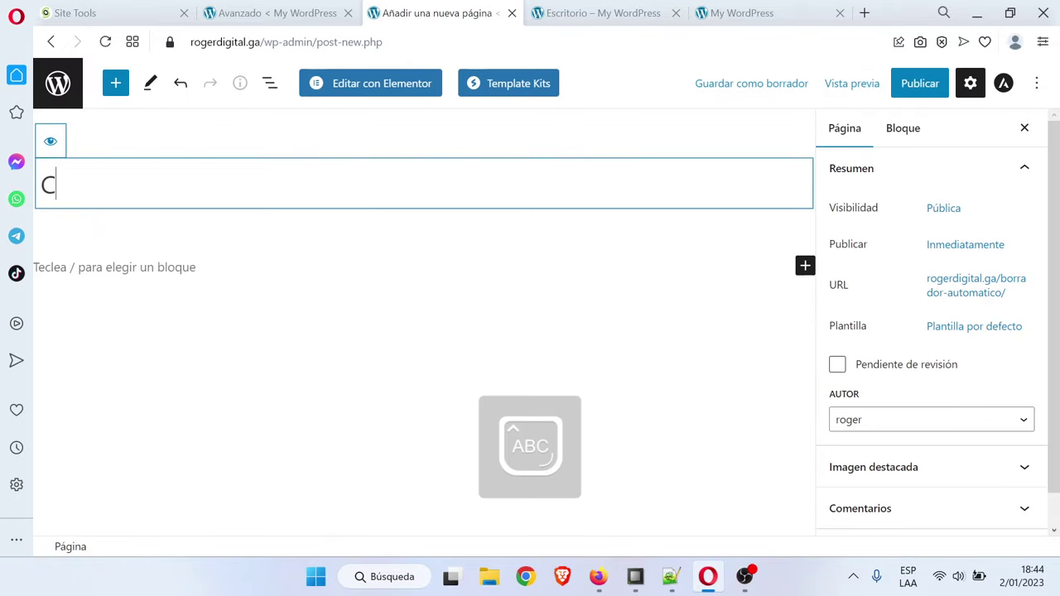
{"action": "left_click", "coordinate": [919, 84]}
{"action": "left_click", "coordinate": [918, 86]}
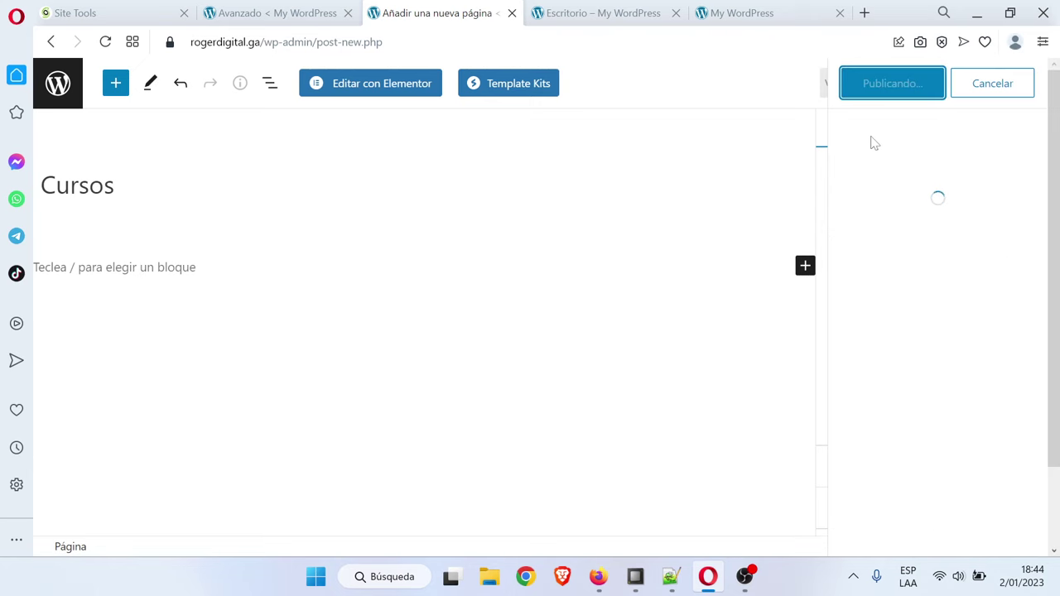
Reload the Tutor LMS advanced settings and set the Course Archive Page to Cursos
{"action": "left_click", "coordinate": [269, 13]}
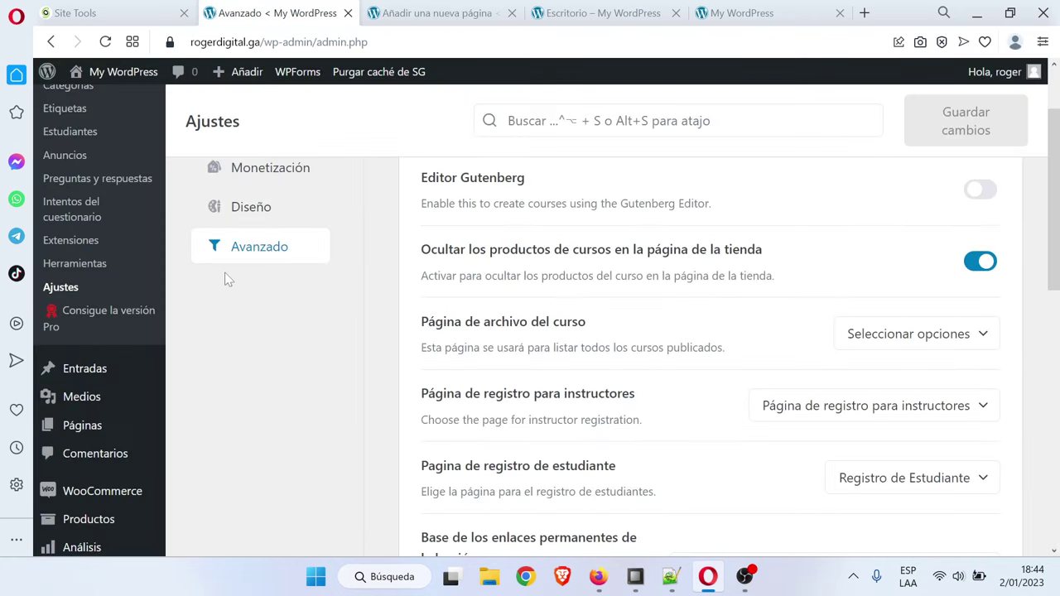
{"action": "scroll", "coordinate": [254, 273], "scroll_direction": "up", "scroll_amount": 2}
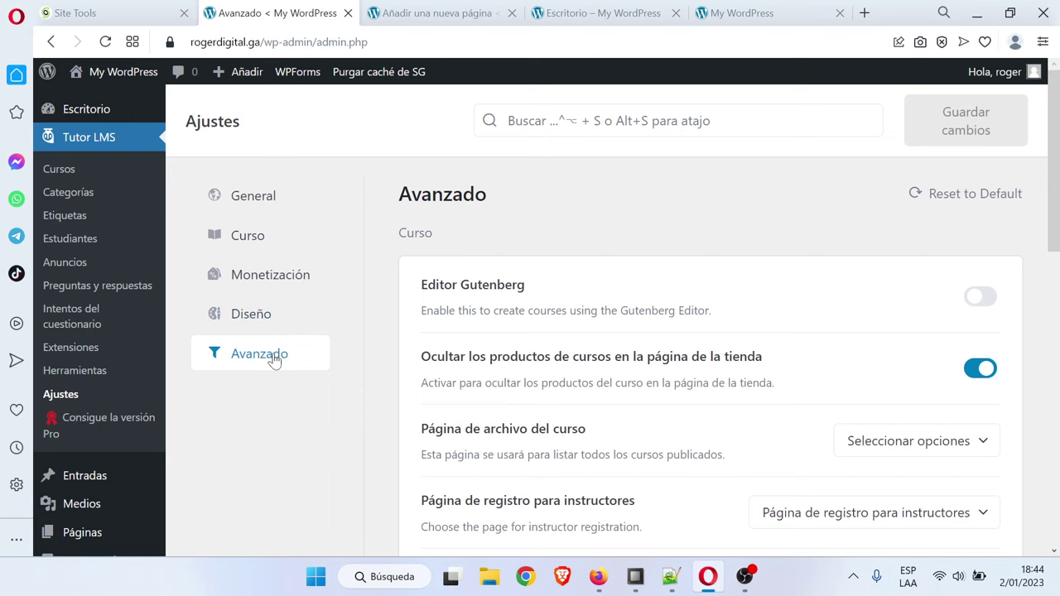
{"action": "left_click", "coordinate": [106, 41]}
{"action": "scroll", "coordinate": [728, 288], "scroll_direction": "down", "scroll_amount": 1}
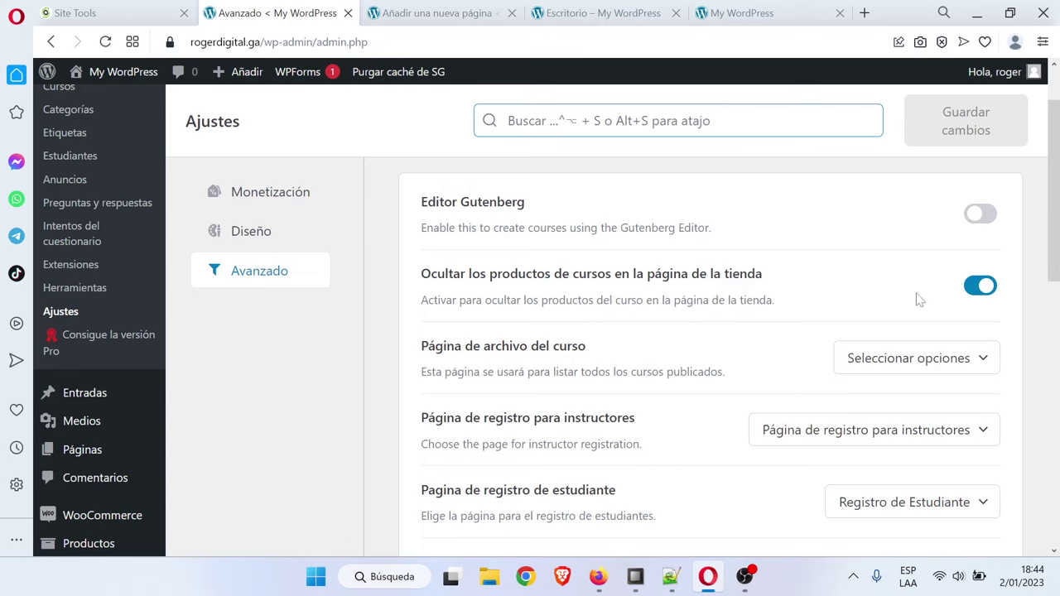
{"action": "left_click", "coordinate": [923, 361]}
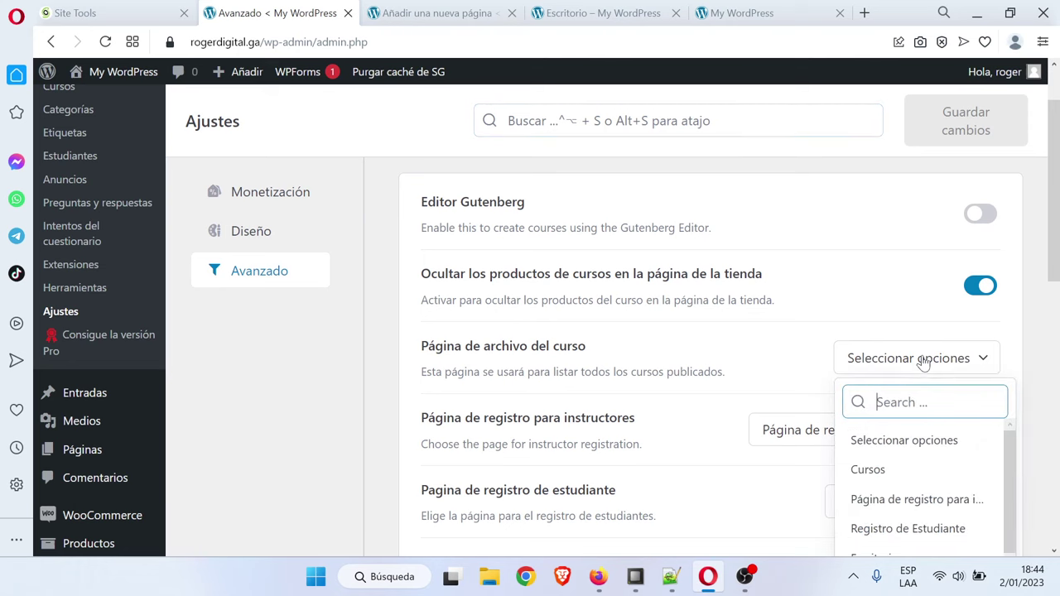
{"action": "left_click", "coordinate": [882, 478]}
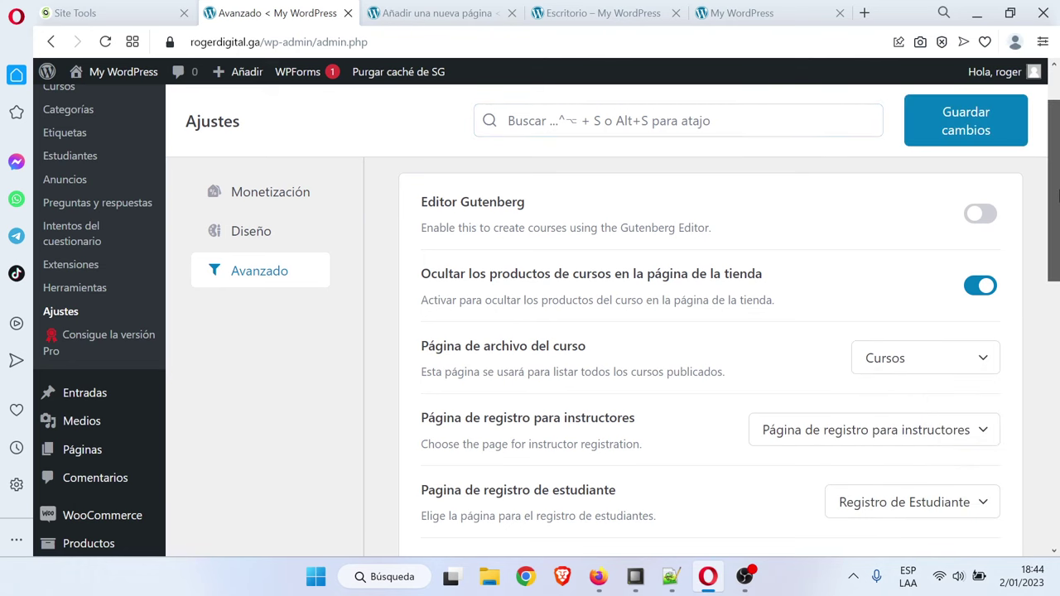
{"action": "left_click_drag", "start_coordinate": [1056, 196], "coordinate": [1056, 240]}
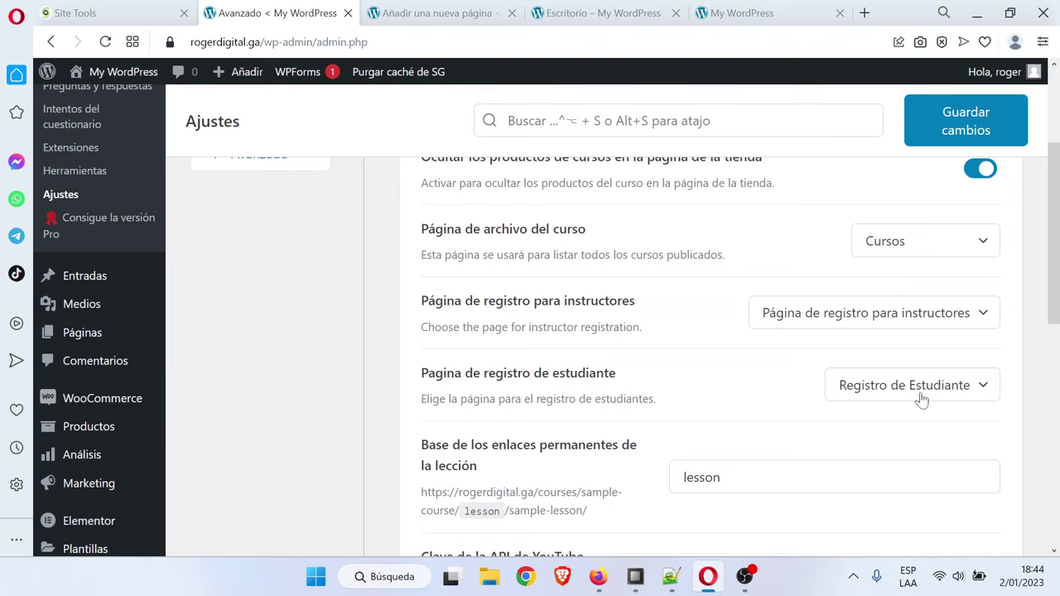
{"action": "left_click", "coordinate": [434, 12]}
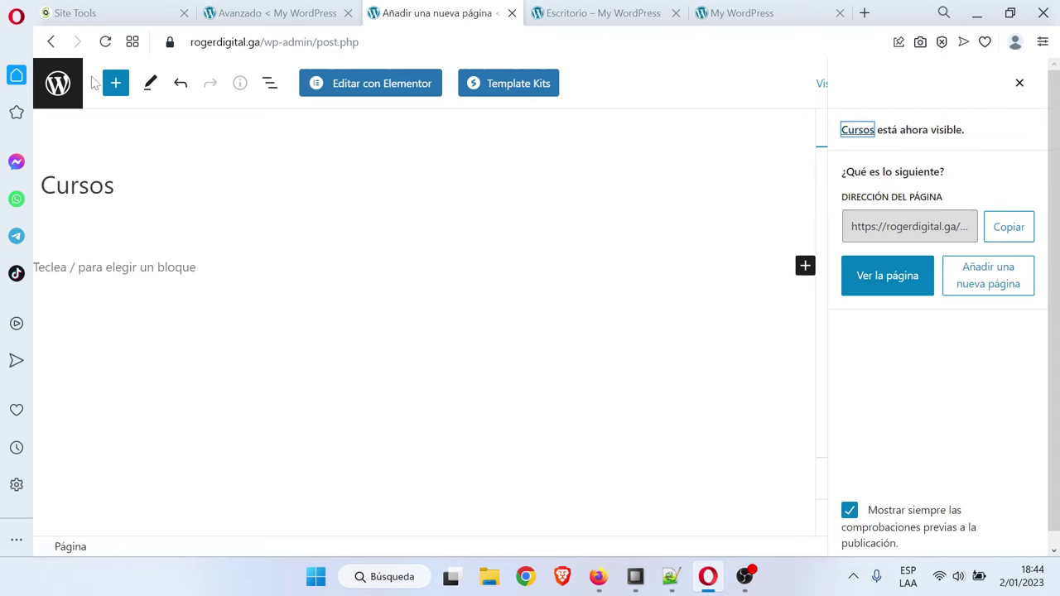
Go back to the admin All Pages list and scroll through it
{"action": "left_click", "coordinate": [58, 82]}
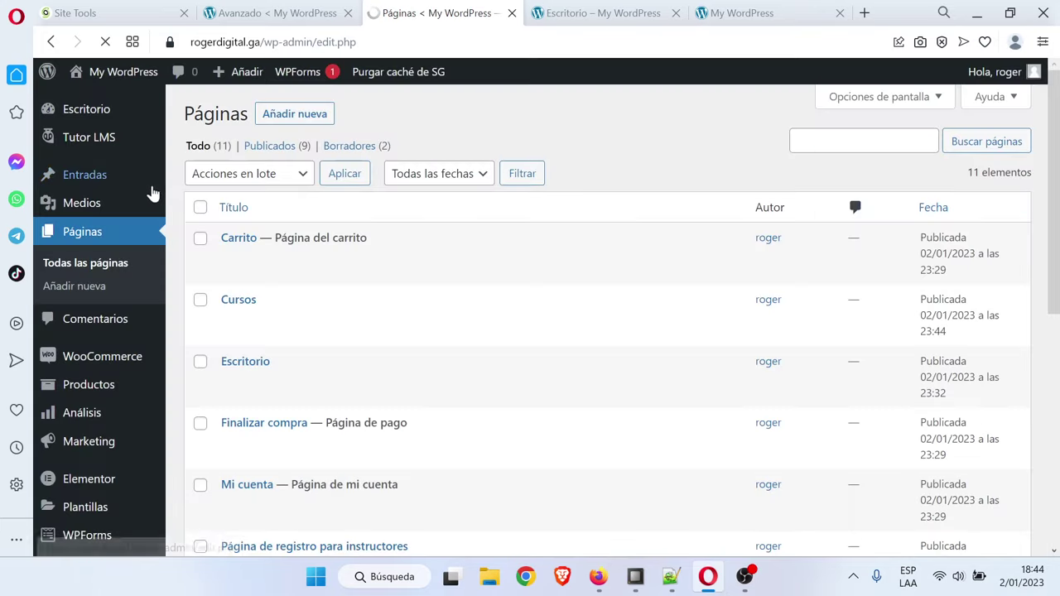
{"action": "scroll", "coordinate": [448, 386], "scroll_direction": "down", "scroll_amount": 2}
{"action": "scroll", "coordinate": [447, 387], "scroll_direction": "down", "scroll_amount": 1}
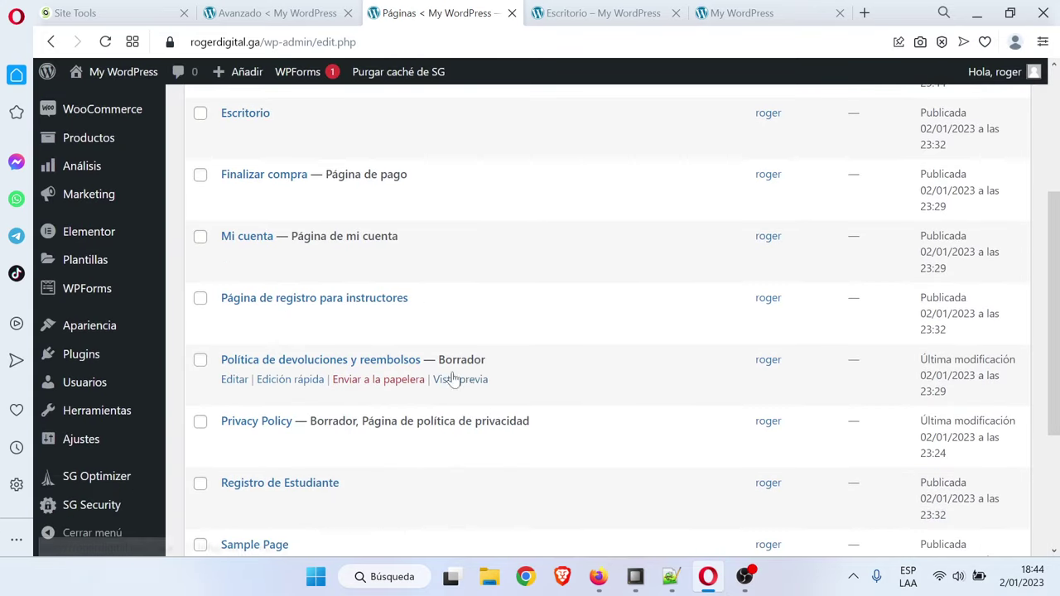
{"action": "scroll", "coordinate": [342, 357], "scroll_direction": "down", "scroll_amount": 1}
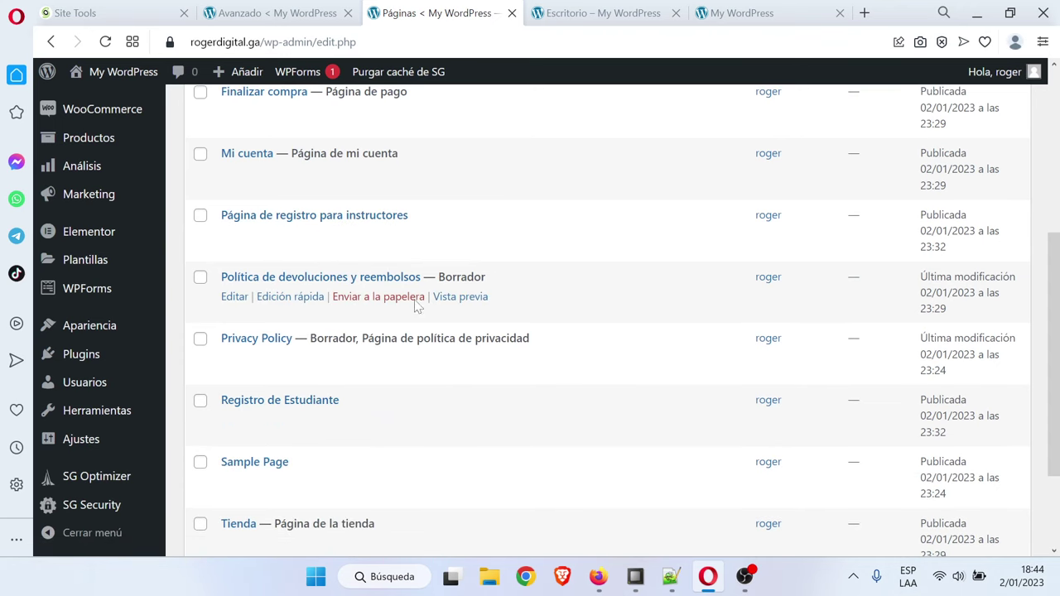
Reload the live site and visit the instructor registration, student registration and dashboard menu links
{"action": "left_click", "coordinate": [729, 14]}
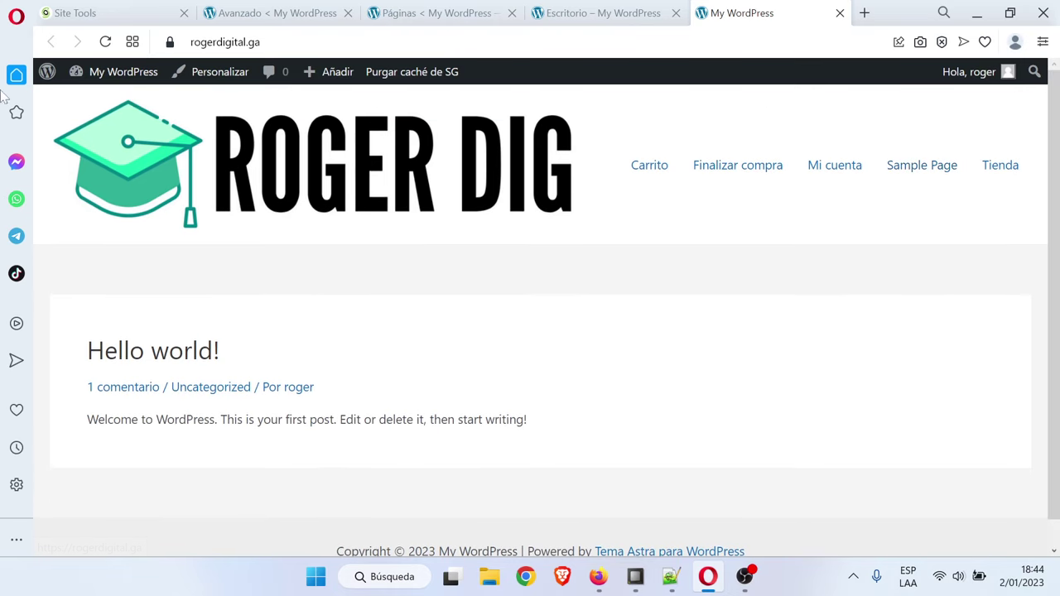
{"action": "left_click", "coordinate": [106, 42]}
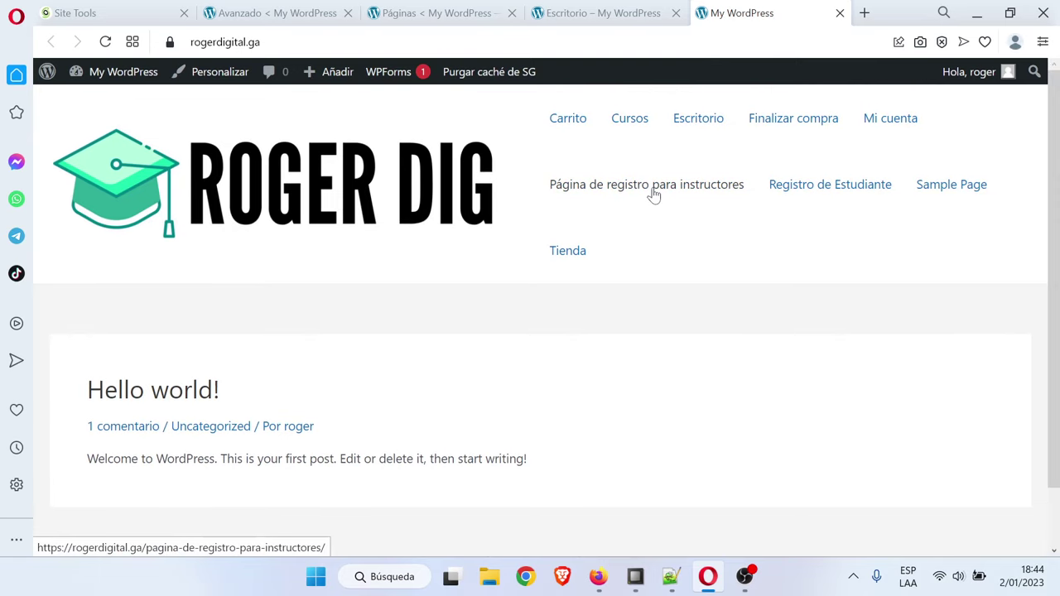
{"action": "left_click", "coordinate": [654, 193]}
{"action": "scroll", "coordinate": [788, 343], "scroll_direction": "down", "scroll_amount": 5}
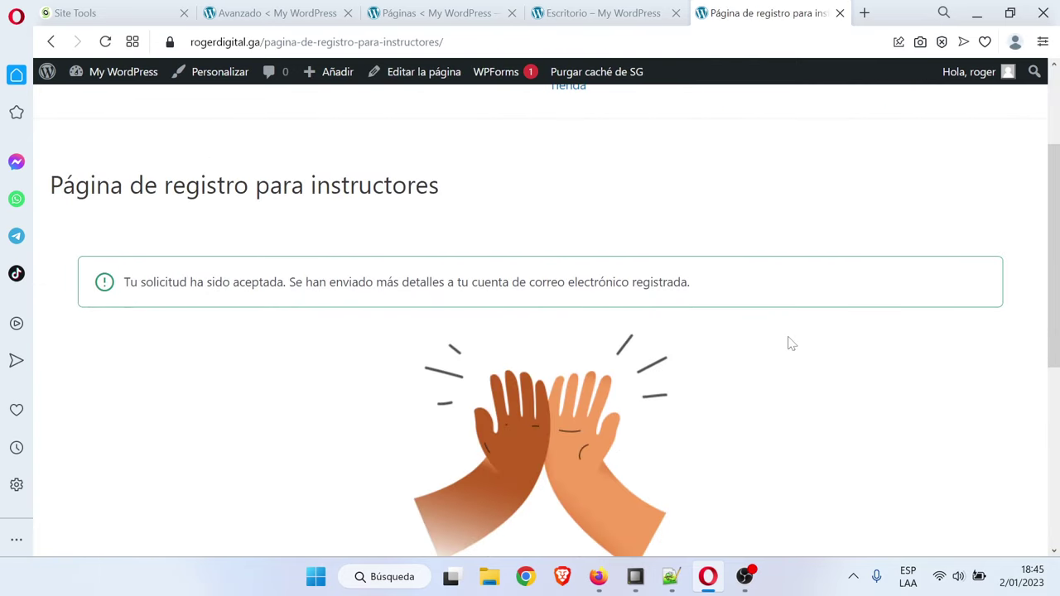
{"action": "scroll", "coordinate": [788, 345], "scroll_direction": "up", "scroll_amount": 5}
{"action": "left_click", "coordinate": [840, 187]}
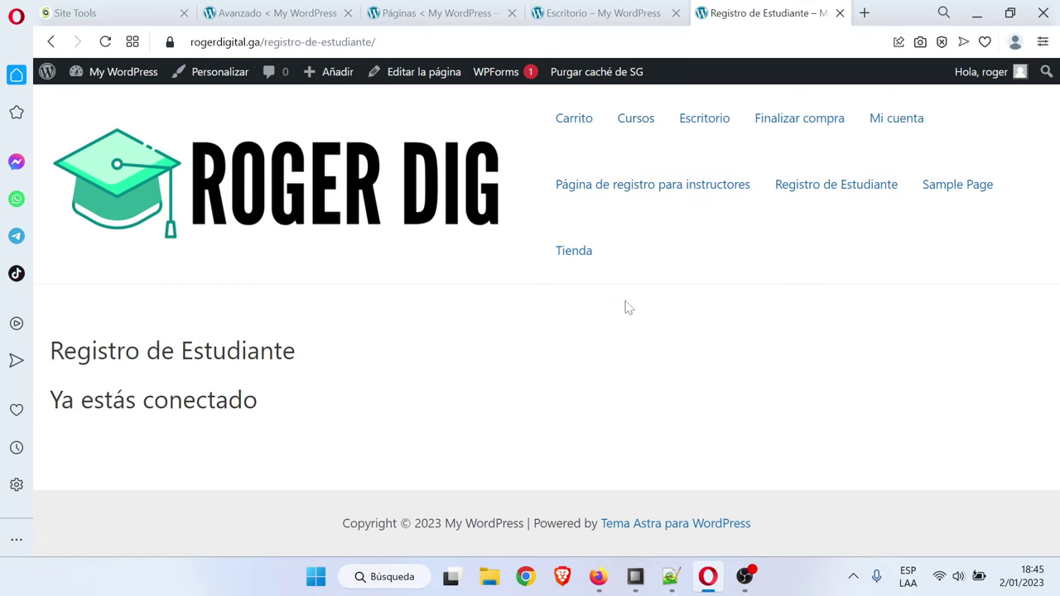
{"action": "left_click", "coordinate": [598, 8]}
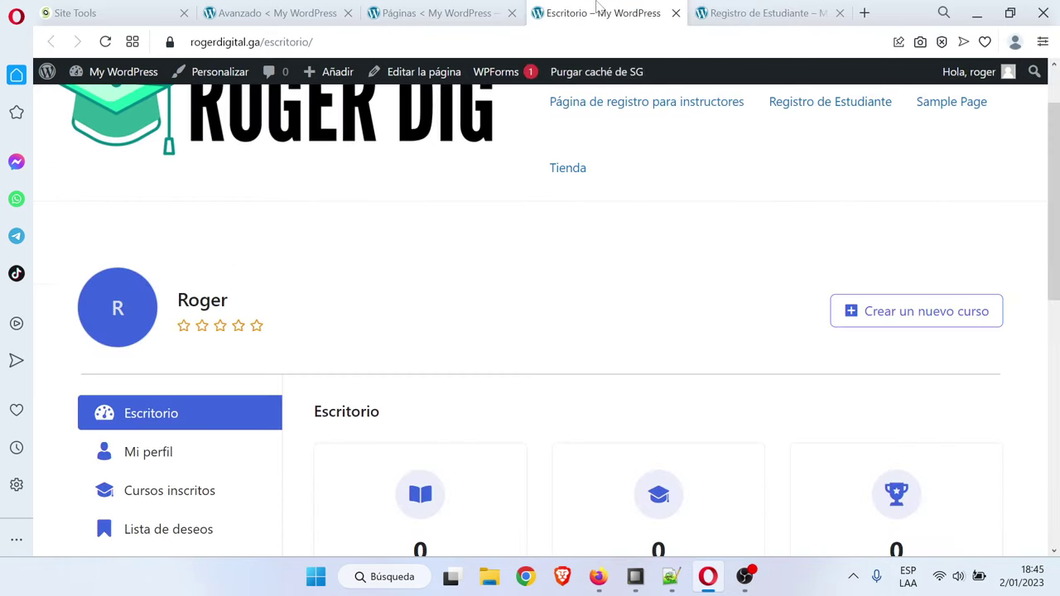
{"action": "left_click", "coordinate": [448, 6]}
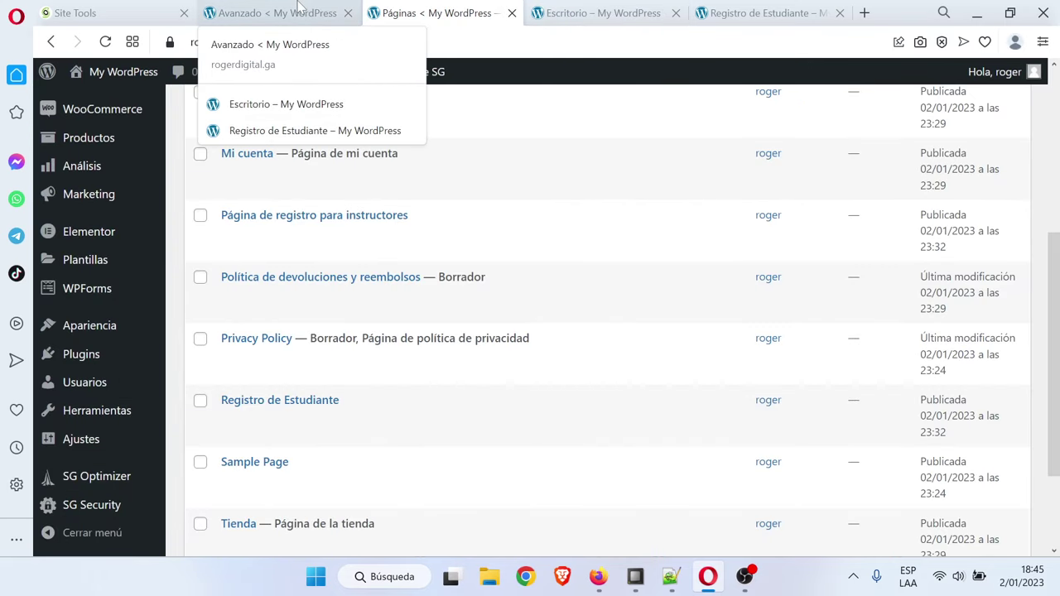
Review the Tutor LMS advanced settings and save them with Guardar cambios
{"action": "left_click", "coordinate": [273, 13]}
{"action": "scroll", "coordinate": [866, 236], "scroll_direction": "down", "scroll_amount": 5}
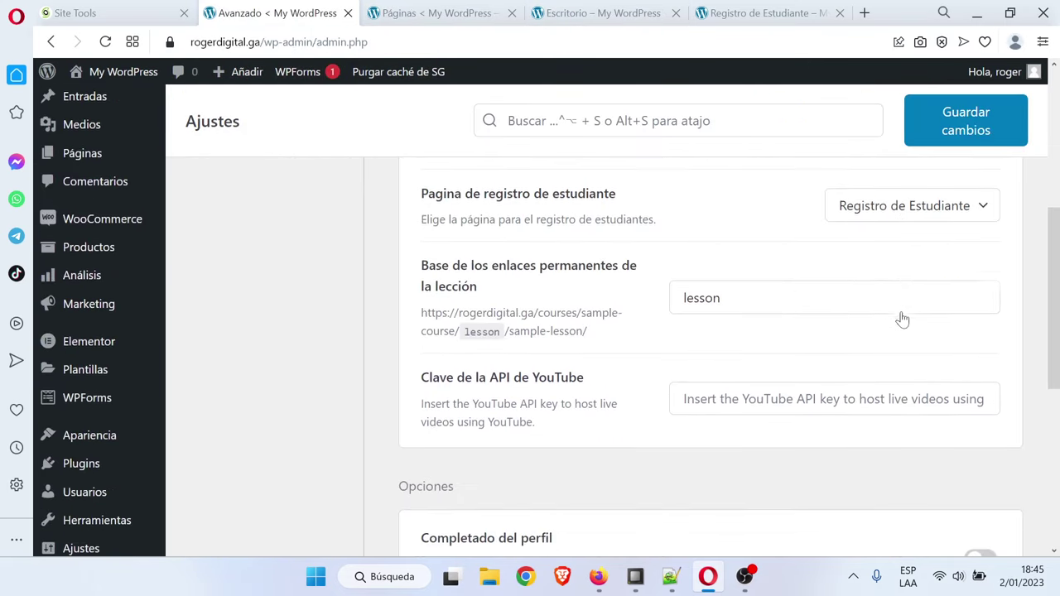
{"action": "scroll", "coordinate": [835, 321], "scroll_direction": "down", "scroll_amount": 1}
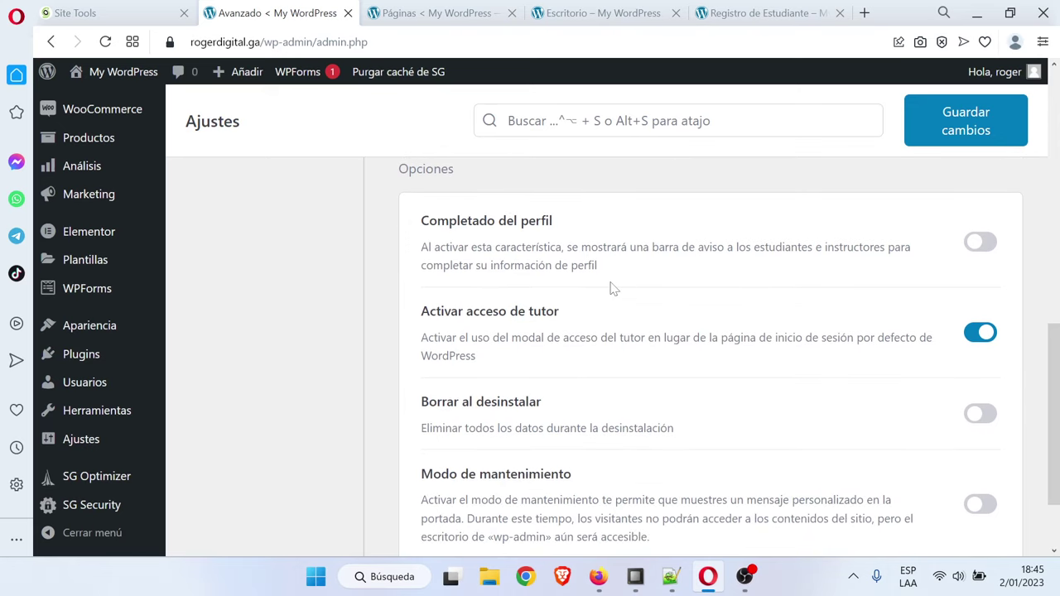
{"action": "scroll", "coordinate": [615, 289], "scroll_direction": "down", "scroll_amount": 1}
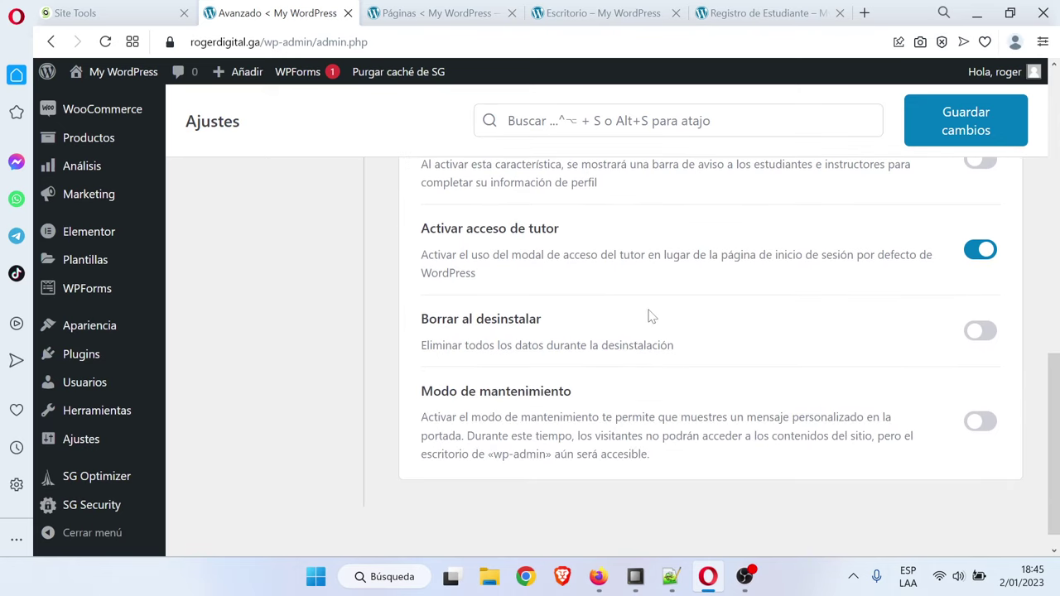
{"action": "scroll", "coordinate": [662, 319], "scroll_direction": "down", "scroll_amount": 1}
{"action": "scroll", "coordinate": [700, 338], "scroll_direction": "up", "scroll_amount": 10}
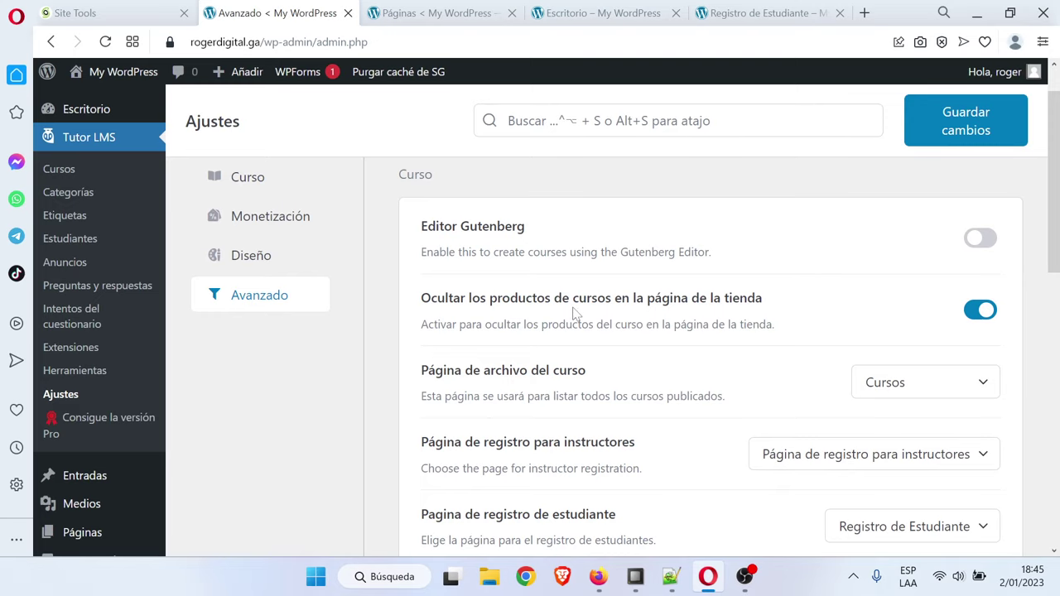
{"action": "left_click", "coordinate": [961, 120]}
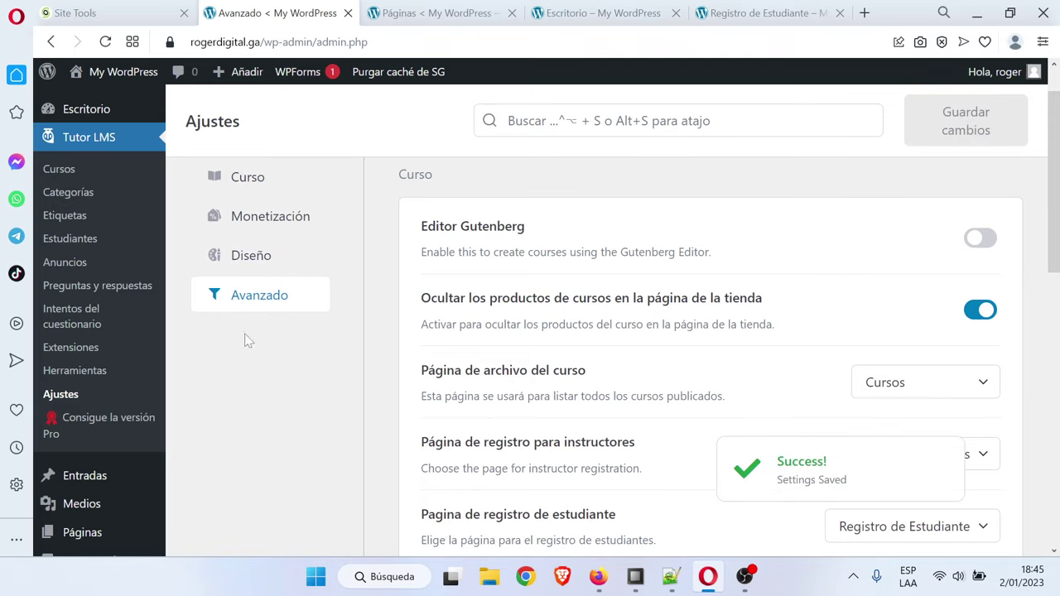
{"action": "scroll", "coordinate": [246, 339], "scroll_direction": "up", "scroll_amount": 1}
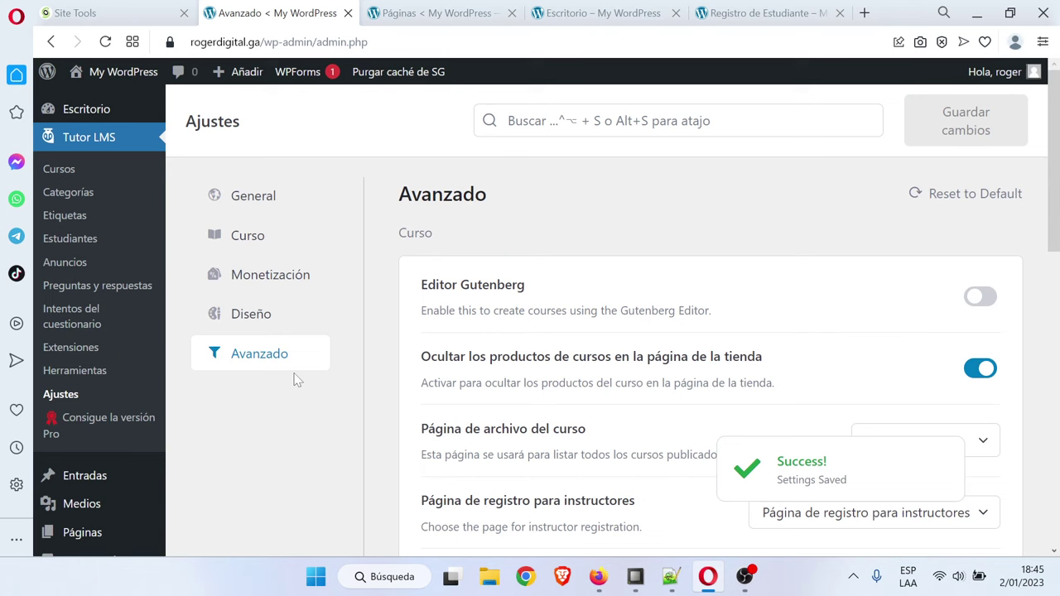
{"action": "left_click", "coordinate": [671, 577]}
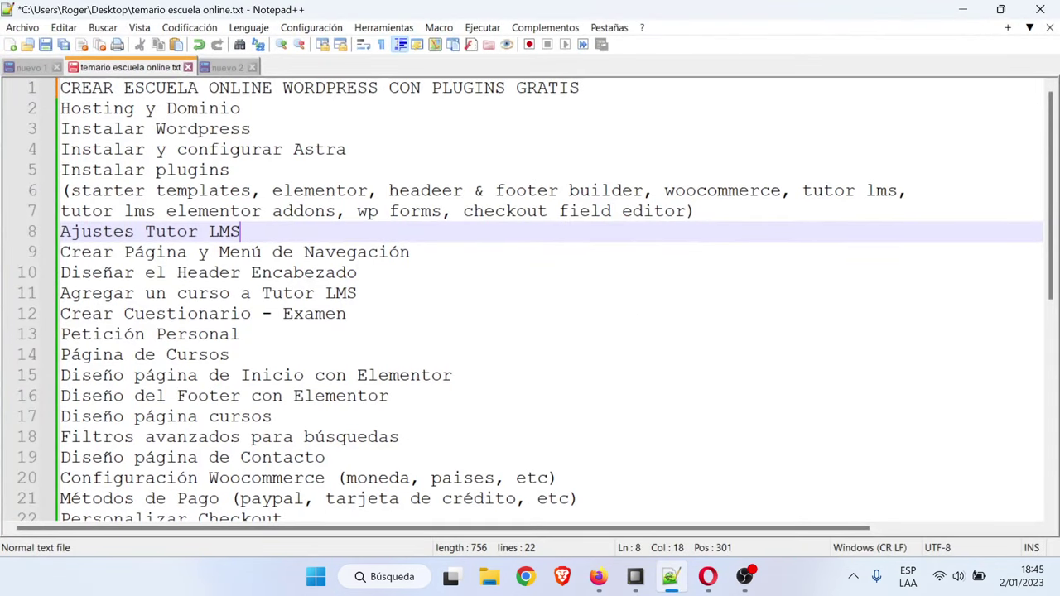
Change 'Página' to 'Páginas' on line 9 of the course outline
{"action": "left_click", "coordinate": [411, 252]}
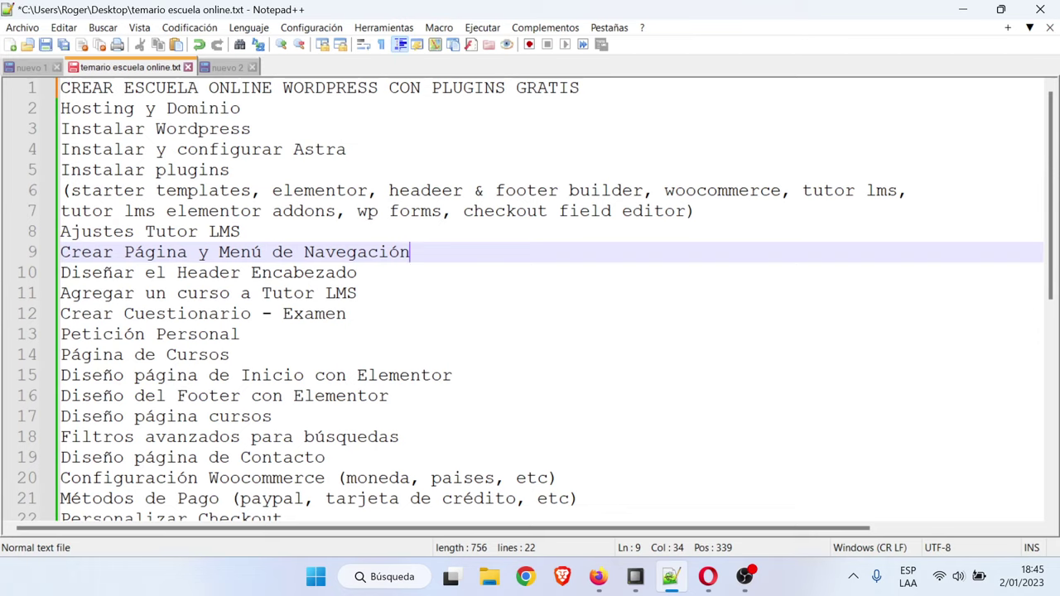
{"action": "left_click", "coordinate": [189, 251]}
{"action": "type", "text": "s"}
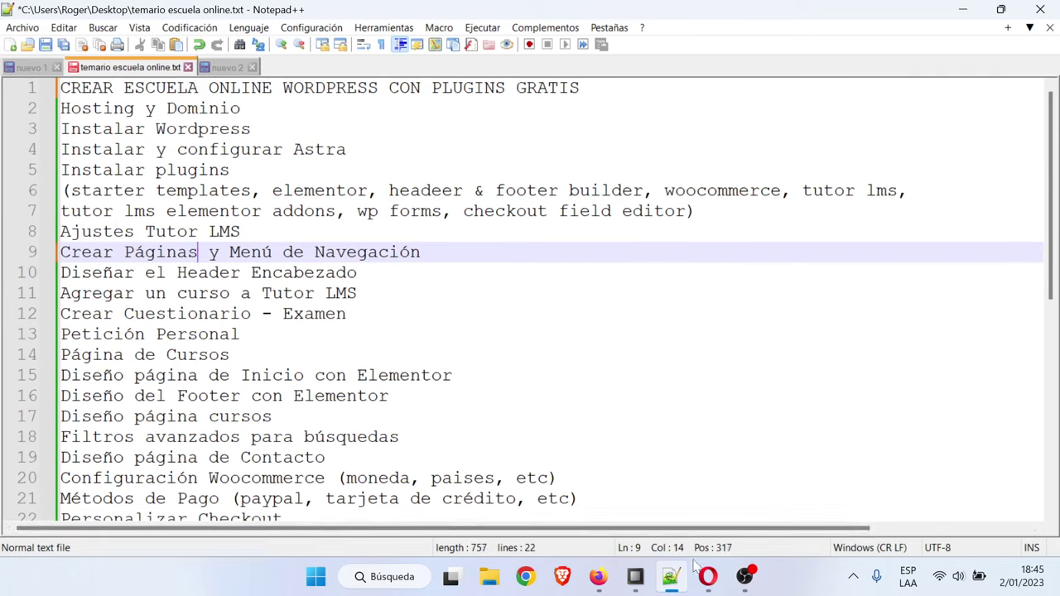
{"action": "left_click", "coordinate": [708, 577]}
Publish a new page titled Inicio
{"action": "left_click", "coordinate": [438, 12]}
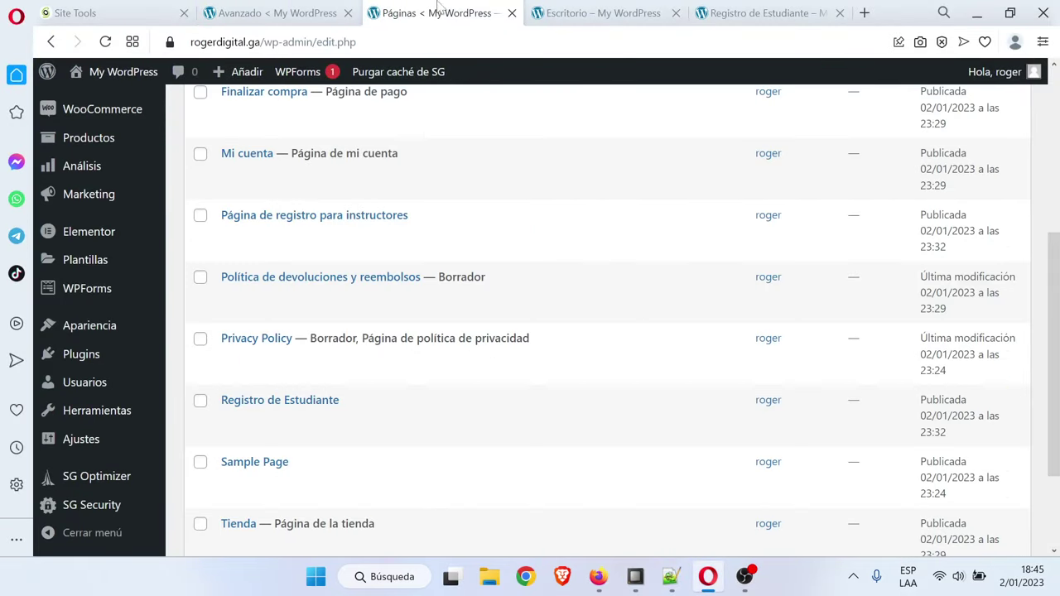
{"action": "scroll", "coordinate": [408, 377], "scroll_direction": "up", "scroll_amount": 2}
{"action": "scroll", "coordinate": [408, 377], "scroll_direction": "up", "scroll_amount": 1}
{"action": "scroll", "coordinate": [413, 377], "scroll_direction": "up", "scroll_amount": 2}
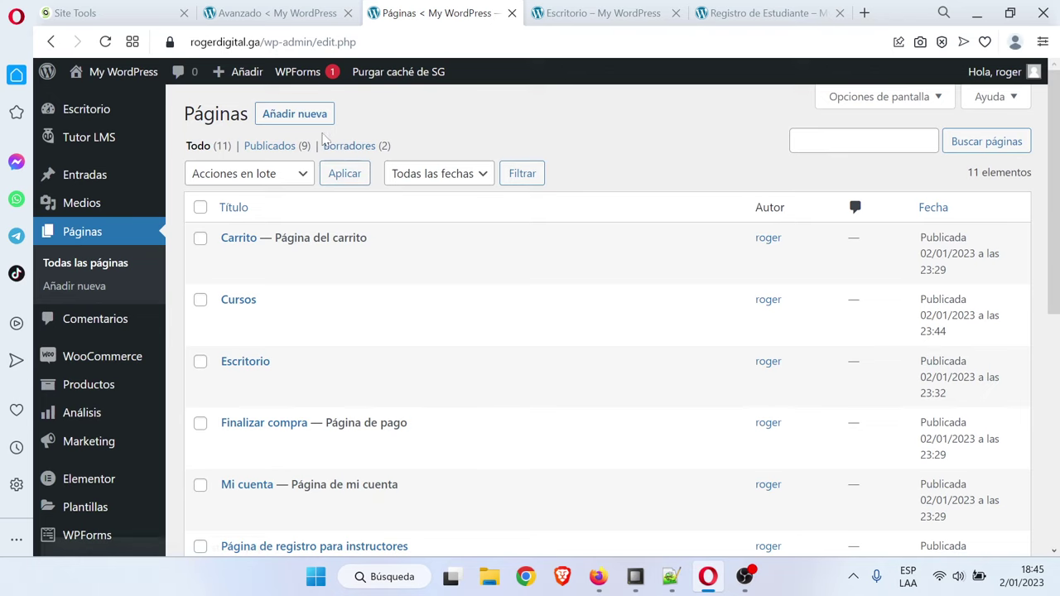
{"action": "left_click", "coordinate": [303, 117]}
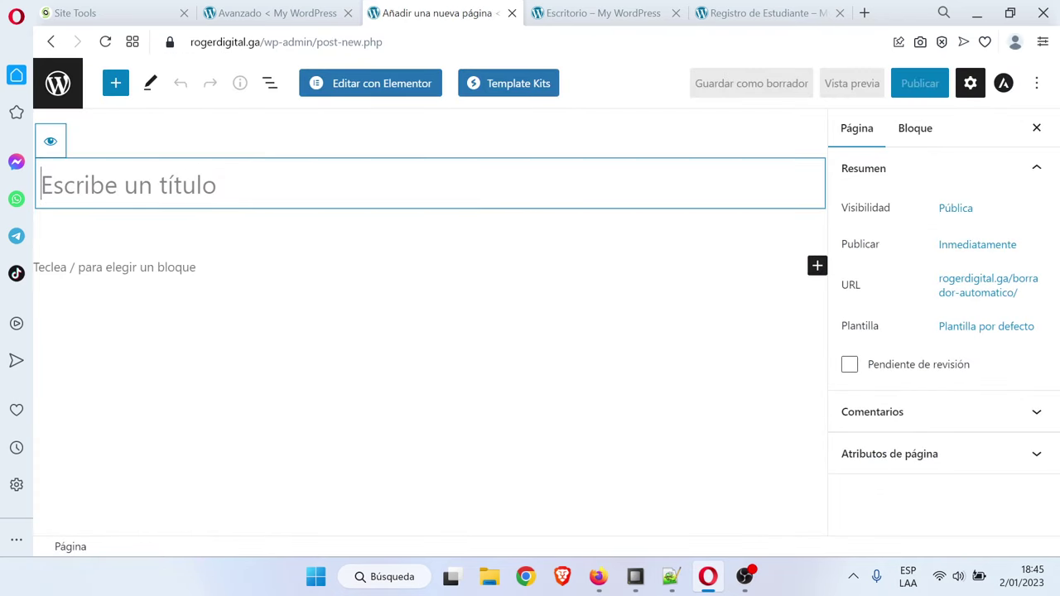
{"action": "type", "text": "Inicio"}
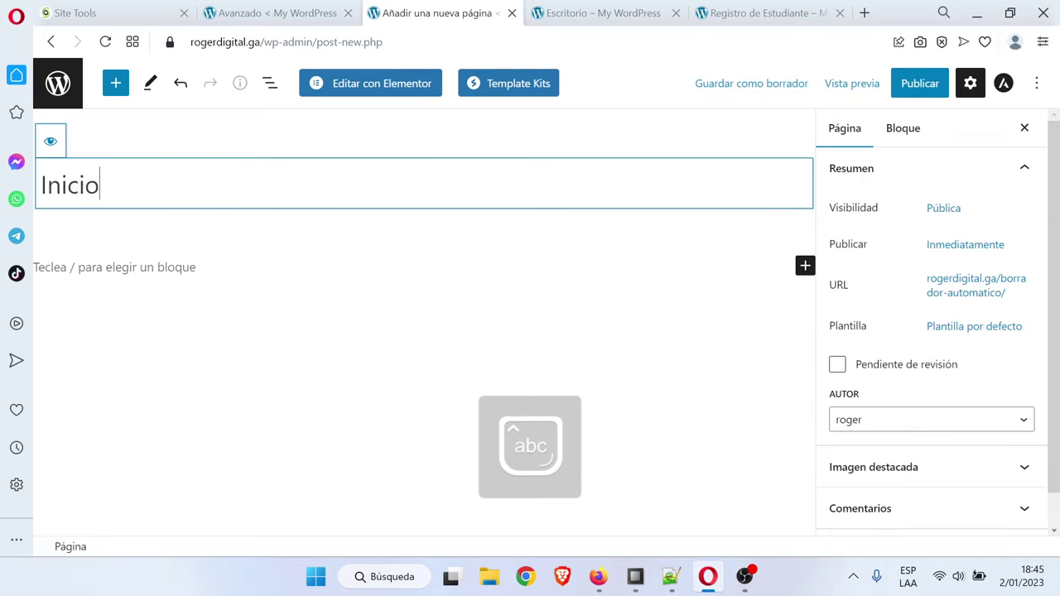
{"action": "left_click", "coordinate": [917, 91]}
{"action": "left_click", "coordinate": [916, 93]}
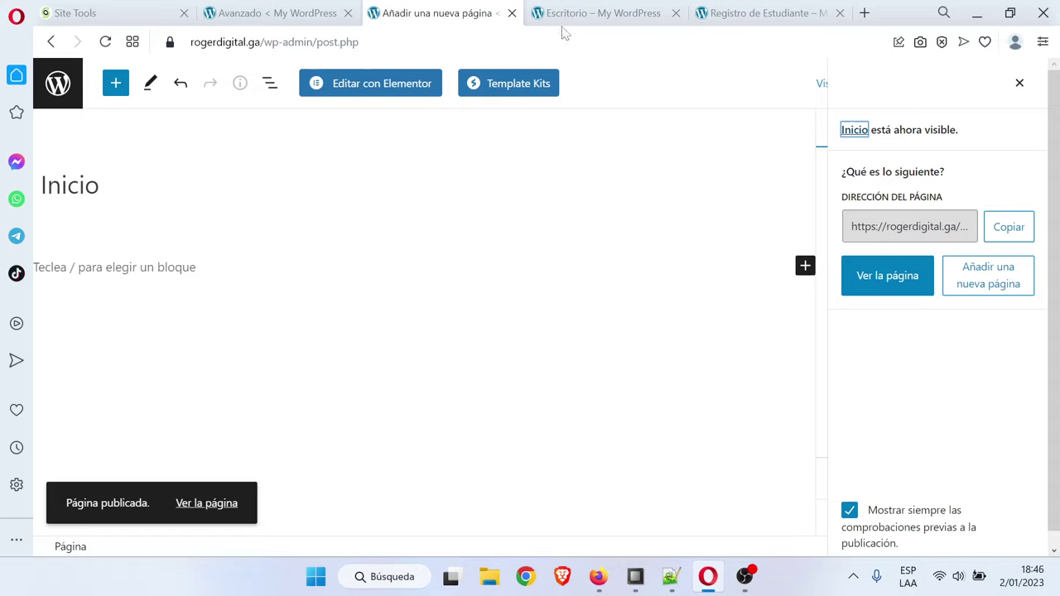
Publish another new page titled Cursos and return to the pages list
{"action": "left_click", "coordinate": [56, 83]}
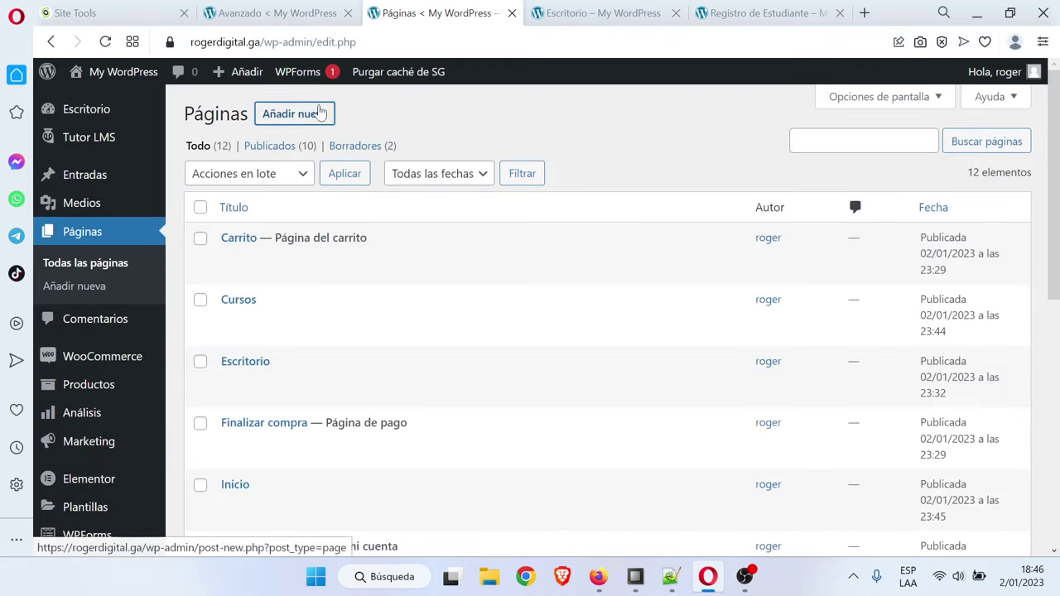
{"action": "left_click", "coordinate": [320, 113]}
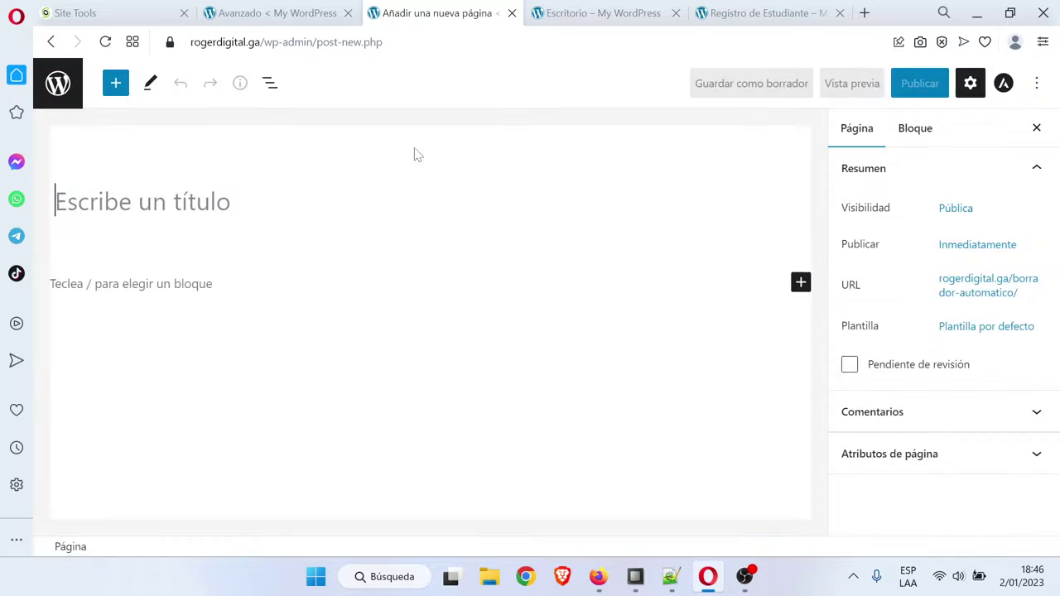
{"action": "type", "text": "Cur"}
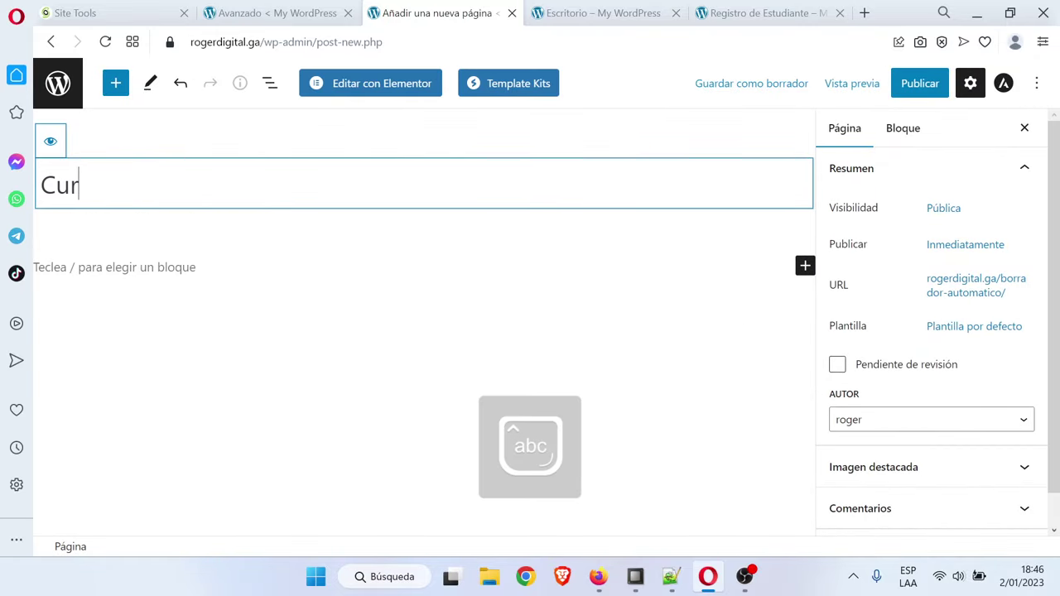
{"action": "type", "text": "sos"}
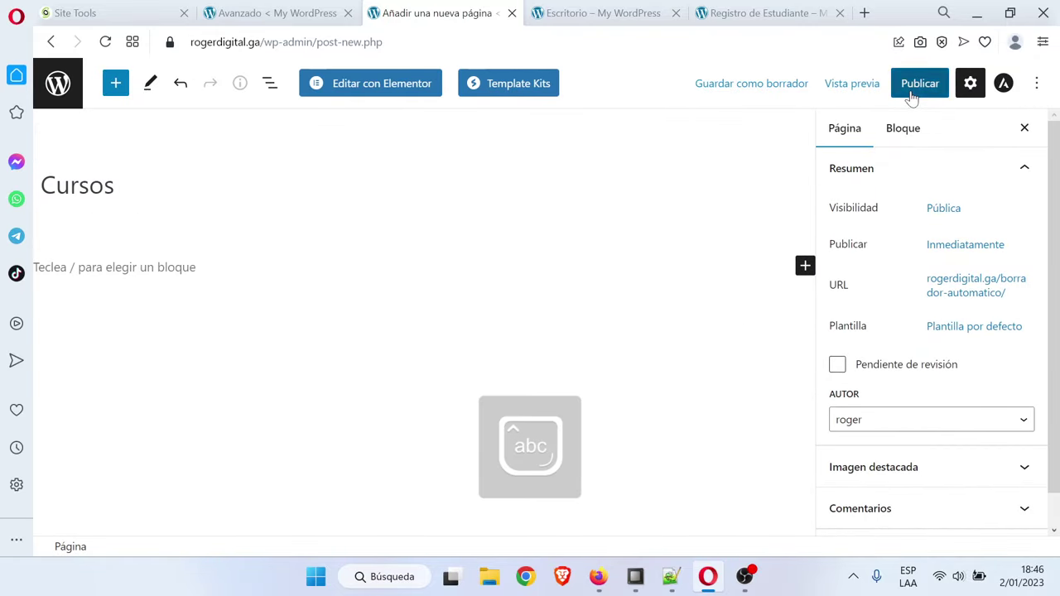
{"action": "left_click", "coordinate": [911, 92]}
{"action": "left_click", "coordinate": [911, 95]}
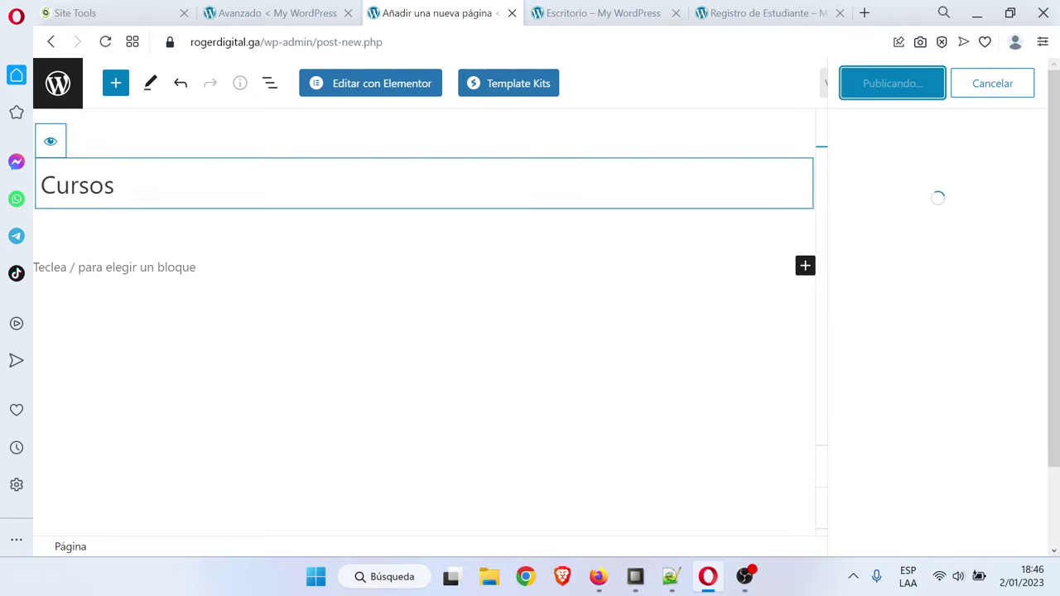
{"action": "left_click", "coordinate": [66, 98]}
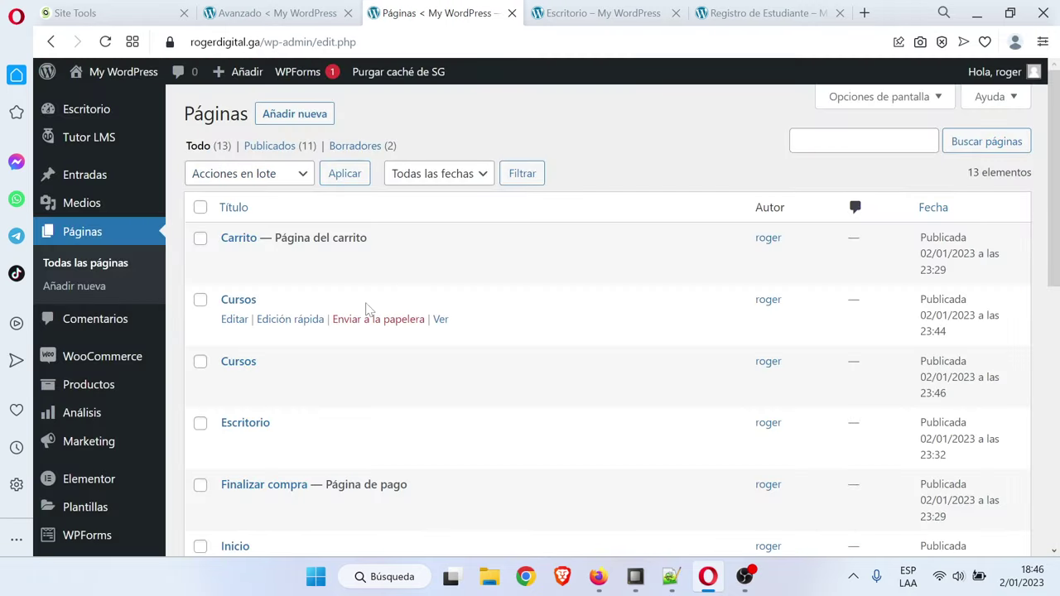
Compare both Cursos pages via Edición rápida and trash the newer duplicate
{"action": "scroll", "coordinate": [369, 308], "scroll_direction": "down", "scroll_amount": 1}
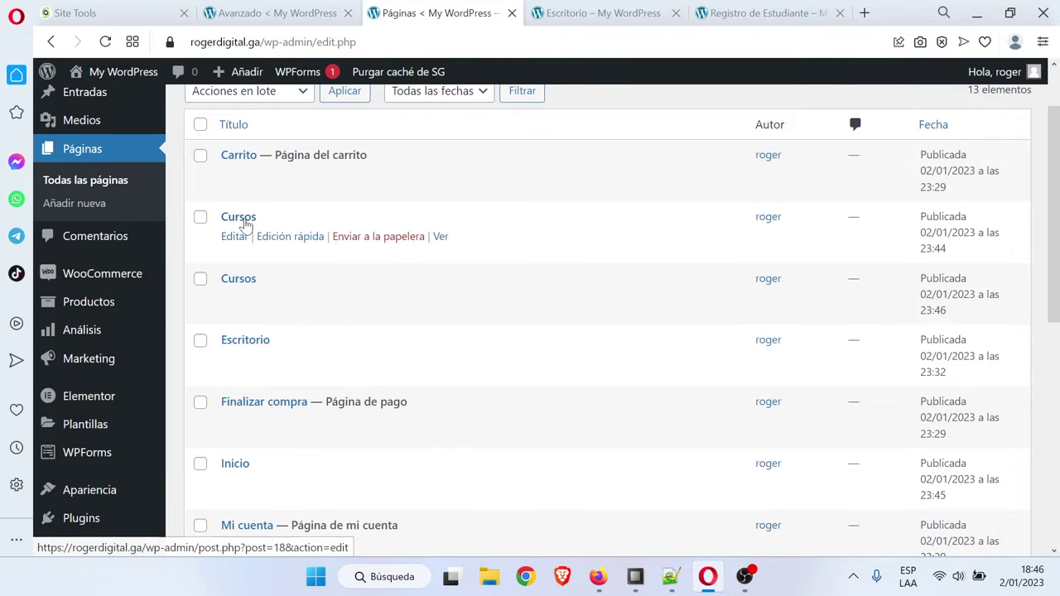
{"action": "left_click", "coordinate": [278, 238]}
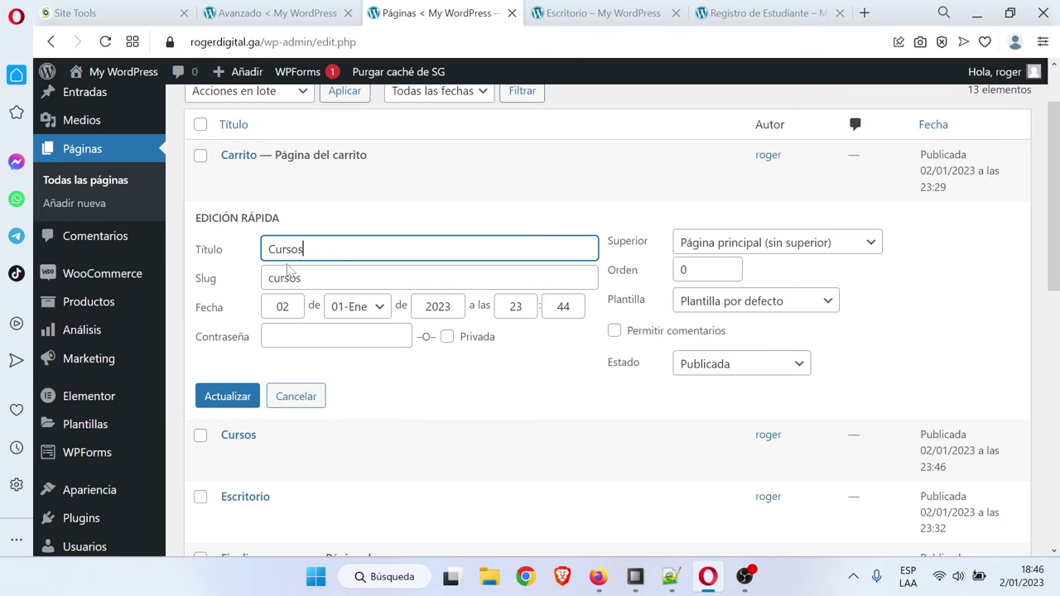
{"action": "left_click", "coordinate": [296, 396]}
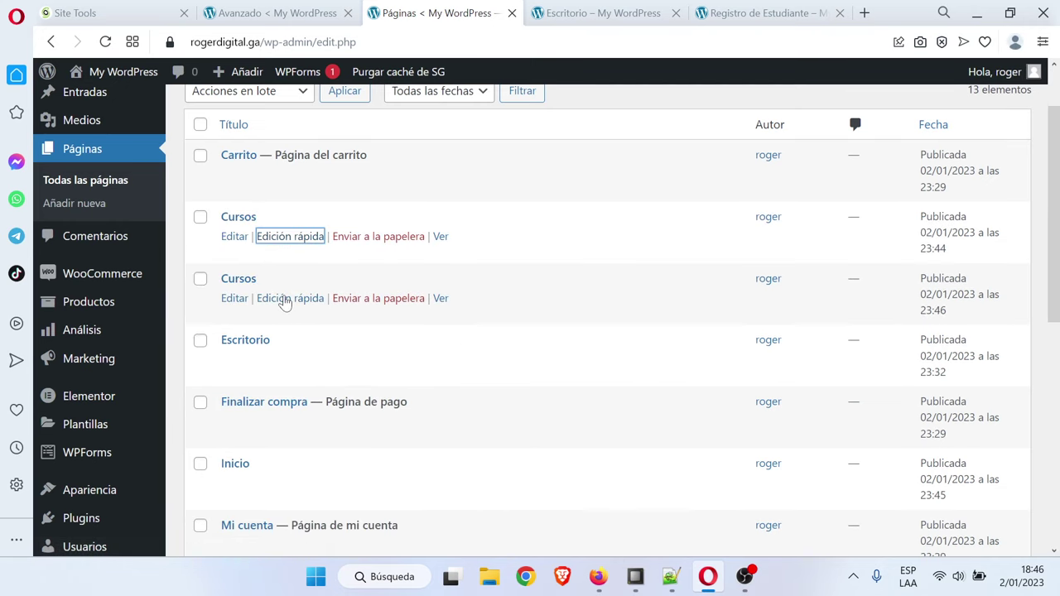
{"action": "left_click", "coordinate": [284, 300]}
{"action": "left_click", "coordinate": [305, 457]}
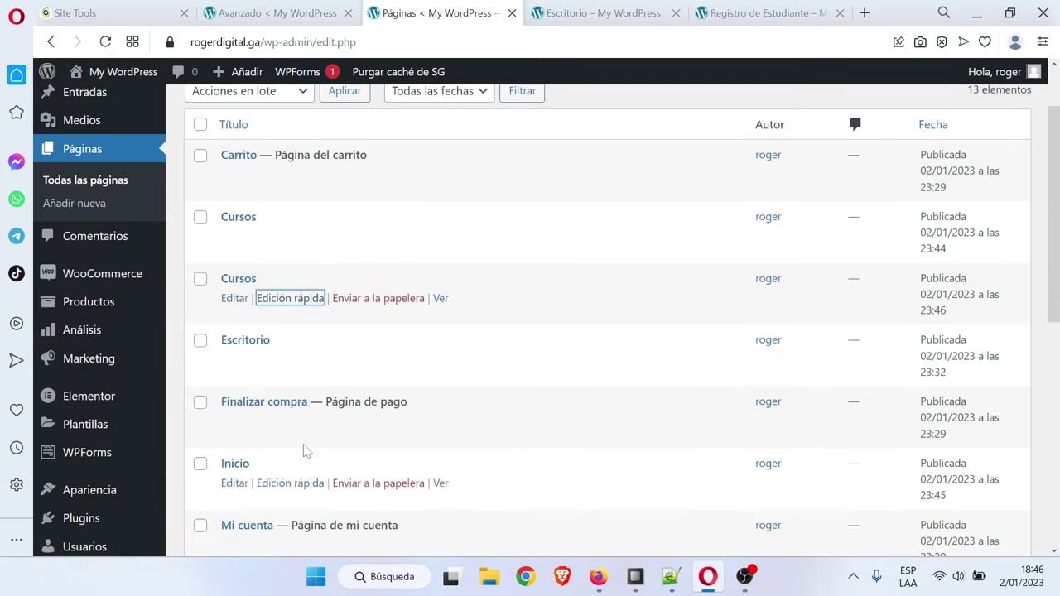
{"action": "left_click", "coordinate": [372, 300]}
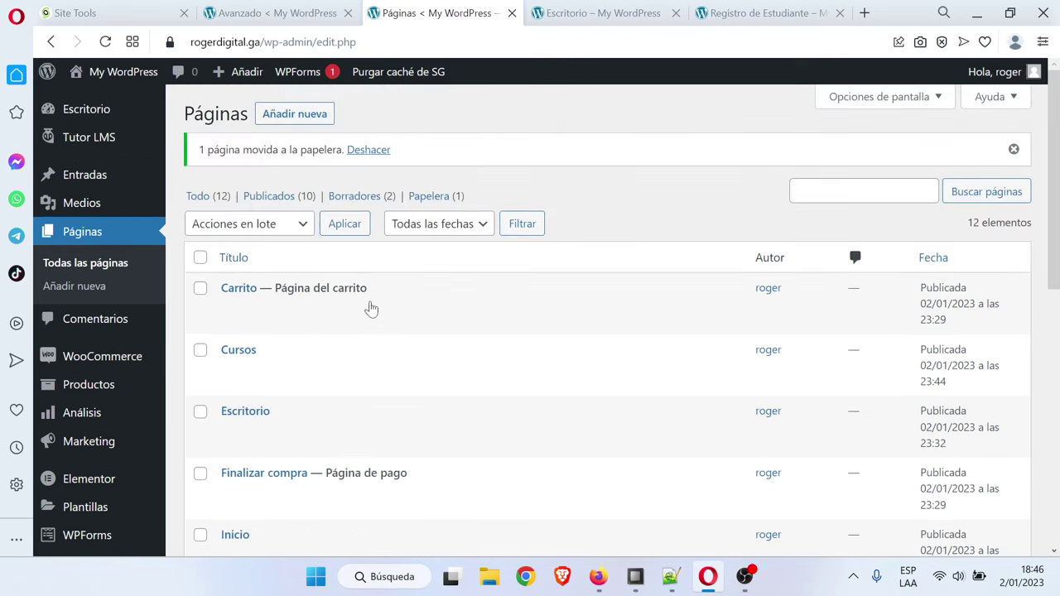
{"action": "left_click", "coordinate": [290, 370]}
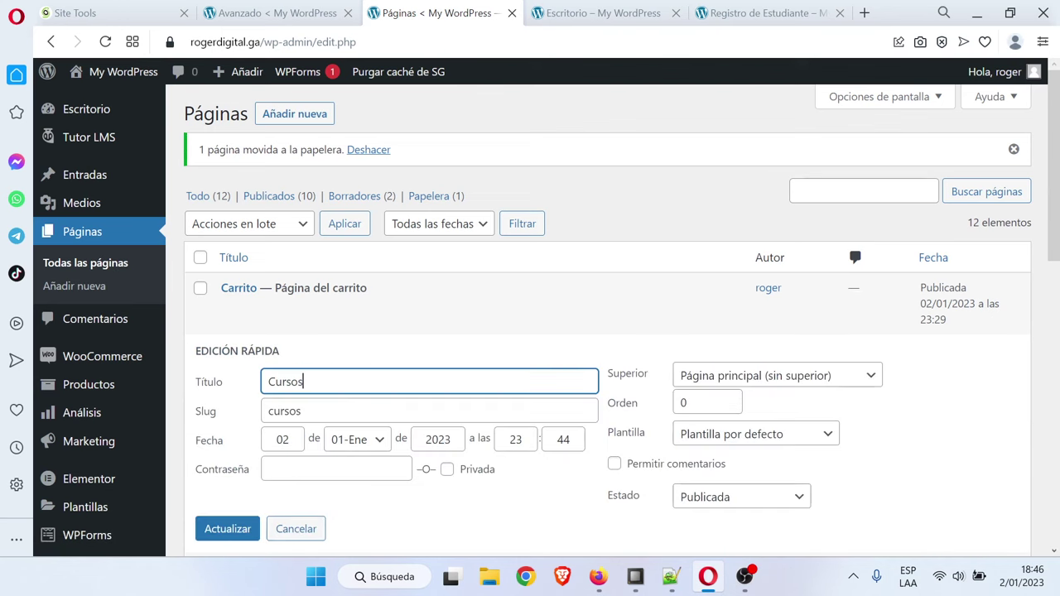
{"action": "scroll", "coordinate": [301, 493], "scroll_direction": "down", "scroll_amount": 1}
{"action": "left_click", "coordinate": [301, 452]}
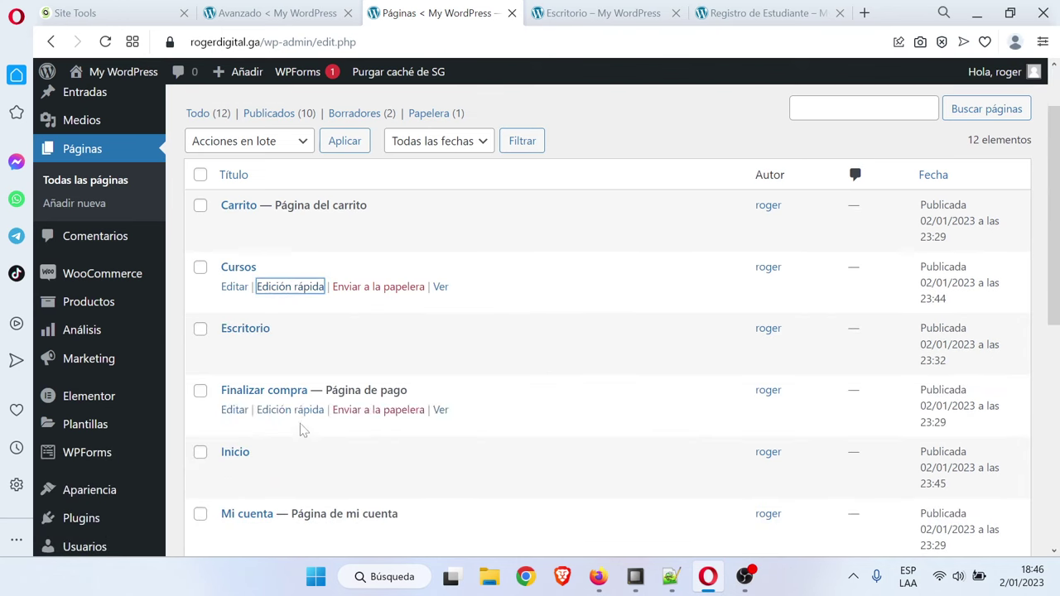
{"action": "scroll", "coordinate": [230, 137], "scroll_direction": "up", "scroll_amount": 1}
{"action": "left_click", "coordinate": [282, 116]}
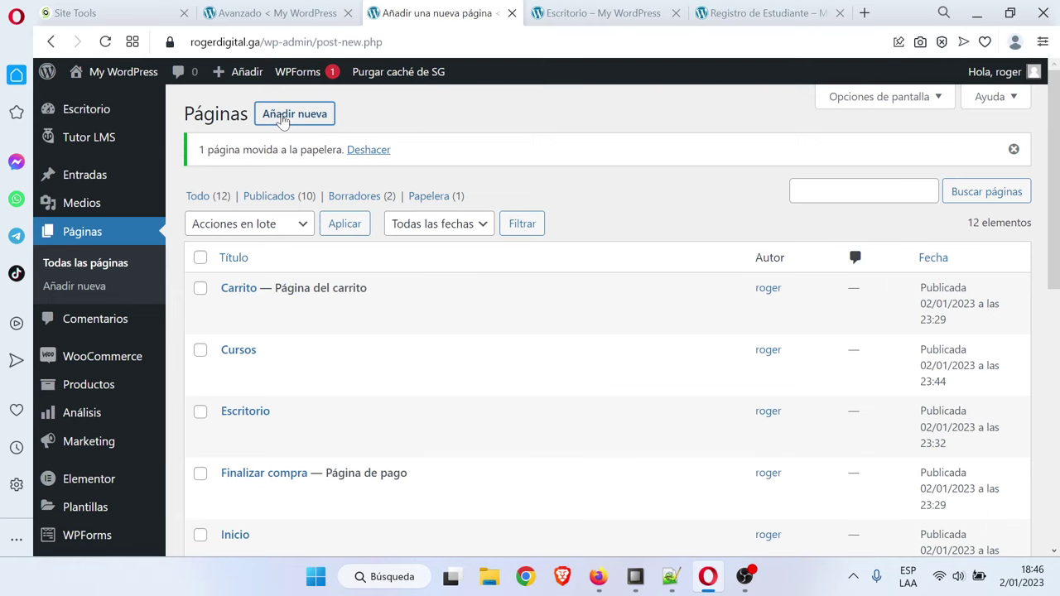
Title a new page 'Contacto', publish it, and return to Páginas
{"action": "type", "text": "Co"}
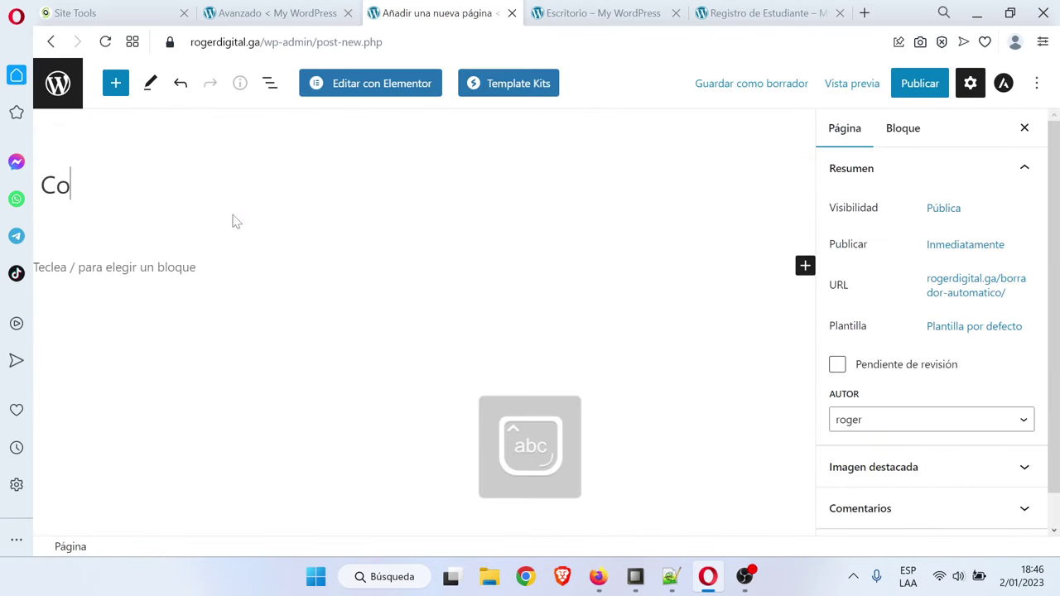
{"action": "type", "text": "ntacto"}
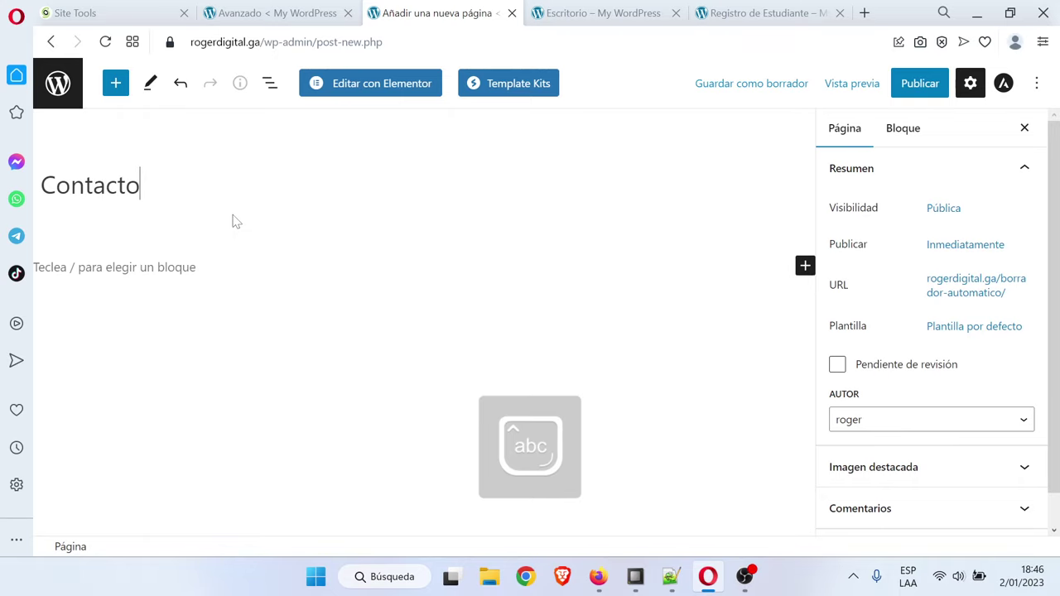
{"action": "left_click", "coordinate": [920, 83]}
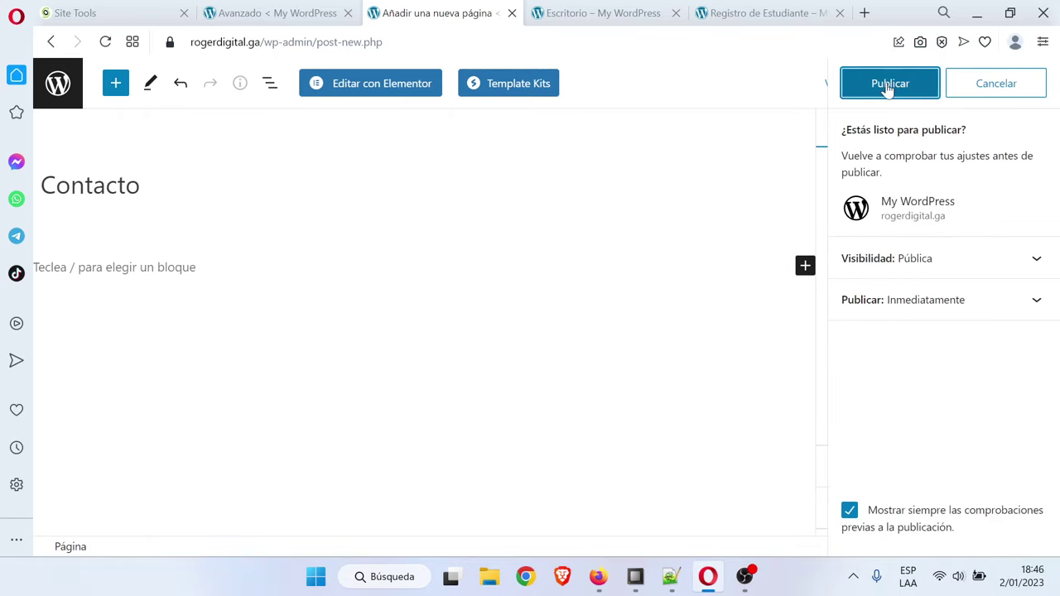
{"action": "left_click", "coordinate": [889, 86]}
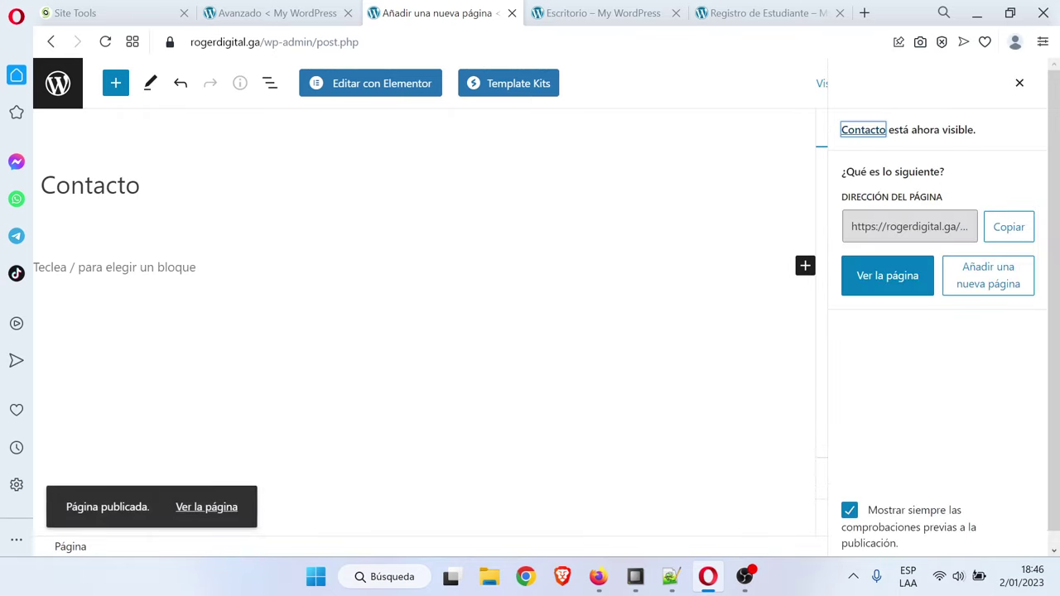
{"action": "left_click", "coordinate": [62, 89]}
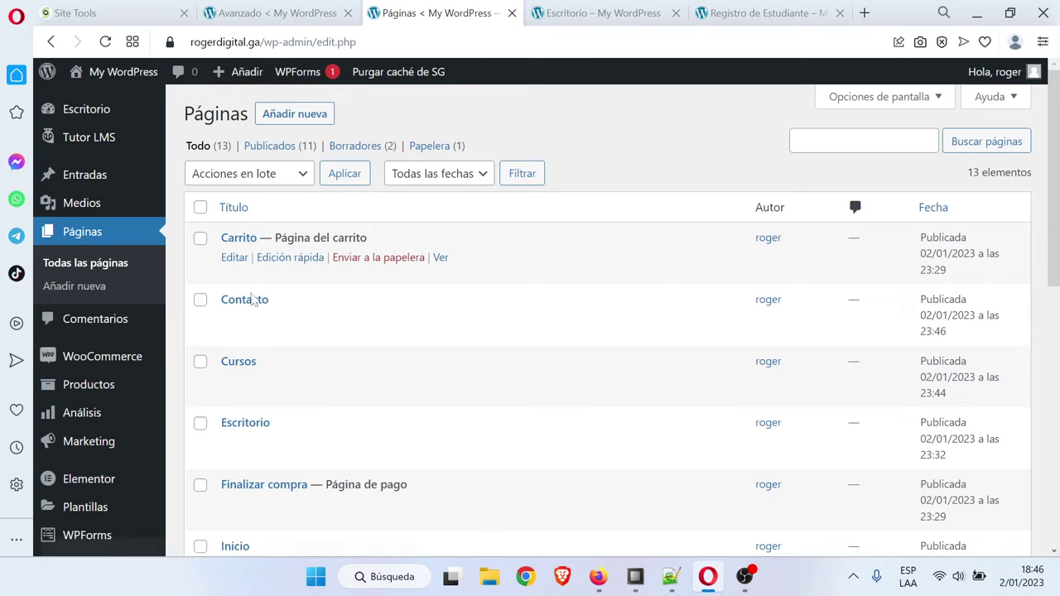
In Ajustes > Lectura, choose 'Una página estática' with Inicio as Portada and save
{"action": "scroll", "coordinate": [129, 350], "scroll_direction": "down", "scroll_amount": 3}
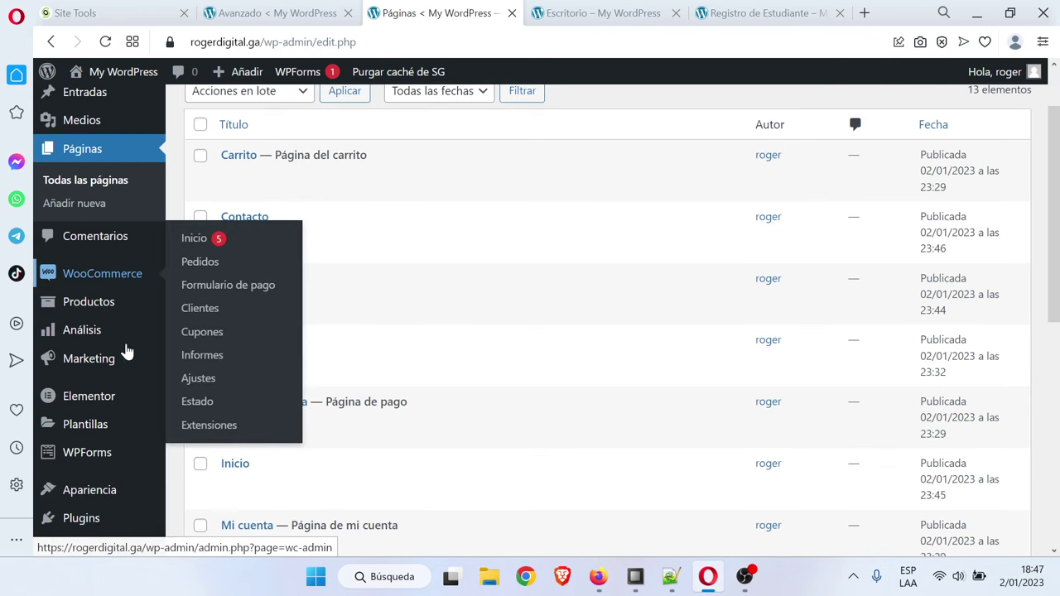
{"action": "mouse_move", "coordinate": [97, 408]}
{"action": "scroll", "coordinate": [98, 410], "scroll_direction": "down", "scroll_amount": 3}
{"action": "mouse_move", "coordinate": [101, 441]}
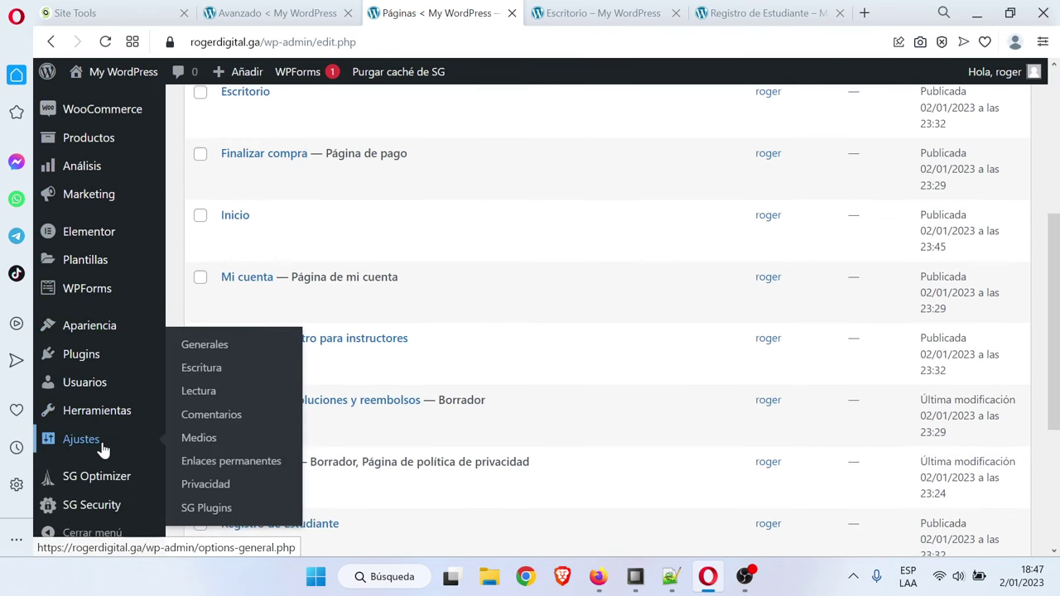
{"action": "left_click", "coordinate": [217, 392]}
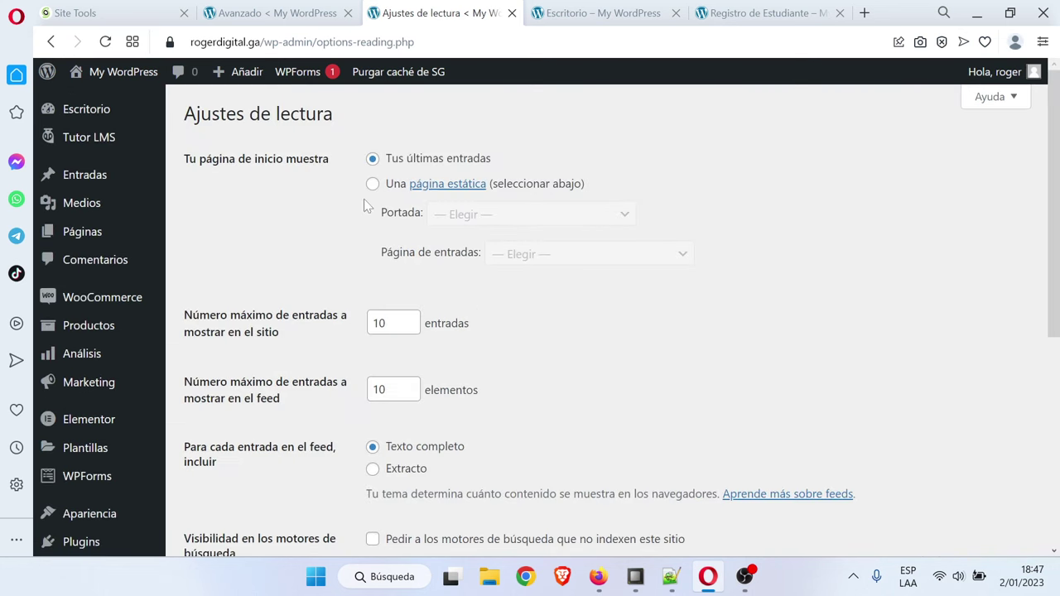
{"action": "left_click", "coordinate": [373, 183]}
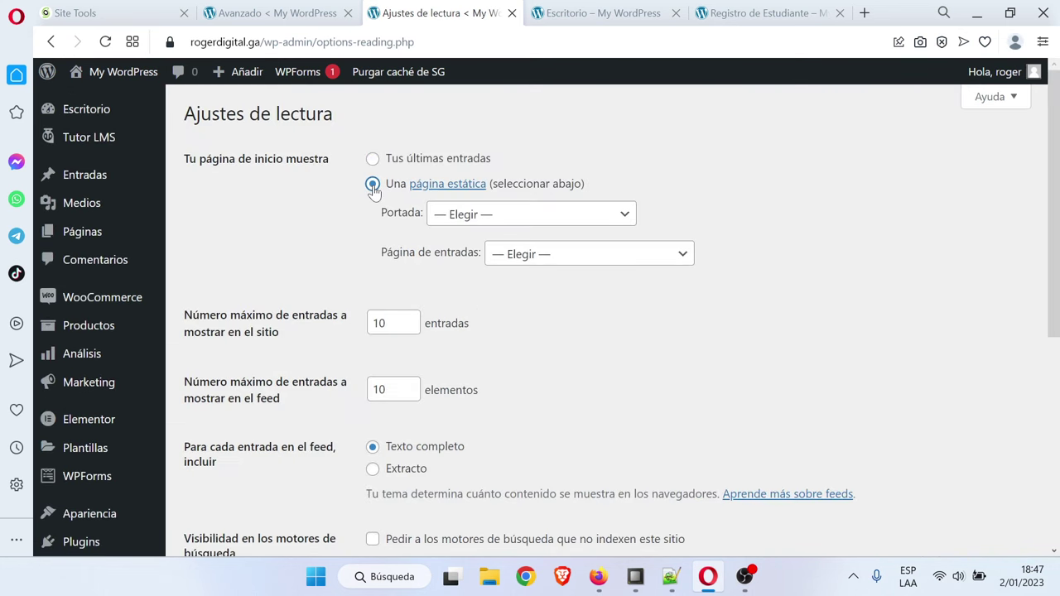
{"action": "left_click", "coordinate": [472, 217]}
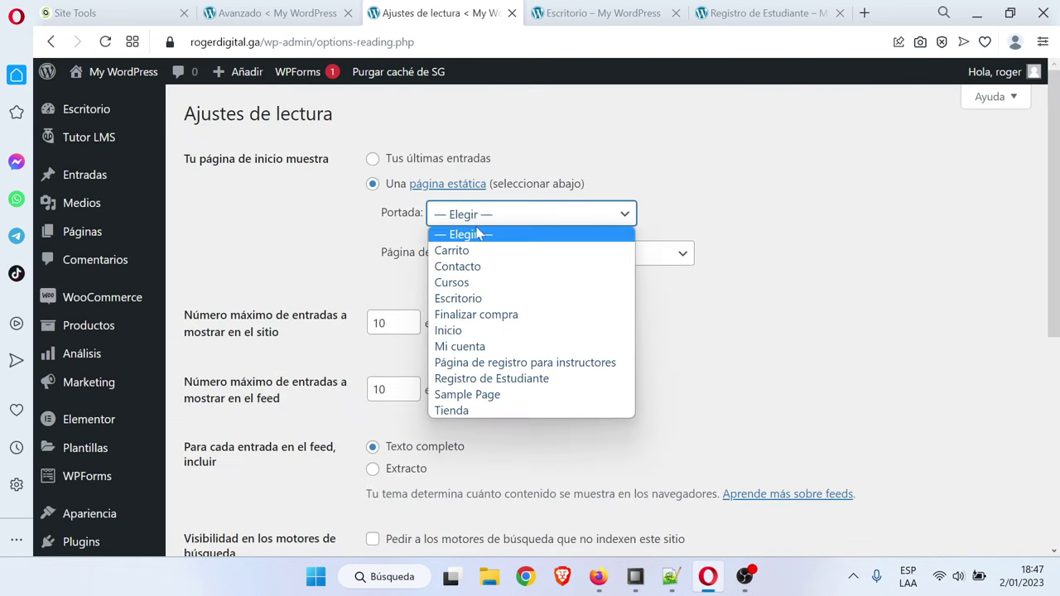
{"action": "left_click", "coordinate": [501, 332]}
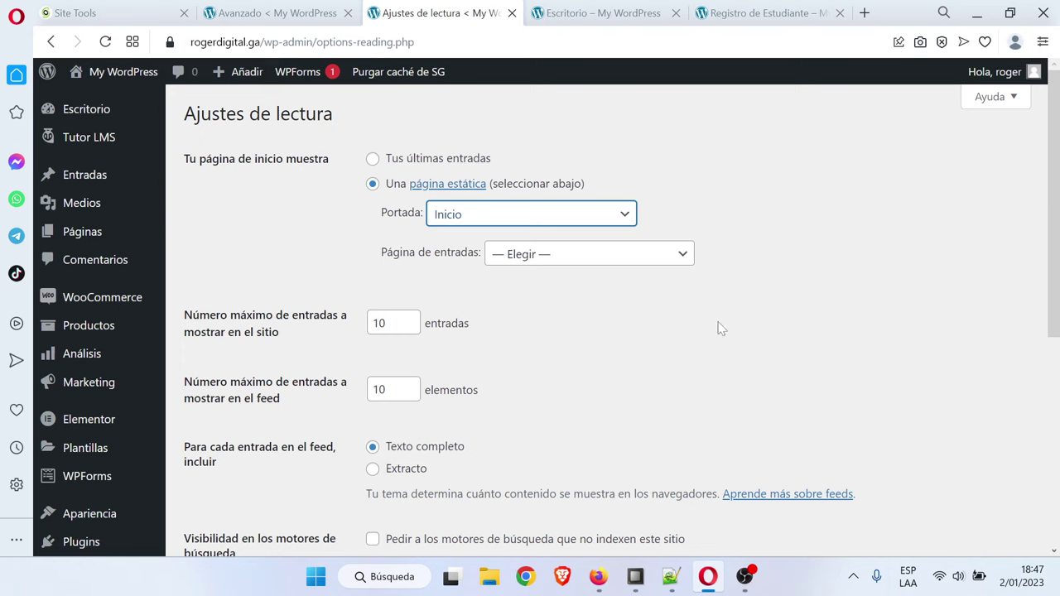
{"action": "key", "text": "Down"}
{"action": "scroll", "coordinate": [506, 368], "scroll_direction": "down", "scroll_amount": 4}
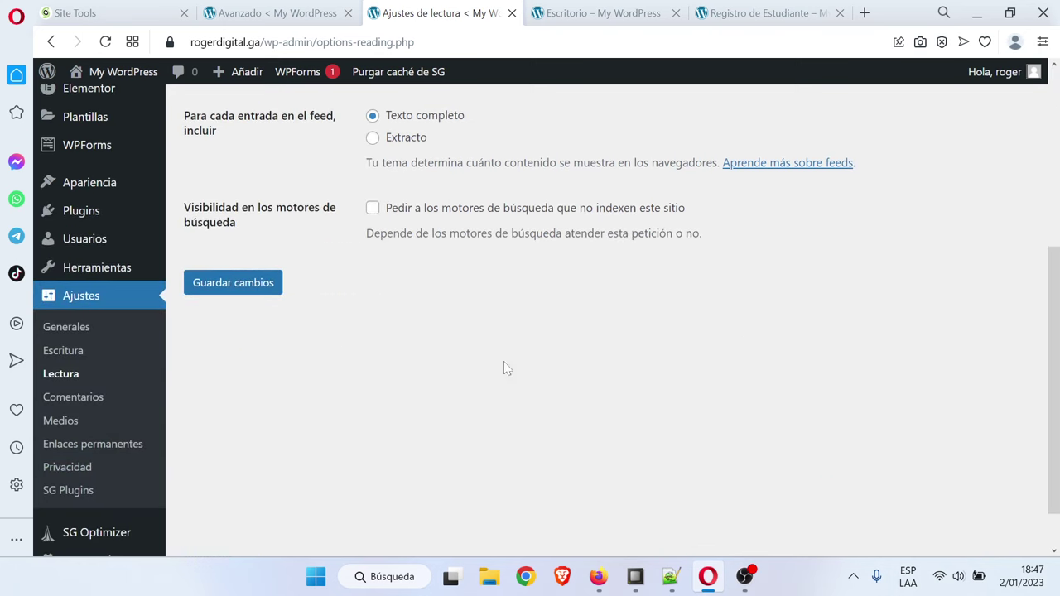
{"action": "left_click", "coordinate": [247, 285]}
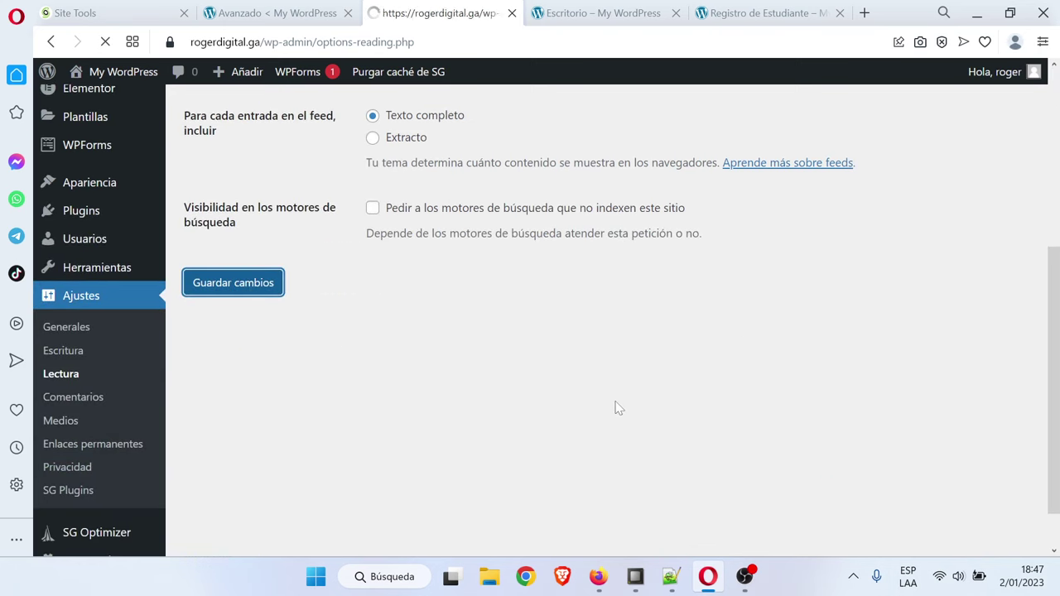
{"action": "mouse_move", "coordinate": [126, 353]}
{"action": "mouse_move", "coordinate": [109, 442]}
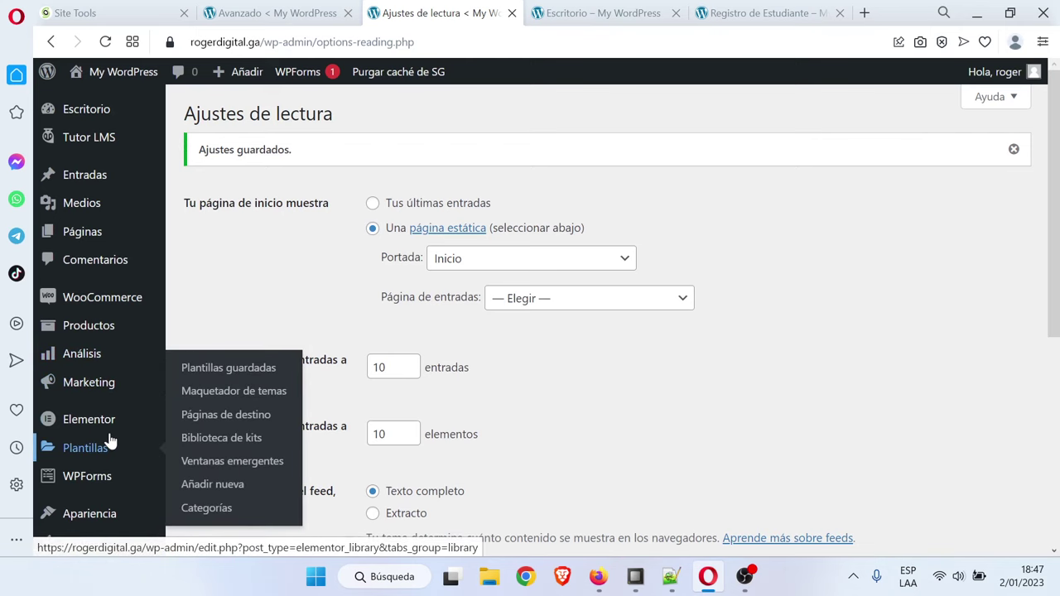
{"action": "scroll", "coordinate": [109, 442], "scroll_direction": "down", "scroll_amount": 2}
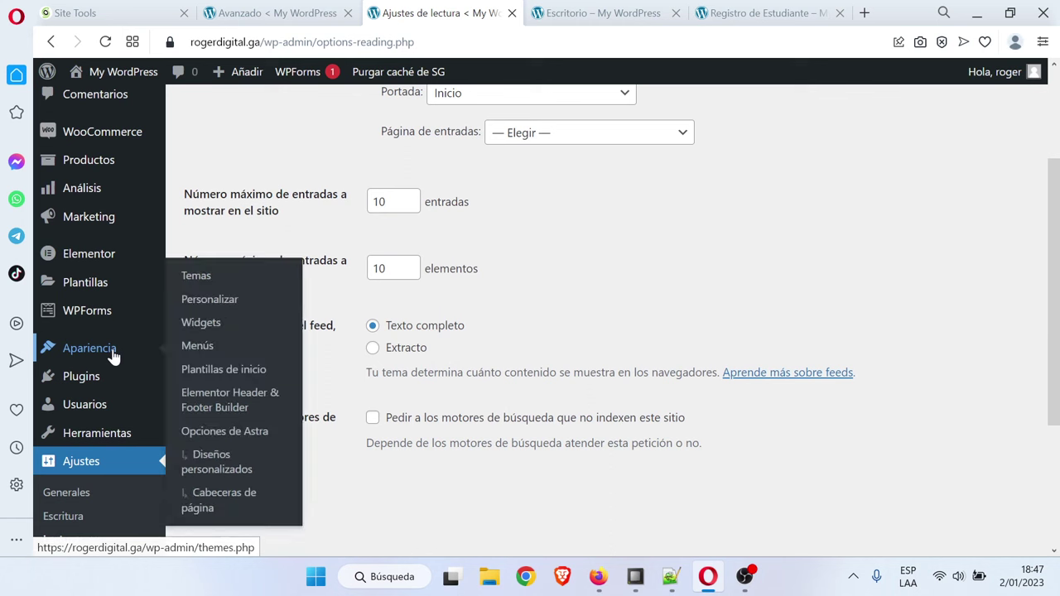
Create menu1 and assign it to the Menú principal location
{"action": "left_click", "coordinate": [222, 353]}
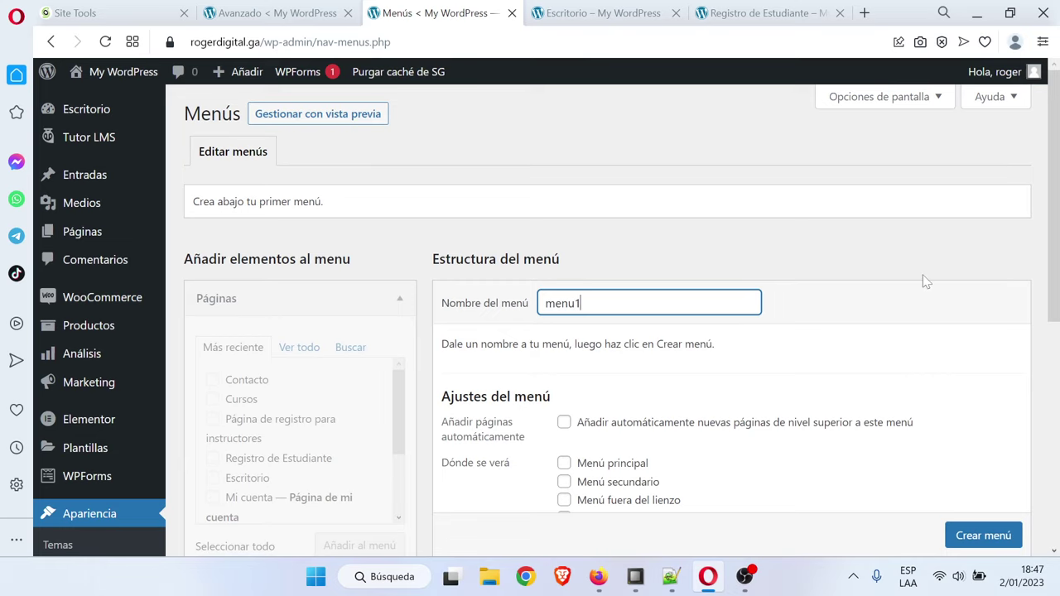
{"action": "left_click", "coordinate": [563, 467]}
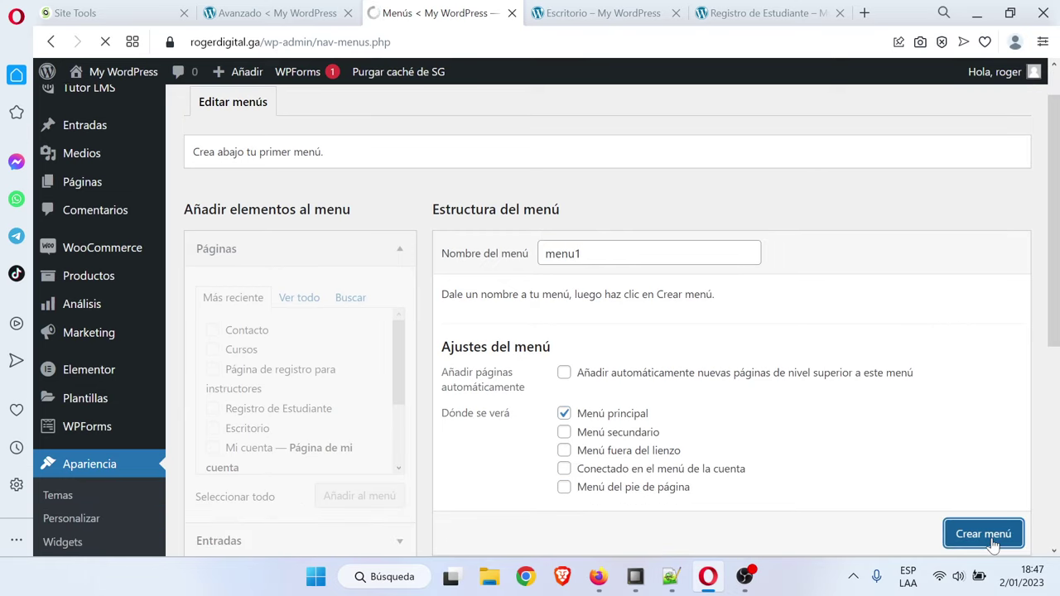
{"action": "scroll", "coordinate": [804, 438], "scroll_direction": "down", "scroll_amount": 1}
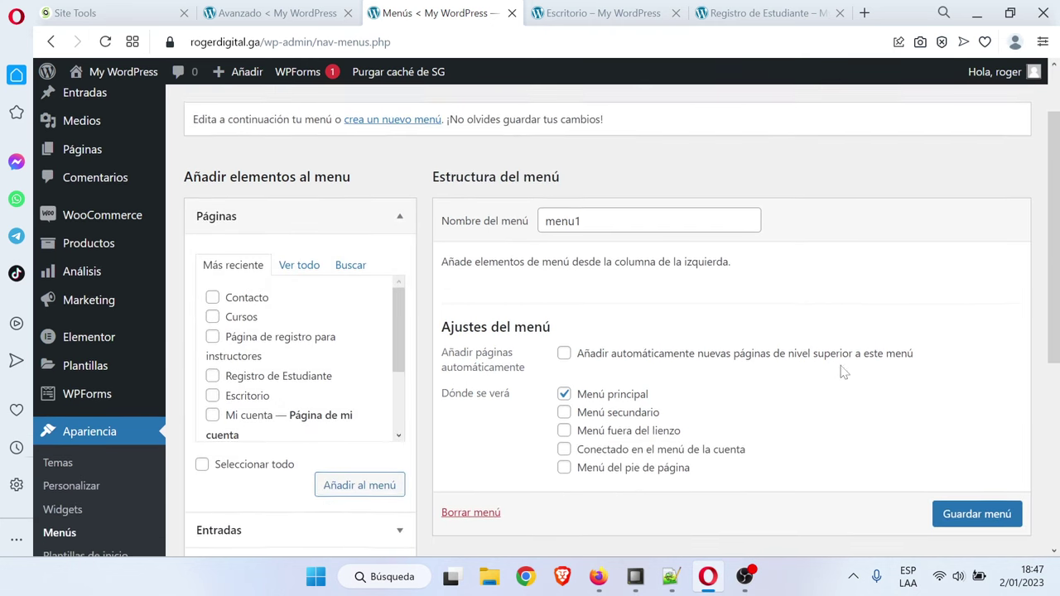
Add the Inicio, Contacto, Cursos and both registration pages to menu1
{"action": "left_click", "coordinate": [299, 265]}
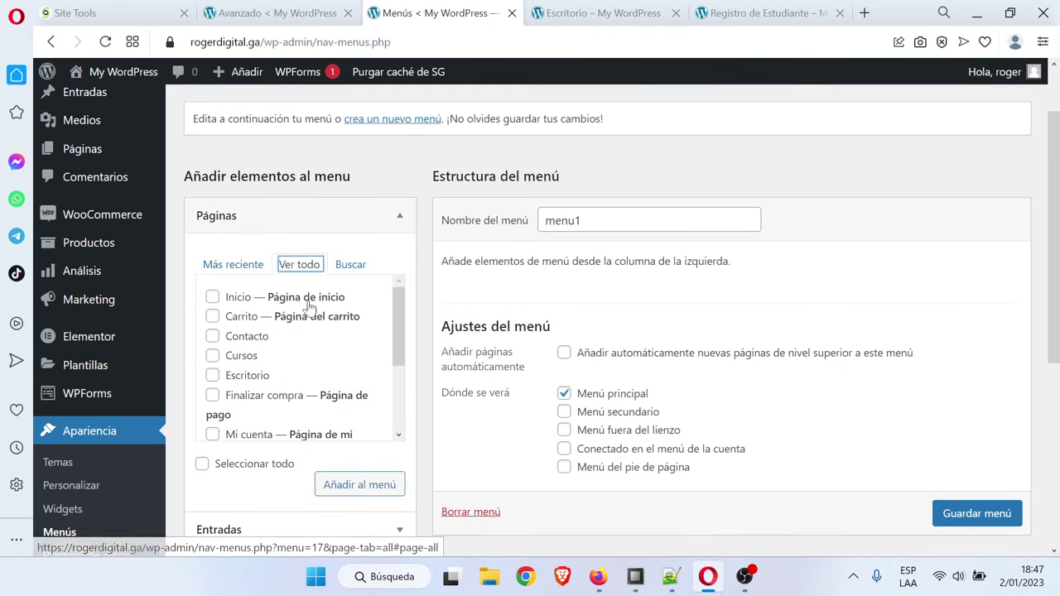
{"action": "left_click", "coordinate": [213, 298]}
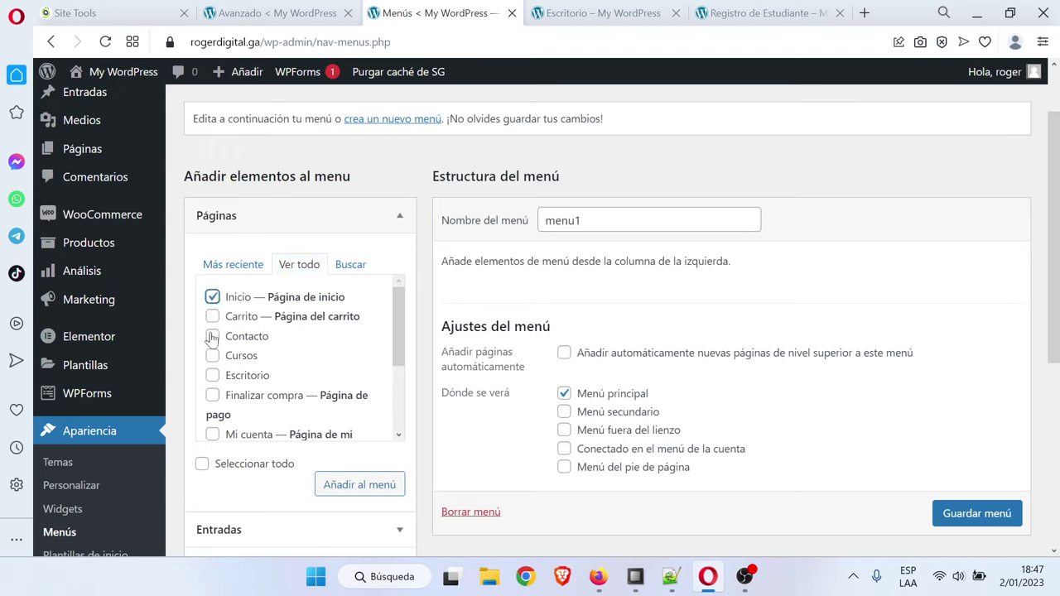
{"action": "left_click", "coordinate": [212, 337]}
{"action": "left_click", "coordinate": [213, 356]}
{"action": "scroll", "coordinate": [240, 365], "scroll_direction": "down", "scroll_amount": 1}
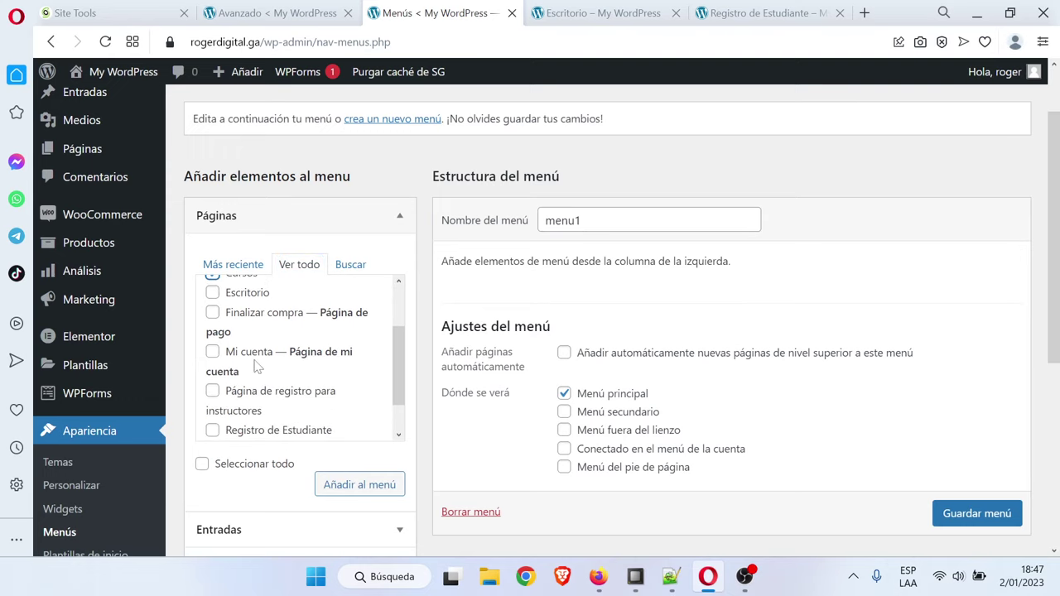
{"action": "scroll", "coordinate": [257, 368], "scroll_direction": "down", "scroll_amount": 1}
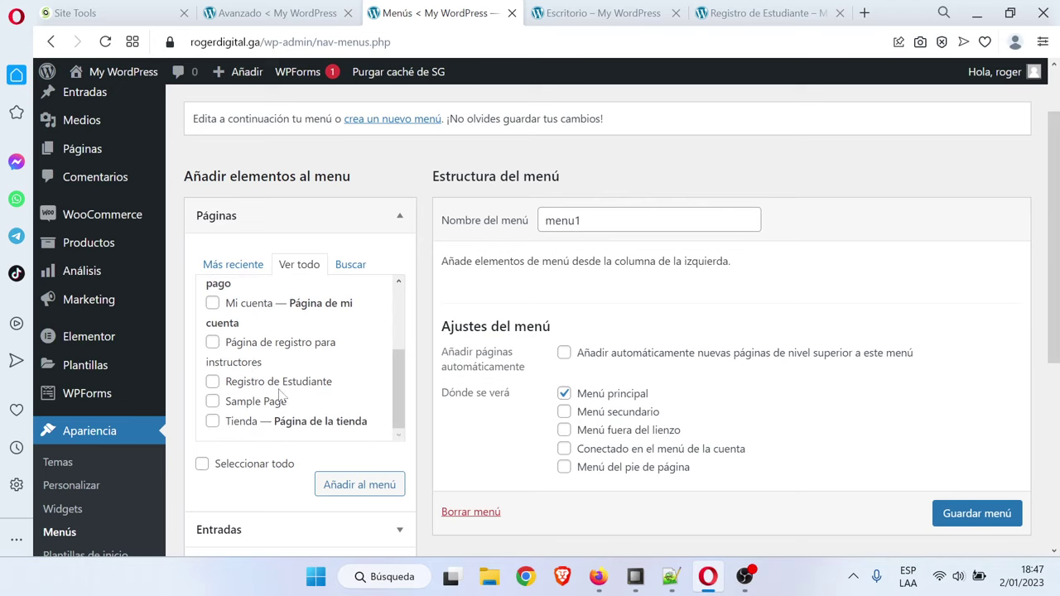
{"action": "scroll", "coordinate": [339, 396], "scroll_direction": "up", "scroll_amount": 1}
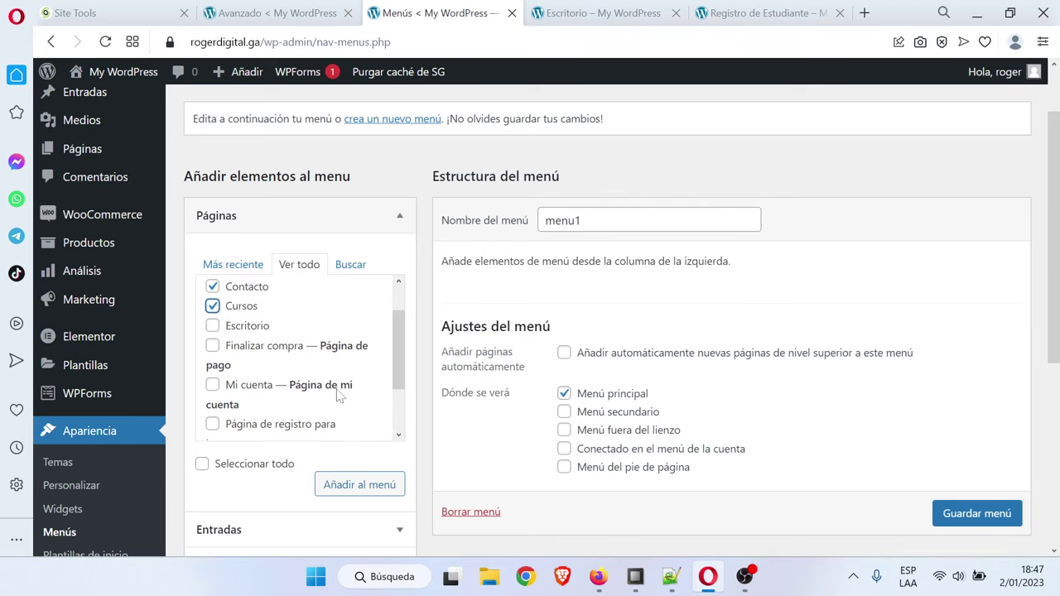
{"action": "scroll", "coordinate": [339, 396], "scroll_direction": "down", "scroll_amount": 1}
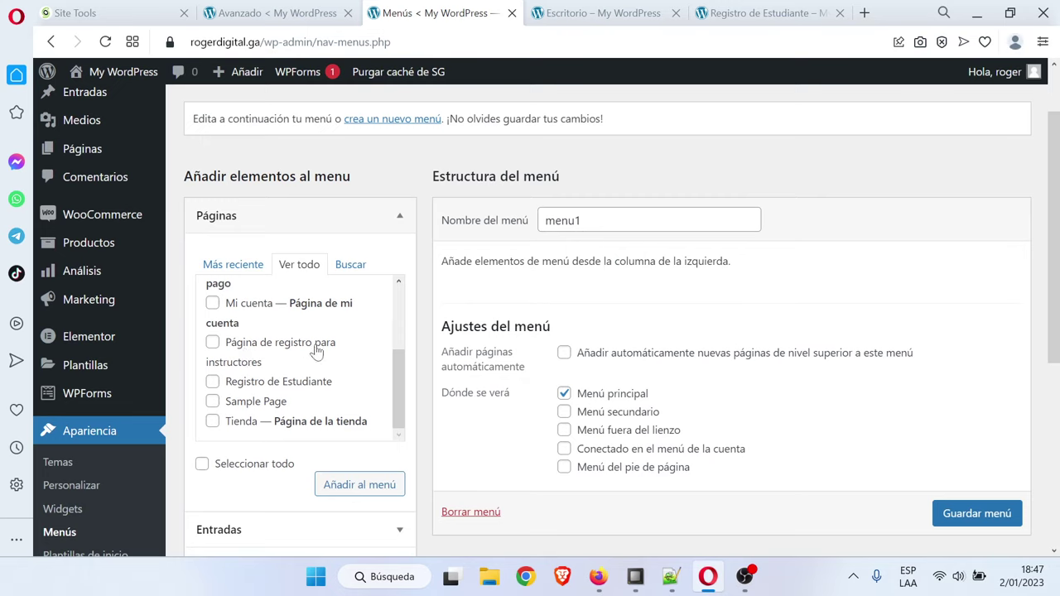
{"action": "left_click", "coordinate": [214, 344]}
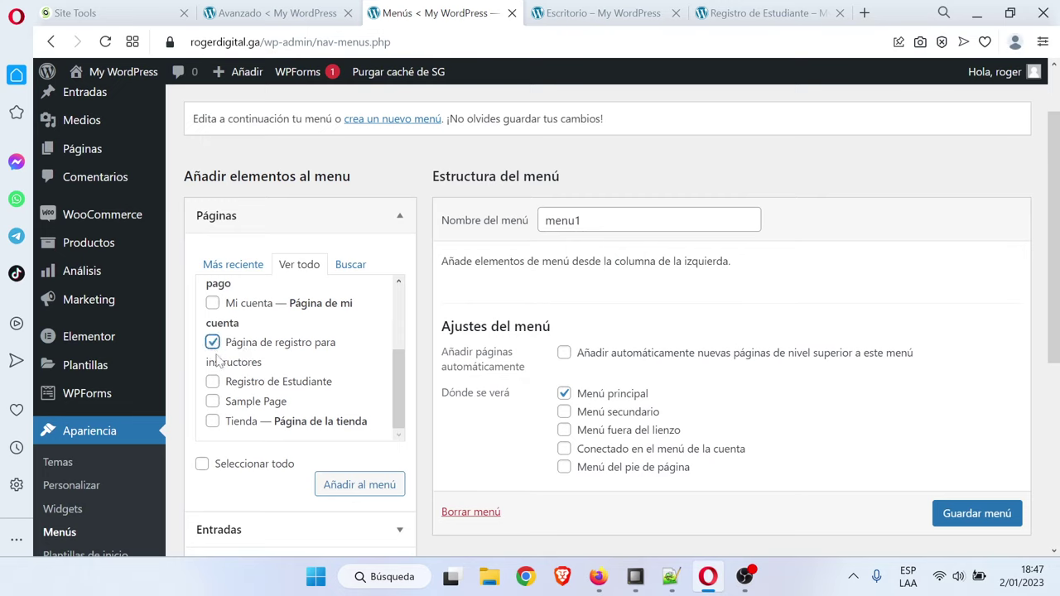
{"action": "left_click", "coordinate": [374, 484]}
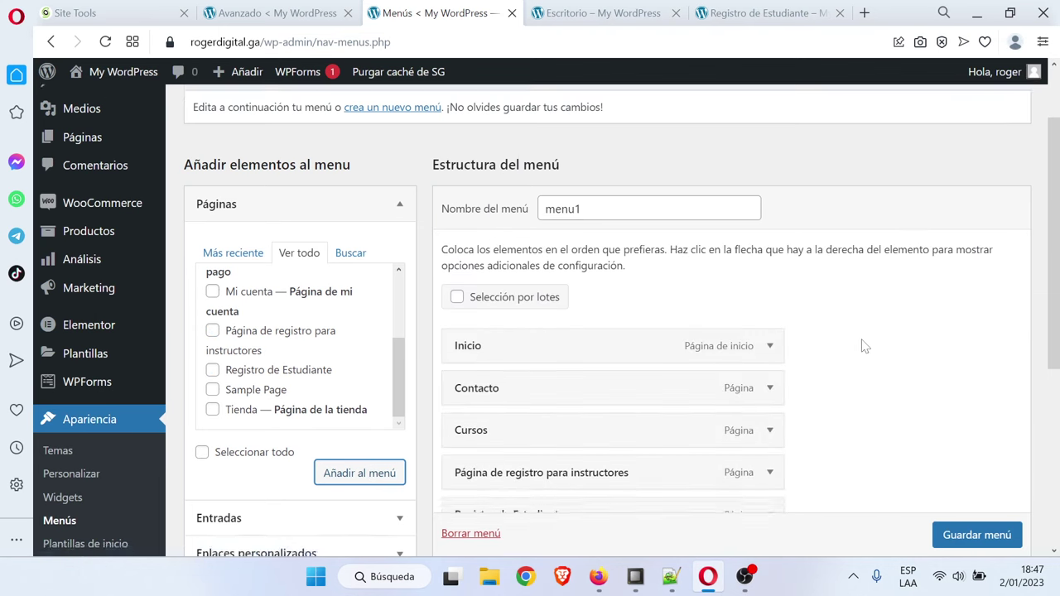
{"action": "scroll", "coordinate": [863, 346], "scroll_direction": "down", "scroll_amount": 2}
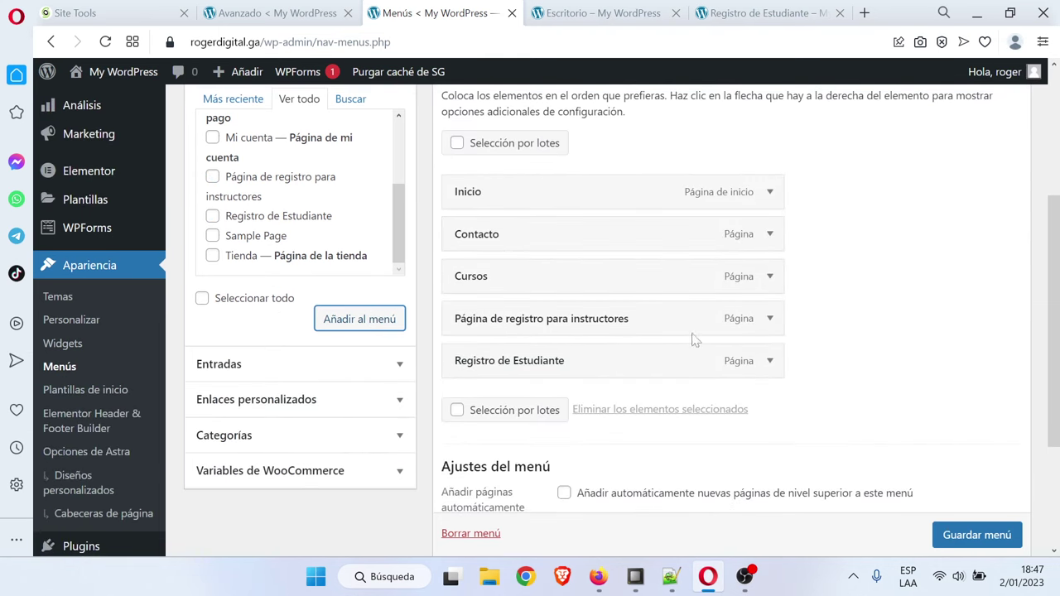
Move Cursos below Inicio and relabel the instructor registration item 'Ser Instructor'
{"action": "left_click_drag", "start_coordinate": [494, 286], "coordinate": [476, 368]}
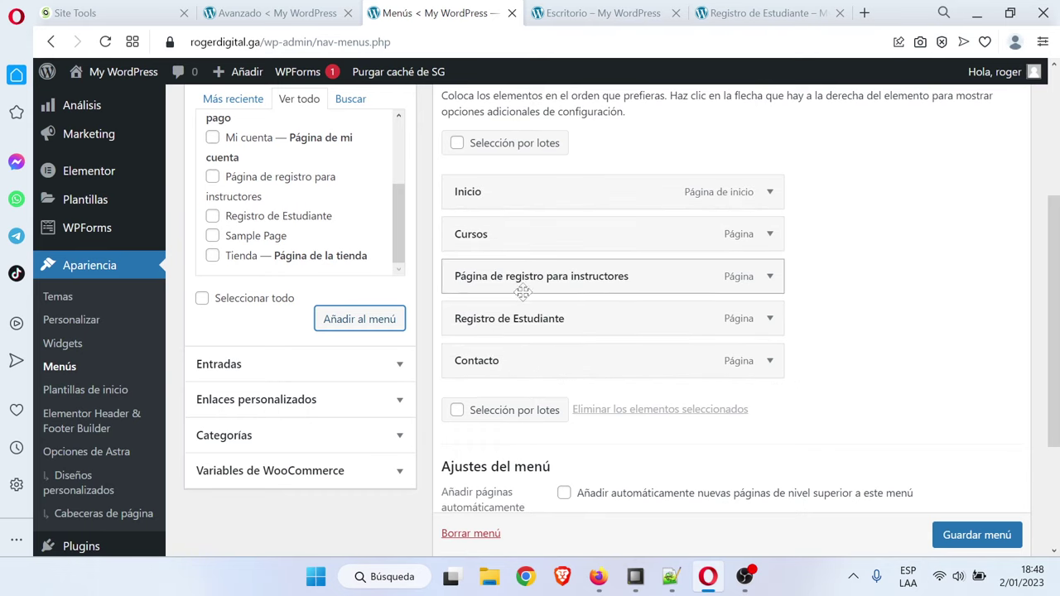
{"action": "left_click", "coordinate": [769, 276]}
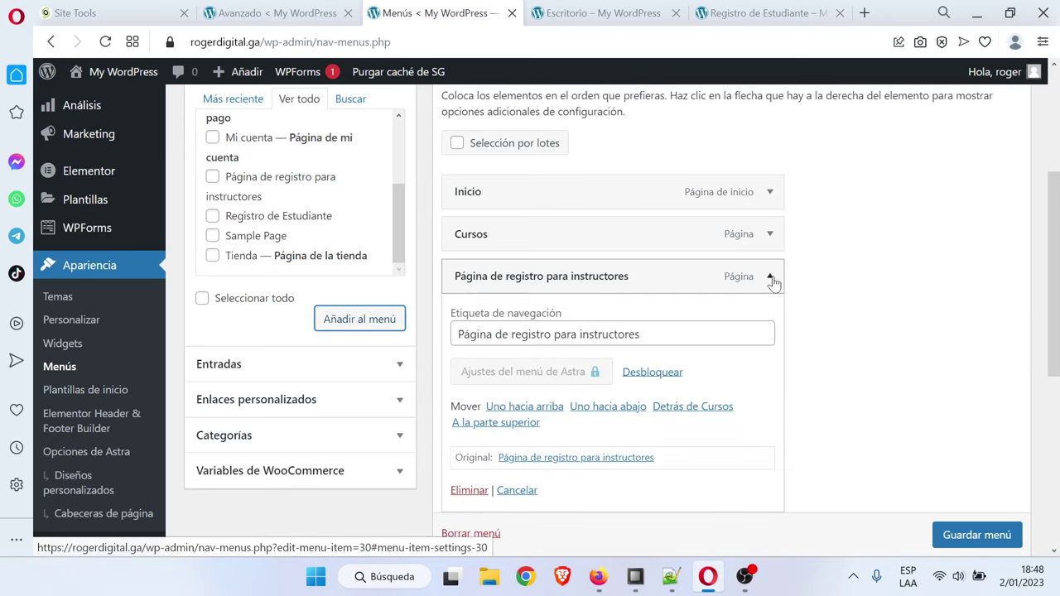
{"action": "left_click_drag", "start_coordinate": [642, 334], "coordinate": [487, 334]}
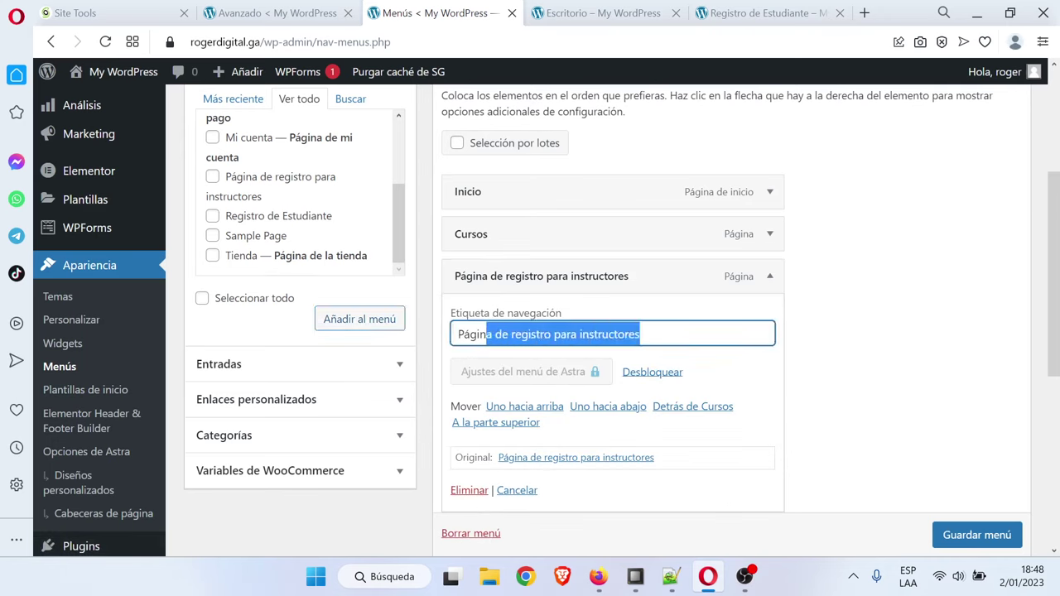
{"action": "left_click", "coordinate": [577, 334]}
{"action": "key", "text": "ctrl+a"}
{"action": "type", "text": "Se"}
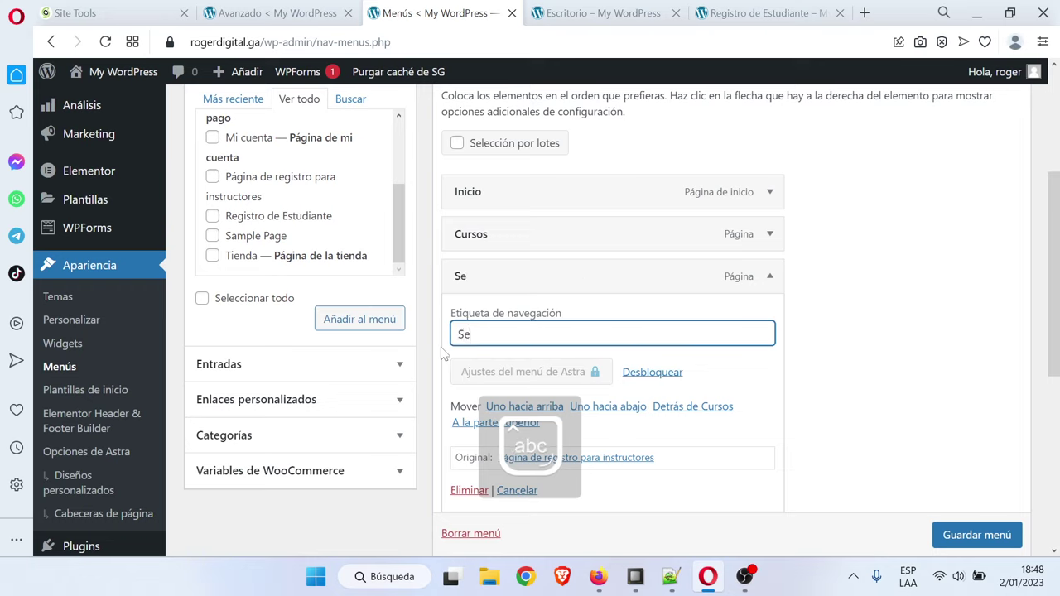
{"action": "type", "text": "r Instructor"}
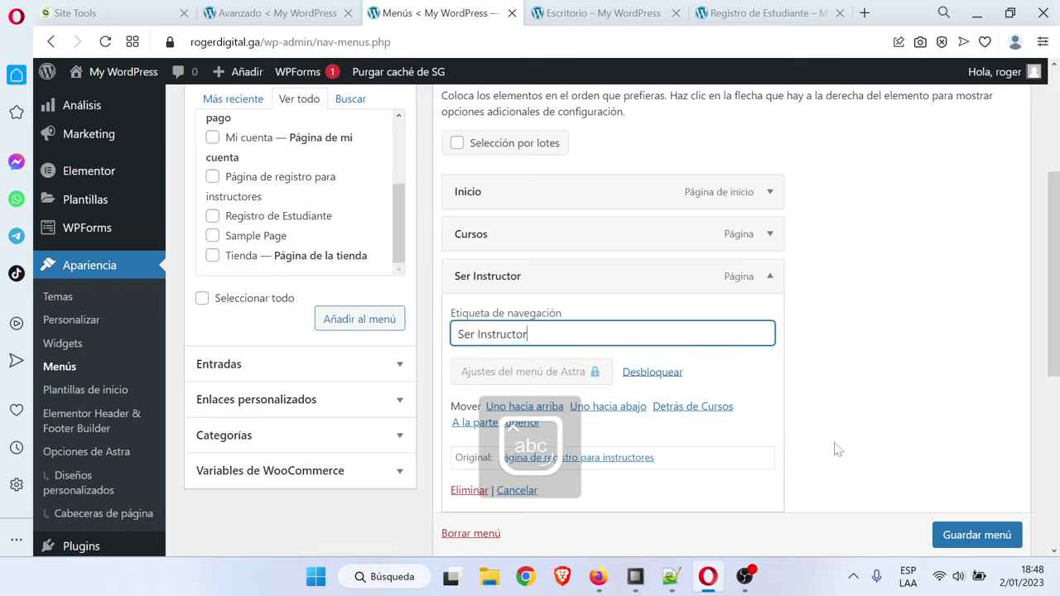
{"action": "left_click", "coordinate": [767, 276]}
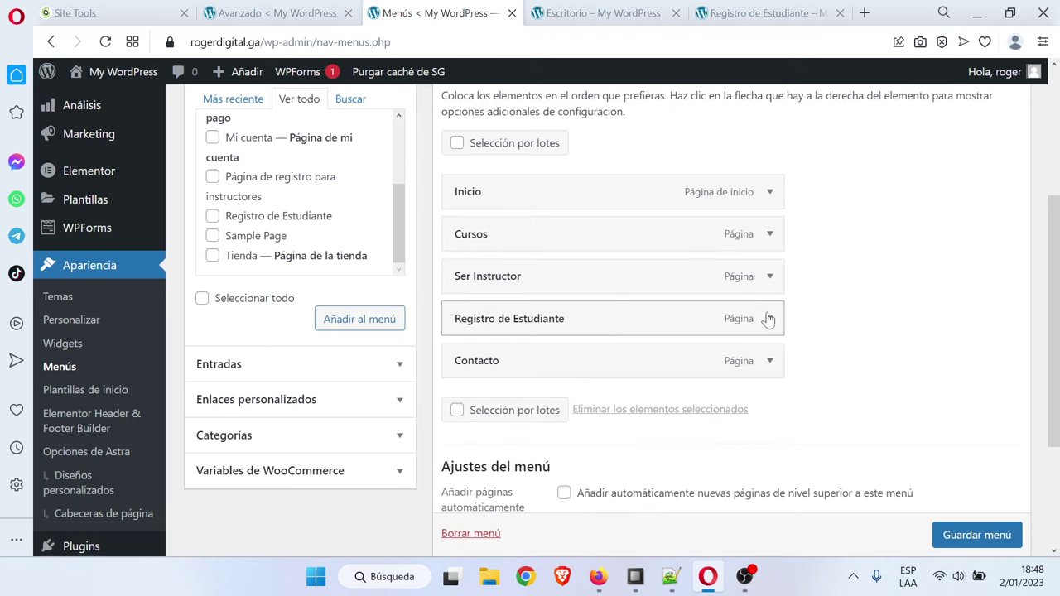
Relabel the Registro de Estudiante item 'Ser Estudiante' and save menu1
{"action": "left_click", "coordinate": [768, 319]}
{"action": "left_click_drag", "start_coordinate": [458, 376], "coordinate": [517, 376]}
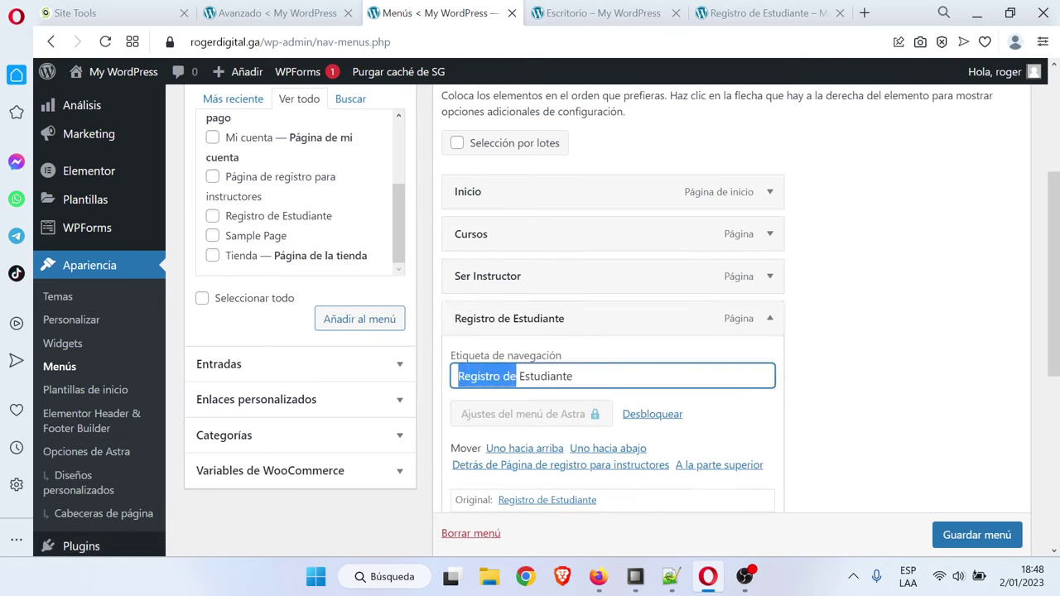
{"action": "type", "text": "Ser"}
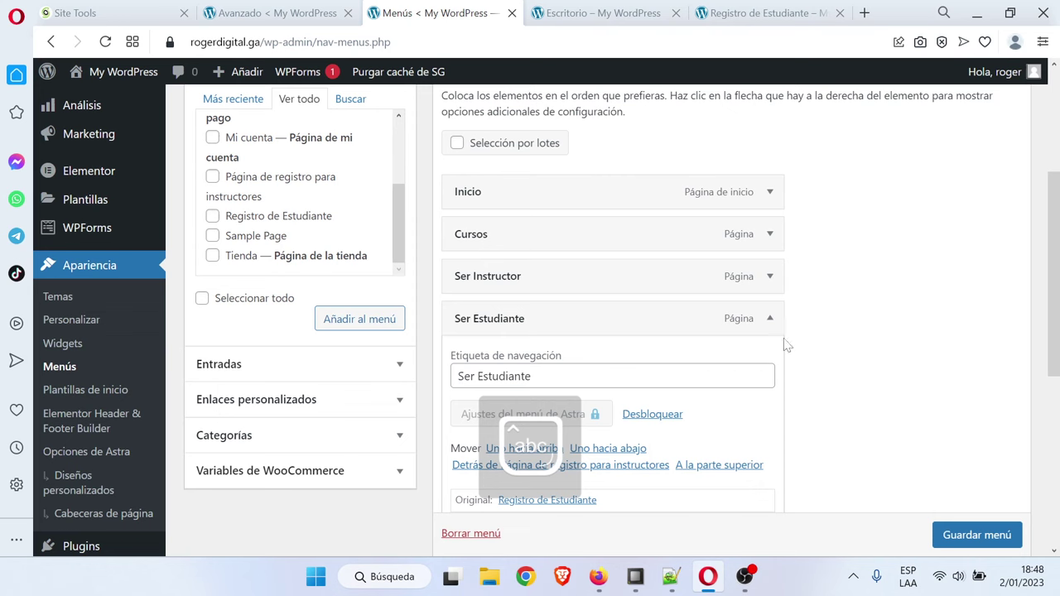
{"action": "left_click", "coordinate": [769, 318]}
{"action": "scroll", "coordinate": [852, 372], "scroll_direction": "down", "scroll_amount": 1}
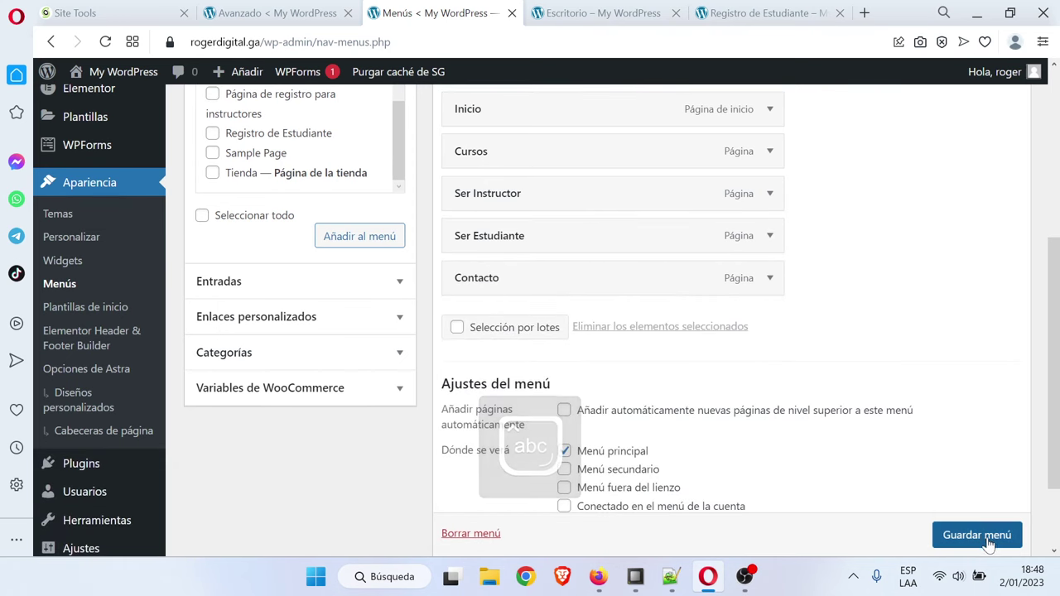
{"action": "scroll", "coordinate": [998, 530], "scroll_direction": "down", "scroll_amount": 1}
{"action": "left_click", "coordinate": [998, 530]}
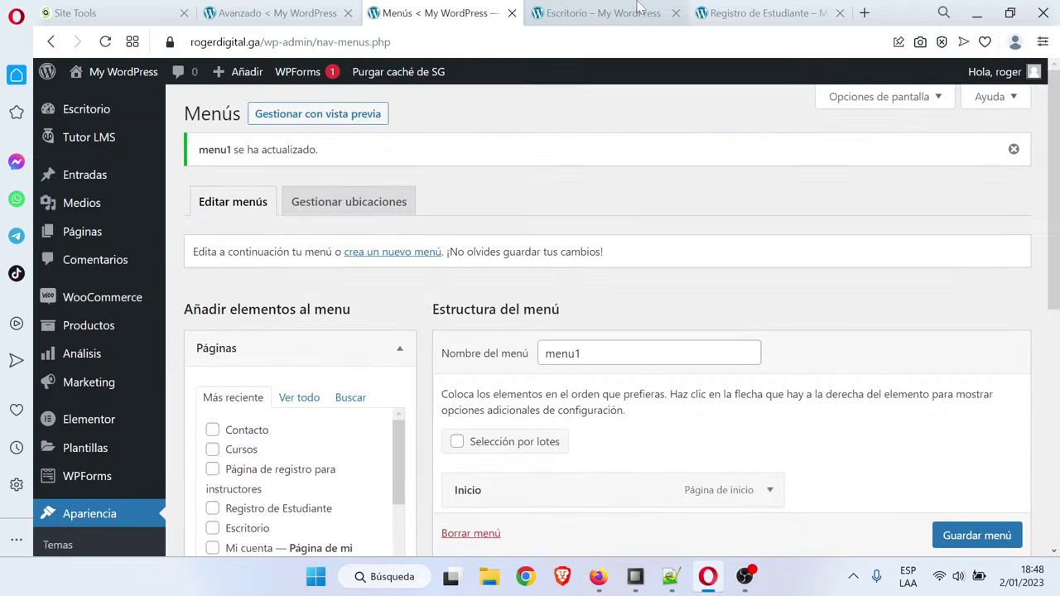
Reload the site, close the Registro de Estudiante tab, open Inicio, then return to the Notepad++ outline
{"action": "left_click", "coordinate": [658, 13]}
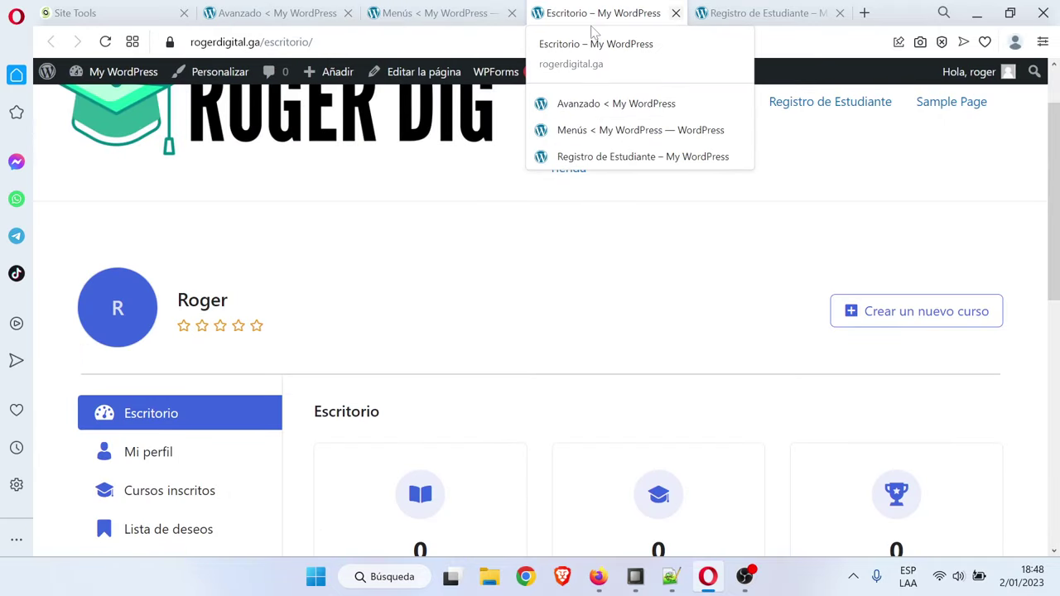
{"action": "key", "text": "F5"}
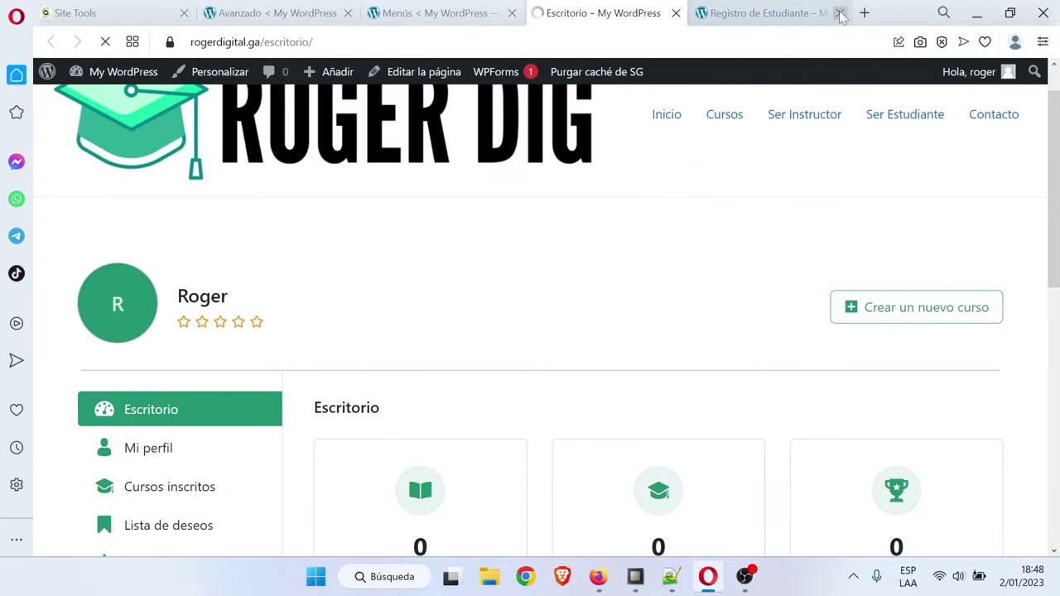
{"action": "left_click", "coordinate": [840, 13]}
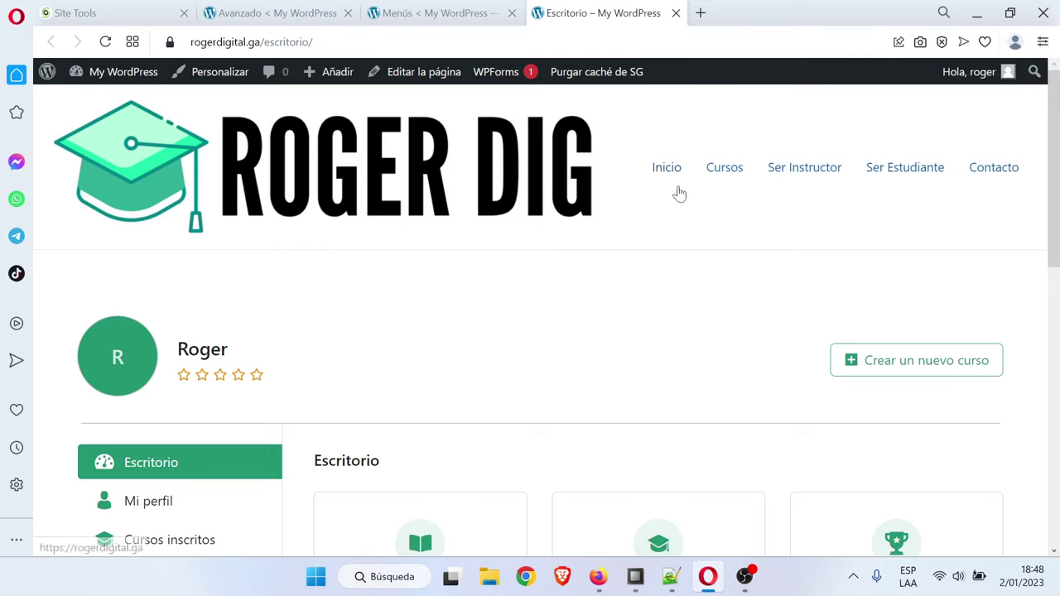
{"action": "left_click", "coordinate": [668, 170]}
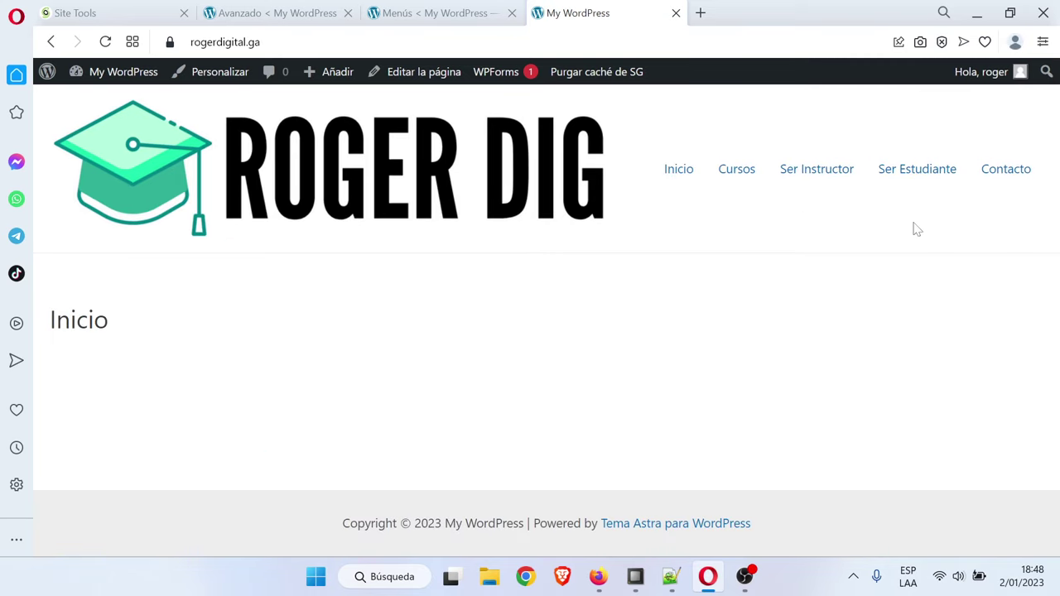
{"action": "left_click", "coordinate": [674, 579]}
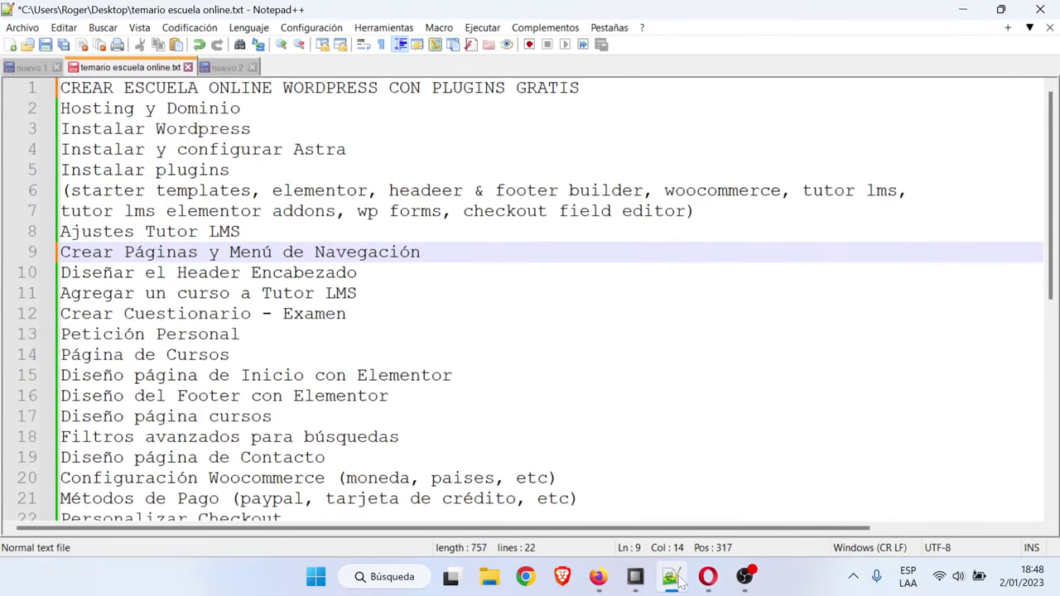
Select the Diseñar el Header Encabezado line in the outline and minimize Notepad++
{"action": "left_click", "coordinate": [357, 272]}
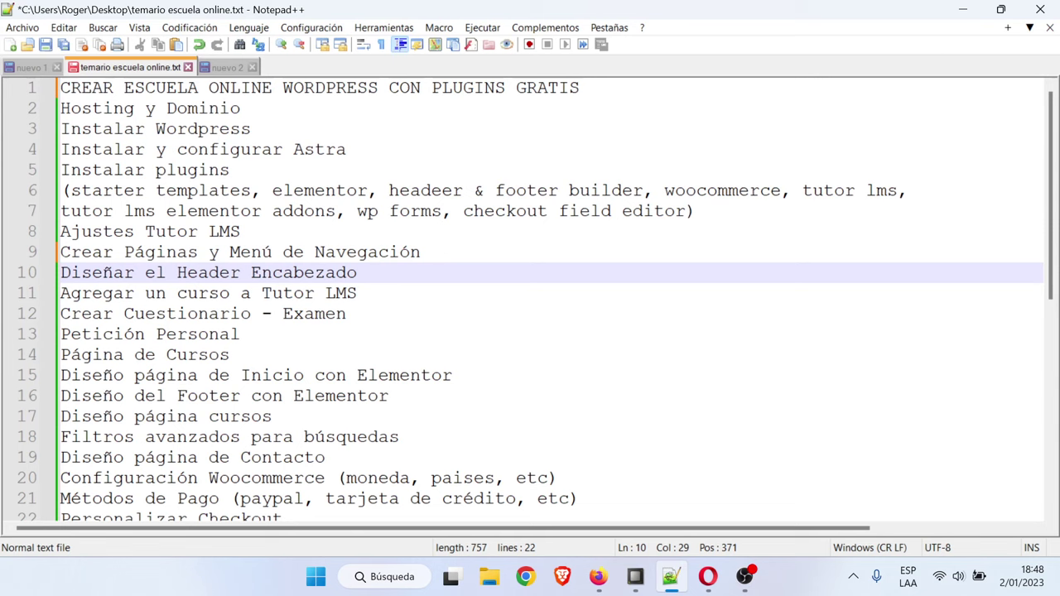
{"action": "left_click", "coordinate": [963, 9]}
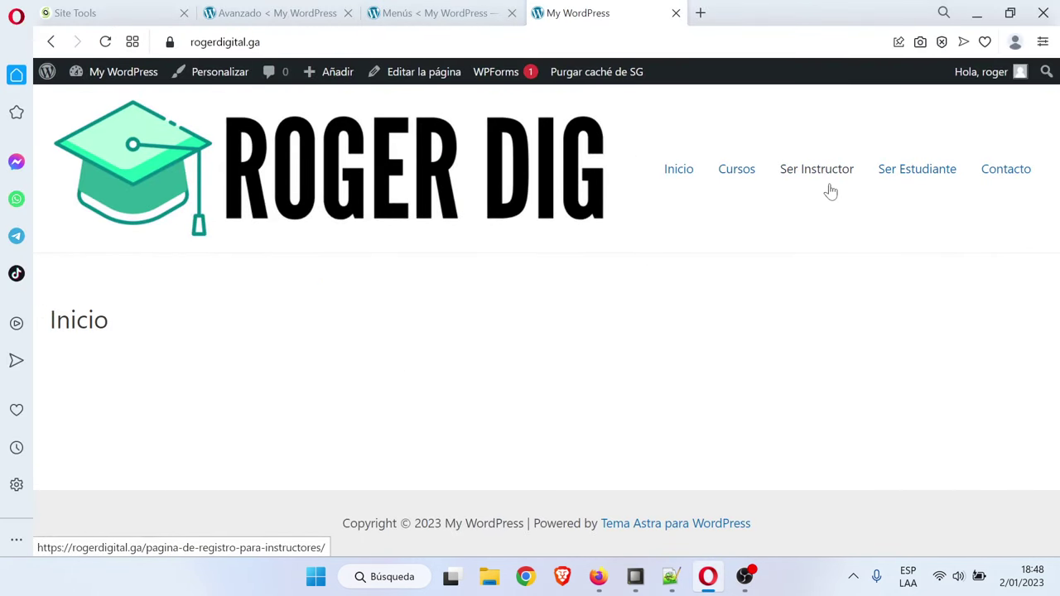
Go back to the Menús page and open Apariencia > Elementor Header & Footer Builder
{"action": "left_click", "coordinate": [437, 13]}
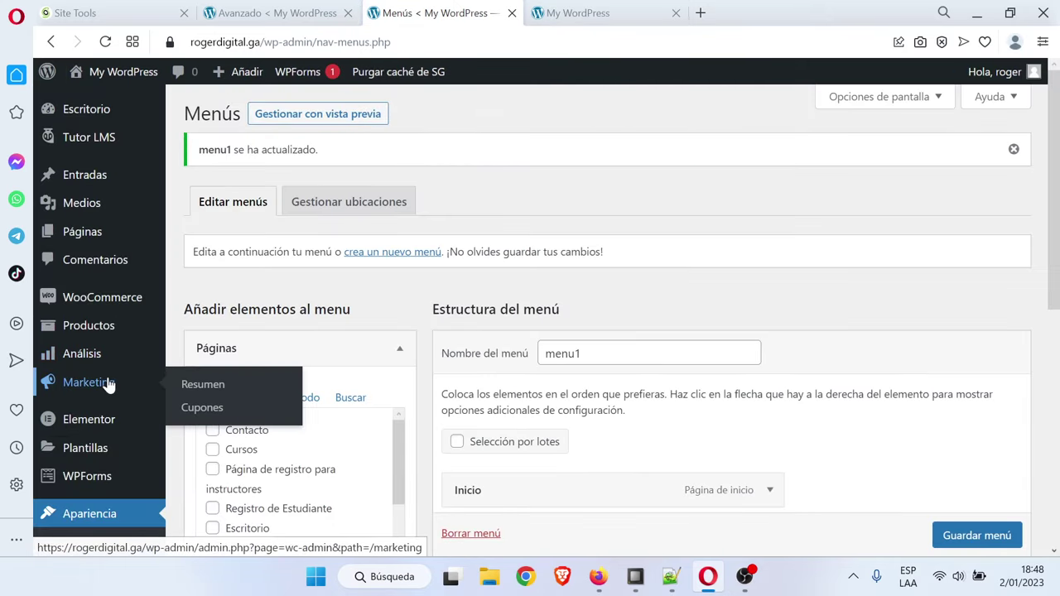
{"action": "scroll", "coordinate": [107, 381], "scroll_direction": "down", "scroll_amount": 3}
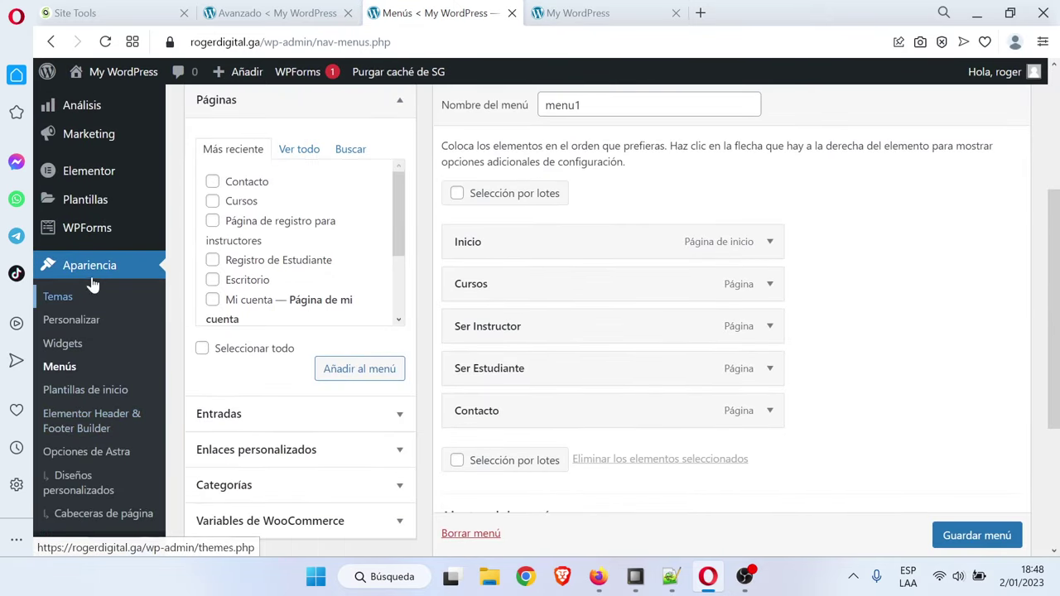
{"action": "scroll", "coordinate": [123, 390], "scroll_direction": "down", "scroll_amount": 1}
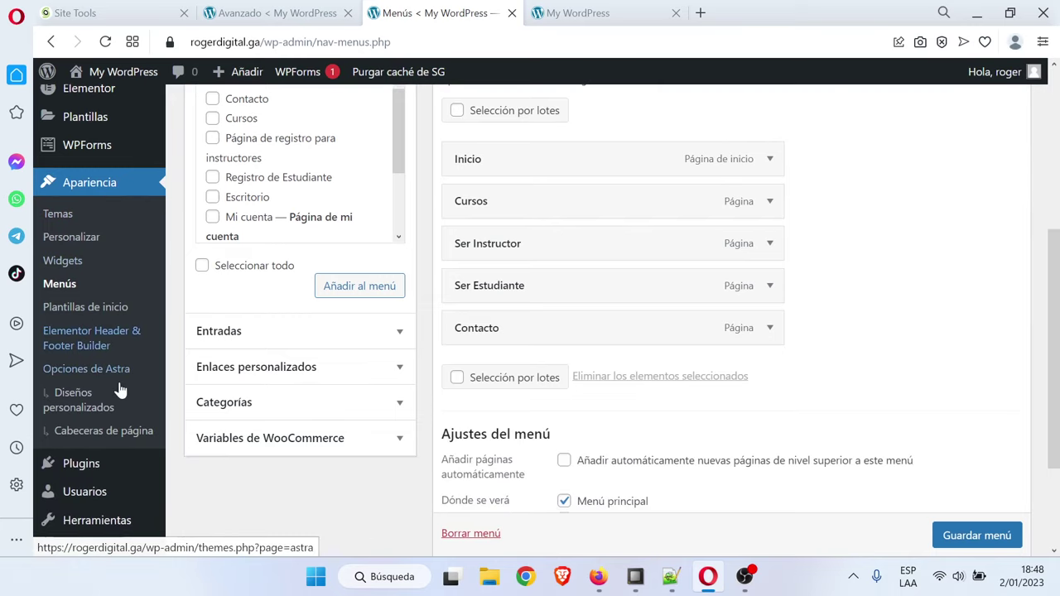
{"action": "left_click", "coordinate": [91, 348]}
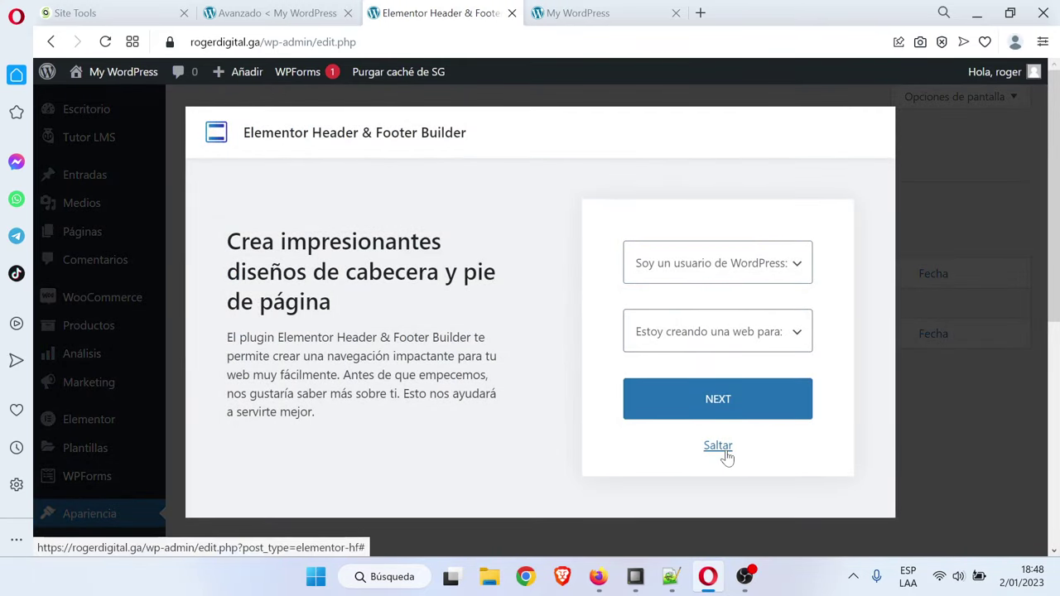
Skip the plugin onboarding and title the new template 'Cabecera'
{"action": "left_click", "coordinate": [721, 447]}
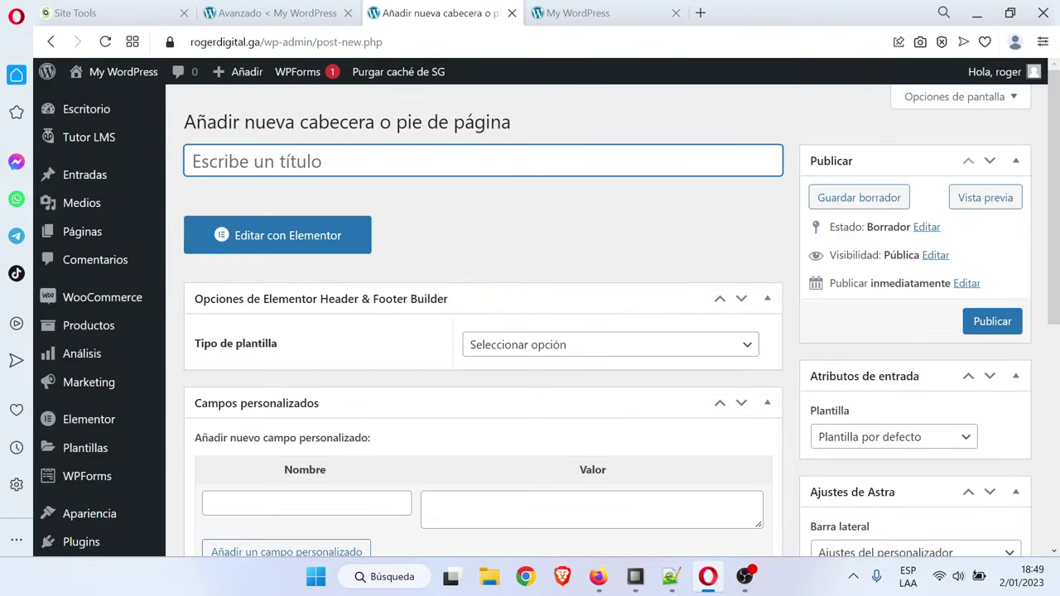
{"action": "type", "text": "Cebe"}
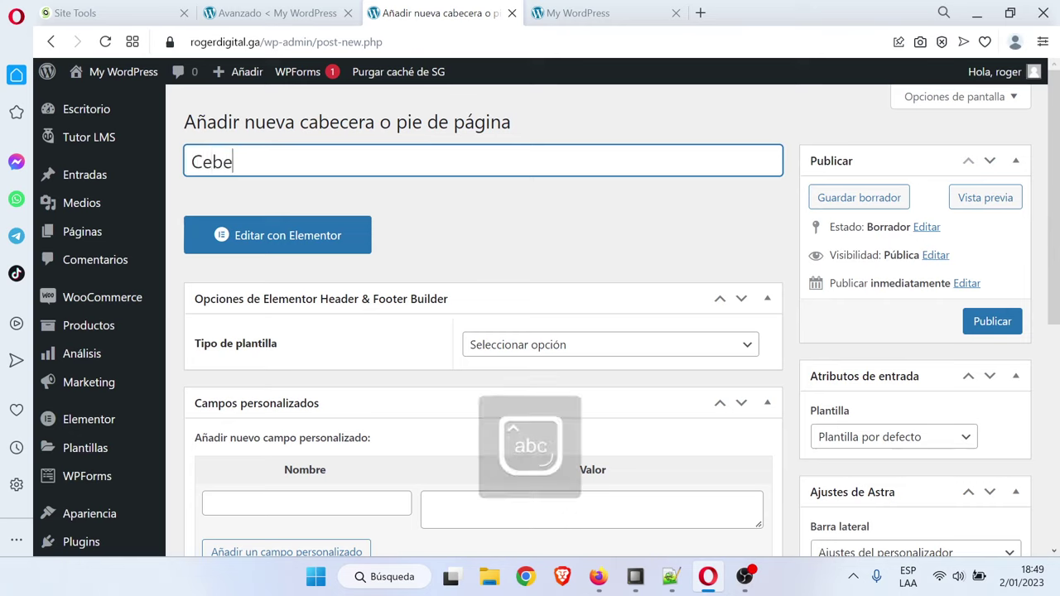
{"action": "type", "text": "cera"}
{"action": "key", "text": "Left"}
{"action": "key", "text": "Left"}
{"action": "key", "text": "Left"}
{"action": "key", "text": "Left"}
{"action": "key", "text": "Left"}
{"action": "key", "text": "Left"}
{"action": "key", "text": "BackSpace"}
{"action": "type", "text": "a"}
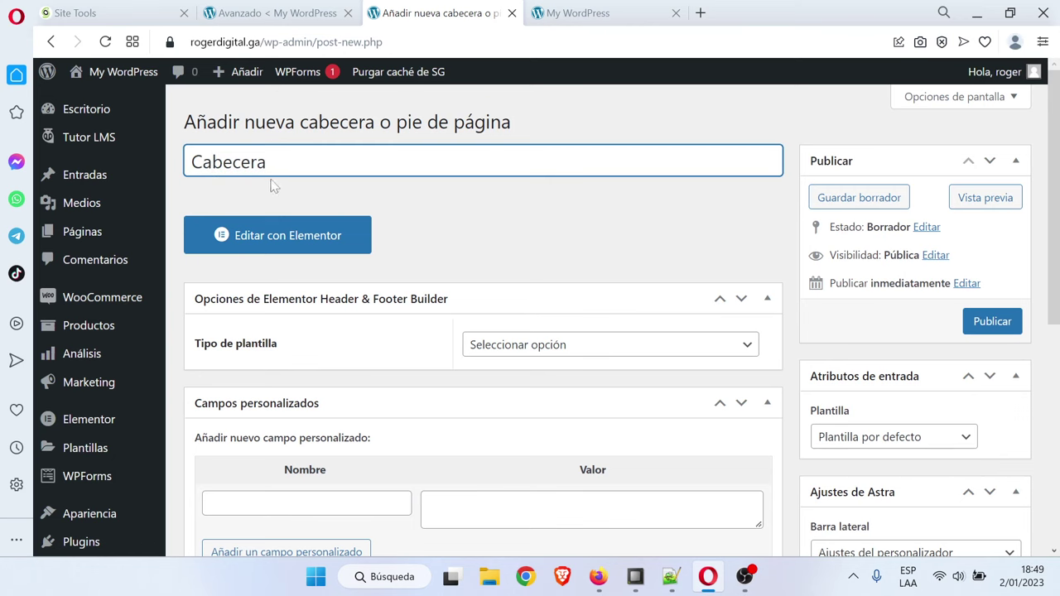
Set template type Cabecera, display on Toda la web, publish, and open it in Elementor
{"action": "left_click", "coordinate": [560, 347]}
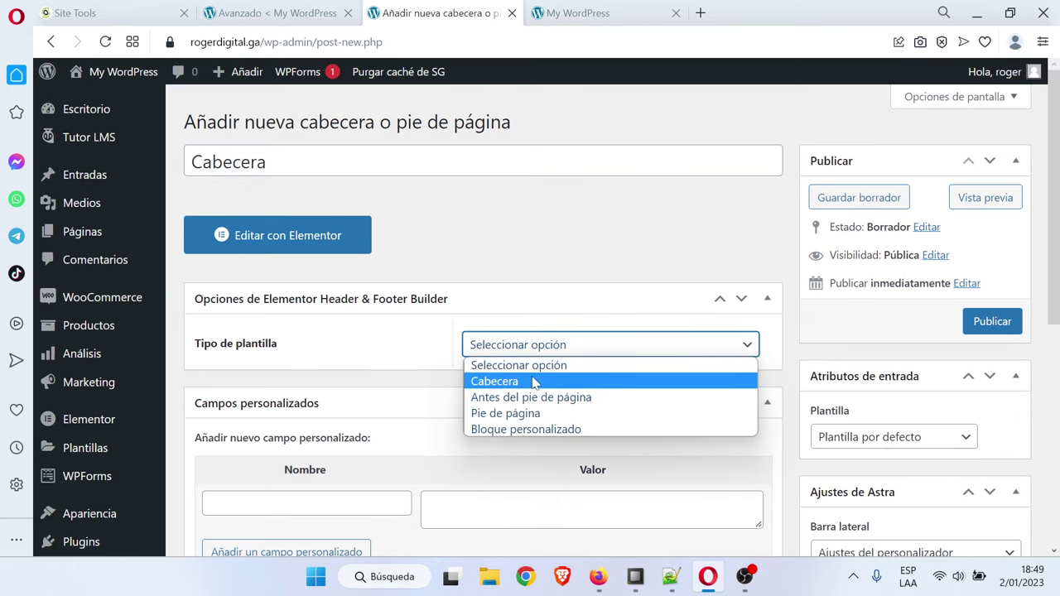
{"action": "left_click", "coordinate": [534, 379]}
{"action": "scroll", "coordinate": [534, 384], "scroll_direction": "down", "scroll_amount": 1}
{"action": "left_click", "coordinate": [513, 324]}
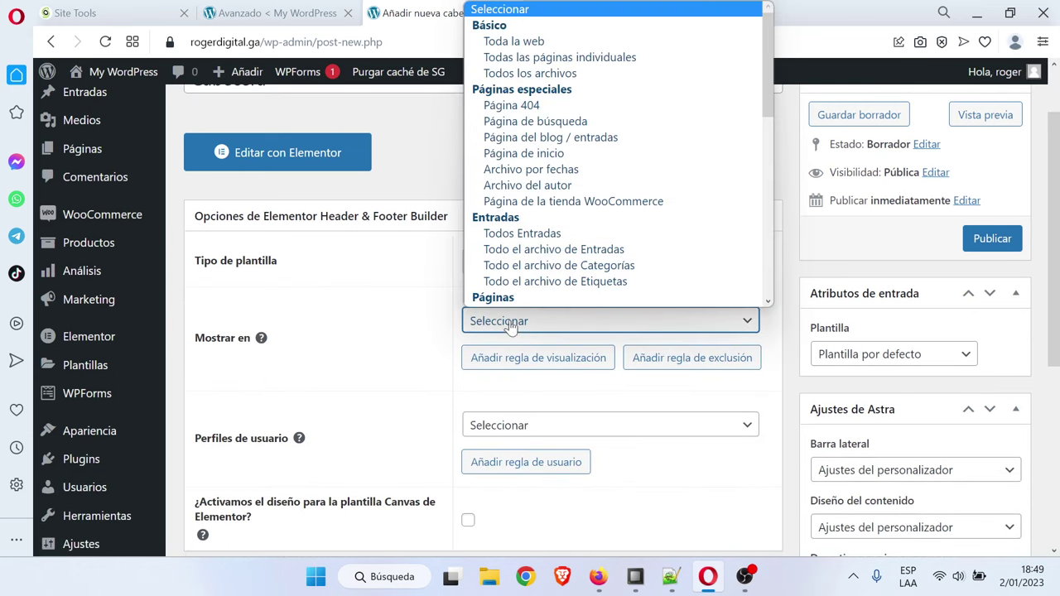
{"action": "left_click", "coordinate": [518, 40]}
{"action": "left_click", "coordinate": [997, 245]}
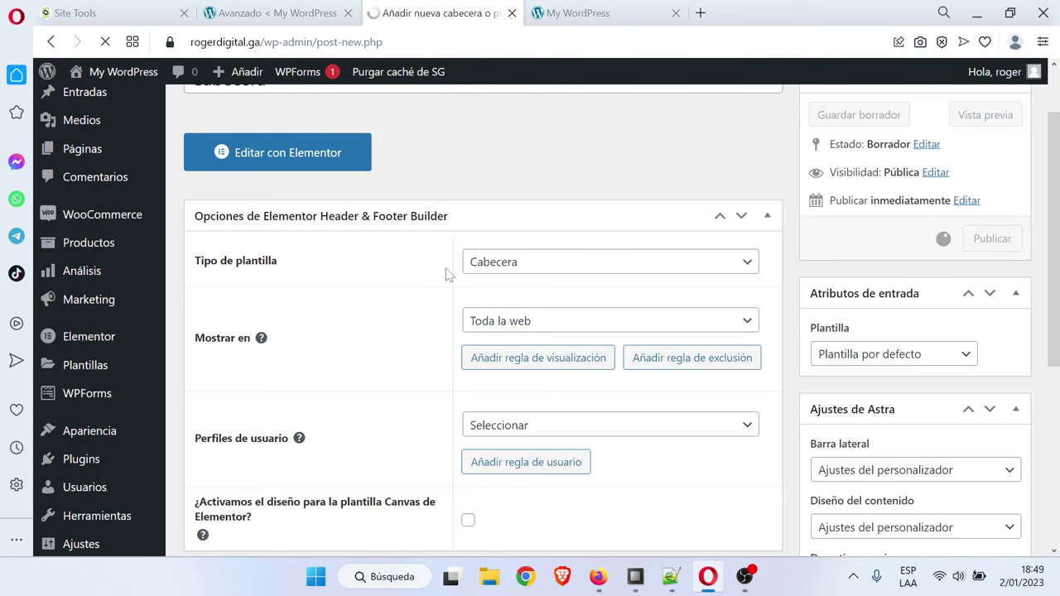
{"action": "left_click", "coordinate": [318, 287]}
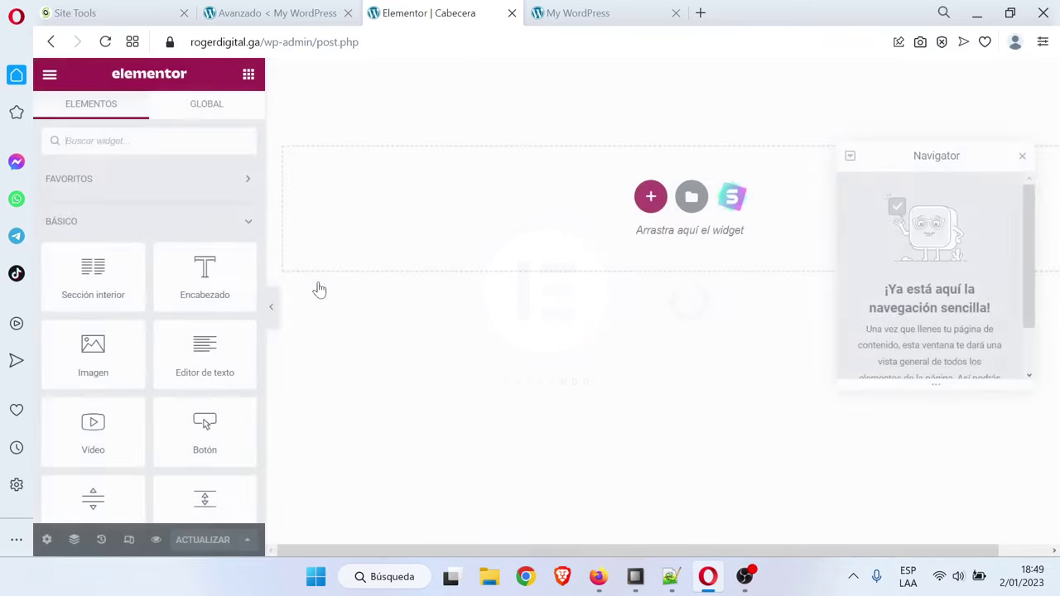
Close the Navigator and add a four-column section to the header
{"action": "left_click", "coordinate": [1023, 157]}
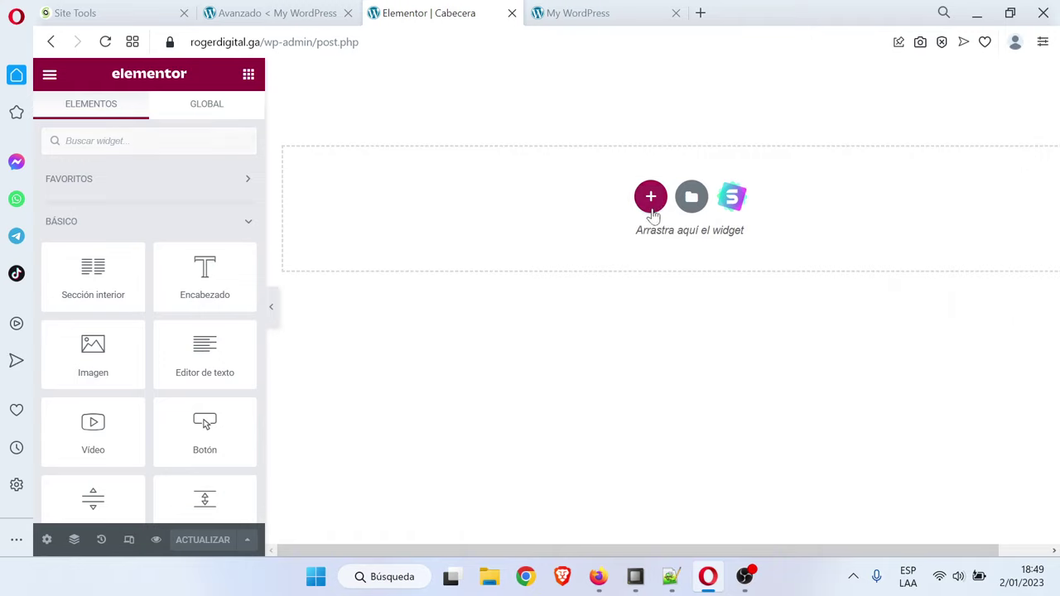
{"action": "left_click", "coordinate": [650, 199]}
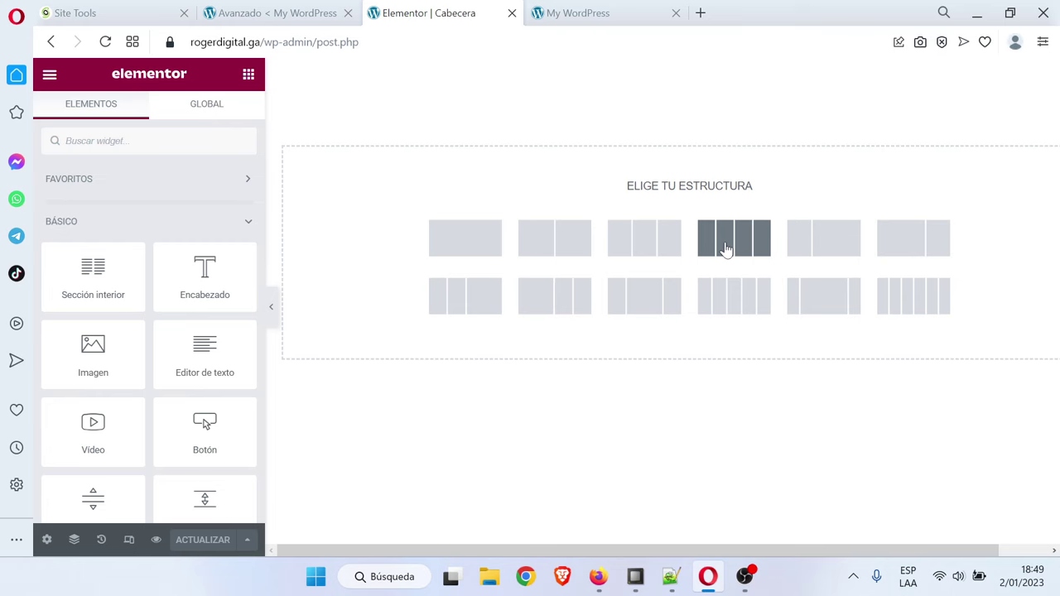
{"action": "left_click", "coordinate": [726, 248]}
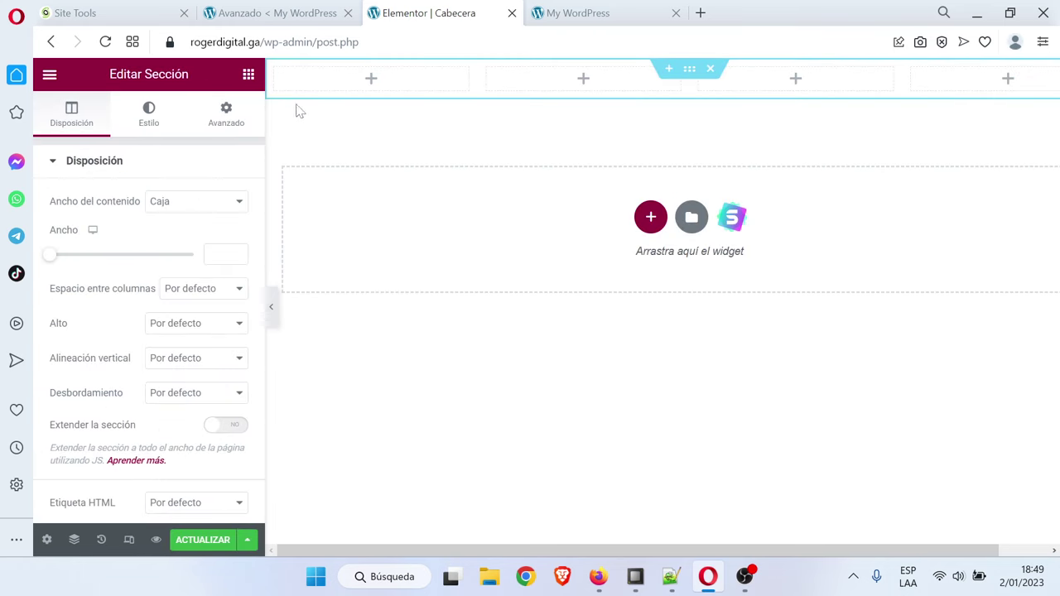
Collapse the Básico, Pro and General widget groups and place the site logo in column one
{"action": "left_click", "coordinate": [248, 77]}
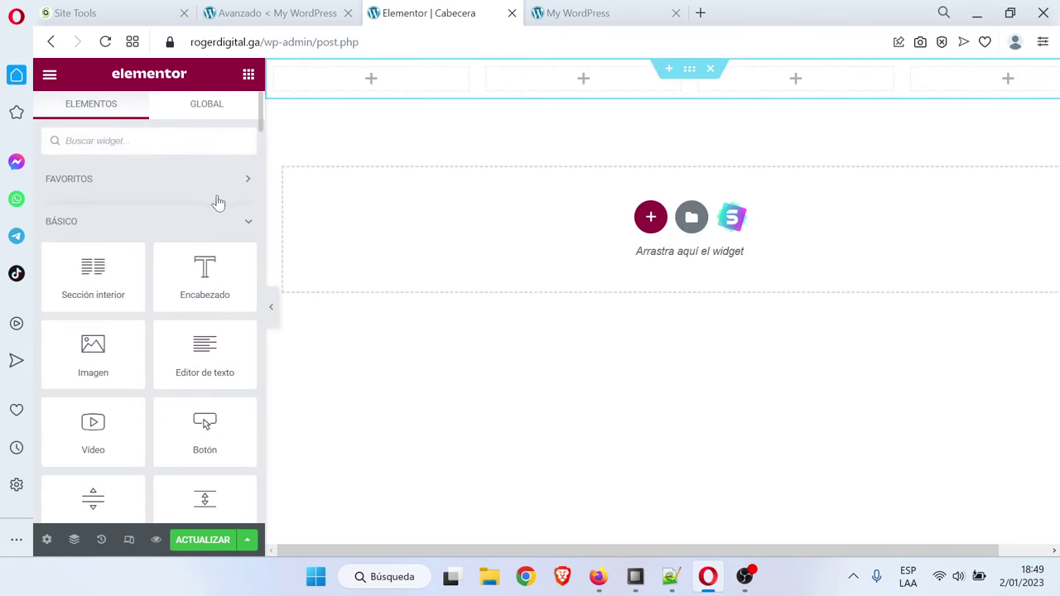
{"action": "left_click", "coordinate": [218, 218]}
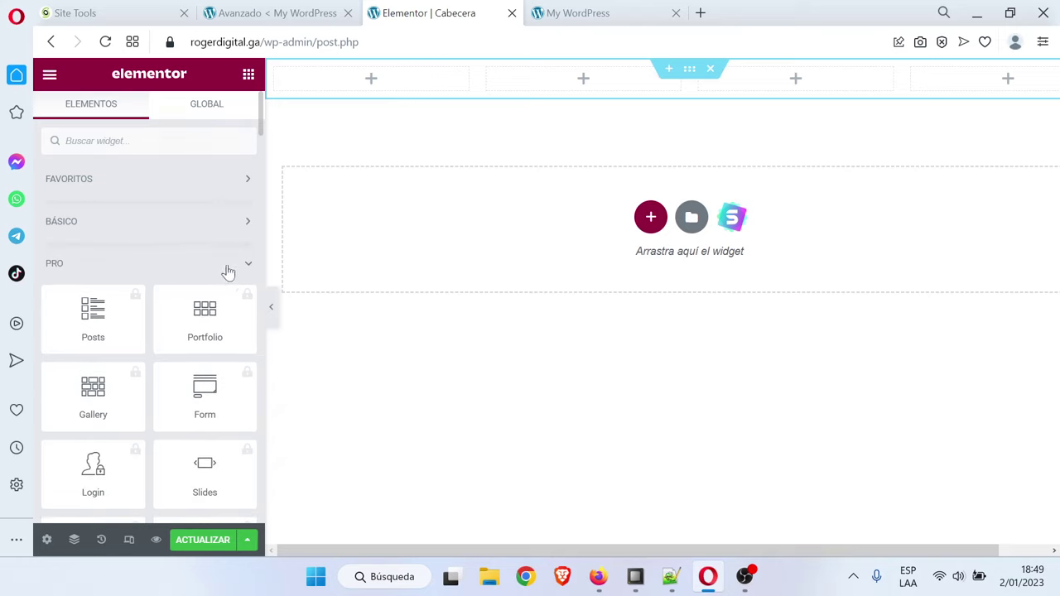
{"action": "left_click", "coordinate": [199, 274]}
{"action": "left_click", "coordinate": [196, 303]}
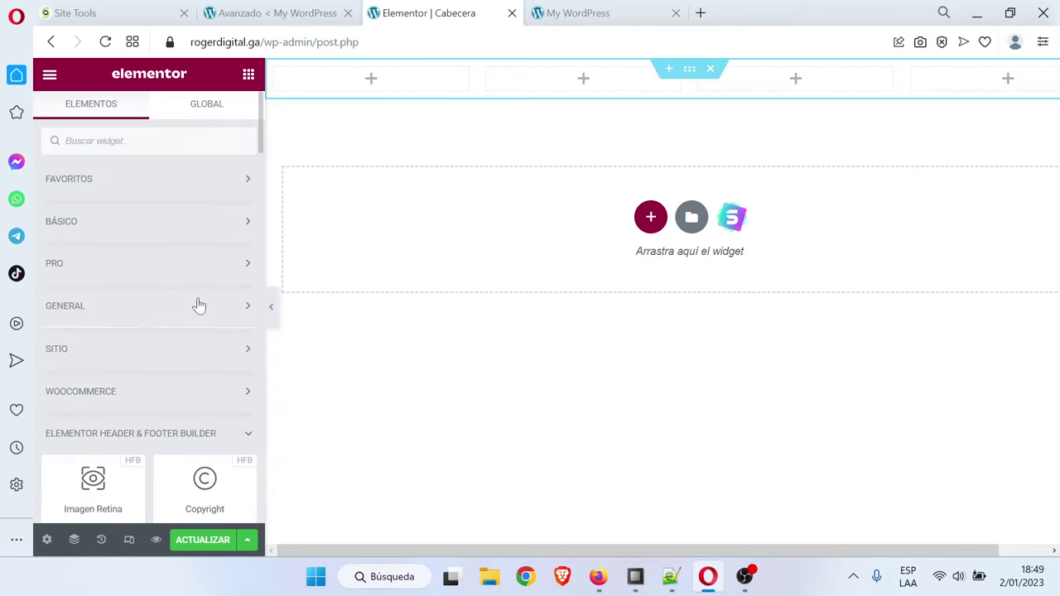
{"action": "scroll", "coordinate": [197, 298], "scroll_direction": "down", "scroll_amount": 3}
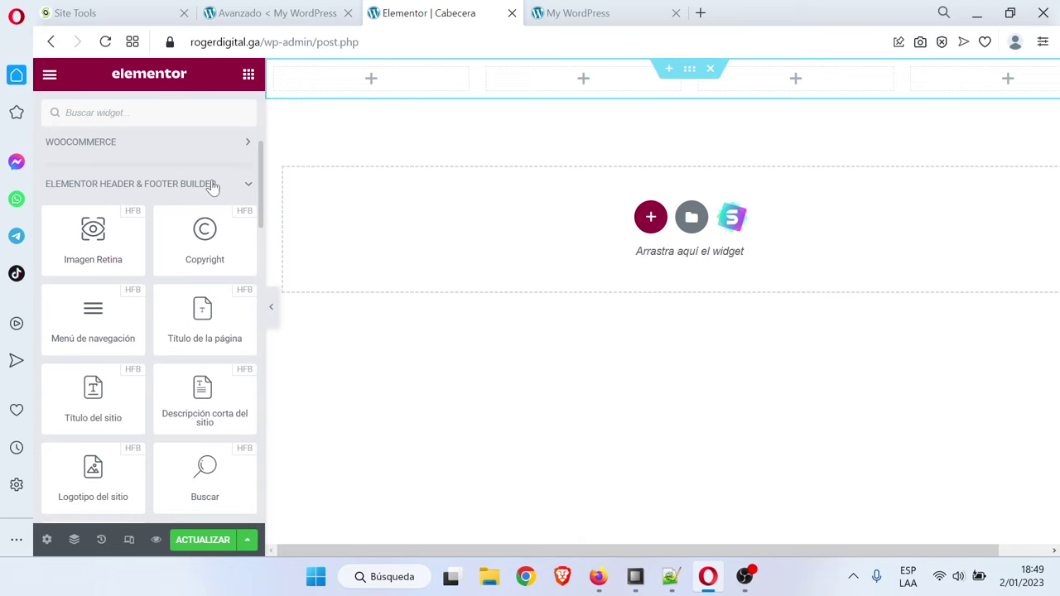
{"action": "scroll", "coordinate": [166, 347], "scroll_direction": "down", "scroll_amount": 2}
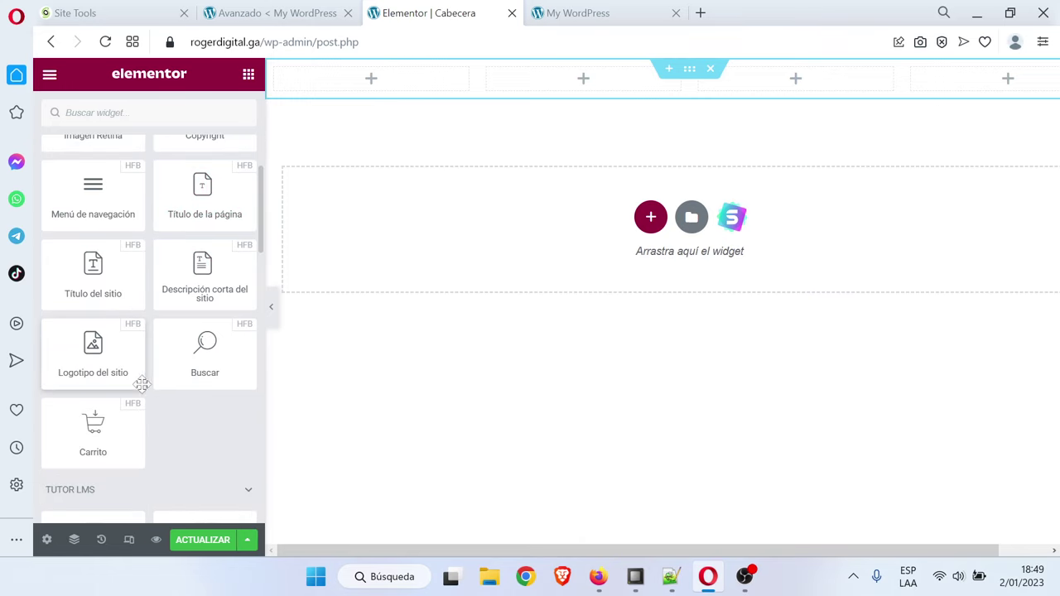
{"action": "left_click_drag", "start_coordinate": [97, 352], "coordinate": [381, 83]}
Place Menú de navegación, Carrito and Botón in the second, third and fourth columns
{"action": "left_click", "coordinate": [248, 75]}
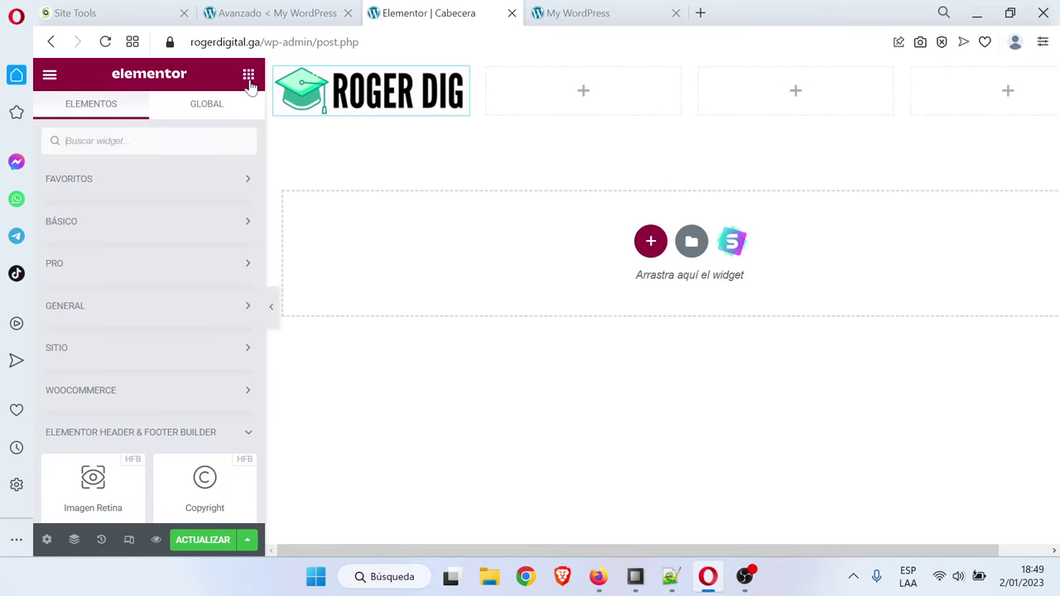
{"action": "scroll", "coordinate": [199, 331], "scroll_direction": "down", "scroll_amount": 3}
{"action": "left_click_drag", "start_coordinate": [85, 321], "coordinate": [594, 101]}
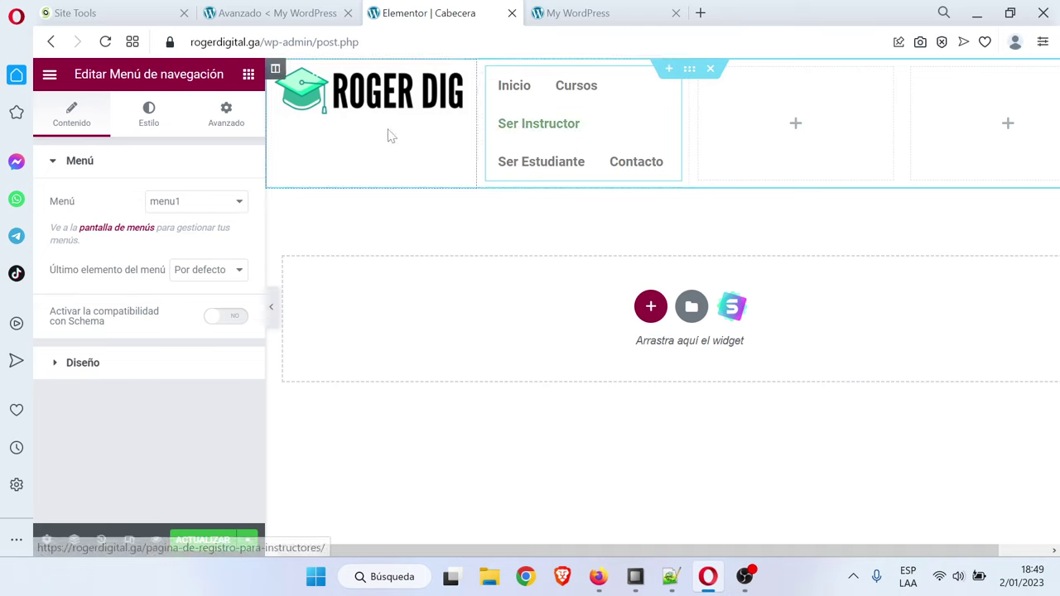
{"action": "left_click", "coordinate": [249, 74]}
{"action": "scroll", "coordinate": [160, 316], "scroll_direction": "down", "scroll_amount": 5}
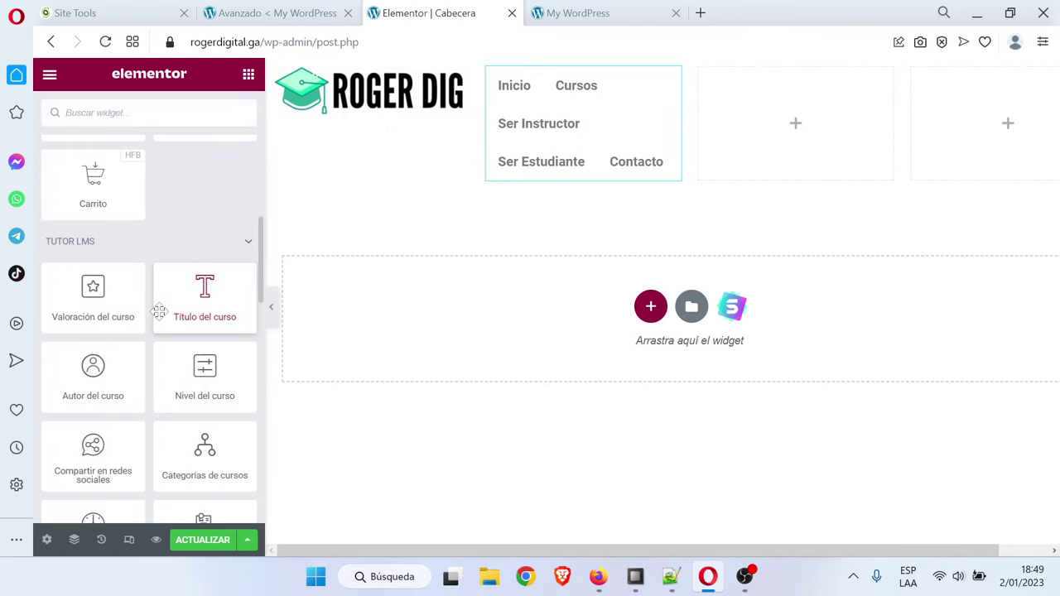
{"action": "scroll", "coordinate": [170, 373], "scroll_direction": "down", "scroll_amount": 2}
{"action": "scroll", "coordinate": [177, 364], "scroll_direction": "up", "scroll_amount": 5}
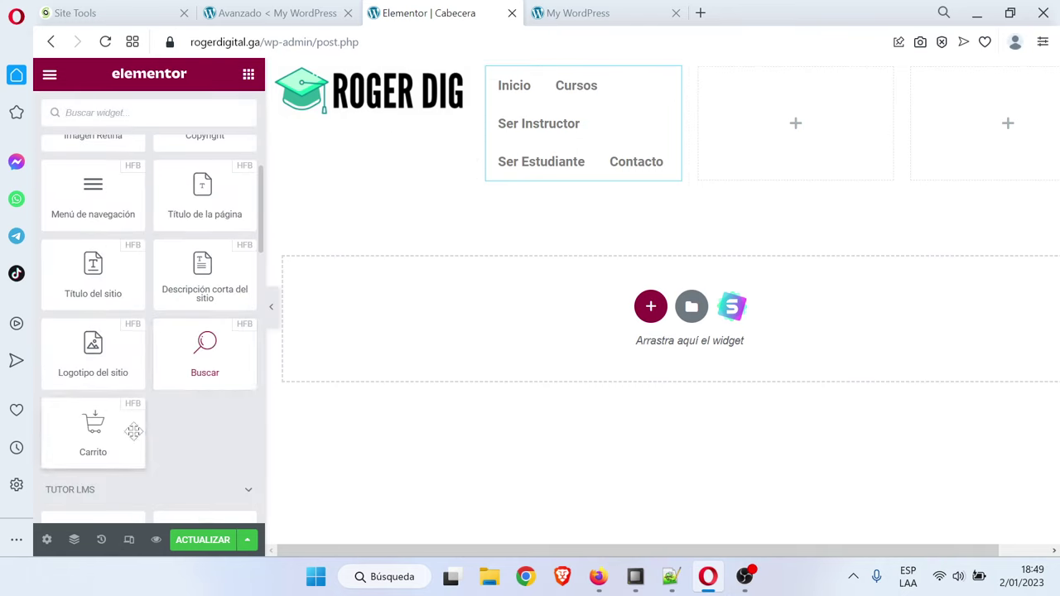
{"action": "left_click_drag", "start_coordinate": [93, 447], "coordinate": [774, 150]}
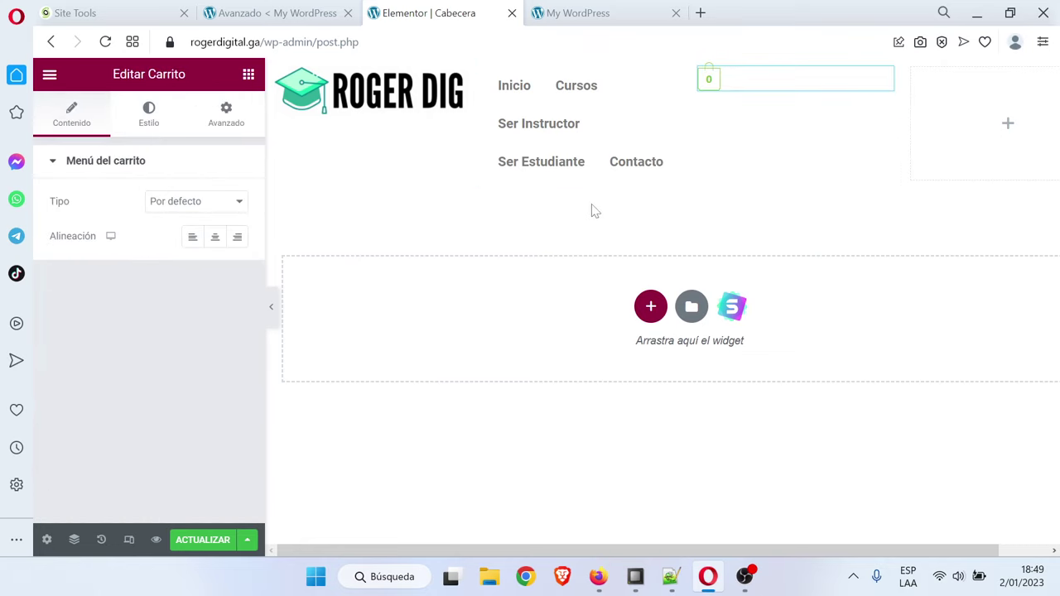
{"action": "left_click", "coordinate": [249, 73]}
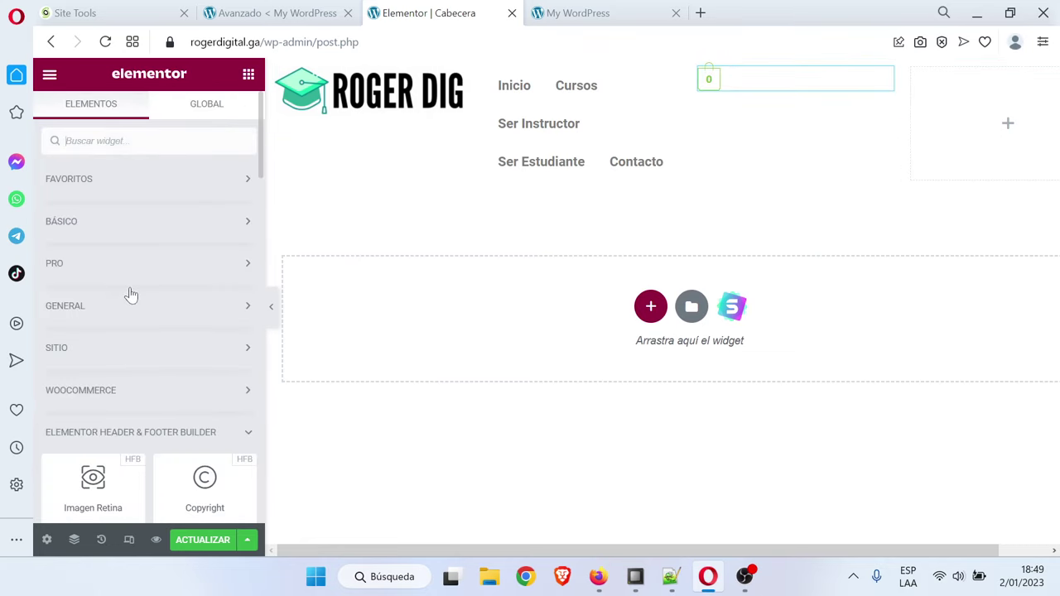
{"action": "left_click", "coordinate": [130, 221]}
{"action": "left_click_drag", "start_coordinate": [204, 430], "coordinate": [970, 133]}
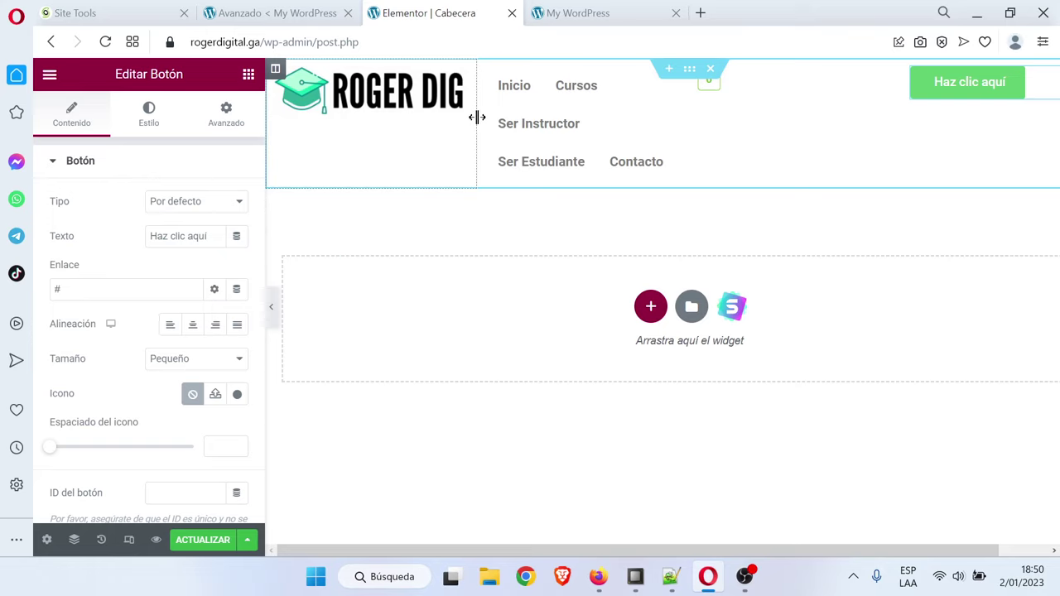
Narrow the logo column to 14.5% and widen the menu column to about 52%
{"action": "left_click_drag", "start_coordinate": [477, 117], "coordinate": [390, 115]}
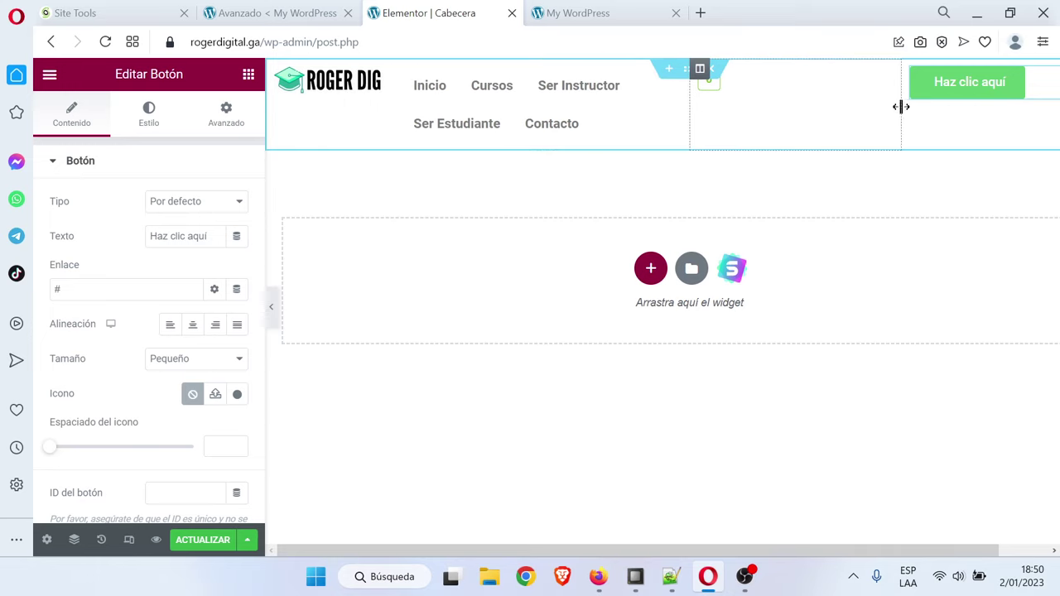
{"action": "left_click_drag", "start_coordinate": [901, 106], "coordinate": [915, 107]}
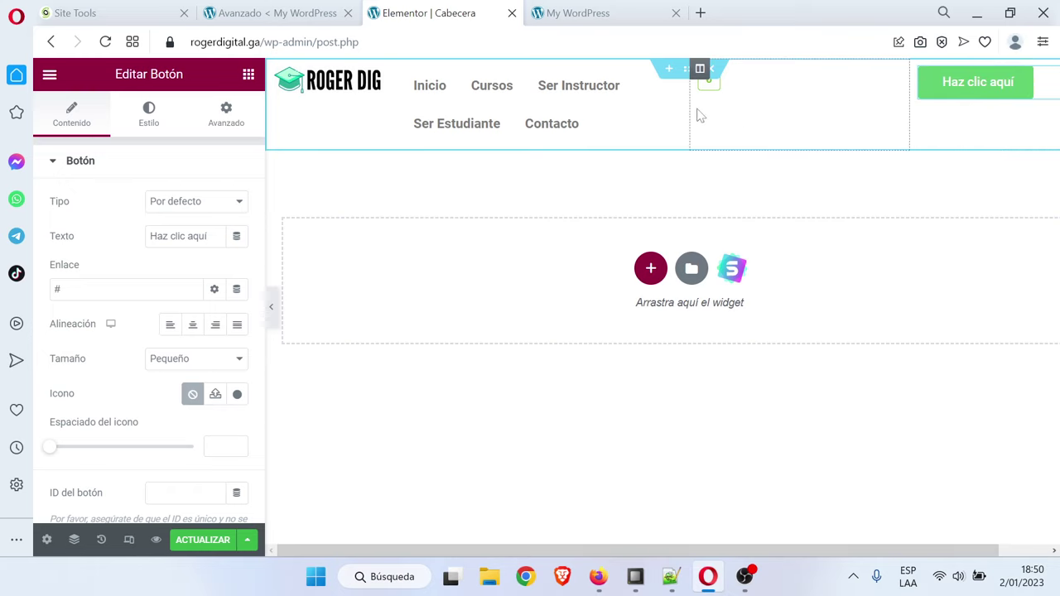
{"action": "left_click_drag", "start_coordinate": [688, 106], "coordinate": [838, 116]}
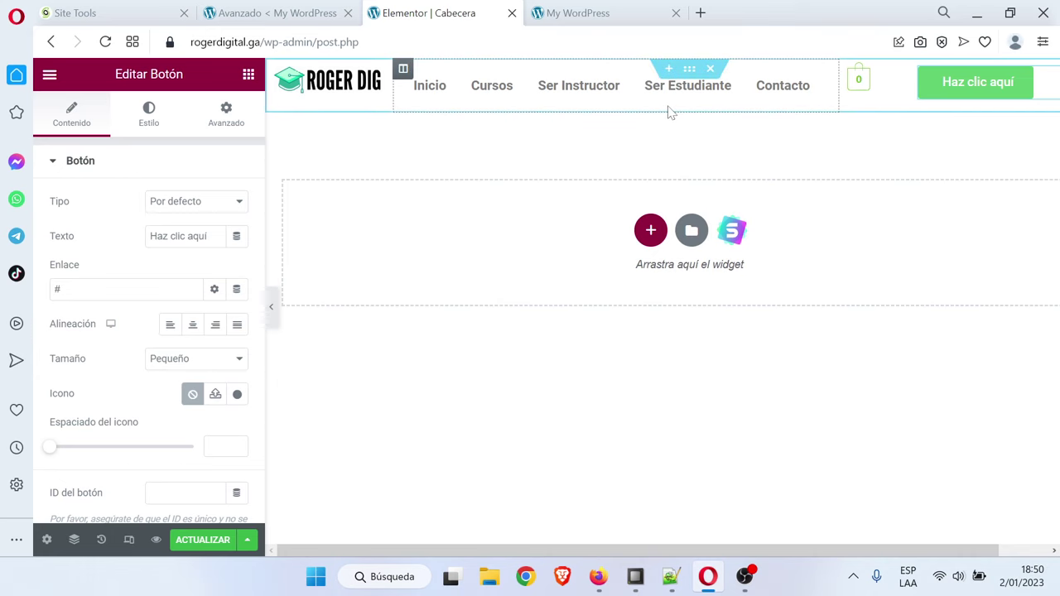
{"action": "left_click", "coordinate": [690, 70]}
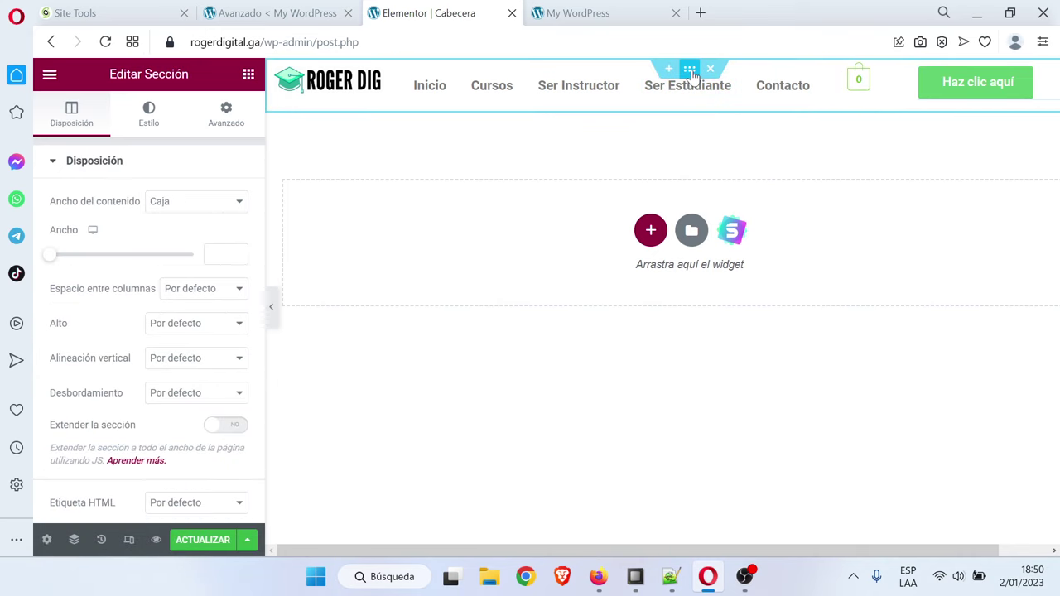
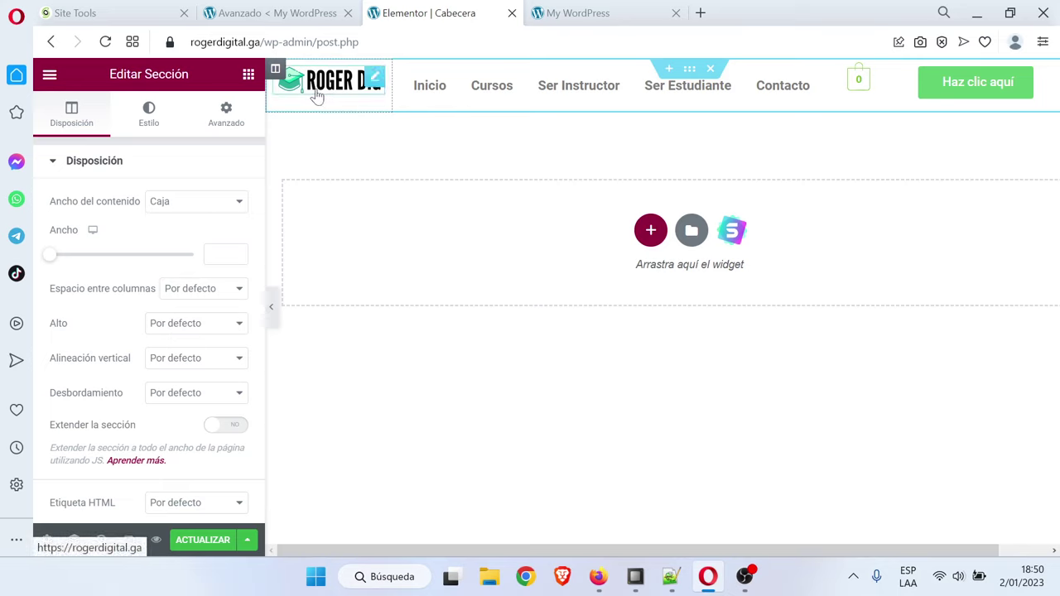
Set Alineación vertical to Medio for the logo and navigation menu columns
{"action": "left_click", "coordinate": [276, 70]}
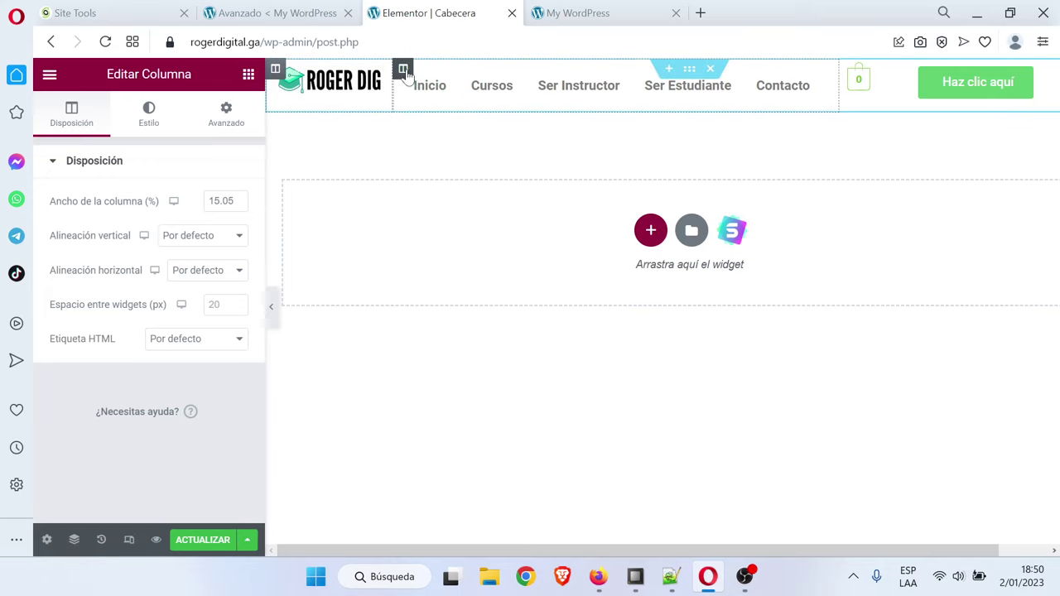
{"action": "left_click", "coordinate": [404, 71]}
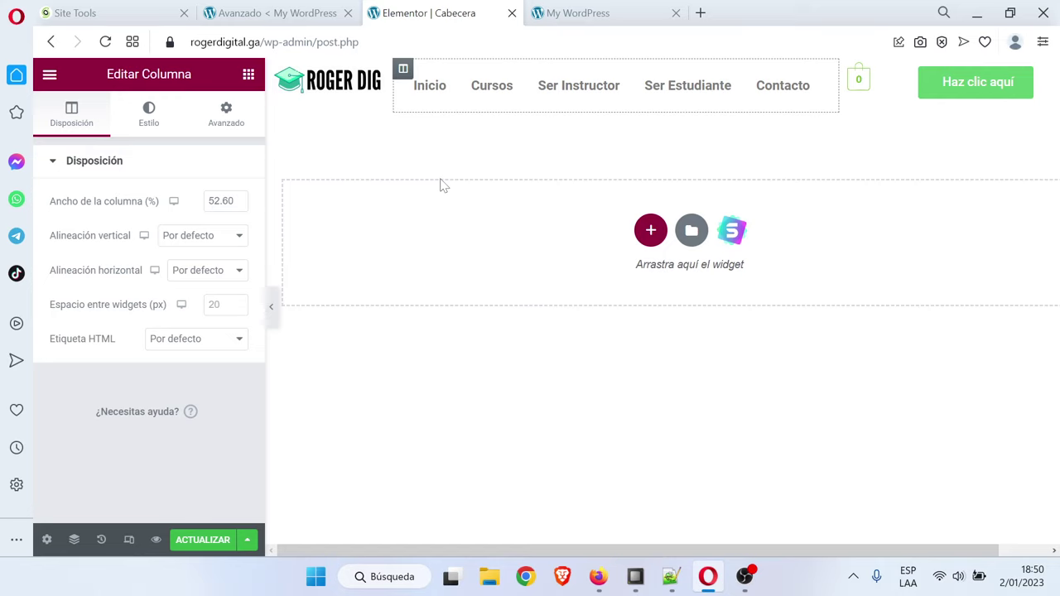
{"action": "left_click", "coordinate": [202, 237]}
{"action": "left_click", "coordinate": [177, 276]}
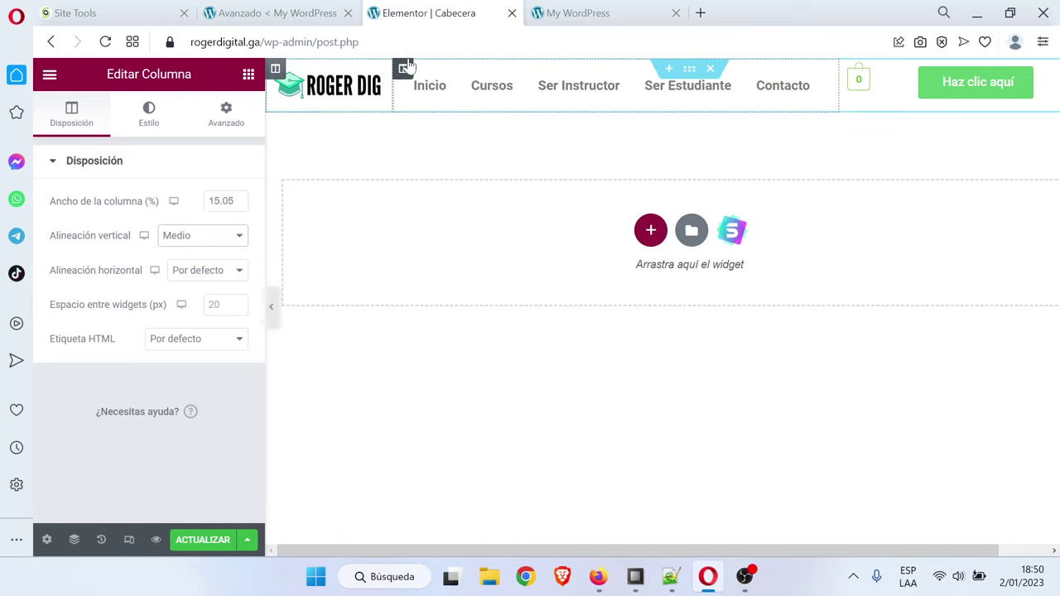
{"action": "left_click_drag", "start_coordinate": [275, 67], "coordinate": [408, 66]}
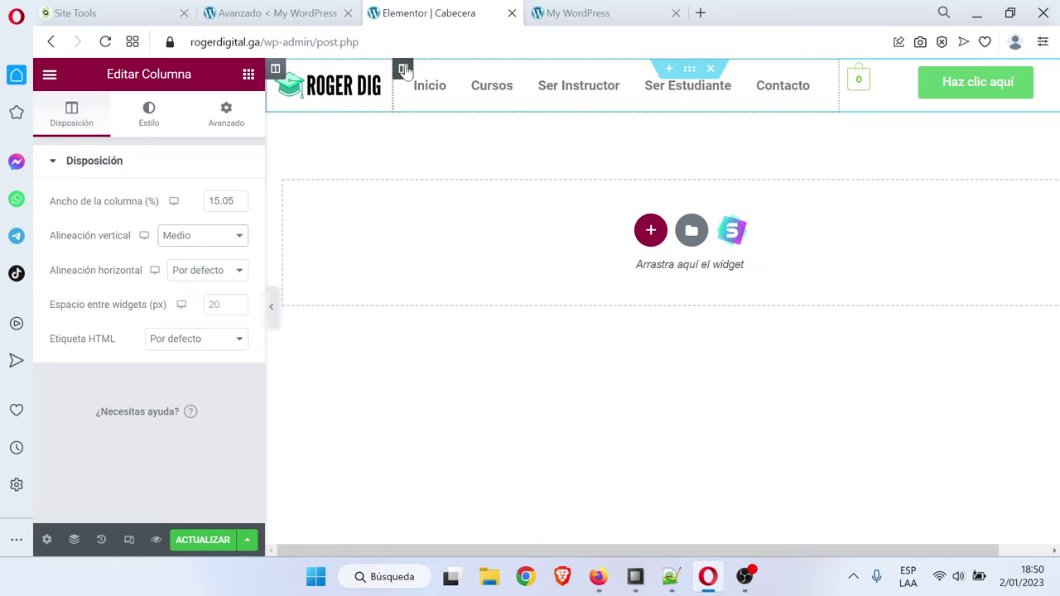
{"action": "left_click", "coordinate": [210, 237]}
{"action": "left_click", "coordinate": [208, 275]}
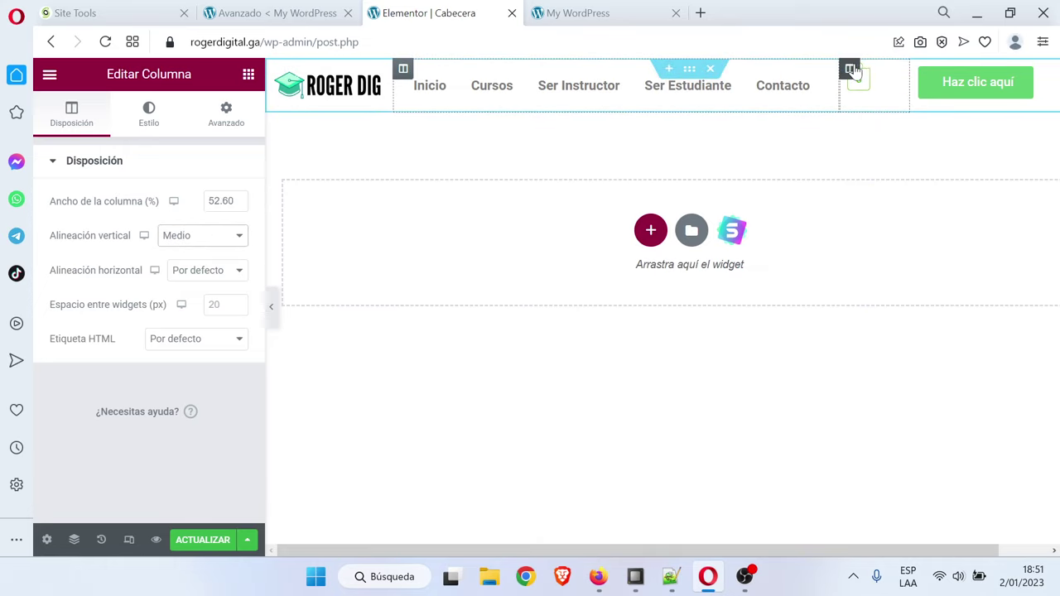
Vertically centre (Medio) the cart column and the Haz clic aquí button column
{"action": "left_click", "coordinate": [851, 70]}
{"action": "left_click", "coordinate": [207, 236]}
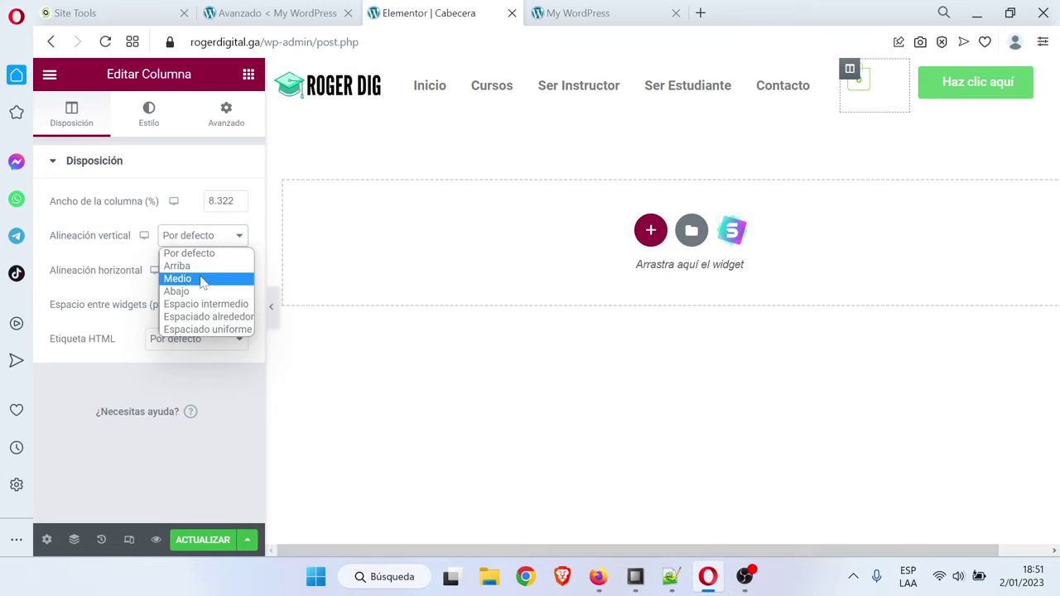
{"action": "left_click", "coordinate": [203, 279]}
{"action": "left_click", "coordinate": [921, 69]}
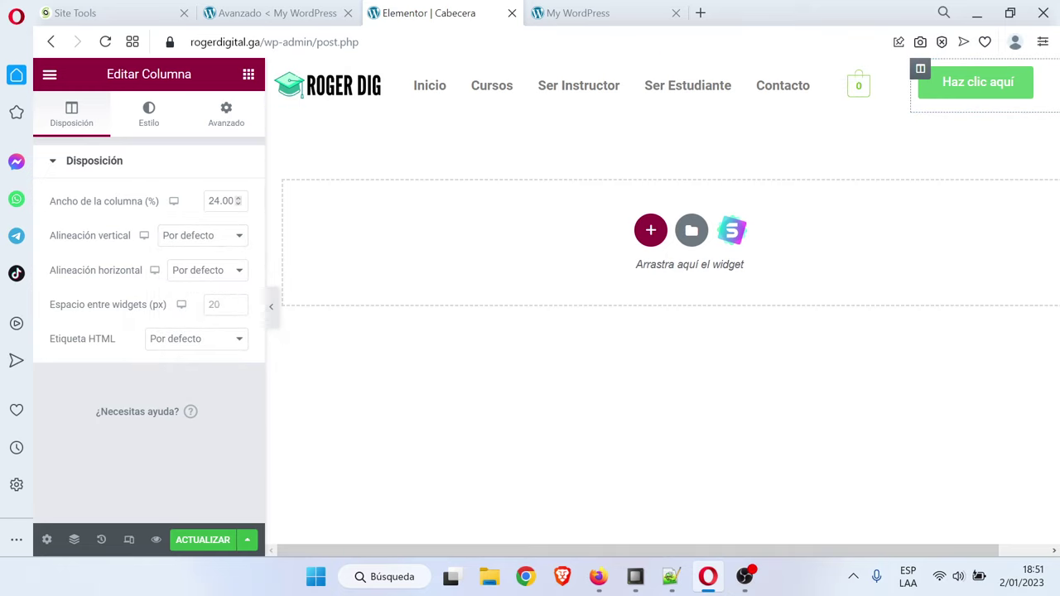
{"action": "left_click", "coordinate": [217, 237]}
{"action": "left_click", "coordinate": [206, 276]}
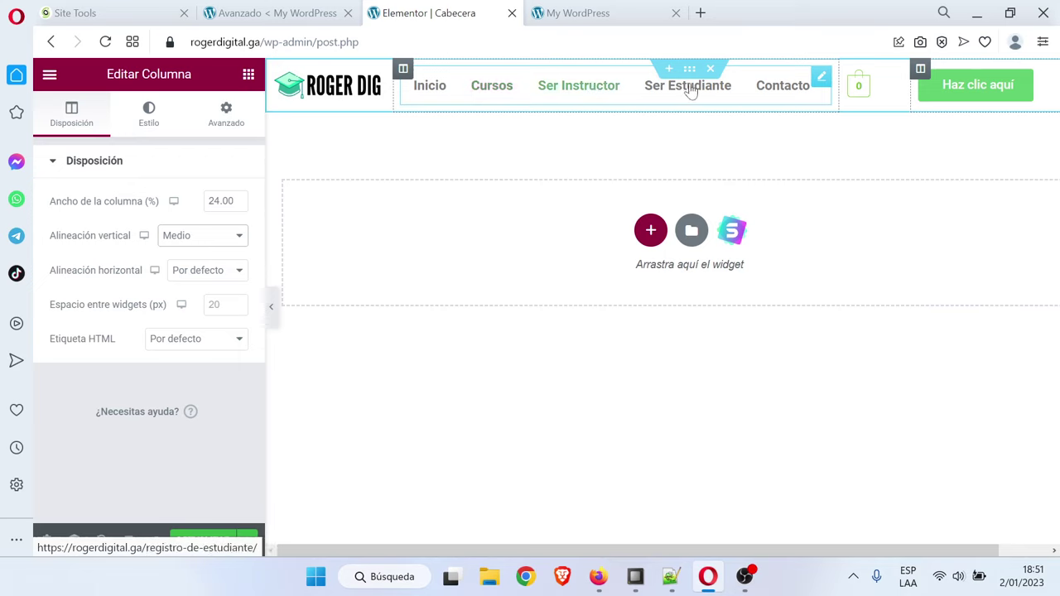
Set the navigation menu widget's Diseño alignment to centre
{"action": "left_click", "coordinate": [821, 78]}
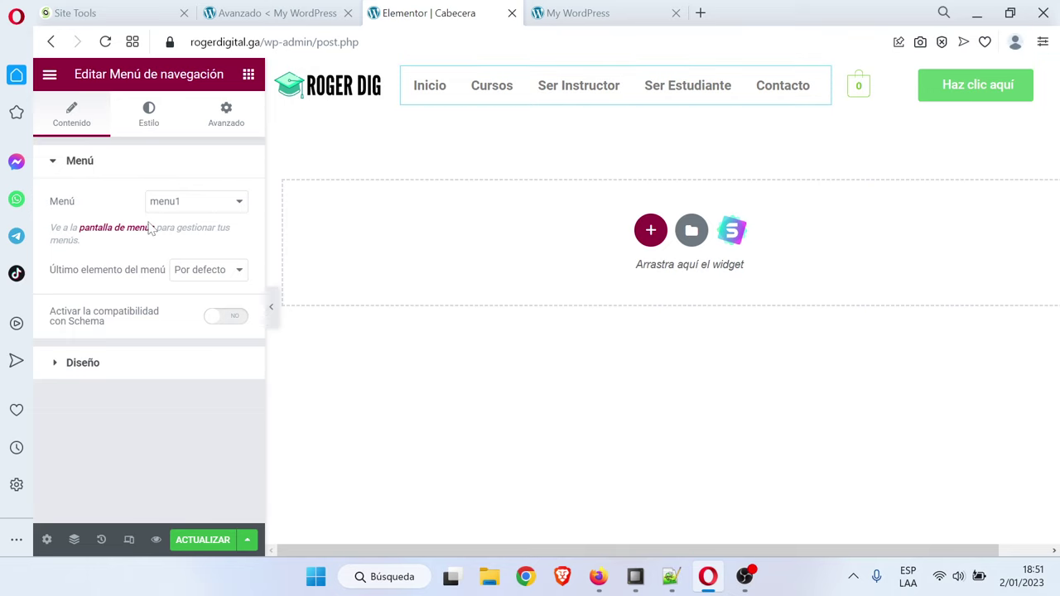
{"action": "left_click", "coordinate": [82, 364]}
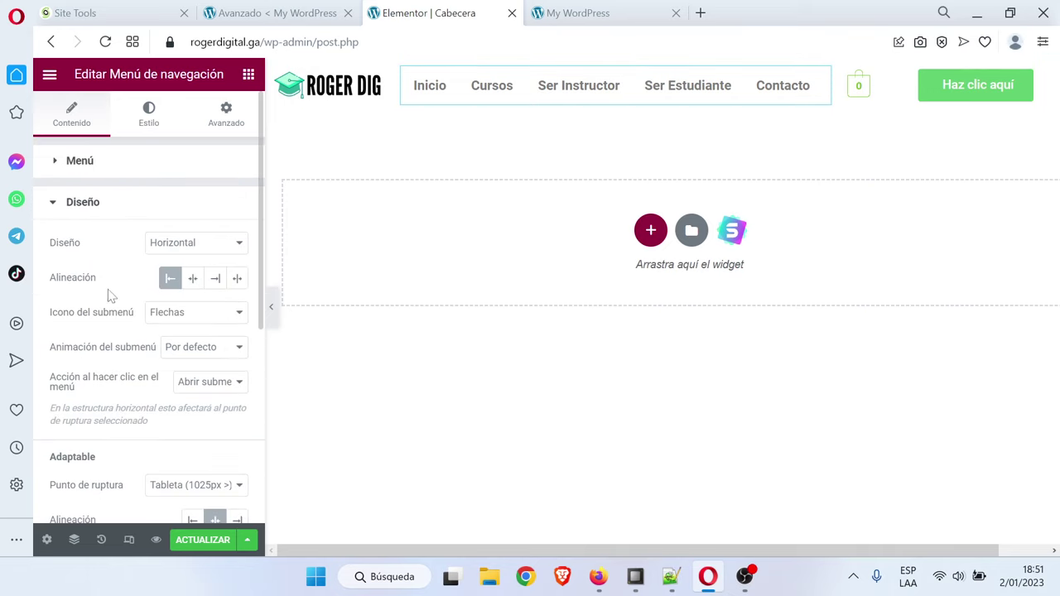
{"action": "left_click", "coordinate": [192, 279]}
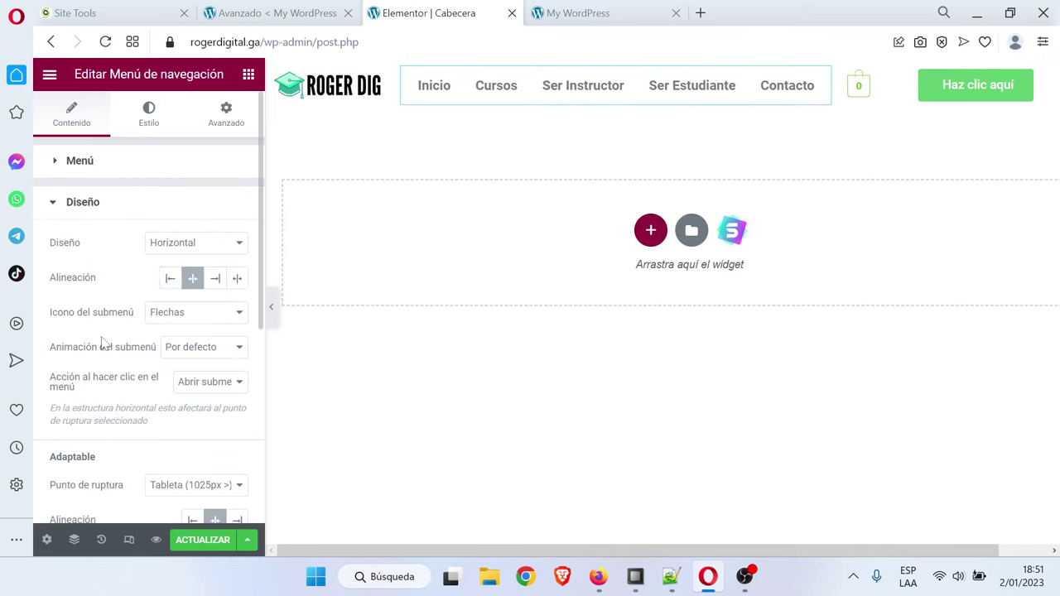
{"action": "scroll", "coordinate": [104, 341], "scroll_direction": "down", "scroll_amount": 3}
{"action": "scroll", "coordinate": [106, 339], "scroll_direction": "down", "scroll_amount": 1}
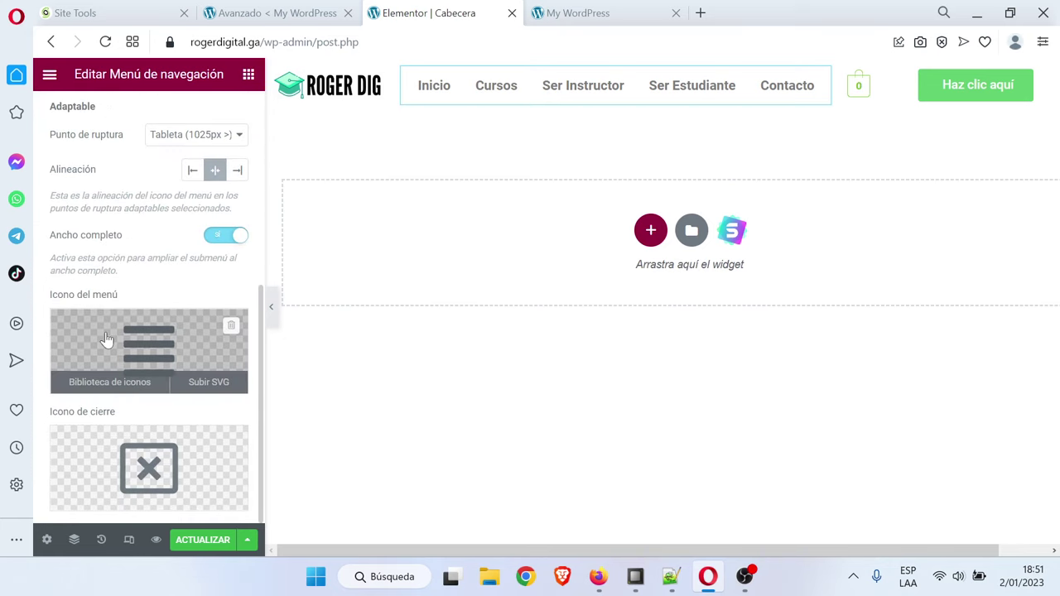
{"action": "scroll", "coordinate": [165, 276], "scroll_direction": "up", "scroll_amount": 2}
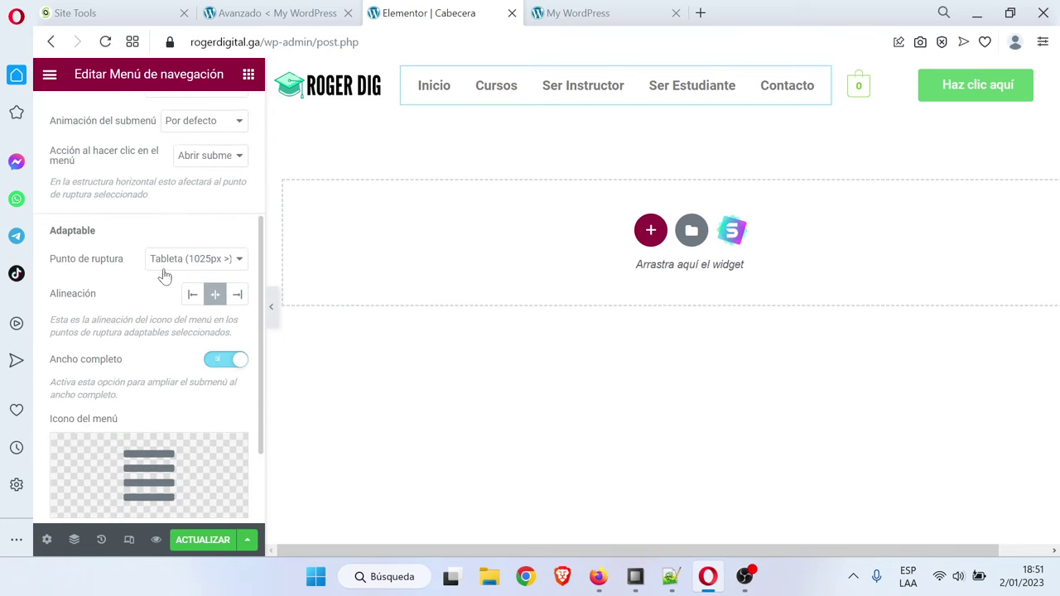
{"action": "scroll", "coordinate": [93, 277], "scroll_direction": "down", "scroll_amount": 2}
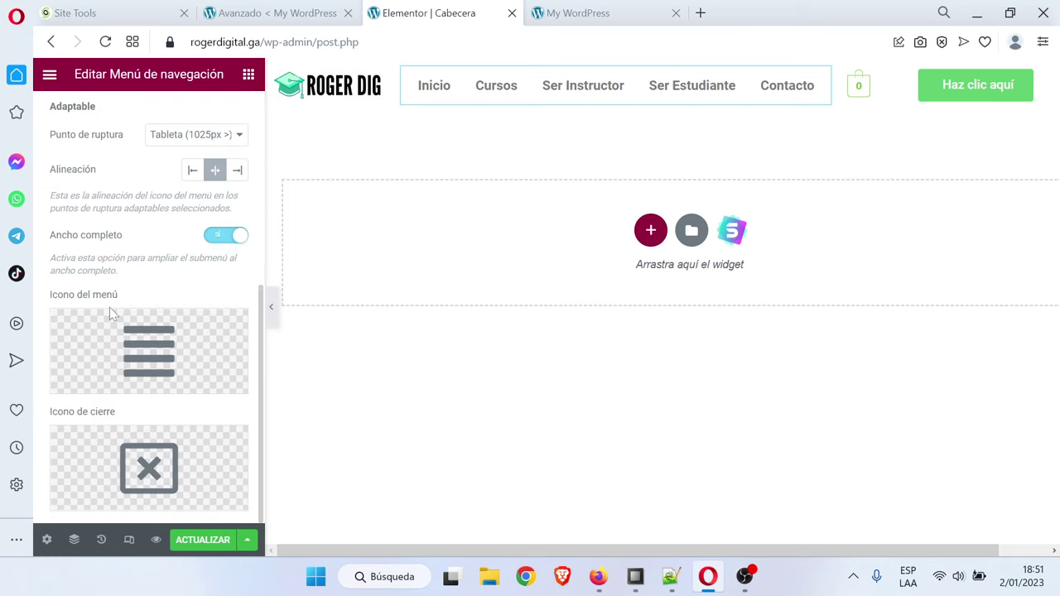
{"action": "scroll", "coordinate": [109, 309], "scroll_direction": "up", "scroll_amount": 2}
{"action": "scroll", "coordinate": [109, 309], "scroll_direction": "down", "scroll_amount": 2}
Search the icon library for 'bar' and insert Bars as the menu icon
{"action": "left_click", "coordinate": [92, 382]}
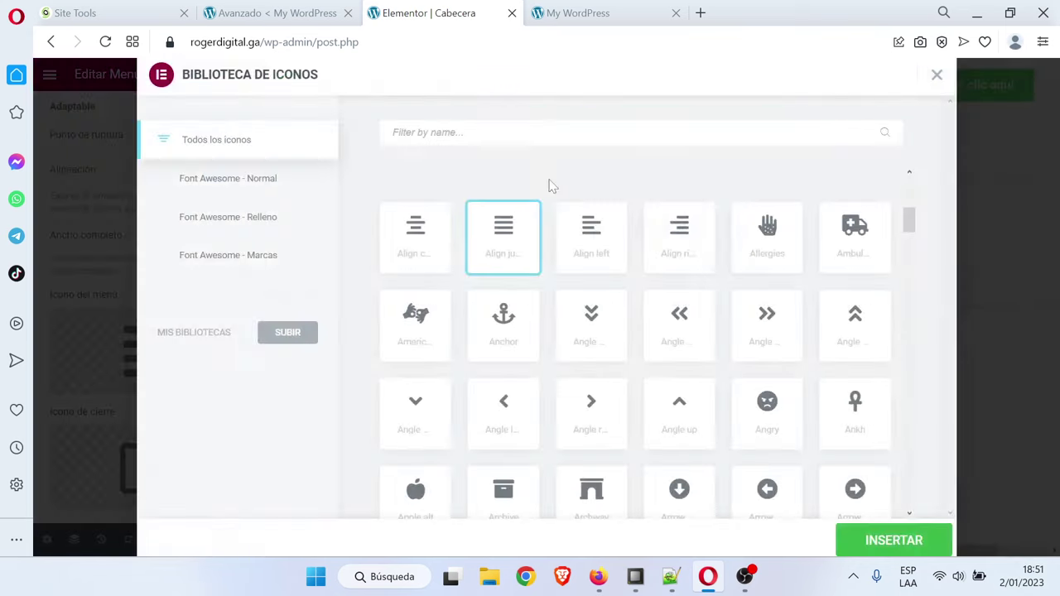
{"action": "type", "text": "bar"}
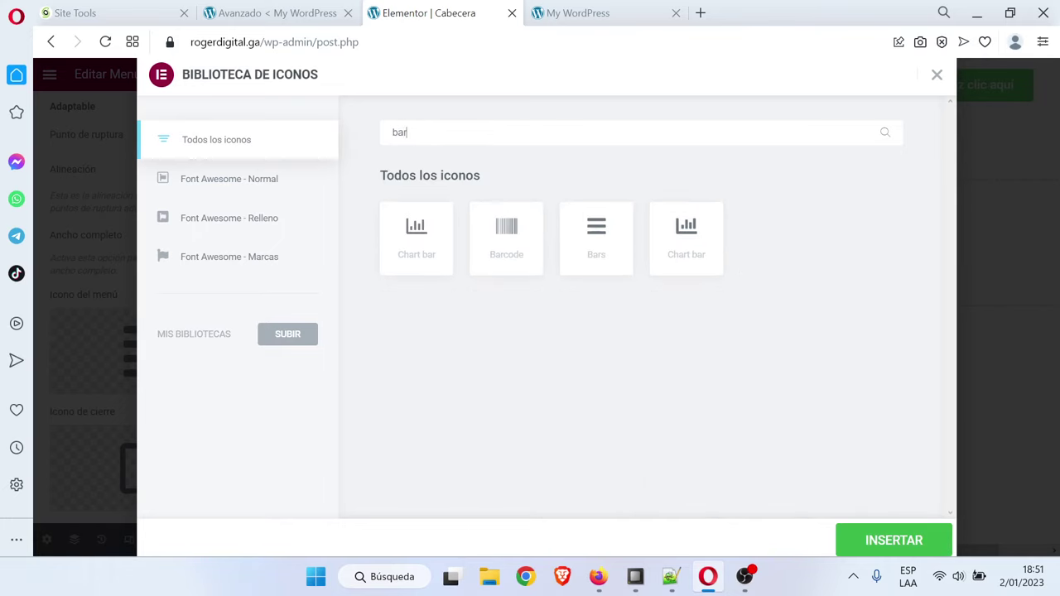
{"action": "left_click", "coordinate": [611, 263]}
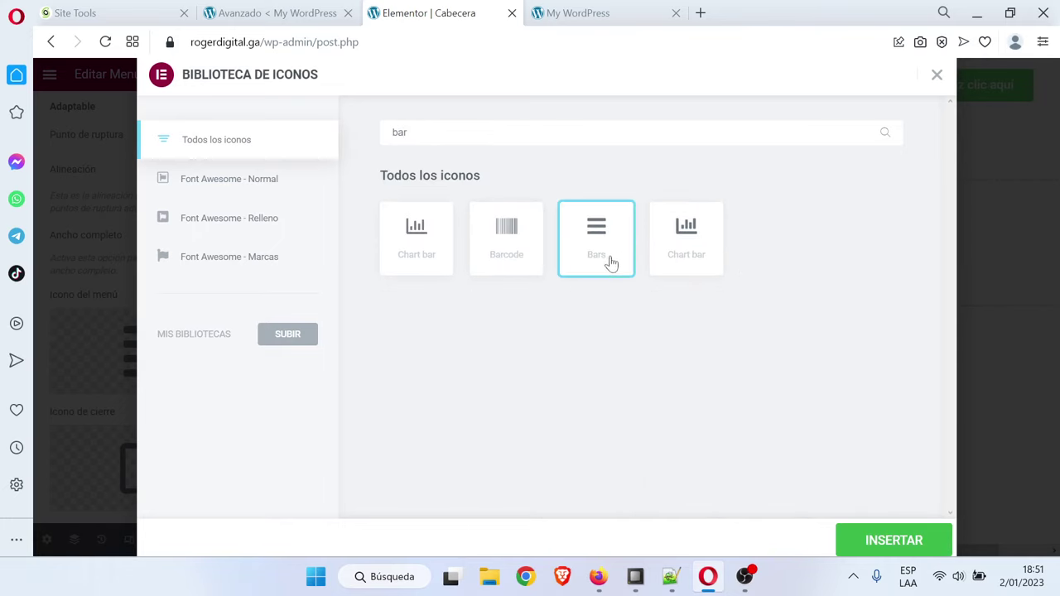
{"action": "left_click", "coordinate": [904, 540]}
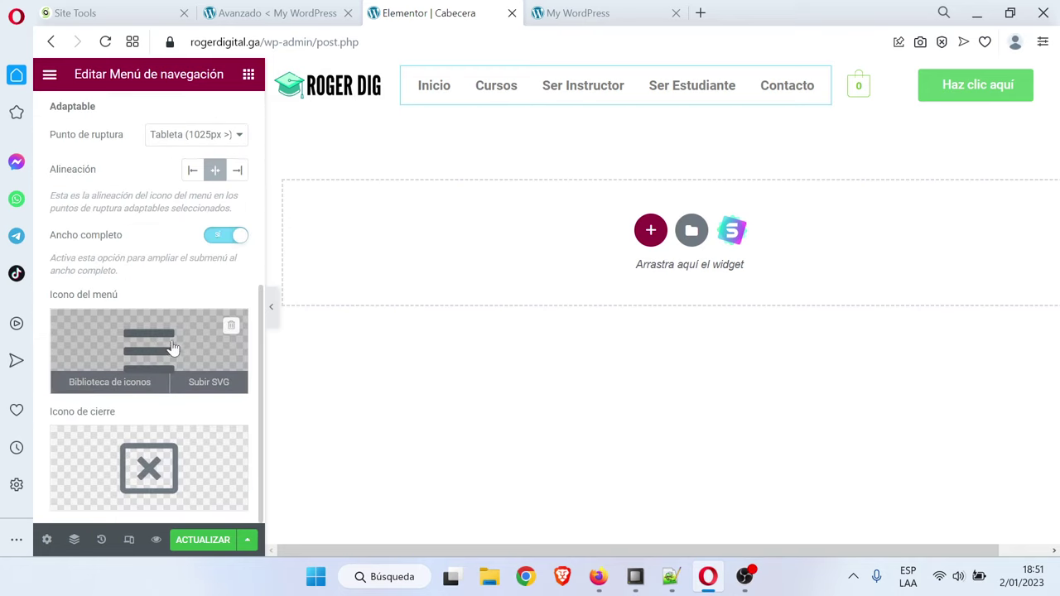
Set the navigation menu's typography weight to 500 (Mediana)
{"action": "scroll", "coordinate": [164, 362], "scroll_direction": "up", "scroll_amount": 5}
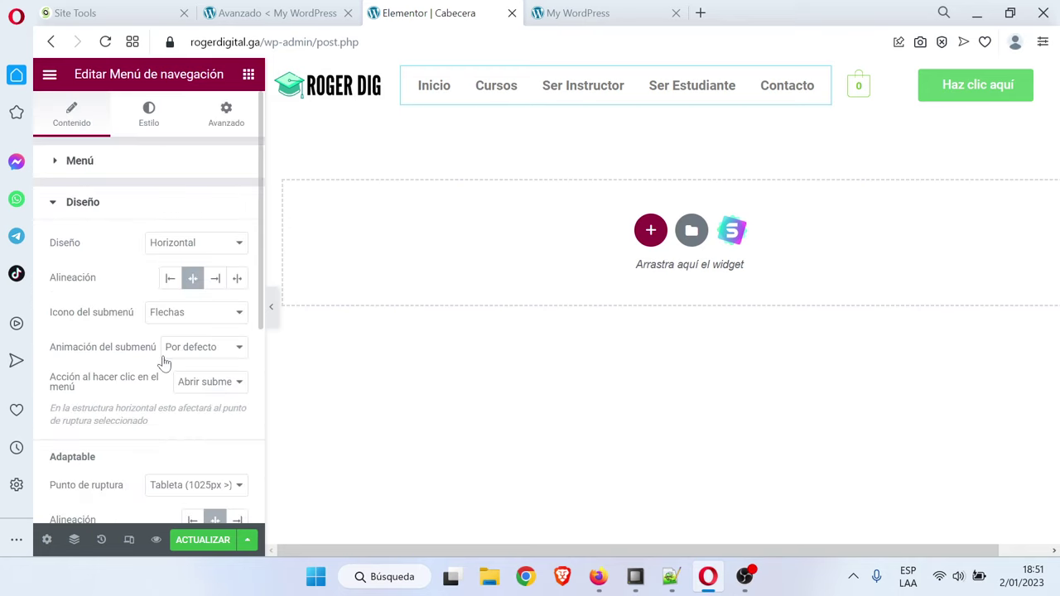
{"action": "left_click", "coordinate": [149, 123]}
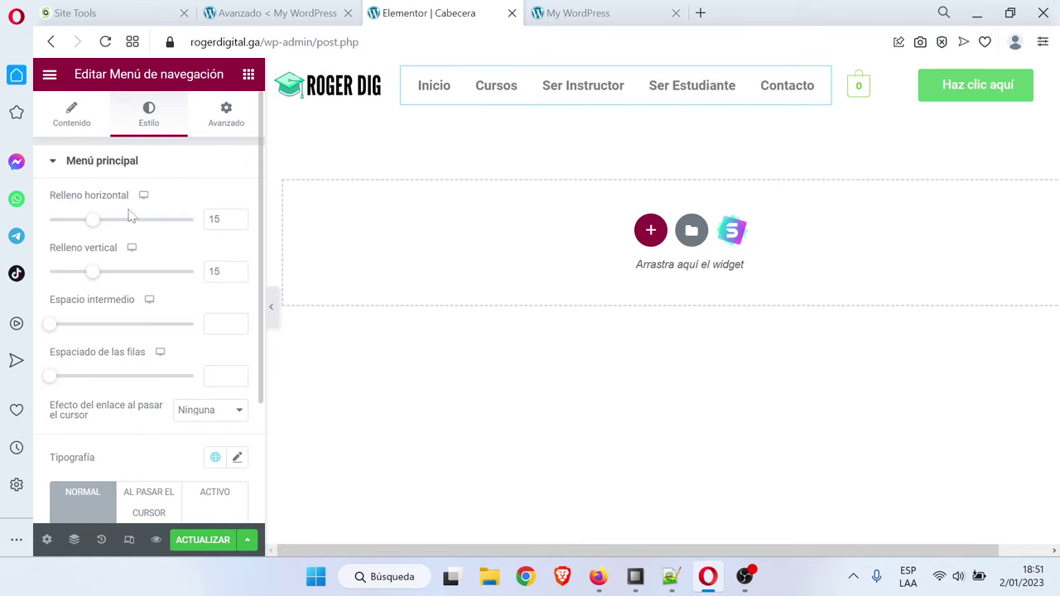
{"action": "scroll", "coordinate": [152, 245], "scroll_direction": "down", "scroll_amount": 2}
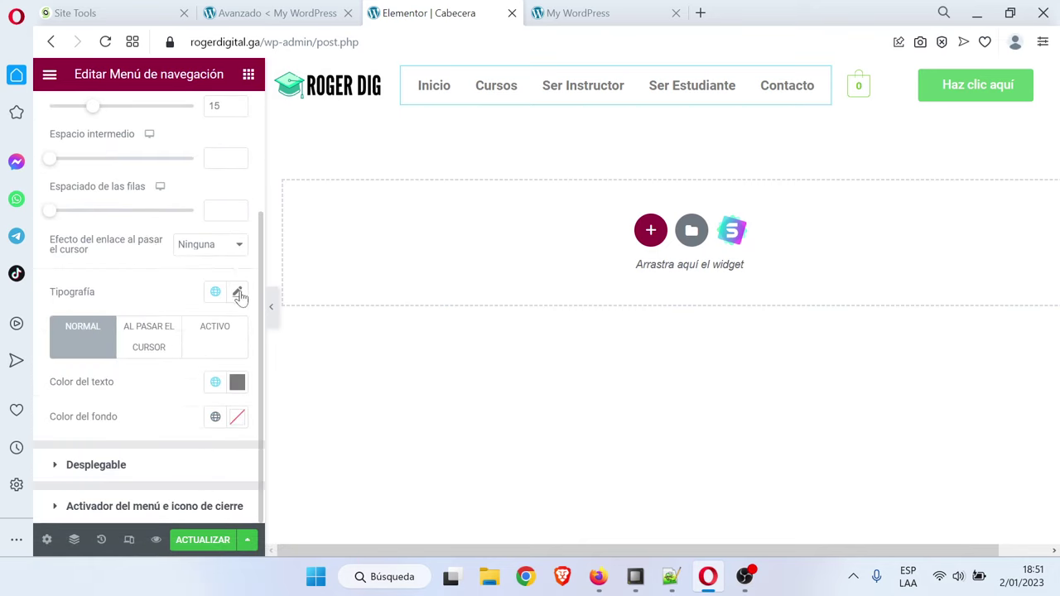
{"action": "left_click", "coordinate": [238, 294]}
{"action": "scroll", "coordinate": [220, 416], "scroll_direction": "down", "scroll_amount": 2}
{"action": "left_click", "coordinate": [227, 346]}
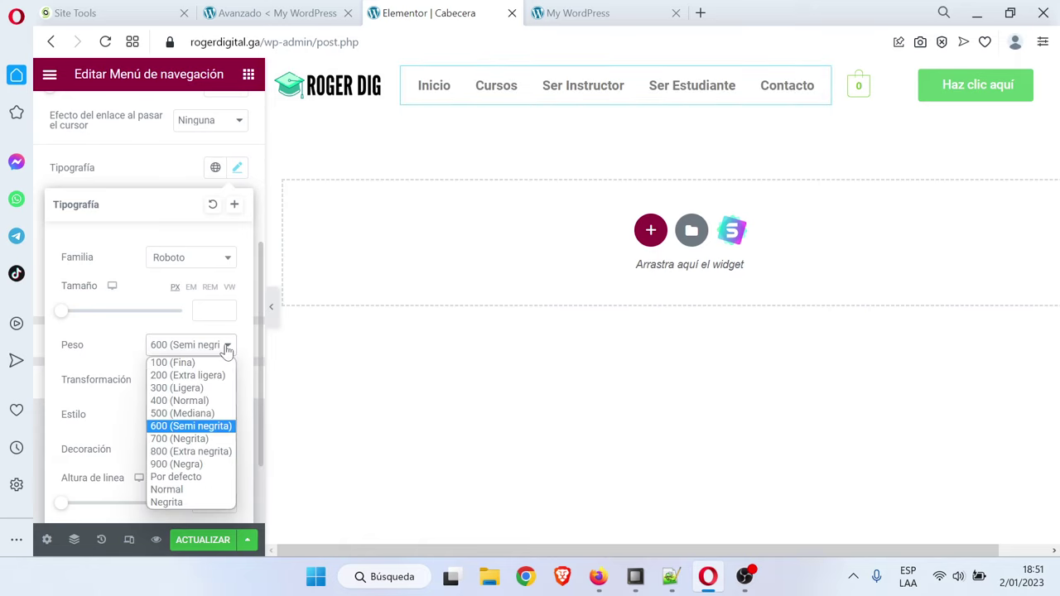
{"action": "left_click", "coordinate": [194, 421]}
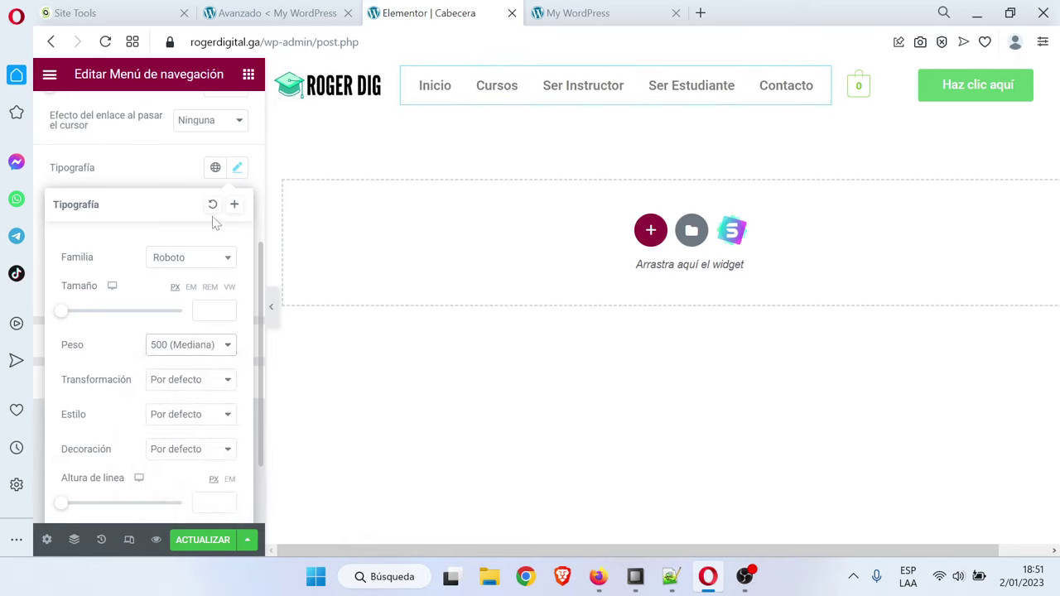
{"action": "left_click", "coordinate": [239, 169]}
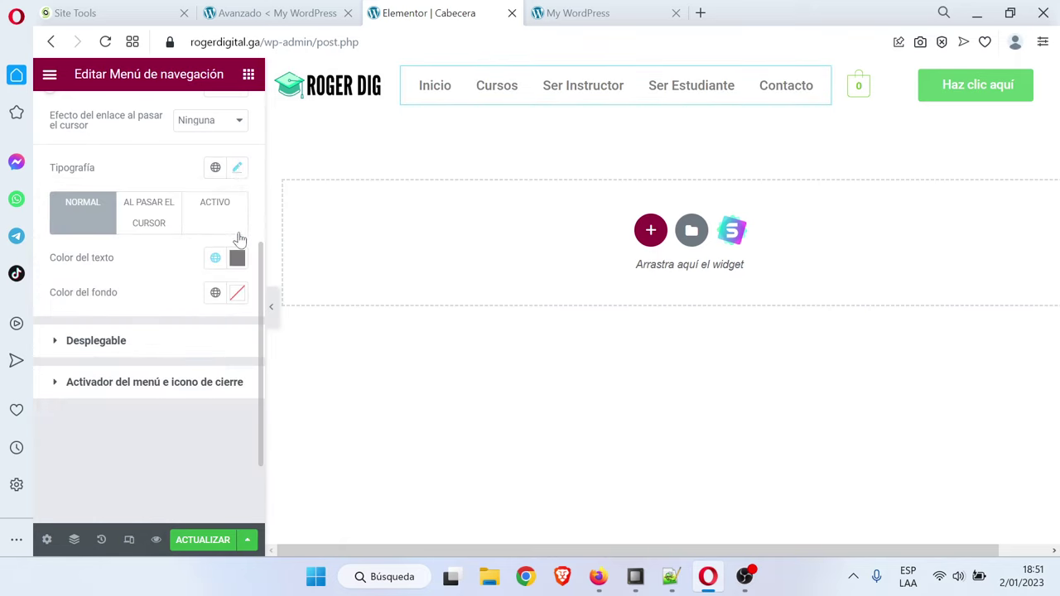
Try a 400 (Normal) menu font weight, then revert it to 500 (Mediana)
{"action": "left_click", "coordinate": [237, 258]}
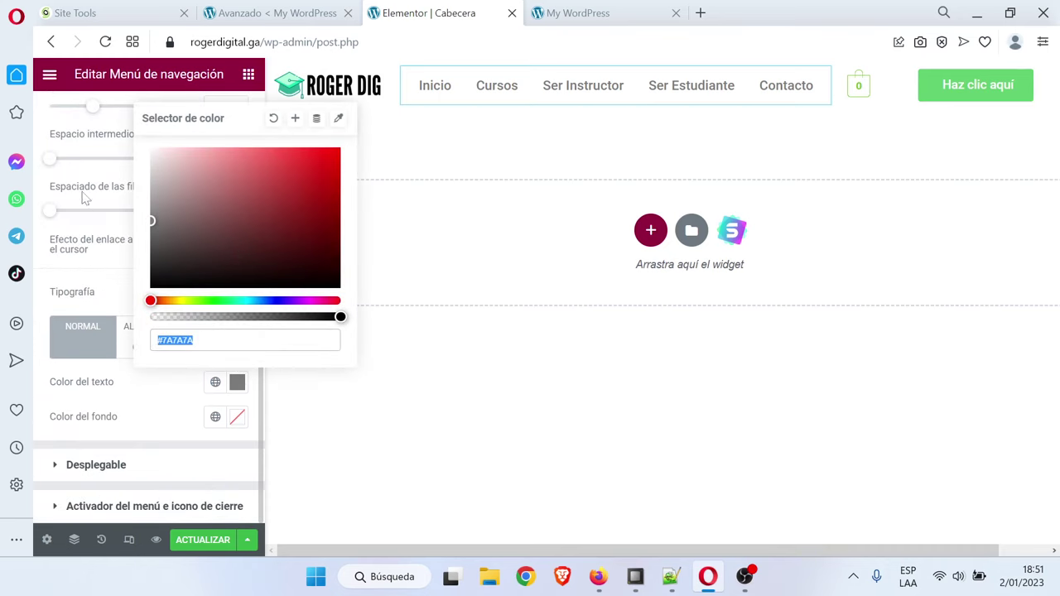
{"action": "left_click", "coordinate": [85, 171]}
{"action": "left_click", "coordinate": [237, 295]}
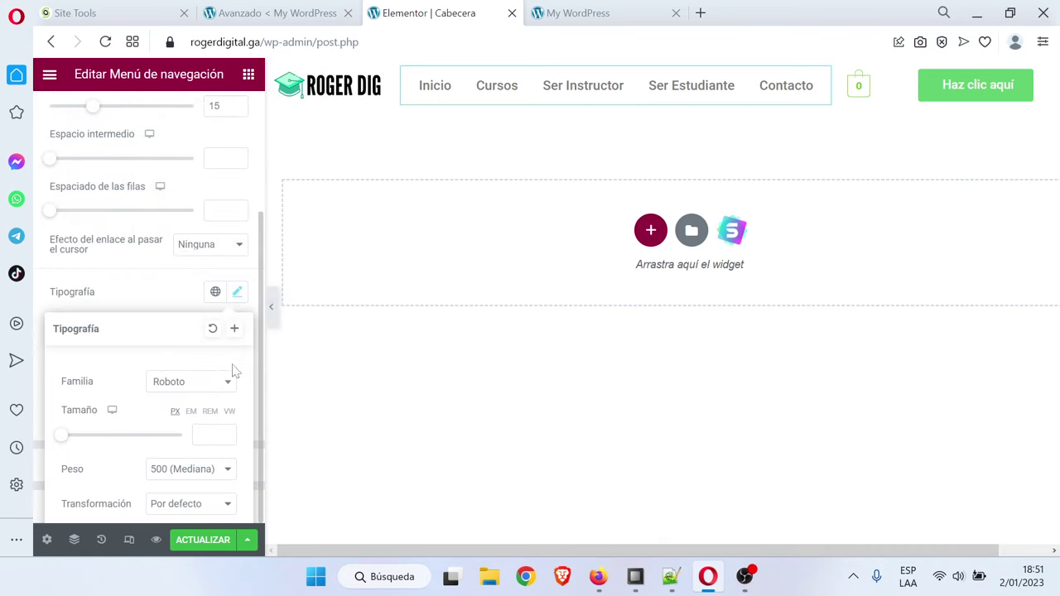
{"action": "left_click", "coordinate": [209, 468]}
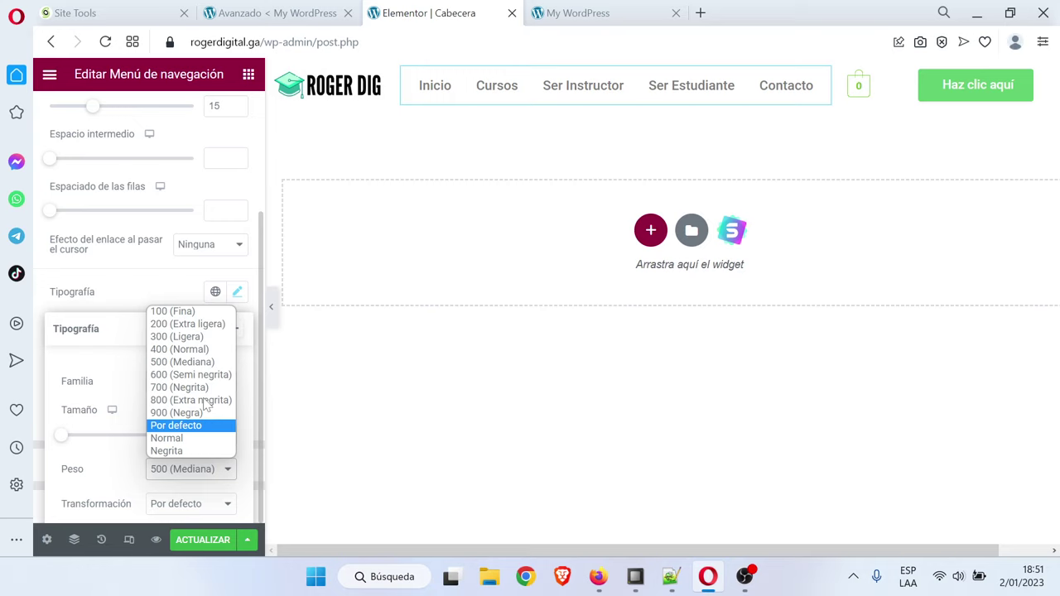
{"action": "left_click", "coordinate": [198, 347]}
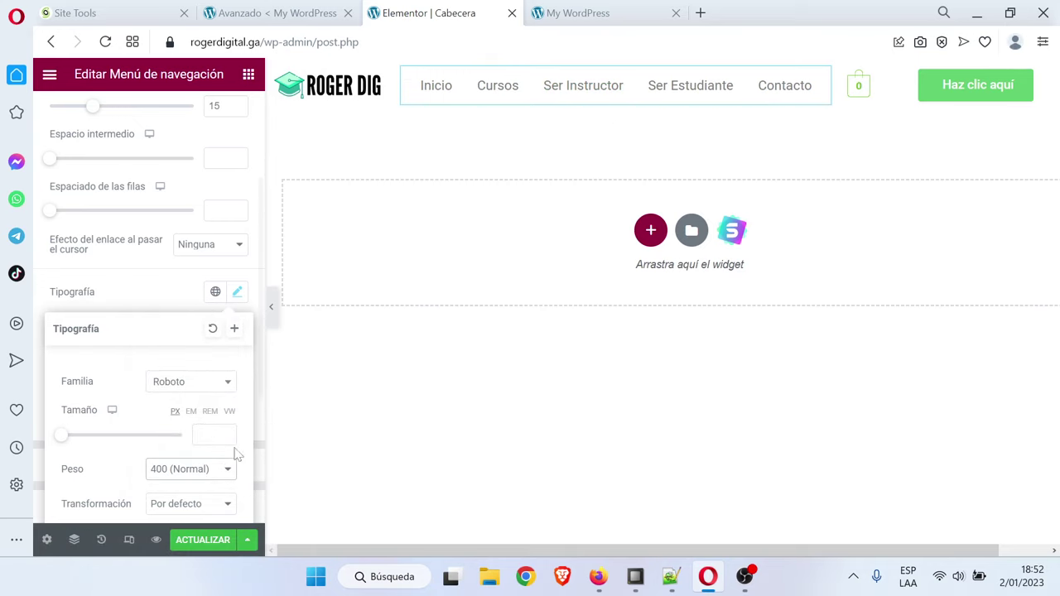
{"action": "left_click", "coordinate": [214, 480]}
{"action": "left_click", "coordinate": [198, 362]}
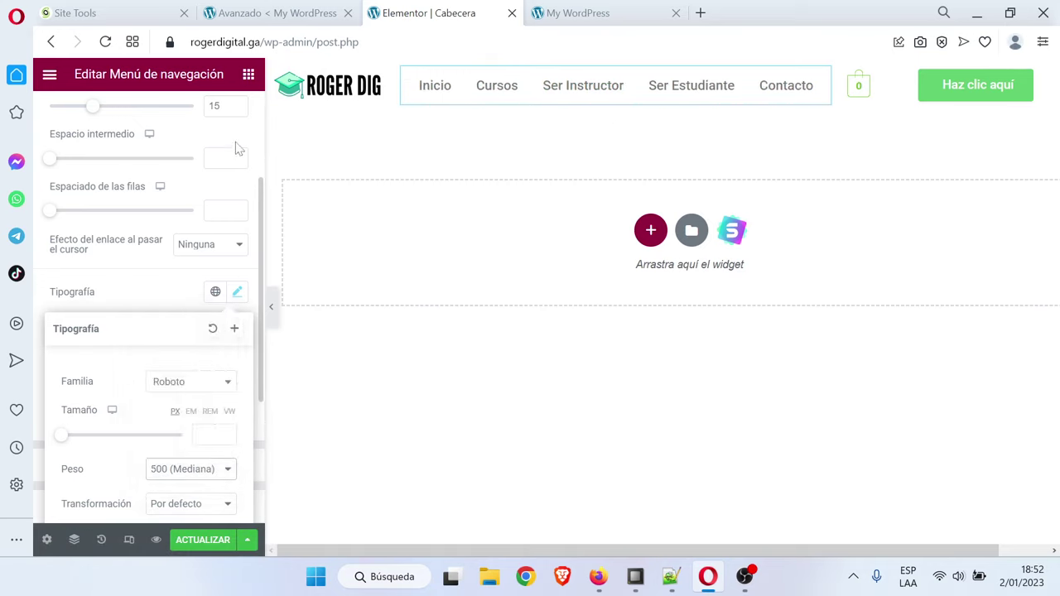
{"action": "left_click", "coordinate": [259, 137]}
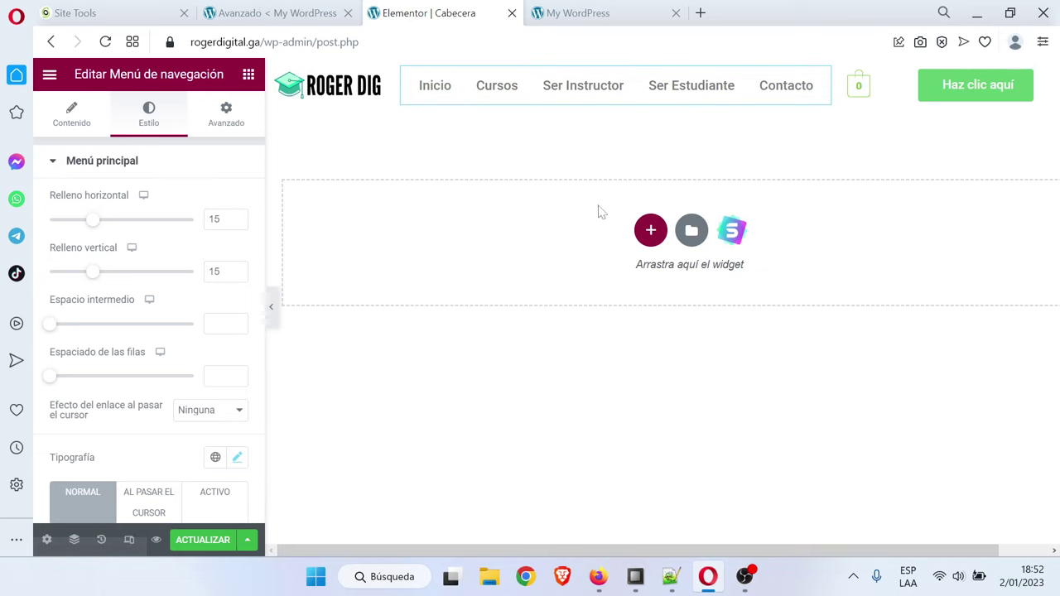
Change the menu's normal text colour to #393939
{"action": "scroll", "coordinate": [141, 401], "scroll_direction": "down", "scroll_amount": 3}
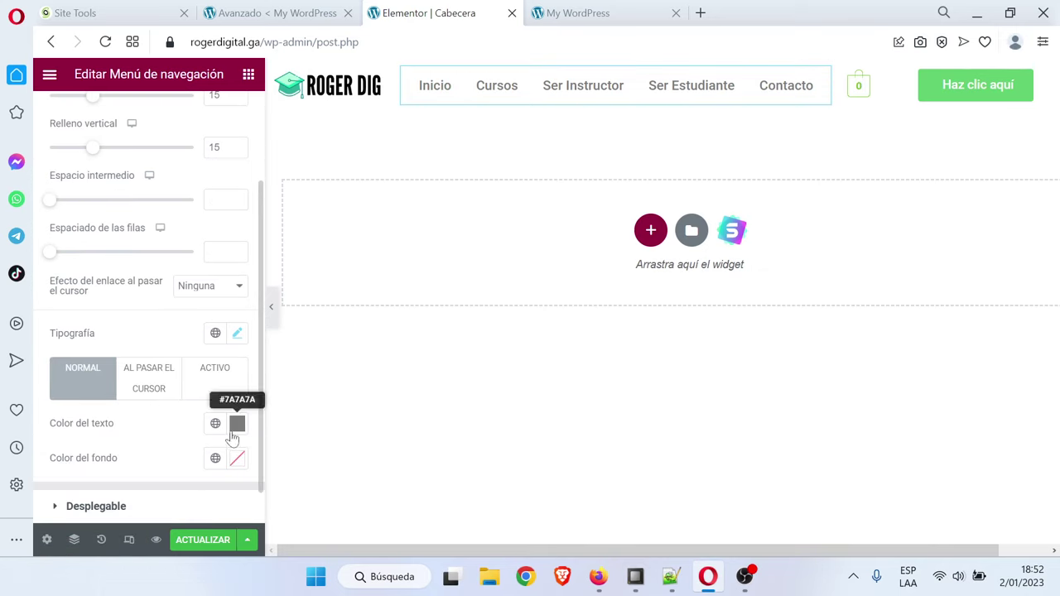
{"action": "left_click", "coordinate": [236, 424]}
{"action": "left_click_drag", "start_coordinate": [210, 275], "coordinate": [113, 310]}
{"action": "left_click", "coordinate": [402, 396]}
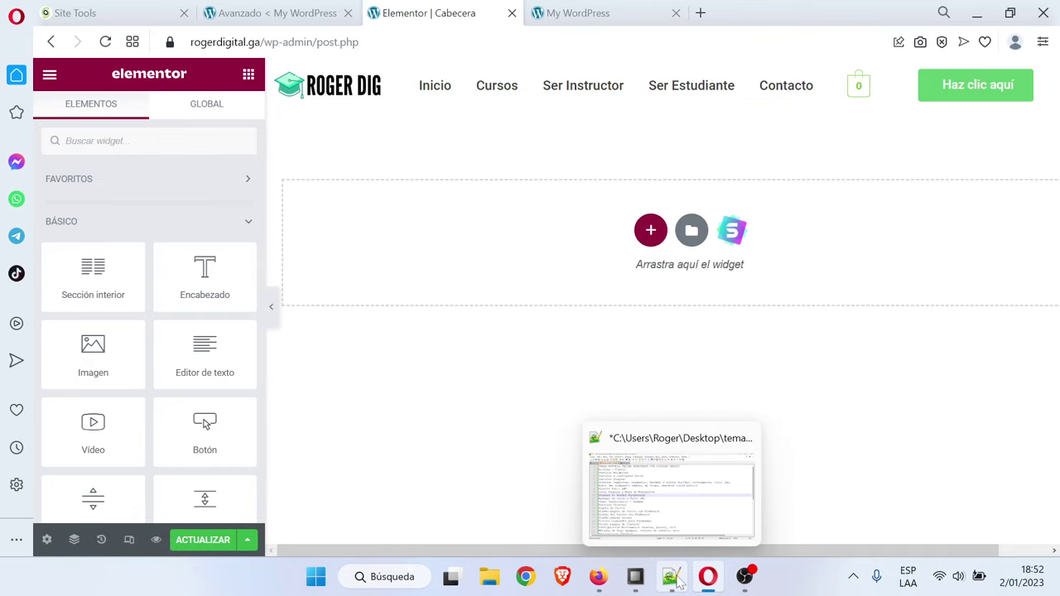
In the Notepad++ 'nuevo 2' notes, select the dark green code #2FAF96
{"action": "left_click", "coordinate": [673, 575]}
{"action": "left_click", "coordinate": [229, 67]}
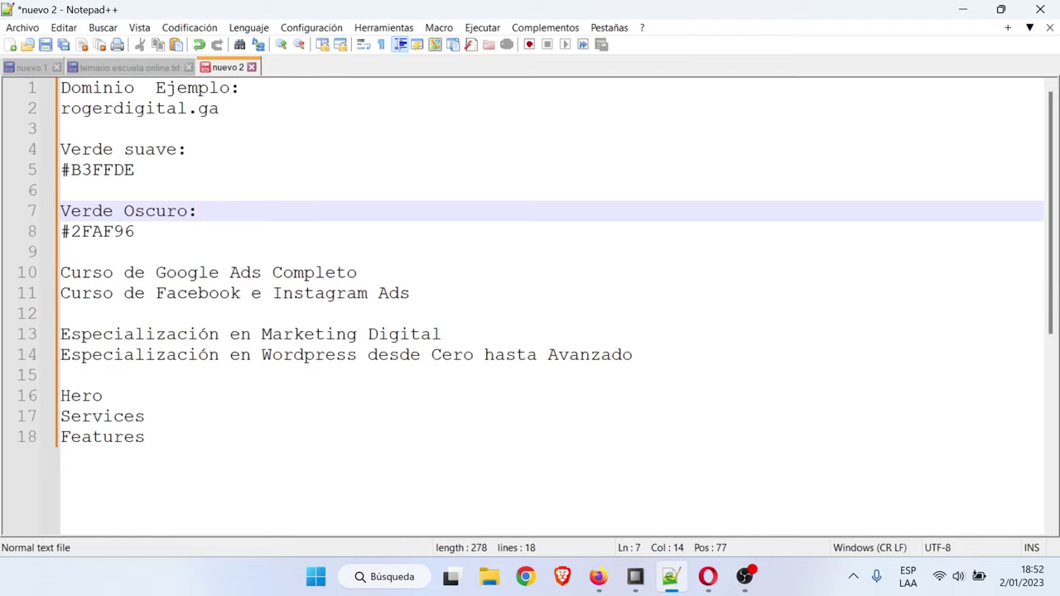
{"action": "left_click", "coordinate": [135, 231]}
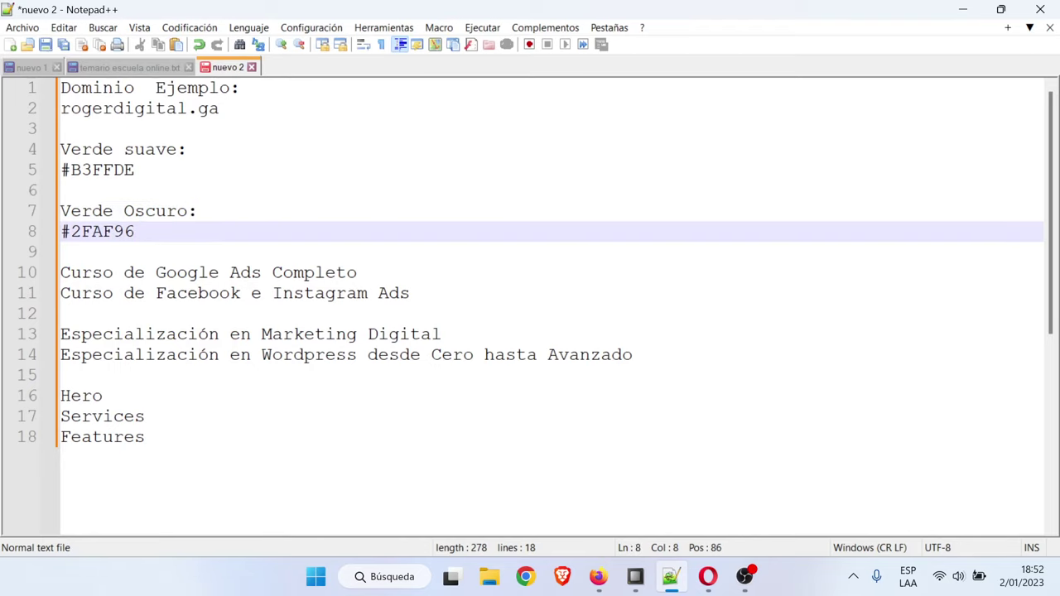
{"action": "key", "text": "shift+Home"}
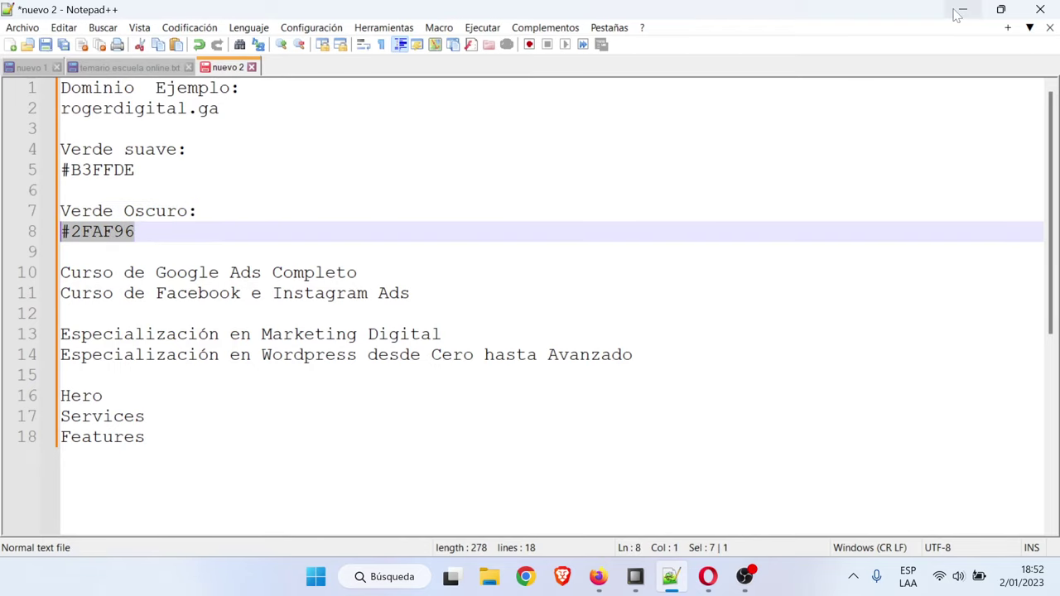
Set the menu links' hover background colour to dark green #2FAF96
{"action": "left_click", "coordinate": [962, 9]}
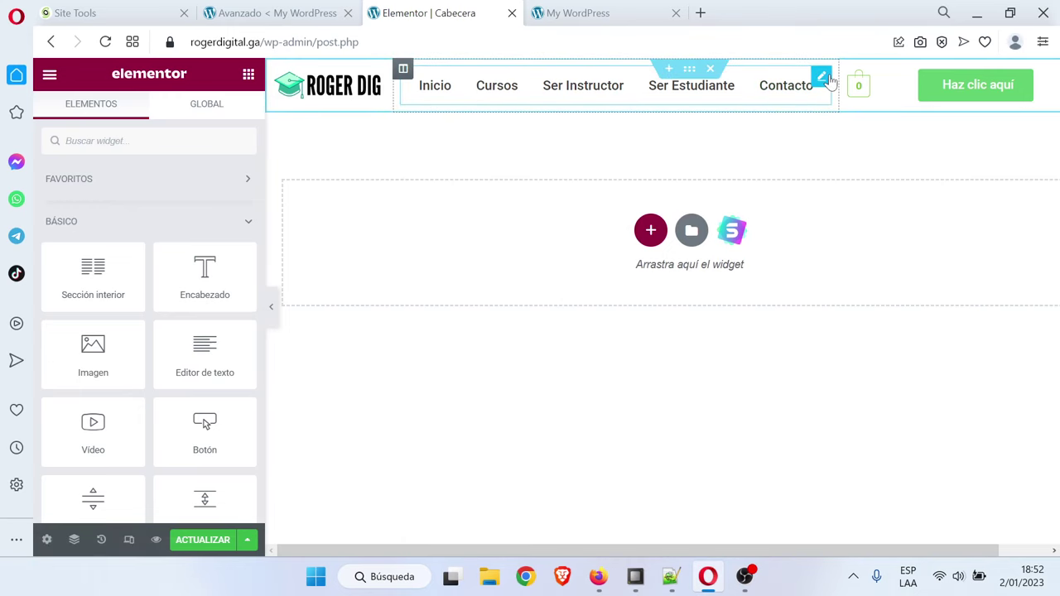
{"action": "left_click", "coordinate": [826, 80]}
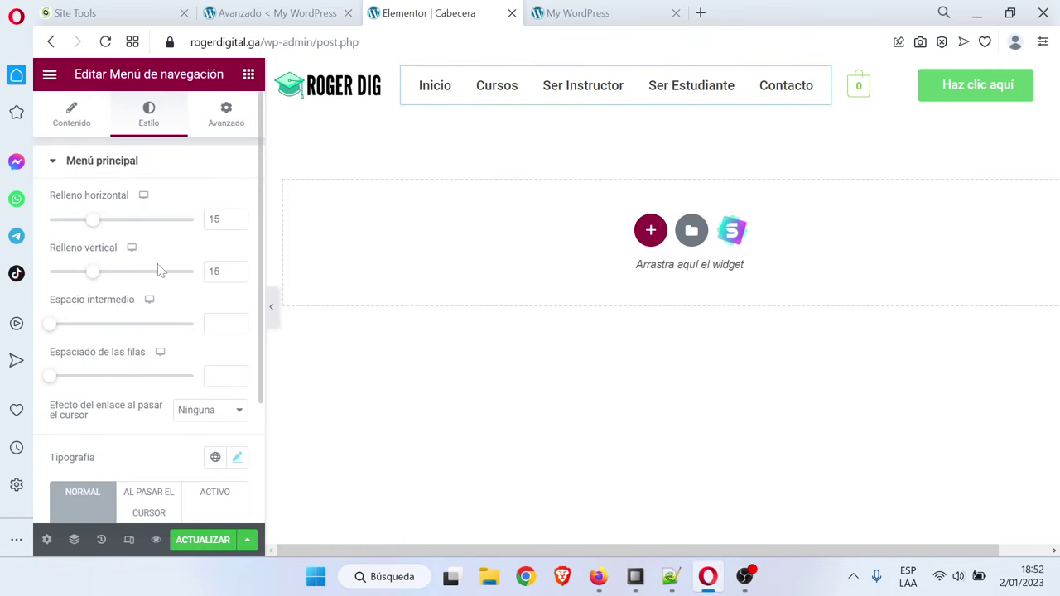
{"action": "scroll", "coordinate": [162, 279], "scroll_direction": "down", "scroll_amount": 2}
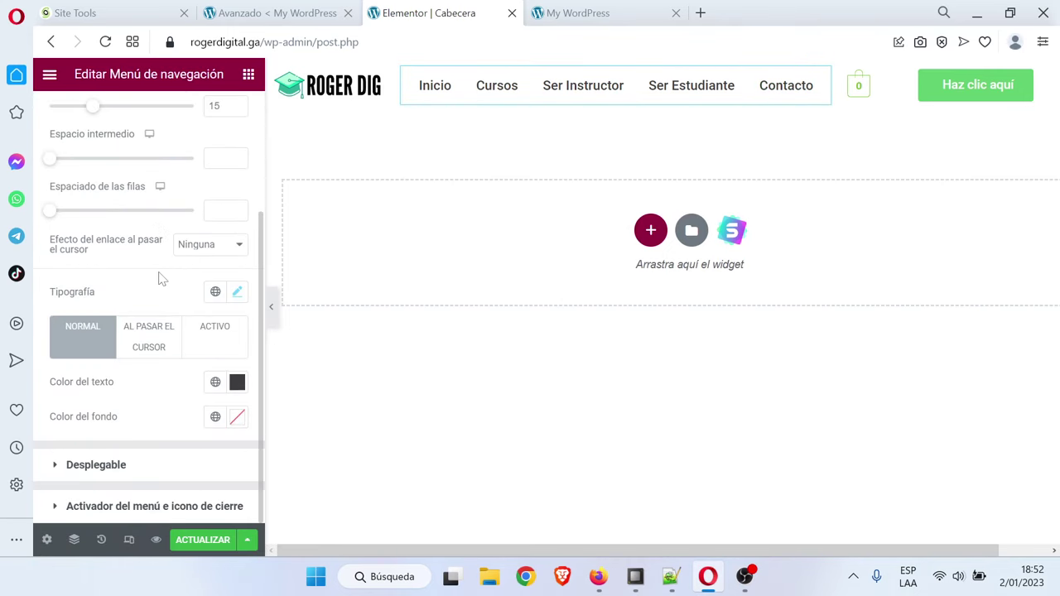
{"action": "left_click", "coordinate": [152, 339]}
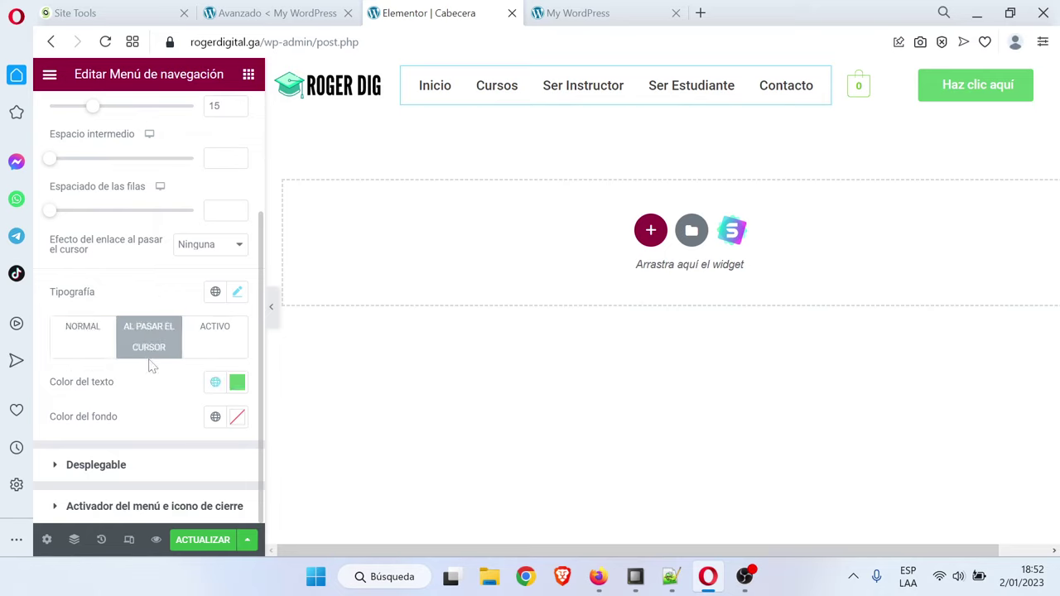
{"action": "left_click", "coordinate": [238, 421]}
{"action": "key", "text": "ctrl+v"}
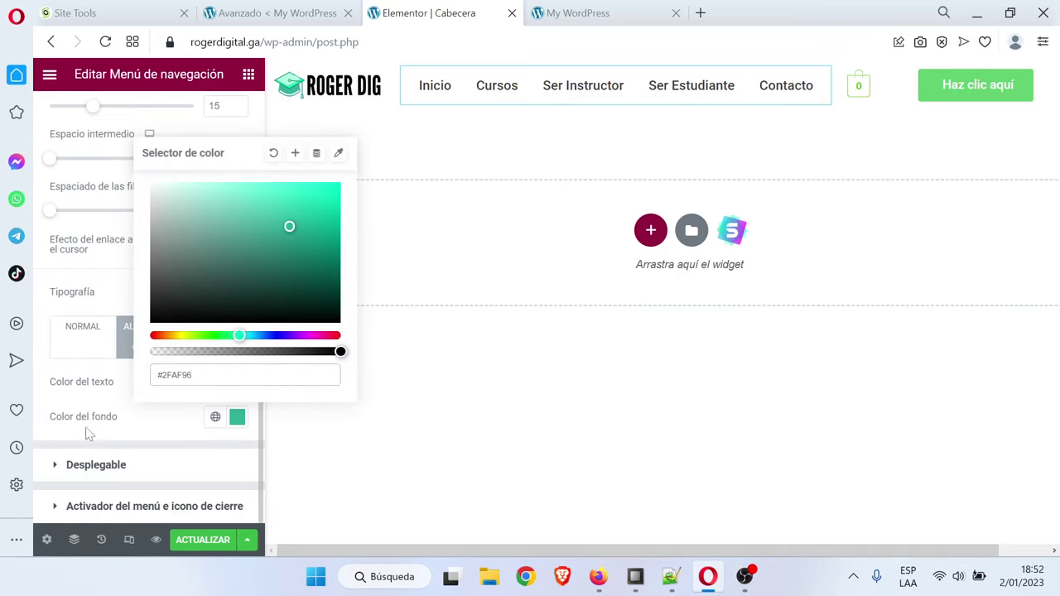
{"action": "left_click", "coordinate": [86, 437]}
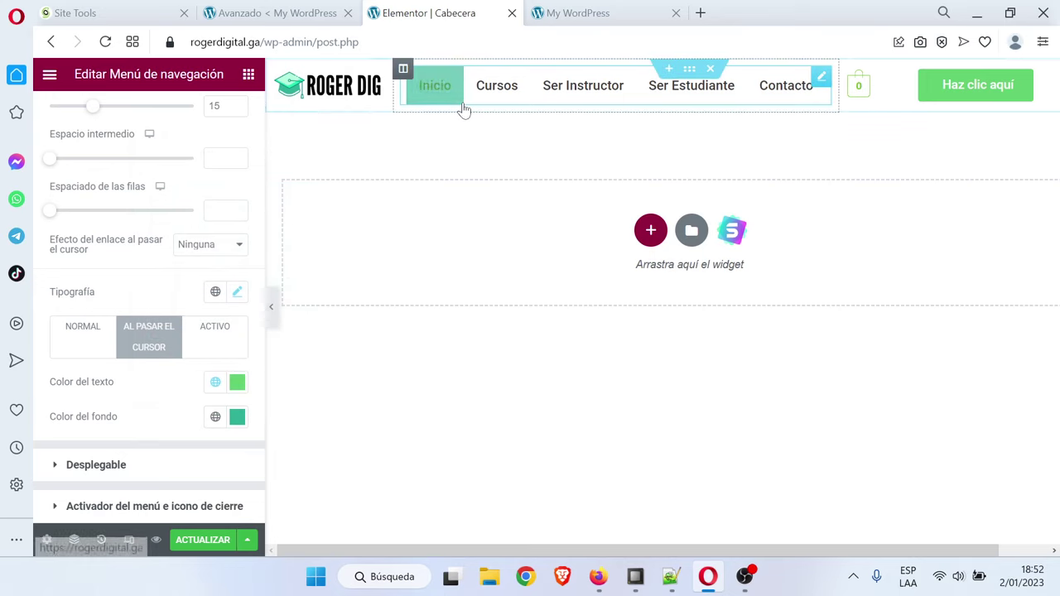
Make the menu links' hover text colour white #FFFFFF
{"action": "left_click", "coordinate": [237, 383]}
{"action": "key", "text": "ctrl+v"}
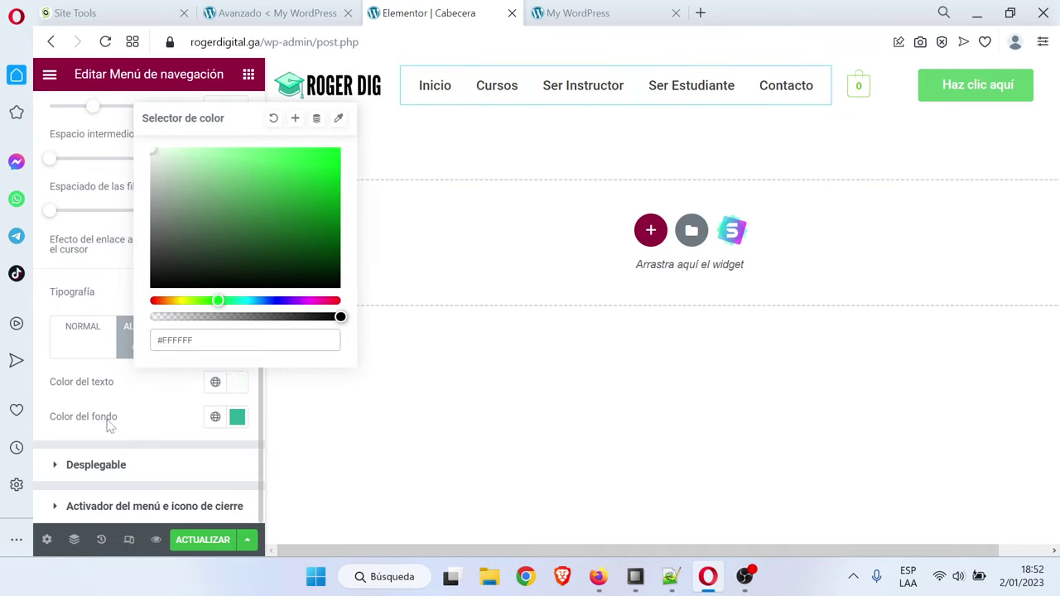
{"action": "left_click", "coordinate": [121, 442]}
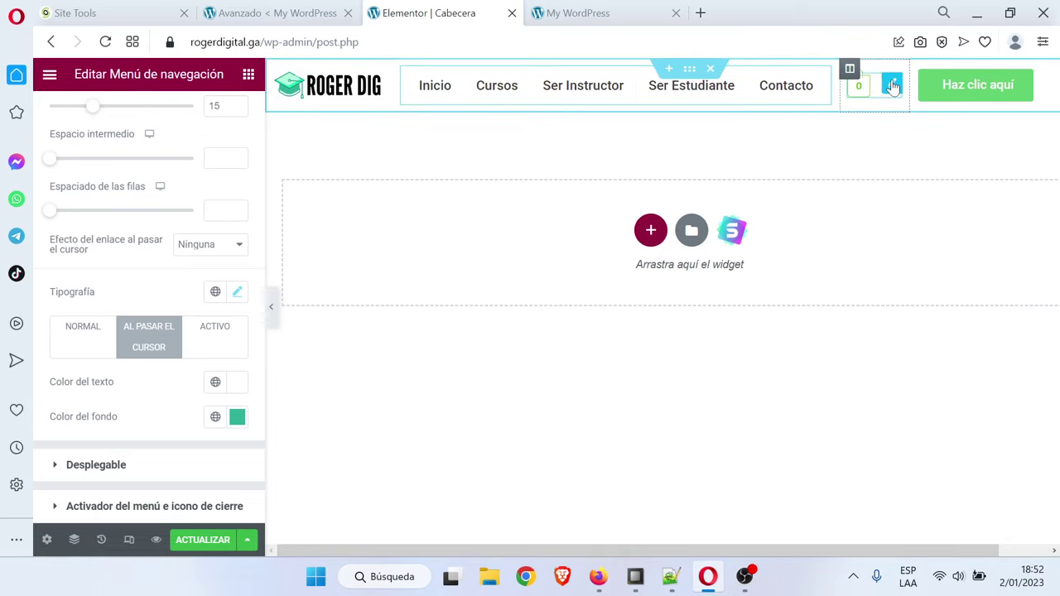
{"action": "left_click", "coordinate": [893, 86]}
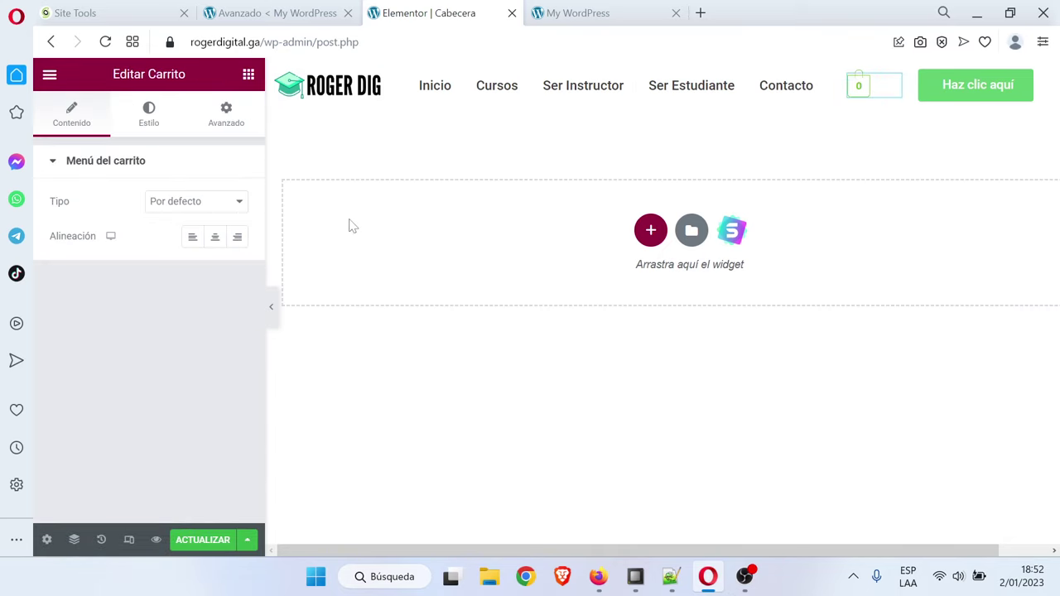
Centre the cart icon, widen the menu column, and keep the cart type Por defecto
{"action": "left_click", "coordinate": [215, 237]}
{"action": "left_click", "coordinate": [205, 206]}
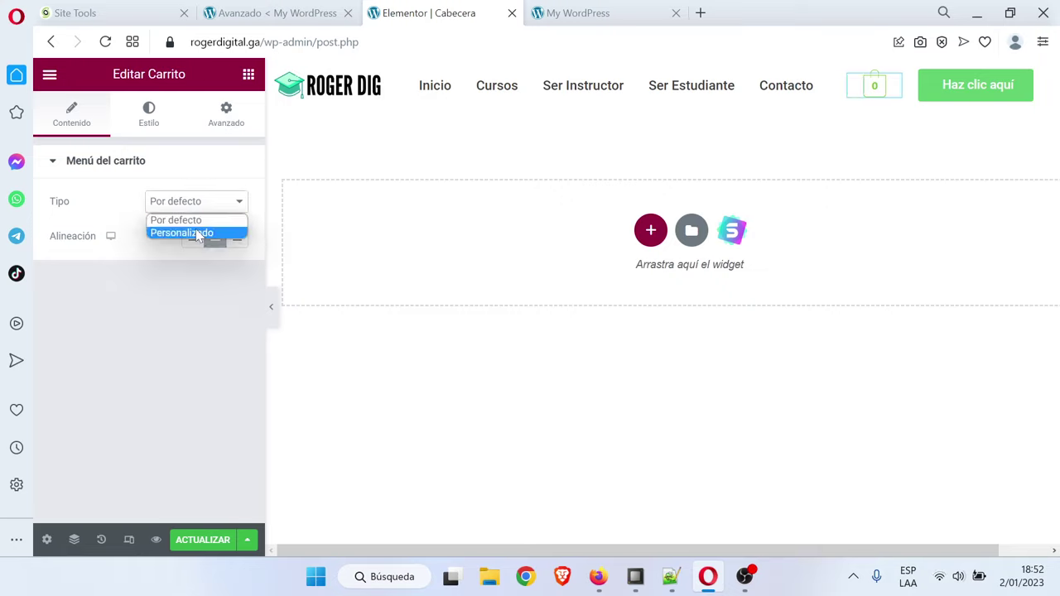
{"action": "left_click", "coordinate": [199, 233]}
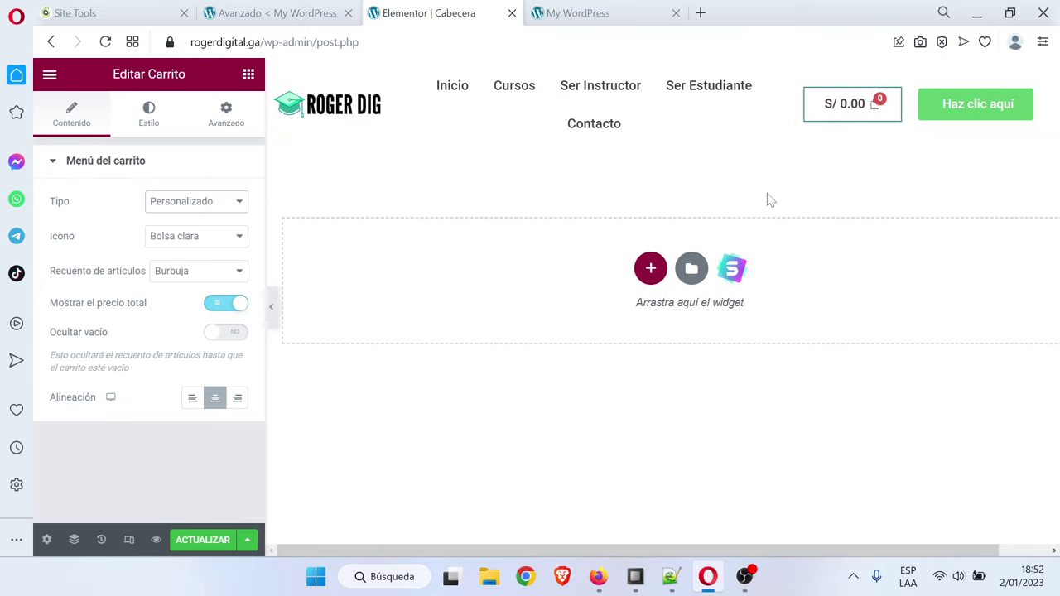
{"action": "left_click_drag", "start_coordinate": [793, 103], "coordinate": [847, 116]}
{"action": "left_click", "coordinate": [197, 207]}
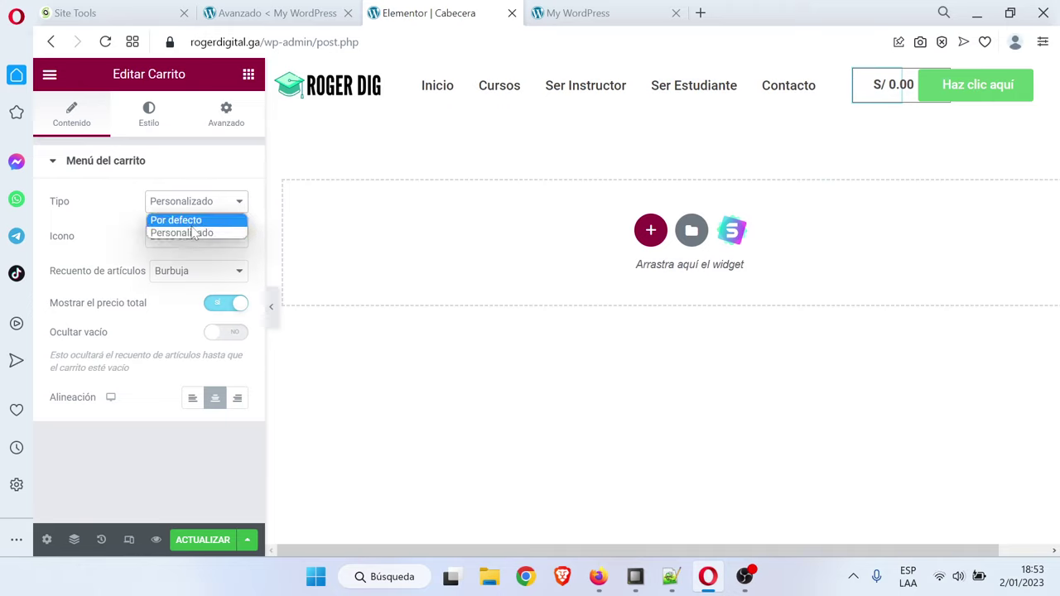
{"action": "left_click", "coordinate": [187, 218]}
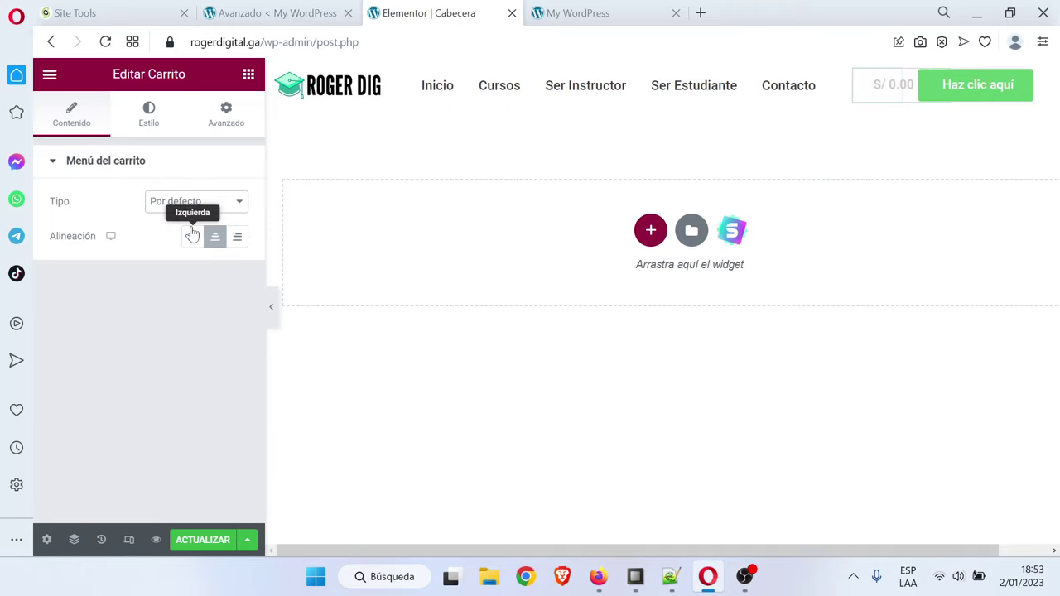
Give the cart a black border and bright red #FF0000 text
{"action": "left_click", "coordinate": [149, 116]}
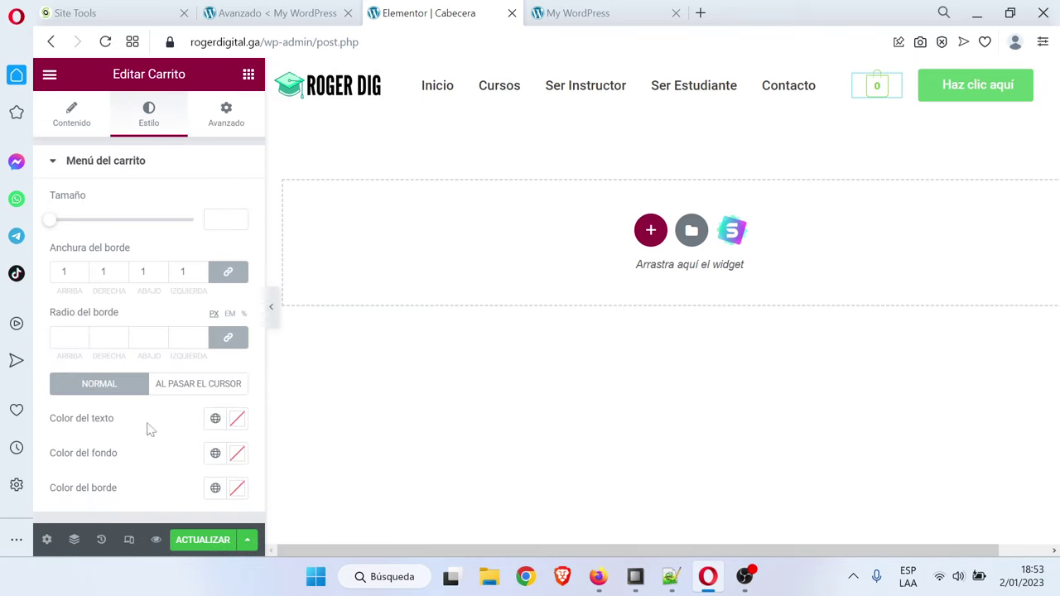
{"action": "left_click", "coordinate": [237, 490]}
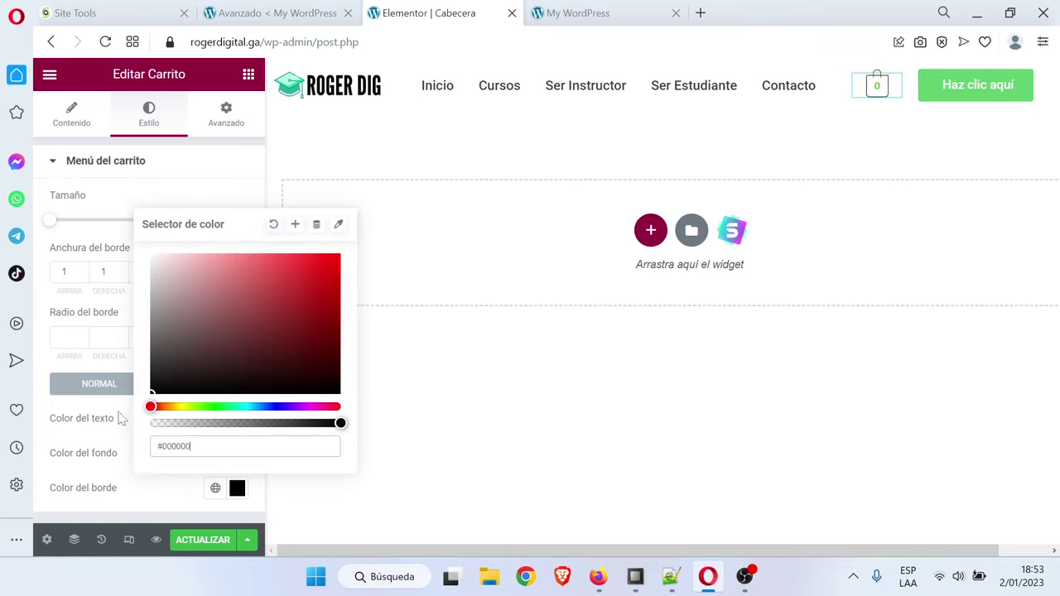
{"action": "left_click", "coordinate": [97, 513]}
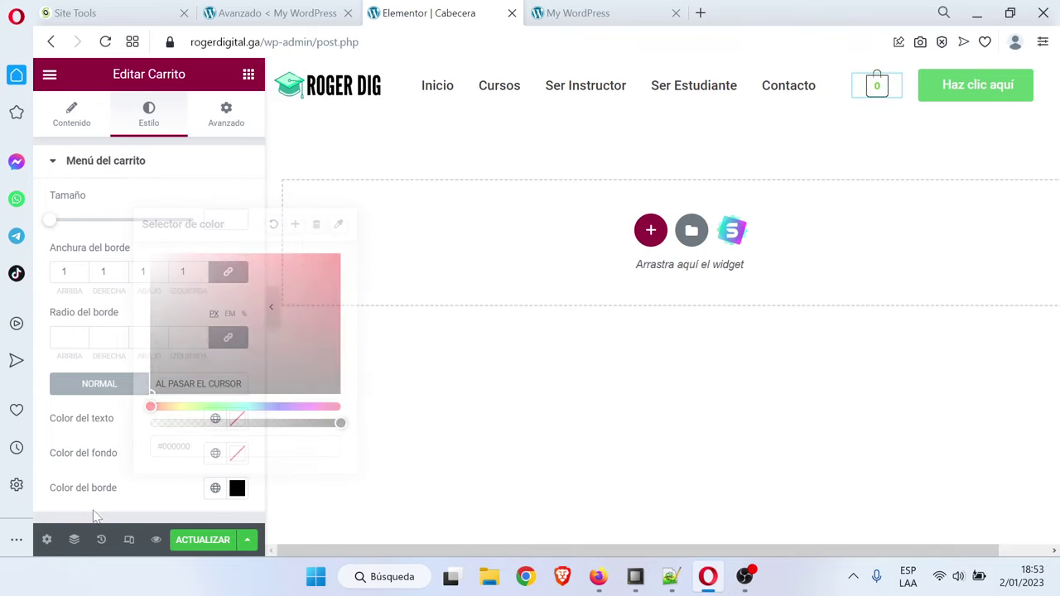
{"action": "left_click", "coordinate": [237, 420]}
{"action": "left_click", "coordinate": [325, 232]}
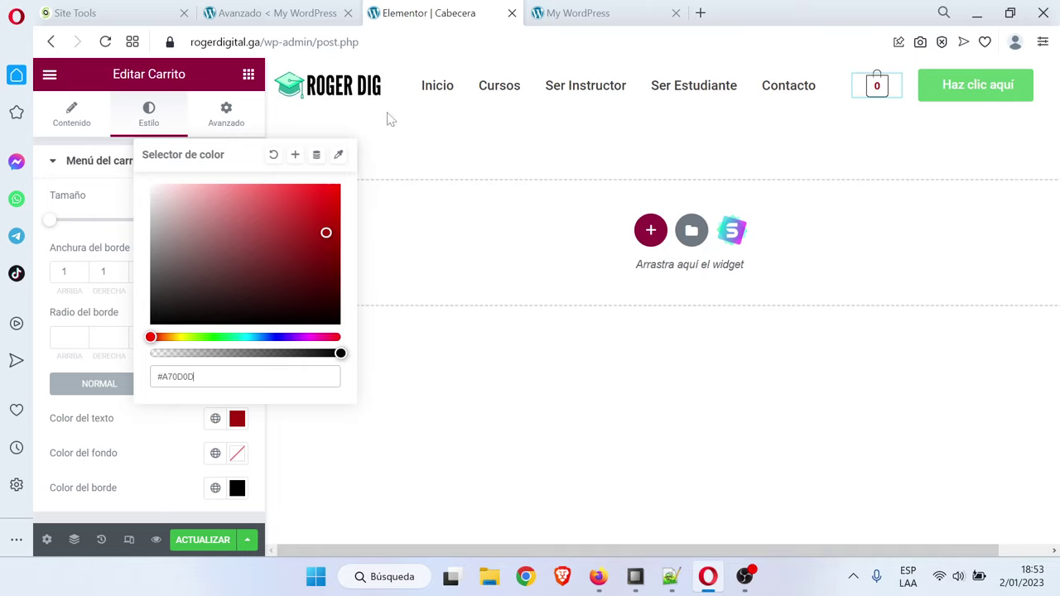
{"action": "left_click_drag", "start_coordinate": [326, 232], "coordinate": [351, 171]}
{"action": "left_click", "coordinate": [237, 418]}
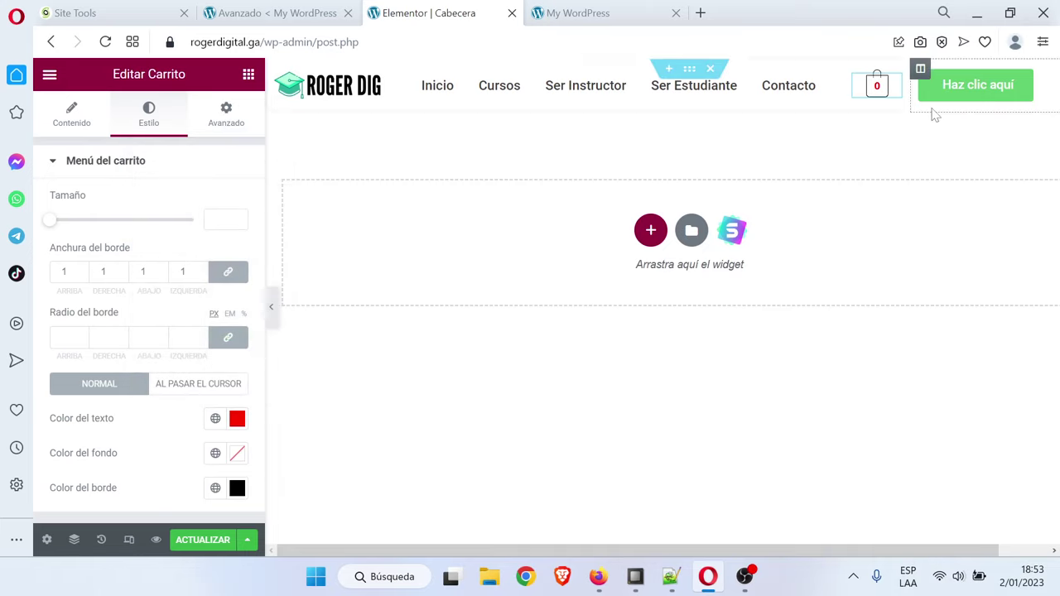
Centre the Haz clic aquí button in its column and give it a teal background
{"action": "left_click", "coordinate": [1049, 95]}
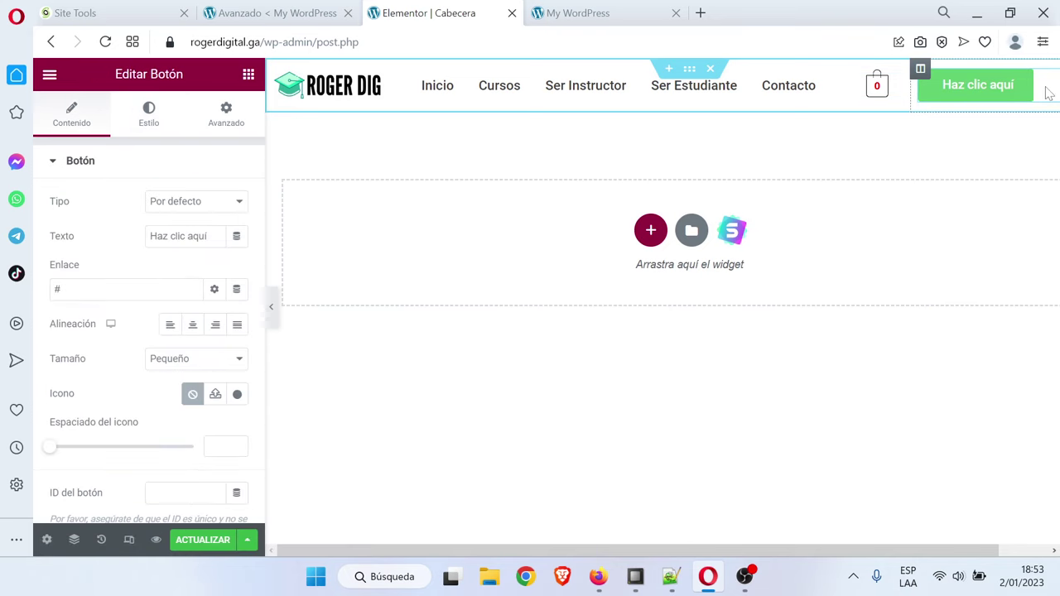
{"action": "left_click_drag", "start_coordinate": [914, 549], "coordinate": [968, 551]}
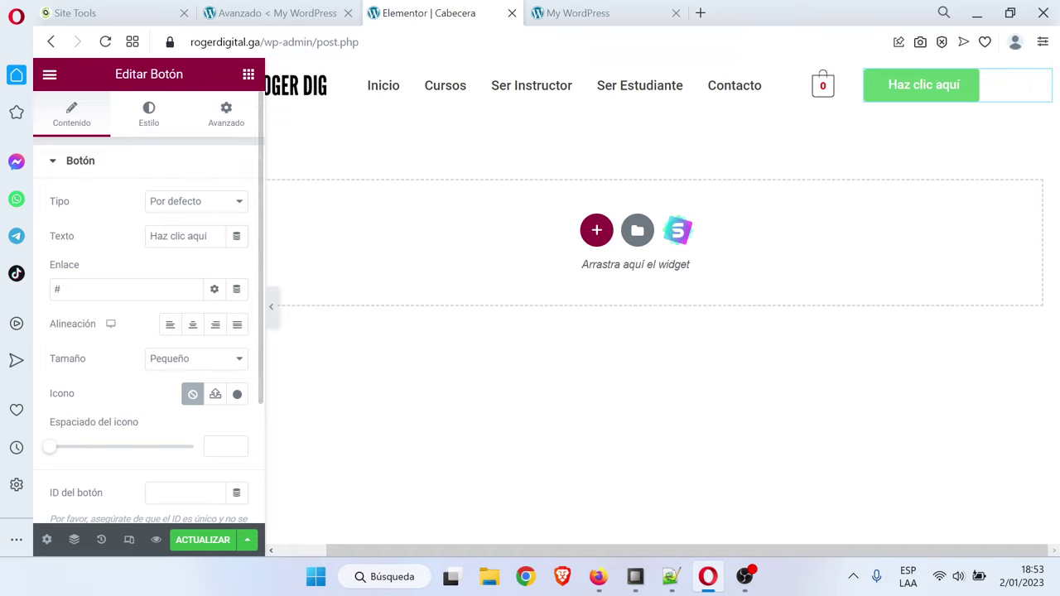
{"action": "left_click", "coordinate": [196, 328]}
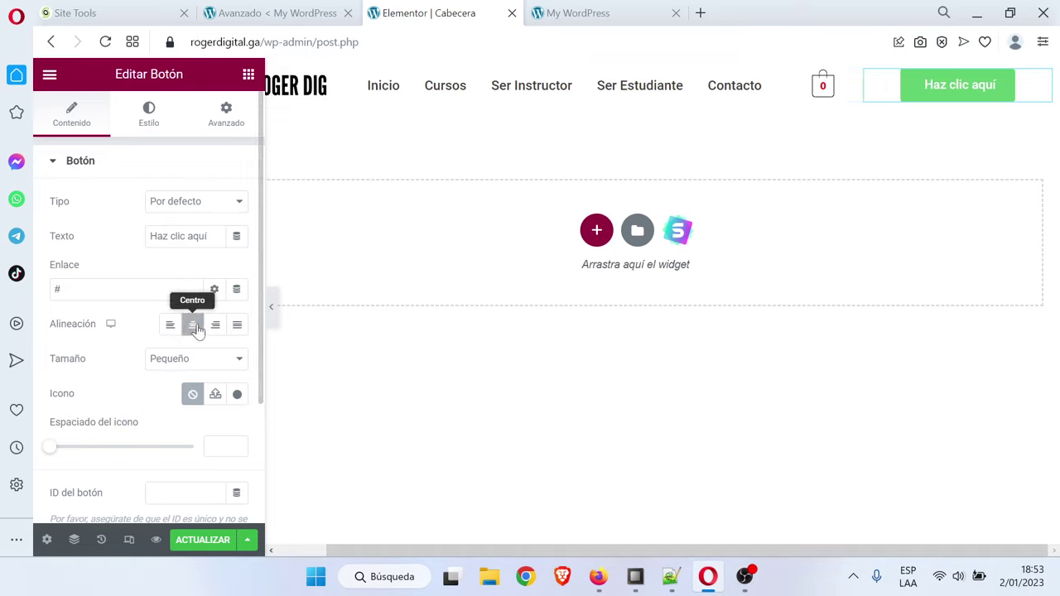
{"action": "left_click", "coordinate": [147, 118]}
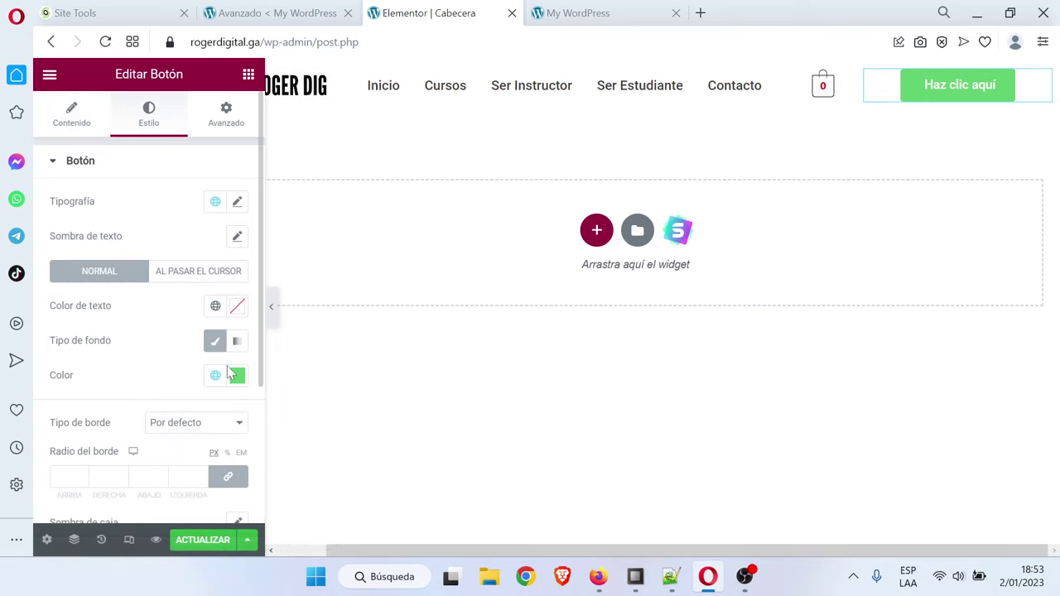
{"action": "left_click", "coordinate": [238, 380]}
{"action": "key", "text": "ctrl+v"}
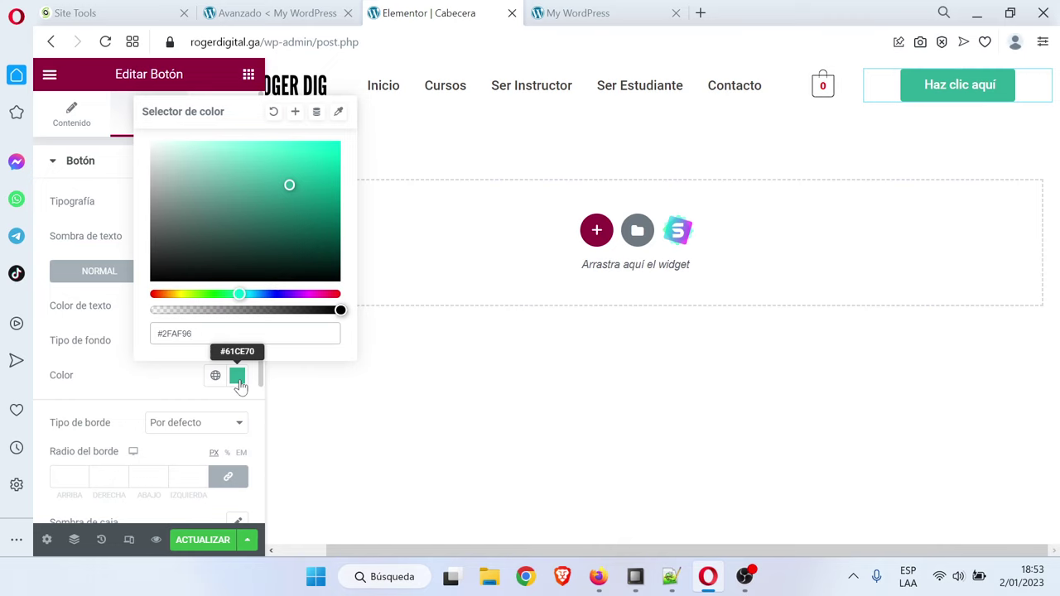
{"action": "left_click", "coordinate": [237, 379]}
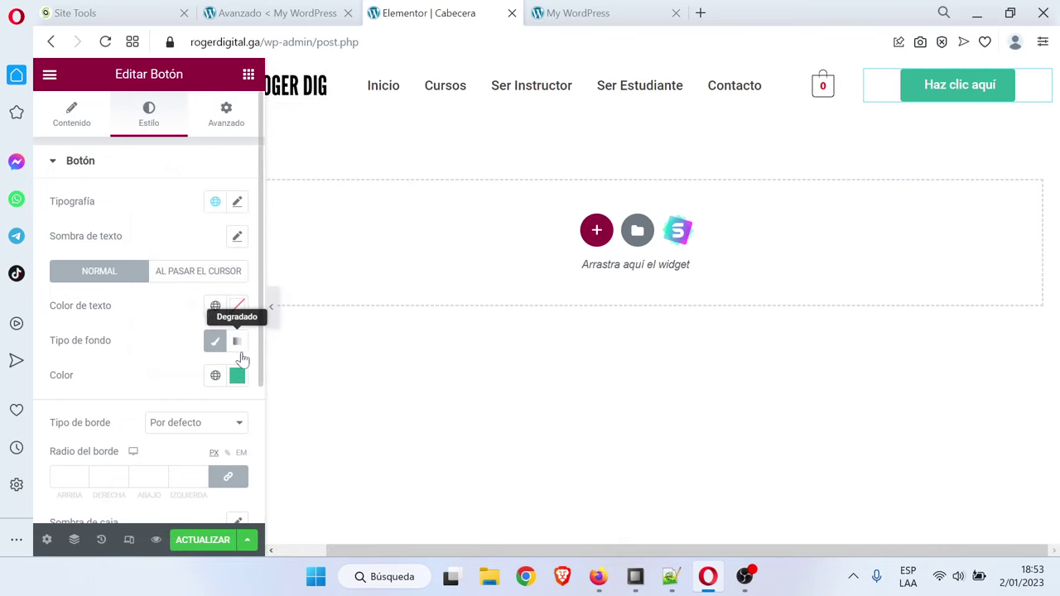
Set the button's Radio del borde to 25 px
{"action": "scroll", "coordinate": [239, 356], "scroll_direction": "down", "scroll_amount": 3}
{"action": "scroll", "coordinate": [135, 424], "scroll_direction": "down", "scroll_amount": 2}
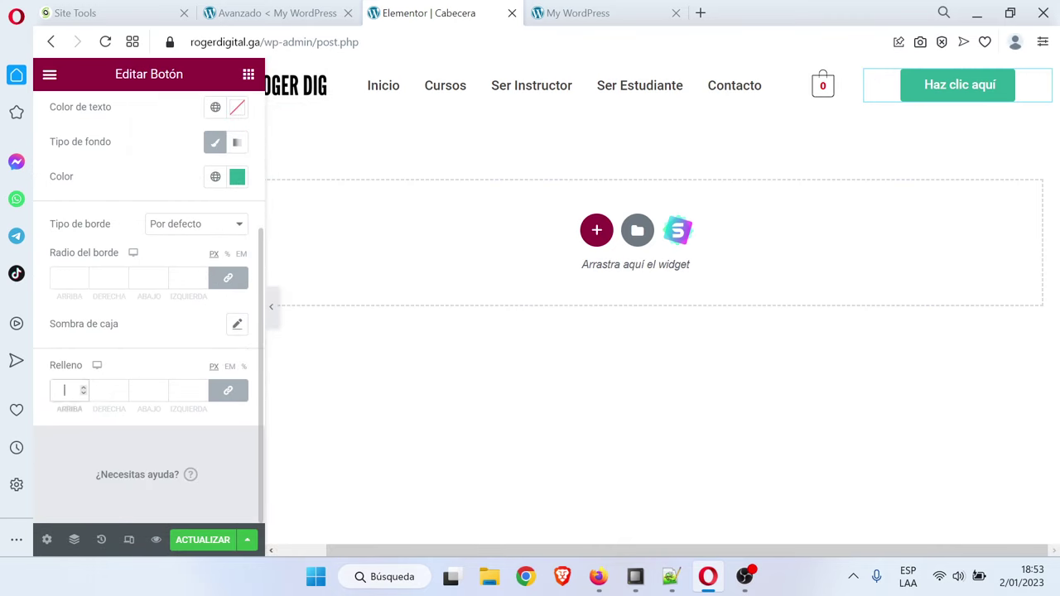
{"action": "type", "text": "25"}
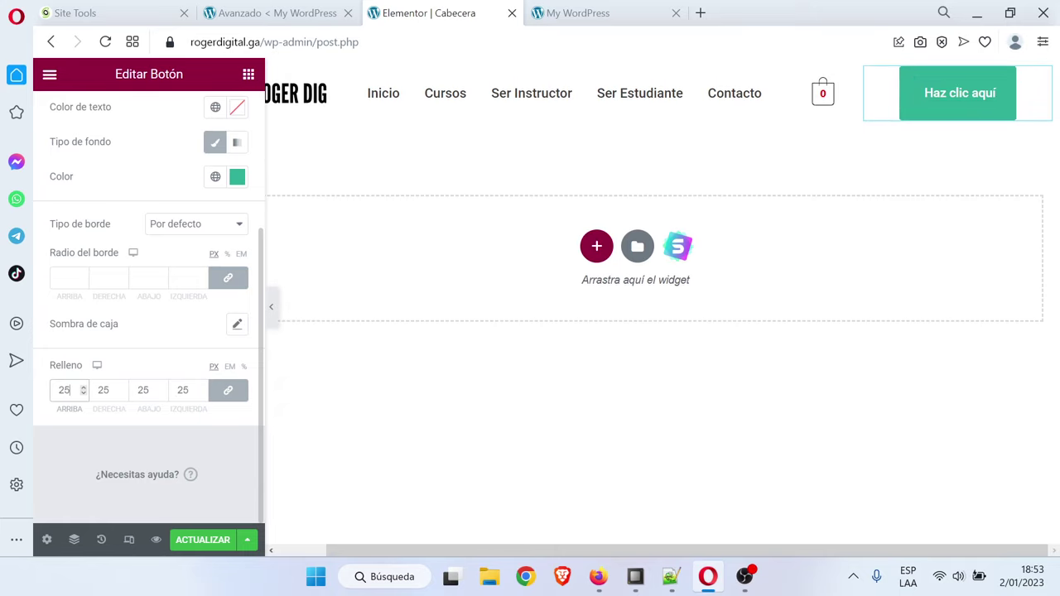
{"action": "key", "text": "BackSpace"}
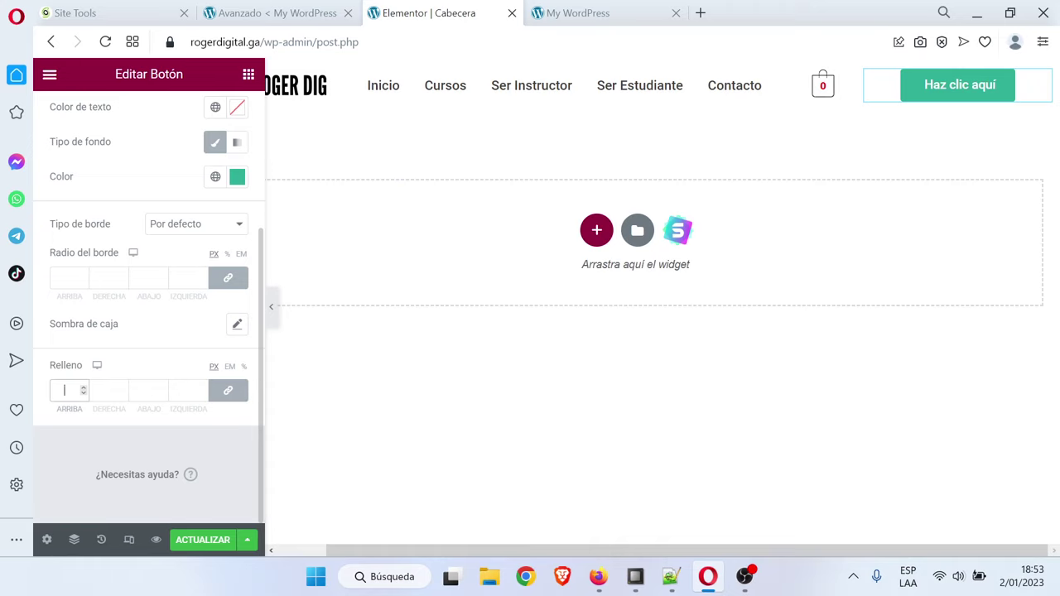
{"action": "left_click", "coordinate": [65, 277]}
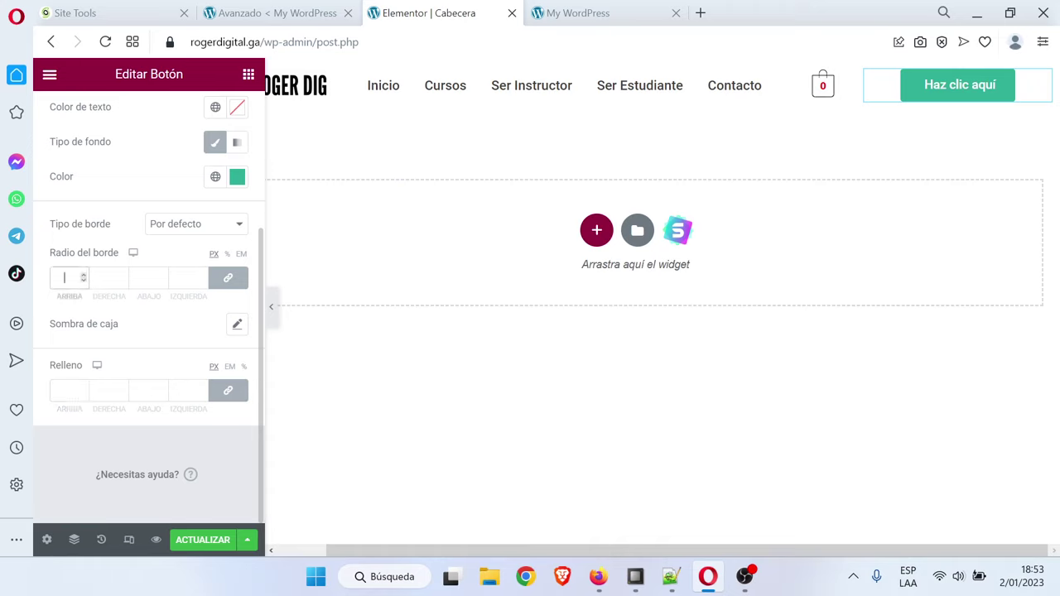
{"action": "key", "text": "Num_Lock"}
{"action": "key", "text": "Num_Lock"}
{"action": "key", "text": "Num_Lock"}
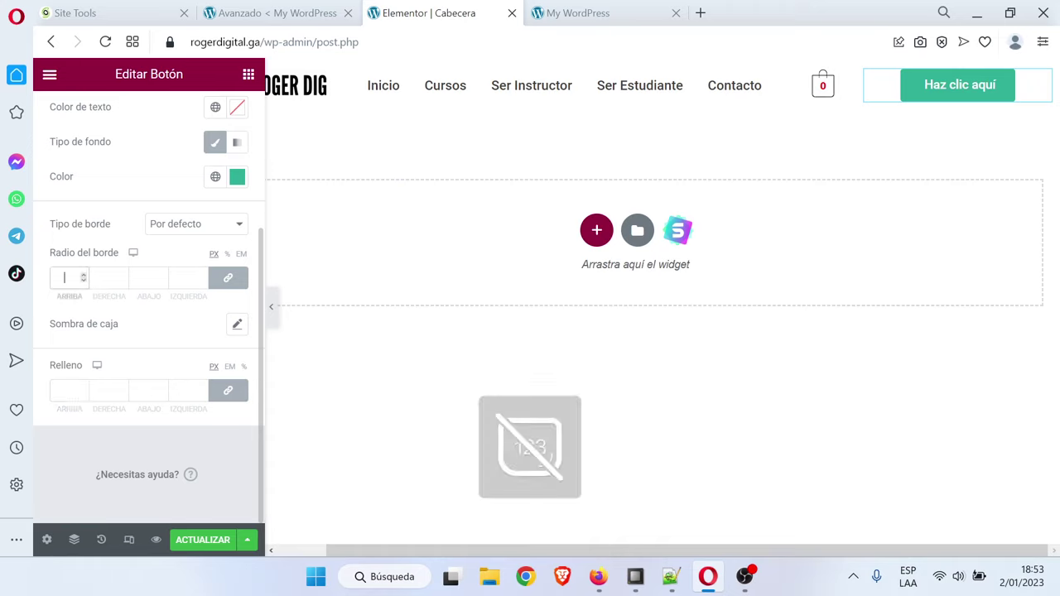
{"action": "type", "text": "25"}
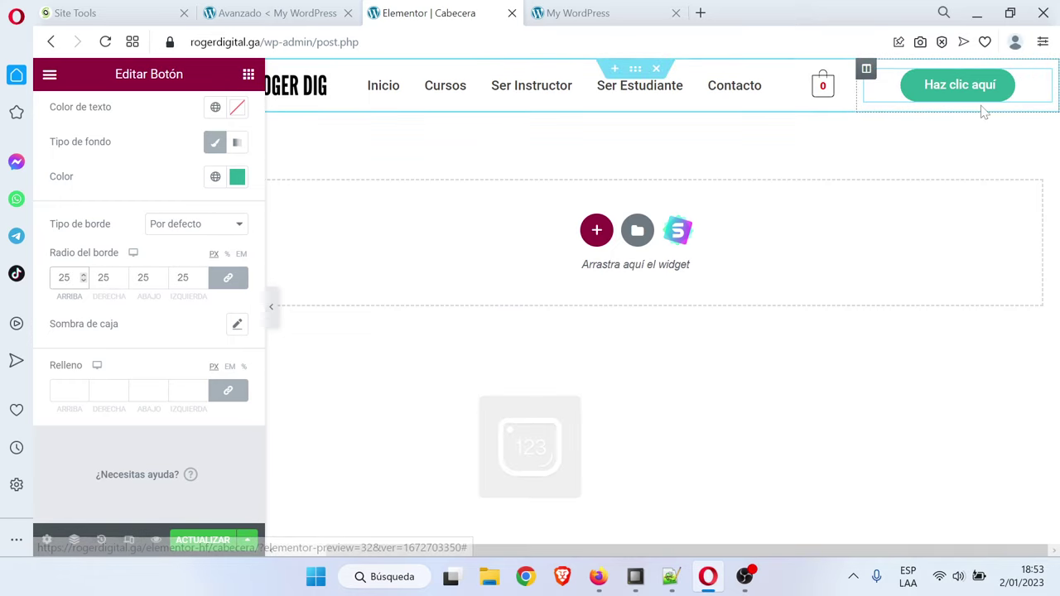
{"action": "scroll", "coordinate": [159, 352], "scroll_direction": "up", "scroll_amount": 3}
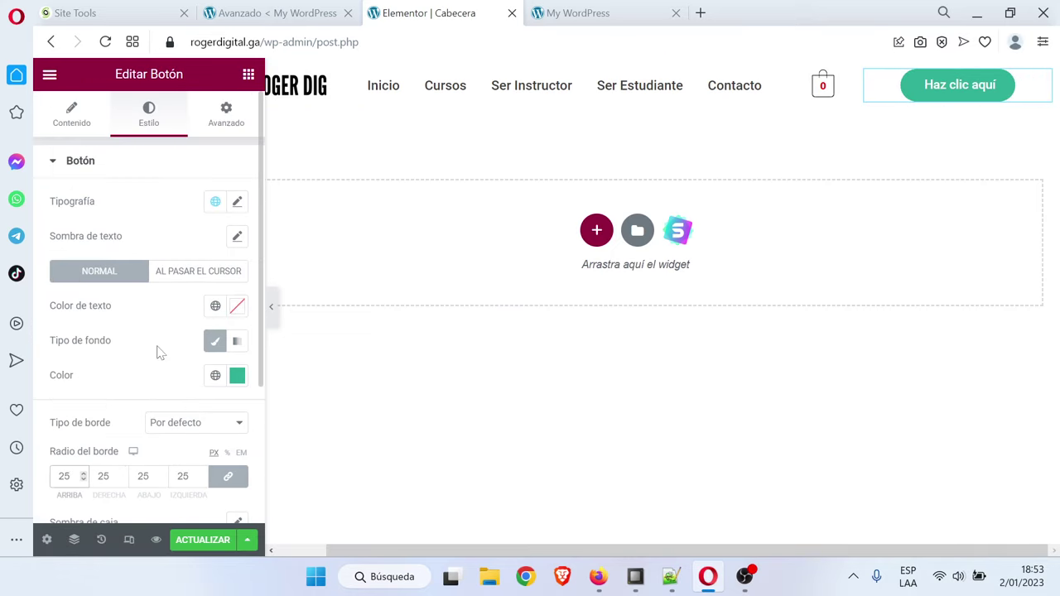
Relabel the button 'Mi Cuenta' and check the live front page
{"action": "left_click", "coordinate": [86, 128]}
{"action": "triple_click", "coordinate": [178, 236]}
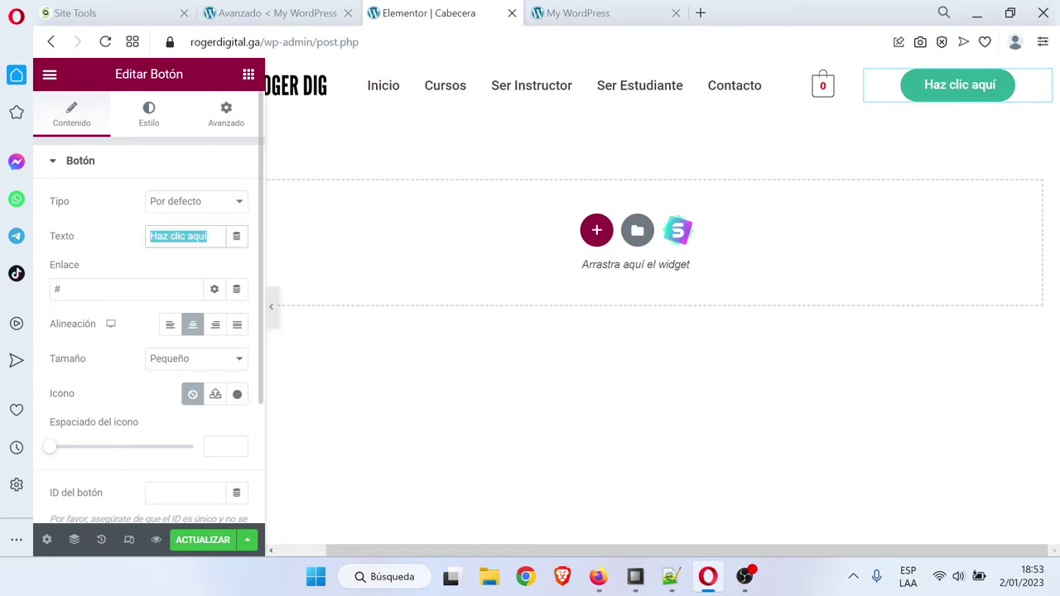
{"action": "type", "text": "Mi Cuenta"}
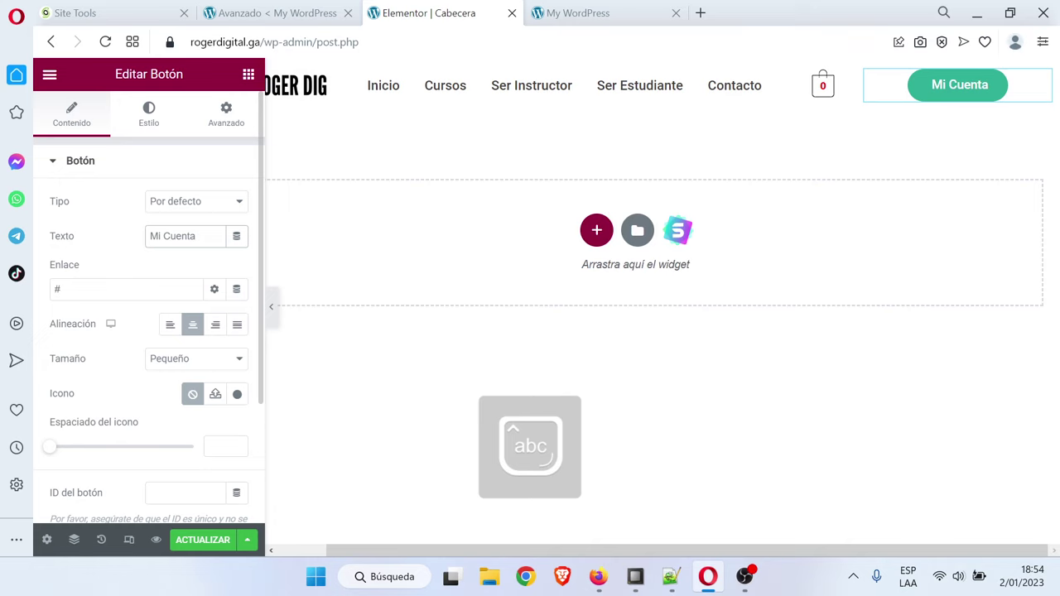
{"action": "left_click", "coordinate": [590, 10]}
{"action": "key", "text": "ctrl+shift+Tab"}
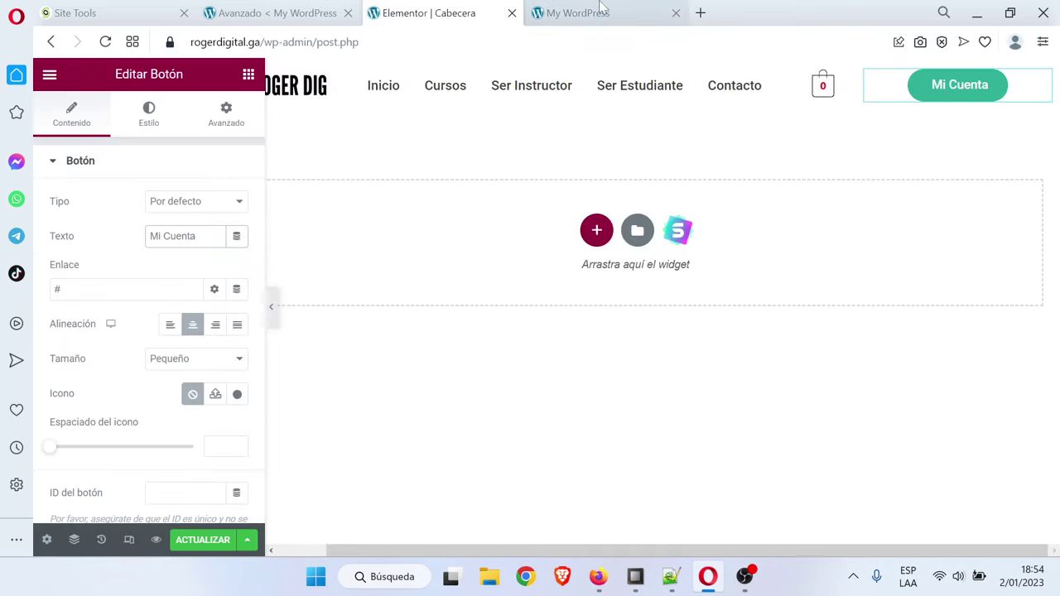
{"action": "left_click", "coordinate": [601, 9]}
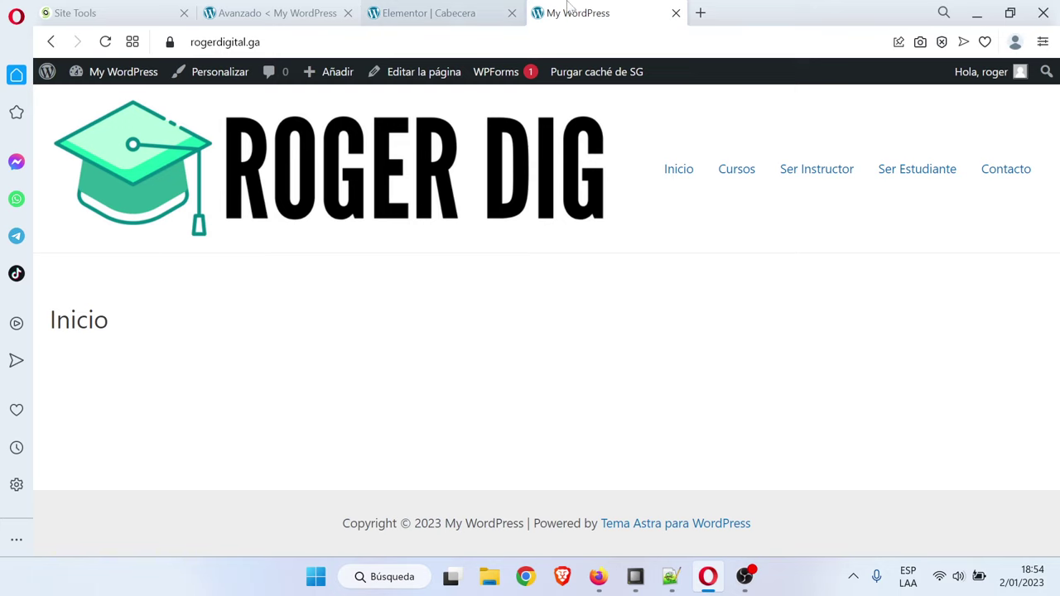
Open the Escritorio page from wp-admin Páginas in a new browser tab
{"action": "left_click", "coordinate": [403, 10]}
{"action": "key", "text": "ctrl+Tab"}
{"action": "left_click", "coordinate": [333, 9]}
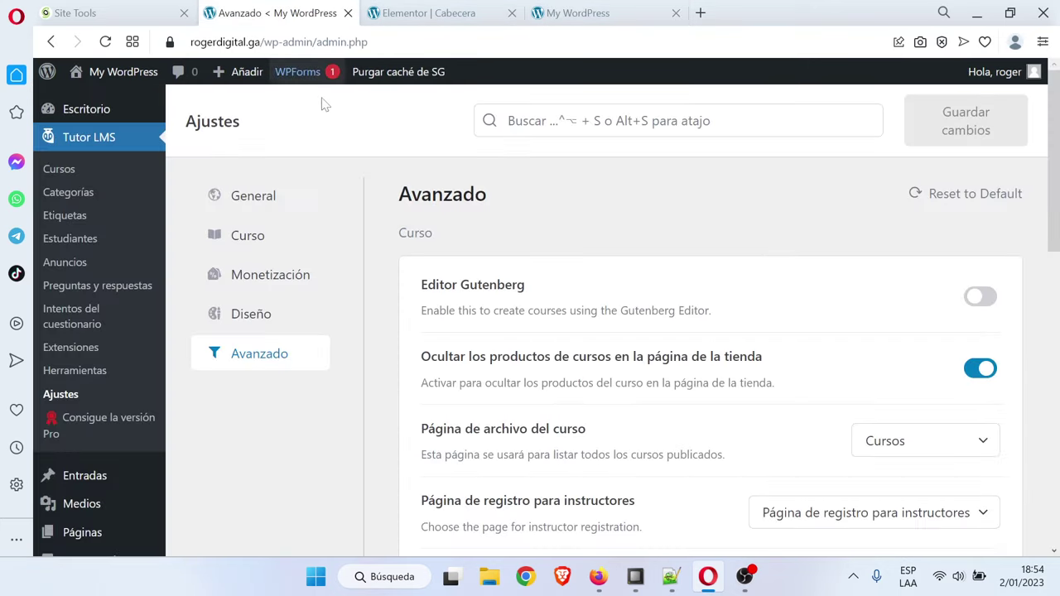
{"action": "scroll", "coordinate": [93, 393], "scroll_direction": "down", "scroll_amount": 2}
{"action": "left_click", "coordinate": [97, 374]}
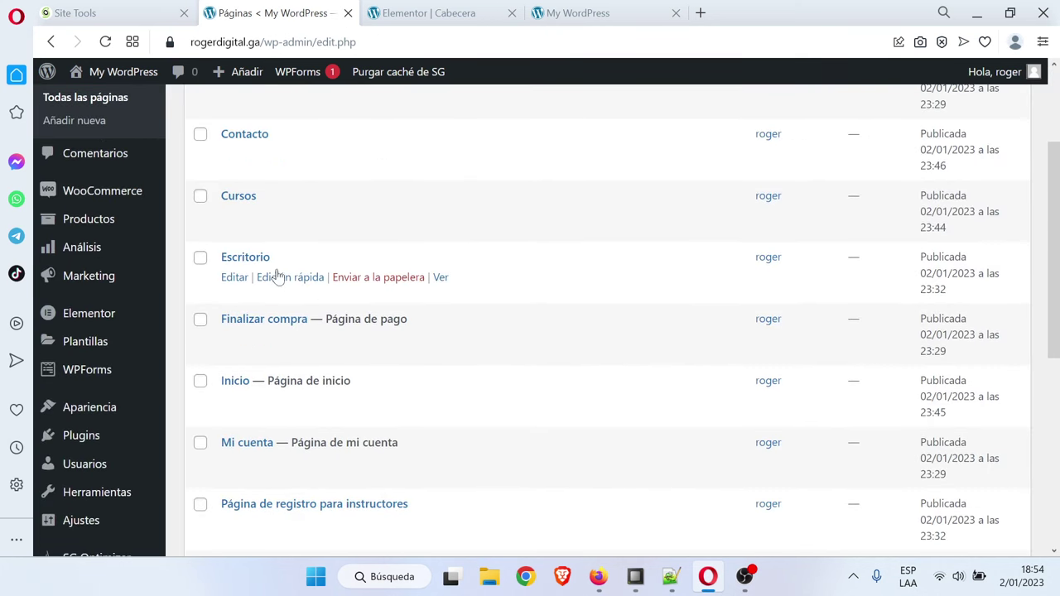
{"action": "right_click", "coordinate": [441, 280]}
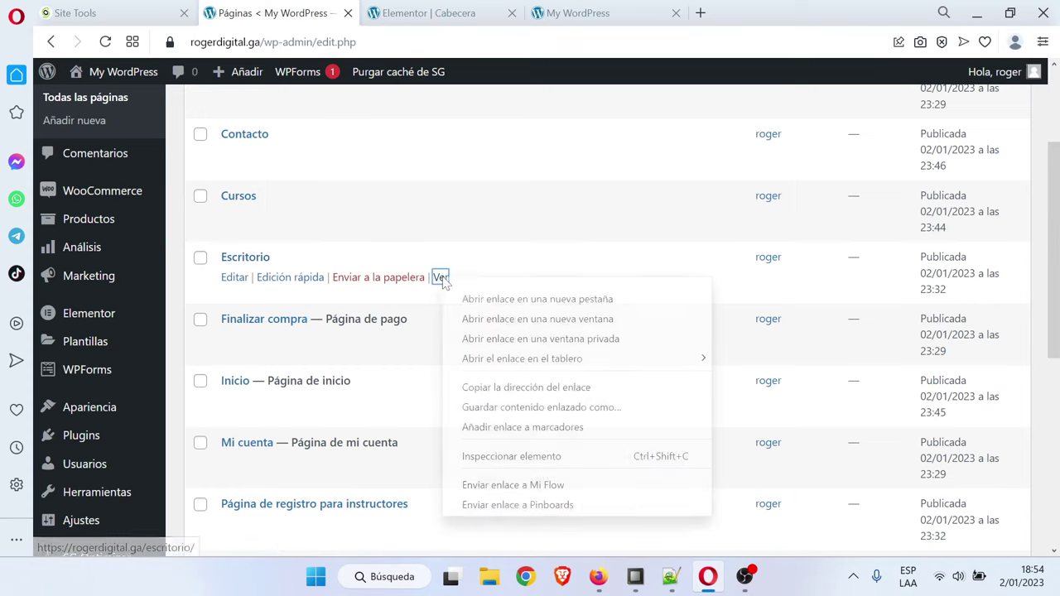
{"action": "left_click", "coordinate": [489, 301]}
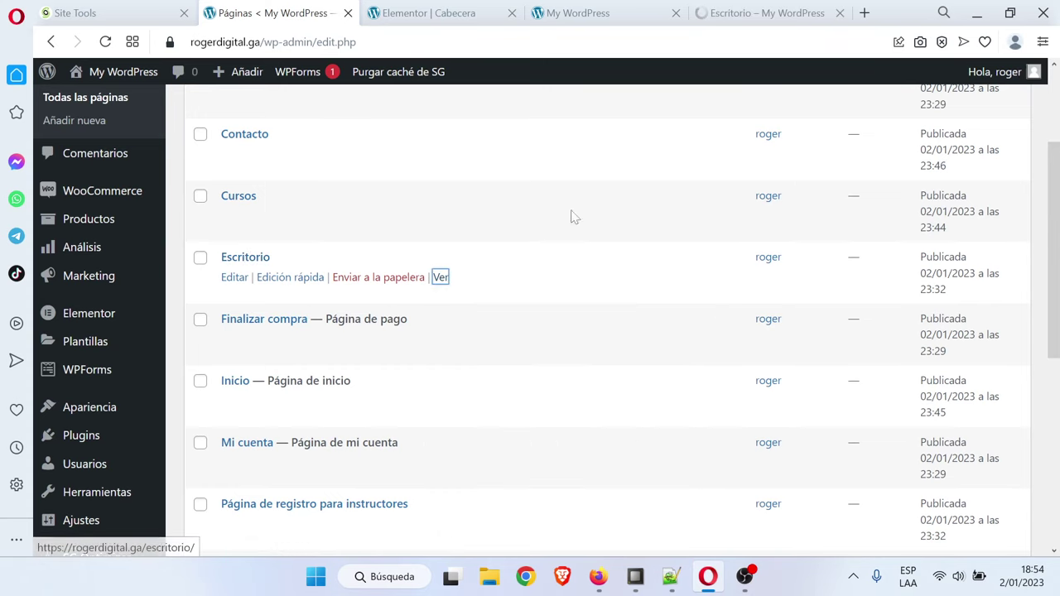
{"action": "left_click", "coordinate": [758, 13]}
{"action": "scroll", "coordinate": [516, 253], "scroll_direction": "down", "scroll_amount": 4}
{"action": "scroll", "coordinate": [511, 336], "scroll_direction": "up", "scroll_amount": 4}
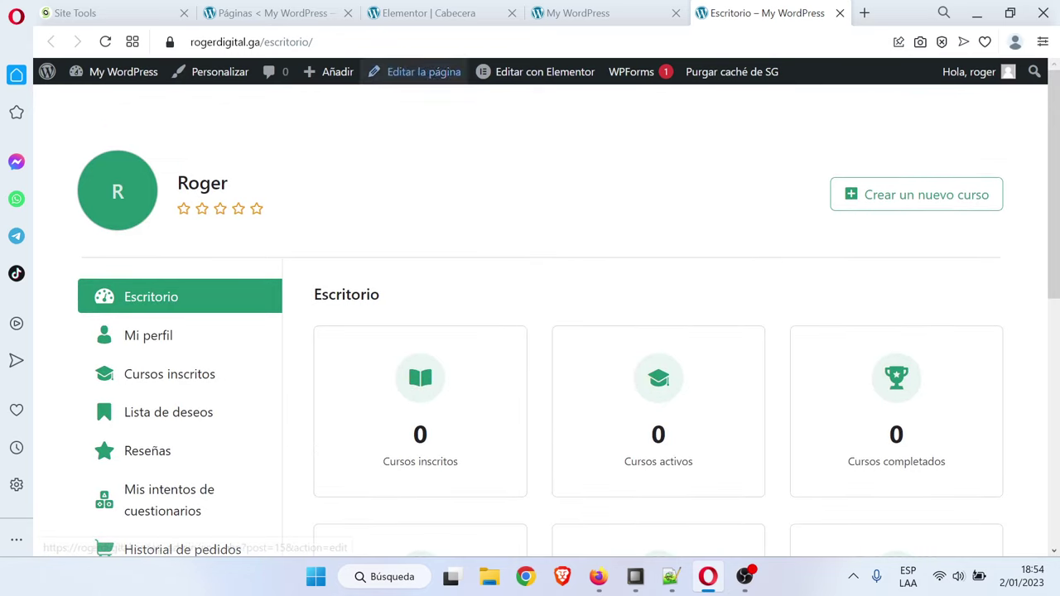
{"action": "left_click", "coordinate": [580, 12]}
Link the Mi Cuenta button to the Escritorio page (rogerdigital.ga/escritorio/)
{"action": "left_click", "coordinate": [477, 10]}
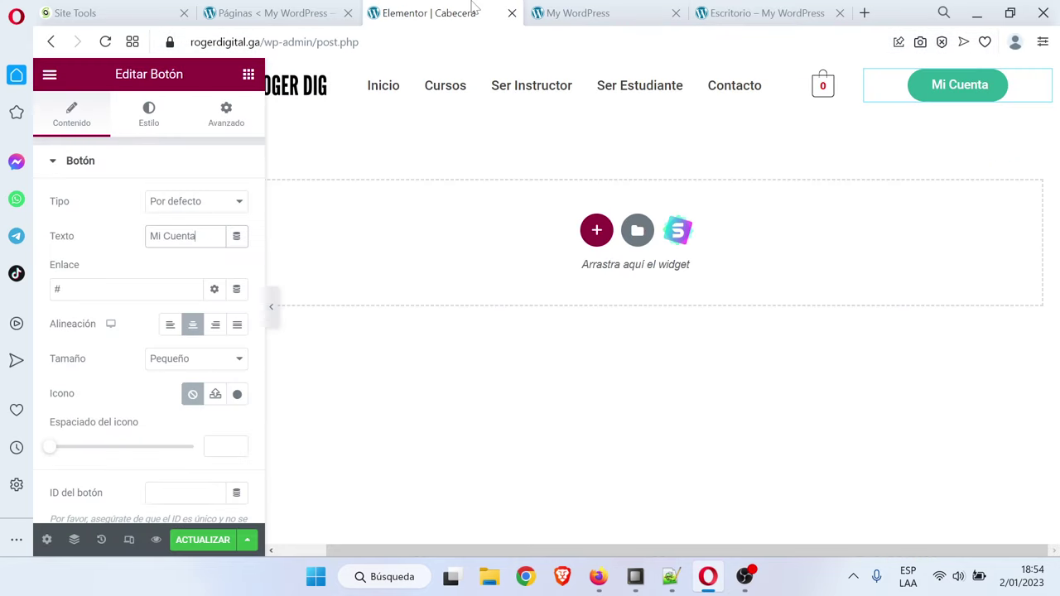
{"action": "left_click", "coordinate": [125, 289]}
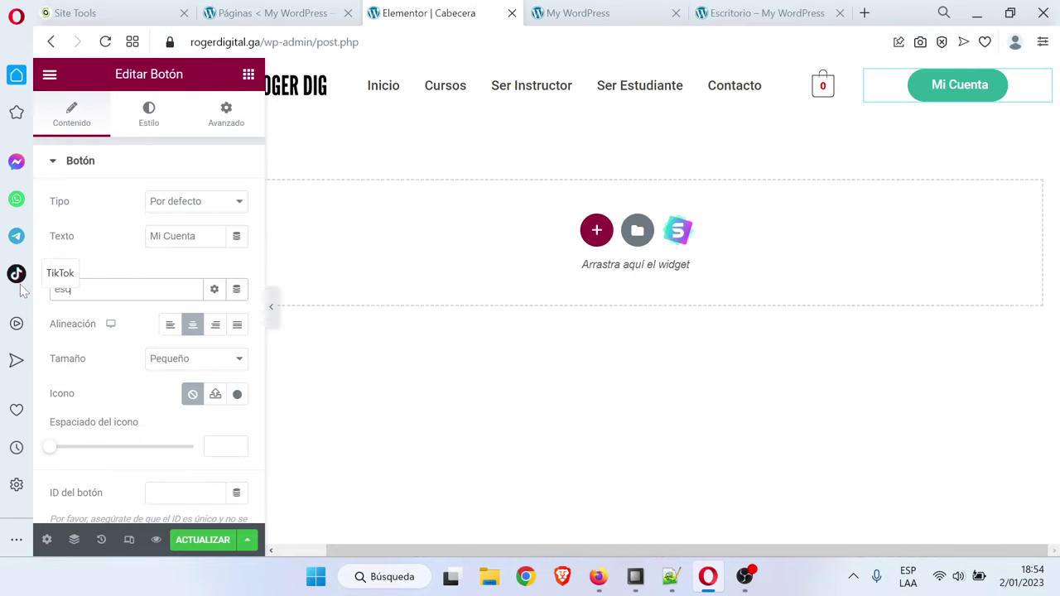
{"action": "type", "text": "escr"}
{"action": "left_click", "coordinate": [95, 314]}
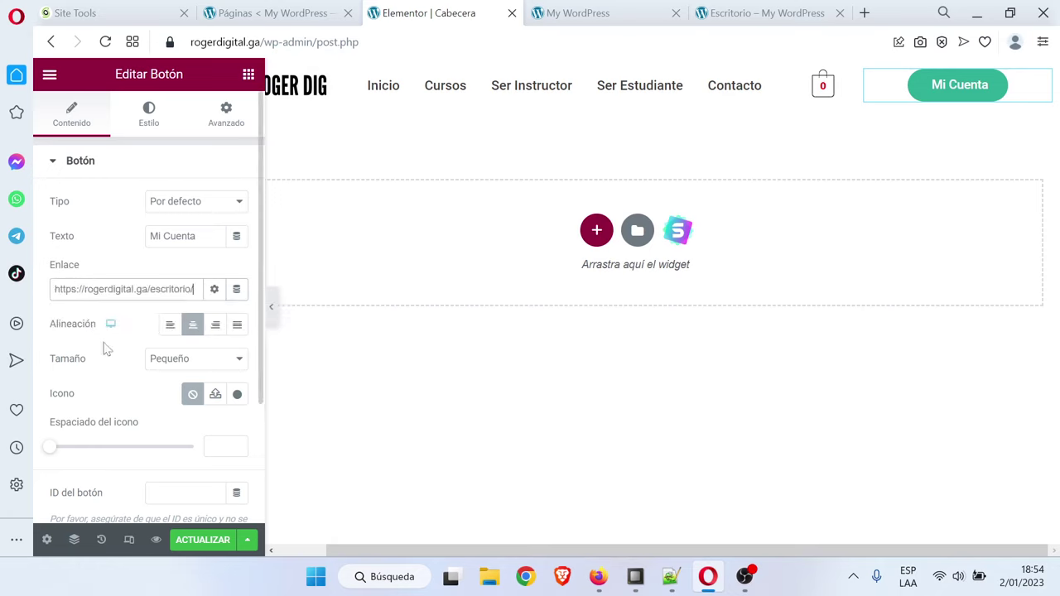
Insert the User icon before the button label and save the header with ACTUALIZAR
{"action": "left_click", "coordinate": [237, 394]}
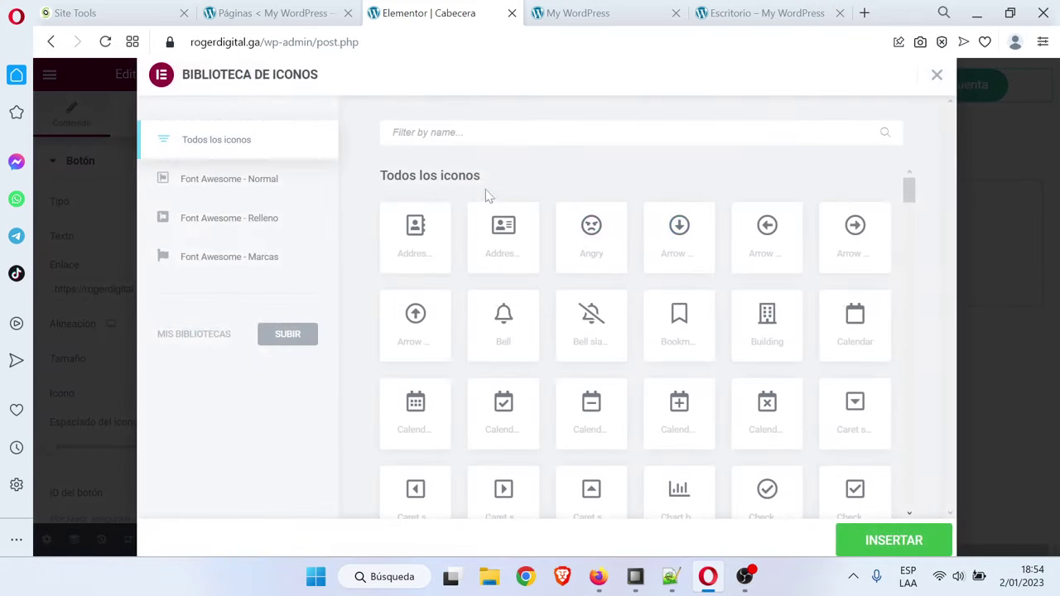
{"action": "type", "text": "user"}
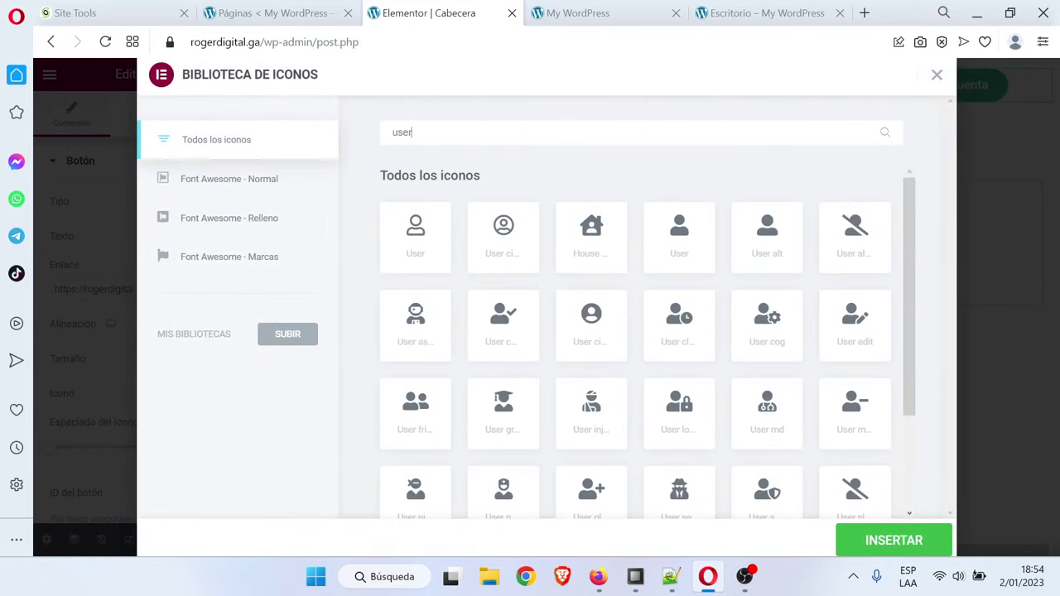
{"action": "left_click", "coordinate": [431, 234]}
{"action": "left_click", "coordinate": [867, 514]}
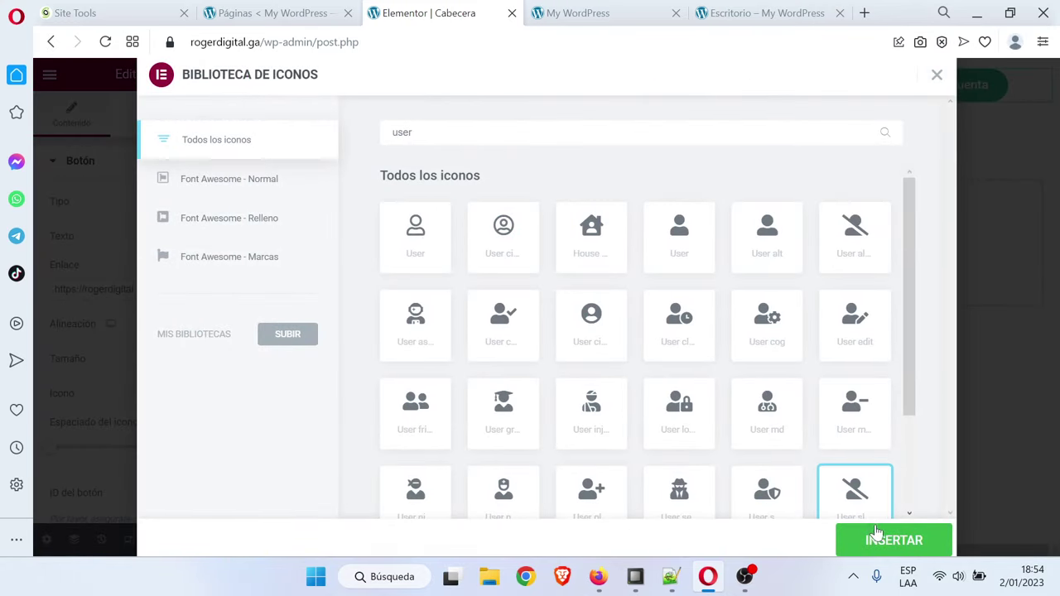
{"action": "left_click", "coordinate": [439, 262]}
{"action": "left_click", "coordinate": [939, 540]}
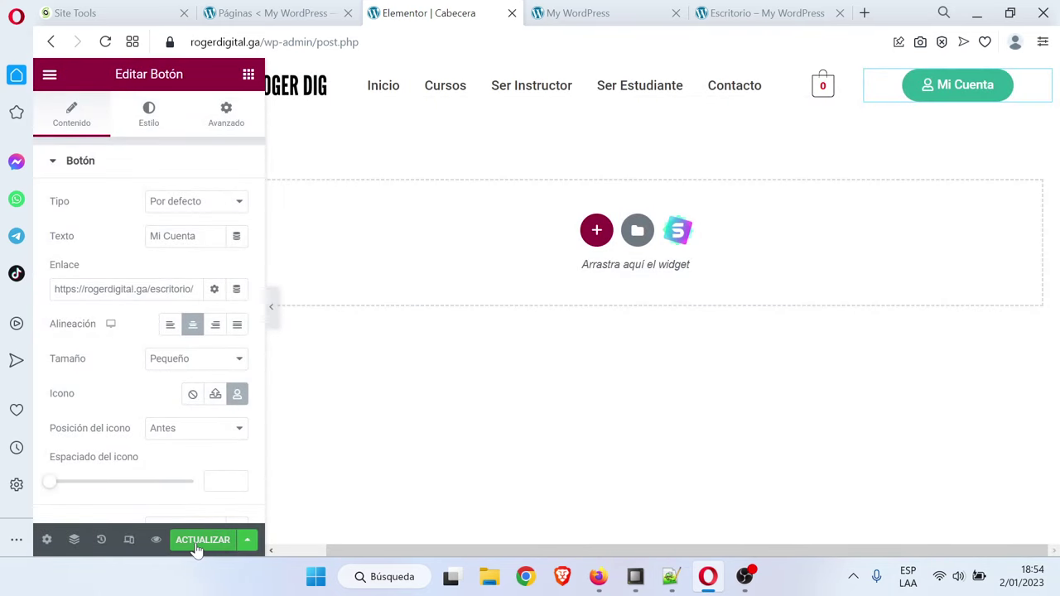
{"action": "left_click", "coordinate": [202, 542]}
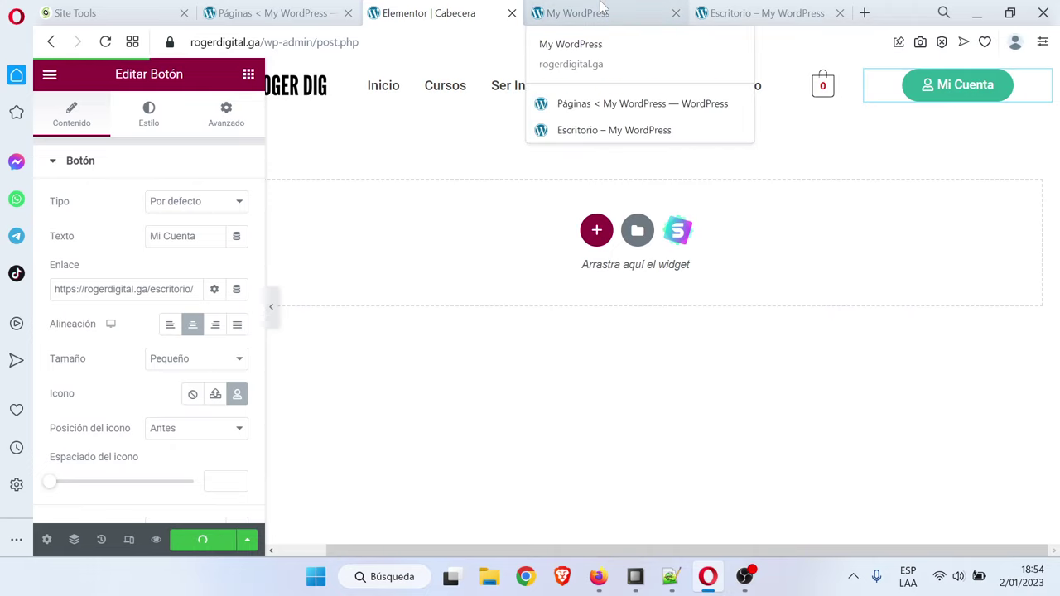
{"action": "left_click", "coordinate": [840, 14]}
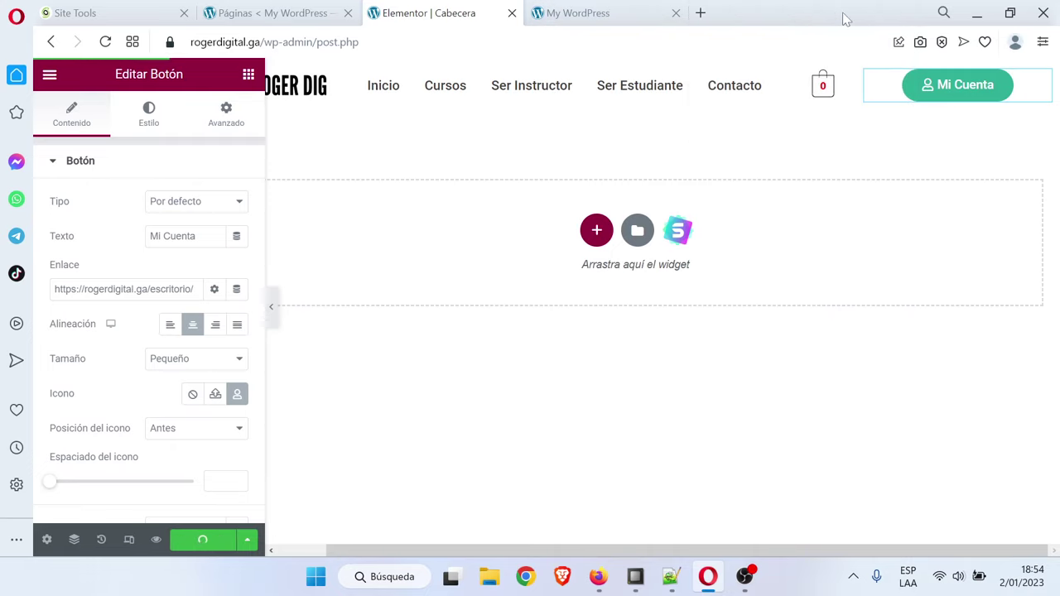
{"action": "left_click", "coordinate": [617, 10]}
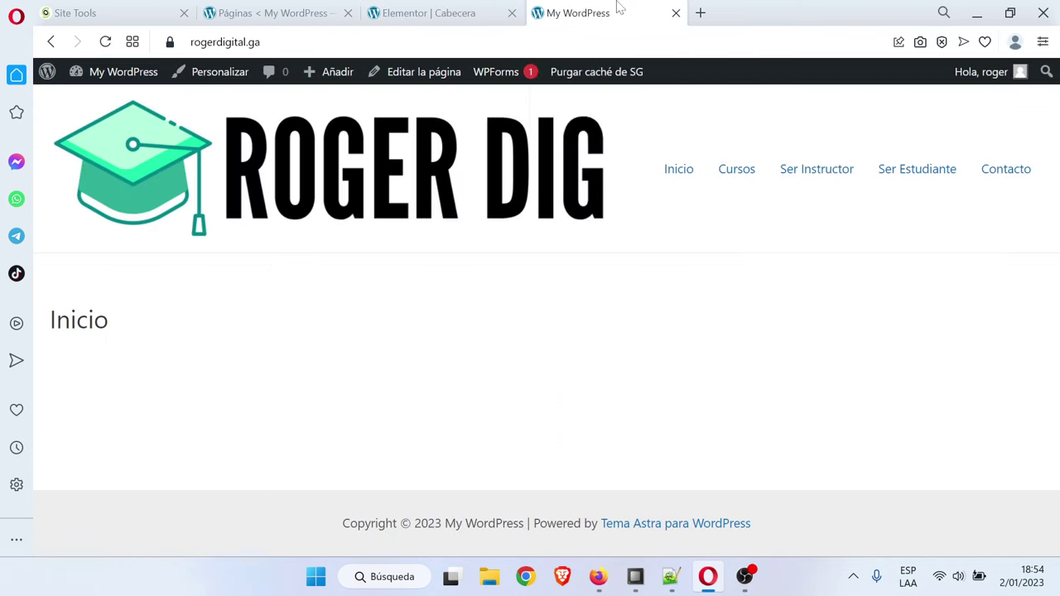
{"action": "left_click", "coordinate": [105, 42]}
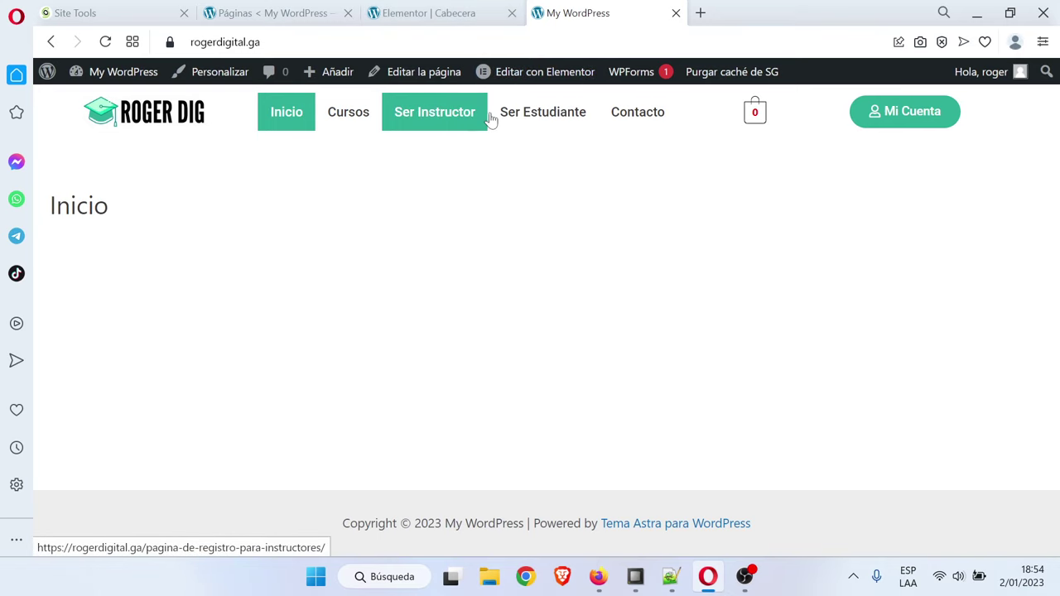
{"action": "left_click", "coordinate": [476, 10]}
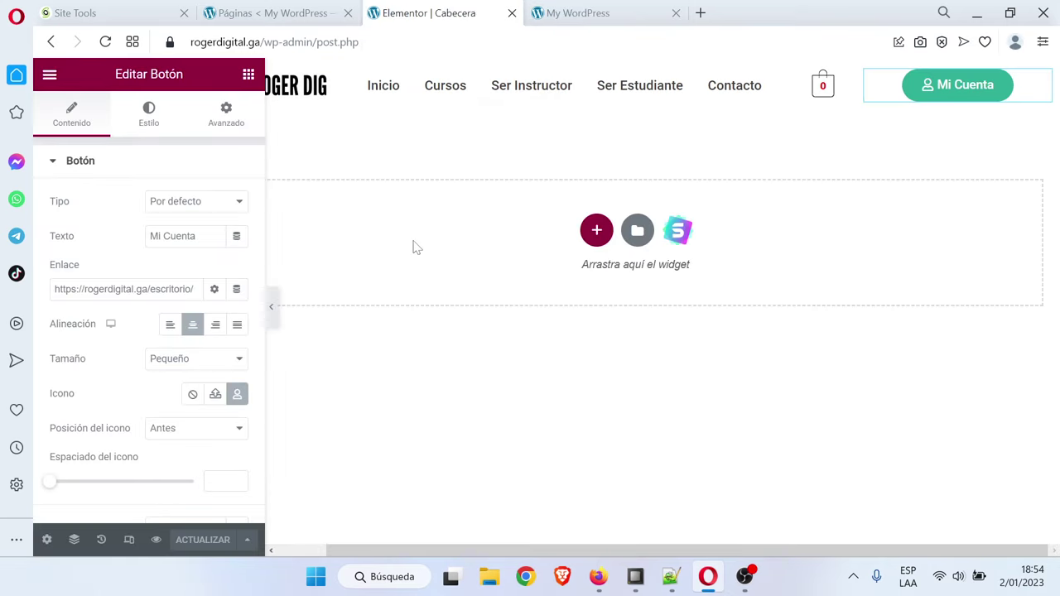
In tablet view, set the logo and menu columns' width to 25%
{"action": "left_click", "coordinate": [128, 540]}
{"action": "left_click", "coordinate": [319, 75]}
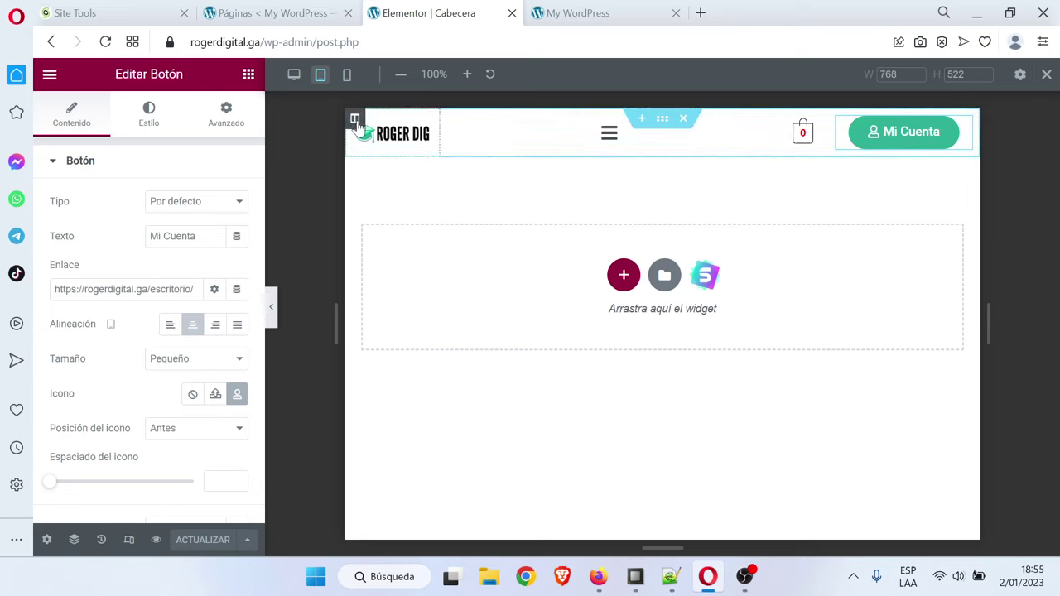
{"action": "left_click", "coordinate": [356, 119]}
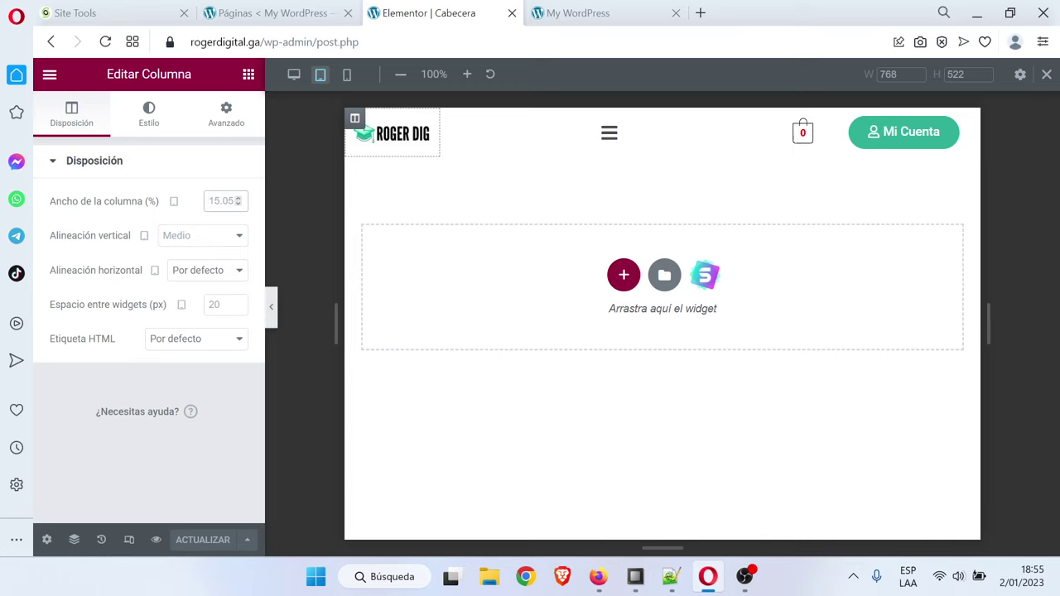
{"action": "type", "text": "25"}
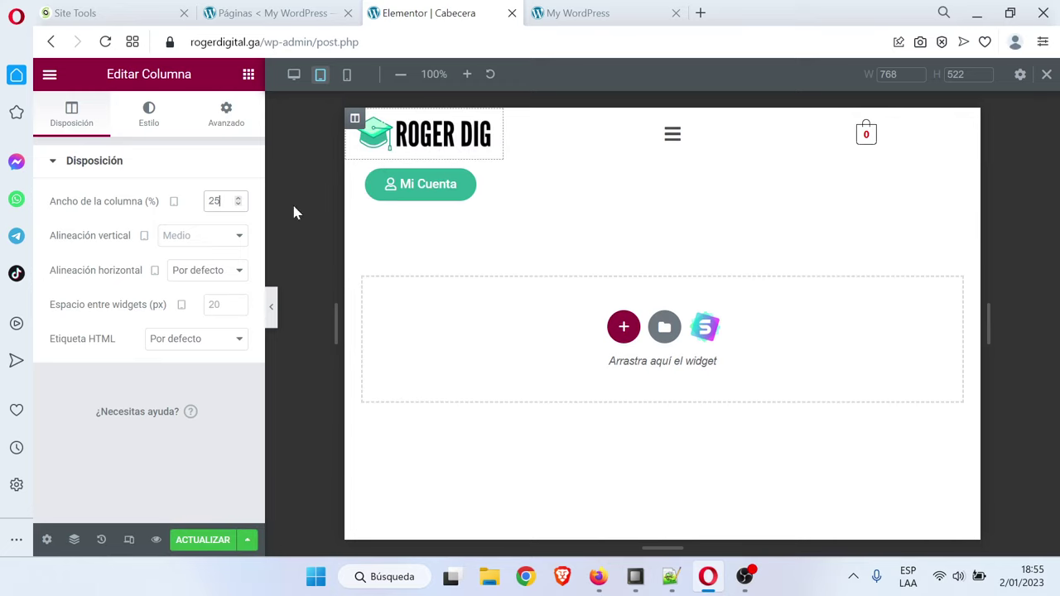
{"action": "left_click", "coordinate": [513, 119]}
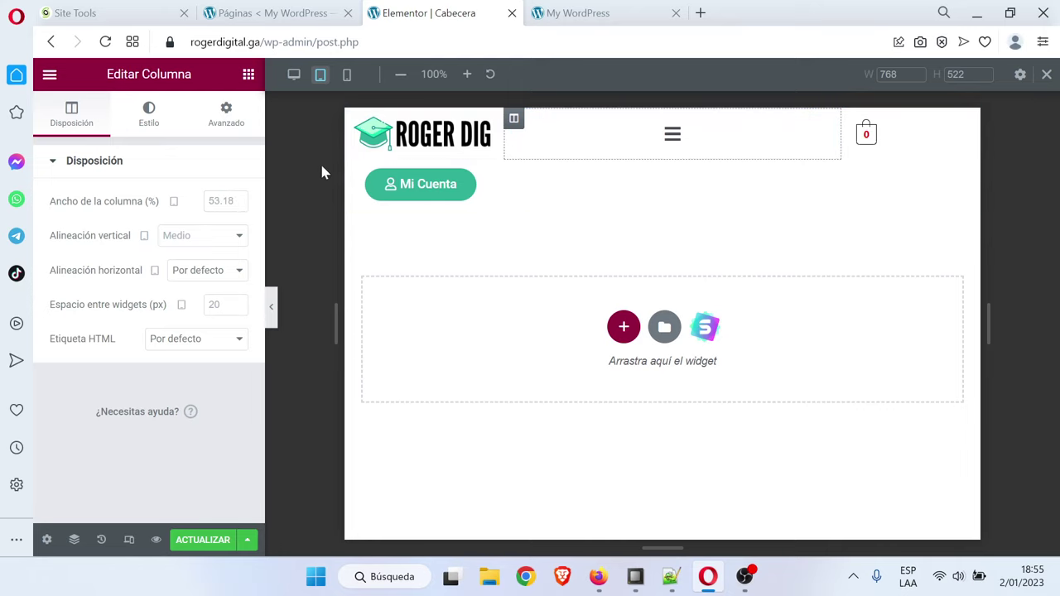
{"action": "left_click", "coordinate": [224, 201]}
{"action": "type", "text": "25"}
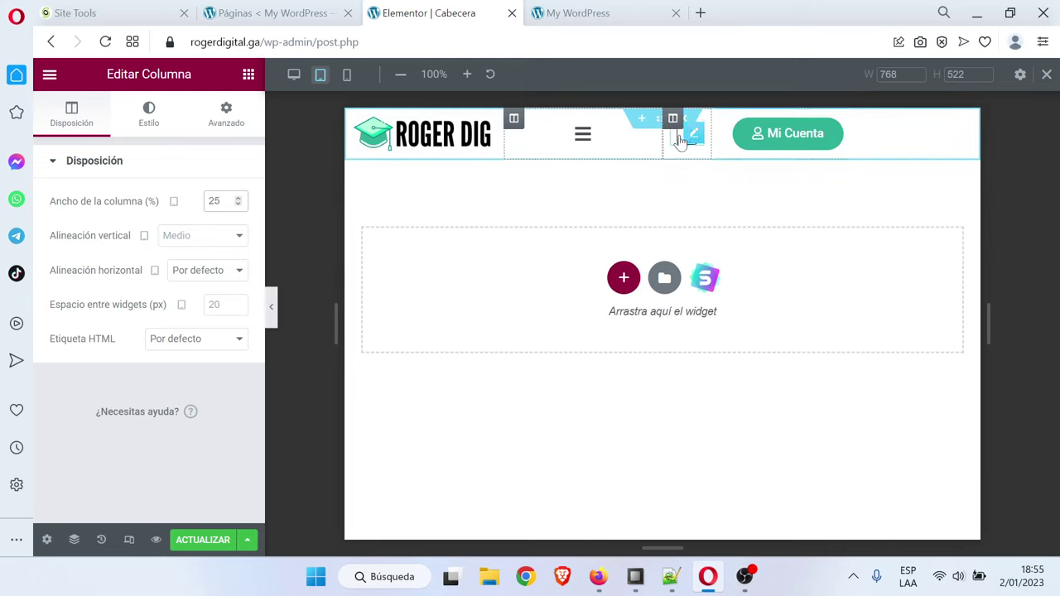
Set the cart and Mi Cuenta columns to 25% on tablet, then preview mobile
{"action": "left_click", "coordinate": [674, 119]}
{"action": "left_click", "coordinate": [227, 200]}
{"action": "type", "text": "25"}
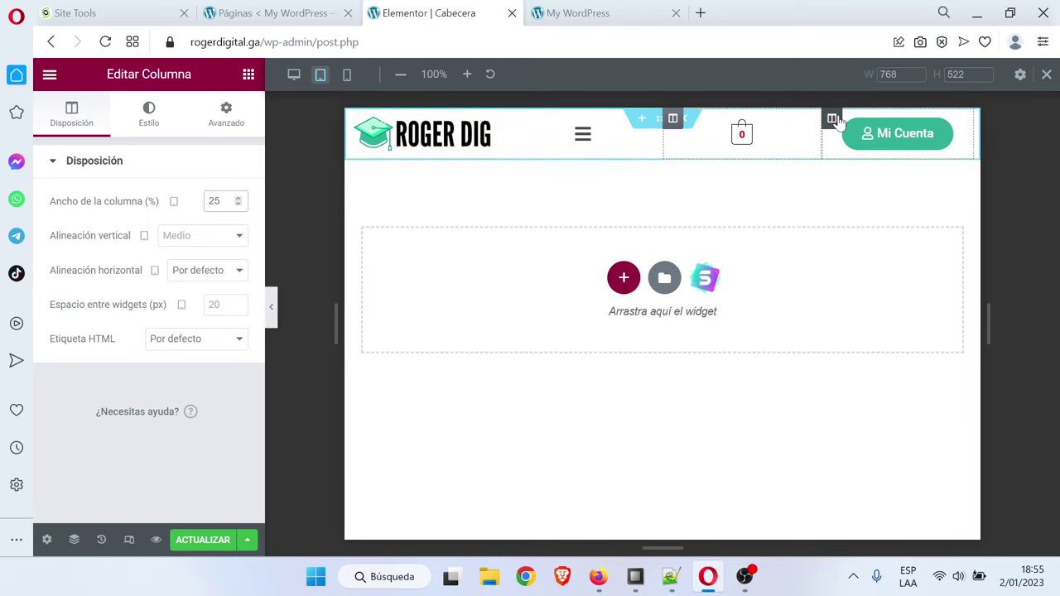
{"action": "left_click", "coordinate": [832, 119]}
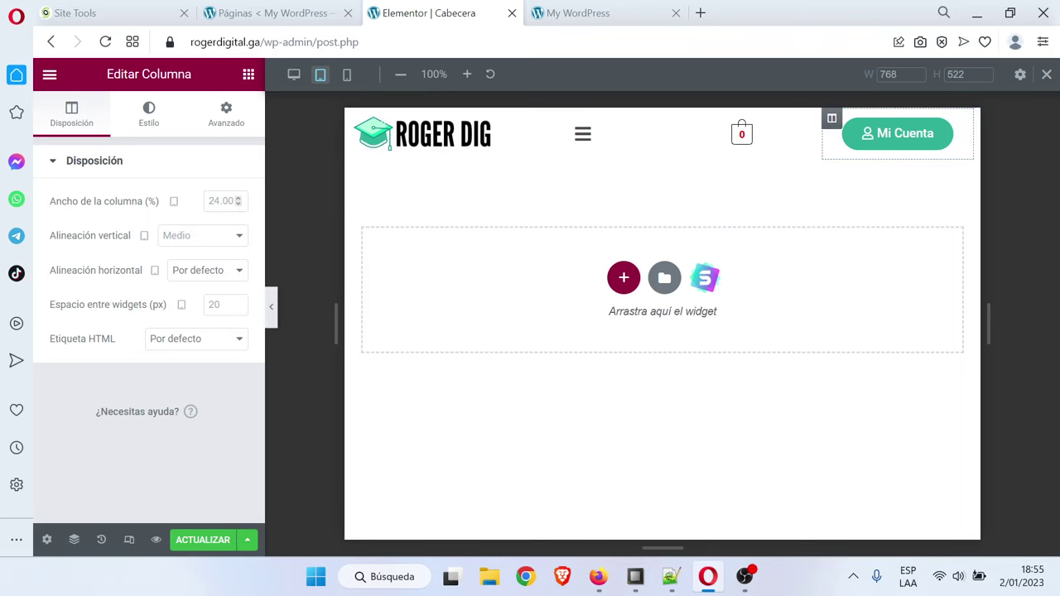
{"action": "left_click", "coordinate": [222, 200]}
{"action": "type", "text": "25"}
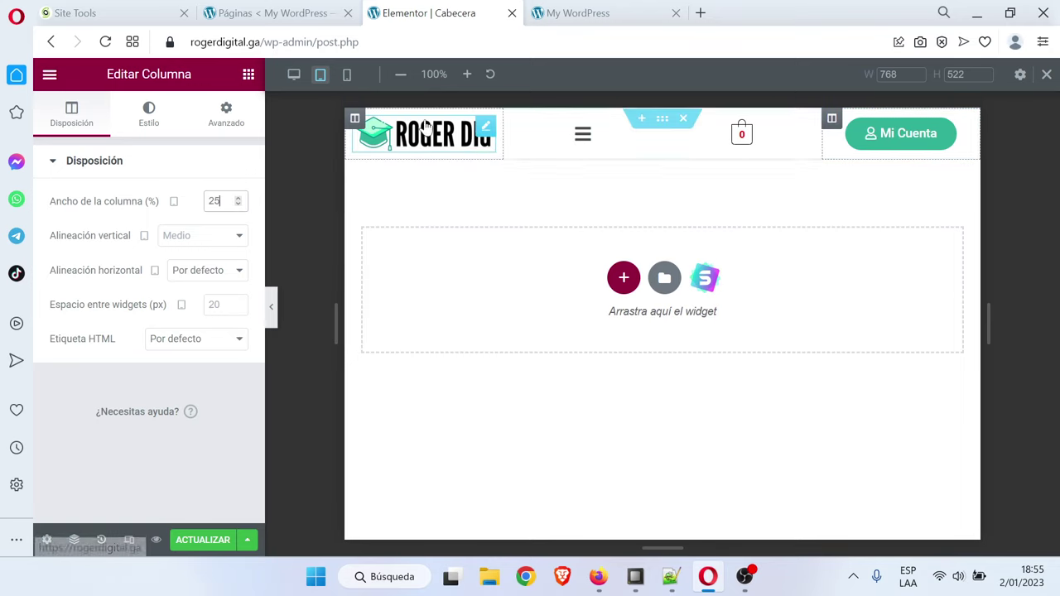
{"action": "left_click", "coordinate": [347, 74]}
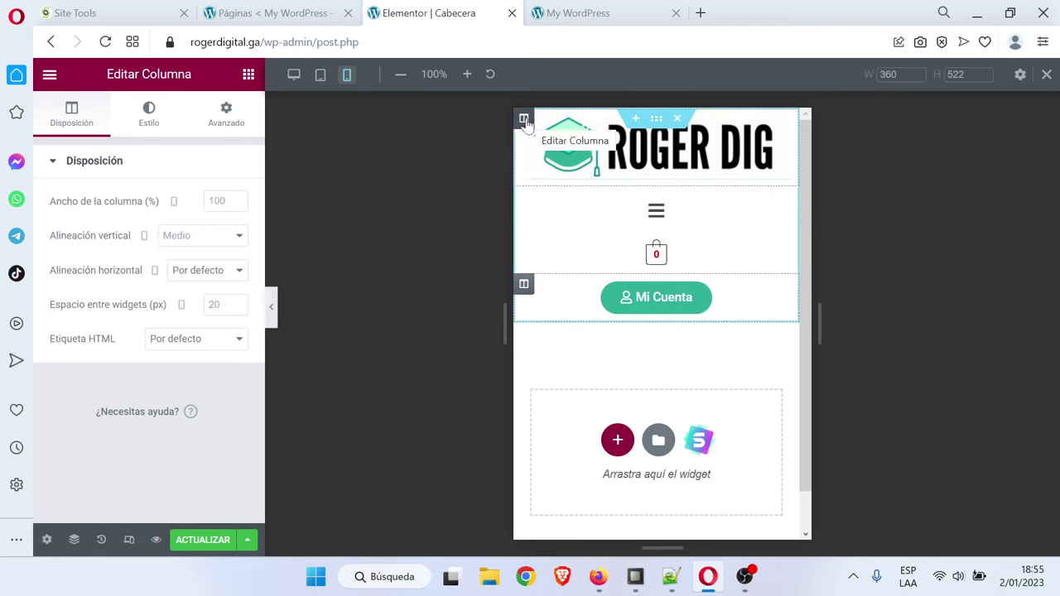
Set mobile column widths to 35% for the logo and 15% each for menu and cart, then select the Mi Cuenta column
{"action": "left_click", "coordinate": [225, 200]}
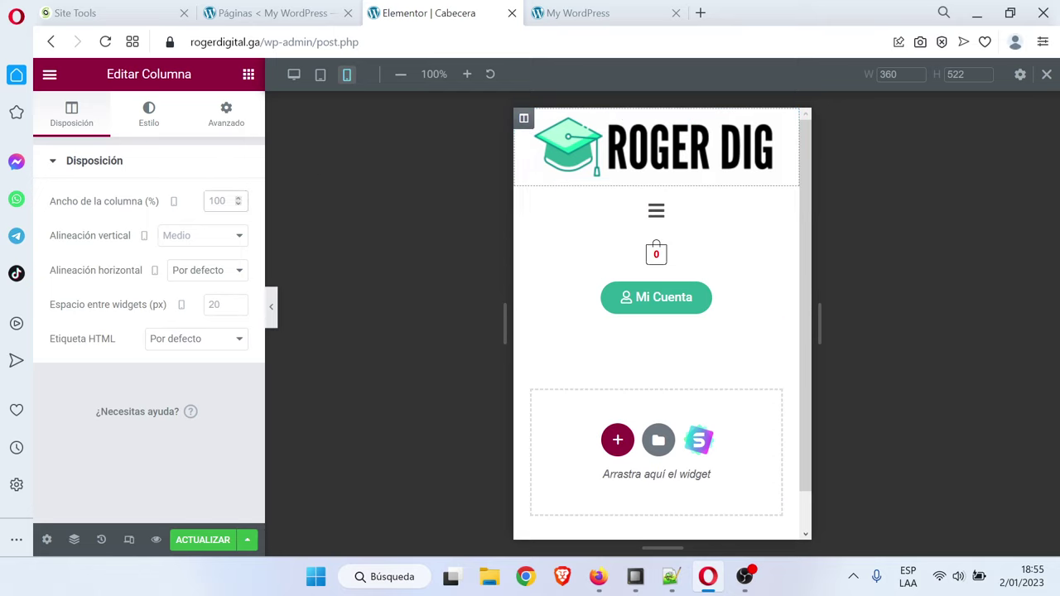
{"action": "type", "text": "35"}
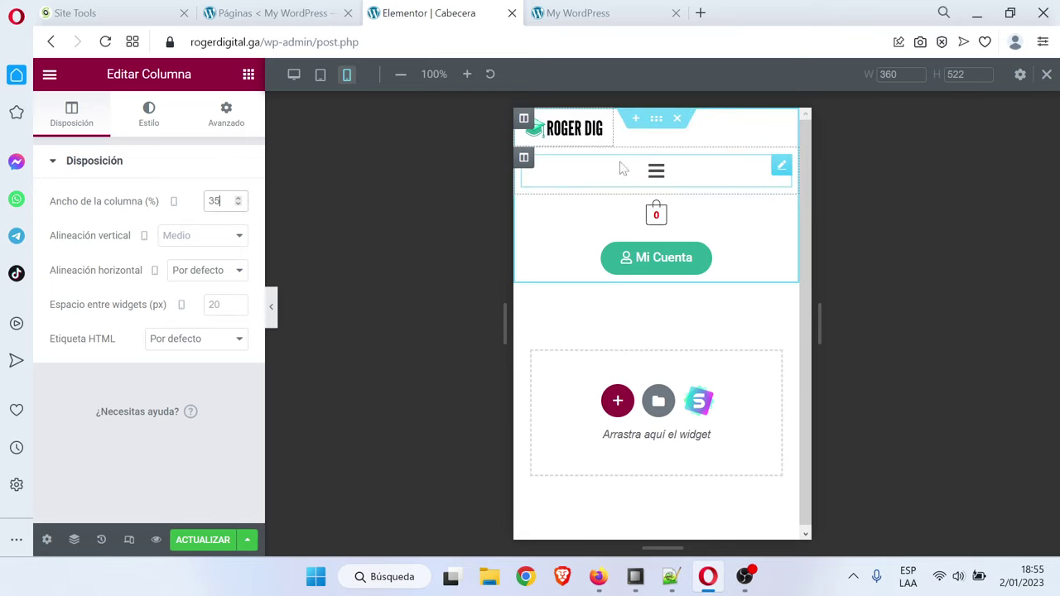
{"action": "left_click", "coordinate": [524, 161]}
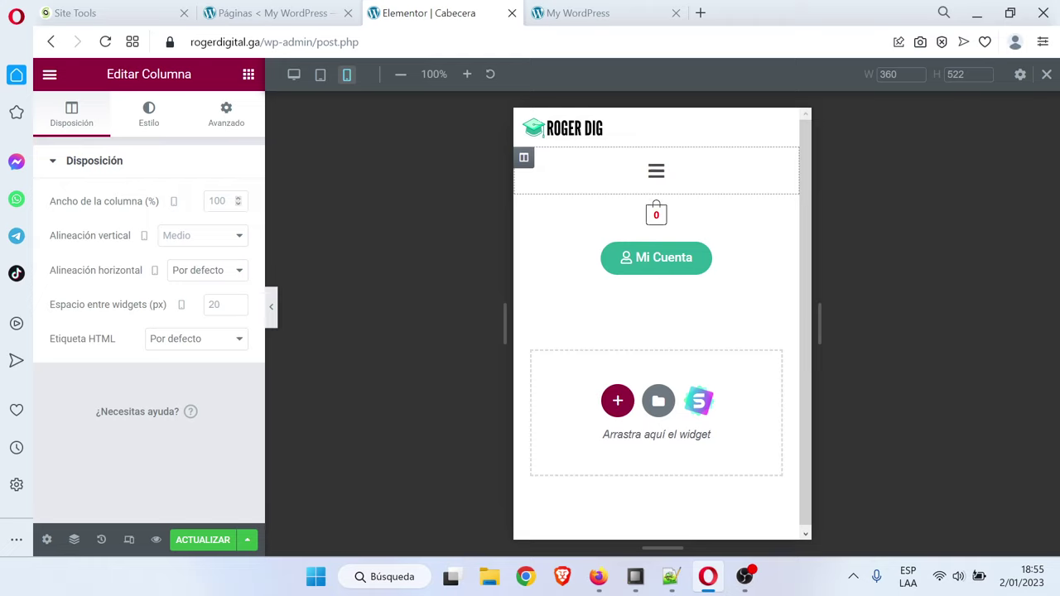
{"action": "left_click", "coordinate": [239, 201]}
{"action": "type", "text": "2"}
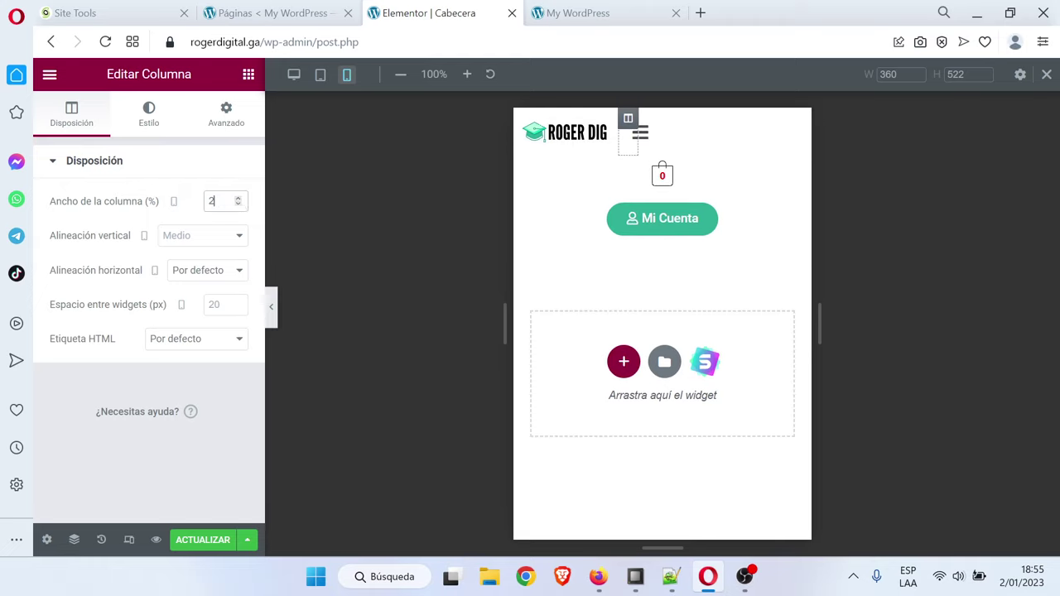
{"action": "type", "text": "15"}
{"action": "left_click", "coordinate": [523, 166]}
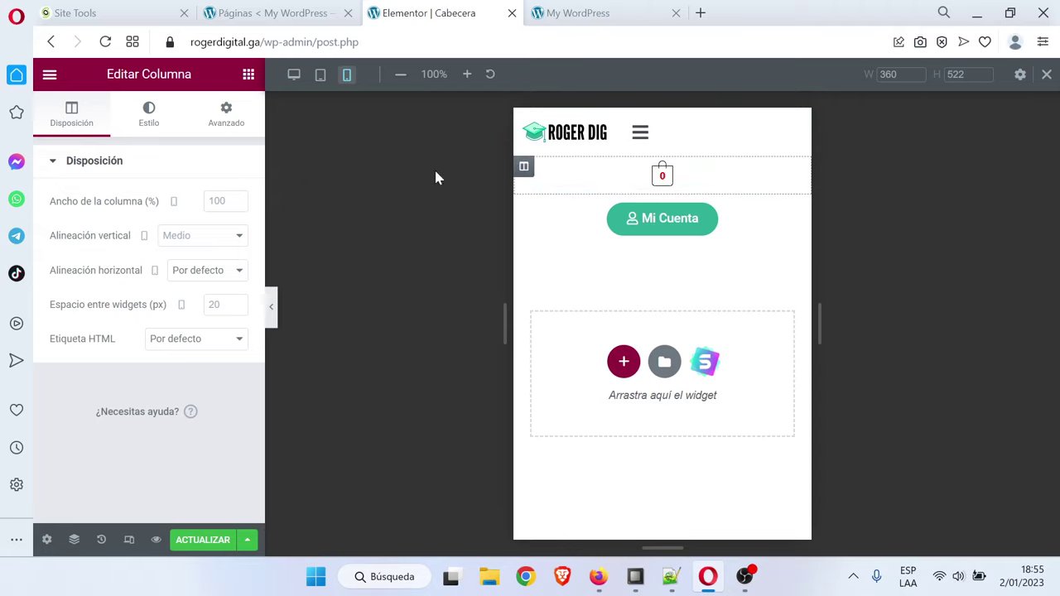
{"action": "type", "text": "15"}
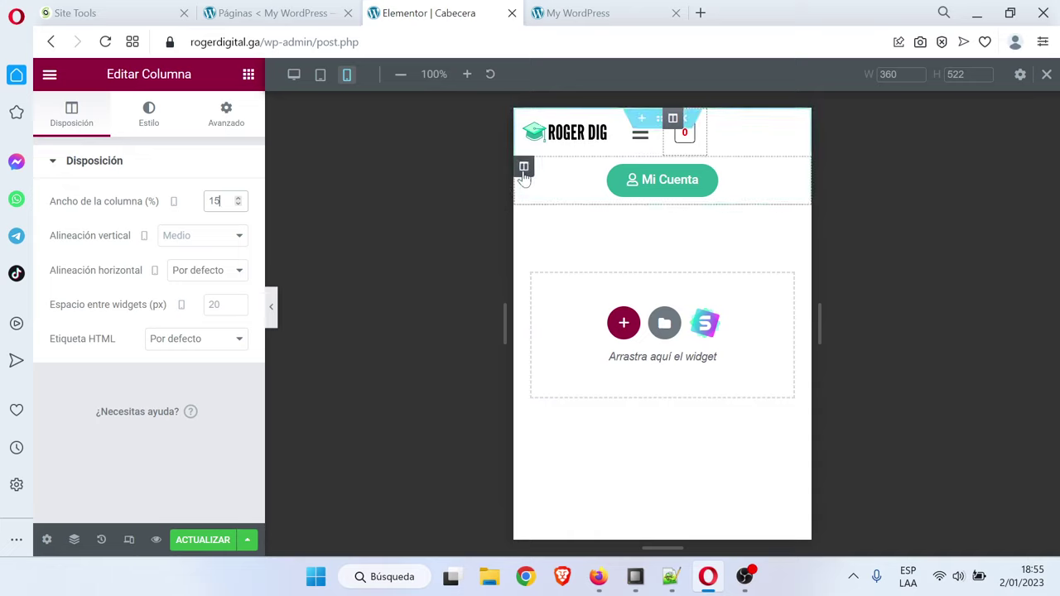
{"action": "left_click", "coordinate": [523, 166]}
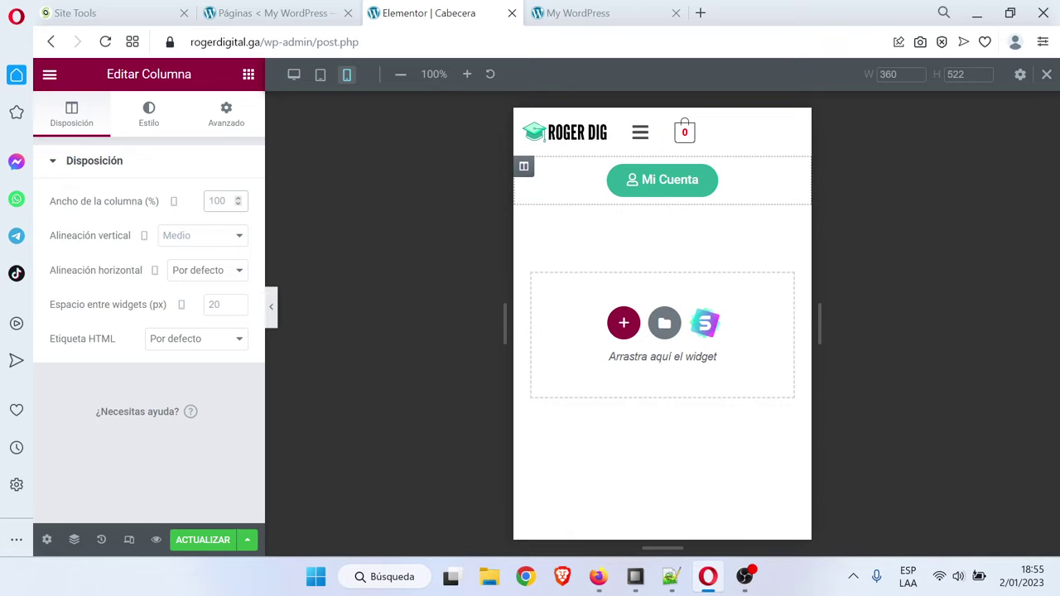
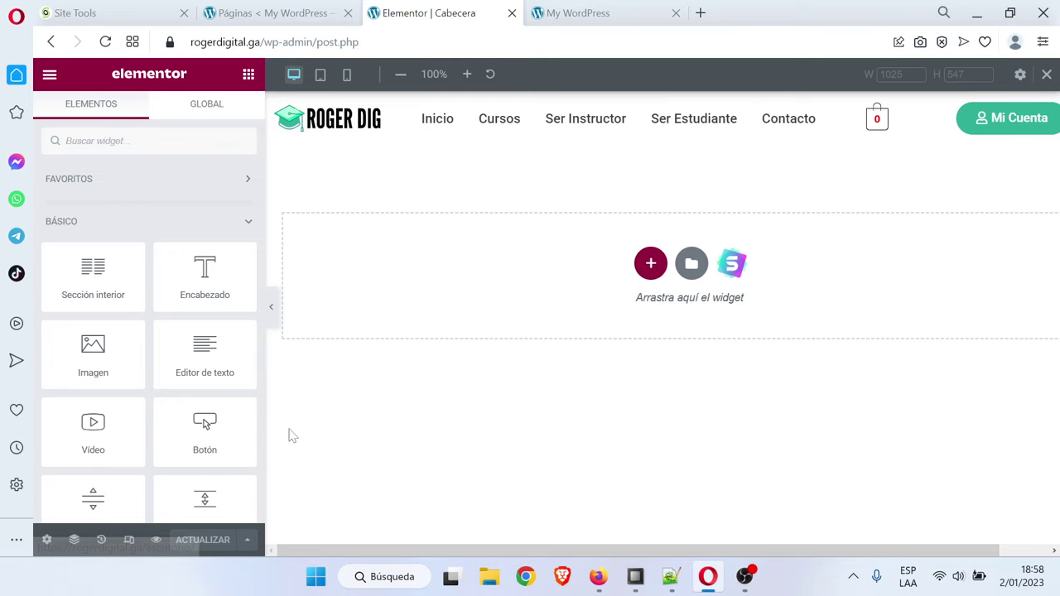
Exit the Elementor header editor and reload the live home page to see the new header
{"action": "left_click", "coordinate": [49, 74]}
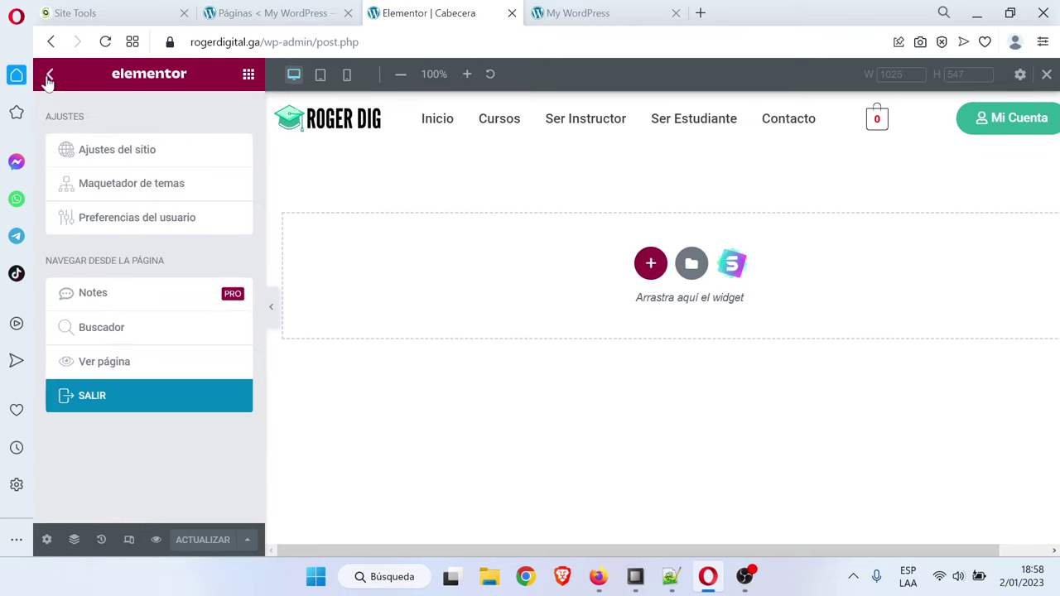
{"action": "left_click", "coordinate": [154, 393]}
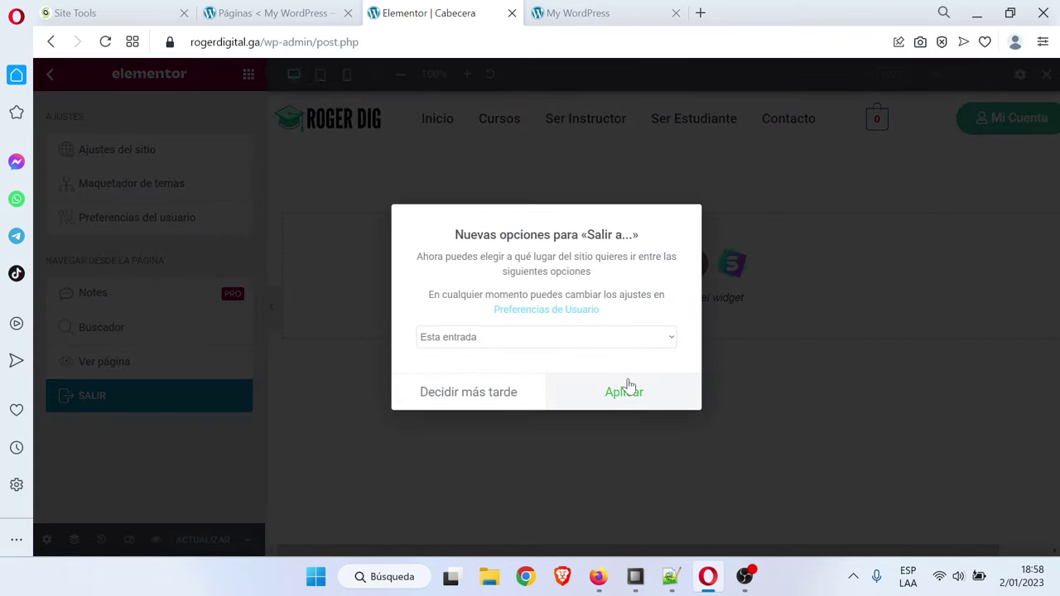
{"action": "left_click", "coordinate": [626, 391]}
{"action": "left_click", "coordinate": [605, 145]}
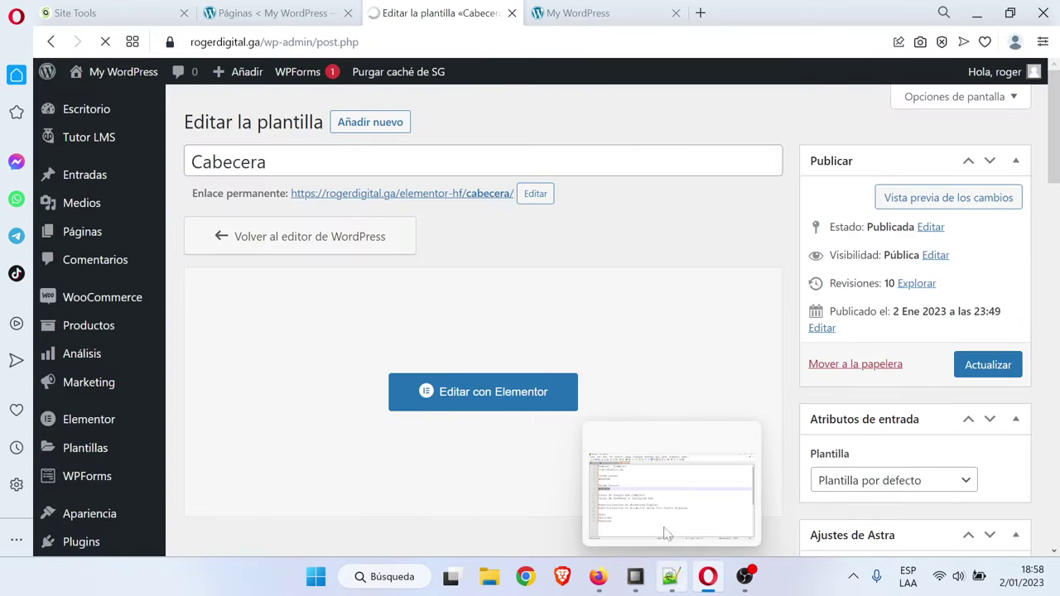
{"action": "left_click", "coordinate": [607, 10]}
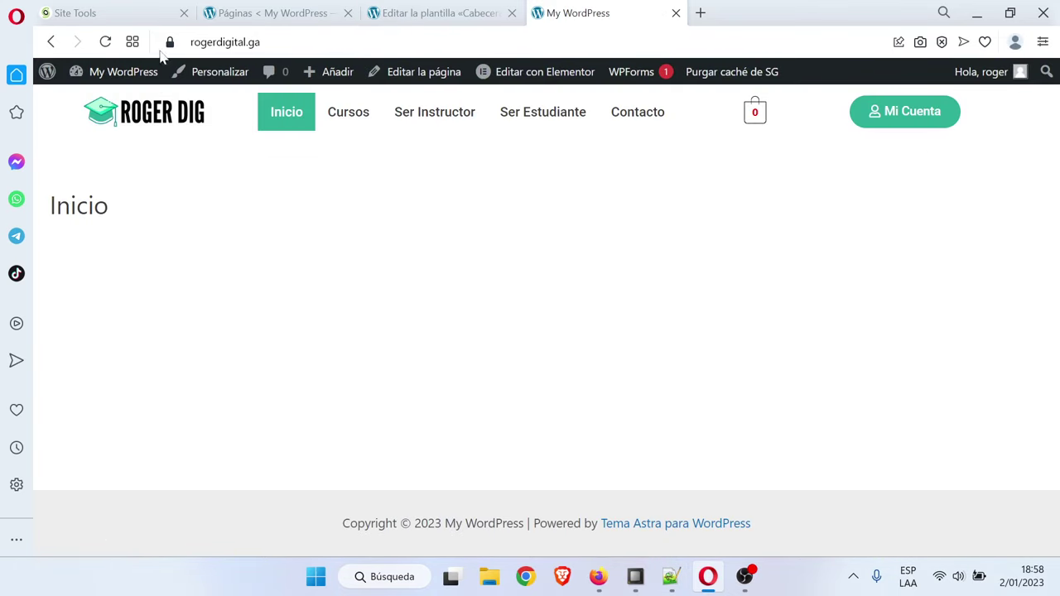
{"action": "left_click", "coordinate": [105, 41]}
Delete the two domain example lines from the nuevo 2 notes and check the outline's next step
{"action": "left_click", "coordinate": [671, 576]}
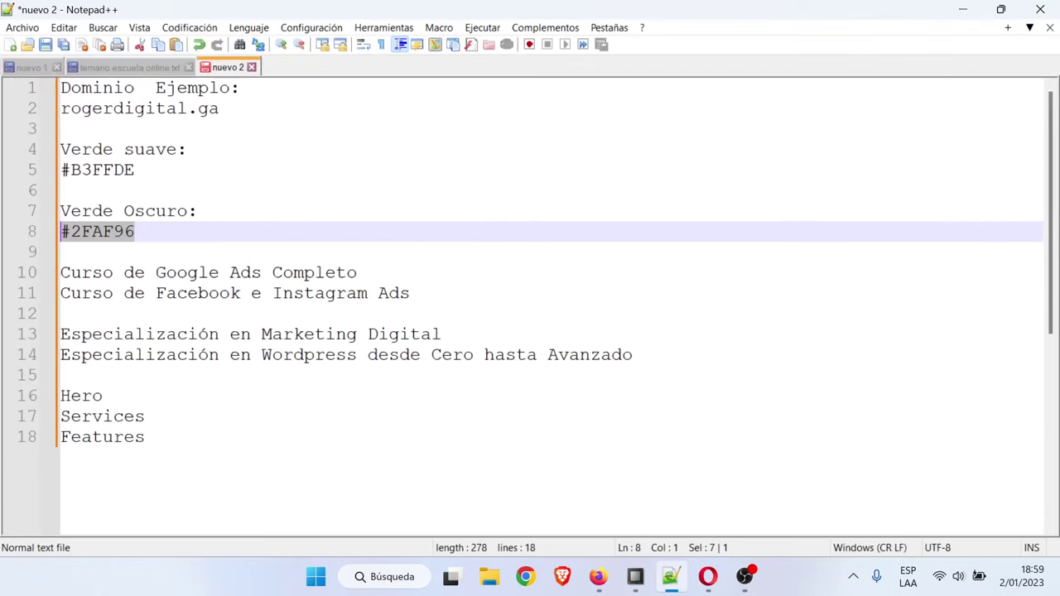
{"action": "left_click", "coordinate": [124, 67]}
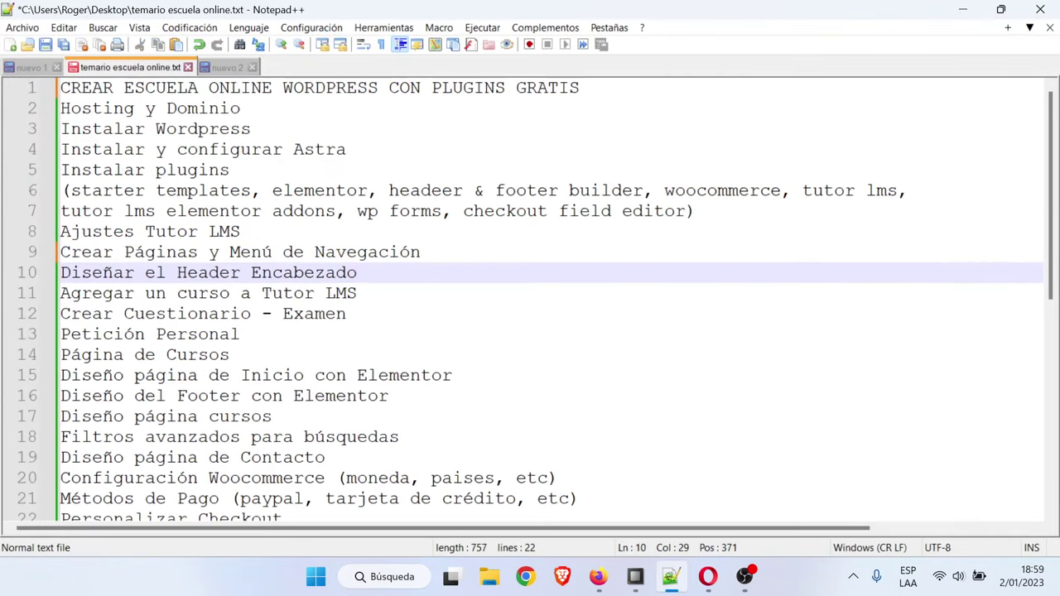
{"action": "left_click", "coordinate": [221, 68]}
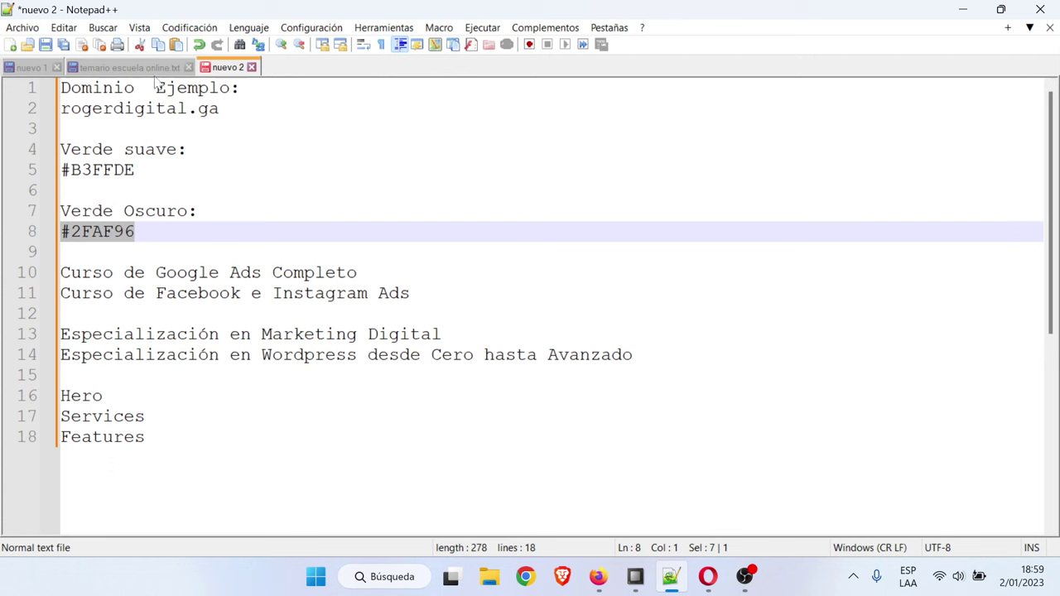
{"action": "left_click_drag", "start_coordinate": [218, 109], "coordinate": [61, 87]}
{"action": "key", "text": "Delete"}
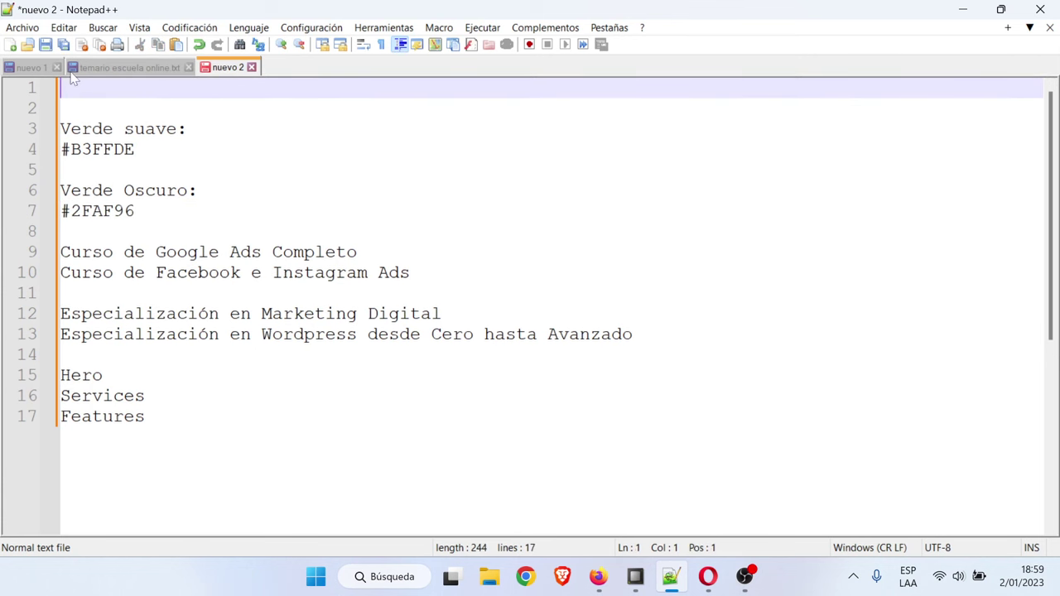
{"action": "left_click", "coordinate": [106, 65]}
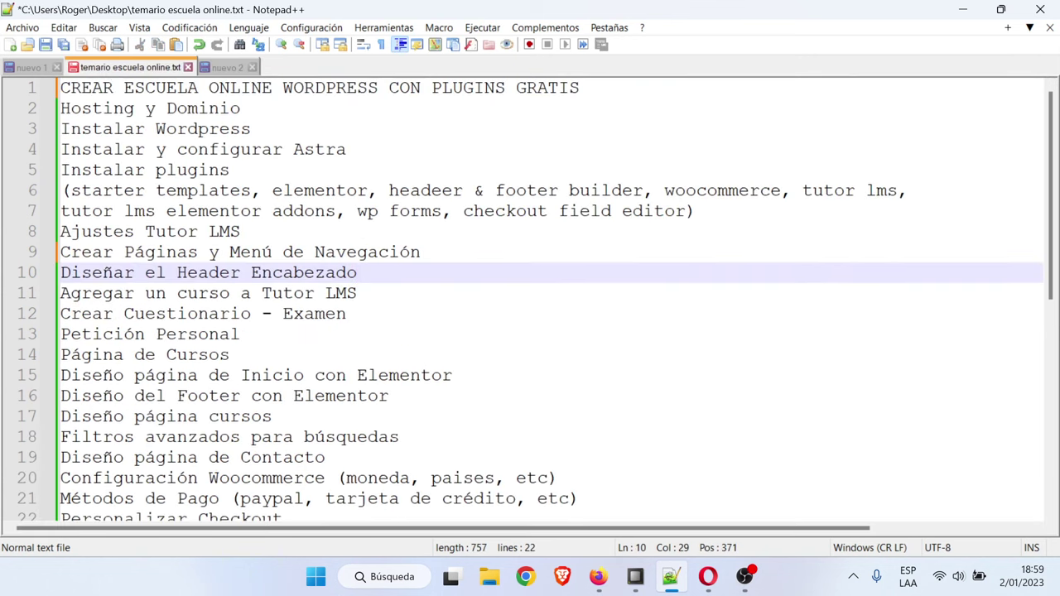
{"action": "key", "text": "Down"}
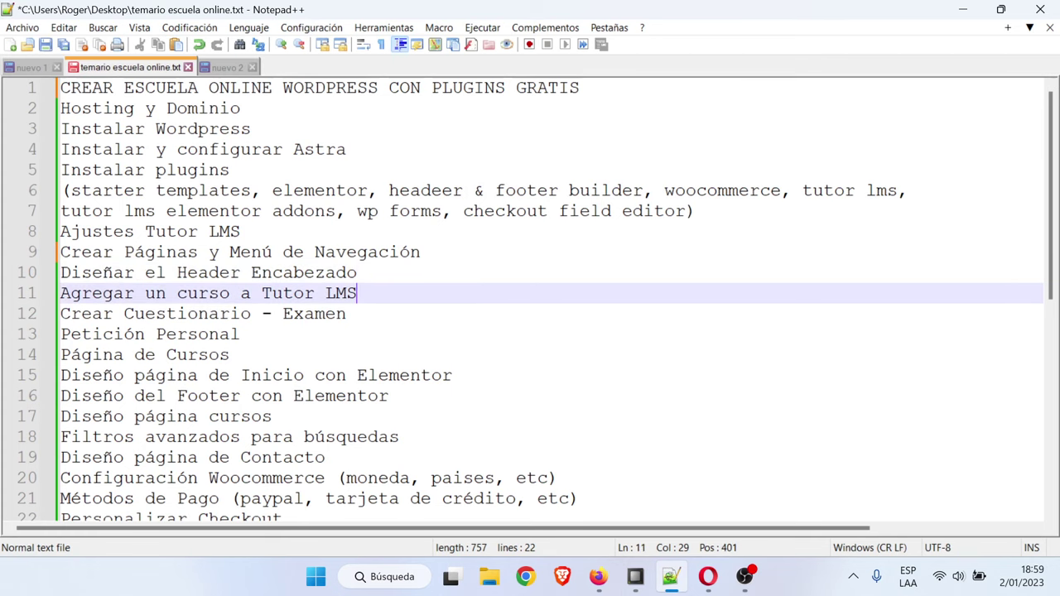
{"action": "left_click", "coordinate": [964, 9]}
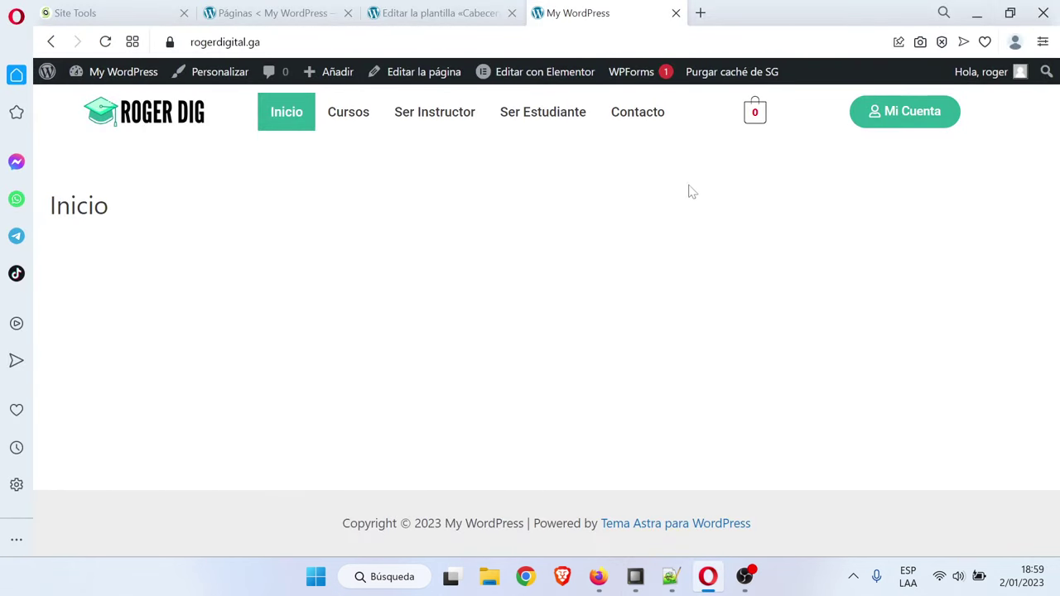
Open the site's front-end Cursos page
{"action": "left_click", "coordinate": [348, 116]}
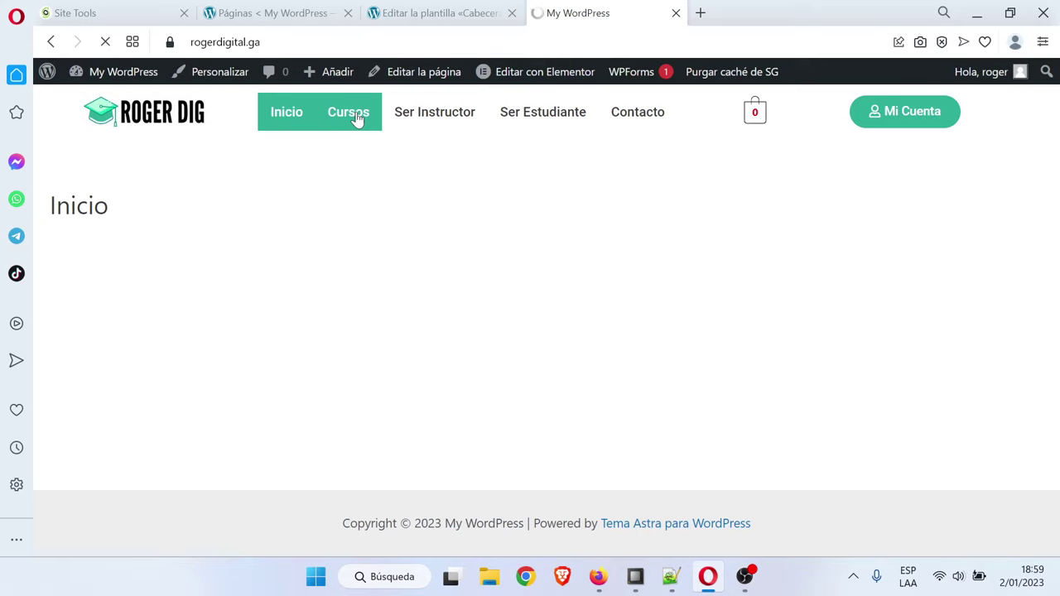
{"action": "scroll", "coordinate": [447, 270], "scroll_direction": "down", "scroll_amount": 2}
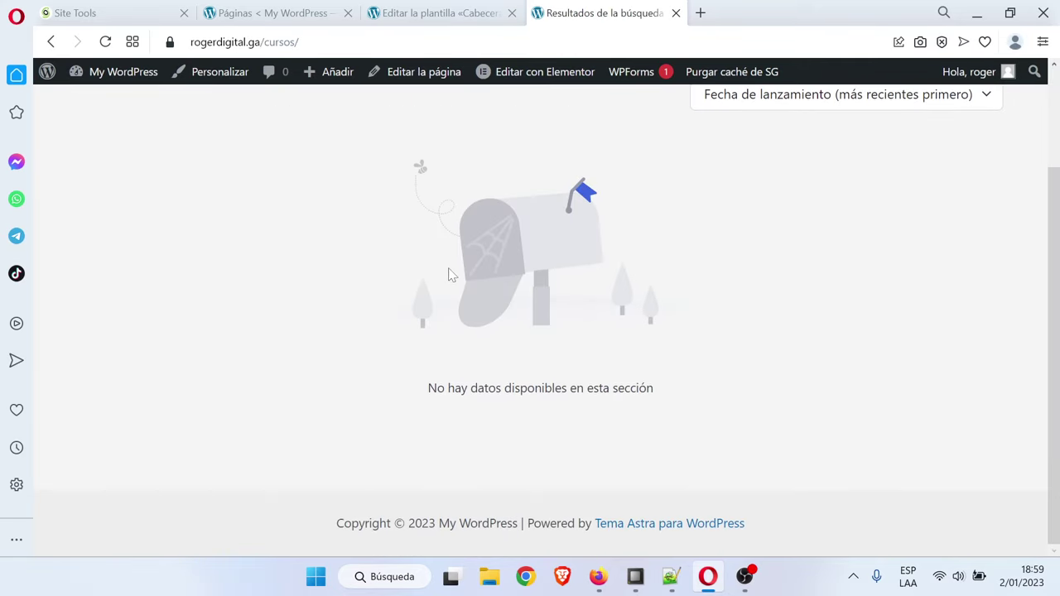
{"action": "scroll", "coordinate": [451, 275], "scroll_direction": "up", "scroll_amount": 2}
{"action": "scroll", "coordinate": [451, 275], "scroll_direction": "down", "scroll_amount": 2}
{"action": "scroll", "coordinate": [452, 275], "scroll_direction": "up", "scroll_amount": 2}
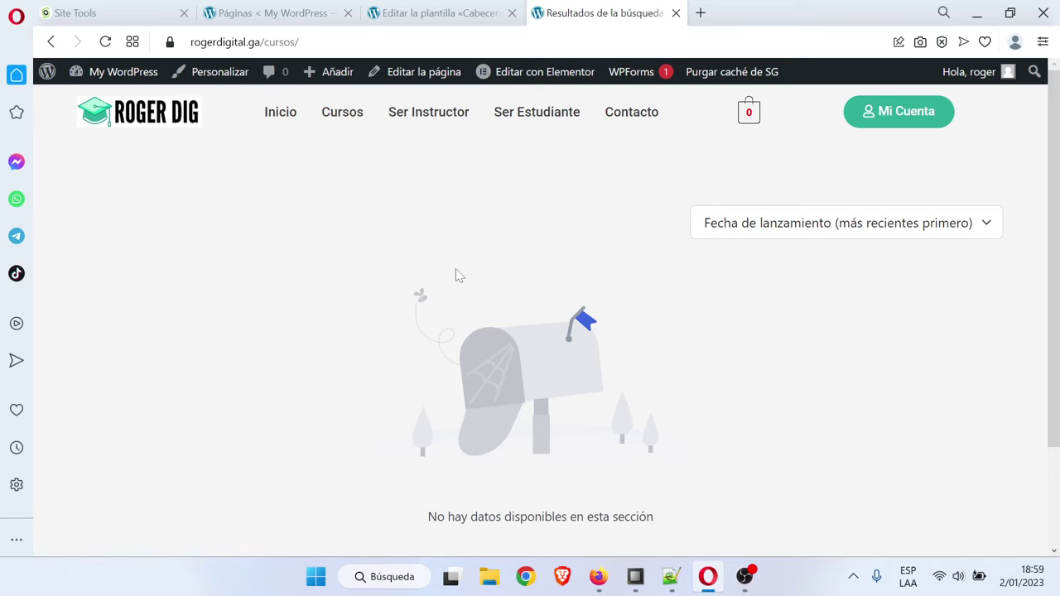
Close the Cabecera template tab and open the Tutor LMS course list
{"action": "left_click", "coordinate": [458, 7]}
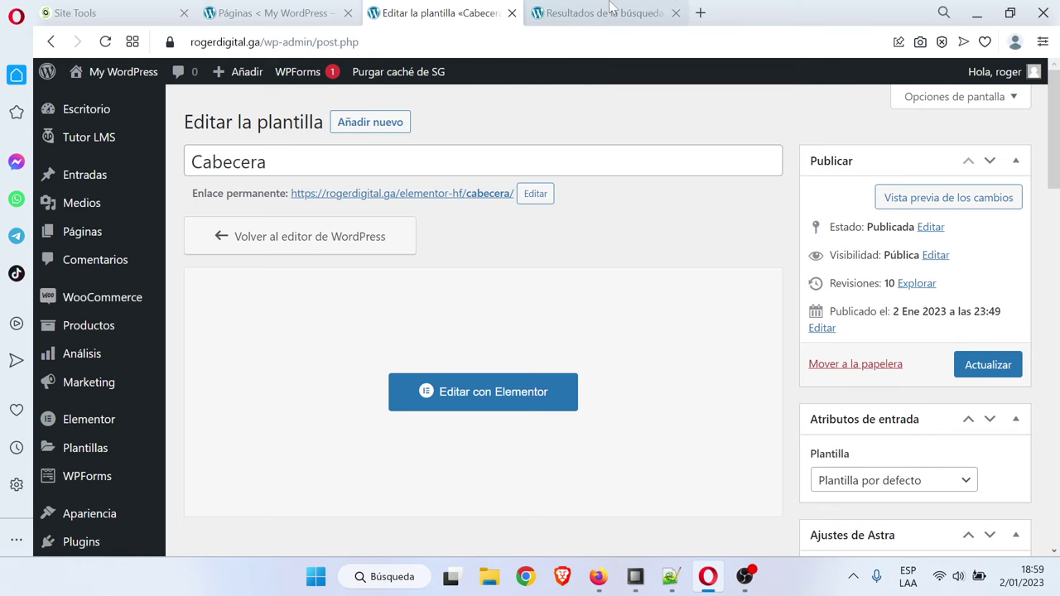
{"action": "left_click", "coordinate": [261, 10]}
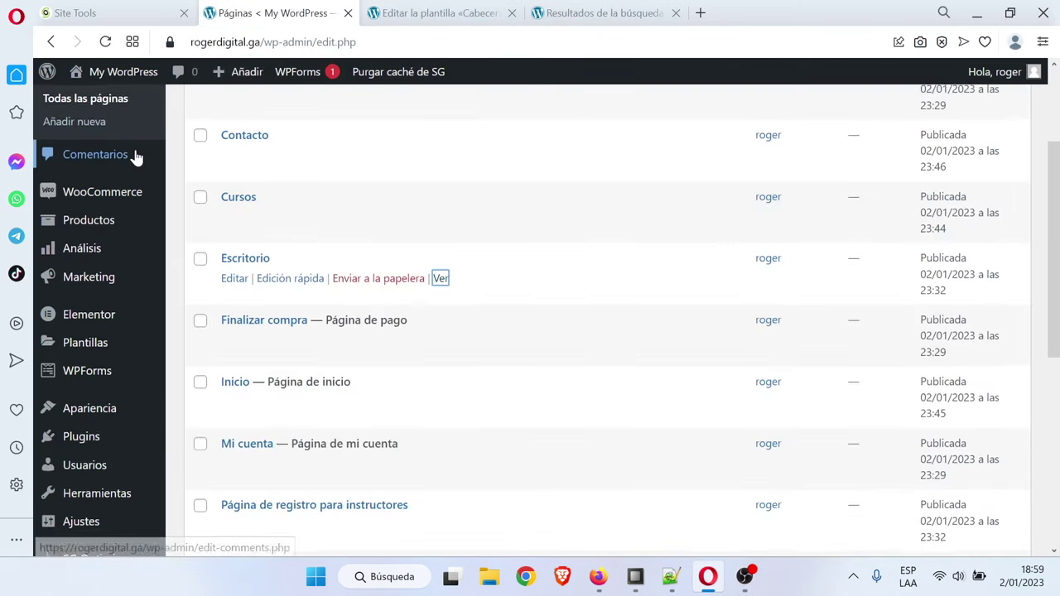
{"action": "scroll", "coordinate": [141, 166], "scroll_direction": "up", "scroll_amount": 2}
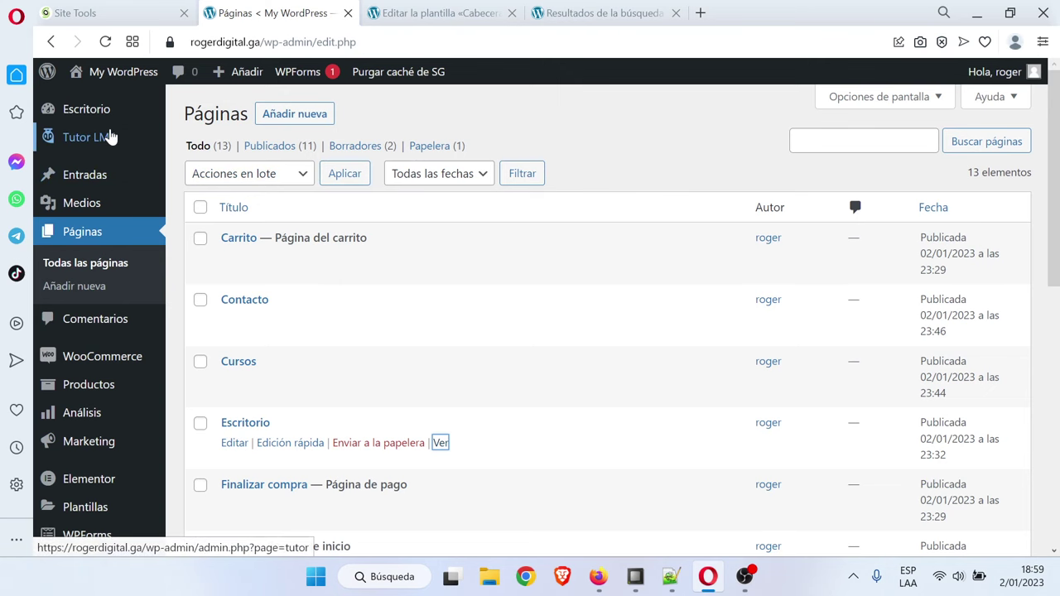
{"action": "left_click", "coordinate": [86, 143]}
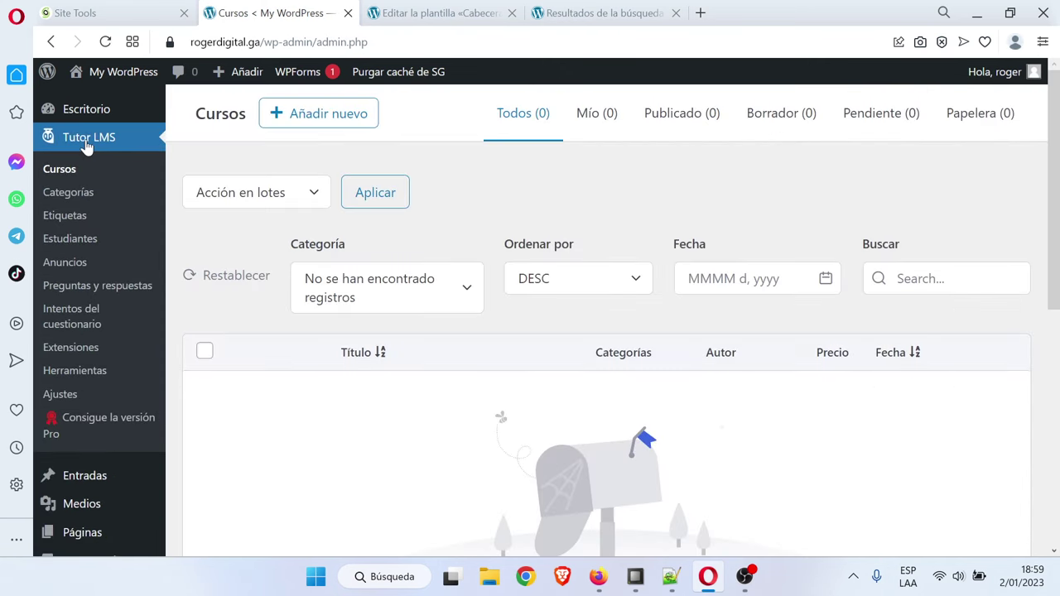
{"action": "left_click", "coordinate": [499, 13]}
{"action": "left_click", "coordinate": [510, 13]}
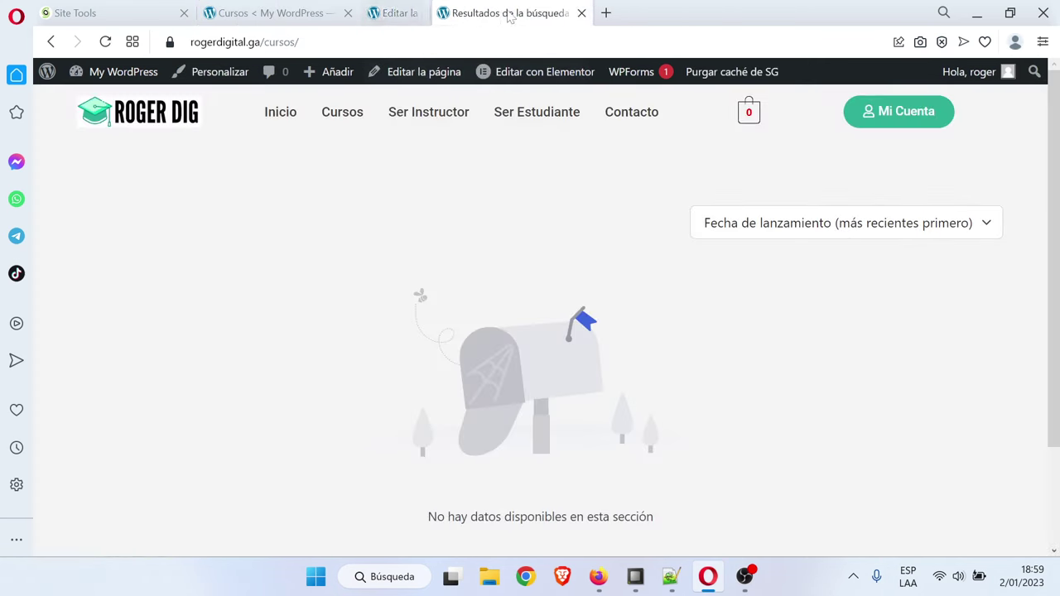
{"action": "left_click", "coordinate": [283, 13]}
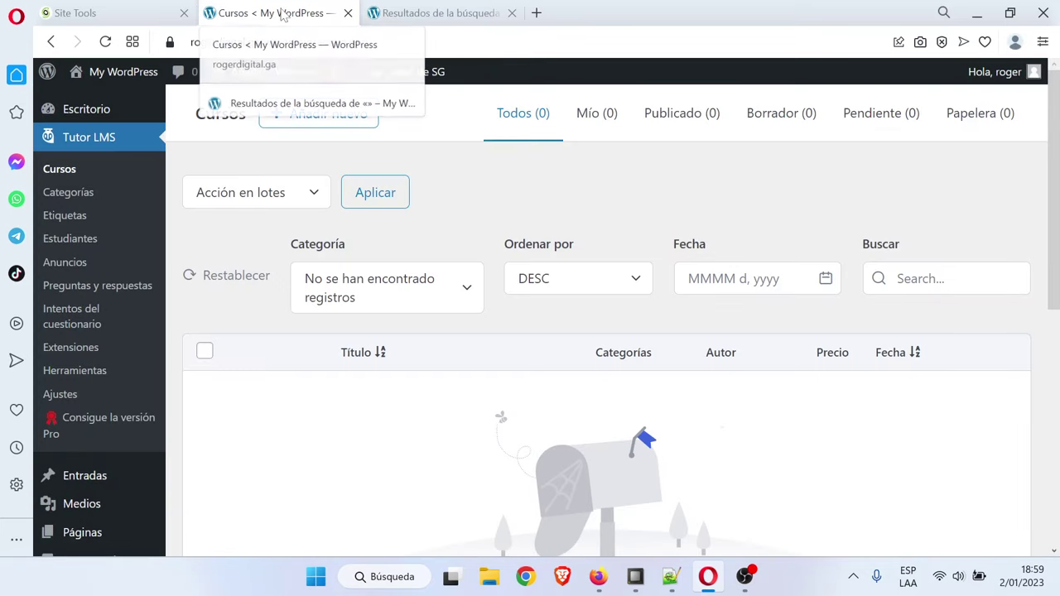
Duplicate the course list tab, open WooCommerce's products list, and reload the site's Cursos page
{"action": "right_click", "coordinate": [281, 15]}
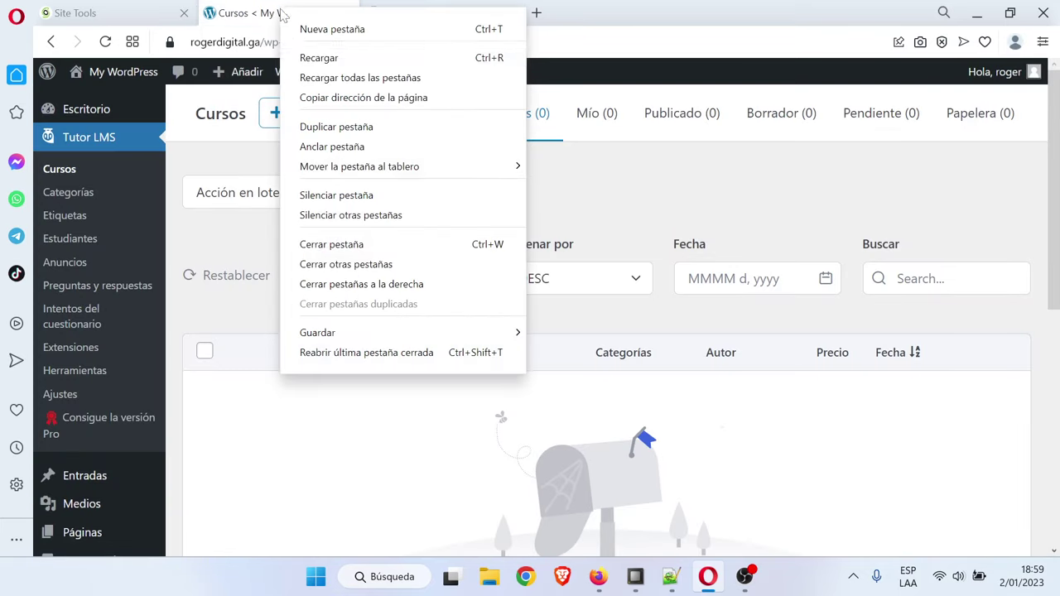
{"action": "left_click", "coordinate": [358, 133]}
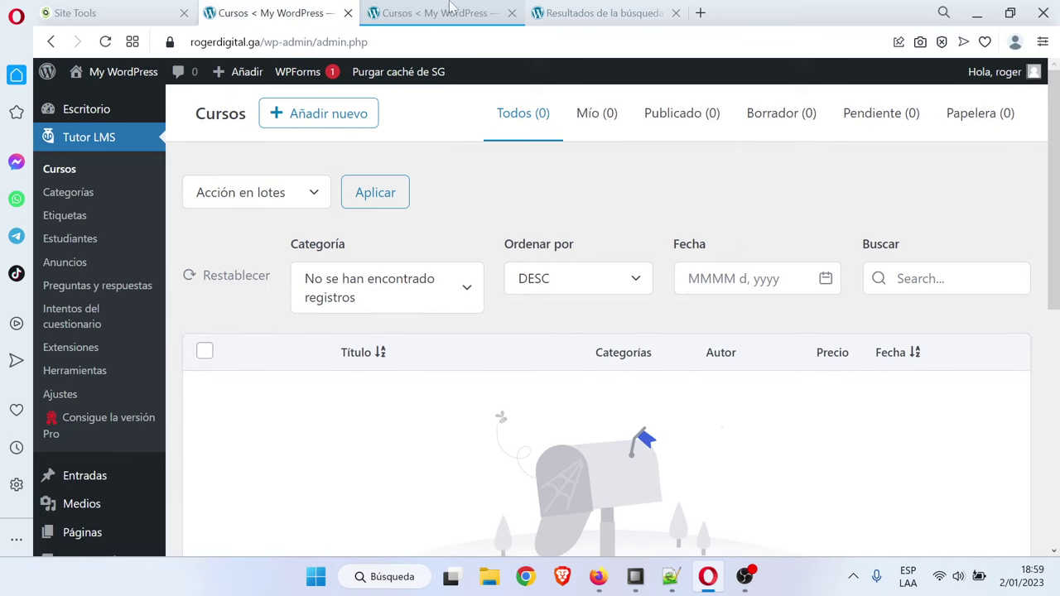
{"action": "scroll", "coordinate": [144, 409], "scroll_direction": "down", "scroll_amount": 2}
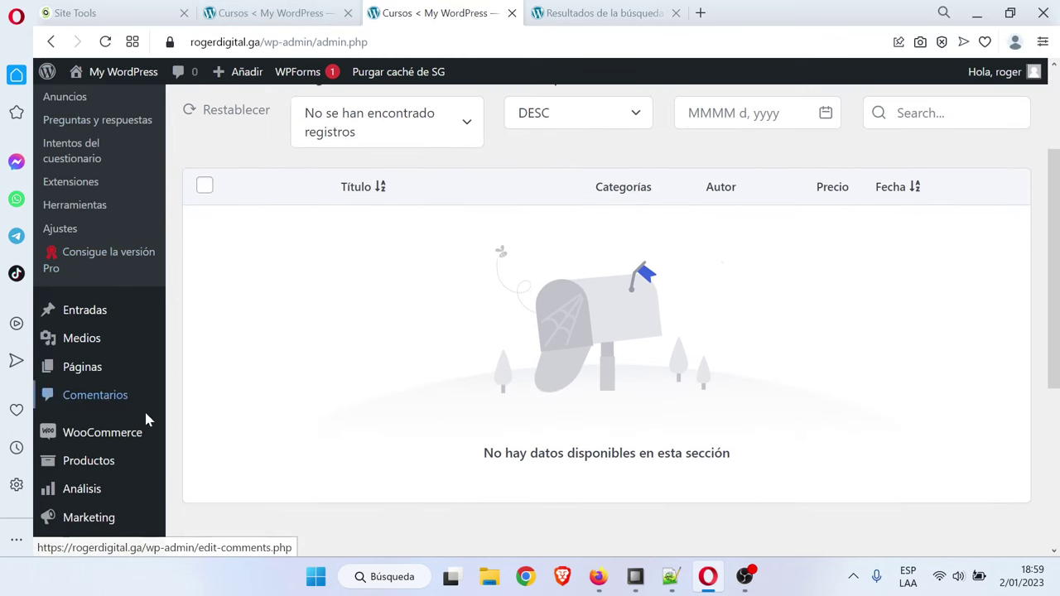
{"action": "left_click", "coordinate": [108, 457]}
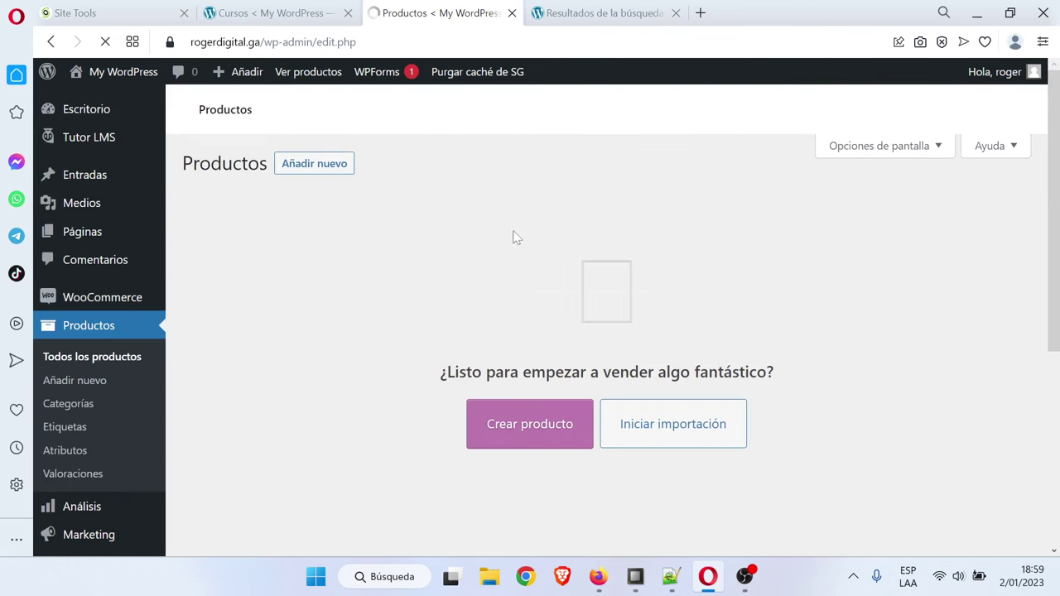
{"action": "left_click", "coordinate": [259, 10]}
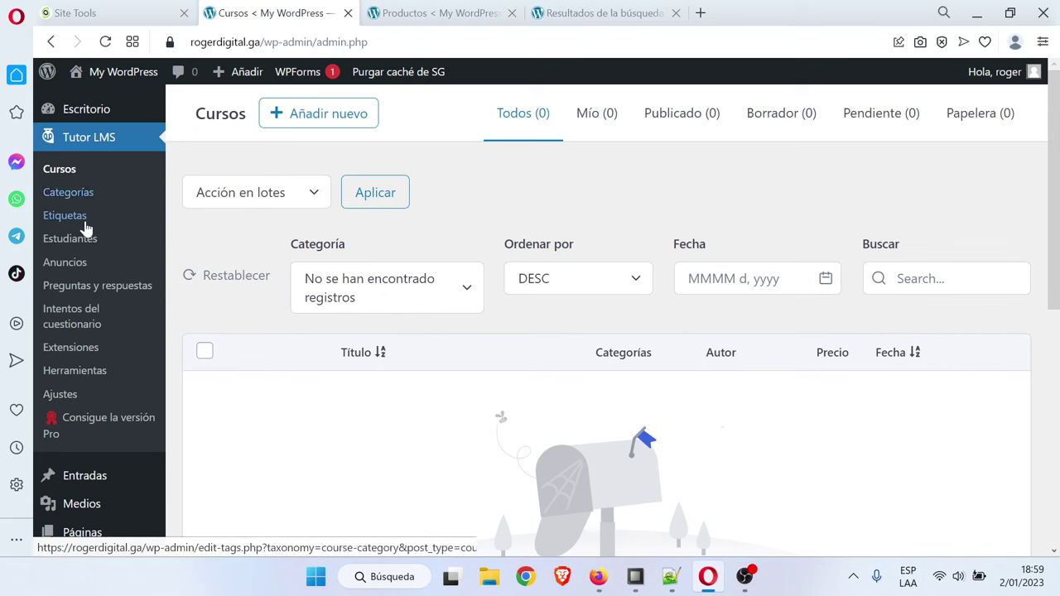
{"action": "key", "text": "ctrl+Tab"}
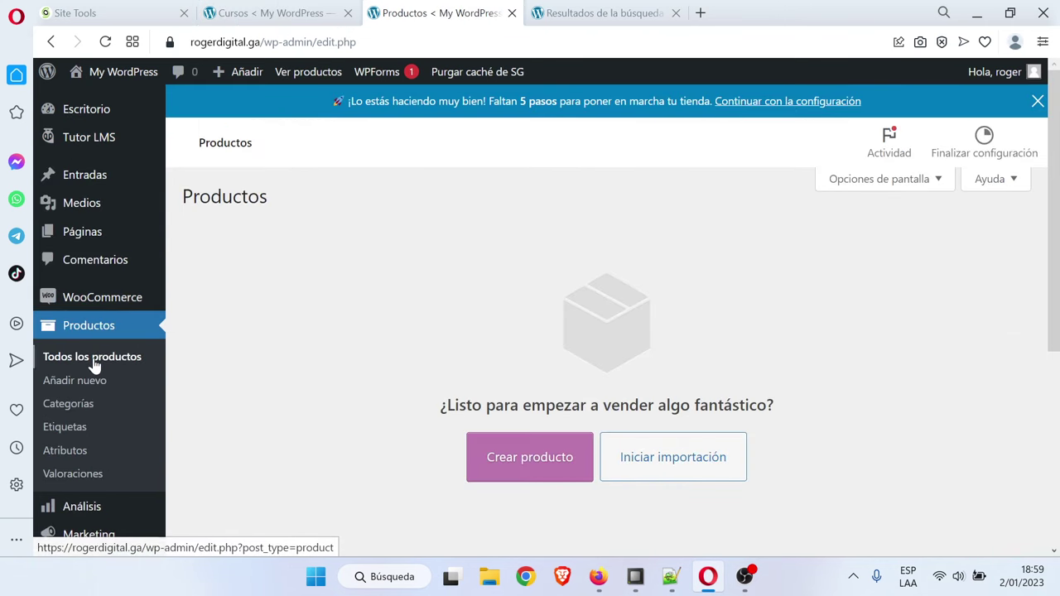
{"action": "left_click", "coordinate": [577, 9]}
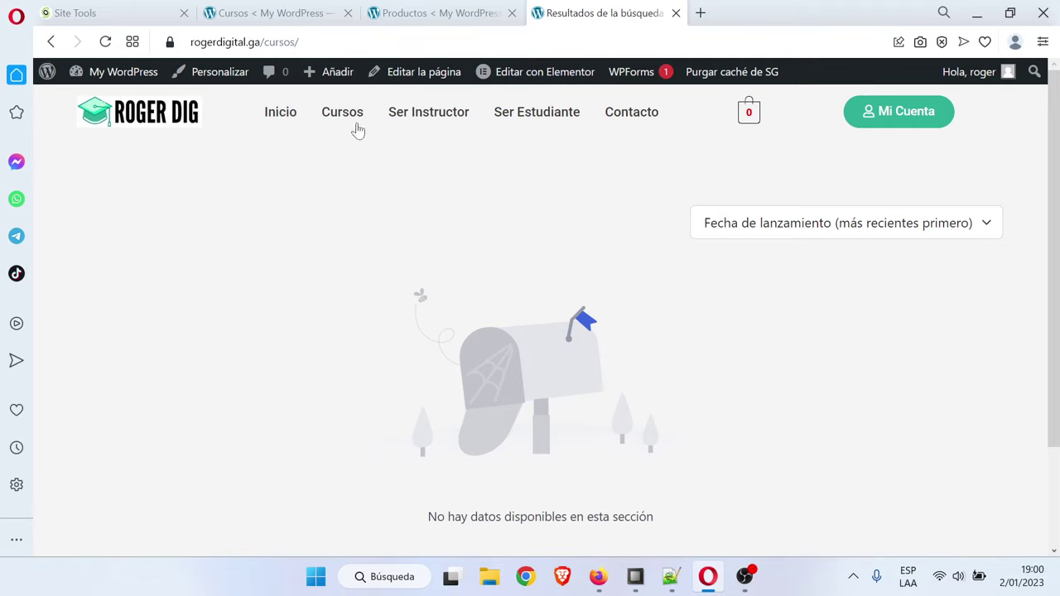
{"action": "left_click", "coordinate": [356, 135]}
{"action": "right_click", "coordinate": [238, 75]}
Open the Customizer in a new tab and go to Global > Colores
{"action": "left_click", "coordinate": [274, 88]}
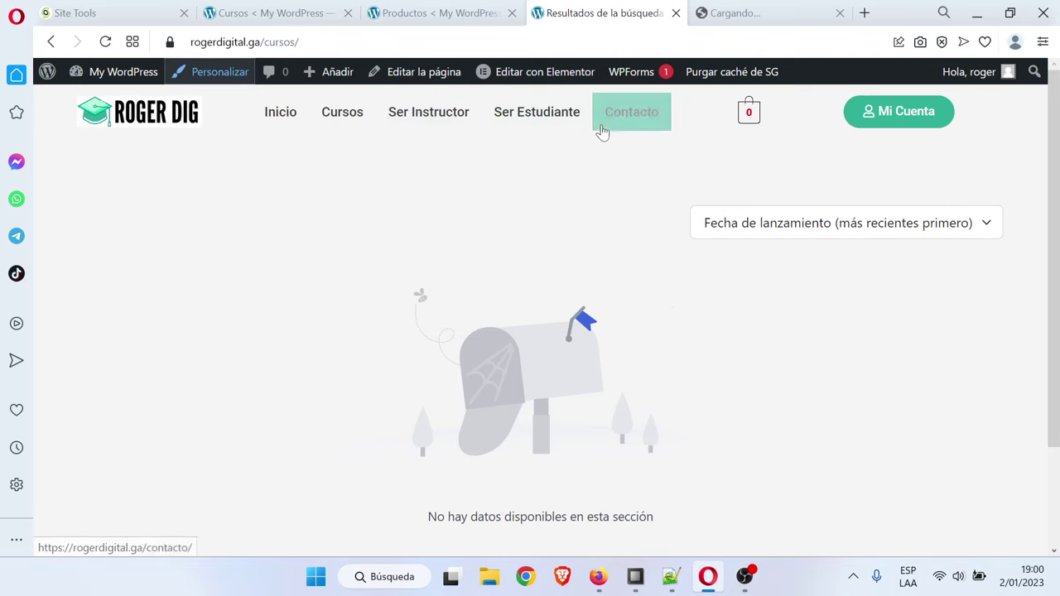
{"action": "left_click", "coordinate": [766, 12]}
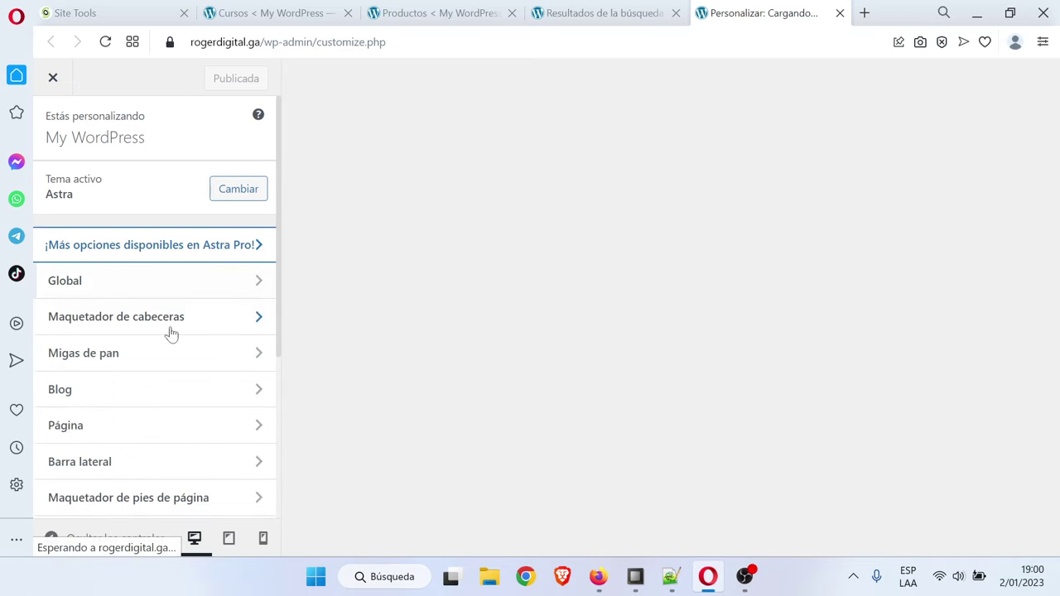
{"action": "scroll", "coordinate": [165, 374], "scroll_direction": "down", "scroll_amount": 3}
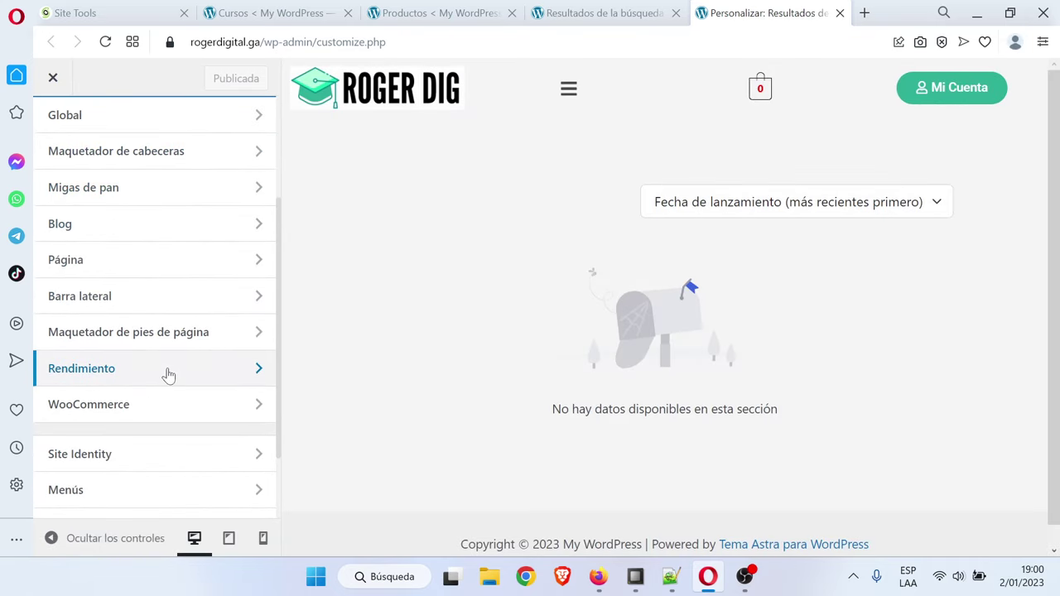
{"action": "scroll", "coordinate": [168, 375], "scroll_direction": "down", "scroll_amount": 2}
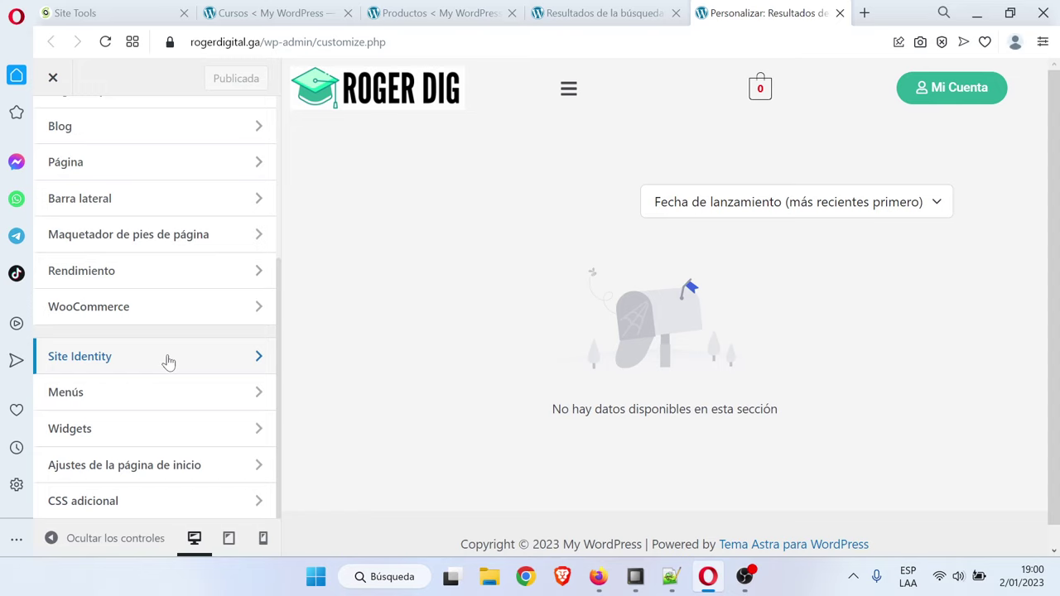
{"action": "scroll", "coordinate": [168, 362], "scroll_direction": "up", "scroll_amount": 4}
{"action": "left_click", "coordinate": [149, 265]}
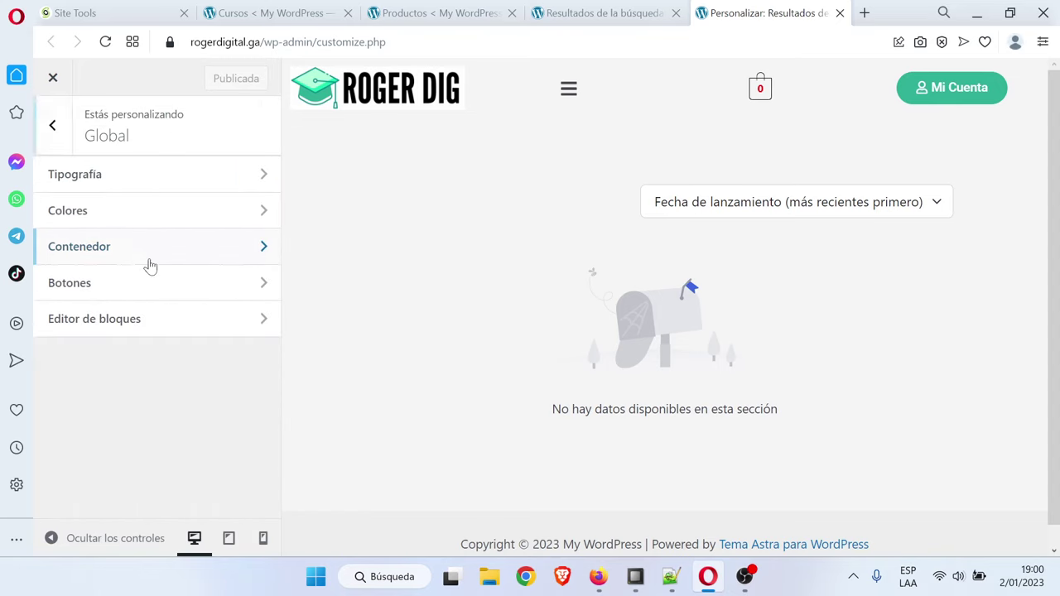
{"action": "left_click", "coordinate": [135, 207]}
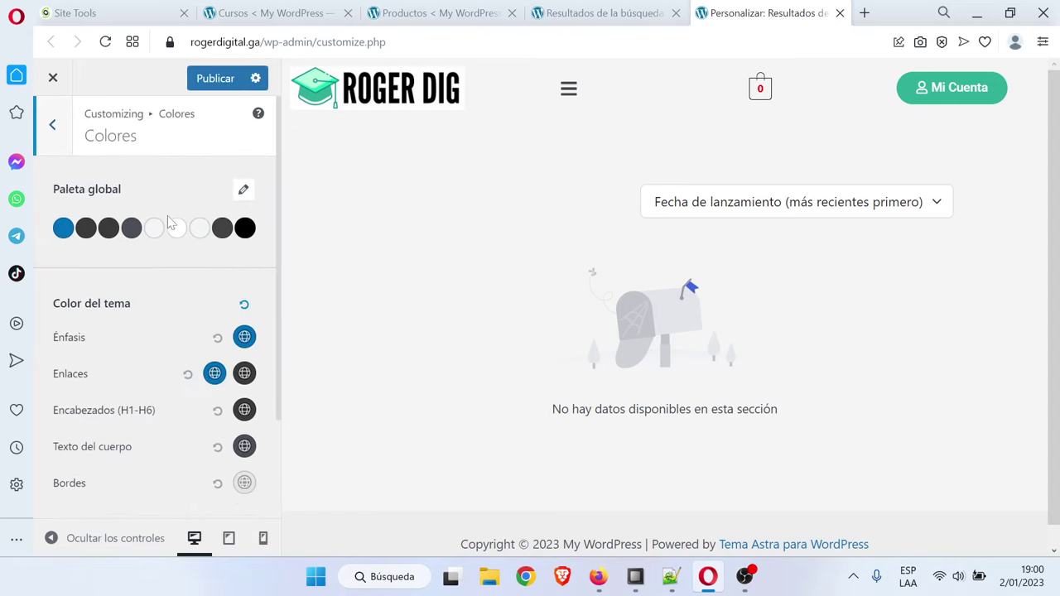
{"action": "scroll", "coordinate": [168, 222], "scroll_direction": "down", "scroll_amount": 1}
{"action": "scroll", "coordinate": [142, 309], "scroll_direction": "down", "scroll_amount": 1}
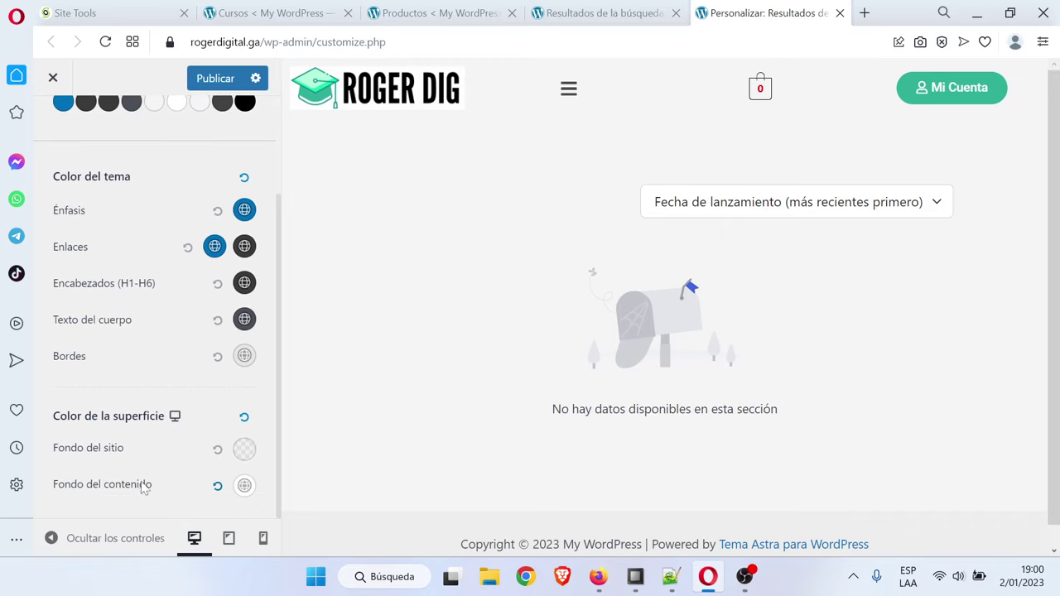
Set Fondo del sitio to white and publish the Customizer change
{"action": "left_click", "coordinate": [246, 453]}
{"action": "scroll", "coordinate": [244, 451], "scroll_direction": "down", "scroll_amount": 3}
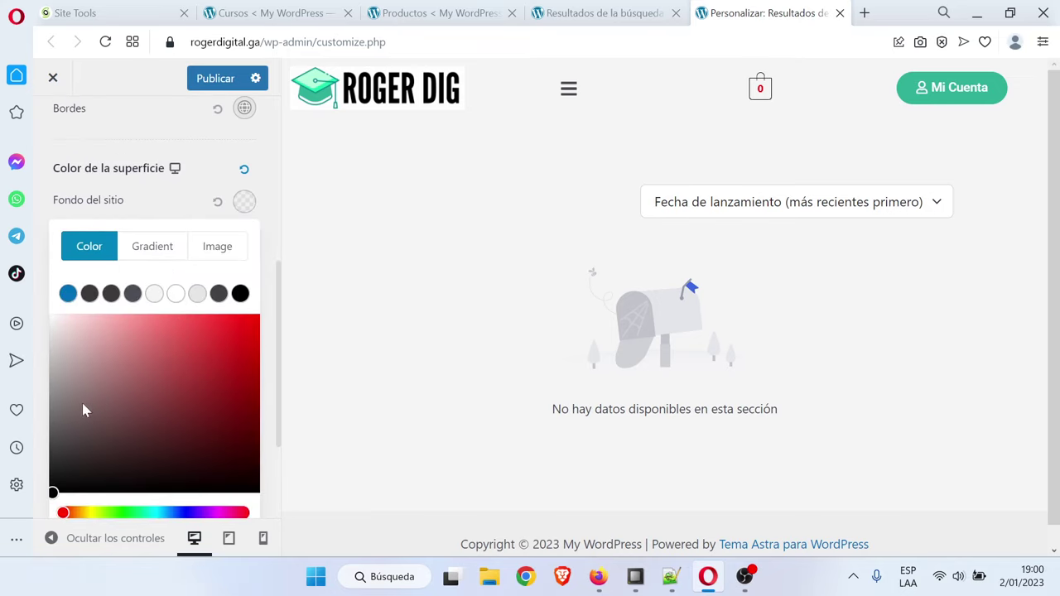
{"action": "mouse_move", "coordinate": [126, 384]}
{"action": "left_mouse_down"}
{"action": "mouse_move", "coordinate": [25, 332]}
{"action": "mouse_move", "coordinate": [8, 307]}
{"action": "mouse_move", "coordinate": [88, 356]}
{"action": "mouse_move", "coordinate": [17, 276]}
{"action": "mouse_move", "coordinate": [113, 315]}
{"action": "mouse_move", "coordinate": [135, 373]}
{"action": "mouse_move", "coordinate": [4, 259]}
{"action": "left_mouse_up"}
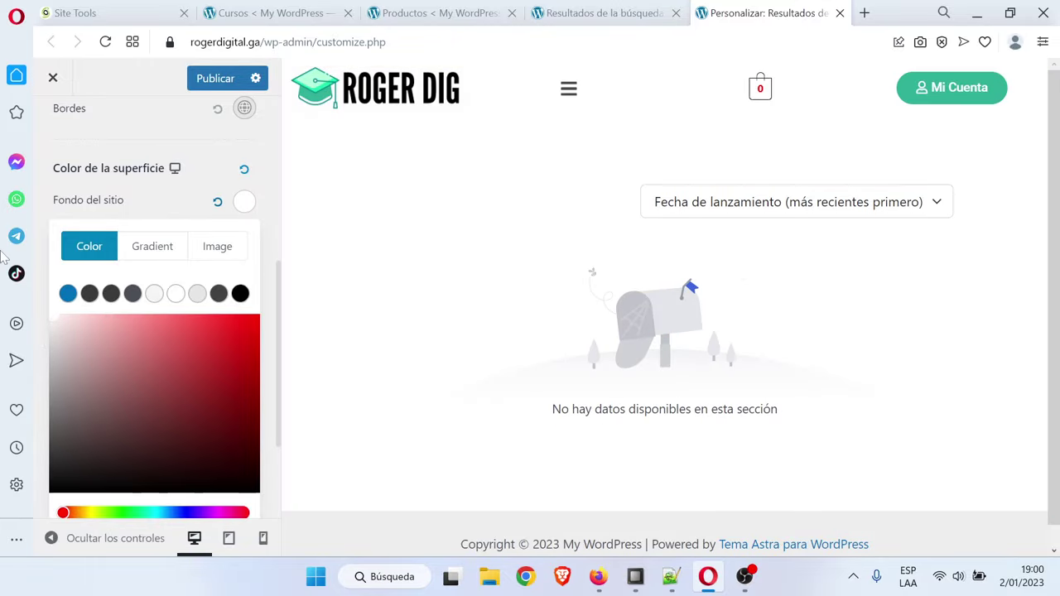
{"action": "left_click", "coordinate": [4, 253]}
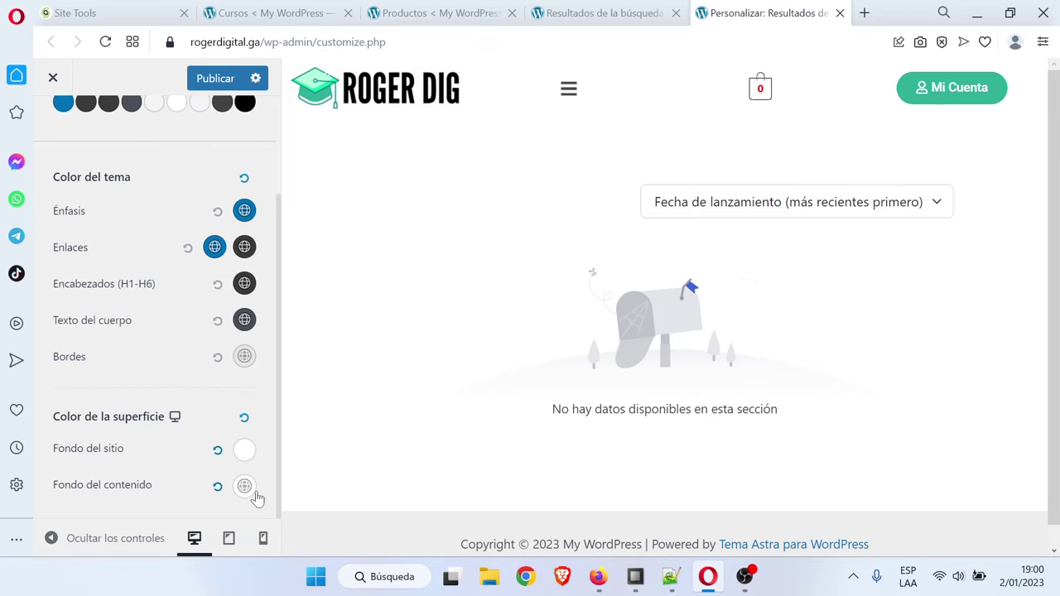
{"action": "left_click", "coordinate": [249, 457]}
{"action": "left_click", "coordinate": [242, 458]}
{"action": "left_click", "coordinate": [244, 450]}
{"action": "scroll", "coordinate": [157, 450], "scroll_direction": "down", "scroll_amount": 3}
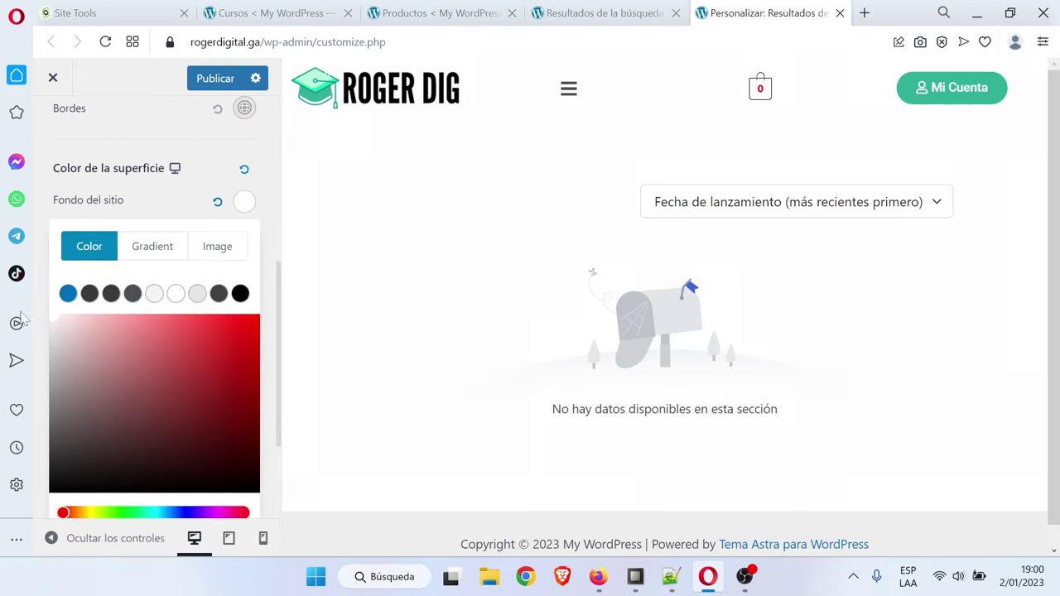
{"action": "left_click", "coordinate": [4, 307]}
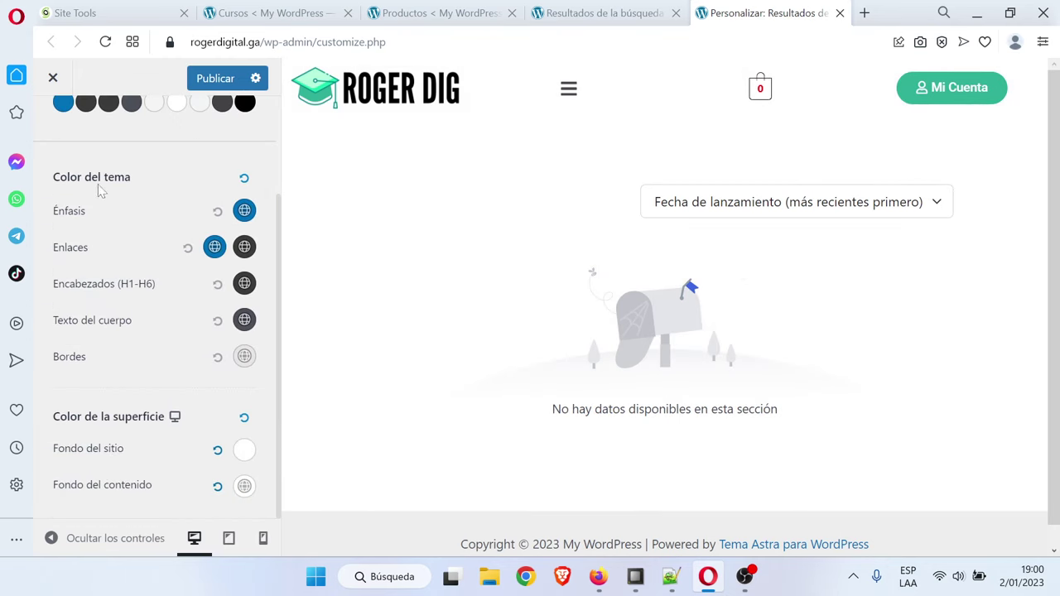
{"action": "left_click", "coordinate": [217, 77]}
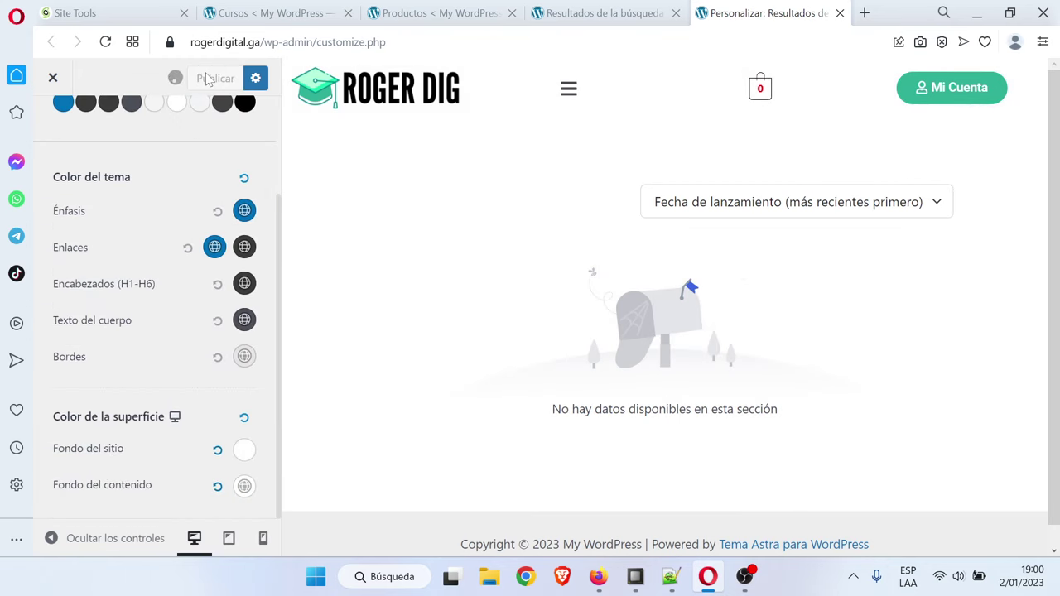
Reload the /cursos/ page to check the white background, then close the Customizer
{"action": "left_click", "coordinate": [584, 12]}
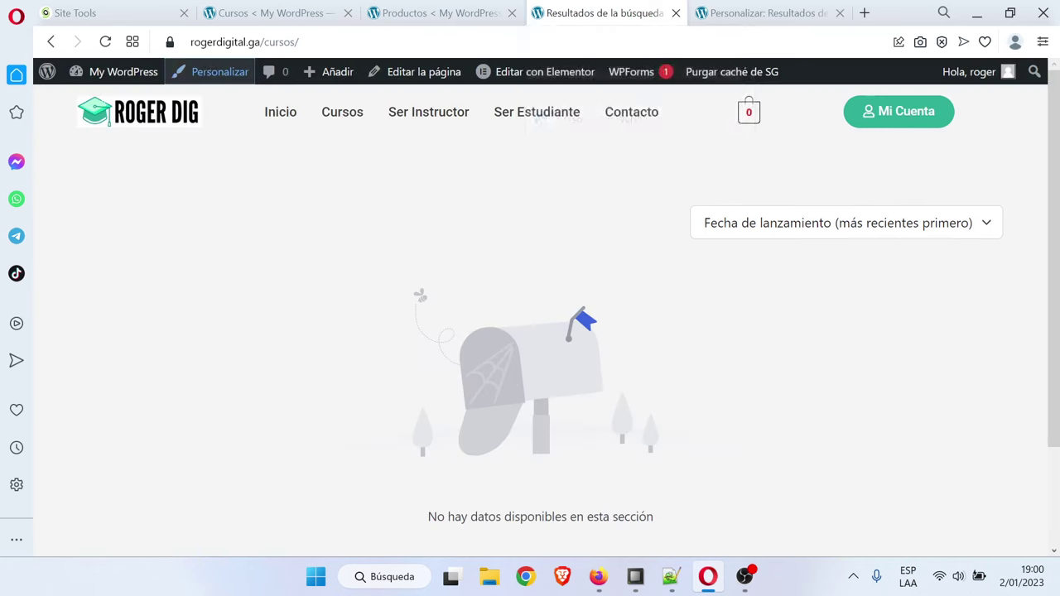
{"action": "left_click", "coordinate": [105, 42]}
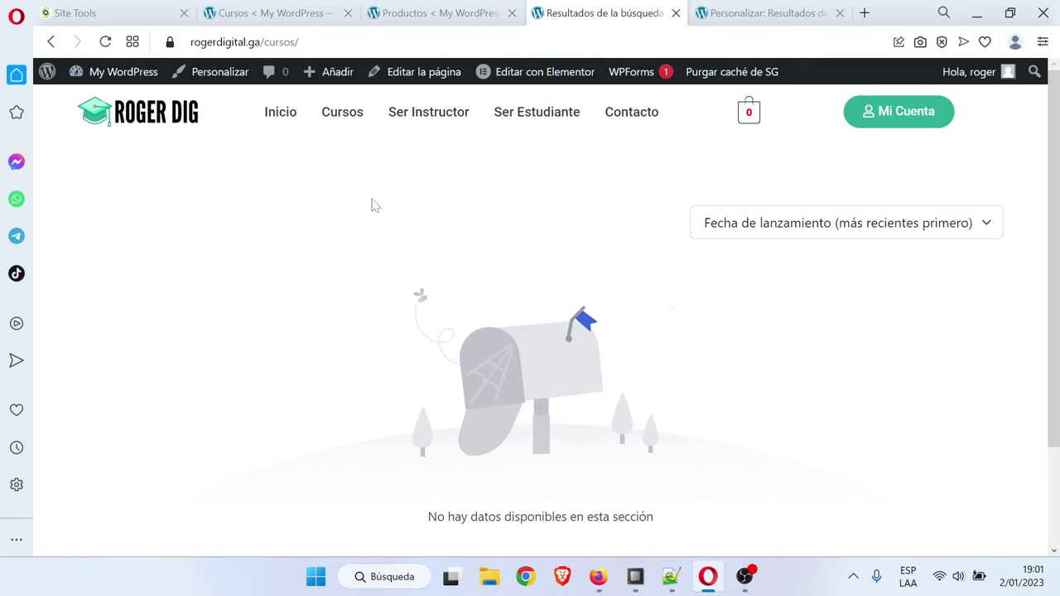
{"action": "left_click", "coordinate": [744, 13]}
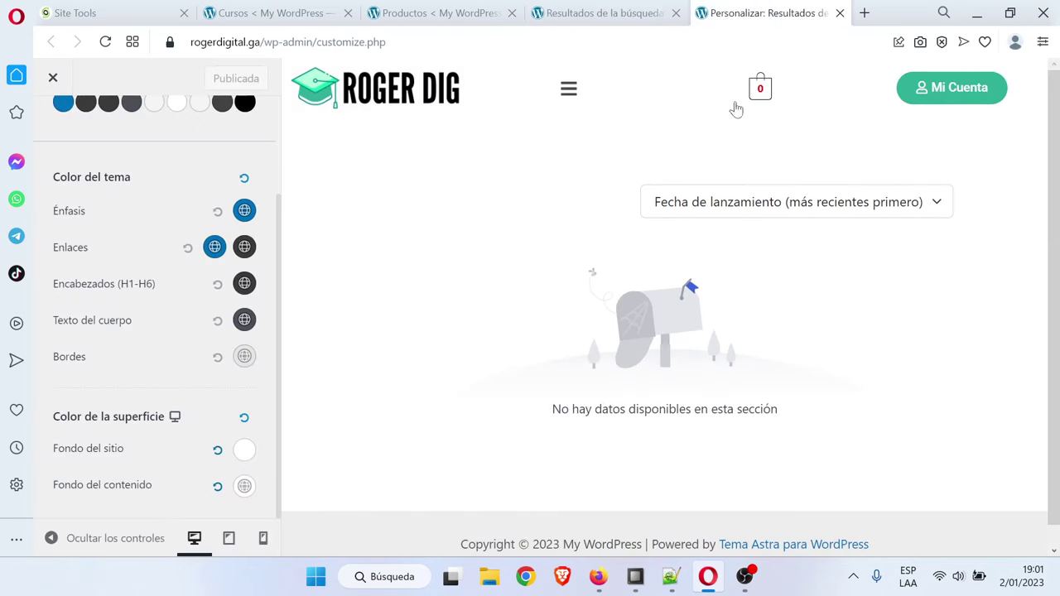
{"action": "scroll", "coordinate": [199, 303], "scroll_direction": "up", "scroll_amount": 2}
{"action": "scroll", "coordinate": [199, 303], "scroll_direction": "down", "scroll_amount": 2}
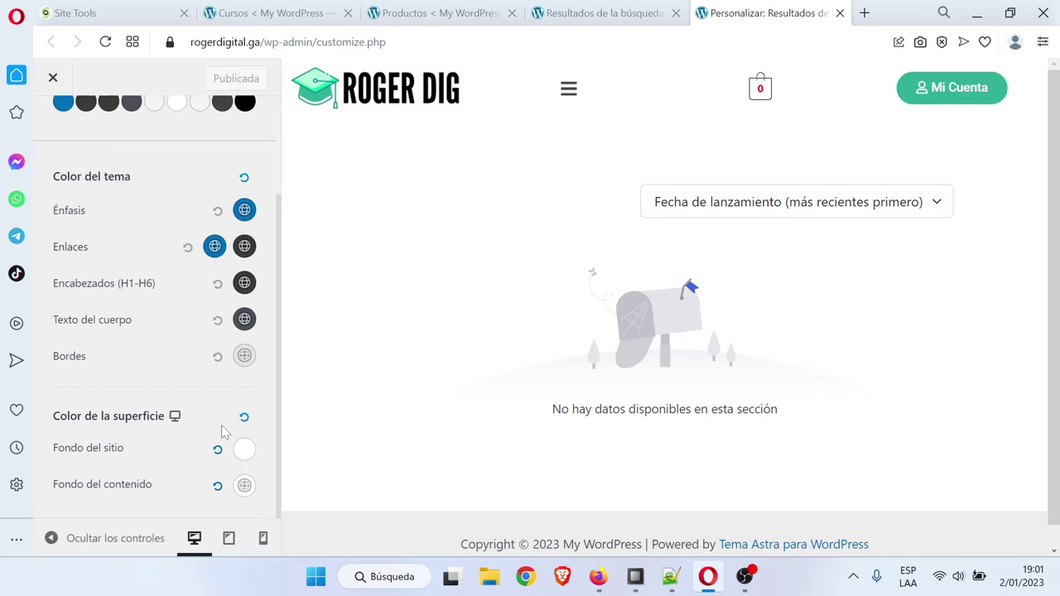
{"action": "left_click", "coordinate": [839, 13]}
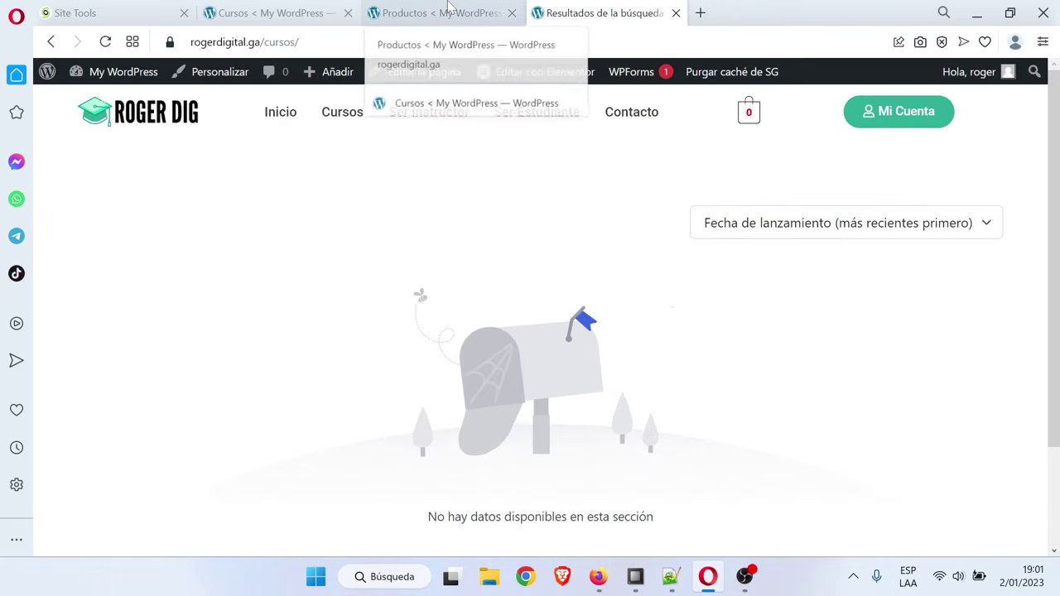
Copy 'Curso de Google Ads Completo' from the nuevo 2 notes and return to the courses list
{"action": "left_click", "coordinate": [332, 124]}
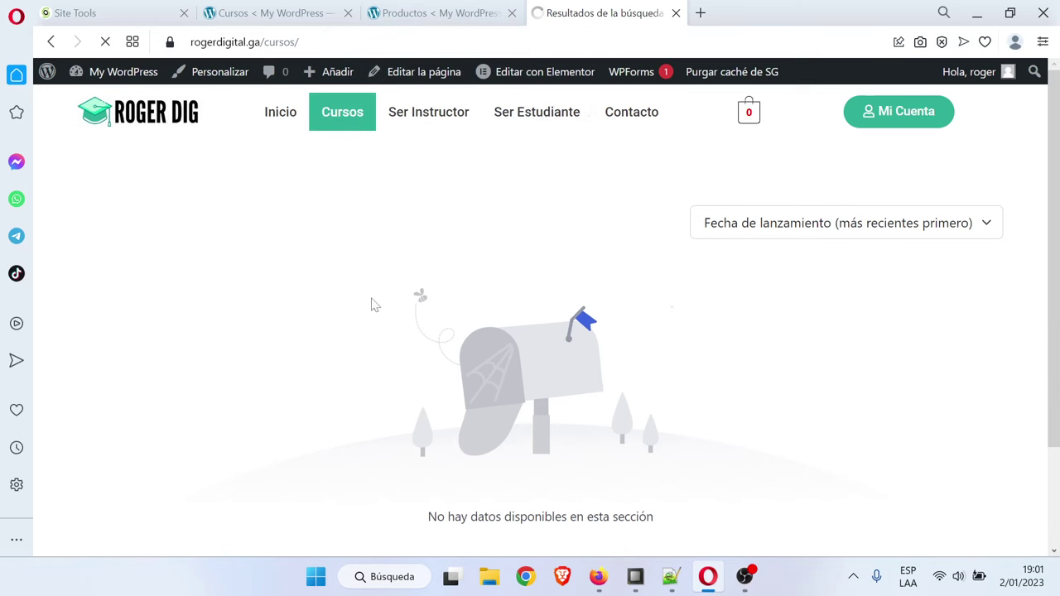
{"action": "left_click", "coordinate": [438, 12]}
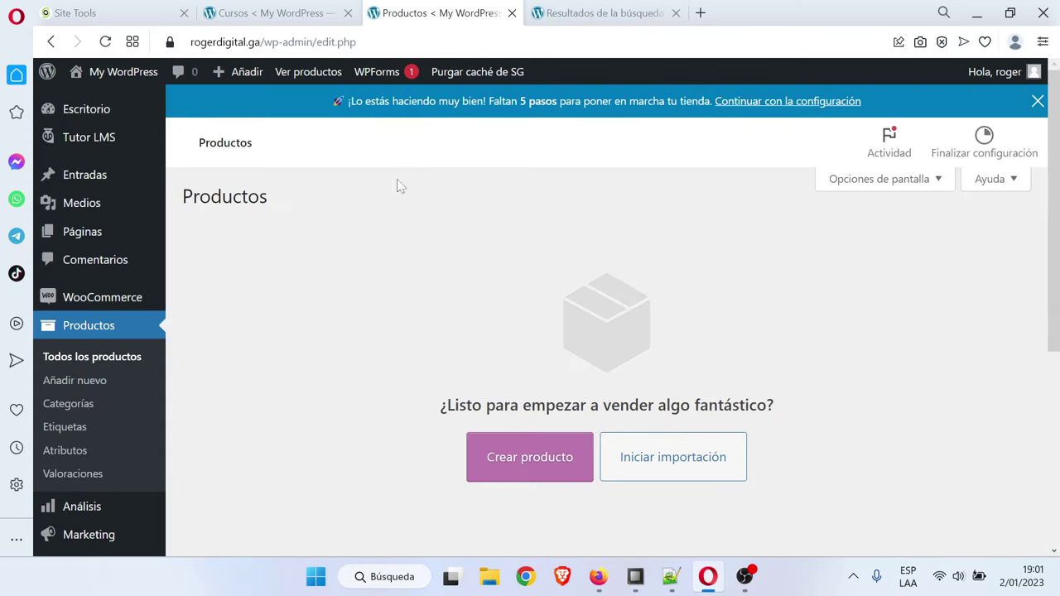
{"action": "key", "text": "ctrl+Tab"}
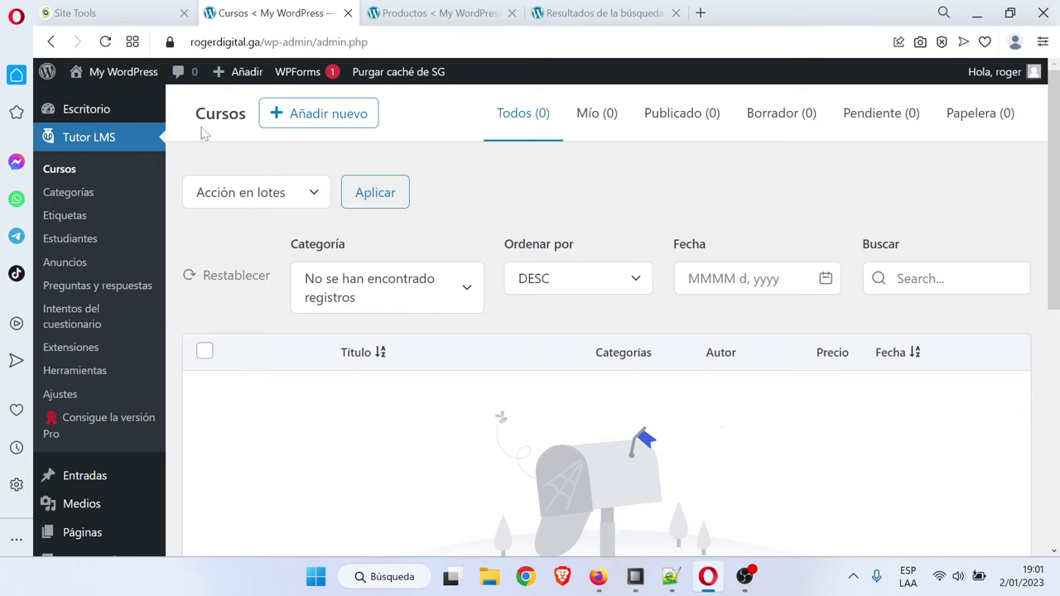
{"action": "left_click", "coordinate": [670, 578]}
{"action": "left_click", "coordinate": [228, 67]}
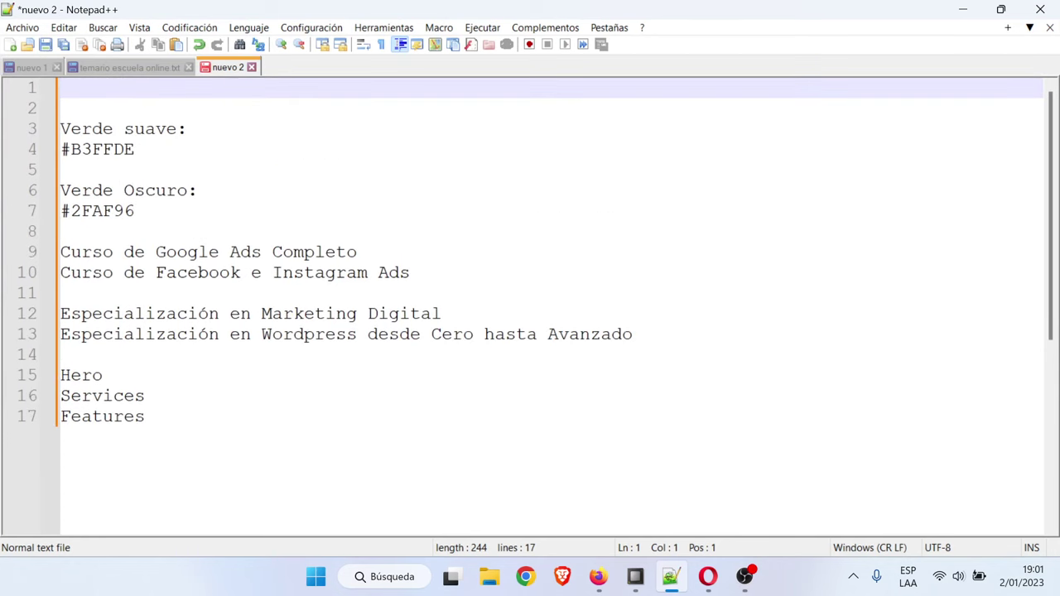
{"action": "left_click_drag", "start_coordinate": [357, 252], "coordinate": [60, 252]}
{"action": "key", "text": "ctrl+c"}
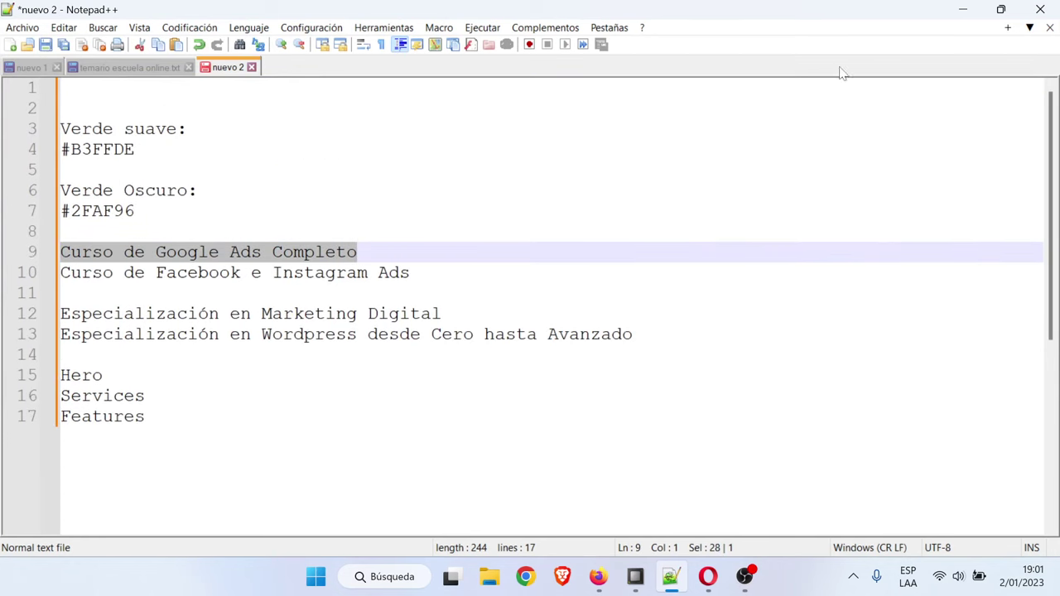
{"action": "left_click", "coordinate": [960, 10]}
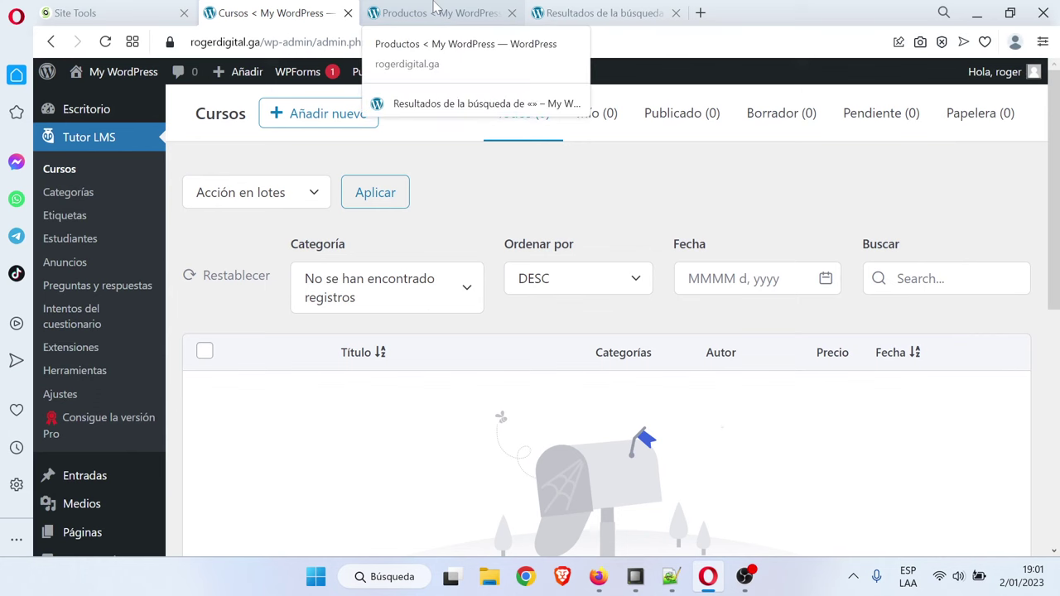
Create a new product named 'Curso de Google Ads Completo PRODUCTO'
{"action": "left_click", "coordinate": [433, 7]}
{"action": "scroll", "coordinate": [447, 281], "scroll_direction": "down", "scroll_amount": 1}
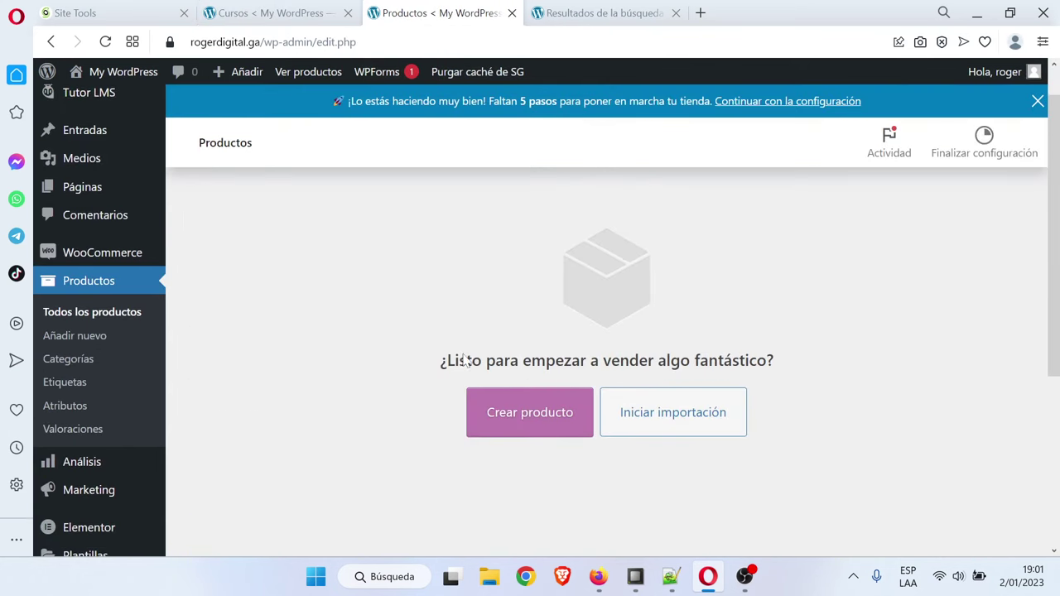
{"action": "left_click", "coordinate": [519, 396]}
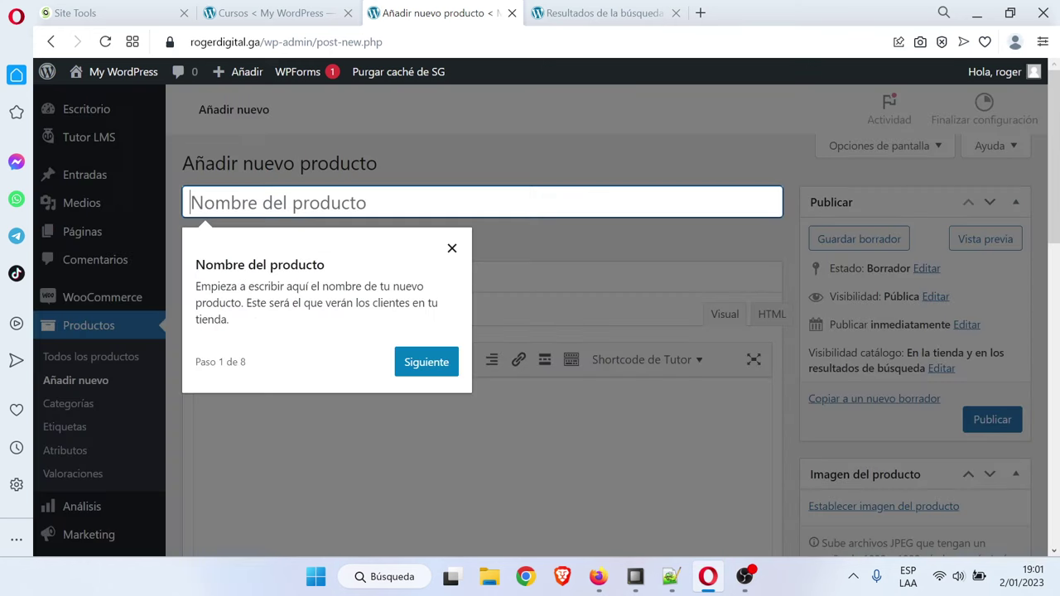
{"action": "left_click", "coordinate": [451, 281]}
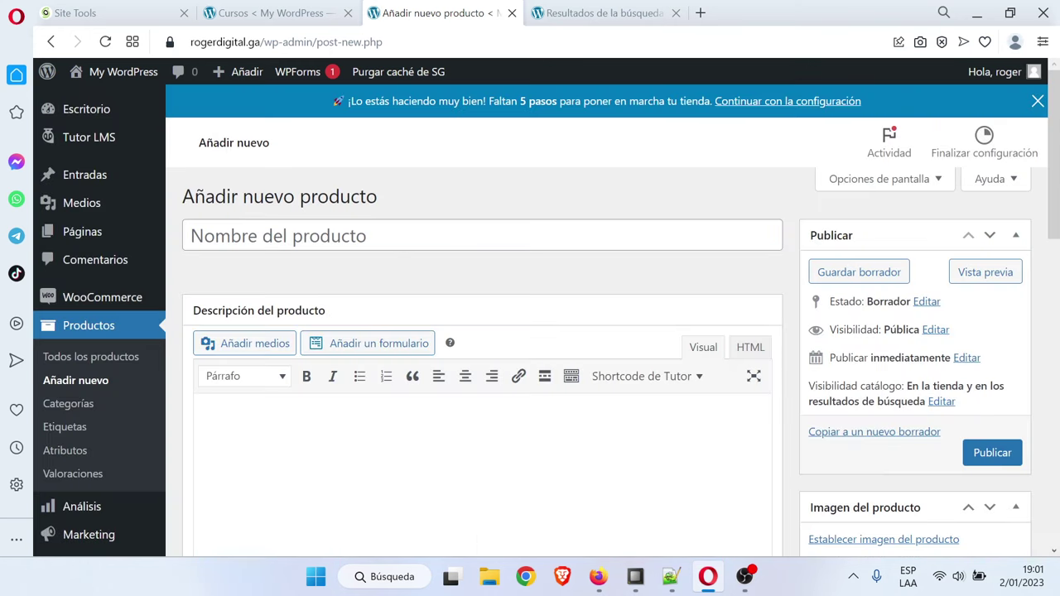
{"action": "key", "text": "ctrl+v"}
{"action": "key", "text": "Caps_Lock"}
{"action": "type", "text": "PRODUCTO"}
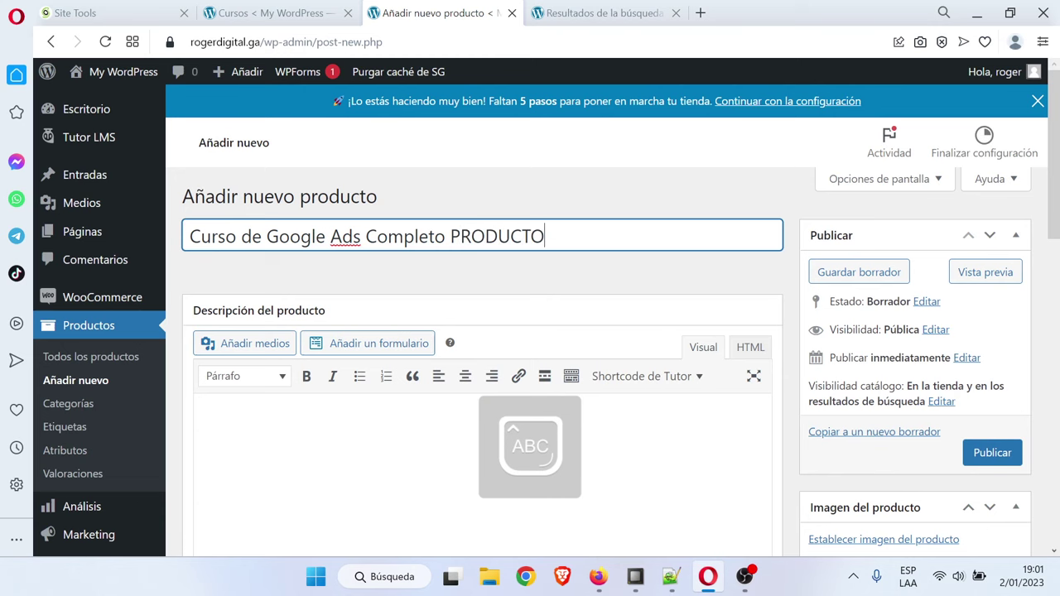
{"action": "key", "text": "Caps_Lock"}
{"action": "scroll", "coordinate": [473, 293], "scroll_direction": "down", "scroll_amount": 2}
{"action": "scroll", "coordinate": [473, 293], "scroll_direction": "up", "scroll_amount": 2}
{"action": "left_click", "coordinate": [571, 284]}
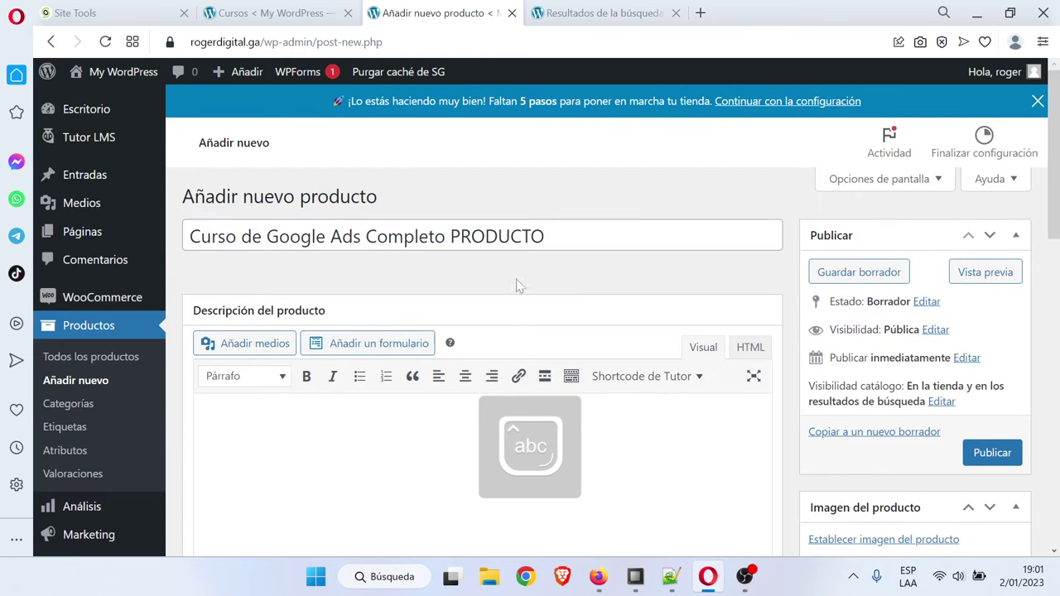
Set the regular price to 100 and publish the product
{"action": "scroll", "coordinate": [548, 273], "scroll_direction": "down", "scroll_amount": 2}
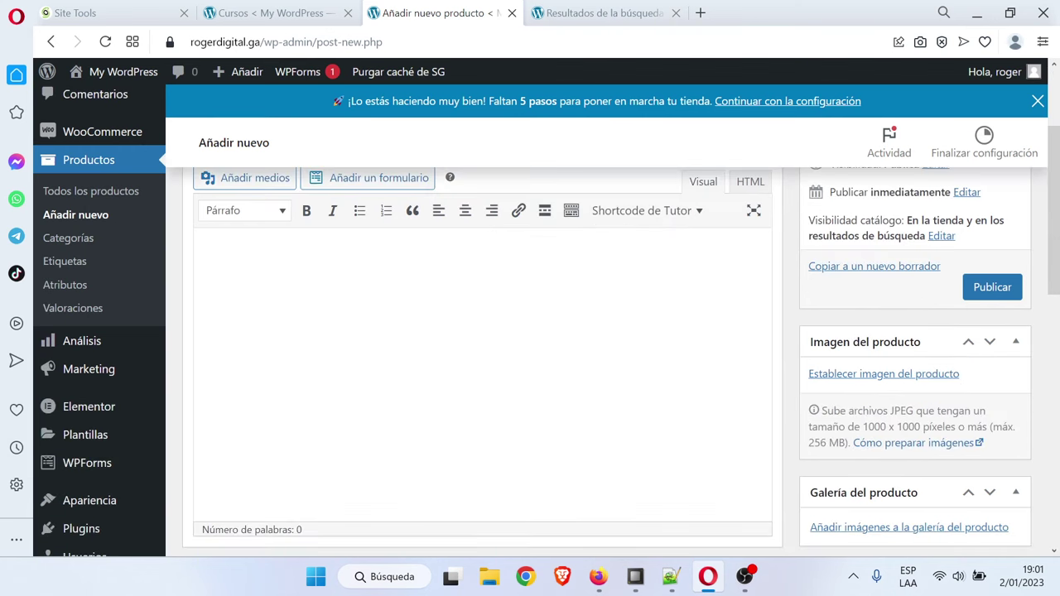
{"action": "scroll", "coordinate": [505, 390], "scroll_direction": "down", "scroll_amount": 3}
{"action": "left_click", "coordinate": [507, 403]}
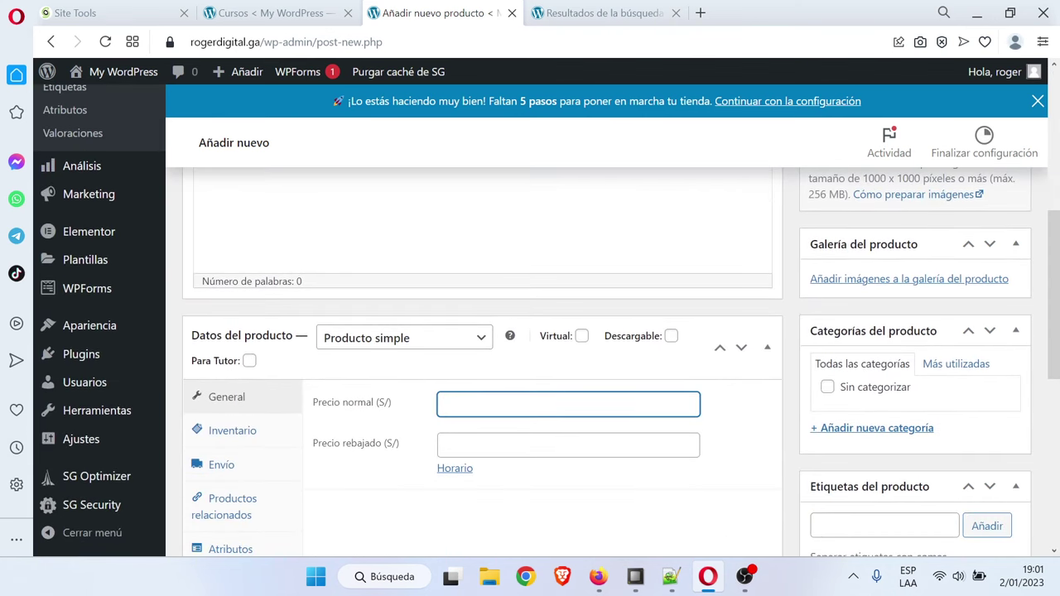
{"action": "left_click", "coordinate": [751, 438]}
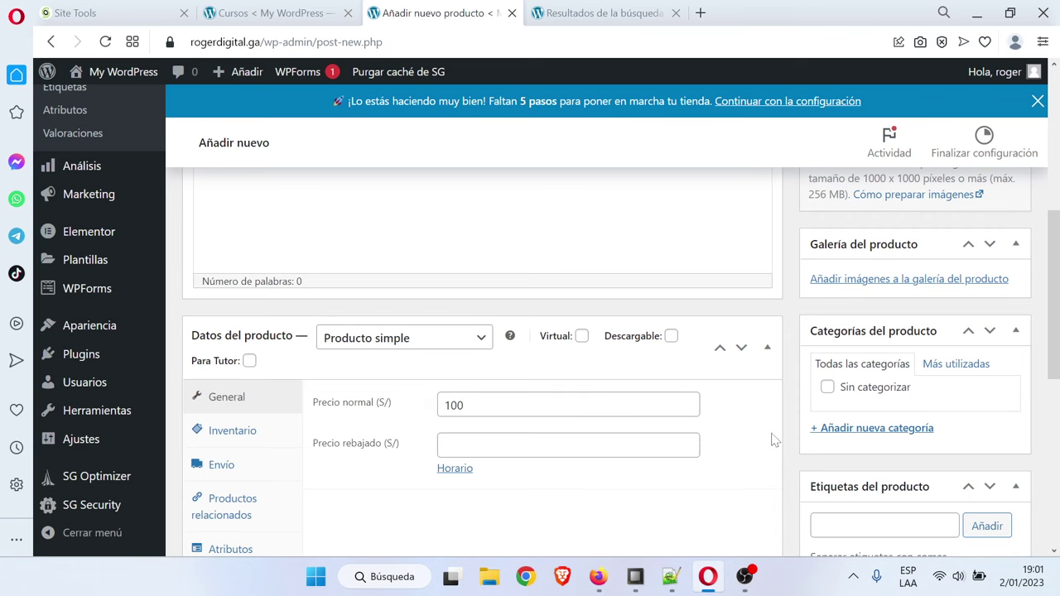
{"action": "scroll", "coordinate": [774, 438], "scroll_direction": "up", "scroll_amount": 5}
{"action": "left_click", "coordinate": [992, 370]}
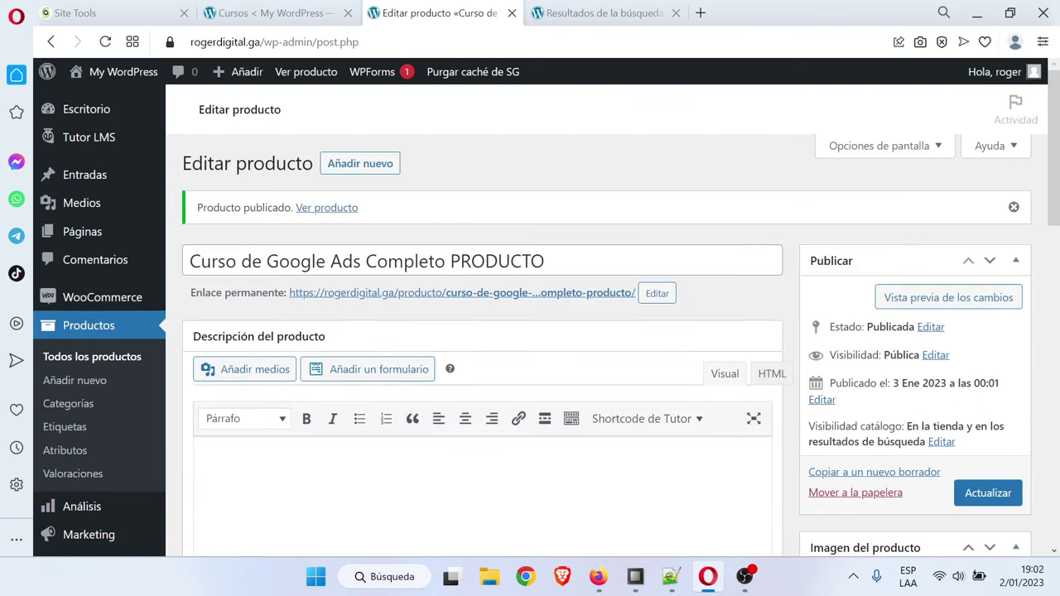
{"action": "key", "text": "ctrl+Tab"}
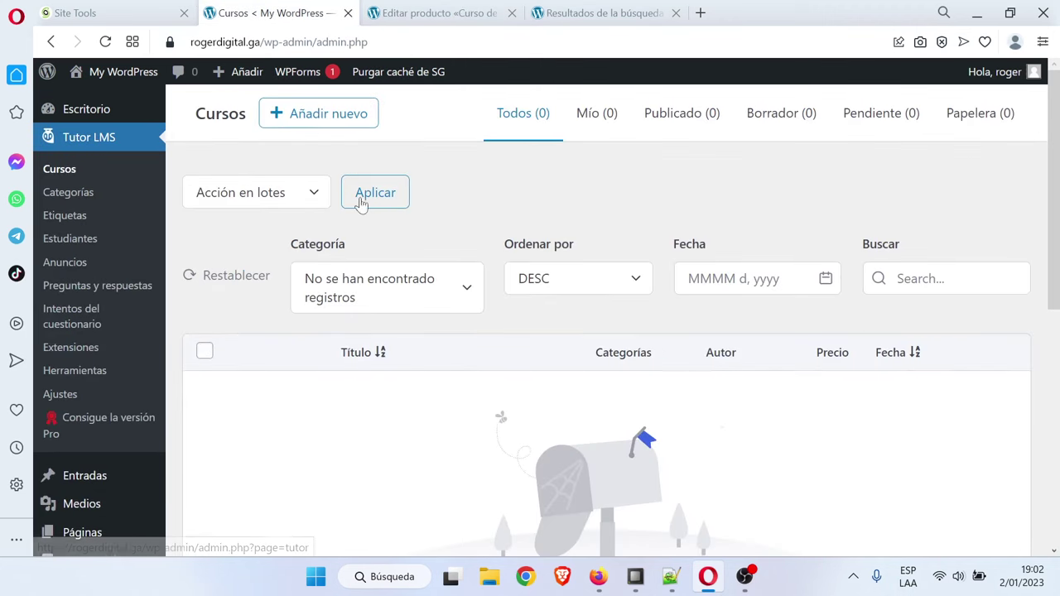
Start a new Tutor LMS course and paste 'Curso de Google Ads Completo' as its title
{"action": "left_click", "coordinate": [333, 120]}
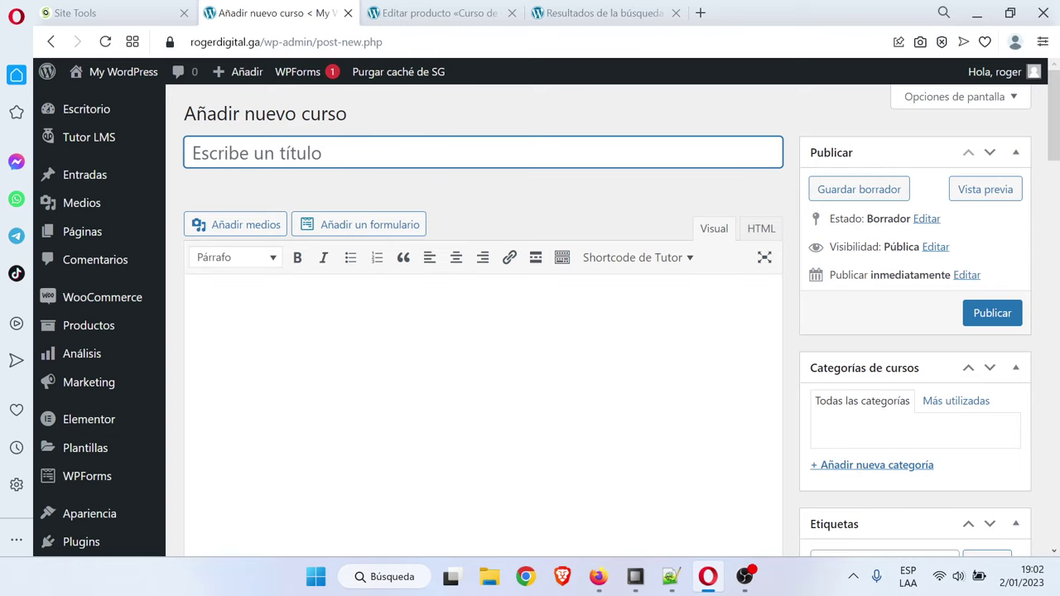
{"action": "type", "text": "Curso de Google Ads Completo"}
{"action": "left_click", "coordinate": [509, 128]}
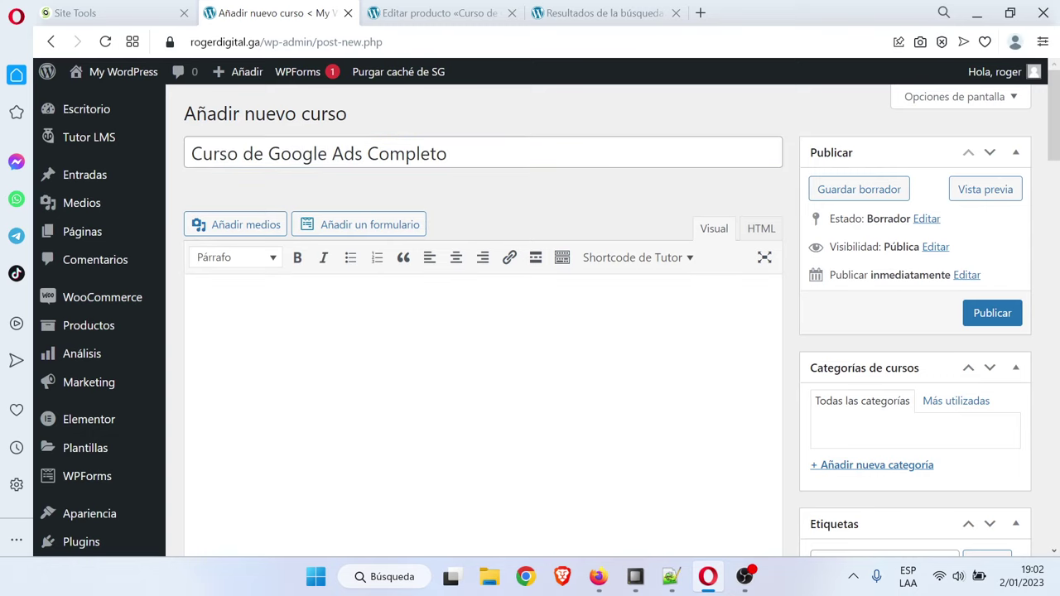
{"action": "scroll", "coordinate": [480, 373], "scroll_direction": "down", "scroll_amount": 3}
{"action": "scroll", "coordinate": [480, 373], "scroll_direction": "up", "scroll_amount": 3}
{"action": "left_click", "coordinate": [700, 13]}
Search 'lorem', open es.lipsum.com and copy the '¿Por qué lo usamos?' paragraph
{"action": "type", "text": "lorem"}
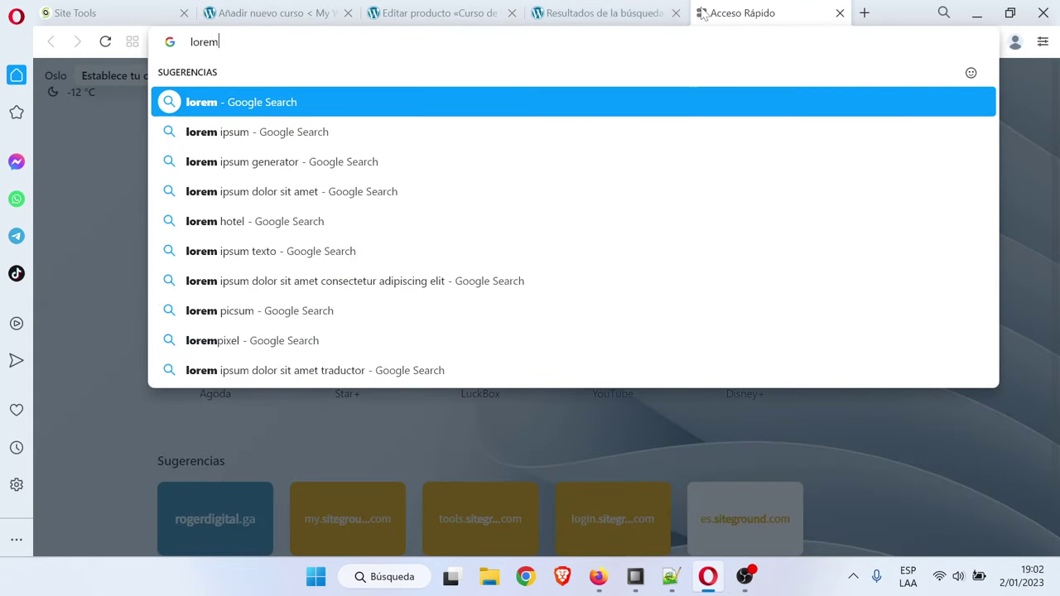
{"action": "key", "text": "Return"}
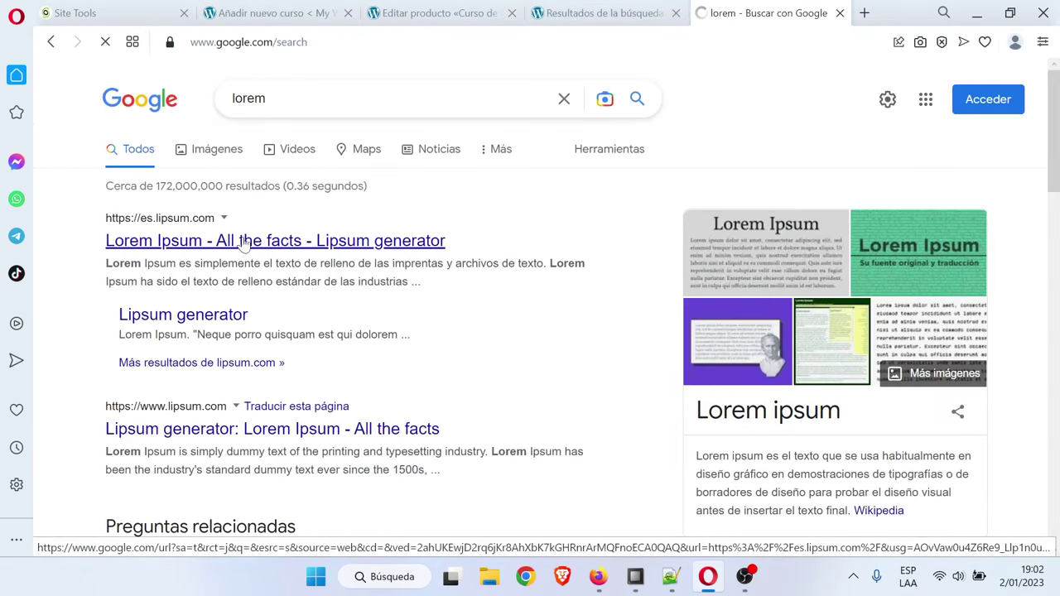
{"action": "left_click", "coordinate": [243, 242]}
{"action": "scroll", "coordinate": [443, 308], "scroll_direction": "down", "scroll_amount": 2}
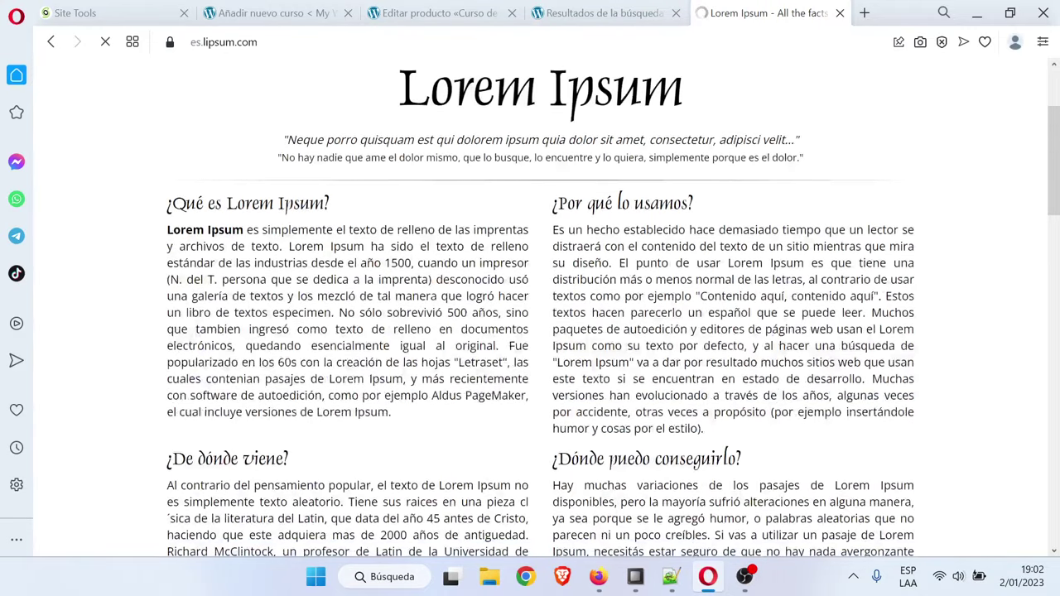
{"action": "left_click_drag", "start_coordinate": [552, 229], "coordinate": [727, 262]}
{"action": "key", "text": "ctrl+c"}
{"action": "left_click", "coordinate": [267, 10]}
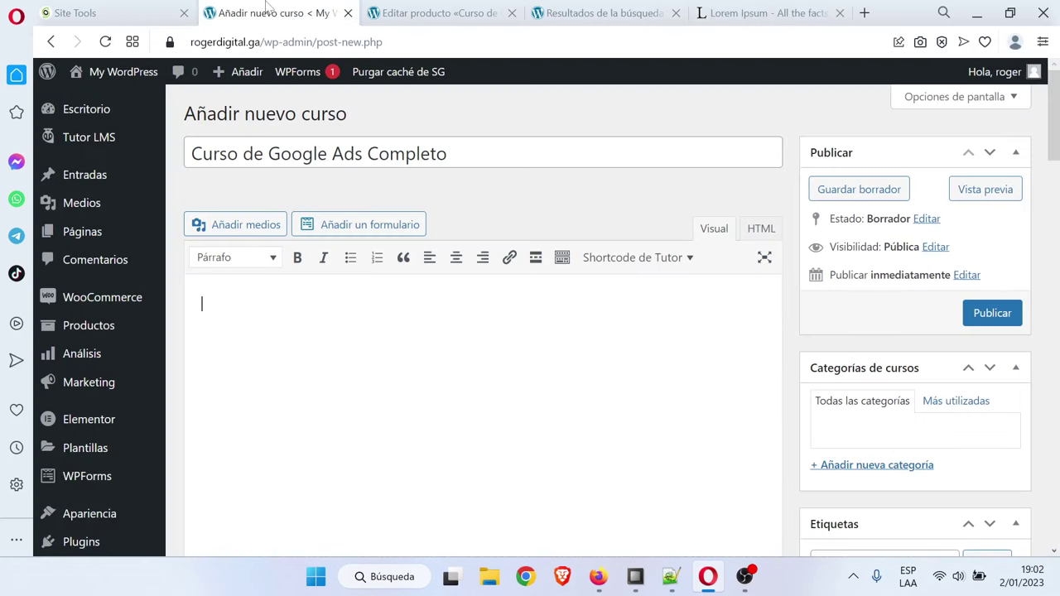
Paste the placeholder paragraph twice into the course description
{"action": "key", "text": "ctrl+v"}
{"action": "key", "text": "ctrl+v"}
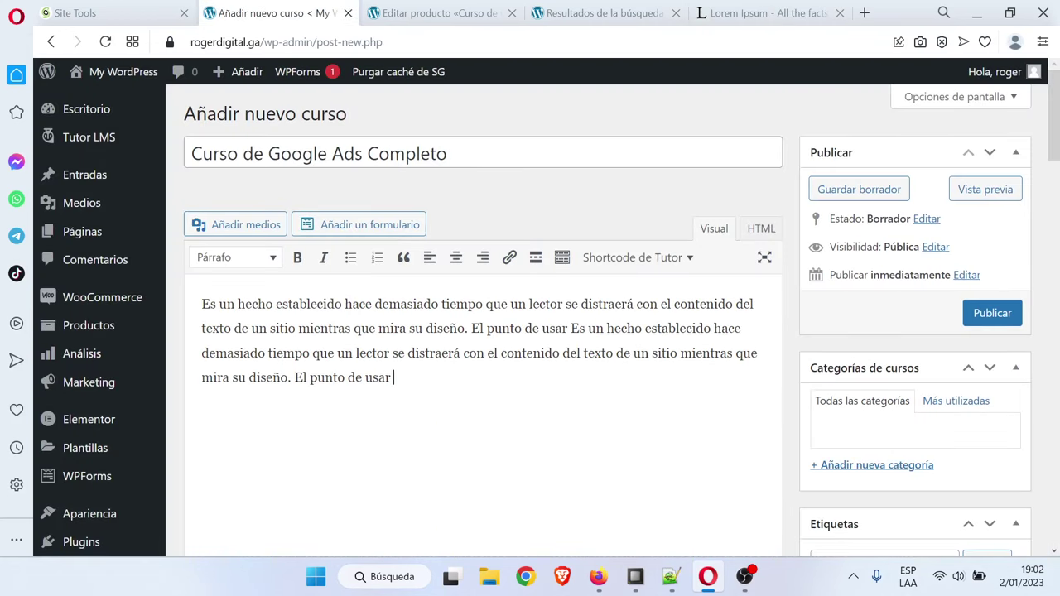
{"action": "key", "text": "Return"}
{"action": "key", "text": "ctrl+v"}
{"action": "scroll", "coordinate": [331, 344], "scroll_direction": "down", "scroll_amount": 6}
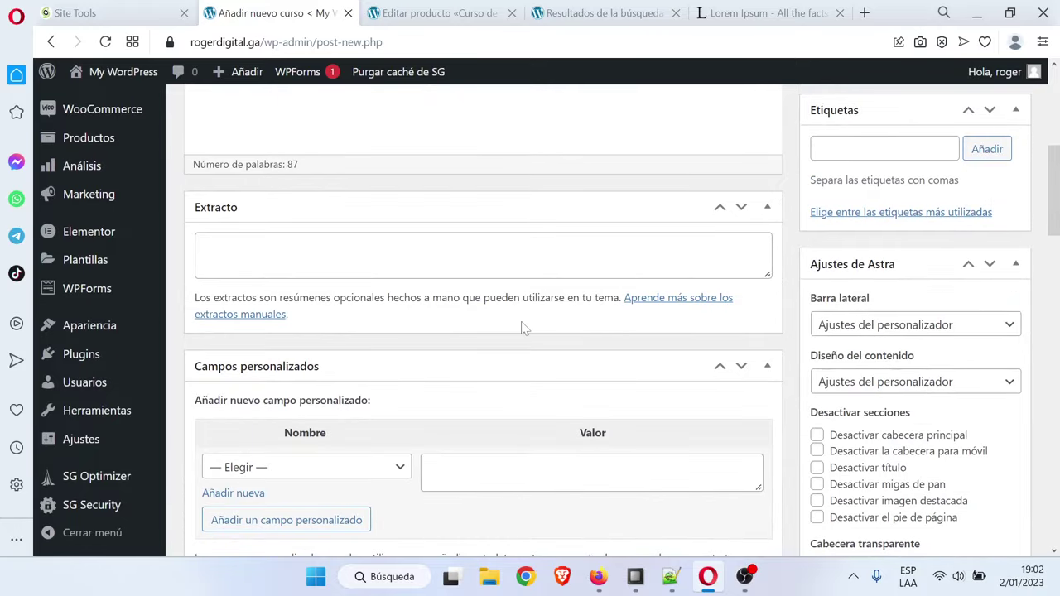
{"action": "scroll", "coordinate": [522, 328], "scroll_direction": "down", "scroll_amount": 5}
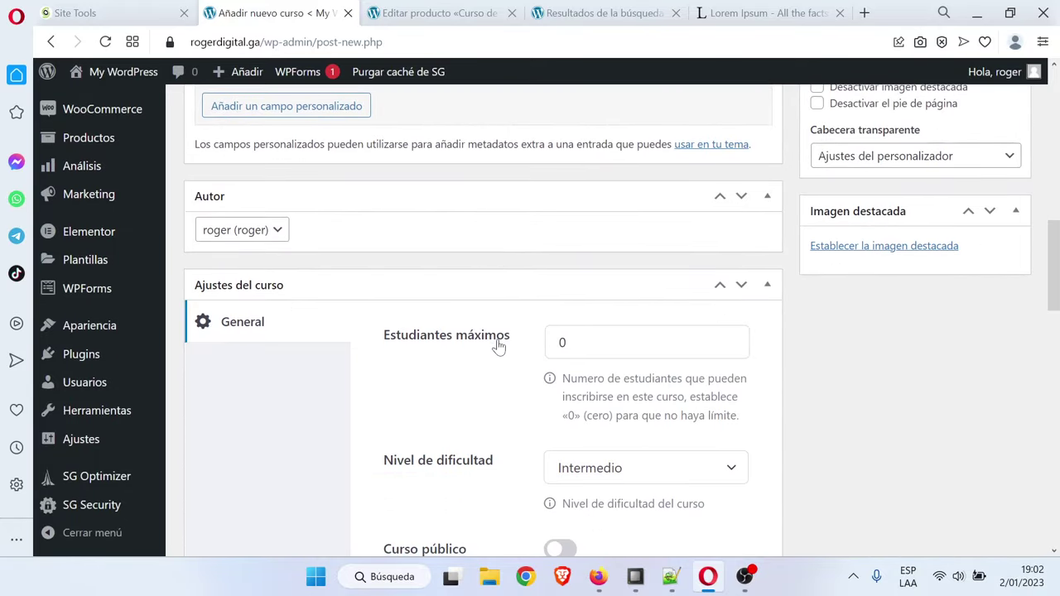
{"action": "scroll", "coordinate": [499, 346], "scroll_direction": "down", "scroll_amount": 2}
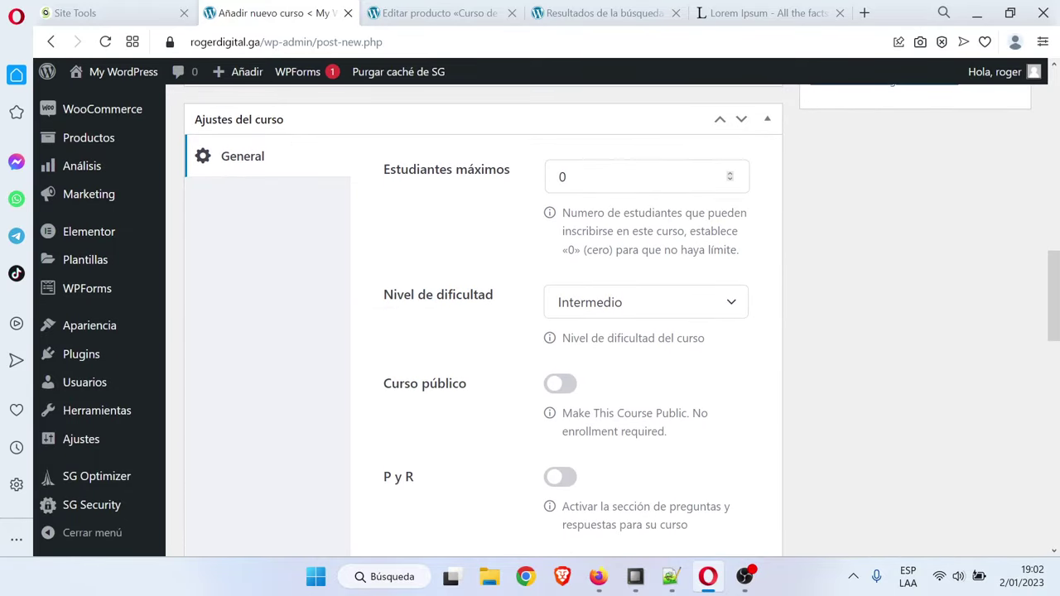
{"action": "scroll", "coordinate": [385, 281], "scroll_direction": "down", "scroll_amount": 1}
Set the difficulty level to Principiante and turn on Q&A
{"action": "left_click", "coordinate": [696, 218]}
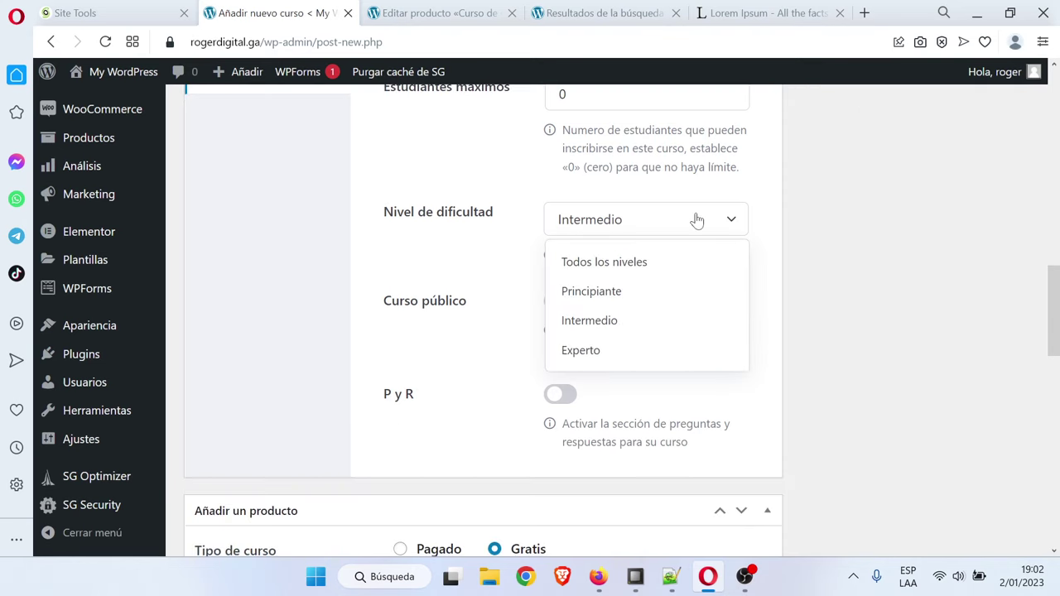
{"action": "left_click", "coordinate": [639, 290]}
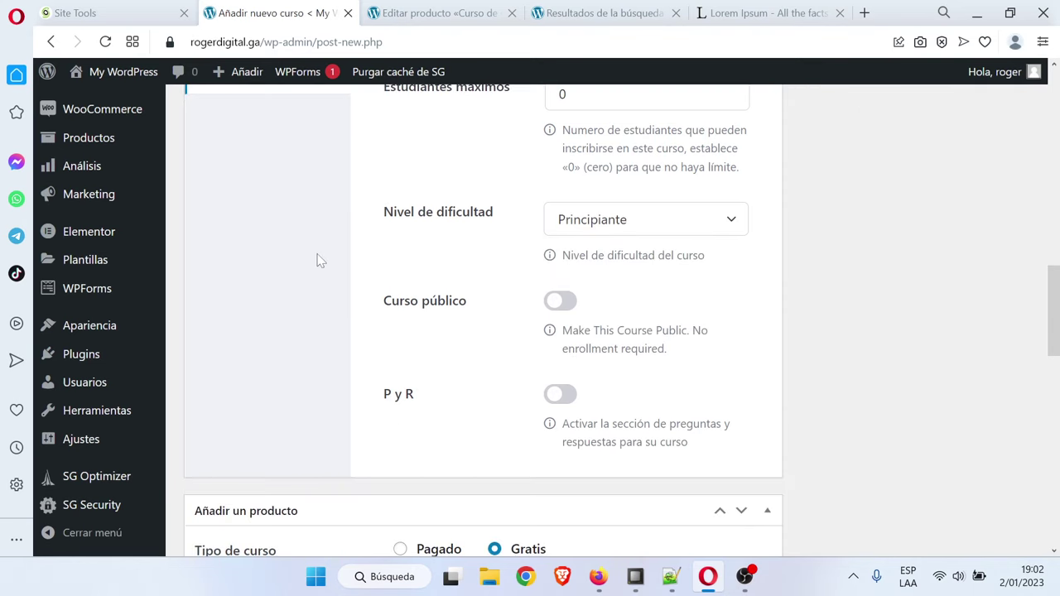
{"action": "scroll", "coordinate": [327, 256], "scroll_direction": "down", "scroll_amount": 1}
{"action": "scroll", "coordinate": [333, 254], "scroll_direction": "up", "scroll_amount": 1}
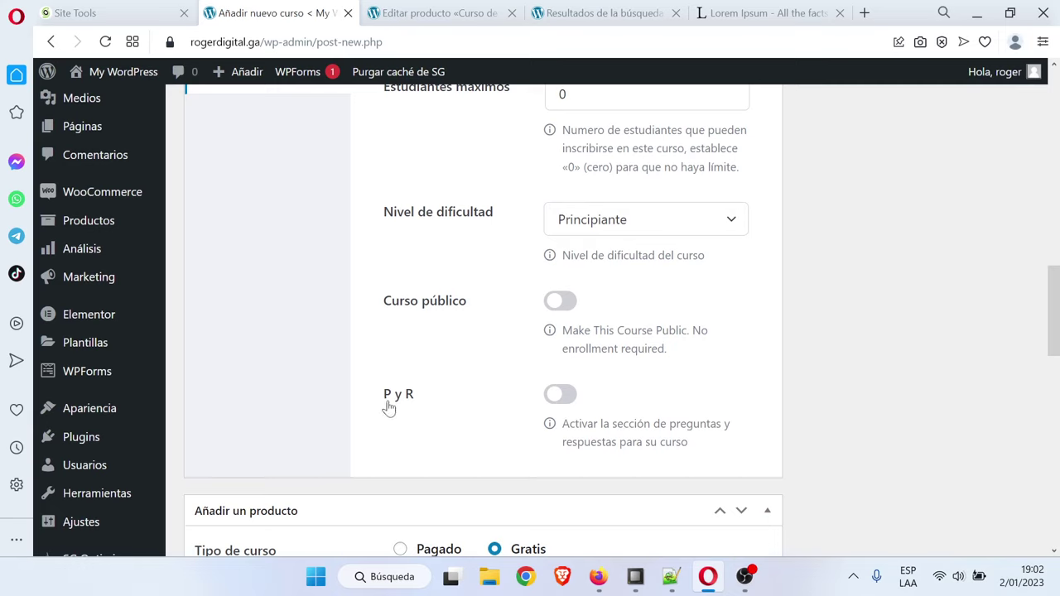
{"action": "left_click", "coordinate": [561, 396]}
{"action": "scroll", "coordinate": [430, 389], "scroll_direction": "down", "scroll_amount": 2}
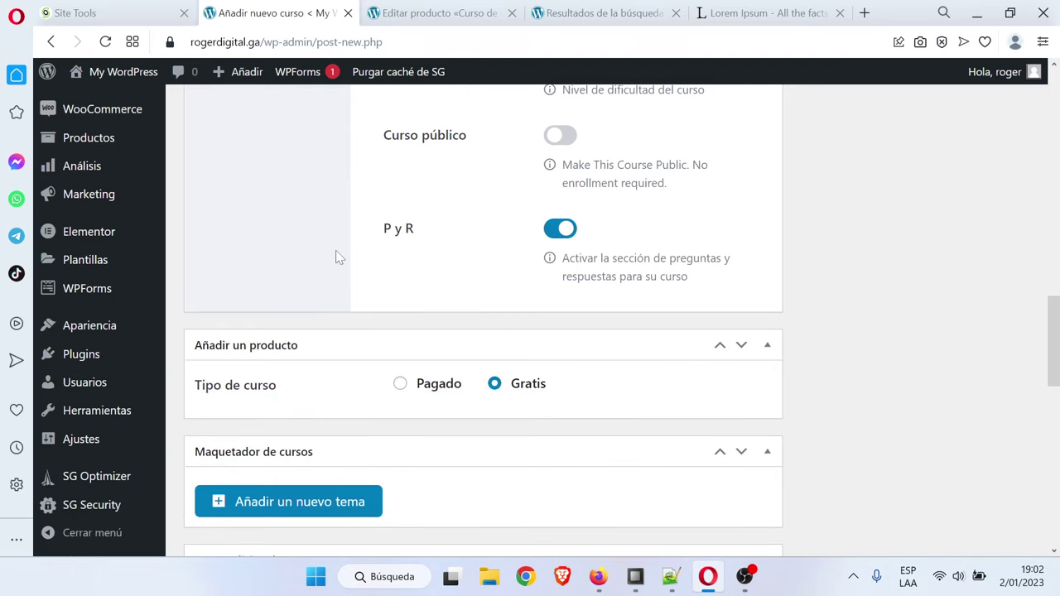
{"action": "scroll", "coordinate": [289, 244], "scroll_direction": "down", "scroll_amount": 1}
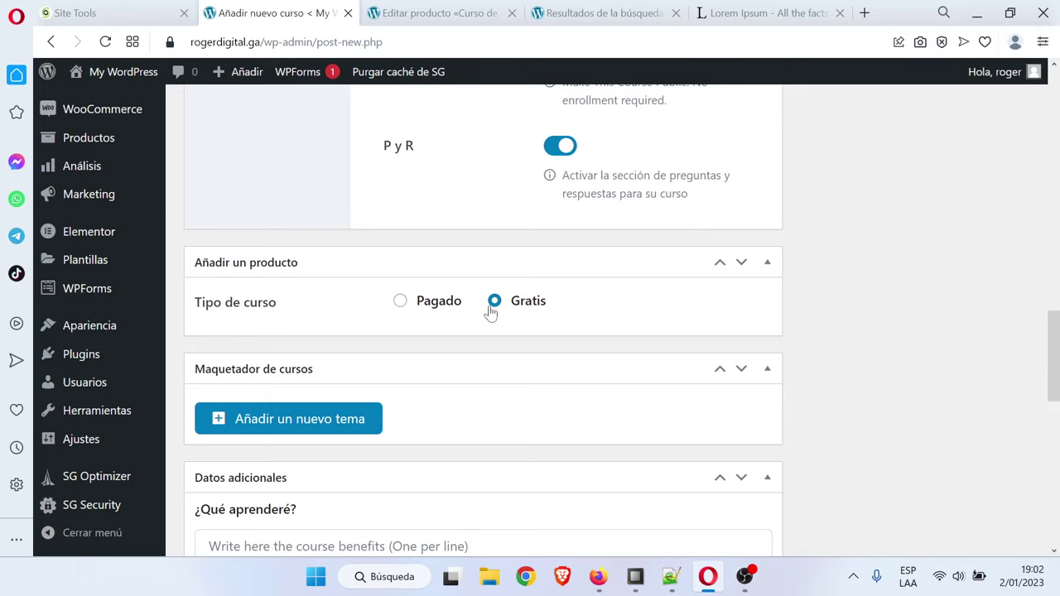
Make the course paid and link it to 'Curso de Google Ads Completo PRODUCTO'
{"action": "left_click", "coordinate": [401, 303]}
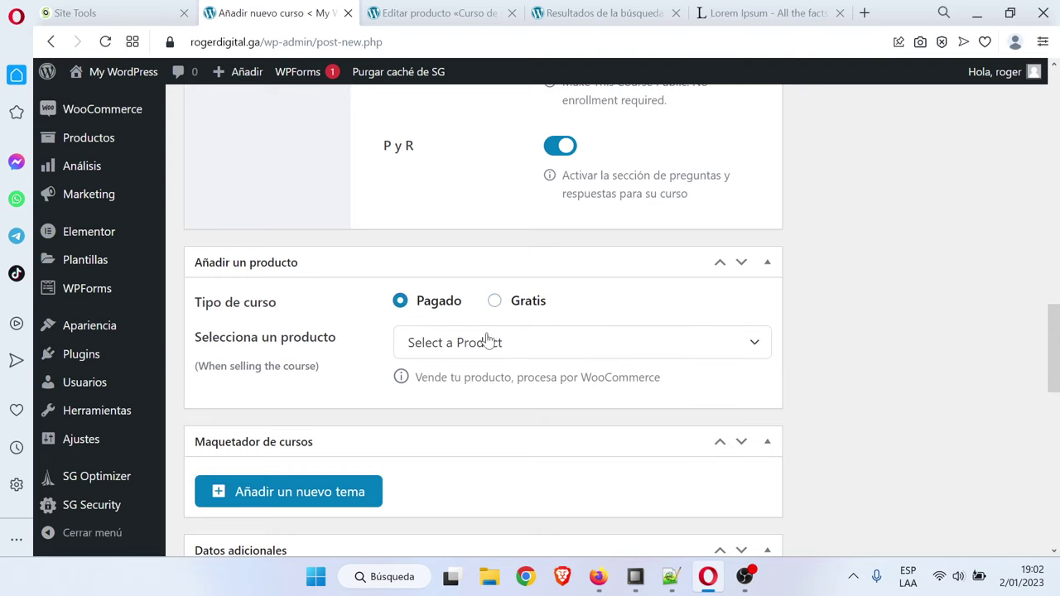
{"action": "left_click", "coordinate": [534, 345]}
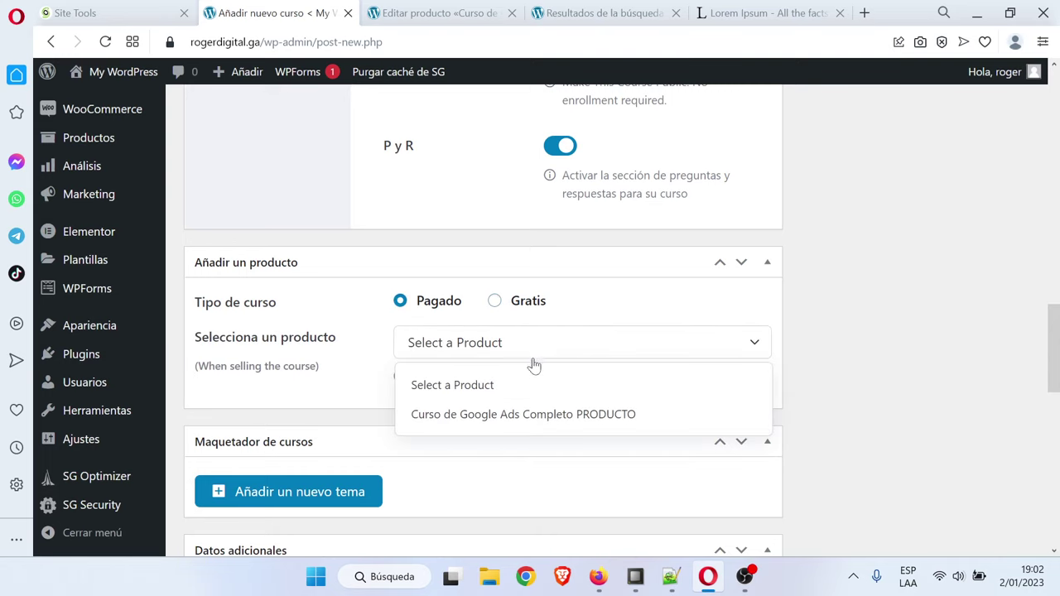
{"action": "left_click", "coordinate": [546, 422]}
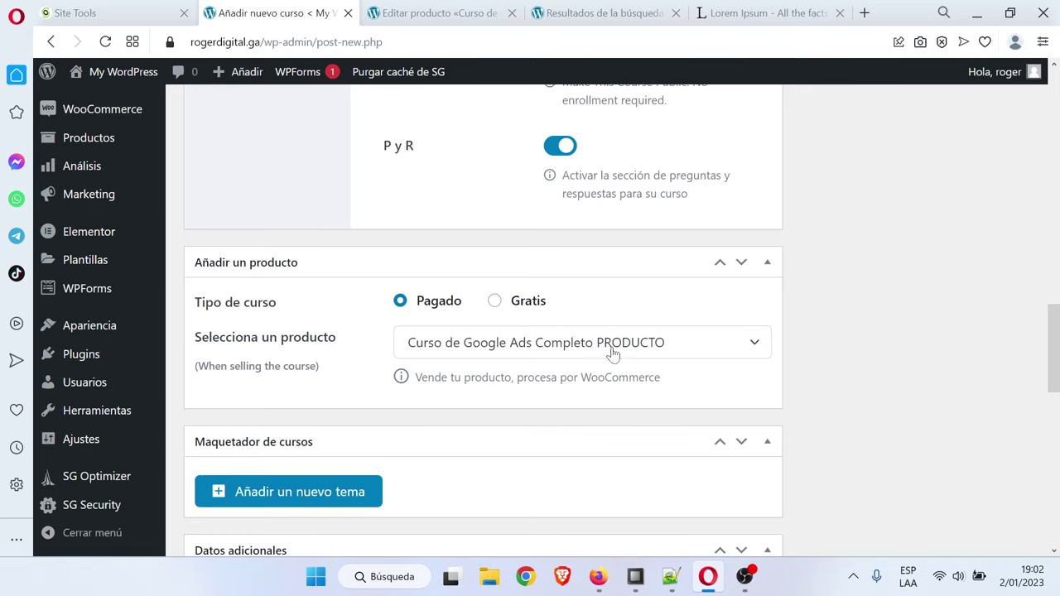
{"action": "scroll", "coordinate": [838, 350], "scroll_direction": "down", "scroll_amount": 1}
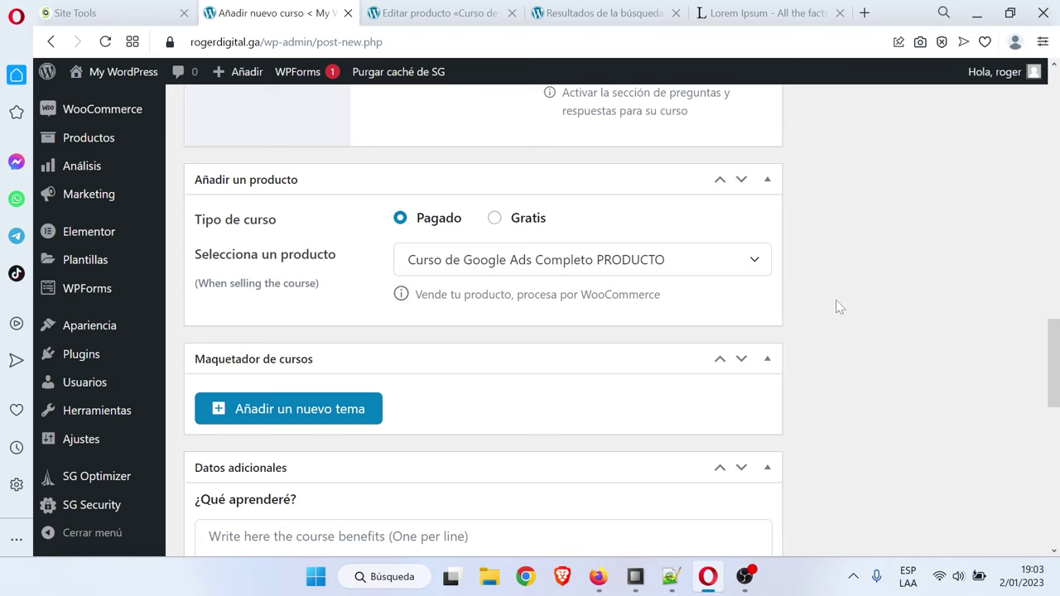
{"action": "scroll", "coordinate": [837, 305], "scroll_direction": "down", "scroll_amount": 2}
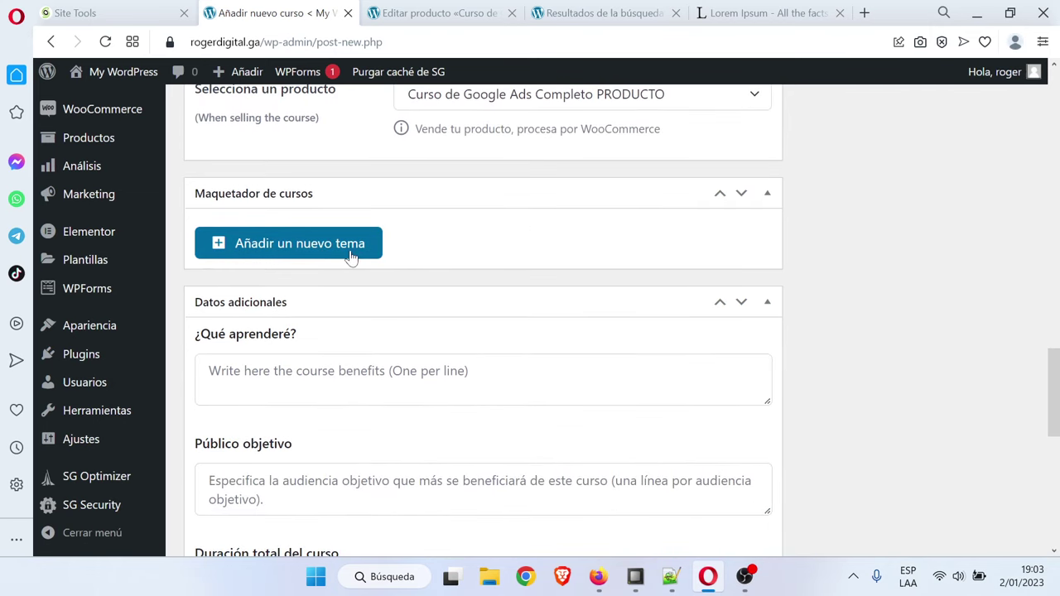
Add the topic 'Introducción a Google Ads' with the summary 'Resumen de Instroducci'
{"action": "left_click", "coordinate": [299, 258]}
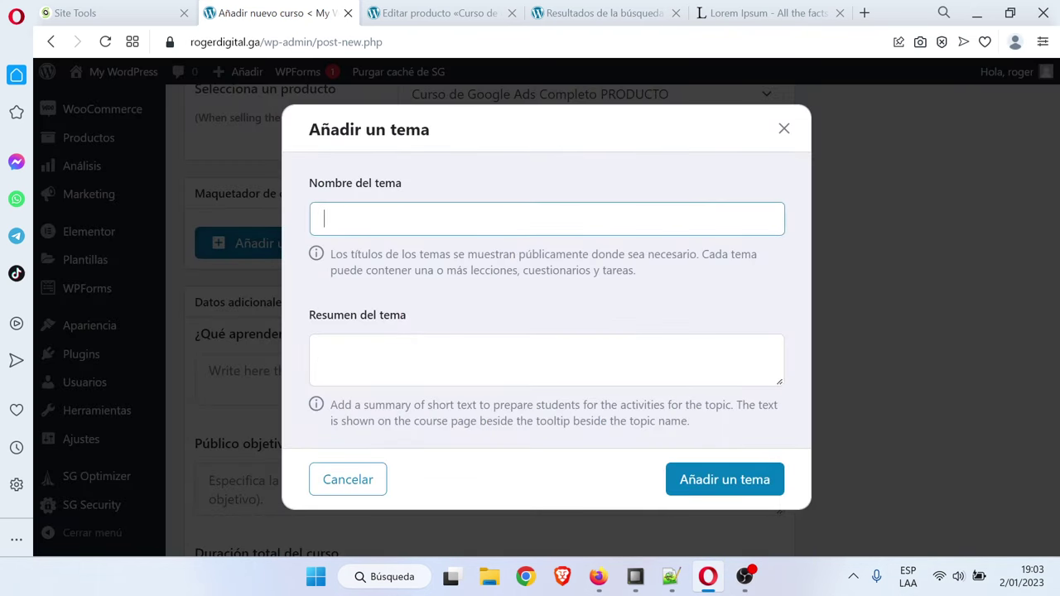
{"action": "type", "text": "Introduc"}
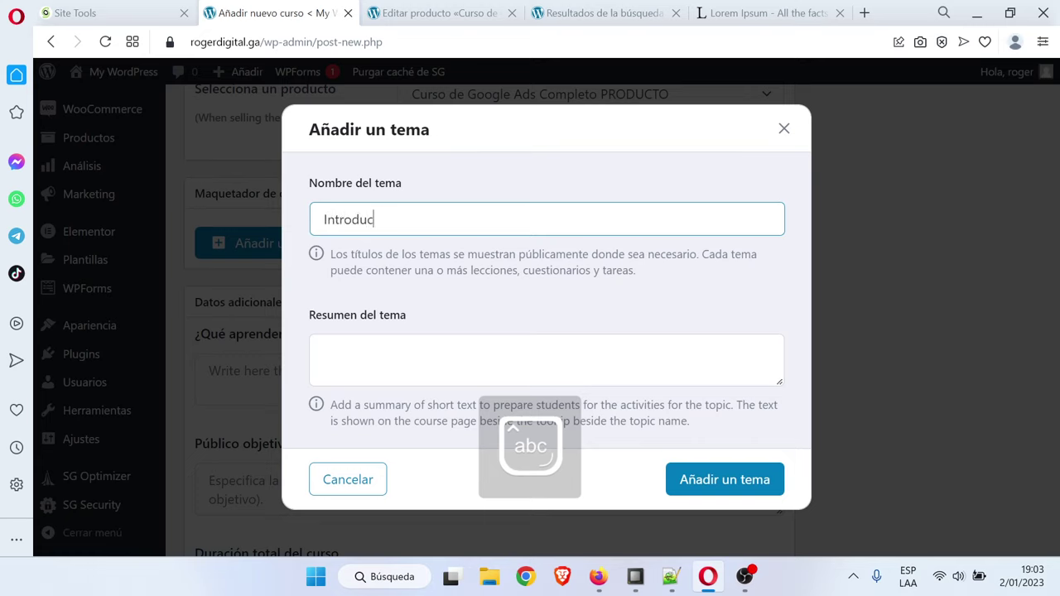
{"action": "type", "text": "ción a Google Ad"}
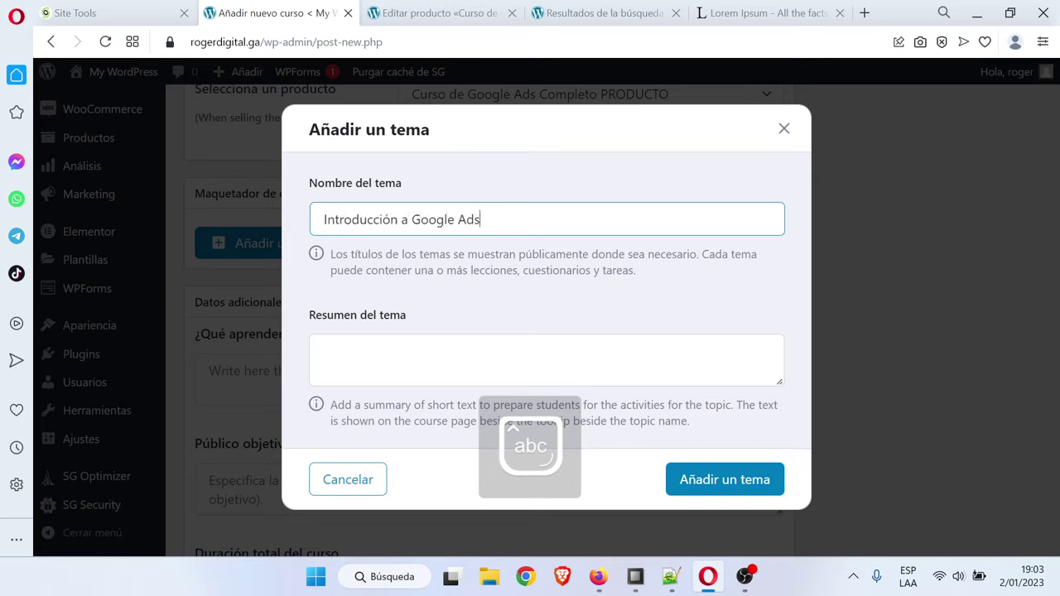
{"action": "type", "text": "s"}
{"action": "key", "text": "Tab"}
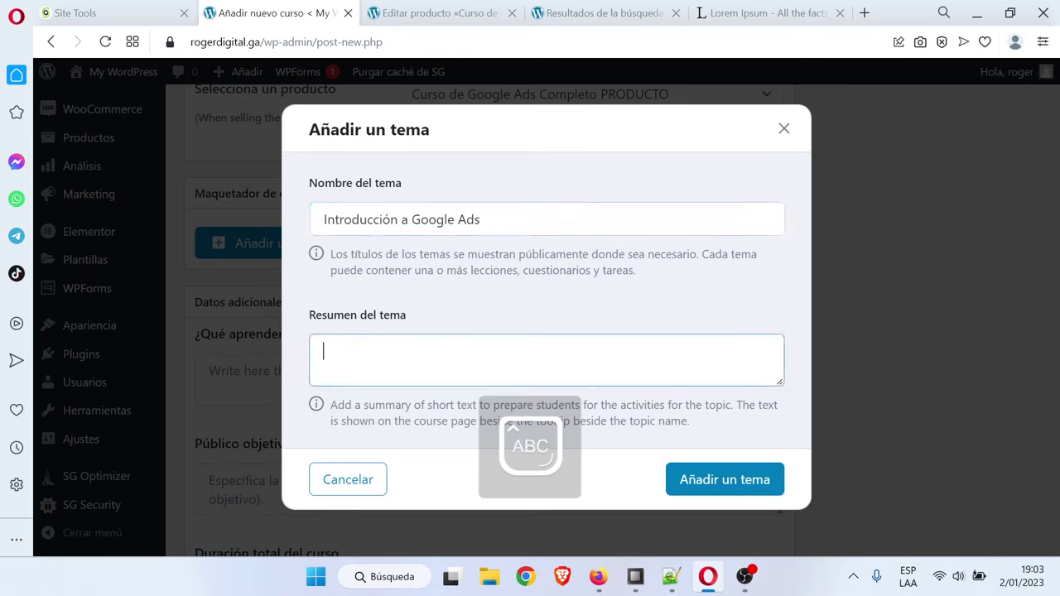
{"action": "type", "text": "Resumen de Instroducción"}
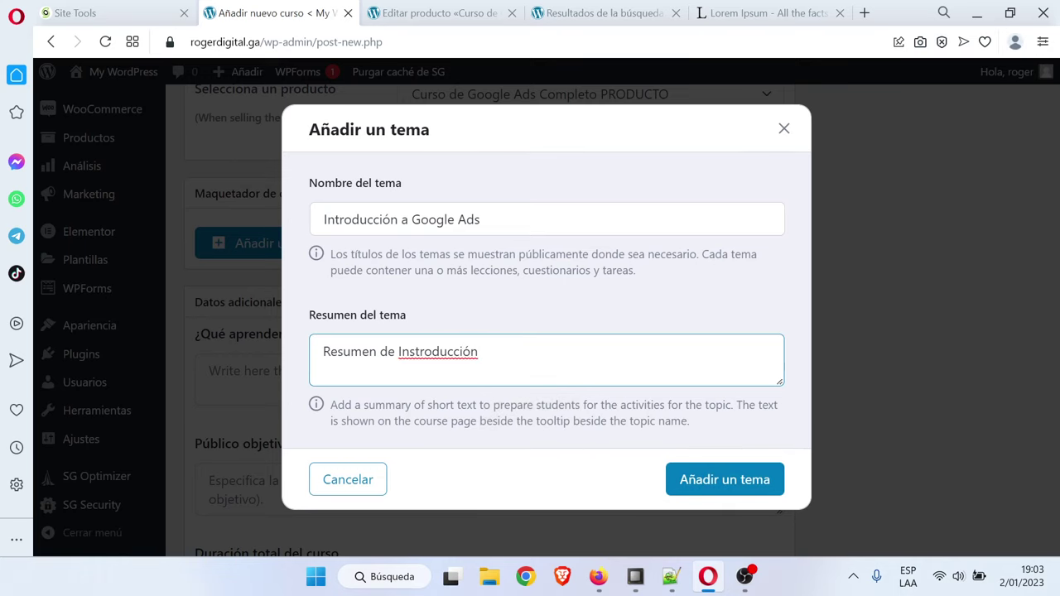
{"action": "left_click", "coordinate": [760, 487]}
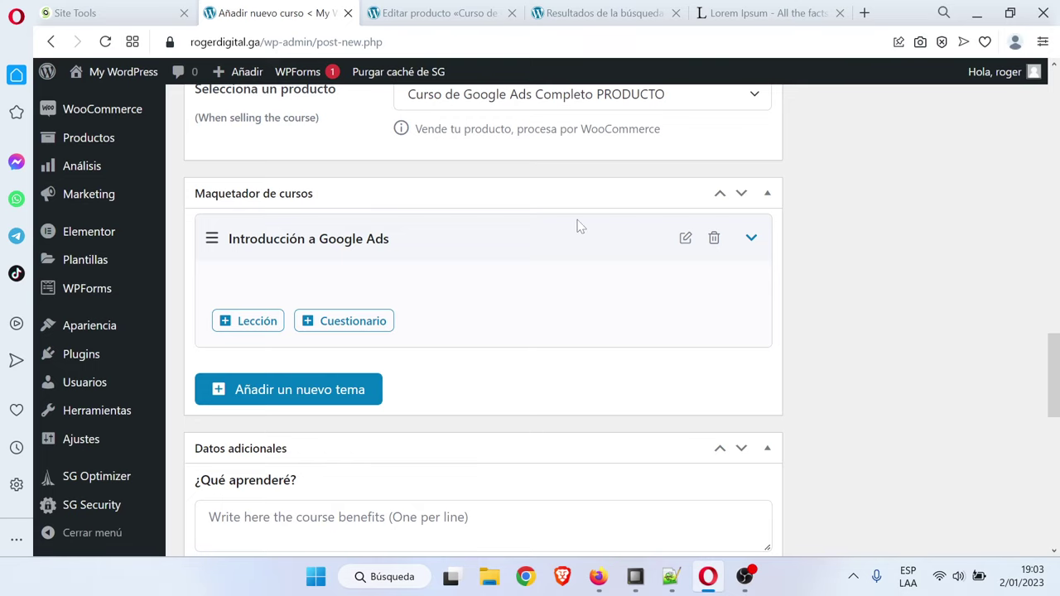
Add a lesson named 'Cómo funciona google ads' with the content 'Texto de cómo funciona google ad'
{"action": "left_click", "coordinate": [264, 323]}
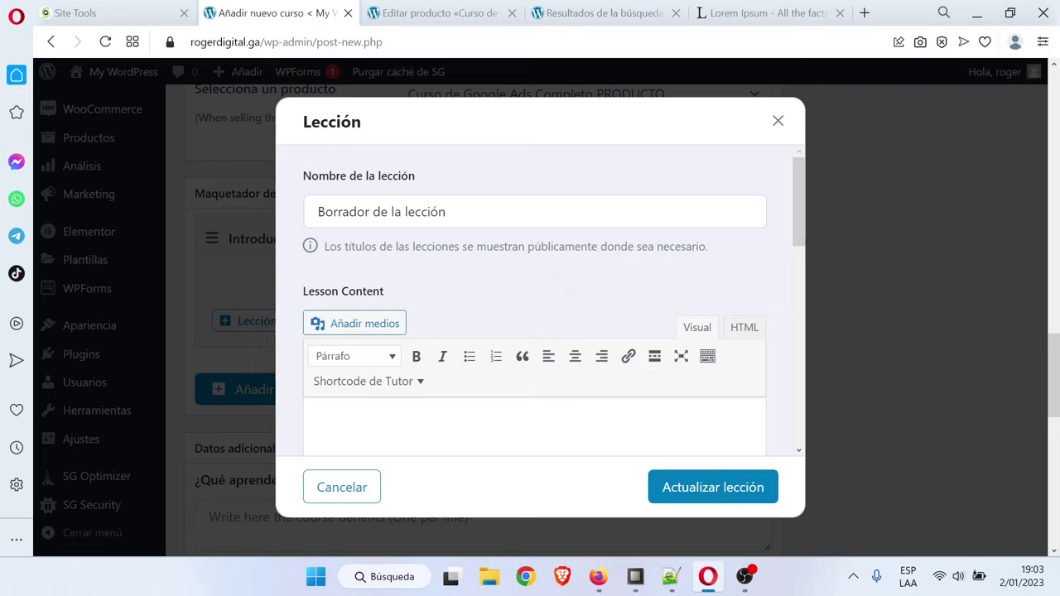
{"action": "left_click_drag", "start_coordinate": [448, 212], "coordinate": [318, 212]}
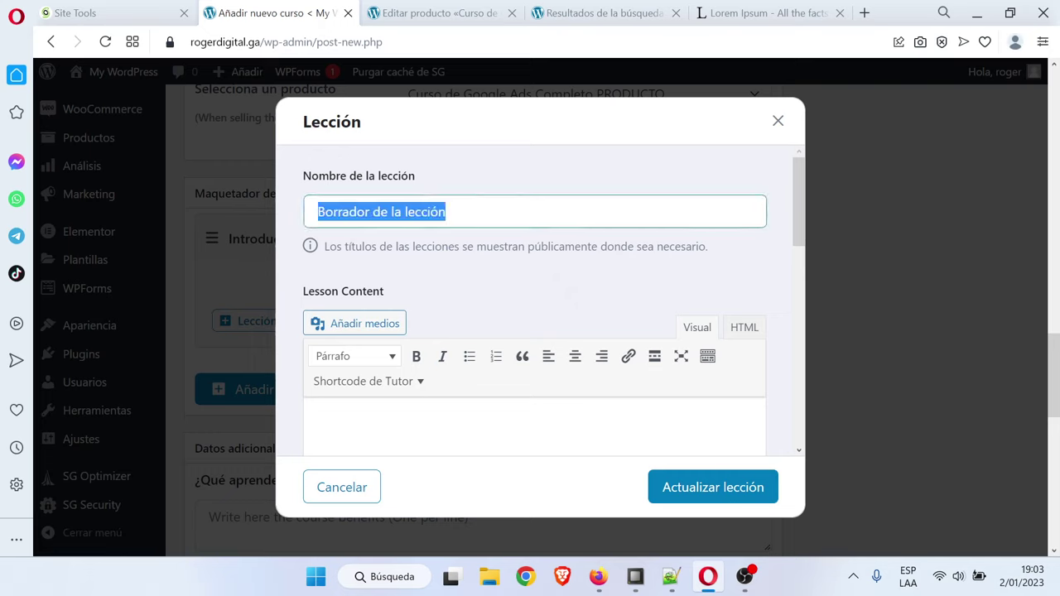
{"action": "type", "text": "Có"}
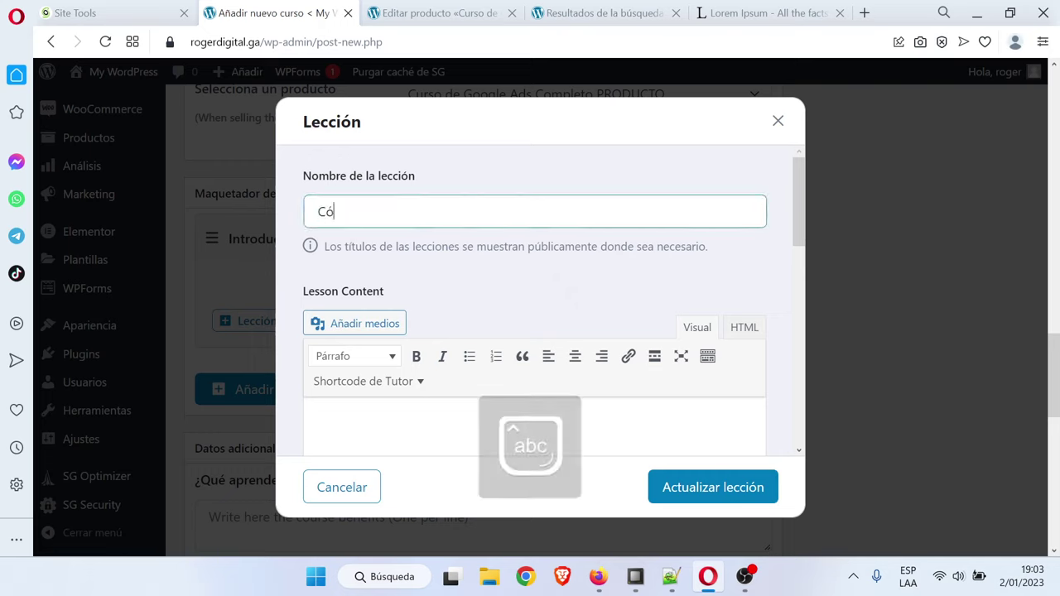
{"action": "type", "text": "mo funciona g"}
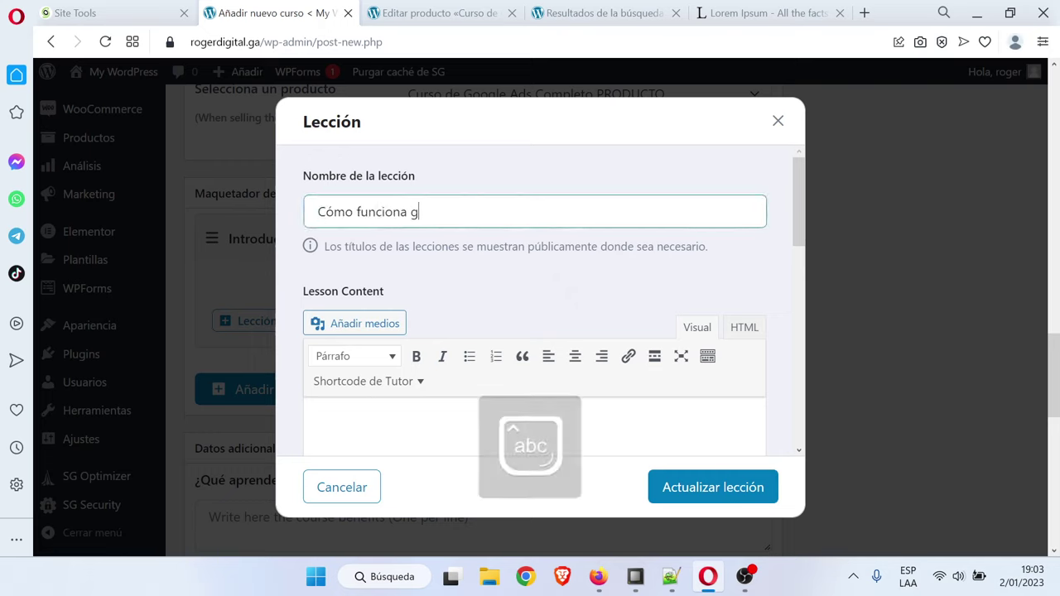
{"action": "type", "text": "oogle ads"}
{"action": "key", "text": "Tab"}
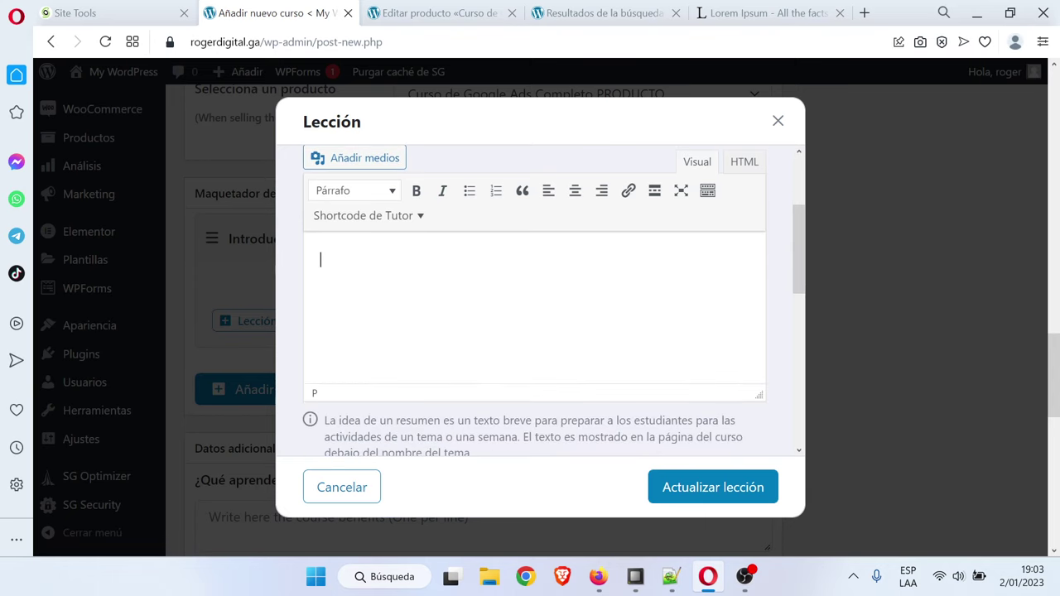
{"action": "type", "text": "Texto"}
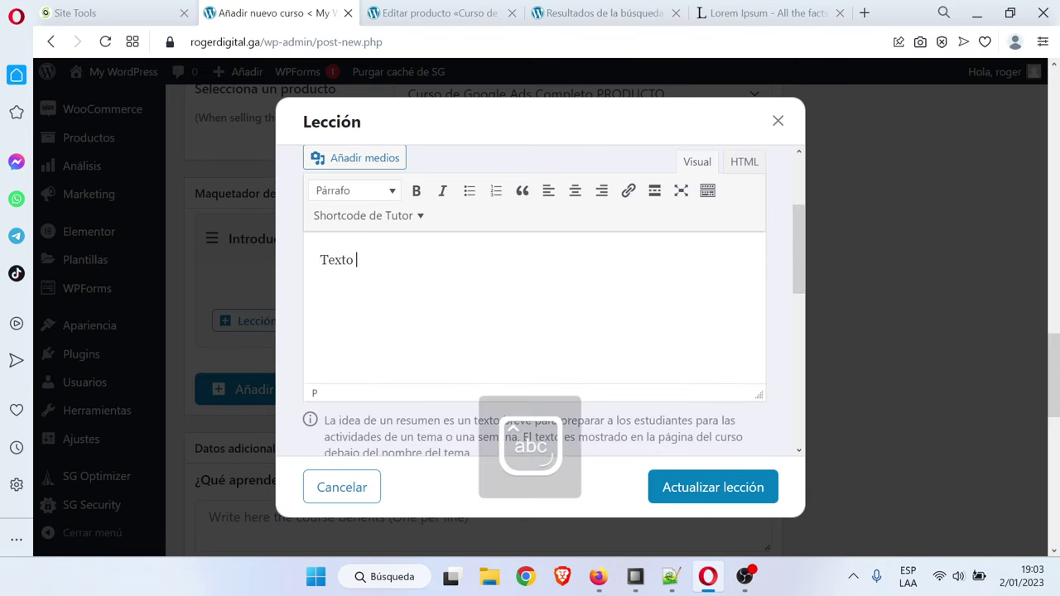
{"action": "type", "text": " de cómo fu"}
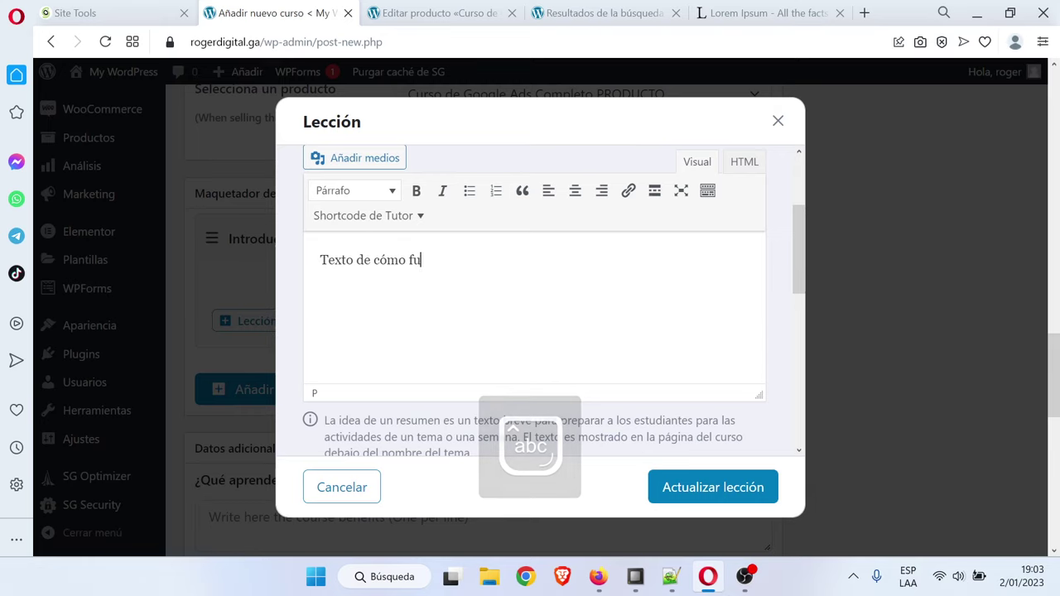
{"action": "type", "text": "nciona google ads"}
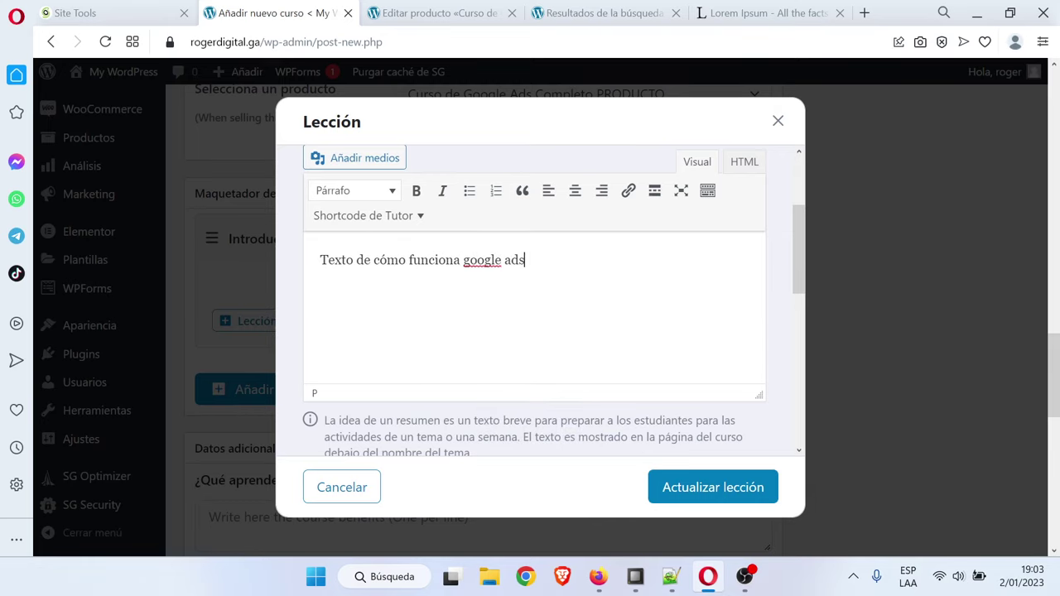
Set the lesson's video source to YouTube and paste the share link copied from YouTube Studio
{"action": "scroll", "coordinate": [497, 360], "scroll_direction": "down", "scroll_amount": 5}
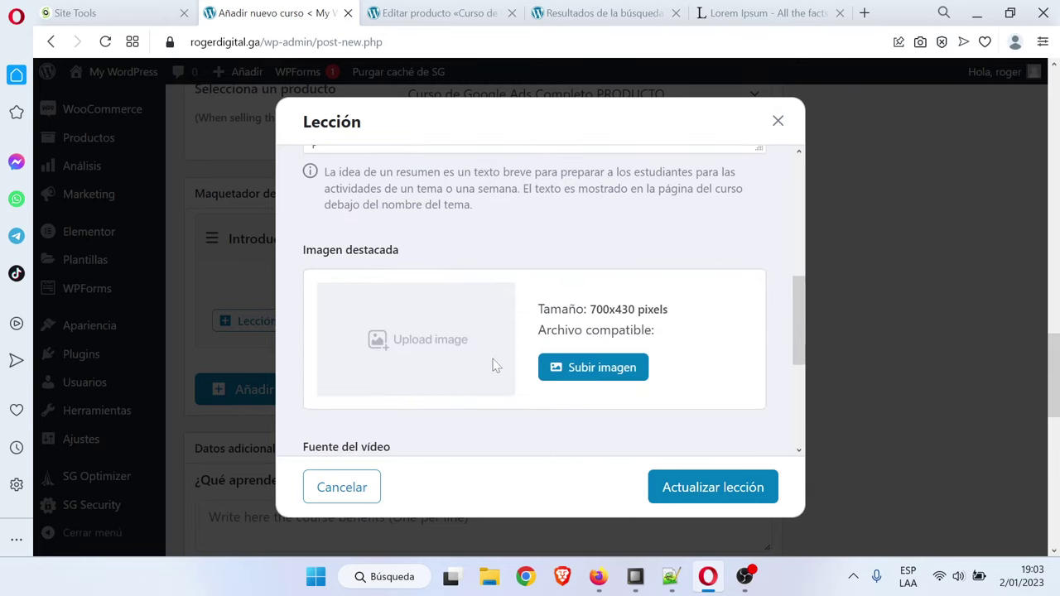
{"action": "scroll", "coordinate": [488, 364], "scroll_direction": "down", "scroll_amount": 2}
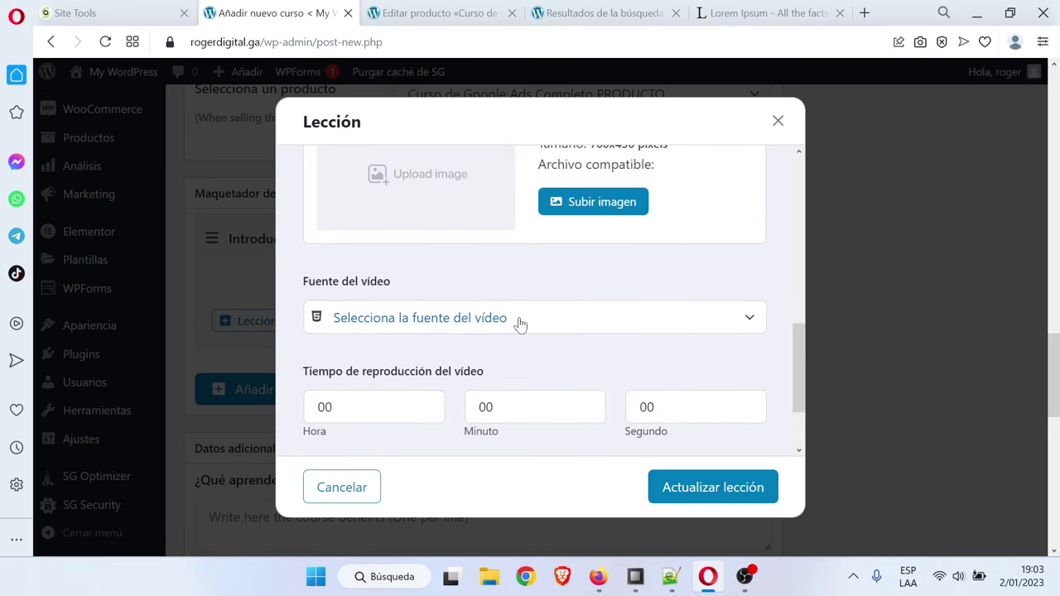
{"action": "scroll", "coordinate": [520, 323], "scroll_direction": "down", "scroll_amount": 2}
{"action": "left_click", "coordinate": [699, 242]}
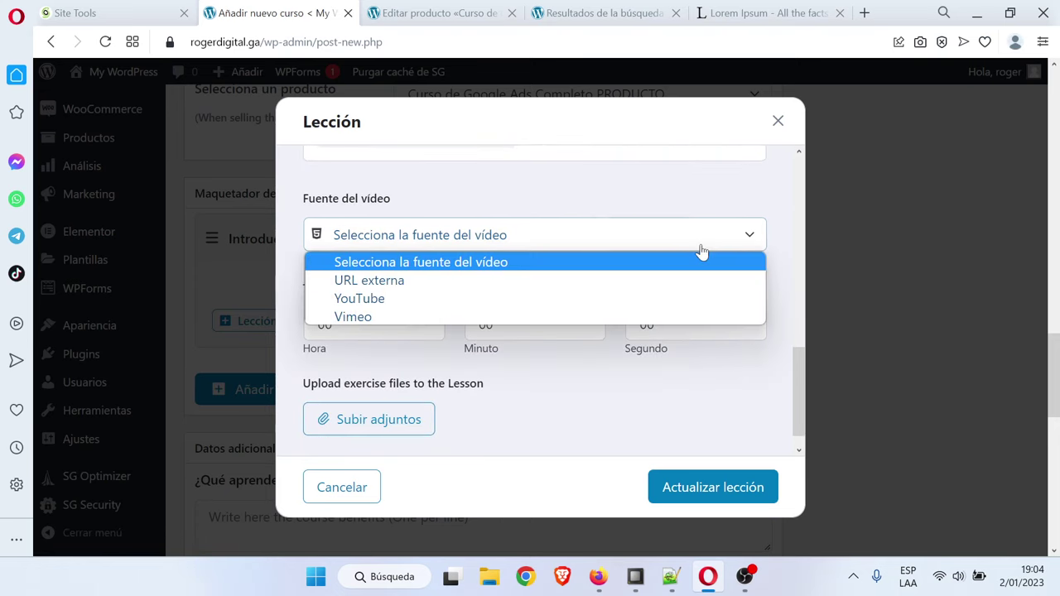
{"action": "left_click", "coordinate": [386, 300]}
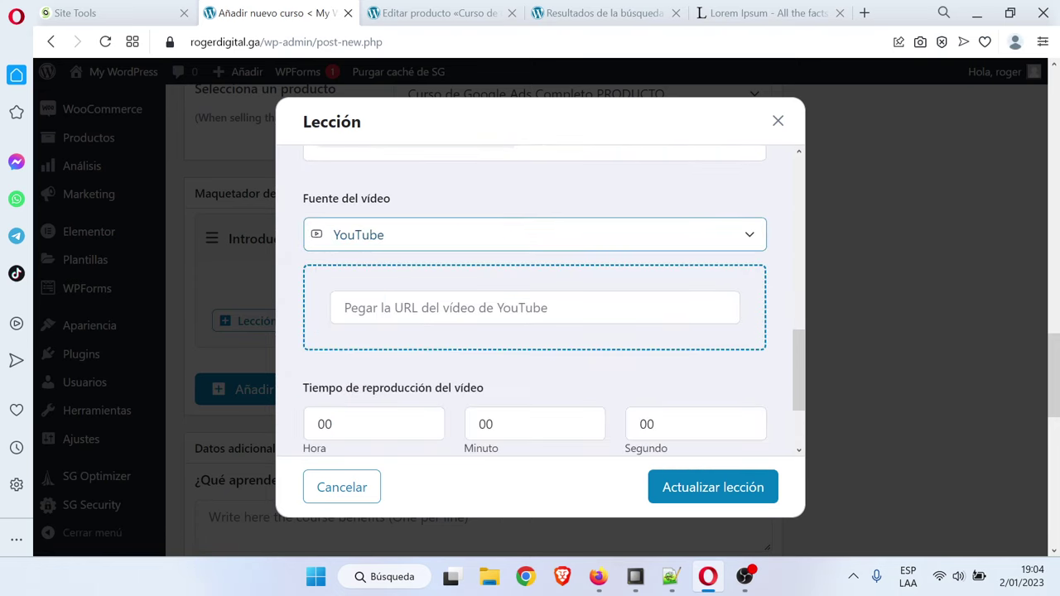
{"action": "left_click", "coordinate": [485, 243]}
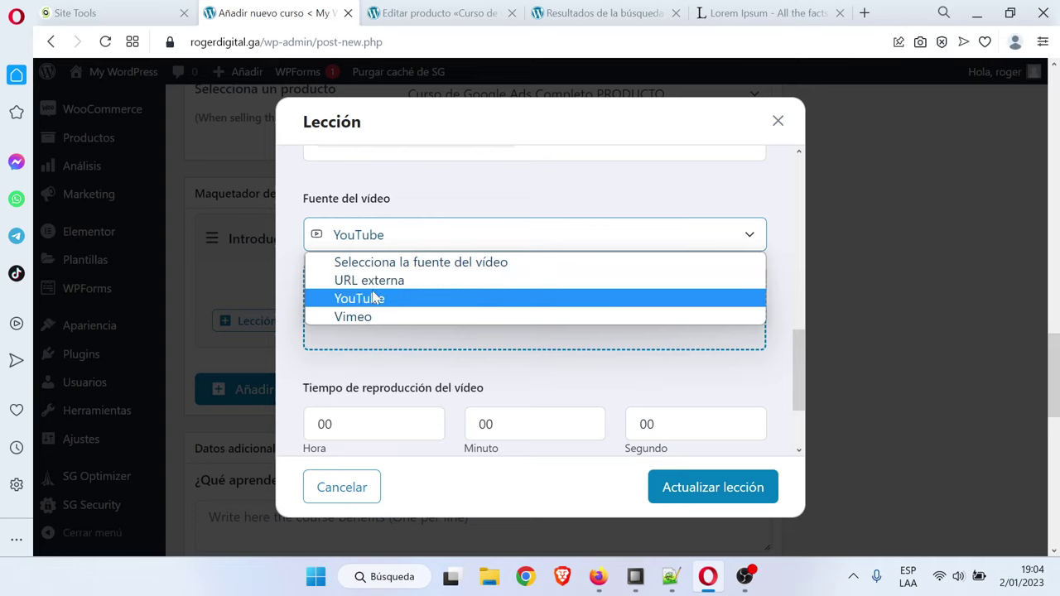
{"action": "left_click", "coordinate": [377, 298]}
{"action": "left_click", "coordinate": [598, 576]}
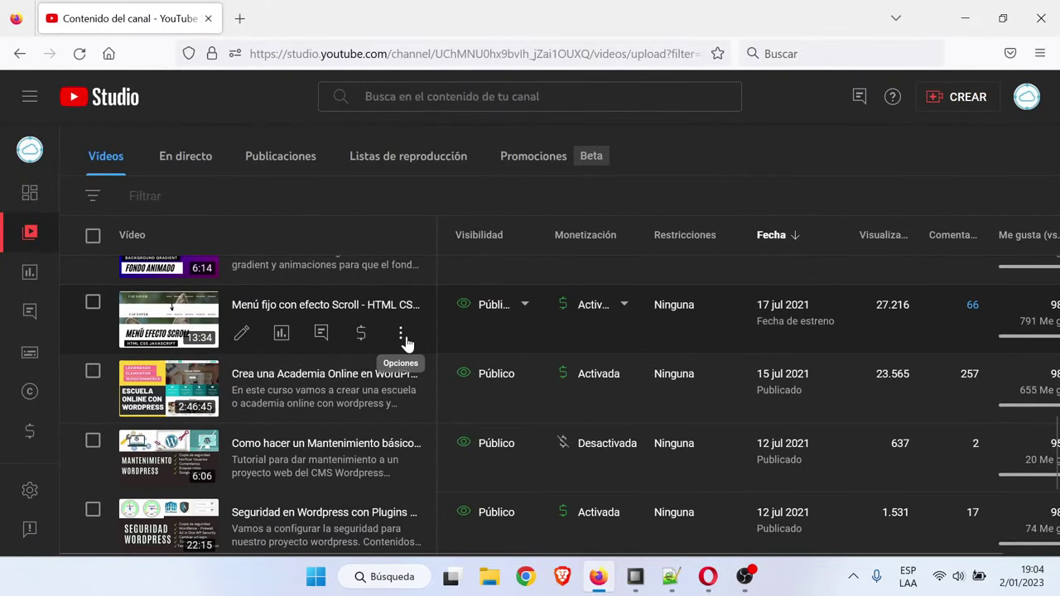
{"action": "left_click", "coordinate": [402, 332]}
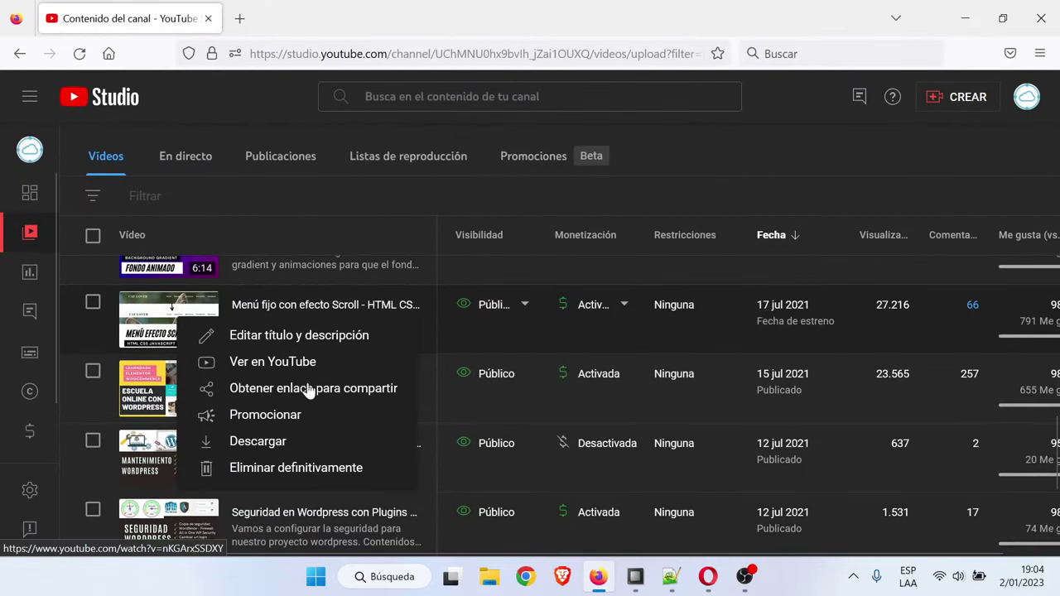
{"action": "left_click", "coordinate": [342, 389]}
{"action": "left_click", "coordinate": [604, 580]}
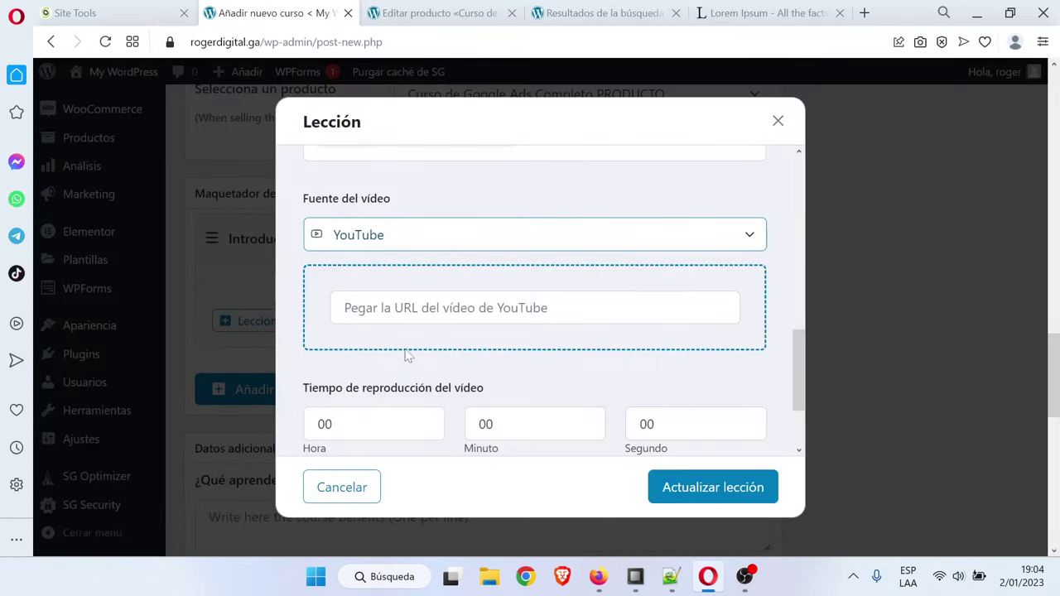
{"action": "left_click", "coordinate": [414, 308]}
{"action": "key", "text": "ctrl+v"}
Set the video duration to 00:11:11 and save the lesson
{"action": "scroll", "coordinate": [568, 358], "scroll_direction": "down", "scroll_amount": 1}
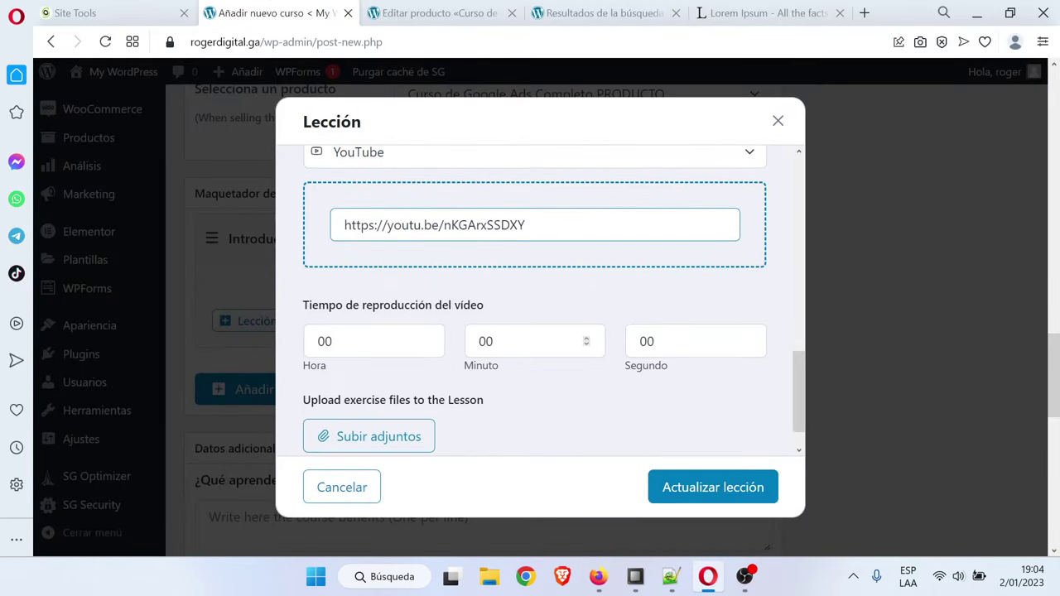
{"action": "double_click", "coordinate": [332, 341]}
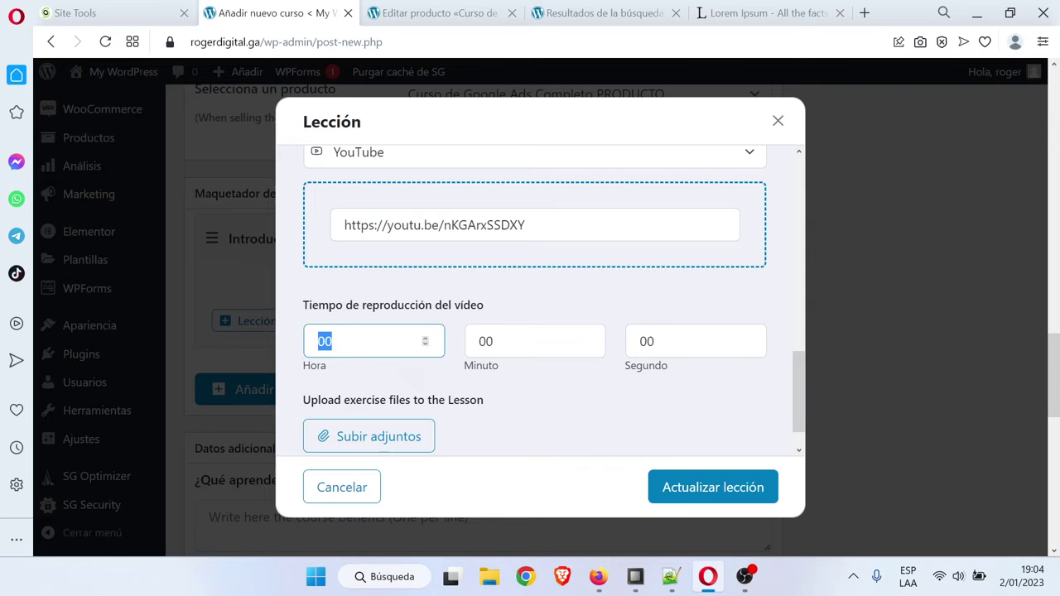
{"action": "type", "text": "1"}
{"action": "double_click", "coordinate": [492, 341]}
{"action": "type", "text": "1"}
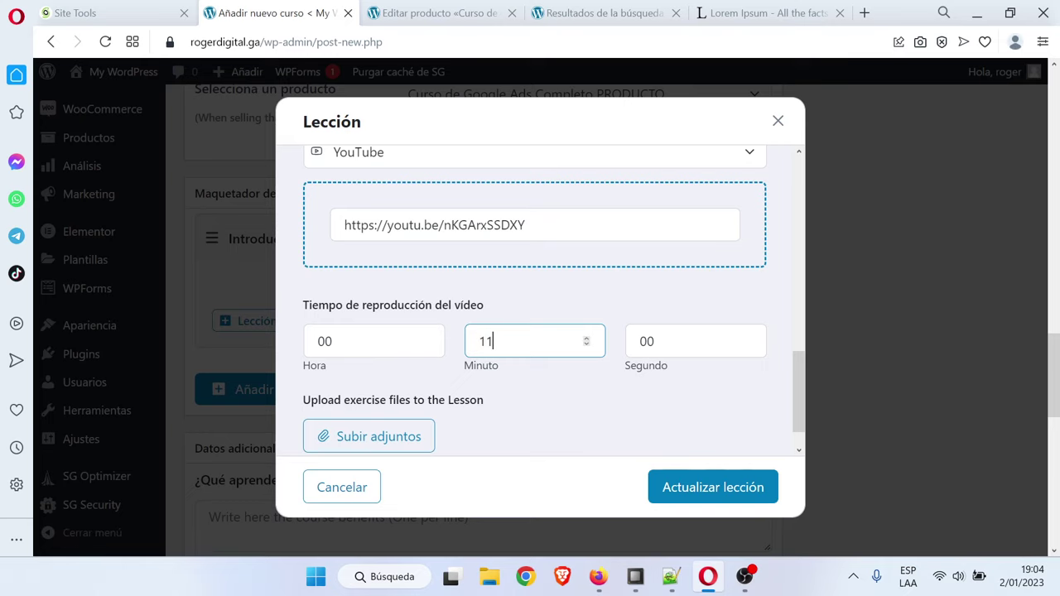
{"action": "key", "text": "Tab"}
{"action": "type", "text": "1"}
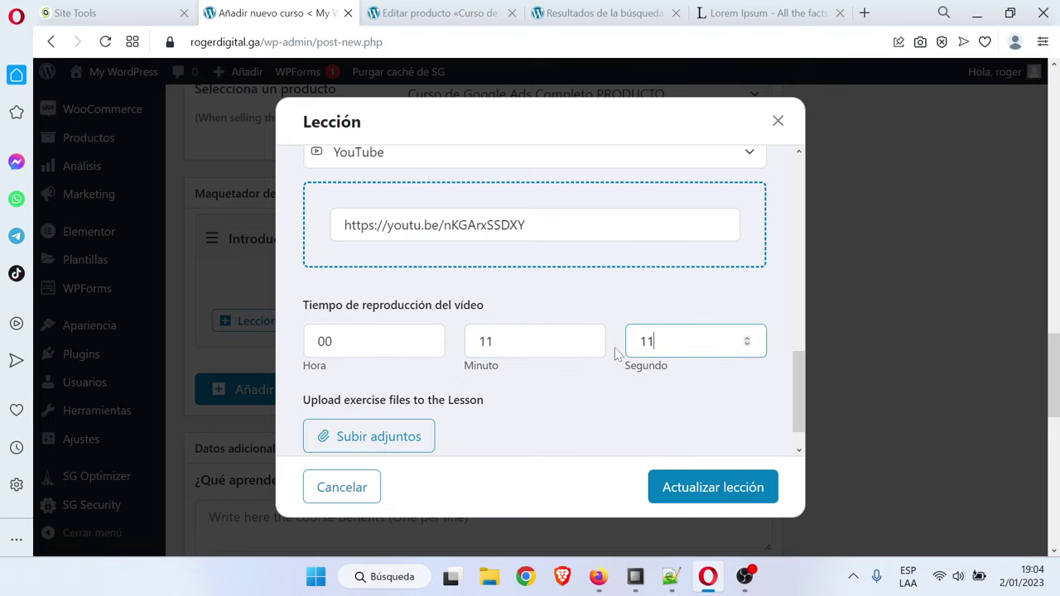
{"action": "scroll", "coordinate": [597, 389], "scroll_direction": "down", "scroll_amount": 1}
{"action": "left_click", "coordinate": [571, 383]}
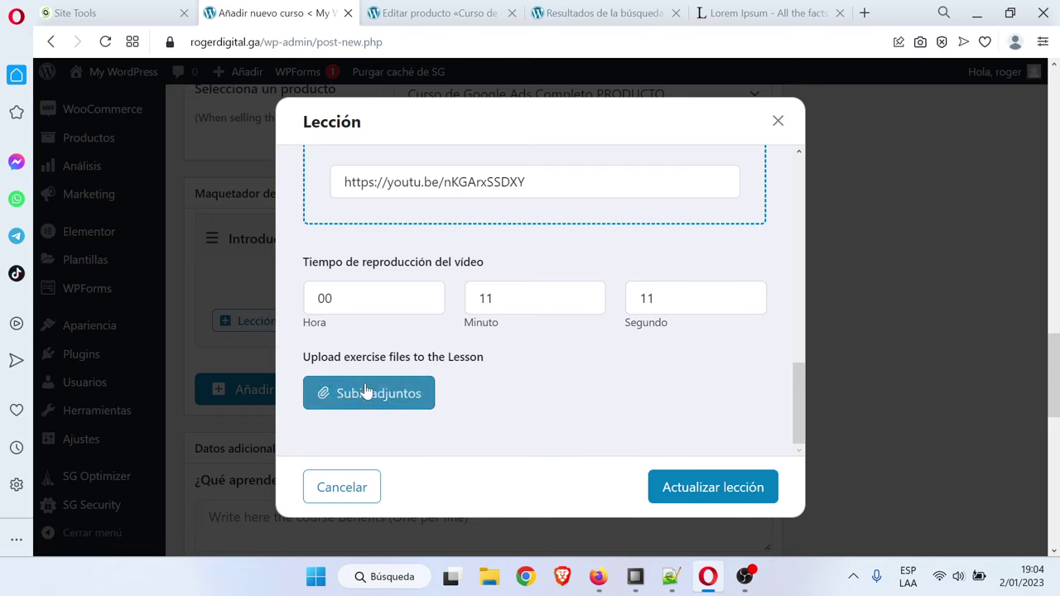
{"action": "left_click", "coordinate": [740, 494]}
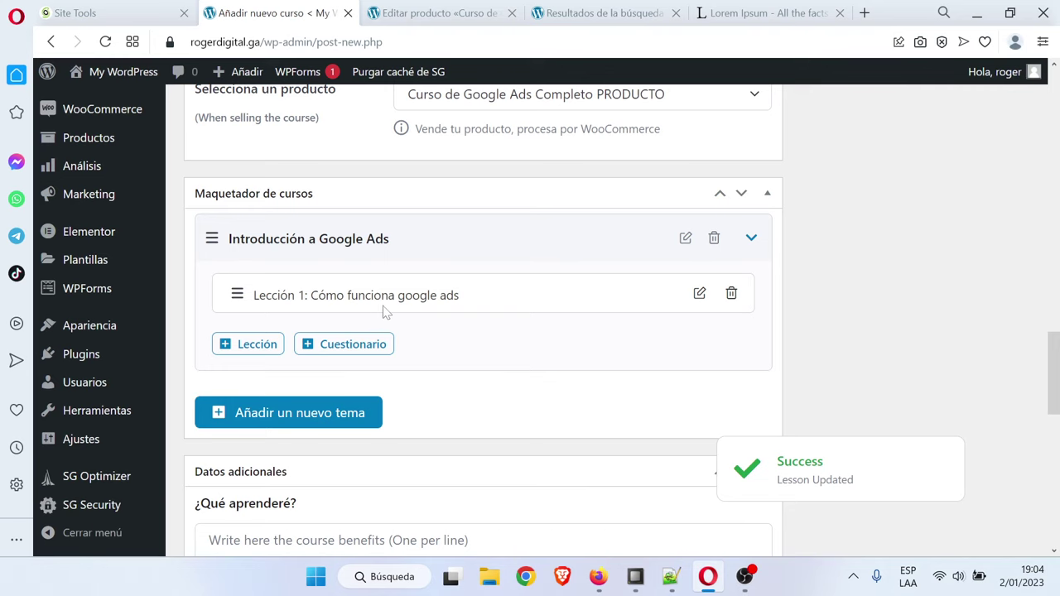
Add a new lesson to Introducción a Google Ads named 'Crear cuenta'
{"action": "left_click", "coordinate": [263, 350]}
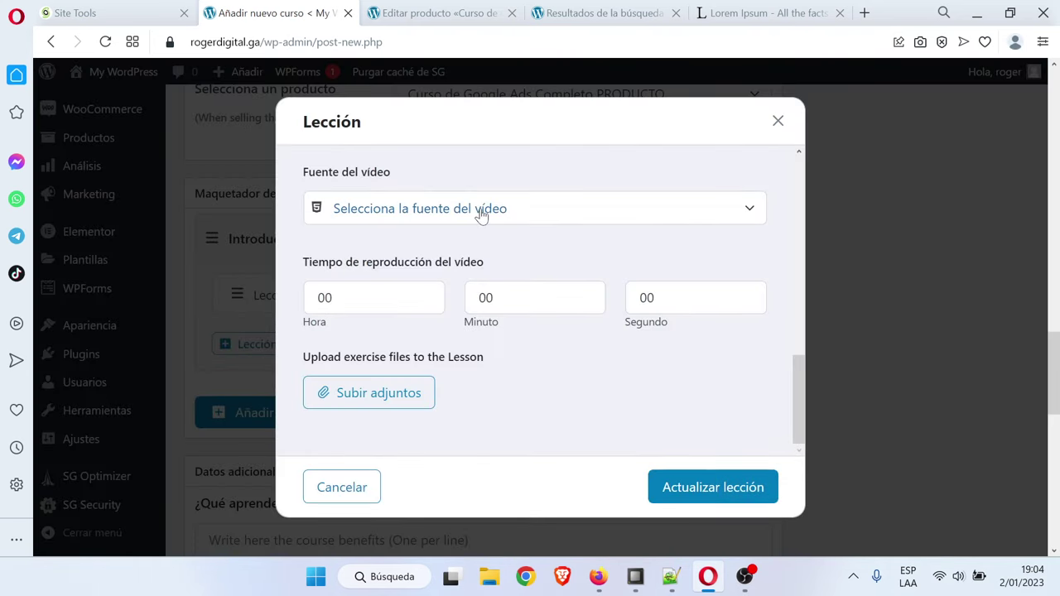
{"action": "scroll", "coordinate": [487, 232], "scroll_direction": "up", "scroll_amount": 5}
{"action": "scroll", "coordinate": [489, 239], "scroll_direction": "up", "scroll_amount": 3}
{"action": "triple_click", "coordinate": [383, 212]}
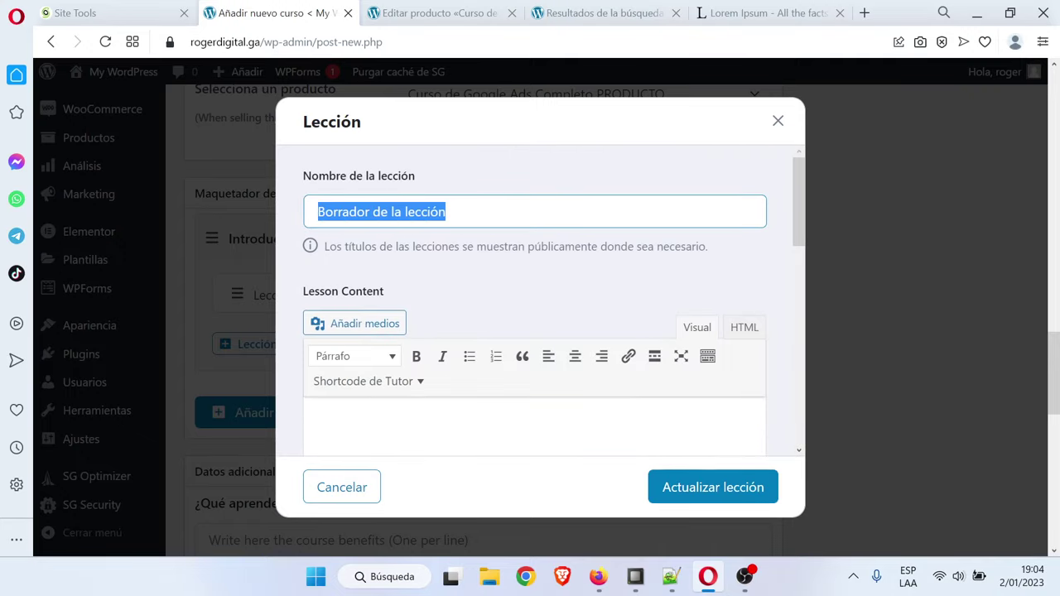
{"action": "type", "text": "Crear cuenta"}
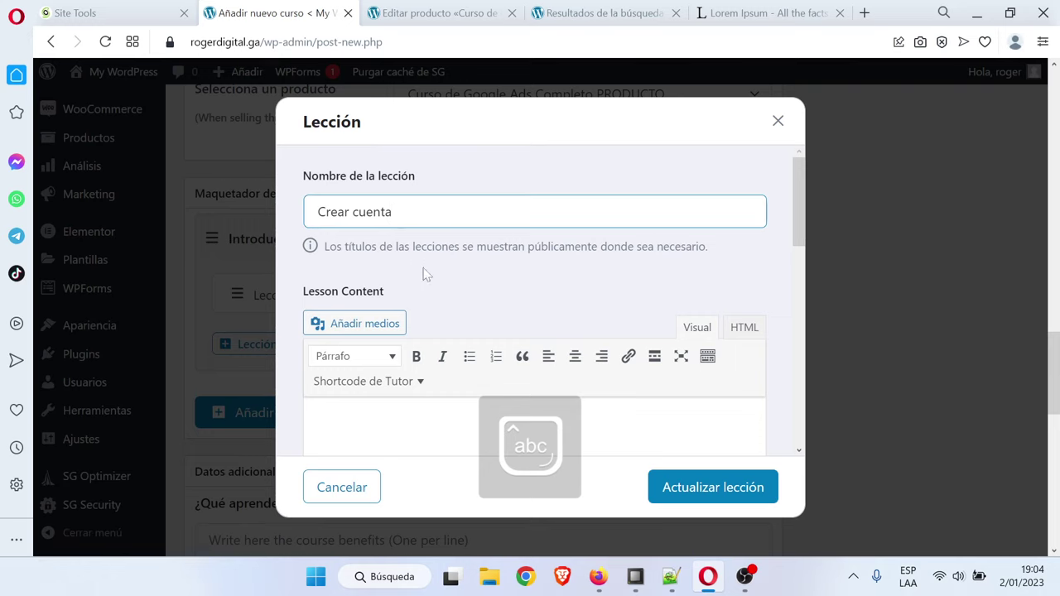
Choose YouTube as the video source and paste the animated-background video's share link from YouTube Studio
{"action": "scroll", "coordinate": [439, 286], "scroll_direction": "down", "scroll_amount": 6}
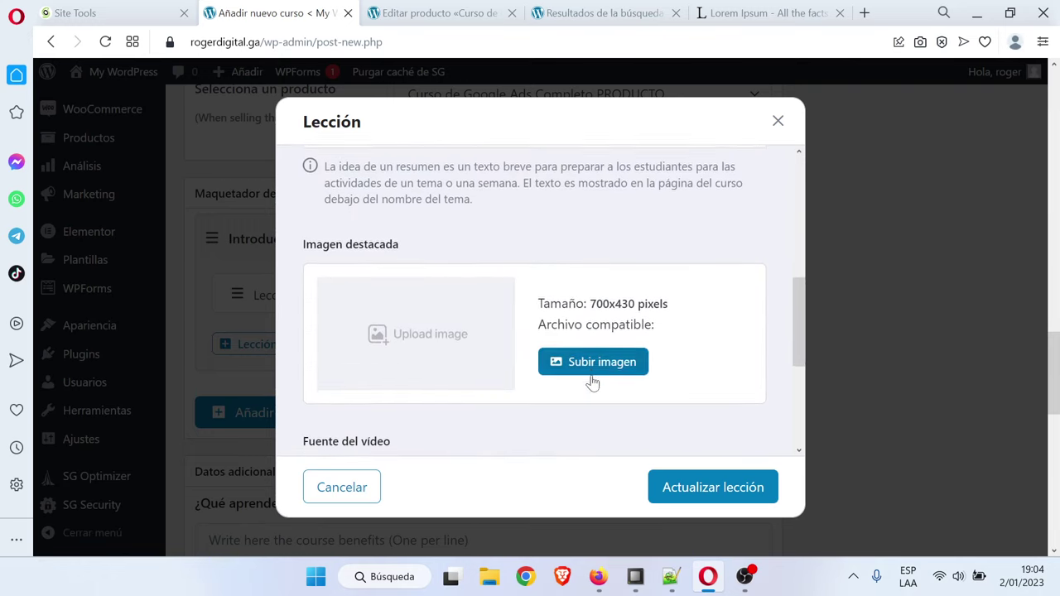
{"action": "scroll", "coordinate": [592, 381], "scroll_direction": "down", "scroll_amount": 2}
{"action": "left_click", "coordinate": [580, 320]}
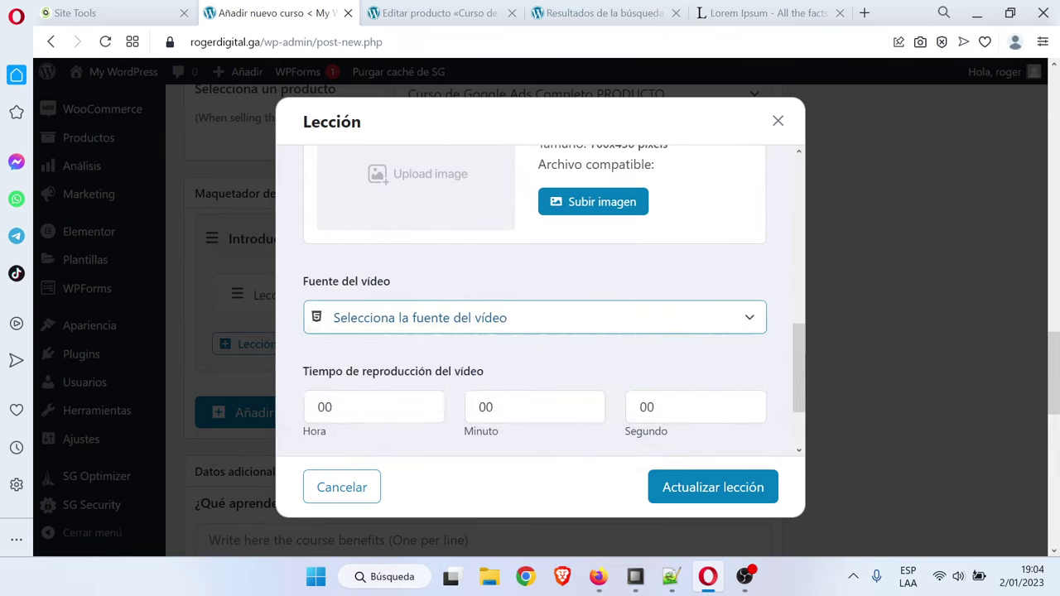
{"action": "left_click", "coordinate": [503, 365]}
{"action": "scroll", "coordinate": [504, 364], "scroll_direction": "down", "scroll_amount": 2}
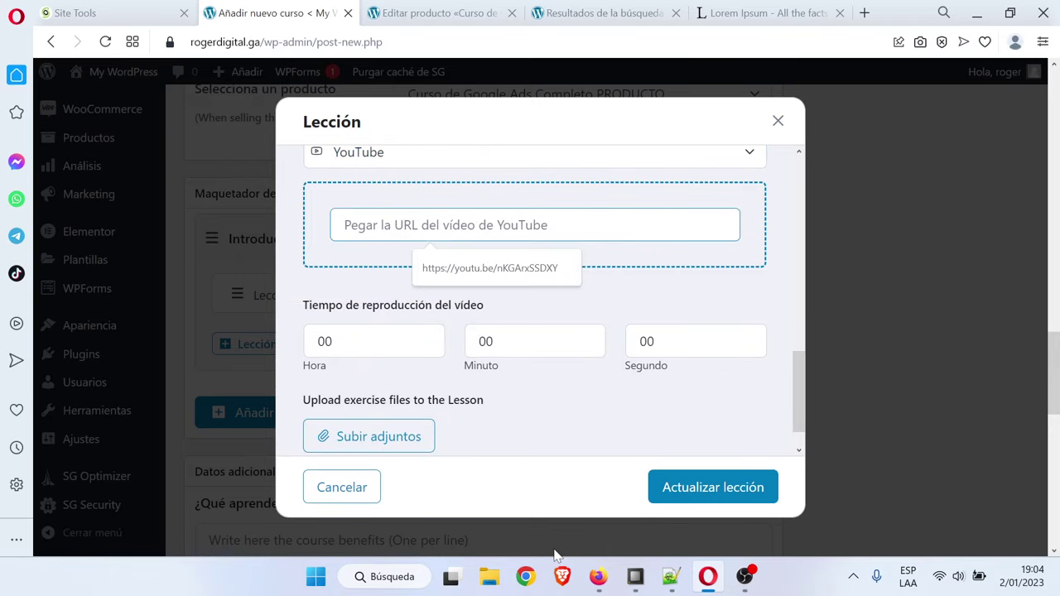
{"action": "left_click", "coordinate": [598, 576]}
{"action": "scroll", "coordinate": [419, 368], "scroll_direction": "up", "scroll_amount": 1}
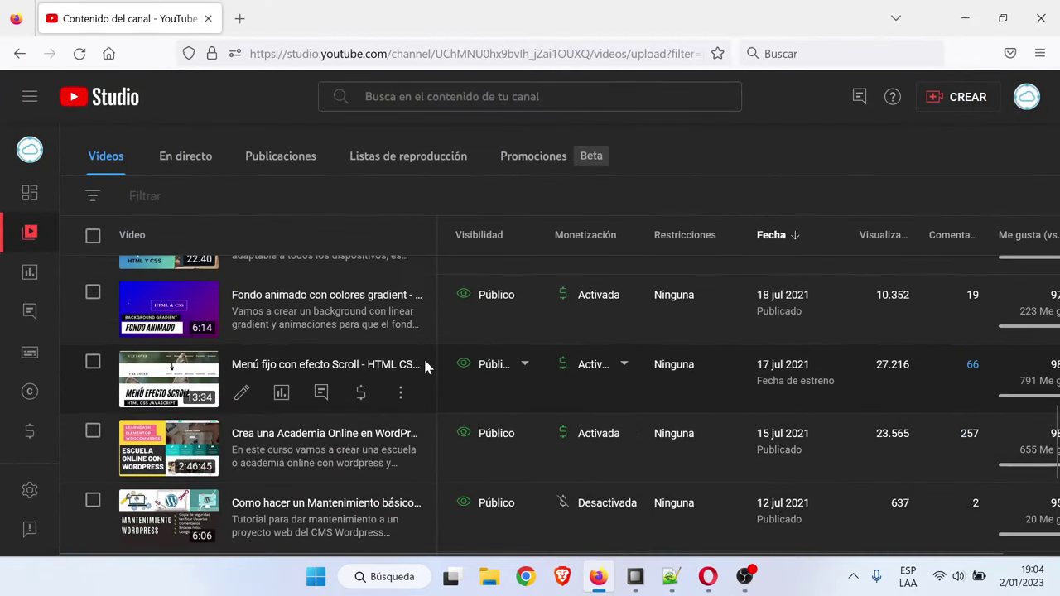
{"action": "scroll", "coordinate": [424, 372], "scroll_direction": "up", "scroll_amount": 1}
{"action": "left_click", "coordinate": [401, 382]}
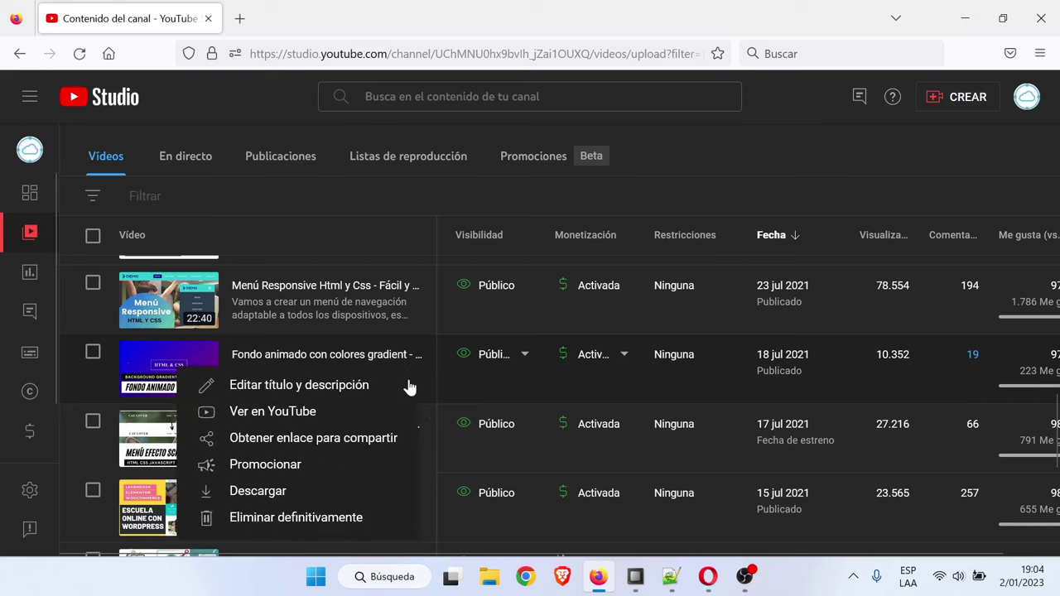
{"action": "left_click", "coordinate": [355, 445]}
{"action": "left_click", "coordinate": [707, 576]}
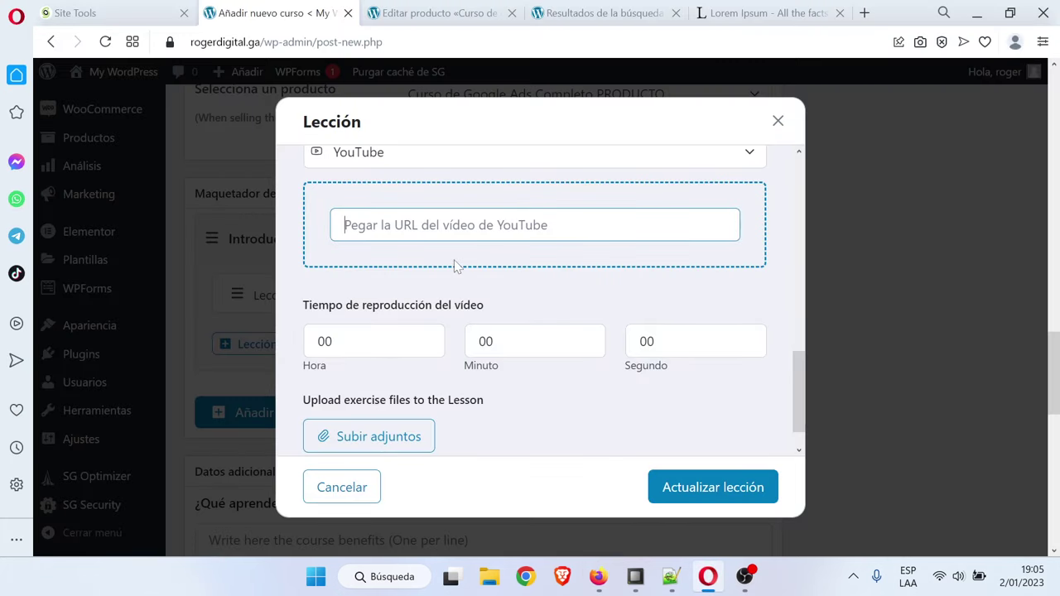
{"action": "key", "text": "ctrl+v"}
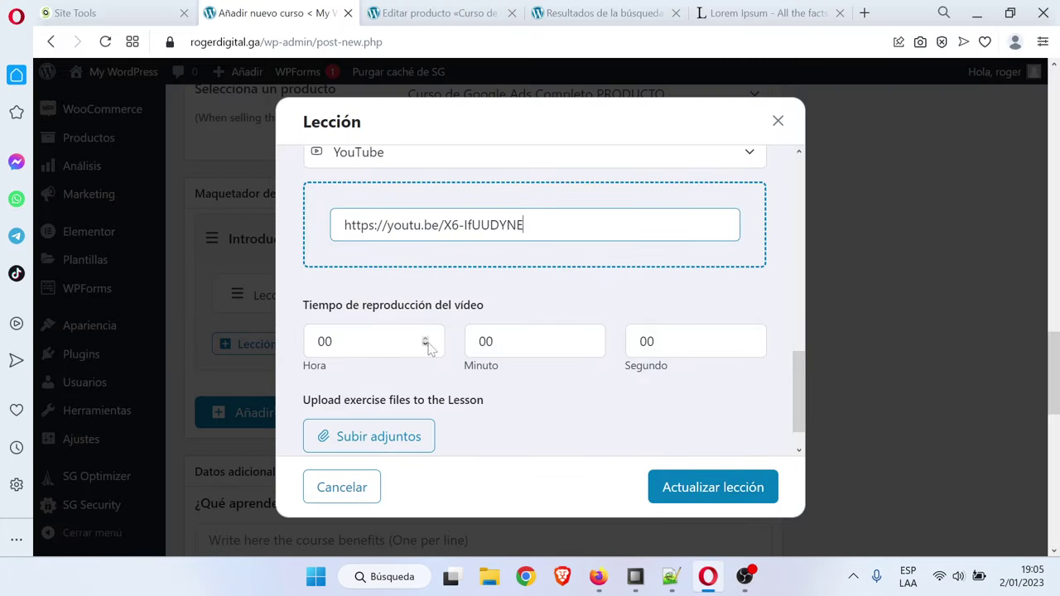
Set the video duration to 22 minutes and save the second lesson
{"action": "left_click", "coordinate": [486, 341]}
{"action": "double_click", "coordinate": [486, 341]}
{"action": "type", "text": "22"}
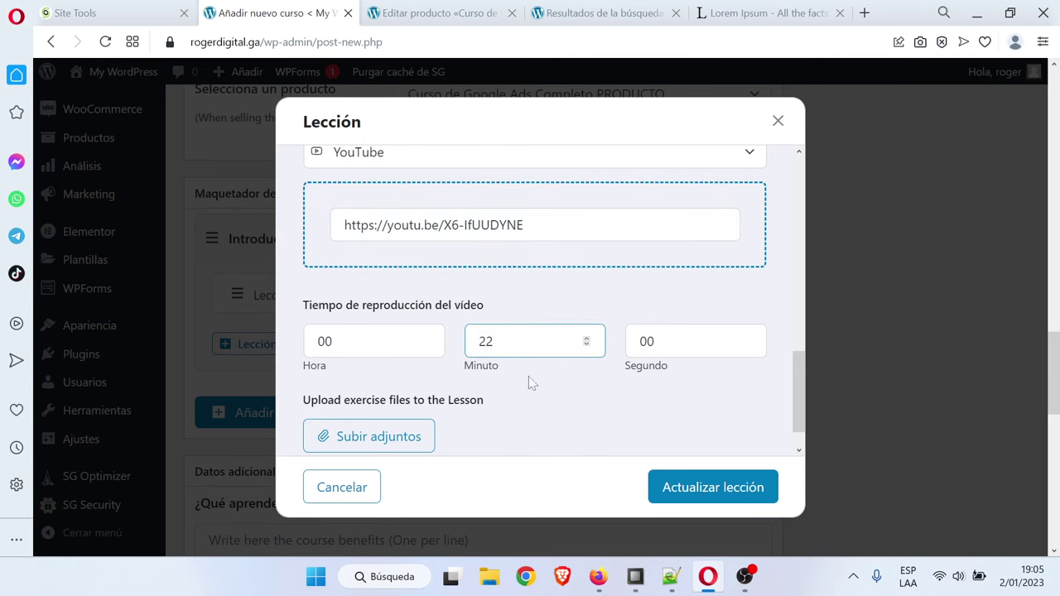
{"action": "left_click", "coordinate": [735, 487]}
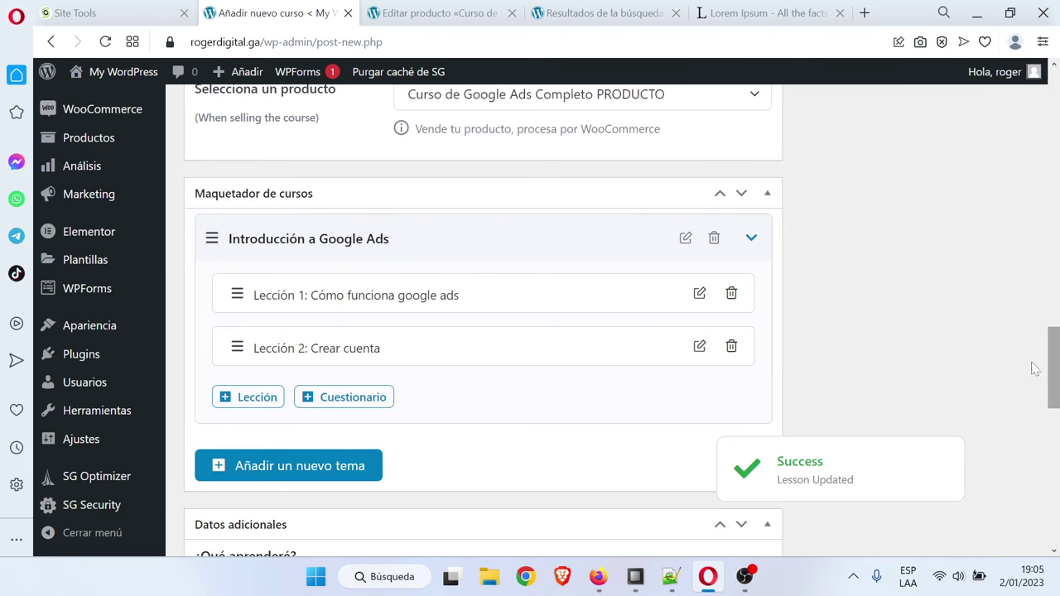
Copy a Lorem Ipsum passage and paste it into ¿Qué aprenderé? and Público objetivo
{"action": "scroll", "coordinate": [521, 397], "scroll_direction": "down", "scroll_amount": 1}
{"action": "scroll", "coordinate": [530, 403], "scroll_direction": "up", "scroll_amount": 1}
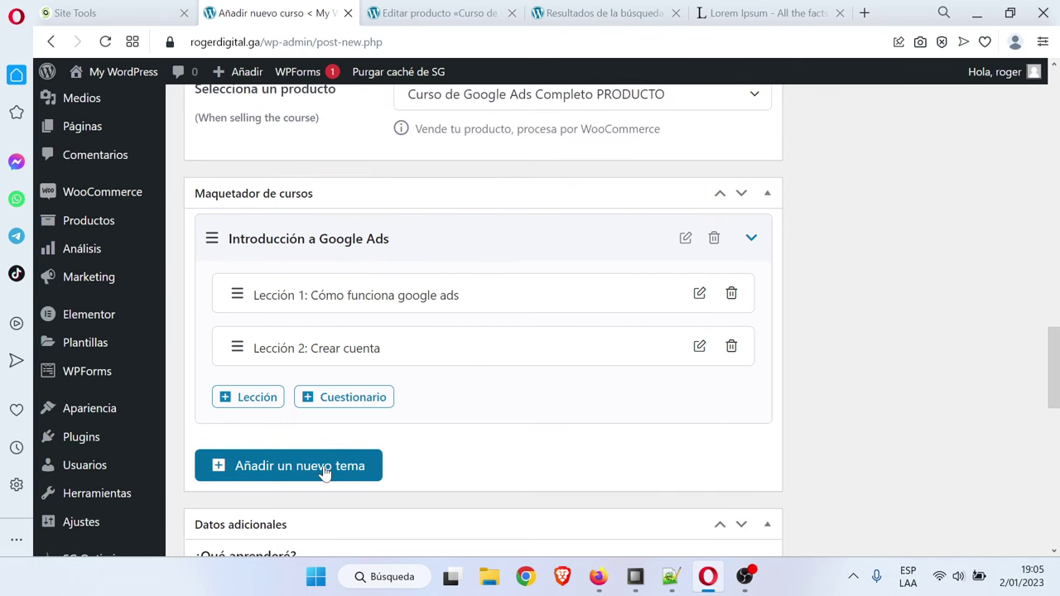
{"action": "scroll", "coordinate": [929, 431], "scroll_direction": "down", "scroll_amount": 3}
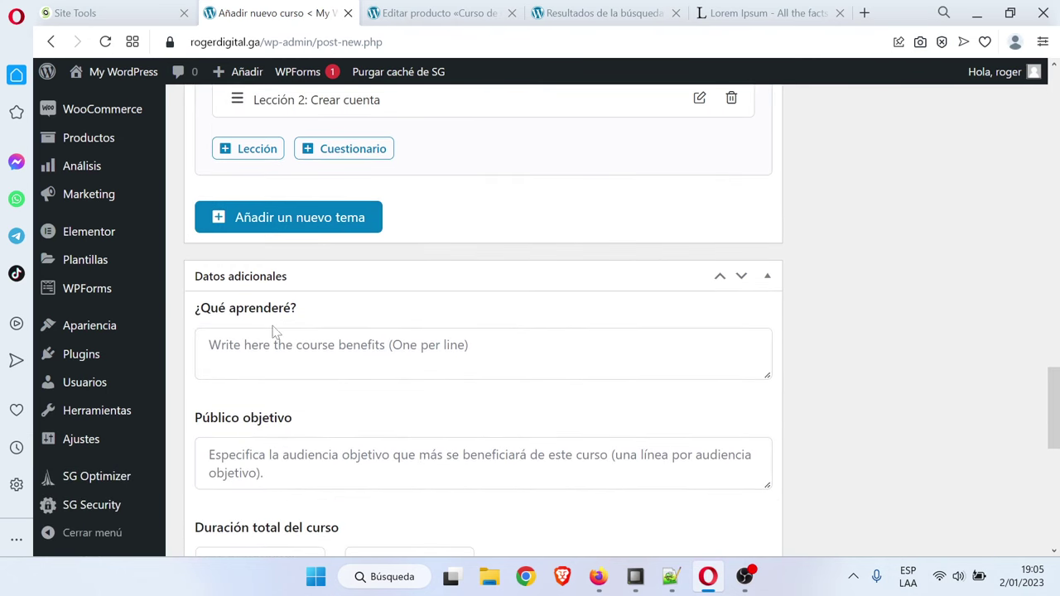
{"action": "left_click", "coordinate": [787, 12]}
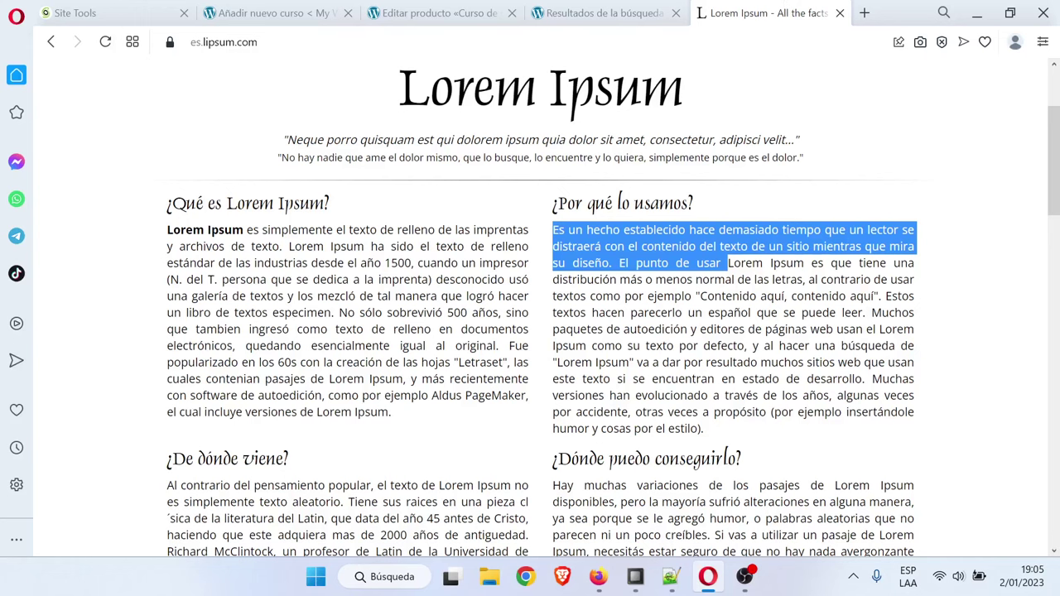
{"action": "right_click", "coordinate": [622, 250]}
{"action": "left_click", "coordinate": [693, 315]}
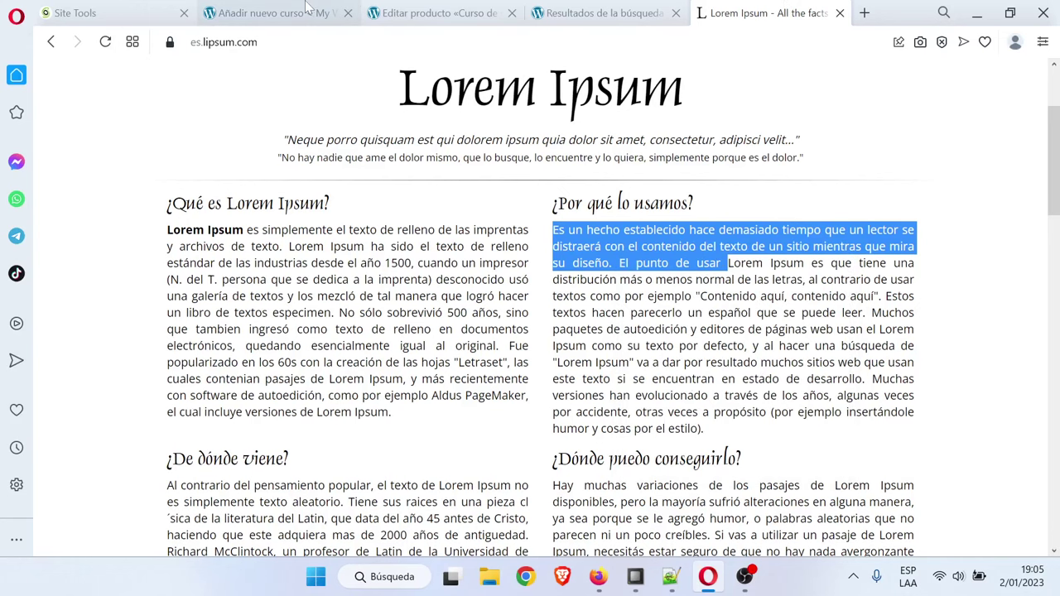
{"action": "left_click", "coordinate": [204, 17]}
{"action": "left_click", "coordinate": [342, 364]}
{"action": "key", "text": "ctrl+v"}
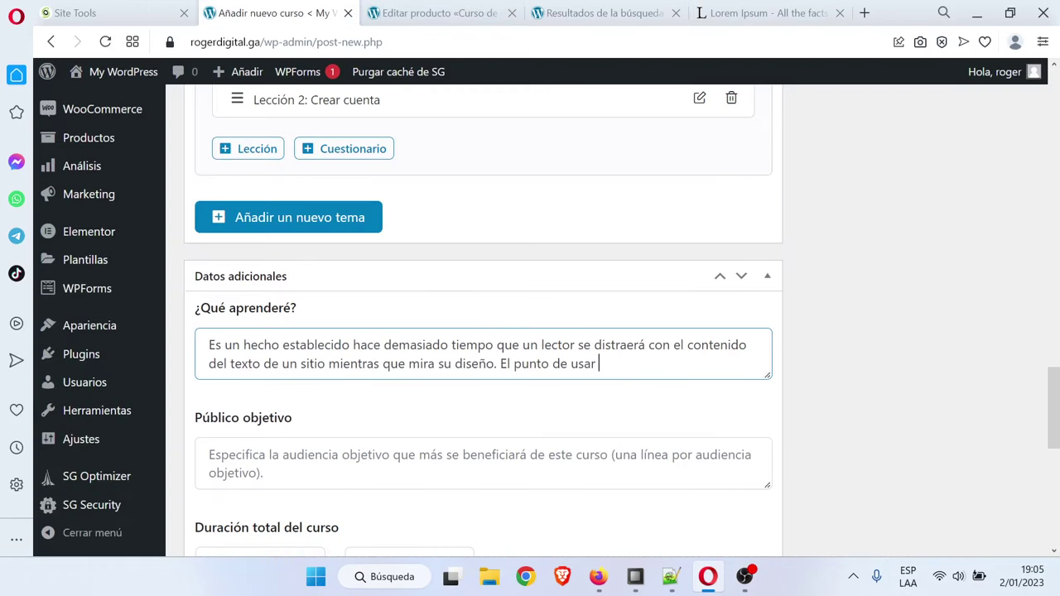
{"action": "scroll", "coordinate": [342, 364], "scroll_direction": "down", "scroll_amount": 1}
{"action": "key", "text": "ctrl+v"}
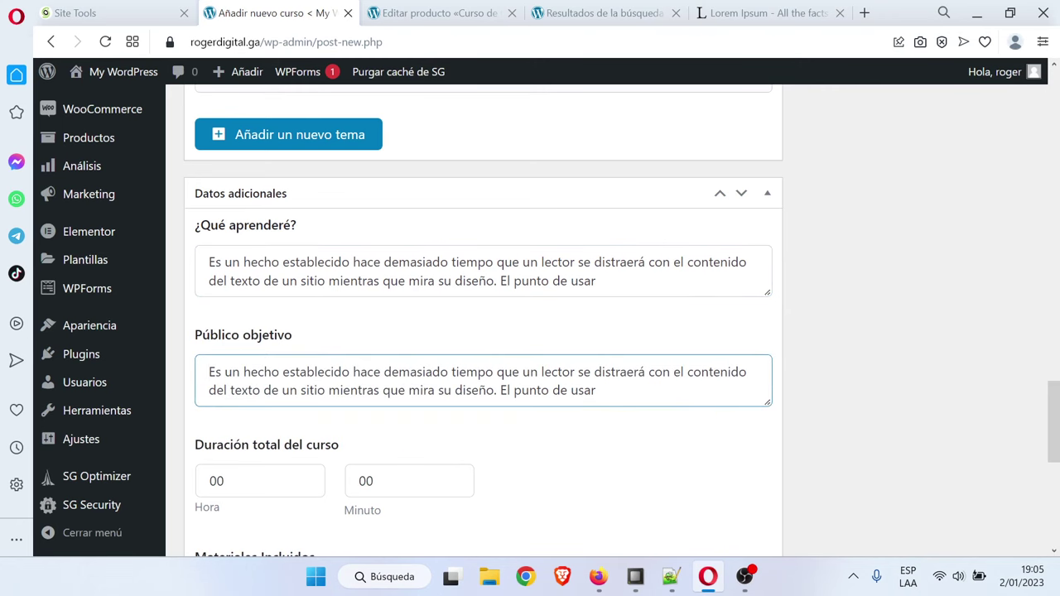
{"action": "scroll", "coordinate": [301, 389], "scroll_direction": "down", "scroll_amount": 3}
List 'Plantillas en PDF' and 'Las diapositivas' on separate lines under Materiales Incluidos
{"action": "left_click", "coordinate": [301, 389]}
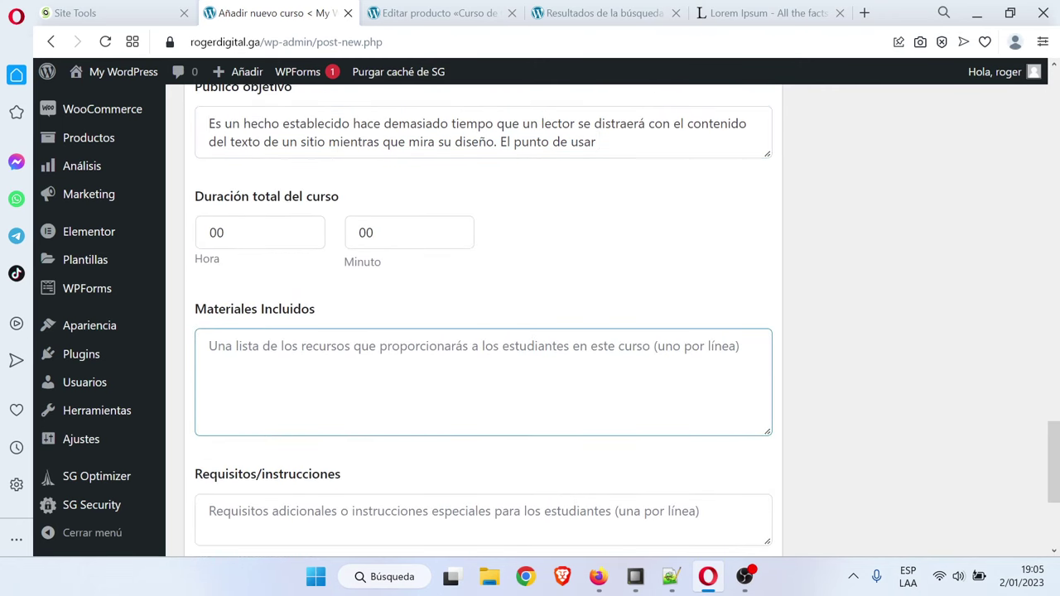
{"action": "key", "text": "Caps_Lock"}
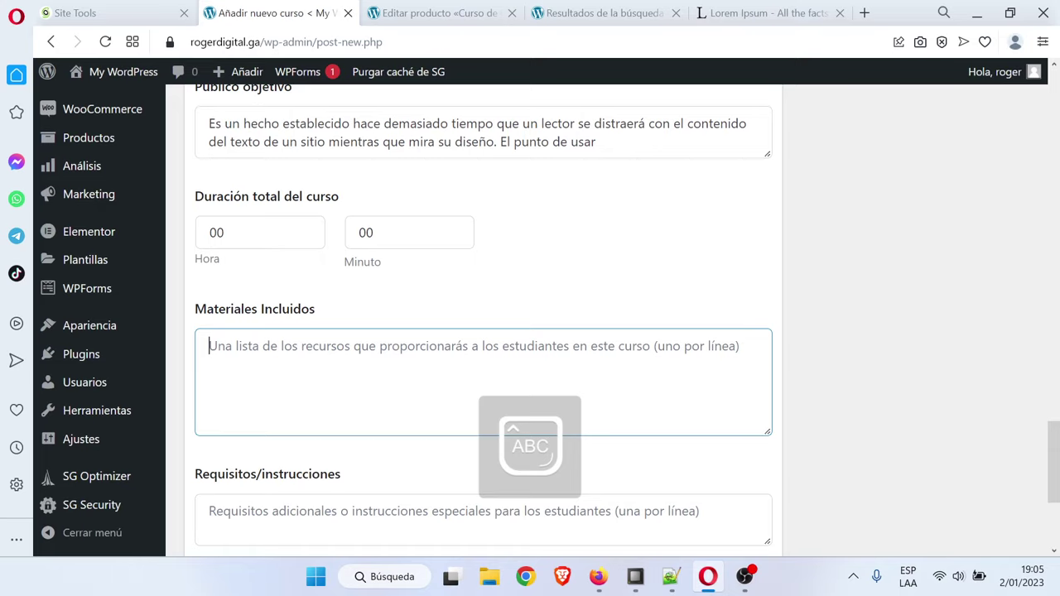
{"action": "type", "text": "Pl"}
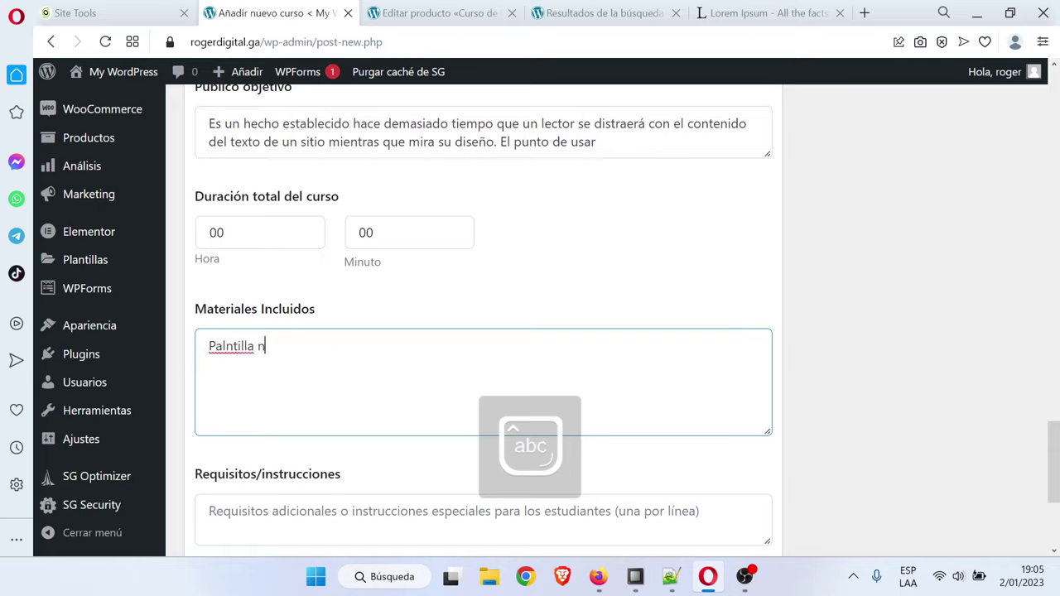
{"action": "type", "text": "a"}
{"action": "key", "text": "BackSpace"}
{"action": "type", "text": "lan"}
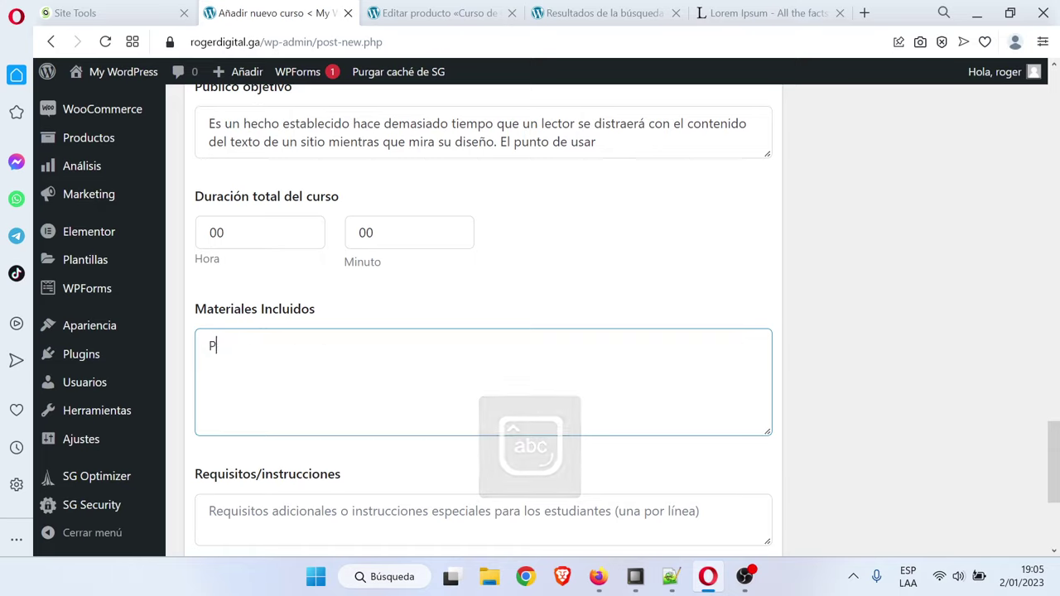
{"action": "type", "text": "tillas en "}
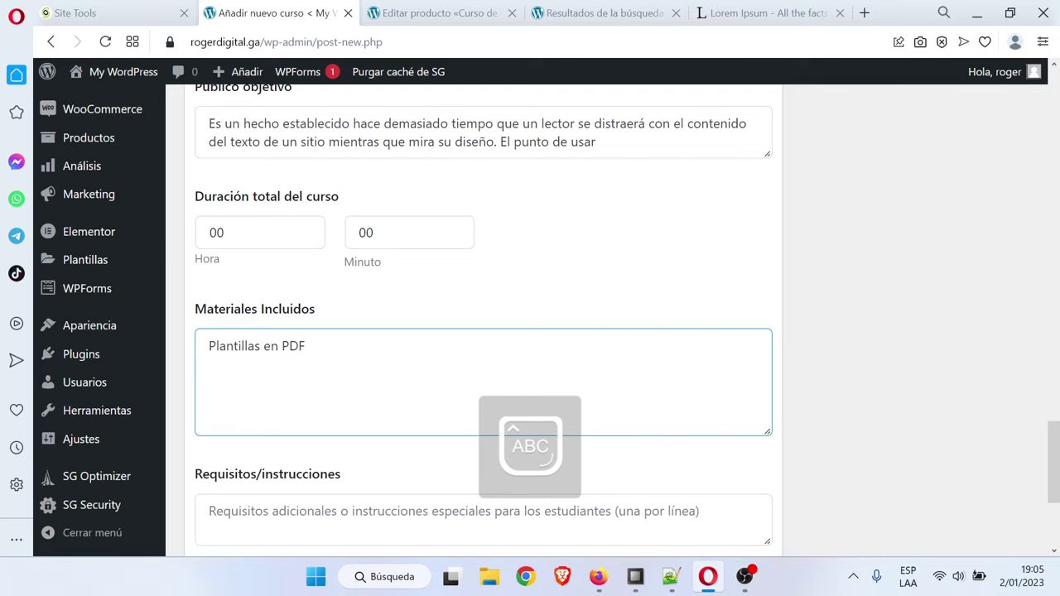
{"action": "type", "text": "PDF"}
{"action": "key", "text": "Caps_Lock"}
{"action": "key", "text": "Return"}
{"action": "type", "text": "Las diapos"}
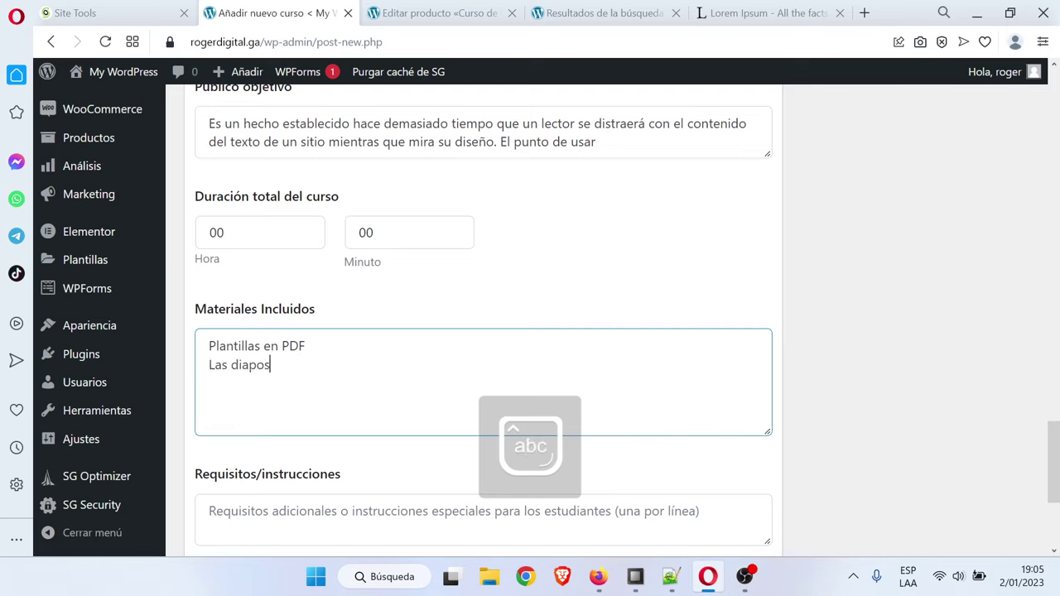
{"action": "type", "text": "itivas"}
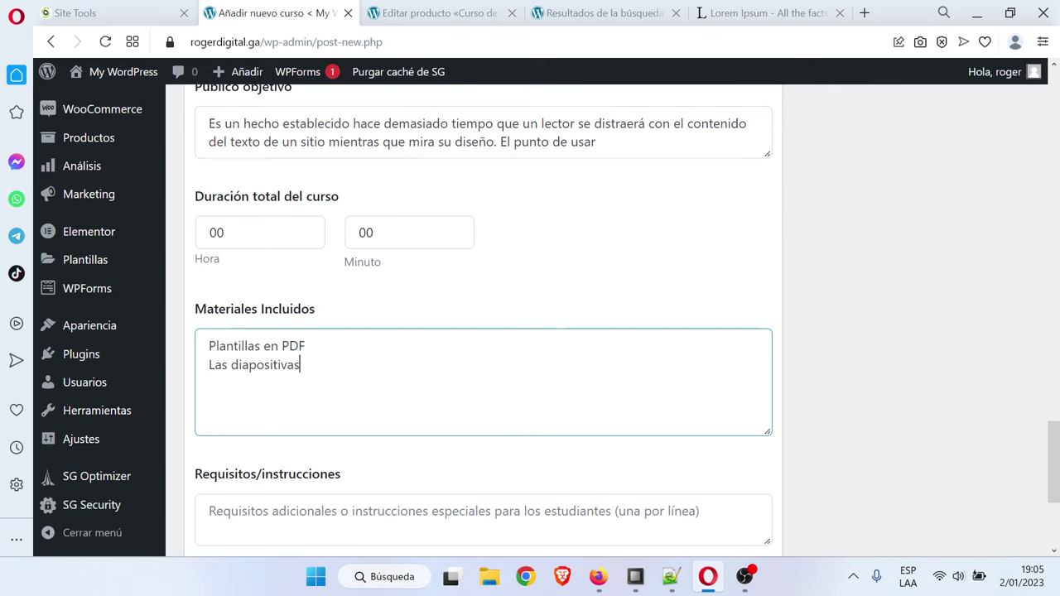
Paste the Lorem Ipsum passage into the Requisitos/instrucciones field
{"action": "scroll", "coordinate": [324, 402], "scroll_direction": "down", "scroll_amount": 2}
{"action": "left_click", "coordinate": [323, 356]}
{"action": "type", "text": "Es un hecho establecido hace demasiado tiempo que un lector se distraerá con el contenido del texto de un sitio mientras que mira su diseño. El punto de usar"}
{"action": "scroll", "coordinate": [397, 382], "scroll_direction": "down", "scroll_amount": 1}
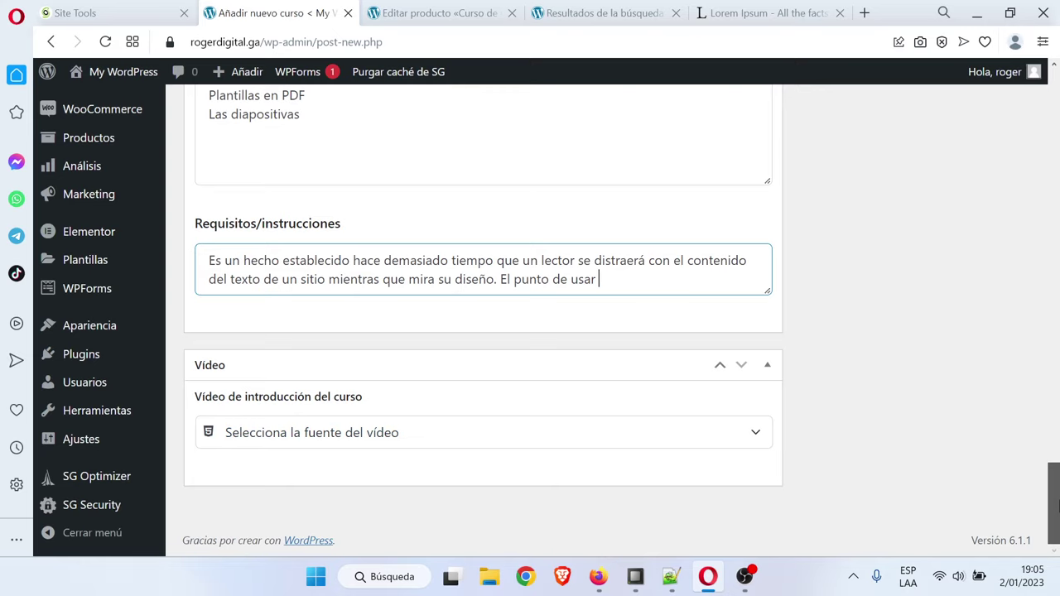
{"action": "left_click_drag", "start_coordinate": [1053, 503], "coordinate": [1053, 303]}
Upload Curso de Google Ads Completo.jpg through Subir archivos and set it as the featured image
{"action": "left_click", "coordinate": [892, 375]}
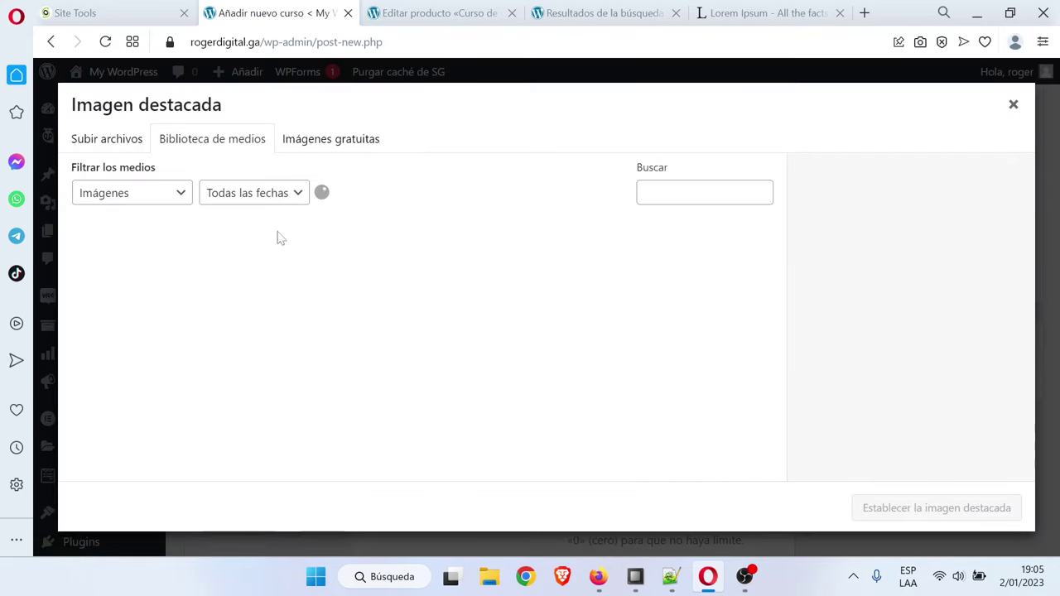
{"action": "left_click", "coordinate": [126, 142]}
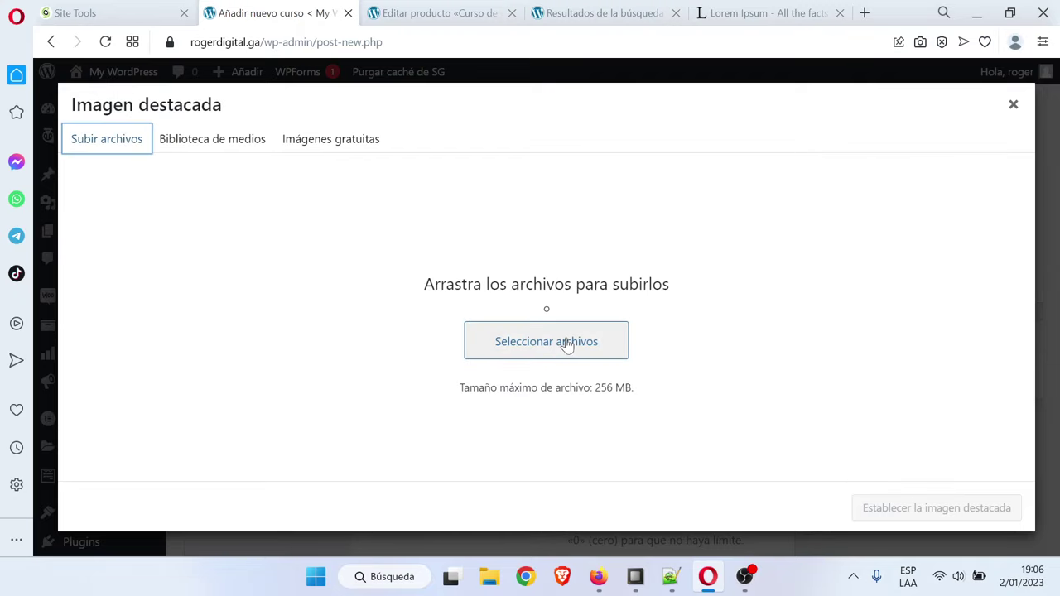
{"action": "left_click", "coordinate": [556, 341]}
{"action": "left_click", "coordinate": [548, 279]}
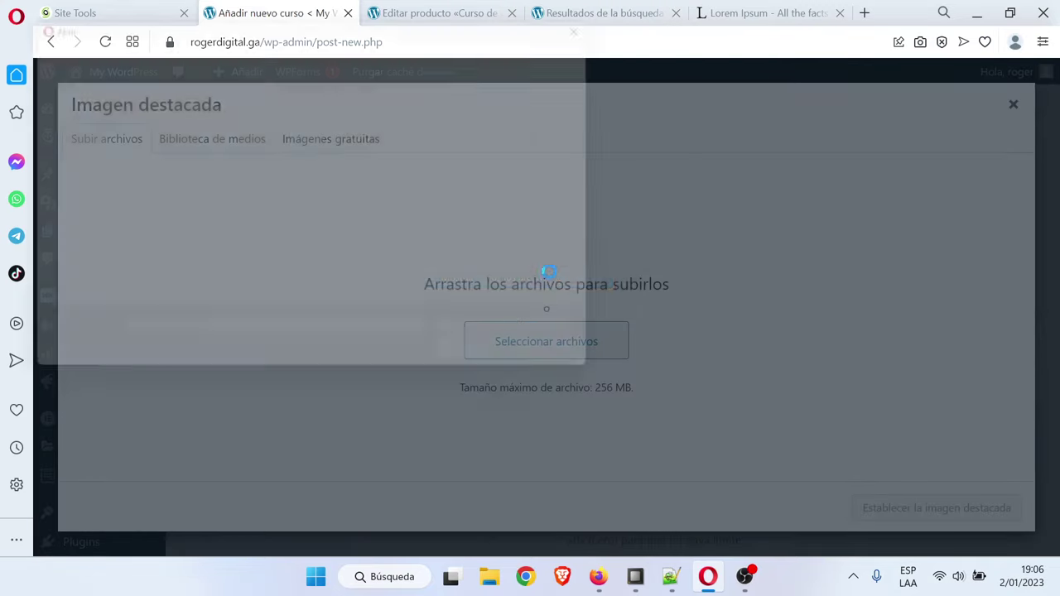
{"action": "left_click", "coordinate": [284, 166]}
{"action": "double_click", "coordinate": [284, 165]}
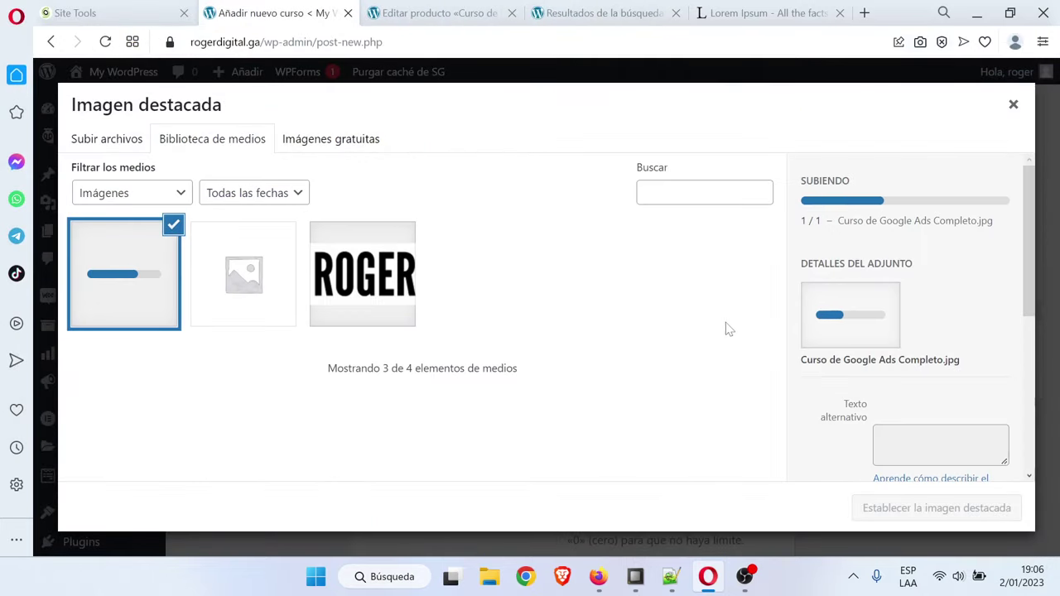
{"action": "left_click", "coordinate": [968, 507]}
{"action": "scroll", "coordinate": [1040, 389], "scroll_direction": "up", "scroll_amount": 10}
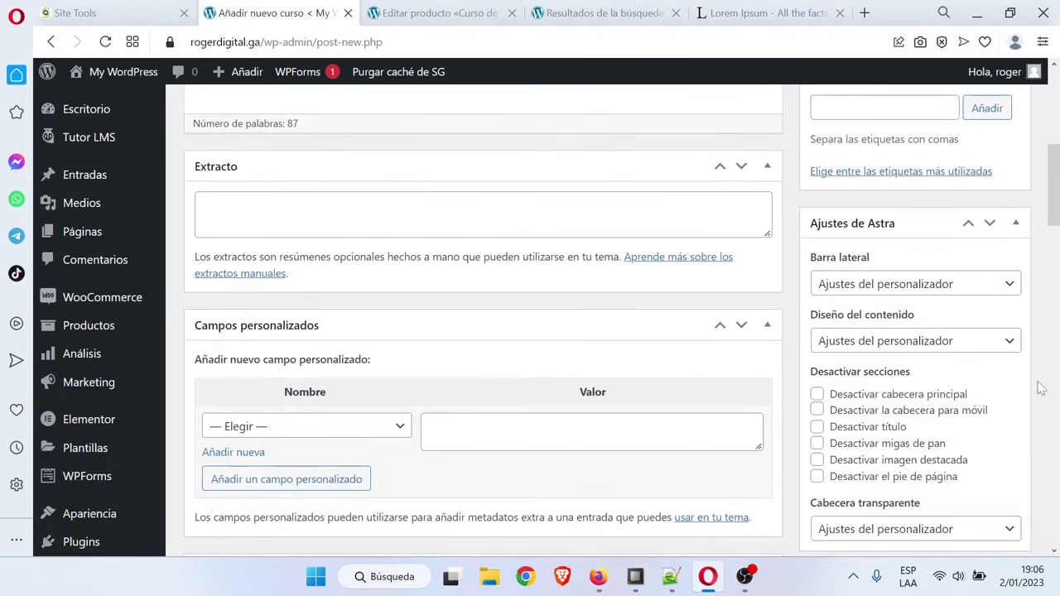
{"action": "scroll", "coordinate": [1038, 390], "scroll_direction": "up", "scroll_amount": 3}
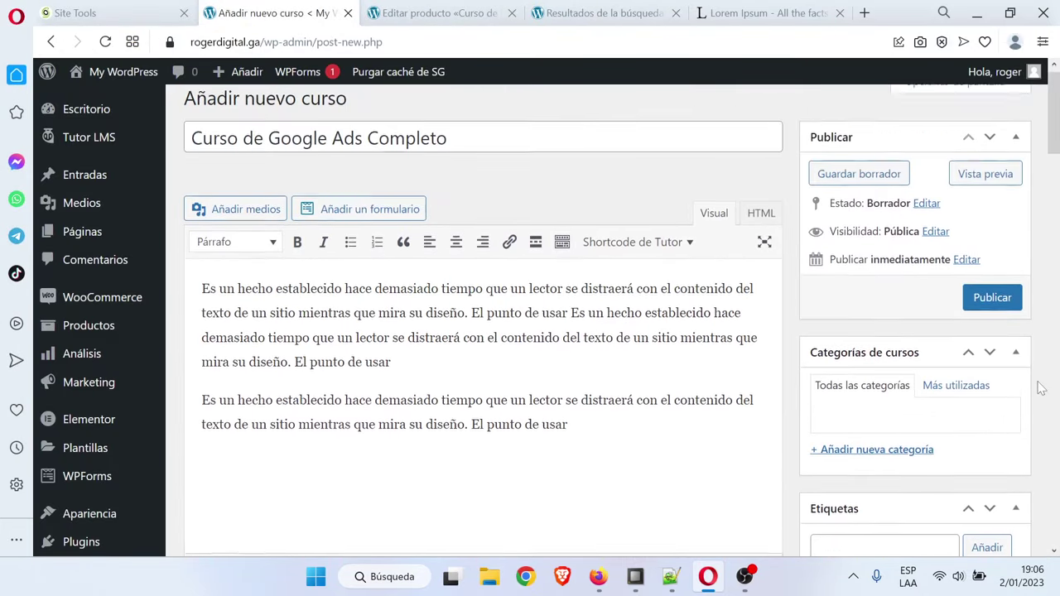
{"action": "scroll", "coordinate": [1036, 388], "scroll_direction": "down", "scroll_amount": 2}
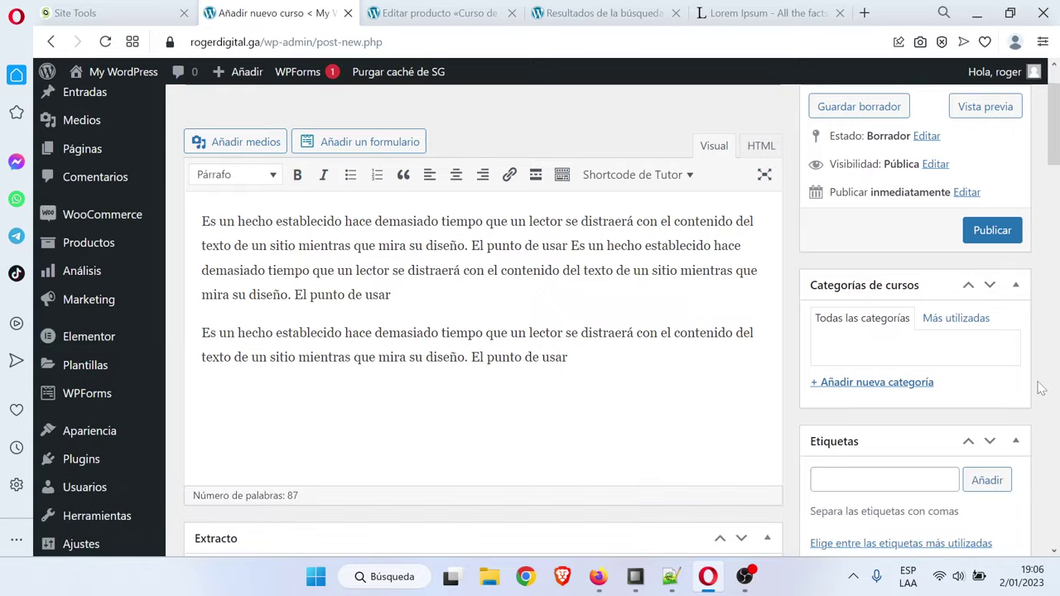
Create a new course category named 'Curso Corto'
{"action": "left_click", "coordinate": [915, 384]}
{"action": "key", "text": "Caps_Lock"}
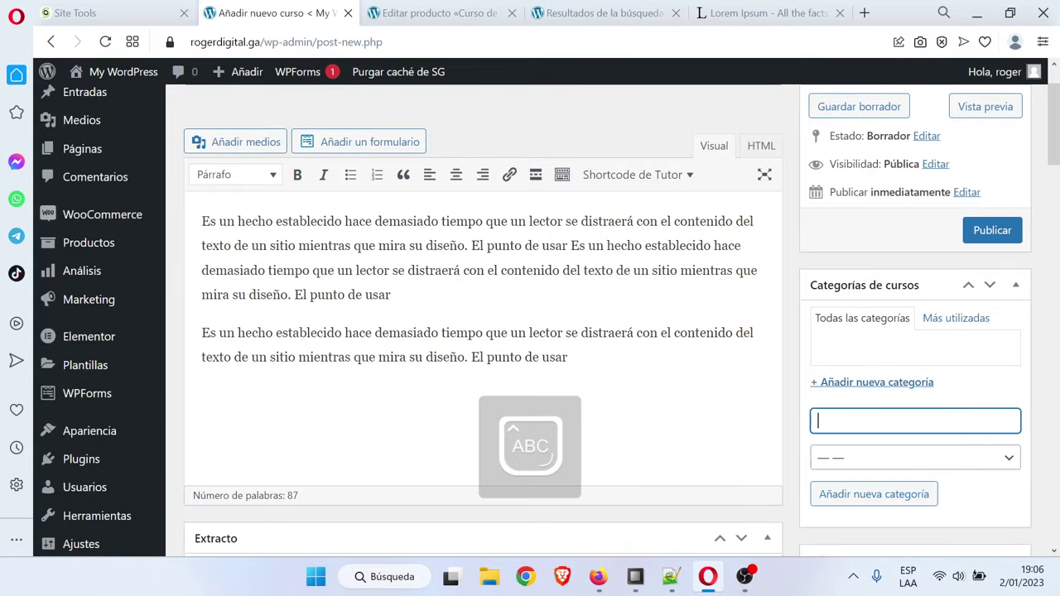
{"action": "type", "text": "C"}
{"action": "key", "text": "Caps_Lock"}
{"action": "type", "text": "urso C"}
{"action": "key", "text": "Caps_Lock"}
{"action": "type", "text": "orto"}
{"action": "scroll", "coordinate": [984, 457], "scroll_direction": "down", "scroll_amount": 1}
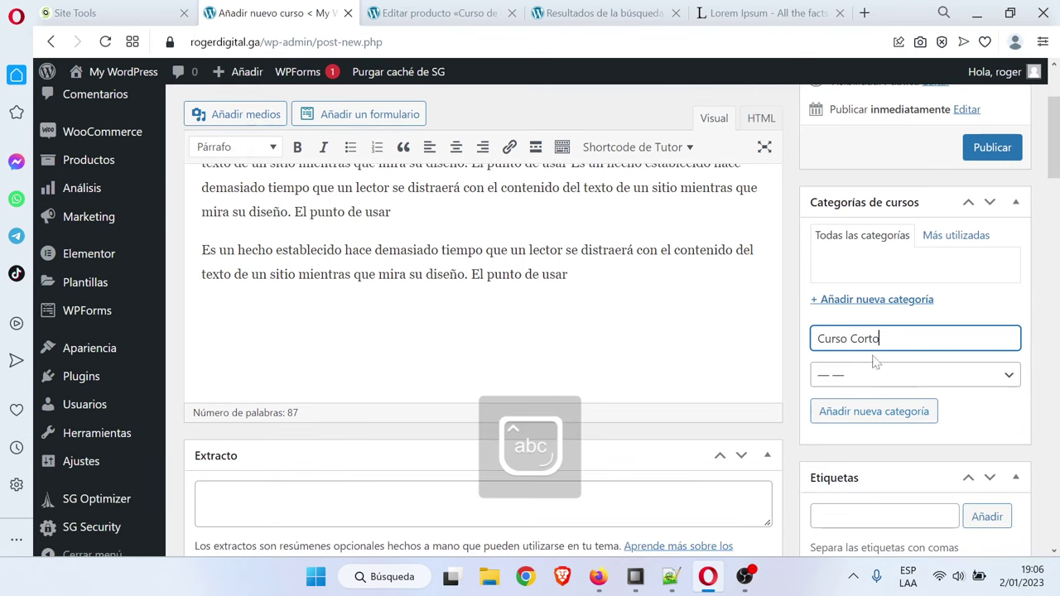
{"action": "left_click", "coordinate": [894, 422]}
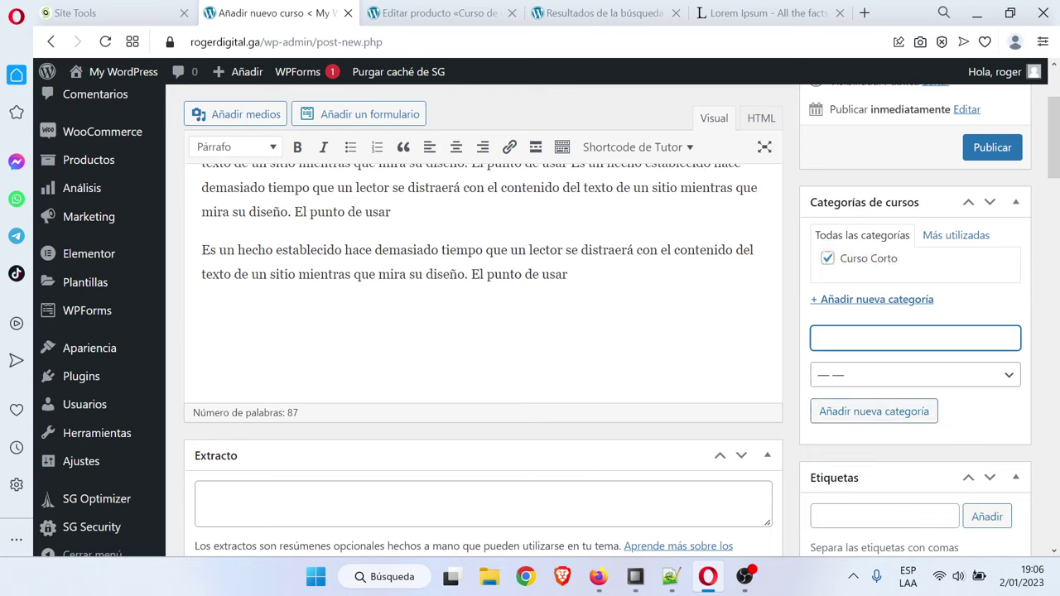
Add the Especialización category, keep only Curso Corto checked, and publish the course
{"action": "key", "text": "Caps_Lock"}
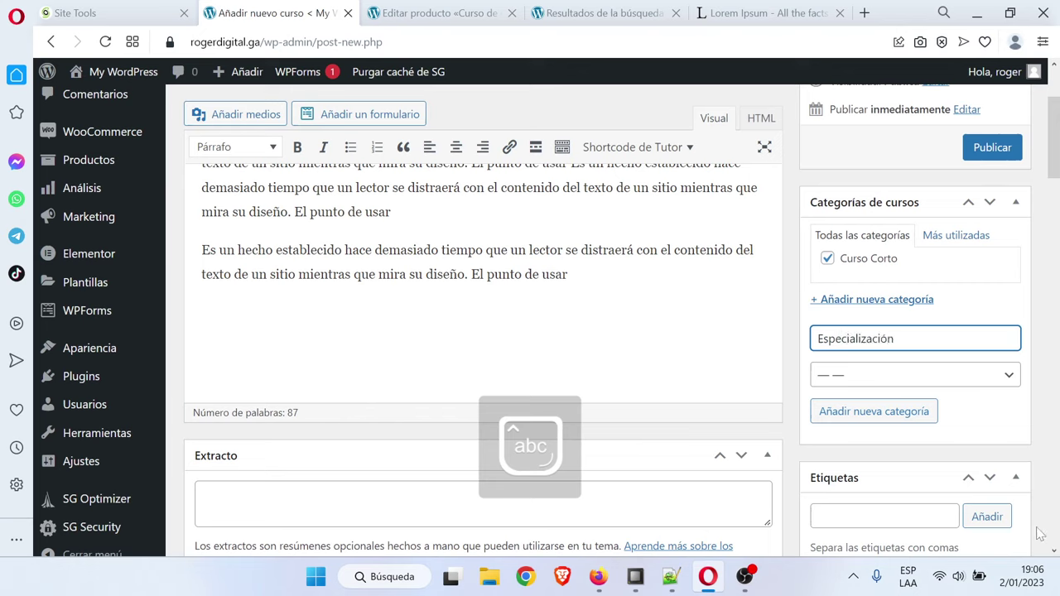
{"action": "left_click", "coordinate": [901, 414]}
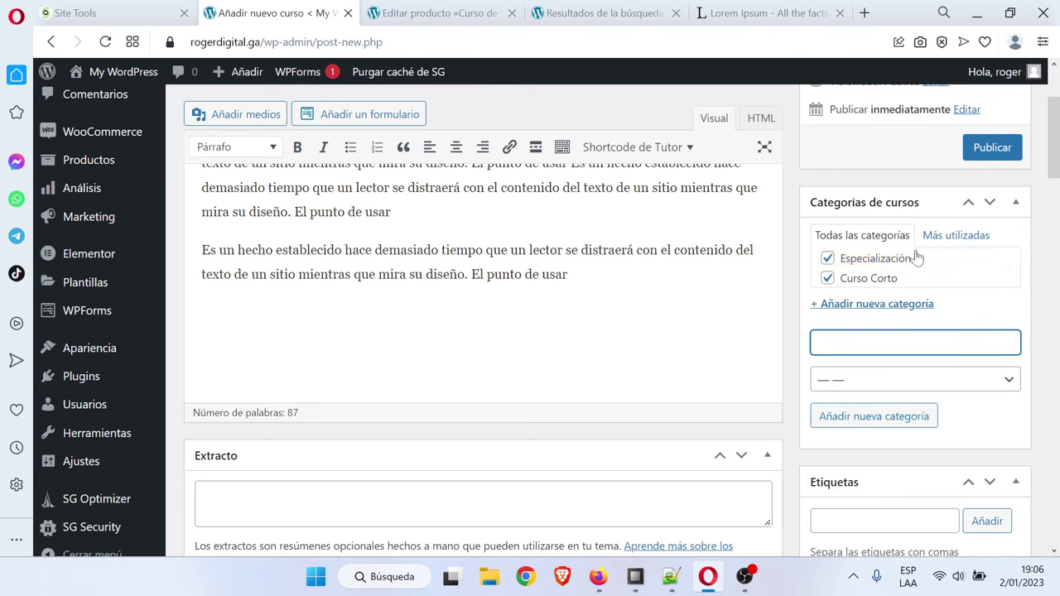
{"action": "left_click", "coordinate": [827, 259]}
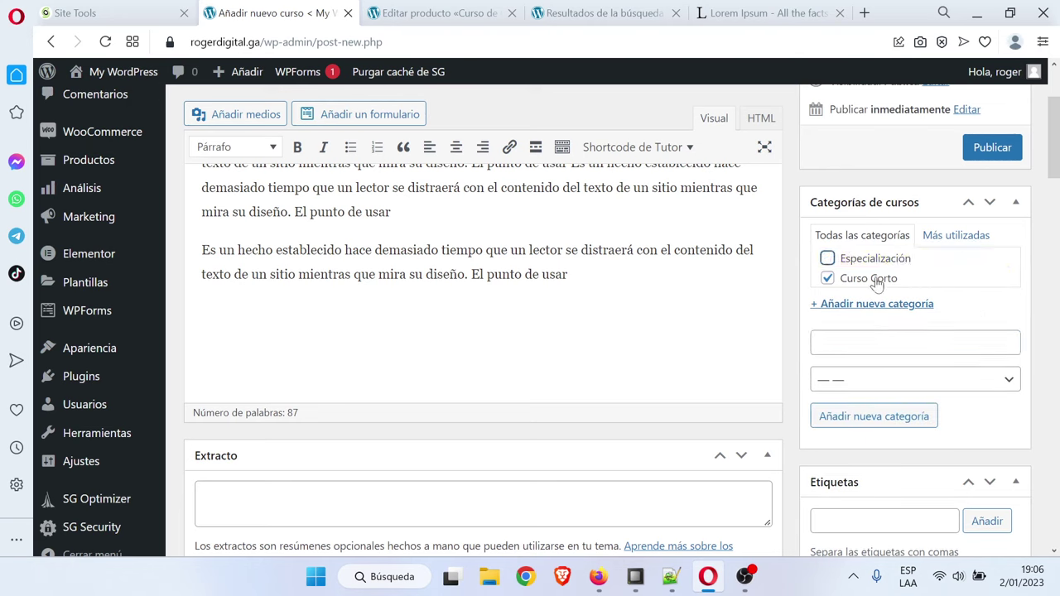
{"action": "left_click", "coordinate": [986, 149]}
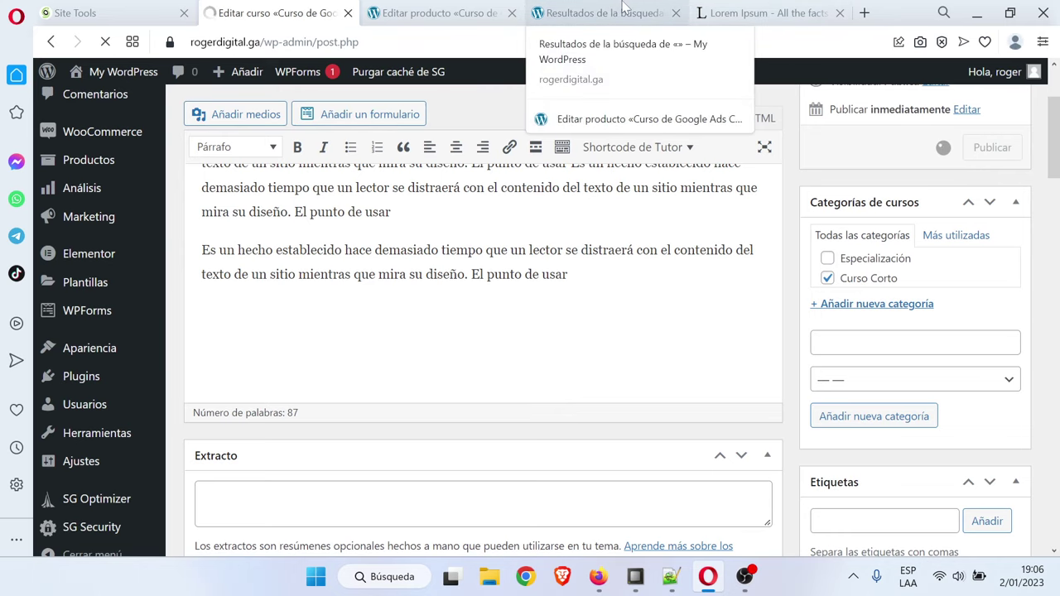
{"action": "left_click", "coordinate": [623, 10]}
{"action": "left_click", "coordinate": [354, 130]}
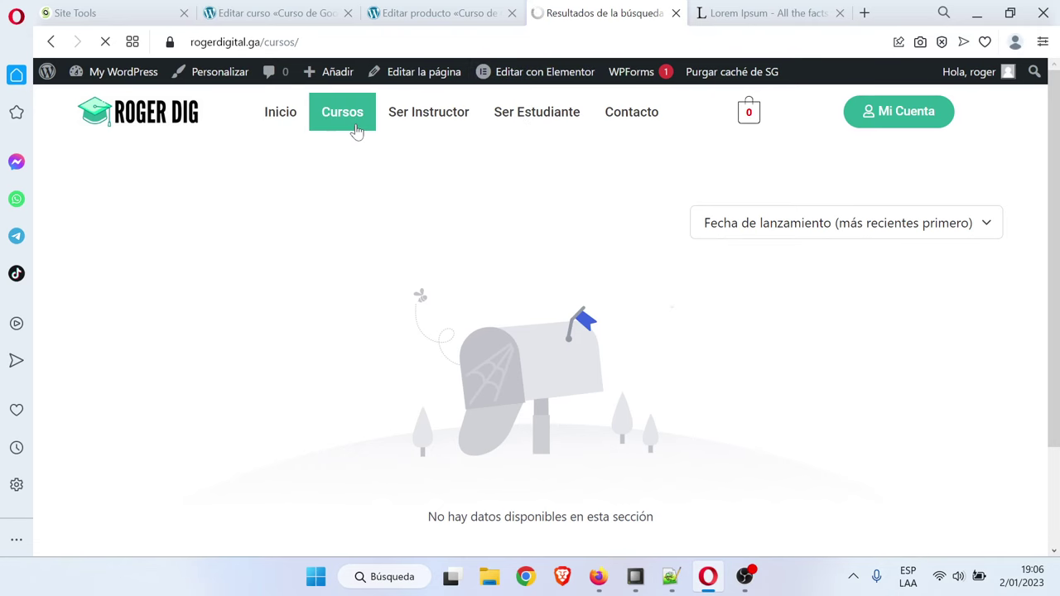
{"action": "scroll", "coordinate": [617, 275], "scroll_direction": "down", "scroll_amount": 2}
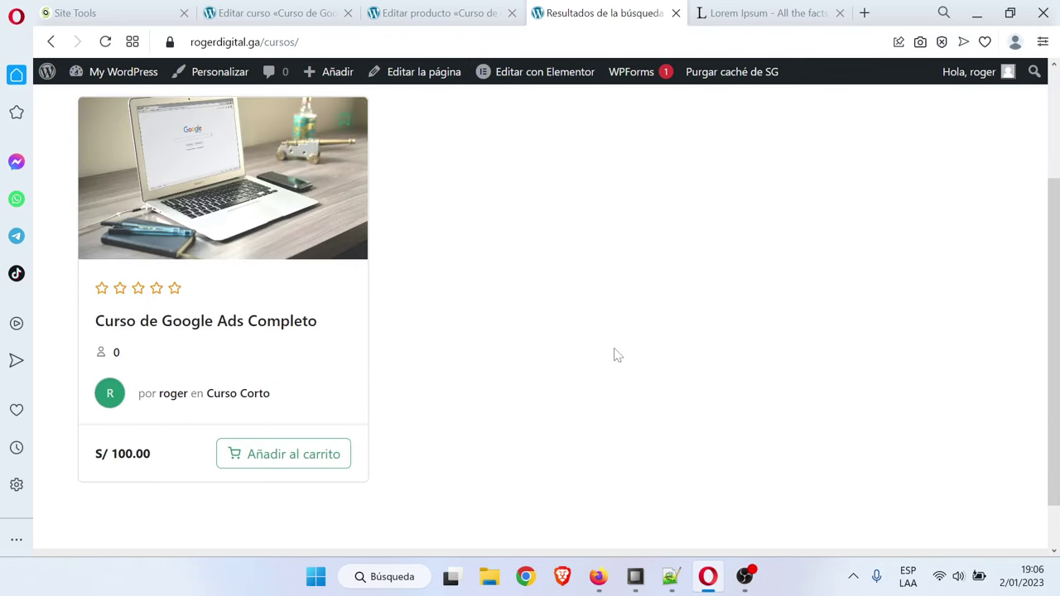
{"action": "scroll", "coordinate": [617, 356], "scroll_direction": "up", "scroll_amount": 2}
{"action": "scroll", "coordinate": [620, 354], "scroll_direction": "down", "scroll_amount": 1}
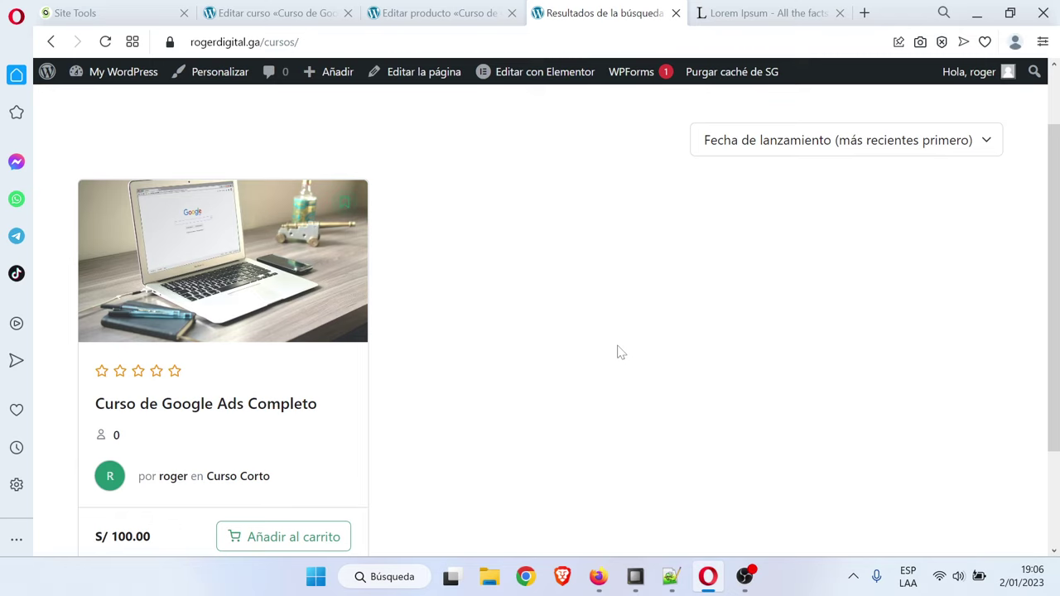
{"action": "scroll", "coordinate": [619, 353], "scroll_direction": "down", "scroll_amount": 1}
{"action": "left_click", "coordinate": [253, 464]}
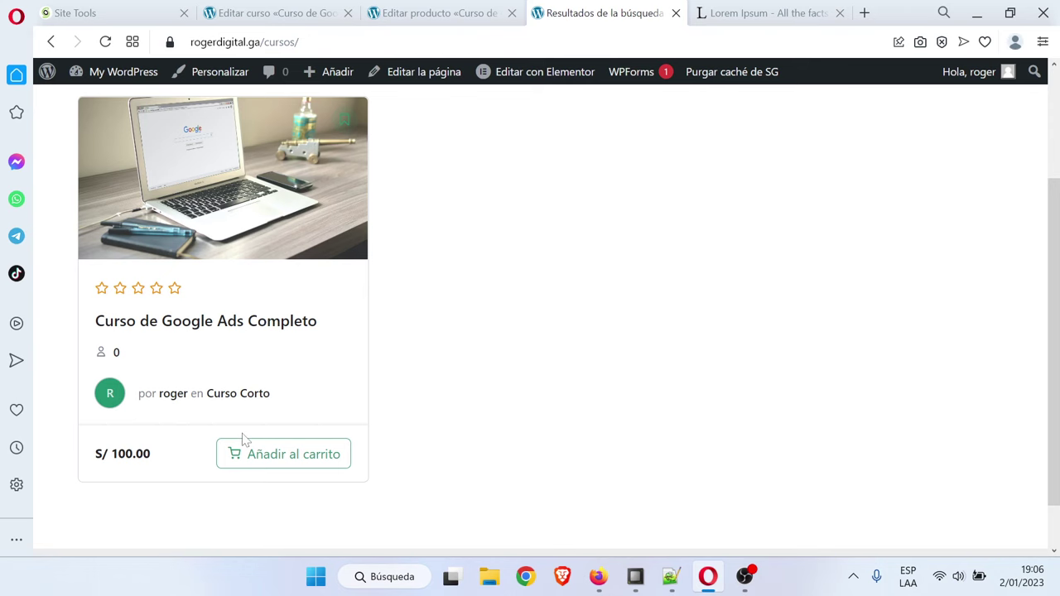
{"action": "scroll", "coordinate": [483, 405], "scroll_direction": "up", "scroll_amount": 1}
{"action": "left_click", "coordinate": [230, 257]}
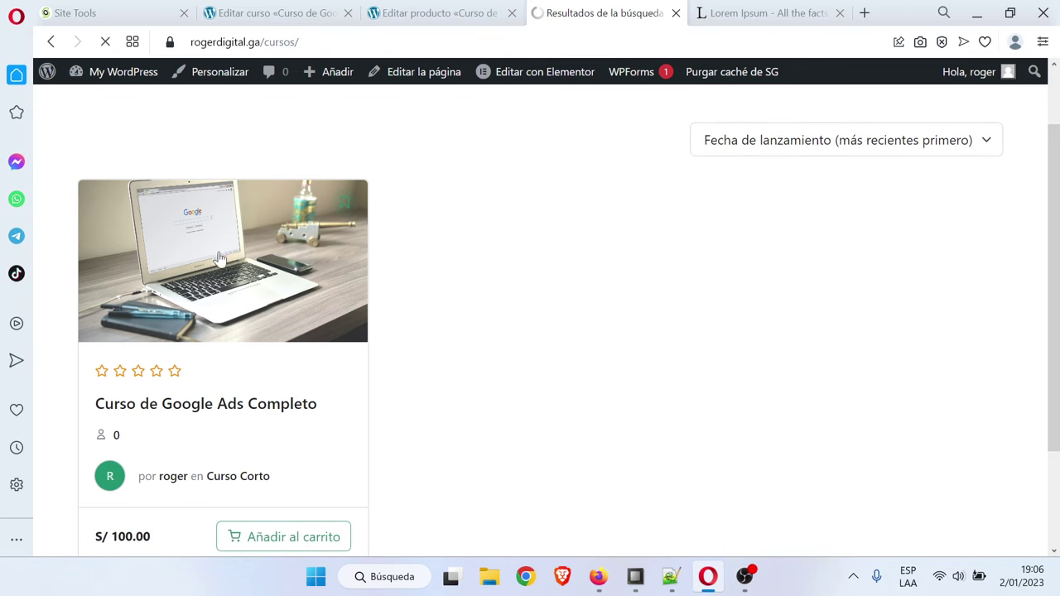
{"action": "scroll", "coordinate": [1059, 219], "scroll_direction": "down", "scroll_amount": 2}
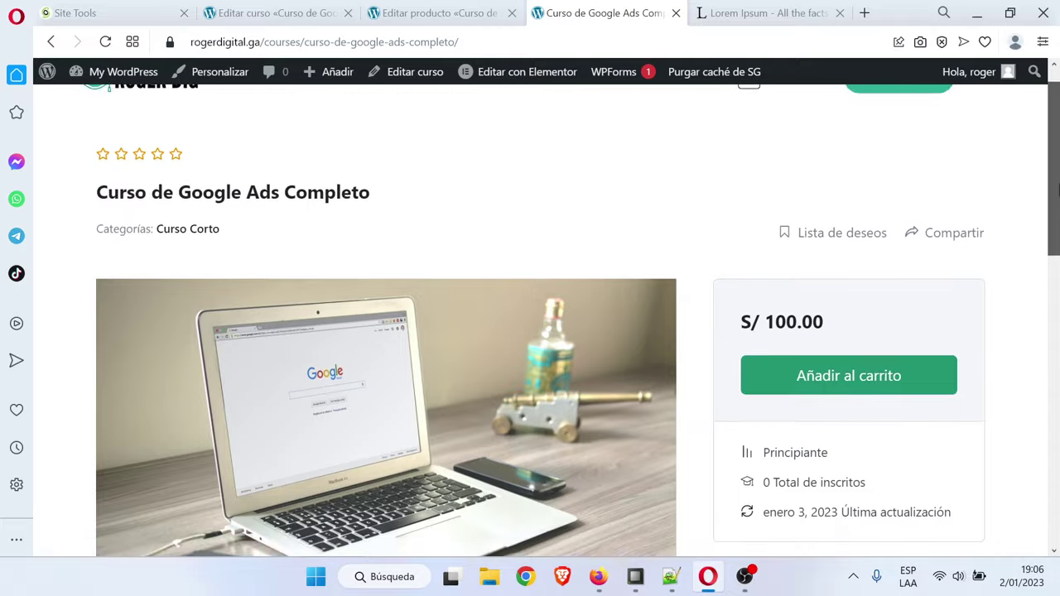
{"action": "scroll", "coordinate": [1059, 220], "scroll_direction": "down", "scroll_amount": 1}
{"action": "scroll", "coordinate": [861, 319], "scroll_direction": "up", "scroll_amount": 2}
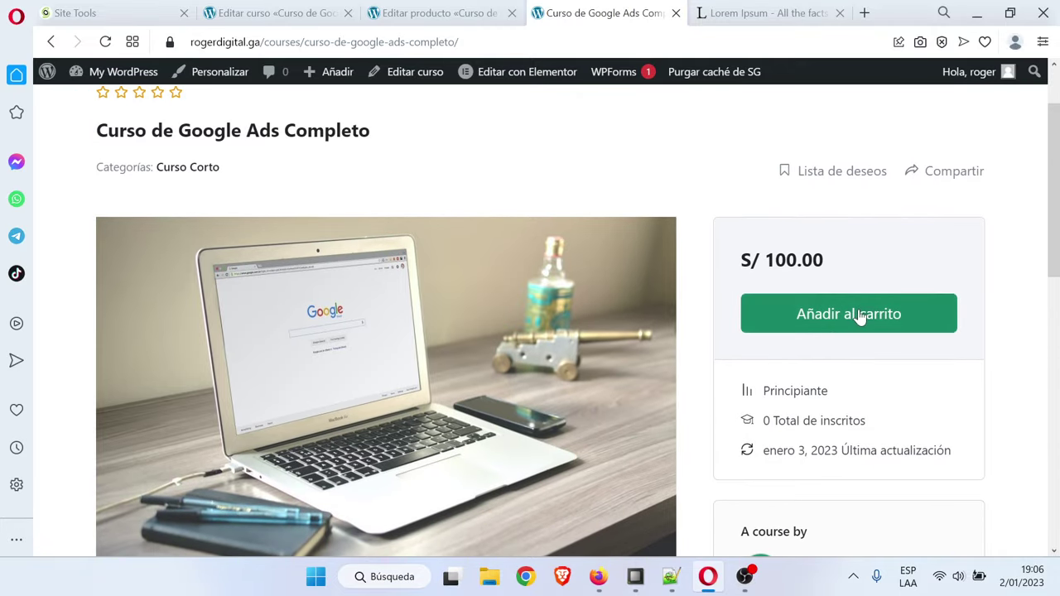
{"action": "scroll", "coordinate": [1056, 205], "scroll_direction": "down", "scroll_amount": 1}
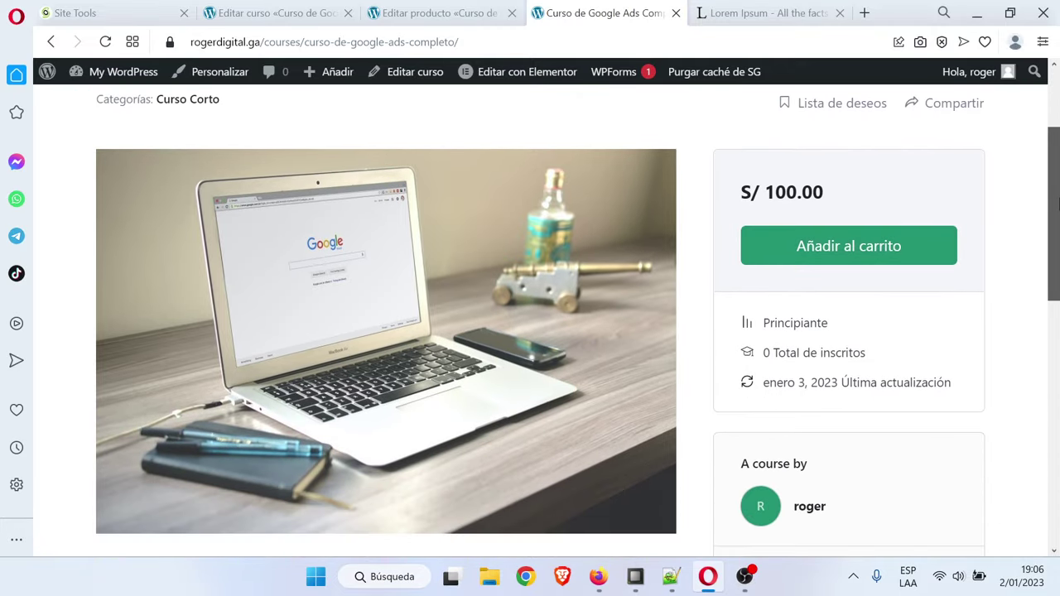
{"action": "scroll", "coordinate": [1057, 205], "scroll_direction": "down", "scroll_amount": 1}
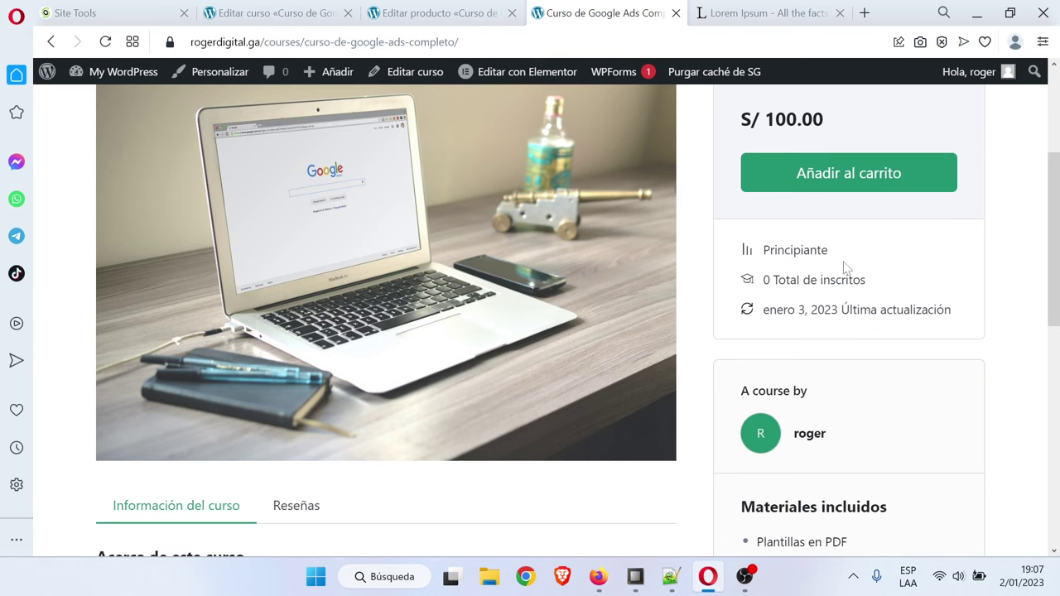
{"action": "scroll", "coordinate": [804, 279], "scroll_direction": "down", "scroll_amount": 3}
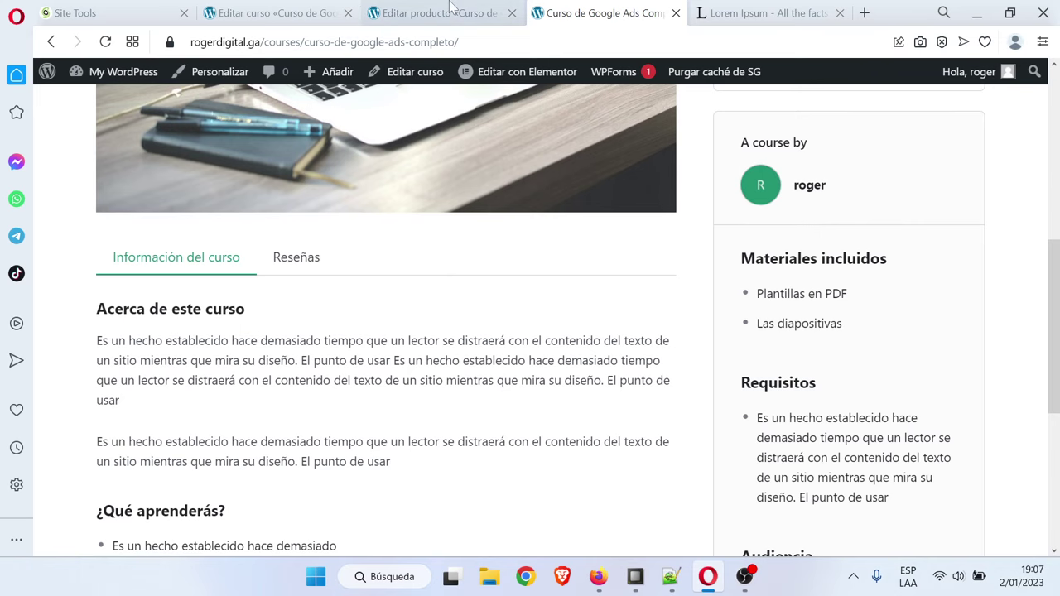
Open the admin user's profile for editing from the Usuarios list
{"action": "left_click", "coordinate": [331, 12]}
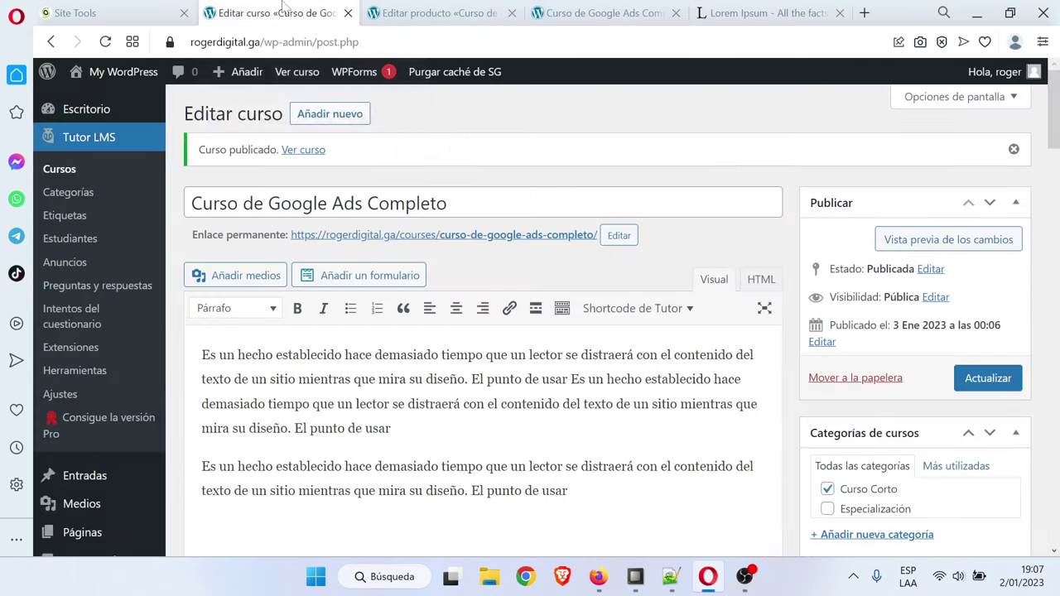
{"action": "scroll", "coordinate": [125, 350], "scroll_direction": "down", "scroll_amount": 7}
{"action": "mouse_move", "coordinate": [107, 443]}
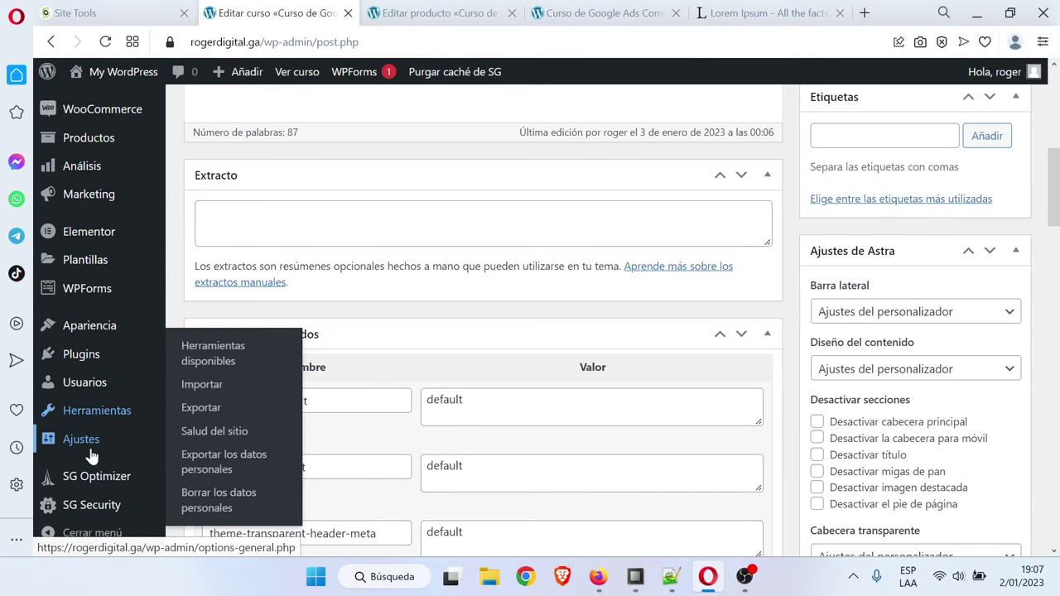
{"action": "mouse_move", "coordinate": [94, 363]}
{"action": "scroll", "coordinate": [95, 367], "scroll_direction": "down", "scroll_amount": 1}
{"action": "scroll", "coordinate": [94, 367], "scroll_direction": "down", "scroll_amount": 2}
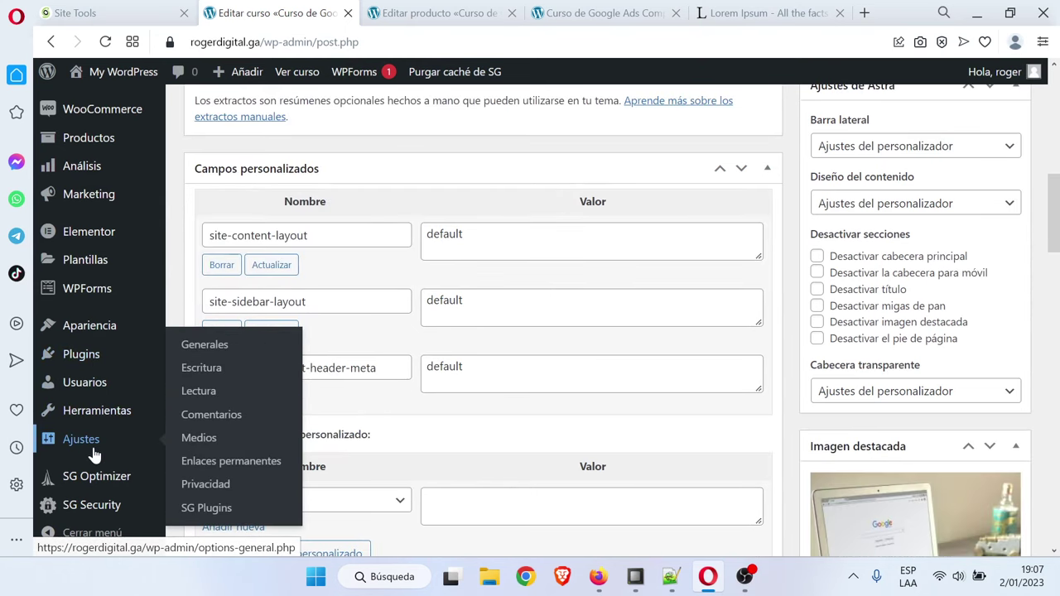
{"action": "left_click", "coordinate": [113, 389]}
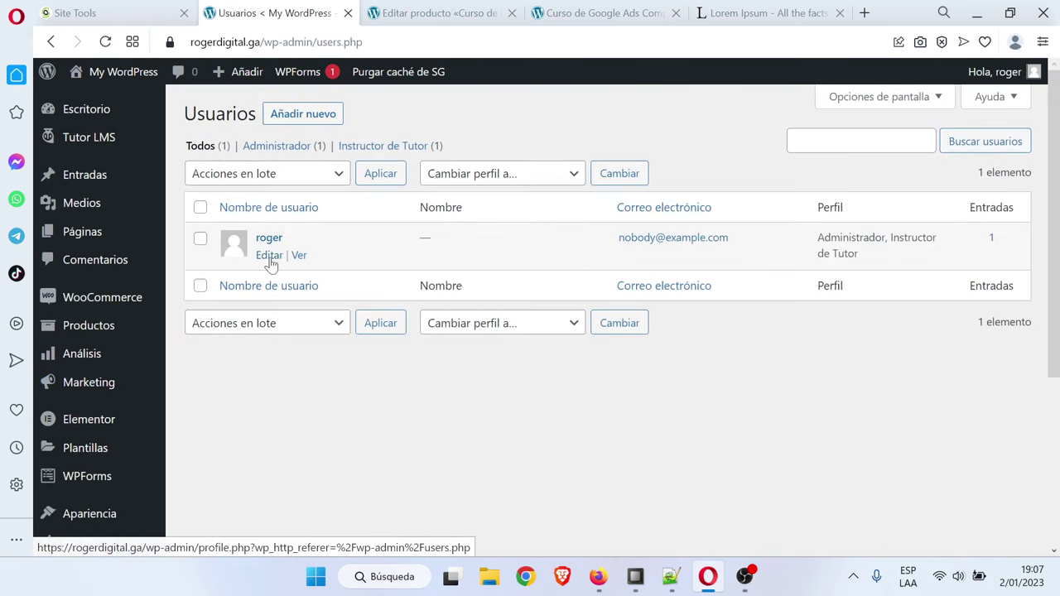
{"action": "left_click", "coordinate": [270, 258]}
{"action": "scroll", "coordinate": [273, 266], "scroll_direction": "down", "scroll_amount": 2}
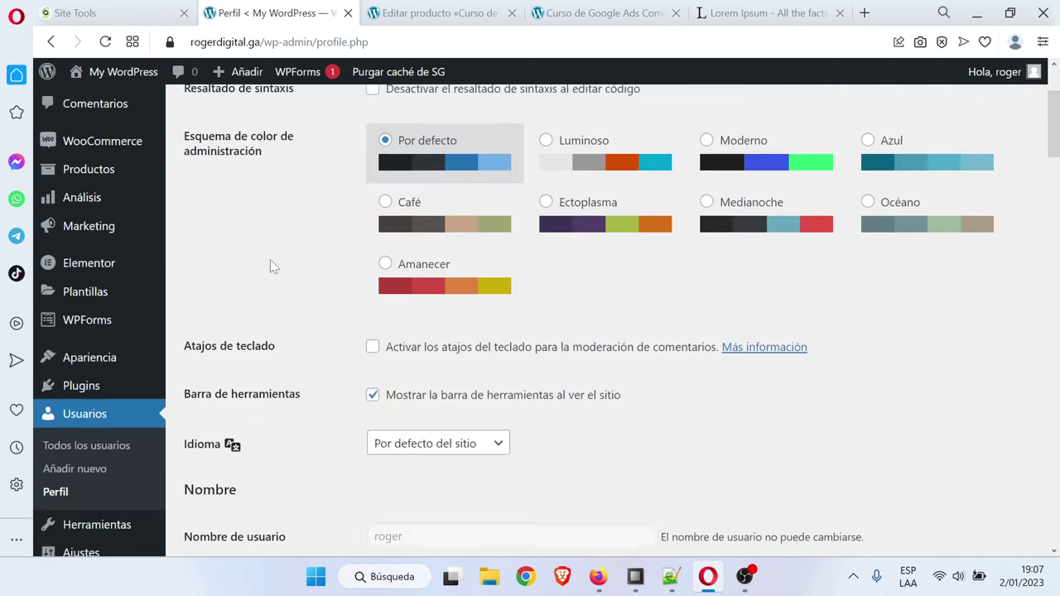
{"action": "scroll", "coordinate": [273, 266], "scroll_direction": "down", "scroll_amount": 4}
{"action": "scroll", "coordinate": [270, 259], "scroll_direction": "up", "scroll_amount": 1}
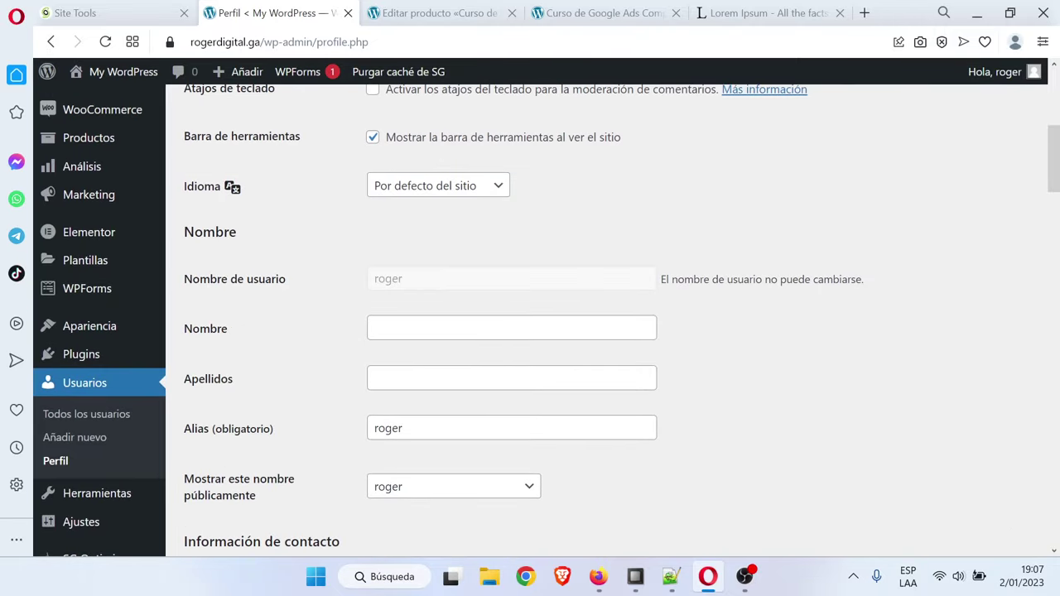
Enter the first name and surname, show the full name publicly, and save the profile
{"action": "left_click", "coordinate": [511, 328]}
{"action": "key", "text": "Caps_Lock"}
{"action": "type", "text": "Roger"}
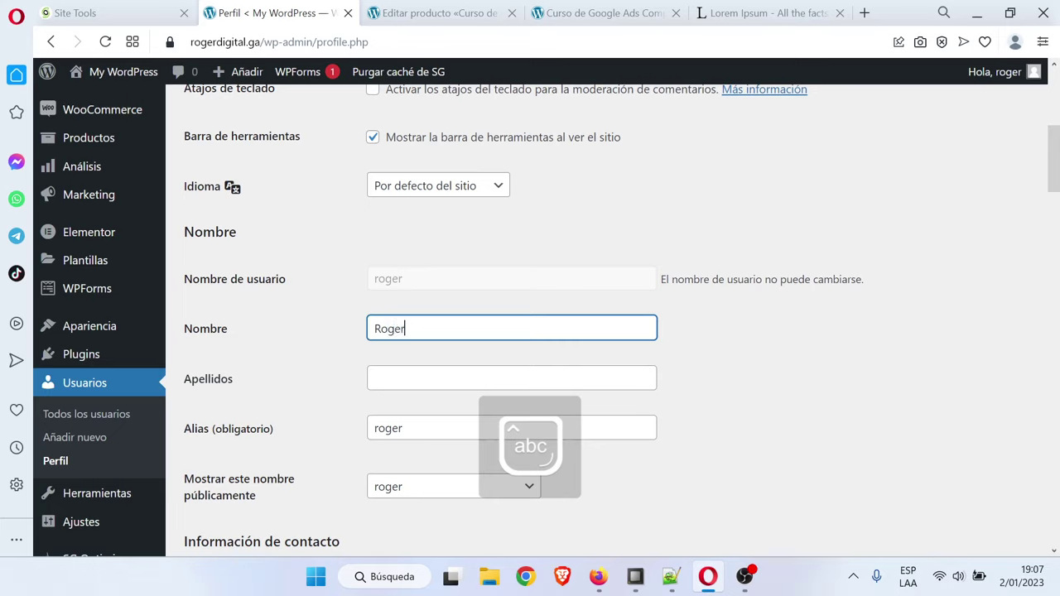
{"action": "left_click", "coordinate": [511, 378]}
{"action": "key", "text": "Caps_Lock"}
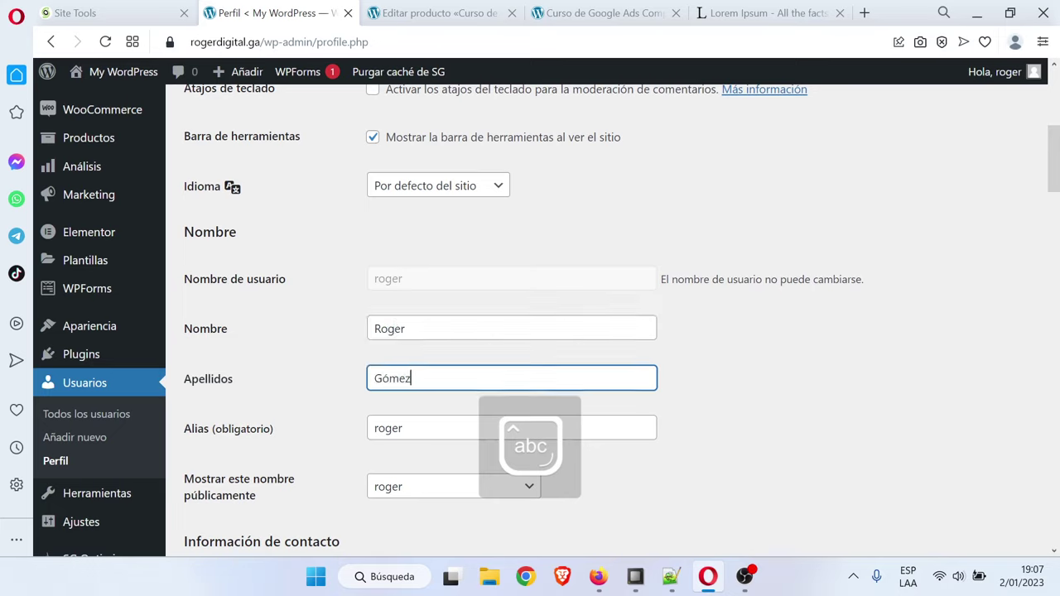
{"action": "left_click", "coordinate": [424, 487]}
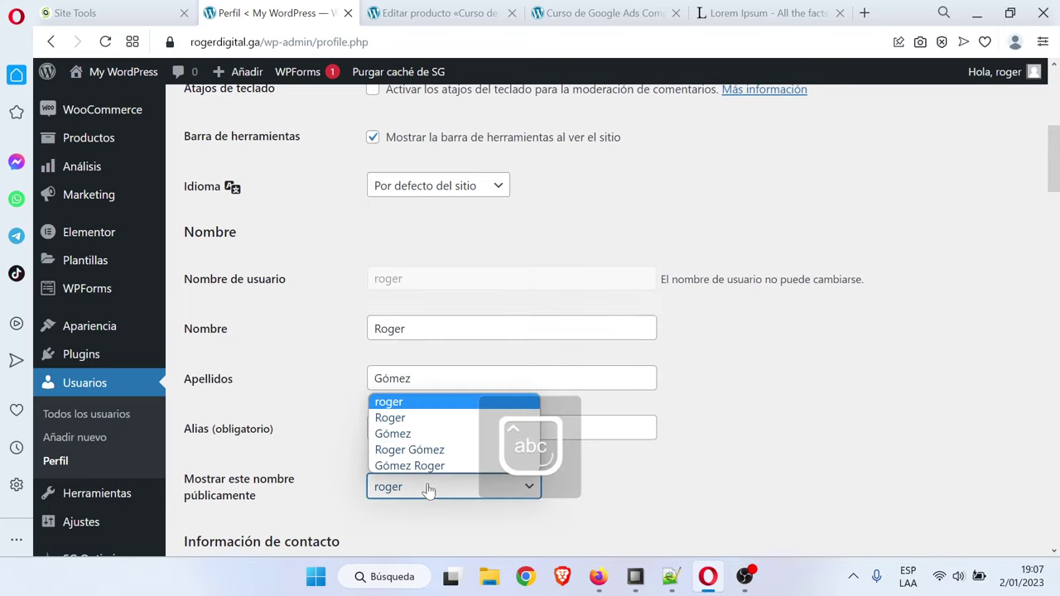
{"action": "left_click", "coordinate": [433, 452]}
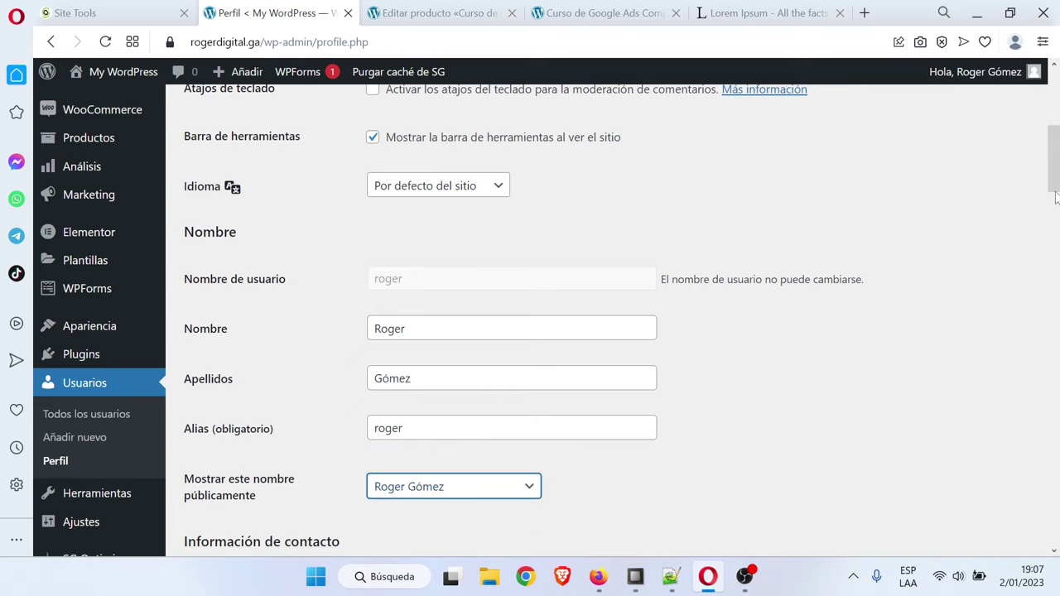
{"action": "left_click_drag", "start_coordinate": [1055, 197], "coordinate": [1053, 526]}
{"action": "left_click", "coordinate": [245, 470]}
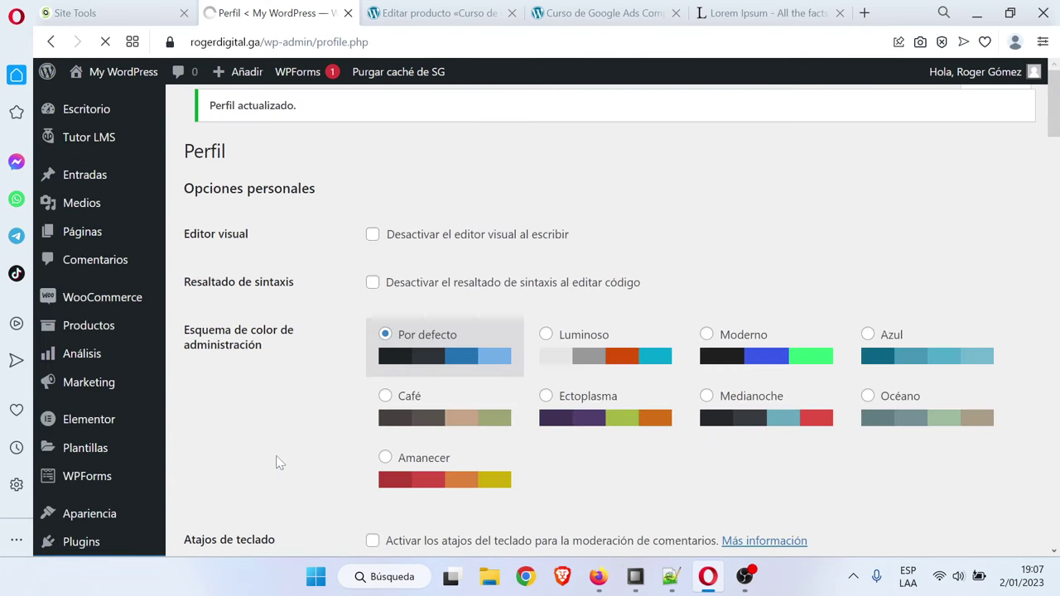
Reload the live course page and switch between its Reseñas and course information tabs
{"action": "left_click", "coordinate": [550, 10]}
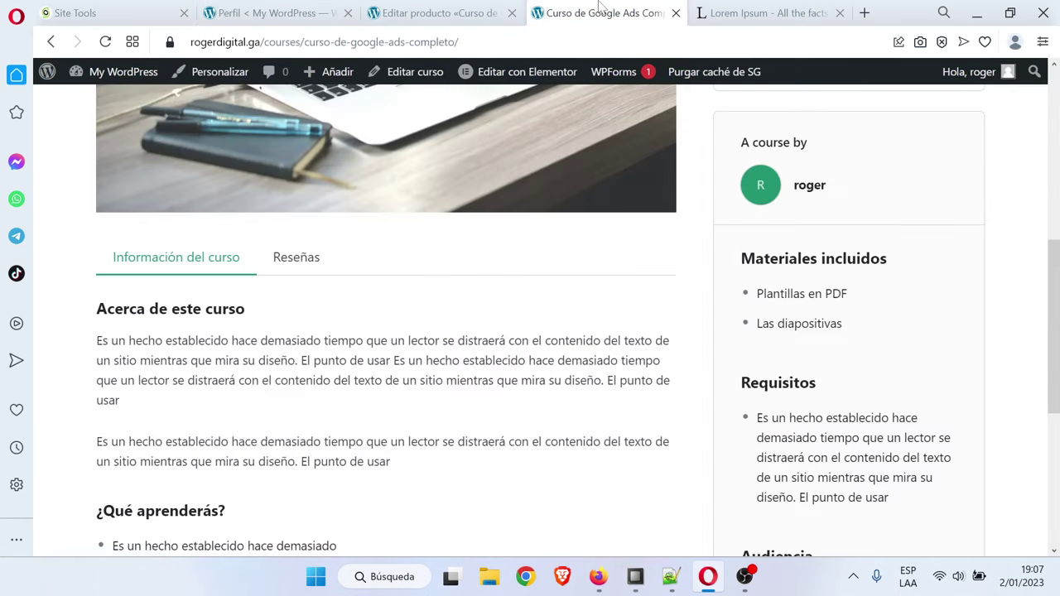
{"action": "key", "text": "F5"}
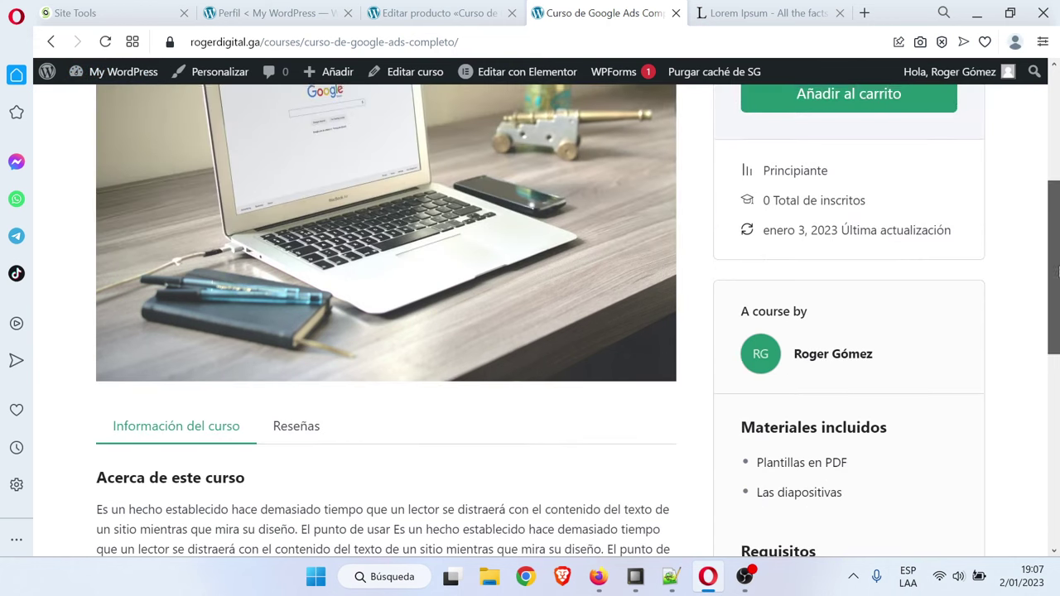
{"action": "left_click_drag", "start_coordinate": [1057, 264], "coordinate": [1057, 313]}
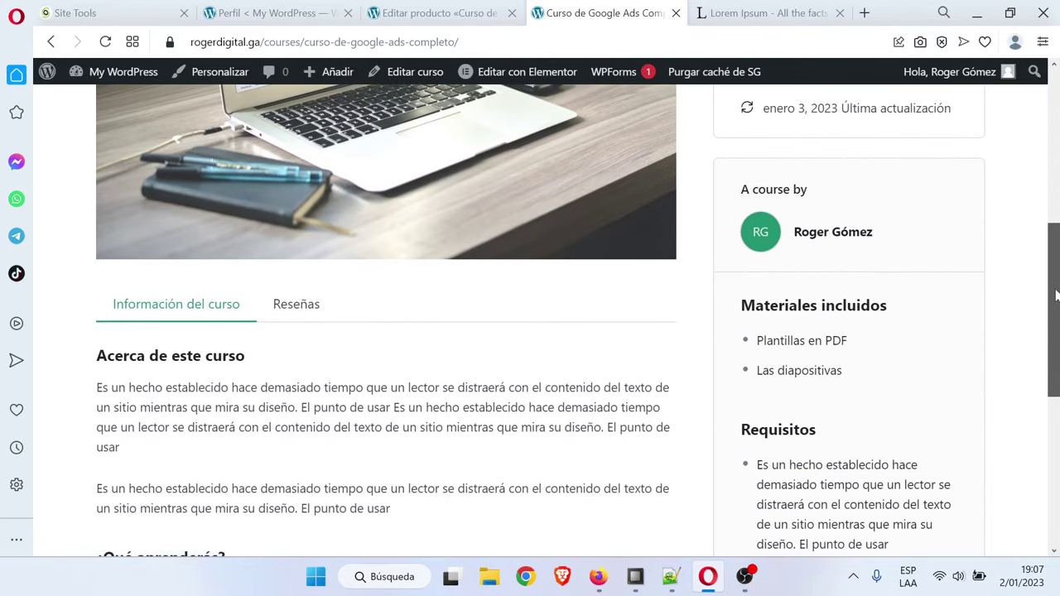
{"action": "left_click", "coordinate": [289, 304]}
{"action": "left_click", "coordinate": [190, 305]}
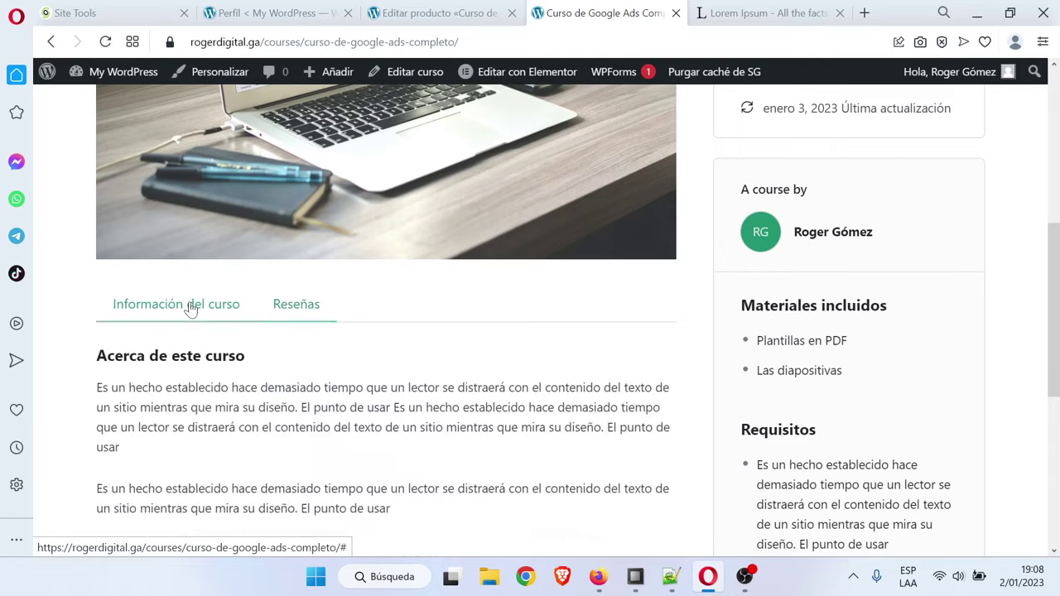
{"action": "left_click", "coordinate": [298, 305]}
{"action": "left_click", "coordinate": [148, 305]}
{"action": "scroll", "coordinate": [386, 315], "scroll_direction": "up", "scroll_amount": 3}
{"action": "scroll", "coordinate": [466, 390], "scroll_direction": "down", "scroll_amount": 6}
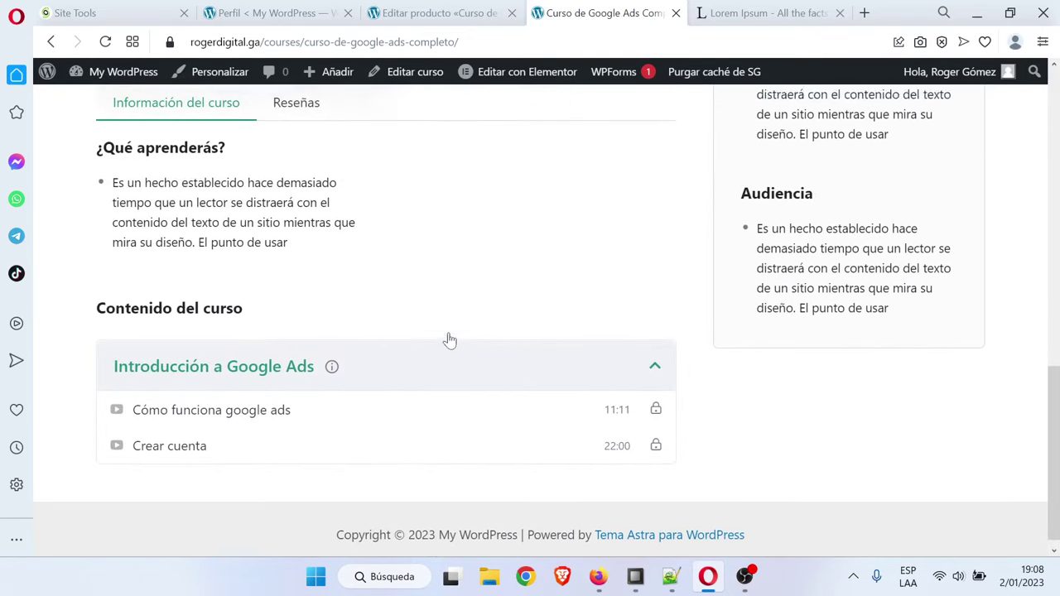
{"action": "scroll", "coordinate": [447, 337], "scroll_direction": "up", "scroll_amount": 4}
{"action": "scroll", "coordinate": [256, 419], "scroll_direction": "down", "scroll_amount": 4}
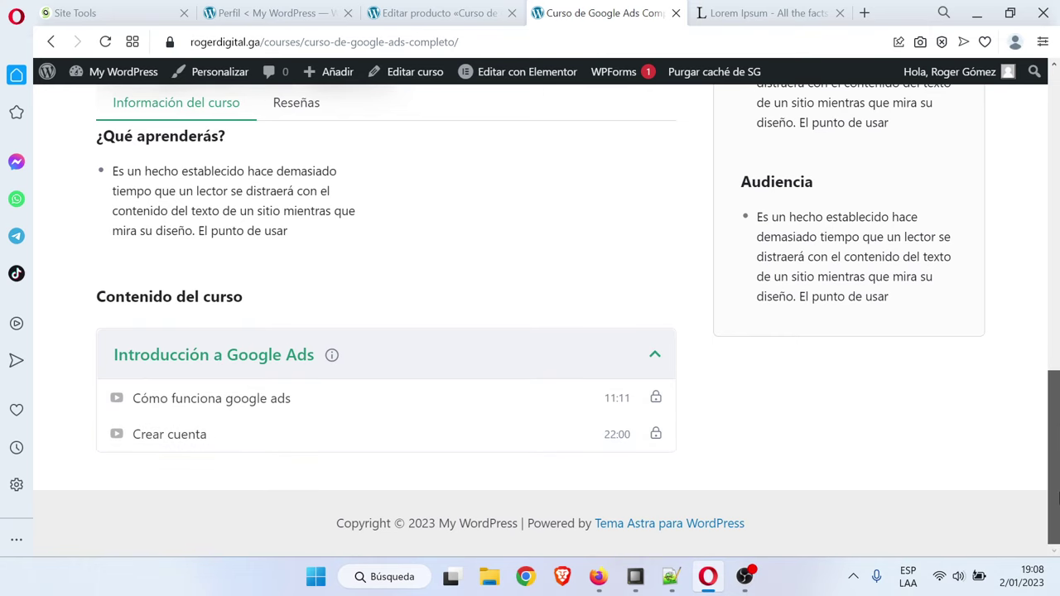
{"action": "left_click_drag", "start_coordinate": [1058, 497], "coordinate": [1057, 147]}
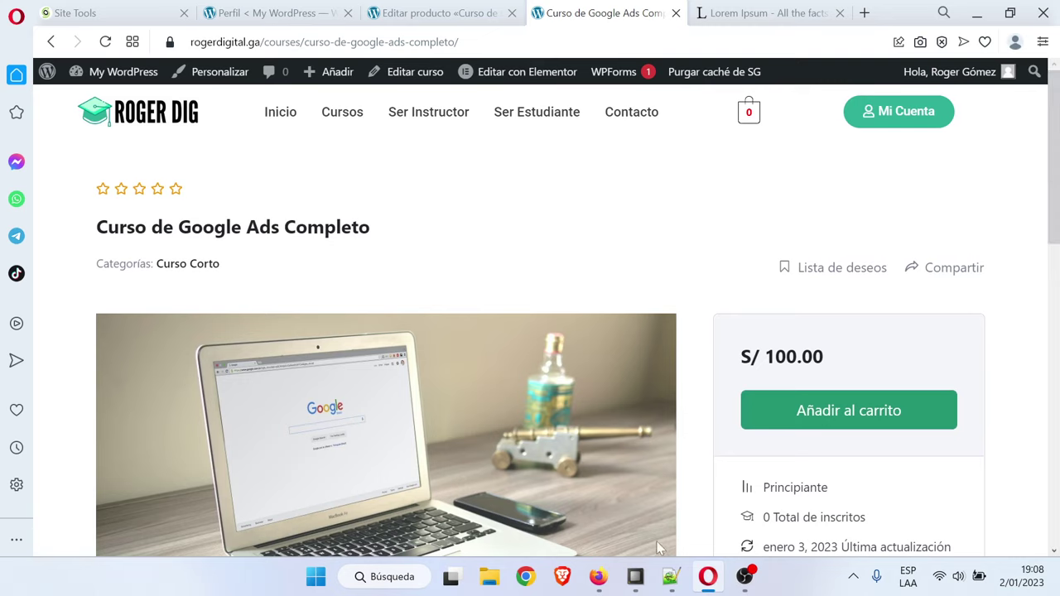
Glance at the temario escuela online.txt syllabus in Notepad++, then minimise it
{"action": "left_click", "coordinate": [670, 578]}
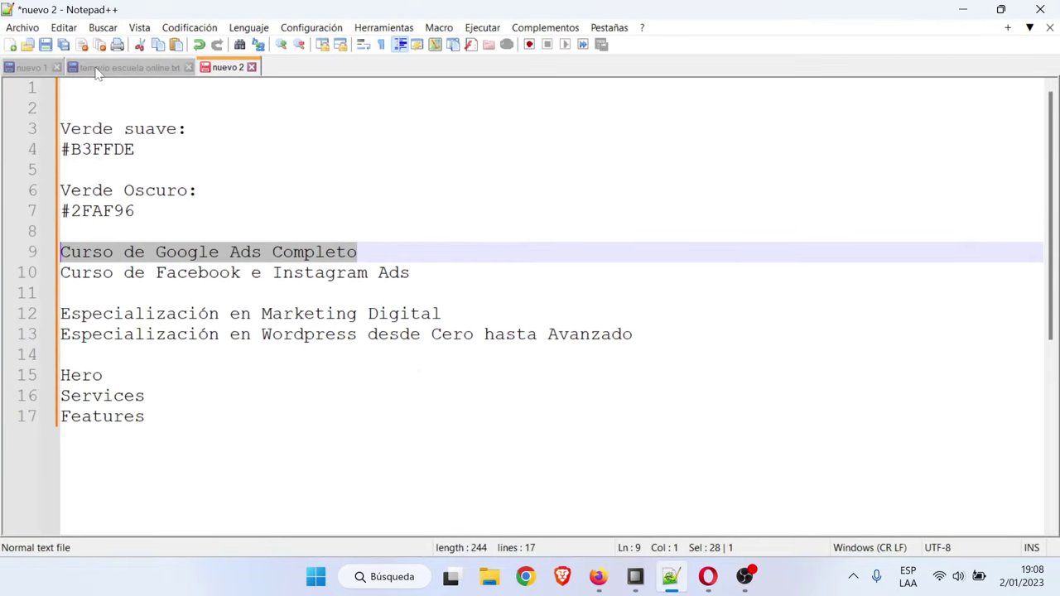
{"action": "left_click", "coordinate": [98, 69]}
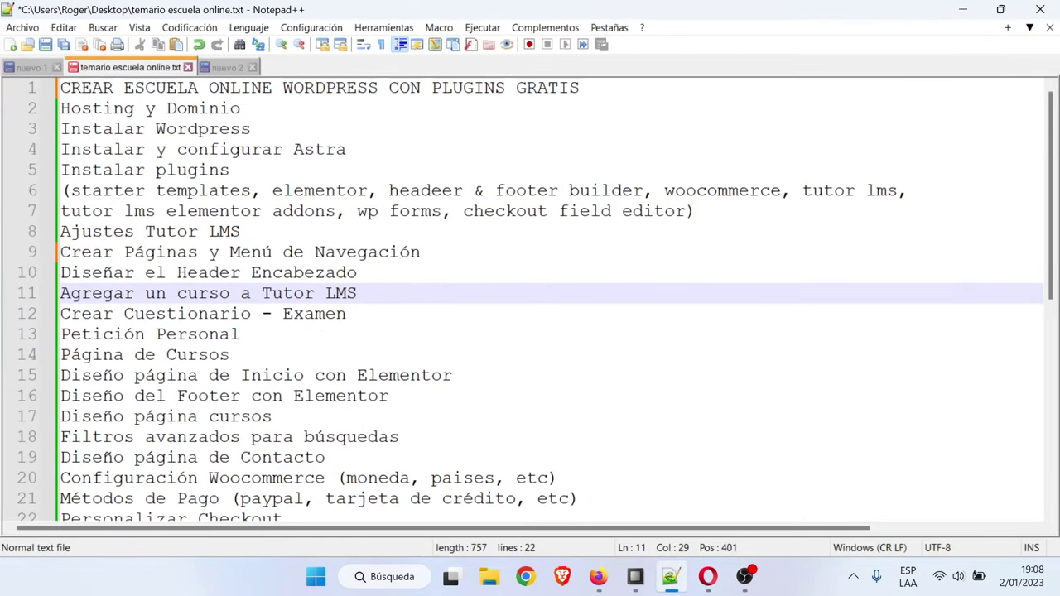
{"action": "left_click", "coordinate": [962, 9]}
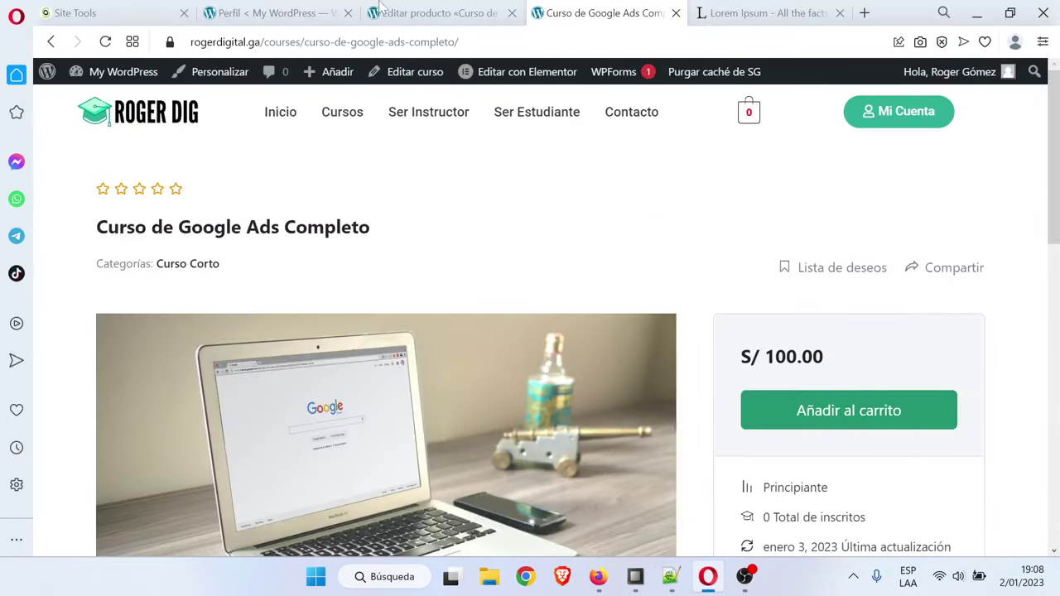
Review the Editar producto and Perfil tabs, then open the Tutor LMS Cursos list
{"action": "left_click", "coordinate": [438, 13]}
{"action": "scroll", "coordinate": [505, 339], "scroll_direction": "down", "scroll_amount": 10}
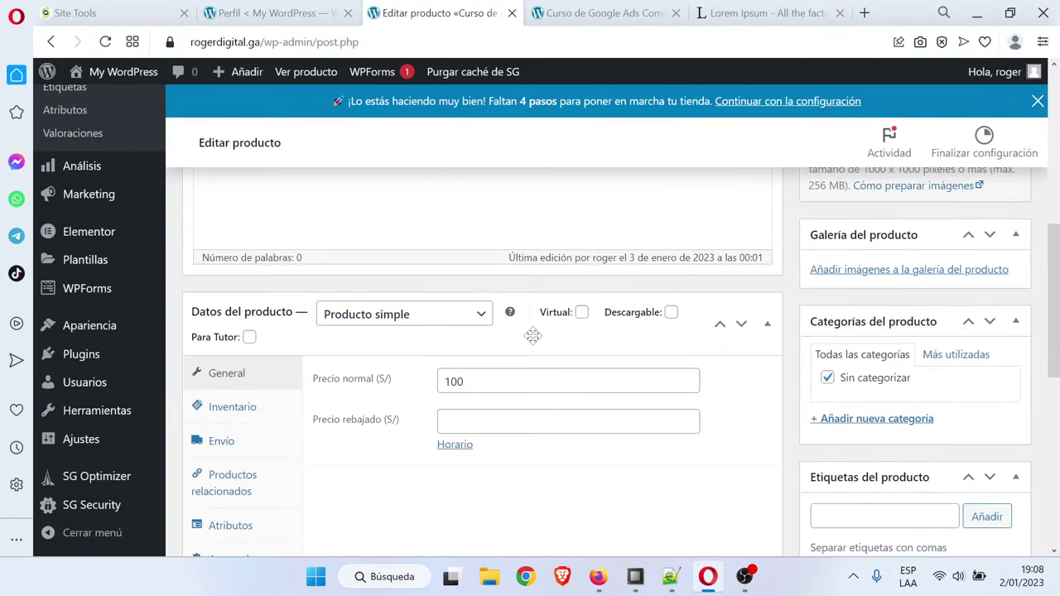
{"action": "scroll", "coordinate": [530, 450], "scroll_direction": "down", "scroll_amount": 3}
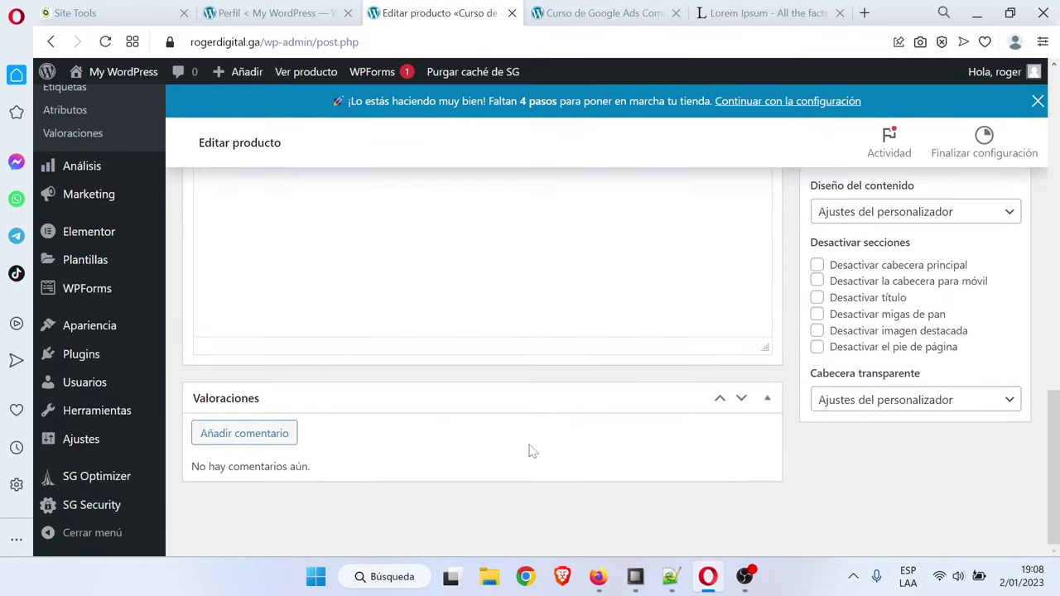
{"action": "scroll", "coordinate": [435, 430], "scroll_direction": "up", "scroll_amount": 6}
{"action": "scroll", "coordinate": [434, 430], "scroll_direction": "up", "scroll_amount": 8}
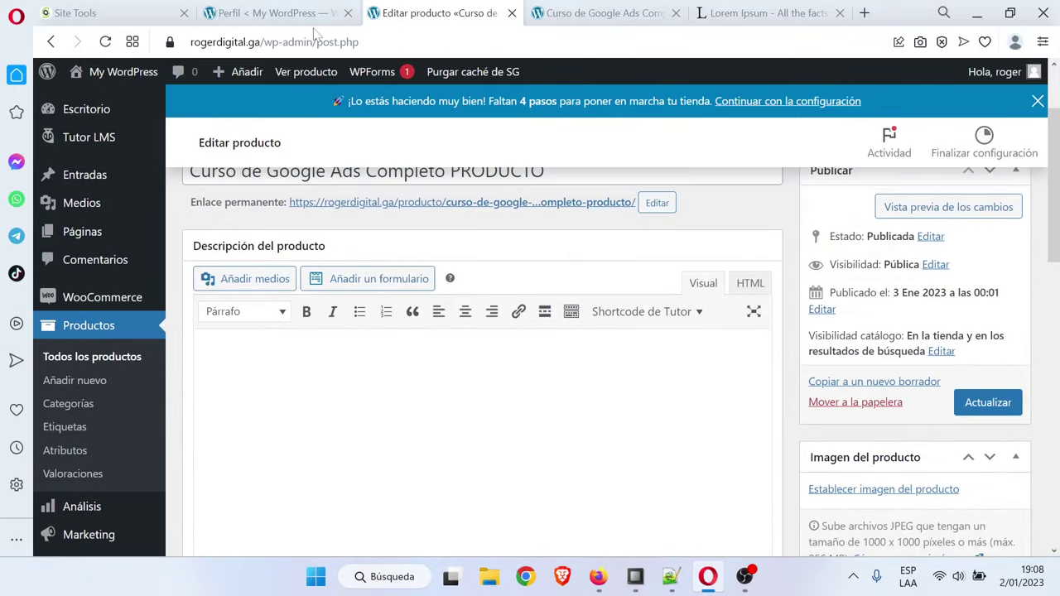
{"action": "left_click", "coordinate": [274, 12]}
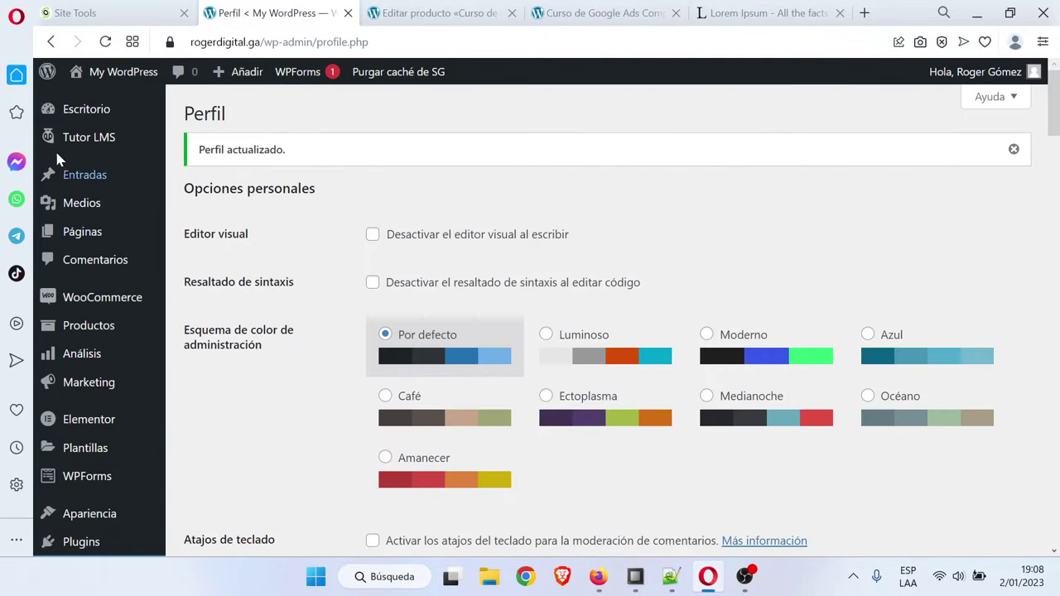
{"action": "left_click", "coordinate": [106, 143]}
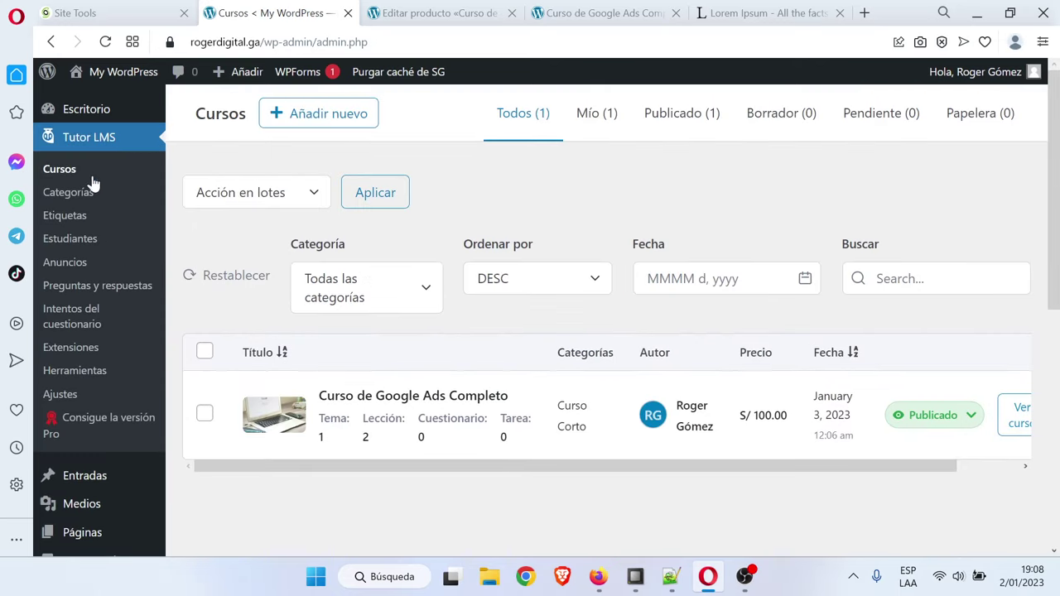
Open the Google Ads course for editing in the course builder
{"action": "left_click", "coordinate": [396, 399]}
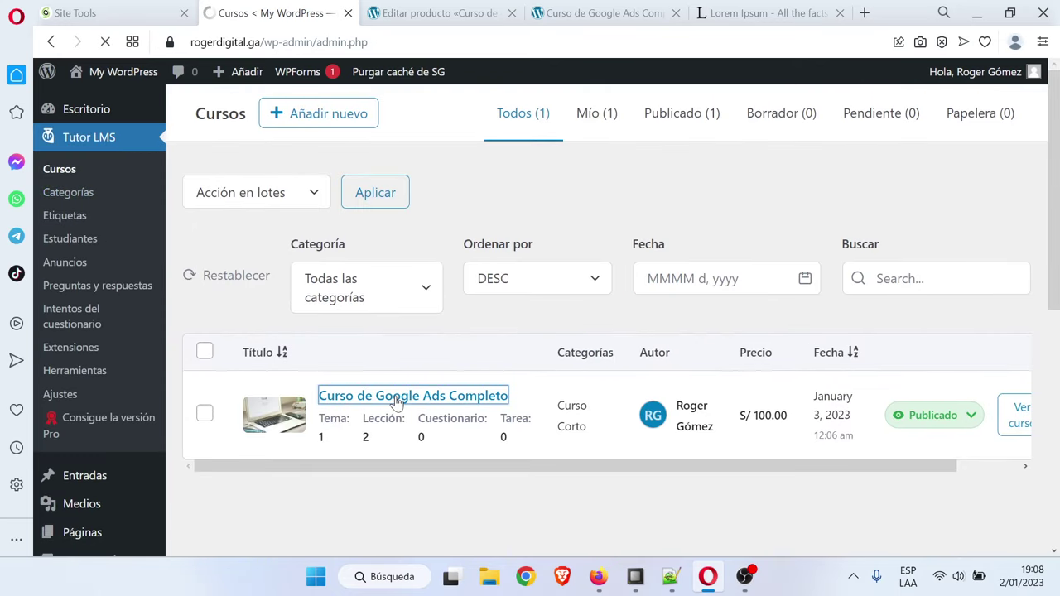
{"action": "scroll", "coordinate": [397, 403], "scroll_direction": "down", "scroll_amount": 3}
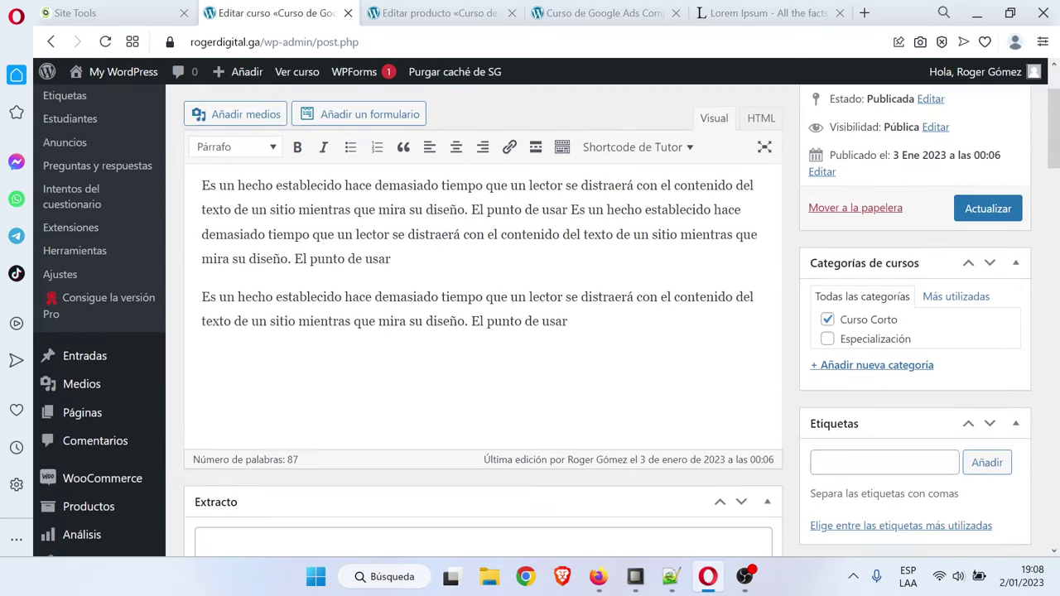
{"action": "scroll", "coordinate": [501, 391], "scroll_direction": "down", "scroll_amount": 15}
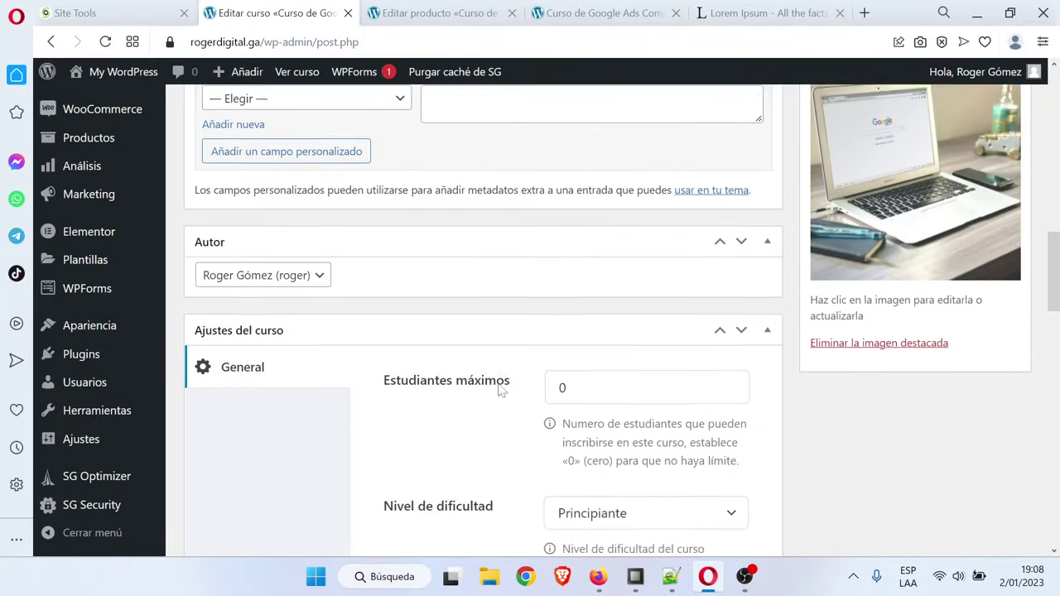
{"action": "scroll", "coordinate": [501, 390], "scroll_direction": "down", "scroll_amount": 10}
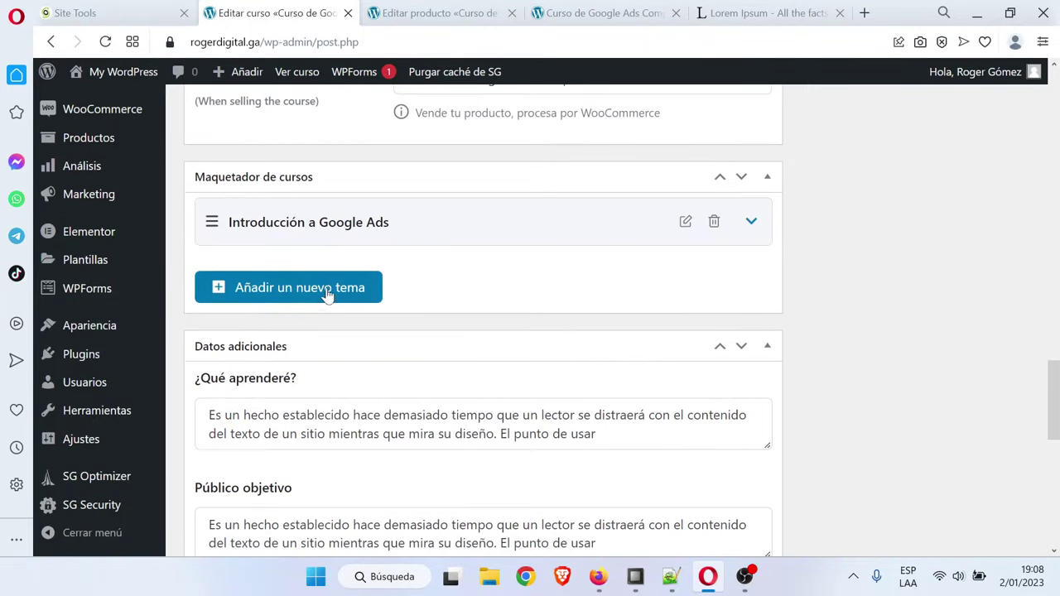
Add a new topic named 'Crear Campaña' to the course
{"action": "left_click", "coordinate": [328, 288]}
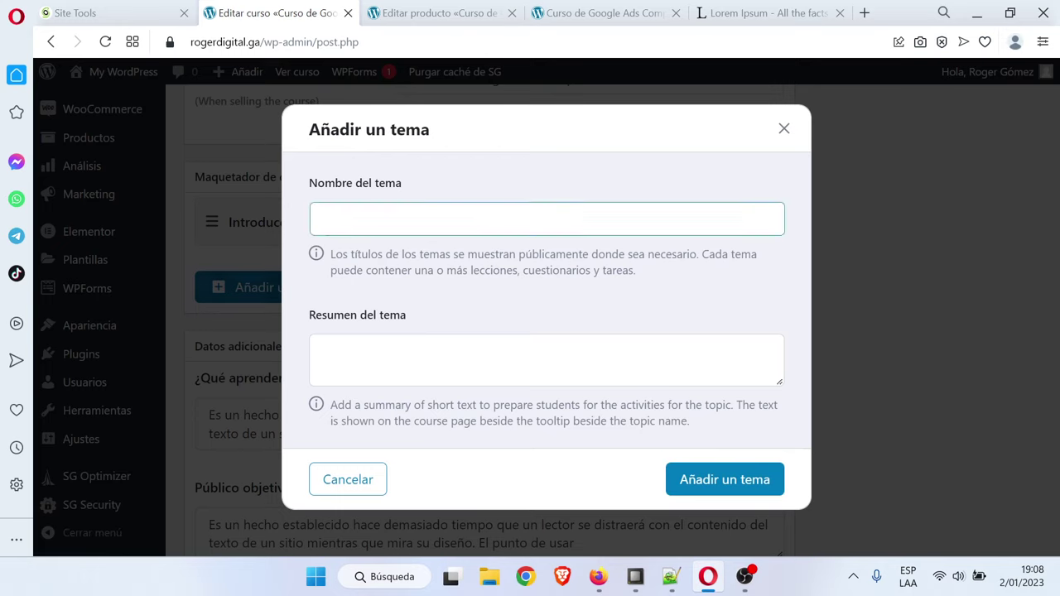
{"action": "key", "text": "Caps_Lock"}
{"action": "key", "text": "Caps_Lock"}
{"action": "type", "text": "re"}
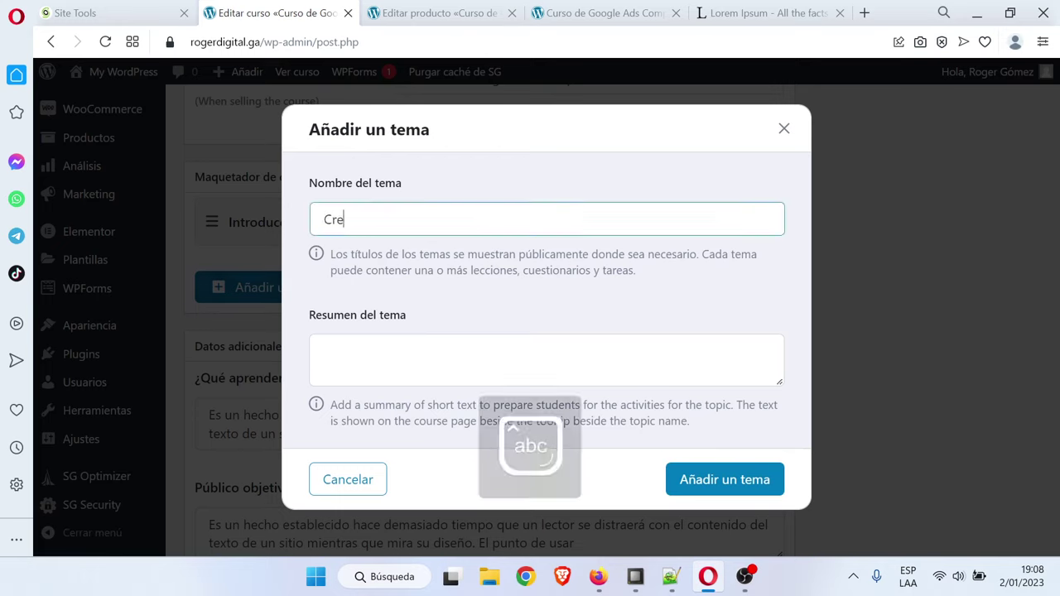
{"action": "type", "text": "ar Camppaña"}
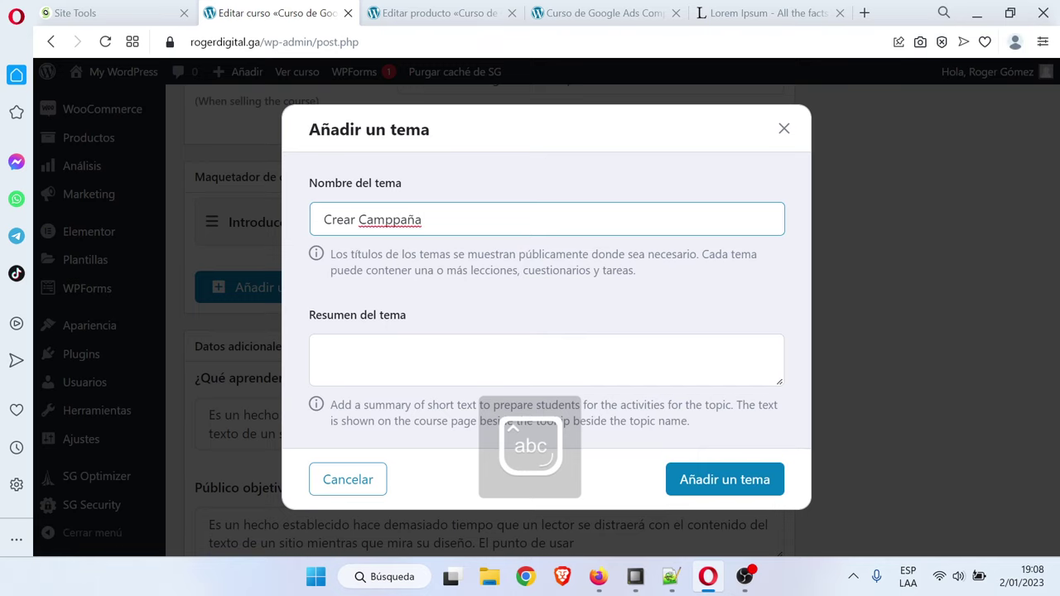
{"action": "key", "text": "BackSpace"}
{"action": "left_click", "coordinate": [710, 486]}
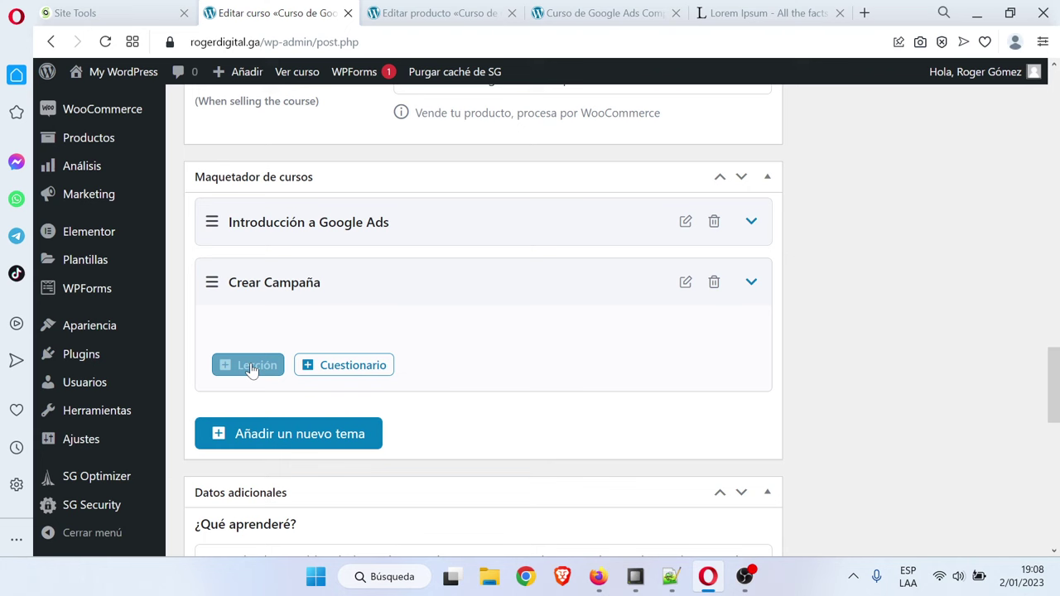
{"action": "left_click", "coordinate": [253, 370]}
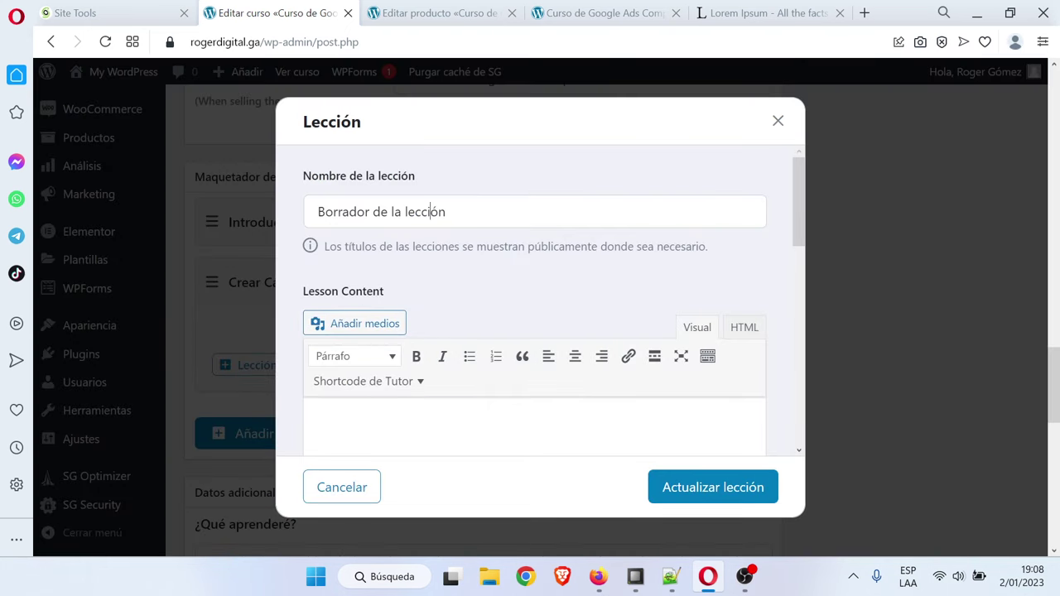
Name the new lesson 'Definir palabras clave' and set its video source to YouTube
{"action": "triple_click", "coordinate": [430, 212]}
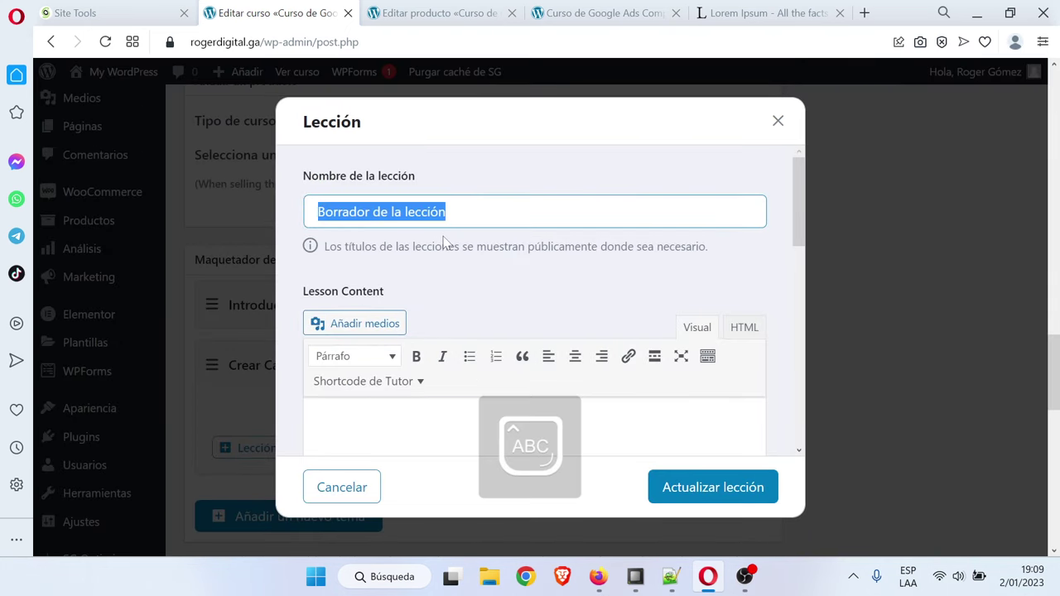
{"action": "type", "text": "Definir pa"}
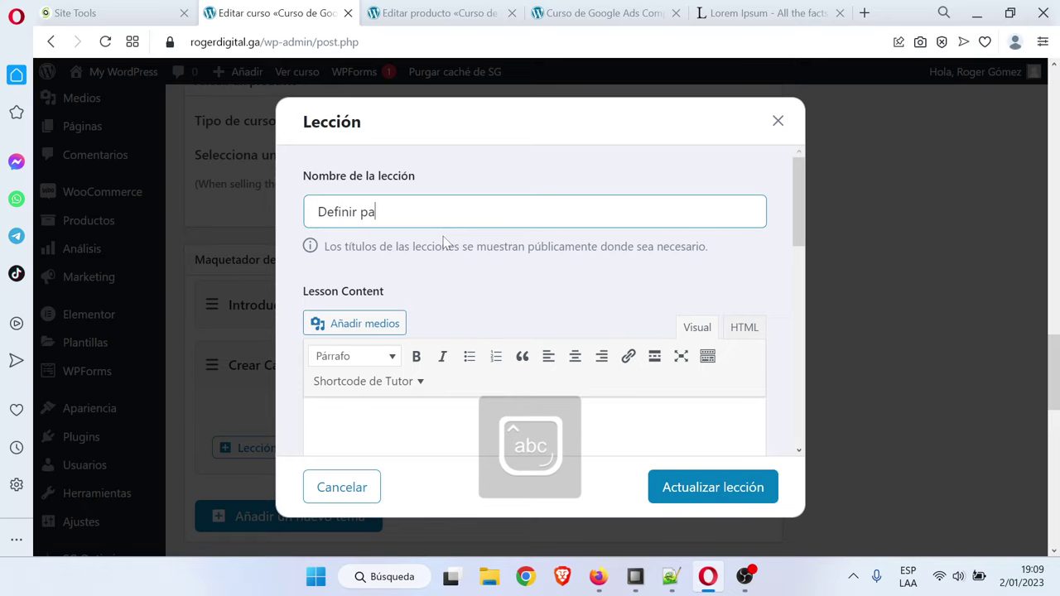
{"action": "type", "text": "labras clave"}
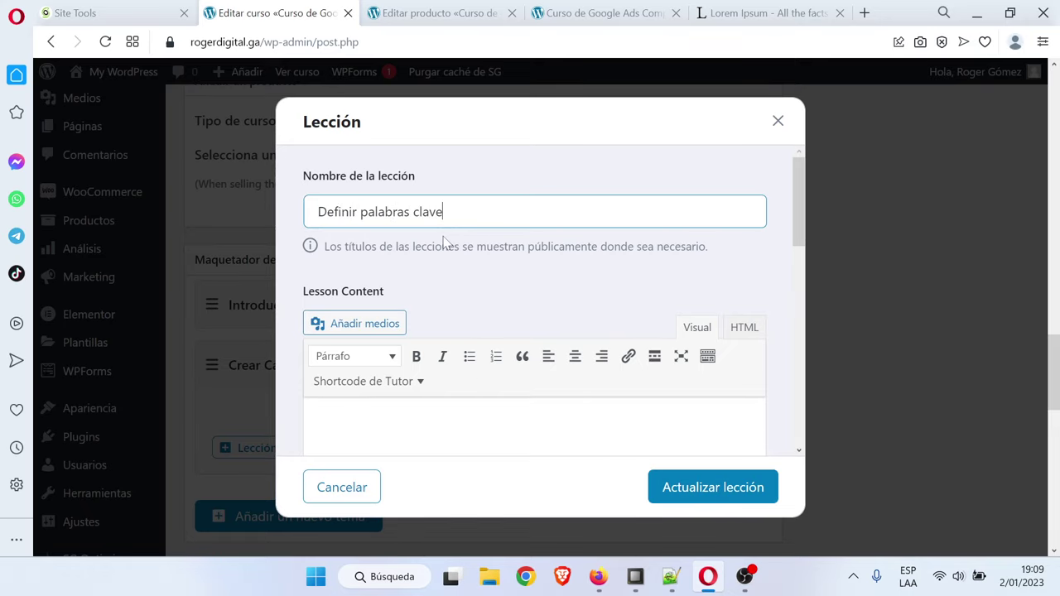
{"action": "scroll", "coordinate": [448, 249], "scroll_direction": "down", "scroll_amount": 5}
{"action": "scroll", "coordinate": [516, 333], "scroll_direction": "down", "scroll_amount": 5}
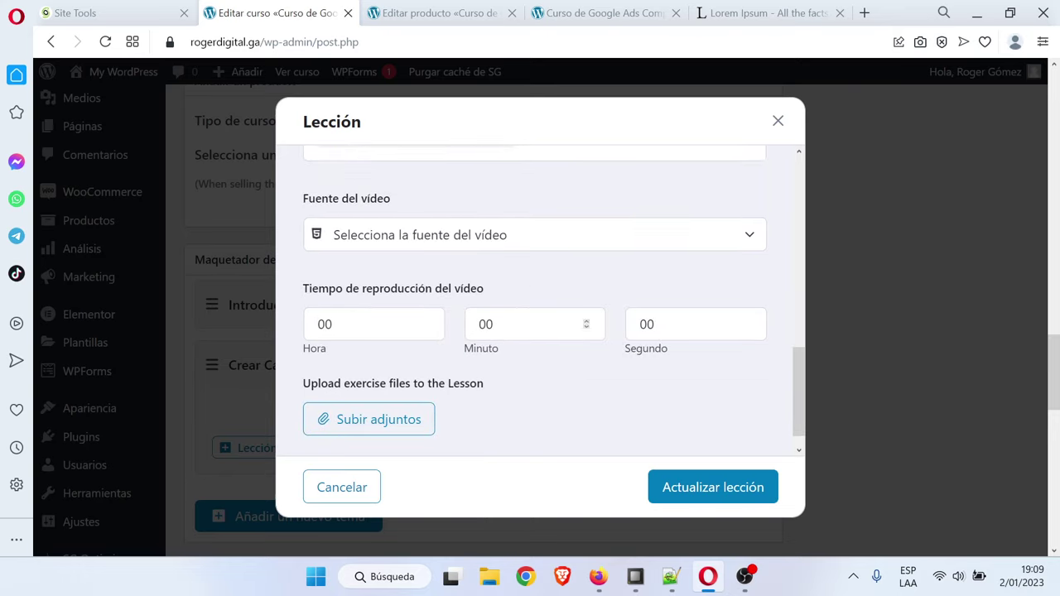
{"action": "left_click", "coordinate": [476, 236]}
{"action": "left_click", "coordinate": [425, 299]}
Set the video duration to 33 minutes and bring up YouTube Studio's video list
{"action": "scroll", "coordinate": [424, 300], "scroll_direction": "down", "scroll_amount": 2}
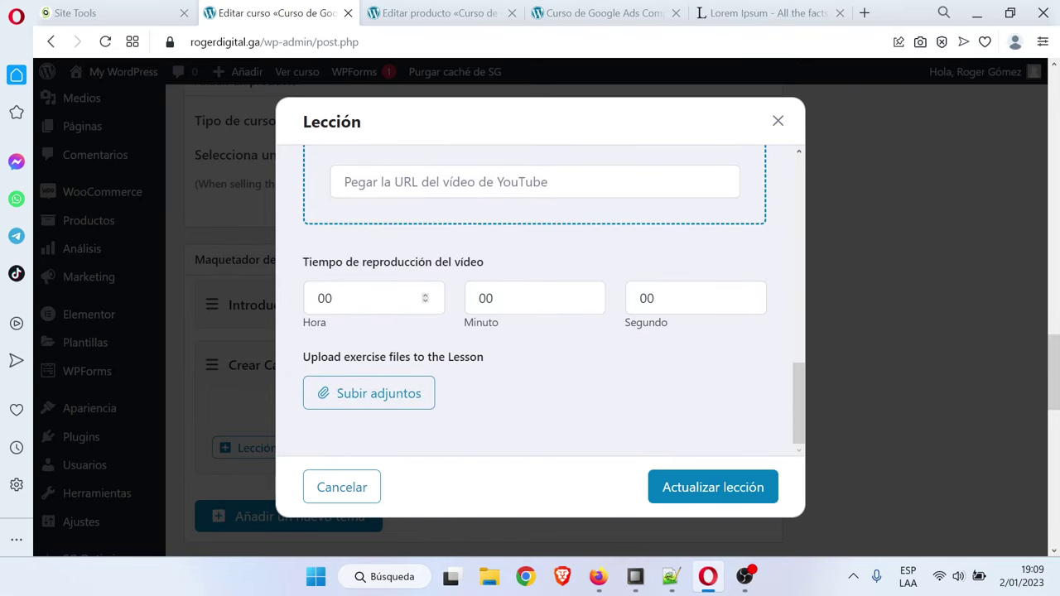
{"action": "left_click", "coordinate": [381, 300]}
{"action": "key", "text": "Tab"}
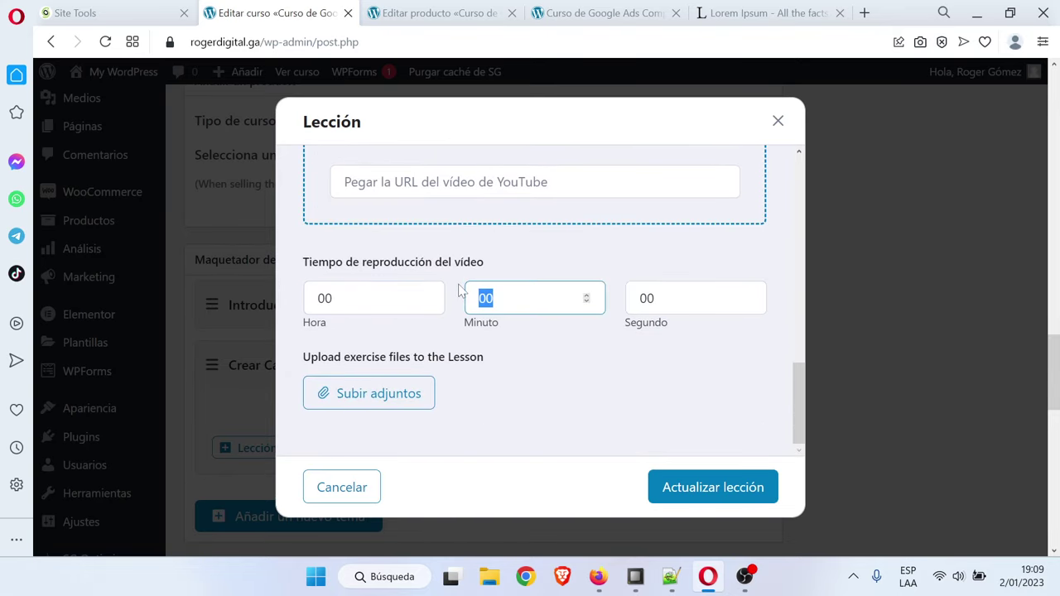
{"action": "type", "text": "33"}
{"action": "scroll", "coordinate": [461, 290], "scroll_direction": "down", "scroll_amount": 1}
{"action": "scroll", "coordinate": [519, 320], "scroll_direction": "up", "scroll_amount": 1}
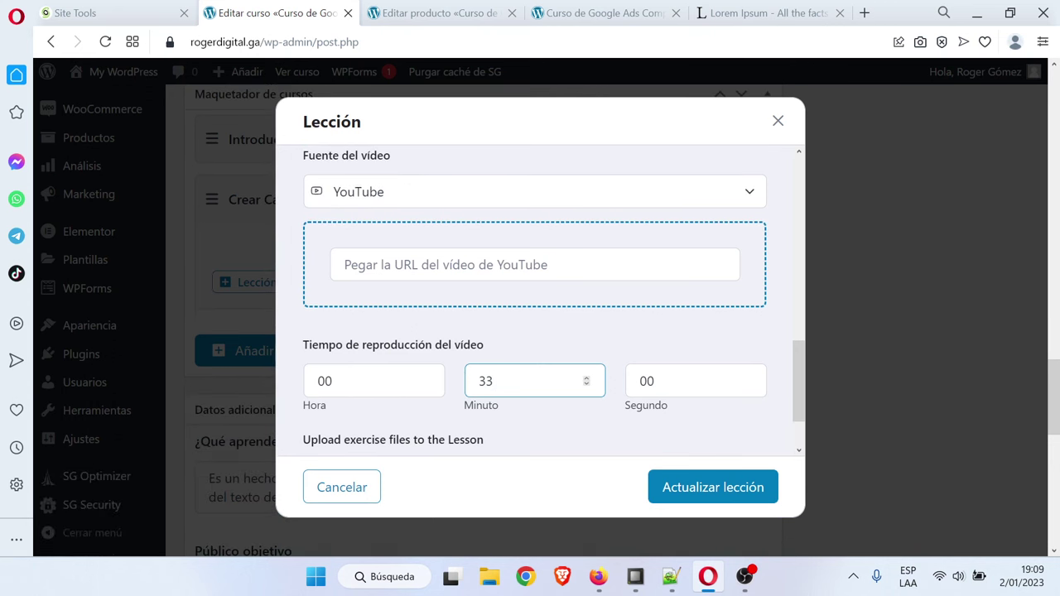
{"action": "left_click", "coordinate": [534, 264]}
{"action": "left_click", "coordinate": [598, 576]}
{"action": "scroll", "coordinate": [322, 327], "scroll_direction": "down", "scroll_amount": 2}
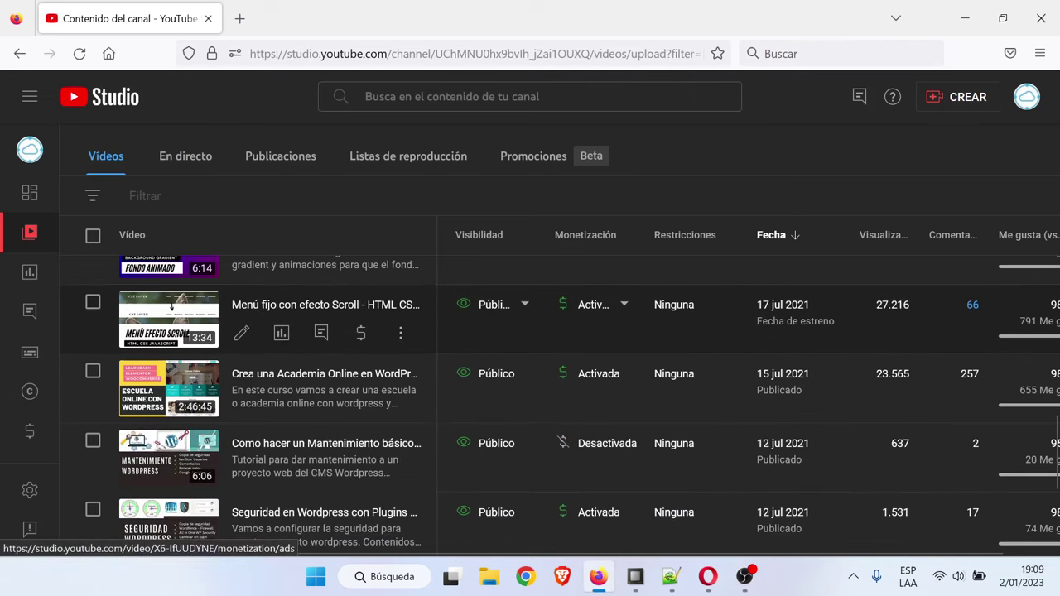
Copy the share link of the Marketing Digital y Redes sociales video
{"action": "scroll", "coordinate": [372, 395], "scroll_direction": "up", "scroll_amount": 10}
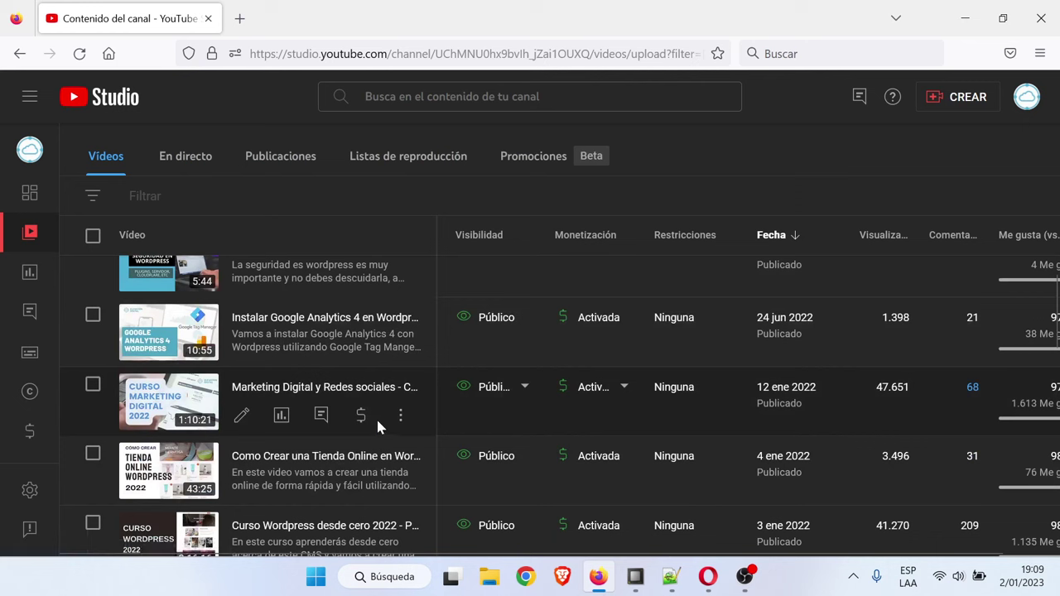
{"action": "scroll", "coordinate": [383, 422], "scroll_direction": "down", "scroll_amount": 1}
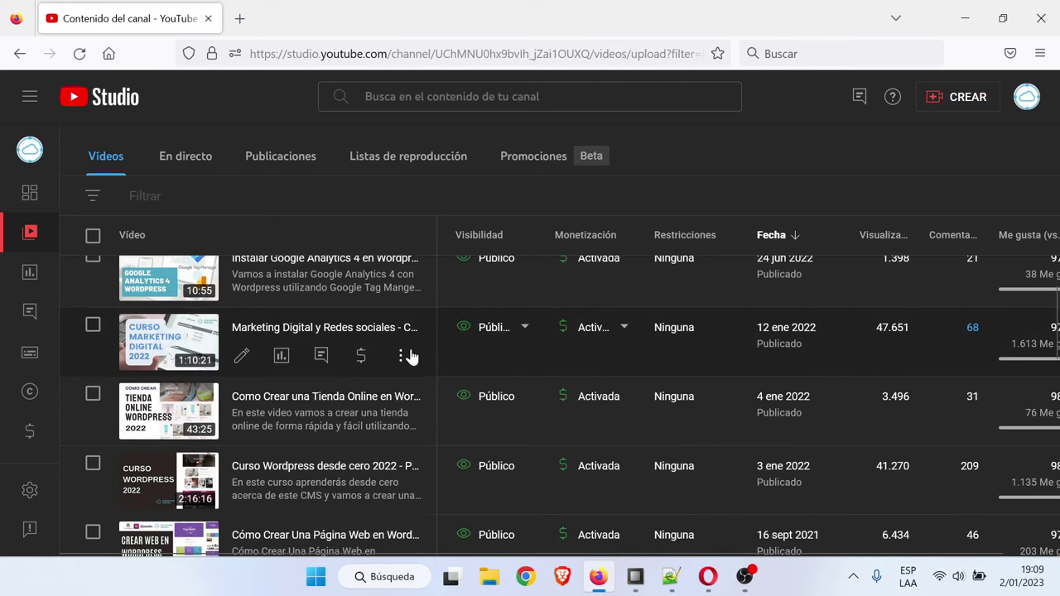
{"action": "left_click", "coordinate": [402, 355]}
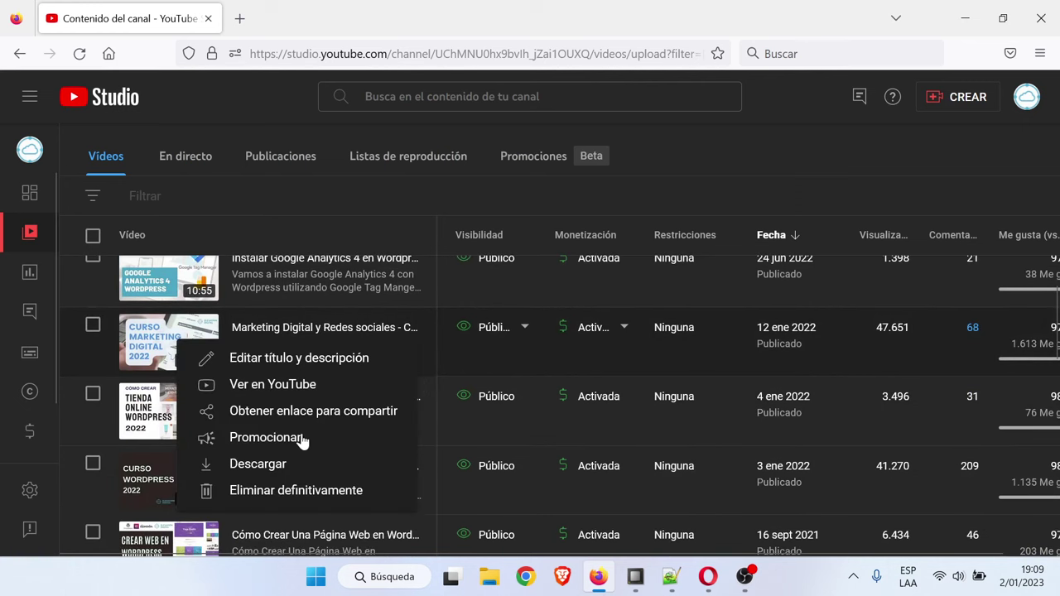
{"action": "left_click", "coordinate": [356, 414]}
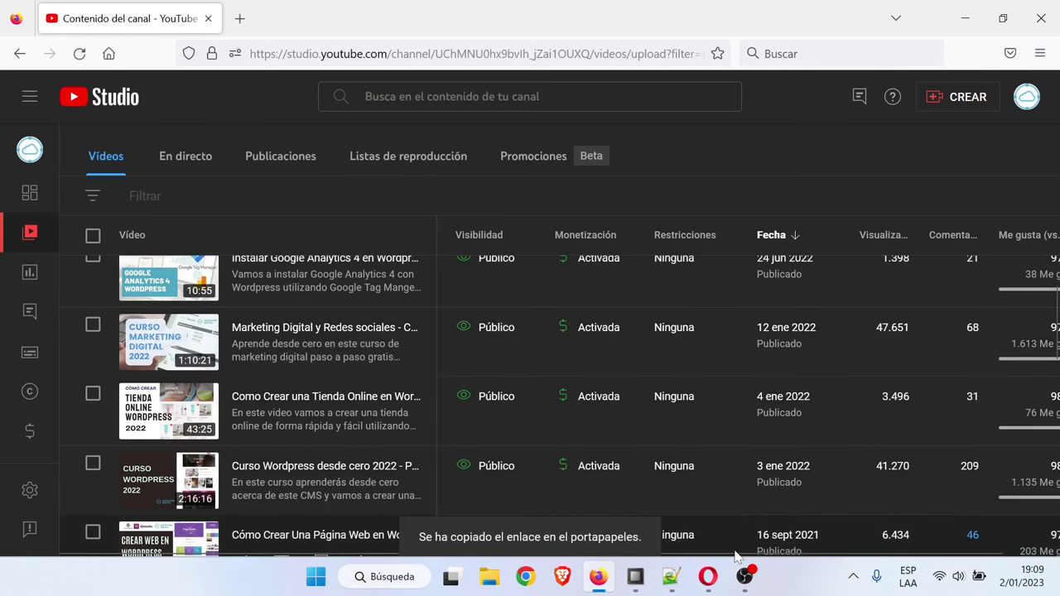
Paste the YouTube link into the Definir palabras clave lesson and save it
{"action": "left_click", "coordinate": [713, 575]}
{"action": "left_click", "coordinate": [525, 265]}
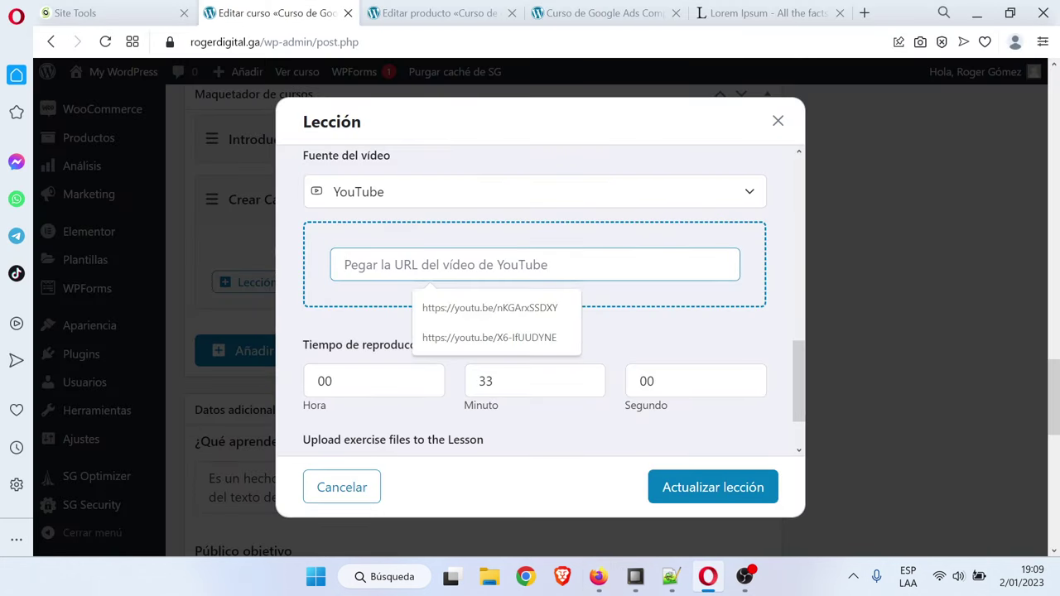
{"action": "type", "text": "https://youtu.be/qCdd2DzpZxM"}
{"action": "scroll", "coordinate": [728, 333], "scroll_direction": "down", "scroll_amount": 1}
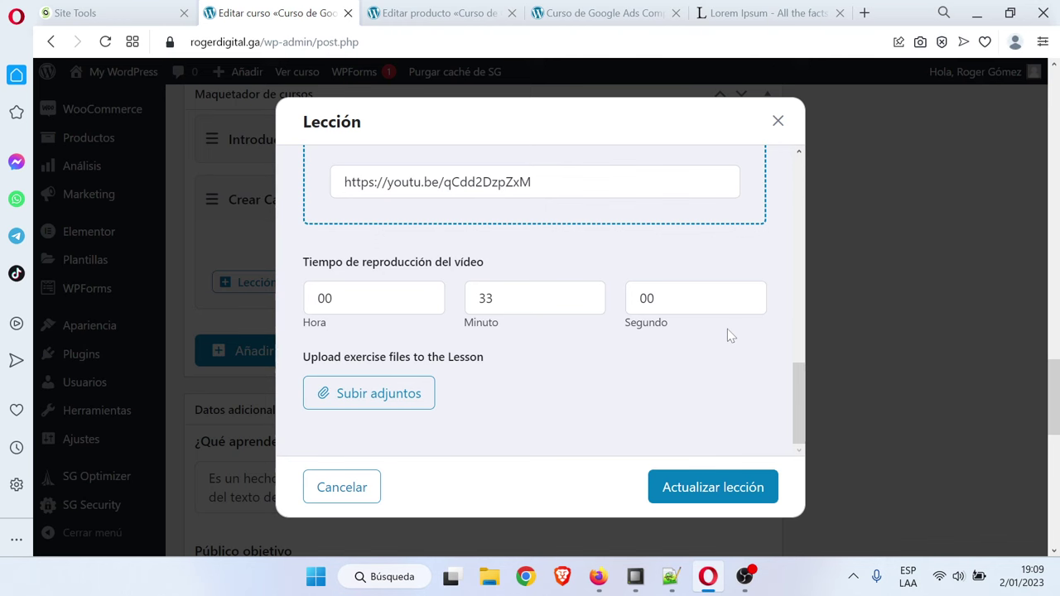
{"action": "left_click", "coordinate": [710, 488]}
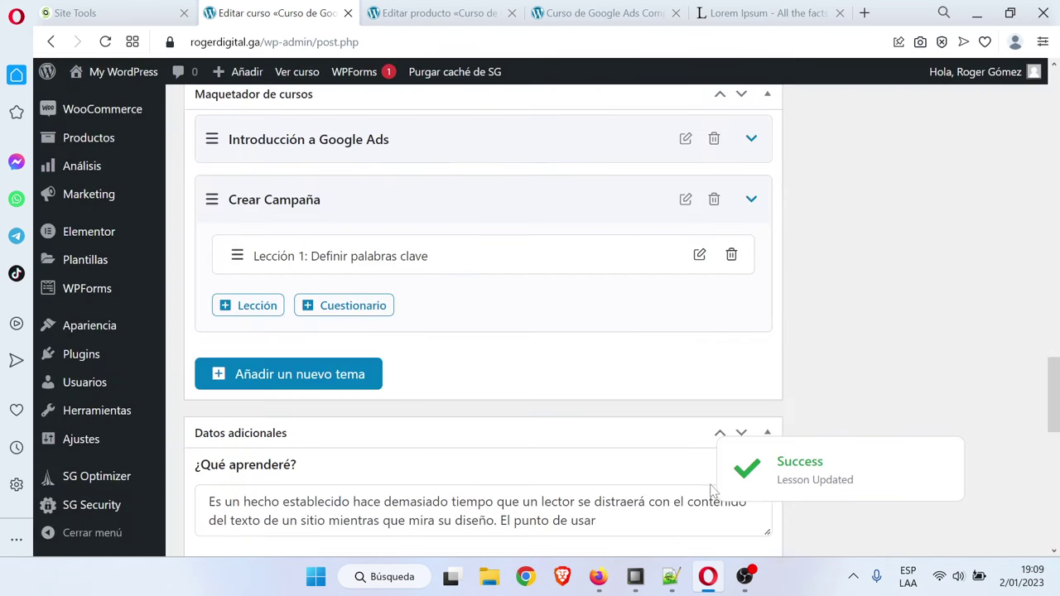
Start a second Crear Campaña lesson named 'Definir fecha y presupuesto' with YouTube as video source
{"action": "left_click", "coordinate": [258, 306]}
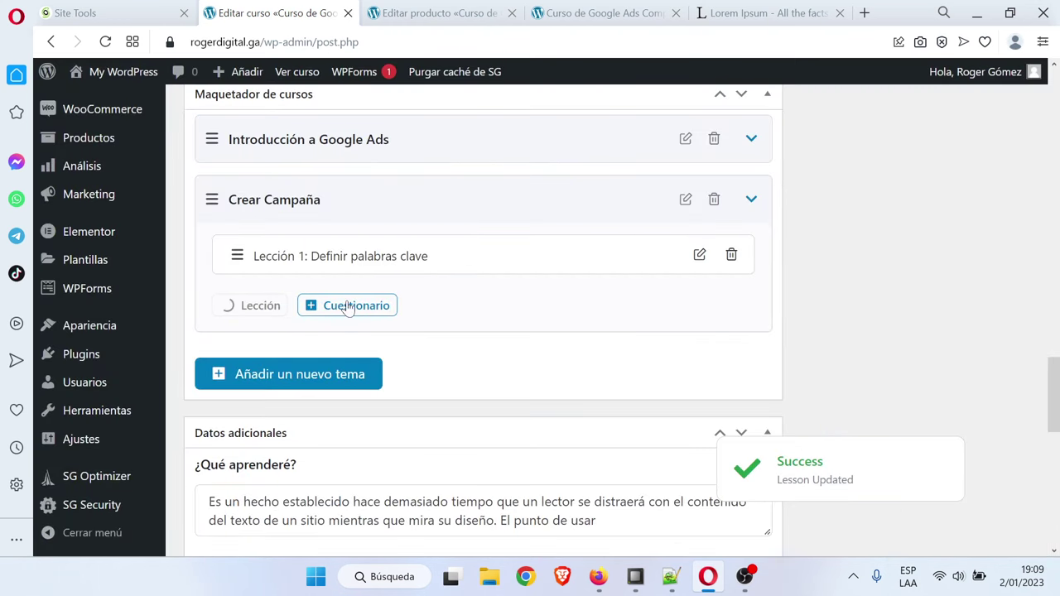
{"action": "left_click", "coordinate": [399, 209]}
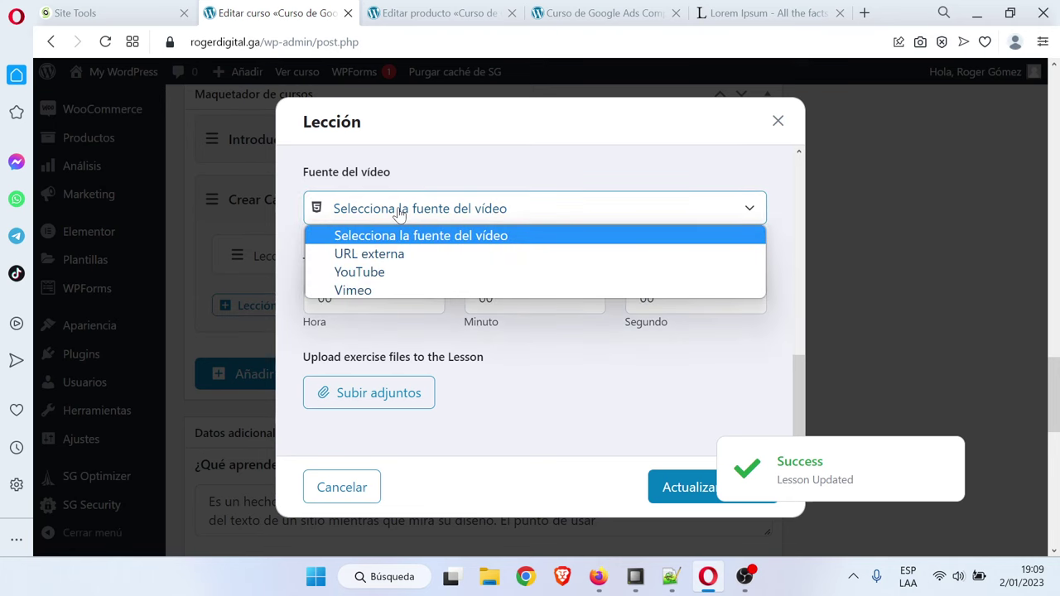
{"action": "left_click", "coordinate": [373, 274]}
{"action": "scroll", "coordinate": [480, 315], "scroll_direction": "up", "scroll_amount": 10}
{"action": "left_click_drag", "start_coordinate": [451, 212], "coordinate": [317, 212]}
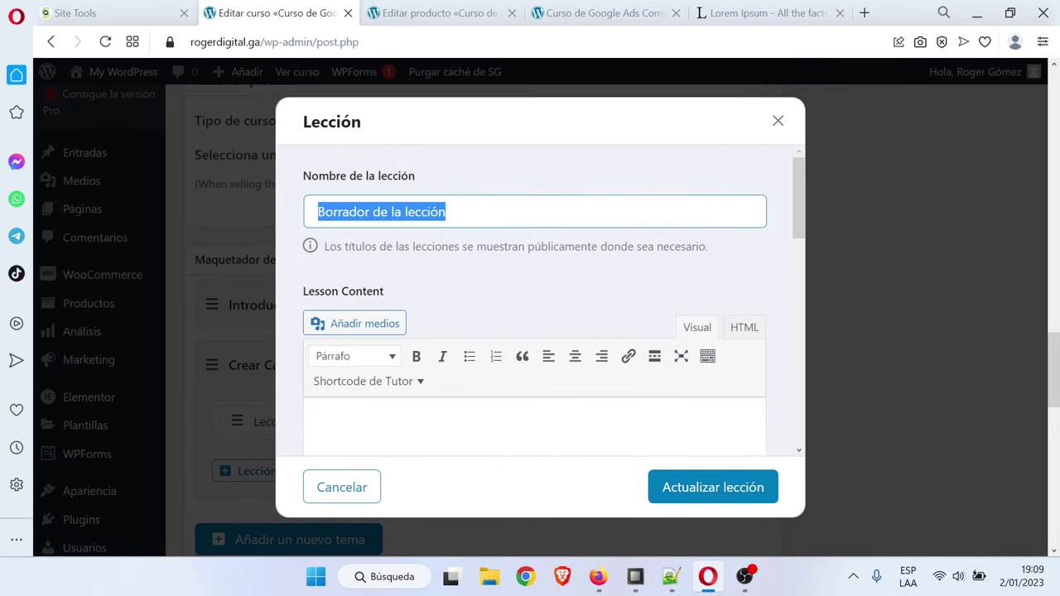
{"action": "type", "text": "Defin"}
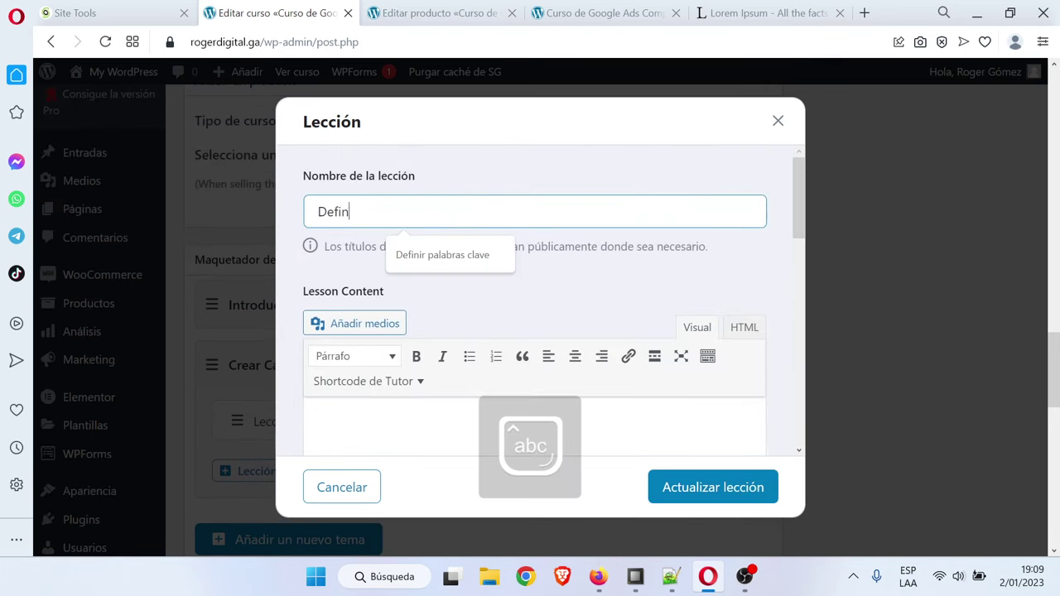
{"action": "type", "text": "ir fecha y pres"}
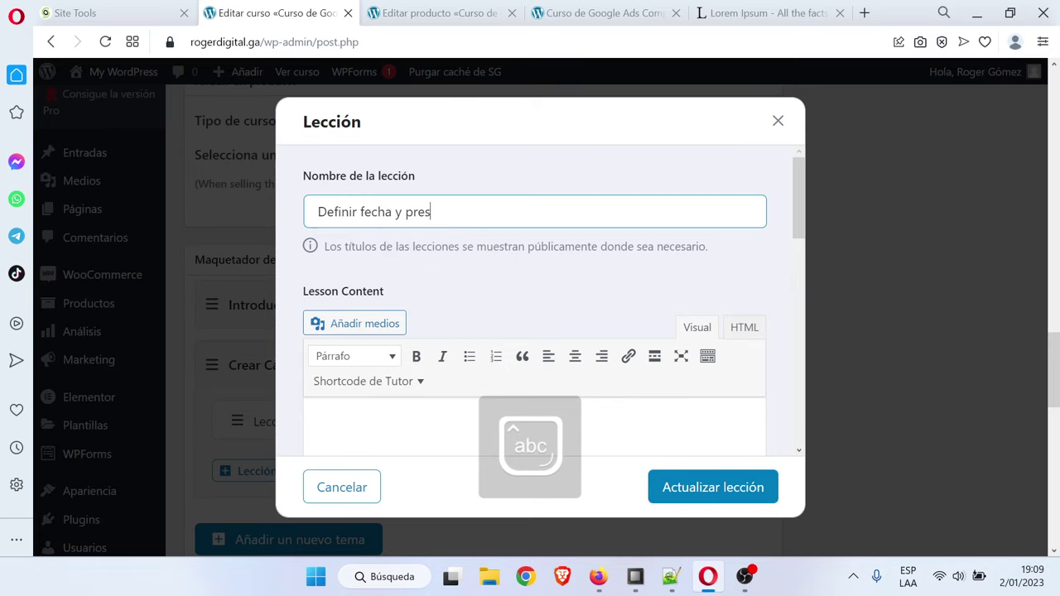
{"action": "type", "text": "upuesto"}
Fill in a previously used YouTube link and a 44-minute duration, then save the lesson
{"action": "scroll", "coordinate": [534, 298], "scroll_direction": "down", "scroll_amount": 5}
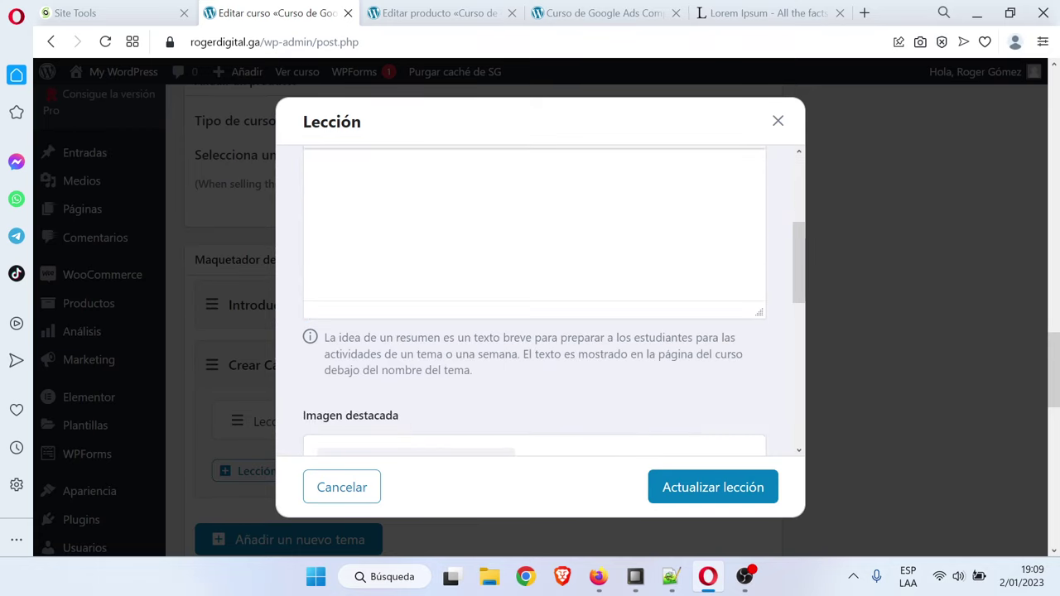
{"action": "scroll", "coordinate": [516, 360], "scroll_direction": "down", "scroll_amount": 6}
{"action": "left_click", "coordinate": [480, 308]}
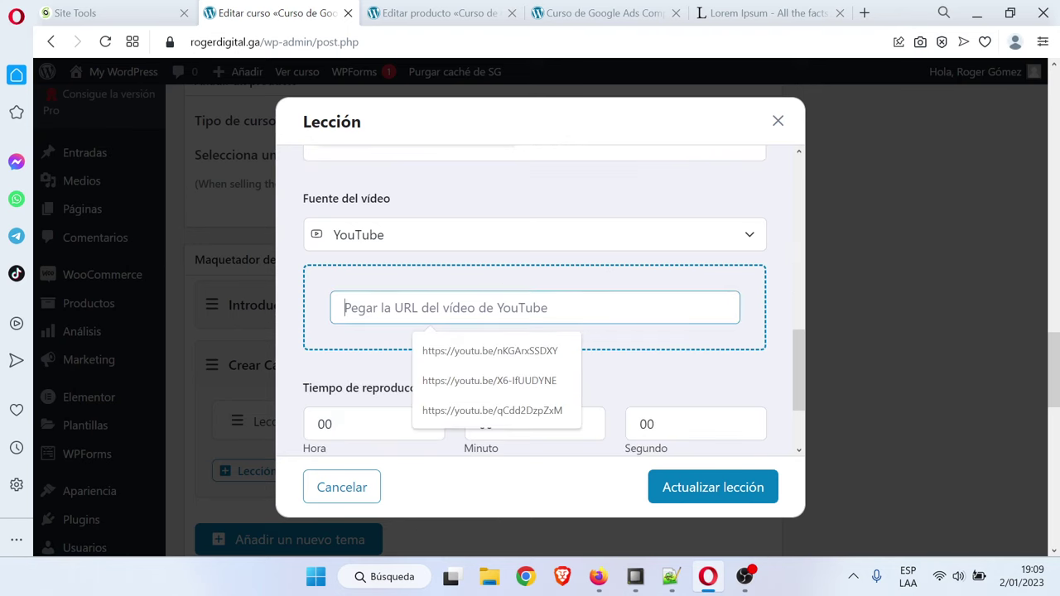
{"action": "left_click", "coordinate": [492, 410]}
{"action": "scroll", "coordinate": [693, 334], "scroll_direction": "down", "scroll_amount": 1}
{"action": "left_click", "coordinate": [479, 341]}
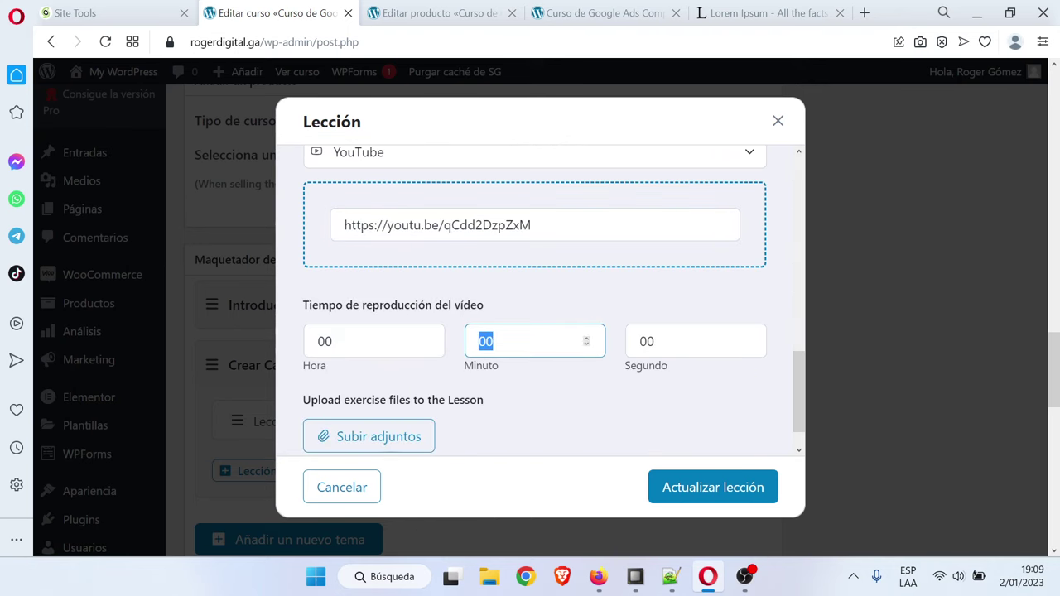
{"action": "type", "text": "44"}
{"action": "left_click", "coordinate": [690, 488]}
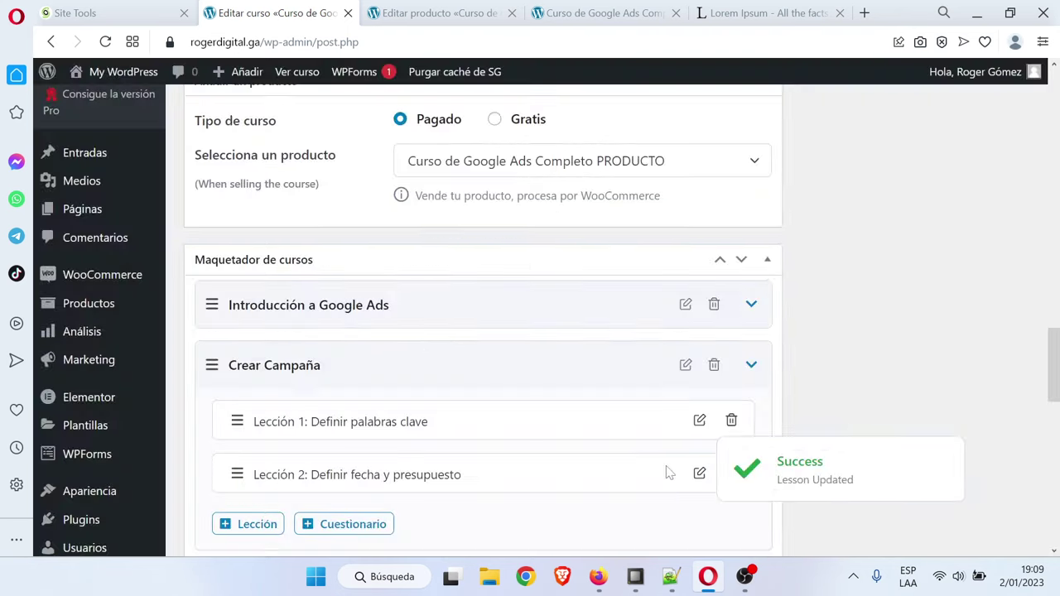
{"action": "scroll", "coordinate": [545, 382], "scroll_direction": "down", "scroll_amount": 2}
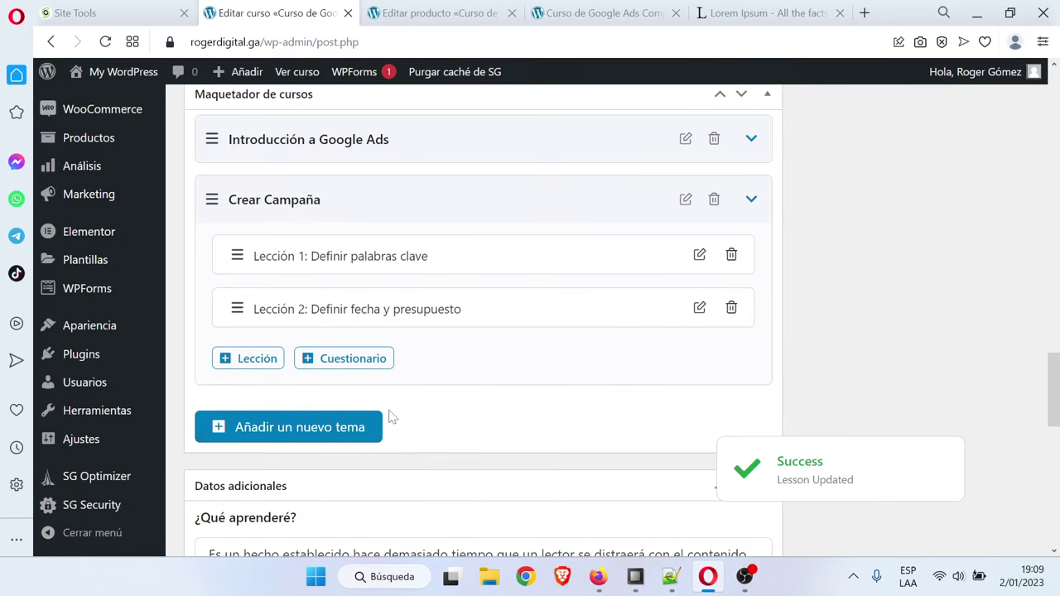
{"action": "scroll", "coordinate": [388, 419], "scroll_direction": "down", "scroll_amount": 1}
{"action": "scroll", "coordinate": [422, 427], "scroll_direction": "up", "scroll_amount": 2}
Add a new topic named 'EXAMEN' to the course
{"action": "scroll", "coordinate": [431, 428], "scroll_direction": "down", "scroll_amount": 1}
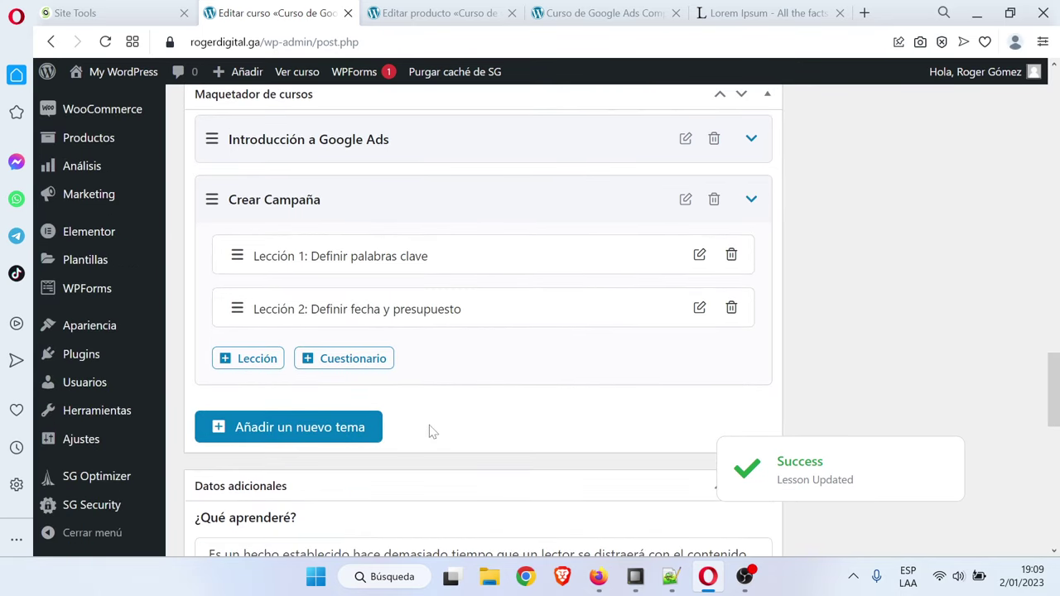
{"action": "left_click", "coordinate": [319, 437]}
{"action": "key", "text": "Caps_Lock"}
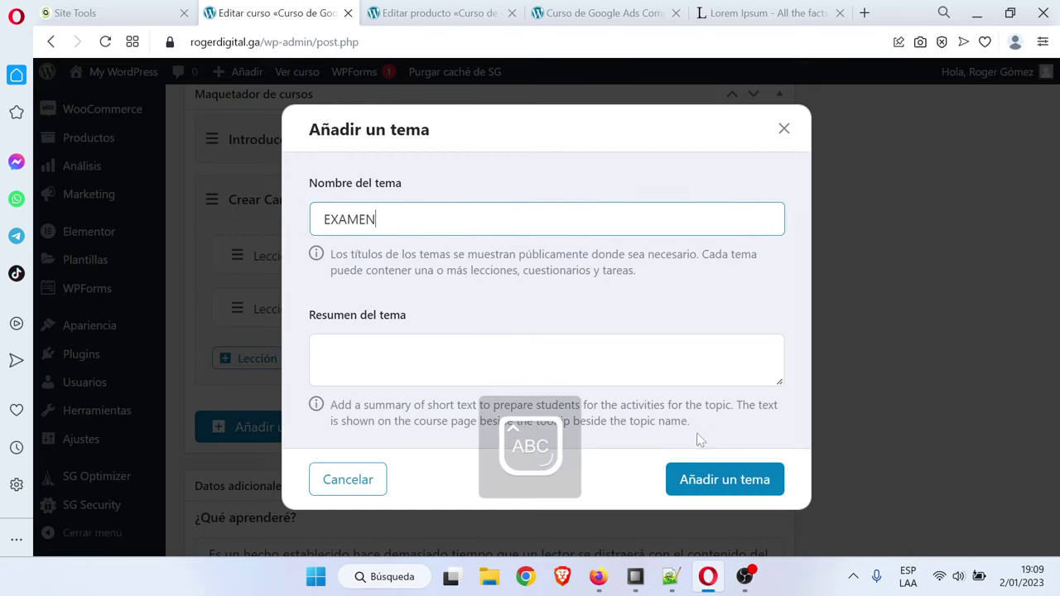
{"action": "left_click", "coordinate": [745, 476]}
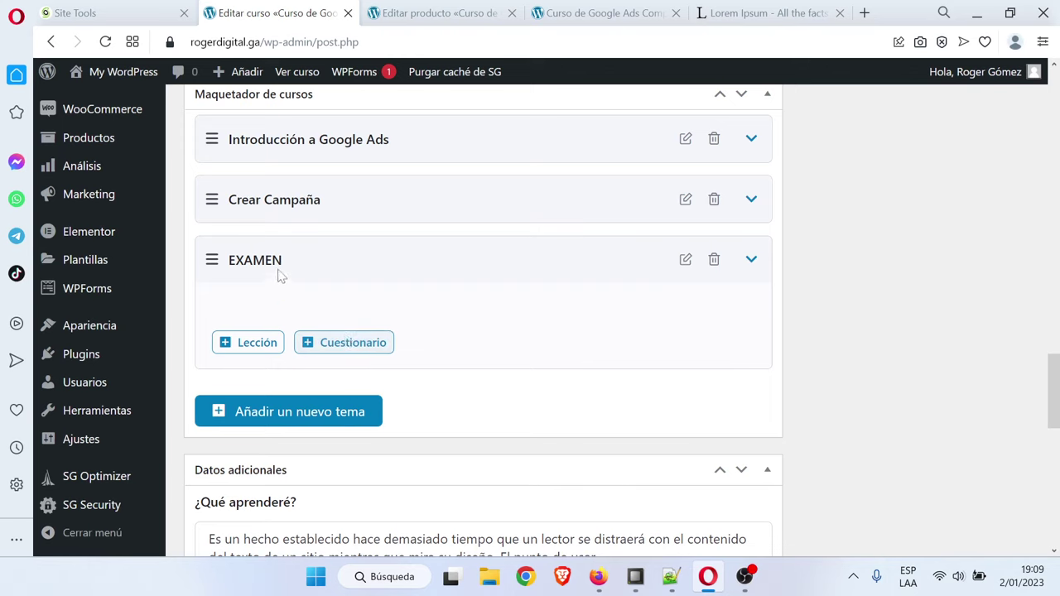
Create a quiz titled 'Examen Final' in the EXAMEN topic and save its details
{"action": "left_click", "coordinate": [347, 342]}
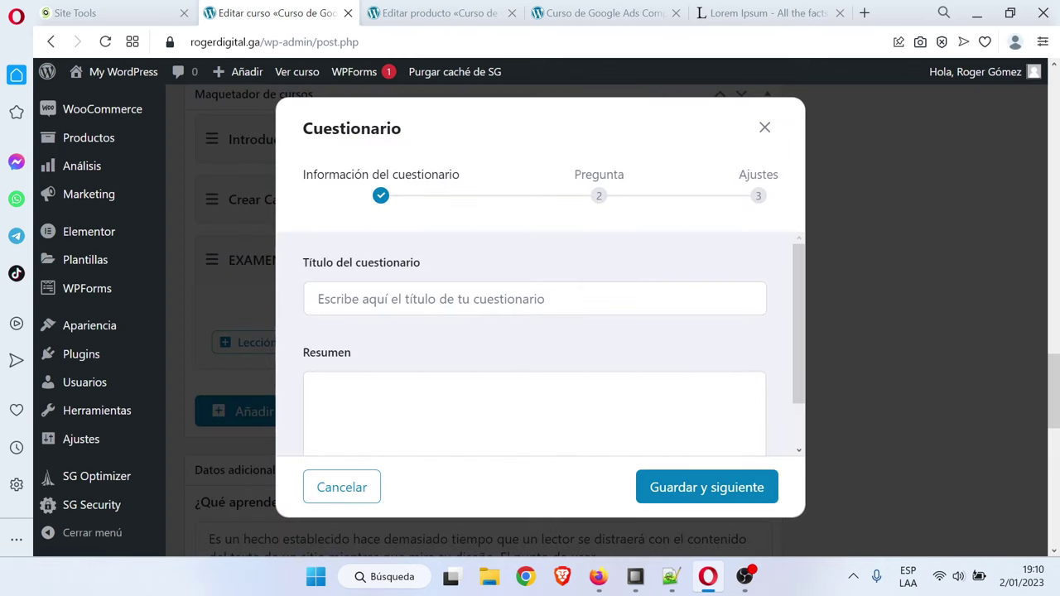
{"action": "left_click", "coordinate": [535, 298]}
{"action": "type", "text": "Ex"}
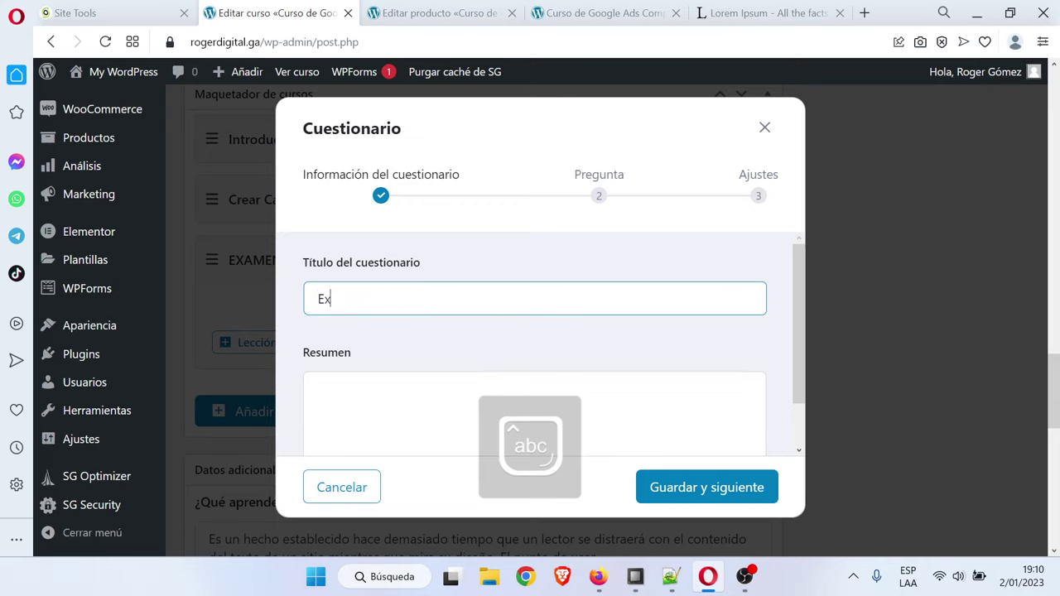
{"action": "type", "text": "amen Final"}
{"action": "left_click", "coordinate": [675, 489]}
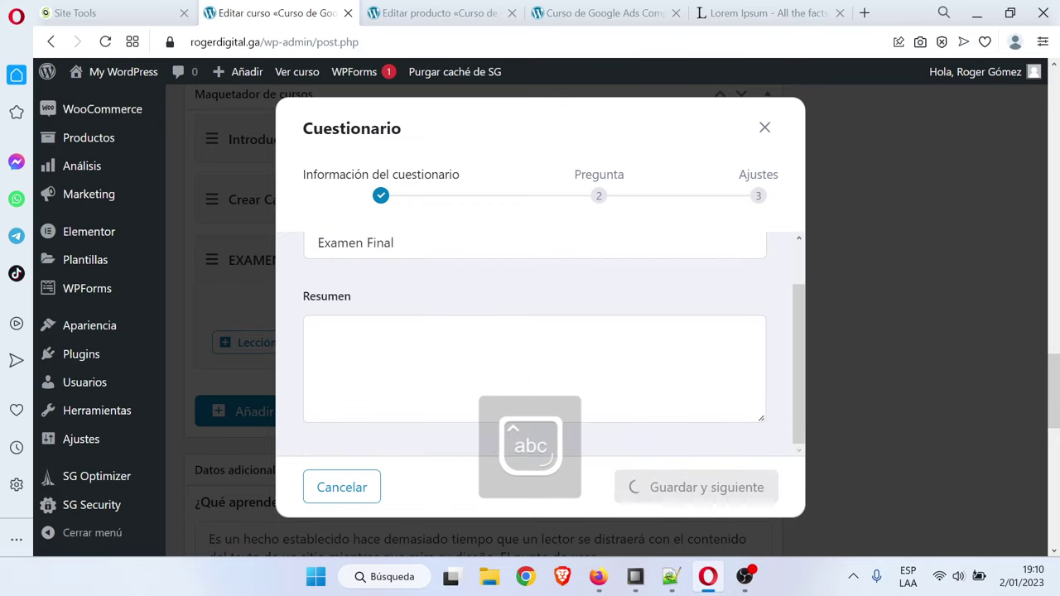
Add the quiz's first question, Pregunta 1, as an Opción única (single-choice) question
{"action": "left_click", "coordinate": [430, 331]}
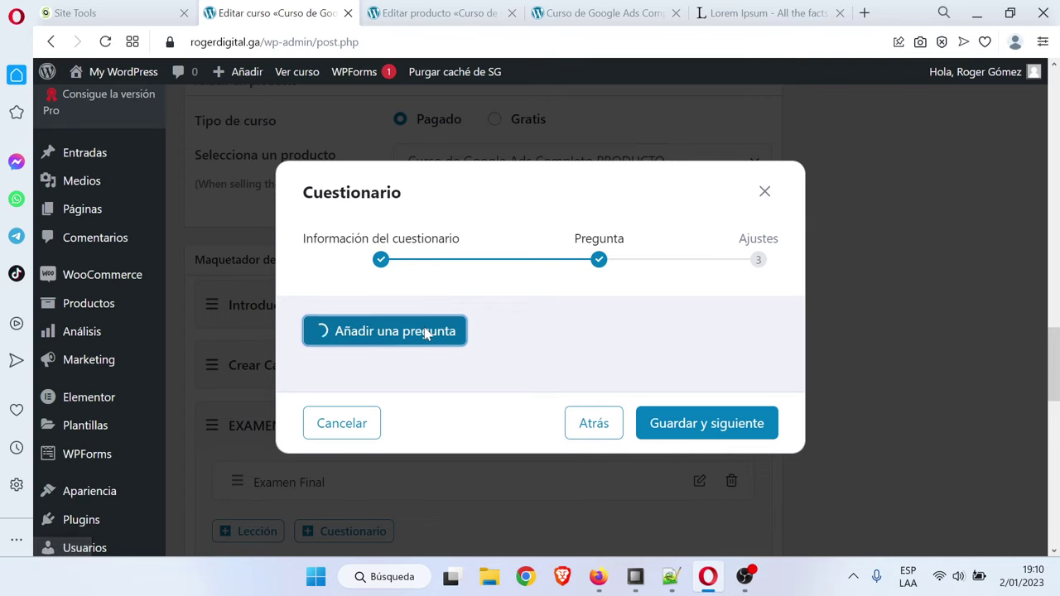
{"action": "scroll", "coordinate": [459, 327], "scroll_direction": "down", "scroll_amount": 1}
{"action": "scroll", "coordinate": [381, 329], "scroll_direction": "up", "scroll_amount": 1}
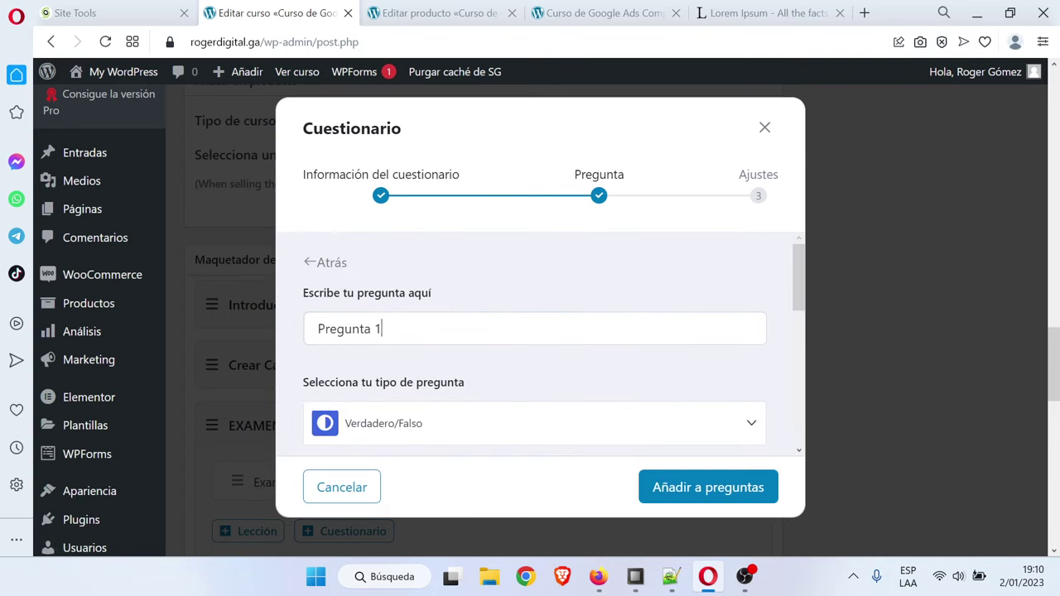
{"action": "left_click", "coordinate": [380, 328]}
{"action": "left_click_drag", "start_coordinate": [381, 329], "coordinate": [365, 328]}
{"action": "left_click", "coordinate": [464, 365]}
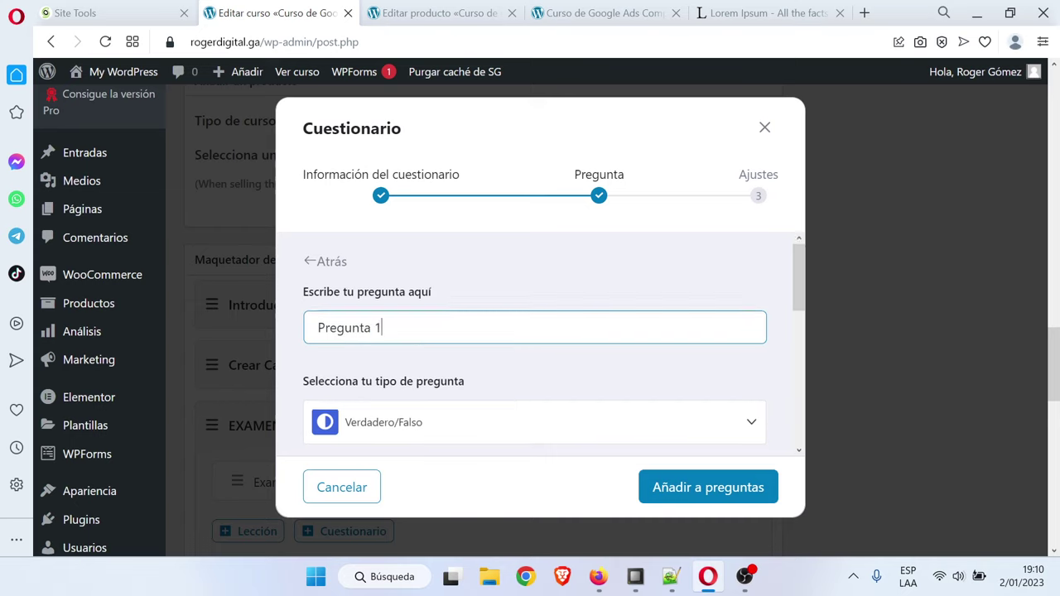
{"action": "scroll", "coordinate": [464, 342], "scroll_direction": "down", "scroll_amount": 4}
{"action": "scroll", "coordinate": [534, 343], "scroll_direction": "up", "scroll_amount": 4}
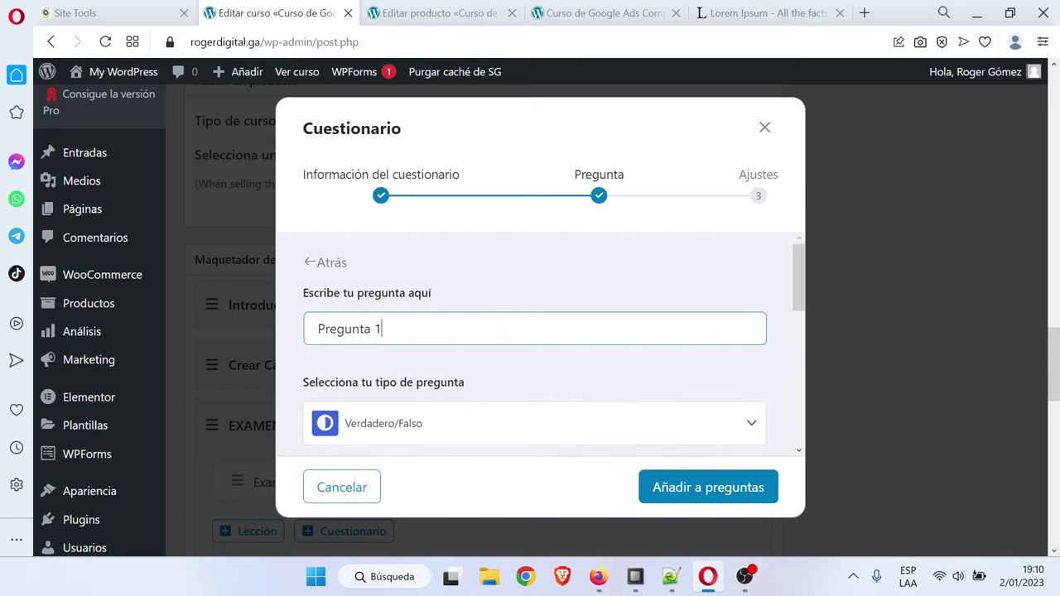
{"action": "scroll", "coordinate": [447, 344], "scroll_direction": "down", "scroll_amount": 4}
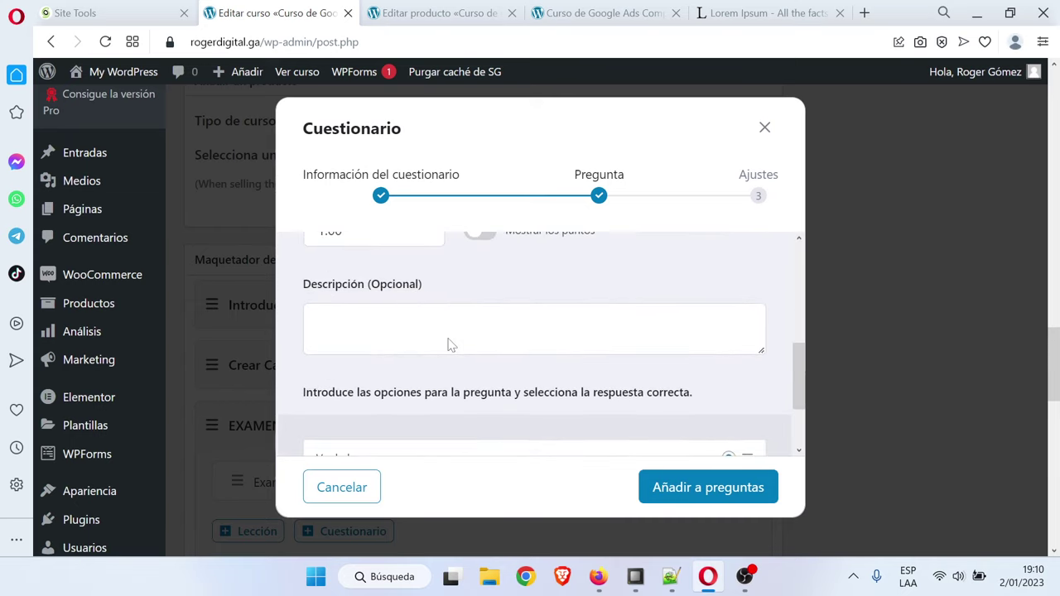
{"action": "scroll", "coordinate": [535, 343], "scroll_direction": "down", "scroll_amount": 1}
{"action": "scroll", "coordinate": [447, 344], "scroll_direction": "up", "scroll_amount": 5}
{"action": "scroll", "coordinate": [421, 364], "scroll_direction": "down", "scroll_amount": 1}
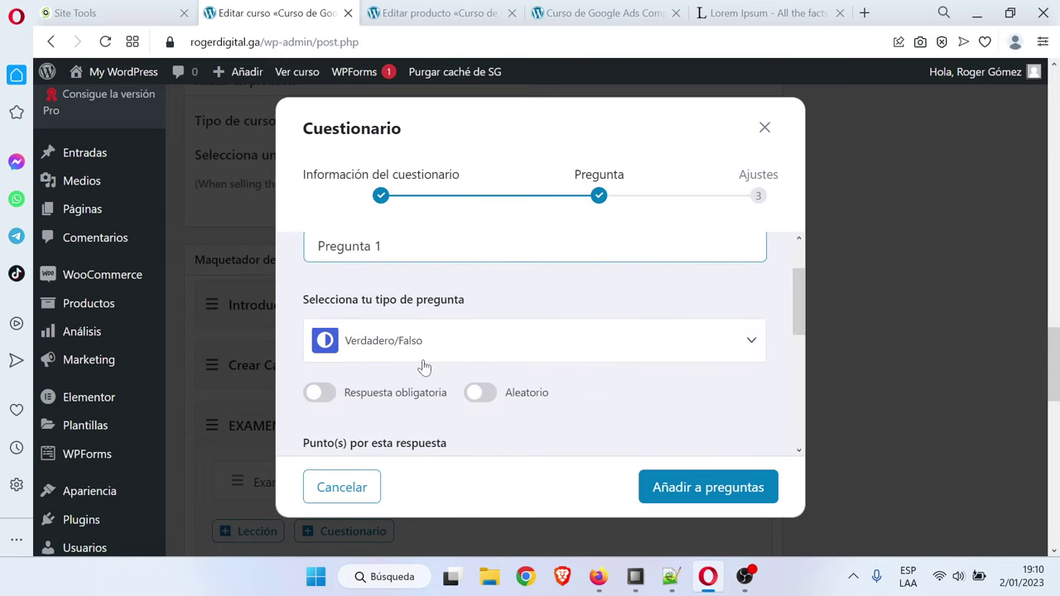
{"action": "left_click", "coordinate": [578, 346]}
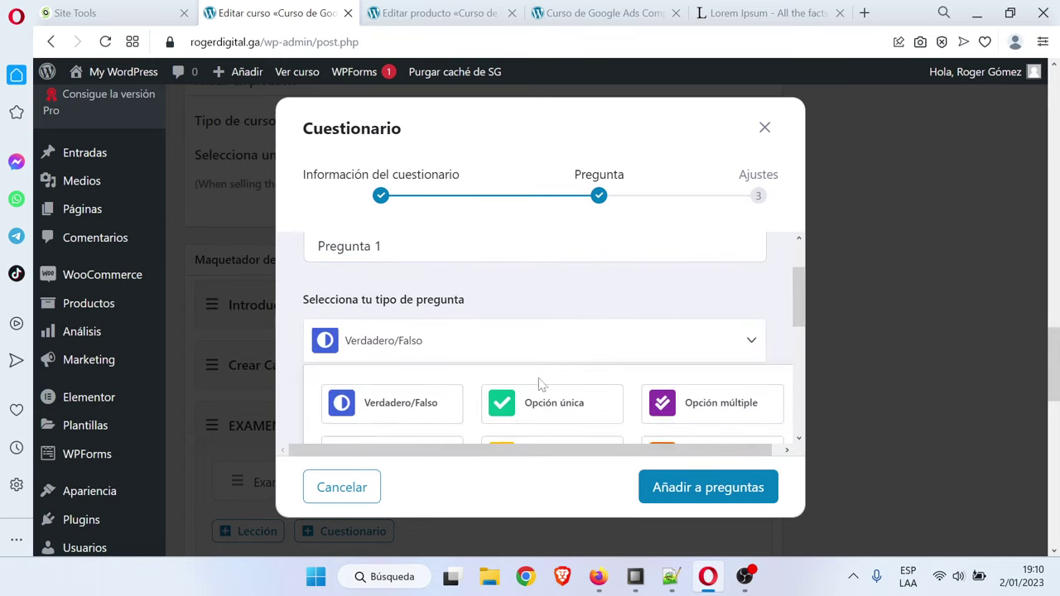
{"action": "left_click", "coordinate": [564, 411]}
Switch on Respuesta obligatoria so Pregunta 1 must be answered
{"action": "scroll", "coordinate": [558, 398], "scroll_direction": "up", "scroll_amount": 5}
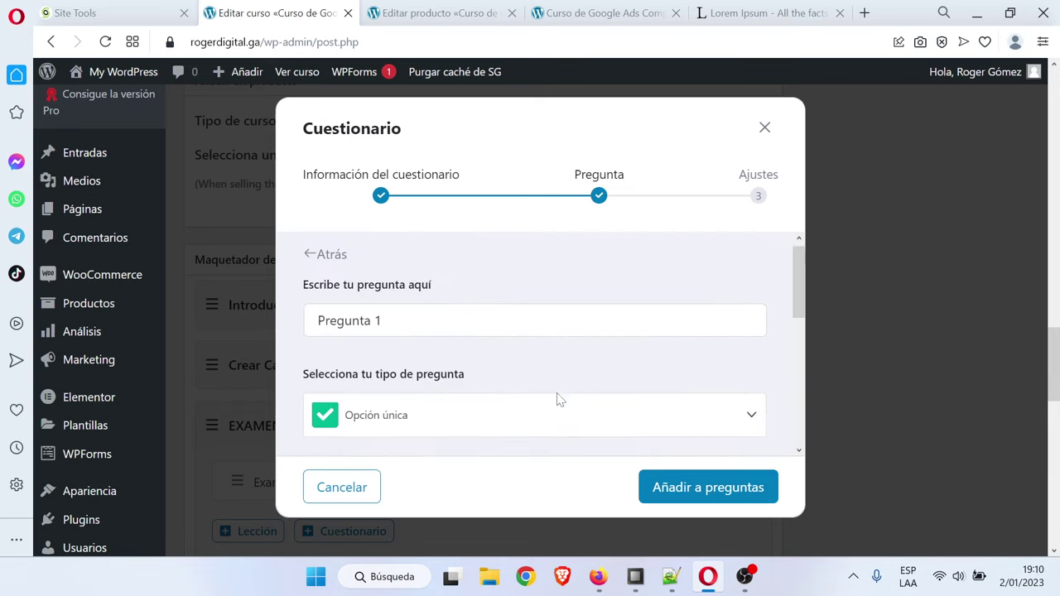
{"action": "scroll", "coordinate": [558, 400], "scroll_direction": "down", "scroll_amount": 3}
{"action": "scroll", "coordinate": [558, 399], "scroll_direction": "up", "scroll_amount": 3}
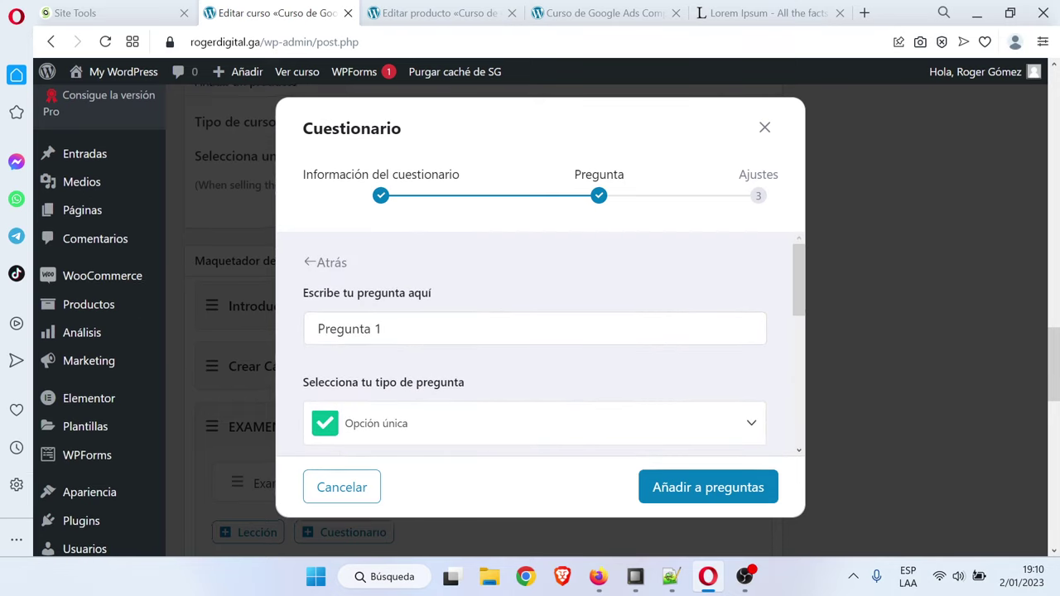
{"action": "scroll", "coordinate": [434, 370], "scroll_direction": "up", "scroll_amount": 2}
{"action": "scroll", "coordinate": [456, 367], "scroll_direction": "down", "scroll_amount": 2}
{"action": "scroll", "coordinate": [456, 366], "scroll_direction": "down", "scroll_amount": 2}
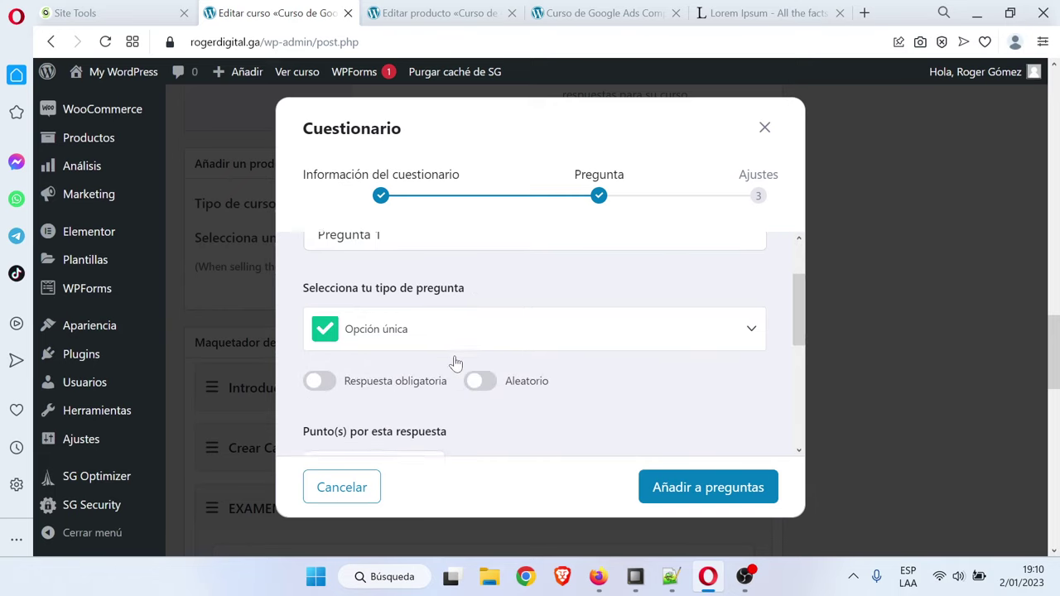
{"action": "left_click", "coordinate": [322, 312]}
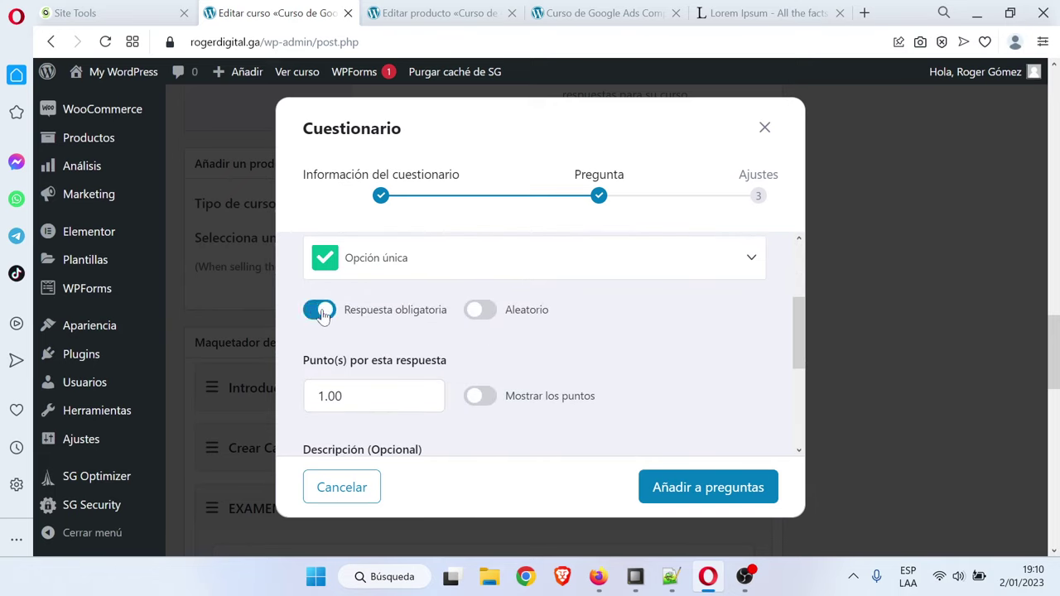
Enter the question description 'Cuánto es 1 + 1', fixing its spelling via suggestions
{"action": "scroll", "coordinate": [511, 366], "scroll_direction": "down", "scroll_amount": 1}
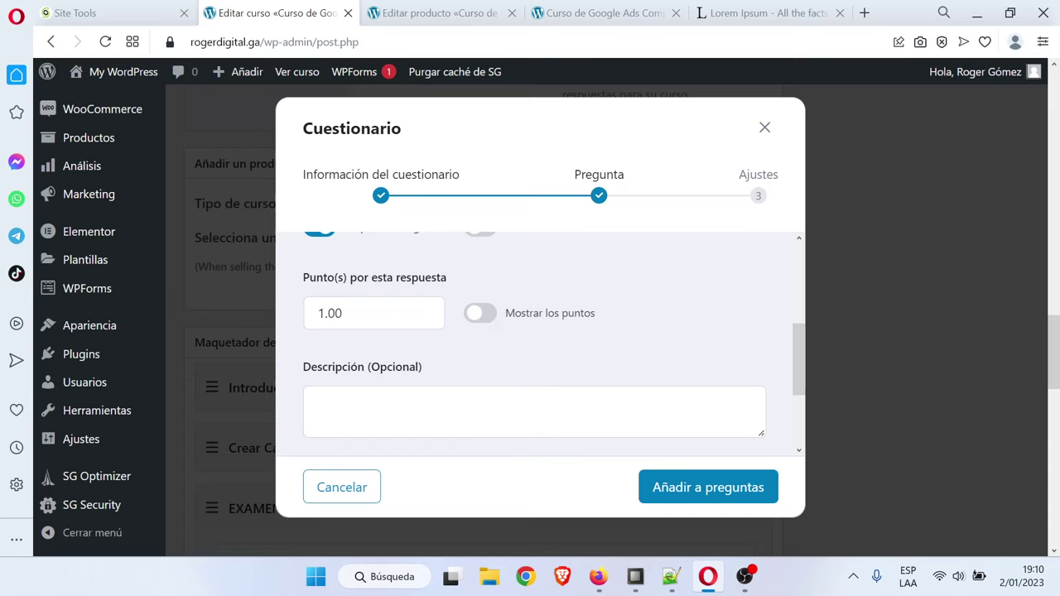
{"action": "scroll", "coordinate": [439, 337], "scroll_direction": "down", "scroll_amount": 1}
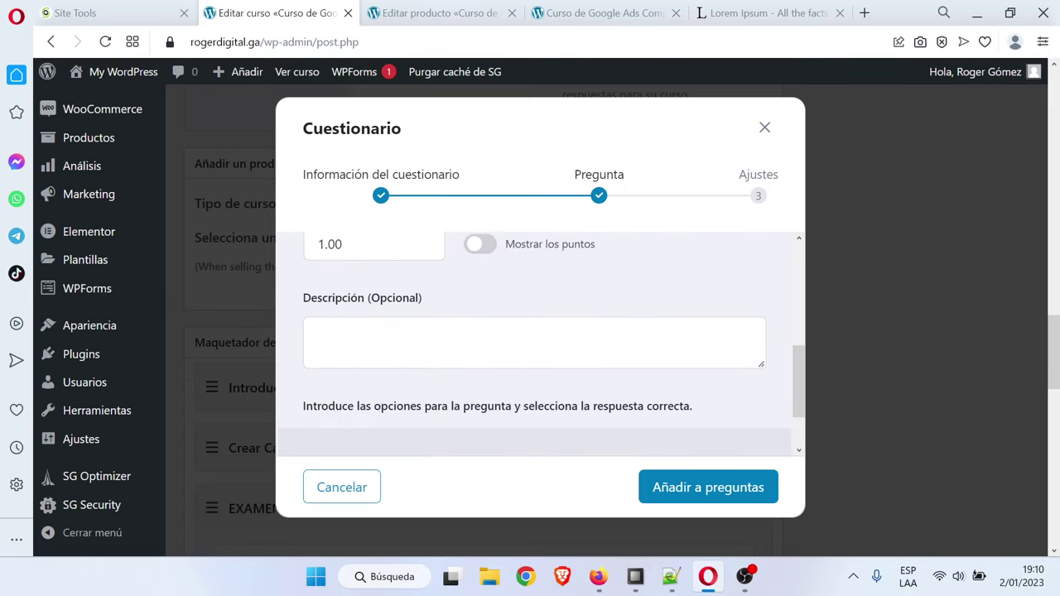
{"action": "left_click", "coordinate": [317, 335]}
{"action": "key", "text": "Caps_Lock"}
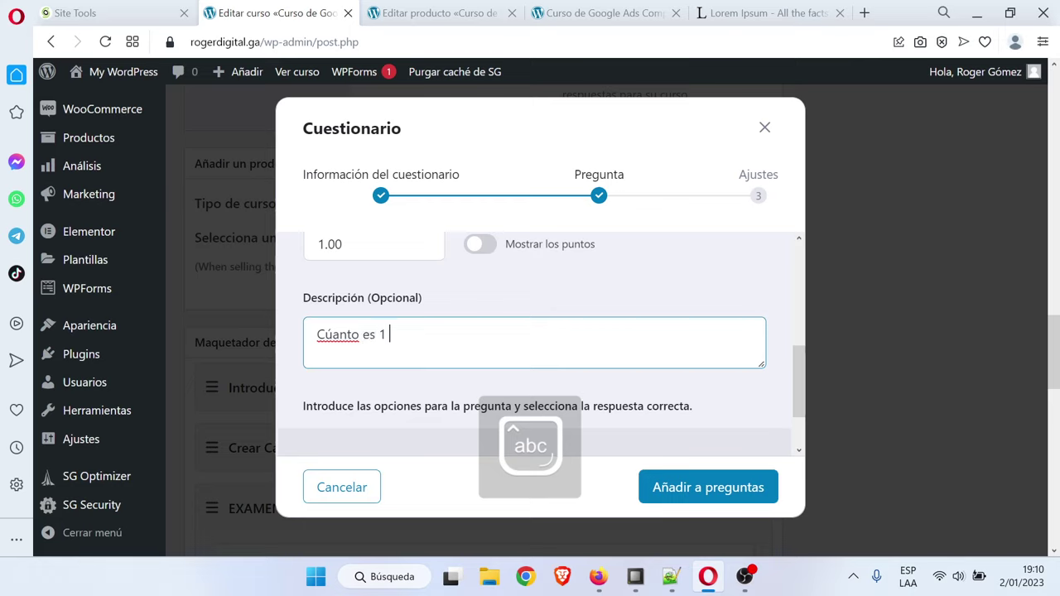
{"action": "type", "text": "Cúanto es 1 + 1"}
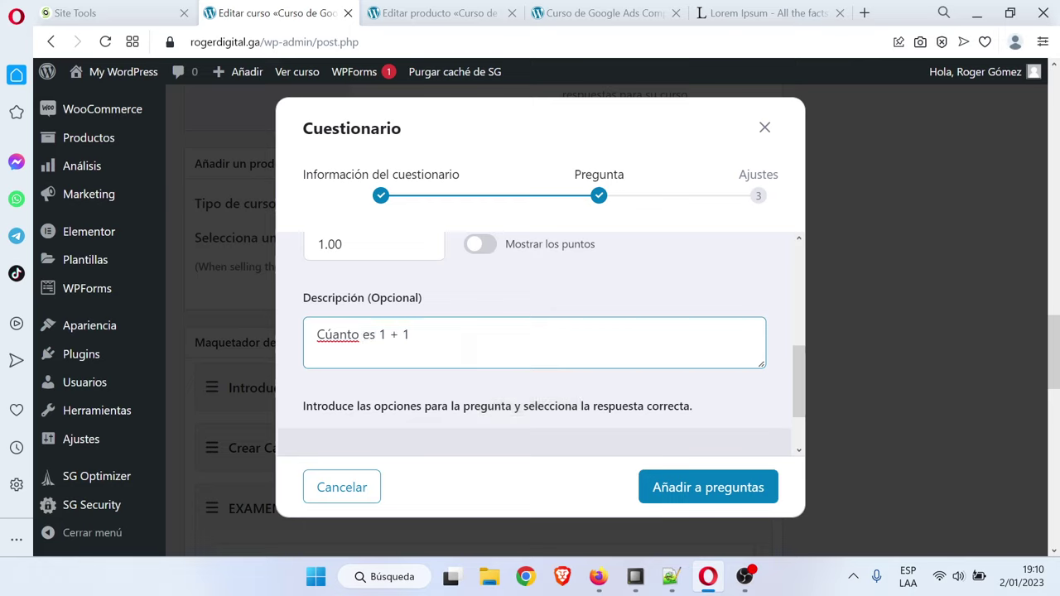
{"action": "right_click", "coordinate": [336, 335]}
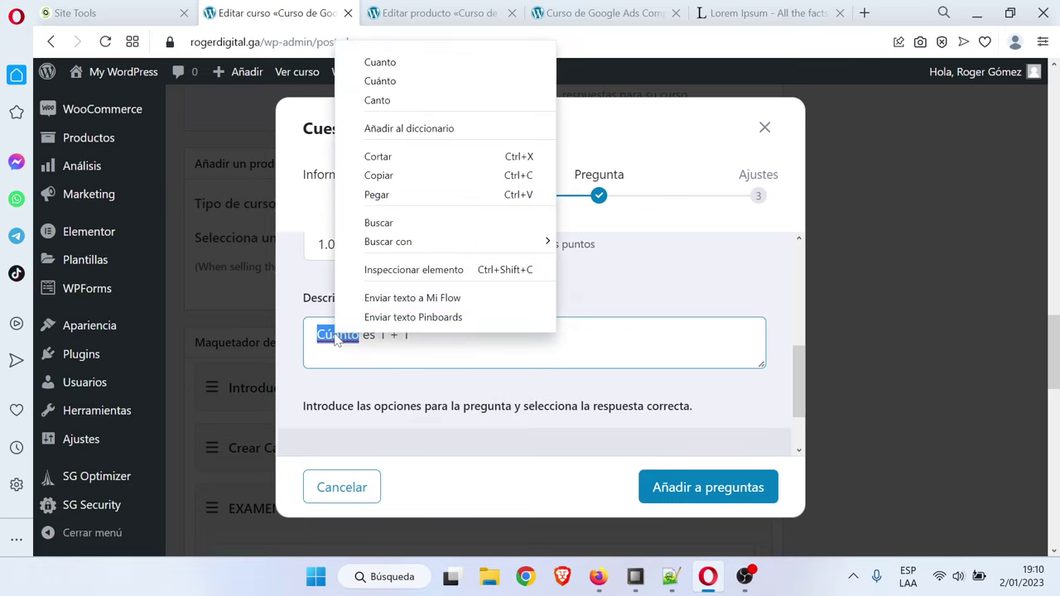
{"action": "left_click", "coordinate": [391, 80]}
{"action": "scroll", "coordinate": [501, 344], "scroll_direction": "down", "scroll_amount": 1}
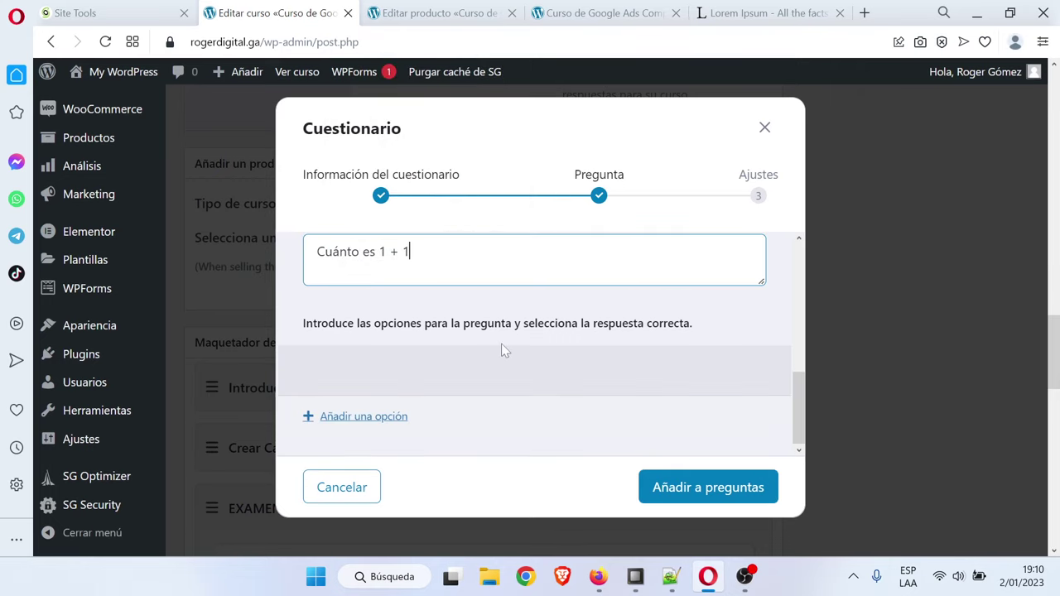
{"action": "left_click", "coordinate": [381, 423]}
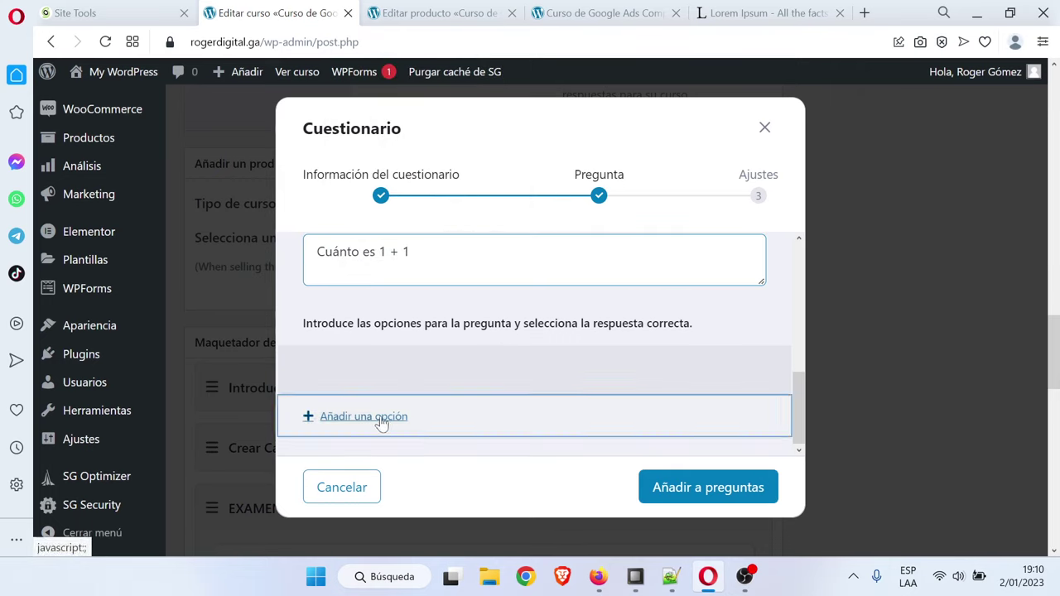
Add the three answer options UNO, DOS and TRES
{"action": "scroll", "coordinate": [447, 392], "scroll_direction": "down", "scroll_amount": 1}
{"action": "left_click", "coordinate": [318, 326]}
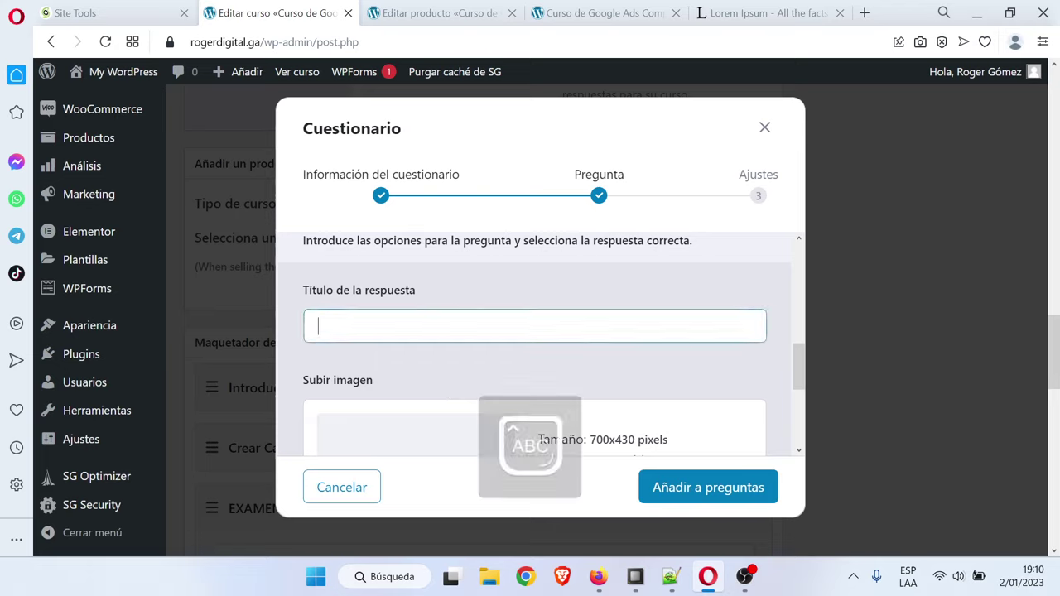
{"action": "scroll", "coordinate": [410, 379], "scroll_direction": "down", "scroll_amount": 5}
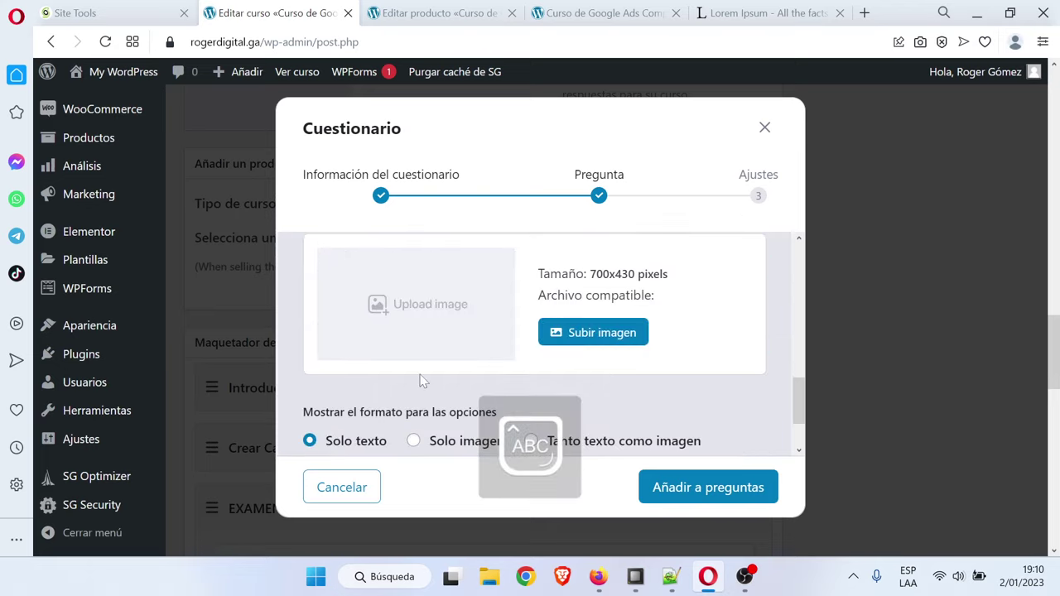
{"action": "left_click", "coordinate": [374, 411]}
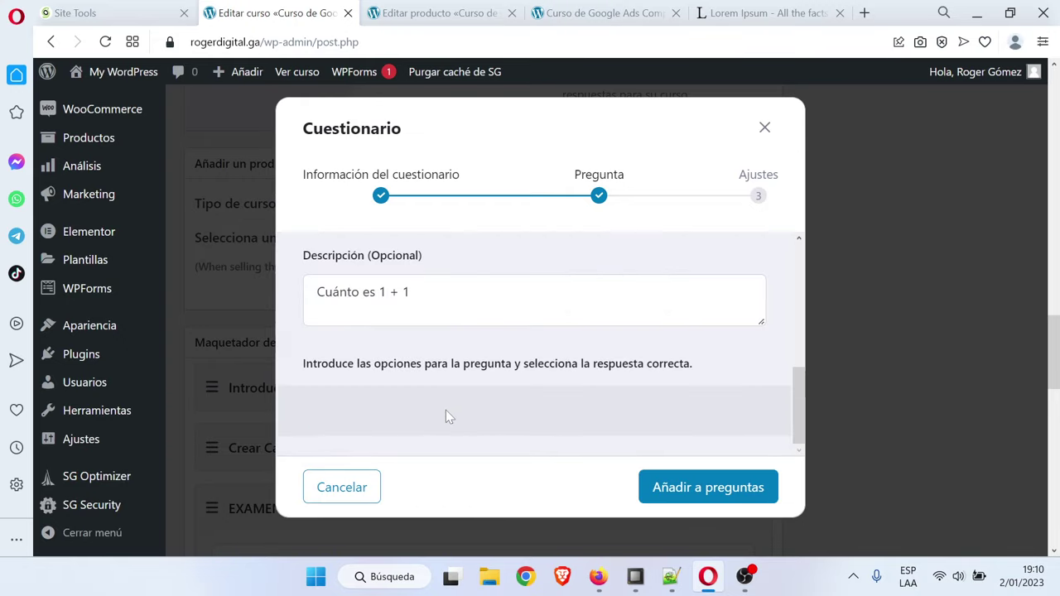
{"action": "left_click", "coordinate": [355, 419]}
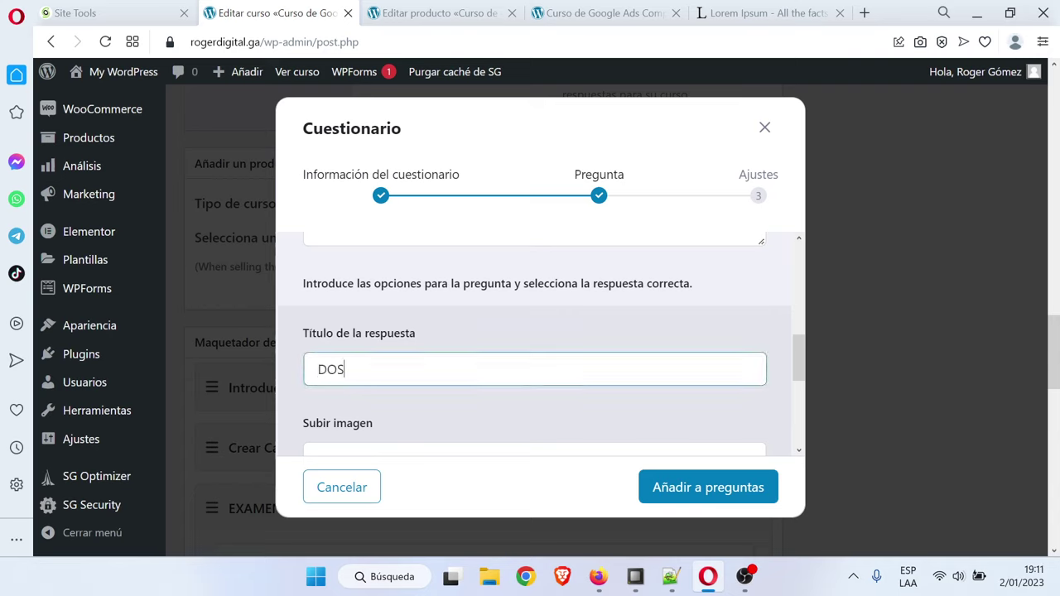
{"action": "scroll", "coordinate": [379, 409], "scroll_direction": "down", "scroll_amount": 5}
{"action": "left_click", "coordinate": [379, 408]}
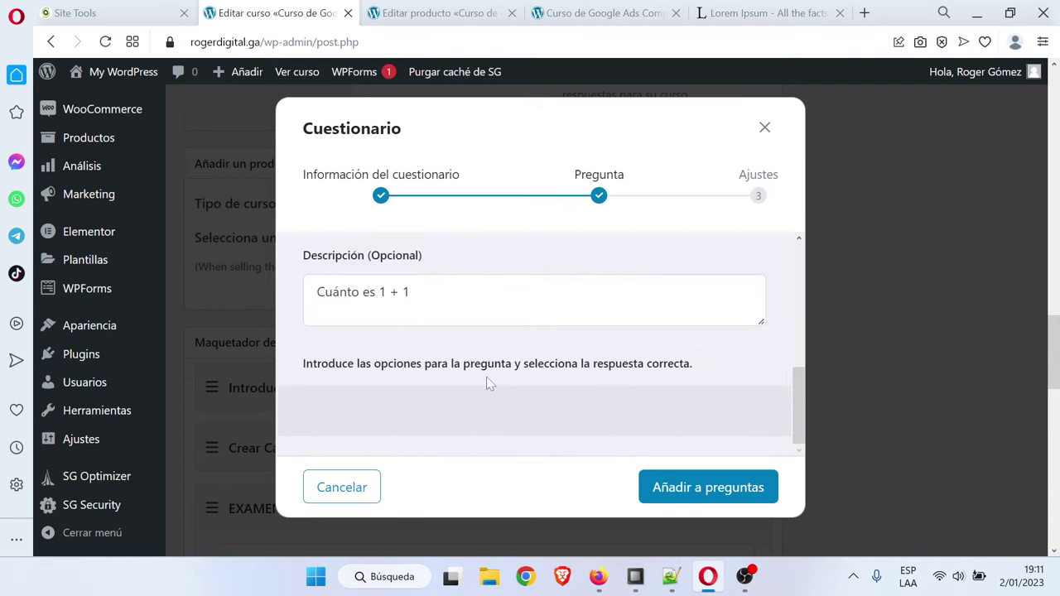
{"action": "scroll", "coordinate": [472, 369], "scroll_direction": "down", "scroll_amount": 3}
{"action": "left_click", "coordinate": [385, 419]}
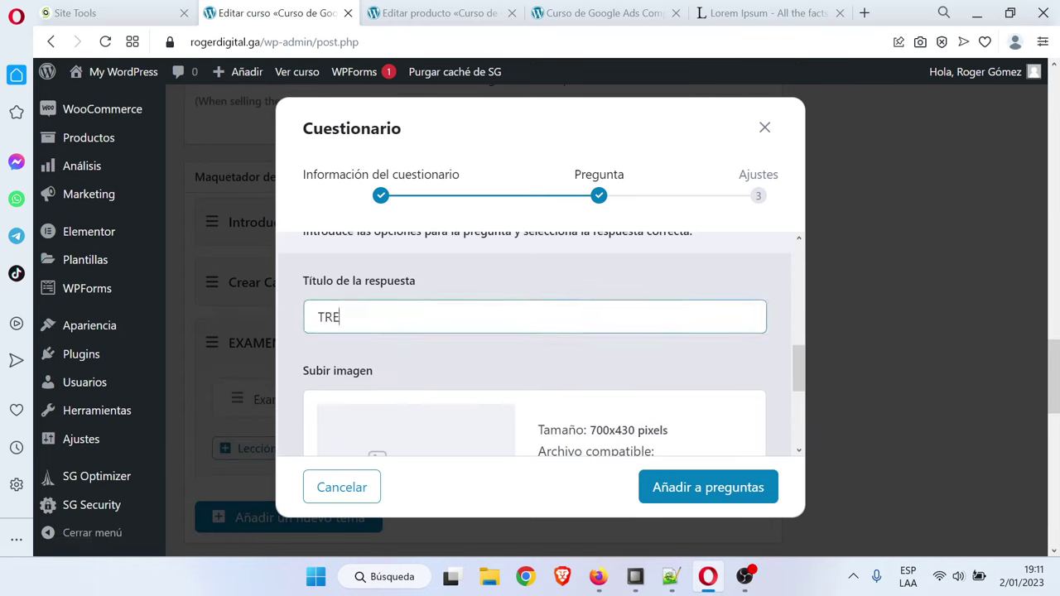
{"action": "scroll", "coordinate": [404, 386], "scroll_direction": "down", "scroll_amount": 5}
{"action": "left_click", "coordinate": [412, 419]}
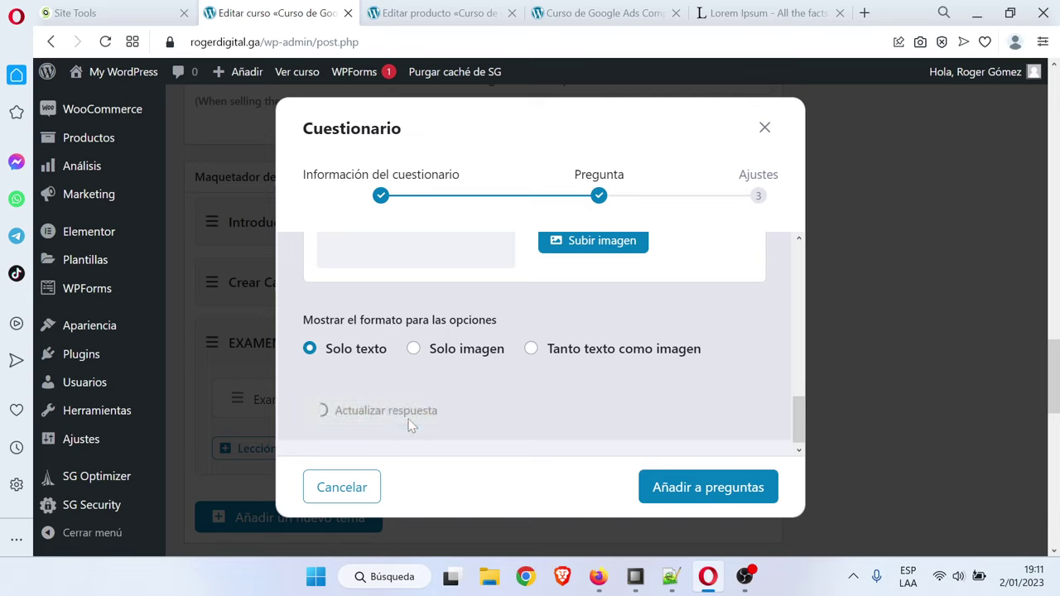
Mark DOS as the correct answer and add Pregunta 1 to the quiz's questions
{"action": "scroll", "coordinate": [493, 383], "scroll_direction": "up", "scroll_amount": 5}
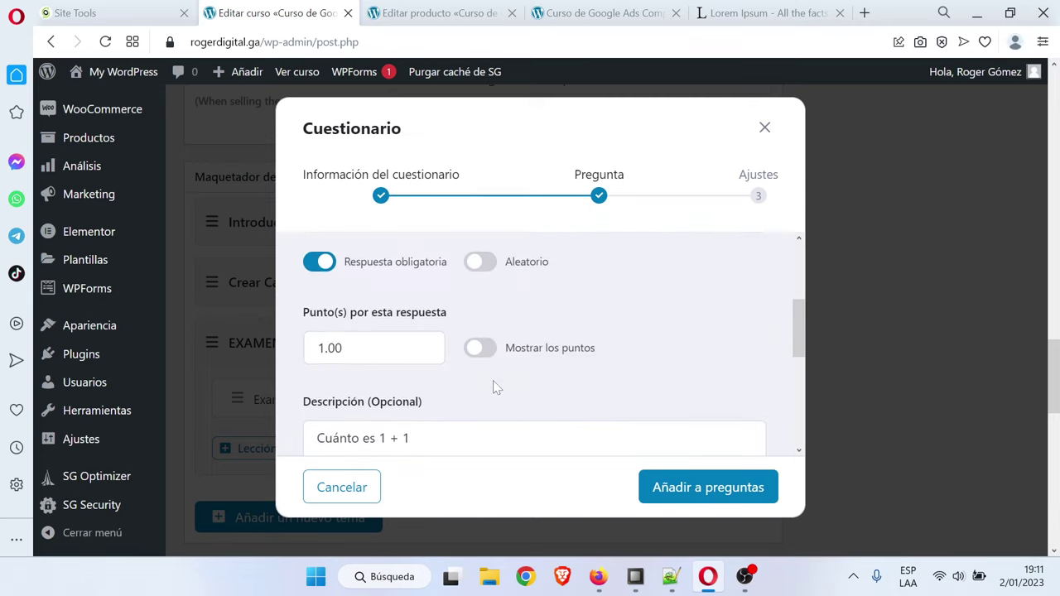
{"action": "scroll", "coordinate": [494, 387], "scroll_direction": "down", "scroll_amount": 3}
{"action": "scroll", "coordinate": [450, 374], "scroll_direction": "up", "scroll_amount": 1}
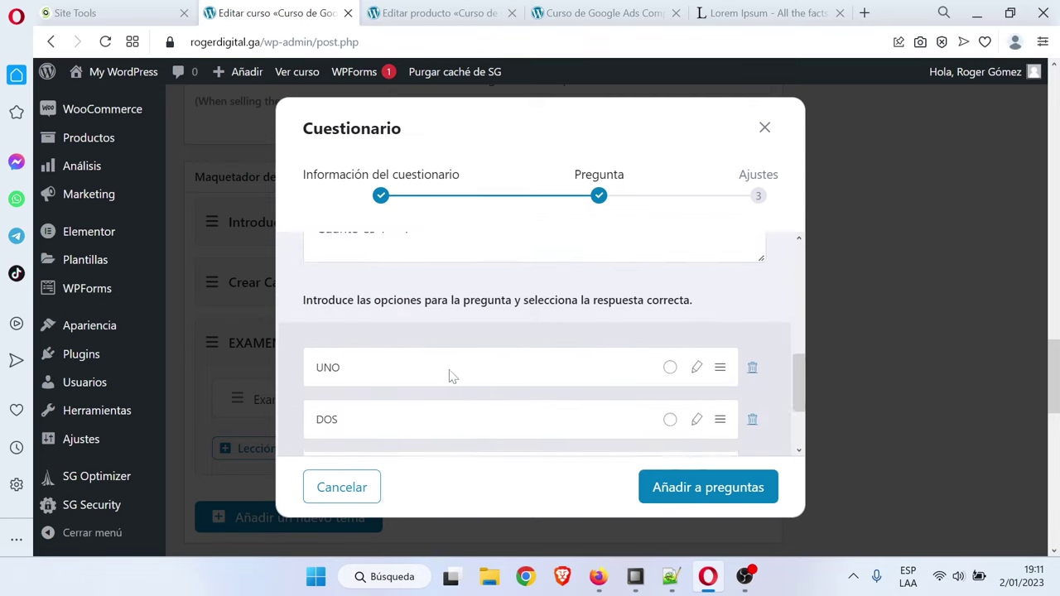
{"action": "scroll", "coordinate": [497, 379], "scroll_direction": "down", "scroll_amount": 1}
{"action": "left_click", "coordinate": [670, 381]}
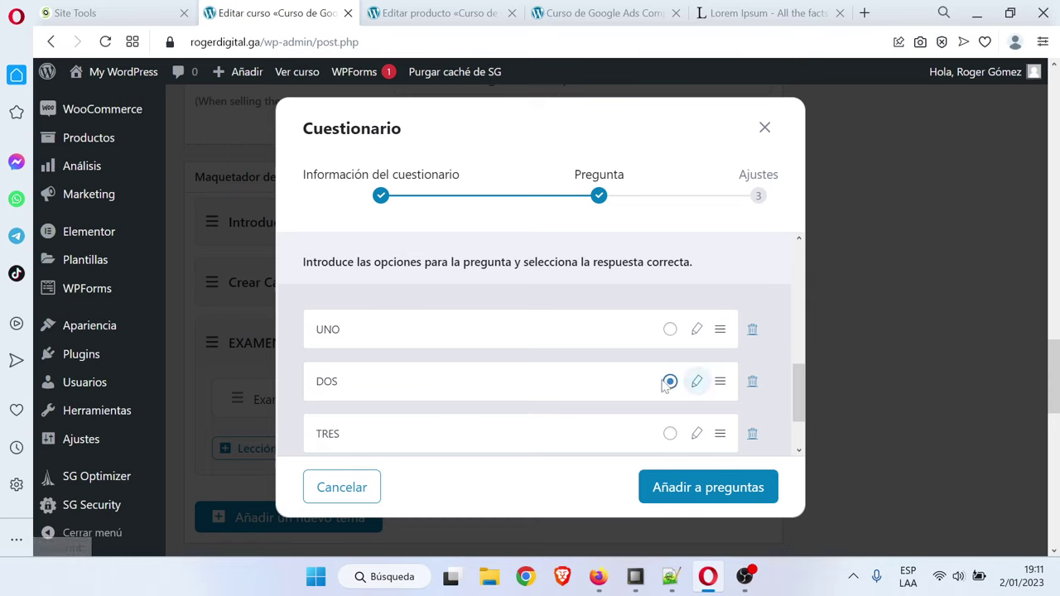
{"action": "left_click", "coordinate": [716, 490]}
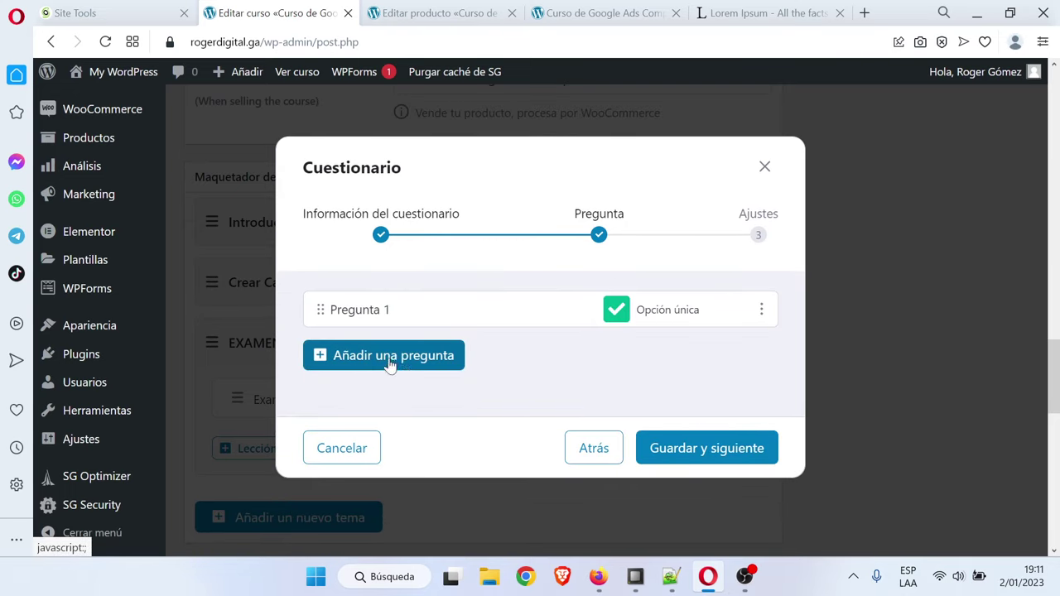
Set a 10-minute time limit with Ocultar el tiempo enabled and save the Examen Final settings
{"action": "left_click", "coordinate": [663, 449]}
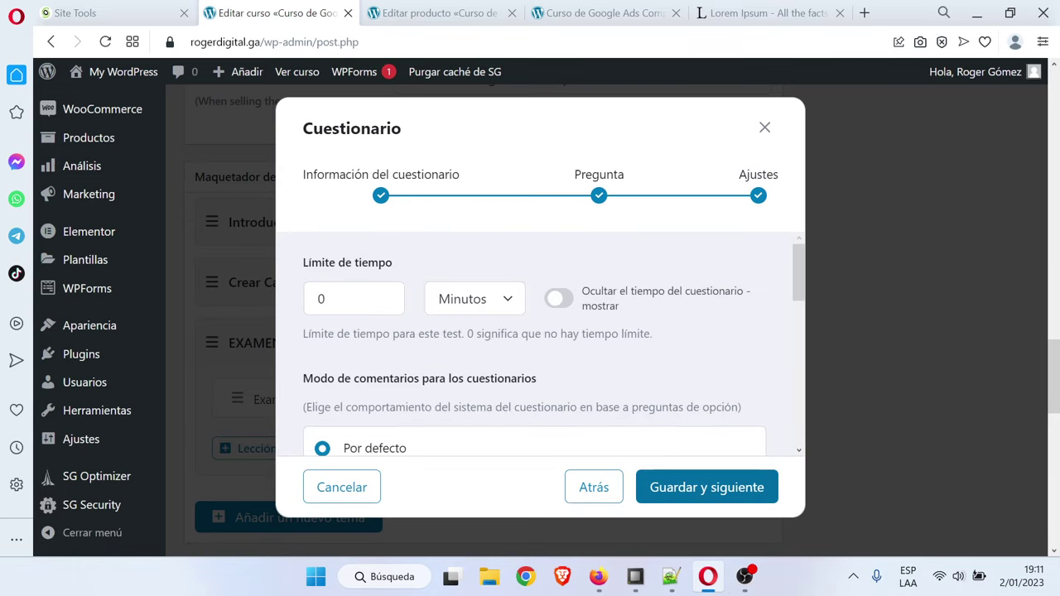
{"action": "double_click", "coordinate": [321, 299]}
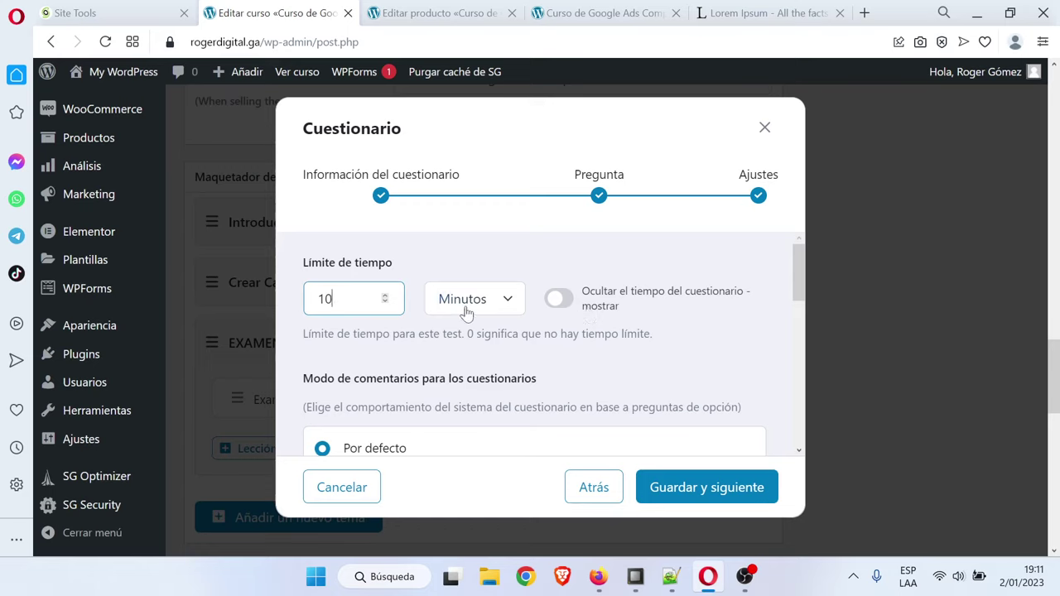
{"action": "left_click", "coordinate": [565, 305]}
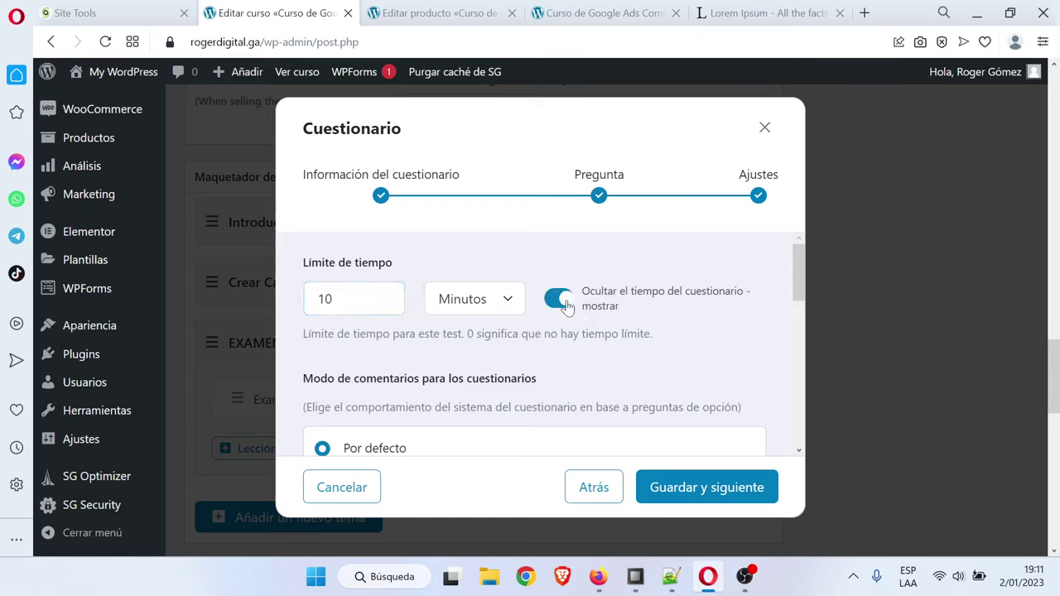
{"action": "scroll", "coordinate": [696, 350], "scroll_direction": "down", "scroll_amount": 1}
{"action": "scroll", "coordinate": [696, 350], "scroll_direction": "down", "scroll_amount": 1}
{"action": "scroll", "coordinate": [695, 350], "scroll_direction": "up", "scroll_amount": 1}
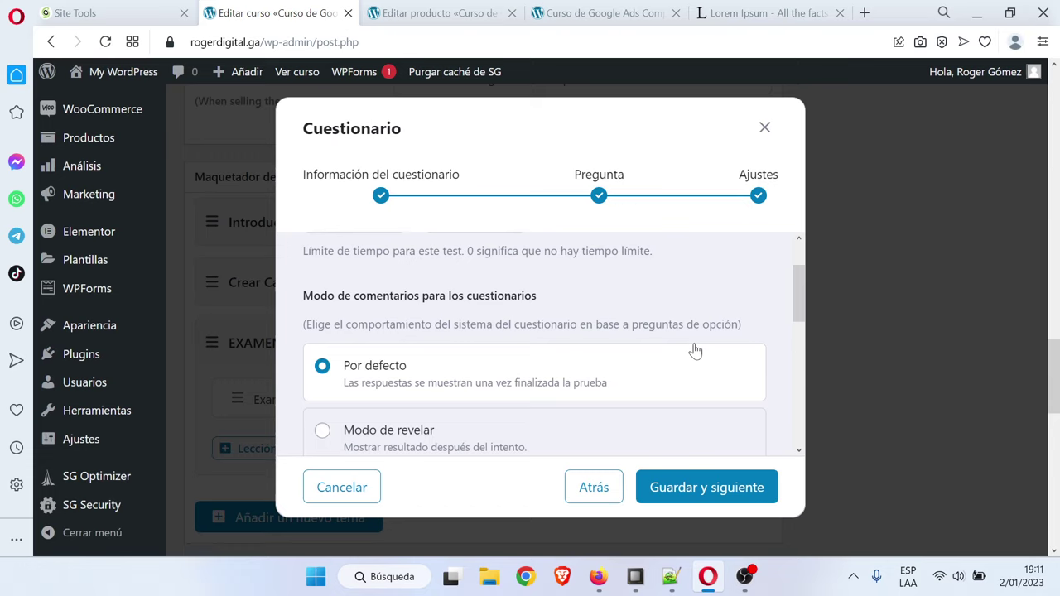
{"action": "scroll", "coordinate": [696, 350], "scroll_direction": "down", "scroll_amount": 3}
{"action": "scroll", "coordinate": [695, 351], "scroll_direction": "down", "scroll_amount": 1}
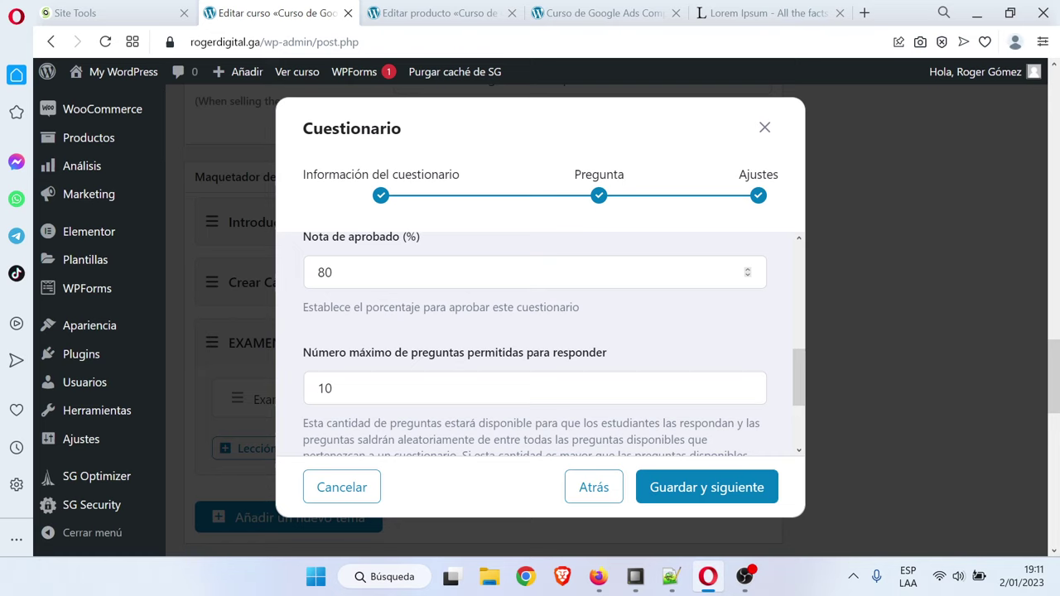
{"action": "scroll", "coordinate": [663, 334], "scroll_direction": "down", "scroll_amount": 1}
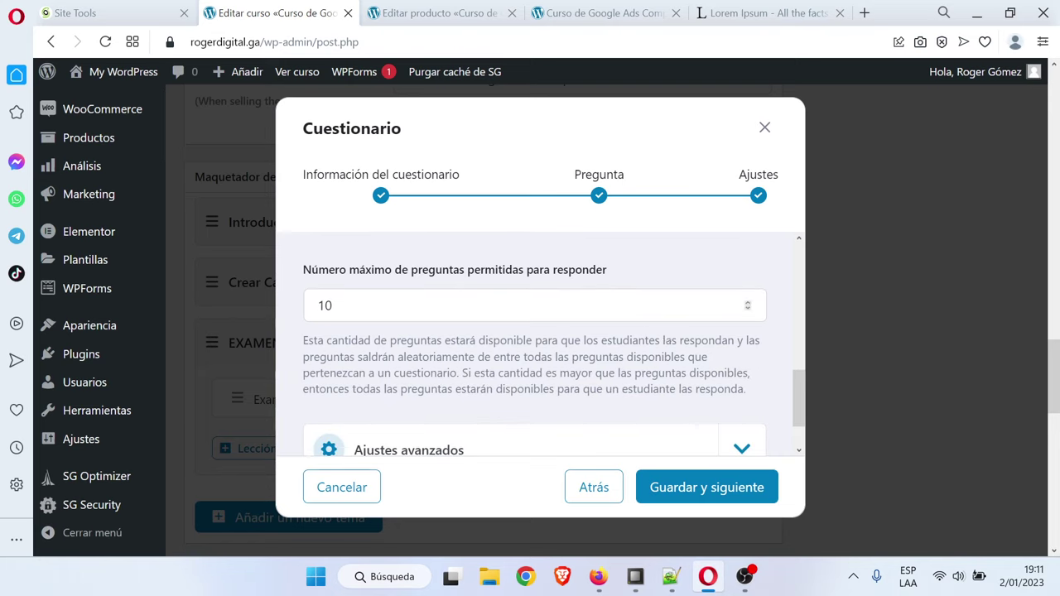
{"action": "scroll", "coordinate": [534, 344], "scroll_direction": "down", "scroll_amount": 1}
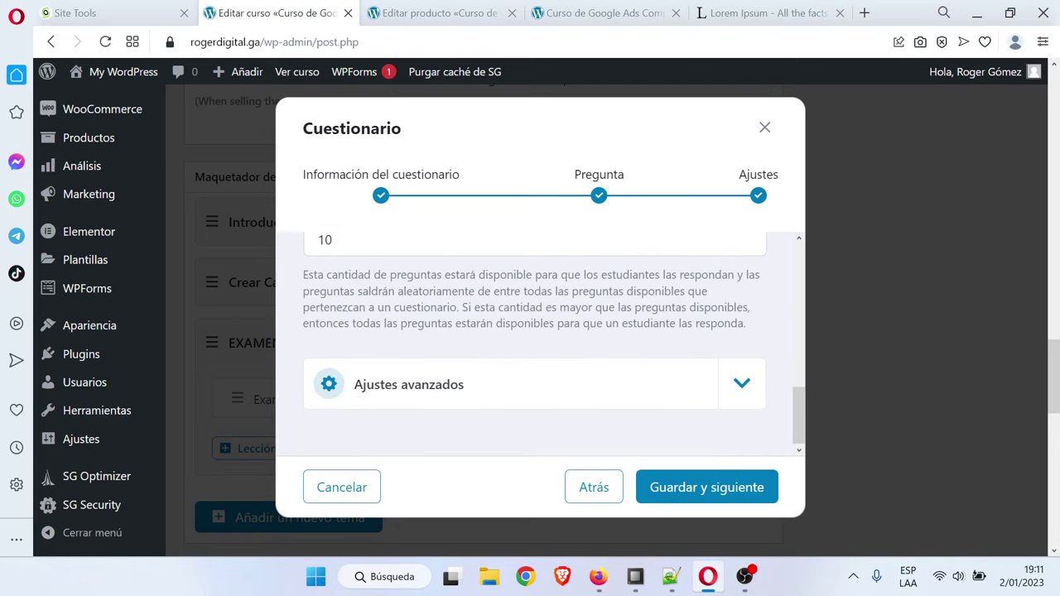
{"action": "left_click", "coordinate": [697, 494]}
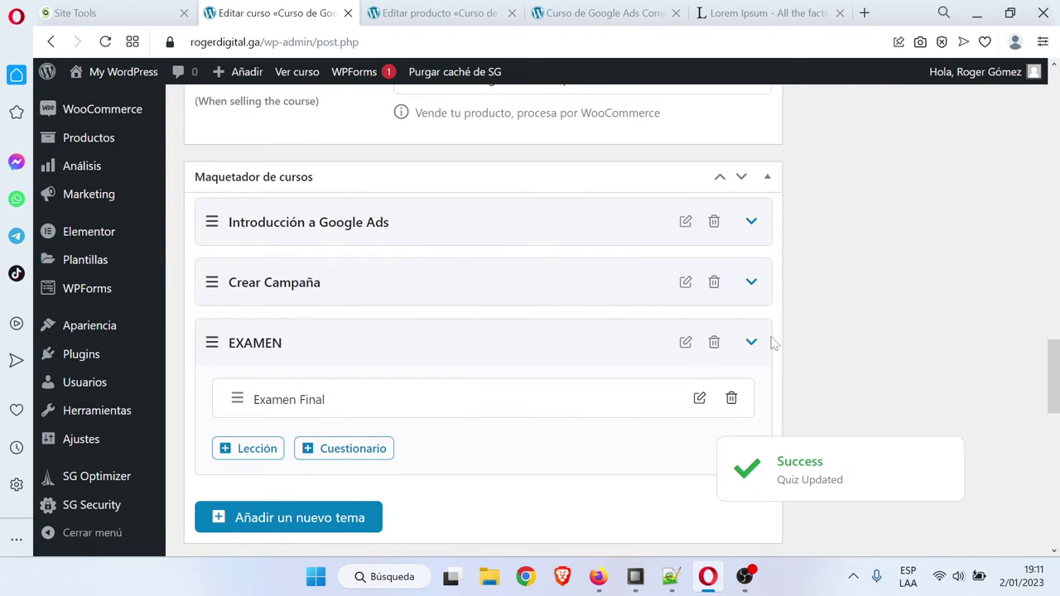
Reload the published course page and expand EXAMEN to confirm the Examen Final quiz
{"action": "scroll", "coordinate": [993, 364], "scroll_direction": "down", "scroll_amount": 4}
{"action": "scroll", "coordinate": [993, 365], "scroll_direction": "up", "scroll_amount": 1}
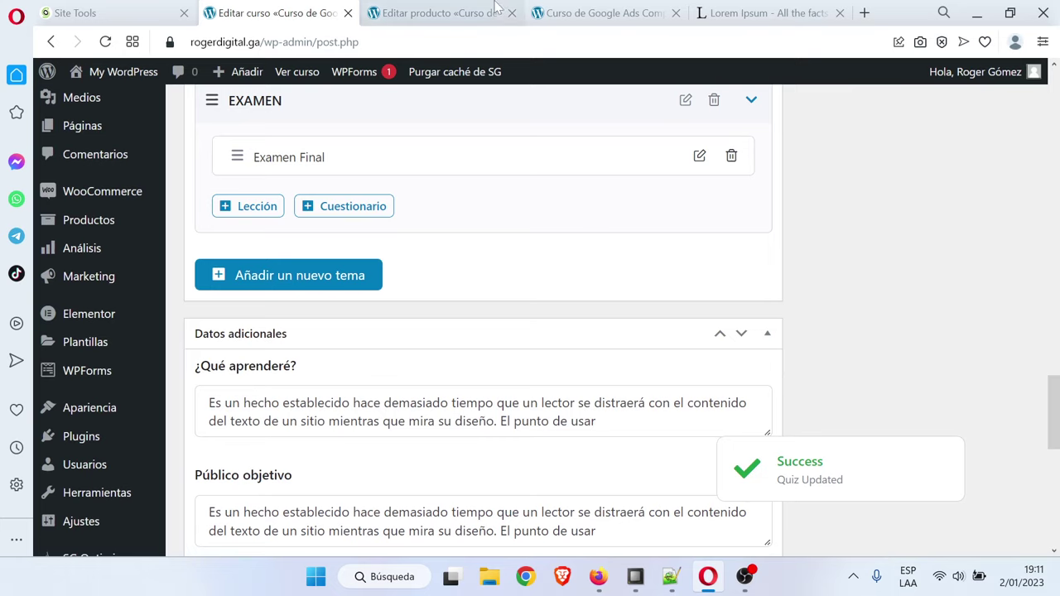
{"action": "left_click", "coordinate": [600, 12]}
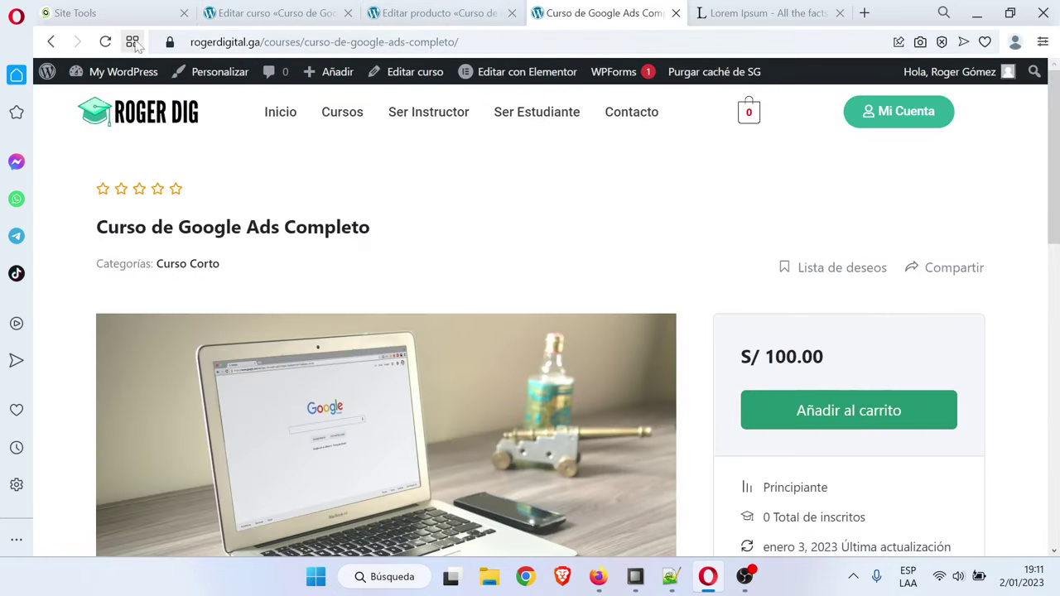
{"action": "left_click", "coordinate": [105, 42]}
{"action": "scroll", "coordinate": [942, 381], "scroll_direction": "down", "scroll_amount": 7}
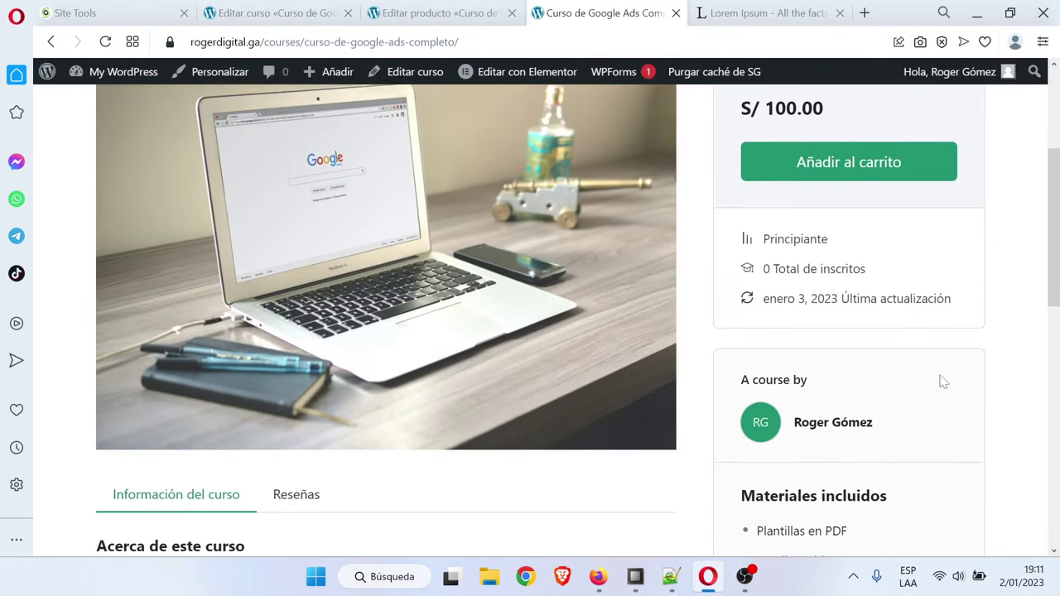
{"action": "scroll", "coordinate": [941, 387], "scroll_direction": "down", "scroll_amount": 5}
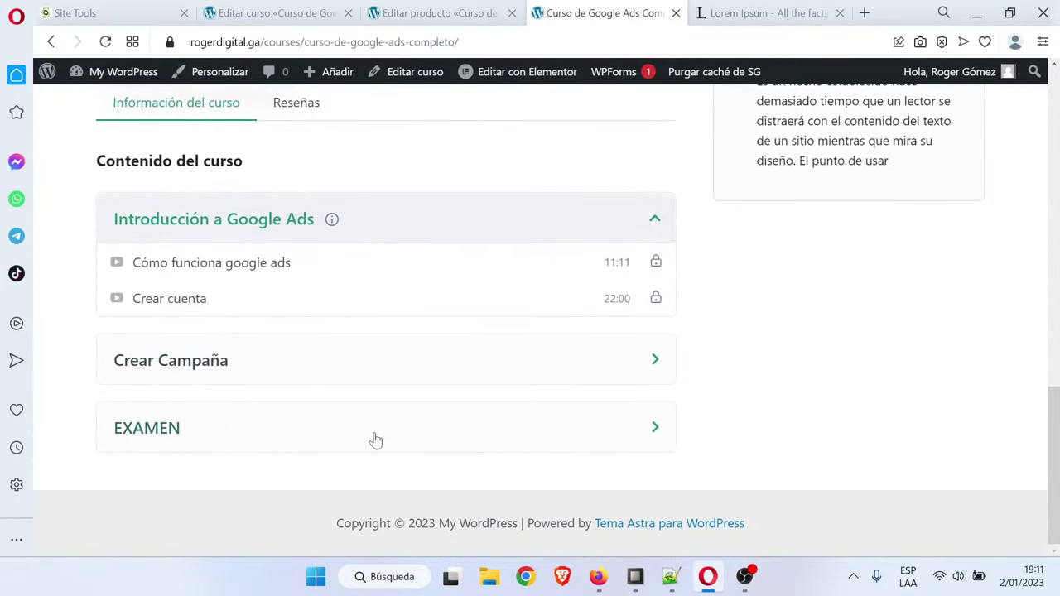
{"action": "left_click", "coordinate": [457, 434]}
{"action": "scroll", "coordinate": [456, 435], "scroll_direction": "down", "scroll_amount": 1}
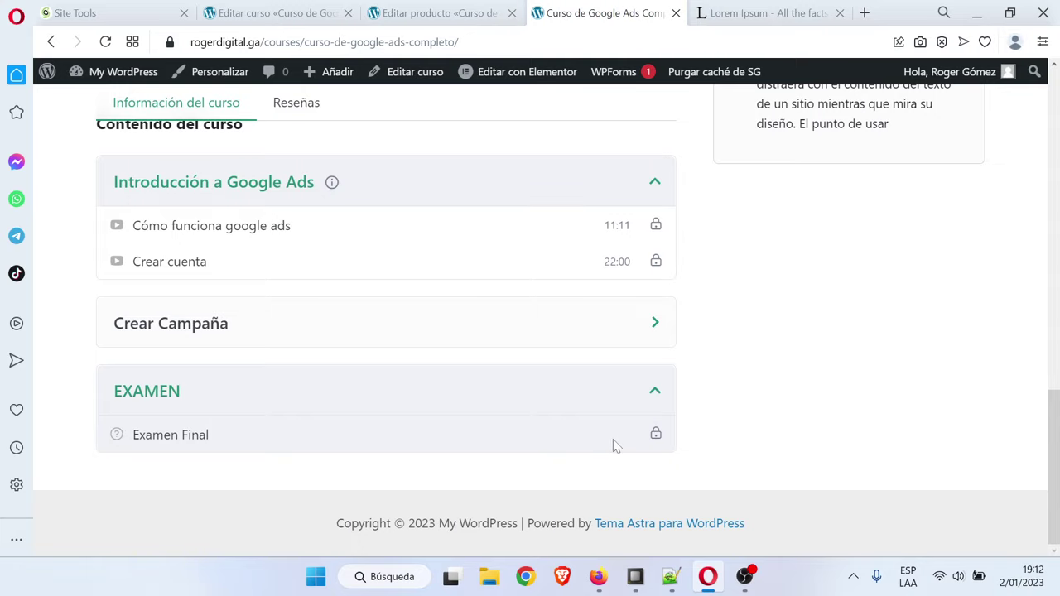
{"action": "scroll", "coordinate": [1002, 342], "scroll_direction": "up", "scroll_amount": 5}
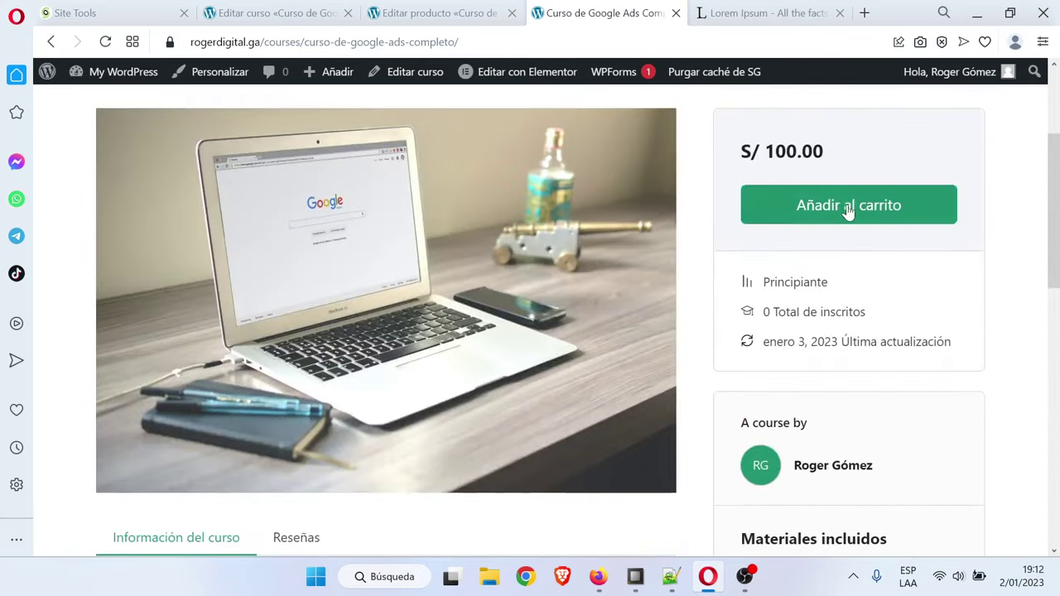
{"action": "scroll", "coordinate": [498, 453], "scroll_direction": "down", "scroll_amount": 5}
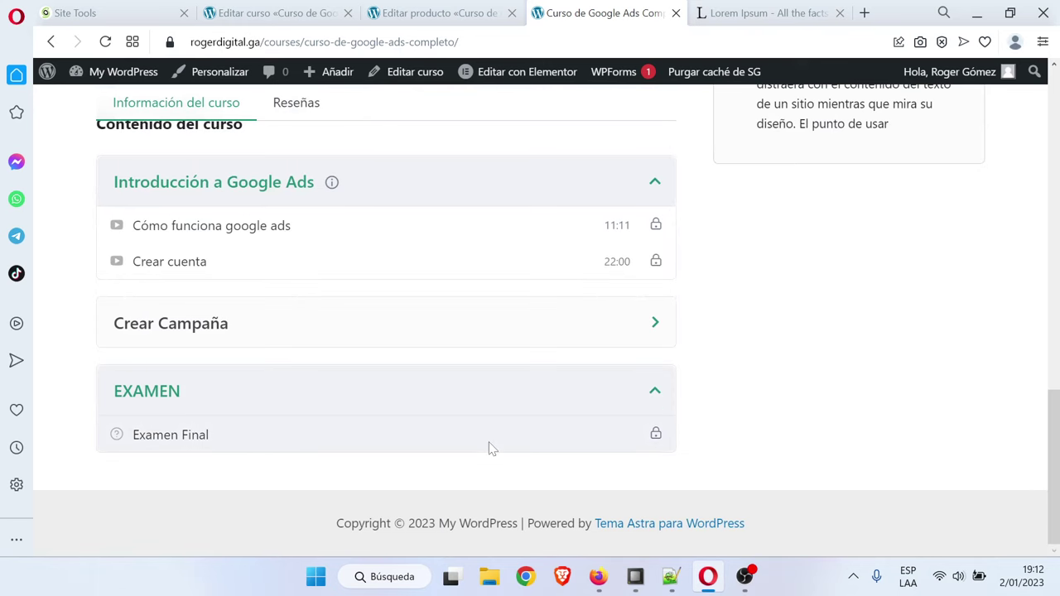
{"action": "scroll", "coordinate": [1000, 357], "scroll_direction": "up", "scroll_amount": 2}
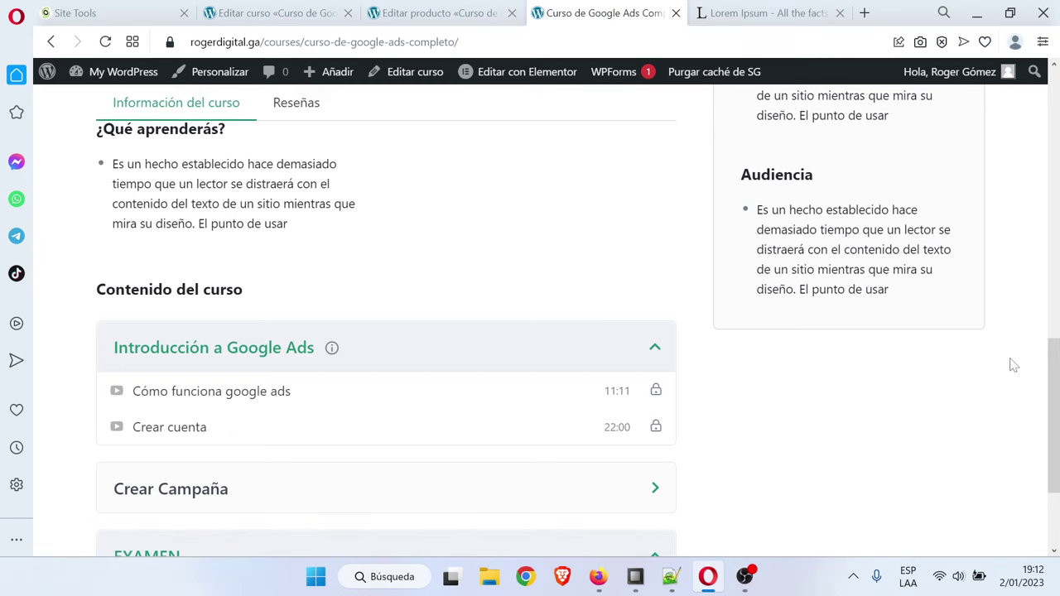
{"action": "scroll", "coordinate": [1014, 365], "scroll_direction": "up", "scroll_amount": 10}
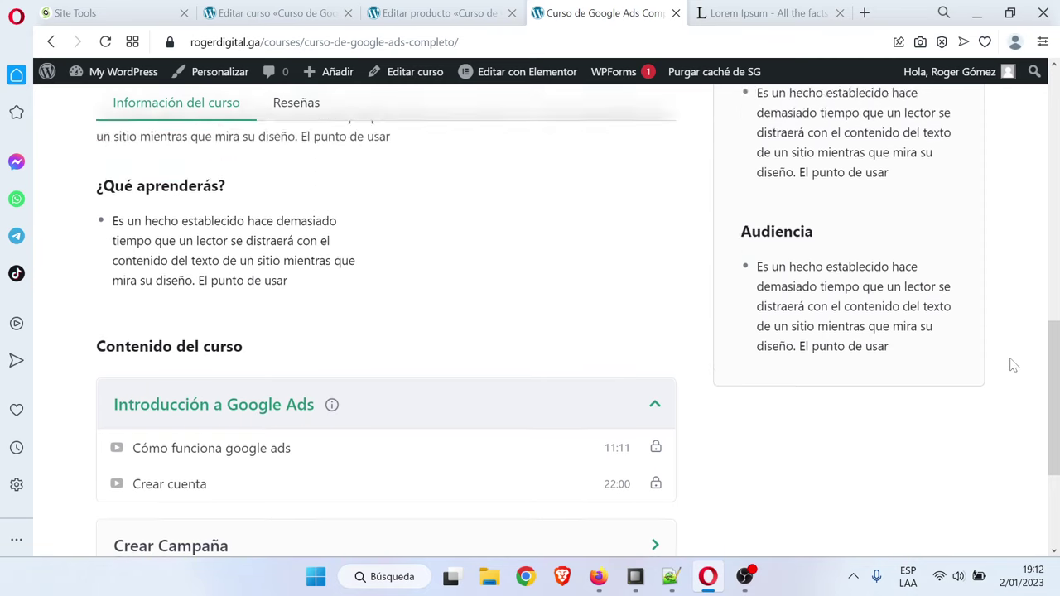
{"action": "scroll", "coordinate": [1014, 366], "scroll_direction": "down", "scroll_amount": 2}
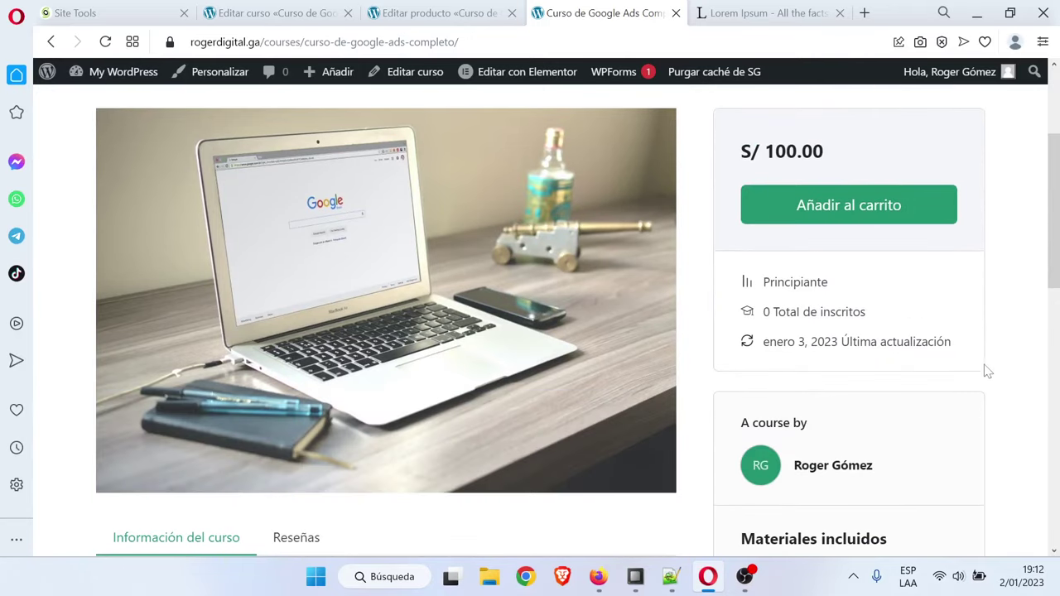
Review the Petición Personal item in the Notepad++ outline, then show the desktop
{"action": "left_click", "coordinate": [672, 577]}
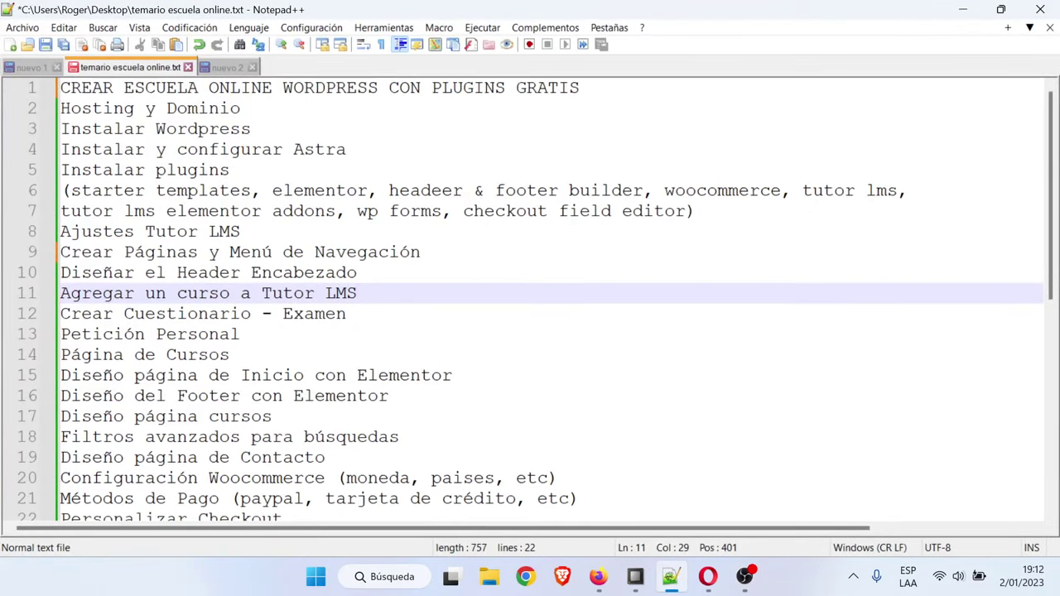
{"action": "key", "text": "Down"}
{"action": "key", "text": "Down"}
{"action": "key", "text": "ctrl+shift+Left"}
{"action": "key", "text": "ctrl+shift+Left"}
{"action": "key", "text": "End"}
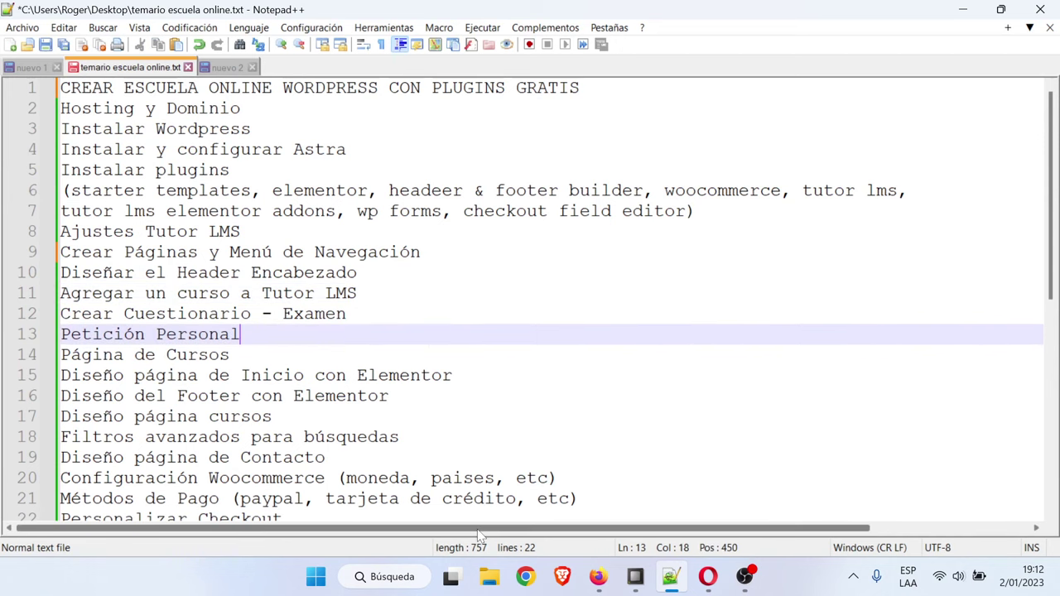
{"action": "key", "text": "super+d"}
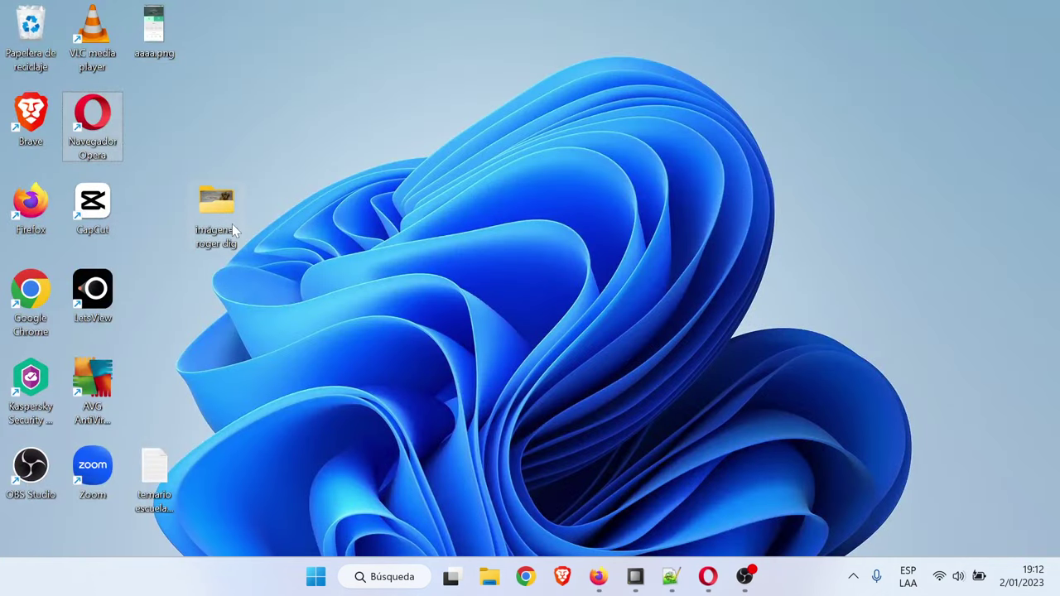
Open perros-callejeros-744x465.jpg from the imágenes roger dig folder in Photos and zoom in
{"action": "double_click", "coordinate": [232, 223]}
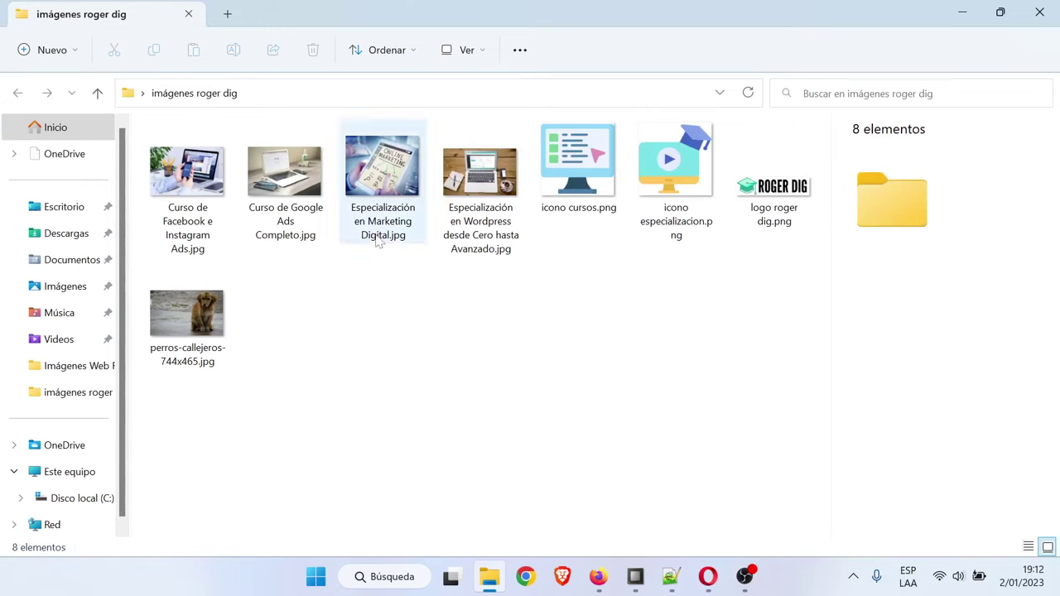
{"action": "double_click", "coordinate": [198, 331]}
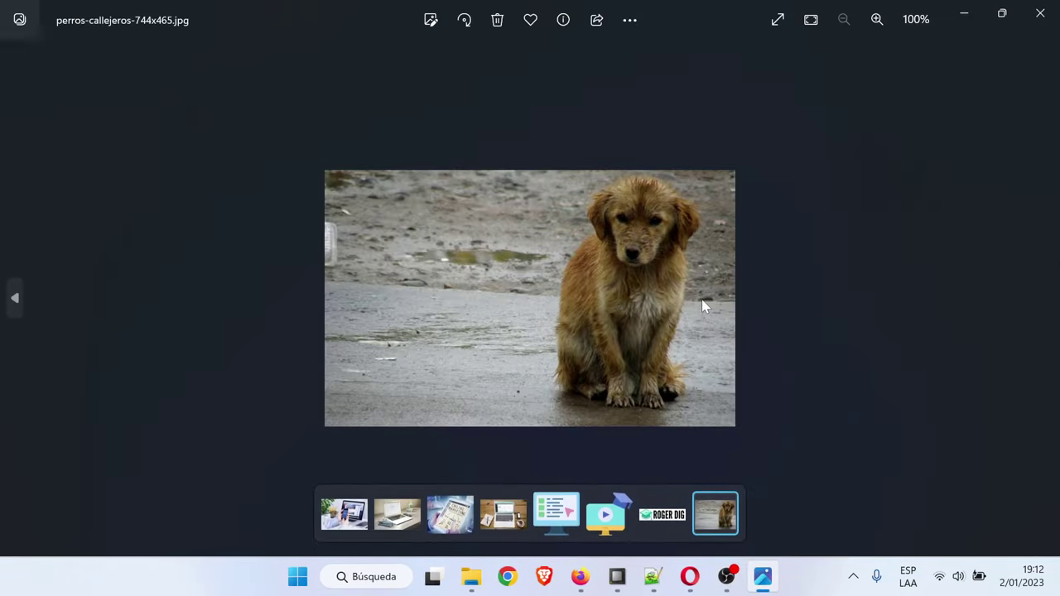
{"action": "scroll", "coordinate": [710, 305], "scroll_direction": "up", "scroll_amount": 4}
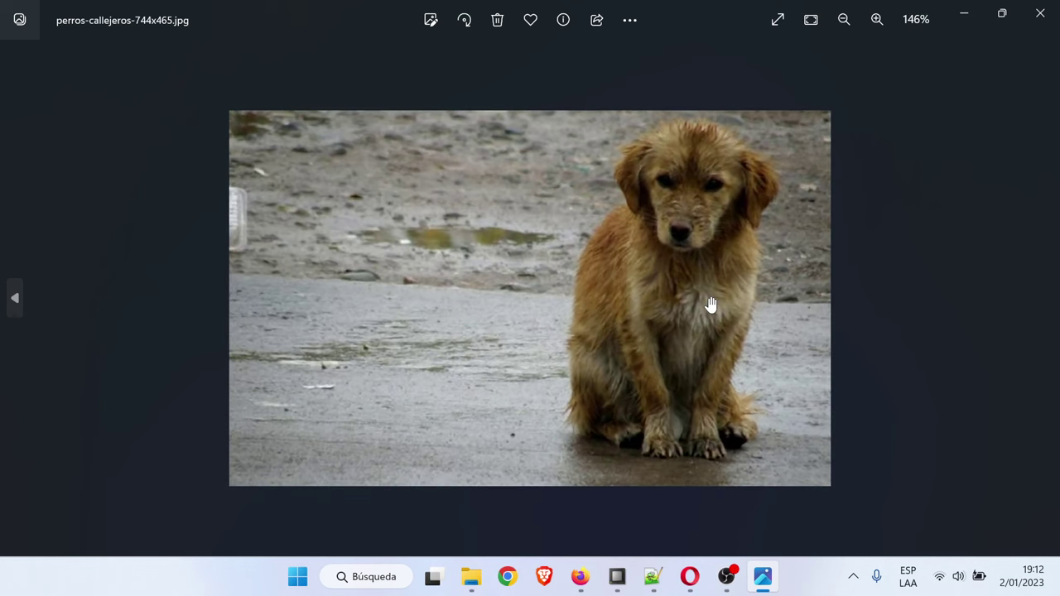
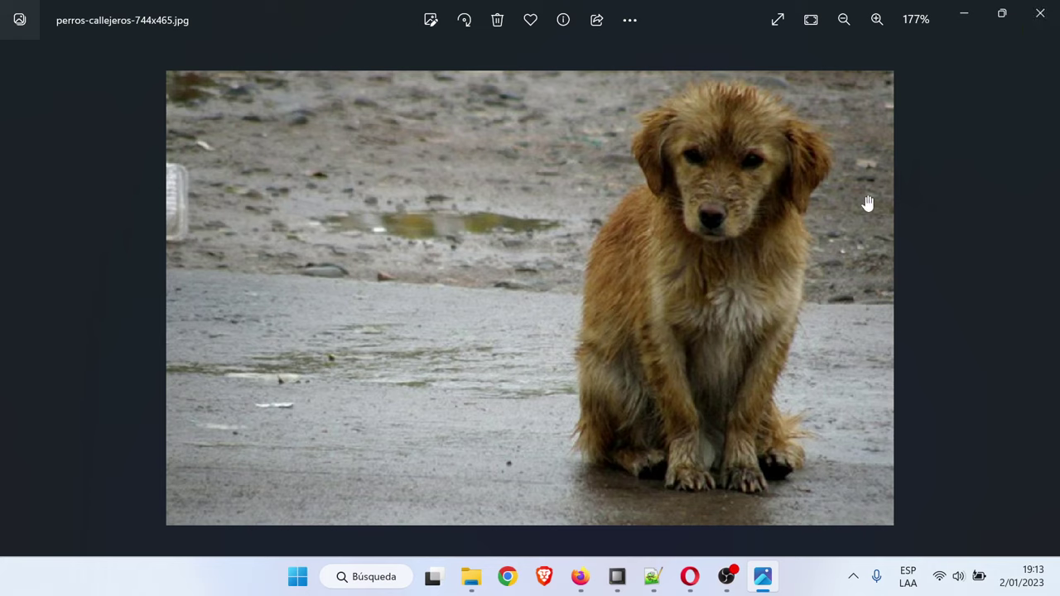
Close the stray-dog photo and image folder, then bring up temario escuela online.txt in Notepad++
{"action": "left_click", "coordinate": [1040, 13]}
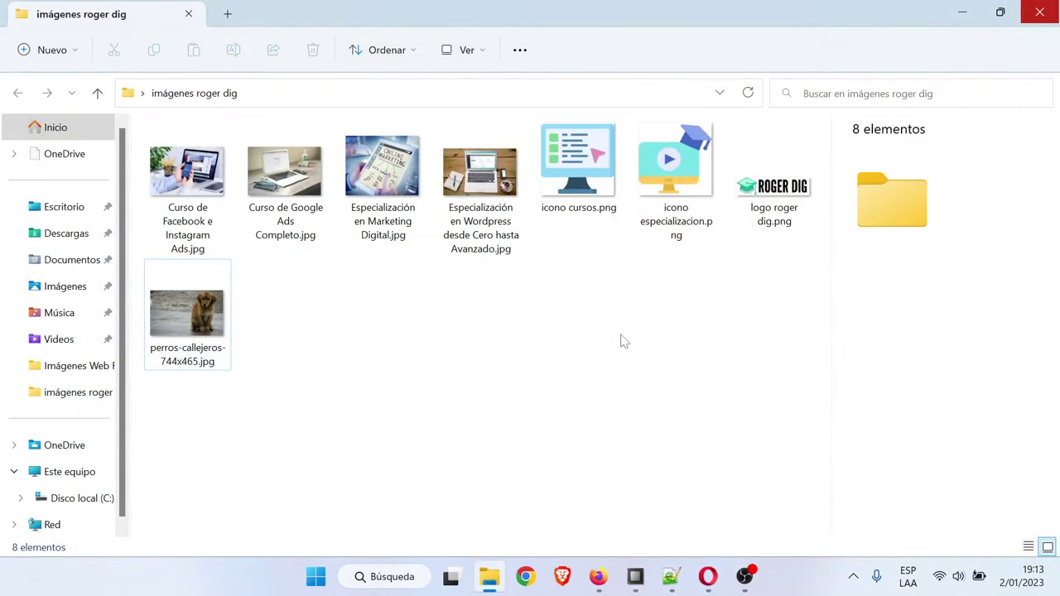
{"action": "left_click", "coordinate": [963, 13]}
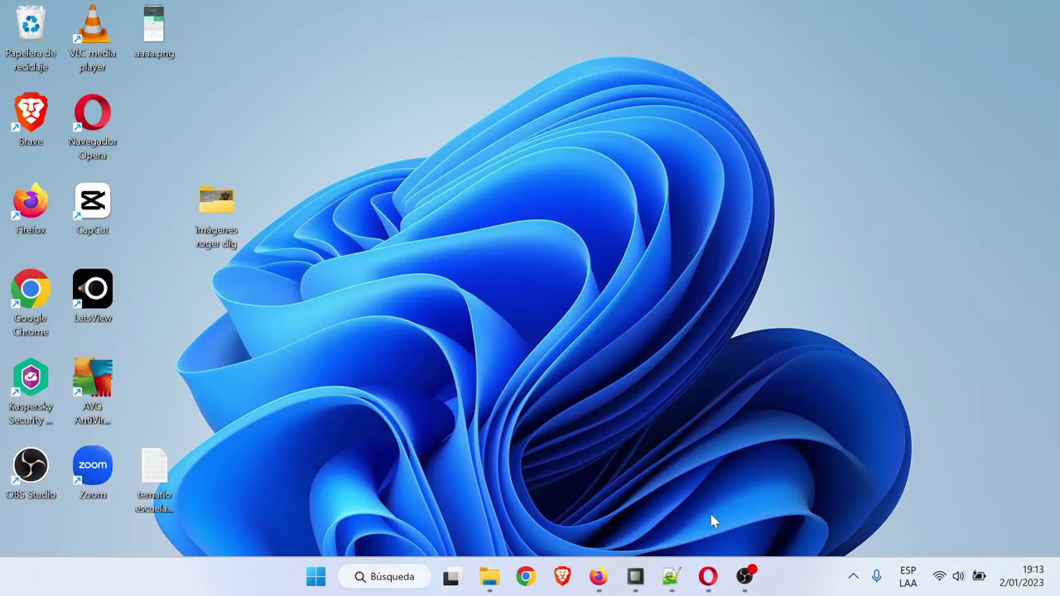
{"action": "left_click", "coordinate": [708, 576]}
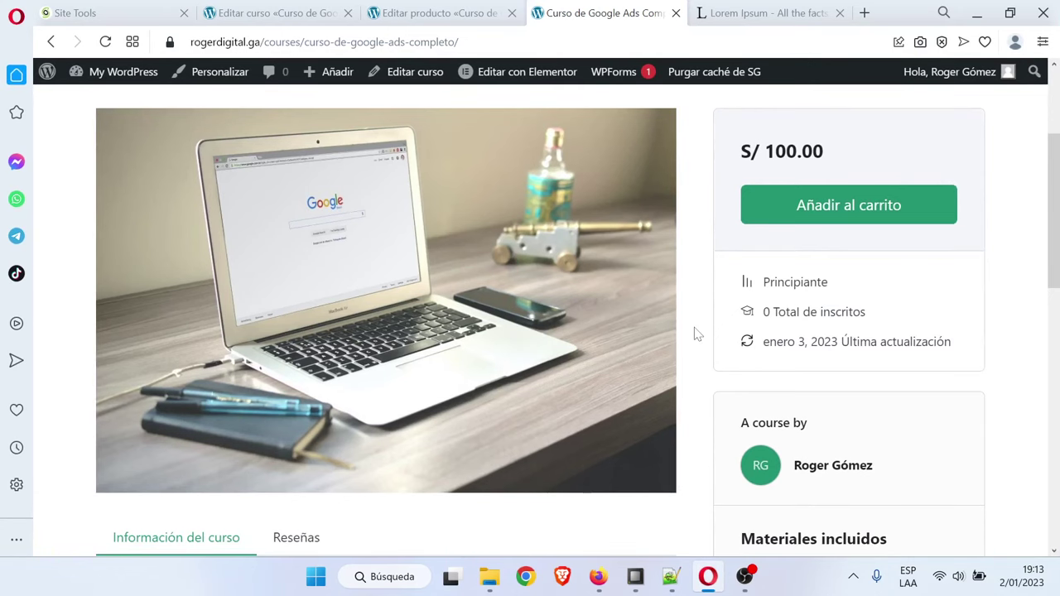
{"action": "scroll", "coordinate": [698, 333], "scroll_direction": "up", "scroll_amount": 2}
{"action": "scroll", "coordinate": [697, 334], "scroll_direction": "down", "scroll_amount": 7}
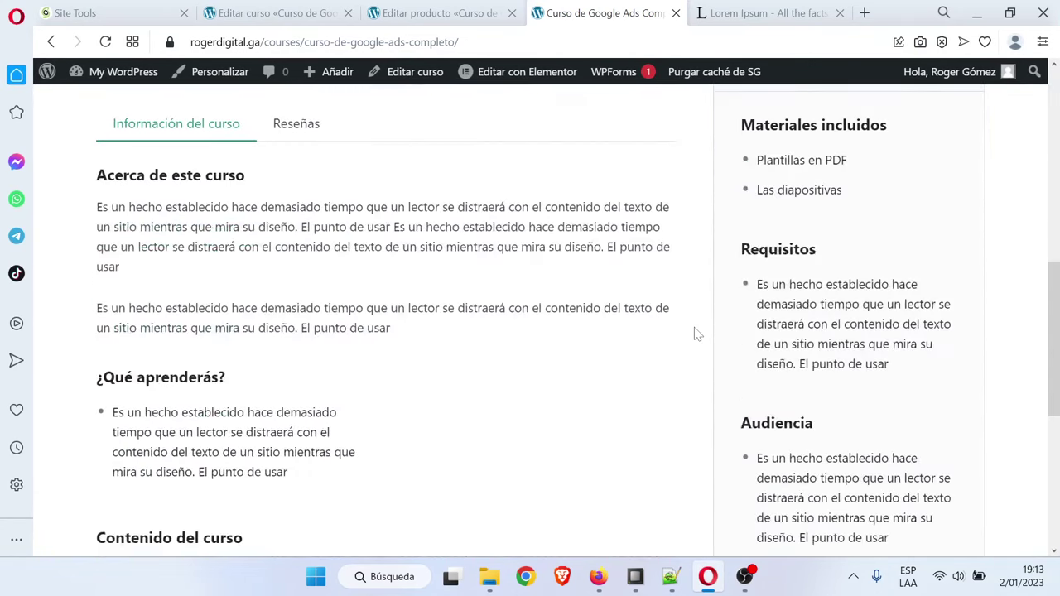
{"action": "left_click", "coordinate": [671, 577]}
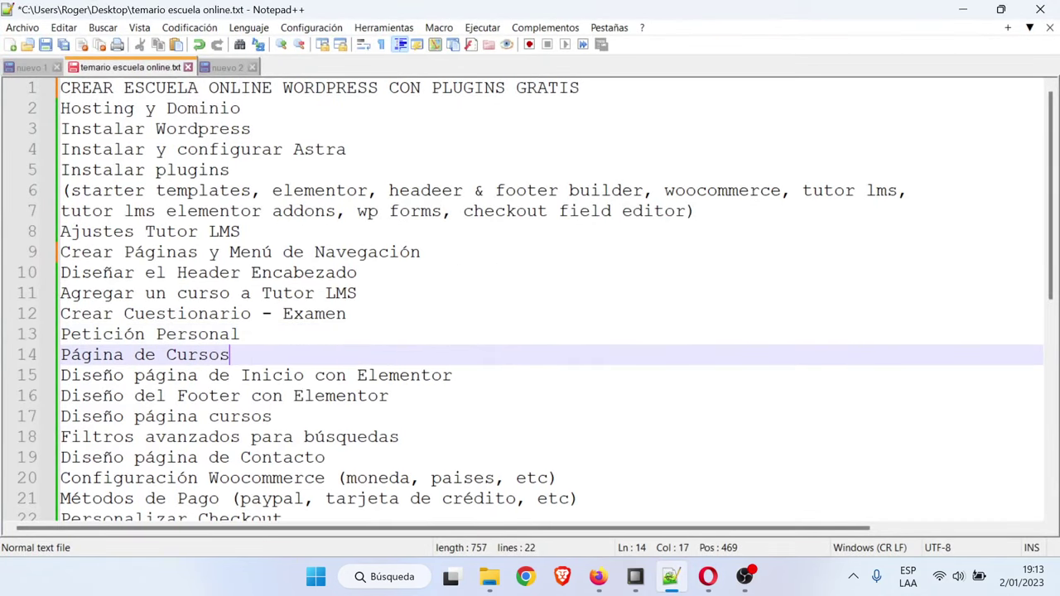
{"action": "left_click", "coordinate": [230, 355]}
{"action": "left_click", "coordinate": [965, 9]}
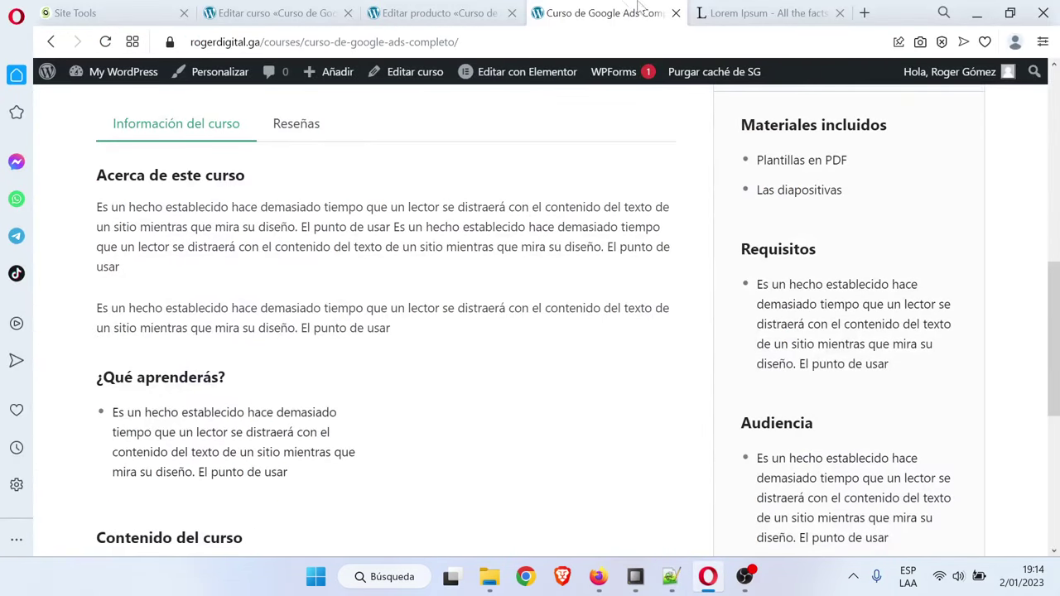
{"action": "left_click", "coordinate": [755, 12]}
{"action": "left_click", "coordinate": [667, 10]}
{"action": "scroll", "coordinate": [393, 338], "scroll_direction": "up", "scroll_amount": 10}
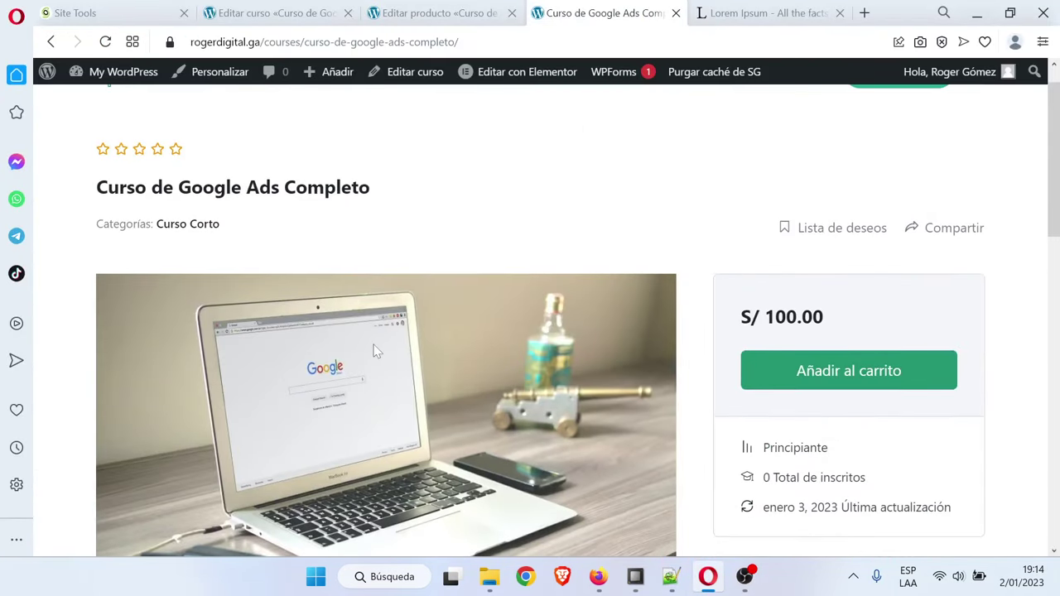
{"action": "left_click", "coordinate": [348, 121]}
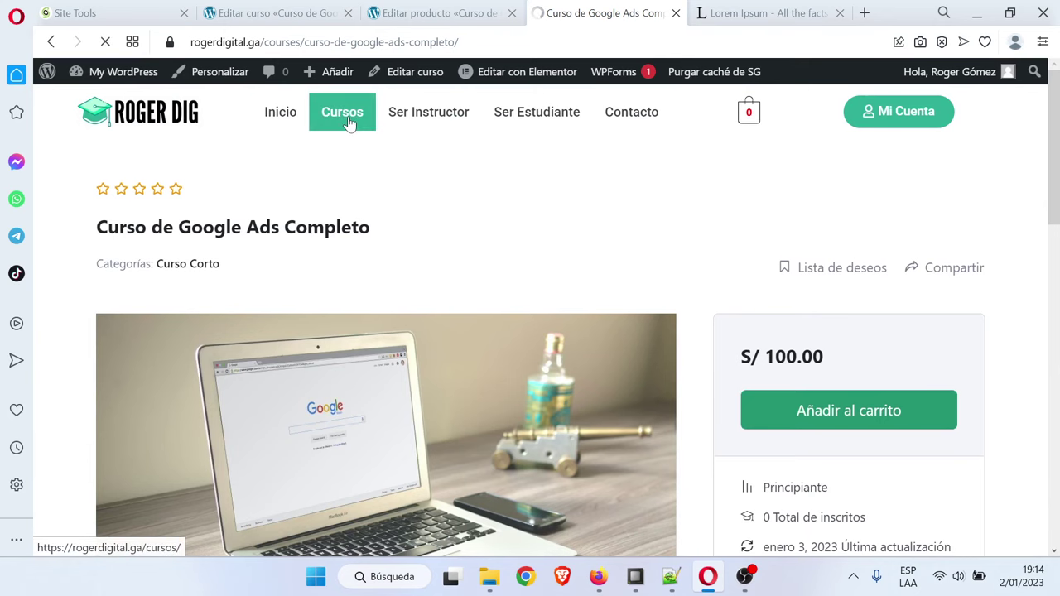
{"action": "scroll", "coordinate": [693, 323], "scroll_direction": "down", "scroll_amount": 2}
{"action": "scroll", "coordinate": [693, 324], "scroll_direction": "up", "scroll_amount": 2}
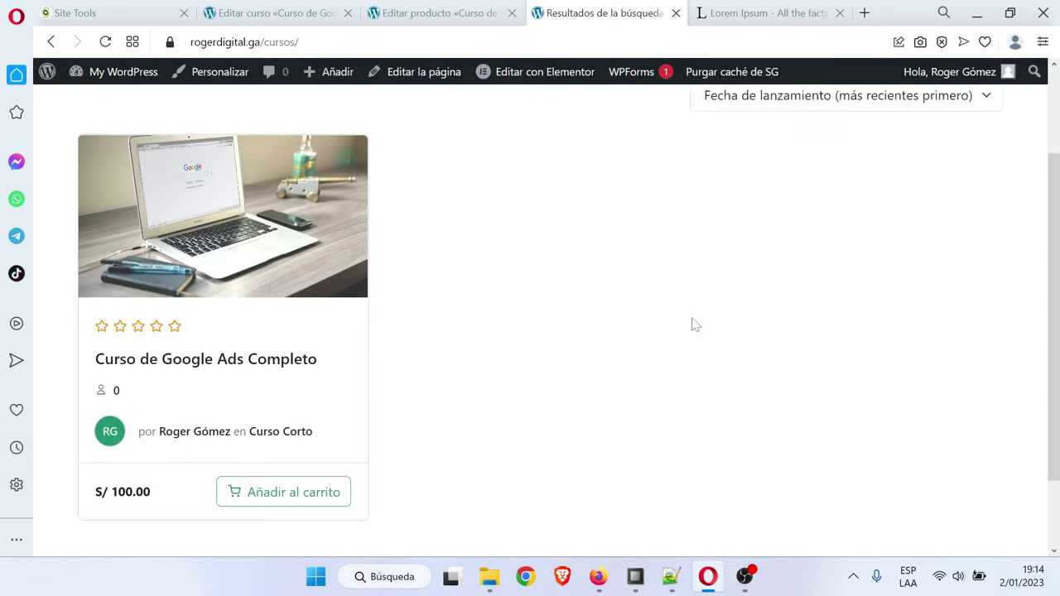
{"action": "scroll", "coordinate": [688, 324], "scroll_direction": "down", "scroll_amount": 2}
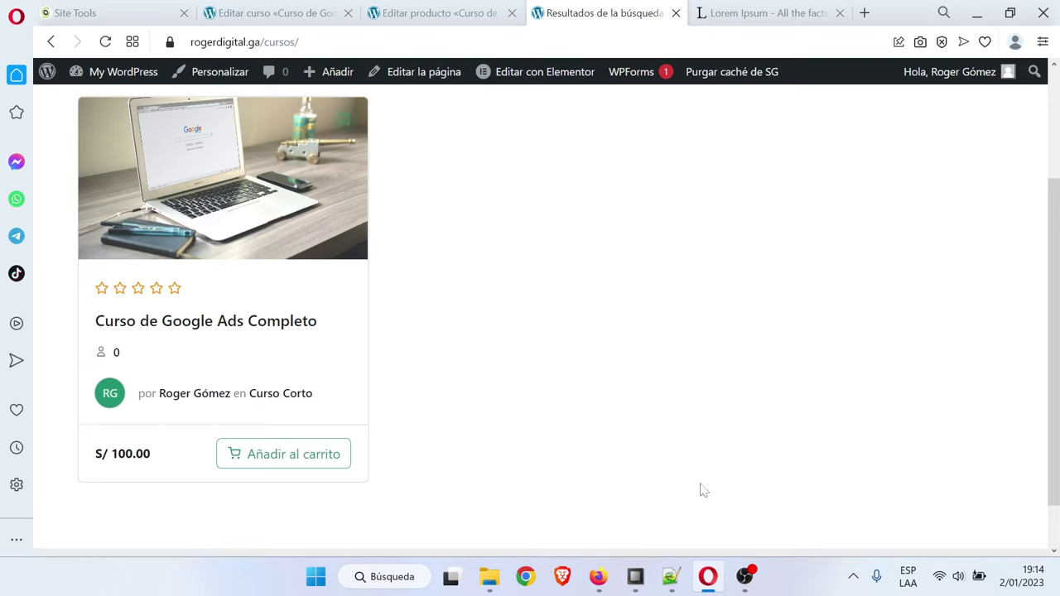
{"action": "left_click", "coordinate": [671, 576]}
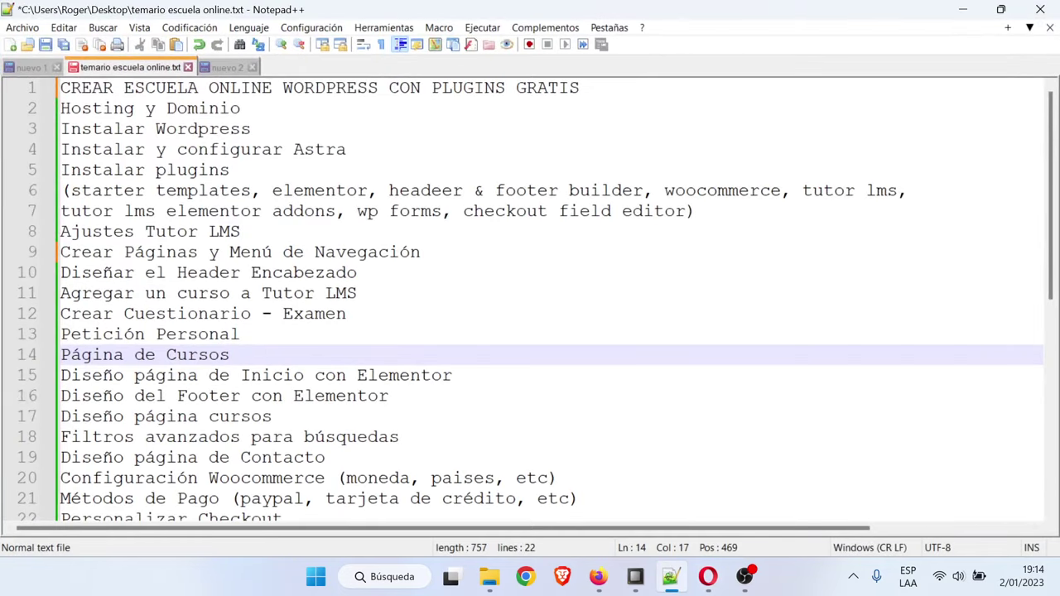
Delete the 'Página de Cursos' line and its blank line from the outline, then minimize Notepad++
{"action": "key", "text": "shift+Home"}
{"action": "key", "text": "BackSpace"}
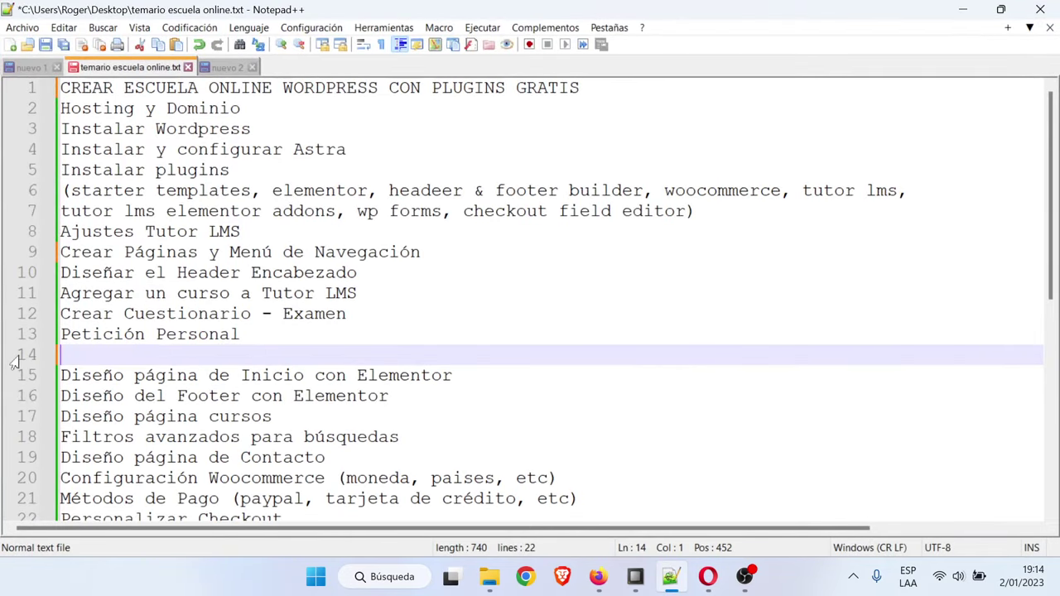
{"action": "key", "text": "BackSpace"}
{"action": "left_click", "coordinate": [452, 355]}
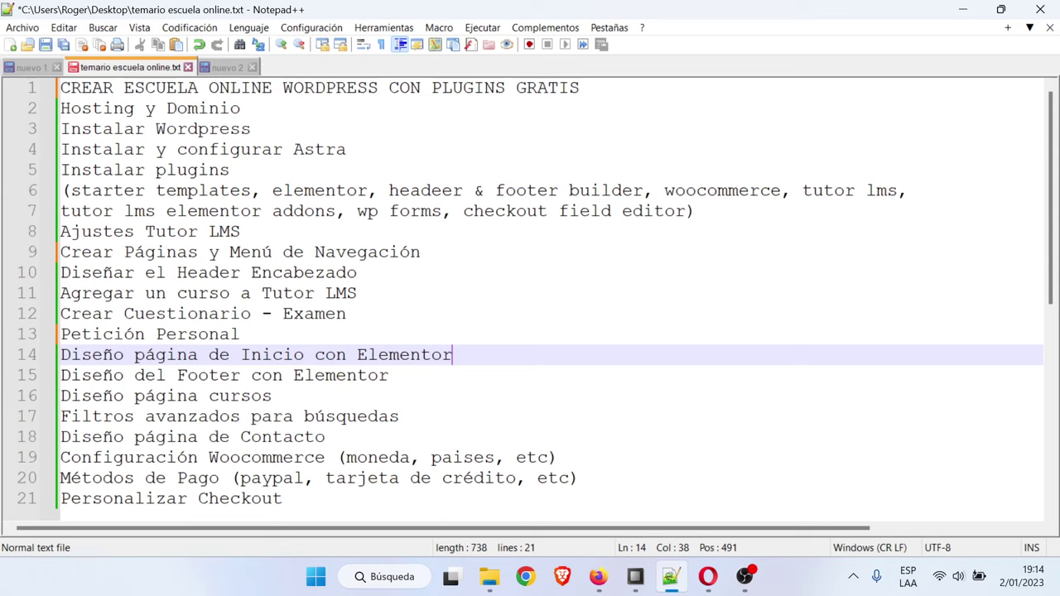
{"action": "mouse_move", "coordinate": [708, 578]}
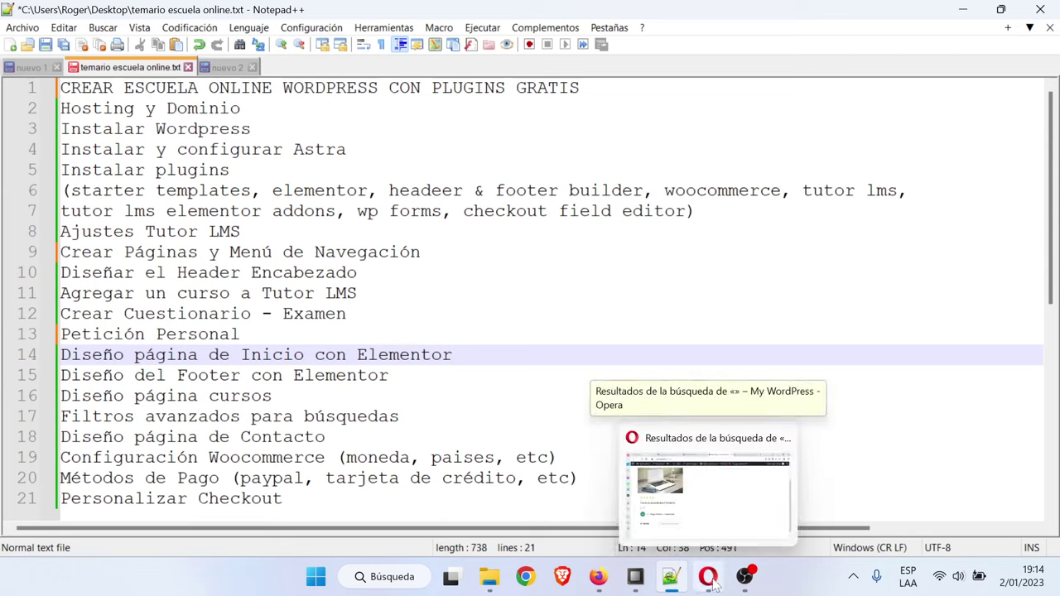
{"action": "key", "text": "Up"}
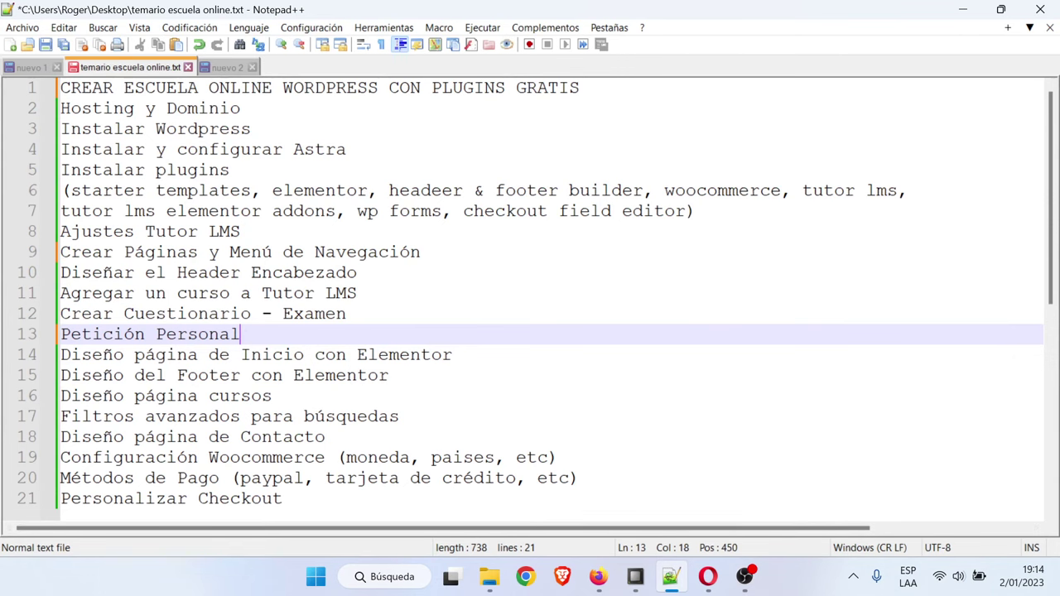
{"action": "left_click", "coordinate": [963, 10]}
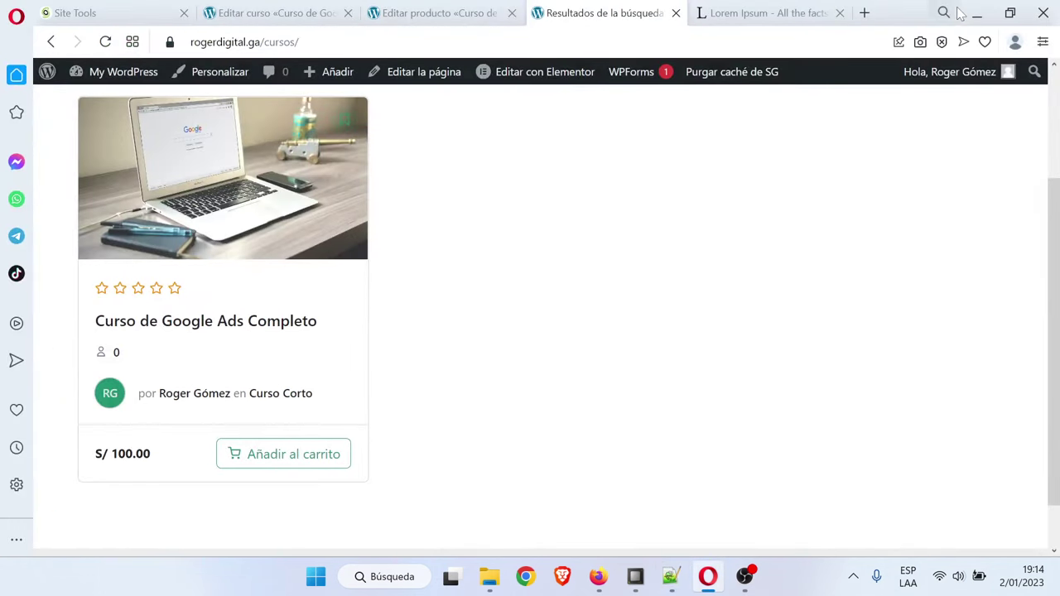
Open the Inicio page from Páginas > Todas las páginas in the Elementor builder
{"action": "scroll", "coordinate": [345, 171], "scroll_direction": "up", "scroll_amount": 2}
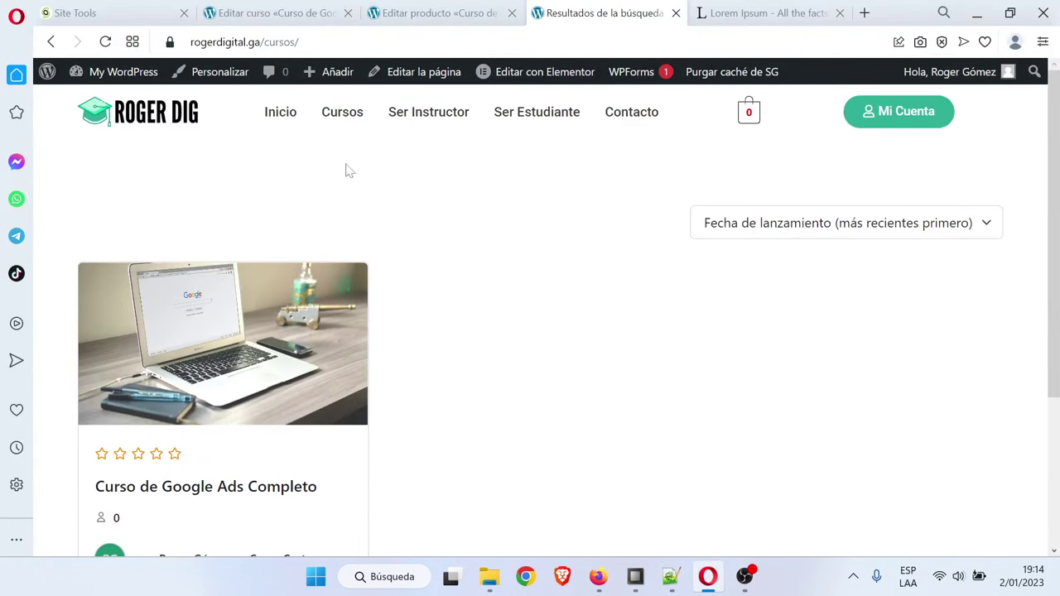
{"action": "left_click", "coordinate": [288, 121]}
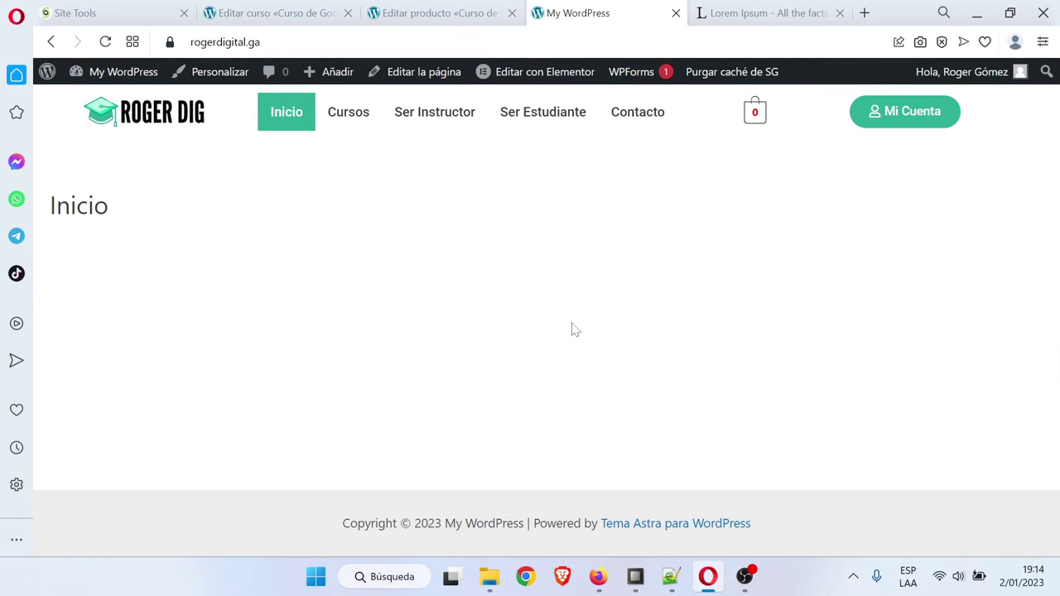
{"action": "left_click", "coordinate": [460, 10]}
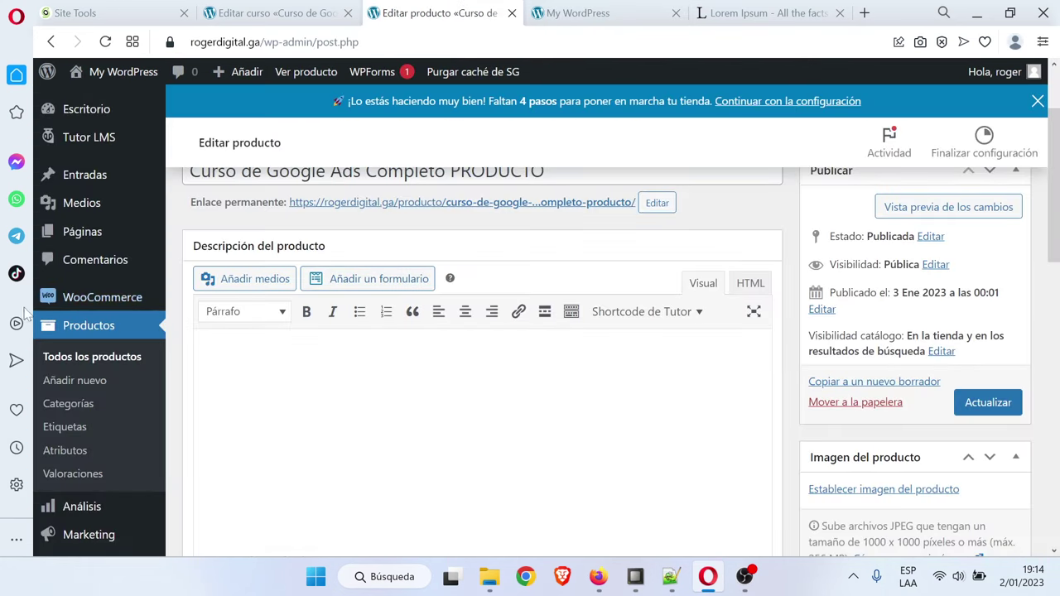
{"action": "scroll", "coordinate": [95, 203], "scroll_direction": "up", "scroll_amount": 3}
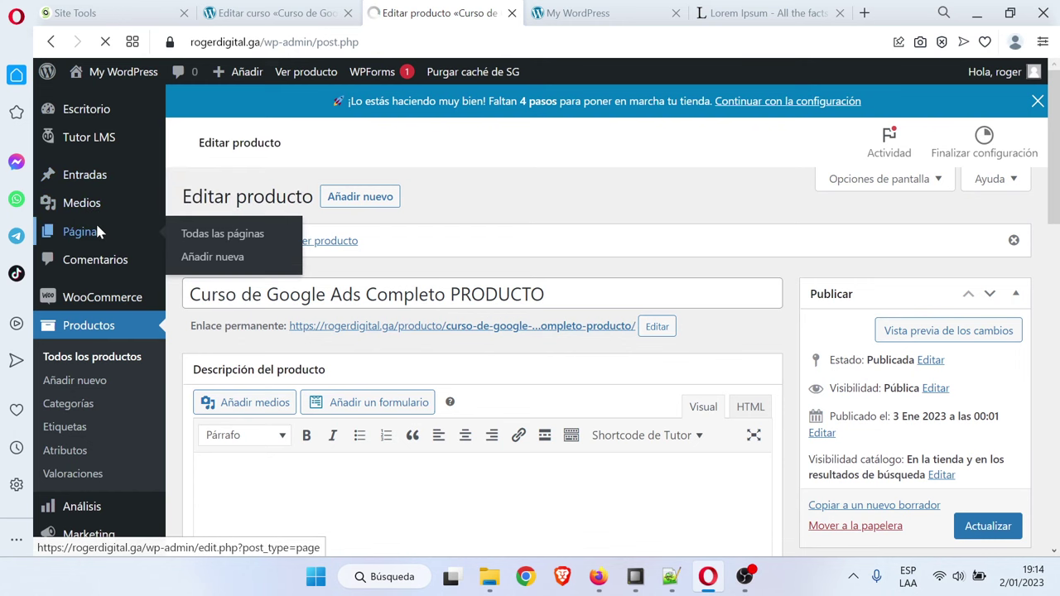
{"action": "left_click", "coordinate": [97, 226]}
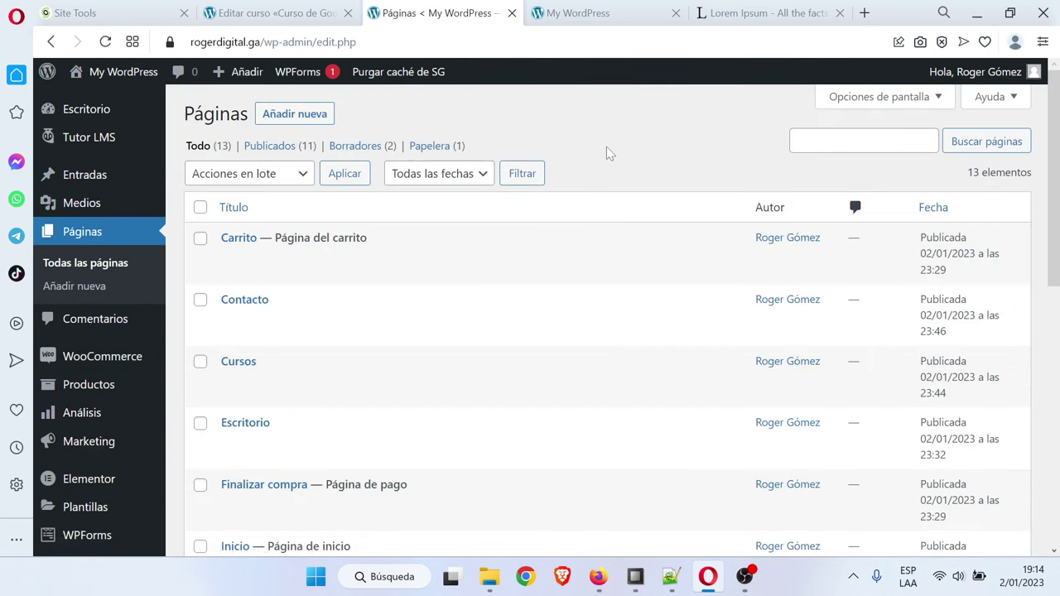
{"action": "scroll", "coordinate": [303, 311], "scroll_direction": "down", "scroll_amount": 3}
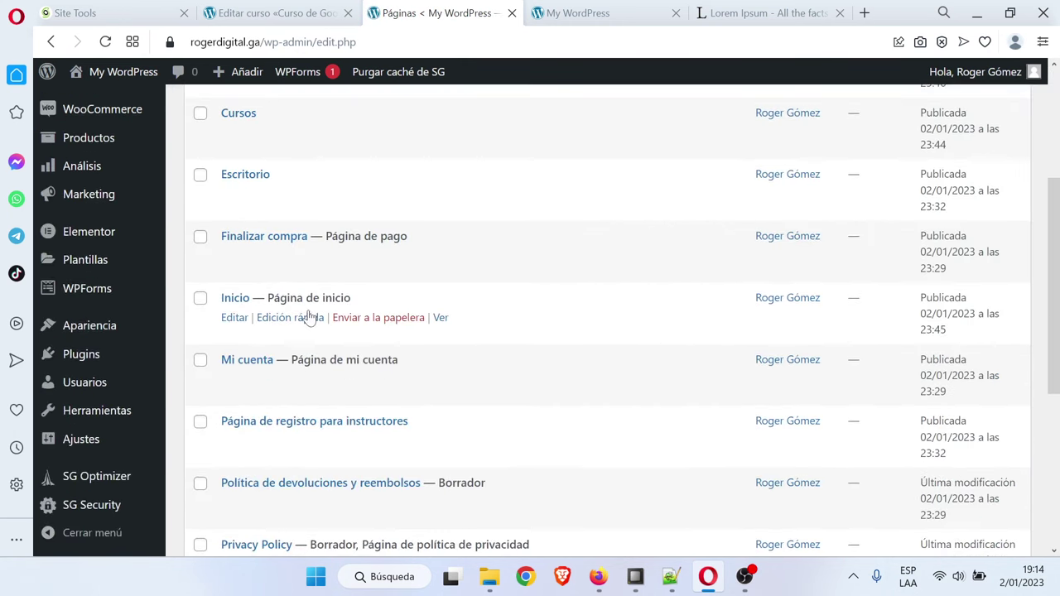
{"action": "left_click", "coordinate": [249, 302]}
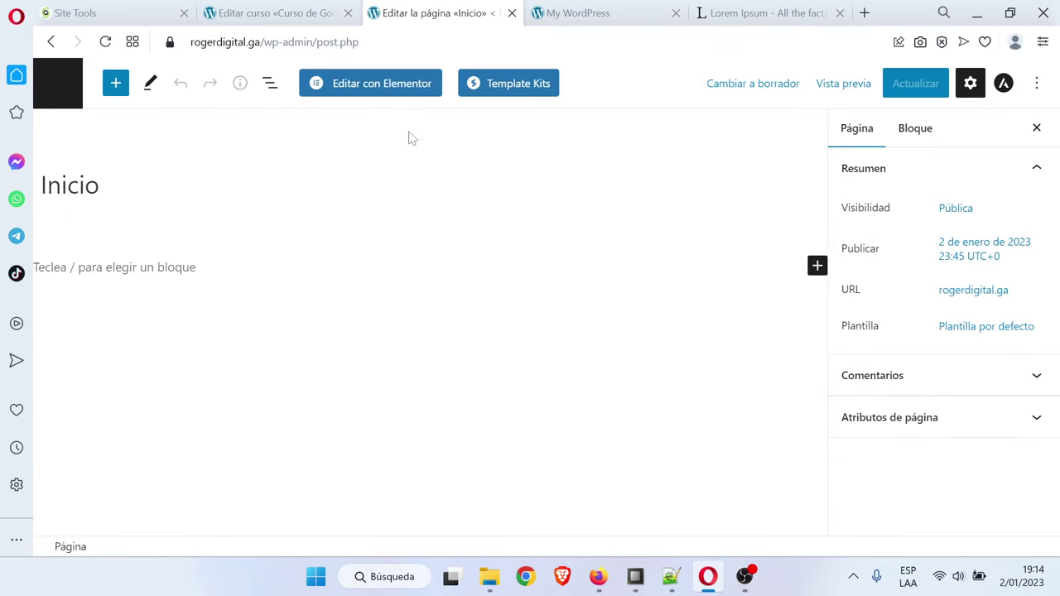
{"action": "left_click", "coordinate": [398, 86]}
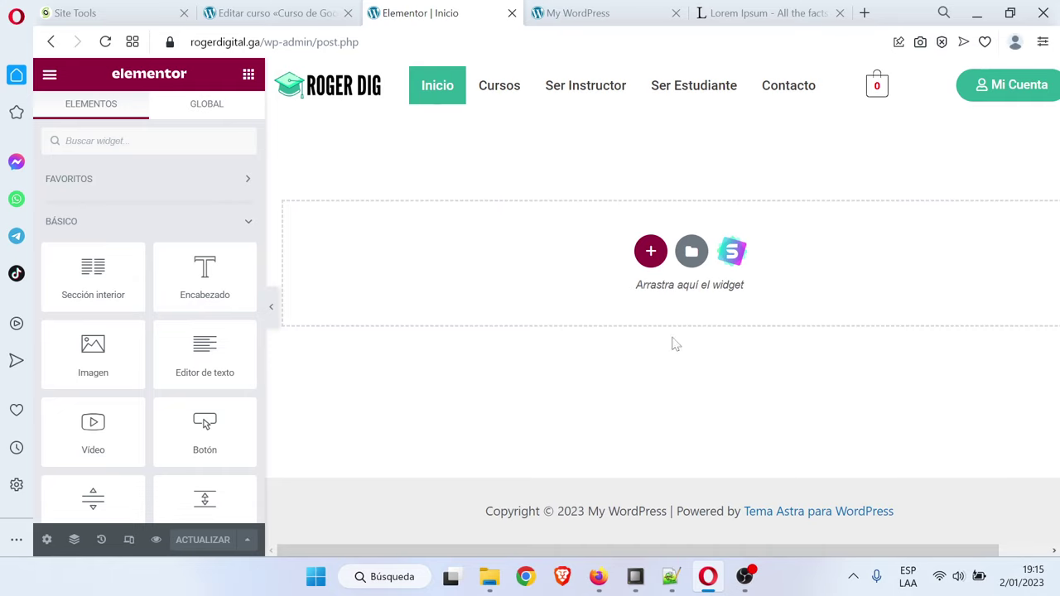
Open the template library's Bloques tab filtered to the Hero category
{"action": "left_click", "coordinate": [733, 252]}
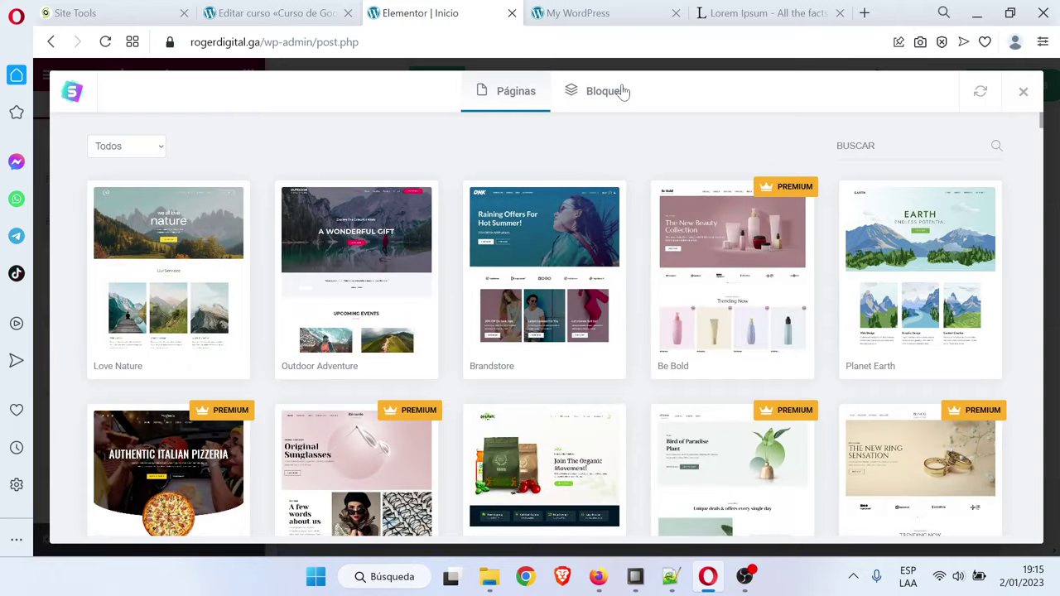
{"action": "left_click", "coordinate": [617, 92]}
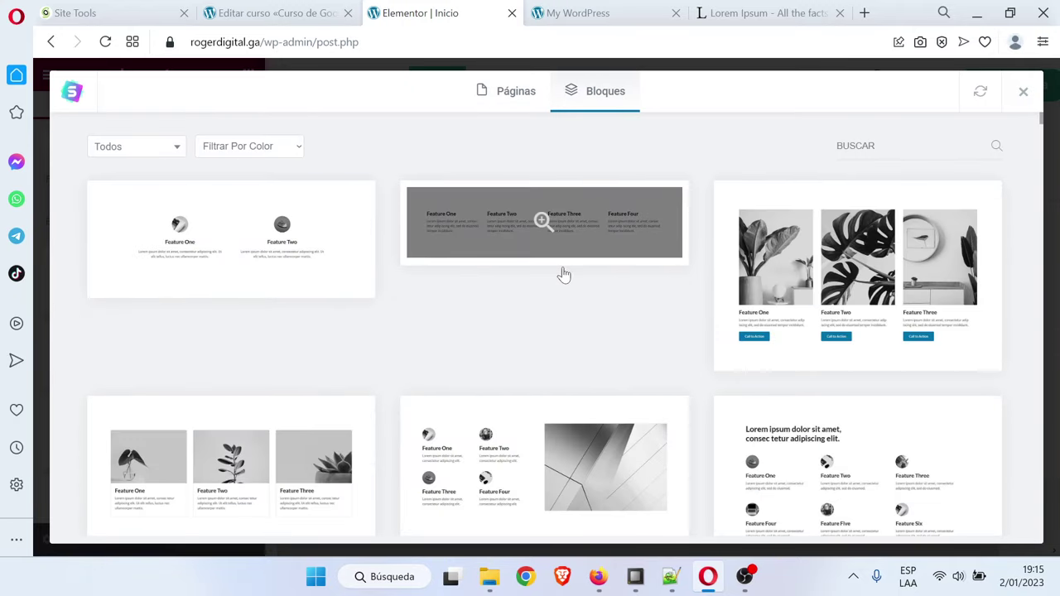
{"action": "scroll", "coordinate": [563, 274], "scroll_direction": "down", "scroll_amount": 2}
{"action": "scroll", "coordinate": [442, 277], "scroll_direction": "up", "scroll_amount": 2}
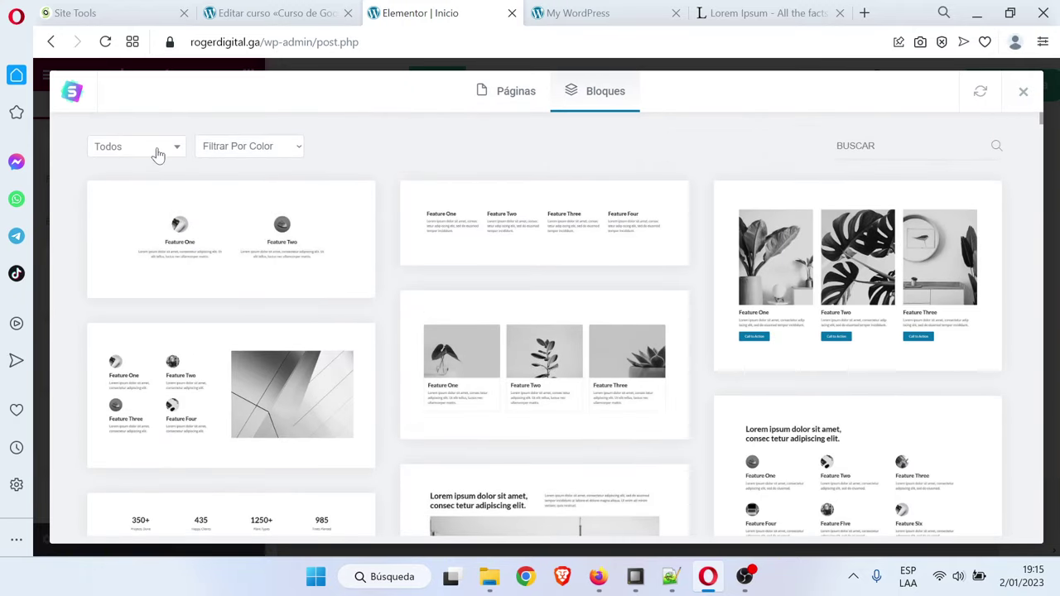
{"action": "left_click", "coordinate": [146, 149]}
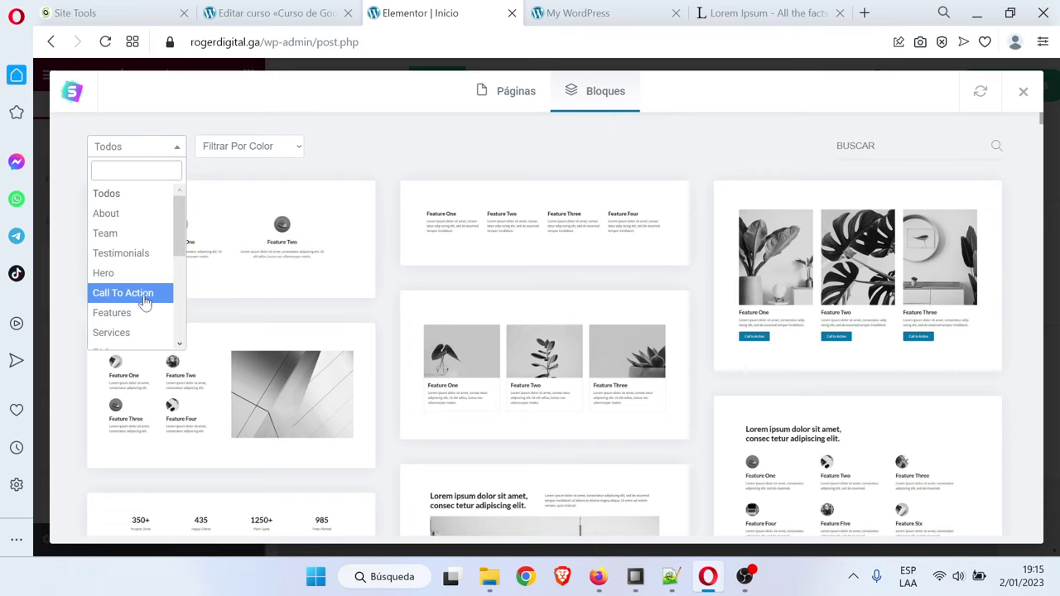
{"action": "left_click", "coordinate": [128, 276]}
Preview the balloon hero block and import it into the page
{"action": "scroll", "coordinate": [530, 274], "scroll_direction": "down", "scroll_amount": 8}
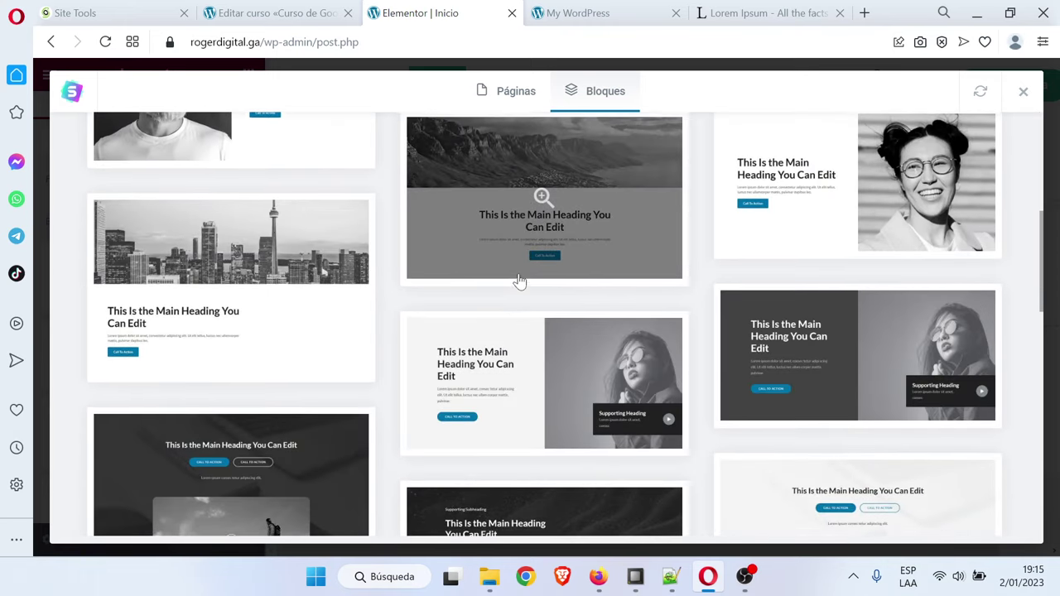
{"action": "scroll", "coordinate": [530, 298], "scroll_direction": "down", "scroll_amount": 1}
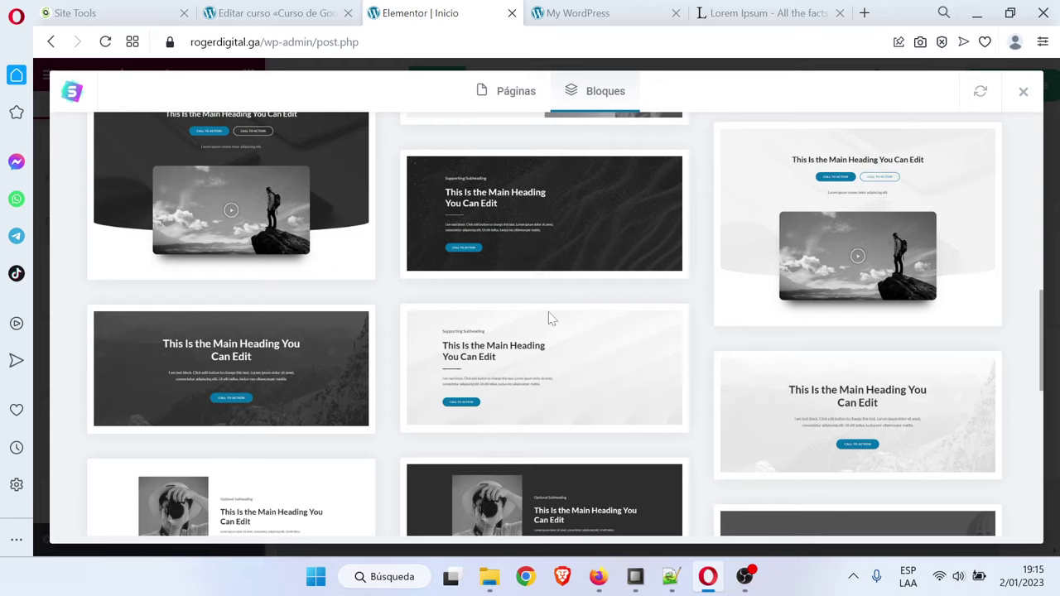
{"action": "scroll", "coordinate": [548, 311], "scroll_direction": "up", "scroll_amount": 5}
{"action": "scroll", "coordinate": [620, 355], "scroll_direction": "down", "scroll_amount": 8}
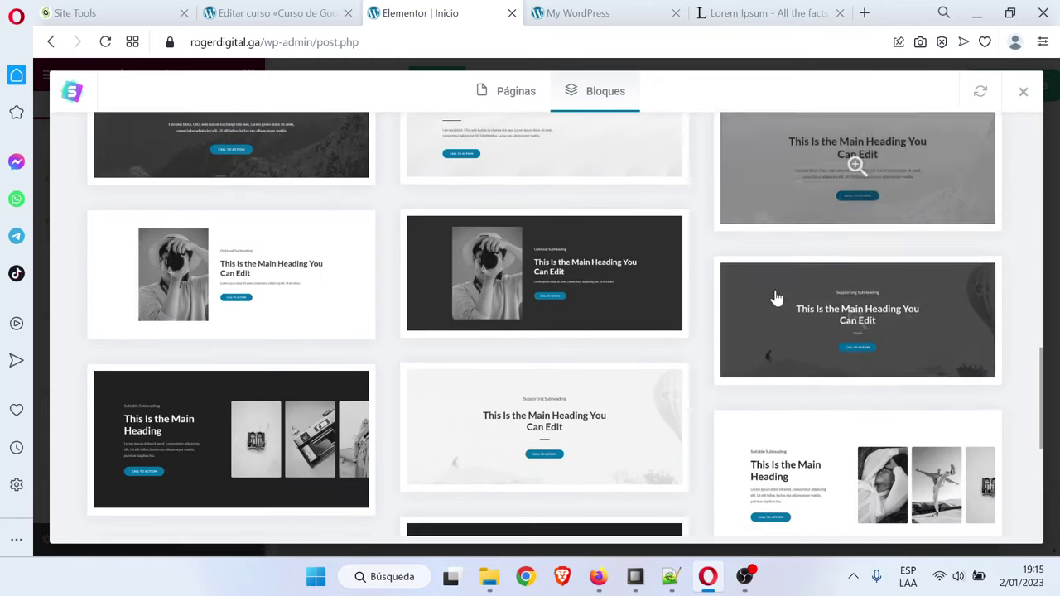
{"action": "scroll", "coordinate": [855, 413], "scroll_direction": "down", "scroll_amount": 2}
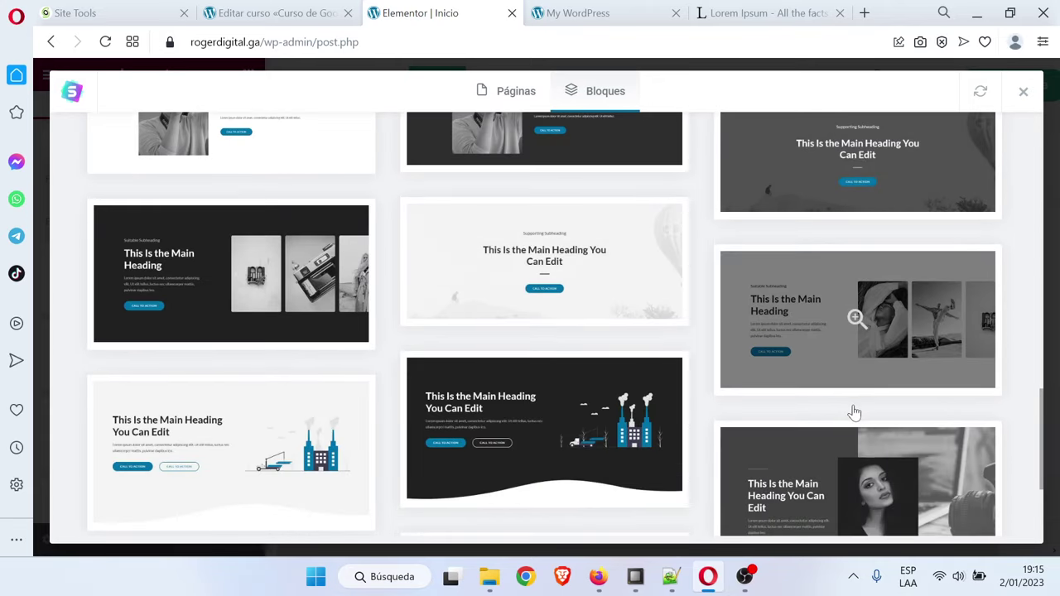
{"action": "scroll", "coordinate": [854, 412], "scroll_direction": "up", "scroll_amount": 2}
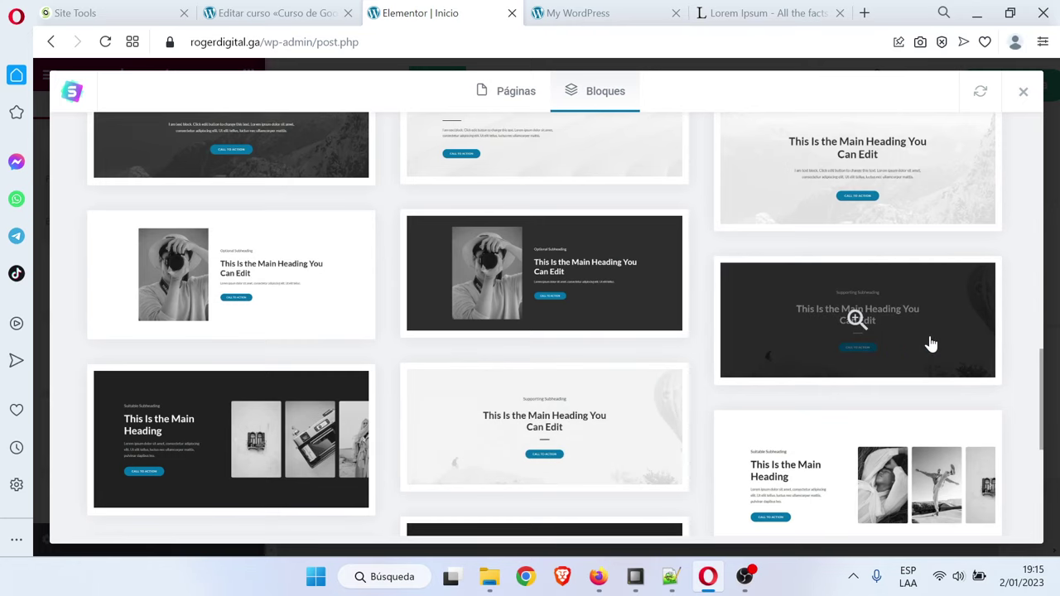
{"action": "left_click", "coordinate": [875, 312]}
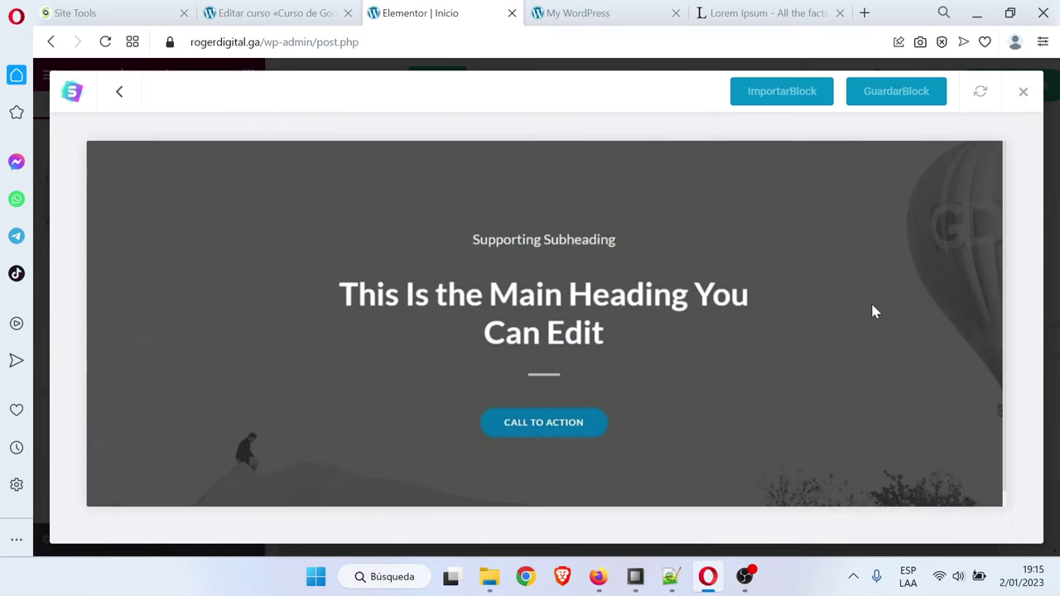
{"action": "left_click", "coordinate": [774, 93]}
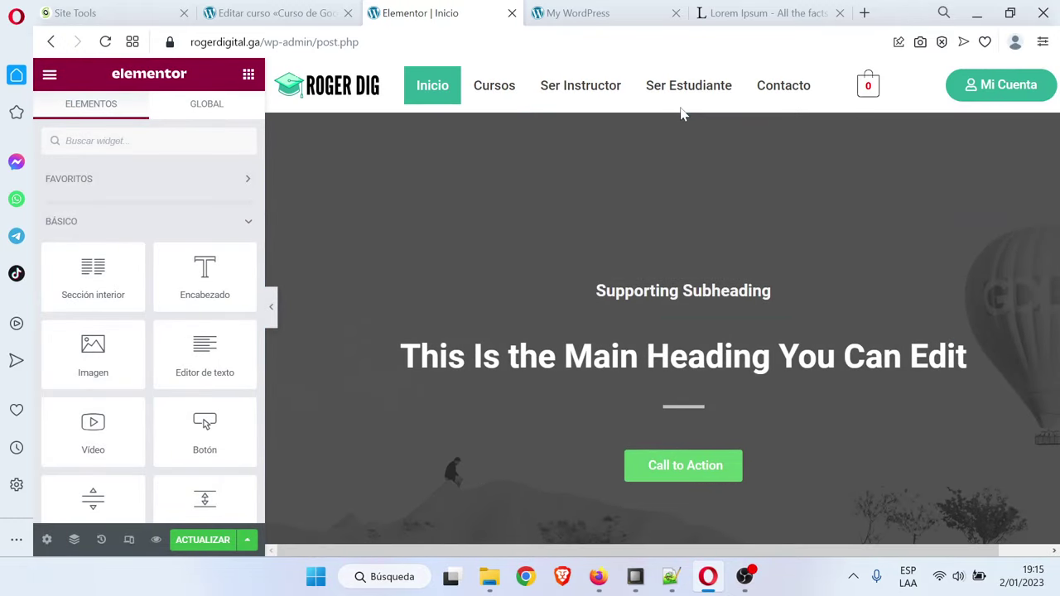
Switch the hero section's background type to Pase de diapositivas
{"action": "left_click", "coordinate": [682, 108]}
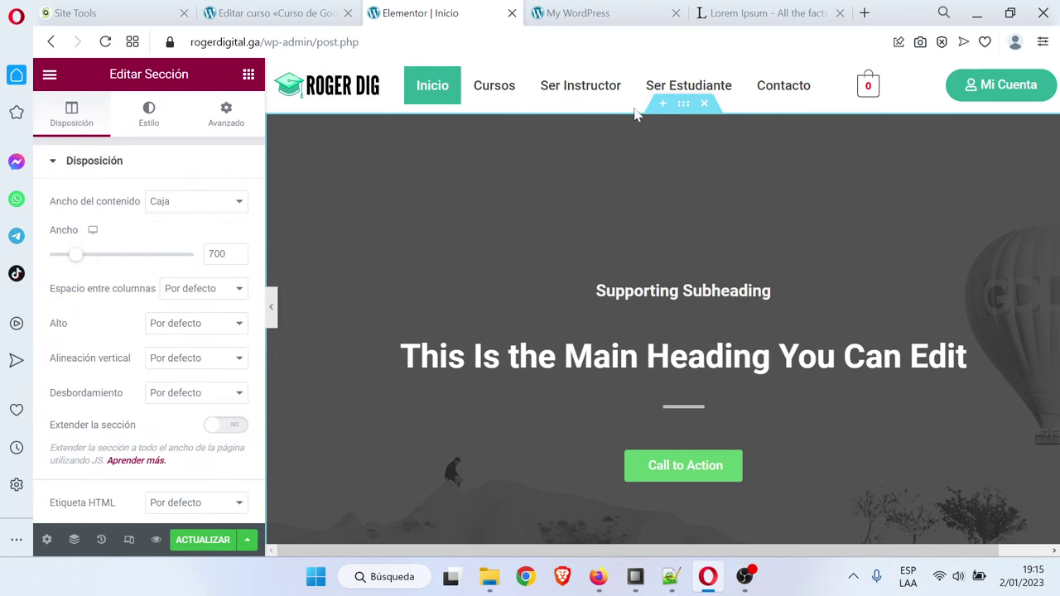
{"action": "left_click", "coordinate": [150, 120]}
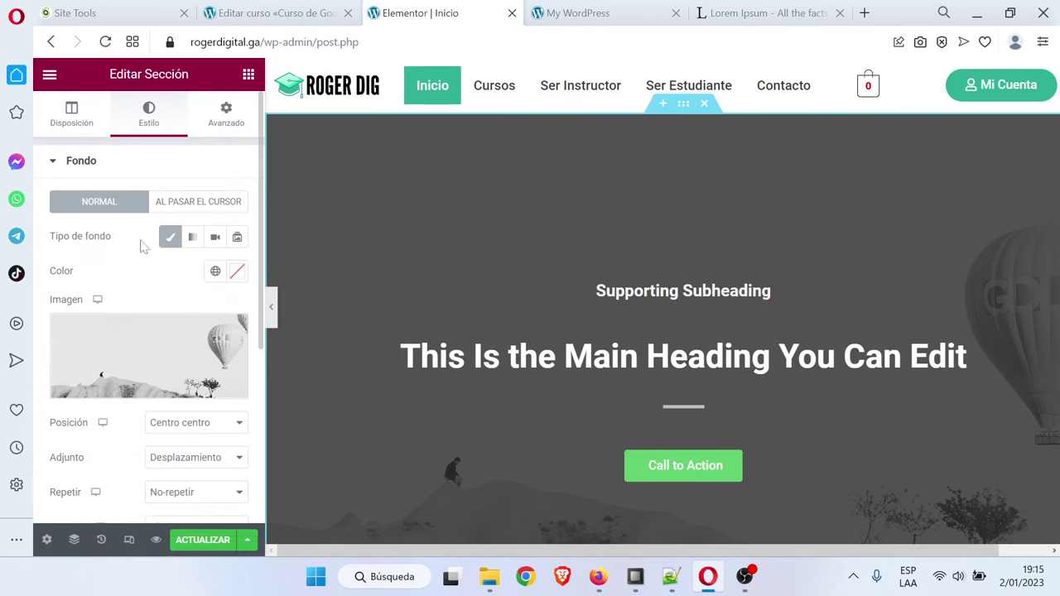
{"action": "left_click", "coordinate": [238, 239]}
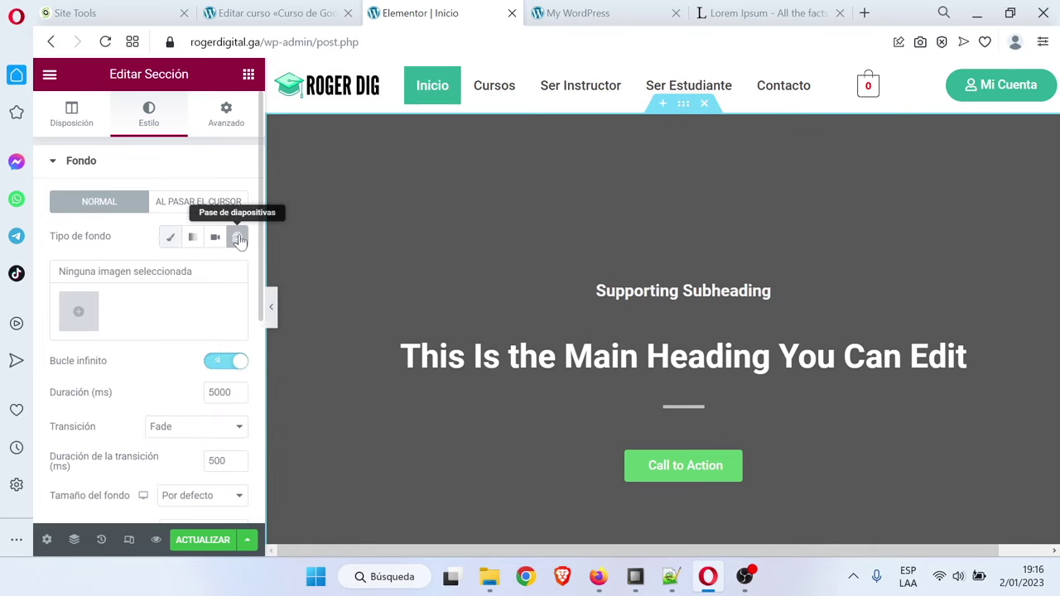
{"action": "left_click", "coordinate": [78, 315]}
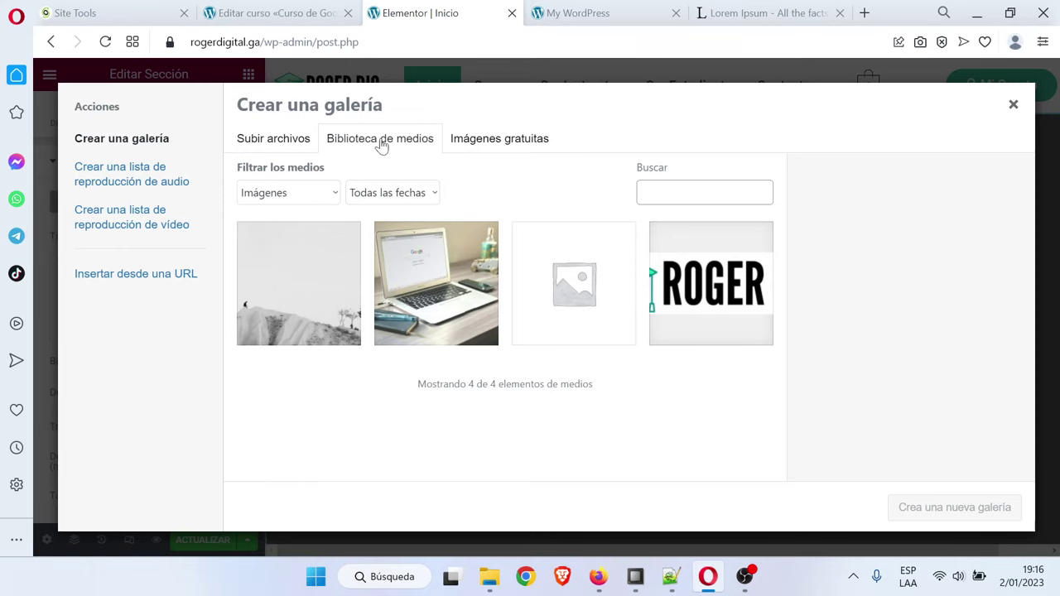
Upload the Facebook Ads and Google Ads images and insert them as the slideshow gallery
{"action": "left_click", "coordinate": [292, 141]}
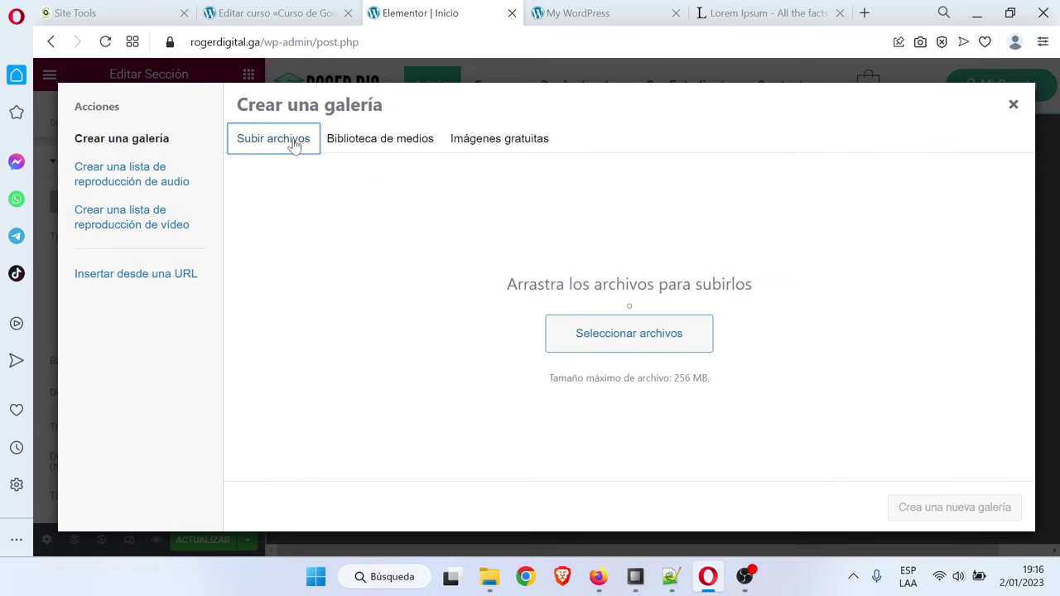
{"action": "left_click", "coordinate": [657, 339]}
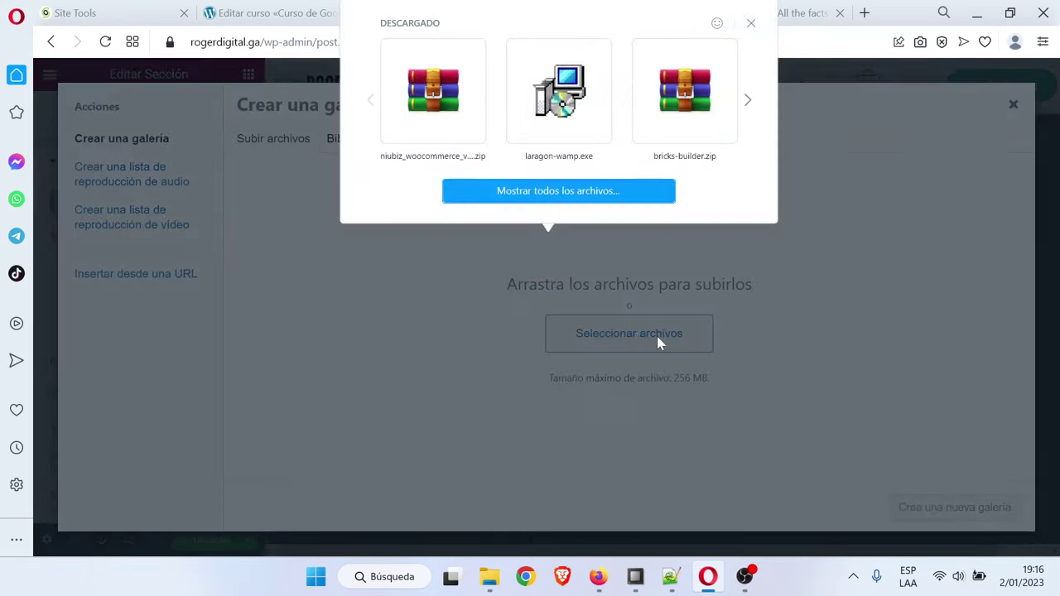
{"action": "left_click", "coordinate": [566, 197]}
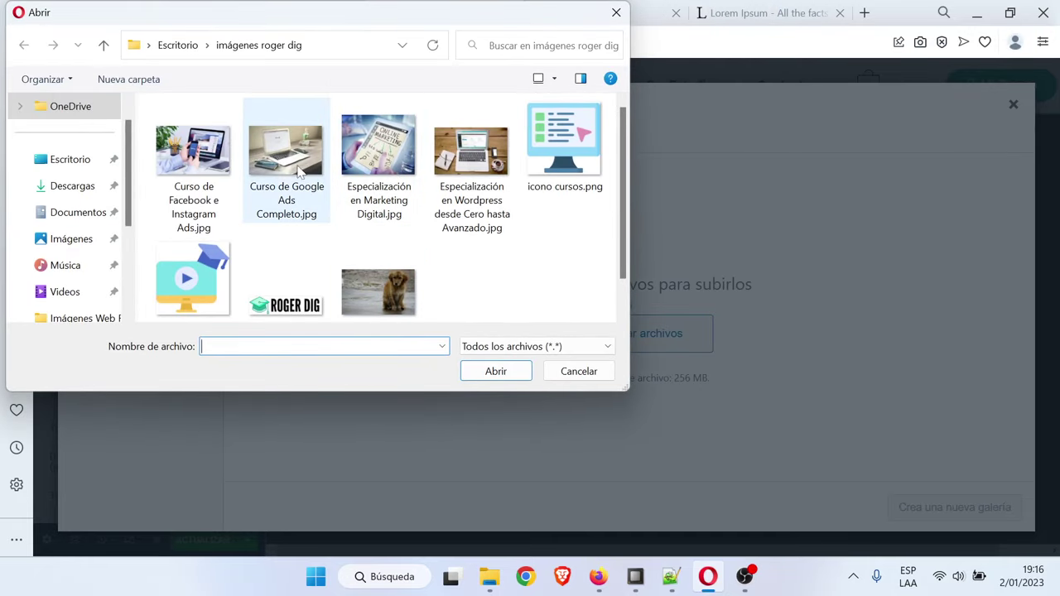
{"action": "left_click", "coordinate": [212, 169]}
{"action": "left_click", "coordinate": [500, 371]}
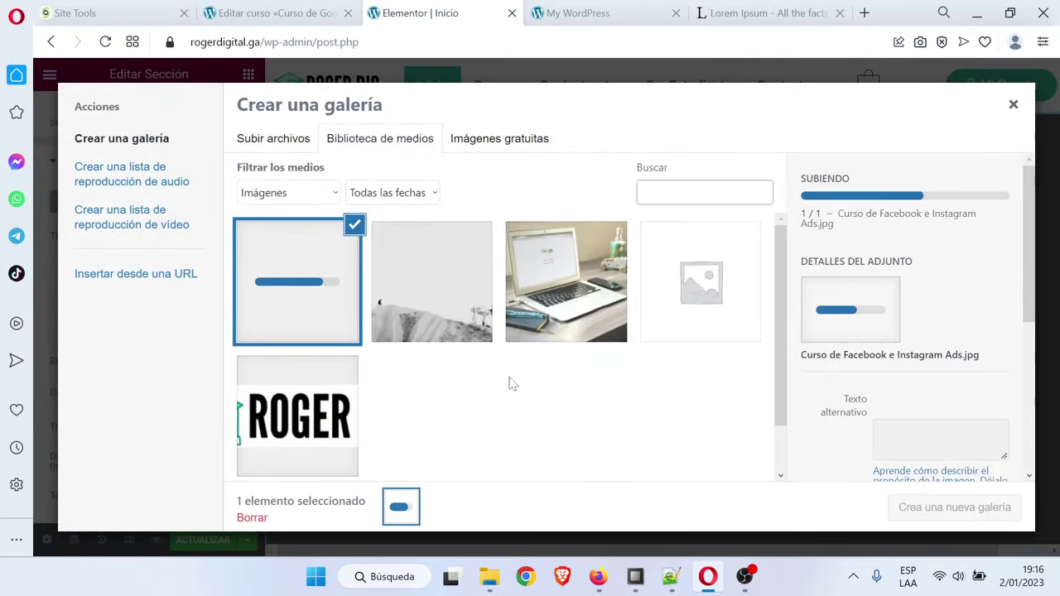
{"action": "left_click", "coordinate": [575, 305]}
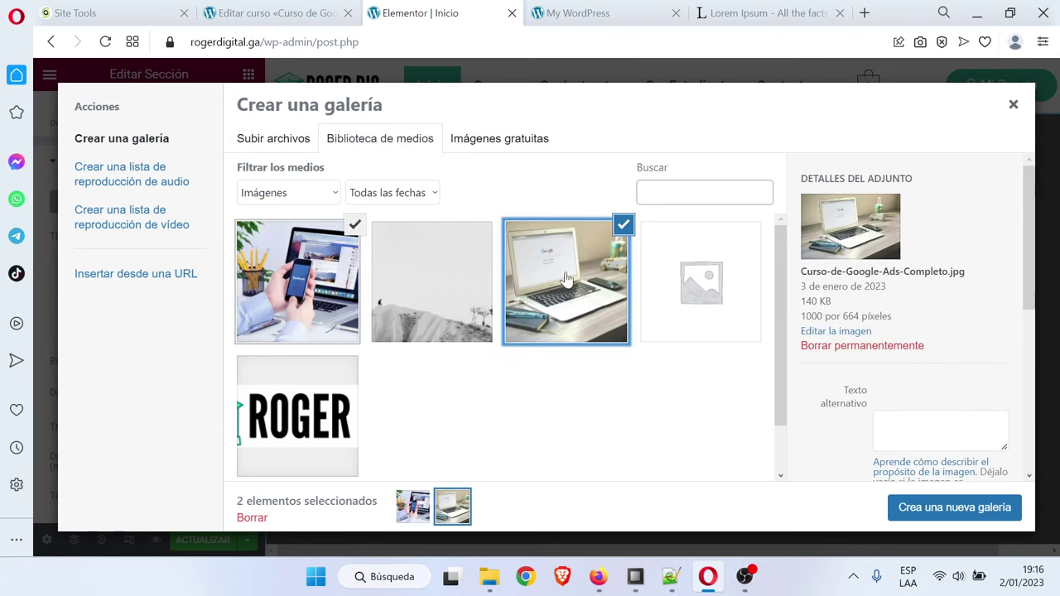
{"action": "left_click", "coordinate": [947, 509]}
{"action": "left_click", "coordinate": [944, 508]}
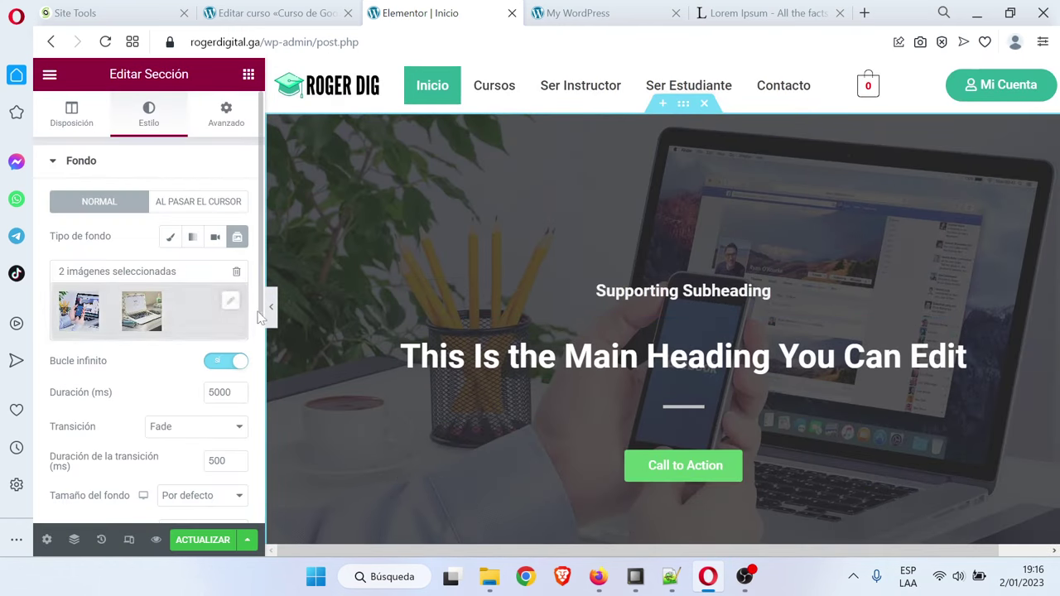
Preview the hero slideshow, then edit the slide duration in the section's style settings
{"action": "left_click", "coordinate": [272, 313]}
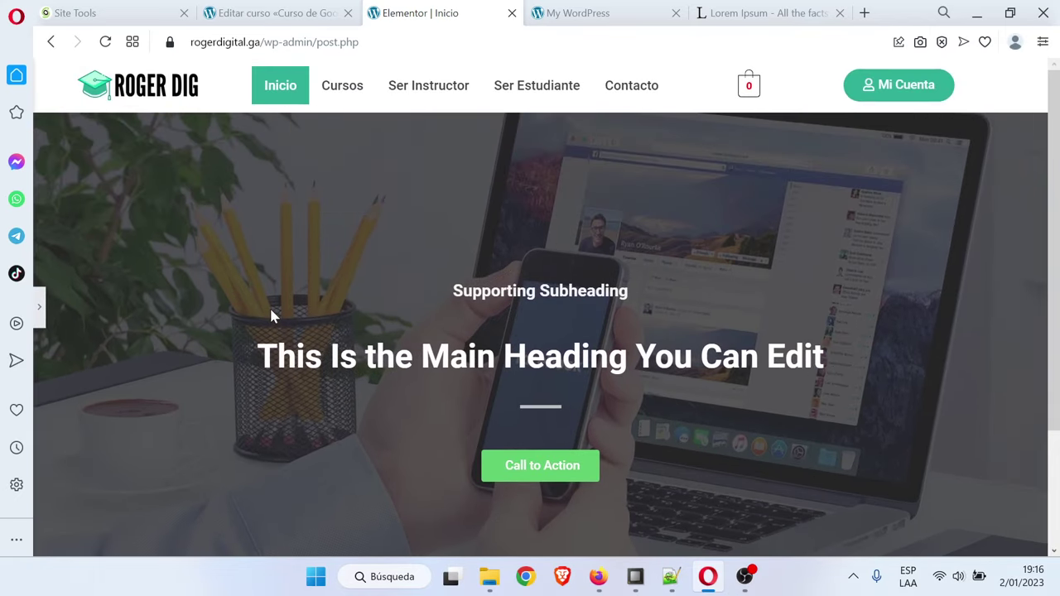
{"action": "scroll", "coordinate": [157, 321], "scroll_direction": "down", "scroll_amount": 1}
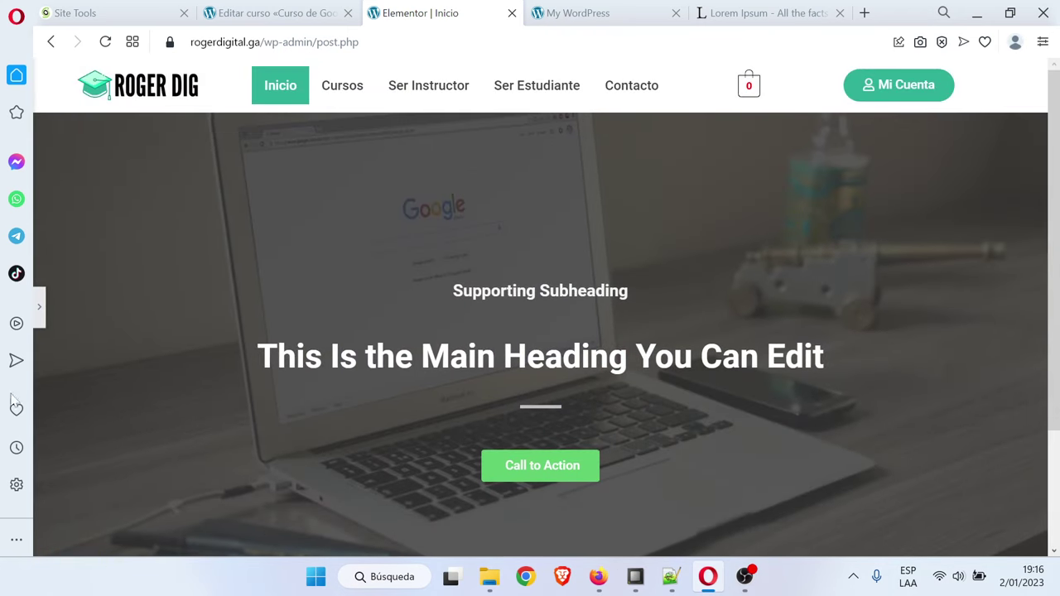
{"action": "left_click", "coordinate": [40, 313]}
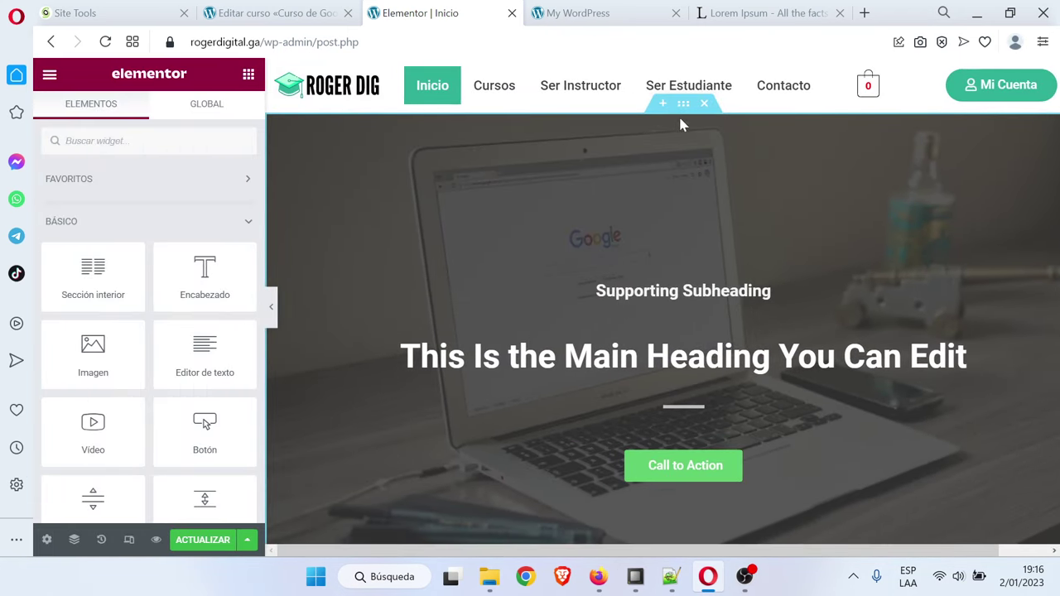
{"action": "left_click", "coordinate": [682, 106]}
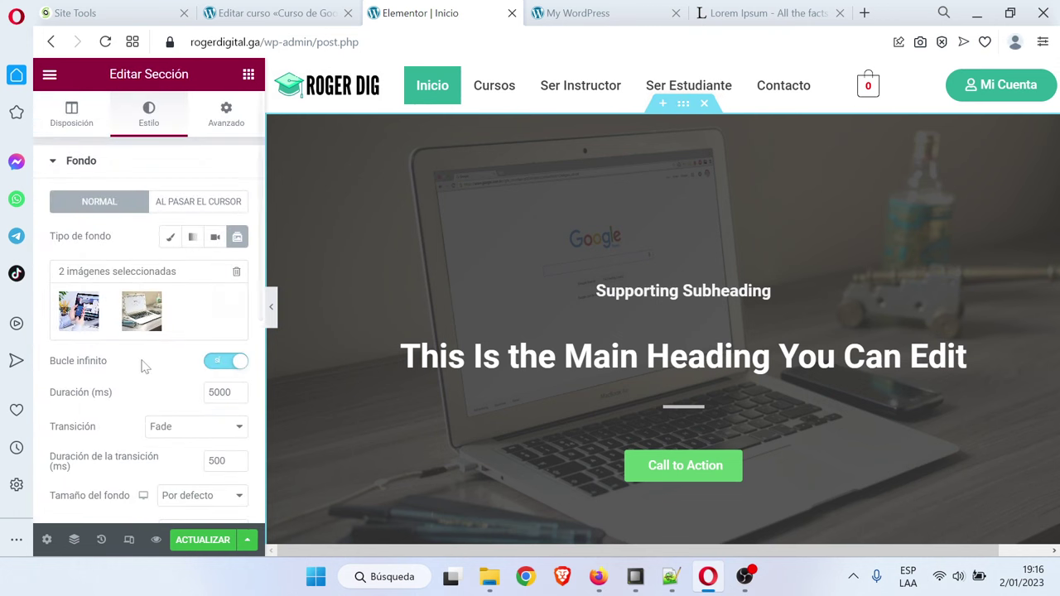
{"action": "scroll", "coordinate": [156, 367], "scroll_direction": "down", "scroll_amount": 3}
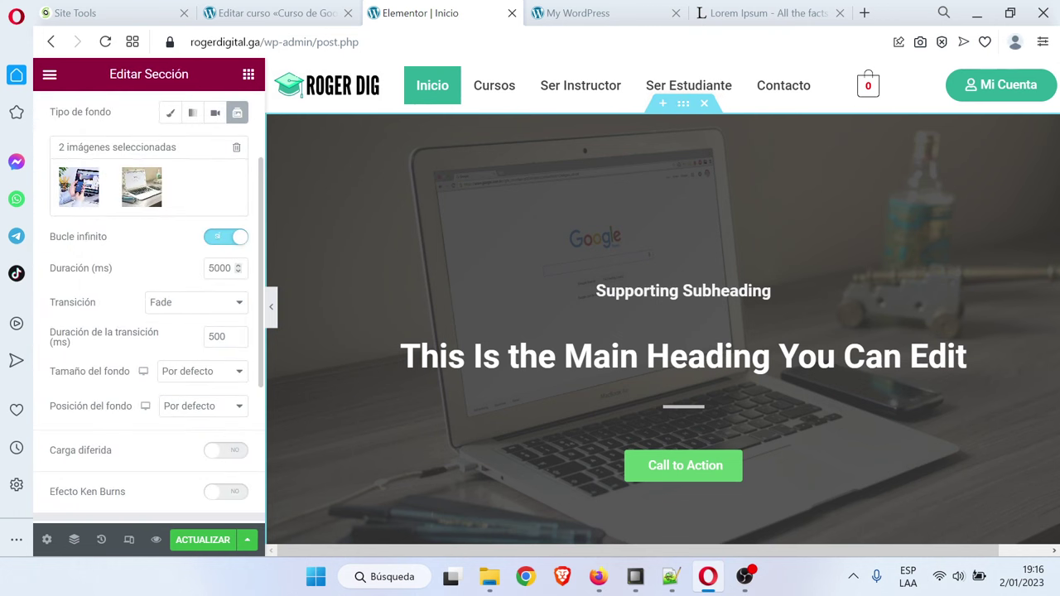
{"action": "left_click", "coordinate": [212, 267]}
{"action": "key", "text": "BackSpace"}
{"action": "type", "text": "1"}
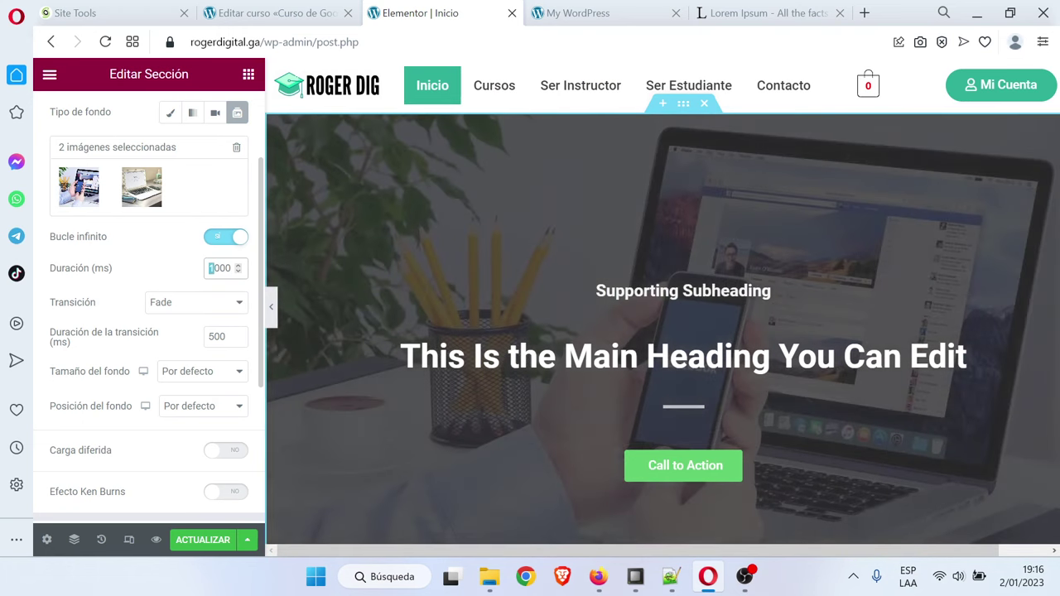
{"action": "type", "text": "5"}
Set background size Cubrir, position Centro centro, and turn on Ken Burns effect (Dentro)
{"action": "left_click", "coordinate": [186, 374]}
{"action": "left_click", "coordinate": [195, 417]}
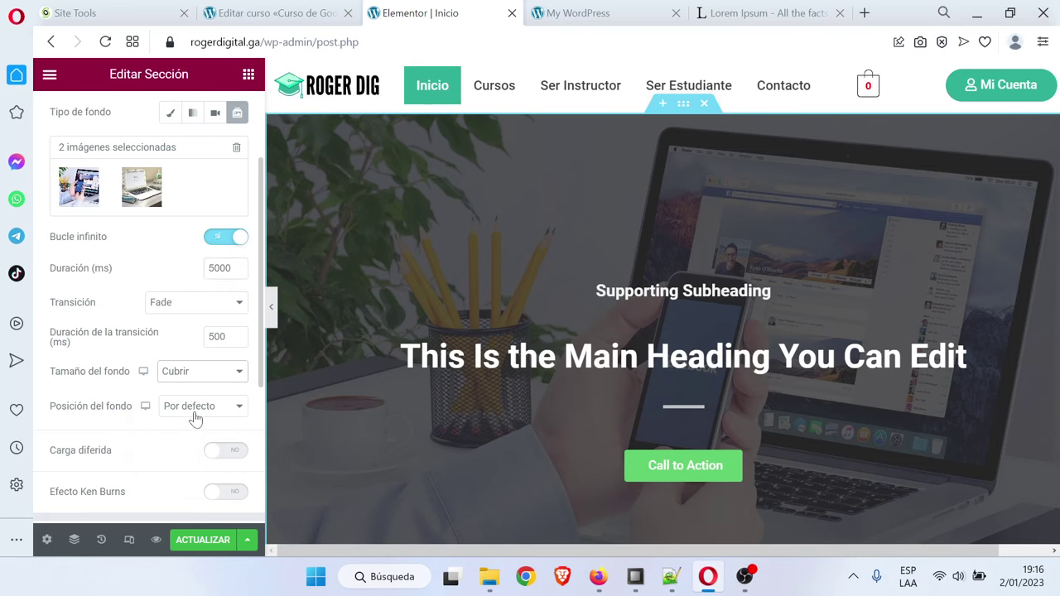
{"action": "left_click", "coordinate": [188, 406]}
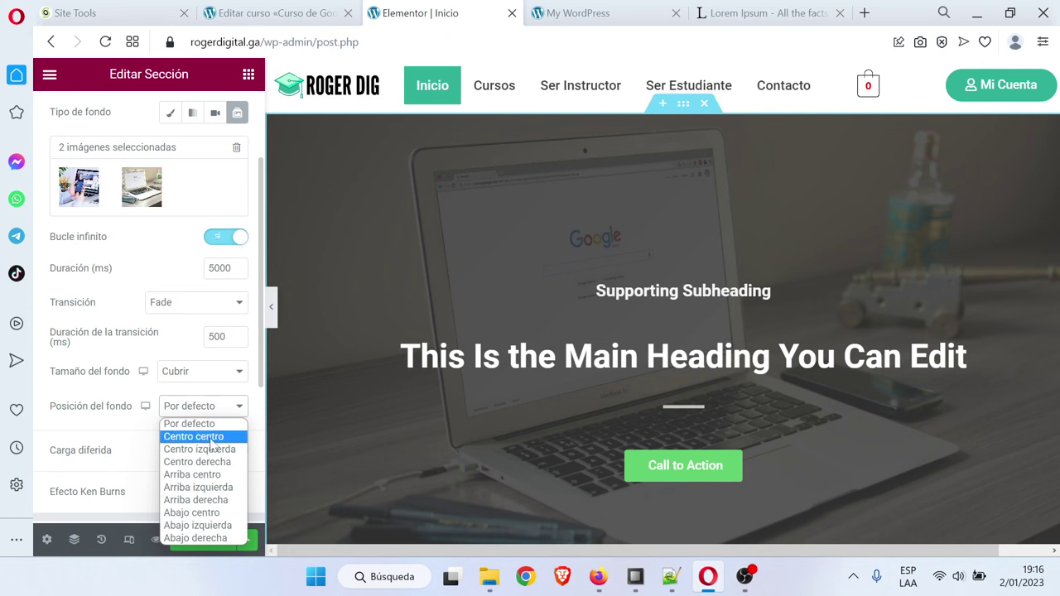
{"action": "left_click", "coordinate": [188, 437]}
{"action": "scroll", "coordinate": [124, 422], "scroll_direction": "down", "scroll_amount": 3}
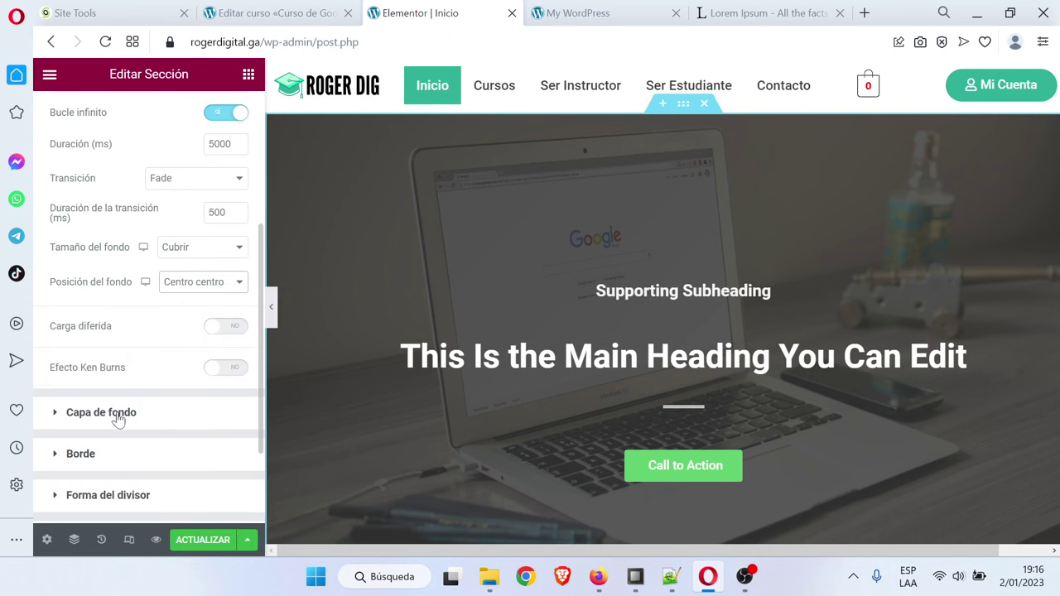
{"action": "left_click", "coordinate": [228, 369]}
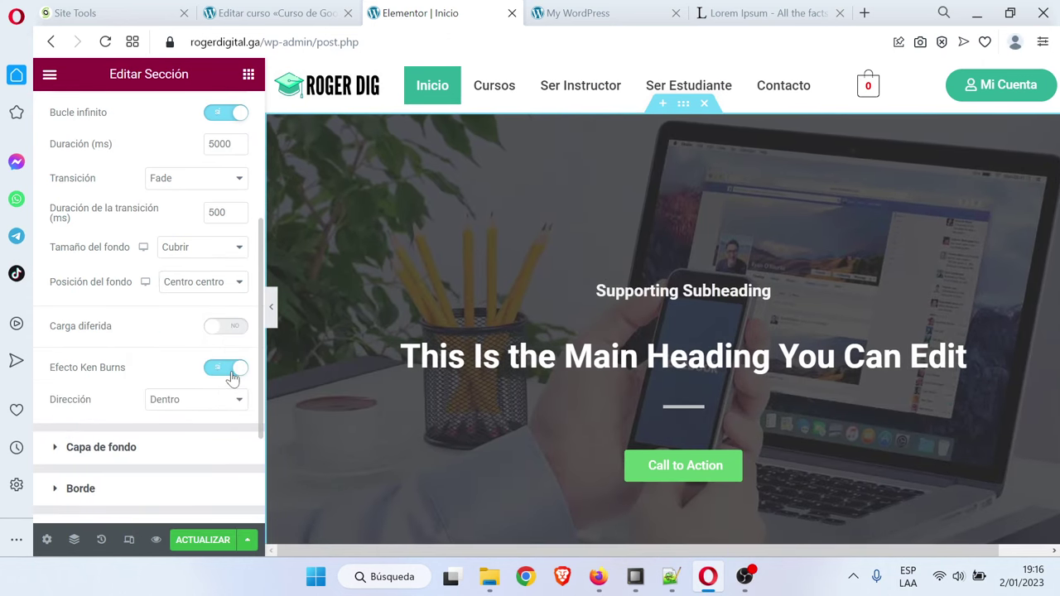
Change the hero background overlay colour to dark teal #355150
{"action": "left_click", "coordinate": [124, 449]}
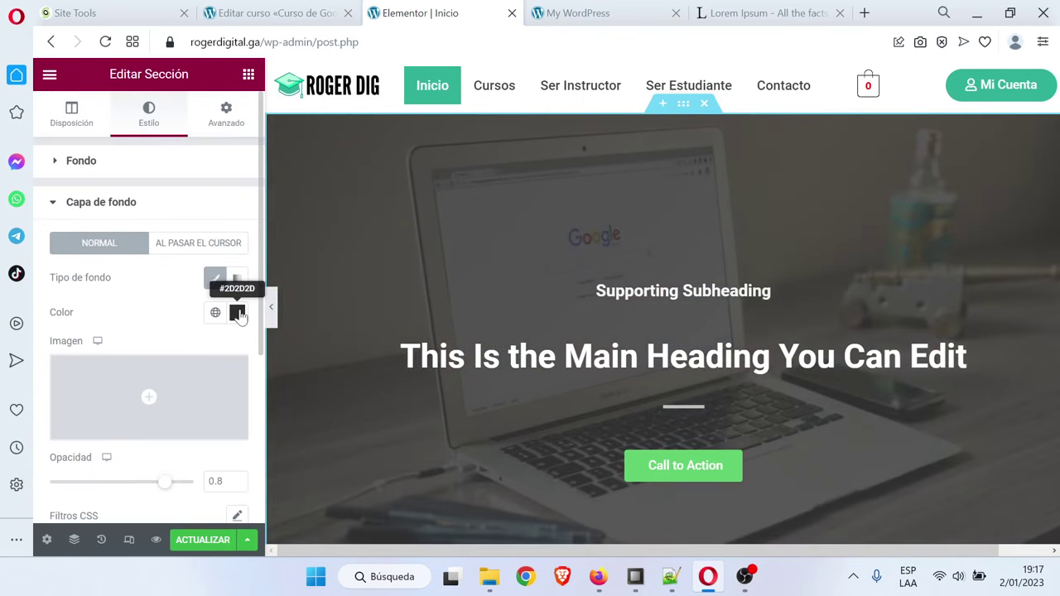
{"action": "left_click", "coordinate": [238, 313]}
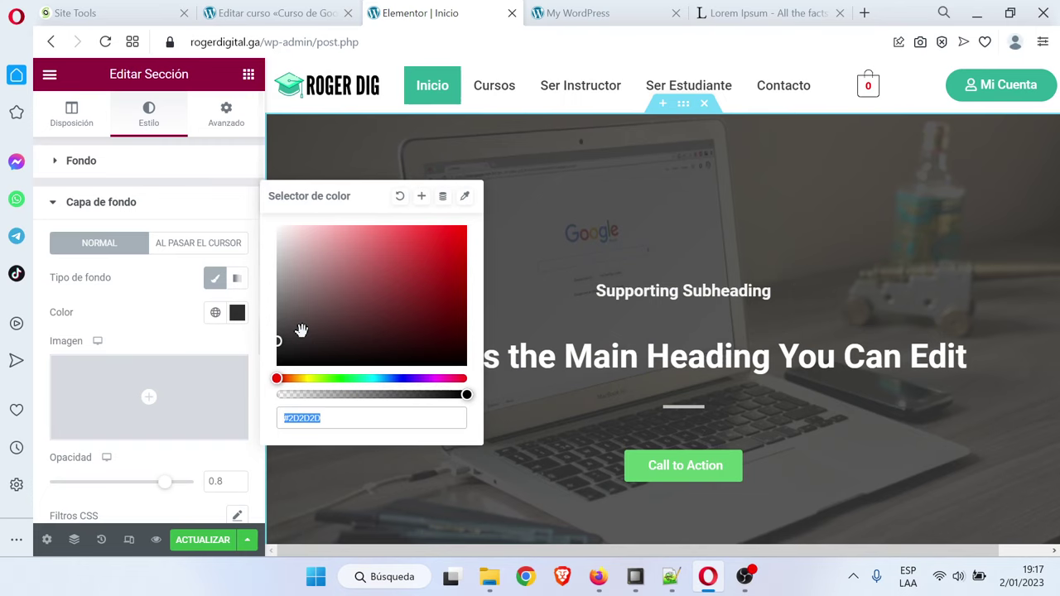
{"action": "left_click_drag", "start_coordinate": [367, 377], "coordinate": [370, 378]}
{"action": "left_click", "coordinate": [348, 324]}
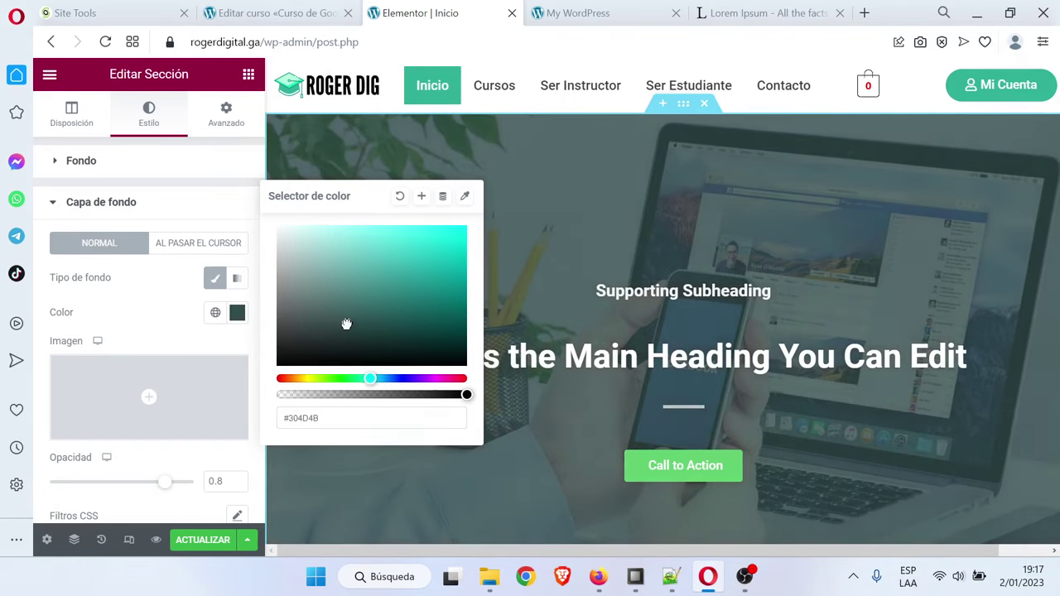
{"action": "left_click", "coordinate": [343, 324]}
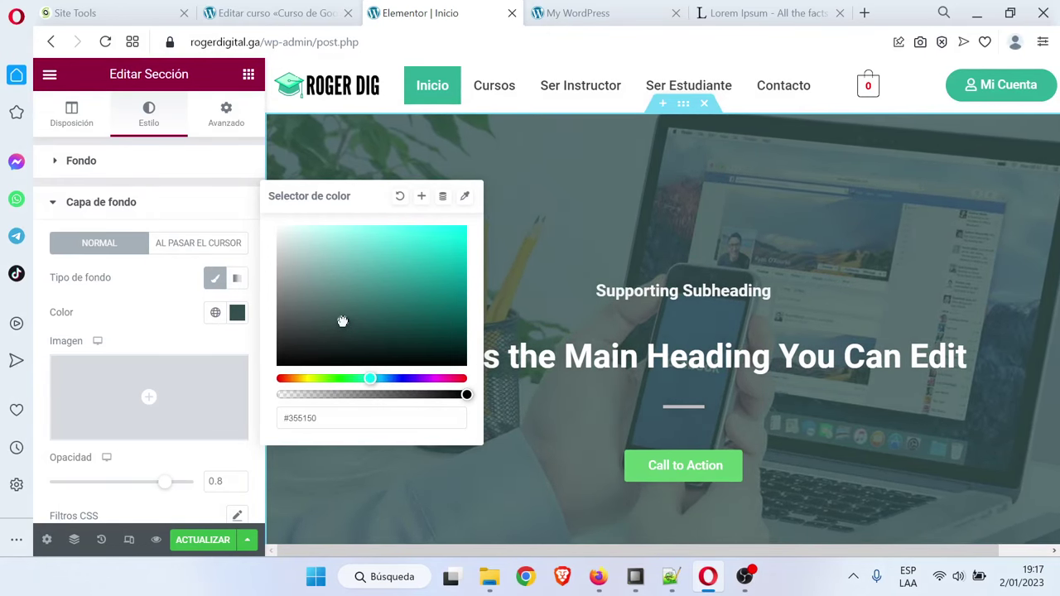
{"action": "left_click", "coordinate": [201, 216]}
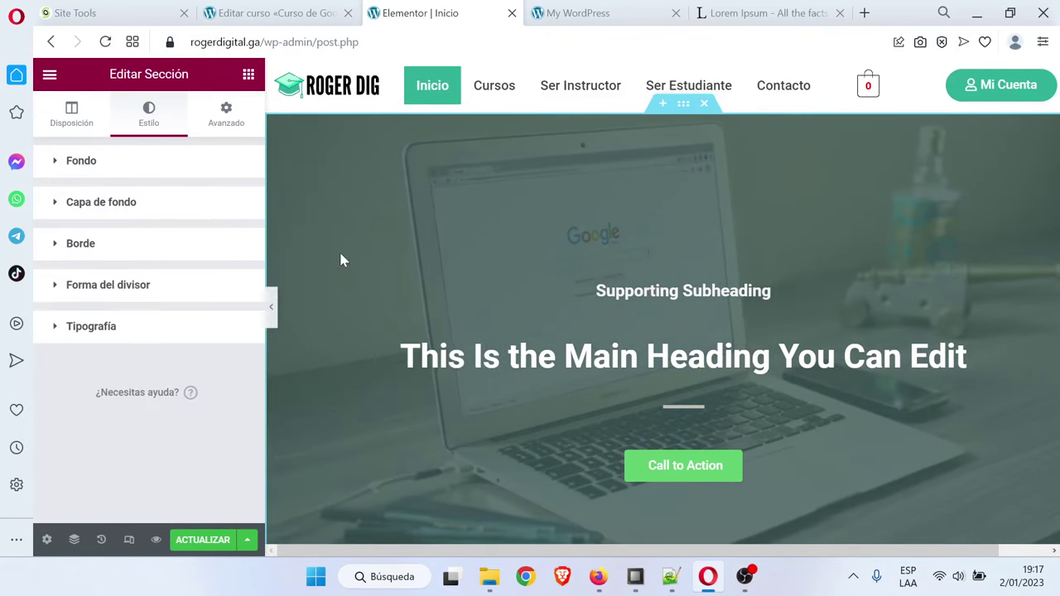
Preview the teal-tinted hero and select the subheading widget
{"action": "left_click", "coordinate": [272, 311]}
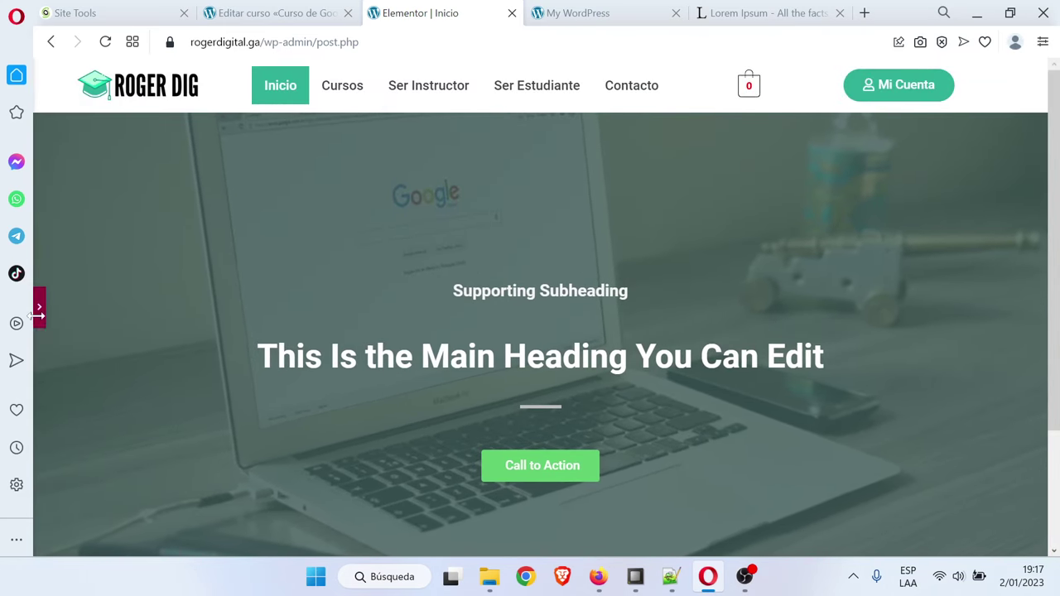
{"action": "left_click", "coordinate": [37, 311]}
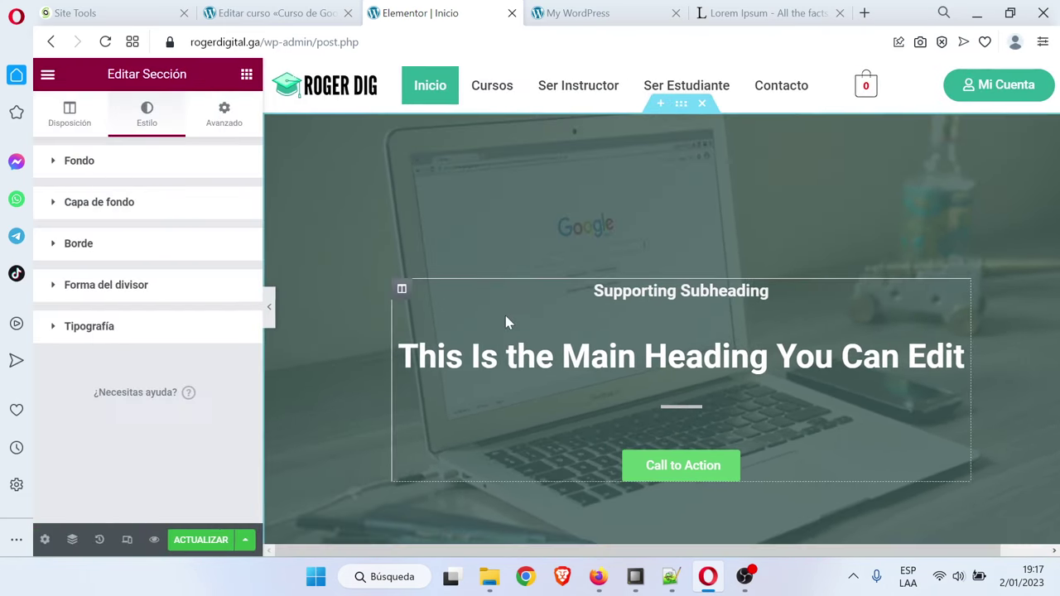
{"action": "left_click", "coordinate": [592, 300]}
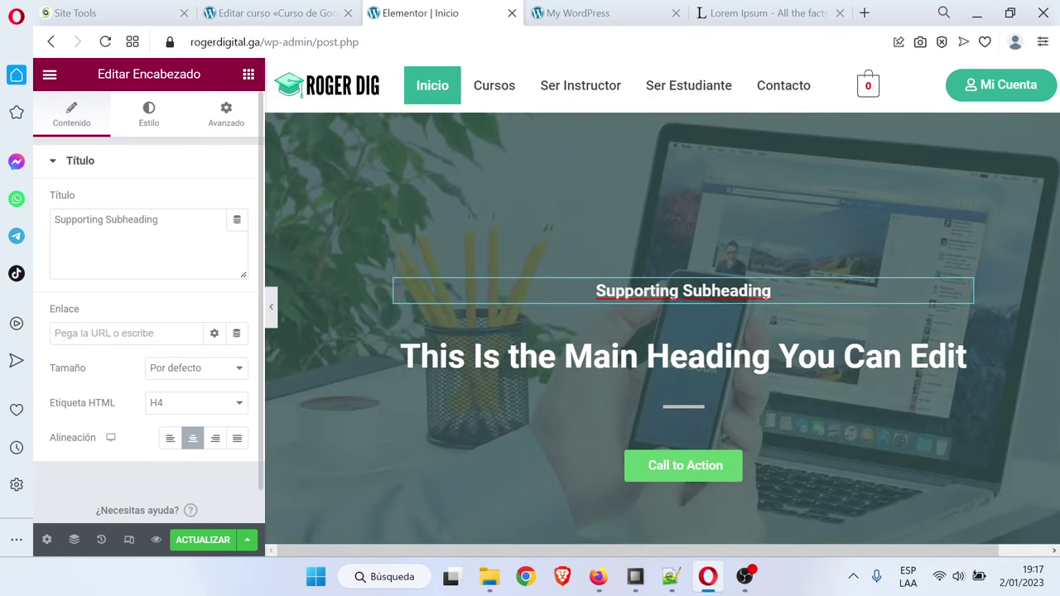
Replace the subheading text with 'Cursos y Especializaciones', correcting the letter case
{"action": "left_click_drag", "start_coordinate": [72, 220], "coordinate": [159, 220]}
{"action": "key", "text": "Caps_Lock"}
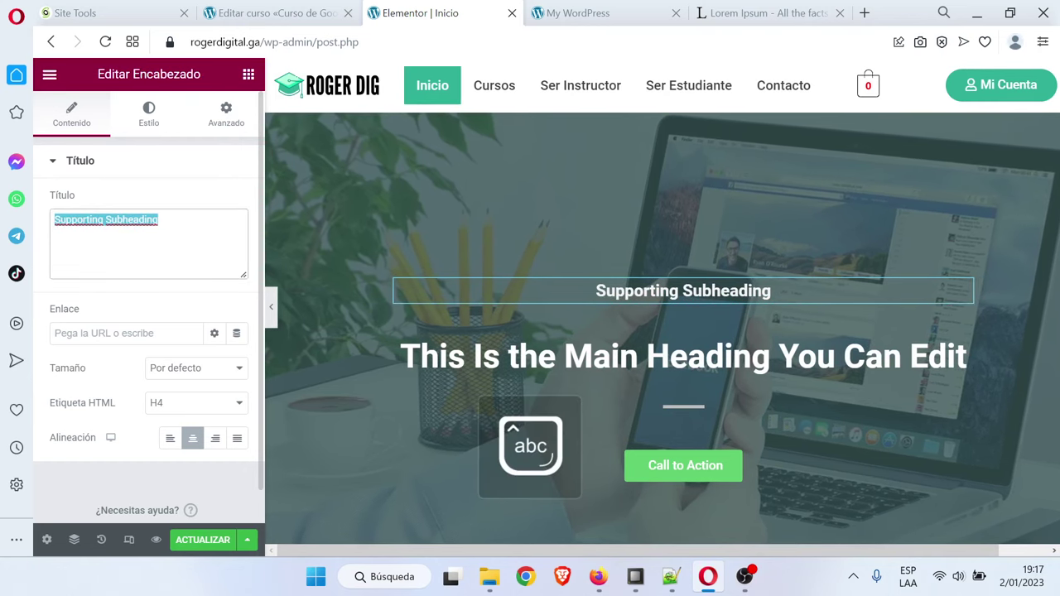
{"action": "type", "text": "c"}
{"action": "key", "text": "Caps_Lock"}
{"action": "type", "text": "URSOS Y "}
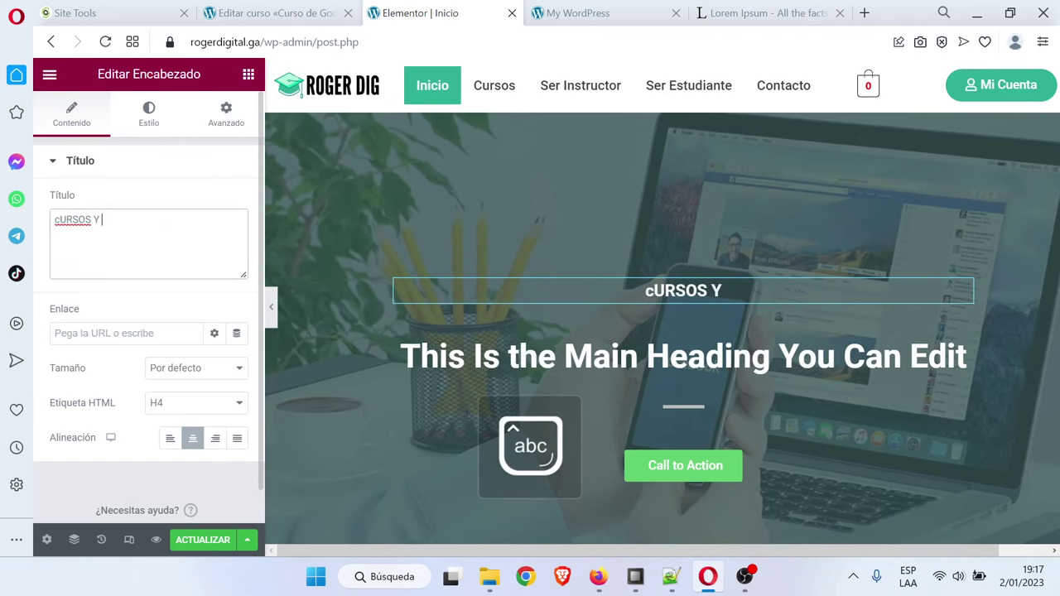
{"action": "type", "text": "eSPECIALIZACIONE"}
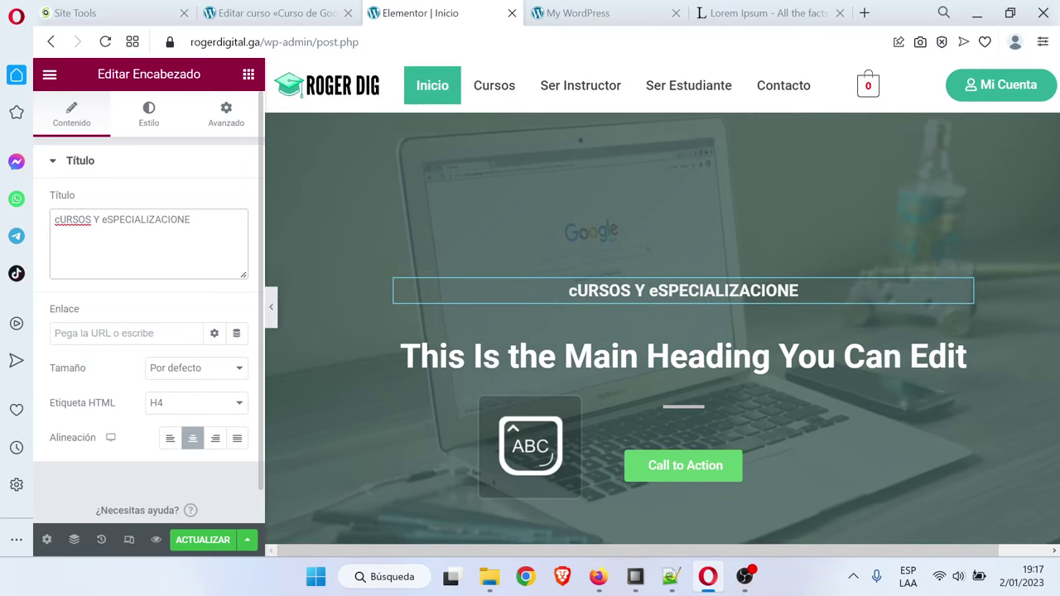
{"action": "key", "text": "ctrl+a"}
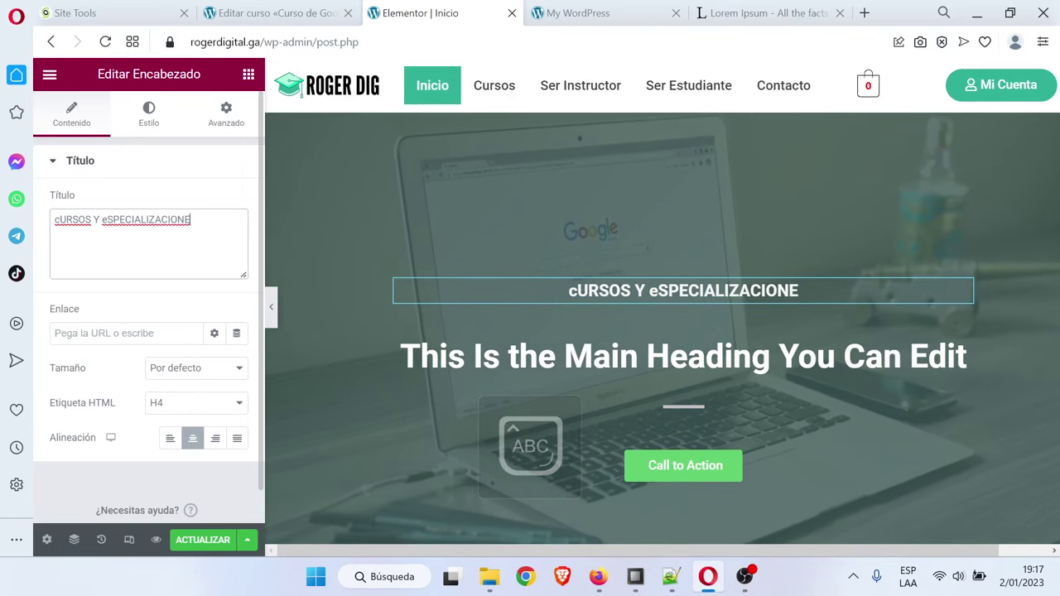
{"action": "key", "text": "Caps_Lock"}
{"action": "type", "text": "C"}
{"action": "left_click", "coordinate": [17, 236]}
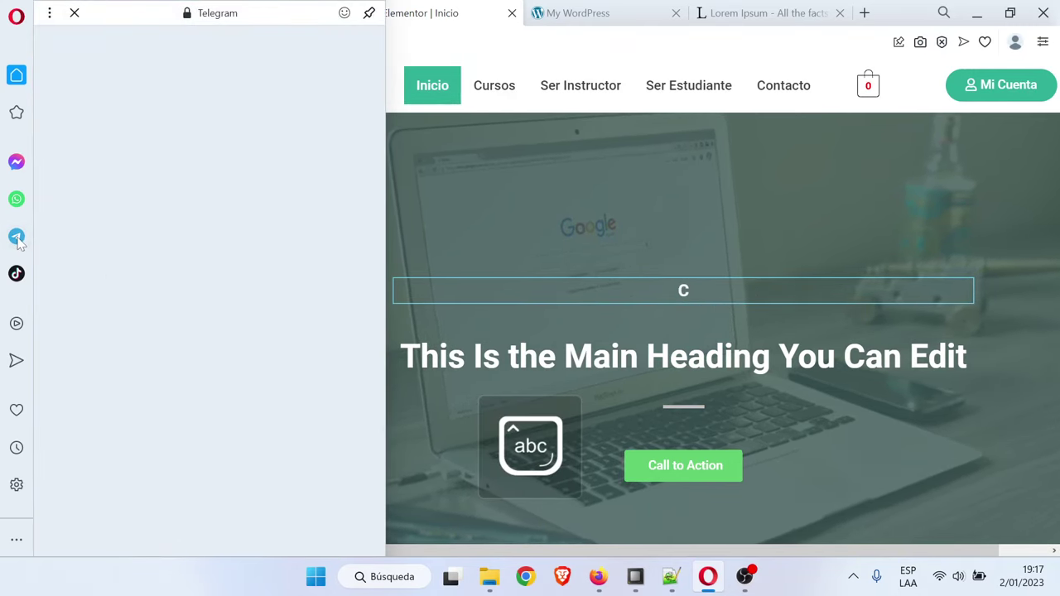
{"action": "left_click", "coordinate": [685, 290]}
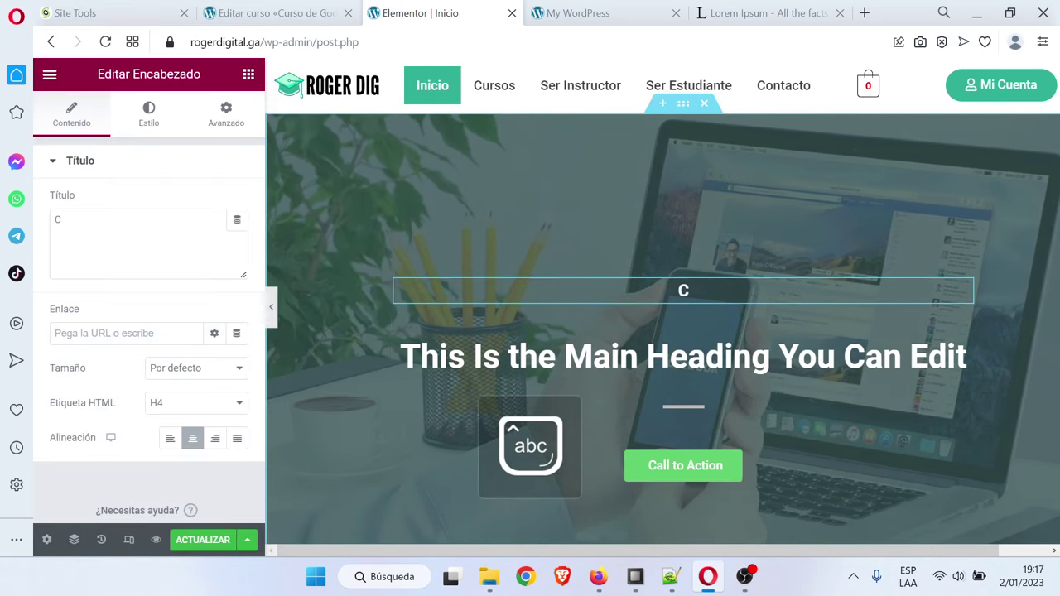
{"action": "left_click", "coordinate": [60, 220]}
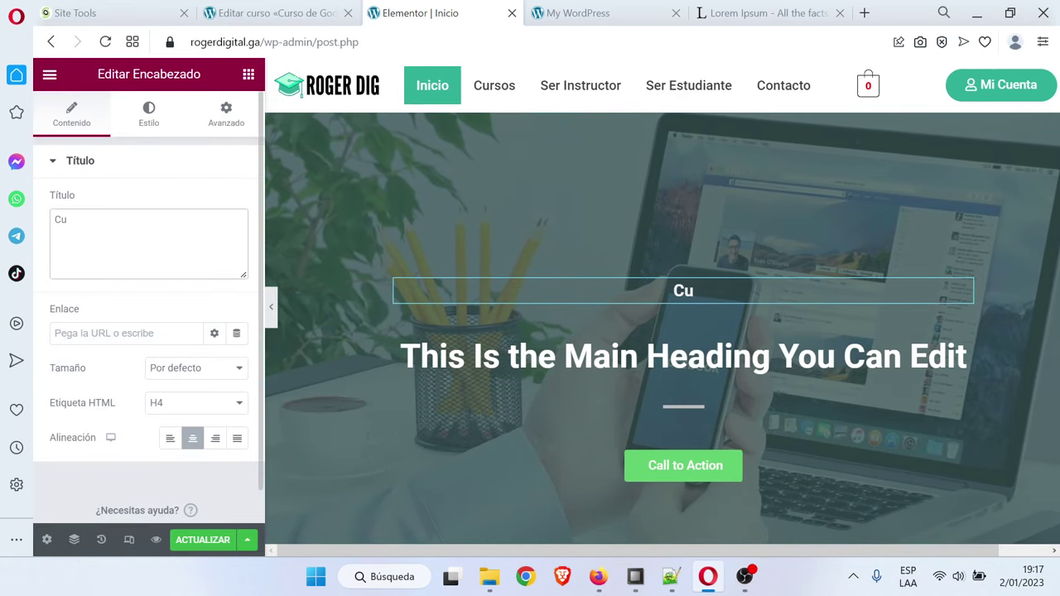
{"action": "type", "text": "ursos y"}
{"action": "key", "text": "Caps_Lock"}
{"action": "type", "text": "E"}
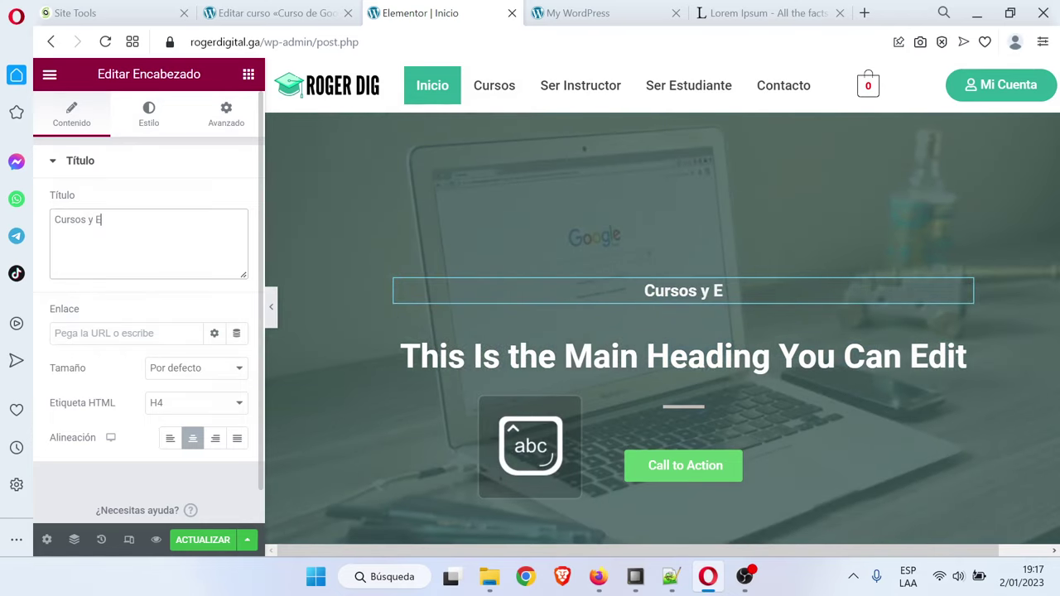
{"action": "type", "text": "specializaciones"}
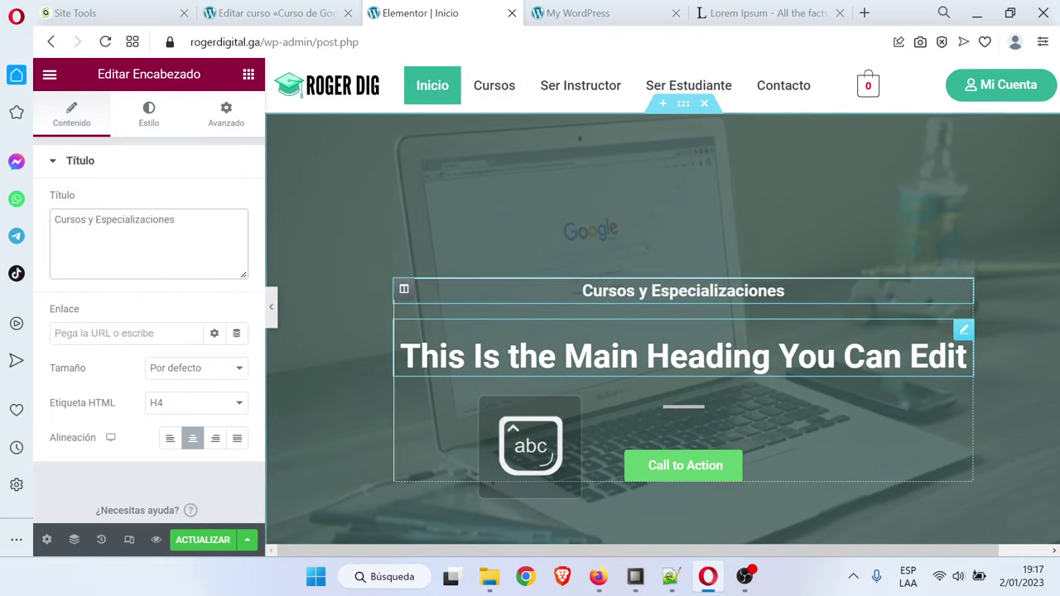
Replace the main heading with 'Aprende Marketing Digital'
{"action": "left_click", "coordinate": [683, 356]}
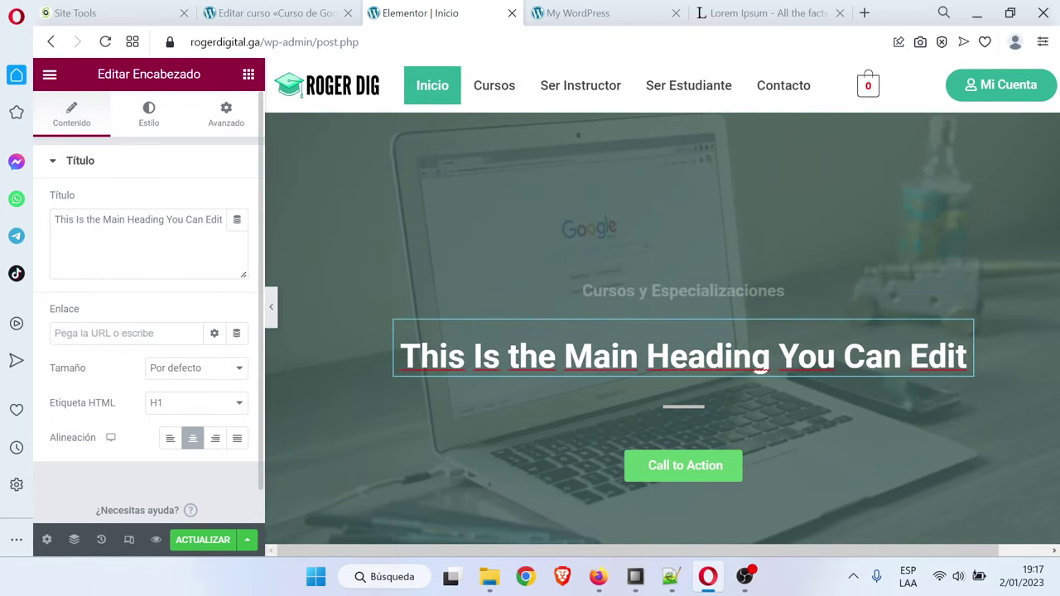
{"action": "triple_click", "coordinate": [151, 220]}
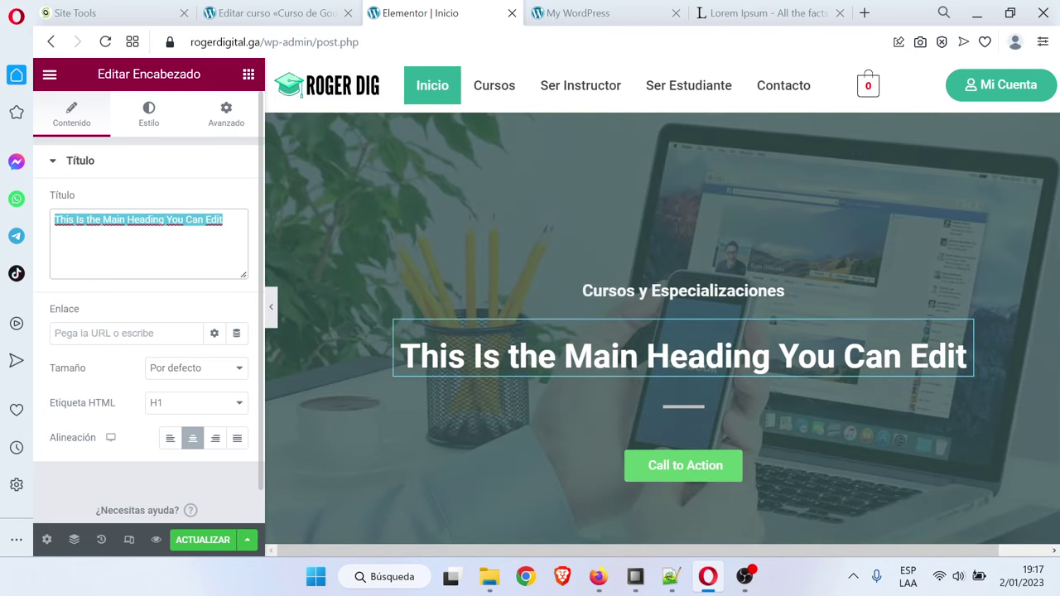
{"action": "type", "text": "Aprende Ma"}
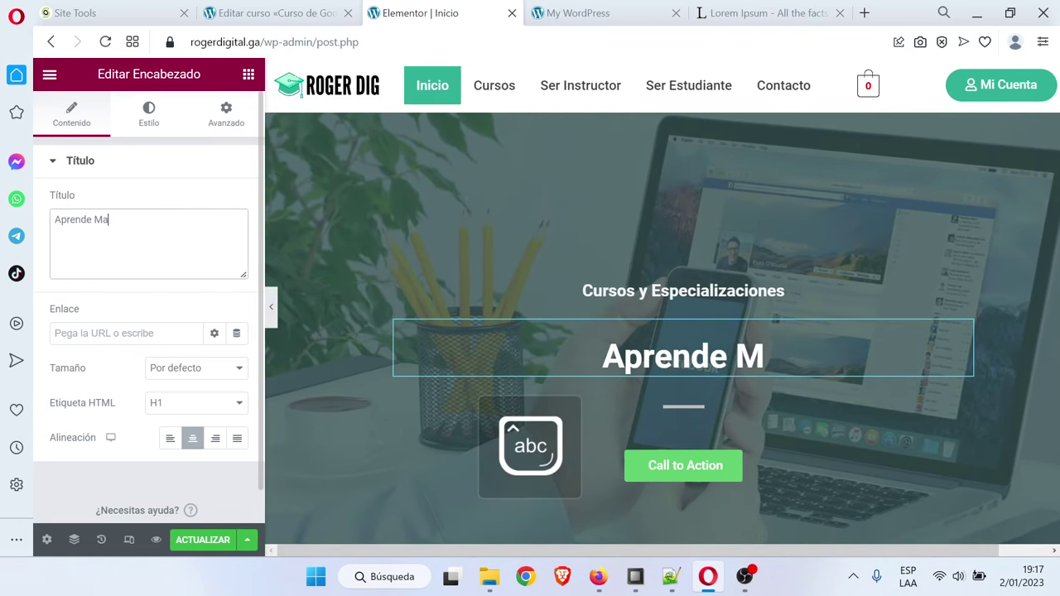
{"action": "type", "text": "rketing Digital"}
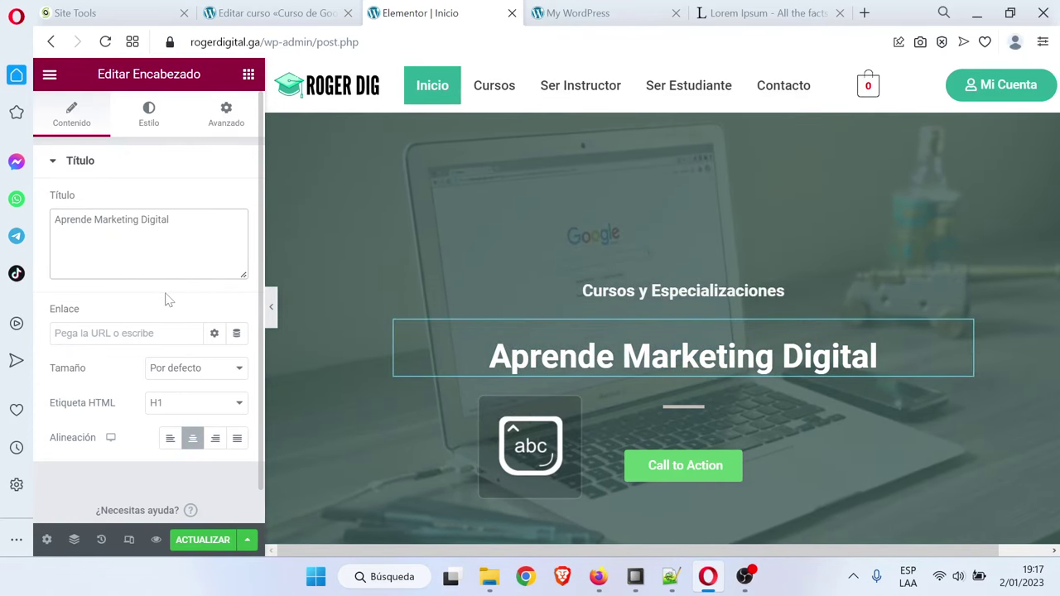
{"action": "left_click", "coordinate": [785, 469]}
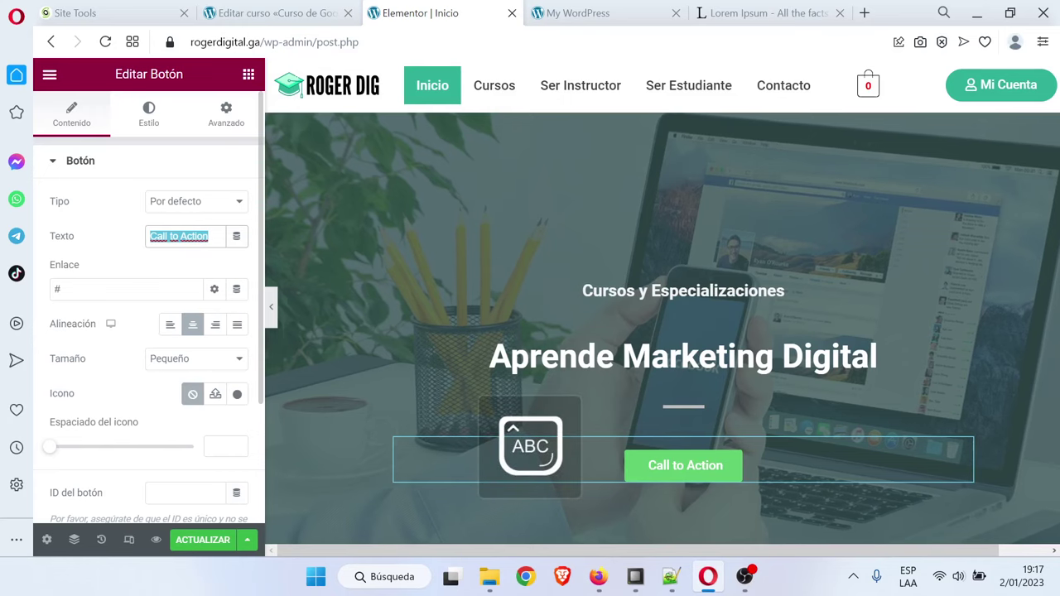
Label the hero button 'Cursos Disponibles' linking to the Cursos page, then view the live site
{"action": "type", "text": "Cursos Dis"}
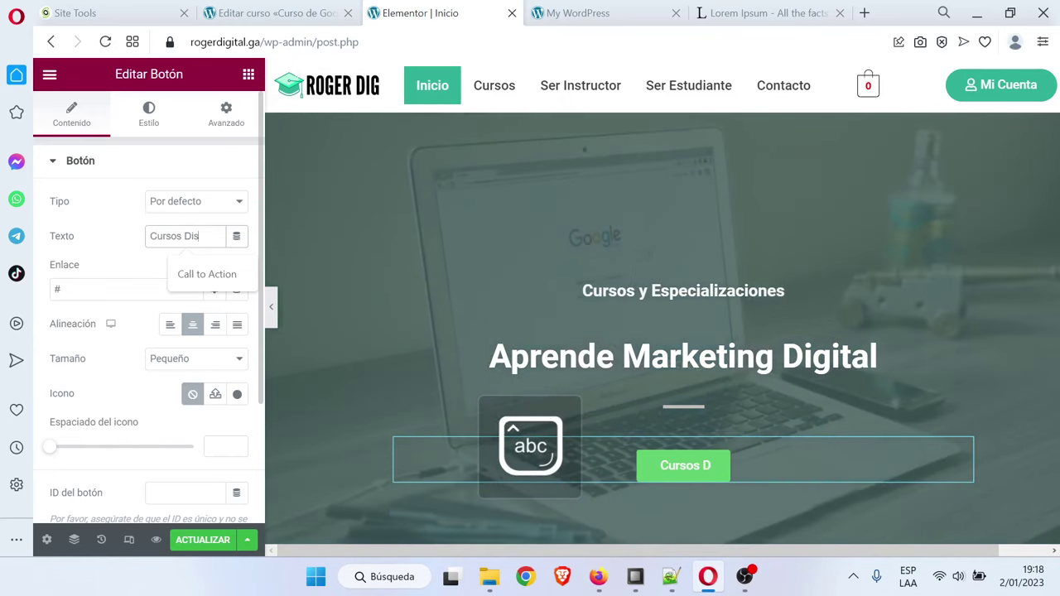
{"action": "type", "text": "ponibles"}
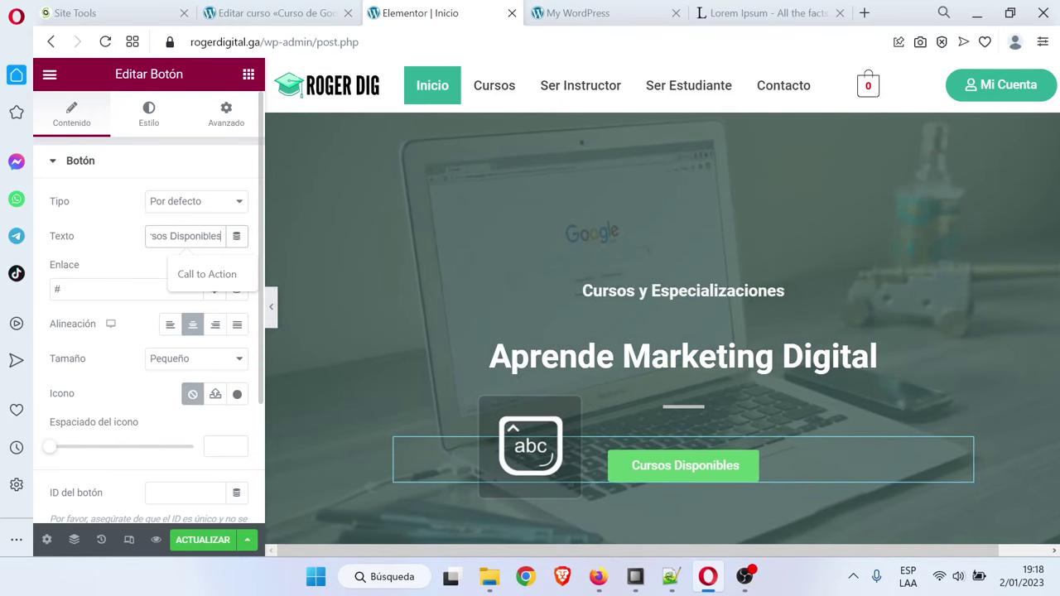
{"action": "key", "text": "Tab"}
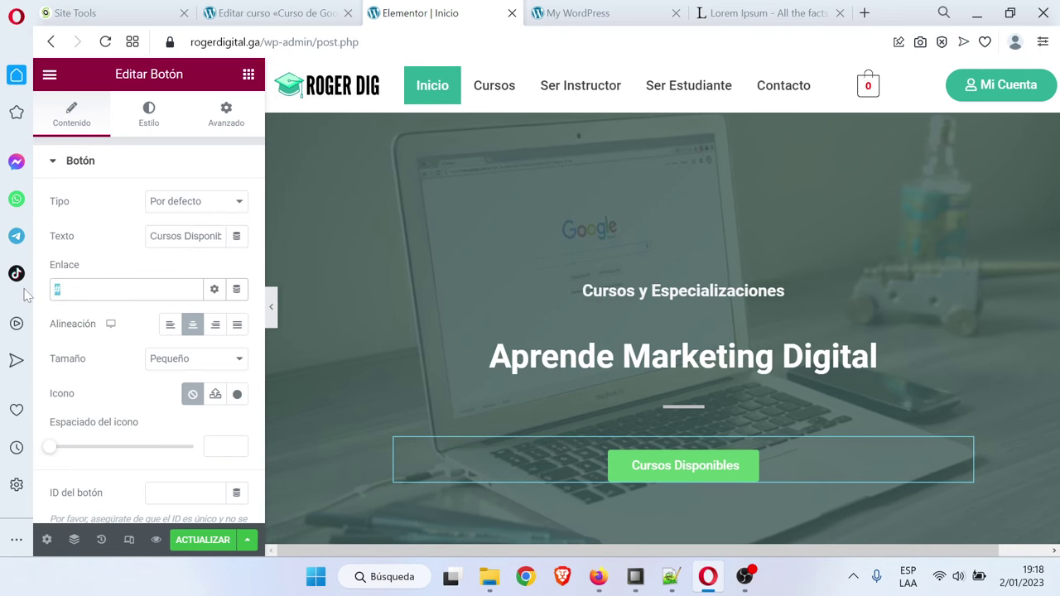
{"action": "type", "text": "curs"}
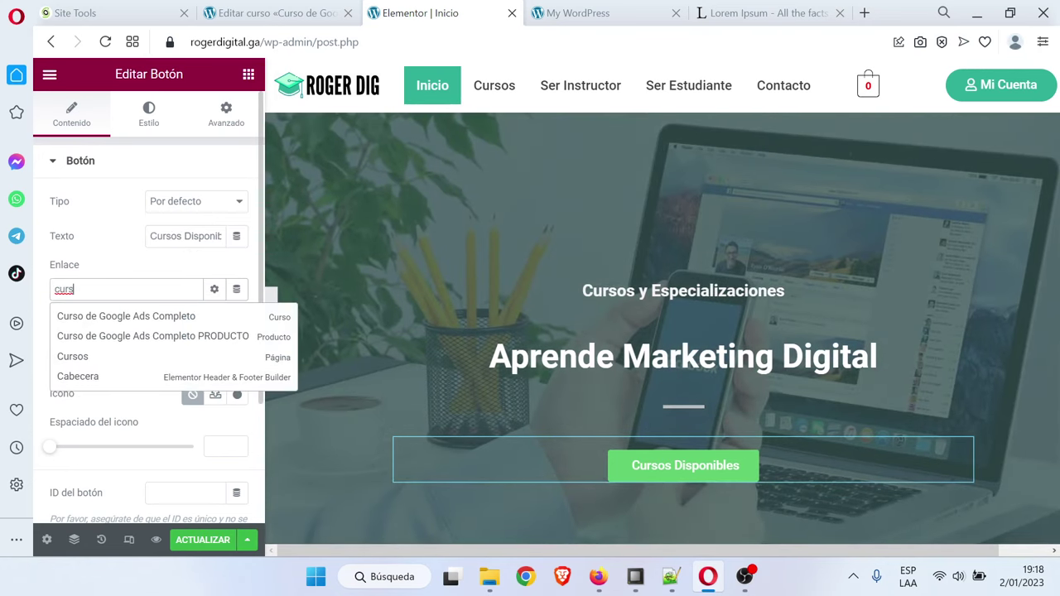
{"action": "left_click", "coordinate": [88, 356]}
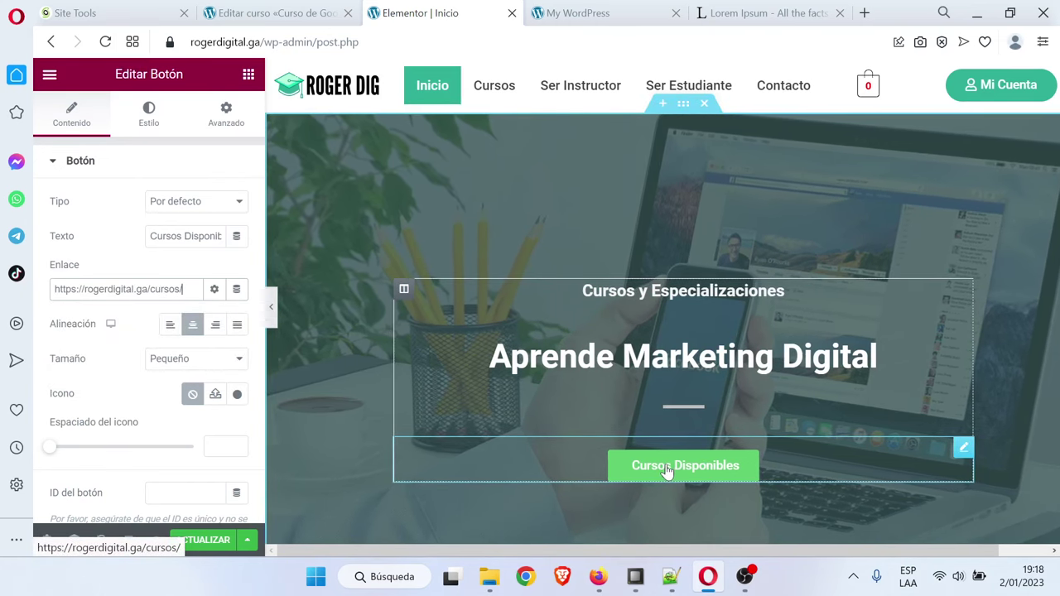
{"action": "left_click", "coordinate": [638, 9]}
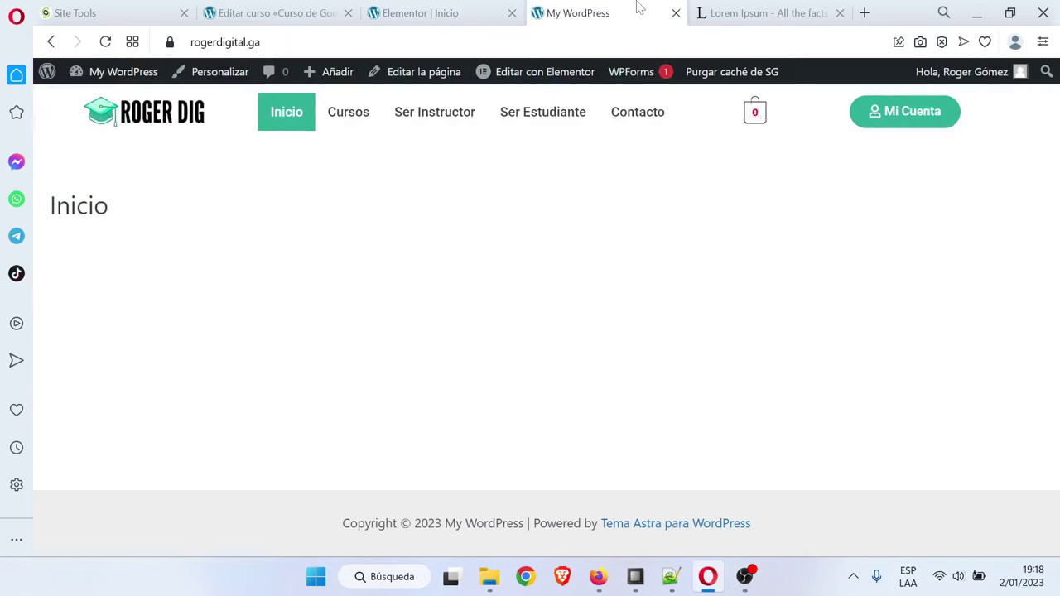
Check the live Cursos page, then return to the home page editor tab
{"action": "left_click", "coordinate": [354, 121]}
{"action": "scroll", "coordinate": [835, 355], "scroll_direction": "down", "scroll_amount": 2}
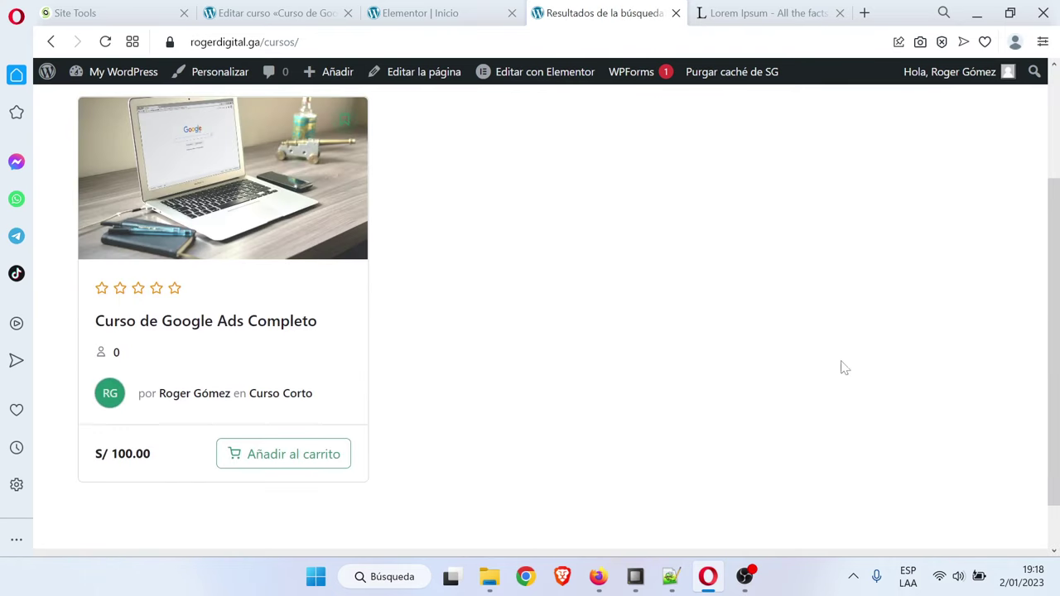
{"action": "scroll", "coordinate": [842, 367], "scroll_direction": "up", "scroll_amount": 2}
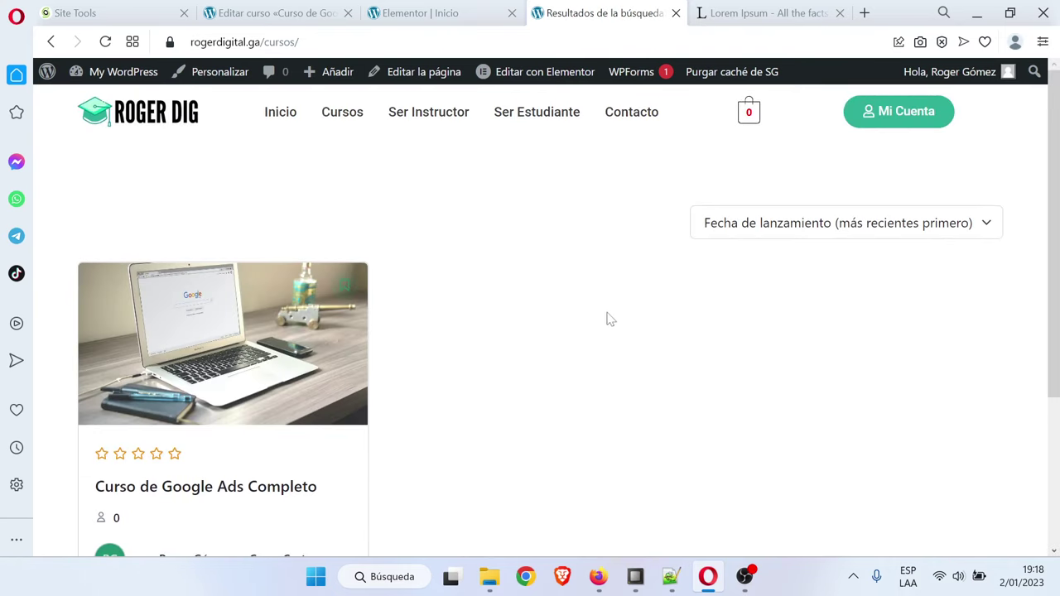
{"action": "left_click", "coordinate": [466, 7]}
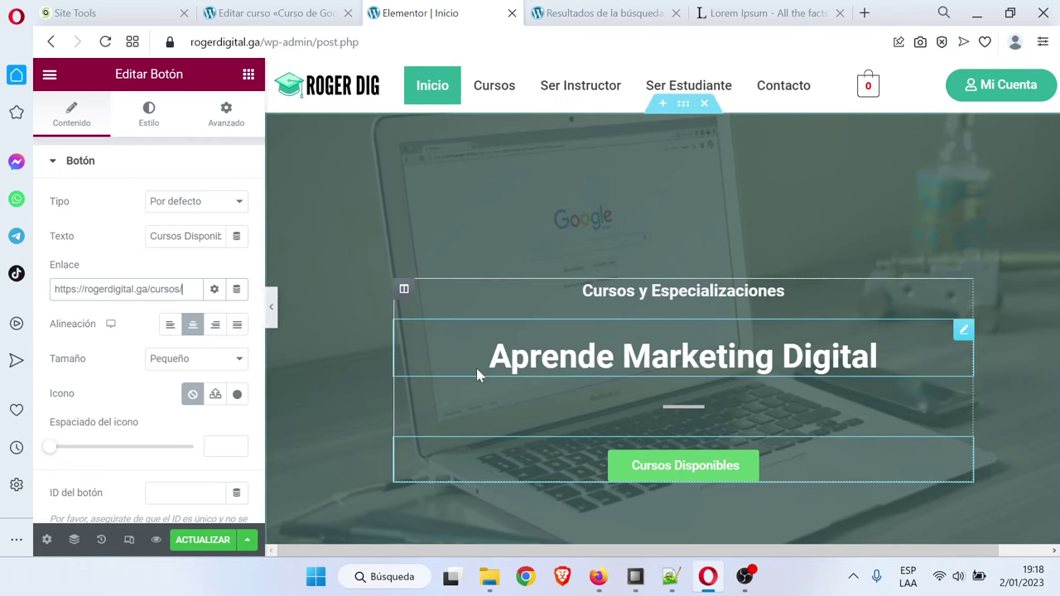
Copy the dark green code #2FAF96 from the 'nuevo 2' notes, then minimise Notepad++
{"action": "key", "text": "alt+Tab"}
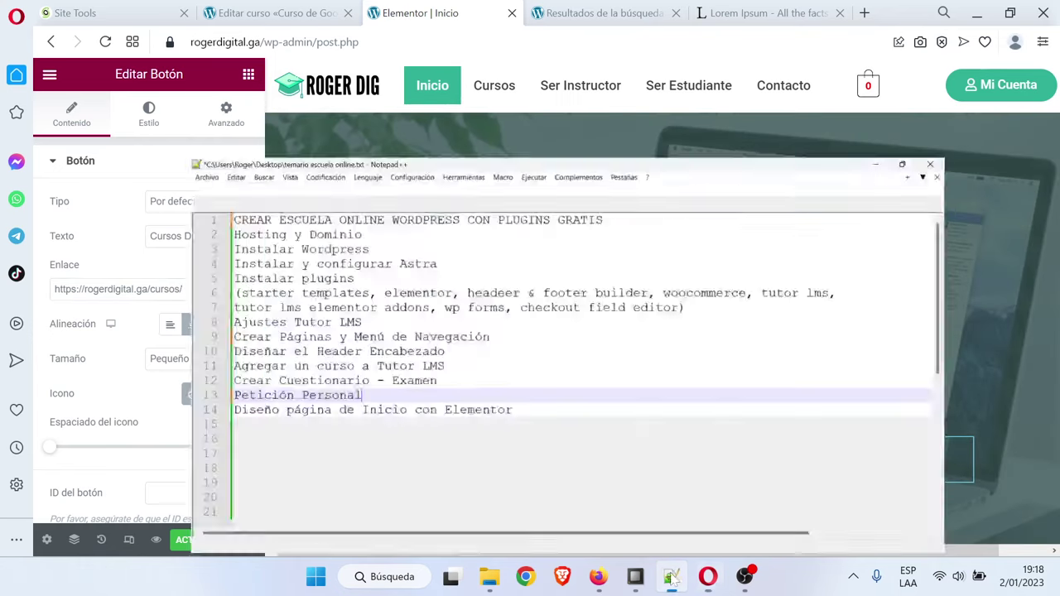
{"action": "left_click", "coordinate": [235, 72]}
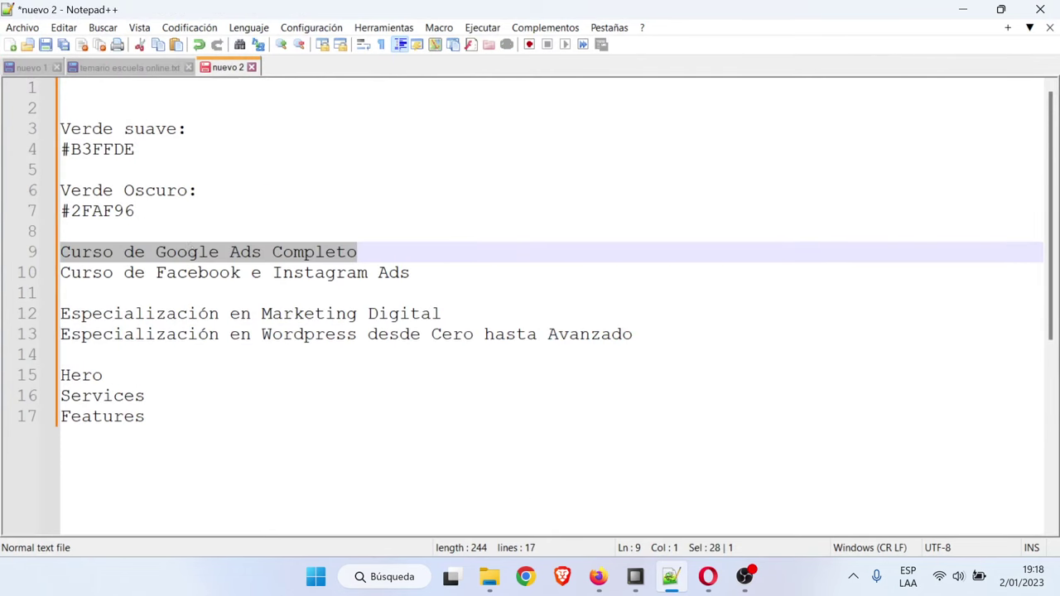
{"action": "left_click", "coordinate": [134, 211]}
{"action": "key", "text": "shift+Home"}
{"action": "key", "text": "ctrl+c"}
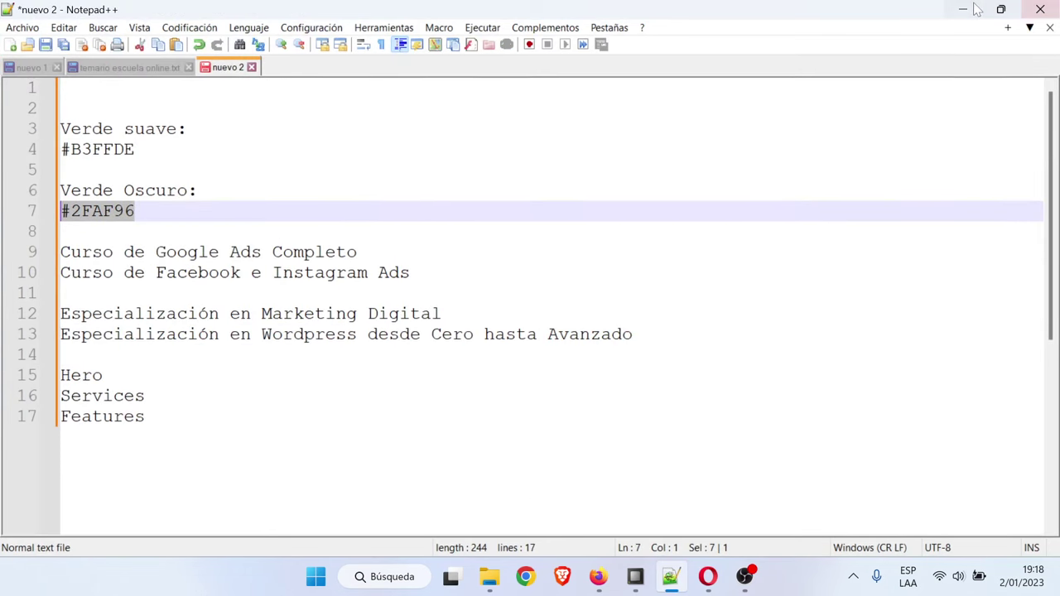
{"action": "left_click", "coordinate": [963, 12]}
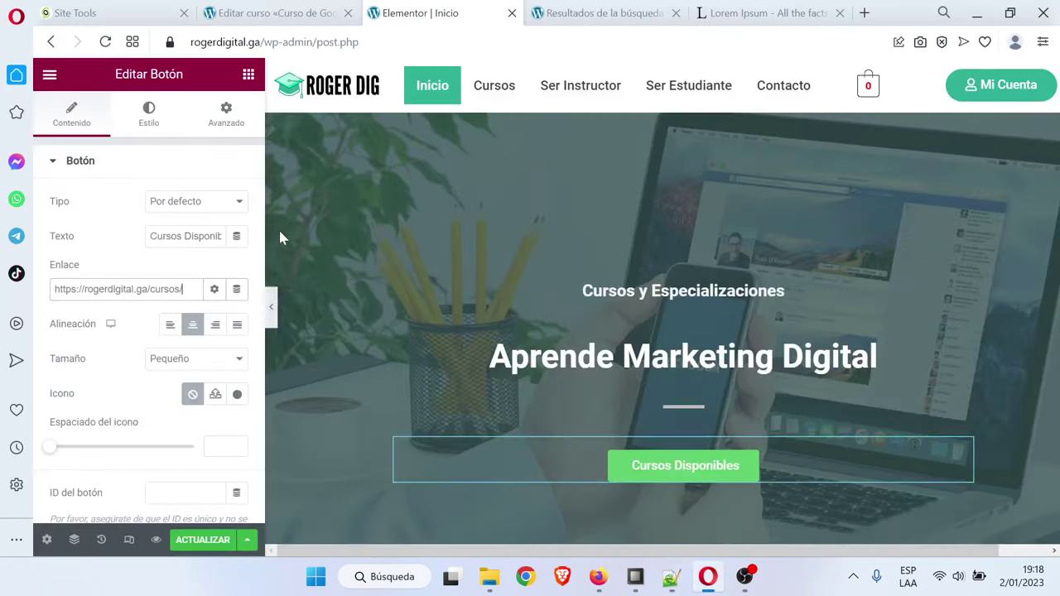
Fill the Cursos Disponibles button with dark green #2FAF96
{"action": "left_click", "coordinate": [148, 114]}
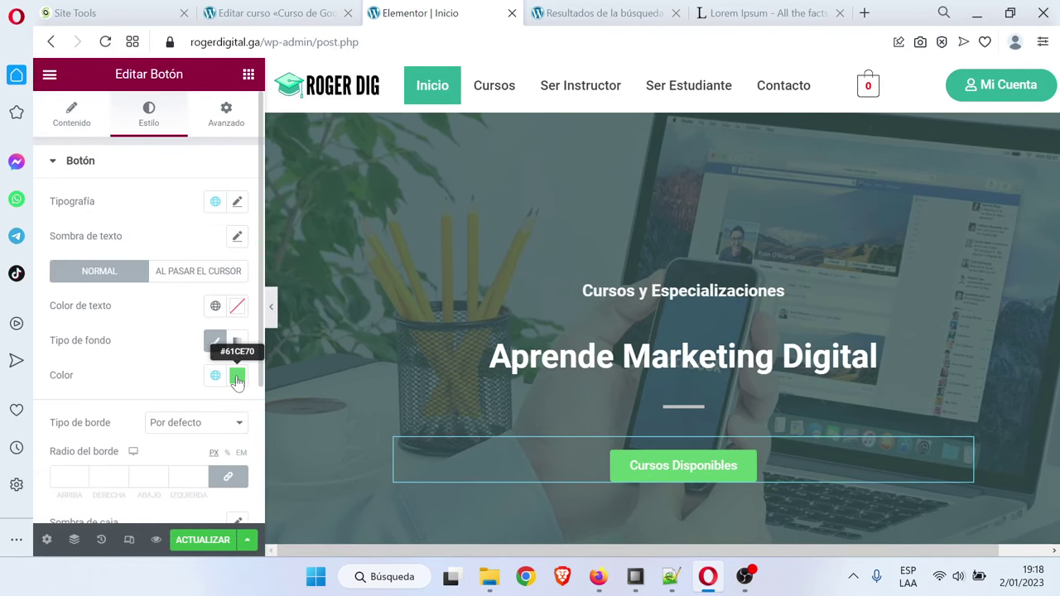
{"action": "left_click", "coordinate": [237, 377]}
{"action": "key", "text": "ctrl+v"}
{"action": "left_click", "coordinate": [237, 377]}
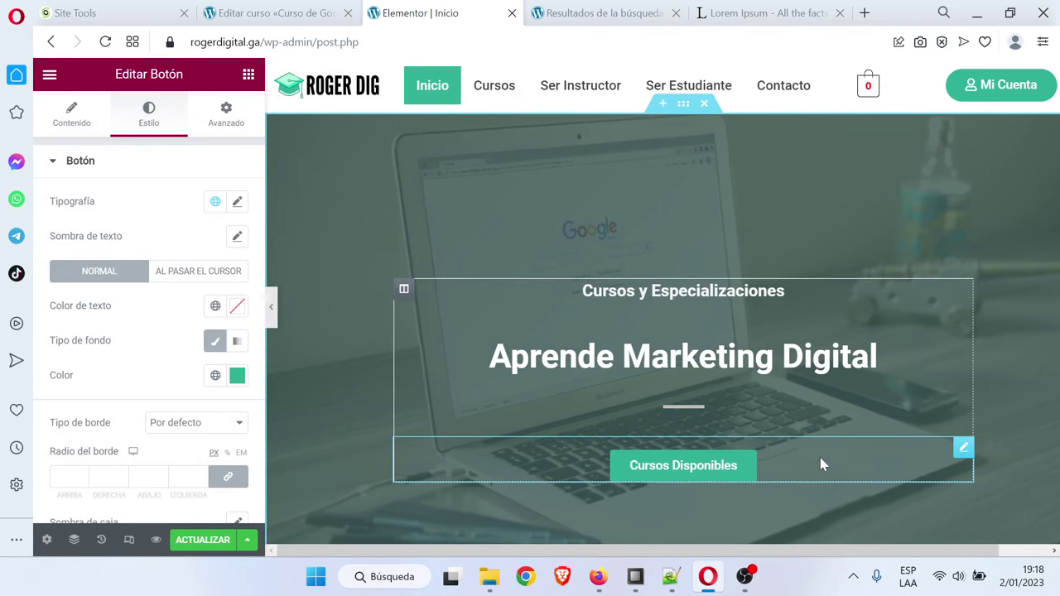
Make the button's hover state green text on a white #FFFFFF background
{"action": "left_click", "coordinate": [191, 278]}
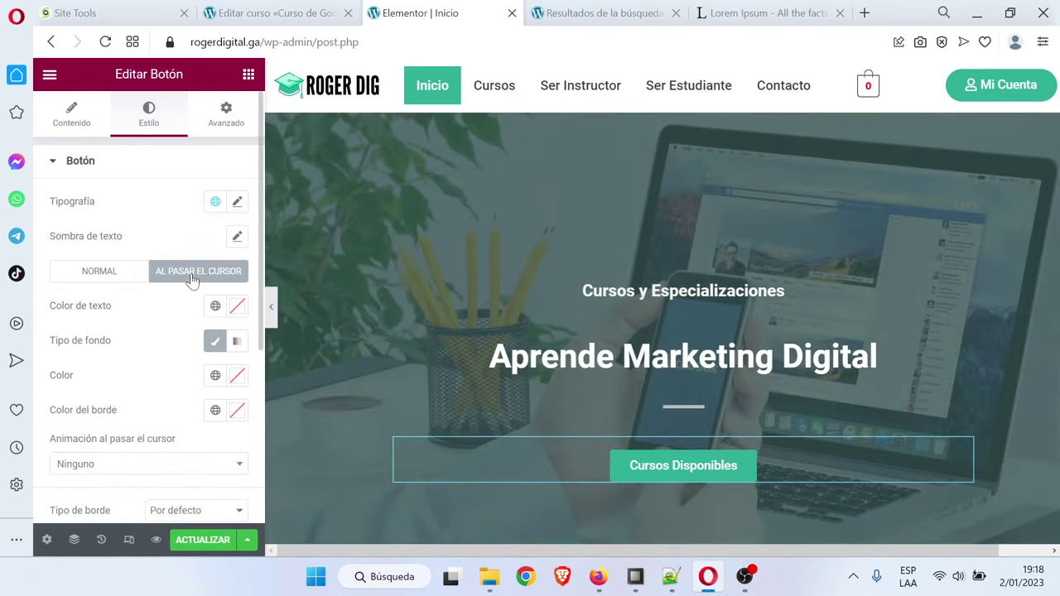
{"action": "left_click", "coordinate": [237, 307]}
{"action": "key", "text": "ctrl+v"}
{"action": "left_click", "coordinate": [193, 343]}
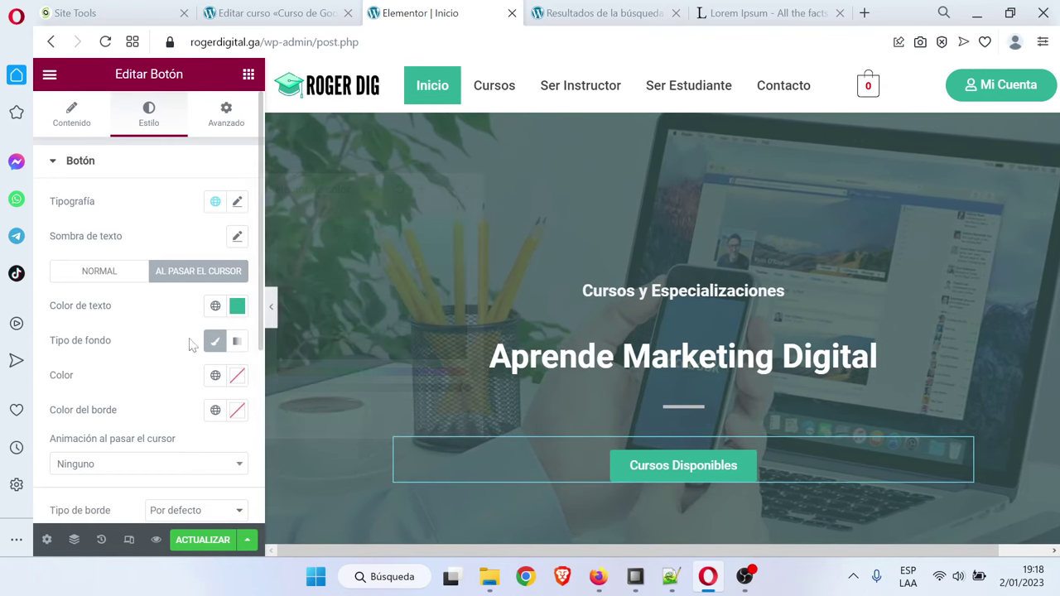
{"action": "left_click", "coordinate": [238, 377]}
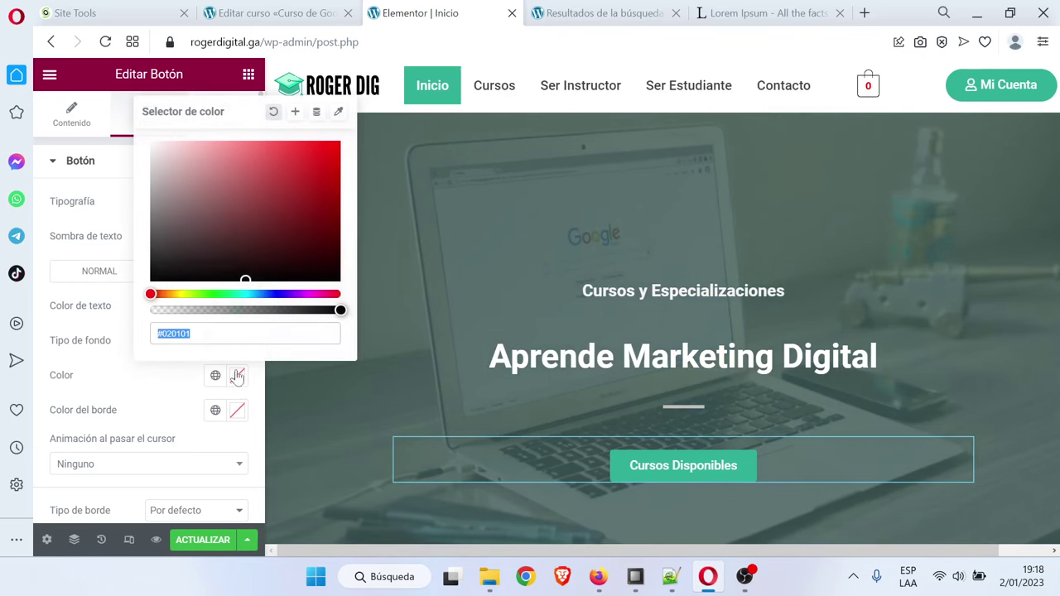
{"action": "type", "text": "#FFFFFF"}
{"action": "key", "text": "Escape"}
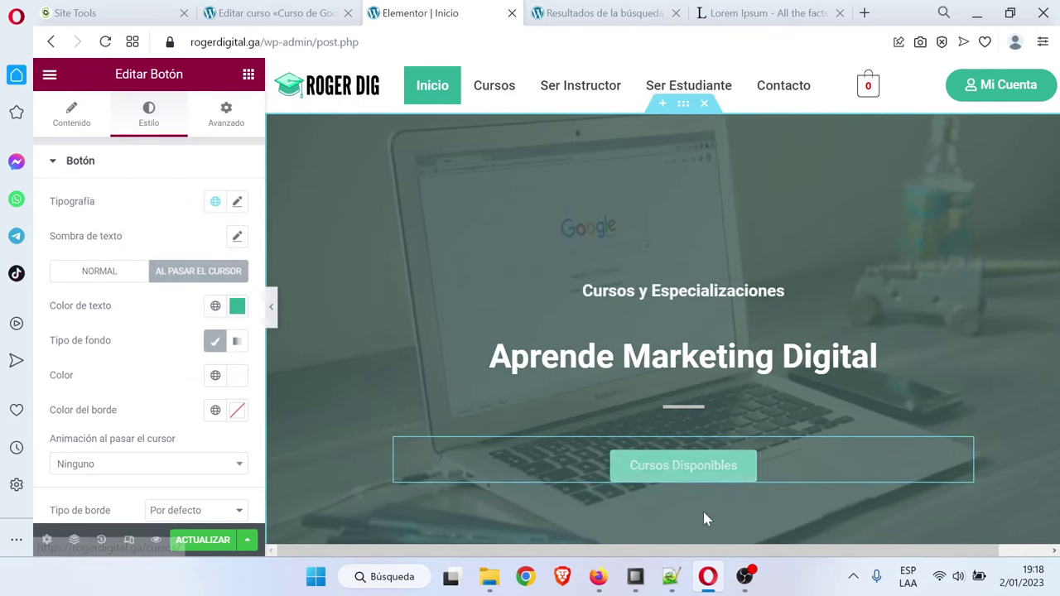
Give the button the Float hover animation
{"action": "scroll", "coordinate": [83, 456], "scroll_direction": "down", "scroll_amount": 3}
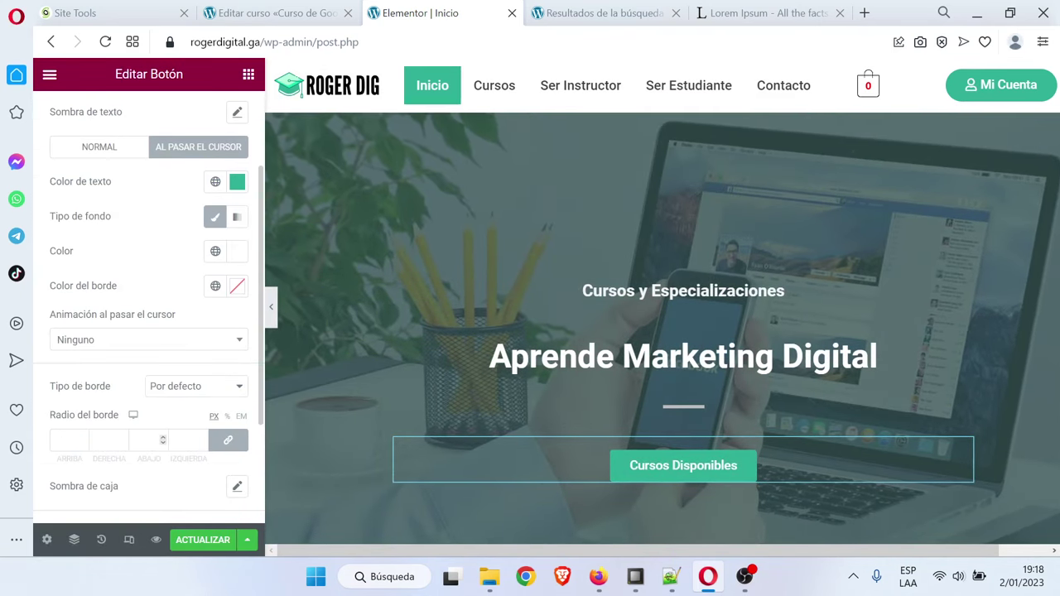
{"action": "scroll", "coordinate": [103, 418], "scroll_direction": "down", "scroll_amount": 4}
{"action": "scroll", "coordinate": [104, 419], "scroll_direction": "up", "scroll_amount": 7}
{"action": "scroll", "coordinate": [115, 290], "scroll_direction": "down", "scroll_amount": 3}
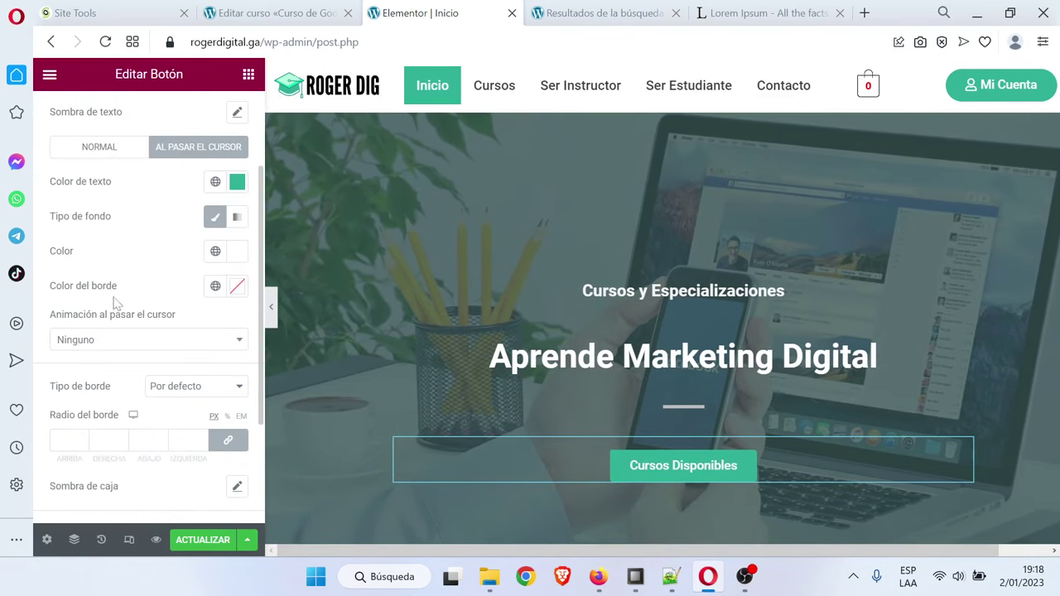
{"action": "left_click", "coordinate": [148, 340]}
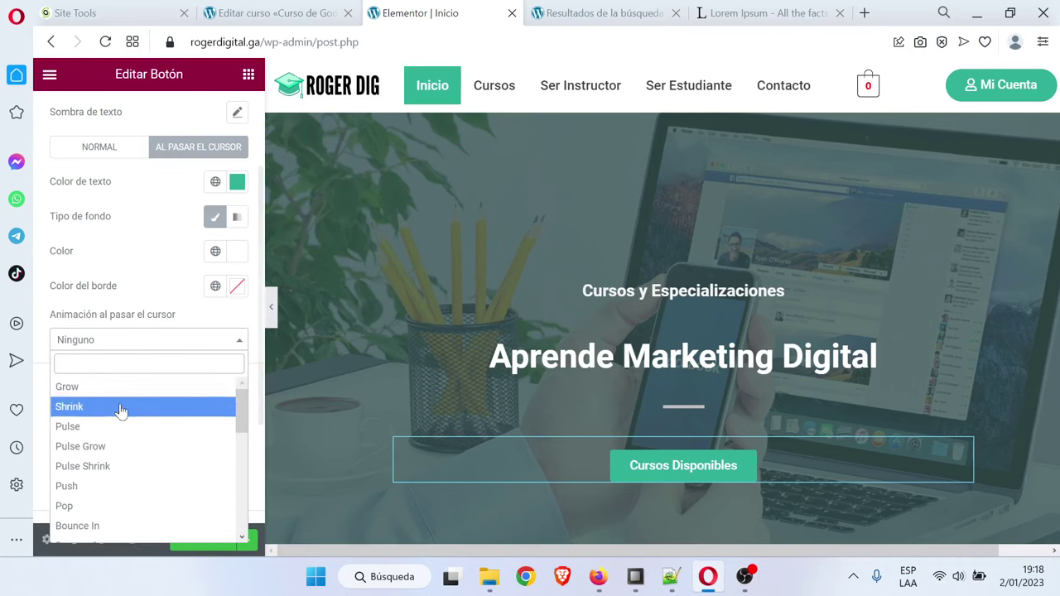
{"action": "scroll", "coordinate": [120, 414], "scroll_direction": "down", "scroll_amount": 3}
{"action": "left_click", "coordinate": [130, 439]}
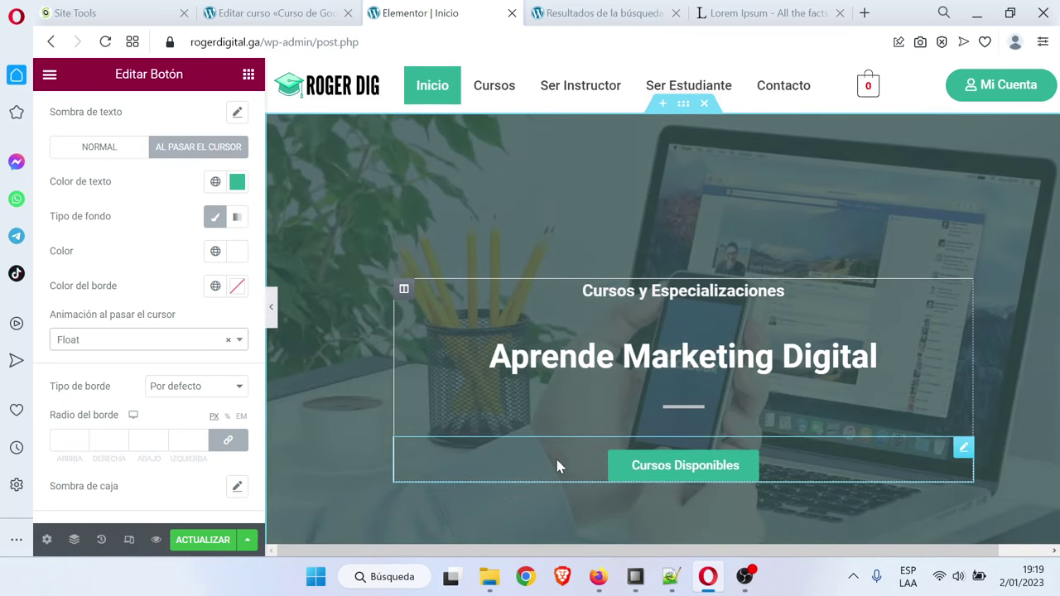
Round the button's corners with a 25 px border radius
{"action": "scroll", "coordinate": [75, 427], "scroll_direction": "down", "scroll_amount": 2}
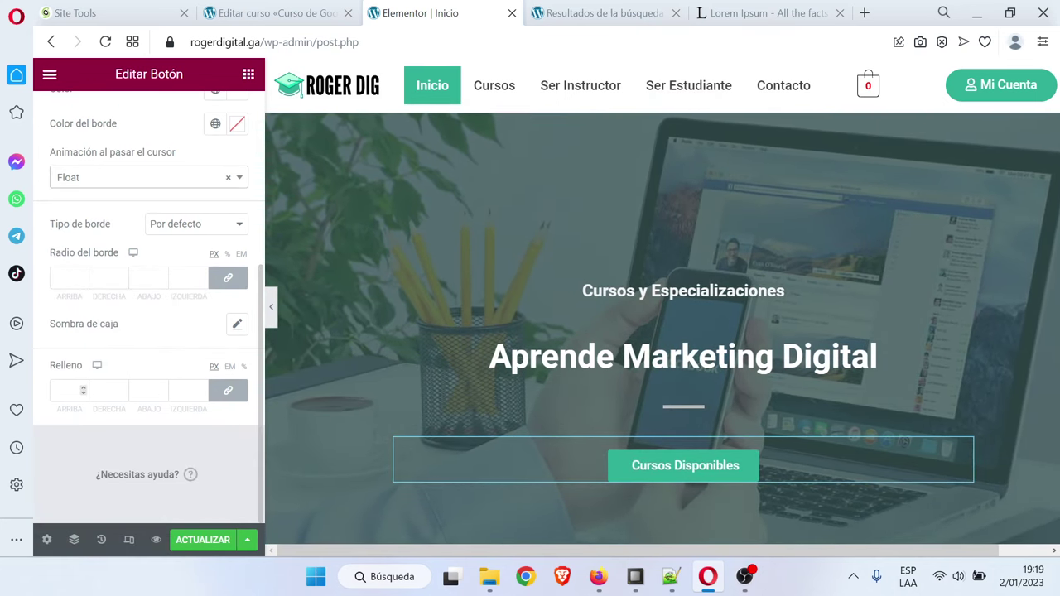
{"action": "left_click", "coordinate": [66, 277]}
{"action": "type", "text": "25"}
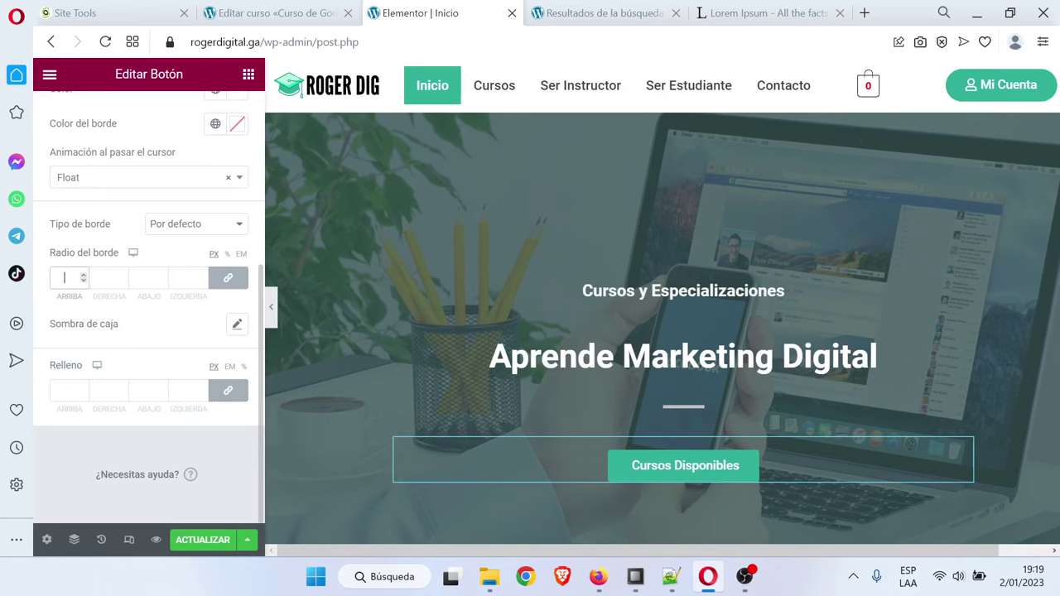
Preview the page full width, then at phone, tablet and desktop sizes
{"action": "left_click", "coordinate": [271, 312]}
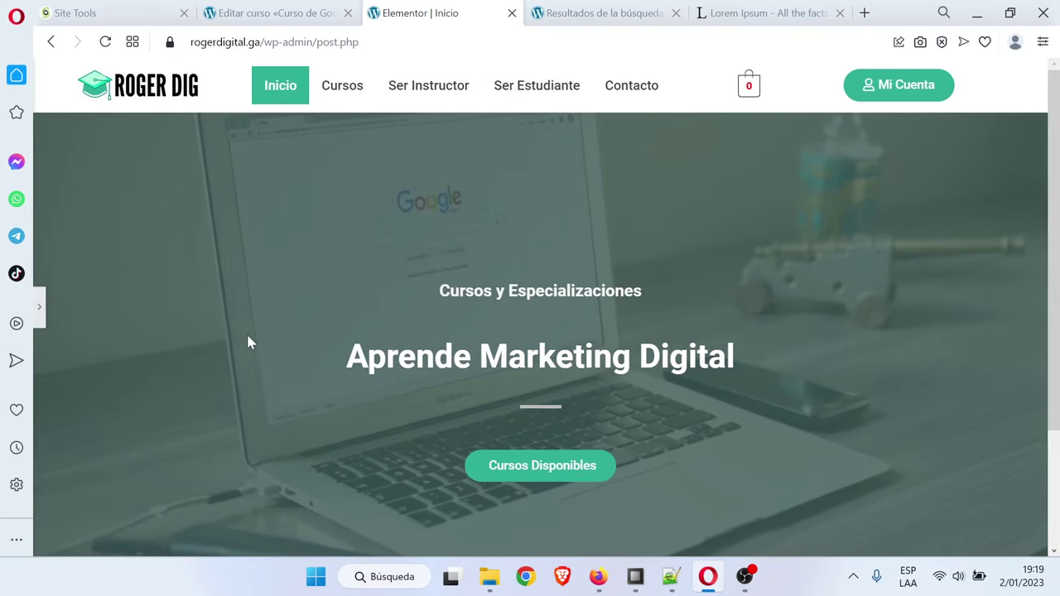
{"action": "left_click", "coordinate": [40, 308]}
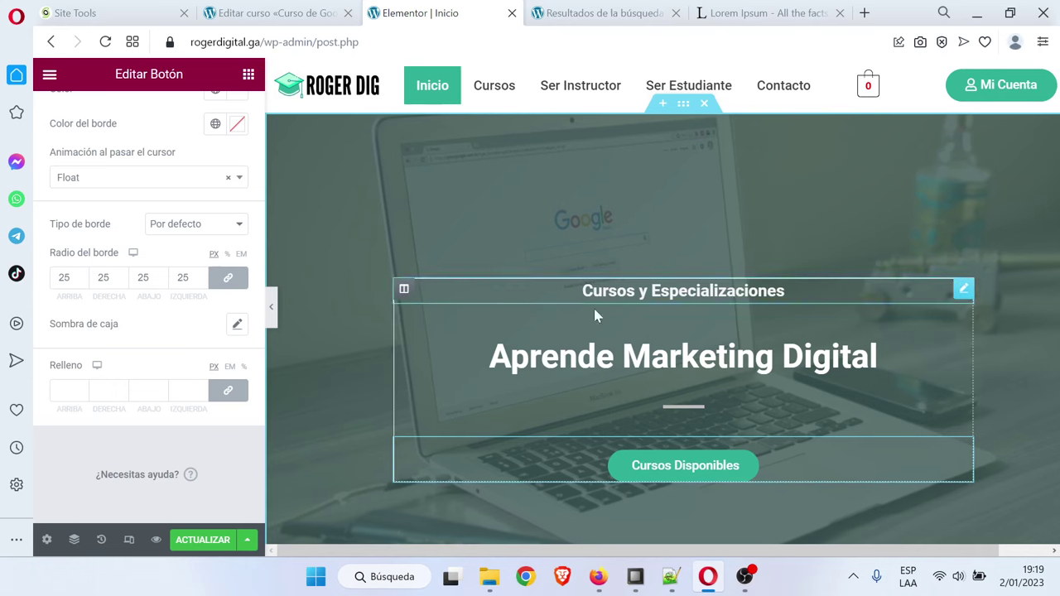
{"action": "left_click", "coordinate": [129, 540]}
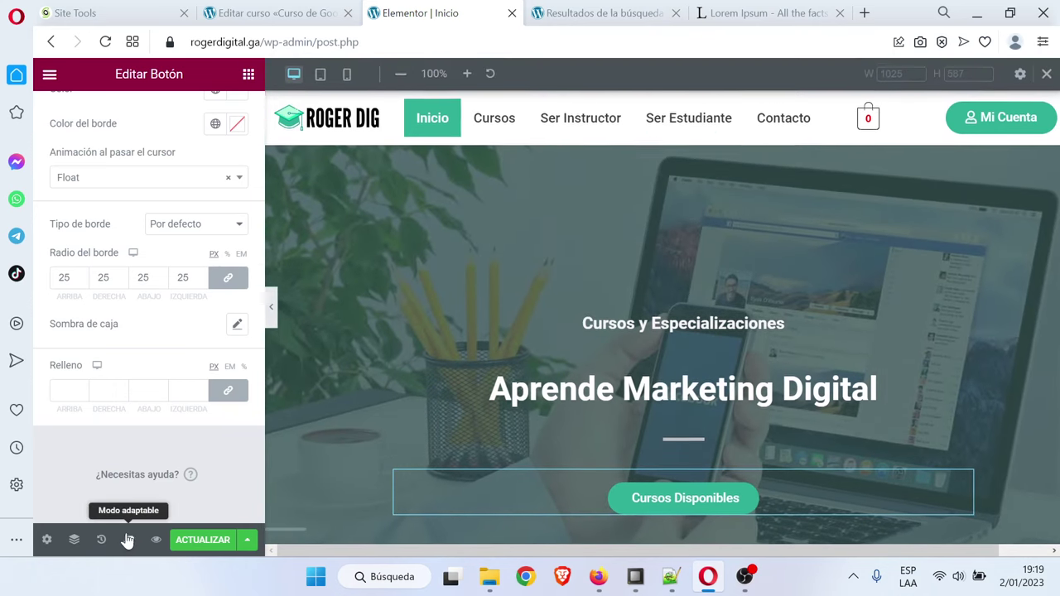
{"action": "left_click", "coordinate": [347, 75]}
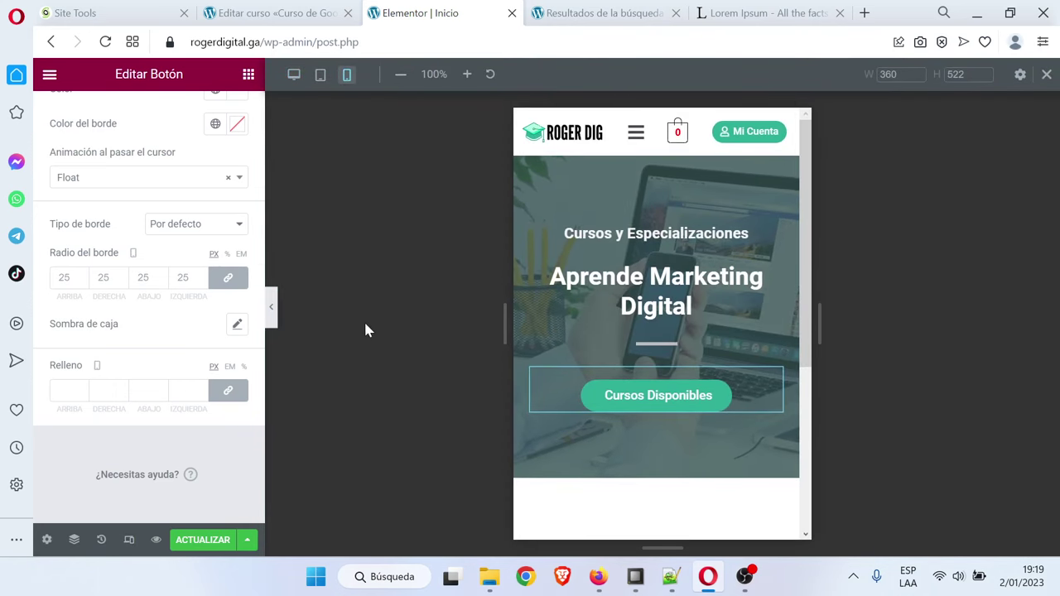
{"action": "left_click", "coordinate": [321, 74]}
{"action": "left_click", "coordinate": [292, 75]}
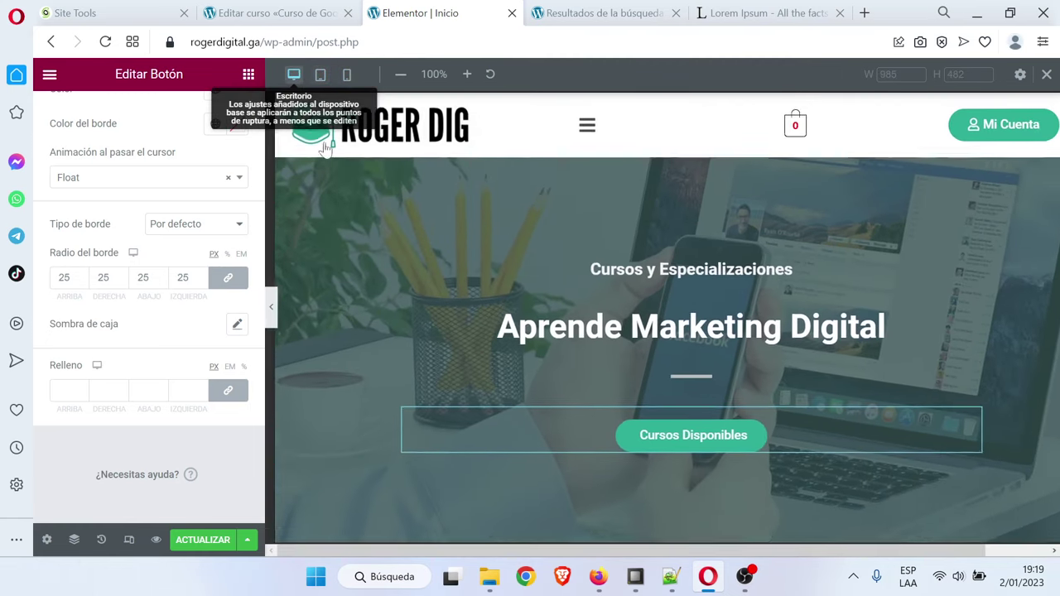
Scroll below the hero and bring up the column structures for a new section
{"action": "scroll", "coordinate": [534, 370], "scroll_direction": "down", "scroll_amount": 4}
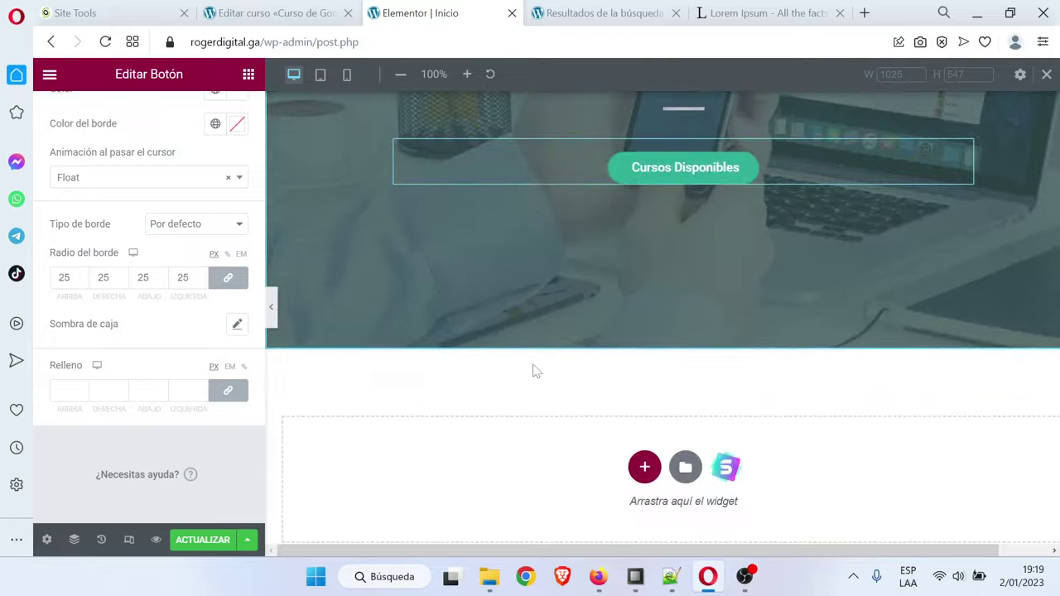
{"action": "scroll", "coordinate": [534, 372], "scroll_direction": "down", "scroll_amount": 1}
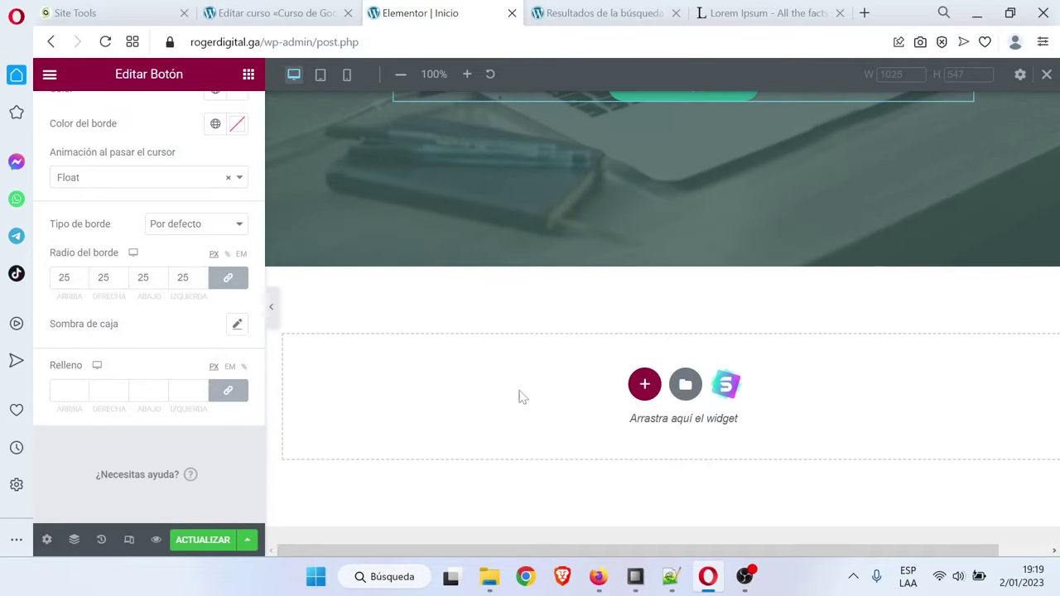
{"action": "scroll", "coordinate": [517, 162], "scroll_direction": "up", "scroll_amount": 5}
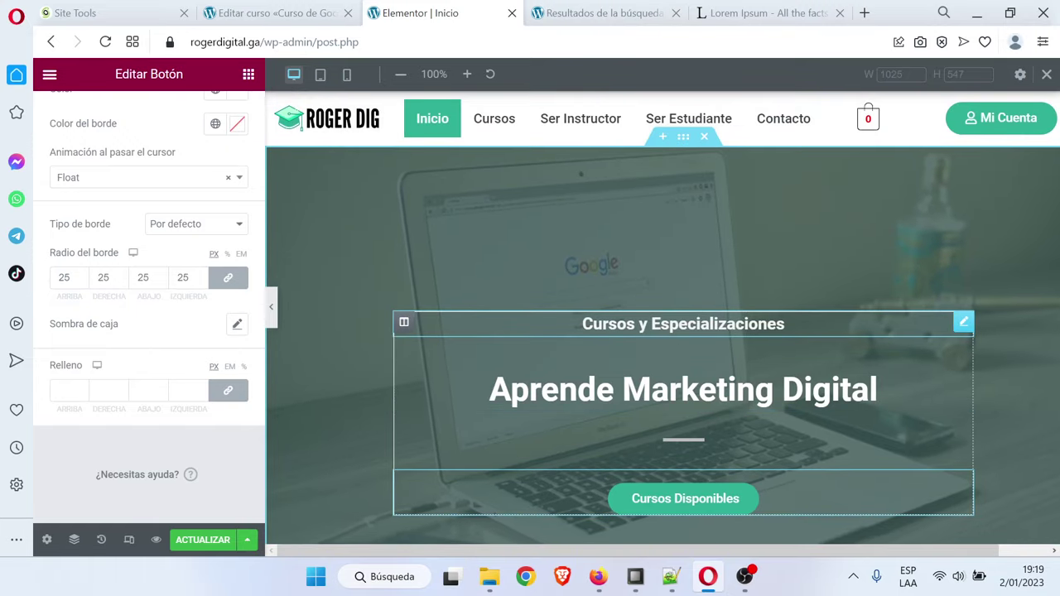
{"action": "scroll", "coordinate": [688, 305], "scroll_direction": "down", "scroll_amount": 2}
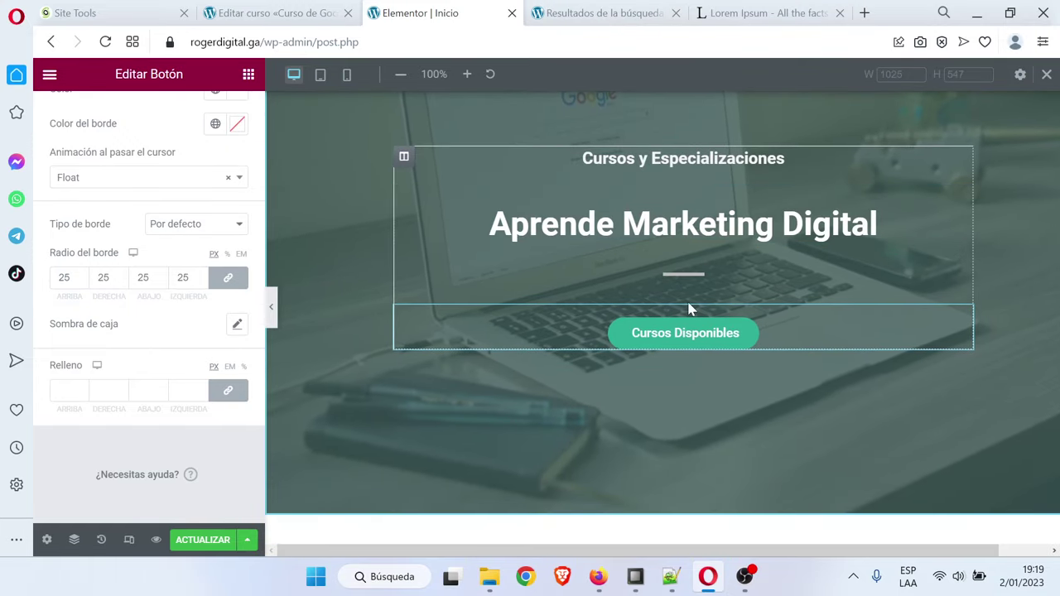
{"action": "scroll", "coordinate": [688, 308], "scroll_direction": "down", "scroll_amount": 3}
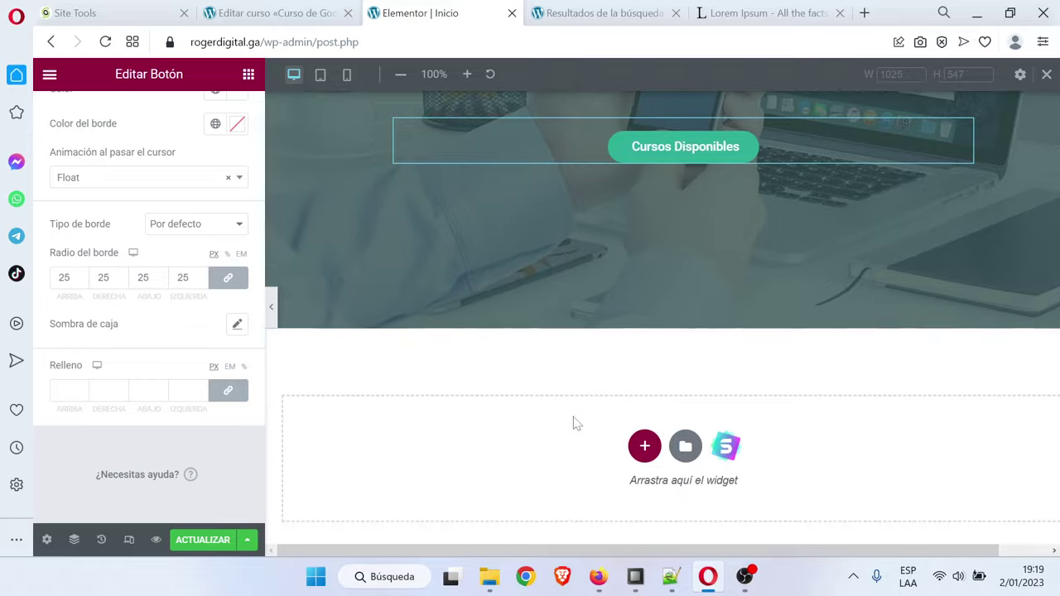
{"action": "left_click", "coordinate": [643, 386]}
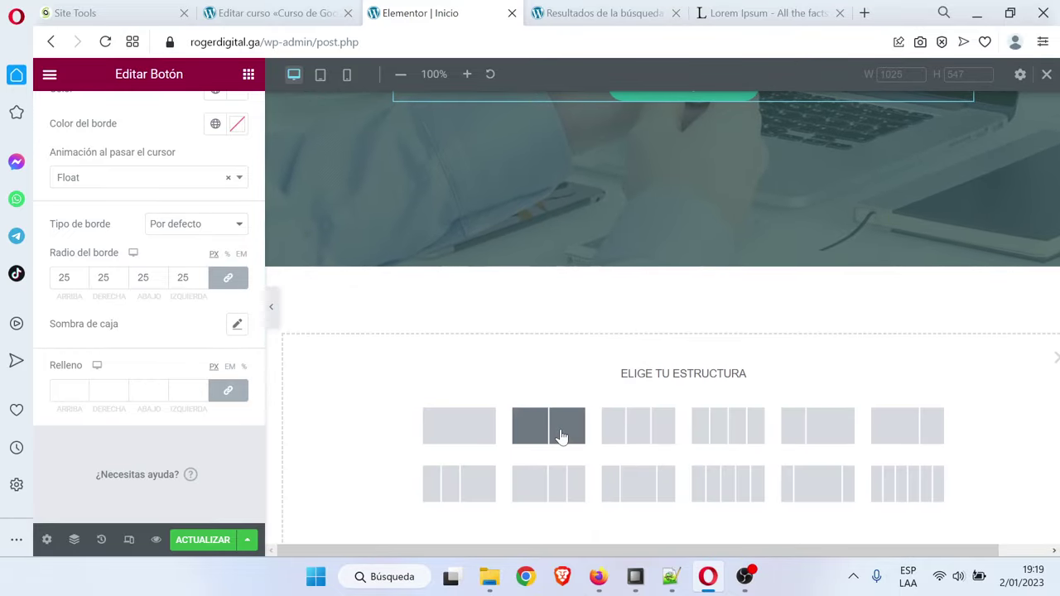
Add a two-column section below the hero
{"action": "left_click", "coordinate": [1048, 352]}
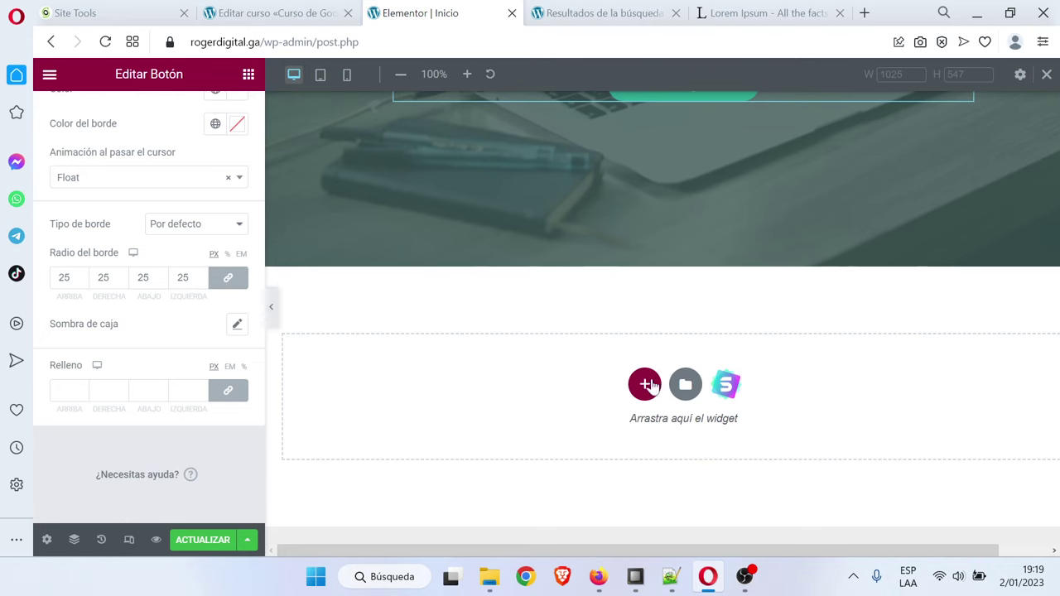
{"action": "left_click", "coordinate": [645, 386]}
{"action": "left_click", "coordinate": [553, 429]}
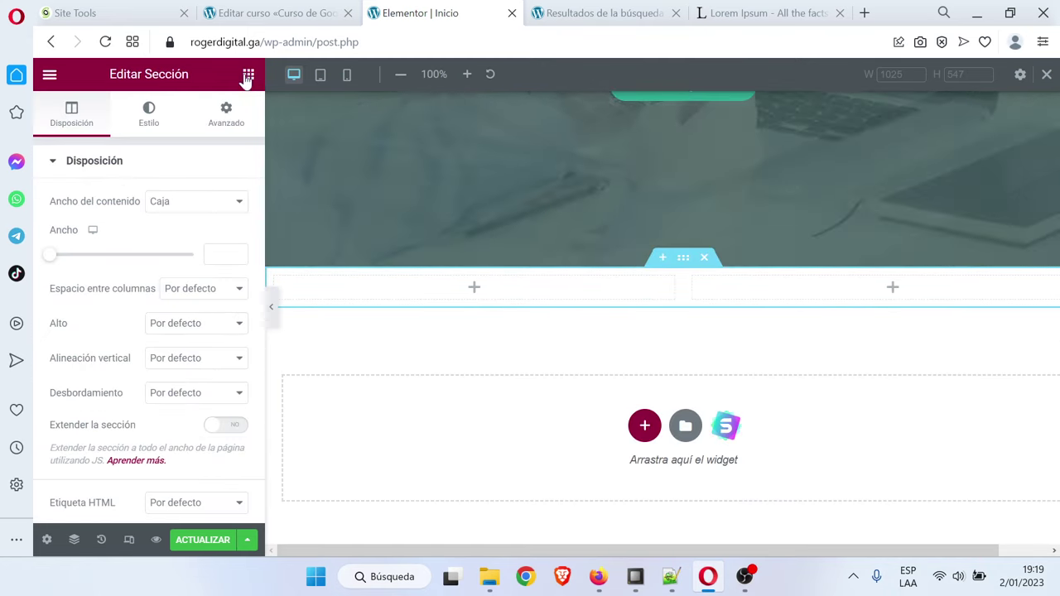
Search widgets for 'cuad' and drag an image box into the left column
{"action": "left_click", "coordinate": [247, 74]}
{"action": "type", "text": "cuad"}
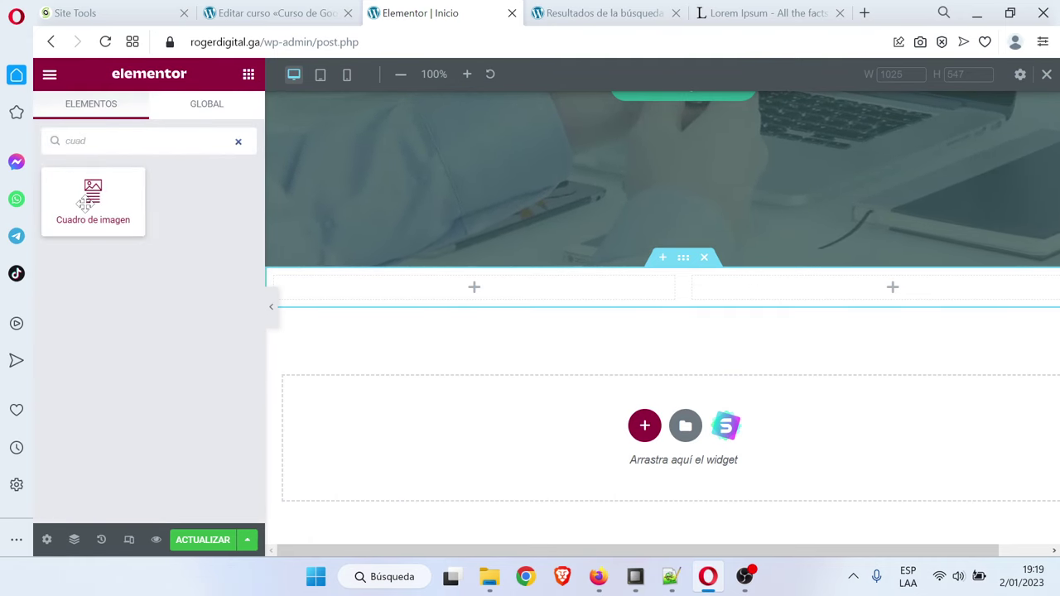
{"action": "left_click_drag", "start_coordinate": [83, 205], "coordinate": [457, 292]}
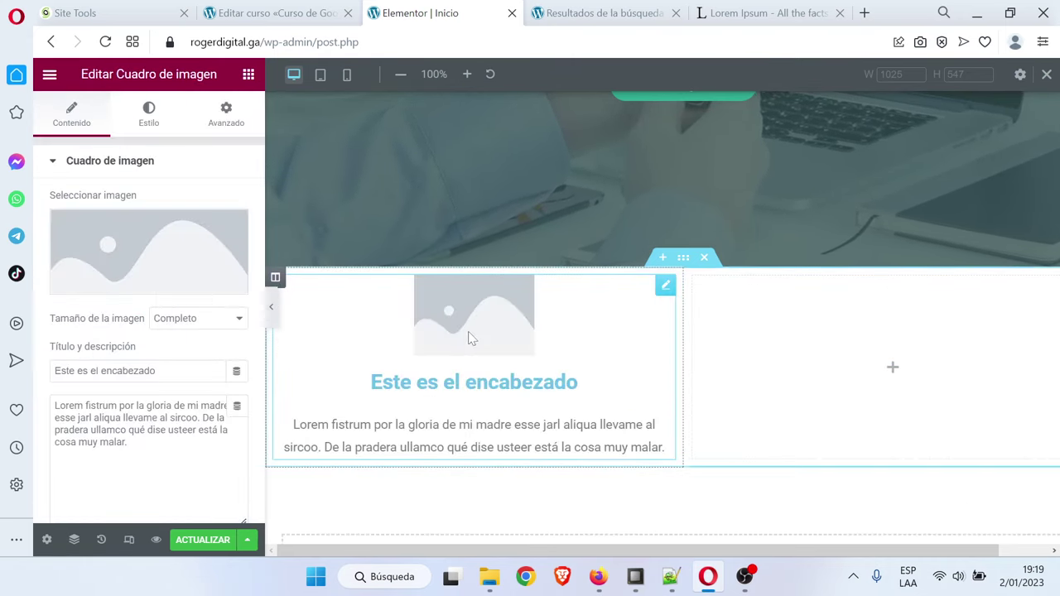
Upload icono cursos.png from the computer and insert it as the image box picture
{"action": "left_click", "coordinate": [146, 241]}
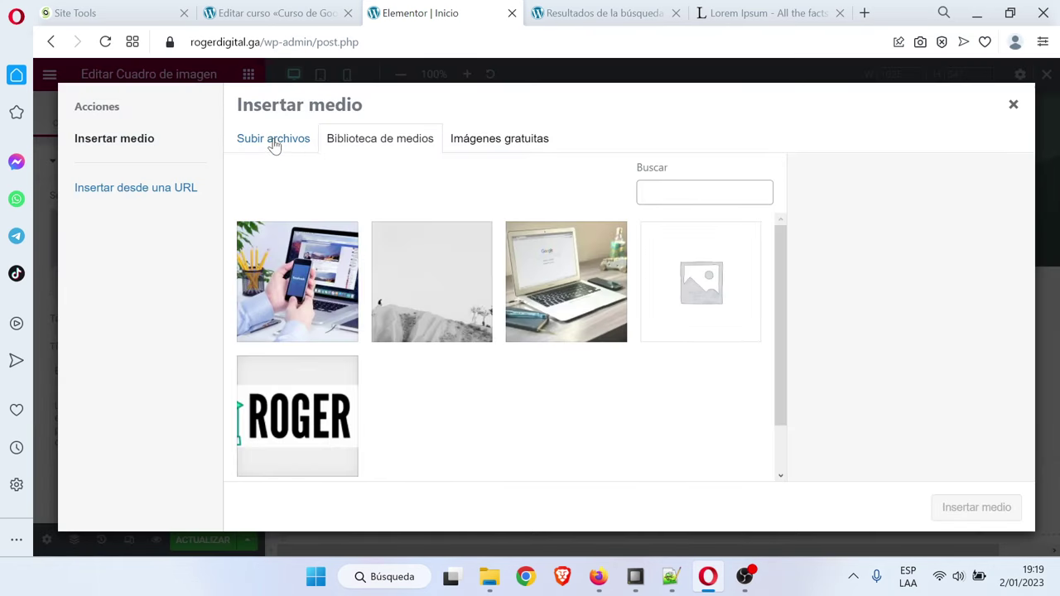
{"action": "left_click", "coordinate": [274, 141]}
{"action": "left_click", "coordinate": [646, 342]}
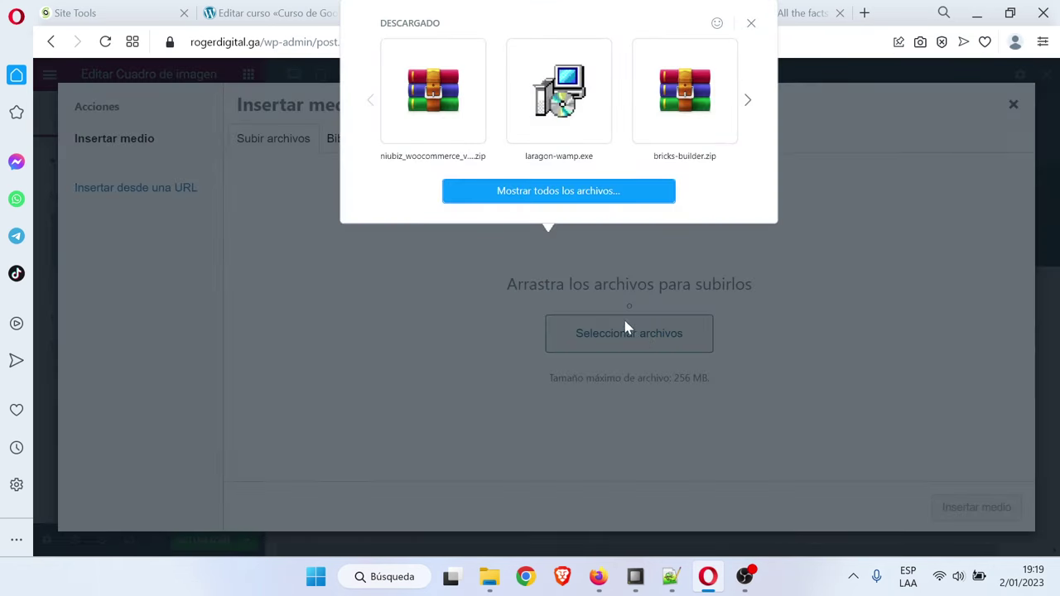
{"action": "left_click", "coordinate": [579, 191]}
{"action": "scroll", "coordinate": [352, 240], "scroll_direction": "down", "scroll_amount": 1}
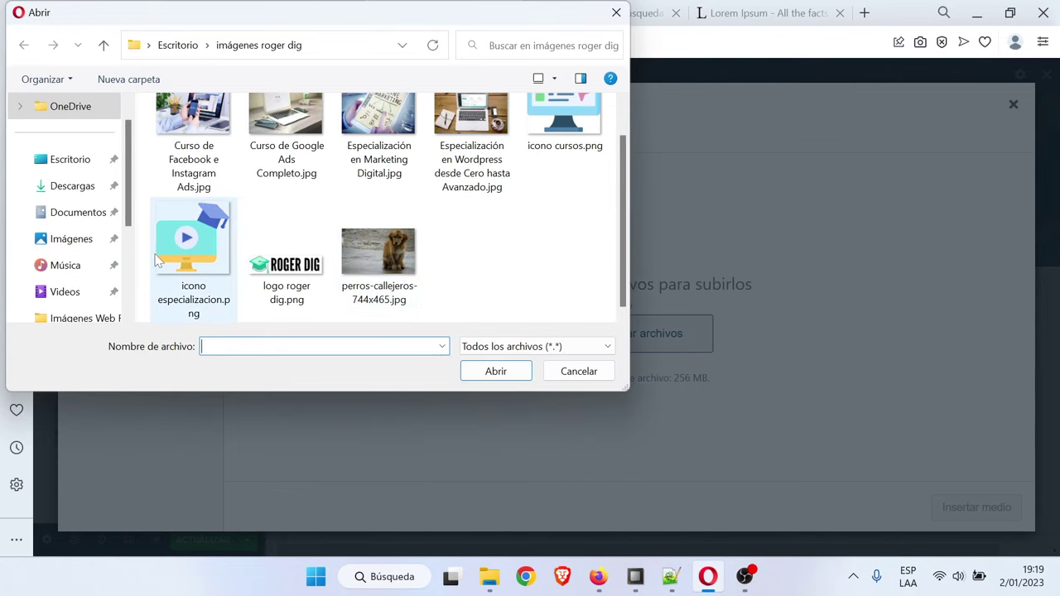
{"action": "scroll", "coordinate": [464, 236], "scroll_direction": "up", "scroll_amount": 1}
{"action": "left_click", "coordinate": [563, 145]}
{"action": "left_click", "coordinate": [199, 291]}
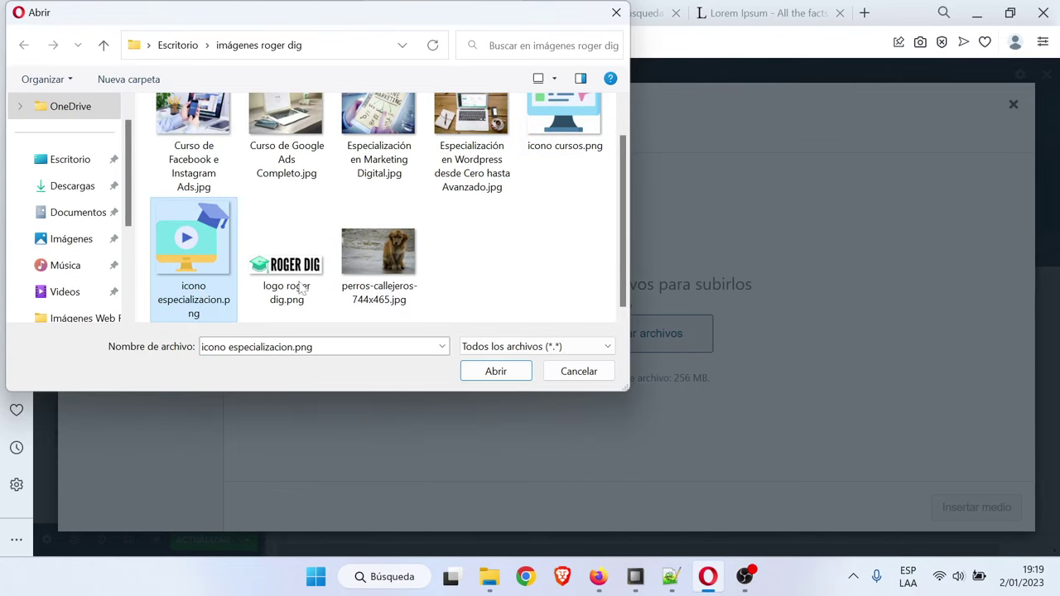
{"action": "scroll", "coordinate": [331, 265], "scroll_direction": "up", "scroll_amount": 1}
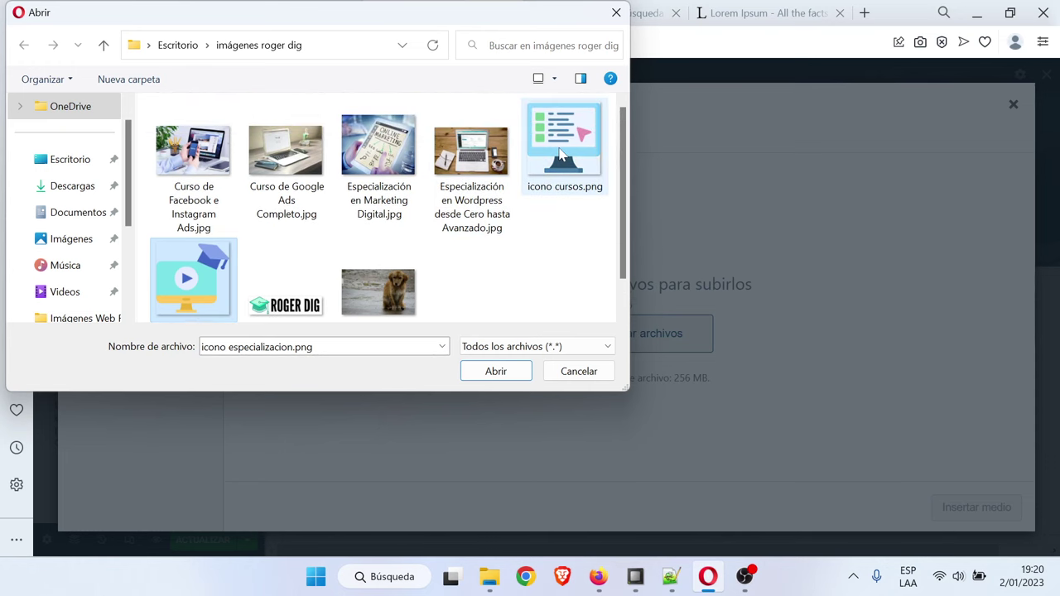
{"action": "left_click", "coordinate": [563, 155]}
{"action": "left_click", "coordinate": [497, 371]}
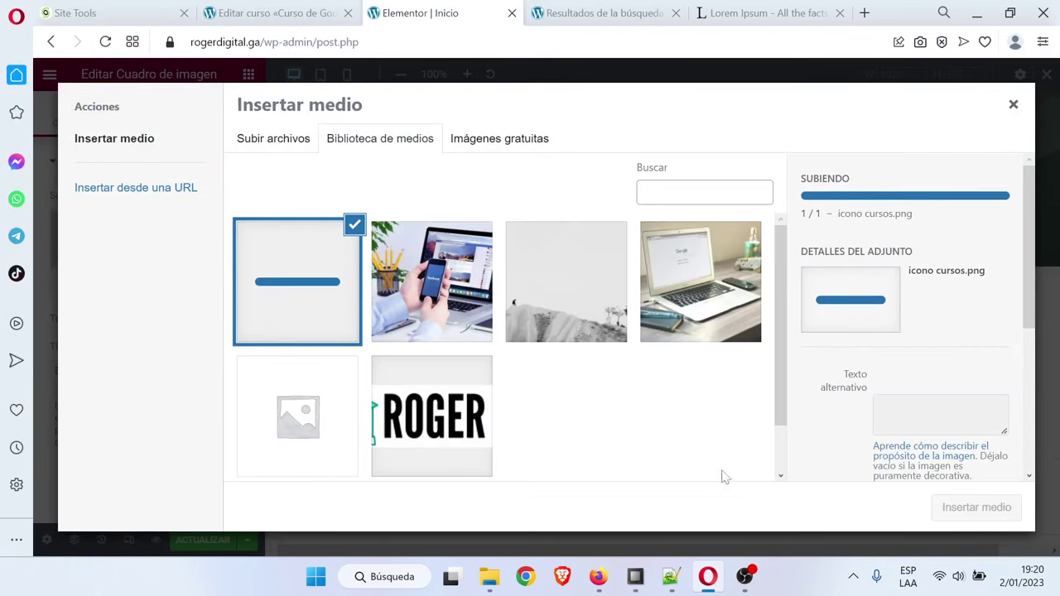
{"action": "left_click", "coordinate": [966, 511]}
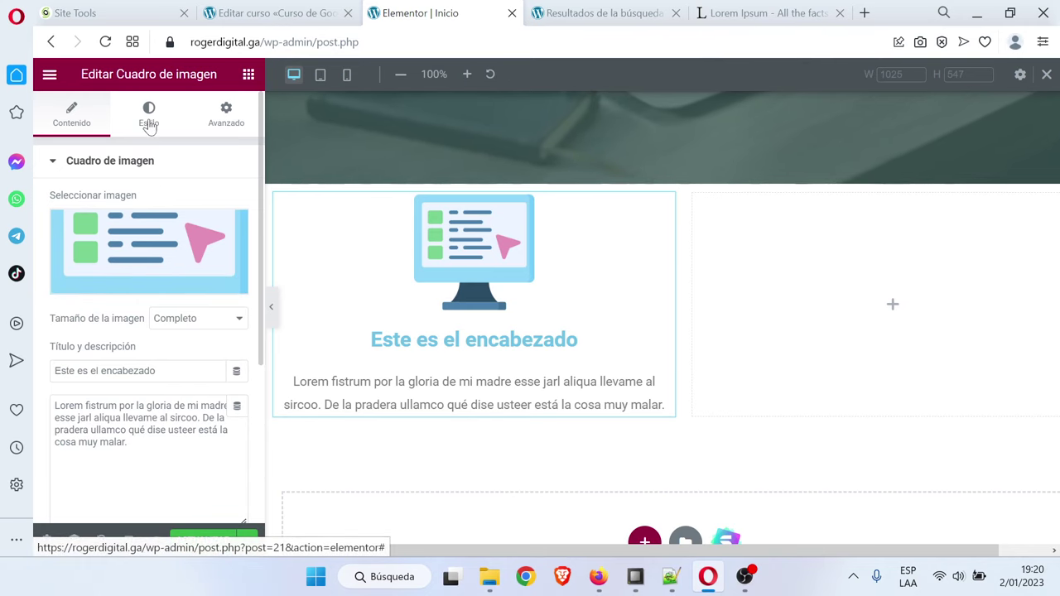
Set the image size to Medium 300 x 300 and retitle the box 'Cursos Libres'
{"action": "left_click", "coordinate": [184, 323]}
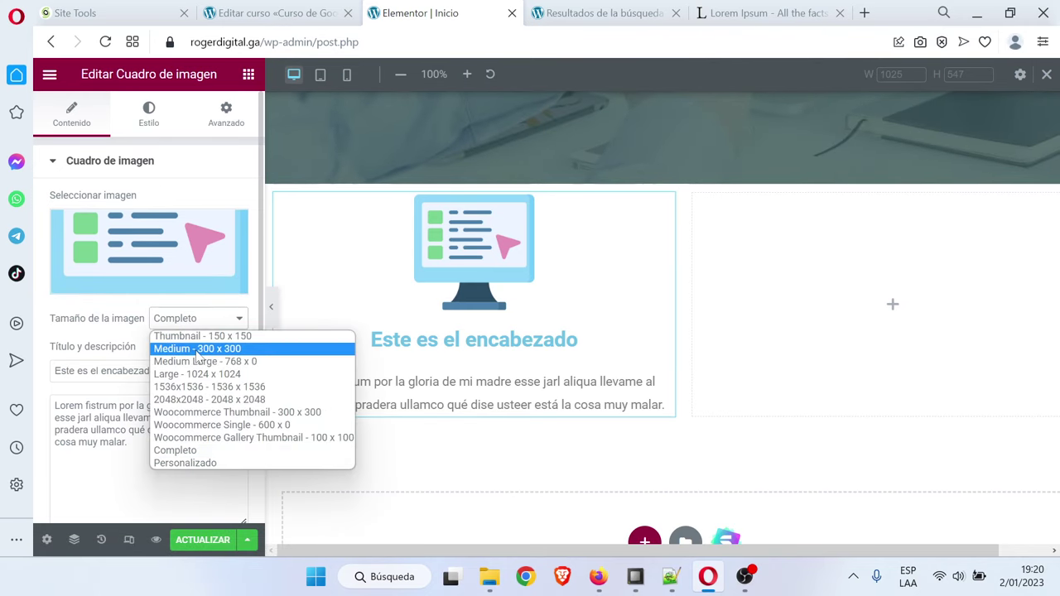
{"action": "left_click", "coordinate": [198, 351]}
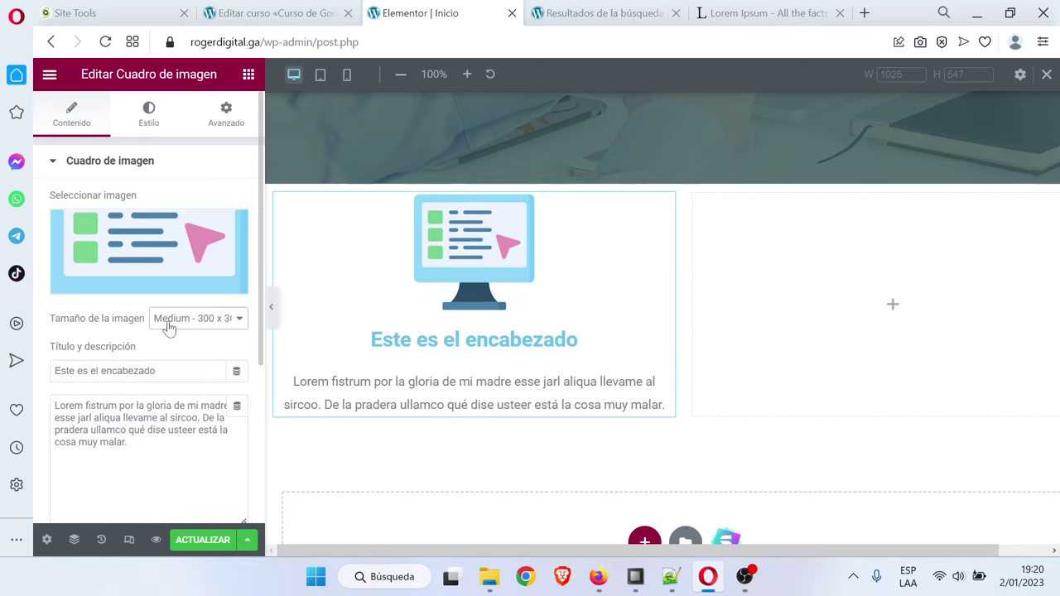
{"action": "key", "text": "Tab"}
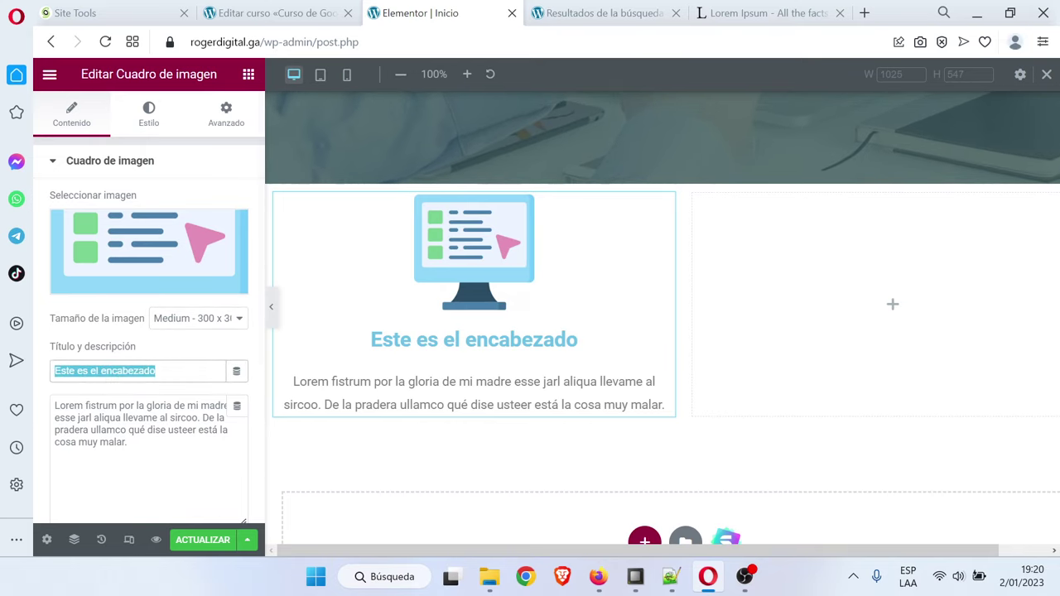
{"action": "key", "text": "Caps_Lock"}
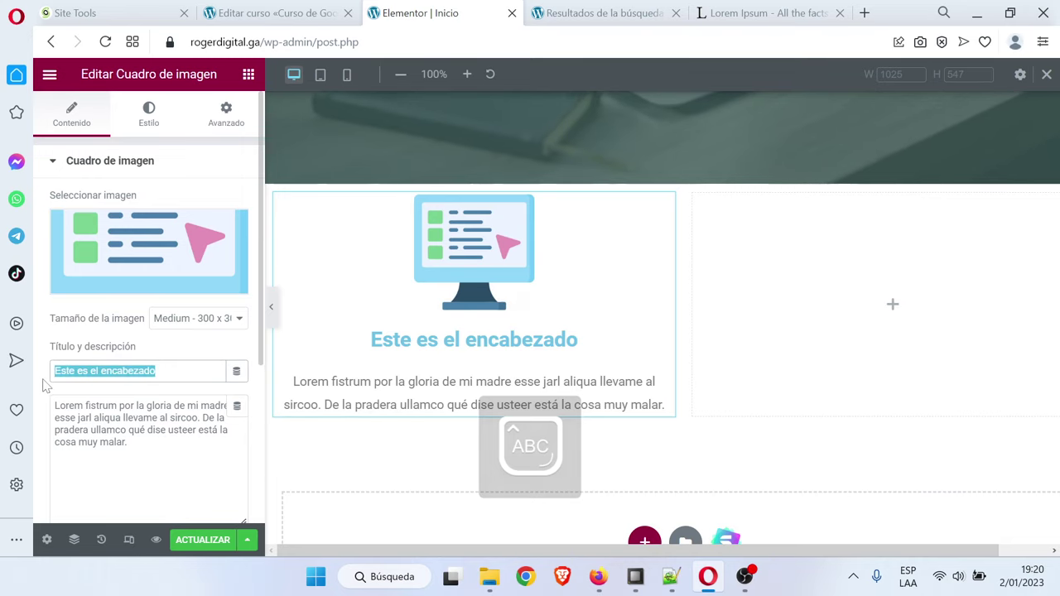
{"action": "type", "text": "C"}
{"action": "key", "text": "Caps_Lock"}
{"action": "type", "text": "ursos"}
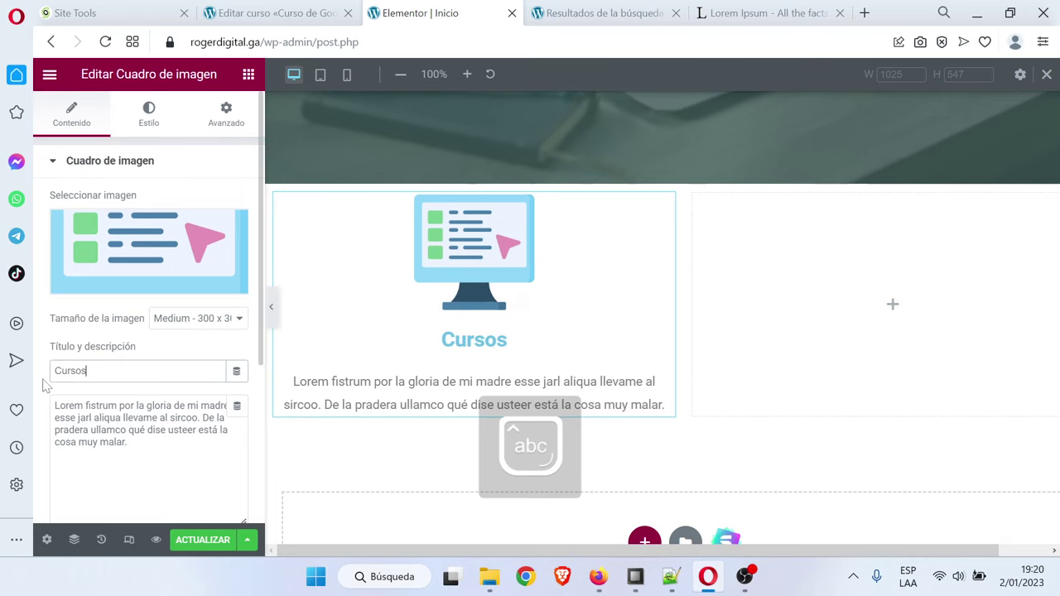
{"action": "type", "text": " Libres"}
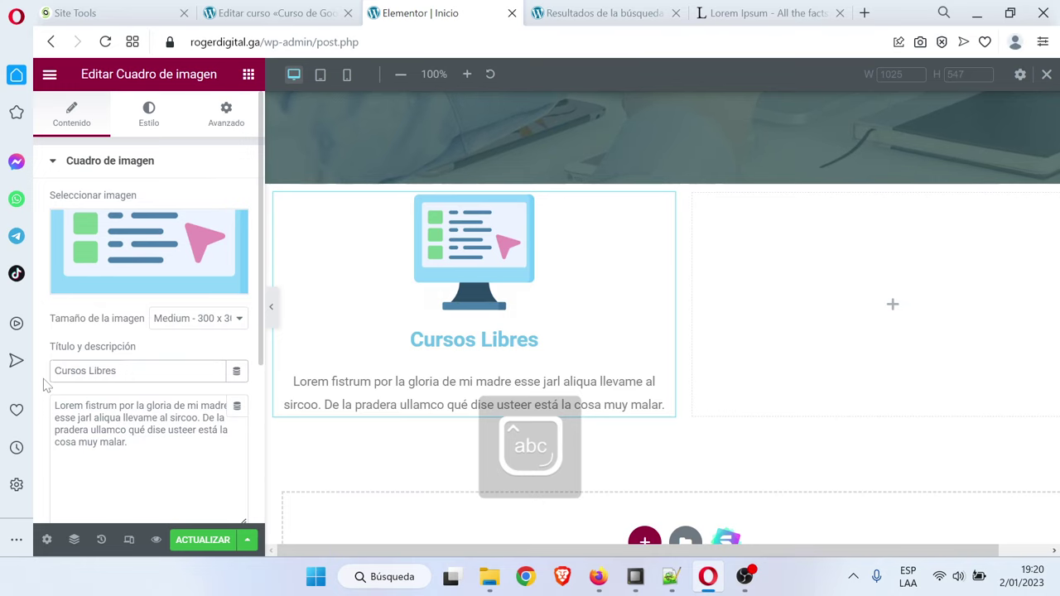
Move down to the image box's link field to begin adding a link
{"action": "left_click_drag", "start_coordinate": [127, 442], "coordinate": [54, 406]}
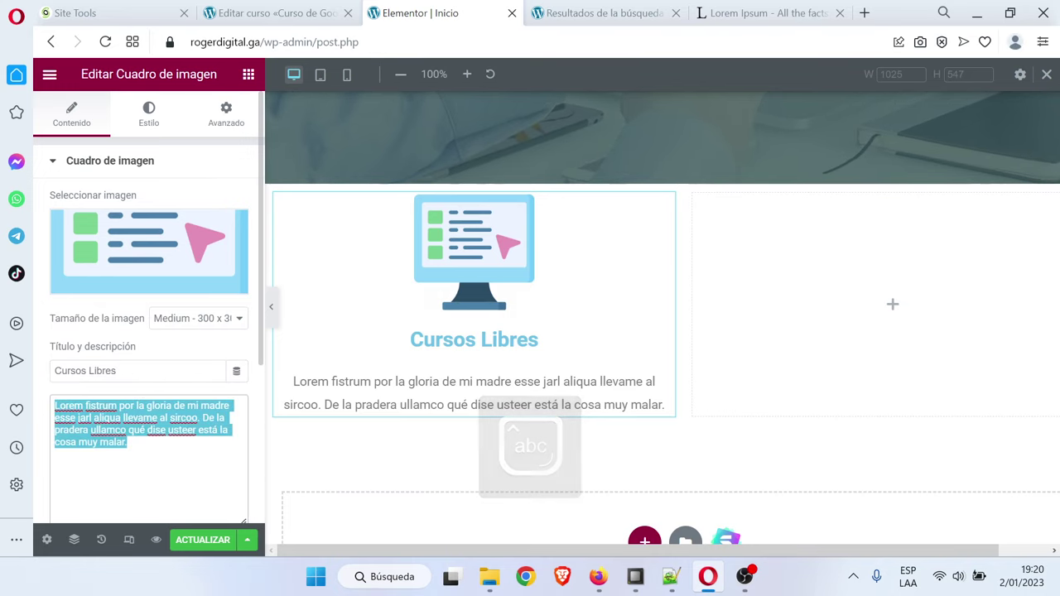
{"action": "left_click", "coordinate": [140, 449]}
{"action": "scroll", "coordinate": [140, 449], "scroll_direction": "down", "scroll_amount": 3}
{"action": "left_click", "coordinate": [124, 332]}
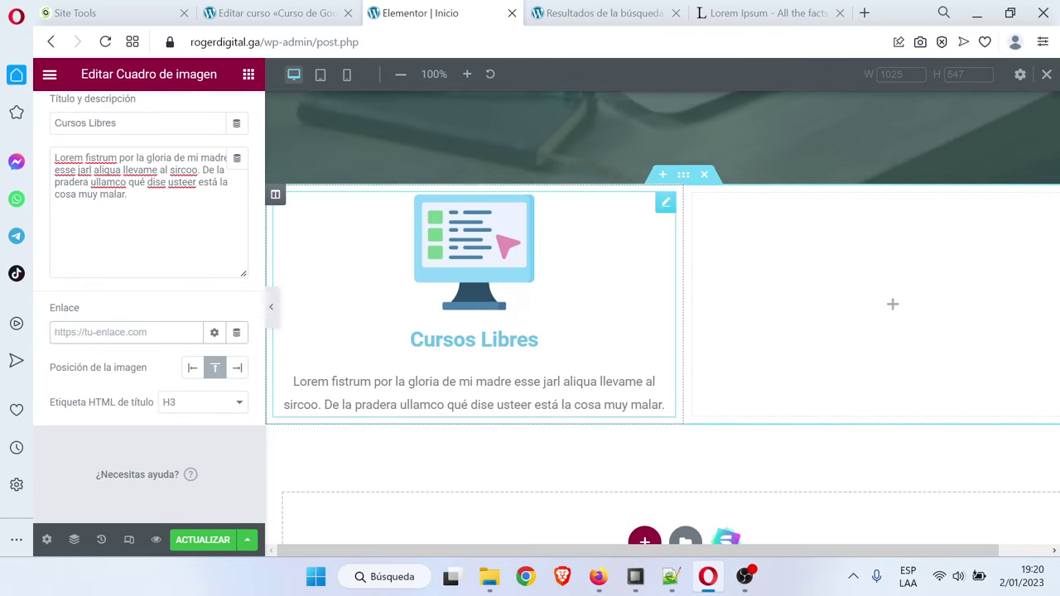
{"action": "scroll", "coordinate": [223, 313], "scroll_direction": "up", "scroll_amount": 3}
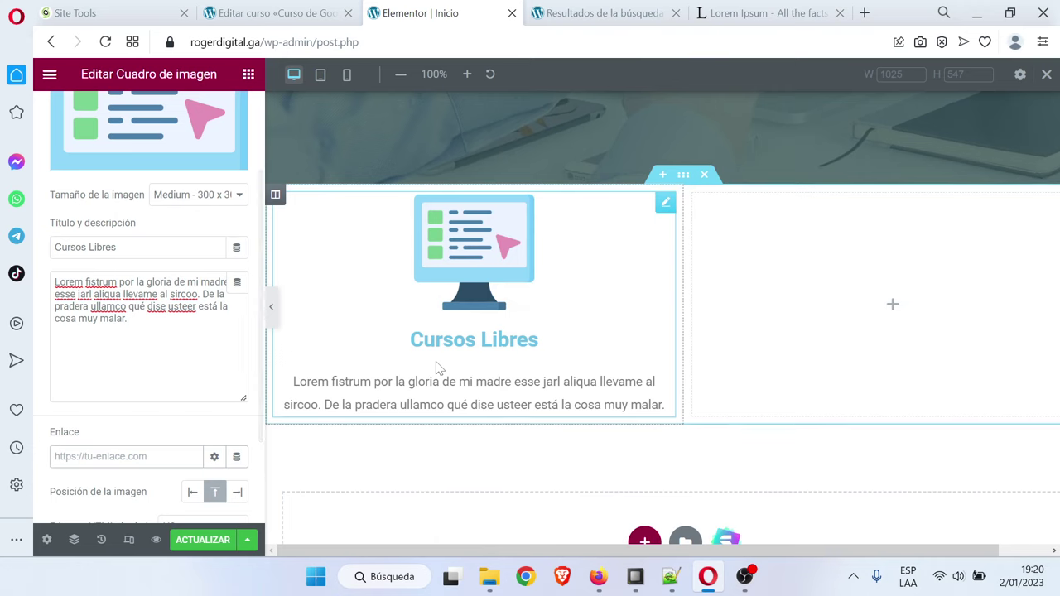
Look over the course editor page in the other browser tab
{"action": "left_click", "coordinate": [273, 12]}
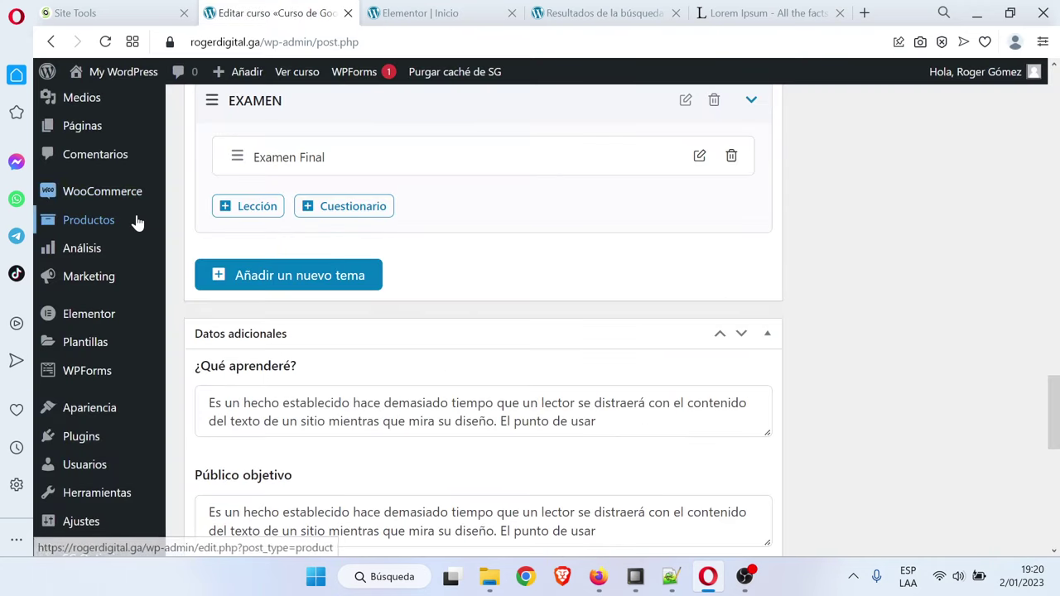
{"action": "scroll", "coordinate": [100, 218], "scroll_direction": "up", "scroll_amount": 2}
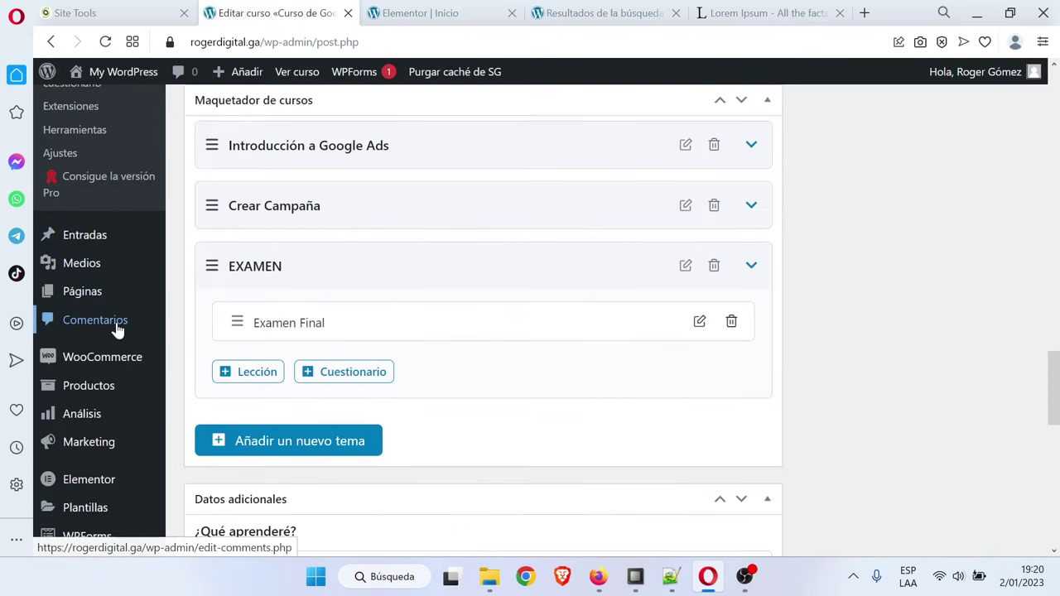
{"action": "scroll", "coordinate": [116, 339], "scroll_direction": "up", "scroll_amount": 2}
{"action": "scroll", "coordinate": [116, 340], "scroll_direction": "up", "scroll_amount": 2}
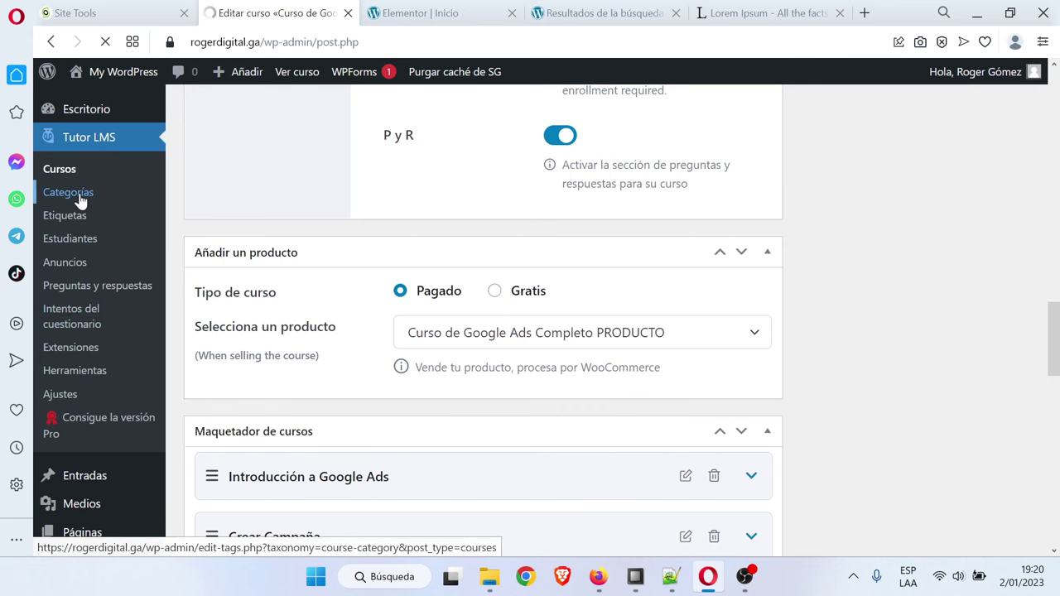
{"action": "scroll", "coordinate": [627, 287], "scroll_direction": "down", "scroll_amount": 1}
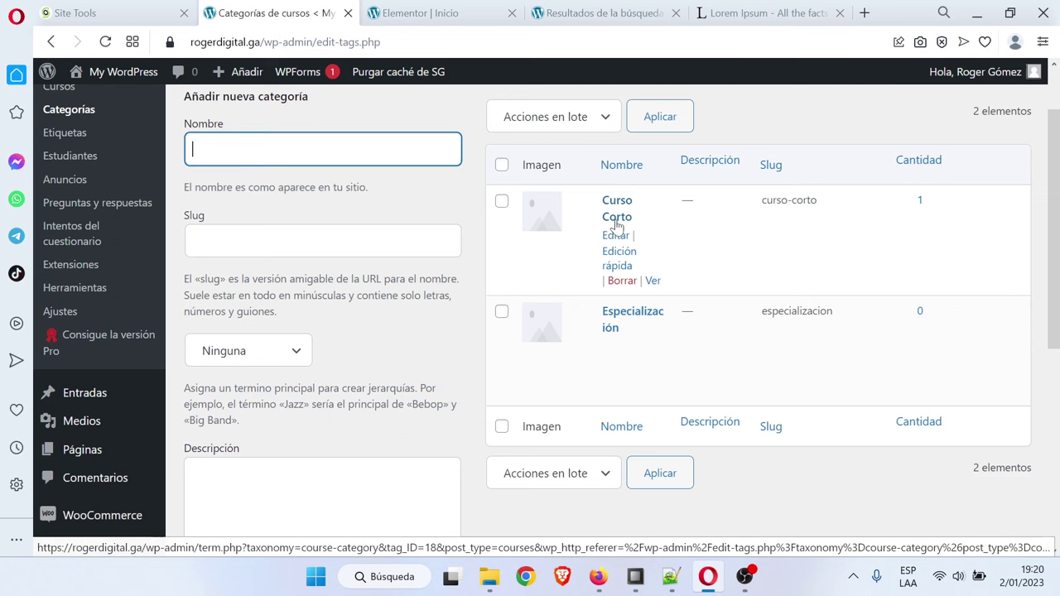
{"action": "left_click", "coordinate": [455, 10]}
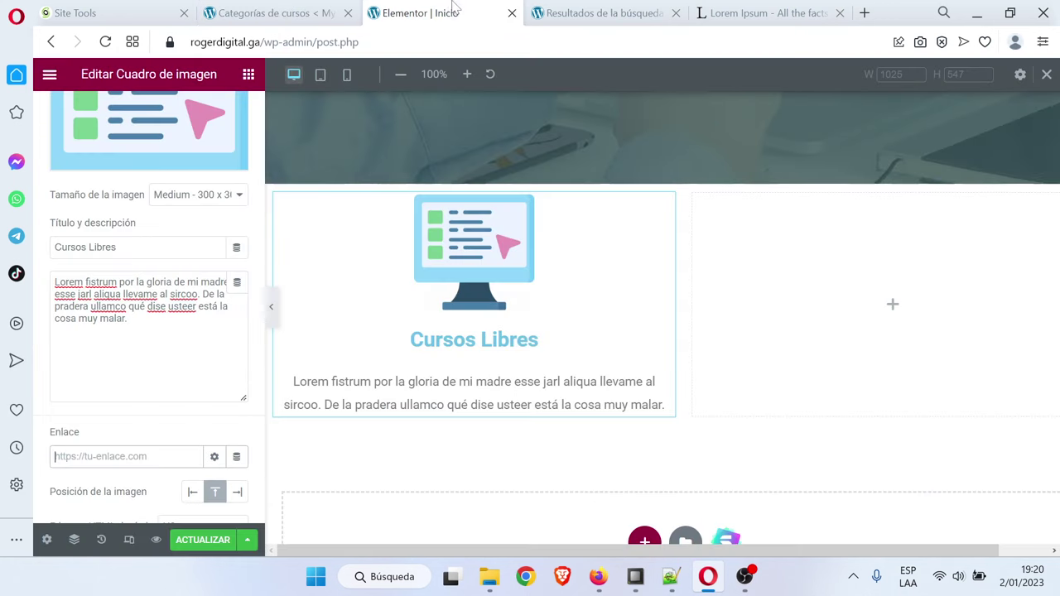
Change the image box title to 'Cursos Cortos'
{"action": "double_click", "coordinate": [102, 247]}
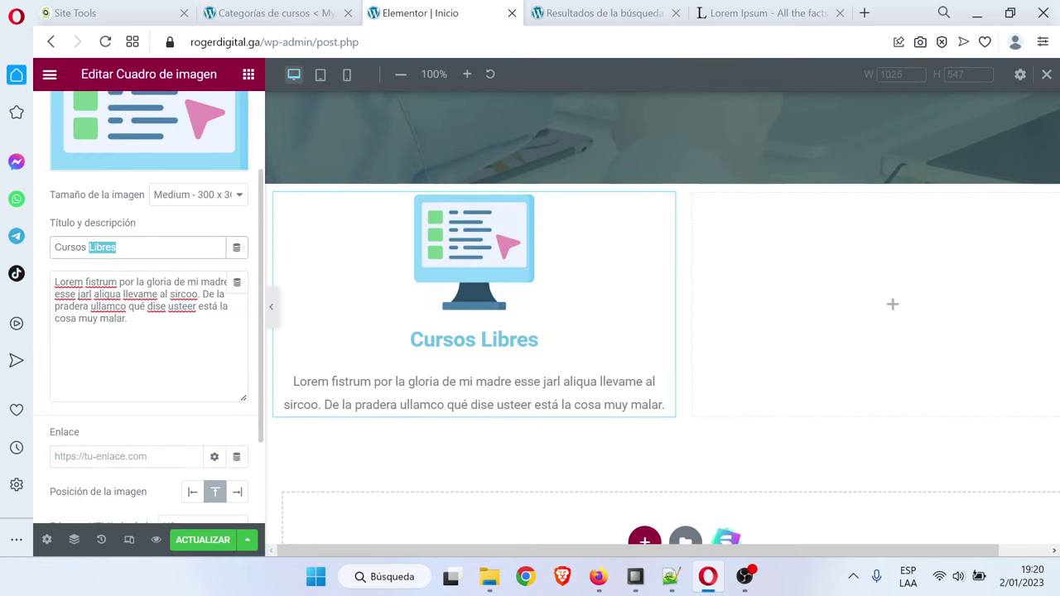
{"action": "key", "text": "Caps_Lock"}
{"action": "type", "text": "C"}
{"action": "key", "text": "Caps_Lock"}
{"action": "type", "text": "ortos"}
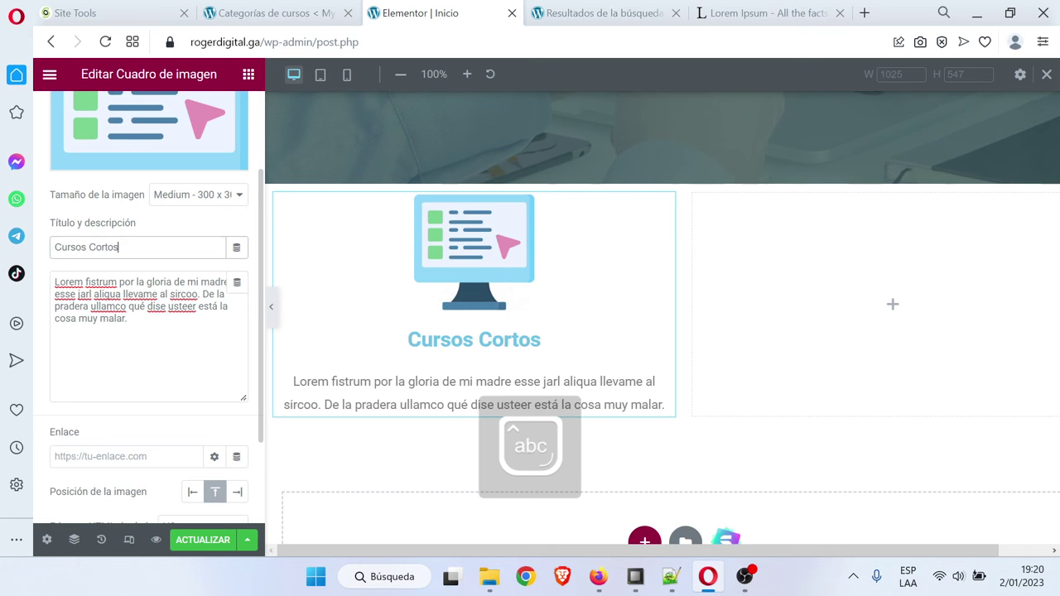
Open the Curso Corto category page in a new tab and copy its address
{"action": "left_click", "coordinate": [273, 13]}
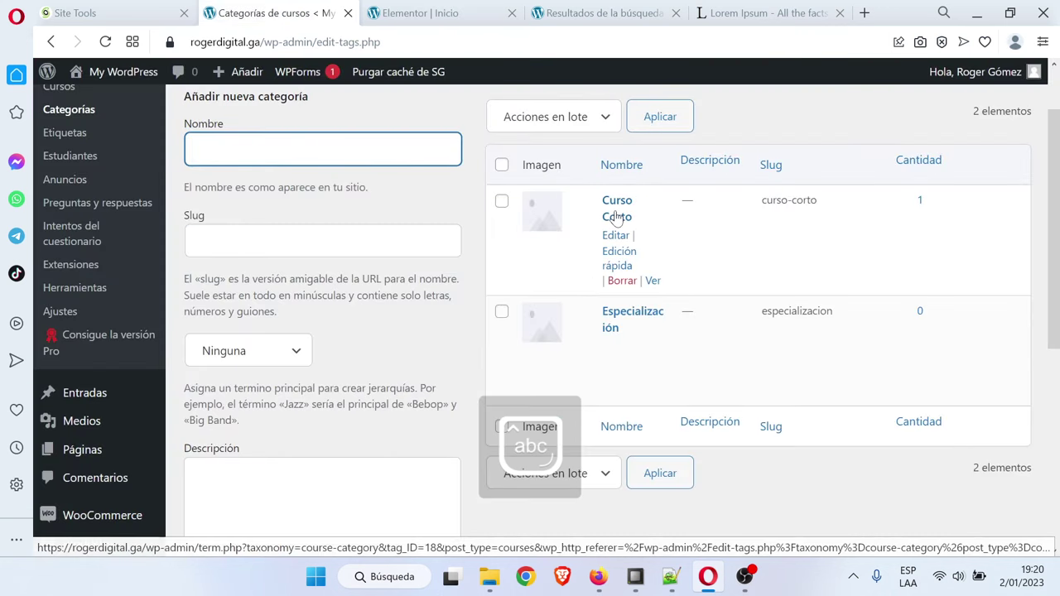
{"action": "right_click", "coordinate": [653, 281]}
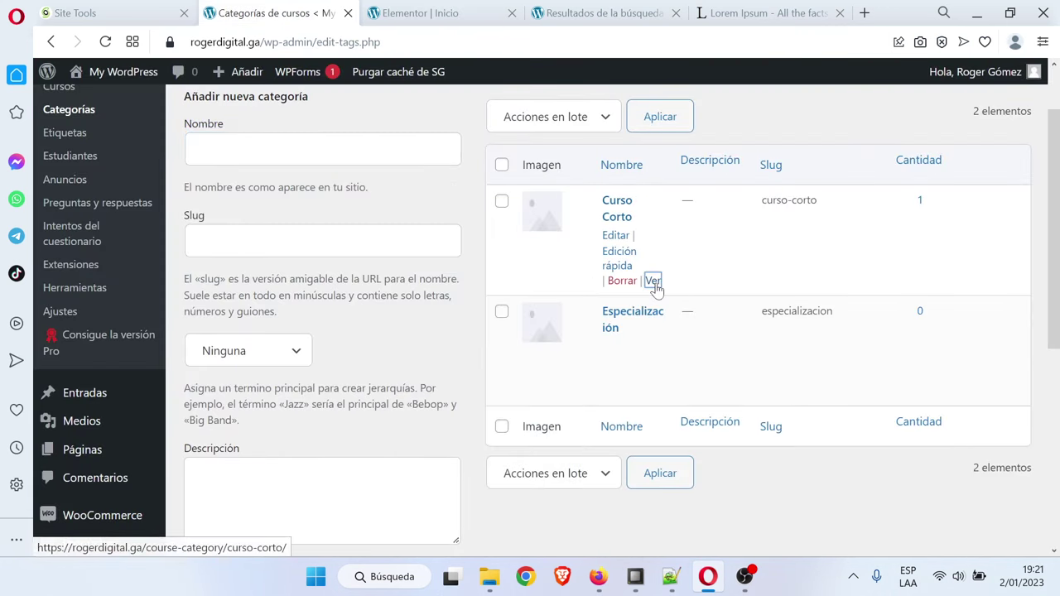
{"action": "left_click", "coordinate": [692, 308]}
{"action": "left_click", "coordinate": [369, 12]}
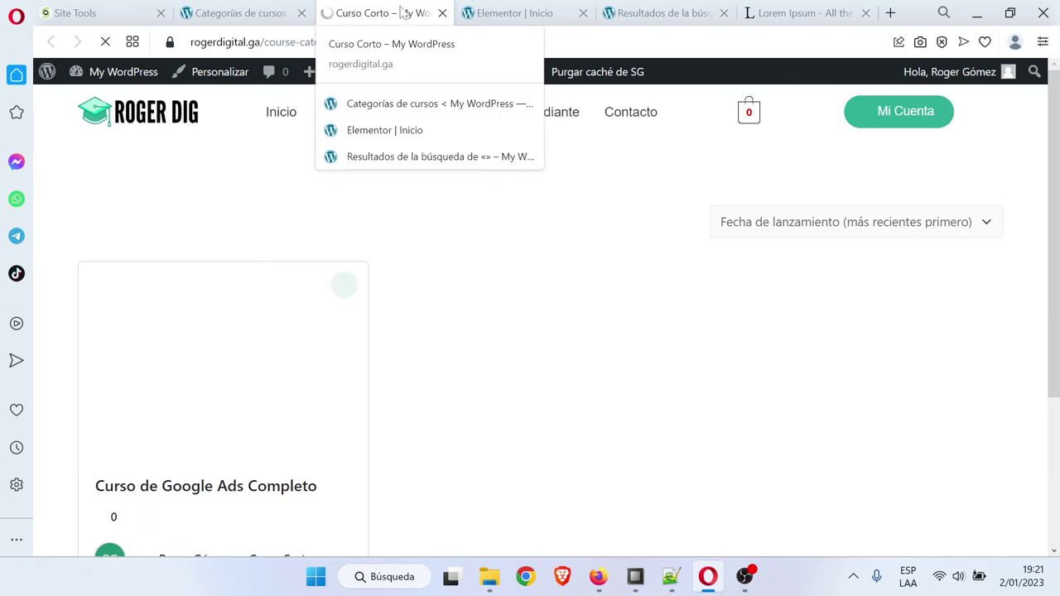
{"action": "left_click", "coordinate": [514, 42]}
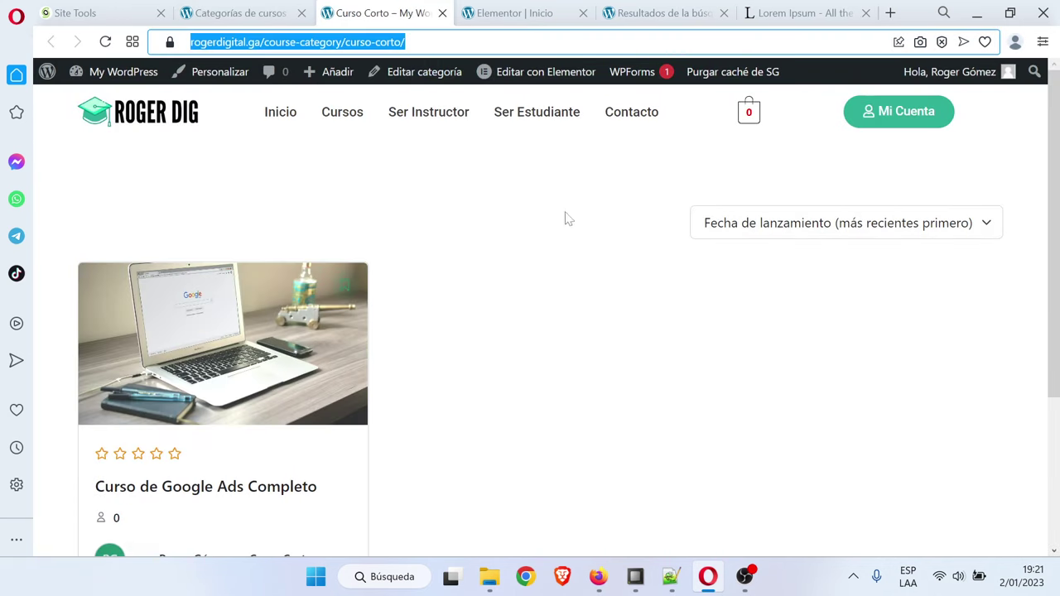
Paste the Curso Corto category address as the image box link
{"action": "left_click", "coordinate": [249, 10]}
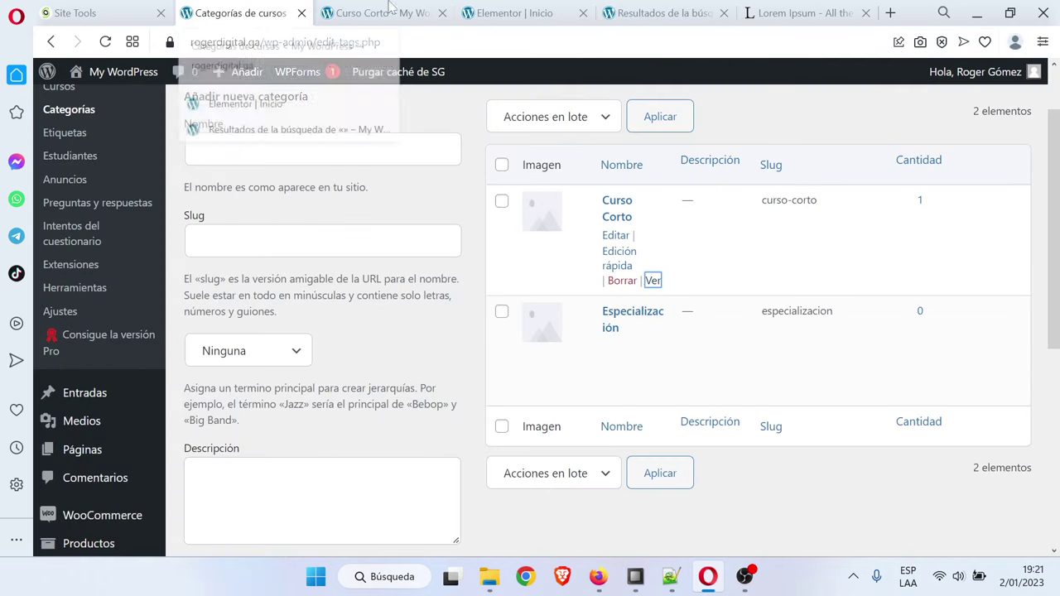
{"action": "left_click", "coordinate": [513, 12]}
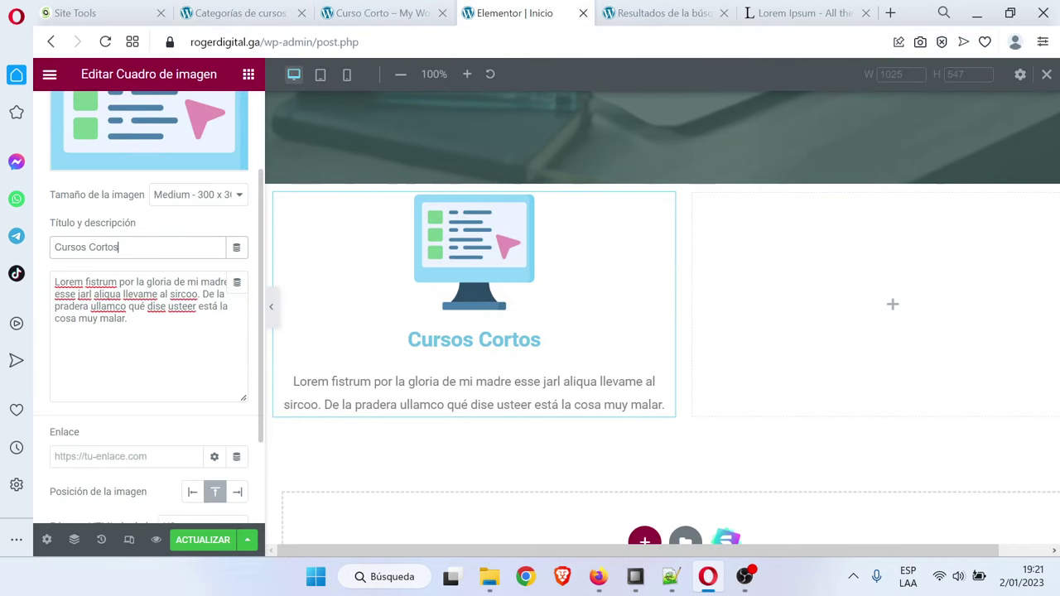
{"action": "left_click", "coordinate": [124, 456]}
{"action": "key", "text": "ctrl+v"}
{"action": "left_click", "coordinate": [163, 432]}
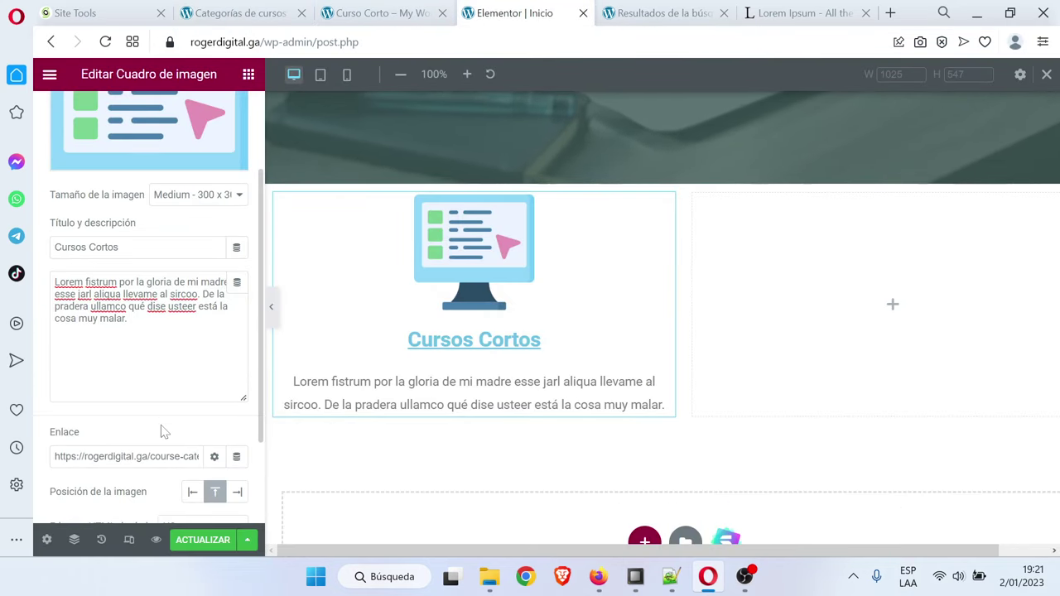
{"action": "scroll", "coordinate": [149, 289], "scroll_direction": "up", "scroll_amount": 3}
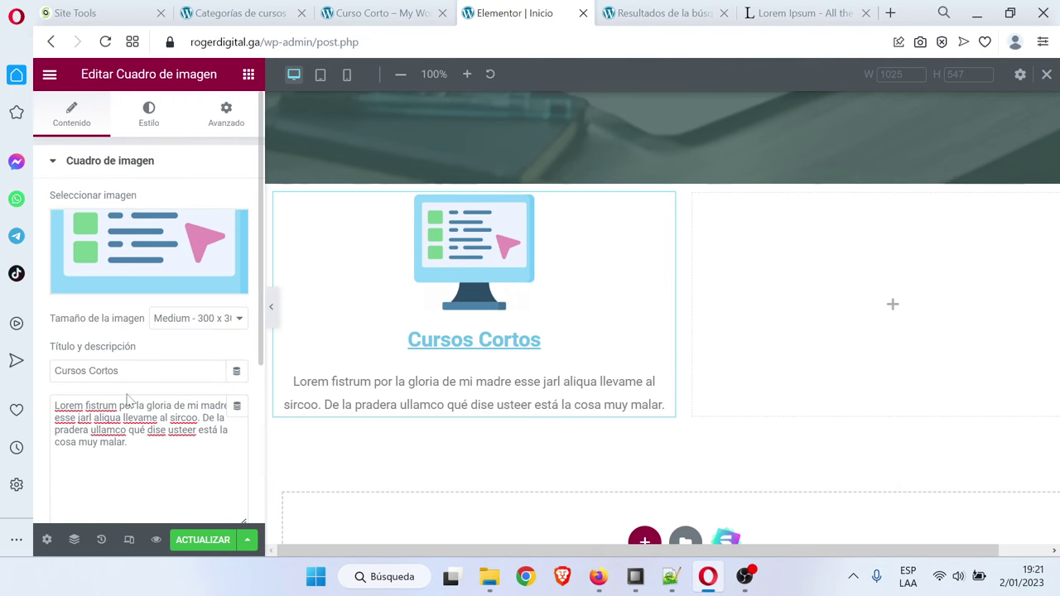
Shrink the image box picture to 20% width
{"action": "left_click", "coordinate": [149, 112]}
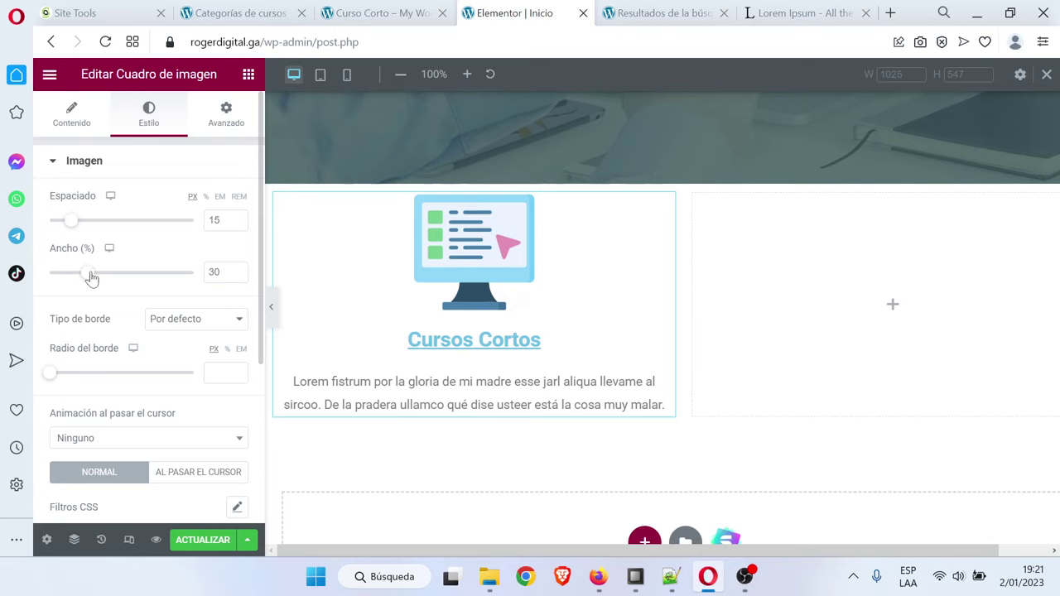
{"action": "left_click_drag", "start_coordinate": [91, 278], "coordinate": [75, 280]}
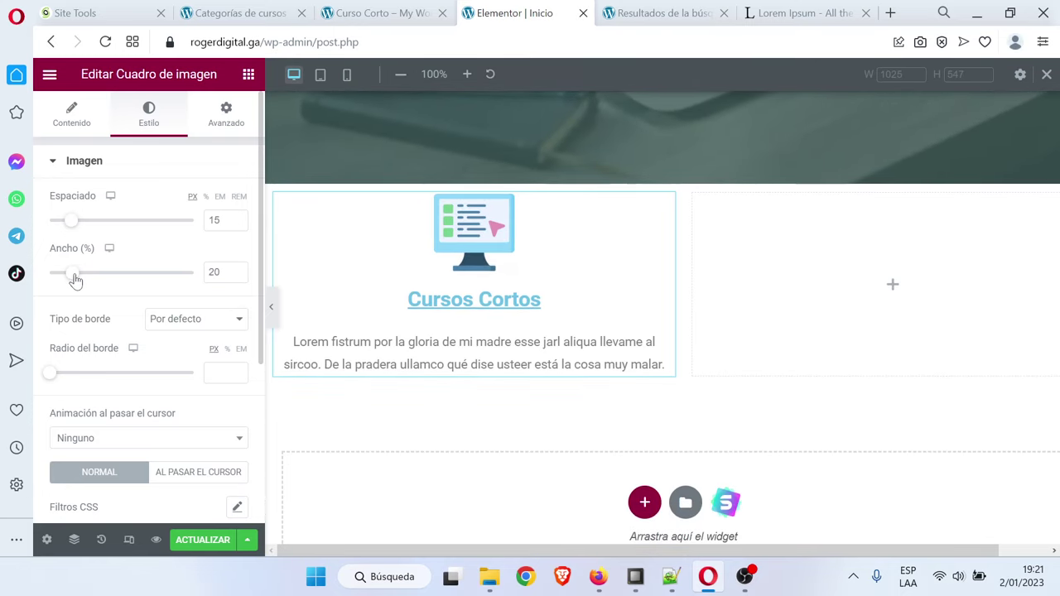
{"action": "left_click", "coordinate": [271, 306]}
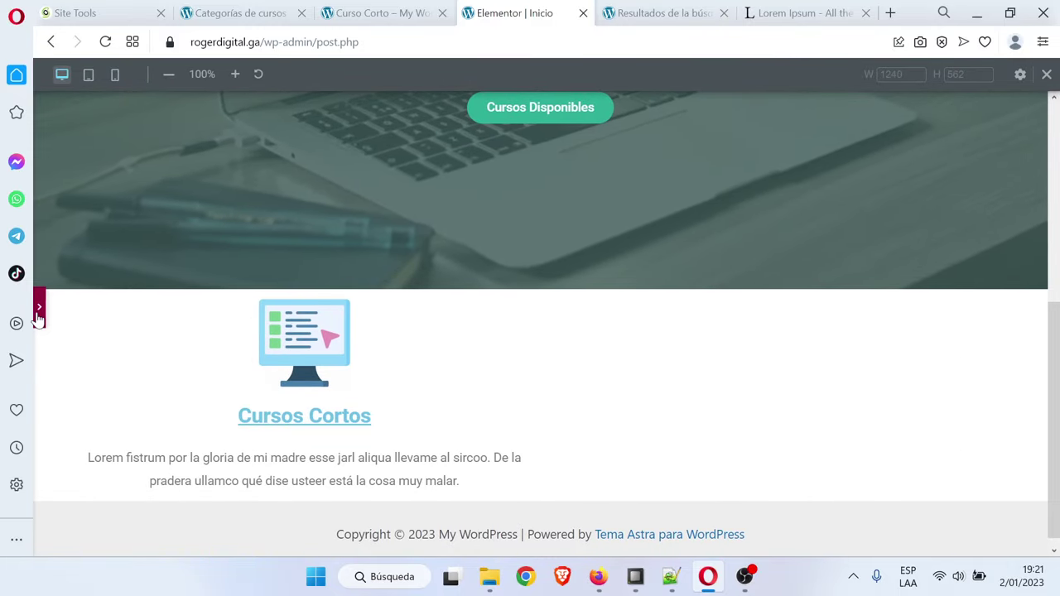
{"action": "left_click", "coordinate": [38, 314]}
Set the Cursos Cortos title colour to dark #191919
{"action": "scroll", "coordinate": [118, 377], "scroll_direction": "down", "scroll_amount": 3}
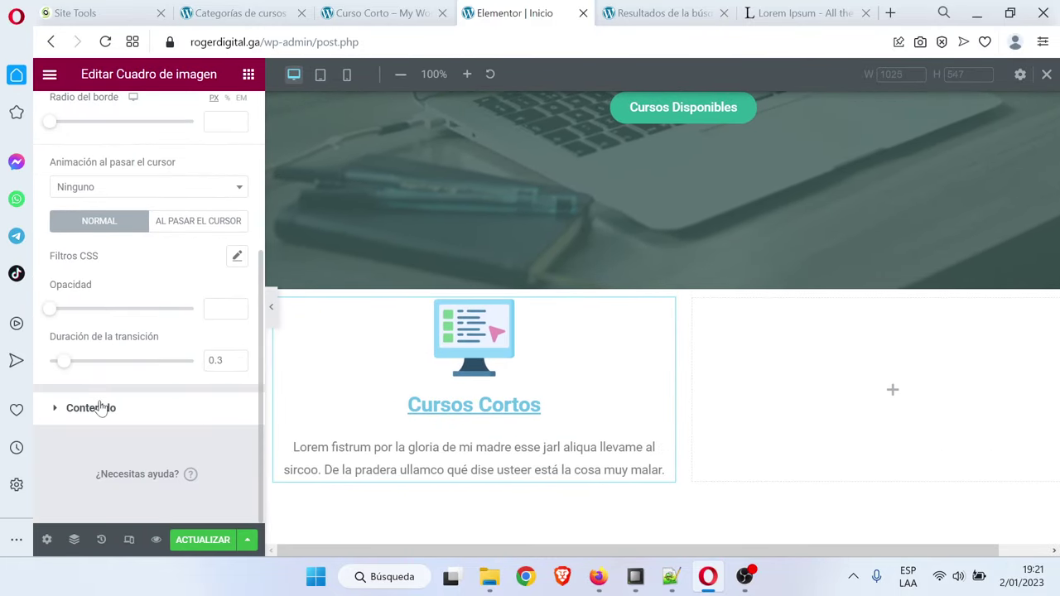
{"action": "left_click", "coordinate": [100, 407]}
{"action": "scroll", "coordinate": [163, 309], "scroll_direction": "down", "scroll_amount": 3}
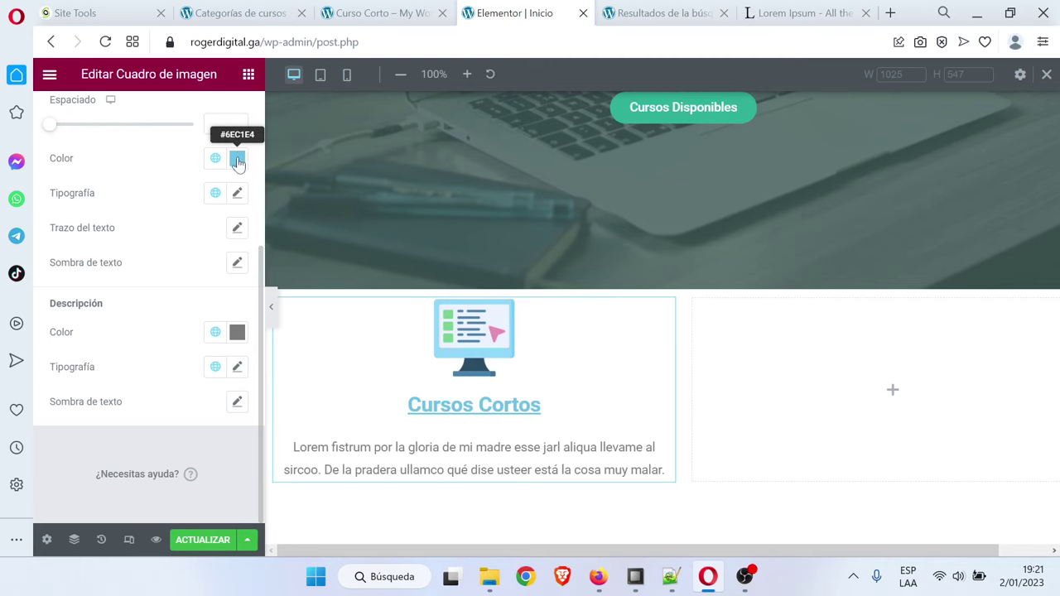
{"action": "left_click", "coordinate": [237, 158]}
{"action": "left_click", "coordinate": [150, 347]}
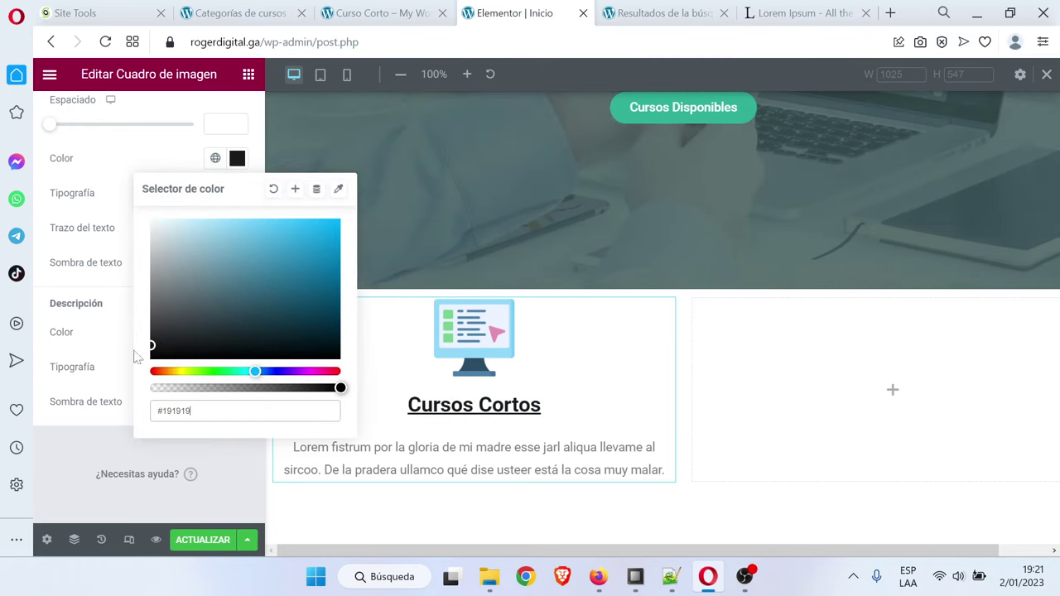
{"action": "left_click", "coordinate": [86, 436]}
{"action": "scroll", "coordinate": [154, 301], "scroll_direction": "up", "scroll_amount": 2}
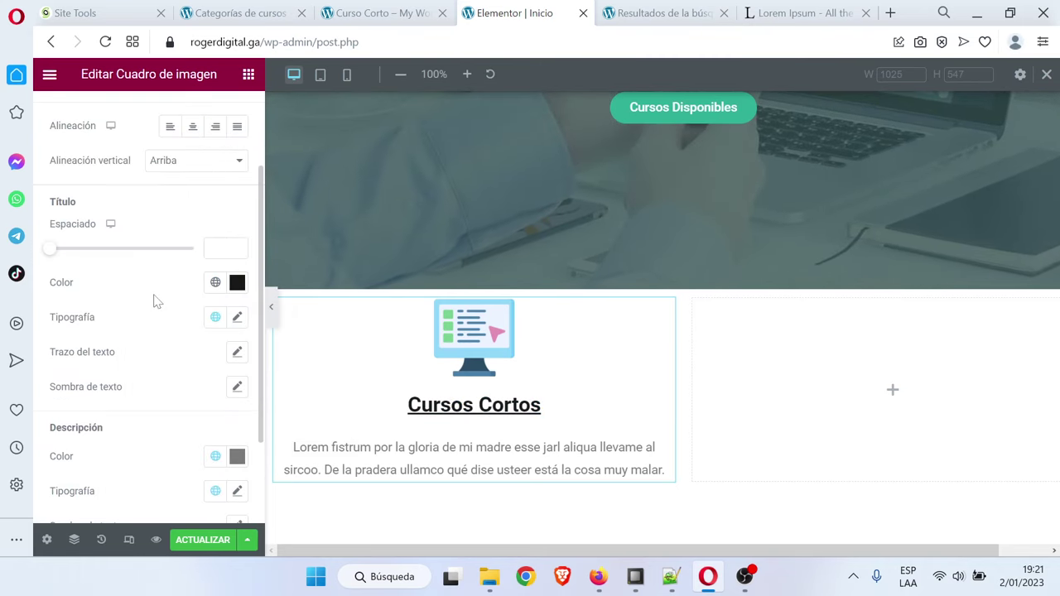
{"action": "left_click", "coordinate": [238, 318]}
Set the title's text decoration to none and preview the section
{"action": "scroll", "coordinate": [203, 397], "scroll_direction": "down", "scroll_amount": 3}
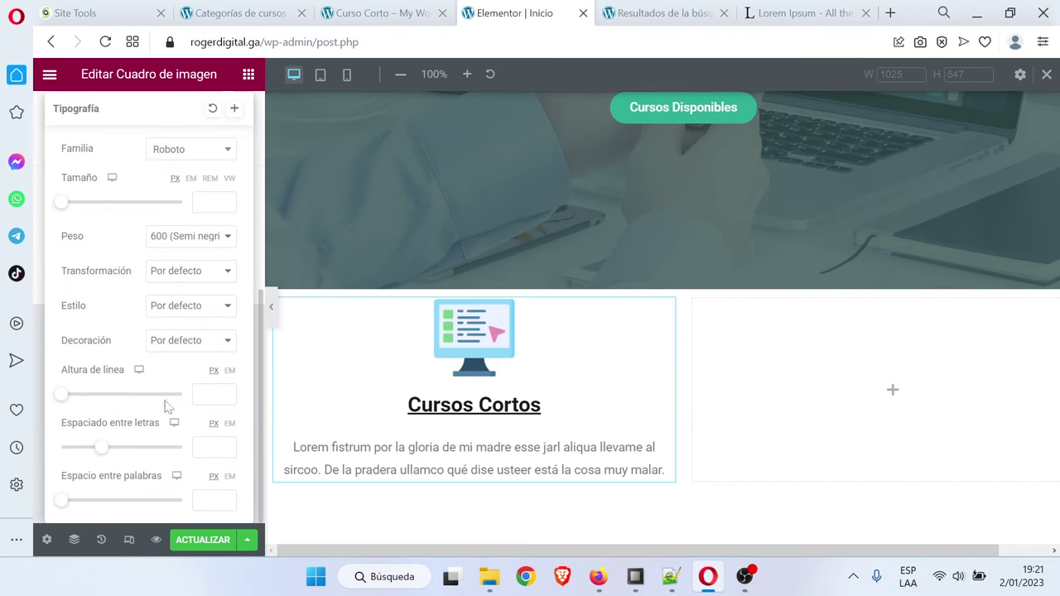
{"action": "left_click", "coordinate": [188, 348]}
{"action": "left_click", "coordinate": [171, 410]}
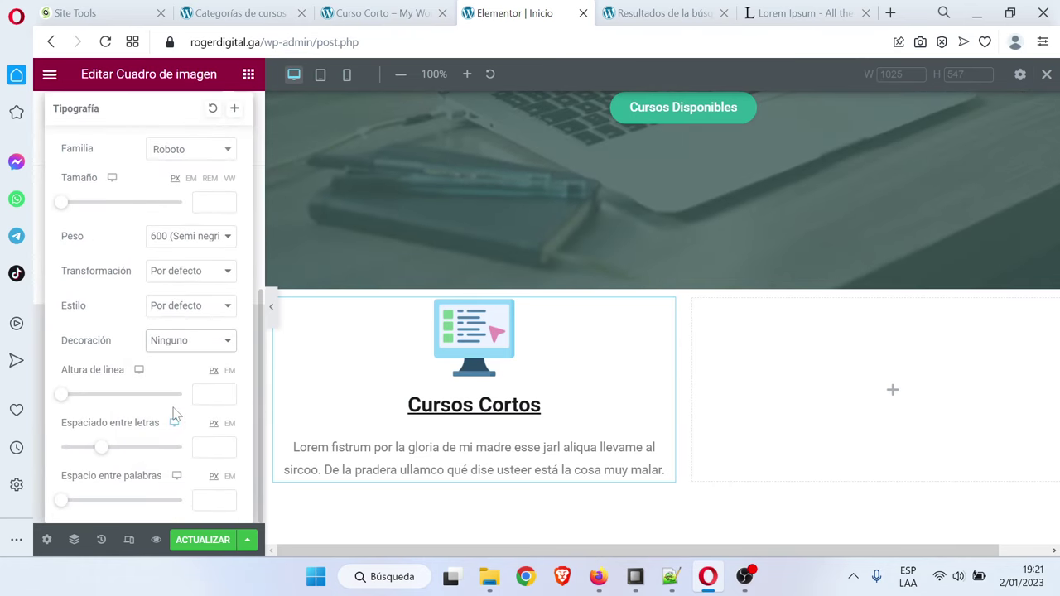
{"action": "left_click", "coordinate": [177, 350]}
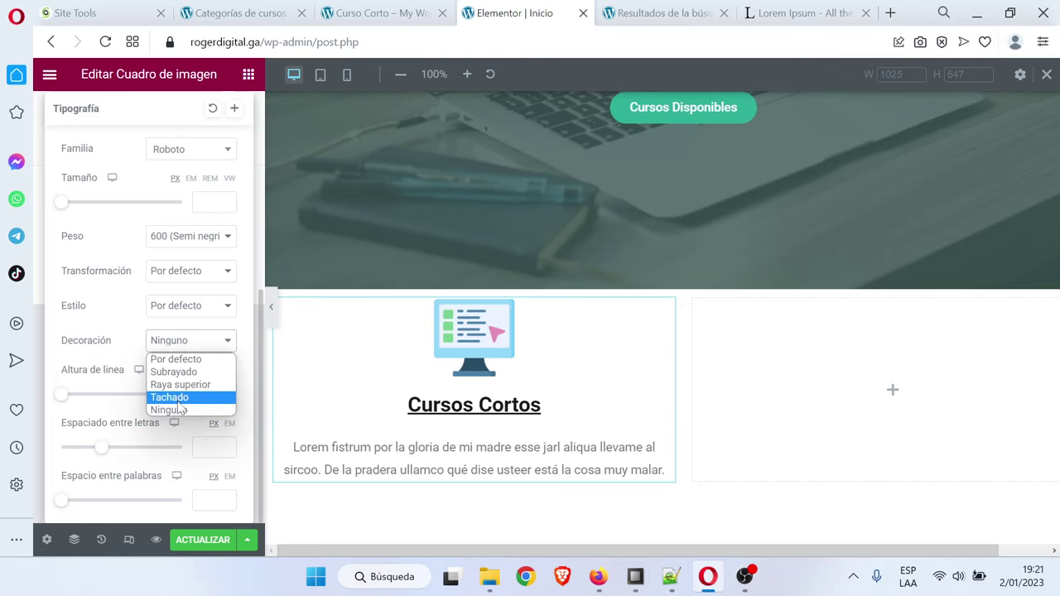
{"action": "left_click", "coordinate": [197, 361]}
{"action": "left_click", "coordinate": [199, 340]}
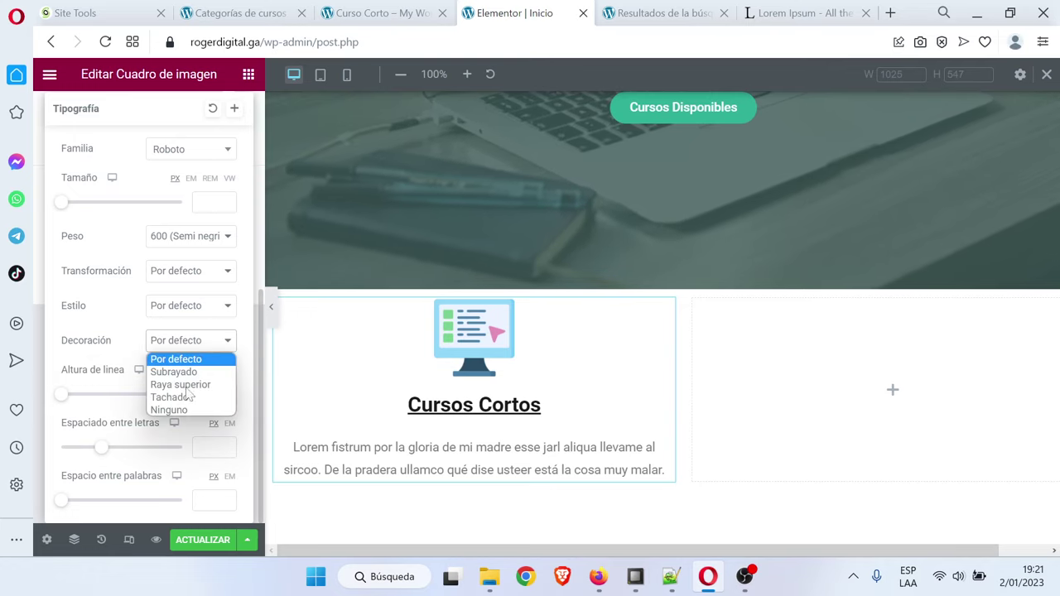
{"action": "left_click", "coordinate": [183, 410]}
{"action": "left_click", "coordinate": [274, 309]}
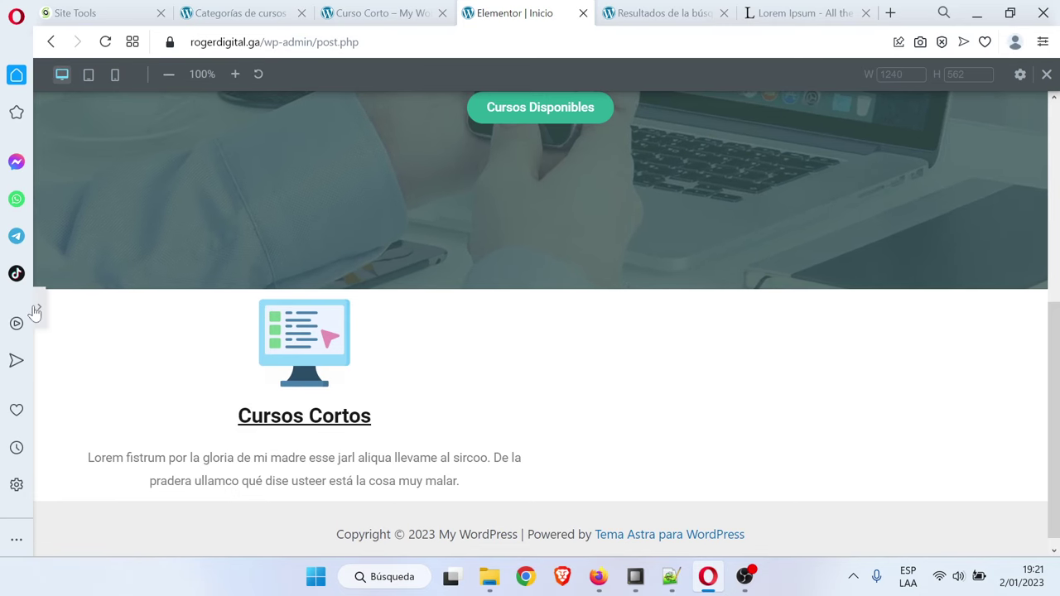
{"action": "left_click", "coordinate": [39, 306]}
Try overline, strikethrough and underline on the title, settling back on none
{"action": "scroll", "coordinate": [205, 306], "scroll_direction": "up", "scroll_amount": 2}
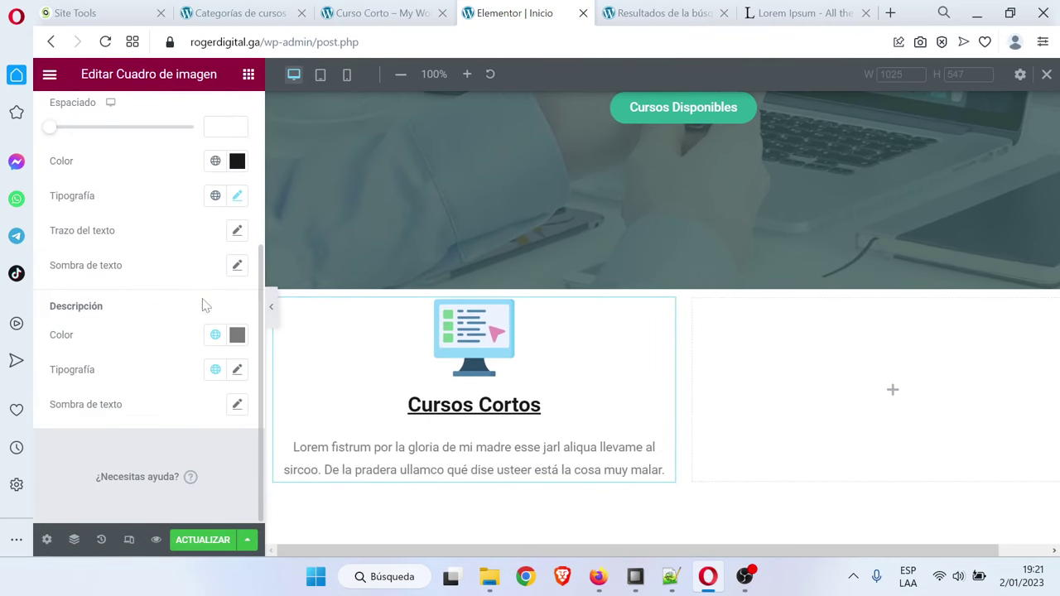
{"action": "scroll", "coordinate": [143, 289], "scroll_direction": "up", "scroll_amount": 2}
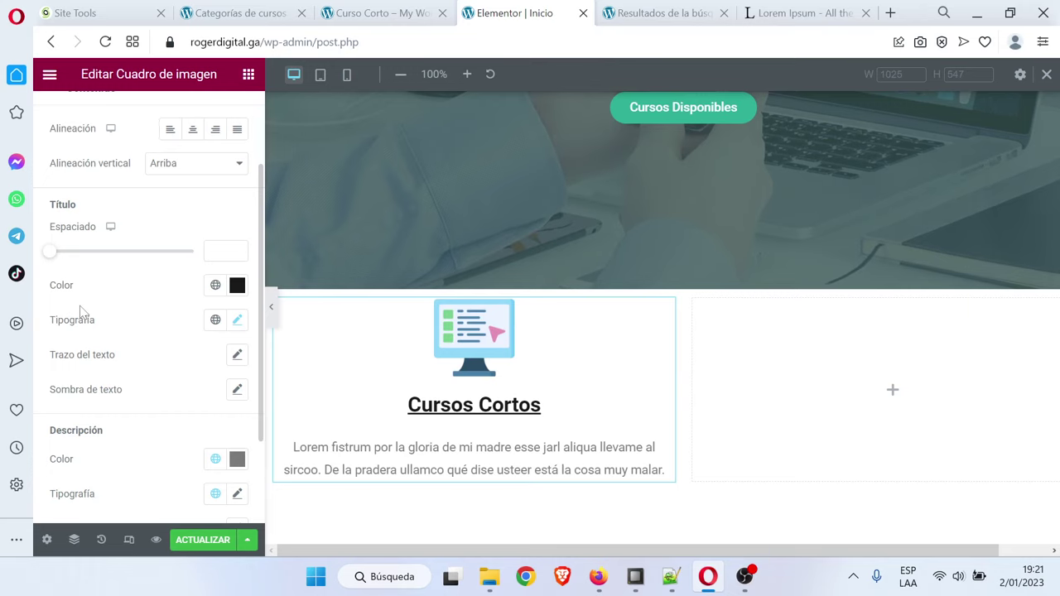
{"action": "left_click", "coordinate": [237, 319]}
{"action": "scroll", "coordinate": [165, 419], "scroll_direction": "down", "scroll_amount": 4}
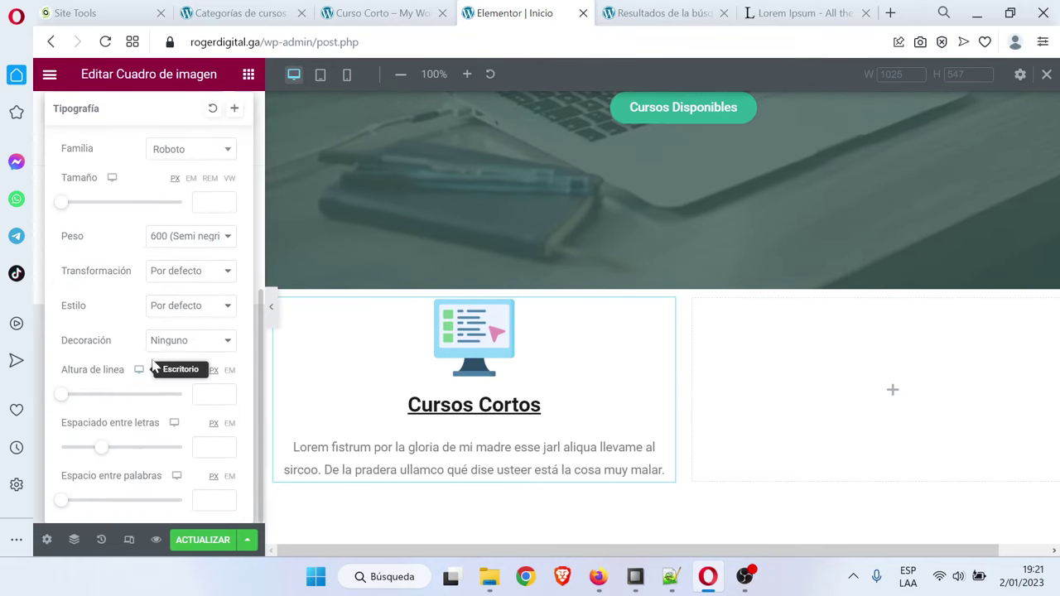
{"action": "left_click", "coordinate": [209, 340]}
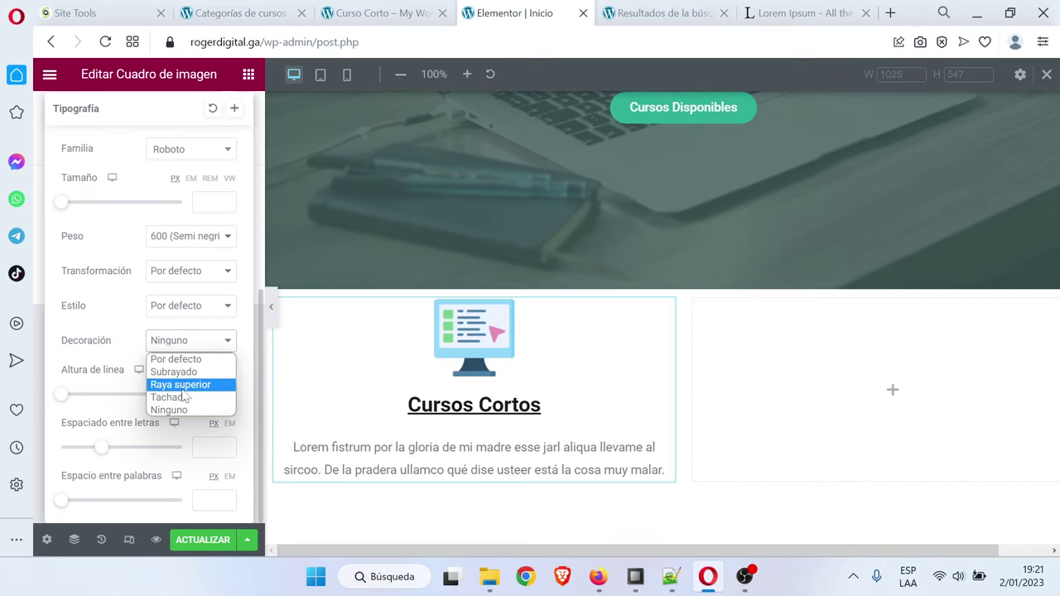
{"action": "left_click", "coordinate": [182, 386]}
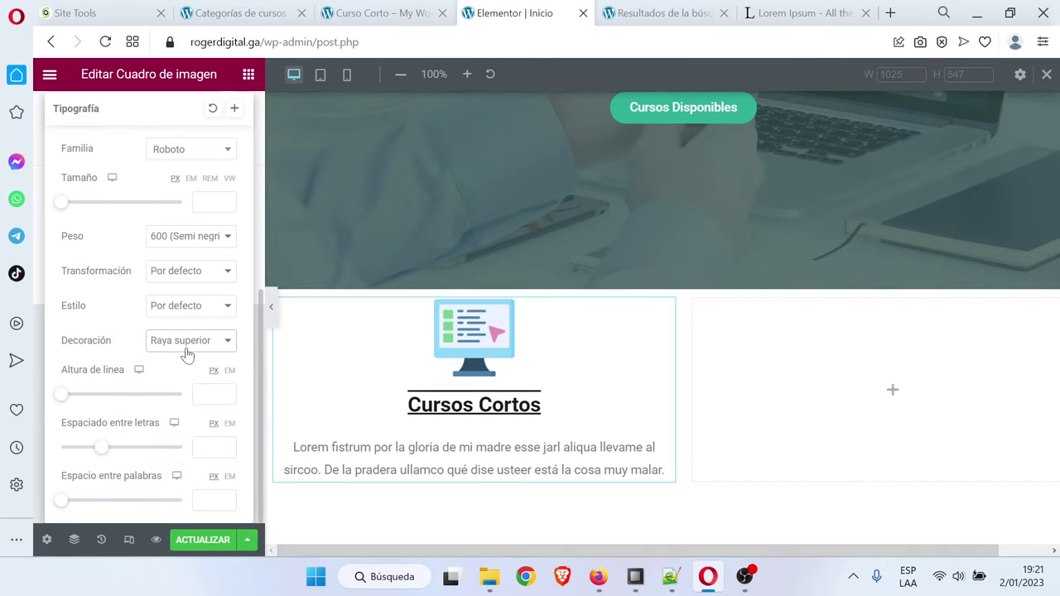
{"action": "left_click", "coordinate": [185, 341]}
{"action": "left_click", "coordinate": [182, 396]}
{"action": "left_click", "coordinate": [183, 343]}
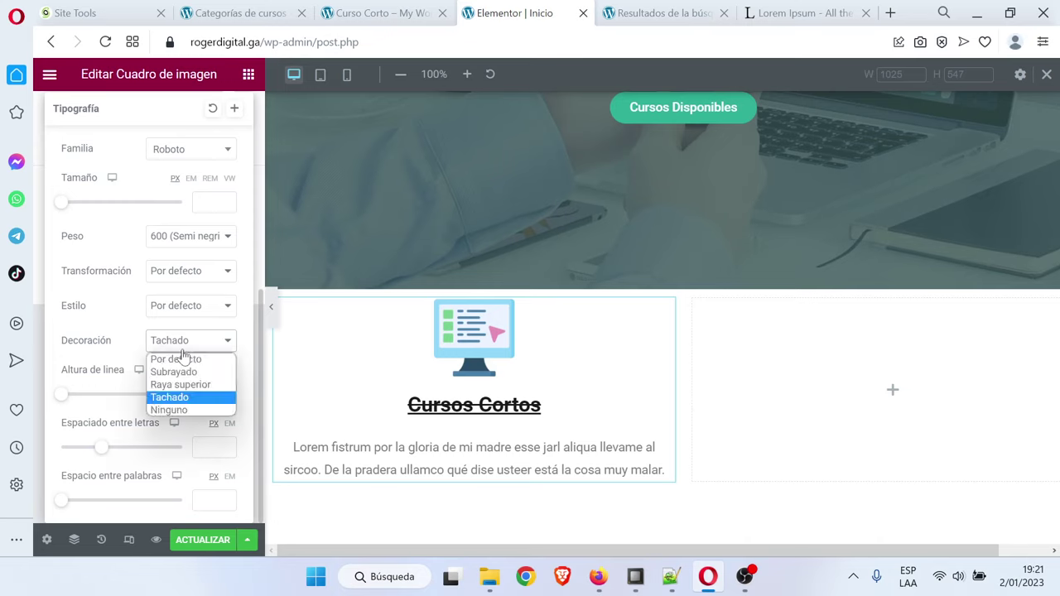
{"action": "left_click", "coordinate": [169, 410]}
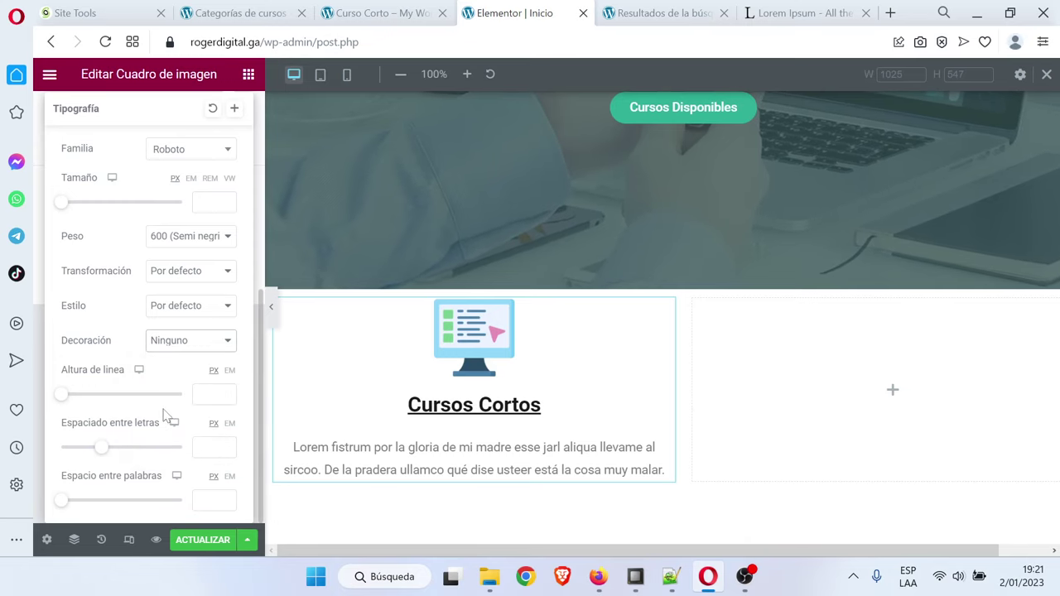
{"action": "left_click", "coordinate": [190, 346]}
{"action": "left_click", "coordinate": [184, 372]}
{"action": "left_click", "coordinate": [186, 346]}
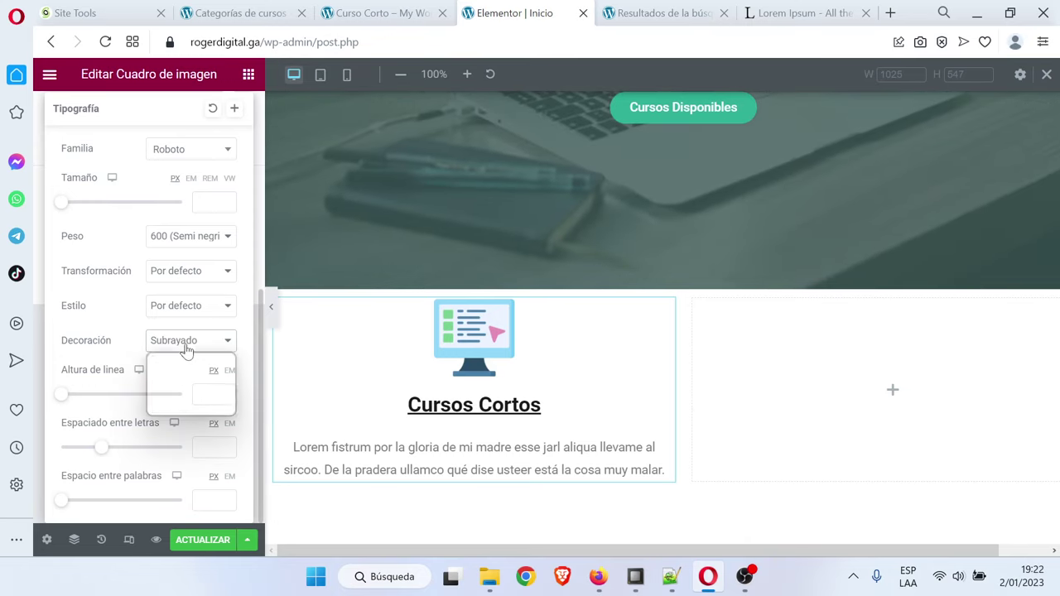
{"action": "left_click", "coordinate": [172, 411]}
Save the page with ACTUALIZAR and open the image box column's settings
{"action": "left_click", "coordinate": [199, 540]}
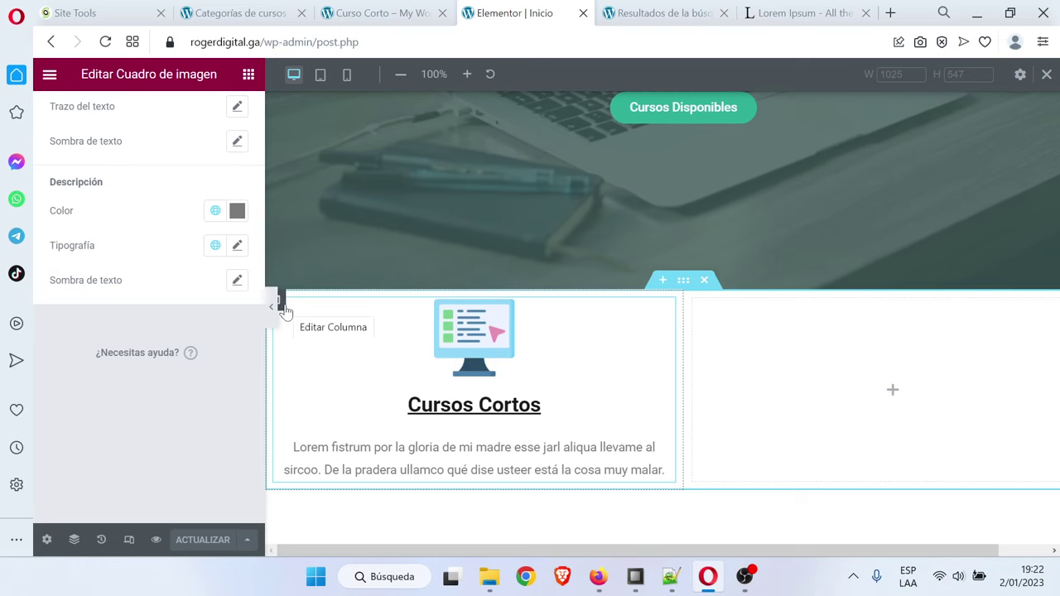
{"action": "left_click", "coordinate": [280, 301]}
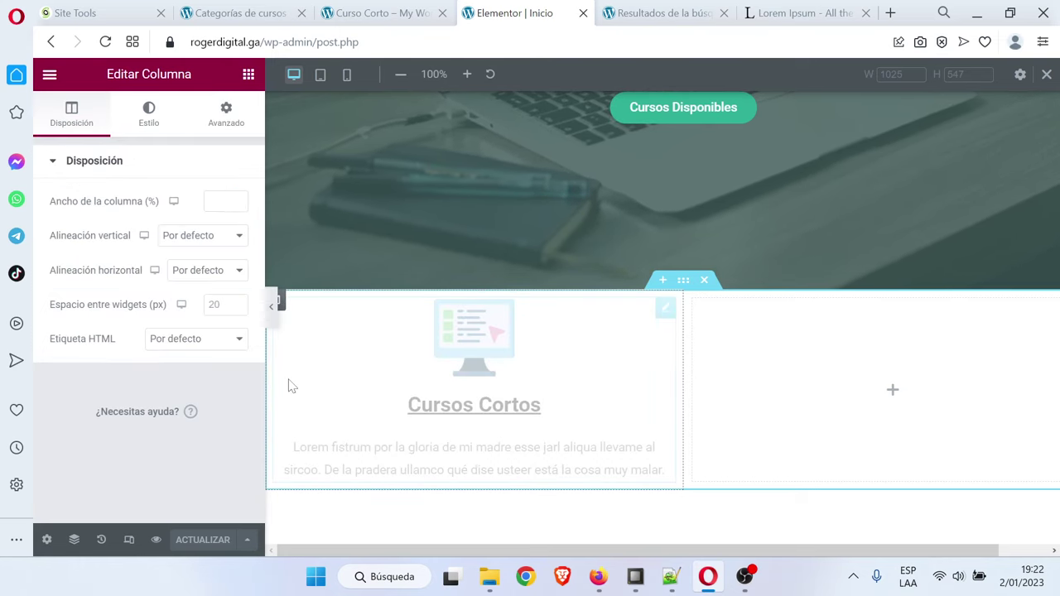
{"action": "scroll", "coordinate": [290, 347], "scroll_direction": "down", "scroll_amount": 1}
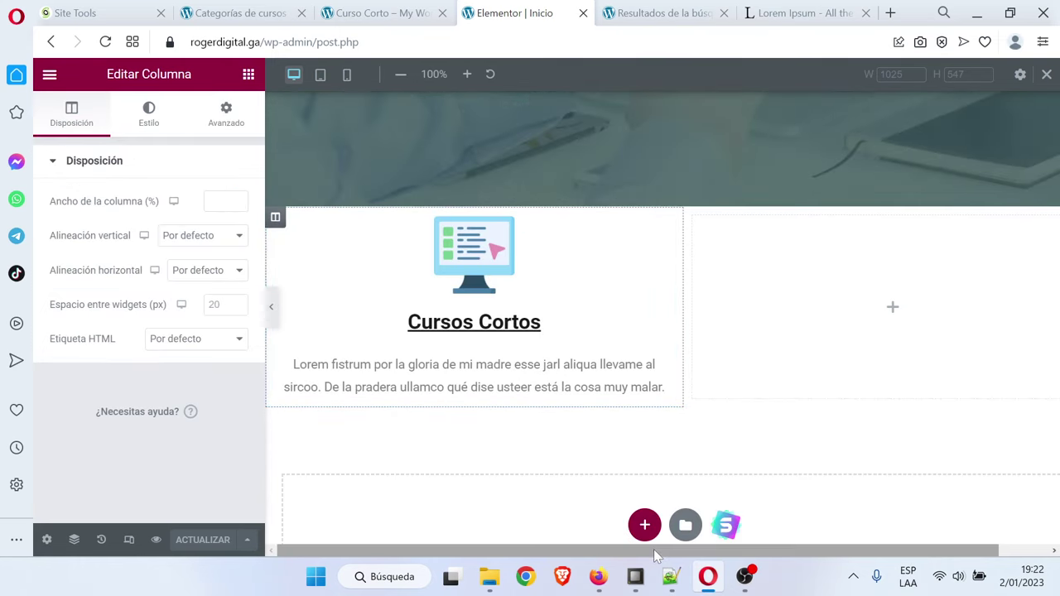
Copy the light green code #B3FFDE from the Notepad++ notes
{"action": "left_click", "coordinate": [671, 576]}
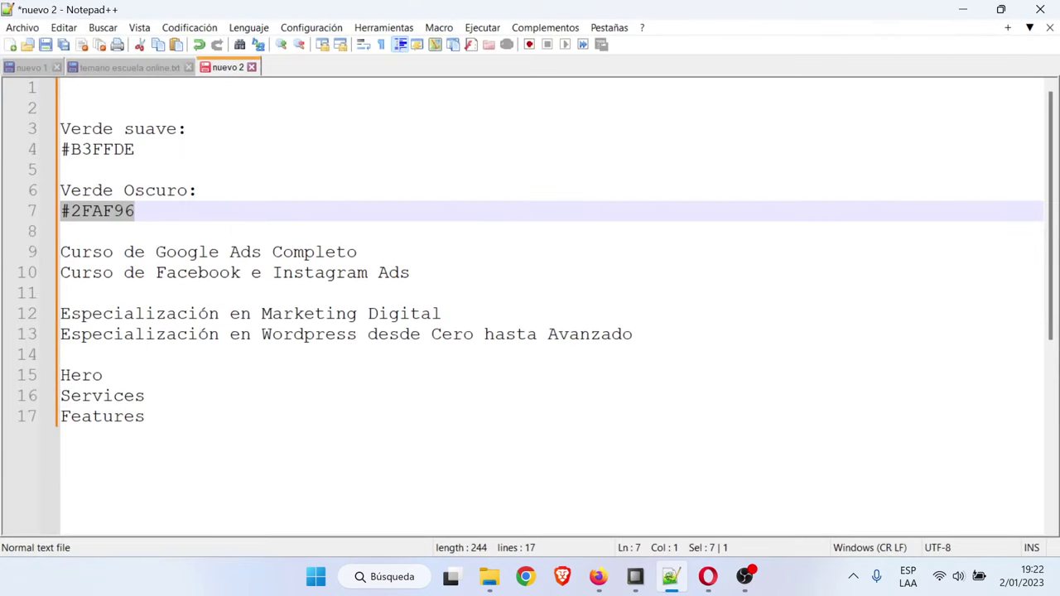
{"action": "left_click_drag", "start_coordinate": [135, 149], "coordinate": [60, 149]}
{"action": "key", "text": "ctrl+c"}
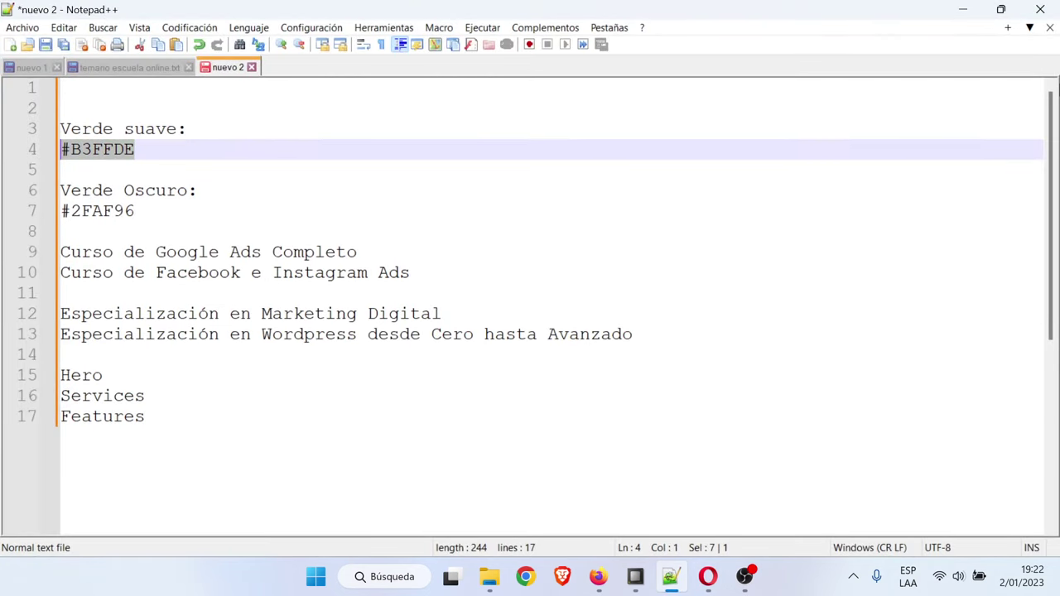
{"action": "left_click", "coordinate": [962, 10]}
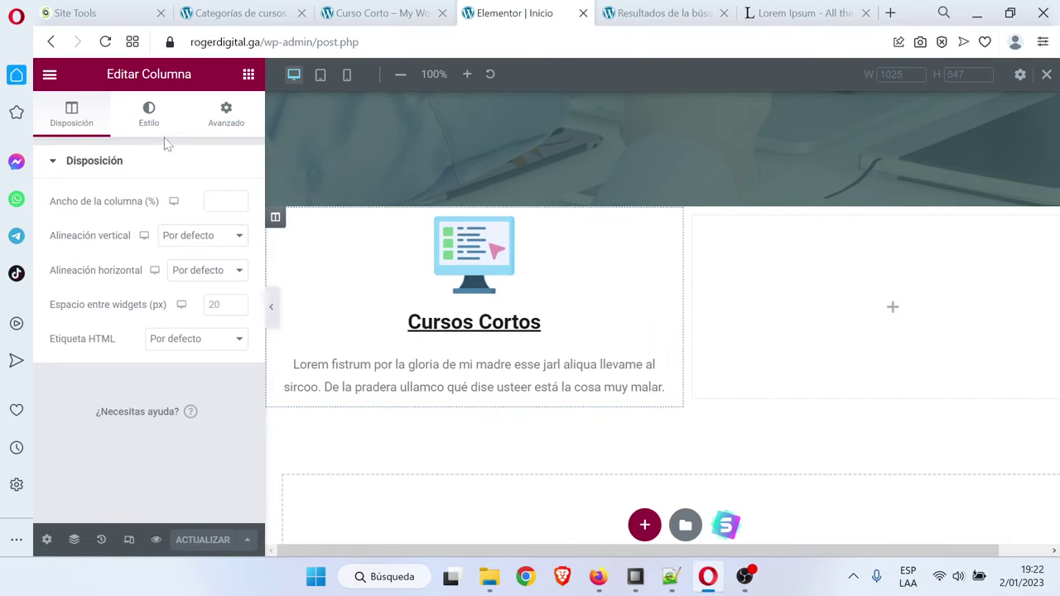
Give the column a classic light mint #B3FFDE background
{"action": "left_click", "coordinate": [149, 116]}
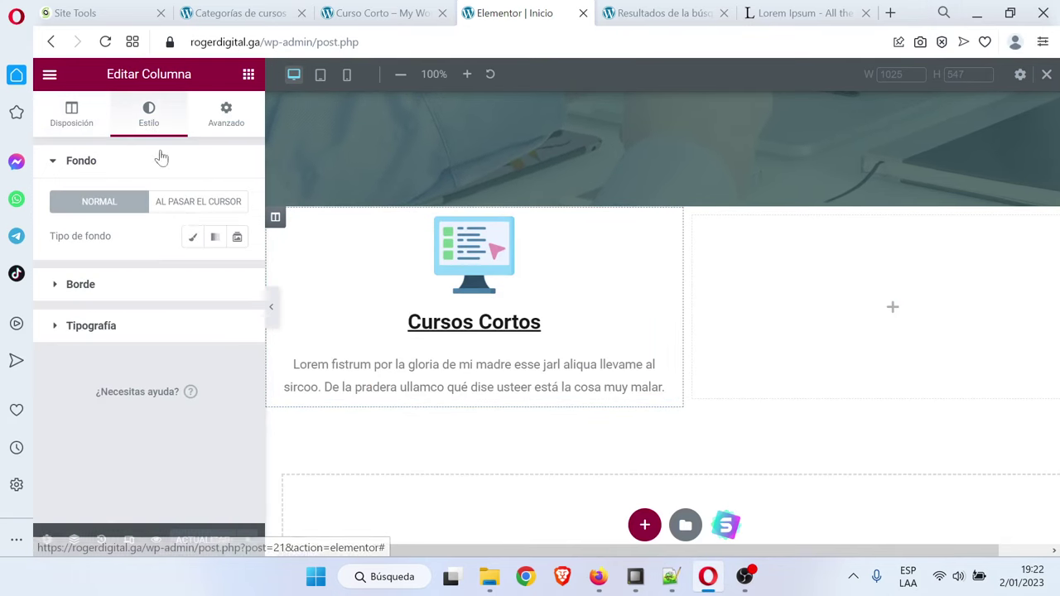
{"action": "left_click", "coordinate": [188, 237]}
{"action": "left_click", "coordinate": [237, 273]}
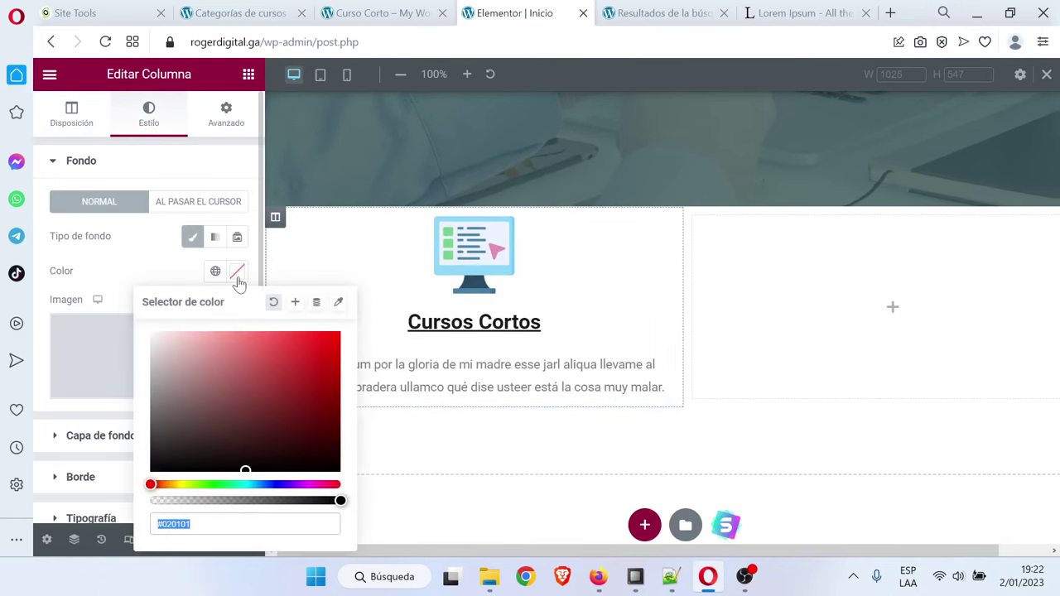
{"action": "key", "text": "ctrl+v"}
{"action": "left_click", "coordinate": [329, 293]}
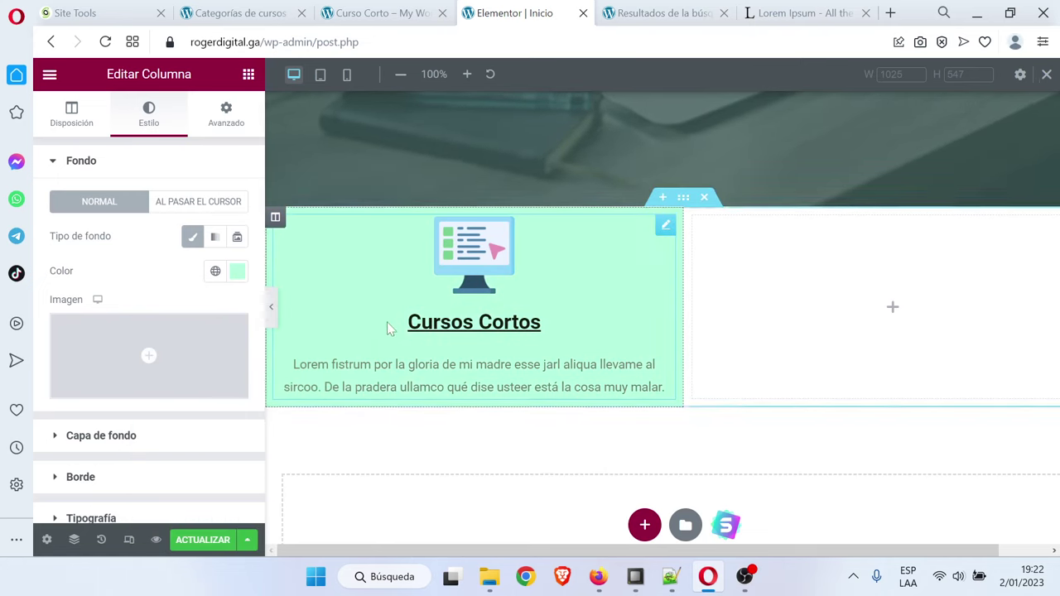
Set the column padding to 50 px on every side
{"action": "left_click", "coordinate": [226, 118]}
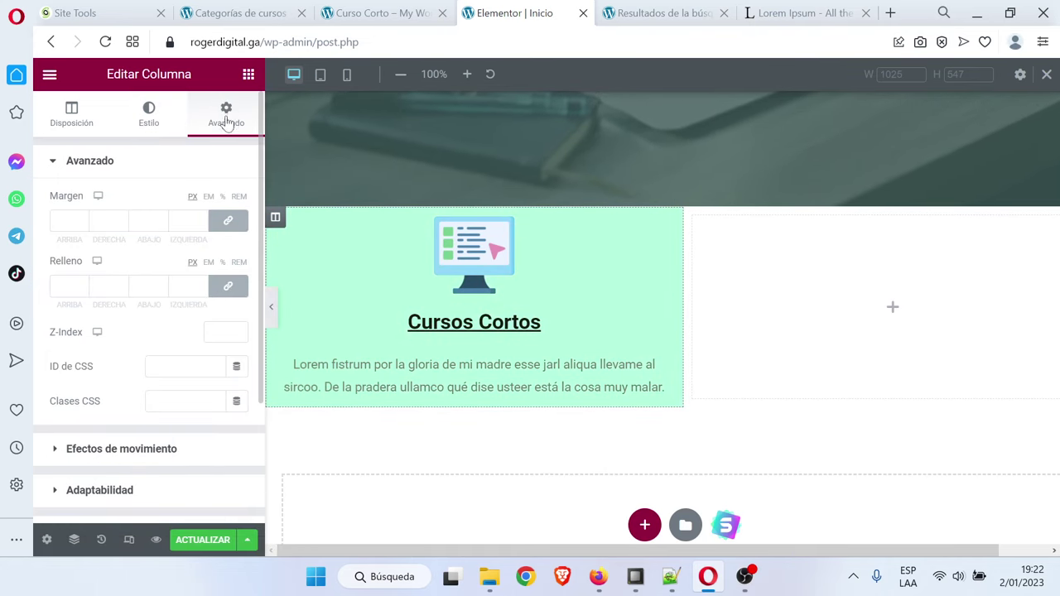
{"action": "left_click", "coordinate": [71, 285]}
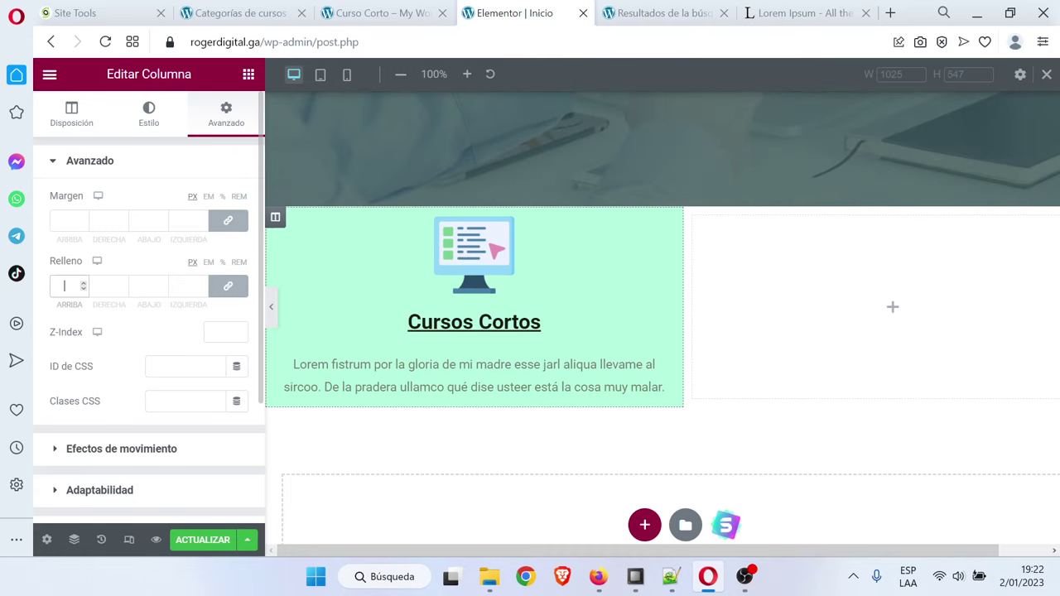
{"action": "type", "text": "50"}
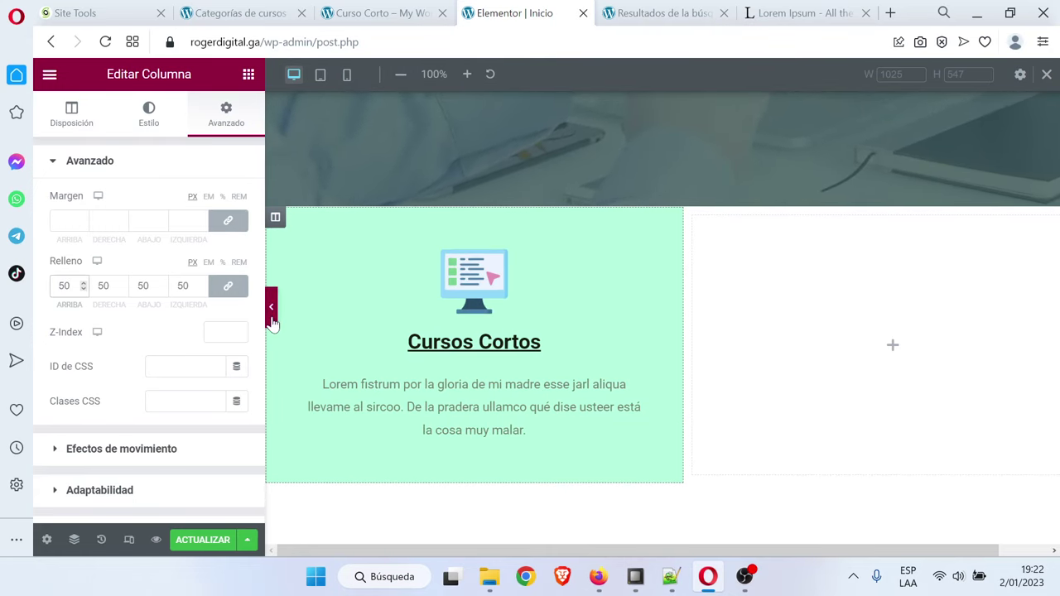
{"action": "left_click", "coordinate": [271, 308]}
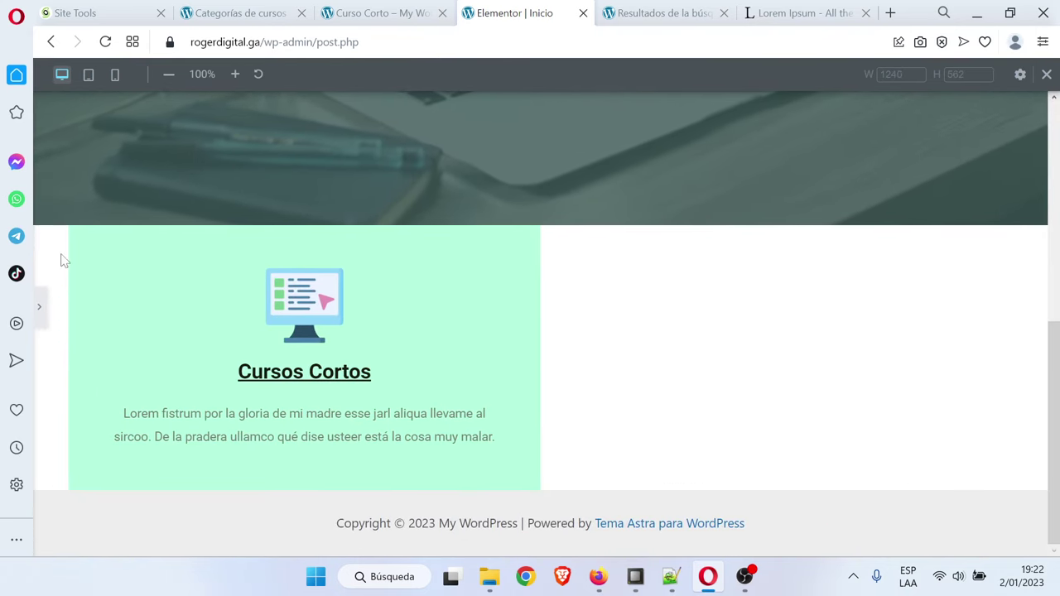
{"action": "left_click", "coordinate": [41, 307]}
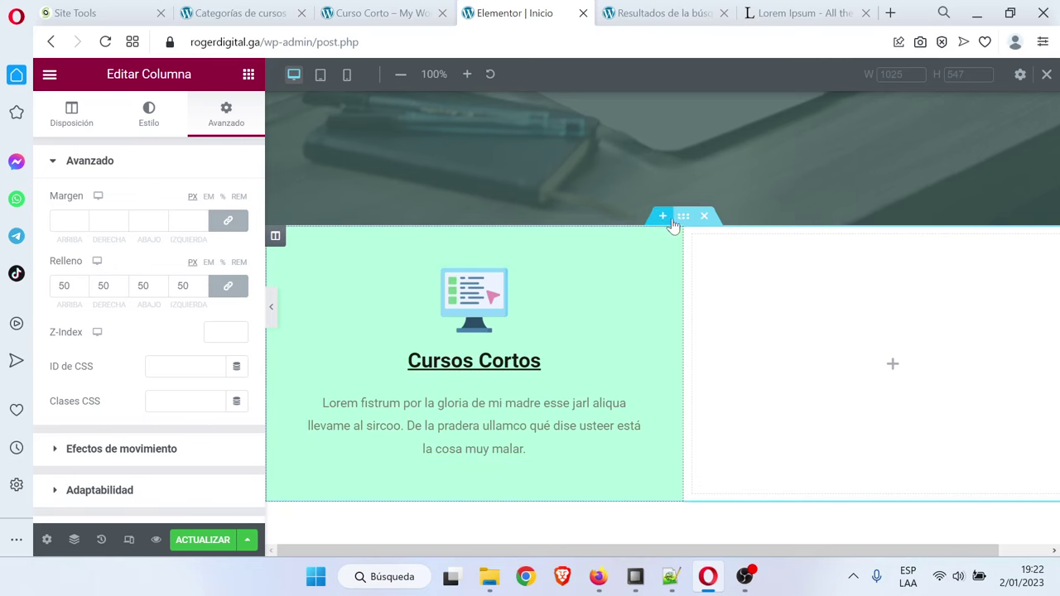
Set the section's Ancho del contenido to Ancho completo and preview the full-width layout
{"action": "left_click", "coordinate": [684, 217]}
{"action": "left_click", "coordinate": [177, 205]}
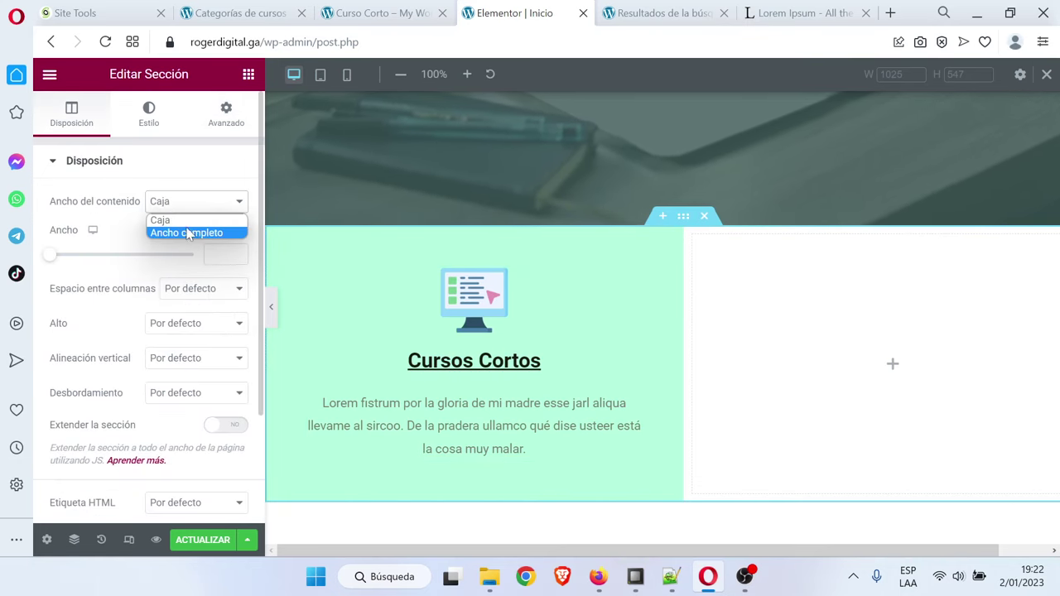
{"action": "left_click", "coordinate": [189, 232]}
{"action": "left_click", "coordinate": [271, 307]}
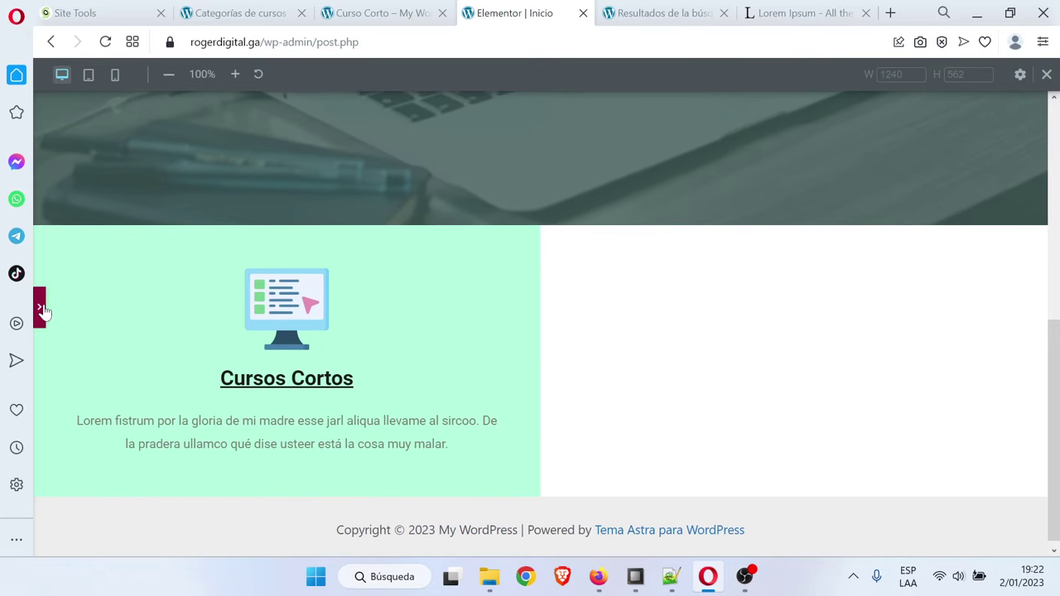
{"action": "left_click", "coordinate": [43, 311]}
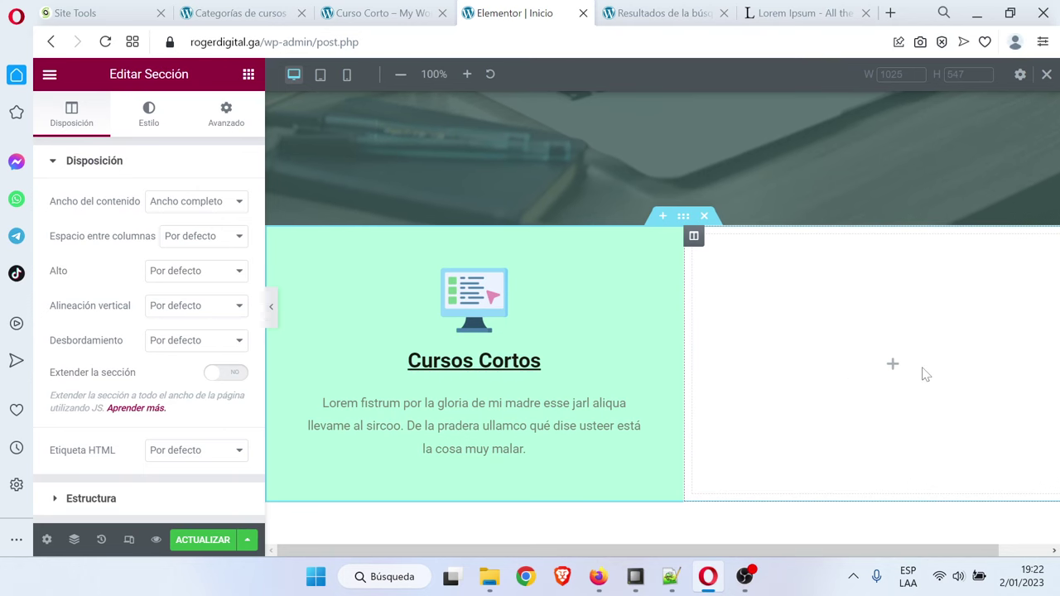
Duplicate the mint Cursos Cortos column and delete the empty third column
{"action": "right_click", "coordinate": [278, 244]}
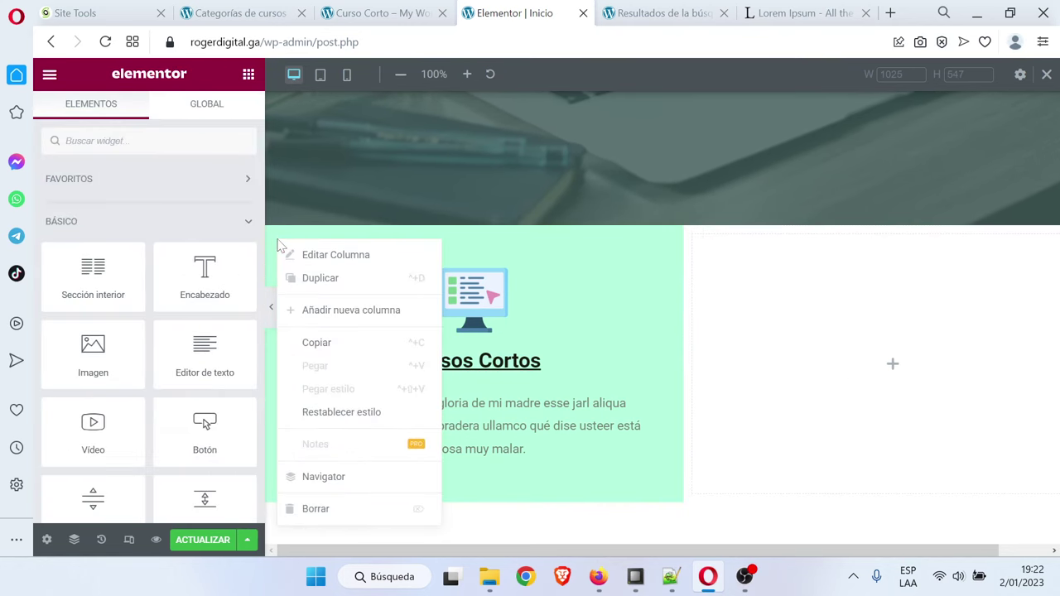
{"action": "left_click", "coordinate": [323, 277]}
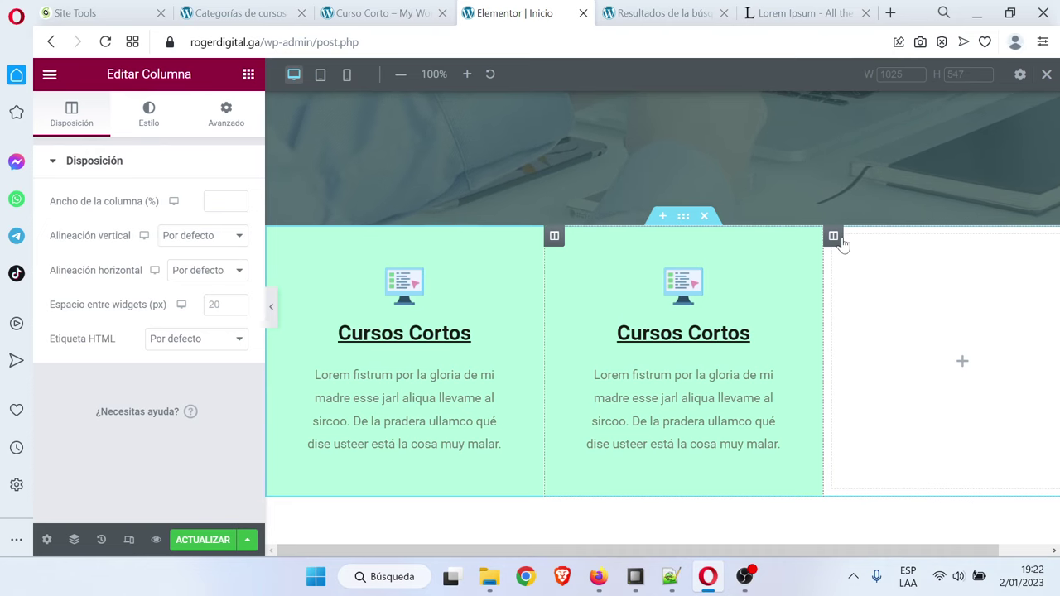
{"action": "right_click", "coordinate": [835, 239]}
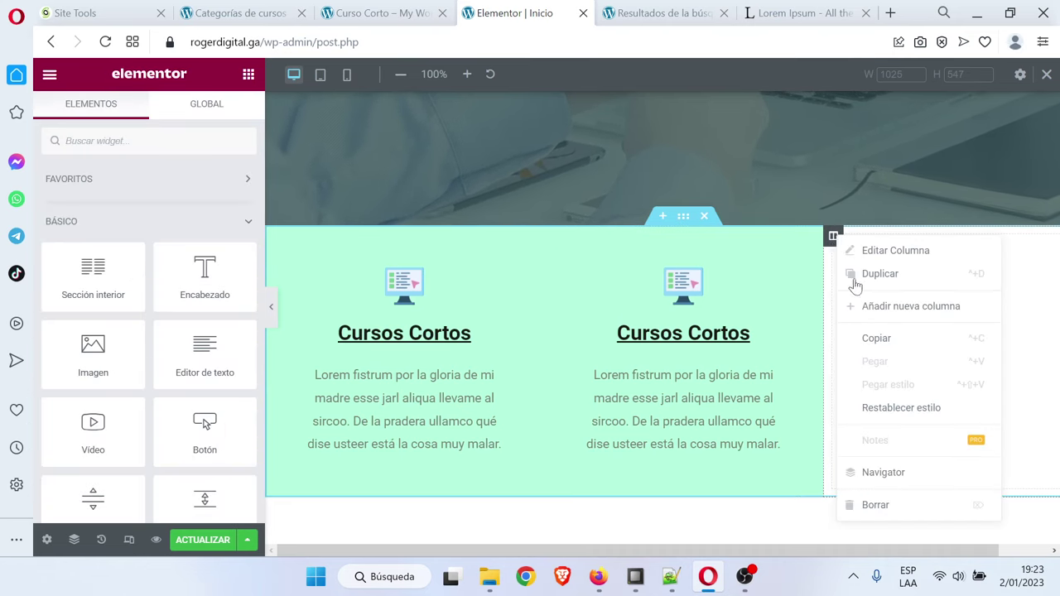
{"action": "left_click", "coordinate": [908, 501]}
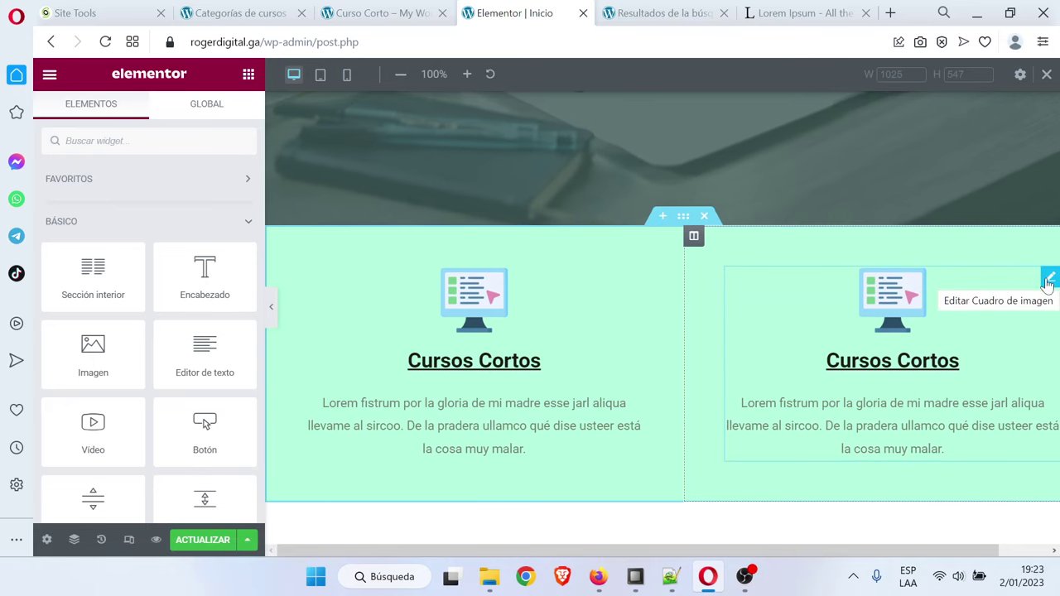
Select the second column and copy the dark green code #2FAF96 from the Notepad++ notes
{"action": "left_click", "coordinate": [694, 239]}
{"action": "left_click", "coordinate": [670, 578]}
{"action": "left_click", "coordinate": [134, 211]}
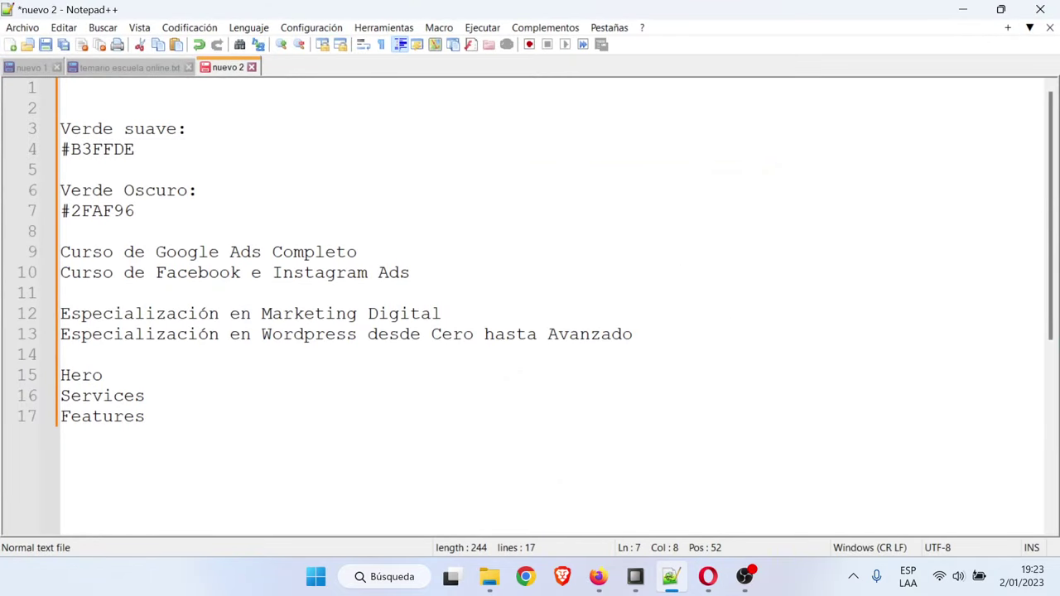
{"action": "key", "text": "shift+Home"}
{"action": "key", "text": "ctrl+c"}
{"action": "left_click", "coordinate": [963, 9]}
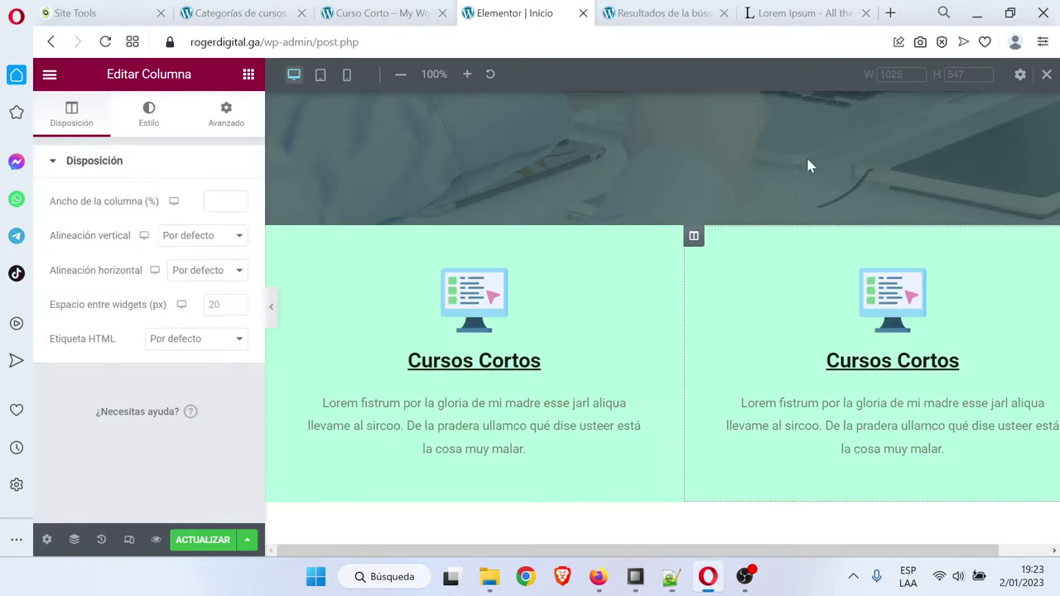
Paste #2FAF96 as the second column's Fondo colour in its Estilo settings
{"action": "left_click", "coordinate": [153, 118]}
{"action": "left_click", "coordinate": [237, 274]}
{"action": "key", "text": "ctrl+v"}
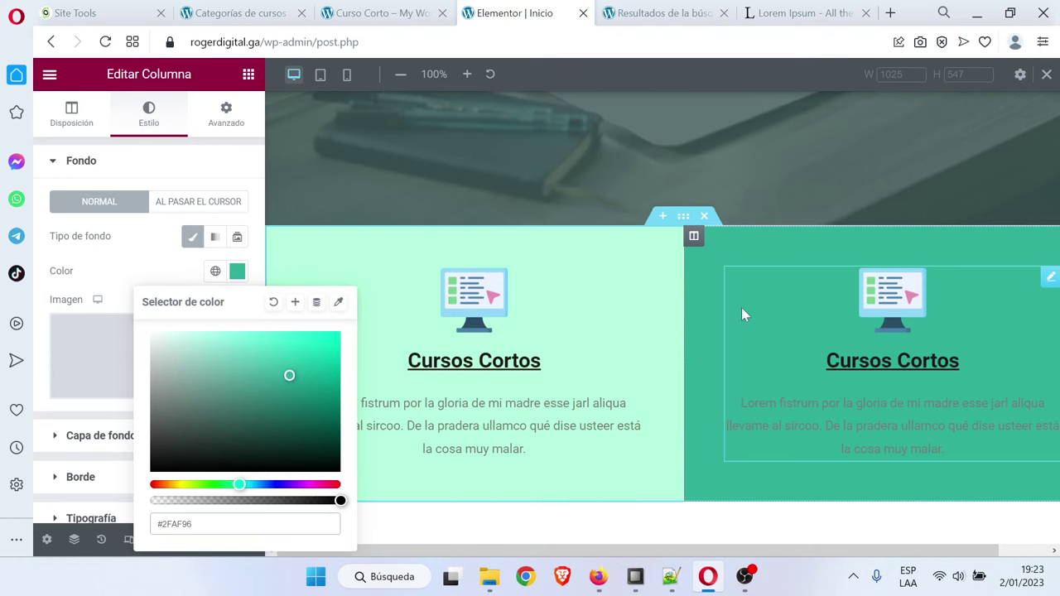
{"action": "left_click", "coordinate": [950, 360]}
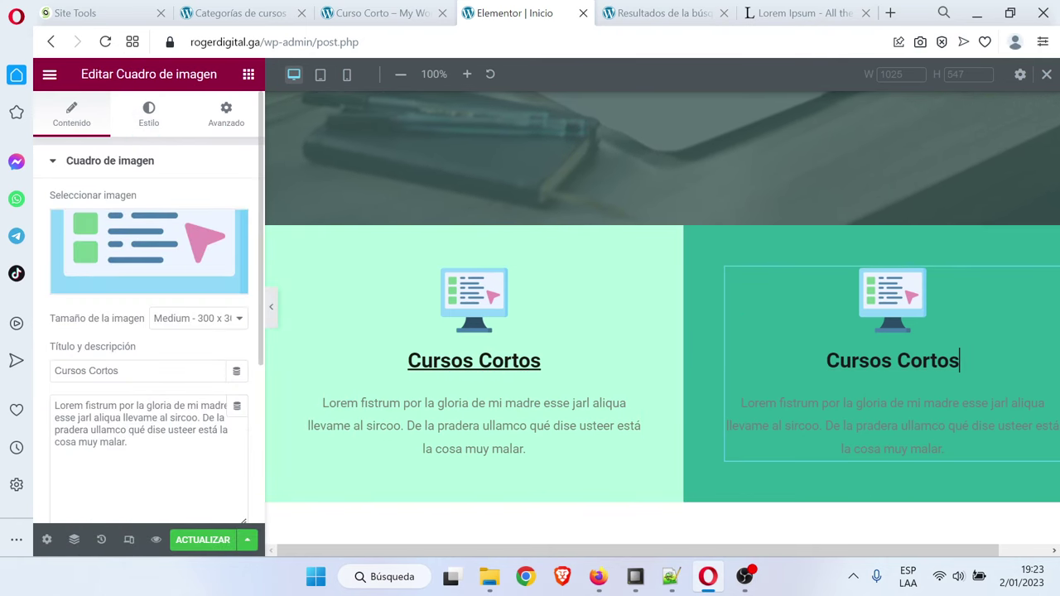
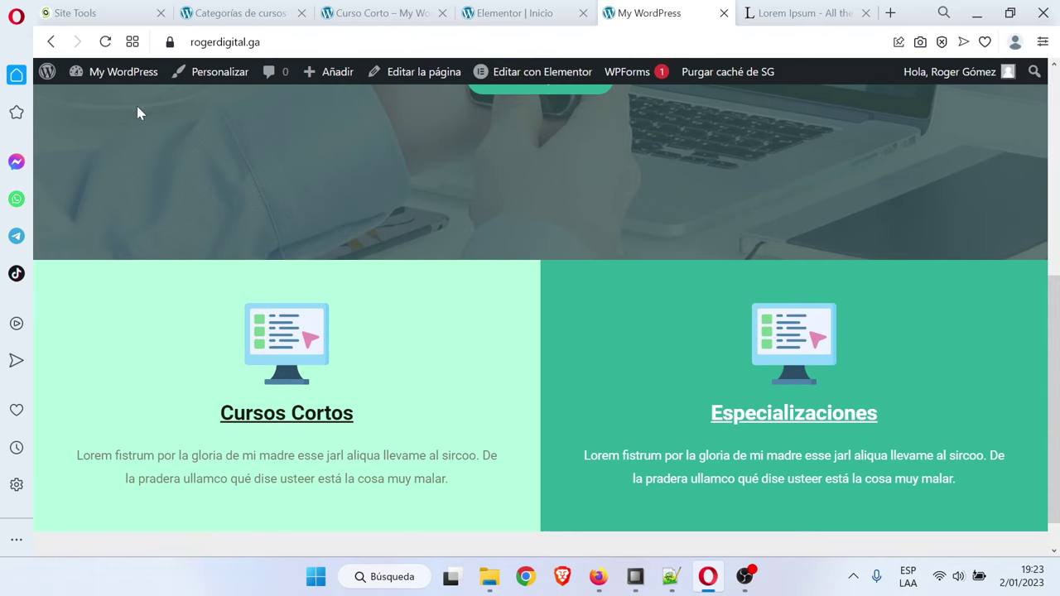
Open the site's Personalizar (Astra Customizer) page from the front page in a new tab and switch to it
{"action": "left_click", "coordinate": [123, 71]}
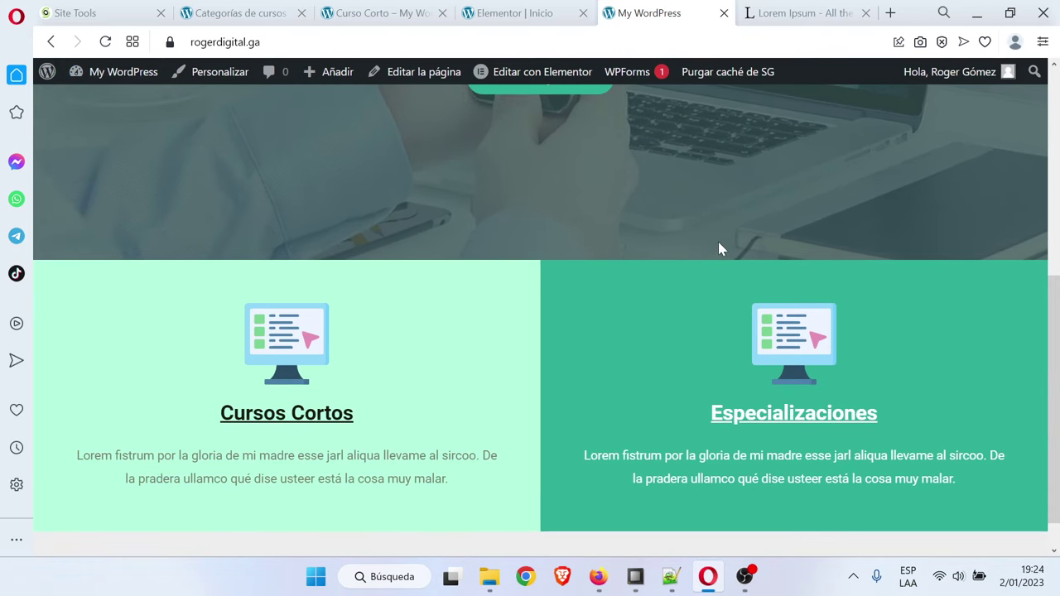
{"action": "scroll", "coordinate": [718, 249], "scroll_direction": "down", "scroll_amount": 1}
{"action": "scroll", "coordinate": [578, 386], "scroll_direction": "up", "scroll_amount": 2}
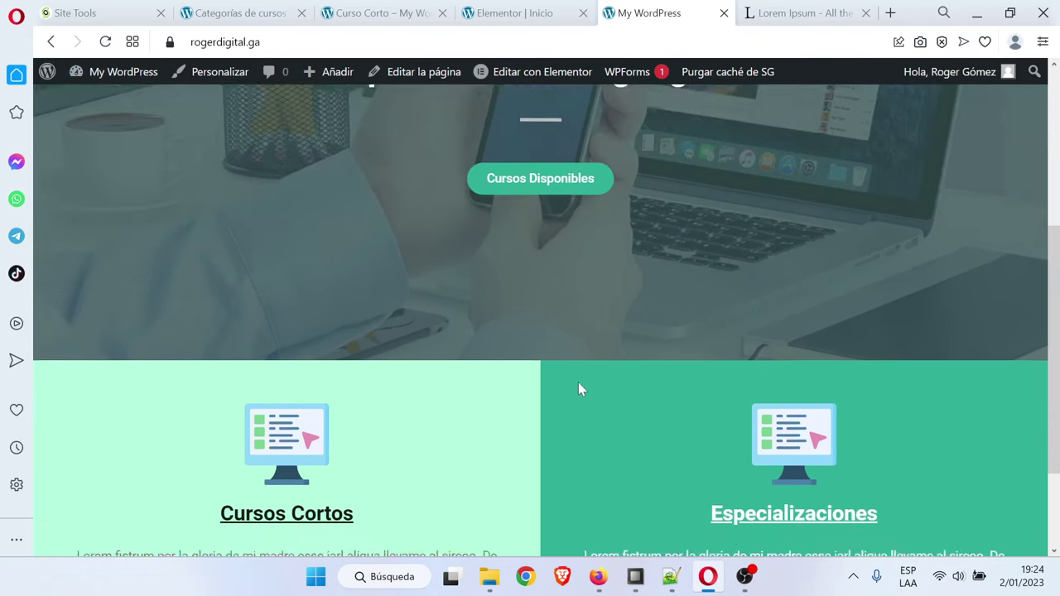
{"action": "scroll", "coordinate": [558, 386], "scroll_direction": "down", "scroll_amount": 2}
{"action": "scroll", "coordinate": [558, 386], "scroll_direction": "up", "scroll_amount": 2}
{"action": "scroll", "coordinate": [561, 387], "scroll_direction": "down", "scroll_amount": 2}
{"action": "scroll", "coordinate": [559, 388], "scroll_direction": "down", "scroll_amount": 1}
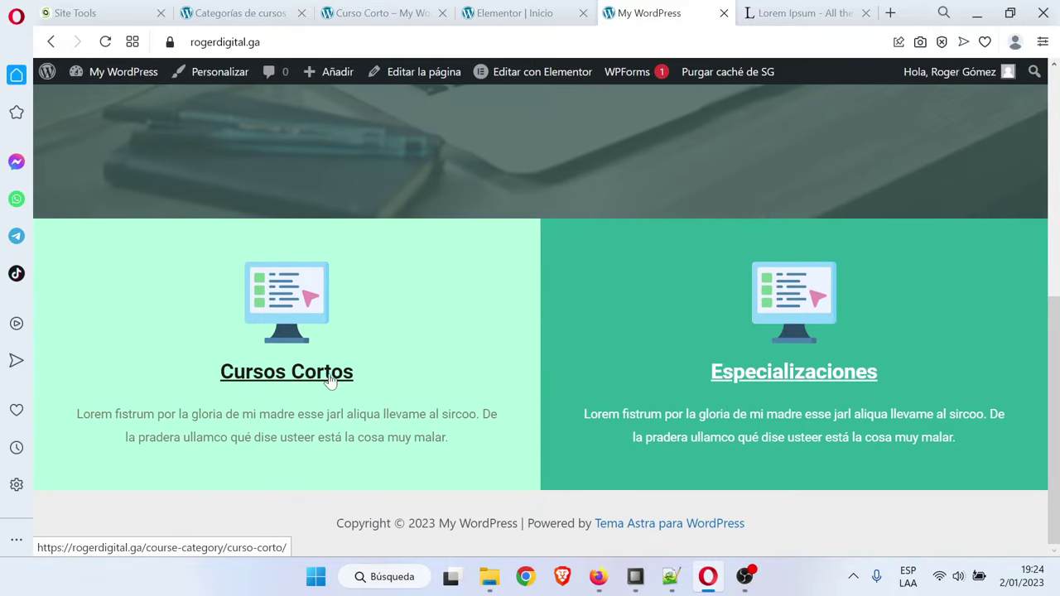
{"action": "right_click", "coordinate": [222, 77]}
{"action": "left_click", "coordinate": [248, 88]}
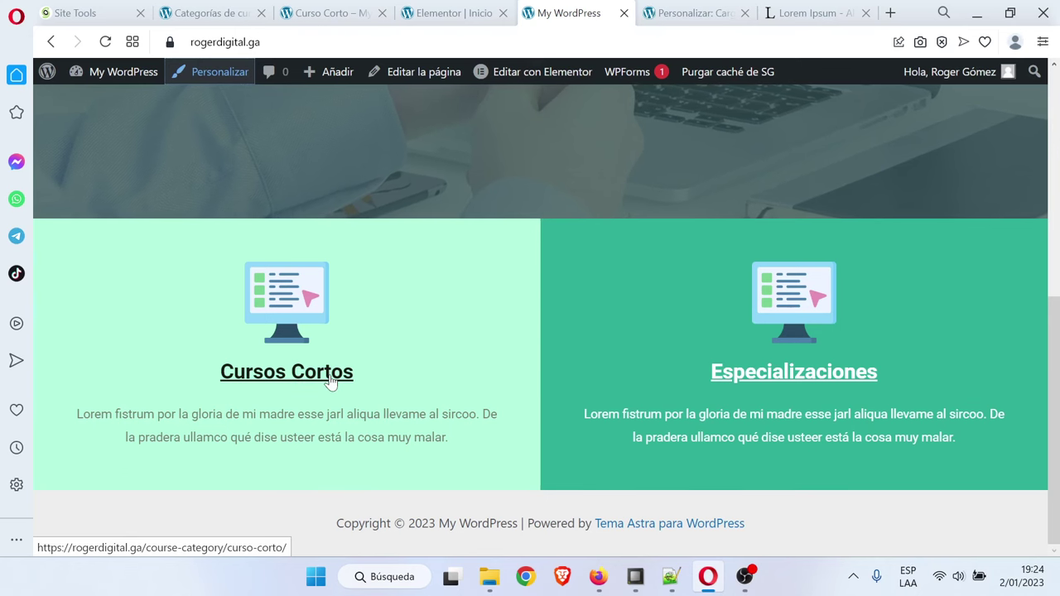
{"action": "left_click", "coordinate": [687, 11]}
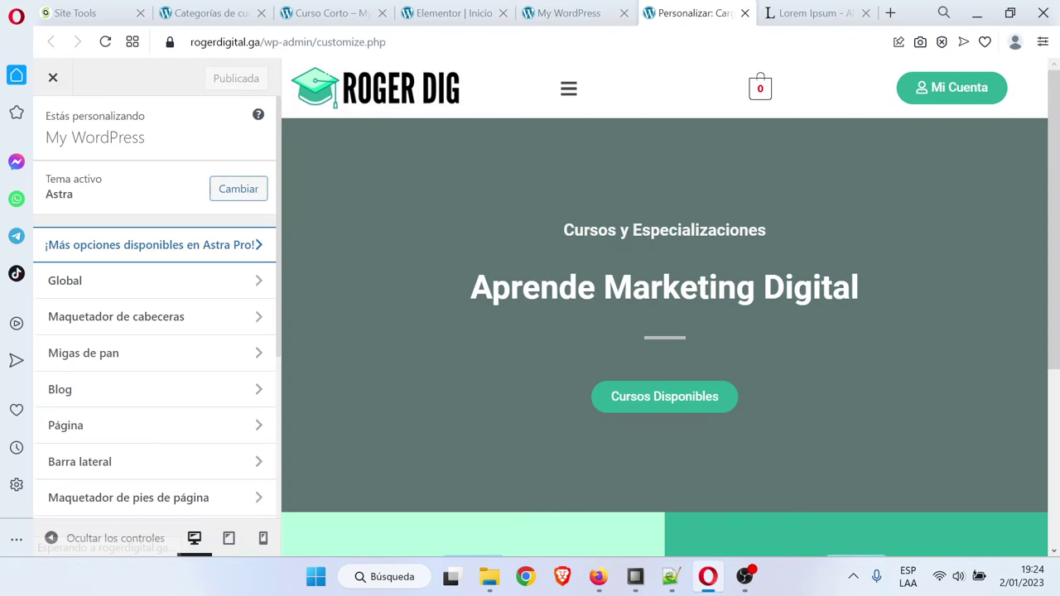
Add a{text-decoration:none !important;} in CSS adicional, publish it, and return to the site tab
{"action": "scroll", "coordinate": [163, 376], "scroll_direction": "down", "scroll_amount": 3}
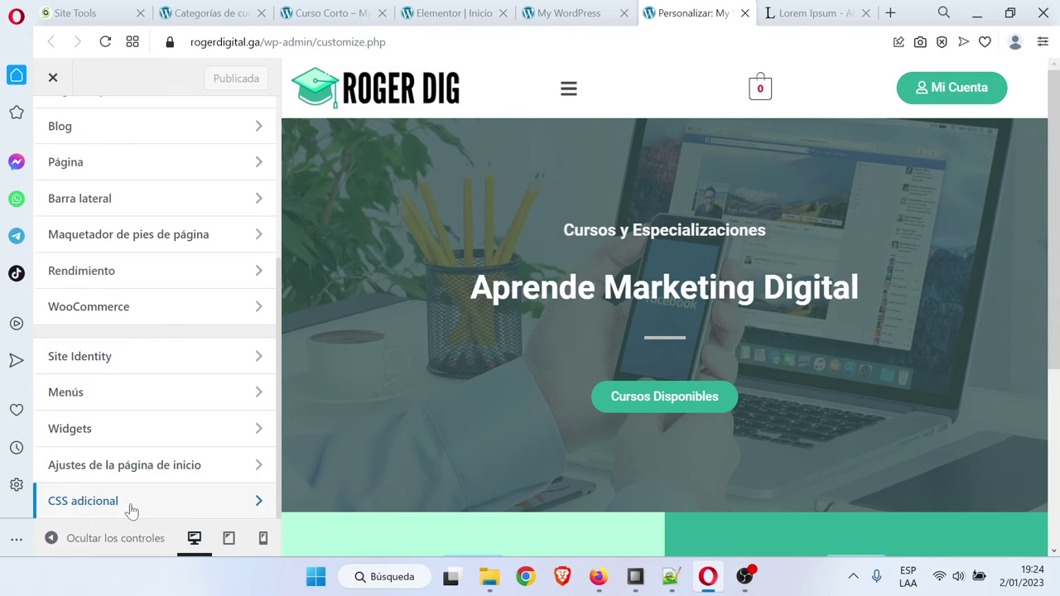
{"action": "left_click", "coordinate": [131, 509]}
{"action": "scroll", "coordinate": [138, 425], "scroll_direction": "down", "scroll_amount": 3}
{"action": "left_click", "coordinate": [135, 348]}
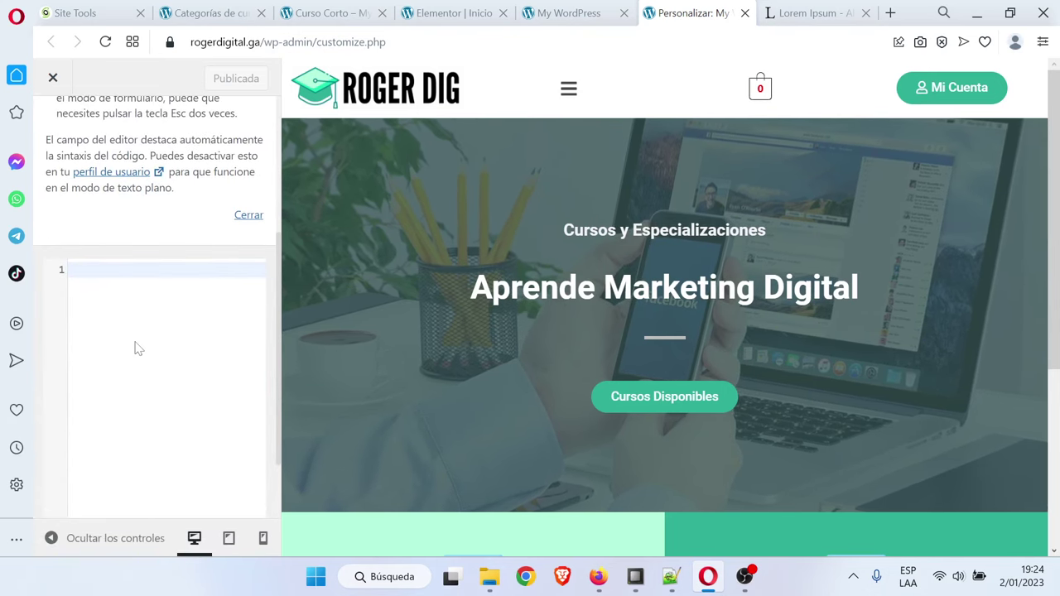
{"action": "type", "text": "a{"}
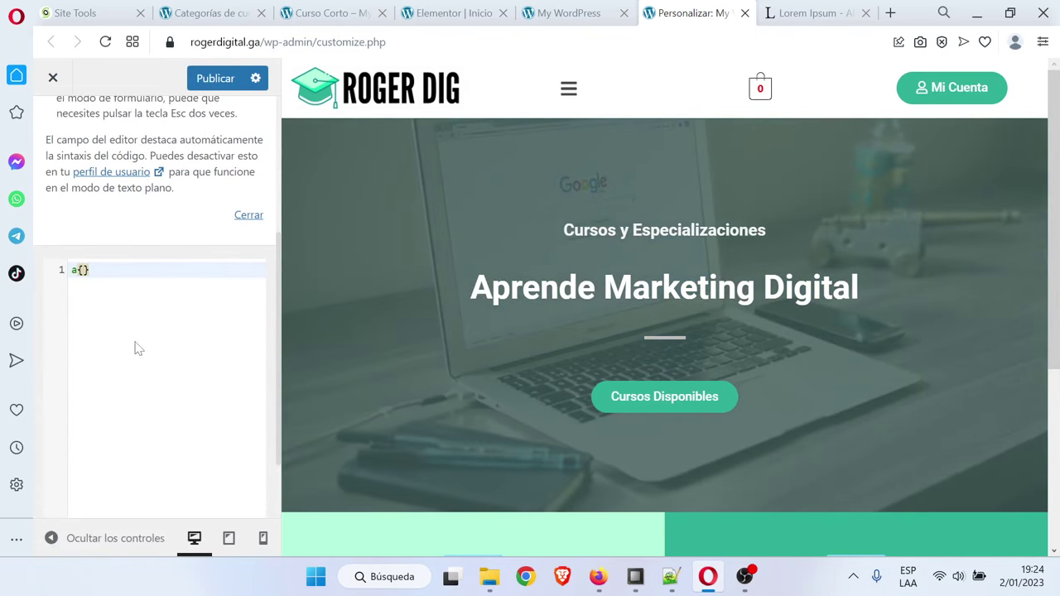
{"action": "key", "text": "Return"}
{"action": "type", "text": "te"}
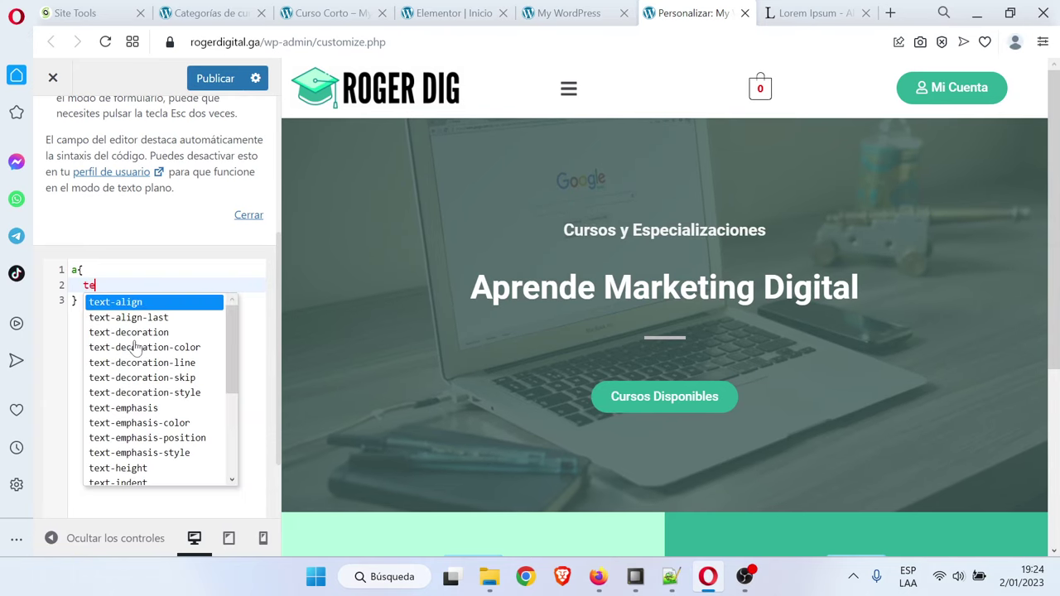
{"action": "type", "text": "xt-de"}
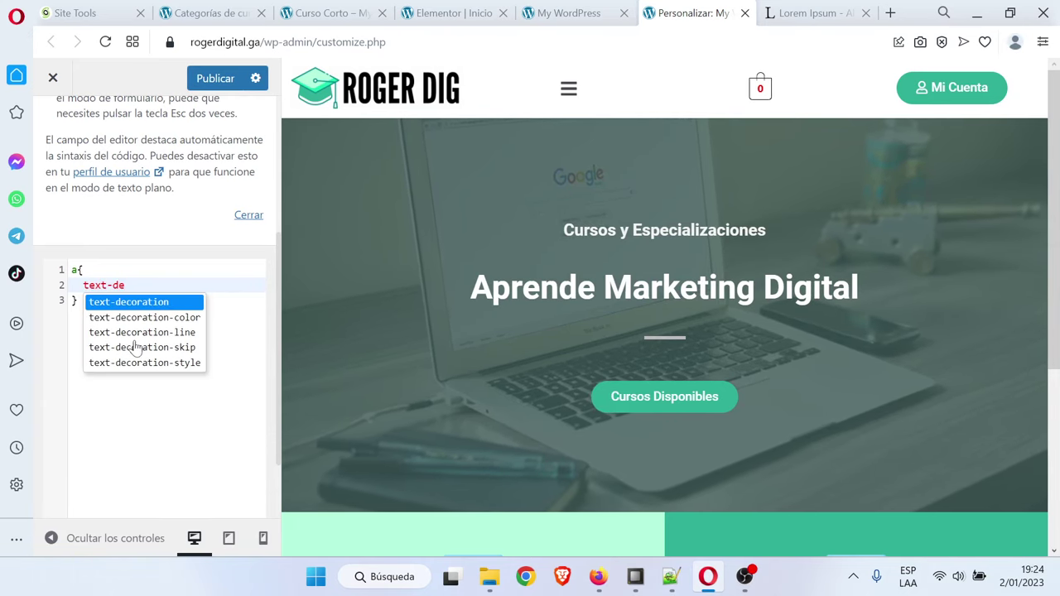
{"action": "left_click", "coordinate": [158, 306]}
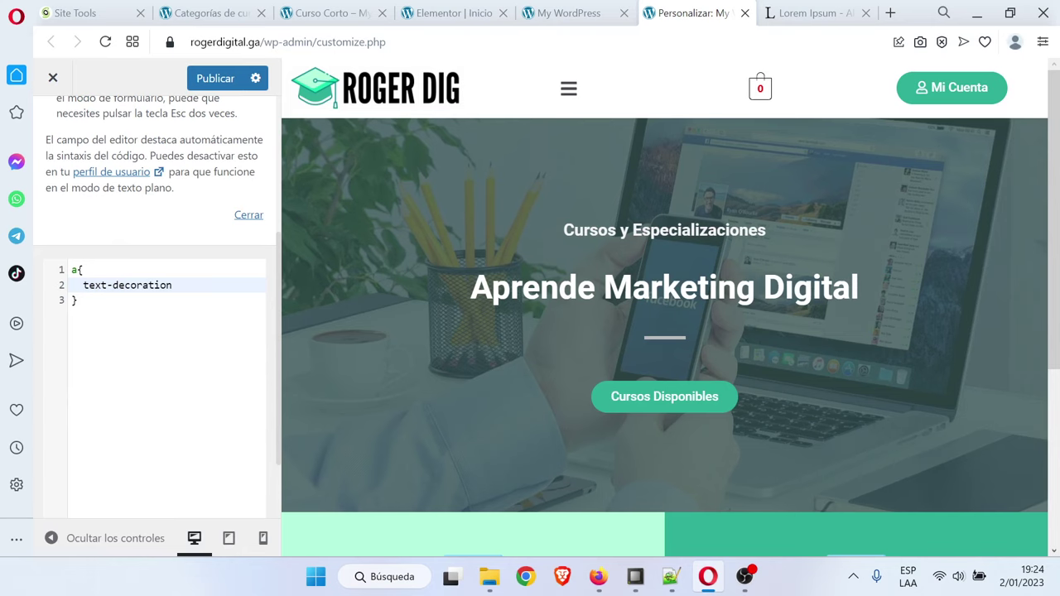
{"action": "type", "text": ":none "}
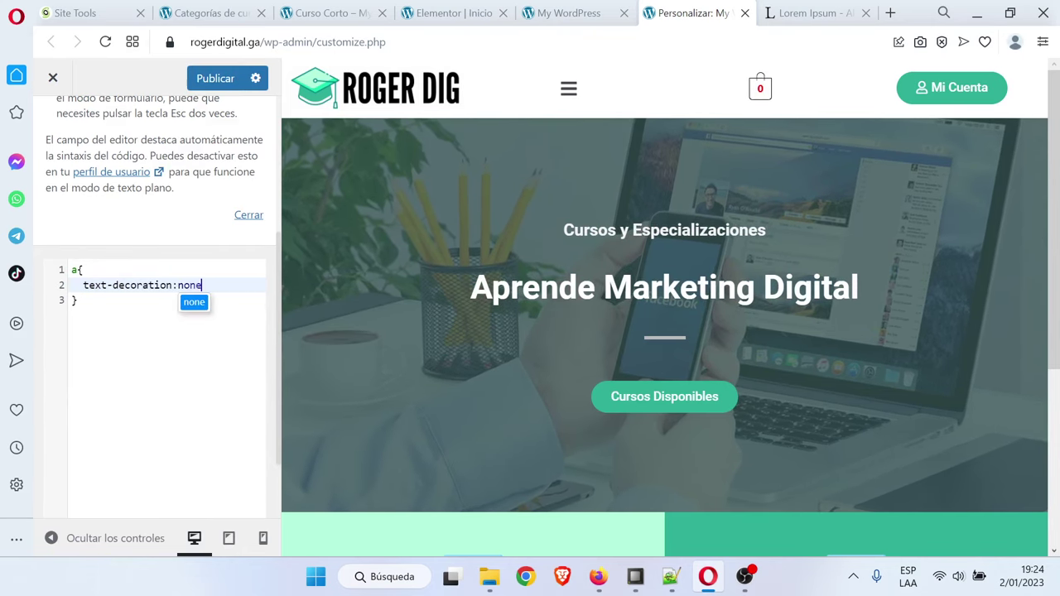
{"action": "type", "text": "!"}
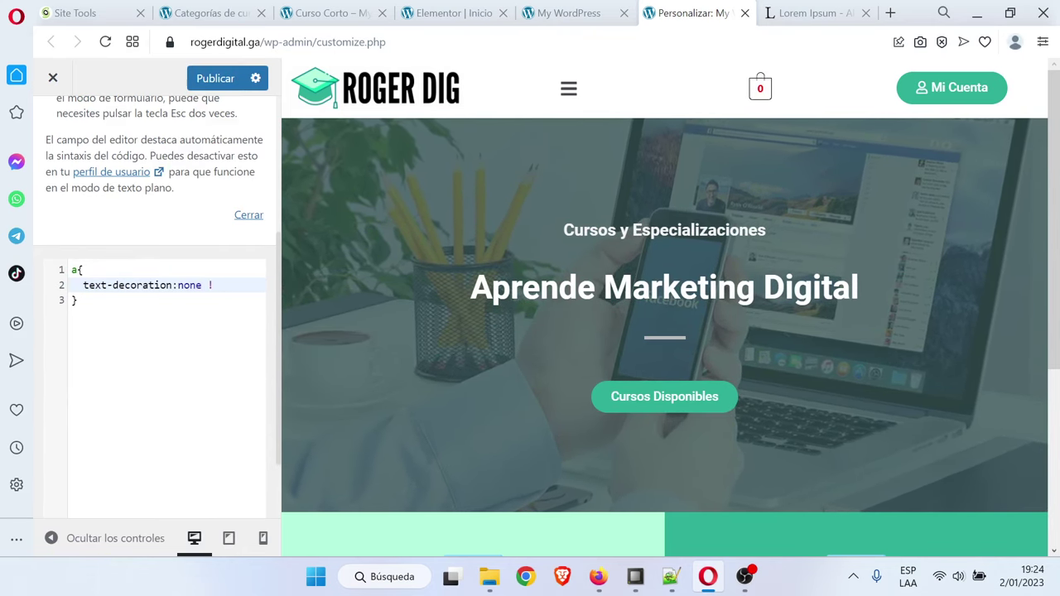
{"action": "type", "text": "impo"}
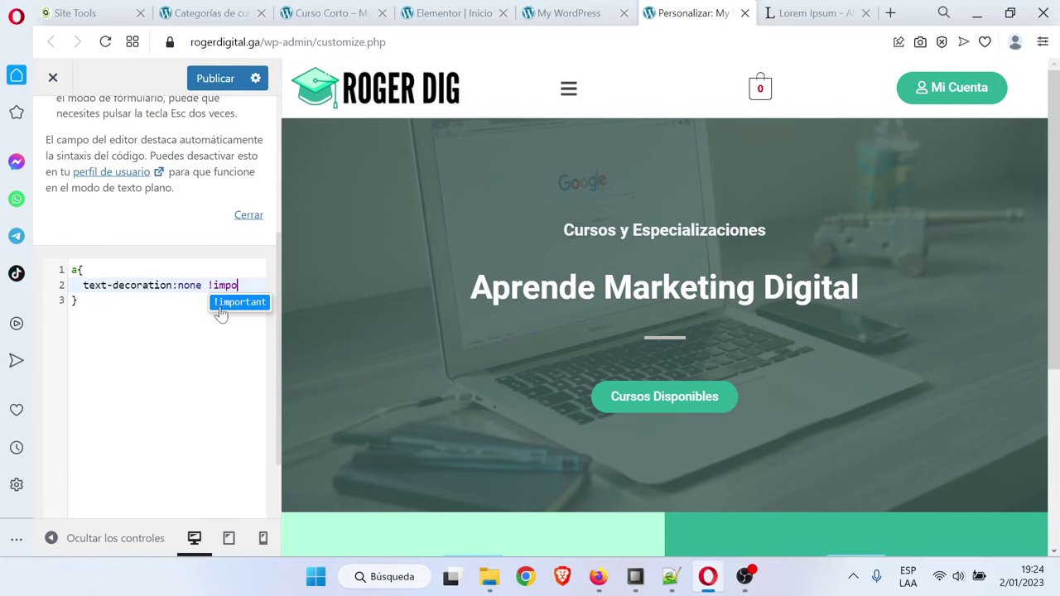
{"action": "key", "text": "Return"}
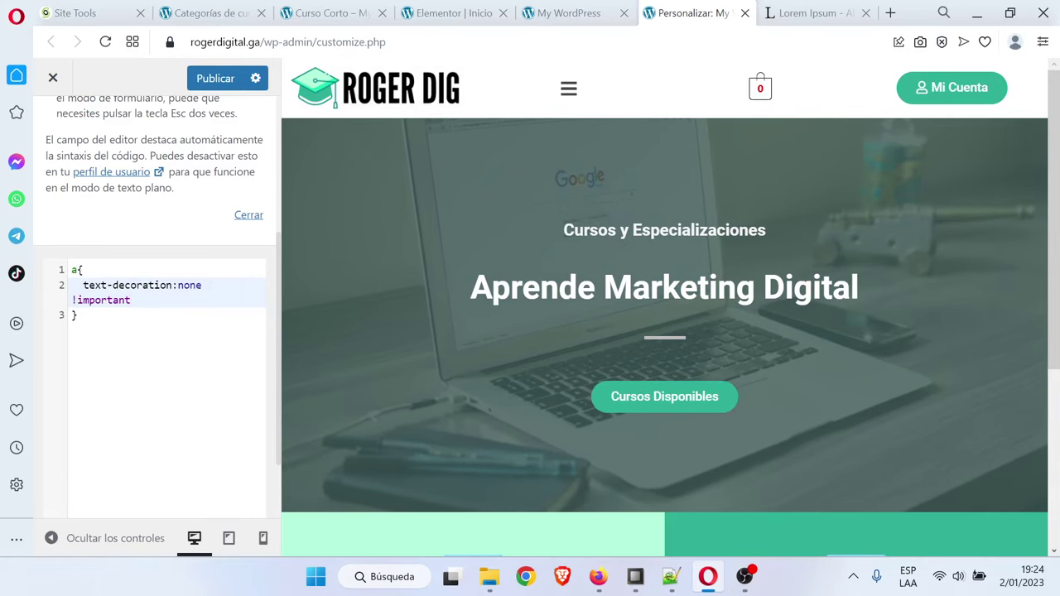
{"action": "left_click", "coordinate": [215, 78]}
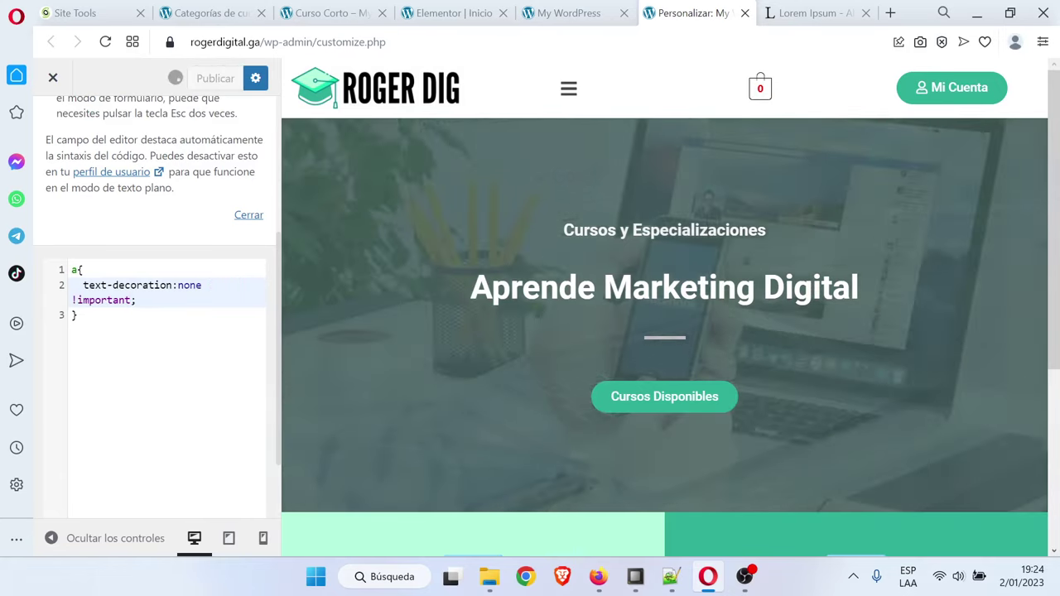
{"action": "left_click", "coordinate": [571, 13]}
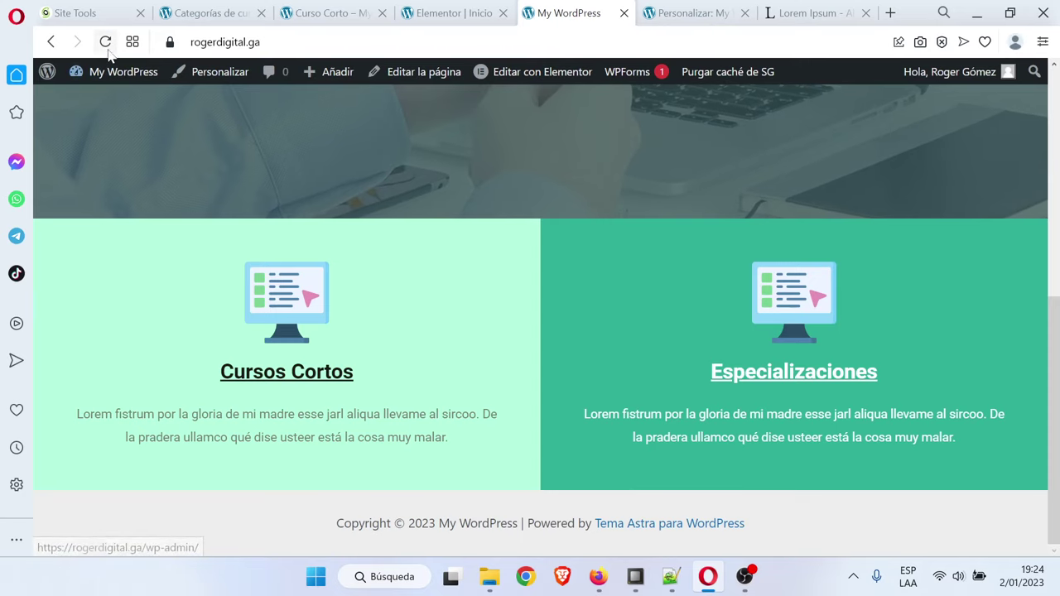
Reload the live site to apply the CSS and close the Customizer tab
{"action": "left_click", "coordinate": [105, 41]}
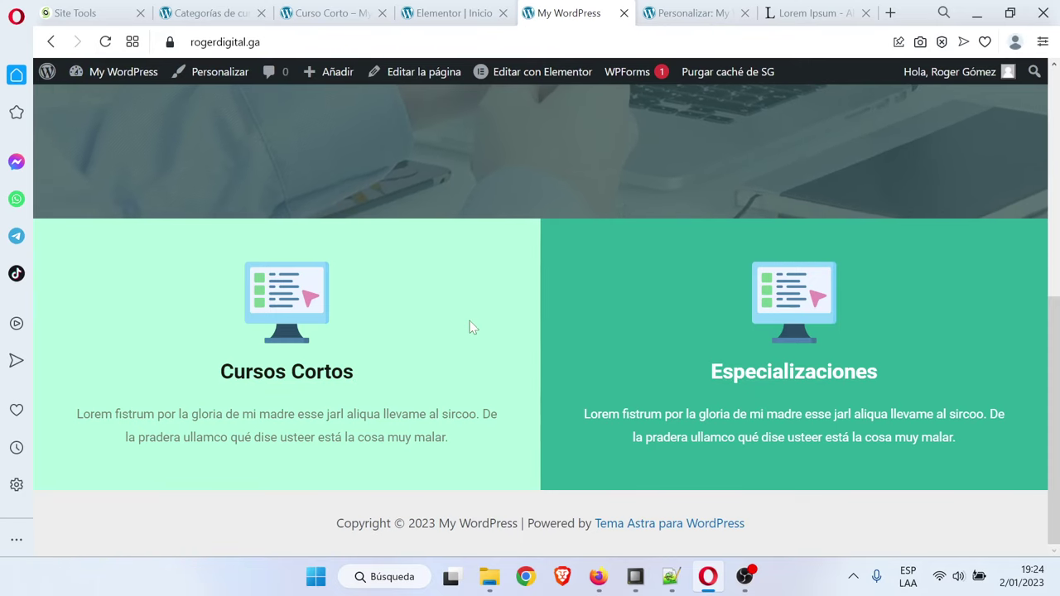
{"action": "left_click", "coordinate": [105, 42]}
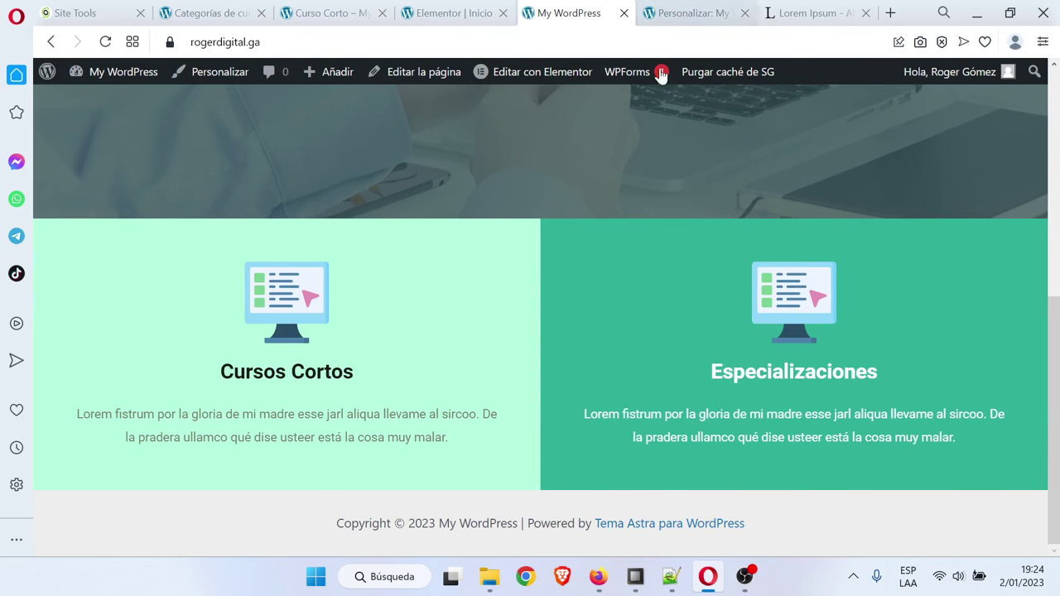
{"action": "left_click", "coordinate": [703, 13]}
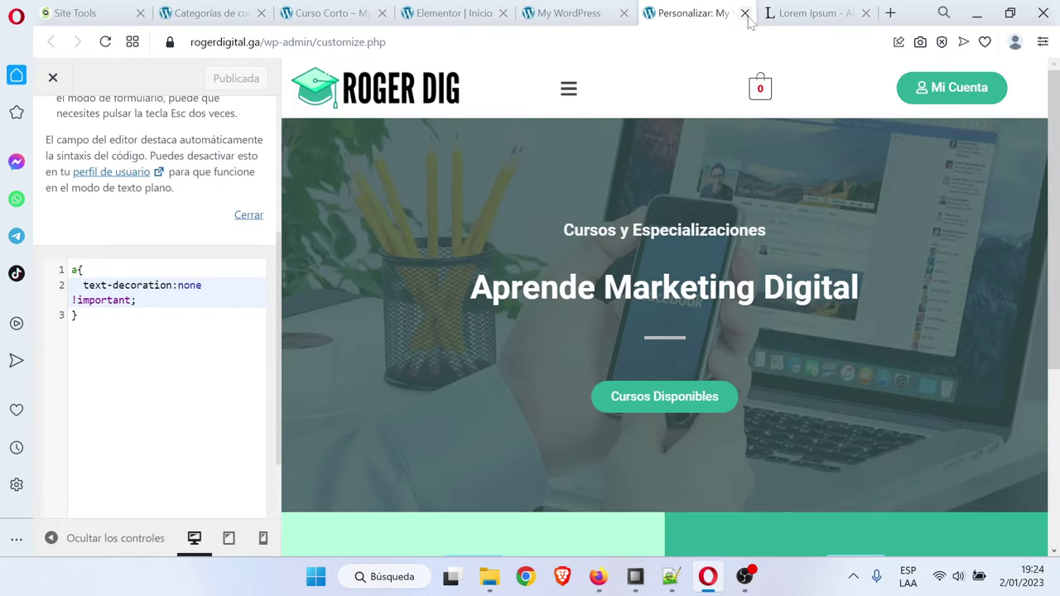
{"action": "left_click", "coordinate": [744, 12]}
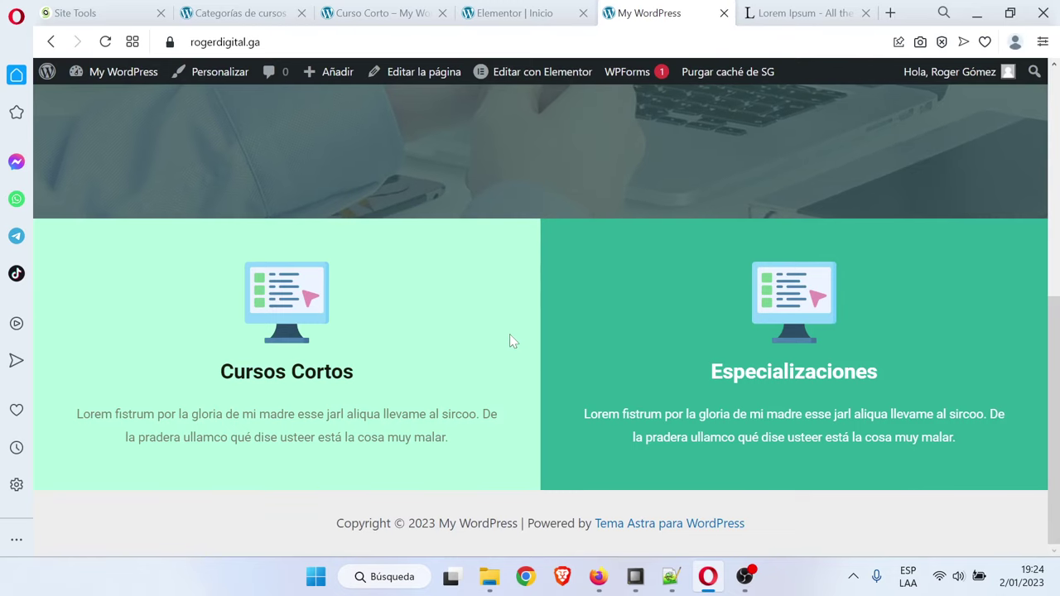
Inspect the Cursos Cortos link's styles in developer tools, then close DevTools
{"action": "right_click", "coordinate": [311, 377]}
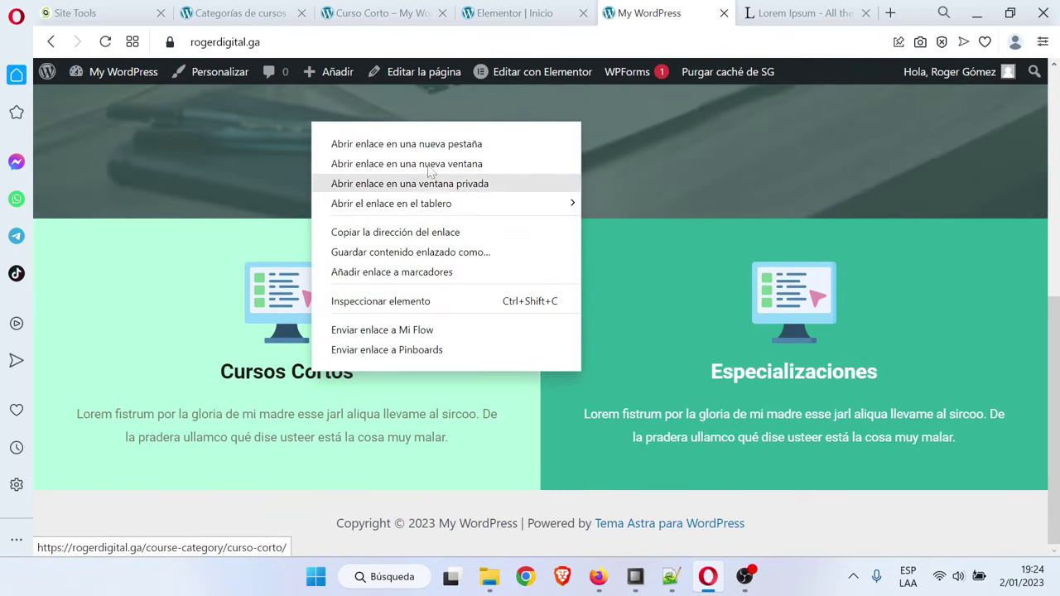
{"action": "left_click", "coordinate": [395, 300]}
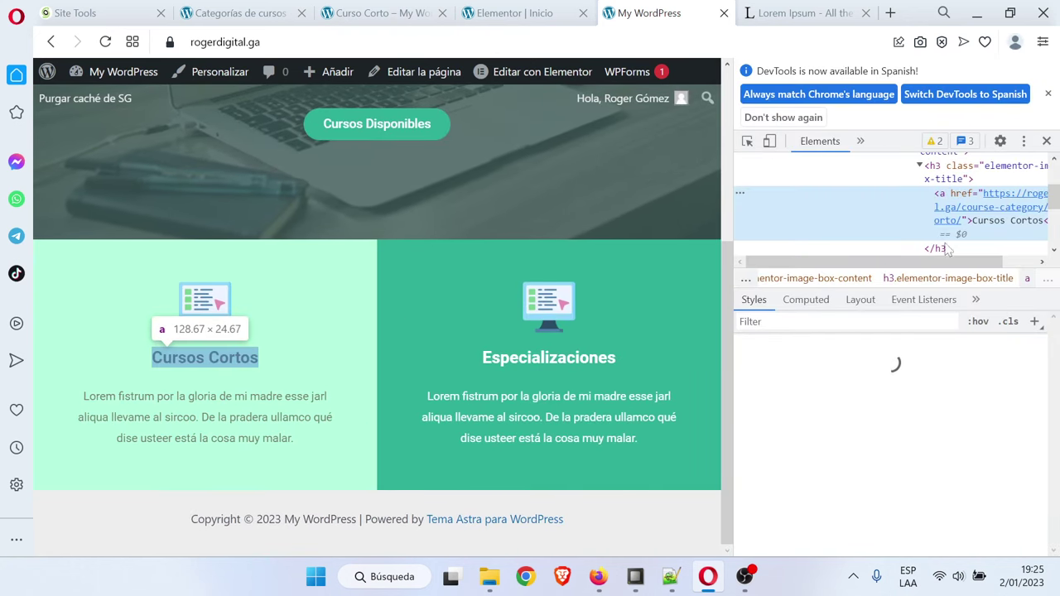
{"action": "scroll", "coordinate": [862, 447], "scroll_direction": "down", "scroll_amount": 1}
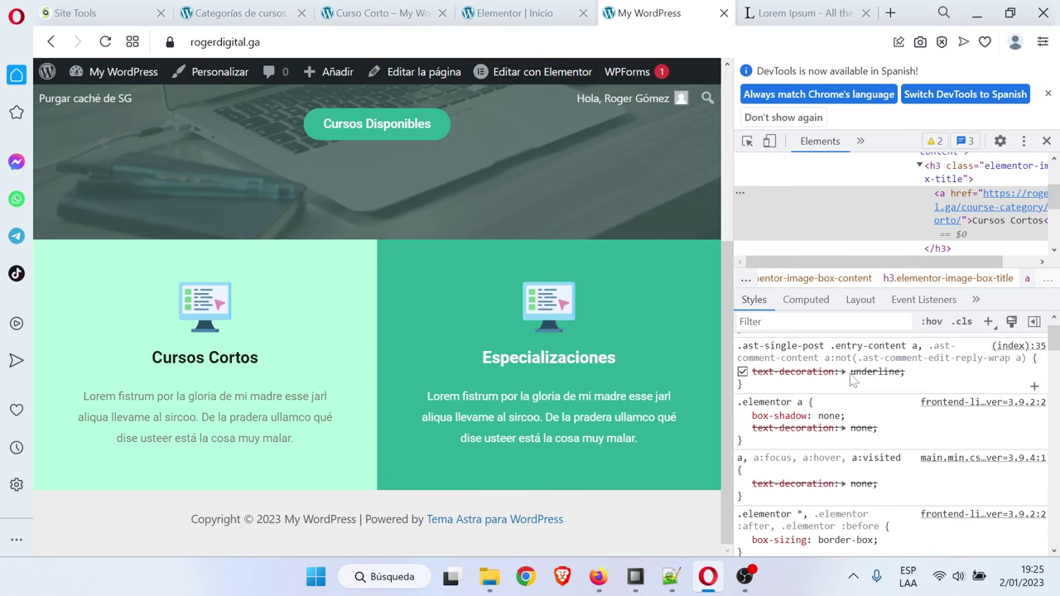
{"action": "scroll", "coordinate": [859, 451], "scroll_direction": "up", "scroll_amount": 1}
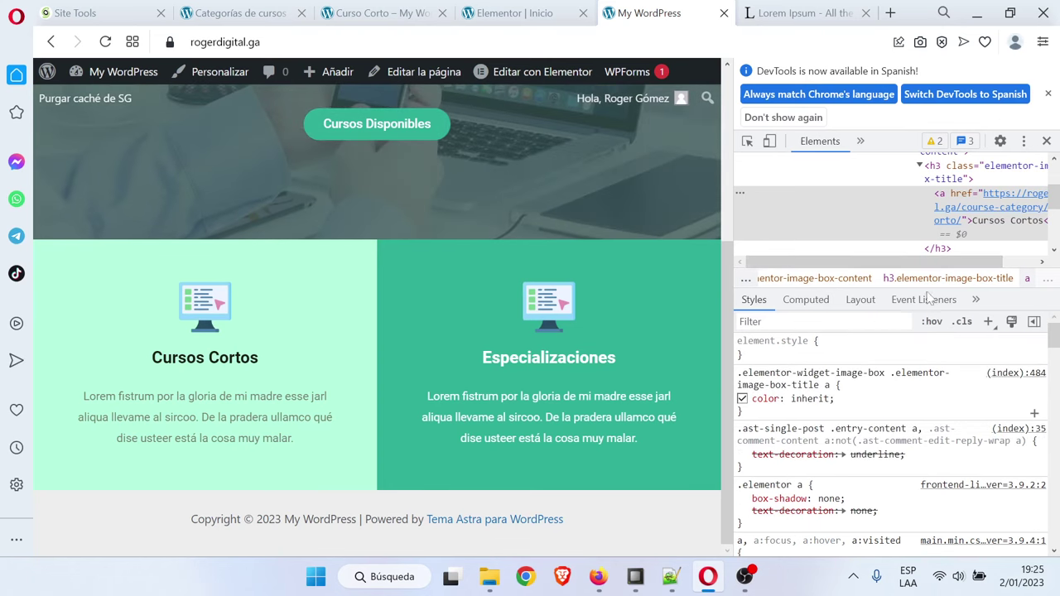
{"action": "left_click", "coordinate": [1050, 94]}
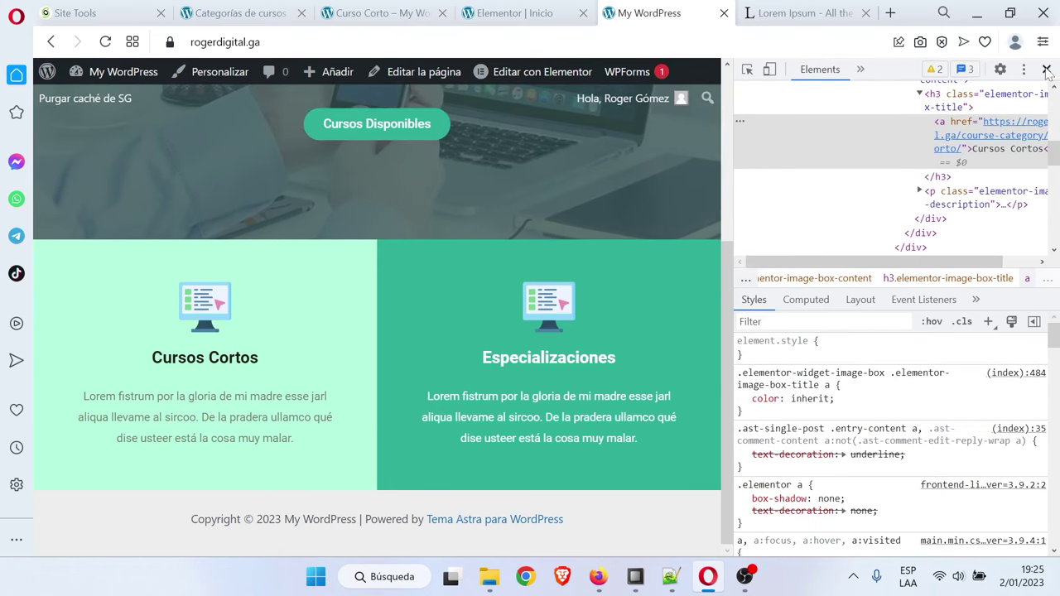
{"action": "left_click", "coordinate": [1047, 70]}
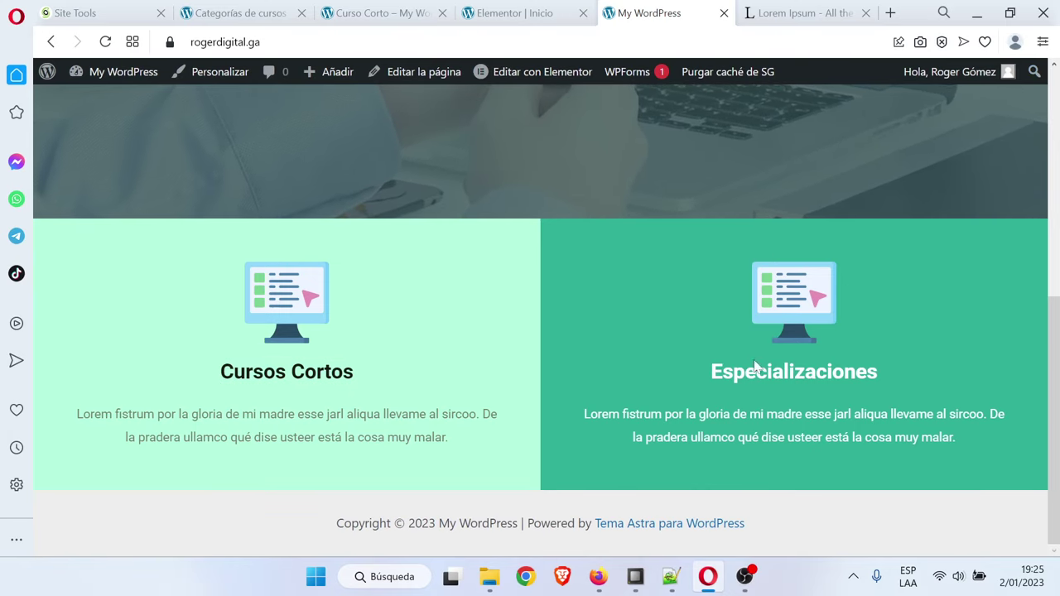
In the Elementor editor, preview the page at mobile width
{"action": "left_click", "coordinate": [518, 12]}
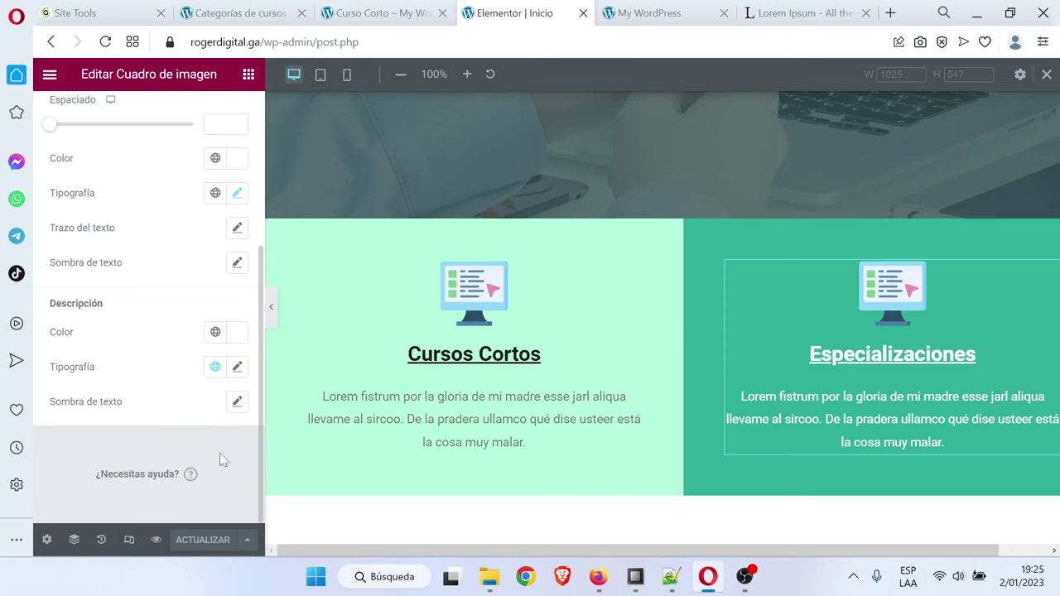
{"action": "left_click", "coordinate": [128, 540]}
{"action": "left_click", "coordinate": [127, 540]}
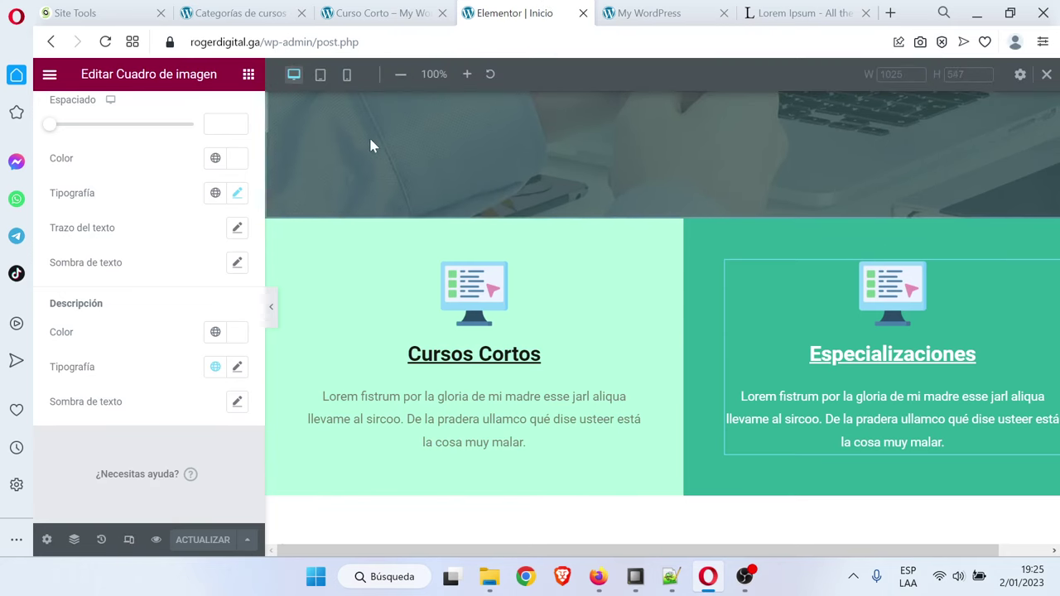
{"action": "left_click", "coordinate": [347, 74]}
{"action": "scroll", "coordinate": [686, 363], "scroll_direction": "down", "scroll_amount": 2}
{"action": "scroll", "coordinate": [687, 370], "scroll_direction": "up", "scroll_amount": 6}
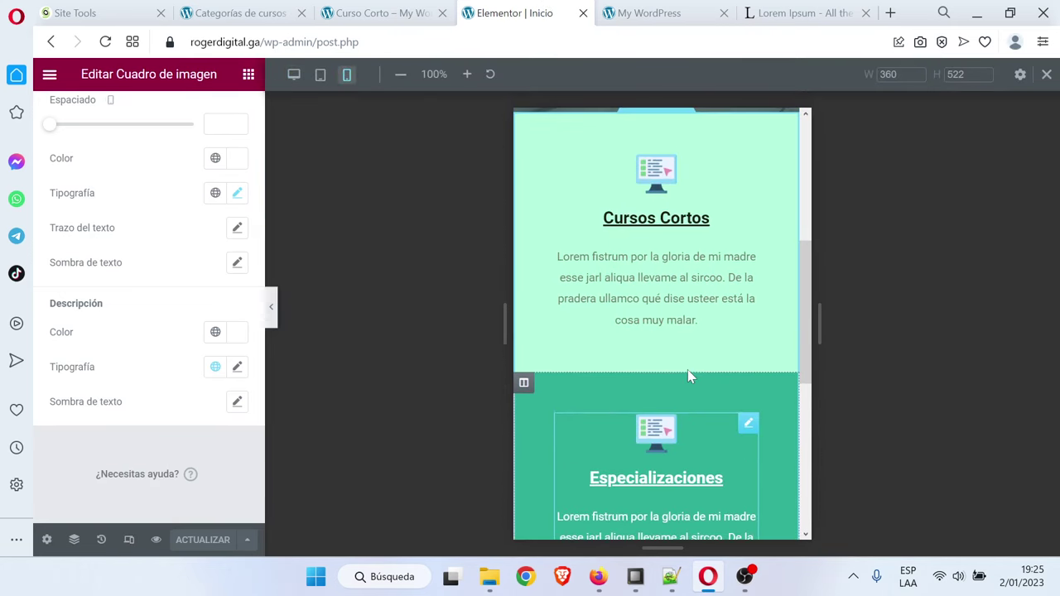
{"action": "scroll", "coordinate": [688, 369], "scroll_direction": "down", "scroll_amount": 2}
{"action": "scroll", "coordinate": [687, 375], "scroll_direction": "down", "scroll_amount": 2}
{"action": "scroll", "coordinate": [689, 374], "scroll_direction": "up", "scroll_amount": 1}
{"action": "scroll", "coordinate": [689, 374], "scroll_direction": "down", "scroll_amount": 1}
{"action": "scroll", "coordinate": [687, 375], "scroll_direction": "up", "scroll_amount": 2}
{"action": "scroll", "coordinate": [689, 375], "scroll_direction": "down", "scroll_amount": 2}
{"action": "scroll", "coordinate": [689, 225], "scroll_direction": "up", "scroll_amount": 2}
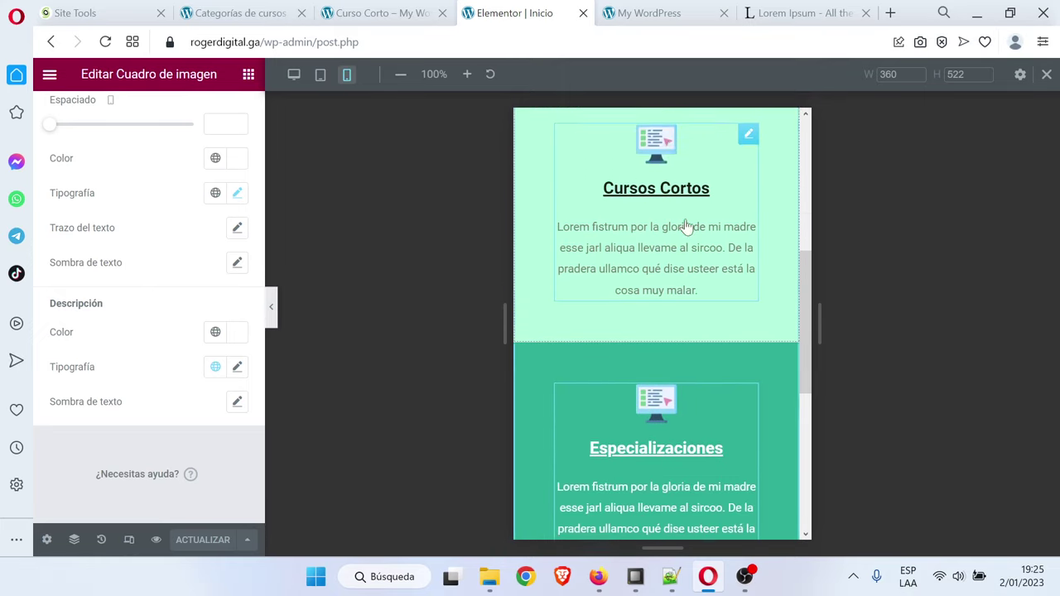
Return the preview to desktop width and open the template library in the empty section
{"action": "left_click", "coordinate": [291, 79]}
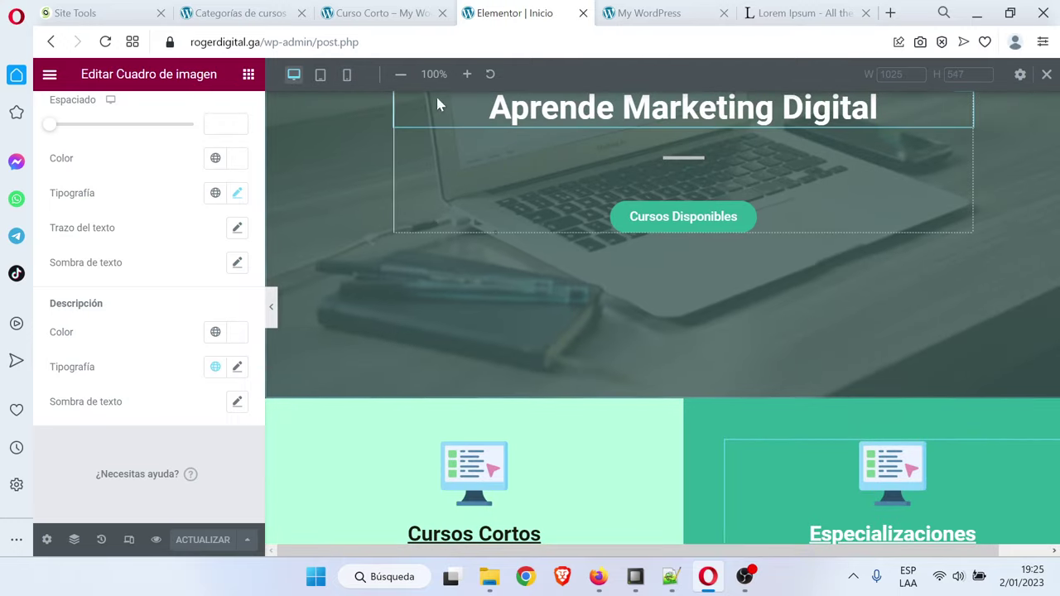
{"action": "scroll", "coordinate": [600, 314], "scroll_direction": "down", "scroll_amount": 1}
{"action": "scroll", "coordinate": [598, 315], "scroll_direction": "down", "scroll_amount": 2}
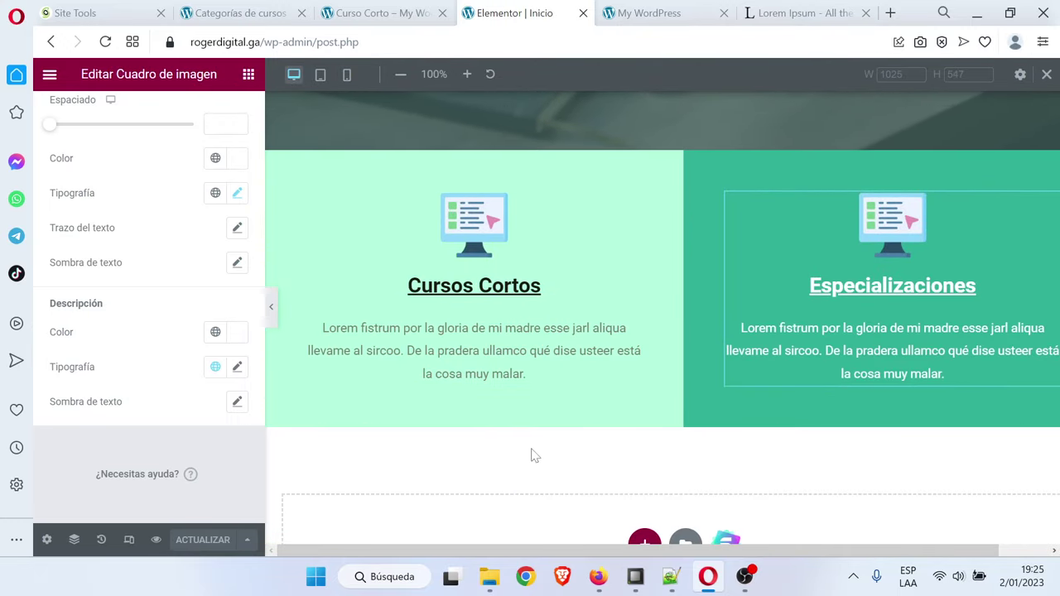
{"action": "scroll", "coordinate": [596, 421], "scroll_direction": "down", "scroll_amount": 2}
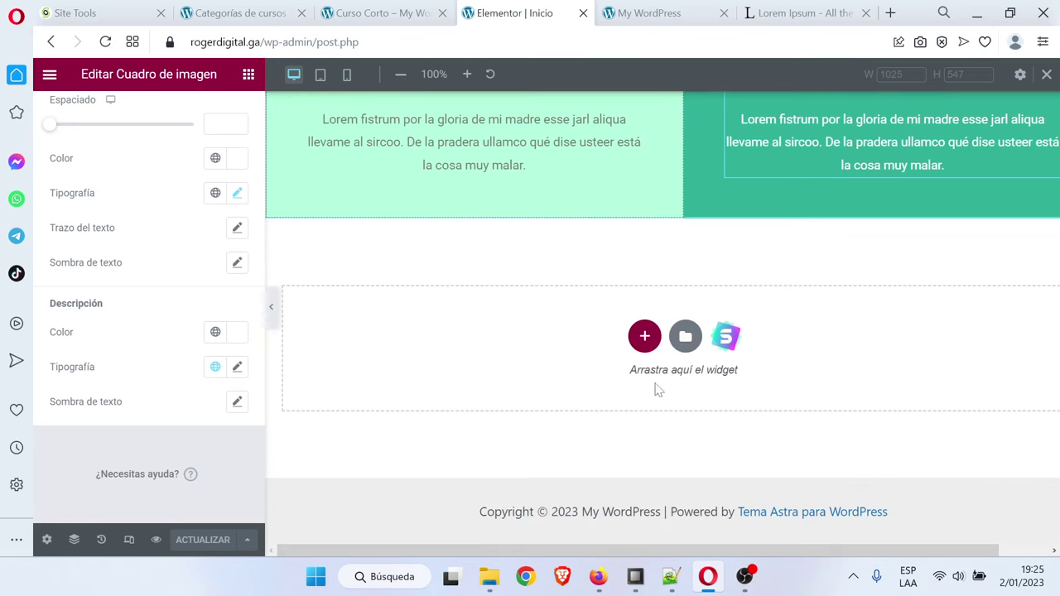
{"action": "left_click", "coordinate": [729, 337]}
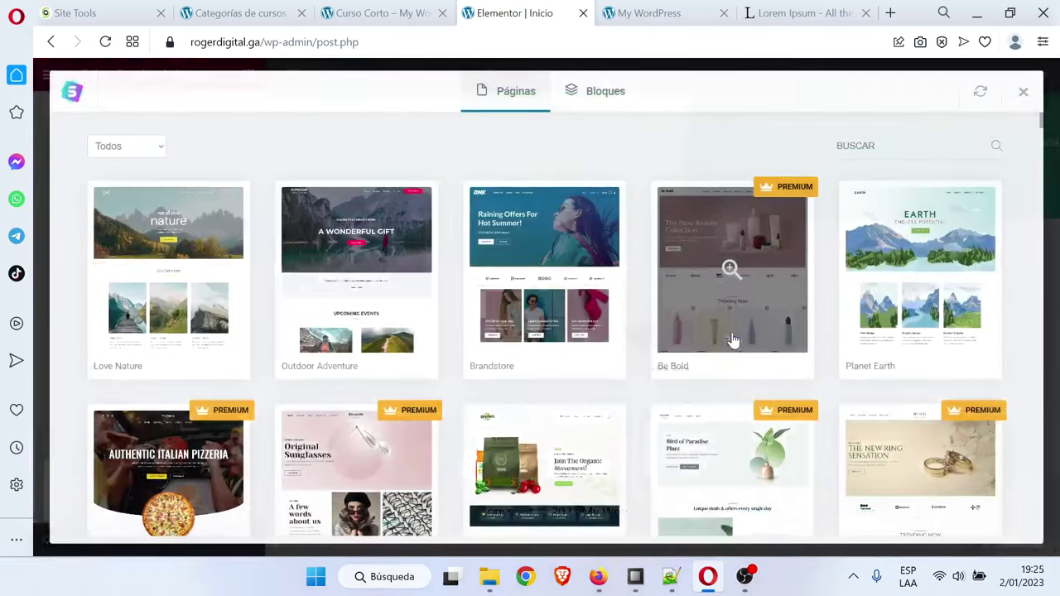
Browse the library's Services blocks and check the notes listing the wanted block types
{"action": "left_click", "coordinate": [614, 93]}
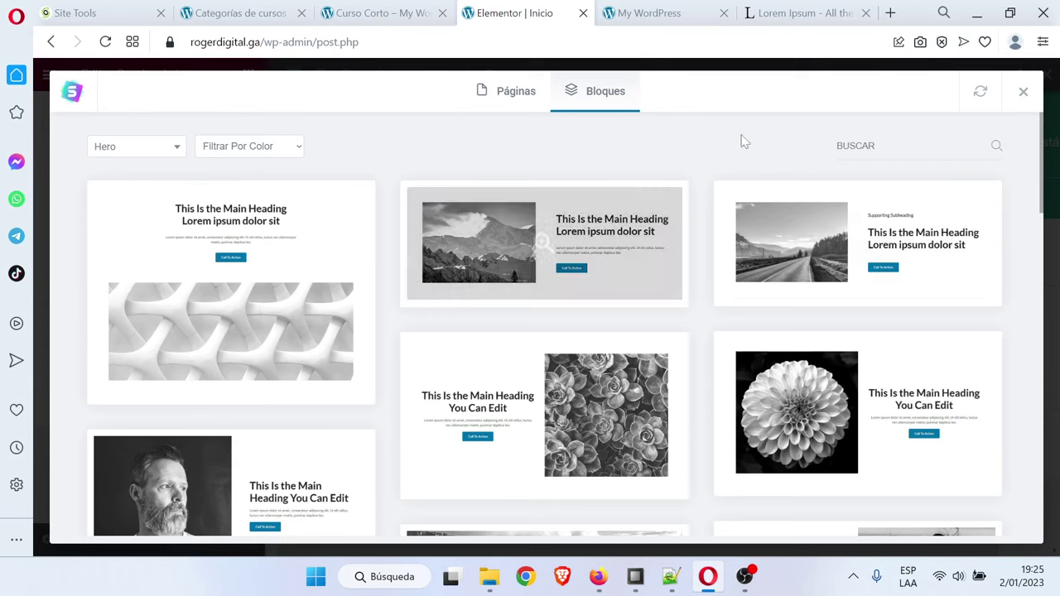
{"action": "left_click", "coordinate": [114, 145]}
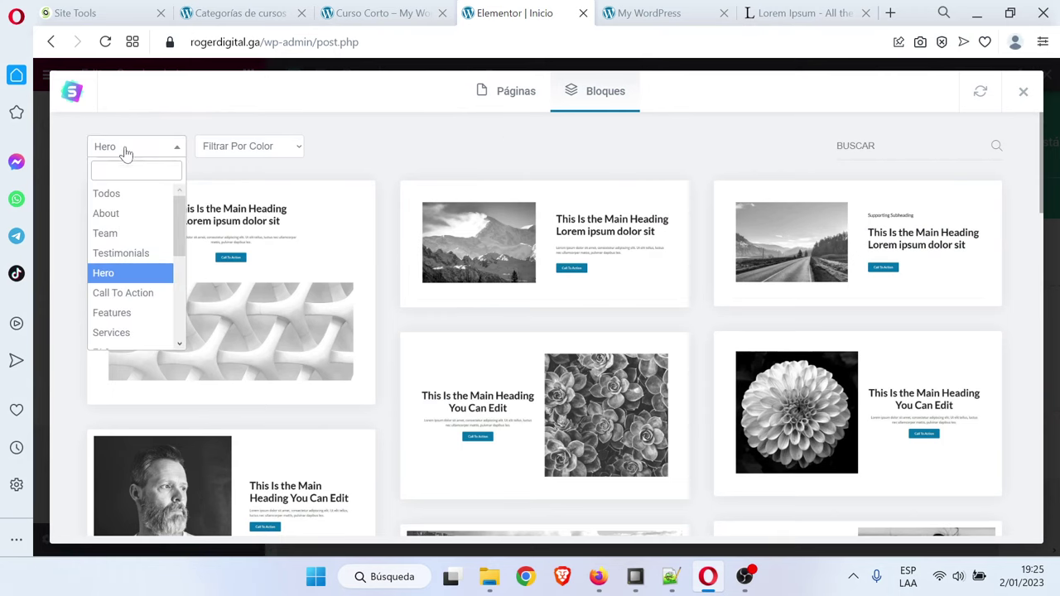
{"action": "left_click", "coordinate": [121, 336]}
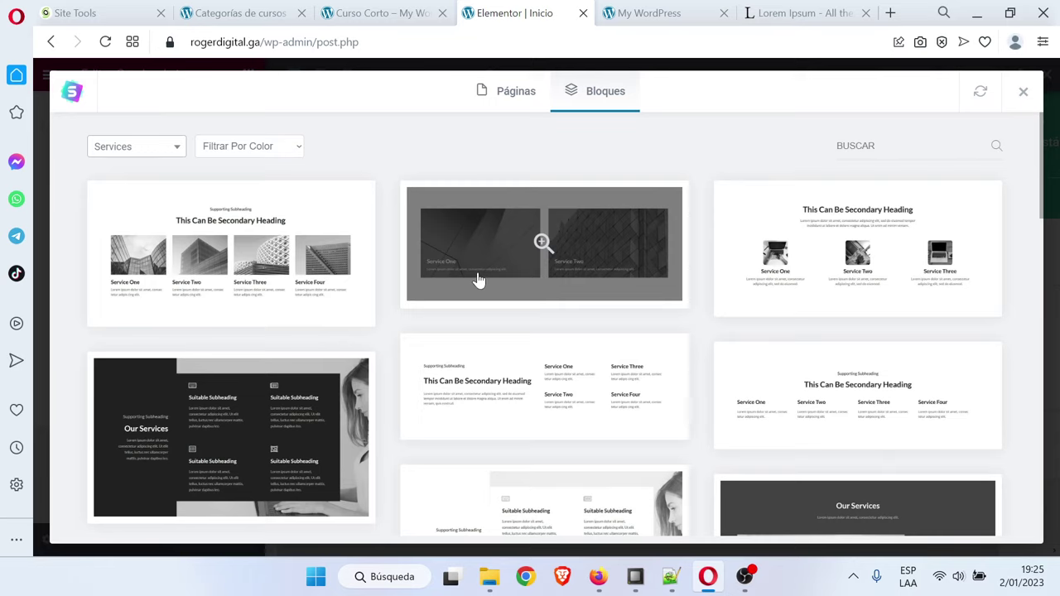
{"action": "scroll", "coordinate": [479, 280], "scroll_direction": "down", "scroll_amount": 10}
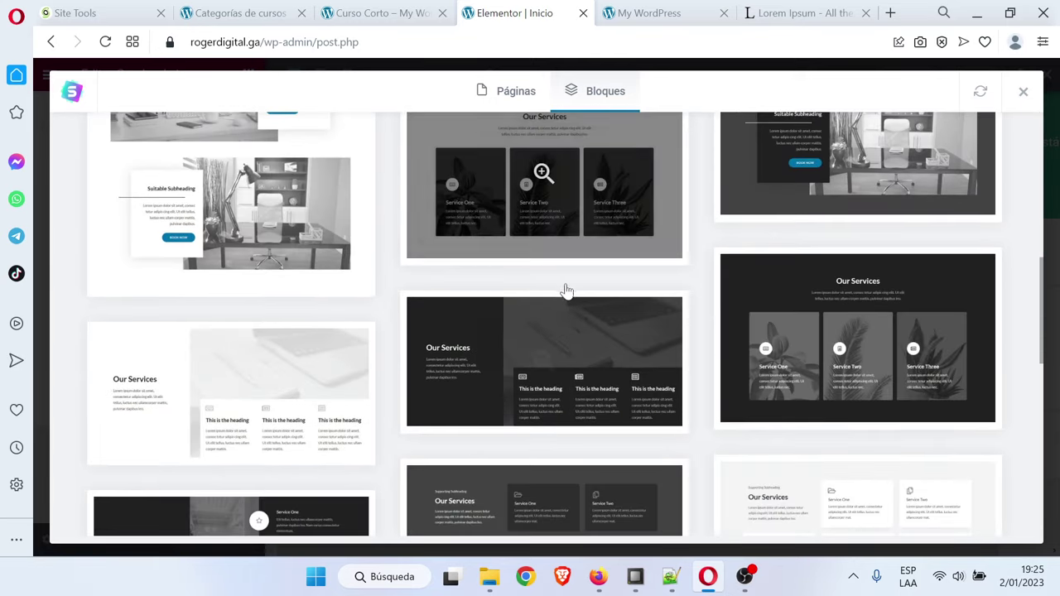
{"action": "scroll", "coordinate": [599, 296], "scroll_direction": "down", "scroll_amount": 8}
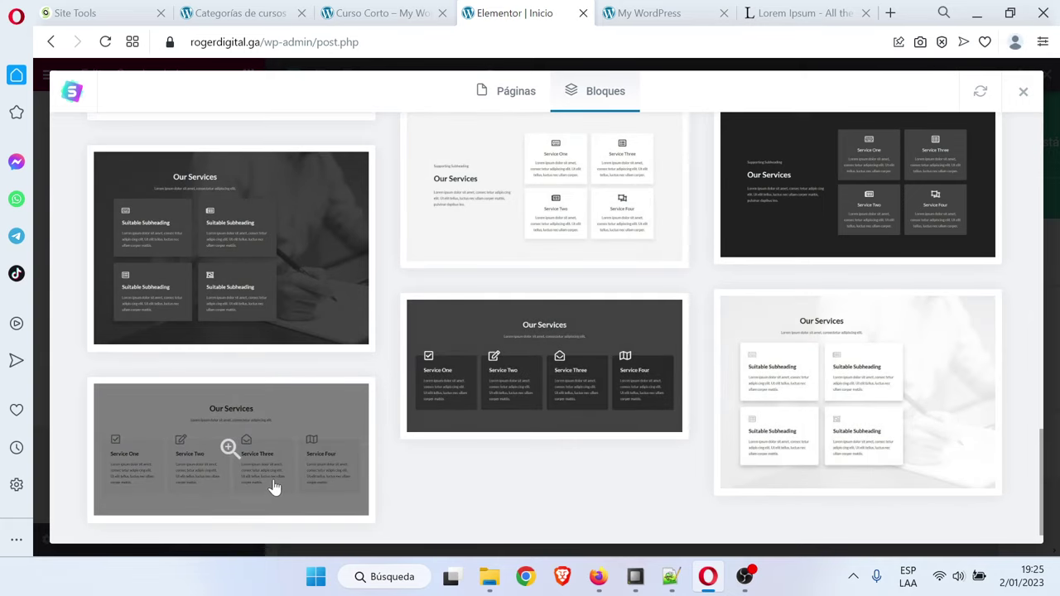
{"action": "scroll", "coordinate": [559, 467], "scroll_direction": "up", "scroll_amount": 10}
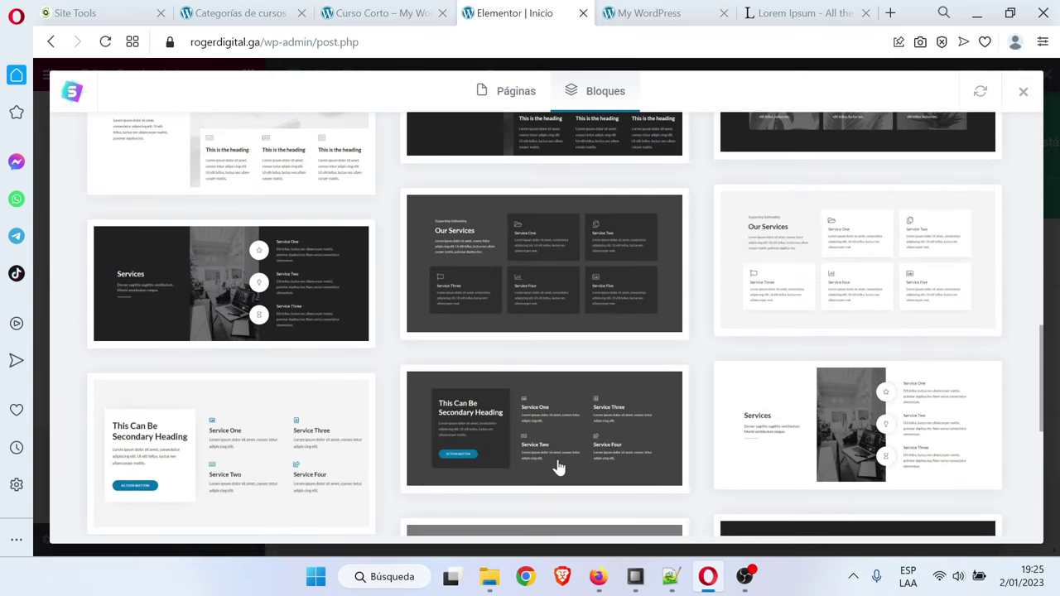
{"action": "scroll", "coordinate": [559, 468], "scroll_direction": "up", "scroll_amount": 10}
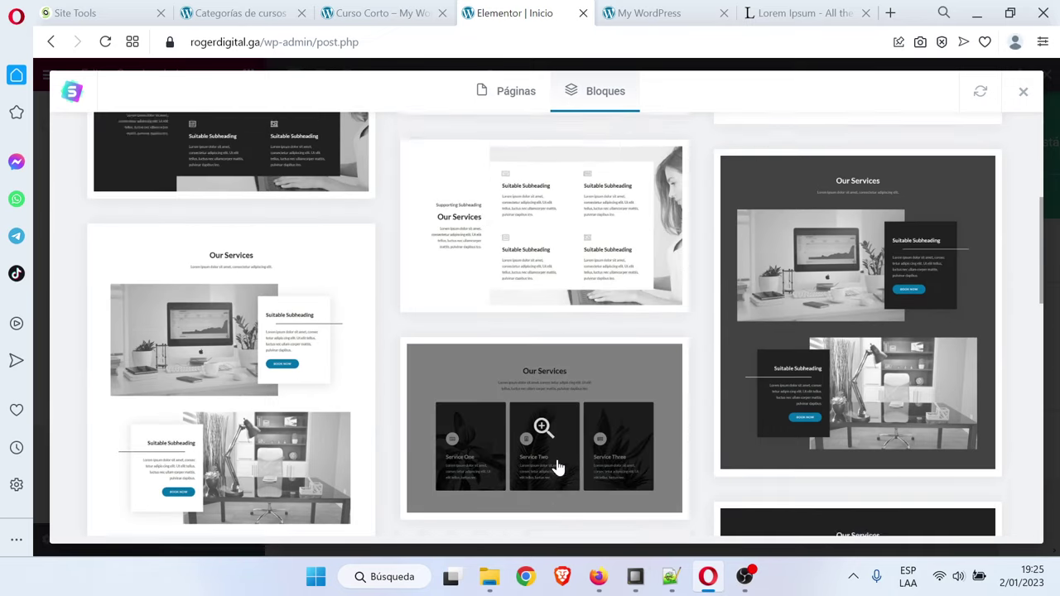
{"action": "scroll", "coordinate": [559, 468], "scroll_direction": "up", "scroll_amount": 5}
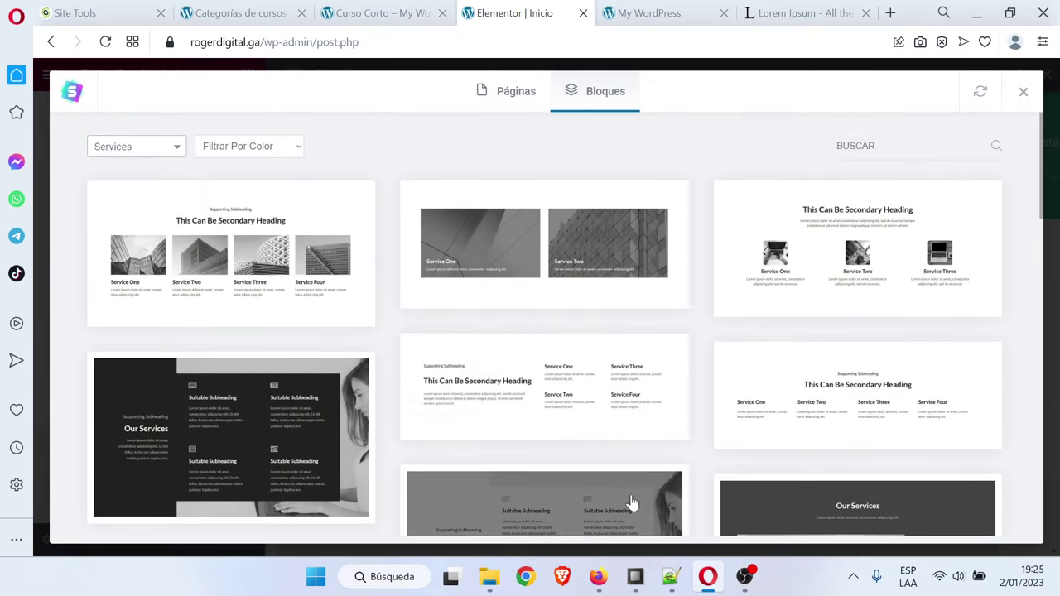
{"action": "left_click", "coordinate": [674, 583]}
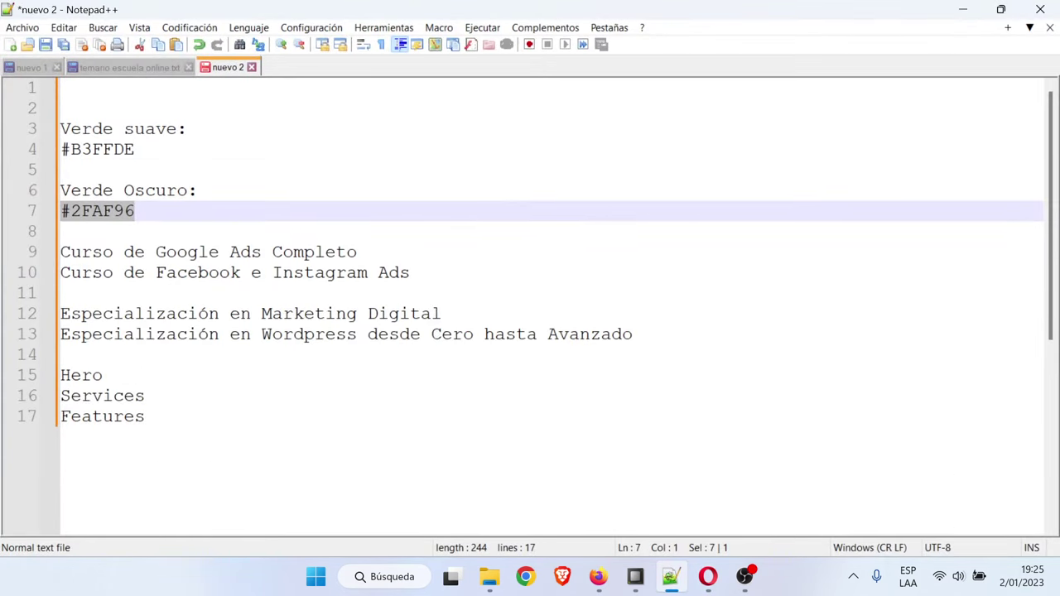
{"action": "left_click", "coordinate": [966, 11]}
Filter blocks to Features and import the four-feature block with circled icons
{"action": "left_click", "coordinate": [151, 150]}
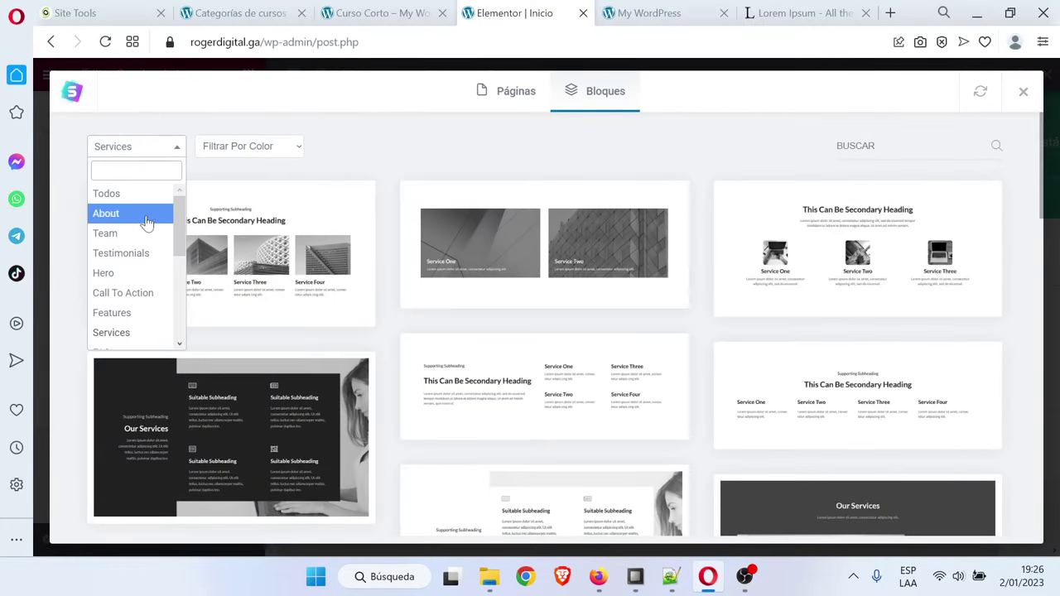
{"action": "left_click", "coordinate": [121, 320]}
{"action": "scroll", "coordinate": [643, 356], "scroll_direction": "down", "scroll_amount": 1}
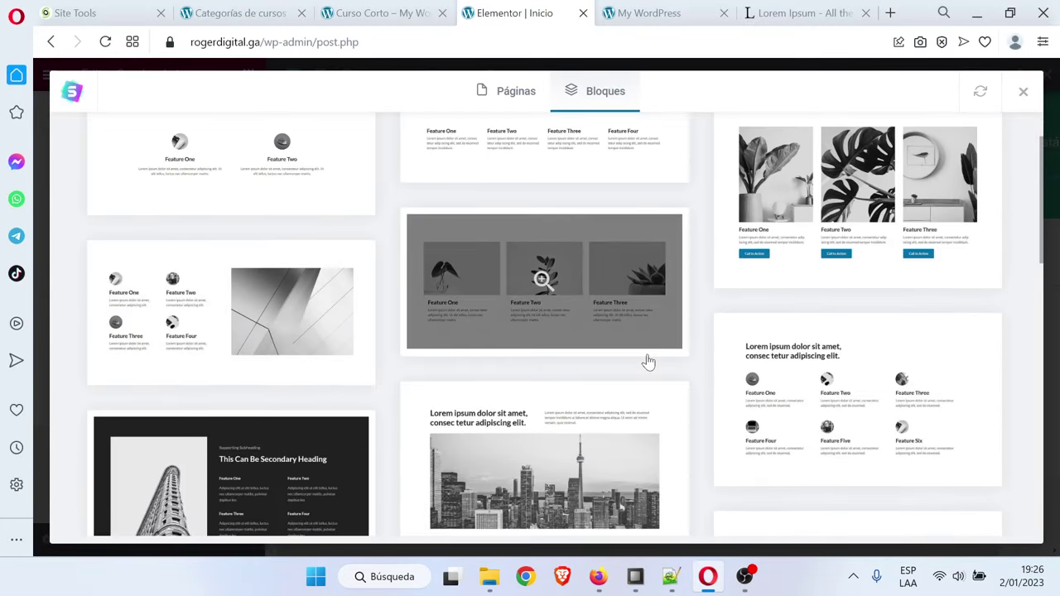
{"action": "scroll", "coordinate": [414, 274], "scroll_direction": "up", "scroll_amount": 1}
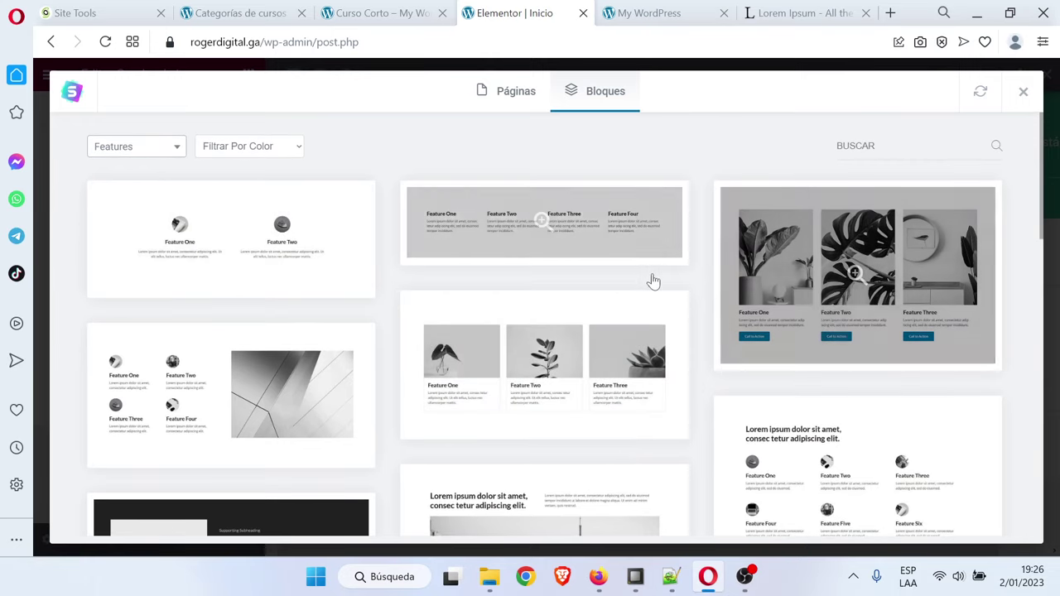
{"action": "scroll", "coordinate": [677, 291], "scroll_direction": "down", "scroll_amount": 1}
{"action": "scroll", "coordinate": [705, 359], "scroll_direction": "down", "scroll_amount": 10}
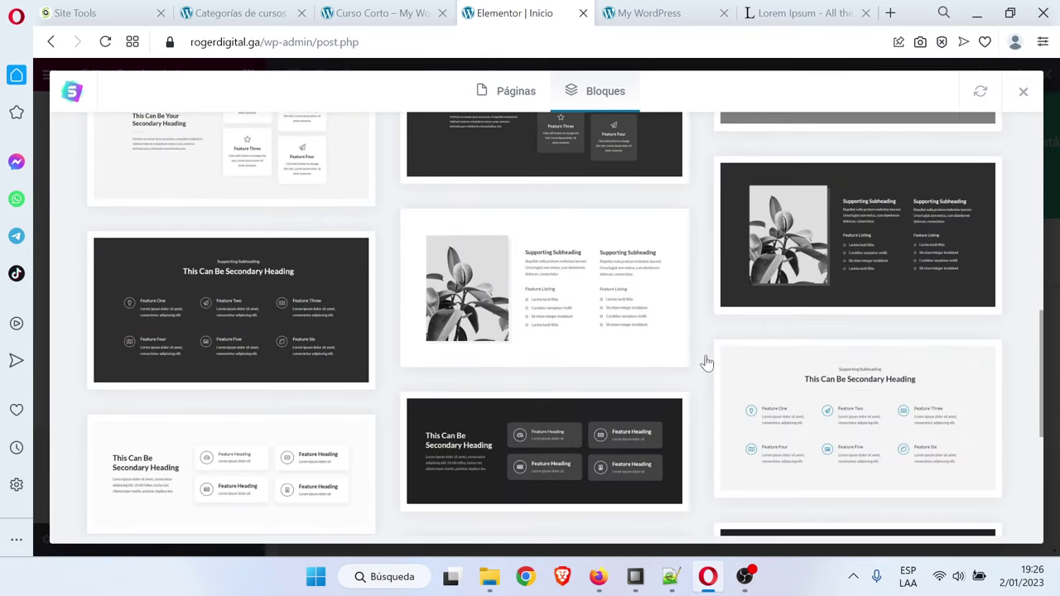
{"action": "scroll", "coordinate": [705, 362], "scroll_direction": "down", "scroll_amount": 4}
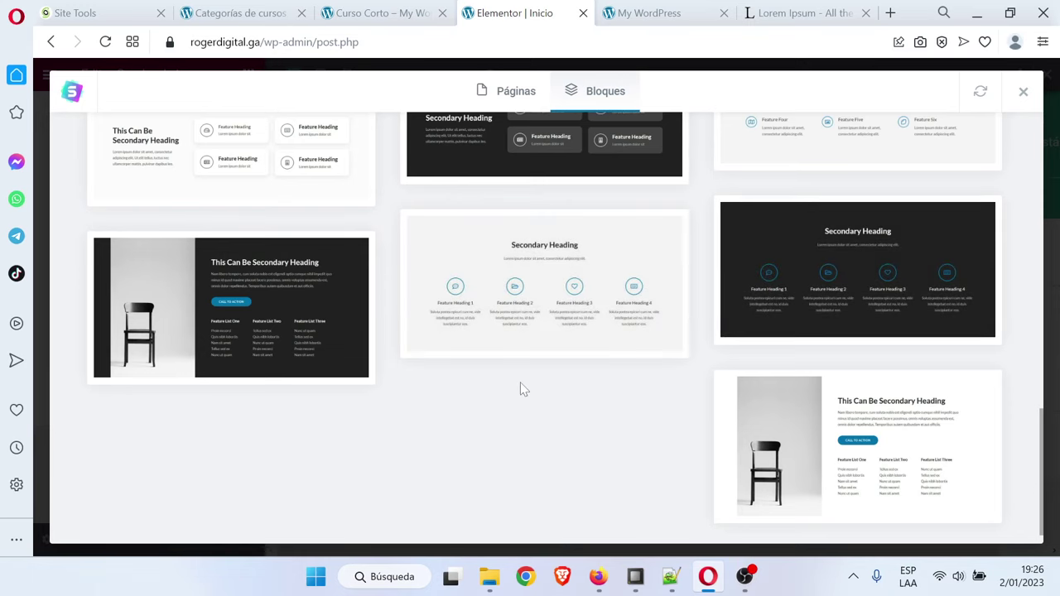
{"action": "left_click", "coordinate": [537, 280]}
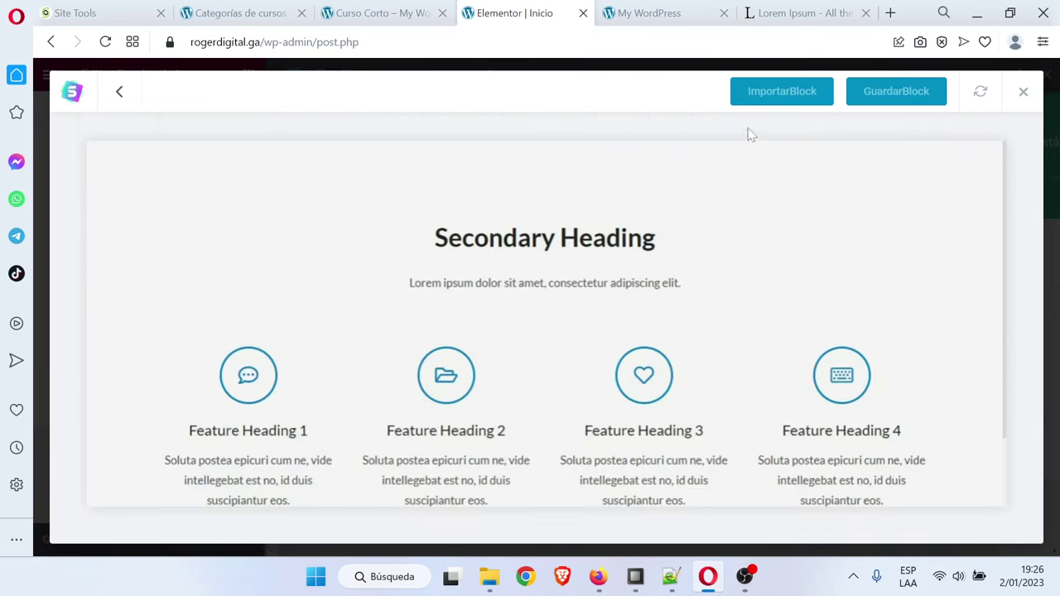
{"action": "left_click", "coordinate": [769, 97]}
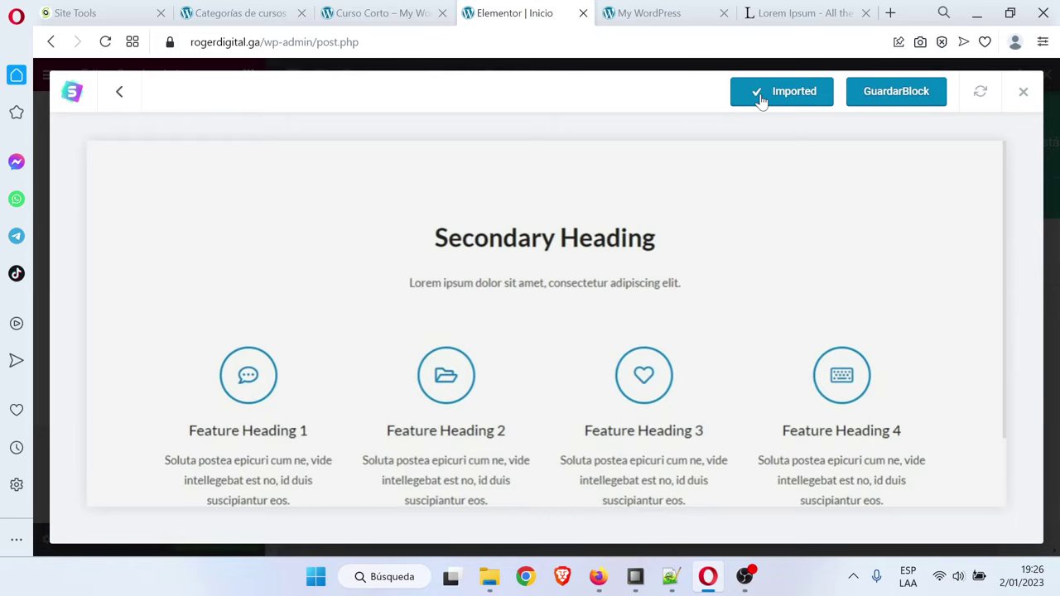
{"action": "scroll", "coordinate": [736, 403], "scroll_direction": "down", "scroll_amount": 2}
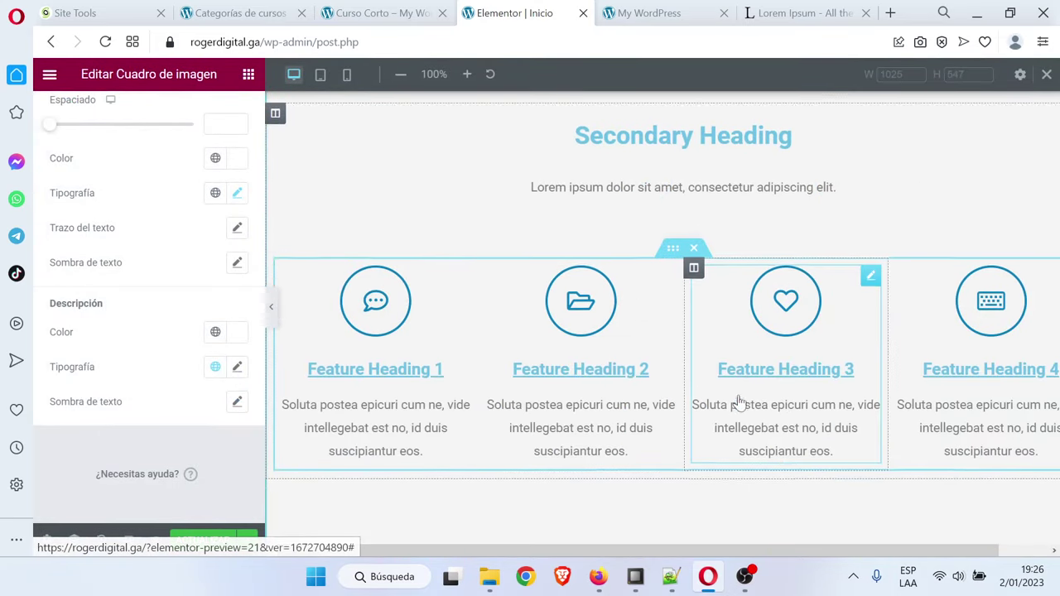
Give the new features section a light gray #E4E4E4 background
{"action": "scroll", "coordinate": [779, 400], "scroll_direction": "up", "scroll_amount": 4}
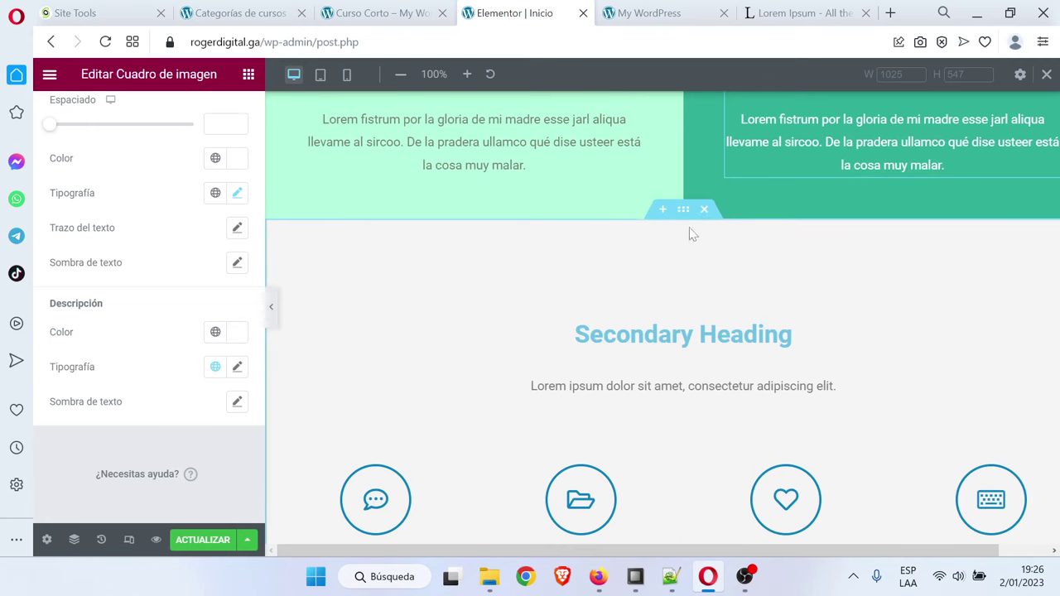
{"action": "left_click", "coordinate": [684, 210]}
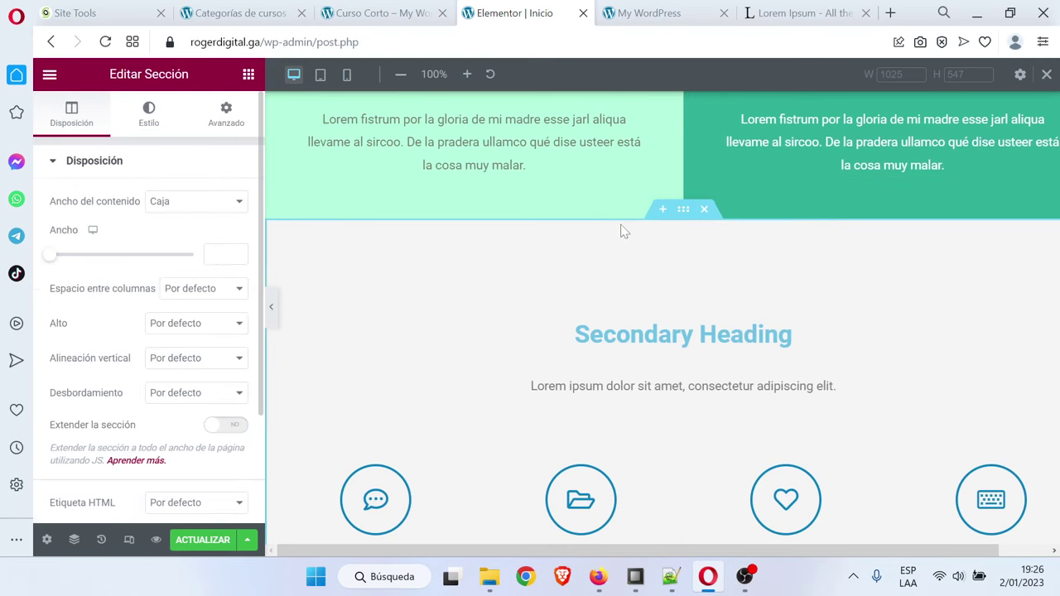
{"action": "left_click", "coordinate": [149, 115]}
{"action": "left_click", "coordinate": [235, 272]}
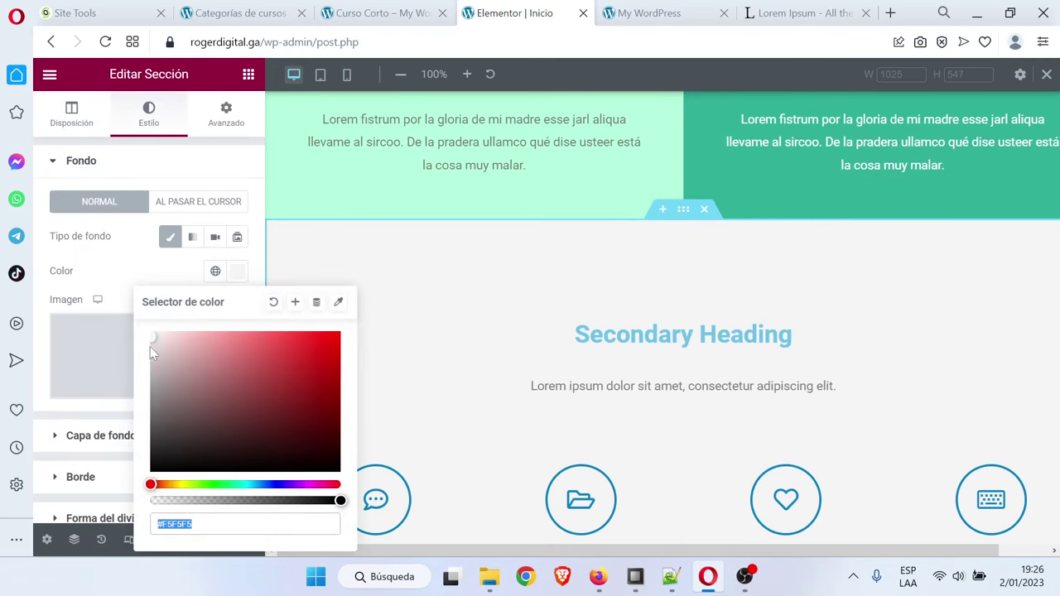
{"action": "left_click_drag", "start_coordinate": [147, 343], "coordinate": [70, 354]}
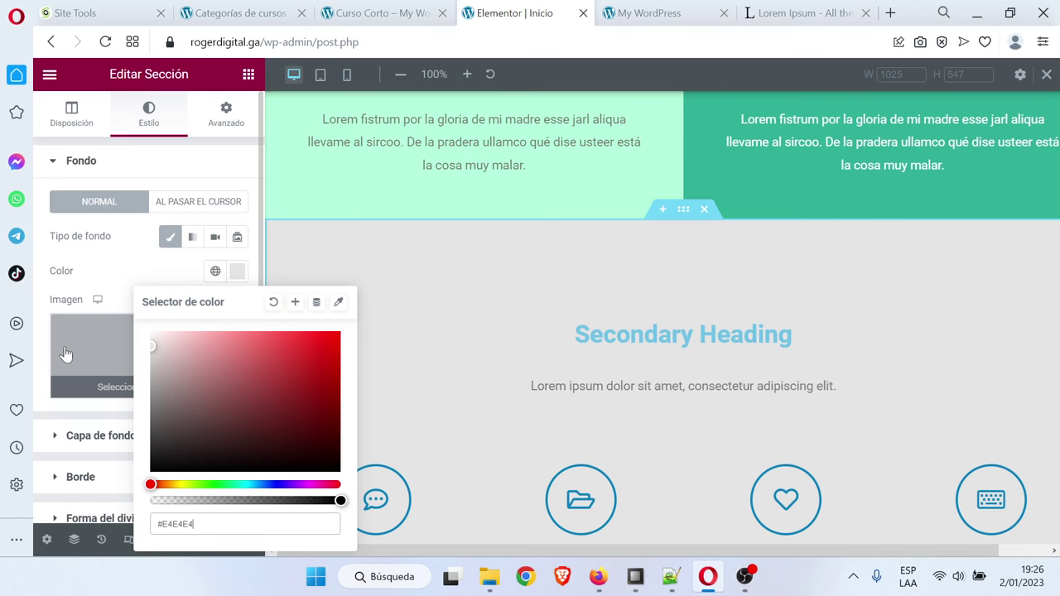
Retitle the section heading 'Características', fixing the typo with a spelling suggestion
{"action": "left_click", "coordinate": [787, 334]}
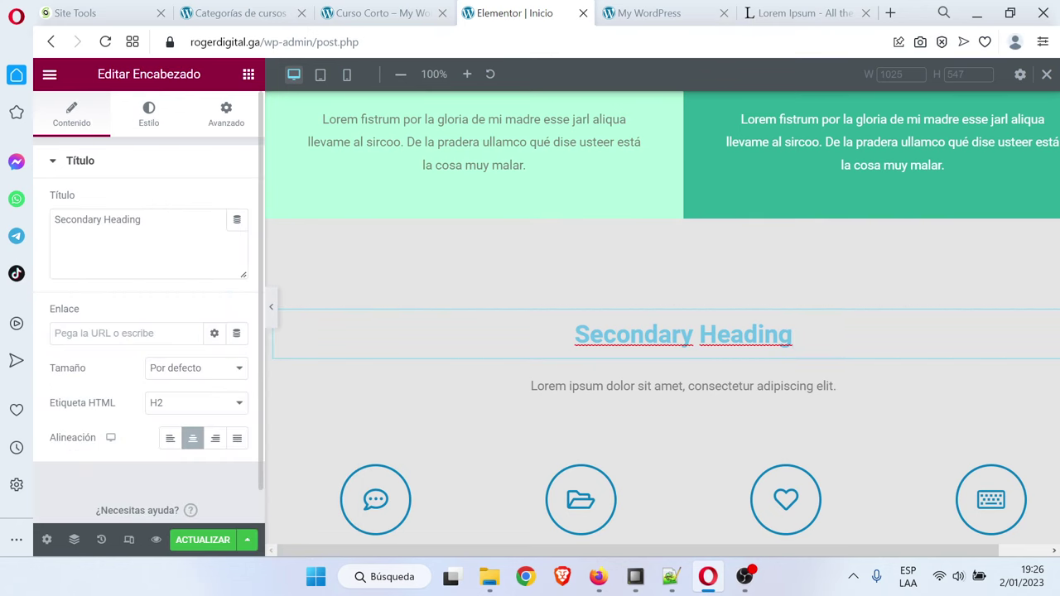
{"action": "left_click_drag", "start_coordinate": [140, 219], "coordinate": [45, 223]}
{"action": "key", "text": "Caps_Lock"}
{"action": "type", "text": "C"}
{"action": "key", "text": "Caps_Lock"}
{"action": "type", "text": "aracte"}
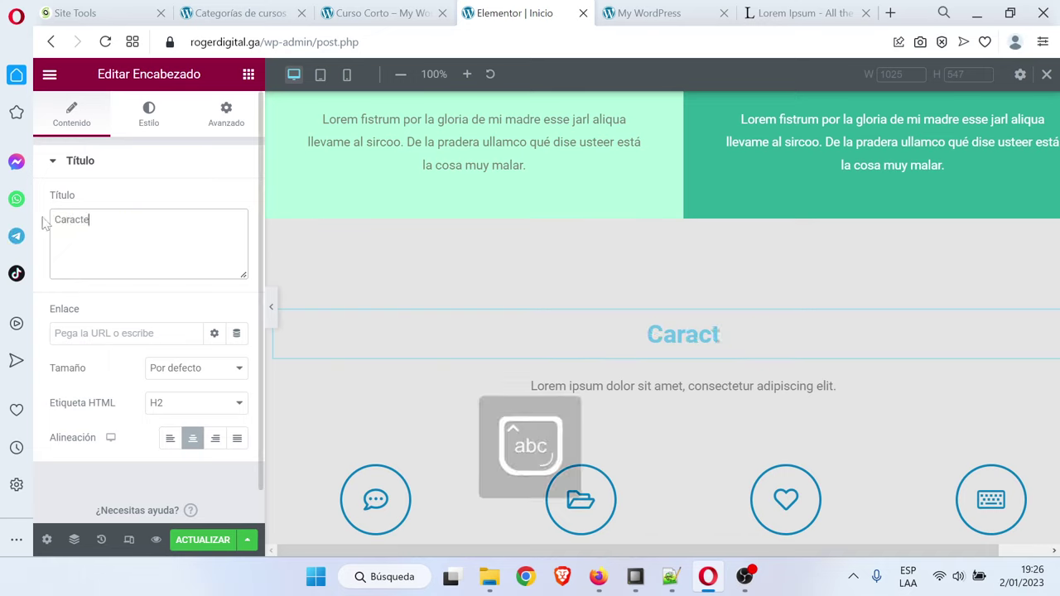
{"action": "type", "text": "r´siticas"}
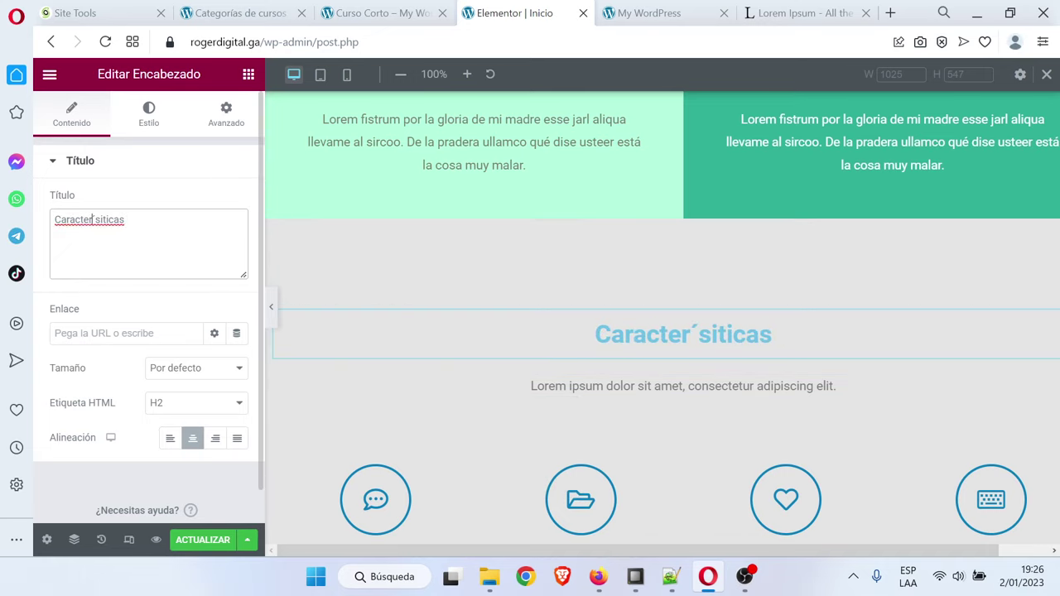
{"action": "right_click", "coordinate": [89, 220]}
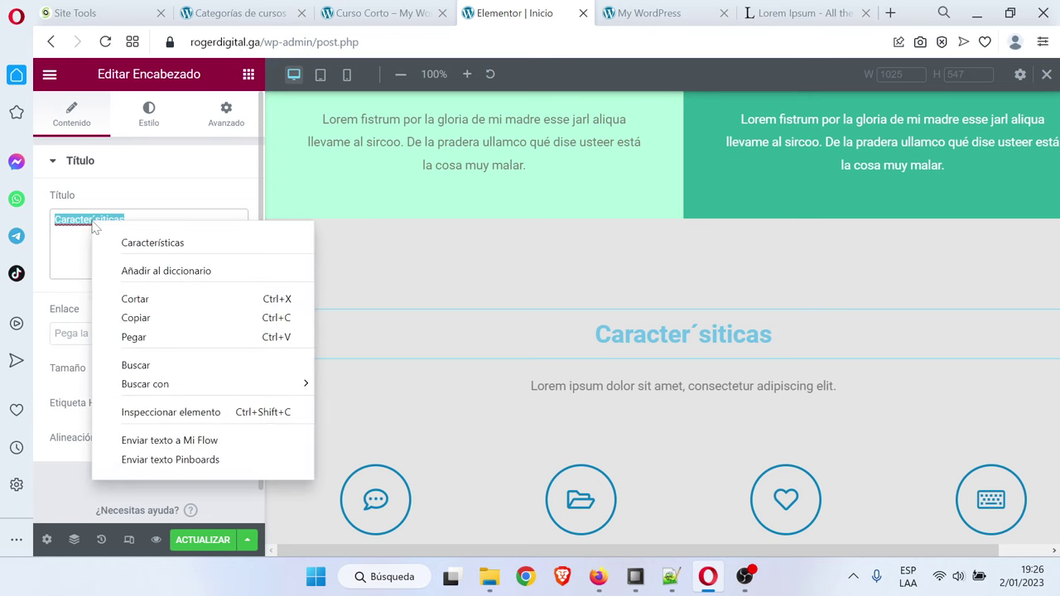
{"action": "left_click", "coordinate": [124, 241]}
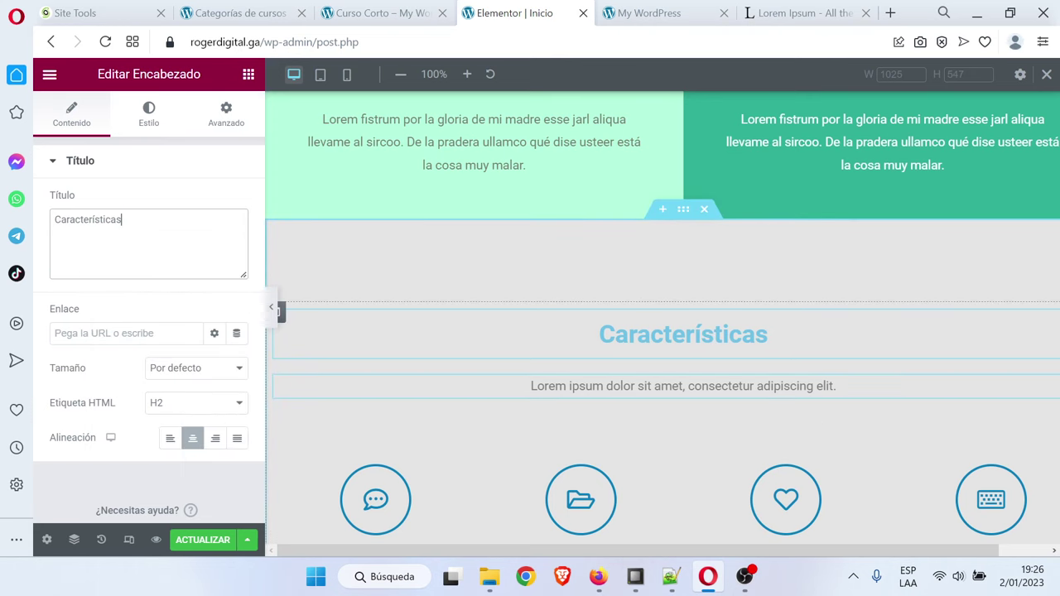
{"action": "scroll", "coordinate": [665, 389], "scroll_direction": "down", "scroll_amount": 2}
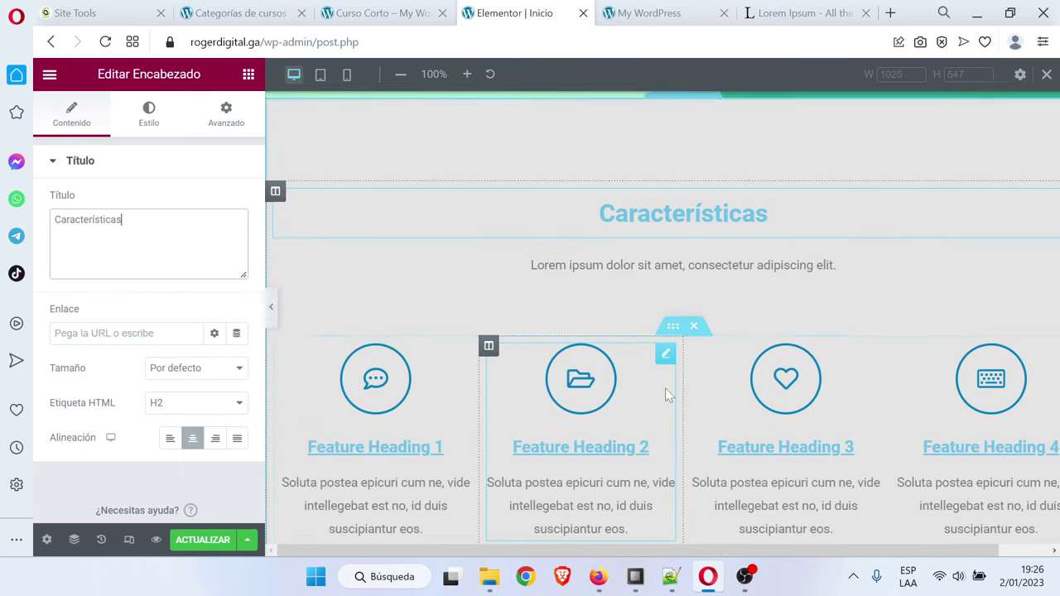
Retitle the first two feature boxes 'Cursos Actualizados' and 'Profesores Preparados'
{"action": "scroll", "coordinate": [417, 362], "scroll_direction": "down", "scroll_amount": 1}
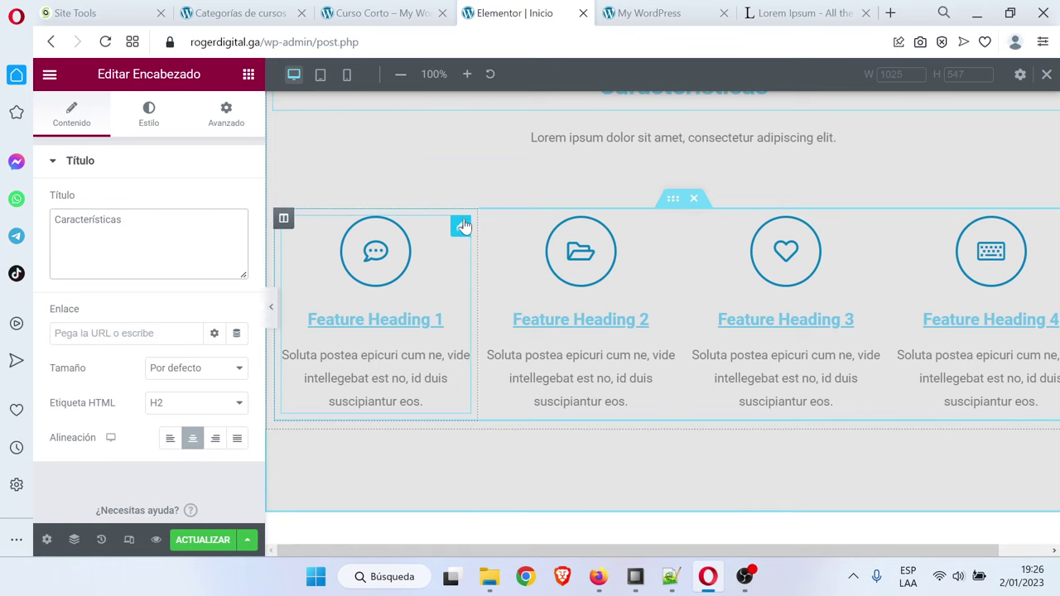
{"action": "left_click", "coordinate": [461, 225]}
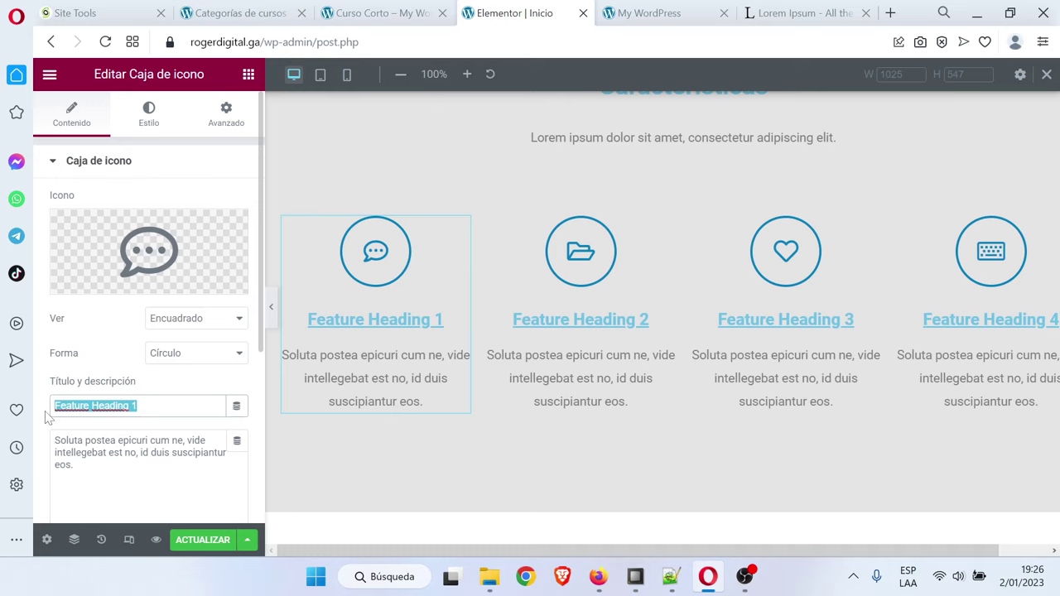
{"action": "key", "text": "Caps_Lock"}
{"action": "type", "text": "Cursos Actualizado"}
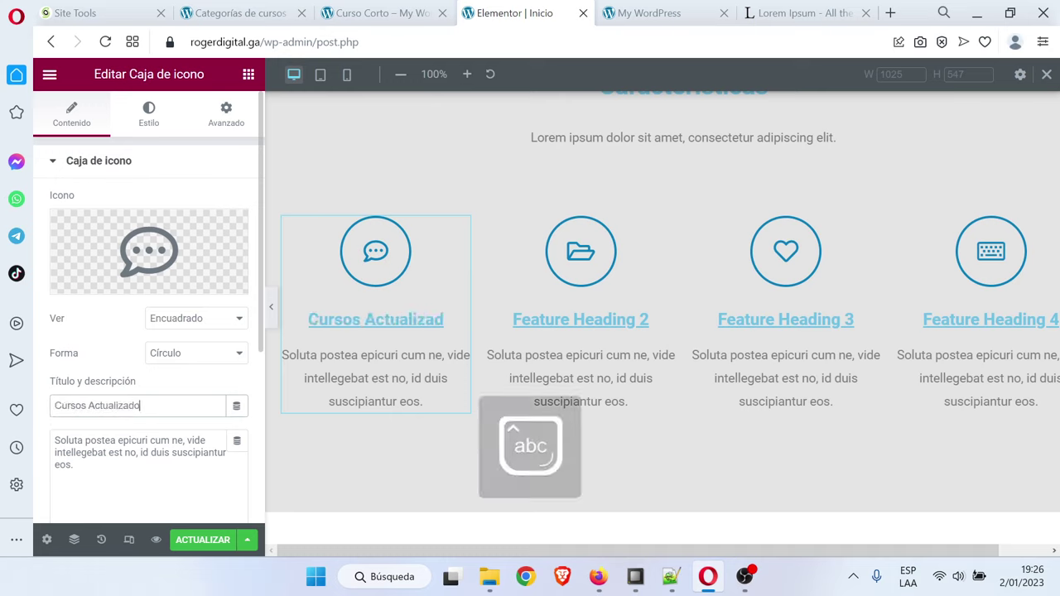
{"action": "type", "text": "s"}
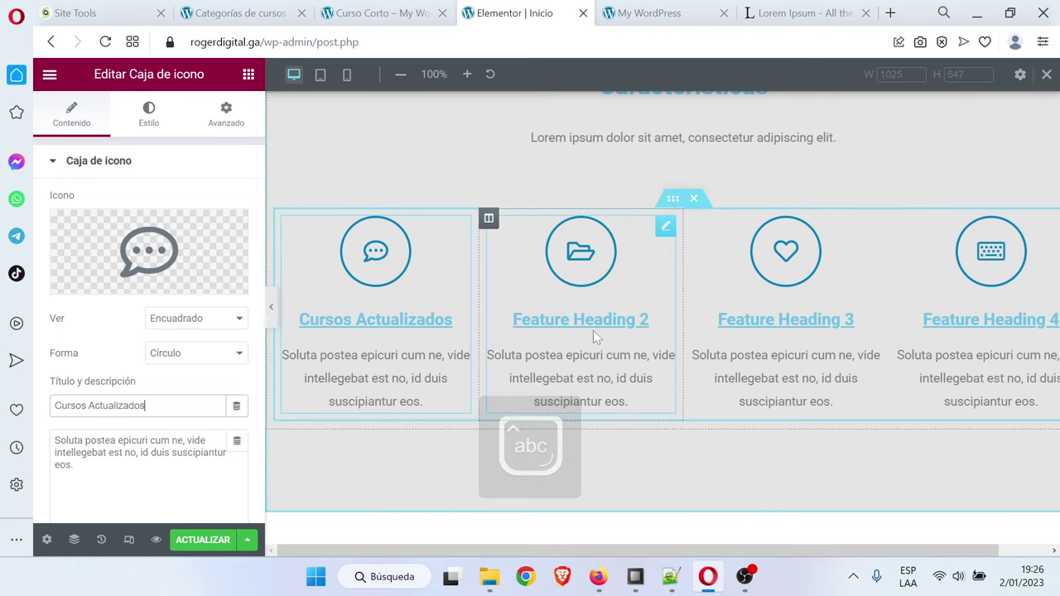
{"action": "left_click", "coordinate": [593, 328]}
{"action": "triple_click", "coordinate": [95, 405]}
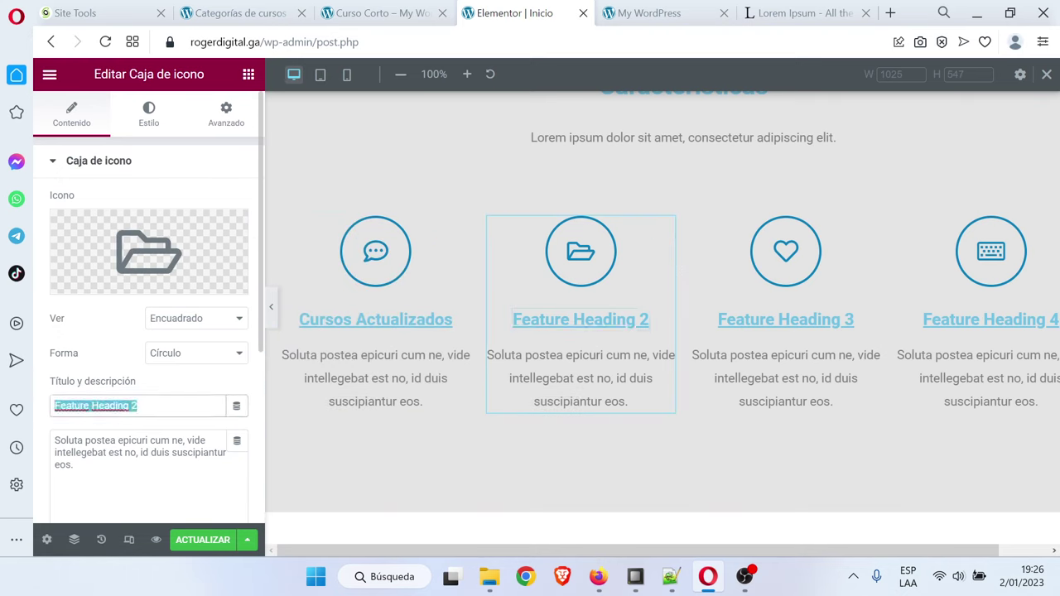
{"action": "key", "text": "Caps_Lock"}
{"action": "type", "text": "P"}
{"action": "key", "text": "Caps_Lock"}
{"action": "type", "text": "rofesores"}
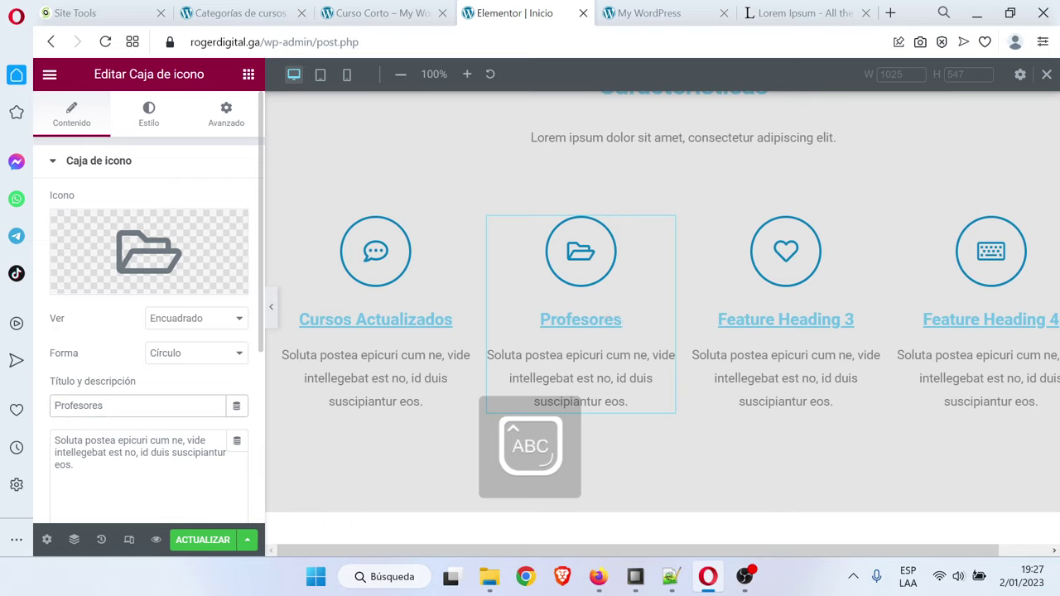
{"action": "type", "text": " P"}
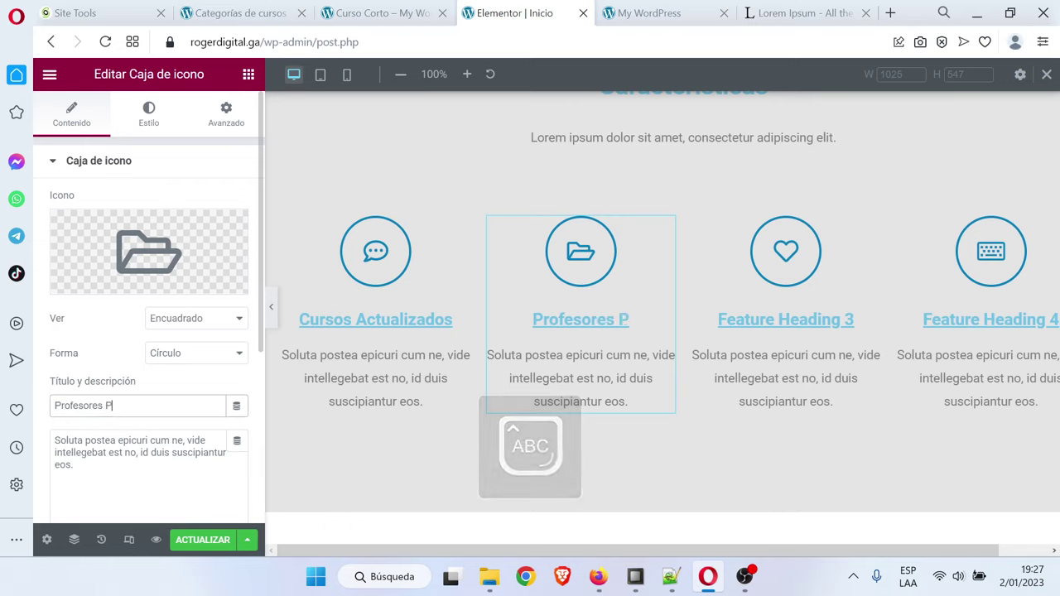
{"action": "key", "text": "Caps_Lock"}
{"action": "type", "text": "reparados"}
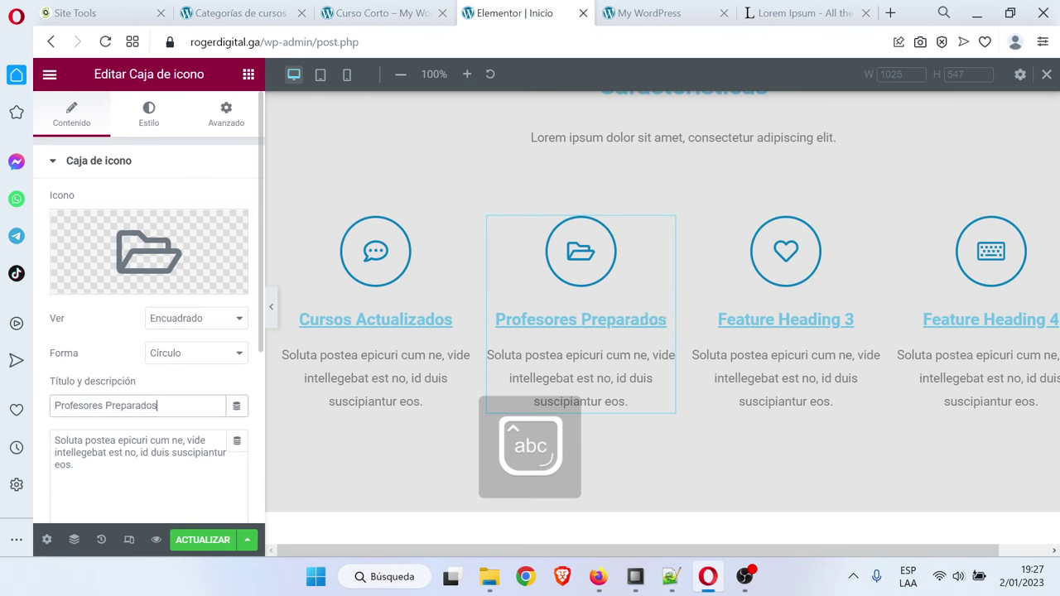
Retitle the third and fourth feature boxes 'Incluye Certificado' and 'Respondemos Preguntas'
{"action": "left_click", "coordinate": [788, 320]}
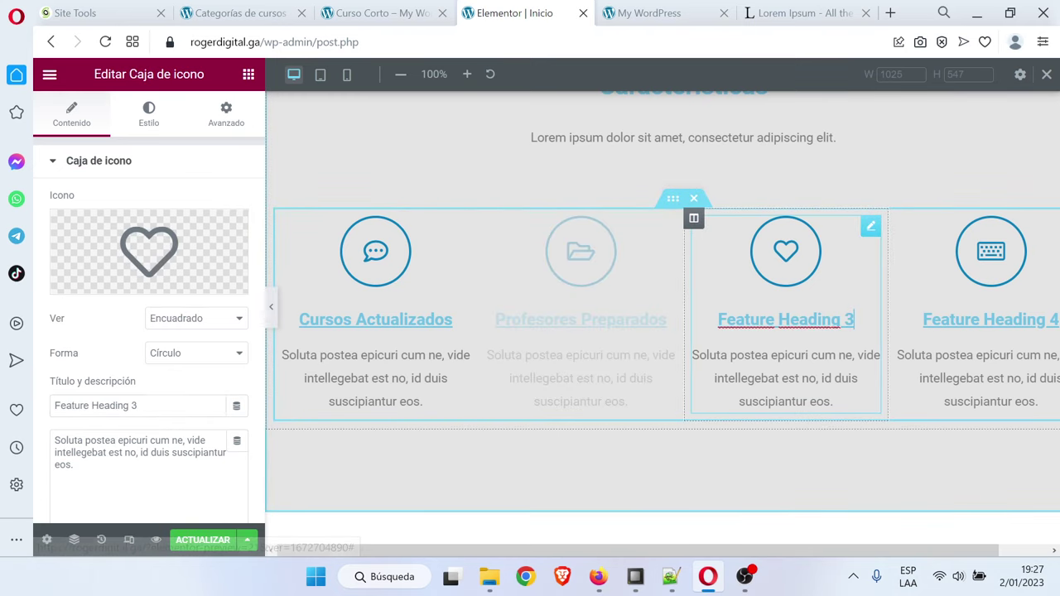
{"action": "left_click_drag", "start_coordinate": [158, 406], "coordinate": [8, 410]}
{"action": "key", "text": "Caps_Lock"}
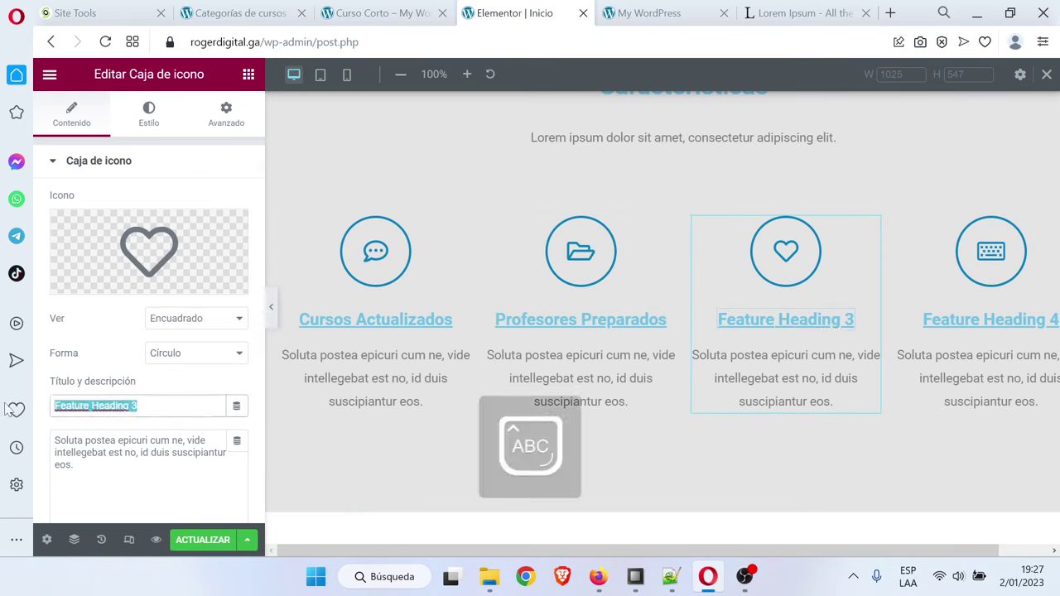
{"action": "key", "text": "BackSpace"}
{"action": "key", "text": "Caps_Lock"}
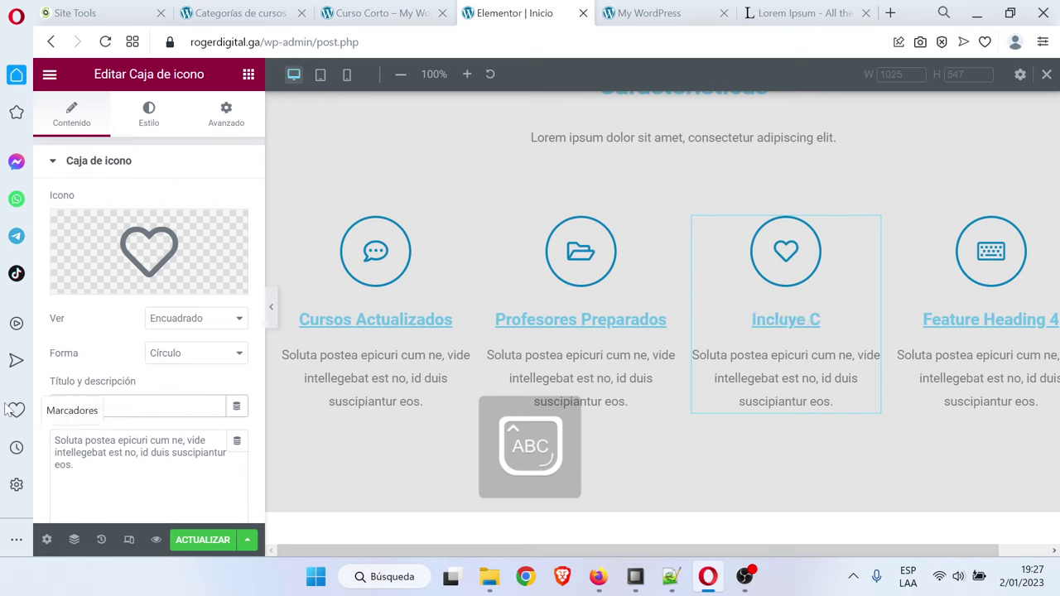
{"action": "type", "text": "Incluye Certifica"}
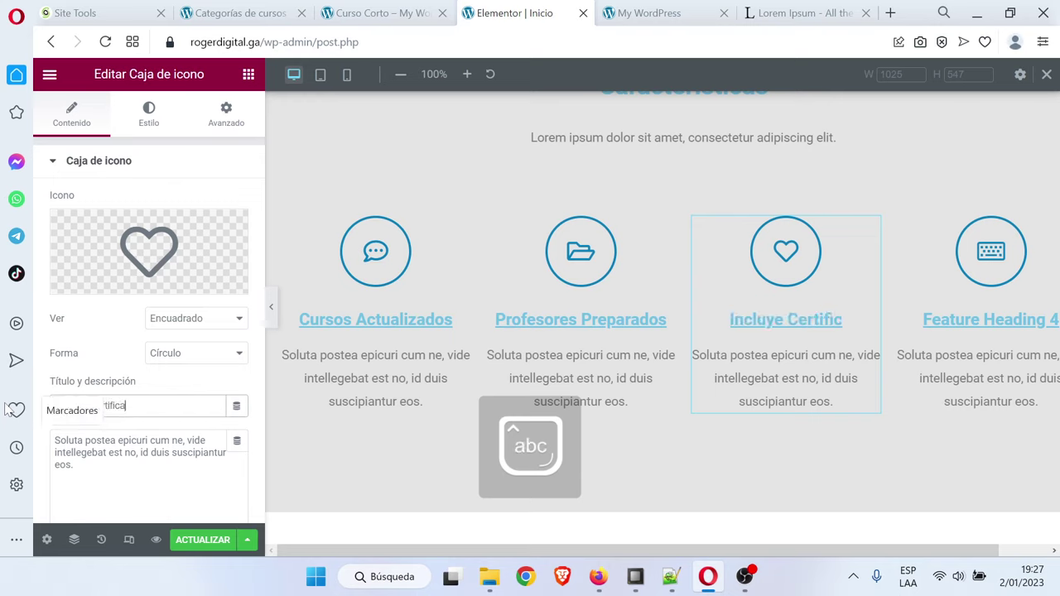
{"action": "type", "text": "do"}
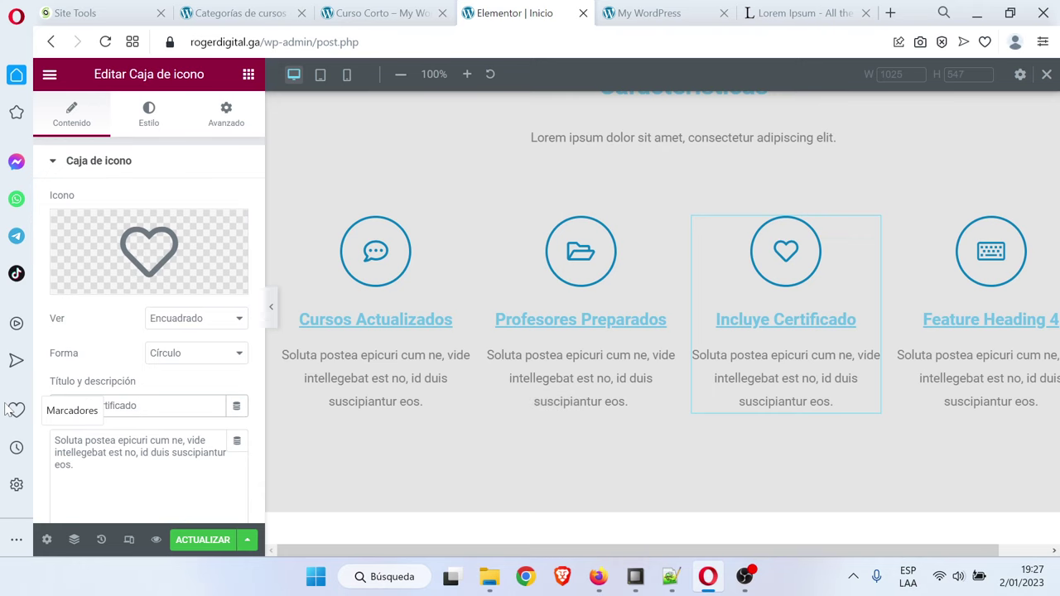
{"action": "left_click", "coordinate": [993, 332]}
{"action": "triple_click", "coordinate": [137, 405]}
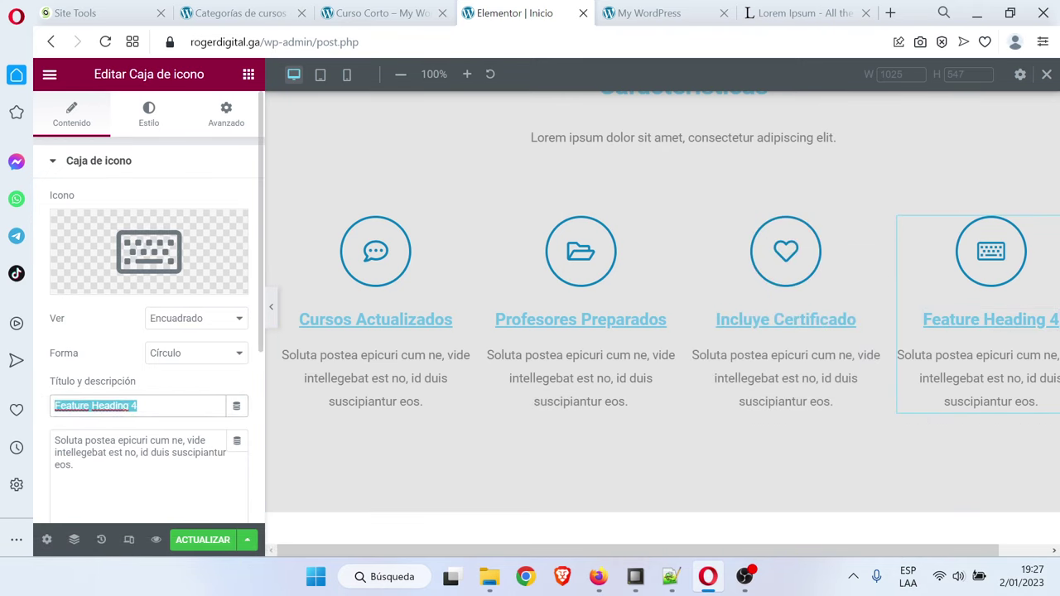
{"action": "key", "text": "Caps_Lock"}
{"action": "type", "text": "R"}
{"action": "key", "text": "Caps_Lock"}
{"action": "type", "text": "espondem"}
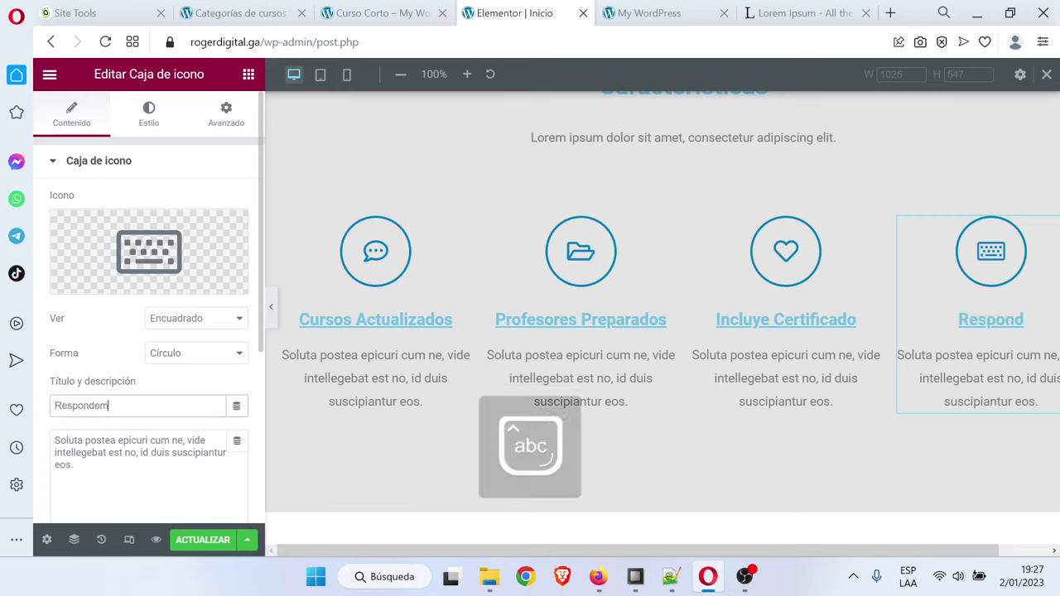
{"action": "type", "text": "os"}
{"action": "key", "text": "Caps_Lock"}
{"action": "type", "text": "P"}
{"action": "key", "text": "Caps_Lock"}
{"action": "type", "text": "regunta"}
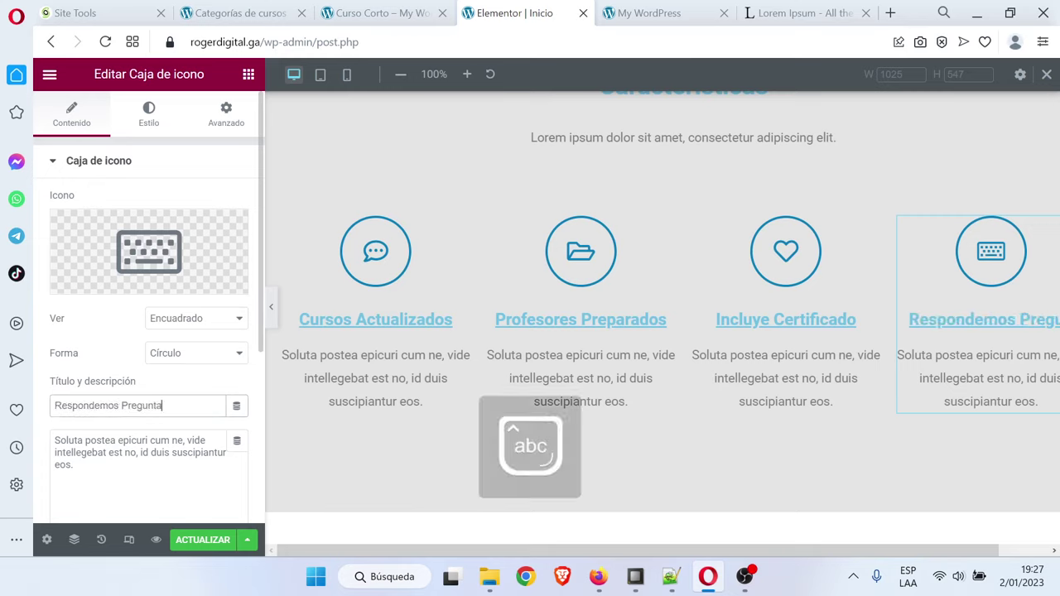
{"action": "type", "text": "s"}
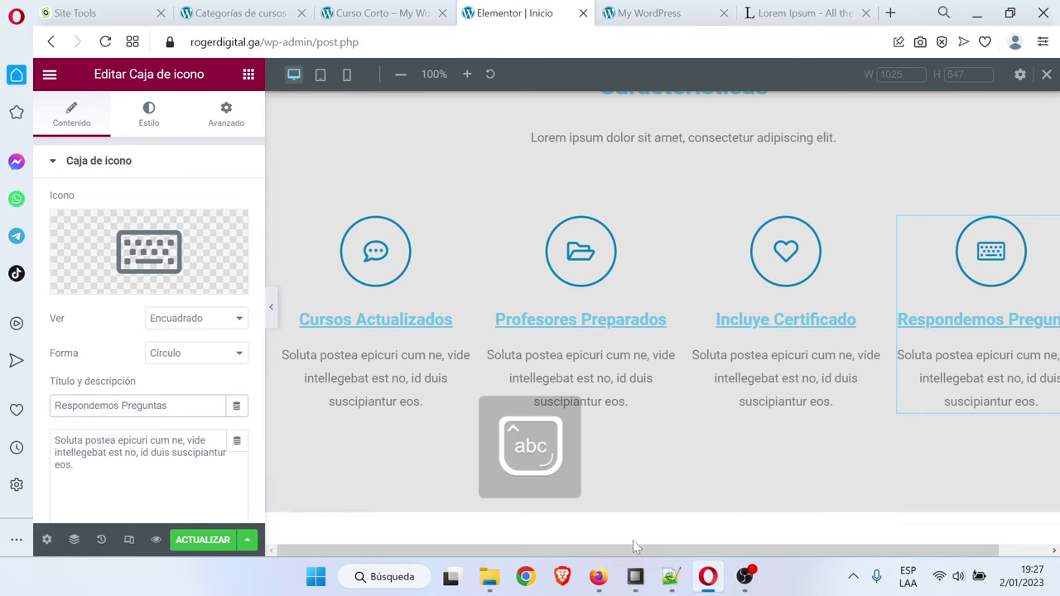
Open the icon box's Style settings and copy colour code #2FAF96 from the Notepad++ notes
{"action": "left_click_drag", "start_coordinate": [636, 551], "coordinate": [652, 552]}
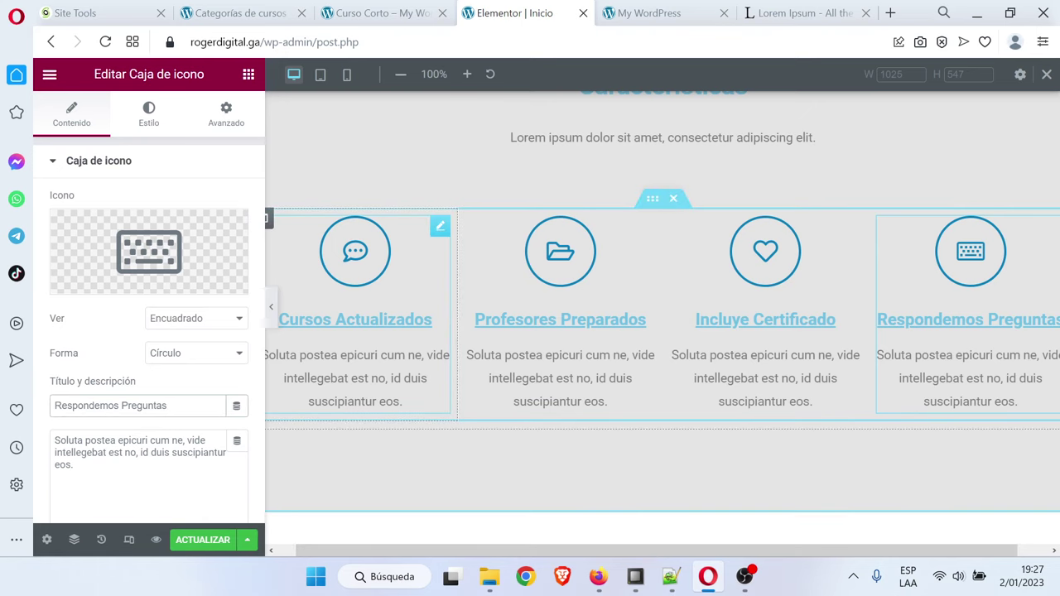
{"action": "scroll", "coordinate": [145, 358], "scroll_direction": "down", "scroll_amount": 3}
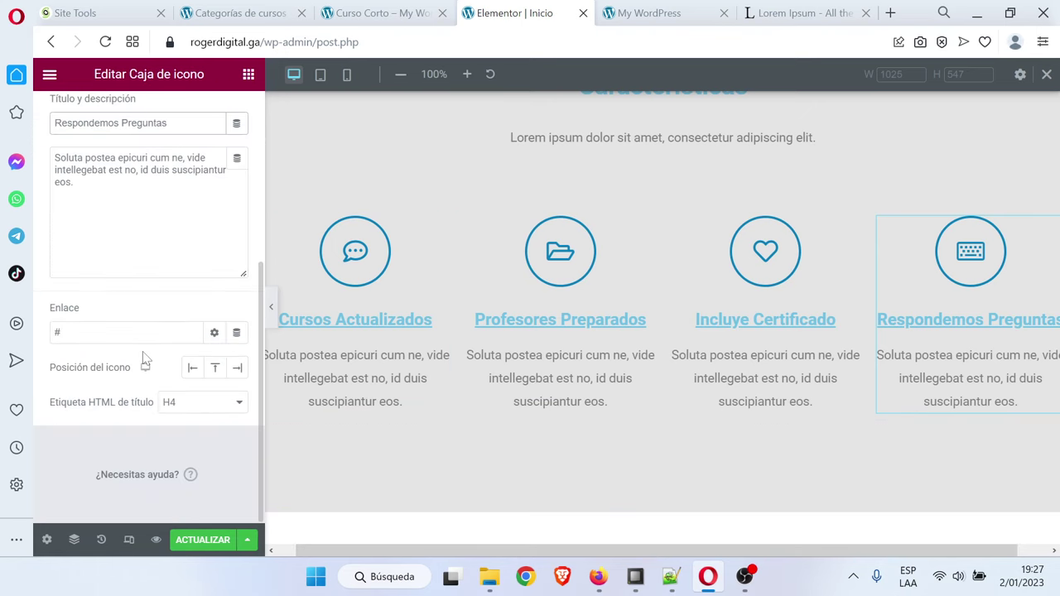
{"action": "scroll", "coordinate": [143, 357], "scroll_direction": "up", "scroll_amount": 3}
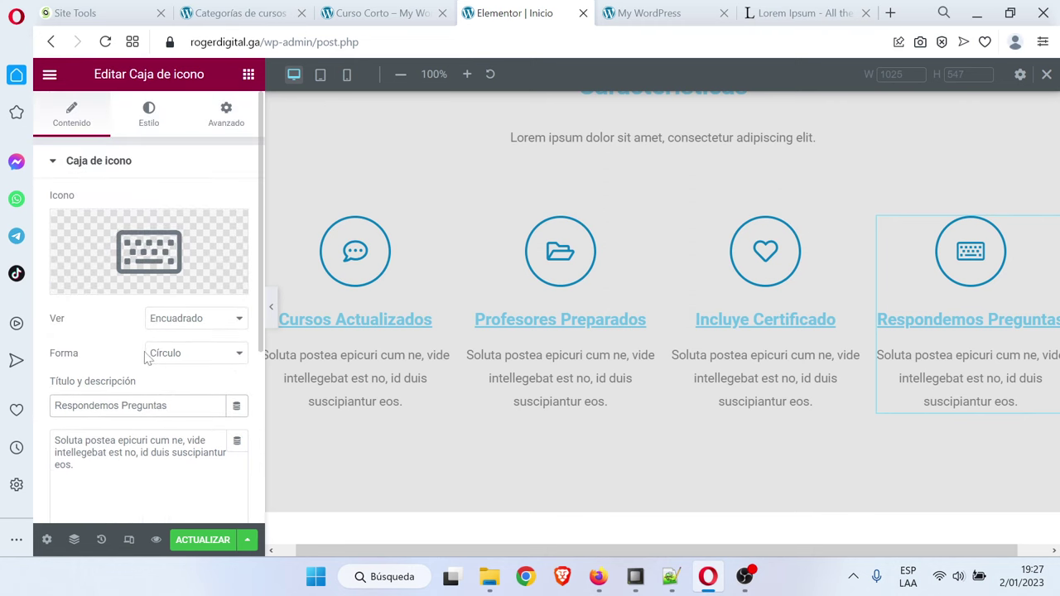
{"action": "left_click", "coordinate": [149, 114]}
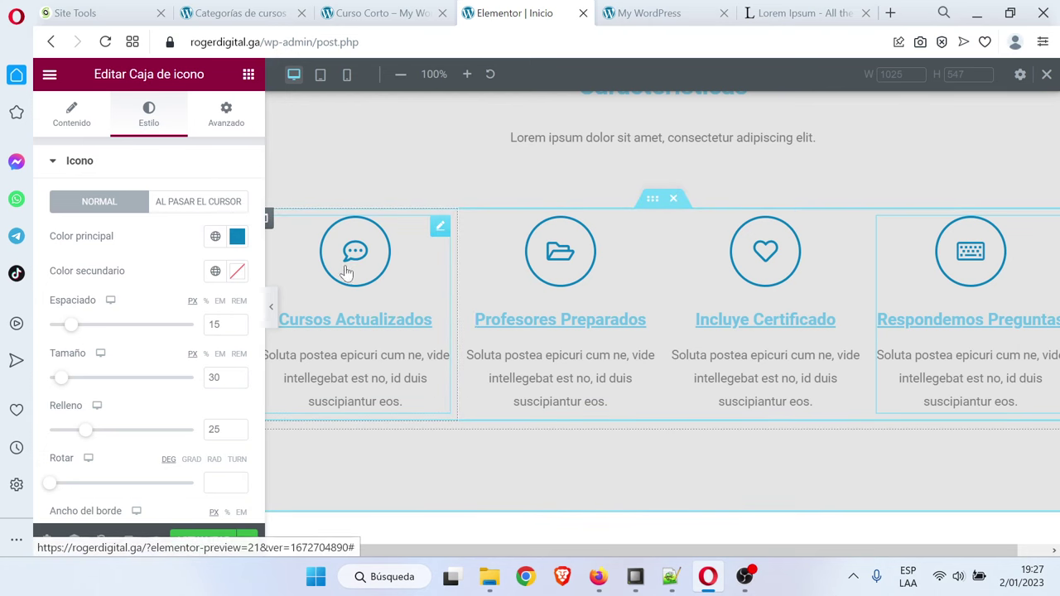
{"action": "left_click", "coordinate": [671, 576]}
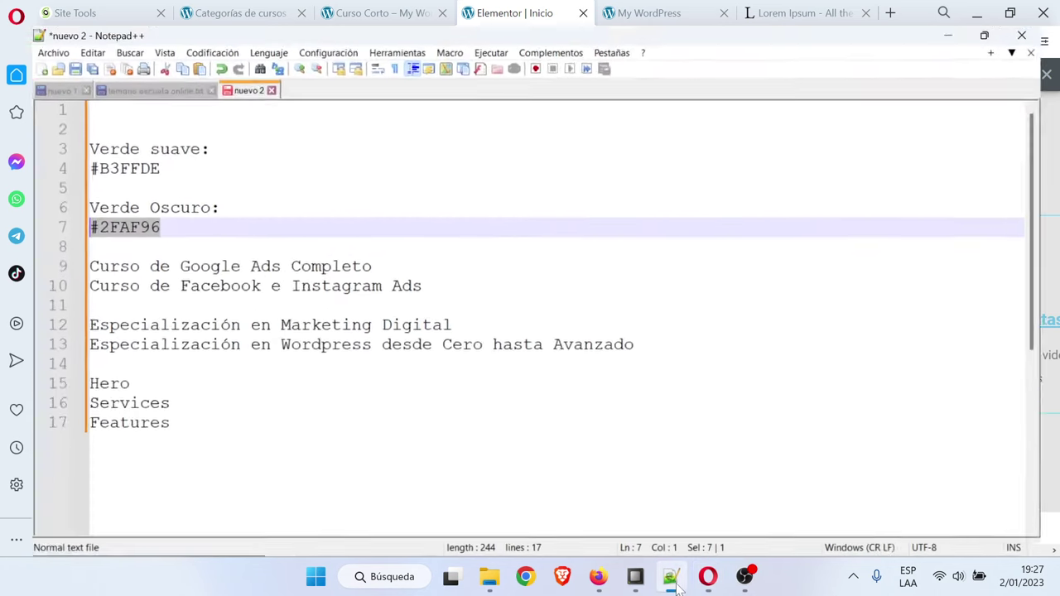
{"action": "key", "text": "End"}
{"action": "key", "text": "shift+Home"}
{"action": "key", "text": "ctrl+c"}
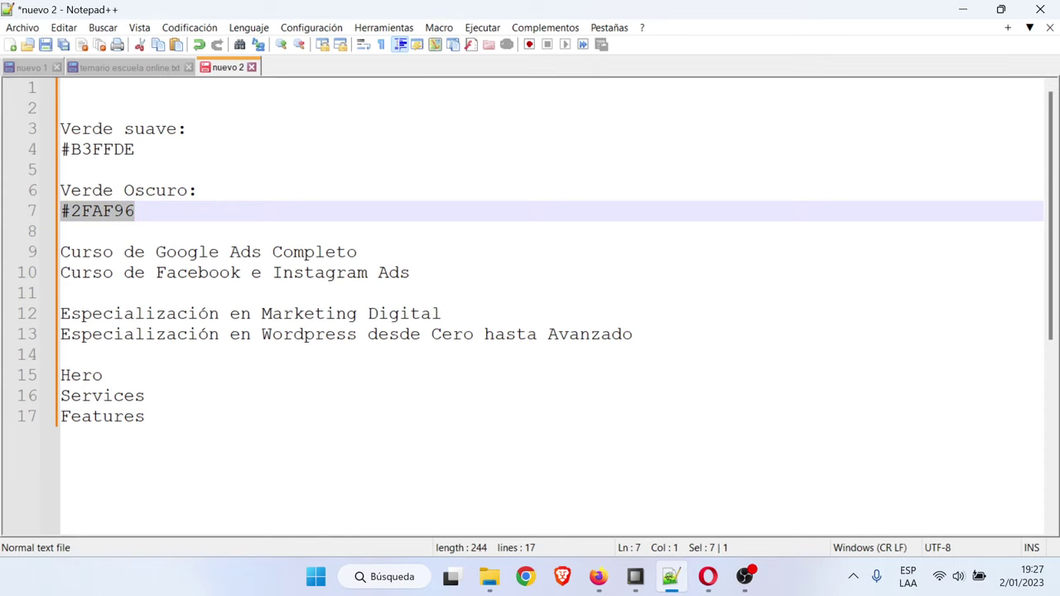
Set the Respondemos Preguntas icon colour to #2FAF96
{"action": "left_click", "coordinate": [963, 9]}
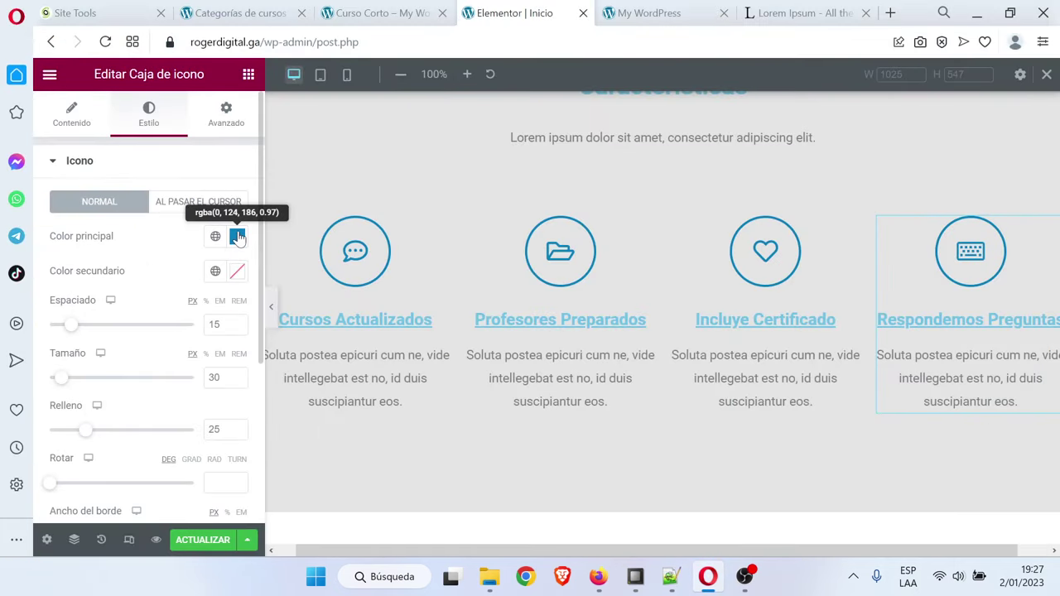
{"action": "left_click", "coordinate": [238, 237]}
{"action": "key", "text": "ctrl+v"}
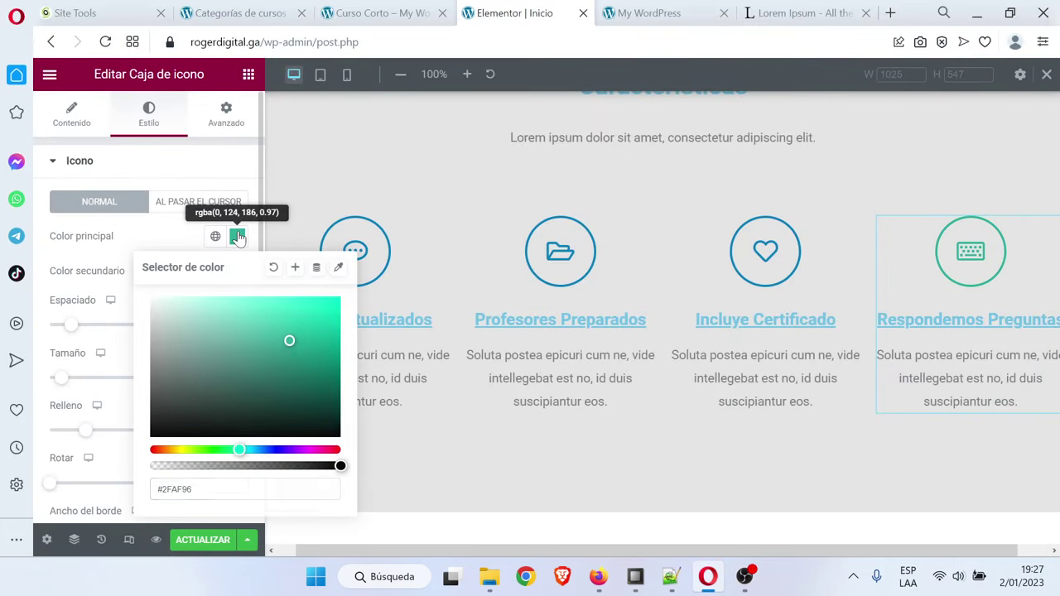
{"action": "left_click", "coordinate": [238, 237]}
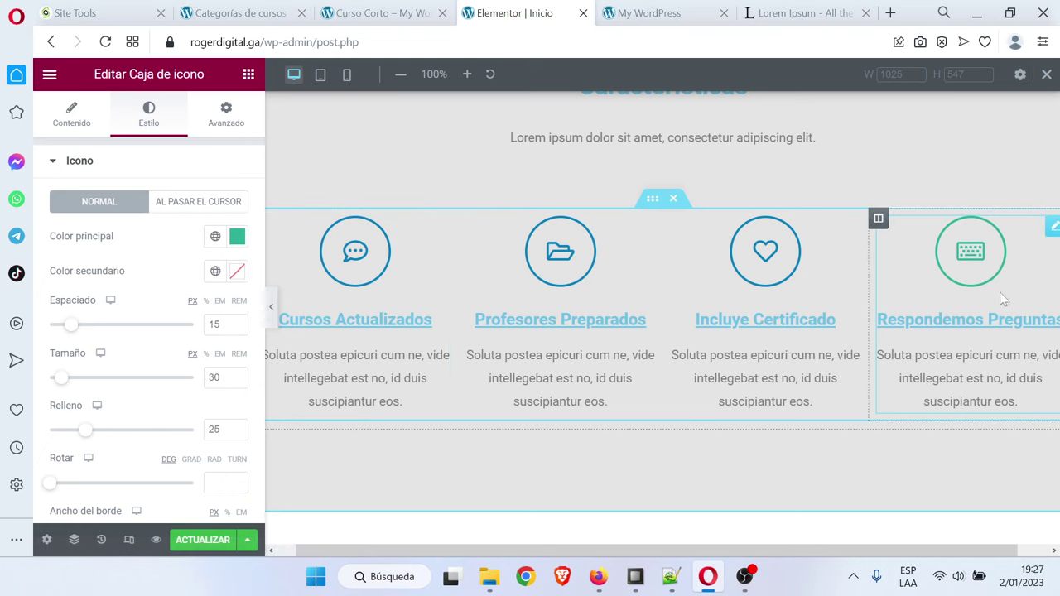
Make the Respondemos Preguntas title black at a 16 px font size
{"action": "scroll", "coordinate": [973, 286], "scroll_direction": "right", "scroll_amount": 1}
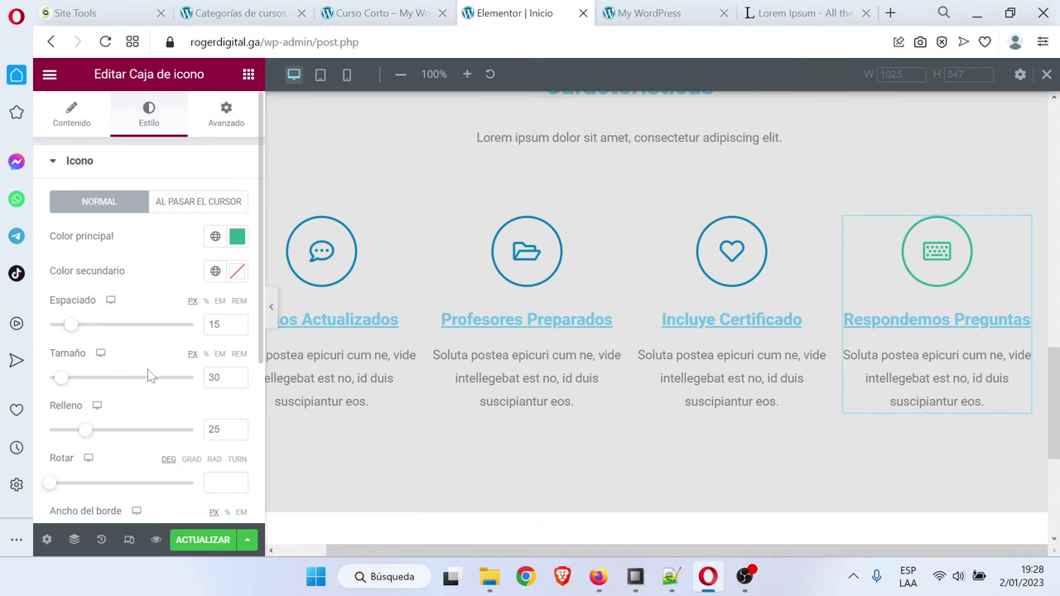
{"action": "scroll", "coordinate": [150, 372], "scroll_direction": "down", "scroll_amount": 3}
{"action": "left_click", "coordinate": [147, 422]}
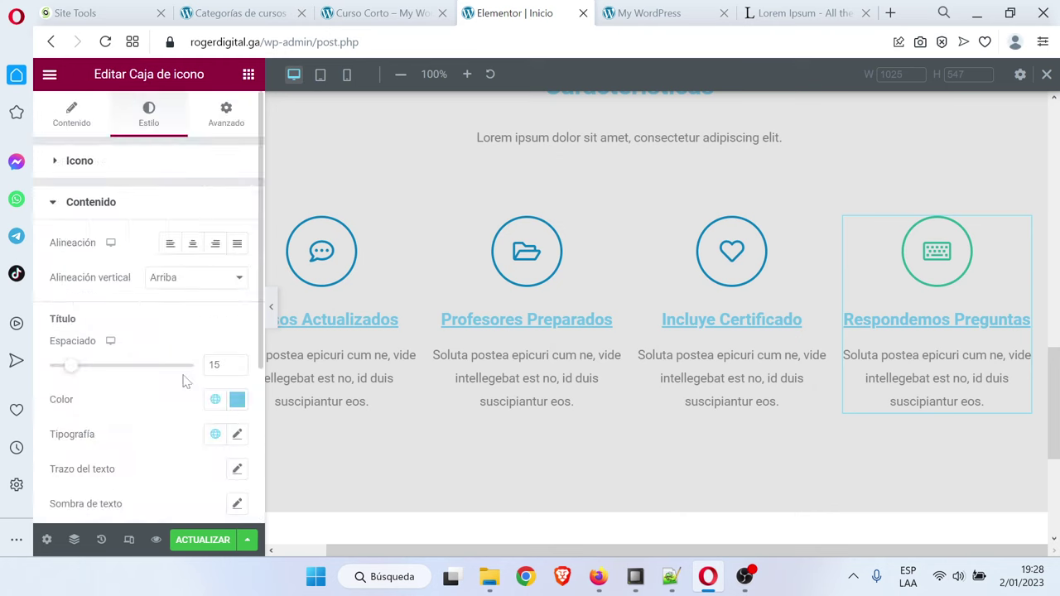
{"action": "left_click", "coordinate": [237, 399]}
{"action": "left_click_drag", "start_coordinate": [71, 299], "coordinate": [46, 336]}
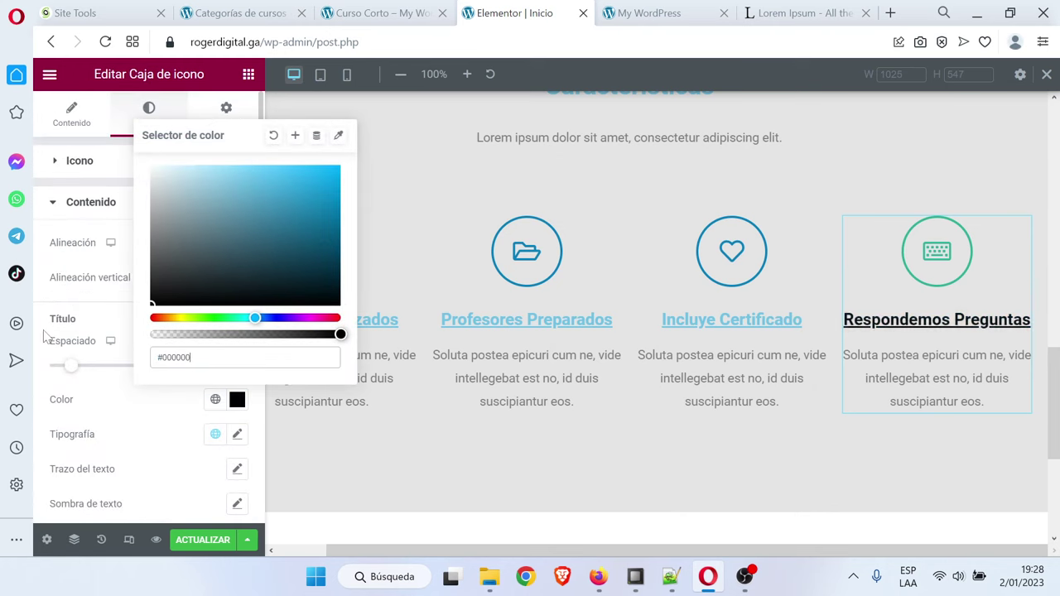
{"action": "left_click", "coordinate": [73, 389]}
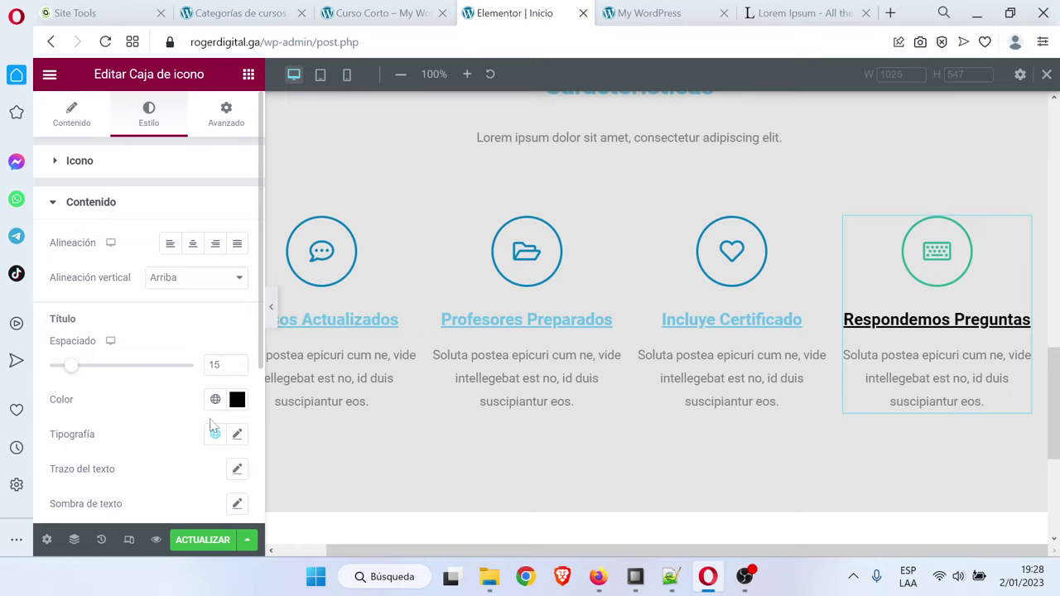
{"action": "left_click", "coordinate": [241, 438]}
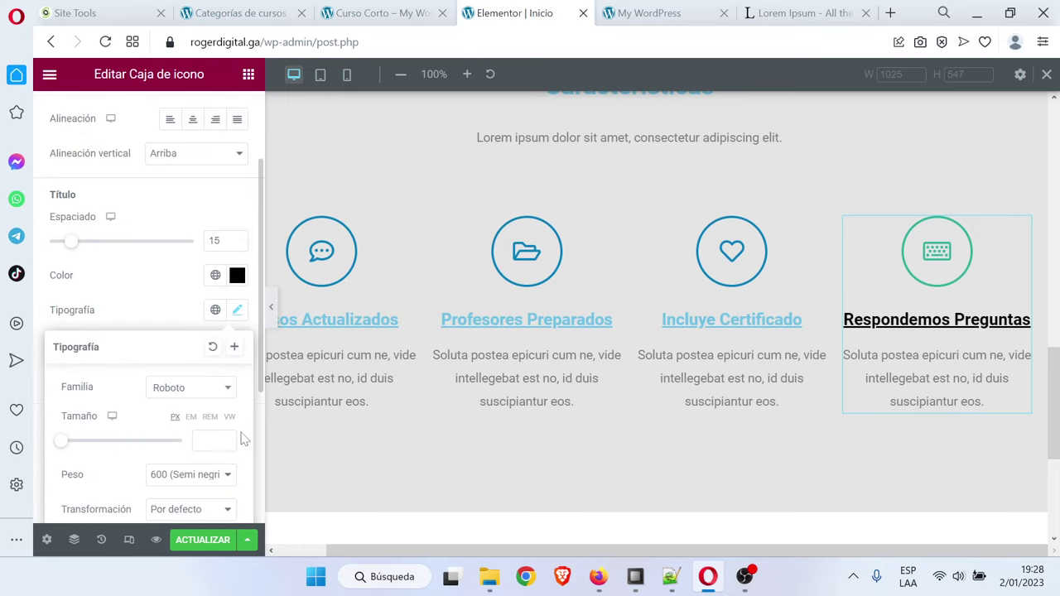
{"action": "type", "text": "16"}
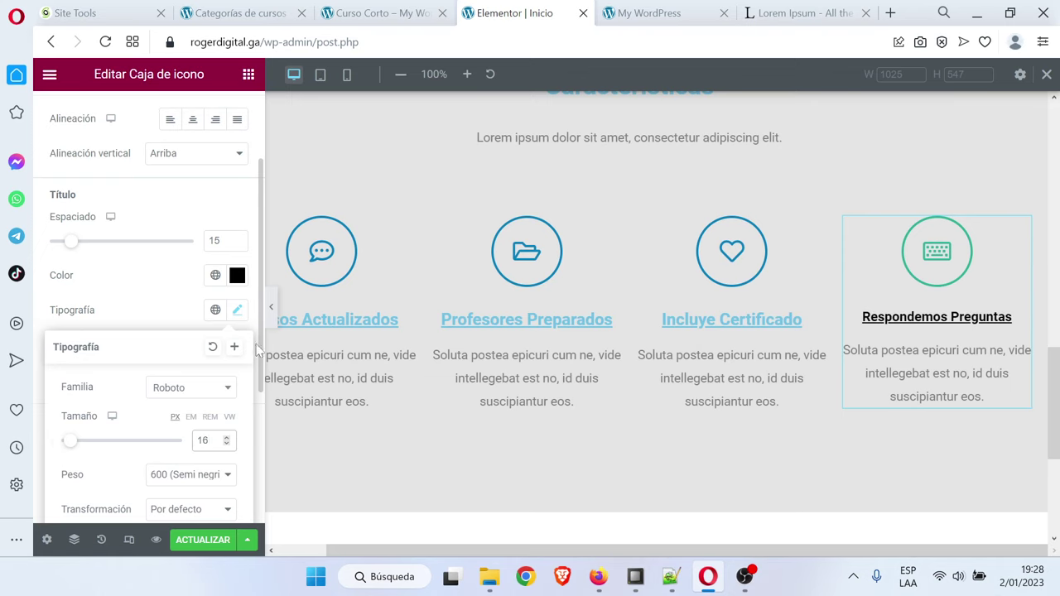
{"action": "left_click", "coordinate": [177, 295]}
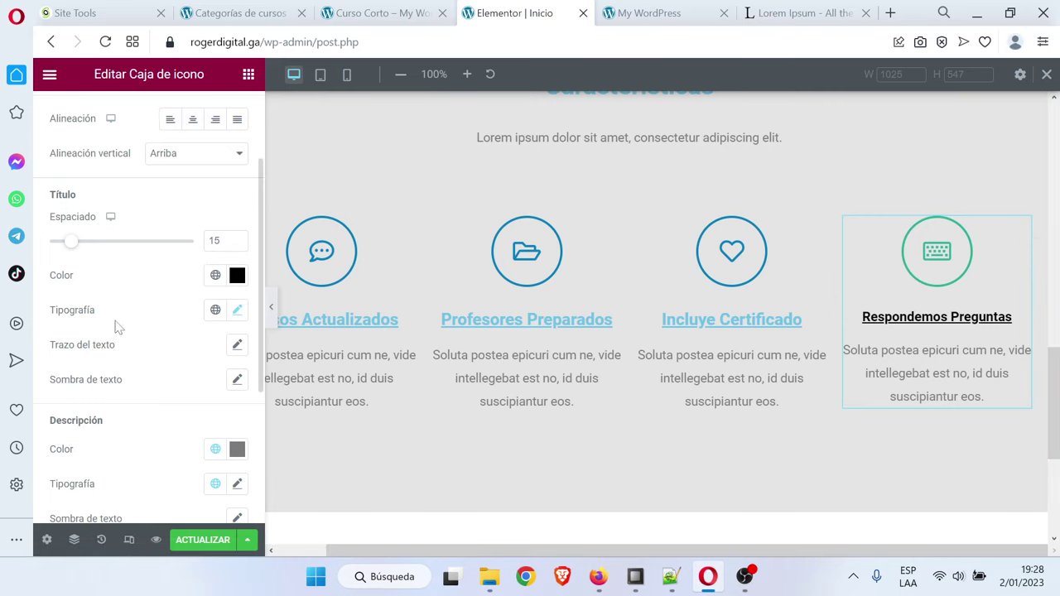
Open the icon's hover colour settings and copy #B3FFDE from the Notepad++ notes
{"action": "scroll", "coordinate": [116, 327], "scroll_direction": "up", "scroll_amount": 3}
{"action": "left_click", "coordinate": [113, 162]}
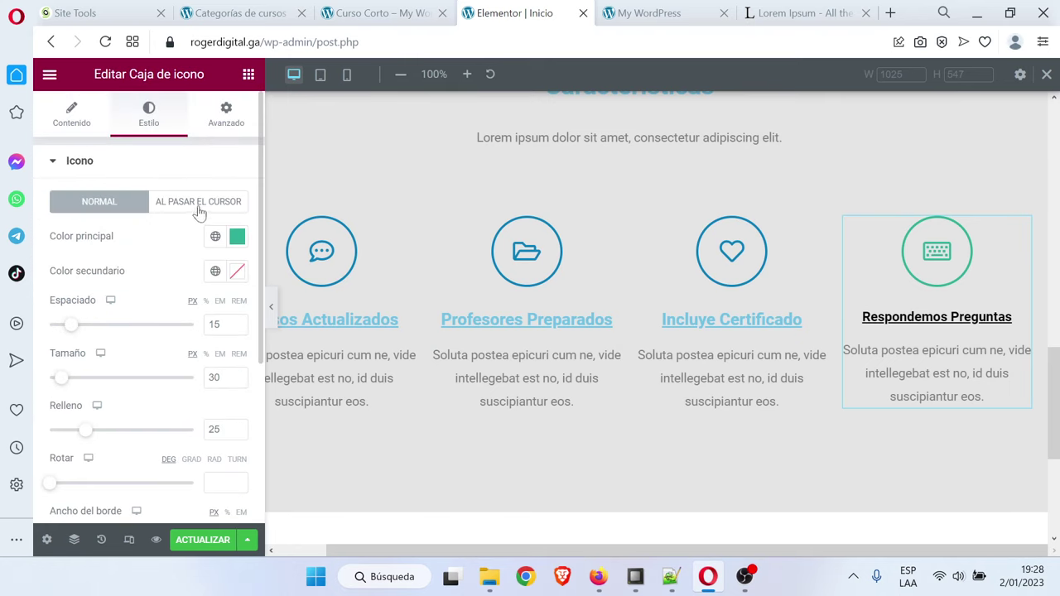
{"action": "left_click", "coordinate": [199, 204]}
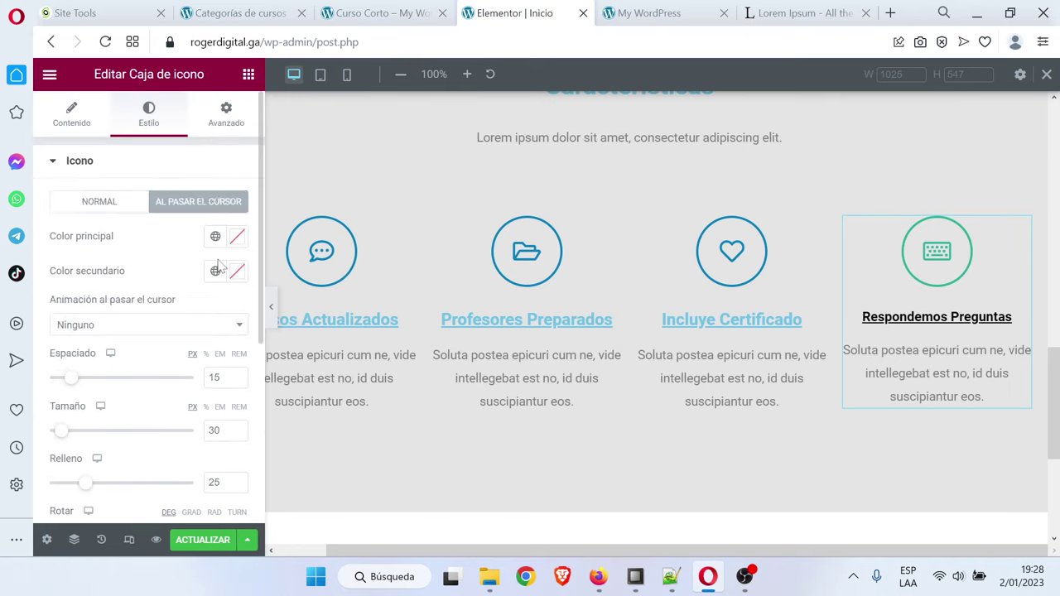
{"action": "left_click", "coordinate": [672, 573]}
{"action": "left_click_drag", "start_coordinate": [134, 149], "coordinate": [61, 149]}
{"action": "key", "text": "ctrl+c"}
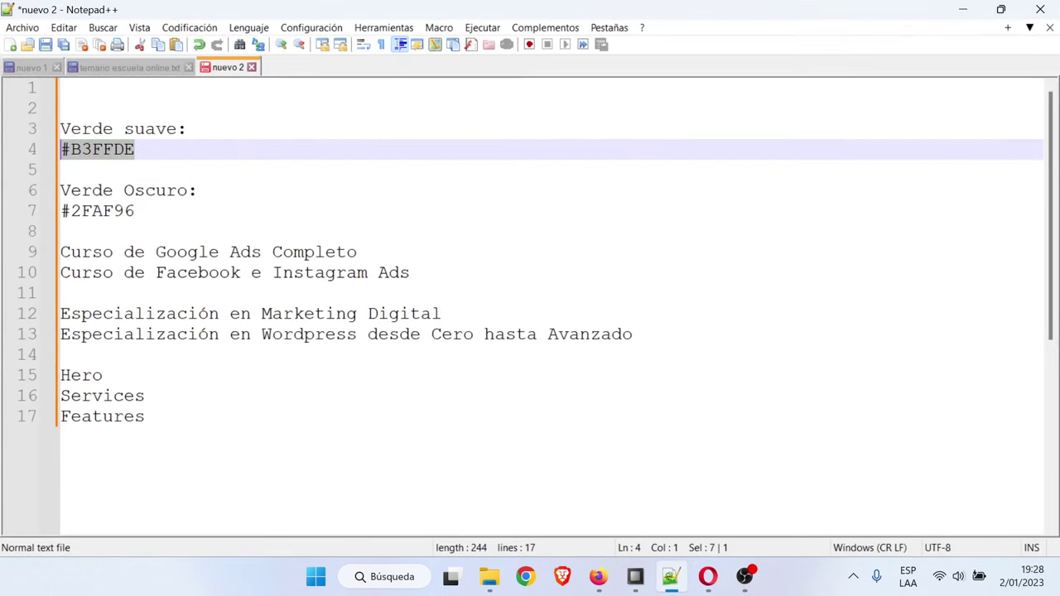
{"action": "left_click", "coordinate": [963, 9]}
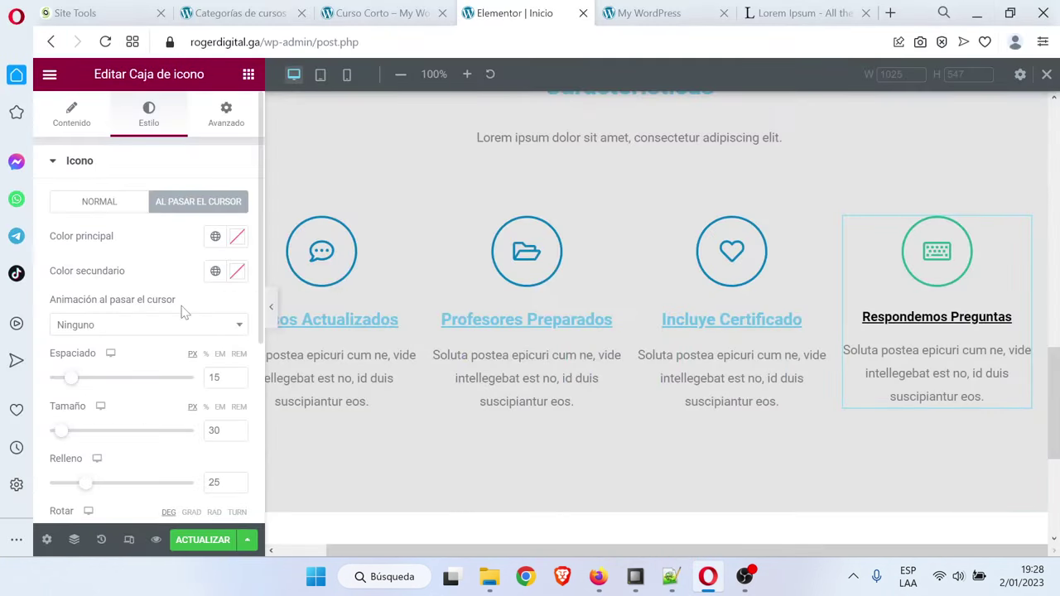
Set the Respondemos Preguntas icon's hover secondary colour to mint #B3FFDE
{"action": "left_click", "coordinate": [238, 270]}
{"action": "key", "text": "ctrl+v"}
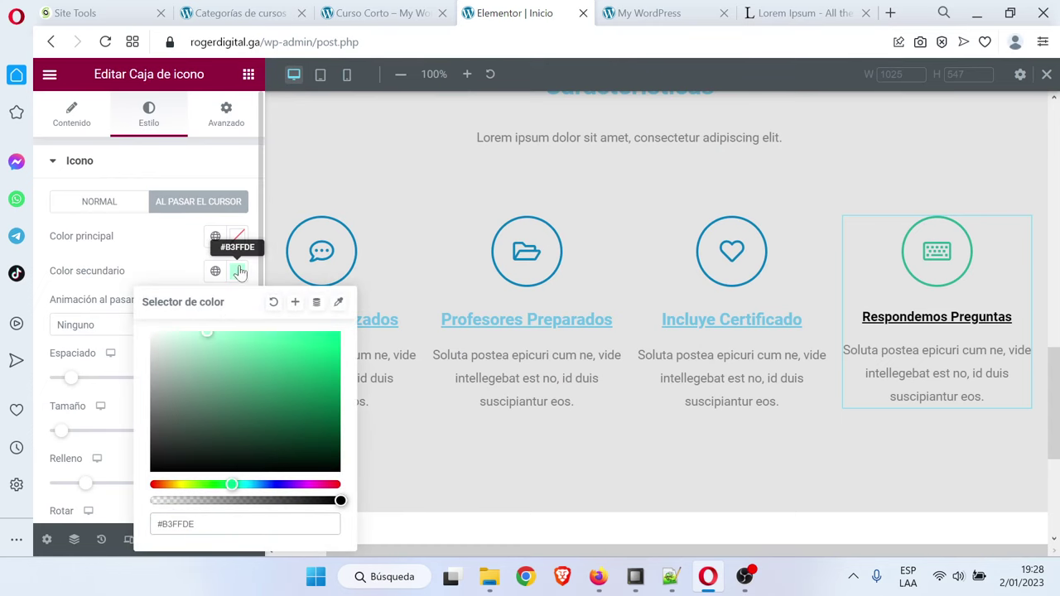
{"action": "left_click", "coordinate": [348, 291]}
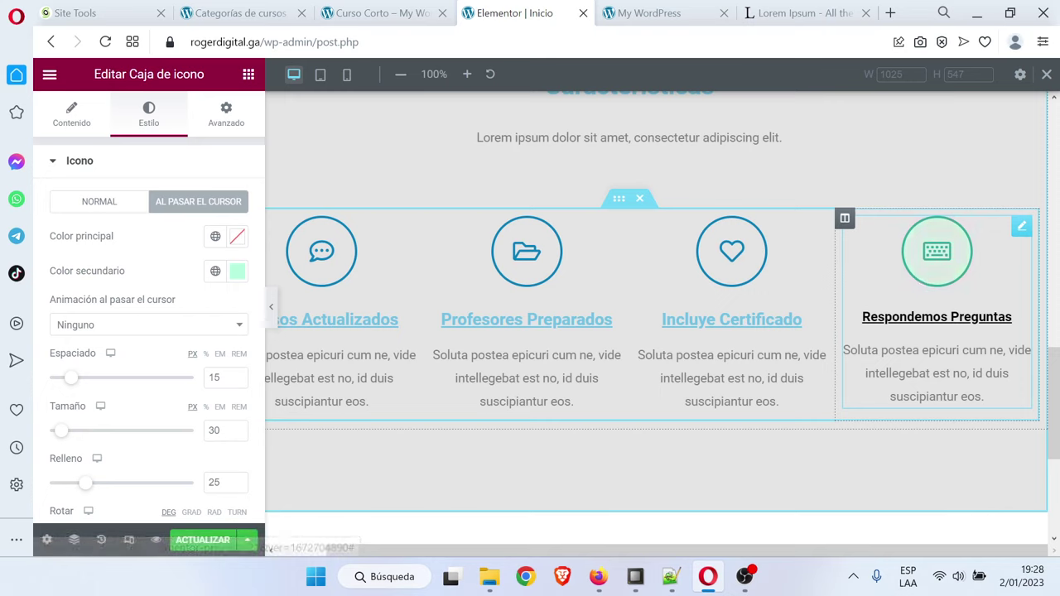
Copy the Respondemos Preguntas box and paste its style onto Incluye Certificado, Profesores Preparados and Cursos Actualizados
{"action": "right_click", "coordinate": [1024, 234]}
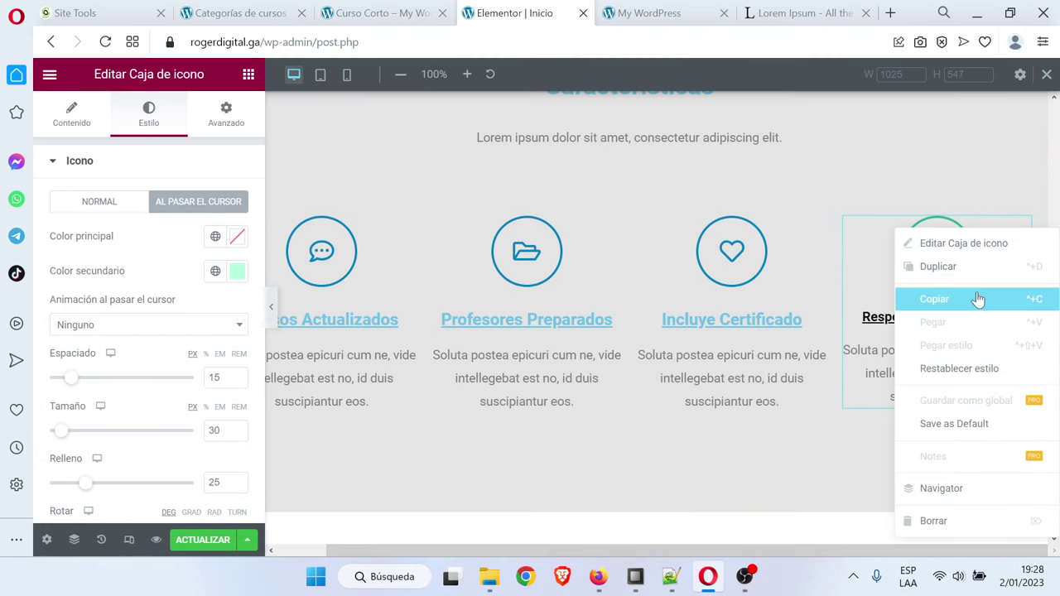
{"action": "left_click", "coordinate": [928, 298]}
{"action": "right_click", "coordinate": [818, 232]}
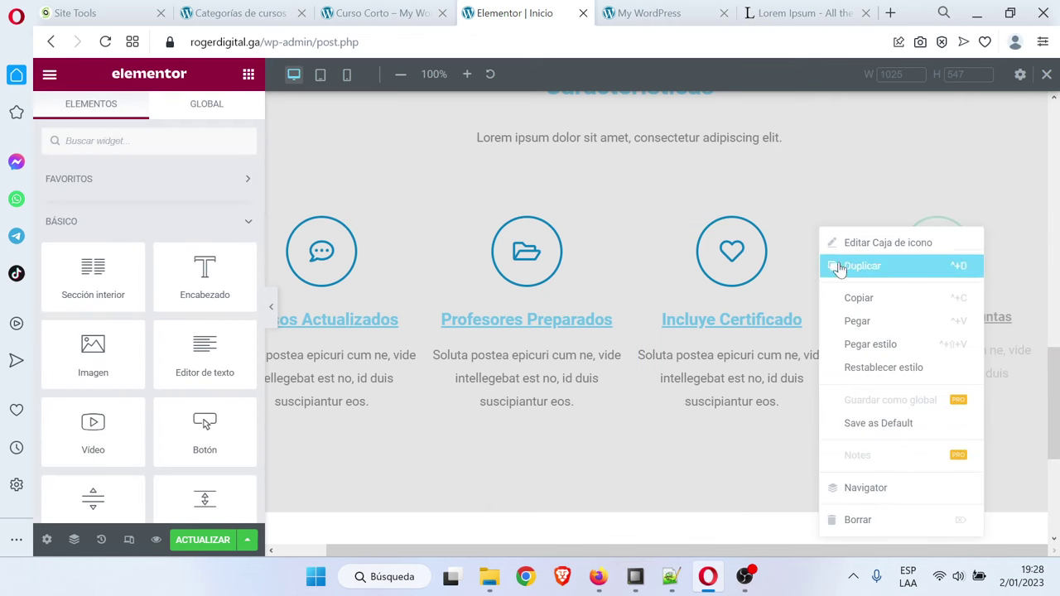
{"action": "left_click", "coordinate": [889, 344]}
{"action": "right_click", "coordinate": [613, 232]}
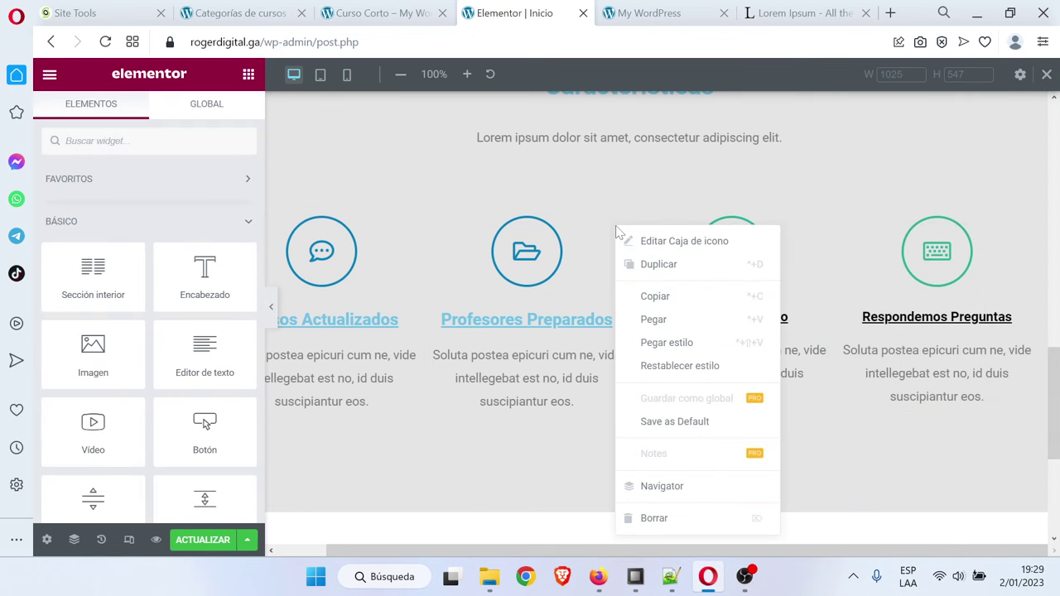
{"action": "left_click", "coordinate": [679, 341]}
{"action": "right_click", "coordinate": [408, 235]}
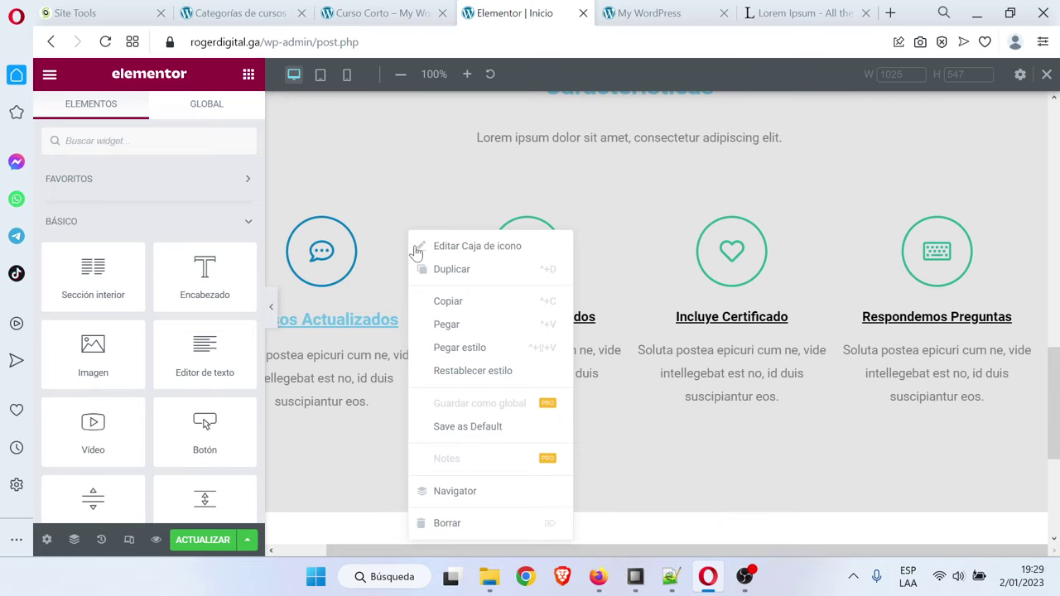
{"action": "left_click", "coordinate": [501, 349]}
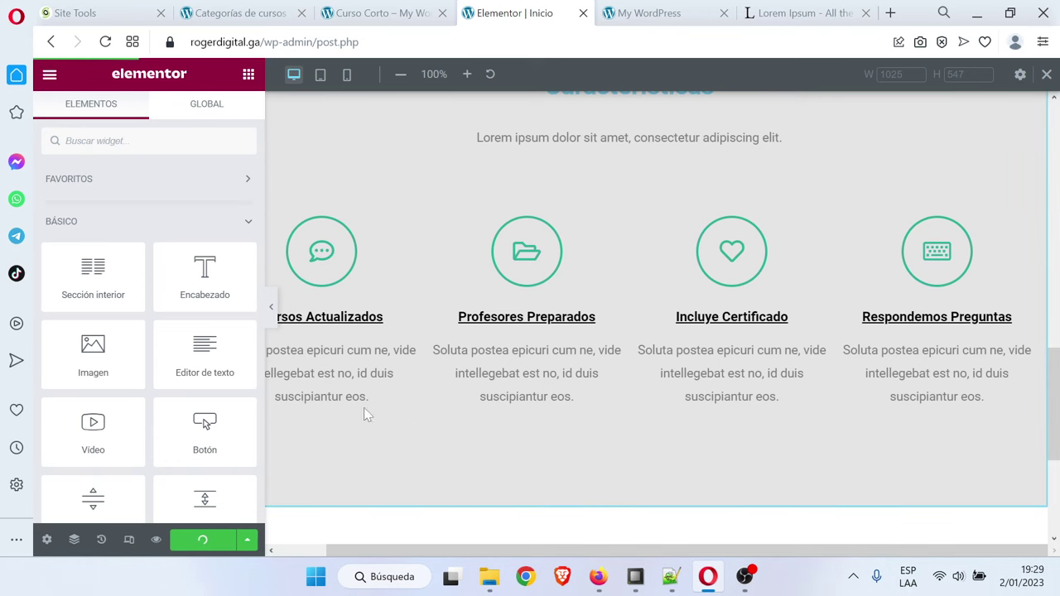
Reload the live home page and scroll down to the four green-icon Características features
{"action": "left_click", "coordinate": [655, 12]}
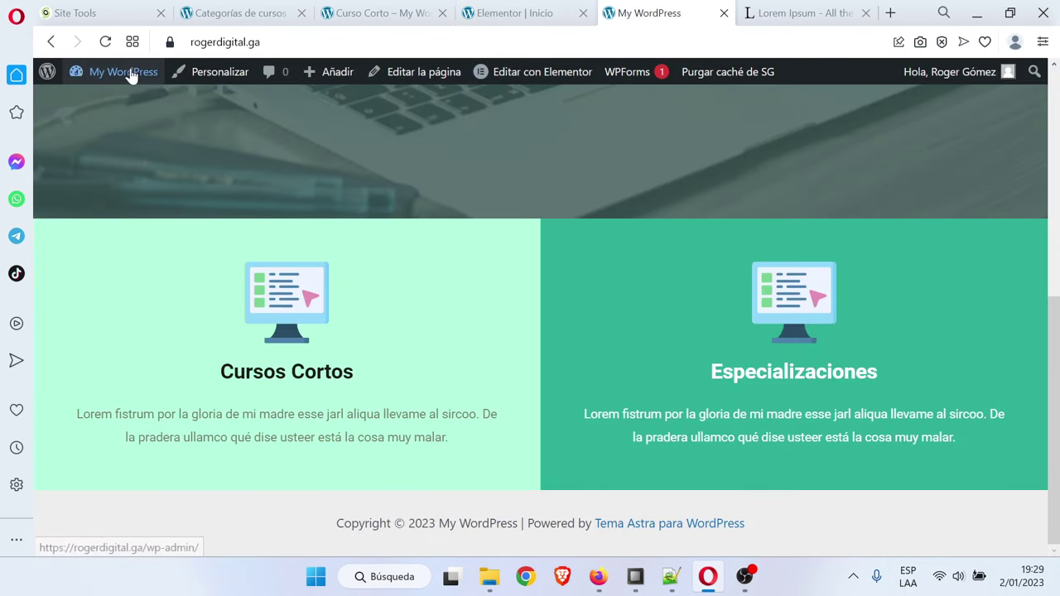
{"action": "left_click", "coordinate": [106, 42]}
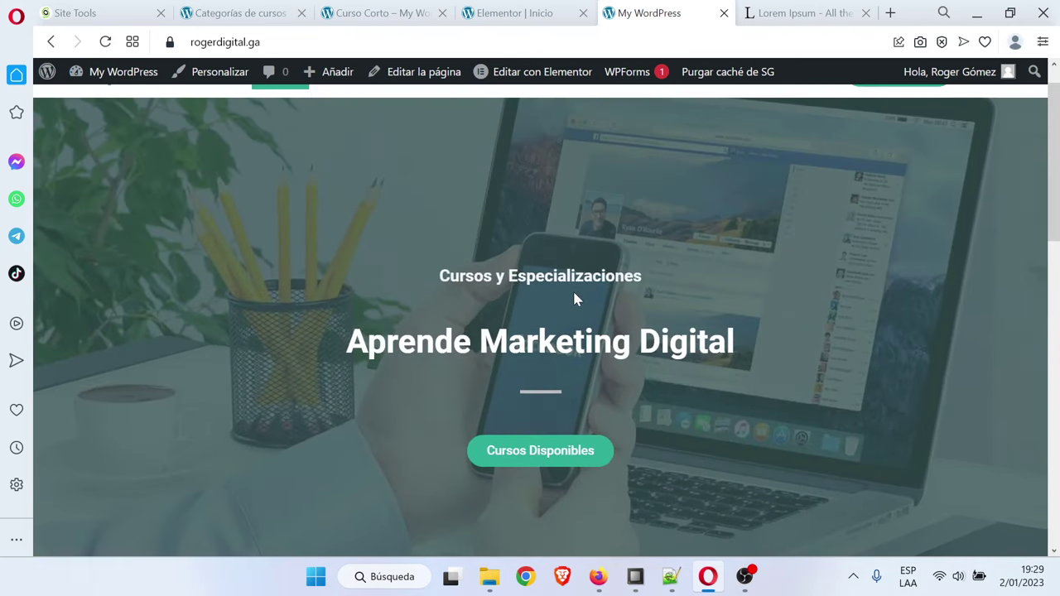
{"action": "scroll", "coordinate": [575, 299], "scroll_direction": "down", "scroll_amount": 7}
{"action": "scroll", "coordinate": [577, 299], "scroll_direction": "down", "scroll_amount": 2}
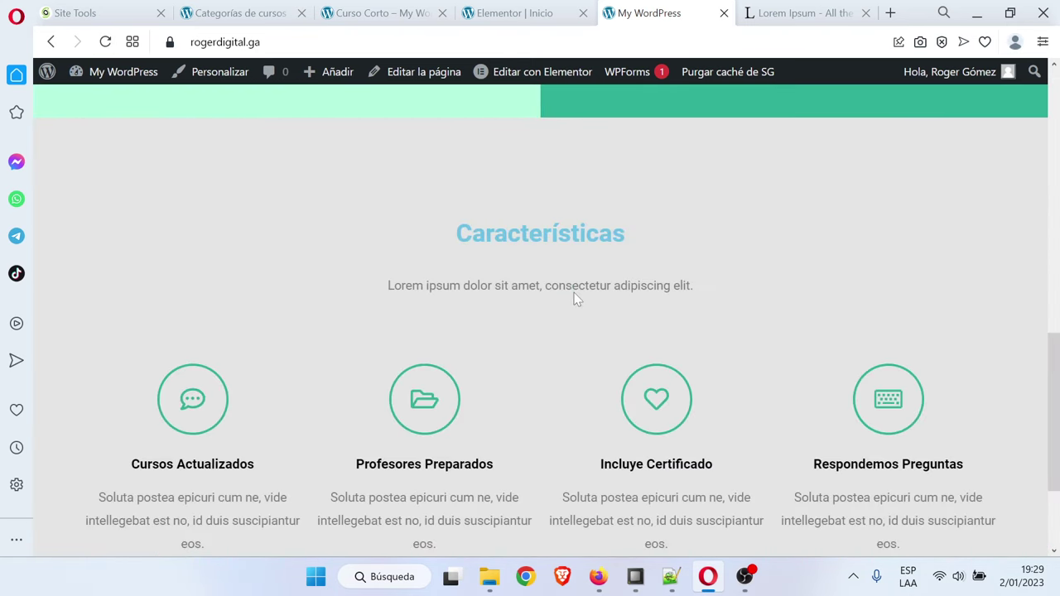
{"action": "scroll", "coordinate": [576, 297], "scroll_direction": "down", "scroll_amount": 1}
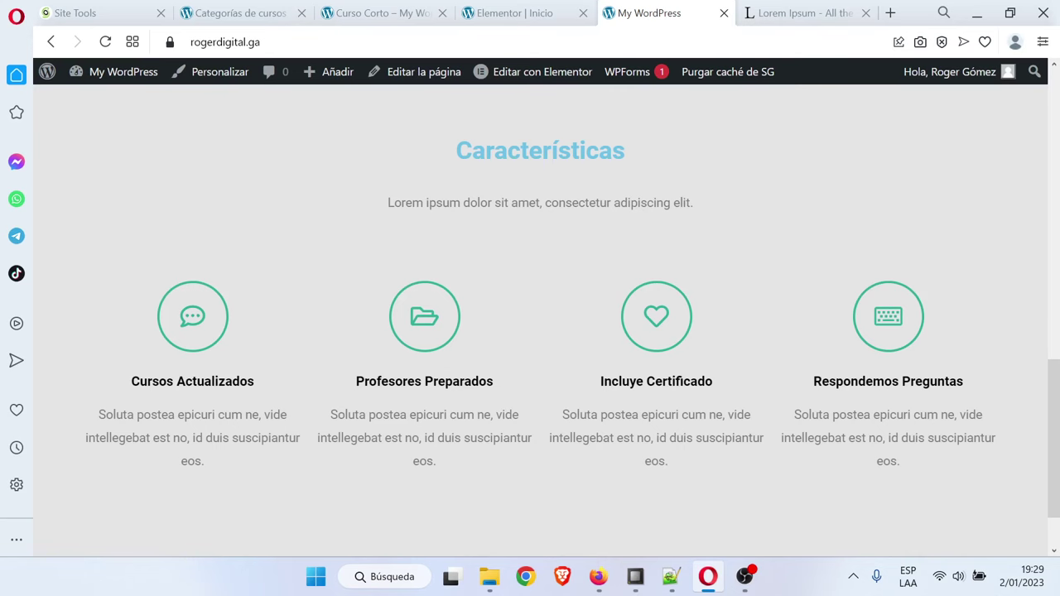
Set the Características heading text colour to black #000000 and update the page
{"action": "left_click", "coordinate": [513, 13]}
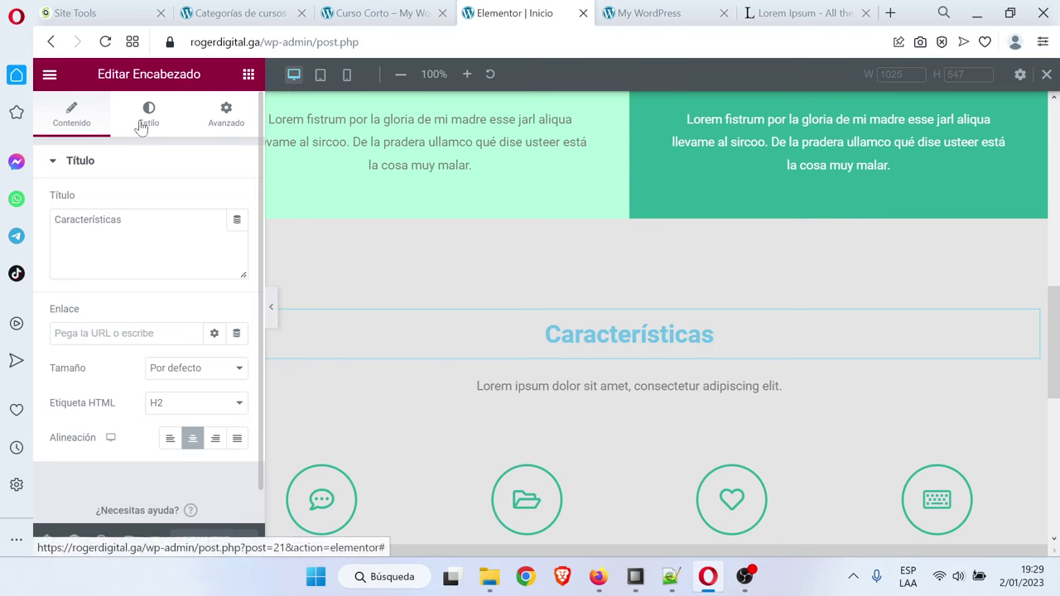
{"action": "left_click", "coordinate": [145, 120]}
{"action": "left_click", "coordinate": [237, 202]}
{"action": "left_click", "coordinate": [152, 401]}
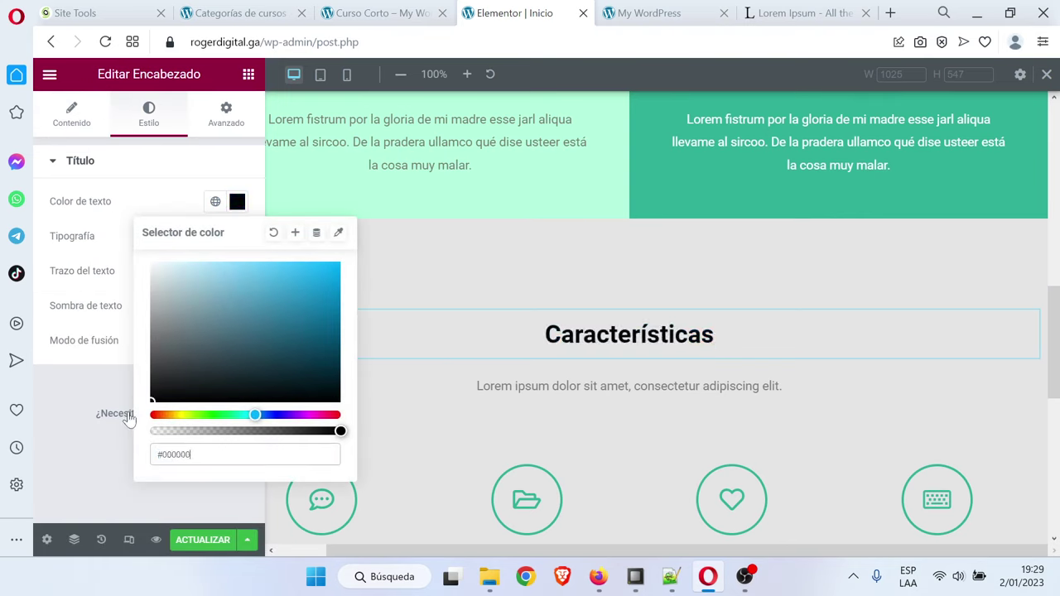
{"action": "left_click", "coordinate": [204, 543]}
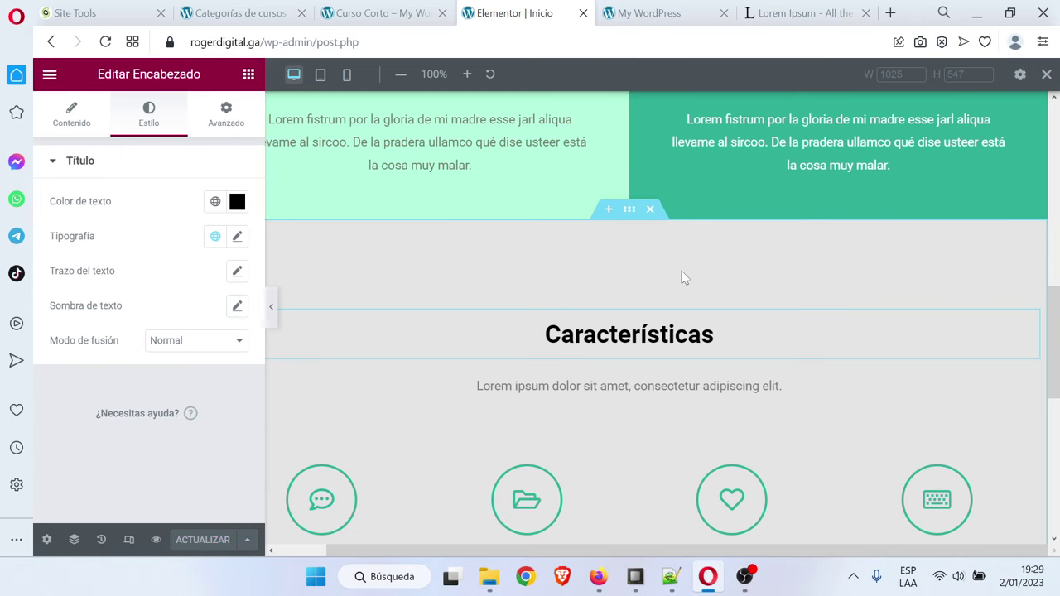
{"action": "scroll", "coordinate": [684, 277], "scroll_direction": "down", "scroll_amount": 5}
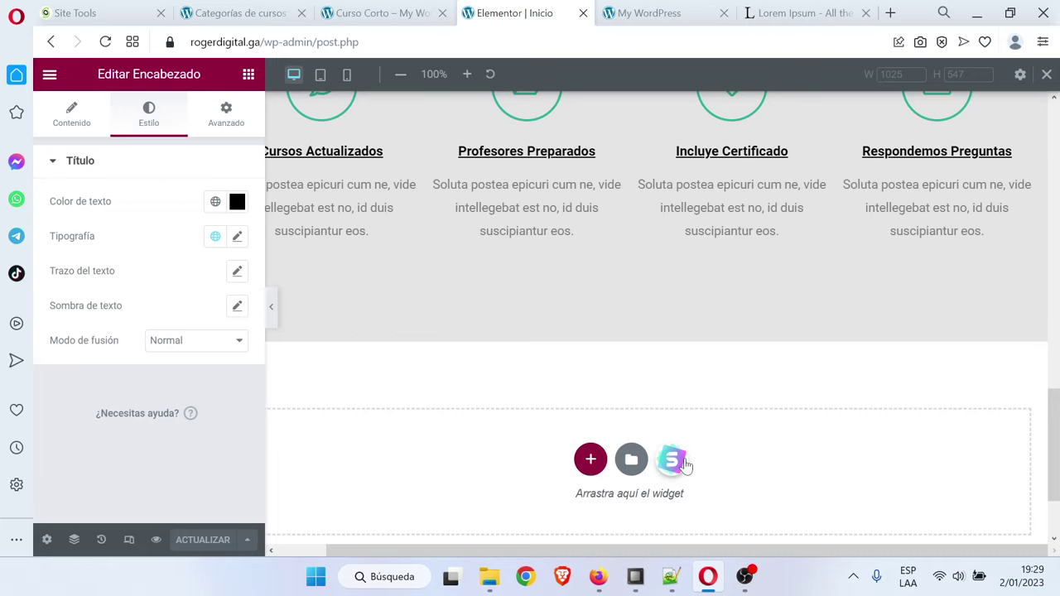
Import the Numbers Speak block from the library's Statistics category below Características
{"action": "left_click", "coordinate": [679, 462]}
{"action": "left_click", "coordinate": [605, 92]}
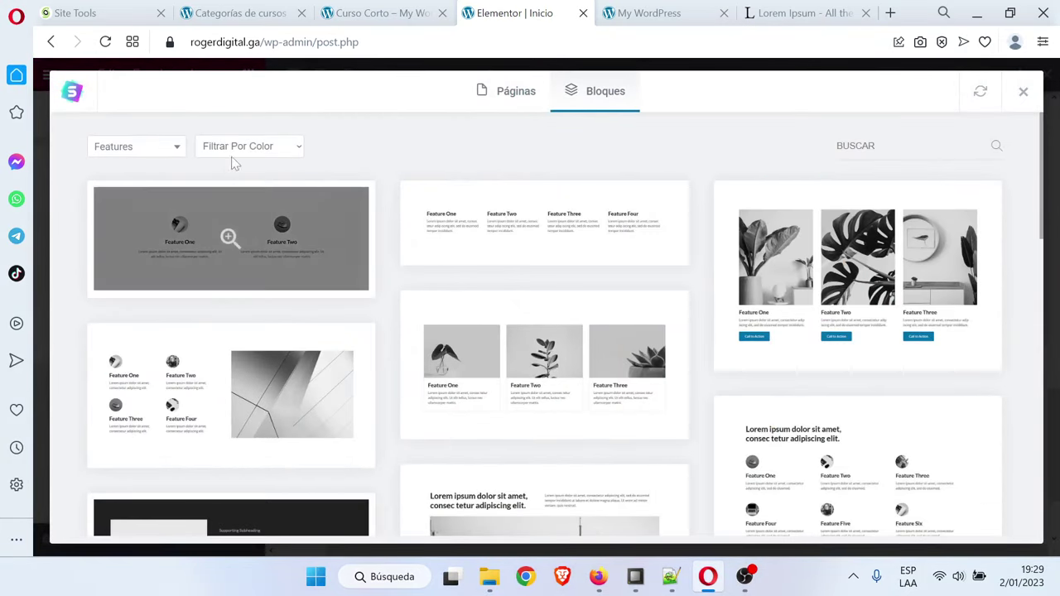
{"action": "left_click", "coordinate": [124, 151]}
{"action": "scroll", "coordinate": [123, 263], "scroll_direction": "down", "scroll_amount": 1}
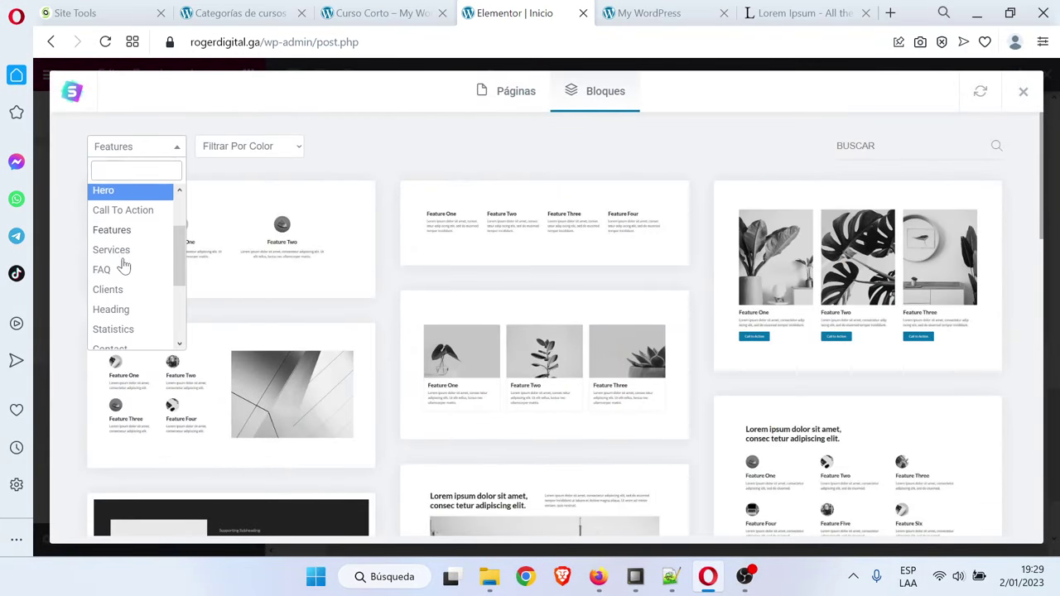
{"action": "scroll", "coordinate": [151, 298], "scroll_direction": "down", "scroll_amount": 1}
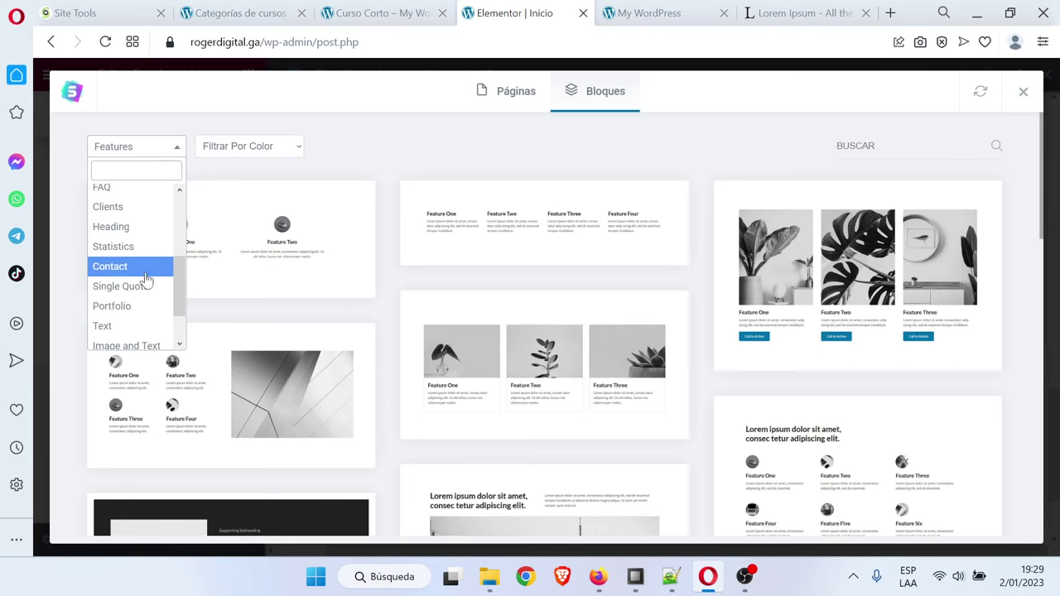
{"action": "left_click", "coordinate": [136, 246]}
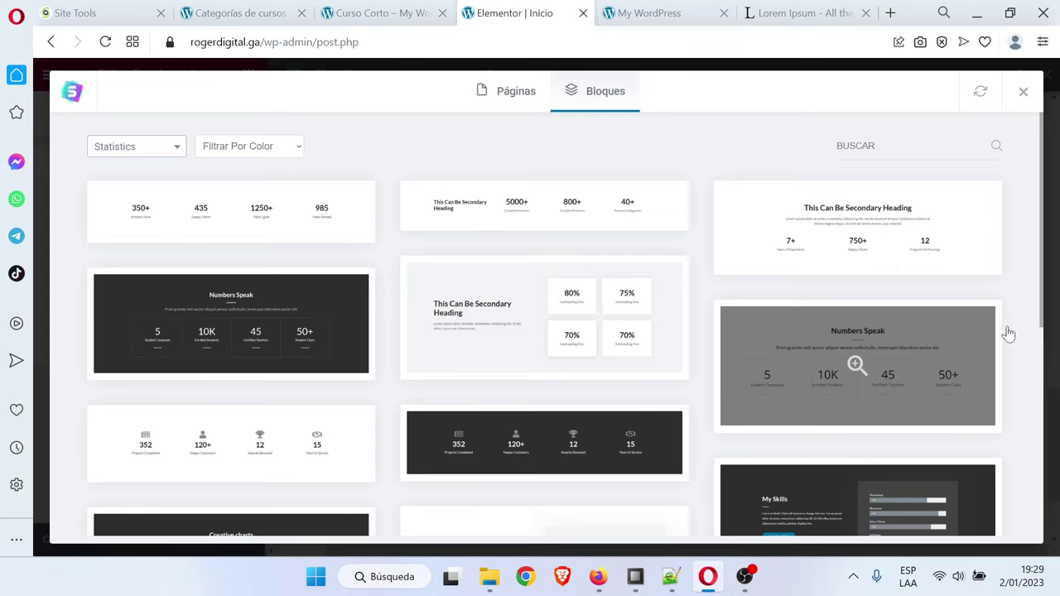
{"action": "left_click", "coordinate": [874, 370]}
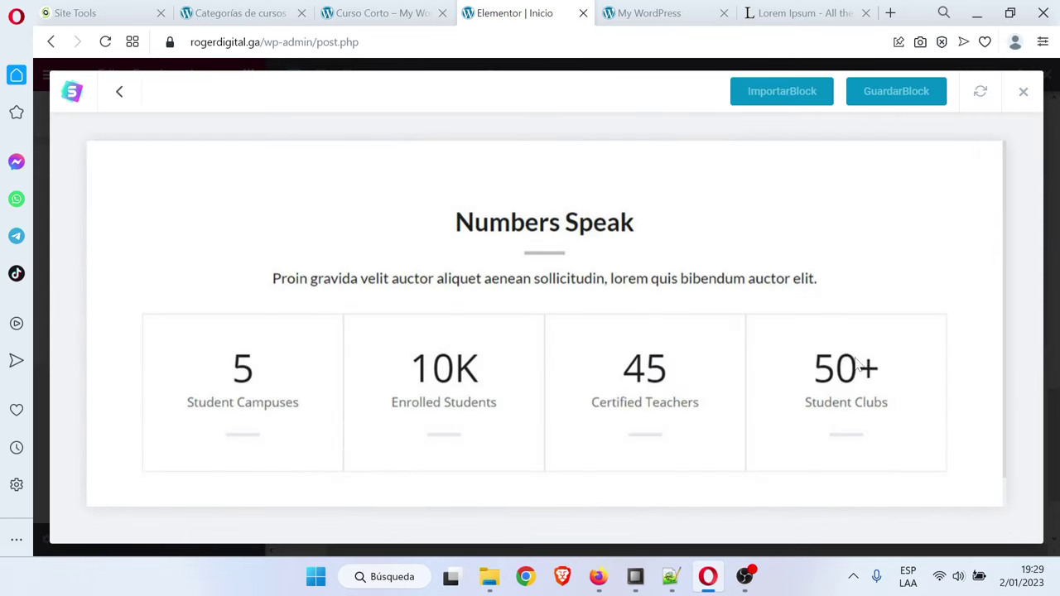
{"action": "left_click", "coordinate": [778, 95]}
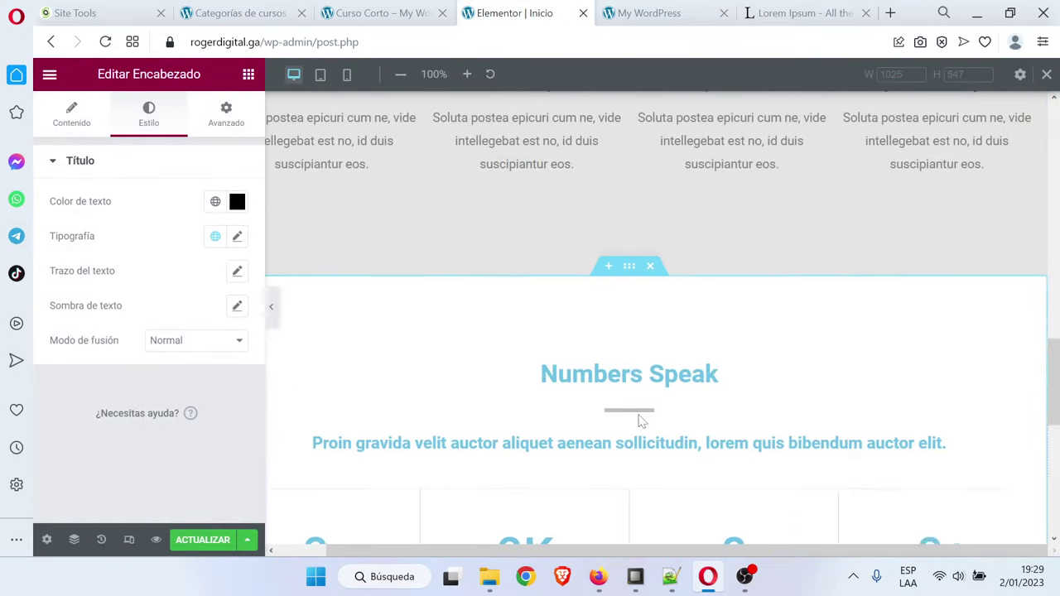
Retitle the statistics heading 'Nuestros Números' and make its text black
{"action": "left_click", "coordinate": [629, 358]}
{"action": "scroll", "coordinate": [615, 273], "scroll_direction": "down", "scroll_amount": 2}
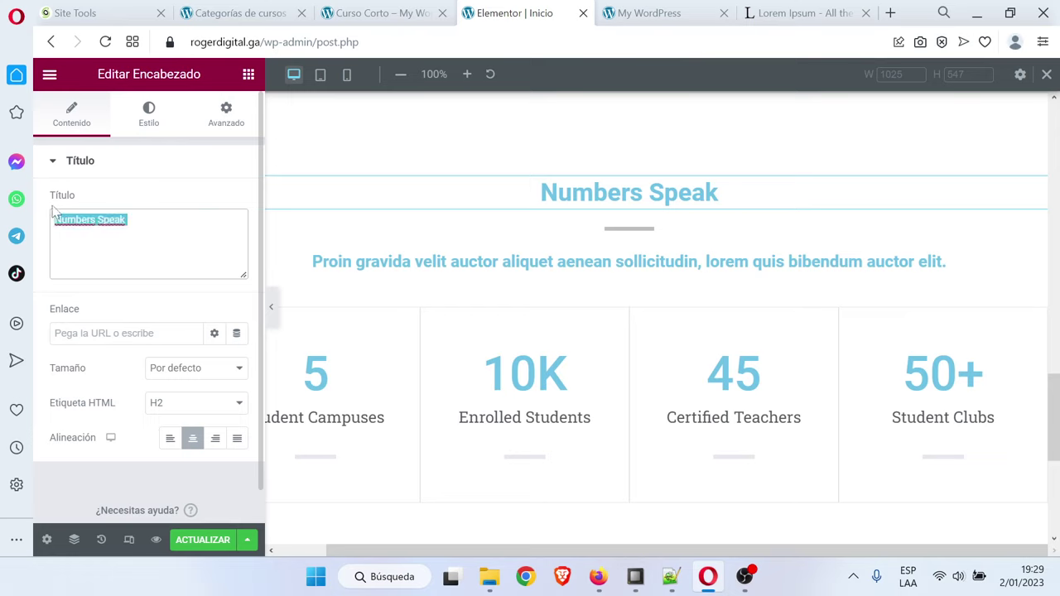
{"action": "type", "text": "Nuestros "}
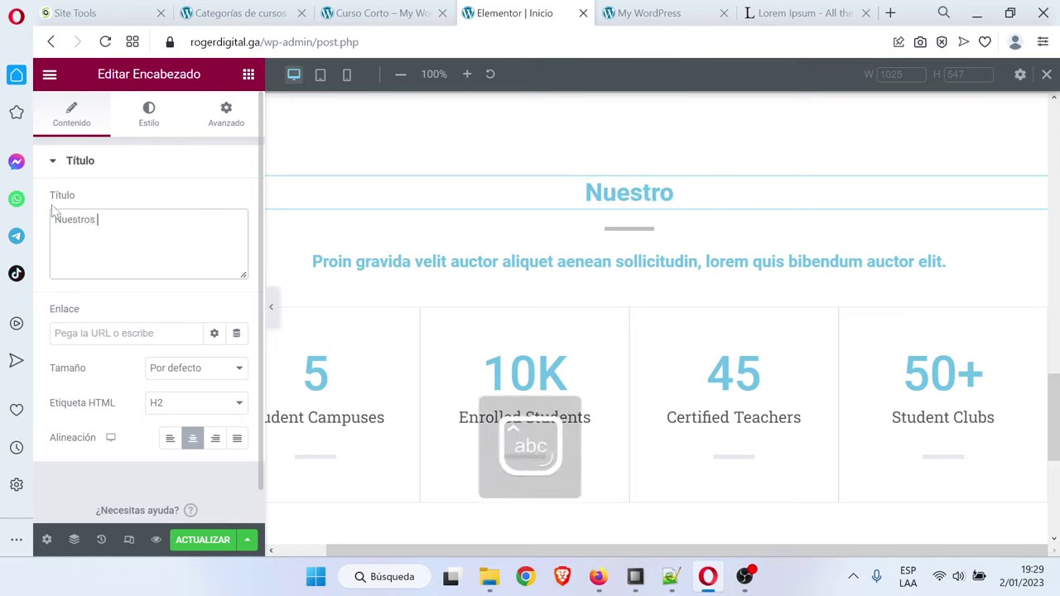
{"action": "type", "text": "Números"}
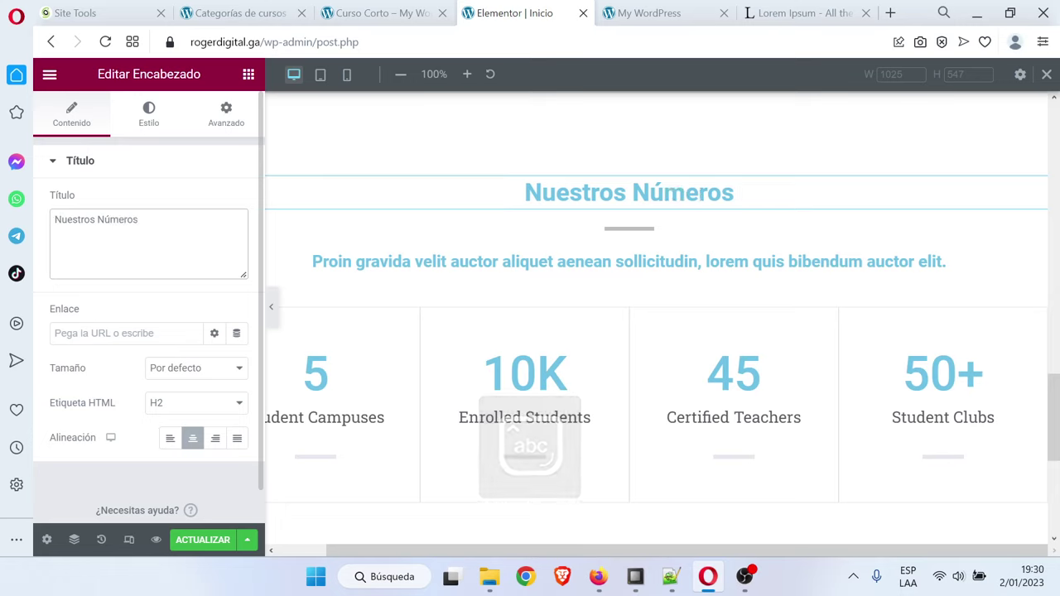
{"action": "left_click", "coordinate": [149, 116]}
{"action": "left_click", "coordinate": [243, 203]}
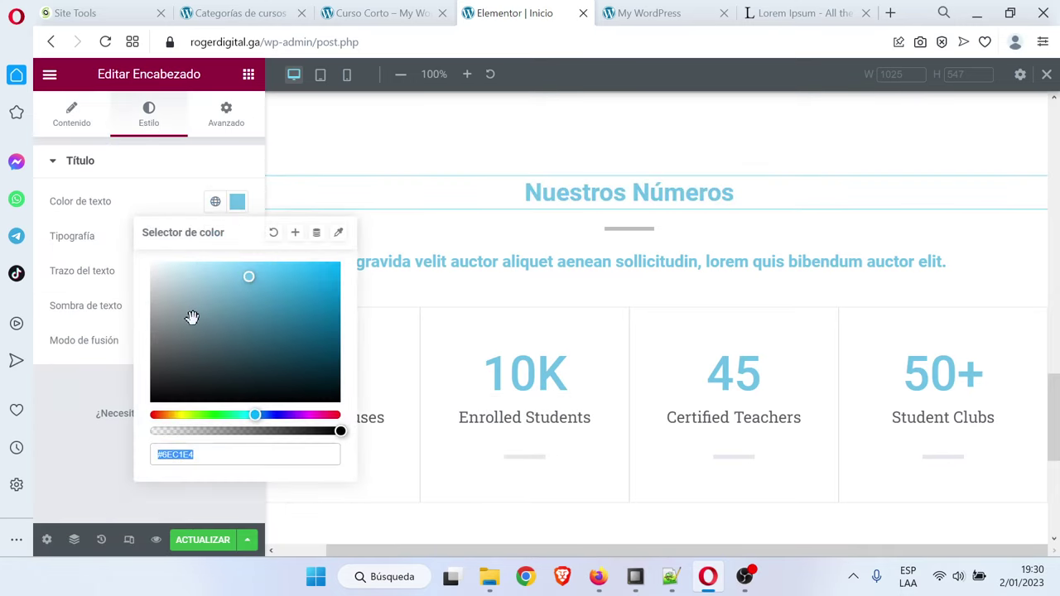
{"action": "left_click_drag", "start_coordinate": [190, 315], "coordinate": [132, 426]}
{"action": "left_click", "coordinate": [61, 418]}
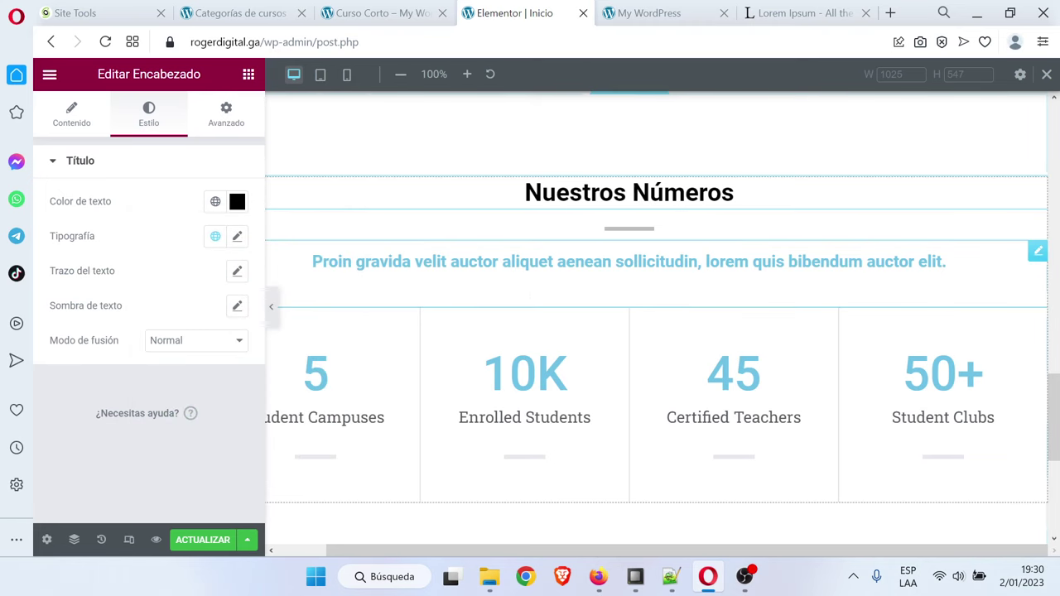
Darken the subheading text colour to near-black #212121
{"action": "left_click", "coordinate": [944, 262]}
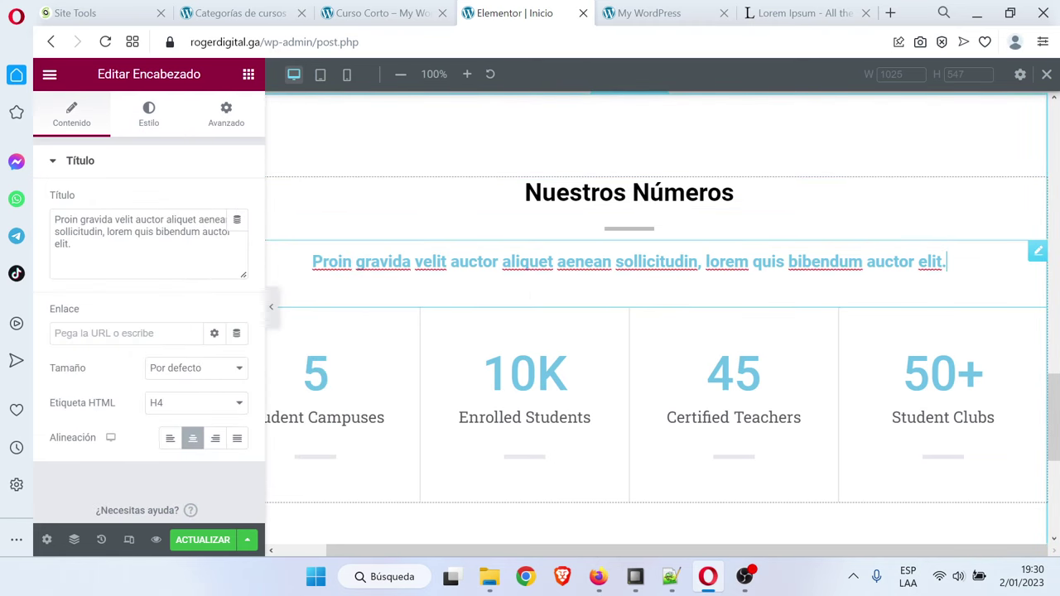
{"action": "left_click", "coordinate": [149, 116]}
{"action": "left_click", "coordinate": [241, 203]}
{"action": "left_click_drag", "start_coordinate": [190, 310], "coordinate": [91, 385]}
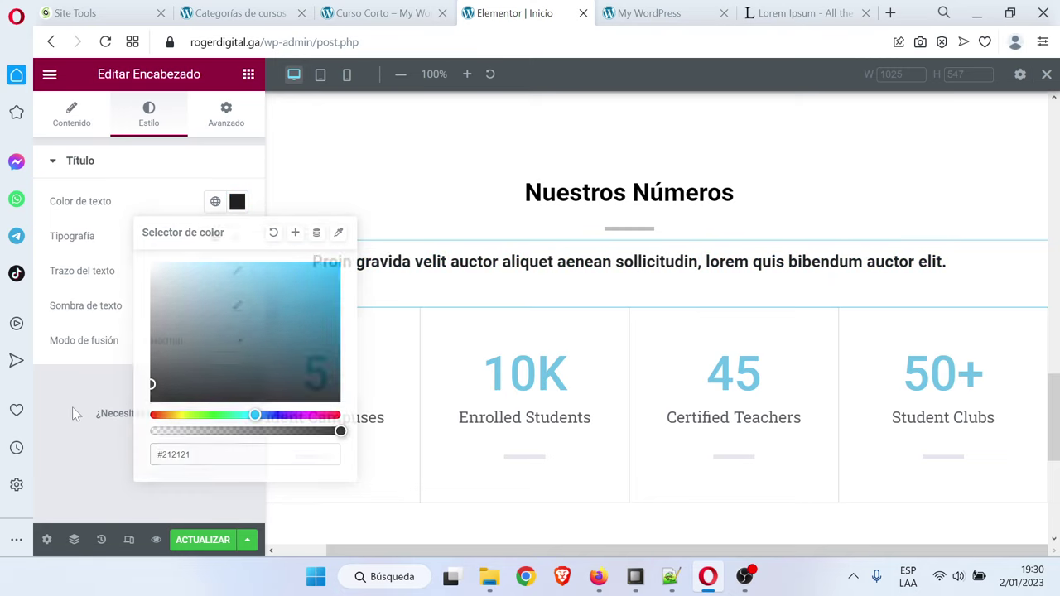
{"action": "left_click", "coordinate": [72, 407]}
{"action": "scroll", "coordinate": [564, 437], "scroll_direction": "down", "scroll_amount": 2}
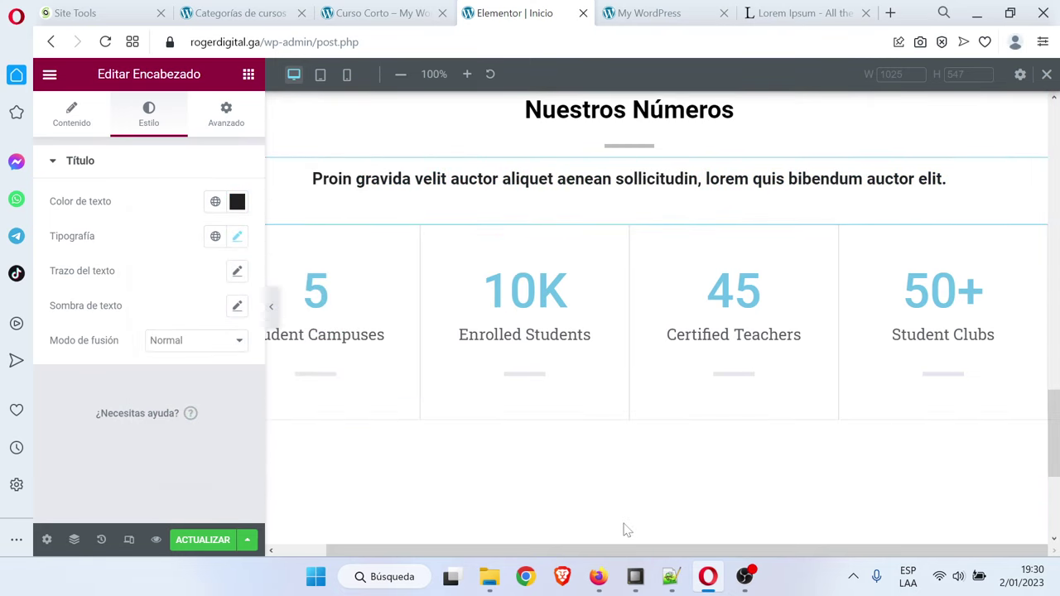
{"action": "mouse_move", "coordinate": [609, 561]}
{"action": "left_click_drag", "start_coordinate": [607, 551], "coordinate": [579, 553]}
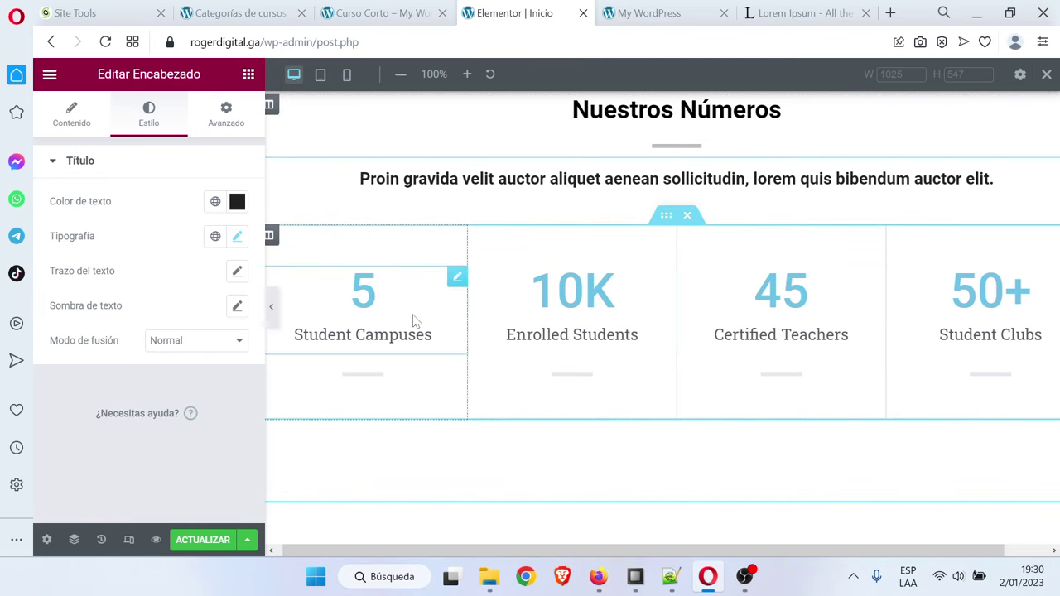
Retitle the first counter 'Años dictando'
{"action": "left_click", "coordinate": [454, 281]}
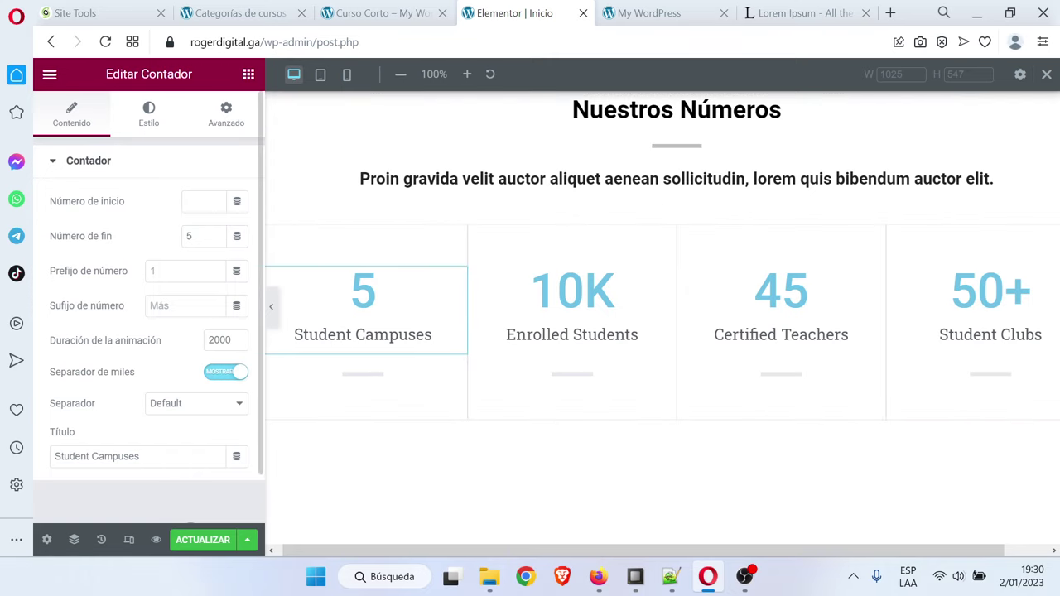
{"action": "triple_click", "coordinate": [97, 456]}
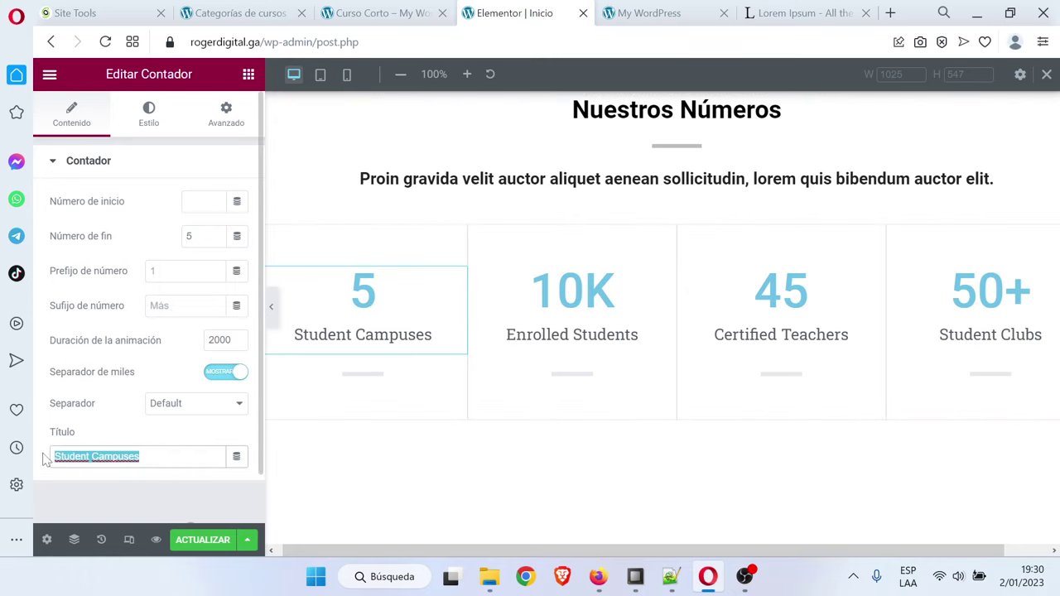
{"action": "key", "text": "Caps_Lock"}
{"action": "type", "text": "A"}
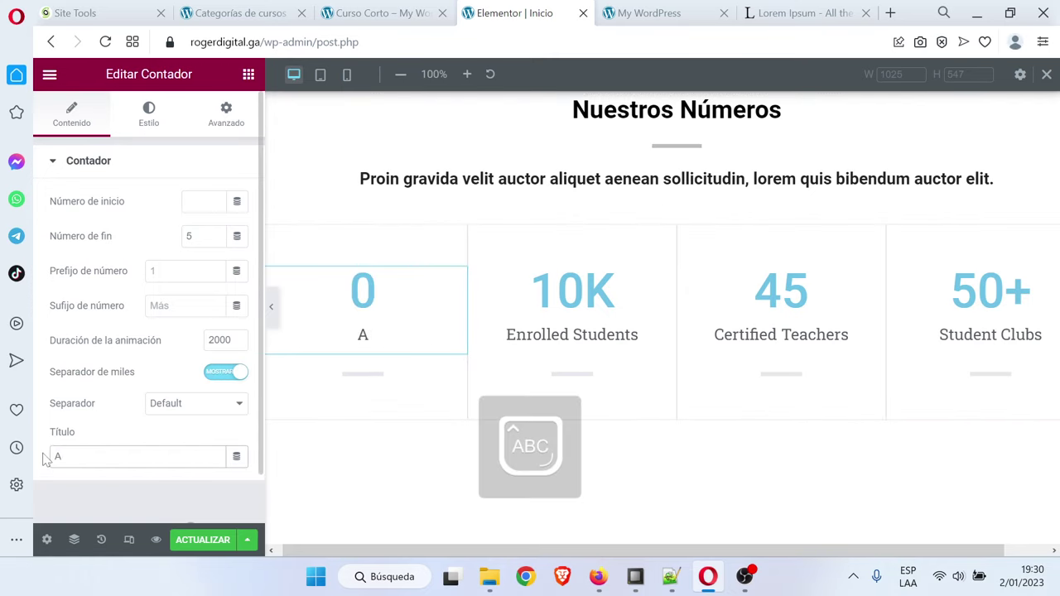
{"action": "type", "text": "Ños "}
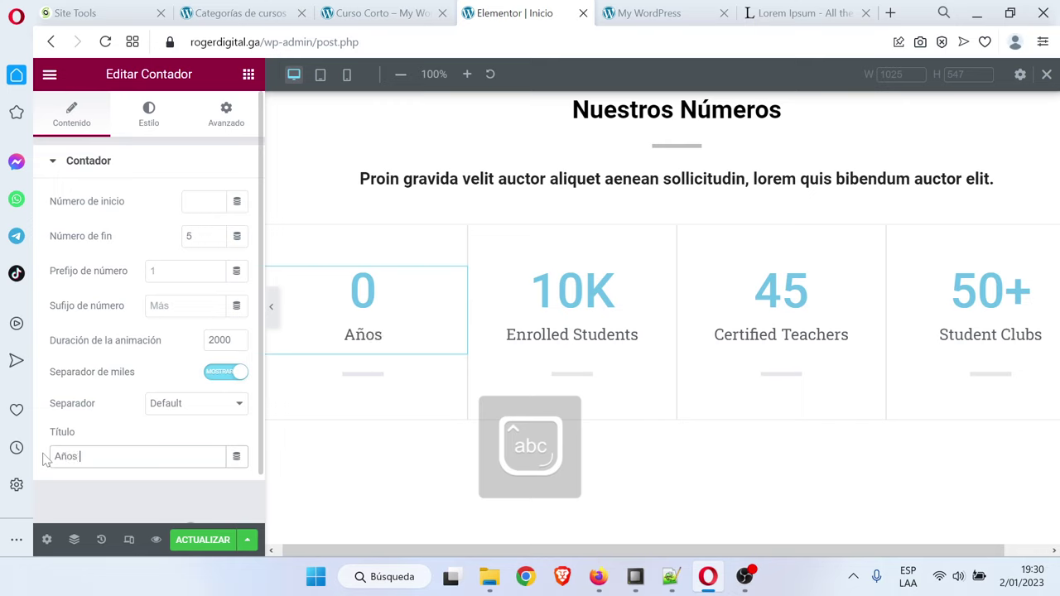
{"action": "type", "text": "dictando"}
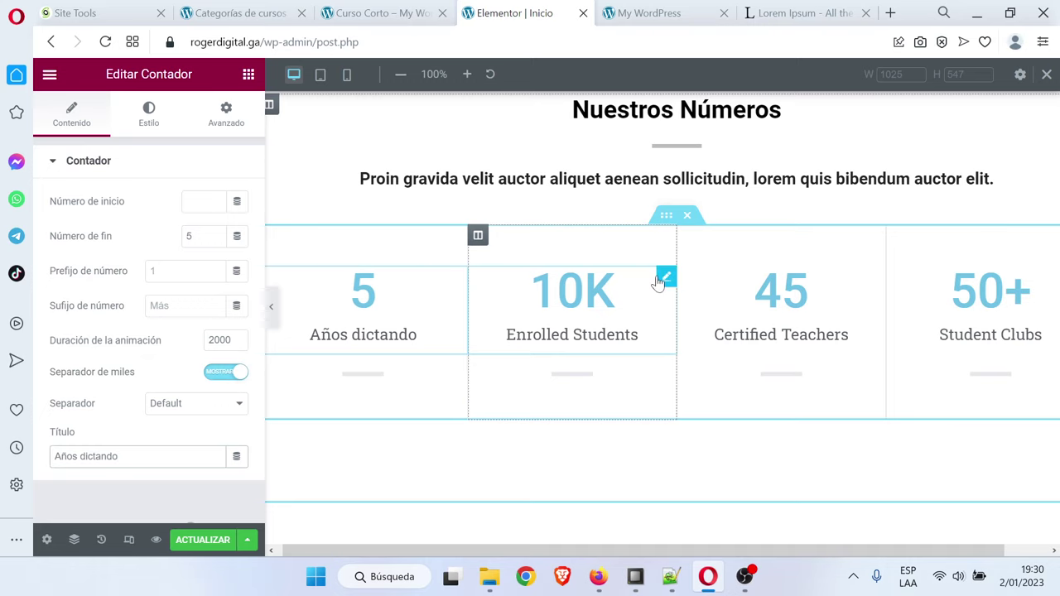
Make the second counter read 5K 'Estudiantes', undoing a stray counter move
{"action": "left_click_drag", "start_coordinate": [656, 280], "coordinate": [657, 279]}
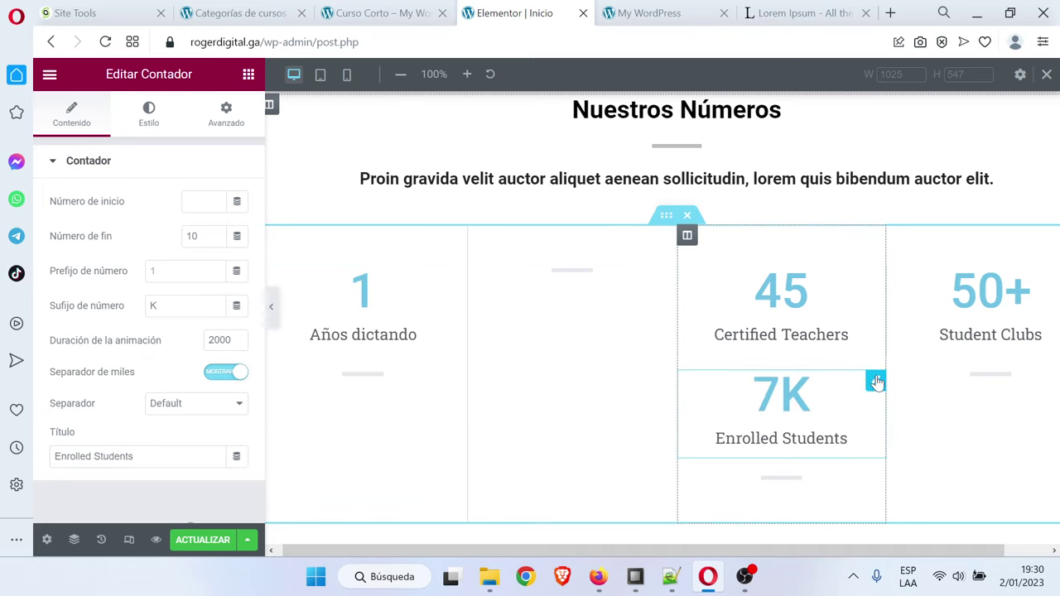
{"action": "left_click_drag", "start_coordinate": [875, 378], "coordinate": [604, 291]}
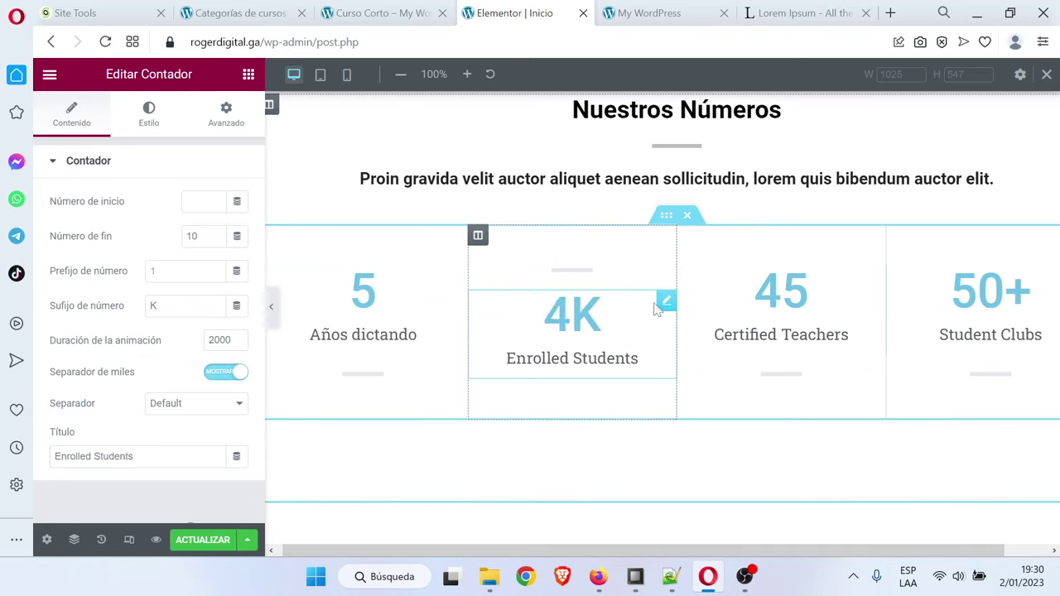
{"action": "left_click_drag", "start_coordinate": [665, 304], "coordinate": [634, 256]}
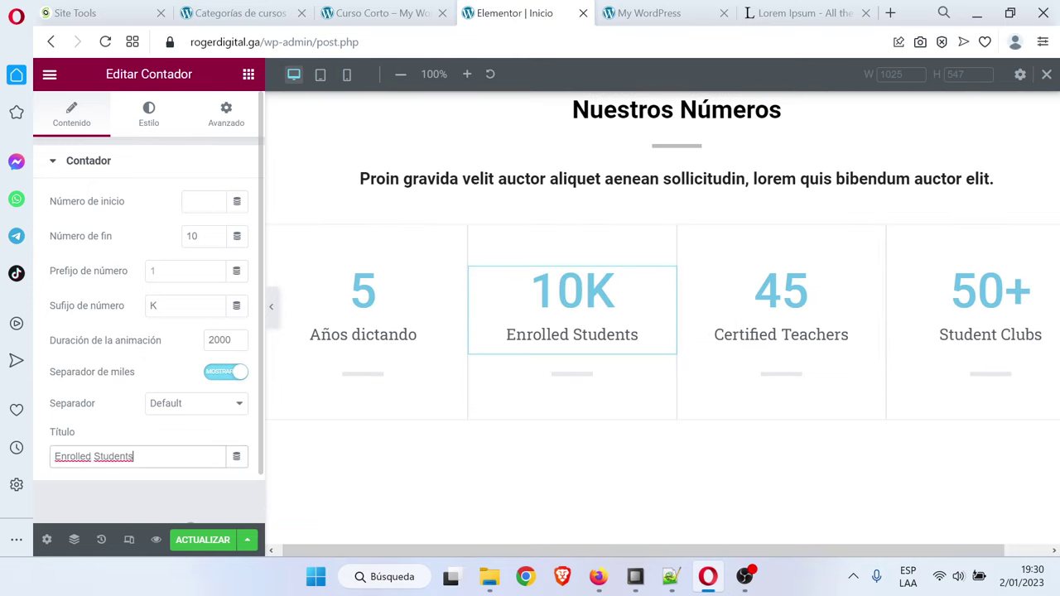
{"action": "left_click_drag", "start_coordinate": [136, 457], "coordinate": [8, 466]}
{"action": "type", "text": "Estudiantes"}
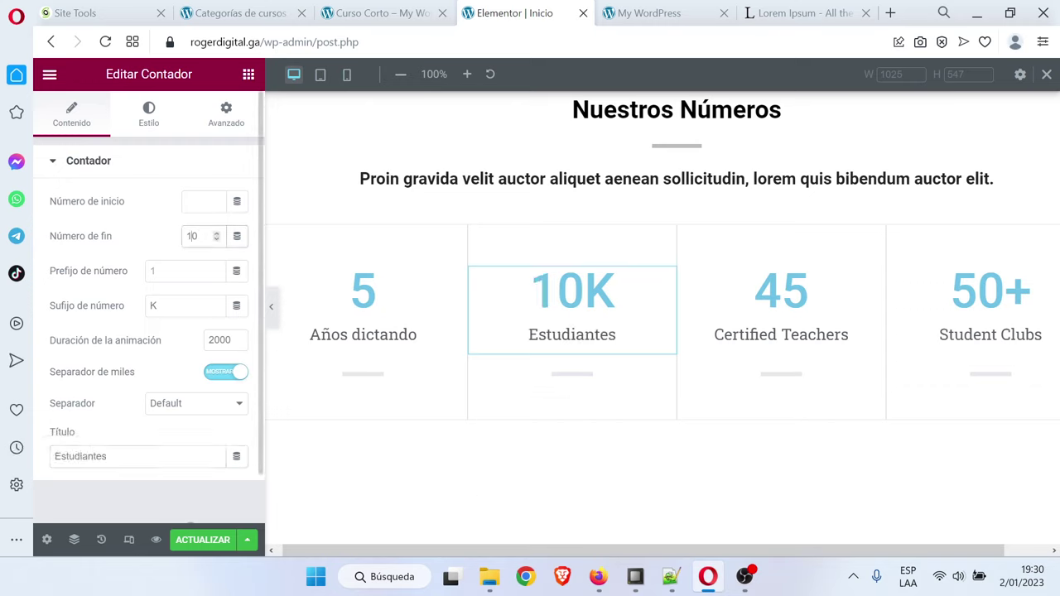
{"action": "type", "text": "5"}
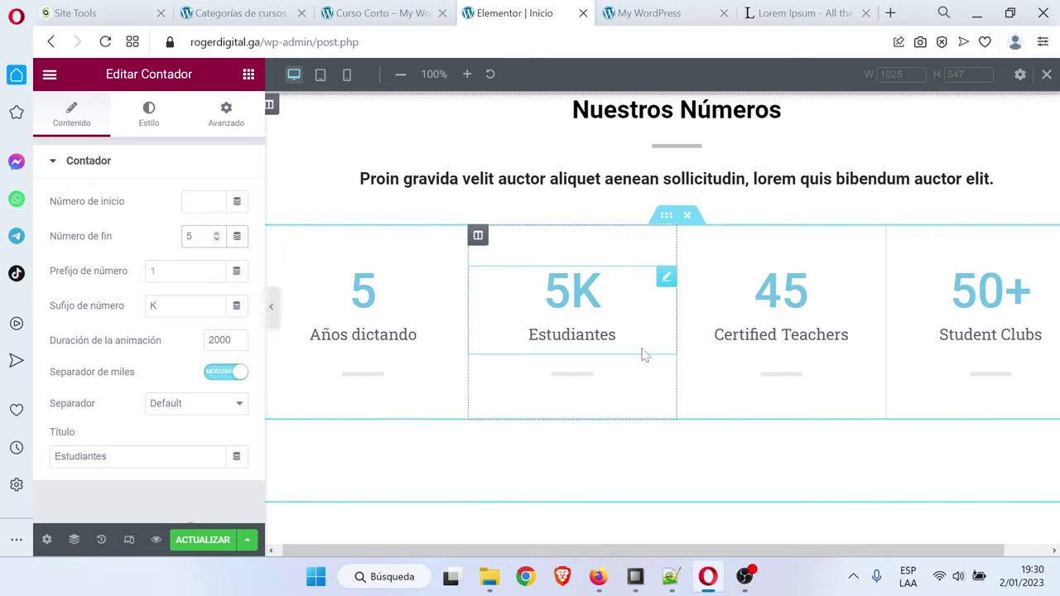
{"action": "left_click_drag", "start_coordinate": [873, 287], "coordinate": [889, 301]}
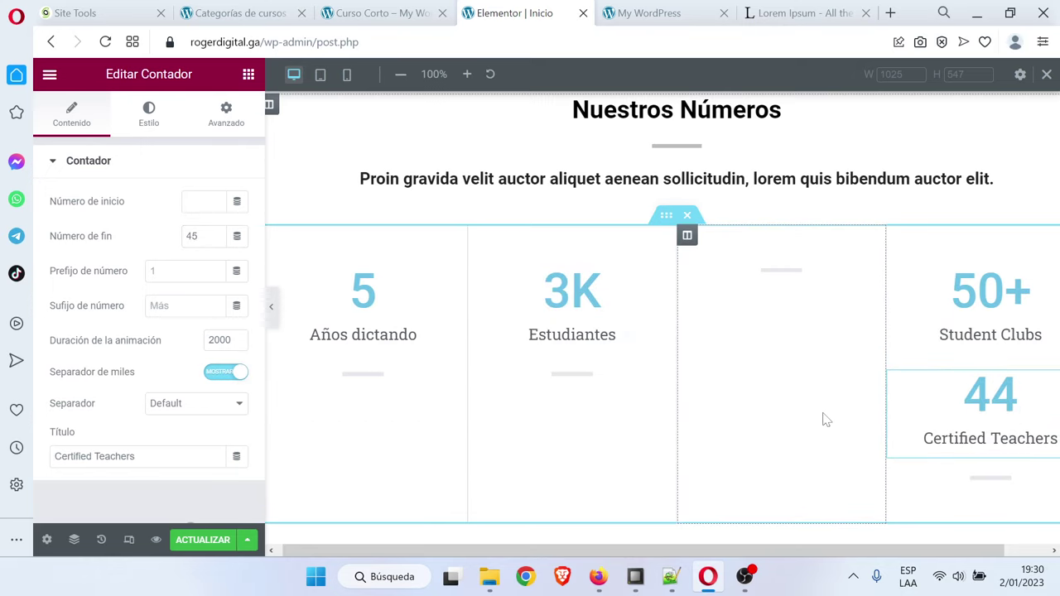
{"action": "key", "text": "ctrl+z"}
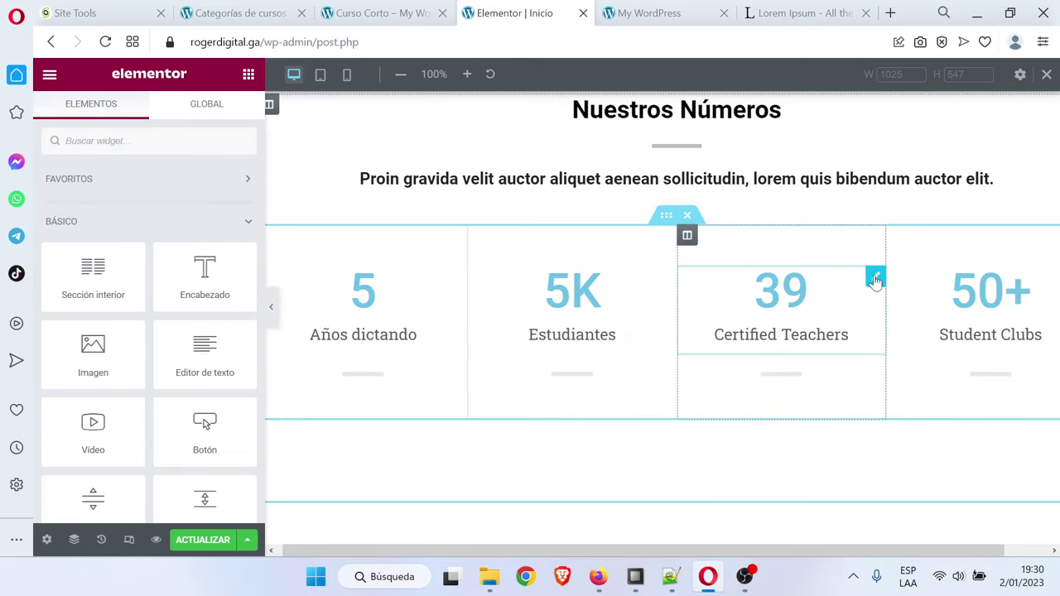
Set the third counter to 10+ with the title 'Profesores'
{"action": "left_click", "coordinate": [875, 278]}
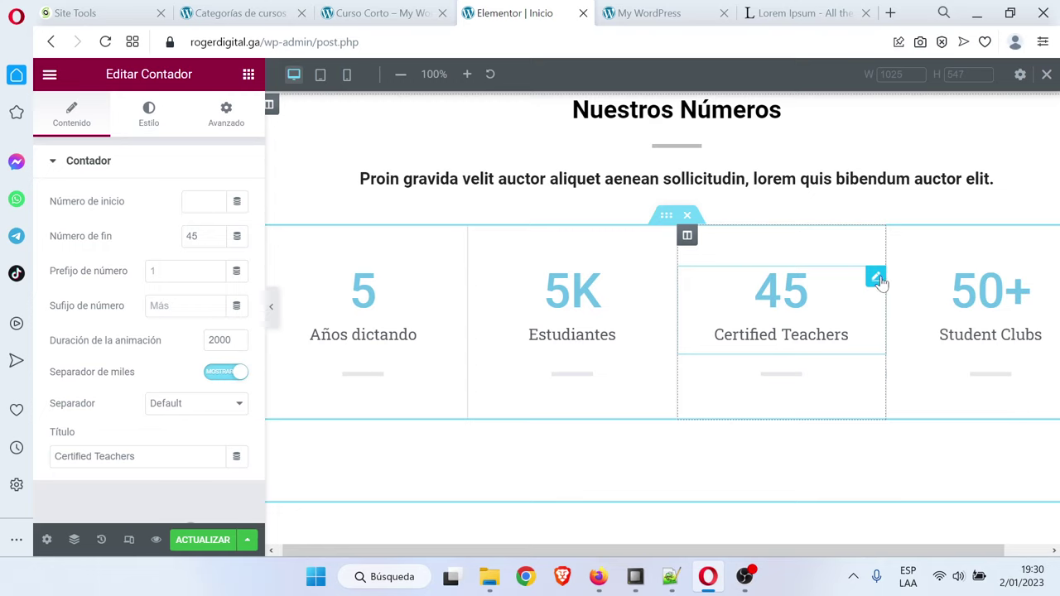
{"action": "left_click_drag", "start_coordinate": [137, 457], "coordinate": [46, 460]}
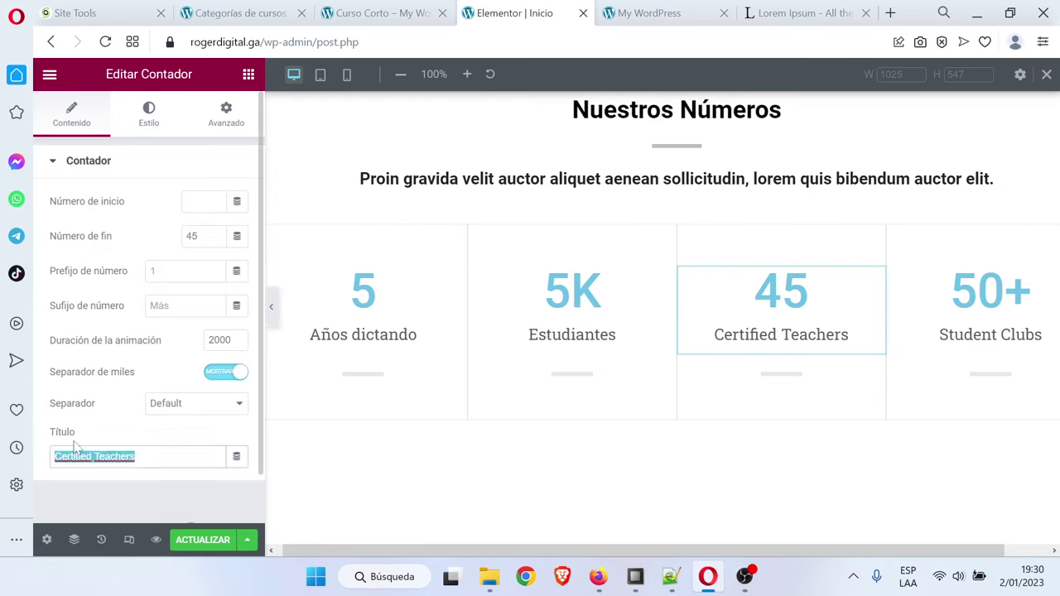
{"action": "key", "text": "Caps_Lock"}
{"action": "type", "text": "Profesores"}
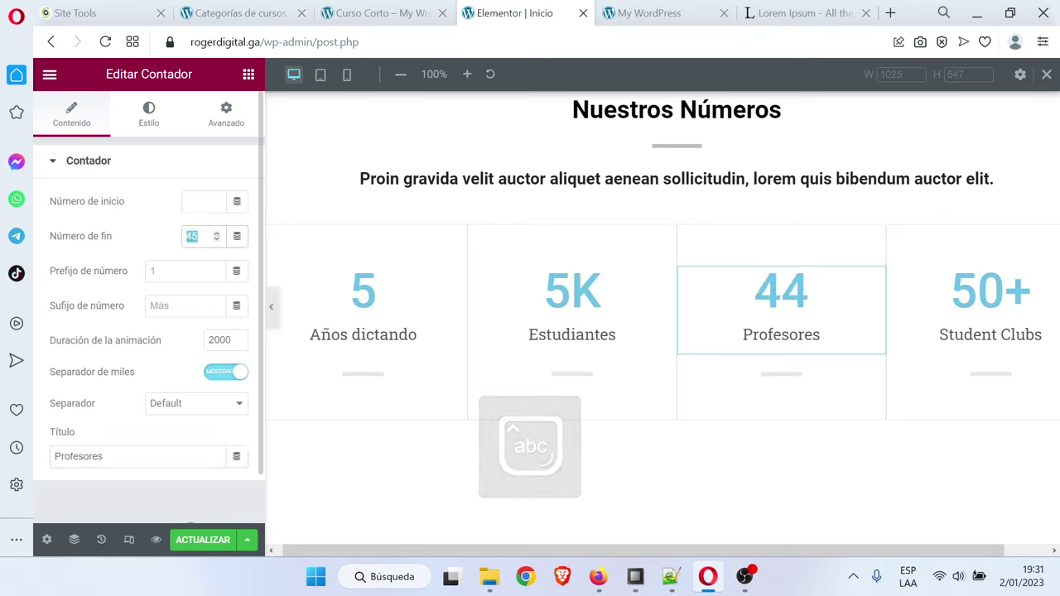
{"action": "double_click", "coordinate": [192, 236]}
{"action": "type", "text": "10"}
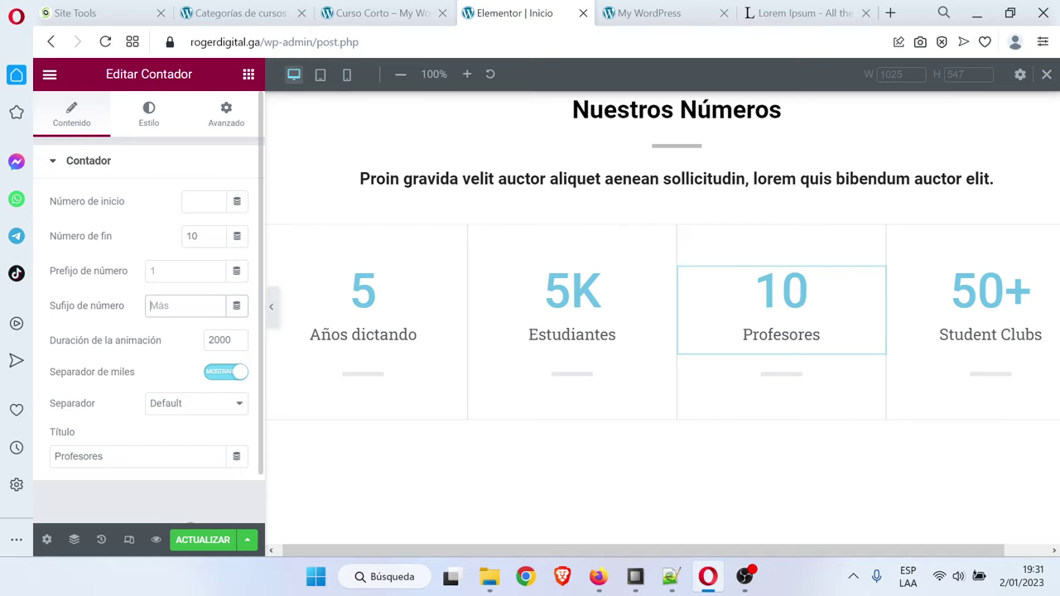
{"action": "type", "text": "+"}
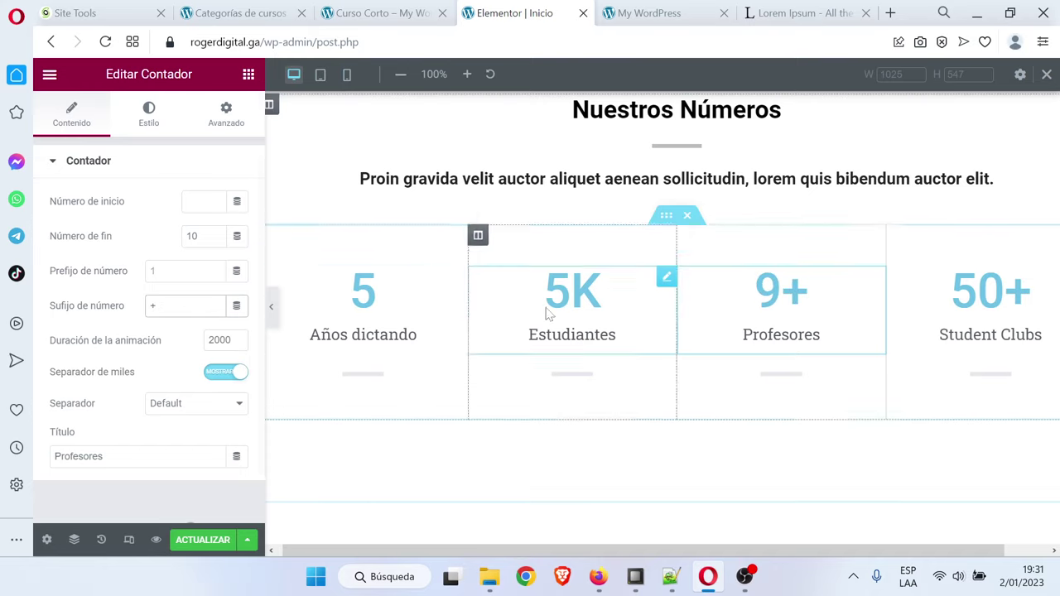
{"action": "left_click_drag", "start_coordinate": [902, 551], "coordinate": [926, 553]}
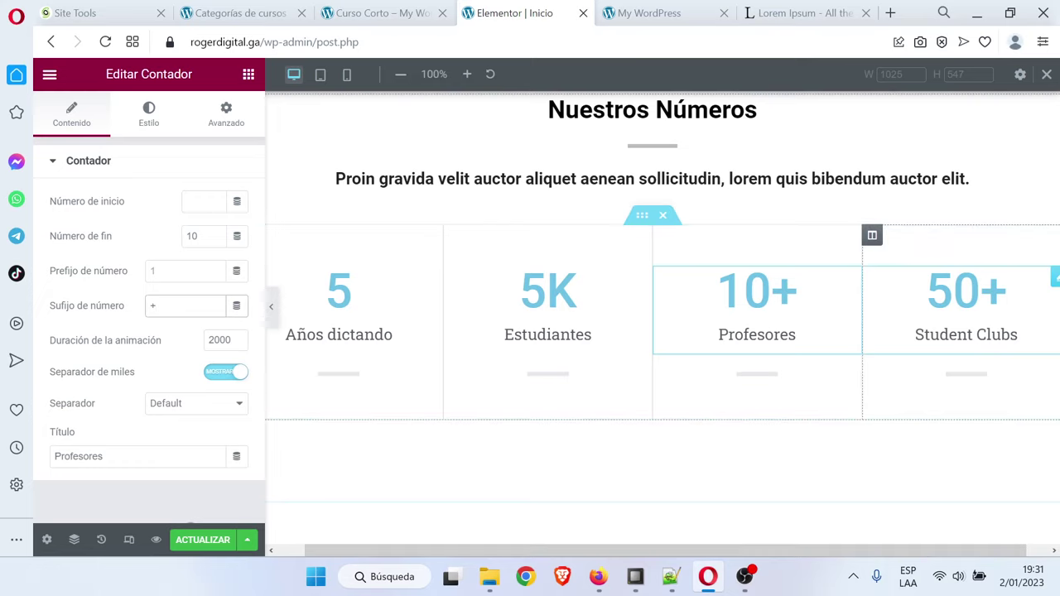
Rename the fourth counter 'Cursos Disponibles'
{"action": "left_click", "coordinate": [1054, 280]}
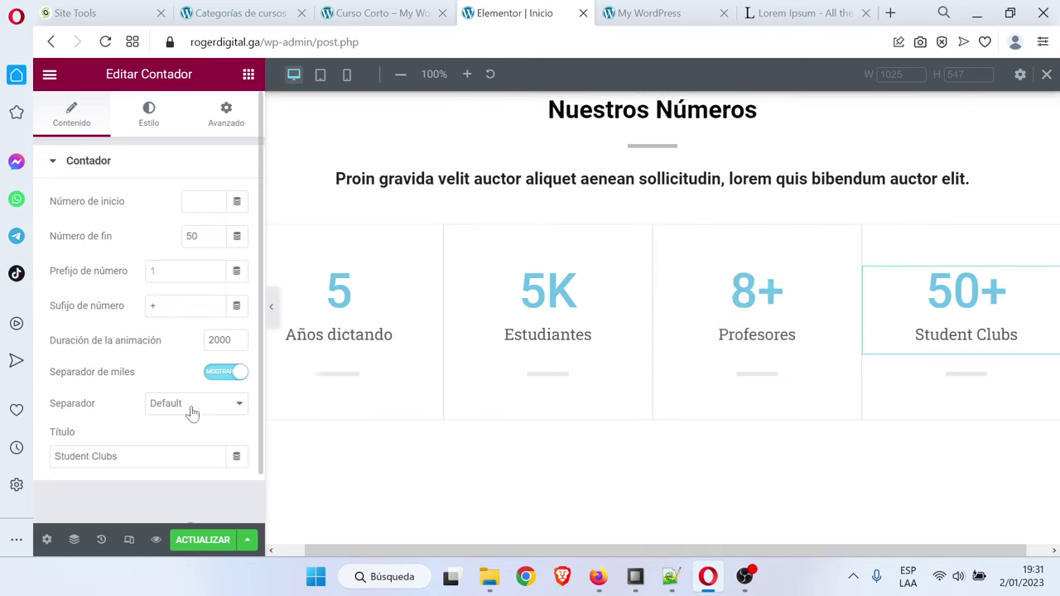
{"action": "key", "text": "ctrl+a"}
{"action": "type", "text": "Cu"}
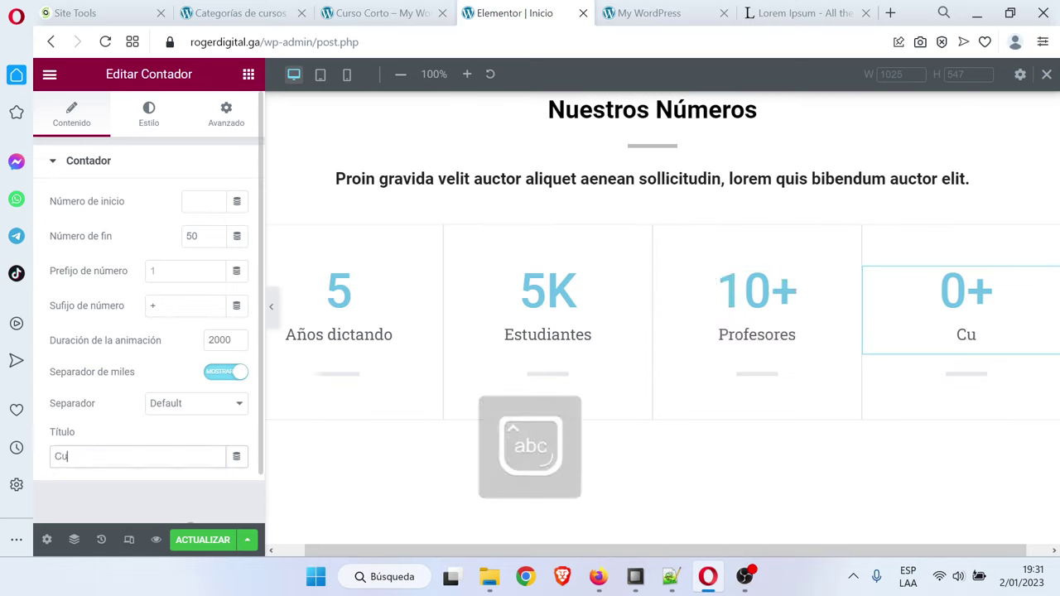
{"action": "type", "text": "rsos Dispo"}
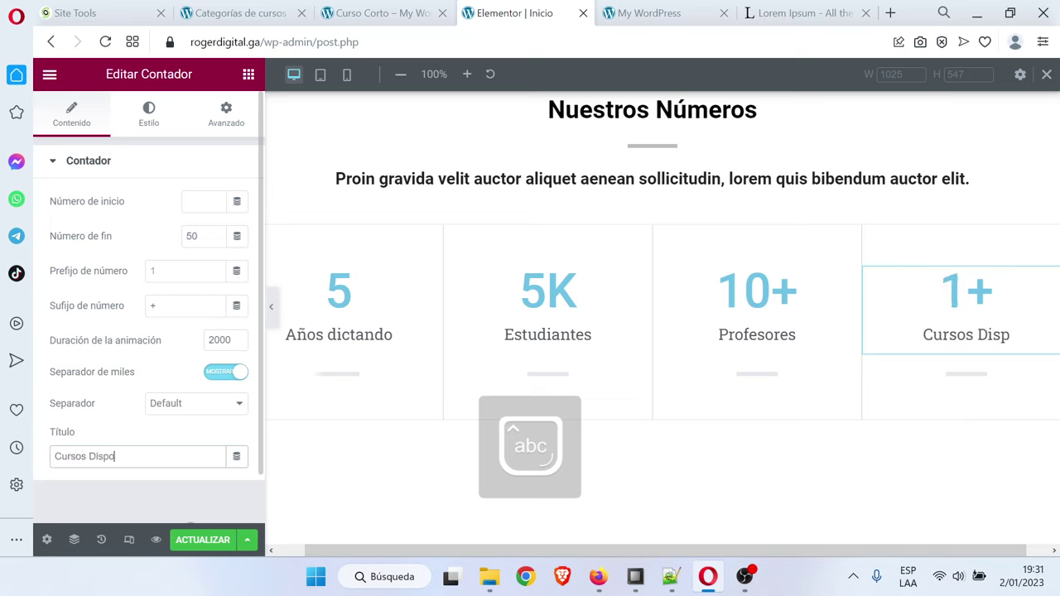
{"action": "type", "text": "nibles"}
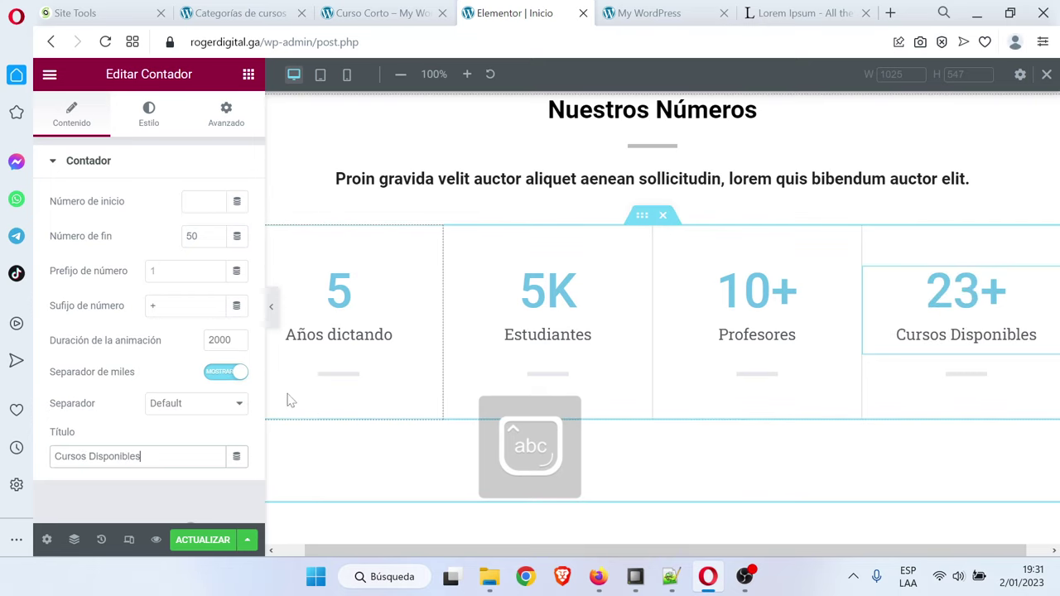
{"action": "left_click", "coordinate": [404, 284]}
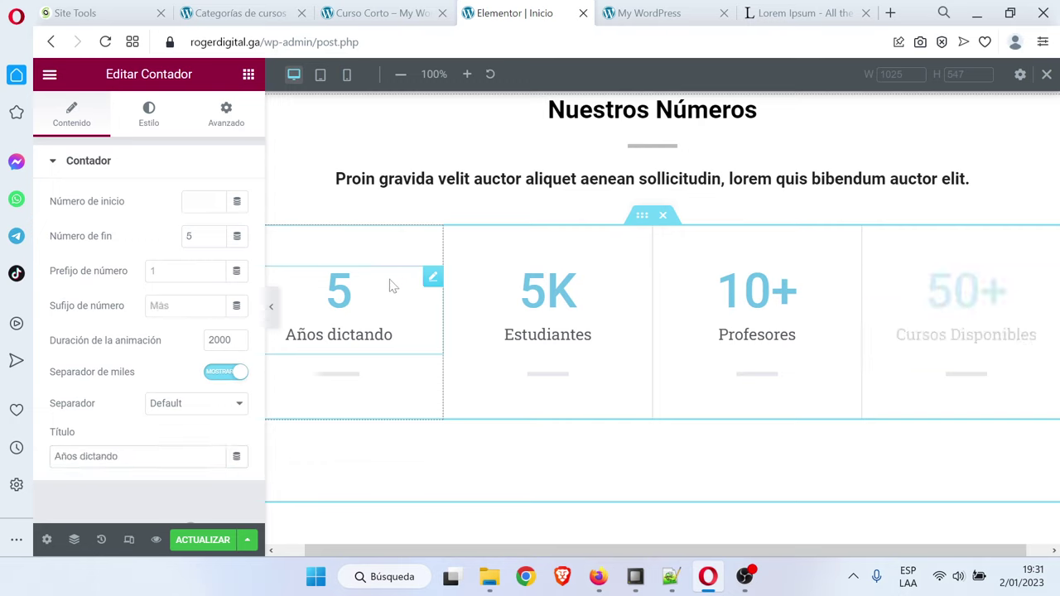
Make the numbers of the 5 and 5K counters black
{"action": "left_click", "coordinate": [149, 116]}
{"action": "left_click", "coordinate": [237, 201]}
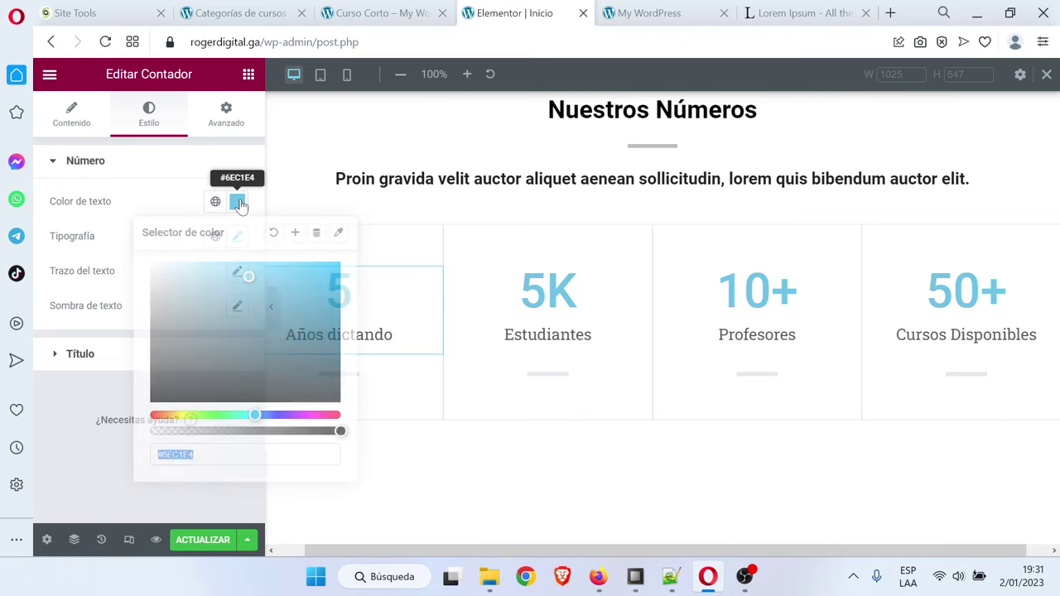
{"action": "type", "text": "#30373A"}
{"action": "left_click", "coordinate": [74, 432]}
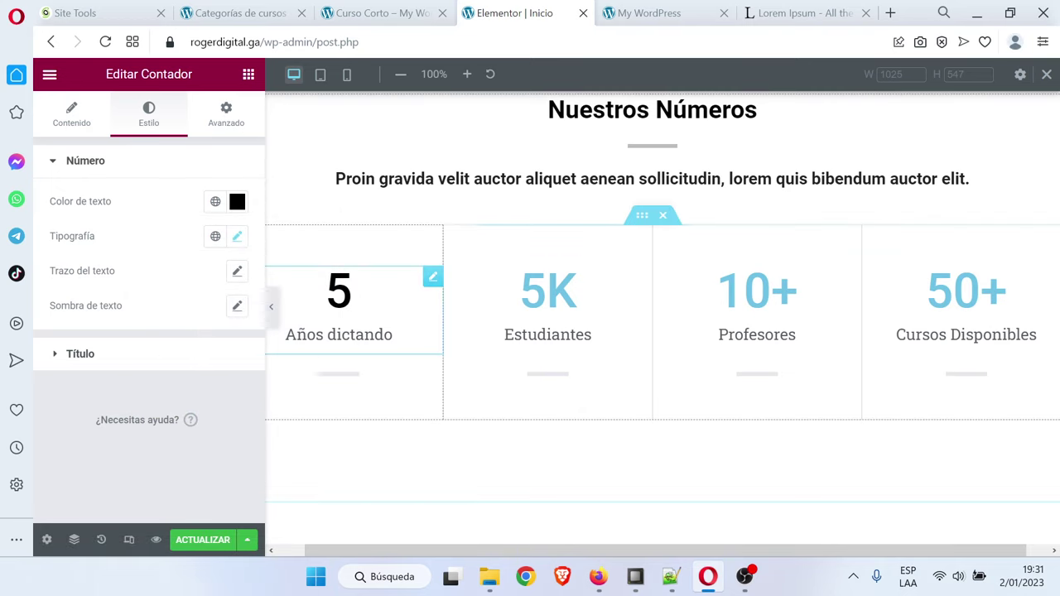
{"action": "right_click", "coordinate": [383, 287]}
{"action": "left_click", "coordinate": [550, 292]}
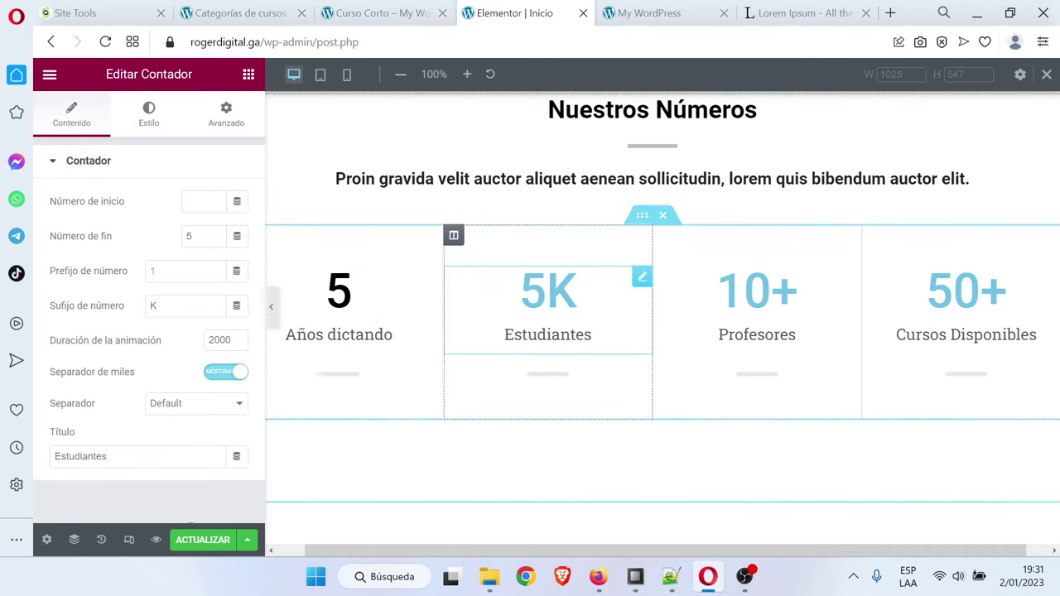
{"action": "left_click", "coordinate": [149, 116]}
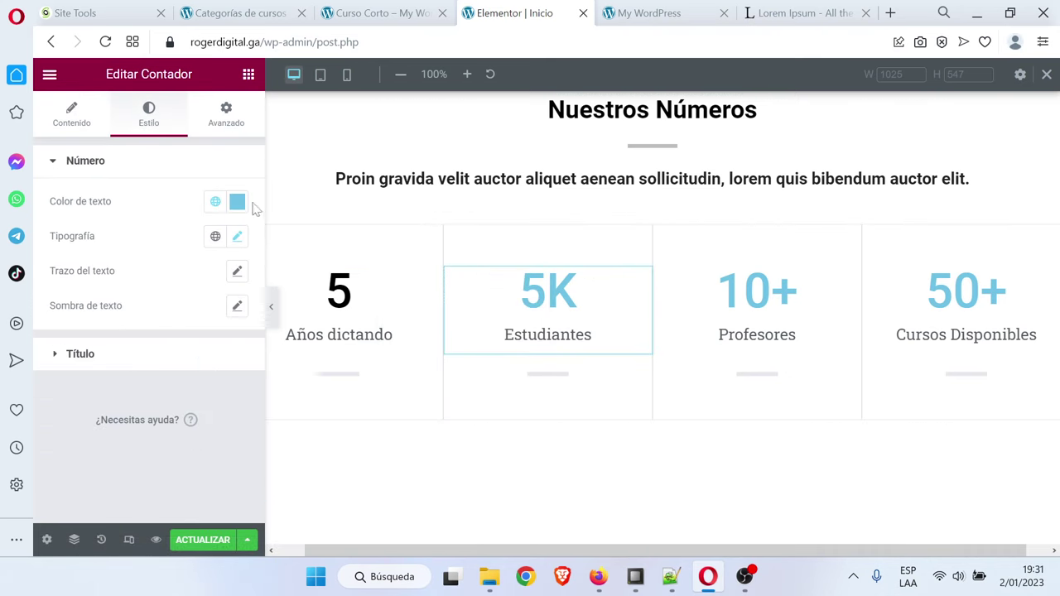
{"action": "left_click", "coordinate": [236, 202]}
{"action": "left_click_drag", "start_coordinate": [195, 274], "coordinate": [122, 432]}
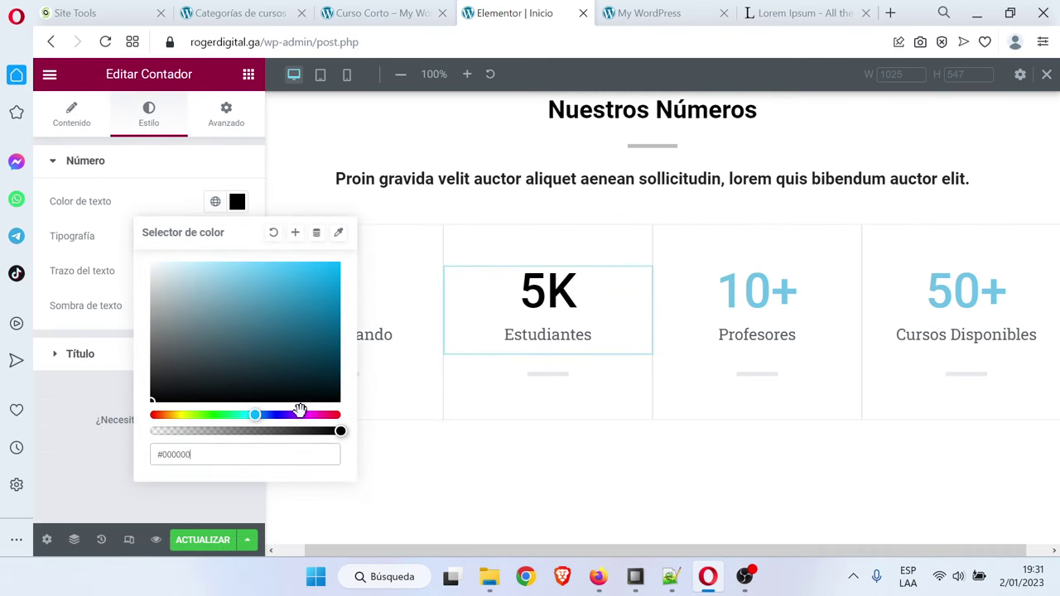
Make the numbers of the 10+ and 50+ counters black
{"action": "left_click", "coordinate": [797, 331]}
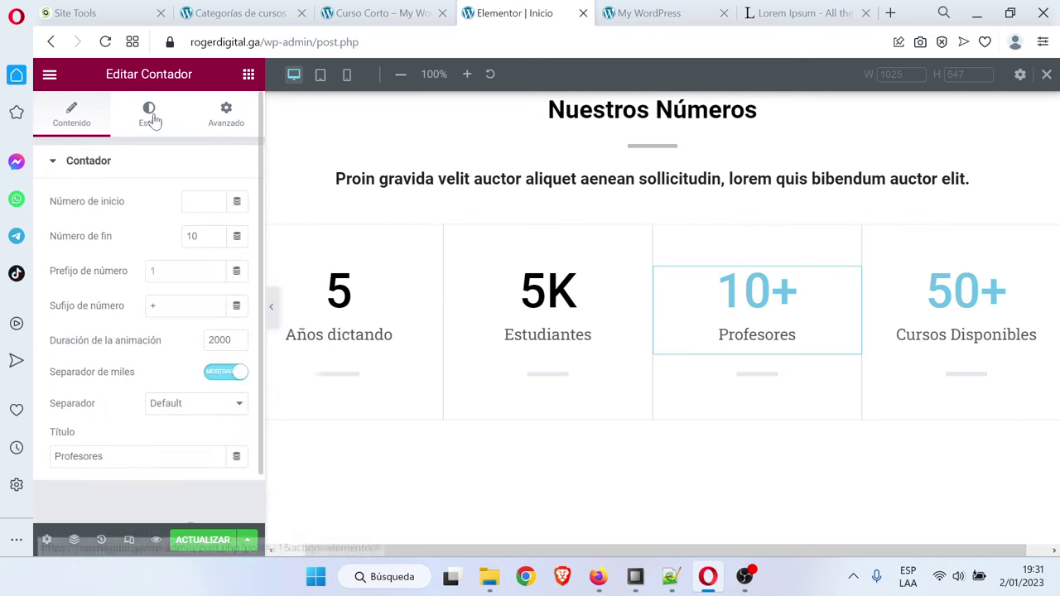
{"action": "left_click", "coordinate": [149, 116]}
{"action": "left_click", "coordinate": [236, 201]}
{"action": "left_click_drag", "start_coordinate": [180, 357], "coordinate": [151, 401]}
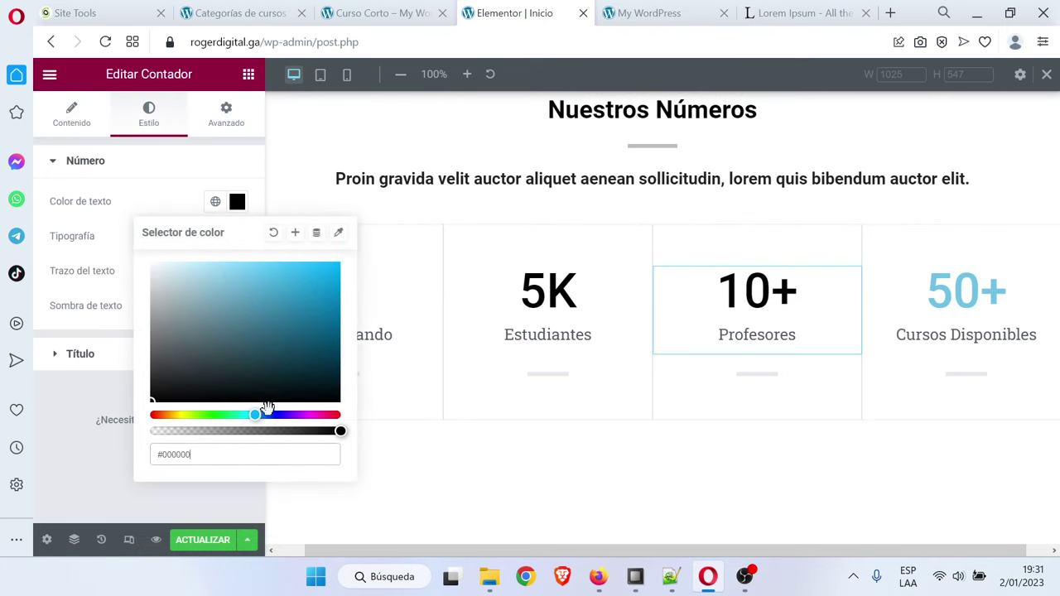
{"action": "left_click", "coordinate": [899, 300]}
{"action": "left_click", "coordinate": [149, 115]}
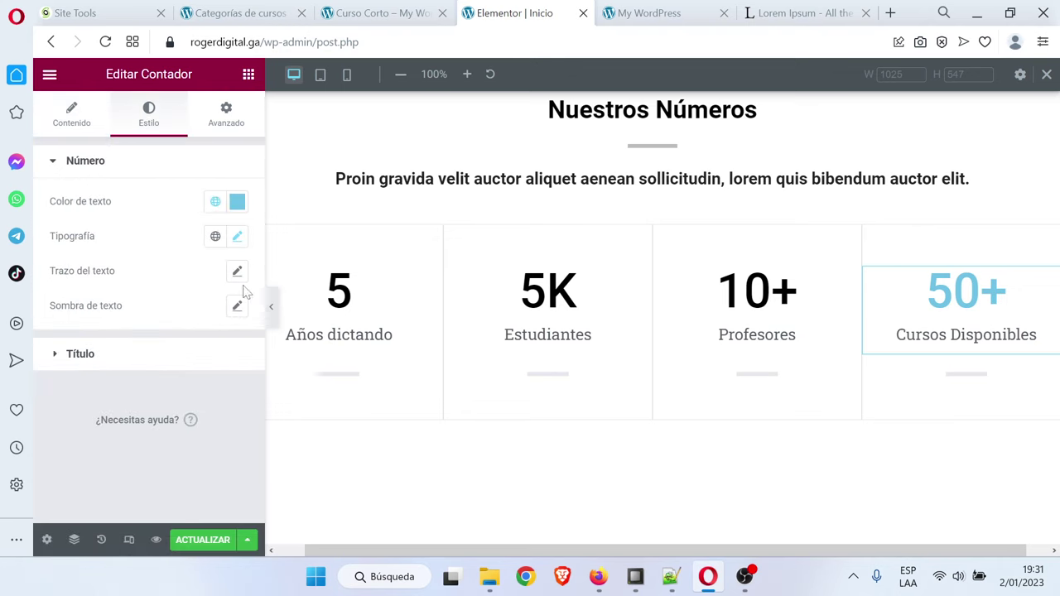
{"action": "left_click", "coordinate": [237, 201]}
{"action": "left_click_drag", "start_coordinate": [206, 334], "coordinate": [102, 421]}
{"action": "left_click", "coordinate": [132, 480]}
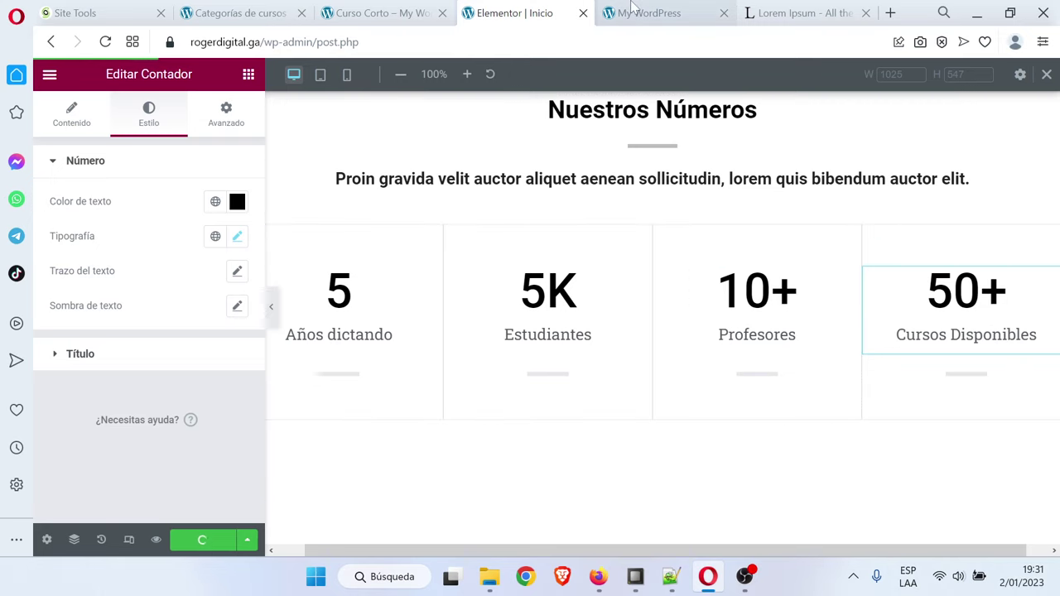
Preview the page at mobile width and scroll through it
{"action": "left_click", "coordinate": [347, 74]}
{"action": "scroll", "coordinate": [725, 303], "scroll_direction": "down", "scroll_amount": 10}
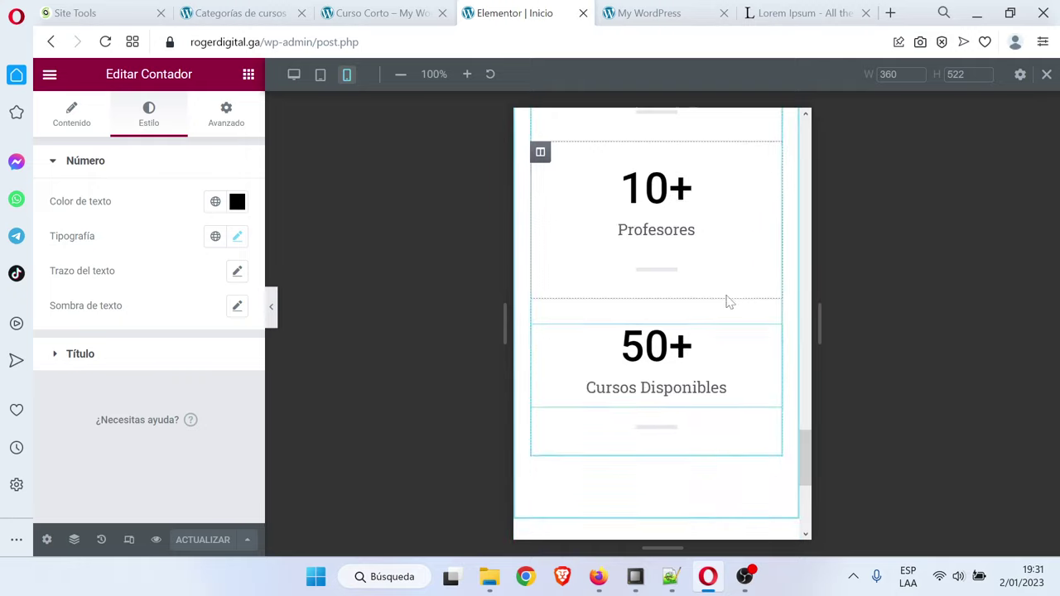
{"action": "scroll", "coordinate": [729, 303], "scroll_direction": "up", "scroll_amount": 6}
{"action": "scroll", "coordinate": [729, 302], "scroll_direction": "up", "scroll_amount": 12}
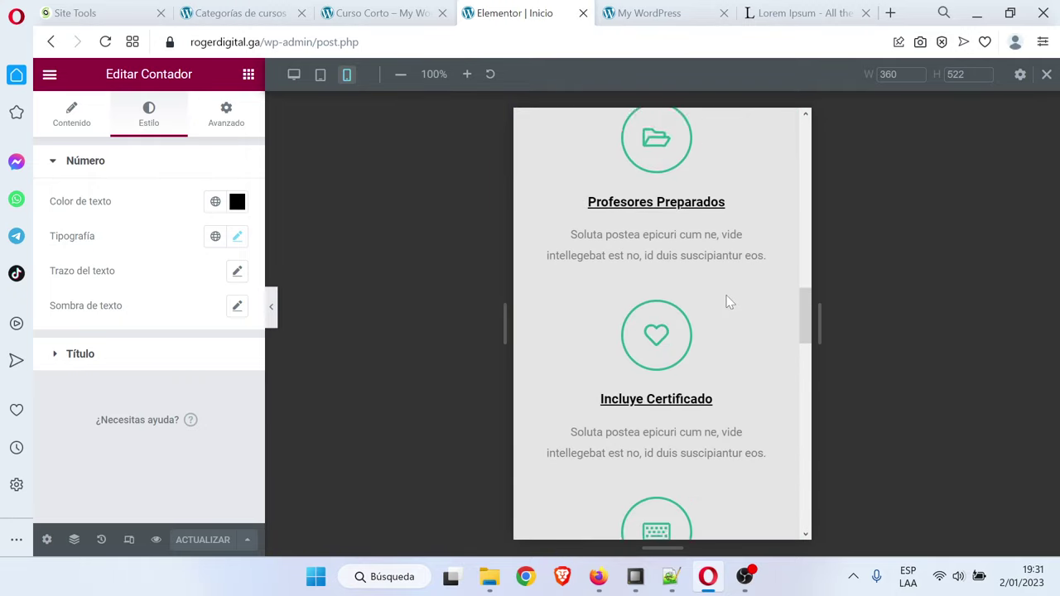
Reload the live site and scroll through the updated homepage
{"action": "left_click", "coordinate": [638, 13]}
{"action": "key", "text": "F5"}
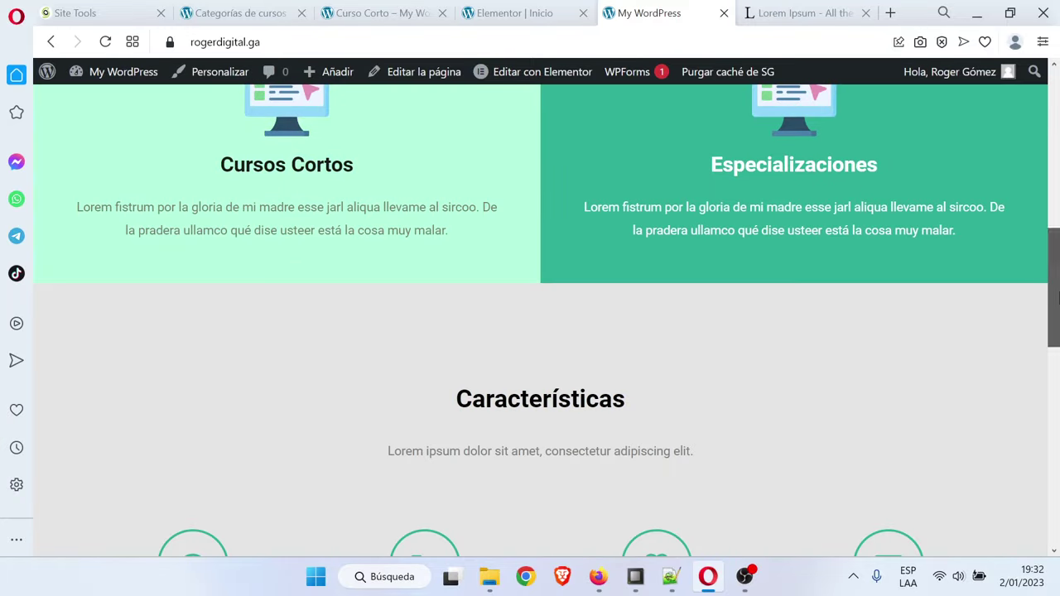
{"action": "left_click_drag", "start_coordinate": [1057, 263], "coordinate": [1057, 482]}
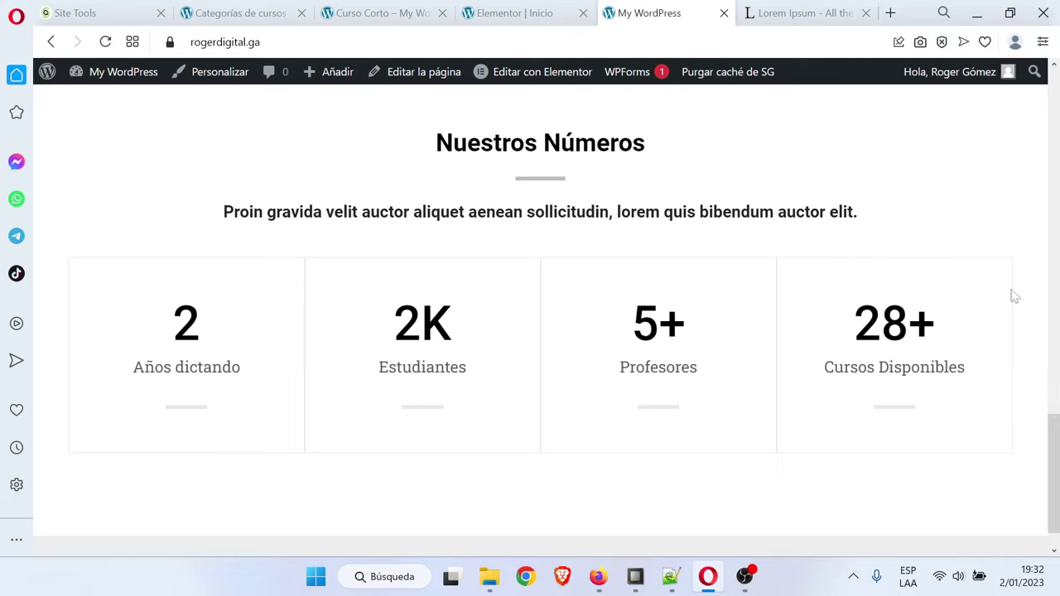
{"action": "left_click_drag", "start_coordinate": [1048, 426], "coordinate": [1048, 91]}
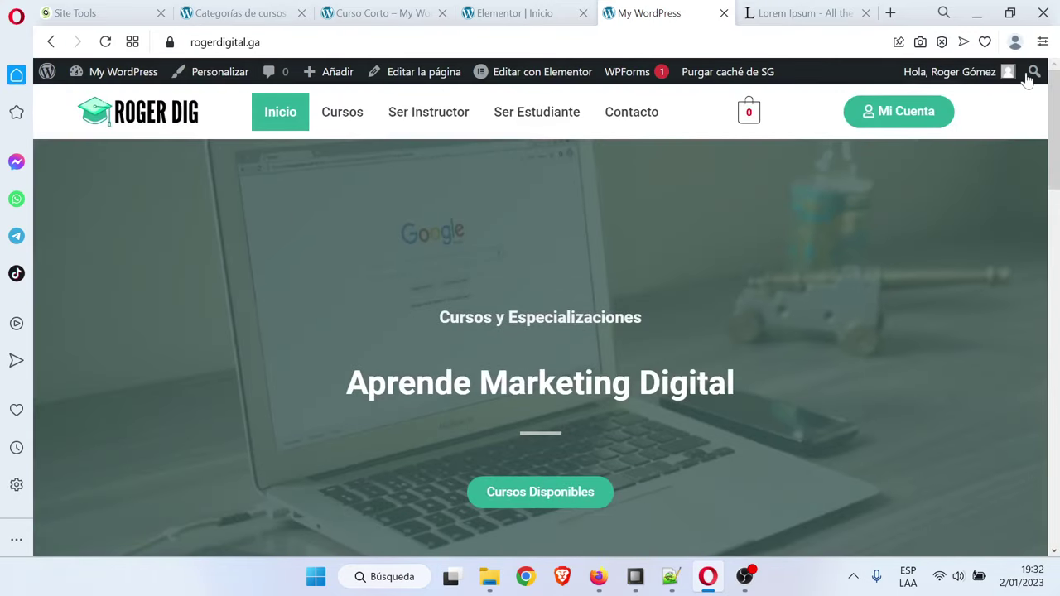
Look up the homepage design step in the course outline notes
{"action": "left_click", "coordinate": [560, 8]}
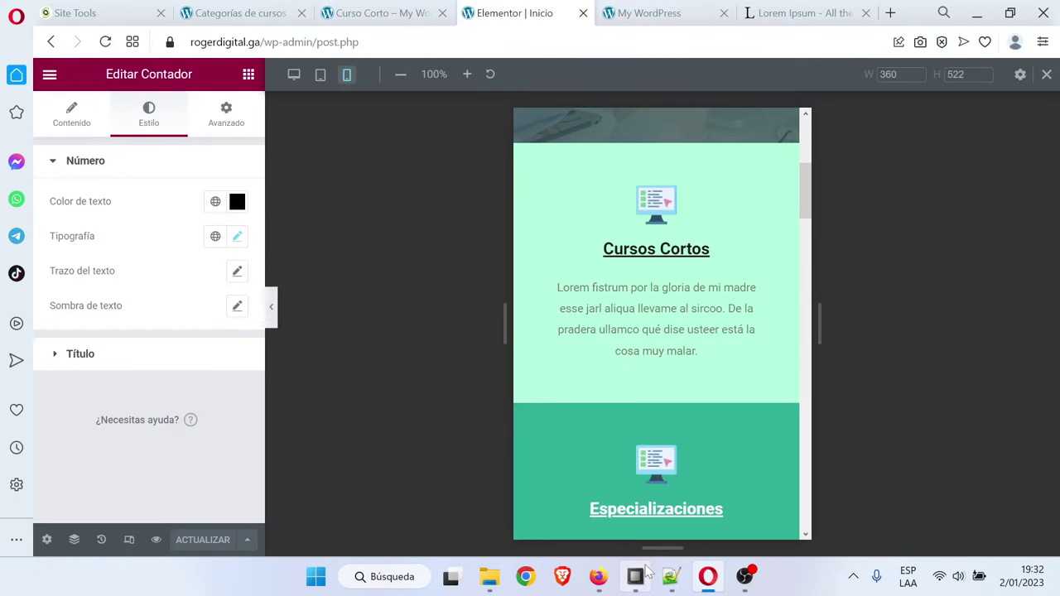
{"action": "left_click", "coordinate": [672, 579]}
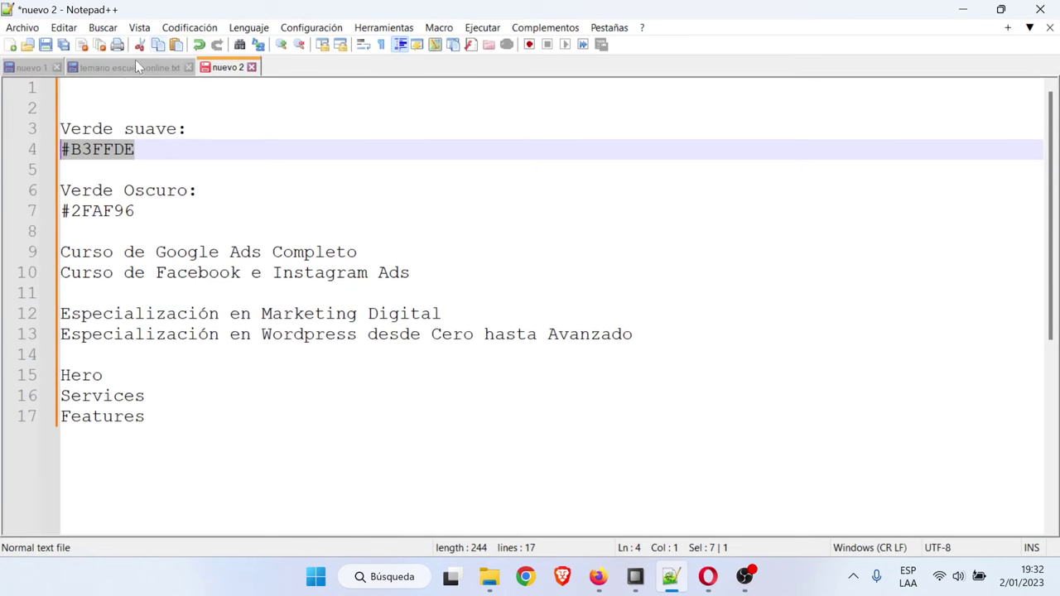
{"action": "left_click", "coordinate": [138, 66]}
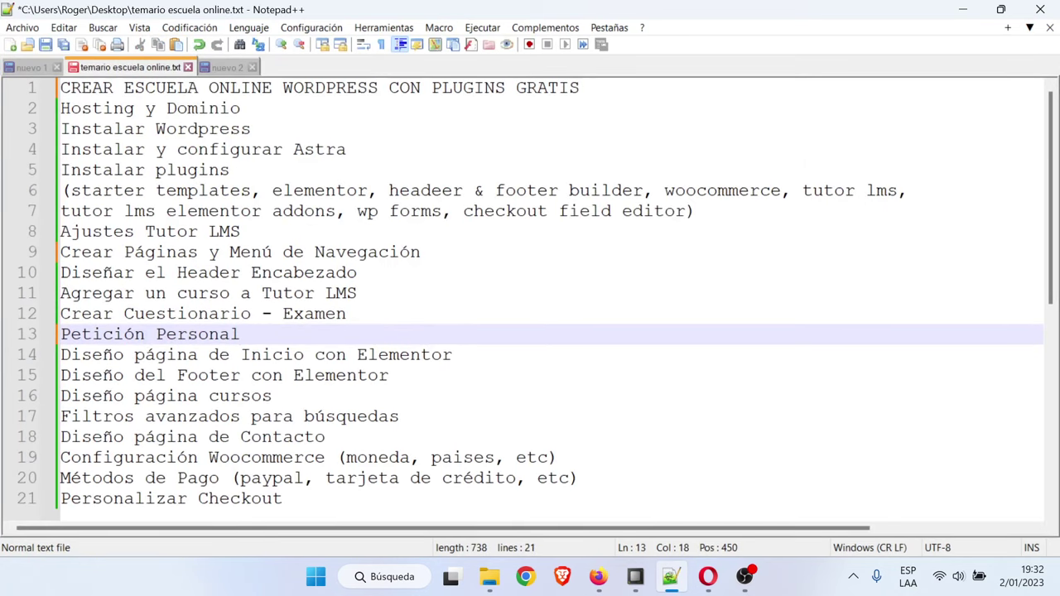
{"action": "left_click", "coordinate": [410, 354]}
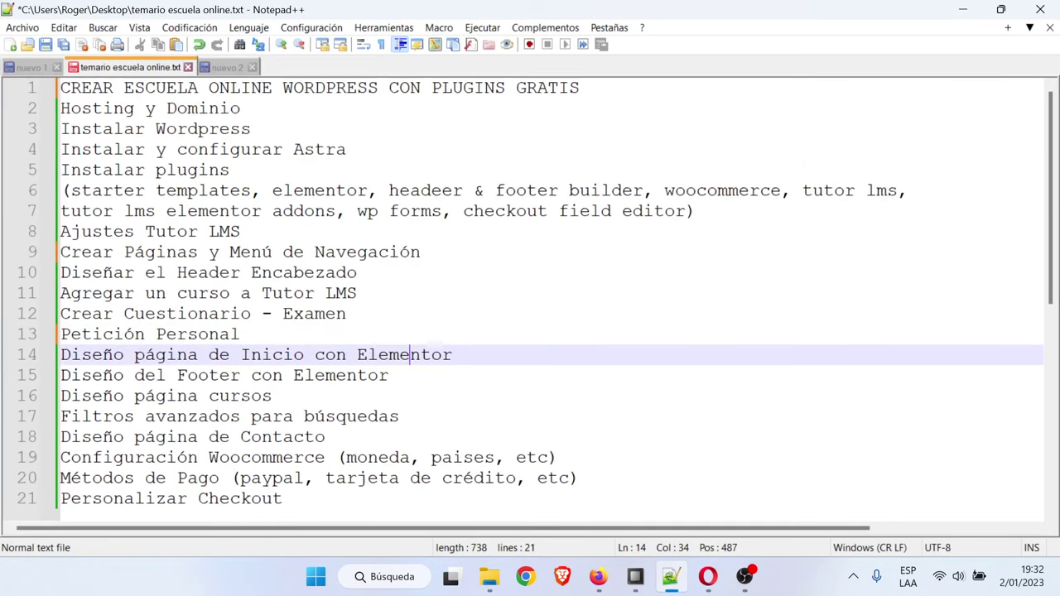
{"action": "left_click", "coordinate": [962, 9]}
{"action": "key", "text": "ctrl+Tab"}
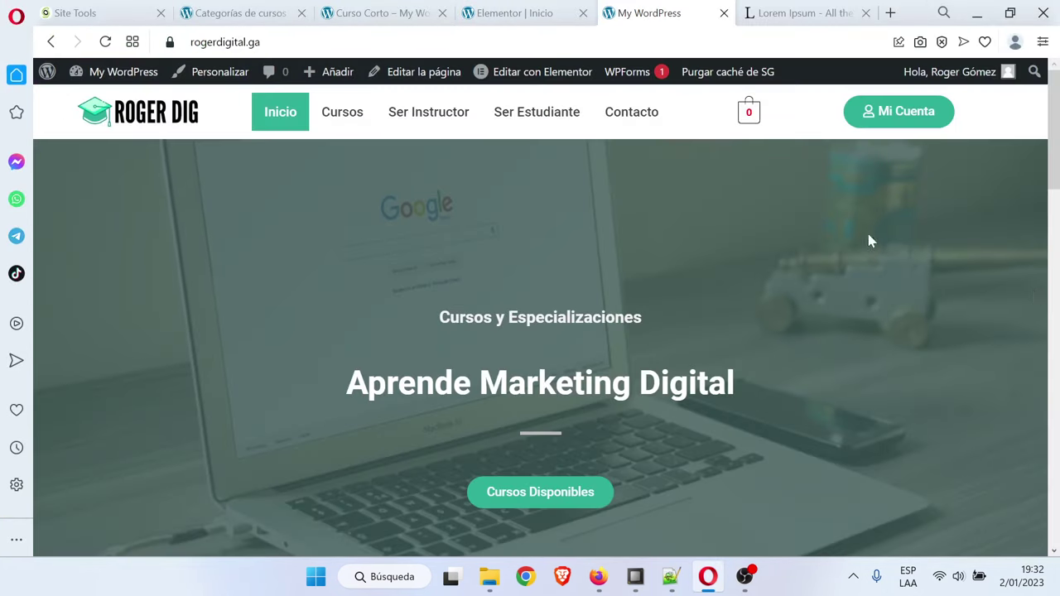
Scroll the live site down to inspect its default footer copyright text
{"action": "left_click_drag", "start_coordinate": [1057, 191], "coordinate": [1056, 530]}
{"action": "left_click_drag", "start_coordinate": [421, 524], "coordinate": [533, 540]}
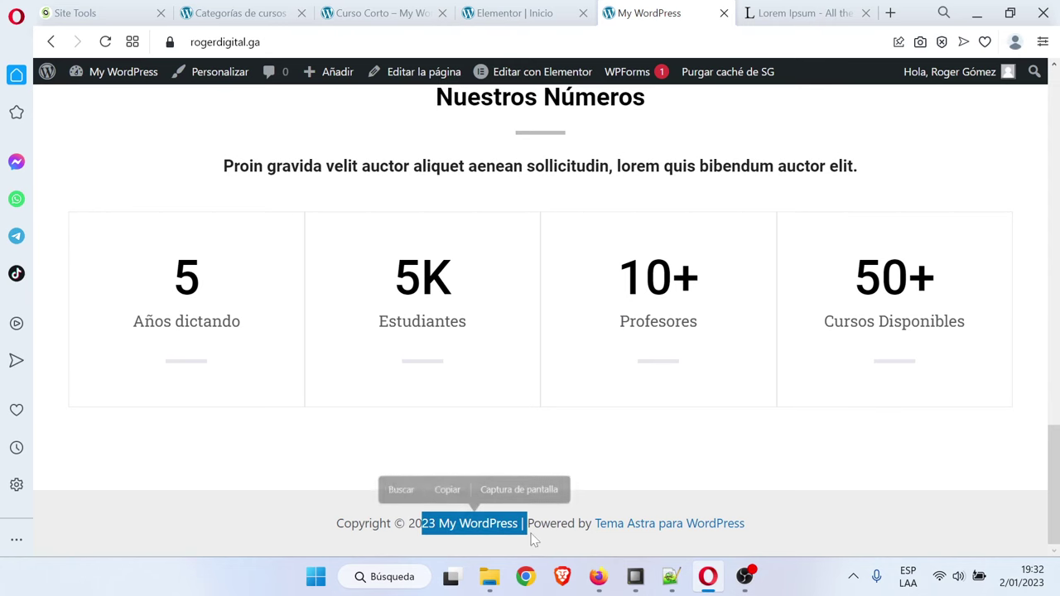
{"action": "left_click", "coordinate": [534, 539]}
Back in Elementor, open the editor menu to head to the WordPress dashboard
{"action": "left_click", "coordinate": [530, 10]}
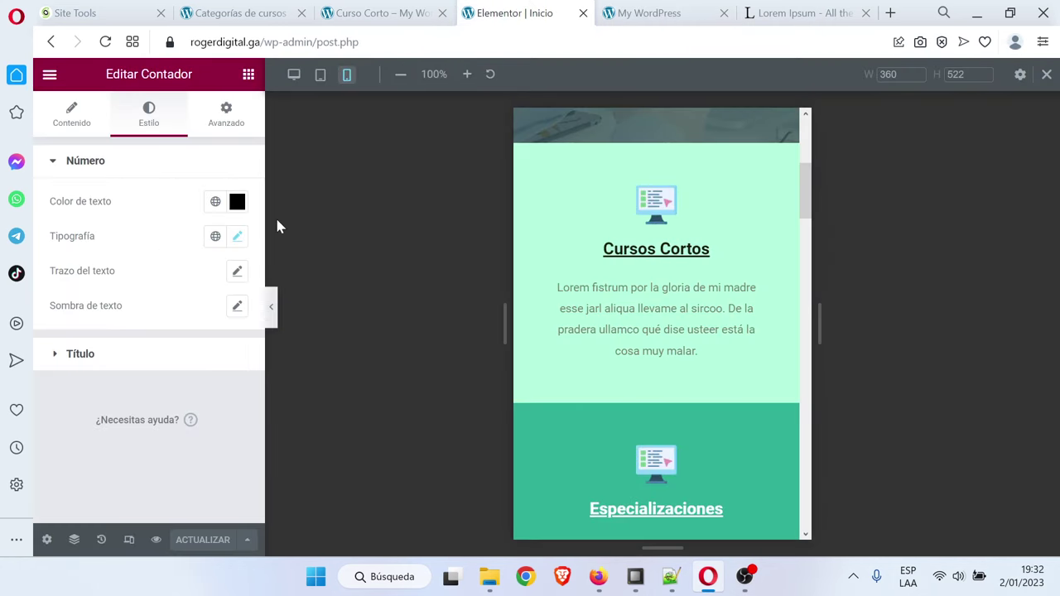
{"action": "left_click", "coordinate": [50, 74]}
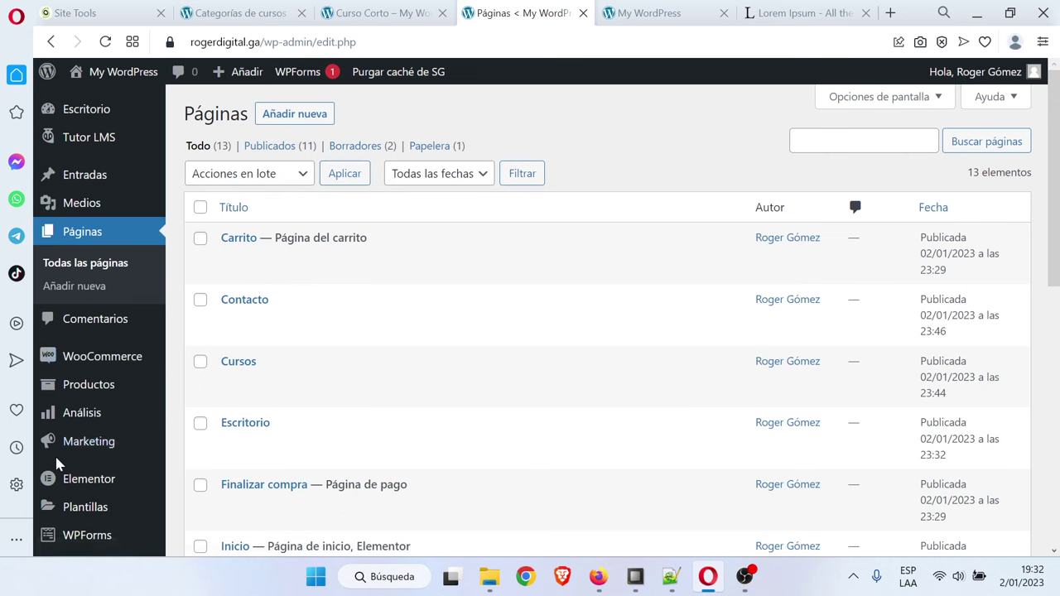
{"action": "scroll", "coordinate": [101, 436], "scroll_direction": "down", "scroll_amount": 3}
{"action": "mouse_move", "coordinate": [159, 337]}
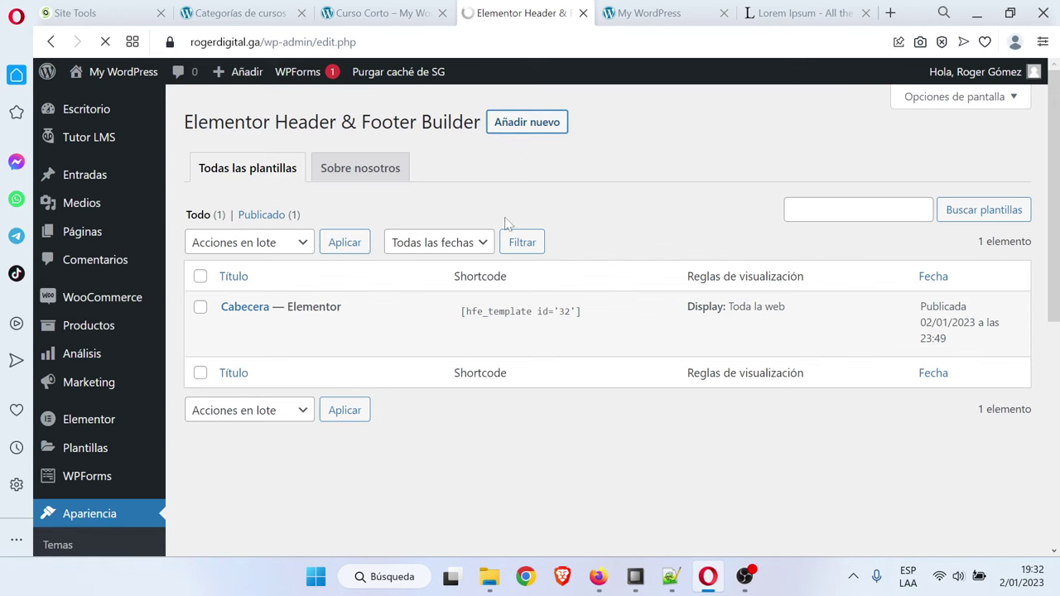
Publish the 'Pie' template as a Pie de página shown on Toda la web, then edit it in Elementor
{"action": "type", "text": "Pie"}
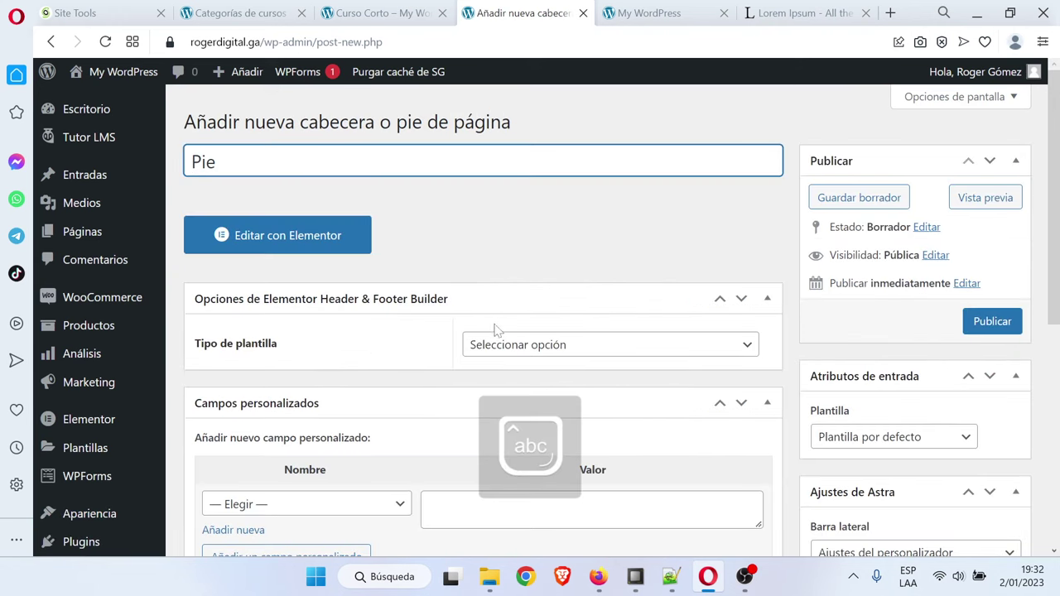
{"action": "left_click", "coordinate": [520, 343]}
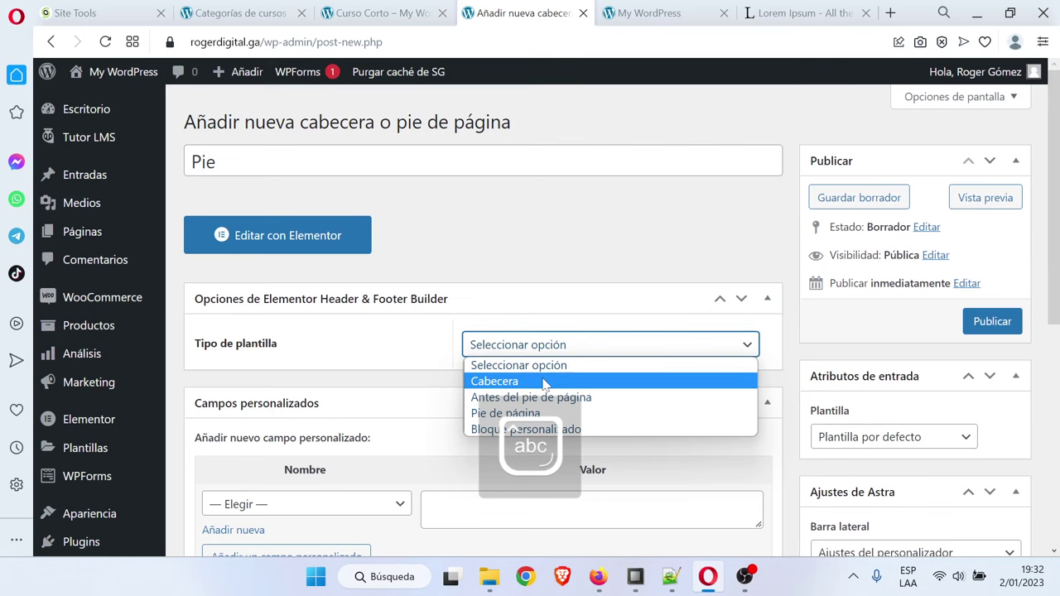
{"action": "left_click", "coordinate": [563, 412]}
{"action": "scroll", "coordinate": [589, 398], "scroll_direction": "down", "scroll_amount": 1}
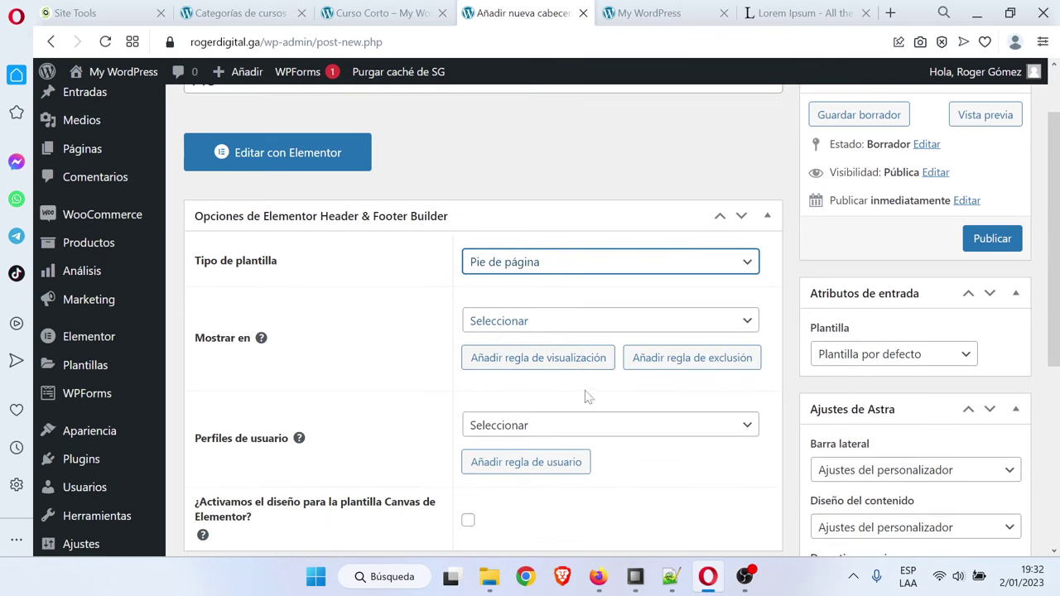
{"action": "left_click", "coordinate": [535, 327]}
{"action": "left_click", "coordinate": [513, 40]}
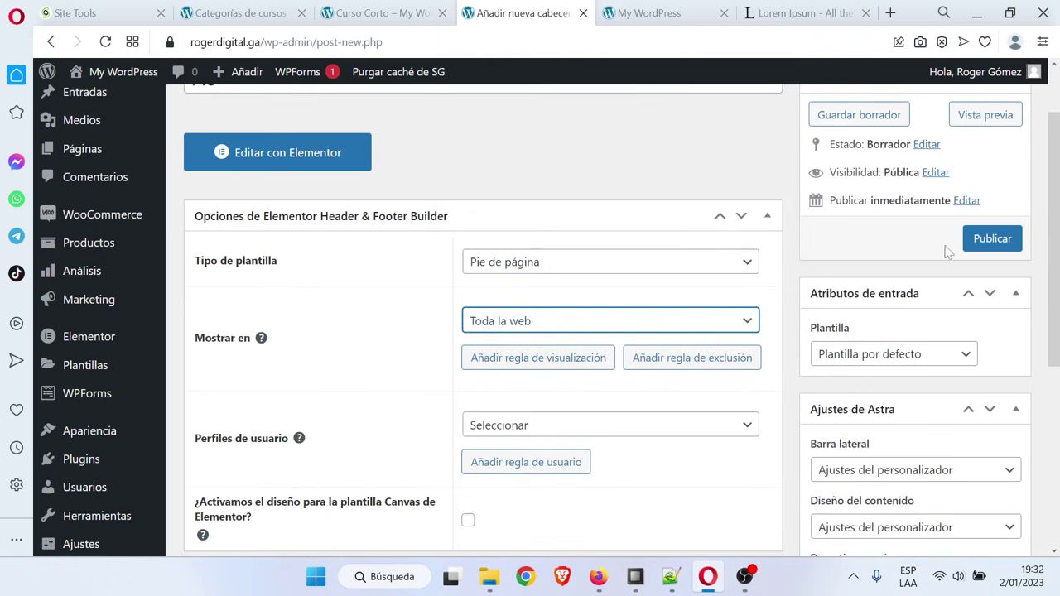
{"action": "left_click", "coordinate": [992, 239]}
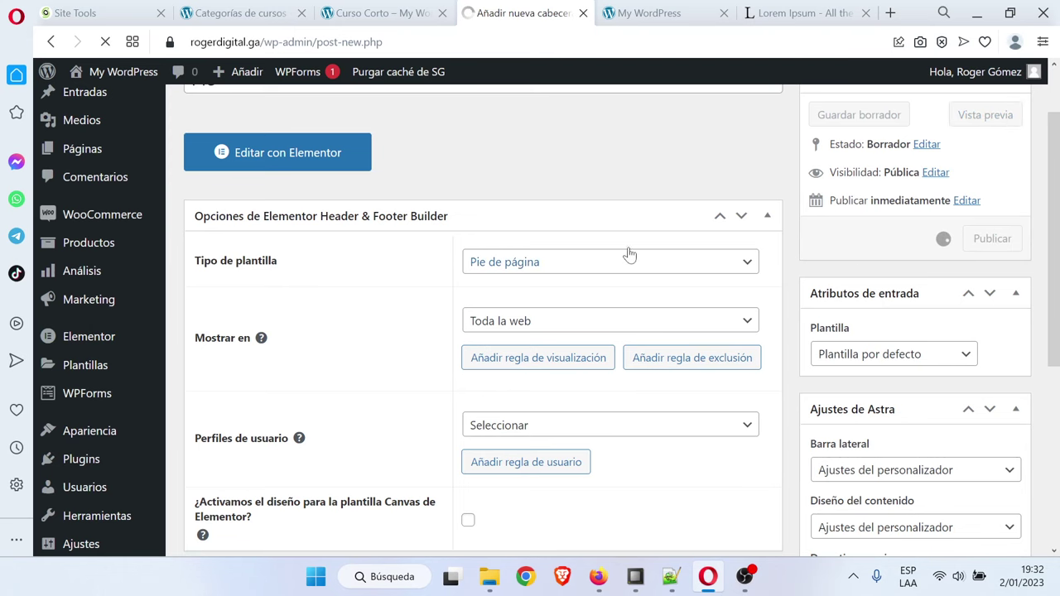
{"action": "left_click", "coordinate": [315, 282]}
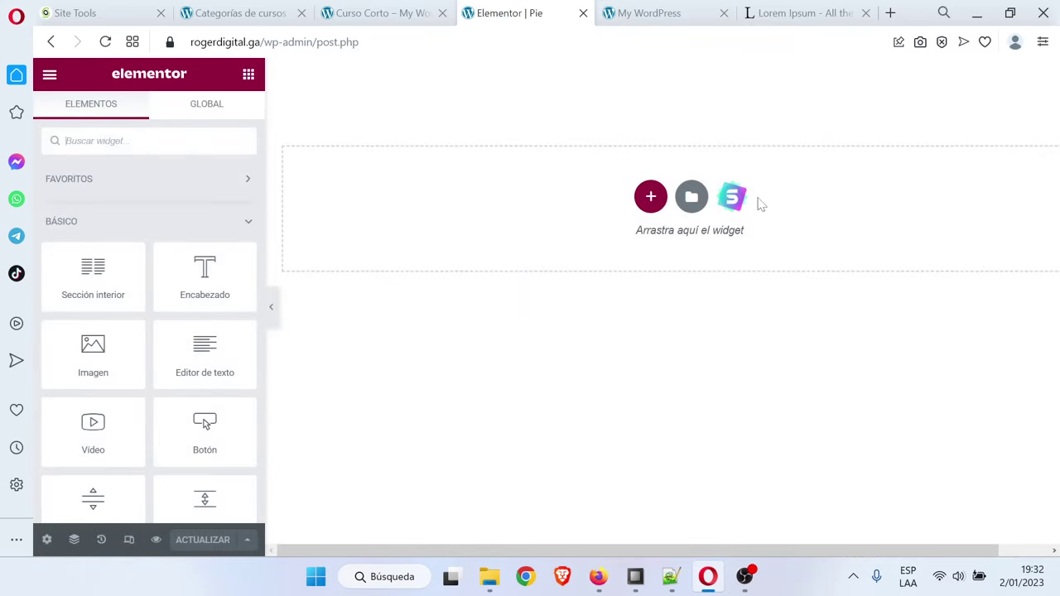
Add a four-column section with a heading and a text block in the first column
{"action": "left_click", "coordinate": [651, 197]}
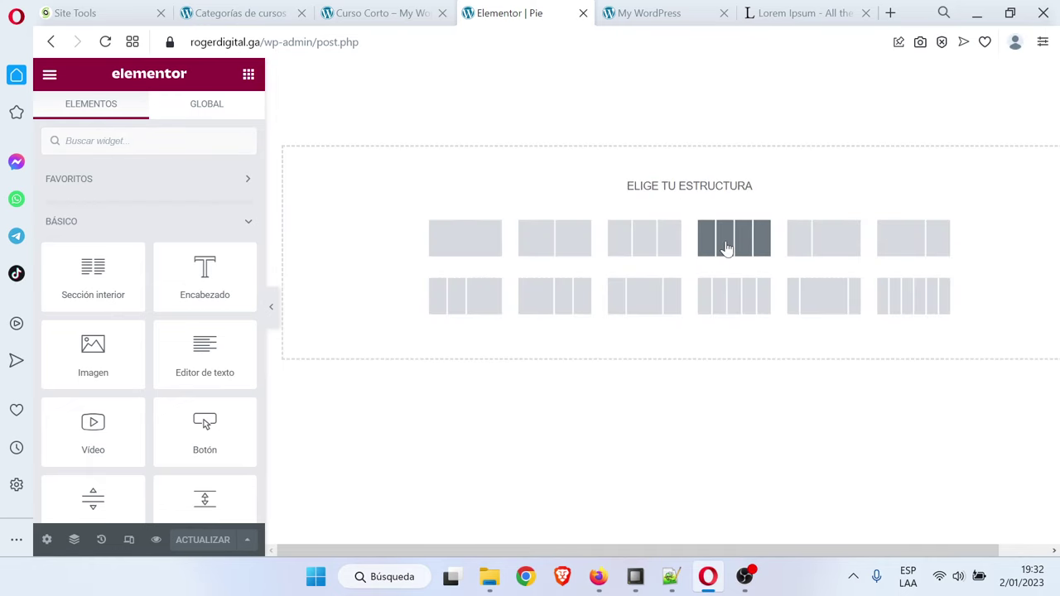
{"action": "left_click", "coordinate": [734, 237]}
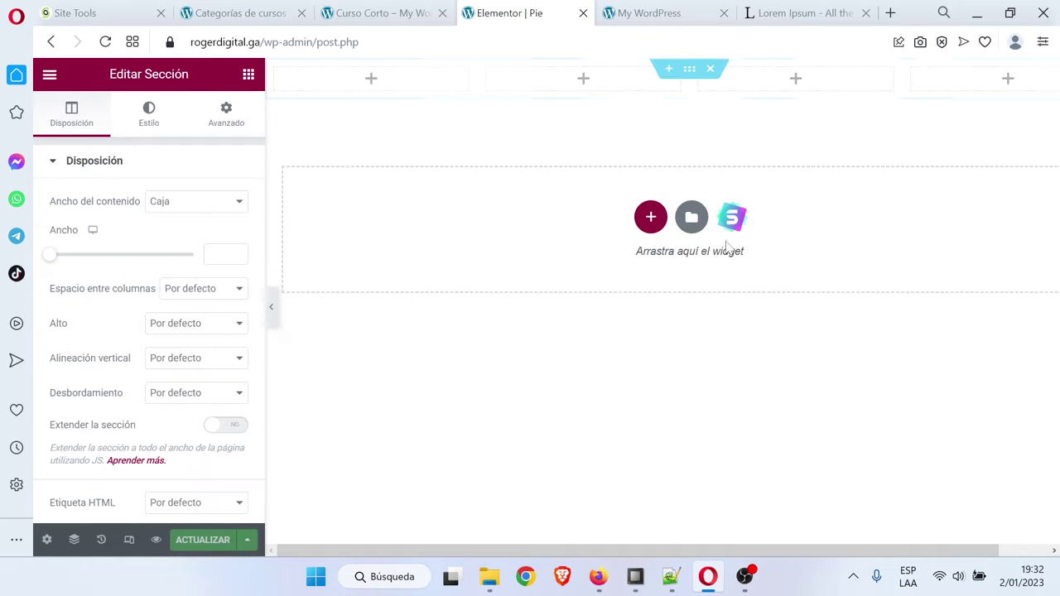
{"action": "left_click", "coordinate": [249, 75]}
{"action": "left_click_drag", "start_coordinate": [366, 132], "coordinate": [381, 83]}
{"action": "left_click", "coordinate": [249, 75]}
{"action": "scroll", "coordinate": [227, 323], "scroll_direction": "down", "scroll_amount": 2}
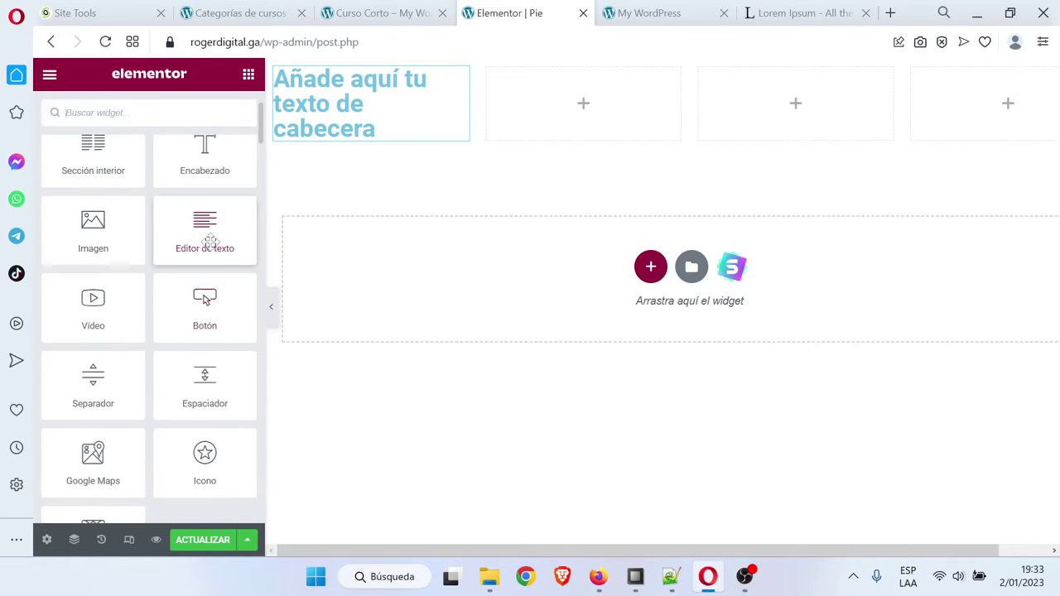
{"action": "left_click_drag", "start_coordinate": [204, 232], "coordinate": [369, 158]}
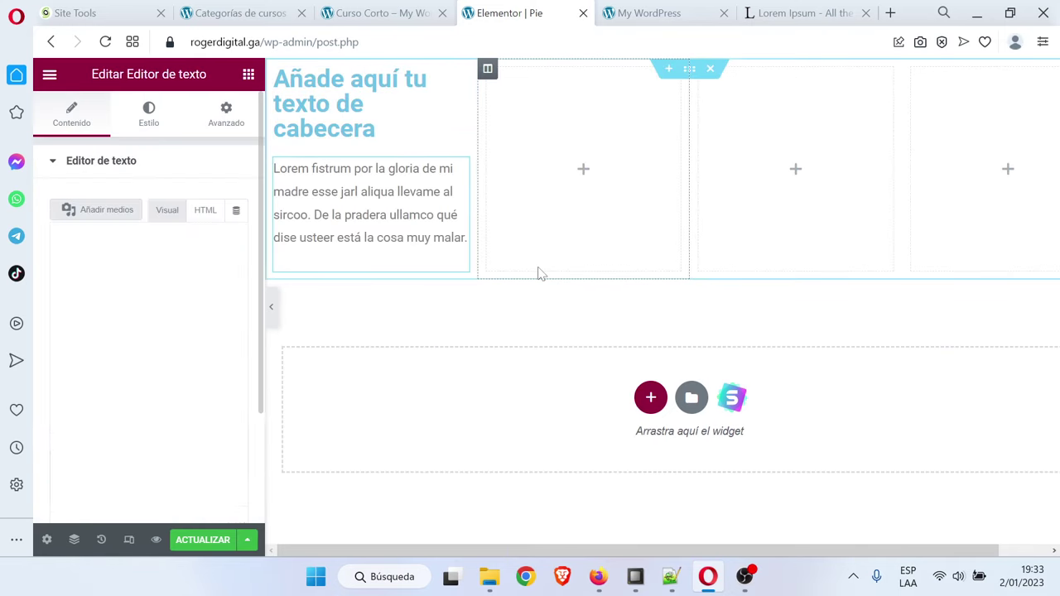
Give the section unlinked padding of 50 px at top and bottom
{"action": "left_click", "coordinate": [689, 70]}
{"action": "left_click", "coordinate": [151, 115]}
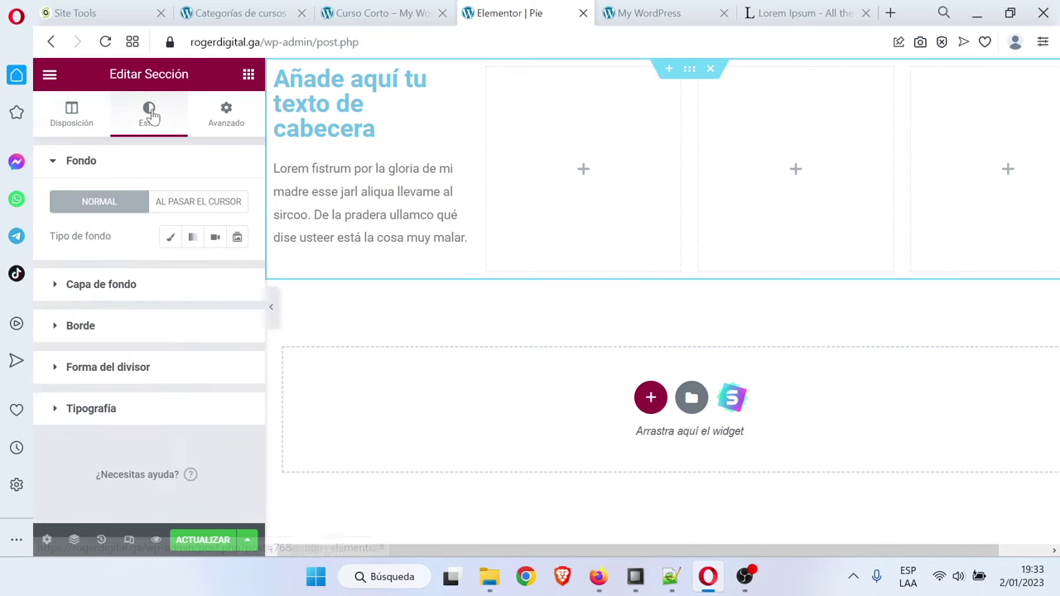
{"action": "left_click", "coordinate": [236, 114]}
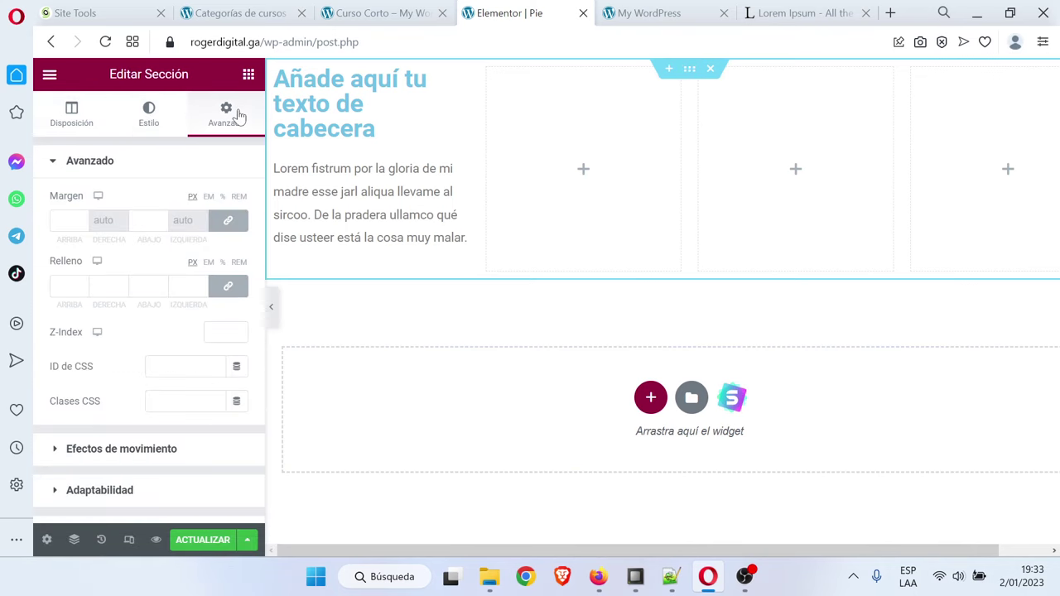
{"action": "left_click", "coordinate": [228, 286]}
{"action": "type", "text": "50"}
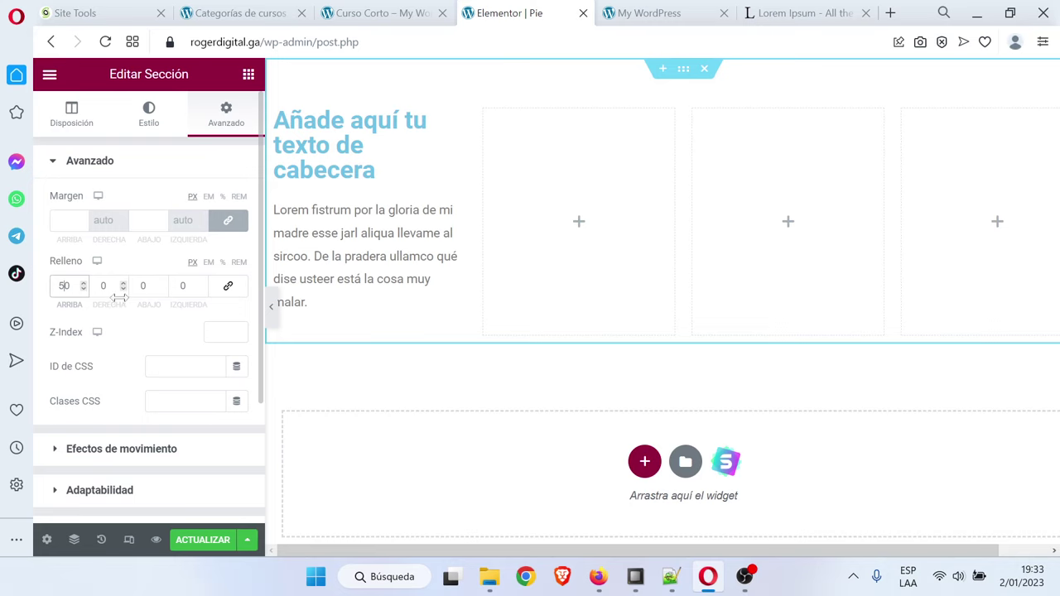
{"action": "type", "text": "50"}
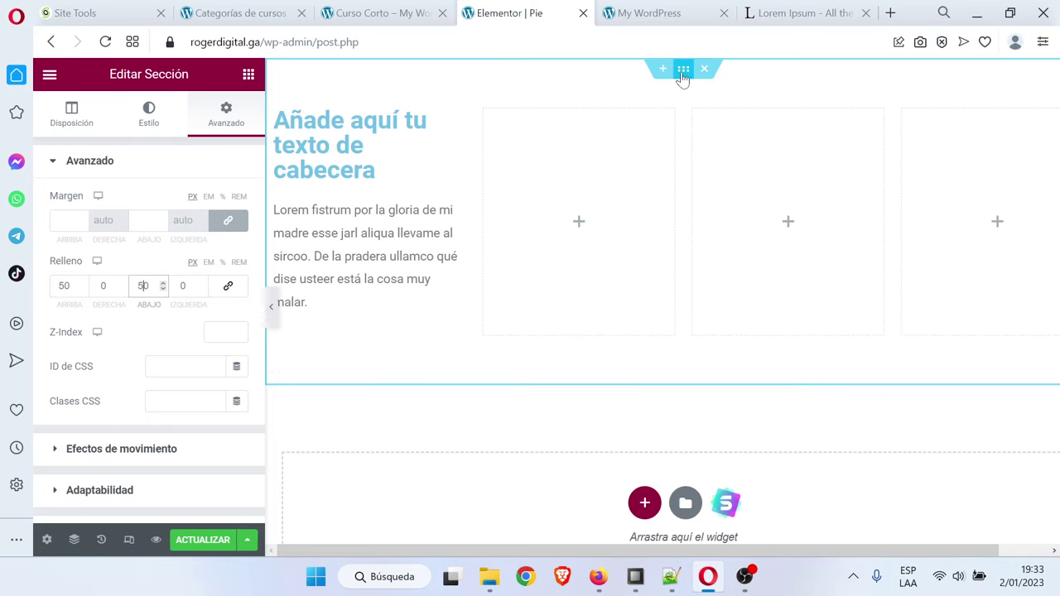
Set the section's classic background colour to black (#000000)
{"action": "left_click", "coordinate": [149, 111]}
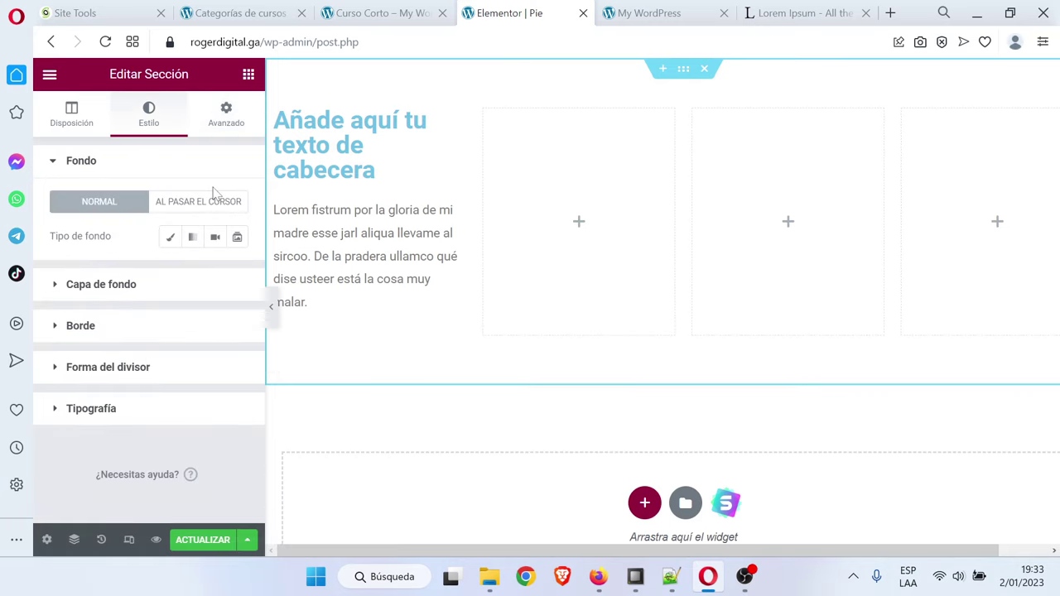
{"action": "left_click", "coordinate": [170, 240]}
{"action": "left_click", "coordinate": [237, 271]}
{"action": "left_click", "coordinate": [151, 429]}
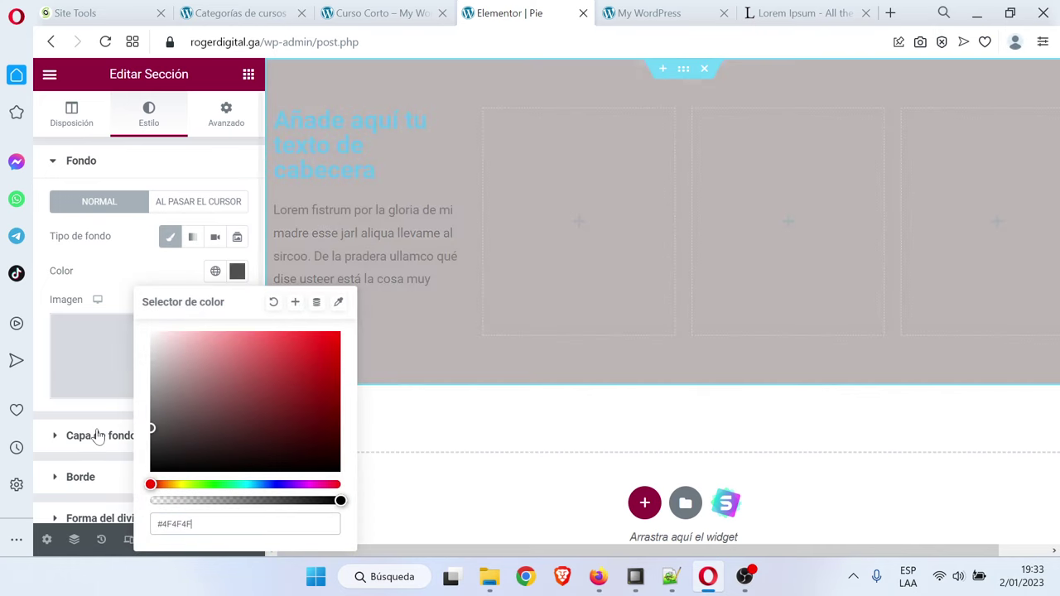
{"action": "left_click_drag", "start_coordinate": [97, 436], "coordinate": [83, 481]}
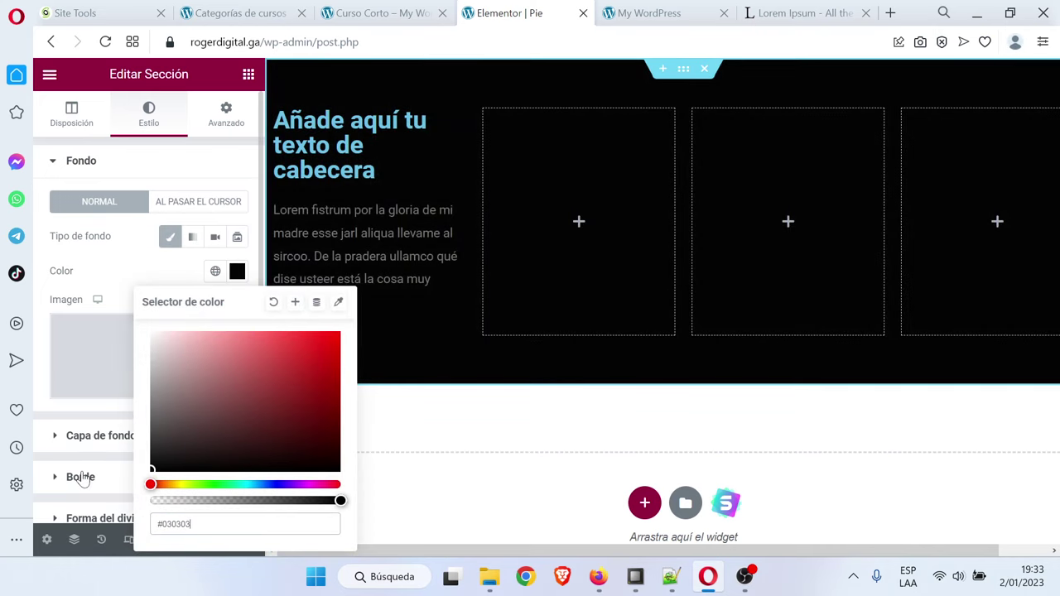
{"action": "left_click", "coordinate": [237, 271]}
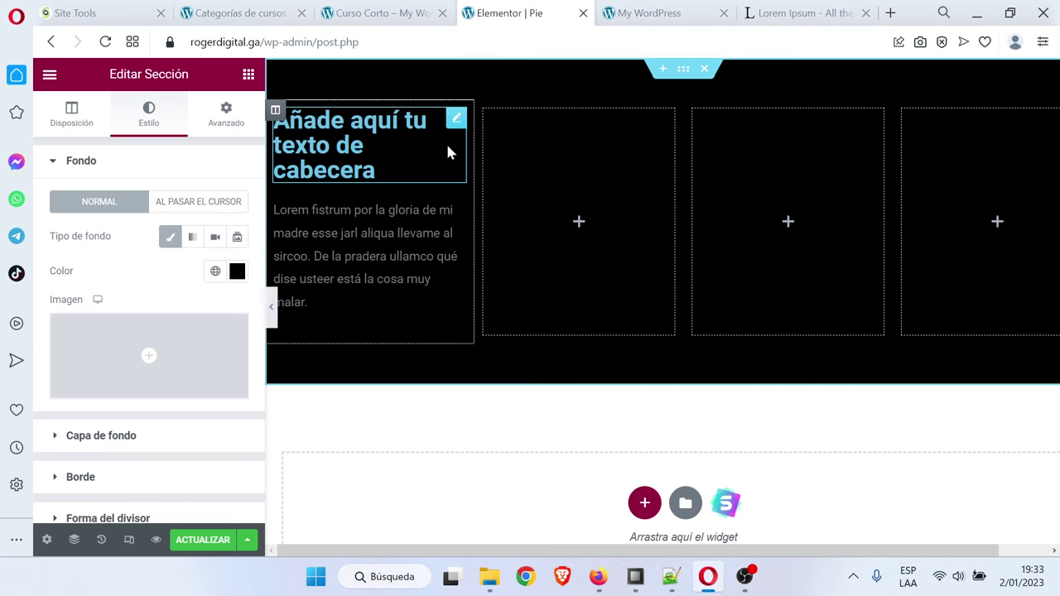
Retitle the first column heading 'ROGER DIG' and colour it white
{"action": "left_click", "coordinate": [455, 120]}
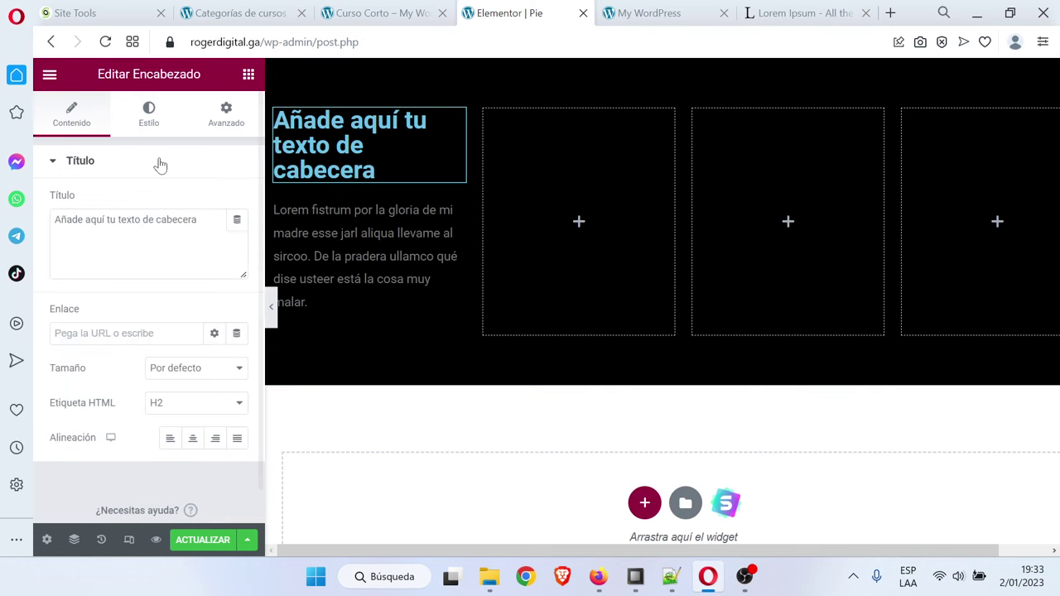
{"action": "left_click", "coordinate": [642, 10]}
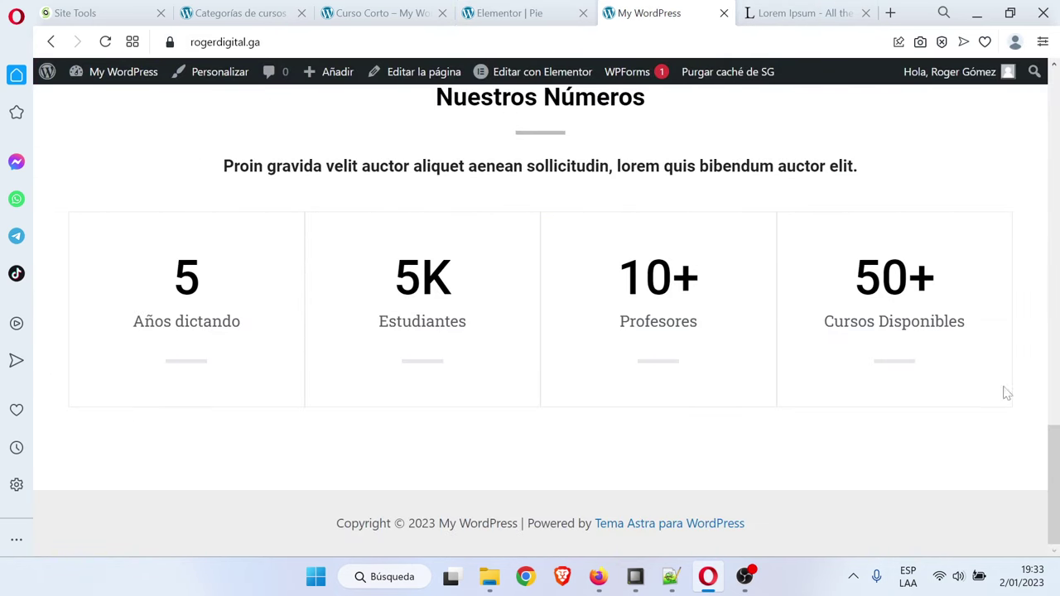
{"action": "scroll", "coordinate": [579, 249], "scroll_direction": "up", "scroll_amount": 20}
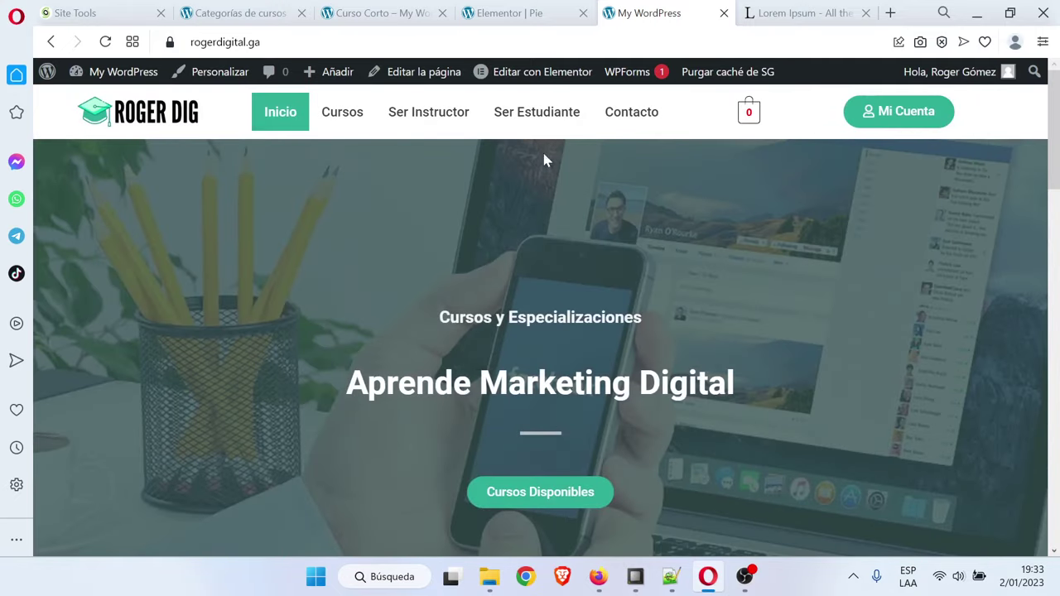
{"action": "left_click", "coordinate": [509, 12]}
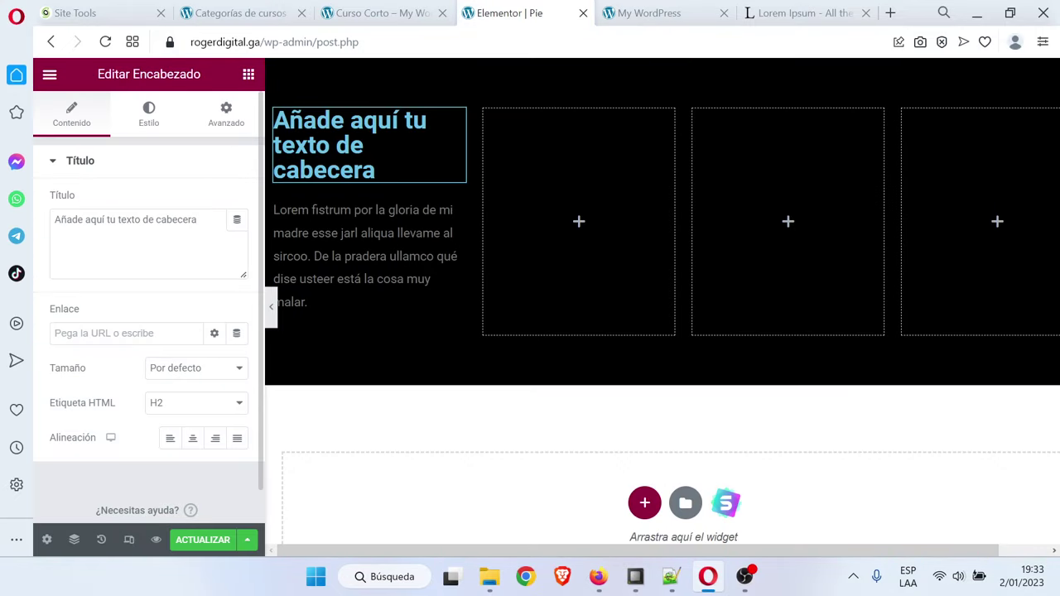
{"action": "left_click", "coordinate": [389, 142]}
{"action": "key", "text": "ctrl+a"}
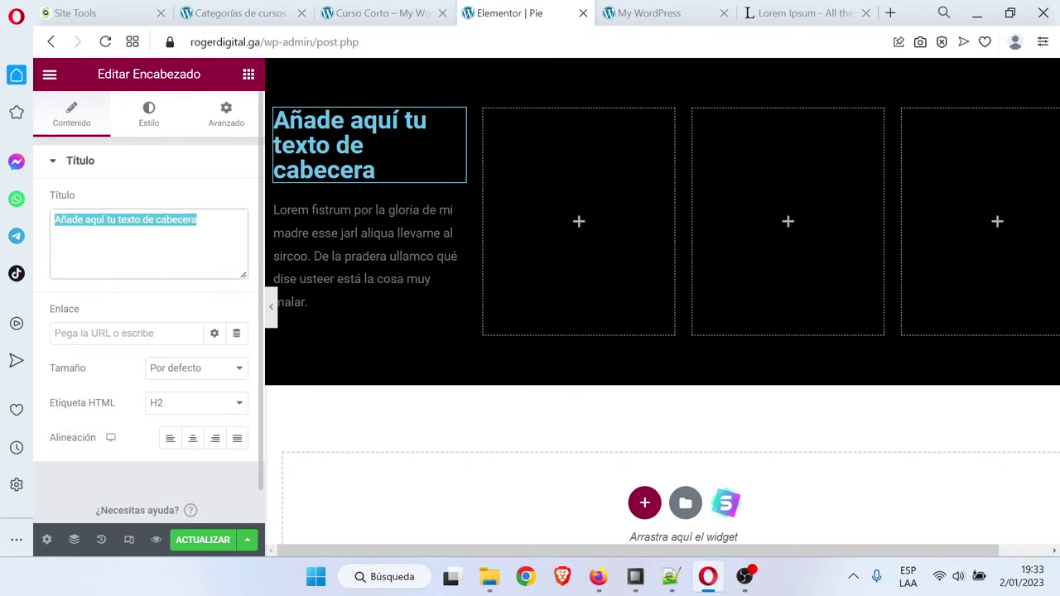
{"action": "type", "text": "ROGER DIG"}
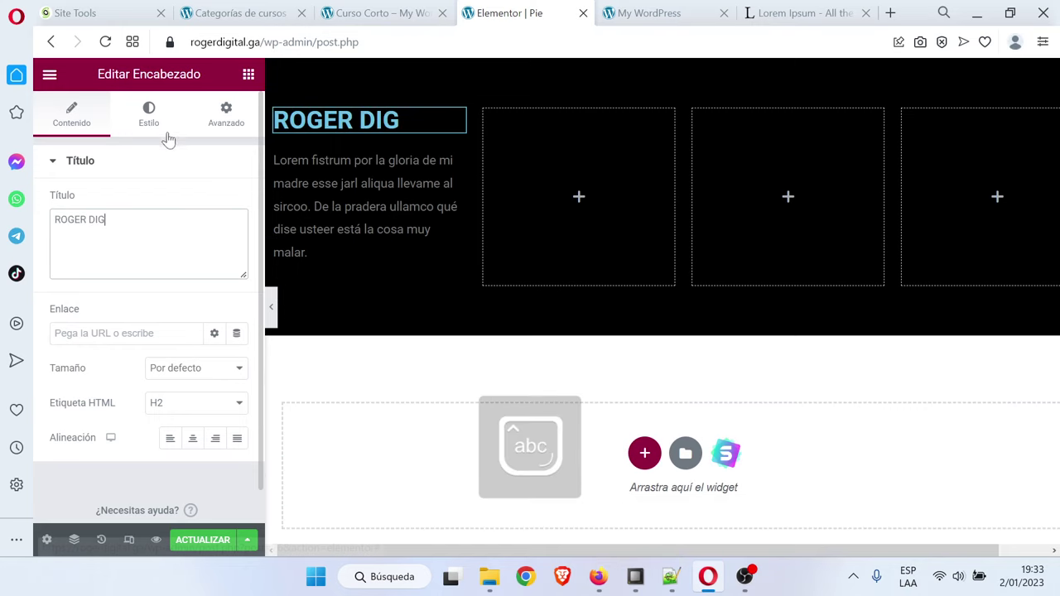
{"action": "left_click", "coordinate": [151, 116]}
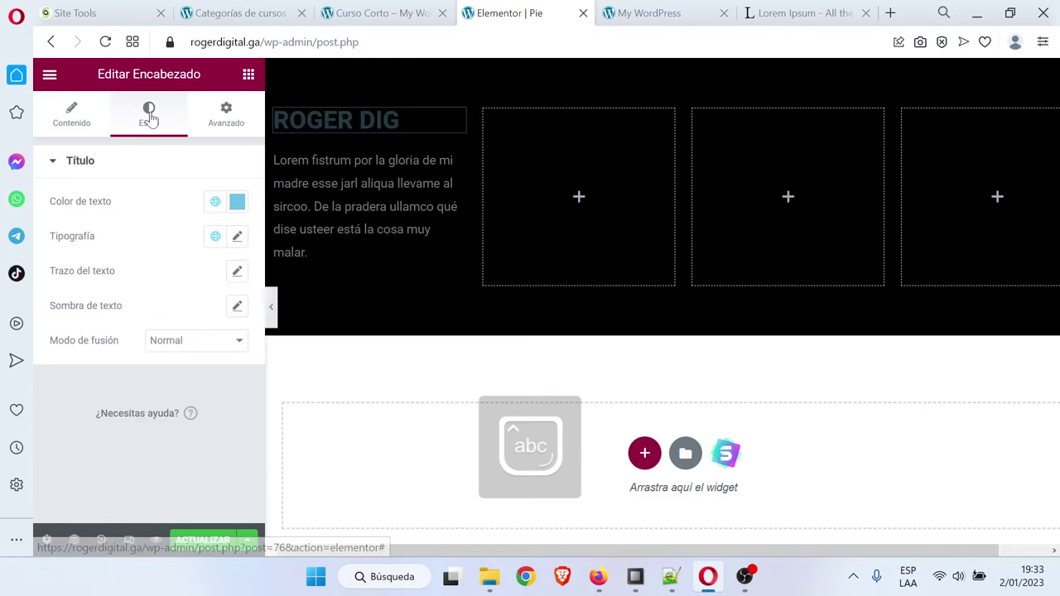
{"action": "left_click", "coordinate": [236, 201]}
{"action": "left_click_drag", "start_coordinate": [204, 286], "coordinate": [88, 235]}
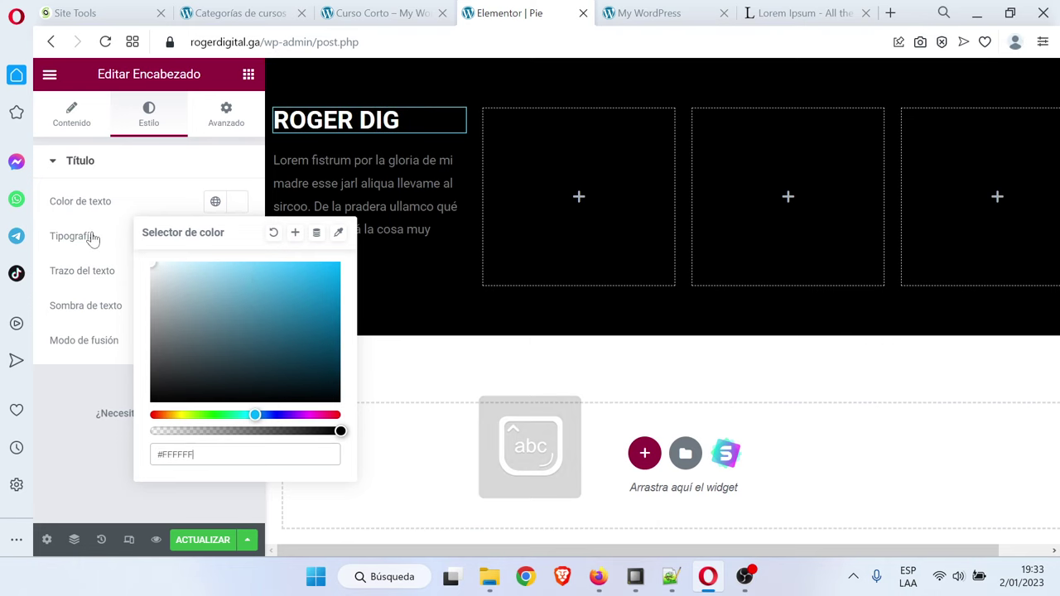
{"action": "left_click", "coordinate": [87, 407]}
Colour the paragraph text light grey (#D2D2D2)
{"action": "left_click", "coordinate": [448, 167]}
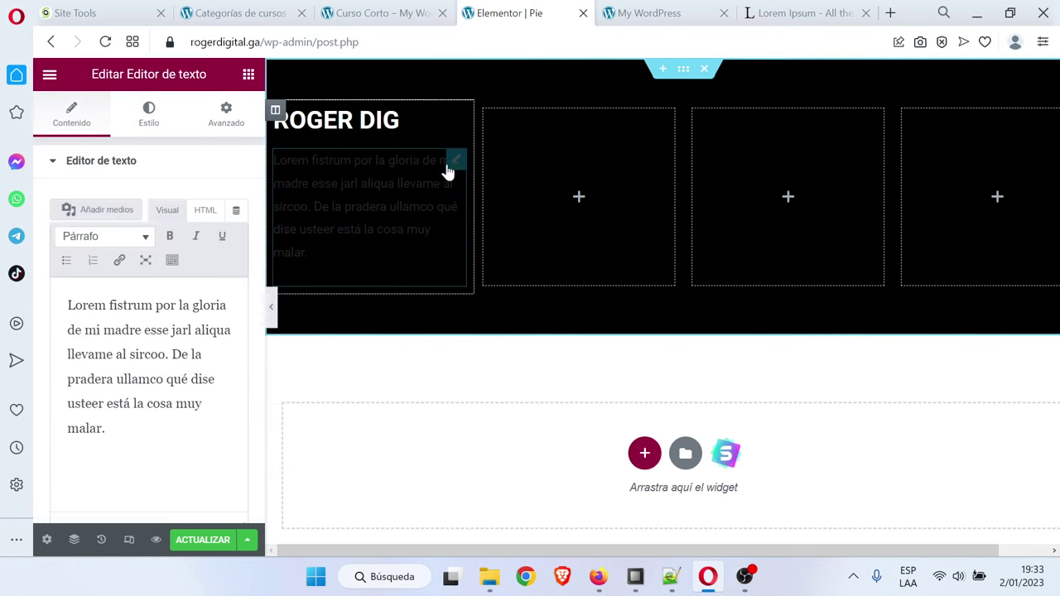
{"action": "left_click", "coordinate": [147, 125]}
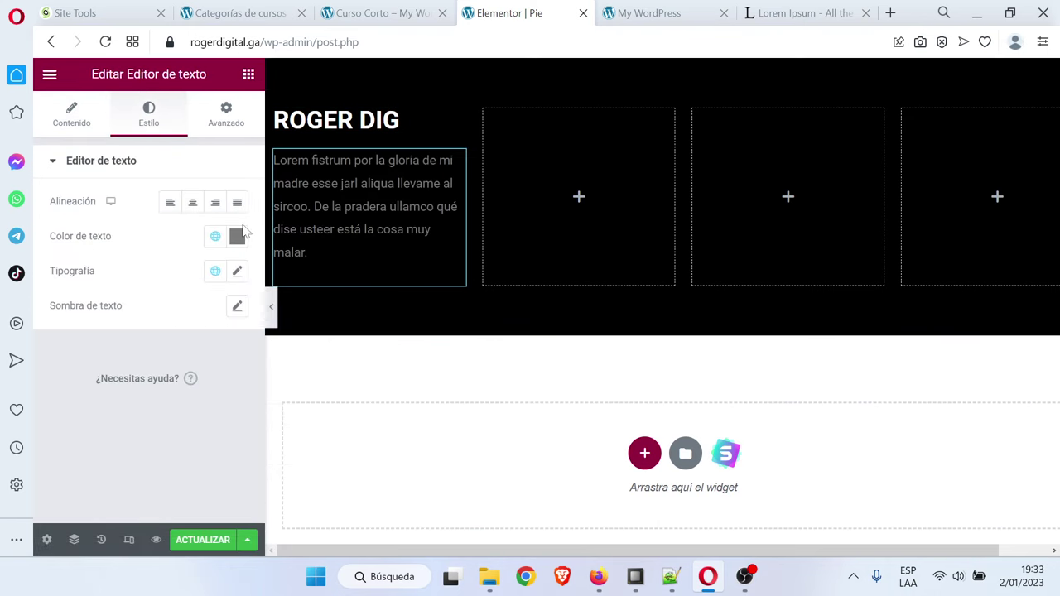
{"action": "left_click", "coordinate": [237, 236]}
{"action": "left_click_drag", "start_coordinate": [183, 326], "coordinate": [115, 329]}
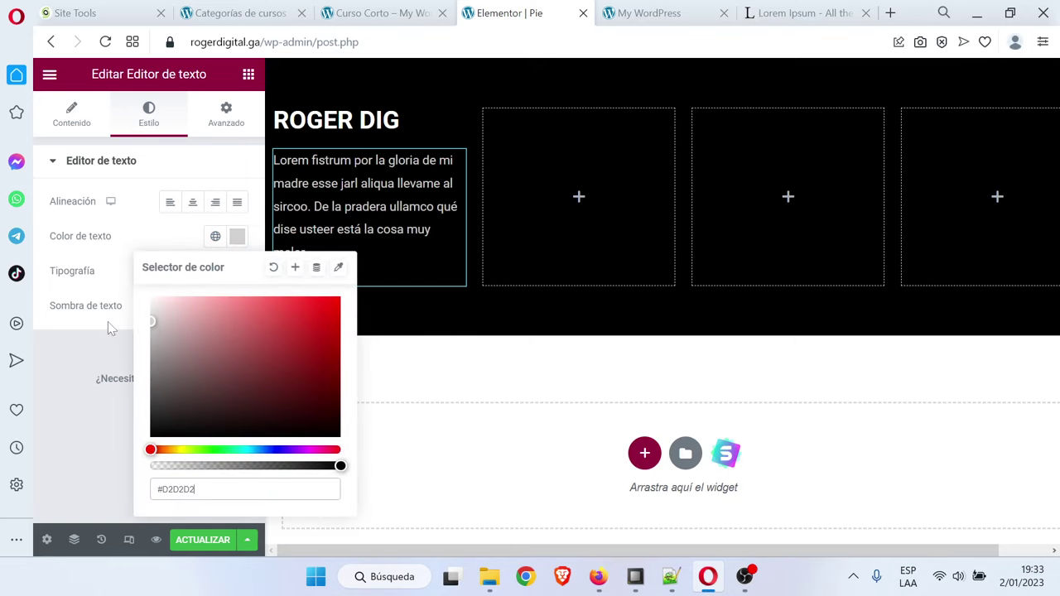
{"action": "left_click", "coordinate": [137, 352]}
{"action": "left_click", "coordinate": [267, 308]}
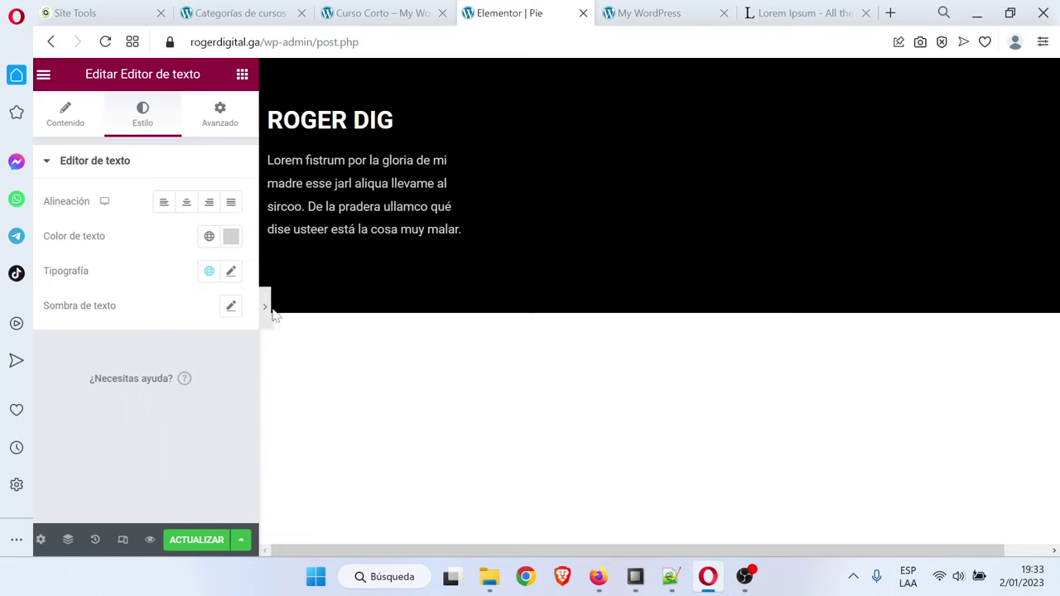
{"action": "left_click", "coordinate": [42, 313]}
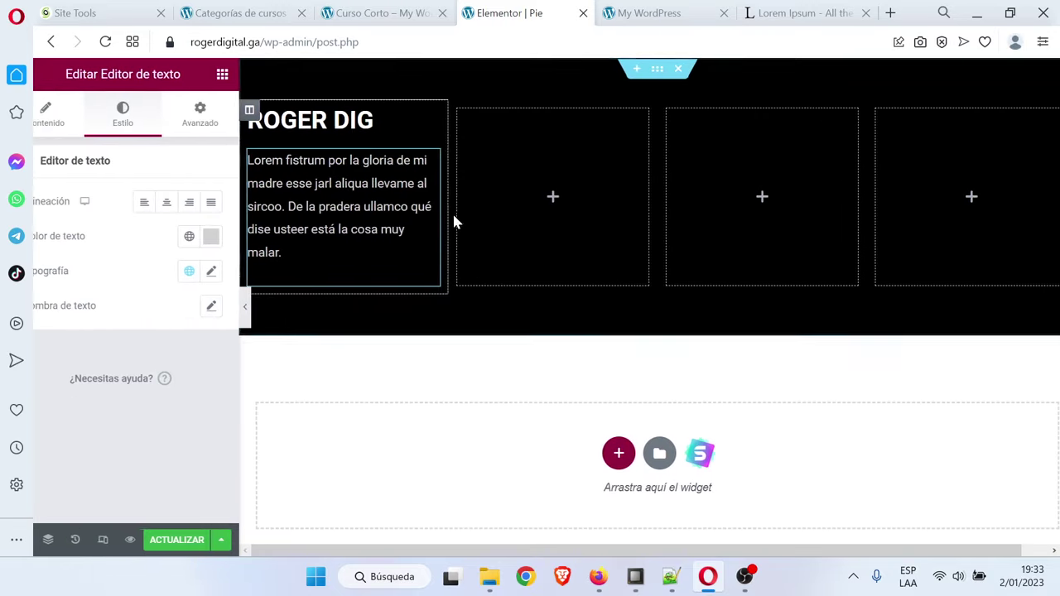
Duplicate the heading into the second column and rename it 'PÁGINAS'
{"action": "right_click", "coordinate": [455, 120]}
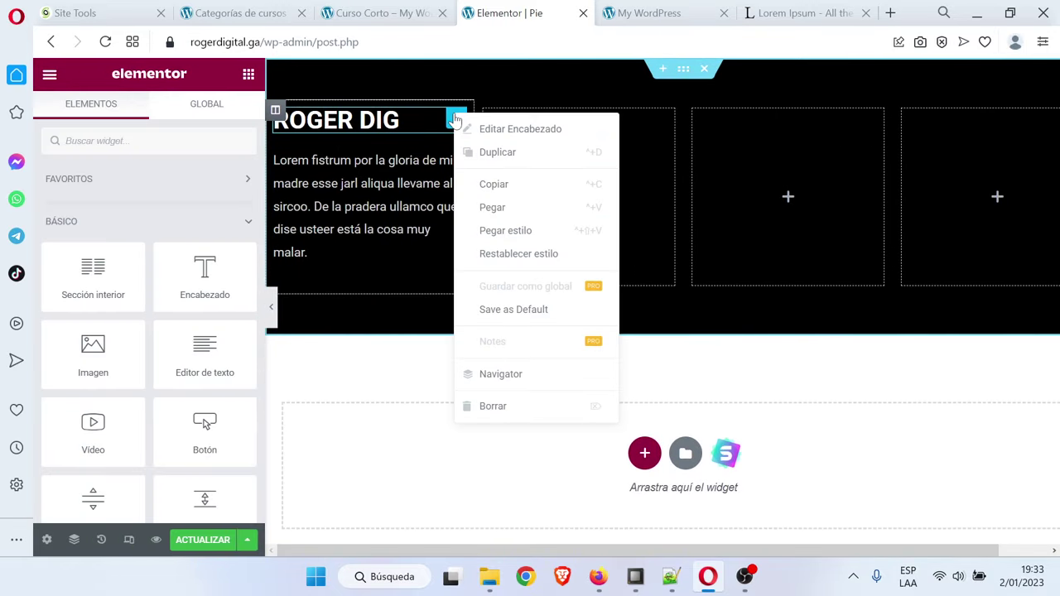
{"action": "left_click", "coordinate": [504, 154]}
{"action": "left_click_drag", "start_coordinate": [469, 161], "coordinate": [639, 141]}
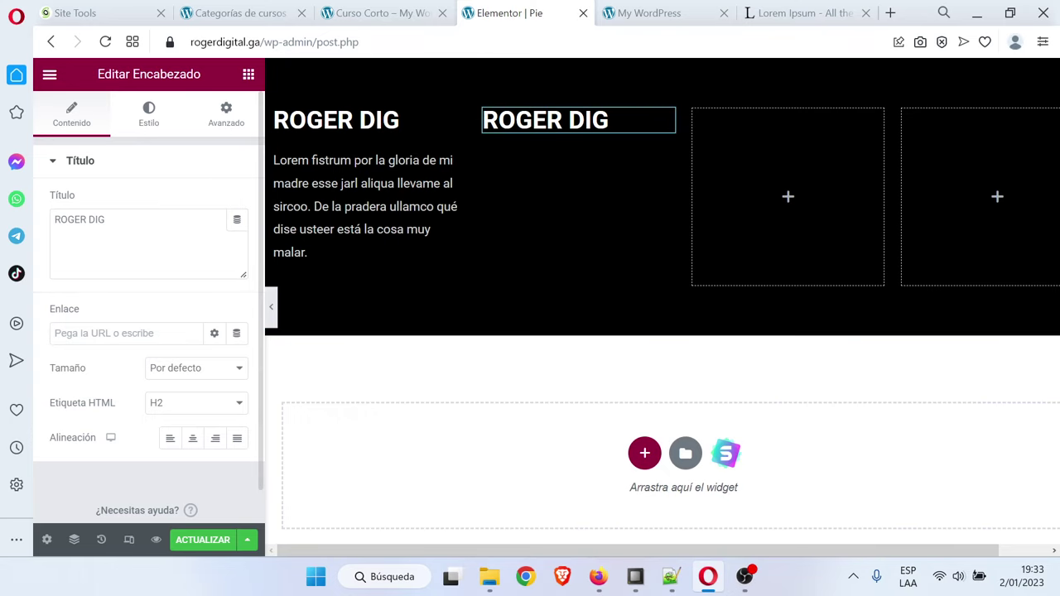
{"action": "triple_click", "coordinate": [75, 219]}
{"action": "type", "text": "P"}
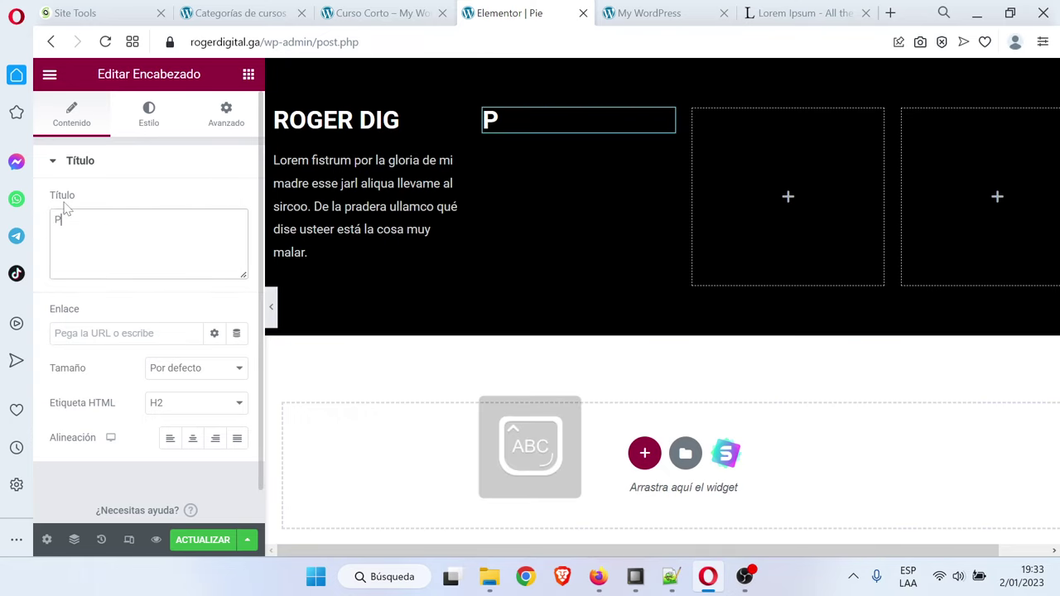
{"action": "type", "text": "ÁGIN"}
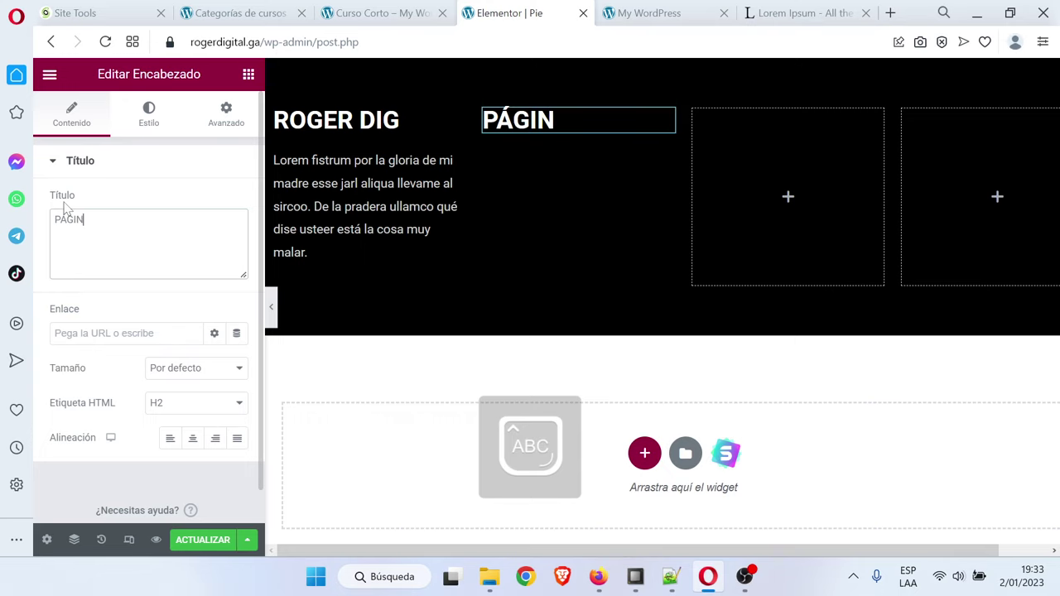
{"action": "type", "text": "AS"}
{"action": "key", "text": "Caps_Lock"}
{"action": "left_click", "coordinate": [248, 74]}
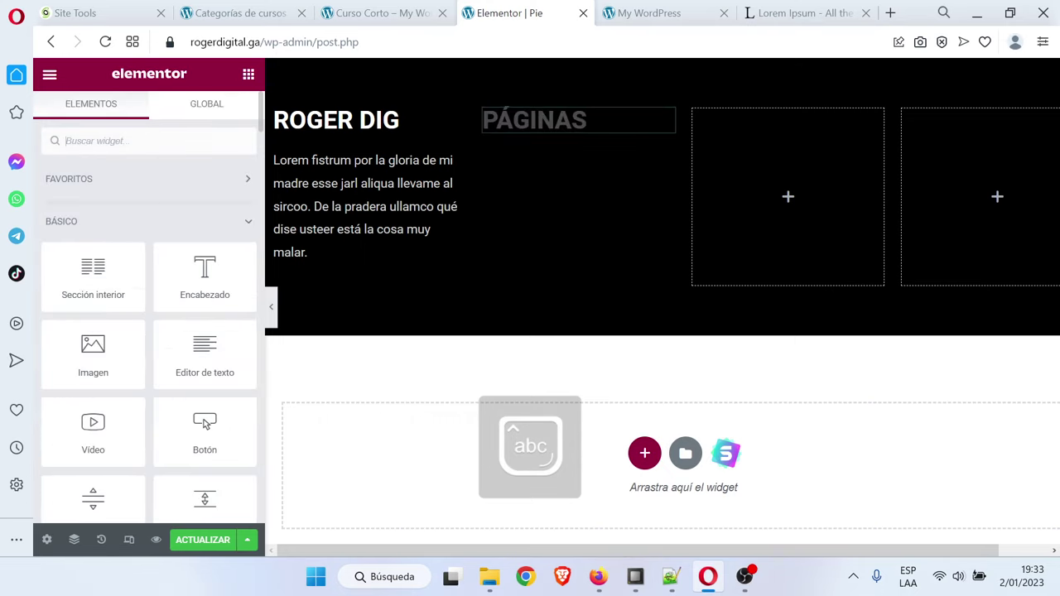
Add an icon list under PÁGINAS, trimmed to one item without its check icon
{"action": "type", "text": "lis"}
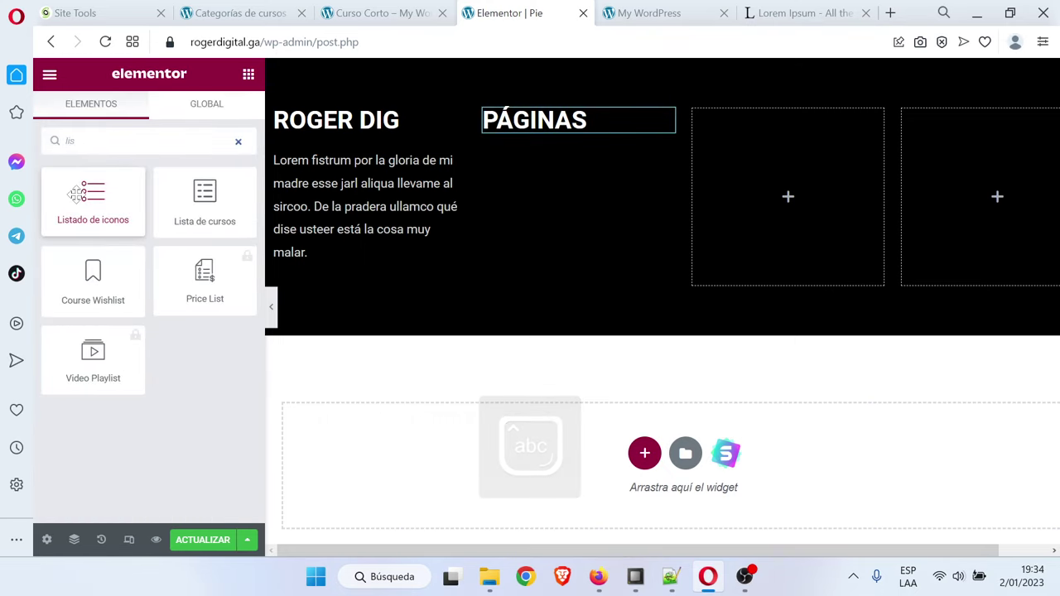
{"action": "left_click_drag", "start_coordinate": [93, 199], "coordinate": [565, 131]}
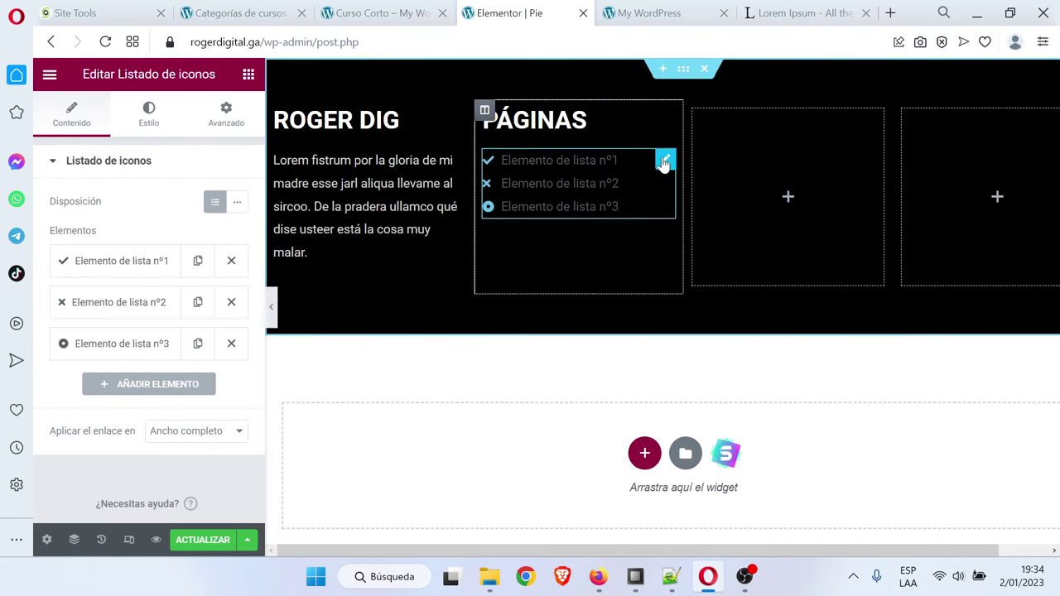
{"action": "left_click", "coordinate": [231, 302]}
{"action": "left_click", "coordinate": [231, 302]}
{"action": "left_click", "coordinate": [137, 272]}
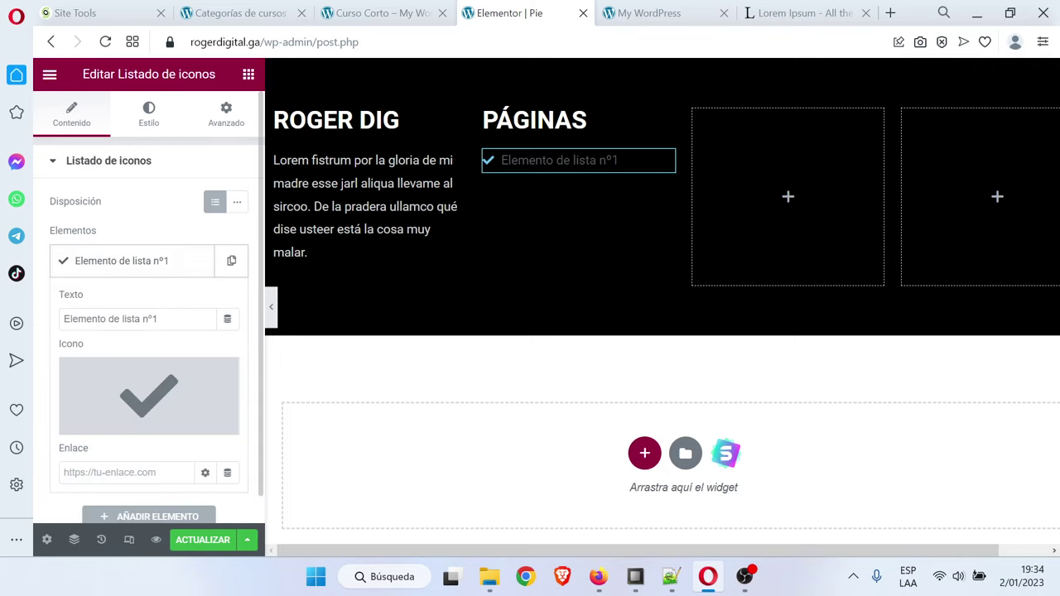
{"action": "mouse_move", "coordinate": [141, 398]}
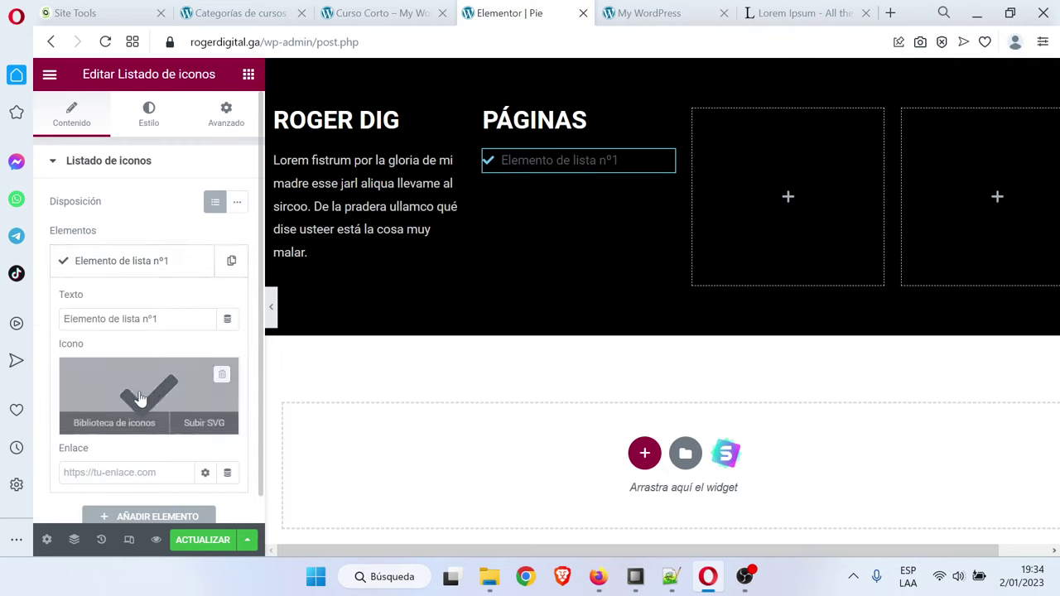
{"action": "left_click", "coordinate": [222, 377]}
Rename the list item 'Inicio' and link it to the Inicio page
{"action": "left_click_drag", "start_coordinate": [158, 320], "coordinate": [72, 319]}
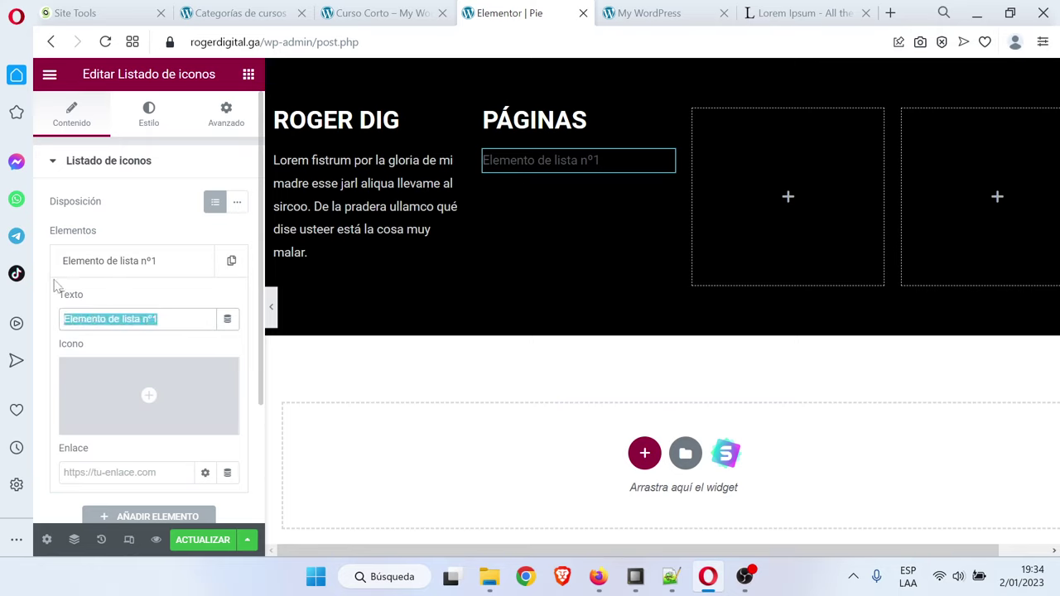
{"action": "key", "text": "Caps_Lock"}
{"action": "type", "text": "Inicio"}
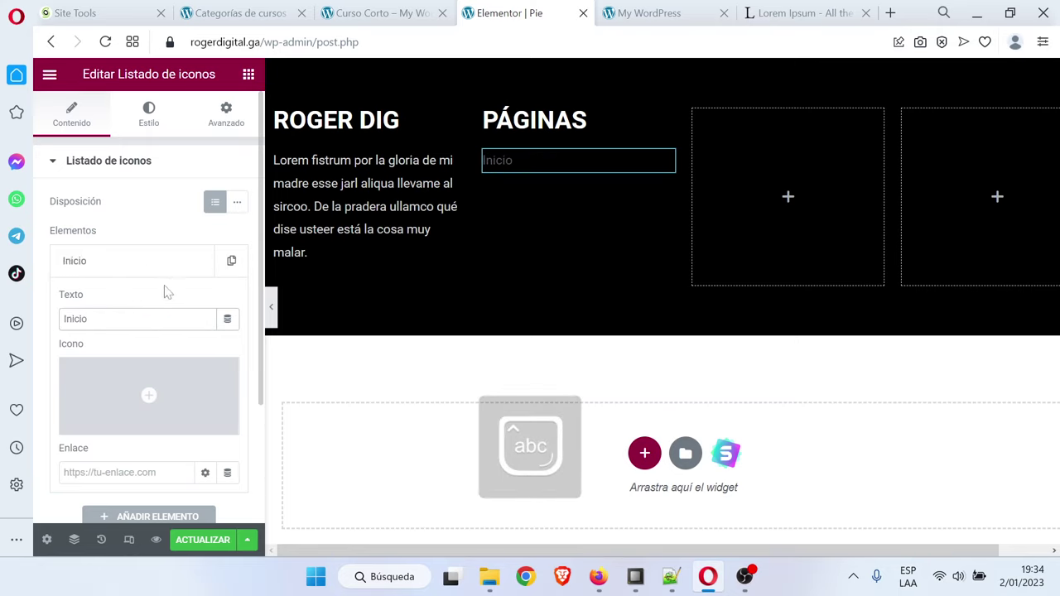
{"action": "scroll", "coordinate": [165, 292], "scroll_direction": "down", "scroll_amount": 3}
{"action": "left_click", "coordinate": [124, 348]}
{"action": "type", "text": "in"}
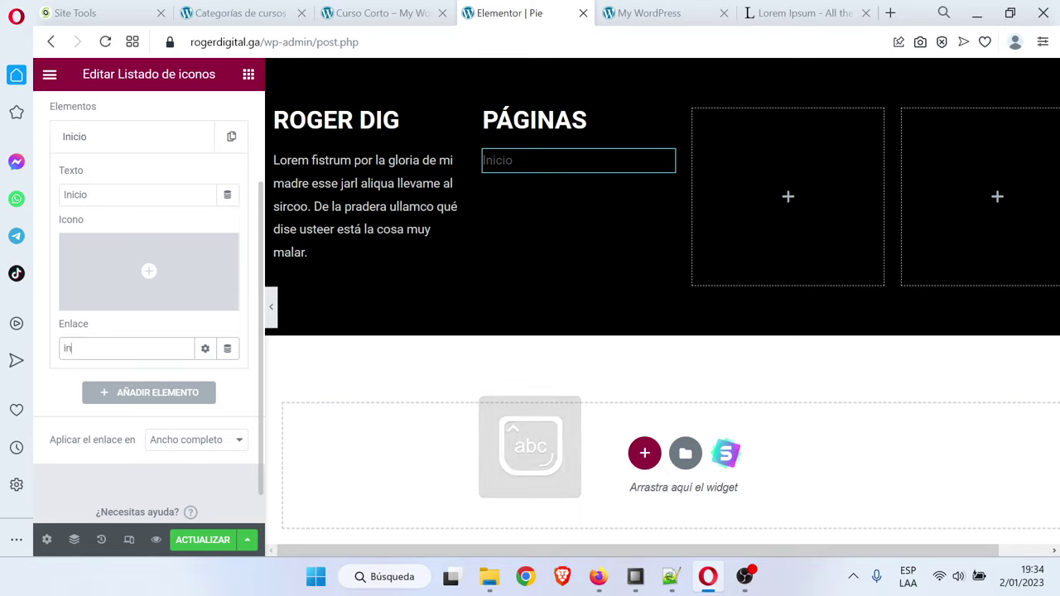
{"action": "type", "text": "icio"}
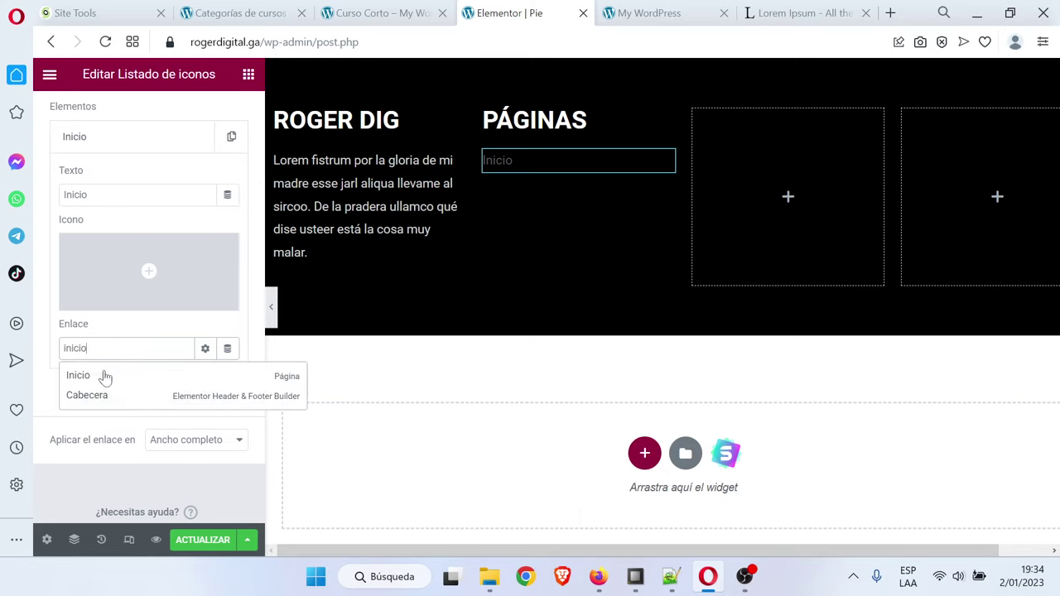
{"action": "left_click", "coordinate": [105, 374]}
{"action": "scroll", "coordinate": [138, 374], "scroll_direction": "up", "scroll_amount": 3}
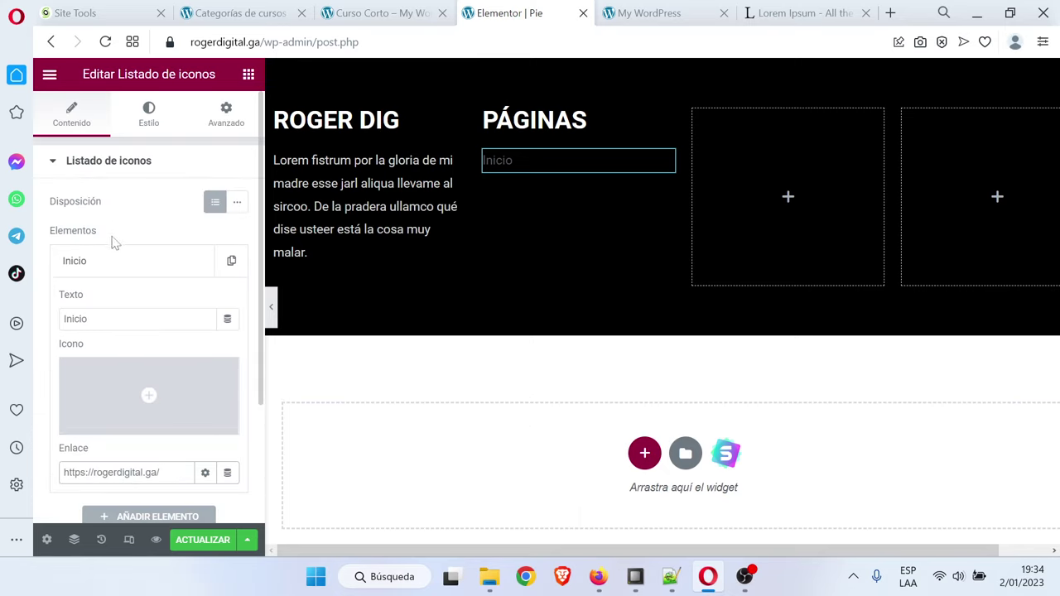
{"action": "left_click", "coordinate": [114, 262]}
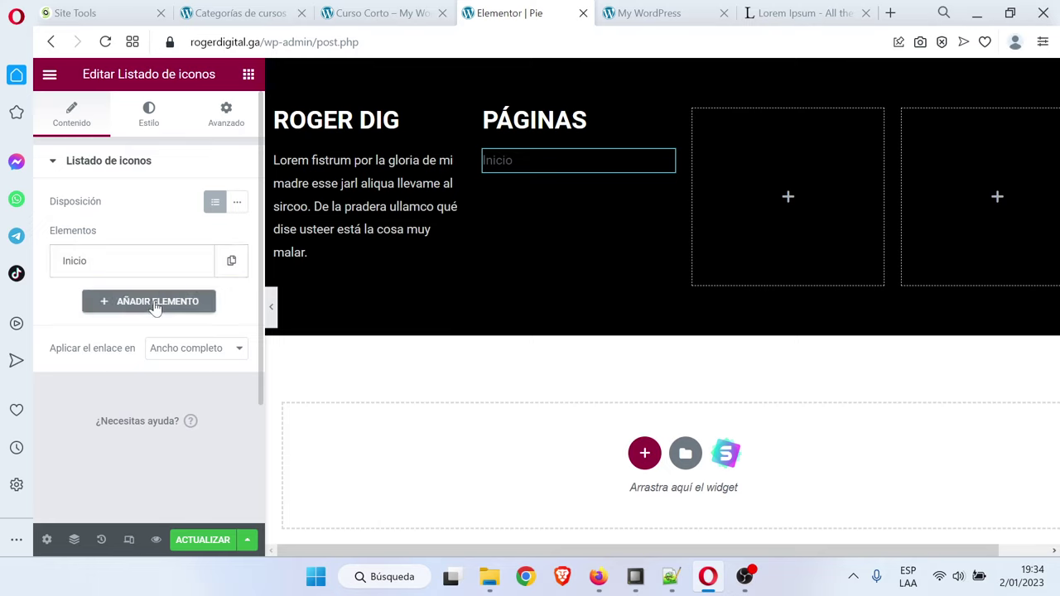
Duplicate Inicio twice and rename the first copy 'Cursos Cortos'
{"action": "left_click", "coordinate": [232, 276]}
{"action": "left_click", "coordinate": [198, 303]}
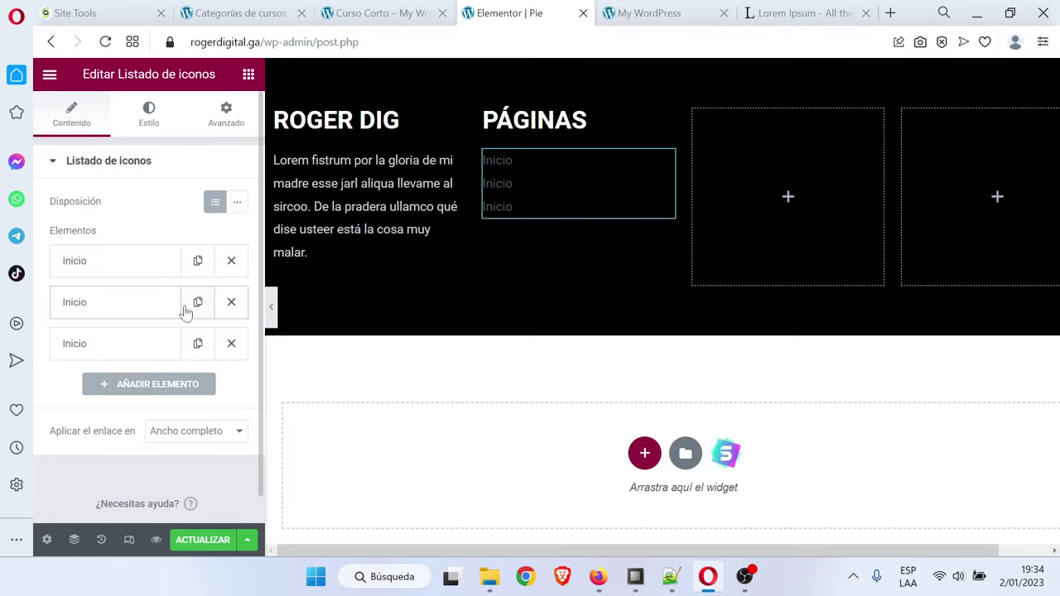
{"action": "left_click", "coordinate": [116, 315]}
{"action": "double_click", "coordinate": [104, 359]}
{"action": "type", "text": "Cursos Cortos"}
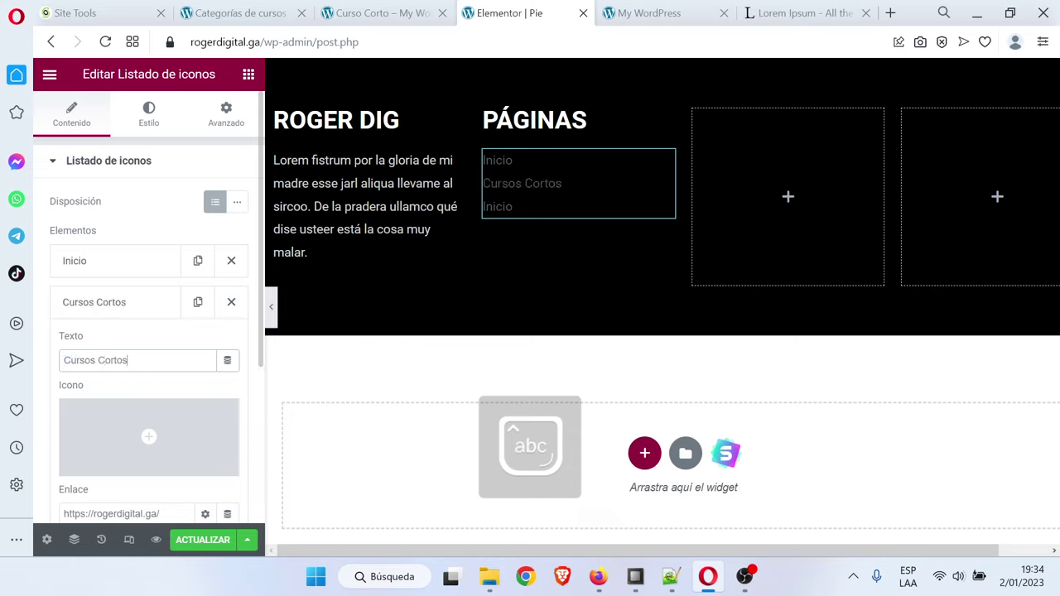
{"action": "left_click", "coordinate": [123, 306]}
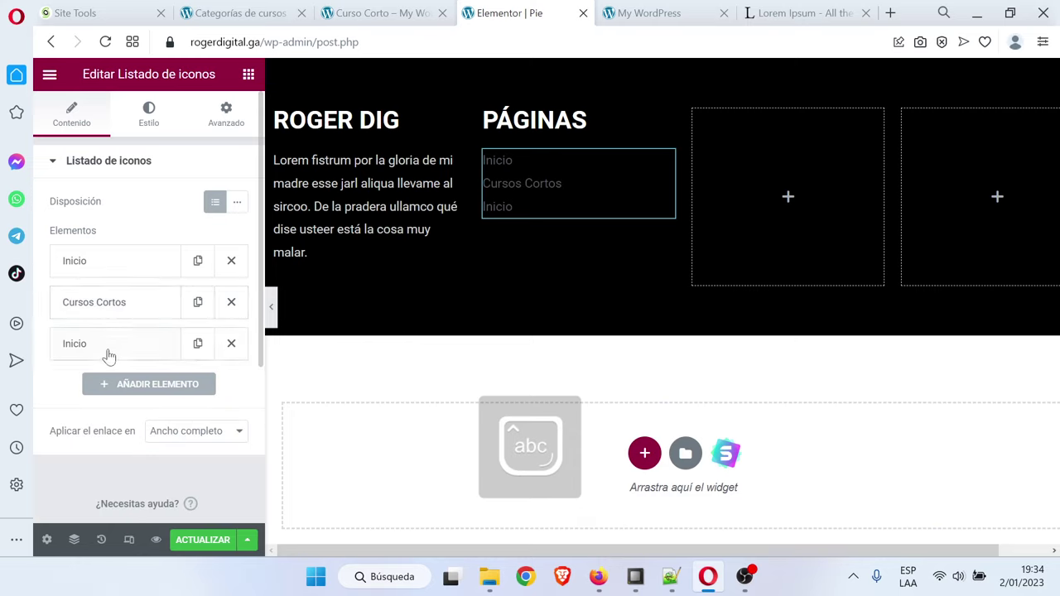
Rename the second copy 'Especializaciones'
{"action": "left_click", "coordinate": [108, 346]}
{"action": "scroll", "coordinate": [114, 357], "scroll_direction": "down", "scroll_amount": 2}
{"action": "double_click", "coordinate": [76, 277]}
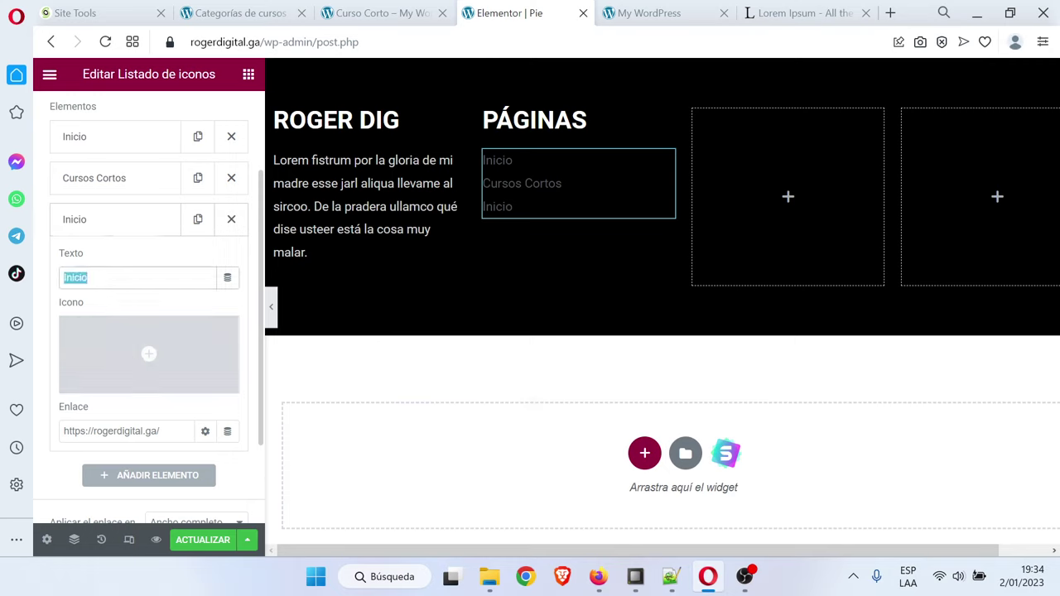
{"action": "key", "text": "Caps_Lock"}
{"action": "type", "text": "Especializa"}
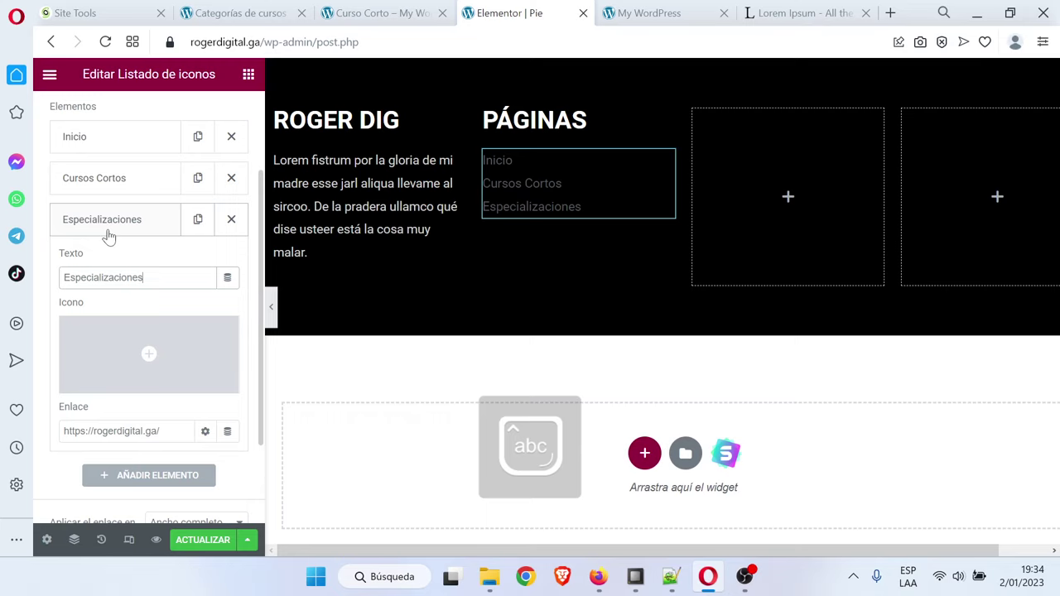
{"action": "left_click", "coordinate": [133, 222]}
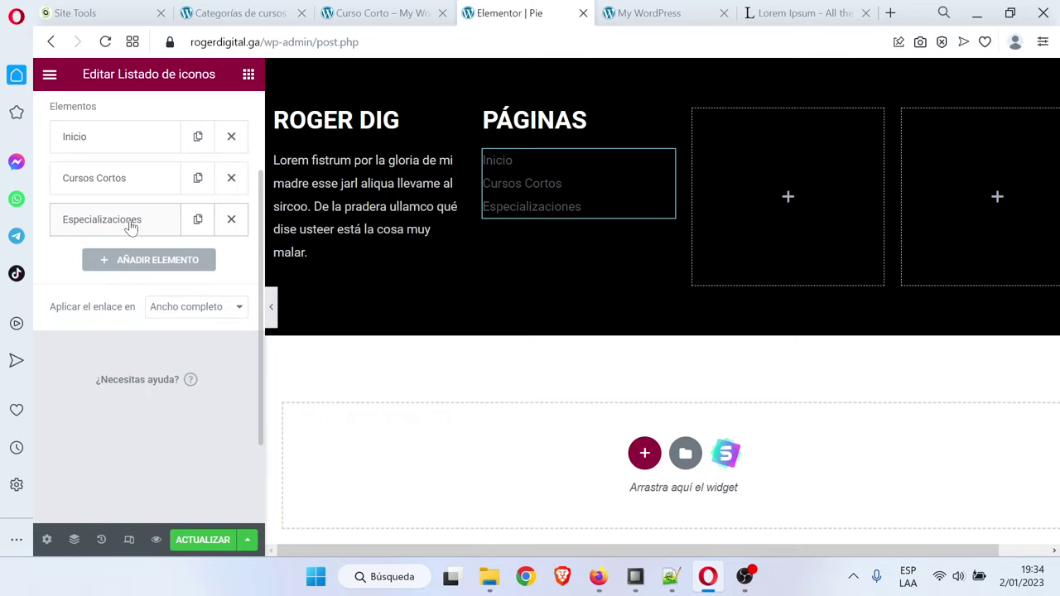
Add a fourth item 'Nosotros' and remove its icon
{"action": "left_click", "coordinate": [157, 262]}
{"action": "left_click_drag", "start_coordinate": [143, 414], "coordinate": [63, 414]}
{"action": "key", "text": "Caps_Lock"}
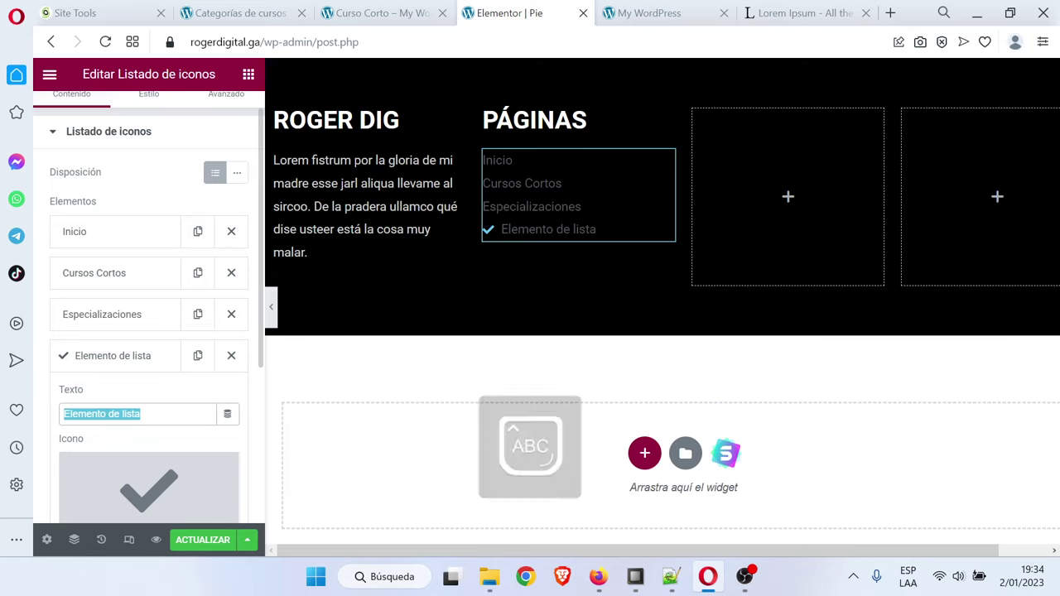
{"action": "type", "text": "Noso"}
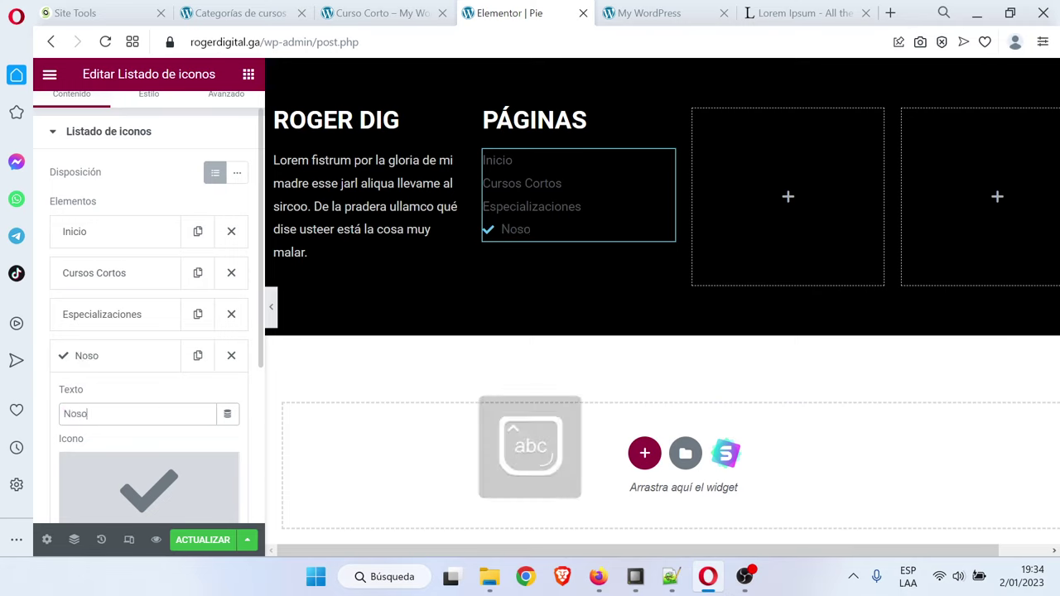
{"action": "type", "text": "tros"}
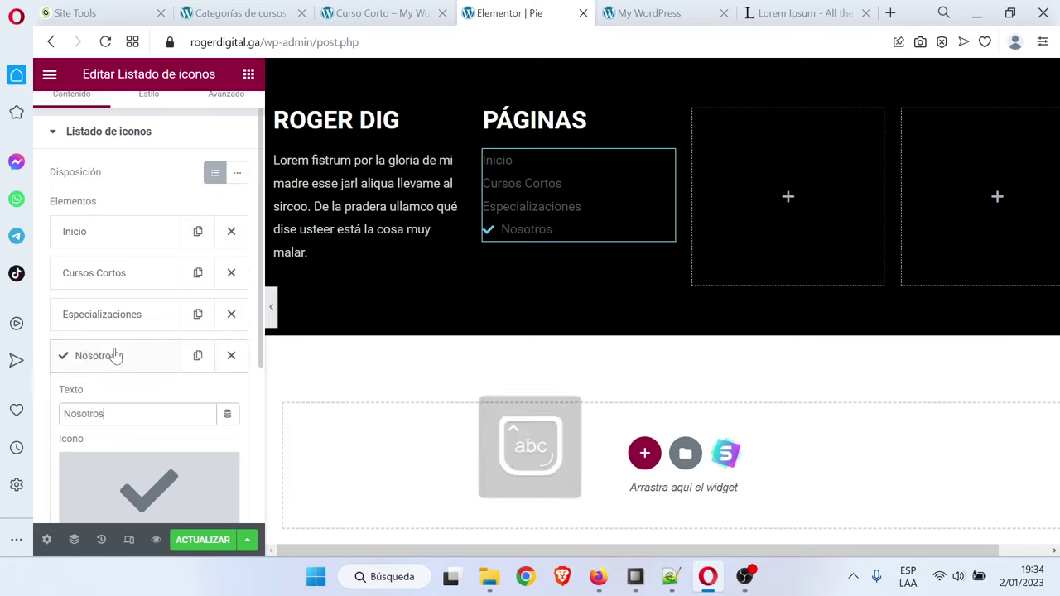
{"action": "scroll", "coordinate": [162, 397], "scroll_direction": "down", "scroll_amount": 3}
{"action": "left_click", "coordinate": [220, 218]}
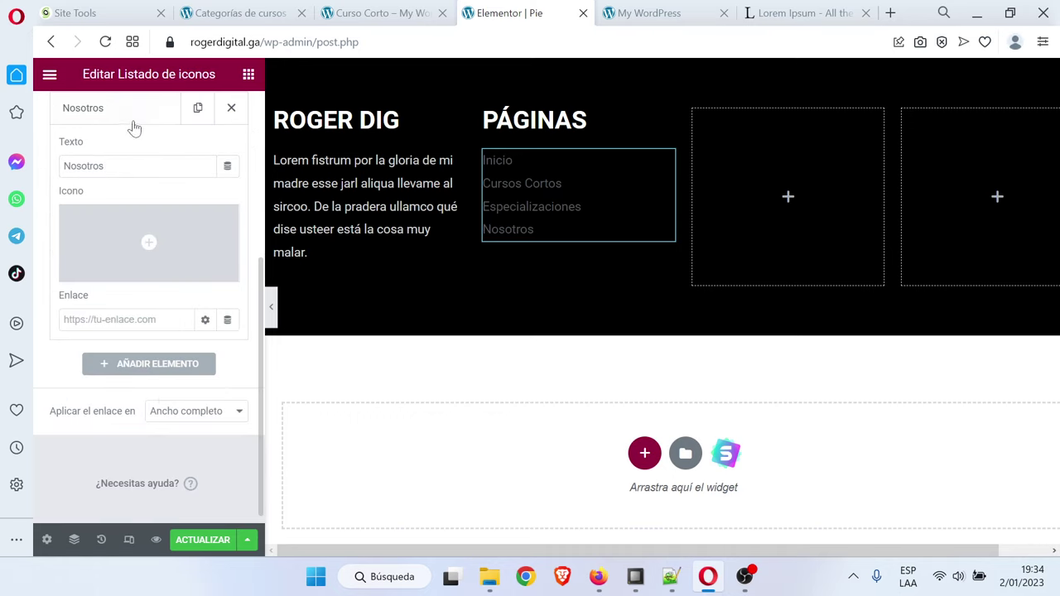
{"action": "left_click", "coordinate": [125, 114]}
{"action": "scroll", "coordinate": [151, 203], "scroll_direction": "up", "scroll_amount": 3}
{"action": "scroll", "coordinate": [177, 244], "scroll_direction": "up", "scroll_amount": 1}
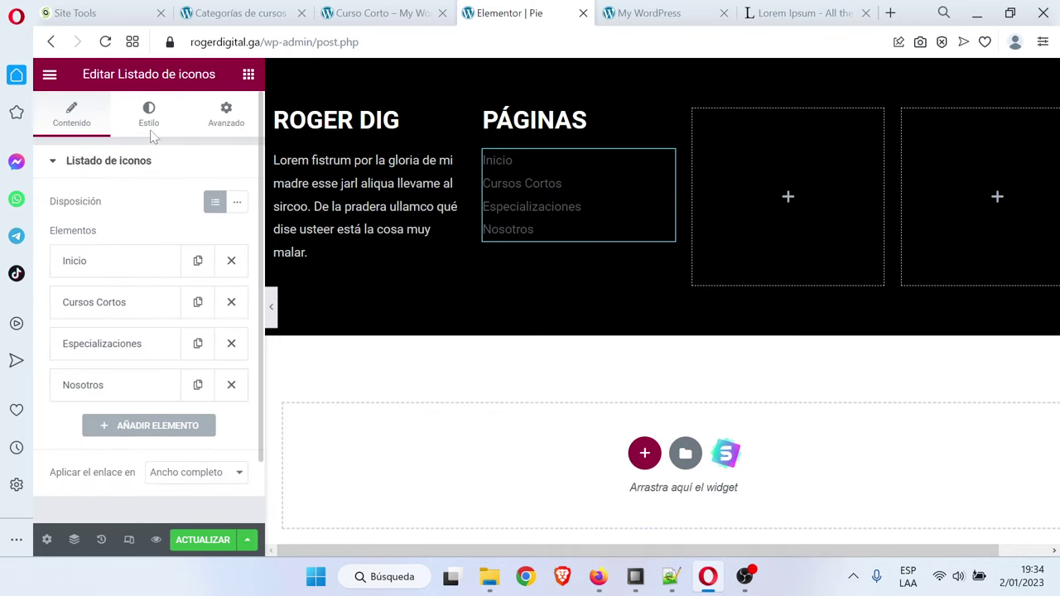
Set the page list's text colour to light grey #D2D2D2
{"action": "left_click", "coordinate": [148, 116]}
{"action": "left_click", "coordinate": [80, 384]}
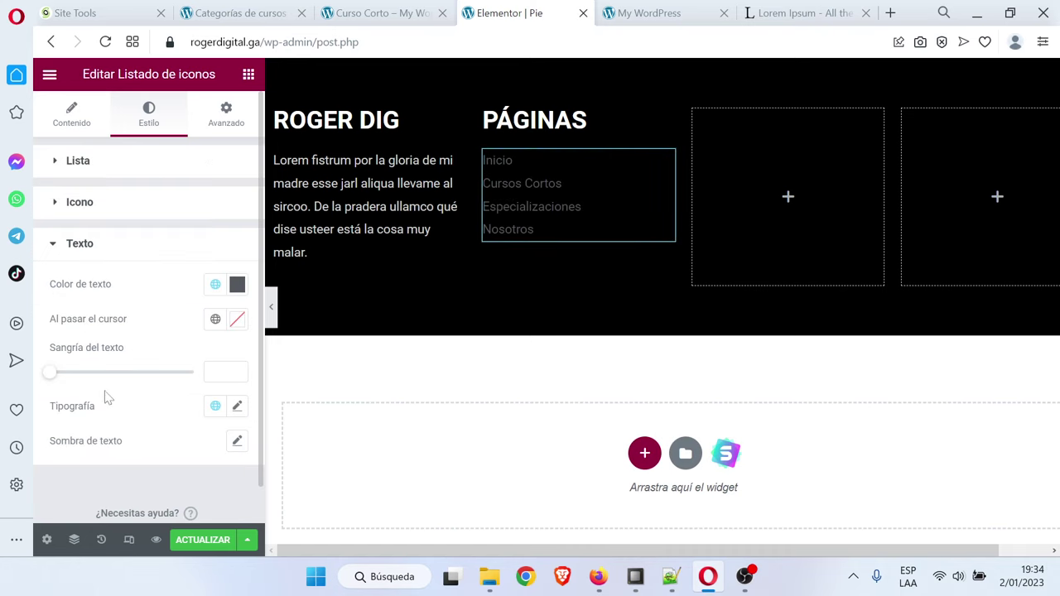
{"action": "left_click", "coordinate": [237, 285]}
{"action": "left_click", "coordinate": [278, 215]}
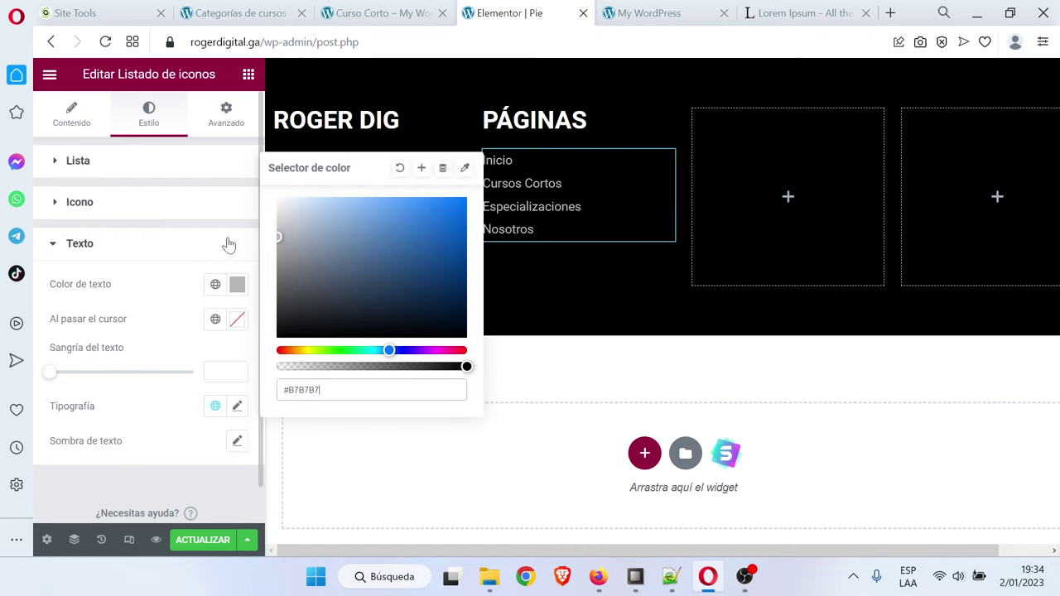
{"action": "left_click_drag", "start_coordinate": [220, 222], "coordinate": [211, 234]}
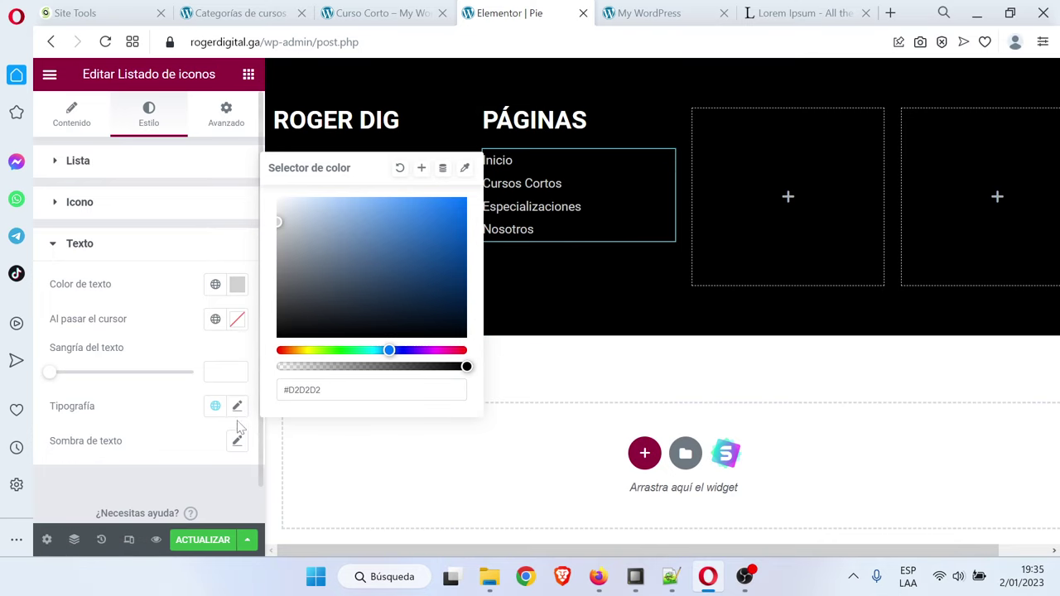
{"action": "left_click", "coordinate": [237, 285]}
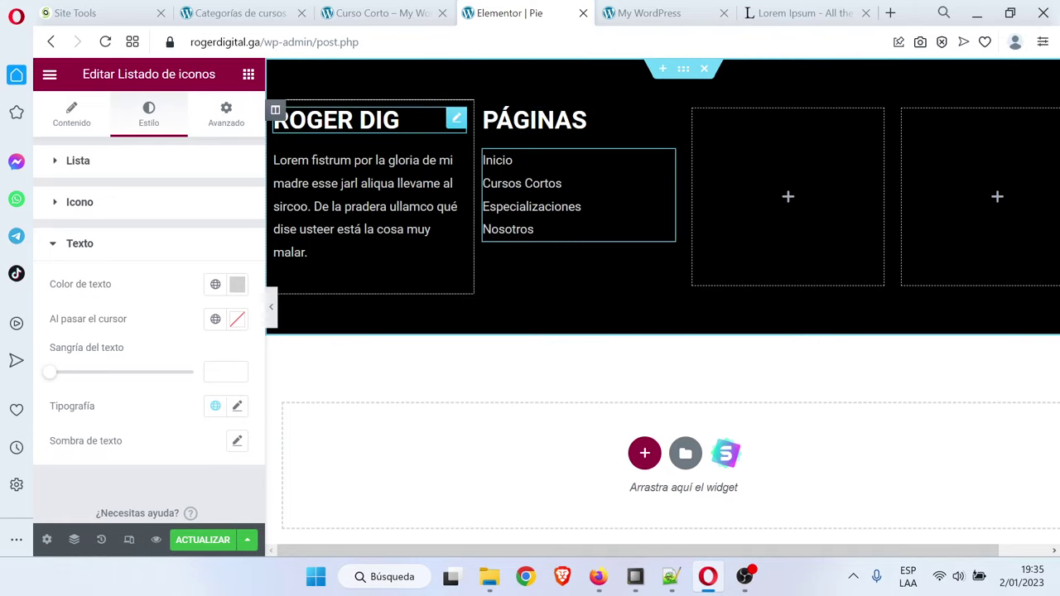
Set the ROGER DIG heading's font size to 22 px
{"action": "left_click", "coordinate": [457, 121]}
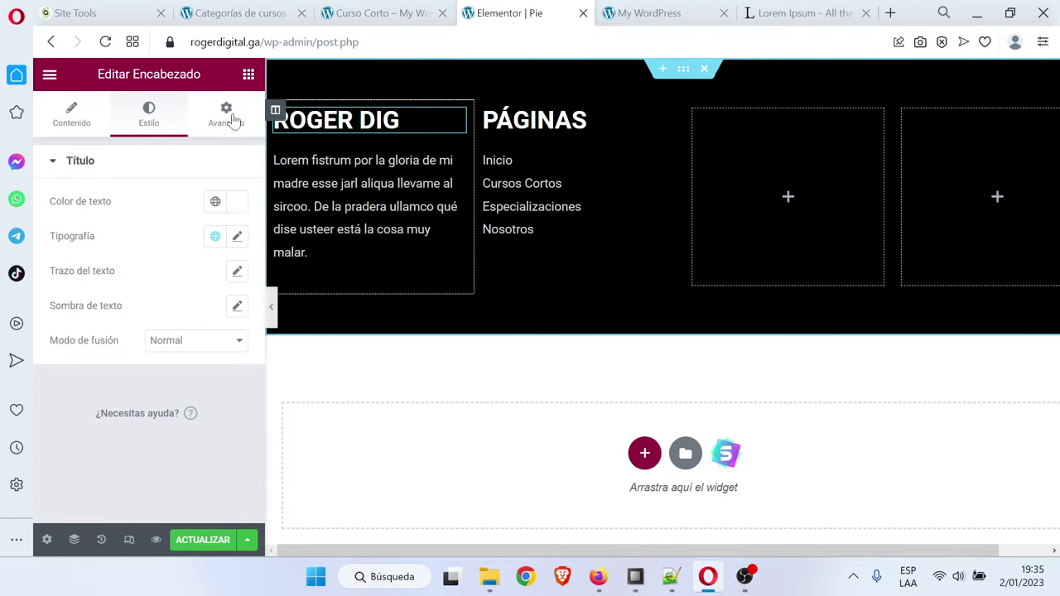
{"action": "left_click", "coordinate": [237, 237]}
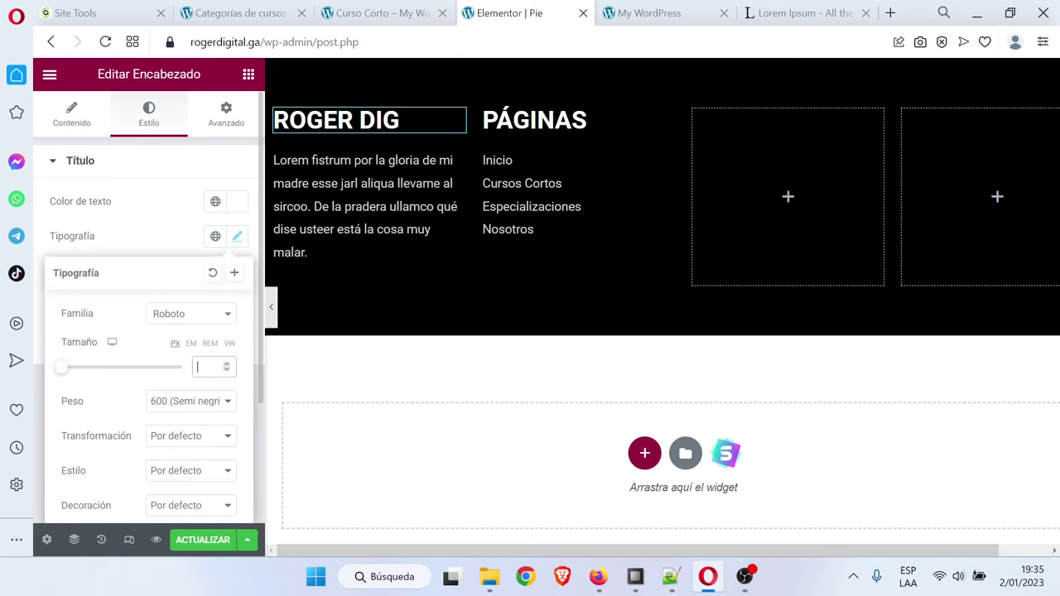
{"action": "left_click", "coordinate": [205, 366]}
{"action": "type", "text": "22"}
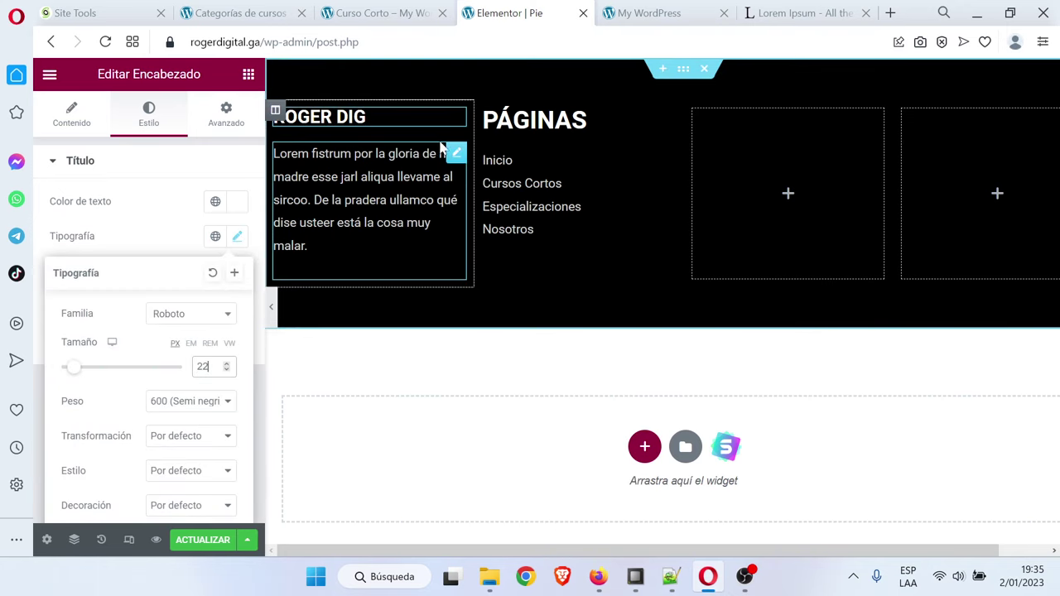
{"action": "left_click", "coordinate": [580, 120]}
{"action": "left_click", "coordinate": [149, 115]}
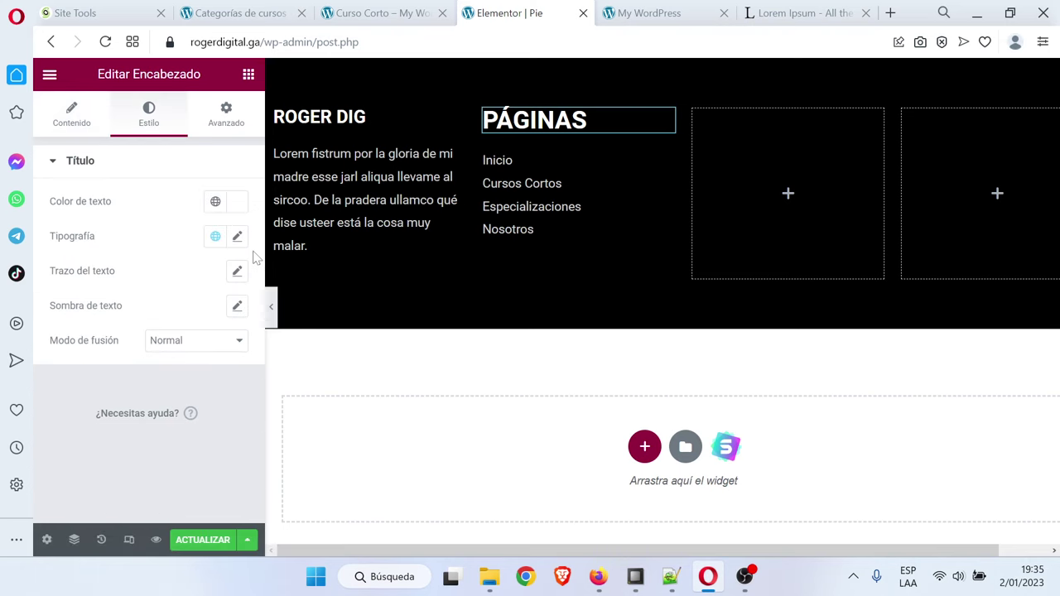
{"action": "left_click", "coordinate": [237, 237]}
Size PÁGINAS at 22 px and copy it into the third and fourth columns
{"action": "type", "text": "22"}
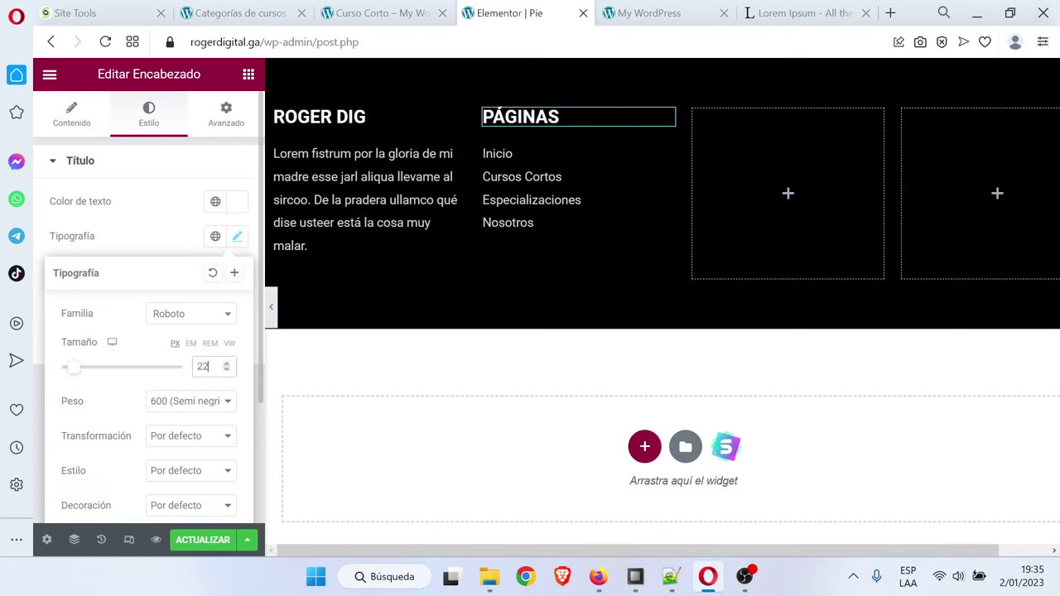
{"action": "right_click", "coordinate": [662, 120]}
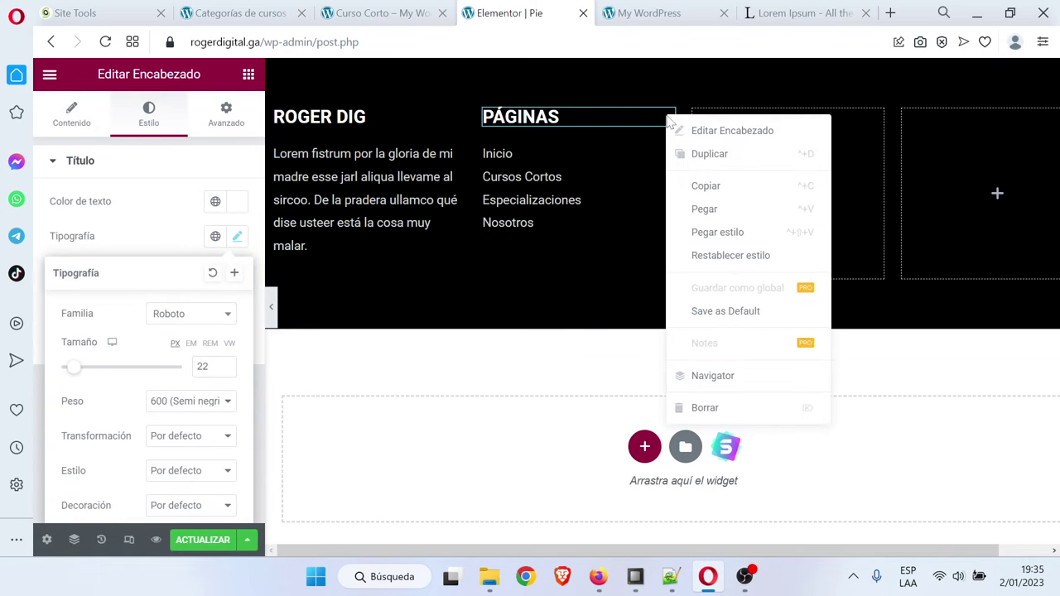
{"action": "left_click", "coordinate": [687, 152]}
{"action": "left_click_drag", "start_coordinate": [671, 150], "coordinate": [777, 174]}
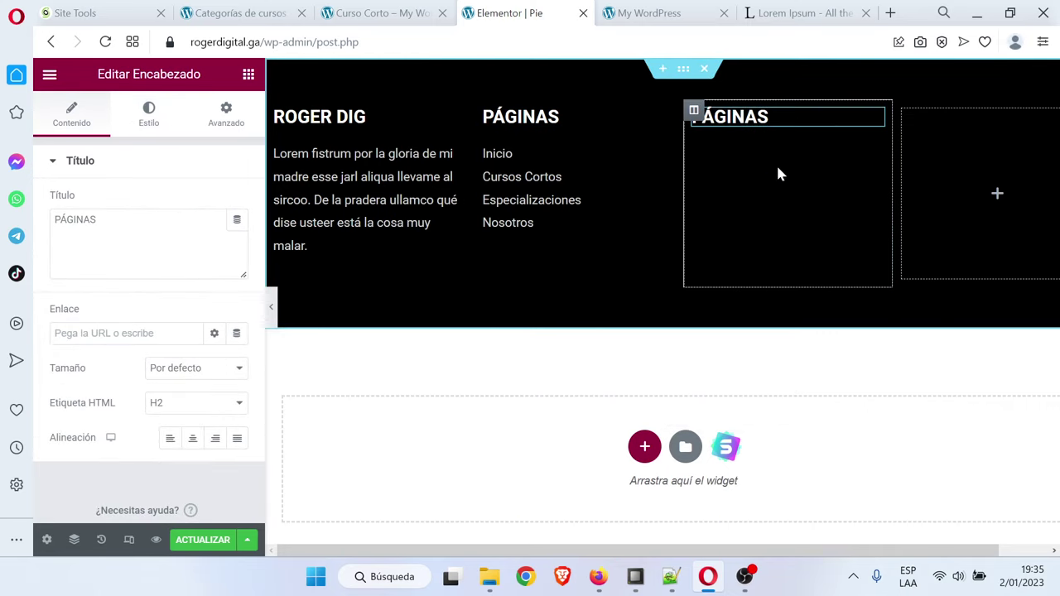
{"action": "right_click", "coordinate": [876, 121]}
{"action": "left_click", "coordinate": [884, 159]}
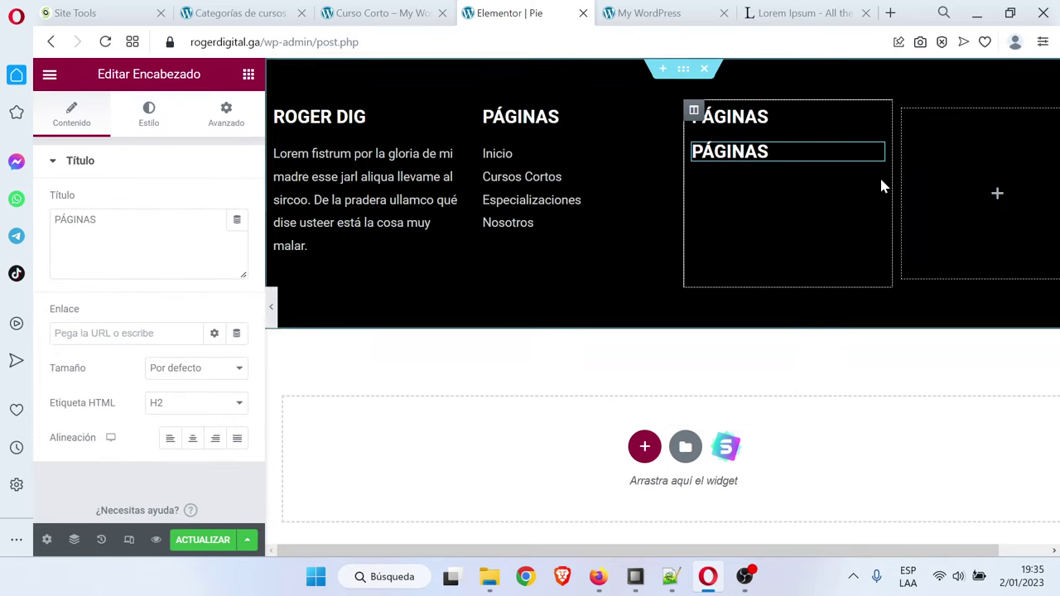
{"action": "left_click_drag", "start_coordinate": [876, 151], "coordinate": [970, 147]}
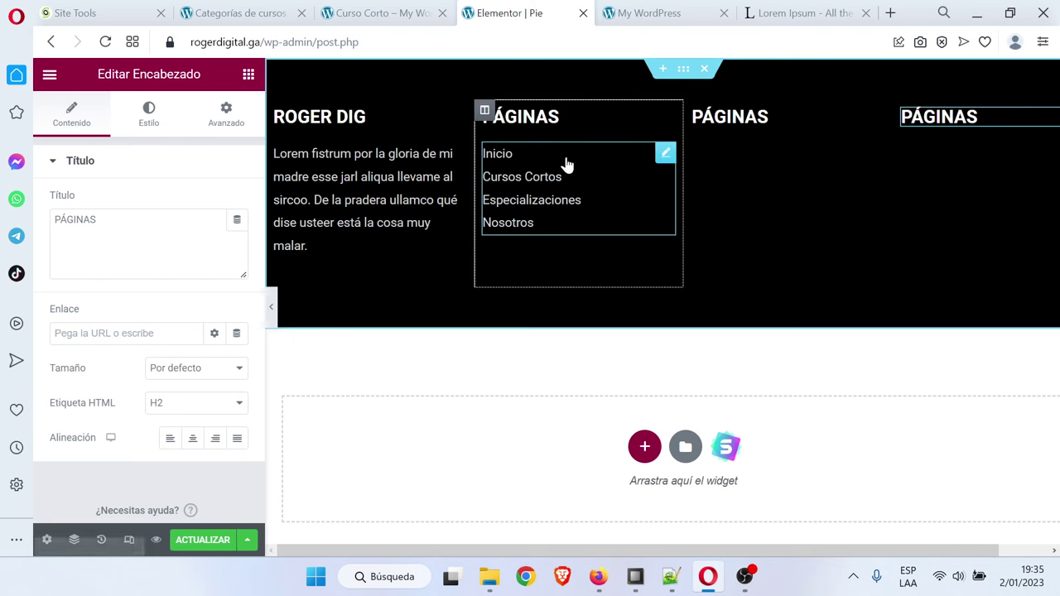
Duplicate the four-link list into the third column under its heading
{"action": "right_click", "coordinate": [665, 155]}
{"action": "left_click", "coordinate": [723, 191]}
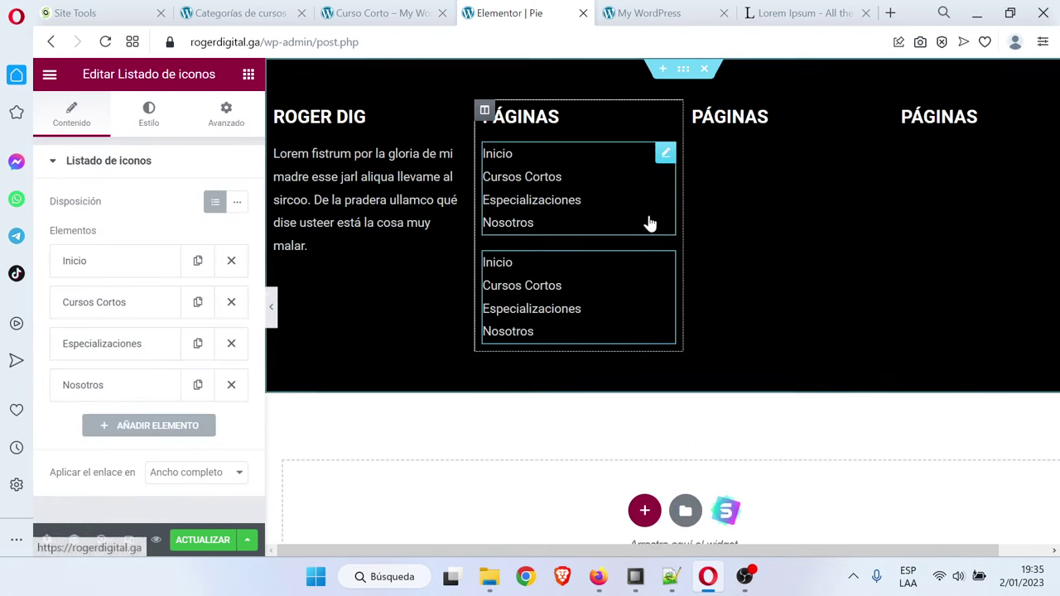
{"action": "left_click_drag", "start_coordinate": [670, 249], "coordinate": [731, 175]}
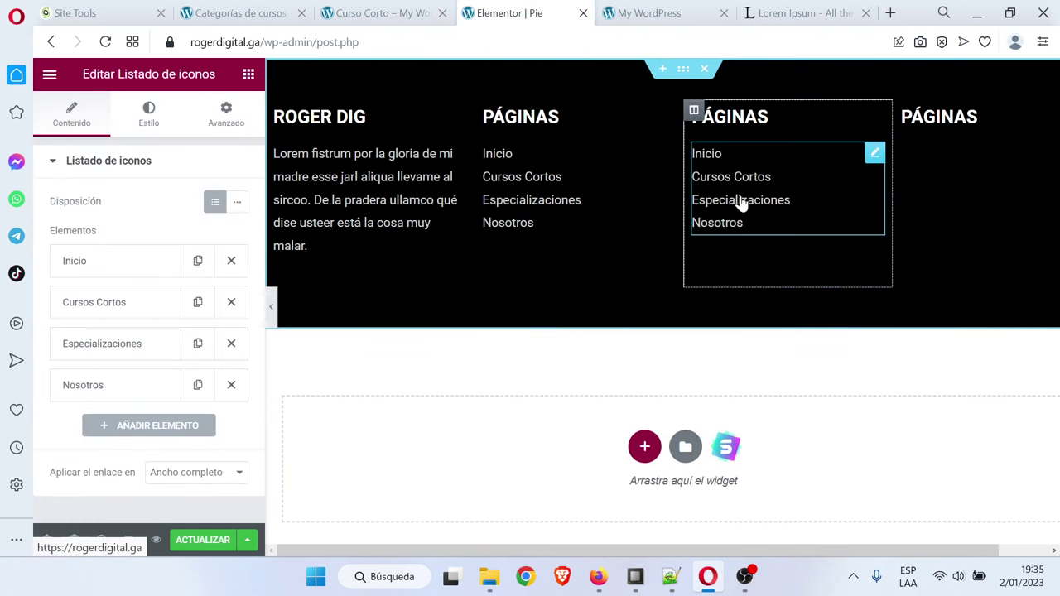
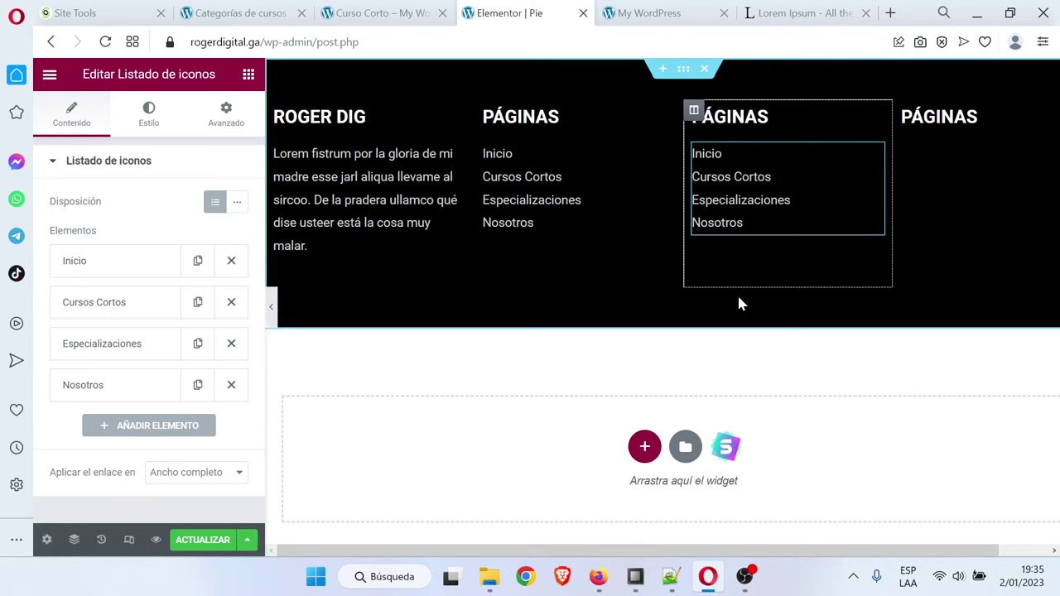
Retitle the fourth footer column's heading to REDES SOCIALES
{"action": "left_click_drag", "start_coordinate": [831, 551], "coordinate": [843, 552]}
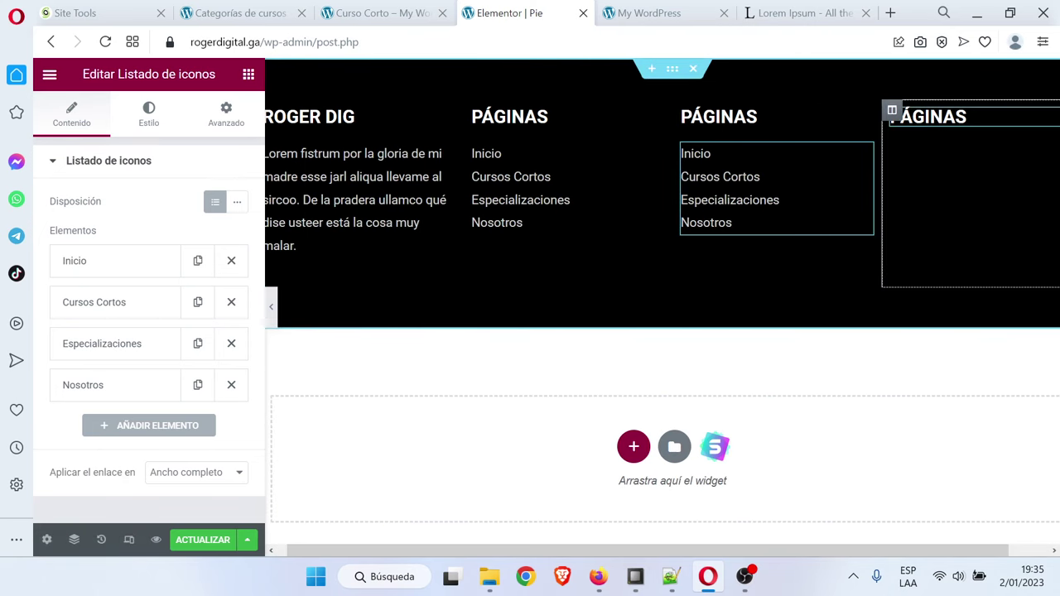
{"action": "left_click", "coordinate": [945, 117]}
{"action": "left_click_drag", "start_coordinate": [96, 221], "coordinate": [41, 224]}
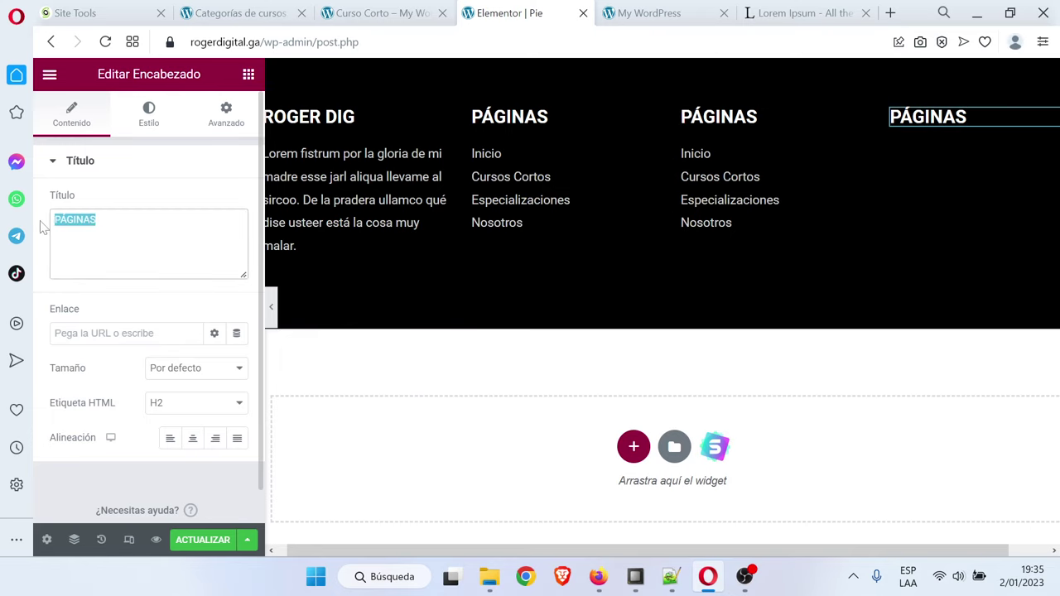
{"action": "type", "text": "REDES SOCIALES"}
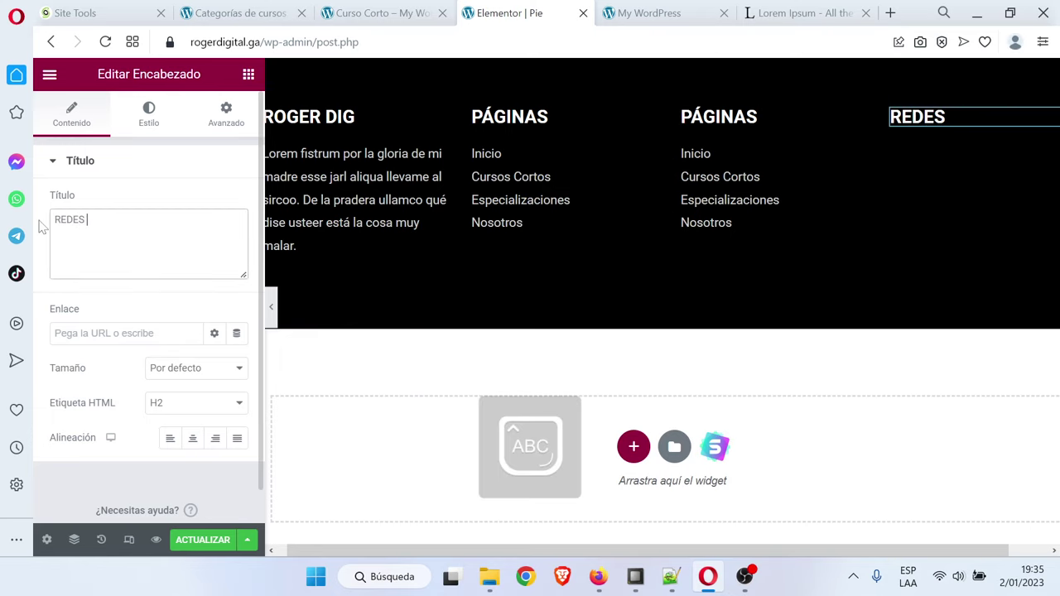
Add a Social Icons widget under the heading, left-aligned, at size about 18
{"action": "left_click", "coordinate": [248, 74]}
{"action": "type", "text": "soci"}
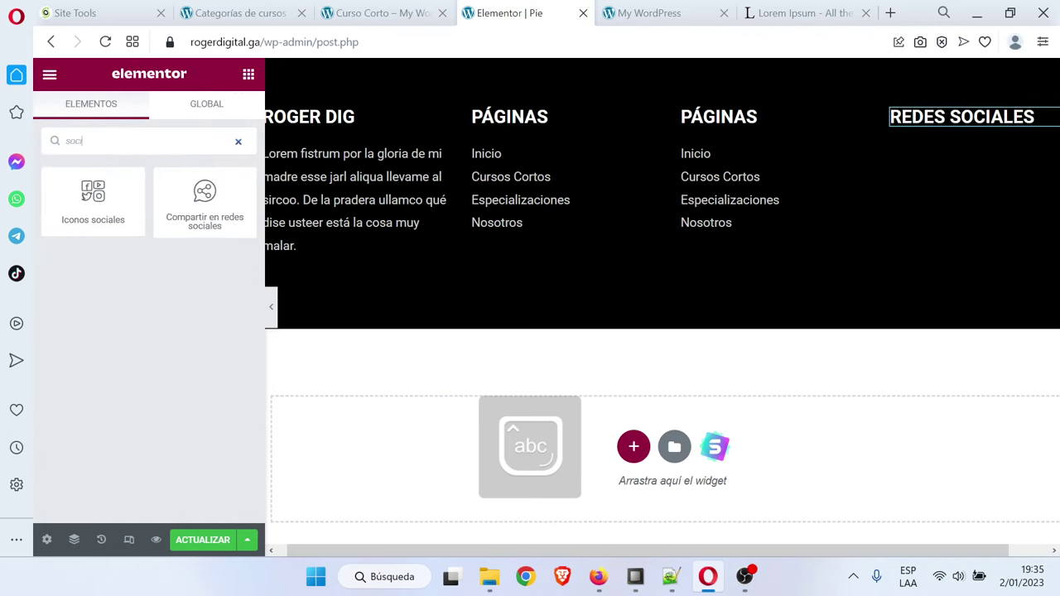
{"action": "left_click_drag", "start_coordinate": [92, 199], "coordinate": [978, 134]}
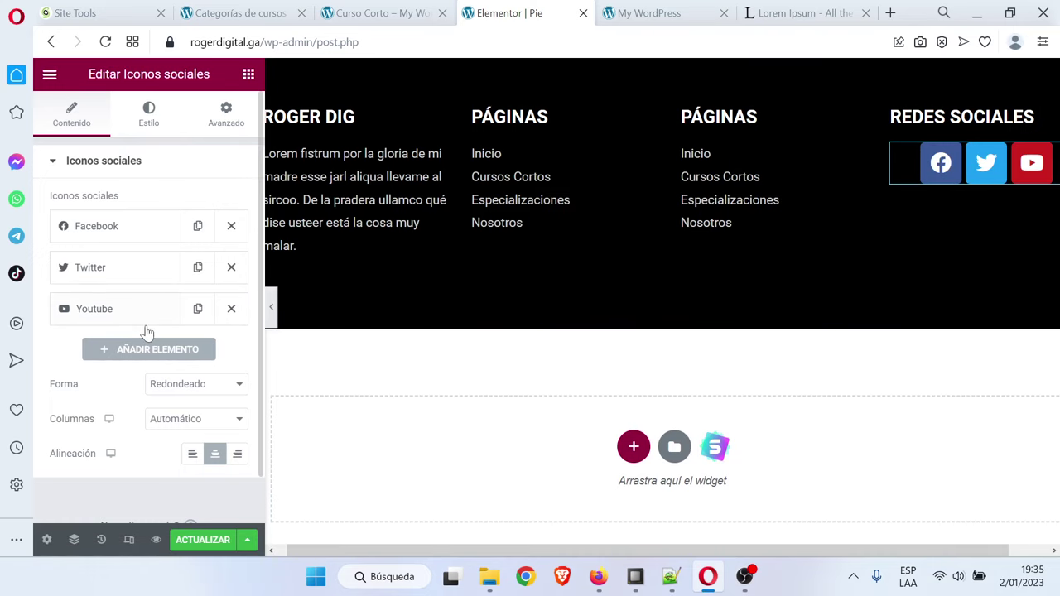
{"action": "left_click", "coordinate": [192, 454]}
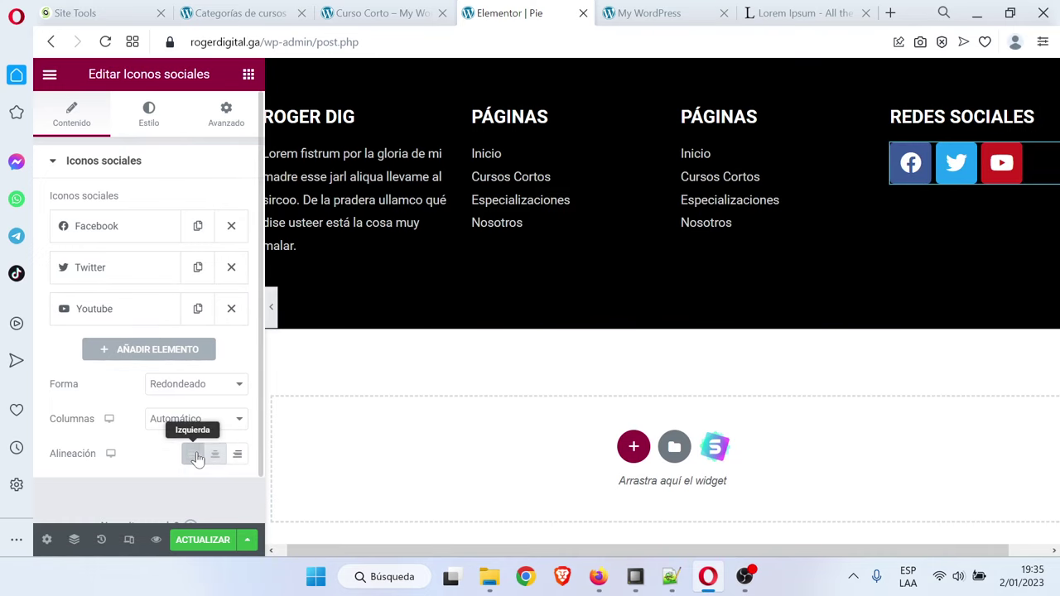
{"action": "left_click", "coordinate": [171, 126]}
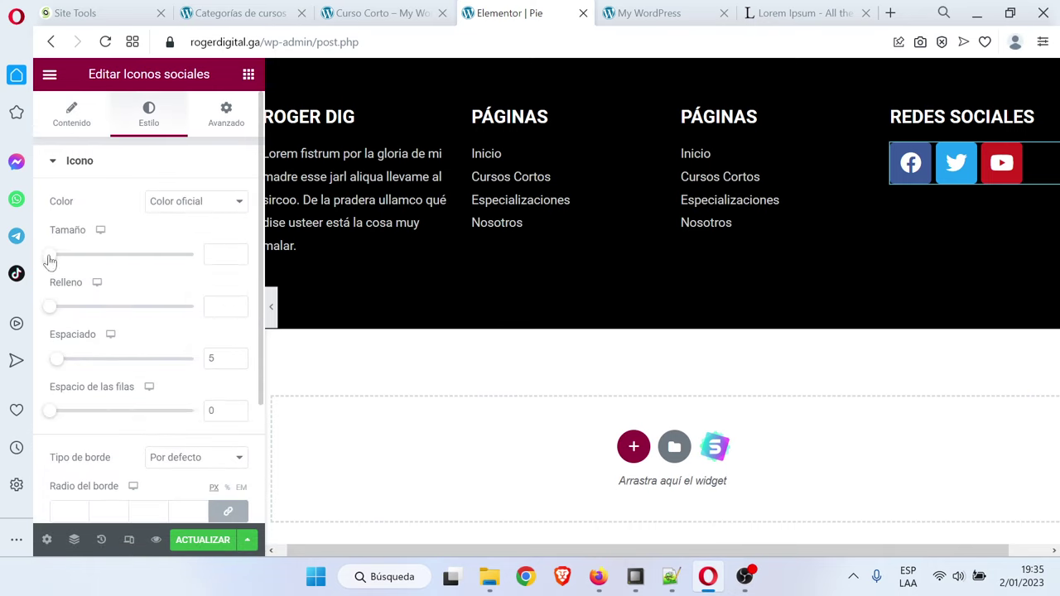
{"action": "left_click_drag", "start_coordinate": [49, 262], "coordinate": [53, 261]}
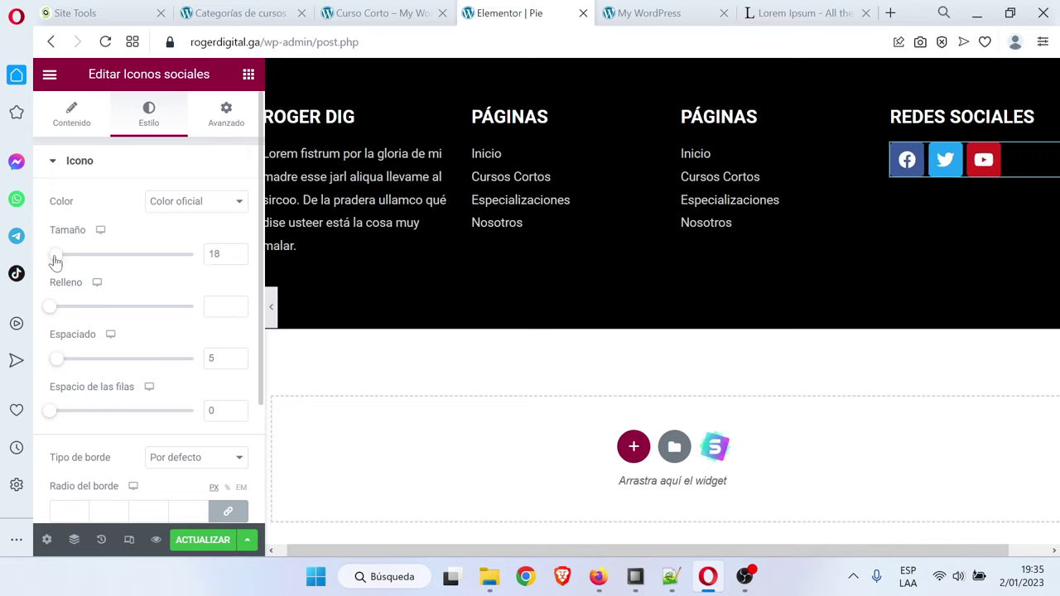
{"action": "left_click", "coordinate": [82, 120]}
Replace the Twitter icon with Instagram from the icon library and save the footer
{"action": "left_click", "coordinate": [104, 232]}
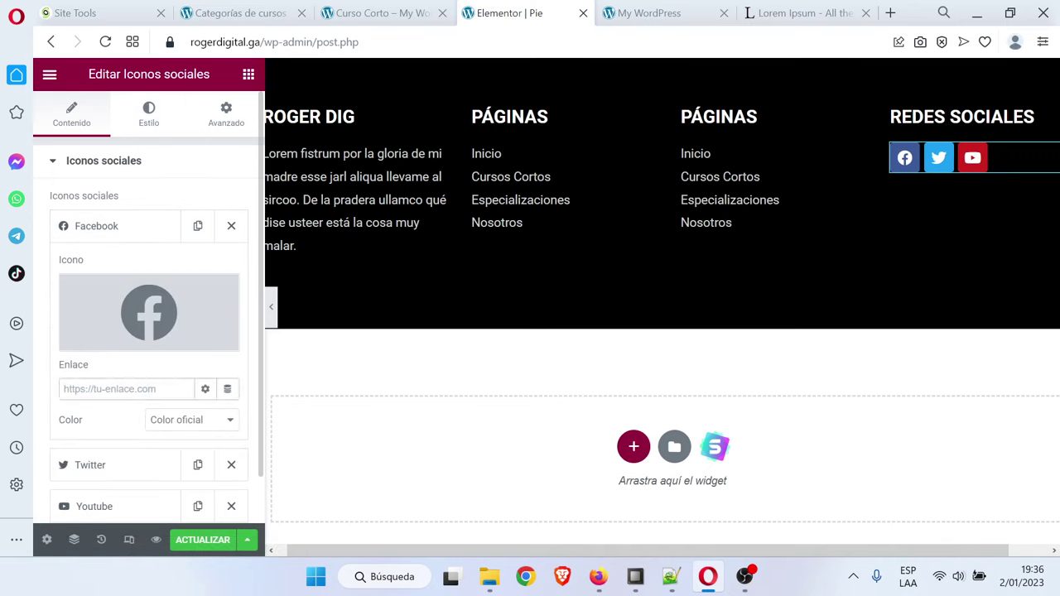
{"action": "left_click", "coordinate": [115, 223]}
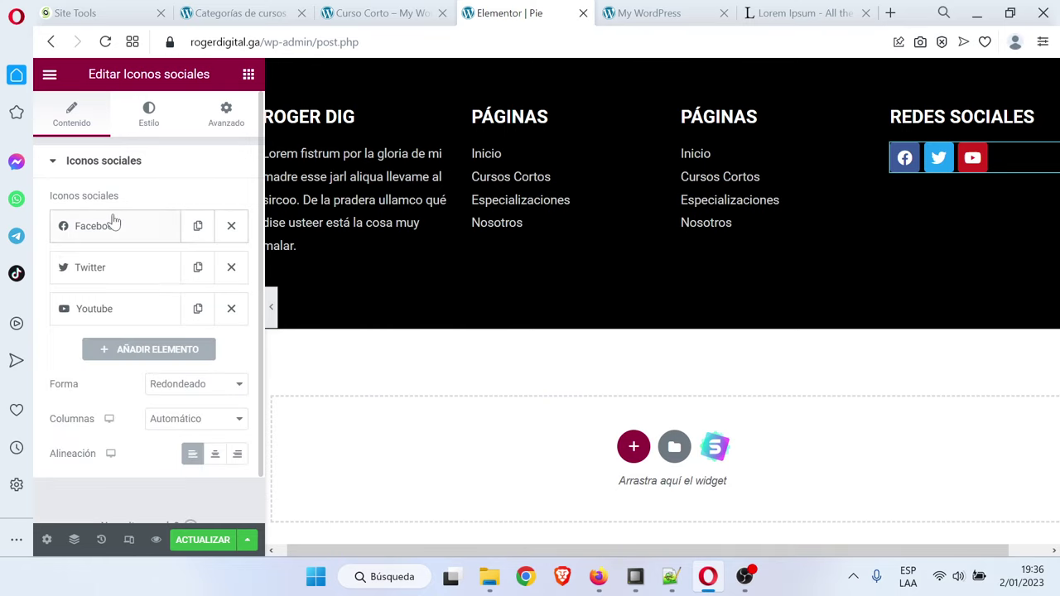
{"action": "left_click", "coordinate": [107, 274]}
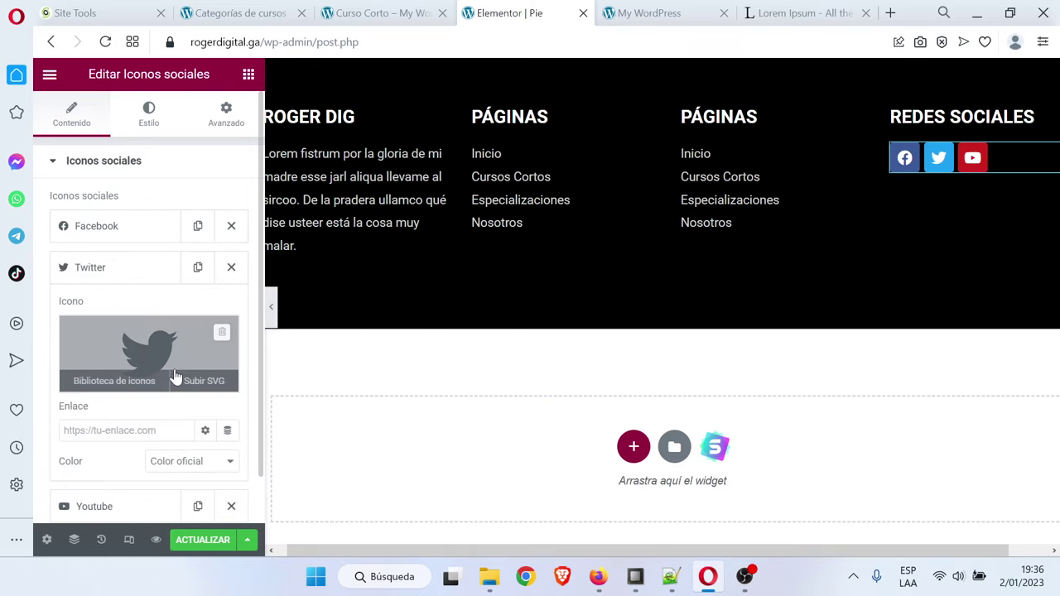
{"action": "left_click", "coordinate": [140, 356]}
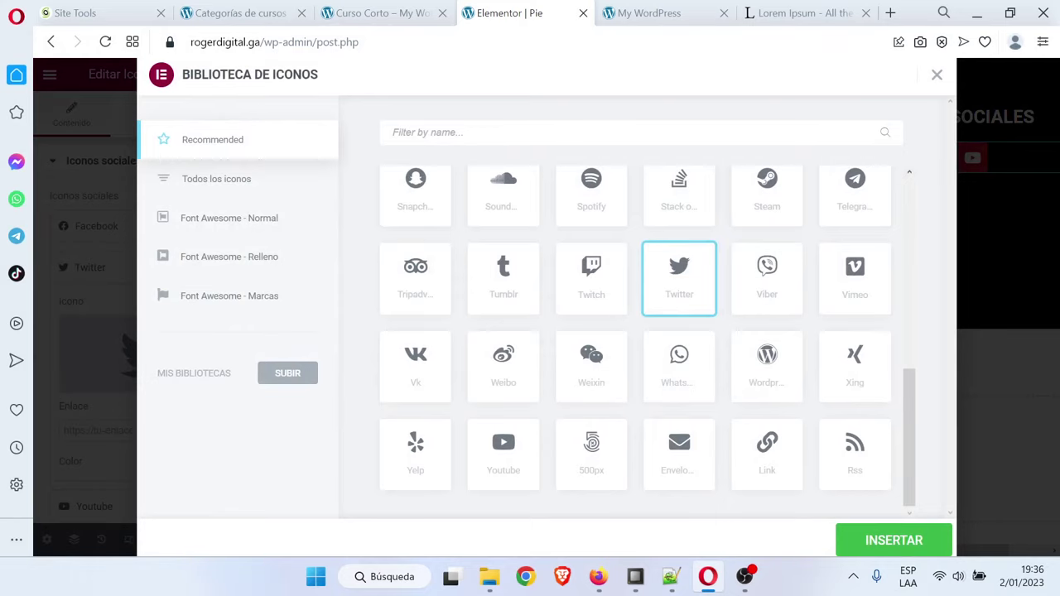
{"action": "type", "text": "inst"}
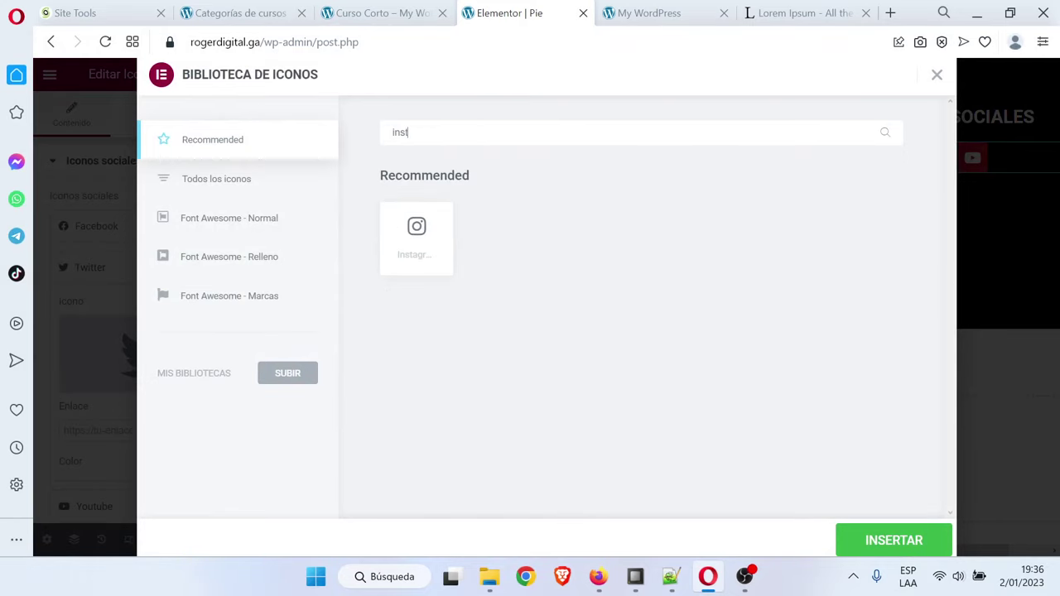
{"action": "left_click", "coordinate": [420, 267]}
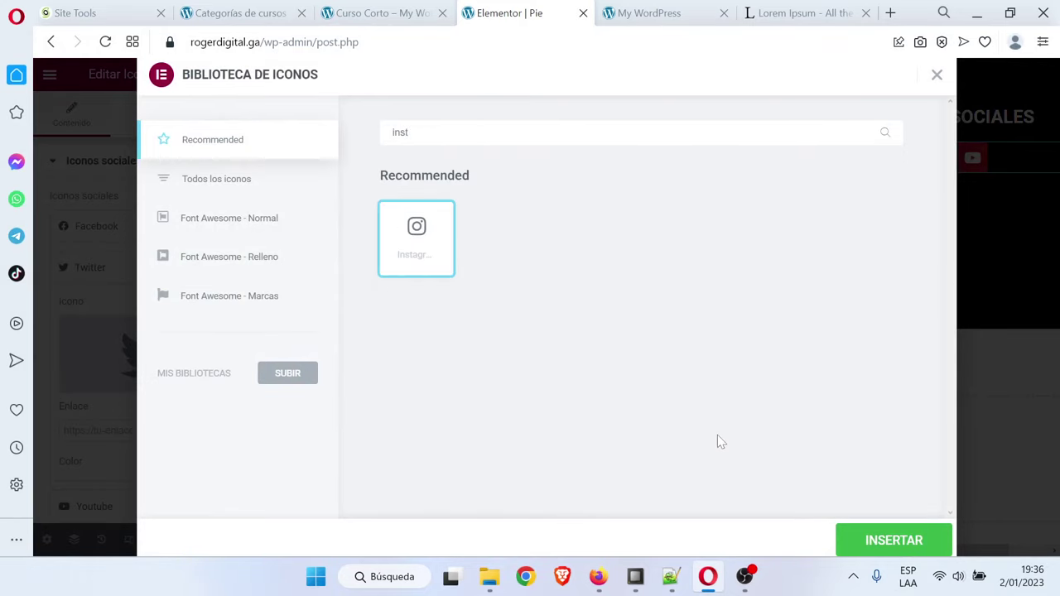
{"action": "left_click", "coordinate": [885, 539]}
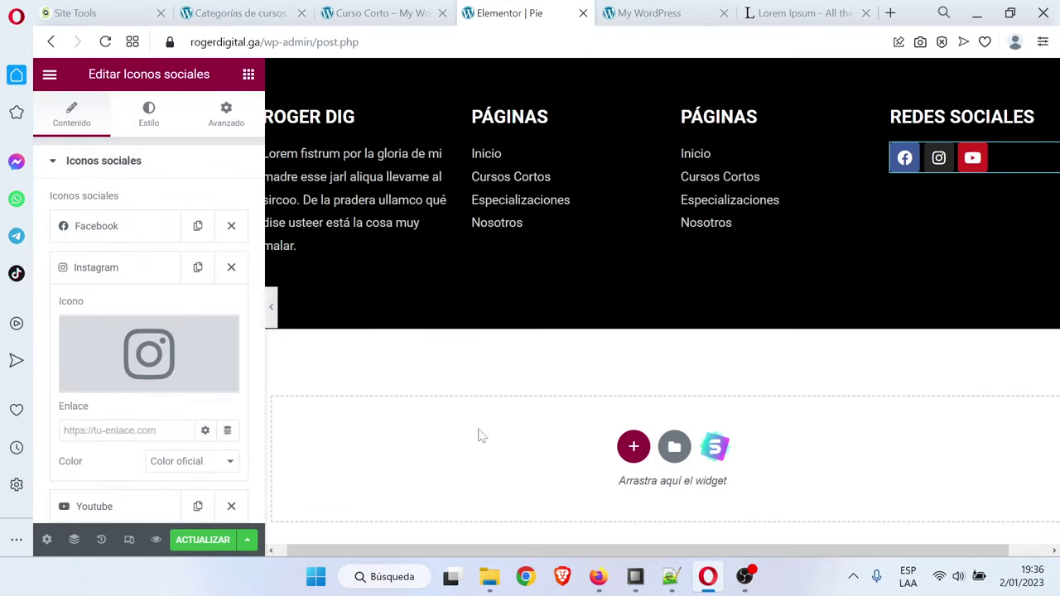
{"action": "left_click", "coordinate": [112, 270]}
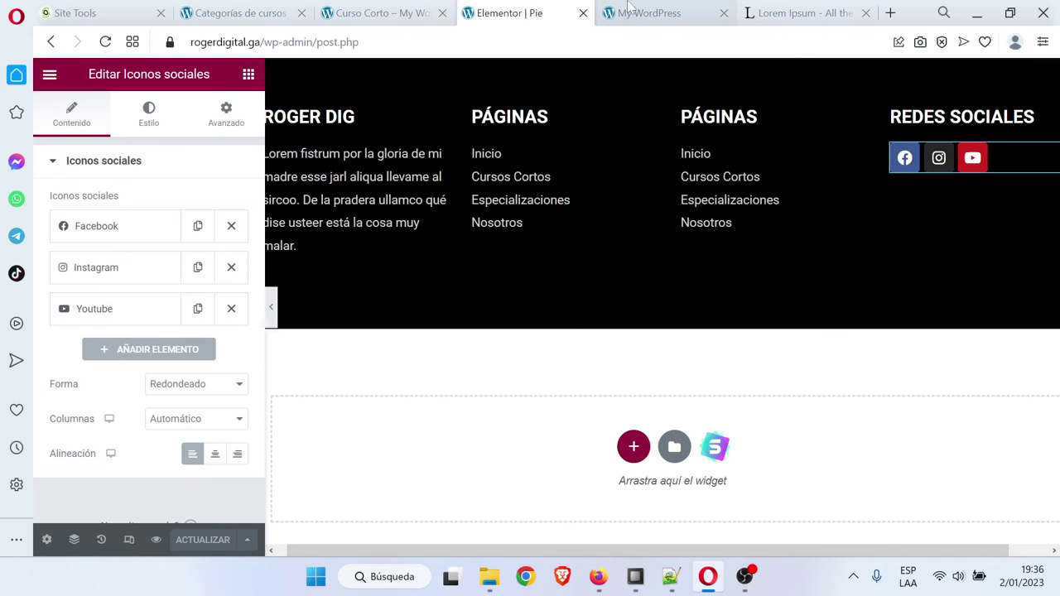
{"action": "key", "text": "ctrl+Tab"}
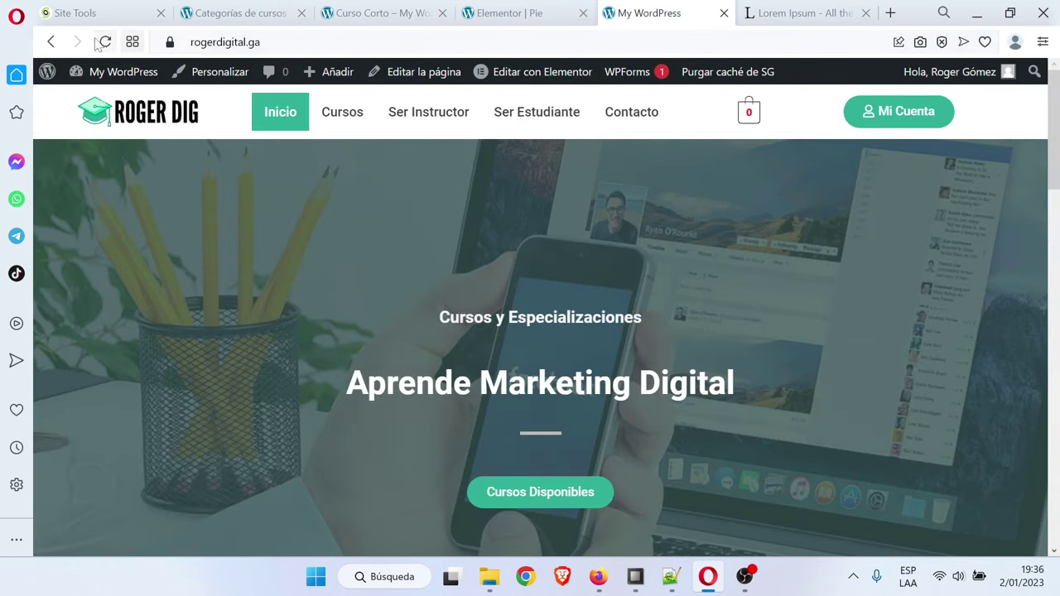
Check the new footer, mark Diseño página cursos in the notes, and close the footer editor
{"action": "left_click", "coordinate": [105, 42]}
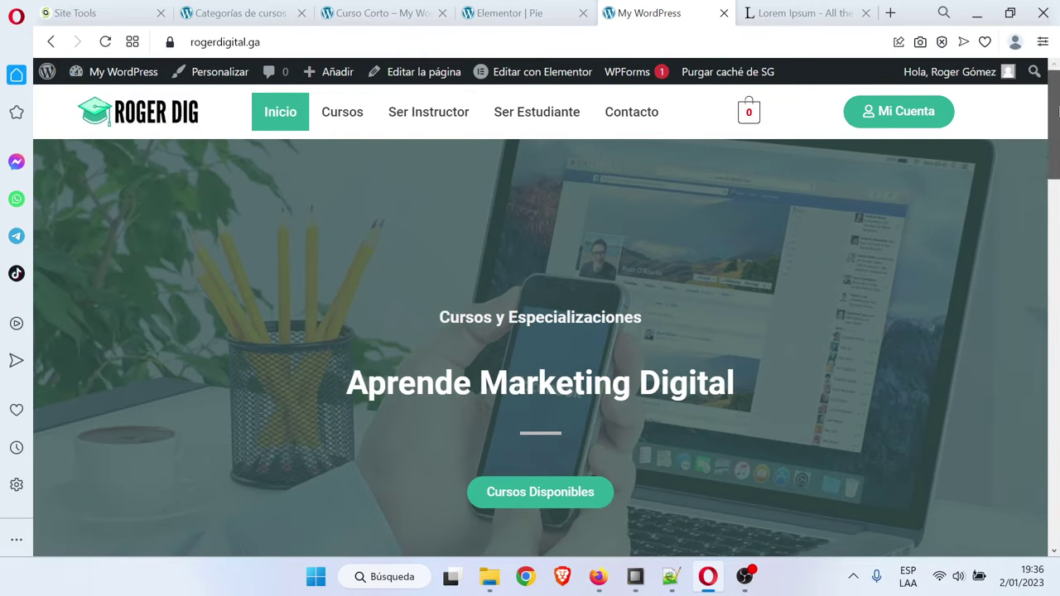
{"action": "left_click_drag", "start_coordinate": [1053, 124], "coordinate": [1056, 124]}
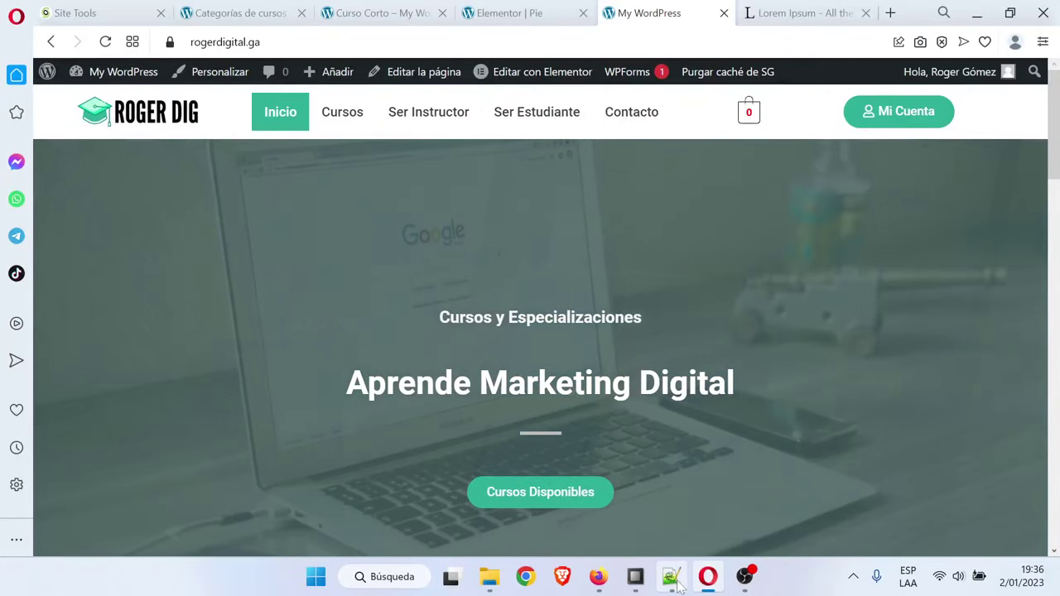
{"action": "left_click", "coordinate": [672, 578]}
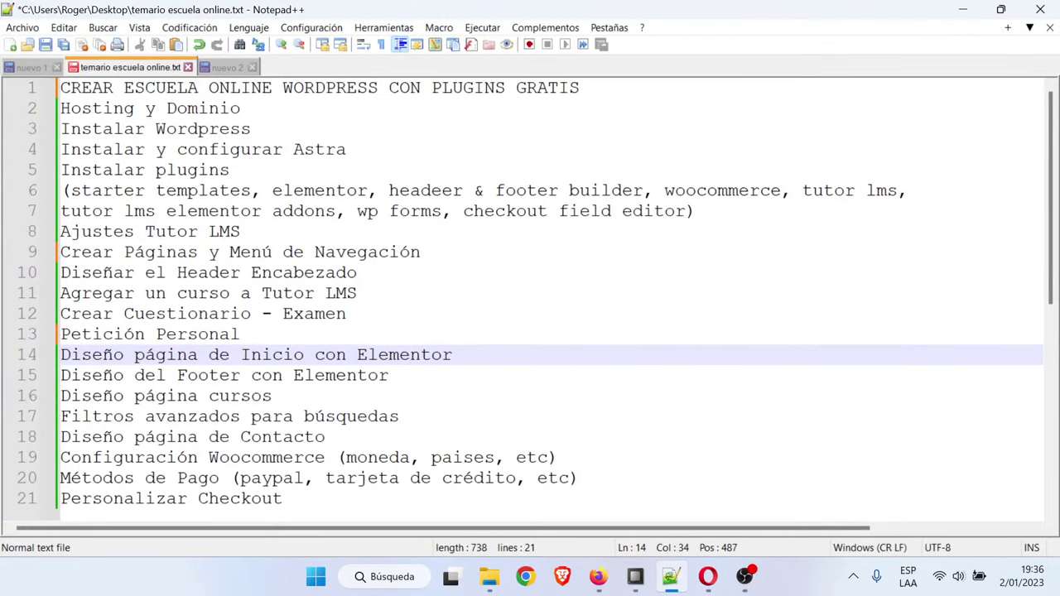
{"action": "left_click", "coordinate": [271, 396]}
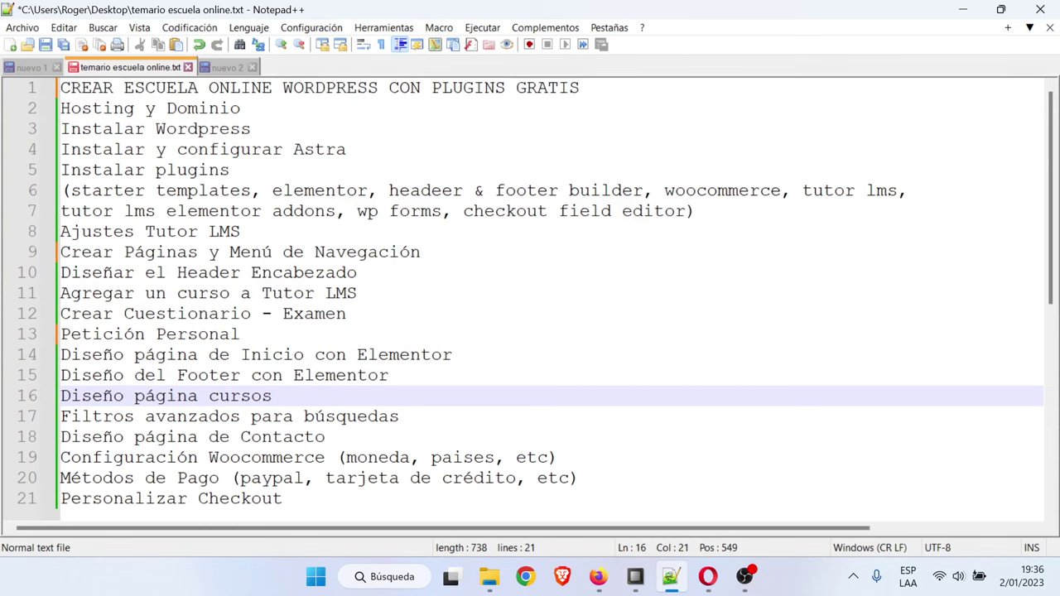
{"action": "left_click", "coordinate": [962, 9]}
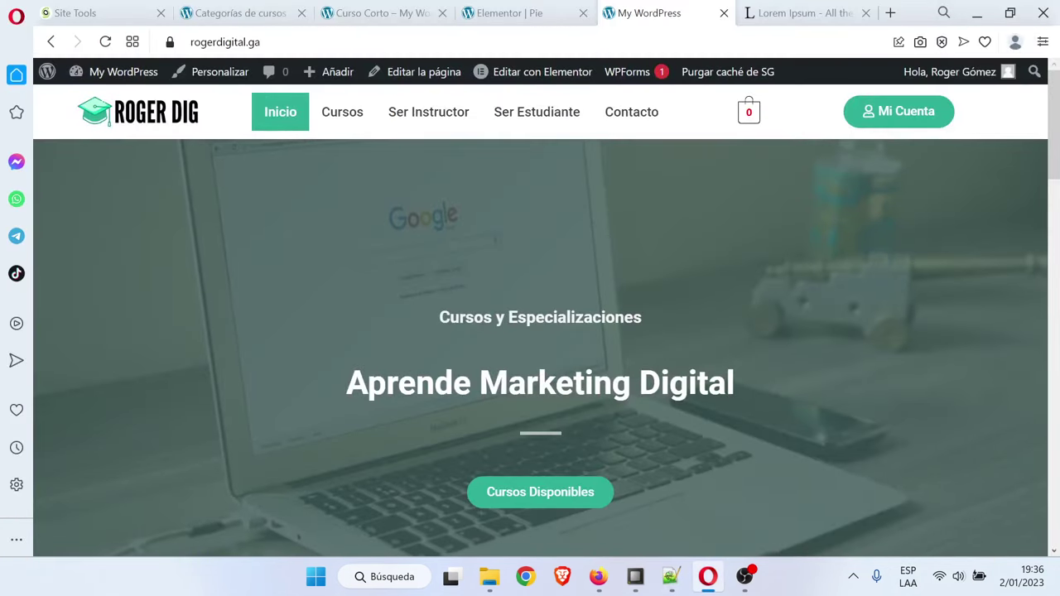
{"action": "key", "text": "ctrl+Tab"}
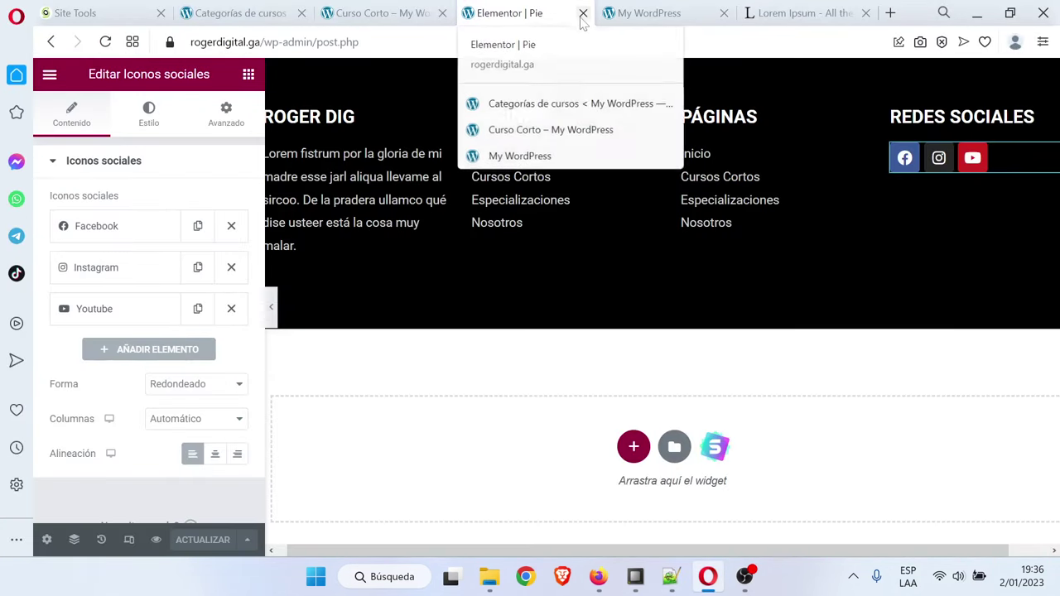
{"action": "key", "text": "ctrl+w"}
Browse the Cursos and Curso Corto pages, then open the Tutor LMS course list
{"action": "left_click", "coordinate": [348, 120]}
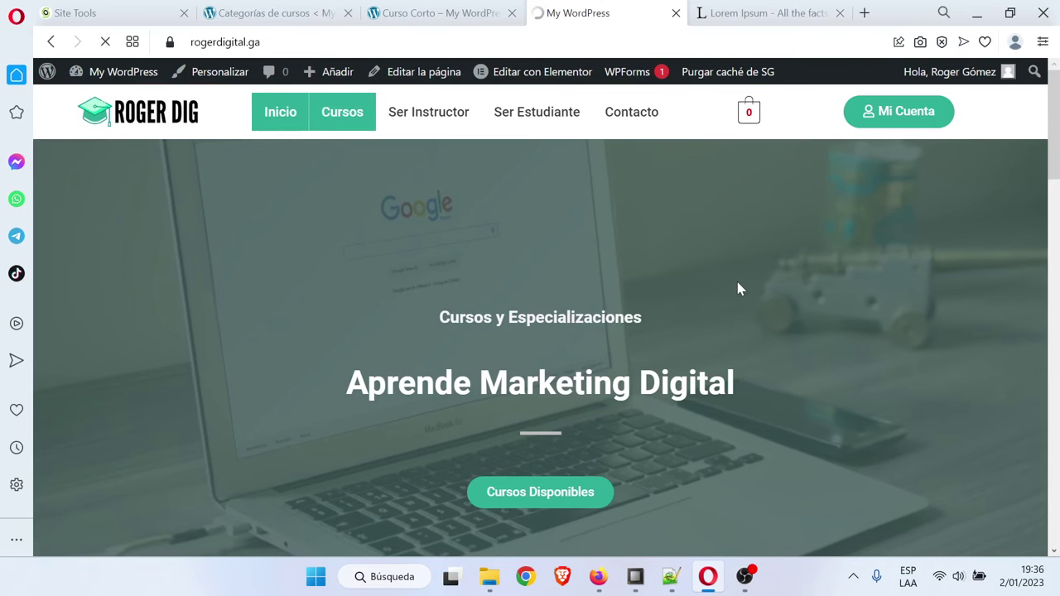
{"action": "scroll", "coordinate": [734, 300], "scroll_direction": "down", "scroll_amount": 3}
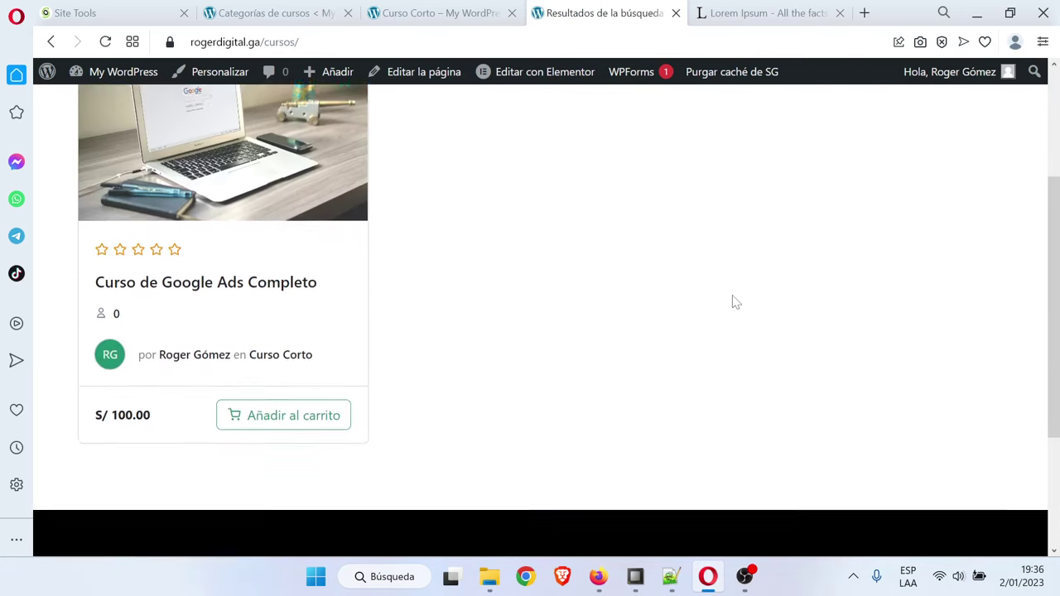
{"action": "scroll", "coordinate": [734, 315], "scroll_direction": "up", "scroll_amount": 3}
{"action": "scroll", "coordinate": [736, 316], "scroll_direction": "down", "scroll_amount": 3}
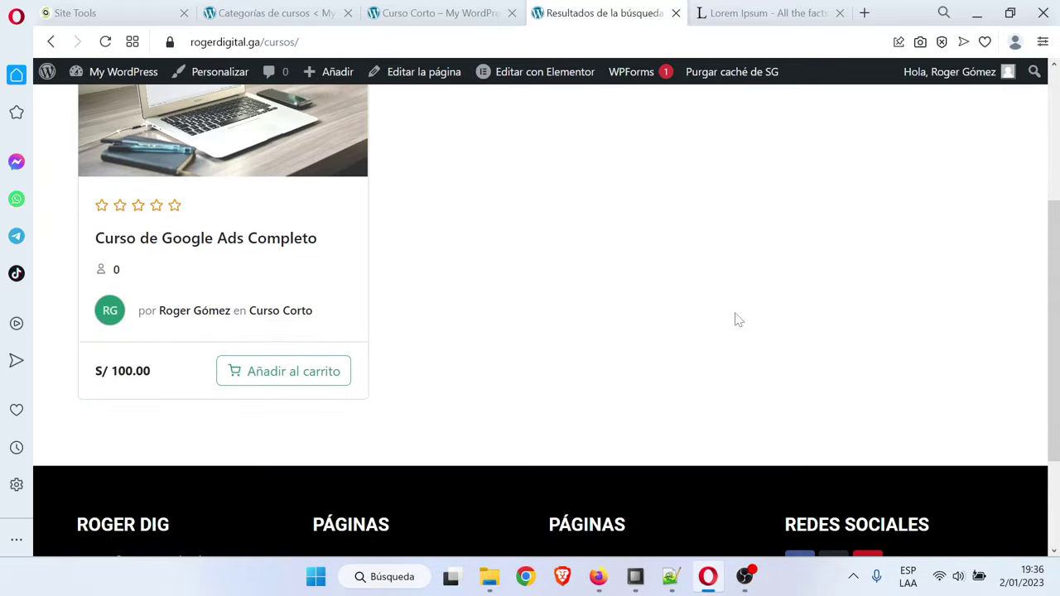
{"action": "scroll", "coordinate": [736, 318], "scroll_direction": "up", "scroll_amount": 3}
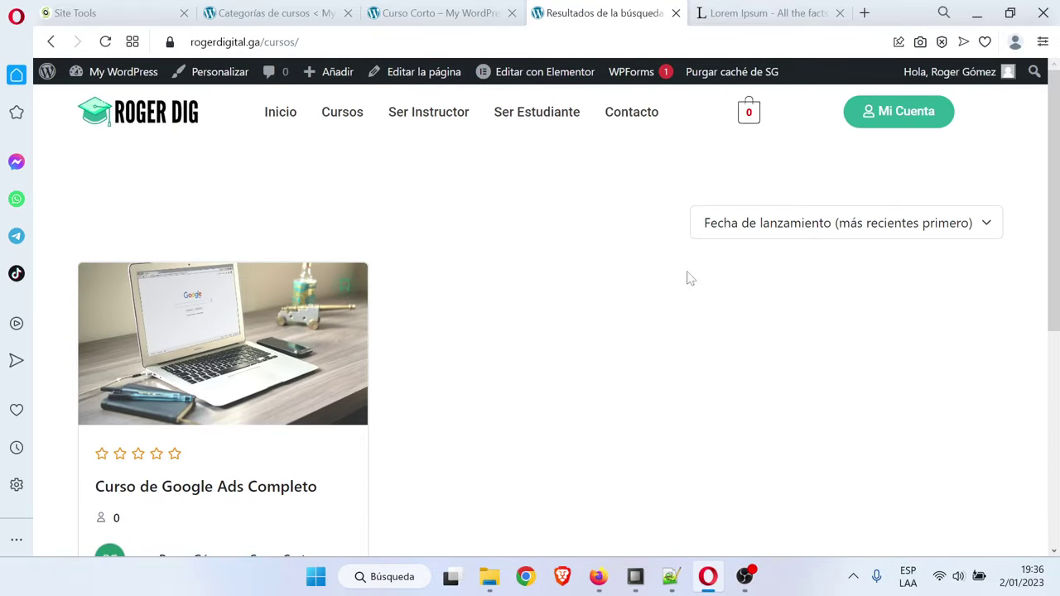
{"action": "left_click", "coordinate": [447, 13]}
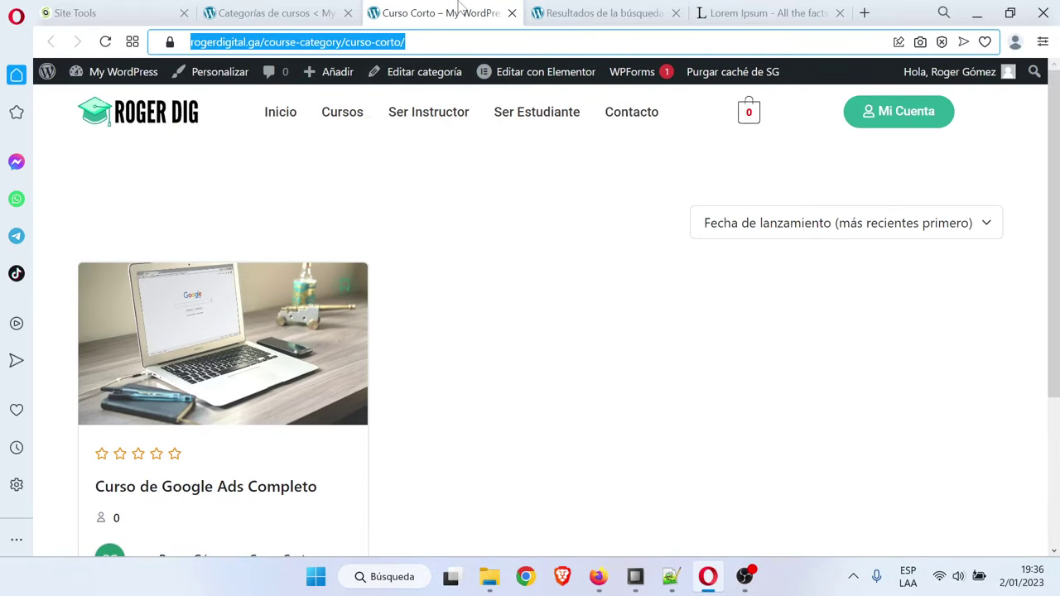
{"action": "left_click", "coordinate": [624, 12]}
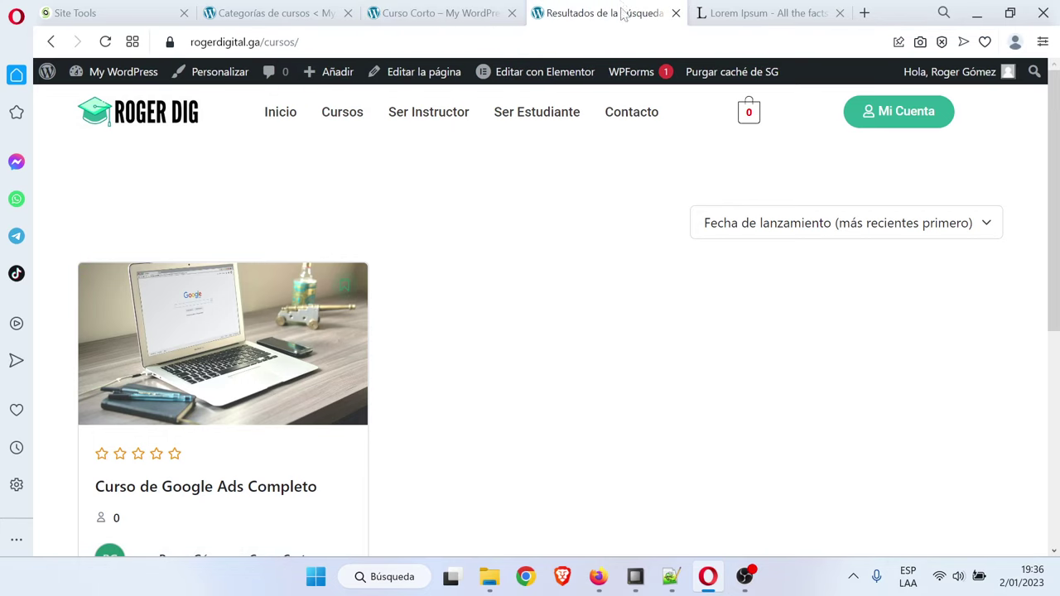
{"action": "left_click", "coordinate": [675, 12]}
{"action": "left_click", "coordinate": [521, 13]}
{"action": "left_click", "coordinate": [319, 13]}
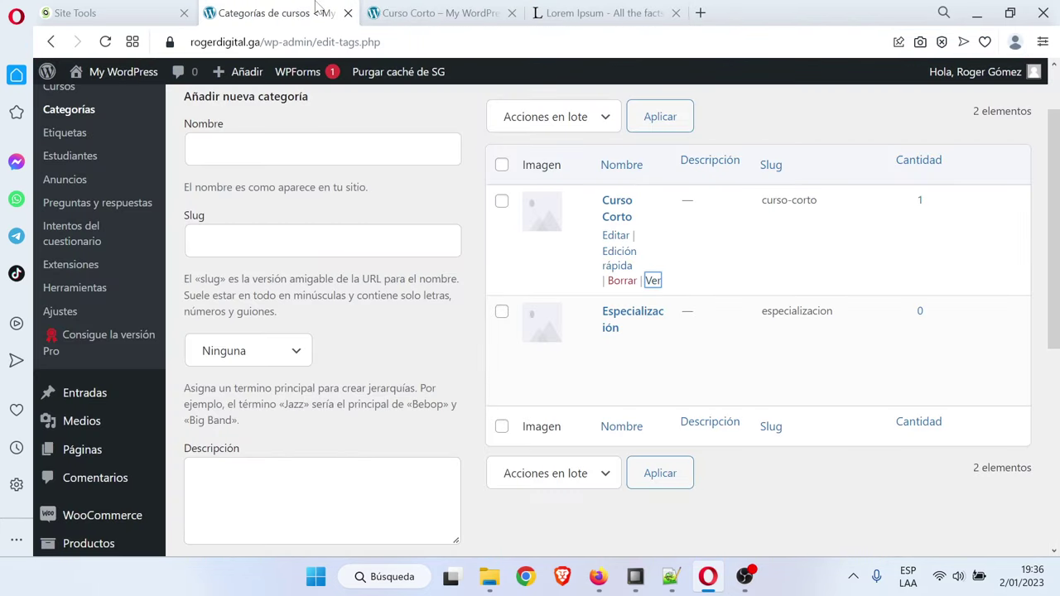
{"action": "scroll", "coordinate": [313, 231], "scroll_direction": "up", "scroll_amount": 1}
{"action": "left_click", "coordinate": [70, 171]}
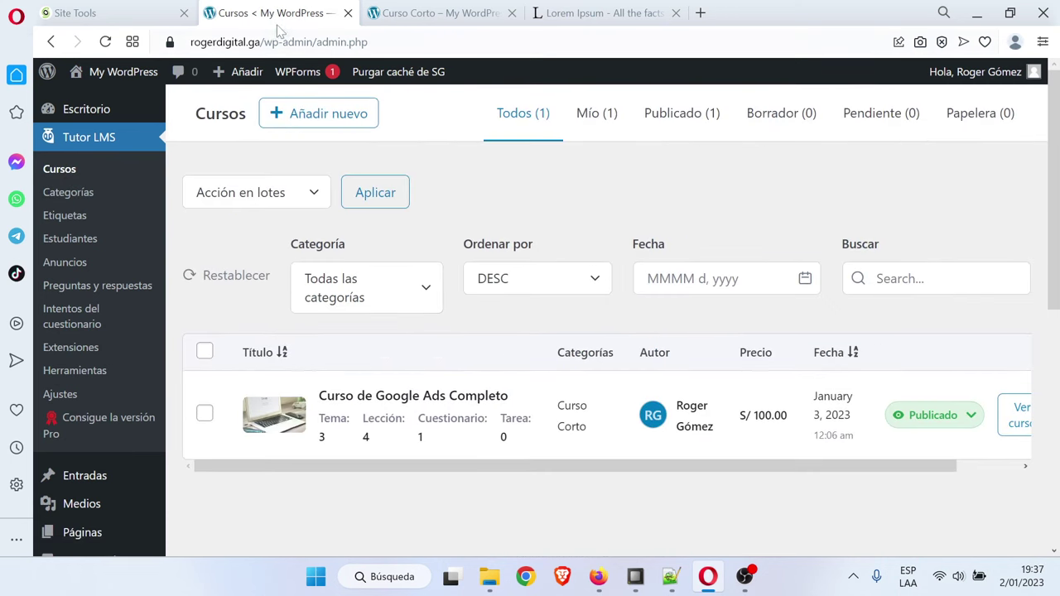
Reload all tabs, duplicate the courses admin tab, and show the WooCommerce product list there
{"action": "right_click", "coordinate": [290, 13]}
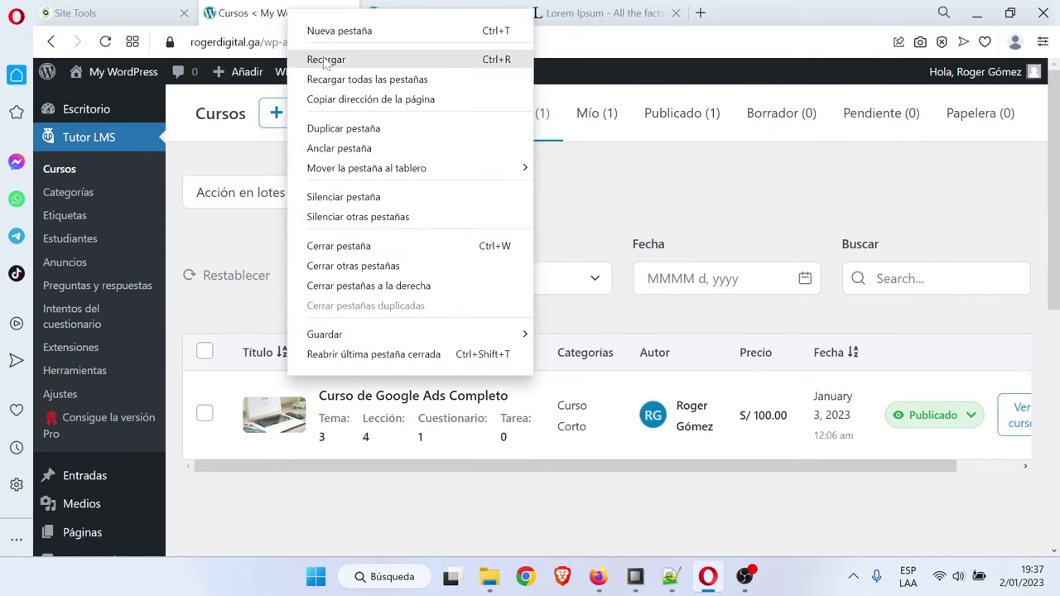
{"action": "left_click", "coordinate": [399, 79]}
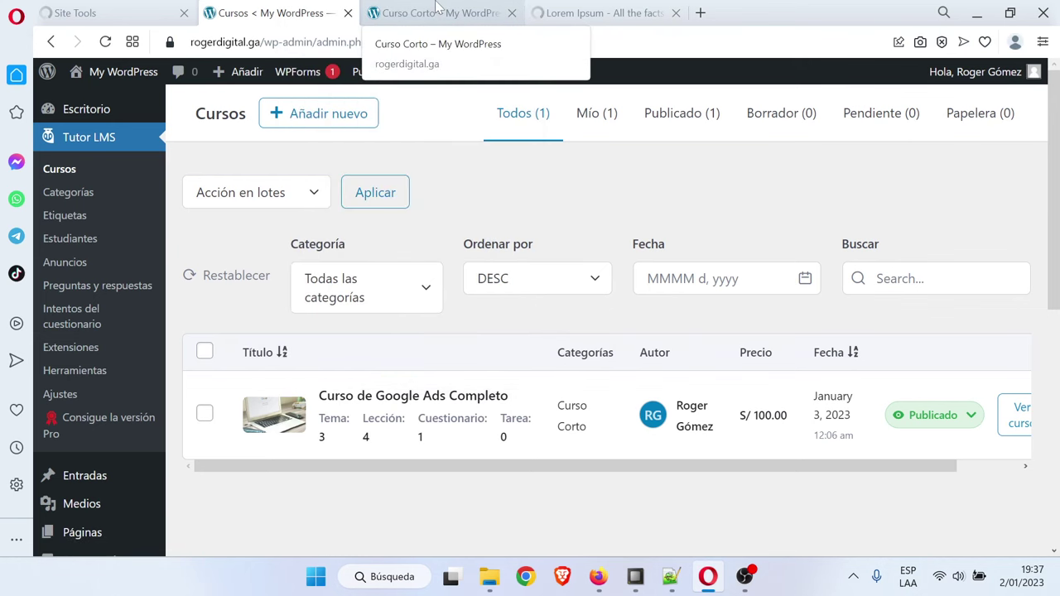
{"action": "left_click", "coordinate": [436, 10]}
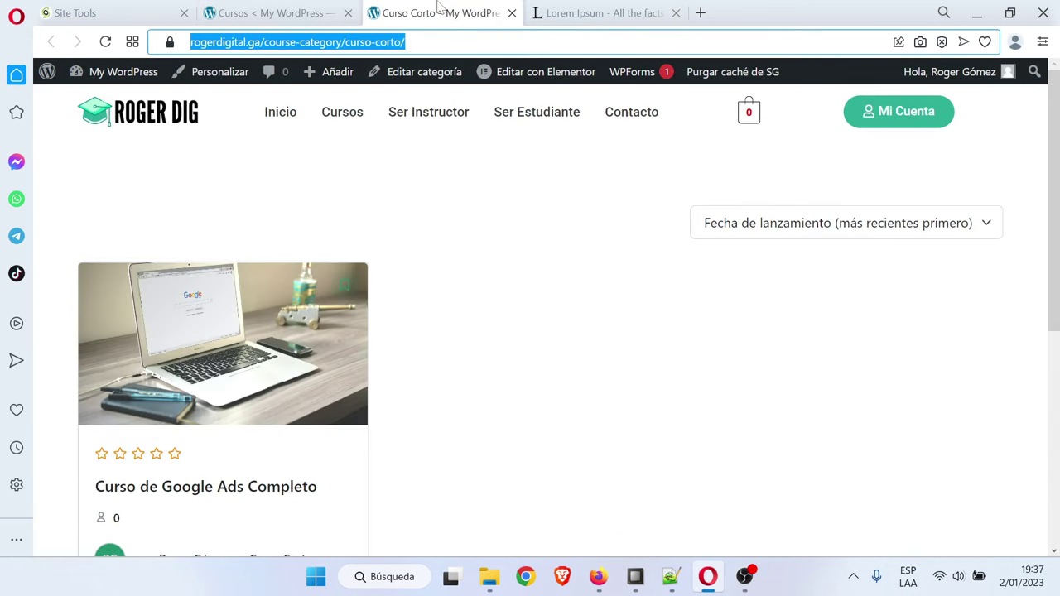
{"action": "left_click", "coordinate": [279, 8]}
{"action": "right_click", "coordinate": [277, 10]}
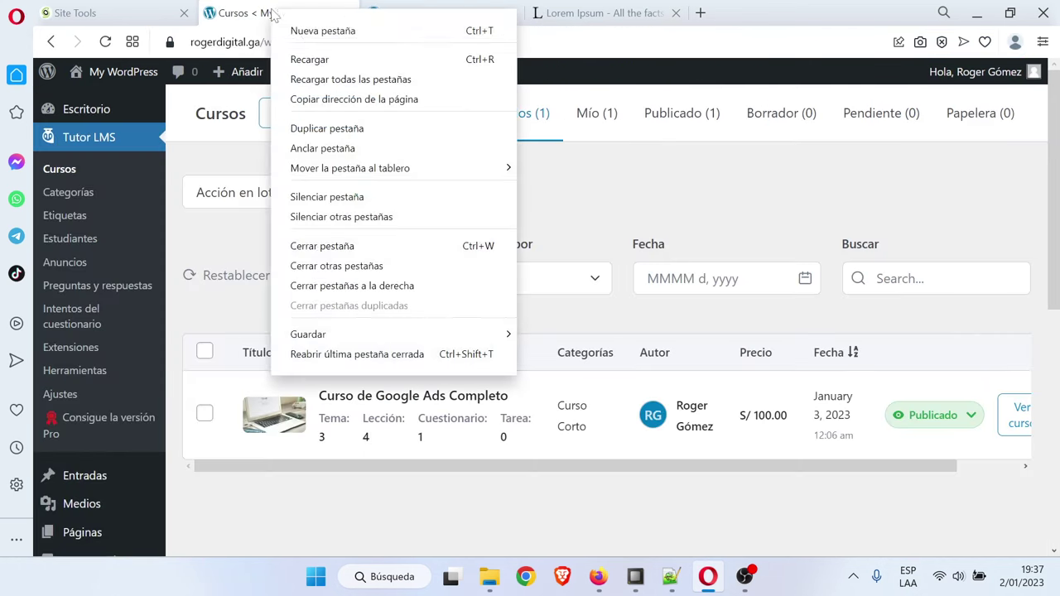
{"action": "left_click", "coordinate": [379, 130]}
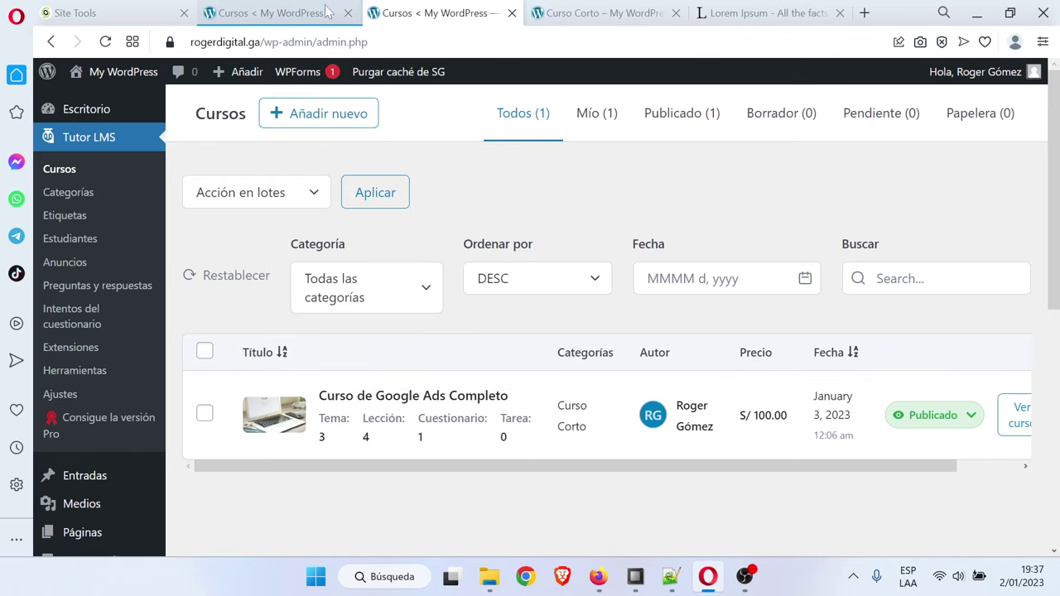
{"action": "left_click", "coordinate": [306, 10]}
{"action": "scroll", "coordinate": [83, 348], "scroll_direction": "down", "scroll_amount": 3}
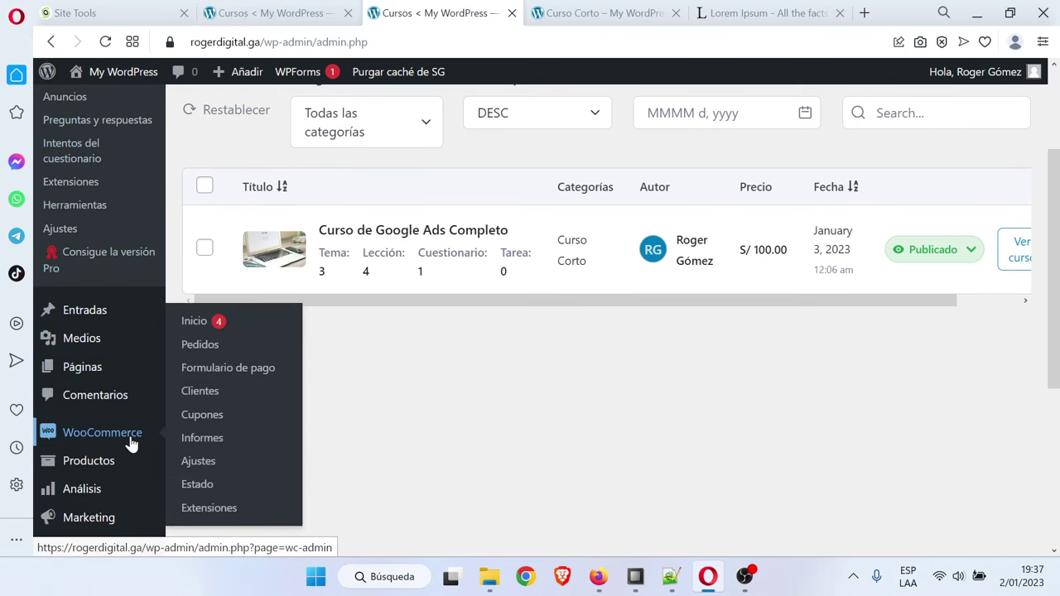
{"action": "left_click", "coordinate": [119, 459]}
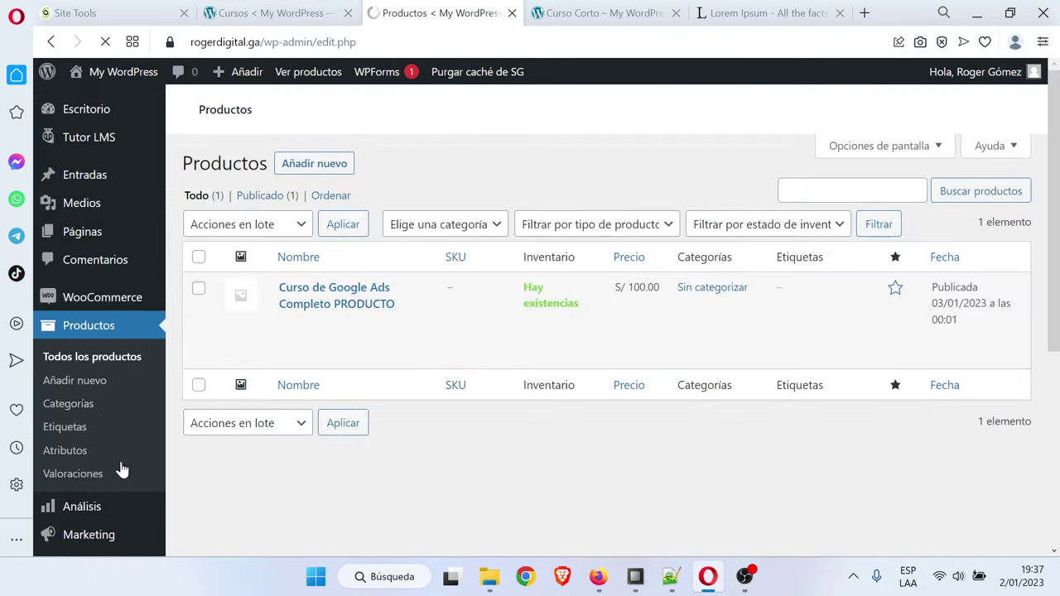
Copy the Curso de Facebook e Instagram Ads line from the Notepad++ course notes
{"action": "left_click", "coordinate": [670, 577]}
{"action": "scroll", "coordinate": [530, 298], "scroll_direction": "down", "scroll_amount": 2}
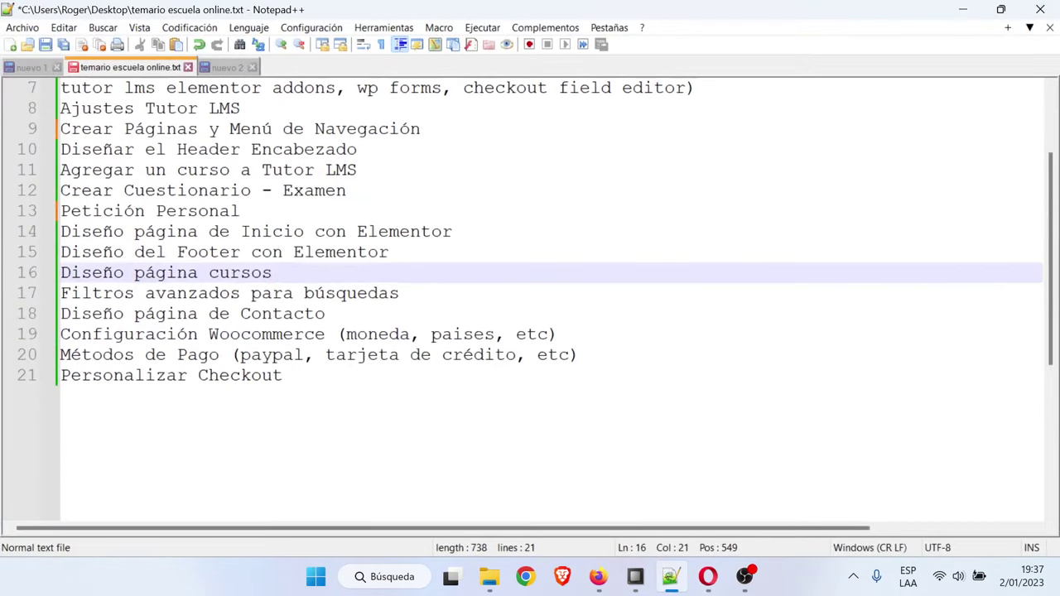
{"action": "scroll", "coordinate": [530, 298], "scroll_direction": "up", "scroll_amount": 2}
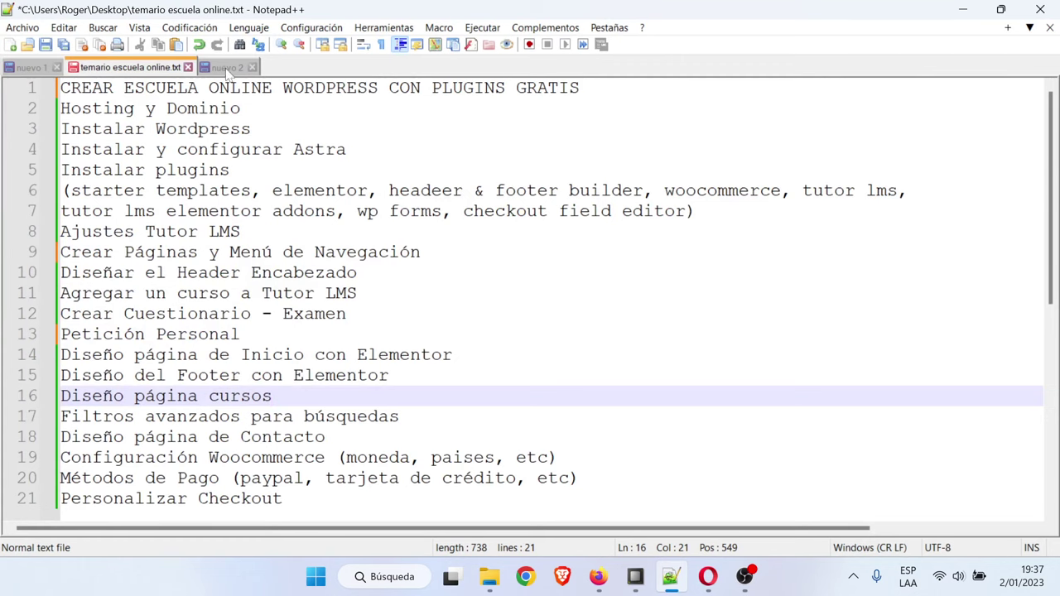
{"action": "left_click", "coordinate": [226, 68]}
{"action": "left_click", "coordinate": [332, 252]}
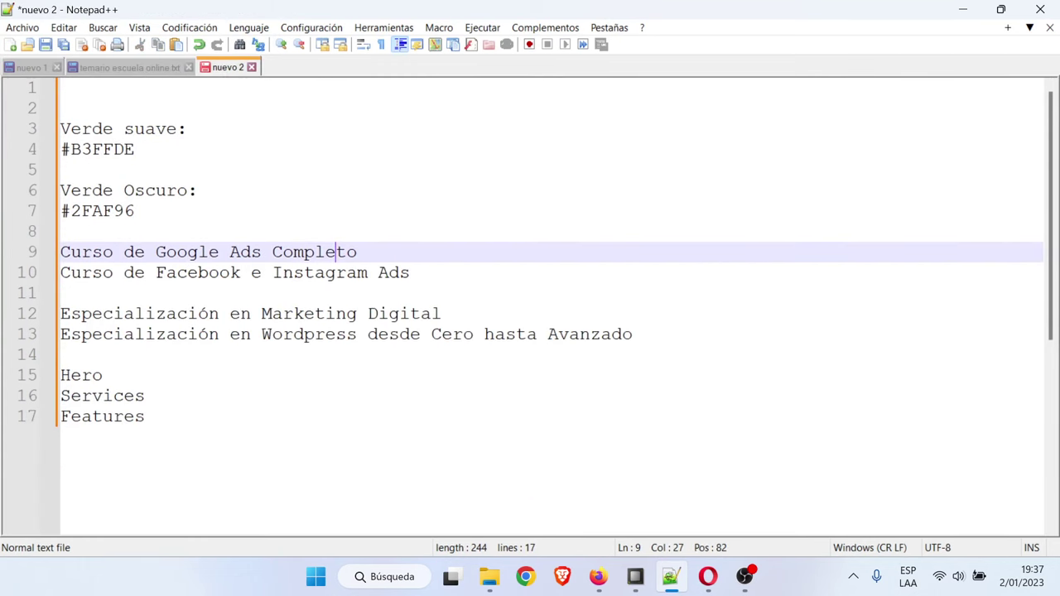
{"action": "triple_click", "coordinate": [325, 273]}
{"action": "key", "text": "ctrl+c"}
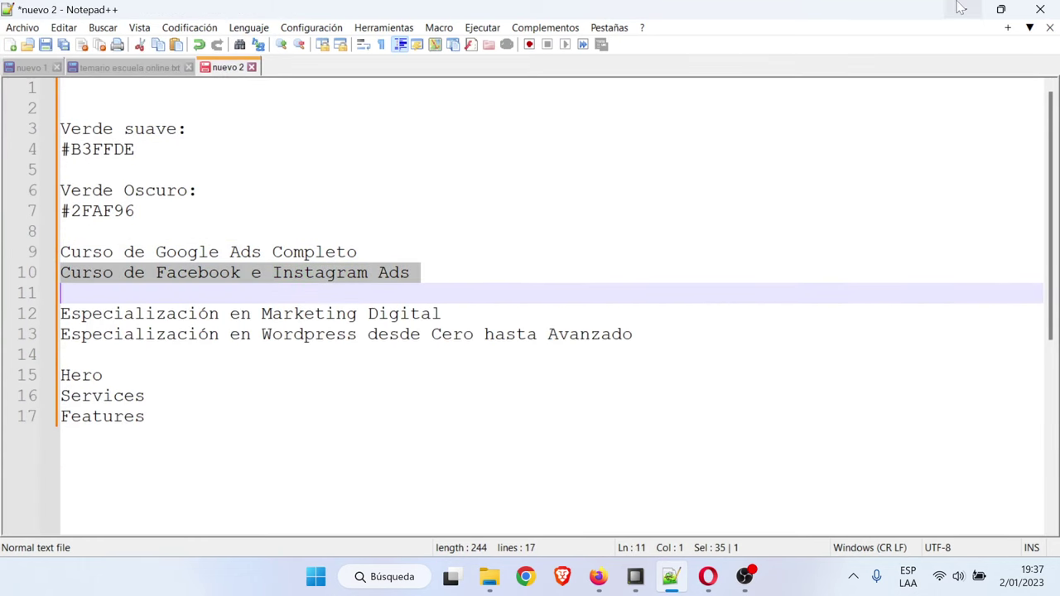
{"action": "left_click", "coordinate": [962, 9]}
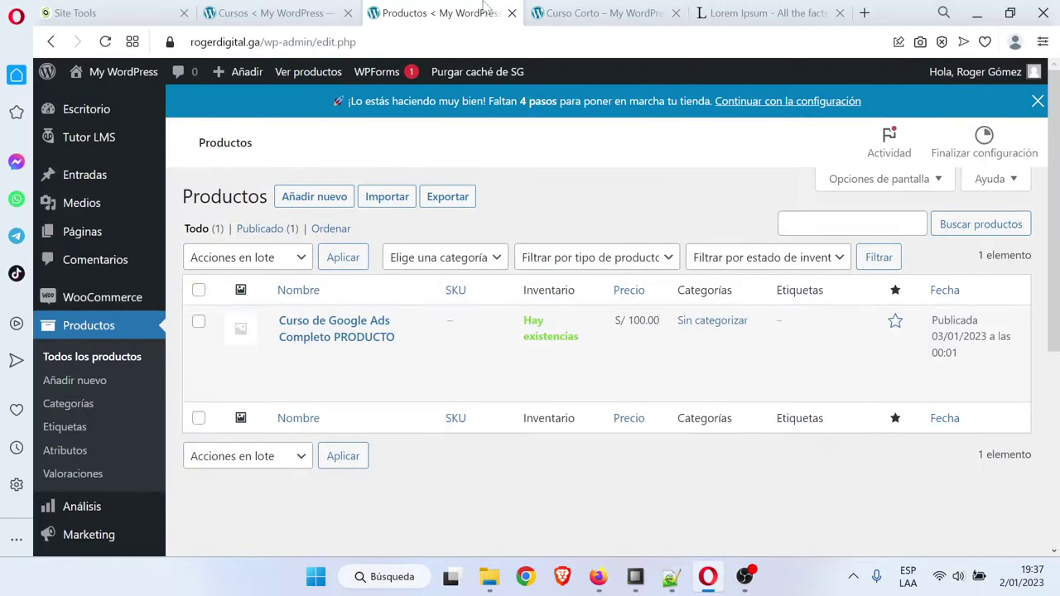
Publish a new product titled Curso de Facebook e Instagram Ads with regular price 200
{"action": "left_click", "coordinate": [323, 201]}
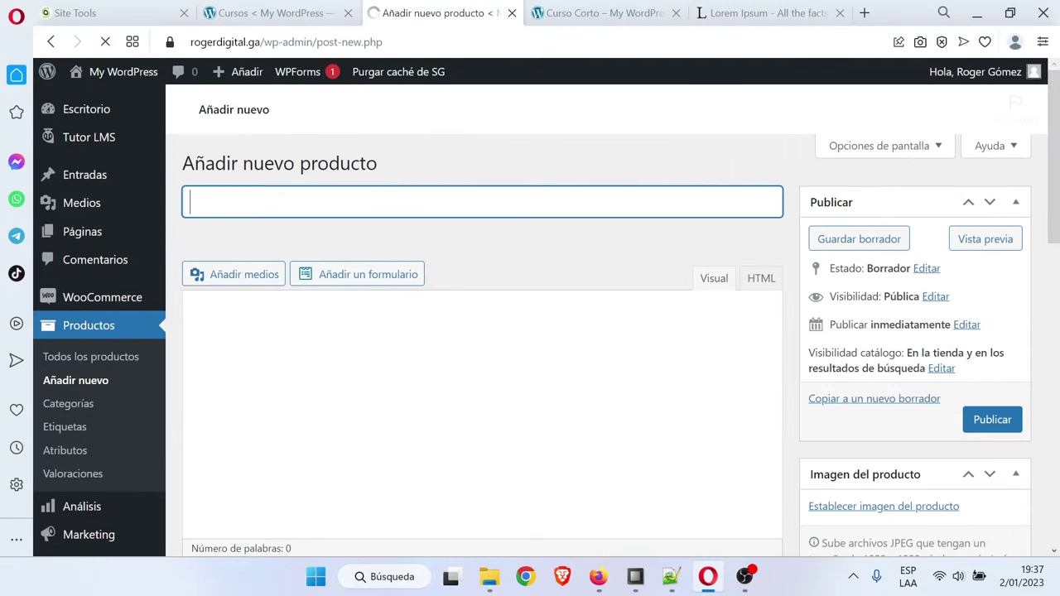
{"action": "key", "text": "ctrl+v"}
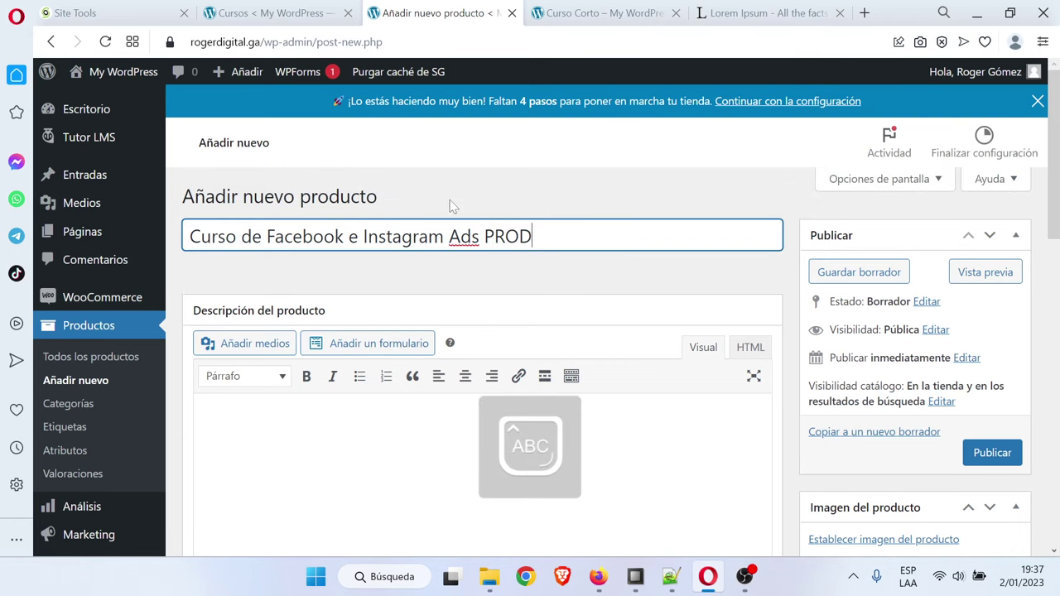
{"action": "scroll", "coordinate": [615, 309], "scroll_direction": "down", "scroll_amount": 8}
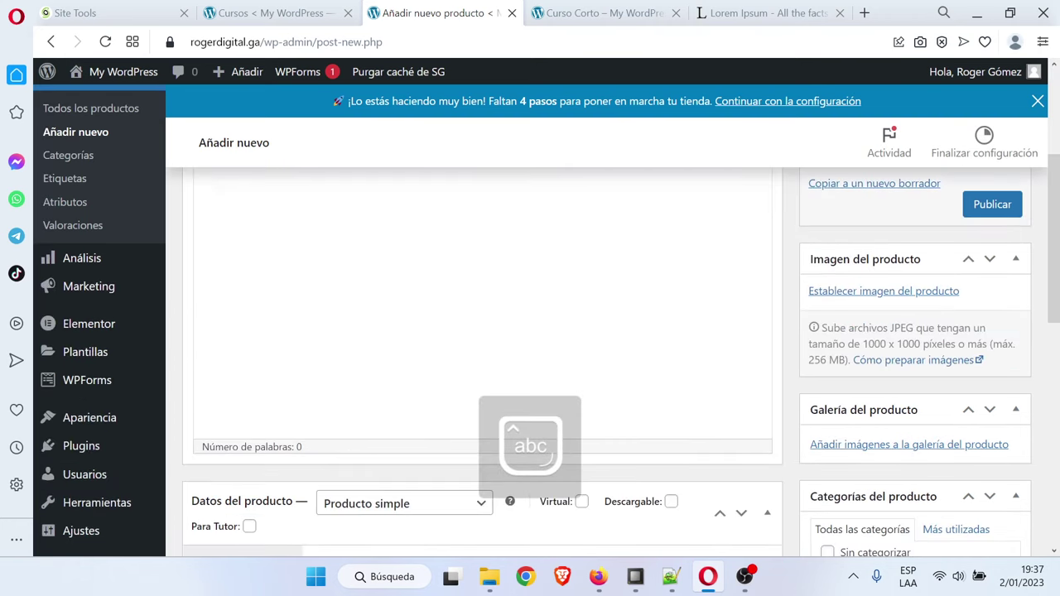
{"action": "left_click", "coordinate": [451, 323]}
{"action": "type", "text": "200"}
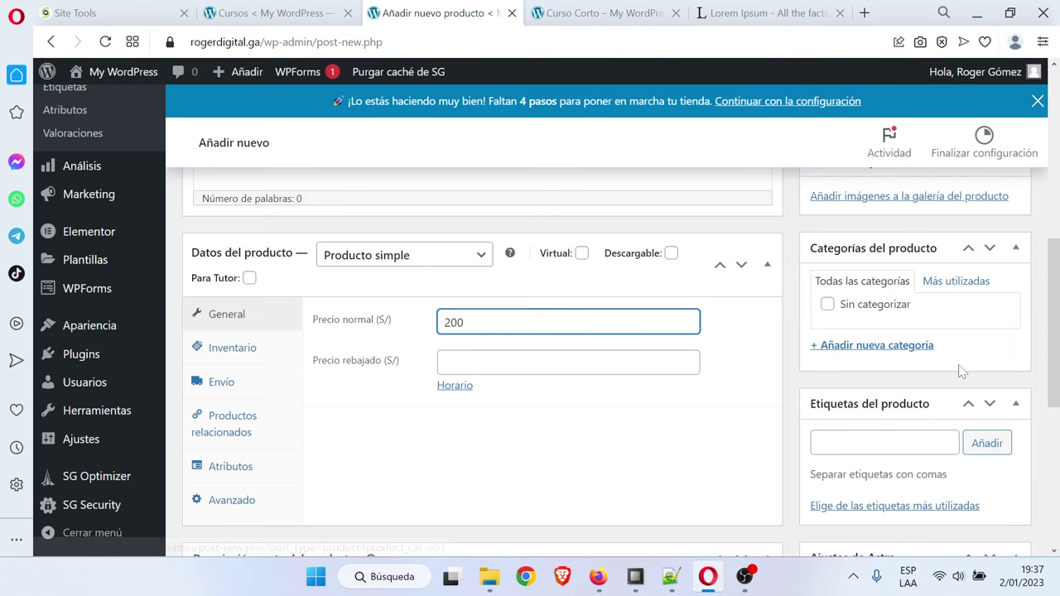
{"action": "scroll", "coordinate": [961, 368], "scroll_direction": "up", "scroll_amount": 3}
{"action": "scroll", "coordinate": [977, 375], "scroll_direction": "up", "scroll_amount": 2}
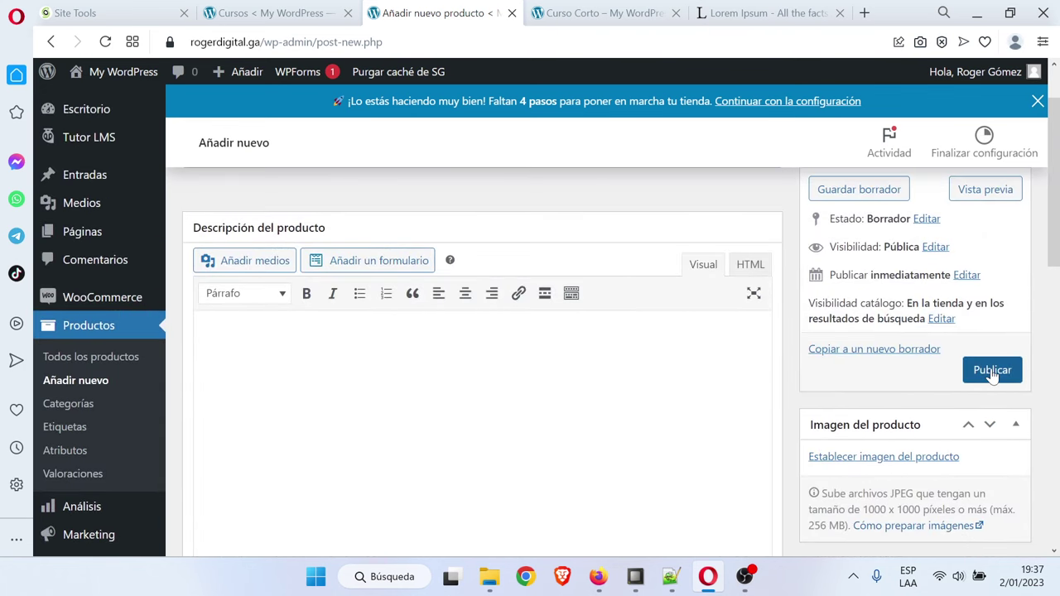
{"action": "left_click", "coordinate": [992, 370]}
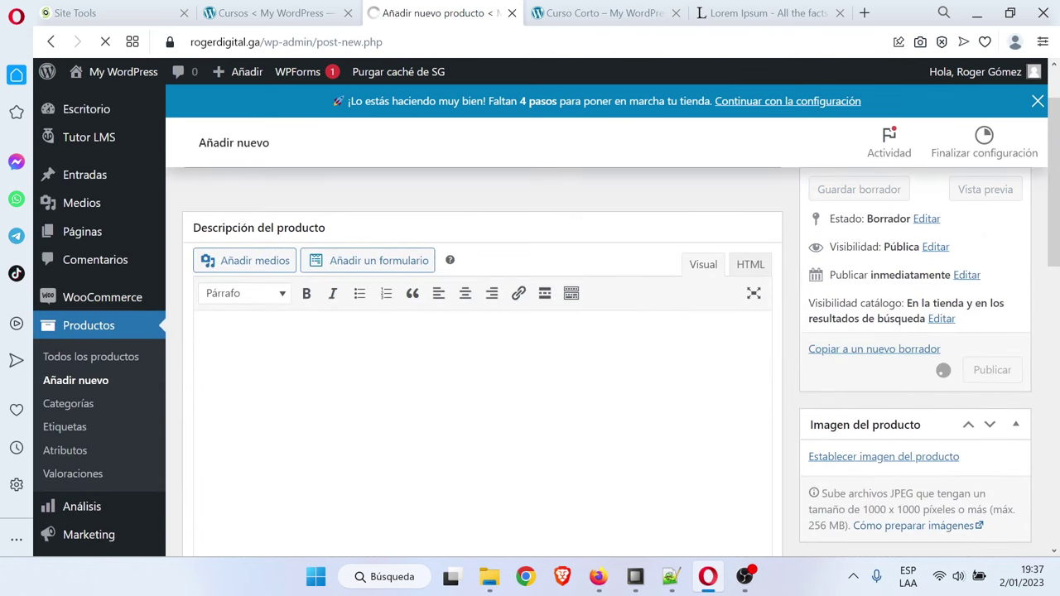
{"action": "scroll", "coordinate": [597, 345], "scroll_direction": "up", "scroll_amount": 1}
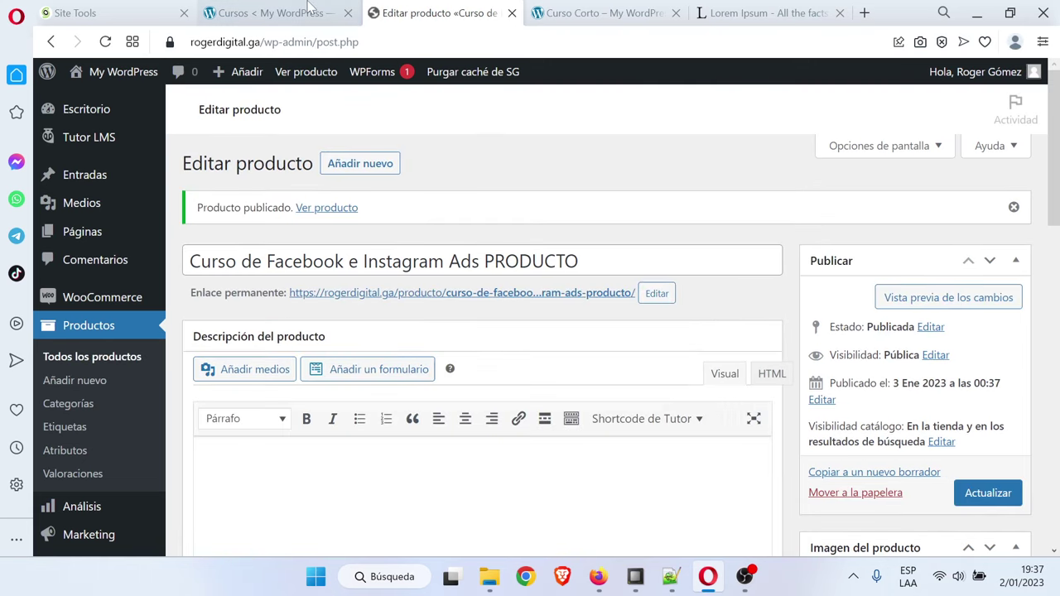
Start a new Tutor LMS course with the pasted course name and a Lorem Ipsum description
{"action": "left_click", "coordinate": [312, 10]}
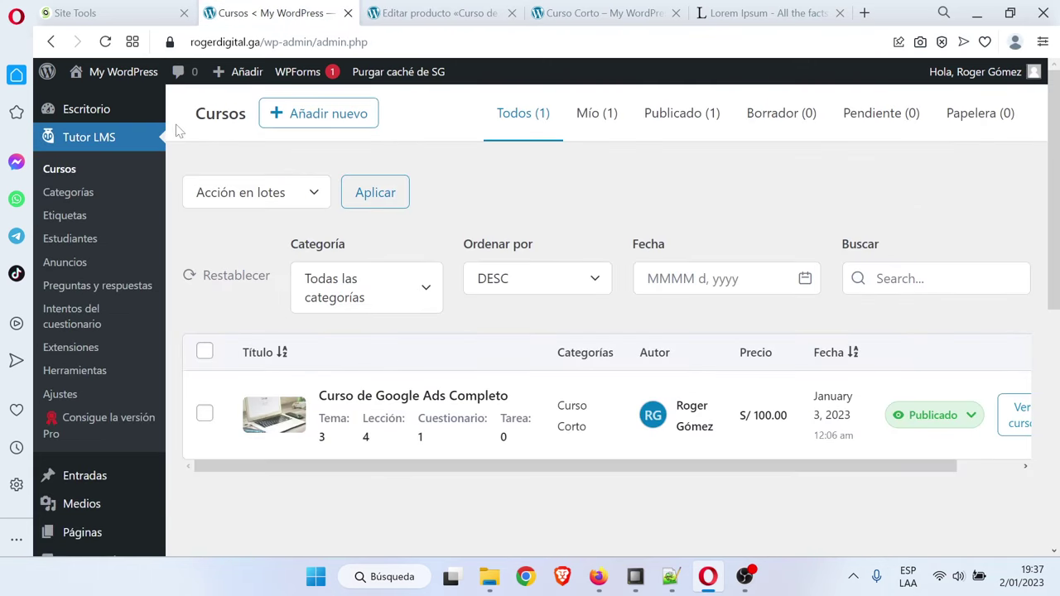
{"action": "left_click", "coordinate": [346, 124]}
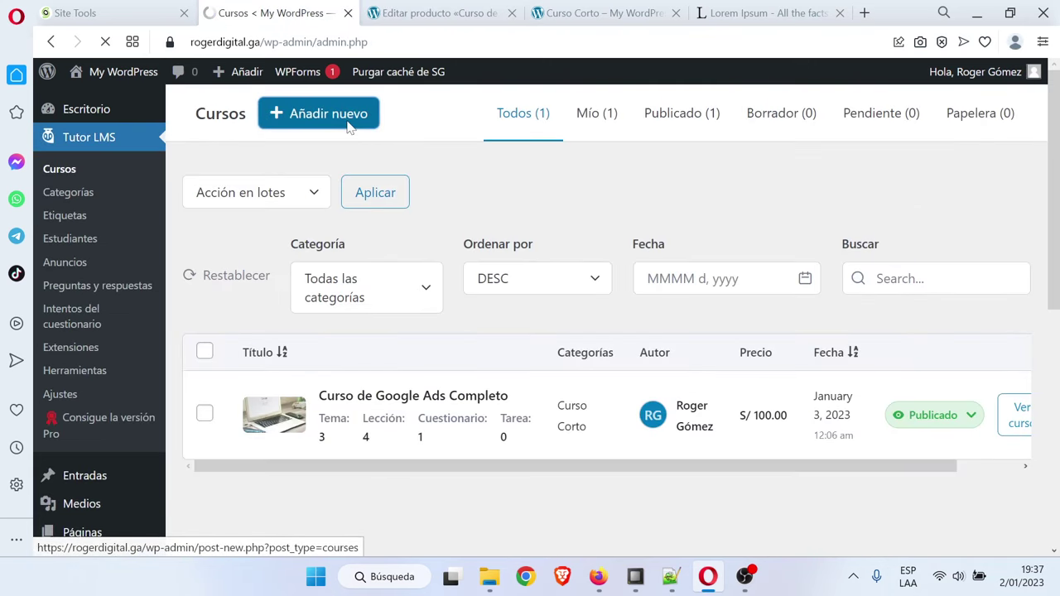
{"action": "key", "text": "ctrl+v"}
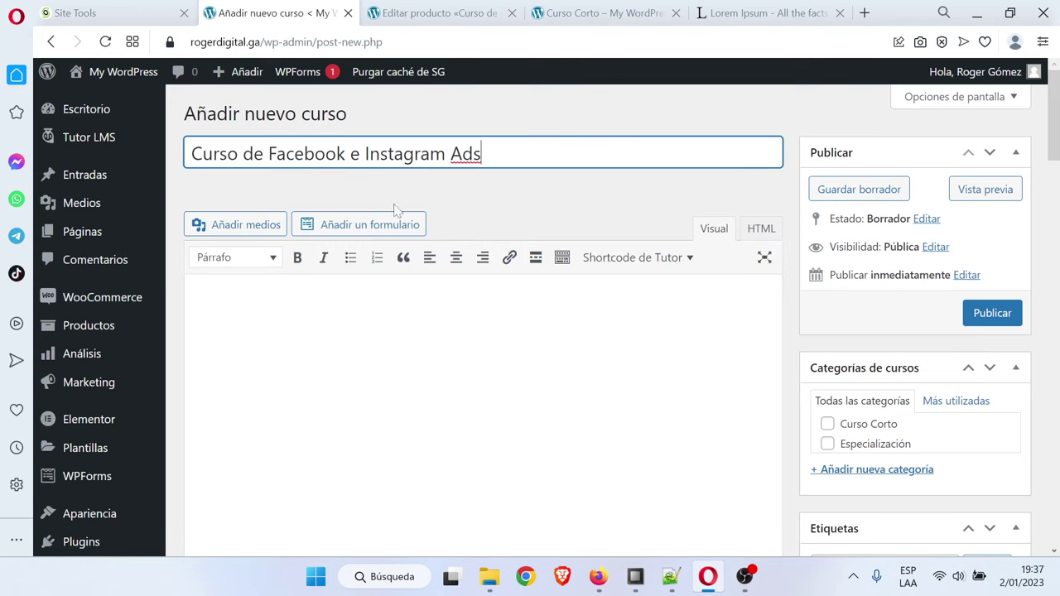
{"action": "left_click", "coordinate": [767, 13]}
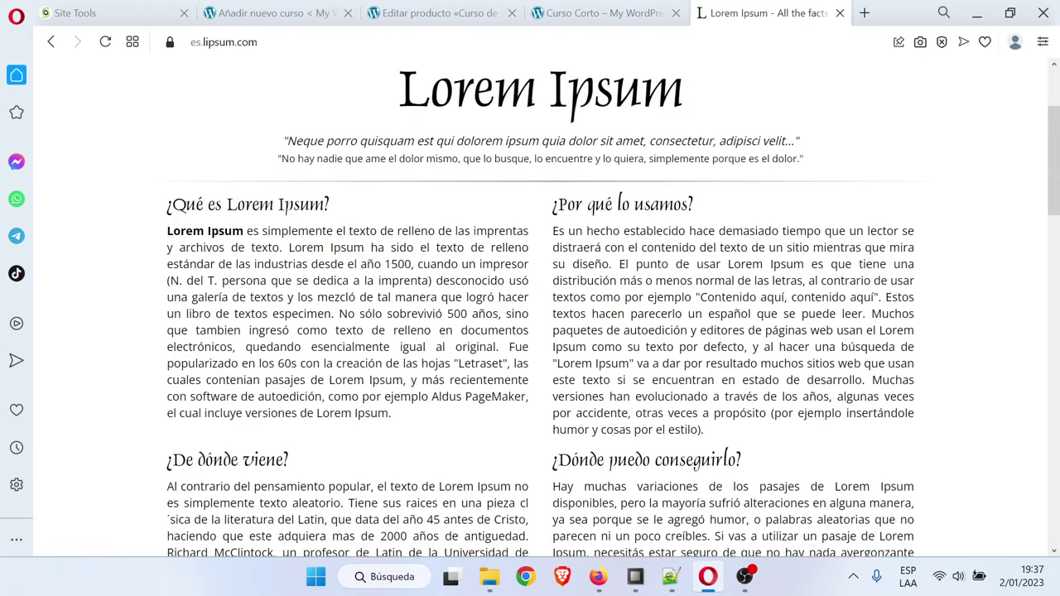
{"action": "left_click_drag", "start_coordinate": [552, 231], "coordinate": [617, 281]}
{"action": "key", "text": "ctrl+c"}
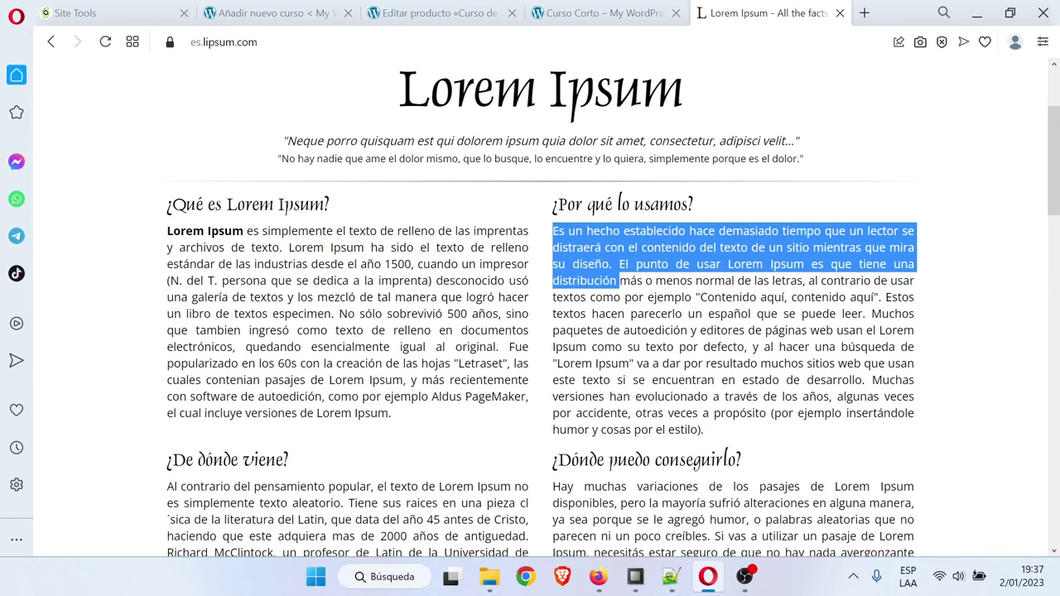
{"action": "left_click", "coordinate": [274, 13]}
{"action": "left_click", "coordinate": [201, 304]}
{"action": "key", "text": "ctrl+v"}
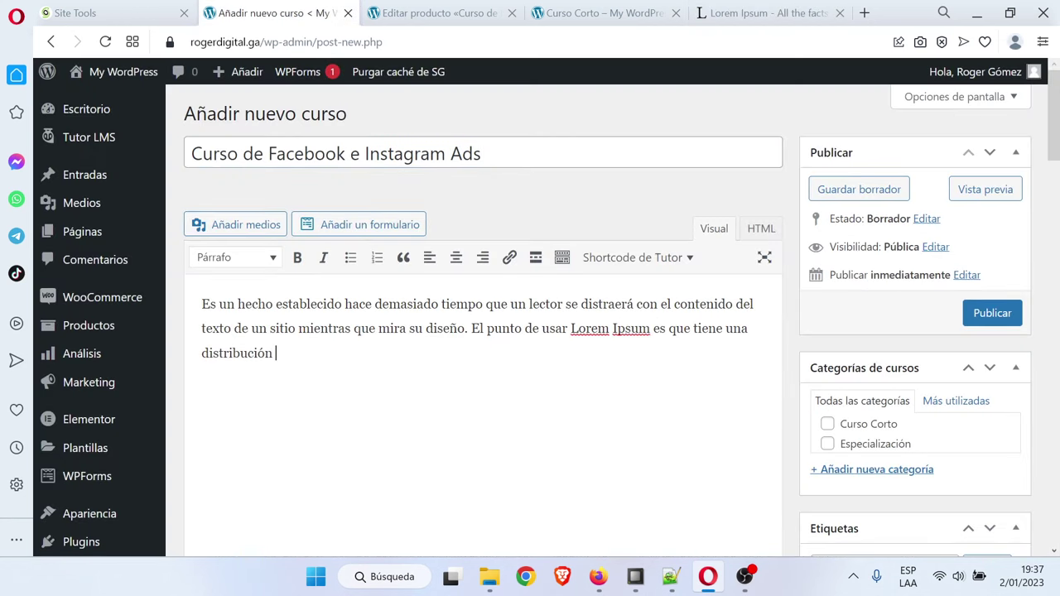
{"action": "key", "text": "ctrl+v"}
Set difficulty to Todos los niveles, enable questions and answers, and make the course Pagado
{"action": "scroll", "coordinate": [383, 351], "scroll_direction": "down", "scroll_amount": 10}
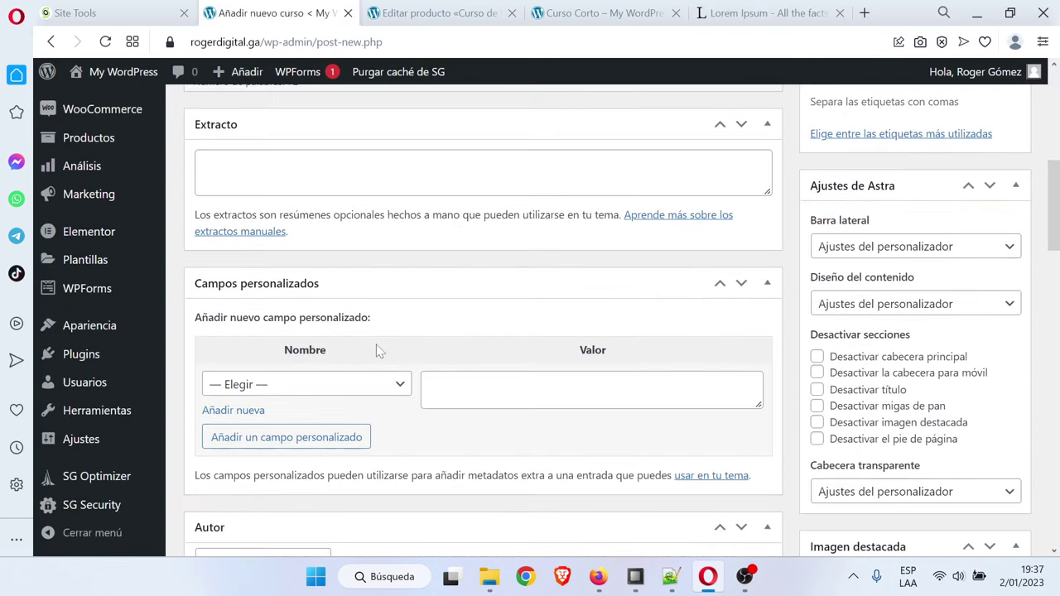
{"action": "scroll", "coordinate": [383, 351], "scroll_direction": "down", "scroll_amount": 4}
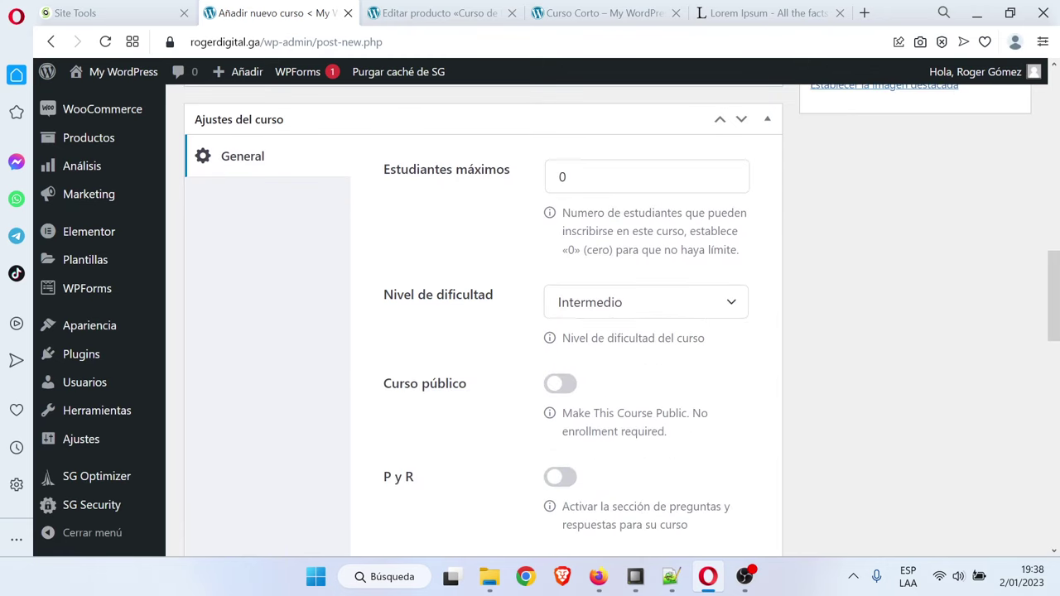
{"action": "left_click", "coordinate": [623, 306]}
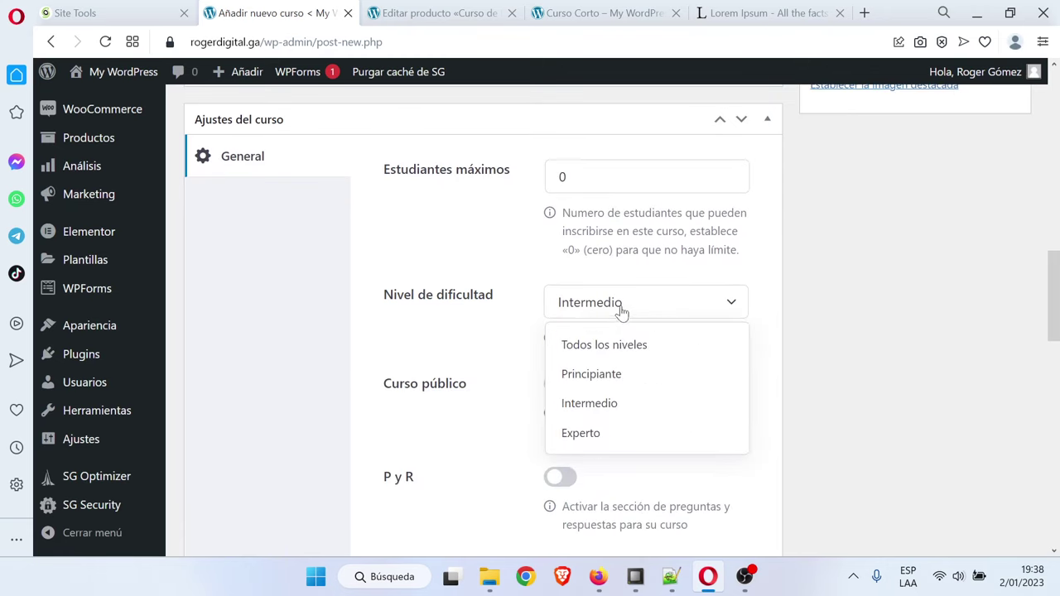
{"action": "left_click", "coordinate": [627, 374]}
{"action": "scroll", "coordinate": [418, 315], "scroll_direction": "down", "scroll_amount": 1}
{"action": "left_click", "coordinate": [608, 225]}
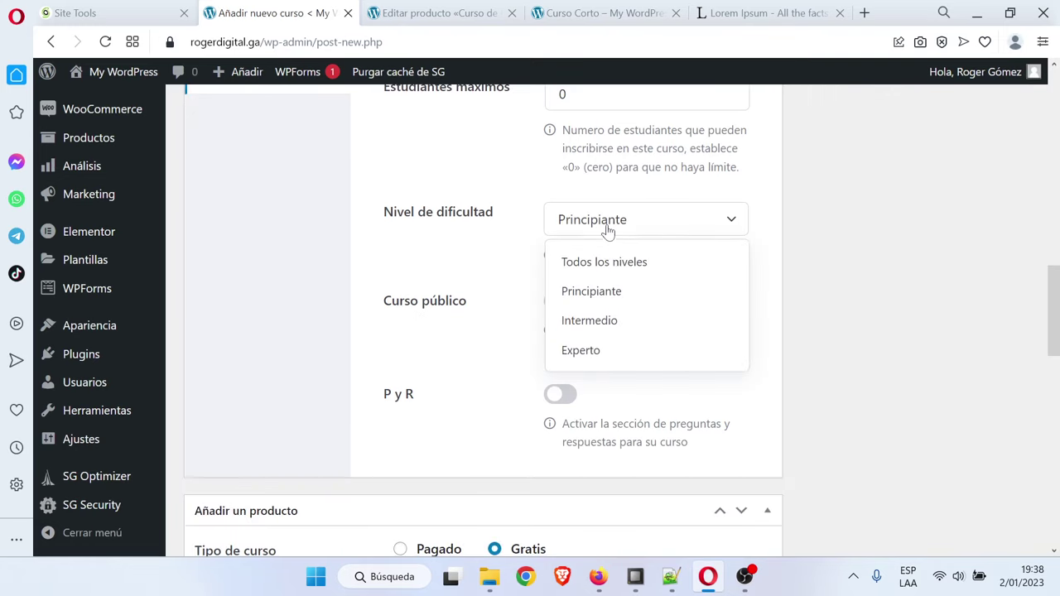
{"action": "left_click", "coordinate": [605, 260]}
{"action": "scroll", "coordinate": [501, 274], "scroll_direction": "down", "scroll_amount": 1}
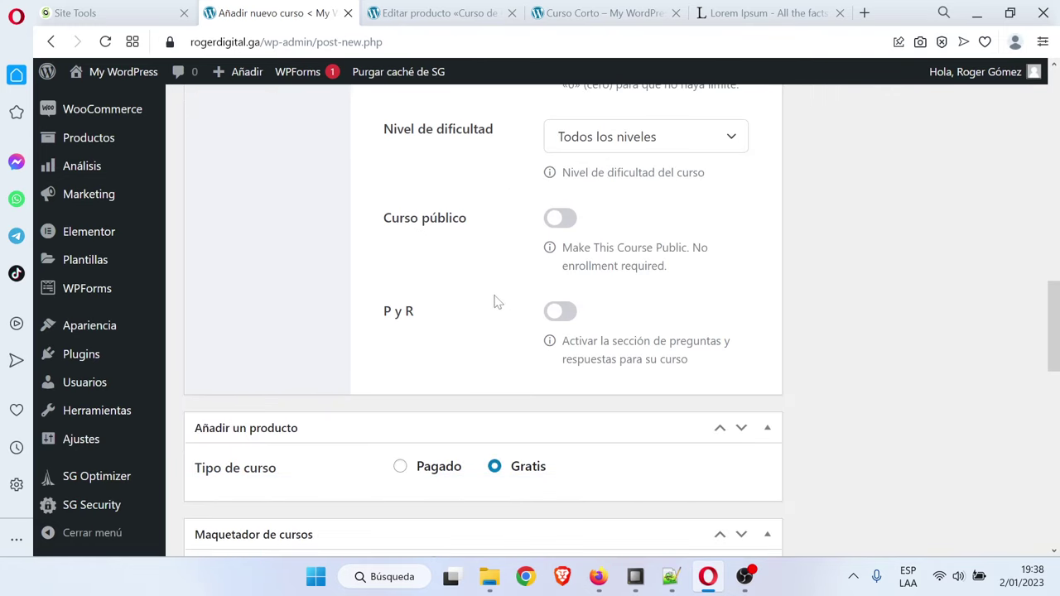
{"action": "left_click", "coordinate": [562, 312]}
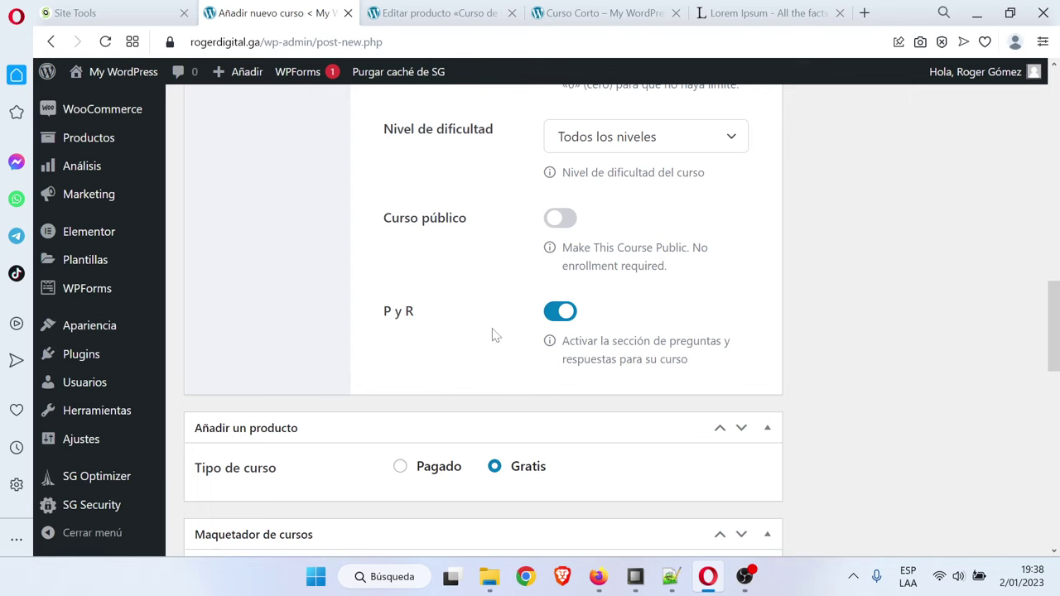
{"action": "scroll", "coordinate": [547, 334], "scroll_direction": "down", "scroll_amount": 2}
{"action": "left_click", "coordinate": [399, 301]}
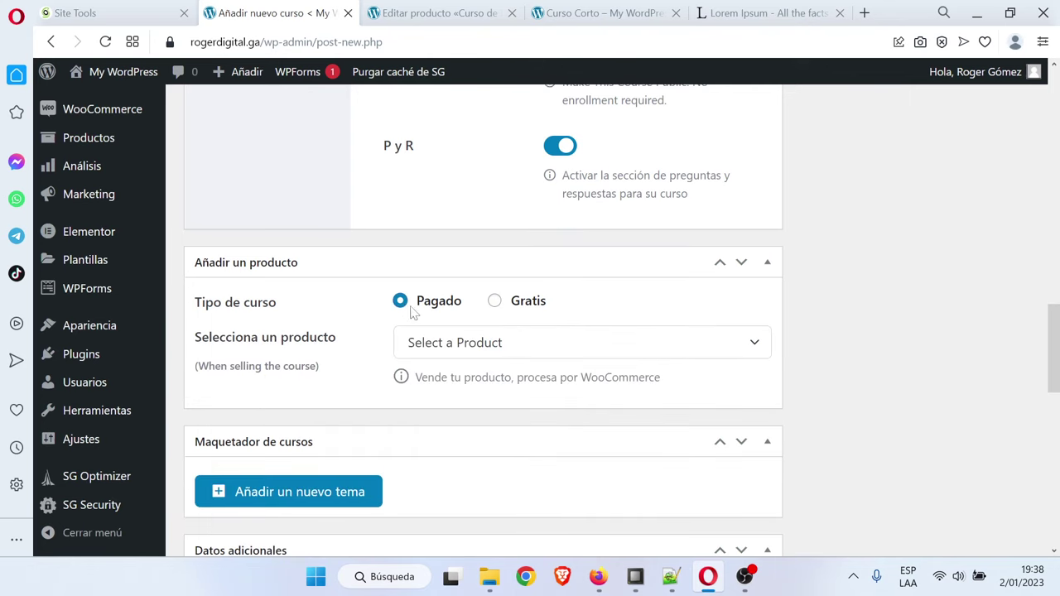
Link the course to the Curso de Facebook e Instagram Ads PRODUCTO product
{"action": "scroll", "coordinate": [409, 306], "scroll_direction": "down", "scroll_amount": 1}
{"action": "left_click", "coordinate": [472, 261]}
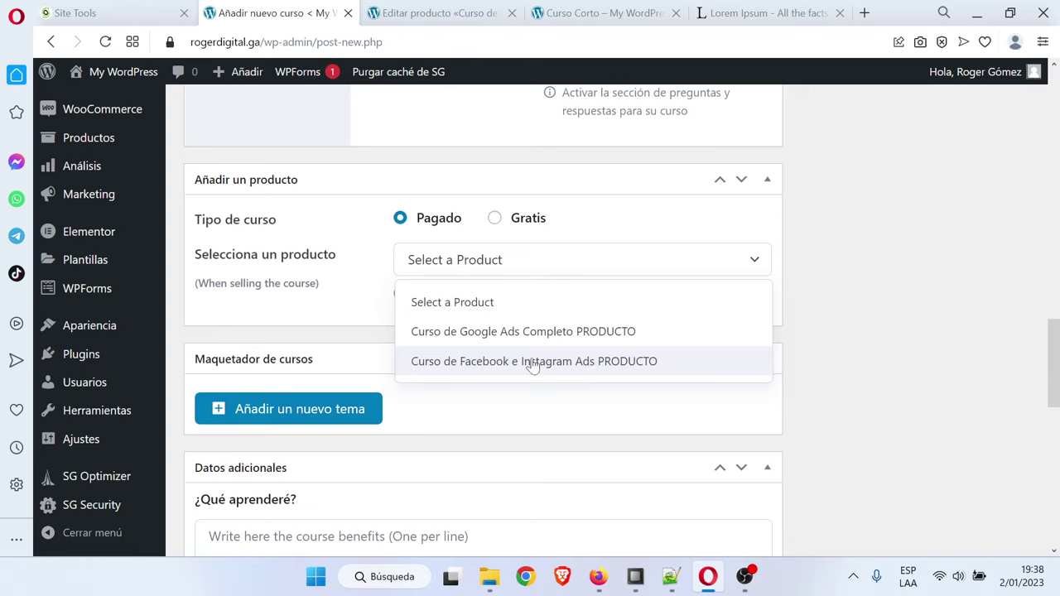
{"action": "left_click", "coordinate": [492, 362]}
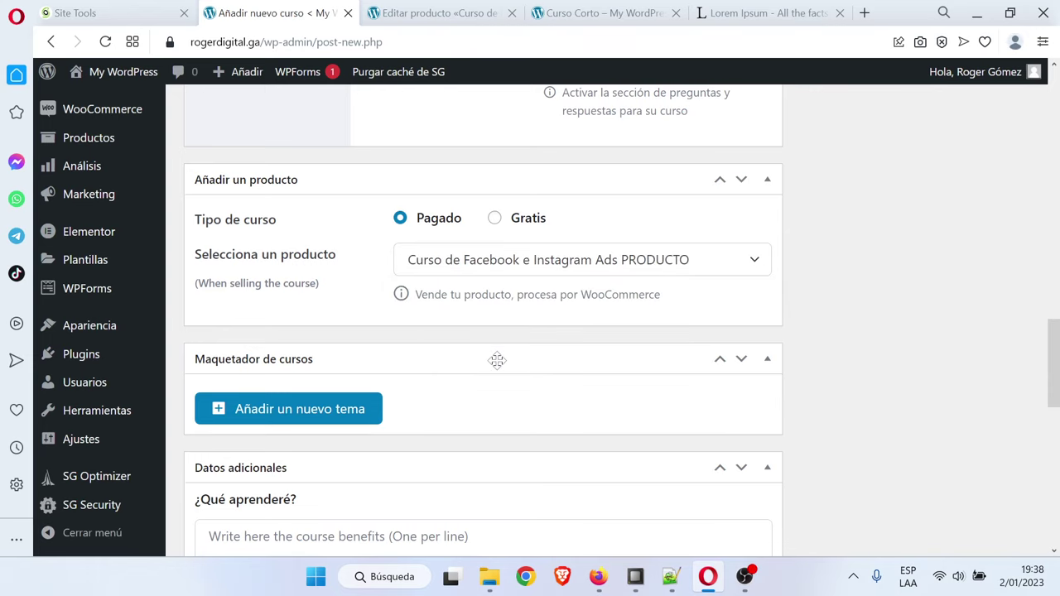
Paste placeholder text into the ¿Qué aprenderé? and Público objetivo fields
{"action": "scroll", "coordinate": [636, 336], "scroll_direction": "down", "scroll_amount": 1}
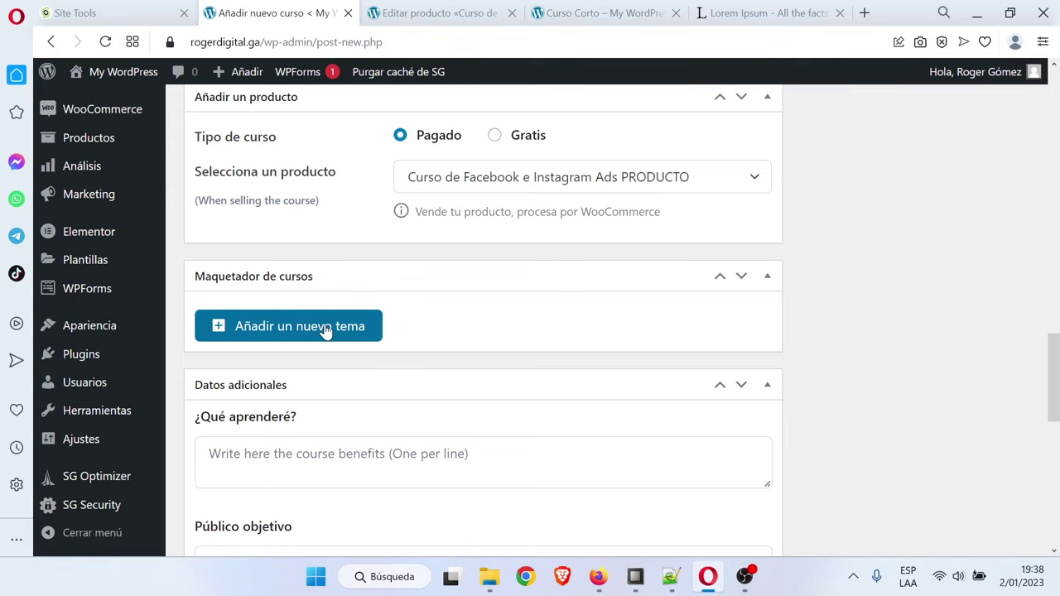
{"action": "scroll", "coordinate": [325, 330], "scroll_direction": "down", "scroll_amount": 1}
{"action": "key", "text": "ctrl+v"}
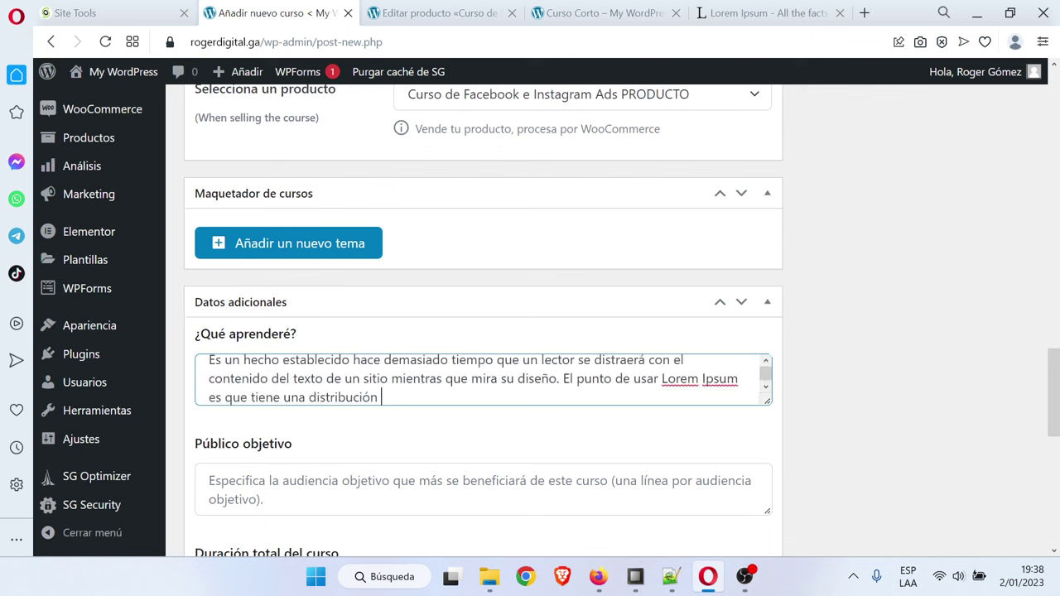
{"action": "scroll", "coordinate": [482, 331], "scroll_direction": "down", "scroll_amount": 1}
{"action": "left_click", "coordinate": [483, 405]}
{"action": "key", "text": "ctrl+v"}
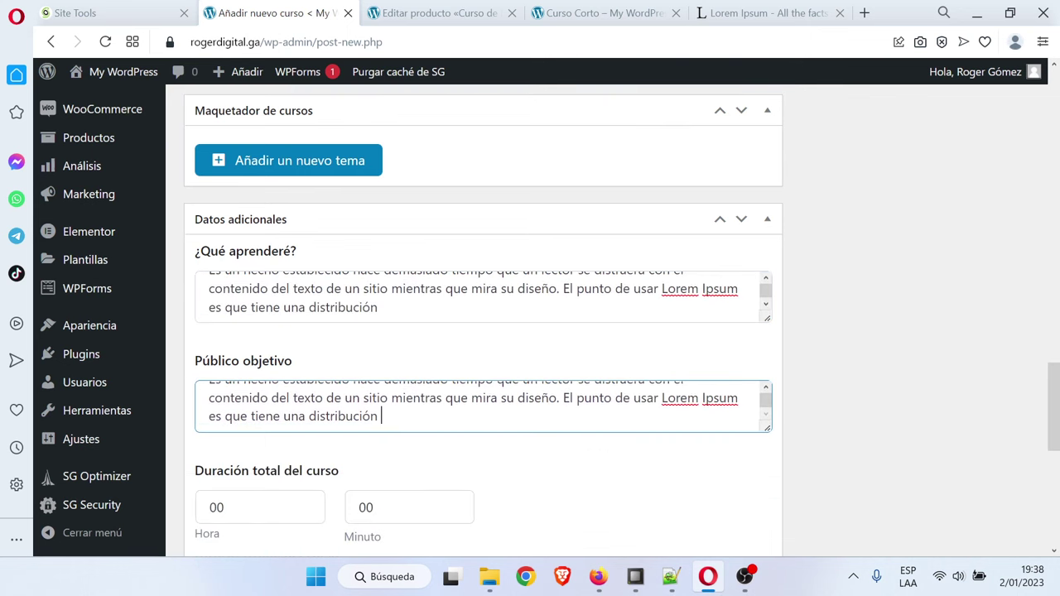
{"action": "scroll", "coordinate": [572, 377], "scroll_direction": "down", "scroll_amount": 2}
Set duration to 5 hours and fill Materiales Incluidos and Requisitos/instrucciones with placeholder text
{"action": "double_click", "coordinate": [303, 341]}
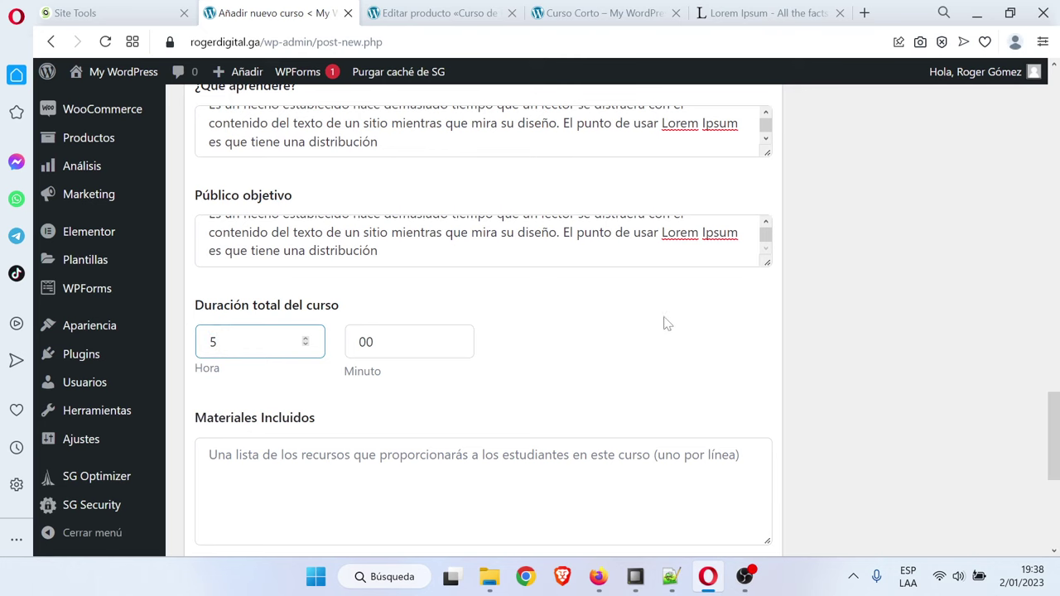
{"action": "scroll", "coordinate": [637, 351], "scroll_direction": "down", "scroll_amount": 2}
{"action": "left_click", "coordinate": [414, 345]}
{"action": "key", "text": "ctrl+v"}
{"action": "scroll", "coordinate": [414, 344], "scroll_direction": "down", "scroll_amount": 1}
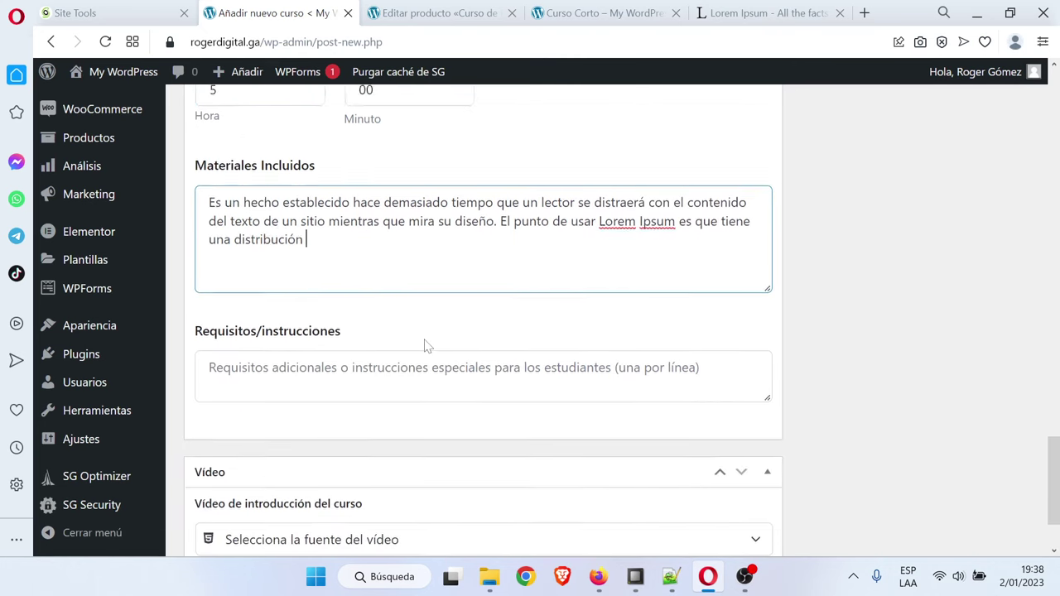
{"action": "scroll", "coordinate": [414, 344], "scroll_direction": "down", "scroll_amount": 1}
{"action": "left_click", "coordinate": [507, 308]}
{"action": "key", "text": "ctrl+v"}
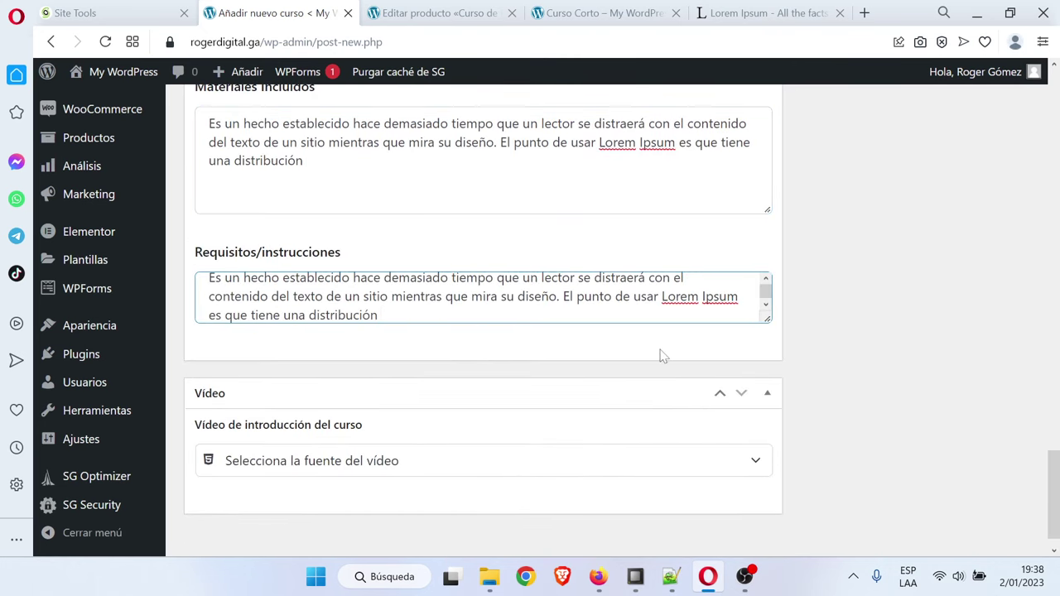
Set the intro video to YouTube using the share link of the channel's top video
{"action": "scroll", "coordinate": [1044, 464], "scroll_direction": "down", "scroll_amount": 1}
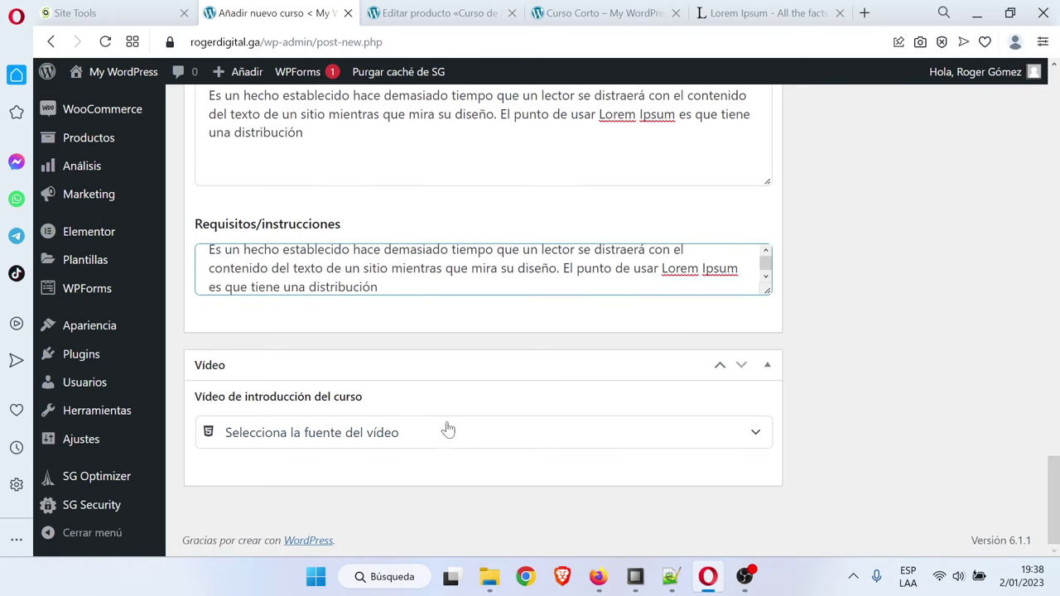
{"action": "left_click", "coordinate": [712, 436]}
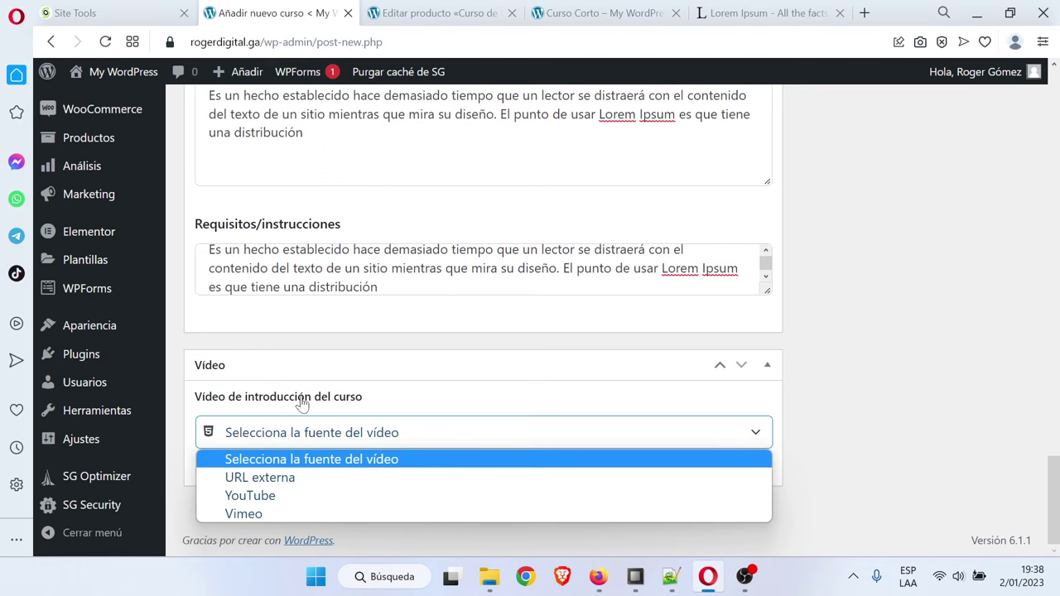
{"action": "left_click", "coordinate": [265, 496]}
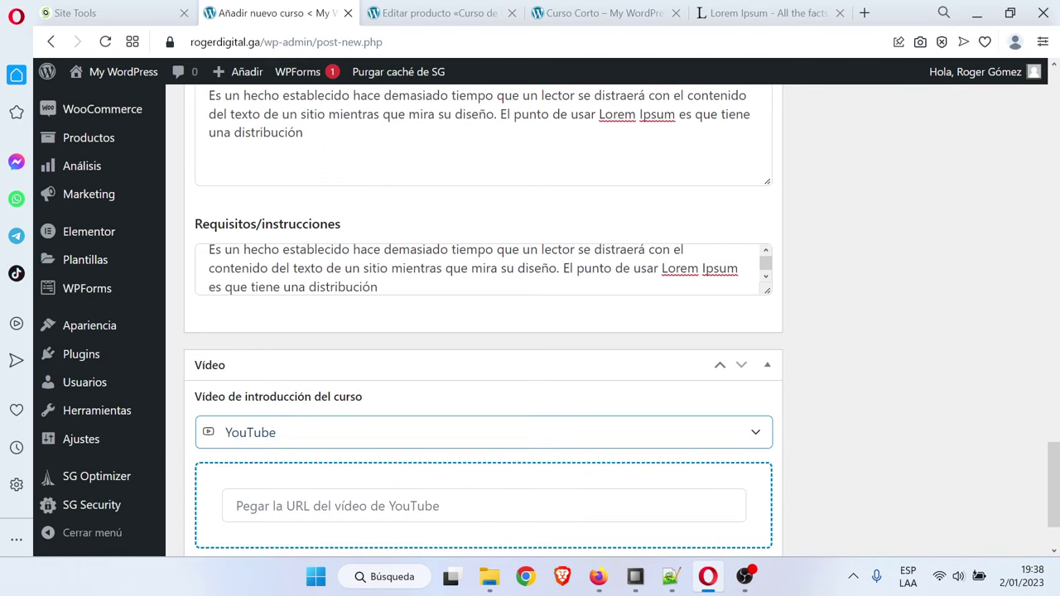
{"action": "scroll", "coordinate": [478, 447], "scroll_direction": "down", "scroll_amount": 1}
{"action": "left_click", "coordinate": [348, 406]}
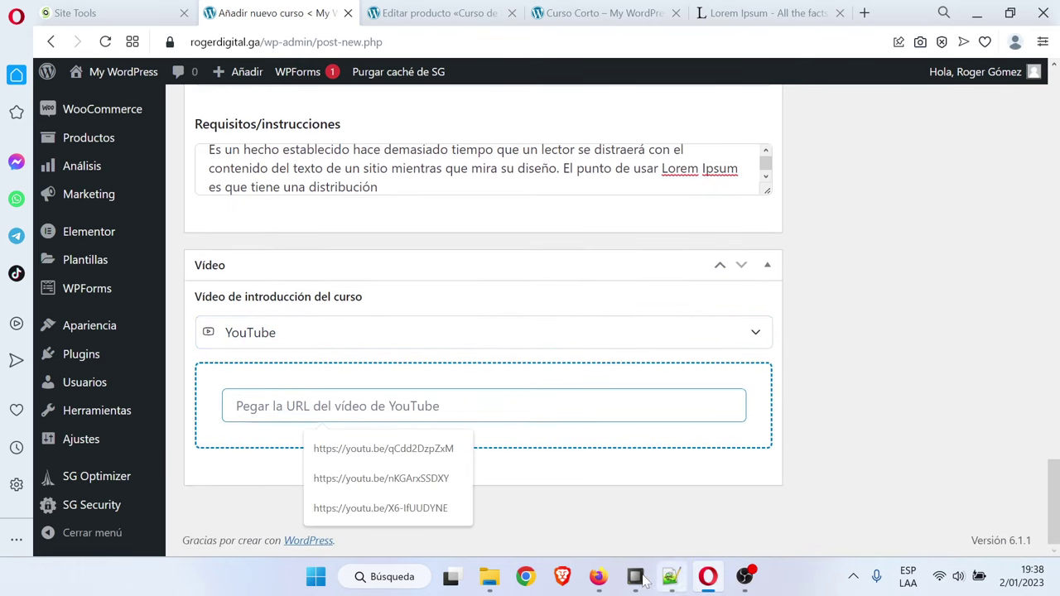
{"action": "left_click", "coordinate": [598, 576]}
{"action": "scroll", "coordinate": [275, 358], "scroll_direction": "up", "scroll_amount": 5}
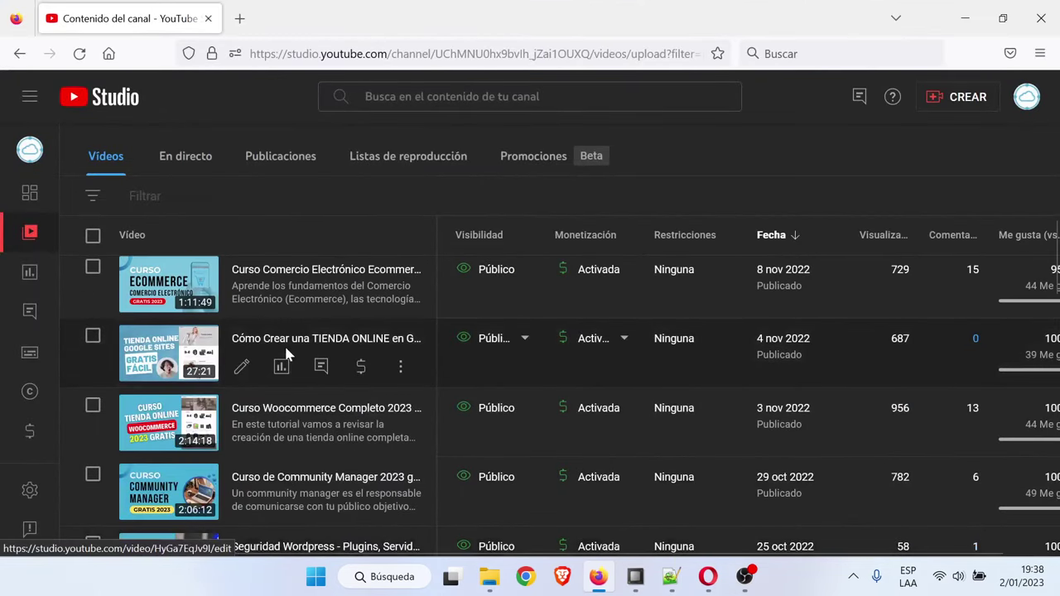
{"action": "left_click", "coordinate": [401, 300]}
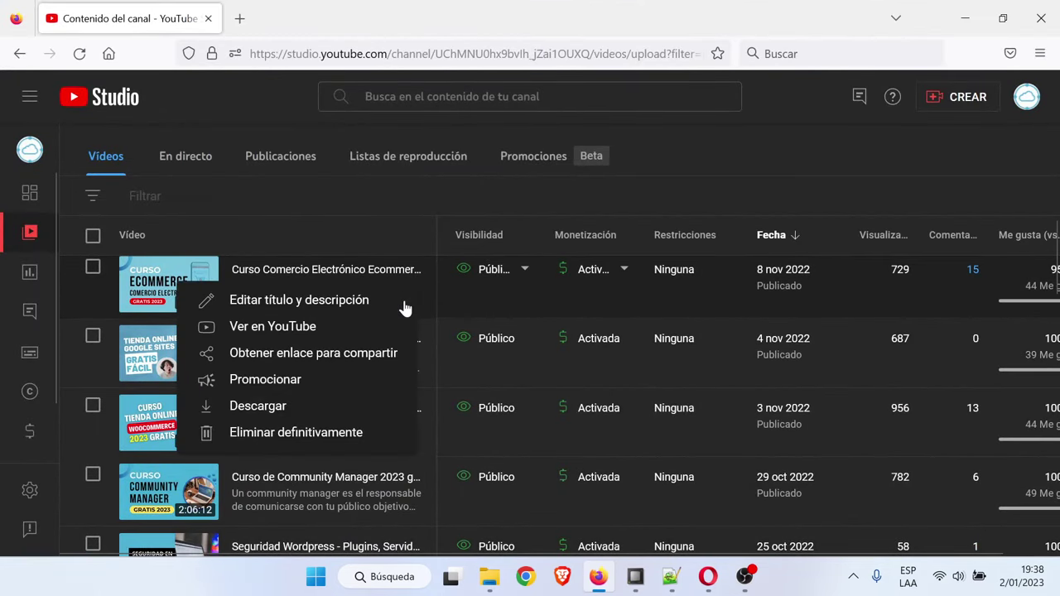
{"action": "left_click", "coordinate": [323, 362]}
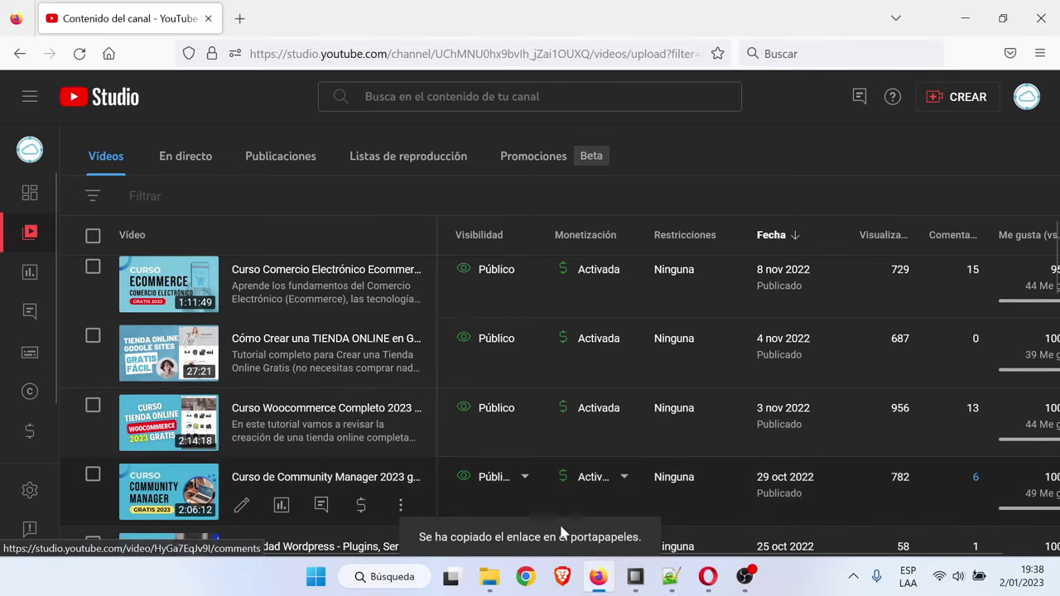
{"action": "left_click", "coordinate": [598, 576]}
{"action": "left_click", "coordinate": [306, 405]}
{"action": "key", "text": "ctrl+v"}
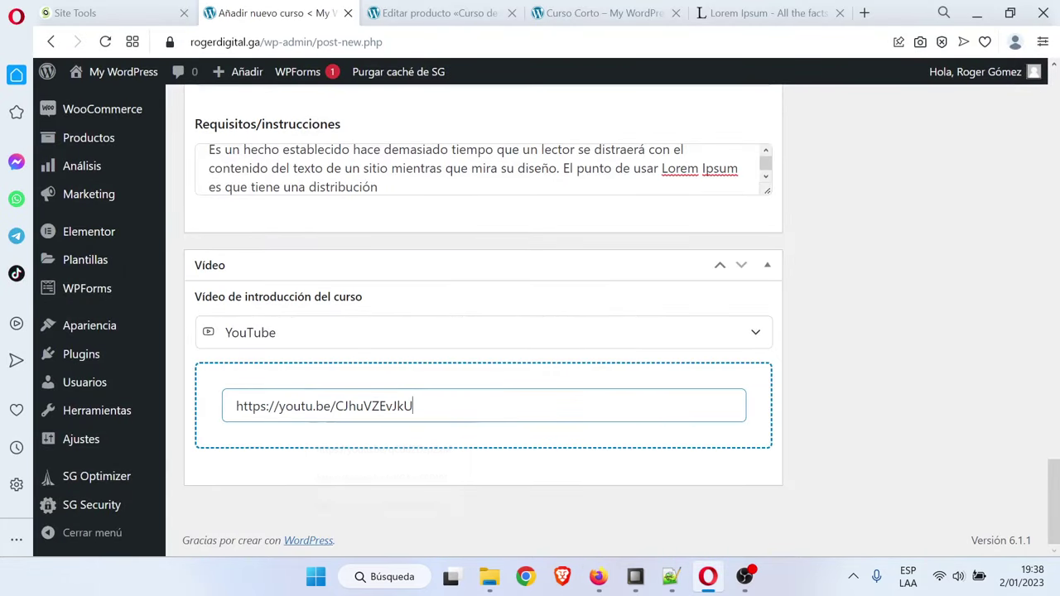
Give the course the Facebook and Instagram Ads featured image and publish it under Curso Corto
{"action": "scroll", "coordinate": [861, 398], "scroll_direction": "up", "scroll_amount": 4}
{"action": "scroll", "coordinate": [866, 396], "scroll_direction": "up", "scroll_amount": 10}
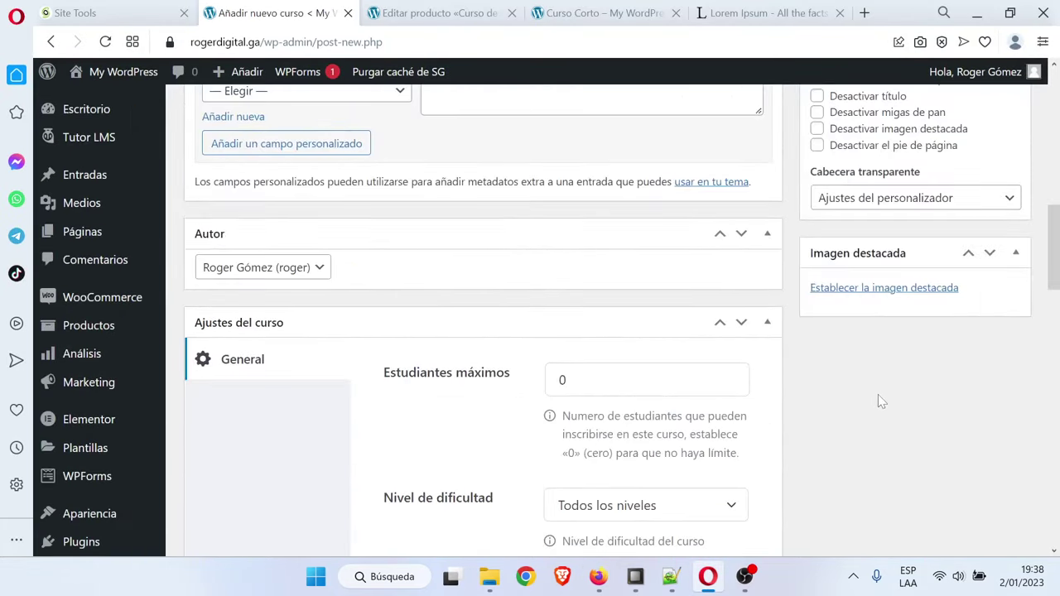
{"action": "left_click", "coordinate": [872, 290]}
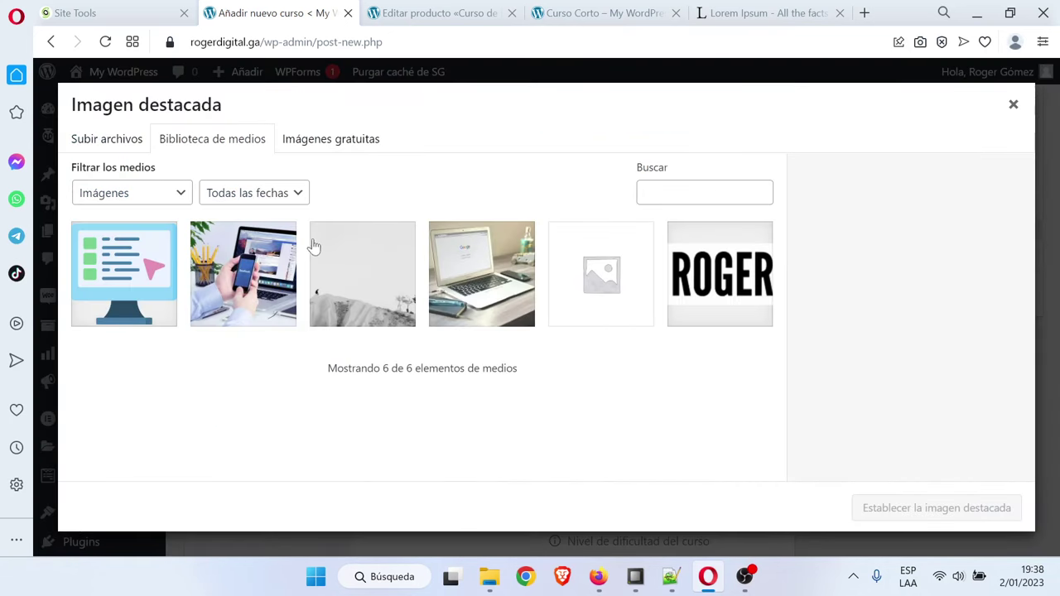
{"action": "left_click", "coordinate": [253, 283]}
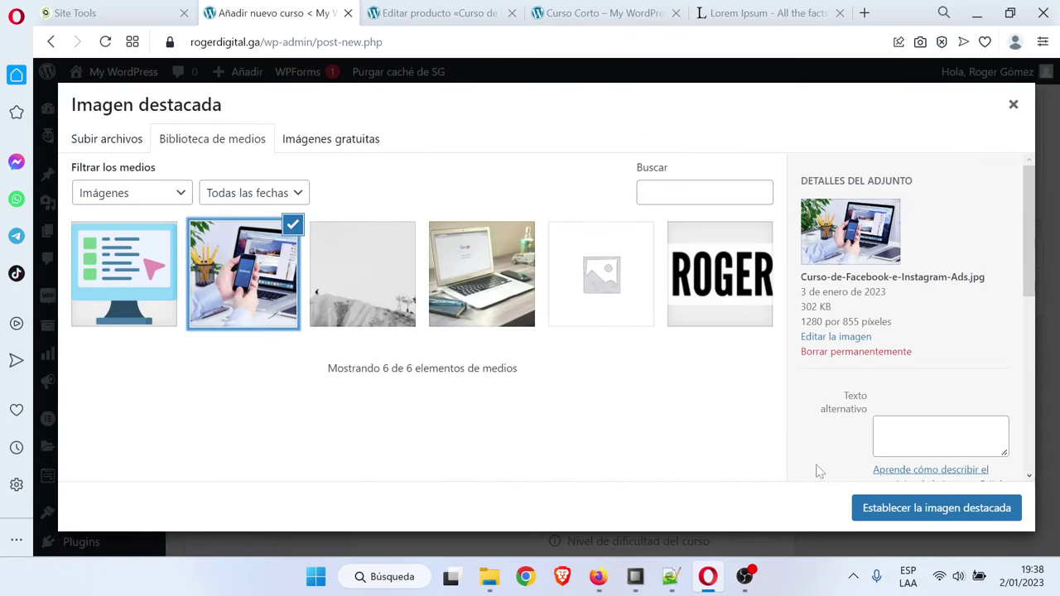
{"action": "left_click", "coordinate": [937, 508]}
{"action": "scroll", "coordinate": [919, 373], "scroll_direction": "up", "scroll_amount": 10}
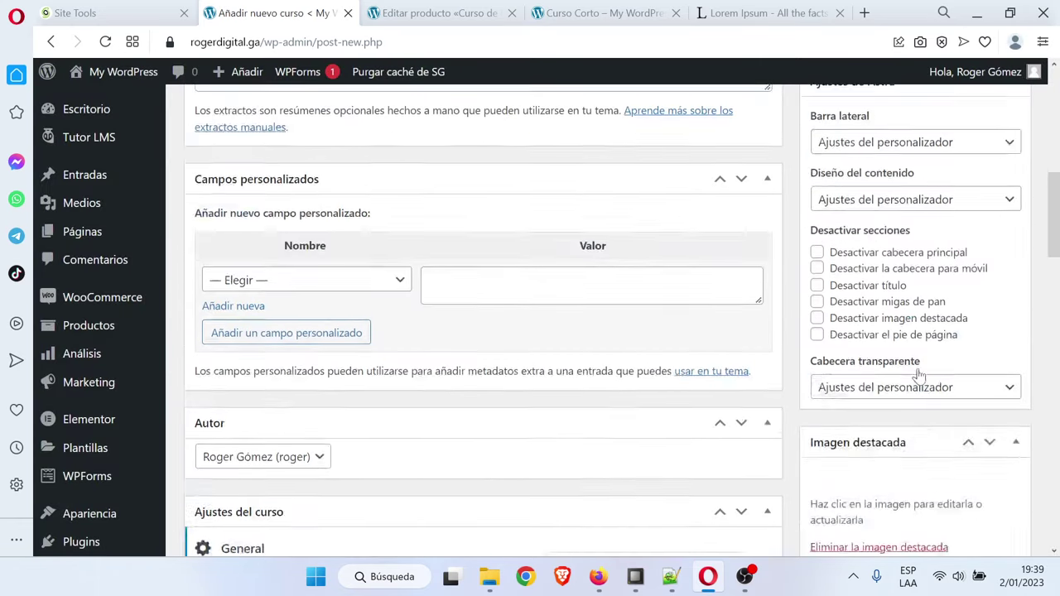
{"action": "scroll", "coordinate": [1025, 422], "scroll_direction": "up", "scroll_amount": 2}
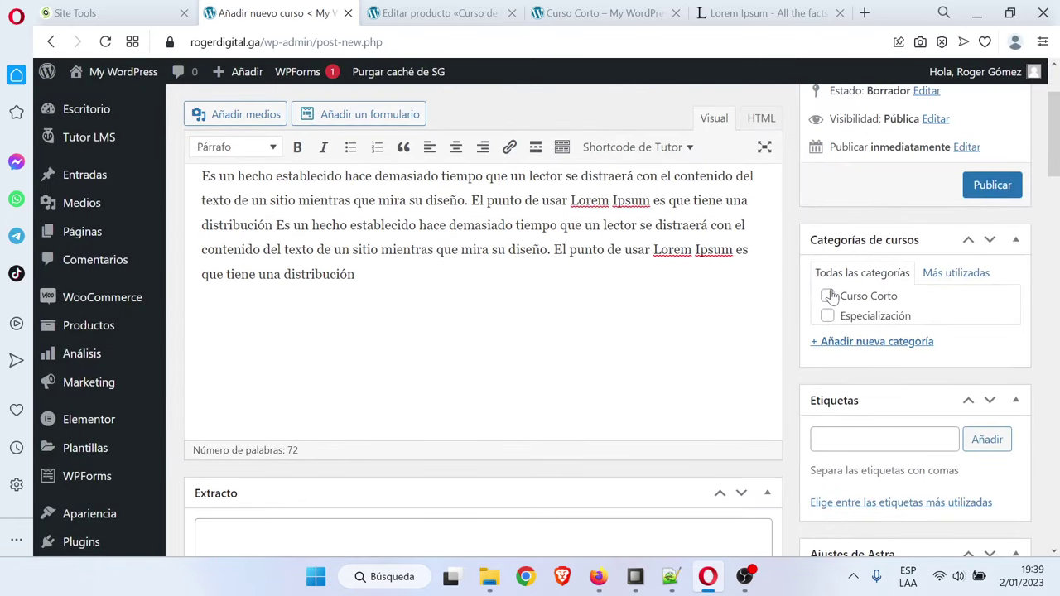
{"action": "left_click", "coordinate": [991, 187]}
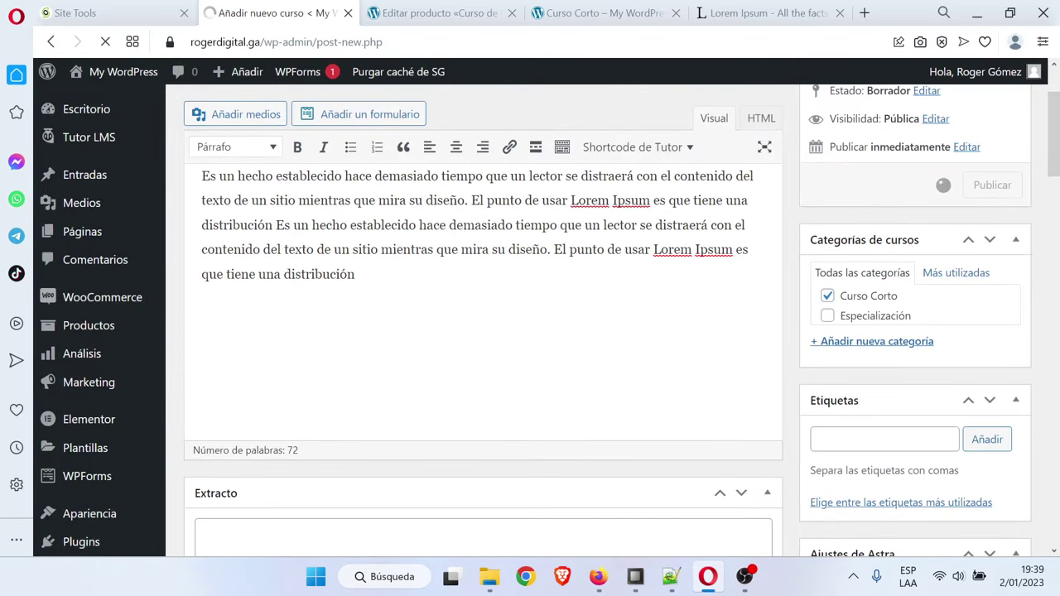
{"action": "scroll", "coordinate": [483, 331], "scroll_direction": "up", "scroll_amount": 1}
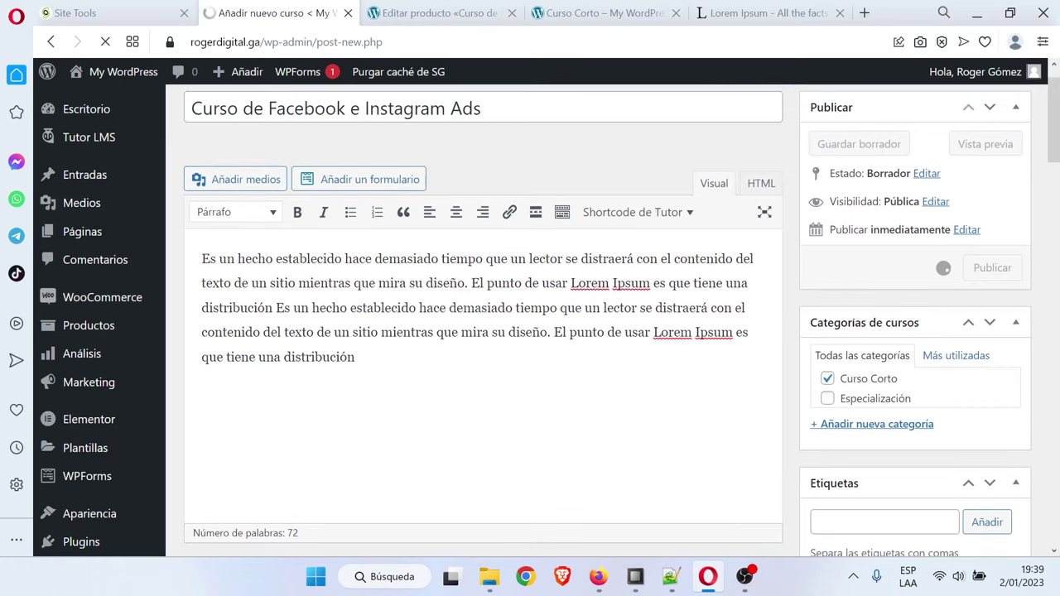
{"action": "left_click", "coordinate": [585, 10]}
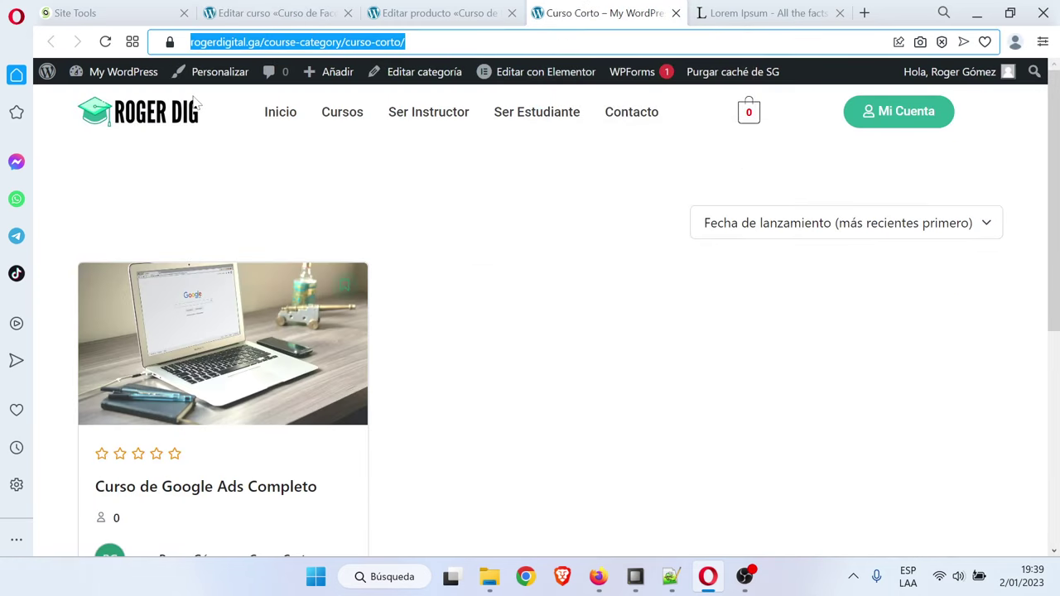
Review the live Facebook and Instagram Ads course page from the Cursos listing
{"action": "left_click", "coordinate": [105, 41]}
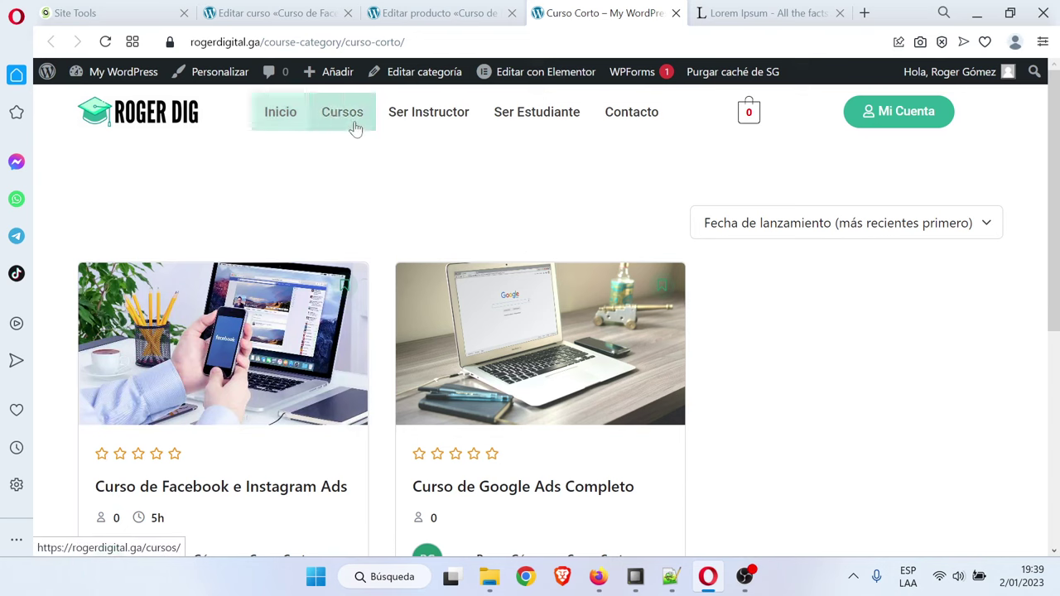
{"action": "left_click", "coordinate": [350, 131]}
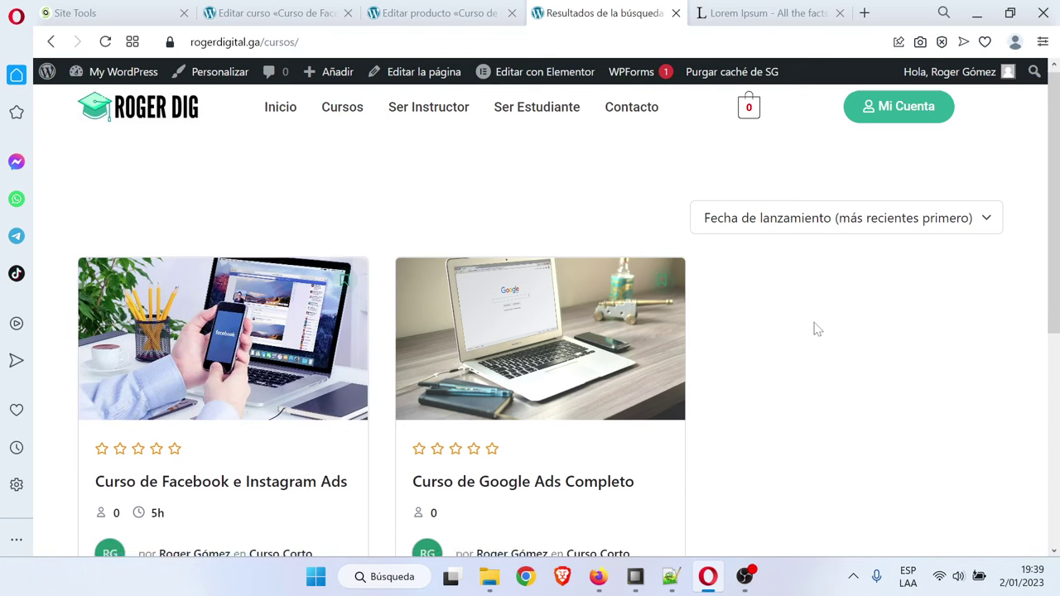
{"action": "scroll", "coordinate": [816, 329], "scroll_direction": "down", "scroll_amount": 2}
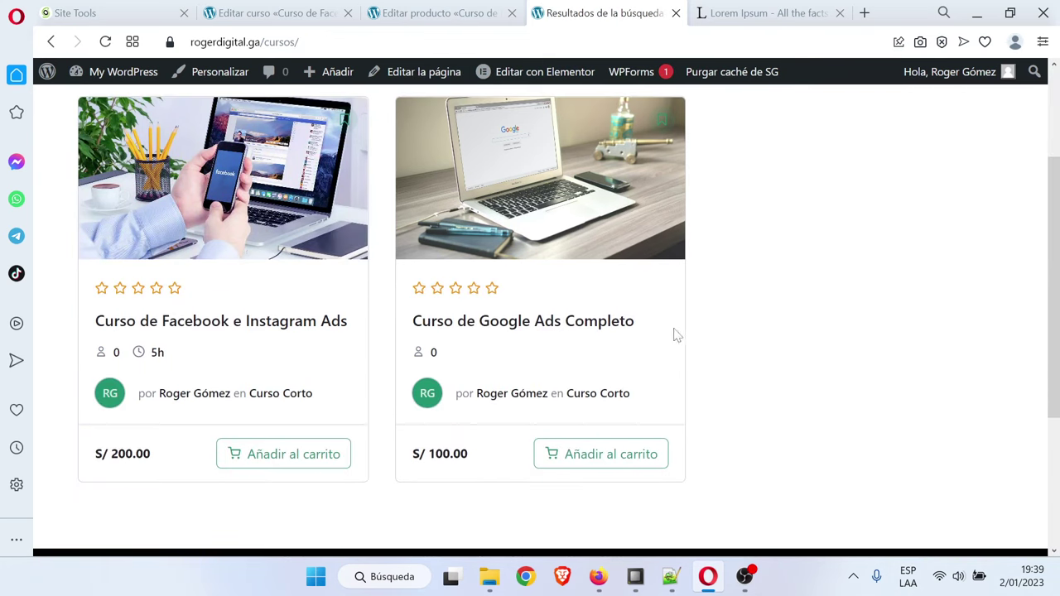
{"action": "scroll", "coordinate": [571, 372], "scroll_direction": "up", "scroll_amount": 1}
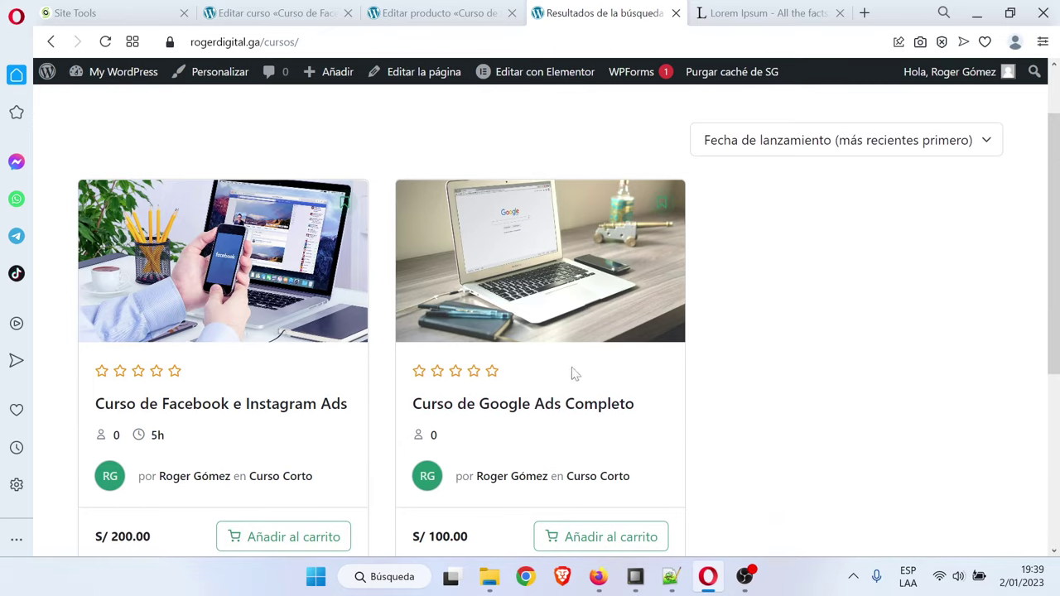
{"action": "left_click", "coordinate": [230, 294]}
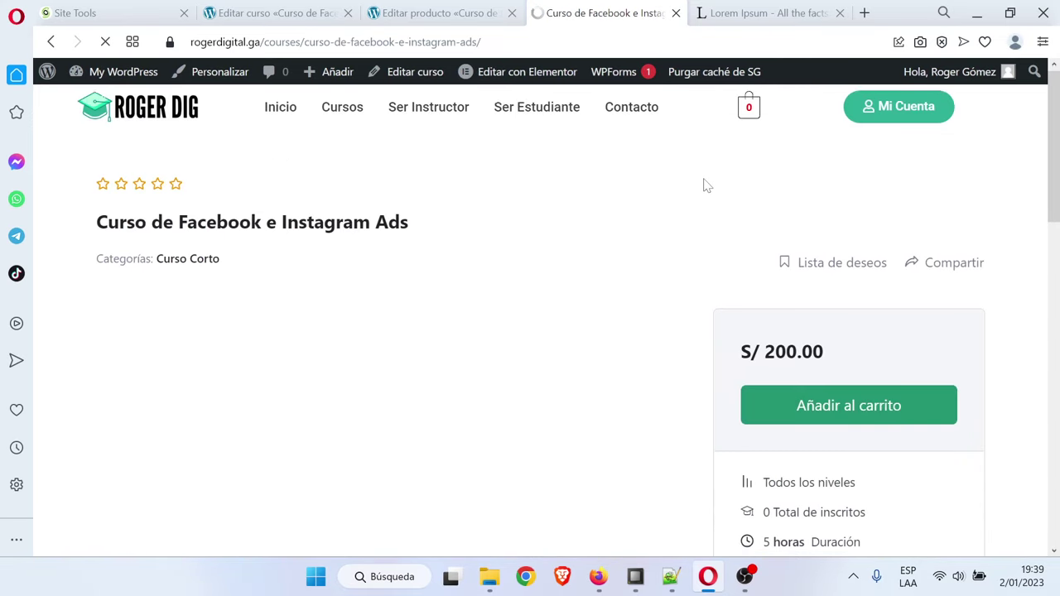
{"action": "scroll", "coordinate": [714, 263], "scroll_direction": "down", "scroll_amount": 3}
{"action": "scroll", "coordinate": [710, 287], "scroll_direction": "up", "scroll_amount": 2}
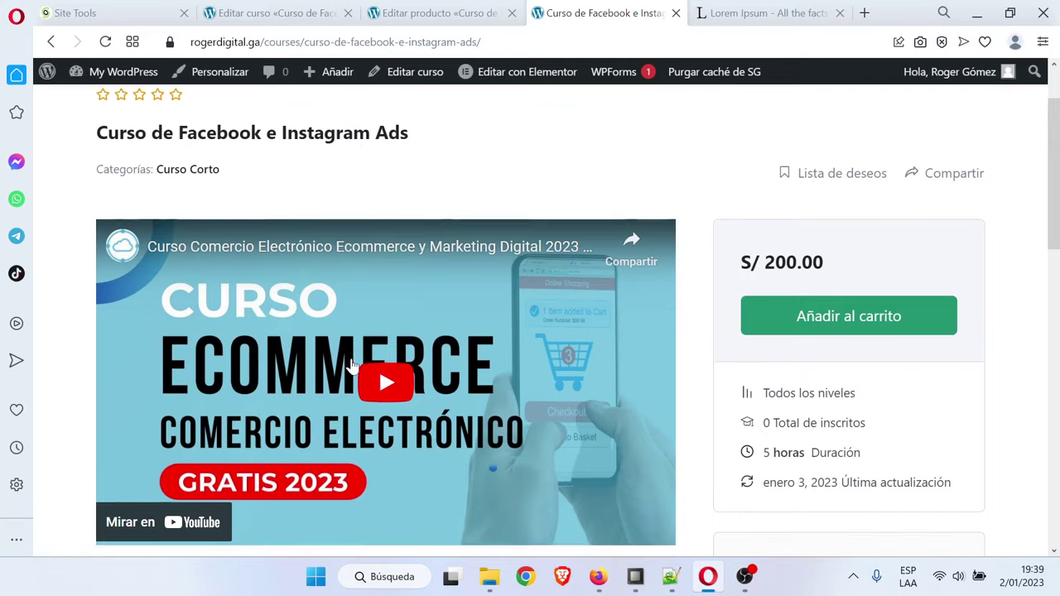
{"action": "scroll", "coordinate": [711, 287], "scroll_direction": "down", "scroll_amount": 3}
{"action": "scroll", "coordinate": [496, 360], "scroll_direction": "up", "scroll_amount": 2}
{"action": "scroll", "coordinate": [531, 364], "scroll_direction": "down", "scroll_amount": 7}
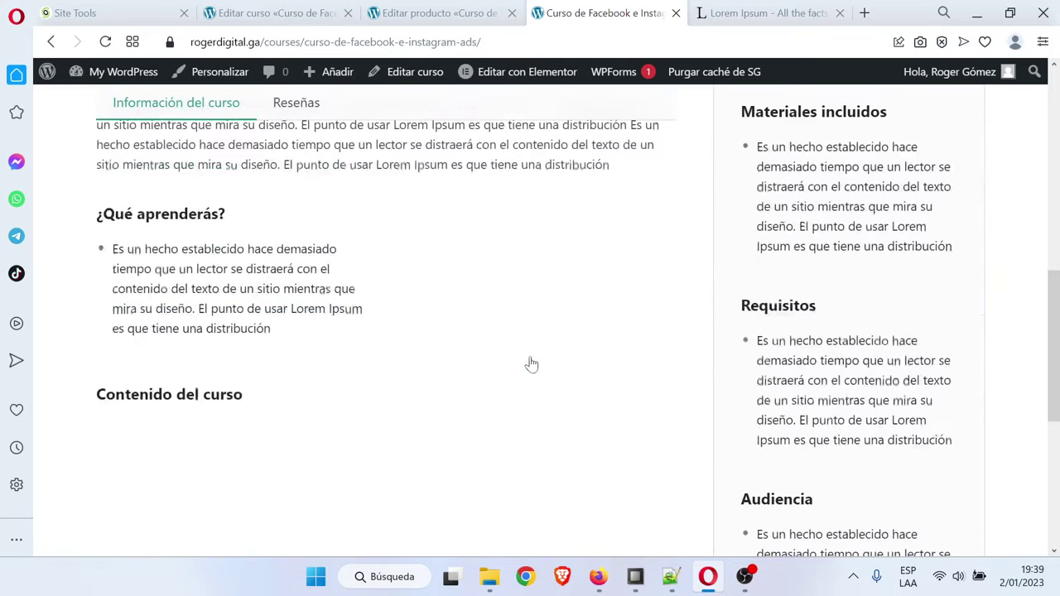
{"action": "scroll", "coordinate": [532, 363], "scroll_direction": "up", "scroll_amount": 4}
{"action": "scroll", "coordinate": [534, 365], "scroll_direction": "up", "scroll_amount": 3}
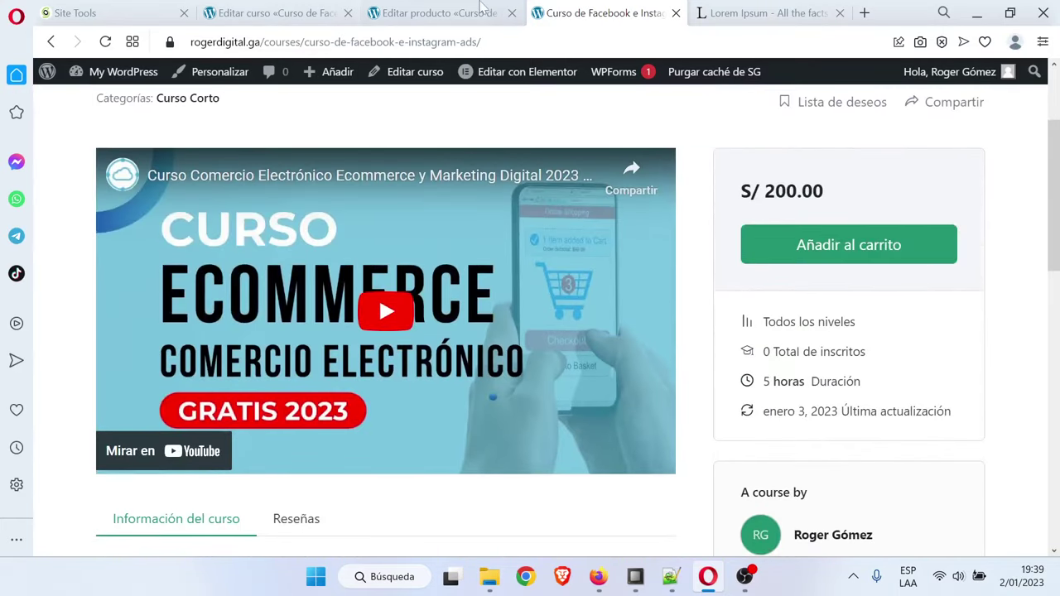
{"action": "scroll", "coordinate": [379, 296], "scroll_direction": "up", "scroll_amount": 2}
Go back to the course listing and return to the product editor
{"action": "left_click", "coordinate": [337, 126]}
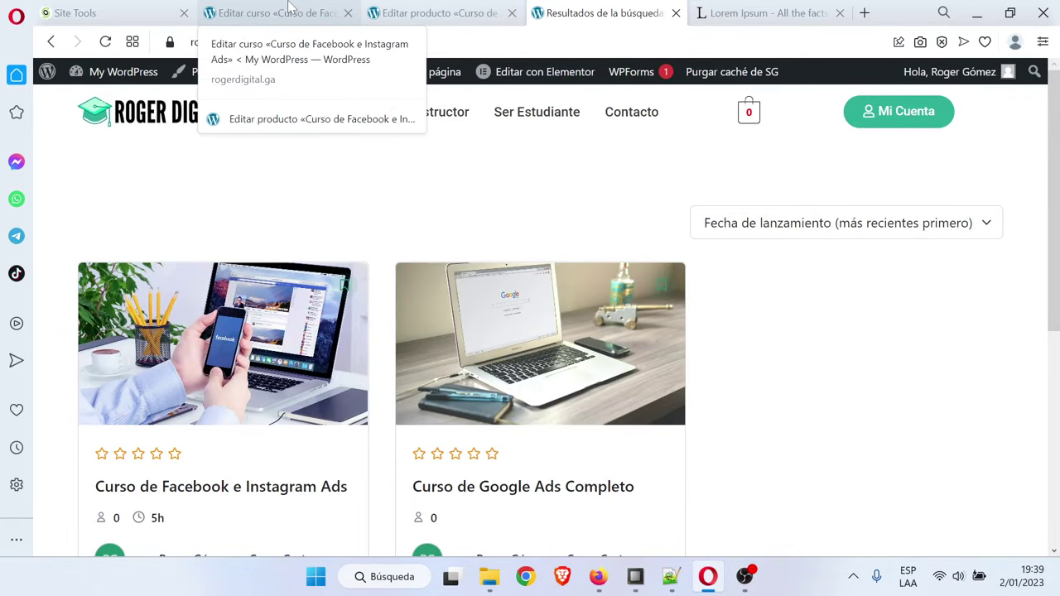
{"action": "left_click", "coordinate": [290, 10]}
{"action": "left_click", "coordinate": [437, 14]}
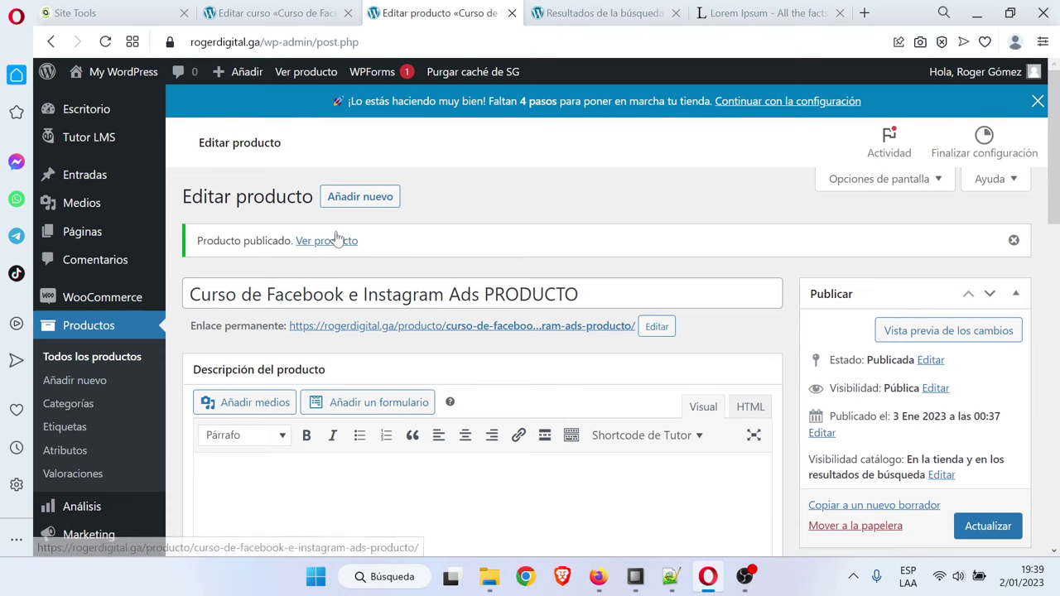
Start a new product titled 'Especialización en Marketing Digital PRODUCTO' using the name from the notes
{"action": "left_click", "coordinate": [352, 197]}
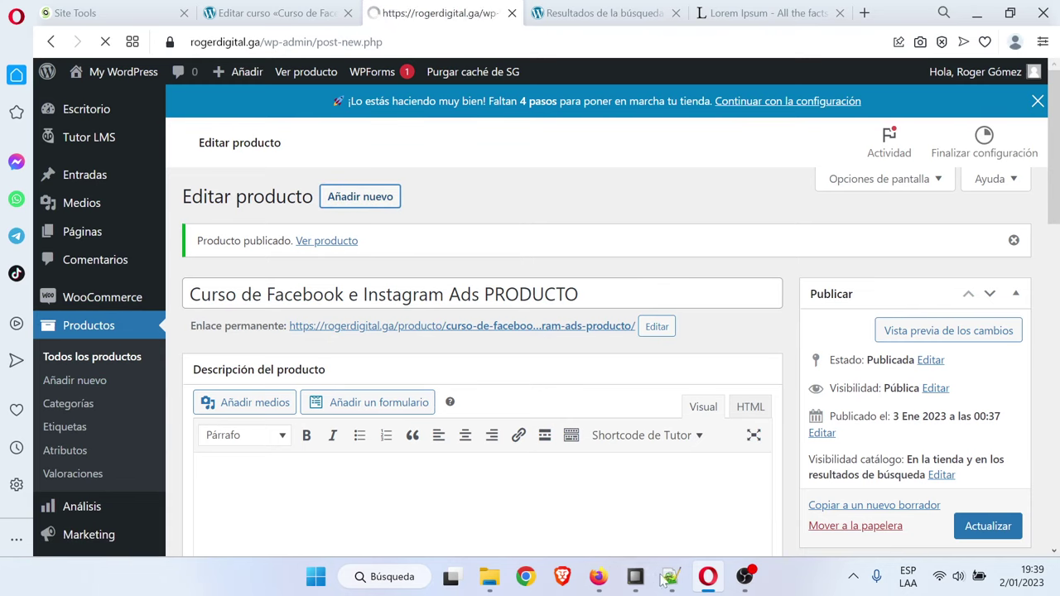
{"action": "left_click", "coordinate": [671, 576]}
{"action": "left_click", "coordinate": [367, 313]}
{"action": "triple_click", "coordinate": [373, 316]}
{"action": "key", "text": "ctrl+c"}
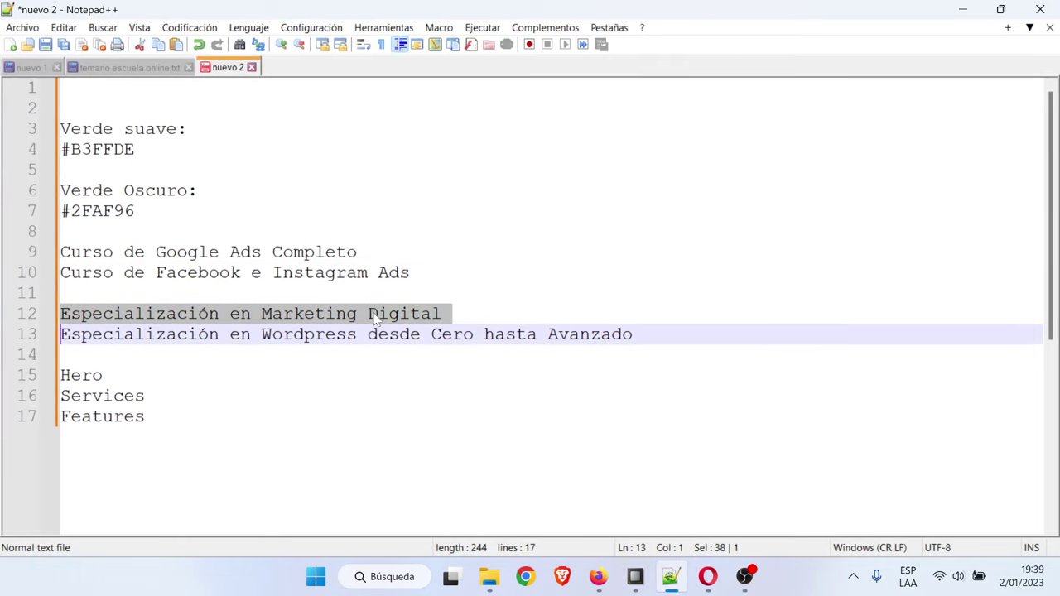
{"action": "left_click", "coordinate": [960, 8]}
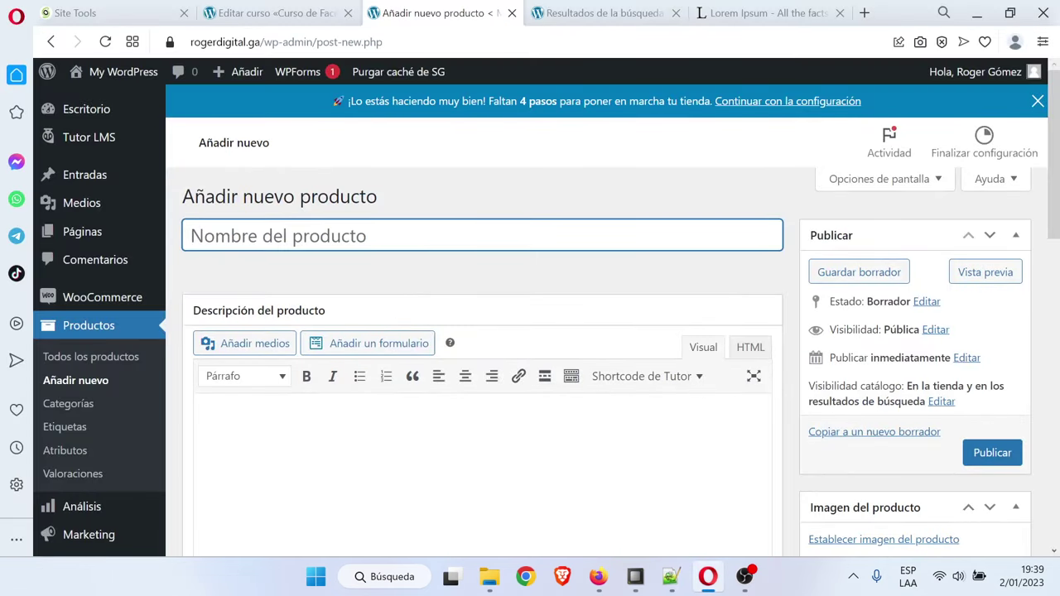
{"action": "key", "text": "ctrl+v"}
{"action": "key", "text": "Caps_Lock"}
{"action": "type", "text": "P"}
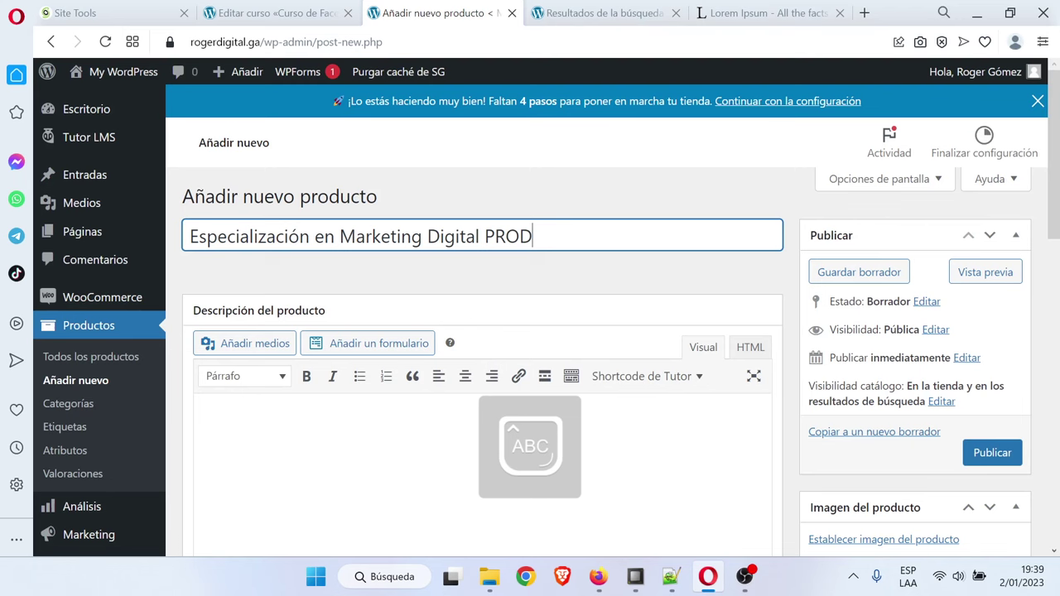
Set the product's regular price to 300 and publish it
{"action": "scroll", "coordinate": [538, 331], "scroll_direction": "down", "scroll_amount": 5}
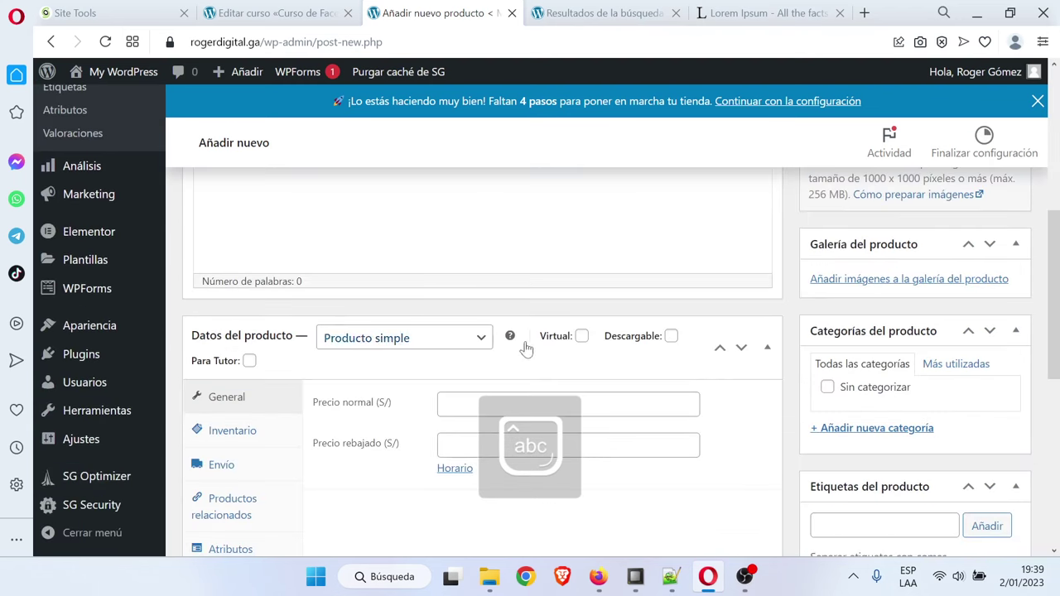
{"action": "left_click", "coordinate": [509, 404]}
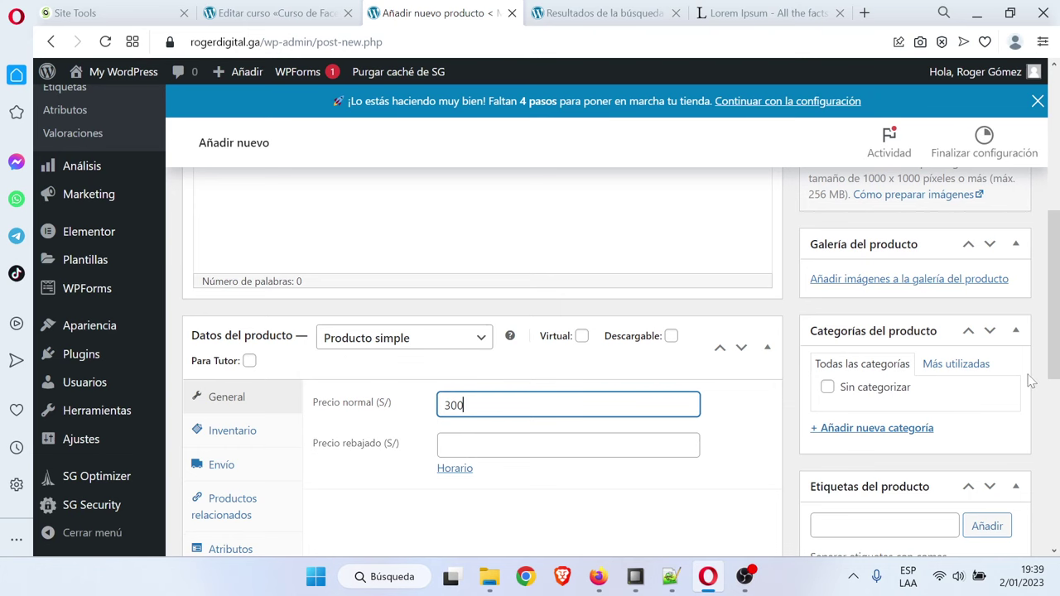
{"action": "scroll", "coordinate": [1030, 380], "scroll_direction": "up", "scroll_amount": 2}
{"action": "scroll", "coordinate": [1027, 379], "scroll_direction": "down", "scroll_amount": 3}
{"action": "scroll", "coordinate": [1010, 373], "scroll_direction": "up", "scroll_amount": 5}
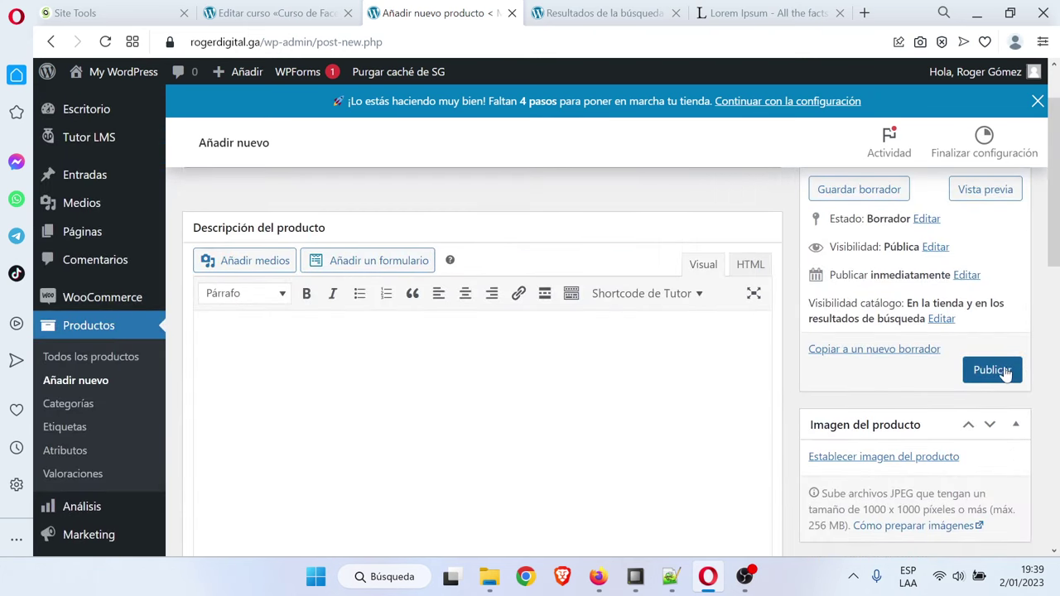
{"action": "left_click", "coordinate": [998, 371]}
{"action": "left_click", "coordinate": [273, 13]}
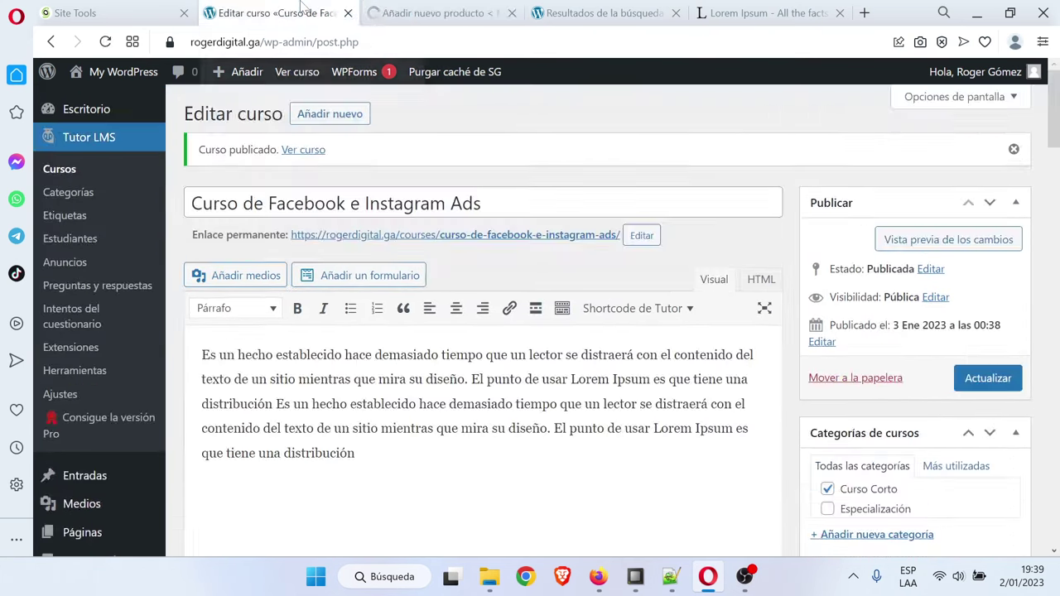
Paste 'Especialización en Marketing Digital' as the new course title
{"action": "mouse_move", "coordinate": [358, 74]}
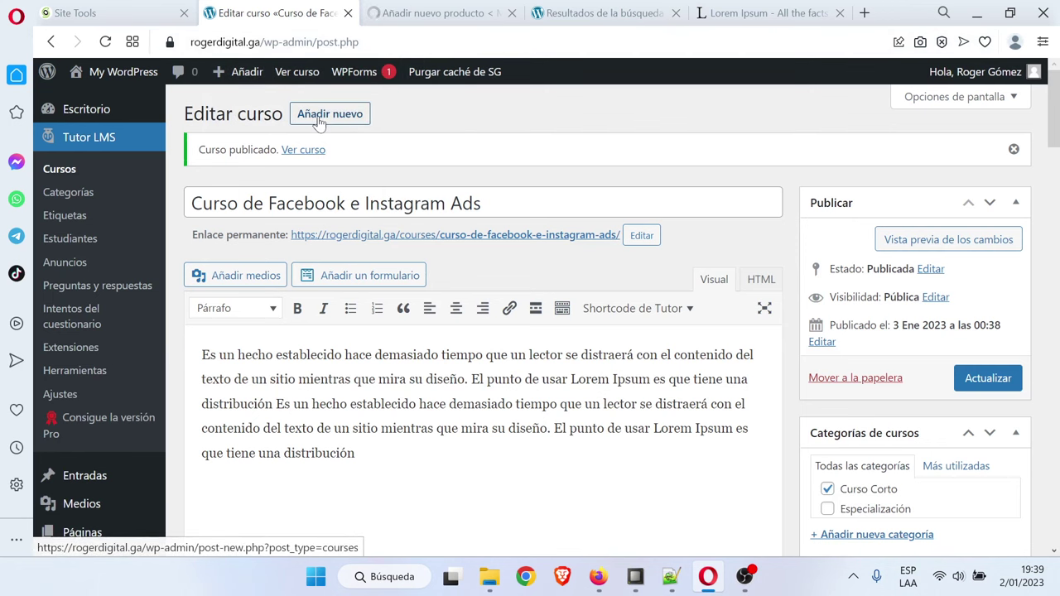
{"action": "left_click", "coordinate": [439, 13]}
{"action": "left_click", "coordinate": [273, 12]}
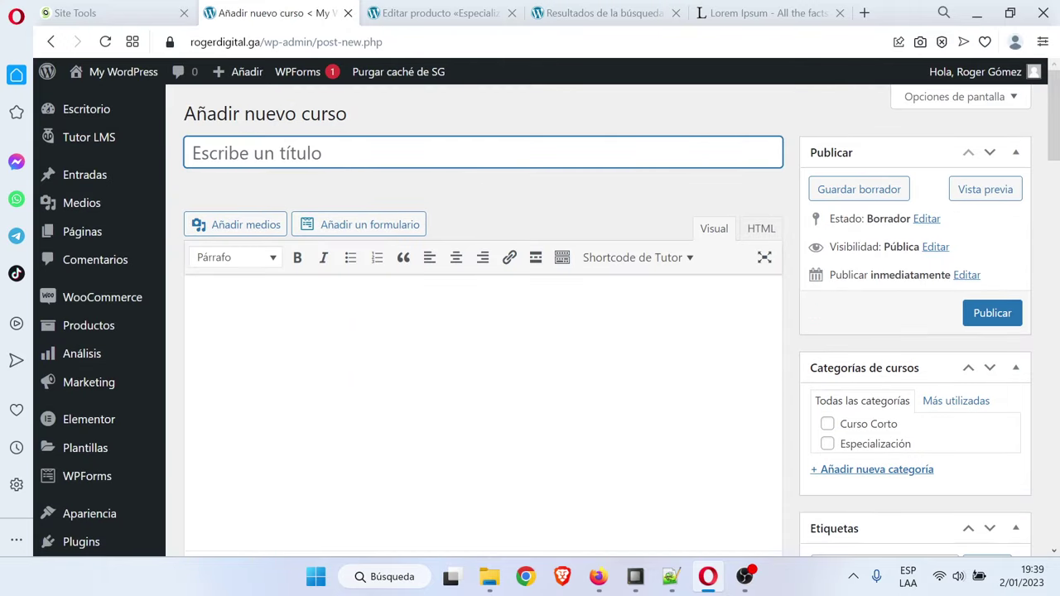
{"action": "key", "text": "ctrl+v"}
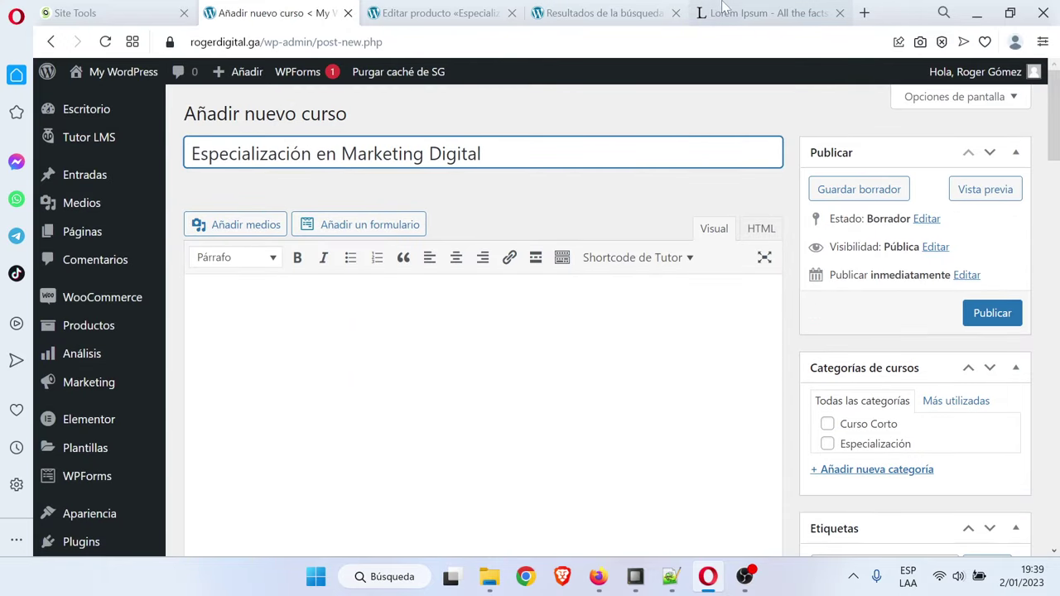
Fill the course description with a copied Lorem Ipsum paragraph
{"action": "left_click", "coordinate": [762, 12]}
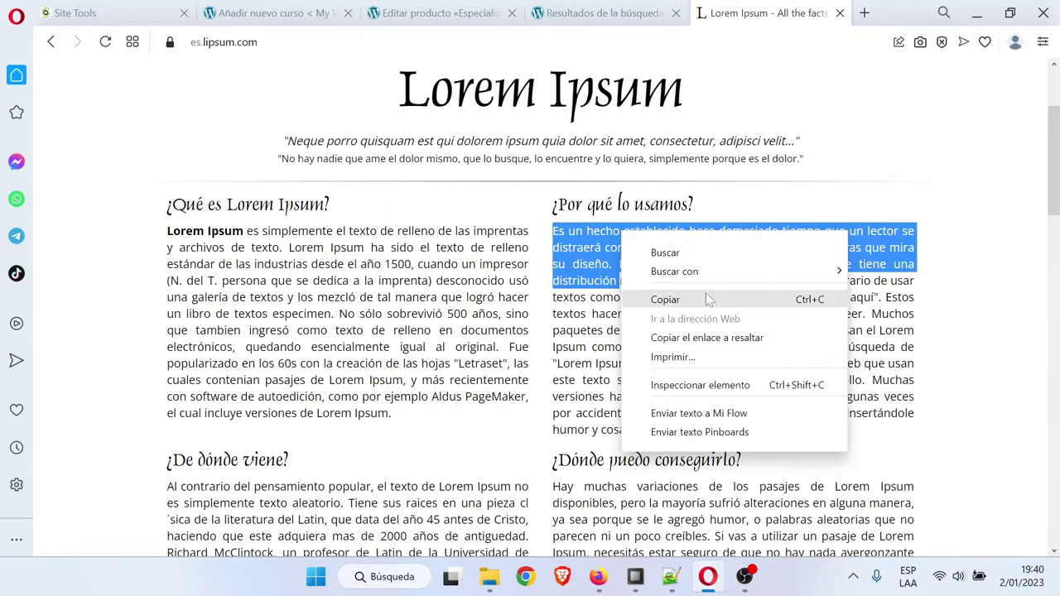
{"action": "left_click", "coordinate": [711, 300]}
{"action": "left_click", "coordinate": [274, 12]}
{"action": "left_click", "coordinate": [204, 302]}
{"action": "type", "text": "Es un hecho establecido hace demasiado tiempo que un lector se distraerá con el contenido del texto de un sitio mientras que mira su diseño. El punto de usar Lorem Ipsum es que tiene una distribución"}
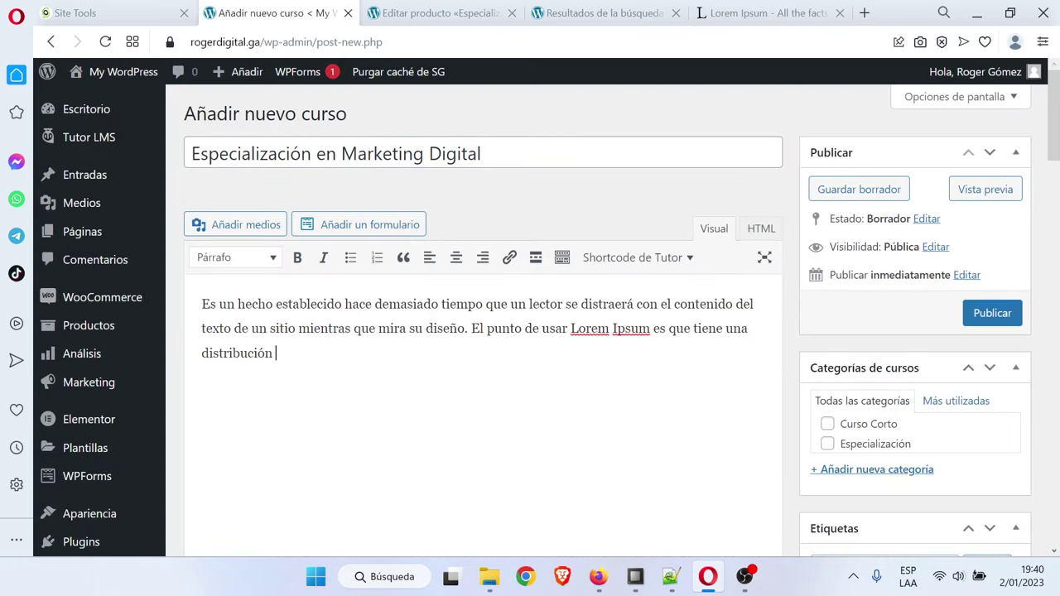
{"action": "type", "text": "Es un hecho establecido hace demasiado tiempo que un lector se distraerá con el contenido del texto de un sitio mientras que mira su diseño. El punto de usar Lorem Ipsum es que tiene una distribución"}
Set the course difficulty to Experto and enable questions and answers
{"action": "scroll", "coordinate": [530, 331], "scroll_direction": "down", "scroll_amount": 4}
{"action": "scroll", "coordinate": [452, 332], "scroll_direction": "down", "scroll_amount": 12}
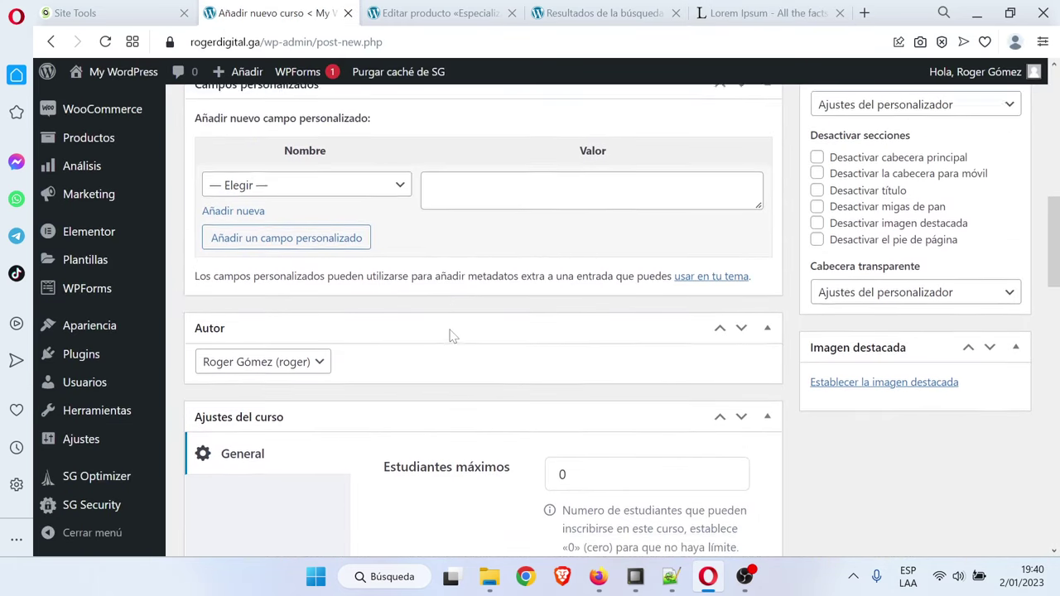
{"action": "left_click", "coordinate": [608, 235]}
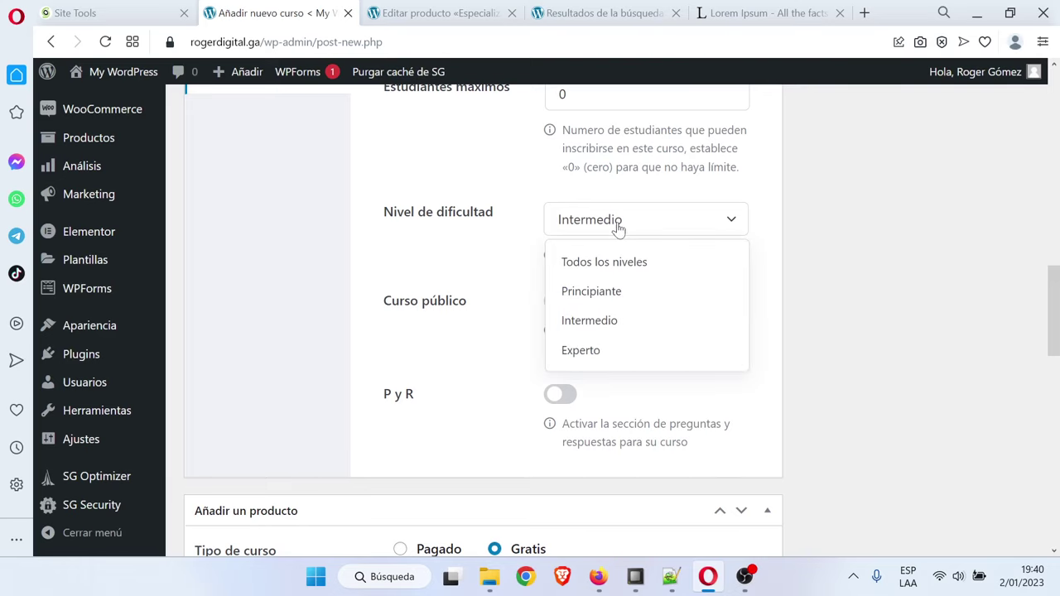
{"action": "left_click", "coordinate": [610, 351]}
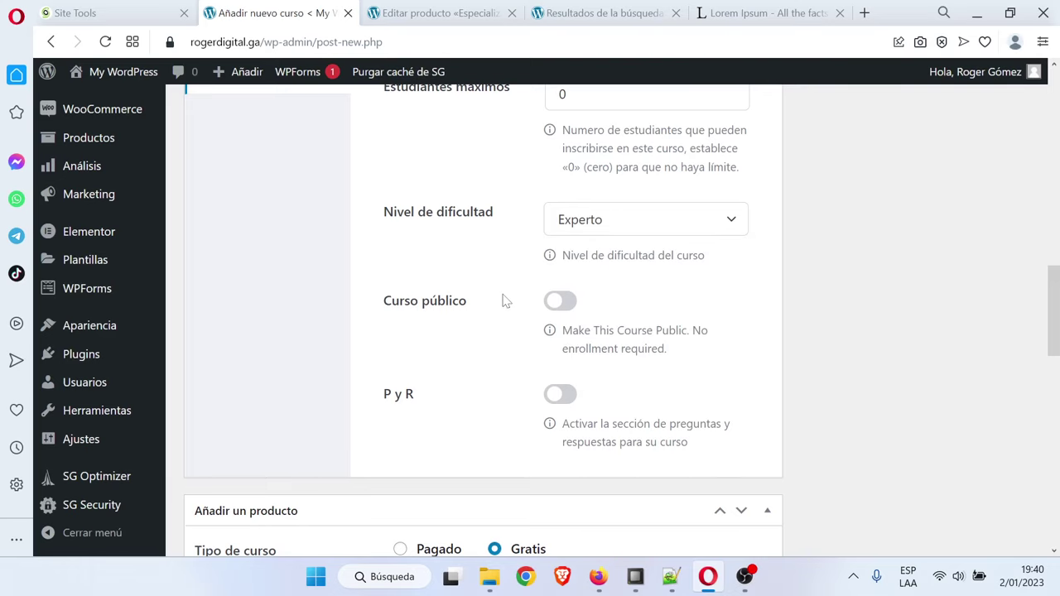
{"action": "scroll", "coordinate": [543, 307], "scroll_direction": "down", "scroll_amount": 1}
{"action": "left_click", "coordinate": [557, 309]}
Make the course paid and link the Especialización en Marketing Digital PRODUCTO product
{"action": "scroll", "coordinate": [364, 335], "scroll_direction": "down", "scroll_amount": 2}
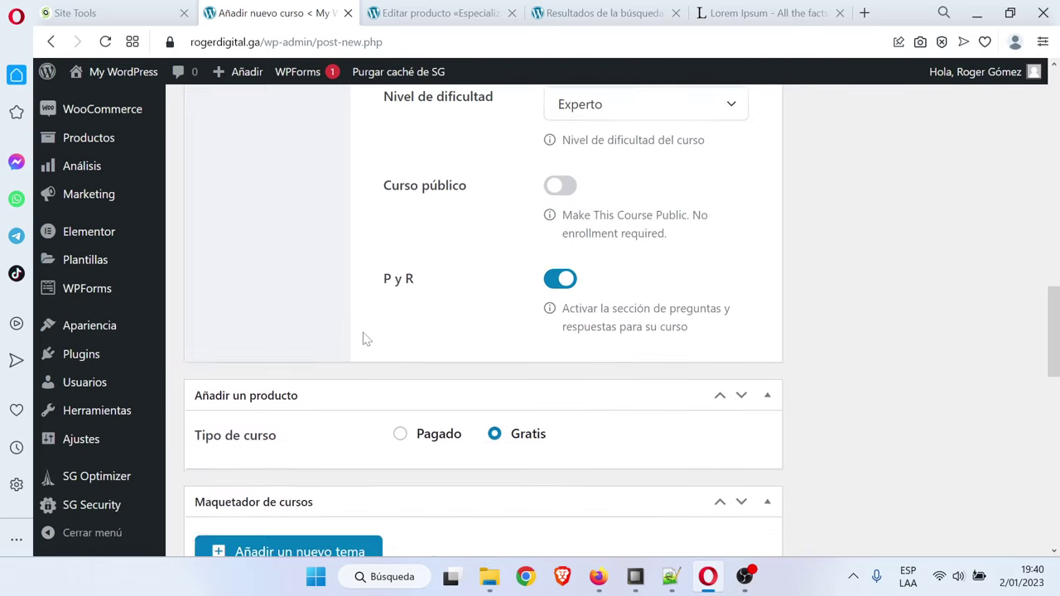
{"action": "left_click", "coordinate": [399, 300]}
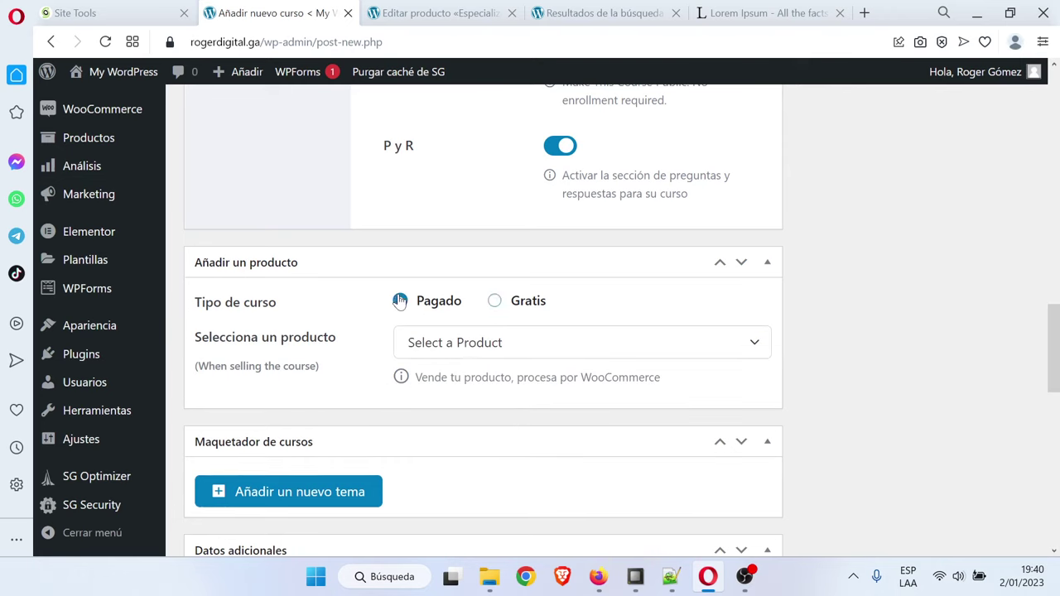
{"action": "left_click", "coordinate": [487, 348]}
{"action": "left_click", "coordinate": [590, 474]}
Paste the Lorem Ipsum paragraph into ¿Qué aprenderé? and Público objetivo
{"action": "scroll", "coordinate": [459, 412], "scroll_direction": "down", "scroll_amount": 3}
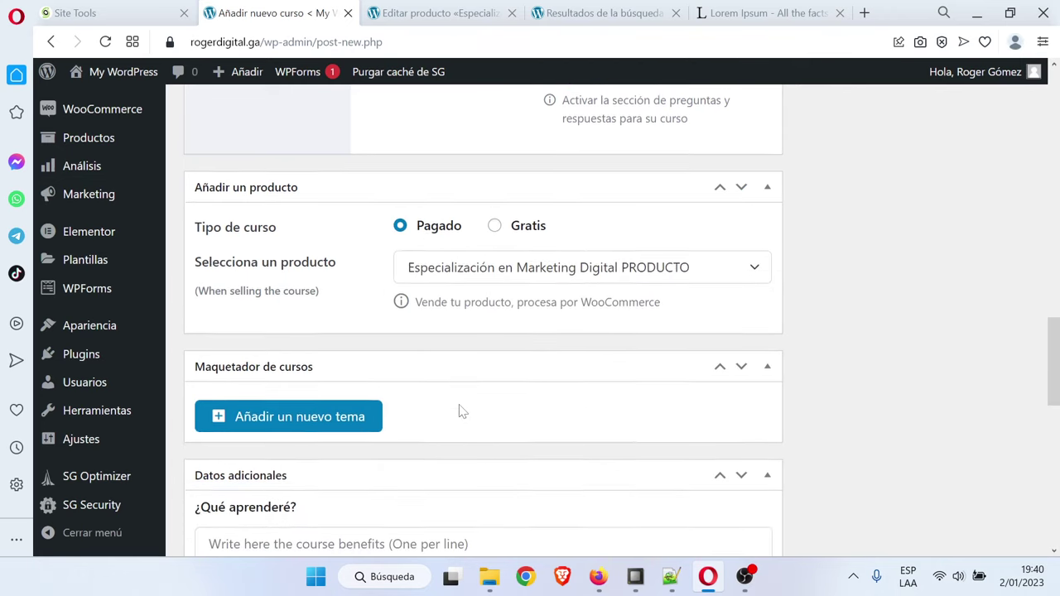
{"action": "scroll", "coordinate": [389, 251], "scroll_direction": "down", "scroll_amount": 1}
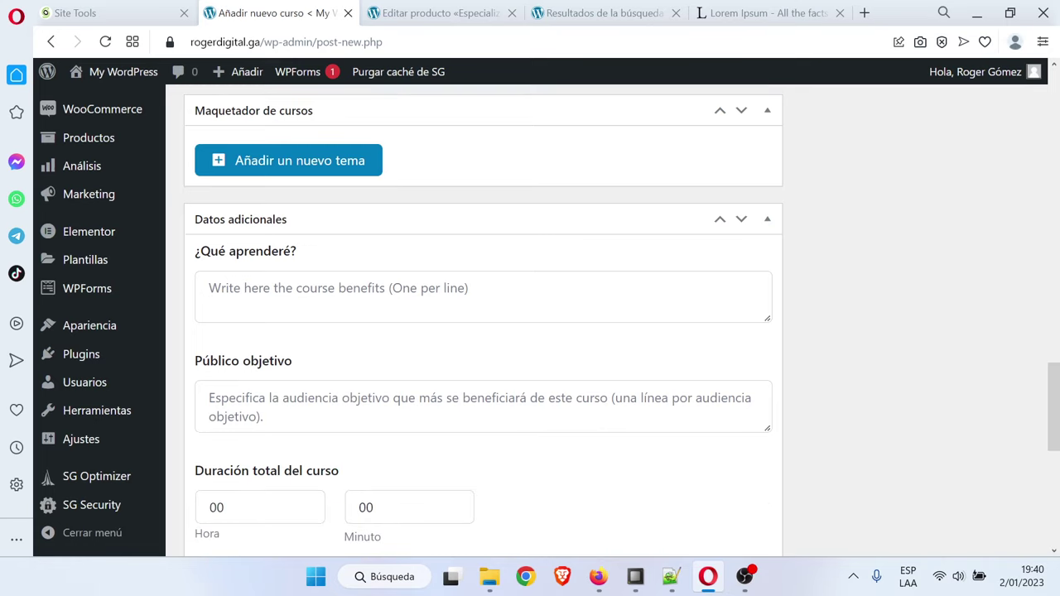
{"action": "left_click", "coordinate": [389, 290]}
{"action": "type", "text": "Es un hecho establecido hace demasiado tiempo que un lector se distraerá con el contenido del texto de un sitio mientras que mira su diseño. El punto de usar Lorem Ipsum es que tiene una distribución"}
{"action": "left_click", "coordinate": [389, 406]}
{"action": "type", "text": "Es un hecho establecido hace demasiado tiempo que un lector se distraerá con el contenido del texto de un sitio mientras que mira su diseño. El punto de usar Lorem Ipsum es que tiene una distribución"}
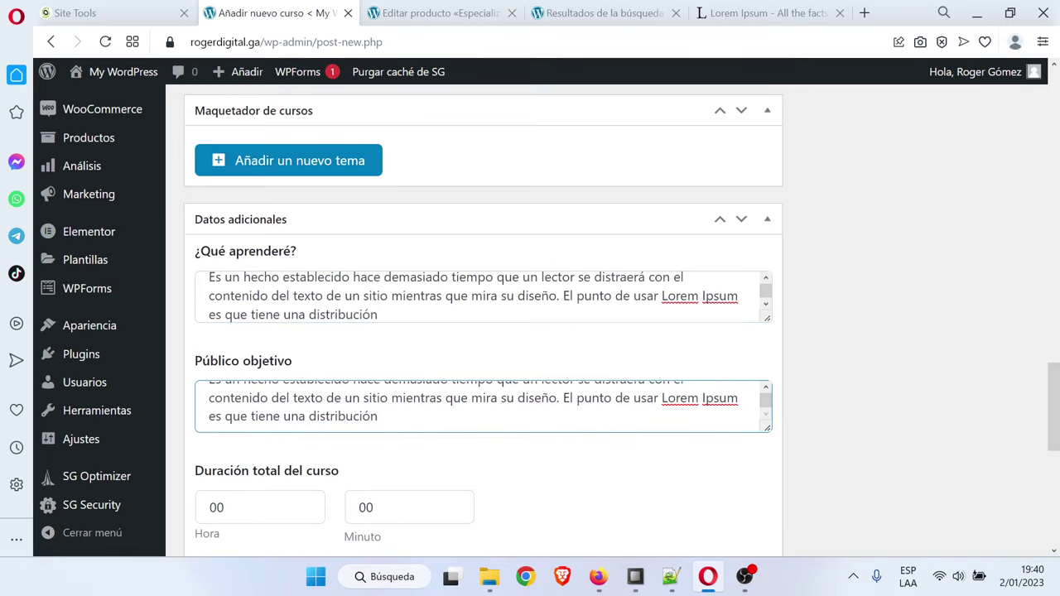
Set the course duration to 10 hours
{"action": "scroll", "coordinate": [255, 431], "scroll_direction": "down", "scroll_amount": 2}
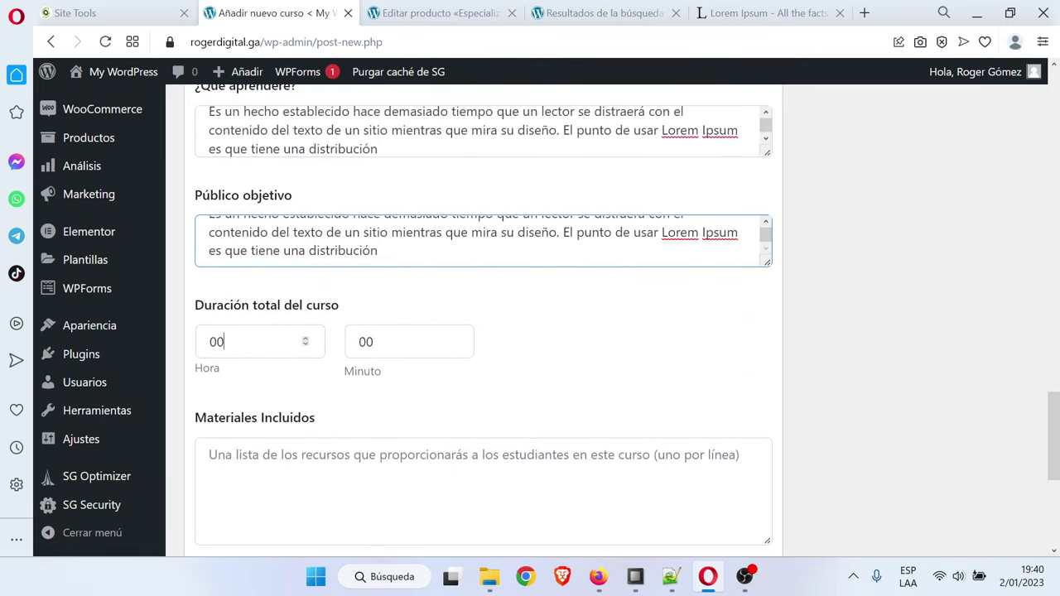
{"action": "left_click_drag", "start_coordinate": [223, 342], "coordinate": [217, 342]}
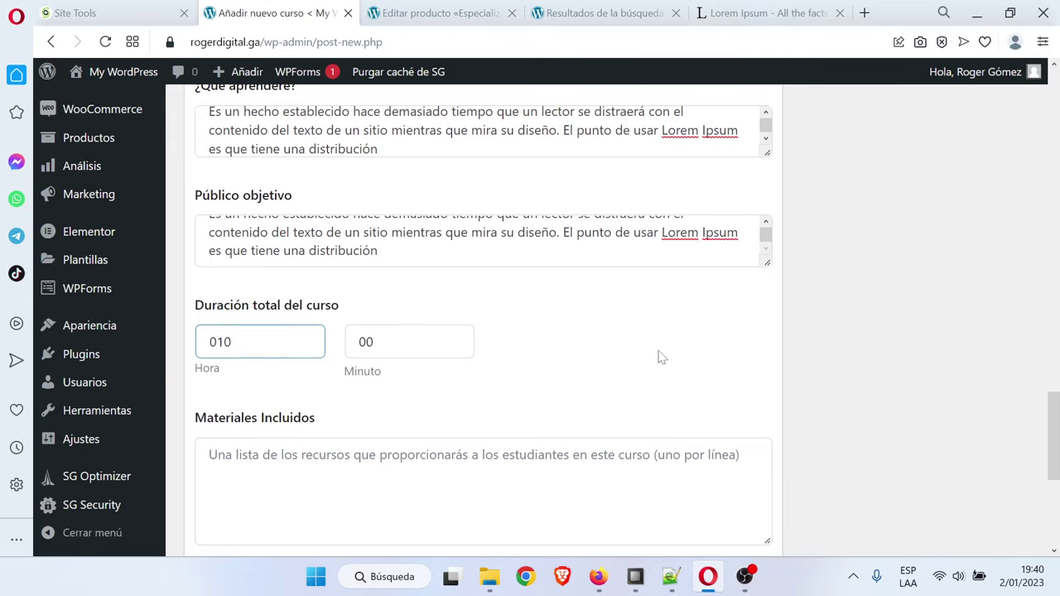
{"action": "left_click", "coordinate": [611, 377]}
Paste the Lorem Ipsum paragraph into Materiales Incluidos and Requisitos/instrucciones
{"action": "scroll", "coordinate": [611, 377], "scroll_direction": "down", "scroll_amount": 1}
{"action": "left_click", "coordinate": [611, 374]}
{"action": "type", "text": "Es un hecho establecido hace demasiado tiempo que un lector se distraerá con el contenido del texto de un sitio mientras que mira su diseño. El punto de usar Lorem Ipsum es que tiene una distribución"}
{"action": "scroll", "coordinate": [611, 374], "scroll_direction": "down", "scroll_amount": 1}
{"action": "left_click", "coordinate": [610, 375]}
{"action": "type", "text": "Es un hecho establecido hace demasiado tiempo que un lector se distraerá con el contenido del texto de un sitio mientras que mira su diseño. El punto de usar Lorem Ipsum es que tiene una distribución"}
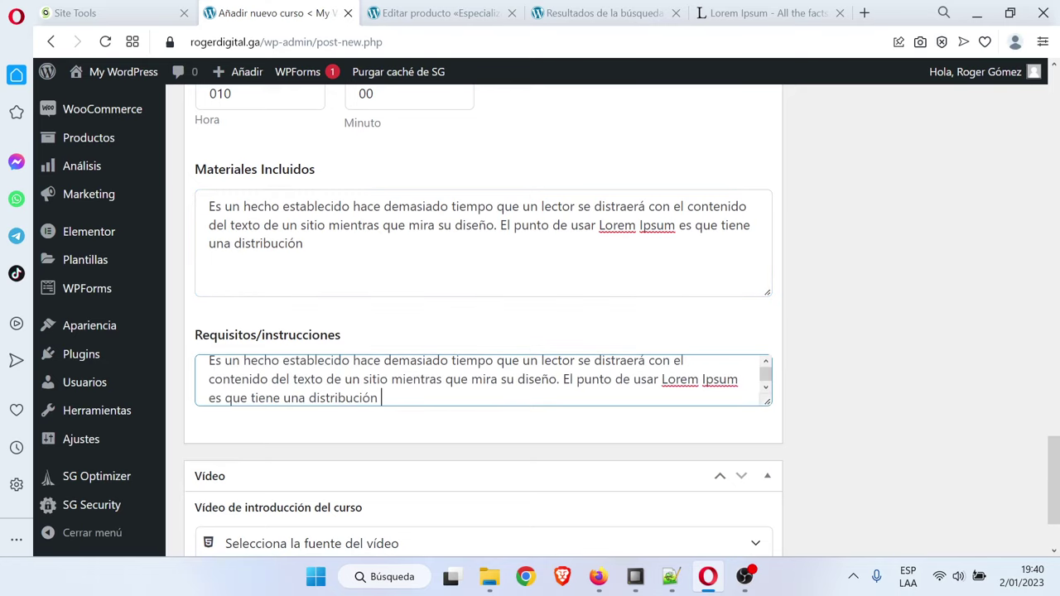
{"action": "scroll", "coordinate": [832, 358], "scroll_direction": "down", "scroll_amount": 2}
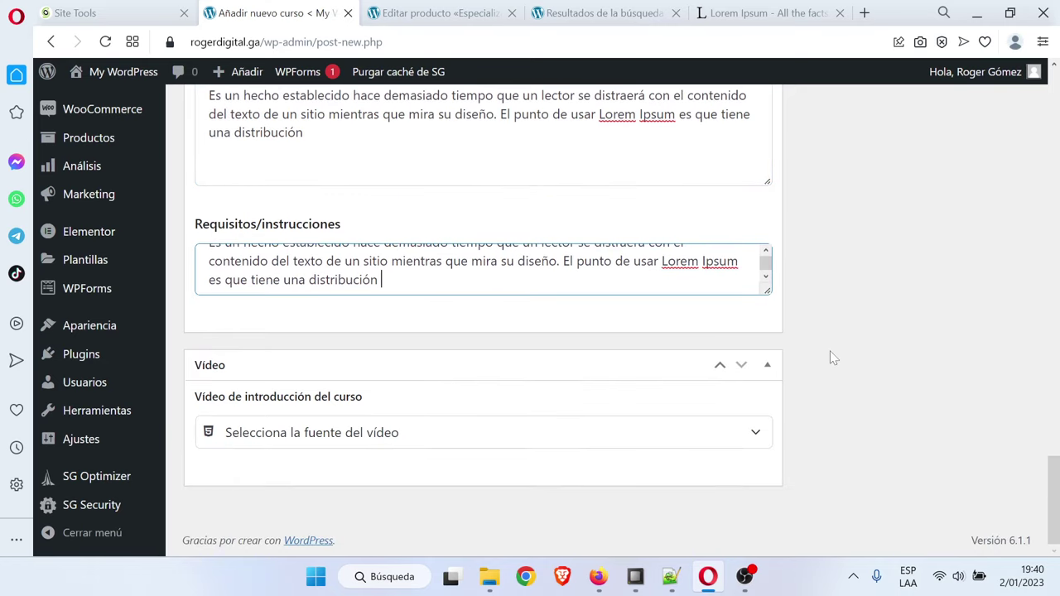
{"action": "scroll", "coordinate": [832, 358], "scroll_direction": "up", "scroll_amount": 20}
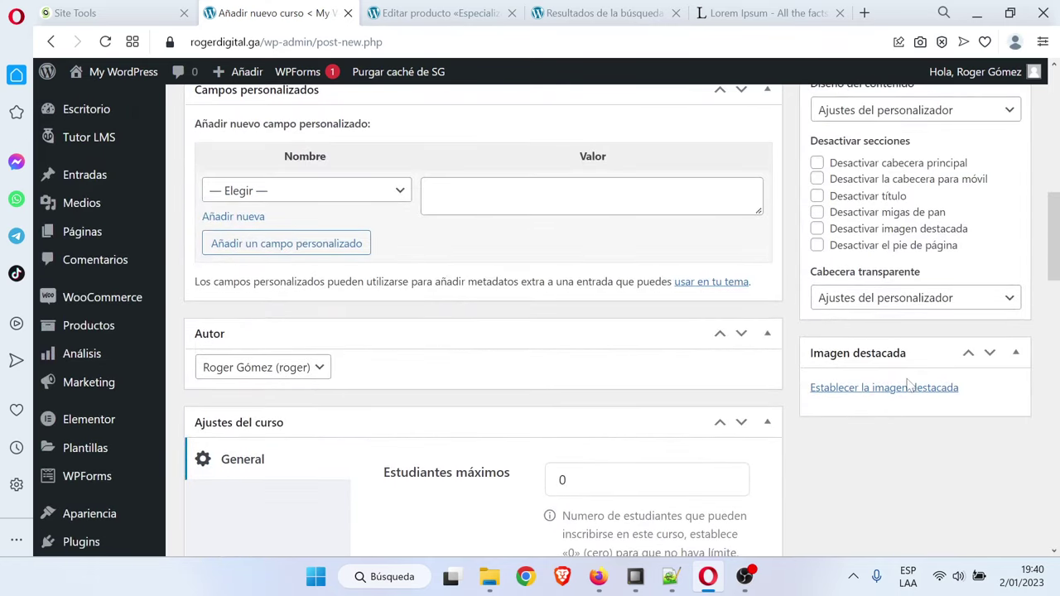
Upload Especialización en Marketing Digital.jpg from the computer and set it as the featured image
{"action": "left_click", "coordinate": [908, 386]}
{"action": "left_click", "coordinate": [110, 139]}
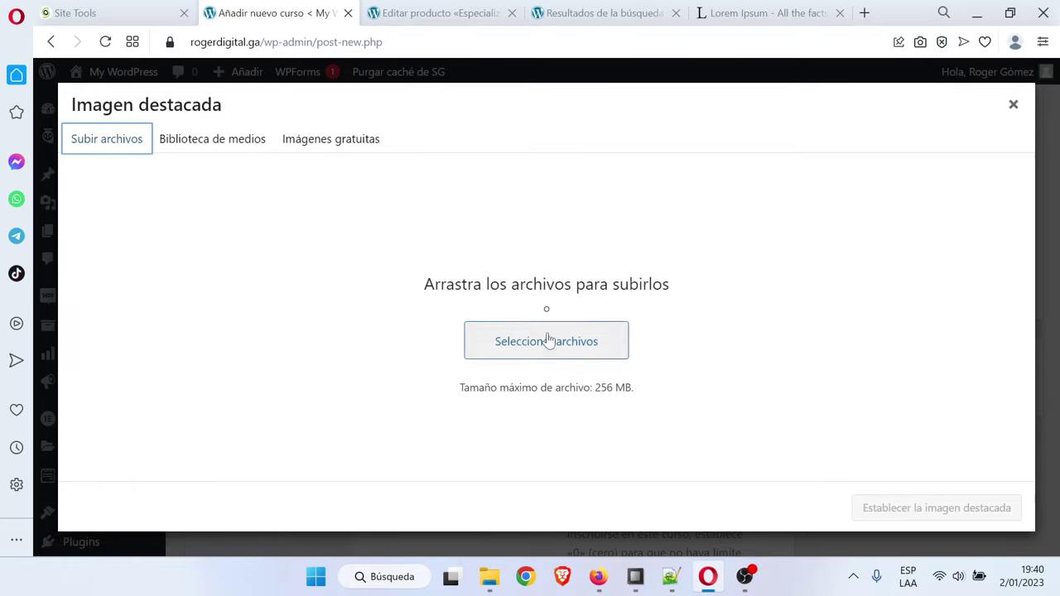
{"action": "left_click", "coordinate": [549, 339]}
{"action": "left_click", "coordinate": [504, 285]}
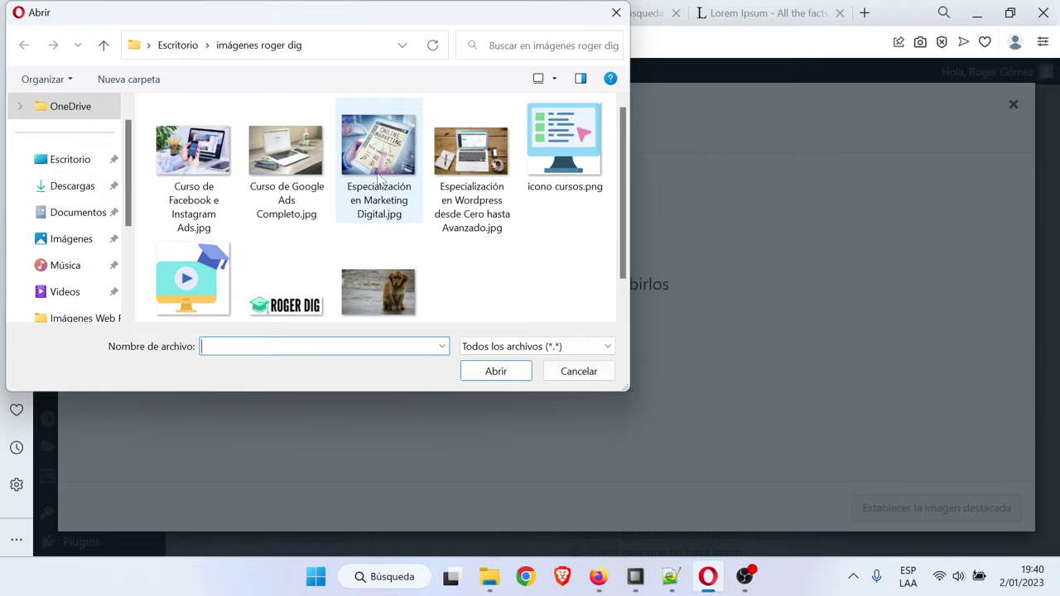
{"action": "double_click", "coordinate": [378, 165]}
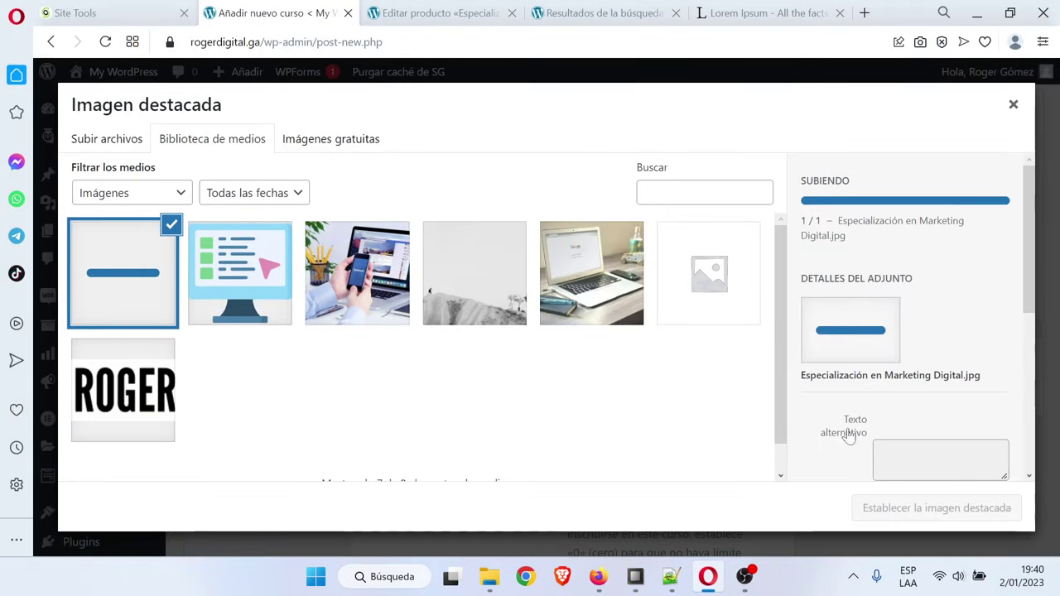
{"action": "left_click", "coordinate": [949, 507]}
{"action": "scroll", "coordinate": [951, 511], "scroll_direction": "up", "scroll_amount": 10}
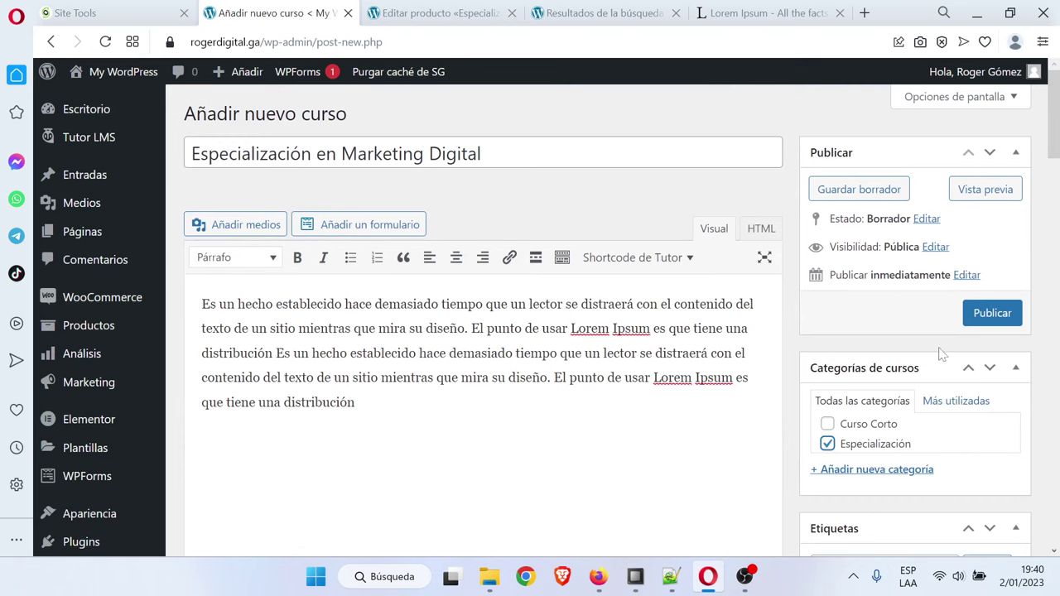
Publish the Especialización en Marketing Digital course and start a blank new product
{"action": "left_click", "coordinate": [993, 319]}
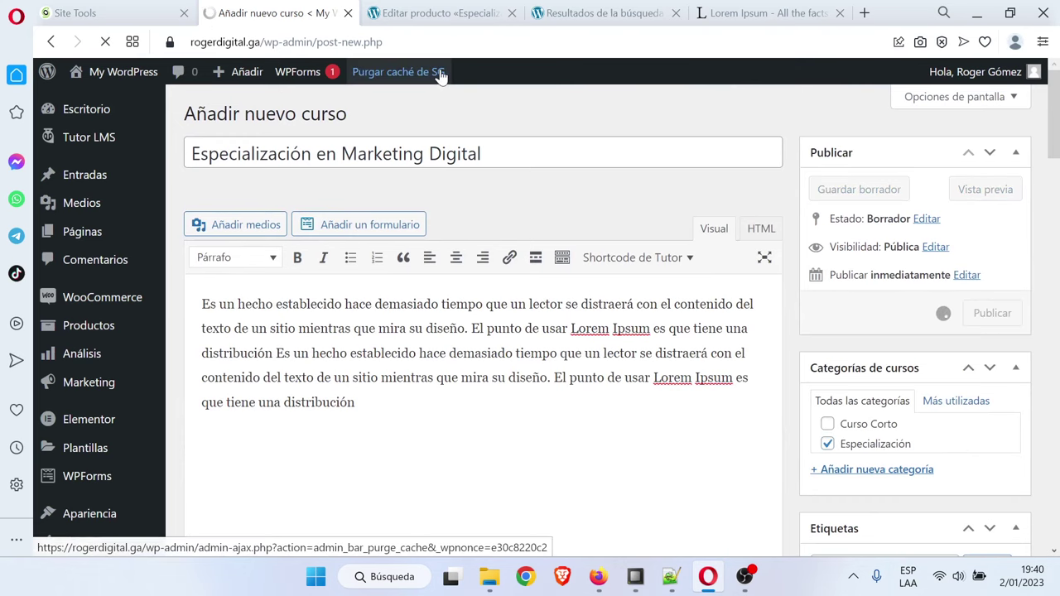
{"action": "left_click", "coordinate": [470, 10]}
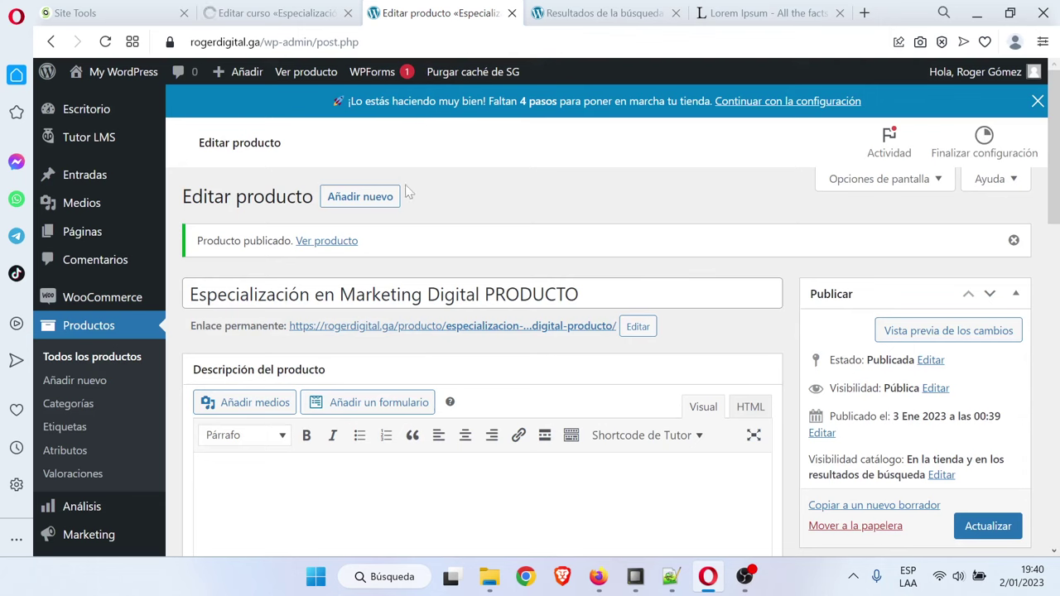
{"action": "left_click", "coordinate": [369, 200]}
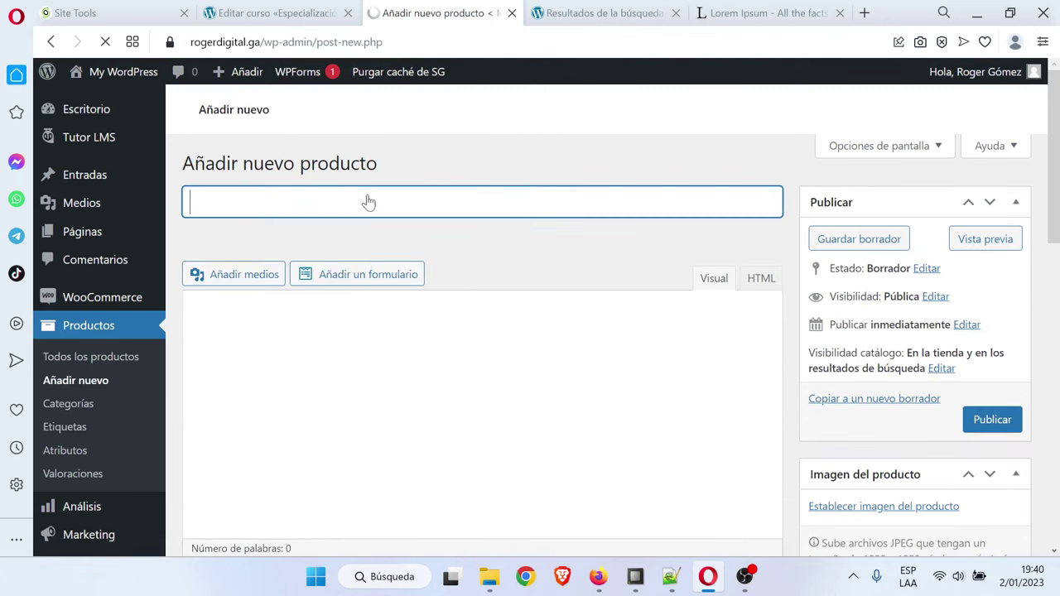
Name the product 'Especialización en Wordpress desde Cero hasta Avanzado', copied from the notes
{"action": "left_click", "coordinate": [670, 577]}
{"action": "left_click_drag", "start_coordinate": [643, 334], "coordinate": [484, 333]}
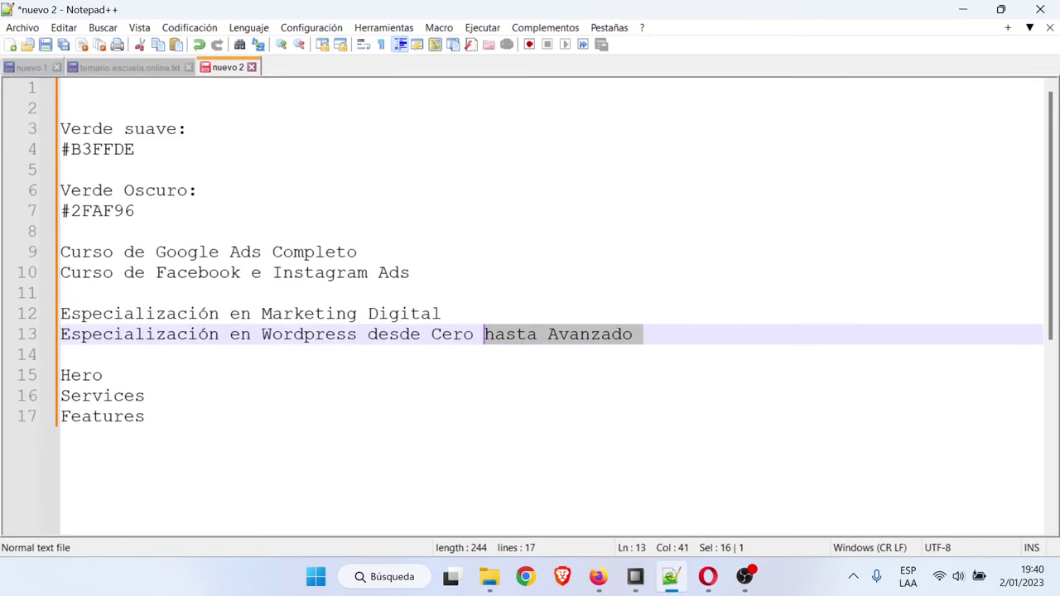
{"action": "triple_click", "coordinate": [519, 340]}
{"action": "left_click", "coordinate": [522, 321]}
{"action": "triple_click", "coordinate": [531, 339]}
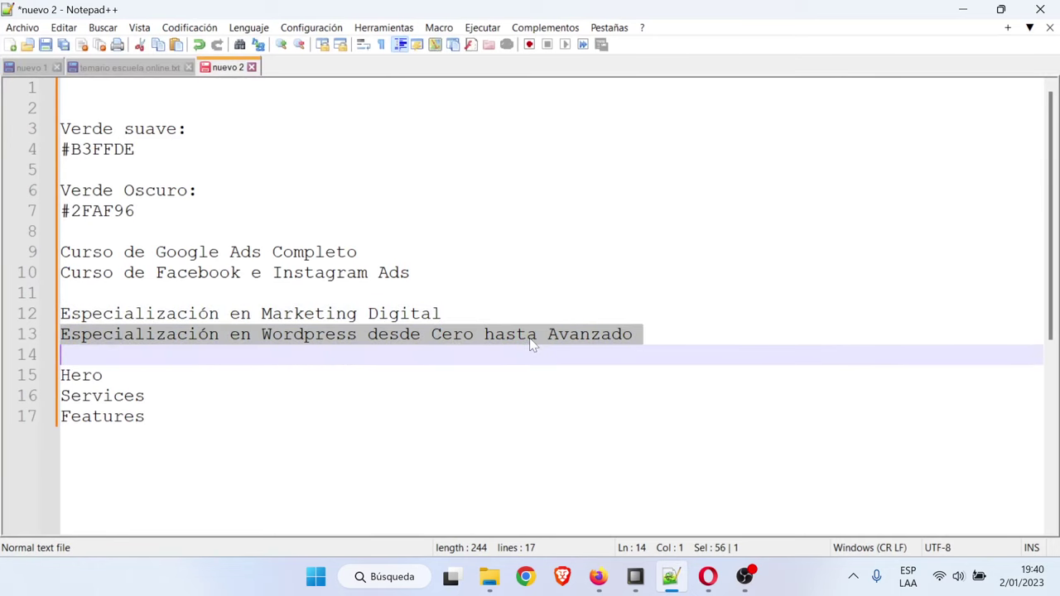
{"action": "key", "text": "ctrl+c"}
{"action": "left_click", "coordinate": [962, 9]}
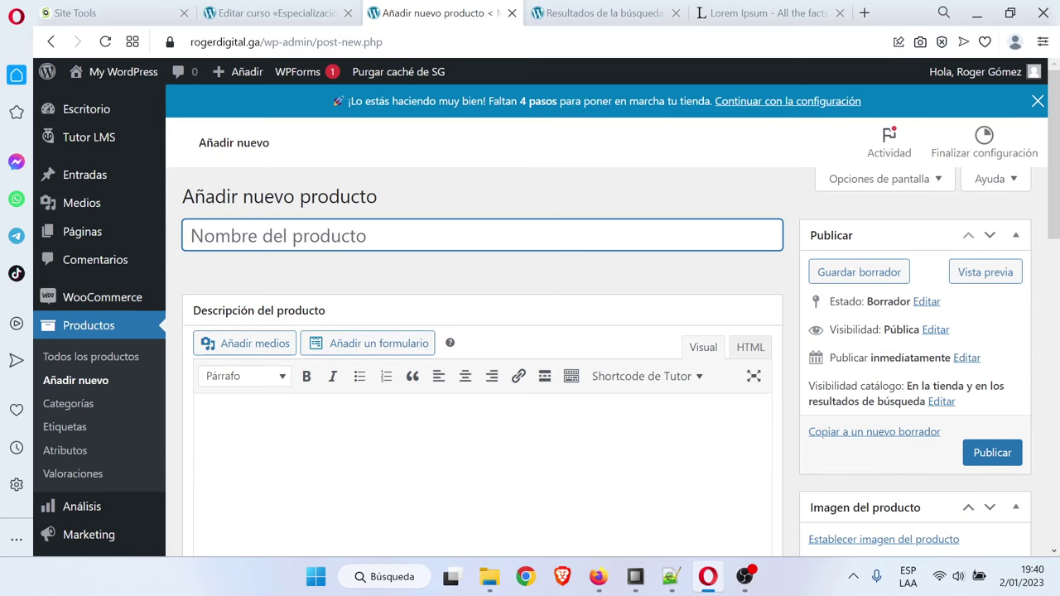
{"action": "key", "text": "ctrl+v"}
Paste a Lorem Ipsum paragraph into the product description
{"action": "scroll", "coordinate": [572, 314], "scroll_direction": "down", "scroll_amount": 2}
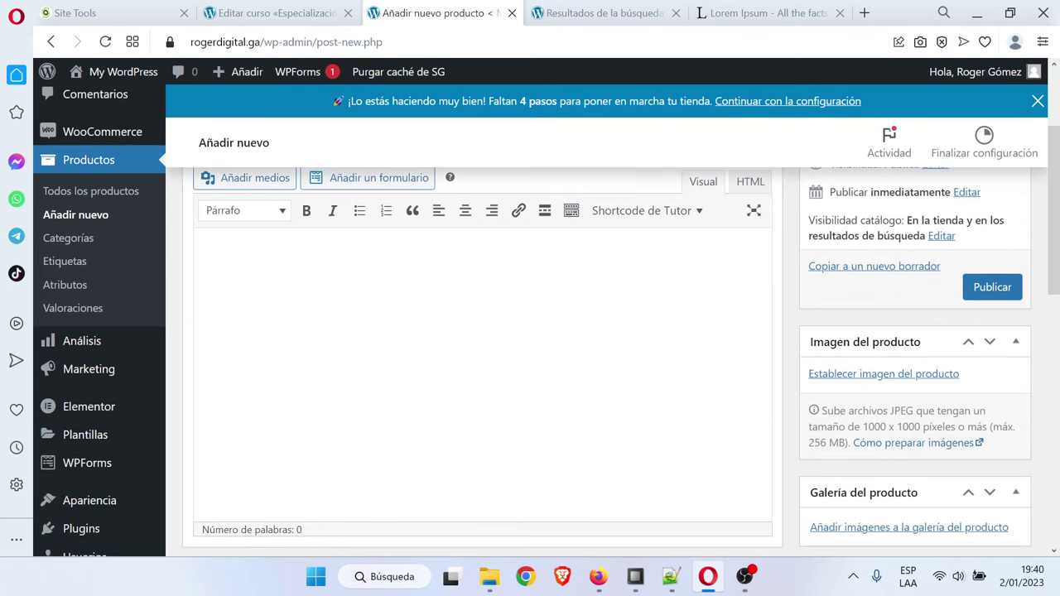
{"action": "scroll", "coordinate": [572, 315], "scroll_direction": "up", "scroll_amount": 2}
{"action": "left_click", "coordinate": [744, 8]}
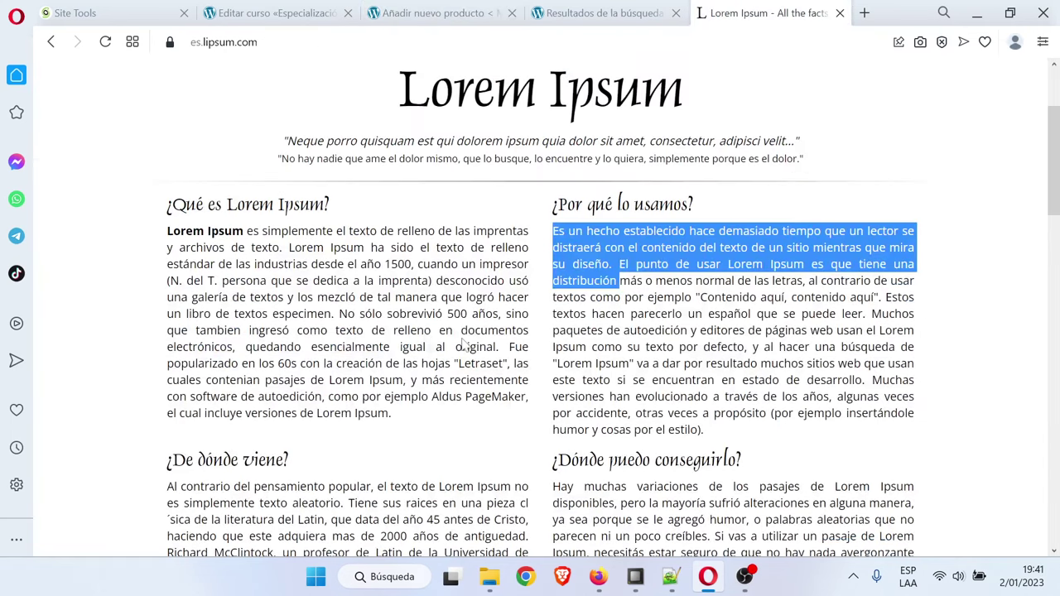
{"action": "right_click", "coordinate": [557, 234]}
{"action": "left_click", "coordinate": [620, 320]}
{"action": "left_click", "coordinate": [614, 10]}
{"action": "left_click", "coordinate": [429, 10]}
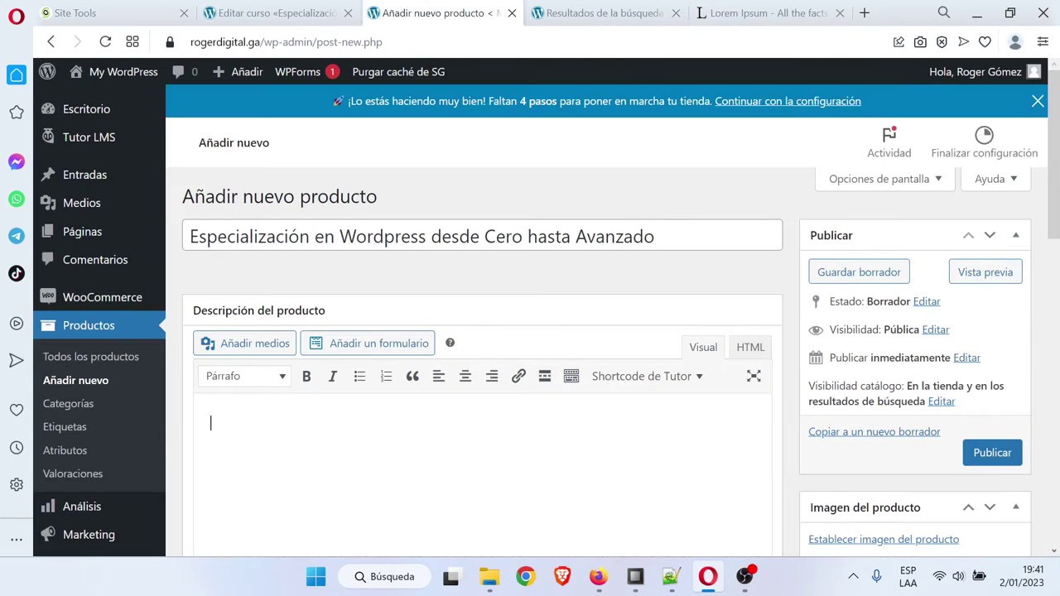
{"action": "key", "text": "ctrl+v"}
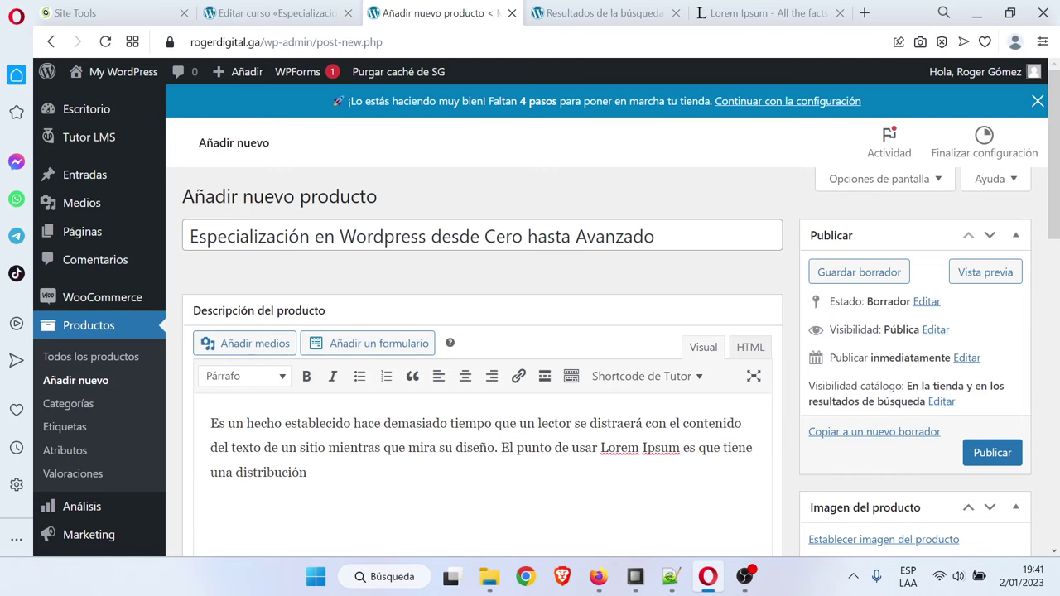
Delete all the text from the product description, leaving it empty
{"action": "scroll", "coordinate": [367, 442], "scroll_direction": "down", "scroll_amount": 3}
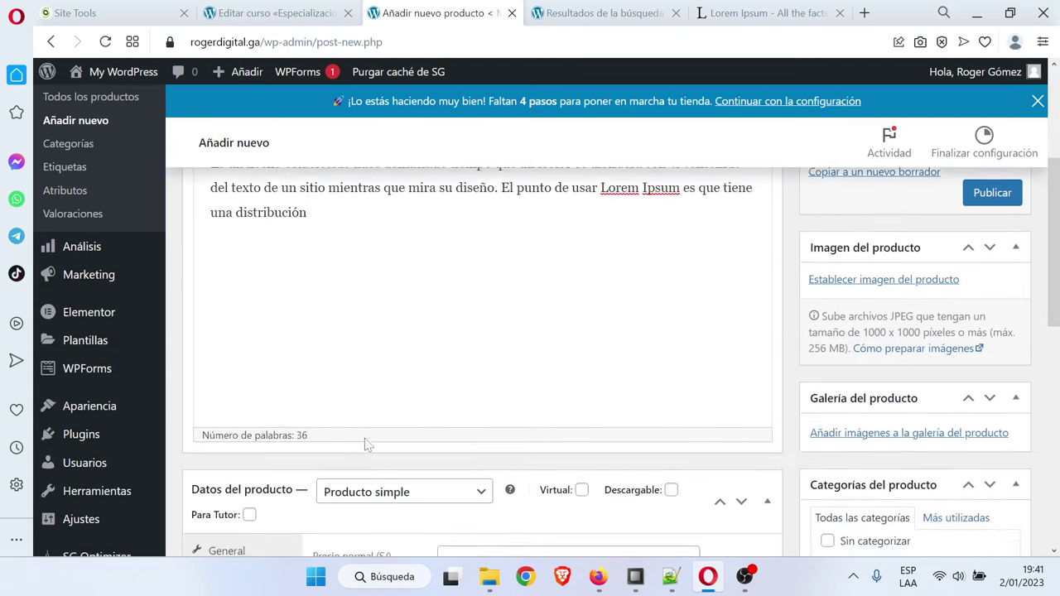
{"action": "scroll", "coordinate": [367, 442], "scroll_direction": "up", "scroll_amount": 3}
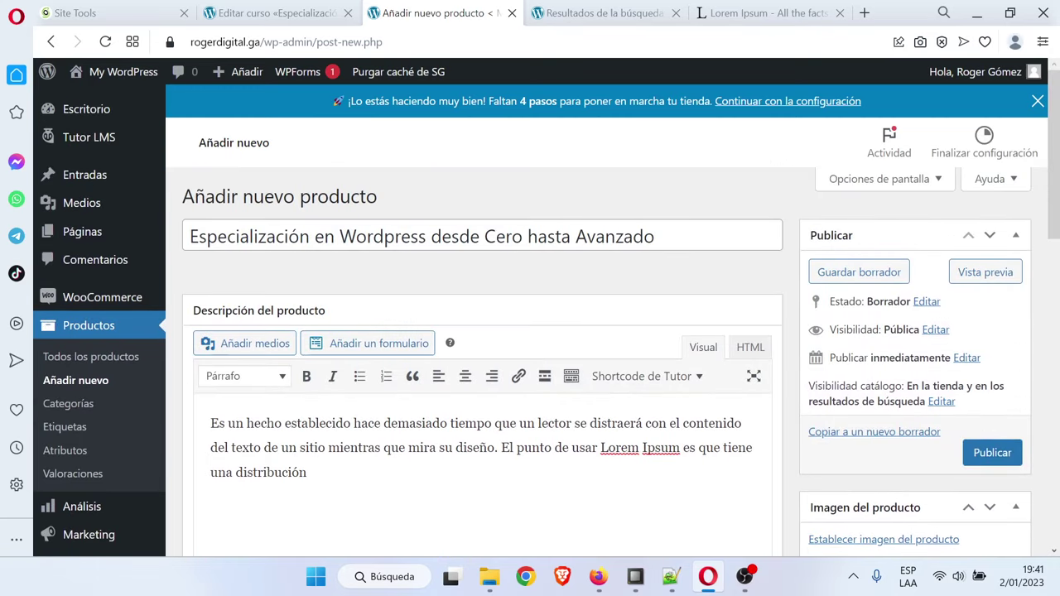
{"action": "scroll", "coordinate": [483, 348], "scroll_direction": "down", "scroll_amount": 1}
{"action": "scroll", "coordinate": [483, 348], "scroll_direction": "up", "scroll_amount": 1}
{"action": "key", "text": "ctrl+a"}
{"action": "key", "text": "ctrl+c"}
{"action": "key", "text": "BackSpace"}
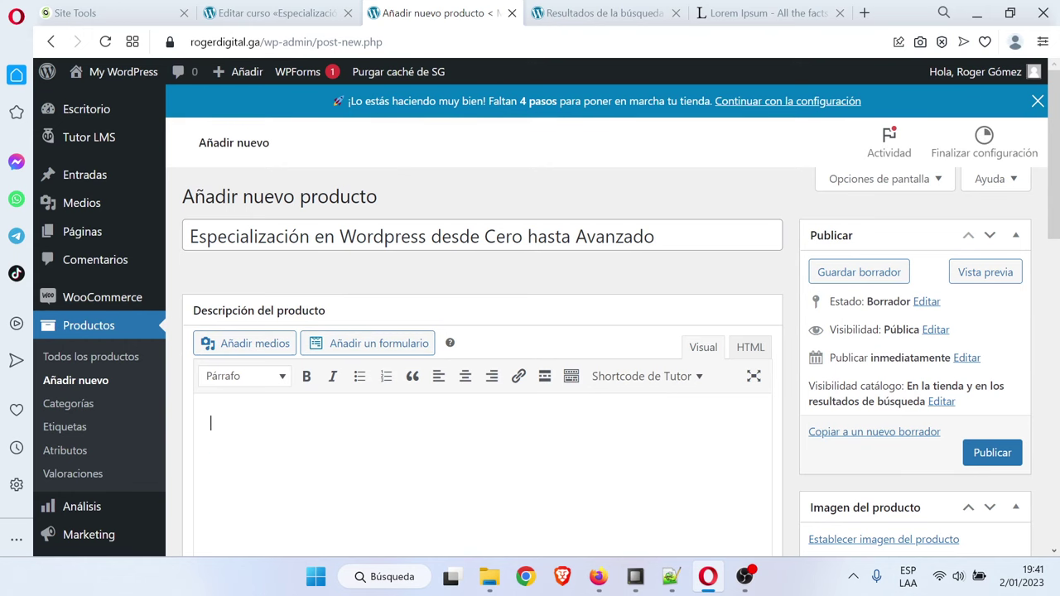
Set the regular price to 40 and publish the product
{"action": "scroll", "coordinate": [393, 407], "scroll_direction": "down", "scroll_amount": 7}
{"action": "left_click", "coordinate": [530, 322]}
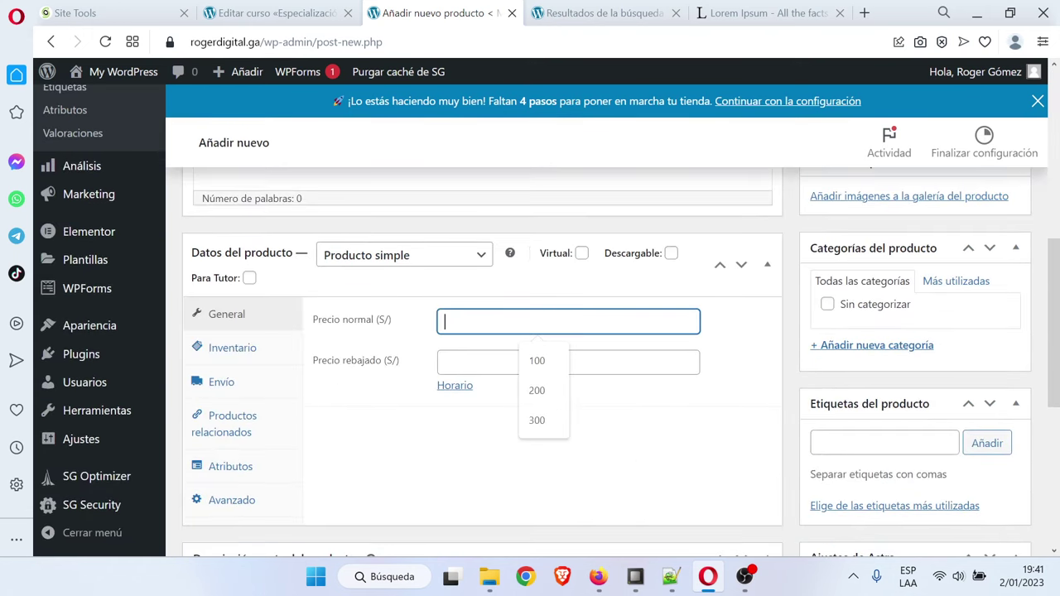
{"action": "type", "text": "400"}
{"action": "scroll", "coordinate": [883, 428], "scroll_direction": "up", "scroll_amount": 10}
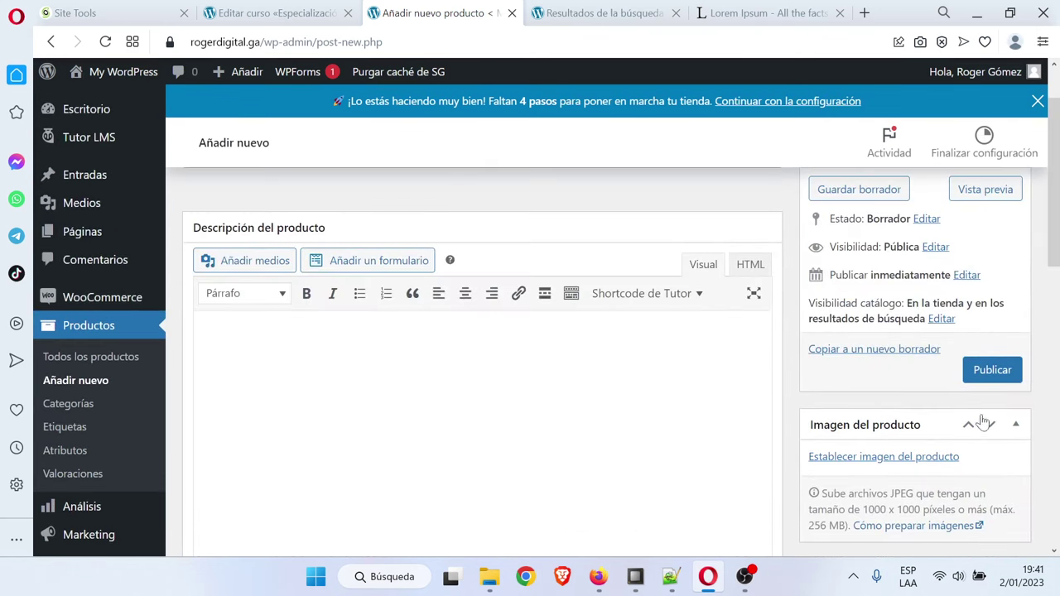
{"action": "left_click", "coordinate": [978, 370]}
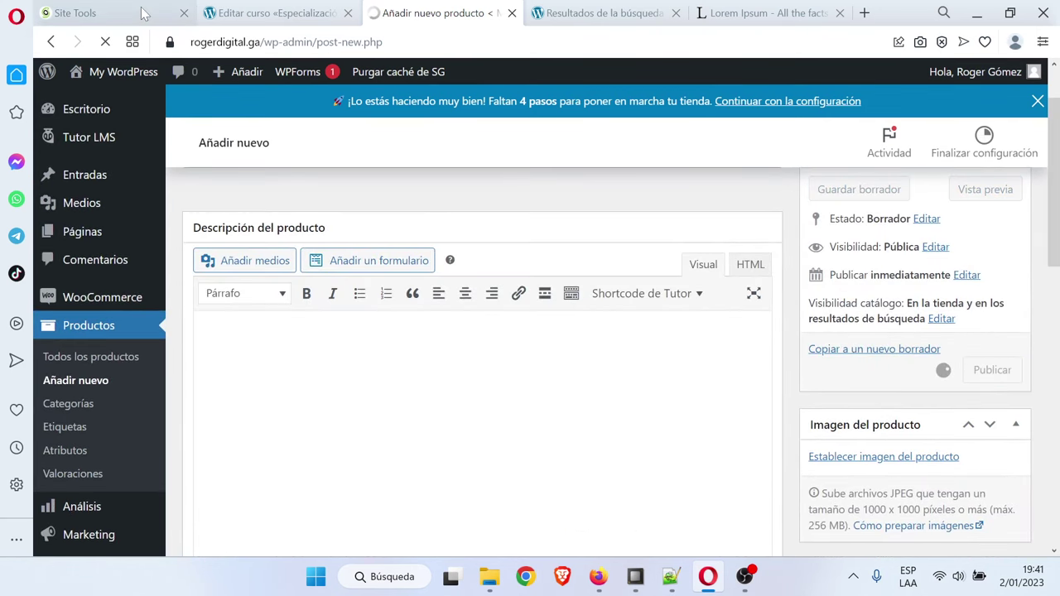
Start a new course titled 'Especialización en Wordpress desde Cero hasta Avanzado'
{"action": "left_click", "coordinate": [670, 577]}
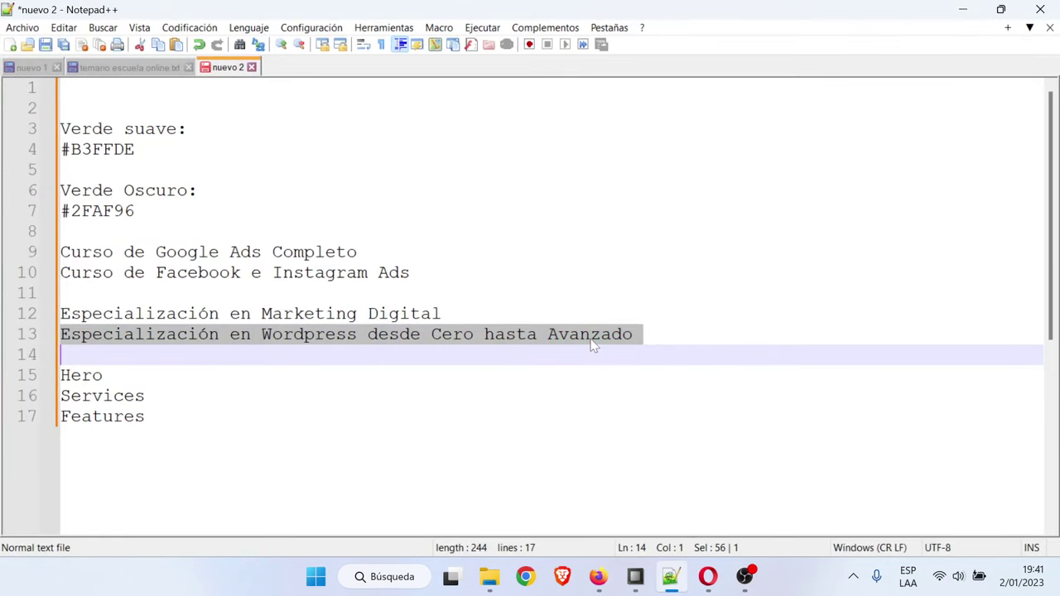
{"action": "left_click", "coordinate": [598, 576]}
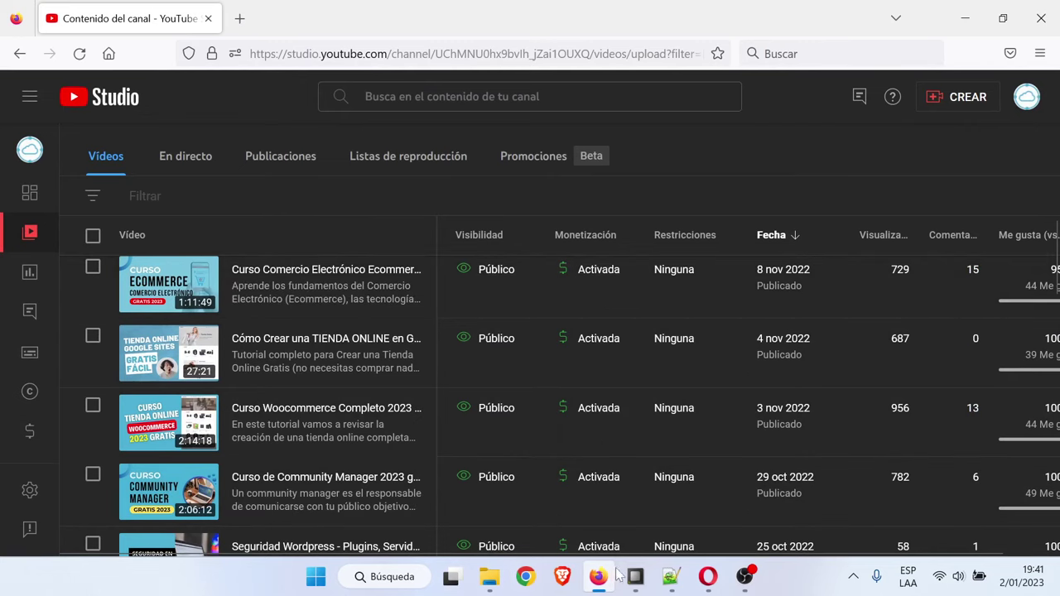
{"action": "left_click", "coordinate": [708, 576]}
{"action": "left_click", "coordinate": [273, 12]}
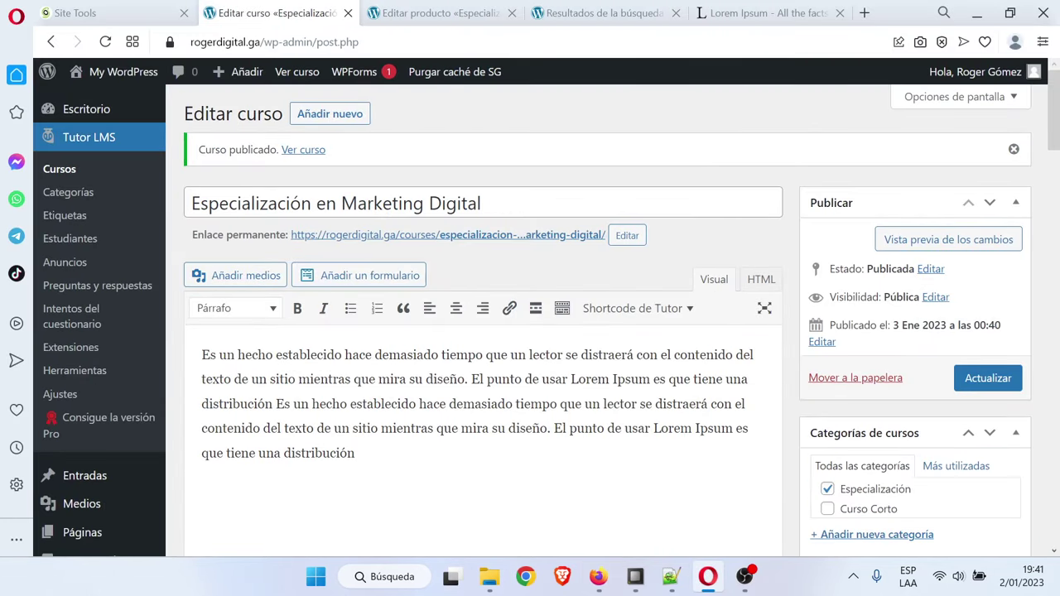
{"action": "left_click", "coordinate": [329, 119]}
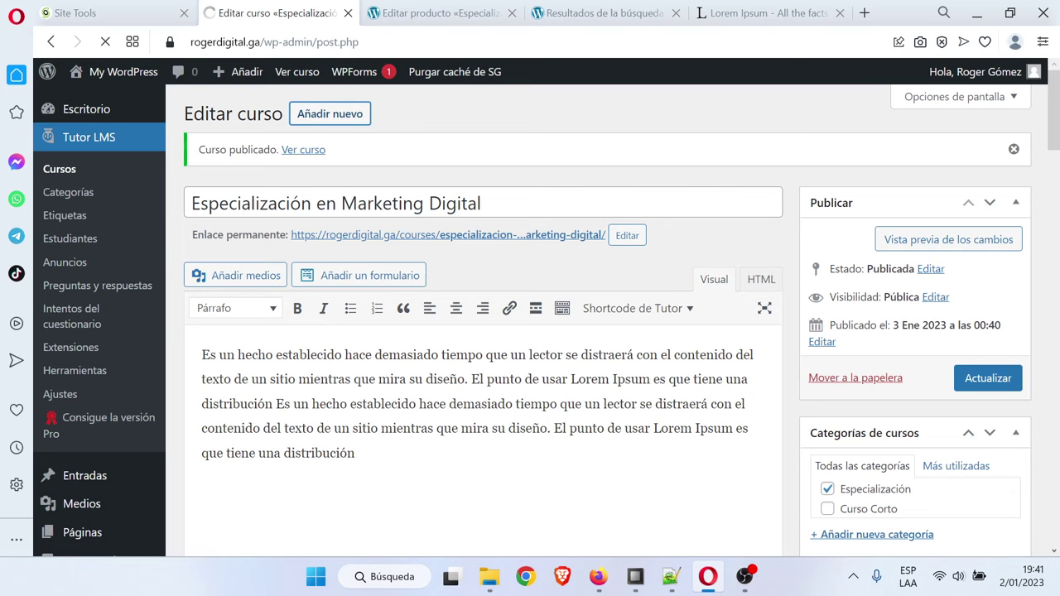
{"action": "key", "text": "ctrl+v"}
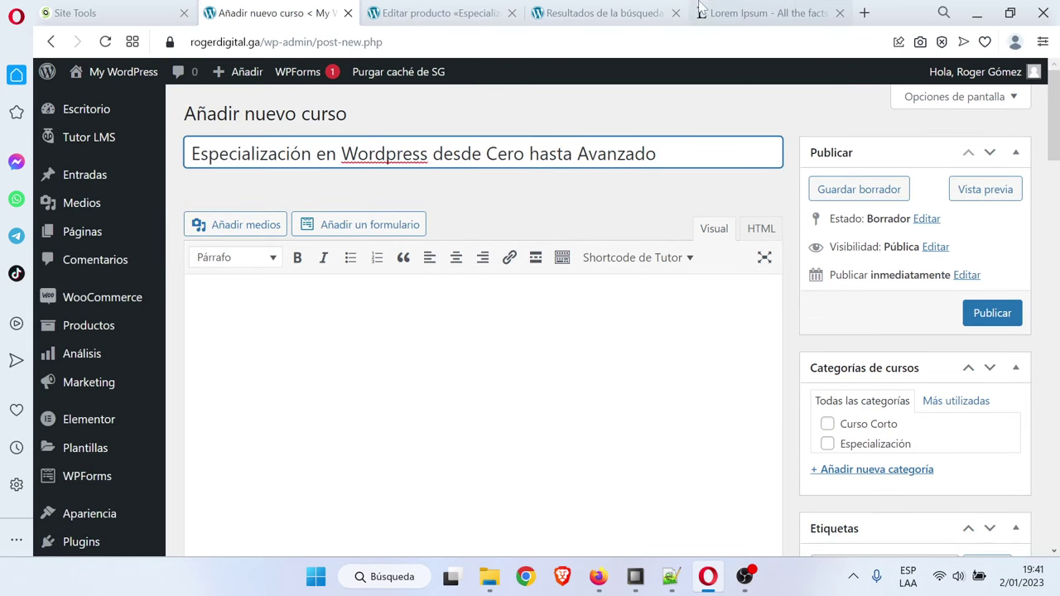
Fill the course description with a copied Lorem Ipsum paragraph
{"action": "left_click", "coordinate": [768, 12]}
{"action": "right_click", "coordinate": [551, 240]}
{"action": "left_click", "coordinate": [596, 303]}
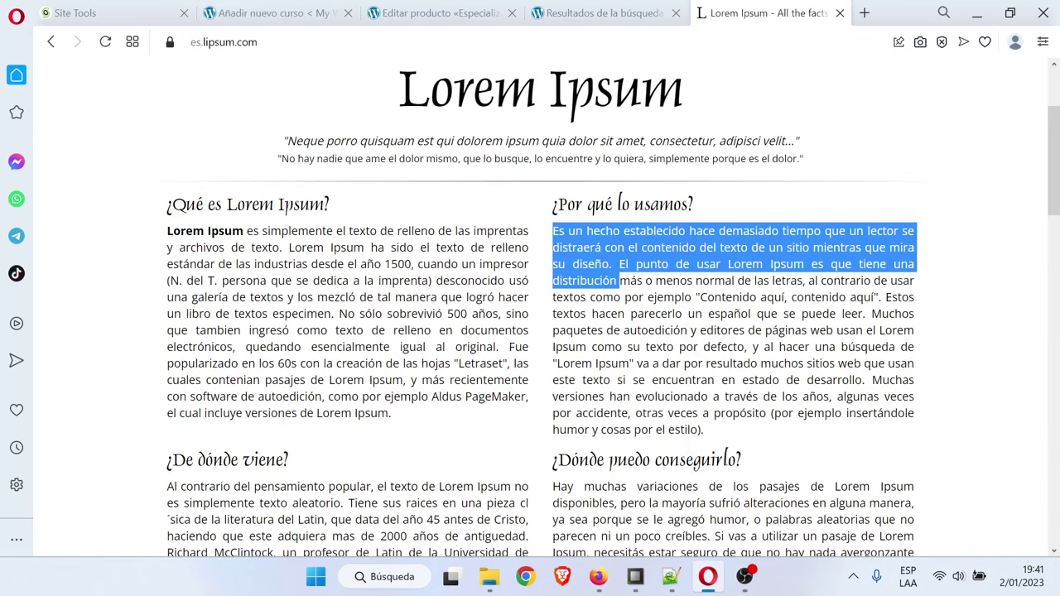
{"action": "left_click", "coordinate": [346, 8]}
{"action": "left_click", "coordinate": [430, 314]}
{"action": "key", "text": "ctrl+v"}
{"action": "key", "text": "ctrl+v"}
Enable Q&A, make the course paid, and link the Especialización en Wordpress product
{"action": "scroll", "coordinate": [480, 331], "scroll_direction": "down", "scroll_amount": 8}
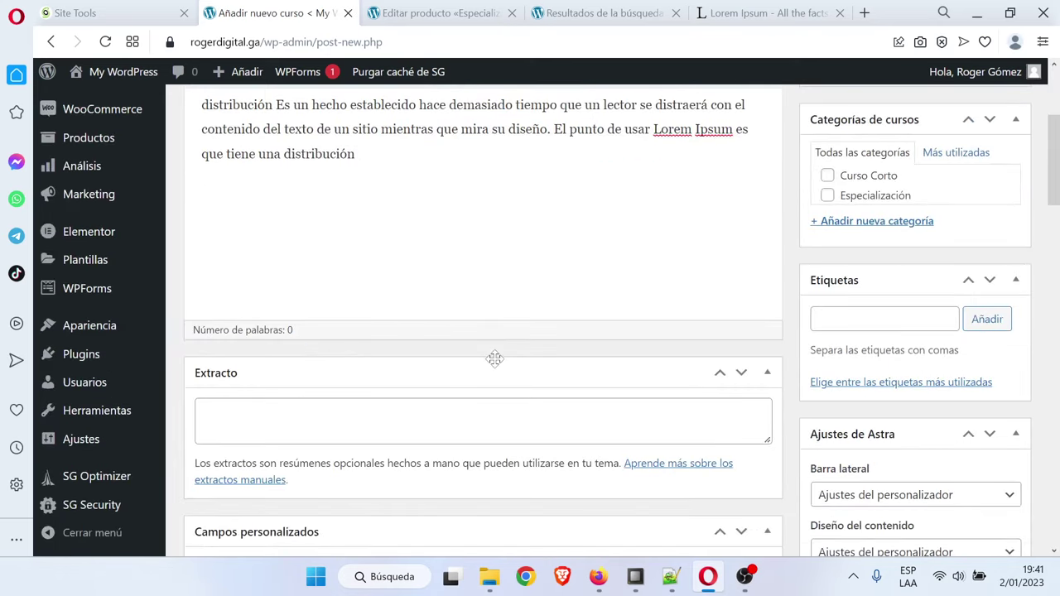
{"action": "scroll", "coordinate": [497, 364], "scroll_direction": "down", "scroll_amount": 8}
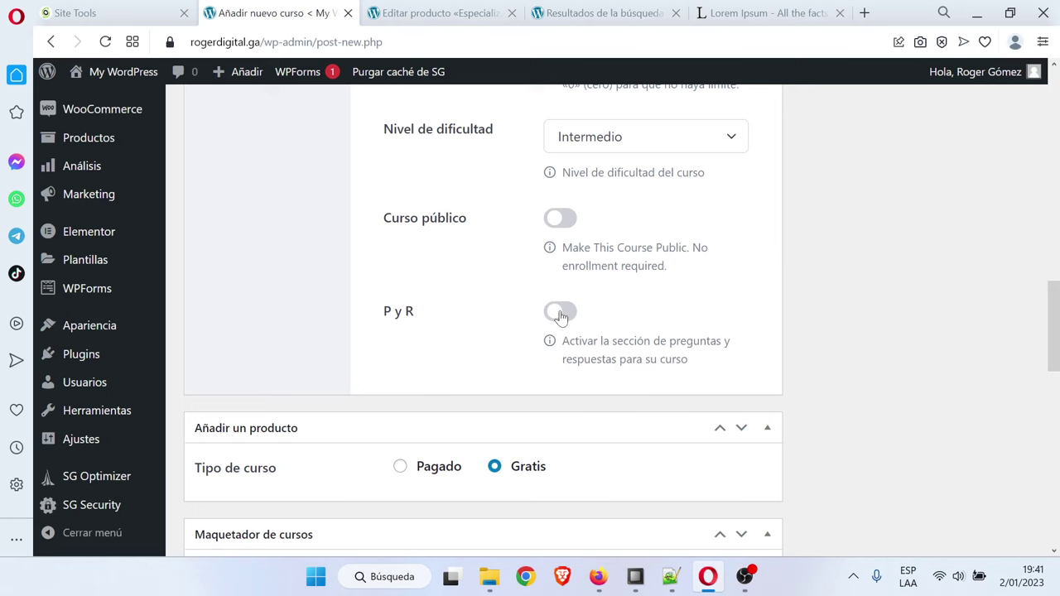
{"action": "left_click", "coordinate": [561, 313]}
{"action": "scroll", "coordinate": [556, 338], "scroll_direction": "down", "scroll_amount": 2}
{"action": "left_click", "coordinate": [440, 383]}
{"action": "scroll", "coordinate": [491, 350], "scroll_direction": "down", "scroll_amount": 2}
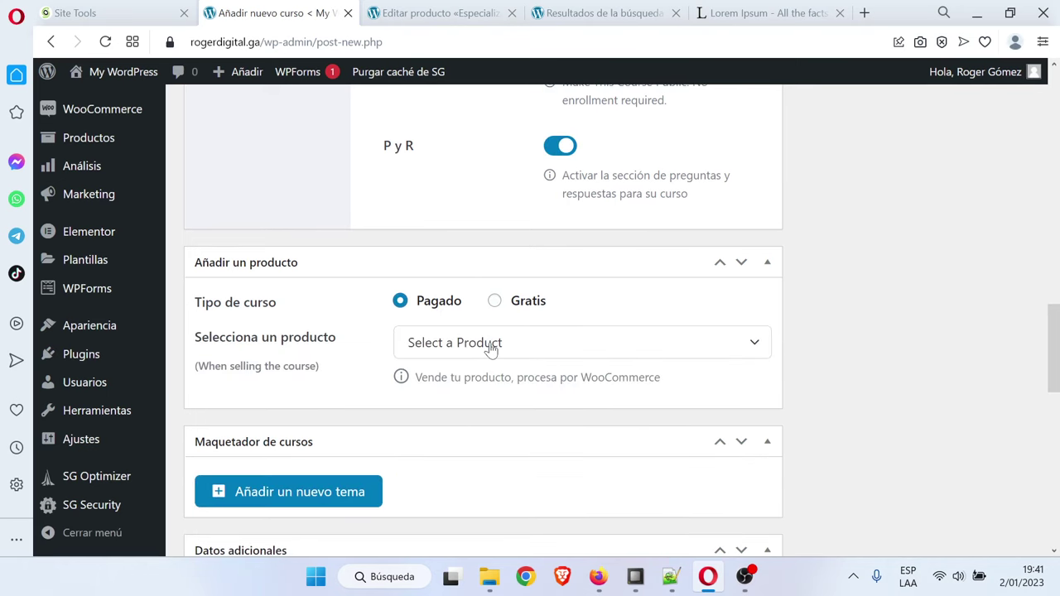
{"action": "left_click", "coordinate": [491, 344]}
{"action": "left_click", "coordinate": [679, 509]}
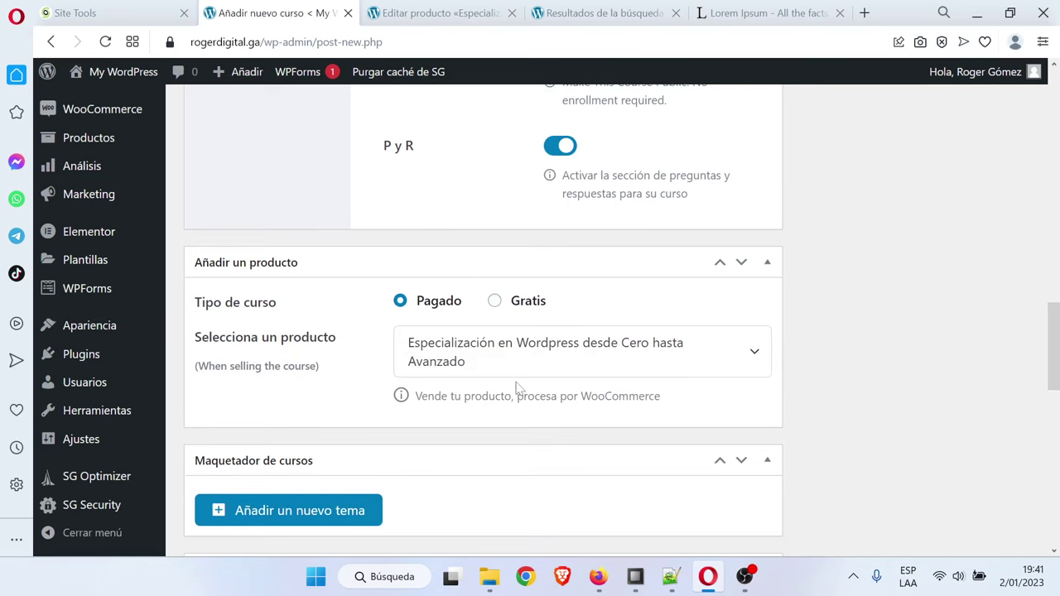
Paste Lorem Ipsum into ¿Qué aprenderé? and Público objetivo, and set duration to 20 hours
{"action": "scroll", "coordinate": [517, 387], "scroll_direction": "down", "scroll_amount": 3}
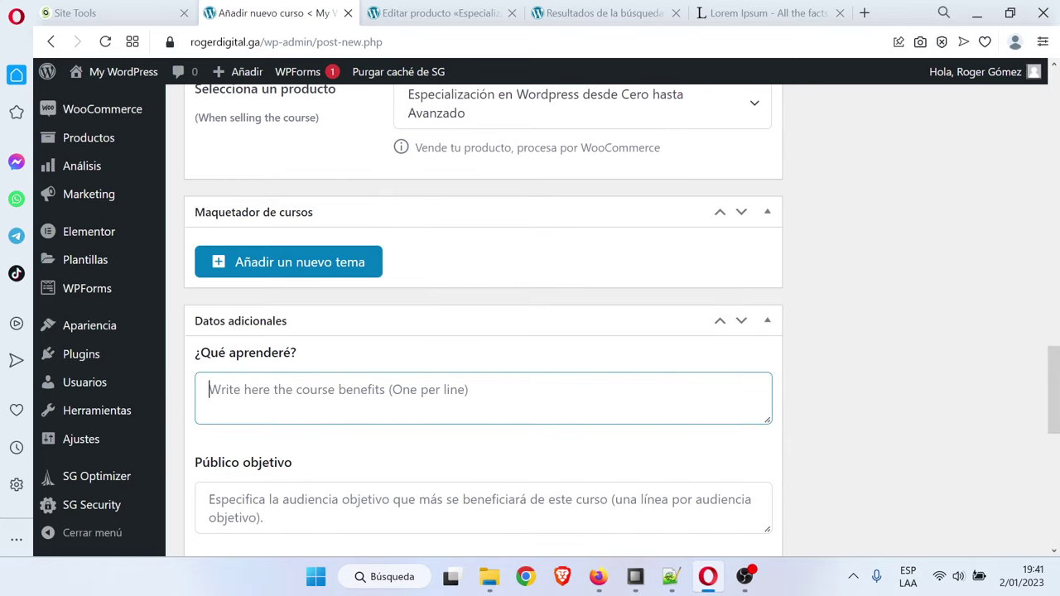
{"action": "key", "text": "ctrl+v"}
{"action": "key", "text": "Tab"}
{"action": "key", "text": "ctrl+v"}
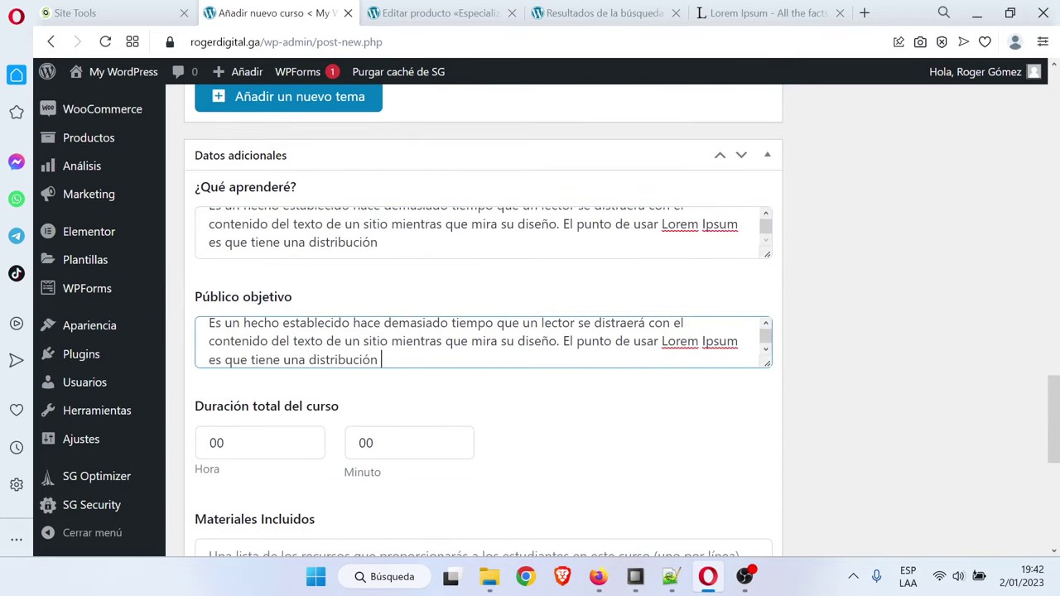
{"action": "scroll", "coordinate": [890, 372], "scroll_direction": "up", "scroll_amount": 1}
{"action": "scroll", "coordinate": [547, 394], "scroll_direction": "down", "scroll_amount": 2}
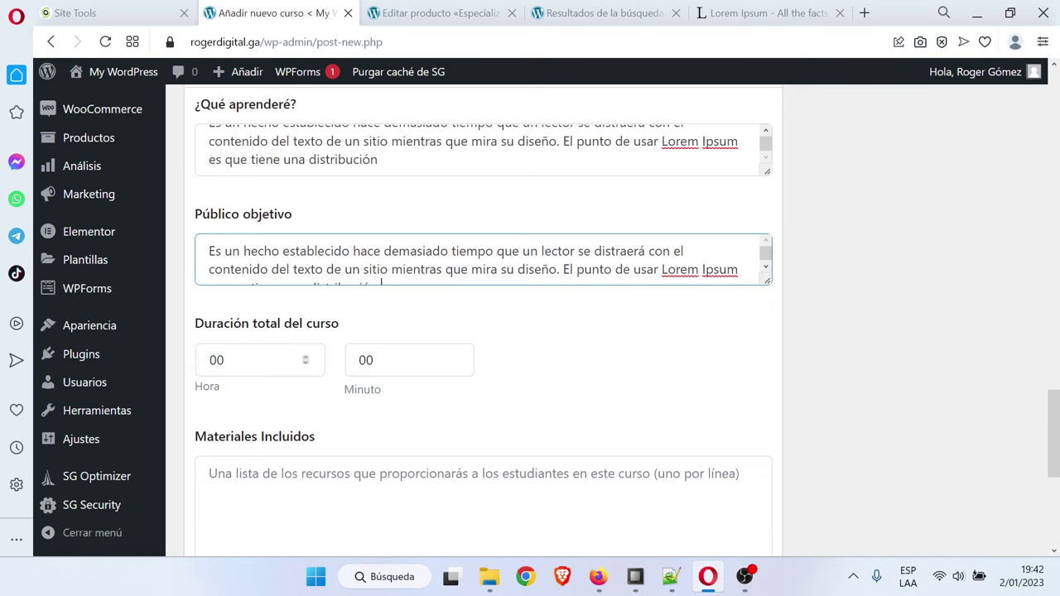
{"action": "key", "text": "Tab"}
{"action": "type", "text": "20"}
{"action": "scroll", "coordinate": [875, 405], "scroll_direction": "up", "scroll_amount": 15}
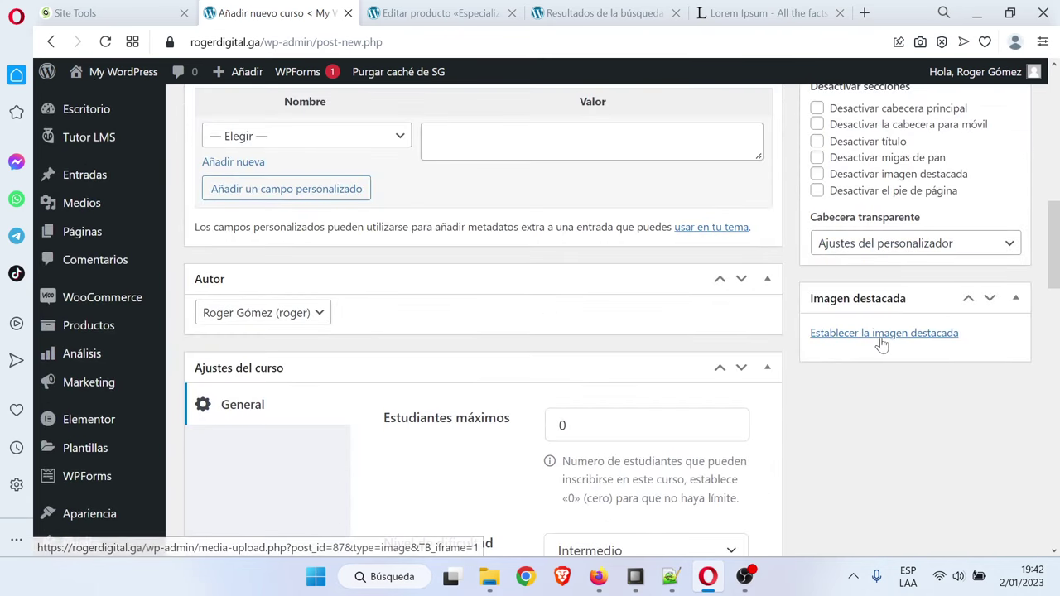
Upload an image by mistake, then permanently delete the Marketing Digital picture
{"action": "left_click", "coordinate": [881, 335]}
{"action": "left_click", "coordinate": [108, 141]}
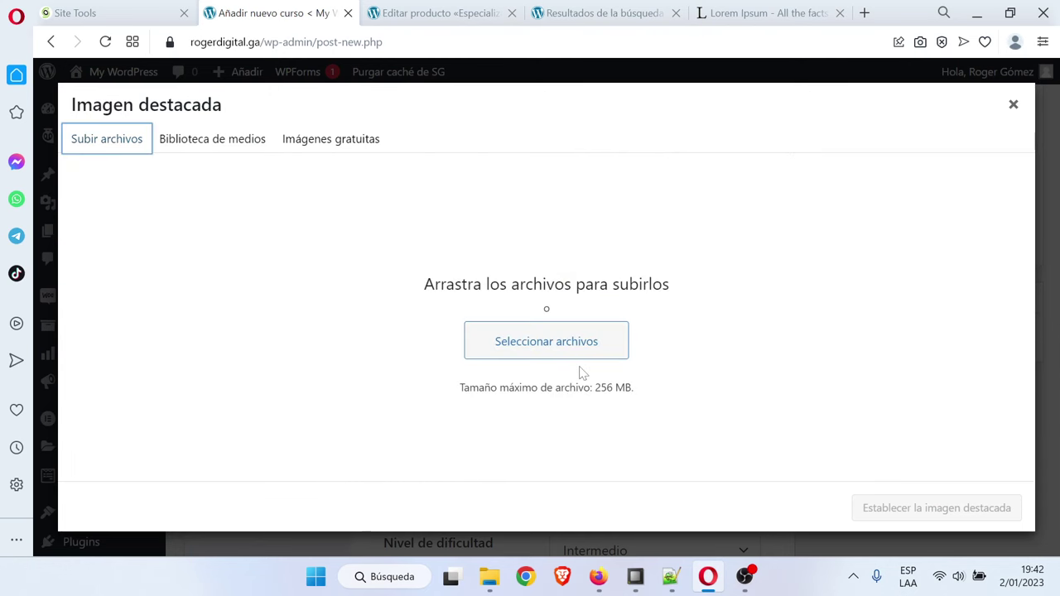
{"action": "left_click", "coordinate": [554, 338]}
{"action": "left_click", "coordinate": [476, 279]}
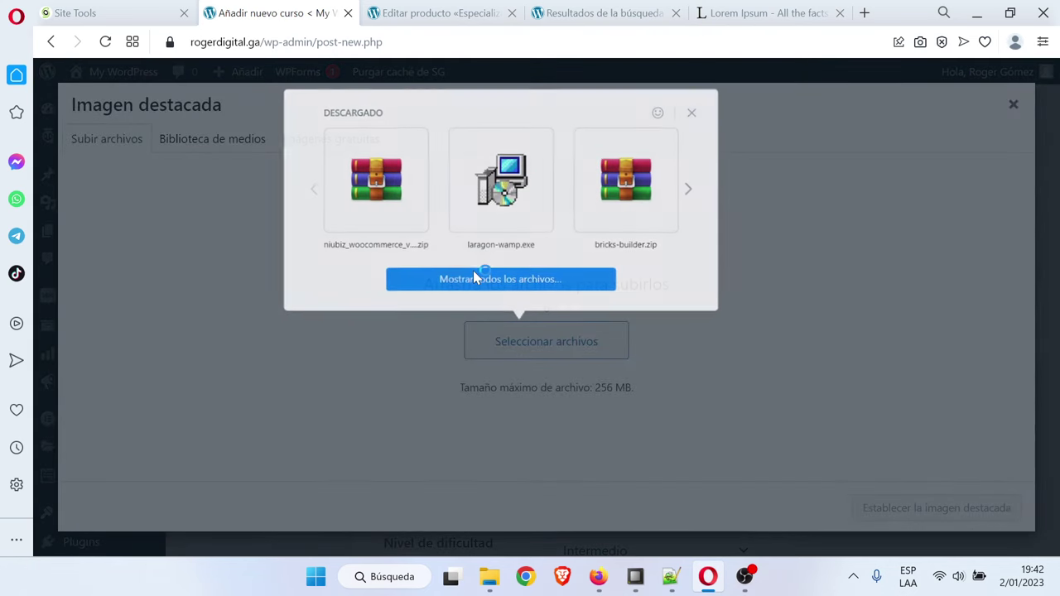
{"action": "double_click", "coordinate": [360, 182]}
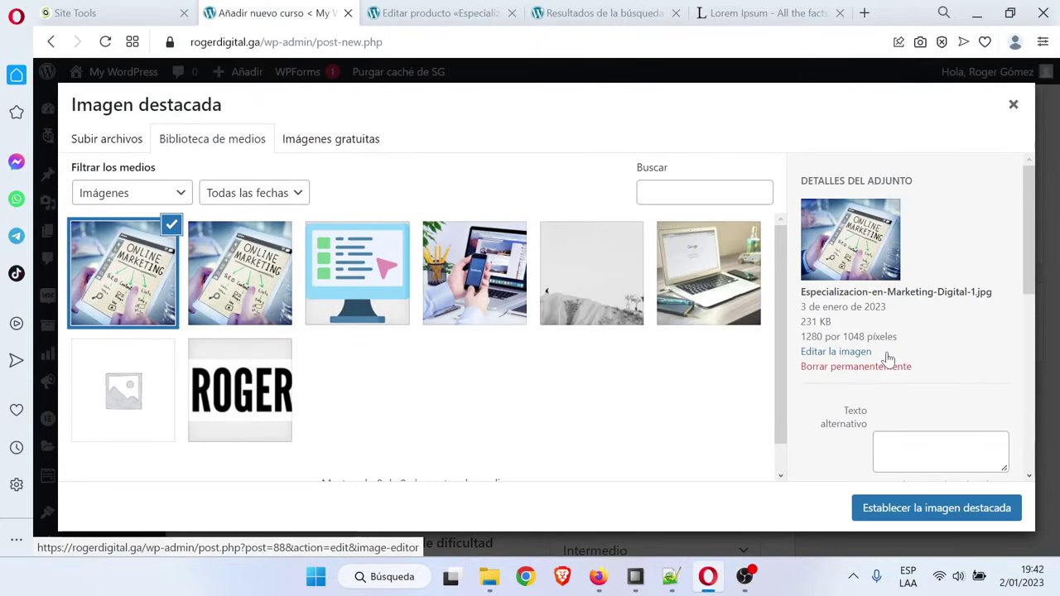
{"action": "left_click", "coordinate": [894, 367]}
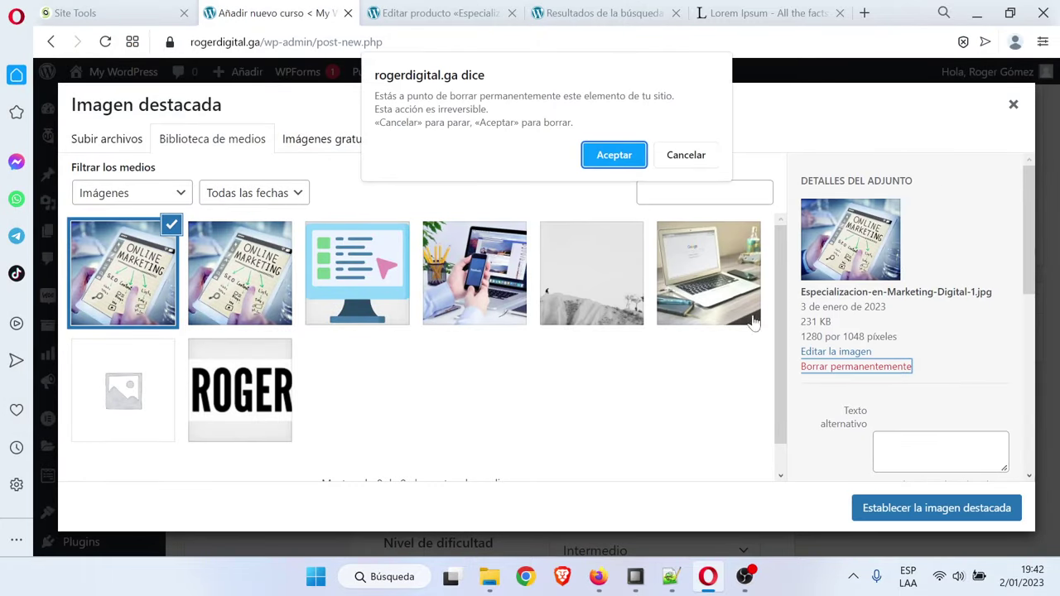
{"action": "left_click", "coordinate": [608, 160]}
Upload Especialización en Wordpress desde Cero hasta Avanzado.jpg and set it as featured image
{"action": "left_click", "coordinate": [76, 140]}
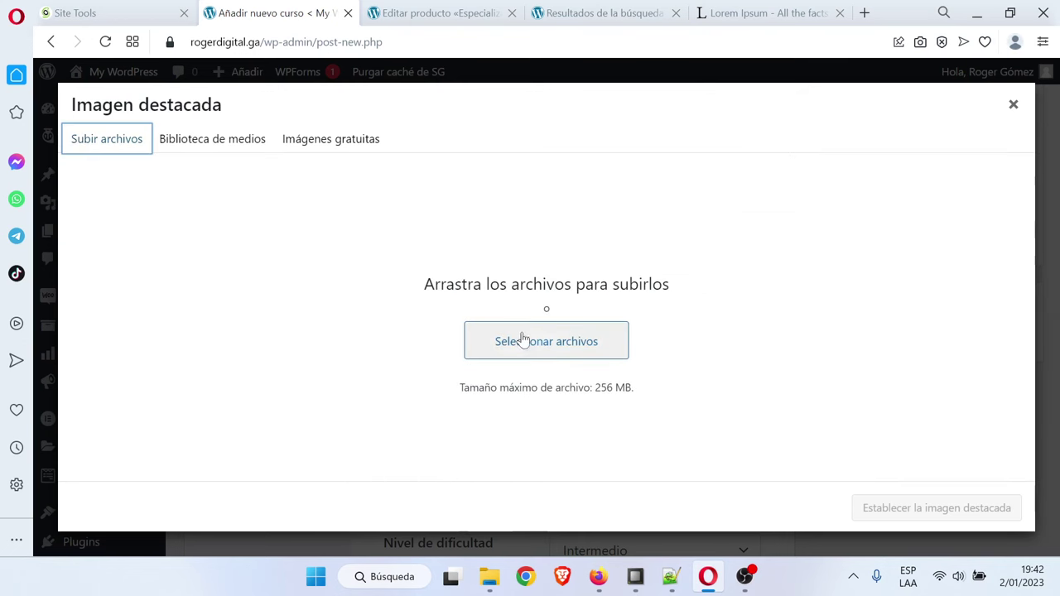
{"action": "left_click", "coordinate": [523, 339]}
{"action": "left_click", "coordinate": [522, 279]}
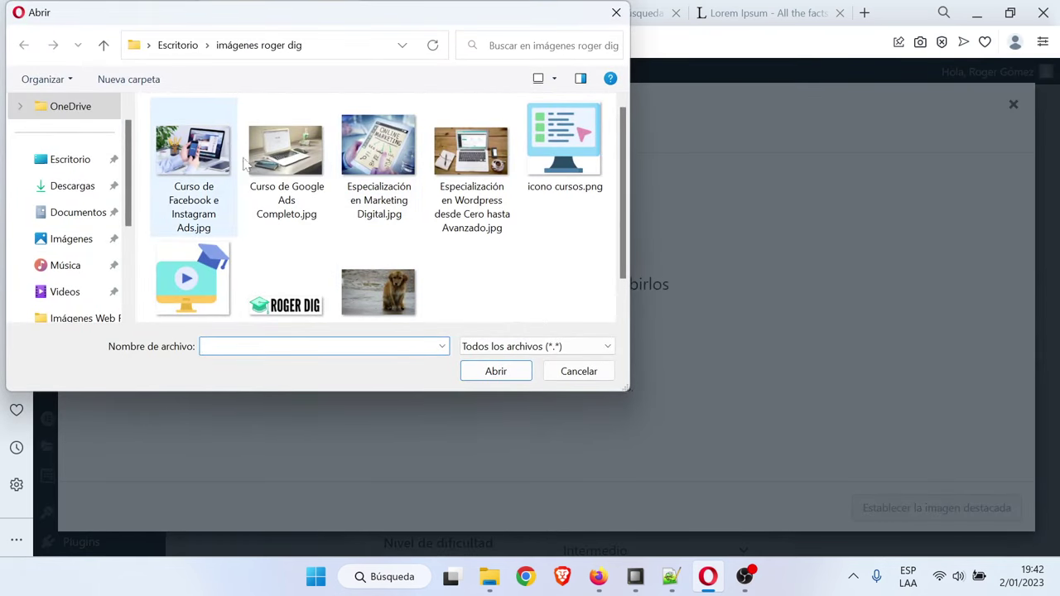
{"action": "double_click", "coordinate": [471, 162]}
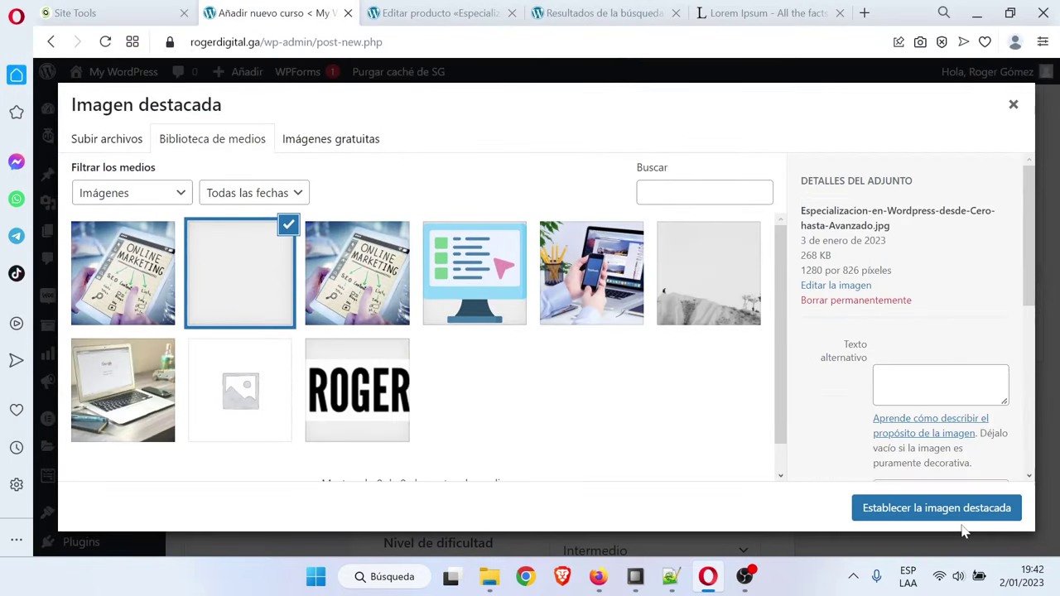
{"action": "left_click", "coordinate": [958, 513]}
{"action": "scroll", "coordinate": [962, 503], "scroll_direction": "up", "scroll_amount": 9}
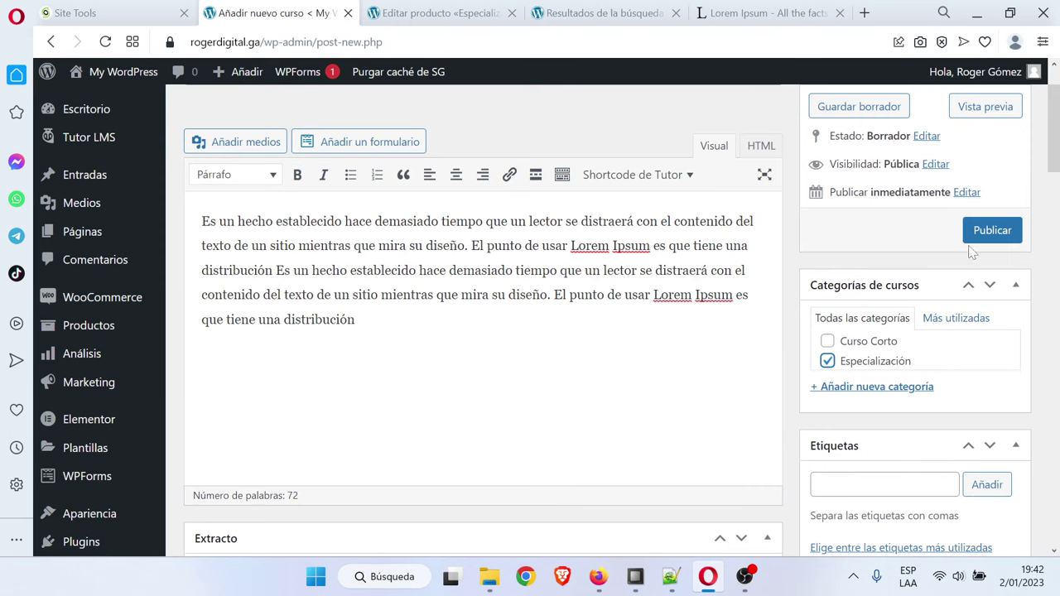
Publish the course, verify it on the Cursos listing at S/ 400.00, then open Tutor LMS Ajustes
{"action": "left_click", "coordinate": [991, 232]}
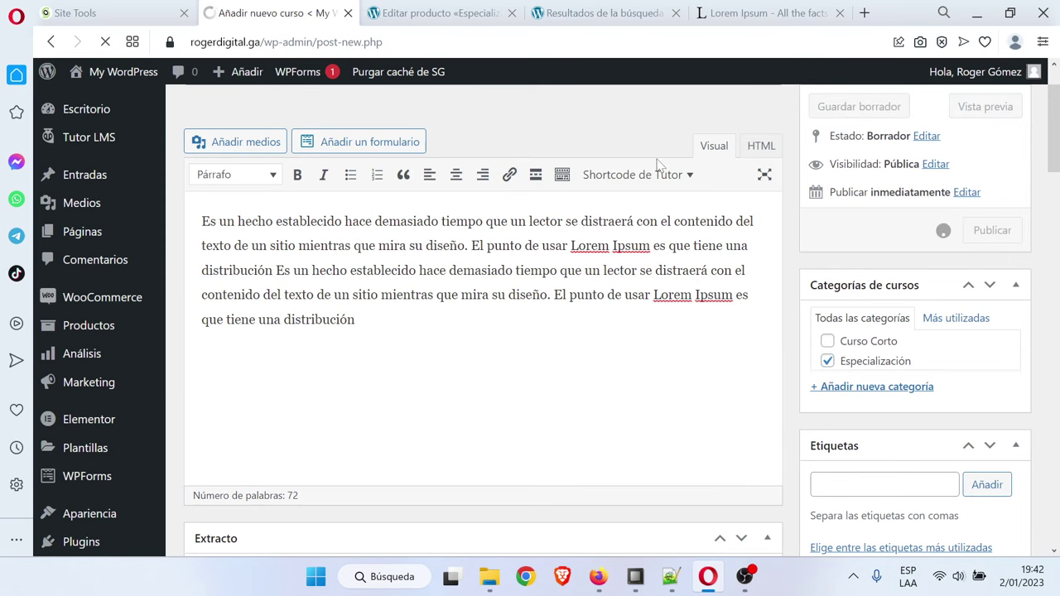
{"action": "left_click", "coordinate": [593, 8]}
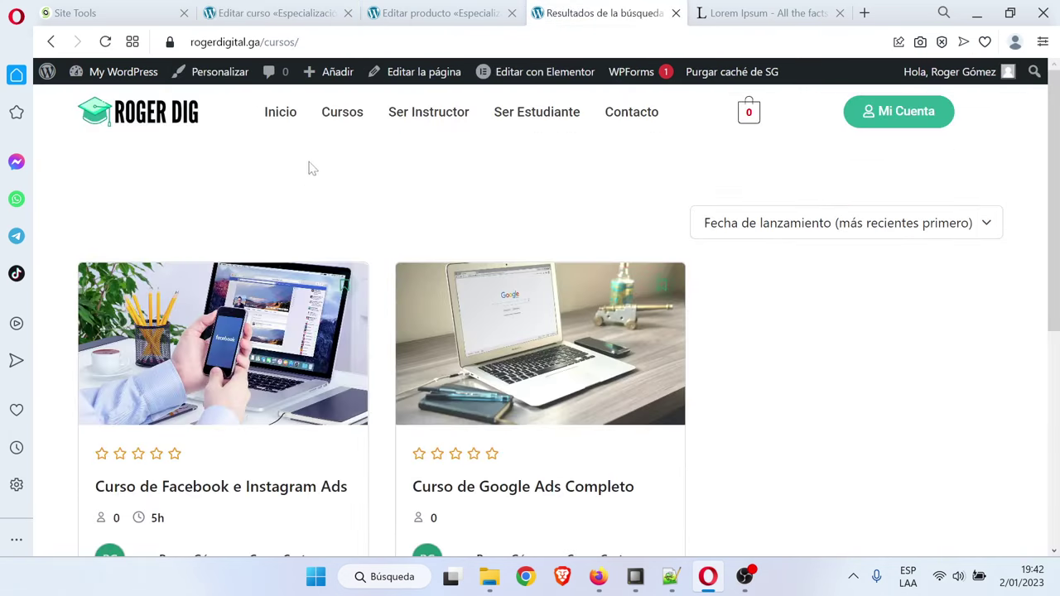
{"action": "left_click", "coordinate": [105, 41]}
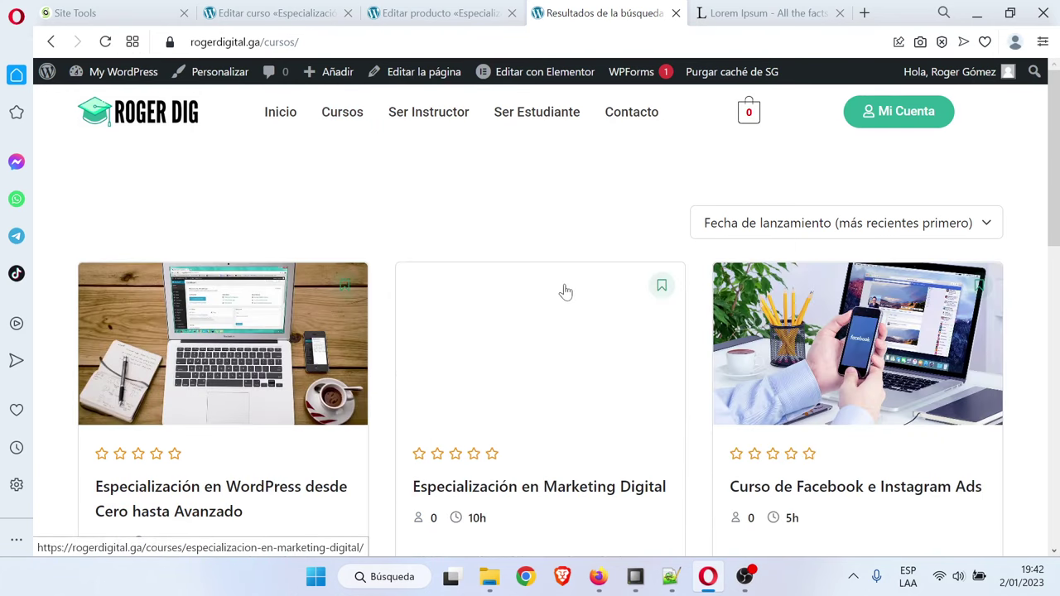
{"action": "scroll", "coordinate": [565, 291], "scroll_direction": "down", "scroll_amount": 3}
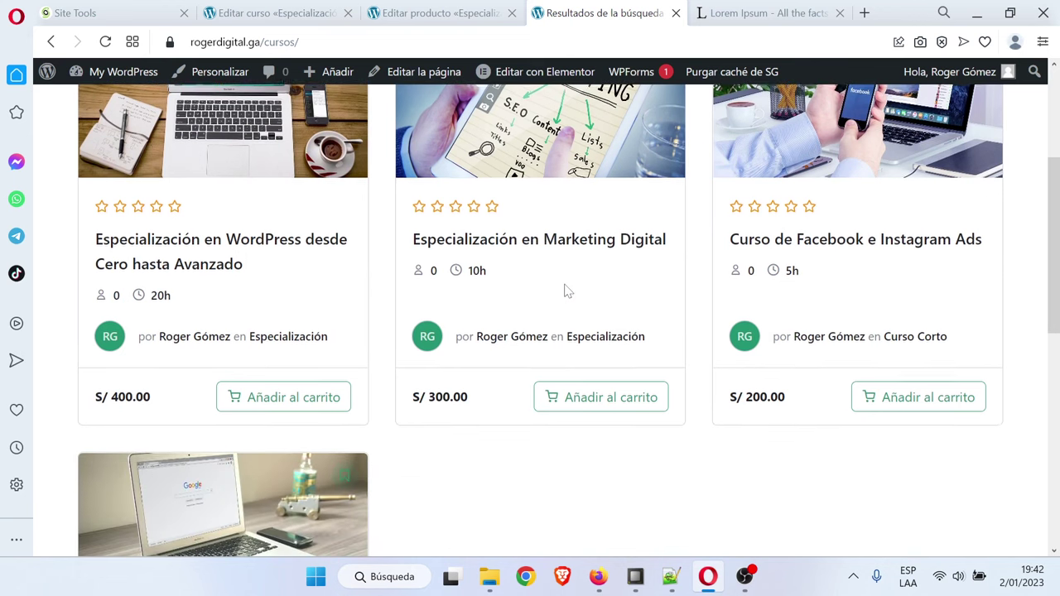
{"action": "scroll", "coordinate": [566, 291], "scroll_direction": "down", "scroll_amount": 4}
{"action": "scroll", "coordinate": [566, 292], "scroll_direction": "up", "scroll_amount": 2}
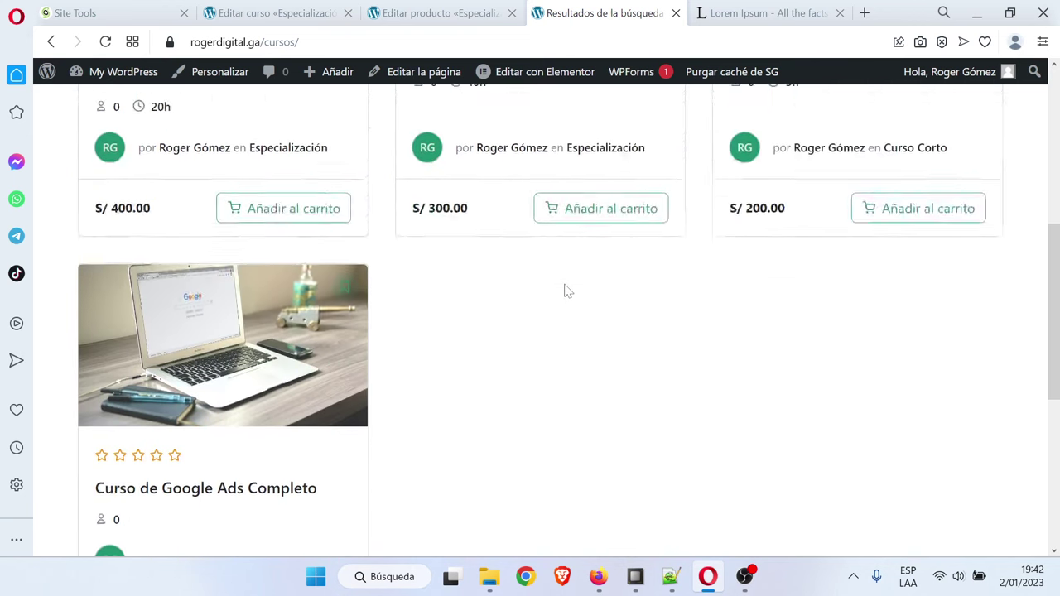
{"action": "scroll", "coordinate": [566, 291], "scroll_direction": "up", "scroll_amount": 5}
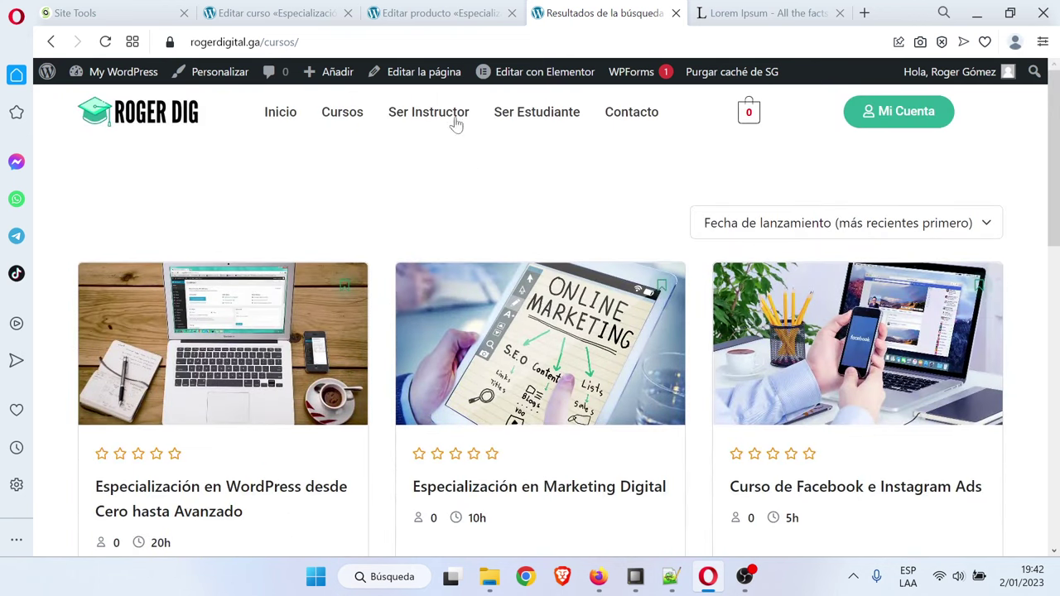
{"action": "left_click", "coordinate": [277, 12]}
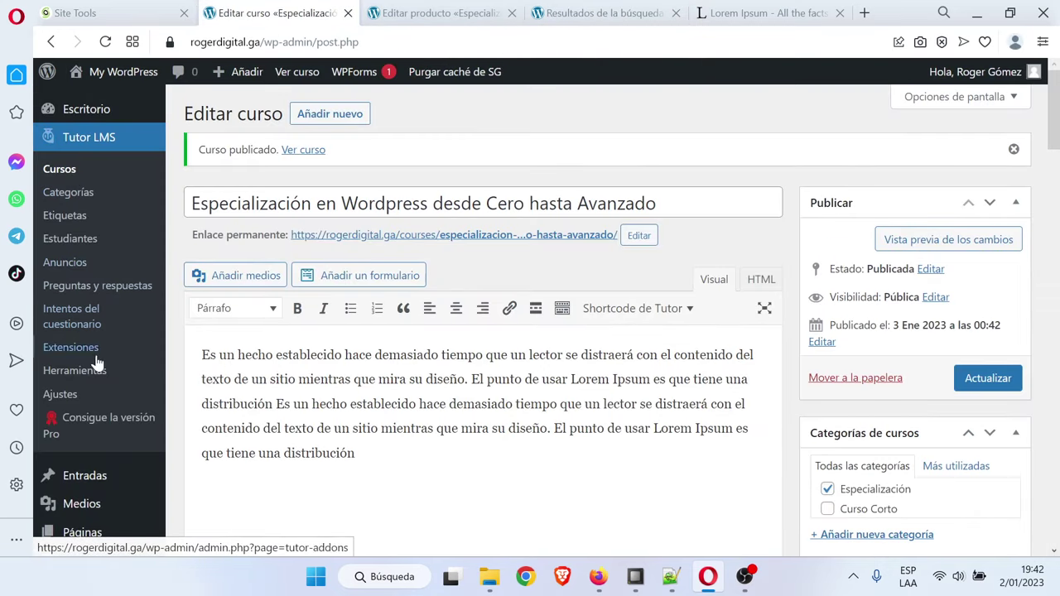
{"action": "left_click", "coordinate": [68, 396]}
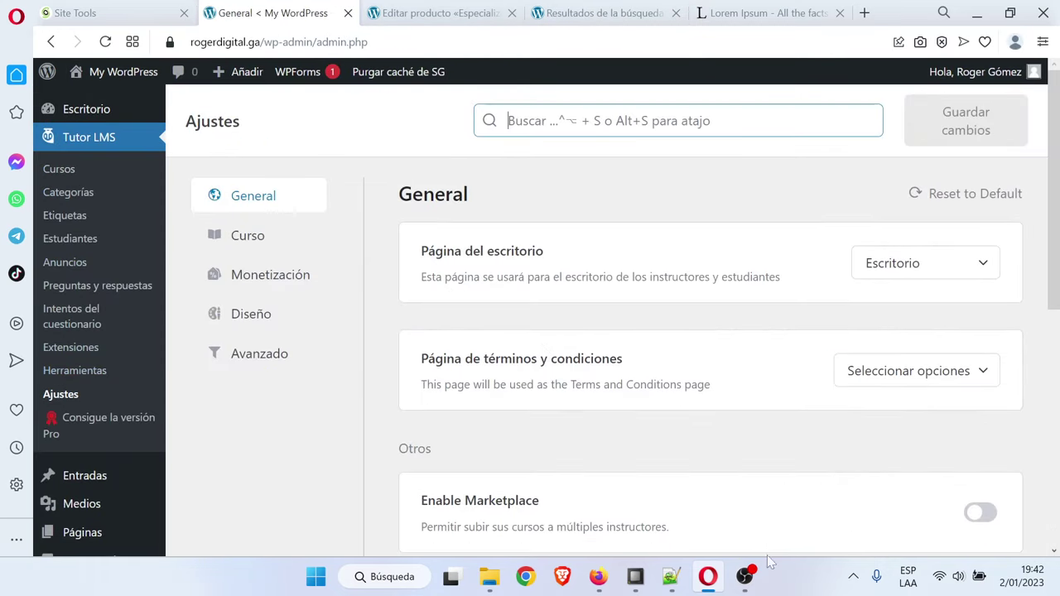
Check the syllabus topic 'Filtros avanzados para búsquedas' in temario escuela online.txt, then minimize Notepad++
{"action": "left_click", "coordinate": [672, 578]}
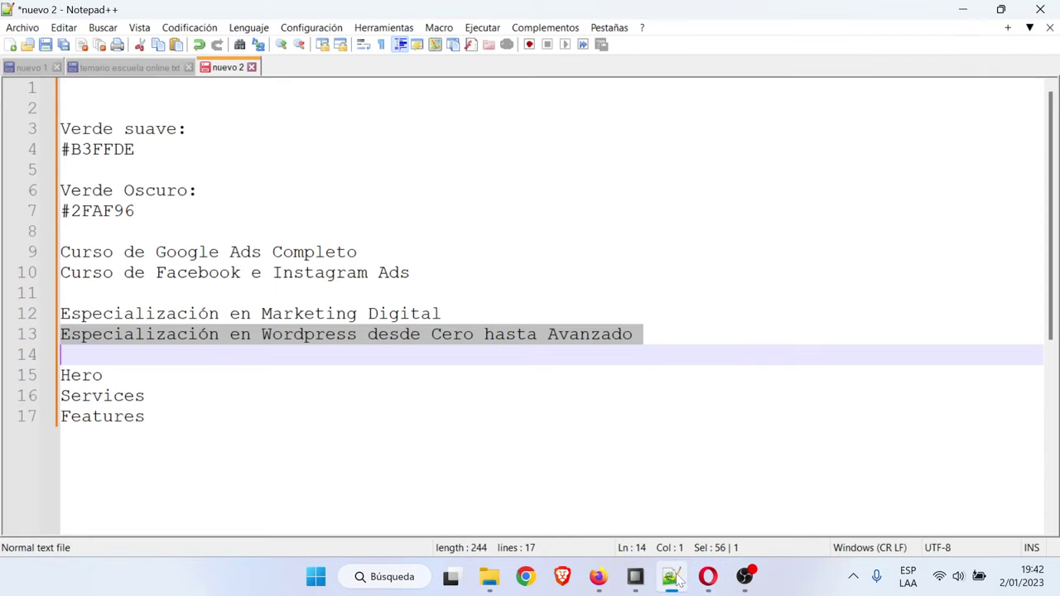
{"action": "left_click", "coordinate": [132, 67]}
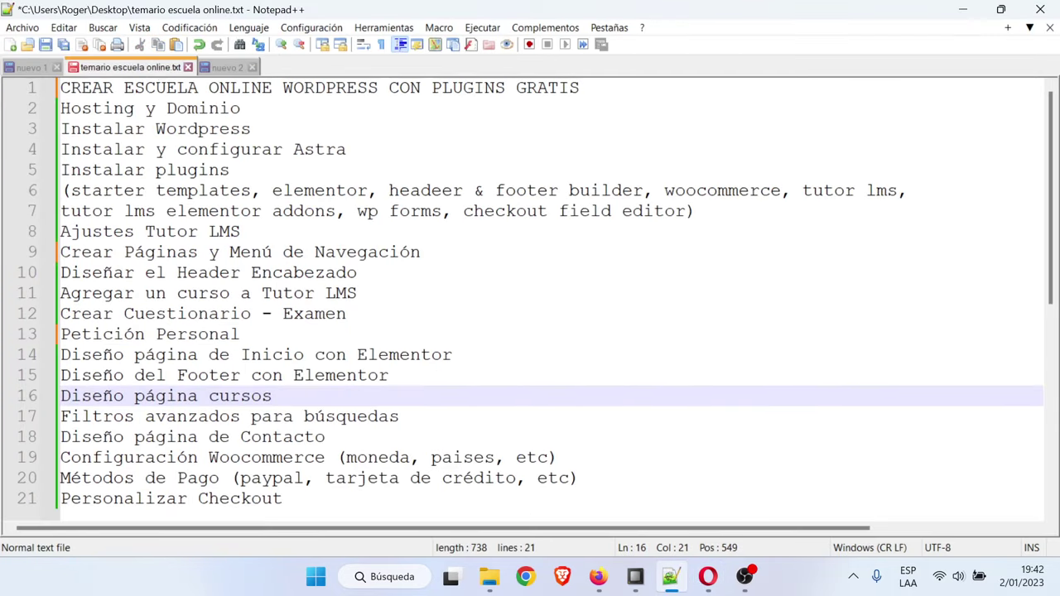
{"action": "left_click_drag", "start_coordinate": [399, 416], "coordinate": [61, 417]}
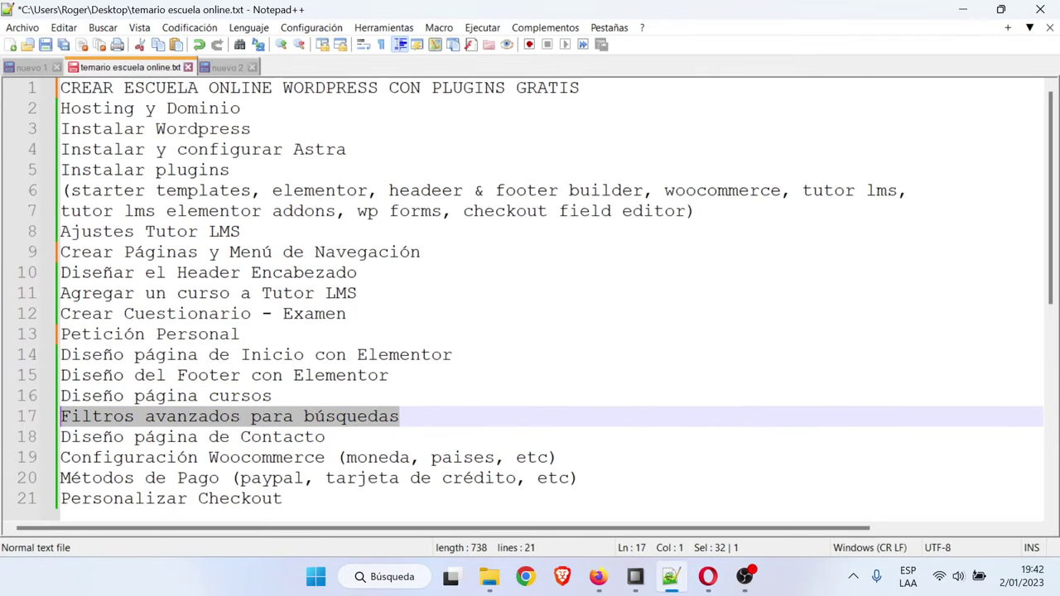
{"action": "key", "text": "End"}
{"action": "left_click", "coordinate": [961, 9]}
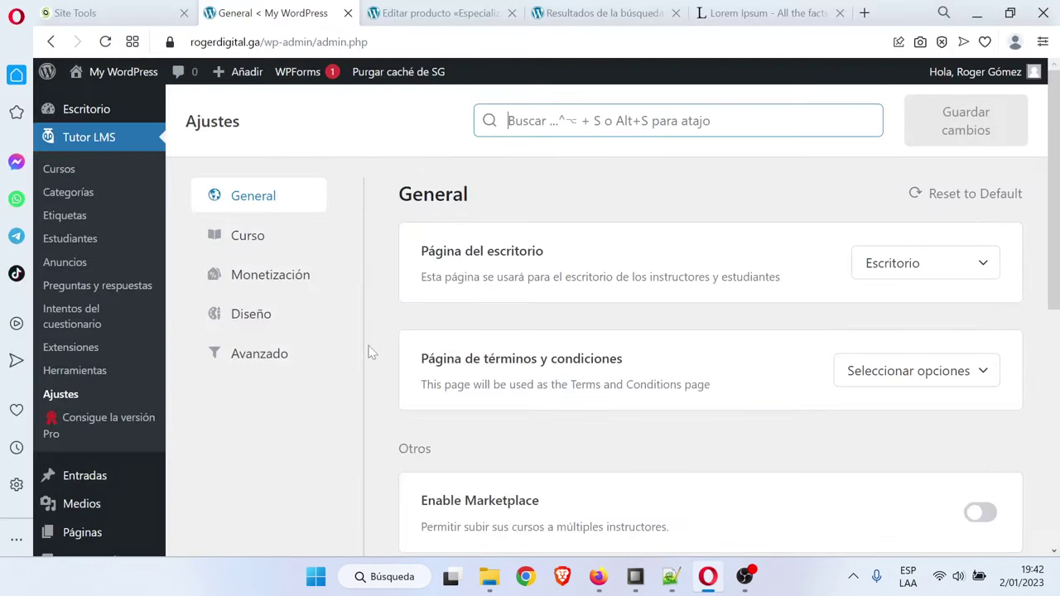
Turn on Filtro de cursos in the Tutor LMS Diseño settings
{"action": "left_click", "coordinate": [265, 238]}
{"action": "scroll", "coordinate": [265, 238], "scroll_direction": "down", "scroll_amount": 2}
{"action": "scroll", "coordinate": [547, 320], "scroll_direction": "down", "scroll_amount": 6}
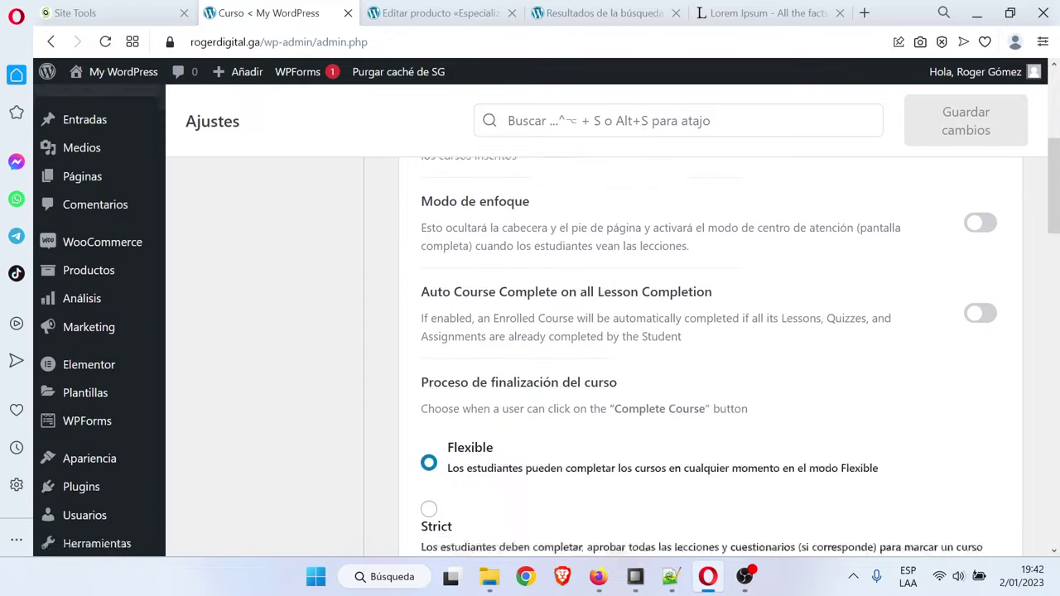
{"action": "scroll", "coordinate": [547, 320], "scroll_direction": "up", "scroll_amount": 6}
{"action": "scroll", "coordinate": [691, 355], "scroll_direction": "up", "scroll_amount": 2}
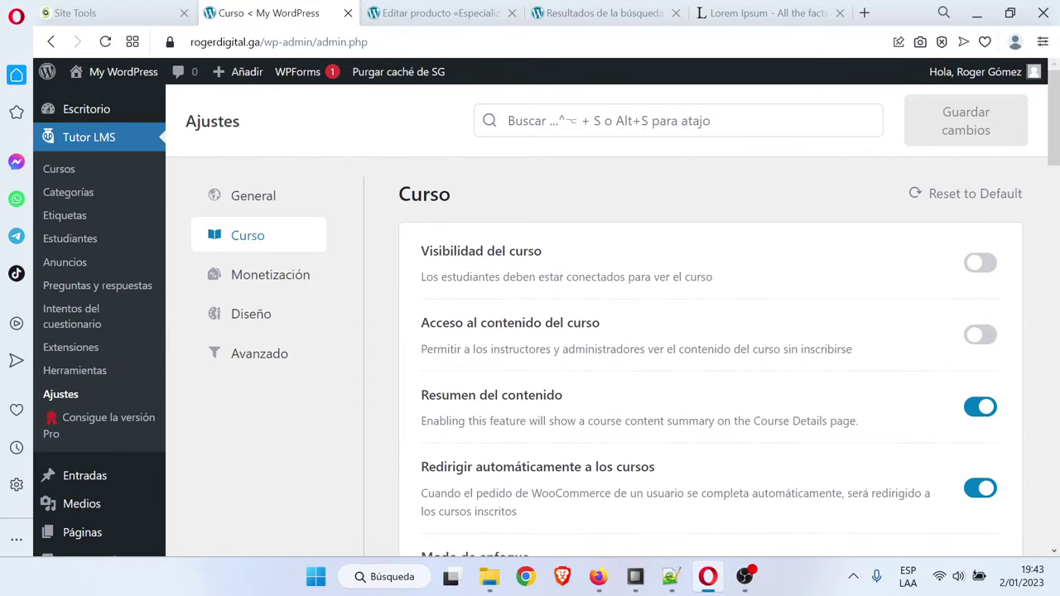
{"action": "left_click", "coordinate": [290, 319]}
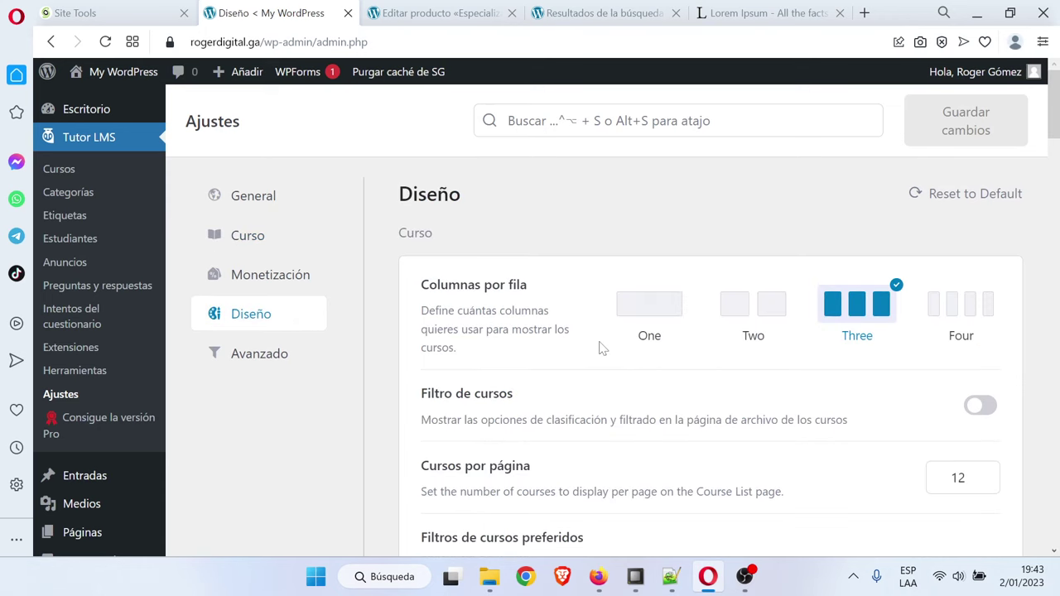
{"action": "left_click", "coordinate": [986, 407]}
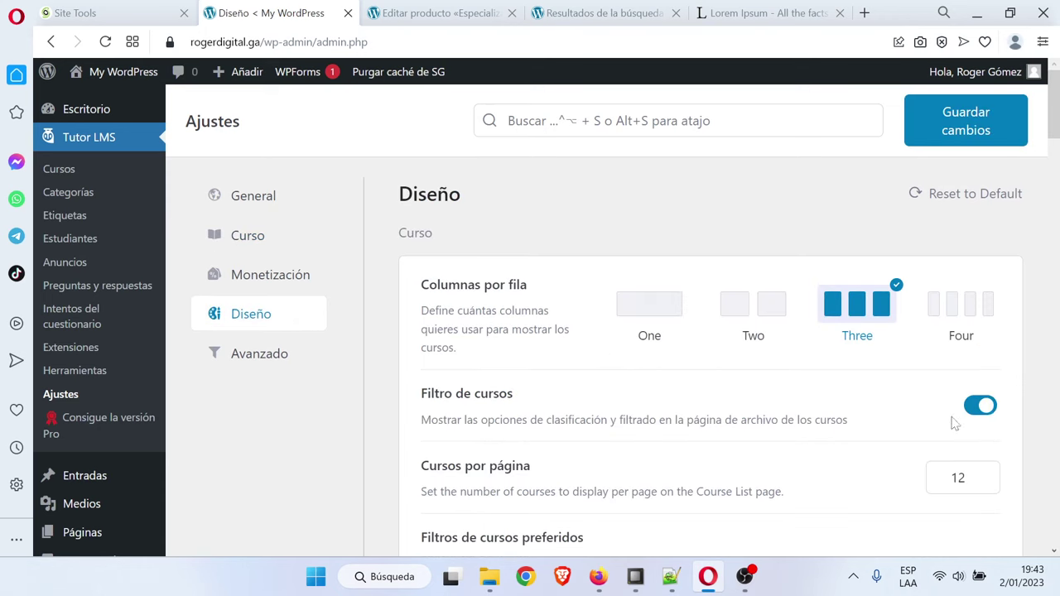
Tick the keyword, category, tag, difficulty and price-type course filters and save the settings
{"action": "scroll", "coordinate": [986, 410], "scroll_direction": "down", "scroll_amount": 2}
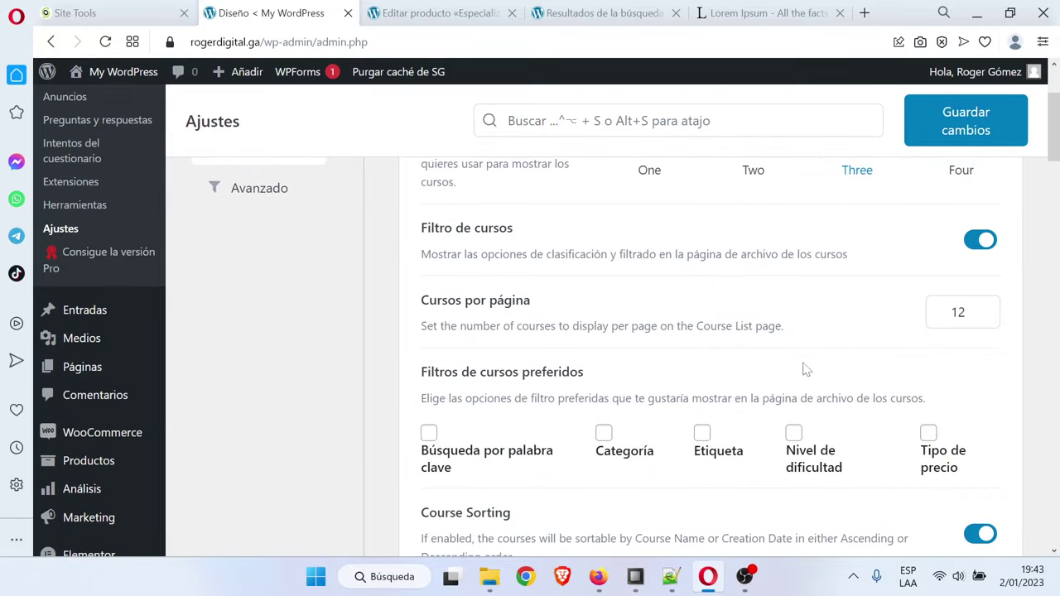
{"action": "scroll", "coordinate": [806, 369], "scroll_direction": "down", "scroll_amount": 1}
{"action": "left_click", "coordinate": [427, 362]}
{"action": "left_click", "coordinate": [599, 354]}
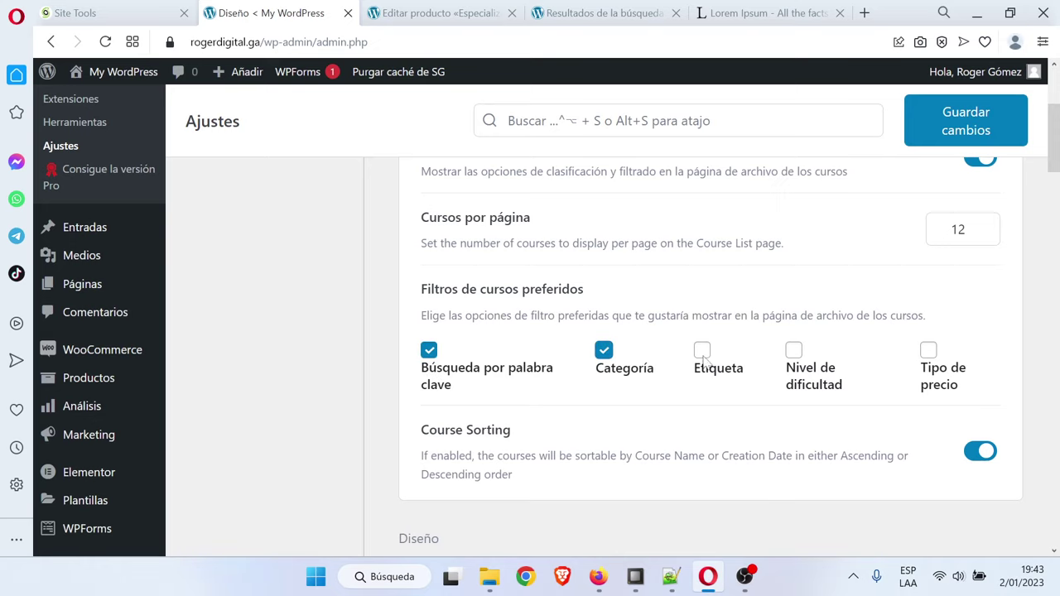
{"action": "left_click", "coordinate": [701, 352]}
{"action": "left_click", "coordinate": [793, 352]}
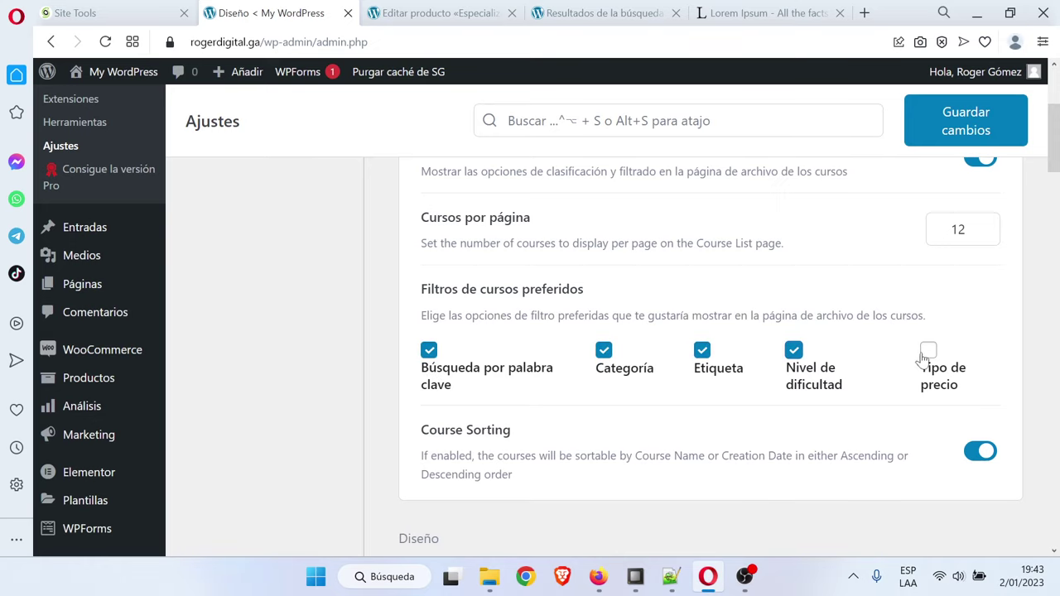
{"action": "left_click", "coordinate": [929, 352]}
{"action": "scroll", "coordinate": [930, 354], "scroll_direction": "down", "scroll_amount": 2}
{"action": "scroll", "coordinate": [931, 355], "scroll_direction": "up", "scroll_amount": 2}
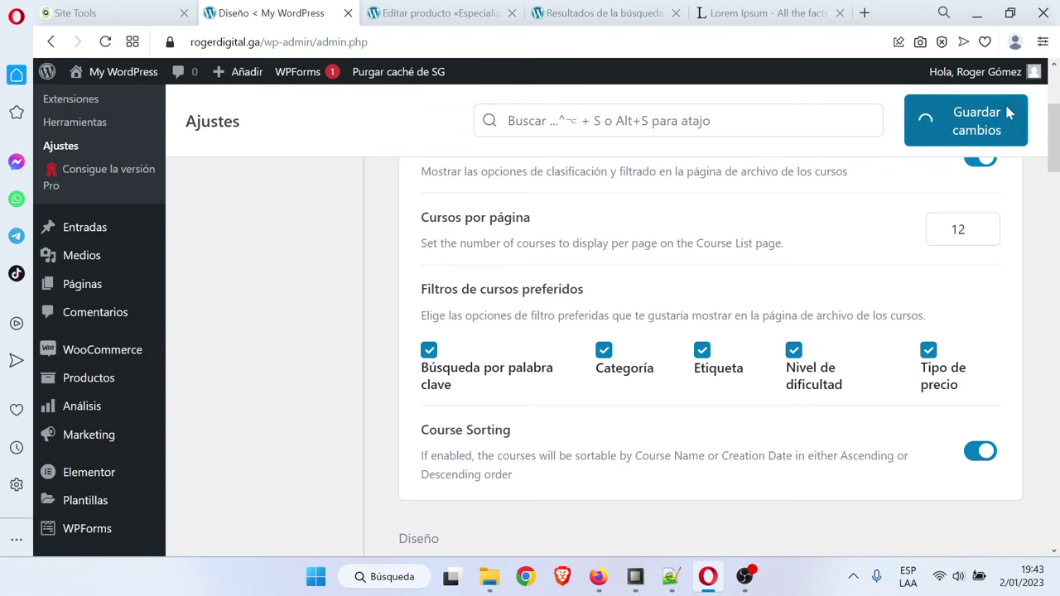
{"action": "left_click", "coordinate": [966, 121]}
{"action": "left_click", "coordinate": [431, 12]}
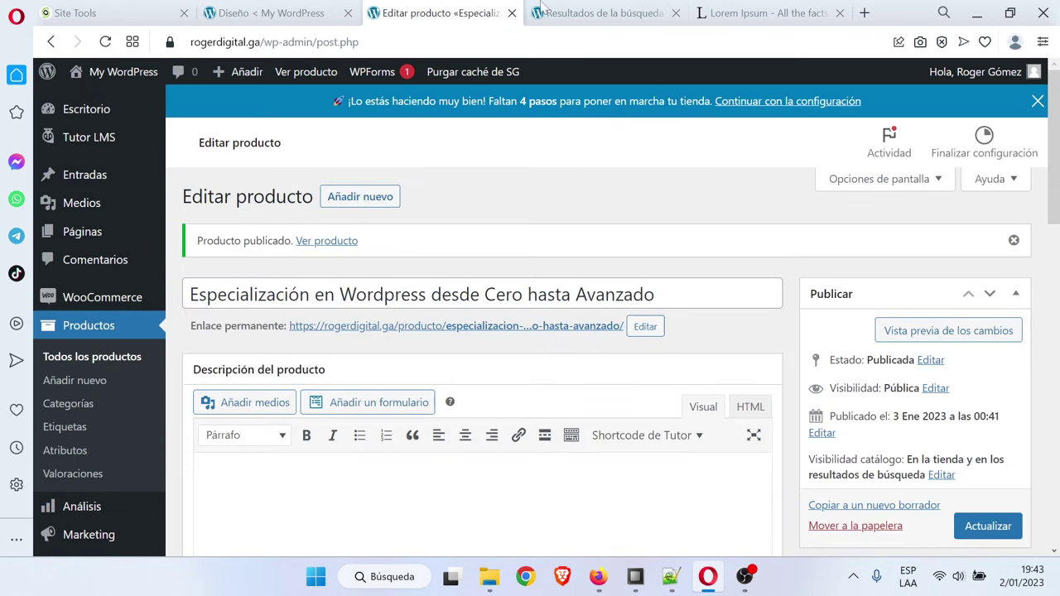
{"action": "left_click", "coordinate": [600, 12]}
Search the public Cursos page for 'marketing', then reload to clear the search
{"action": "left_click", "coordinate": [106, 42]}
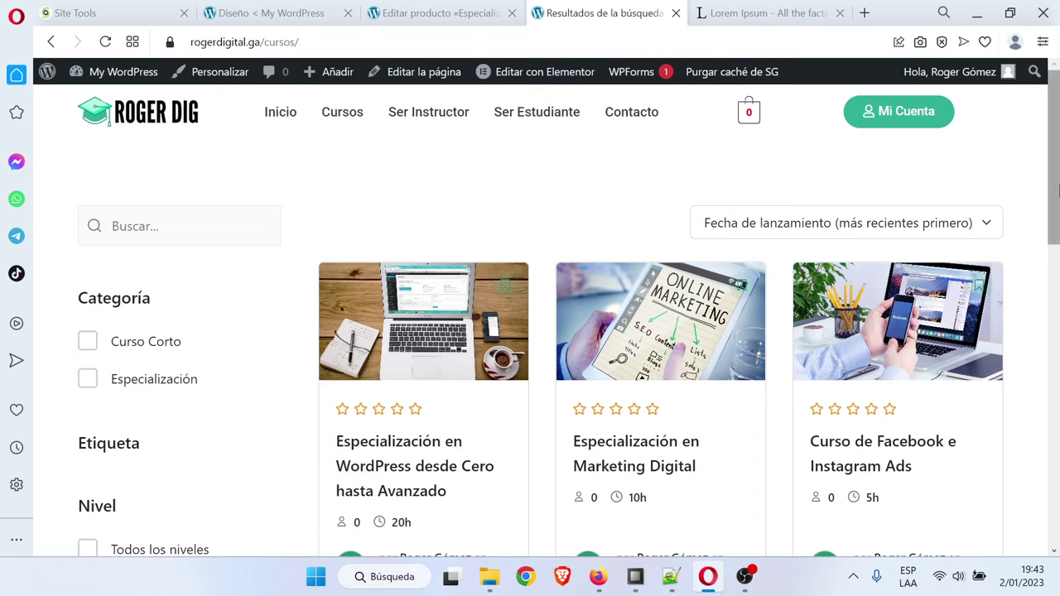
{"action": "left_click", "coordinate": [165, 226]}
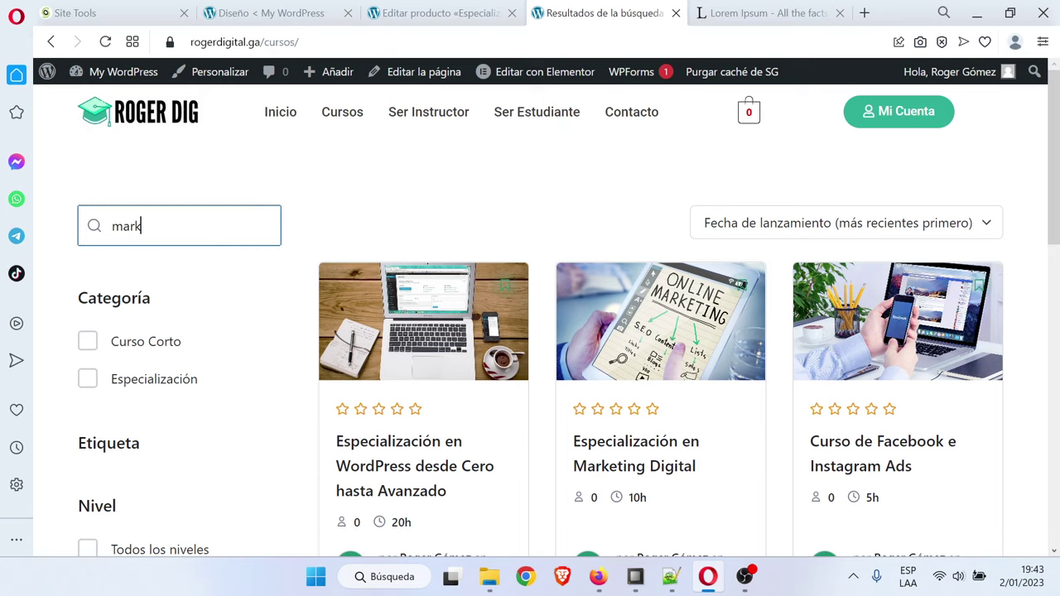
{"action": "key", "text": "Return"}
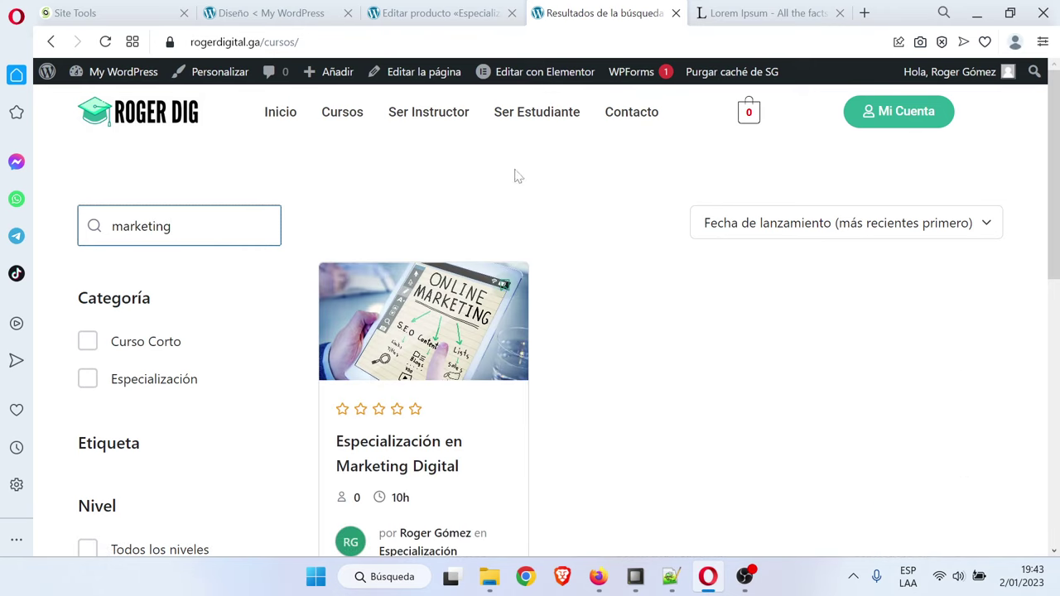
{"action": "left_click", "coordinate": [355, 116]}
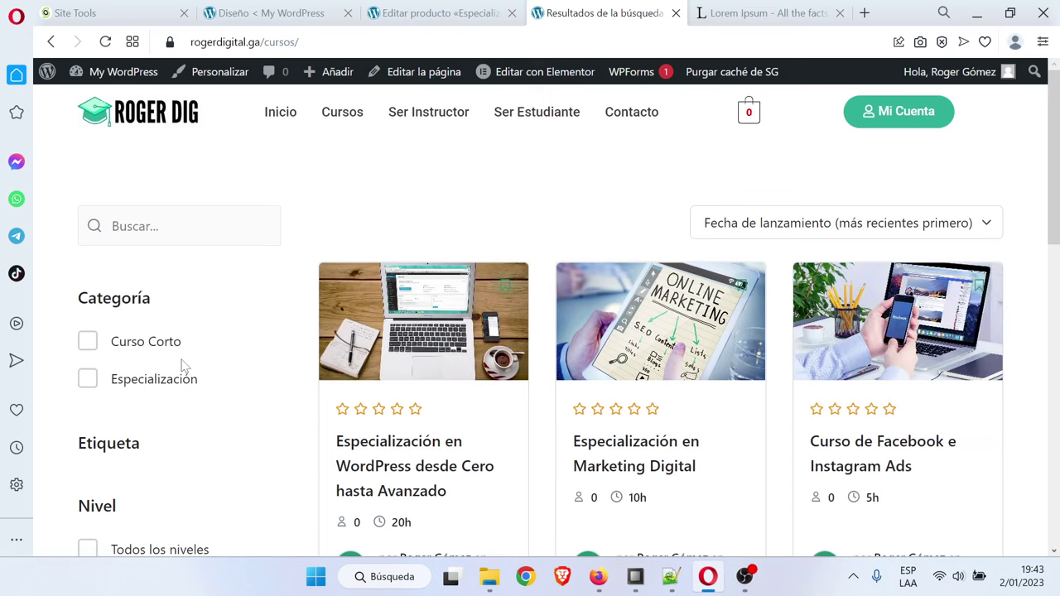
Filter courses by Curso Corto, then by Especialización, clearing each filter afterwards
{"action": "left_click", "coordinate": [90, 342]}
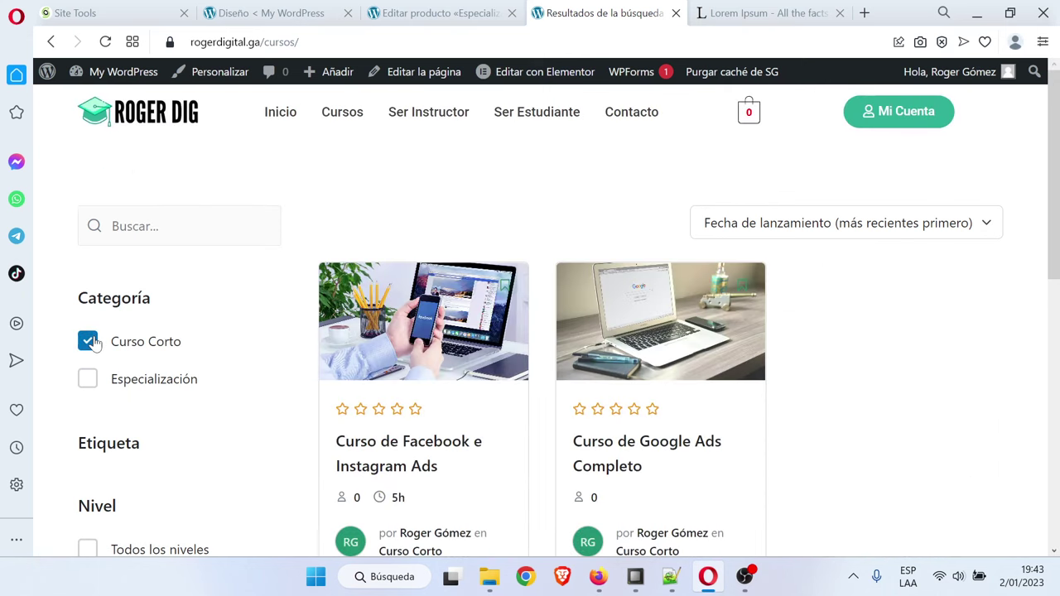
{"action": "scroll", "coordinate": [599, 409], "scroll_direction": "down", "scroll_amount": 2}
{"action": "scroll", "coordinate": [687, 322], "scroll_direction": "up", "scroll_amount": 1}
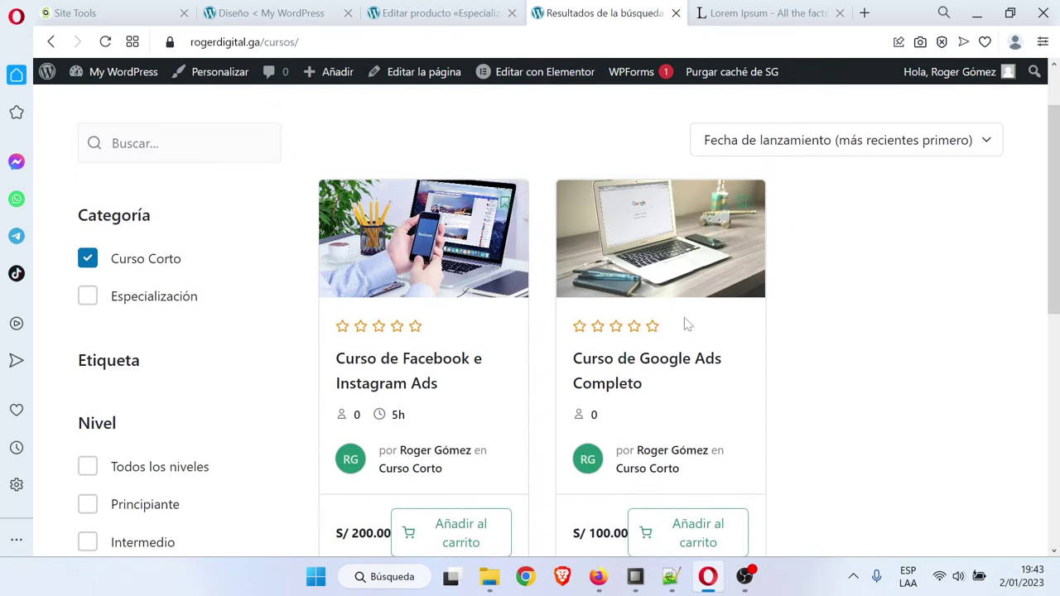
{"action": "scroll", "coordinate": [686, 336], "scroll_direction": "down", "scroll_amount": 1}
{"action": "scroll", "coordinate": [686, 336], "scroll_direction": "up", "scroll_amount": 1}
{"action": "left_click", "coordinate": [90, 261]}
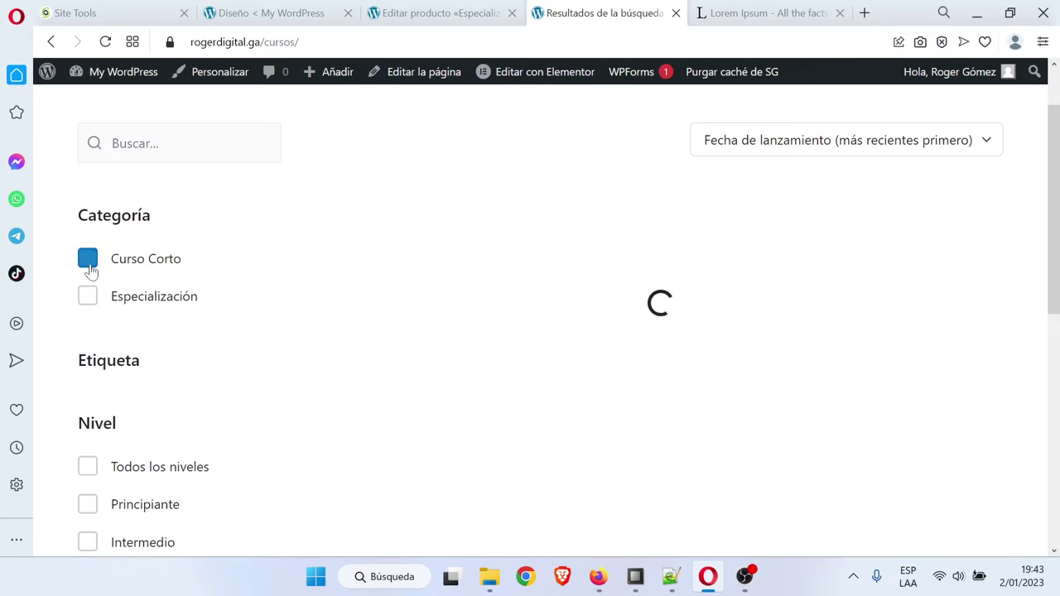
{"action": "left_click", "coordinate": [88, 296]}
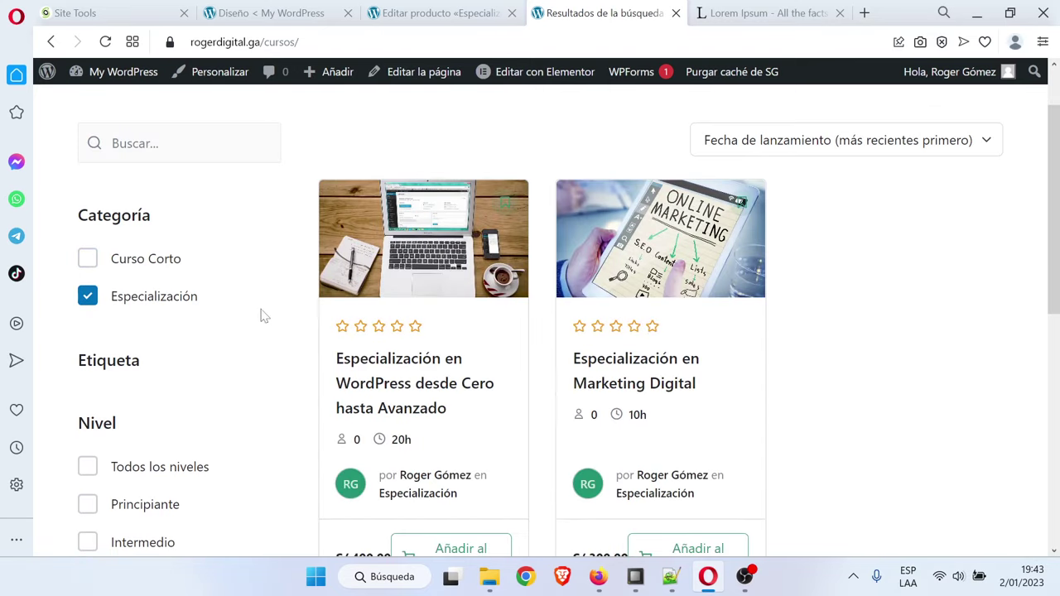
{"action": "scroll", "coordinate": [584, 352], "scroll_direction": "down", "scroll_amount": 1}
{"action": "scroll", "coordinate": [580, 315], "scroll_direction": "up", "scroll_amount": 2}
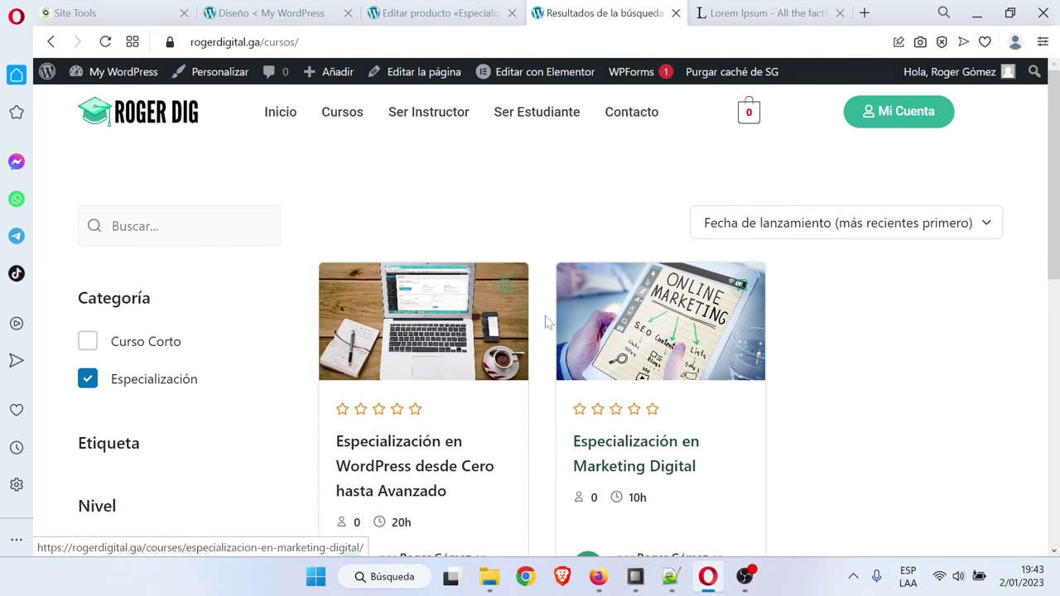
{"action": "scroll", "coordinate": [414, 348], "scroll_direction": "down", "scroll_amount": 1}
{"action": "left_click", "coordinate": [88, 303]}
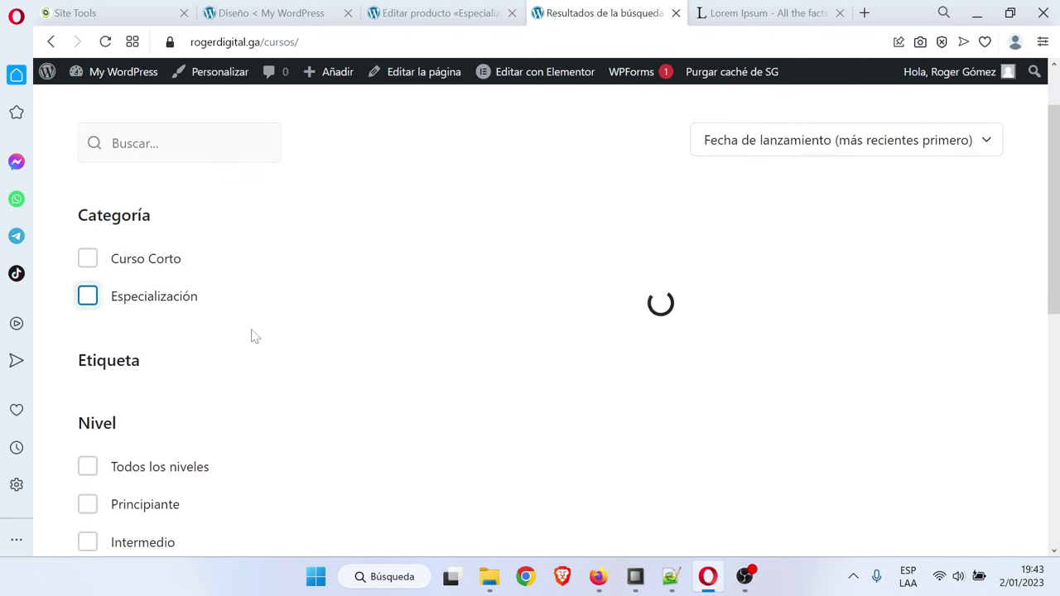
{"action": "scroll", "coordinate": [255, 337], "scroll_direction": "down", "scroll_amount": 2}
Try the all-levels, beginner, intermediate and expert level filters on the course list
{"action": "left_click", "coordinate": [106, 303]}
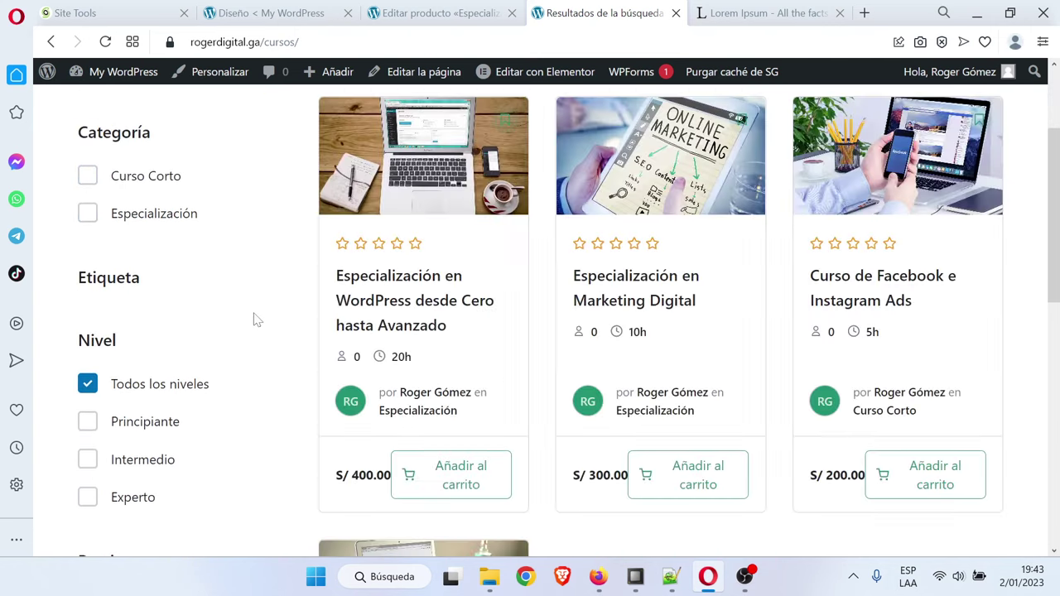
{"action": "scroll", "coordinate": [255, 318], "scroll_direction": "down", "scroll_amount": 2}
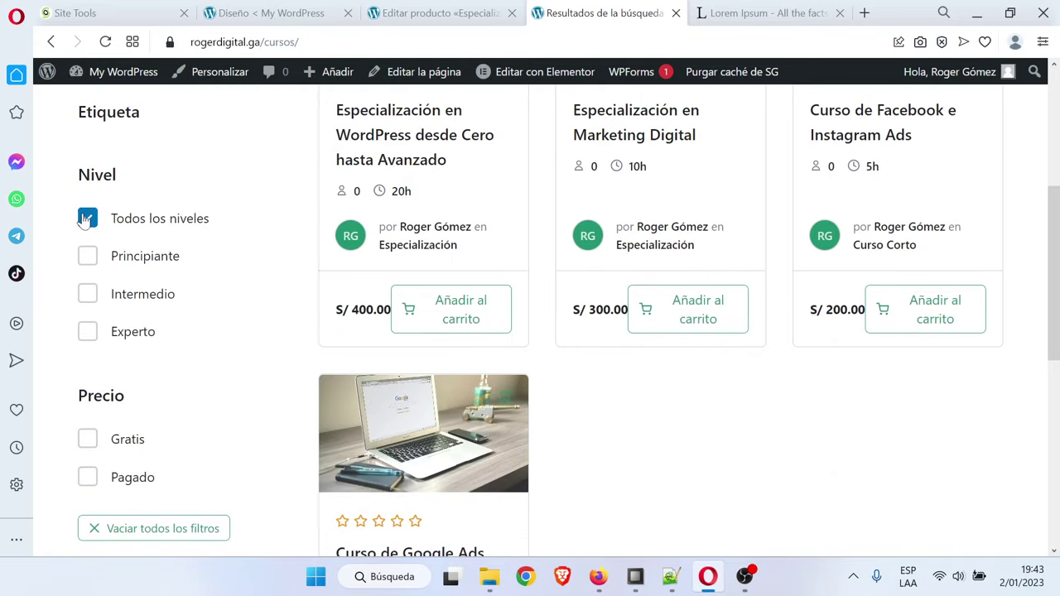
{"action": "left_click", "coordinate": [87, 219]}
{"action": "scroll", "coordinate": [158, 398], "scroll_direction": "up", "scroll_amount": 2}
{"action": "left_click", "coordinate": [89, 424]}
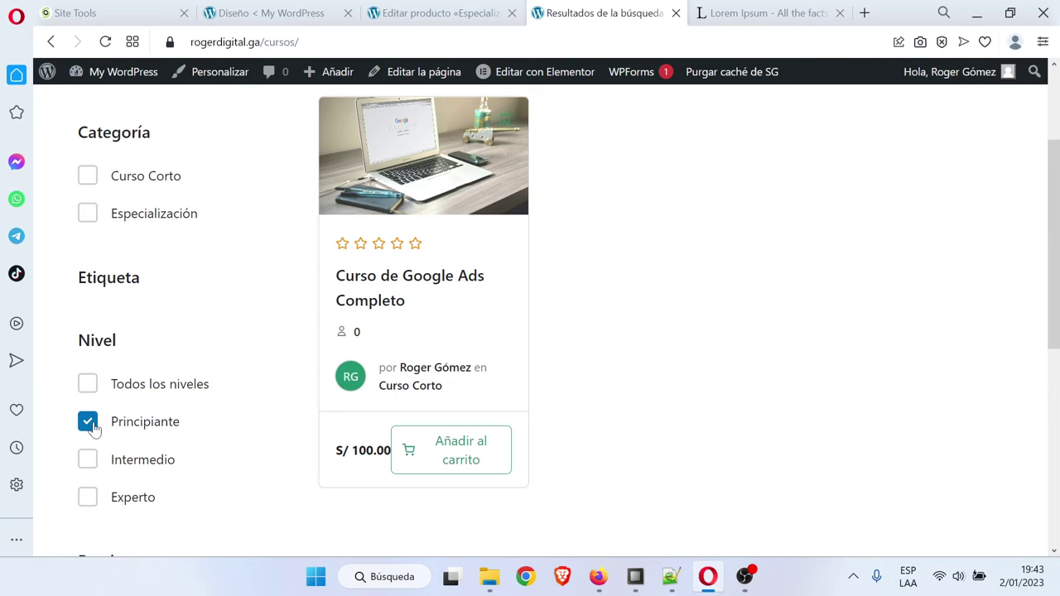
{"action": "left_click", "coordinate": [89, 424]}
{"action": "left_click", "coordinate": [88, 459]}
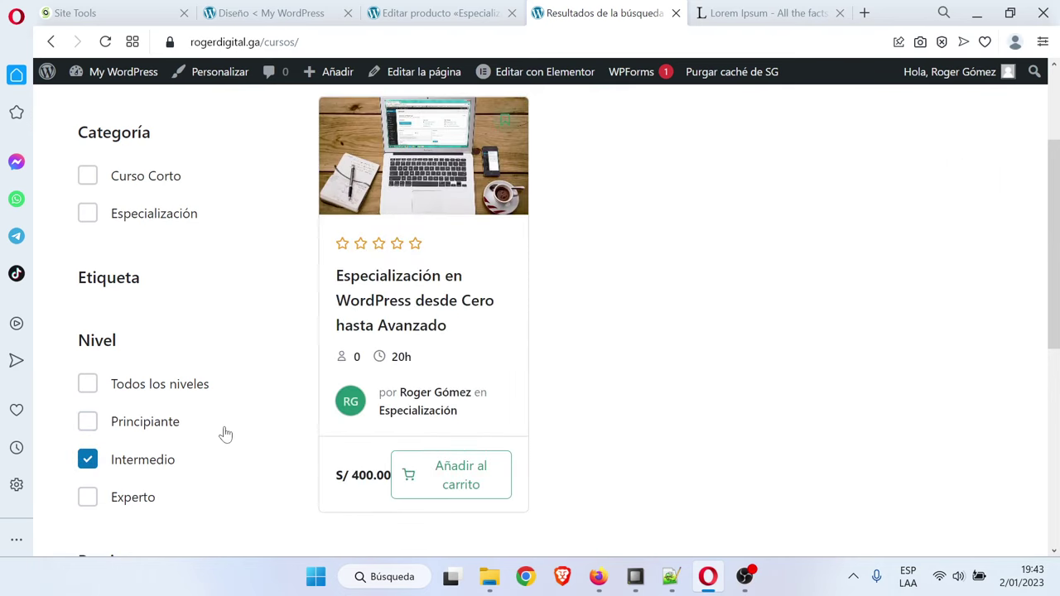
{"action": "scroll", "coordinate": [226, 434], "scroll_direction": "down", "scroll_amount": 1}
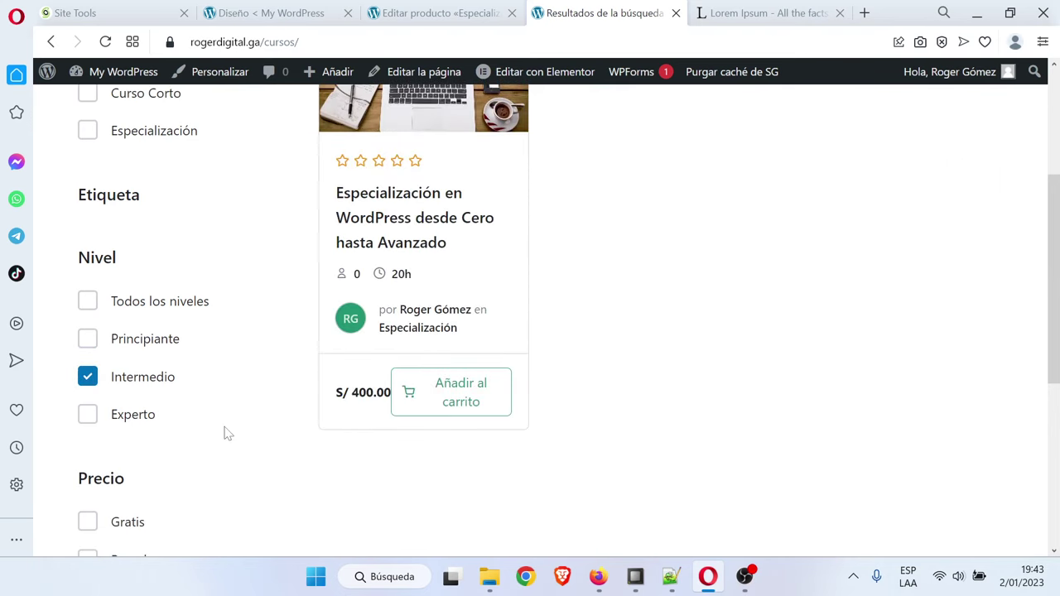
{"action": "left_click", "coordinate": [88, 415]}
{"action": "scroll", "coordinate": [229, 418], "scroll_direction": "up", "scroll_amount": 2}
{"action": "scroll", "coordinate": [230, 417], "scroll_direction": "down", "scroll_amount": 3}
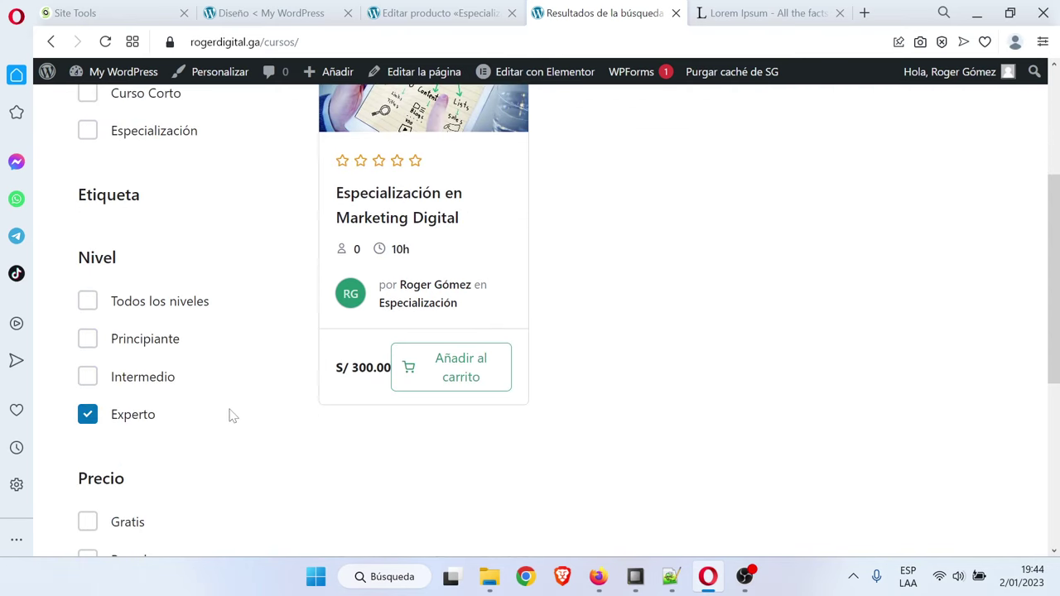
{"action": "scroll", "coordinate": [230, 416], "scroll_direction": "up", "scroll_amount": 1}
{"action": "left_click", "coordinate": [87, 415]}
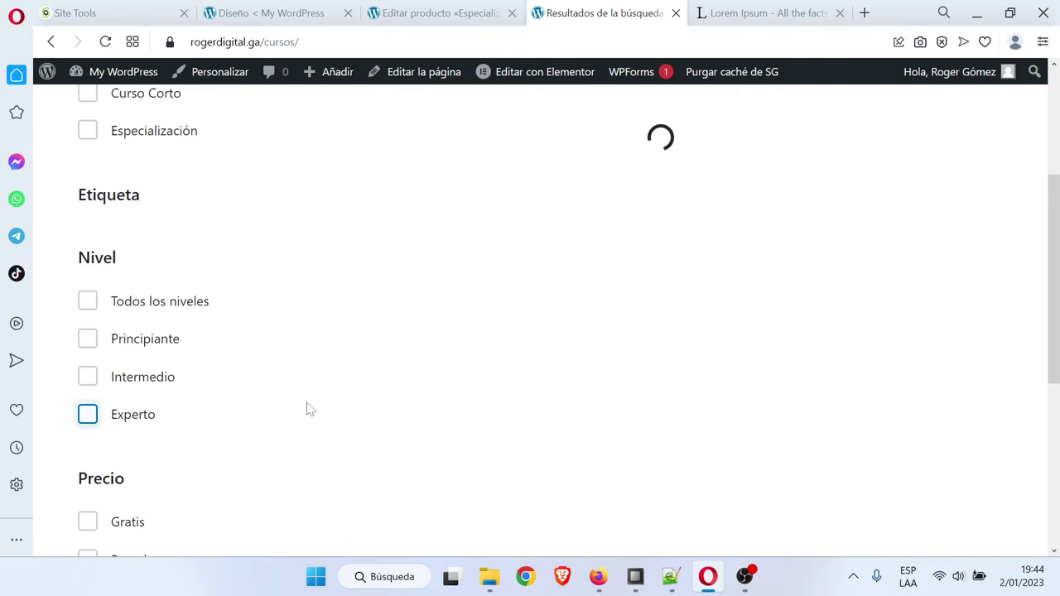
{"action": "scroll", "coordinate": [205, 443], "scroll_direction": "down", "scroll_amount": 1}
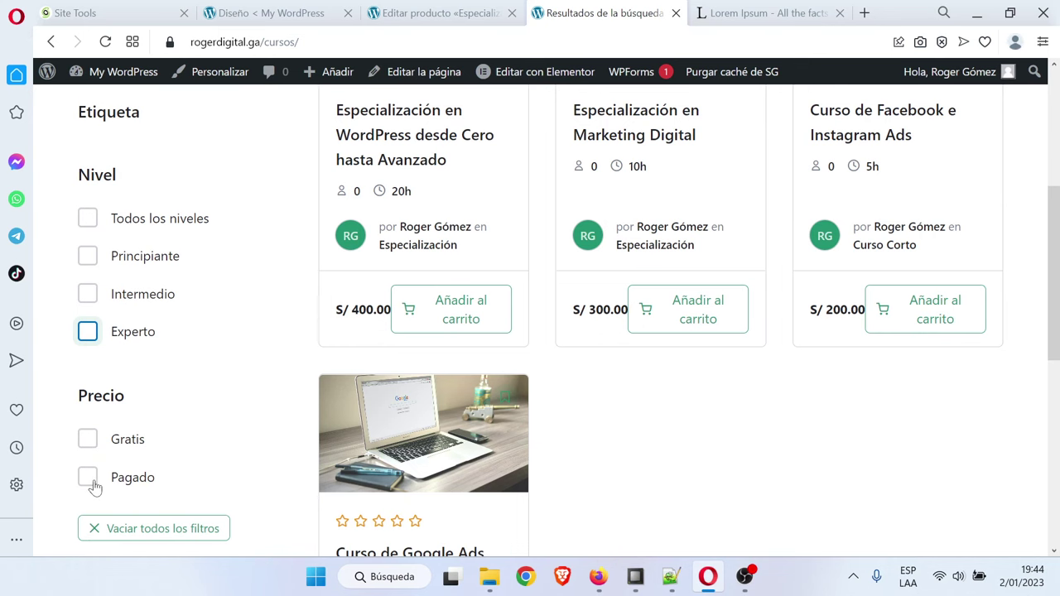
Clear all filters, then test the Gratis price filter (no courses) and Pagado
{"action": "left_click", "coordinate": [111, 527]}
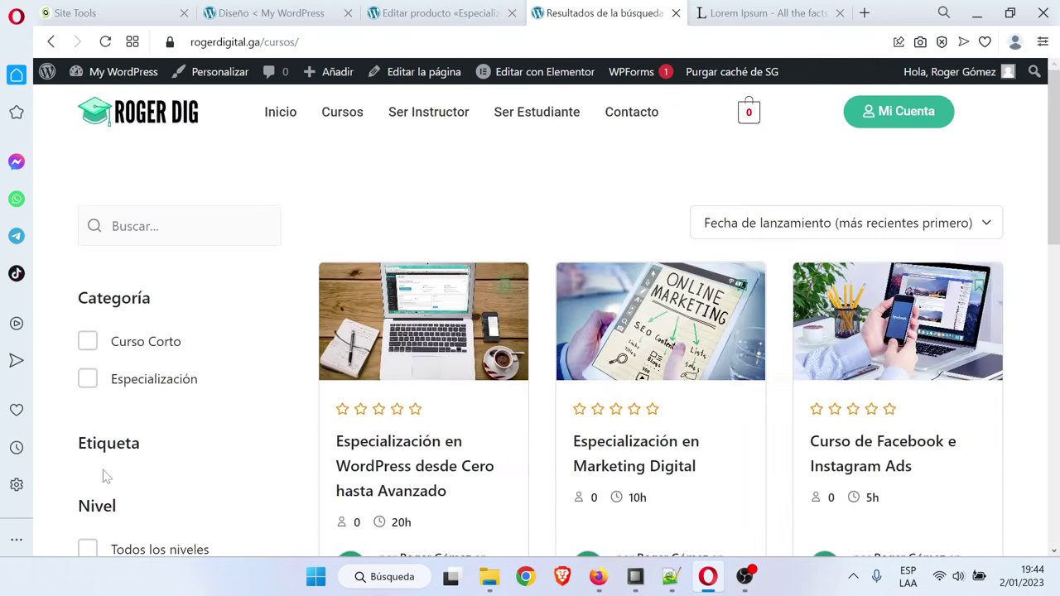
{"action": "scroll", "coordinate": [147, 478], "scroll_direction": "down", "scroll_amount": 4}
{"action": "left_click", "coordinate": [87, 440]}
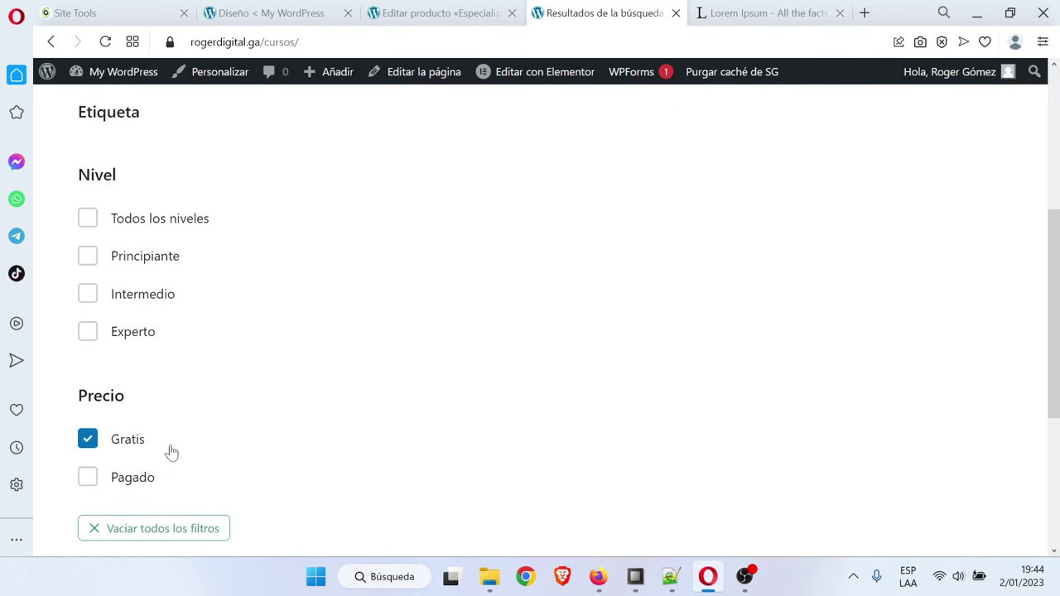
{"action": "left_click", "coordinate": [87, 443]}
{"action": "left_click", "coordinate": [88, 478]}
{"action": "scroll", "coordinate": [209, 416], "scroll_direction": "up", "scroll_amount": 4}
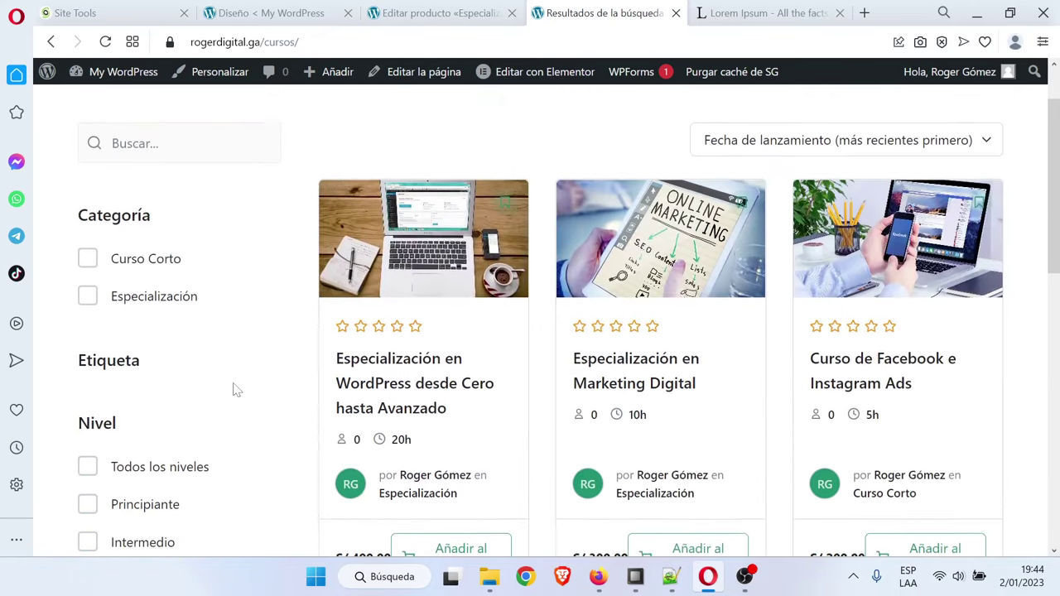
Check the next outline item, Diseño página de Contacto, in Notepad++ and return to the product editor
{"action": "left_click", "coordinate": [684, 589]}
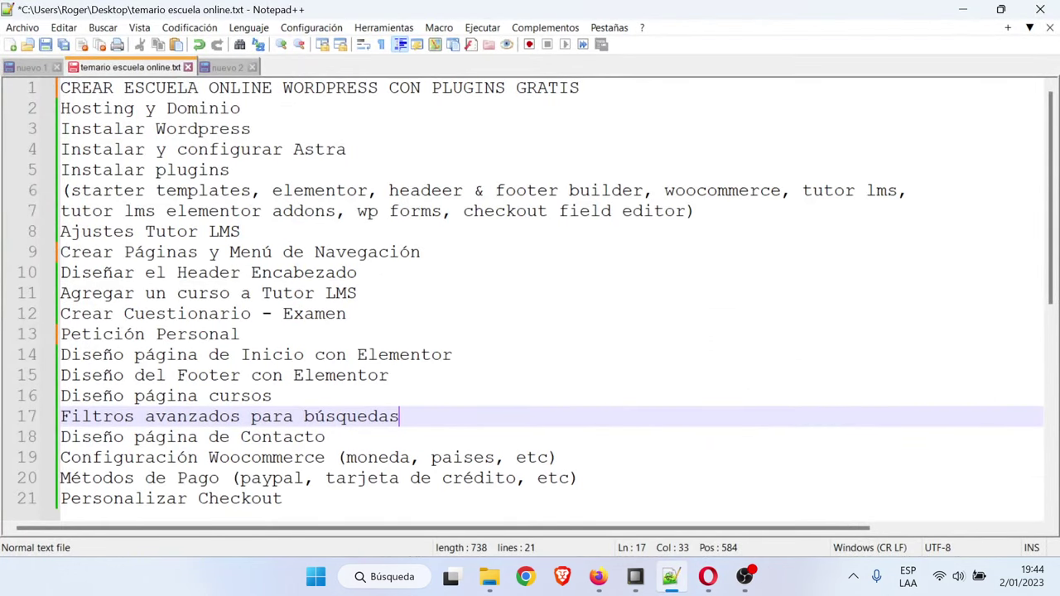
{"action": "scroll", "coordinate": [530, 298], "scroll_direction": "down", "scroll_amount": 1}
{"action": "left_click", "coordinate": [326, 375]}
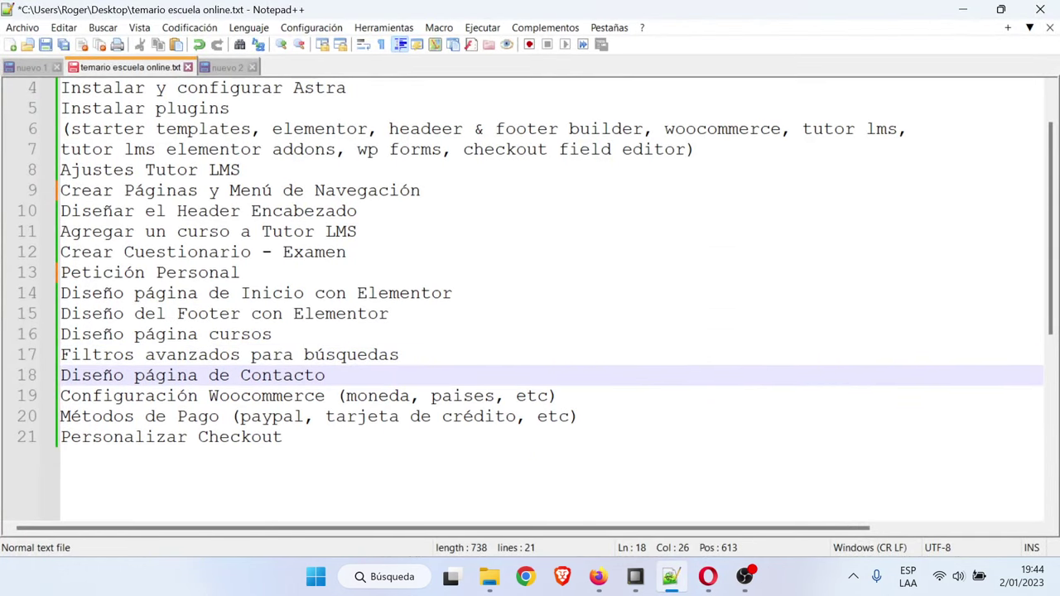
{"action": "left_click", "coordinate": [963, 9]}
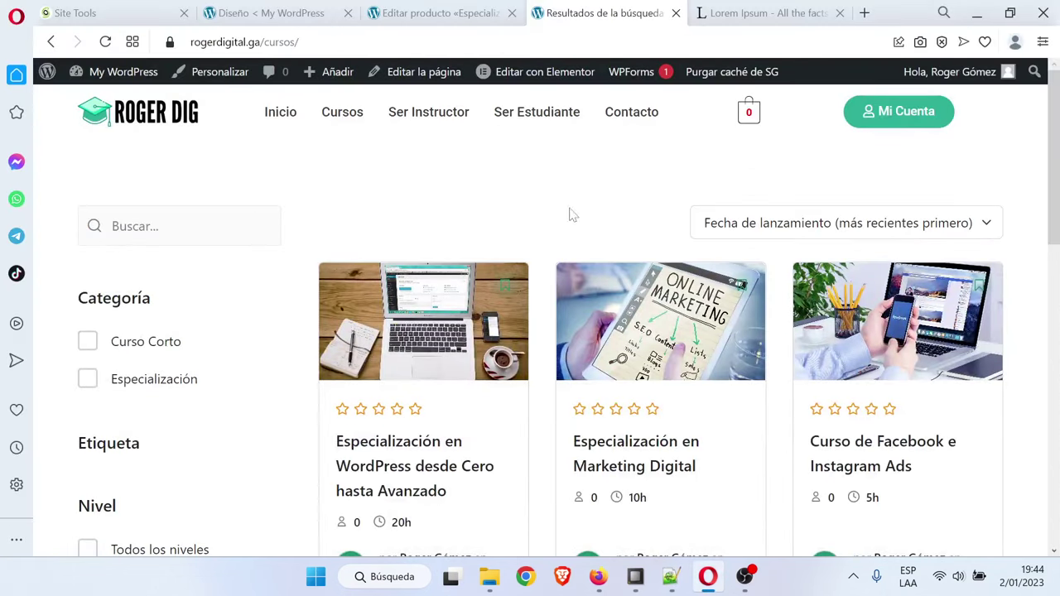
{"action": "left_click", "coordinate": [403, 10]}
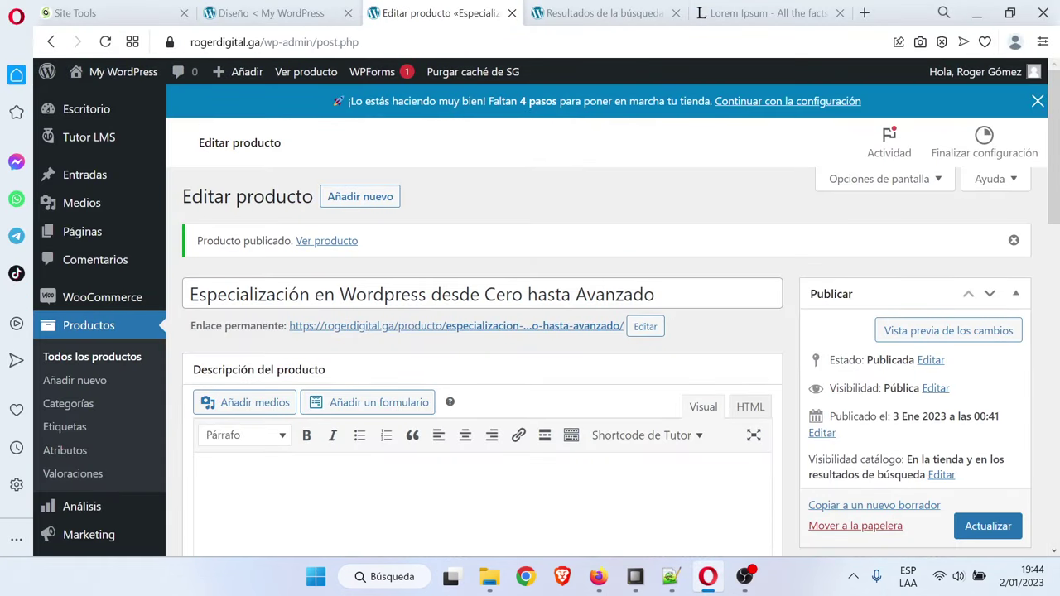
Open the Contacto page from Todas las páginas and launch Editar con Elementor
{"action": "left_click", "coordinate": [114, 238]}
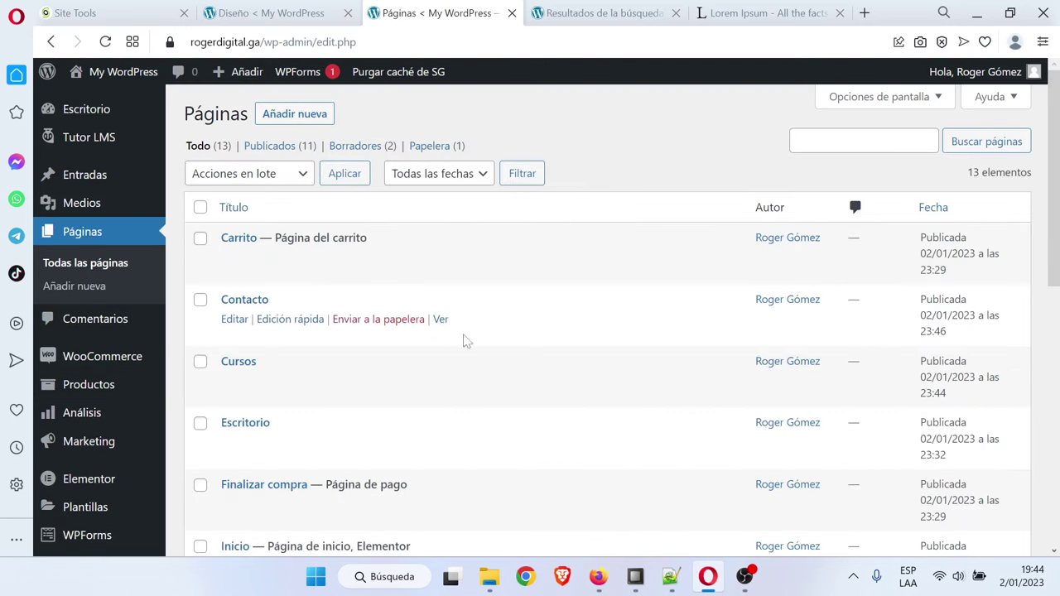
{"action": "scroll", "coordinate": [462, 344], "scroll_direction": "down", "scroll_amount": 2}
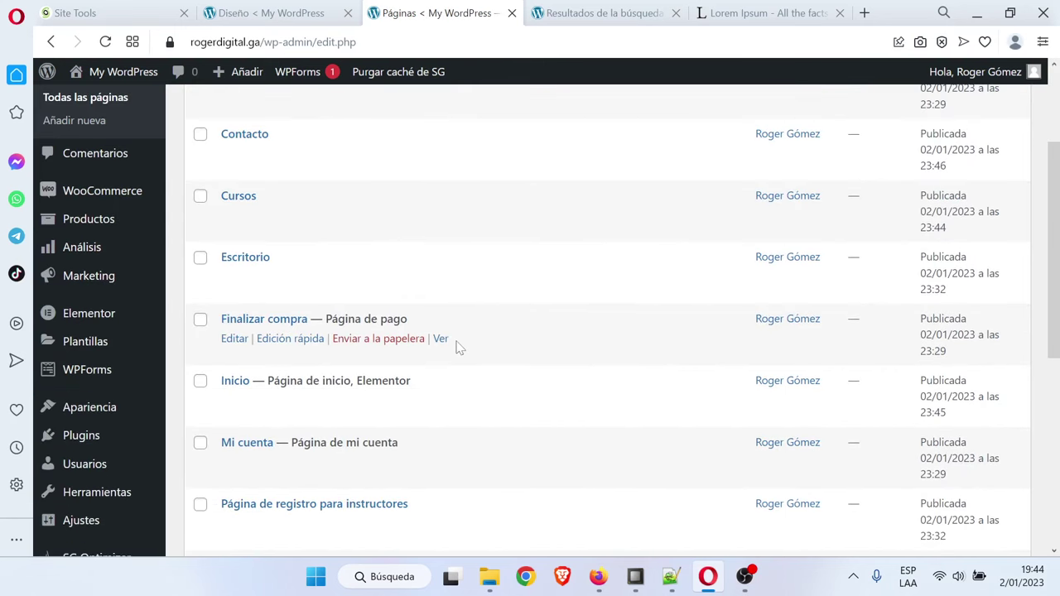
{"action": "left_click", "coordinate": [244, 137]}
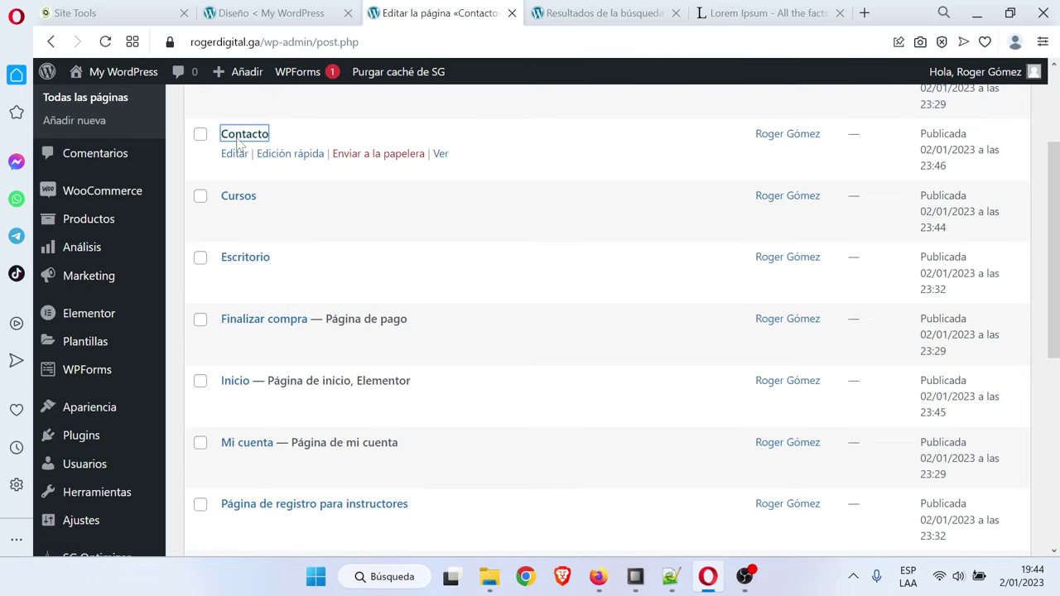
{"action": "left_click", "coordinate": [393, 84]}
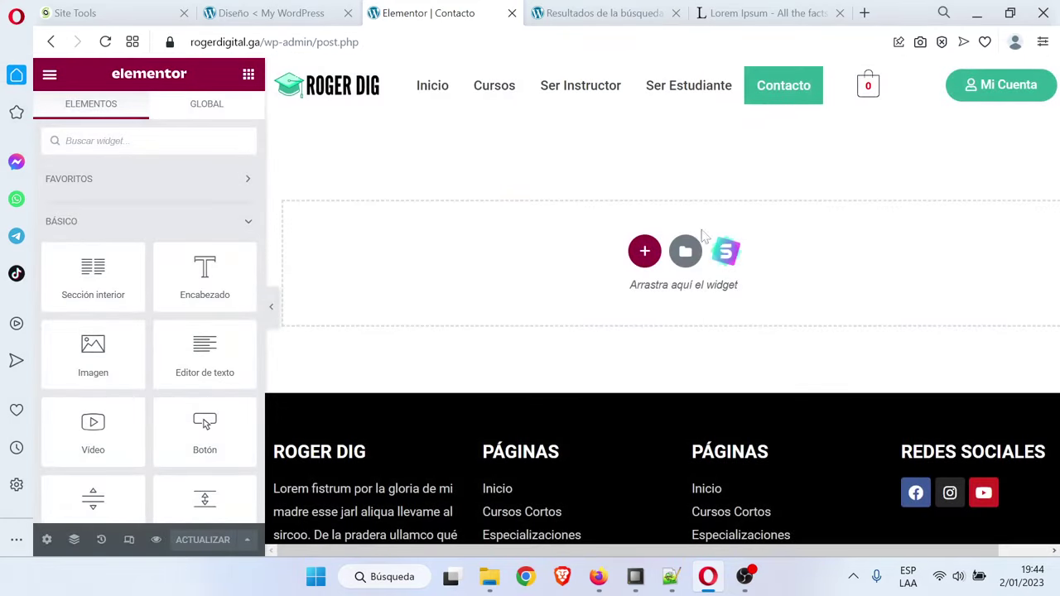
Browse the template library's Bloques filtered to the Contact category
{"action": "left_click", "coordinate": [727, 253]}
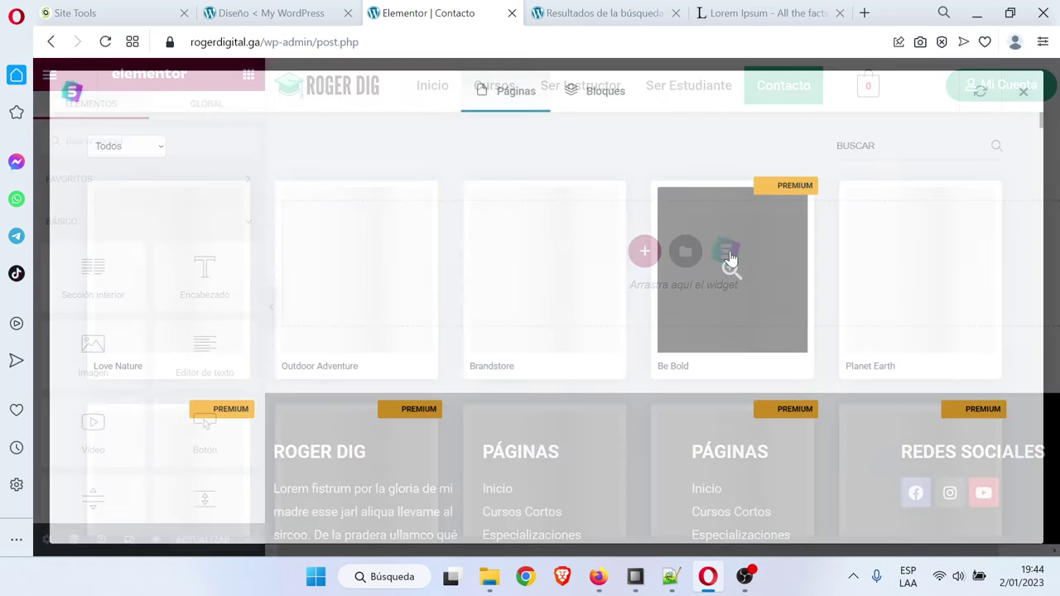
{"action": "left_click", "coordinate": [604, 91]}
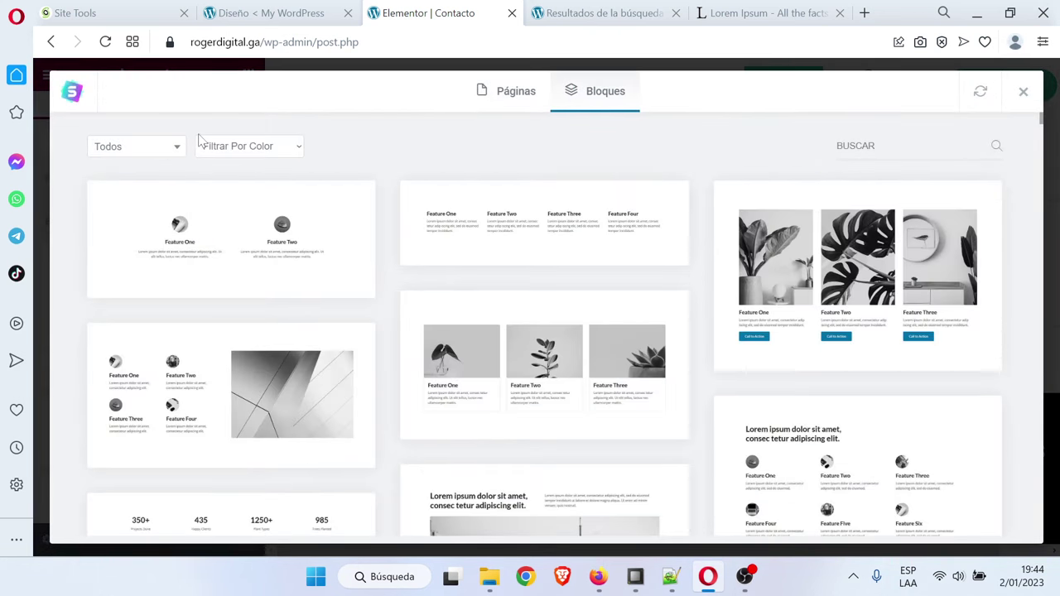
{"action": "left_click", "coordinate": [166, 146]}
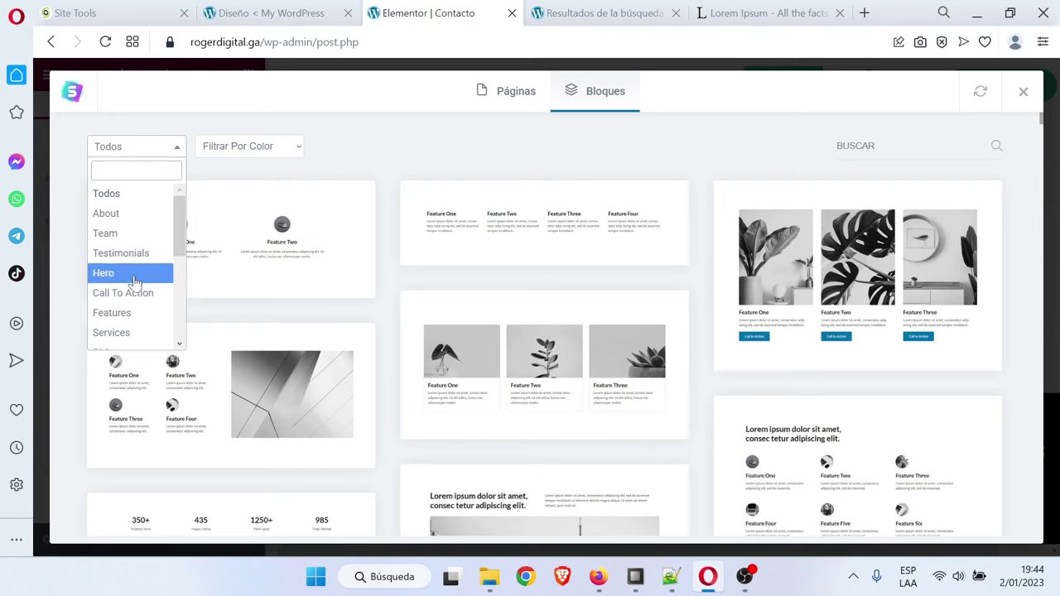
{"action": "scroll", "coordinate": [133, 289], "scroll_direction": "down", "scroll_amount": 2}
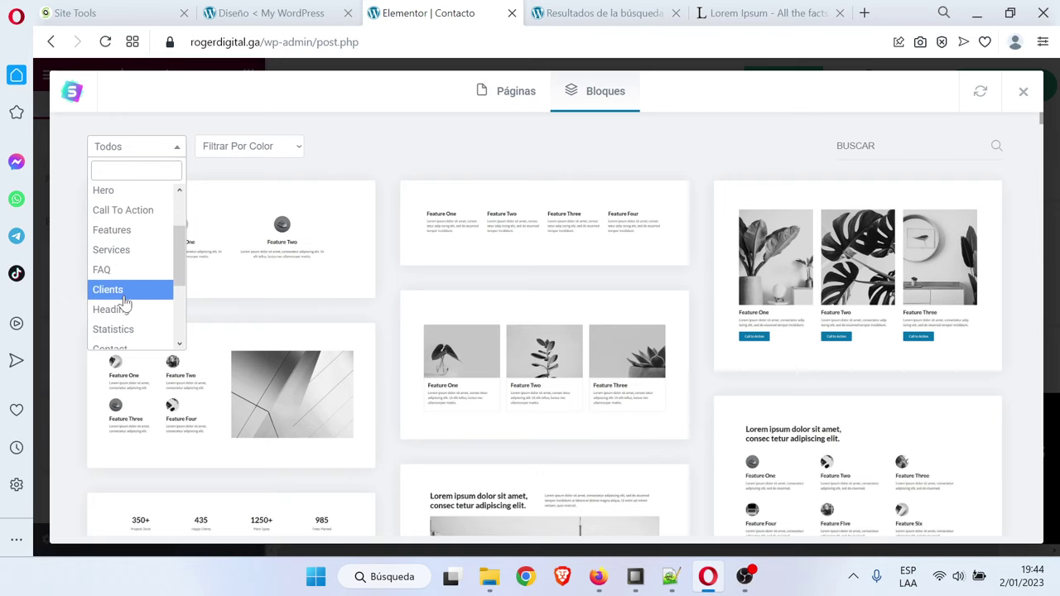
{"action": "scroll", "coordinate": [124, 303], "scroll_direction": "down", "scroll_amount": 2}
{"action": "left_click", "coordinate": [124, 268]}
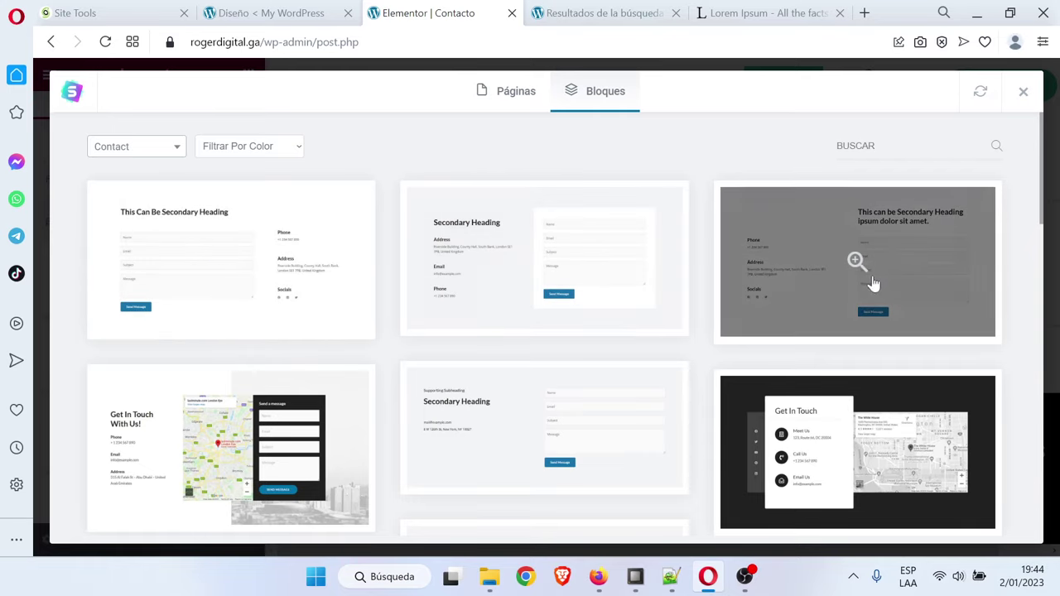
Preview the first contact block and import it into the page
{"action": "scroll", "coordinate": [580, 286], "scroll_direction": "down", "scroll_amount": 2}
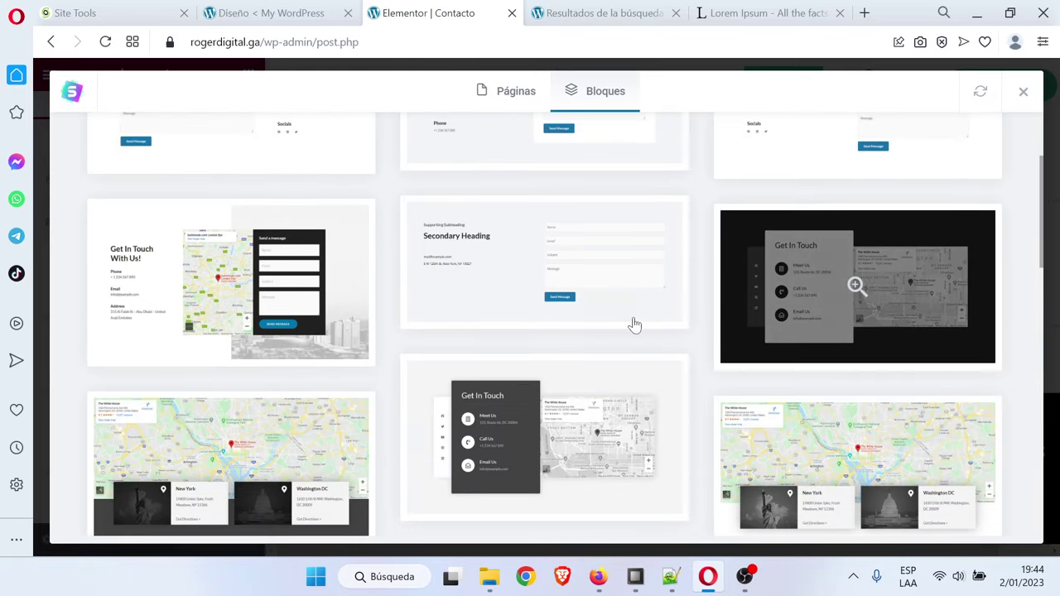
{"action": "scroll", "coordinate": [826, 324], "scroll_direction": "down", "scroll_amount": 6}
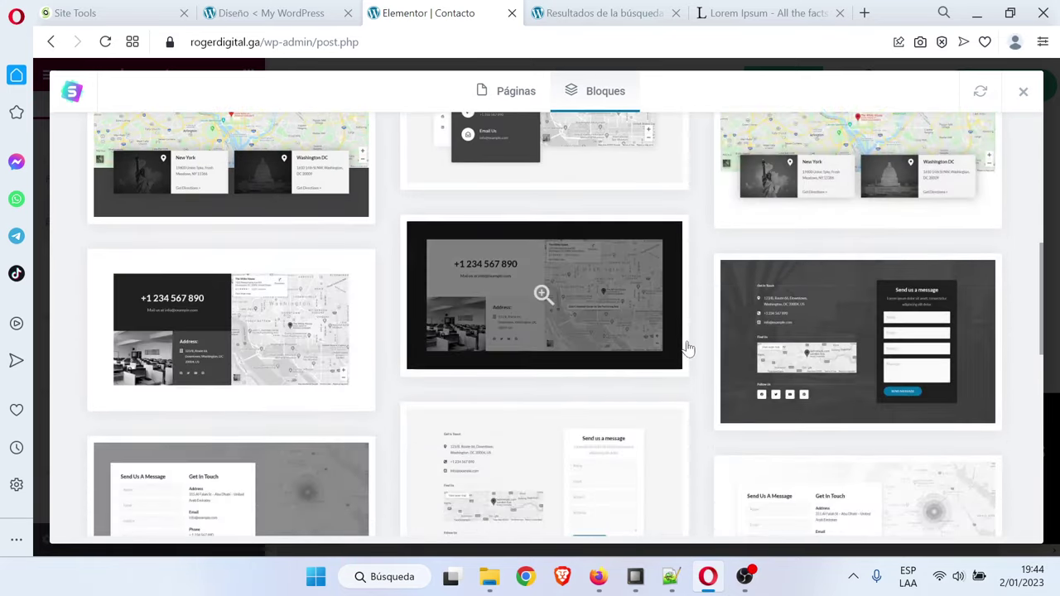
{"action": "scroll", "coordinate": [687, 348], "scroll_direction": "up", "scroll_amount": 2}
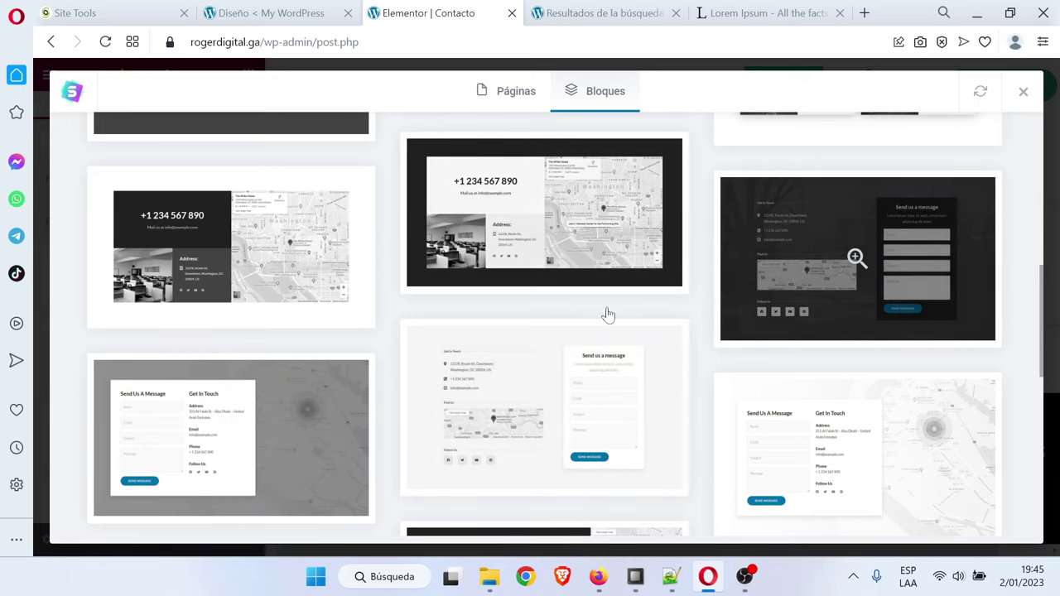
{"action": "scroll", "coordinate": [147, 426], "scroll_direction": "down", "scroll_amount": 2}
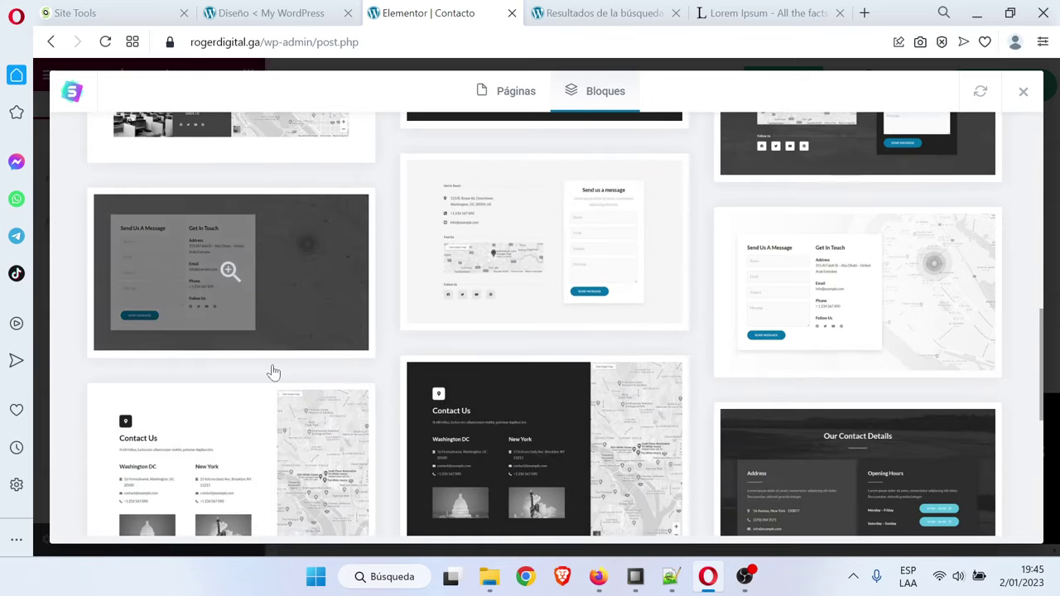
{"action": "scroll", "coordinate": [272, 372], "scroll_direction": "down", "scroll_amount": 3}
{"action": "scroll", "coordinate": [306, 377], "scroll_direction": "up", "scroll_amount": 6}
{"action": "scroll", "coordinate": [306, 376], "scroll_direction": "up", "scroll_amount": 5}
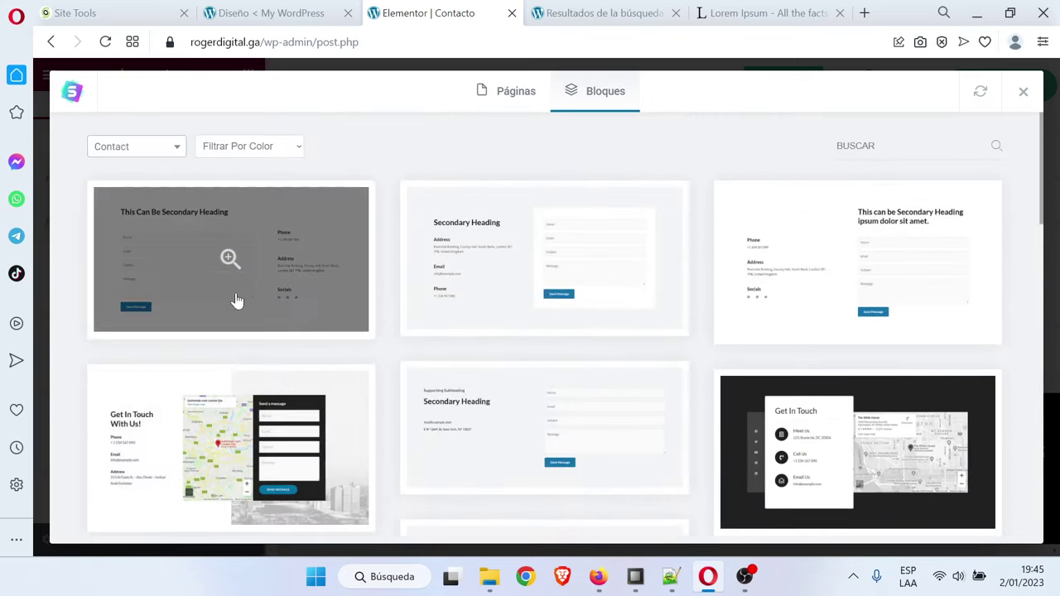
{"action": "left_click", "coordinate": [222, 286]}
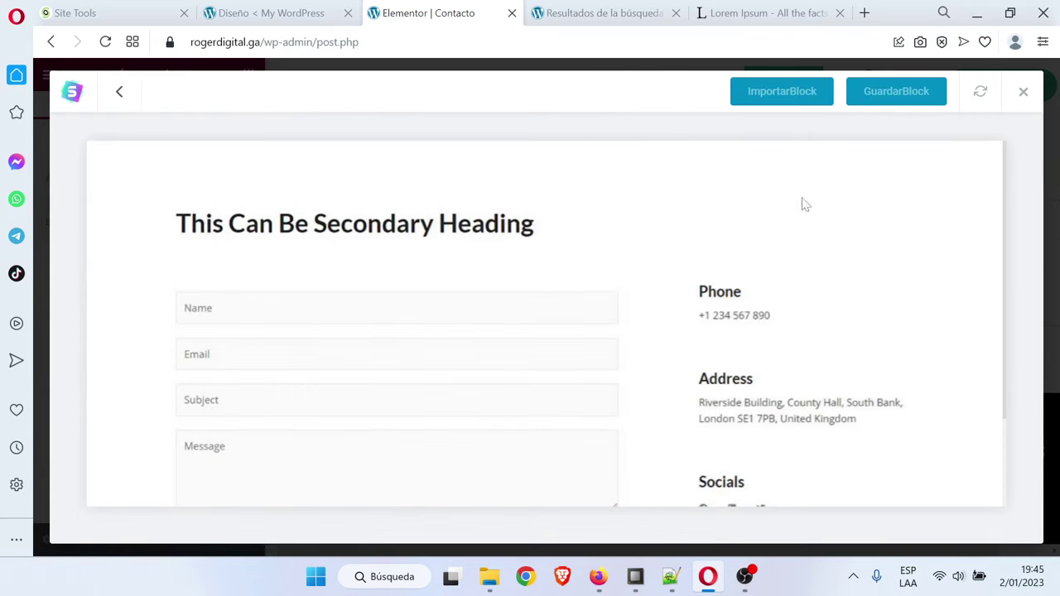
{"action": "left_click", "coordinate": [784, 99]}
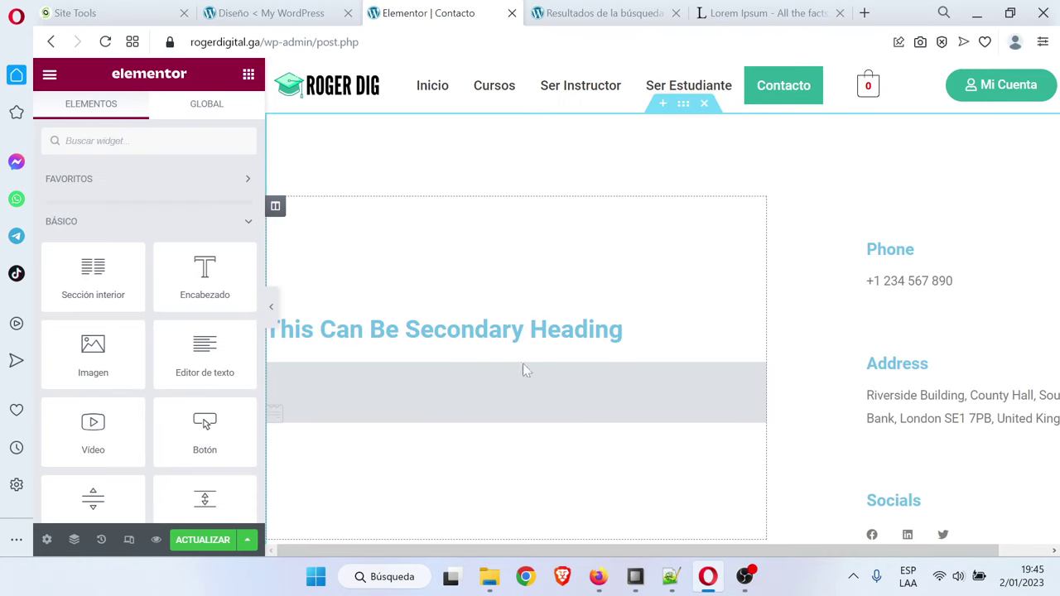
Create a new form 'contacto' from the Formulario de contacto simple template
{"action": "scroll", "coordinate": [497, 373], "scroll_direction": "down", "scroll_amount": 2}
{"action": "left_click", "coordinate": [508, 235]}
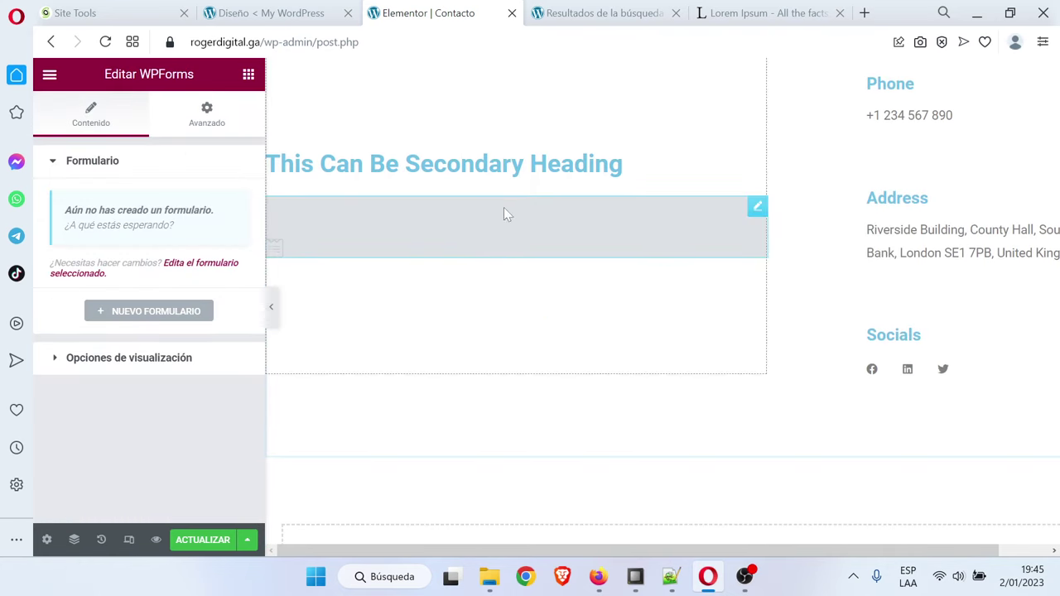
{"action": "left_click", "coordinate": [205, 543]}
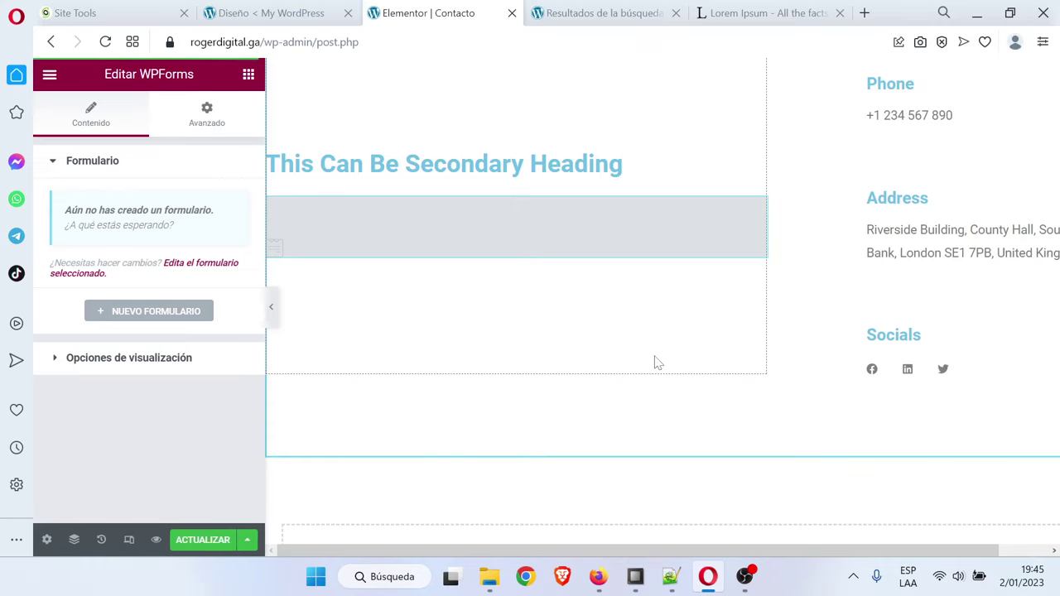
{"action": "left_click", "coordinate": [163, 313]}
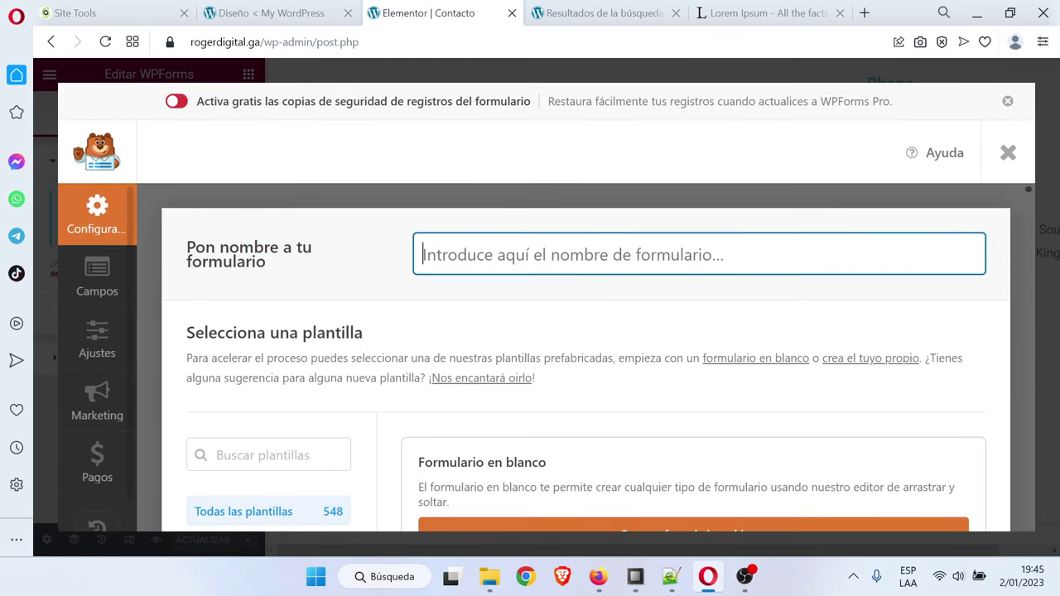
{"action": "type", "text": "form contacto"}
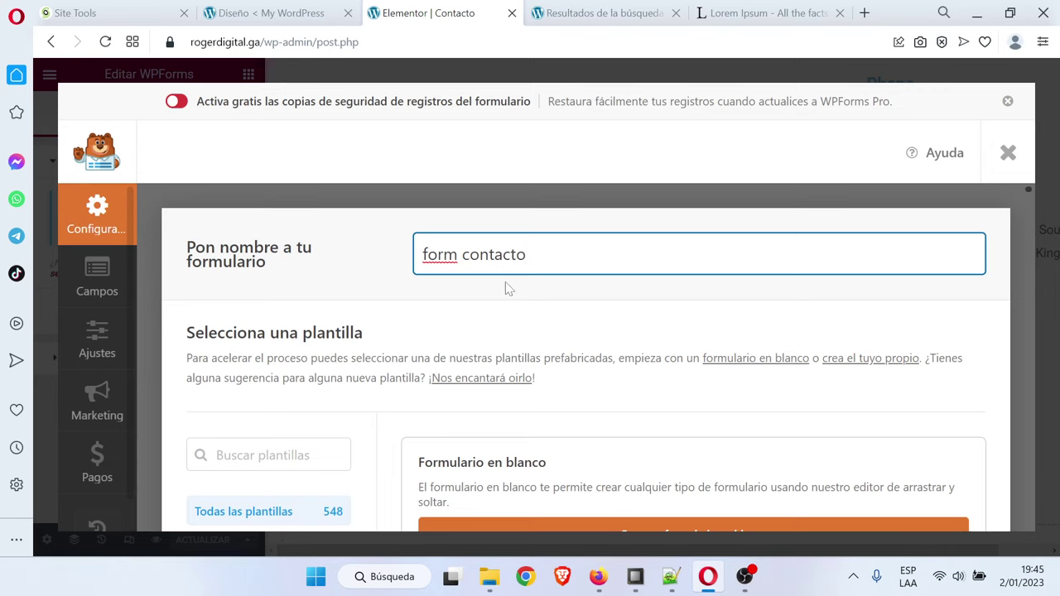
{"action": "scroll", "coordinate": [509, 289], "scroll_direction": "down", "scroll_amount": 4}
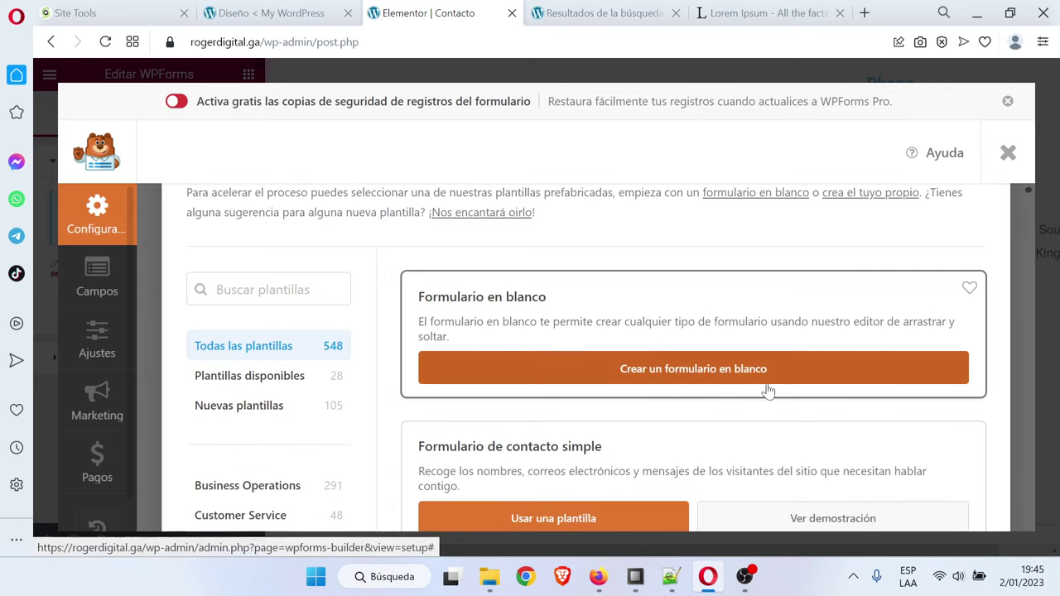
{"action": "scroll", "coordinate": [679, 372], "scroll_direction": "down", "scroll_amount": 8}
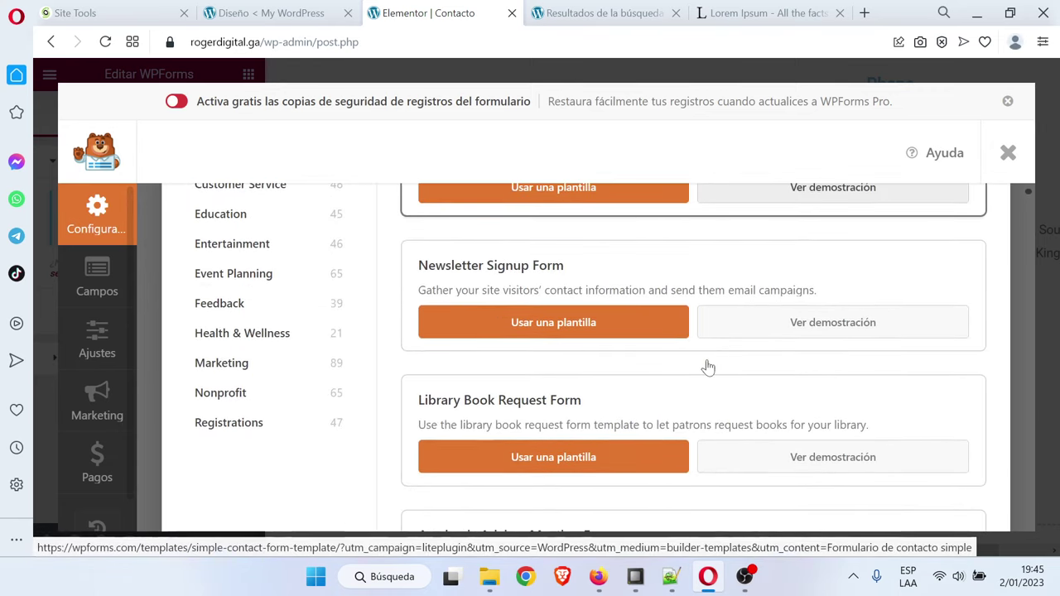
{"action": "scroll", "coordinate": [708, 367], "scroll_direction": "up", "scroll_amount": 8}
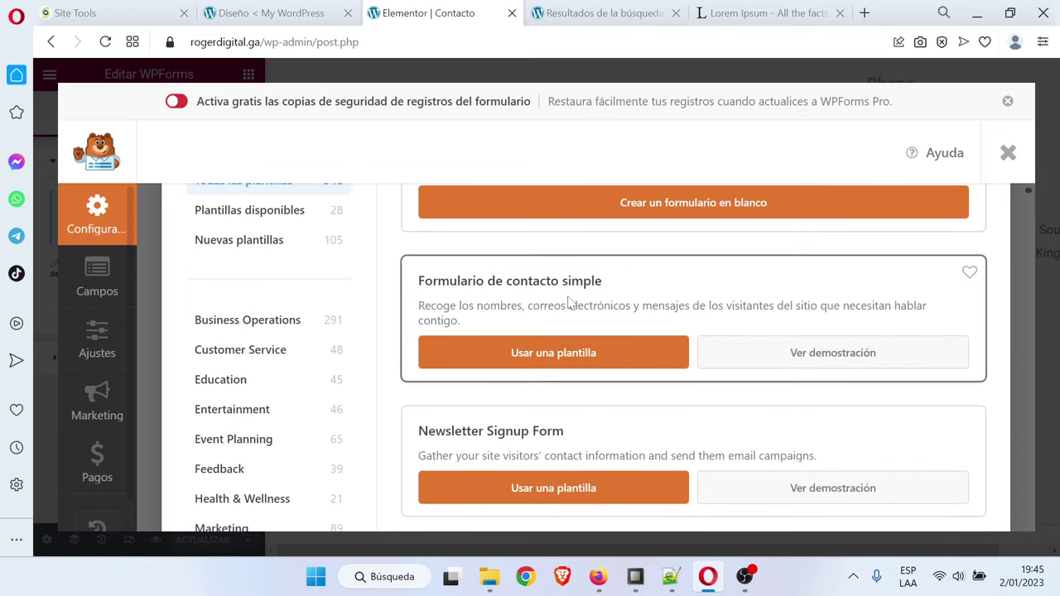
{"action": "left_click", "coordinate": [539, 355]}
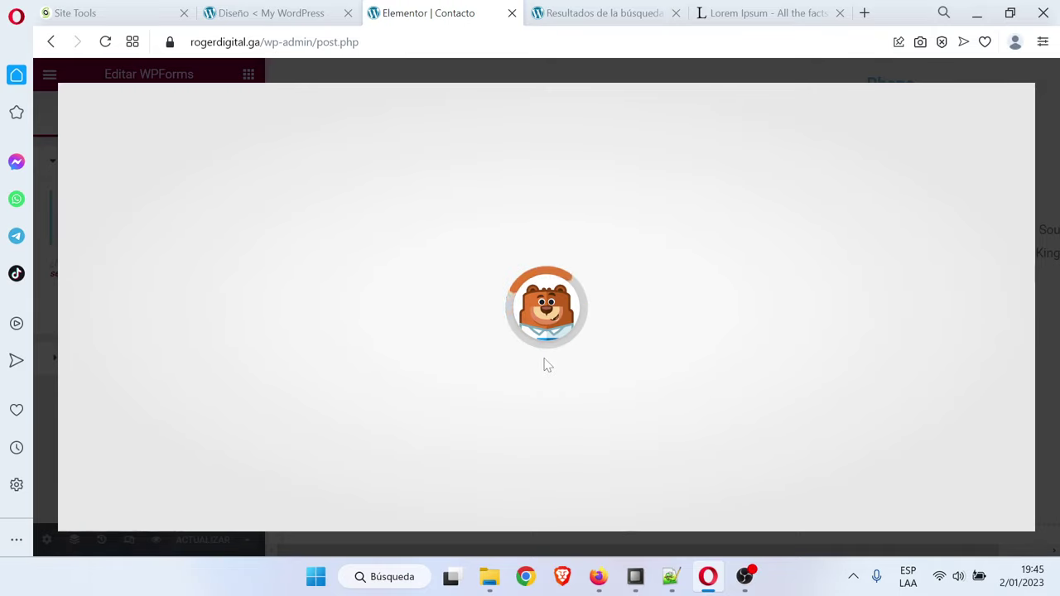
Add a single-line text field labelled Celular below Nombre, save the form and close the builder
{"action": "scroll", "coordinate": [693, 331], "scroll_direction": "down", "scroll_amount": 3}
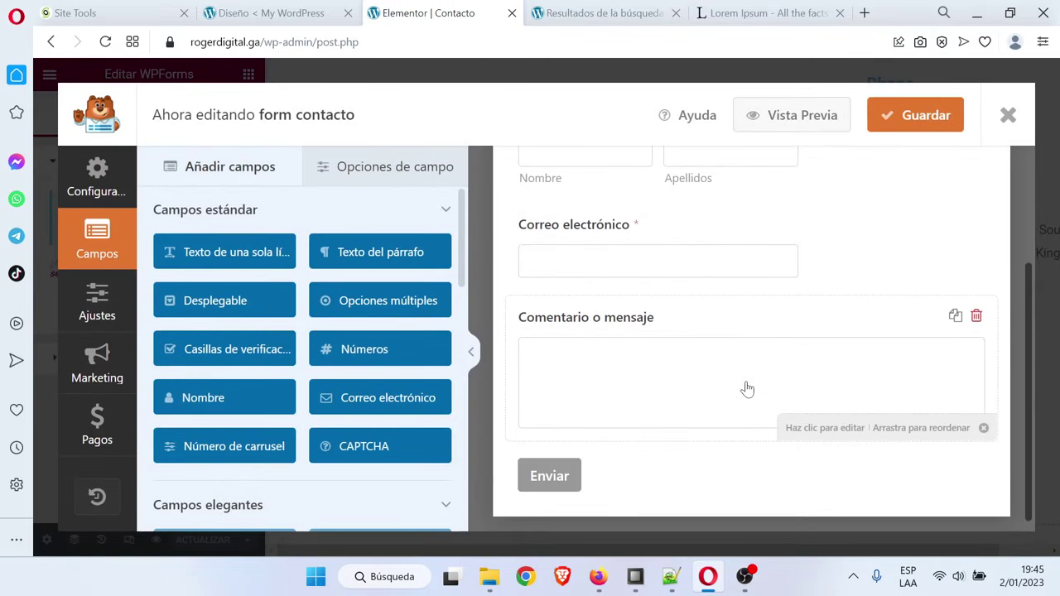
{"action": "scroll", "coordinate": [746, 386], "scroll_direction": "up", "scroll_amount": 1}
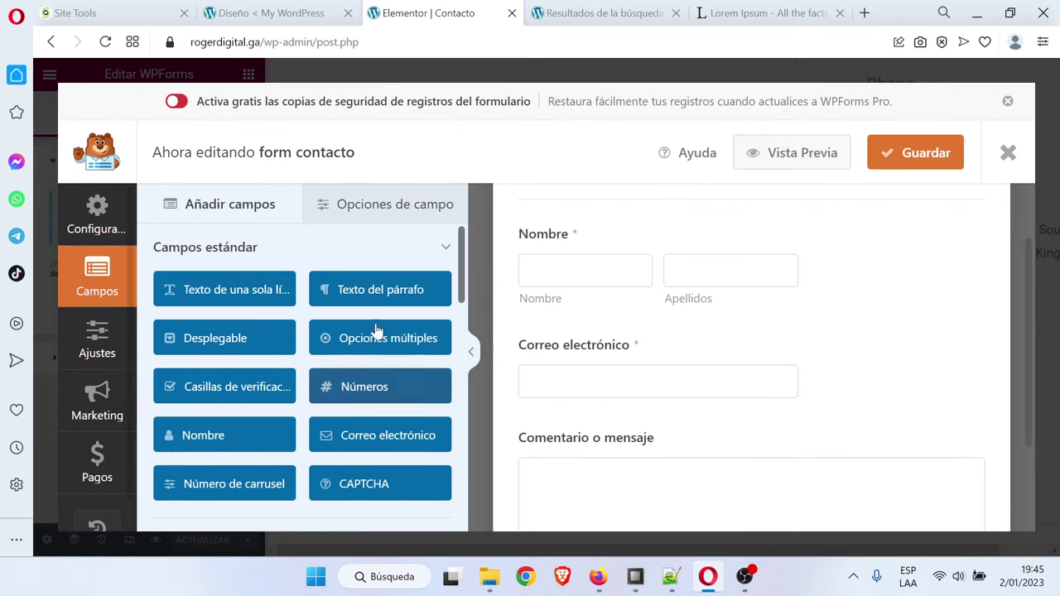
{"action": "left_click_drag", "start_coordinate": [205, 294], "coordinate": [571, 341]}
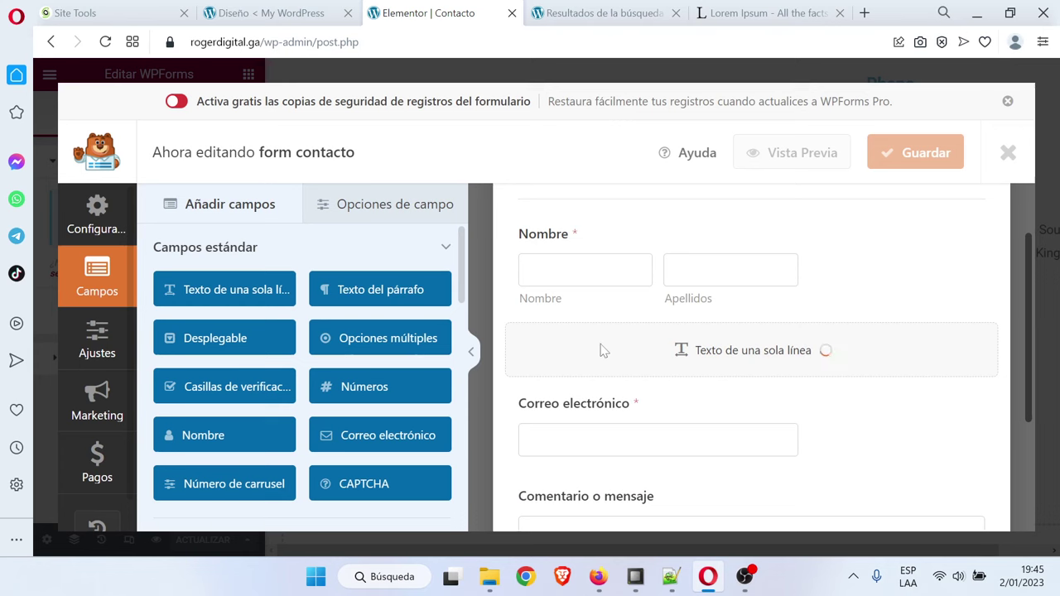
{"action": "left_click", "coordinate": [570, 353]}
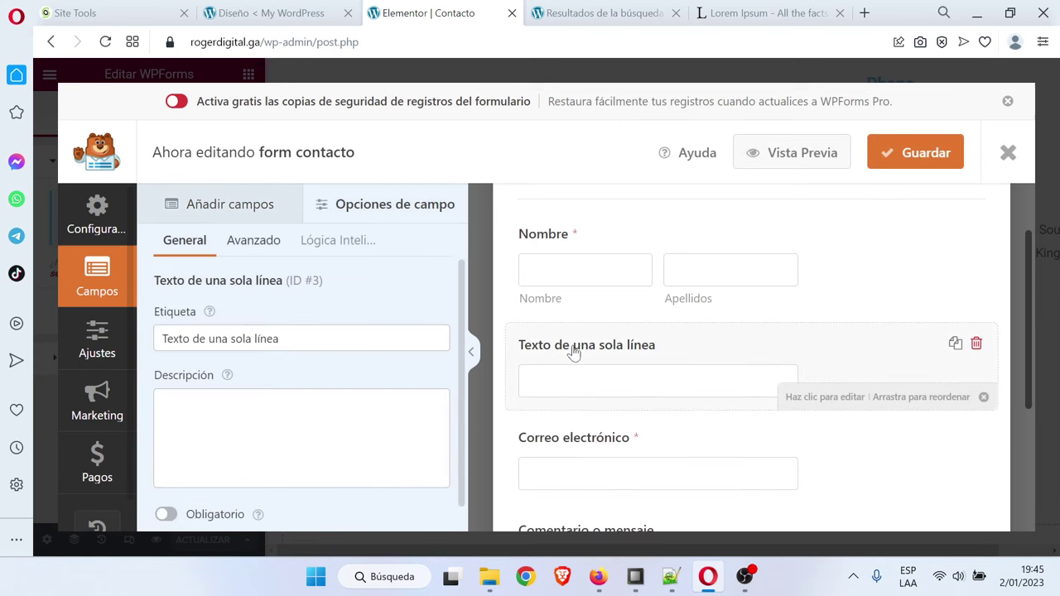
{"action": "left_click", "coordinate": [251, 338]}
{"action": "key", "text": "ctrl+a"}
{"action": "key", "text": "Caps_Lock"}
{"action": "type", "text": "C"}
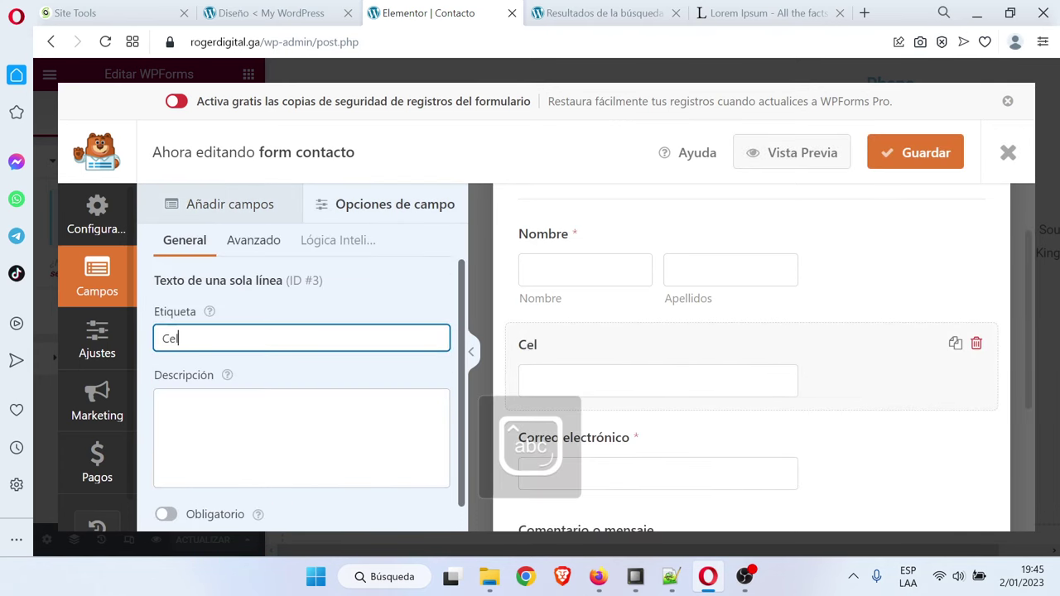
{"action": "scroll", "coordinate": [729, 317], "scroll_direction": "down", "scroll_amount": 3}
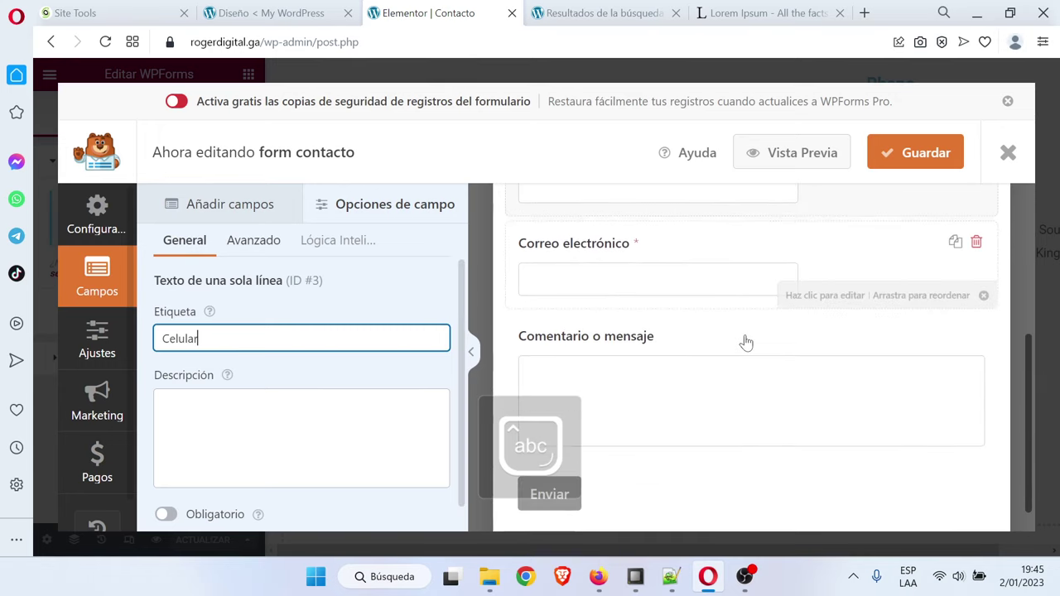
{"action": "left_click", "coordinate": [922, 166]}
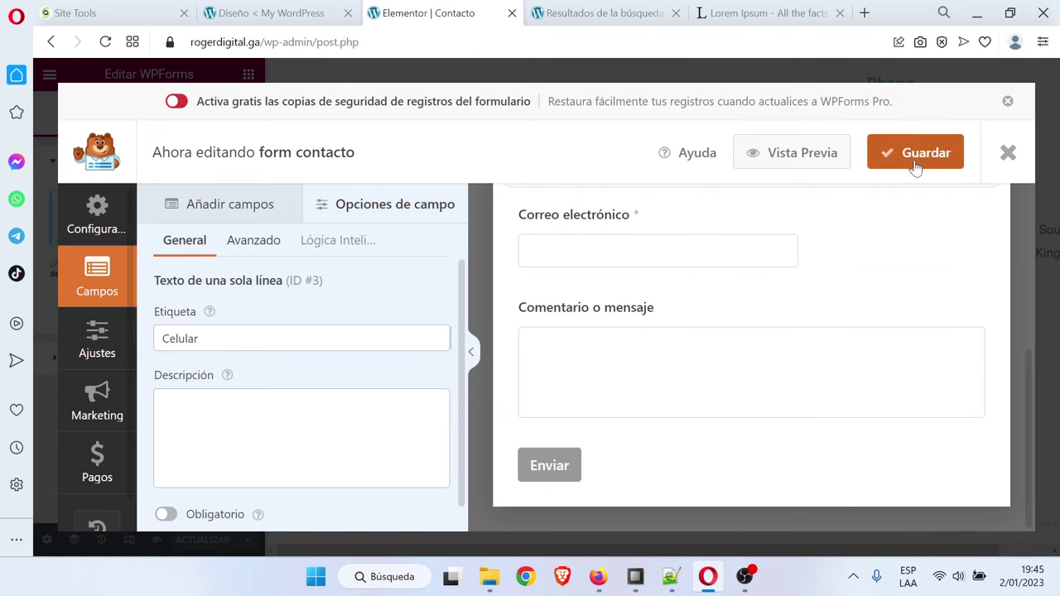
{"action": "left_click", "coordinate": [928, 159]}
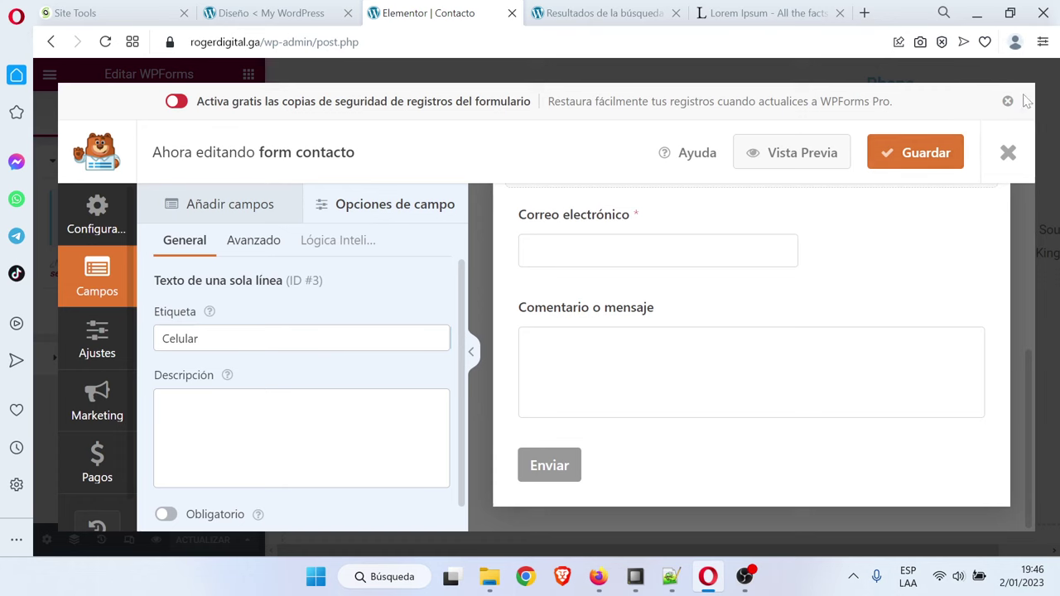
{"action": "left_click", "coordinate": [1006, 154]}
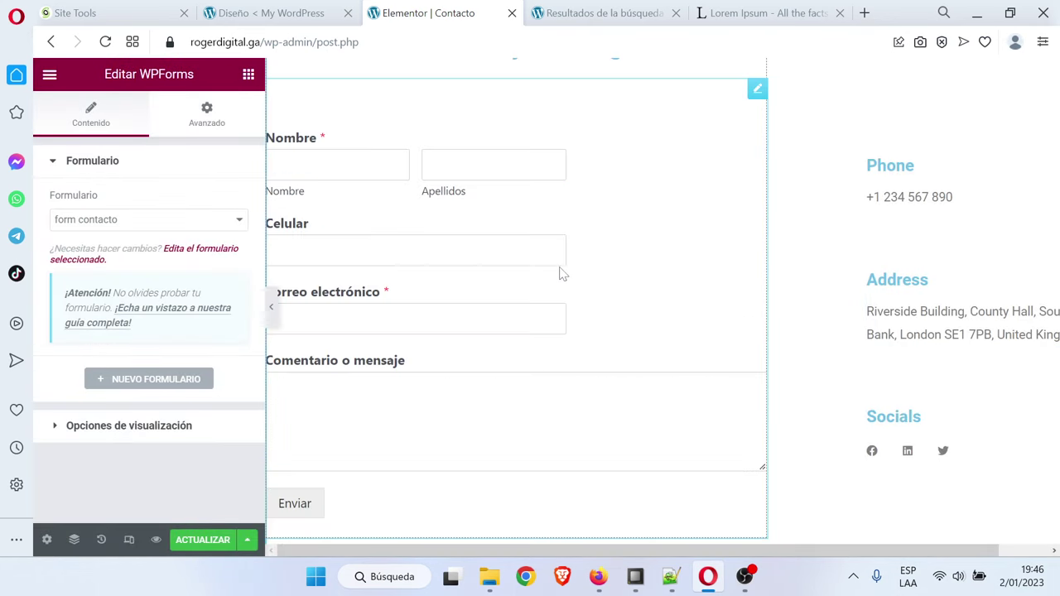
Make the secondary heading text black (#000000)
{"action": "left_click", "coordinate": [270, 306]}
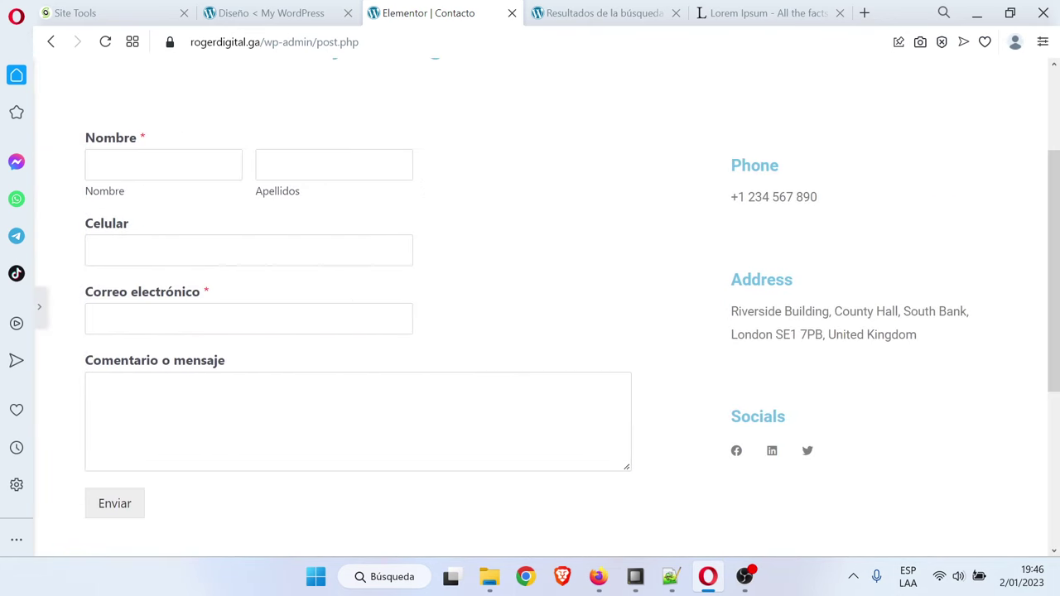
{"action": "scroll", "coordinate": [288, 326], "scroll_direction": "up", "scroll_amount": 2}
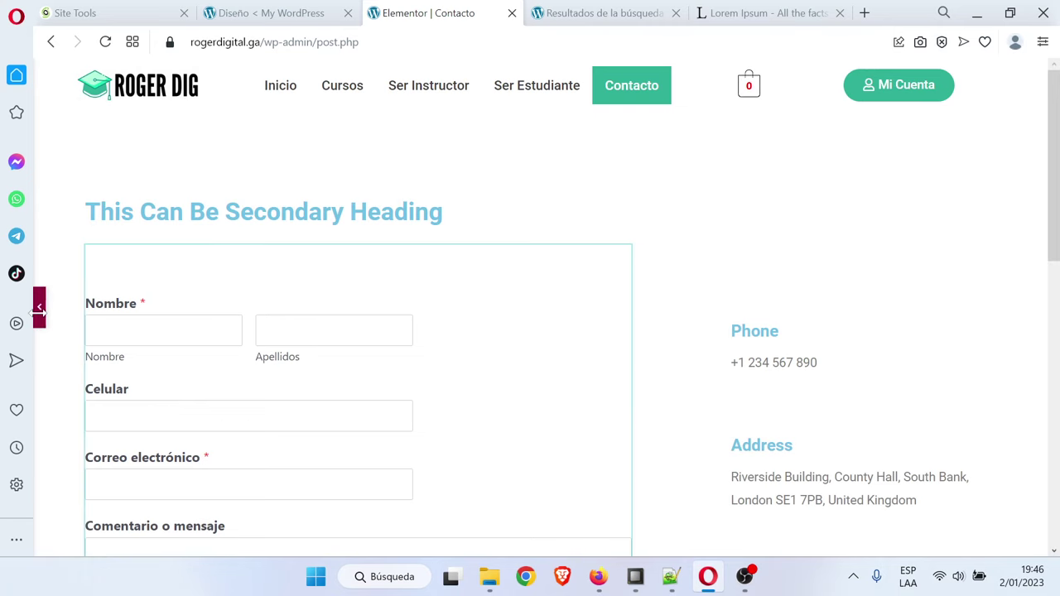
{"action": "left_click", "coordinate": [39, 307]}
{"action": "left_click", "coordinate": [617, 212]}
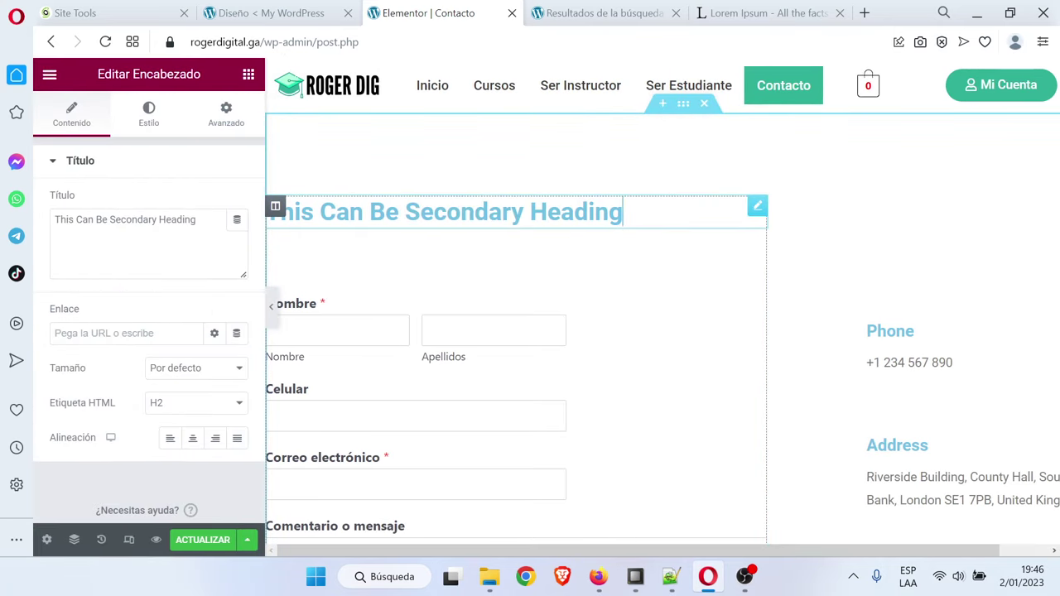
{"action": "left_click", "coordinate": [149, 114]}
{"action": "left_click", "coordinate": [237, 201]}
{"action": "left_click", "coordinate": [119, 434]}
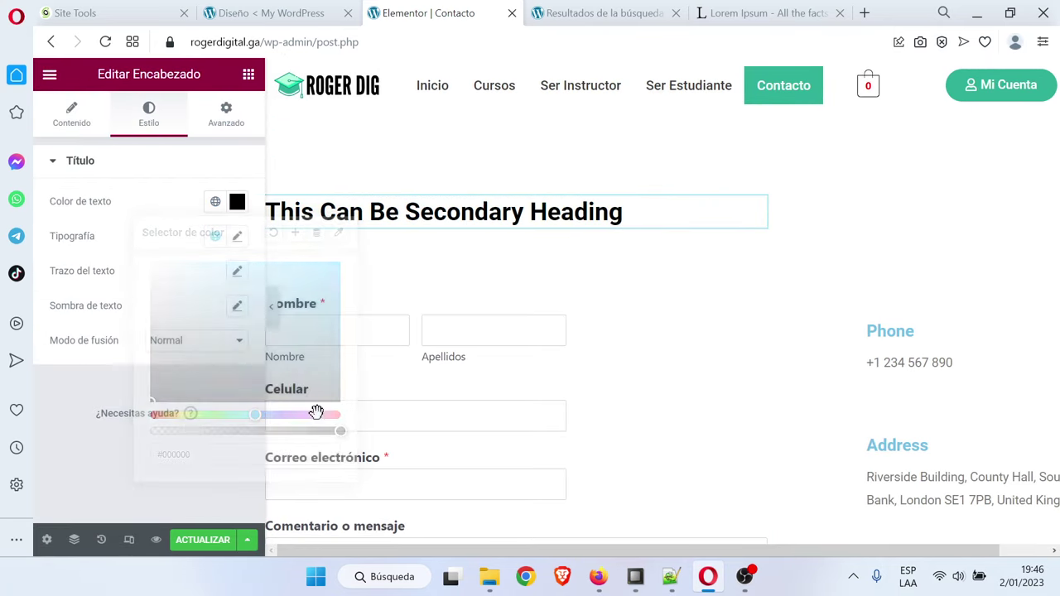
Make the Phone title black and paste that style onto the Address and Socials headings
{"action": "left_click", "coordinate": [890, 331]}
{"action": "left_click", "coordinate": [149, 114]}
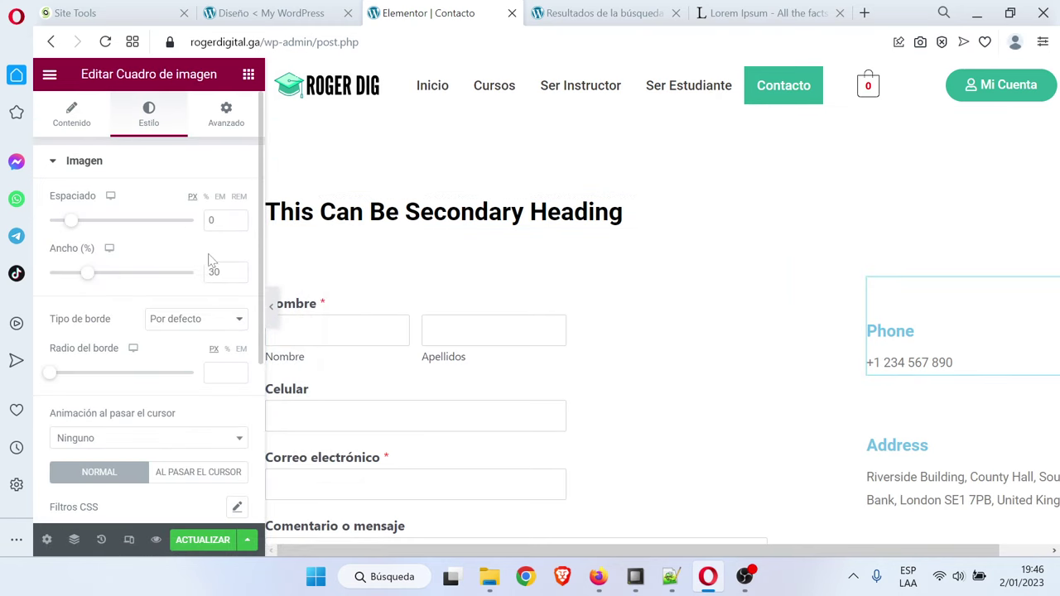
{"action": "scroll", "coordinate": [149, 315], "scroll_direction": "down", "scroll_amount": 5}
{"action": "left_click", "coordinate": [116, 409]}
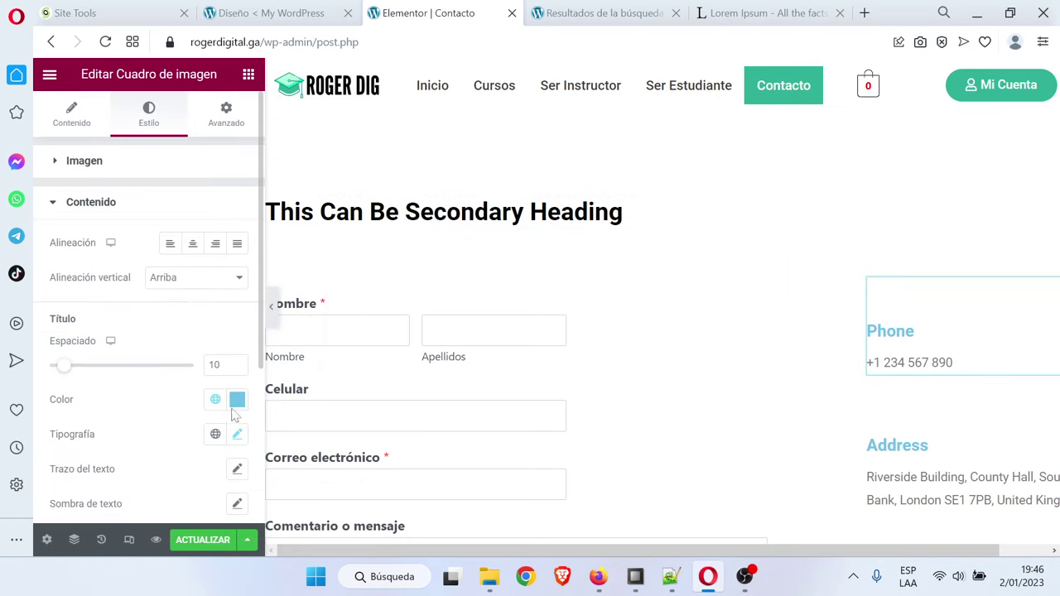
{"action": "left_click", "coordinate": [237, 400]}
{"action": "left_click", "coordinate": [152, 305]}
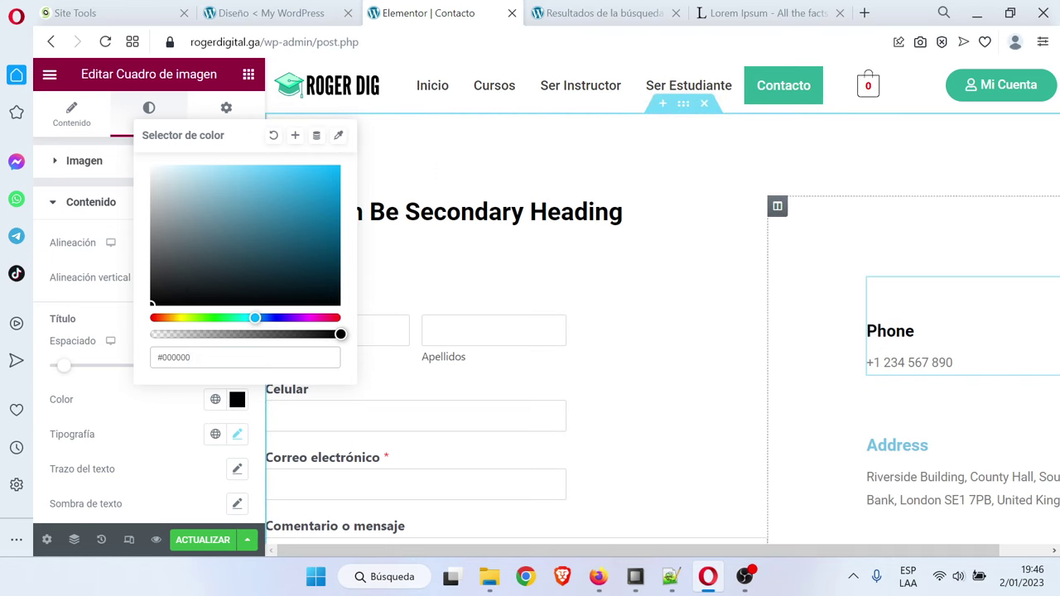
{"action": "right_click", "coordinate": [898, 343]}
{"action": "left_click", "coordinate": [900, 317]}
{"action": "right_click", "coordinate": [907, 436]}
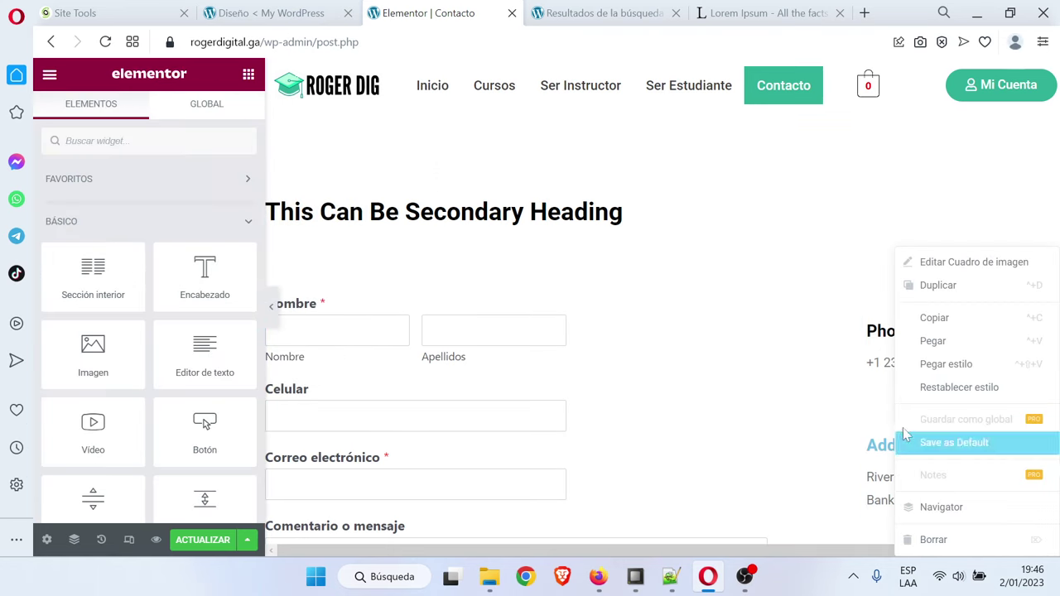
{"action": "left_click", "coordinate": [961, 363]}
{"action": "scroll", "coordinate": [953, 397], "scroll_direction": "down", "scroll_amount": 2}
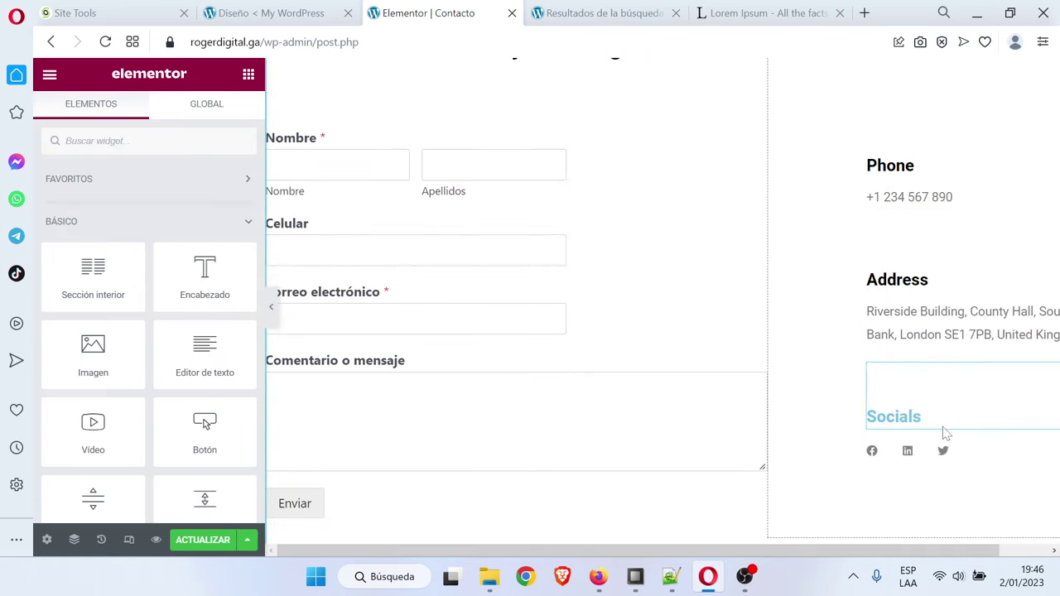
{"action": "right_click", "coordinate": [947, 433]}
{"action": "left_click", "coordinate": [970, 366]}
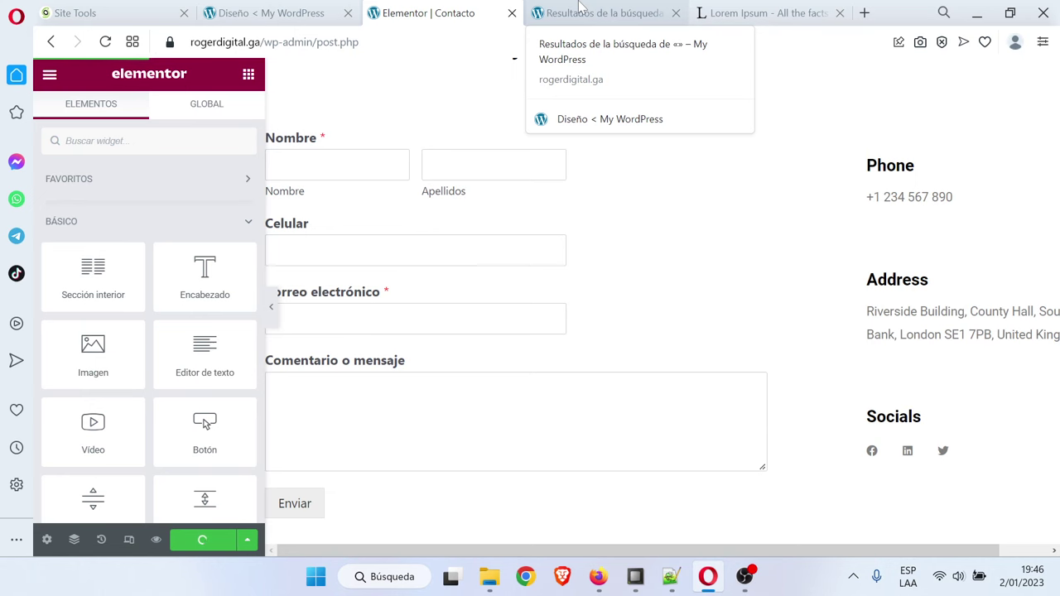
View the live Contacto page in the site tab
{"action": "left_click", "coordinate": [582, 8]}
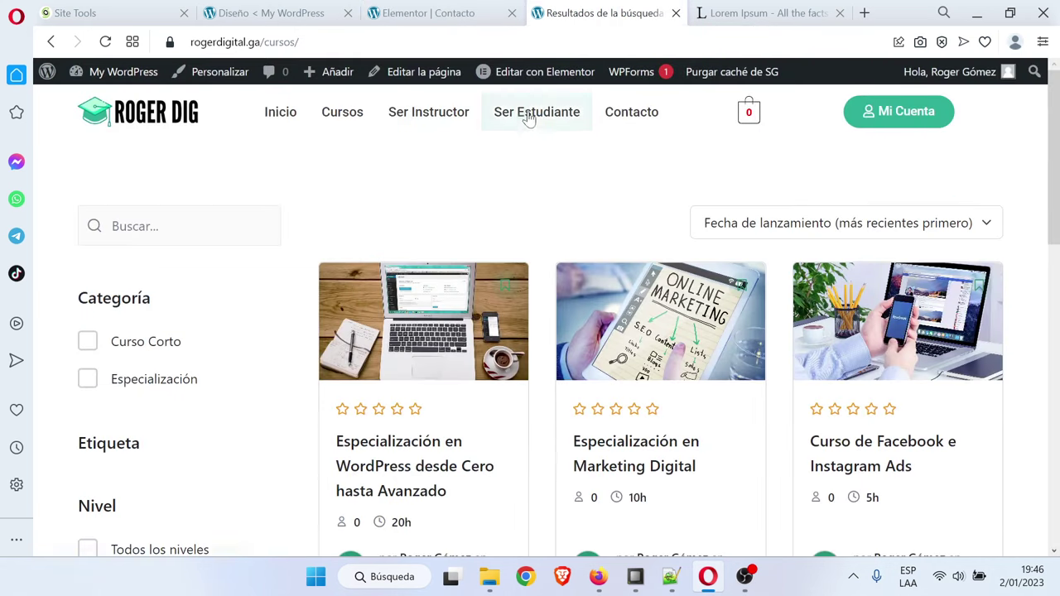
{"action": "left_click", "coordinate": [628, 123]}
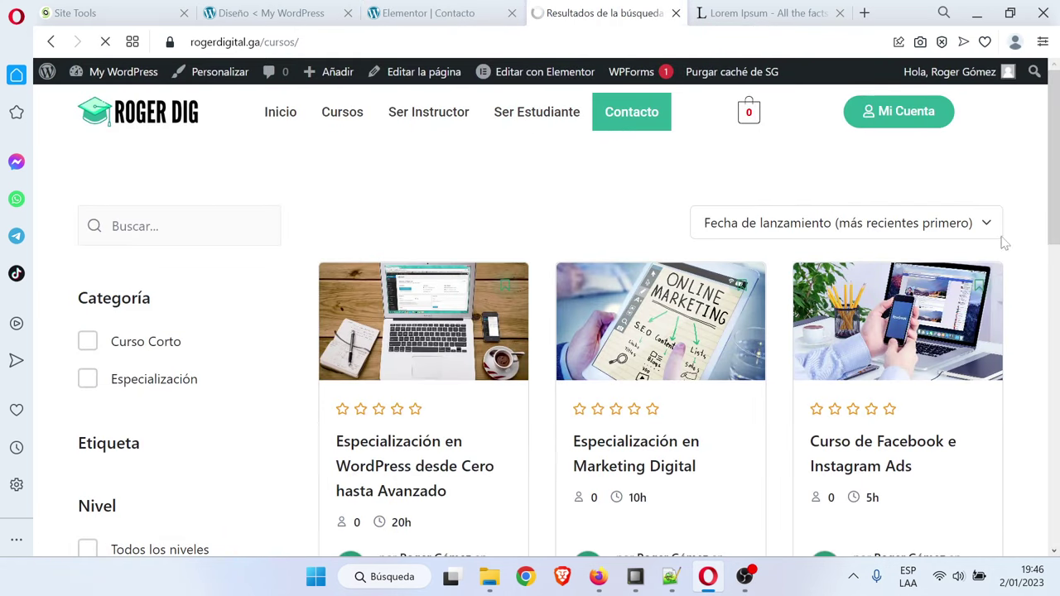
{"action": "scroll", "coordinate": [1018, 255], "scroll_direction": "down", "scroll_amount": 5}
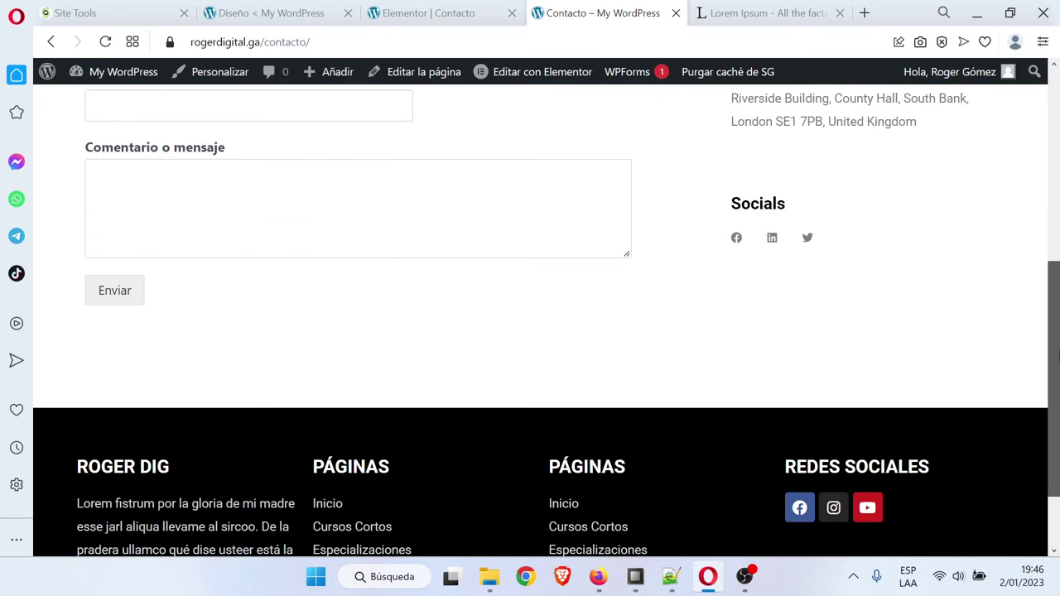
{"action": "scroll", "coordinate": [691, 538], "scroll_direction": "up", "scroll_amount": 5}
{"action": "left_click", "coordinate": [671, 577]}
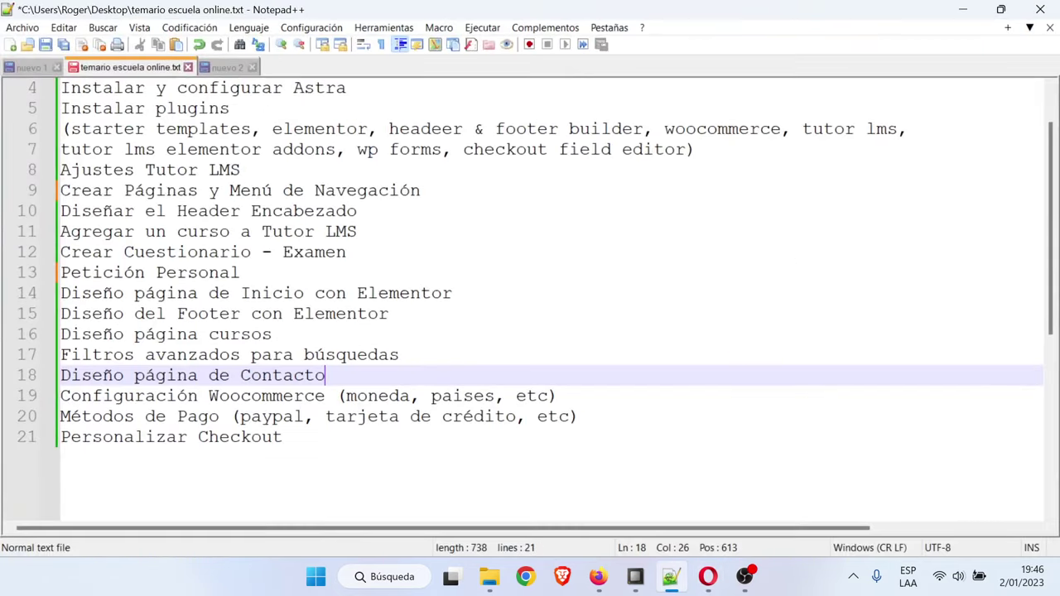
{"action": "left_click_drag", "start_coordinate": [166, 396], "coordinate": [560, 396]}
{"action": "triple_click", "coordinate": [571, 395]}
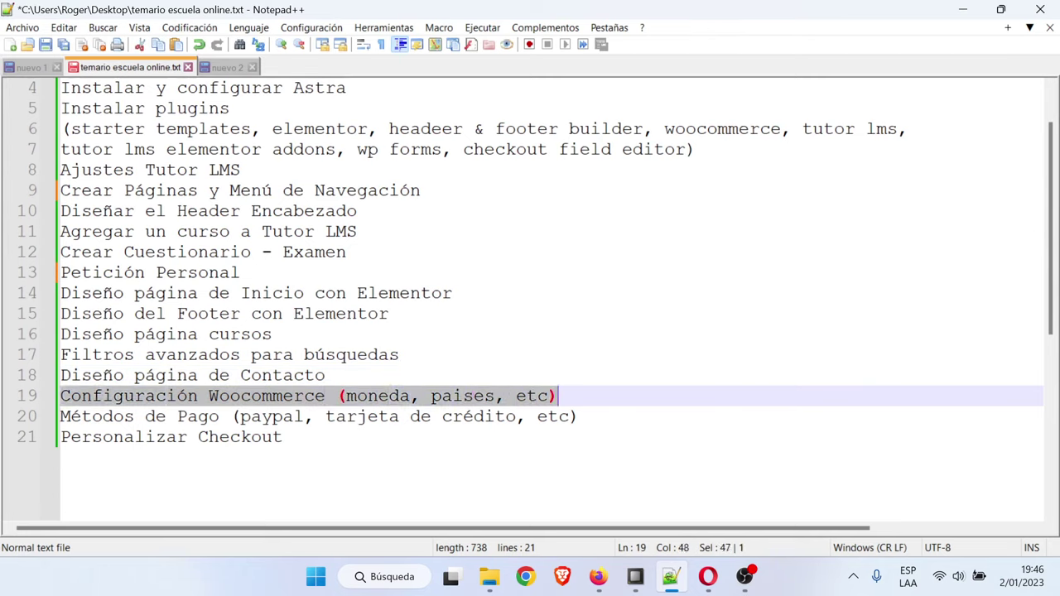
{"action": "left_click", "coordinate": [580, 396]}
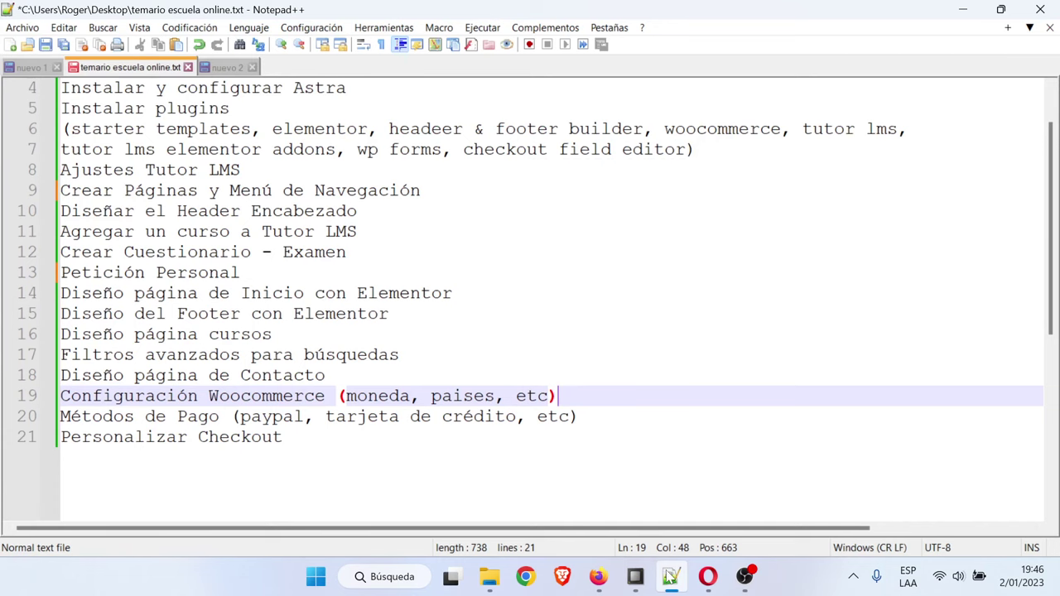
{"action": "mouse_move", "coordinate": [671, 577]}
{"action": "left_click", "coordinate": [610, 504]}
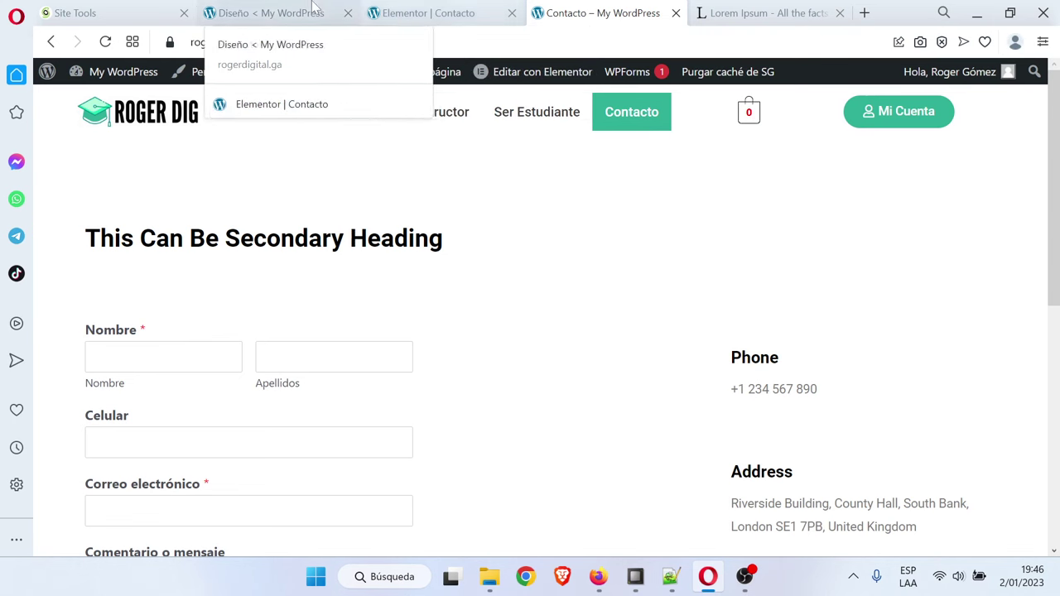
Leave the Contacto Elementor editor for the Pages list, then open the WooCommerce Ajustes general settings
{"action": "left_click", "coordinate": [404, 10]}
{"action": "left_click", "coordinate": [50, 78]}
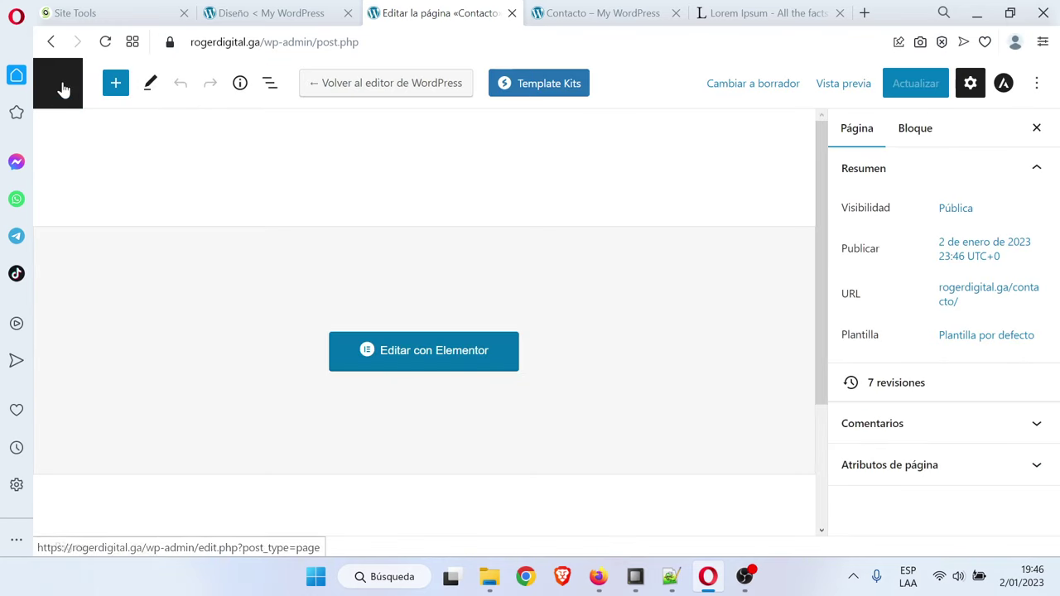
{"action": "left_click", "coordinate": [56, 83]}
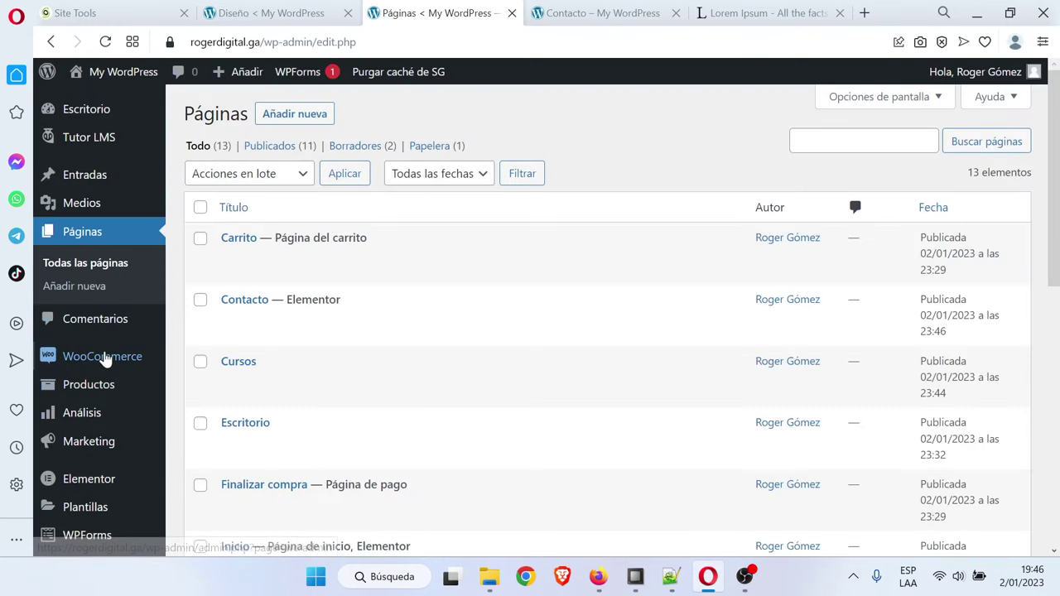
{"action": "mouse_move", "coordinate": [102, 358]}
{"action": "left_click", "coordinate": [213, 464]}
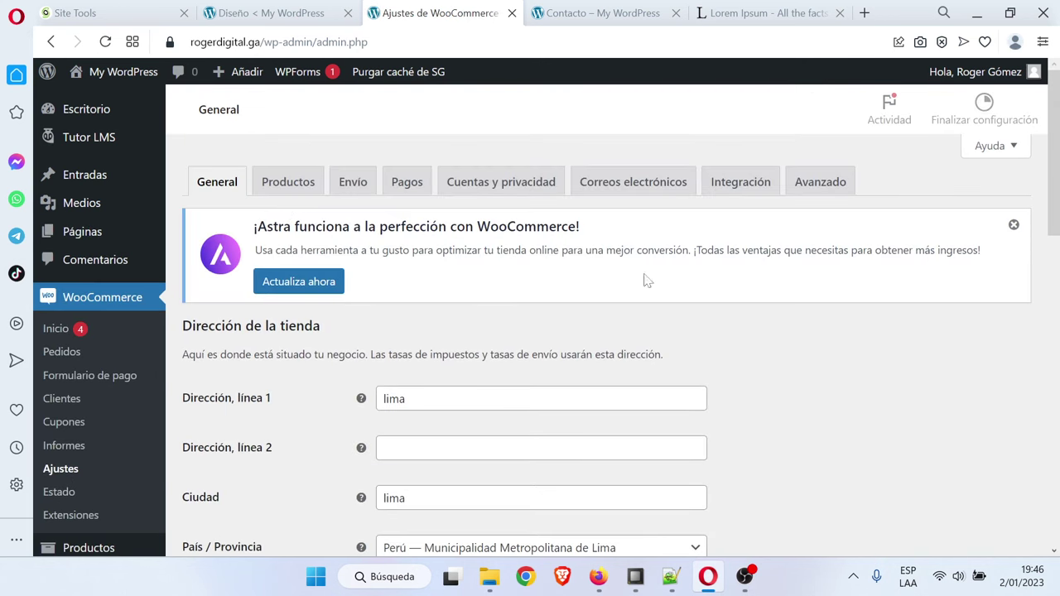
{"action": "scroll", "coordinate": [718, 342], "scroll_direction": "down", "scroll_amount": 3}
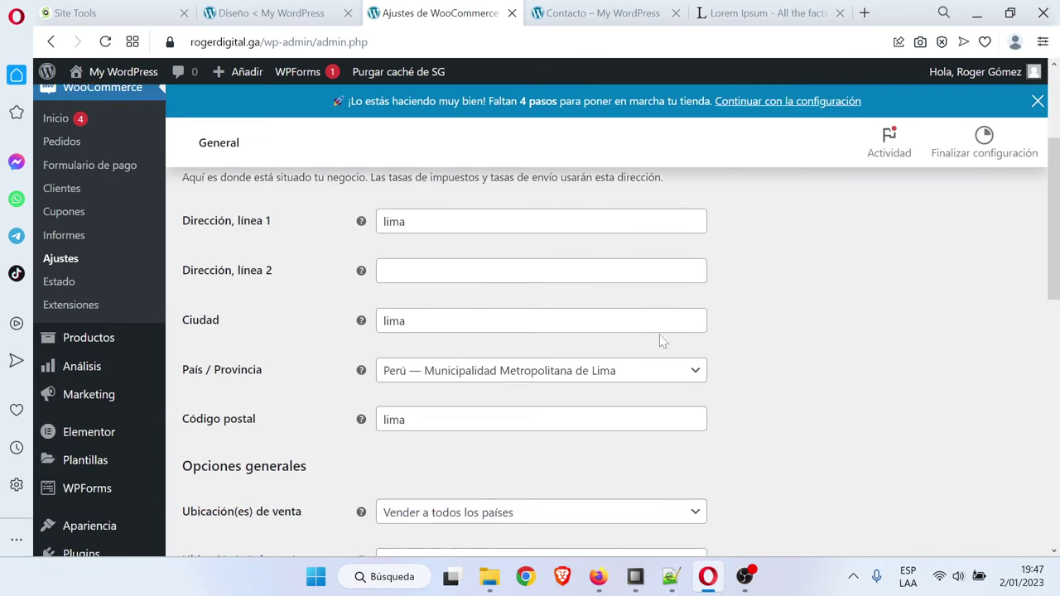
{"action": "scroll", "coordinate": [480, 345], "scroll_direction": "down", "scroll_amount": 2}
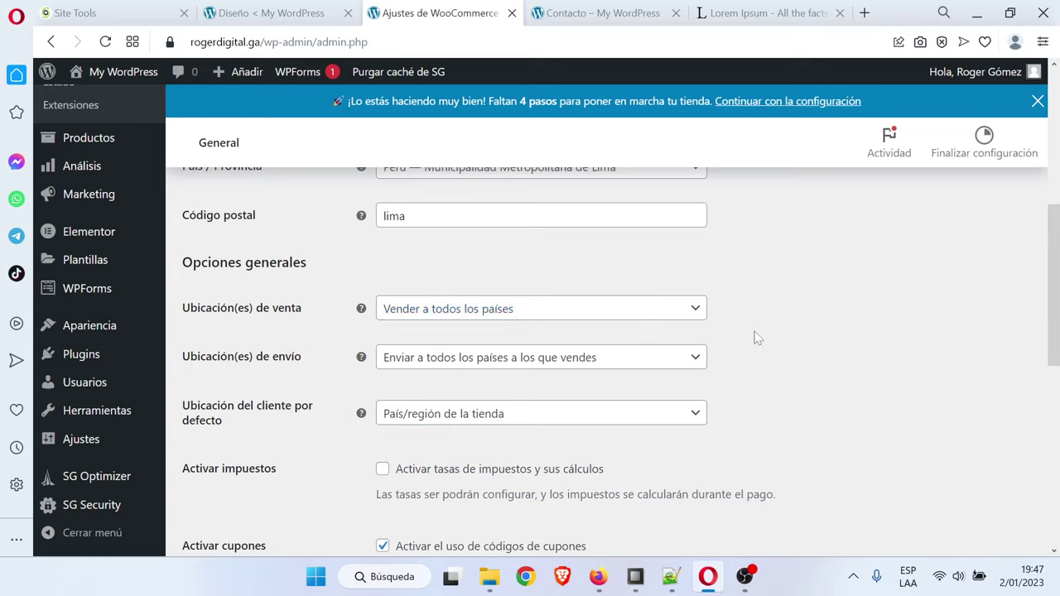
Set Ubicación(es) de venta to sell to all countries, after trying and removing México
{"action": "left_click", "coordinate": [667, 322]}
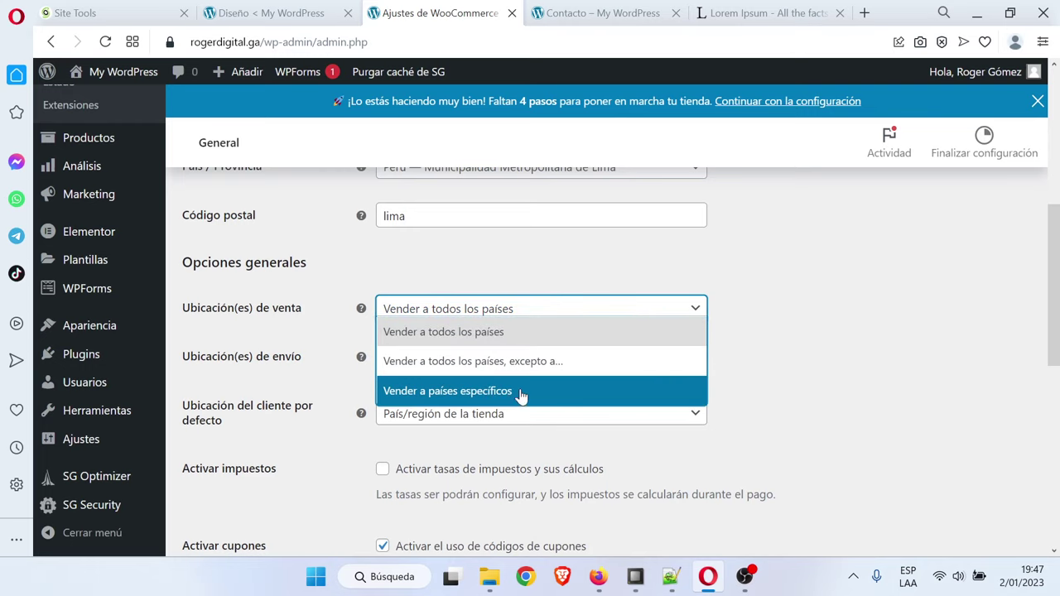
{"action": "left_click", "coordinate": [563, 396]}
{"action": "left_click", "coordinate": [547, 361]}
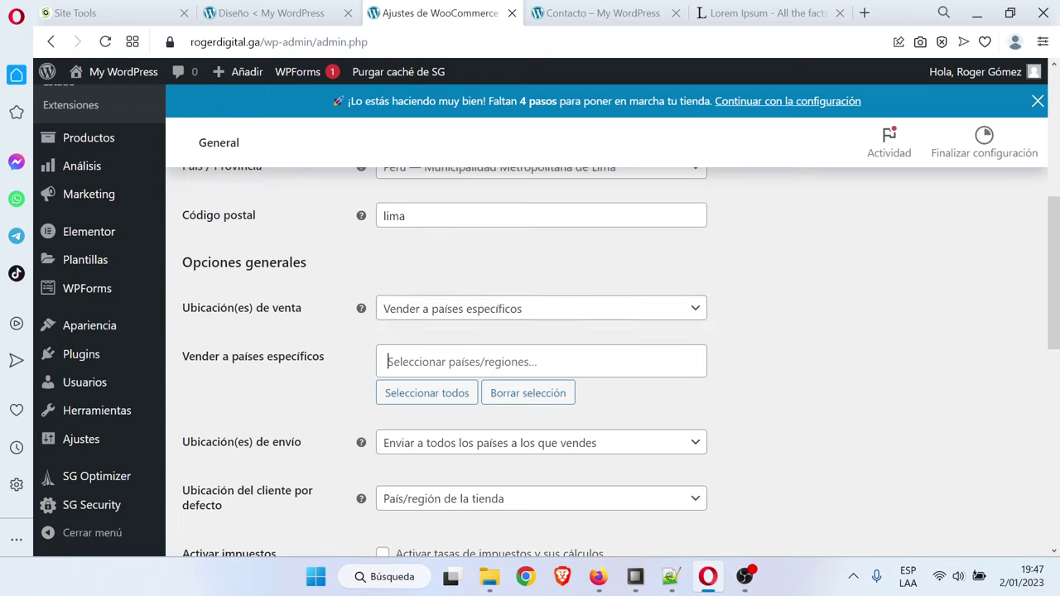
{"action": "type", "text": "x"}
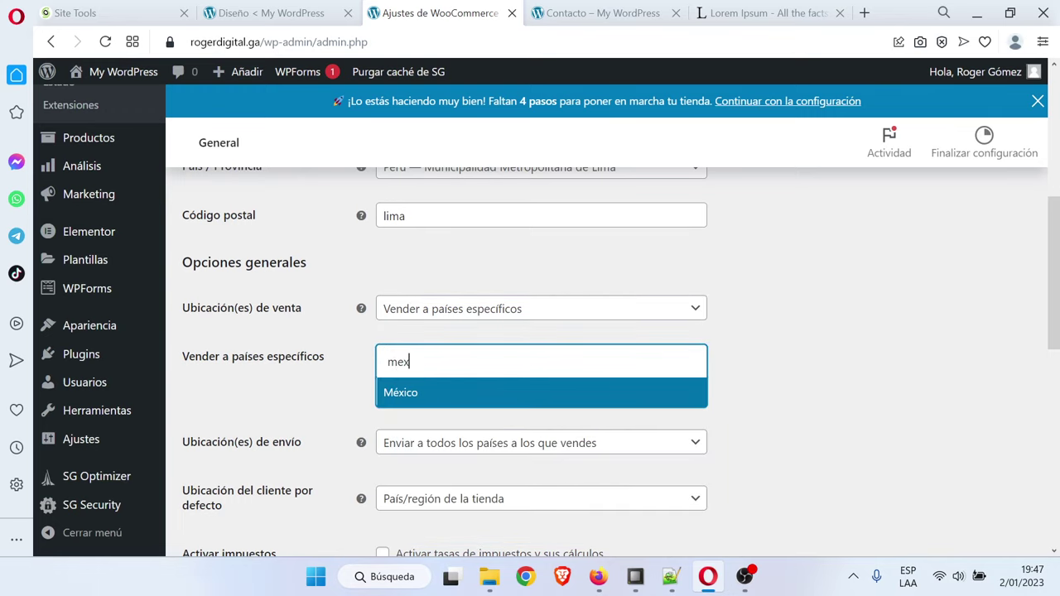
{"action": "left_click", "coordinate": [502, 394]}
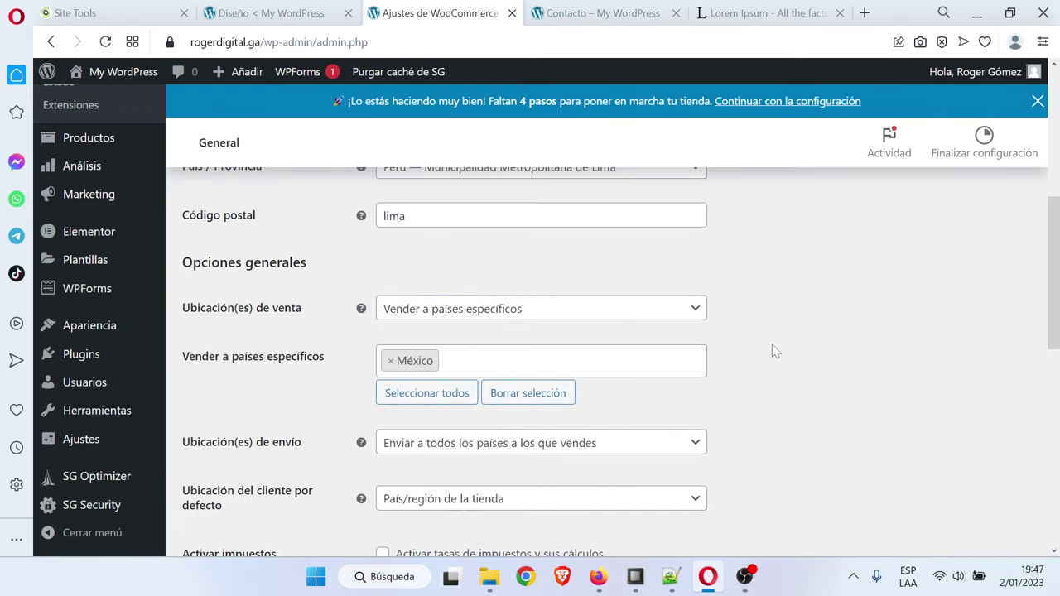
{"action": "left_click", "coordinate": [390, 361]}
{"action": "left_click", "coordinate": [565, 309]}
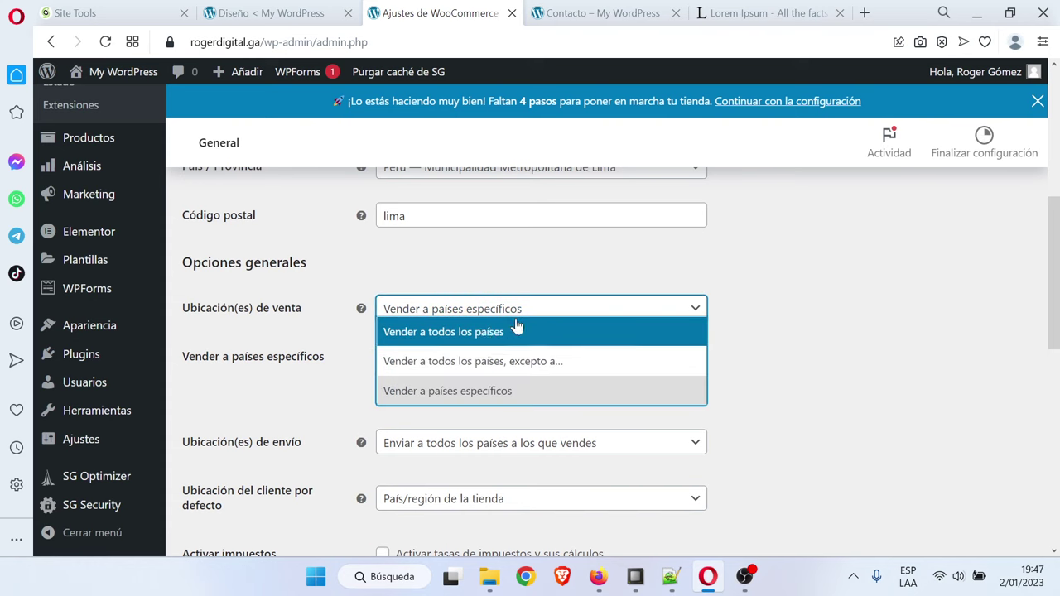
{"action": "left_click", "coordinate": [515, 330]}
{"action": "left_click", "coordinate": [798, 346]}
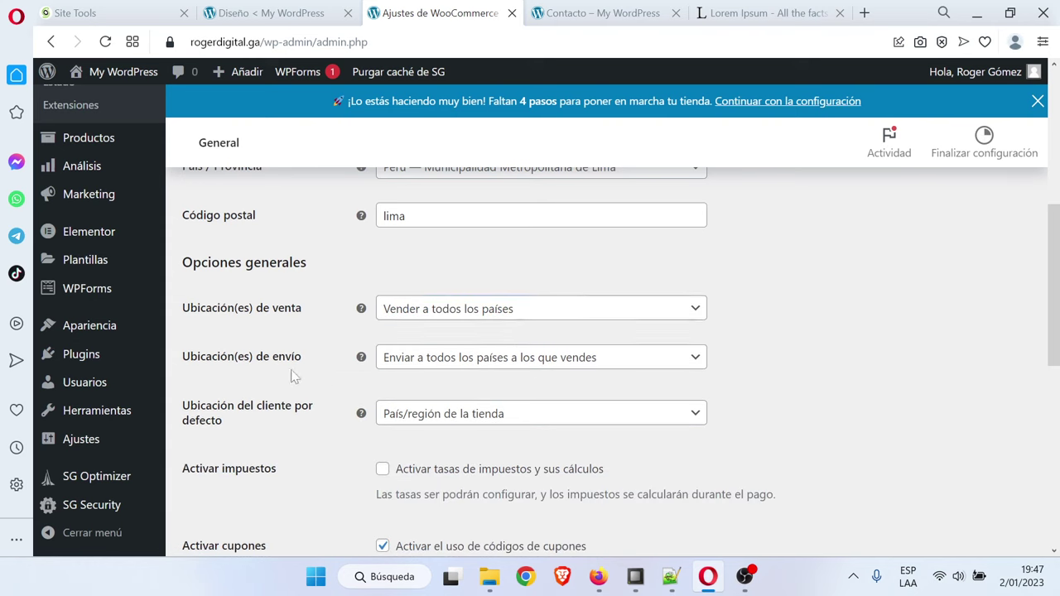
Set Ubicación(es) de envío to Desactivar envío, disabling shipping and shipping calculations
{"action": "left_click", "coordinate": [498, 369]}
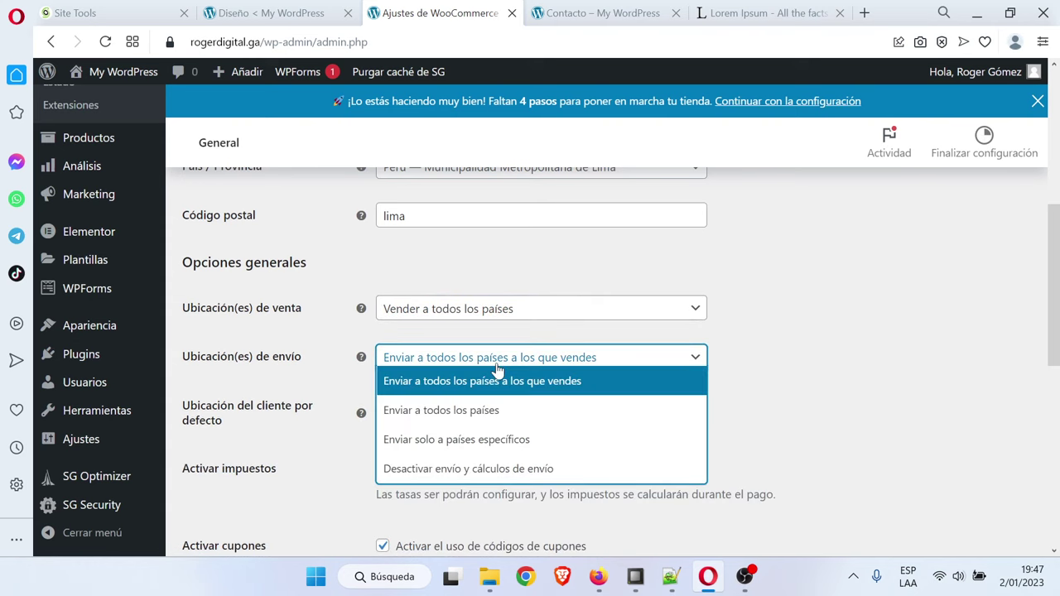
{"action": "left_click", "coordinate": [460, 476]}
{"action": "left_click", "coordinate": [770, 350]}
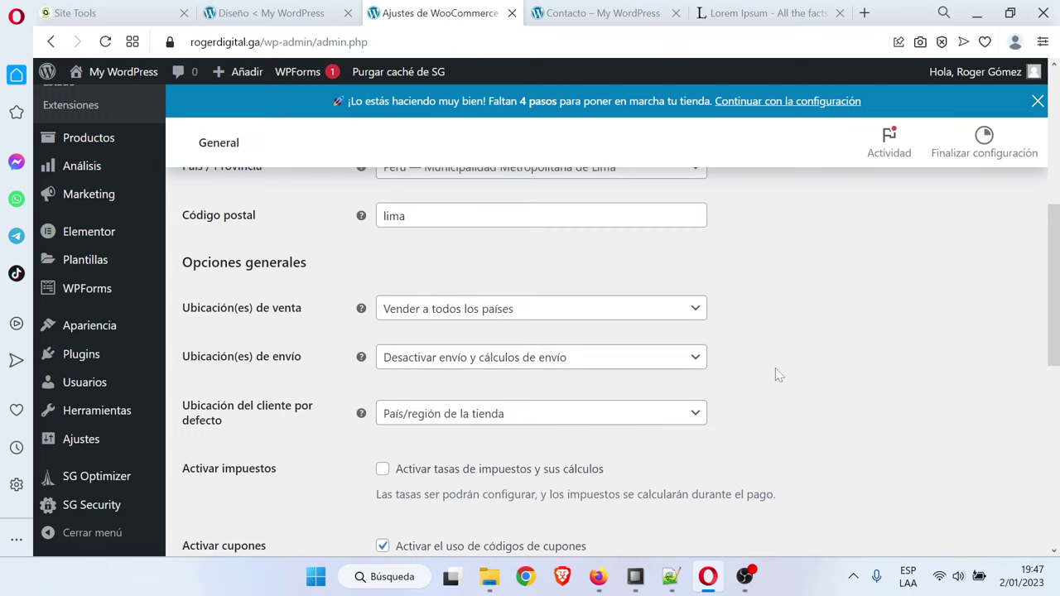
Change the store currency from Sol to Dólar de los Estados Unidos (US) ($)
{"action": "scroll", "coordinate": [775, 368], "scroll_direction": "down", "scroll_amount": 4}
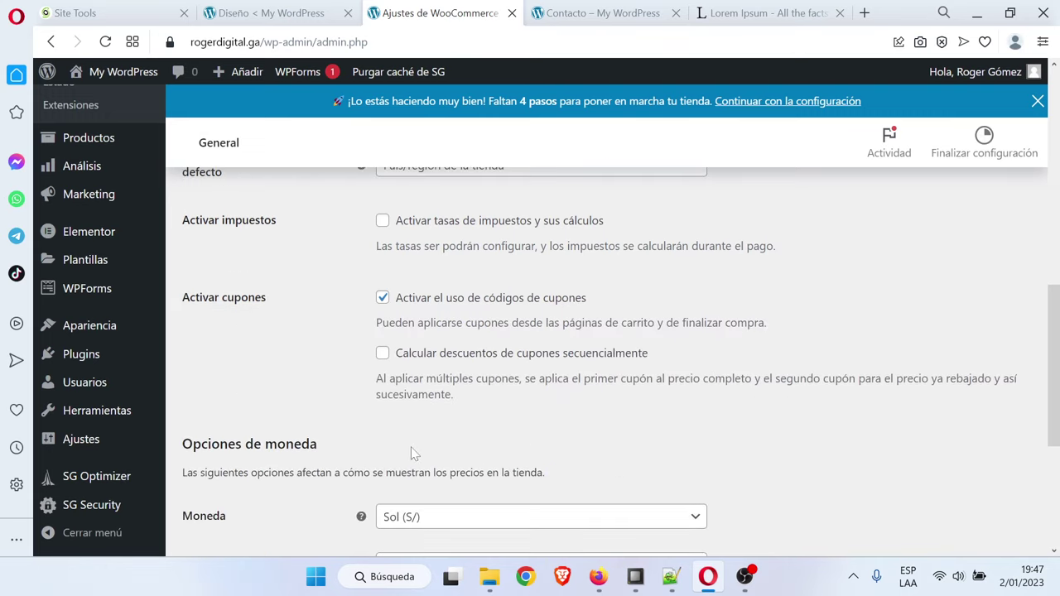
{"action": "scroll", "coordinate": [246, 423], "scroll_direction": "down", "scroll_amount": 2}
{"action": "left_click", "coordinate": [556, 273]}
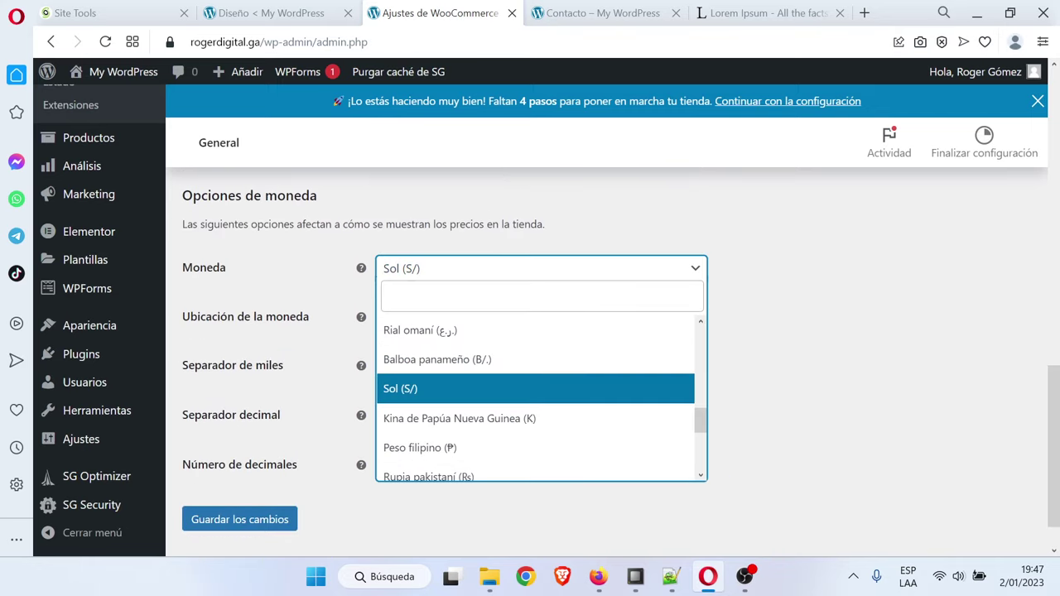
{"action": "type", "text": "dol"}
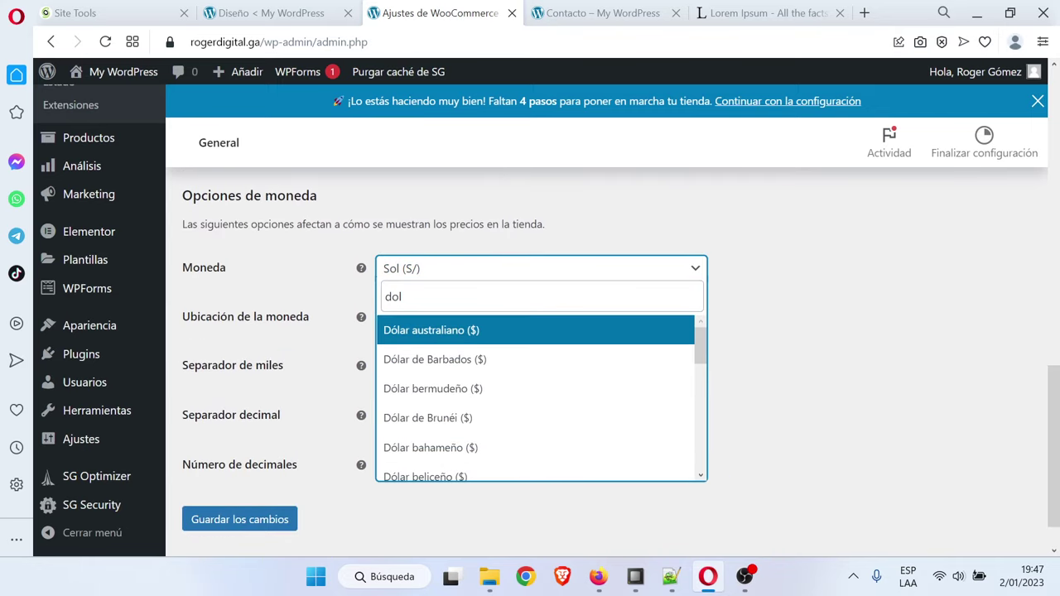
{"action": "scroll", "coordinate": [488, 420], "scroll_direction": "down", "scroll_amount": 1}
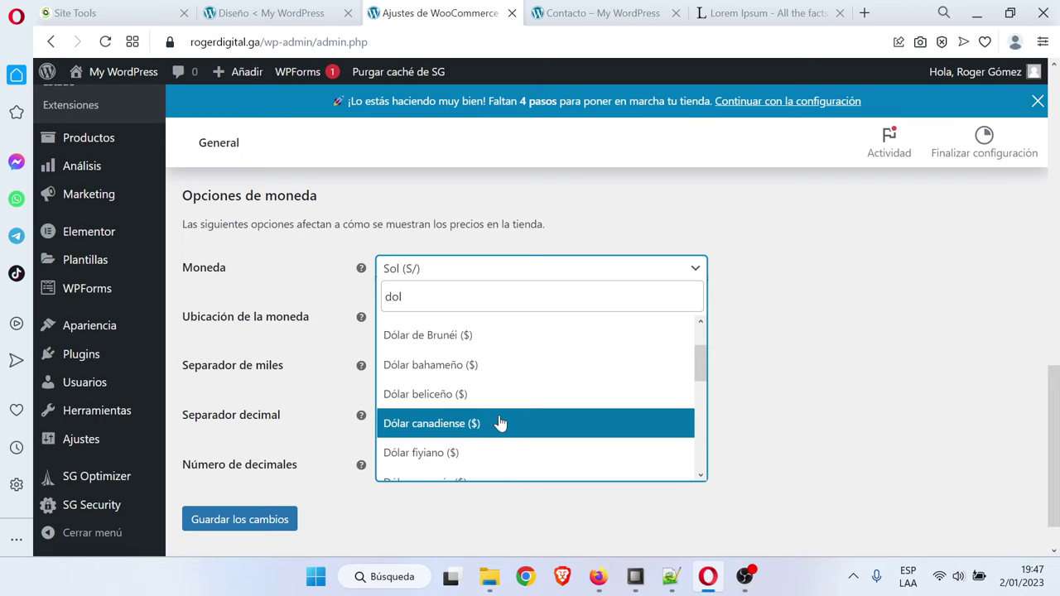
{"action": "scroll", "coordinate": [499, 423], "scroll_direction": "down", "scroll_amount": 3}
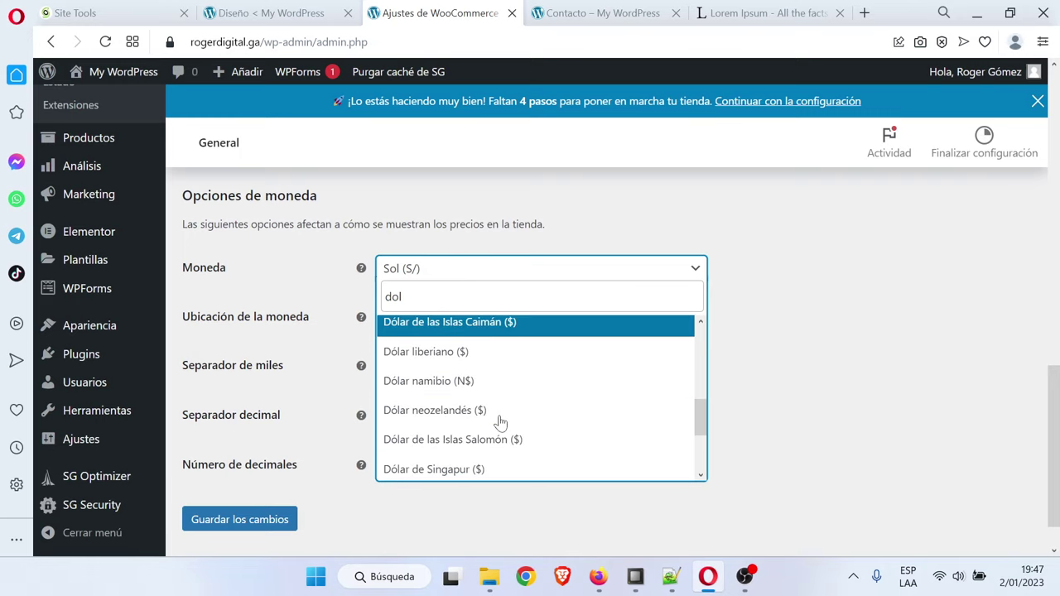
{"action": "scroll", "coordinate": [500, 423], "scroll_direction": "down", "scroll_amount": 1}
{"action": "scroll", "coordinate": [499, 423], "scroll_direction": "down", "scroll_amount": 1}
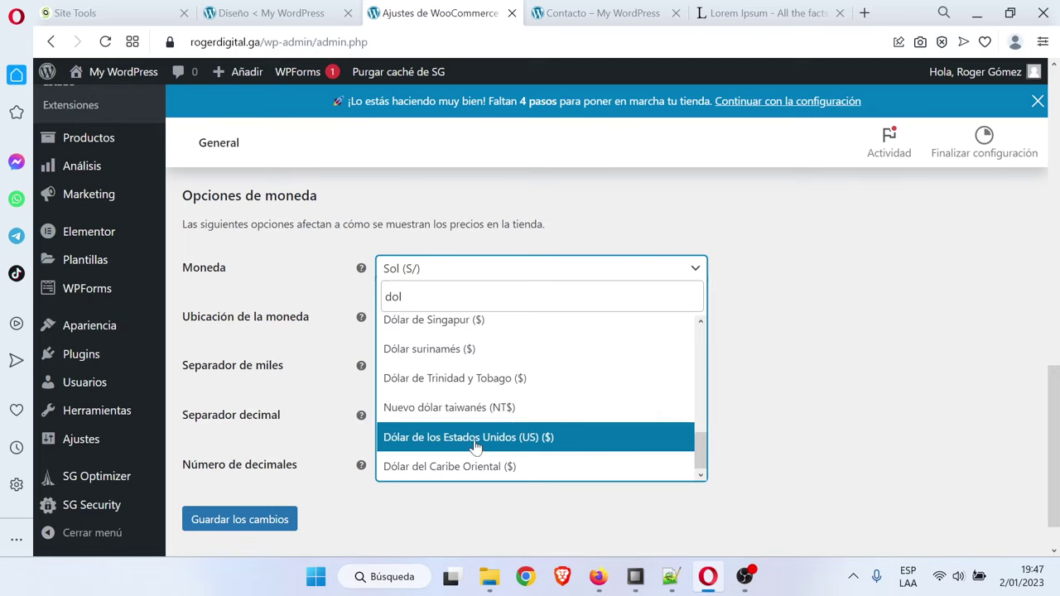
{"action": "left_click", "coordinate": [473, 441]}
Save the WooCommerce settings, close the Astra promotional notice, and switch to the Notepad++ course outline
{"action": "left_click", "coordinate": [272, 517]}
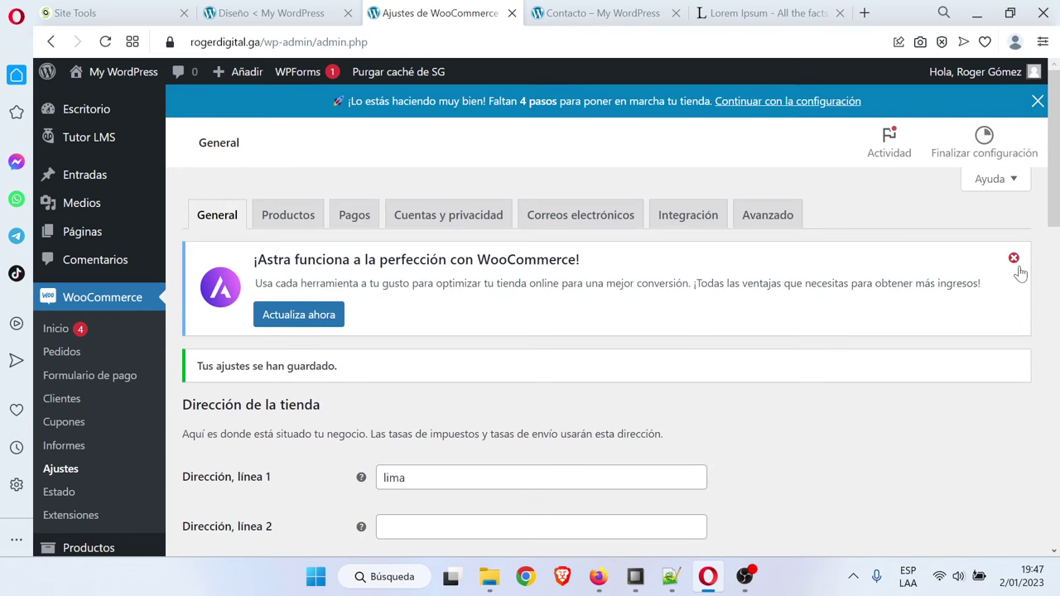
{"action": "left_click", "coordinate": [1015, 257]}
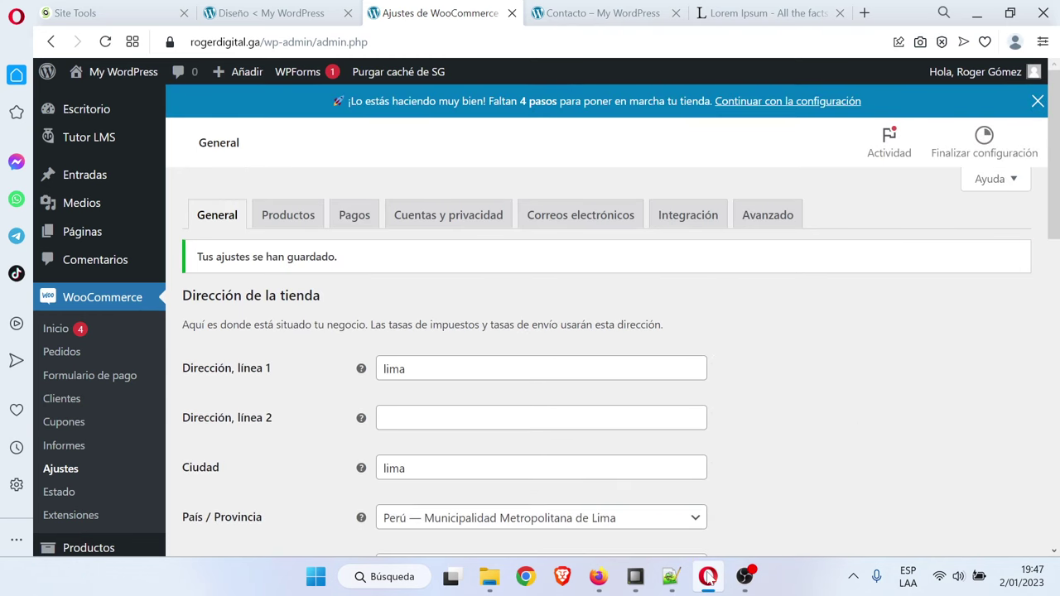
{"action": "left_click", "coordinate": [671, 576]}
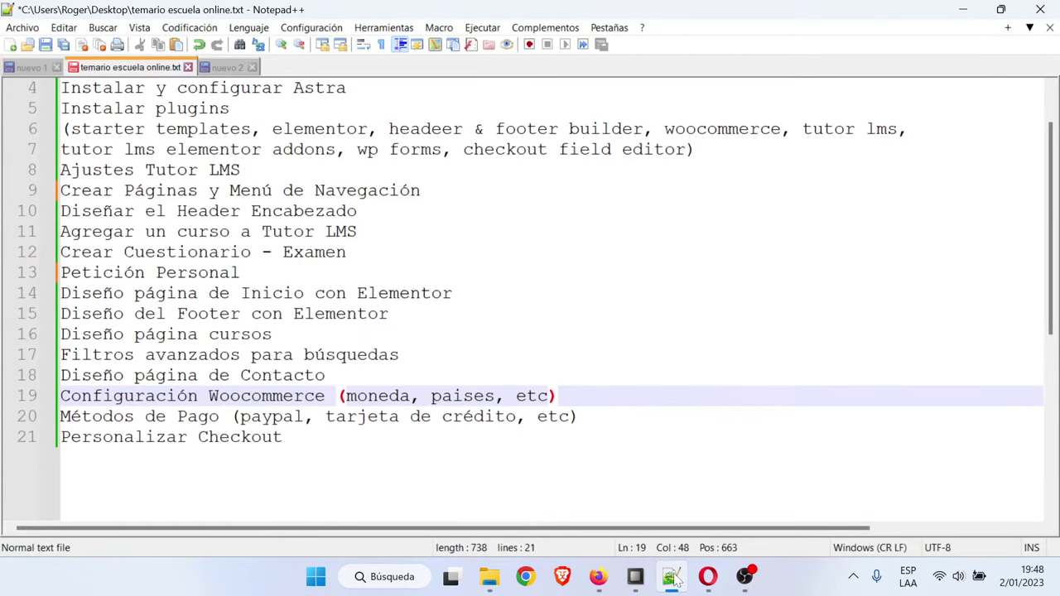
{"action": "left_click_drag", "start_coordinate": [124, 436], "coordinate": [209, 417]}
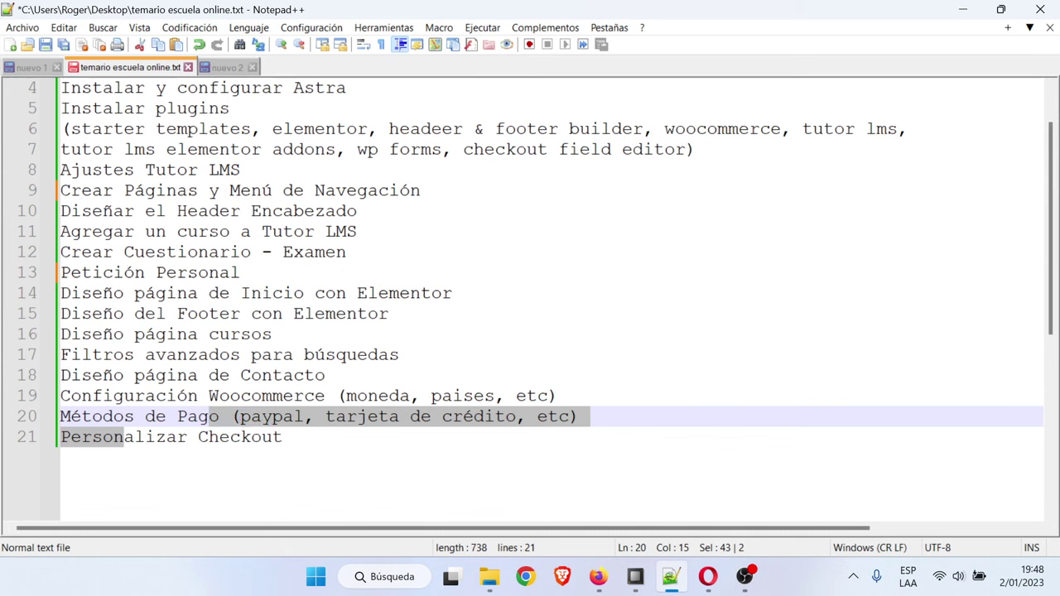
{"action": "left_click", "coordinate": [373, 437]}
{"action": "left_click", "coordinate": [708, 576]}
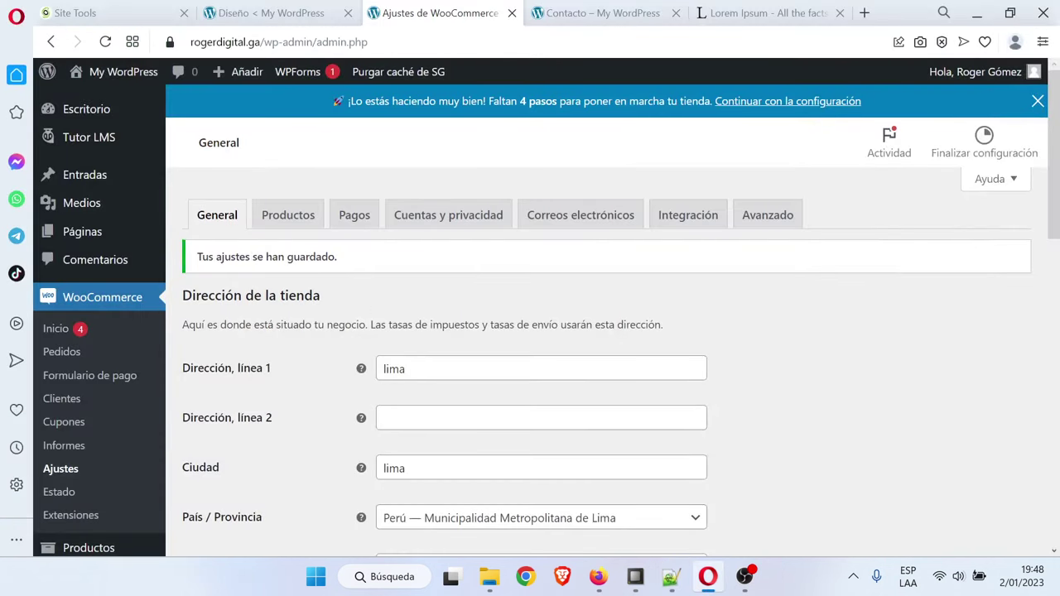
Open the WooCommerce Pagos tab and review the bank transfer, cheque and cash-on-delivery methods
{"action": "left_click", "coordinate": [346, 224]}
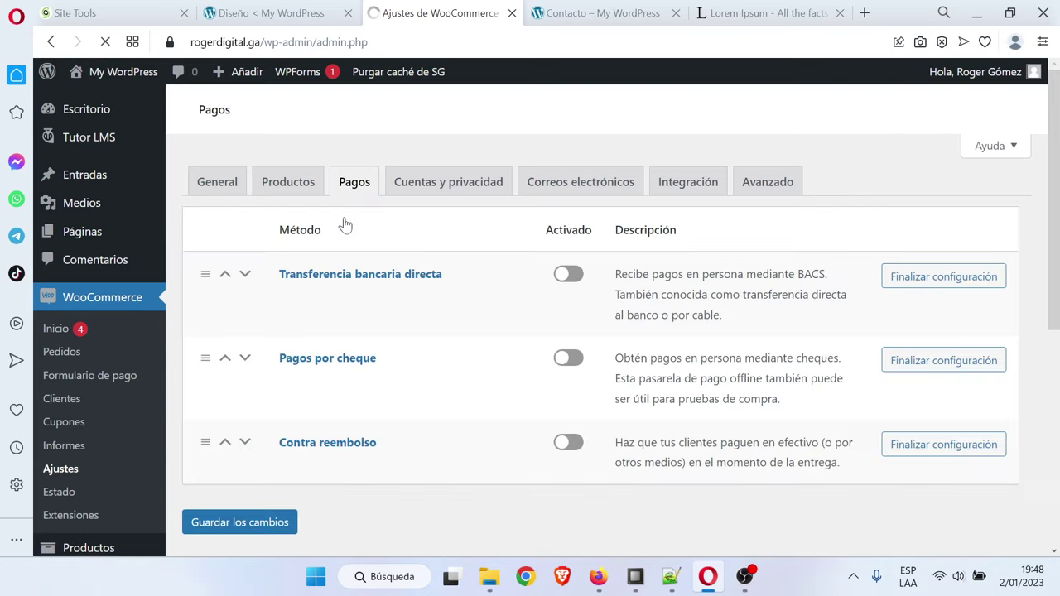
{"action": "scroll", "coordinate": [515, 357], "scroll_direction": "down", "scroll_amount": 3}
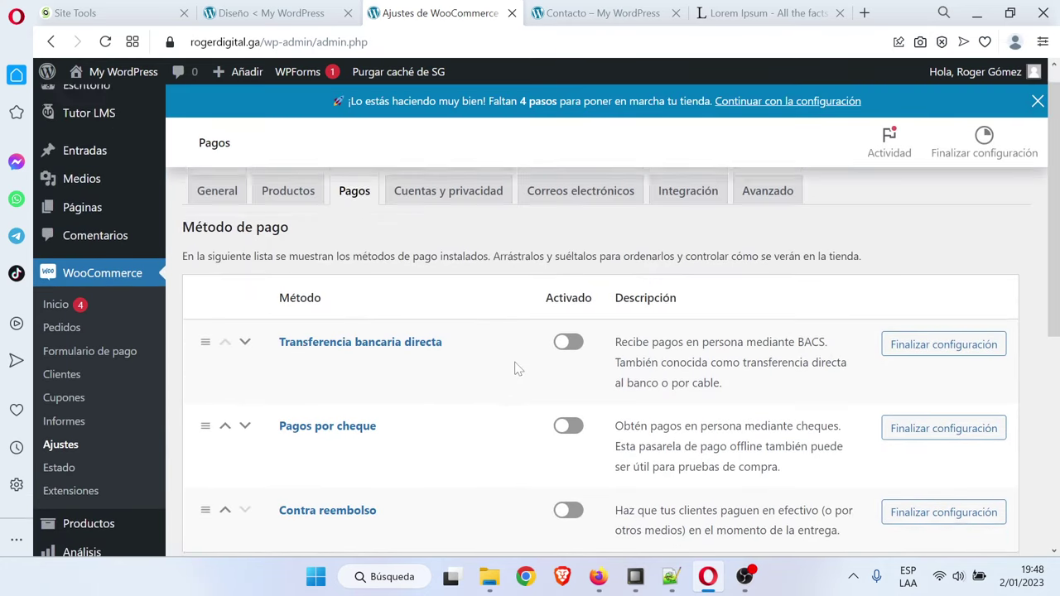
{"action": "scroll", "coordinate": [513, 367], "scroll_direction": "down", "scroll_amount": 5}
{"action": "scroll", "coordinate": [600, 356], "scroll_direction": "down", "scroll_amount": 2}
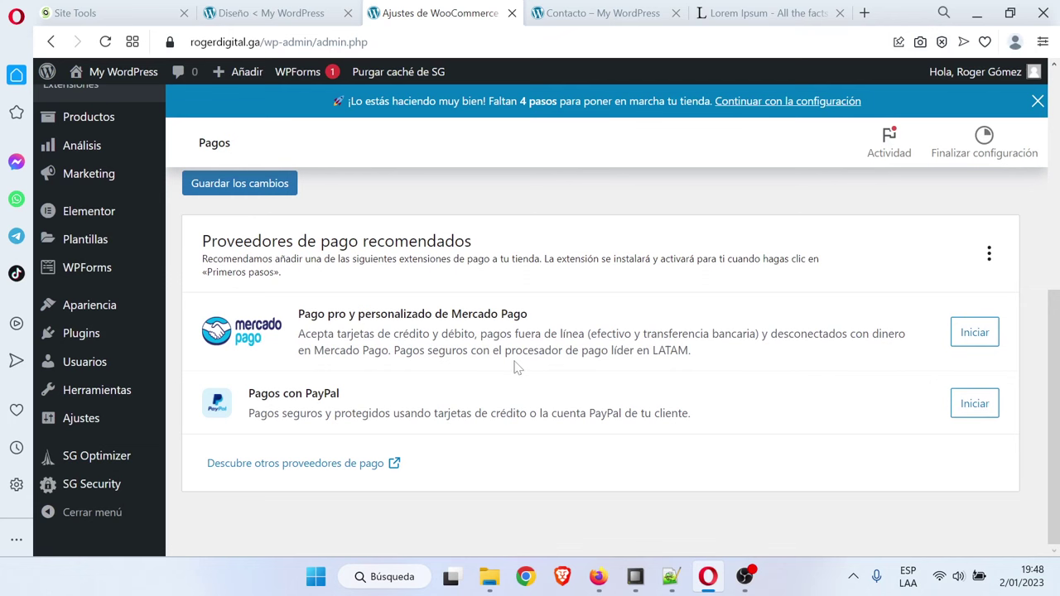
{"action": "scroll", "coordinate": [514, 367], "scroll_direction": "up", "scroll_amount": 5}
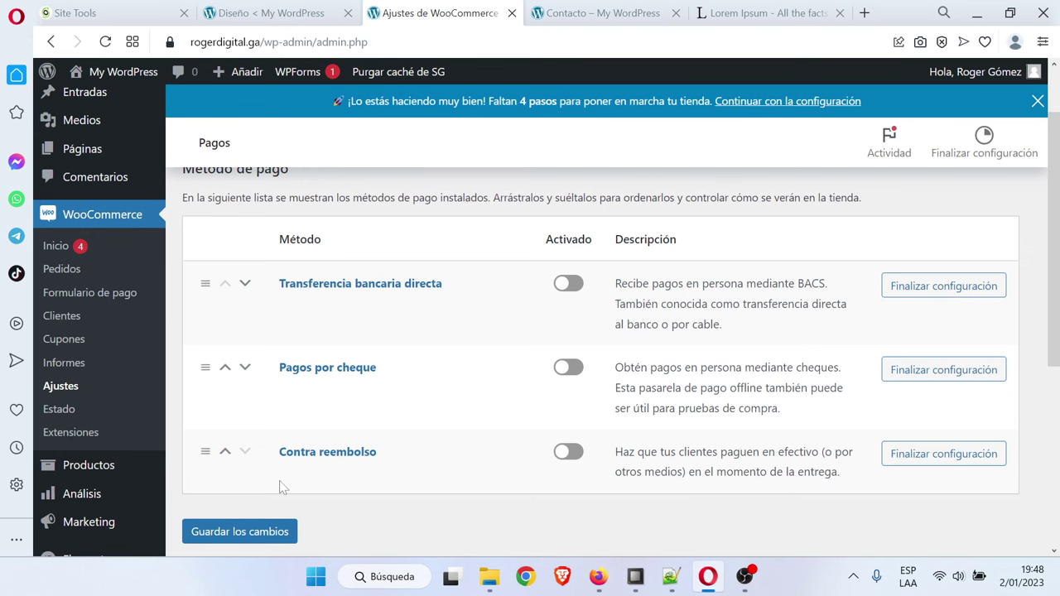
Find WooCommerce PayPal Payments by searching 'pay', then install and activate it
{"action": "scroll", "coordinate": [133, 414], "scroll_direction": "down", "scroll_amount": 4}
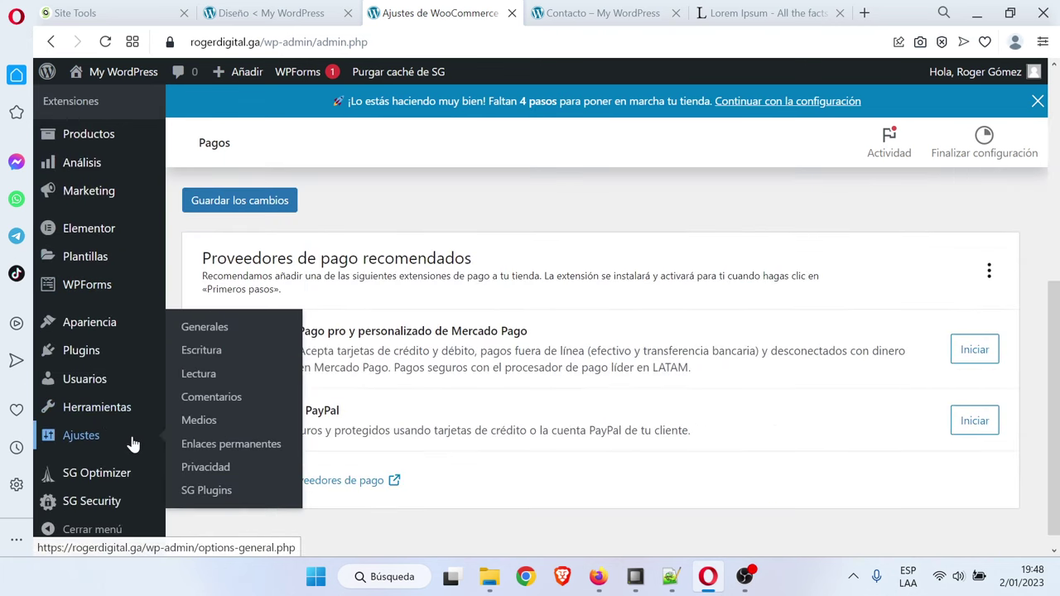
{"action": "mouse_move", "coordinate": [92, 358]}
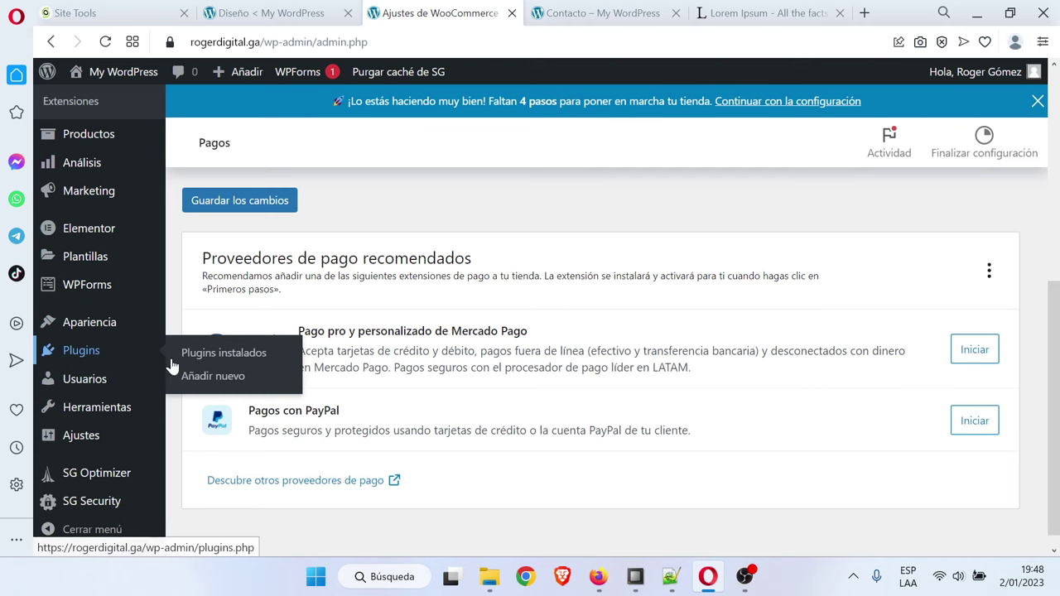
{"action": "left_click", "coordinate": [220, 377]}
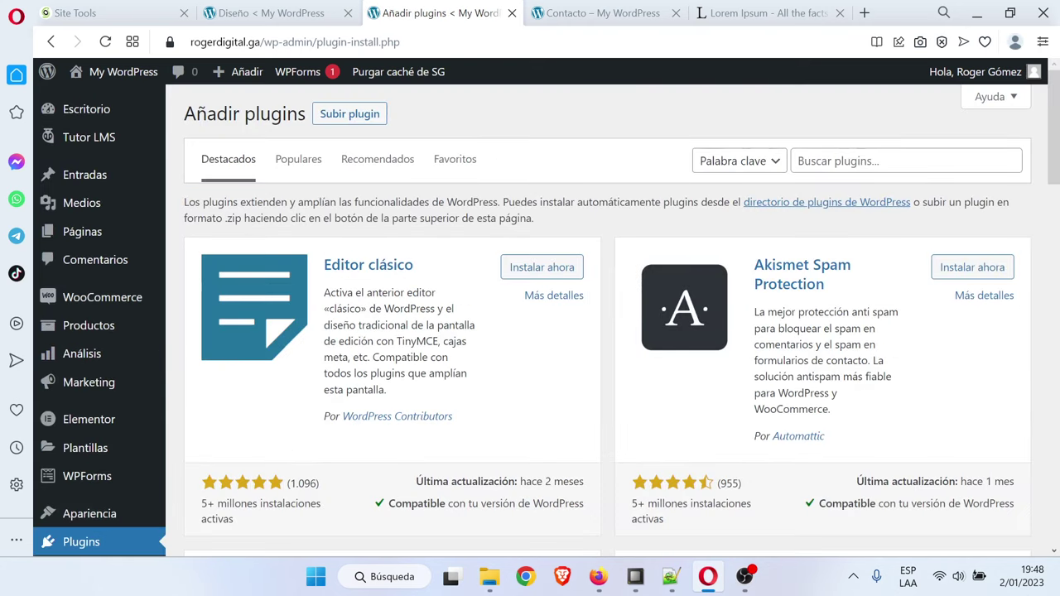
{"action": "left_click", "coordinate": [828, 161]}
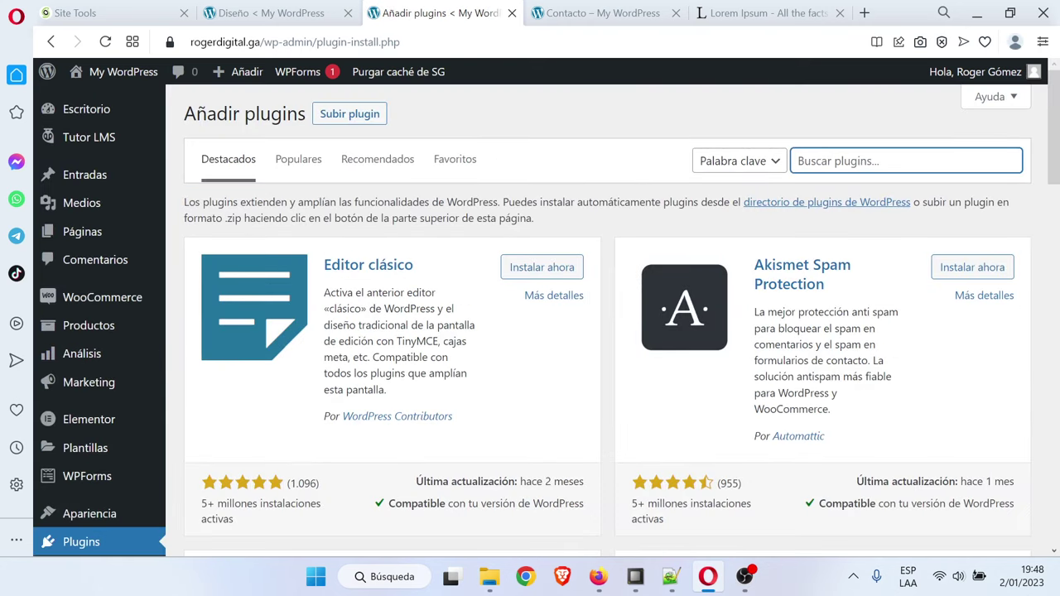
{"action": "type", "text": "paypal"}
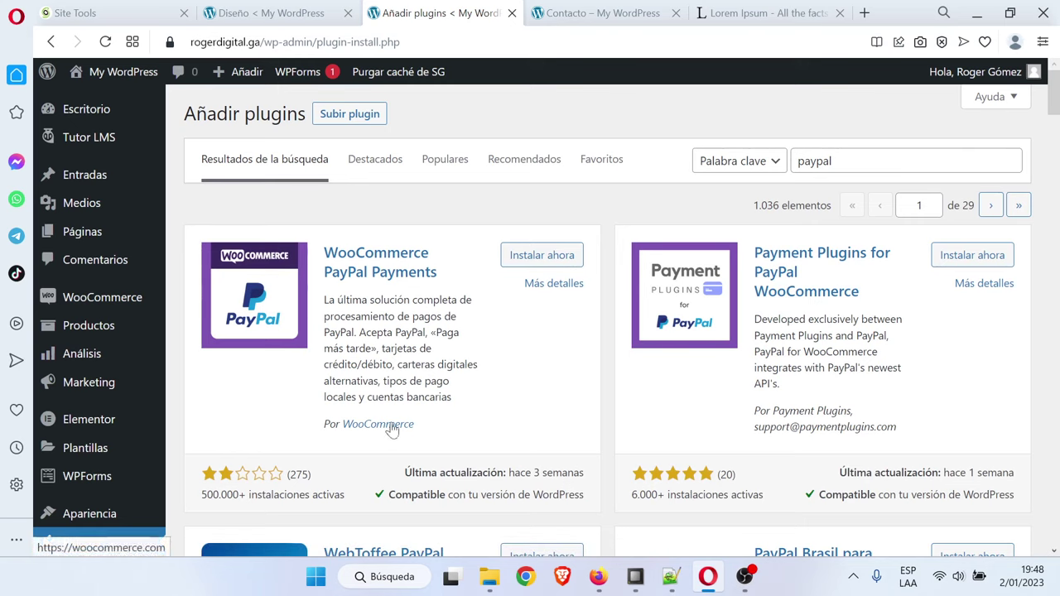
{"action": "left_click", "coordinate": [551, 258]}
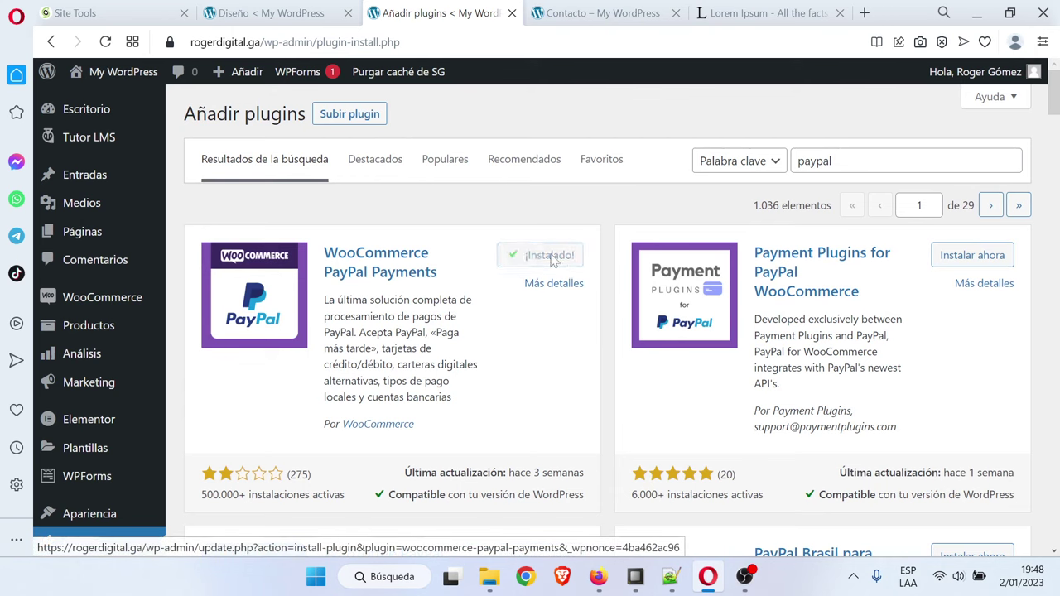
{"action": "left_click", "coordinate": [559, 258]}
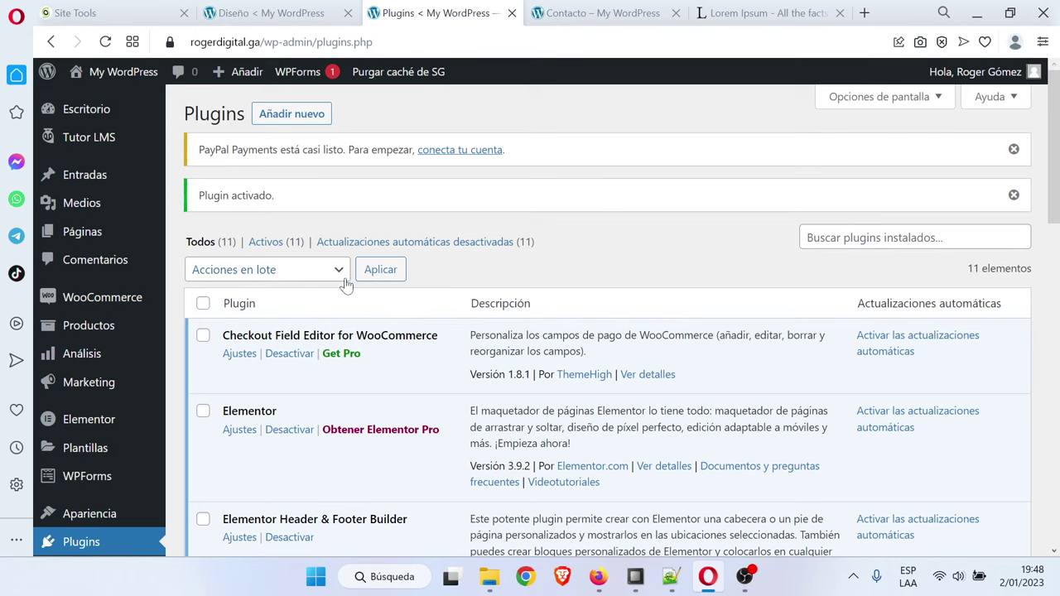
Enable PayPal in the WooCommerce payment settings and select the seller account type
{"action": "mouse_move", "coordinate": [112, 308]}
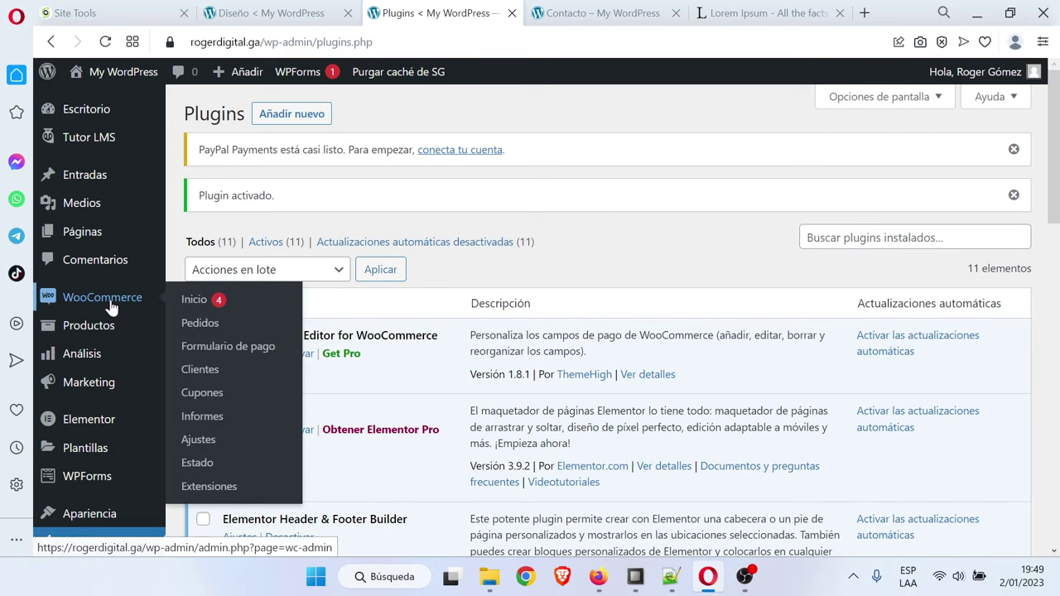
{"action": "left_click", "coordinate": [201, 439]}
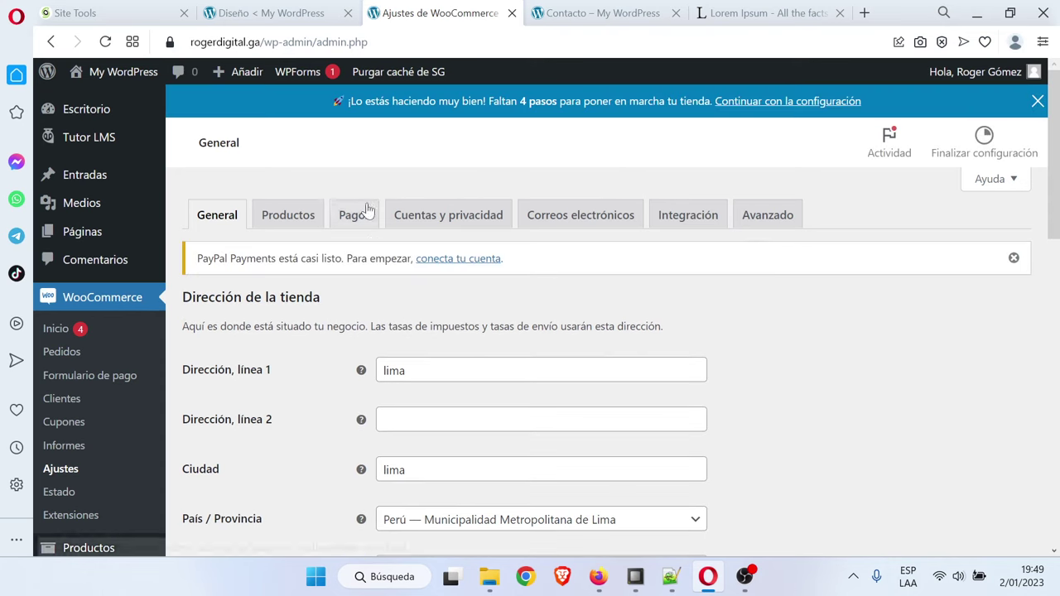
{"action": "left_click", "coordinate": [365, 212]}
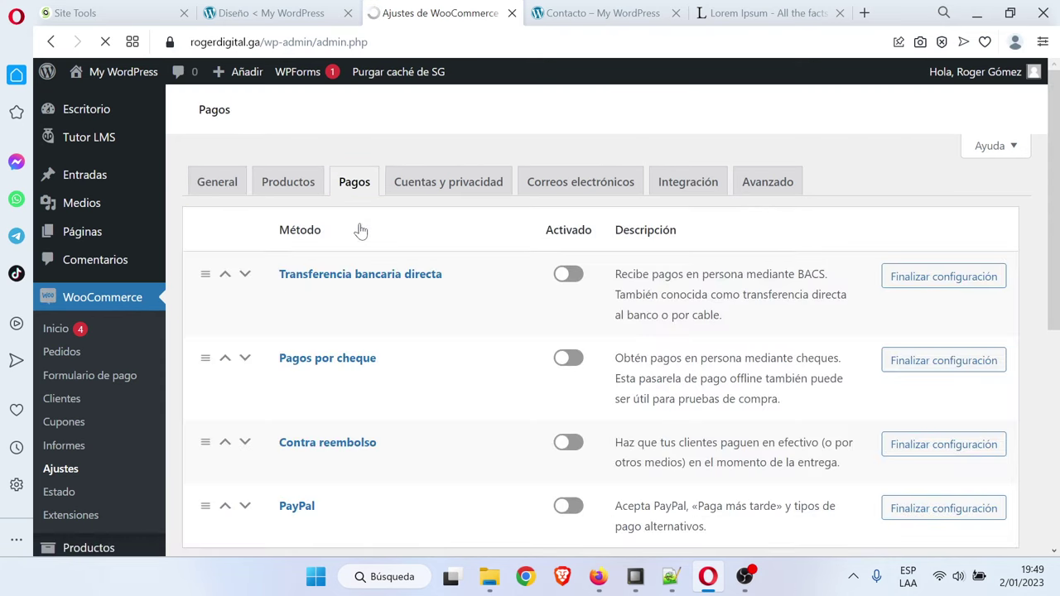
{"action": "scroll", "coordinate": [497, 409], "scroll_direction": "down", "scroll_amount": 3}
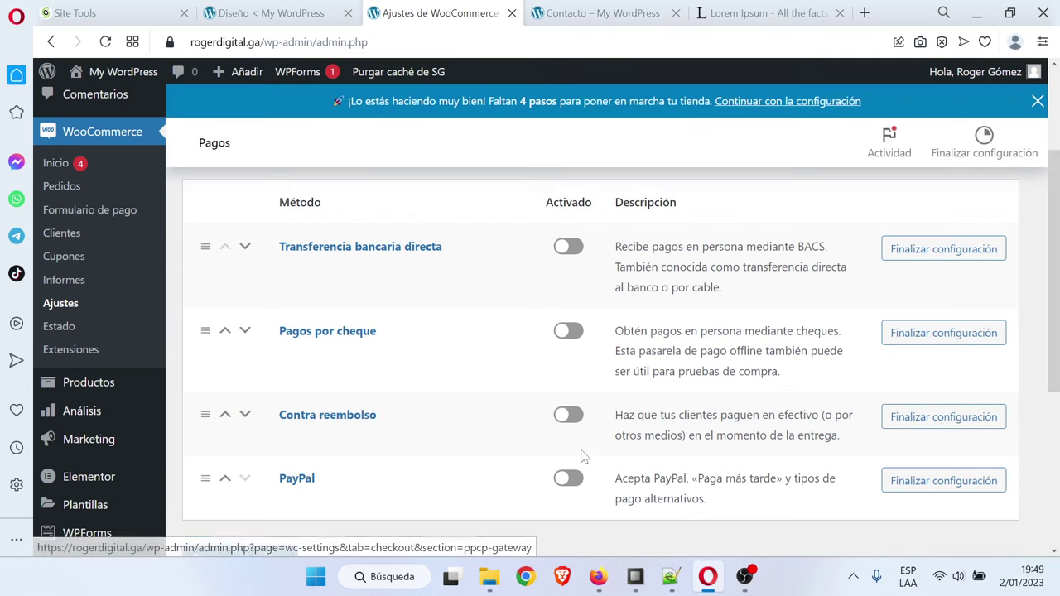
{"action": "left_click", "coordinate": [568, 477]}
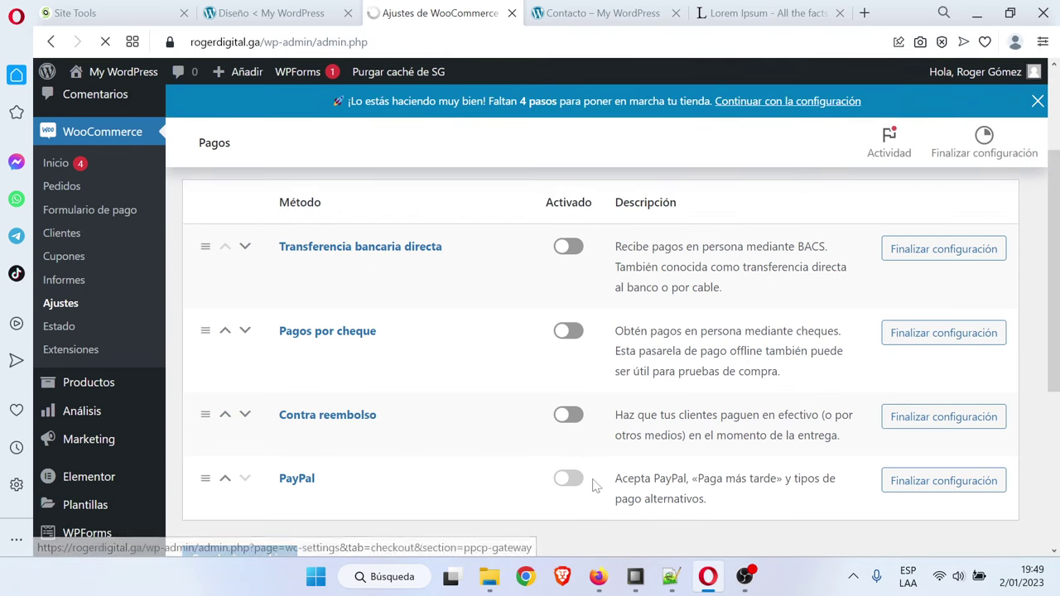
{"action": "left_click", "coordinate": [906, 489]}
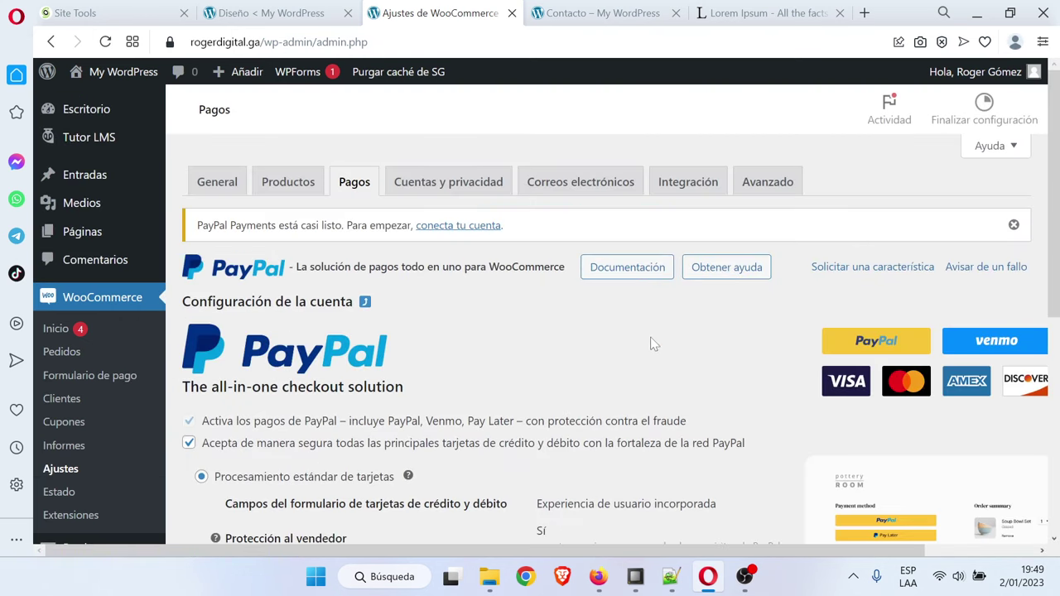
Start connecting a PayPal account, then close the PayPal signup page
{"action": "scroll", "coordinate": [546, 334], "scroll_direction": "down", "scroll_amount": 5}
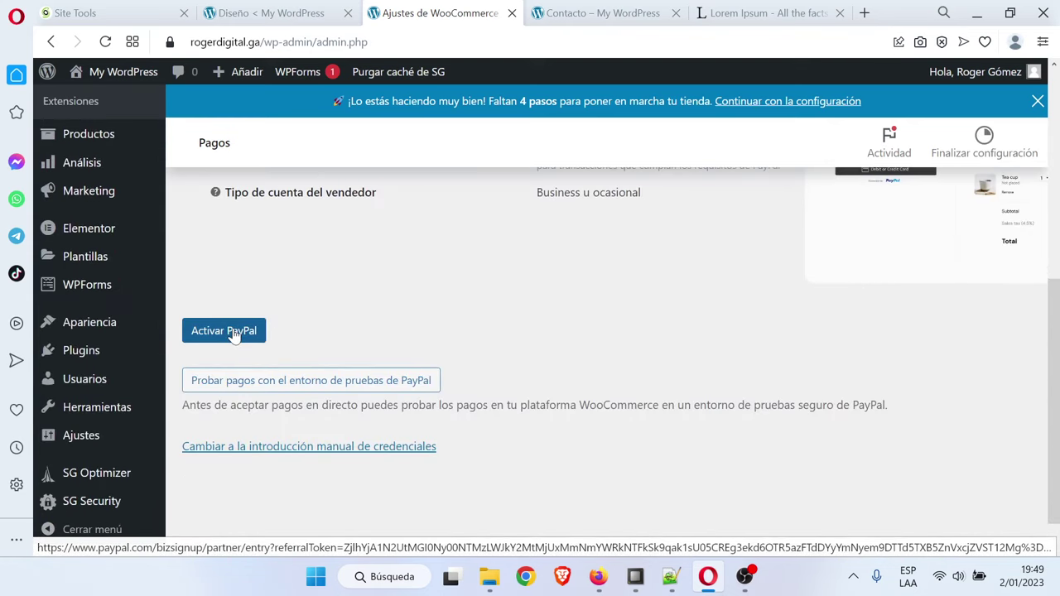
{"action": "left_click", "coordinate": [234, 333]}
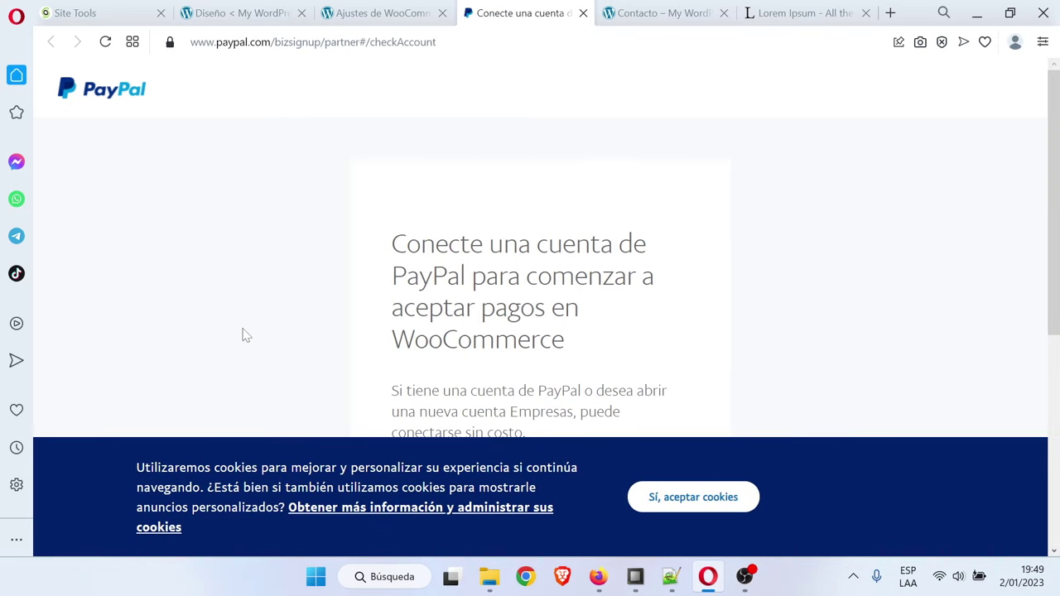
{"action": "scroll", "coordinate": [466, 303], "scroll_direction": "down", "scroll_amount": 3}
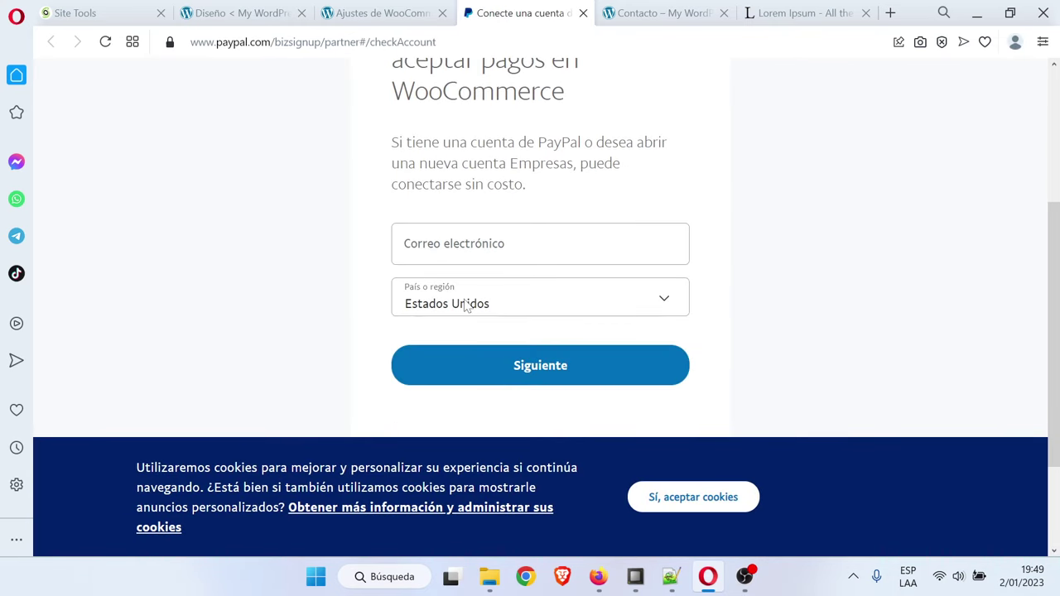
{"action": "scroll", "coordinate": [511, 237], "scroll_direction": "up", "scroll_amount": 3}
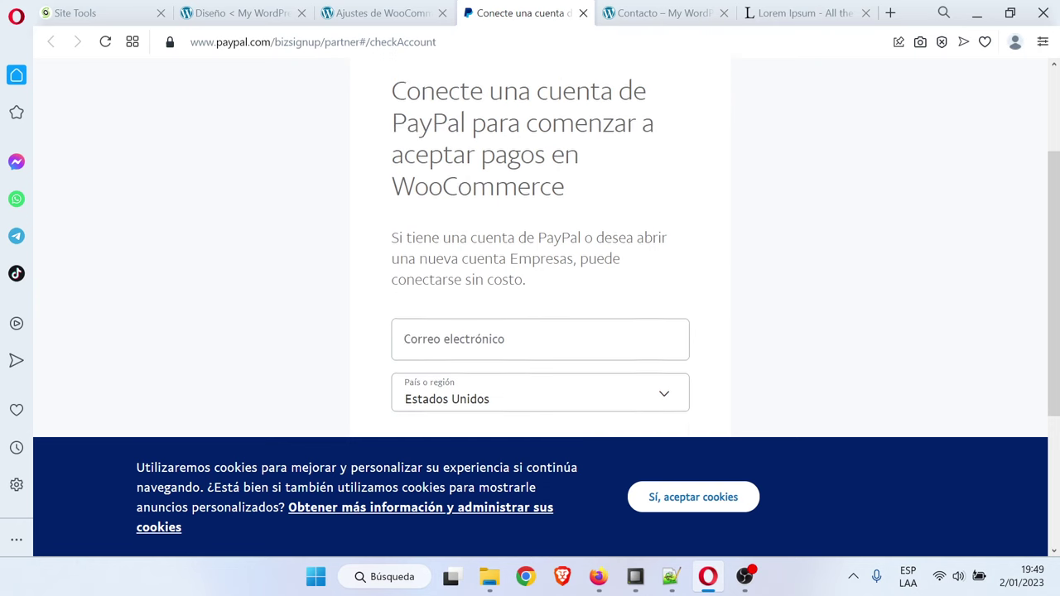
{"action": "scroll", "coordinate": [511, 238], "scroll_direction": "down", "scroll_amount": 4}
{"action": "key", "text": "Tab"}
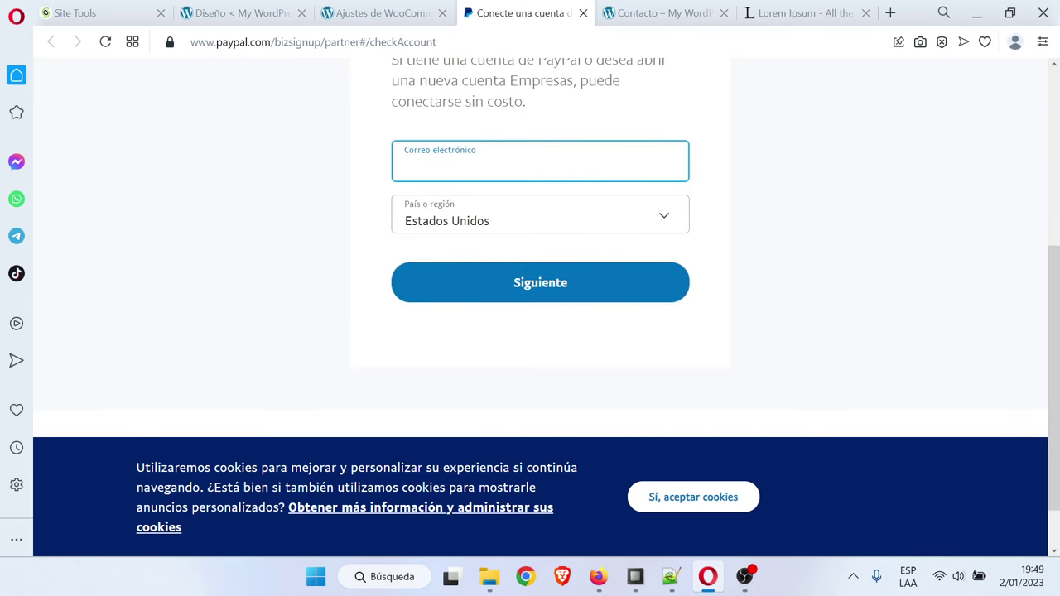
{"action": "left_click", "coordinate": [584, 14]}
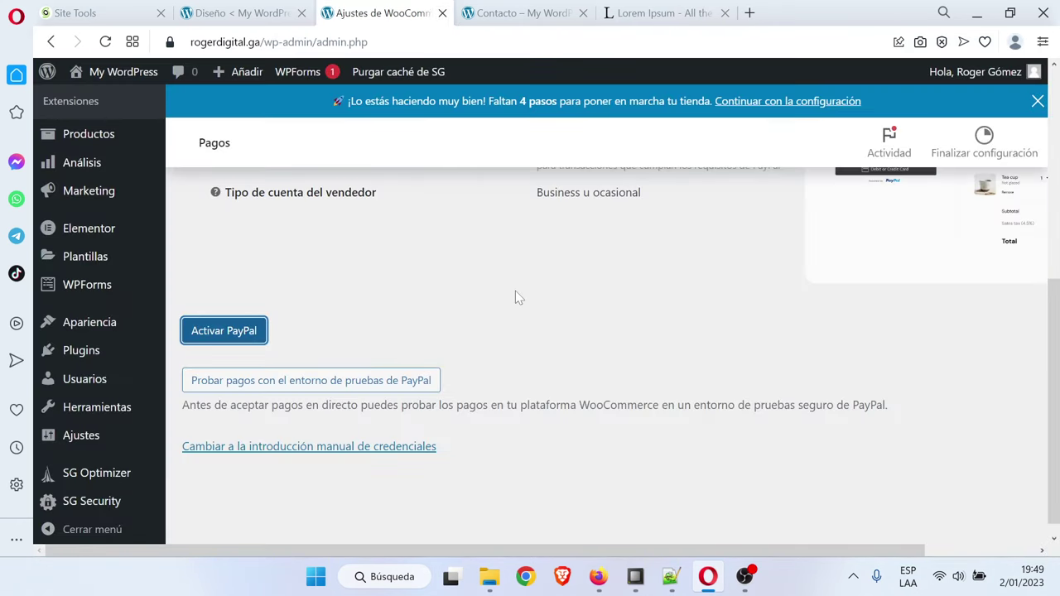
Select the 'Business u ocasional' account-type text, then clear the selection
{"action": "scroll", "coordinate": [311, 356], "scroll_direction": "up", "scroll_amount": 1}
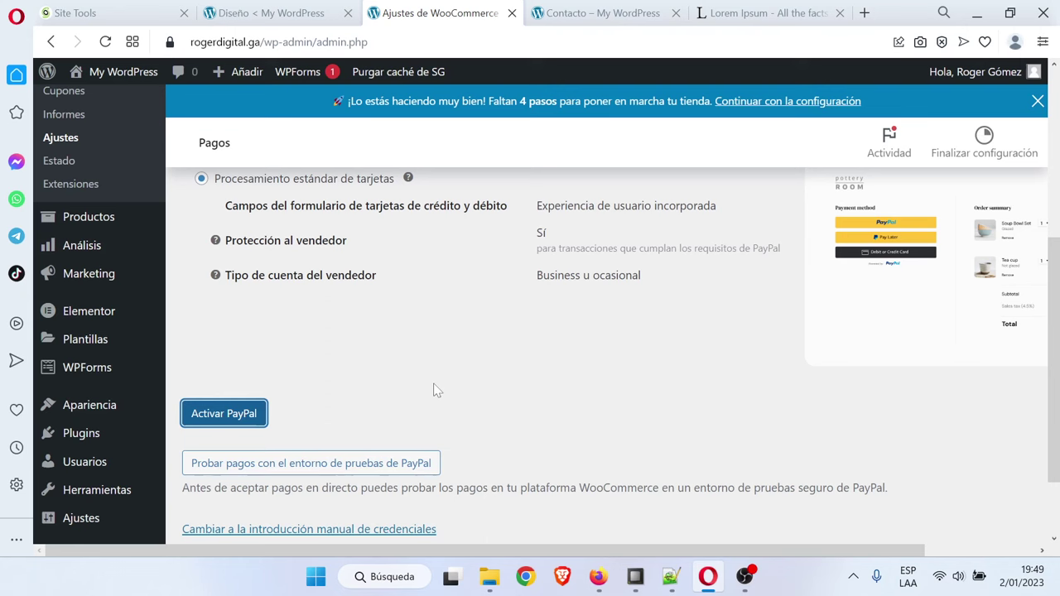
{"action": "scroll", "coordinate": [438, 389], "scroll_direction": "up", "scroll_amount": 2}
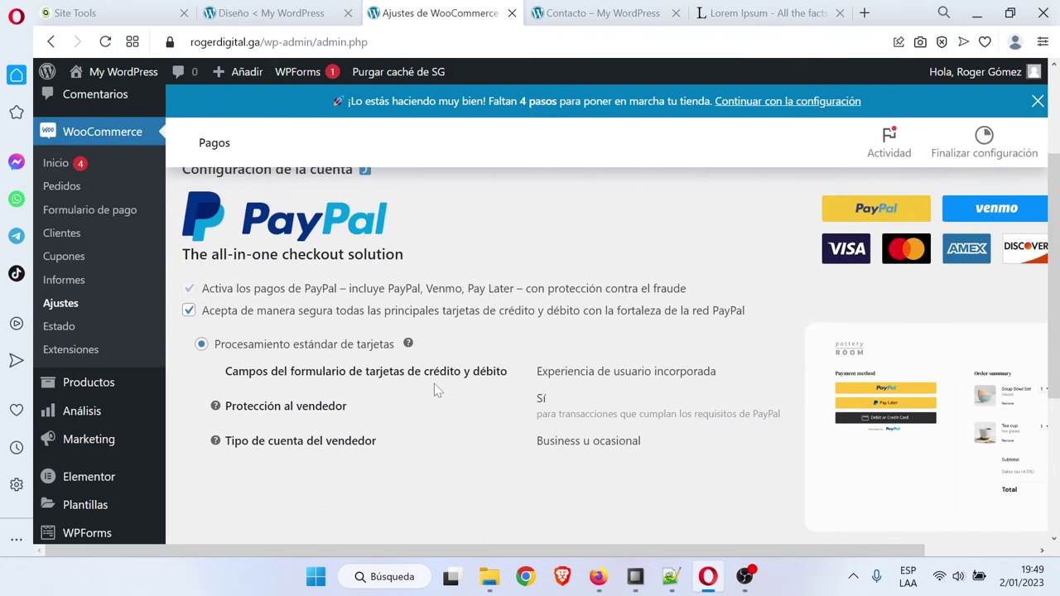
{"action": "triple_click", "coordinate": [551, 444]}
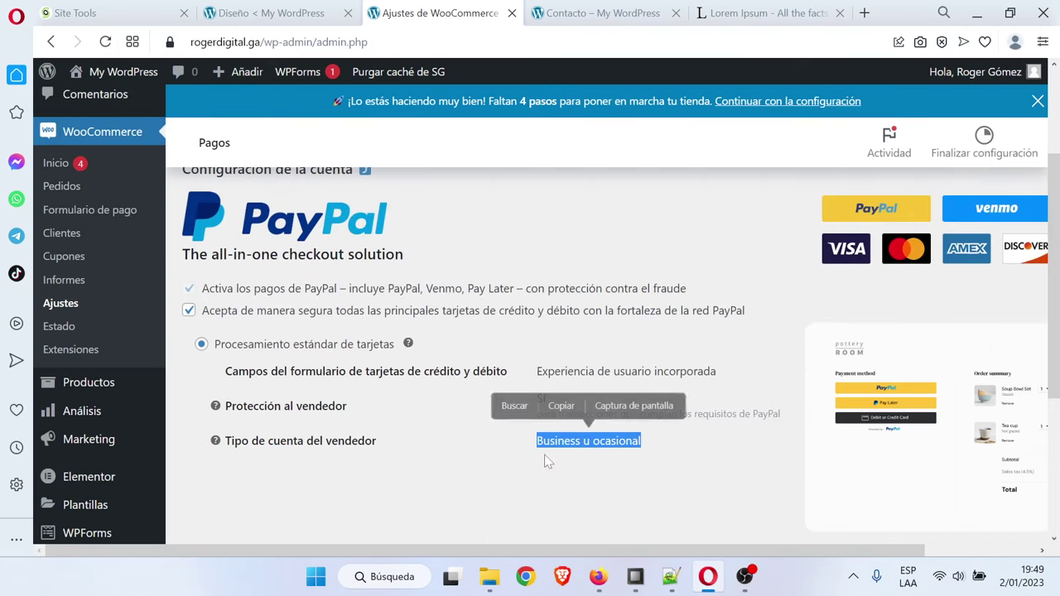
{"action": "double_click", "coordinate": [551, 443]}
{"action": "left_click", "coordinate": [495, 476]}
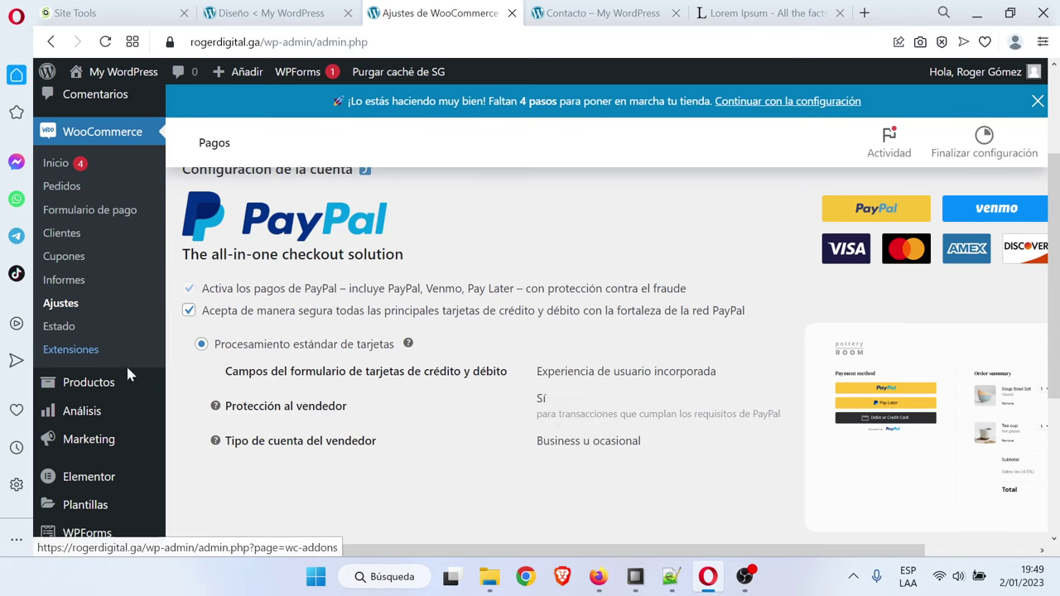
{"action": "mouse_move", "coordinate": [120, 412]}
{"action": "scroll", "coordinate": [120, 412], "scroll_direction": "down", "scroll_amount": 2}
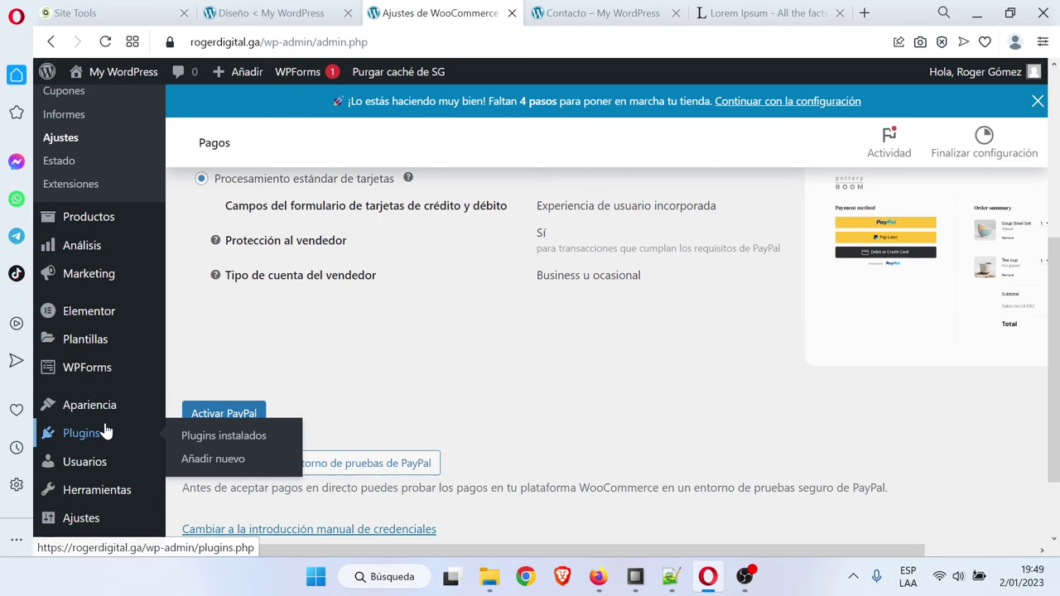
Dismiss the PayPal setup notice and search the plugin directory for 'mercado pago'
{"action": "mouse_move", "coordinate": [98, 431]}
{"action": "left_click", "coordinate": [224, 465]}
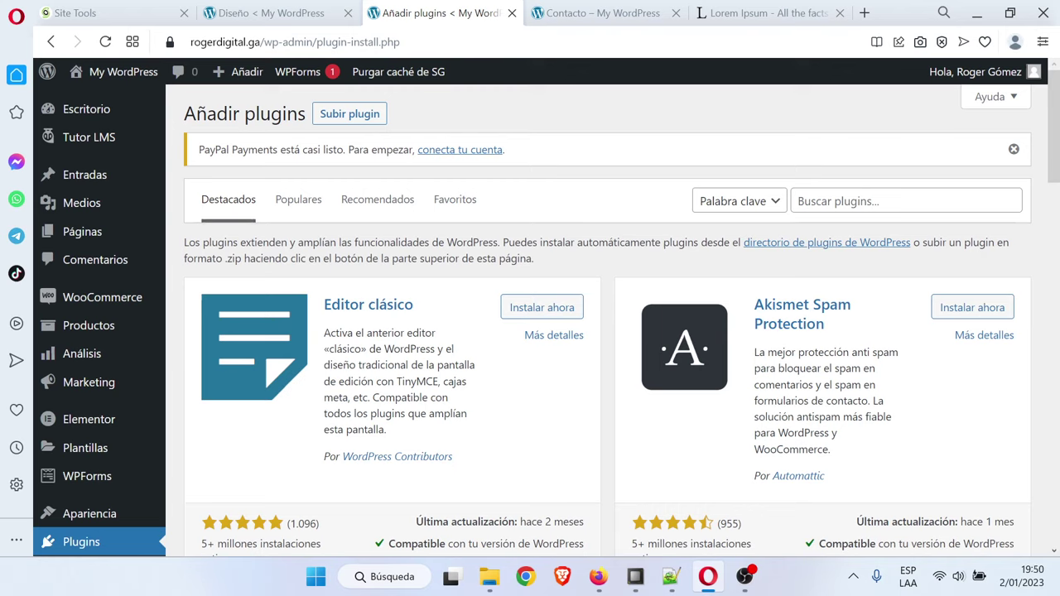
{"action": "left_click", "coordinate": [798, 200]}
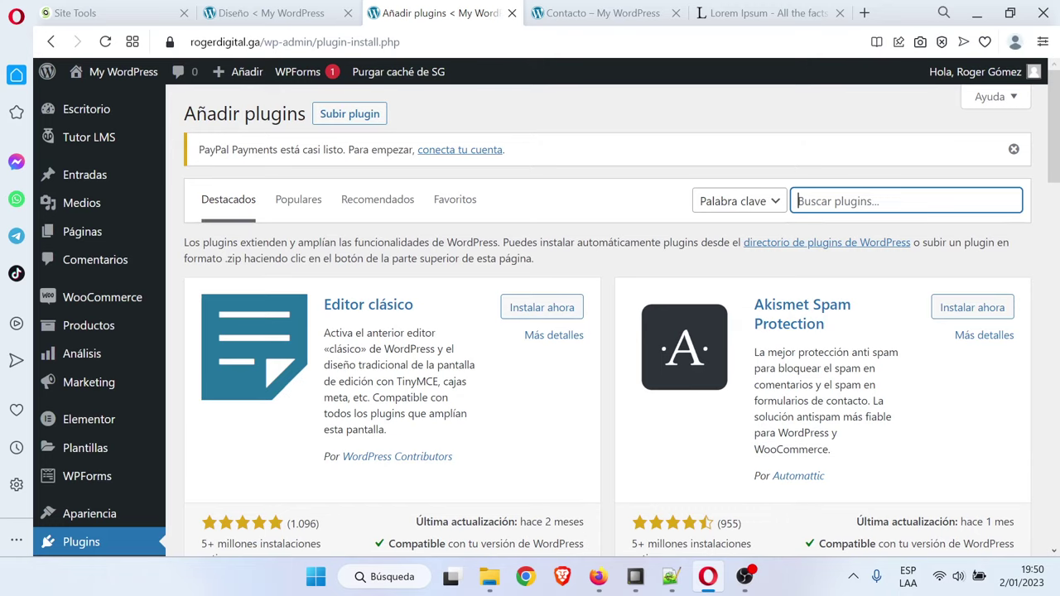
{"action": "left_click", "coordinate": [1014, 149]}
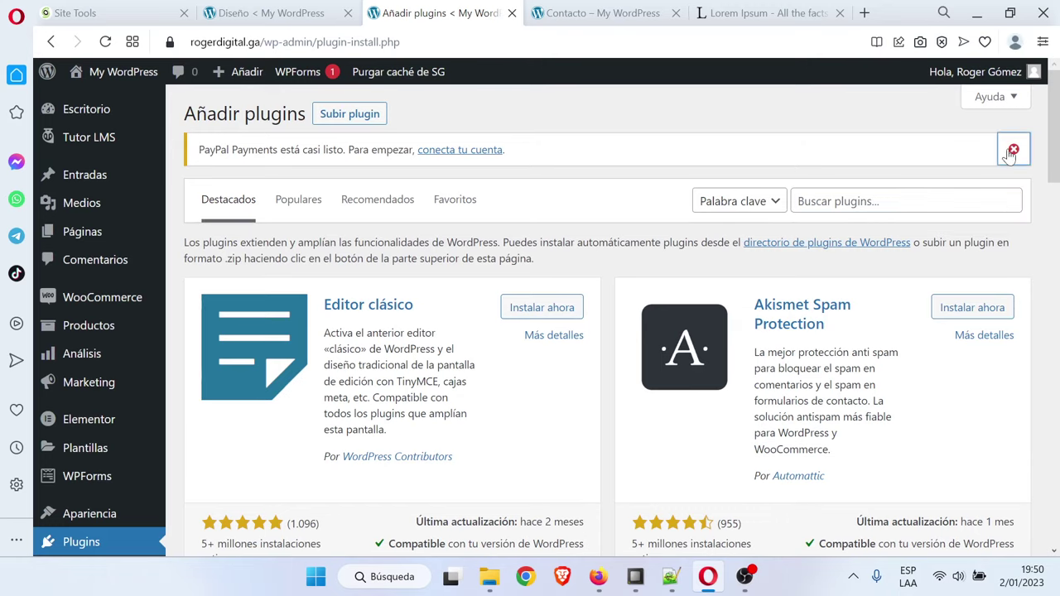
{"action": "left_click", "coordinate": [798, 160]}
{"action": "type", "text": "merca"}
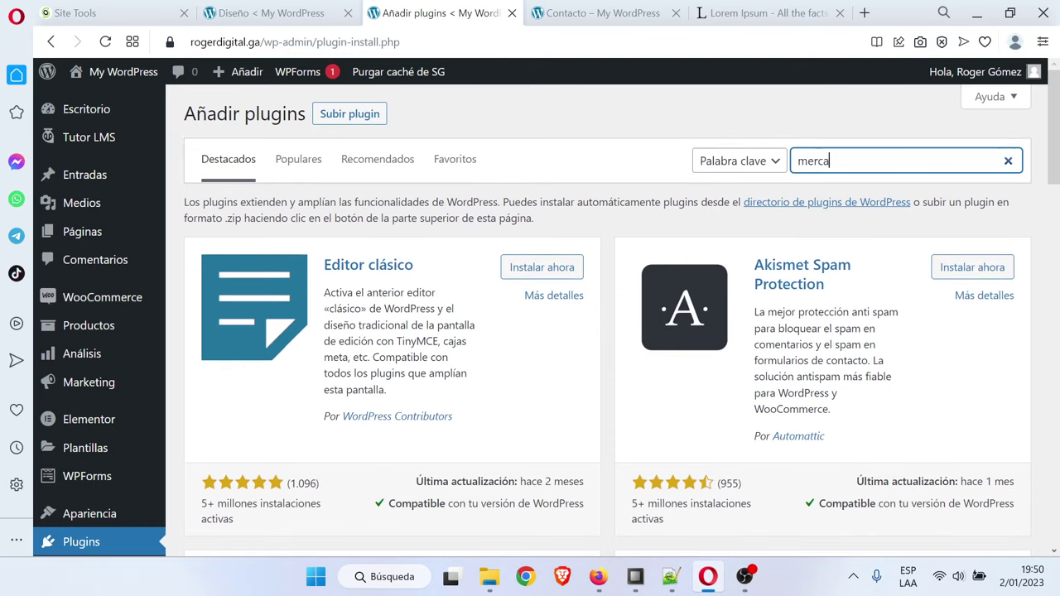
{"action": "type", "text": "do pago"}
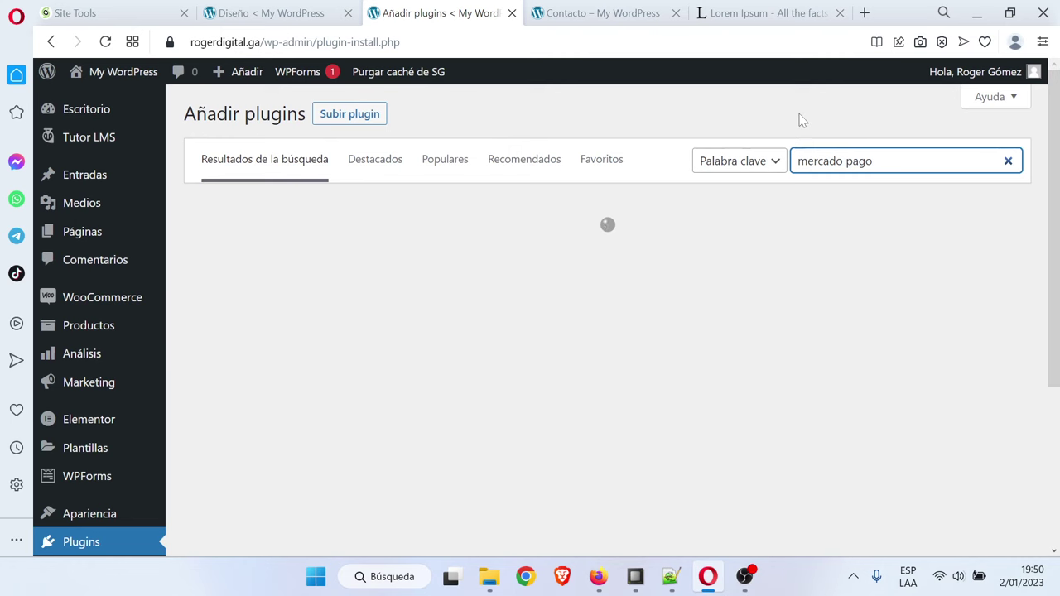
{"action": "left_click", "coordinate": [801, 116]}
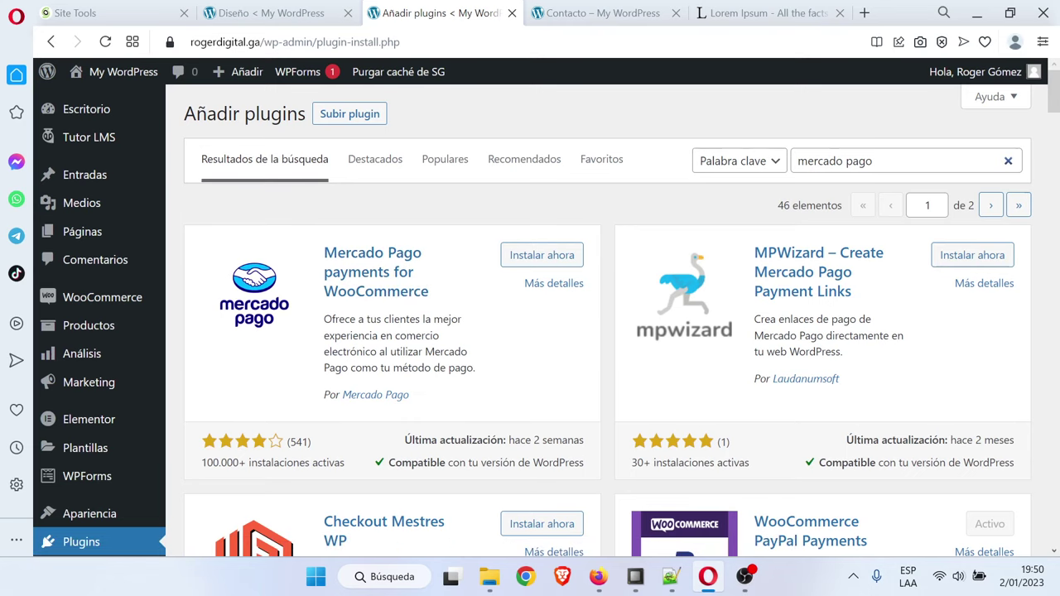
Clear the plugin search box and bring the course outline notes forward
{"action": "left_click_drag", "start_coordinate": [878, 160], "coordinate": [700, 172]}
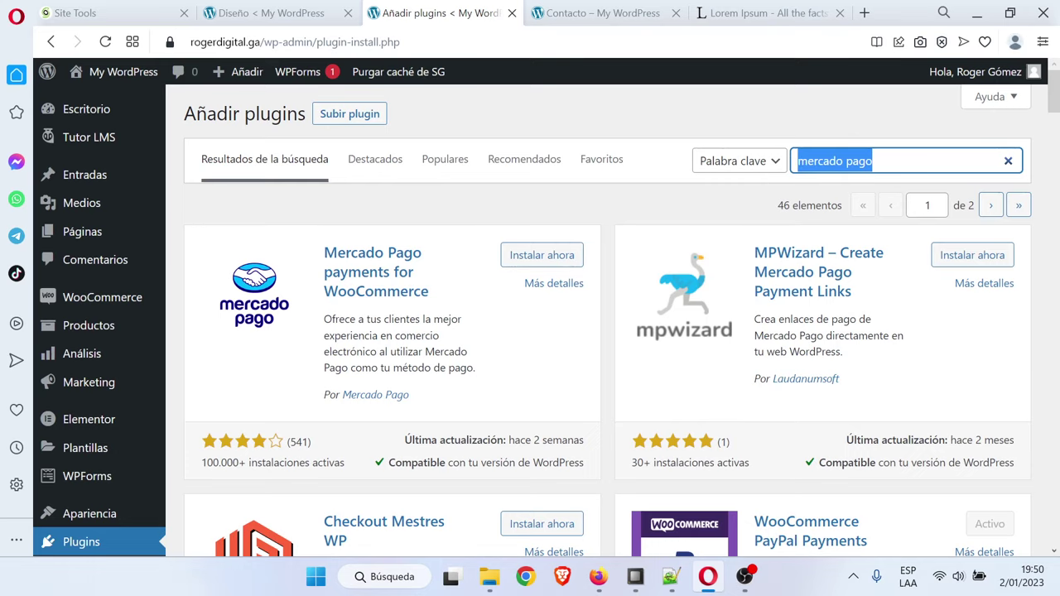
{"action": "left_click_drag", "start_coordinate": [878, 162], "coordinate": [747, 166]}
{"action": "key", "text": "BackSpace"}
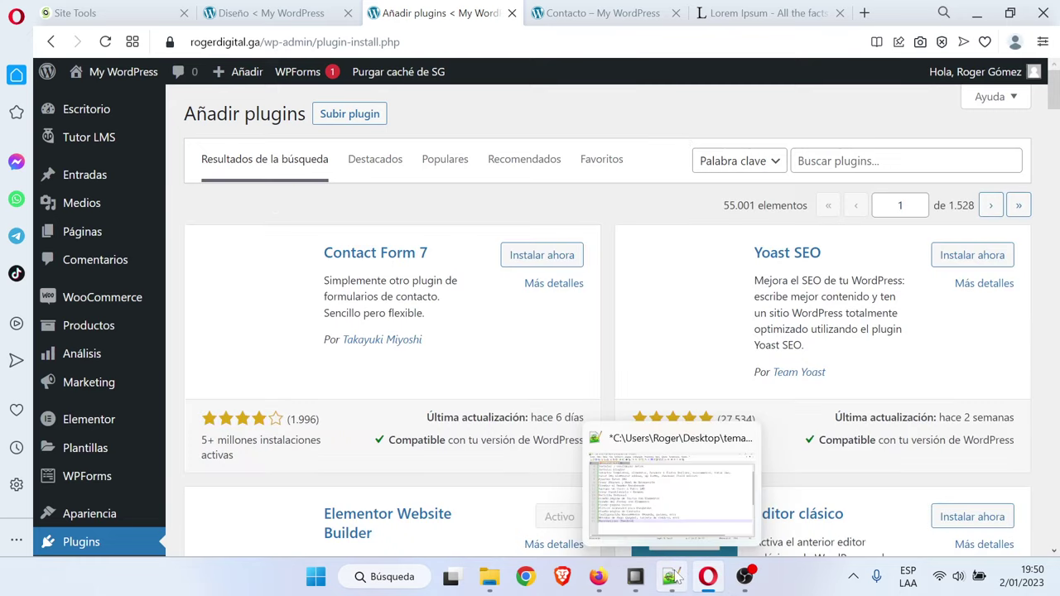
{"action": "left_click", "coordinate": [672, 577]}
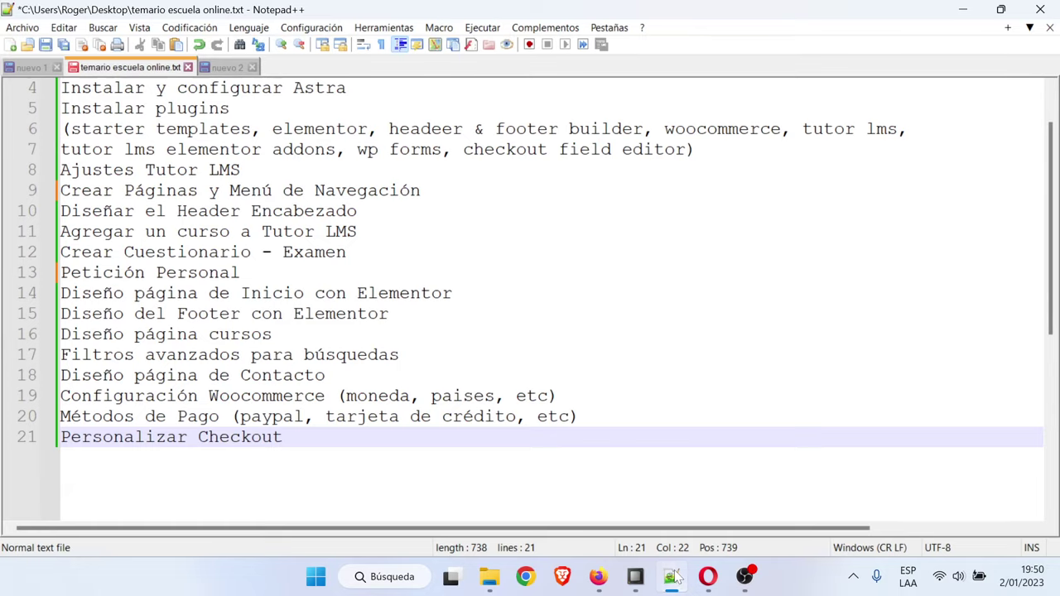
Open the WordPress specialization course from the site's Cursos page
{"action": "left_click", "coordinate": [672, 577]}
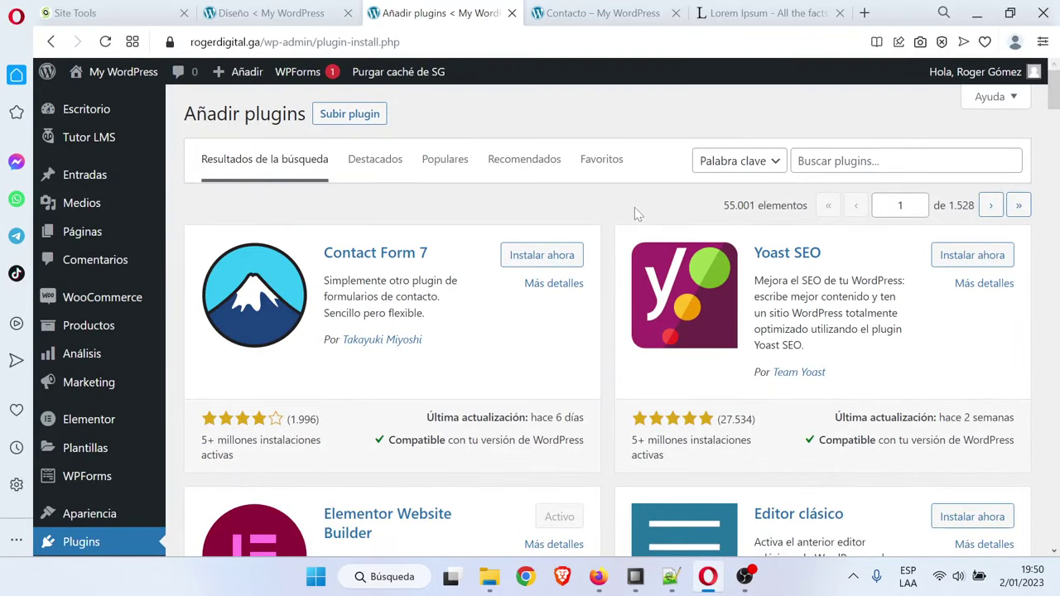
{"action": "left_click", "coordinate": [598, 12]}
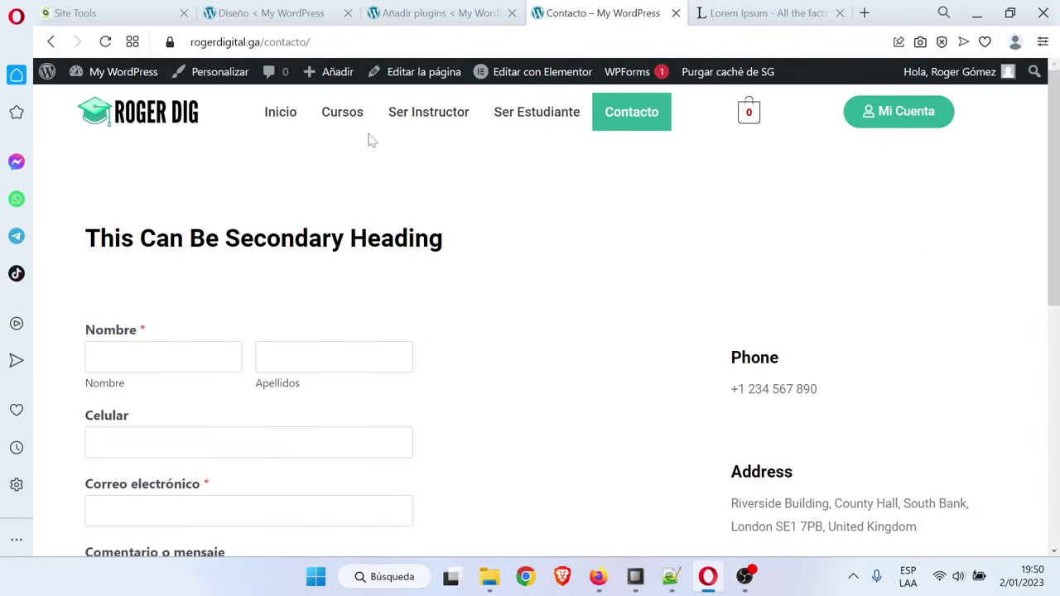
{"action": "left_click", "coordinate": [342, 123]}
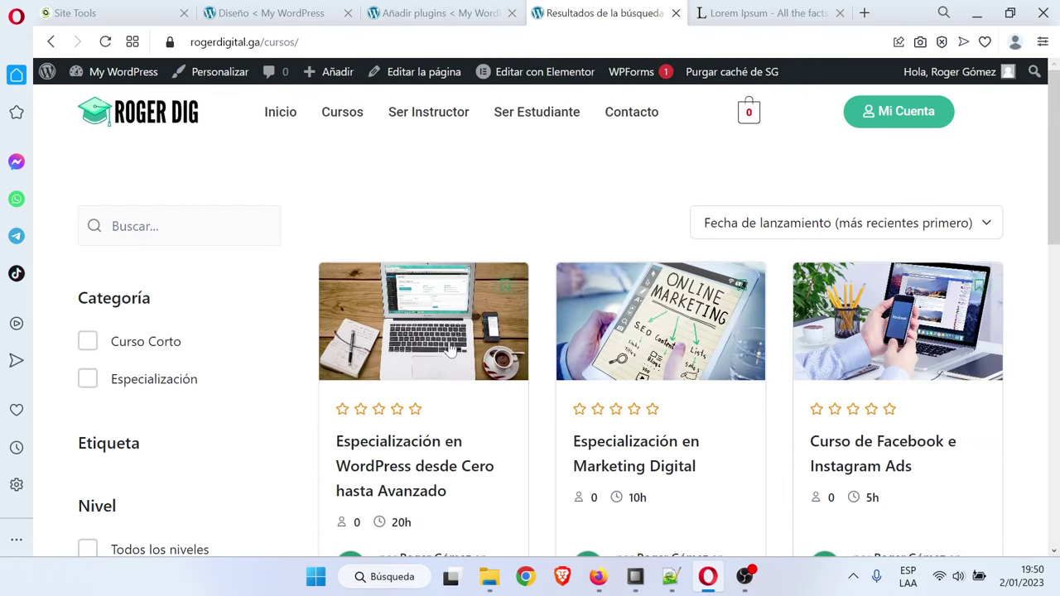
{"action": "scroll", "coordinate": [450, 351], "scroll_direction": "down", "scroll_amount": 3}
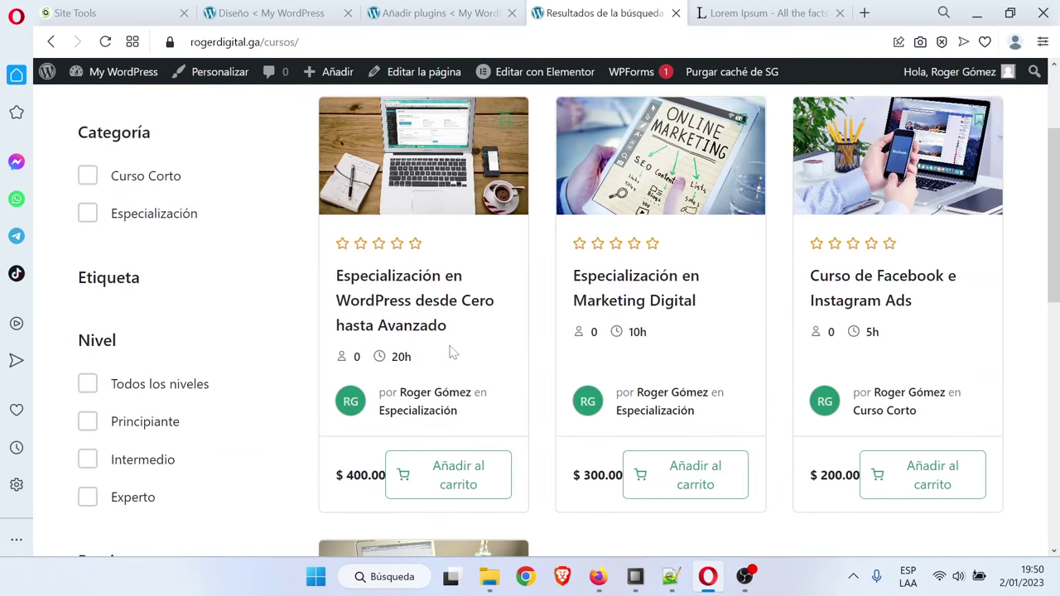
{"action": "left_click", "coordinate": [405, 309]}
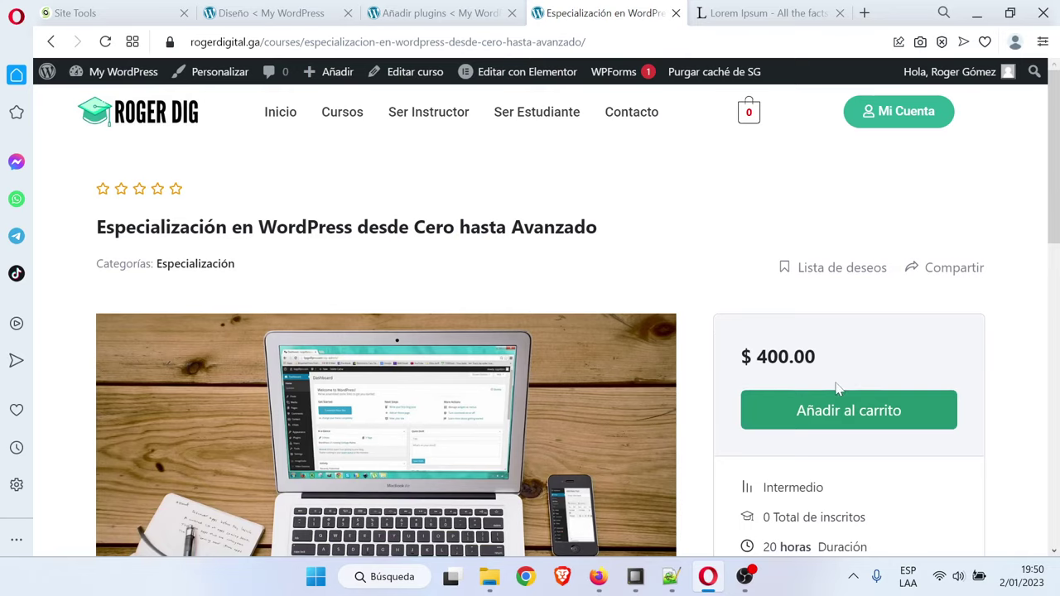
{"action": "scroll", "coordinate": [870, 354], "scroll_direction": "down", "scroll_amount": 2}
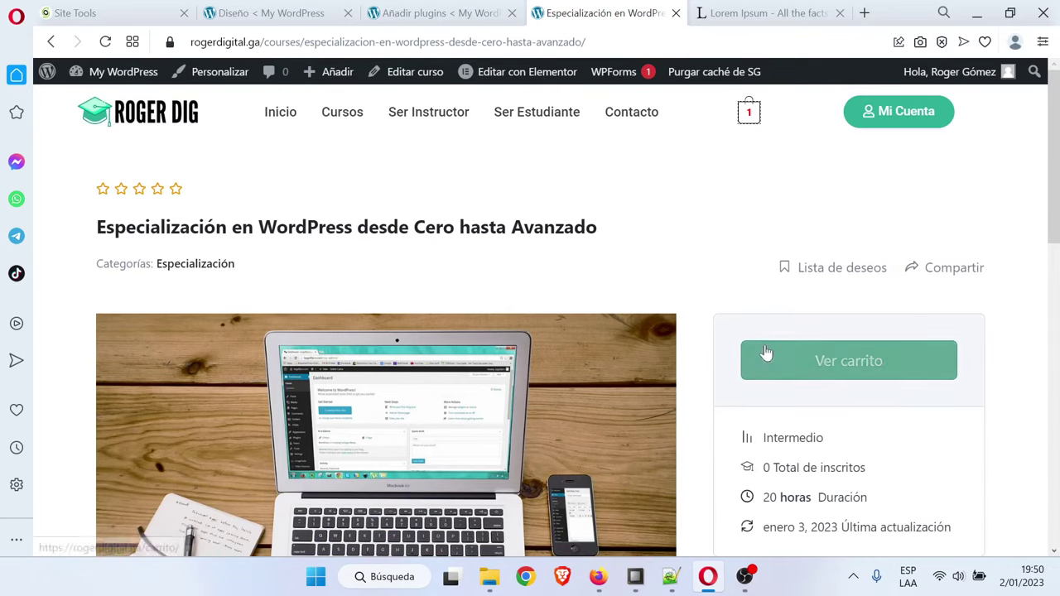
Go from the cart holding the $400.00 WordPress course to the checkout page
{"action": "left_click", "coordinate": [749, 115]}
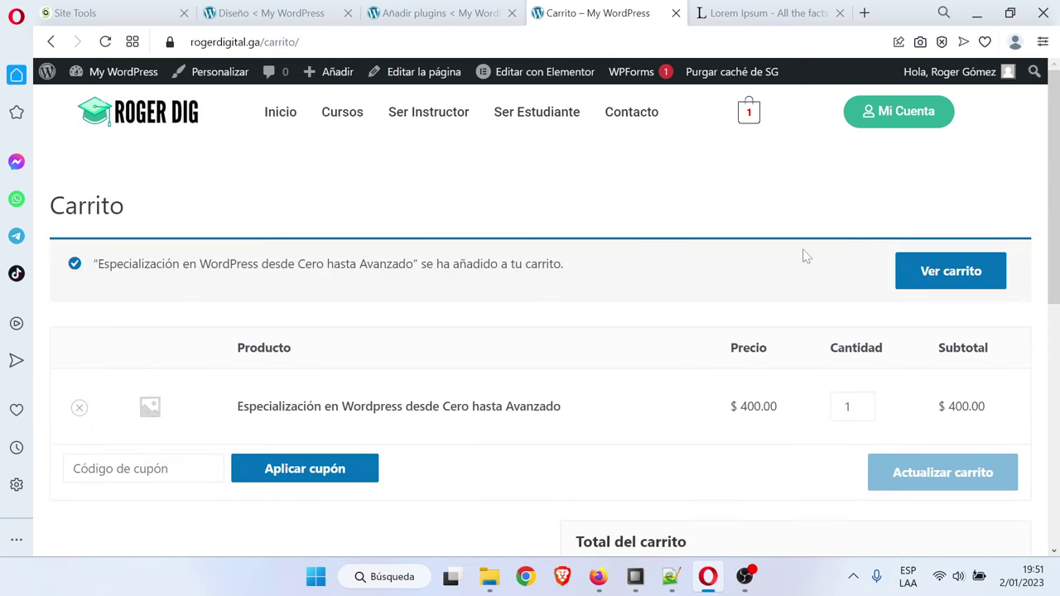
{"action": "scroll", "coordinate": [804, 256], "scroll_direction": "down", "scroll_amount": 2}
{"action": "scroll", "coordinate": [820, 418], "scroll_direction": "down", "scroll_amount": 2}
{"action": "left_click", "coordinate": [828, 380]}
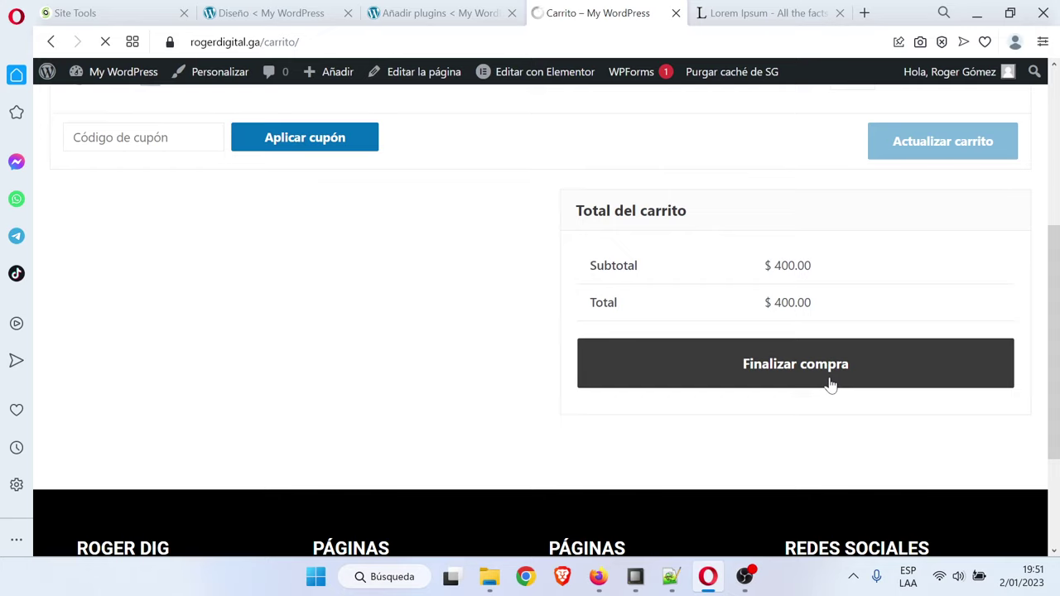
{"action": "scroll", "coordinate": [464, 310], "scroll_direction": "down", "scroll_amount": 6}
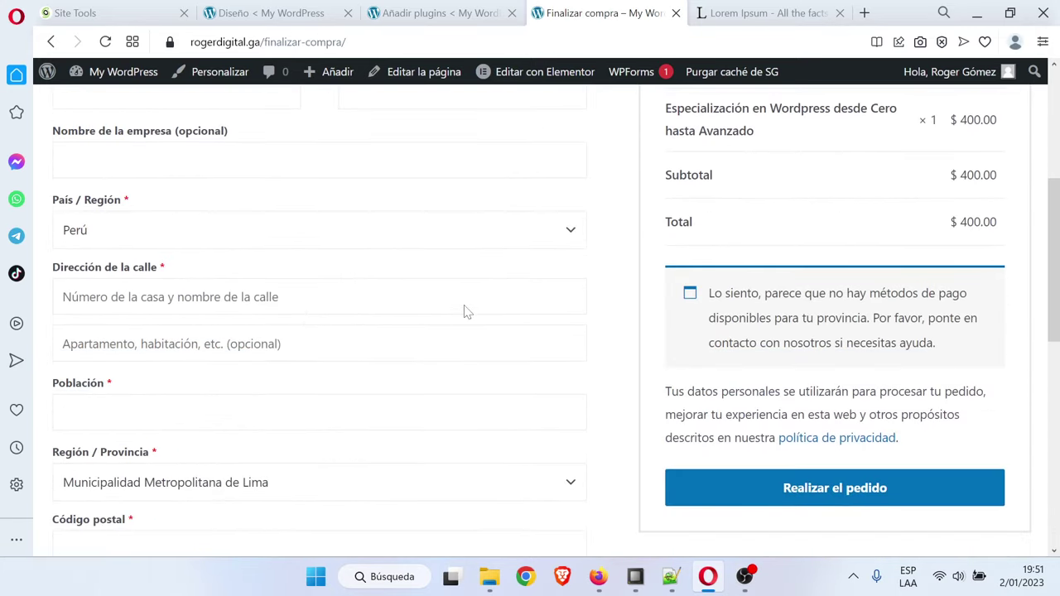
{"action": "scroll", "coordinate": [170, 267], "scroll_direction": "down", "scroll_amount": 3}
{"action": "scroll", "coordinate": [169, 267], "scroll_direction": "up", "scroll_amount": 2}
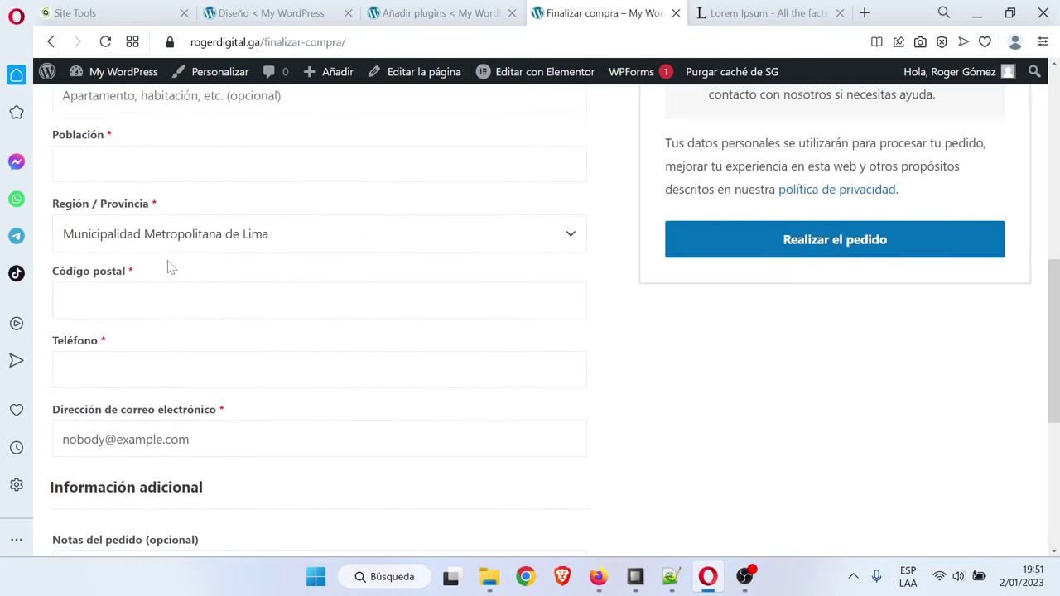
{"action": "scroll", "coordinate": [275, 340], "scroll_direction": "down", "scroll_amount": 1}
{"action": "scroll", "coordinate": [277, 340], "scroll_direction": "up", "scroll_amount": 7}
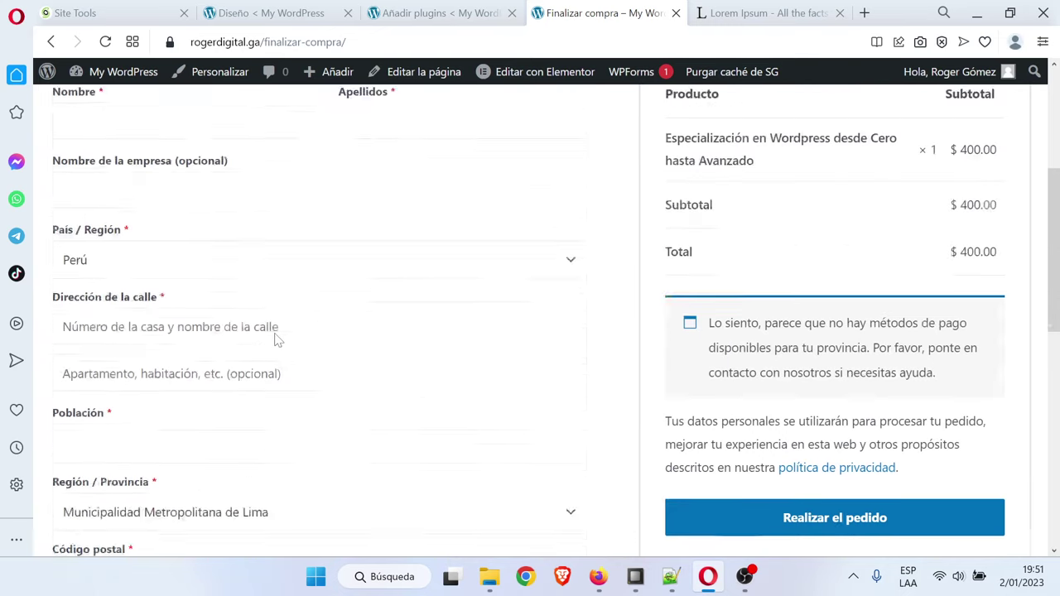
{"action": "scroll", "coordinate": [530, 331], "scroll_direction": "down", "scroll_amount": 2}
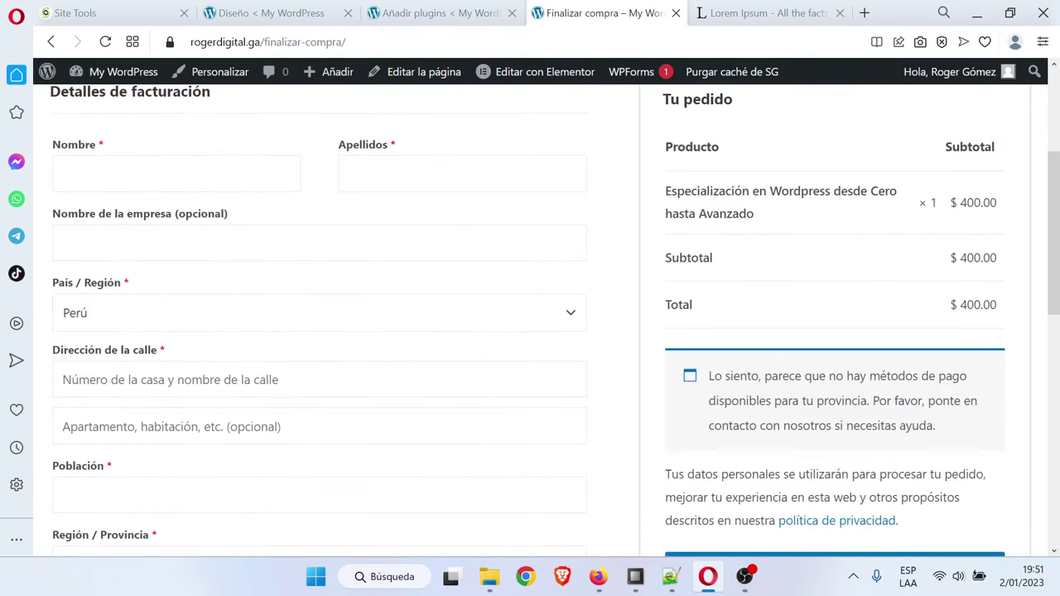
In the checkout form field editor, disable the billing_company field and save it
{"action": "left_click", "coordinate": [423, 11]}
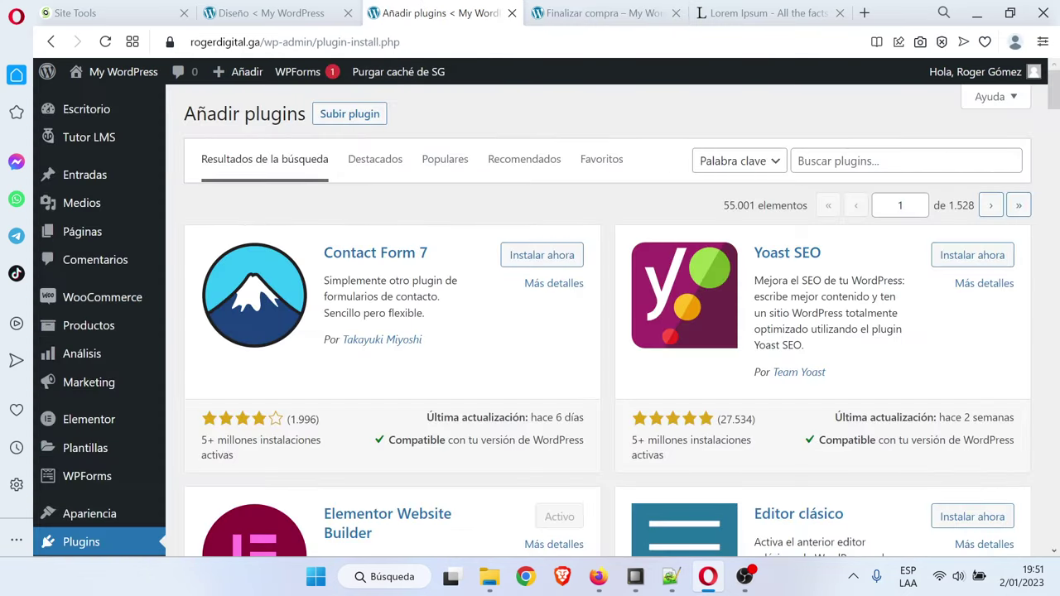
{"action": "scroll", "coordinate": [91, 350], "scroll_direction": "down", "scroll_amount": 2}
{"action": "mouse_move", "coordinate": [98, 352]}
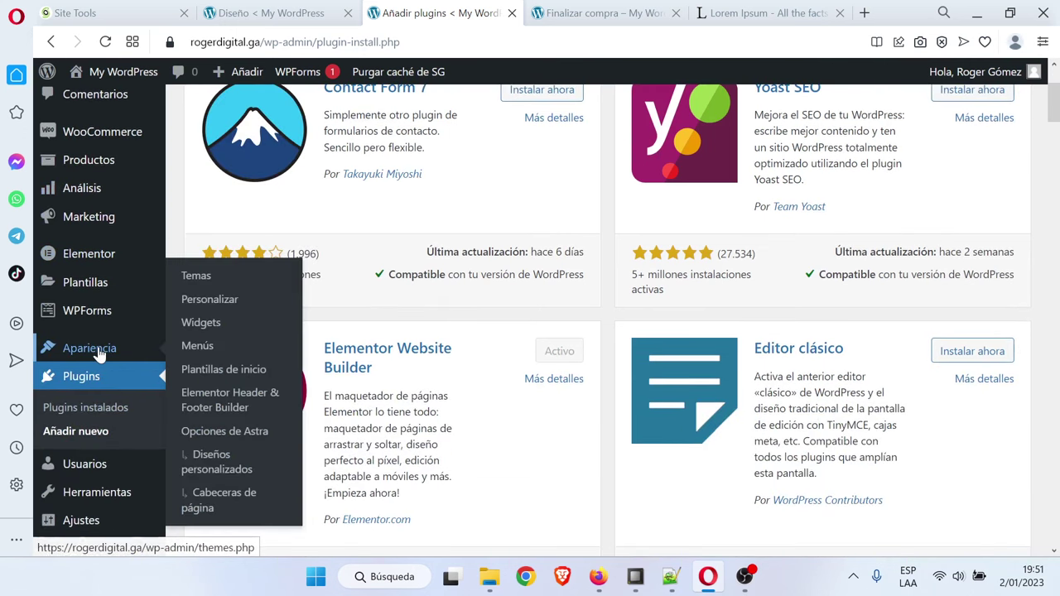
{"action": "scroll", "coordinate": [98, 377], "scroll_direction": "up", "scroll_amount": 2}
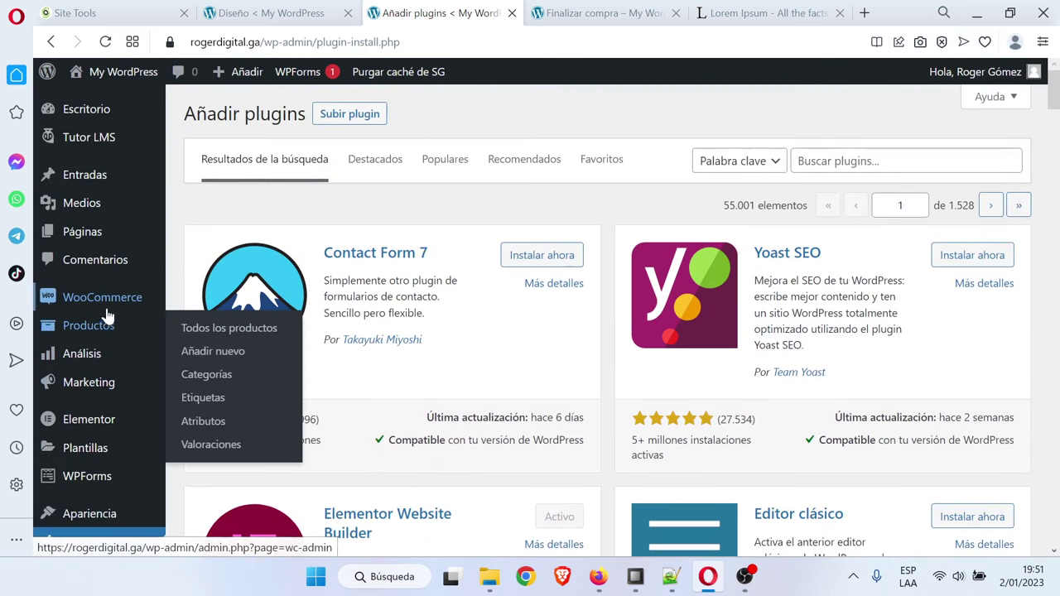
{"action": "mouse_move", "coordinate": [91, 308]}
{"action": "left_click", "coordinate": [235, 354]}
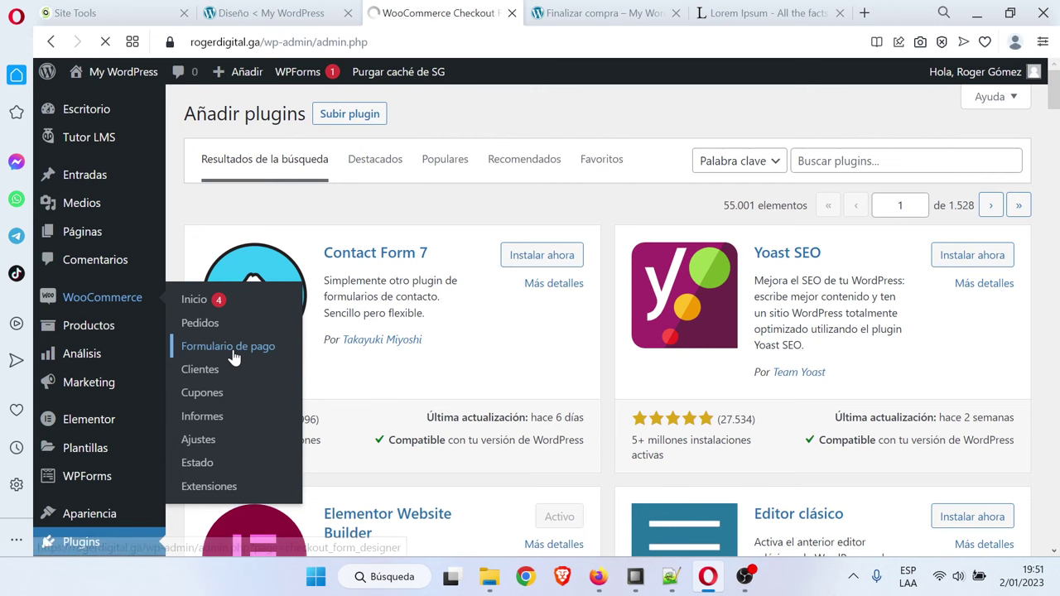
{"action": "scroll", "coordinate": [607, 324], "scroll_direction": "down", "scroll_amount": 2}
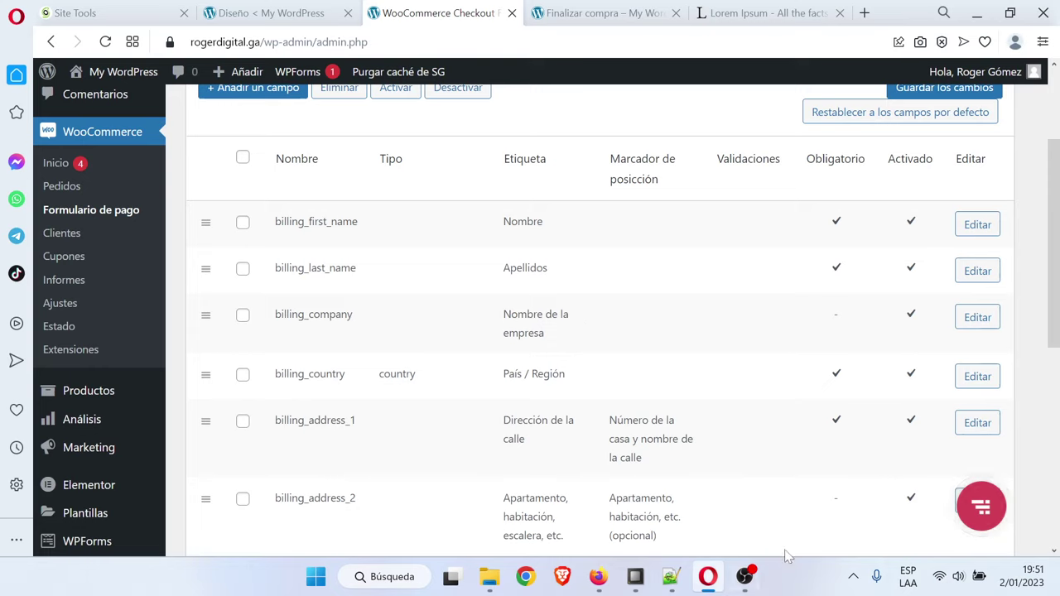
{"action": "left_click", "coordinate": [980, 316]}
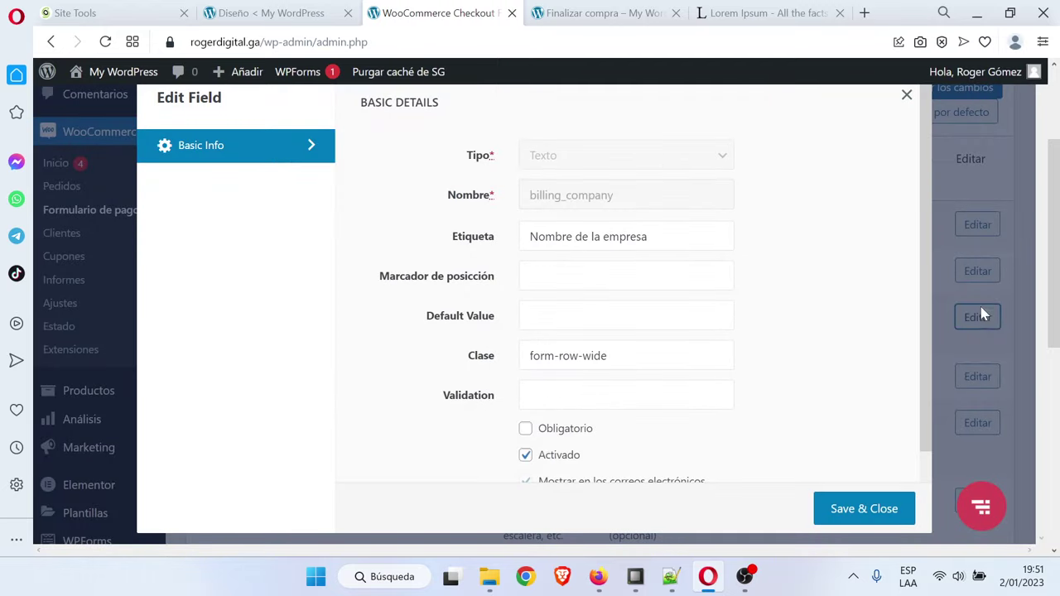
{"action": "left_click", "coordinate": [526, 455]}
{"action": "left_click", "coordinate": [862, 509]}
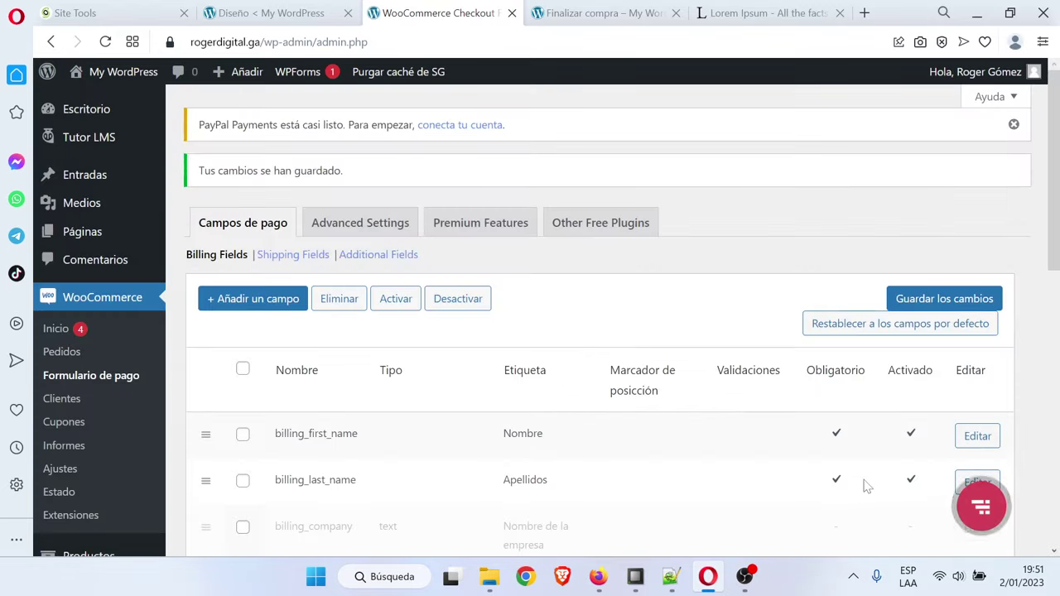
Make the billing_address_1 street address field optional and disabled, then save
{"action": "scroll", "coordinate": [867, 487], "scroll_direction": "down", "scroll_amount": 3}
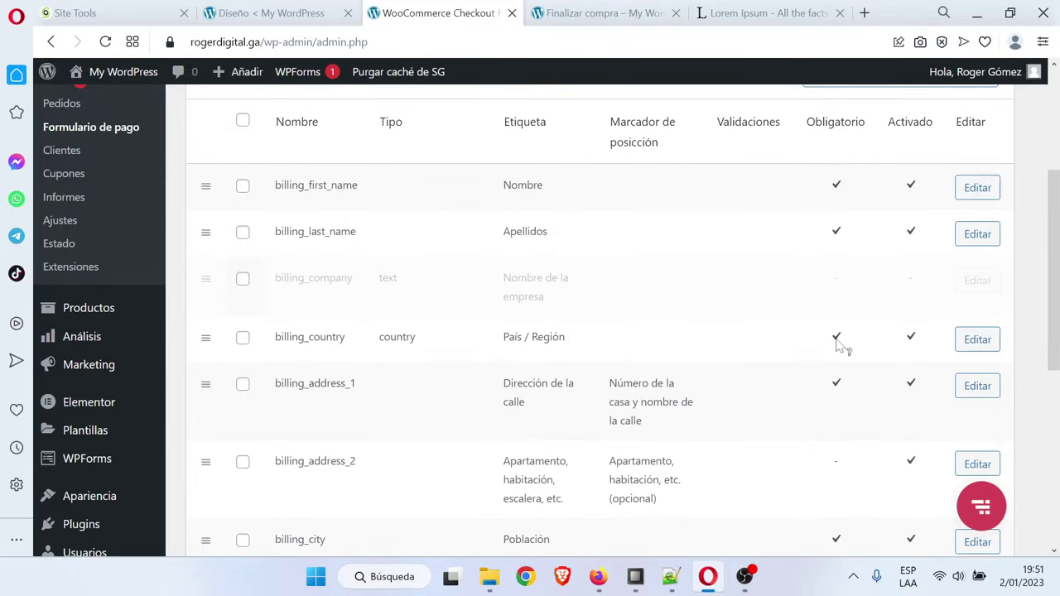
{"action": "scroll", "coordinate": [977, 348], "scroll_direction": "down", "scroll_amount": 1}
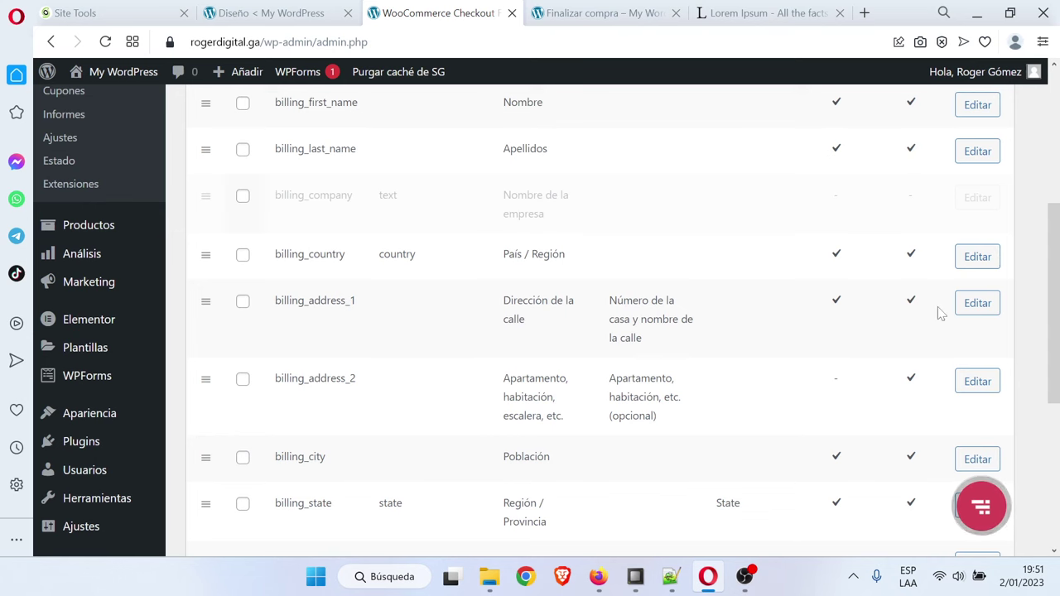
{"action": "left_click", "coordinate": [977, 303]}
{"action": "scroll", "coordinate": [619, 359], "scroll_direction": "down", "scroll_amount": 1}
{"action": "left_click", "coordinate": [563, 351]}
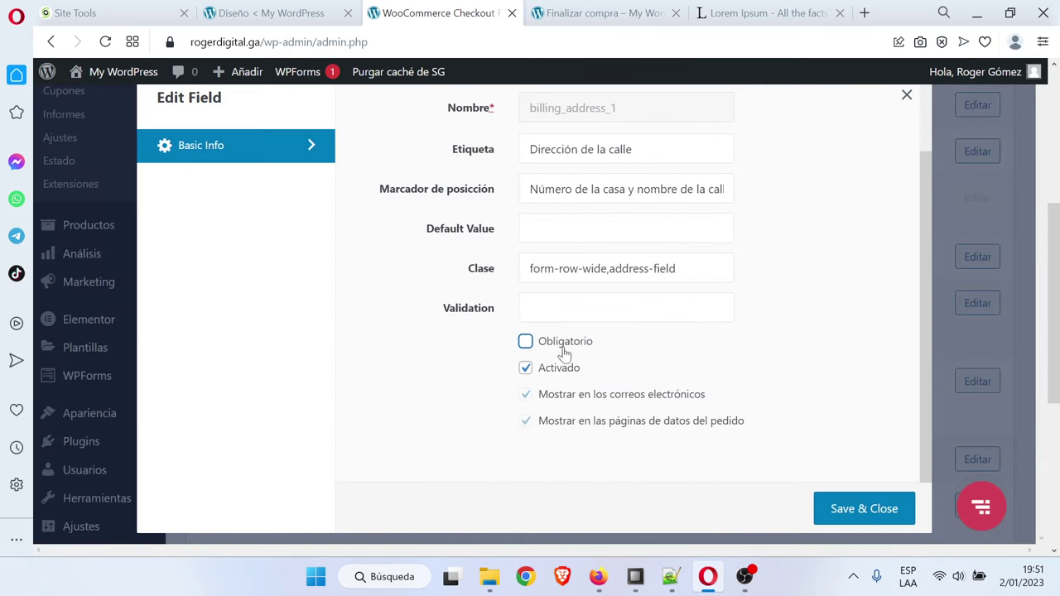
{"action": "left_click", "coordinate": [548, 368]}
{"action": "left_click", "coordinate": [838, 507]}
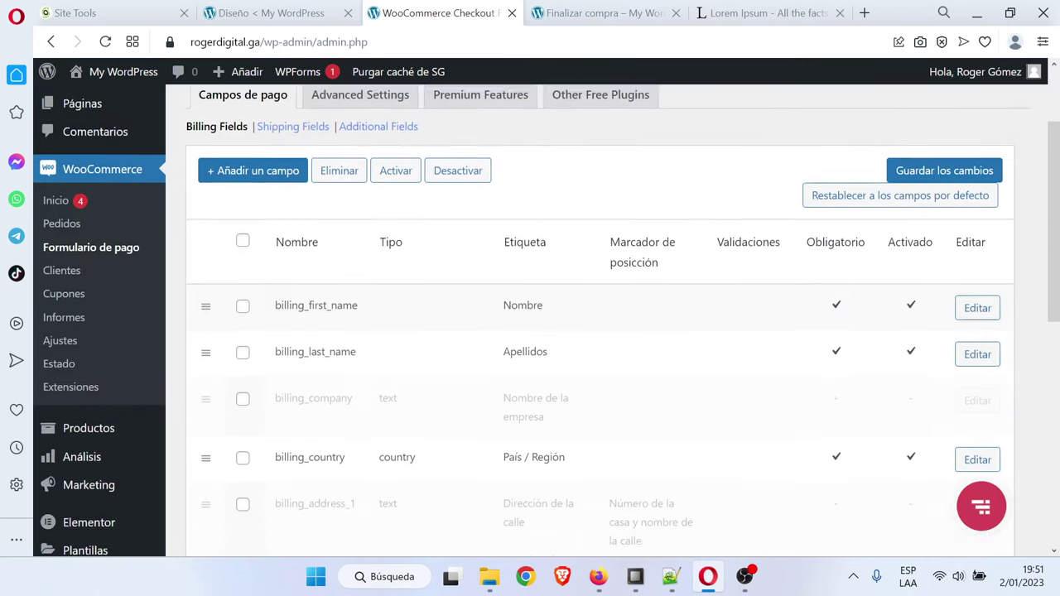
{"action": "scroll", "coordinate": [909, 372], "scroll_direction": "down", "scroll_amount": 3}
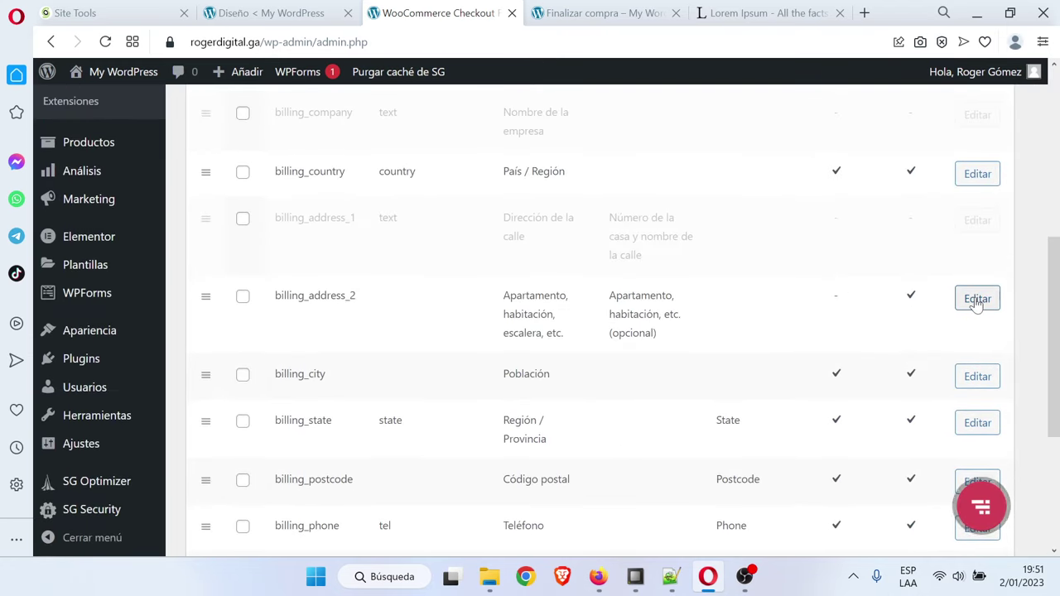
{"action": "left_click", "coordinate": [977, 299]}
Disable billing_address_2, and make billing_city optional and disabled
{"action": "left_click", "coordinate": [527, 458]}
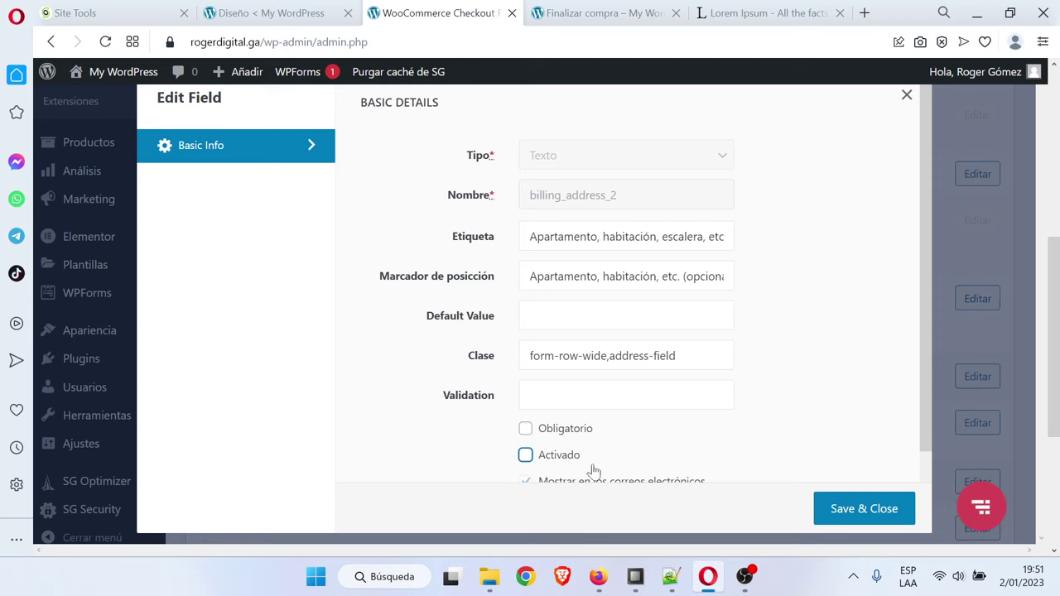
{"action": "left_click", "coordinate": [866, 509]}
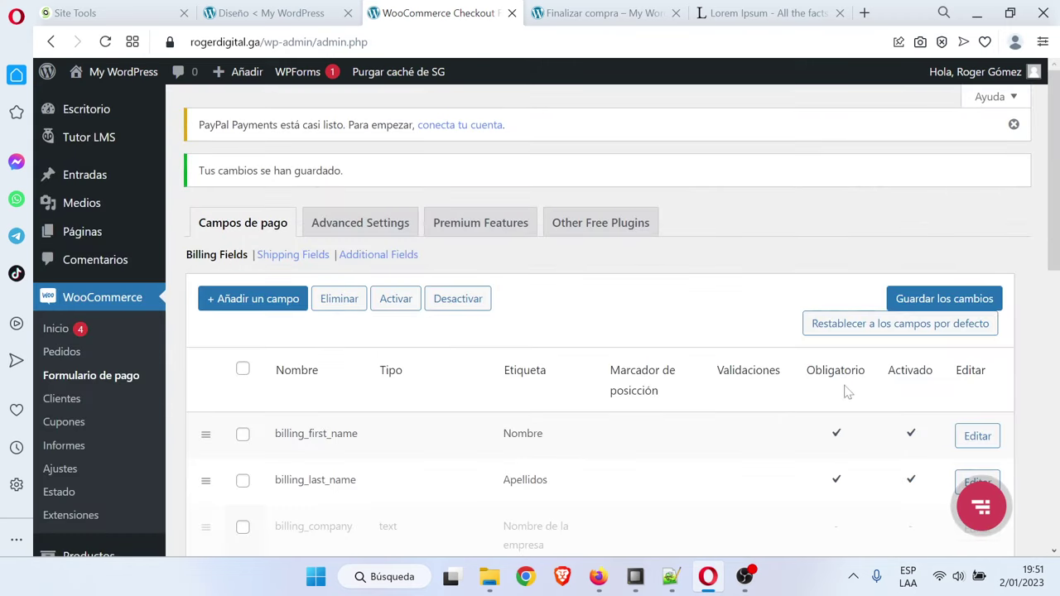
{"action": "scroll", "coordinate": [845, 381], "scroll_direction": "down", "scroll_amount": 5}
{"action": "scroll", "coordinate": [795, 354], "scroll_direction": "down", "scroll_amount": 1}
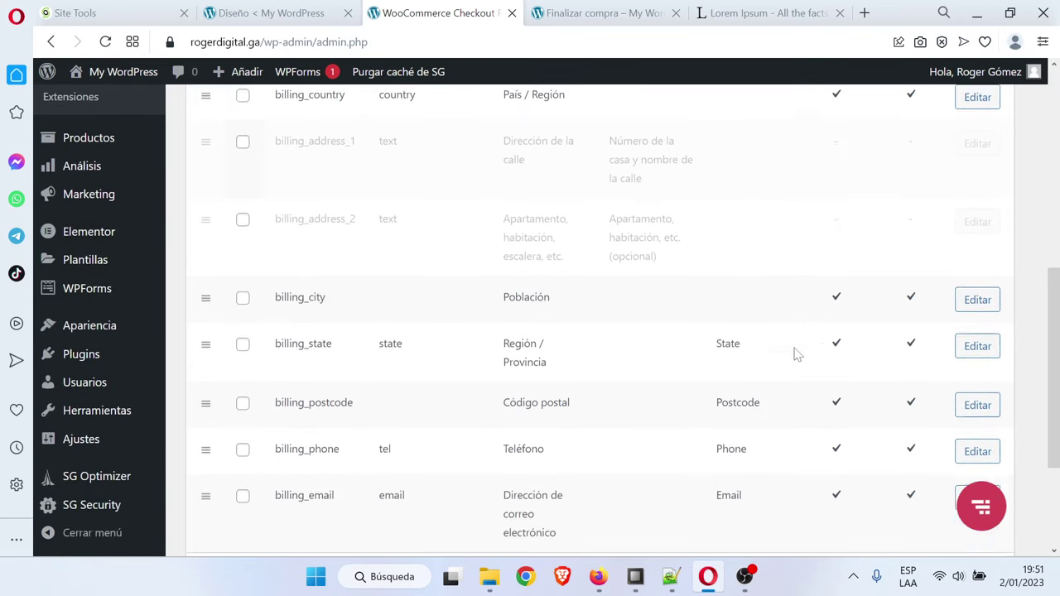
{"action": "left_click", "coordinate": [977, 295]}
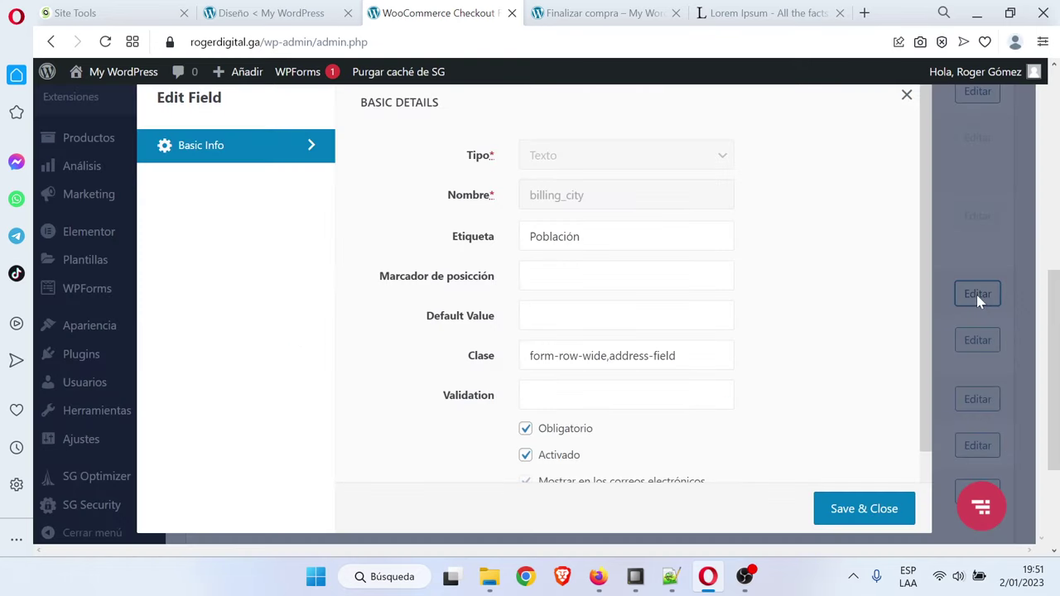
{"action": "left_click", "coordinate": [526, 430]}
{"action": "left_click", "coordinate": [526, 457]}
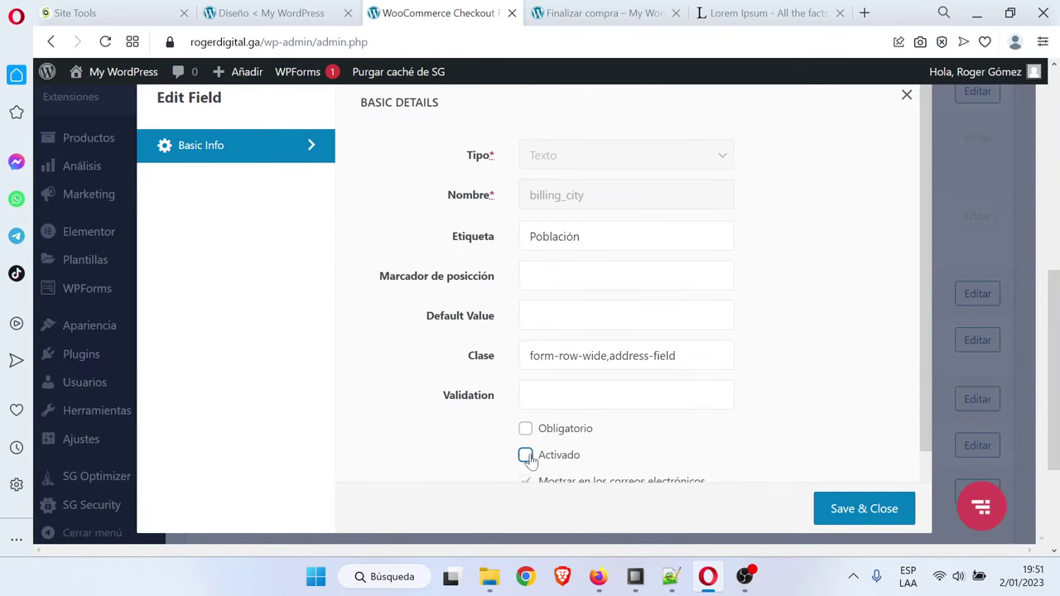
{"action": "left_click", "coordinate": [869, 508]}
Make the billing_state and billing_postcode fields optional and disabled
{"action": "scroll", "coordinate": [743, 379], "scroll_direction": "down", "scroll_amount": 2}
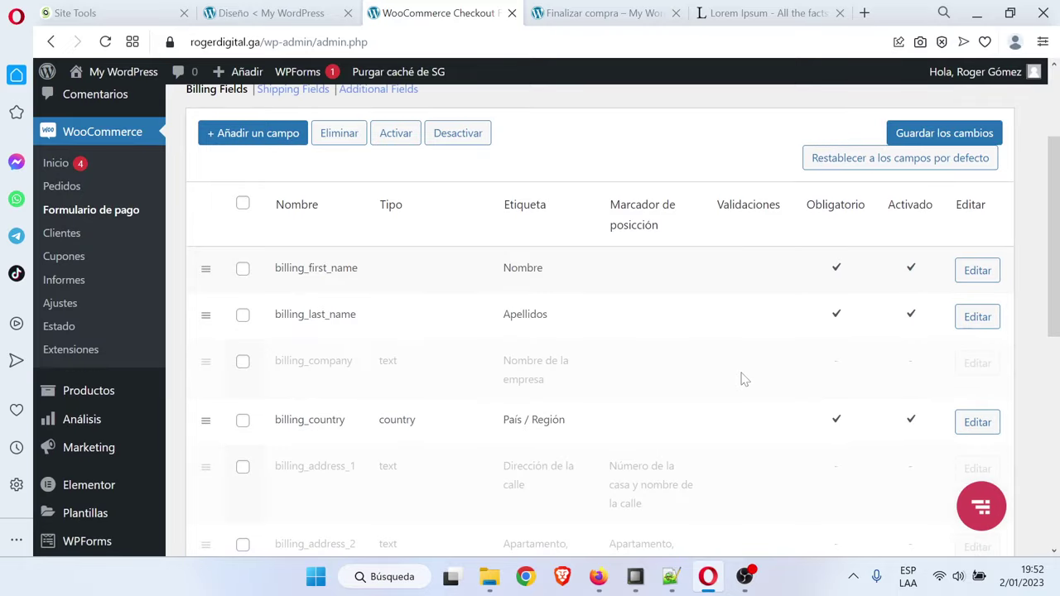
{"action": "scroll", "coordinate": [743, 378], "scroll_direction": "down", "scroll_amount": 4}
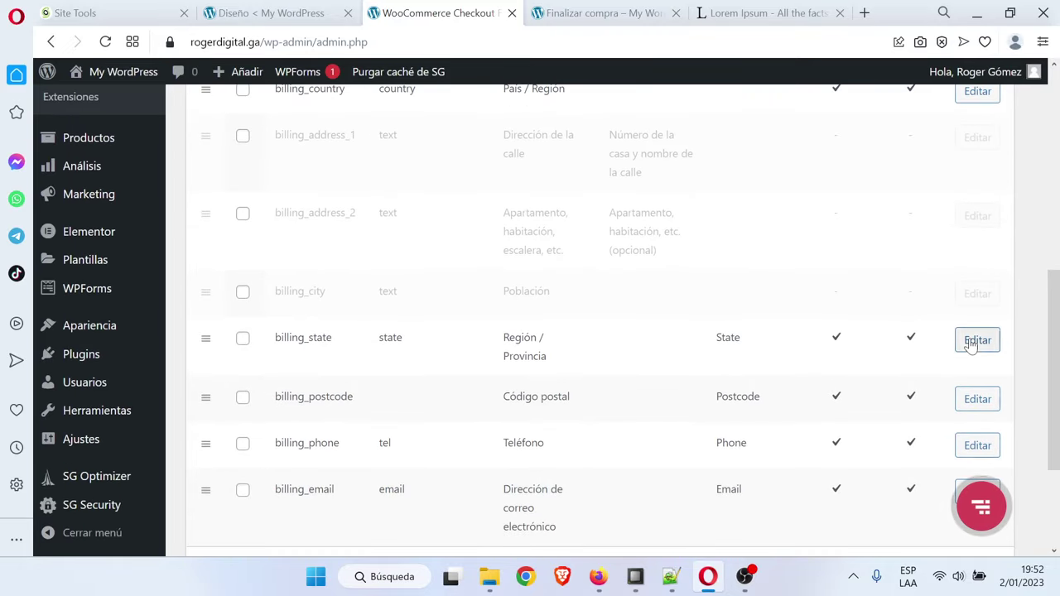
{"action": "left_click", "coordinate": [977, 339]}
{"action": "left_click", "coordinate": [525, 429]}
{"action": "left_click", "coordinate": [526, 455]}
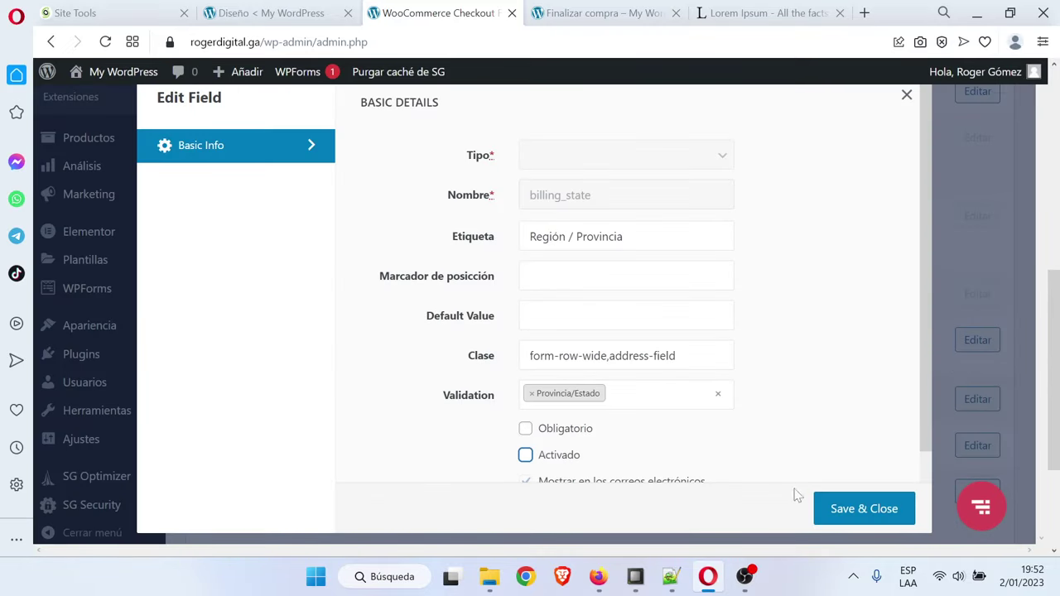
{"action": "left_click", "coordinate": [868, 507]}
{"action": "scroll", "coordinate": [850, 438], "scroll_direction": "down", "scroll_amount": 6}
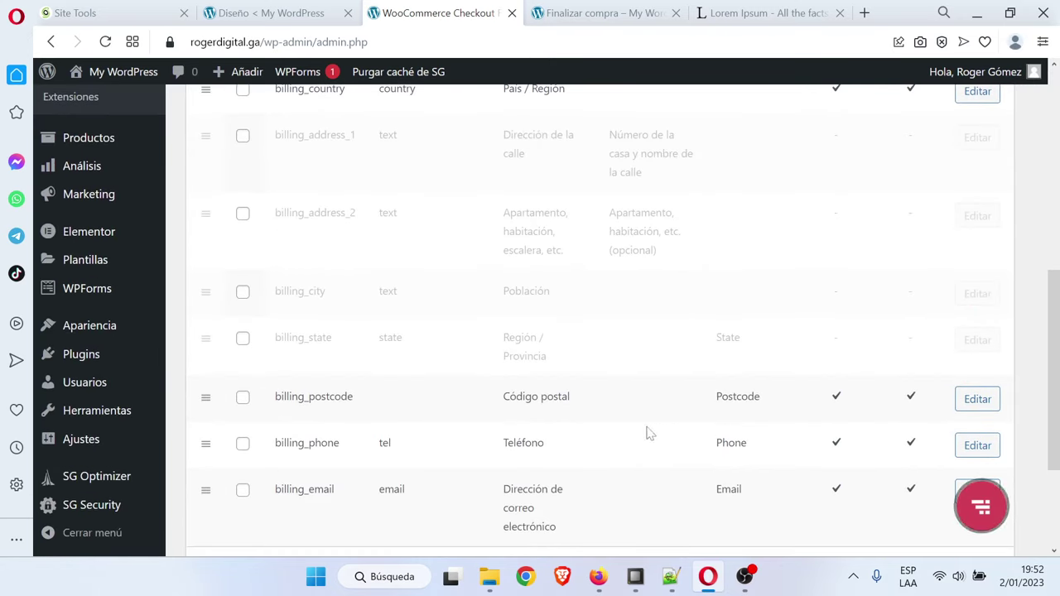
{"action": "left_click", "coordinate": [977, 399]}
{"action": "scroll", "coordinate": [521, 407], "scroll_direction": "down", "scroll_amount": 2}
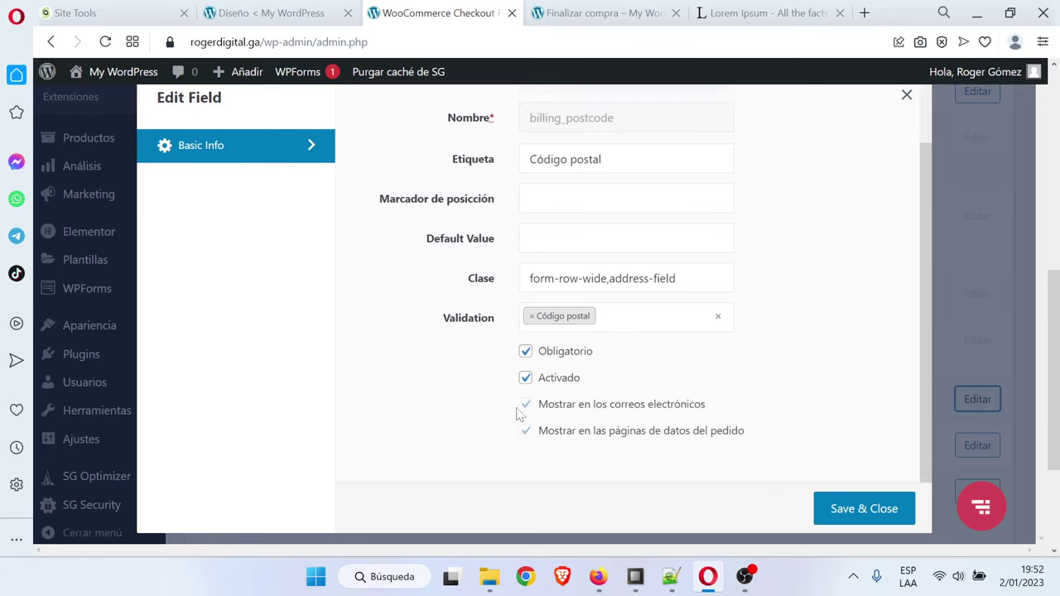
{"action": "left_click", "coordinate": [525, 341]}
{"action": "left_click", "coordinate": [525, 368]}
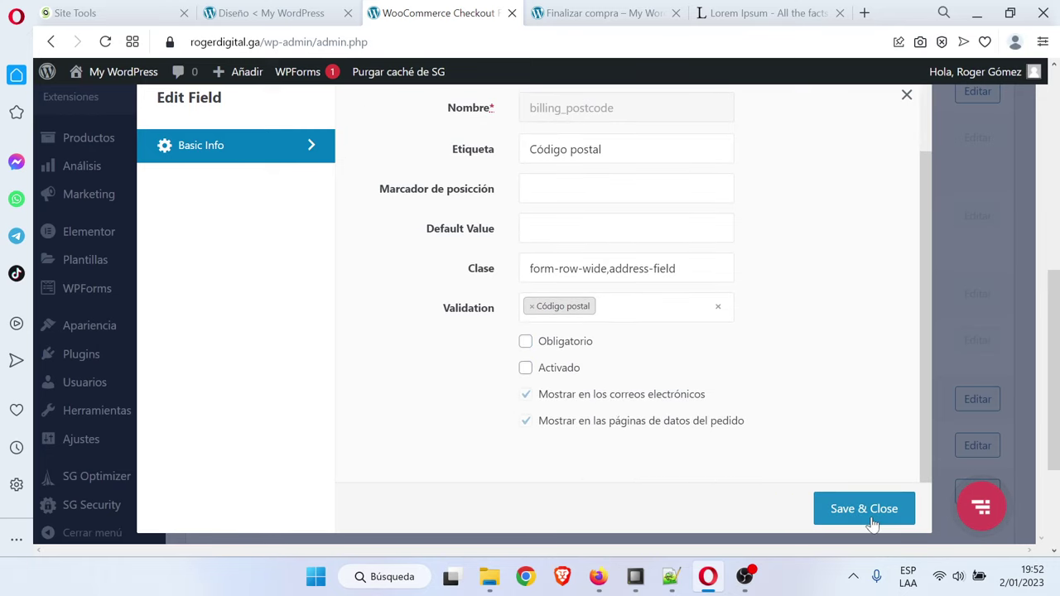
{"action": "left_click", "coordinate": [869, 519]}
Make the billing_phone field optional and disabled, then save it
{"action": "scroll", "coordinate": [722, 423], "scroll_direction": "down", "scroll_amount": 6}
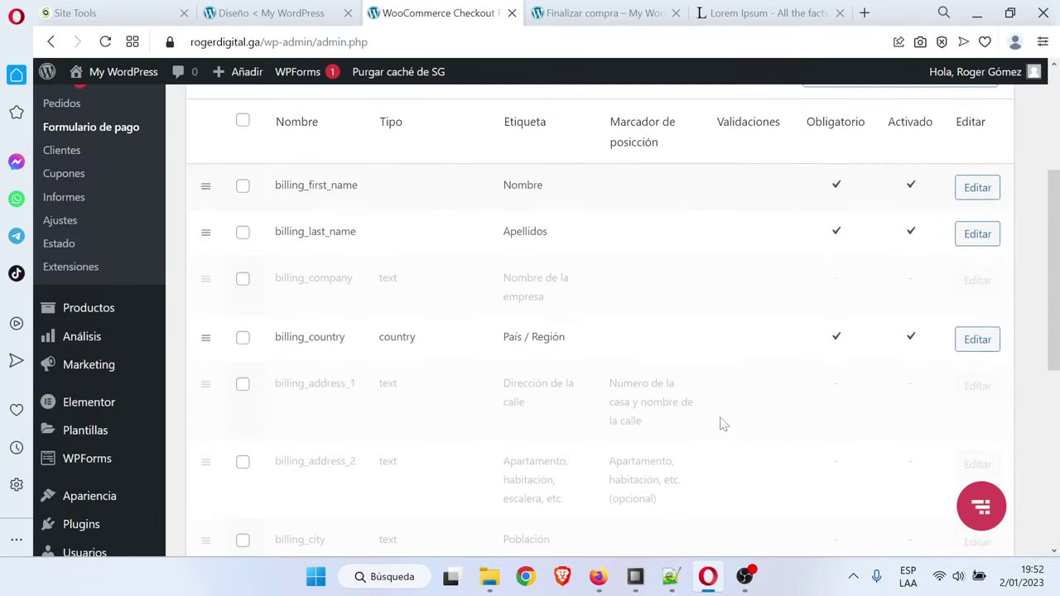
{"action": "scroll", "coordinate": [737, 419], "scroll_direction": "down", "scroll_amount": 2}
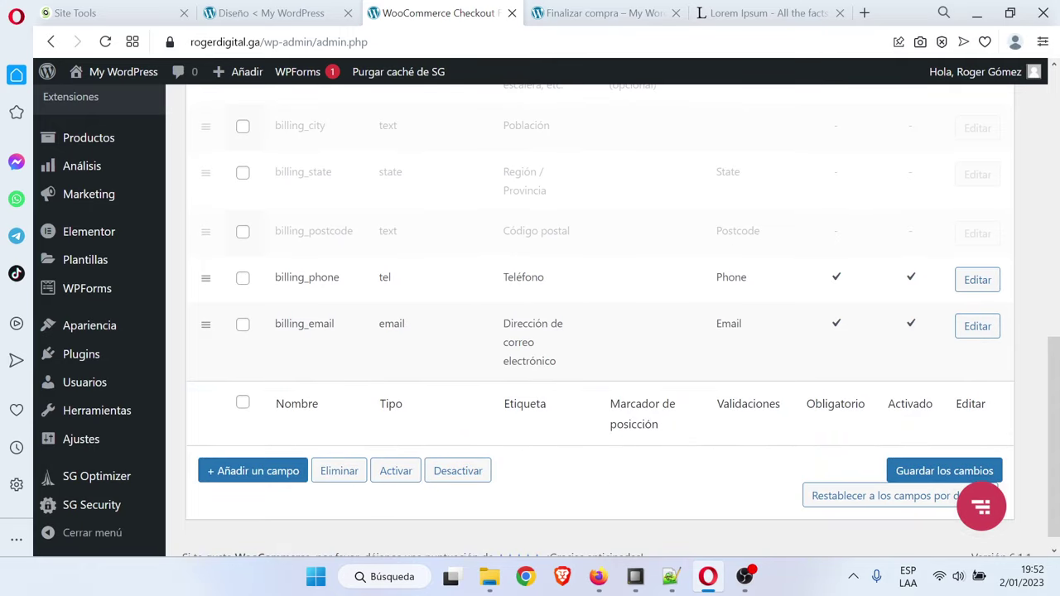
{"action": "left_click", "coordinate": [987, 286]}
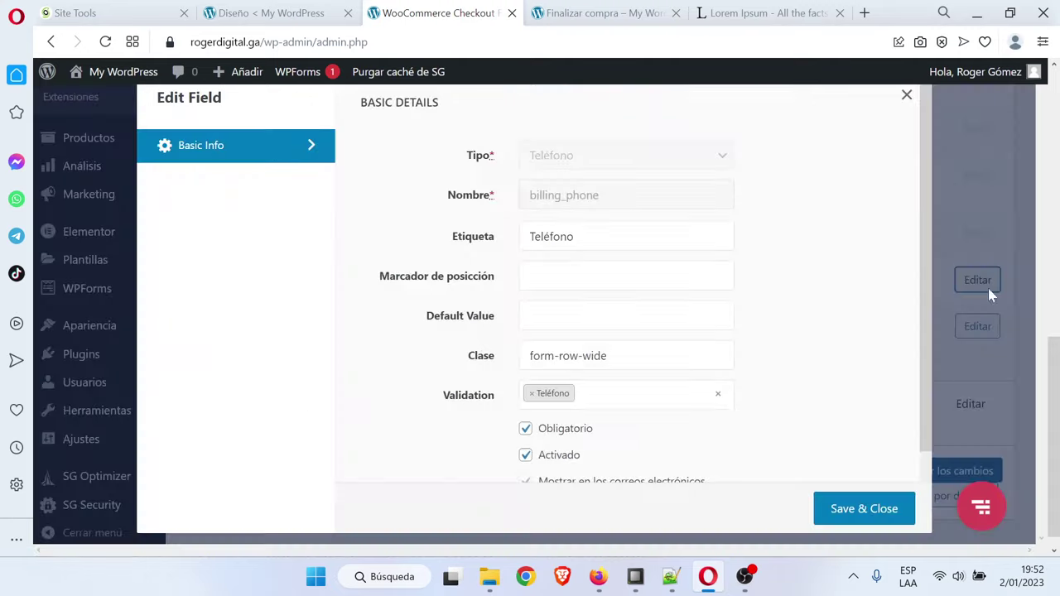
{"action": "scroll", "coordinate": [665, 395], "scroll_direction": "down", "scroll_amount": 1}
{"action": "left_click", "coordinate": [568, 342]}
{"action": "left_click", "coordinate": [555, 369]}
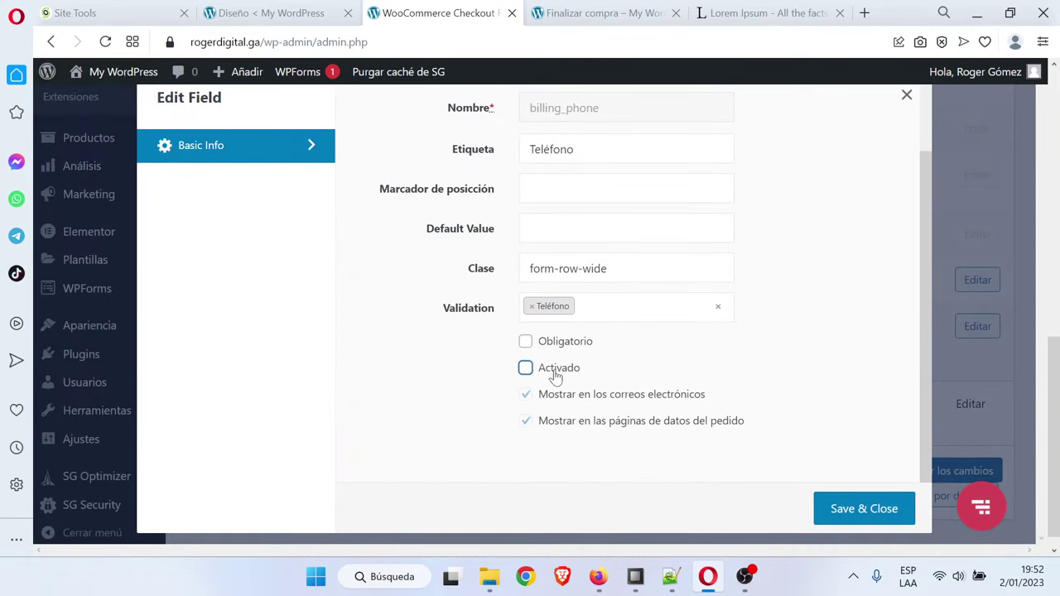
{"action": "left_click", "coordinate": [874, 507]}
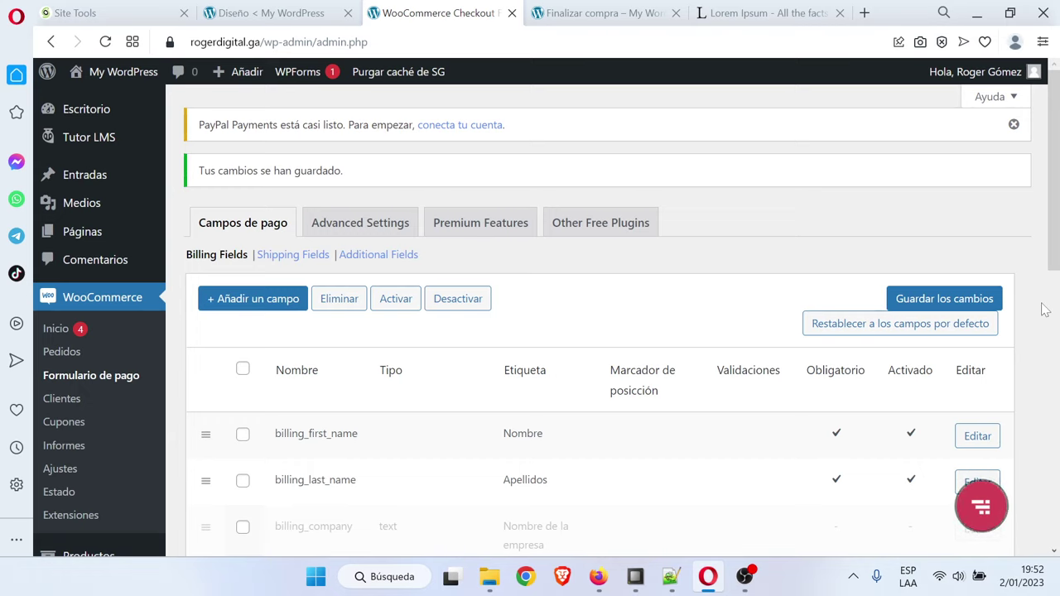
Save the changes to the billing field list
{"action": "scroll", "coordinate": [583, 272], "scroll_direction": "down", "scroll_amount": 2}
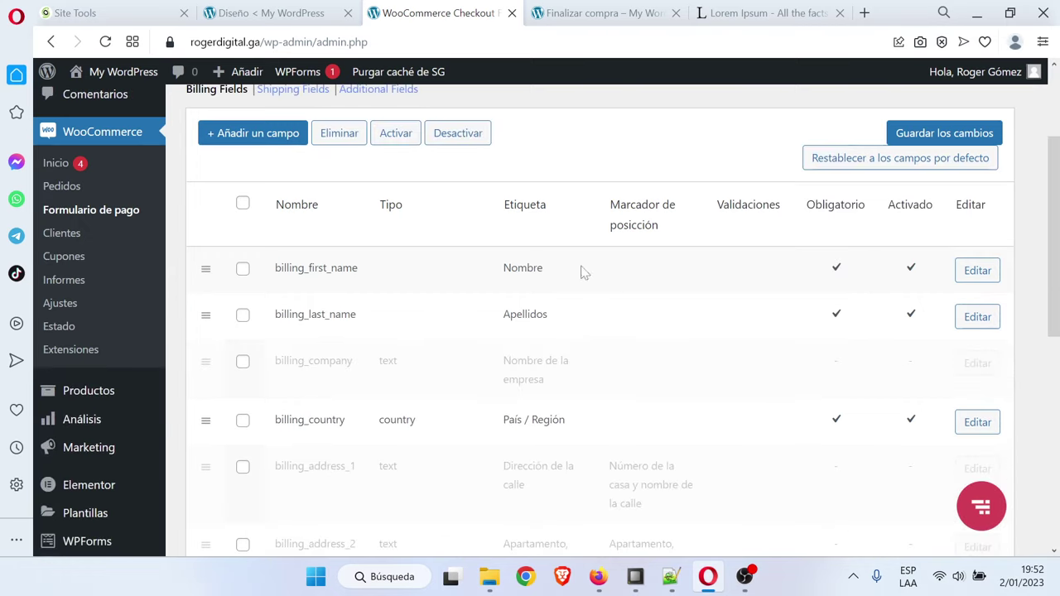
{"action": "scroll", "coordinate": [663, 403], "scroll_direction": "down", "scroll_amount": 6}
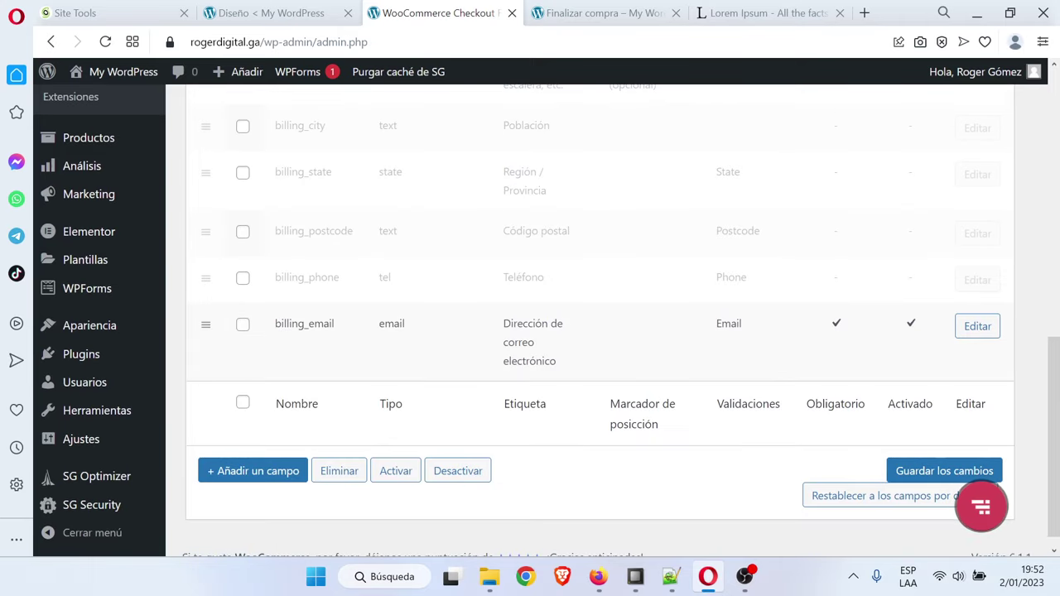
{"action": "scroll", "coordinate": [663, 406], "scroll_direction": "up", "scroll_amount": 4}
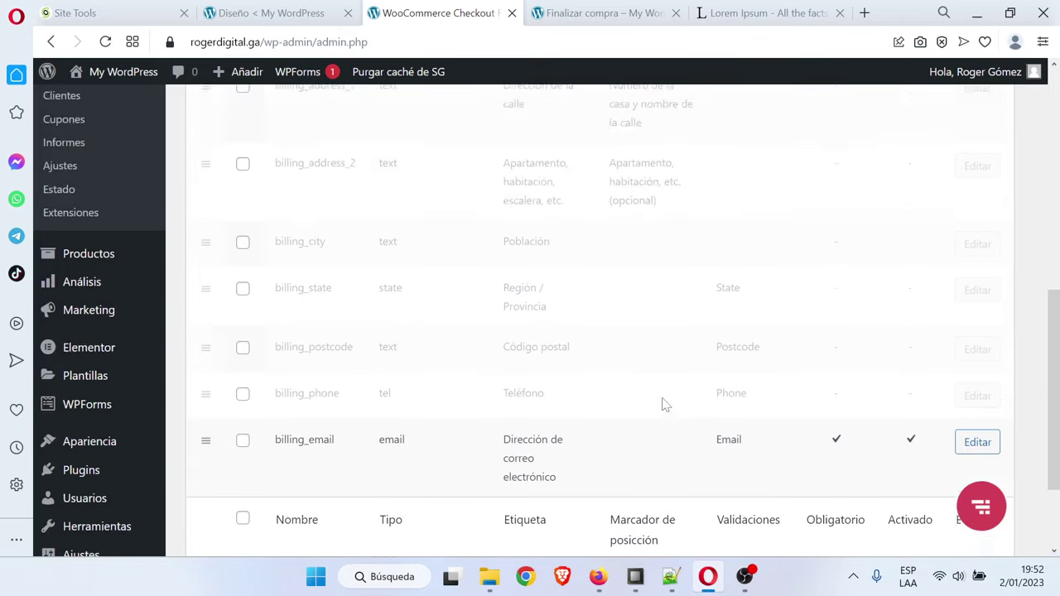
{"action": "scroll", "coordinate": [663, 404], "scroll_direction": "down", "scroll_amount": 5}
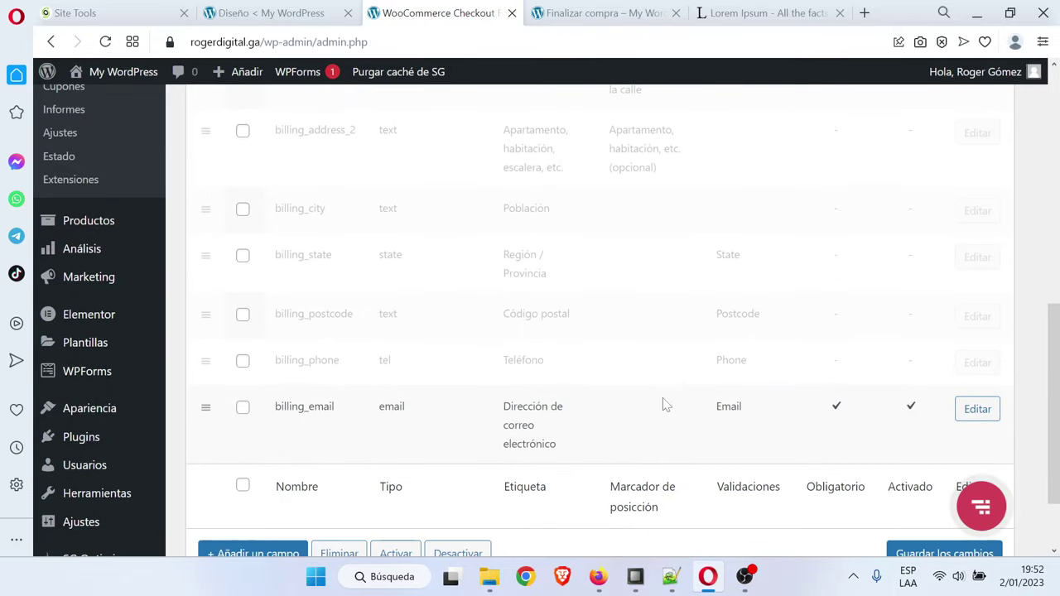
{"action": "left_click", "coordinate": [932, 453]}
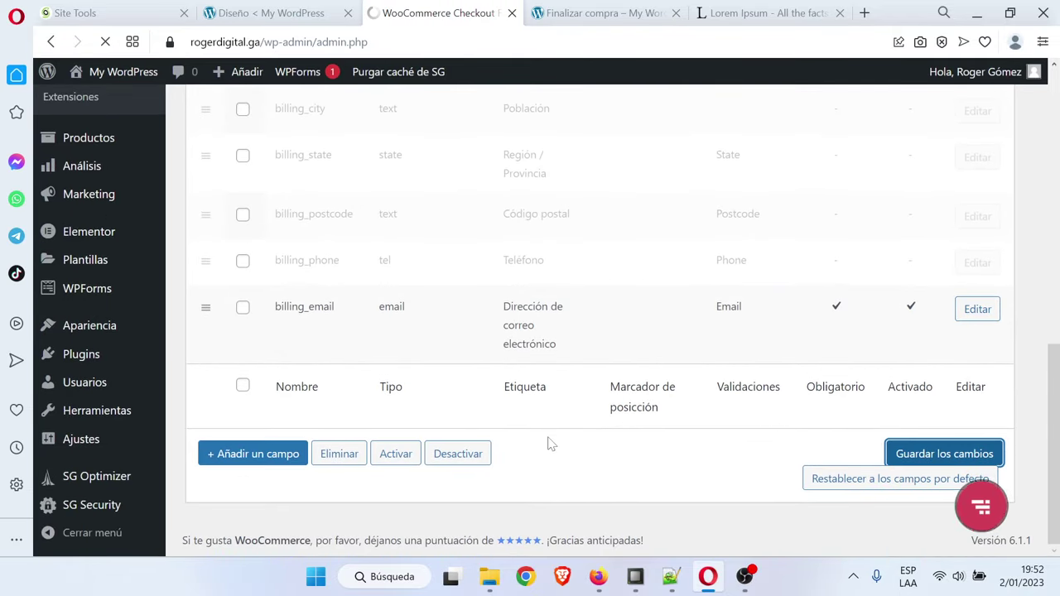
{"action": "scroll", "coordinate": [548, 445], "scroll_direction": "down", "scroll_amount": 3}
{"action": "scroll", "coordinate": [548, 445], "scroll_direction": "down", "scroll_amount": 6}
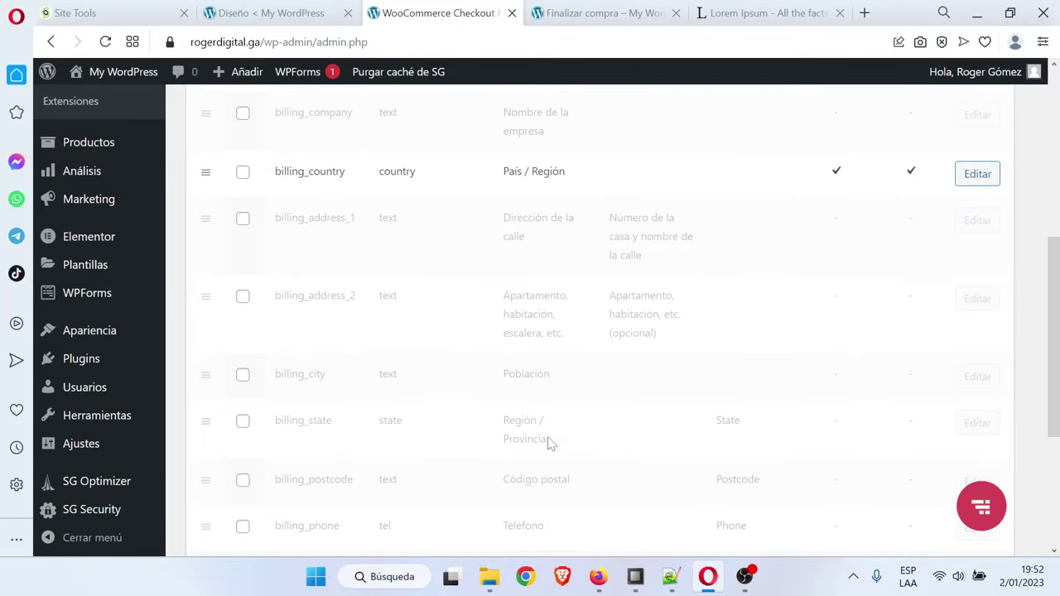
{"action": "scroll", "coordinate": [551, 444], "scroll_direction": "up", "scroll_amount": 9}
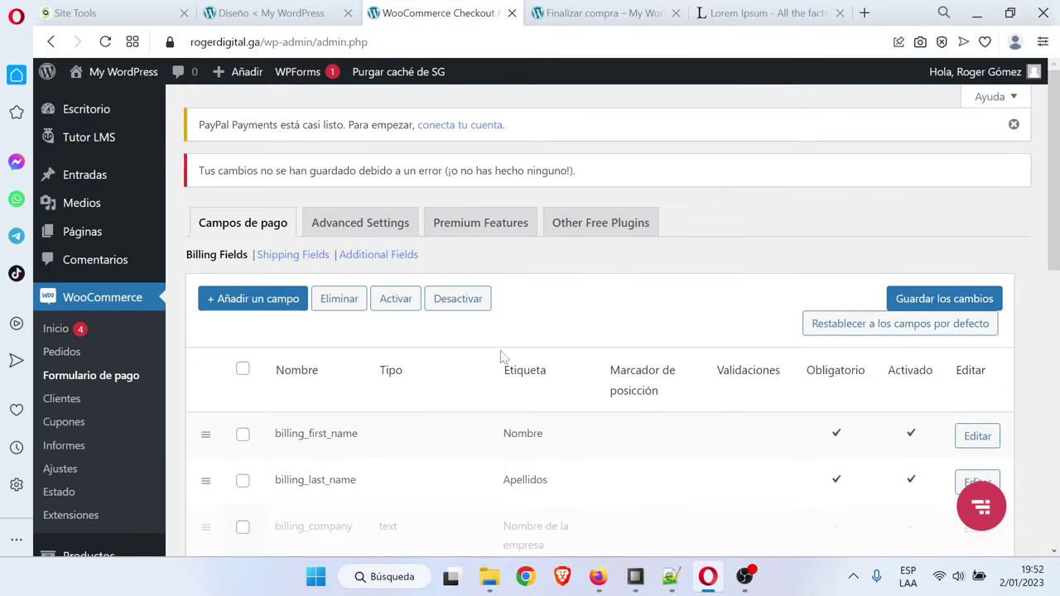
Disable the order_comments field under the additional checkout fields and save it
{"action": "left_click", "coordinate": [378, 254]}
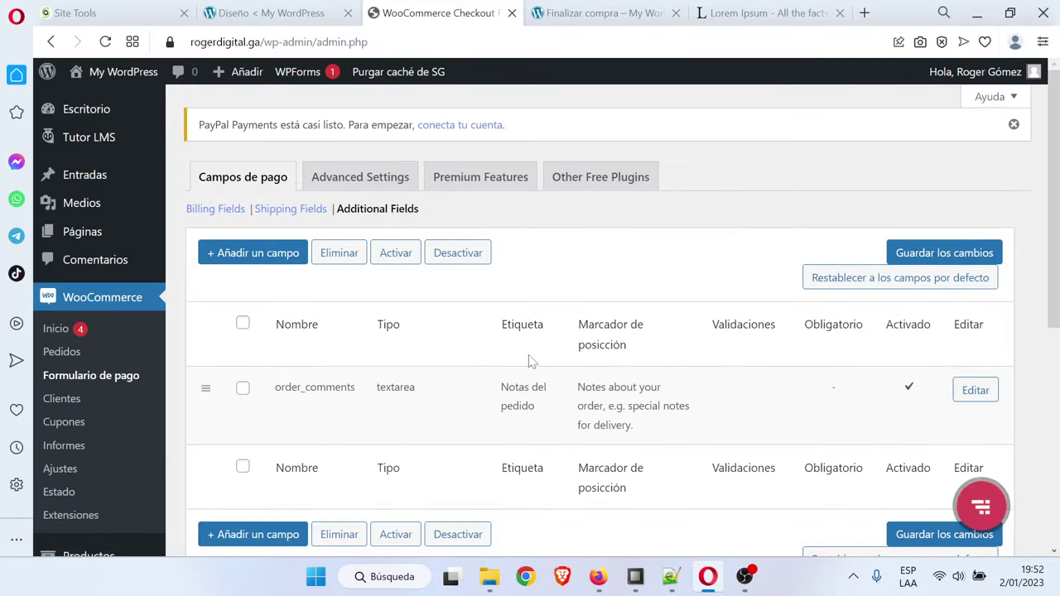
{"action": "scroll", "coordinate": [531, 362], "scroll_direction": "down", "scroll_amount": 2}
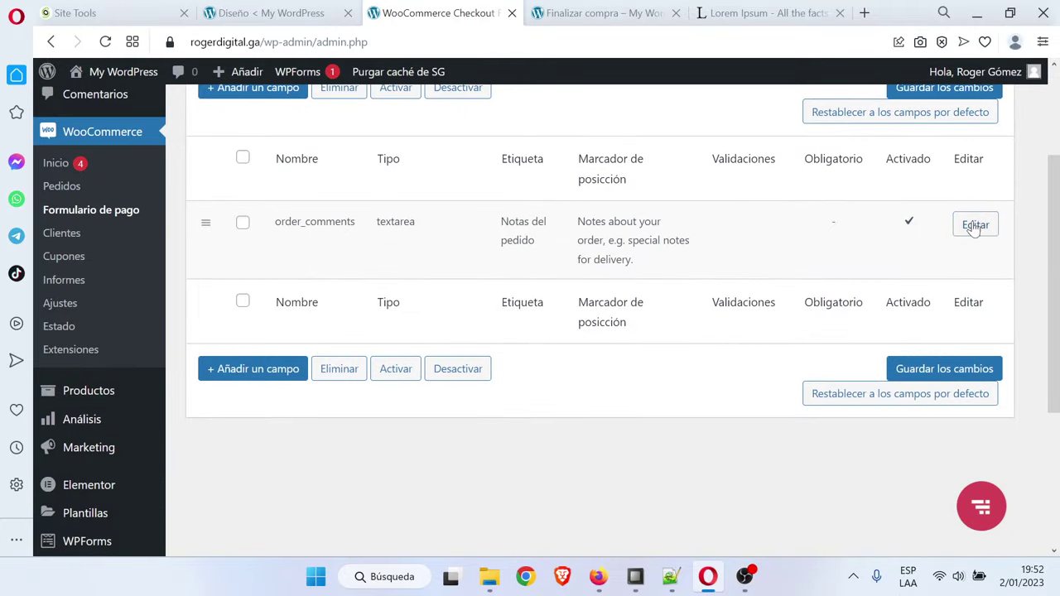
{"action": "left_click", "coordinate": [976, 224]}
{"action": "scroll", "coordinate": [555, 397], "scroll_direction": "down", "scroll_amount": 3}
{"action": "left_click", "coordinate": [545, 371]}
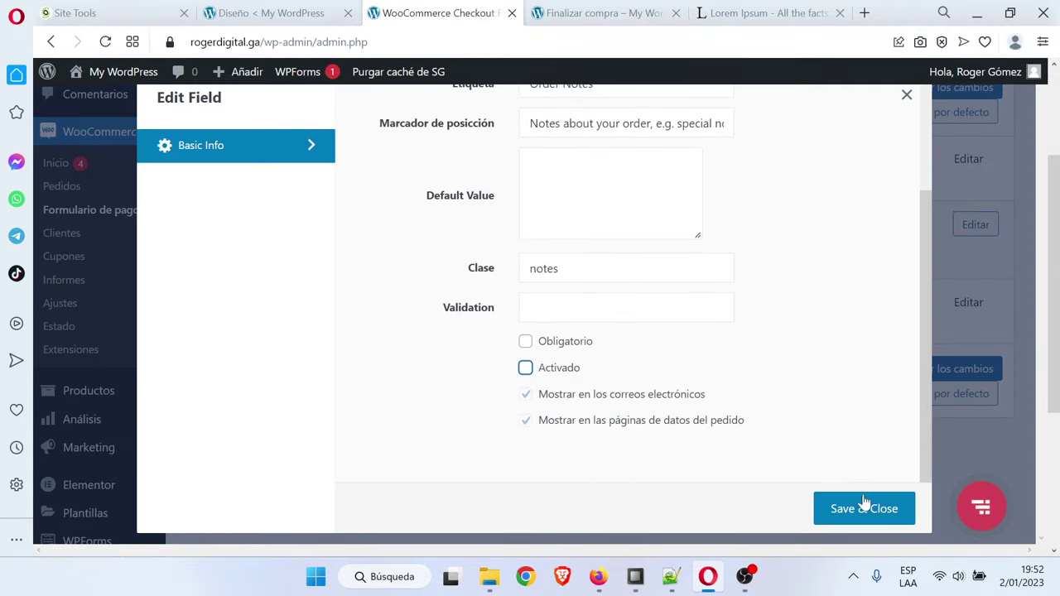
{"action": "left_click", "coordinate": [856, 499]}
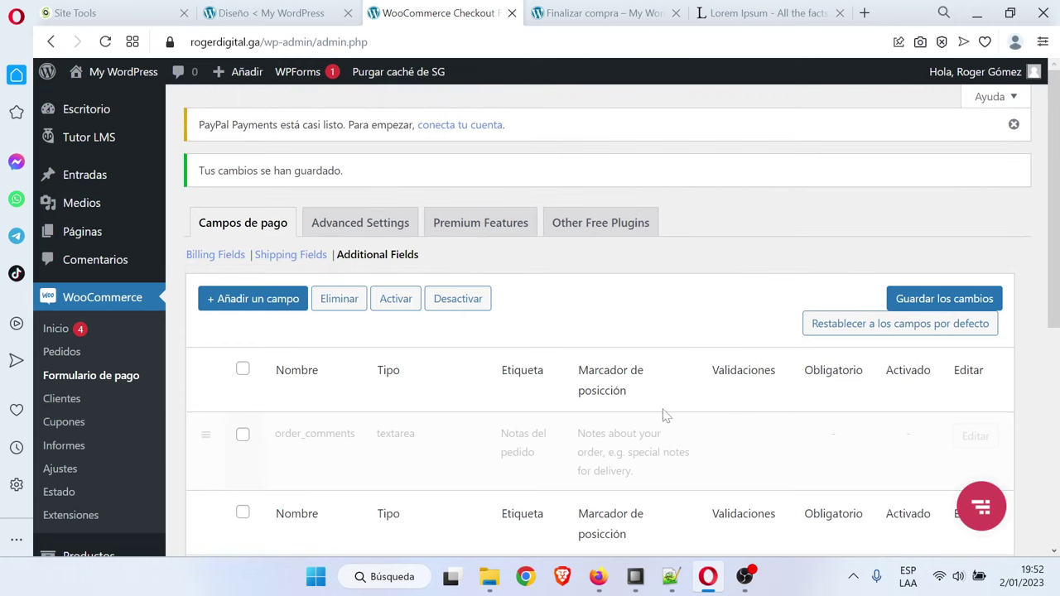
{"action": "left_click", "coordinate": [600, 12]}
Reload the checkout page and confirm it asks only for name, surname, country and e-mail
{"action": "scroll", "coordinate": [386, 345], "scroll_direction": "down", "scroll_amount": 5}
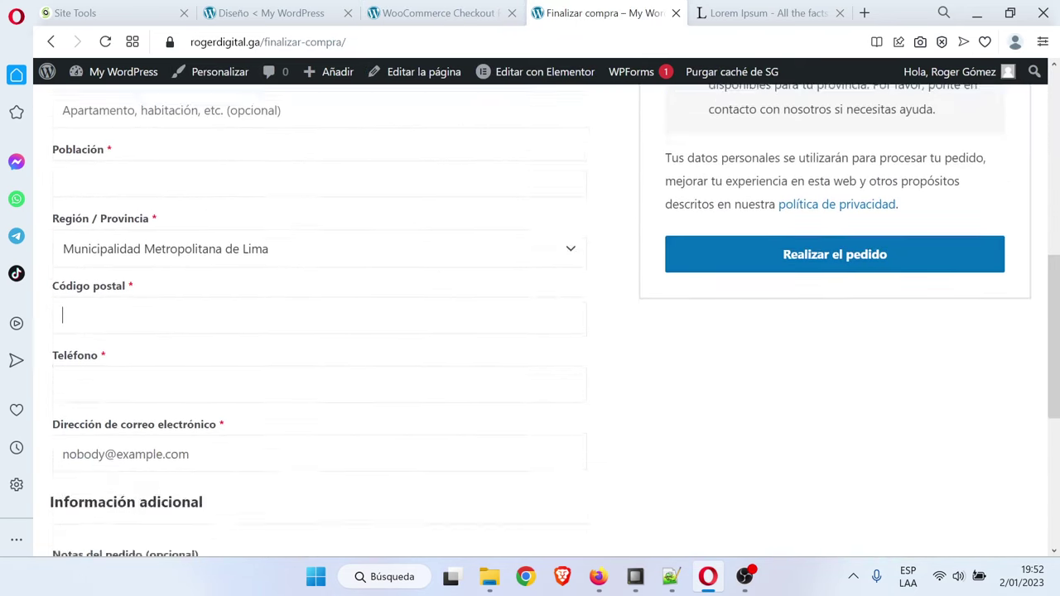
{"action": "scroll", "coordinate": [386, 345], "scroll_direction": "up", "scroll_amount": 7}
{"action": "left_click", "coordinate": [105, 41]}
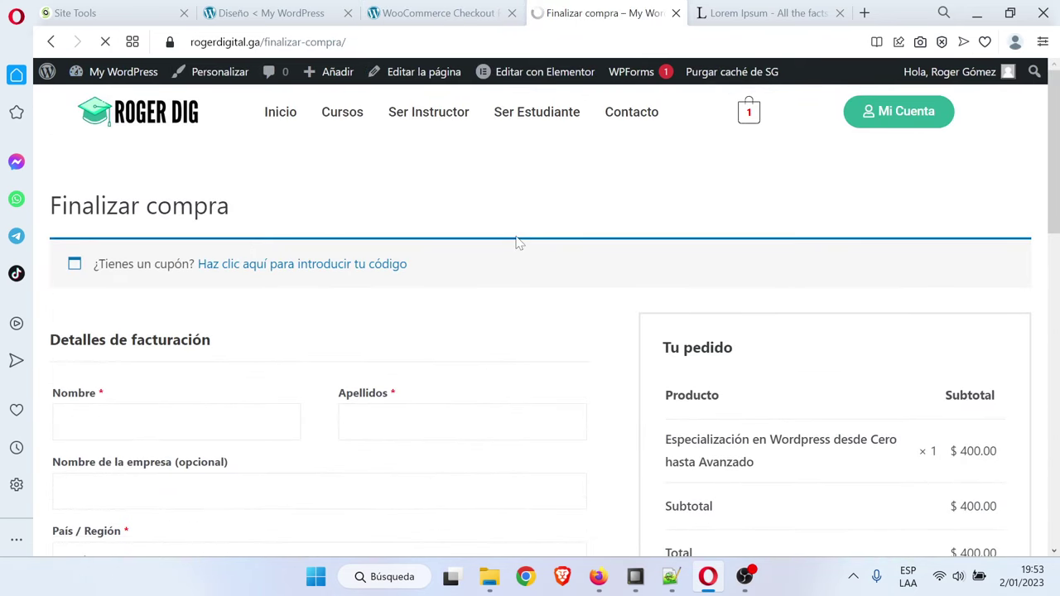
{"action": "scroll", "coordinate": [523, 243], "scroll_direction": "down", "scroll_amount": 4}
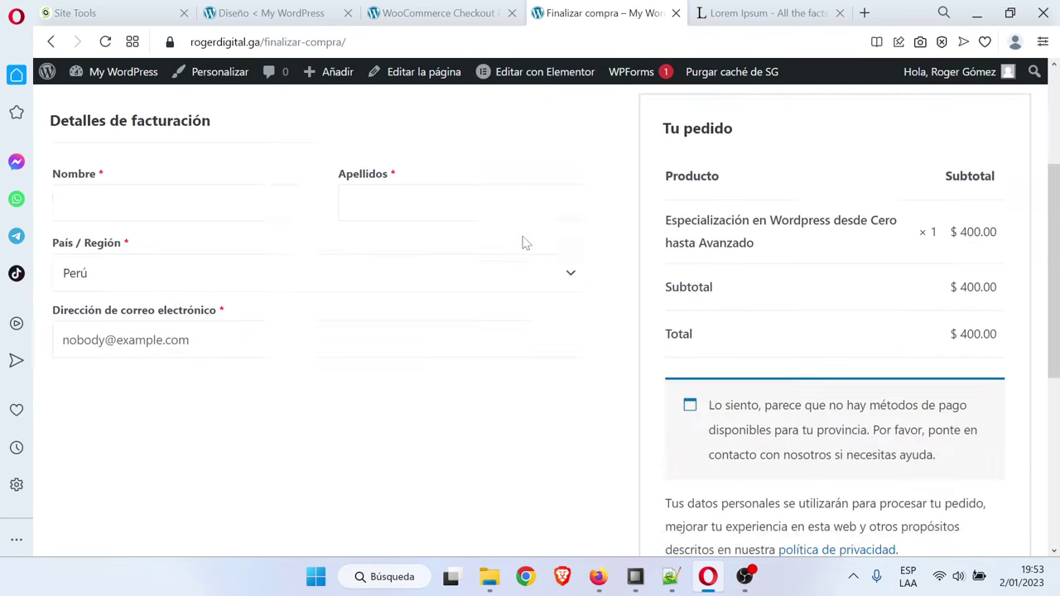
{"action": "scroll", "coordinate": [523, 242], "scroll_direction": "up", "scroll_amount": 2}
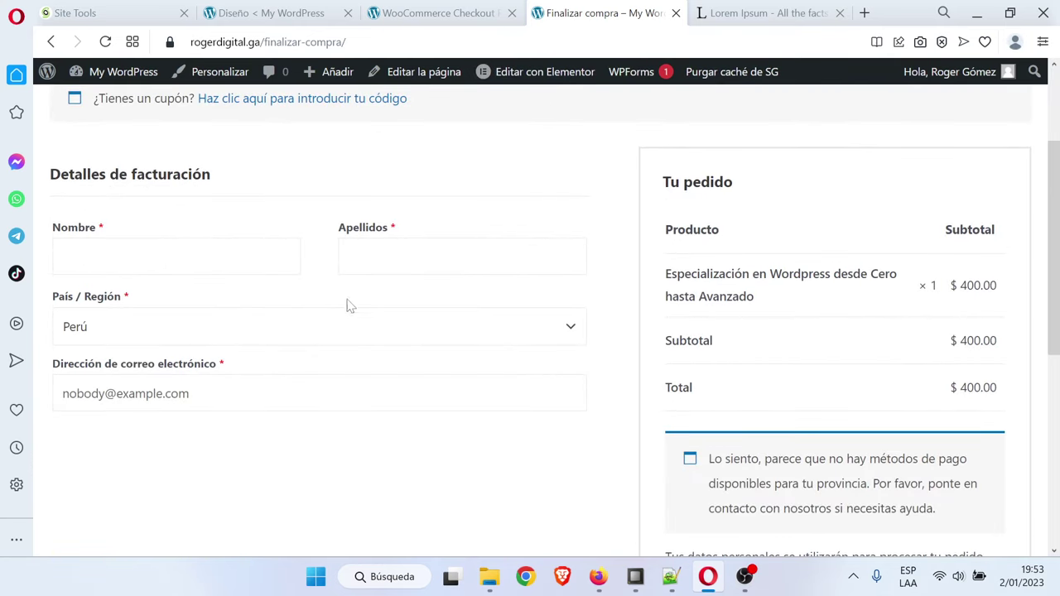
{"action": "scroll", "coordinate": [428, 353], "scroll_direction": "down", "scroll_amount": 1}
{"action": "scroll", "coordinate": [443, 356], "scroll_direction": "up", "scroll_amount": 3}
{"action": "scroll", "coordinate": [440, 355], "scroll_direction": "down", "scroll_amount": 2}
Disable guest orders, allow checkout login, stop auto usernames and password e-mails, and save
{"action": "left_click", "coordinate": [438, 12]}
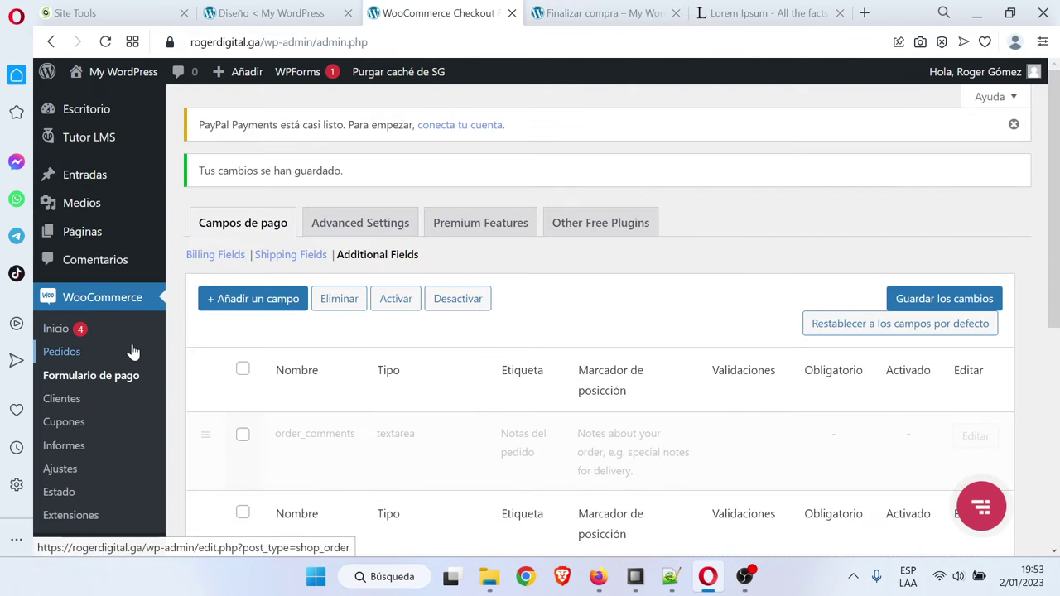
{"action": "scroll", "coordinate": [133, 351], "scroll_direction": "down", "scroll_amount": 1}
{"action": "scroll", "coordinate": [133, 352], "scroll_direction": "down", "scroll_amount": 1}
{"action": "left_click", "coordinate": [89, 385]}
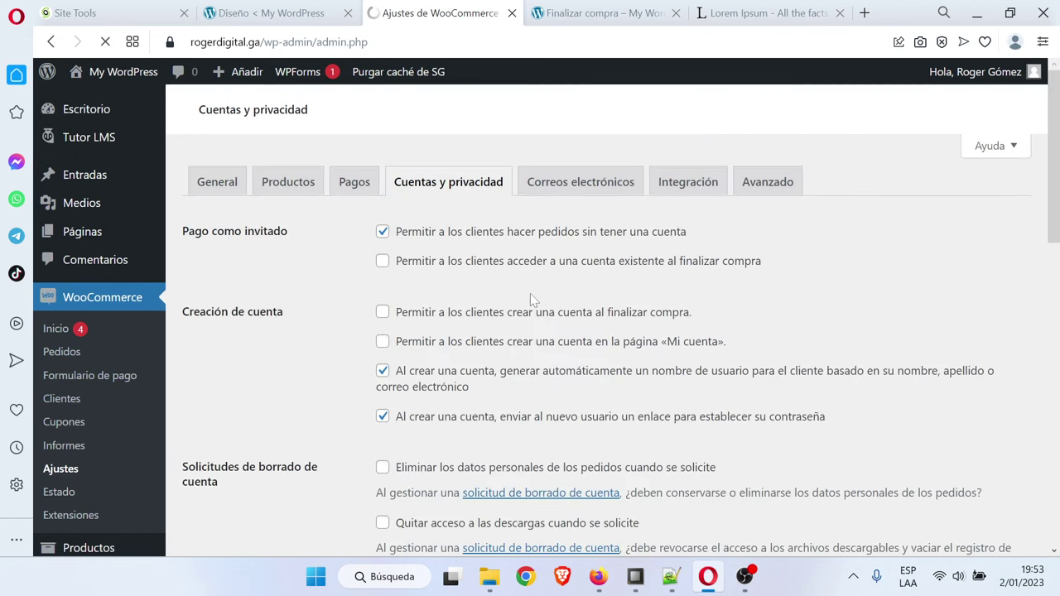
{"action": "scroll", "coordinate": [526, 290], "scroll_direction": "down", "scroll_amount": 1}
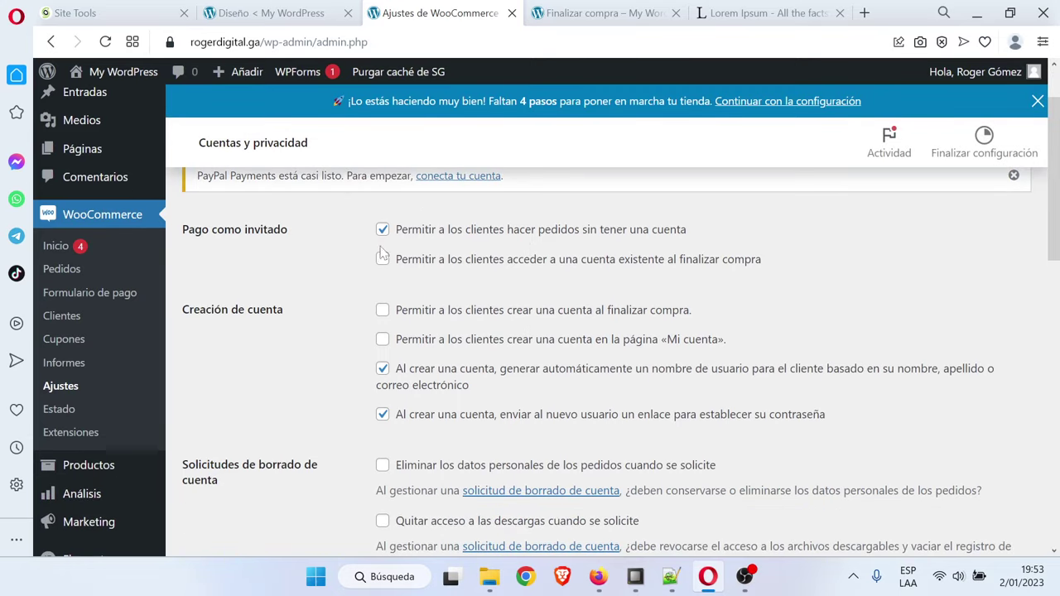
{"action": "left_click", "coordinate": [381, 231]}
{"action": "left_click", "coordinate": [382, 261]}
{"action": "left_click", "coordinate": [386, 370]}
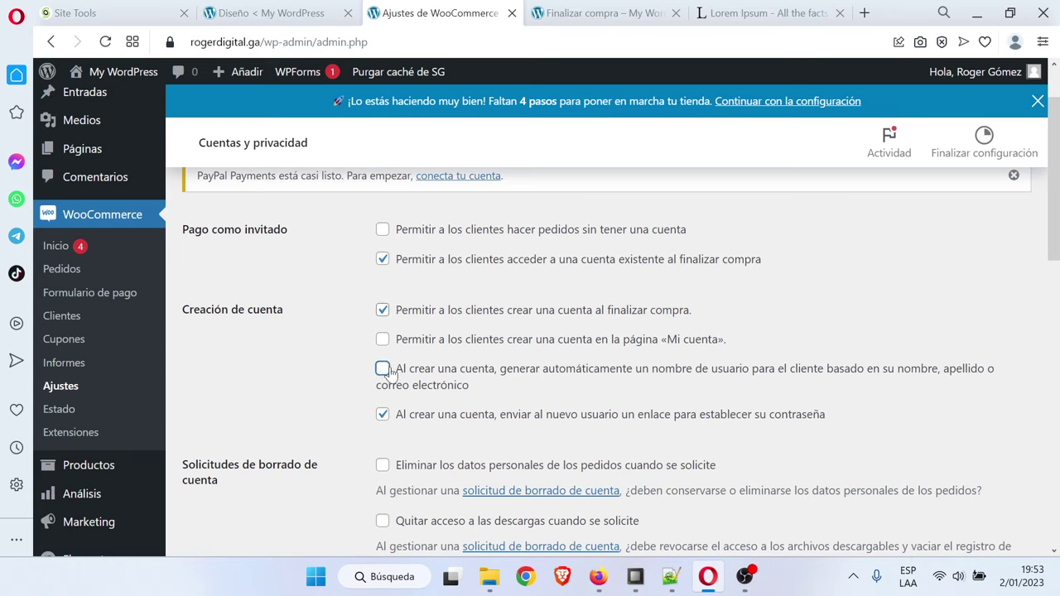
{"action": "left_click", "coordinate": [385, 416]}
{"action": "left_click_drag", "start_coordinate": [1057, 252], "coordinate": [1057, 518]}
{"action": "left_click", "coordinate": [236, 472]}
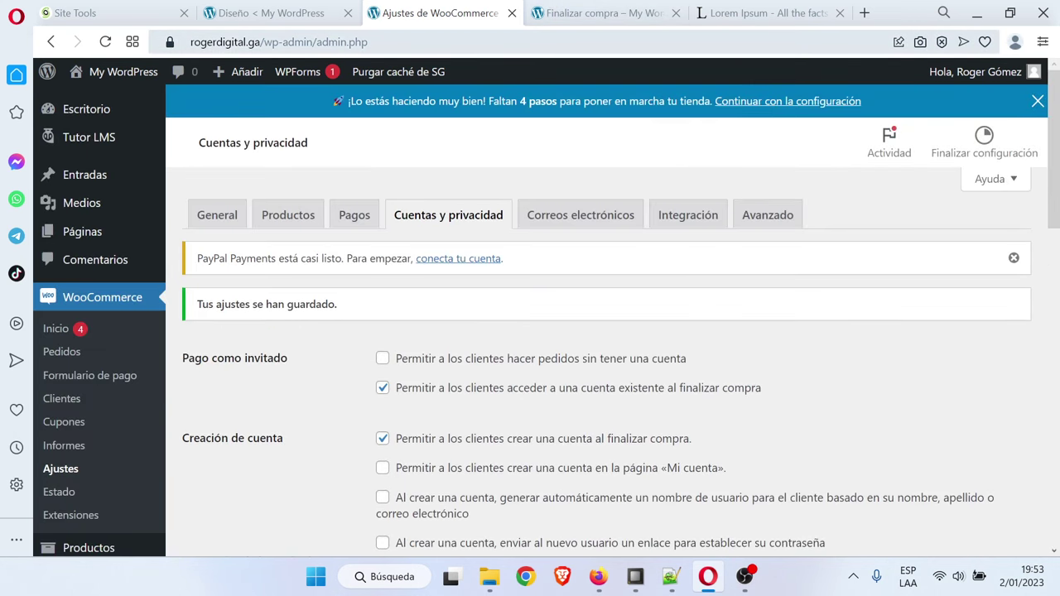
Copy the site domain from the address bar and open a new private window
{"action": "left_click", "coordinate": [239, 41]}
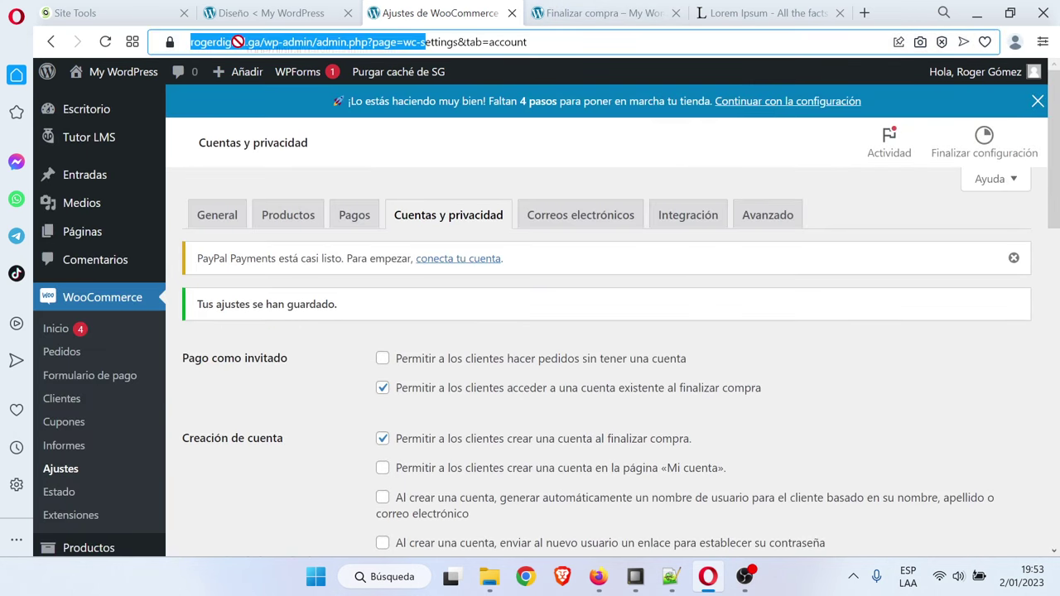
{"action": "left_click", "coordinate": [261, 41]}
{"action": "left_click_drag", "start_coordinate": [261, 41], "coordinate": [200, 41]}
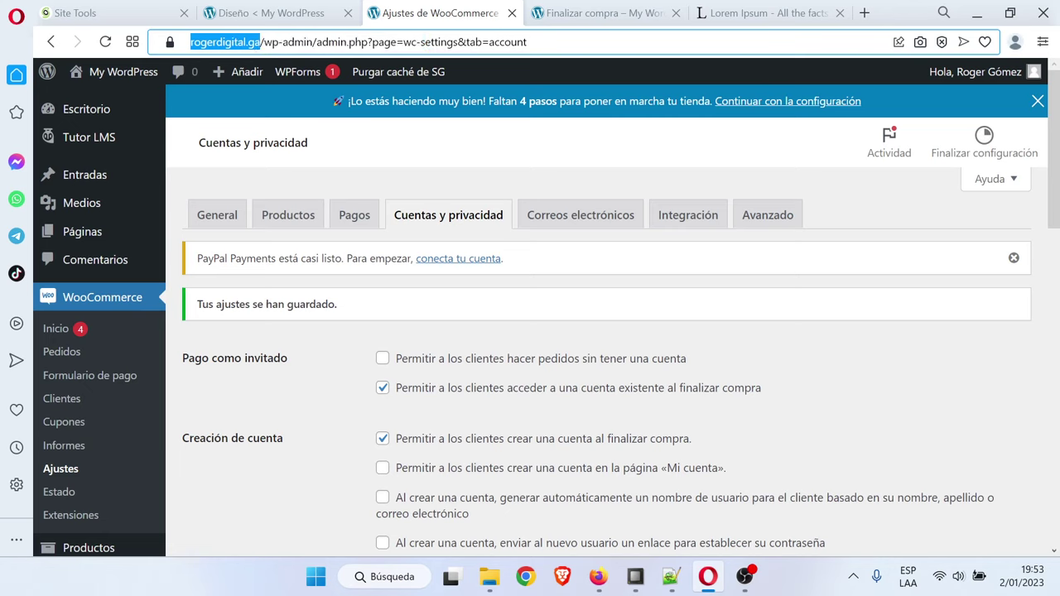
{"action": "left_click", "coordinate": [1042, 41]}
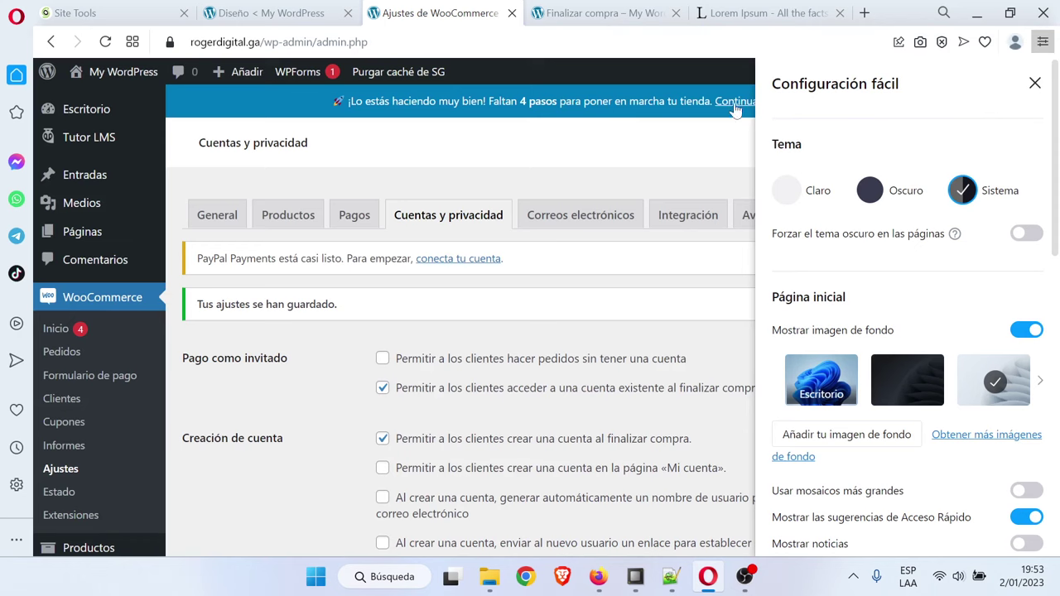
{"action": "left_click", "coordinate": [617, 147]}
{"action": "left_click", "coordinate": [7, 15]}
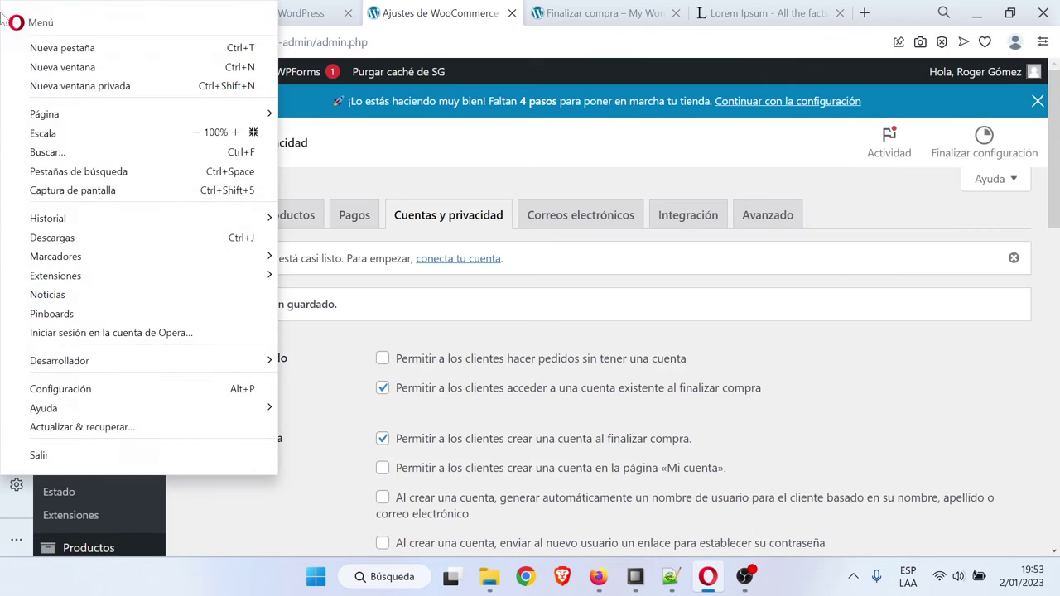
{"action": "left_click", "coordinate": [85, 93]}
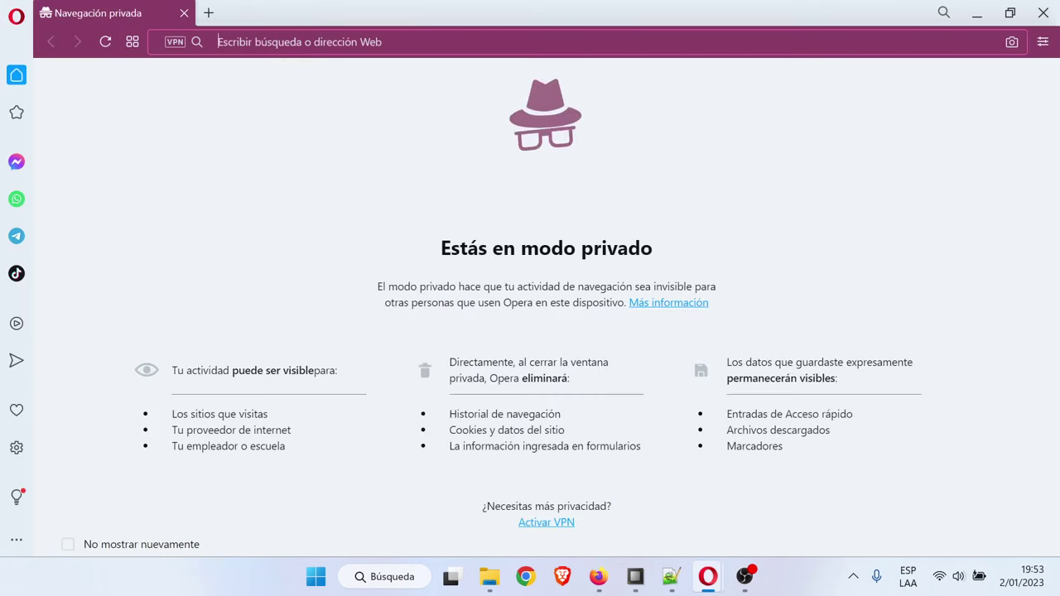
Load the site and browse Cursos Cortos and Cursos to the Marketing Digital course page
{"action": "type", "text": "https://rogerdigital.ga"}
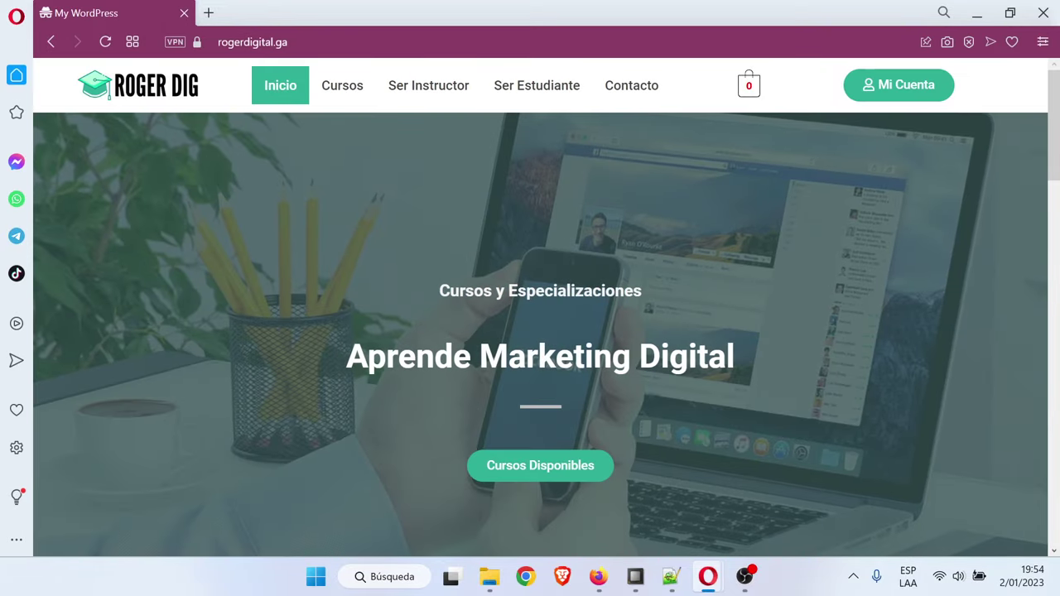
{"action": "scroll", "coordinate": [784, 236], "scroll_direction": "down", "scroll_amount": 6}
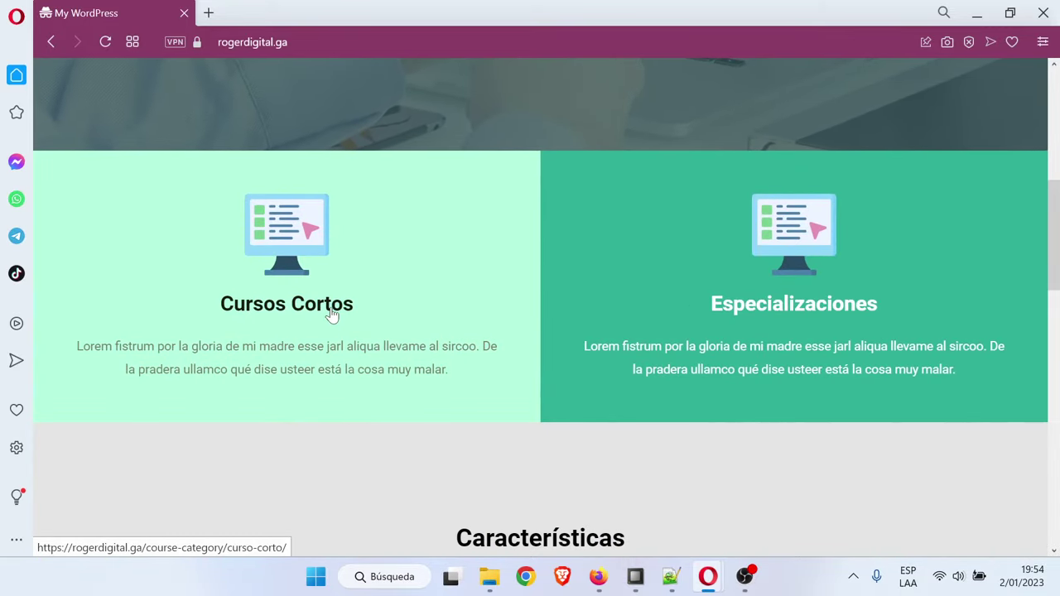
{"action": "left_click", "coordinate": [274, 309]}
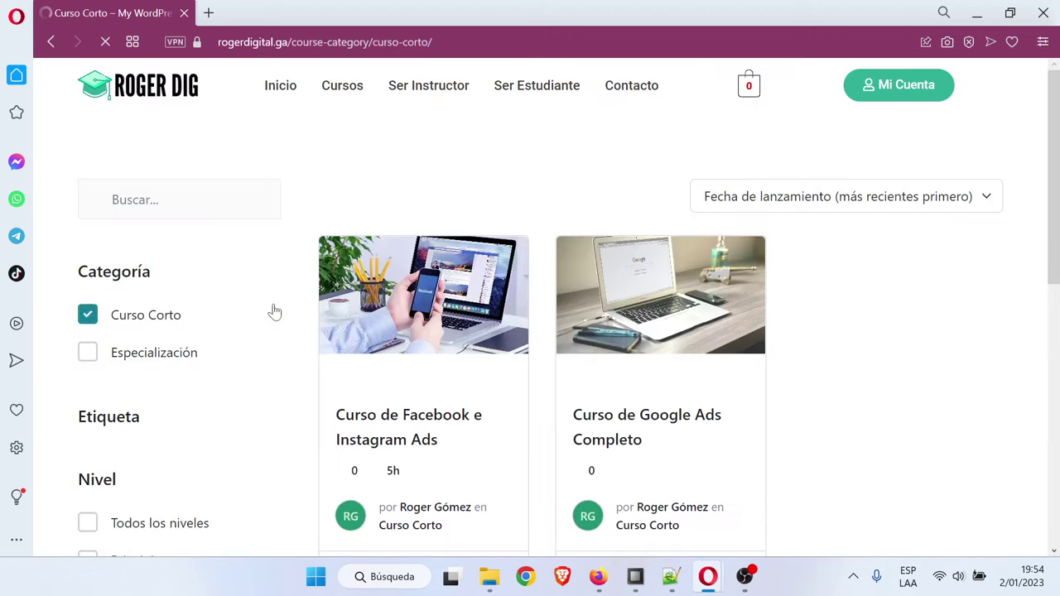
{"action": "scroll", "coordinate": [274, 312], "scroll_direction": "down", "scroll_amount": 3}
{"action": "scroll", "coordinate": [274, 311], "scroll_direction": "up", "scroll_amount": 3}
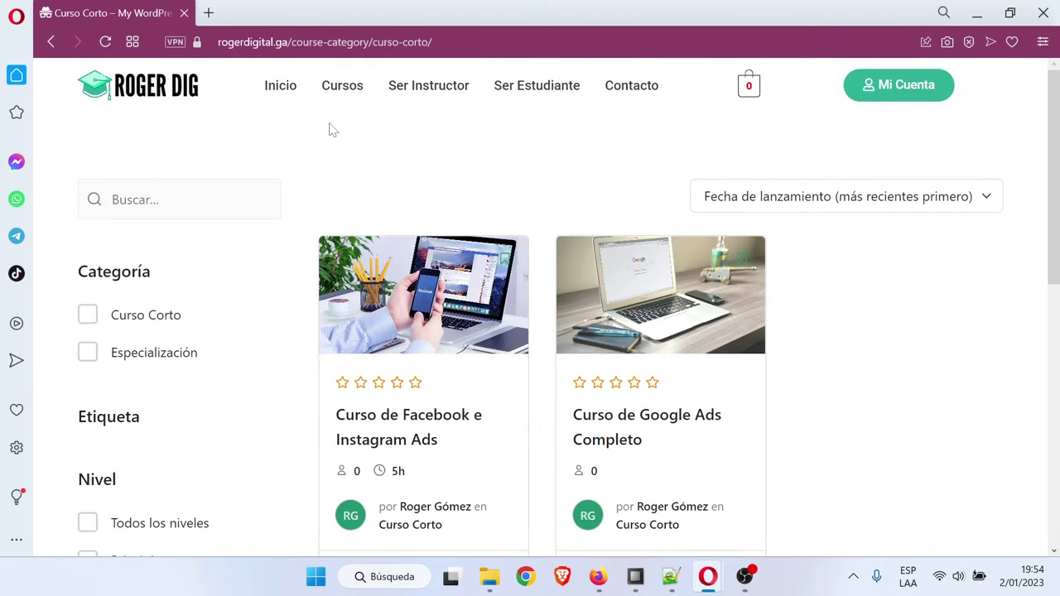
{"action": "left_click", "coordinate": [337, 96]}
{"action": "scroll", "coordinate": [485, 287], "scroll_direction": "down", "scroll_amount": 2}
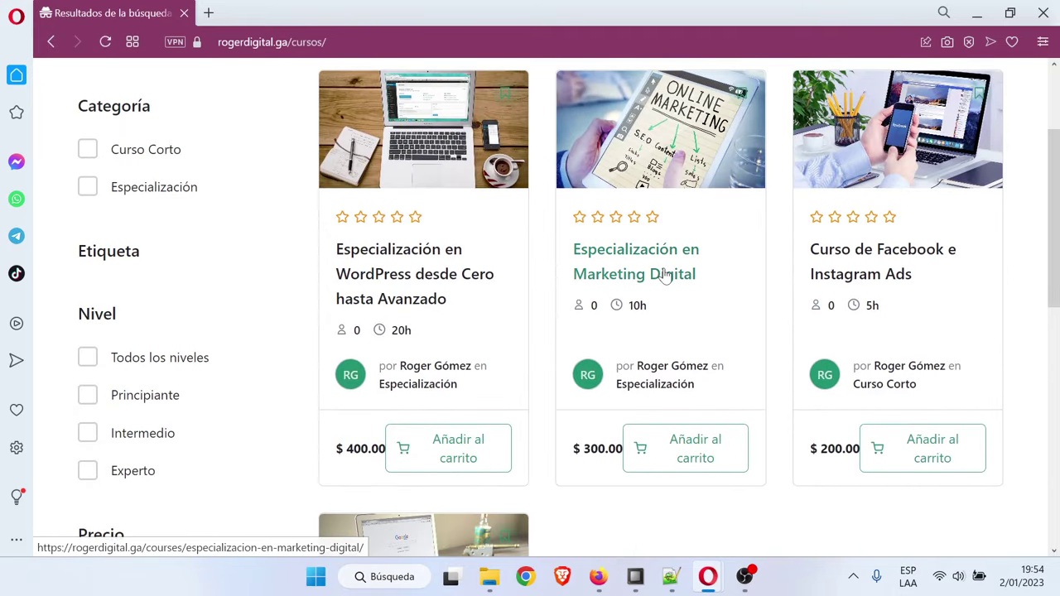
{"action": "left_click", "coordinate": [656, 274]}
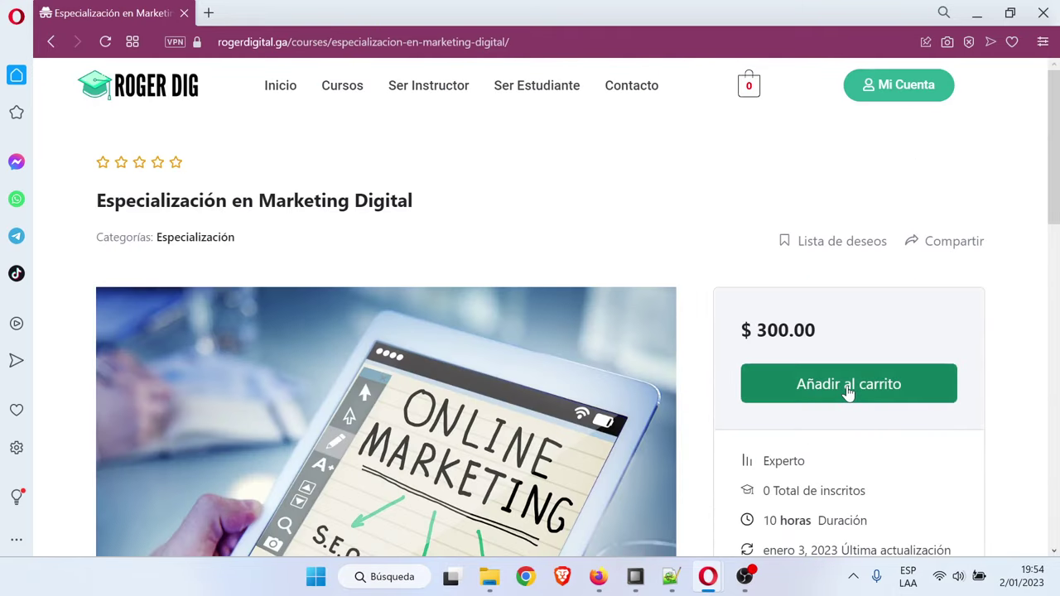
Try Añadir al carrito three times, closing the login prompt each time
{"action": "left_click", "coordinate": [846, 388]}
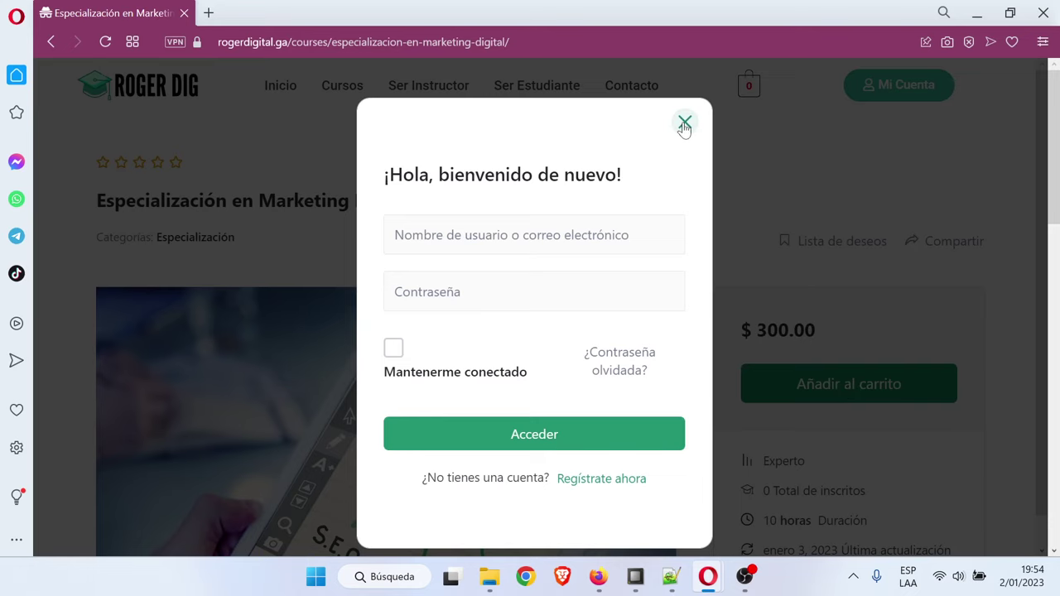
{"action": "left_click", "coordinate": [684, 124]}
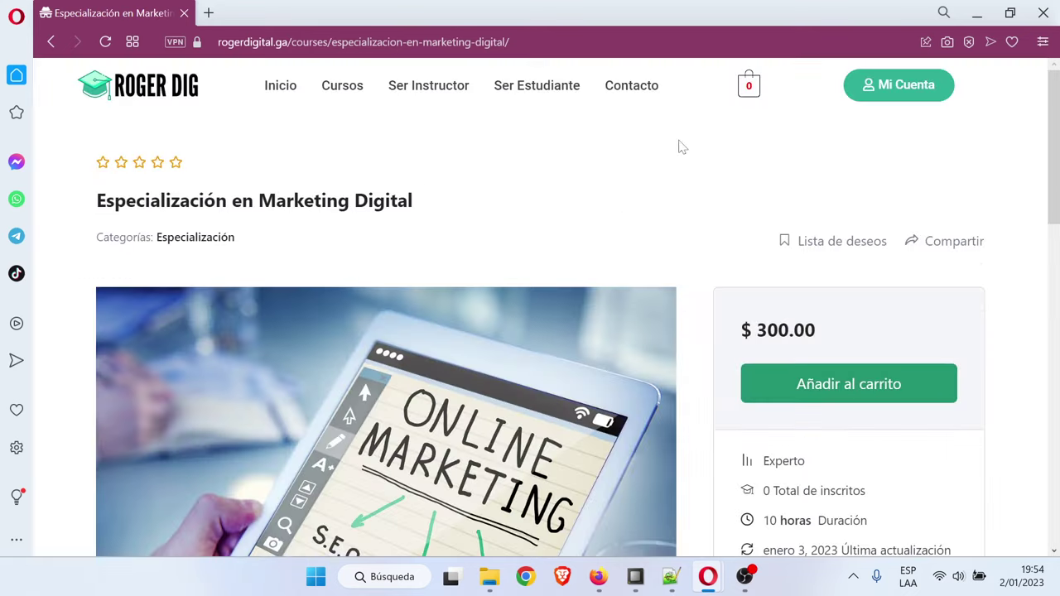
{"action": "left_click", "coordinate": [105, 42]}
{"action": "scroll", "coordinate": [865, 249], "scroll_direction": "down", "scroll_amount": 1}
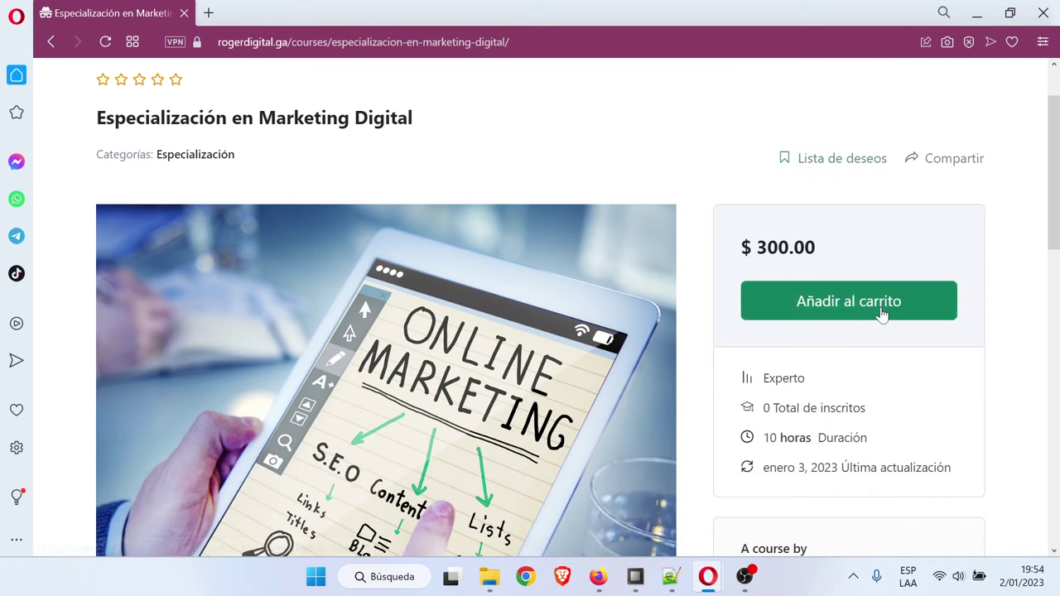
{"action": "left_click", "coordinate": [880, 310]}
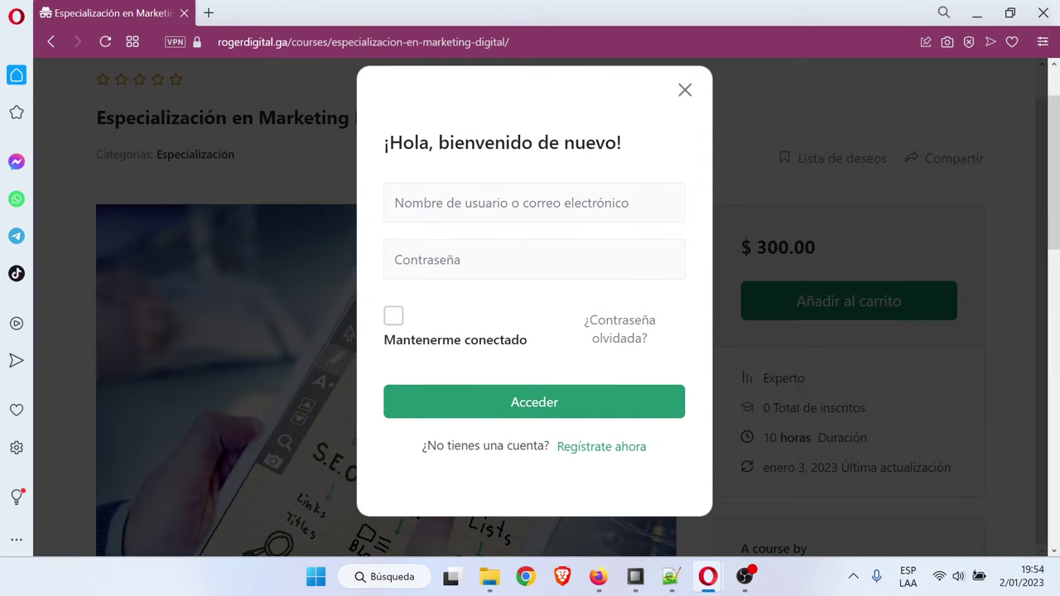
{"action": "left_click", "coordinate": [685, 124]}
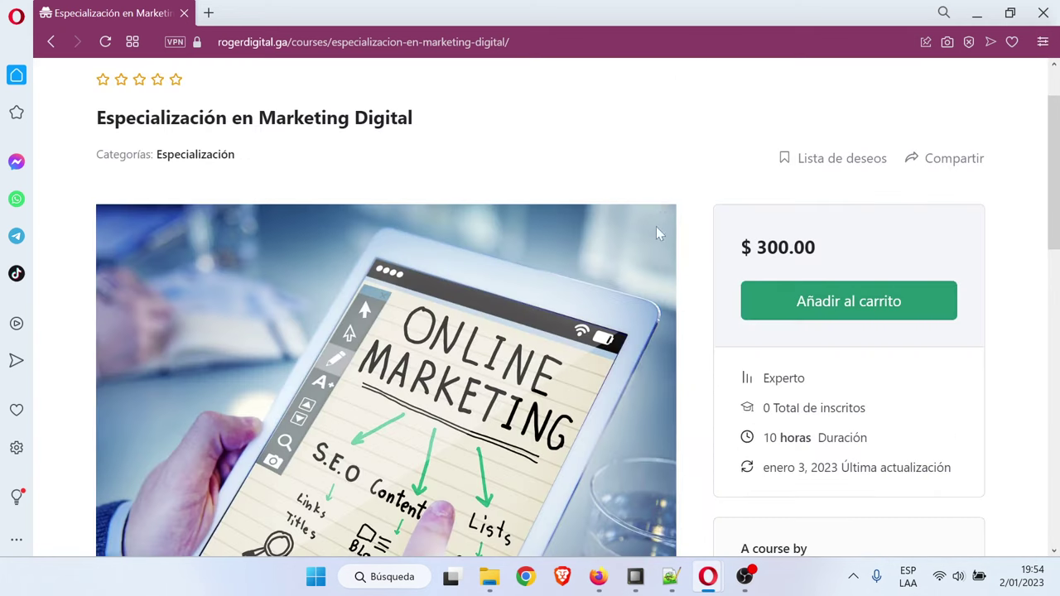
{"action": "scroll", "coordinate": [661, 236], "scroll_direction": "up", "scroll_amount": 1}
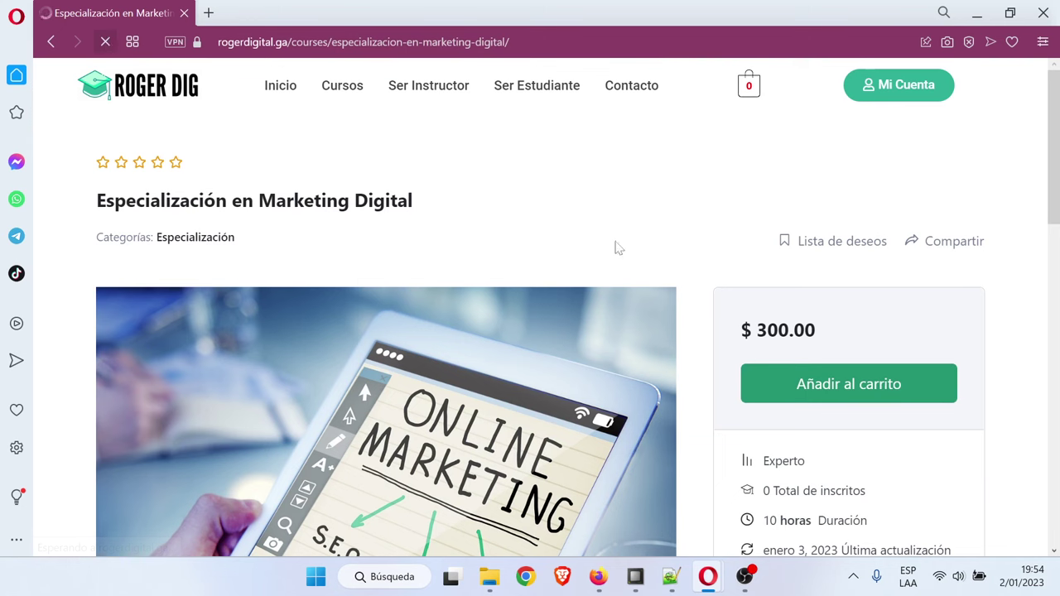
{"action": "left_click", "coordinate": [849, 394]}
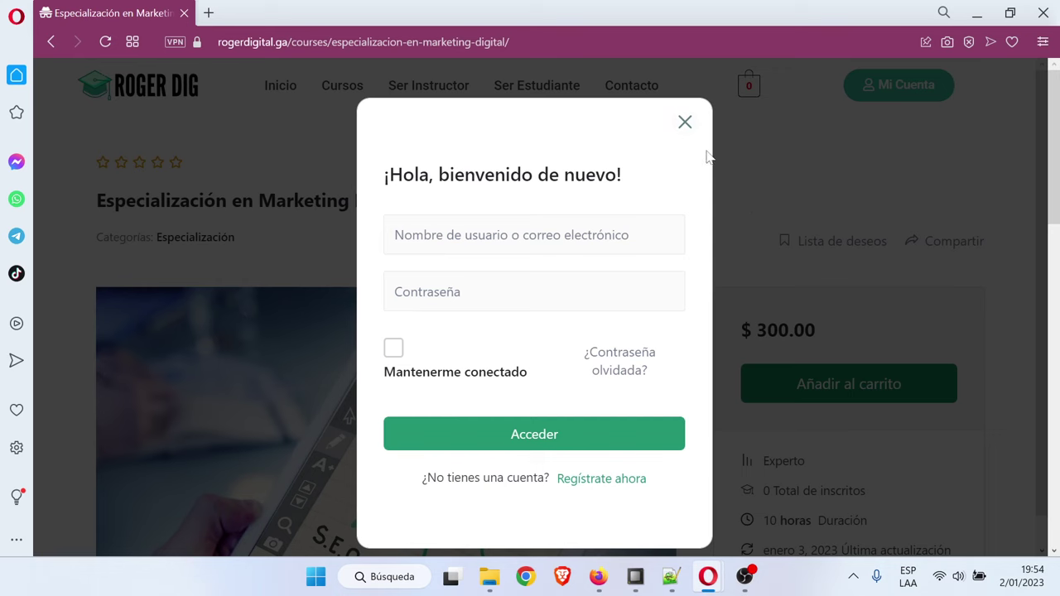
{"action": "left_click", "coordinate": [685, 123]}
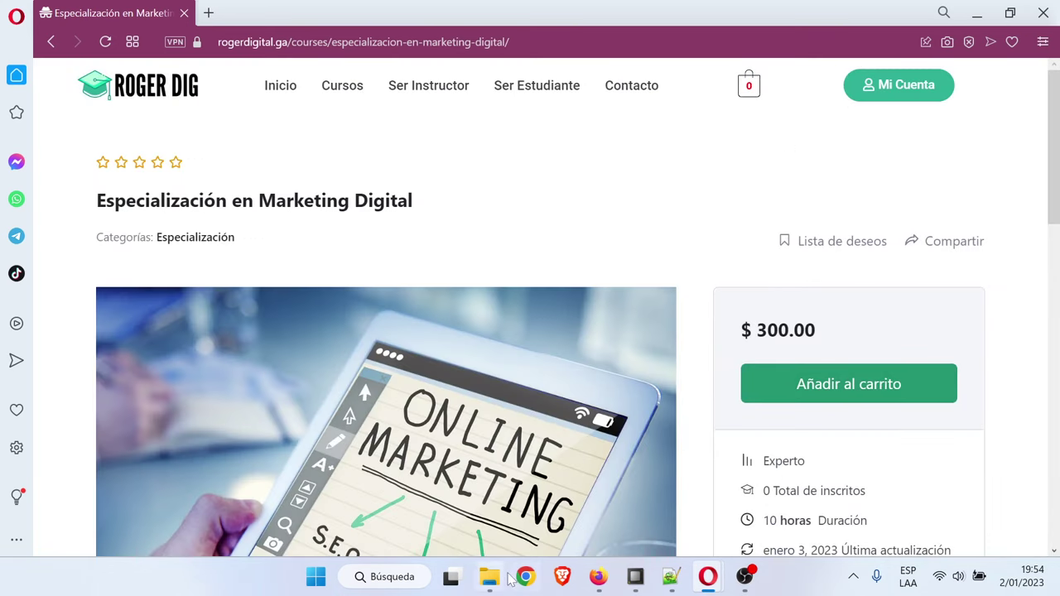
Return to the admin window and open the Tutor LMS Cursos list
{"action": "left_click", "coordinate": [600, 578]}
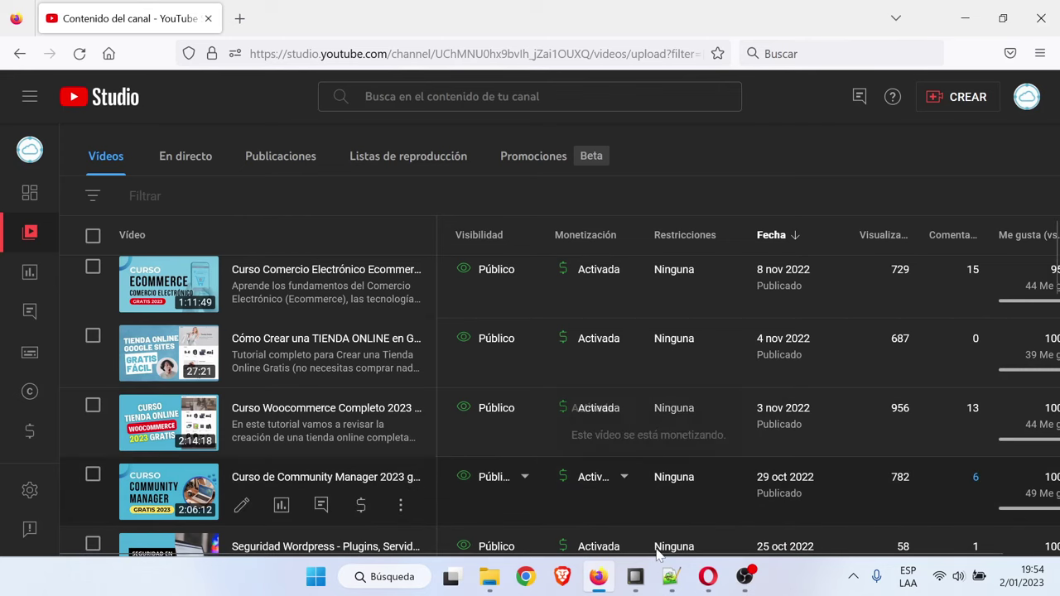
{"action": "mouse_move", "coordinate": [708, 577]}
{"action": "left_click", "coordinate": [609, 477]}
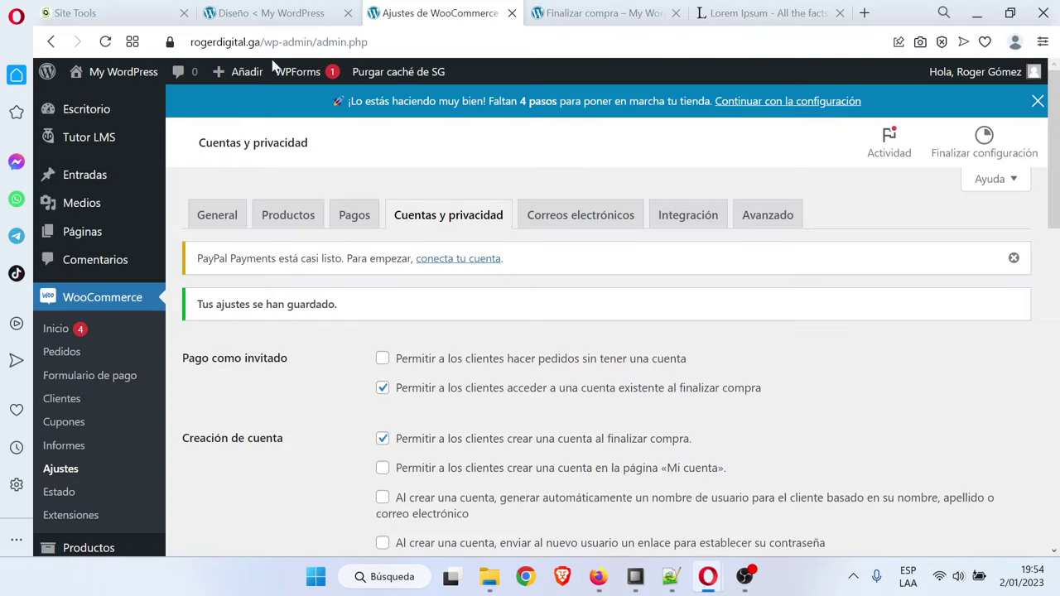
{"action": "mouse_move", "coordinate": [234, 83]}
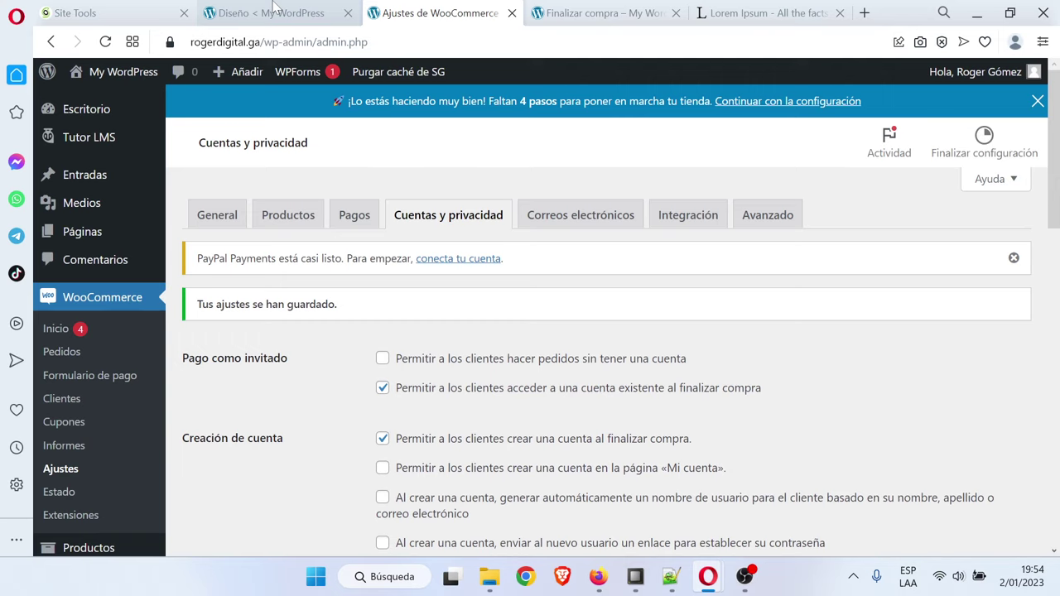
{"action": "left_click", "coordinate": [271, 12]}
{"action": "scroll", "coordinate": [73, 228], "scroll_direction": "up", "scroll_amount": 3}
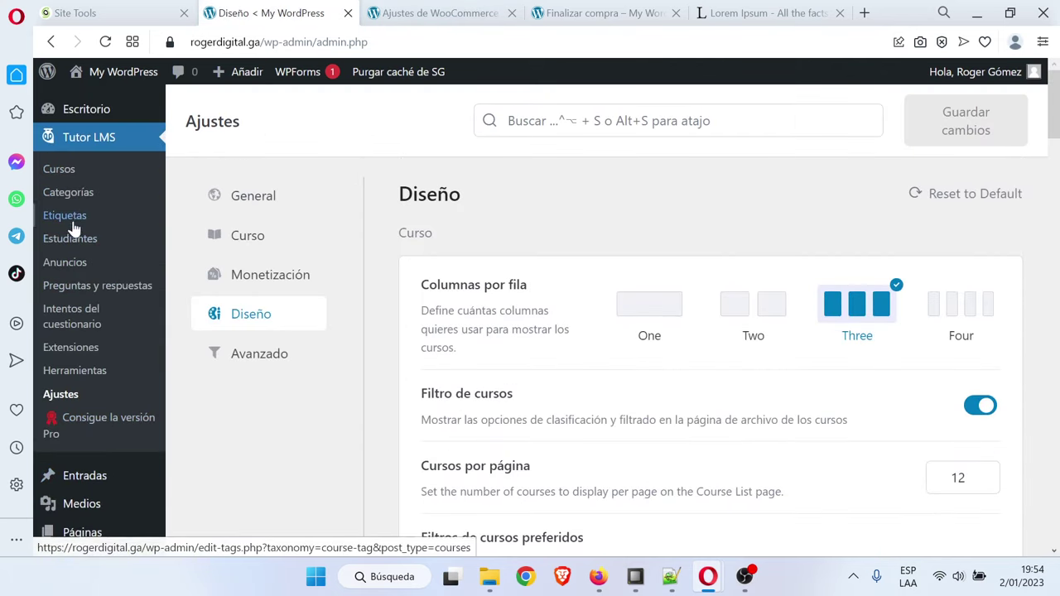
{"action": "left_click", "coordinate": [62, 171]}
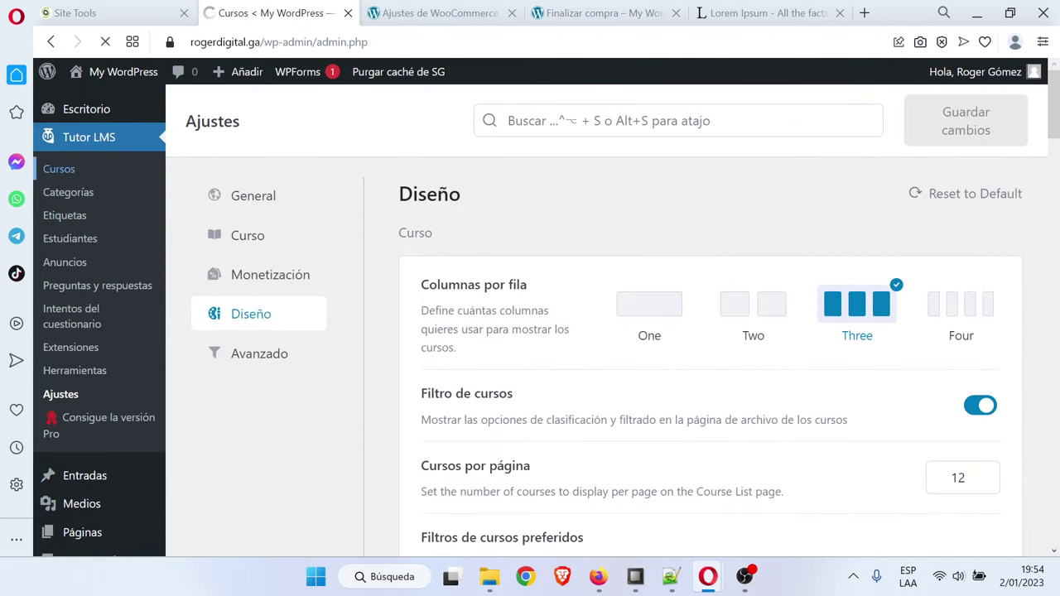
Edit the Especialización en Marketing Digital course and review its Añadir un producto section
{"action": "scroll", "coordinate": [422, 319], "scroll_direction": "down", "scroll_amount": 3}
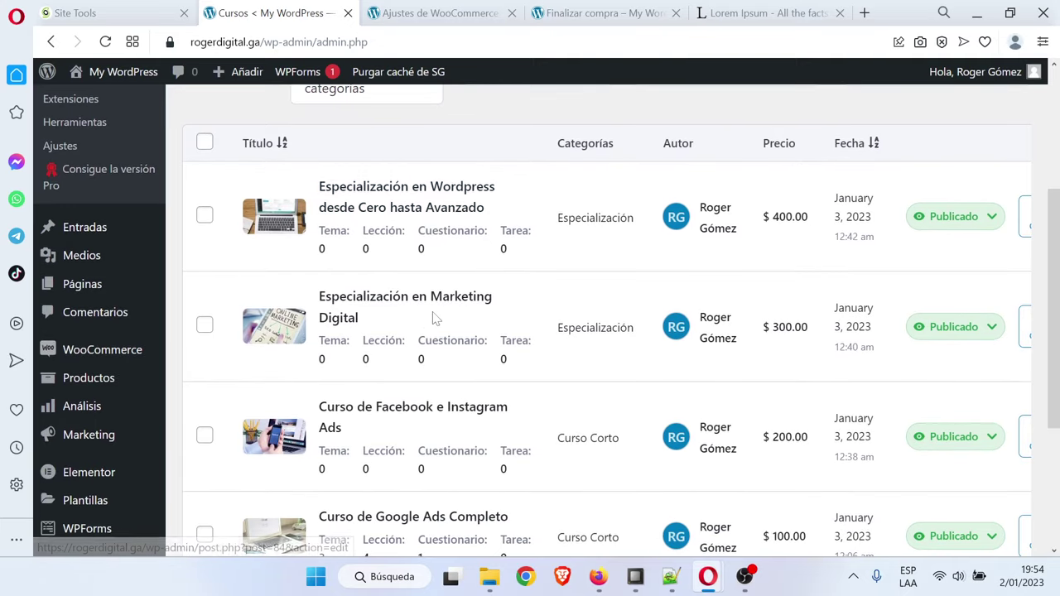
{"action": "left_click", "coordinate": [433, 300]}
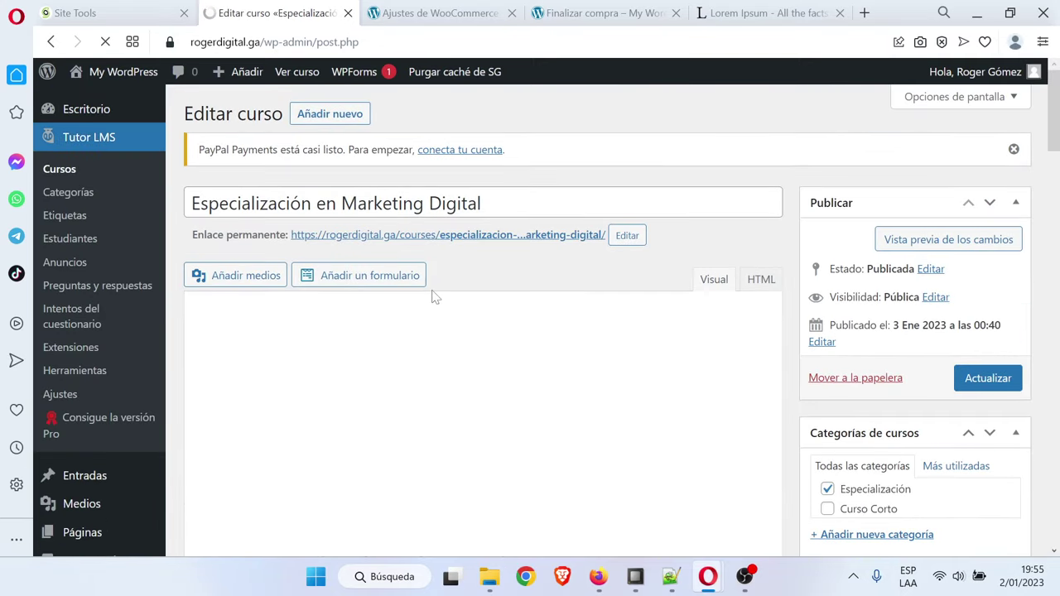
{"action": "scroll", "coordinate": [433, 294], "scroll_direction": "down", "scroll_amount": 10}
{"action": "scroll", "coordinate": [433, 296], "scroll_direction": "down", "scroll_amount": 8}
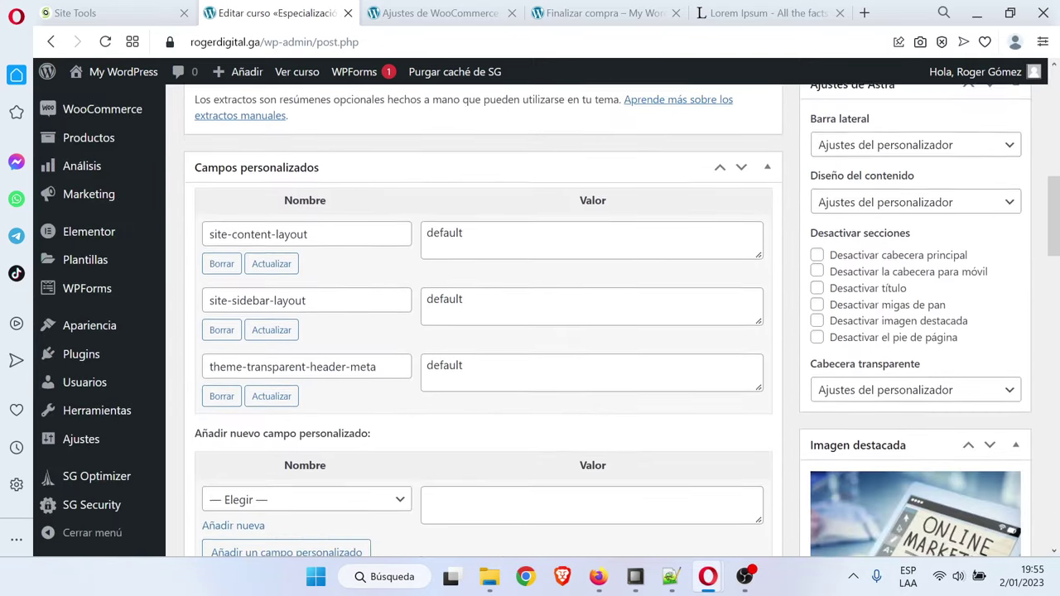
{"action": "scroll", "coordinate": [433, 297], "scroll_direction": "down", "scroll_amount": 1}
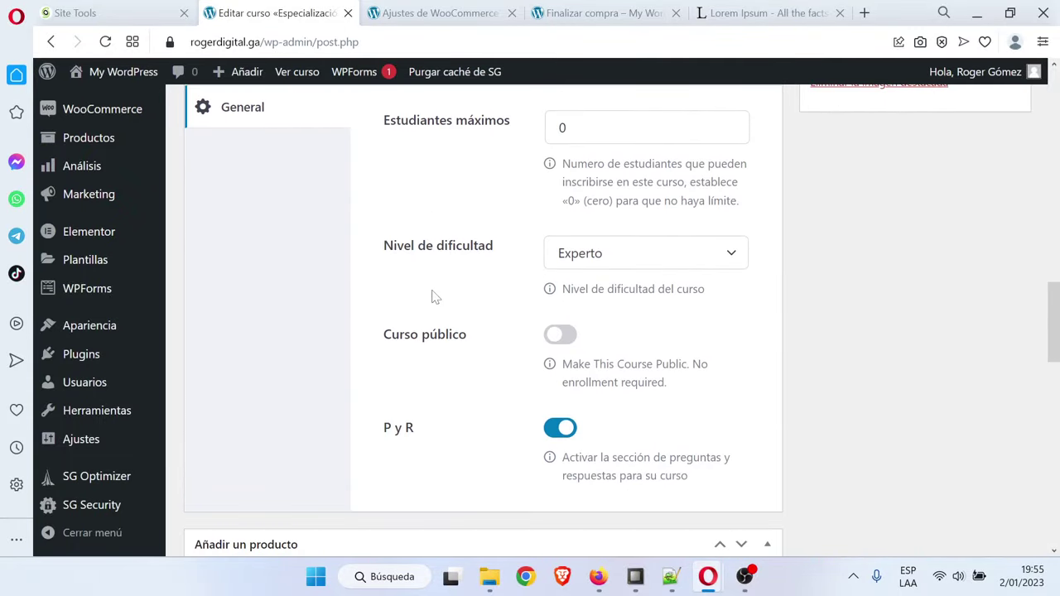
{"action": "scroll", "coordinate": [433, 297], "scroll_direction": "down", "scroll_amount": 2}
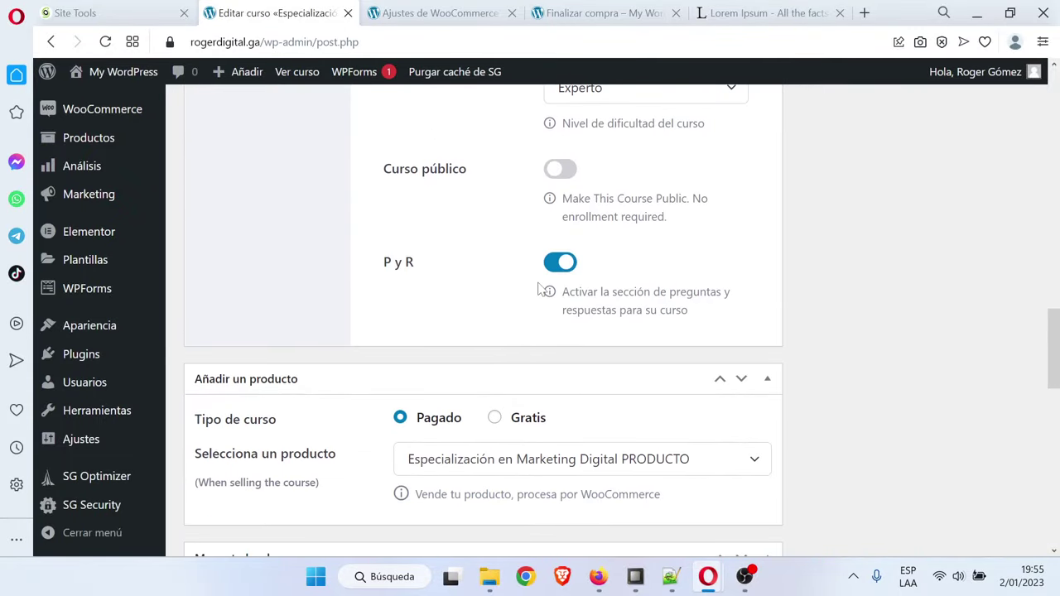
{"action": "scroll", "coordinate": [445, 364], "scroll_direction": "down", "scroll_amount": 2}
{"action": "scroll", "coordinate": [538, 371], "scroll_direction": "up", "scroll_amount": 12}
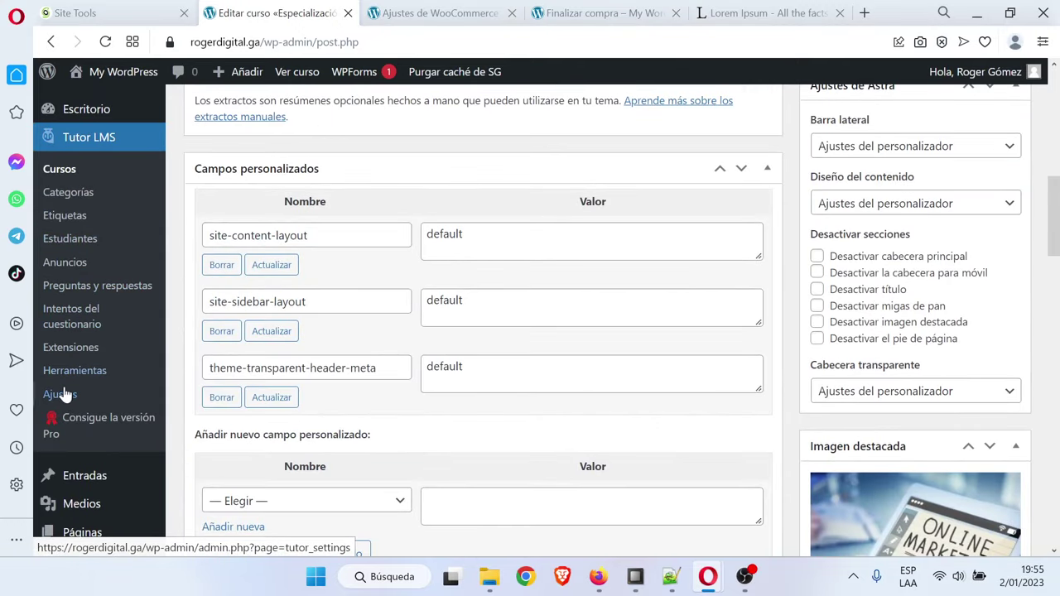
Open the Tutor LMS settings and look through the course settings section
{"action": "left_click", "coordinate": [60, 394]}
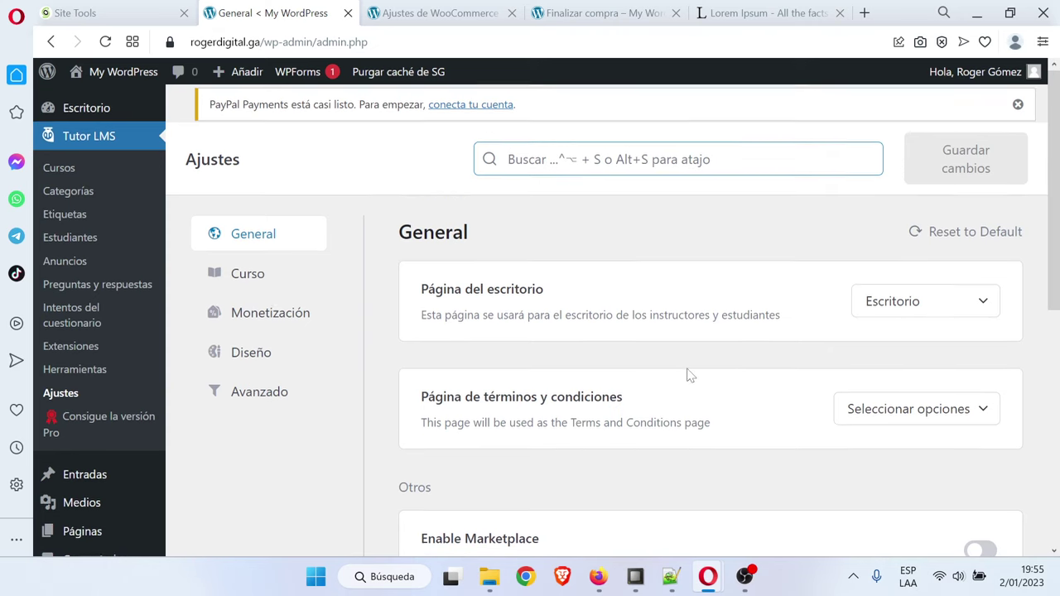
{"action": "scroll", "coordinate": [686, 375], "scroll_direction": "down", "scroll_amount": 1}
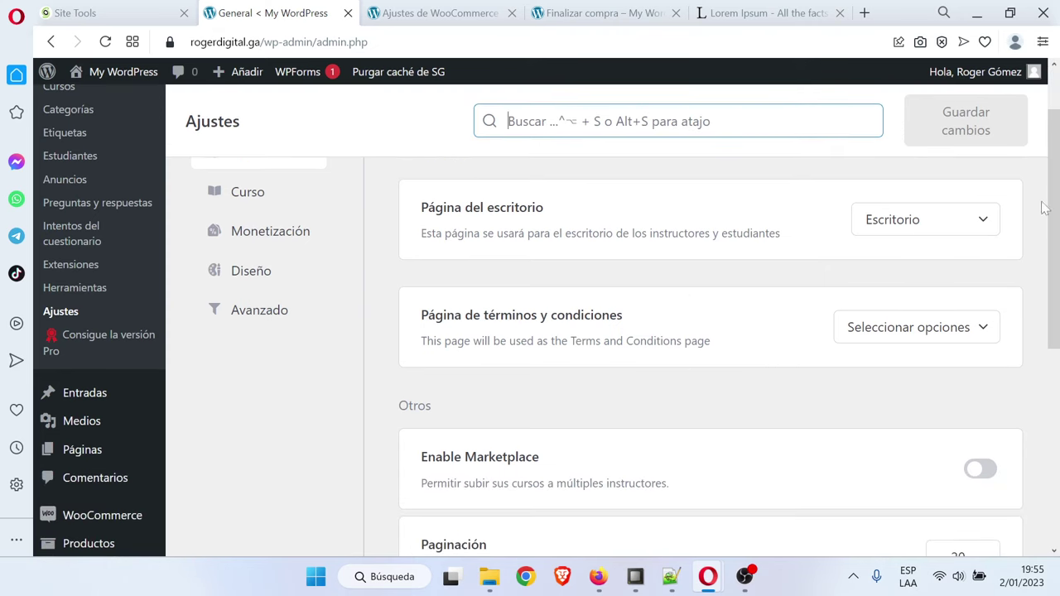
{"action": "left_click_drag", "start_coordinate": [1050, 207], "coordinate": [1050, 198]}
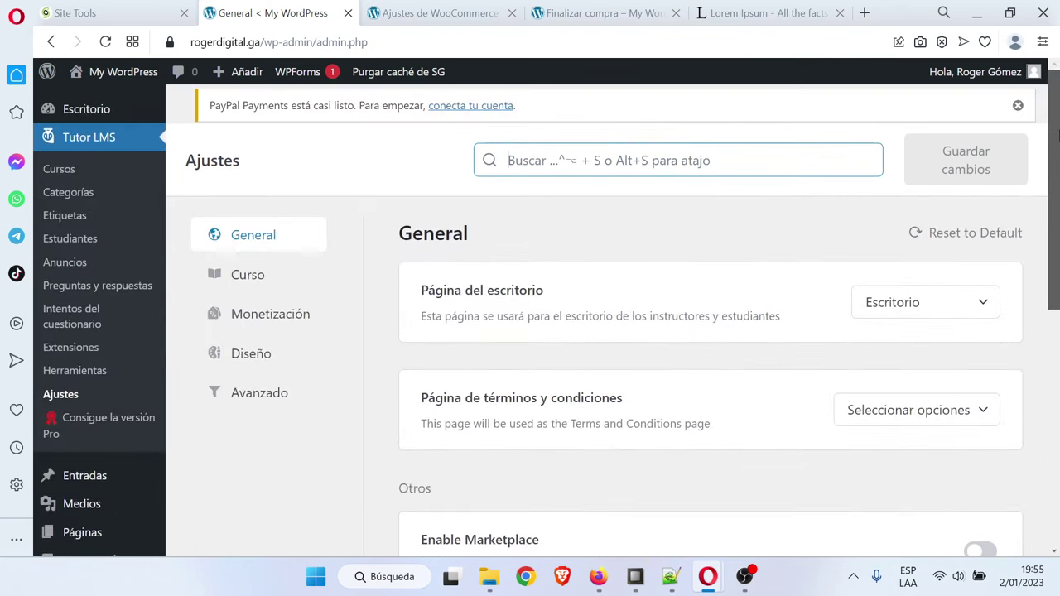
{"action": "left_click", "coordinate": [264, 276]}
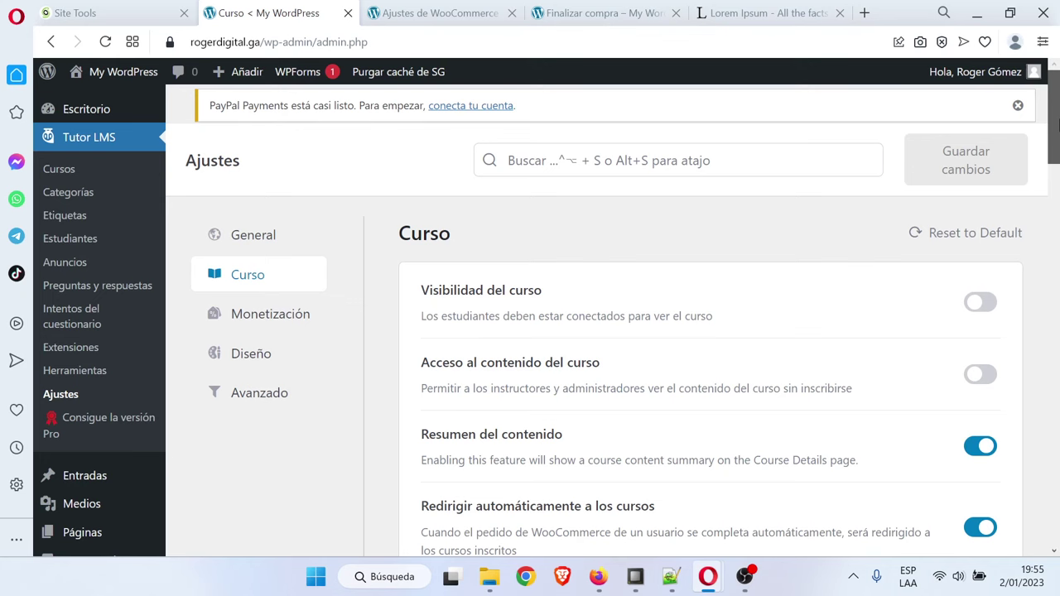
{"action": "left_click_drag", "start_coordinate": [1057, 122], "coordinate": [1058, 148]}
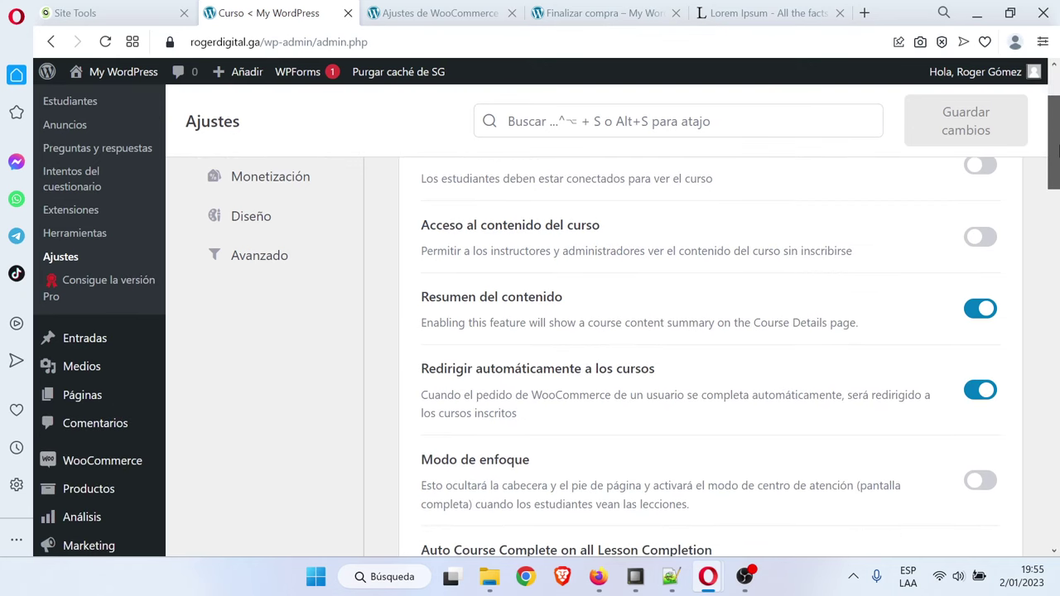
{"action": "left_click_drag", "start_coordinate": [1057, 147], "coordinate": [1057, 158]}
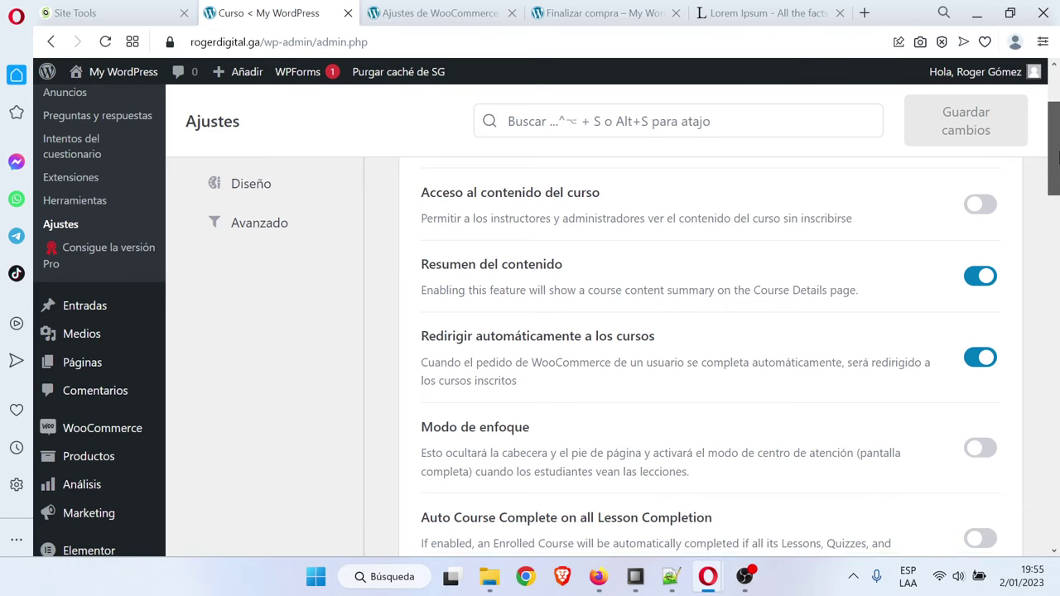
{"action": "left_click_drag", "start_coordinate": [1057, 158], "coordinate": [1057, 480]}
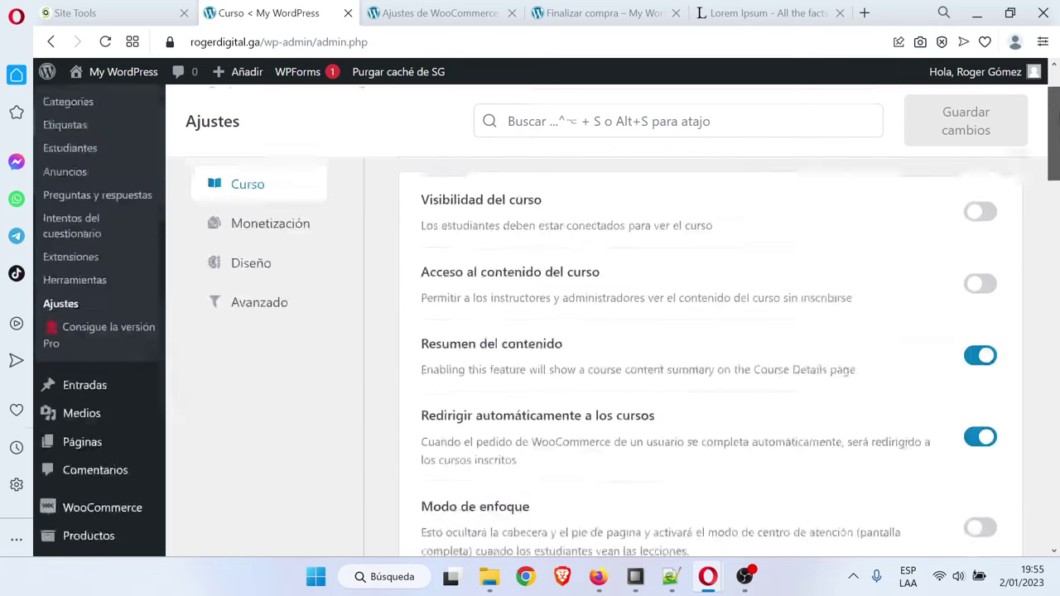
Switch on 'Permitir modo invitado' under Monetización and save the changes
{"action": "left_click", "coordinate": [288, 317]}
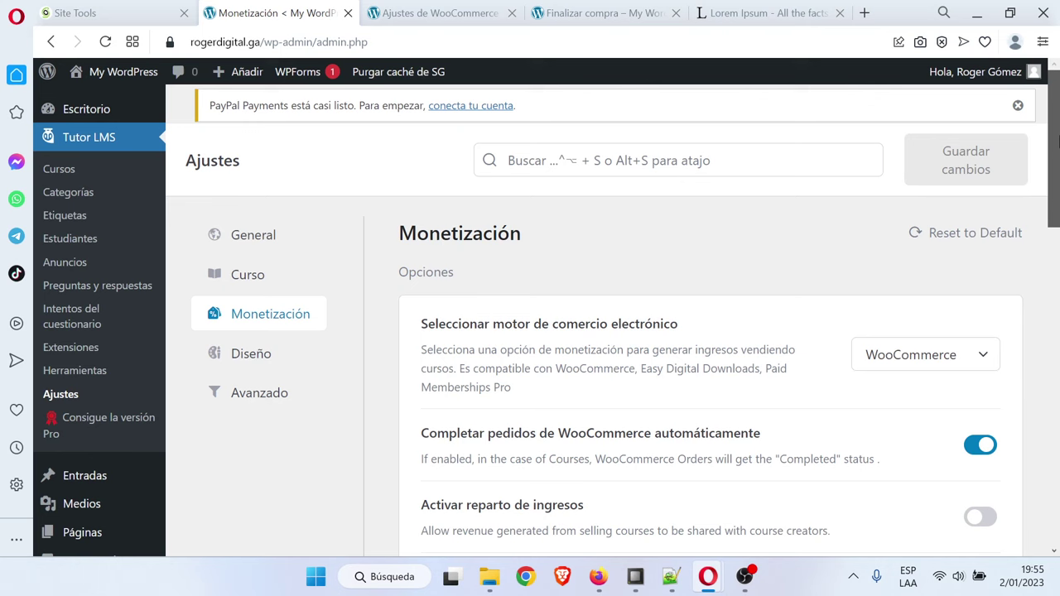
{"action": "left_click_drag", "start_coordinate": [1057, 141], "coordinate": [1058, 209]}
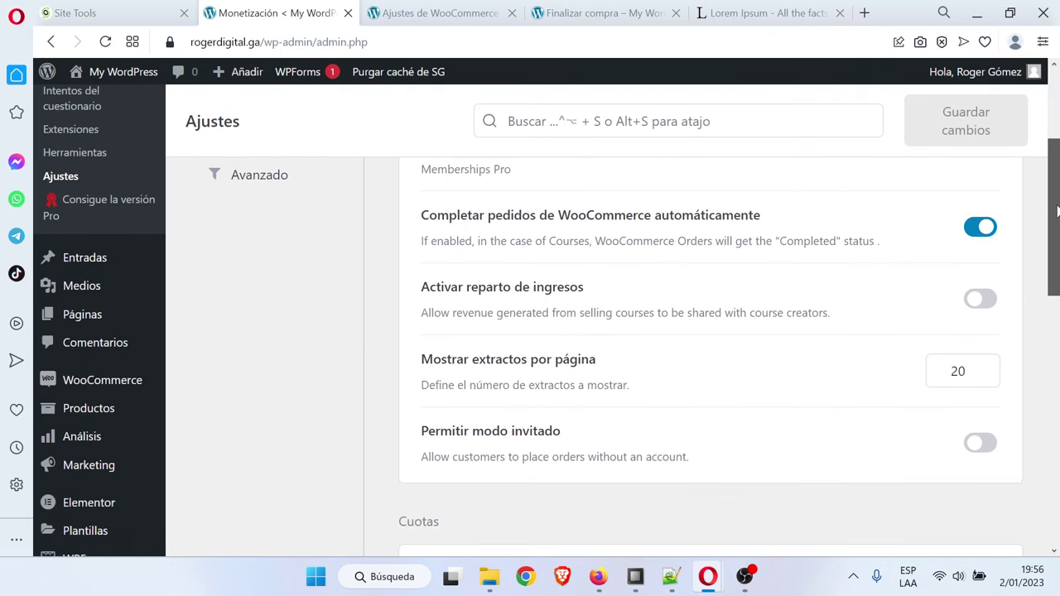
{"action": "left_click", "coordinate": [982, 447]}
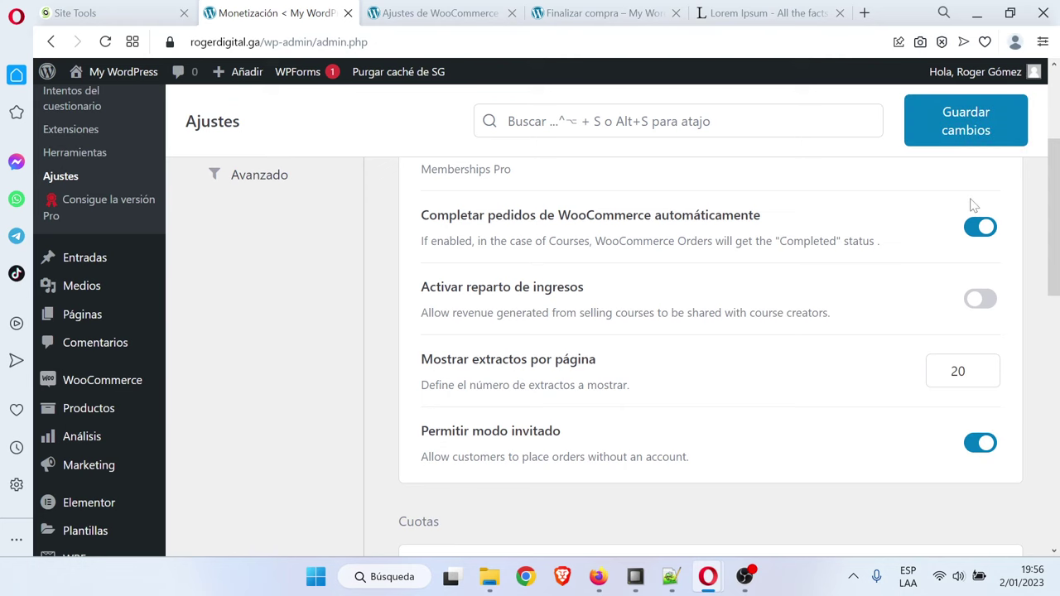
{"action": "left_click", "coordinate": [964, 141]}
{"action": "mouse_move", "coordinate": [712, 567]}
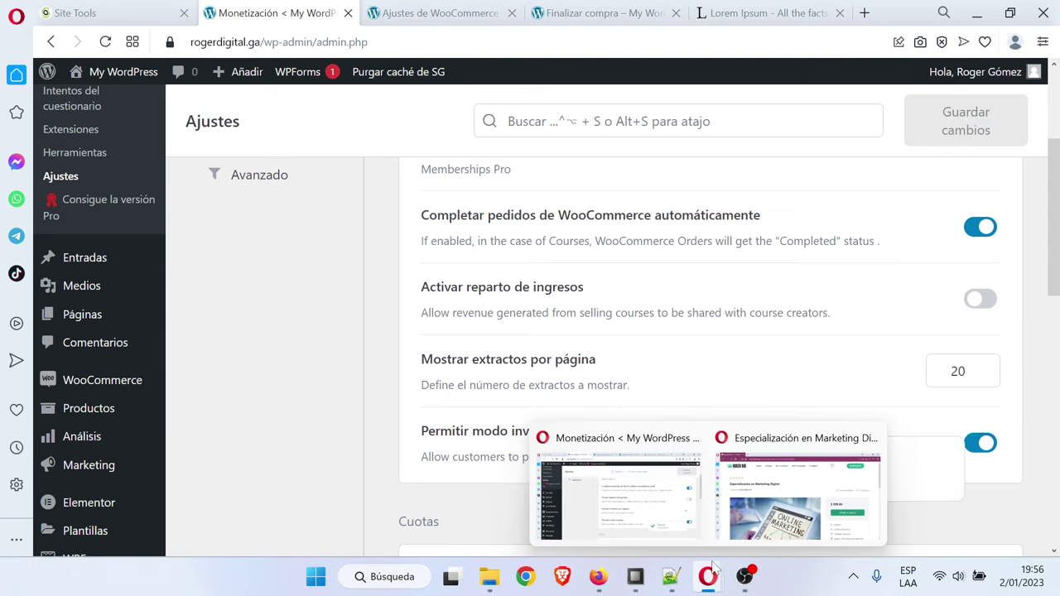
{"action": "left_click", "coordinate": [746, 547]}
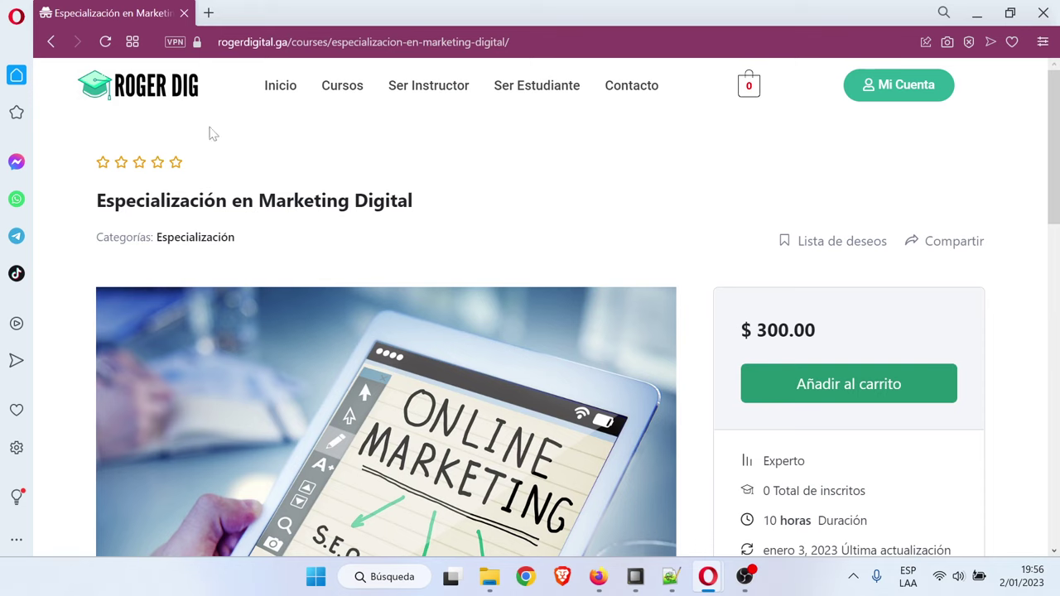
Reload the course page twice, retrying Añadir al carrito and dismissing the login prompt
{"action": "left_click", "coordinate": [105, 42]}
{"action": "left_click", "coordinate": [871, 384]}
{"action": "left_click", "coordinate": [684, 129]}
{"action": "left_click", "coordinate": [105, 42]}
{"action": "left_click", "coordinate": [853, 385]}
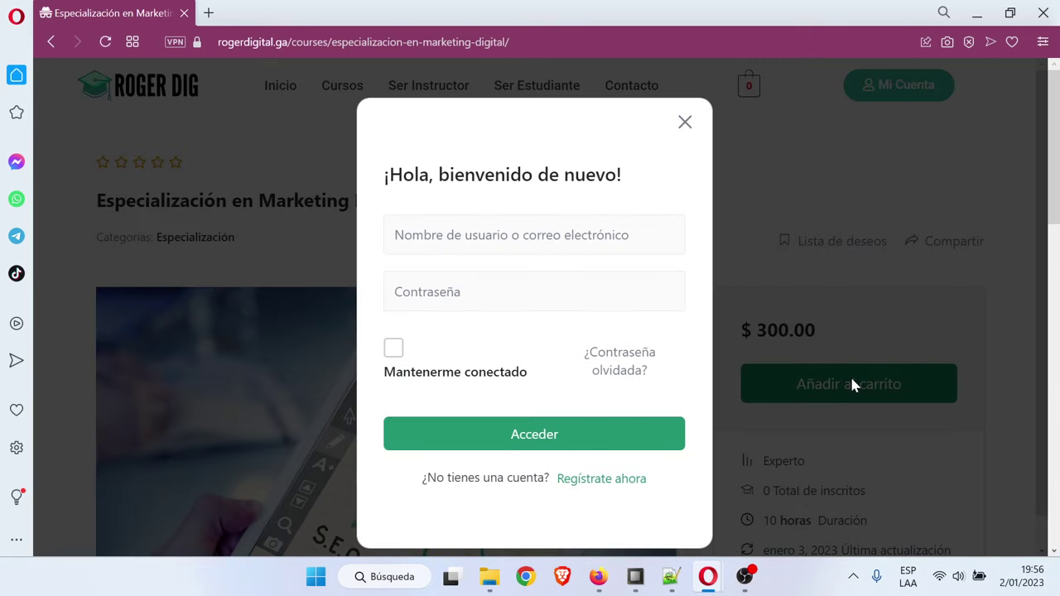
{"action": "left_click", "coordinate": [684, 123]}
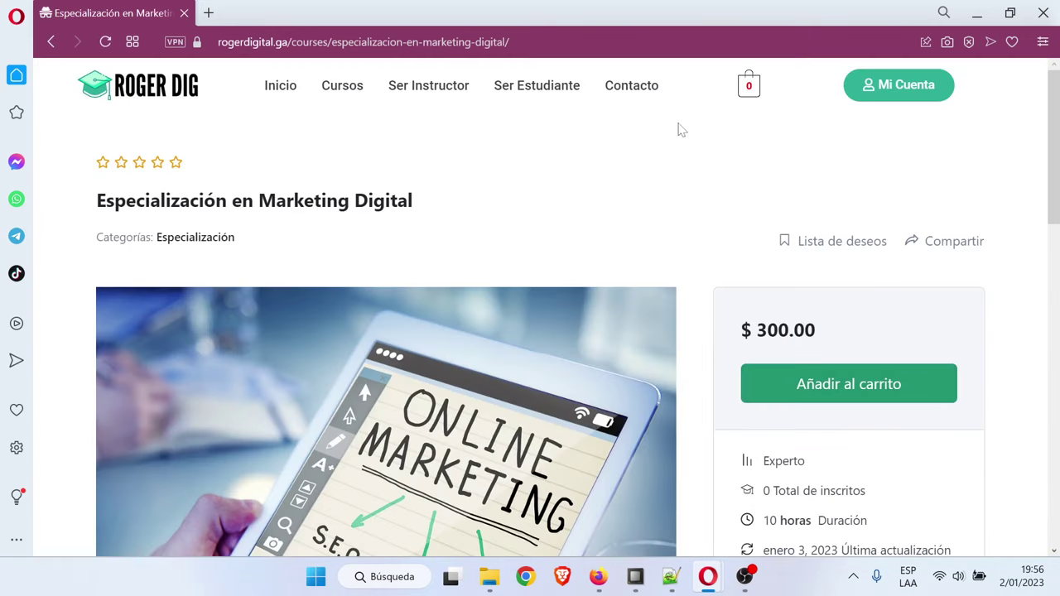
Reopen the copied course URL in a fresh private window and retry adding it to cart
{"action": "left_click", "coordinate": [317, 41]}
{"action": "key", "text": "ctrl+c"}
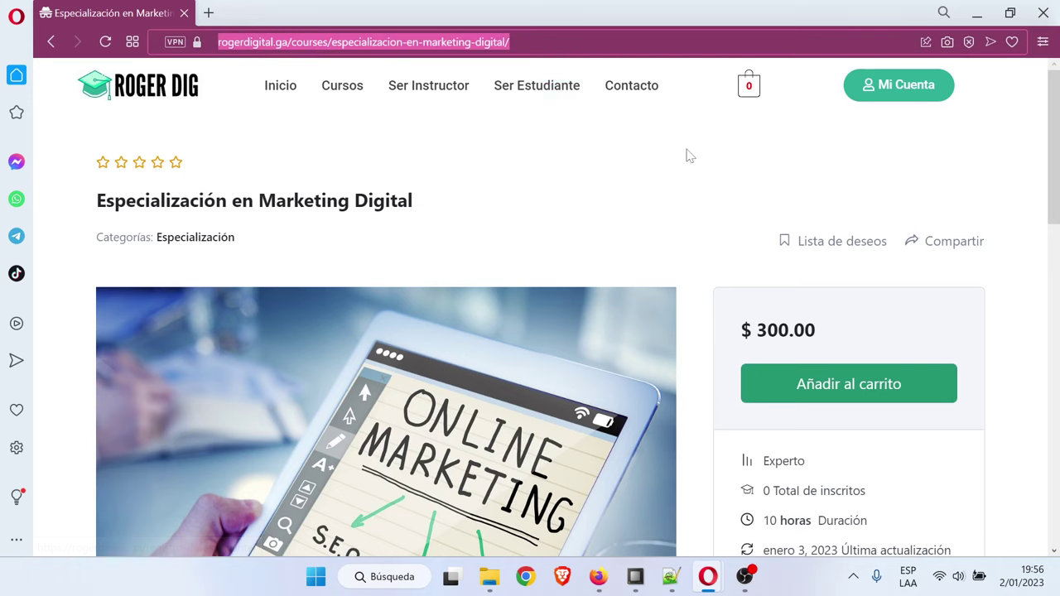
{"action": "left_click", "coordinate": [1042, 13]}
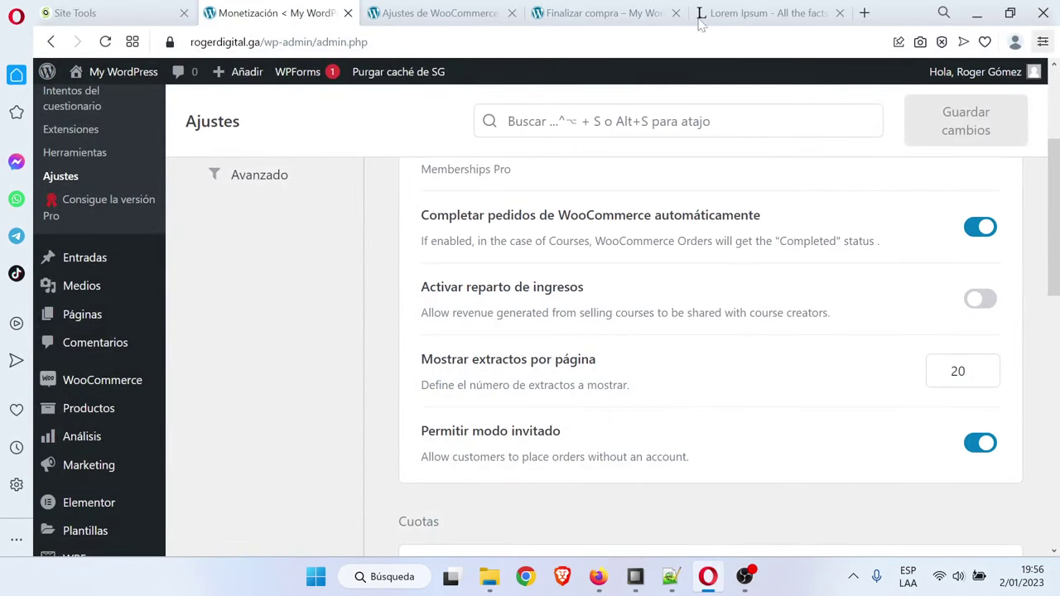
{"action": "left_click", "coordinate": [8, 15]}
{"action": "left_click", "coordinate": [83, 85]}
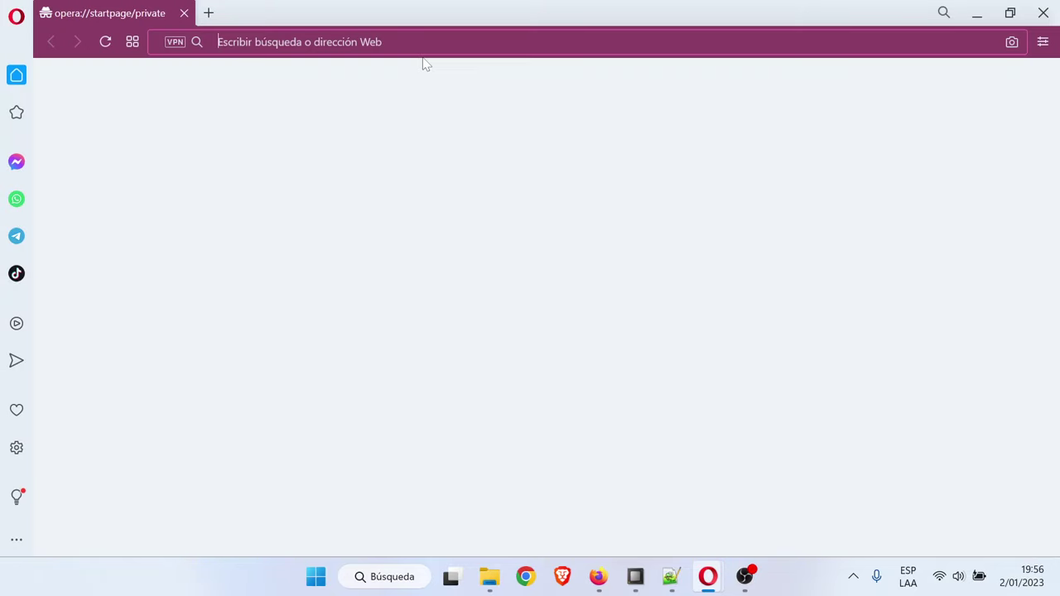
{"action": "key", "text": "ctrl+v"}
{"action": "key", "text": "Return"}
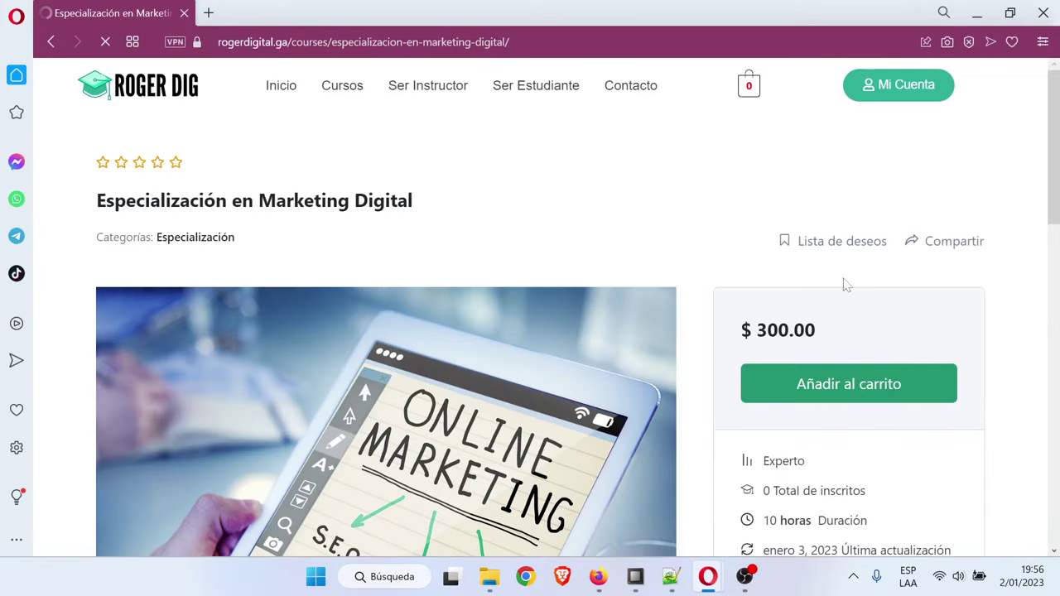
{"action": "left_click", "coordinate": [869, 381]}
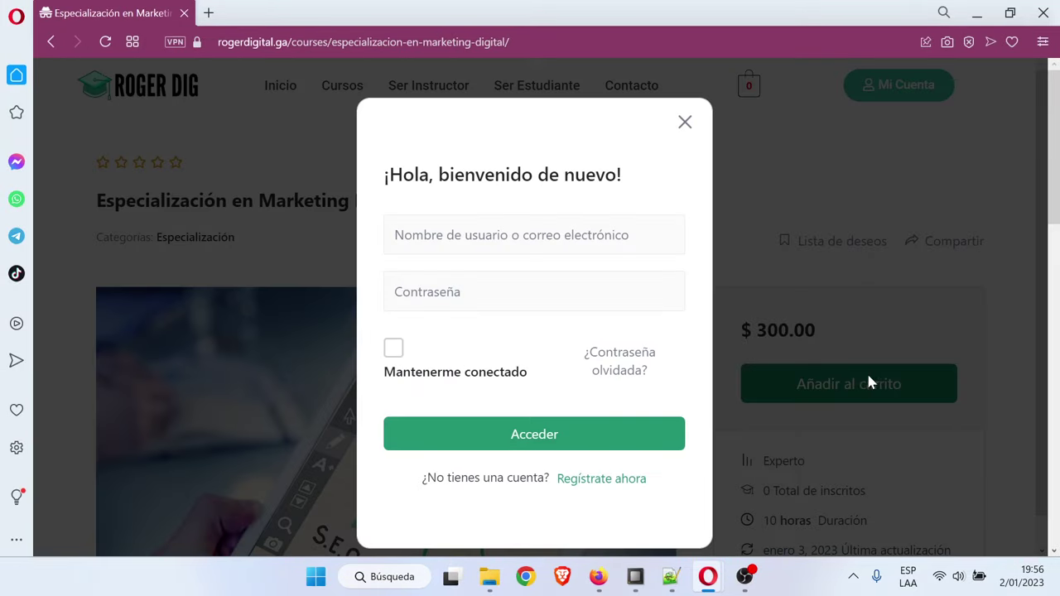
{"action": "left_click", "coordinate": [684, 123]}
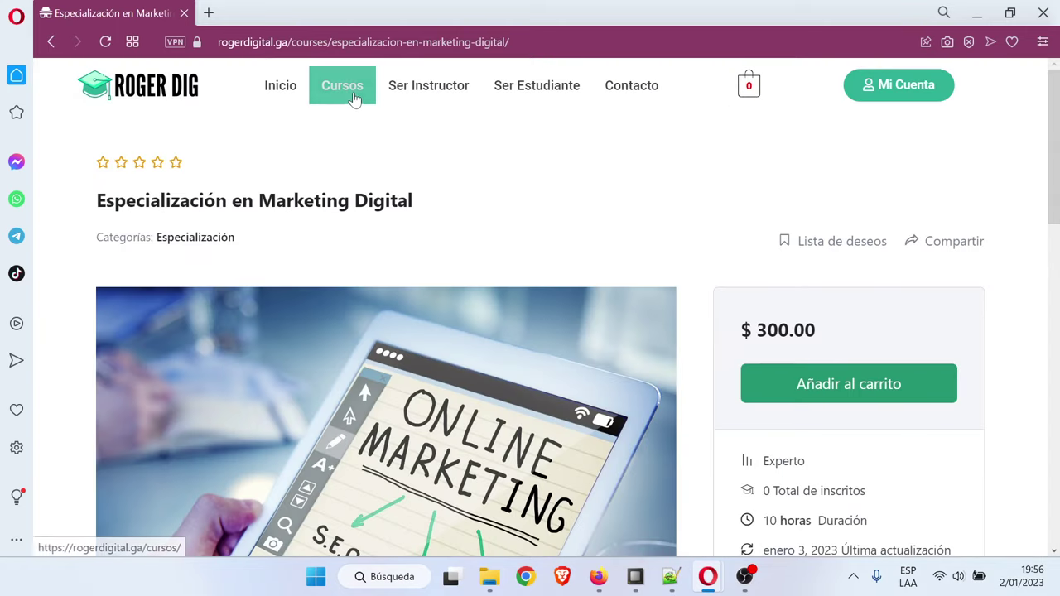
Add the Especialización en WordPress course from Cursos to the cart and view the cart
{"action": "left_click", "coordinate": [354, 99]}
{"action": "scroll", "coordinate": [389, 414], "scroll_direction": "down", "scroll_amount": 2}
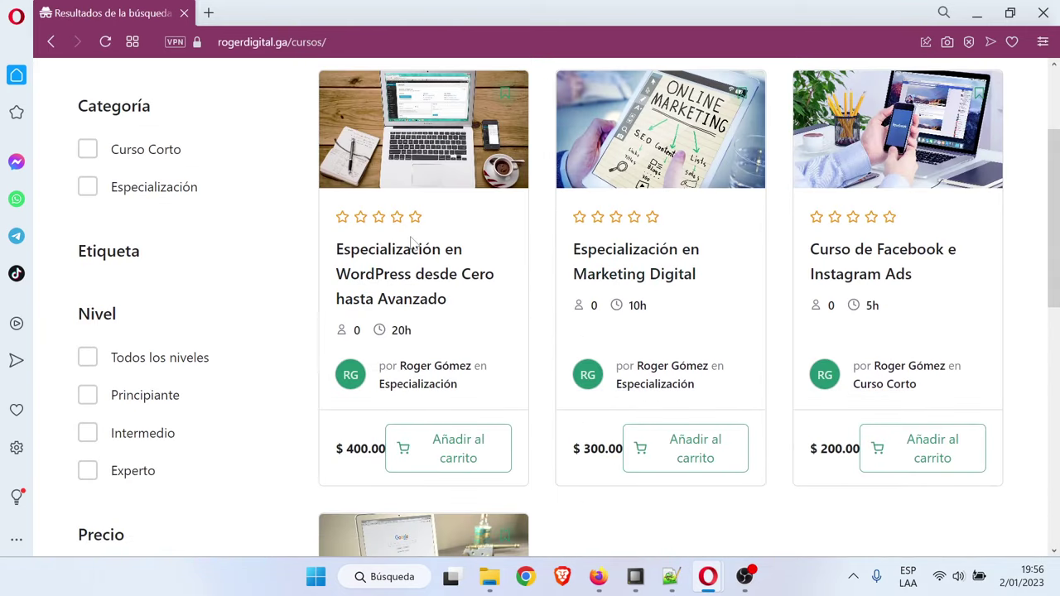
{"action": "left_click", "coordinate": [389, 271]}
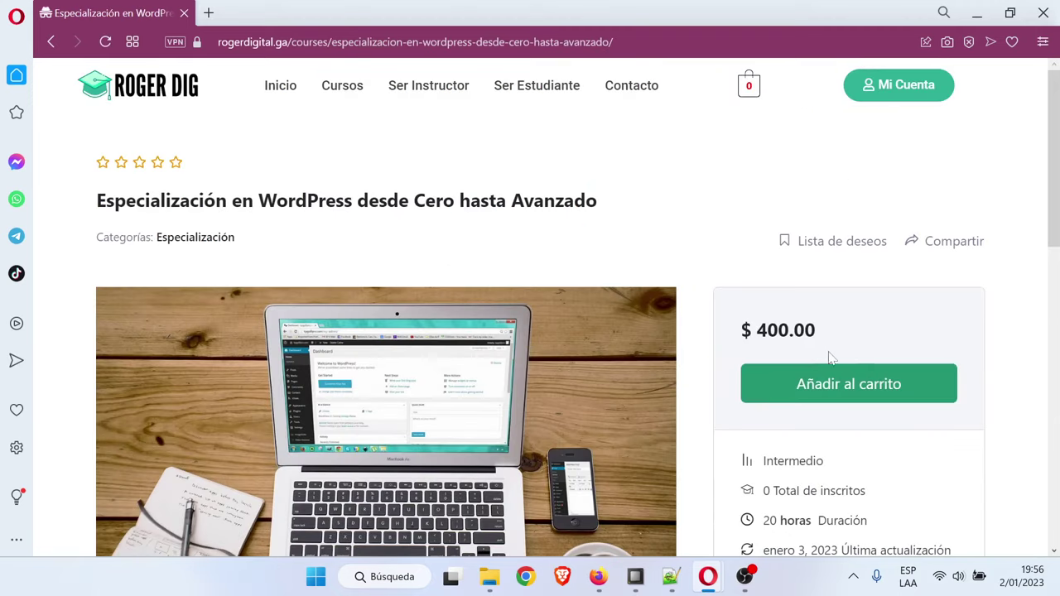
{"action": "left_click", "coordinate": [895, 384]}
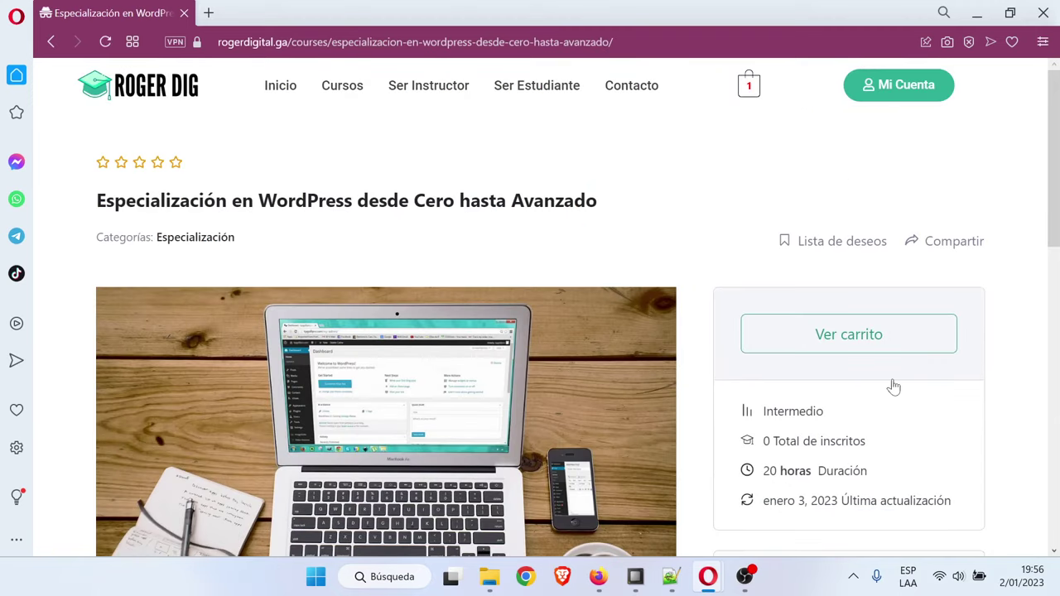
{"action": "left_click", "coordinate": [861, 342]}
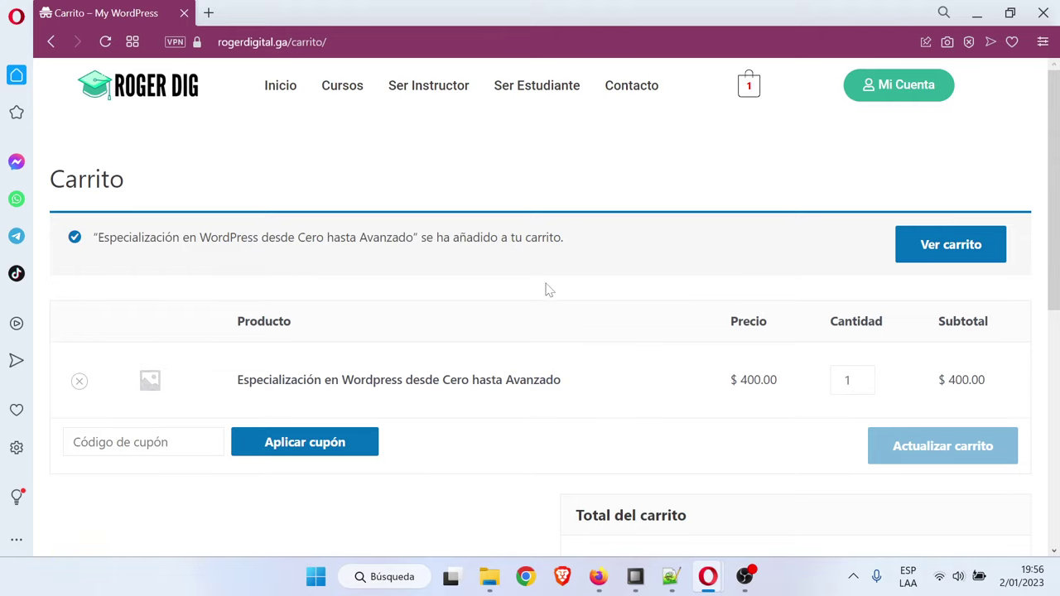
Proceed to checkout with the $400.00 order and move to the account password field
{"action": "scroll", "coordinate": [546, 291], "scroll_direction": "down", "scroll_amount": 3}
{"action": "scroll", "coordinate": [516, 286], "scroll_direction": "up", "scroll_amount": 3}
{"action": "scroll", "coordinate": [439, 273], "scroll_direction": "down", "scroll_amount": 3}
{"action": "left_click", "coordinate": [672, 412]}
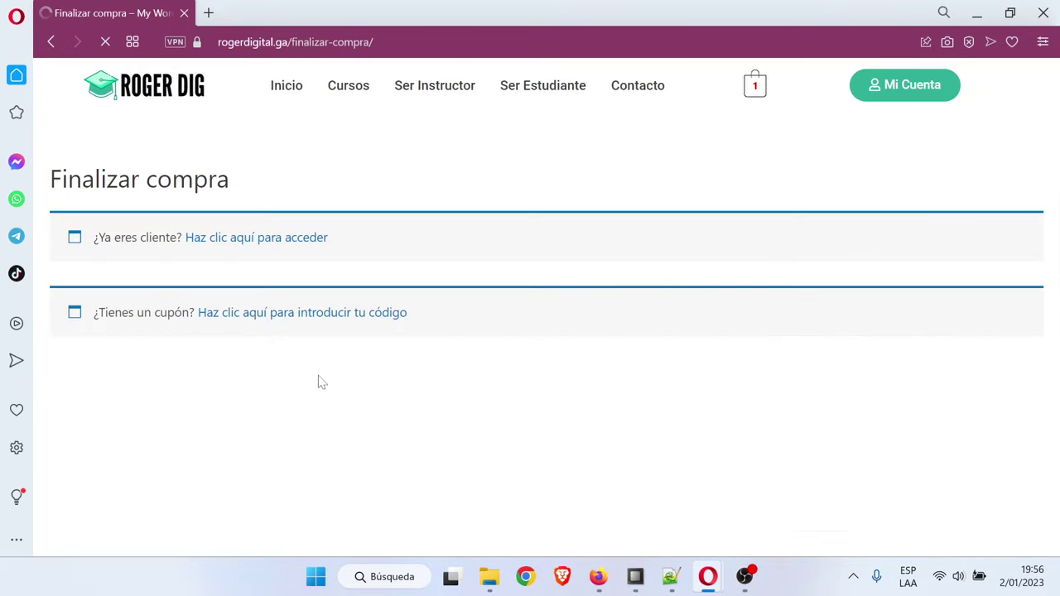
{"action": "scroll", "coordinate": [507, 306], "scroll_direction": "down", "scroll_amount": 3}
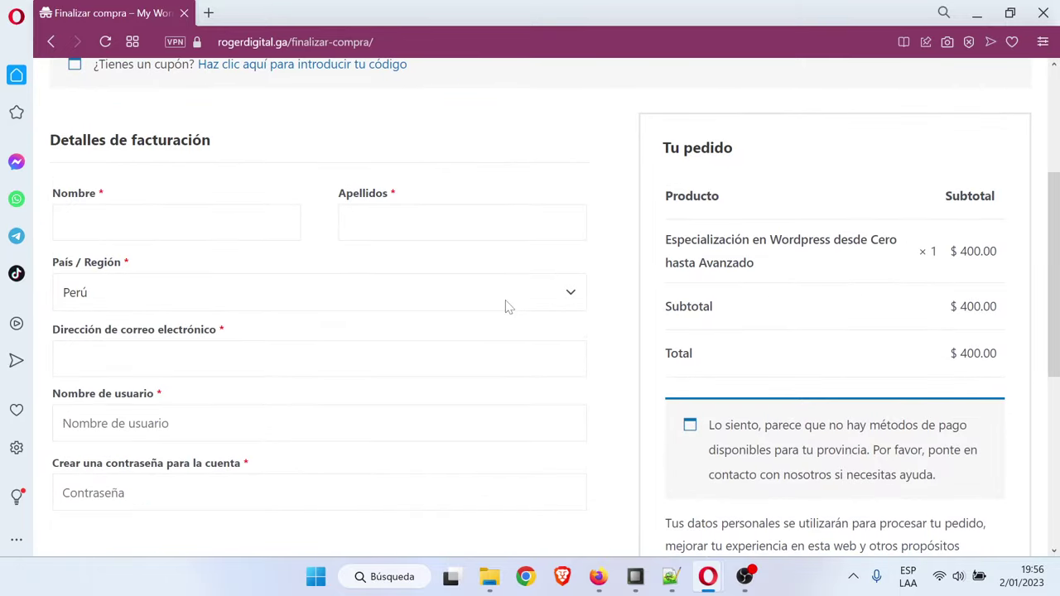
{"action": "scroll", "coordinate": [507, 307], "scroll_direction": "down", "scroll_amount": 1}
{"action": "scroll", "coordinate": [508, 306], "scroll_direction": "up", "scroll_amount": 1}
{"action": "left_click", "coordinate": [173, 467]}
{"action": "scroll", "coordinate": [442, 386], "scroll_direction": "down", "scroll_amount": 3}
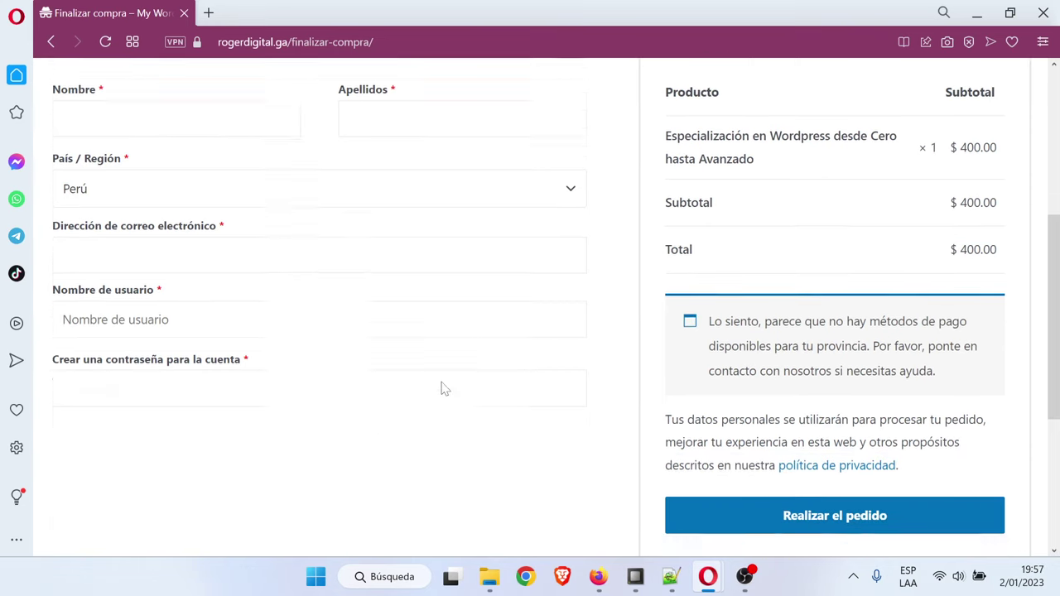
{"action": "scroll", "coordinate": [204, 393], "scroll_direction": "up", "scroll_amount": 6}
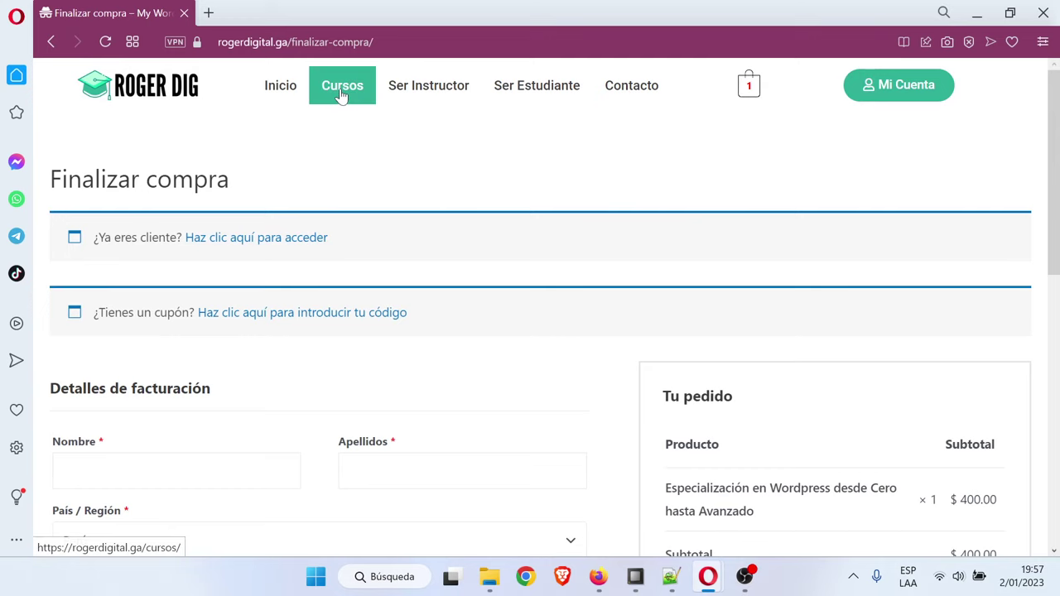
Add the Google Ads course, remove the WordPress course from the cart, and check out
{"action": "left_click", "coordinate": [341, 91]}
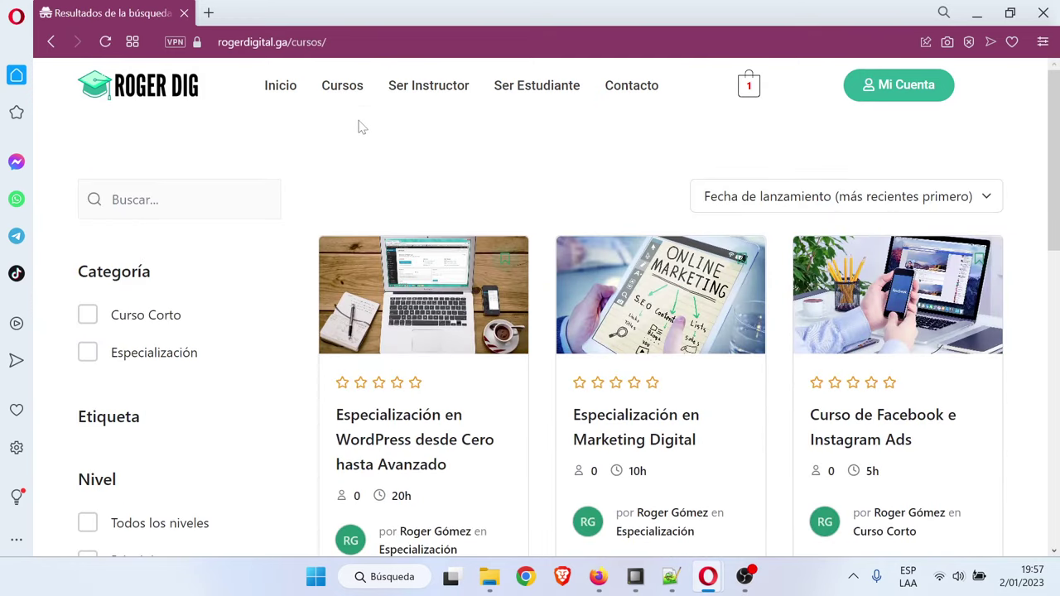
{"action": "scroll", "coordinate": [355, 128], "scroll_direction": "down", "scroll_amount": 1}
{"action": "scroll", "coordinate": [563, 412], "scroll_direction": "down", "scroll_amount": 5}
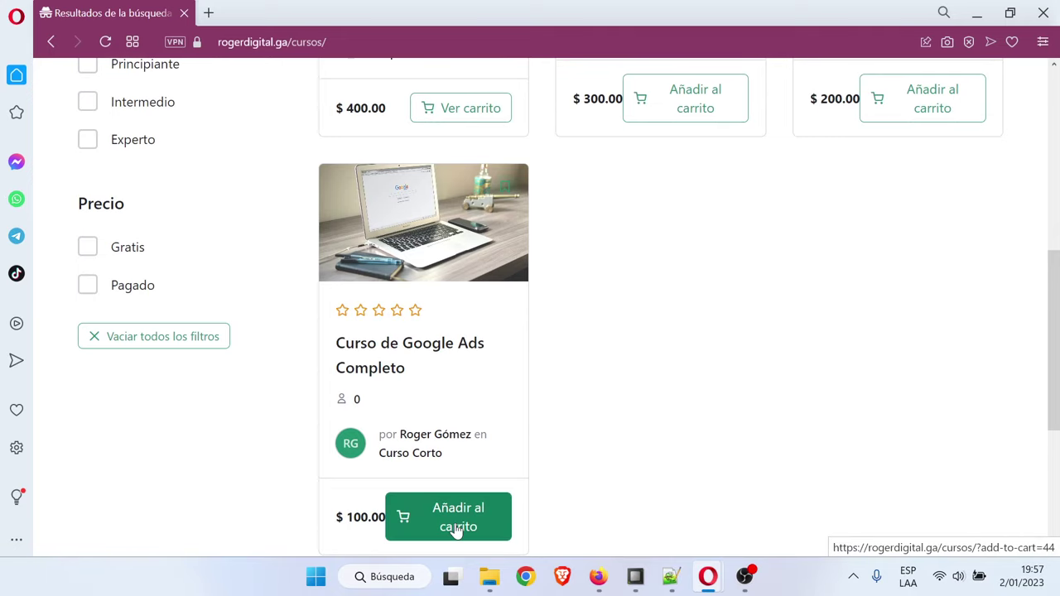
{"action": "left_click", "coordinate": [457, 530]}
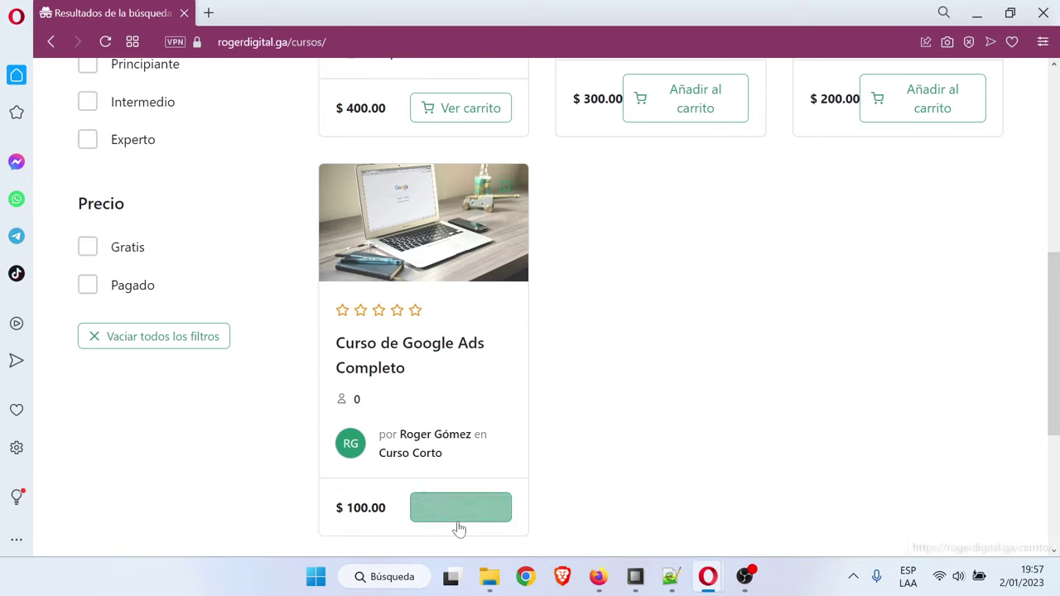
{"action": "left_click", "coordinate": [465, 508]}
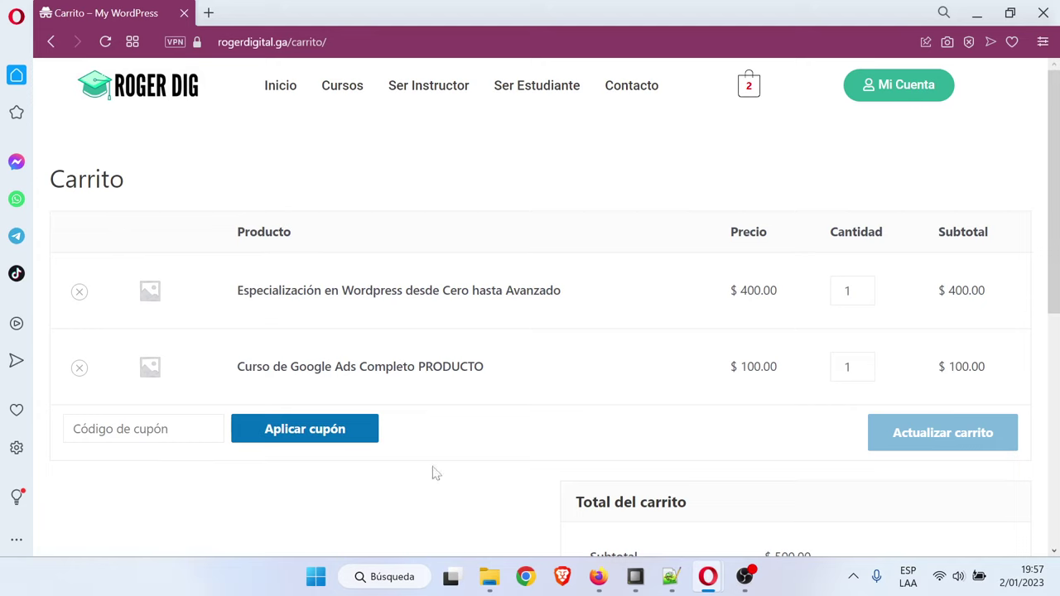
{"action": "left_click", "coordinate": [78, 293]}
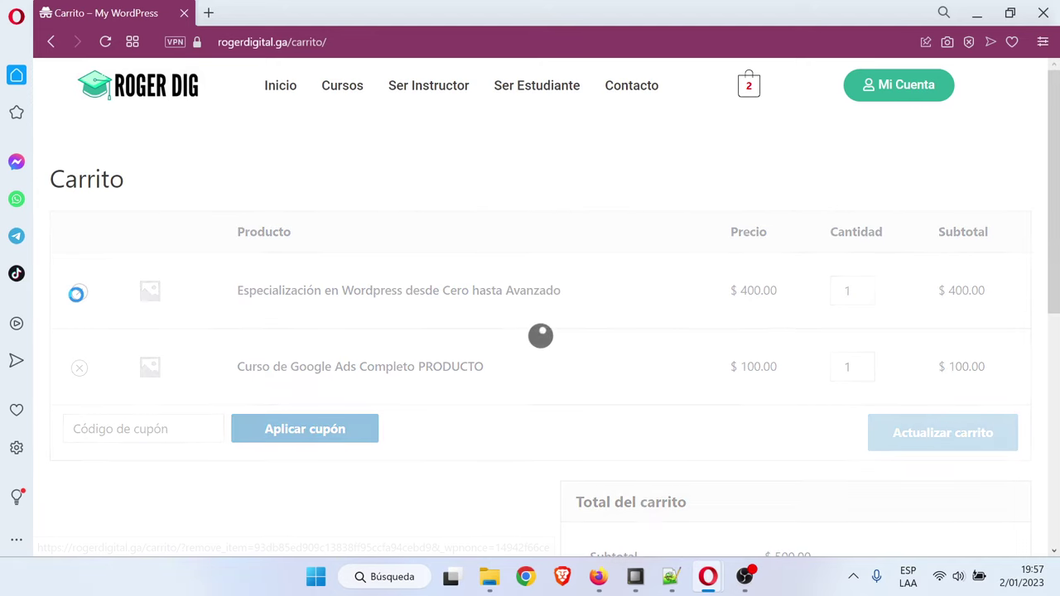
{"action": "scroll", "coordinate": [362, 379], "scroll_direction": "down", "scroll_amount": 1}
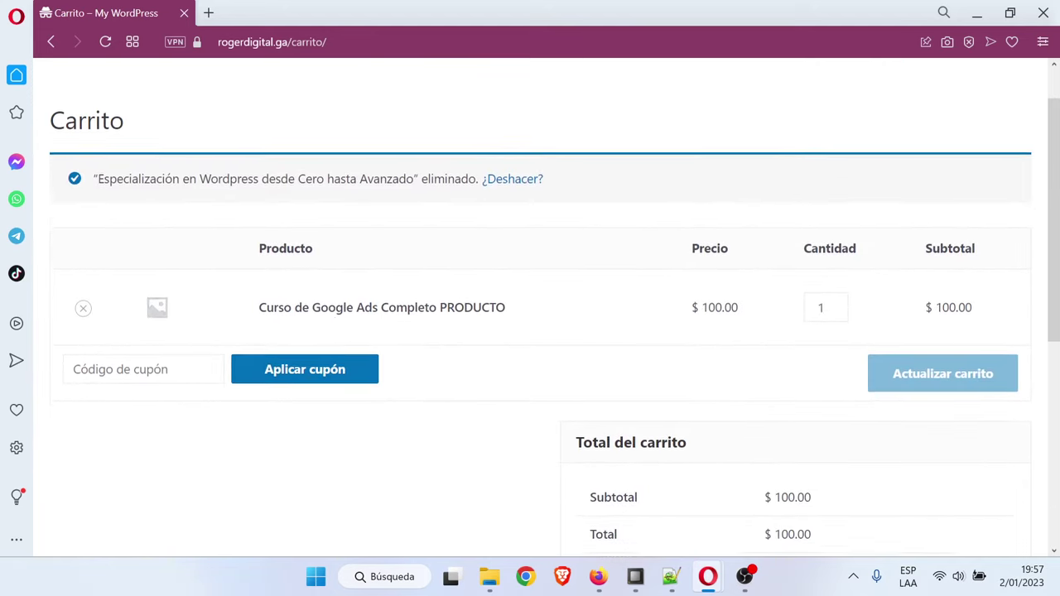
{"action": "scroll", "coordinate": [580, 340], "scroll_direction": "down", "scroll_amount": 3}
{"action": "left_click", "coordinate": [839, 419]}
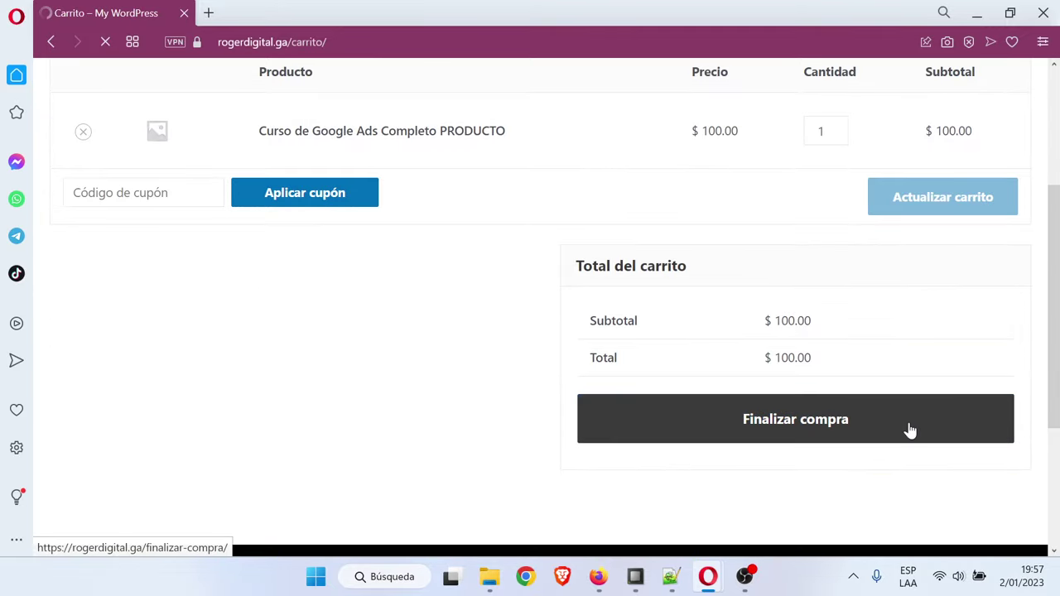
Fill in the buyer's first name, last name, e-mail and username on the checkout form
{"action": "scroll", "coordinate": [397, 403], "scroll_direction": "down", "scroll_amount": 2}
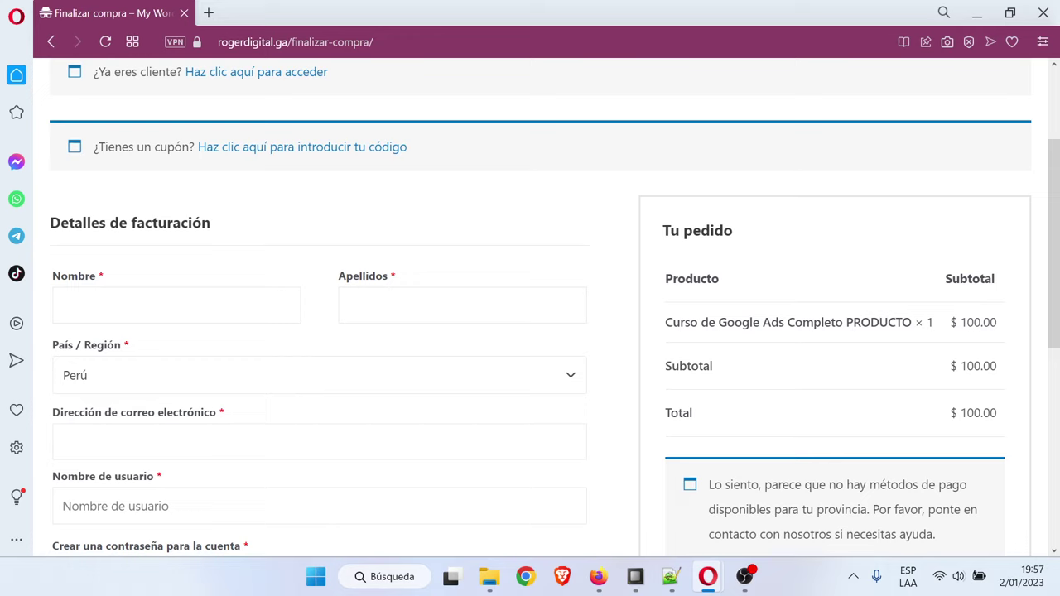
{"action": "left_click", "coordinate": [351, 306]}
{"action": "type", "text": "antonio"}
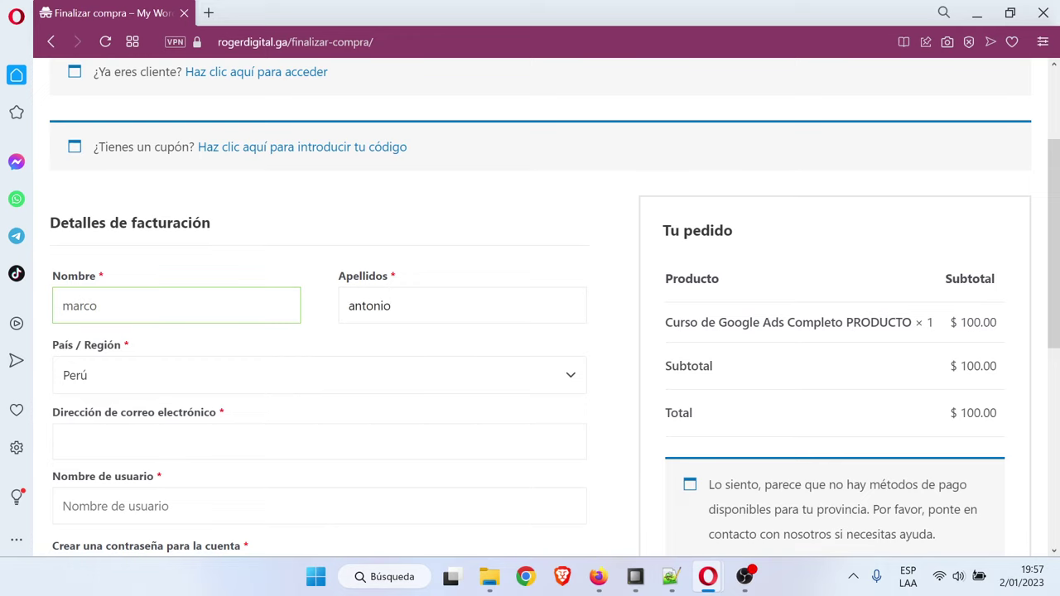
{"action": "scroll", "coordinate": [173, 303], "scroll_direction": "down", "scroll_amount": 1}
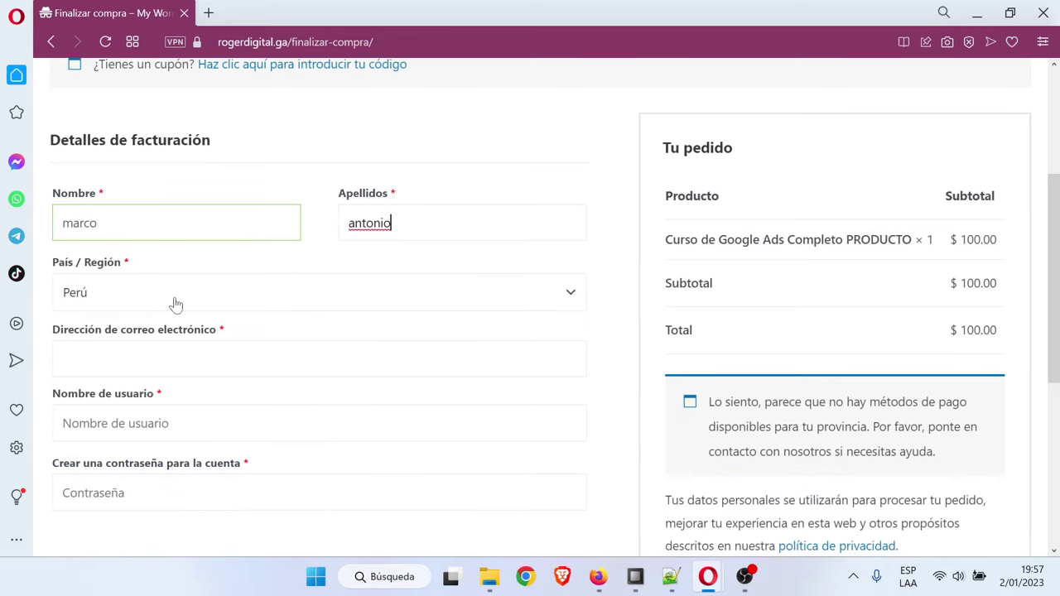
{"action": "left_click", "coordinate": [158, 352]}
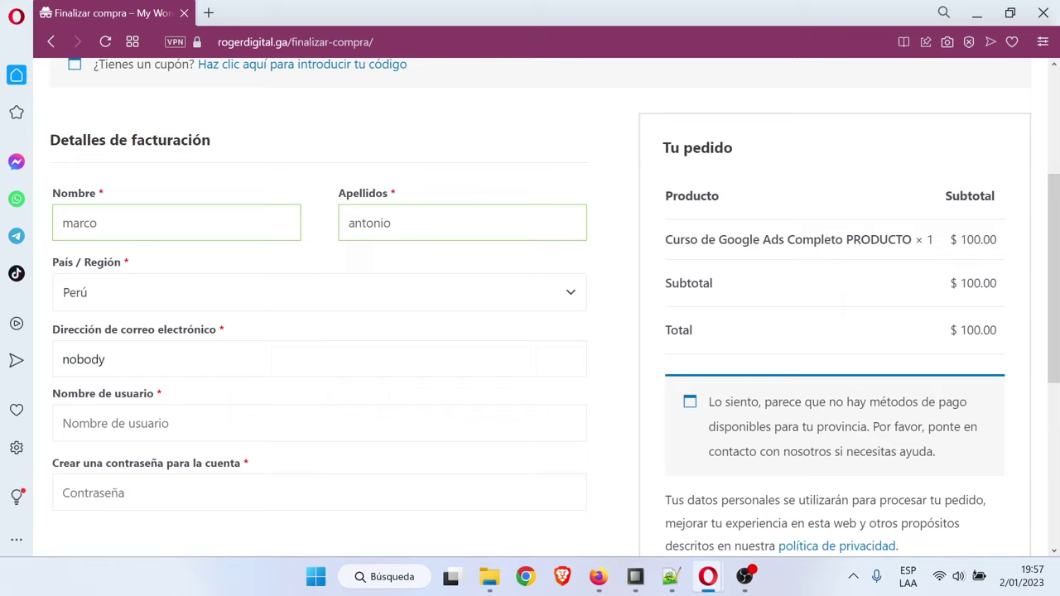
{"action": "type", "text": "2@example.com"}
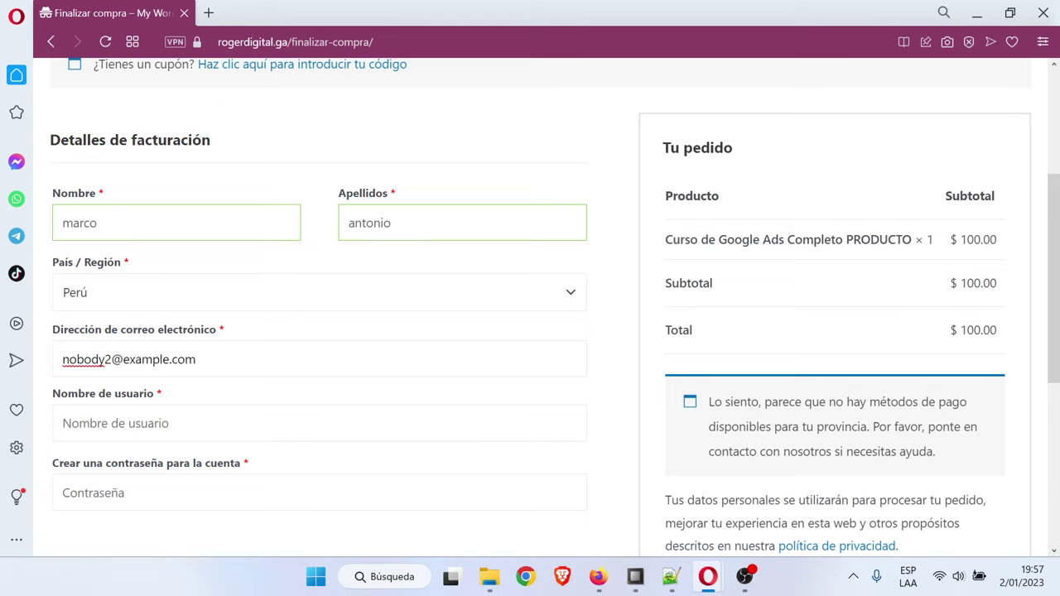
{"action": "left_click", "coordinate": [319, 424]}
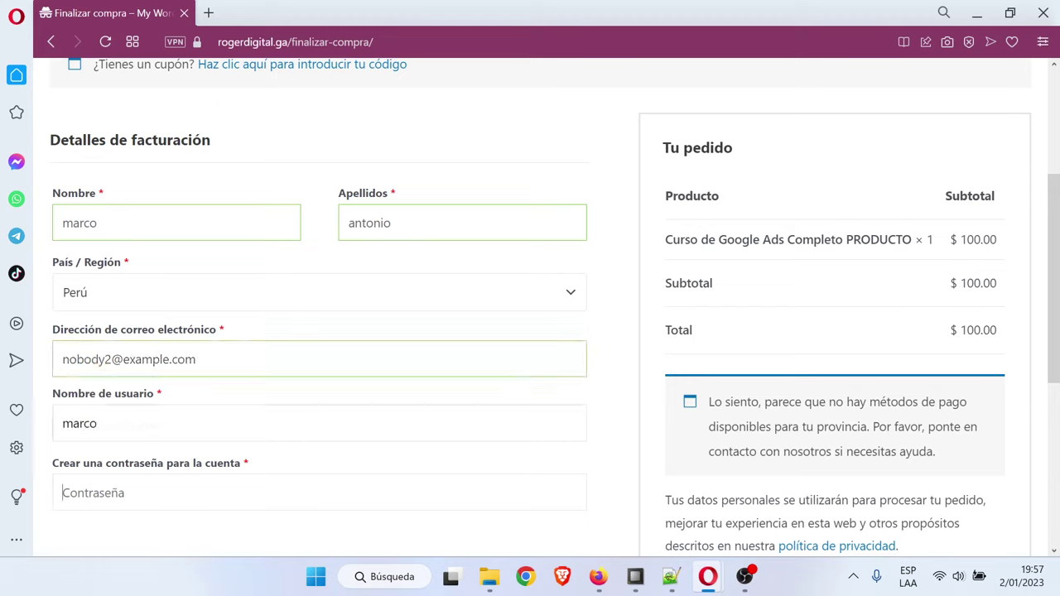
{"action": "scroll", "coordinate": [787, 388], "scroll_direction": "down", "scroll_amount": 2}
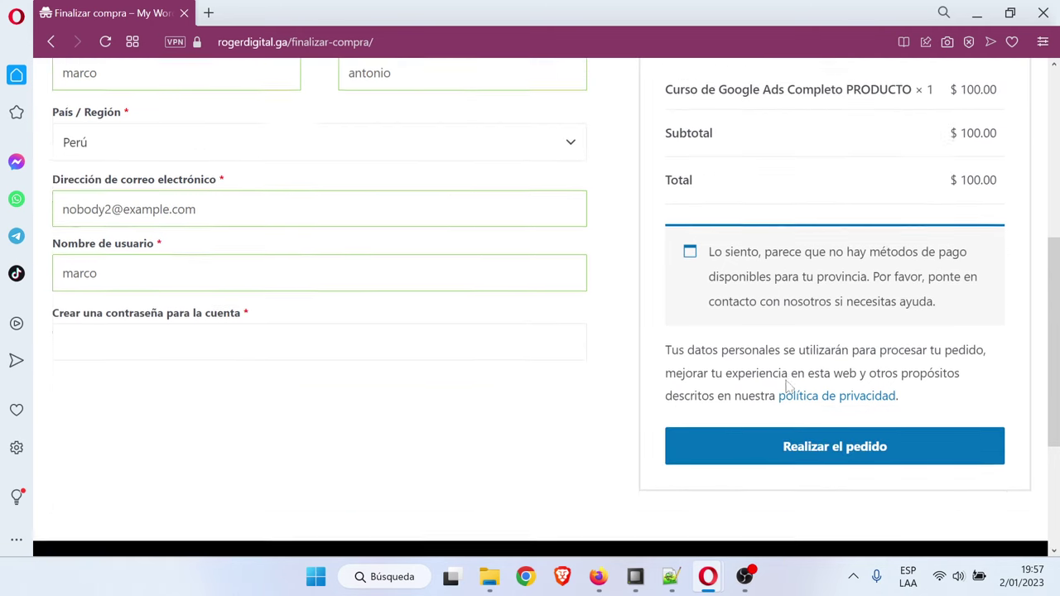
{"action": "scroll", "coordinate": [642, 377], "scroll_direction": "up", "scroll_amount": 3}
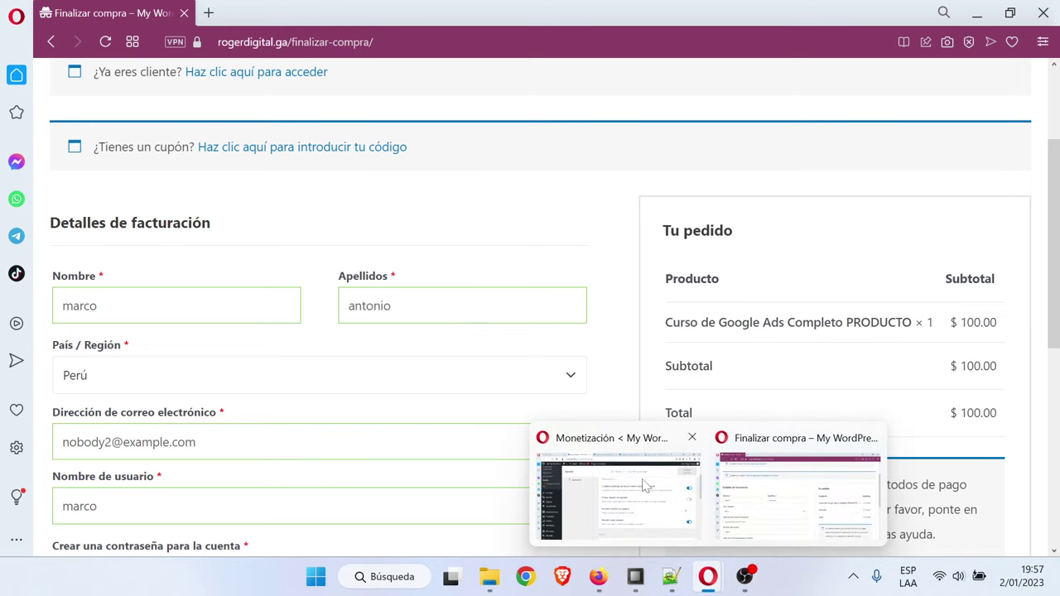
In the admin window, go to the coupon list and start a new coupon
{"action": "left_click", "coordinate": [641, 485]}
{"action": "mouse_move", "coordinate": [105, 466]}
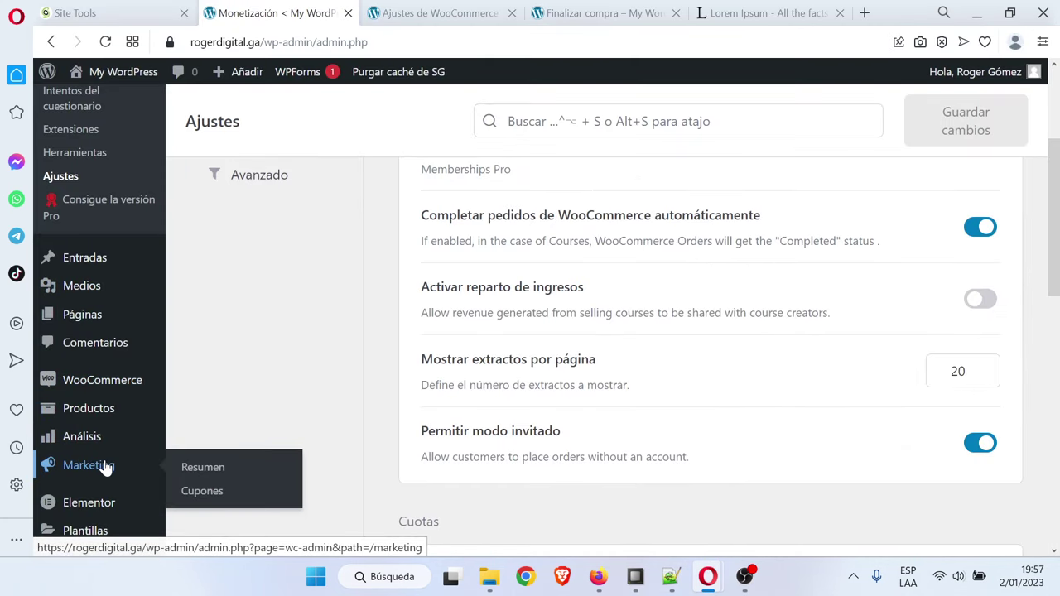
{"action": "left_click", "coordinate": [240, 492]}
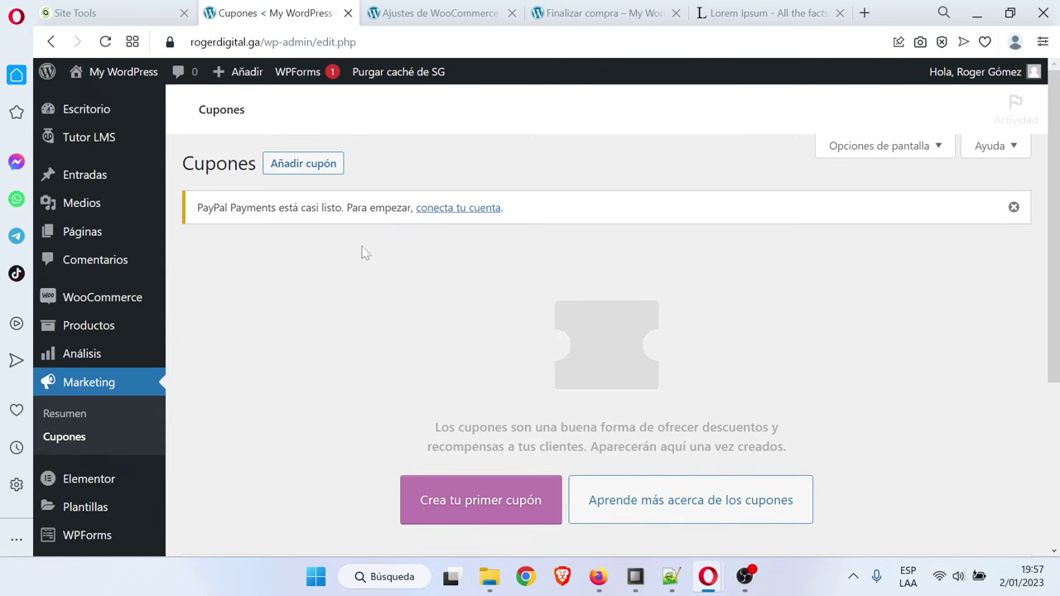
{"action": "left_click", "coordinate": [300, 164]}
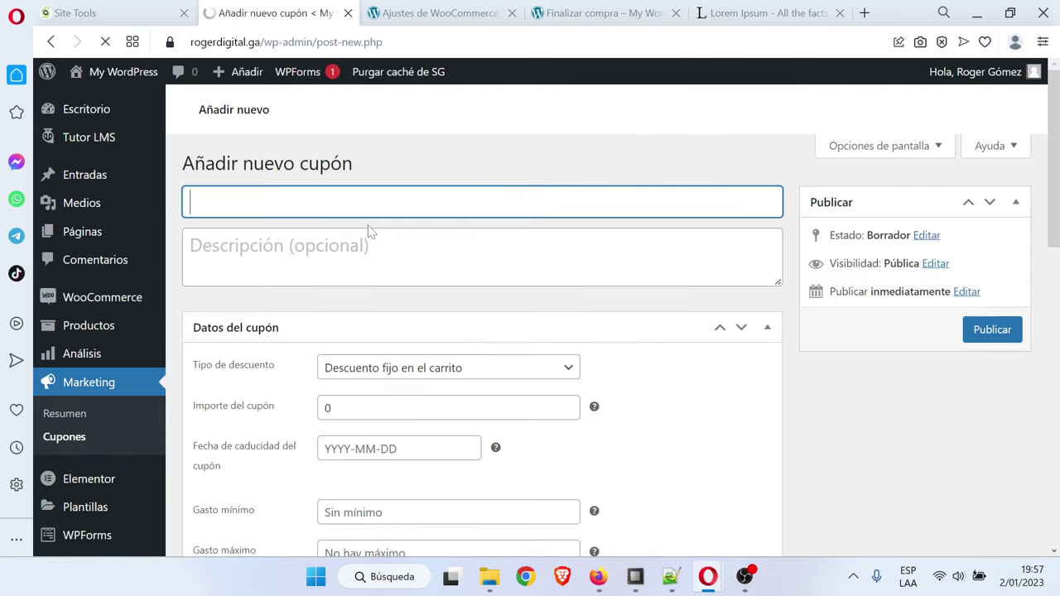
Enter code 'gratis', set a 100 percentage discount, and publish the coupon
{"action": "type", "text": "gra"}
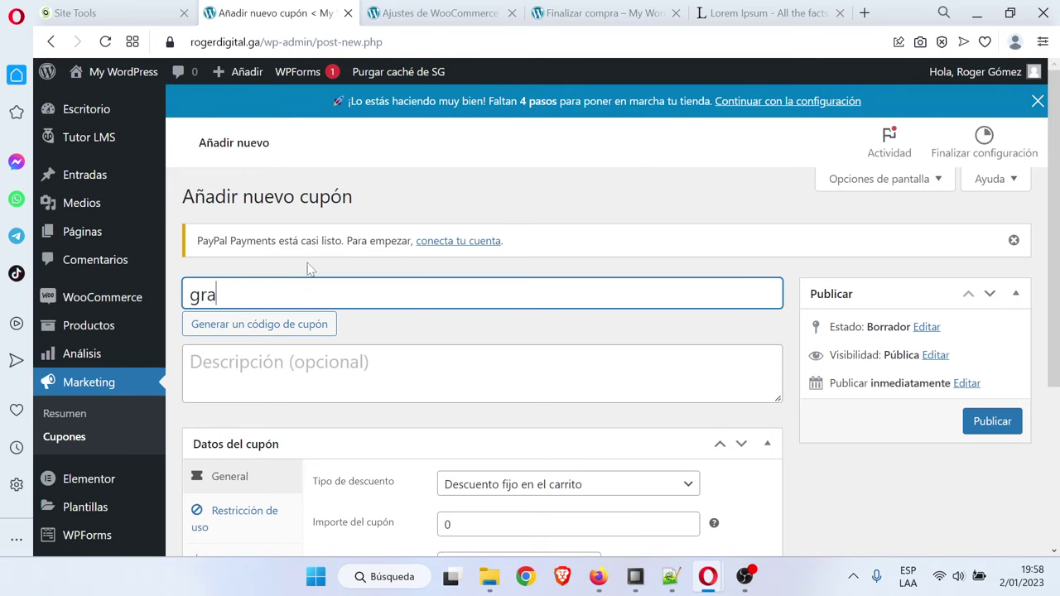
{"action": "type", "text": "tis"}
{"action": "scroll", "coordinate": [310, 268], "scroll_direction": "down", "scroll_amount": 2}
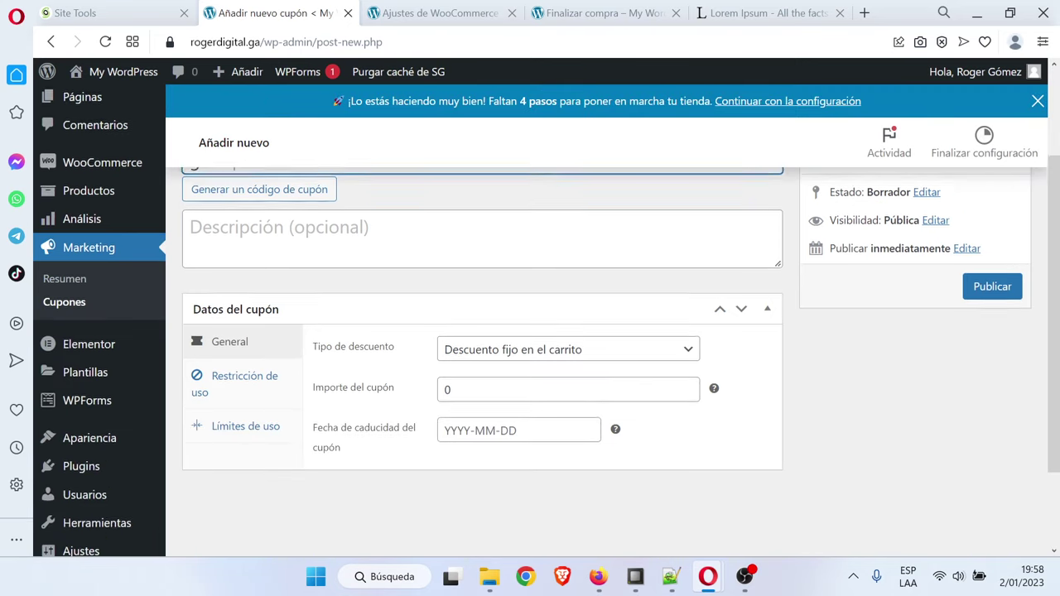
{"action": "left_click", "coordinate": [525, 322]}
{"action": "left_click", "coordinate": [527, 341]}
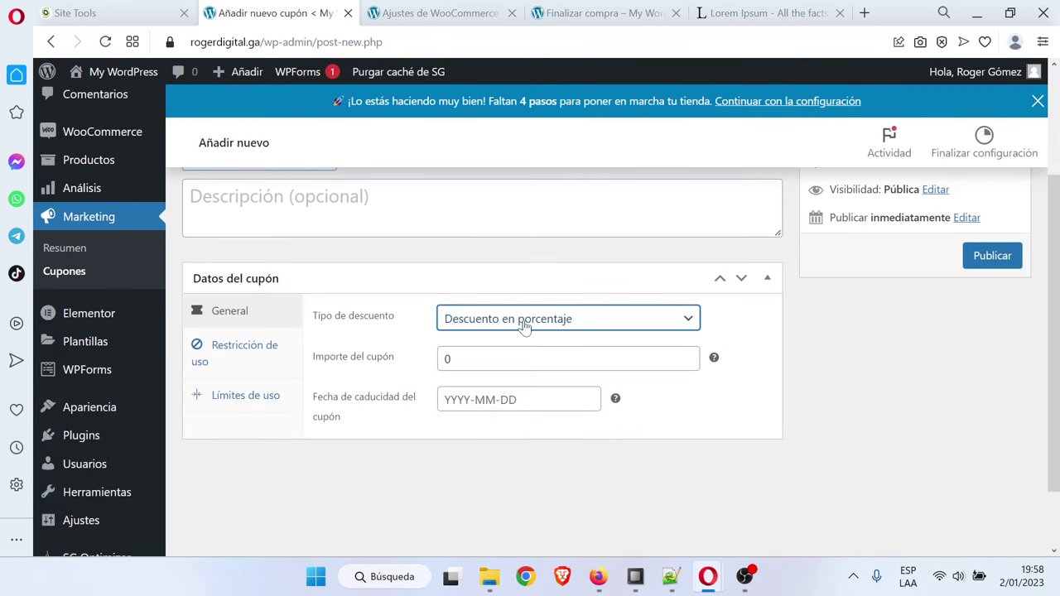
{"action": "key", "text": "Tab"}
{"action": "type", "text": "10"}
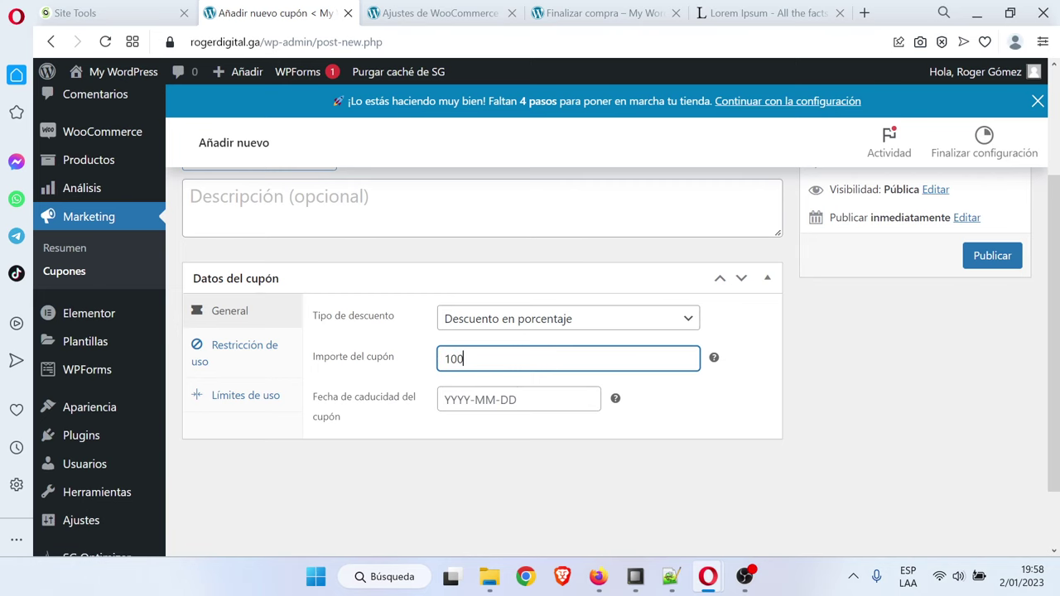
{"action": "left_click", "coordinate": [994, 256]}
{"action": "mouse_move", "coordinate": [708, 577]}
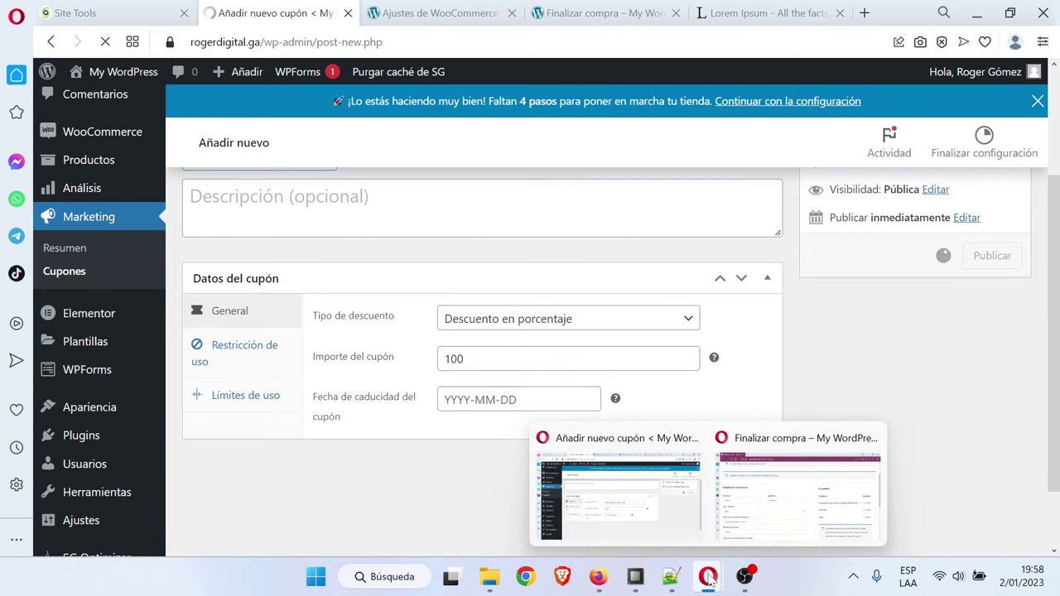
{"action": "left_click", "coordinate": [799, 493]}
Apply the 'gratis' coupon for a $0.00 total, enter an account password, and place the order
{"action": "scroll", "coordinate": [374, 386], "scroll_direction": "up", "scroll_amount": 2}
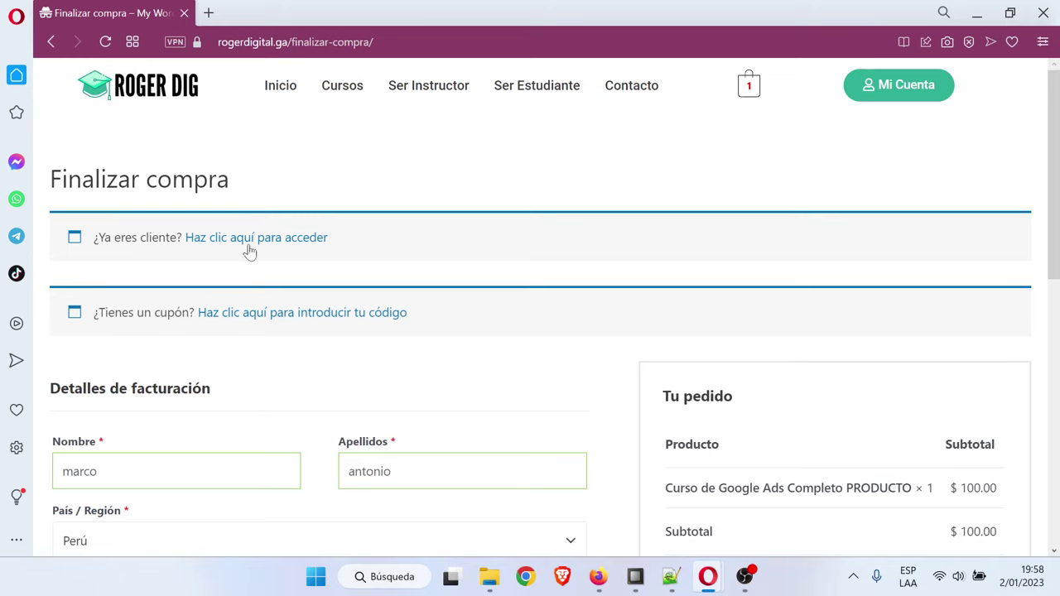
{"action": "left_click", "coordinate": [320, 317]}
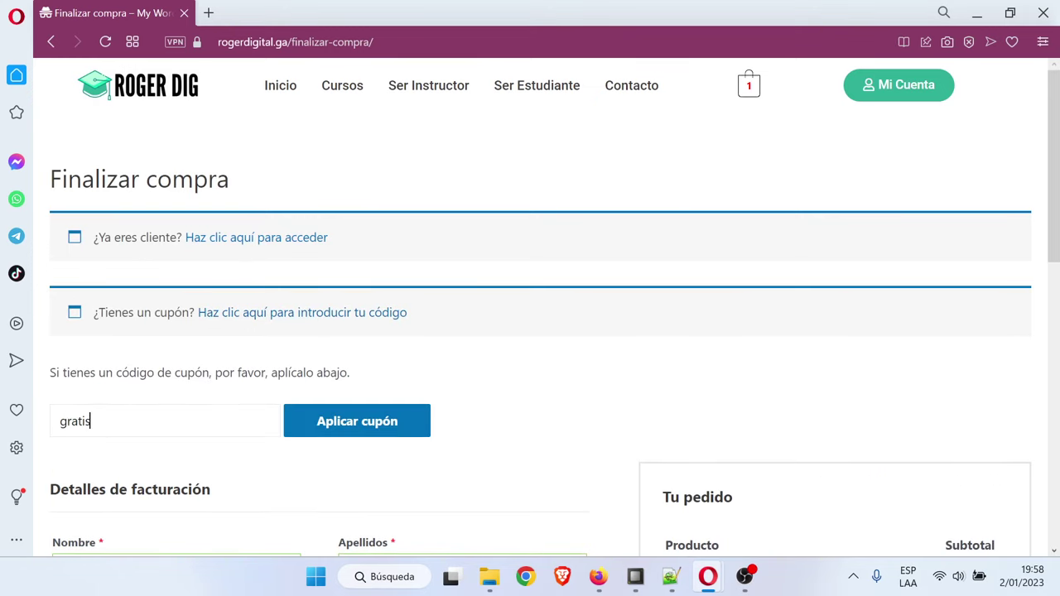
{"action": "left_click", "coordinate": [367, 432]}
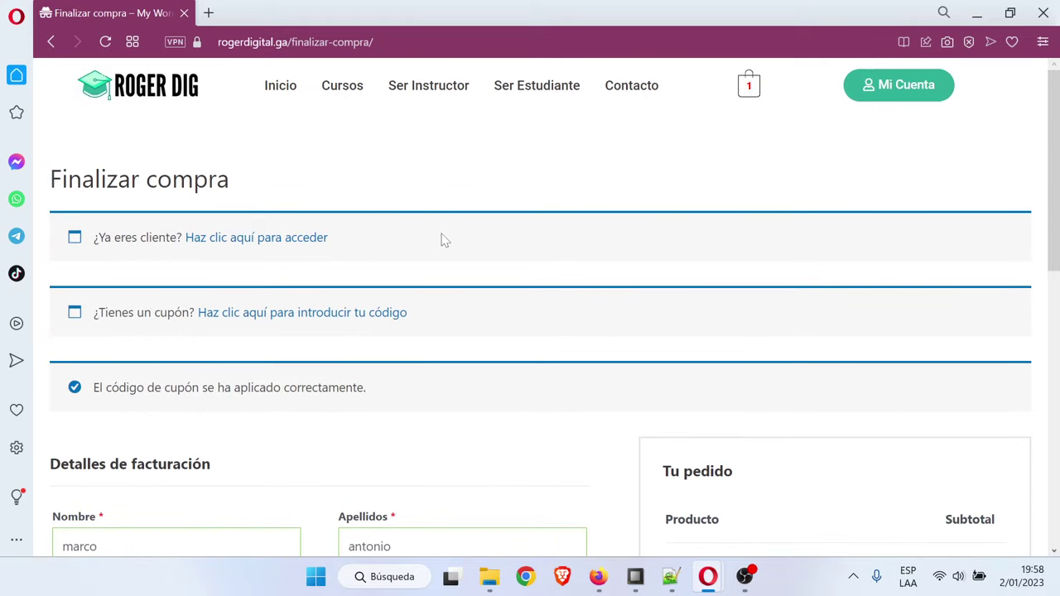
{"action": "scroll", "coordinate": [458, 293], "scroll_direction": "down", "scroll_amount": 5}
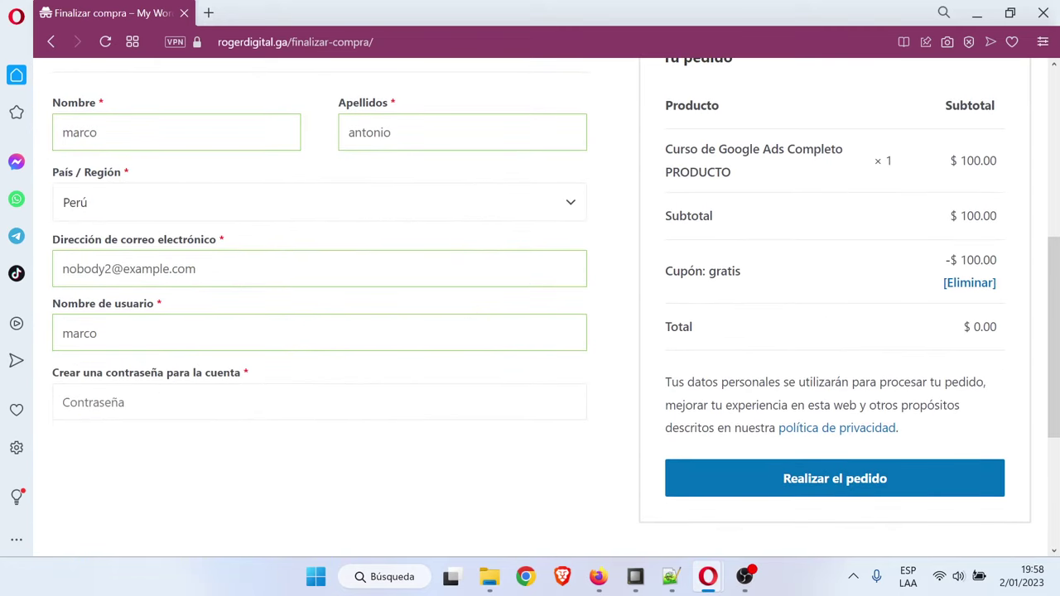
{"action": "type", "text": "••••••••••"}
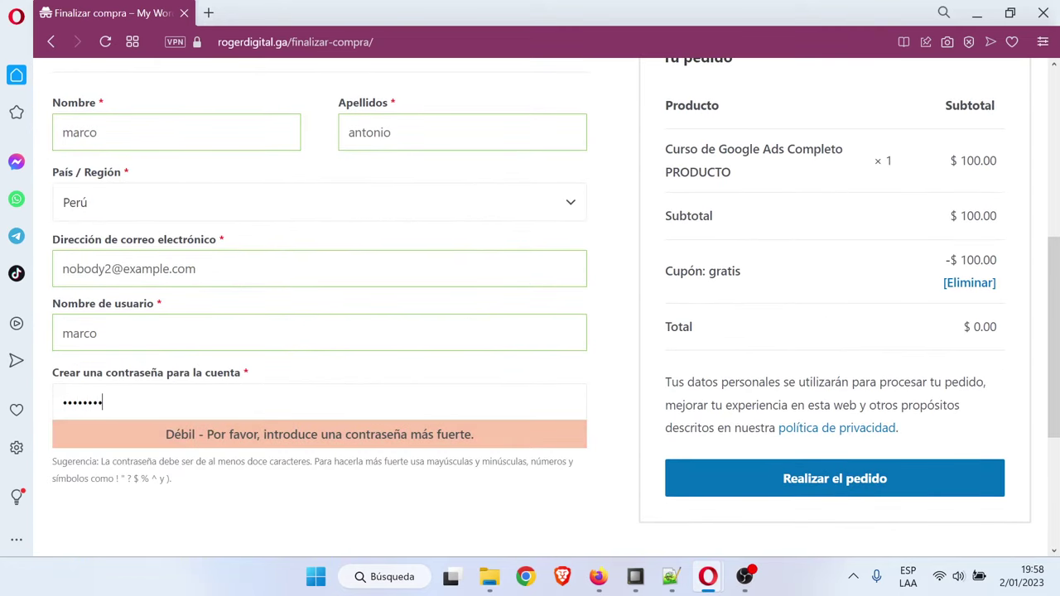
{"action": "left_click", "coordinate": [810, 472]}
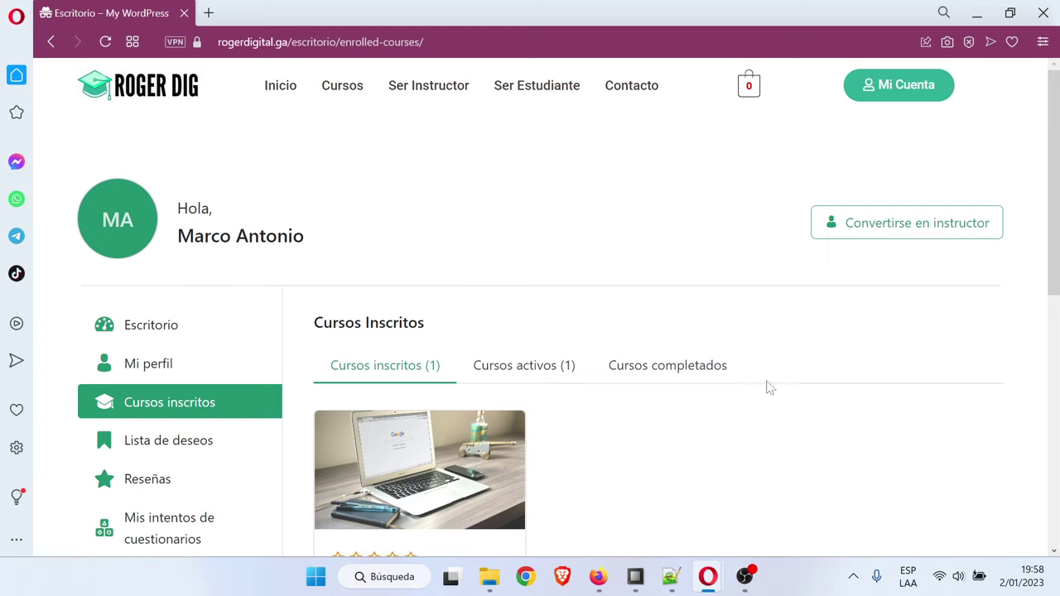
Open the Curso de Google Ads Completo course and its 'Cómo funciona google ads' lesson
{"action": "scroll", "coordinate": [729, 360], "scroll_direction": "down", "scroll_amount": 3}
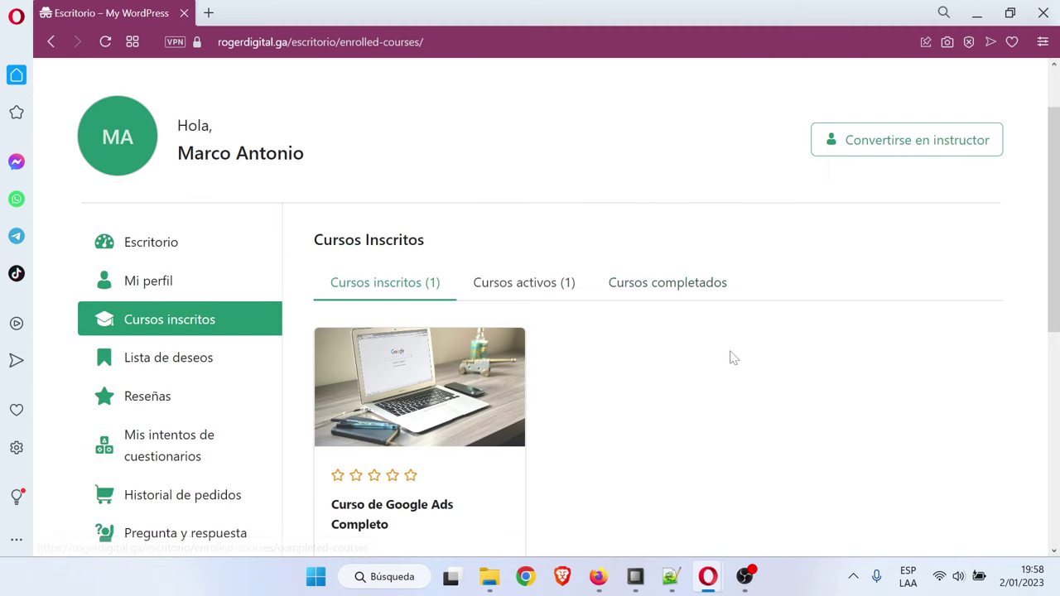
{"action": "scroll", "coordinate": [736, 340], "scroll_direction": "up", "scroll_amount": 2}
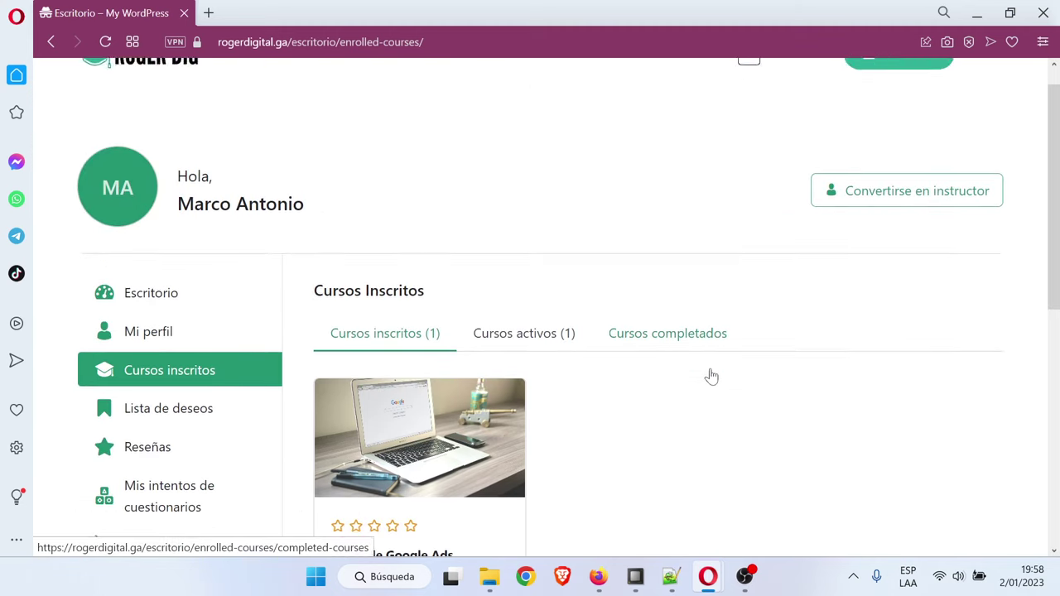
{"action": "left_click", "coordinate": [437, 362]}
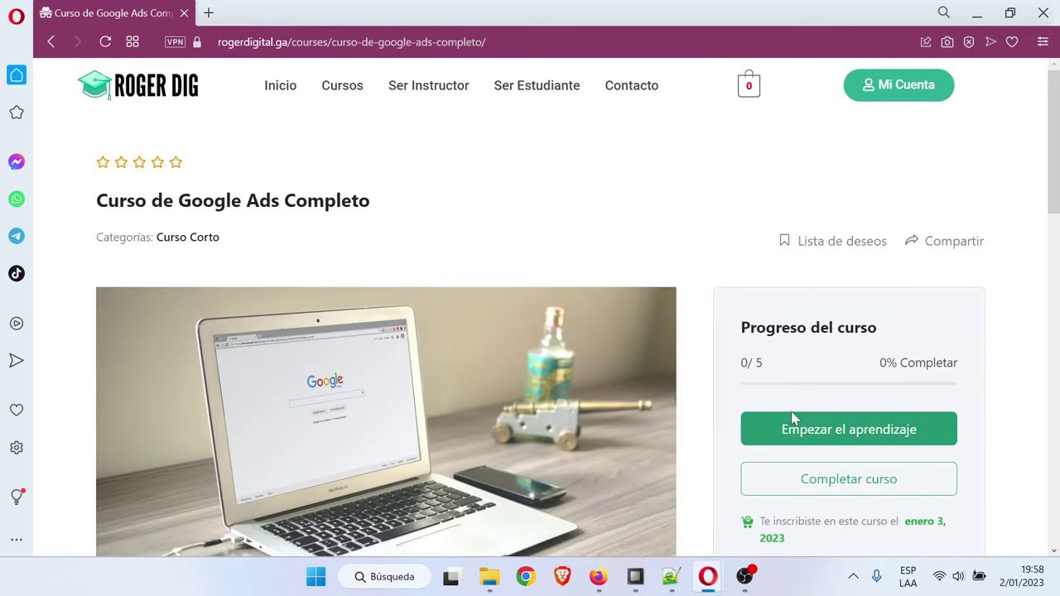
{"action": "scroll", "coordinate": [551, 365], "scroll_direction": "down", "scroll_amount": 7}
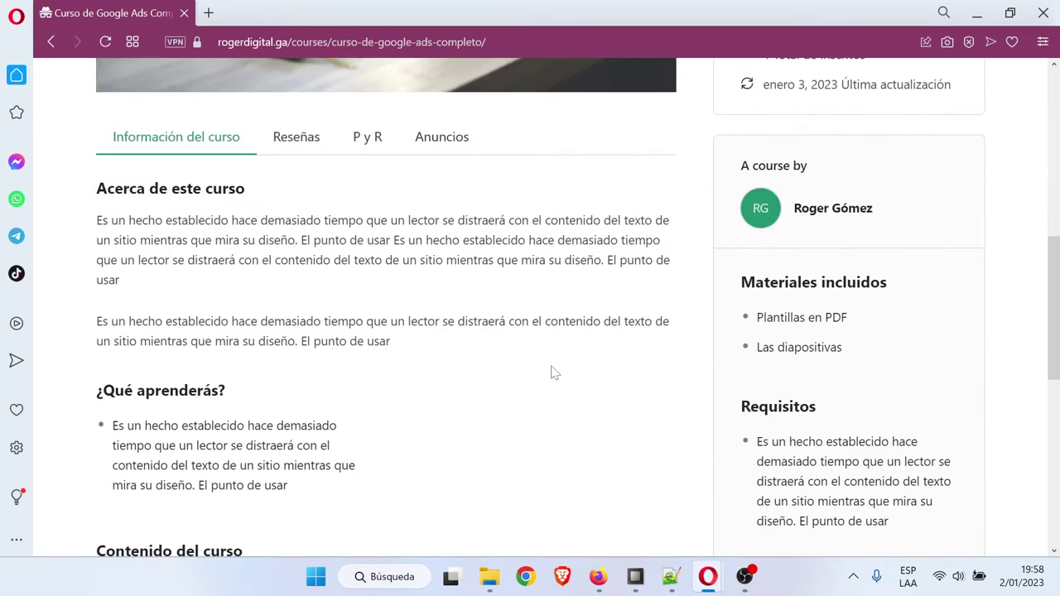
{"action": "scroll", "coordinate": [553, 372], "scroll_direction": "down", "scroll_amount": 3}
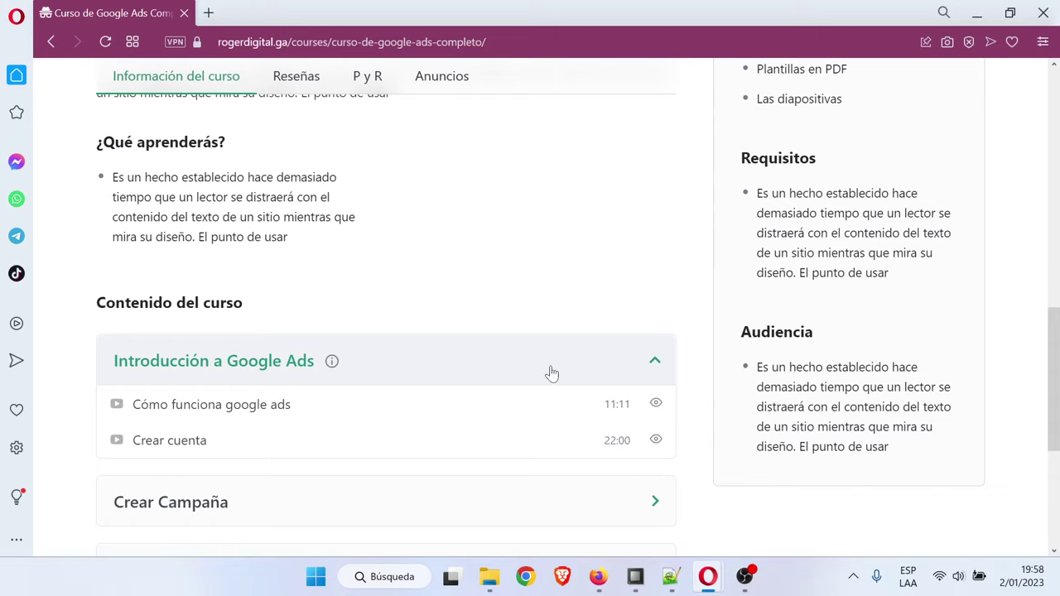
{"action": "scroll", "coordinate": [550, 373], "scroll_direction": "down", "scroll_amount": 3}
{"action": "scroll", "coordinate": [549, 372], "scroll_direction": "up", "scroll_amount": 3}
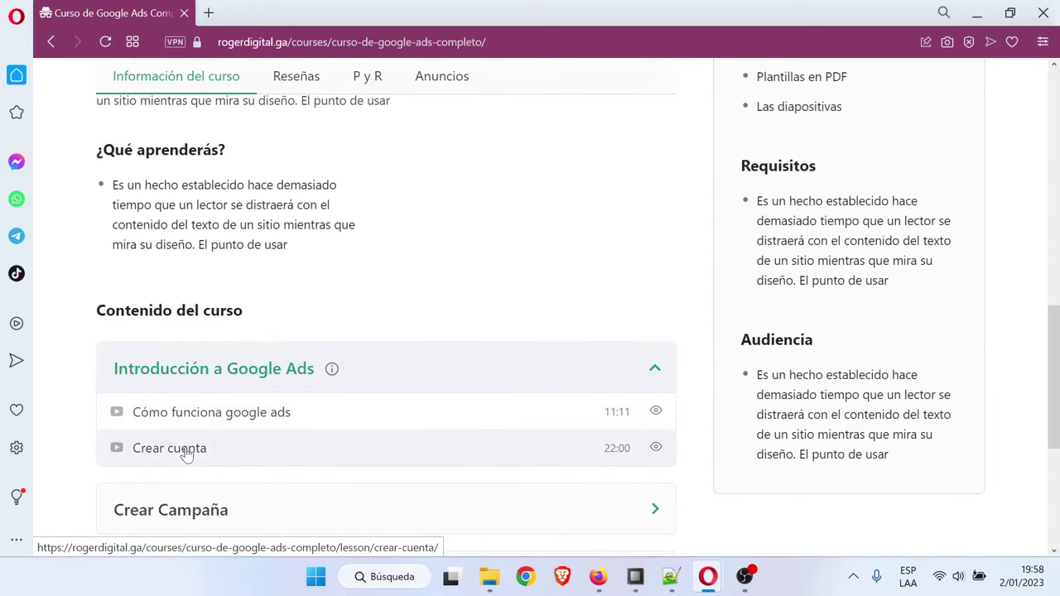
{"action": "left_click", "coordinate": [216, 421]}
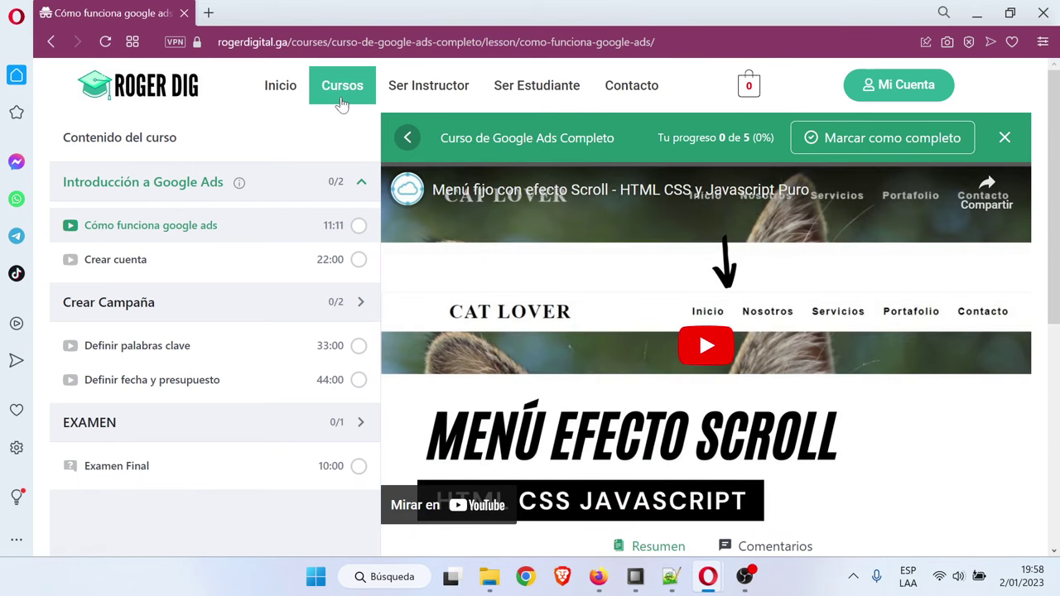
Browse the Cursos listing, then view the 'Ser Instructor' registration page
{"action": "left_click", "coordinate": [342, 101]}
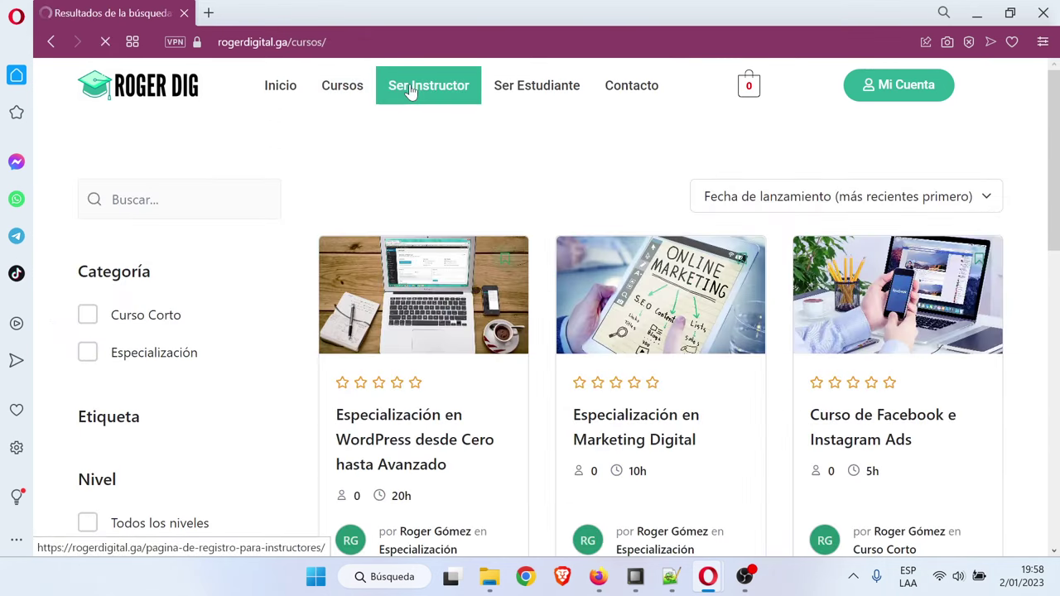
{"action": "left_click", "coordinate": [412, 91]}
{"action": "scroll", "coordinate": [447, 207], "scroll_direction": "down", "scroll_amount": 4}
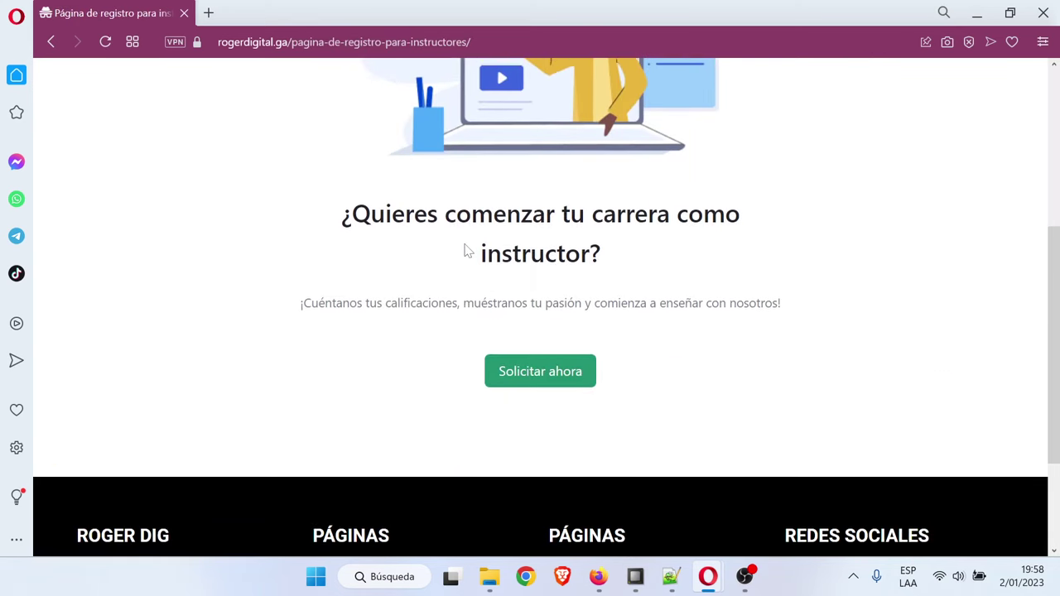
{"action": "scroll", "coordinate": [583, 375], "scroll_direction": "up", "scroll_amount": 4}
{"action": "scroll", "coordinate": [575, 403], "scroll_direction": "down", "scroll_amount": 3}
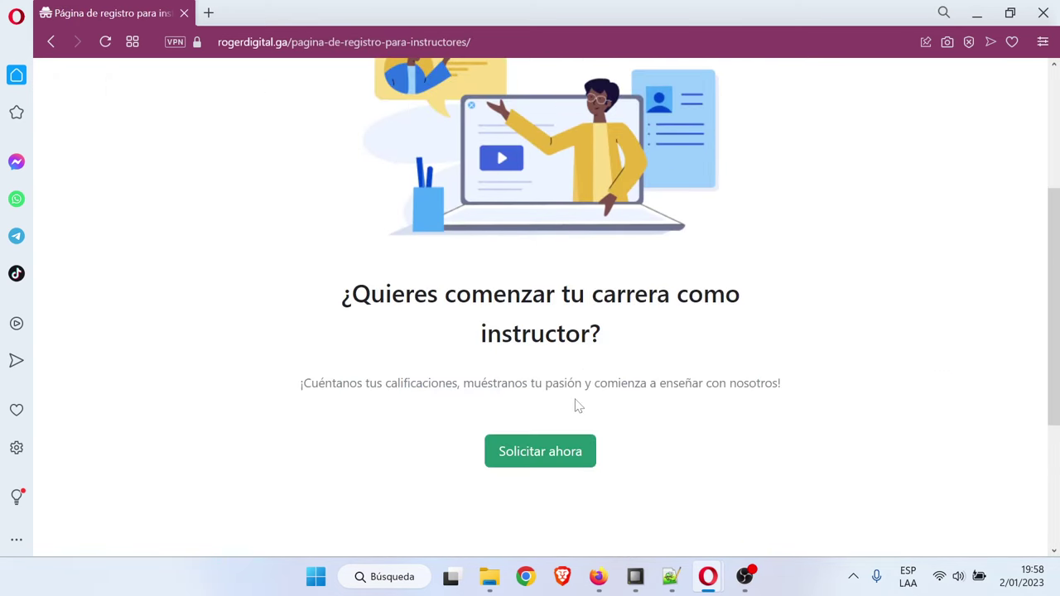
{"action": "scroll", "coordinate": [537, 469], "scroll_direction": "up", "scroll_amount": 3}
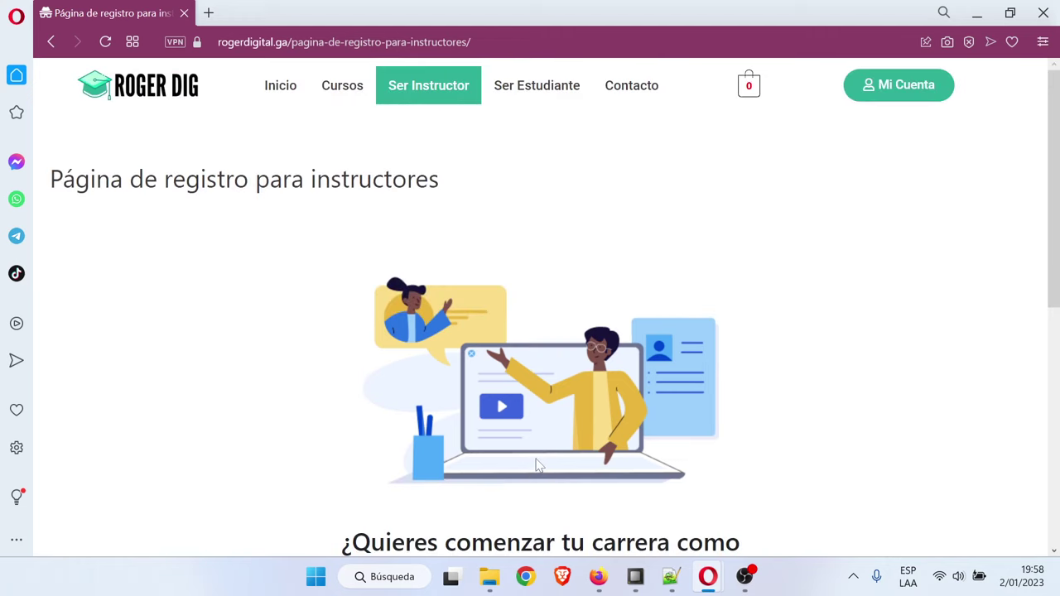
On the Mi Cuenta dashboard, check the student's enrolled and active course counts
{"action": "left_click", "coordinate": [896, 93]}
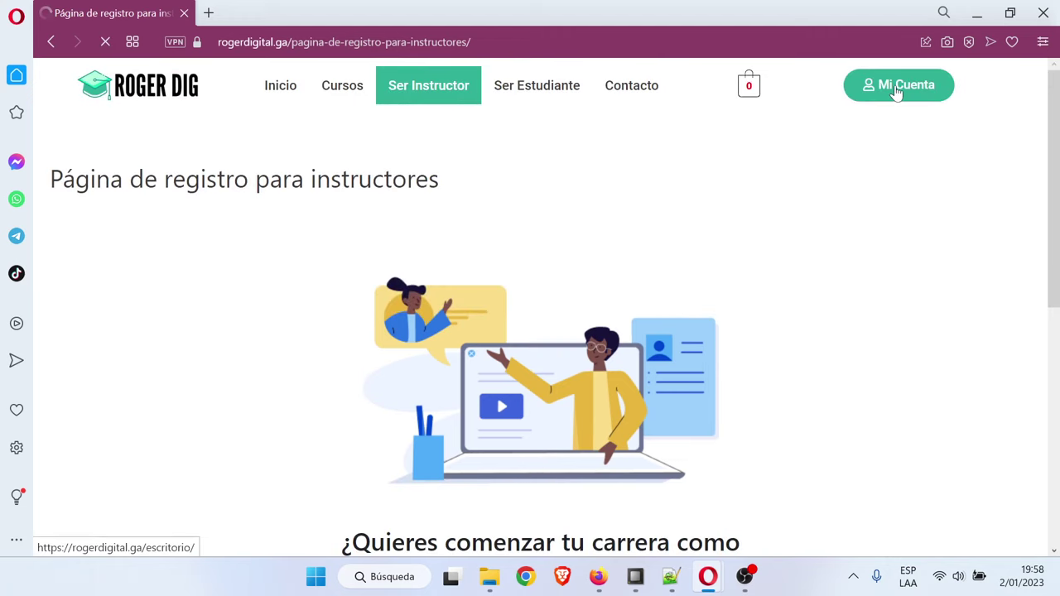
{"action": "scroll", "coordinate": [644, 239], "scroll_direction": "down", "scroll_amount": 2}
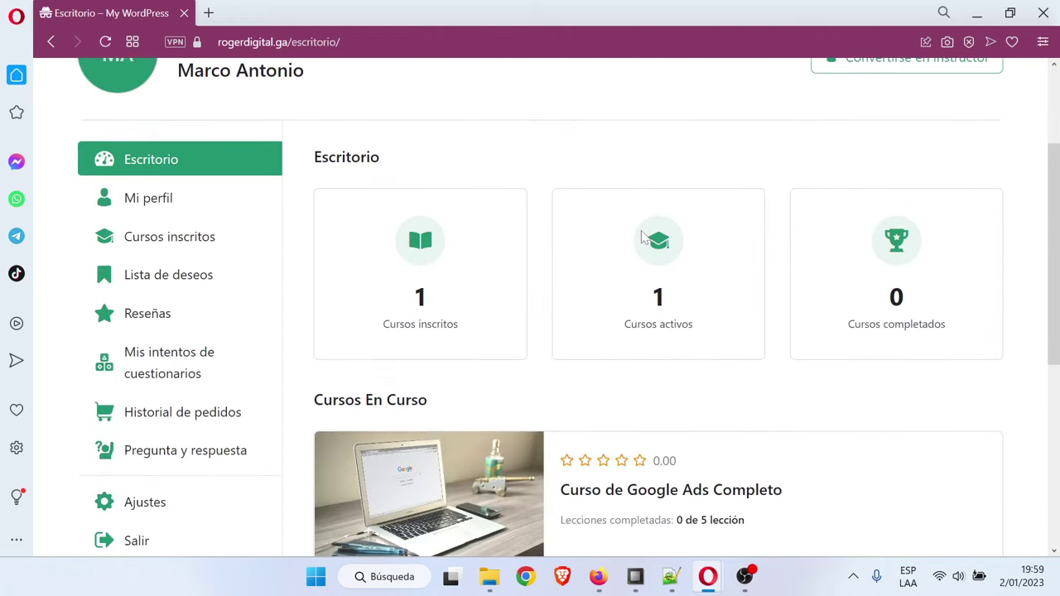
{"action": "left_click_drag", "start_coordinate": [412, 312], "coordinate": [450, 307]}
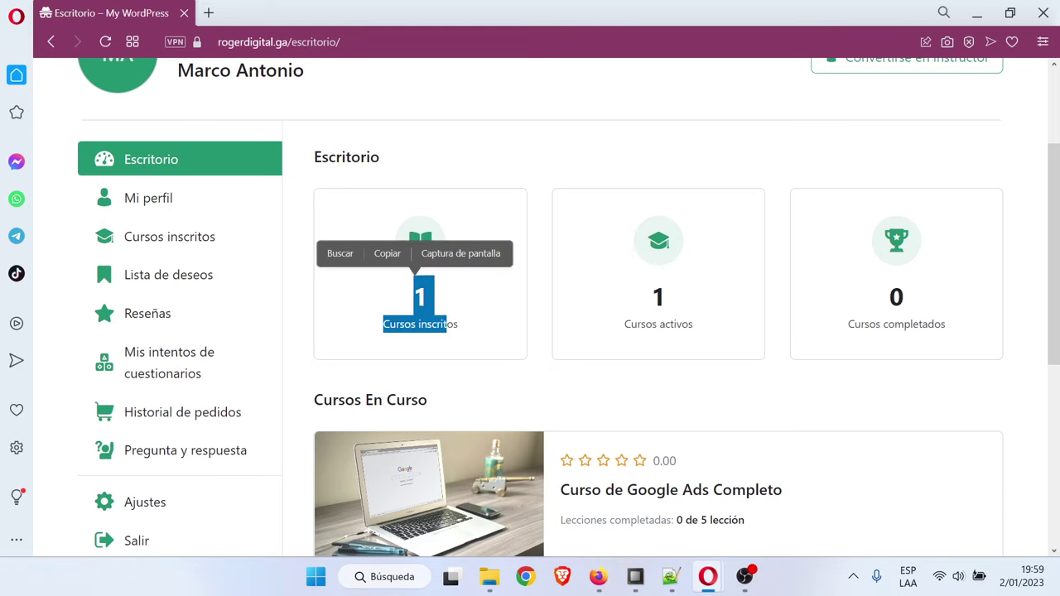
{"action": "left_click_drag", "start_coordinate": [623, 324], "coordinate": [694, 324]}
{"action": "left_click", "coordinate": [714, 303]}
{"action": "scroll", "coordinate": [967, 312], "scroll_direction": "down", "scroll_amount": 2}
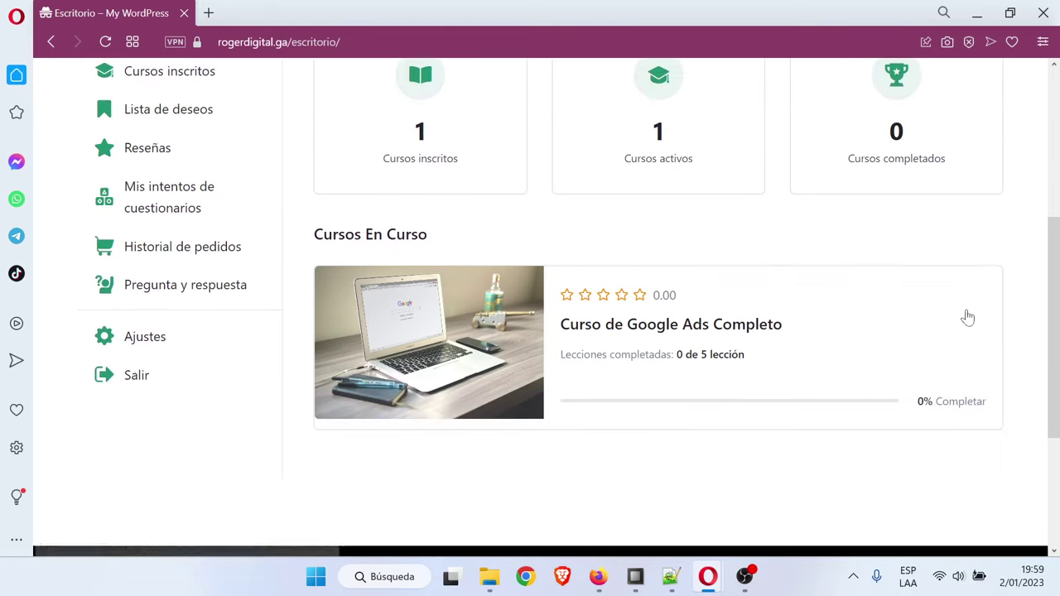
{"action": "scroll", "coordinate": [215, 343], "scroll_direction": "up", "scroll_amount": 2}
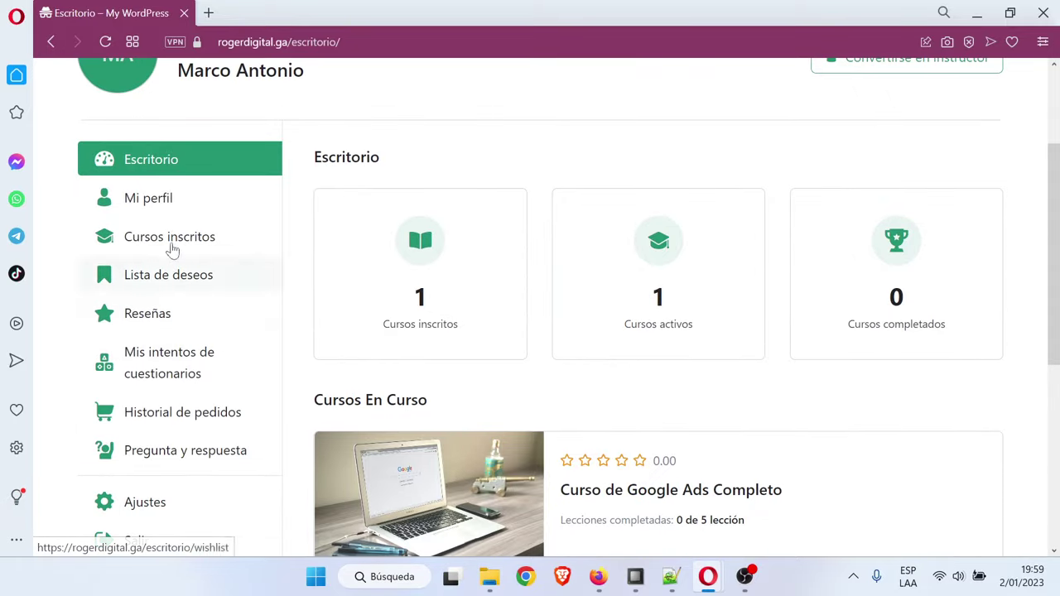
{"action": "scroll", "coordinate": [384, 331], "scroll_direction": "down", "scroll_amount": 2}
{"action": "scroll", "coordinate": [535, 441], "scroll_direction": "up", "scroll_amount": 1}
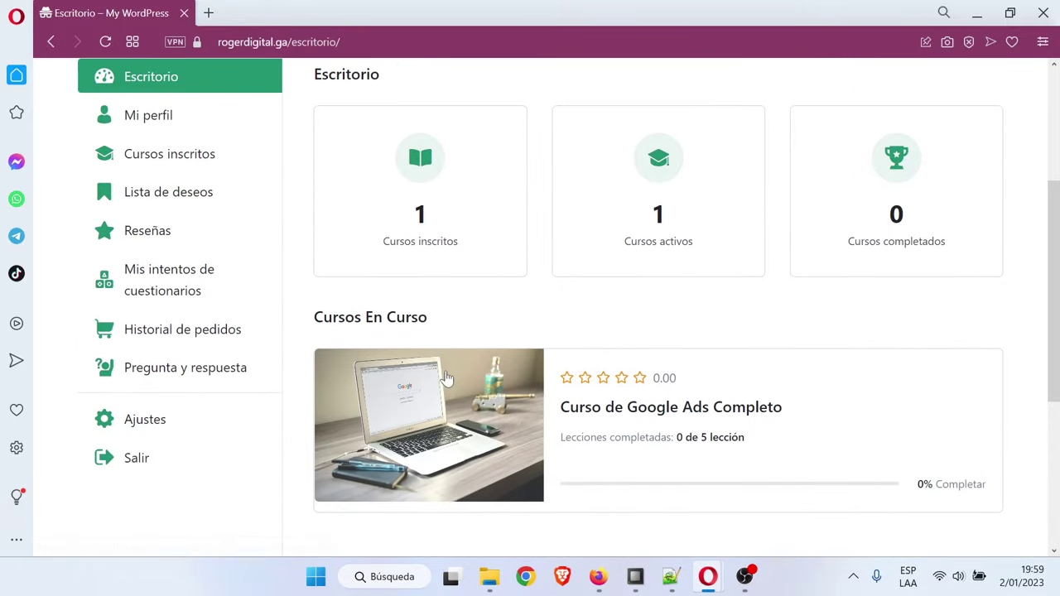
{"action": "scroll", "coordinate": [456, 438], "scroll_direction": "up", "scroll_amount": 2}
{"action": "scroll", "coordinate": [535, 426], "scroll_direction": "down", "scroll_amount": 1}
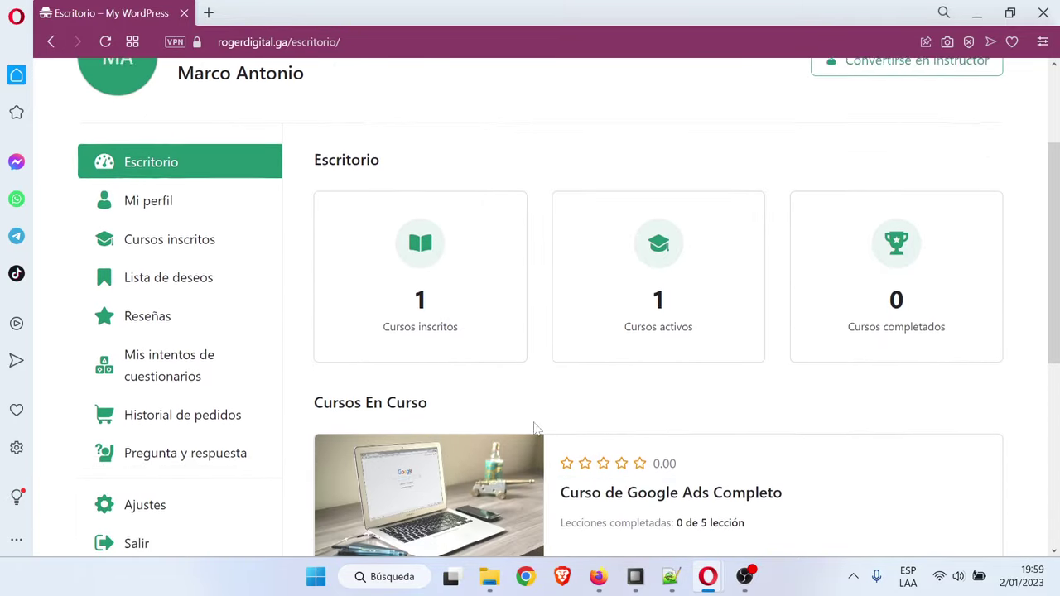
{"action": "scroll", "coordinate": [177, 347], "scroll_direction": "down", "scroll_amount": 2}
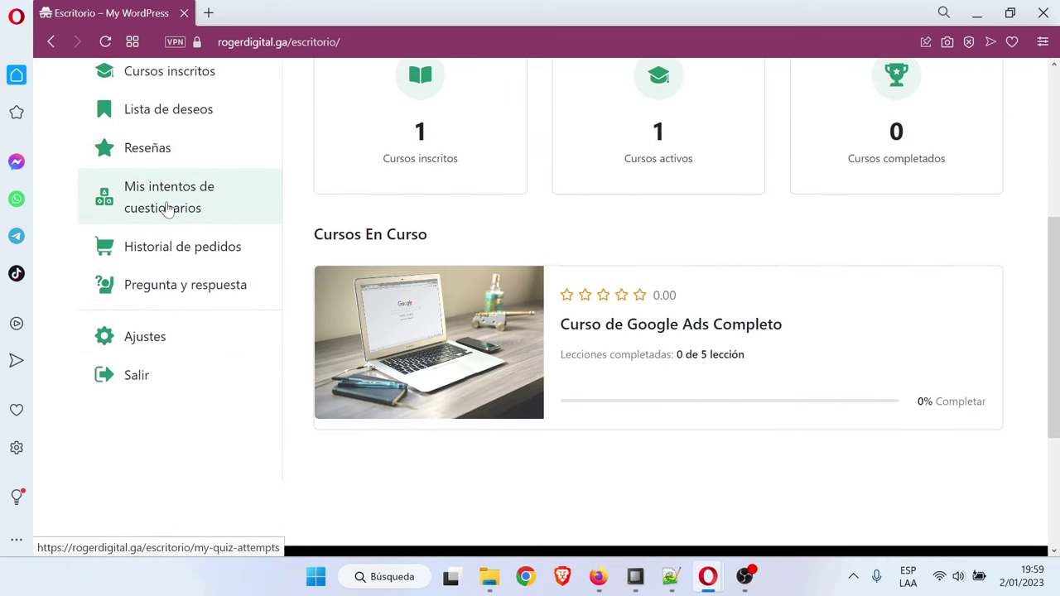
Review the Historial de pedidos showing the completed $0.00 order
{"action": "left_click", "coordinate": [168, 246]}
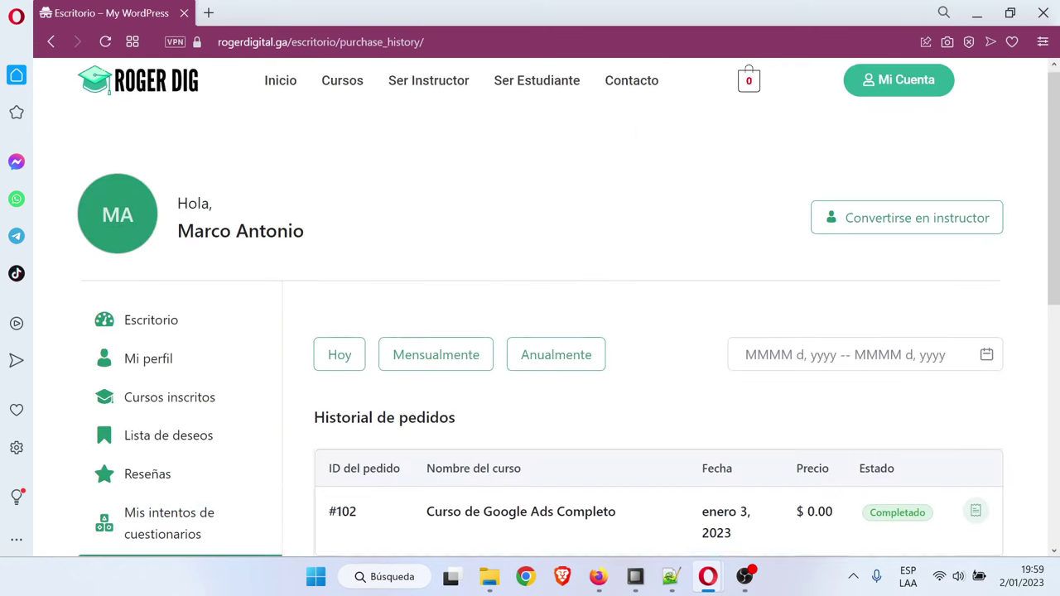
{"action": "scroll", "coordinate": [177, 241], "scroll_direction": "down", "scroll_amount": 2}
{"action": "scroll", "coordinate": [208, 256], "scroll_direction": "down", "scroll_amount": 2}
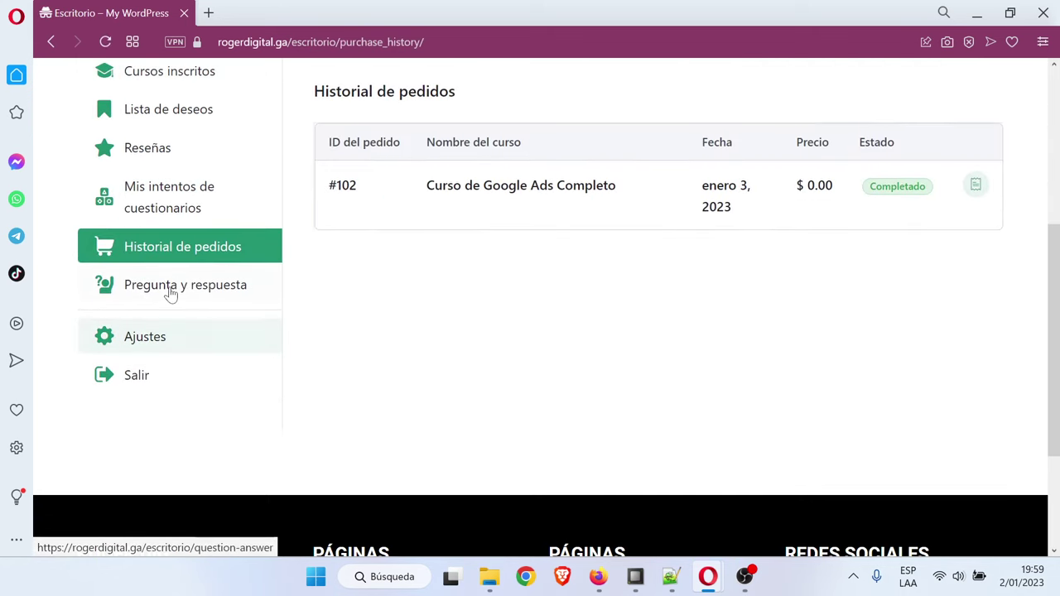
View the Pregunta y respuesta section, which has no questions yet
{"action": "left_click", "coordinate": [172, 293]}
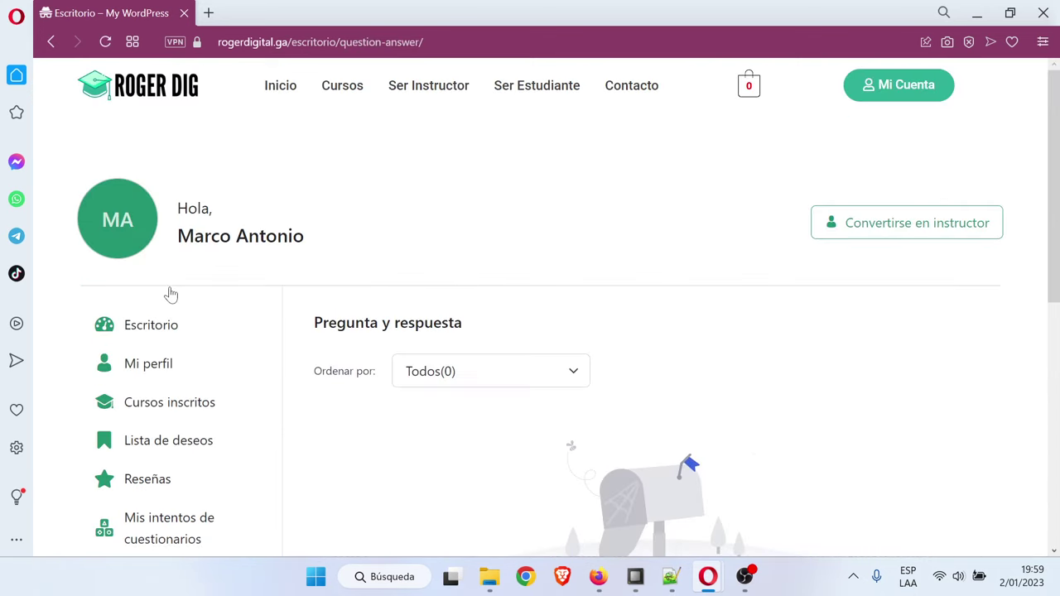
{"action": "scroll", "coordinate": [610, 348], "scroll_direction": "down", "scroll_amount": 3}
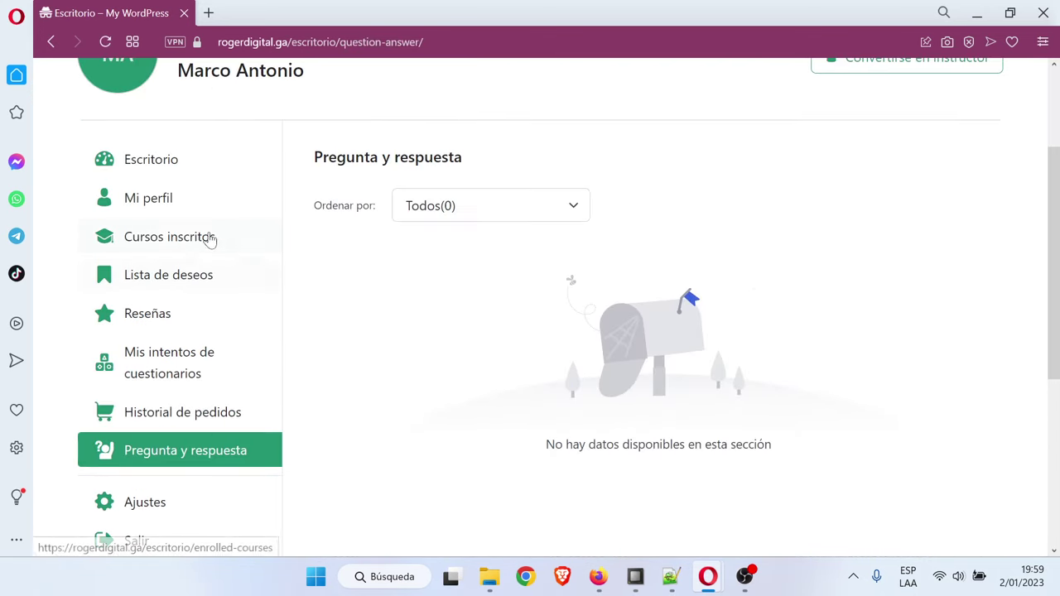
{"action": "scroll", "coordinate": [249, 253], "scroll_direction": "up", "scroll_amount": 2}
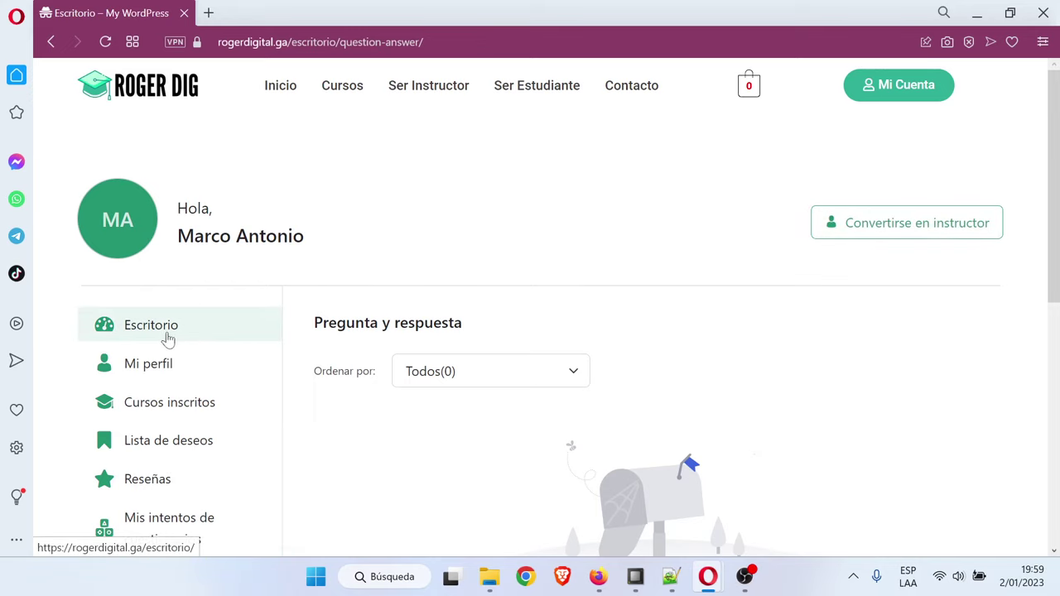
{"action": "scroll", "coordinate": [232, 353], "scroll_direction": "down", "scroll_amount": 2}
{"action": "scroll", "coordinate": [234, 355], "scroll_direction": "down", "scroll_amount": 2}
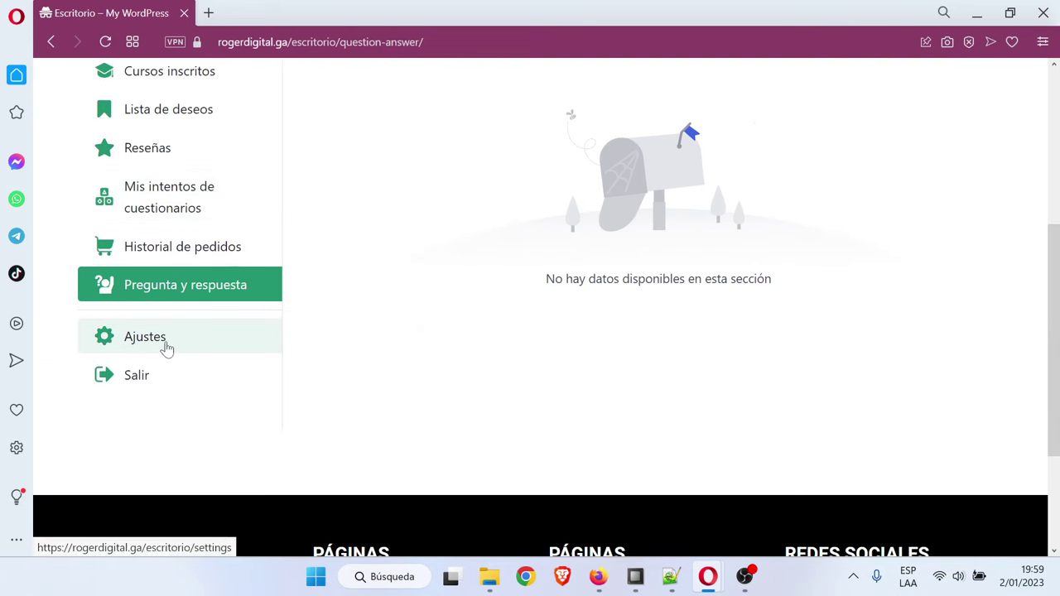
{"action": "scroll", "coordinate": [166, 348], "scroll_direction": "up", "scroll_amount": 4}
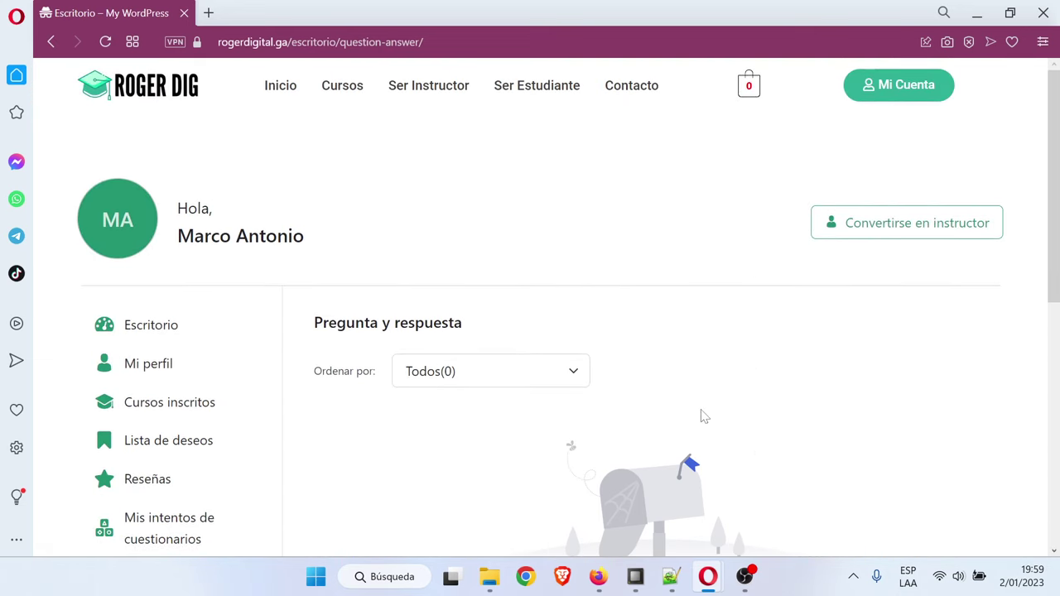
{"action": "left_click", "coordinate": [672, 579]}
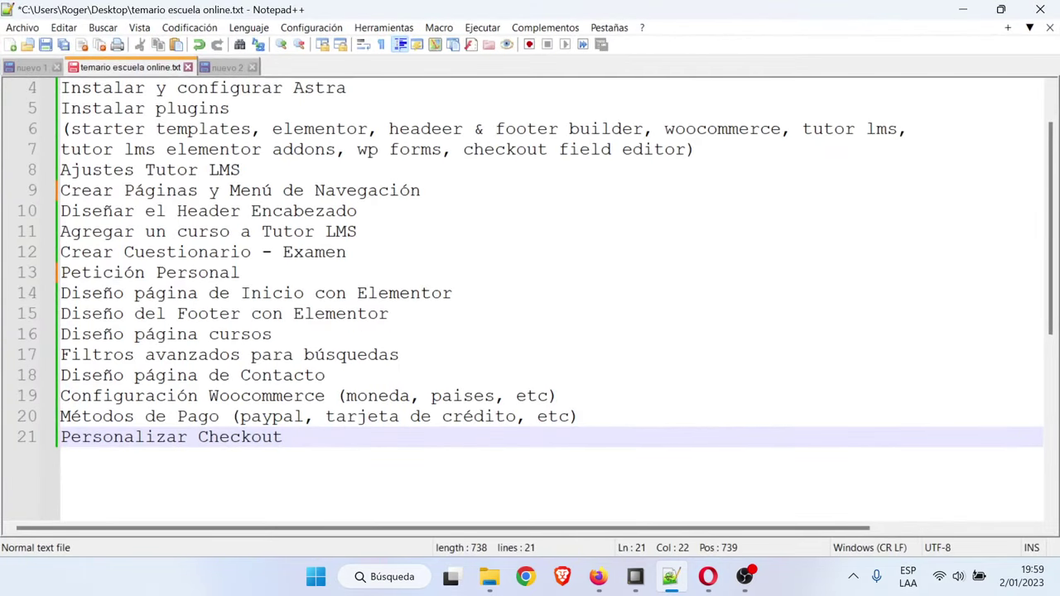
{"action": "scroll", "coordinate": [530, 290], "scroll_direction": "up", "scroll_amount": 1}
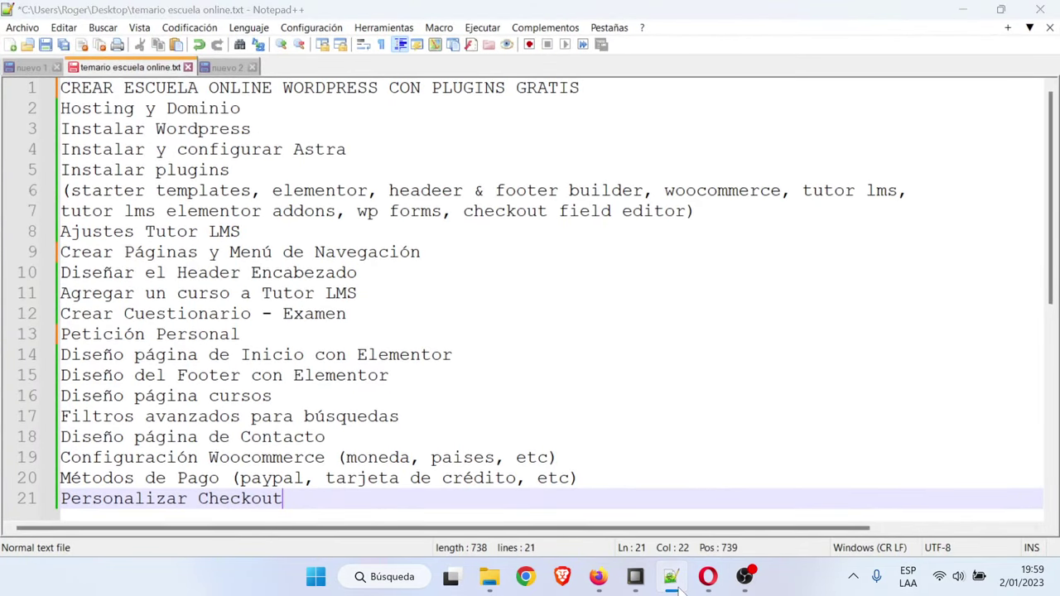
{"action": "left_click", "coordinate": [708, 577]}
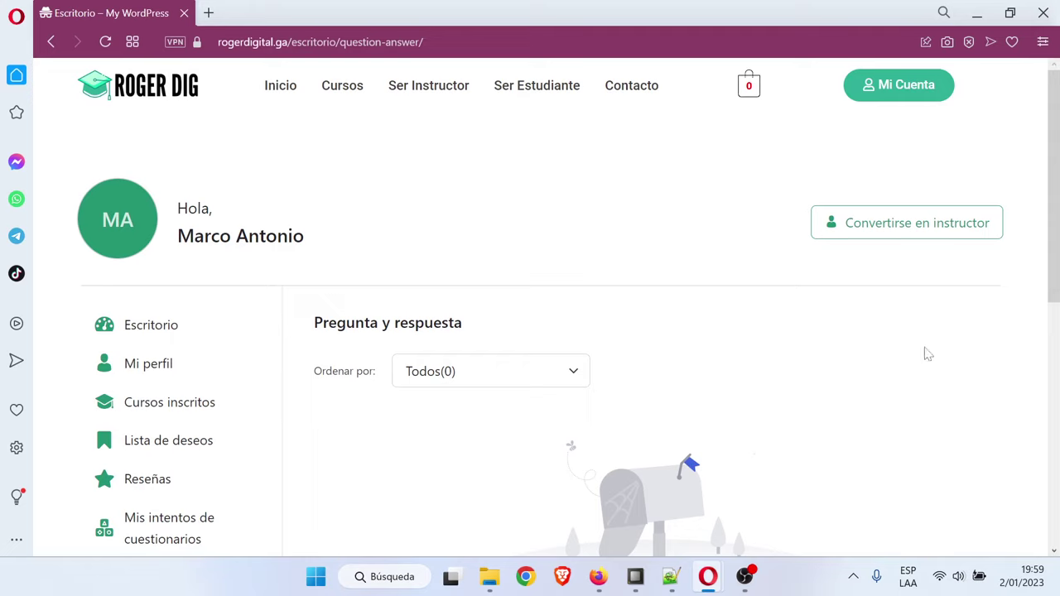